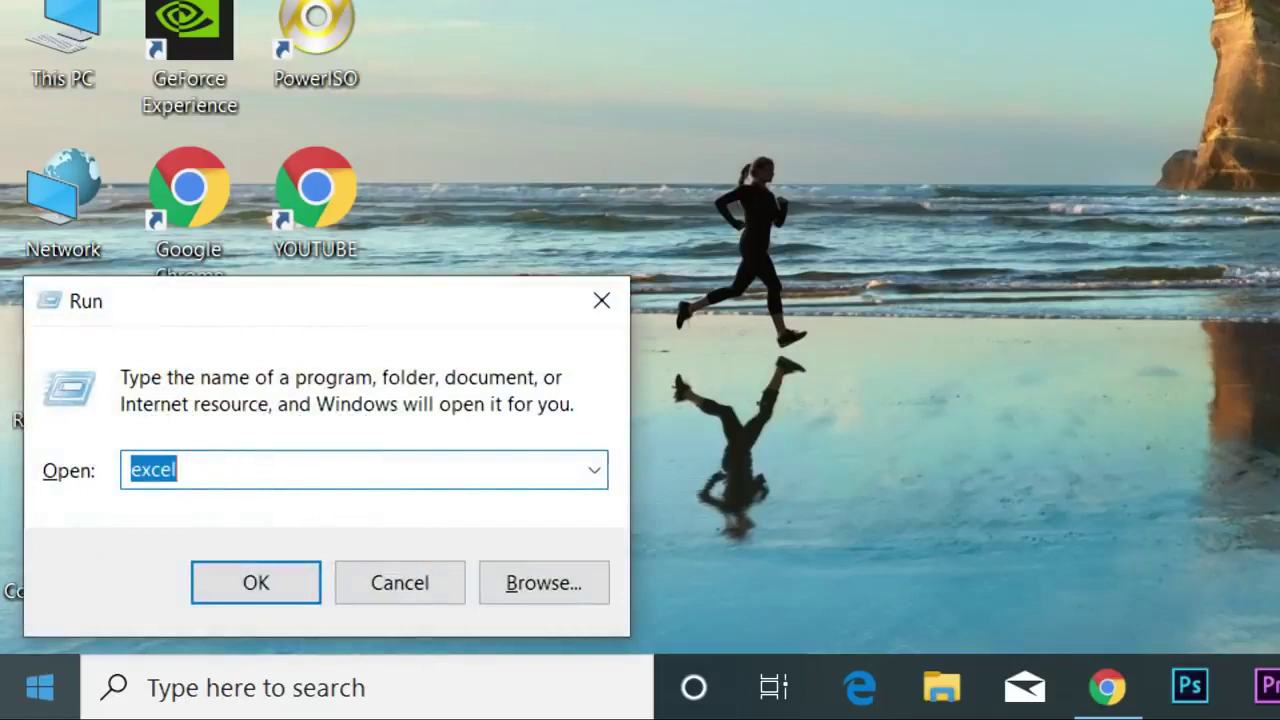
# Step: Launch Excel with the Run command EXCEL and create a blank workbook
pyautogui.press('BackSpace')
pyautogui.write('W')
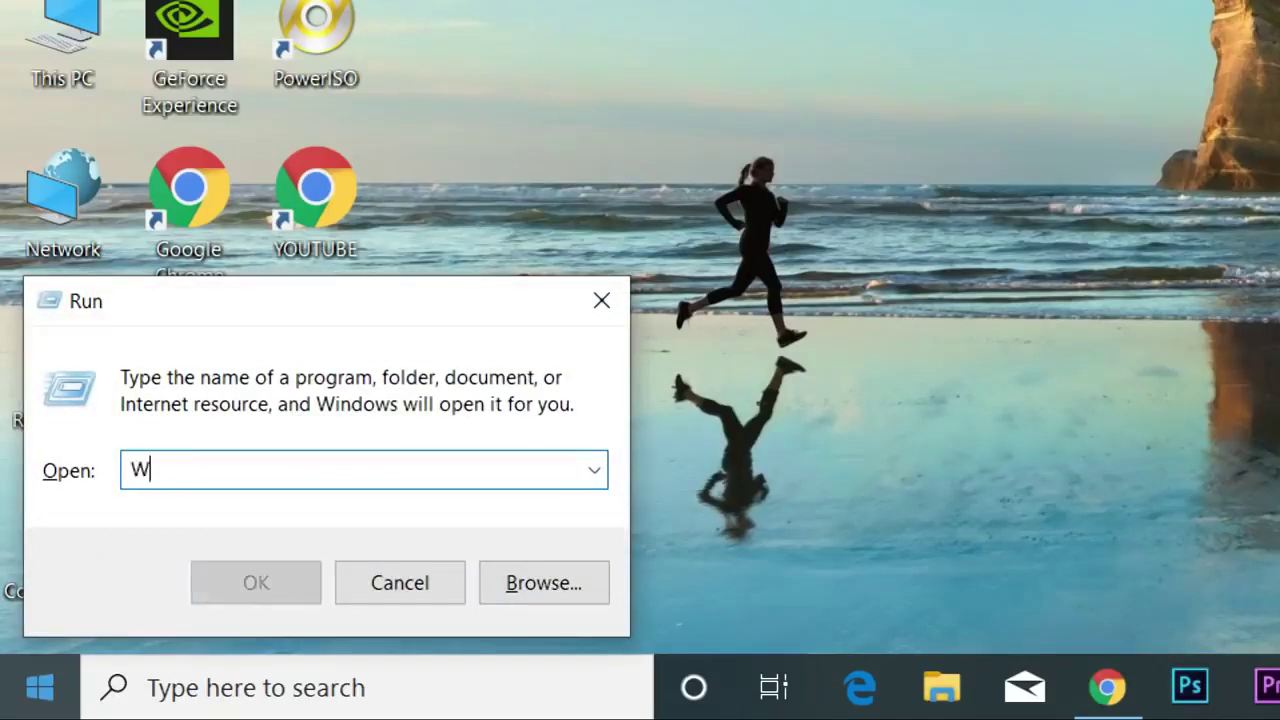
pyautogui.press('BackSpace')
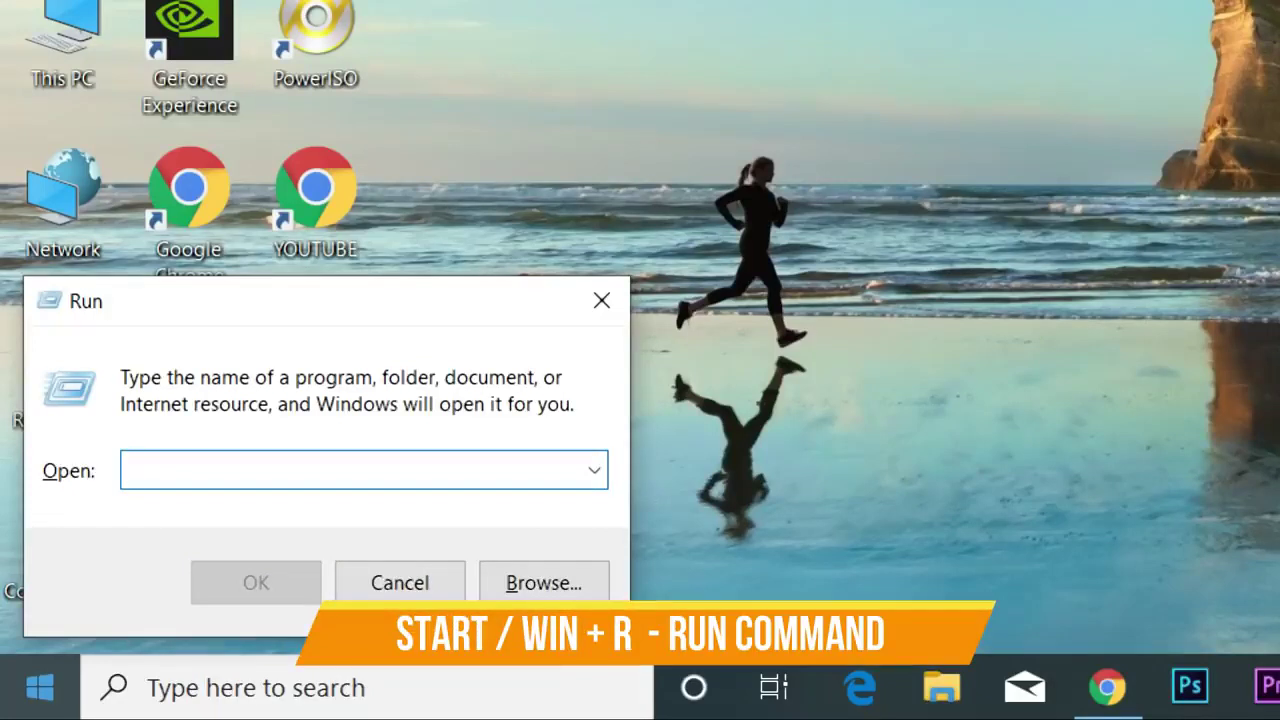
pyautogui.write('EXCEL')
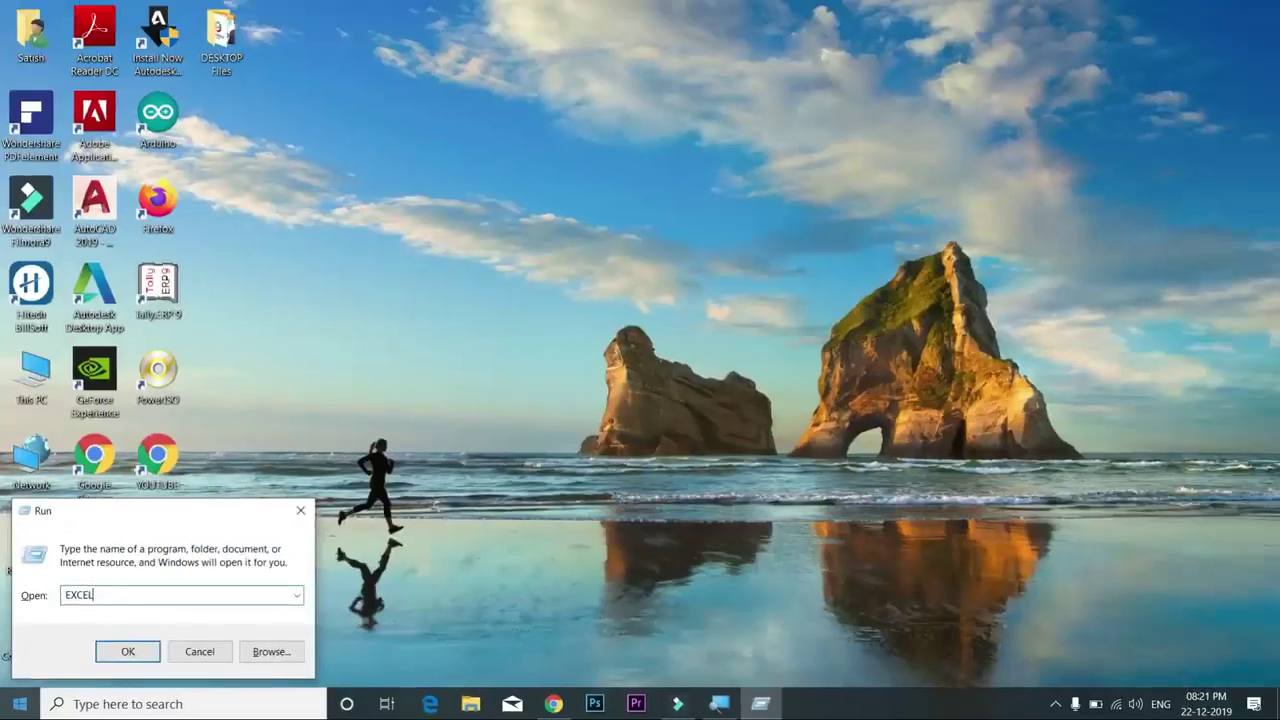
pyautogui.press('Return')
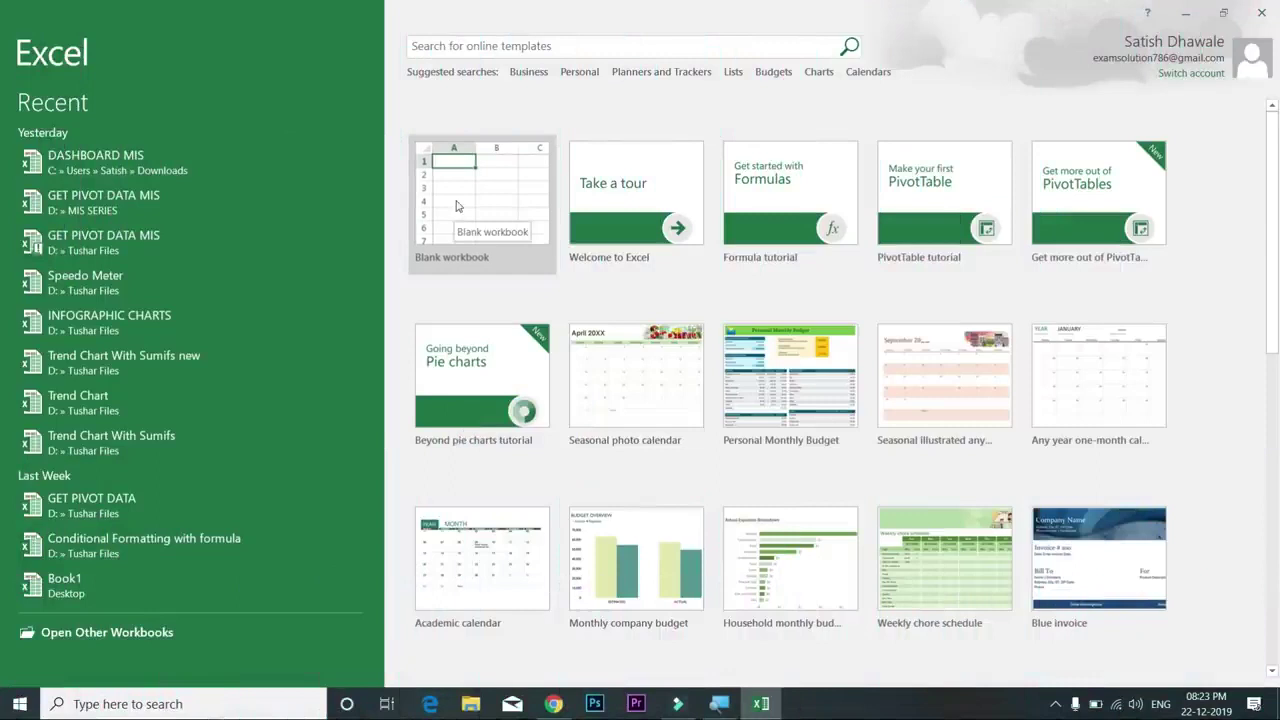
pyautogui.click(455, 205)
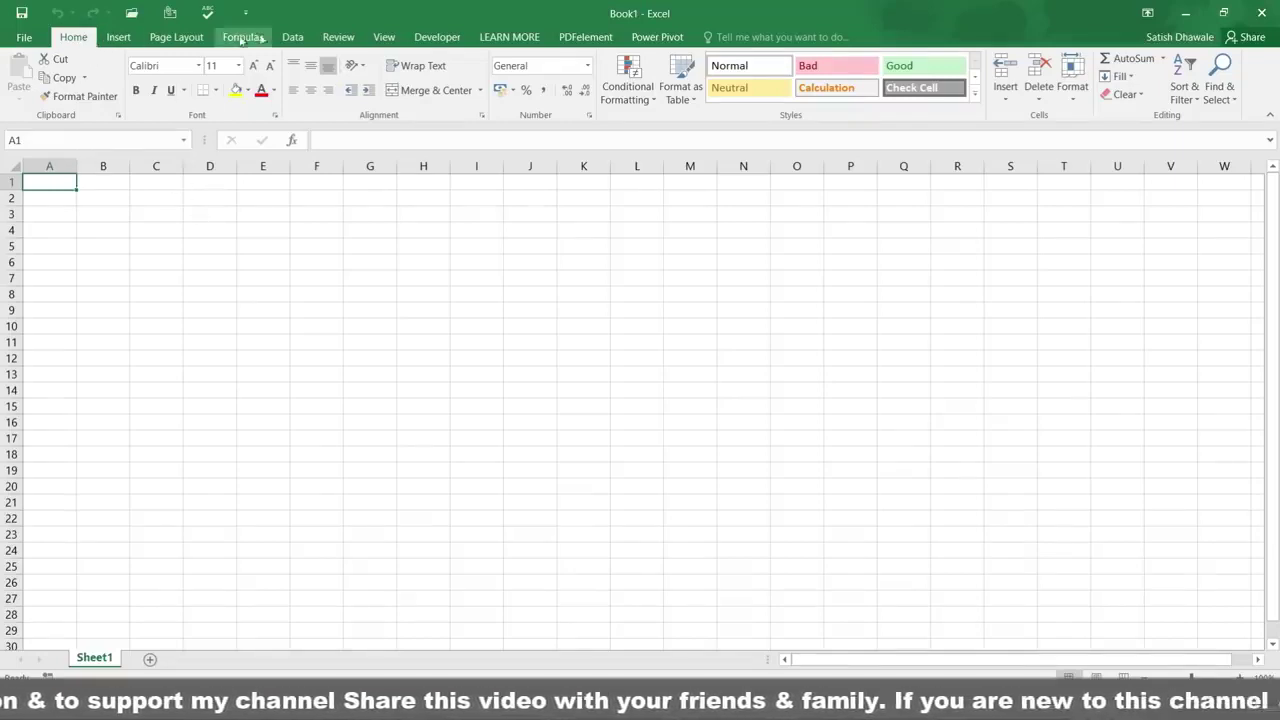
# Step: Look over the Insert and Home commands, and select a few cells in the grid, including F8 and J9
pyautogui.click(120, 37)
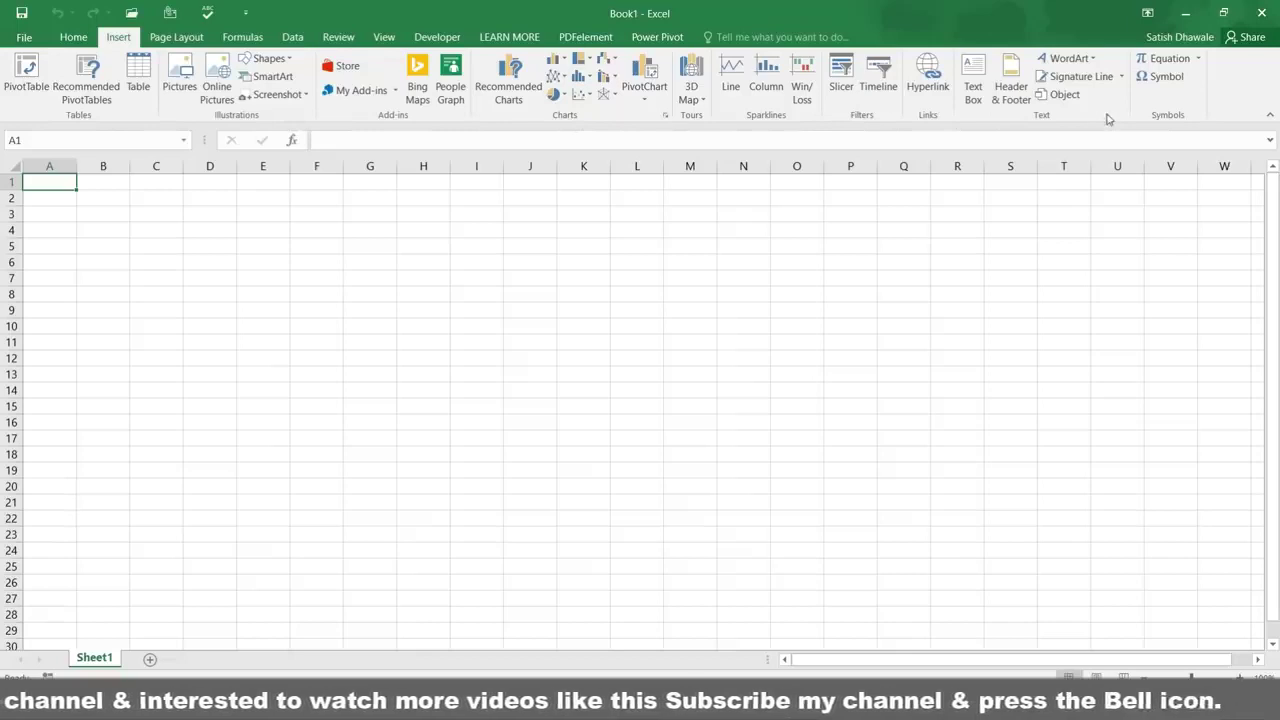
pyautogui.click(73, 37)
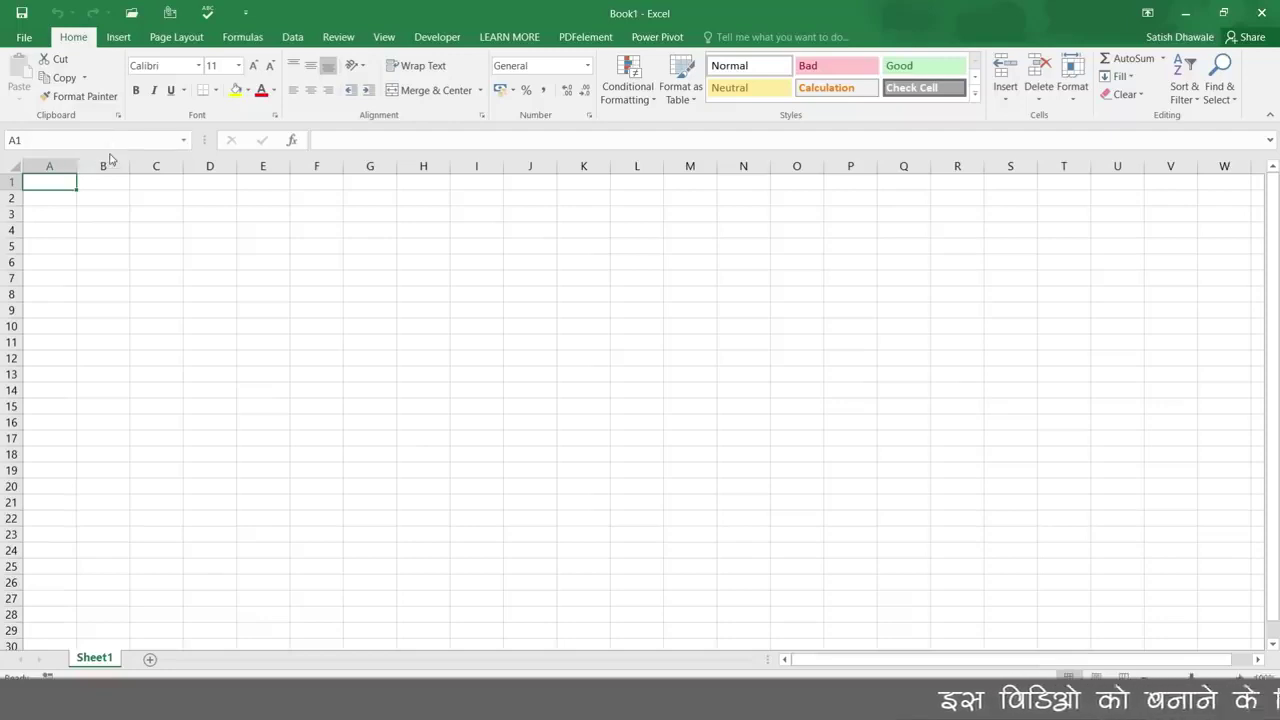
pyautogui.click(311, 303)
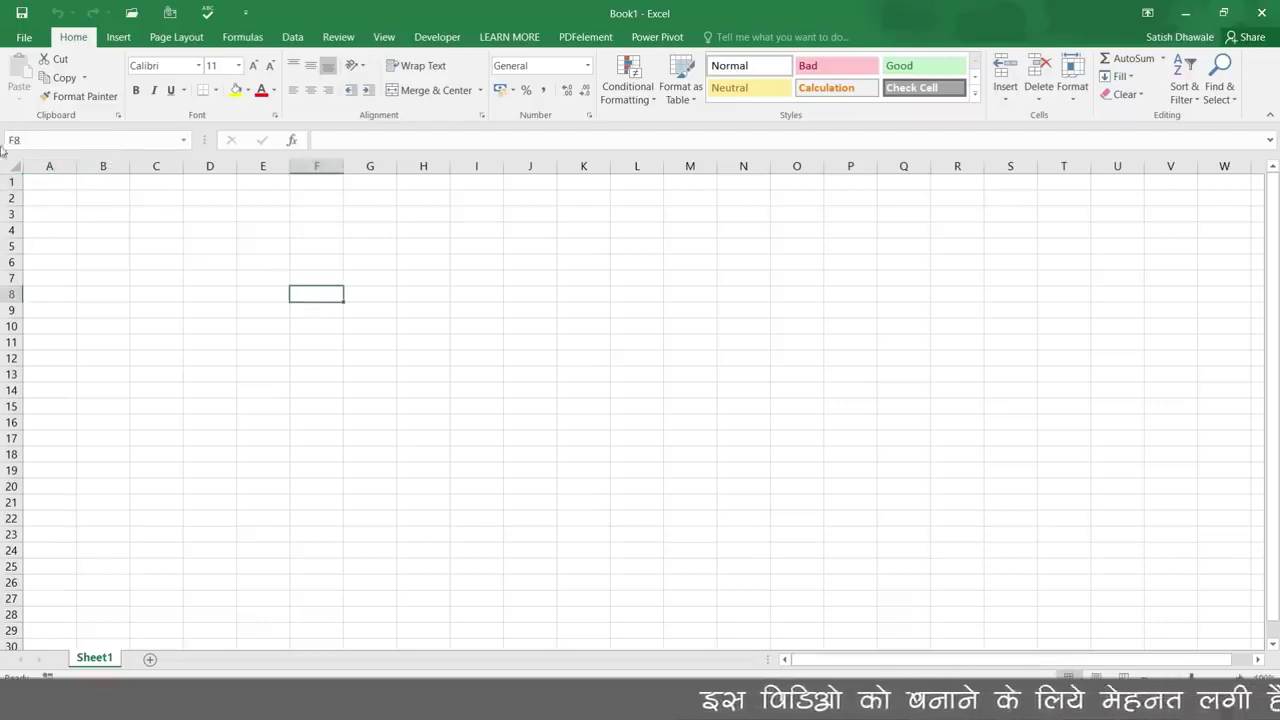
pyautogui.click(514, 312)
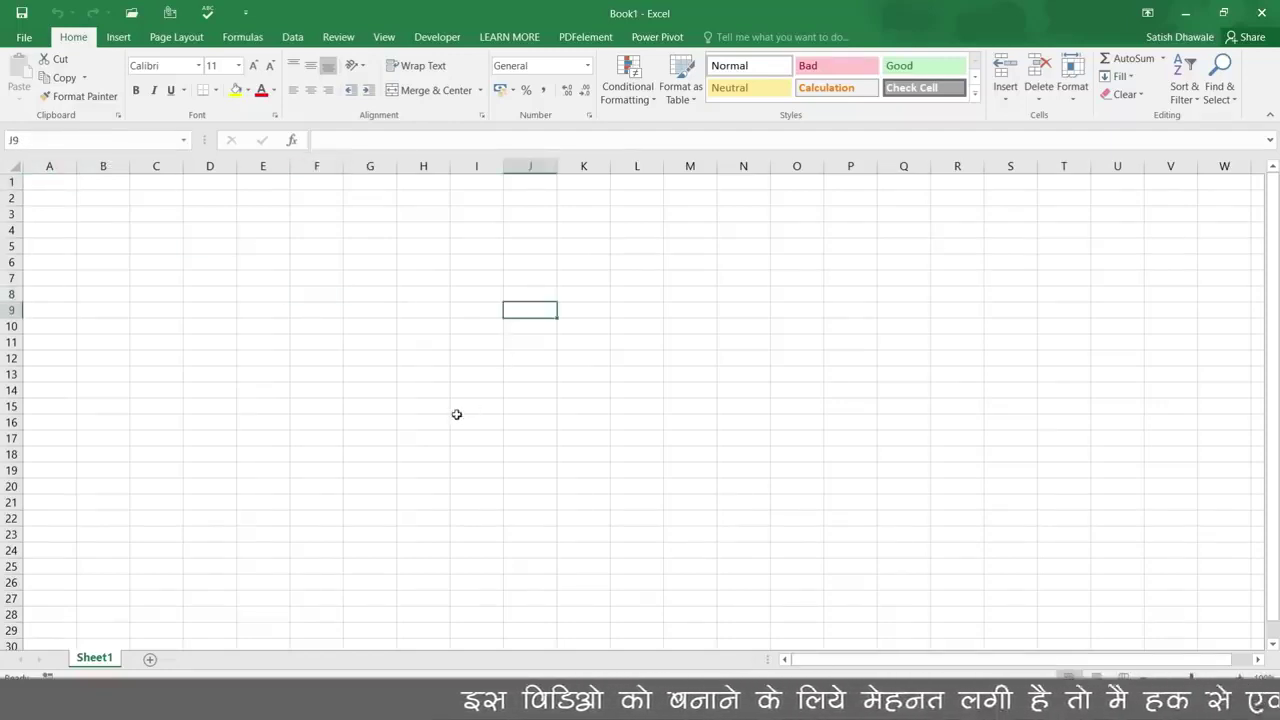
pyautogui.click(459, 420)
# Step: Try entering the text CELL in cell I11
pyautogui.click(492, 342)
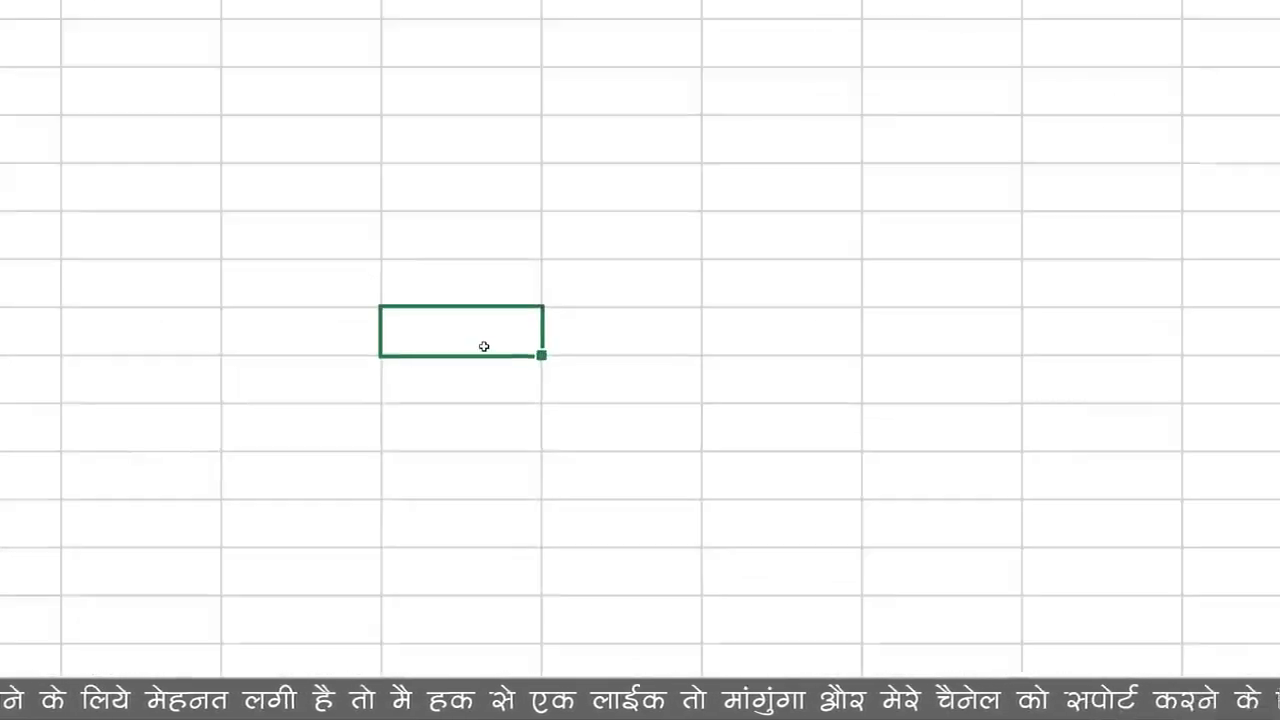
pyautogui.write('CELL')
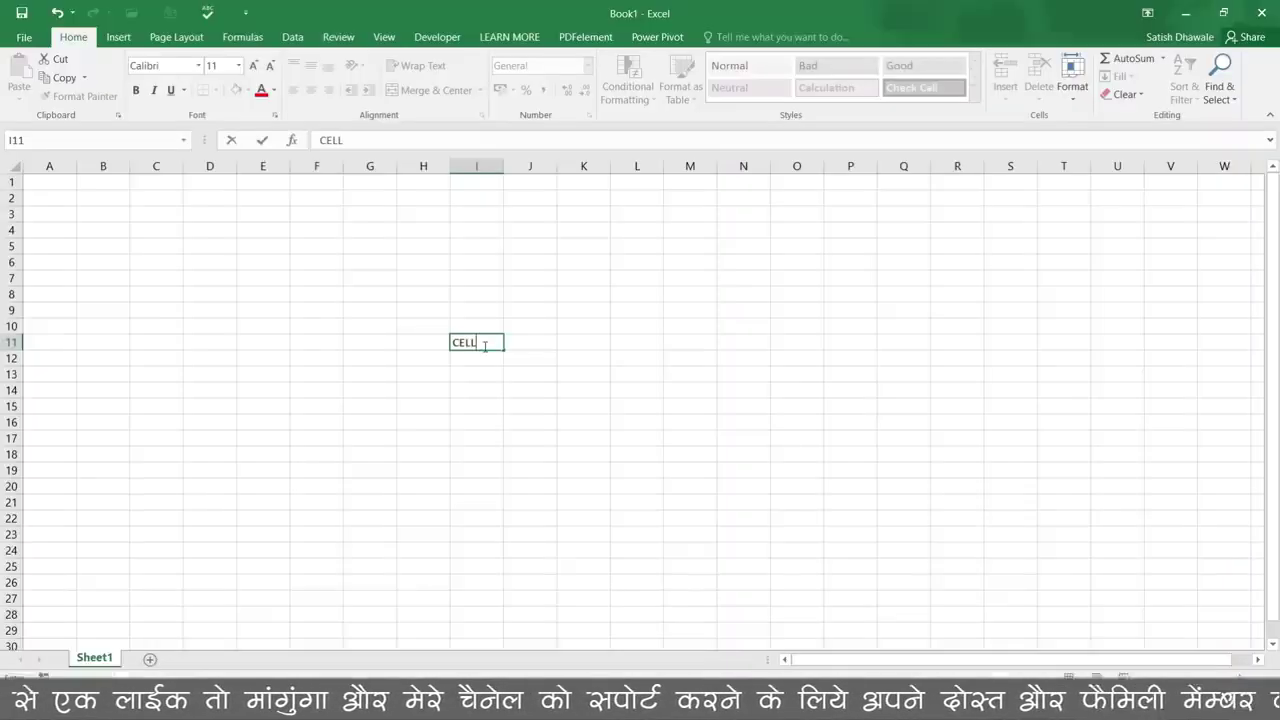
pyautogui.press('Escape')
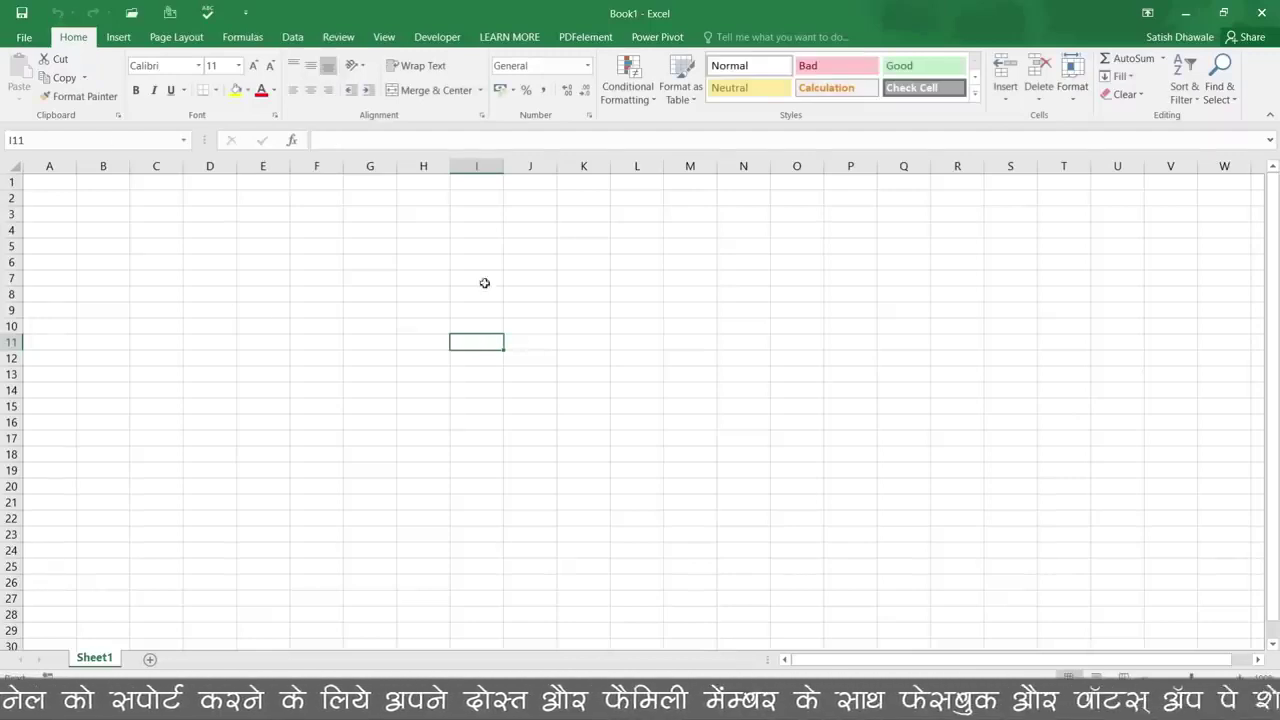
# Step: Trace column I and row 11 across the sheet to the cell where they meet, I11
pyautogui.click(491, 159)
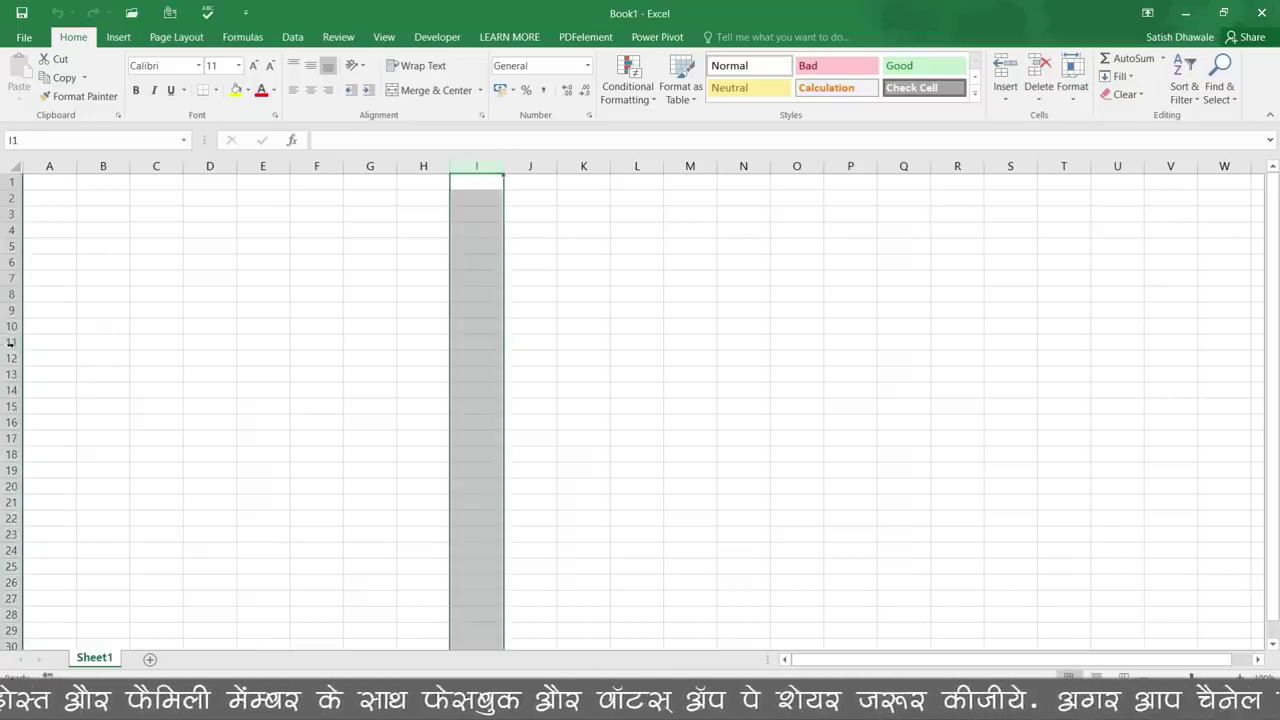
pyautogui.click(9, 343)
pyautogui.click(543, 344)
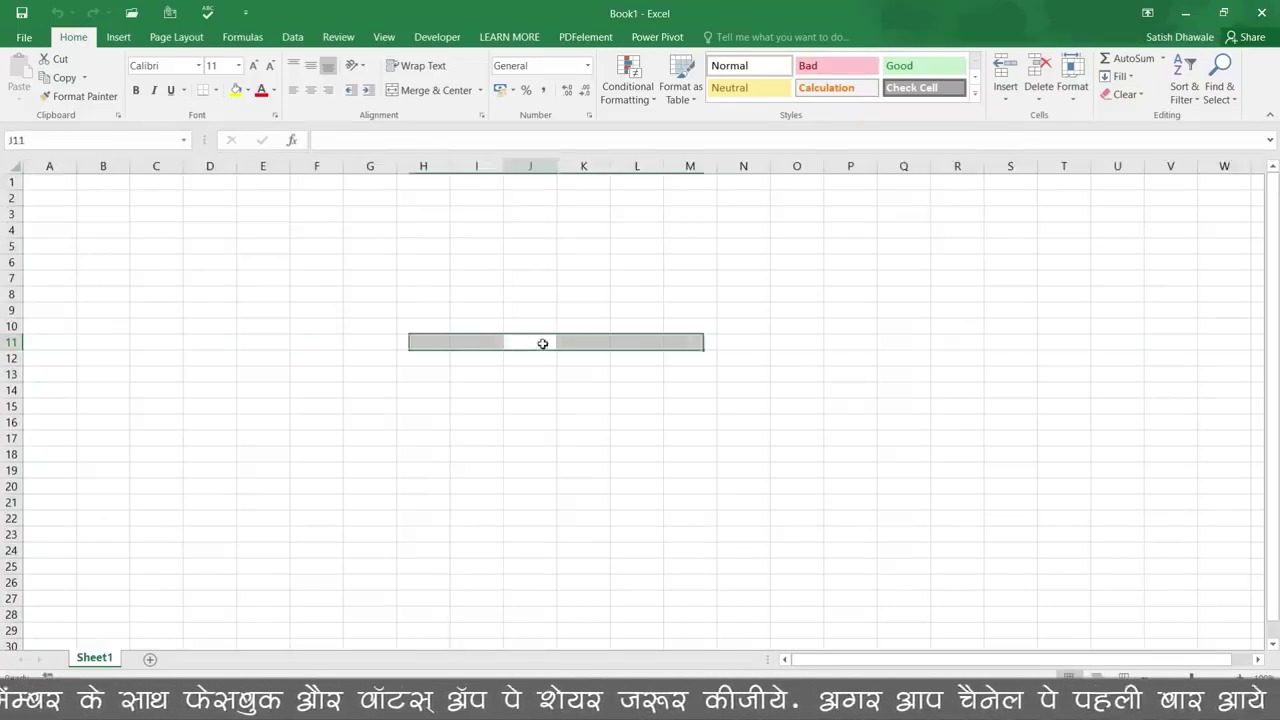
pyautogui.click(494, 340)
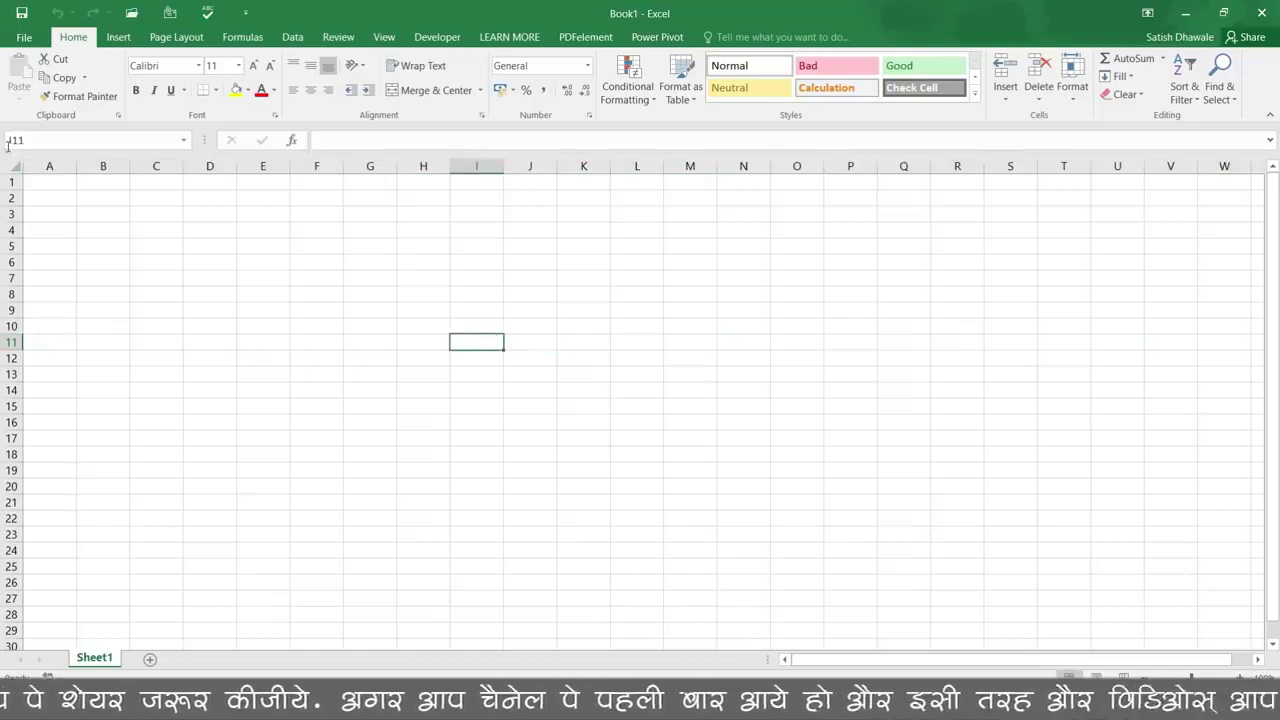
# Step: Examine how cell addresses work by selecting A3, B3, C3, D3, C5 and E5 in turn
pyautogui.click(57, 214)
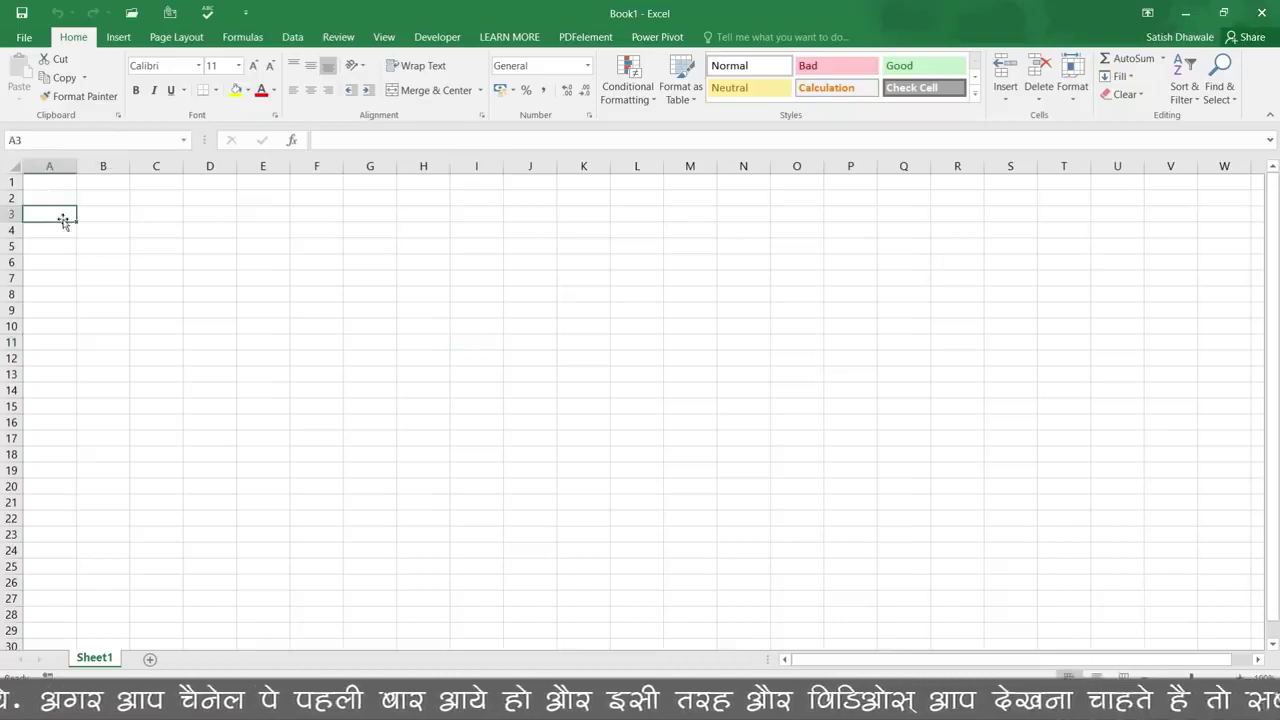
pyautogui.click(113, 214)
pyautogui.click(177, 217)
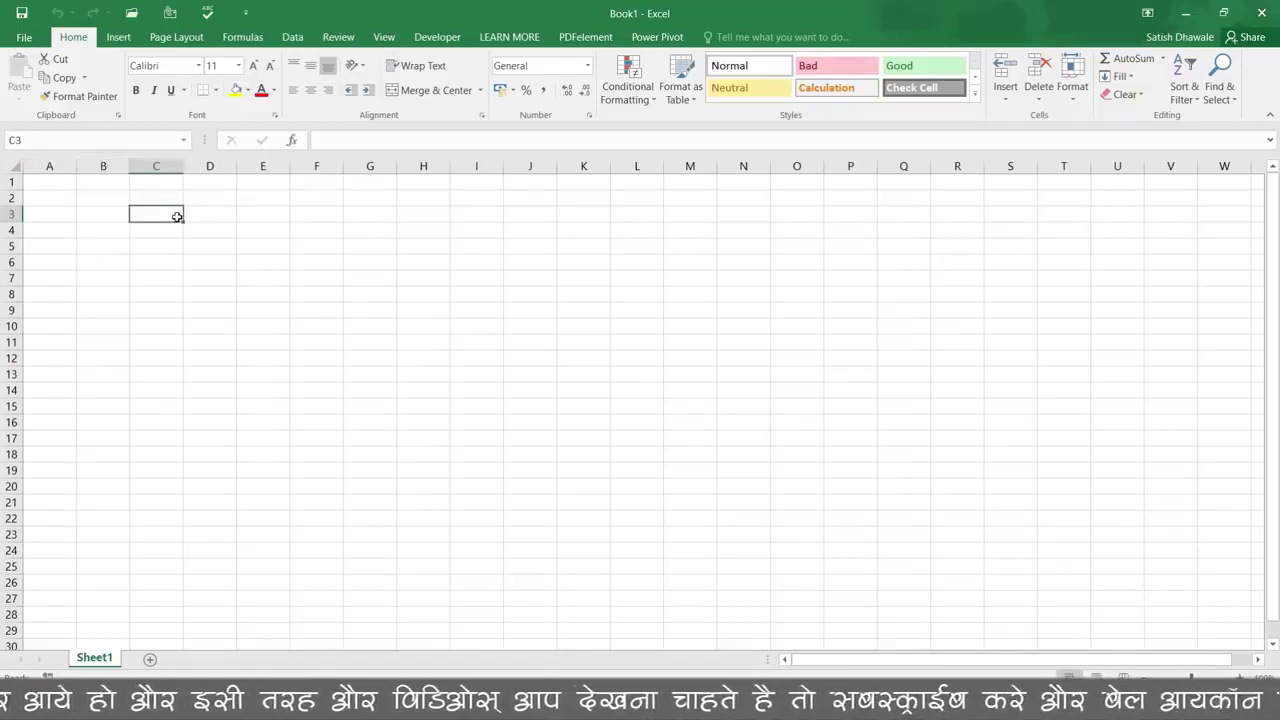
pyautogui.click(218, 222)
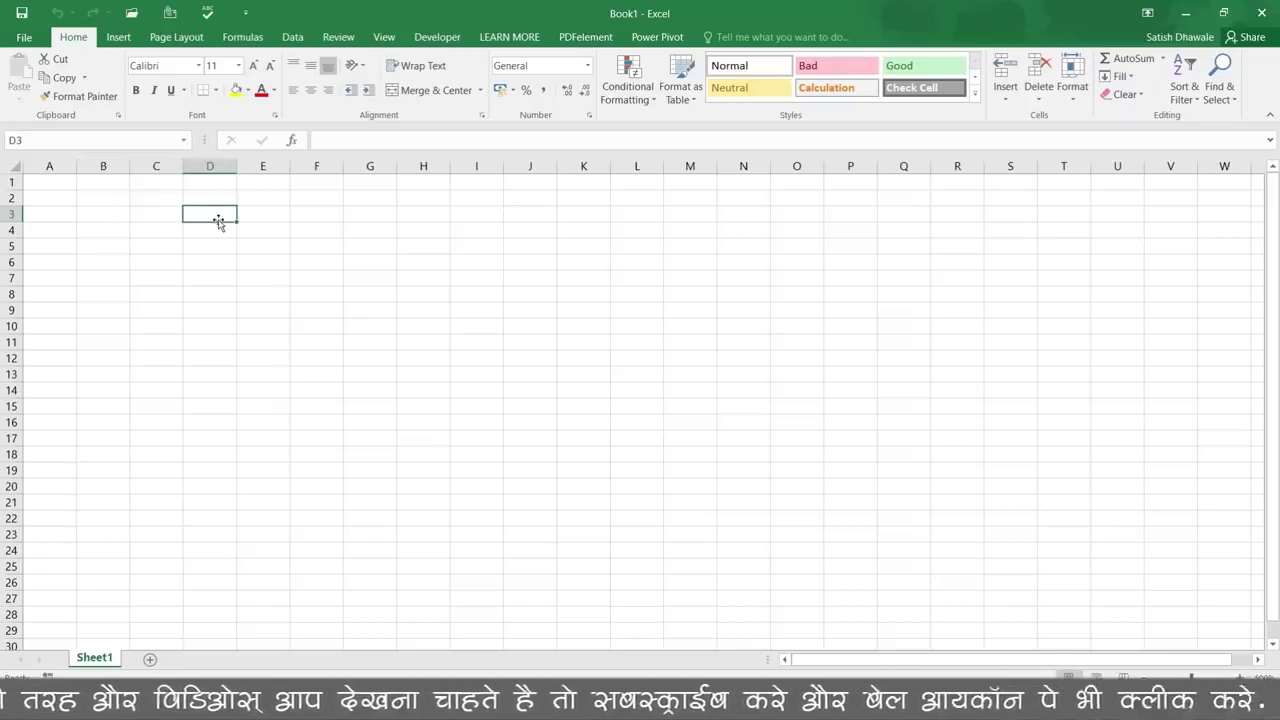
pyautogui.click(153, 245)
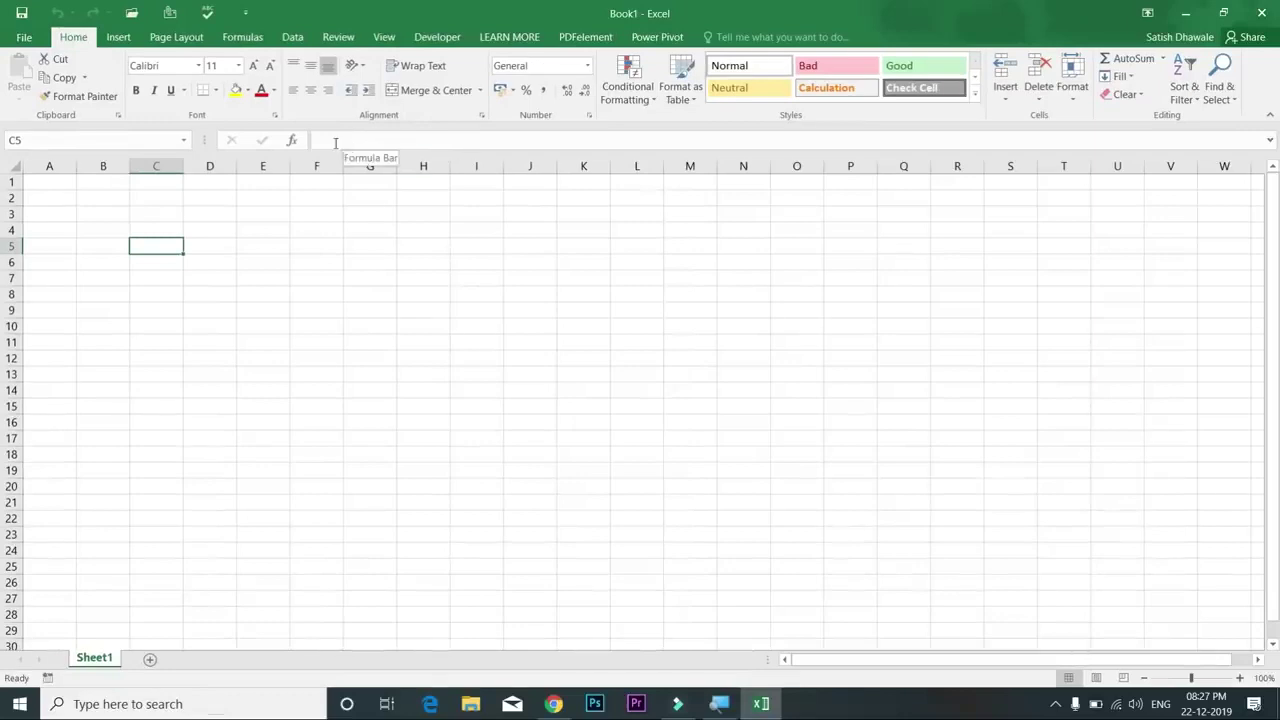
pyautogui.click(260, 247)
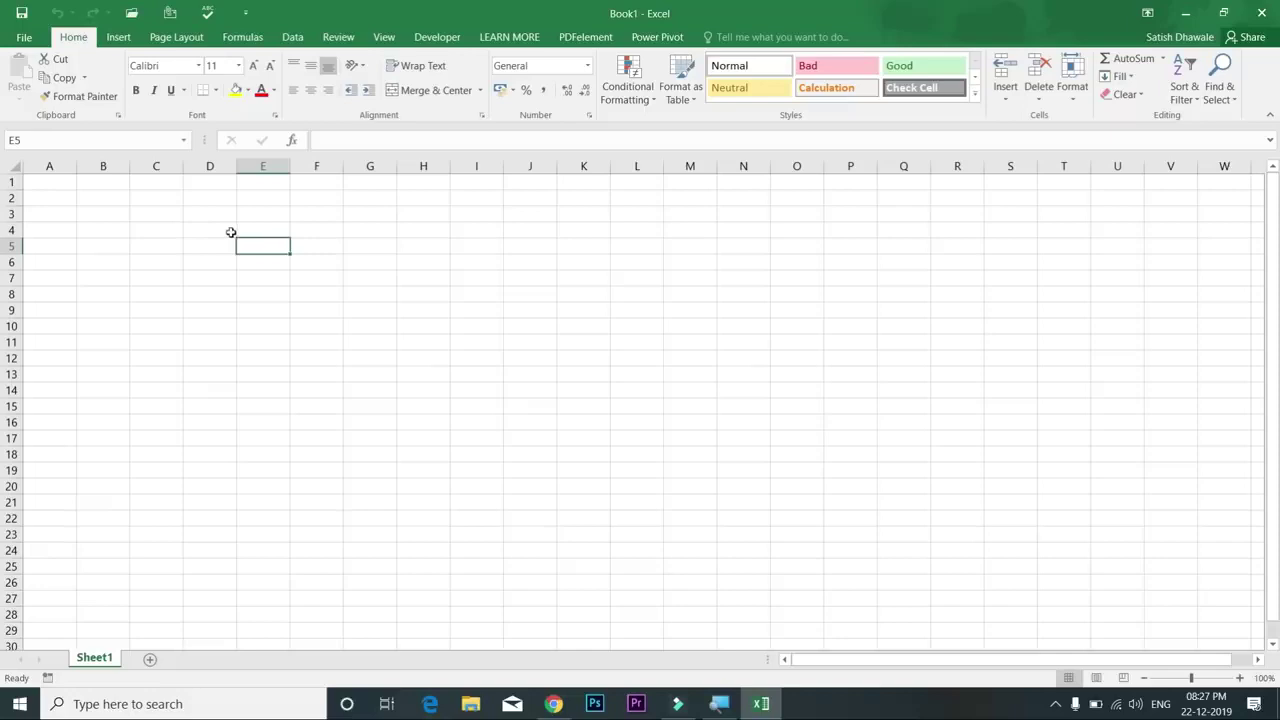
pyautogui.press('alt')
pyautogui.press('v')
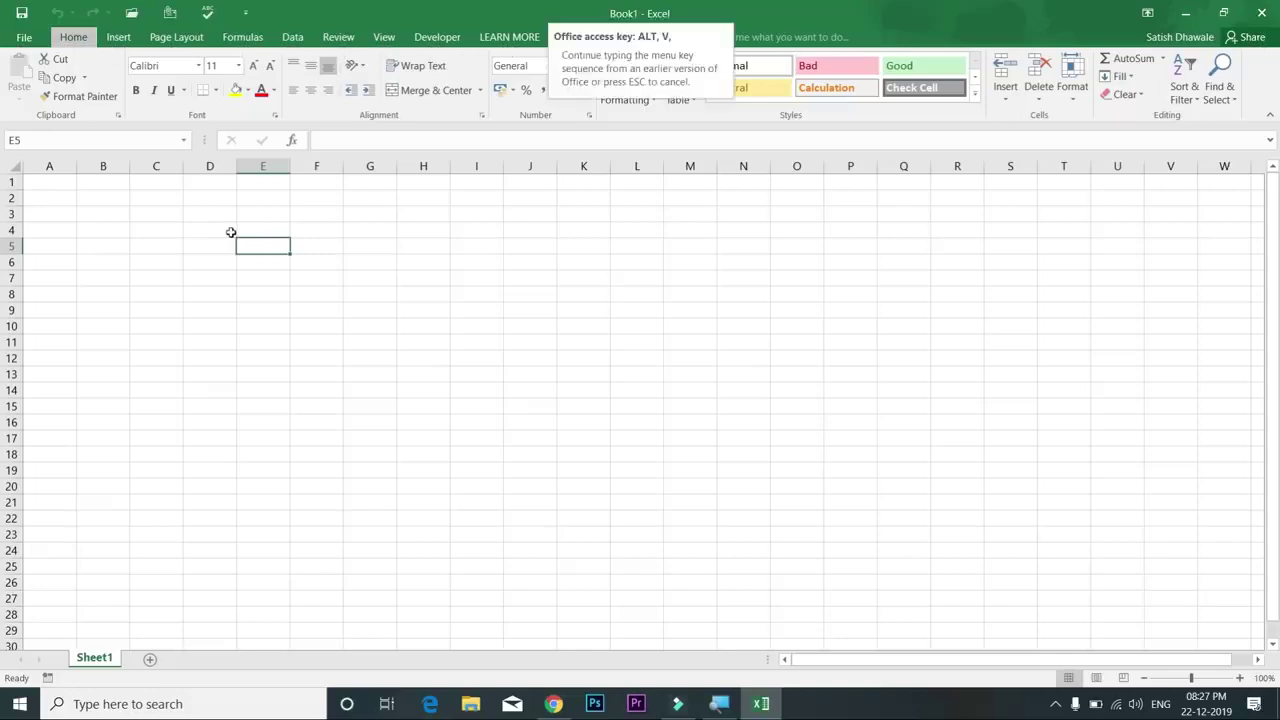
pyautogui.press('z')
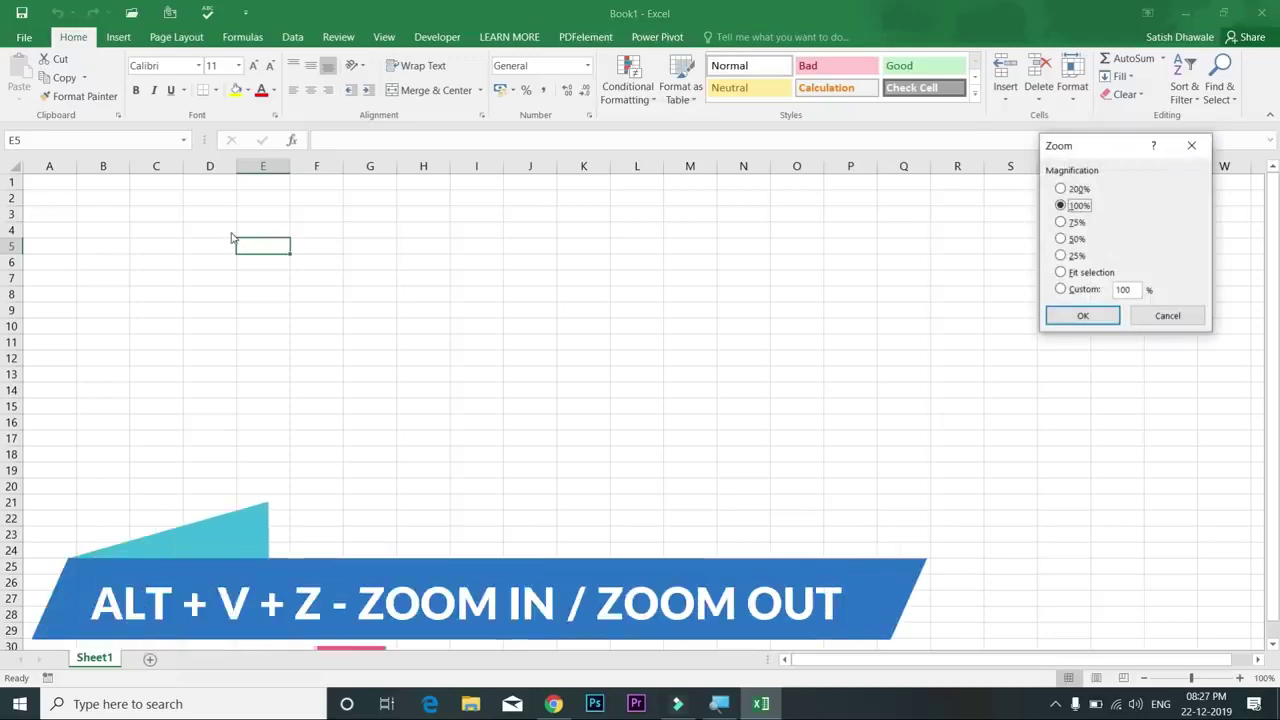
pyautogui.press('Escape')
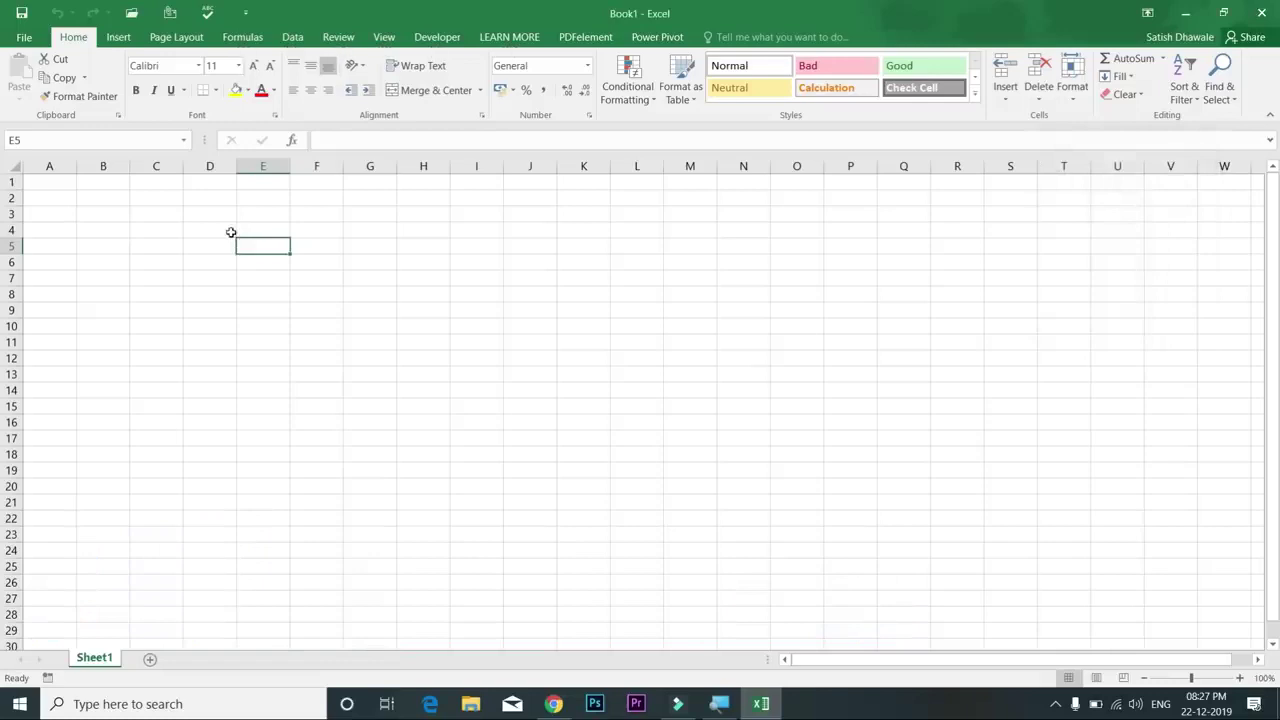
# Step: Step through the magnification options in the Zoom dialog and set the sheet's zoom to 200%
pyautogui.hotkey('alt', 'v')
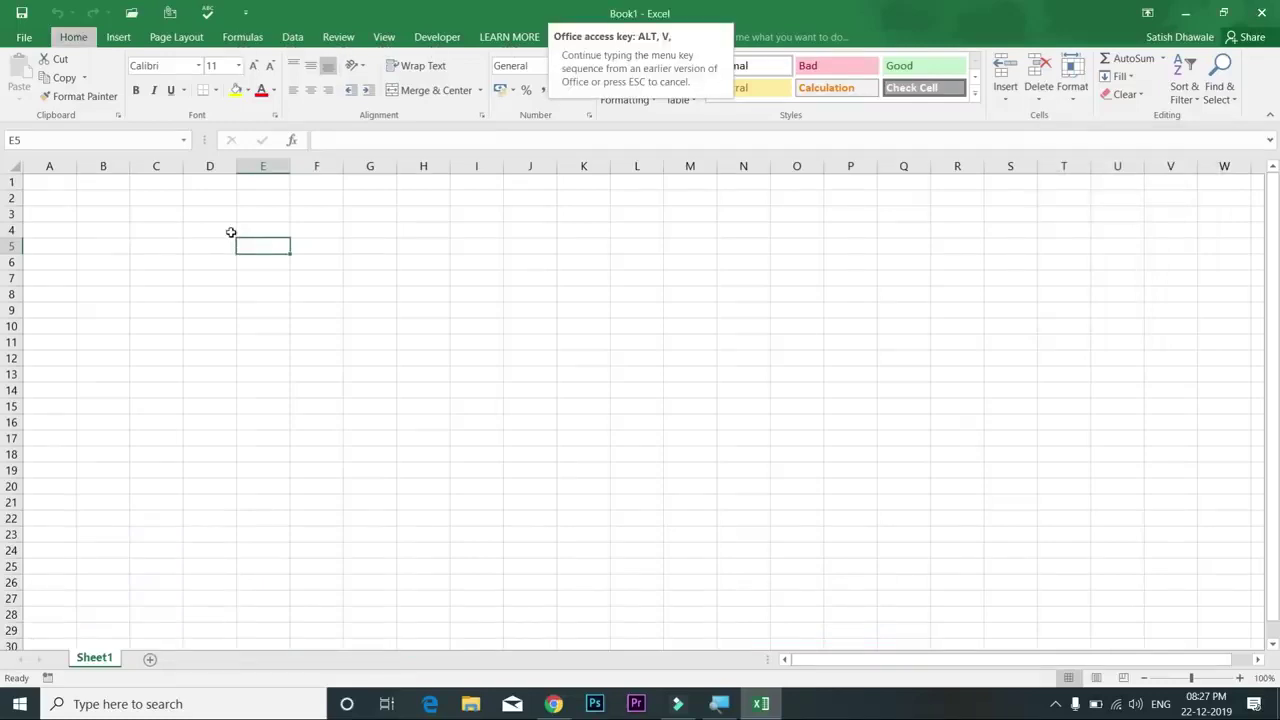
pyautogui.press('z')
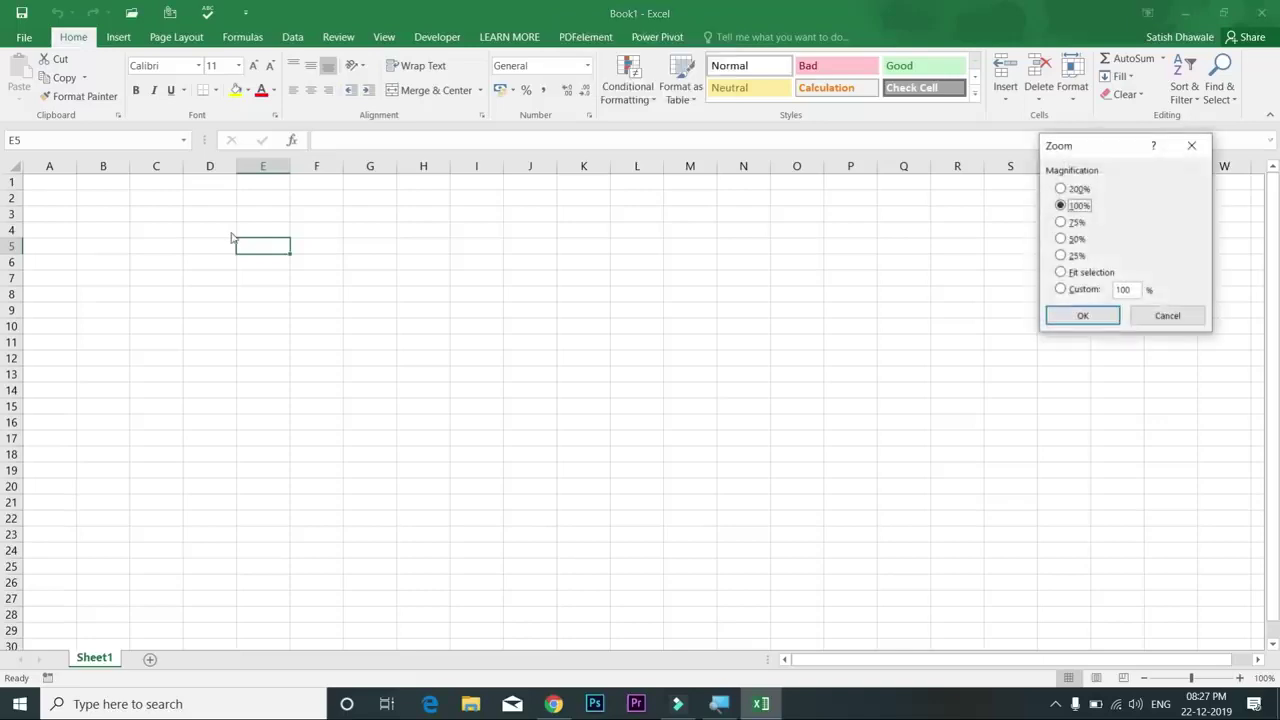
pyautogui.moveTo(1088, 151); pyautogui.dragTo(503, 201)
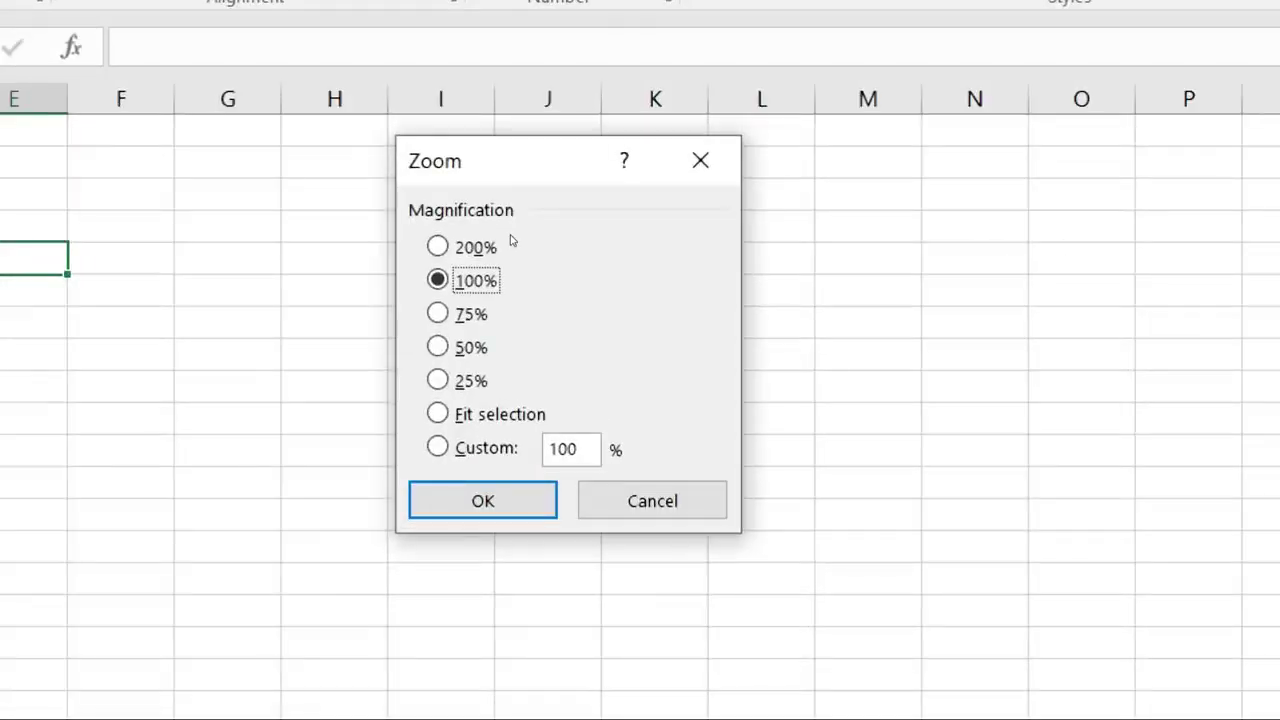
pyautogui.press('Up')
pyautogui.press('Down')
pyautogui.press('Down')
pyautogui.press('Down')
pyautogui.press('Down')
pyautogui.press('Down')
pyautogui.press('Up')
pyautogui.press('Up')
pyautogui.press('Up')
pyautogui.press('Up')
pyautogui.press('Up')
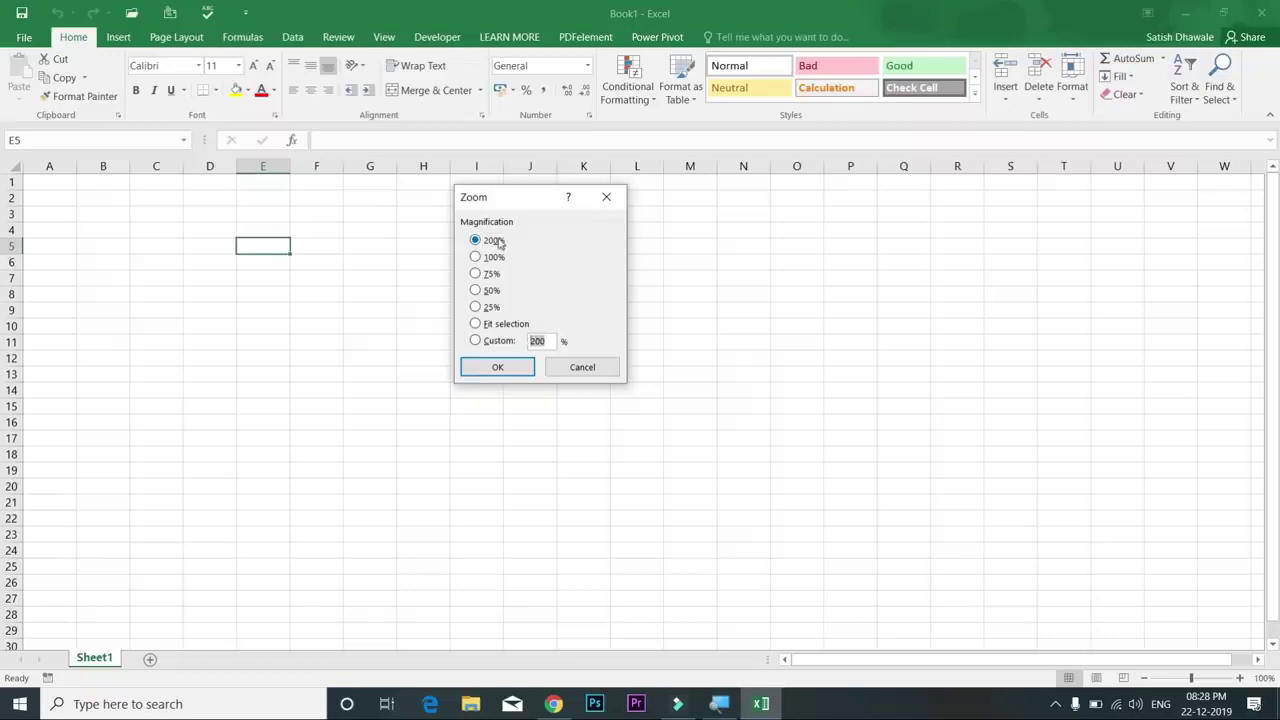
pyautogui.click(521, 370)
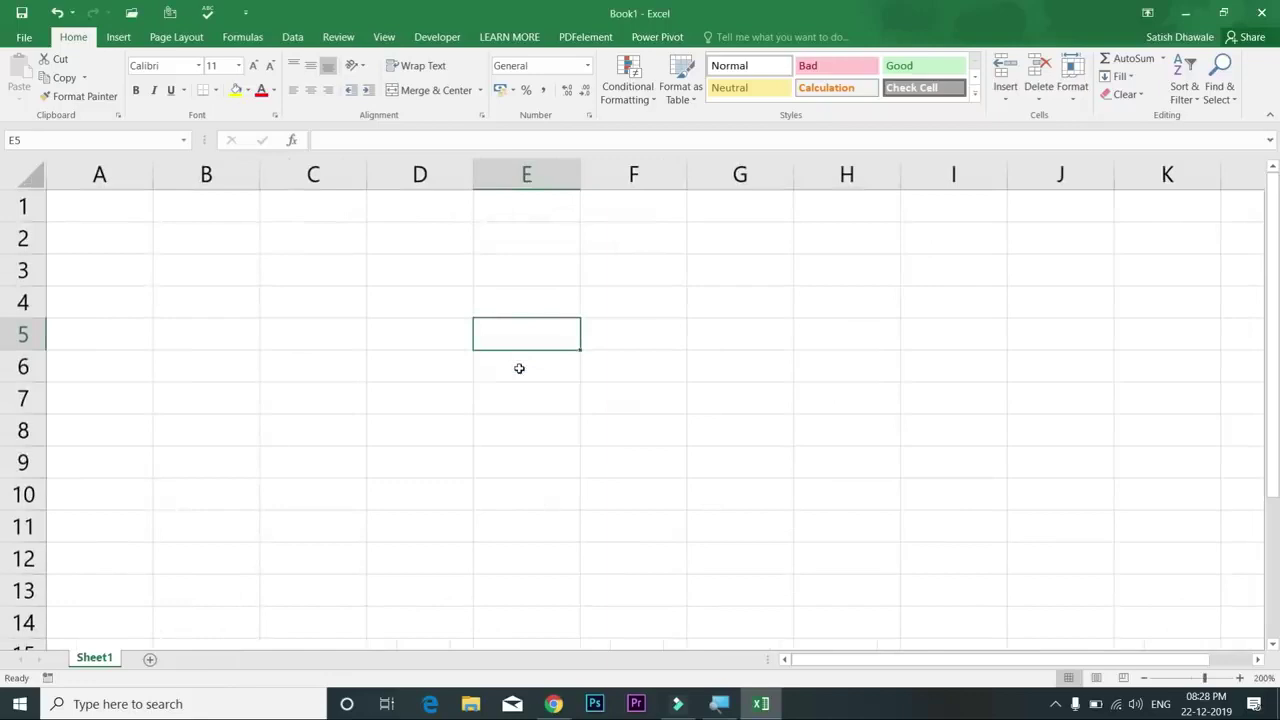
# Step: Select cell D3 and reduce the sheet's zoom to 150%
pyautogui.click(424, 281)
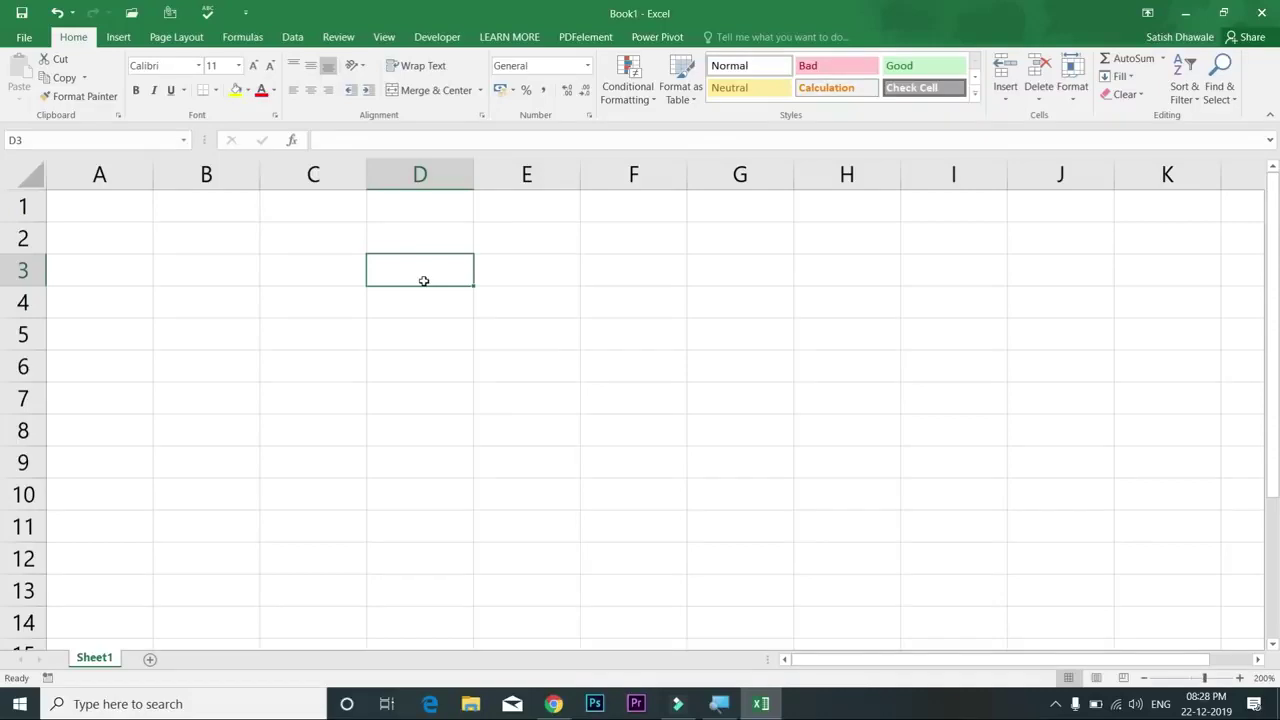
pyautogui.click(1144, 679)
pyautogui.click(1144, 679)
pyautogui.click(1144, 679)
pyautogui.click(1144, 679)
pyautogui.click(1144, 679)
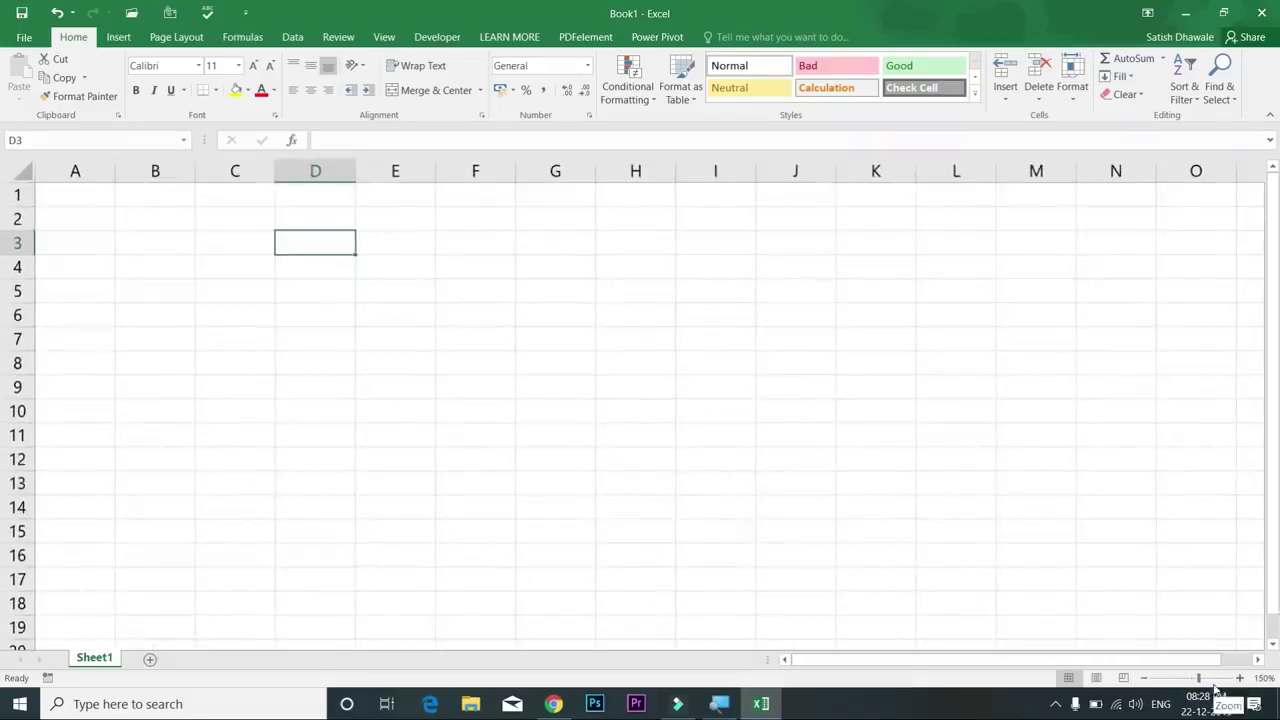
# Step: Increase the sheet's zoom in steps to 190%
pyautogui.moveTo(1199, 678)
pyautogui.mouseDown()
pyautogui.moveTo(1233, 678)
pyautogui.moveTo(1199, 680)
pyautogui.mouseUp()
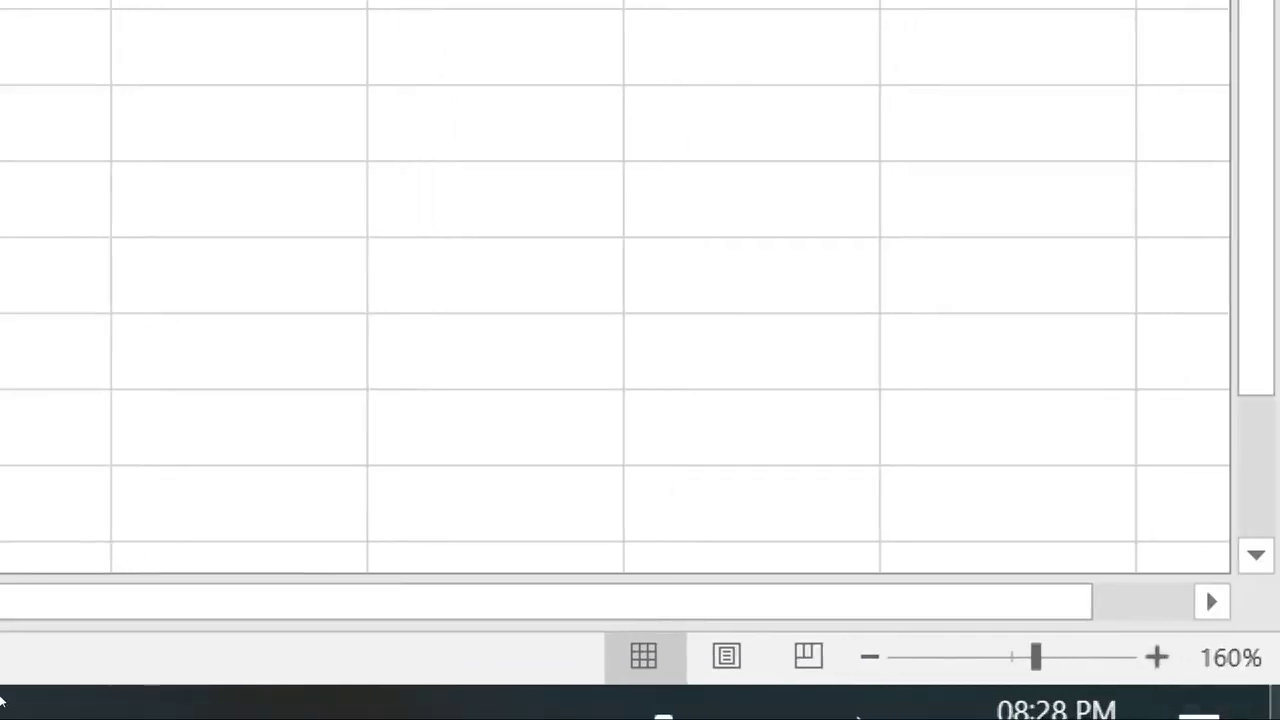
pyautogui.click(1157, 657)
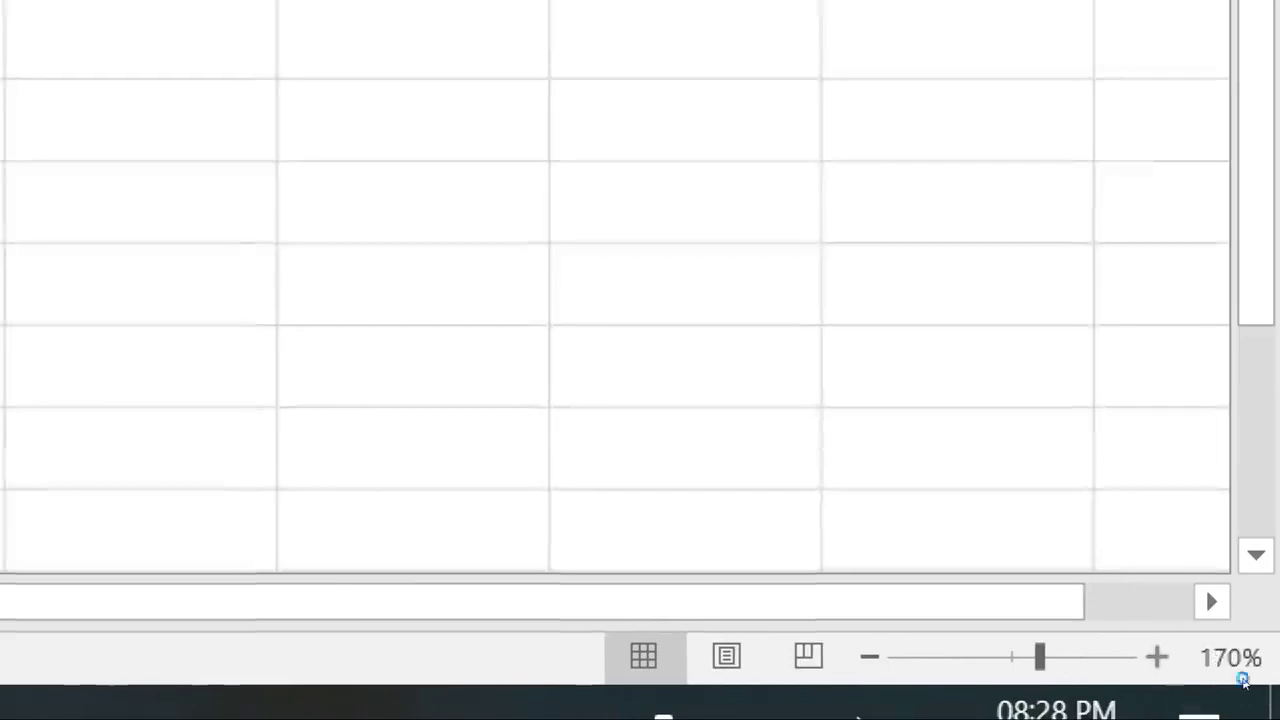
pyautogui.click(1157, 657)
pyautogui.click(1157, 657)
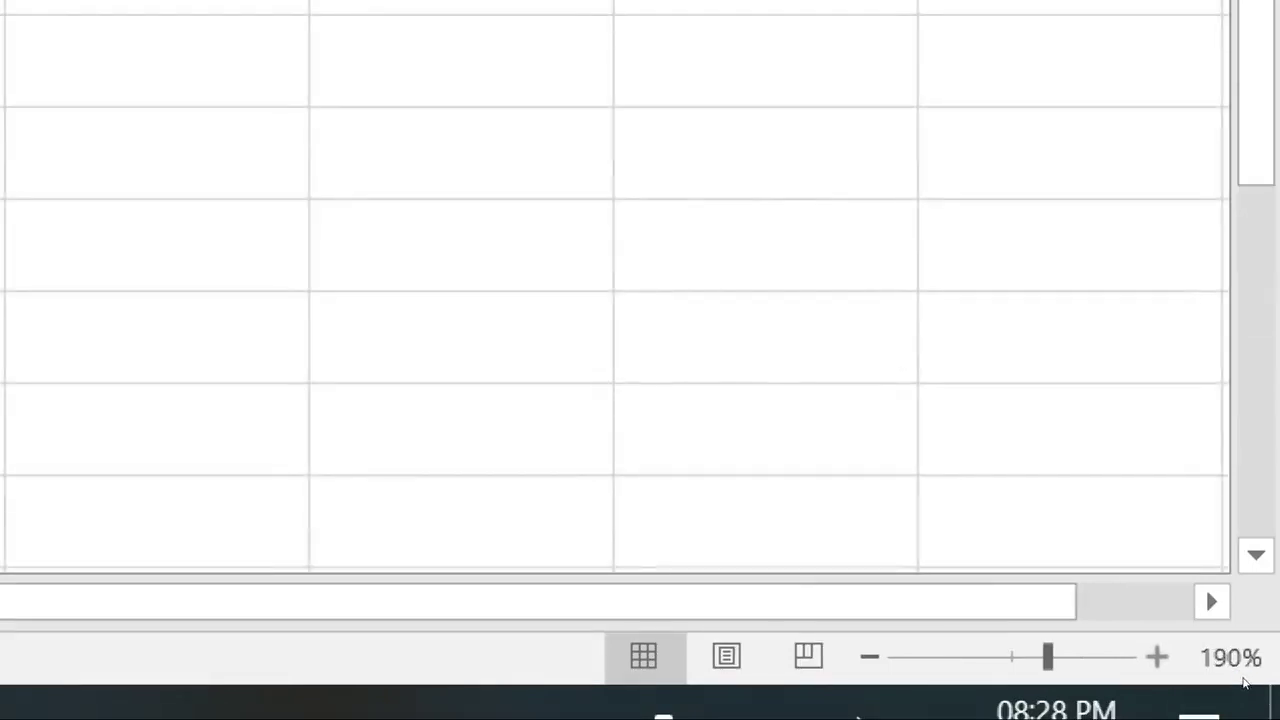
# Step: Bring the sheet's zoom back down in steps to 150%
pyautogui.click(870, 657)
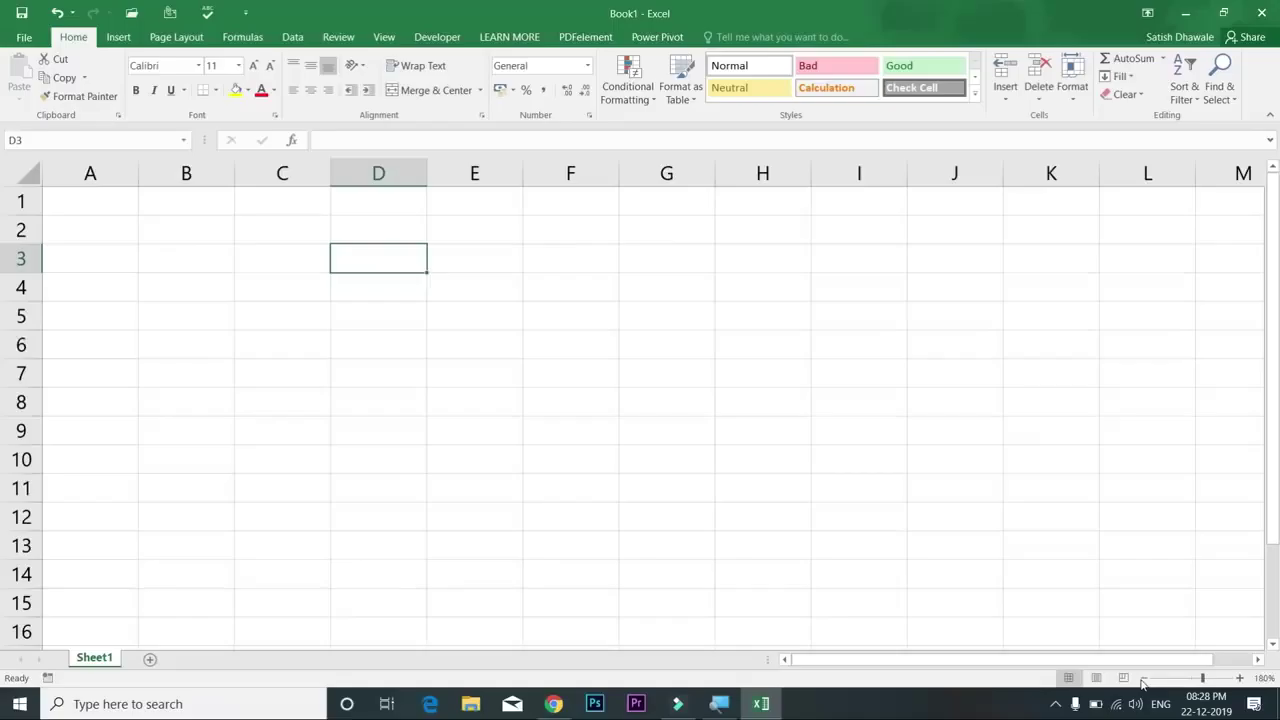
pyautogui.click(1143, 678)
pyautogui.click(1143, 678)
pyautogui.click(1143, 678)
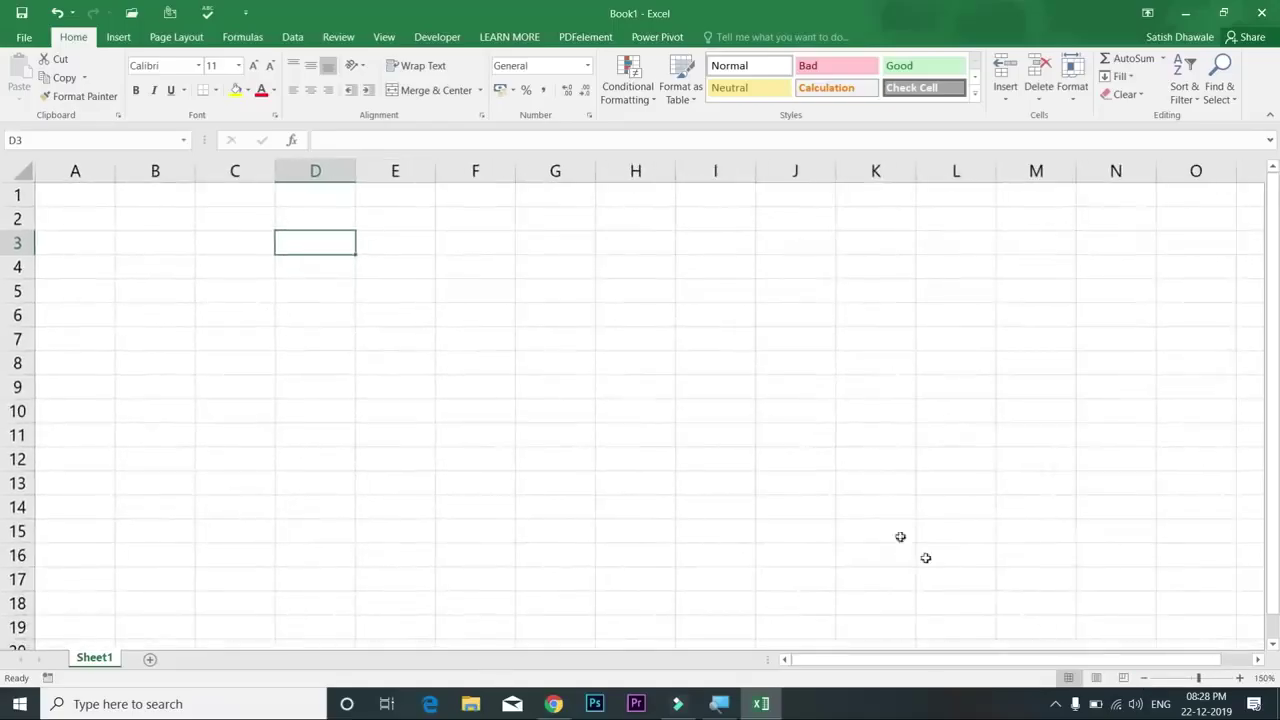
# Step: Set the sheet's zoom to 200% by stepping through the magnification options in the Zoom dialog
pyautogui.hotkey('alt', 'v')
pyautogui.press('z')
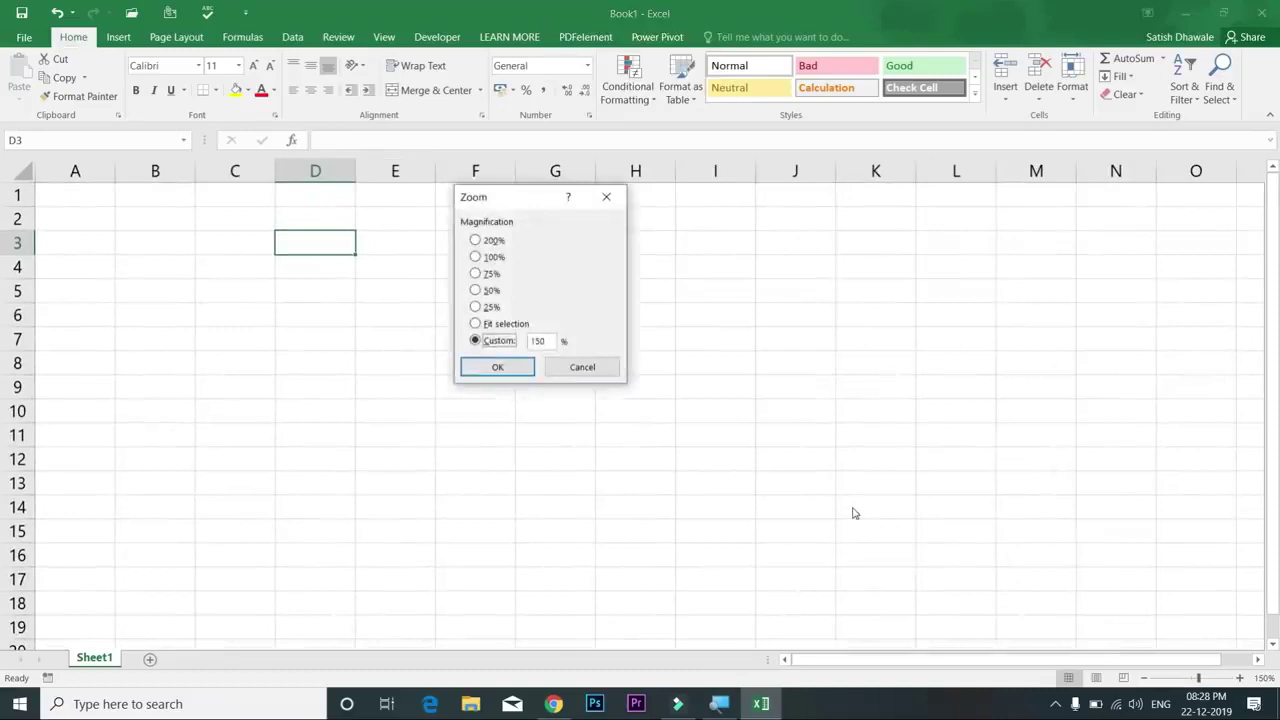
pyautogui.press('Up')
pyautogui.press('Up')
pyautogui.press('Up')
pyautogui.press('Up')
pyautogui.press('Up')
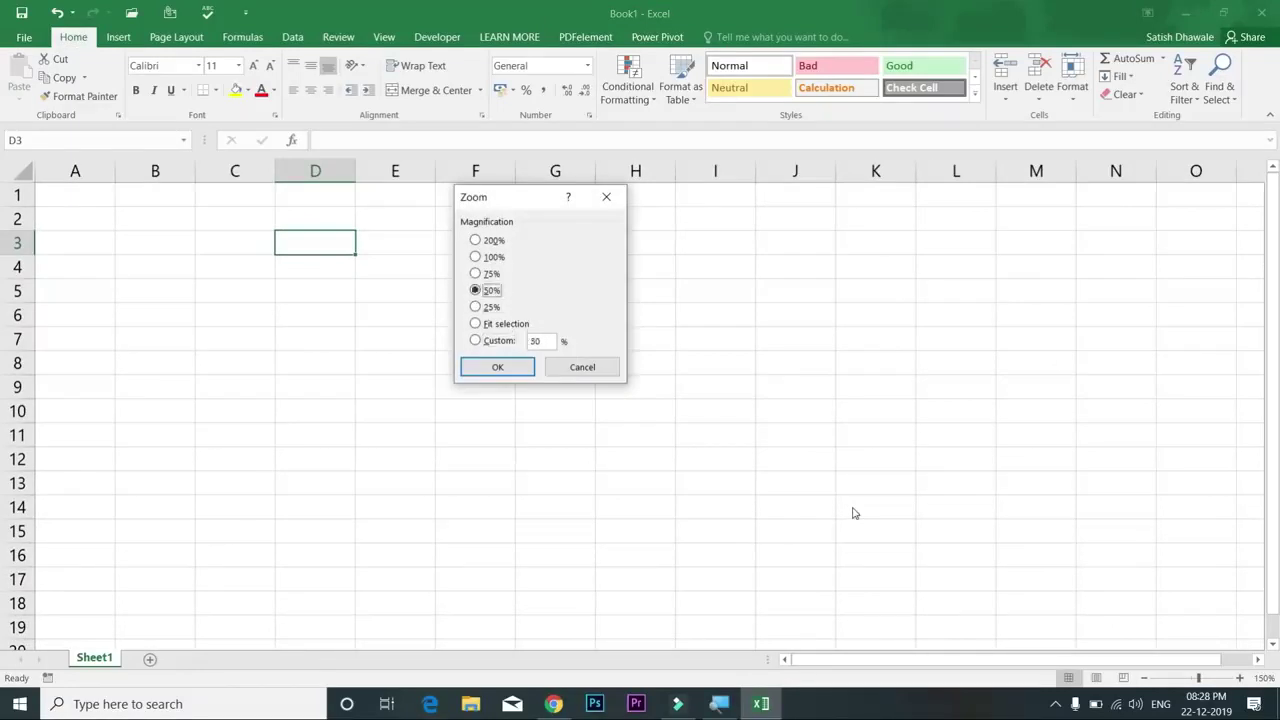
pyautogui.press('Return')
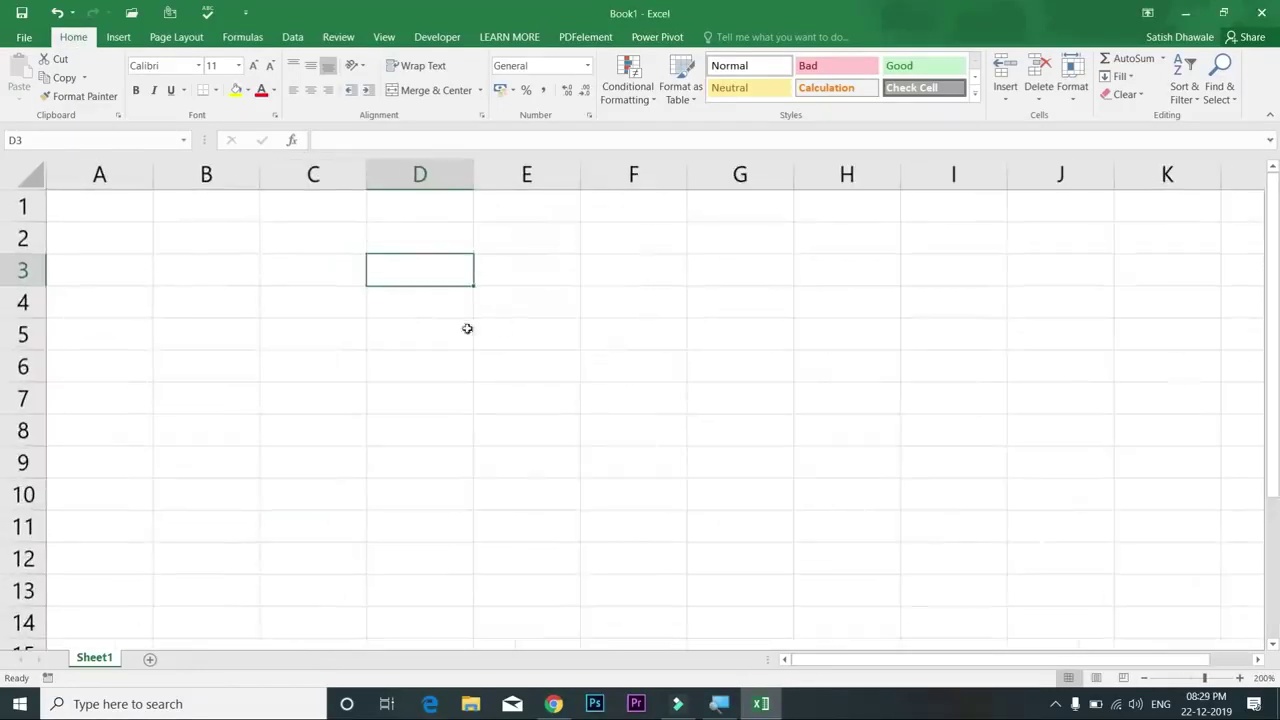
# Step: Enter the formula =50+30 in cell C4
pyautogui.click(87, 218)
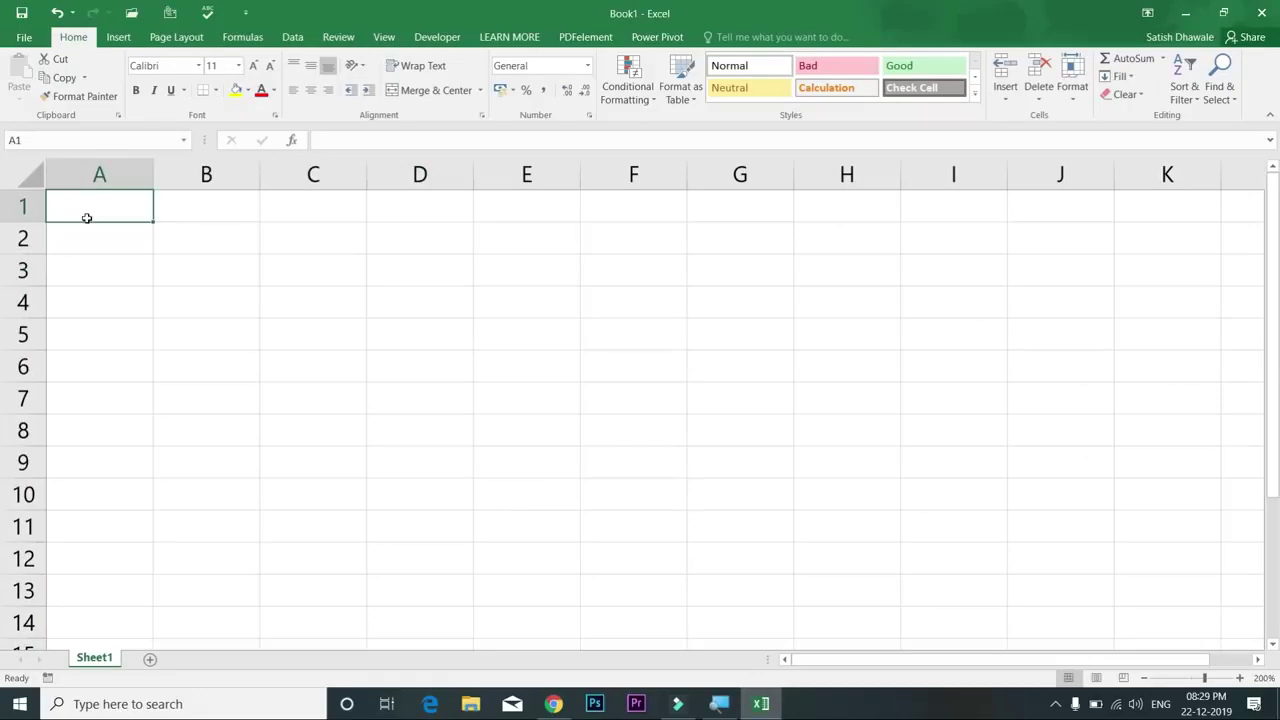
pyautogui.click(358, 310)
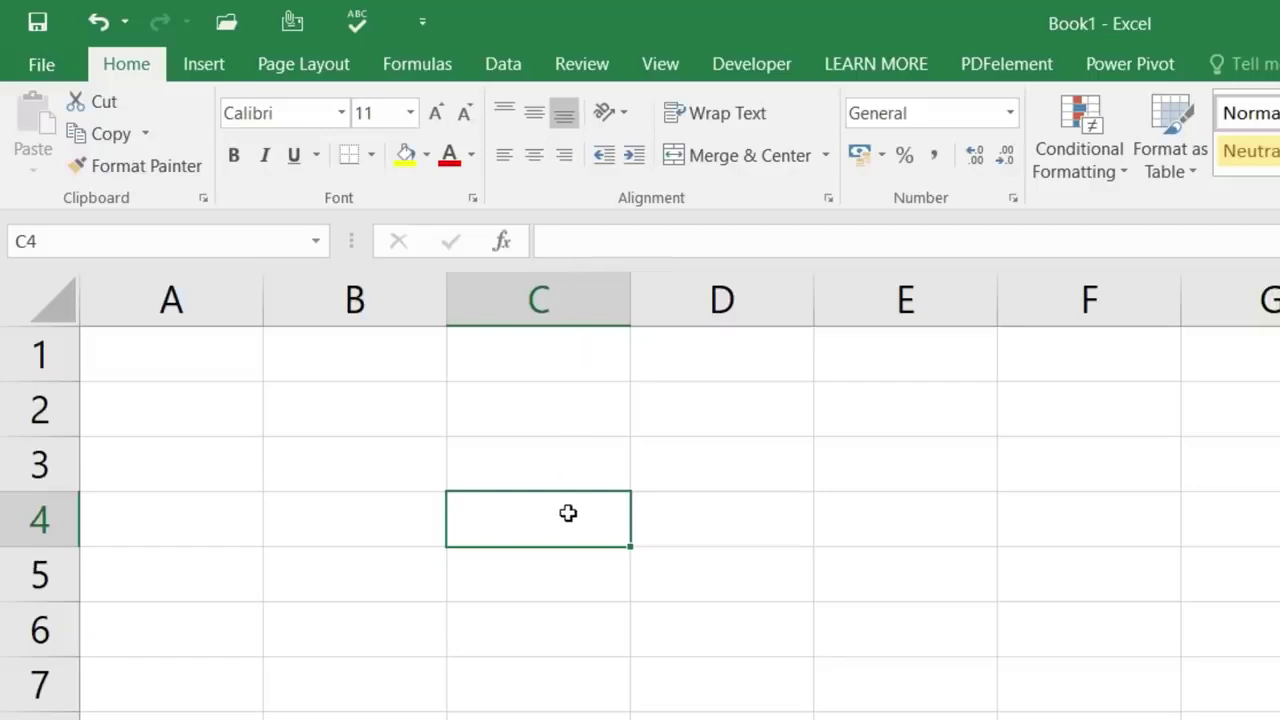
pyautogui.write('=5')
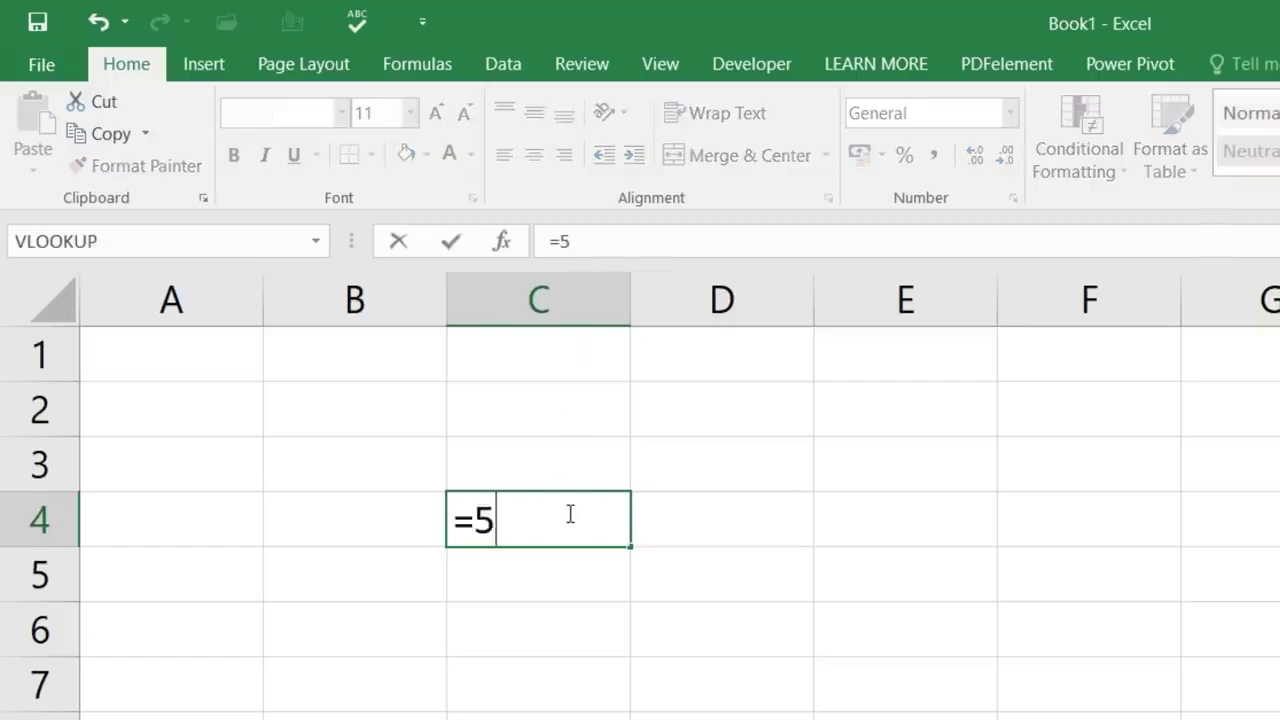
pyautogui.write('0')
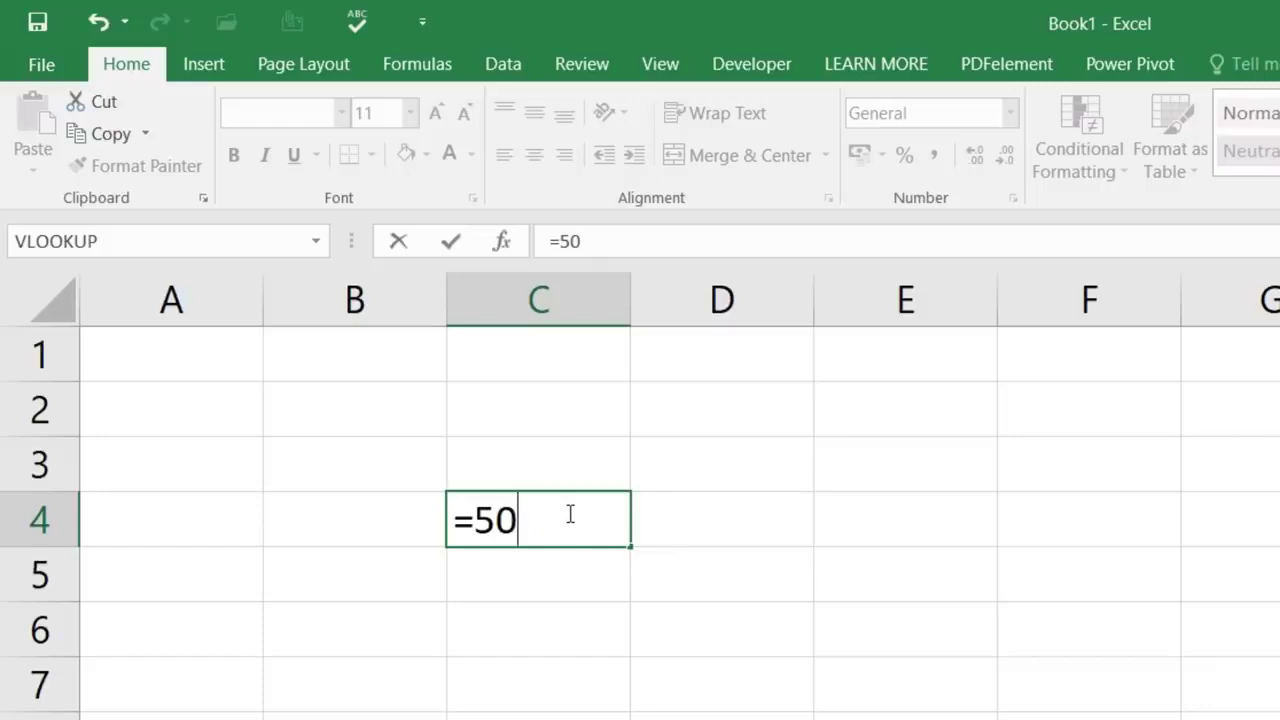
pyautogui.write('+30')
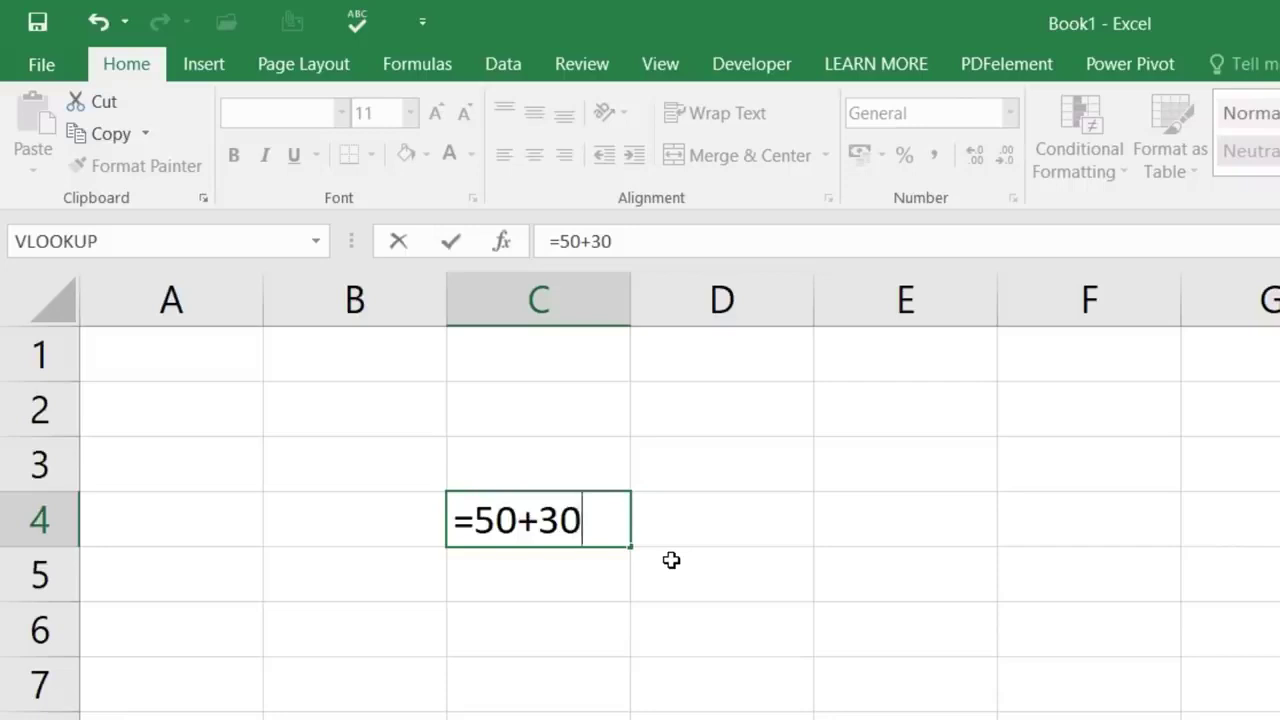
pyautogui.press('Return')
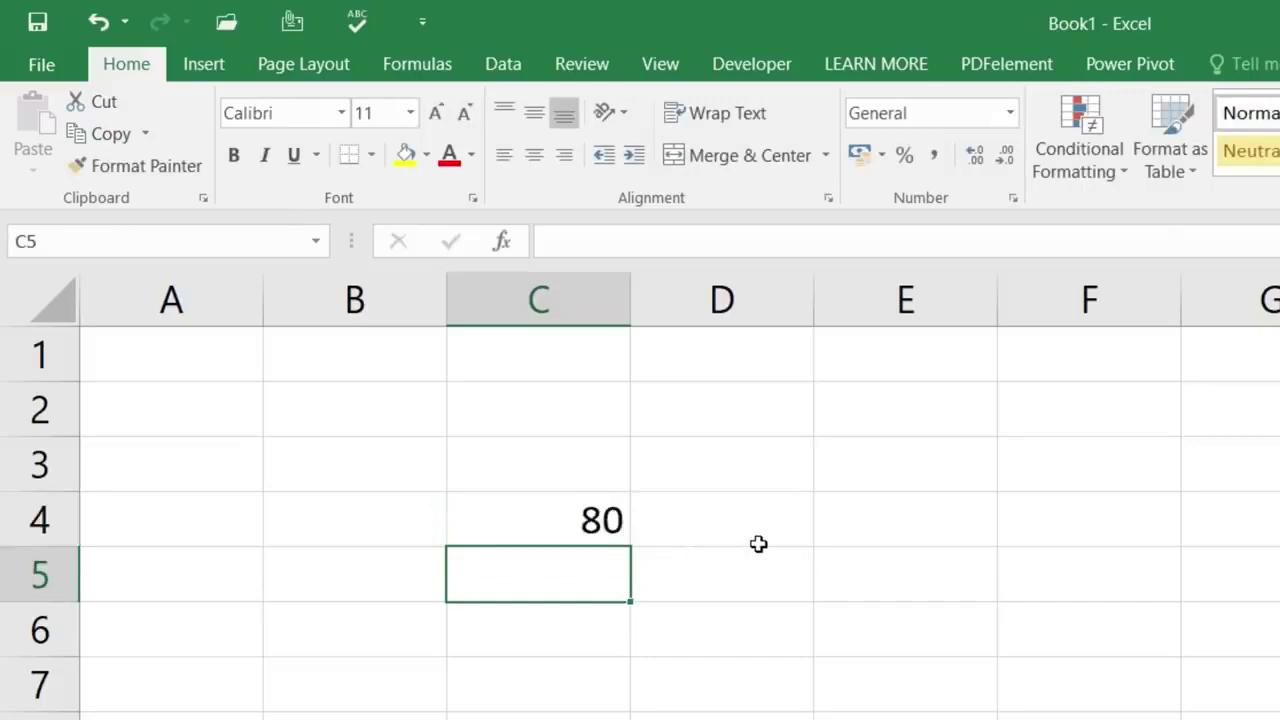
# Step: Copy only the value of cell C4 into cell C5 below it, without the formula
pyautogui.hotkey('ctrl', 'shift', "'")
pyautogui.press('Return')
pyautogui.click(596, 556)
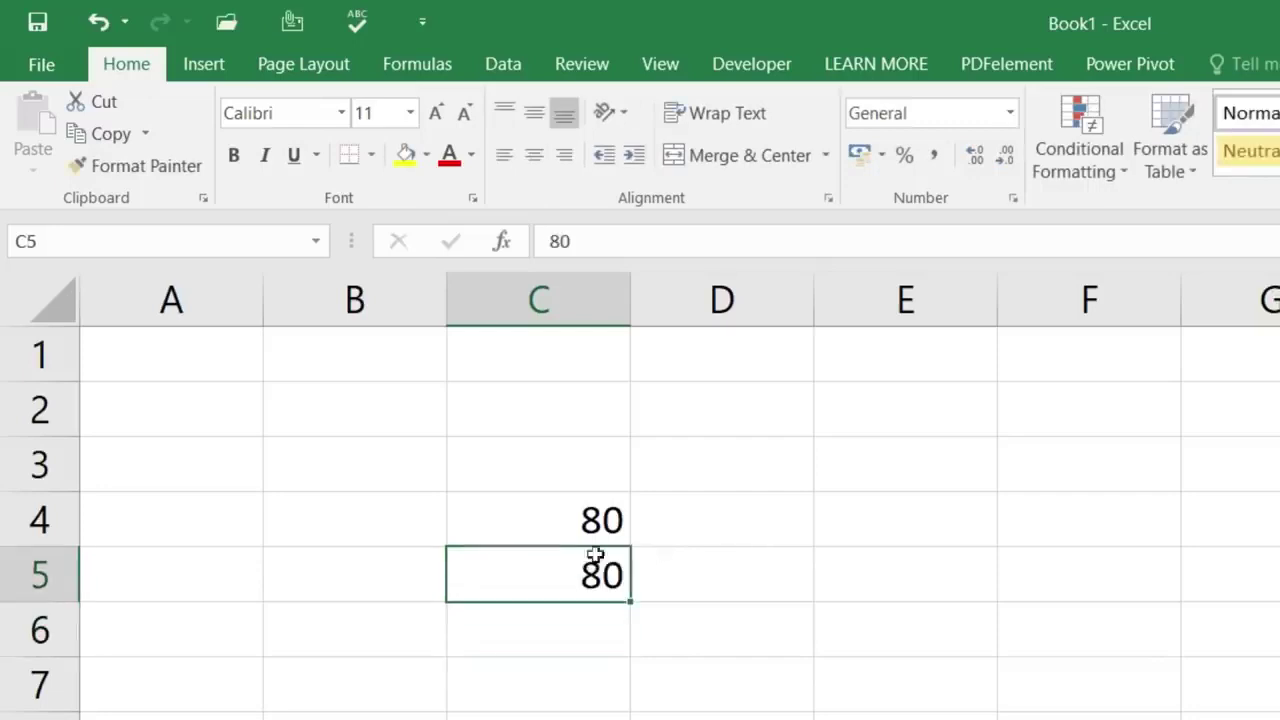
# Step: Compare the underlying contents of cells C4 and C5 in the formula bar
pyautogui.click(591, 518)
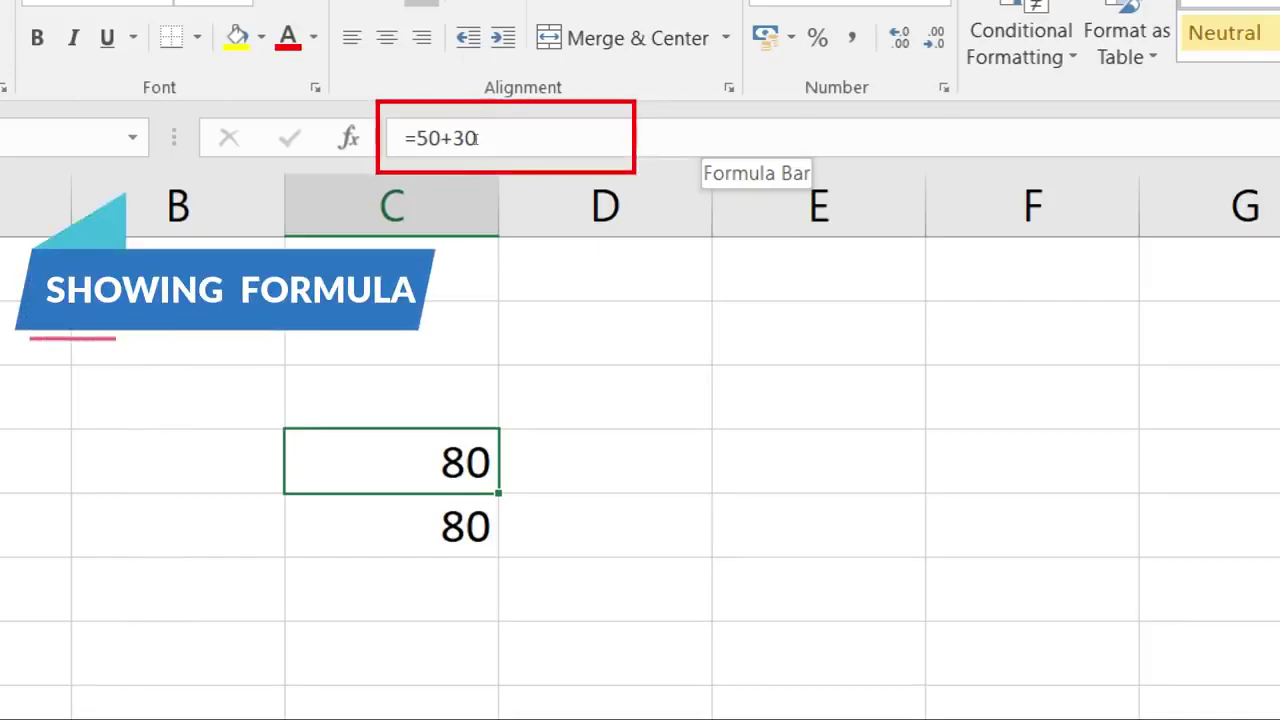
pyautogui.press('Down')
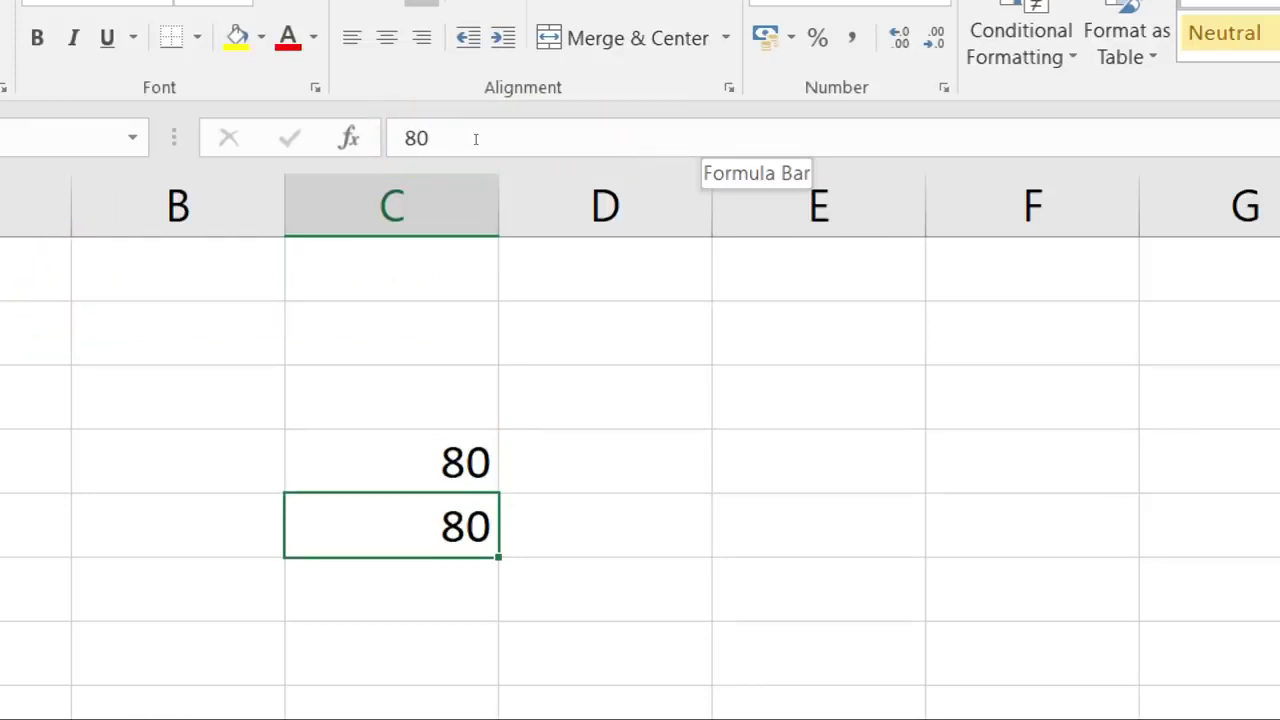
pyautogui.press('Up')
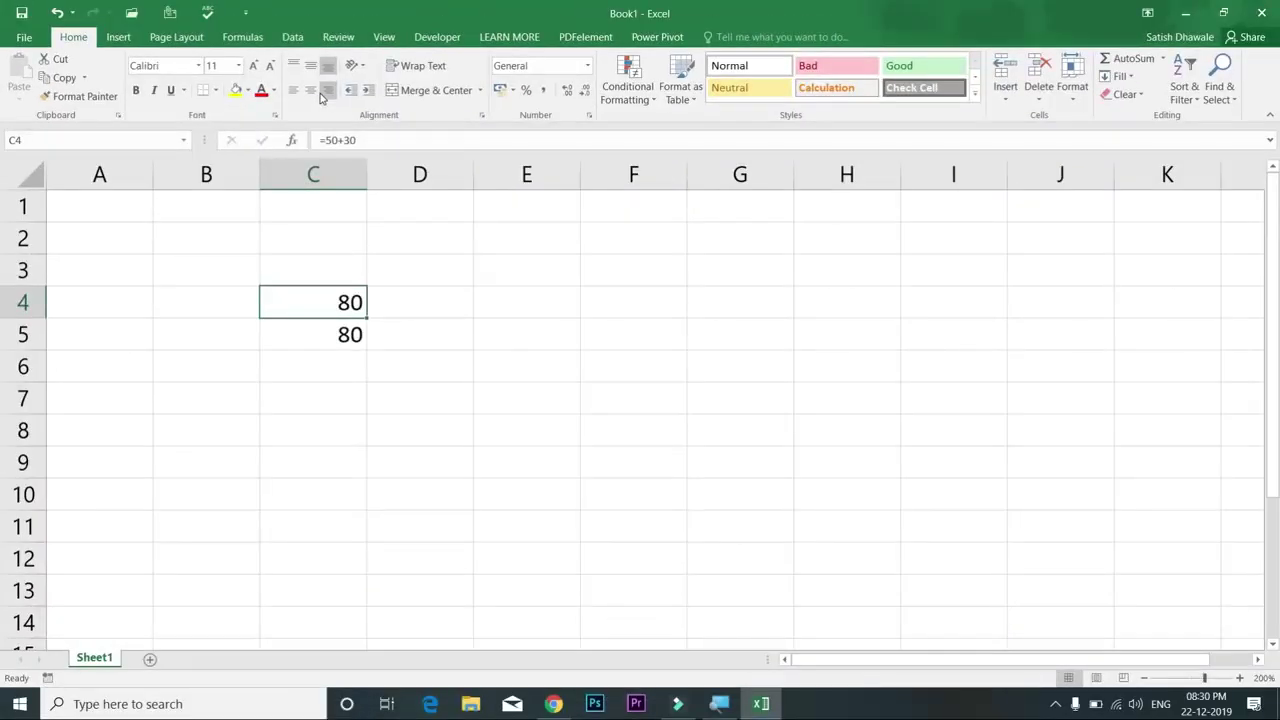
pyautogui.click(309, 334)
pyautogui.click(322, 308)
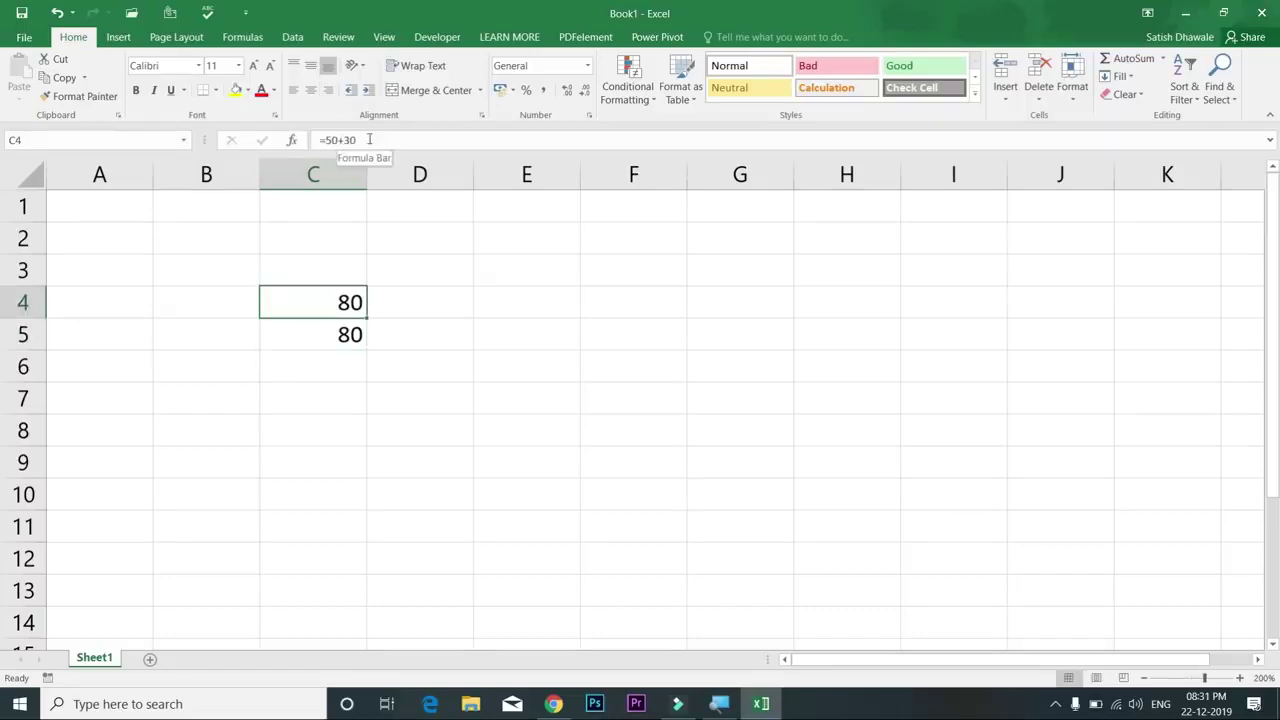
pyautogui.click(337, 334)
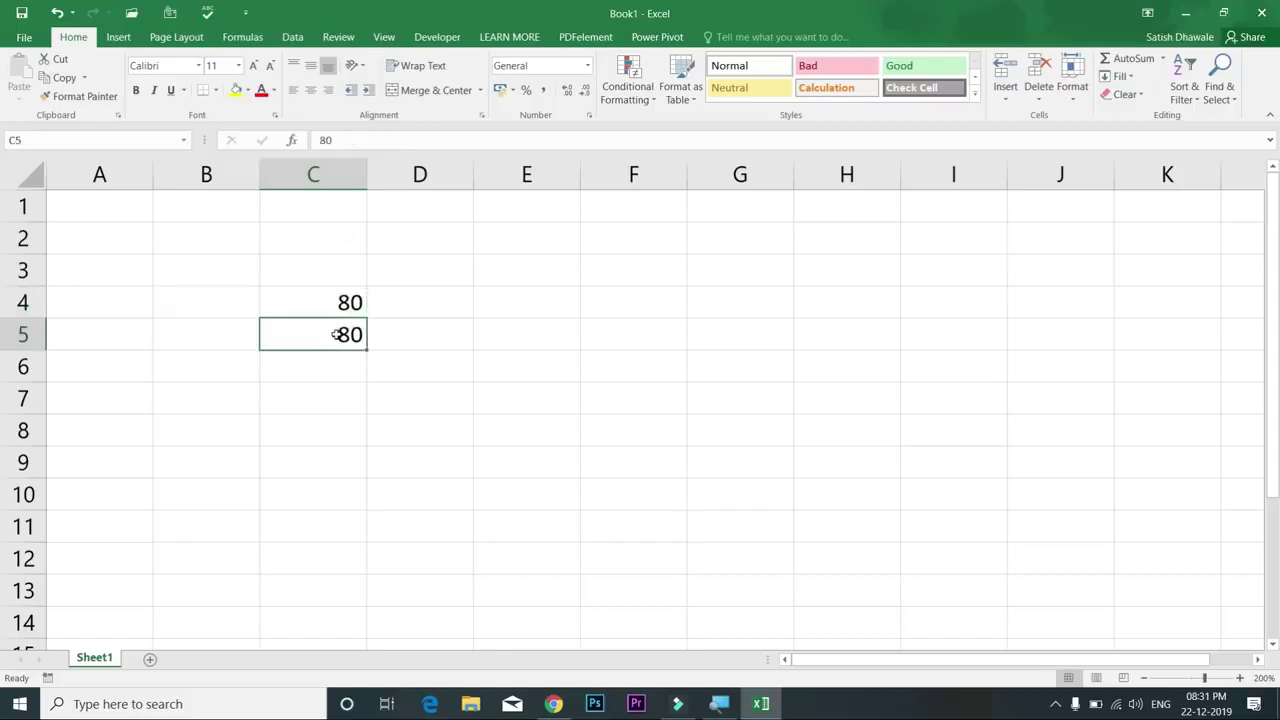
# Step: Enter the texts DSFSD, DF, DSFSD and LEARN MORE in cells C6 to C9
pyautogui.click(343, 371)
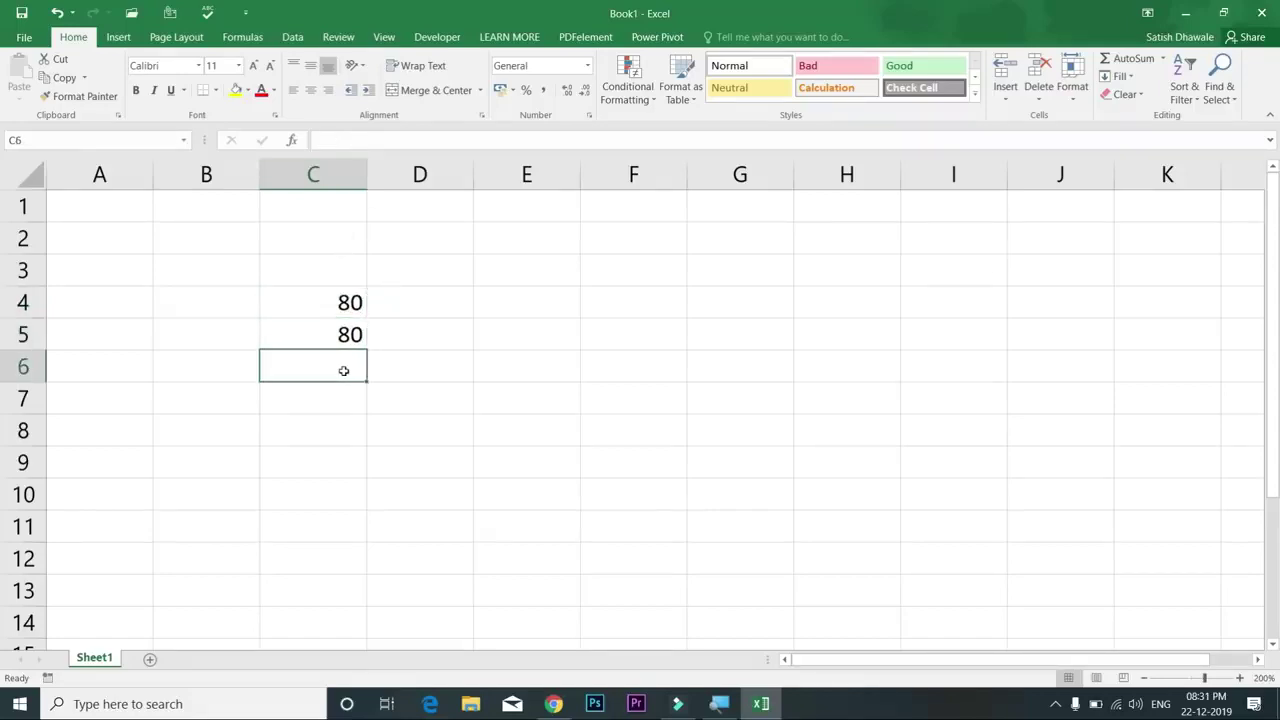
pyautogui.write('DSFSD')
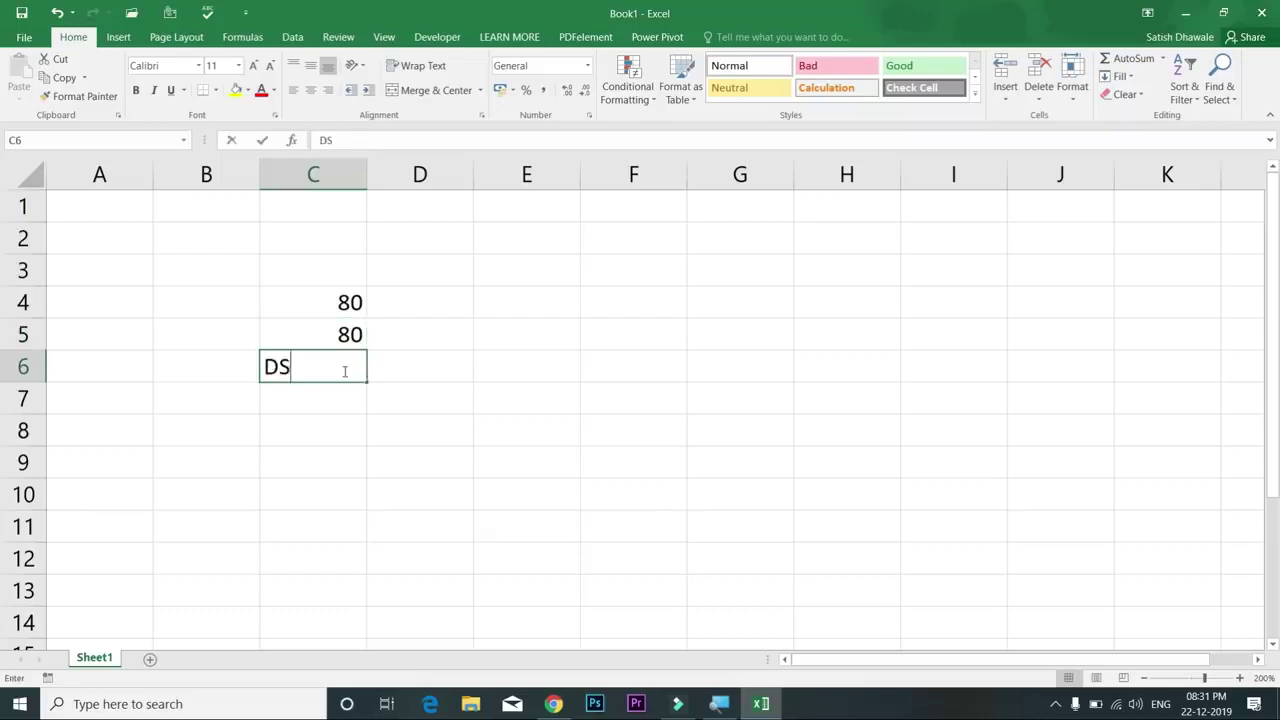
pyautogui.press('Return')
pyautogui.write('DF')
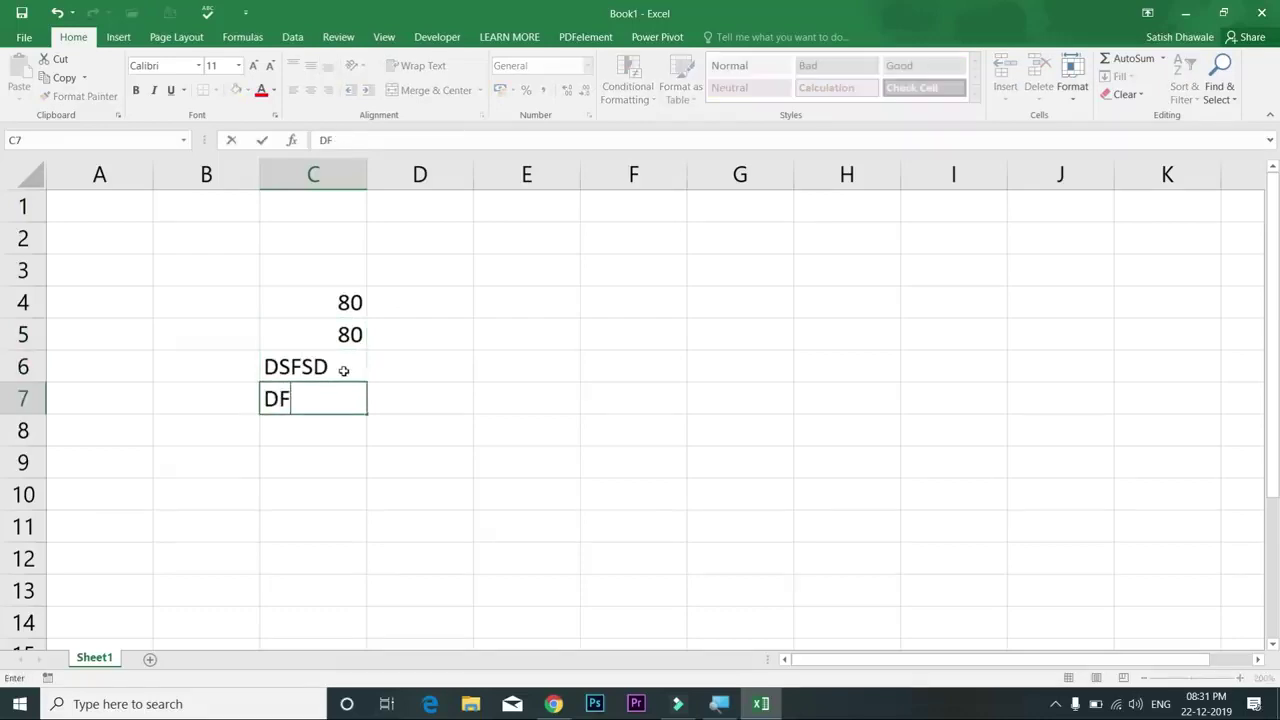
pyautogui.press('Return')
pyautogui.write('DSFSD')
pyautogui.press('Return')
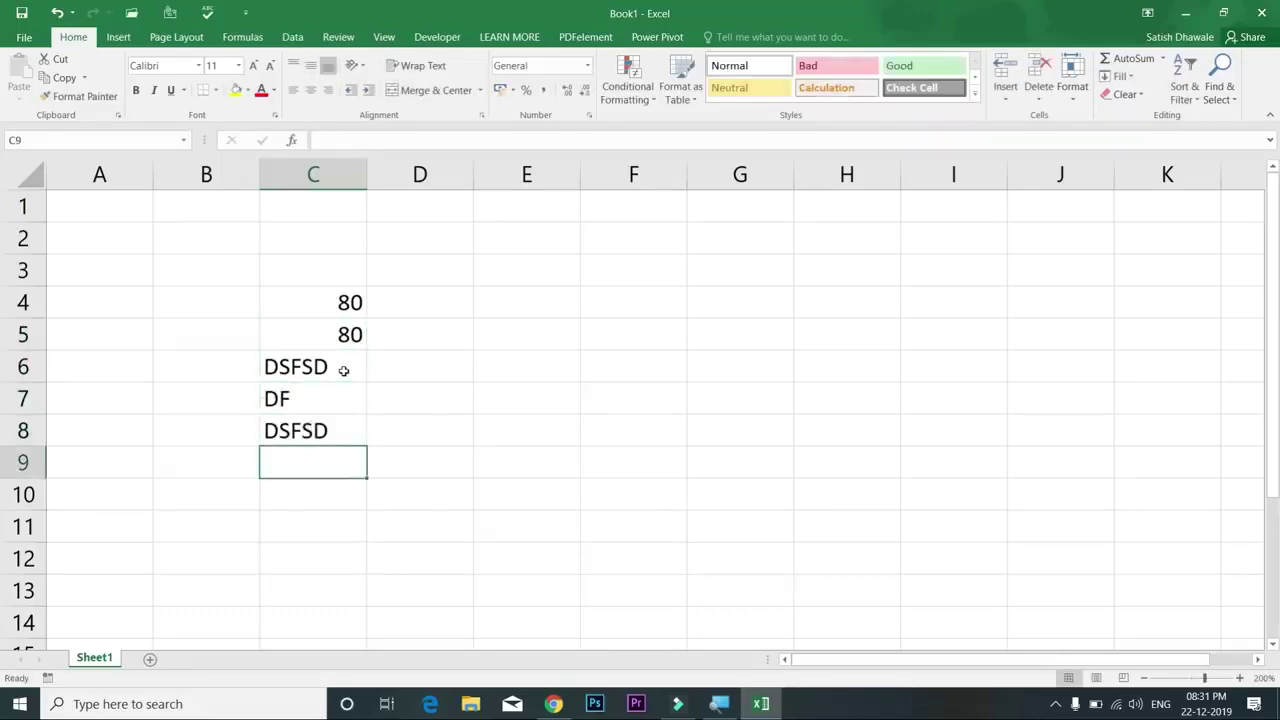
pyautogui.write('LEARN MORE')
pyautogui.press('Return')
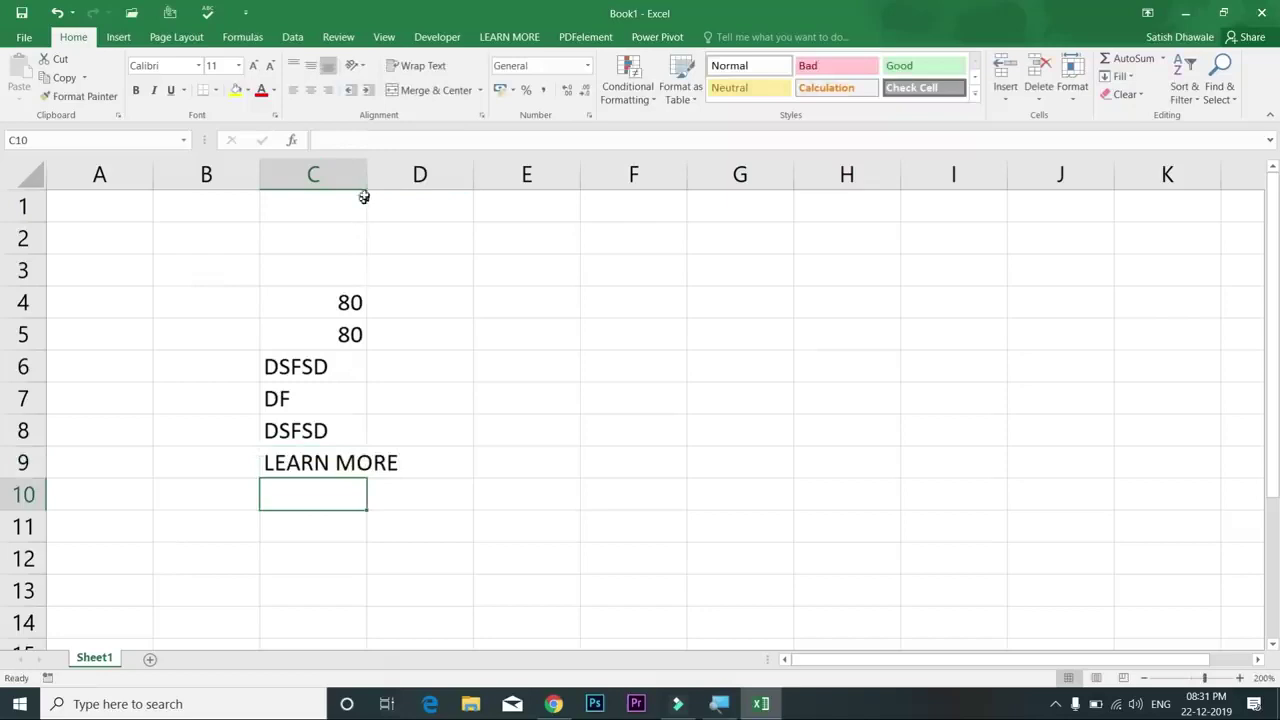
# Step: Widen column C to about double its width so LEARN MORE fits, and select cells C4:C9
pyautogui.moveTo(369, 178); pyautogui.dragTo(475, 180)
pyautogui.click(362, 453)
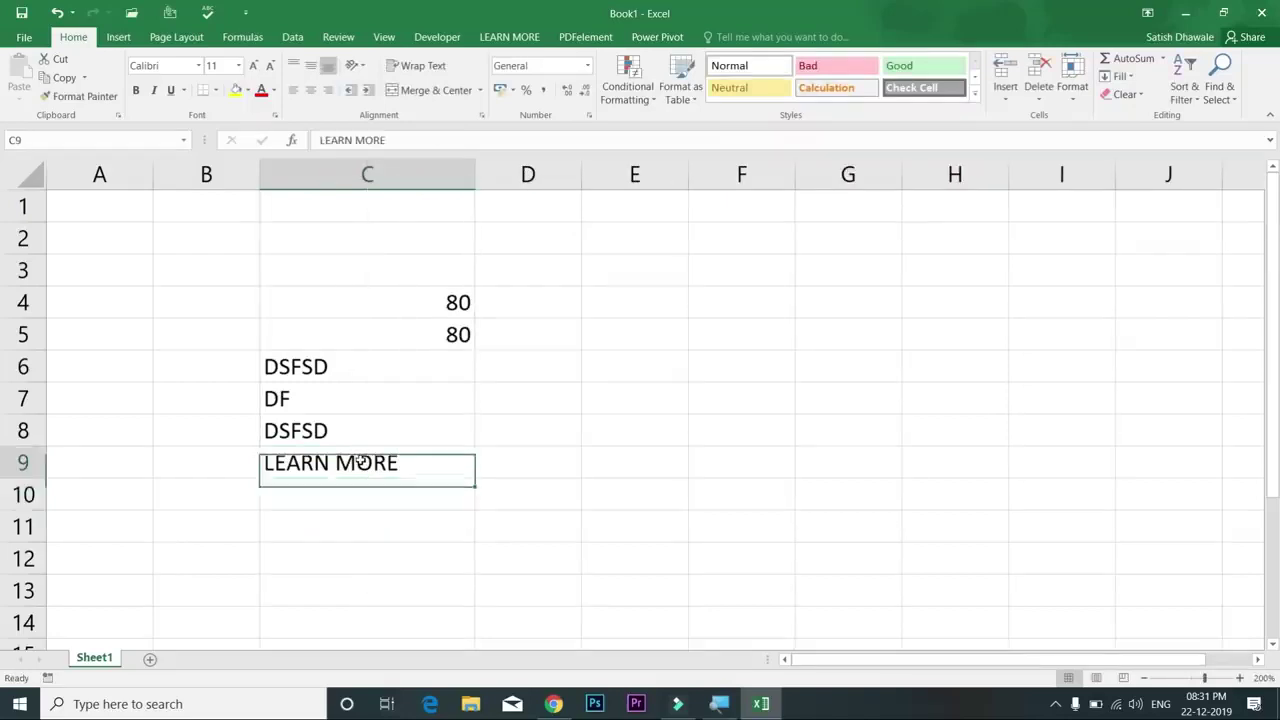
pyautogui.click(420, 299)
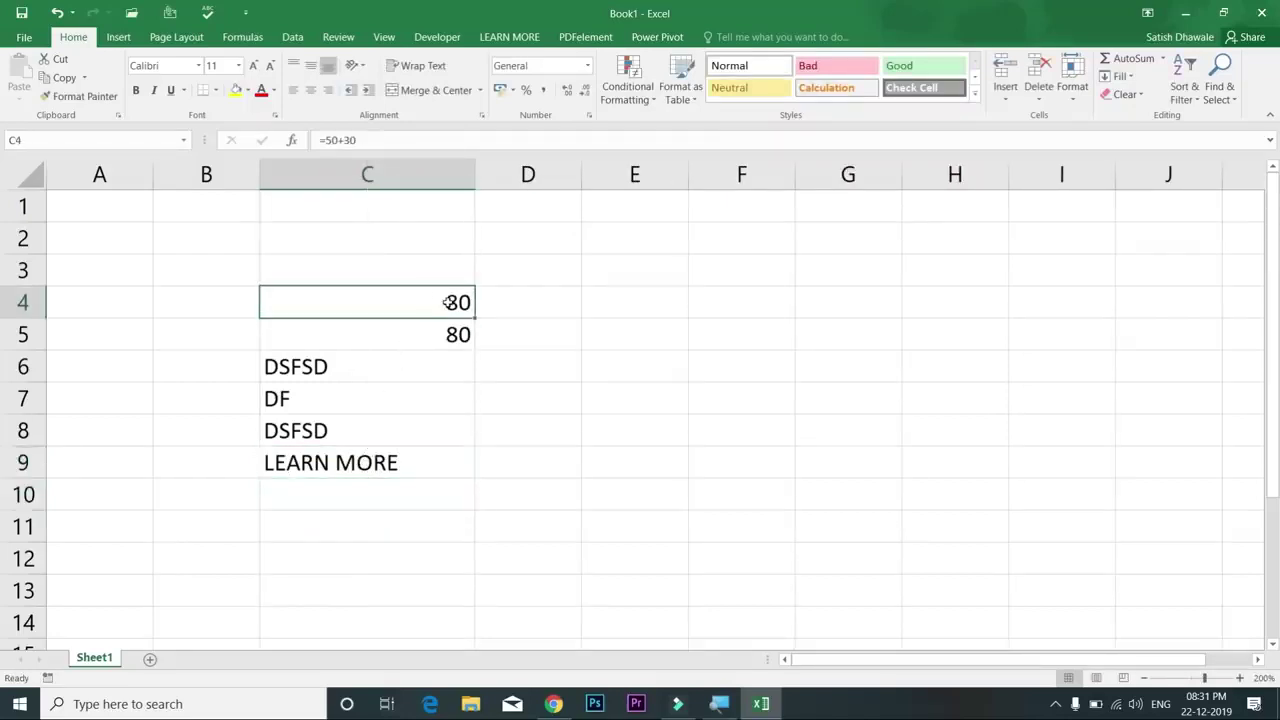
pyautogui.moveTo(449, 302); pyautogui.dragTo(440, 466)
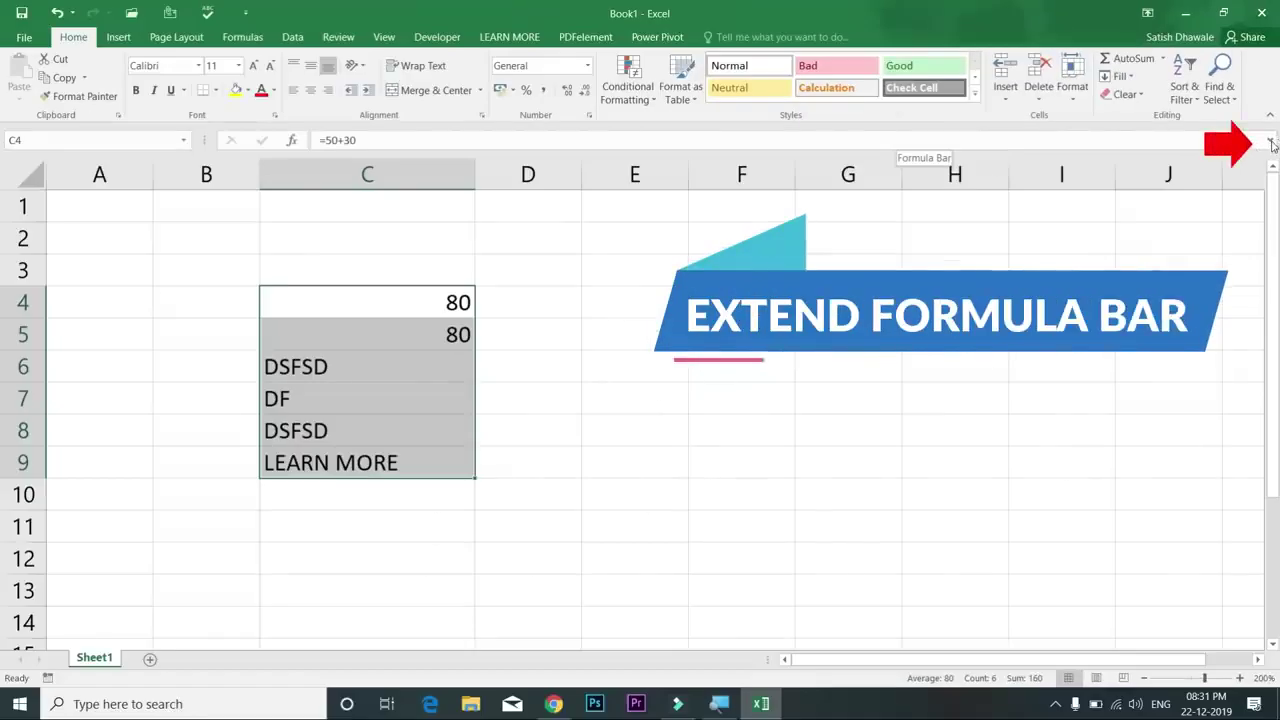
# Step: Expand and collapse the formula bar several times, leaving it collapsed to one line
pyautogui.click(1269, 143)
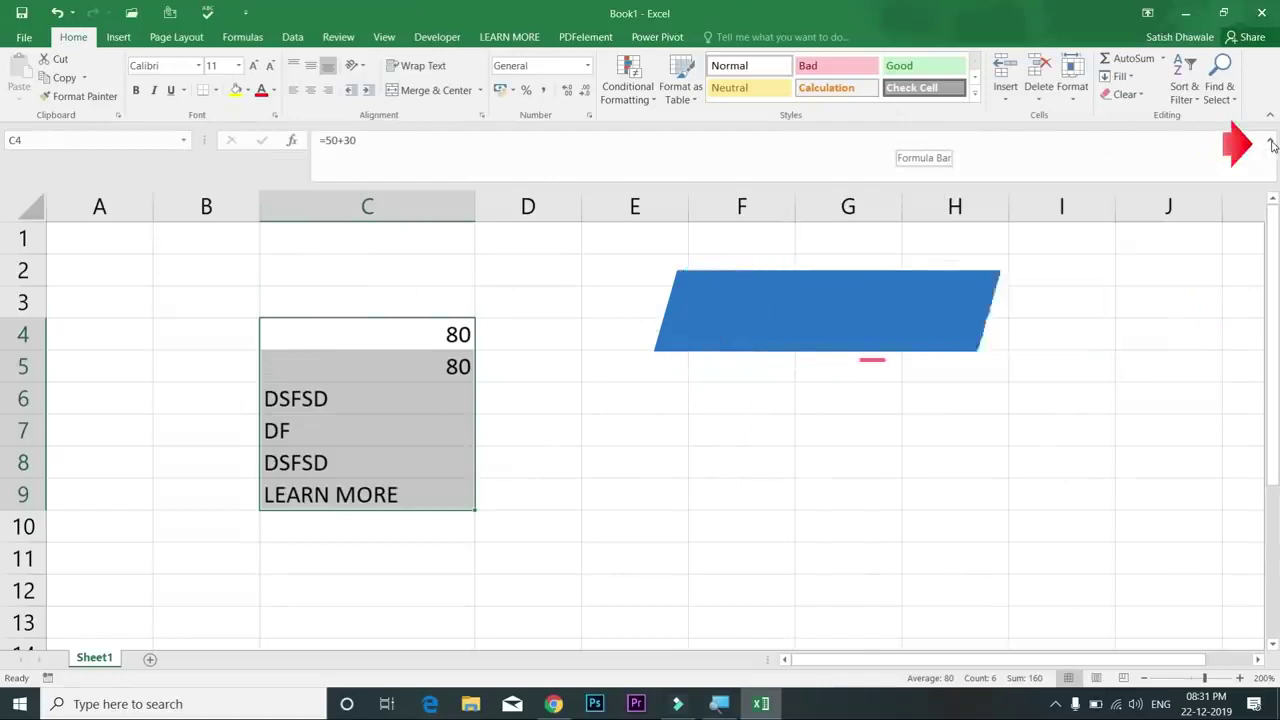
pyautogui.click(1272, 143)
pyautogui.click(1272, 143)
pyautogui.click(1272, 143)
pyautogui.click(1272, 143)
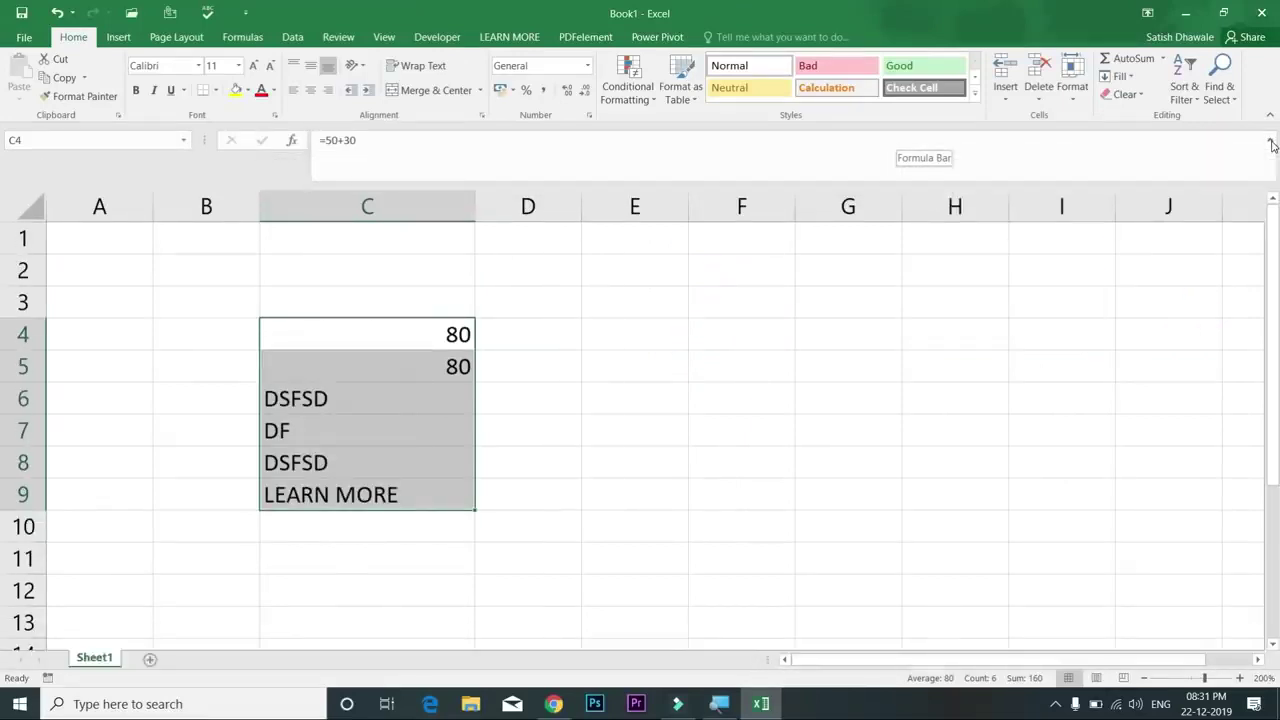
pyautogui.click(1272, 143)
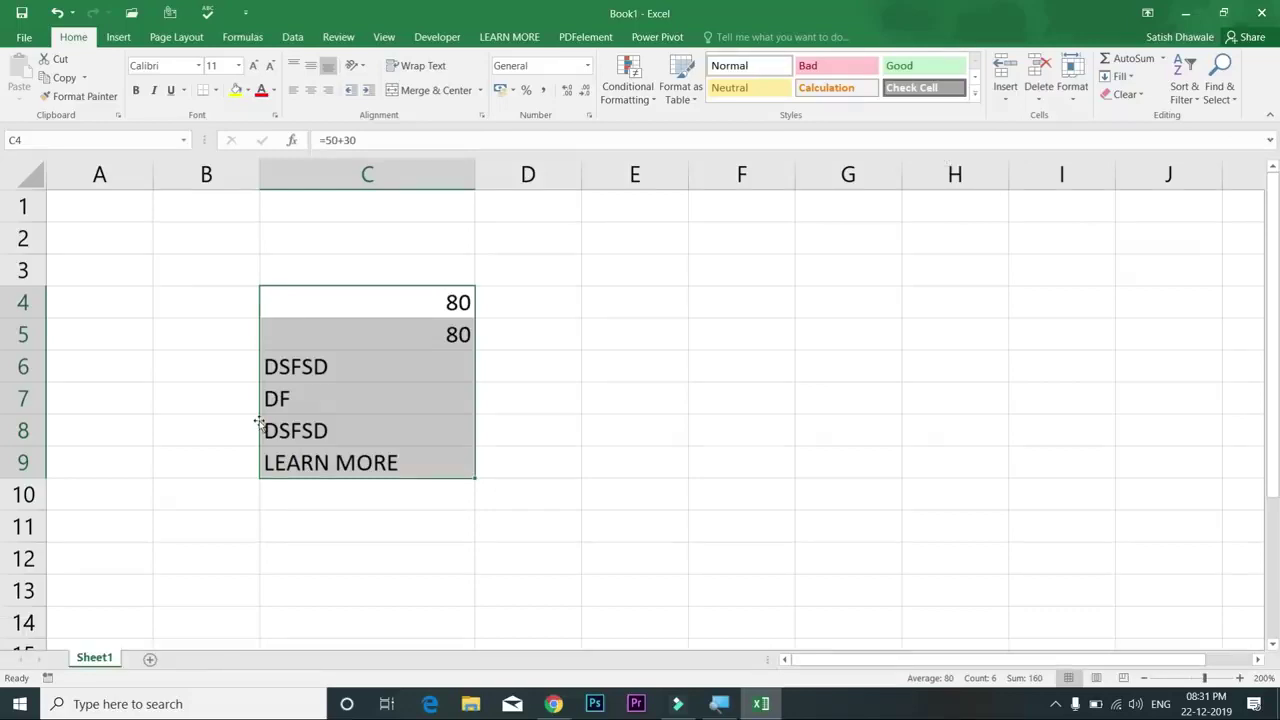
# Step: Clear the contents of cells C4:C9 and select cell A1
pyautogui.press('Delete')
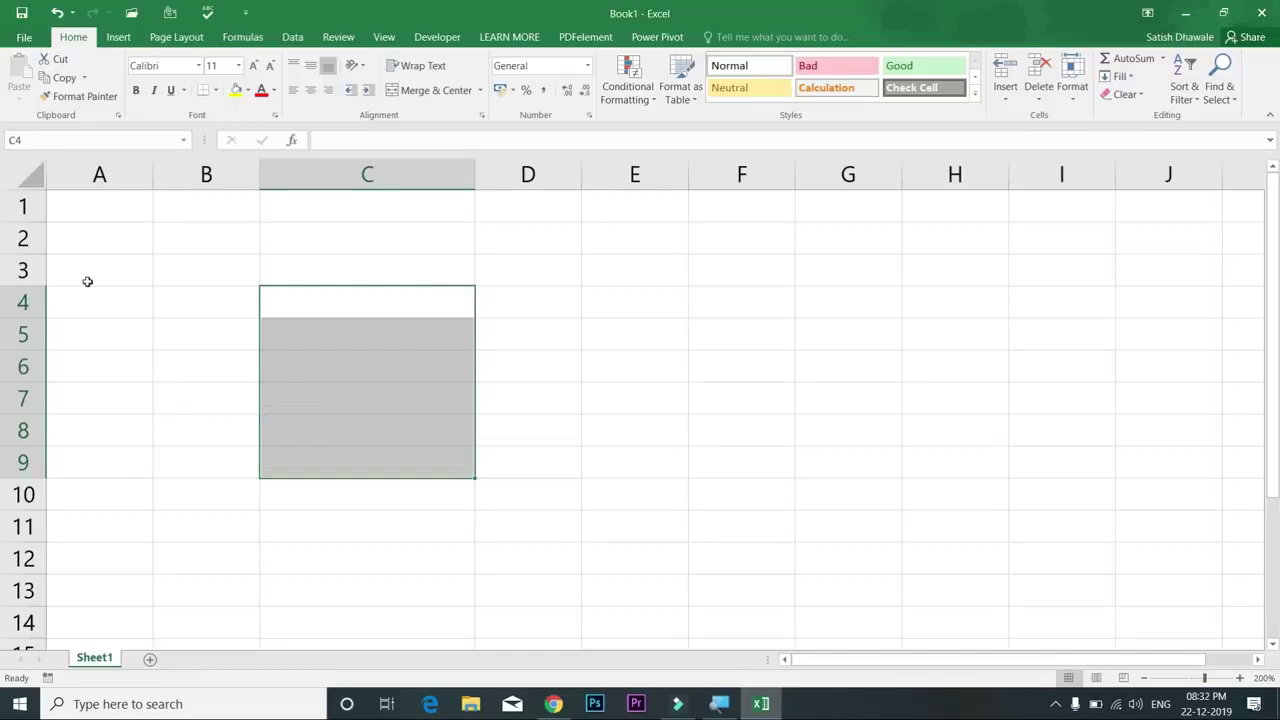
pyautogui.click(109, 200)
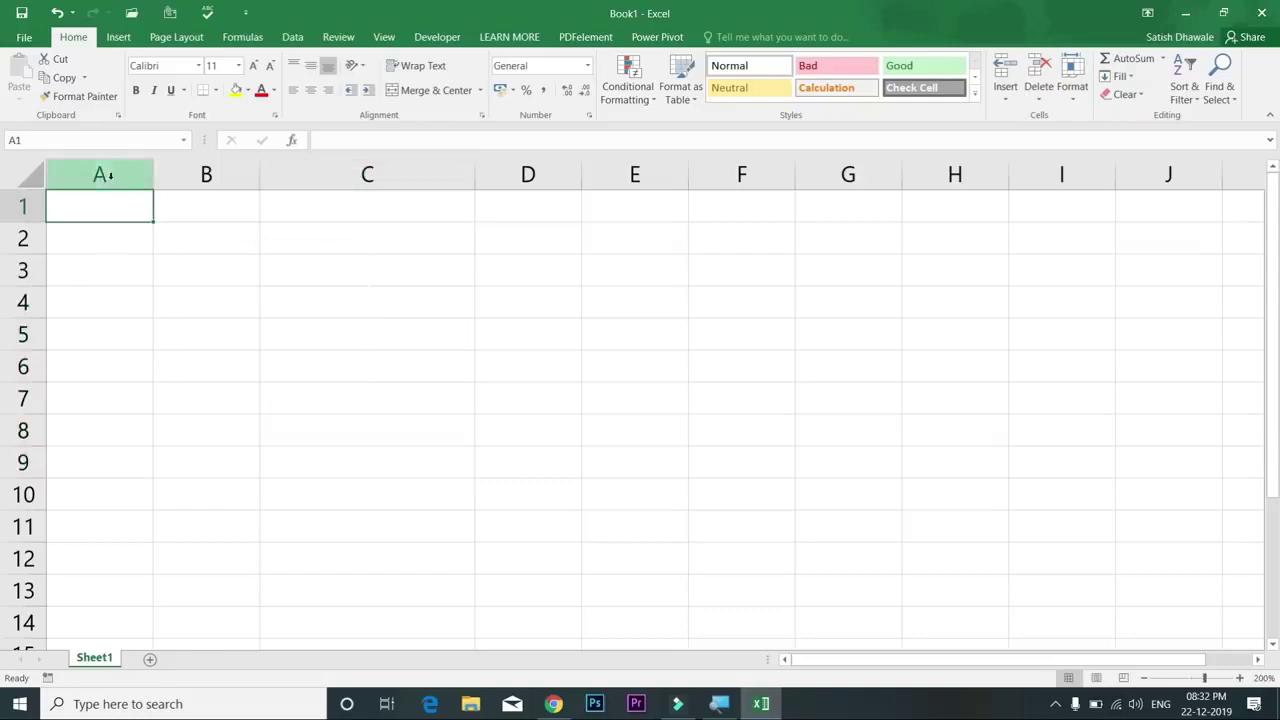
# Step: Select the whole columns A, B, C and D one after another
pyautogui.click(106, 173)
pyautogui.click(202, 174)
pyautogui.click(320, 175)
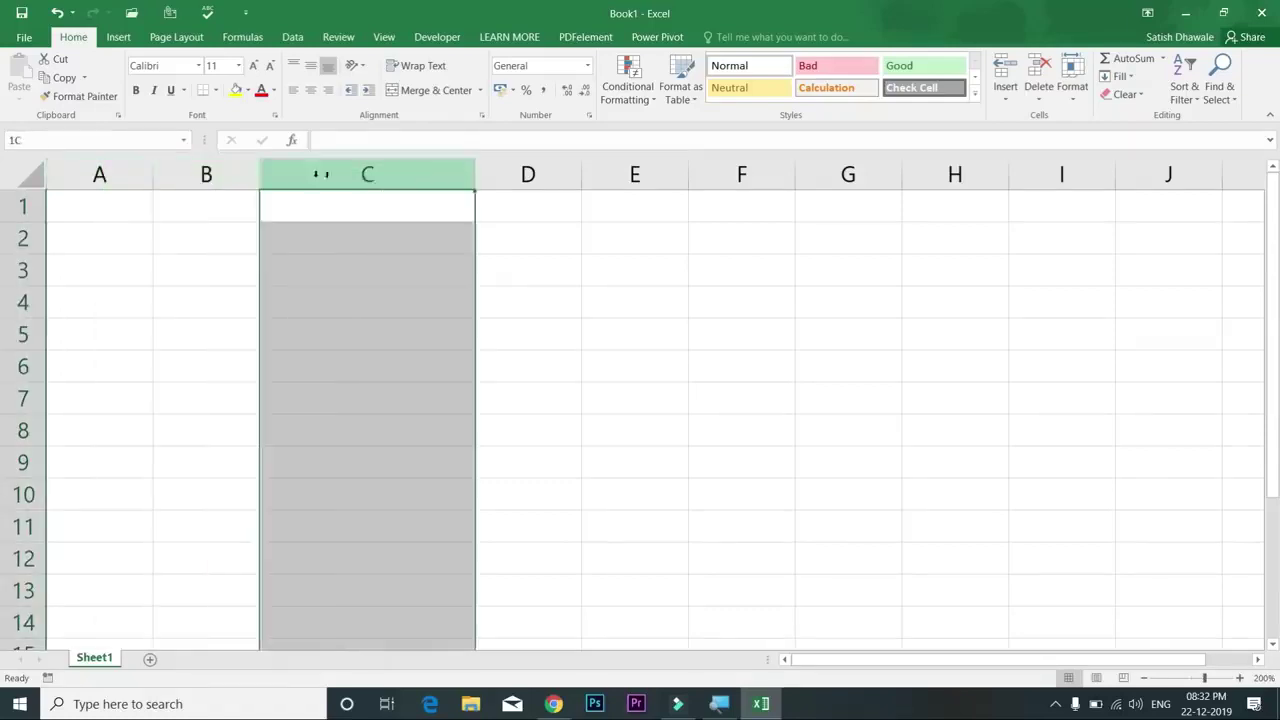
pyautogui.click(507, 174)
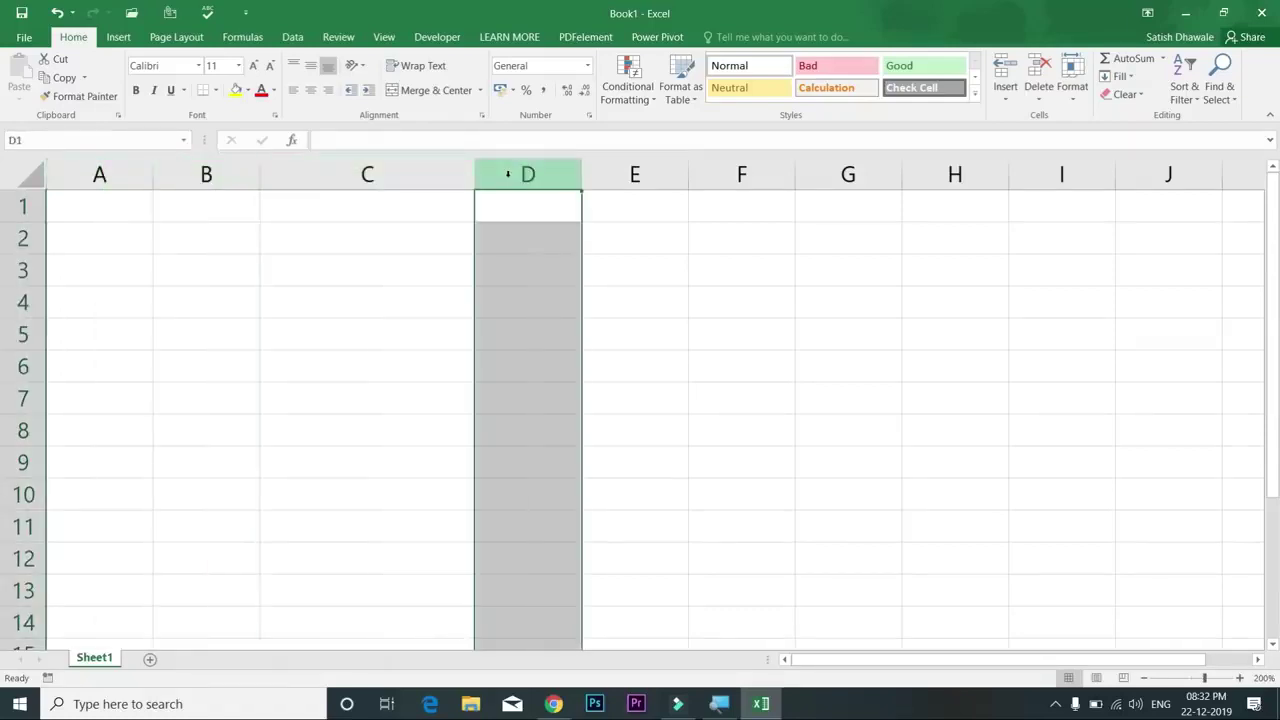
# Step: Move the active cell along row 1 past column Z to AC1 to examine how the columns are lettered
pyautogui.press('Right')
pyautogui.press('Right')
pyautogui.press('Right')
pyautogui.press('Right')
pyautogui.press('Right')
pyautogui.press('Right')
pyautogui.press('Right')
pyautogui.press('Right')
pyautogui.press('Right')
pyautogui.press('Right')
pyautogui.press('Right')
pyautogui.press('Right')
pyautogui.press('Right')
pyautogui.press('Right')
pyautogui.press('Right')
pyautogui.press('Right')
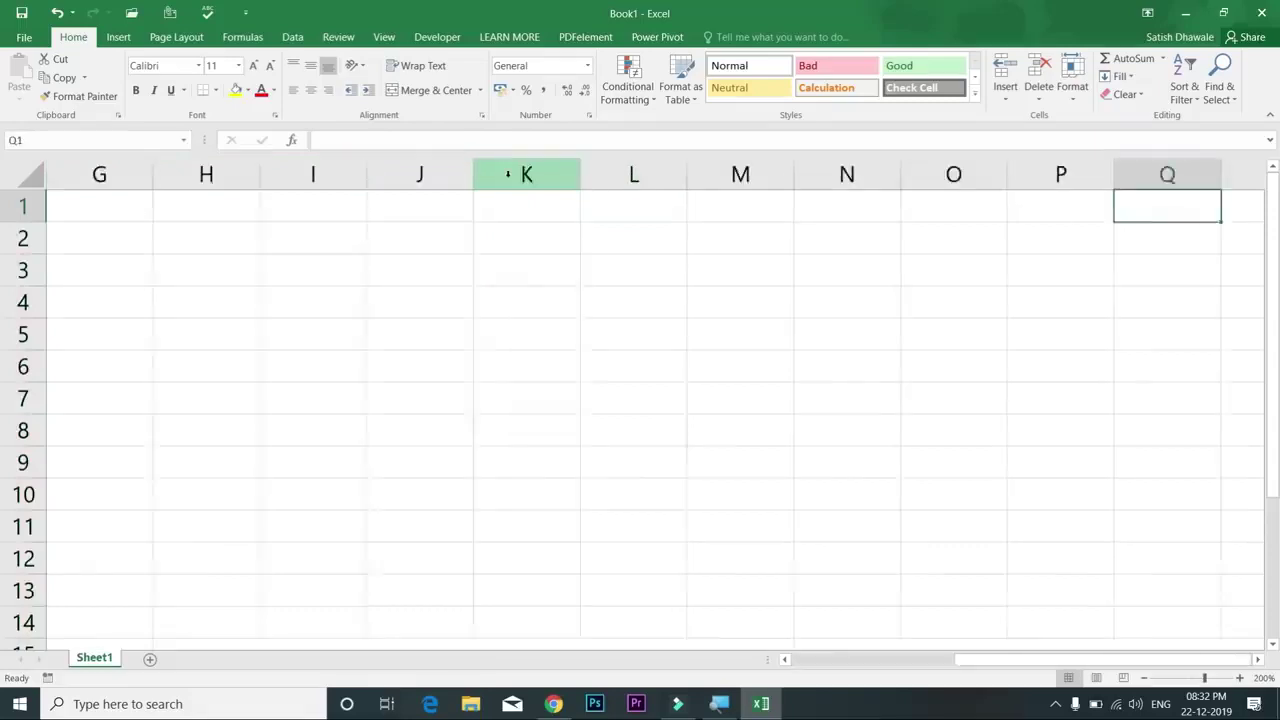
pyautogui.press('Right')
pyautogui.press('Right')
pyautogui.press('Right')
pyautogui.press('Right')
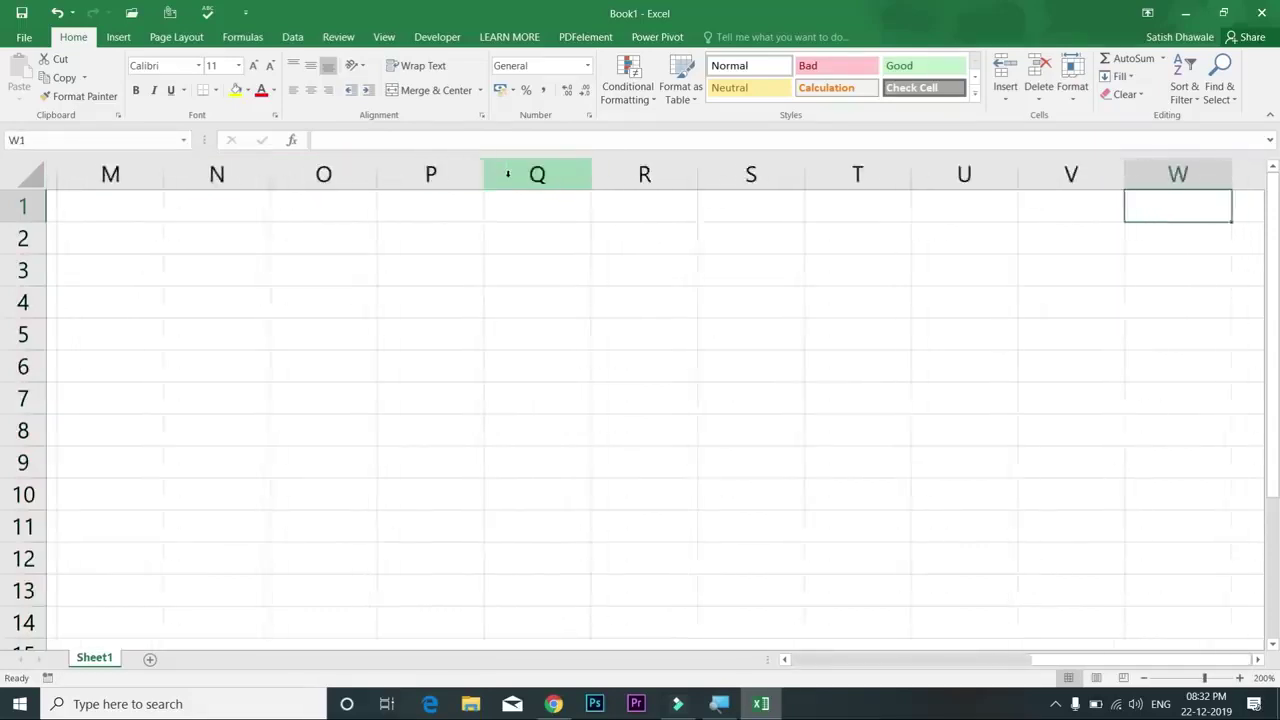
pyautogui.press('Right')
pyautogui.press('Right')
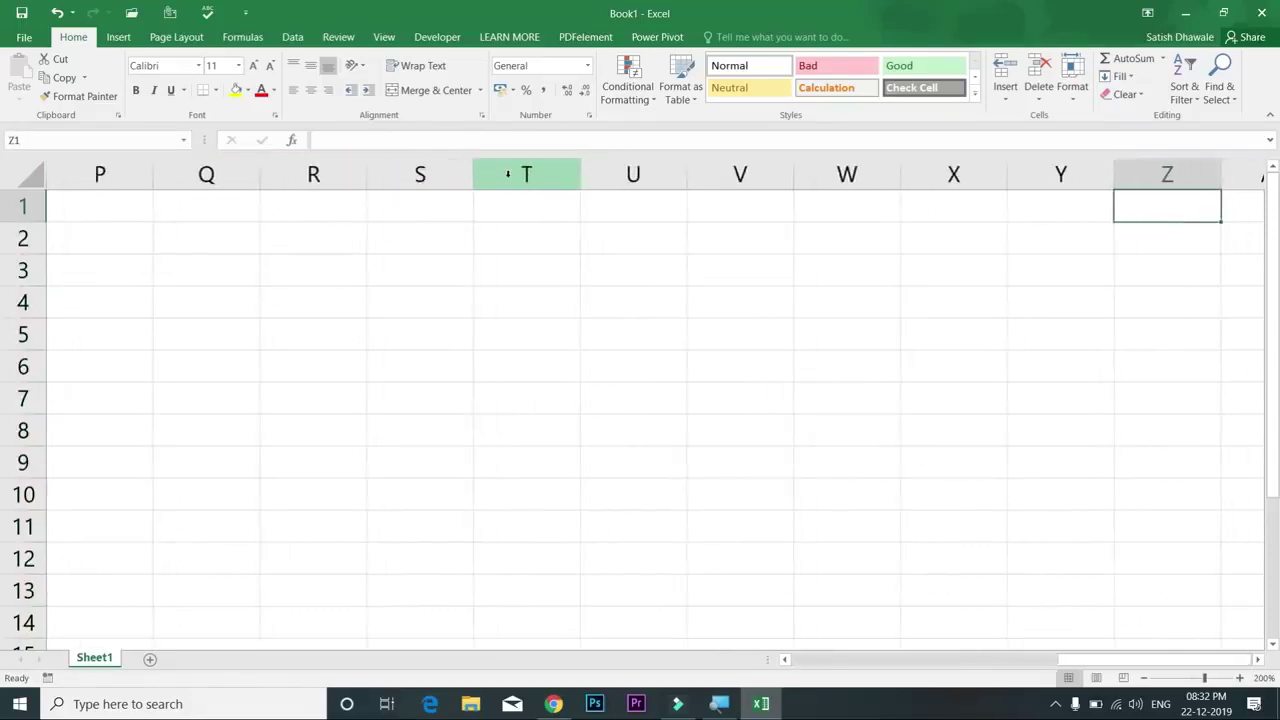
pyautogui.press('Right')
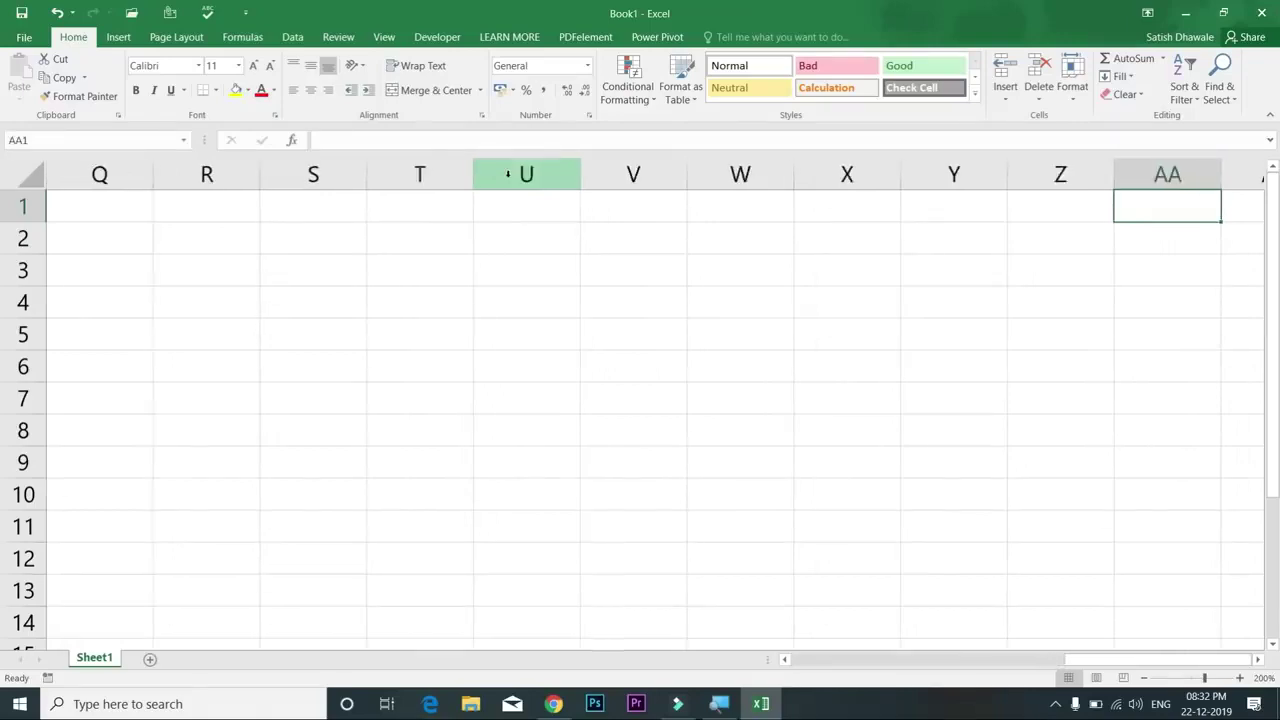
pyautogui.press('Right')
pyautogui.press('Right')
pyautogui.press('Right')
pyautogui.press('Right')
pyautogui.press('Left')
pyautogui.press('Left')
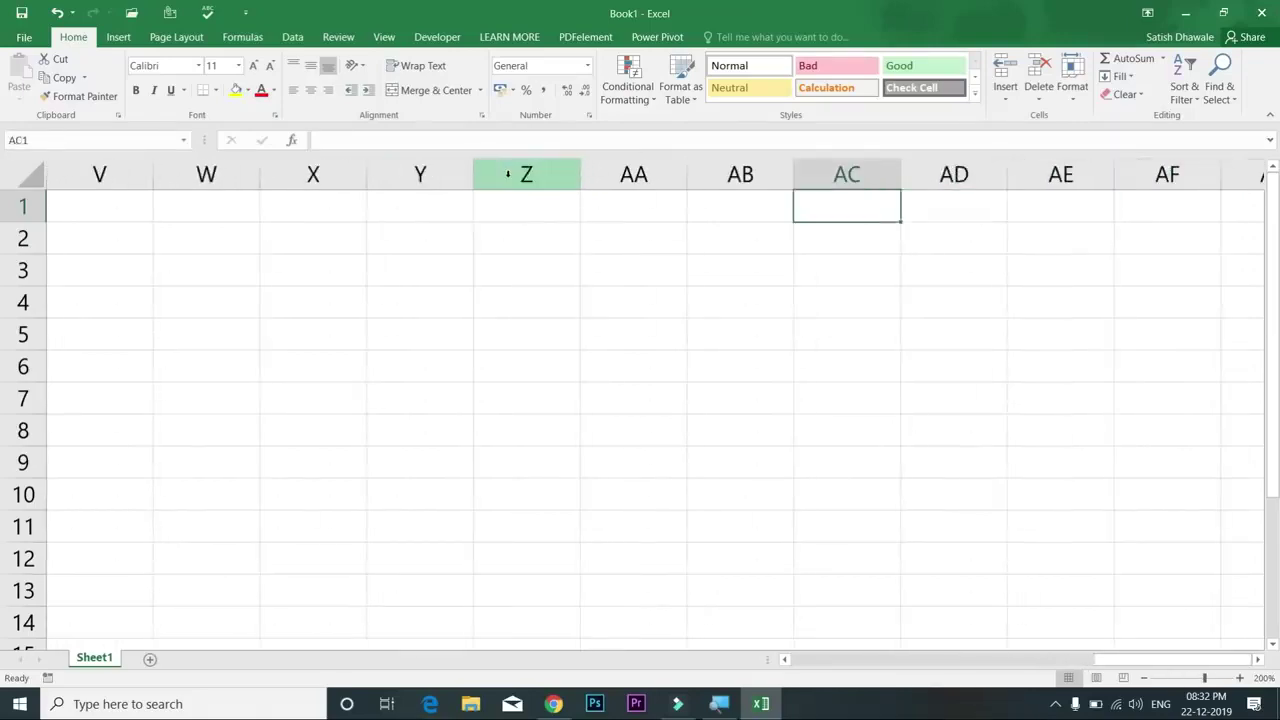
# Step: Move the active cell along row 1 past column AZ to BO1 to examine how the double-letter columns are named
pyautogui.press('Right')
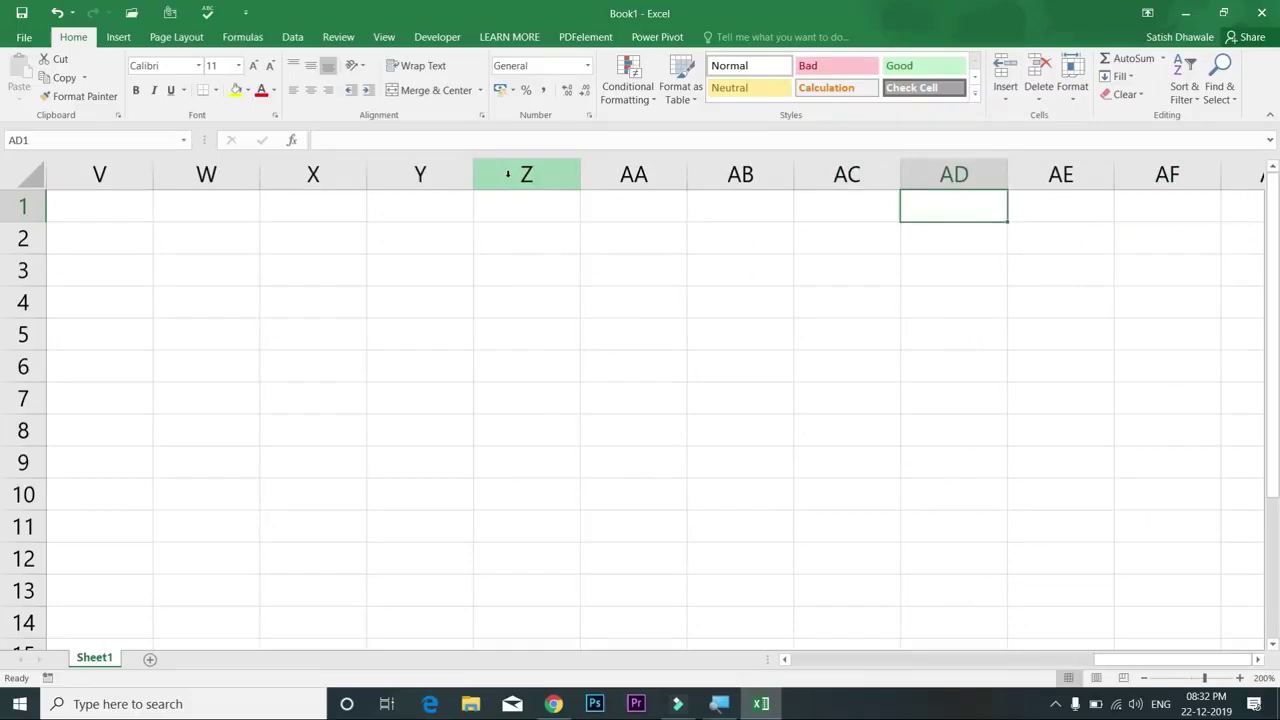
pyautogui.press('Right')
pyautogui.press('Right')
pyautogui.press('Right')
pyautogui.press('Right')
pyautogui.press('Right')
pyautogui.press('Right')
pyautogui.press('Right')
pyautogui.press('Right')
pyautogui.press('Right')
pyautogui.press('Right')
pyautogui.press('Right')
pyautogui.press('Right')
pyautogui.press('Right')
pyautogui.press('Right')
pyautogui.press('Right')
pyautogui.press('Right')
pyautogui.press('Right')
pyautogui.press('Right')
pyautogui.press('Right')
pyautogui.press('Right')
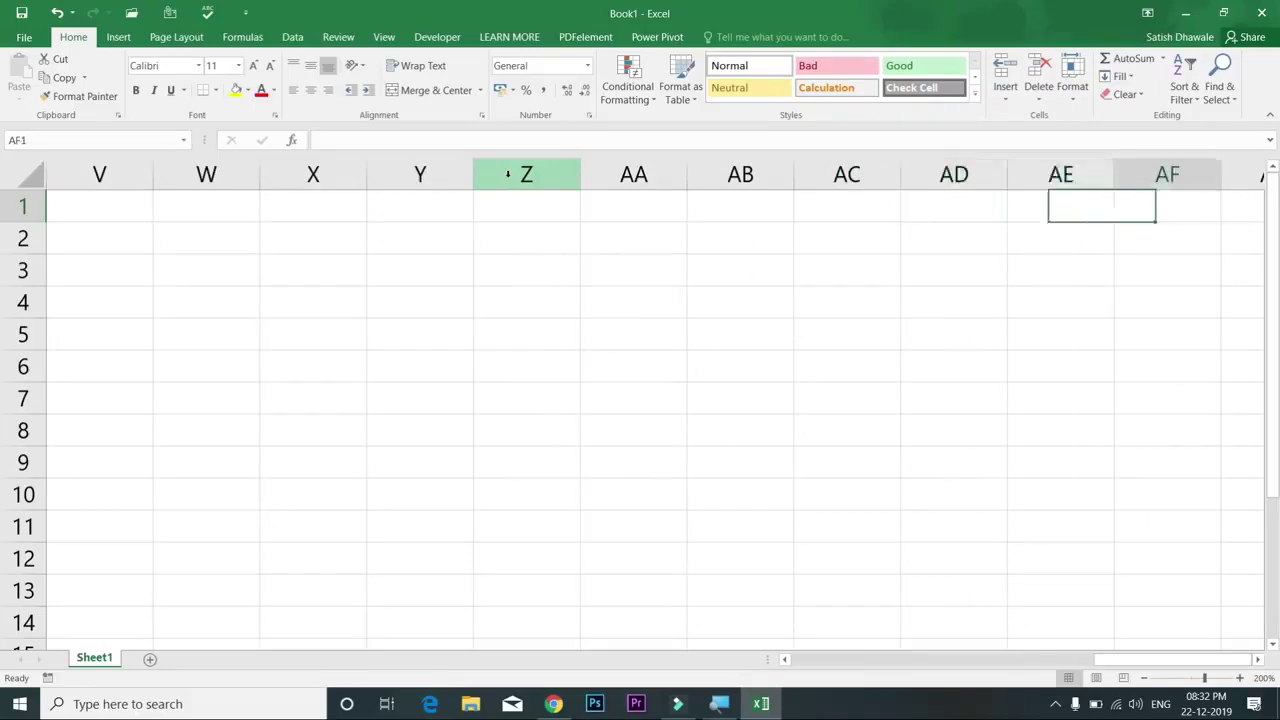
pyautogui.press('Right')
pyautogui.press('Right')
pyautogui.press('Right')
pyautogui.press('Right')
pyautogui.press('Right')
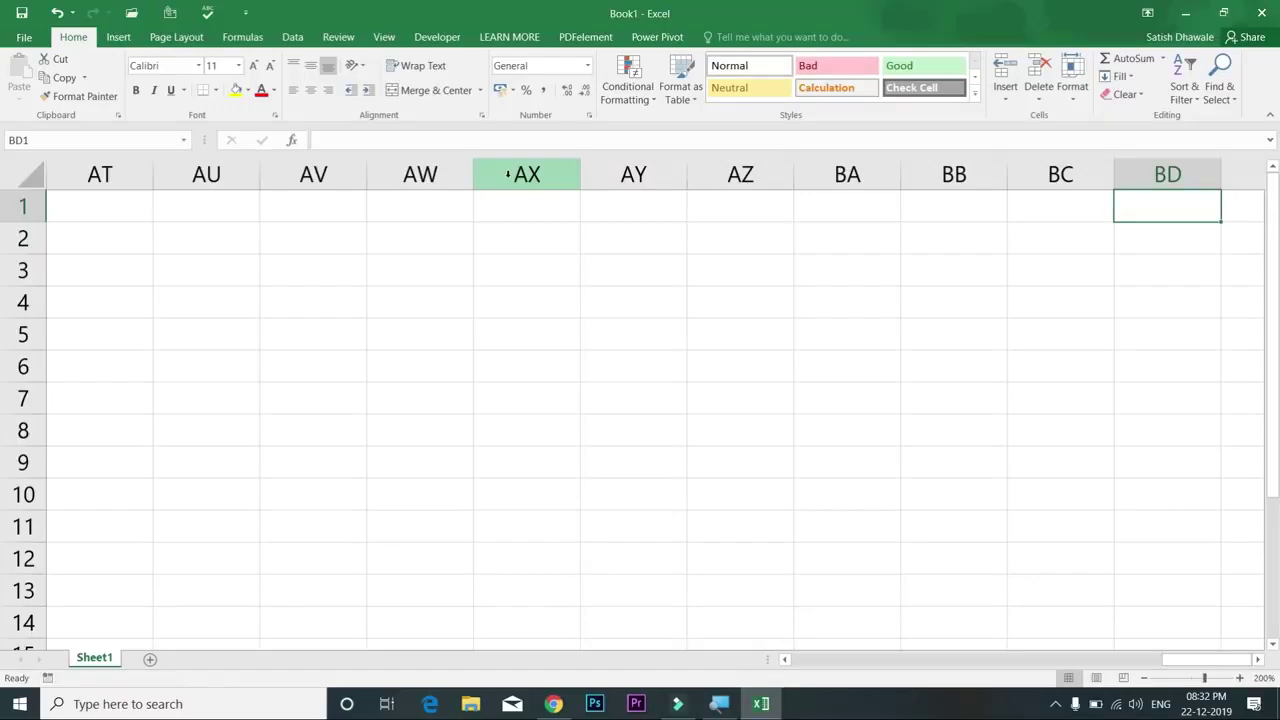
pyautogui.press('Right')
pyautogui.press('Right')
pyautogui.press('Right')
pyautogui.press('Right')
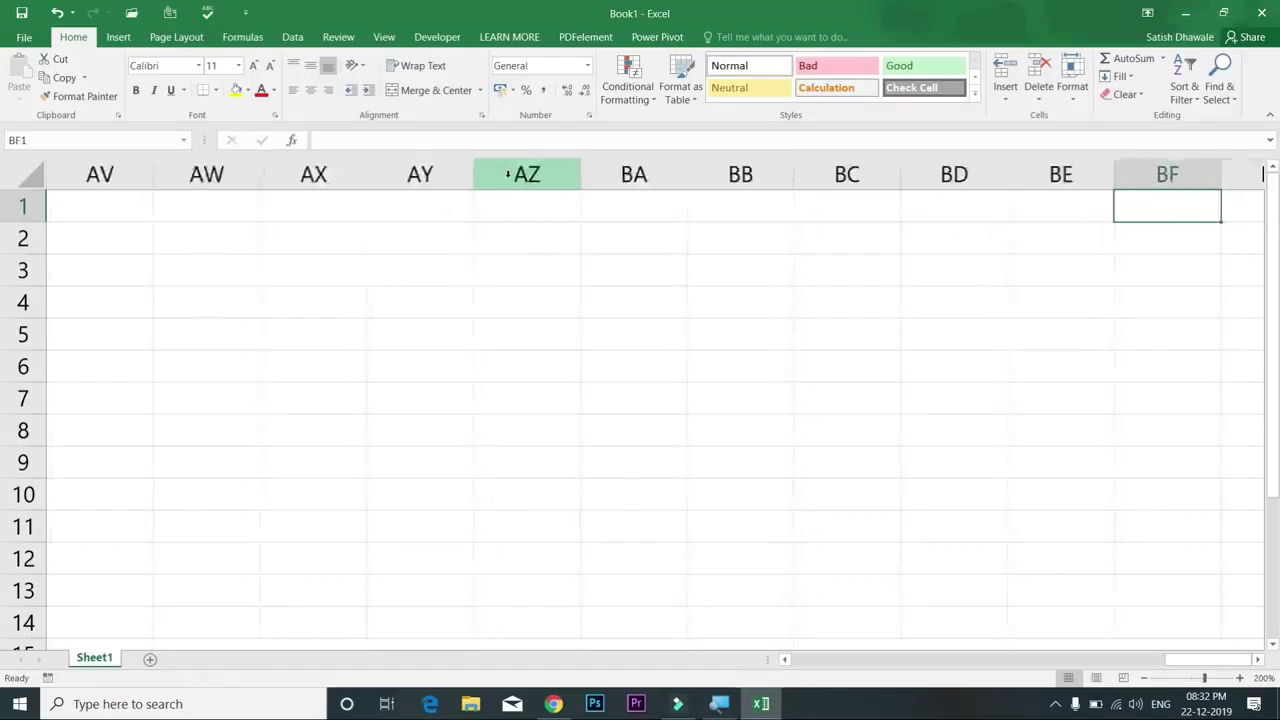
pyautogui.press('Left')
pyautogui.press('Left')
pyautogui.press('Left')
pyautogui.press('Right')
pyautogui.press('Right')
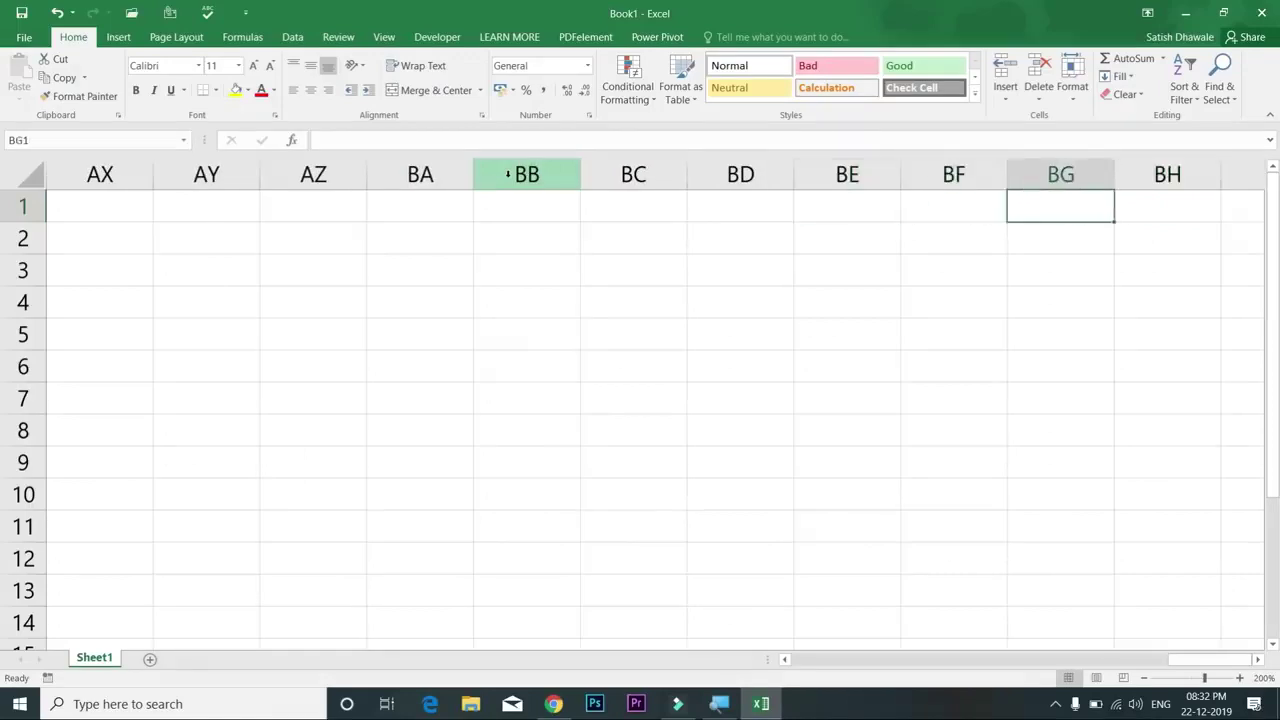
pyautogui.press('Right')
pyautogui.press('Right')
pyautogui.press('Right')
pyautogui.press('Right')
pyautogui.press('Right')
pyautogui.press('Right')
pyautogui.press('Right')
pyautogui.press('Right')
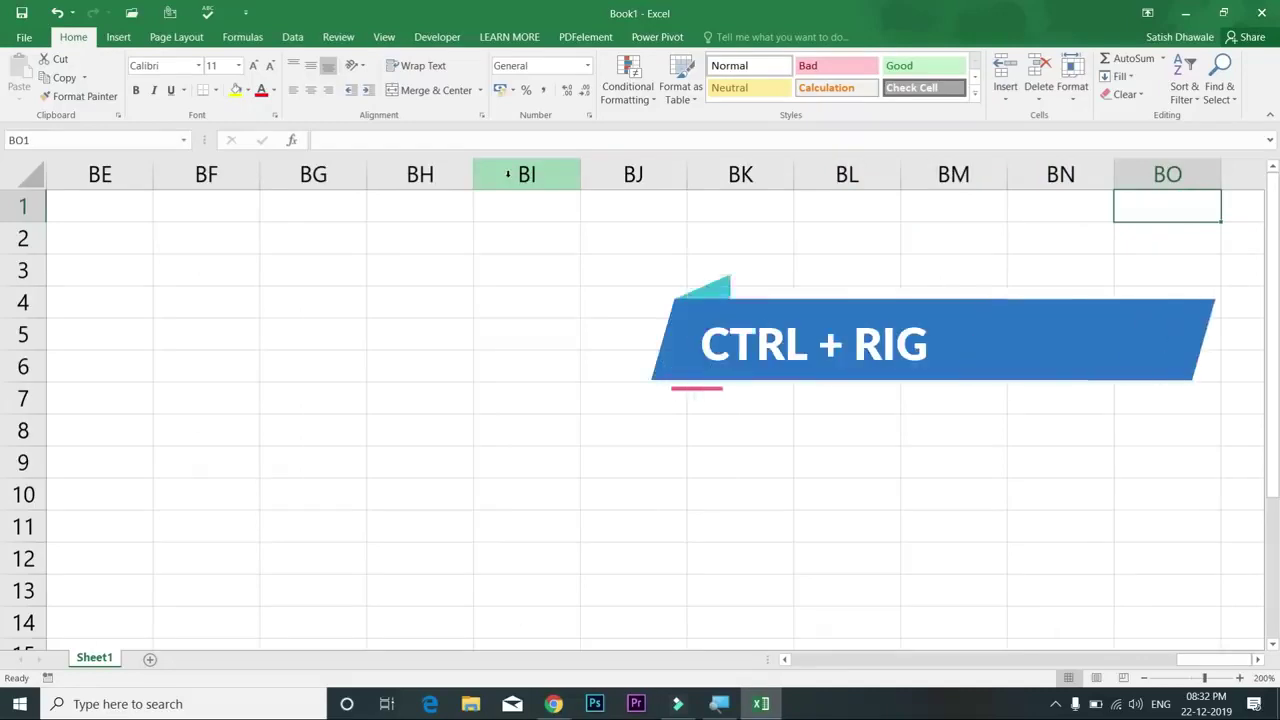
# Step: Jump back and forth between the first and last columns of row 1, finishing at cell XFD1
pyautogui.hotkey('ctrl', 'Right')
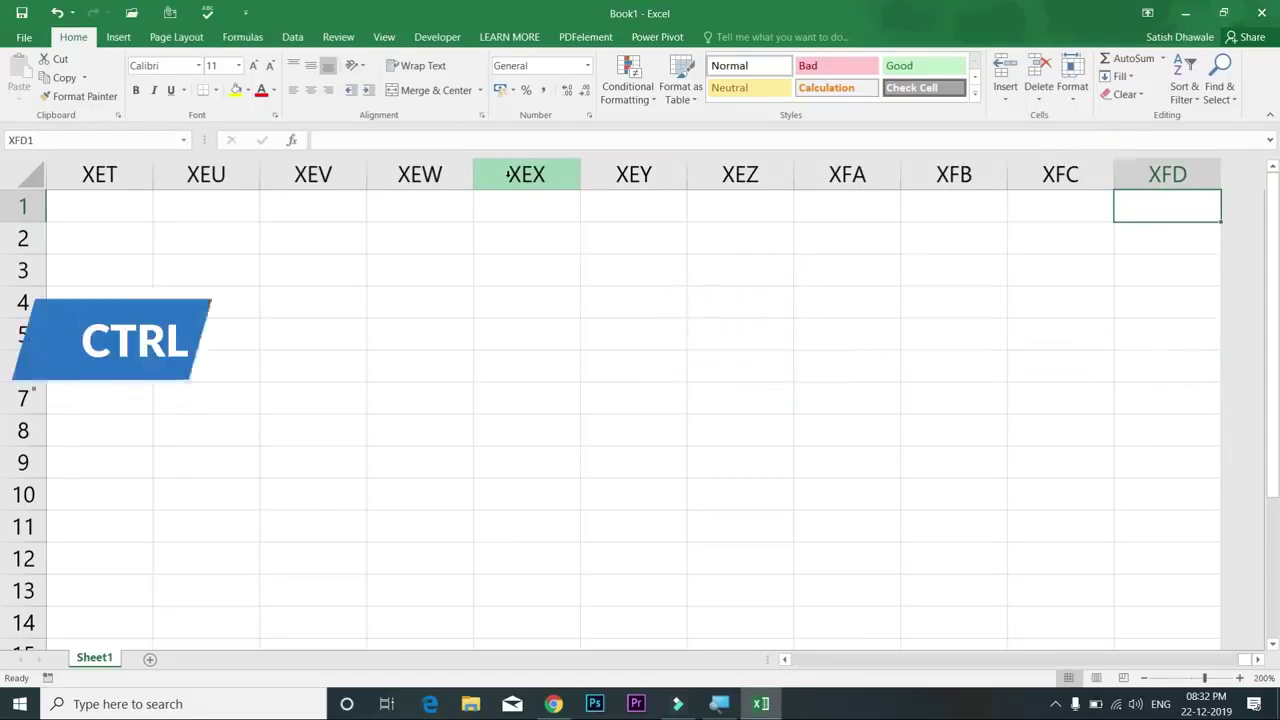
pyautogui.hotkey('ctrl', 'Left')
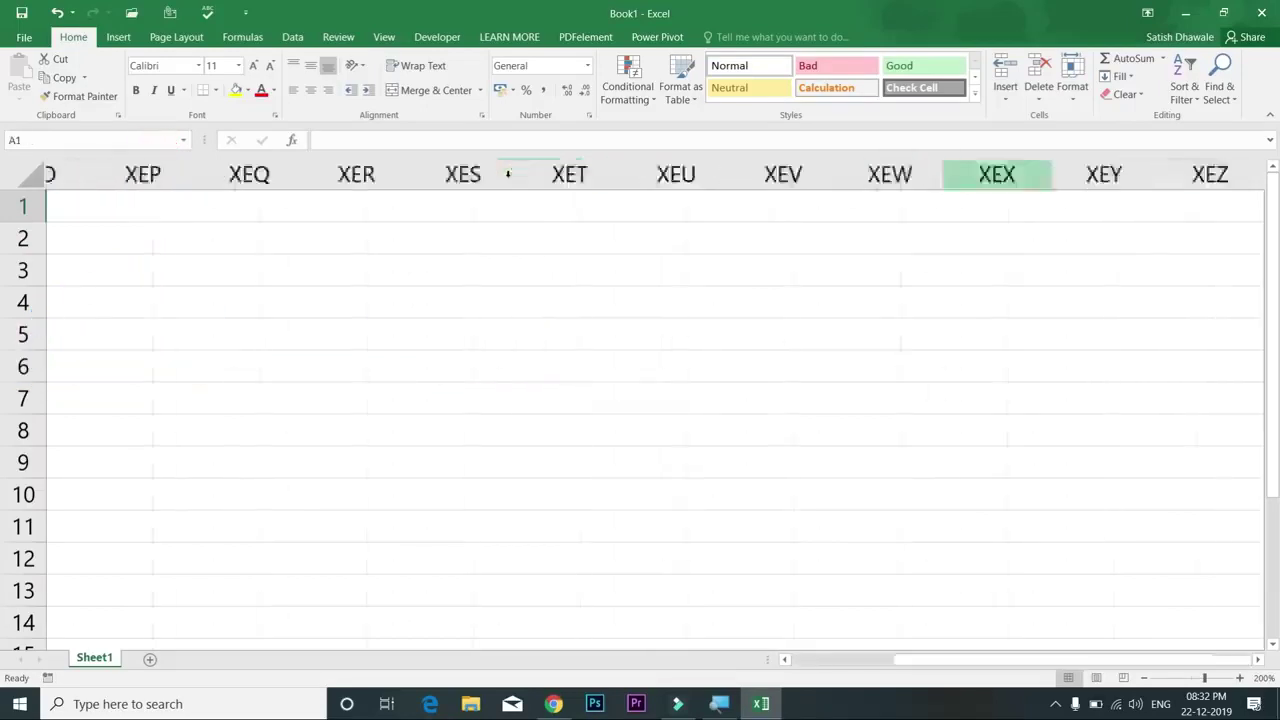
pyautogui.hotkey('ctrl', 'Right')
pyautogui.hotkey('ctrl', 'Left')
pyautogui.hotkey('ctrl', 'Right')
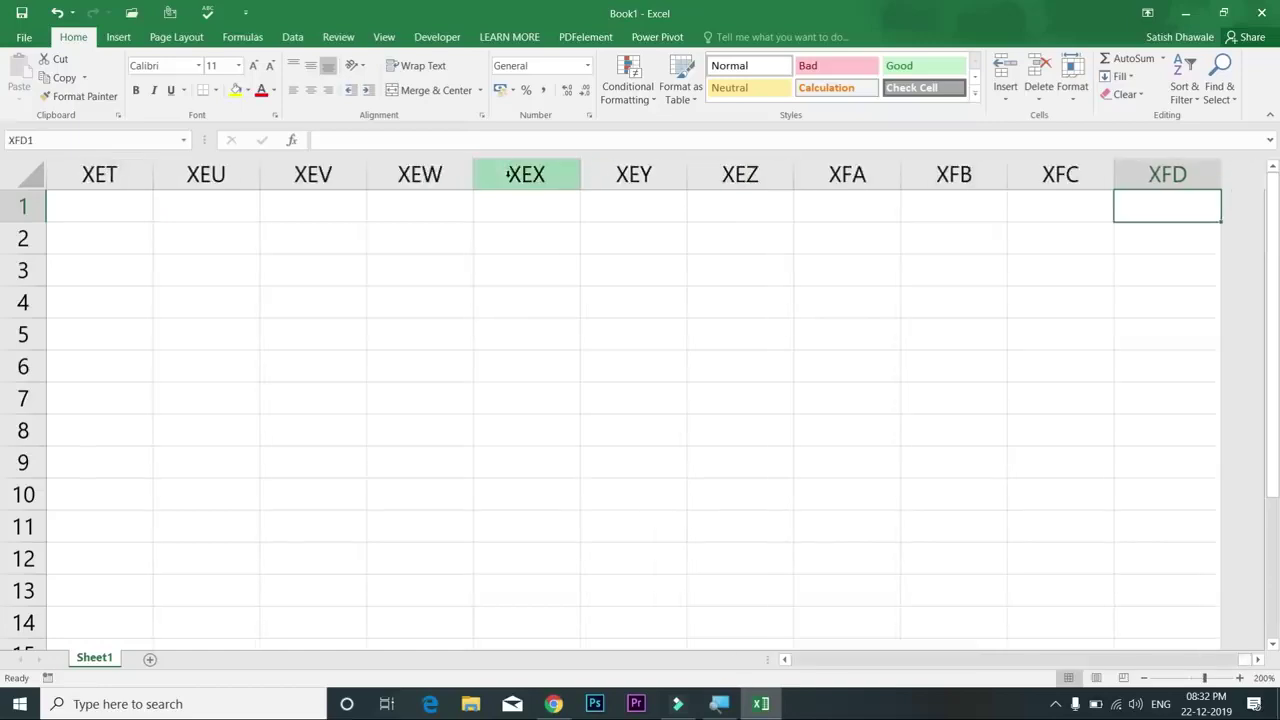
# Step: Enter 16384 in the last cell of row 1, XFD1, and reselect that cell
pyautogui.write('16384')
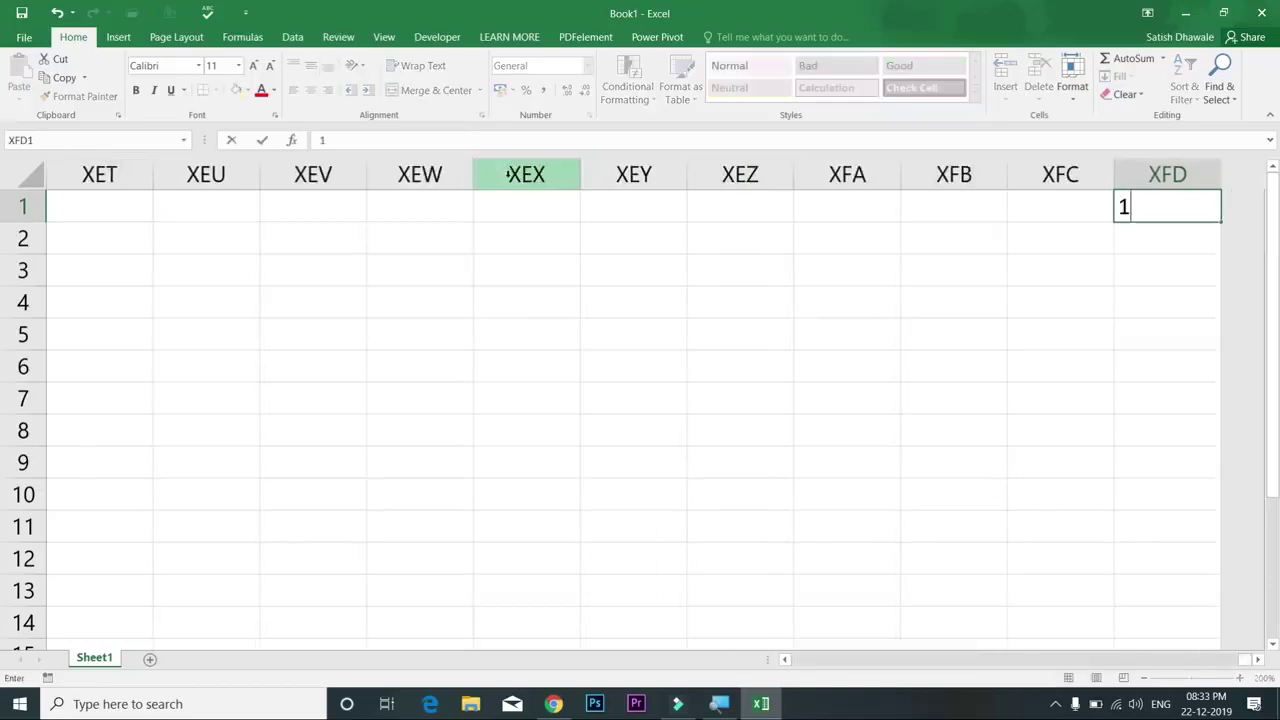
pyautogui.press('Return')
pyautogui.press('Up')
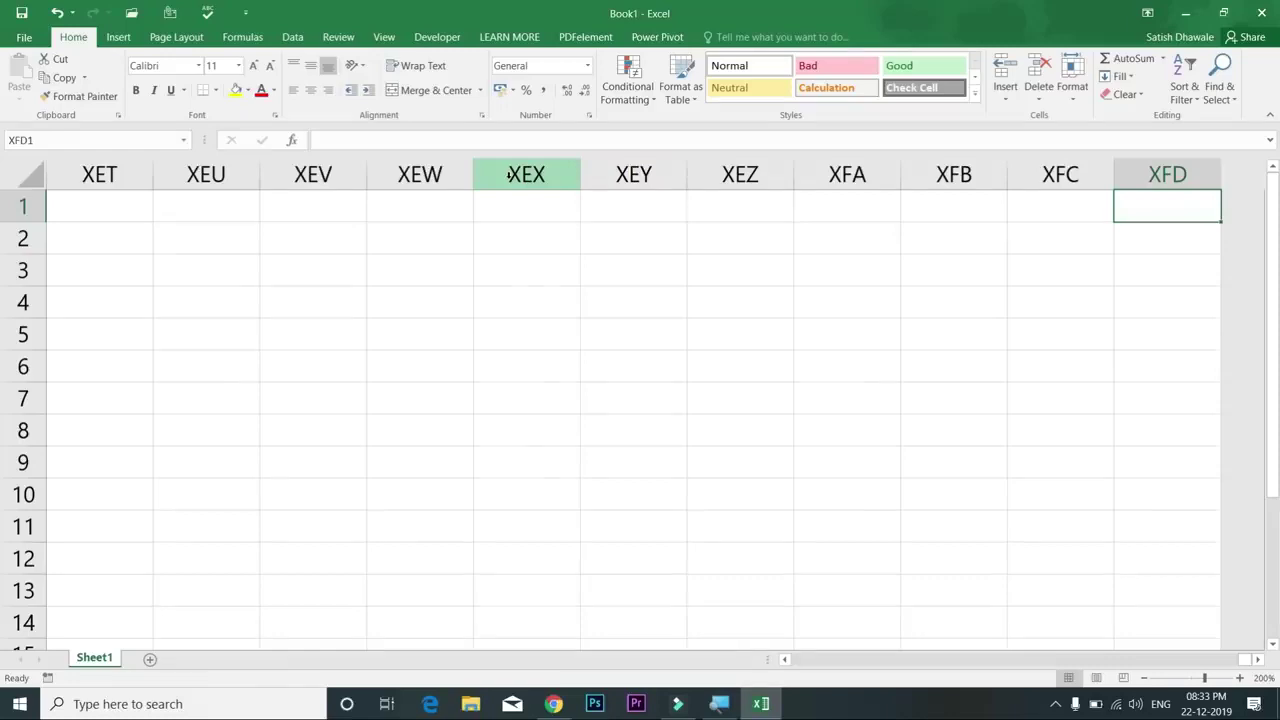
# Step: Return to the sheet's first cell, revisit the last column of row 1, and finish at A1
pyautogui.hotkey('ctrl', 'Home')
pyautogui.hotkey('ctrl', 'Right')
pyautogui.hotkey('ctrl', 'Home')
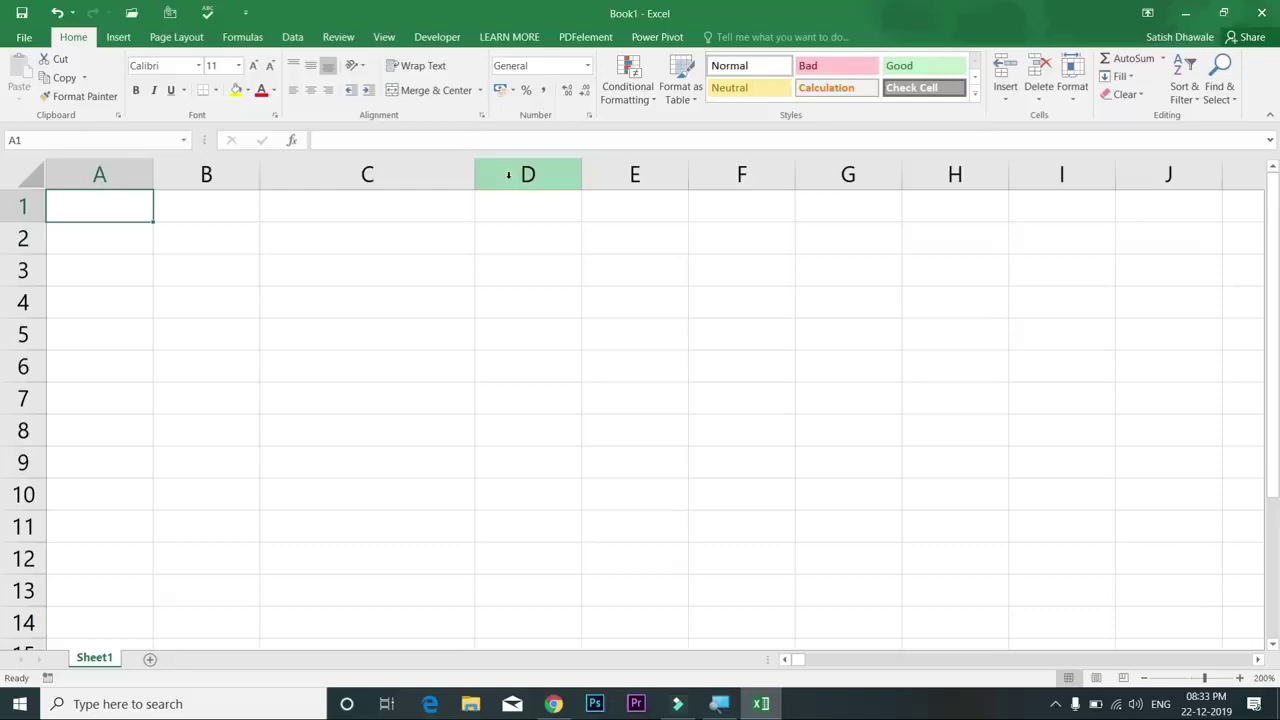
# Step: Move the active cell down column A from A1 to A126 to examine how the rows are numbered
pyautogui.press('Down')
pyautogui.press('Down')
pyautogui.press('Down')
pyautogui.press('Down')
pyautogui.press('Down')
pyautogui.press('Down')
pyautogui.press('Down')
pyautogui.press('Down')
pyautogui.press('Down')
pyautogui.press('Down')
pyautogui.press('Down')
pyautogui.press('Down')
pyautogui.press('Down')
pyautogui.press('Down')
pyautogui.press('Down')
pyautogui.press('Down')
pyautogui.press('Down')
pyautogui.press('Down')
pyautogui.press('Down')
pyautogui.press('Down')
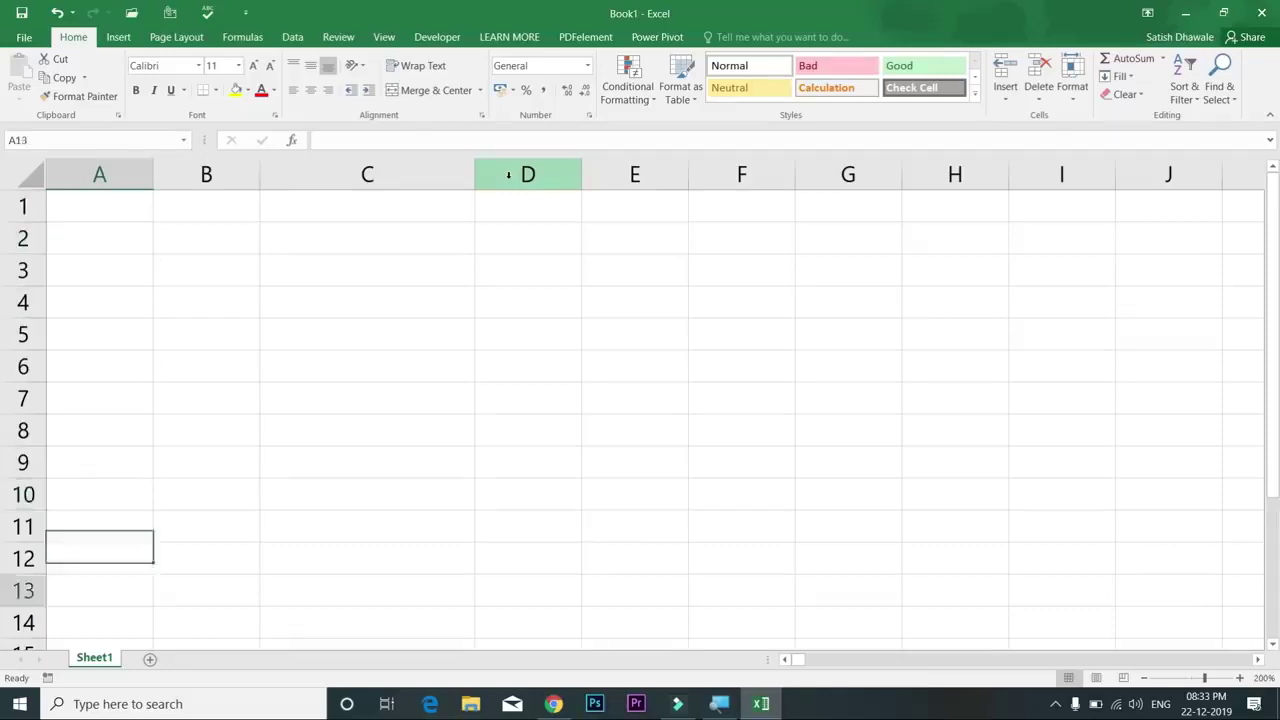
pyautogui.press('Down')
pyautogui.press('Down')
pyautogui.press('Down')
pyautogui.press('Down')
pyautogui.press('Down')
pyautogui.press('Down')
pyautogui.press('Down')
pyautogui.press('Down')
pyautogui.press('Down')
pyautogui.press('Down')
pyautogui.press('Down')
pyautogui.press('Down')
pyautogui.press('Down')
pyautogui.press('Down')
pyautogui.press('Down')
pyautogui.press('Down')
pyautogui.press('Down')
pyautogui.press('Down')
pyautogui.press('Down')
pyautogui.press('Down')
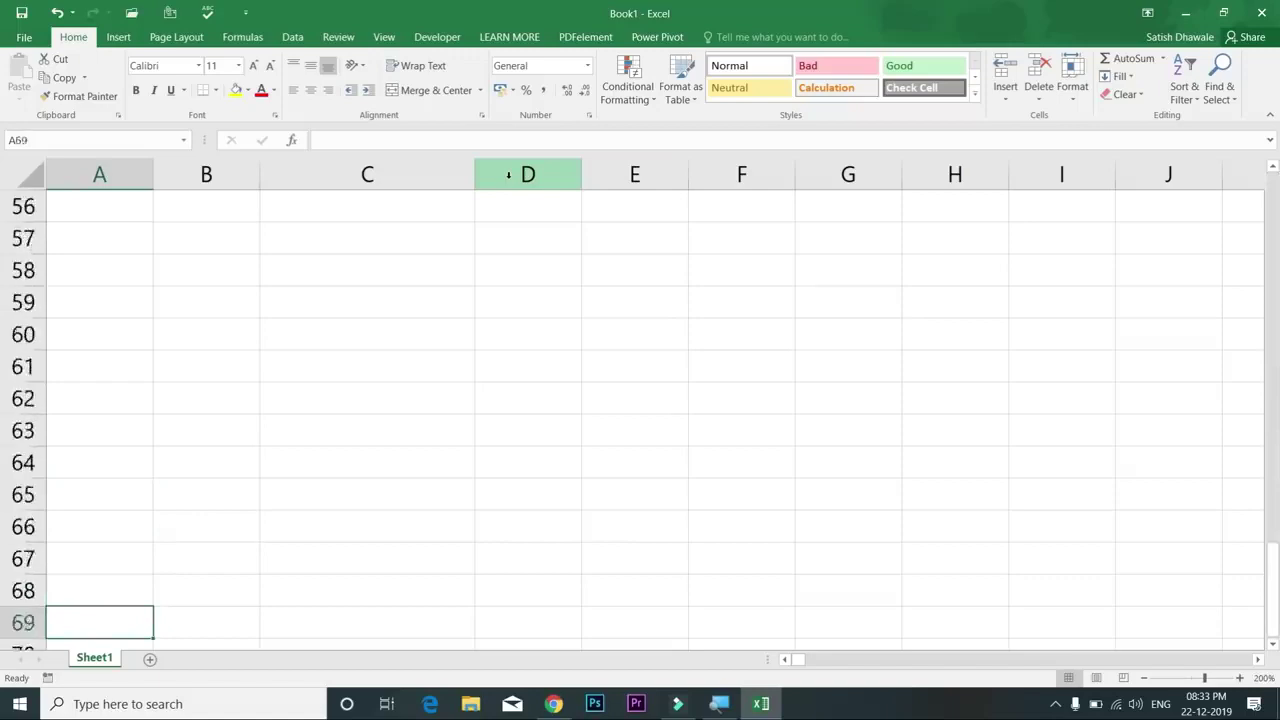
pyautogui.press('Down')
pyautogui.press('Down')
pyautogui.press('Down')
pyautogui.press('Down')
pyautogui.press('Down')
pyautogui.press('Down')
pyautogui.press('Down')
pyautogui.press('Down')
pyautogui.press('Down')
pyautogui.press('Down')
pyautogui.press('Down')
pyautogui.press('Down')
pyautogui.press('Down')
pyautogui.press('Down')
pyautogui.press('Down')
pyautogui.press('Down')
pyautogui.press('Down')
pyautogui.press('Down')
pyautogui.press('Down')
pyautogui.press('Down')
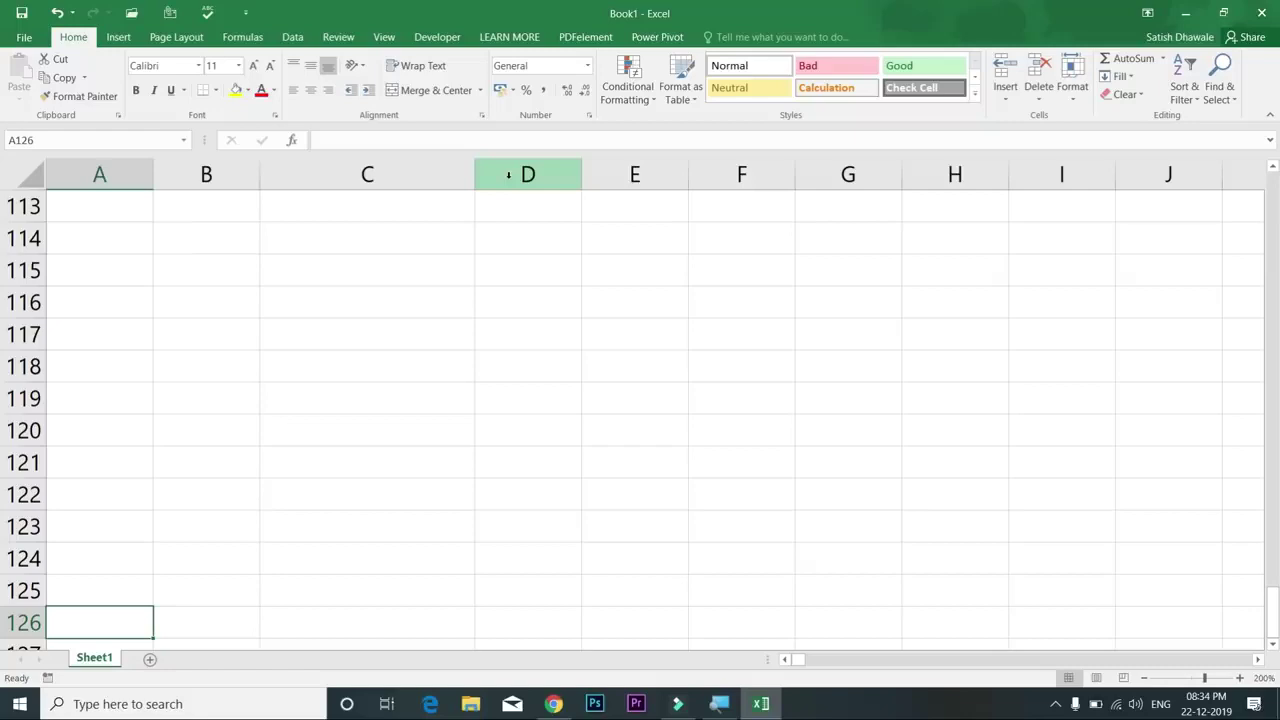
# Step: Jump between the last and first rows of column A, finishing at A1048576
pyautogui.hotkey('ctrl', 'Down')
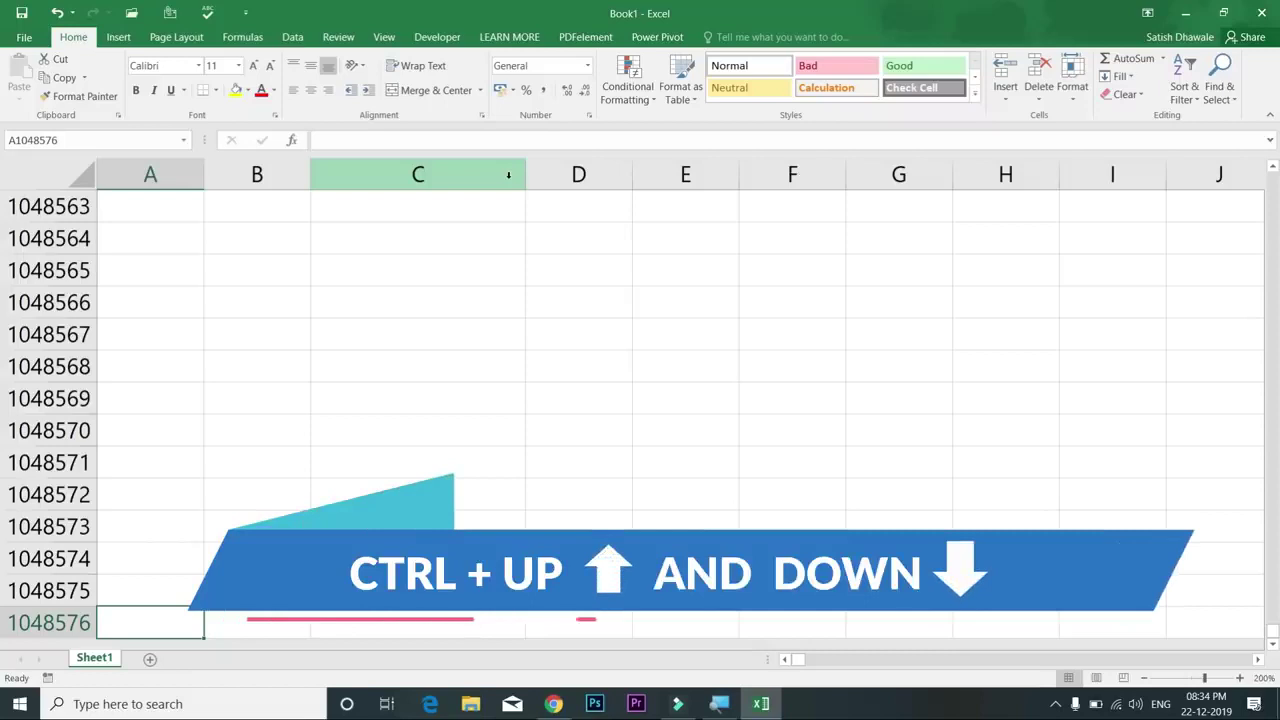
pyautogui.hotkey('ctrl', 'Up')
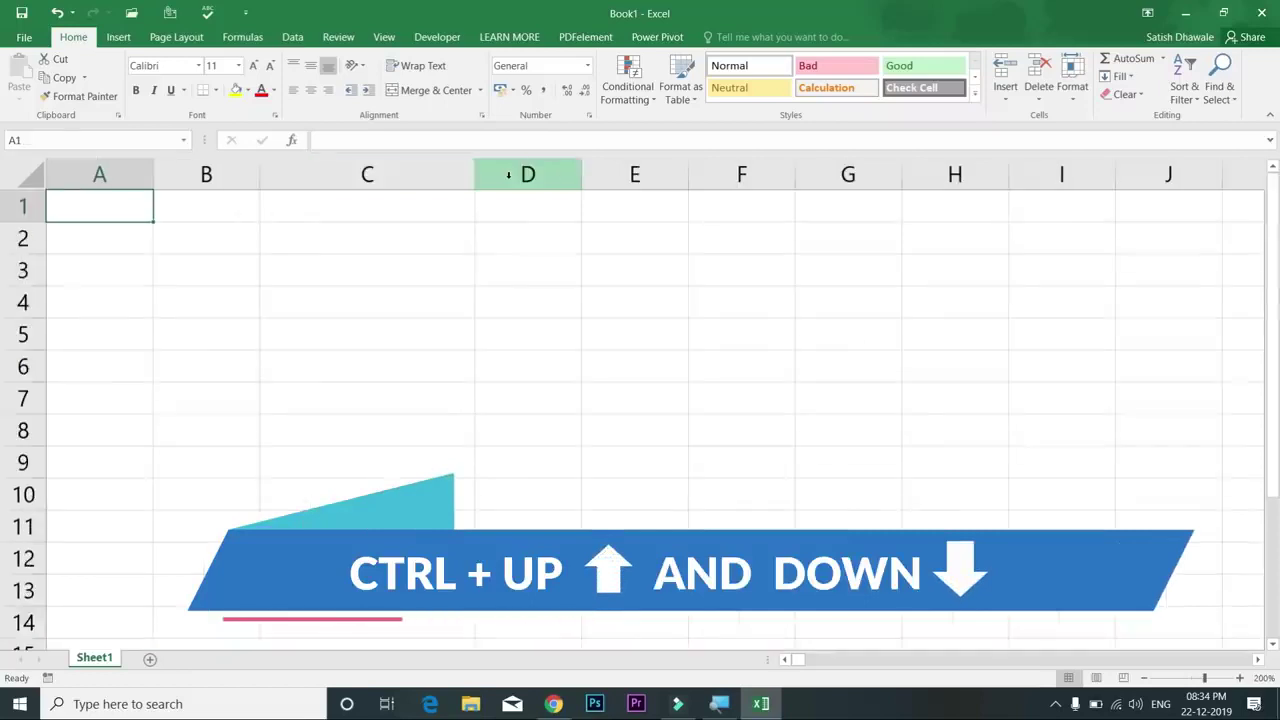
pyautogui.hotkey('ctrl', 'Down')
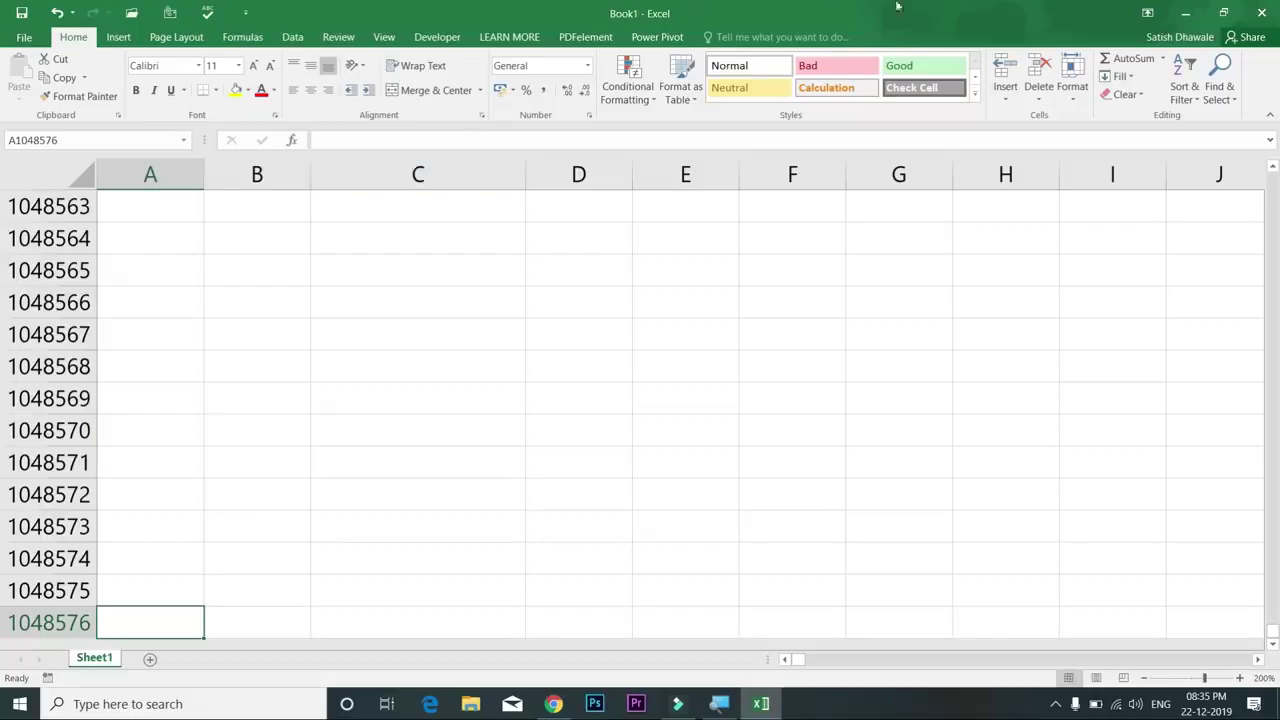
# Step: Show the Power Pivot commands and go back to the Home commands
pyautogui.click(668, 40)
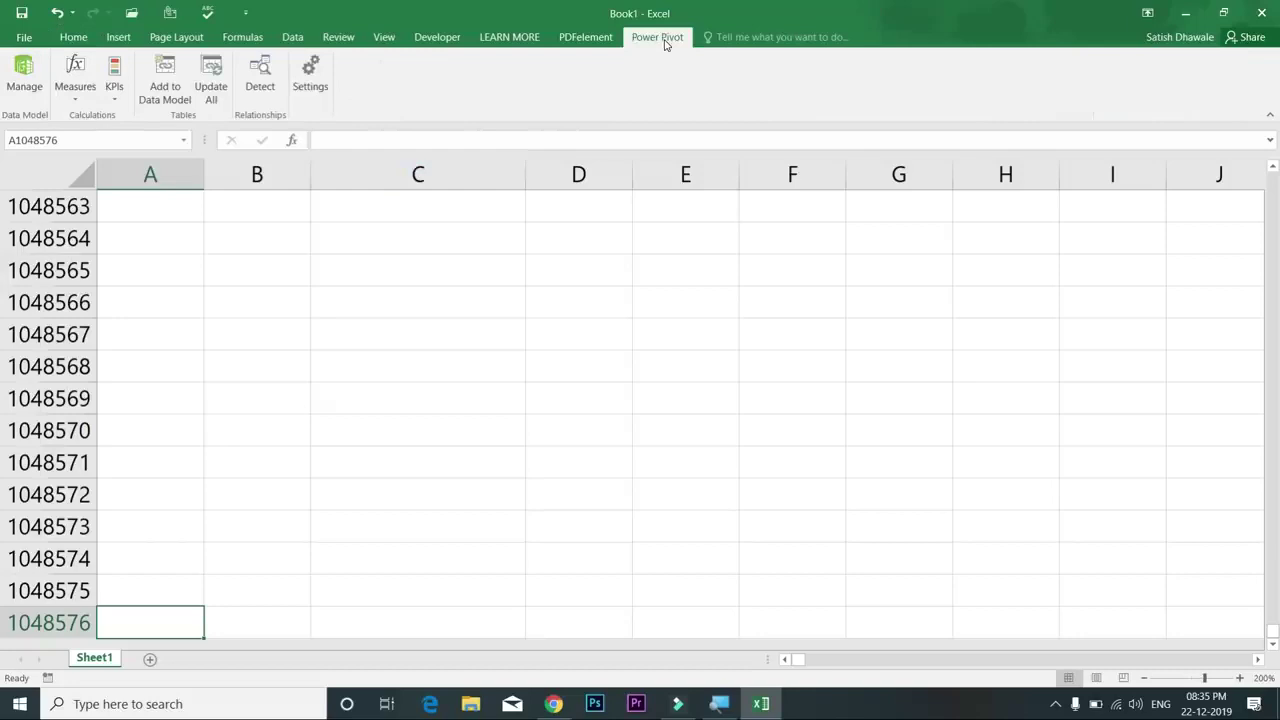
pyautogui.click(78, 40)
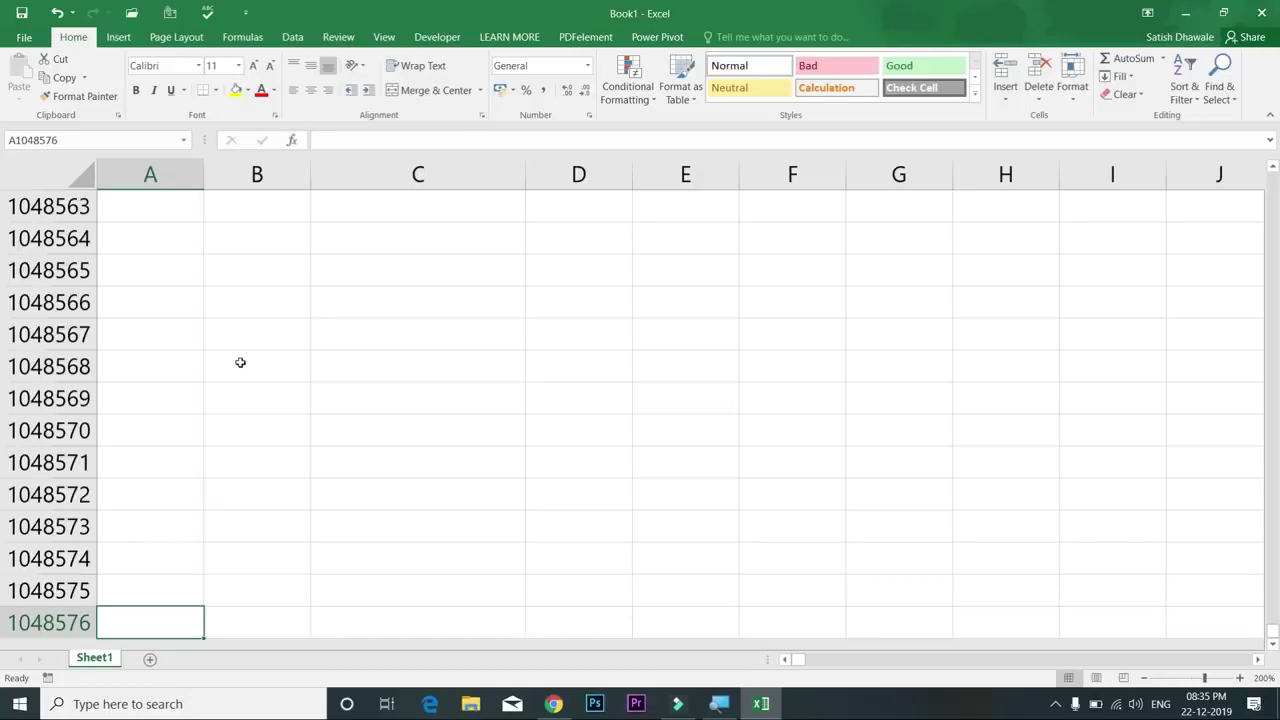
# Step: Jump repeatedly between the top and the last row of column A, finishing at A1
pyautogui.hotkey('ctrl', 'Up')
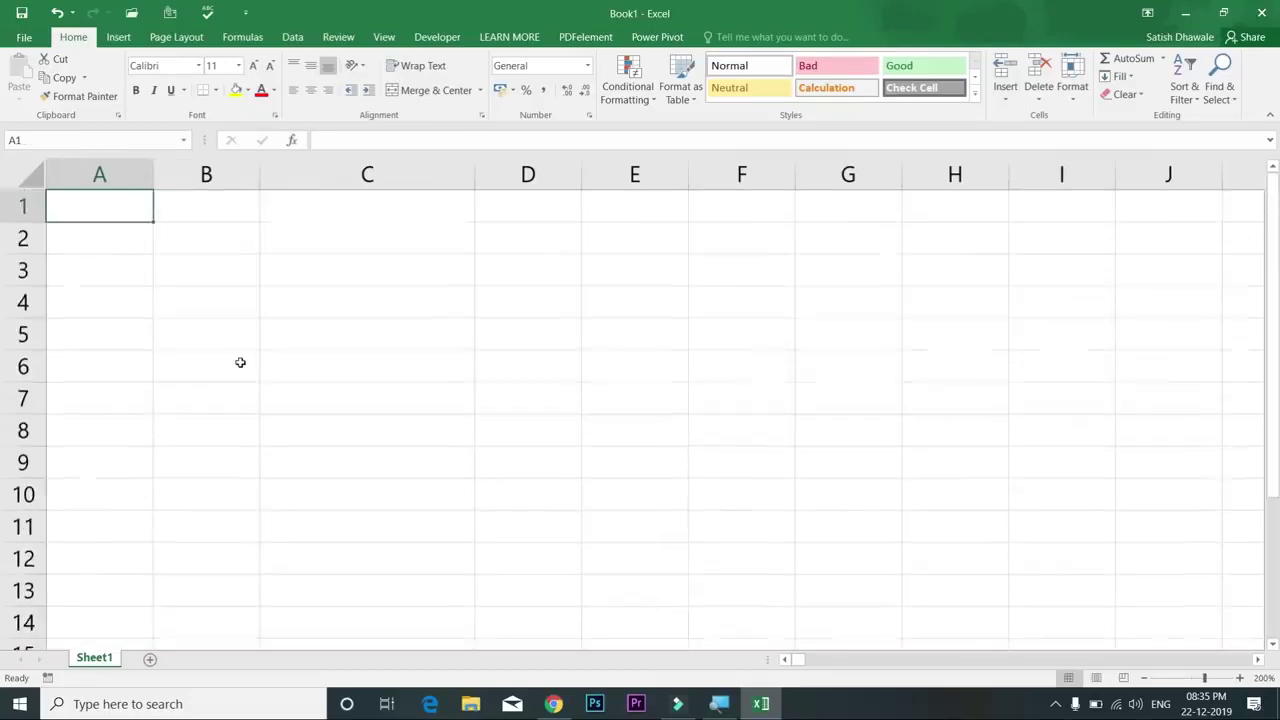
pyautogui.hotkey('ctrl', 'Down')
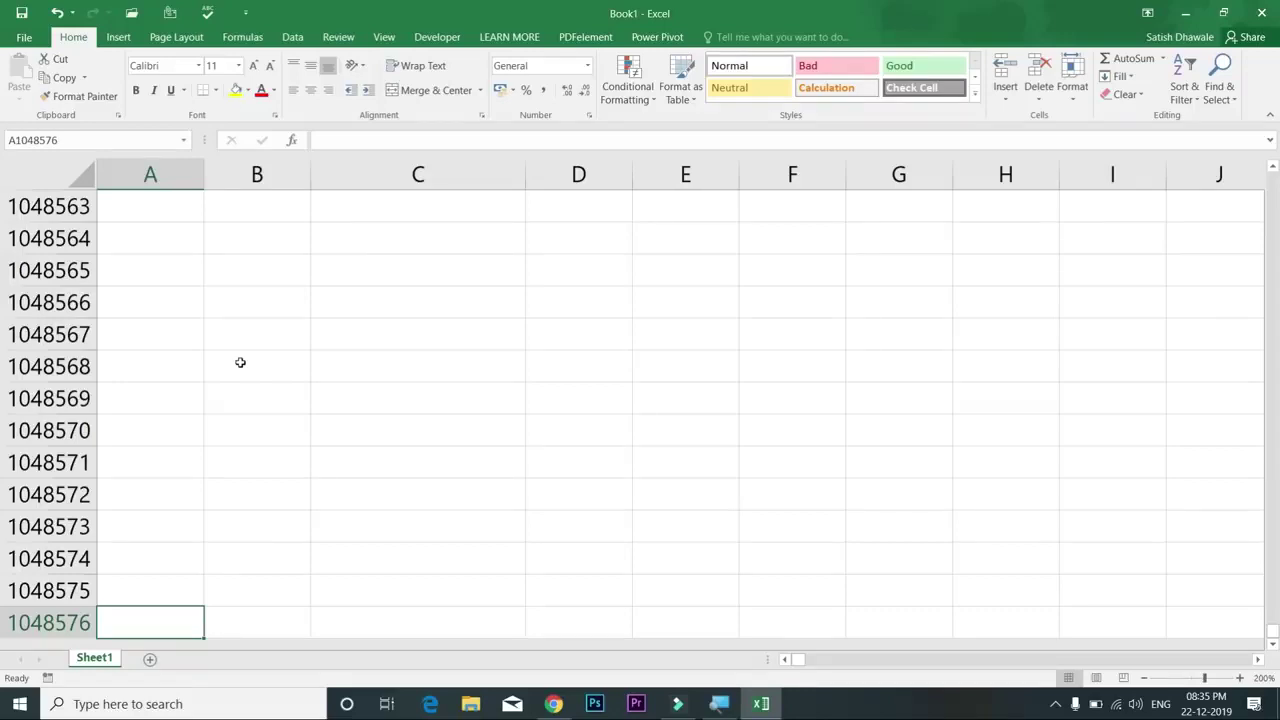
pyautogui.hotkey('ctrl', 'Up')
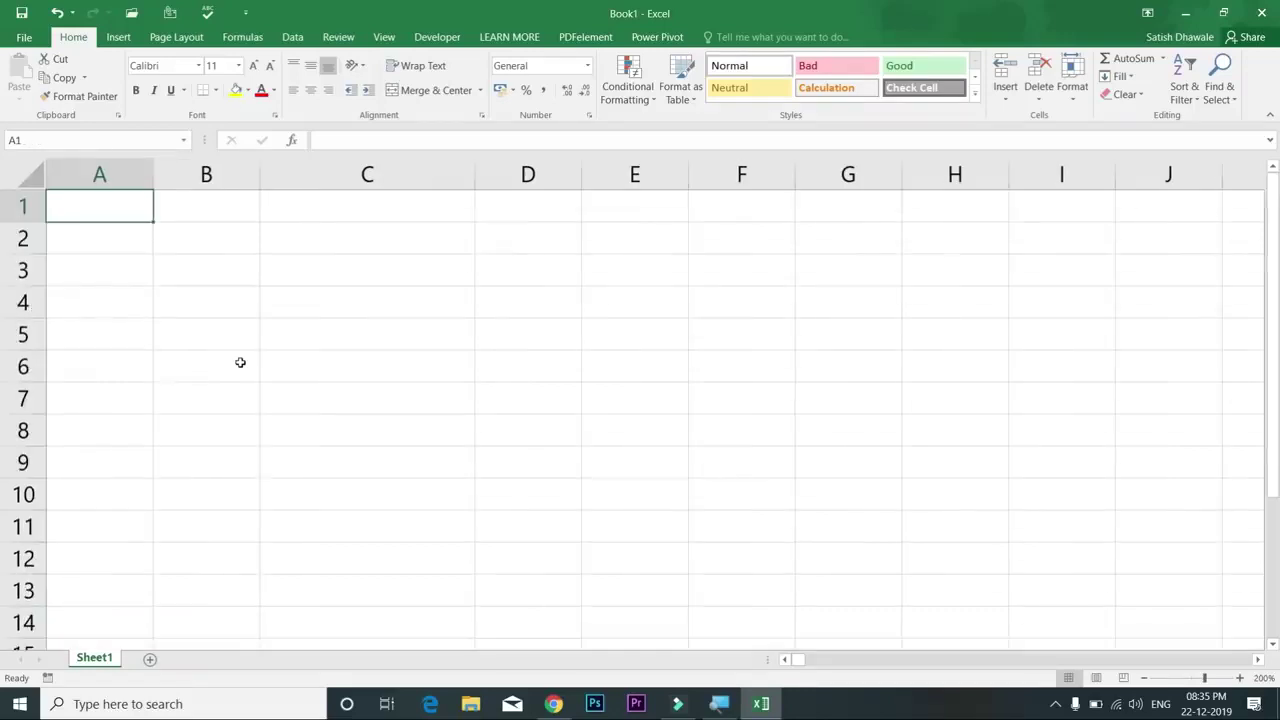
pyautogui.hotkey('ctrl', 'Down')
pyautogui.hotkey('ctrl', 'Up')
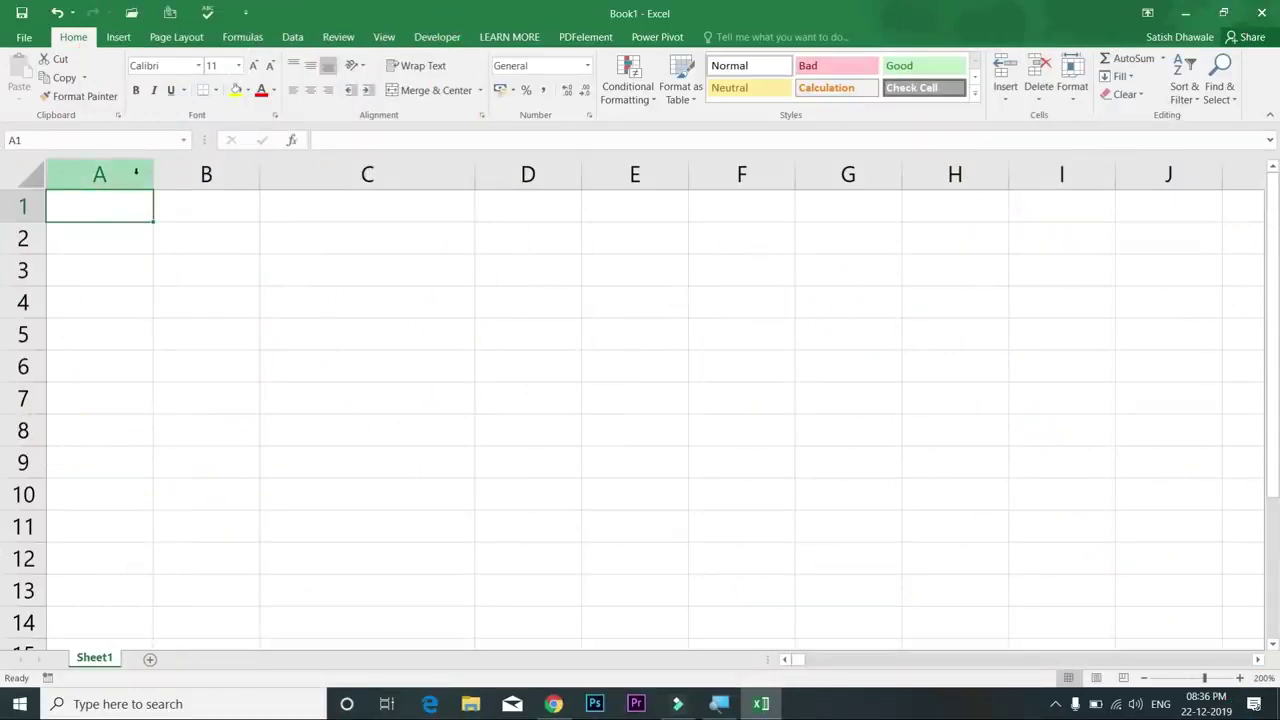
# Step: Select the whole column C, and after it only the single cell C4
pyautogui.click(360, 177)
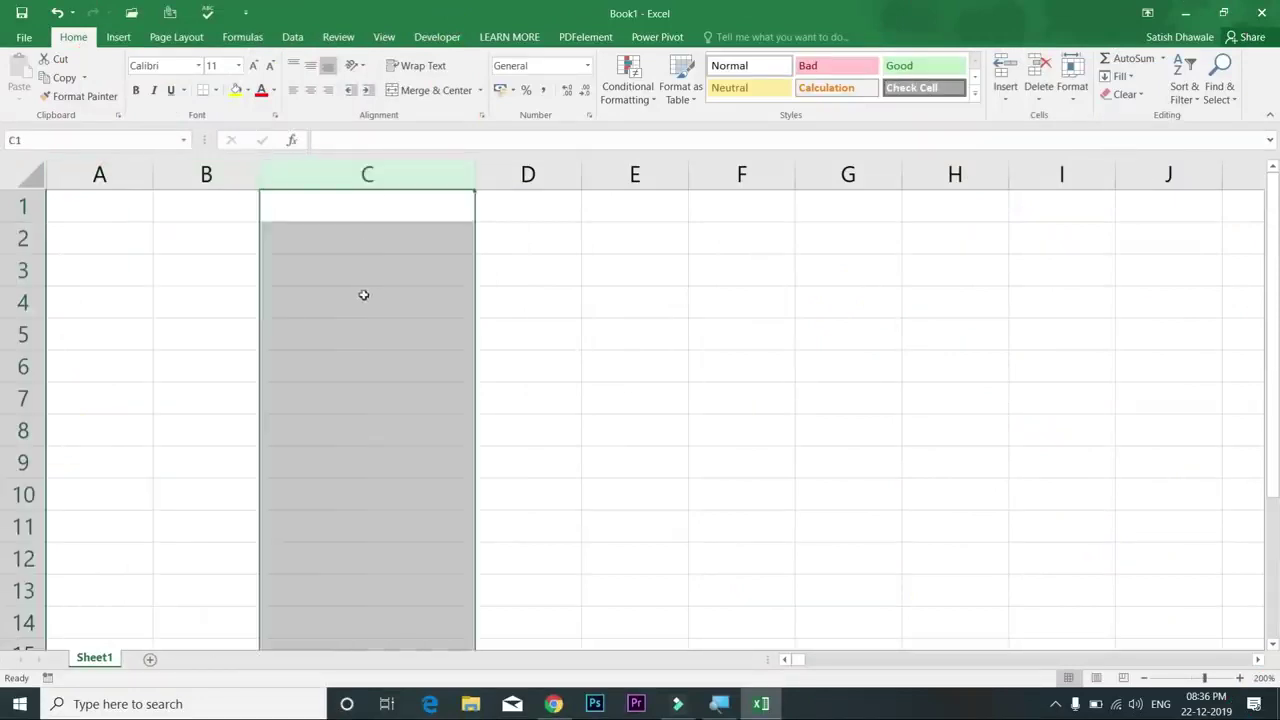
pyautogui.click(340, 295)
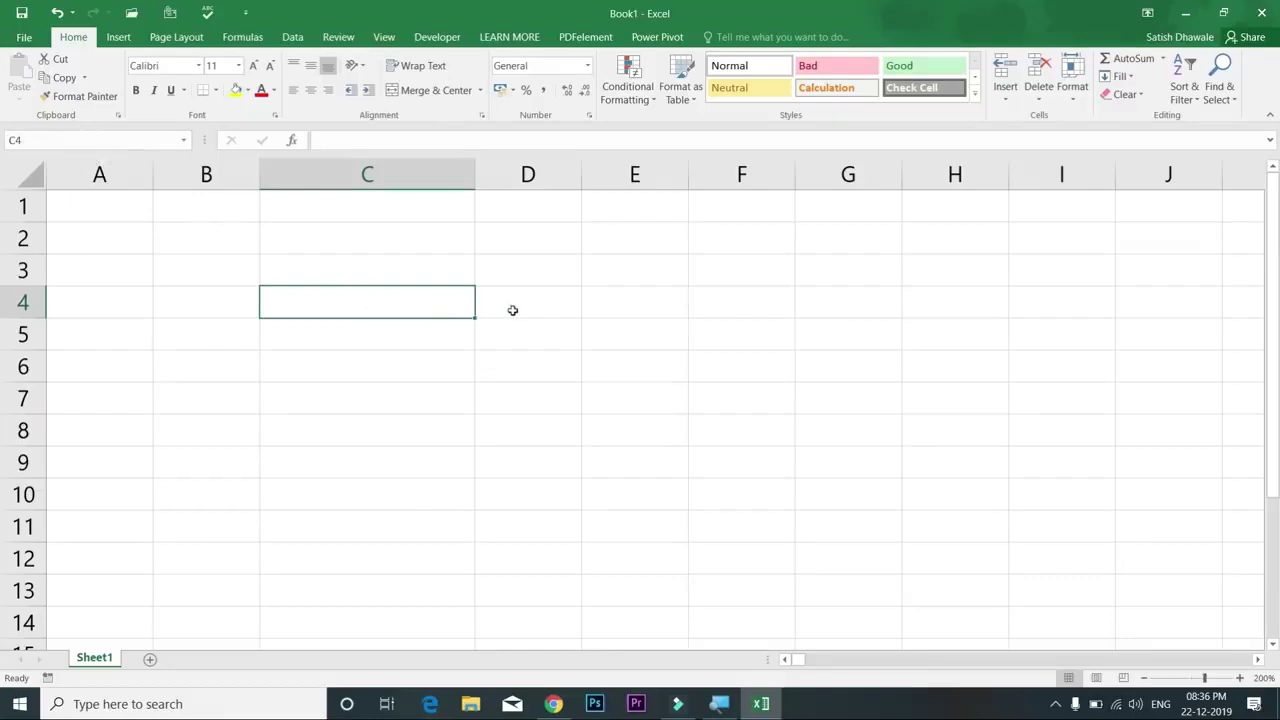
# Step: Select the range C3:F11, write its reference C3:F11 in the active cell and discard the entry
pyautogui.moveTo(429, 274); pyautogui.dragTo(777, 514)
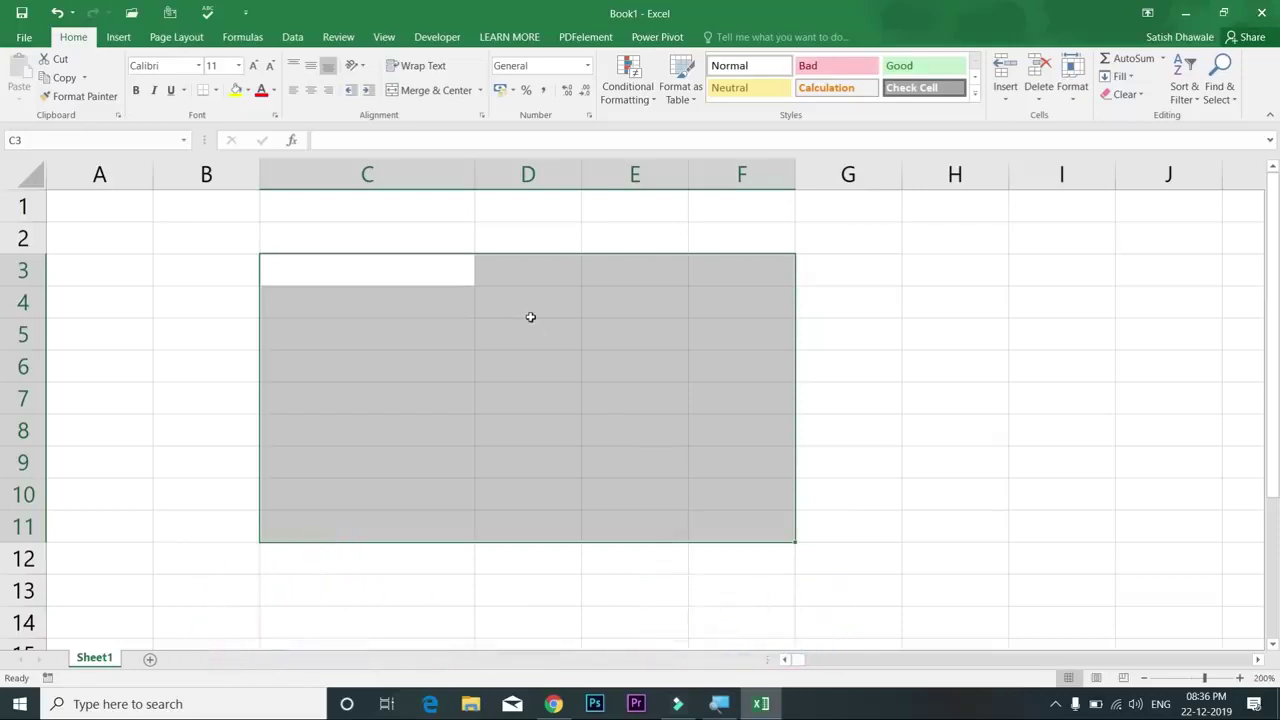
pyautogui.write('C3')
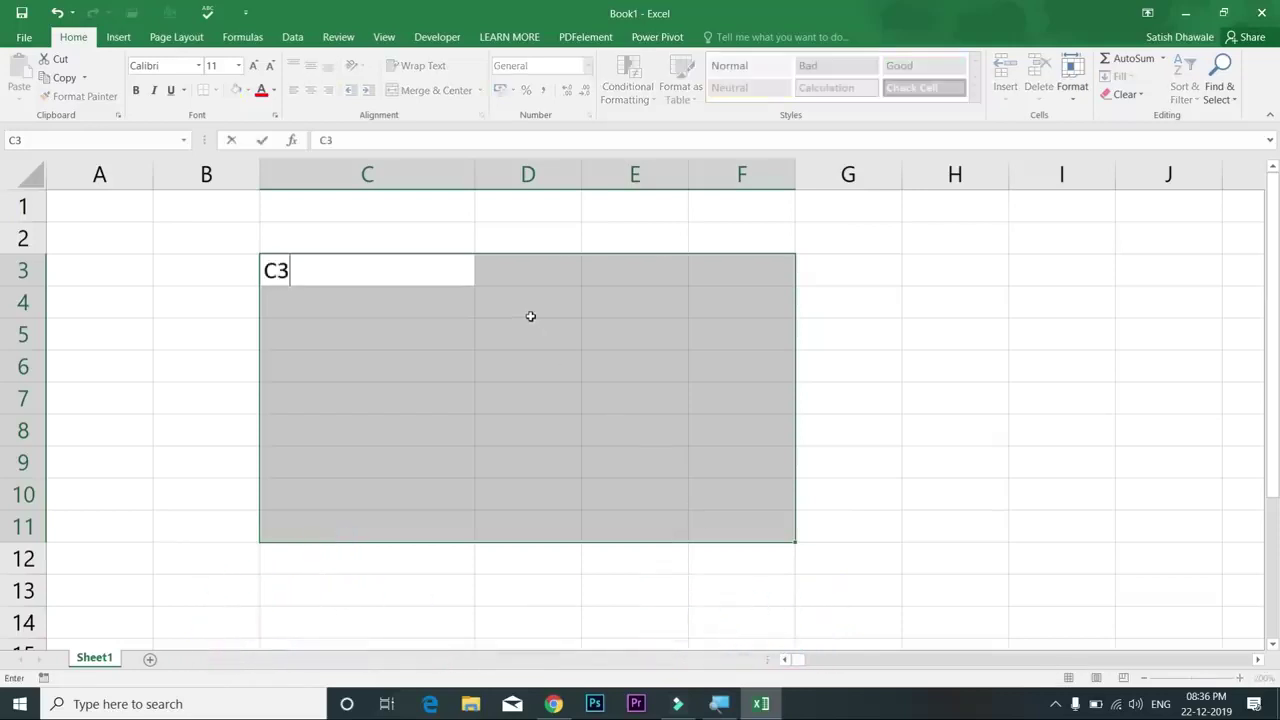
pyautogui.write(':F11')
pyautogui.press('Escape')
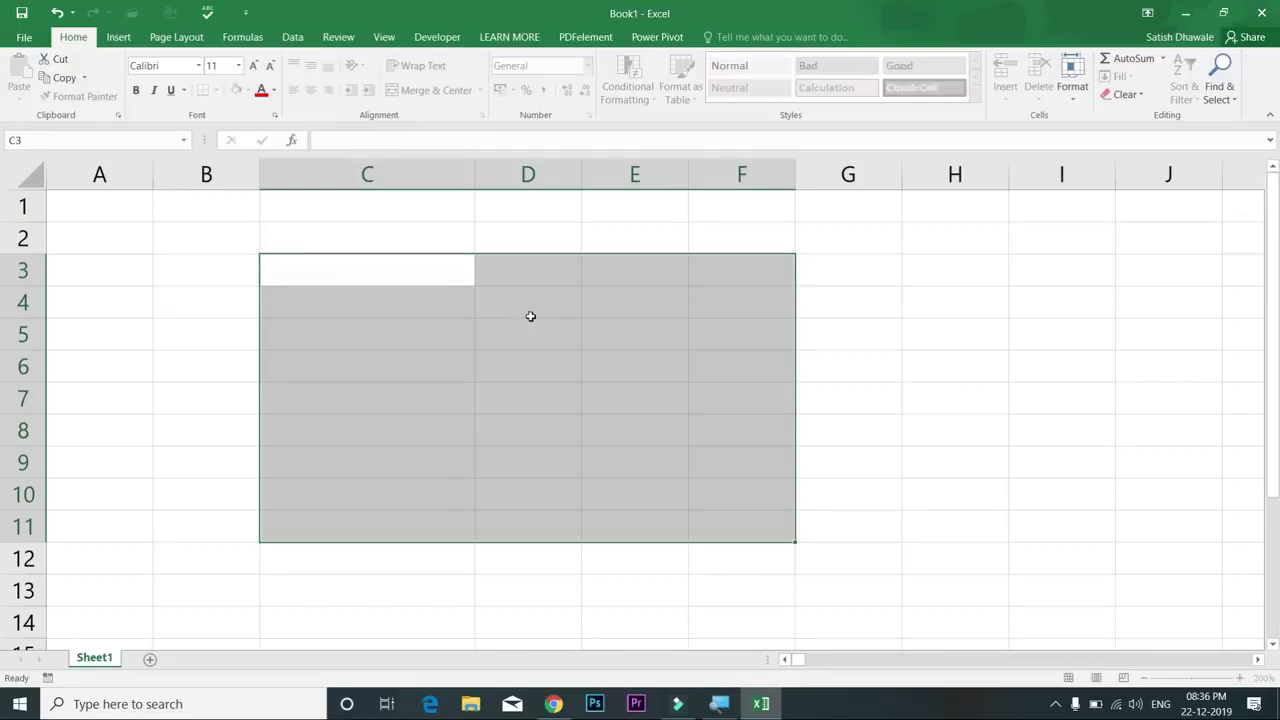
# Step: Select the range D3:F11 as another example, and replace the selection with cell C6
pyautogui.moveTo(480, 275); pyautogui.dragTo(721, 514)
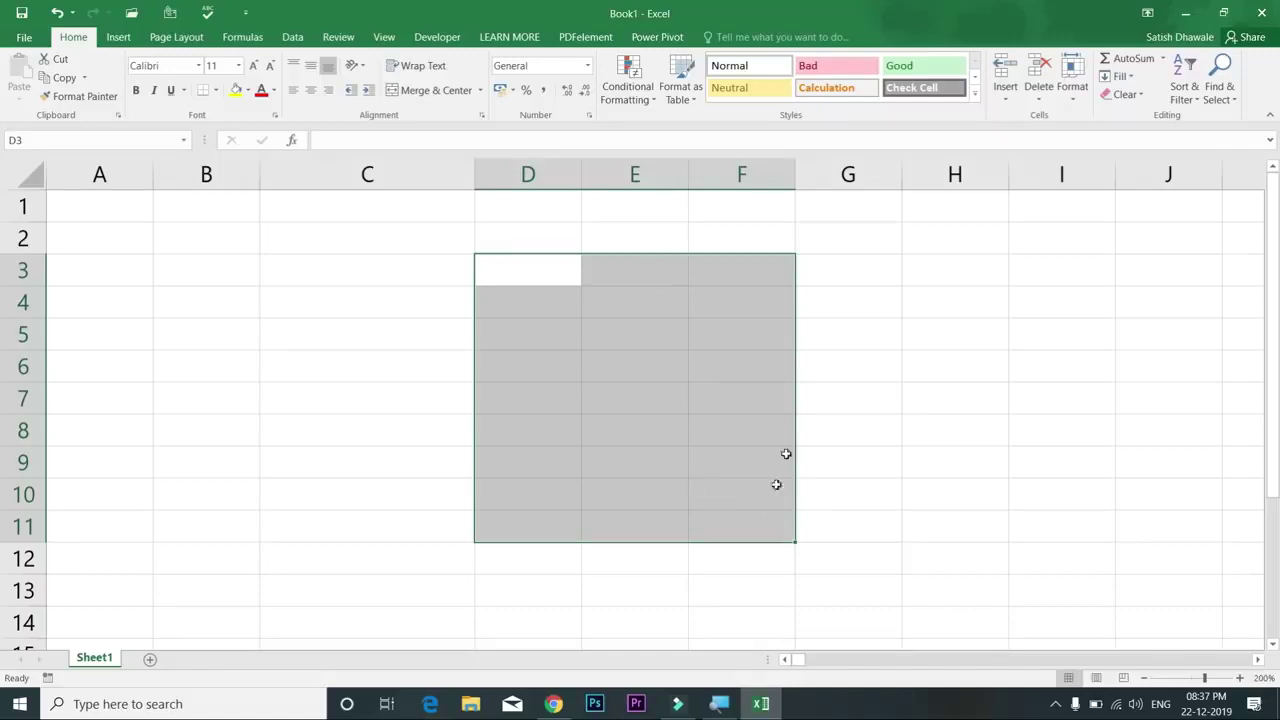
pyautogui.click(439, 361)
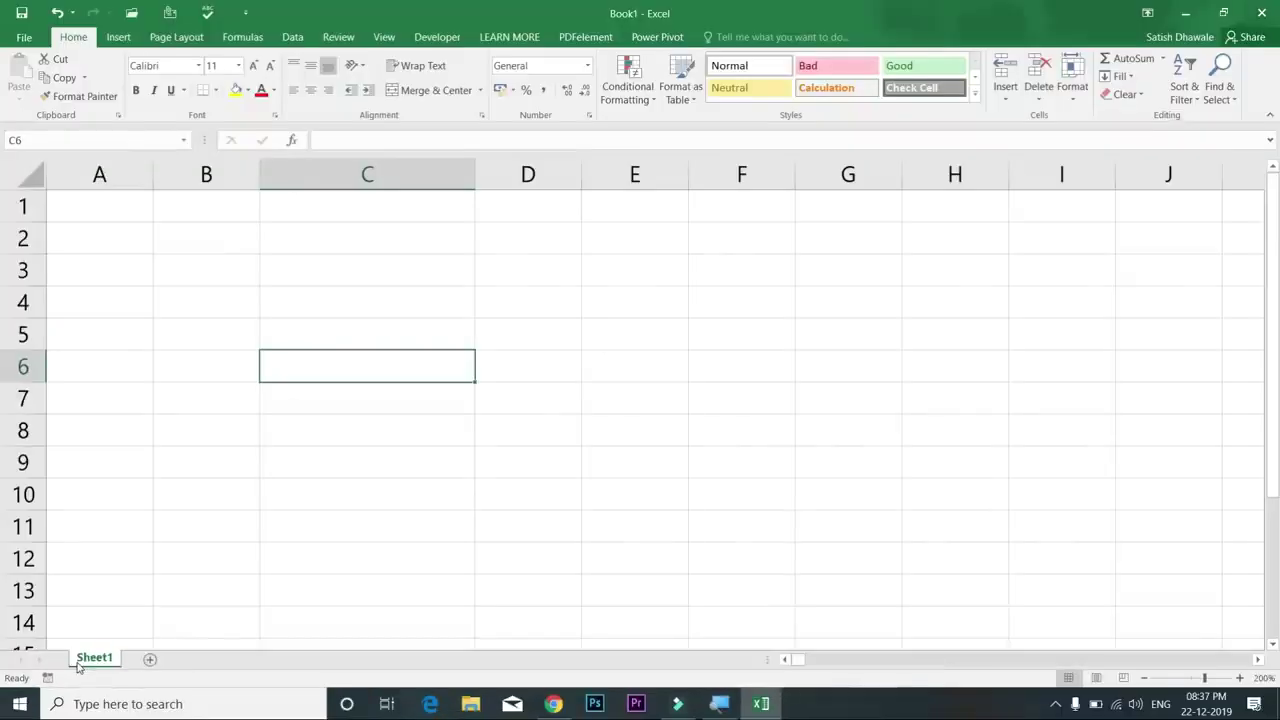
# Step: Add six new blank worksheets to the workbook after Sheet1
pyautogui.click(151, 661)
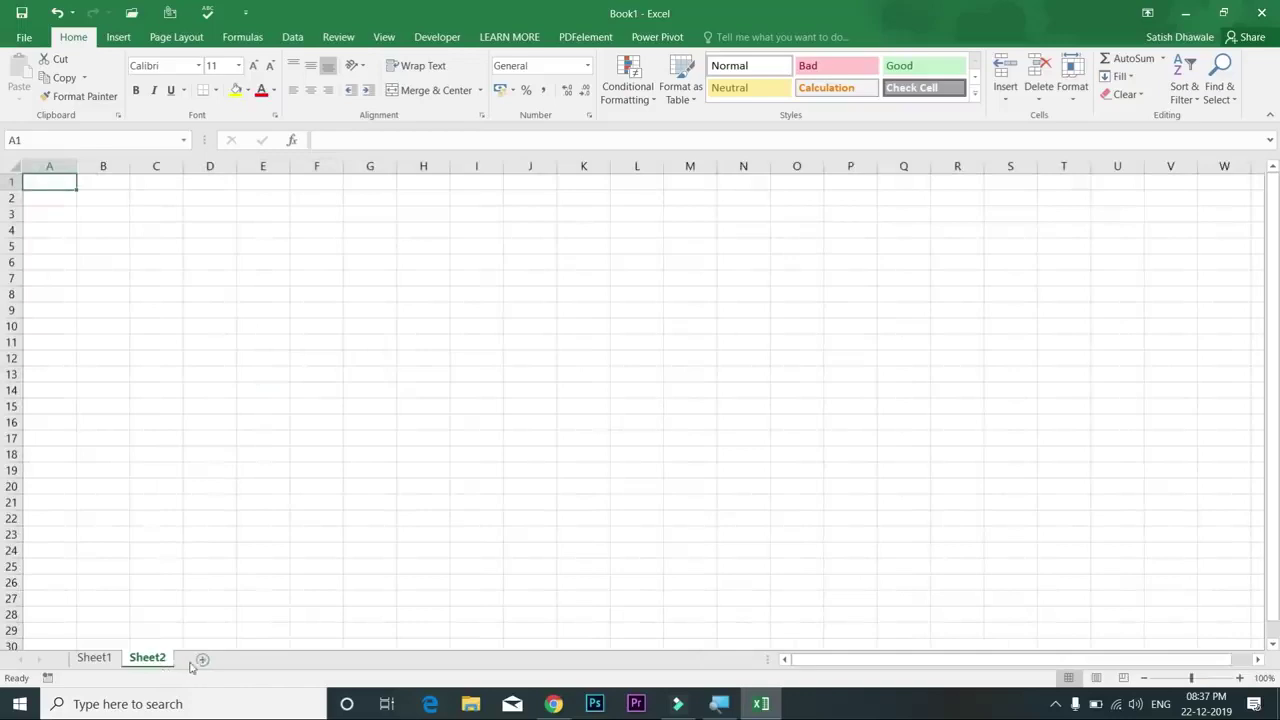
pyautogui.click(201, 660)
pyautogui.click(255, 660)
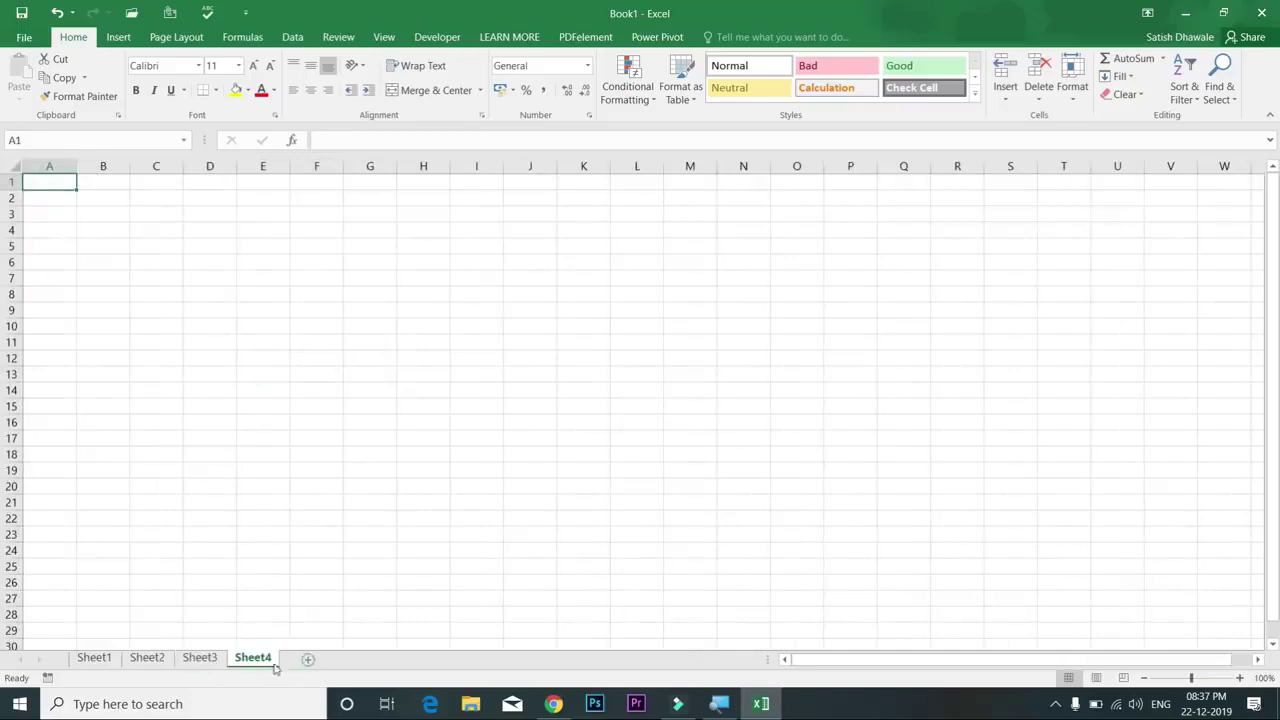
pyautogui.click(357, 659)
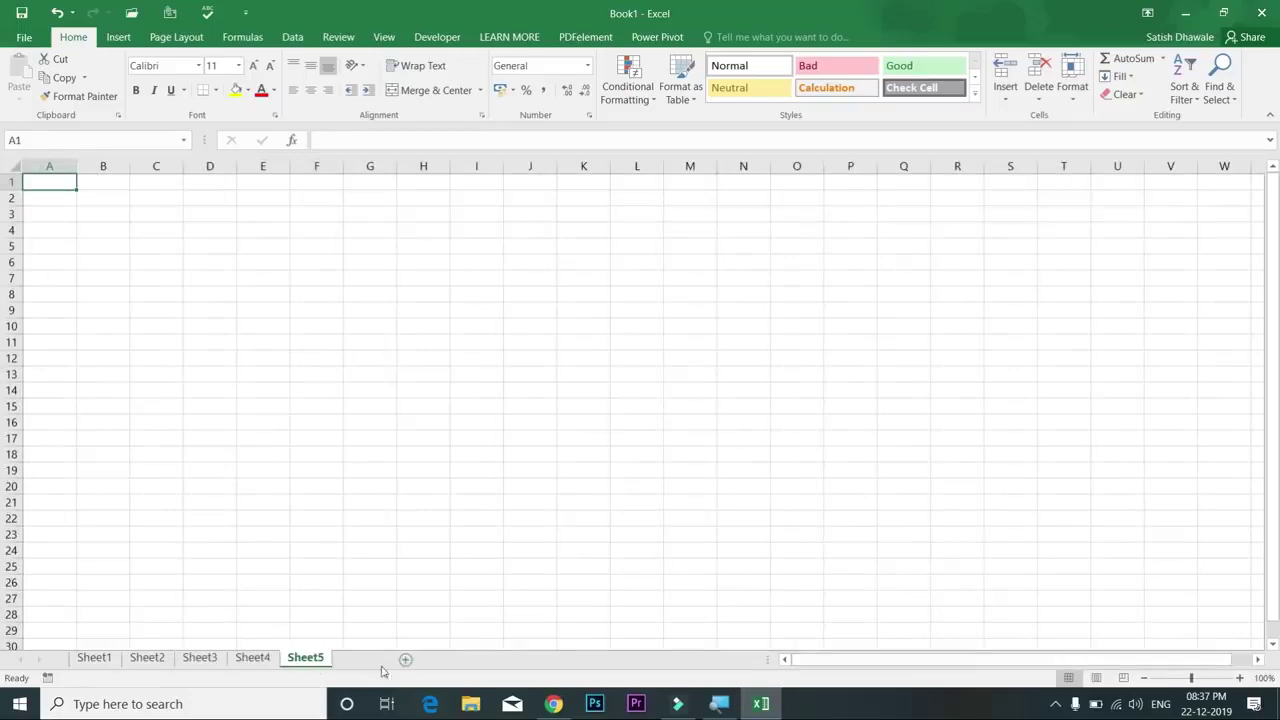
pyautogui.click(406, 660)
pyautogui.click(418, 662)
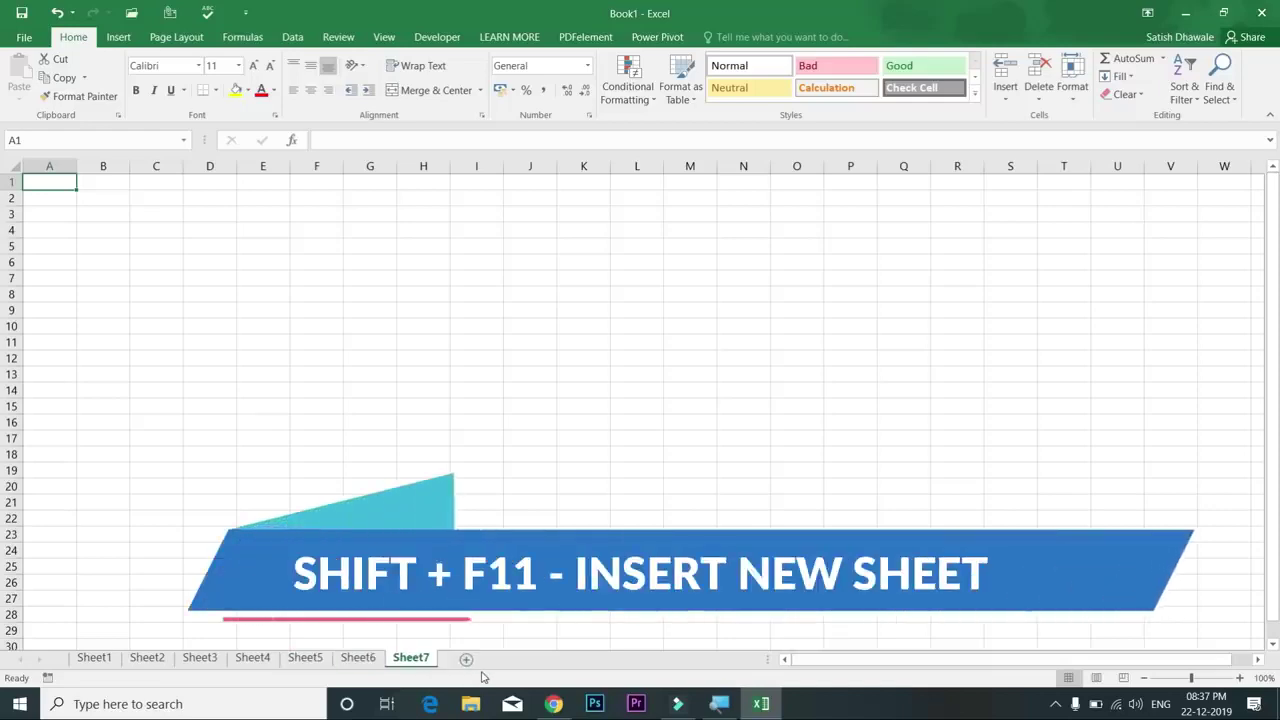
# Step: Insert four more blank worksheets, Sheet8 to Sheet11, and reorder the sheets so Sheet7 to Sheet11 run in numerical order
pyautogui.hotkey('shift', 'F11')
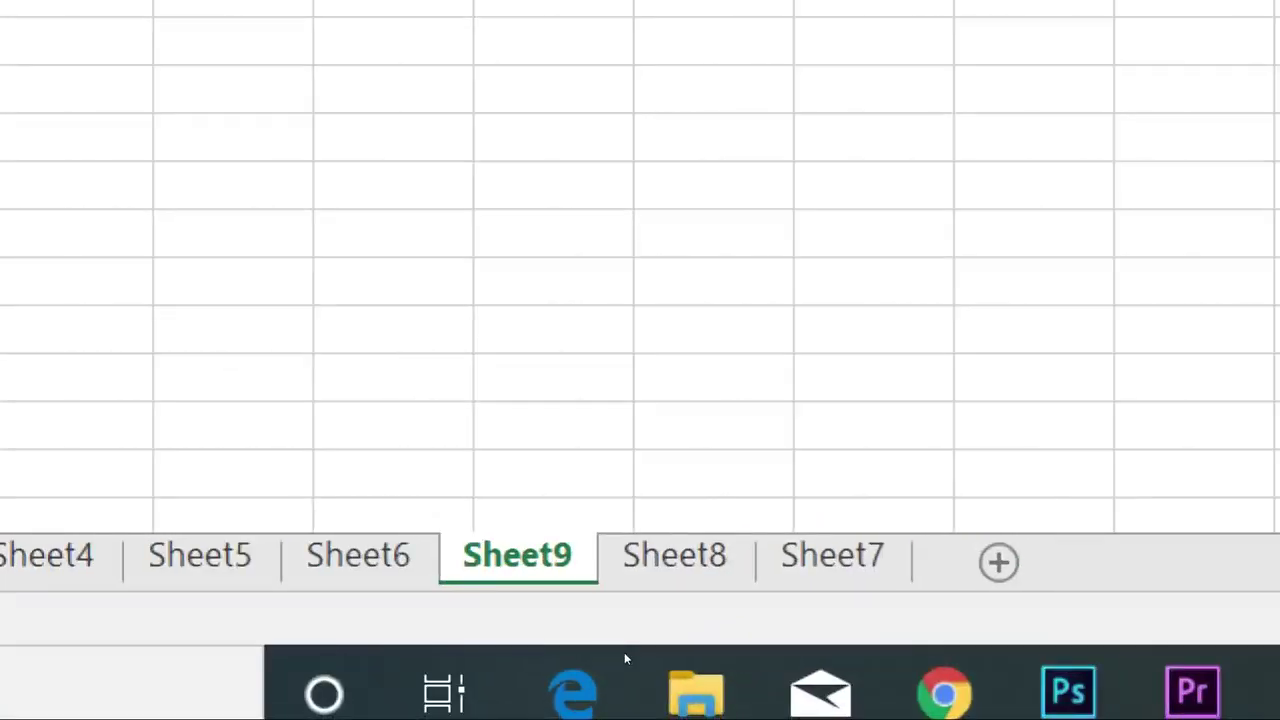
pyautogui.hotkey('shift', 'F11')
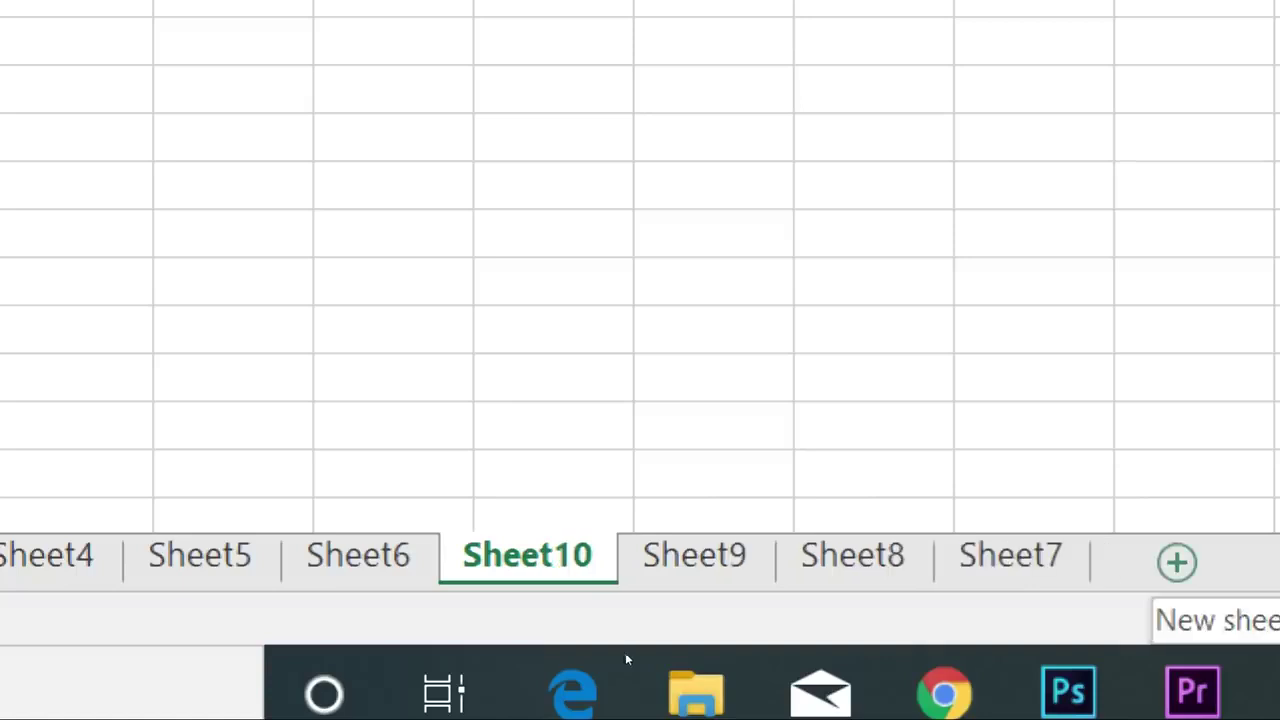
pyautogui.hotkey('shift', 'F11')
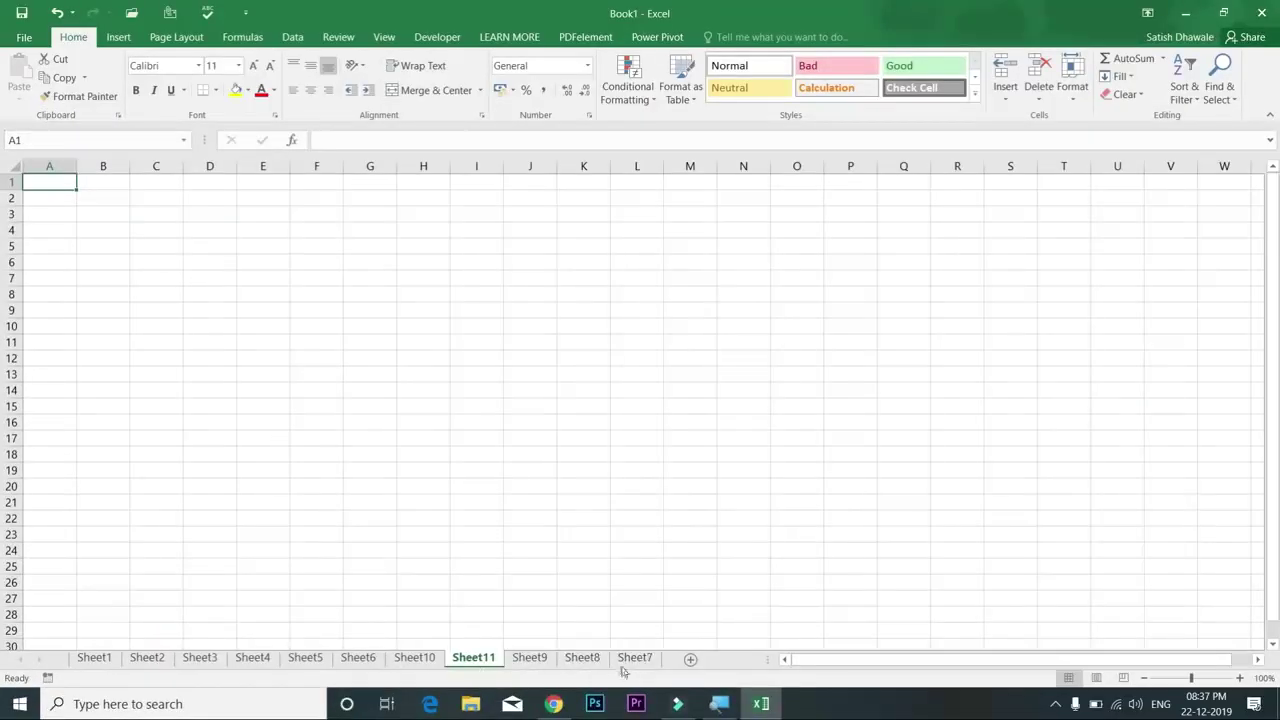
pyautogui.moveTo(645, 662); pyautogui.dragTo(445, 656)
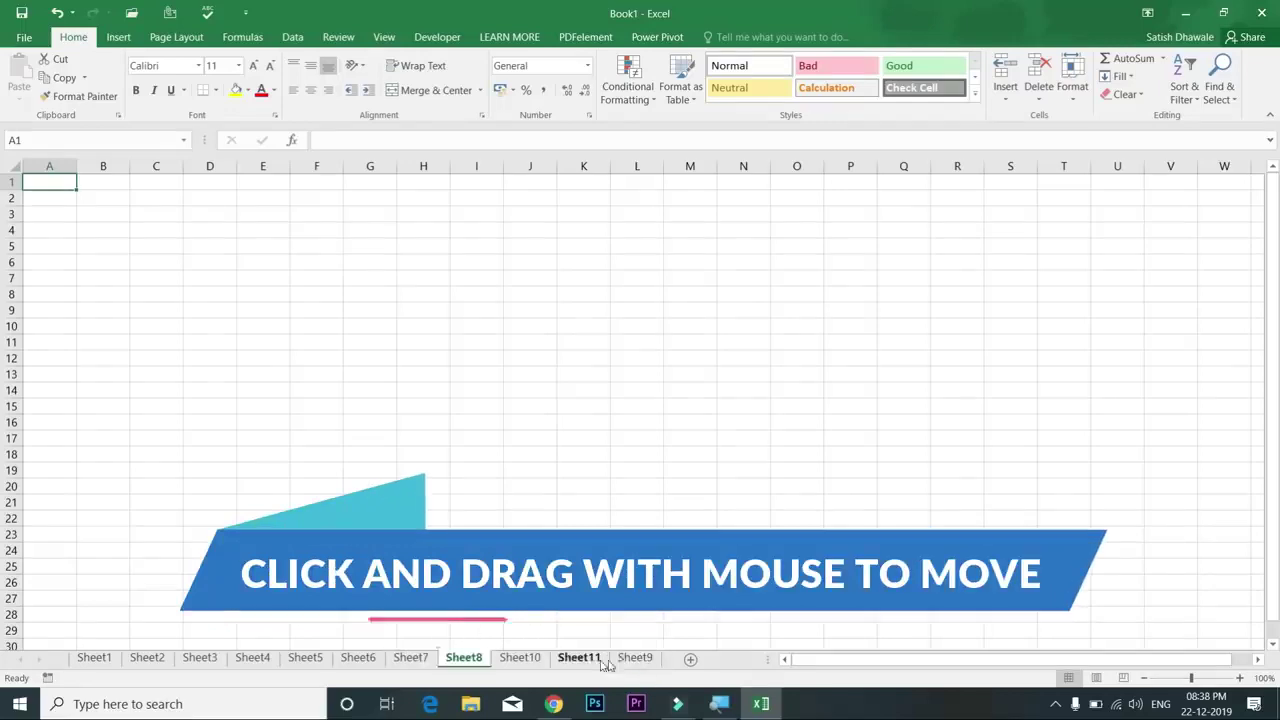
pyautogui.moveTo(638, 662); pyautogui.dragTo(500, 655)
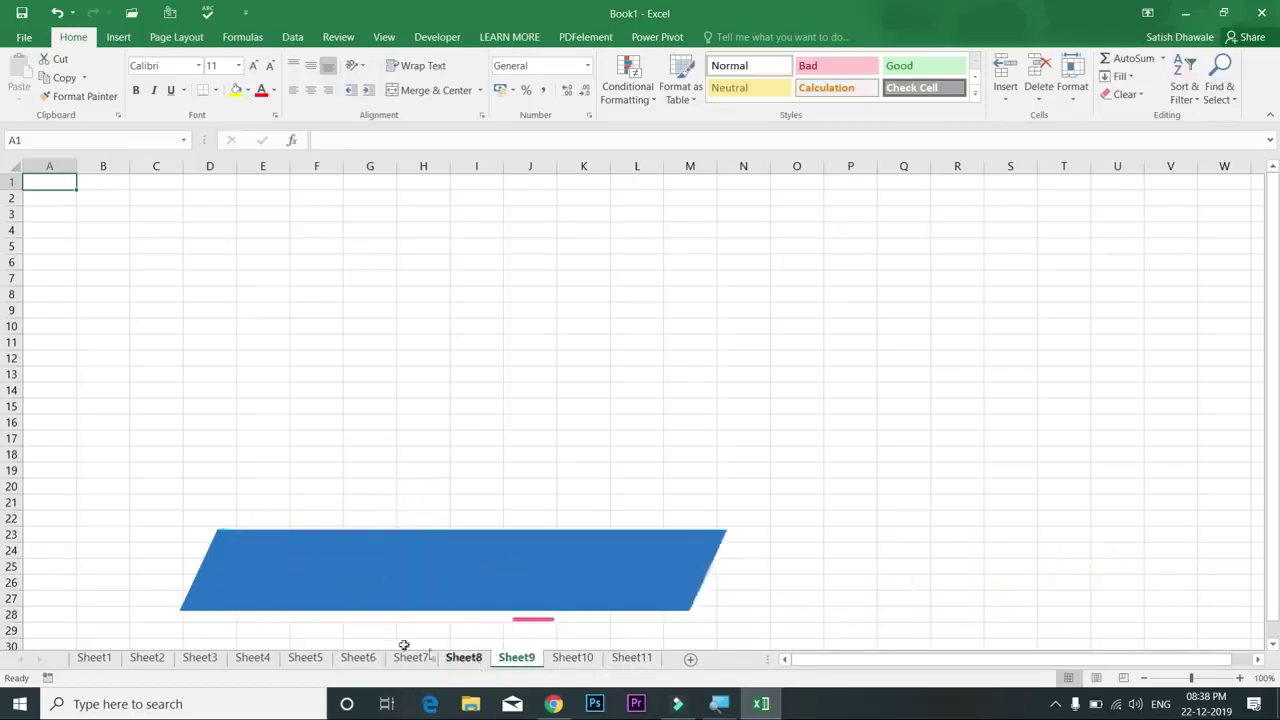
# Step: View the worksheets Sheet1 to Sheet4 one after another, and return to cell A1 of Sheet1
pyautogui.click(100, 659)
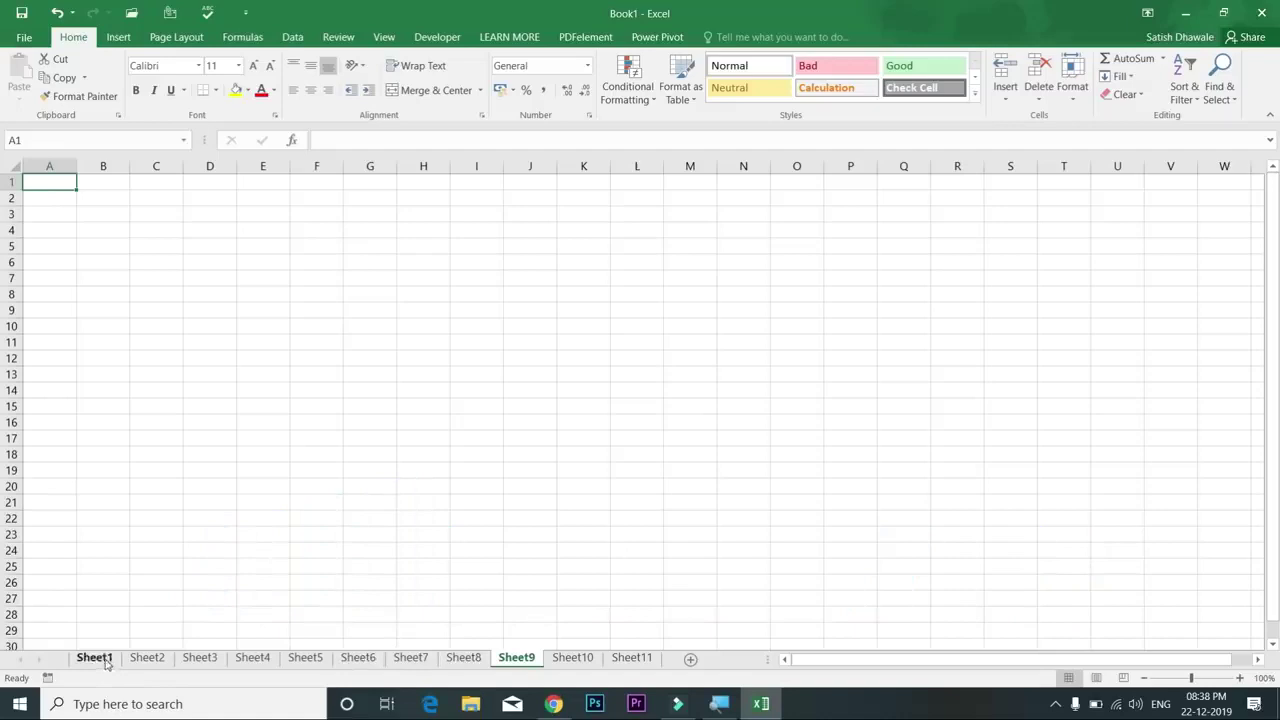
pyautogui.click(150, 659)
pyautogui.click(201, 659)
pyautogui.click(252, 659)
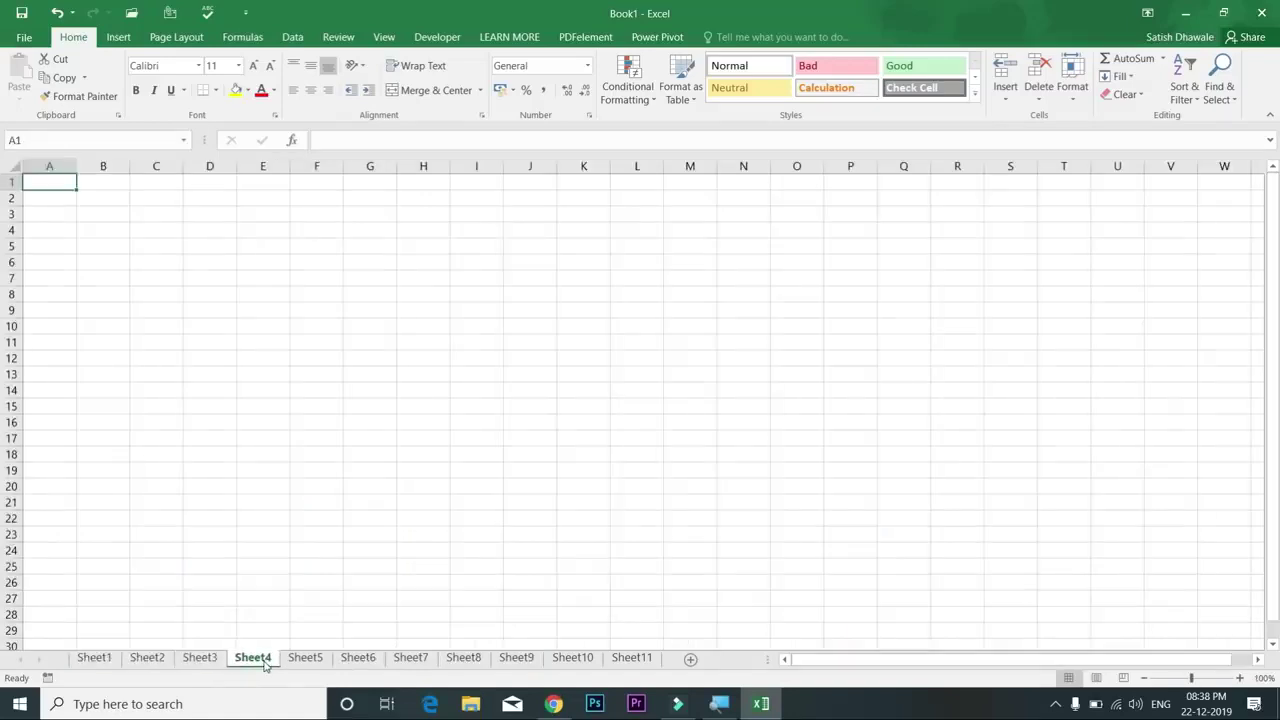
pyautogui.click(97, 659)
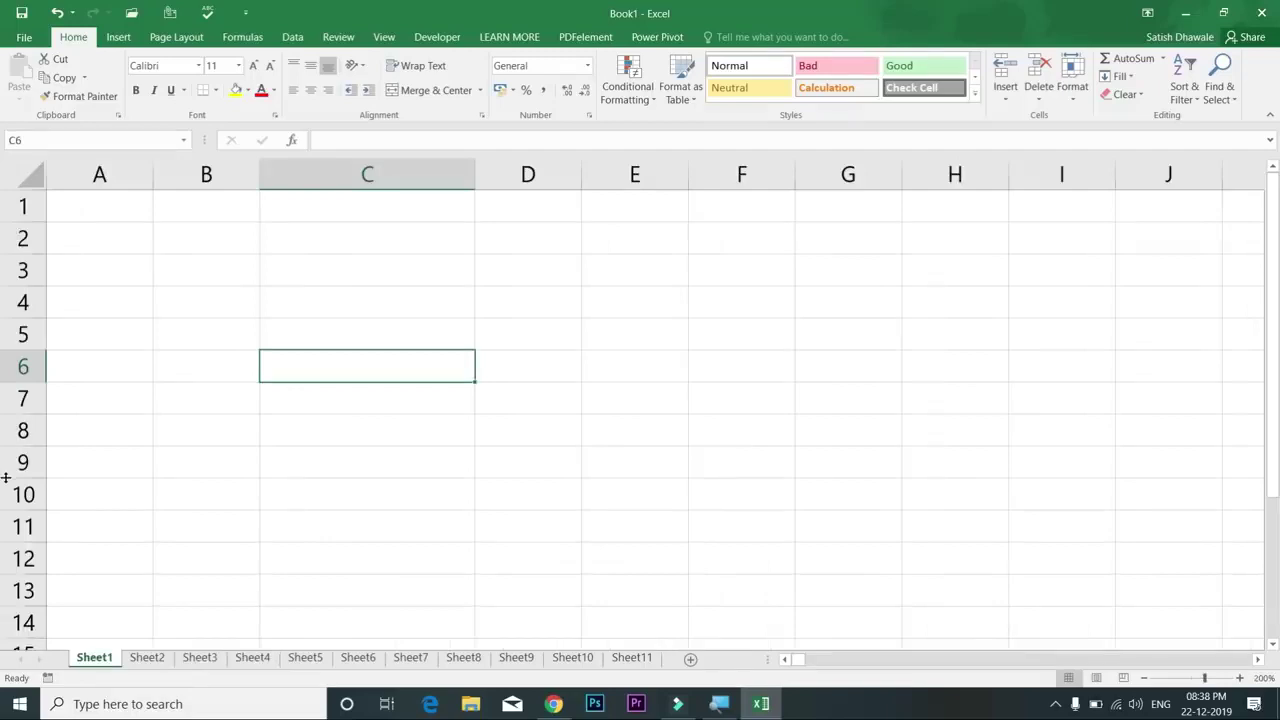
pyautogui.click(100, 210)
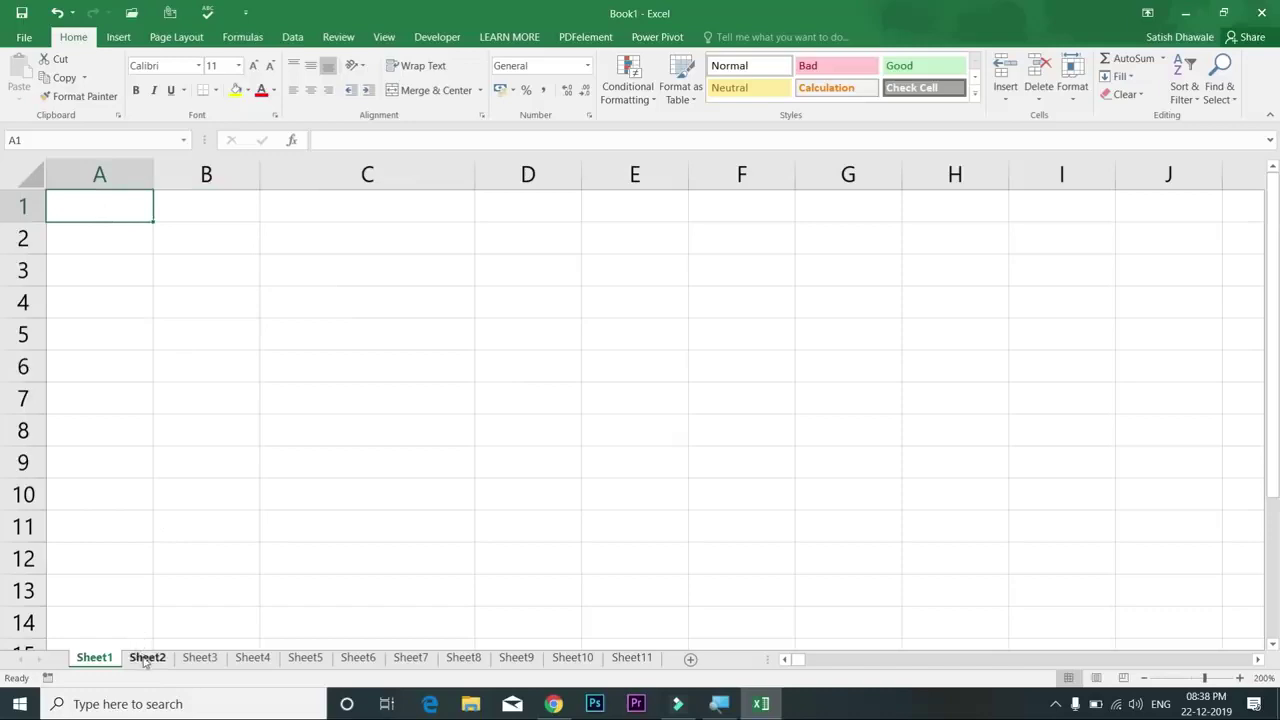
pyautogui.click(195, 579)
pyautogui.click(95, 209)
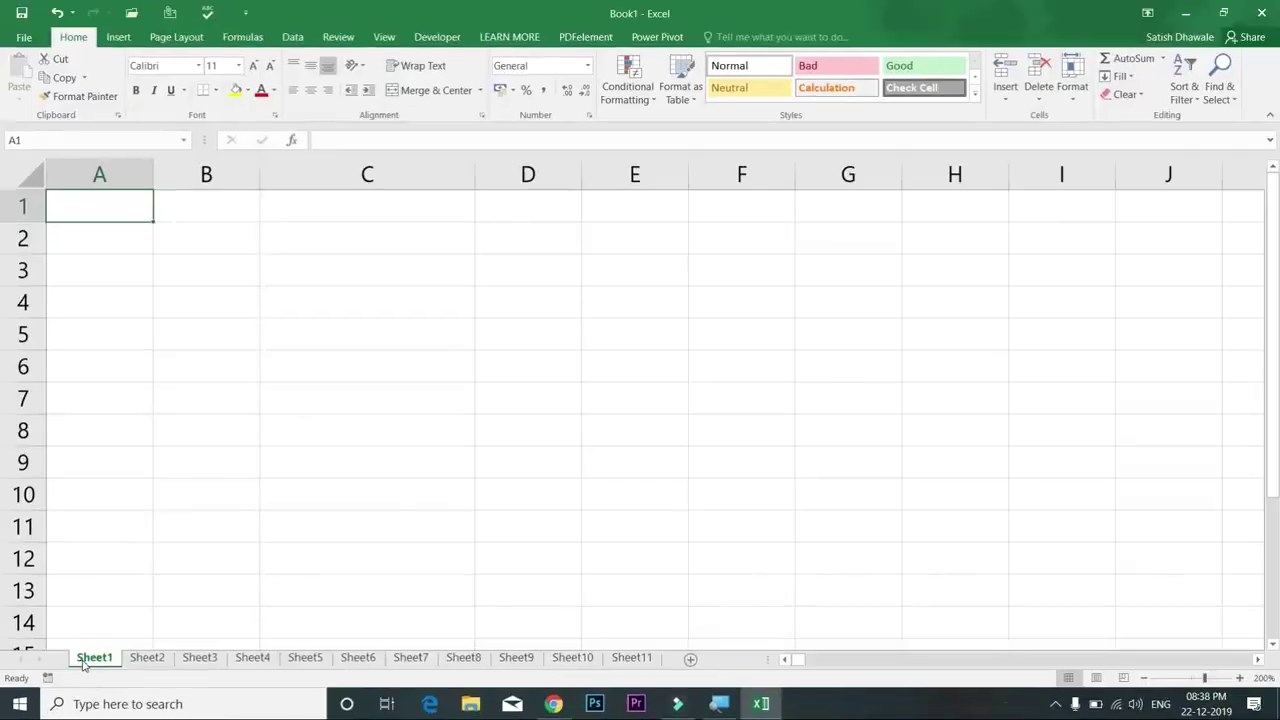
# Step: Rename the worksheet Sheet1 as Student_Data
pyautogui.rightClick(85, 660)
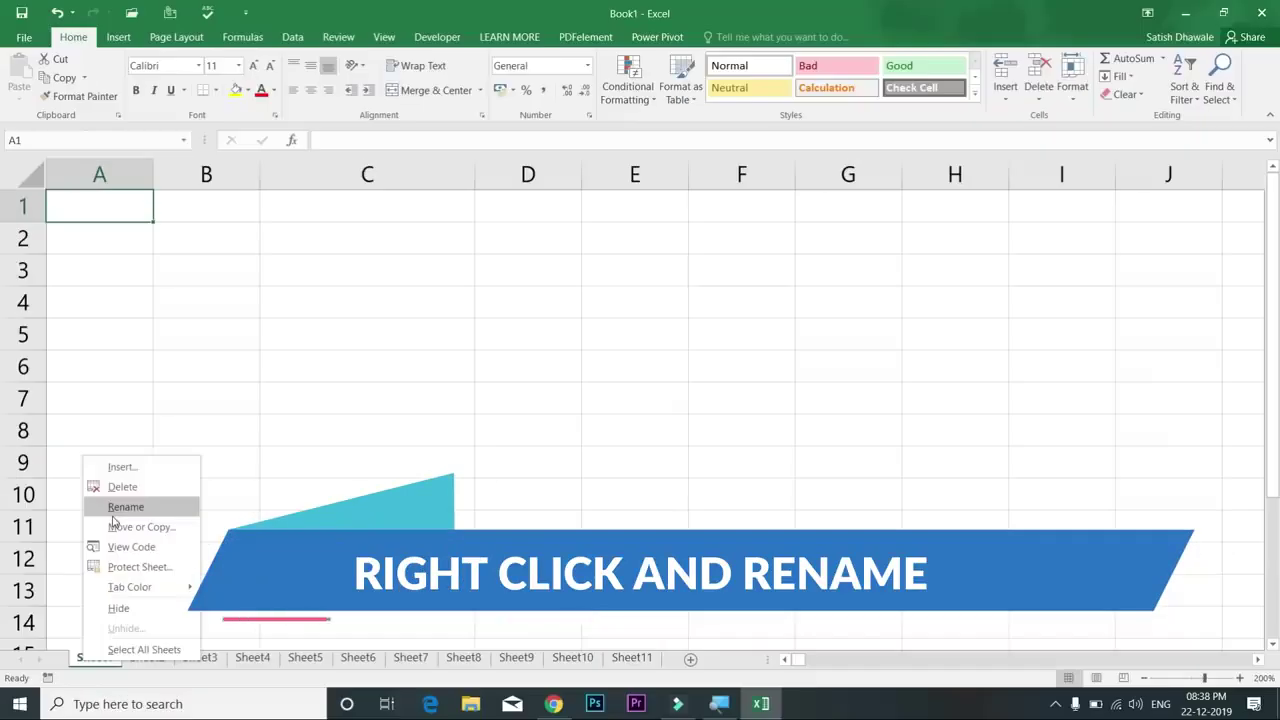
pyautogui.click(120, 506)
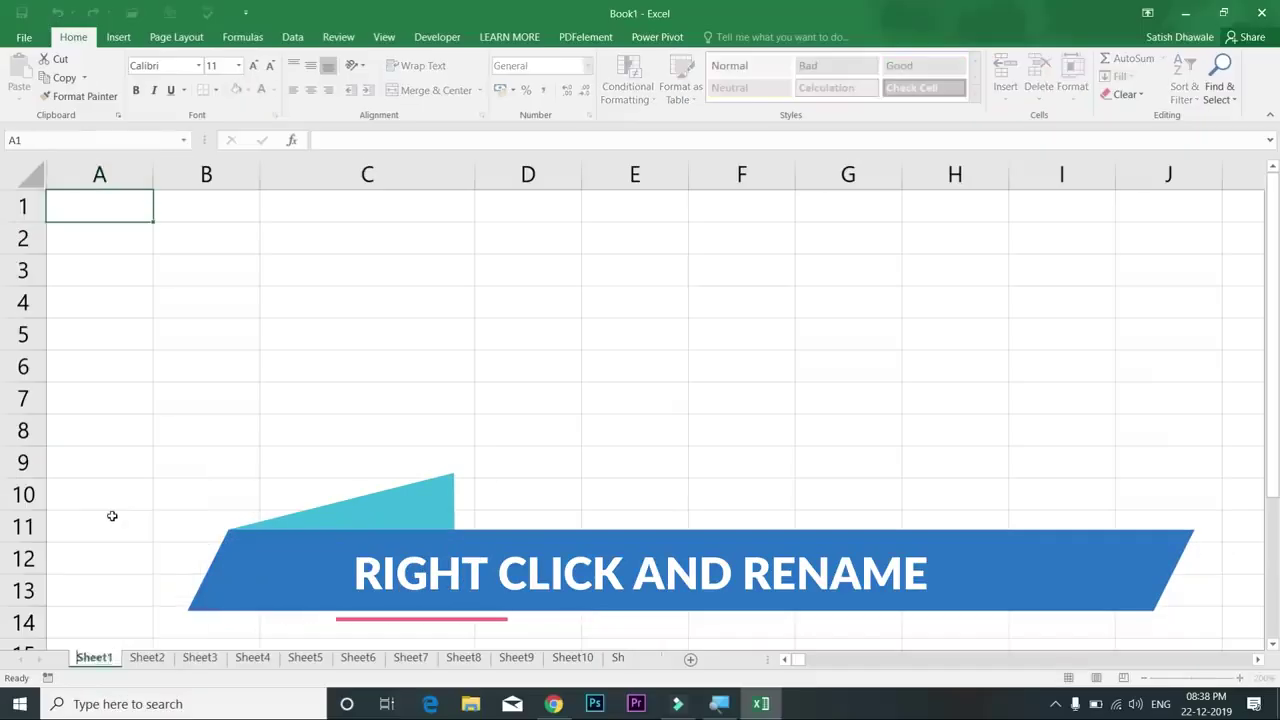
pyautogui.press('BackSpace')
pyautogui.write('studnet')
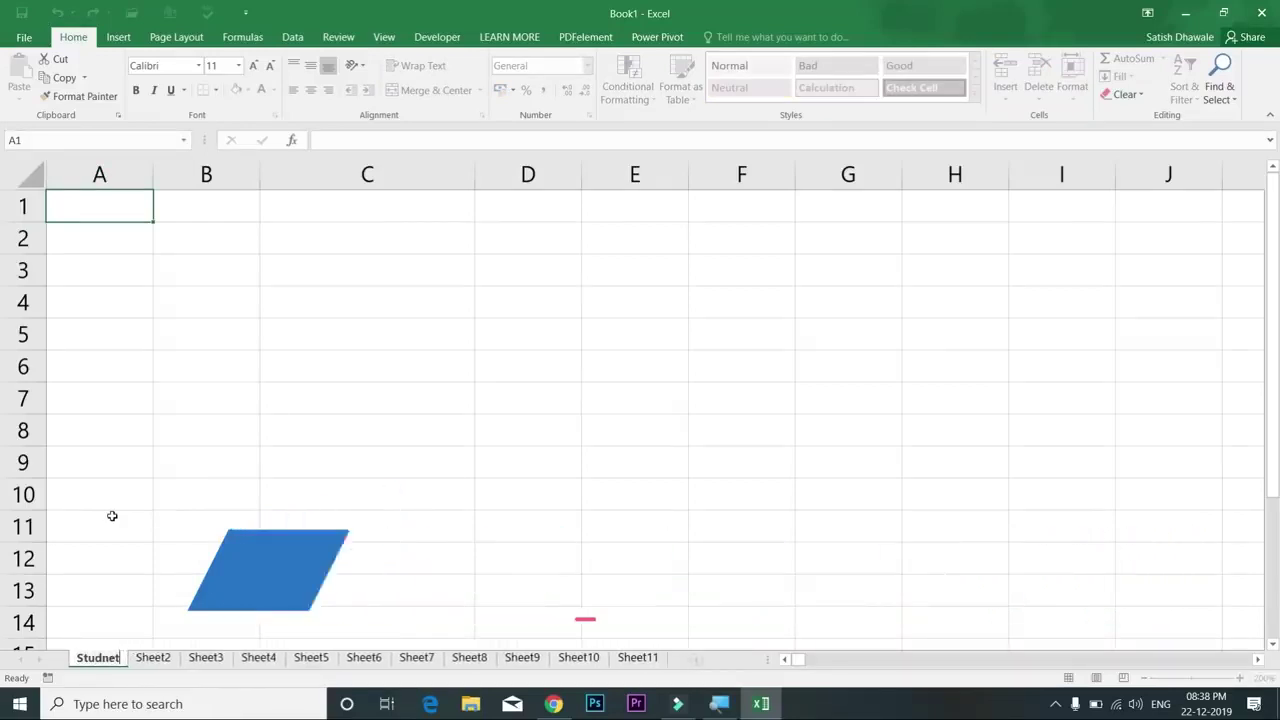
pyautogui.press('Return')
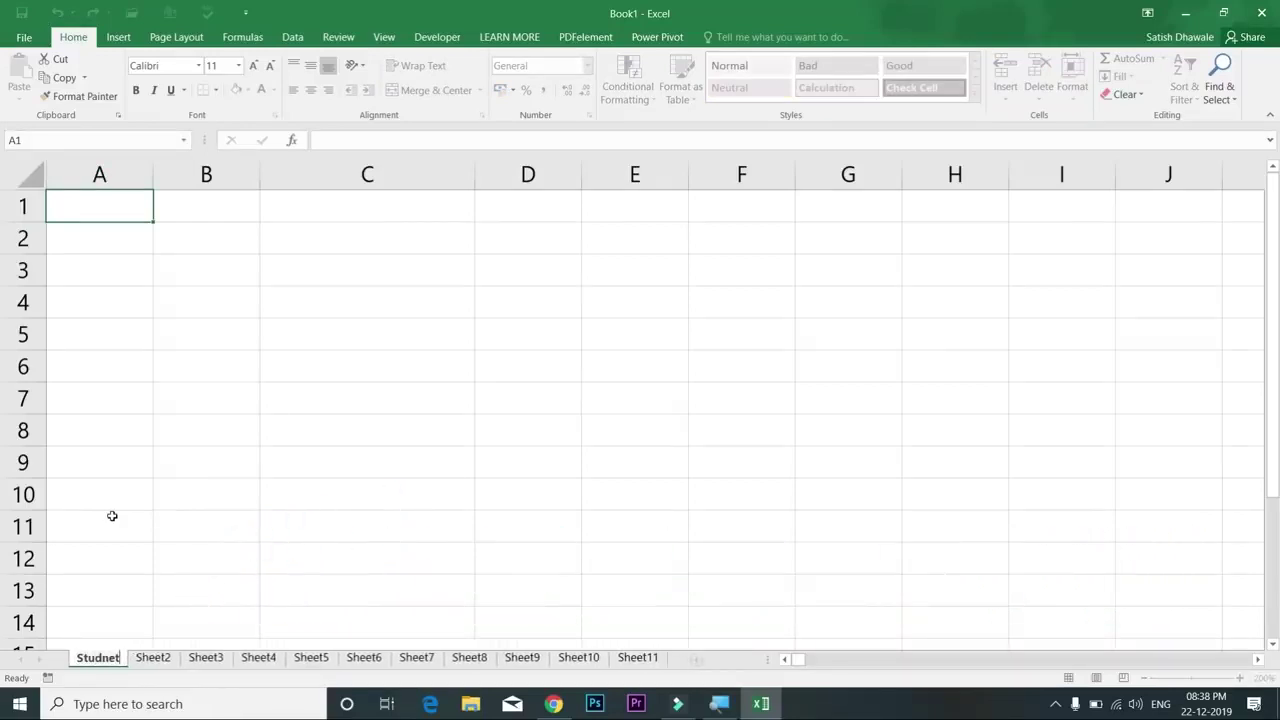
pyautogui.write('_Data')
pyautogui.press('Return')
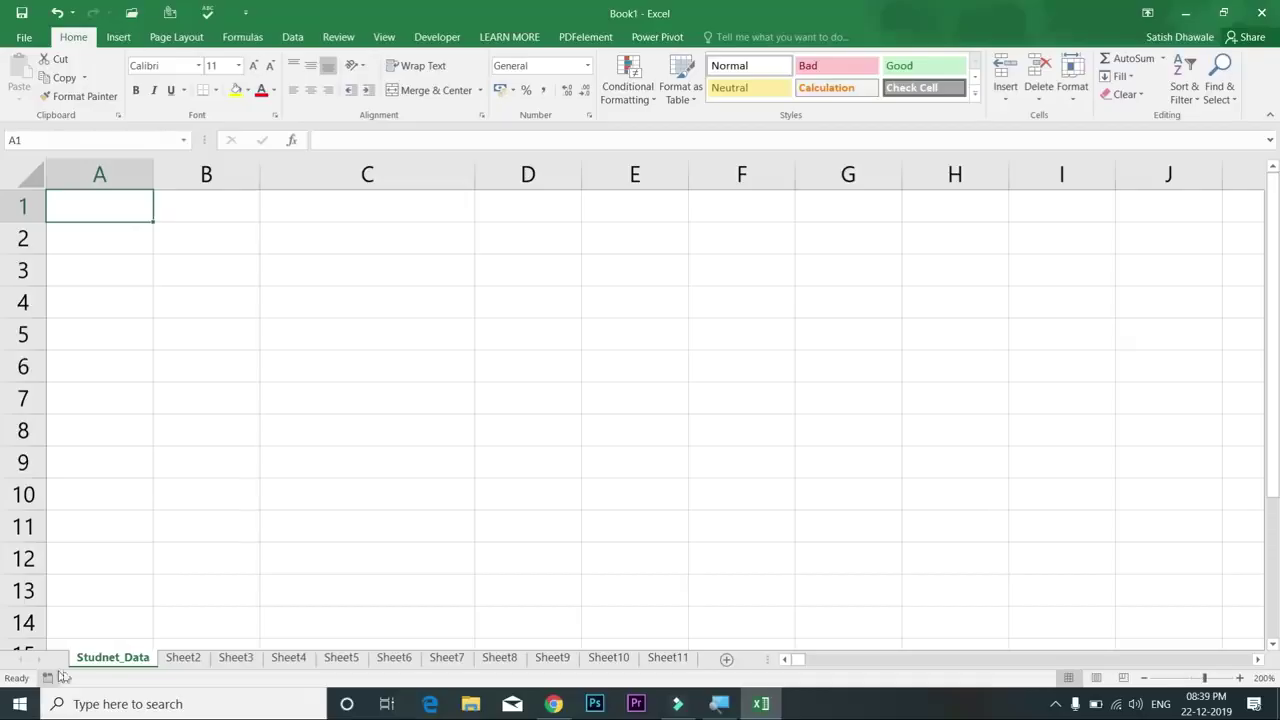
pyautogui.doubleClick(126, 657)
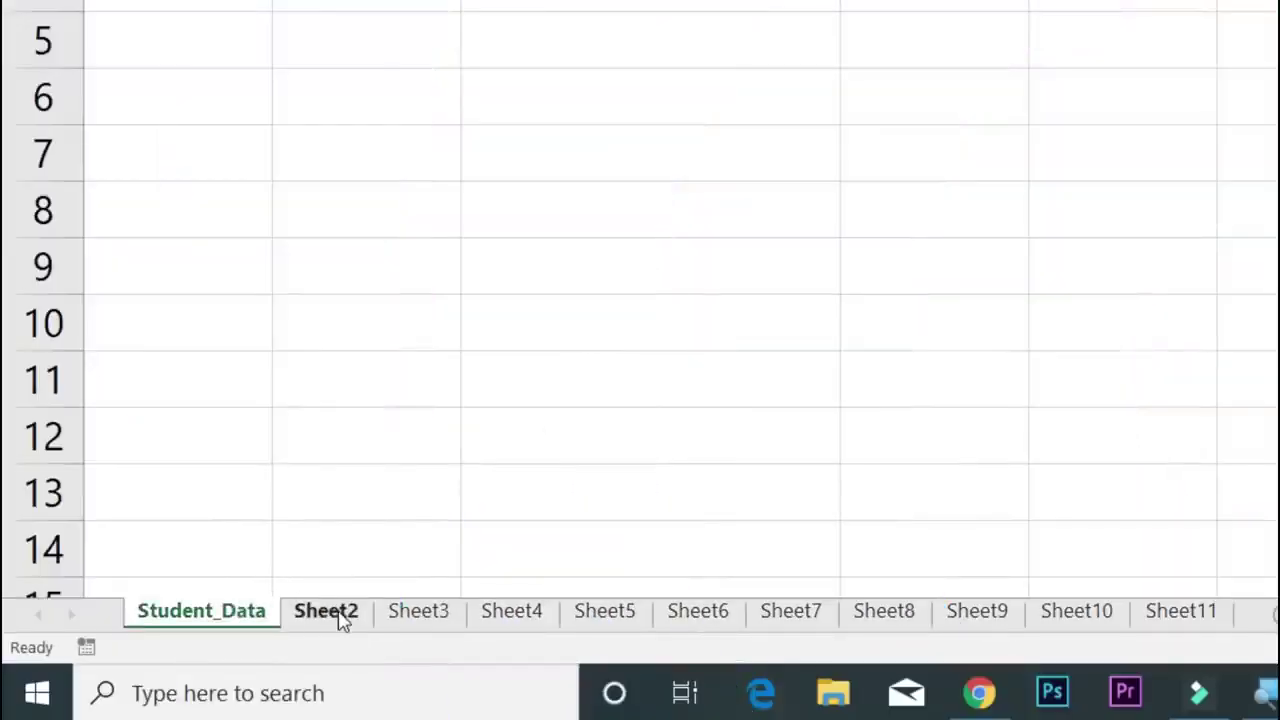
# Step: Colour the Sheet2 tab red and the Sheet3 tab dark blue
pyautogui.click(330, 612)
pyautogui.rightClick(337, 617)
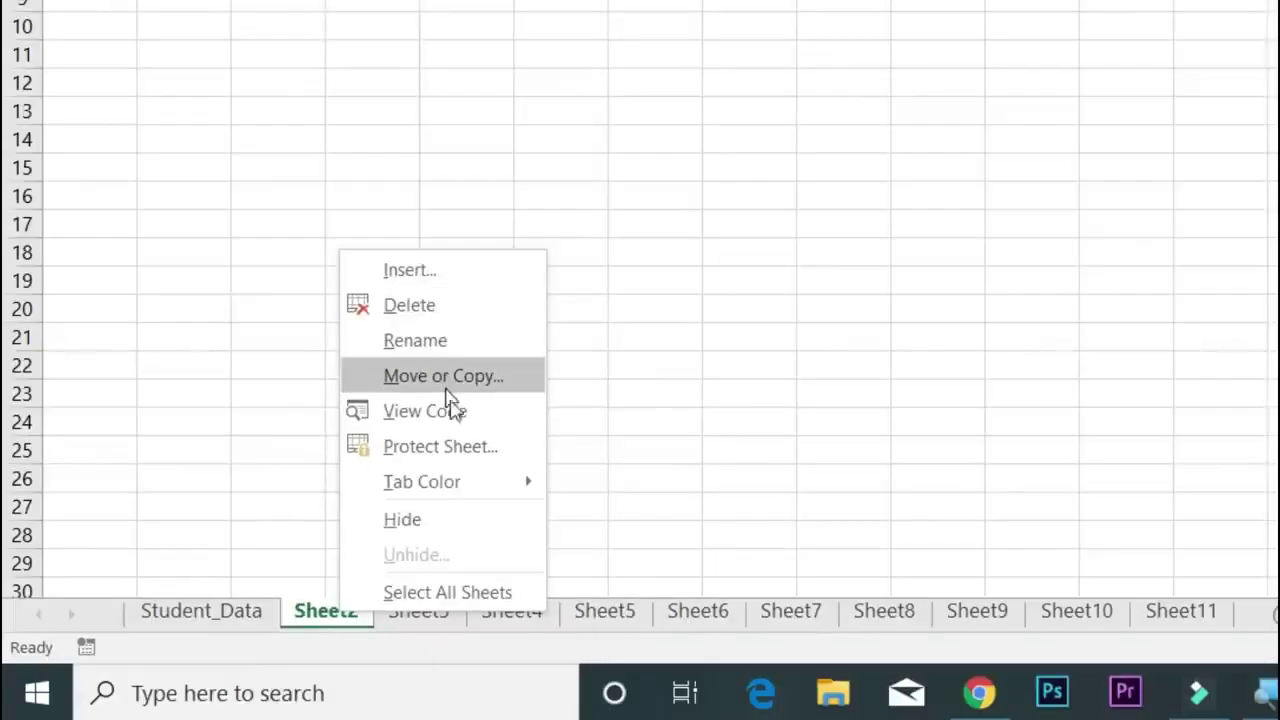
pyautogui.moveTo(477, 490)
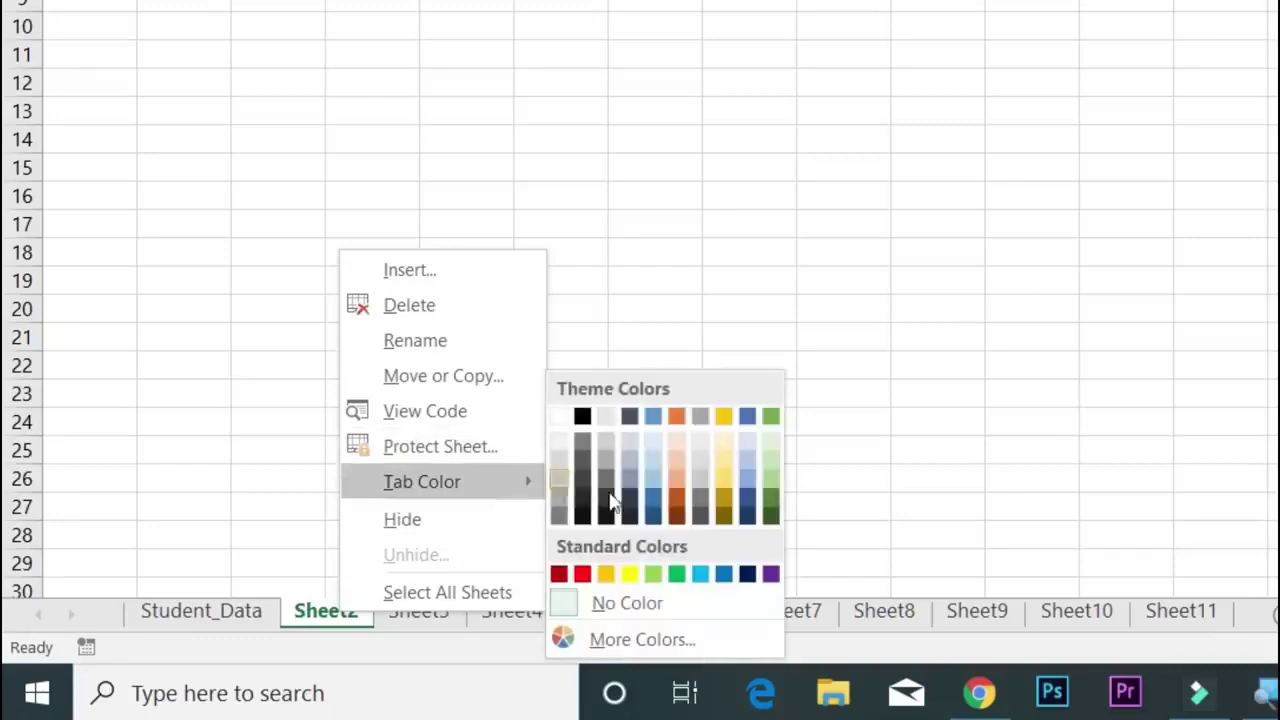
pyautogui.click(582, 574)
pyautogui.click(437, 617)
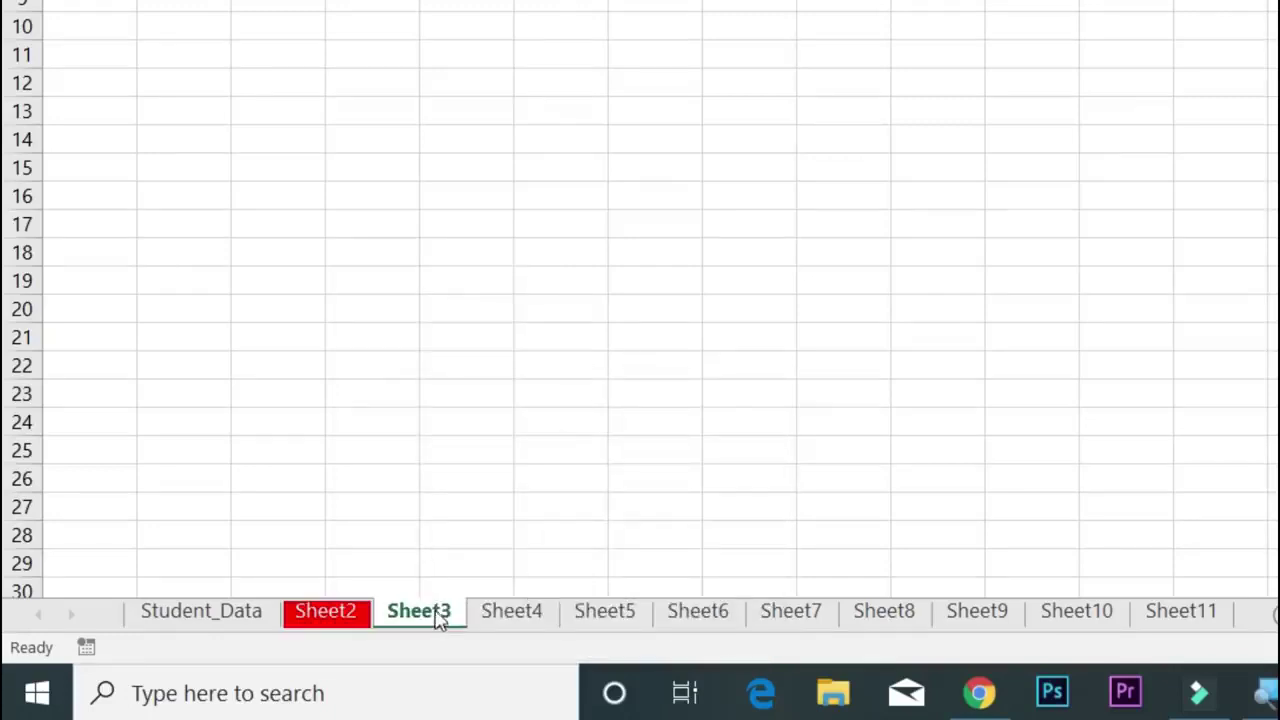
pyautogui.rightClick(437, 617)
pyautogui.moveTo(574, 480)
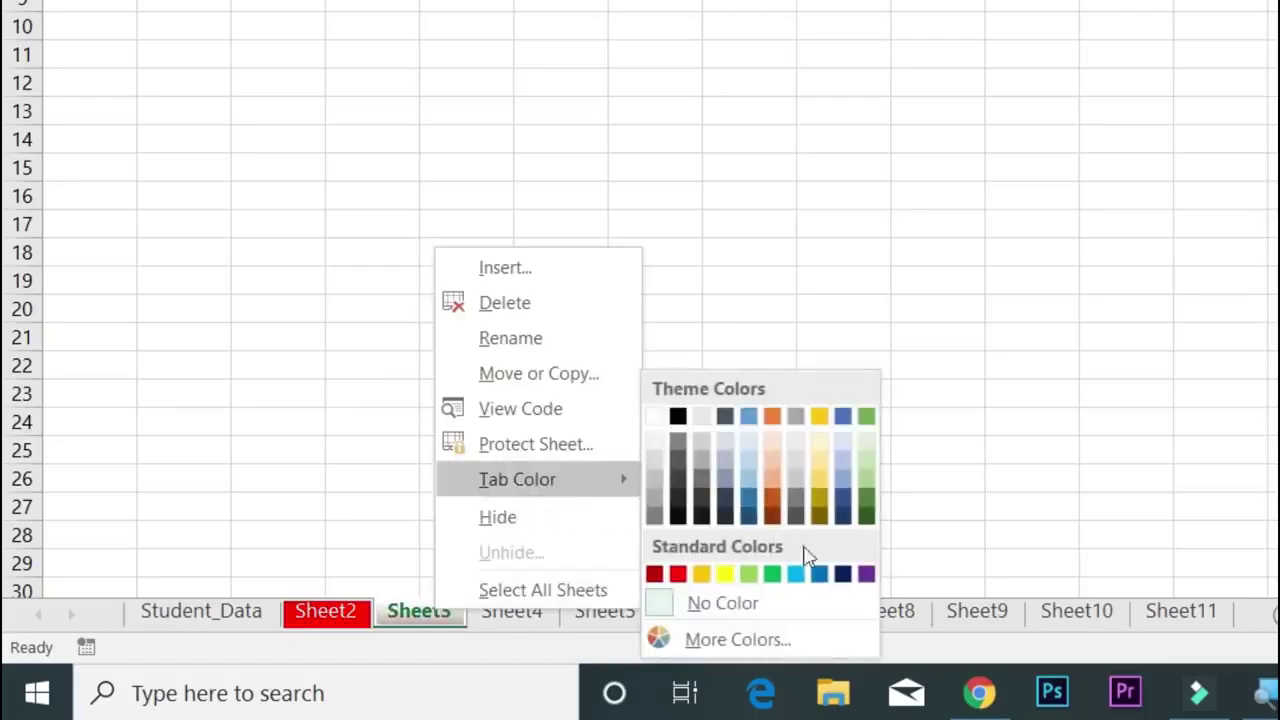
pyautogui.click(842, 576)
# Step: Colour the Sheet4 tab purple and switch to Sheet5
pyautogui.click(555, 616)
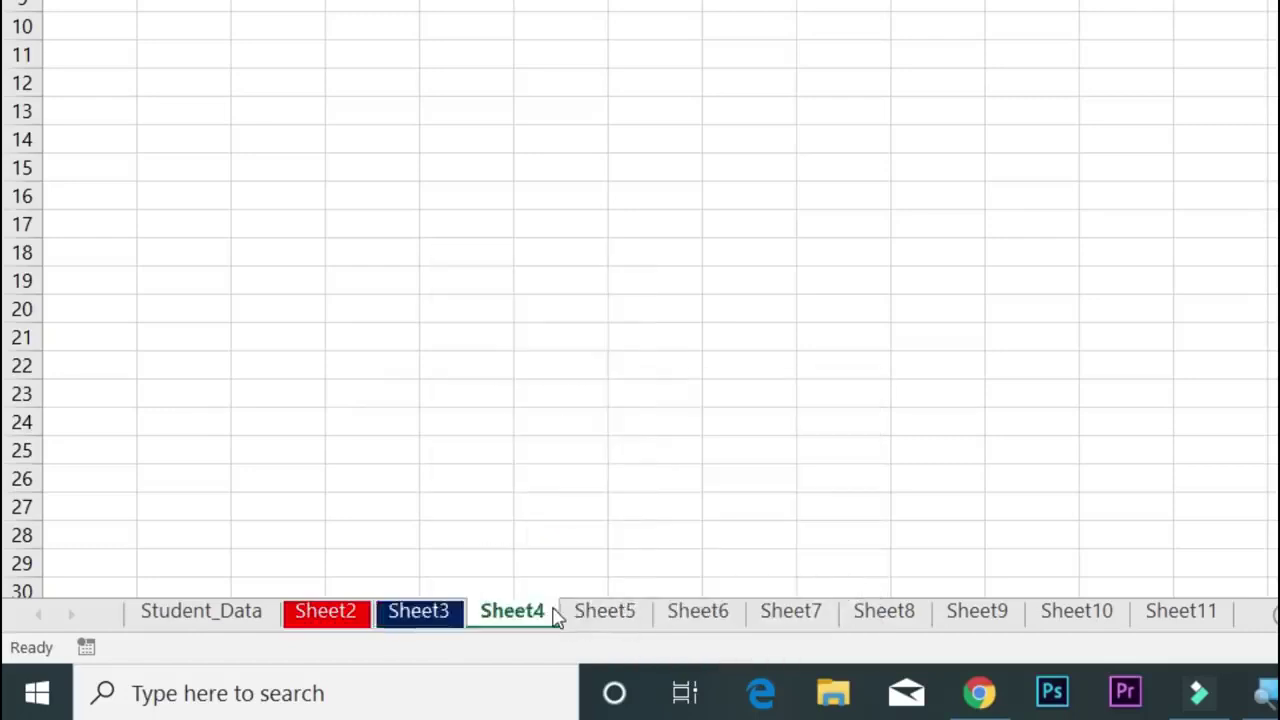
pyautogui.rightClick(557, 616)
pyautogui.moveTo(716, 480)
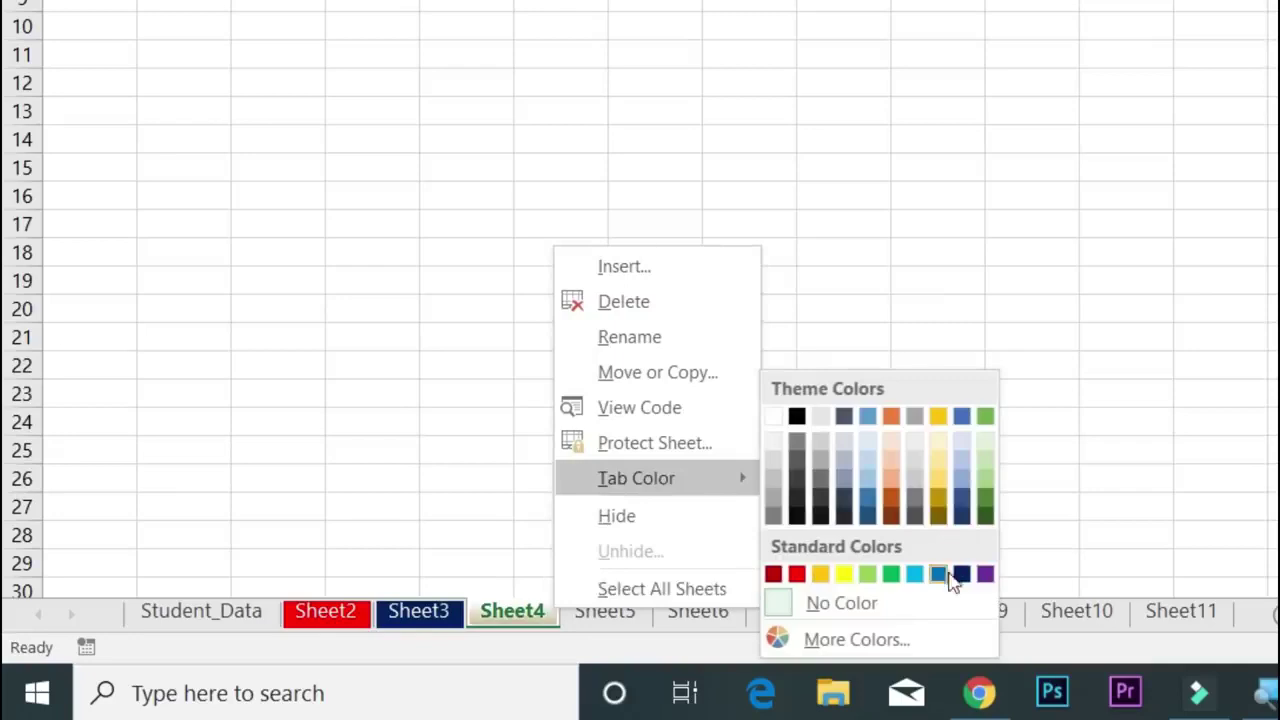
pyautogui.click(985, 575)
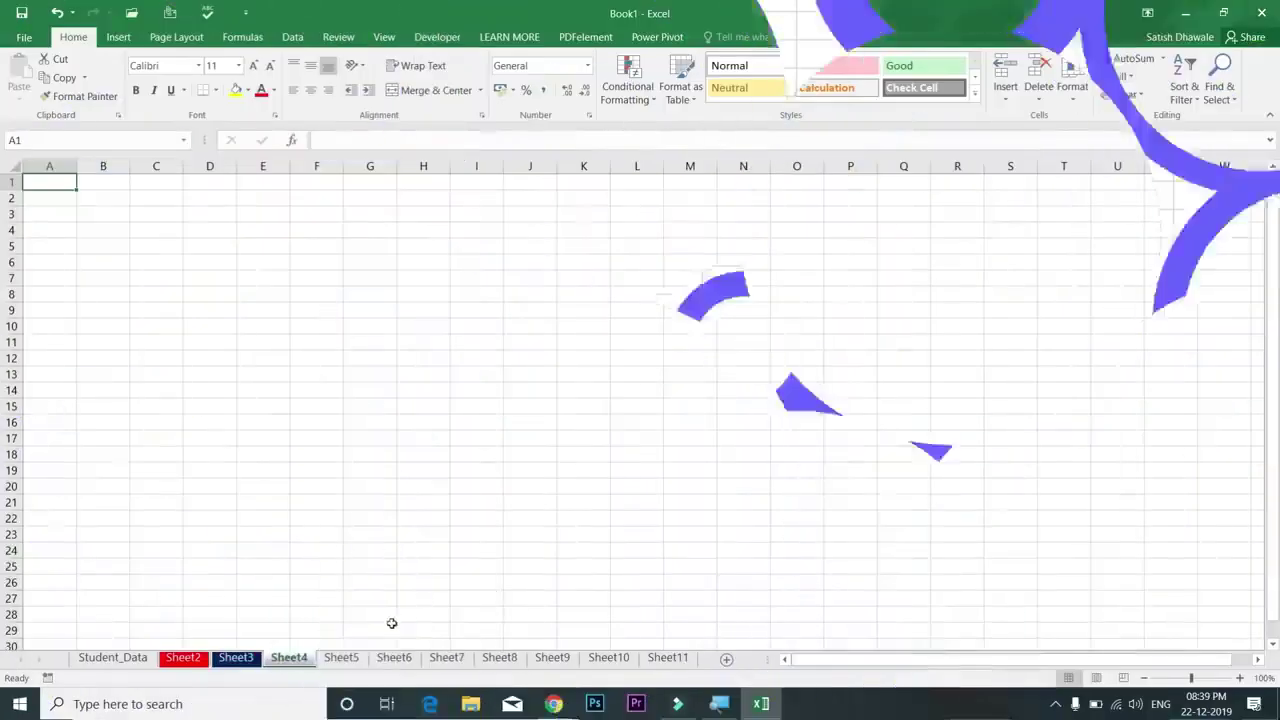
pyautogui.click(341, 657)
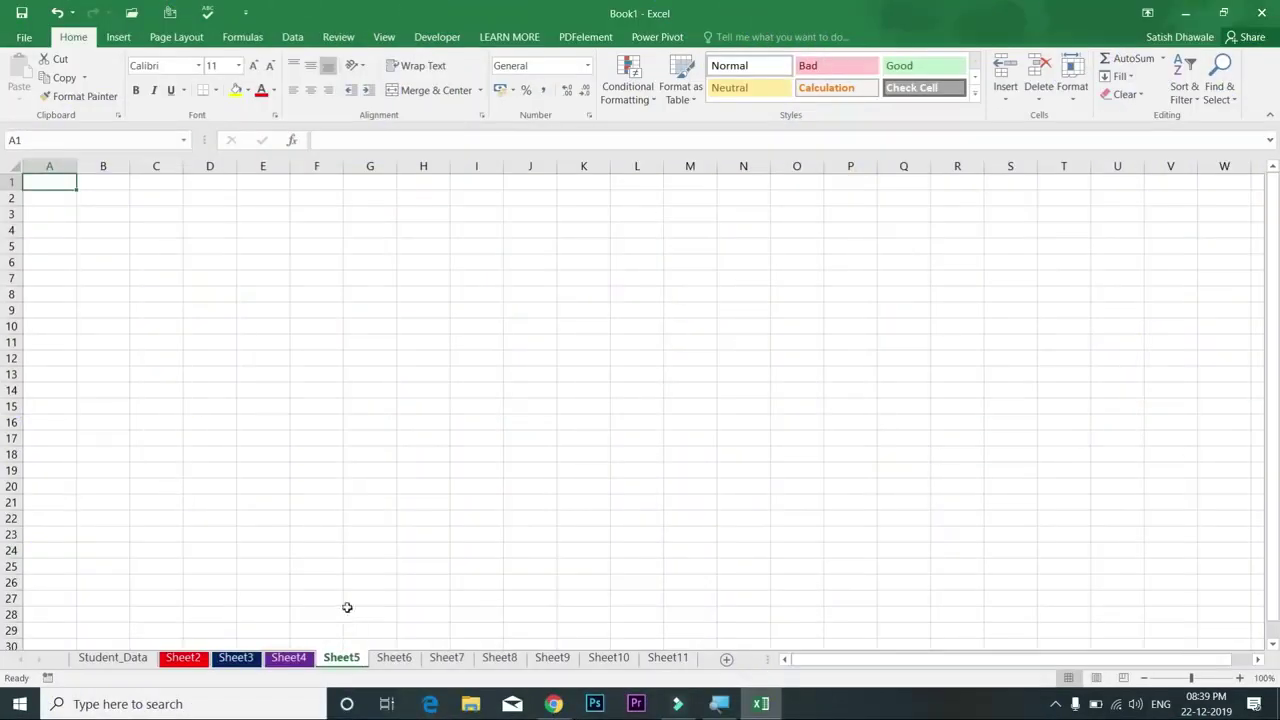
# Step: On Sheet2, enter the sample text dfsd in cell C10 and sdf in cell E14
pyautogui.click(112, 657)
pyautogui.keyDown('ctrl'); pyautogui.scroll(7, 158, 487); pyautogui.keyUp('ctrl')
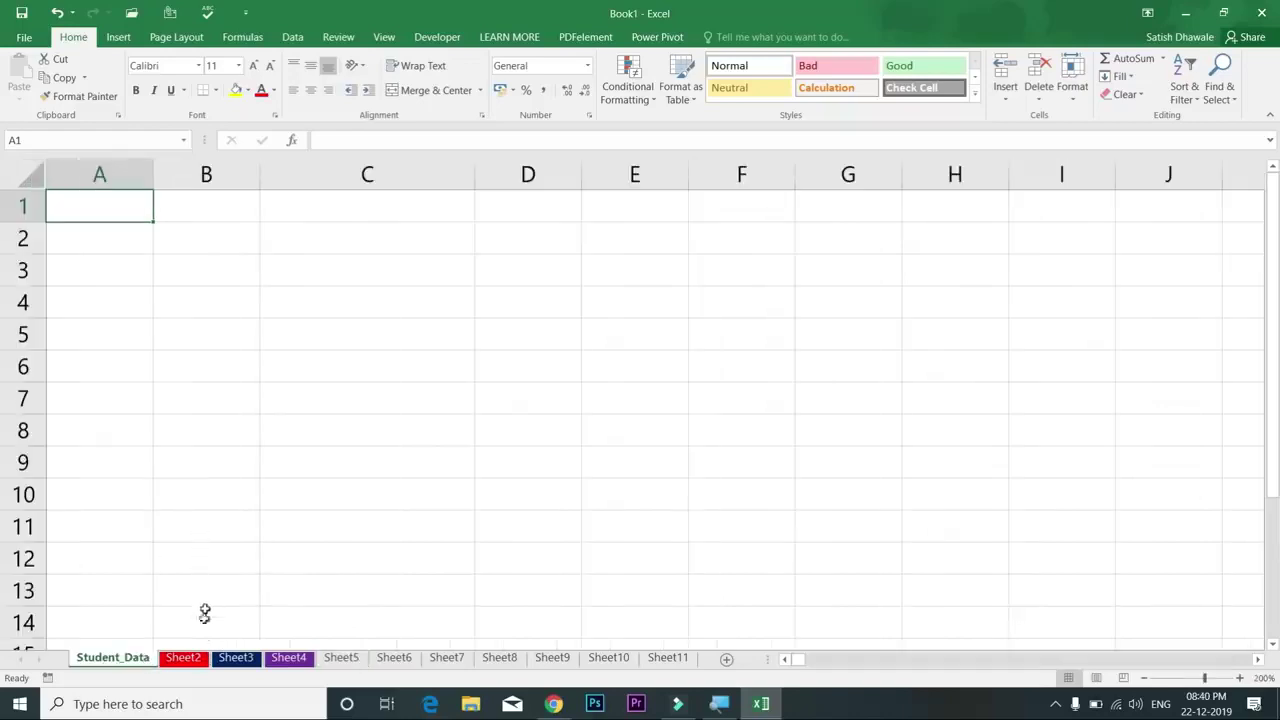
pyautogui.click(196, 658)
pyautogui.click(163, 320)
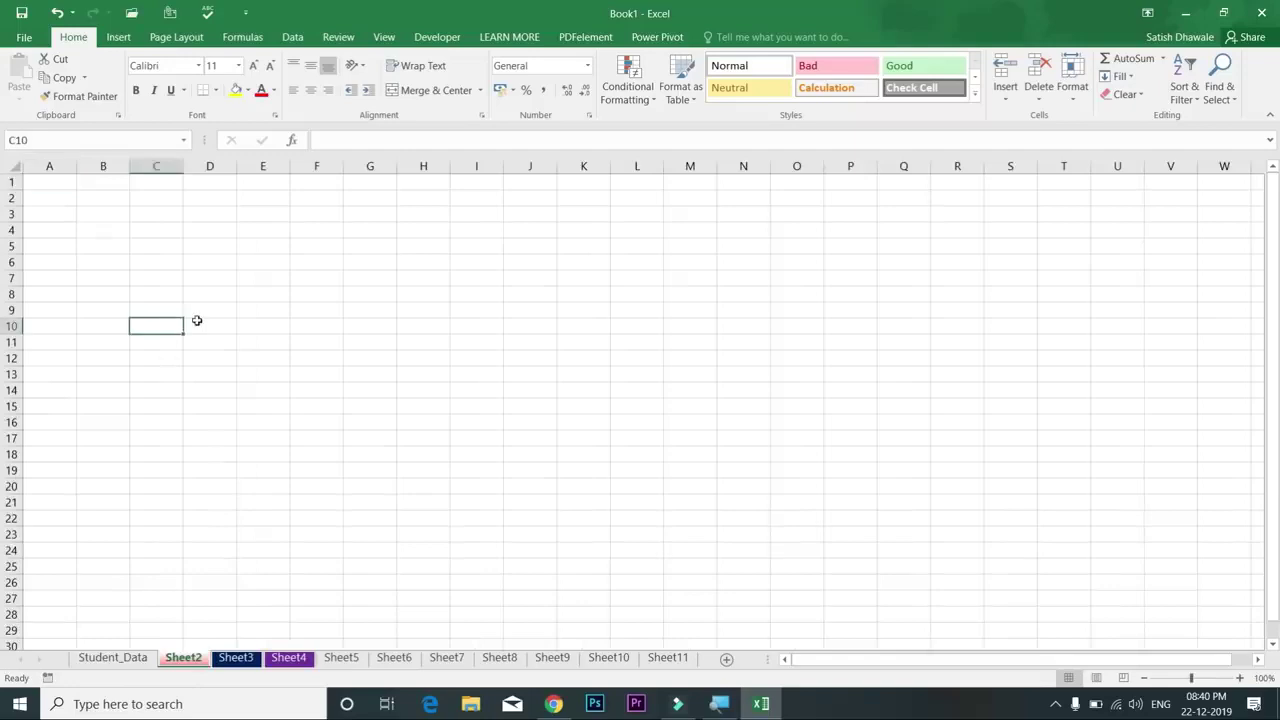
pyautogui.write('dfsd')
pyautogui.click(240, 392)
pyautogui.write('sdf')
pyautogui.click(194, 402)
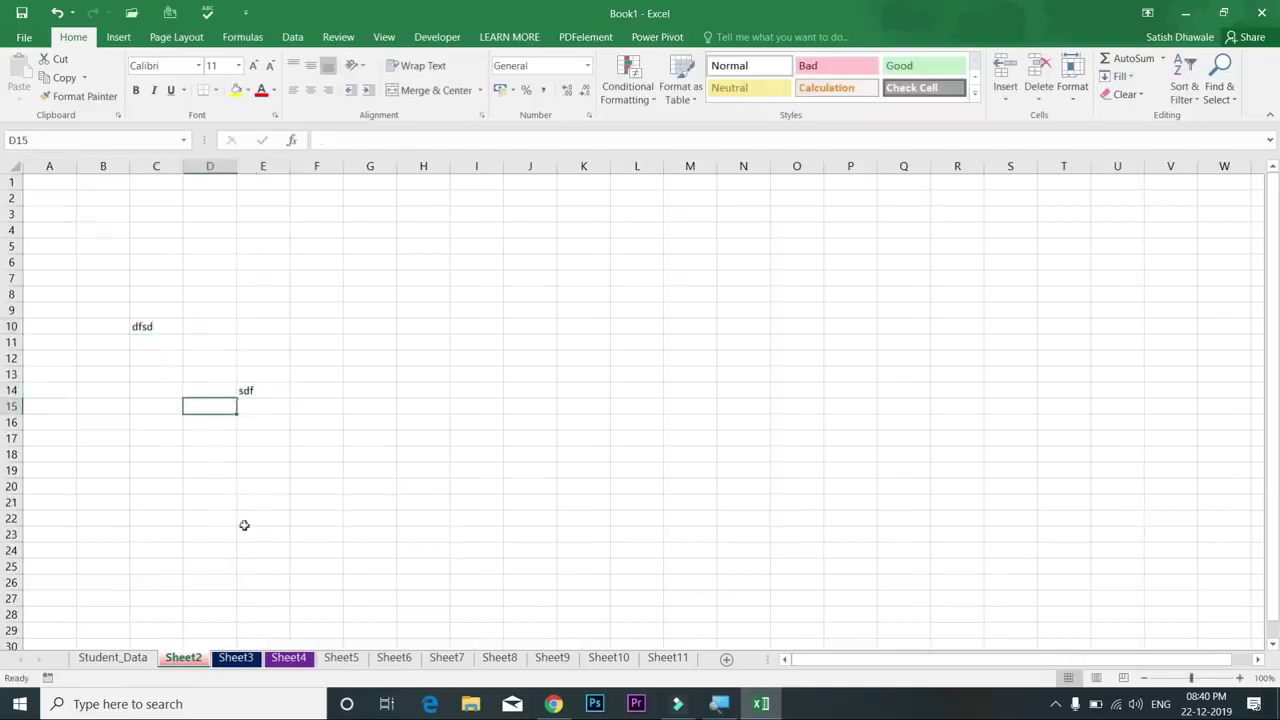
# Step: Delete the worksheet Sheet2 with its contents permanently
pyautogui.rightClick(189, 666)
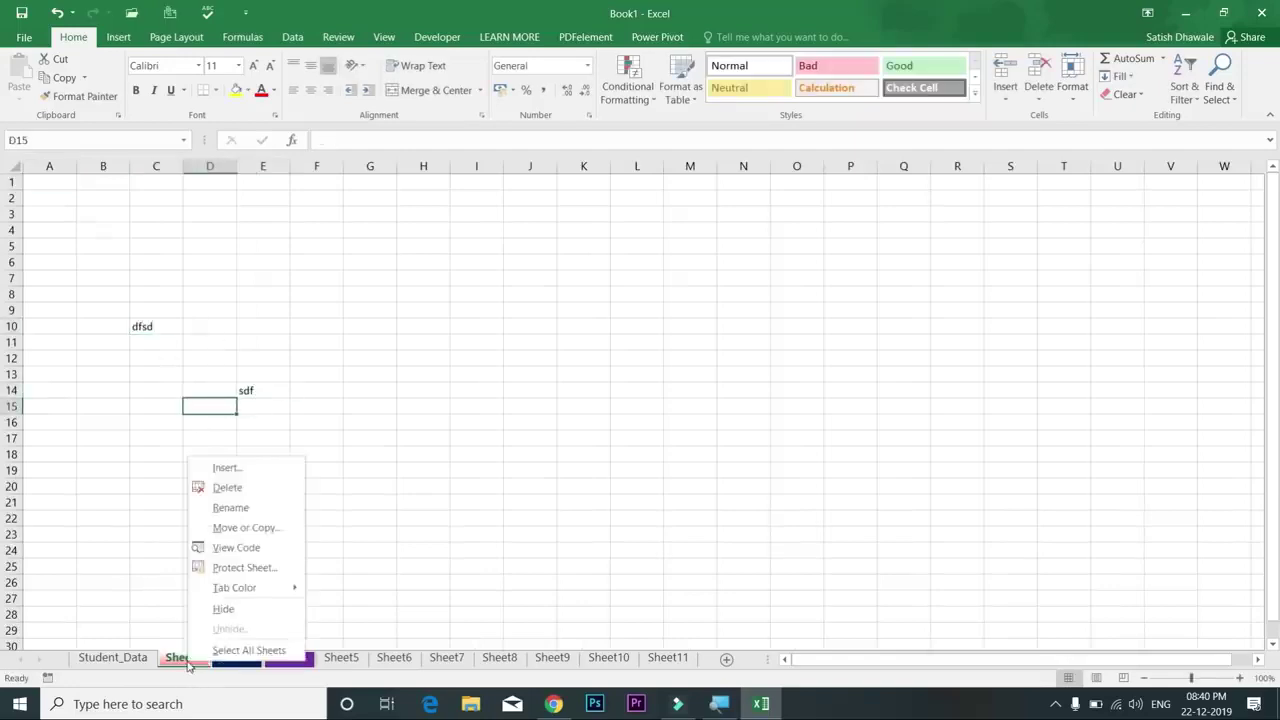
pyautogui.click(233, 488)
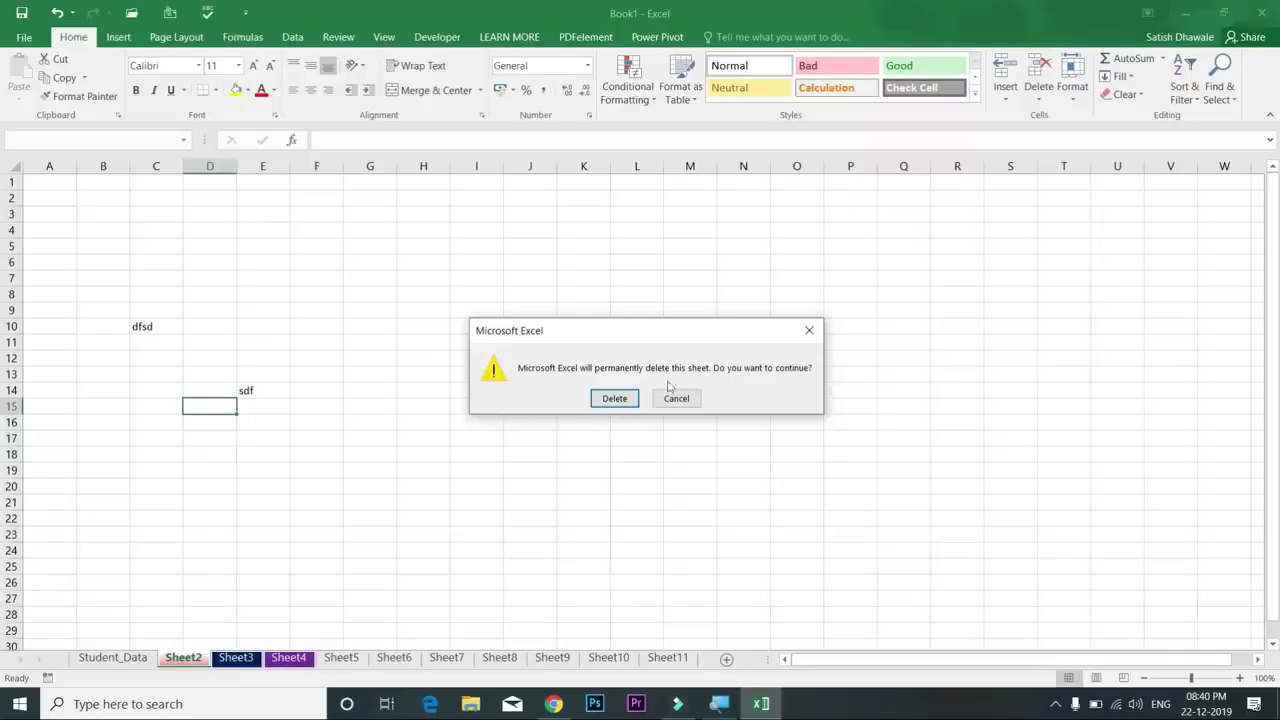
pyautogui.click(614, 398)
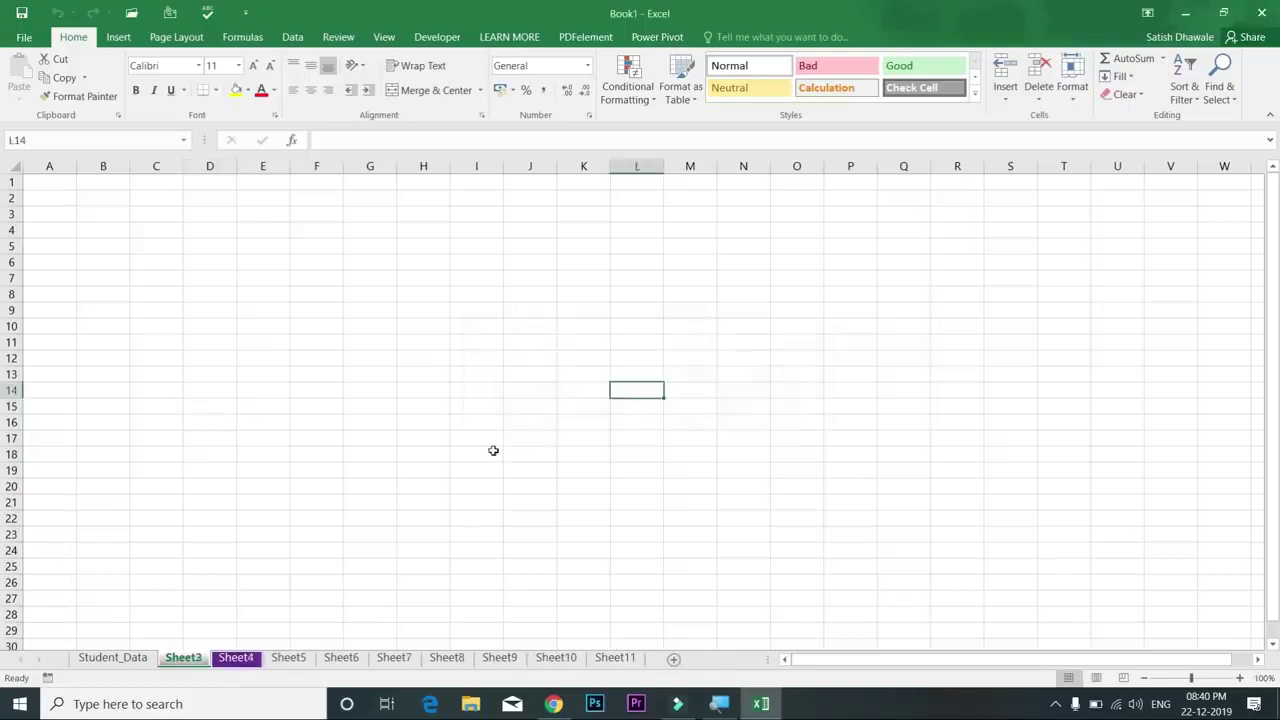
# Step: On Sheet3, enter the sample texts sfdsf in E8, dfsd in H17, sfds in E11 and dsfds in E15
pyautogui.moveTo(260, 299); pyautogui.dragTo(457, 417)
pyautogui.write('sfdsf')
pyautogui.click(428, 437)
pyautogui.write('dfsd')
pyautogui.click(262, 342)
pyautogui.write('sf')
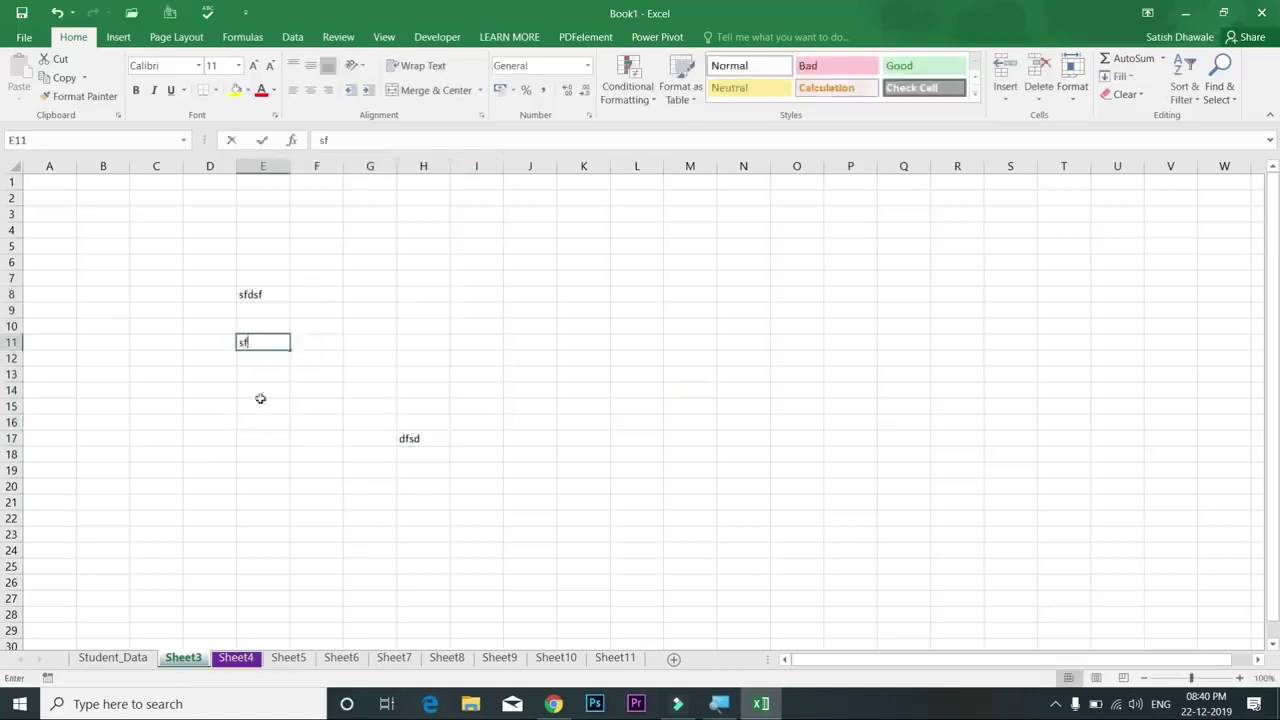
pyautogui.write('ds')
pyautogui.moveTo(260, 404); pyautogui.dragTo(245, 420)
pyautogui.write('dsfds')
# Step: Clear the contents of the range D6:J20 on Sheet3 and undo the clearing
pyautogui.moveTo(205, 262); pyautogui.dragTo(523, 486)
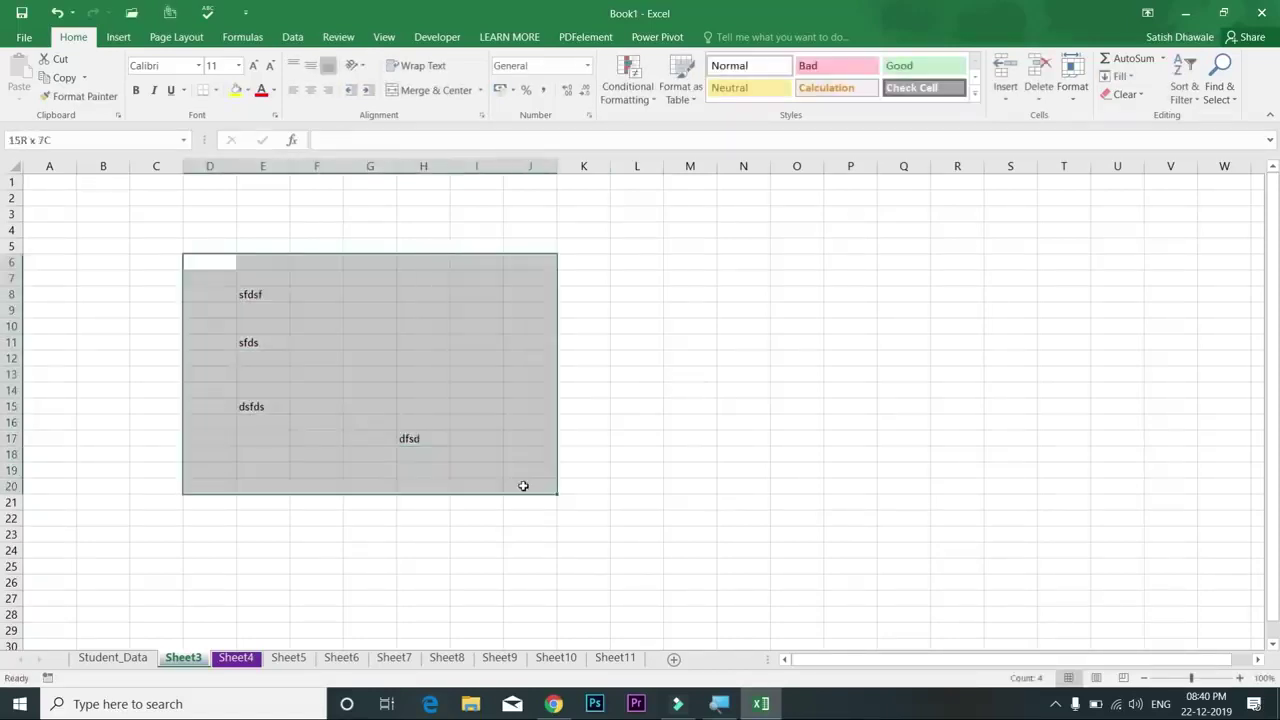
pyautogui.press('Delete')
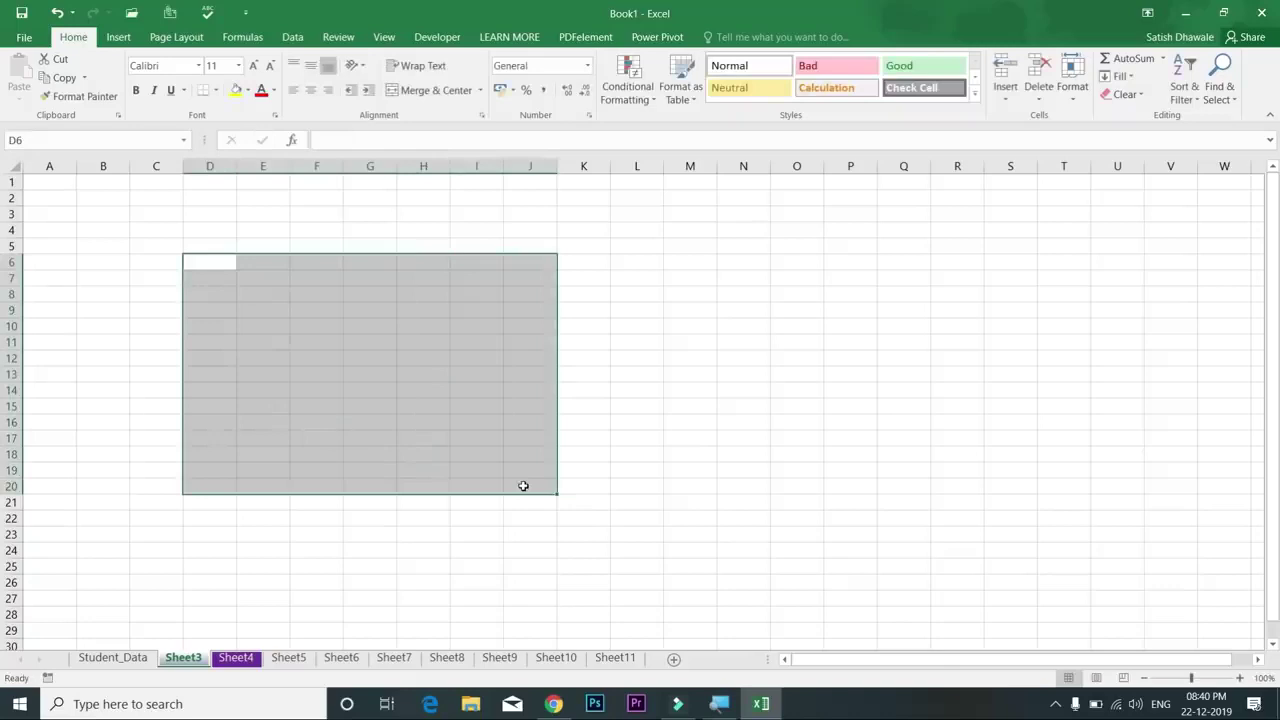
pyautogui.hotkey('ctrl', 'z')
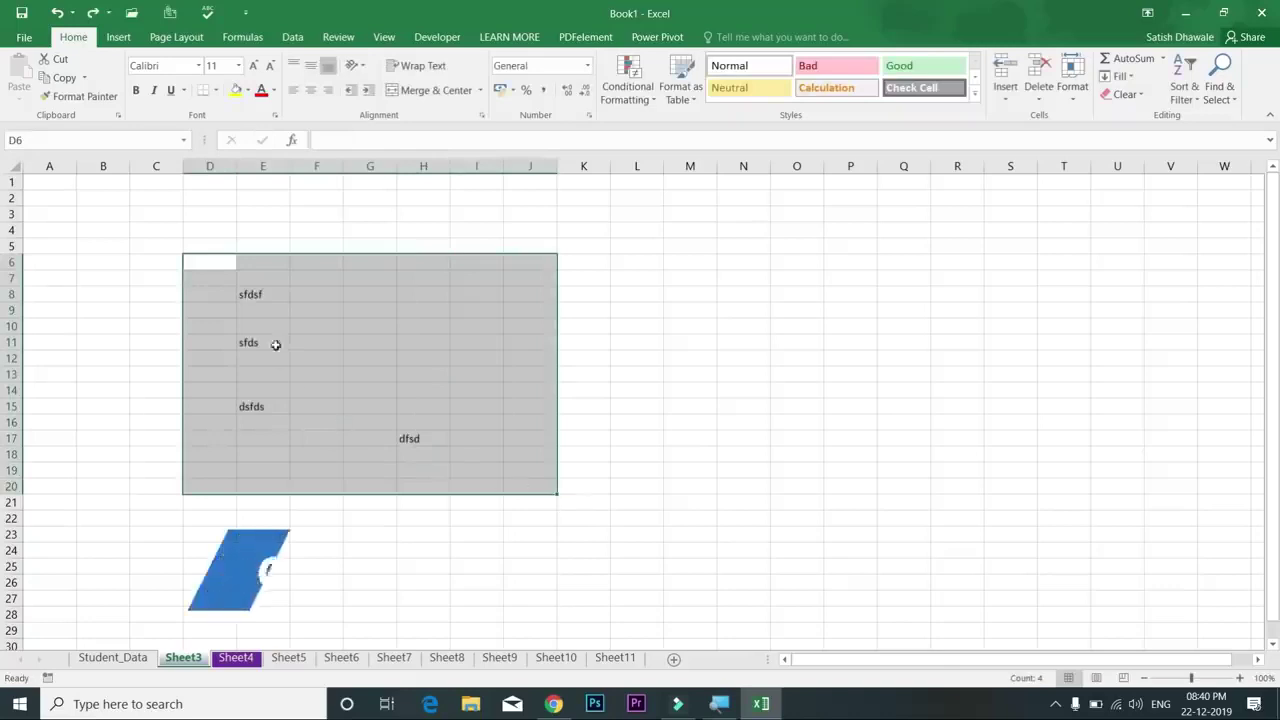
# Step: Clear the contents of the range E8:I21 on Sheet3
pyautogui.moveTo(241, 293); pyautogui.dragTo(469, 508)
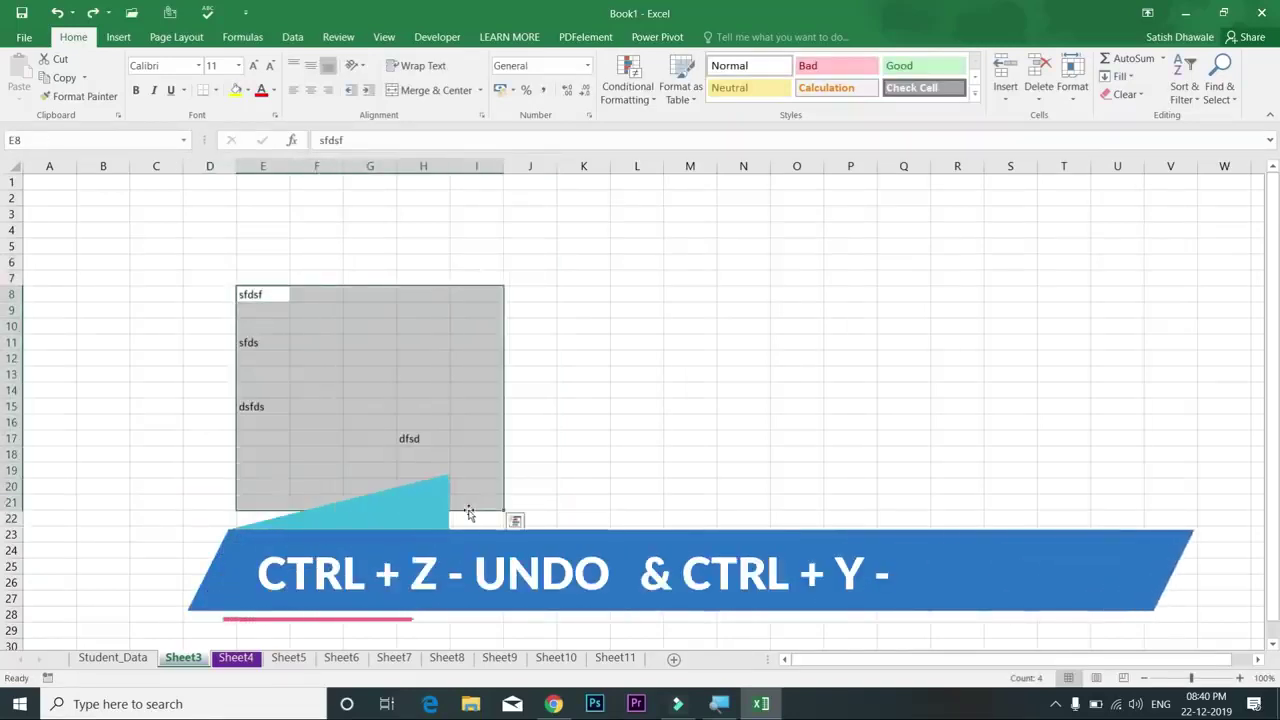
pyautogui.press('Delete')
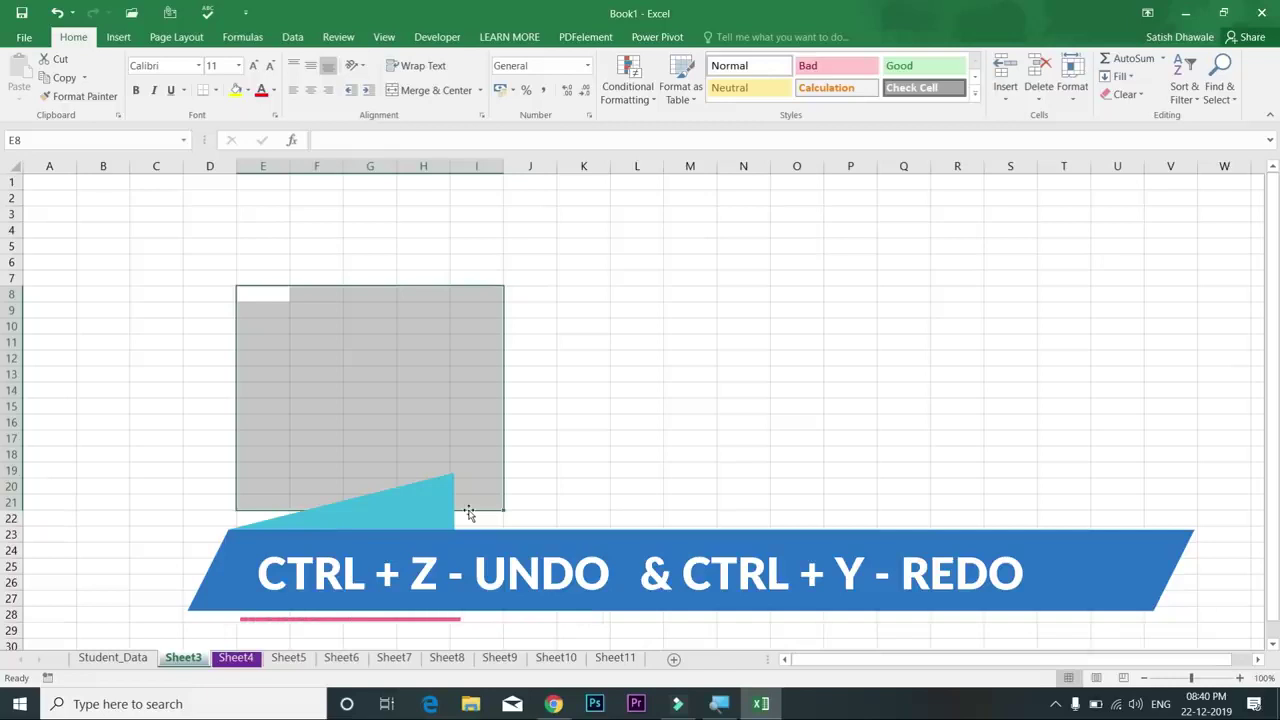
pyautogui.click(144, 291)
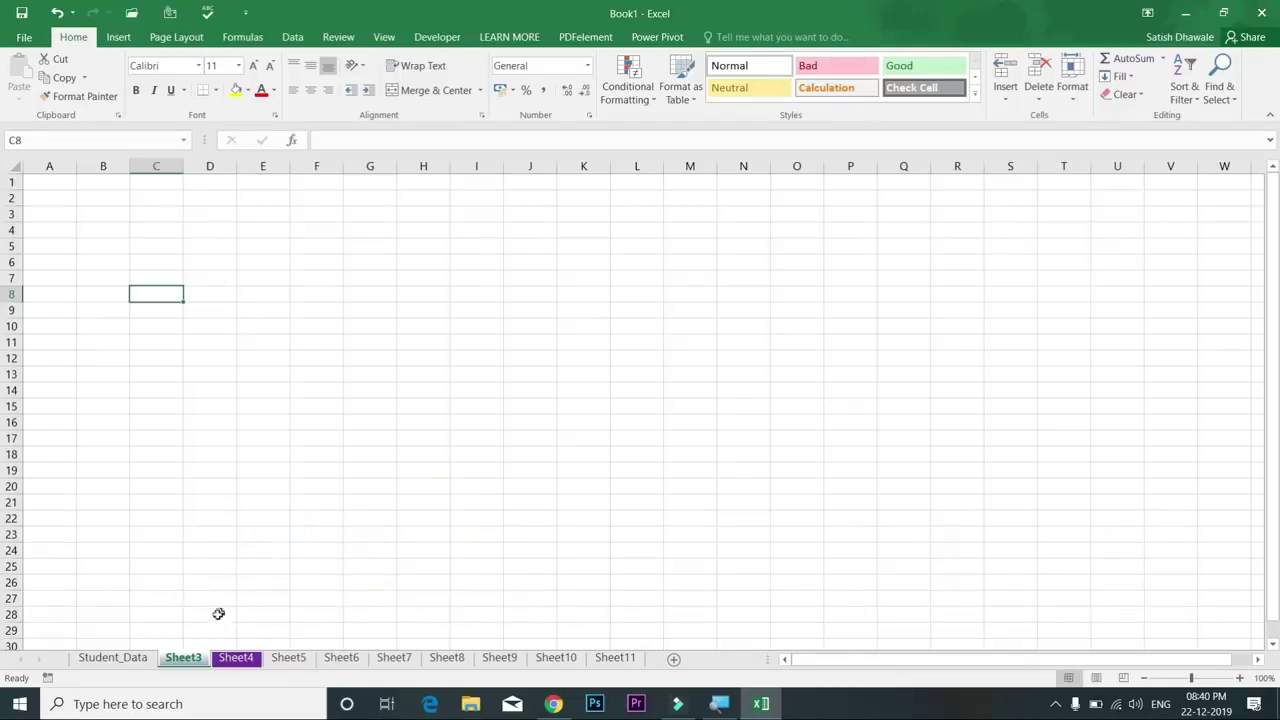
pyautogui.rightClick(186, 664)
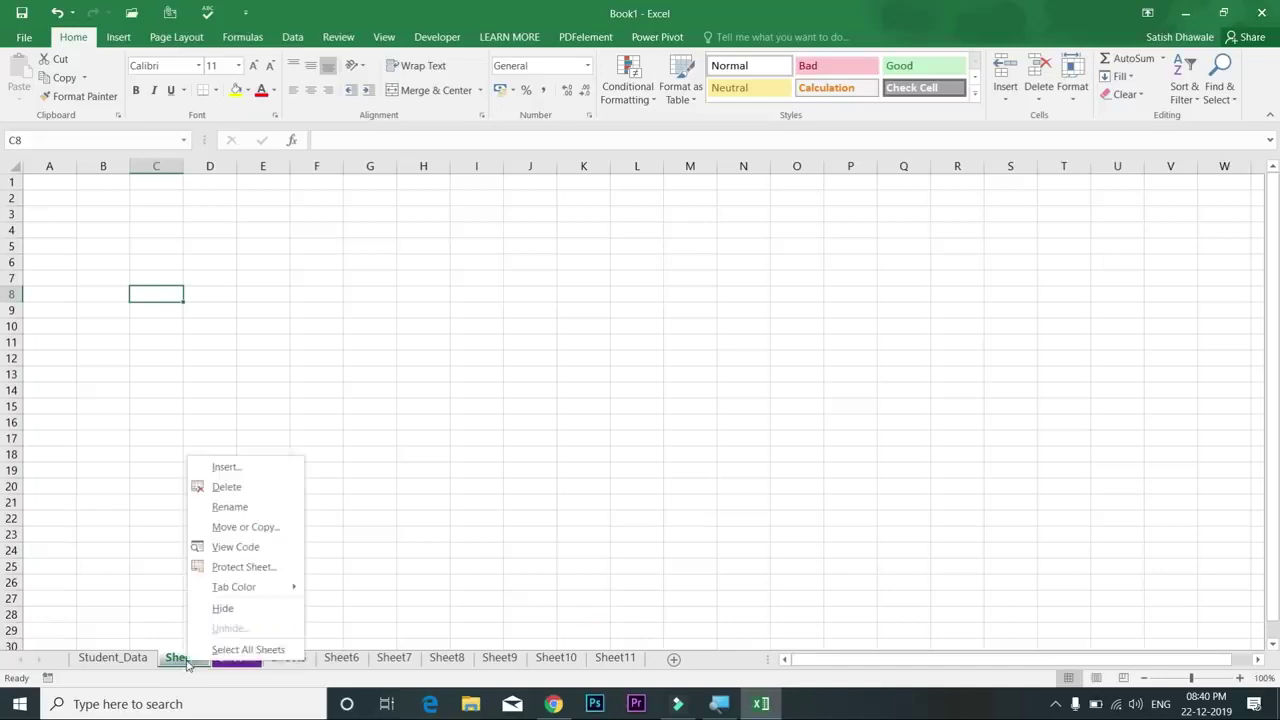
pyautogui.click(220, 491)
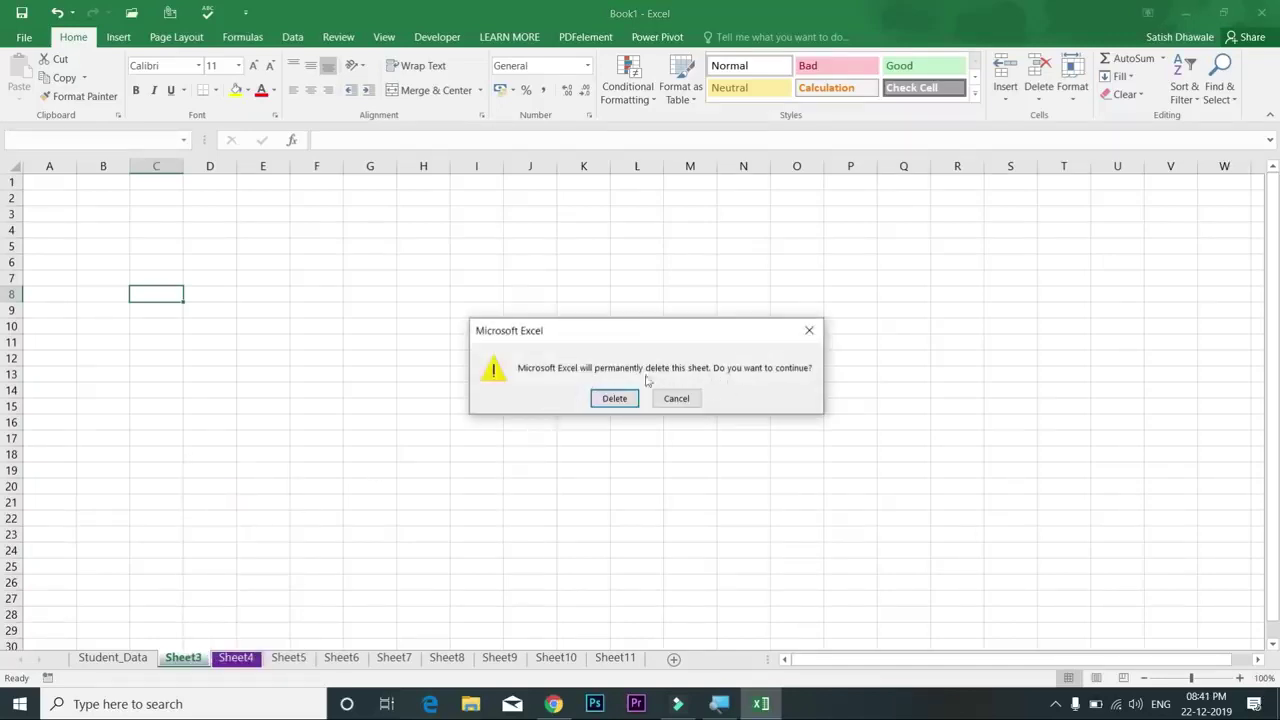
pyautogui.click(684, 402)
pyautogui.click(688, 406)
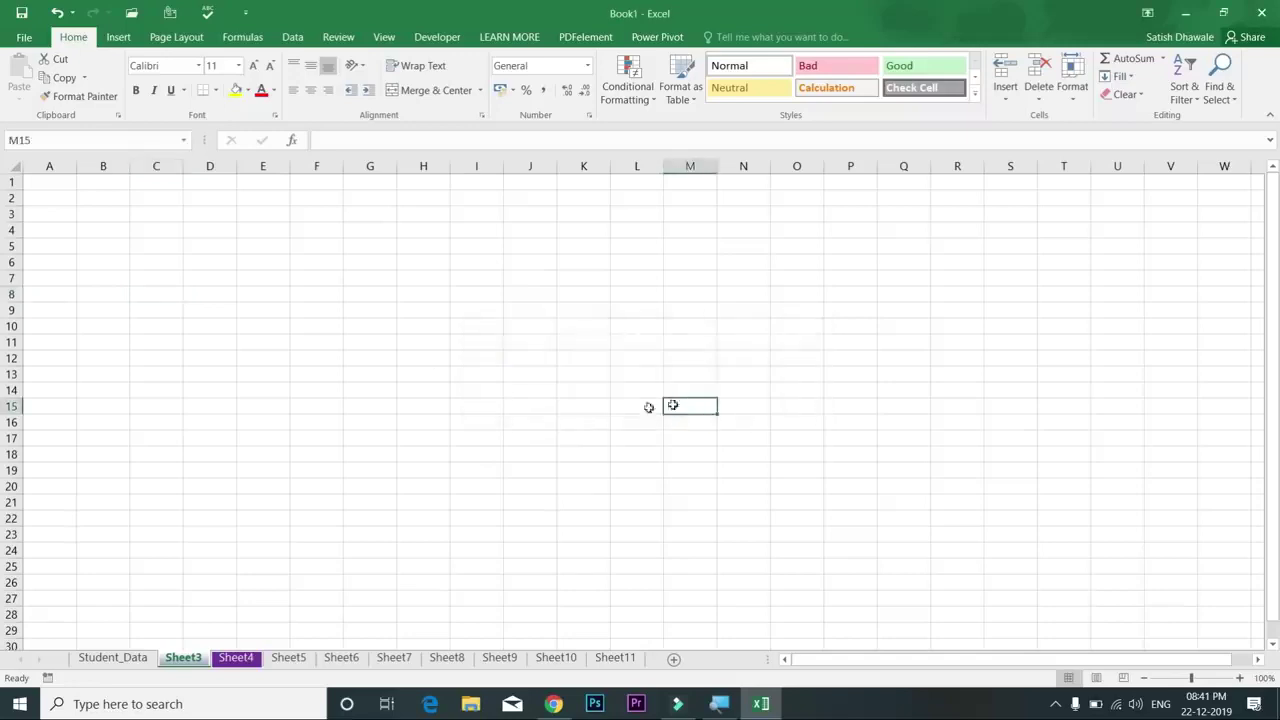
# Step: Switch to the Student_Data worksheet, restore the program window to its smaller size and maximize it again, twice in a row
pyautogui.click(128, 657)
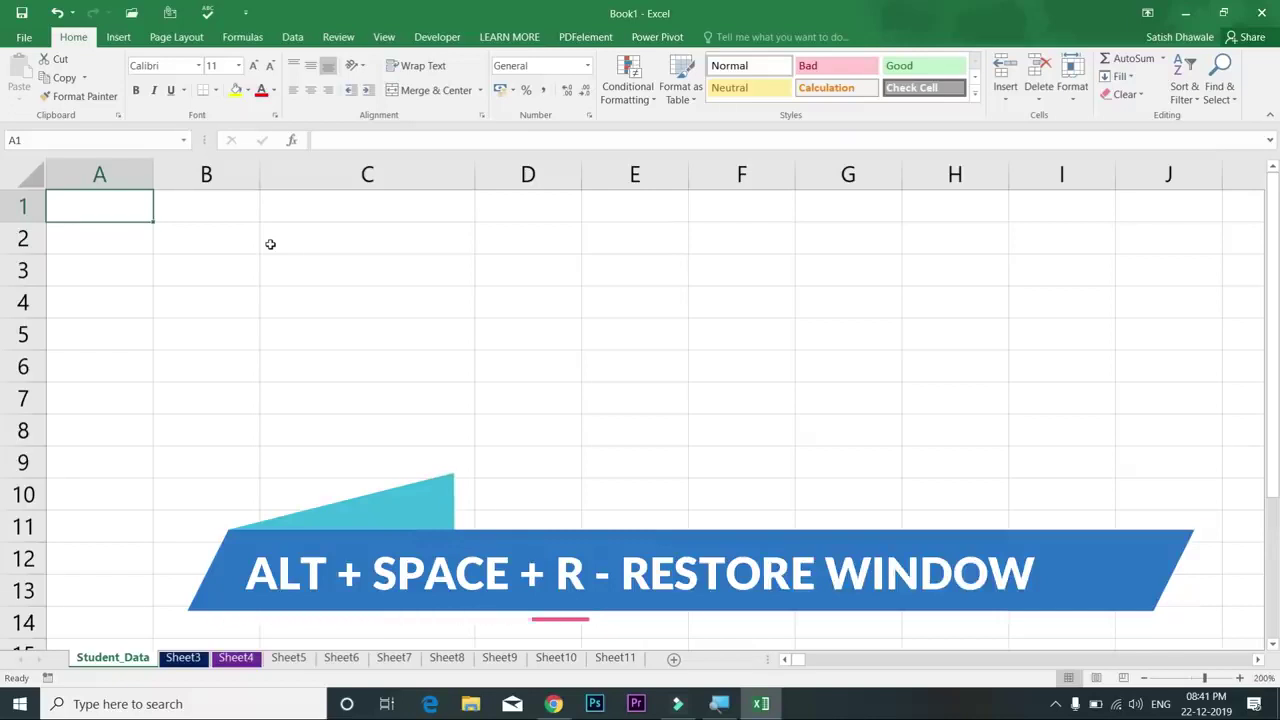
pyautogui.hotkey('alt', 'space')
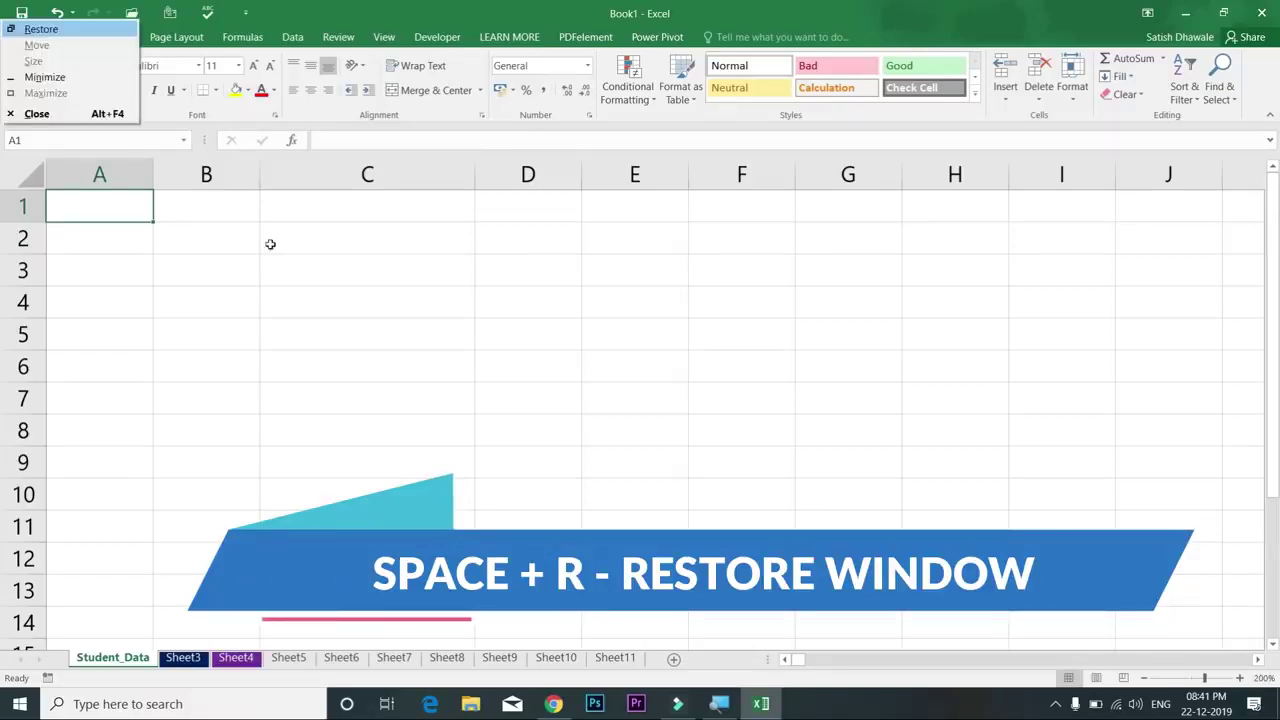
pyautogui.press('r')
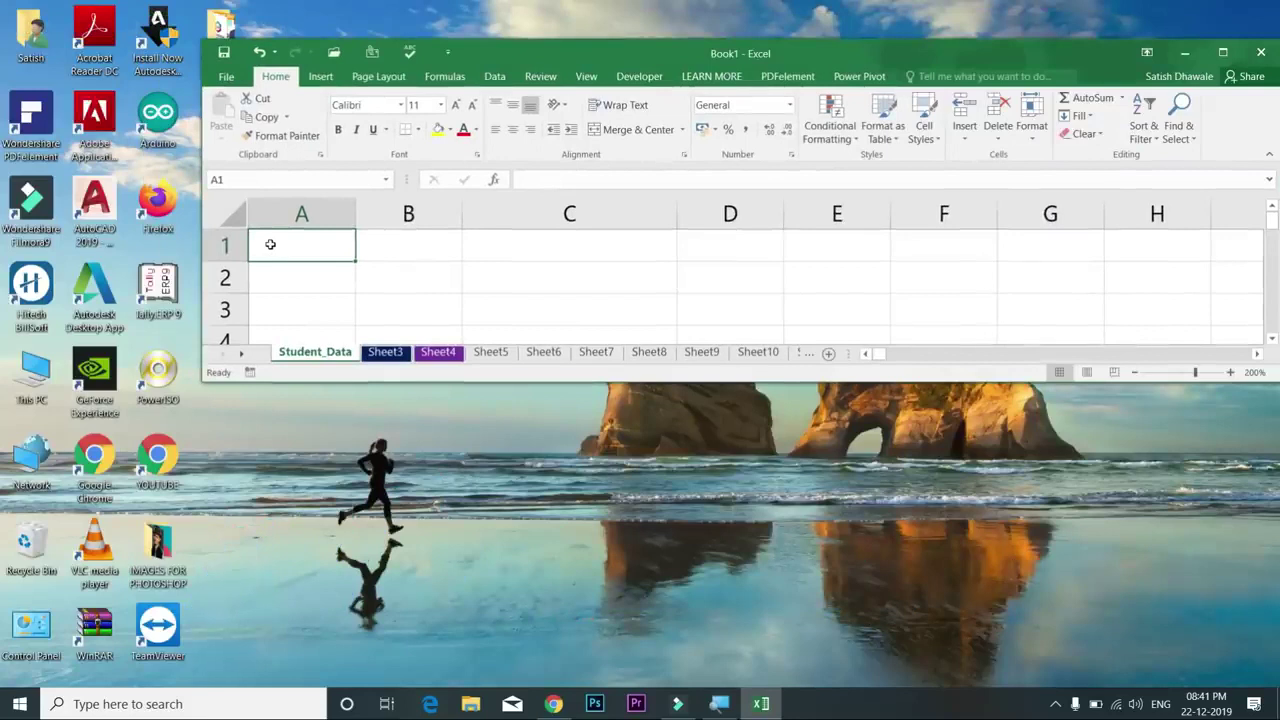
pyautogui.hotkey('alt', 'space')
pyautogui.press('x')
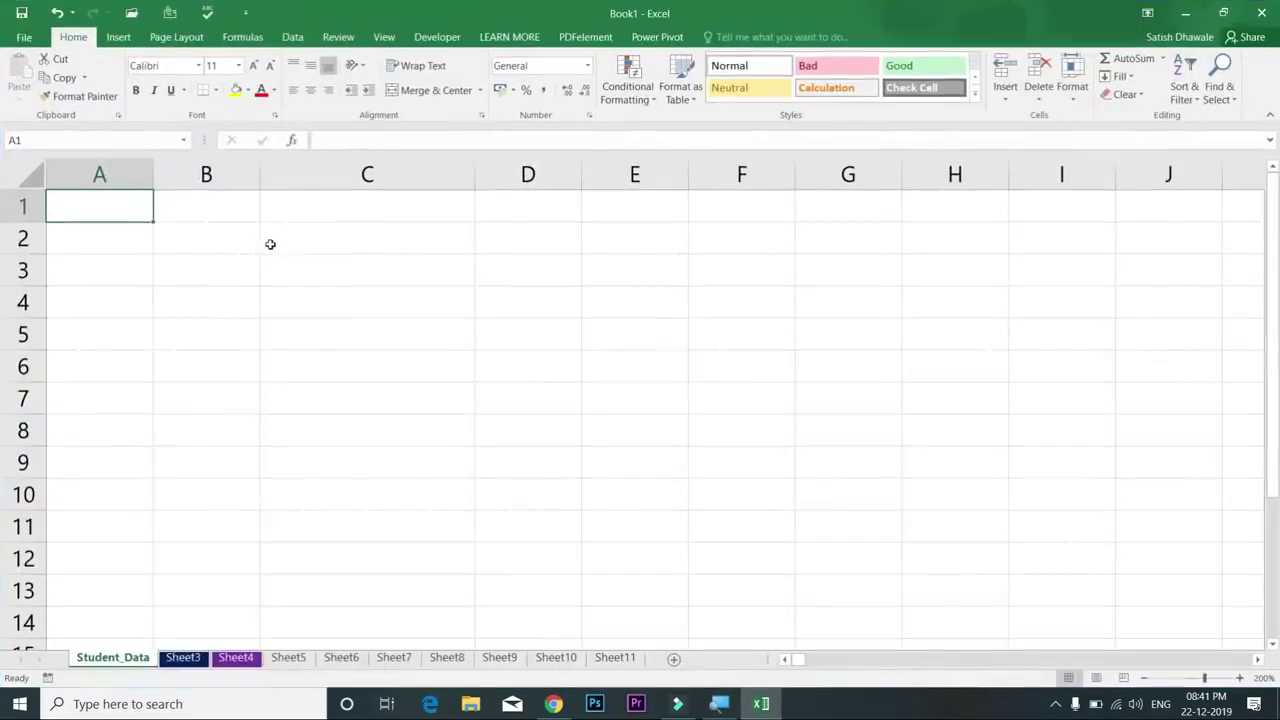
pyautogui.hotkey('alt', 'space')
pyautogui.press('r')
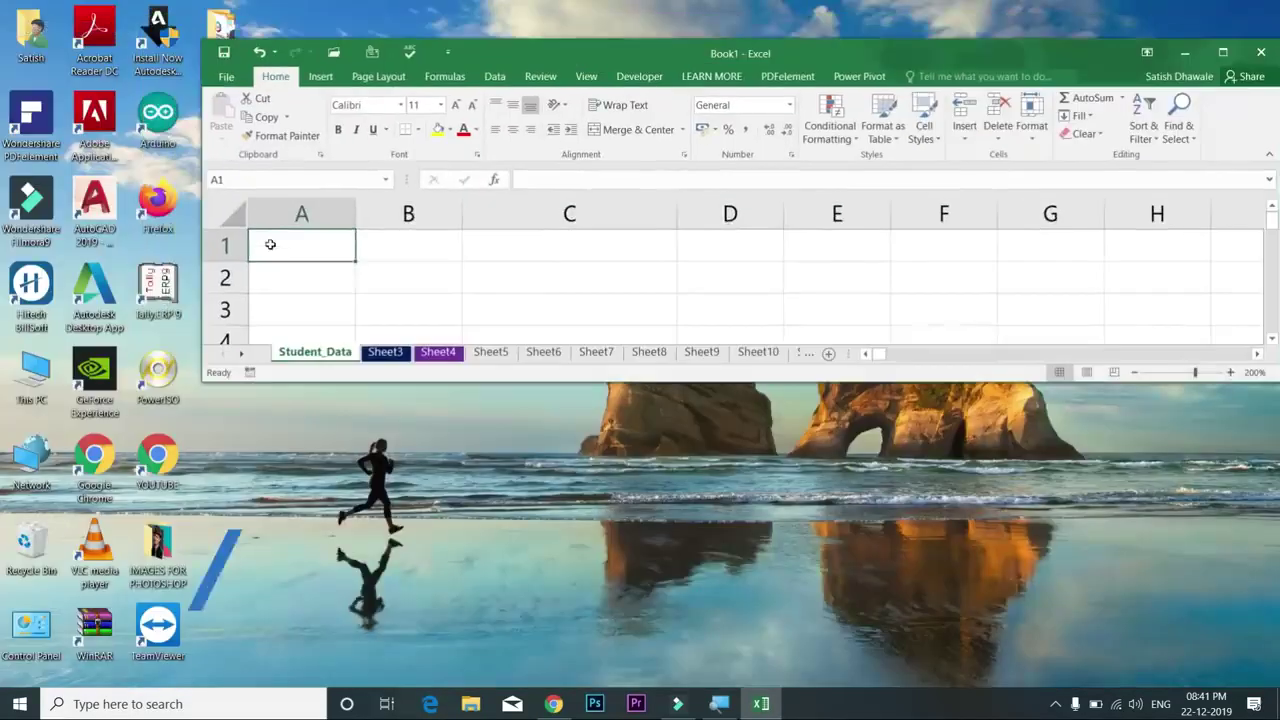
pyautogui.hotkey('alt', 'space')
pyautogui.press('x')
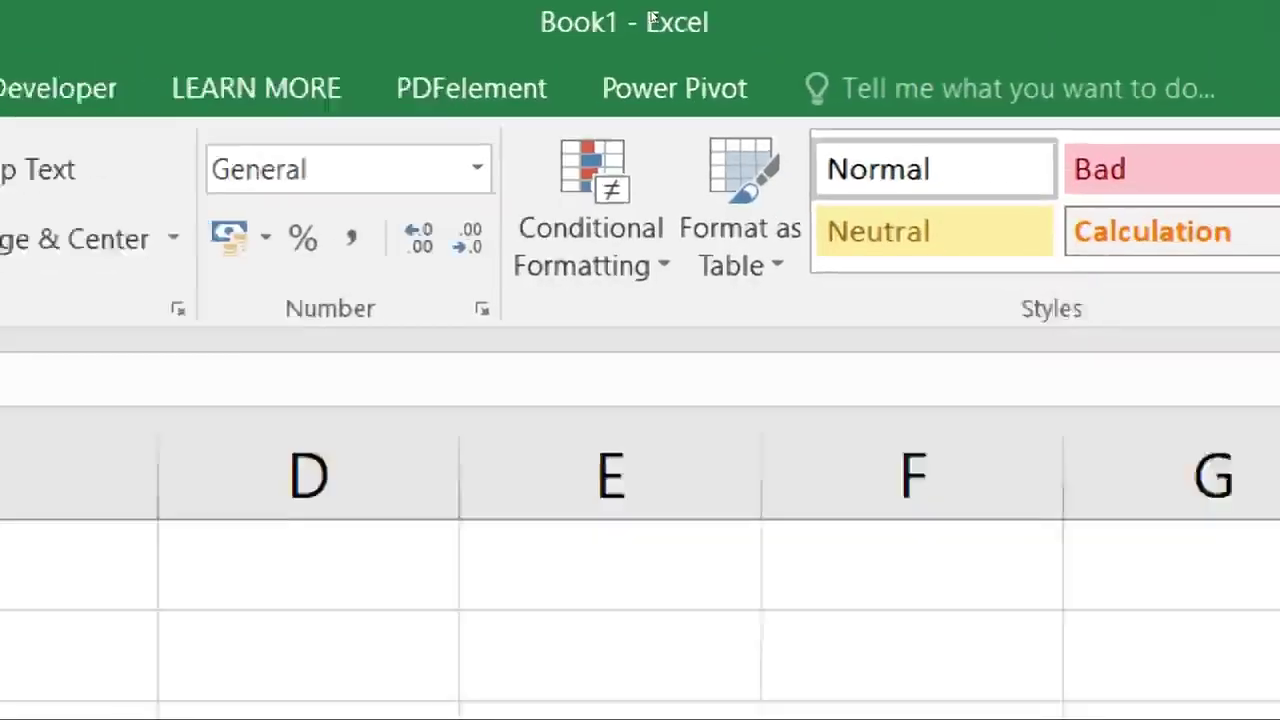
# Step: Close the workbook Book1 without saving its changes and create a new blank workbook
pyautogui.hotkey('alt', 'F4')
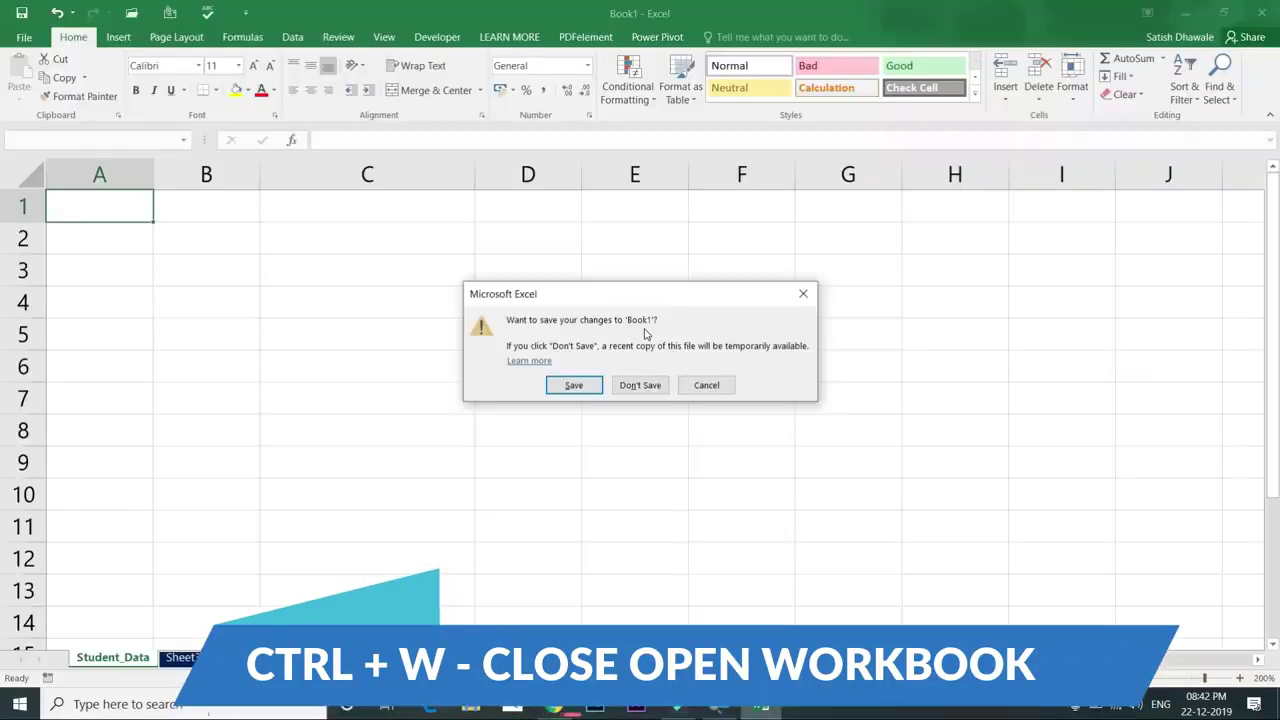
pyautogui.click(655, 386)
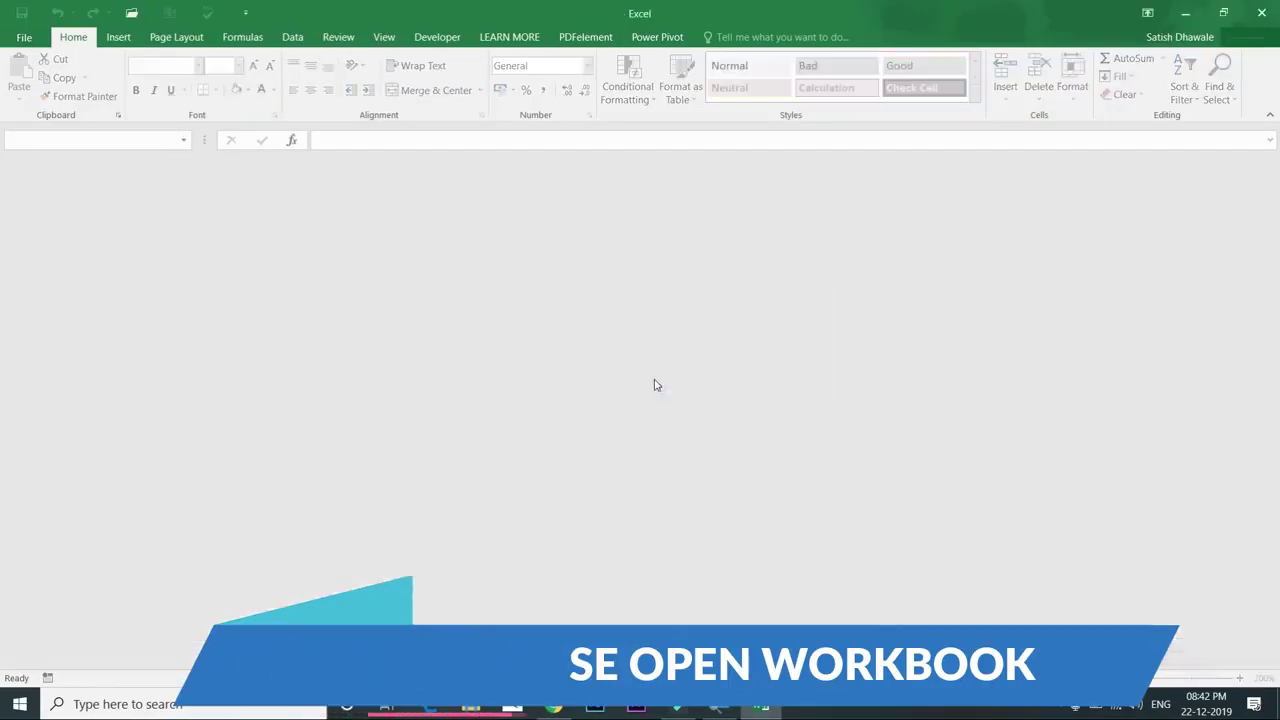
pyautogui.hotkey('ctrl', 'n')
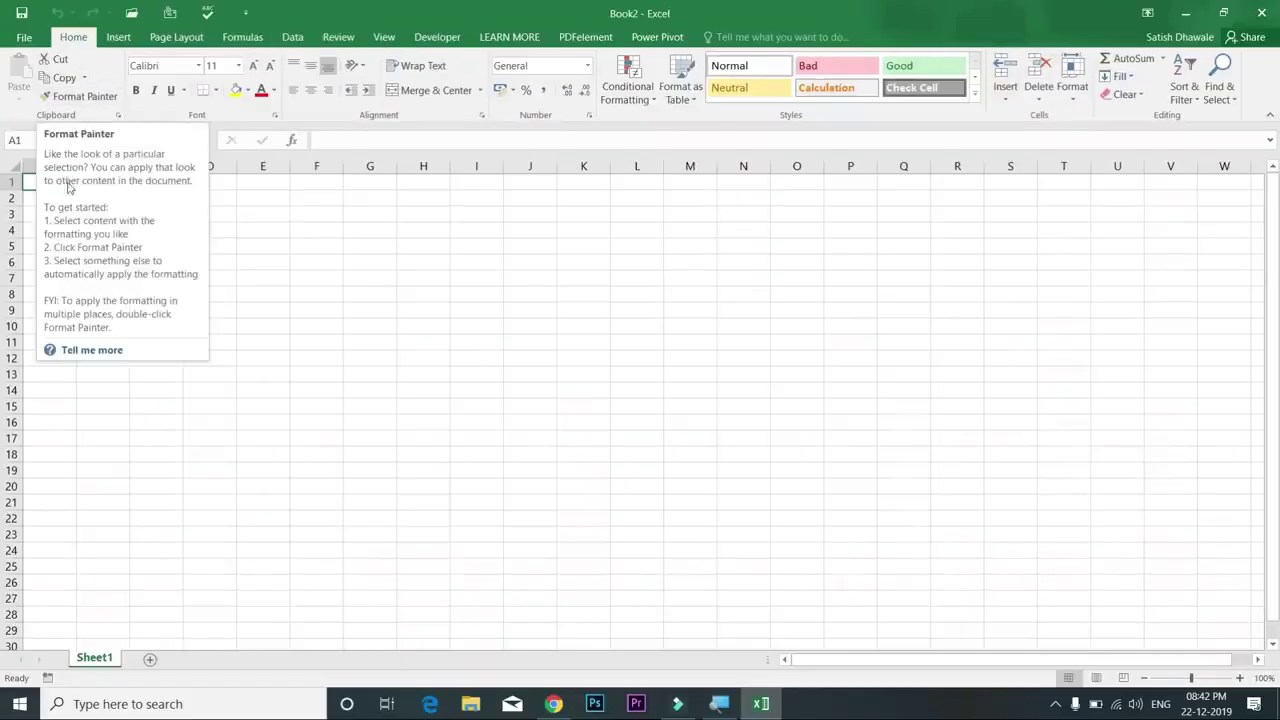
# Step: Set the zoom of Sheet1 in the new workbook to 200%
pyautogui.hotkey('alt', 'v')
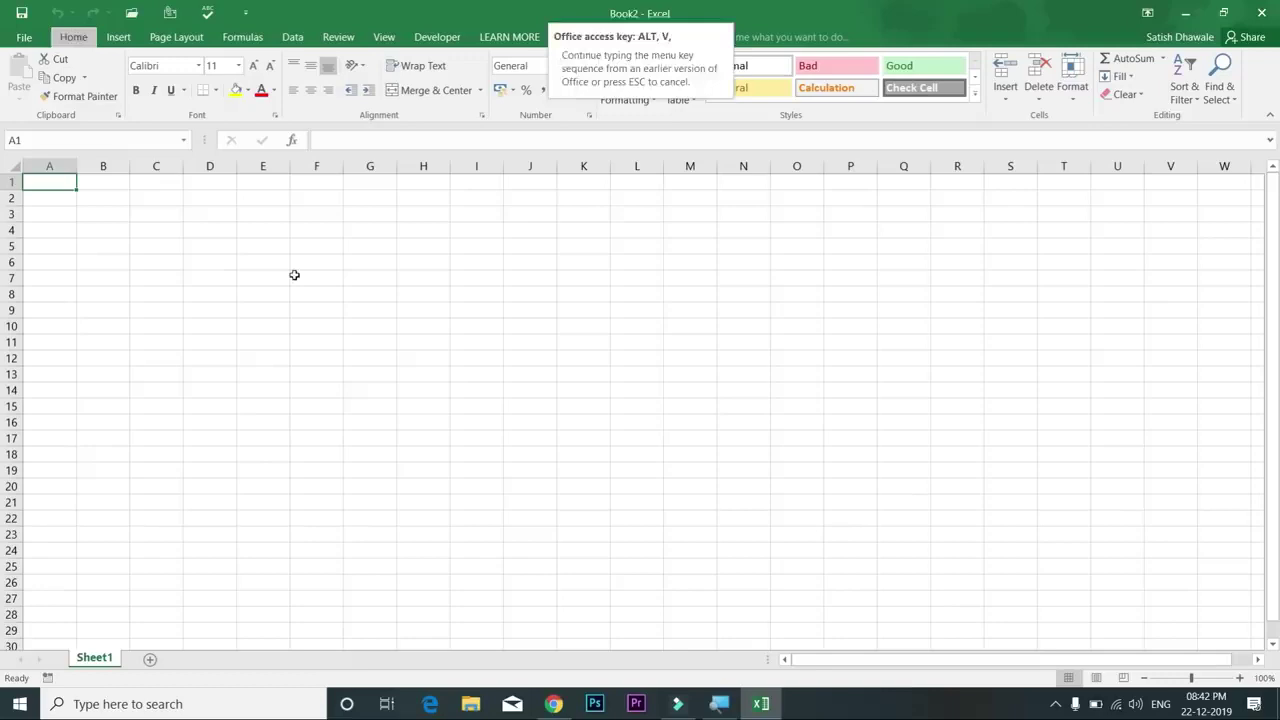
pyautogui.press('z')
pyautogui.press('Return')
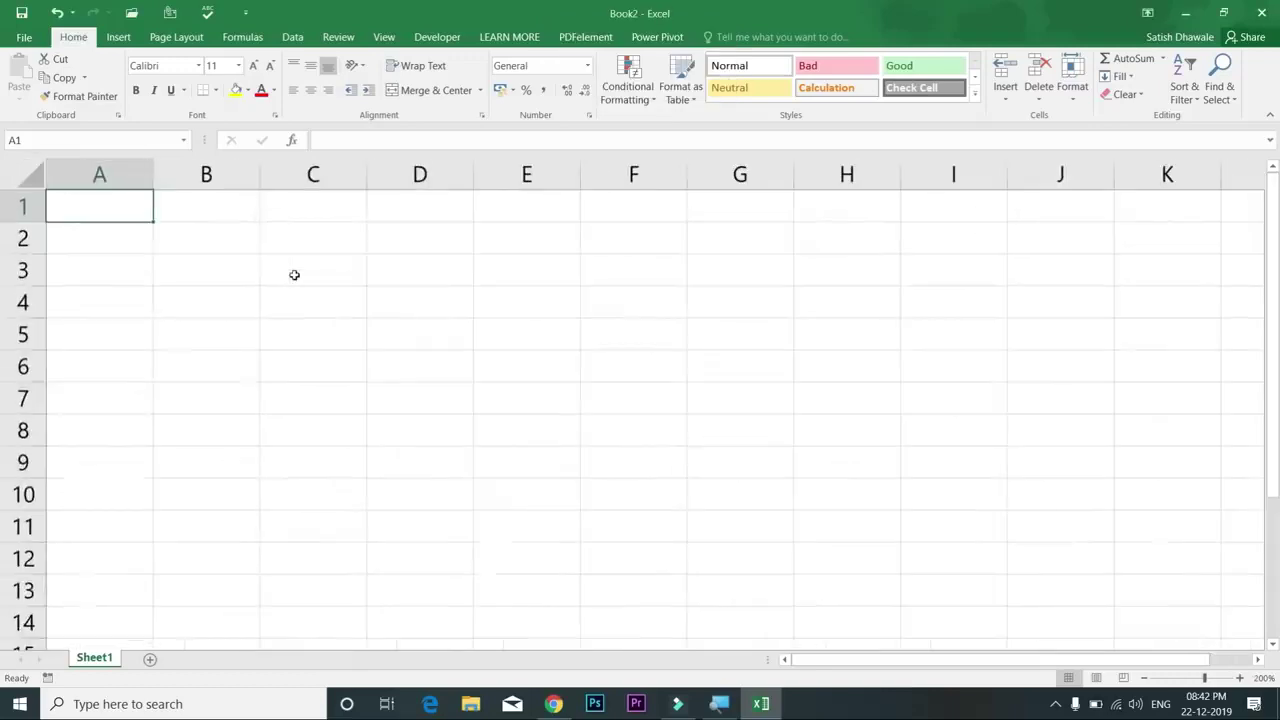
# Step: Enter the headings SR NO in cell A1 and NAME OF STUDENT in cell B1
pyautogui.write('sr')
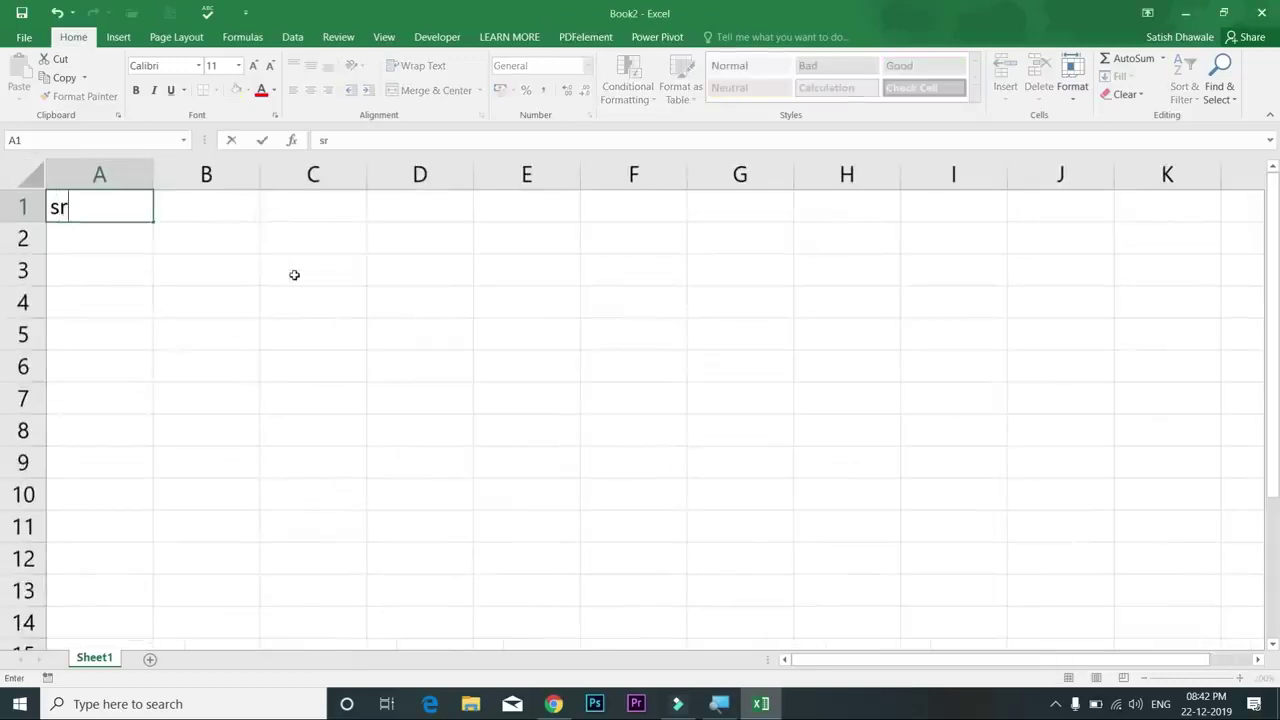
pyautogui.press('BackSpace')
pyautogui.press('BackSpace')
pyautogui.write('SR NO')
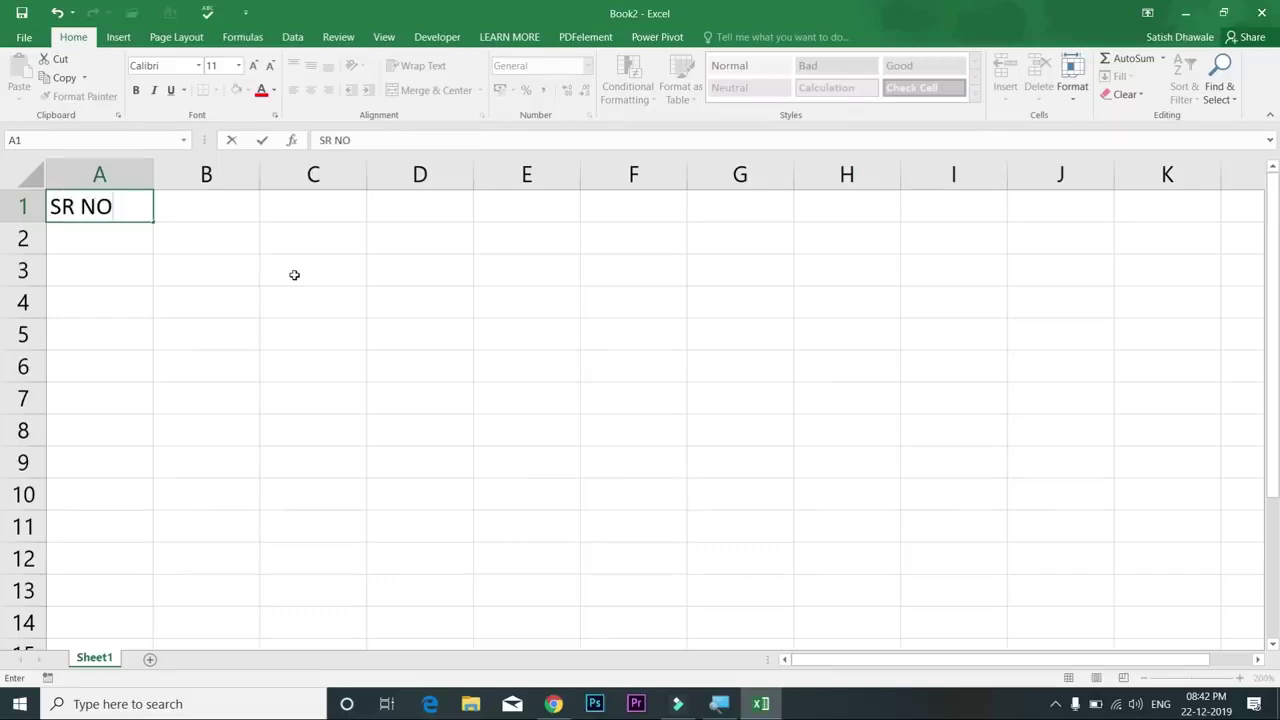
pyautogui.press('Tab')
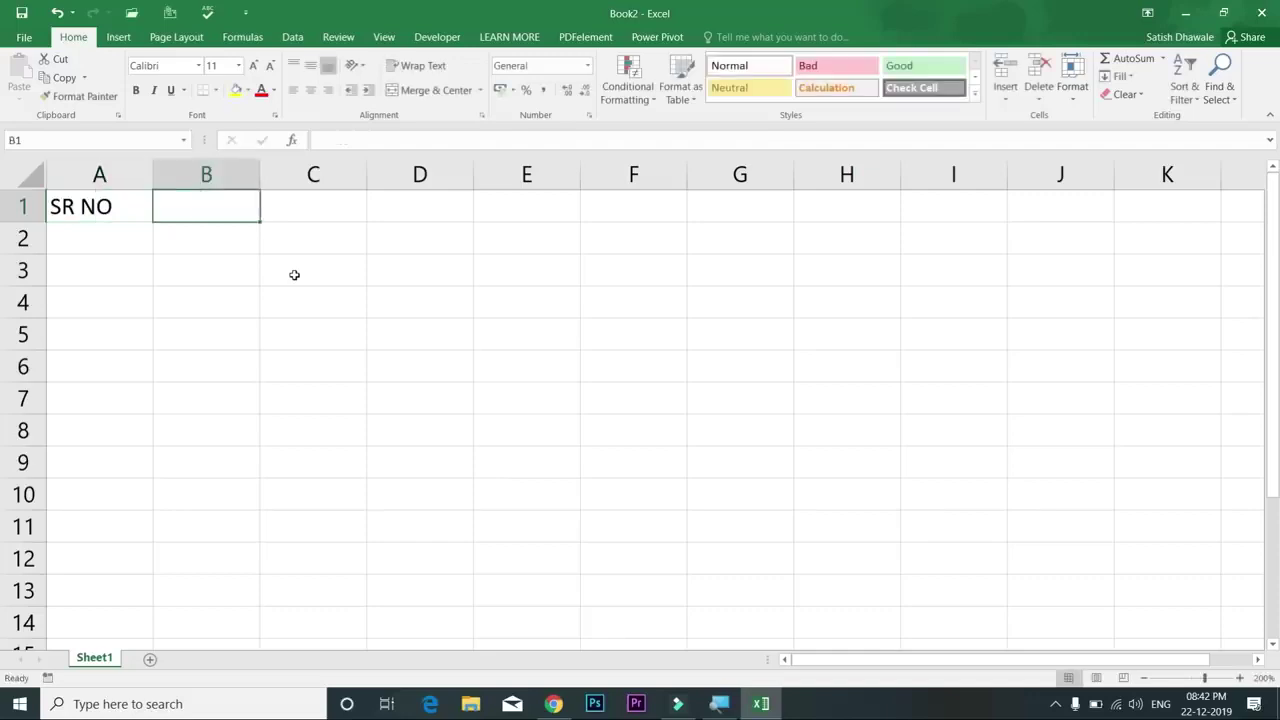
pyautogui.write('NAME OF STUDENT')
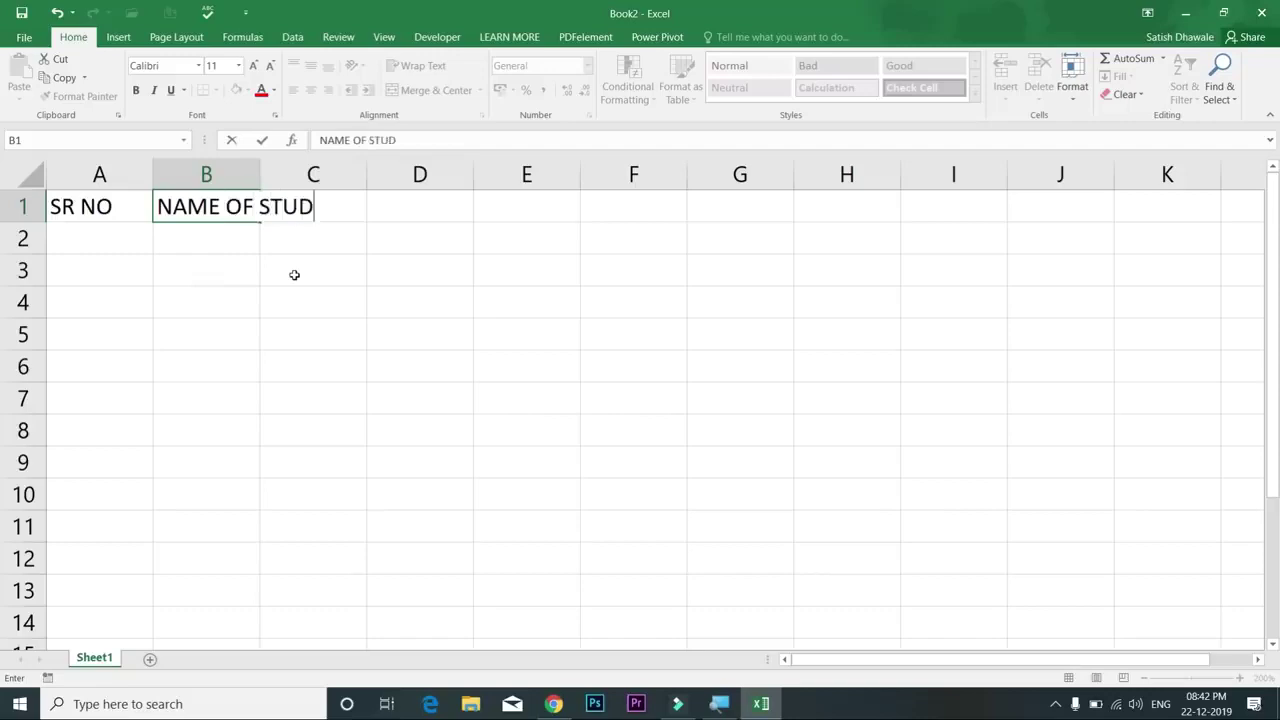
pyautogui.press('Return')
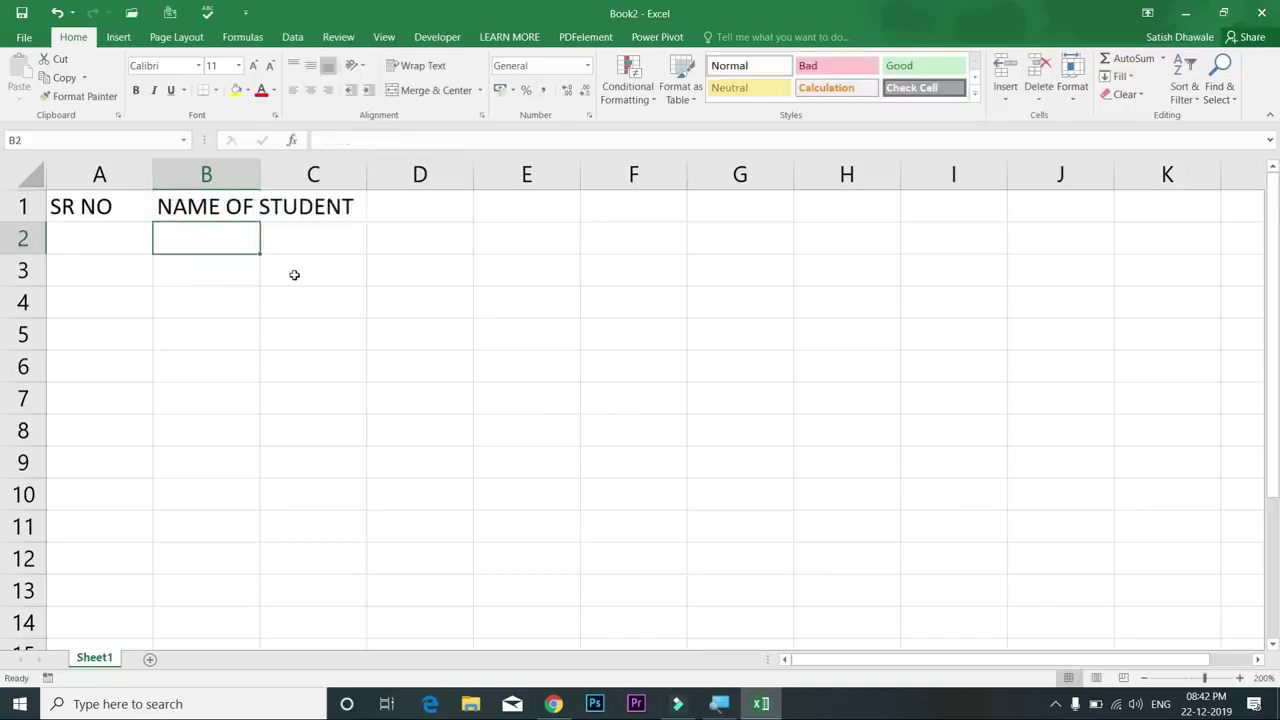
# Step: Try widening column B by hand and auto-fitting it to its heading, undoing each width change
pyautogui.click(225, 207)
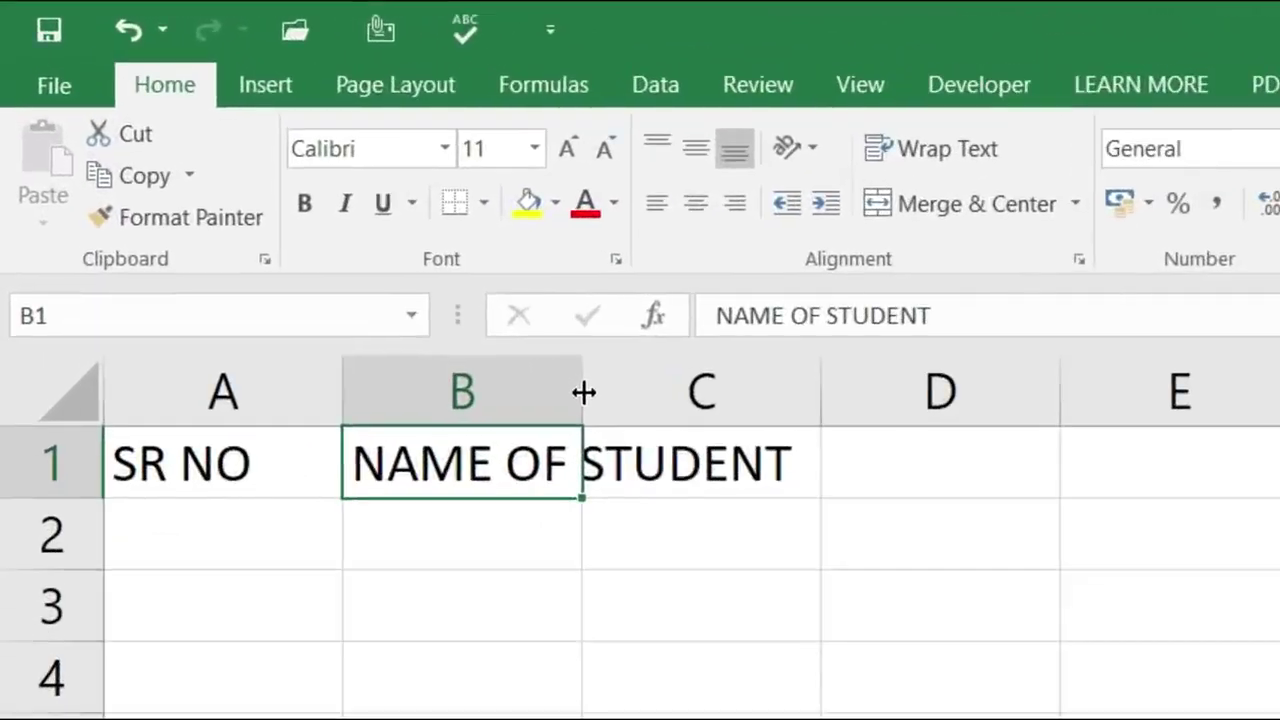
pyautogui.moveTo(584, 392); pyautogui.dragTo(854, 405)
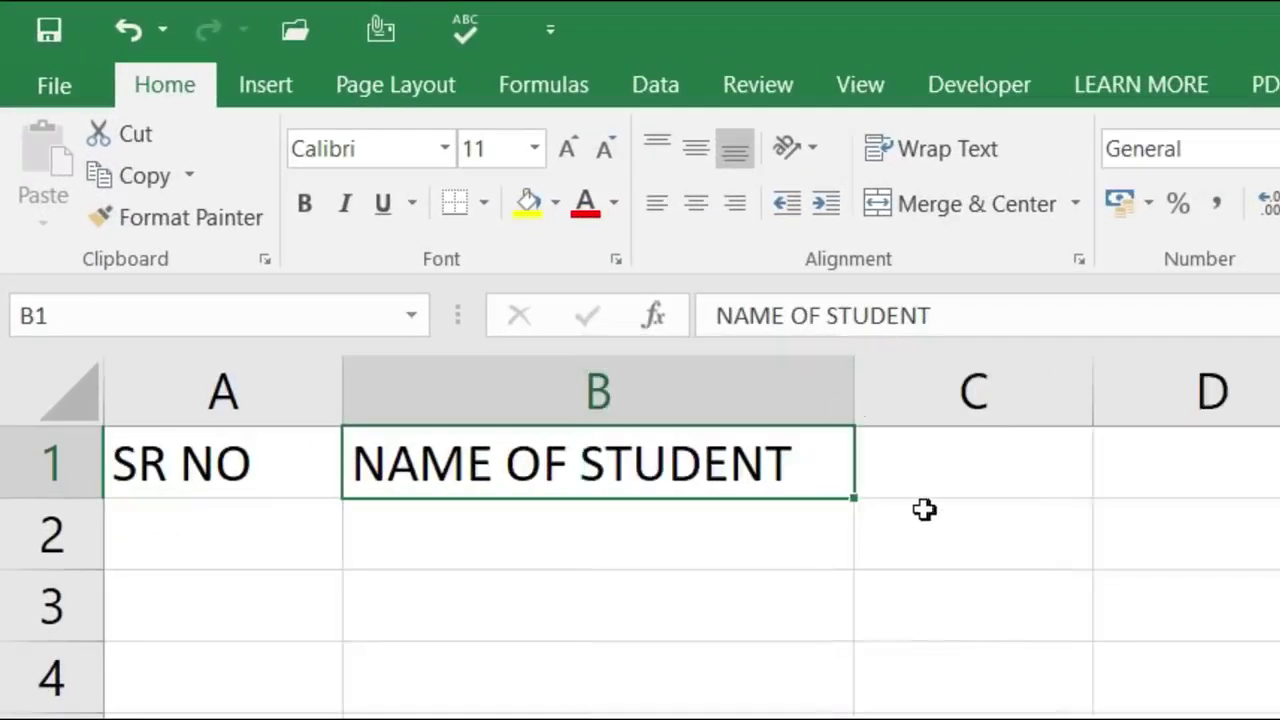
pyautogui.hotkey('ctrl', 'z')
pyautogui.doubleClick(591, 389)
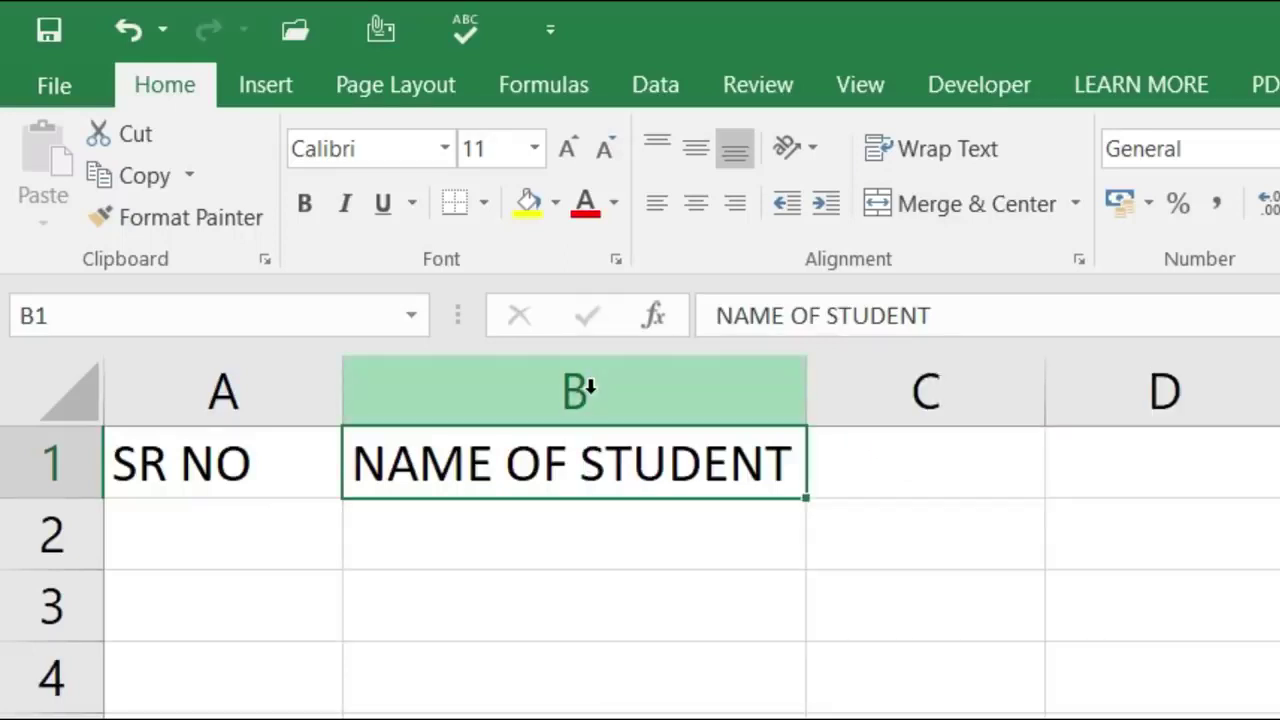
pyautogui.hotkey('ctrl', 'z')
# Step: Widen column B well beyond its heading in two stages, and auto-fit the column to its contents
pyautogui.moveTo(584, 389); pyautogui.dragTo(846, 409)
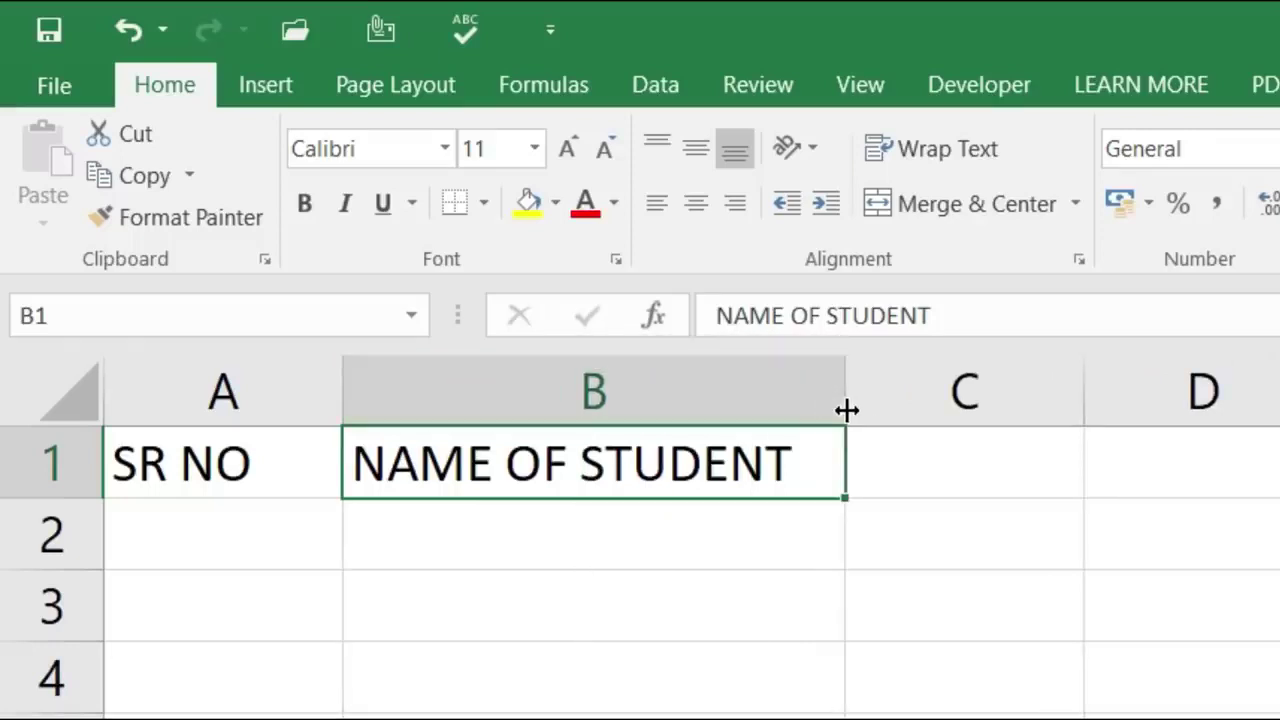
pyautogui.moveTo(846, 410); pyautogui.dragTo(1089, 420)
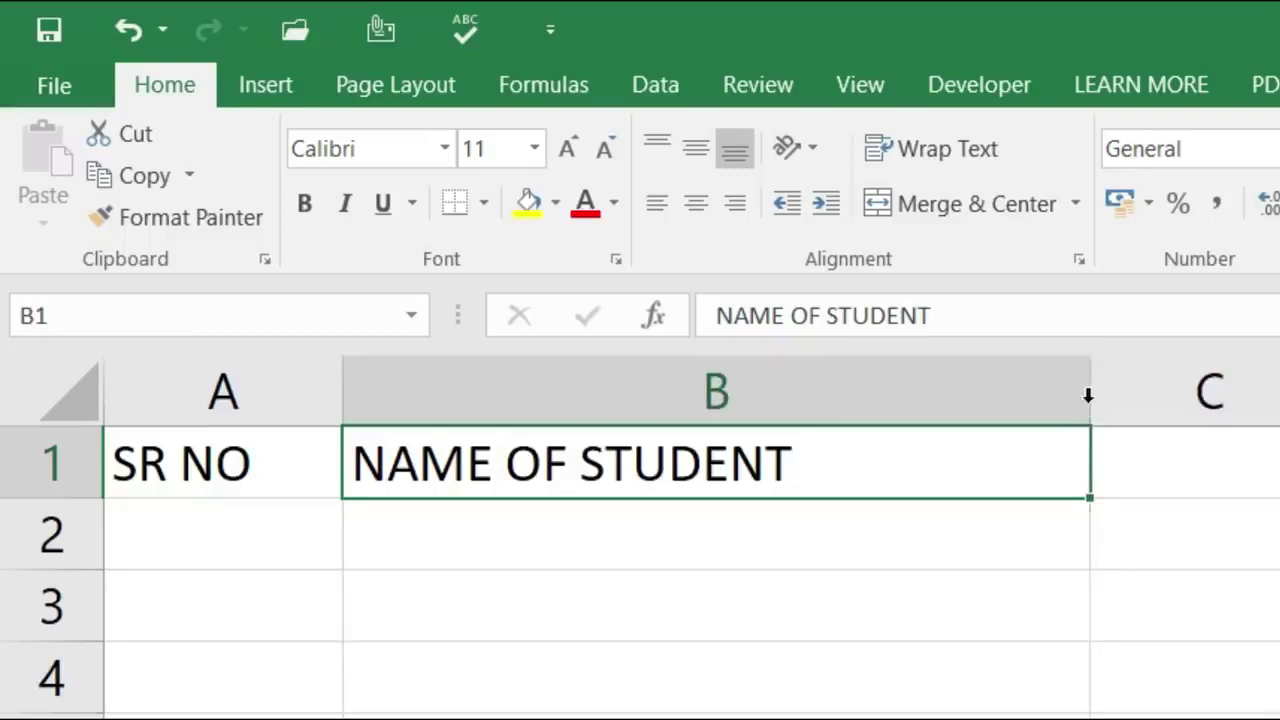
pyautogui.doubleClick(1090, 397)
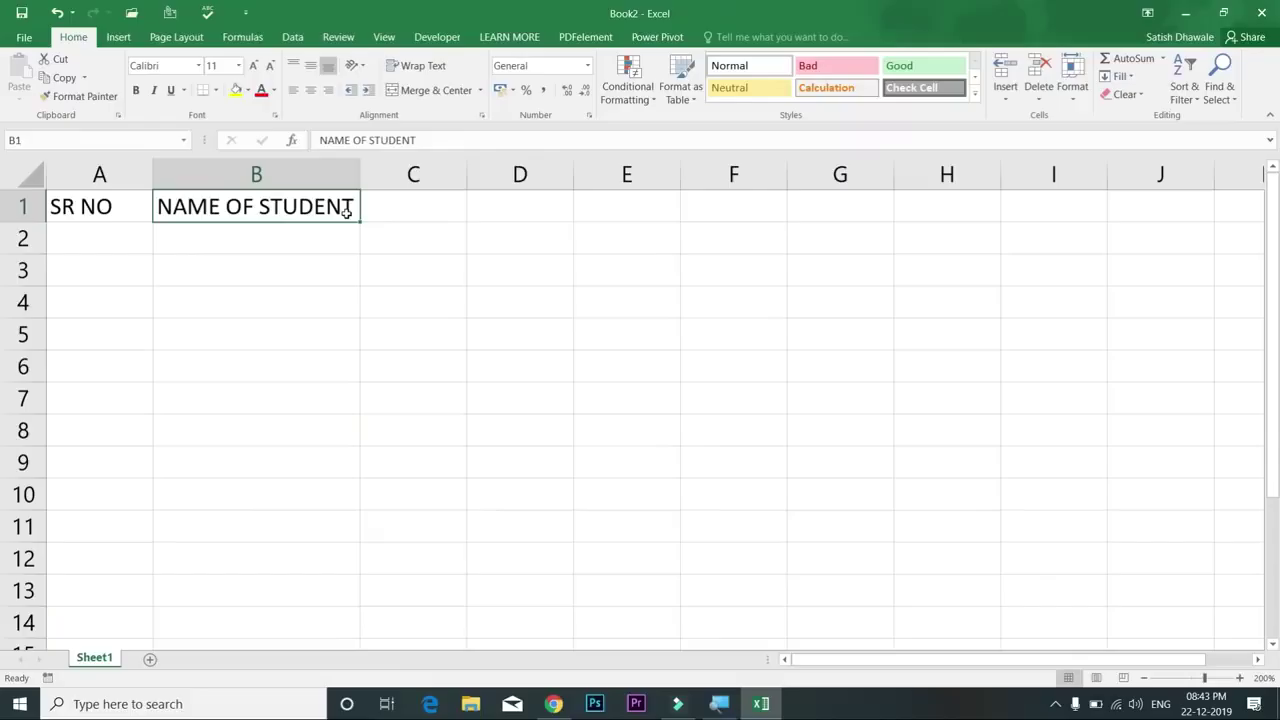
# Step: Enter the subject headings SUB1, SUB2 and SUB3 in cells C1 to E1
pyautogui.click(907, 475)
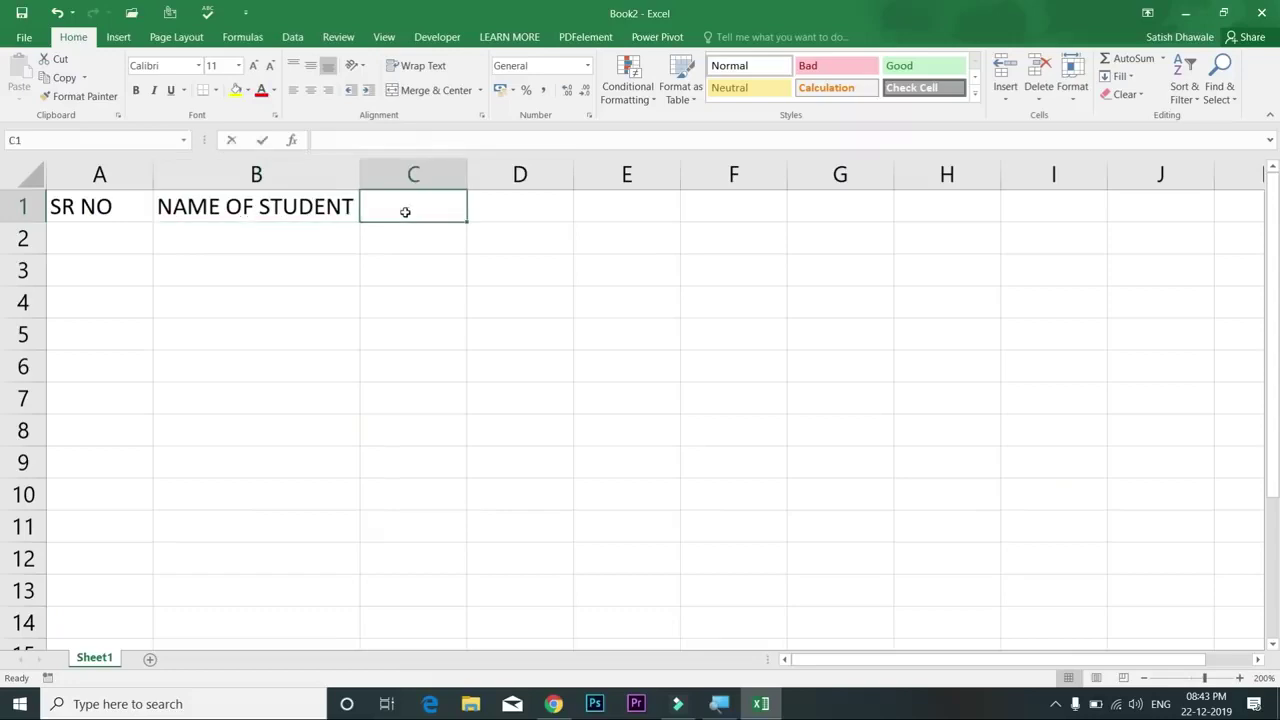
pyautogui.write('SUB1')
pyautogui.press('Tab')
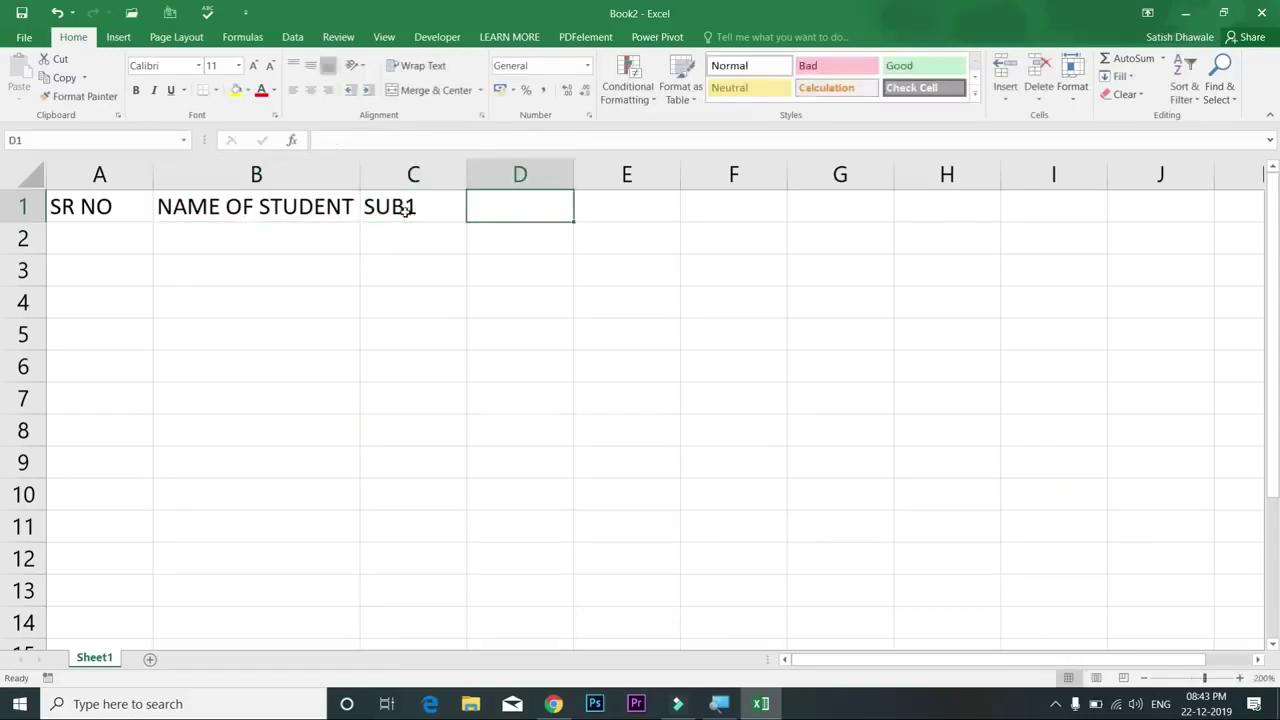
pyautogui.write('SUB')
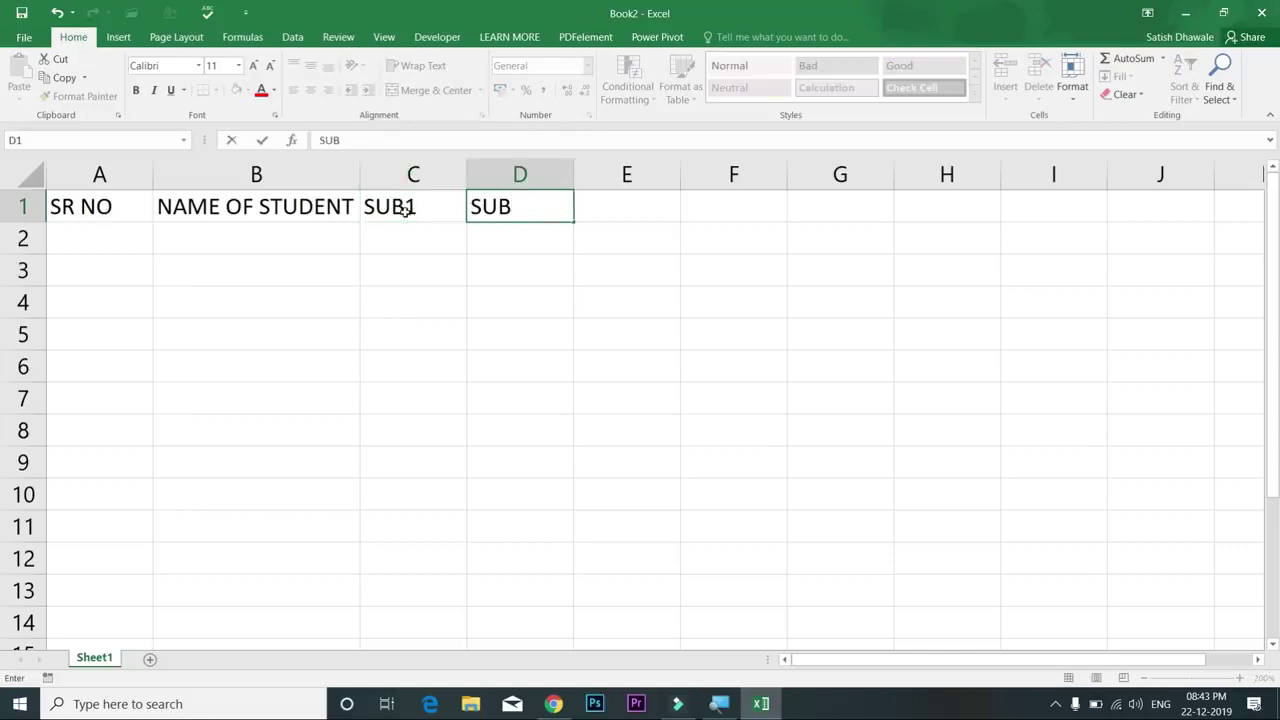
pyautogui.write('2')
pyautogui.press('Tab')
pyautogui.write('SUB3')
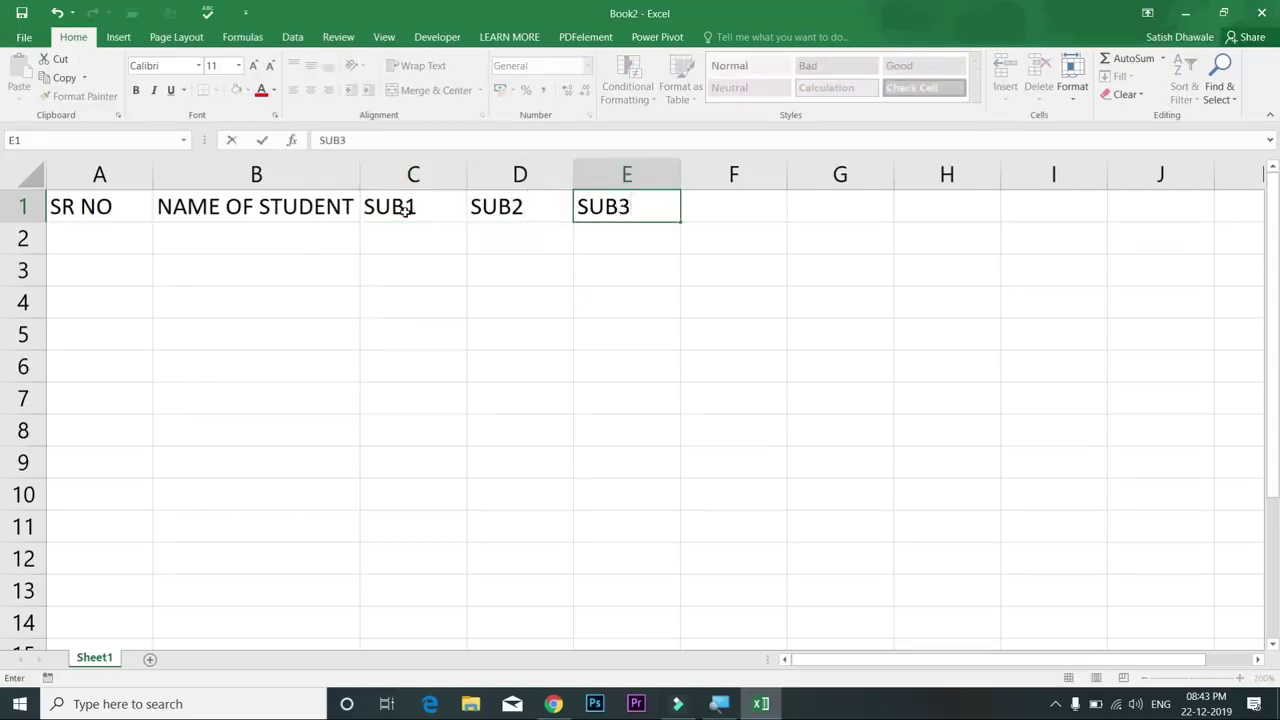
# Step: Enter the summary headings TOTAL, MAX, MIN and COUNT in cells F1 to I1
pyautogui.press('Tab')
pyautogui.write('TOTAL')
pyautogui.hotkey('ctrl', 'Return')
pyautogui.press('Tab')
pyautogui.write('MAX')
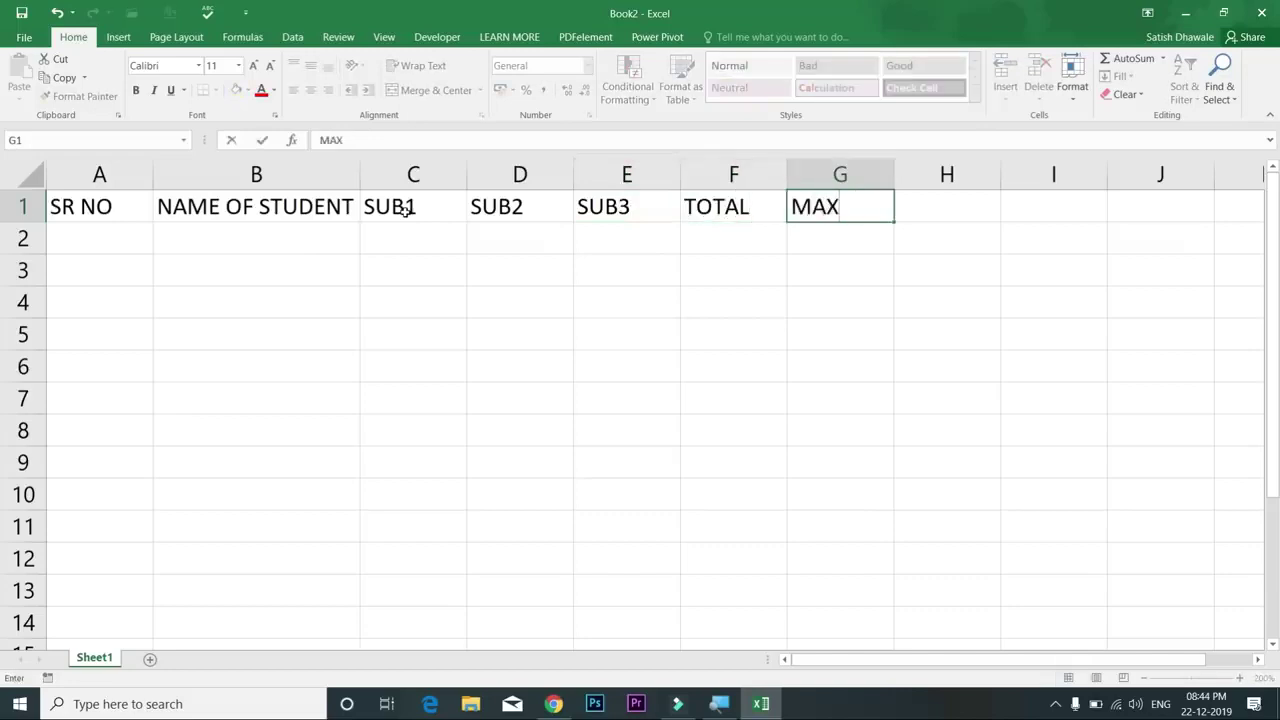
pyautogui.press('Tab')
pyautogui.write('MIN')
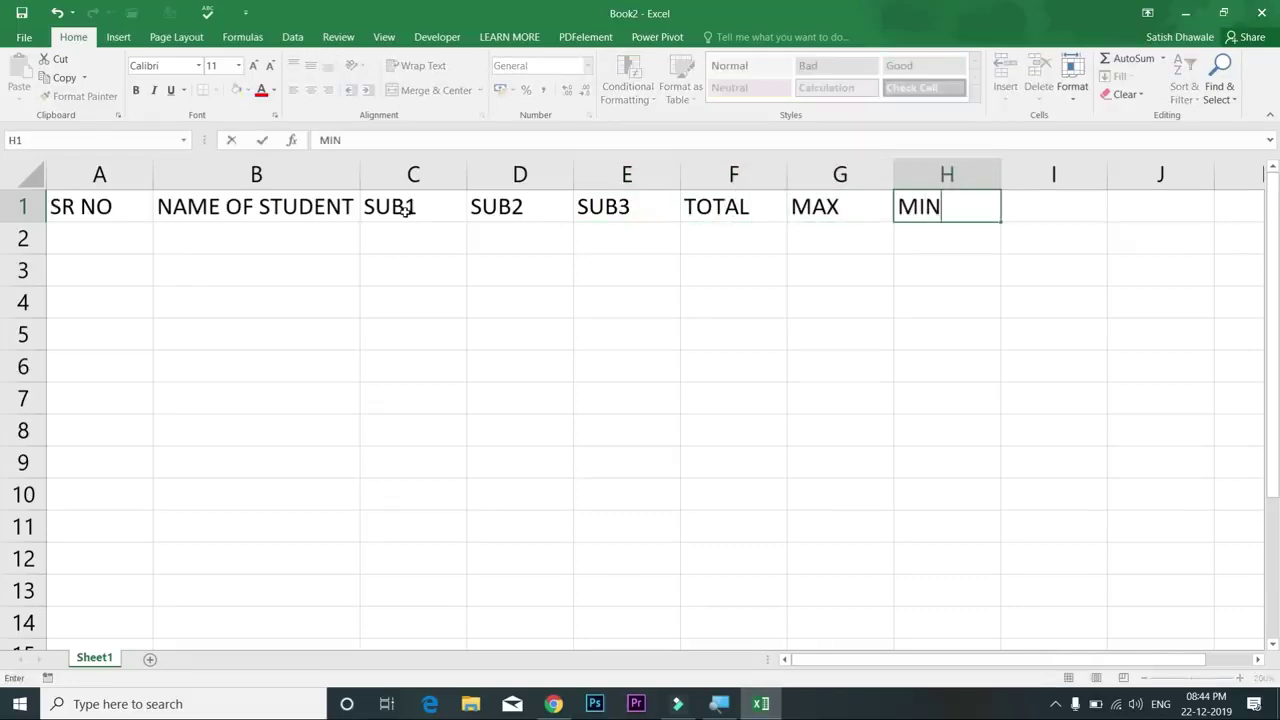
pyautogui.press('Tab')
pyautogui.write('COUNT')
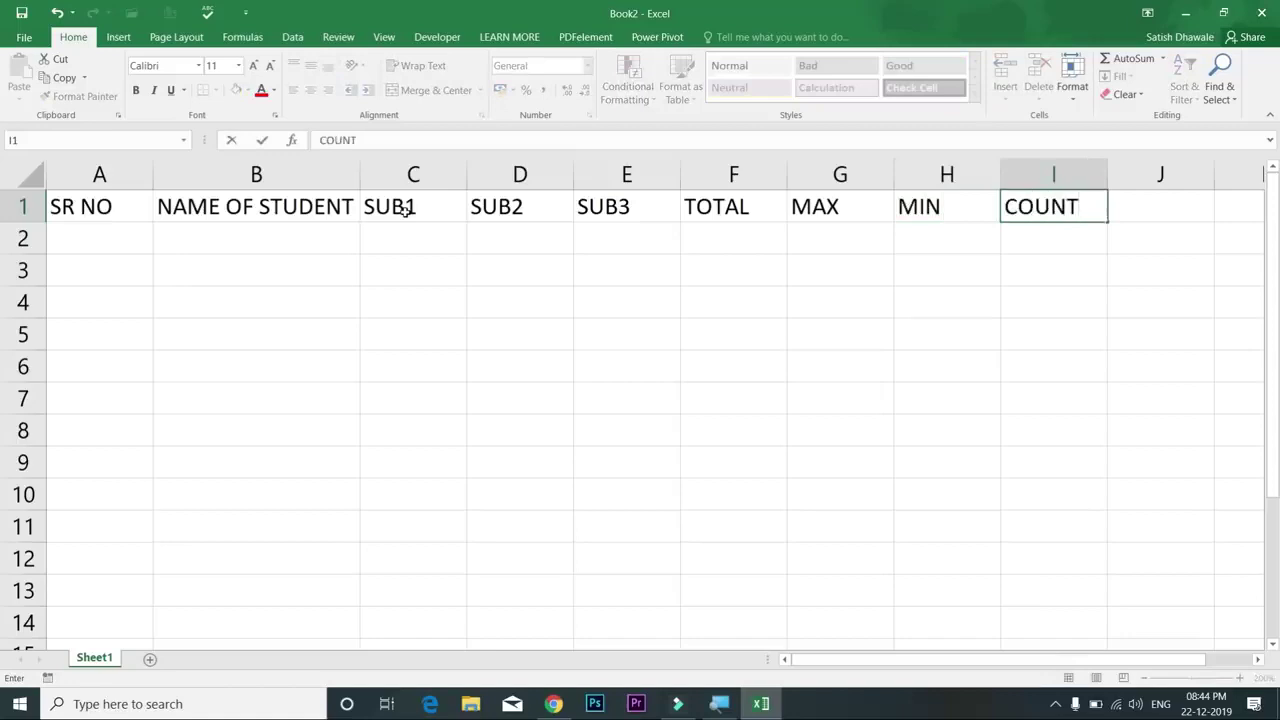
# Step: Enter the remaining headings AVG, %AGE, RESULT and GRADE in cells J1 to M1
pyautogui.press('Tab')
pyautogui.write('AVG')
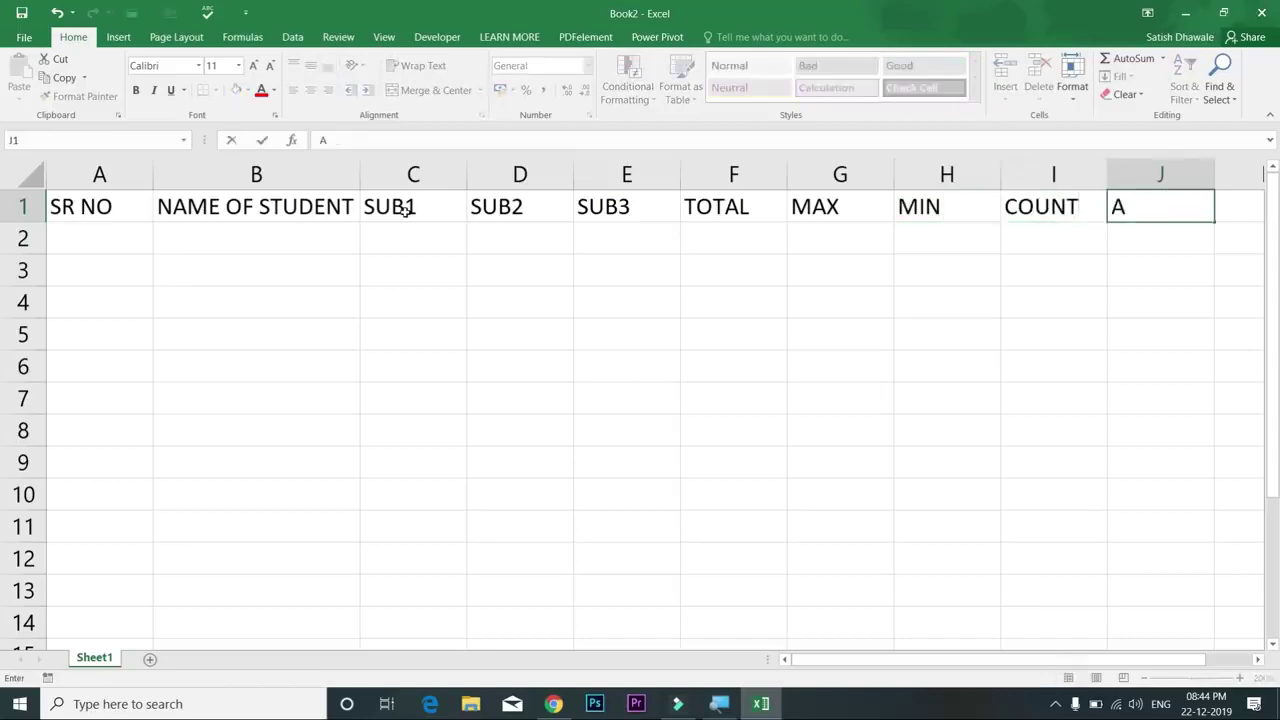
pyautogui.press('Tab')
pyautogui.write('%AGE')
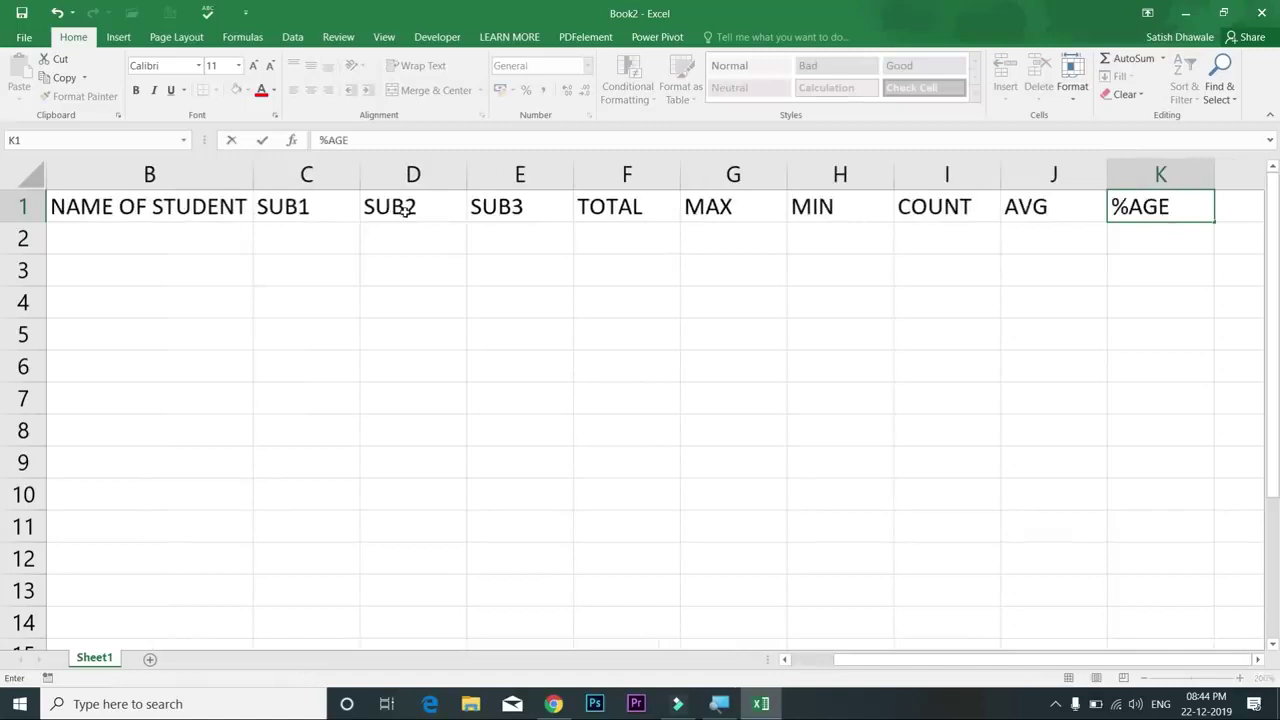
pyautogui.press('Tab')
pyautogui.write('RESULT')
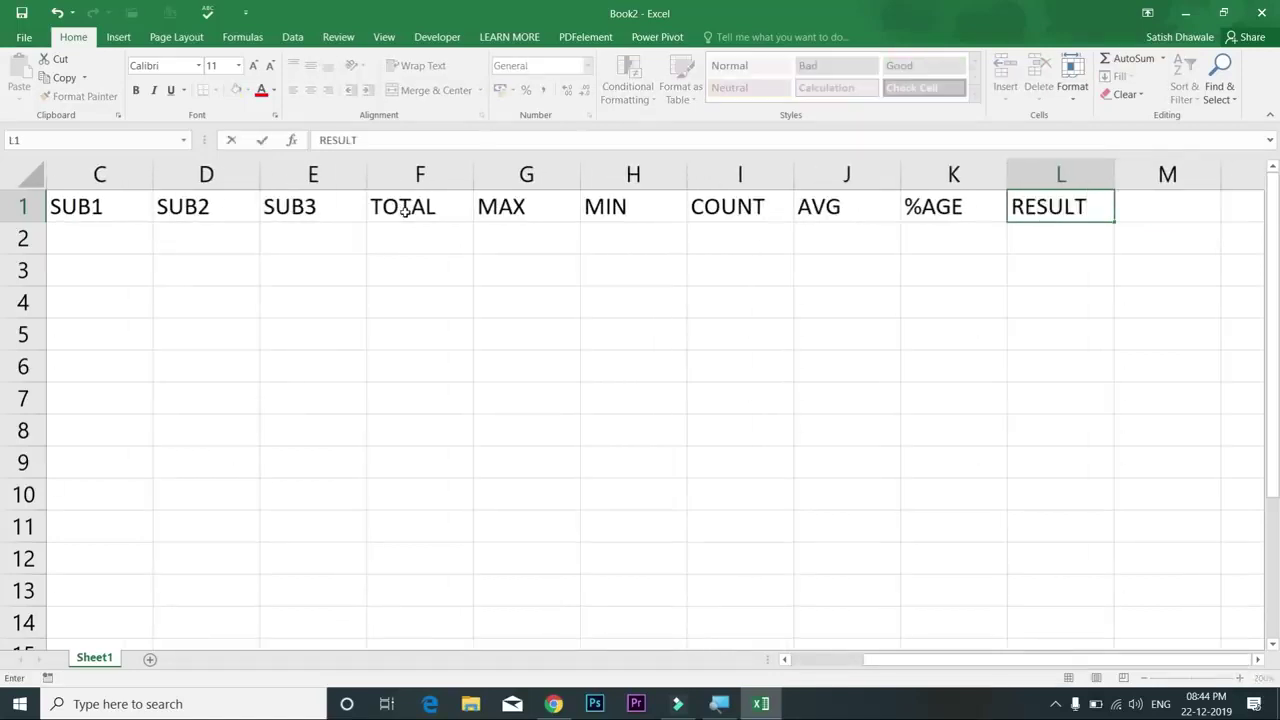
pyautogui.press('Tab')
pyautogui.write('GRADE')
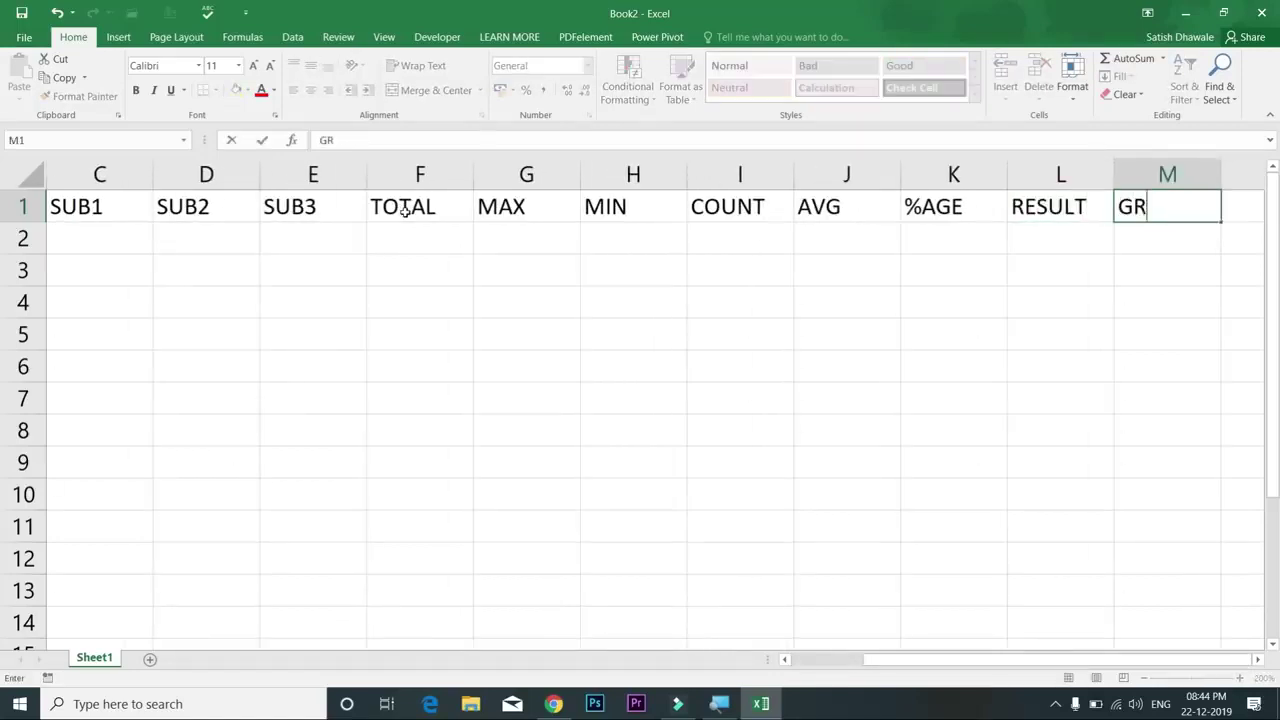
# Step: Enter the serial numbers 1 and 2 in cells A2 and A3 under SR NO
pyautogui.press('Left')
pyautogui.press('Left')
pyautogui.press('Left')
pyautogui.press('Left')
pyautogui.press('Left')
pyautogui.press('Left')
pyautogui.press('Left')
pyautogui.press('Left')
pyautogui.press('Left')
pyautogui.press('Left')
pyautogui.press('Left')
pyautogui.press('Left')
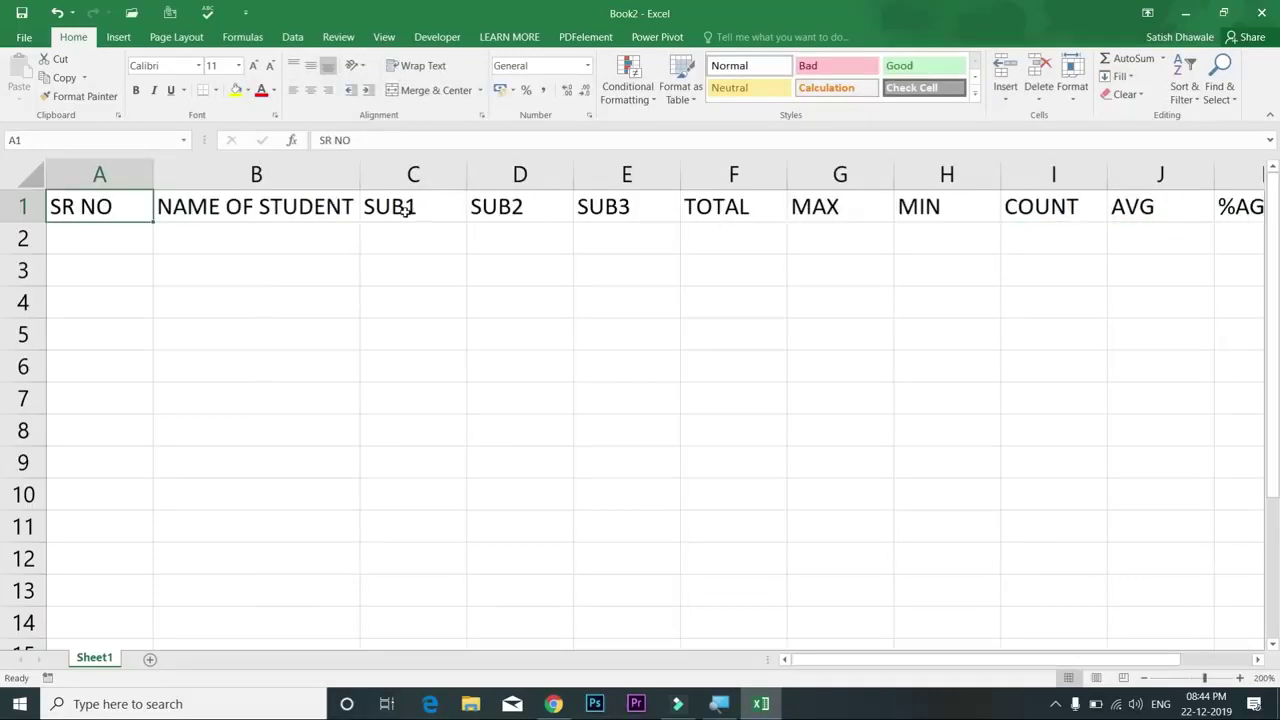
pyautogui.press('Down')
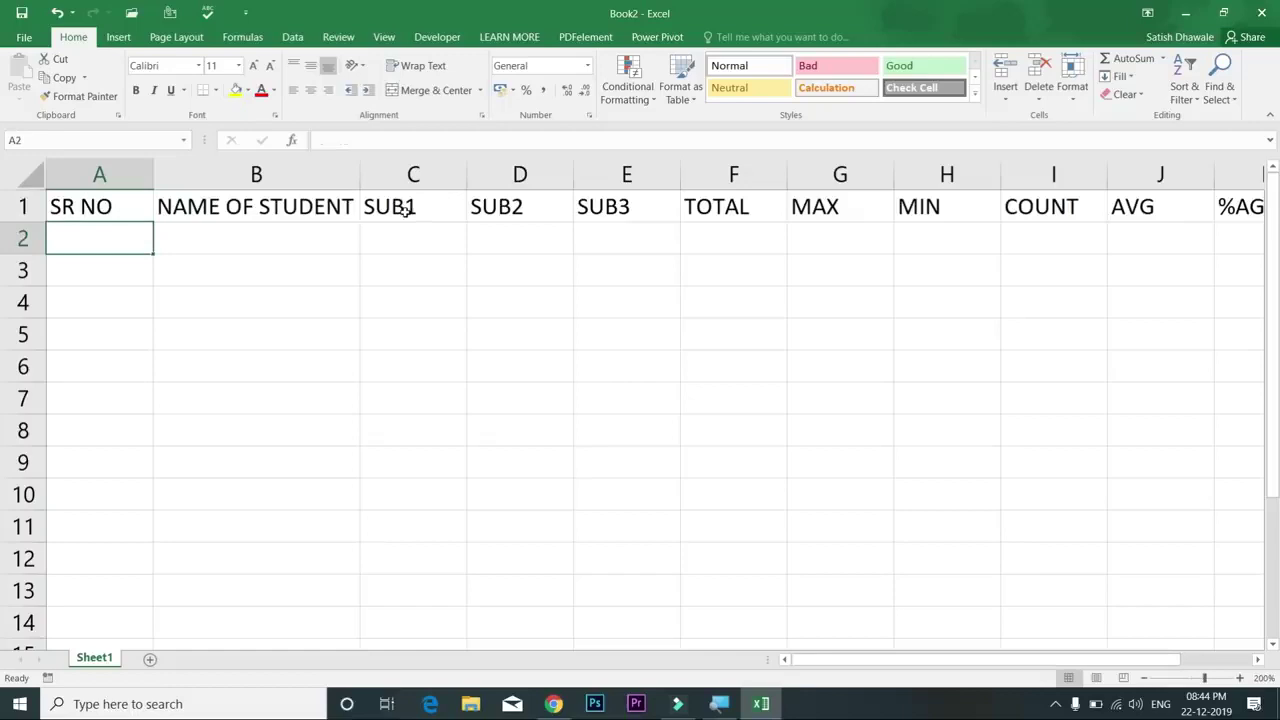
pyautogui.write('1')
pyautogui.press('Return')
pyautogui.write('2')
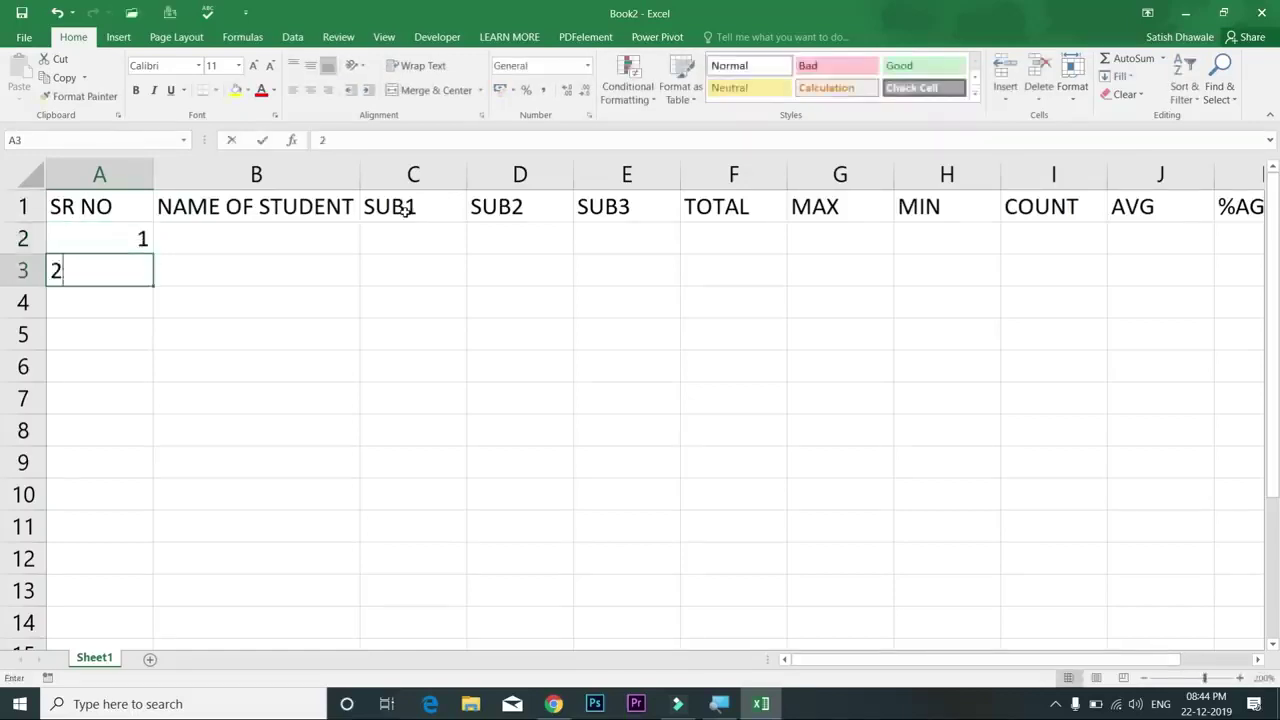
pyautogui.press('Return')
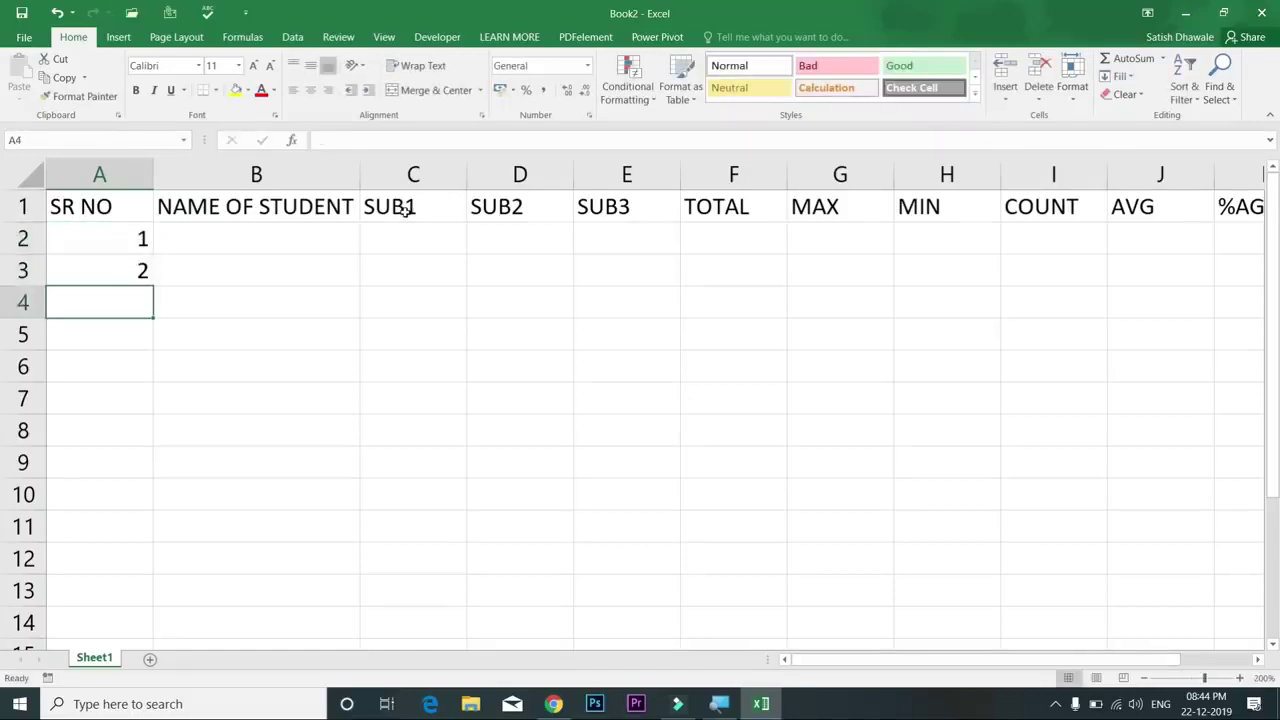
# Step: Try extending the 1, 2 series from cells A2:A3 down to A11, and undo the fill
pyautogui.click(130, 244)
pyautogui.moveTo(130, 252); pyautogui.dragTo(129, 263)
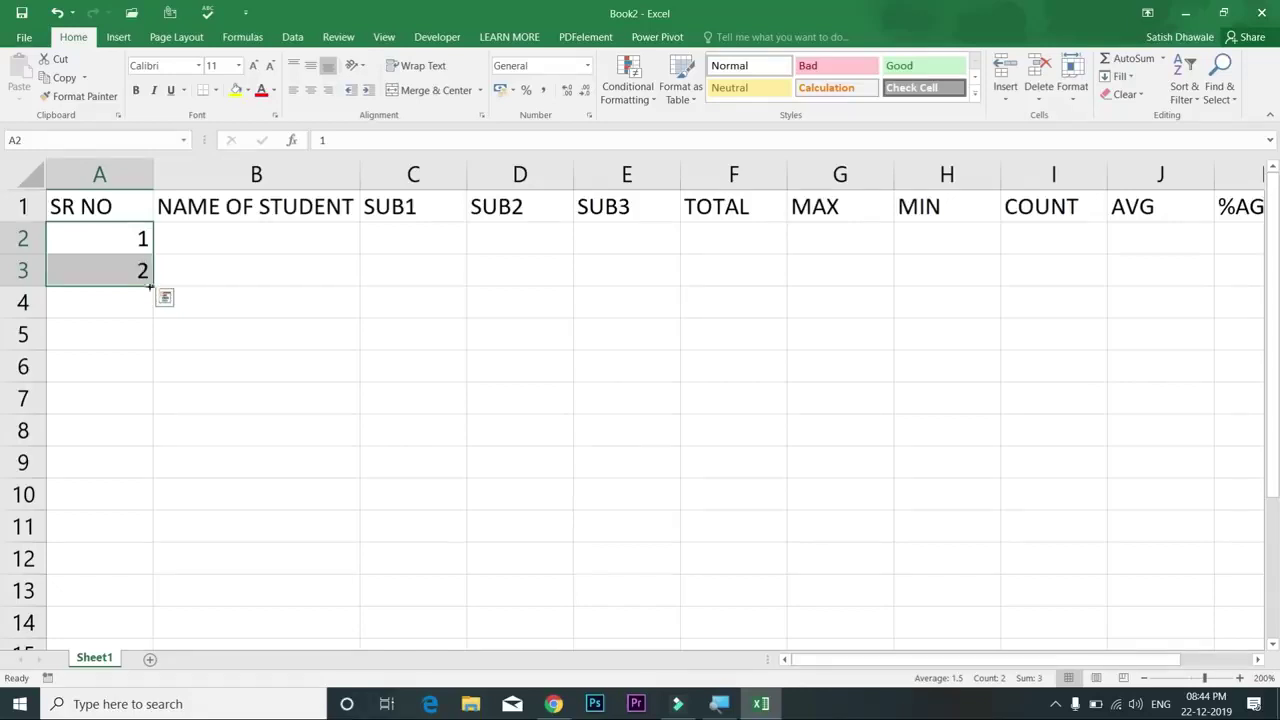
pyautogui.moveTo(95, 250); pyautogui.dragTo(98, 277)
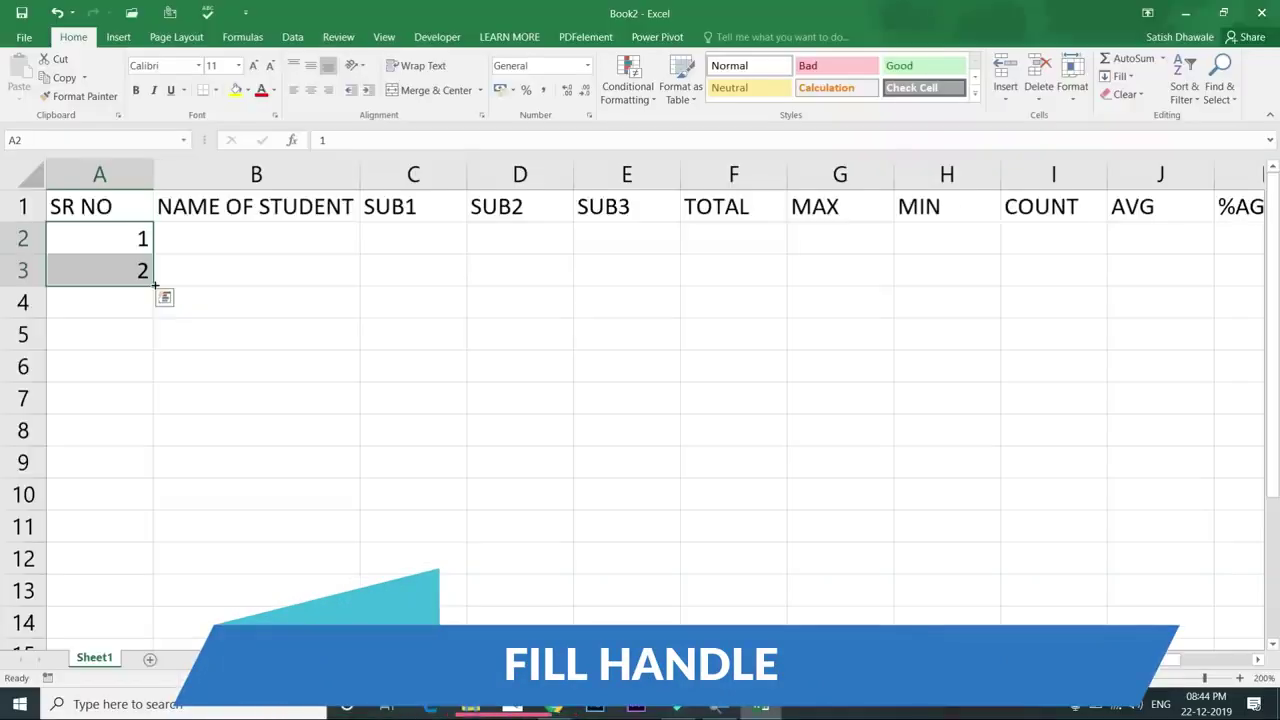
pyautogui.moveTo(155, 285); pyautogui.dragTo(170, 535)
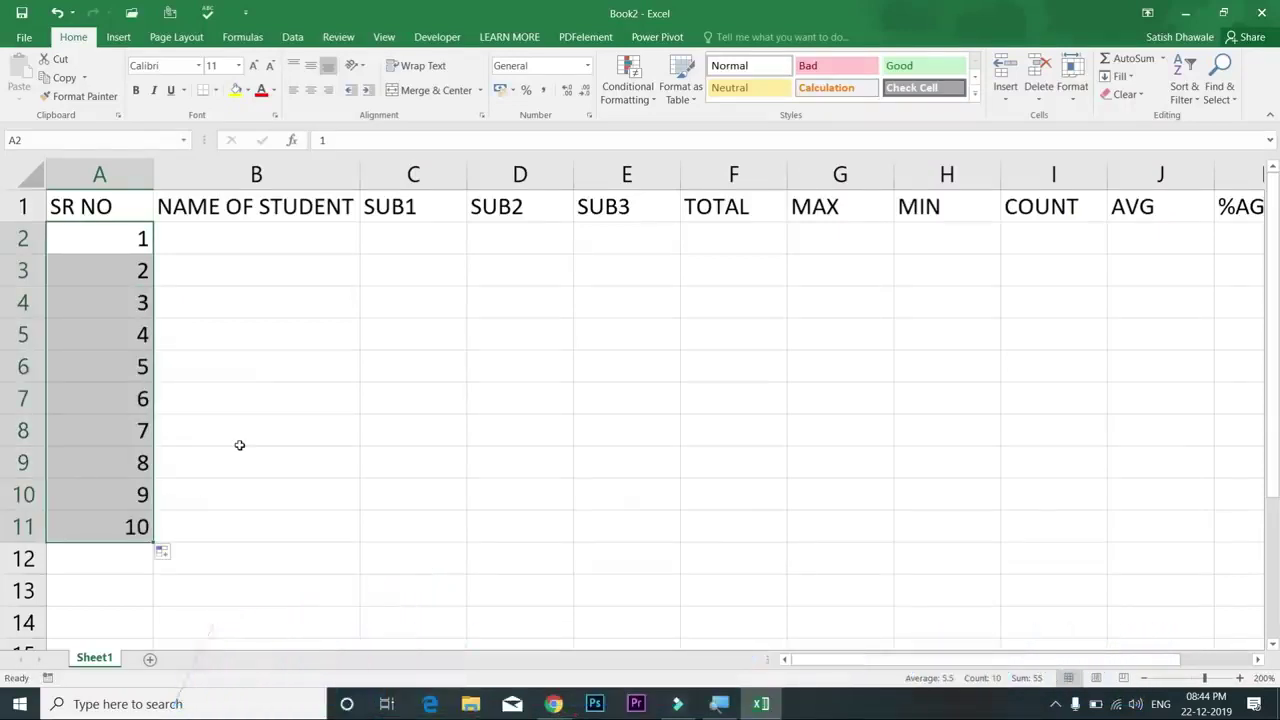
pyautogui.hotkey('ctrl', 'z')
# Step: Replace the value in A3 with 5, and try extending the 1, 5 series down to A10, undoing the fill
pyautogui.click(130, 270)
pyautogui.press('Delete')
pyautogui.click(131, 240)
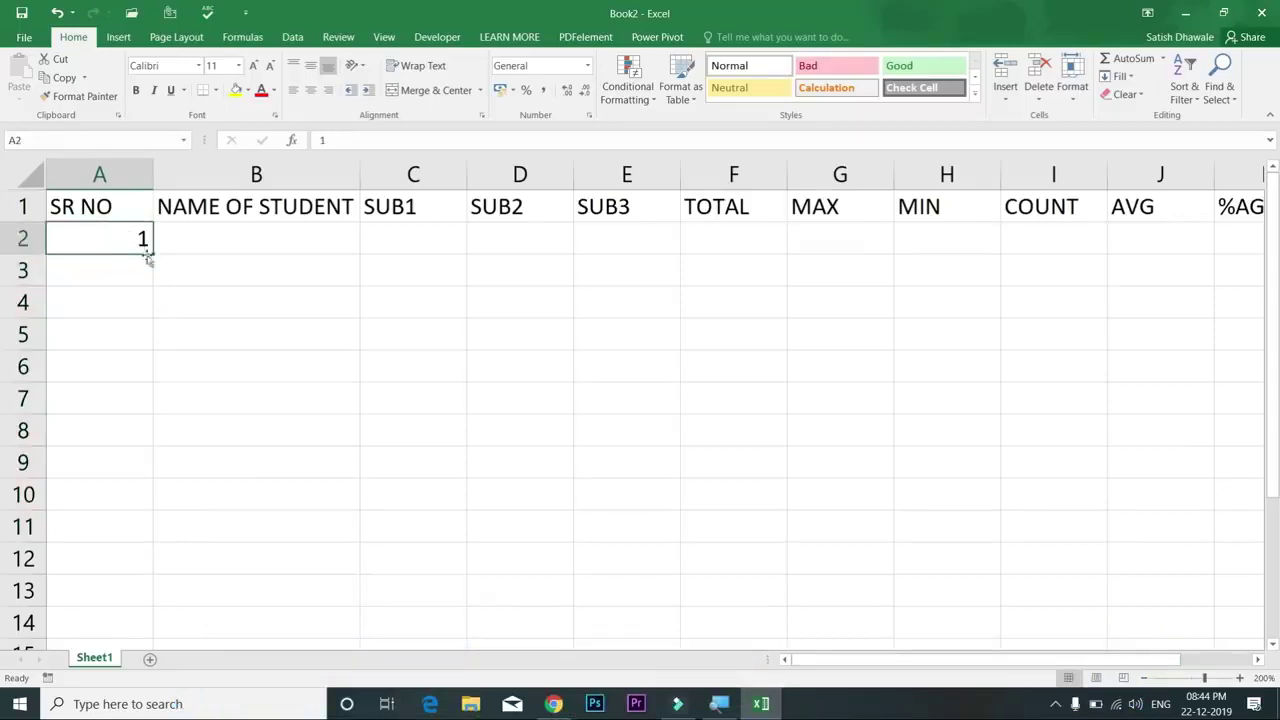
pyautogui.click(144, 267)
pyautogui.write('5')
pyautogui.press('Return')
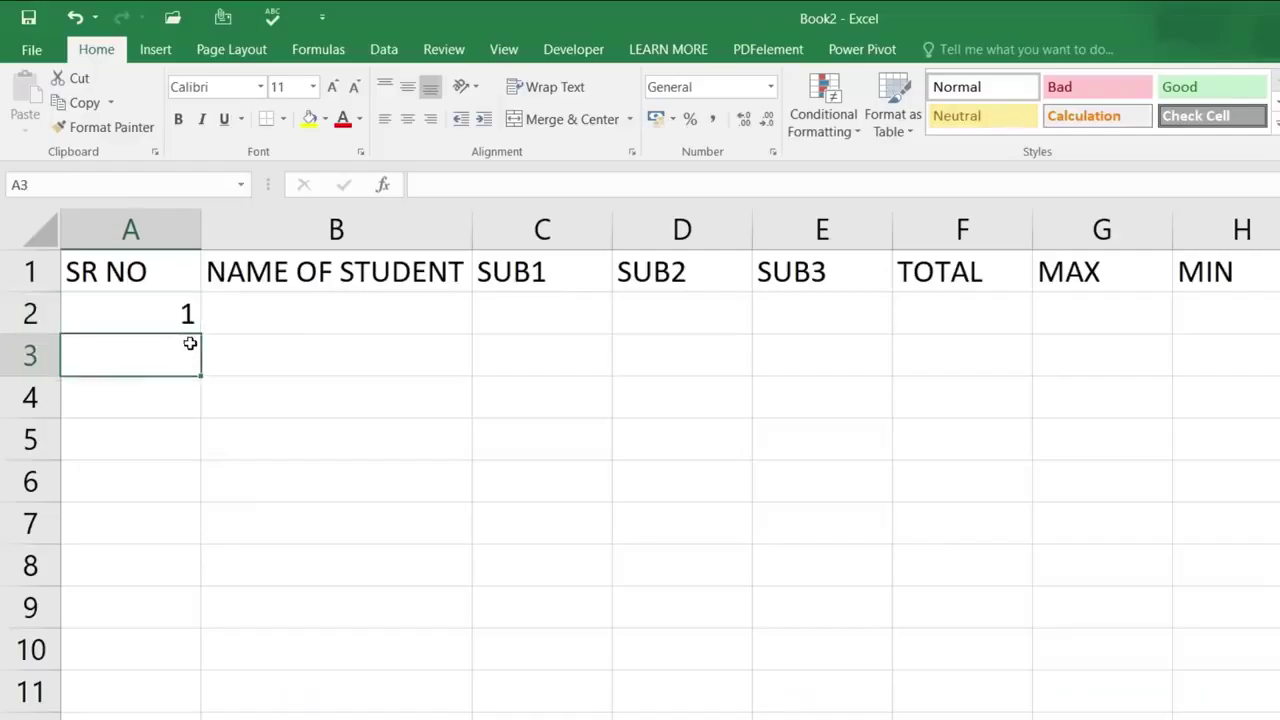
pyautogui.moveTo(192, 332); pyautogui.dragTo(236, 632)
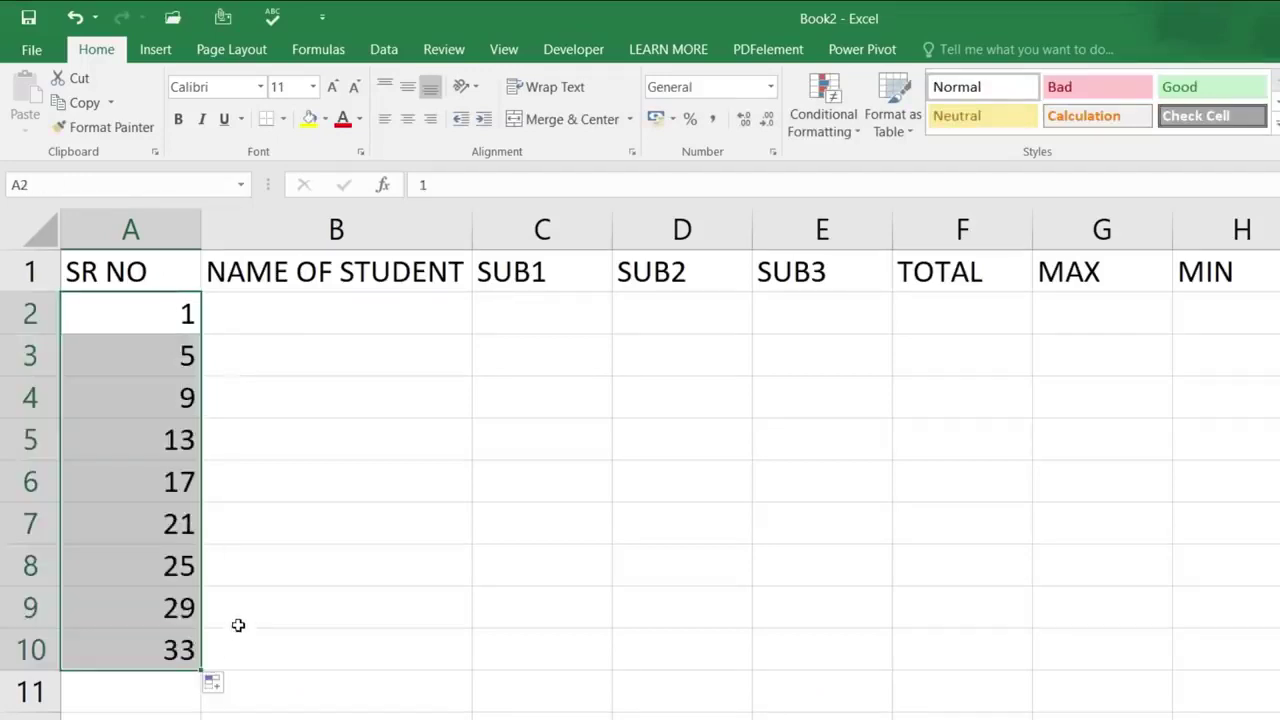
pyautogui.hotkey('ctrl', 'z')
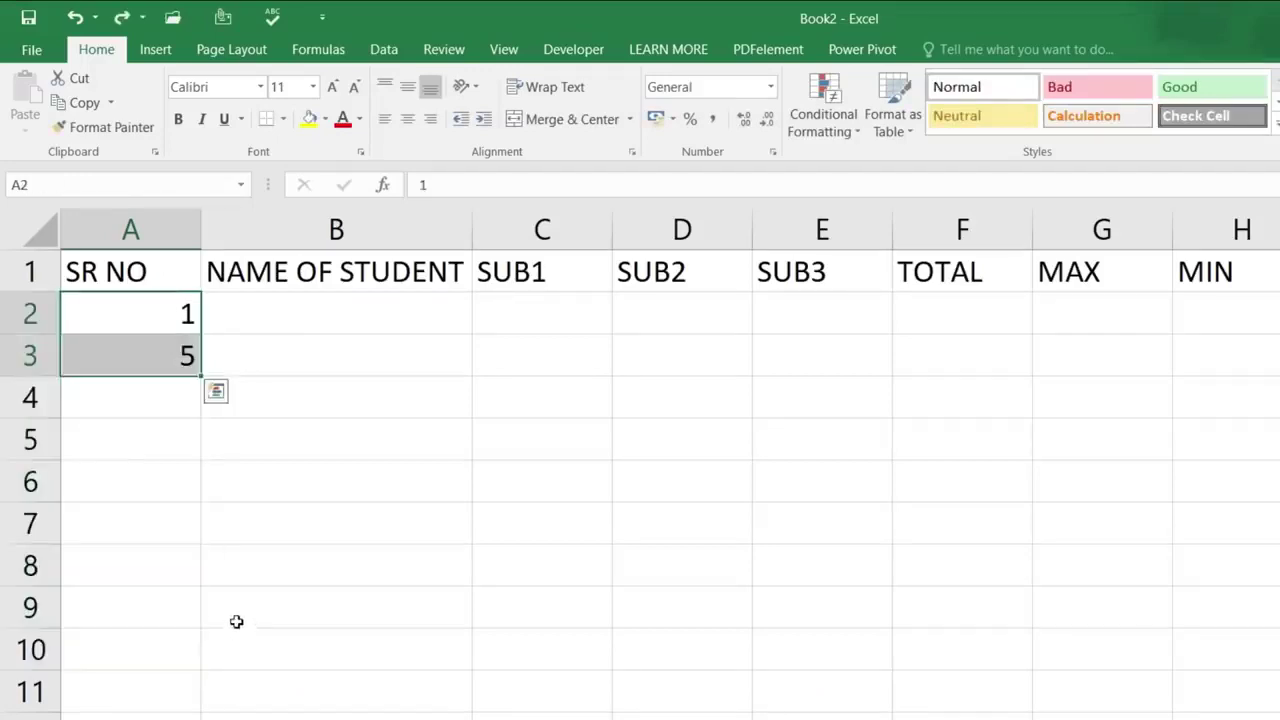
# Step: Clear cell A3 and try filling the single value in A2 down past row 11, undoing the fill
pyautogui.click(158, 357)
pyautogui.press('Delete')
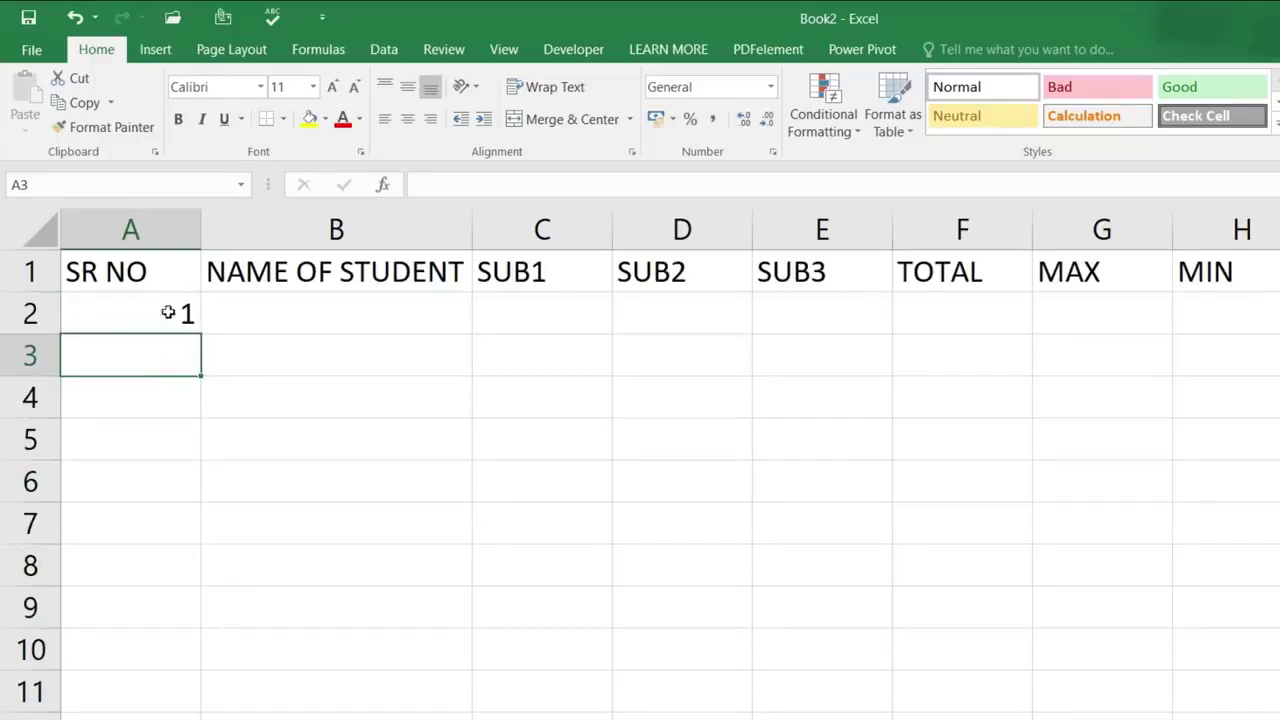
pyautogui.click(170, 308)
pyautogui.moveTo(201, 337); pyautogui.dragTo(205, 705)
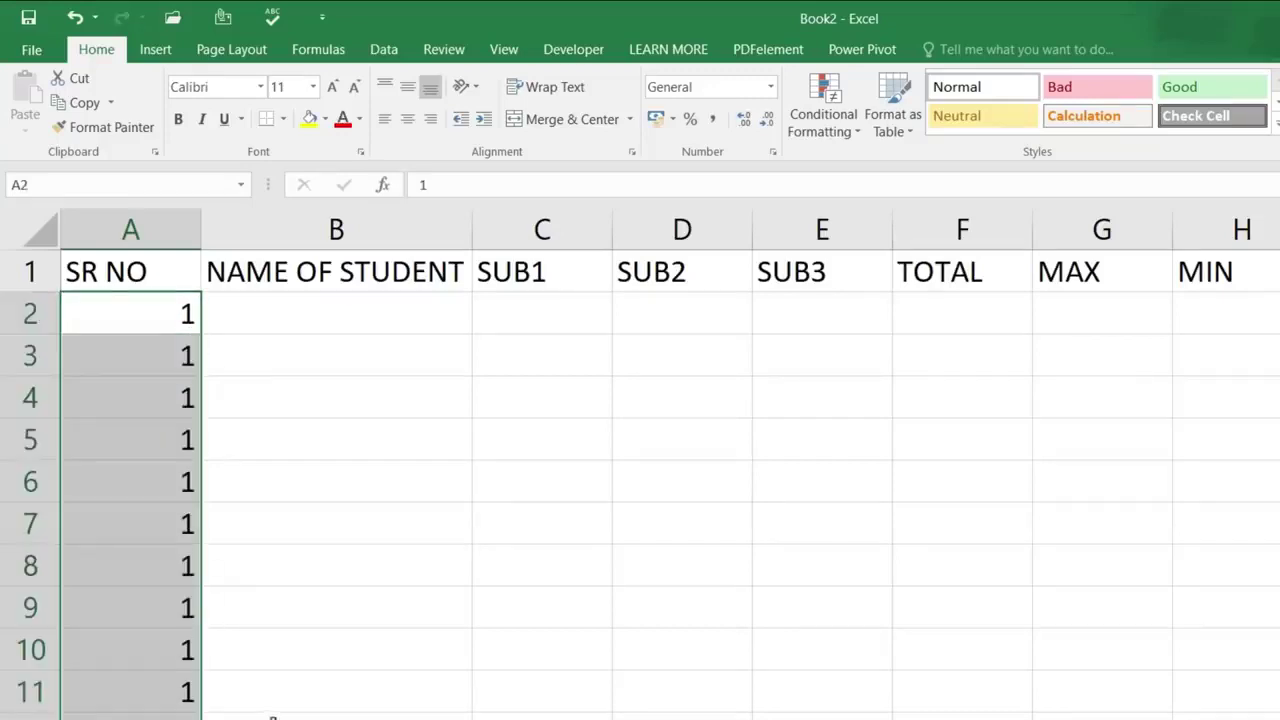
pyautogui.hotkey('ctrl', 'z')
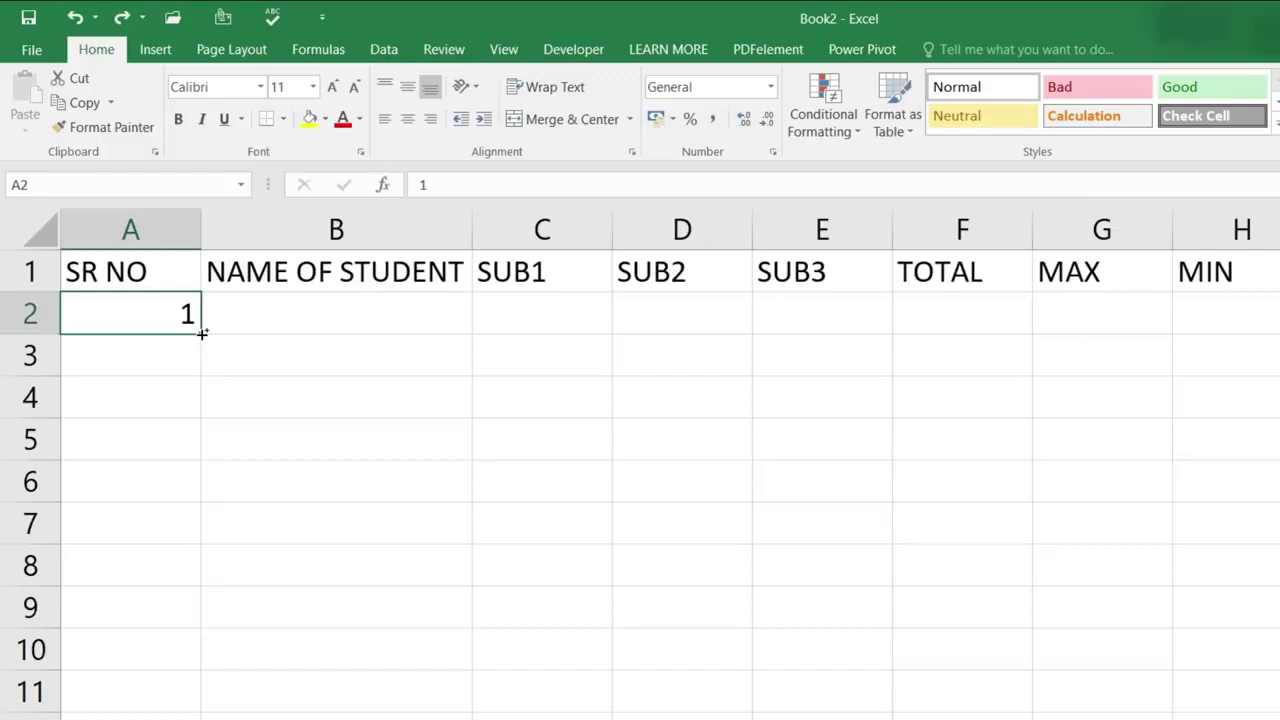
# Step: Try filling A2 down to A10 as a number series, switch the fill to Copy Cells, and undo it
pyautogui.moveTo(201, 333); pyautogui.dragTo(201, 666)
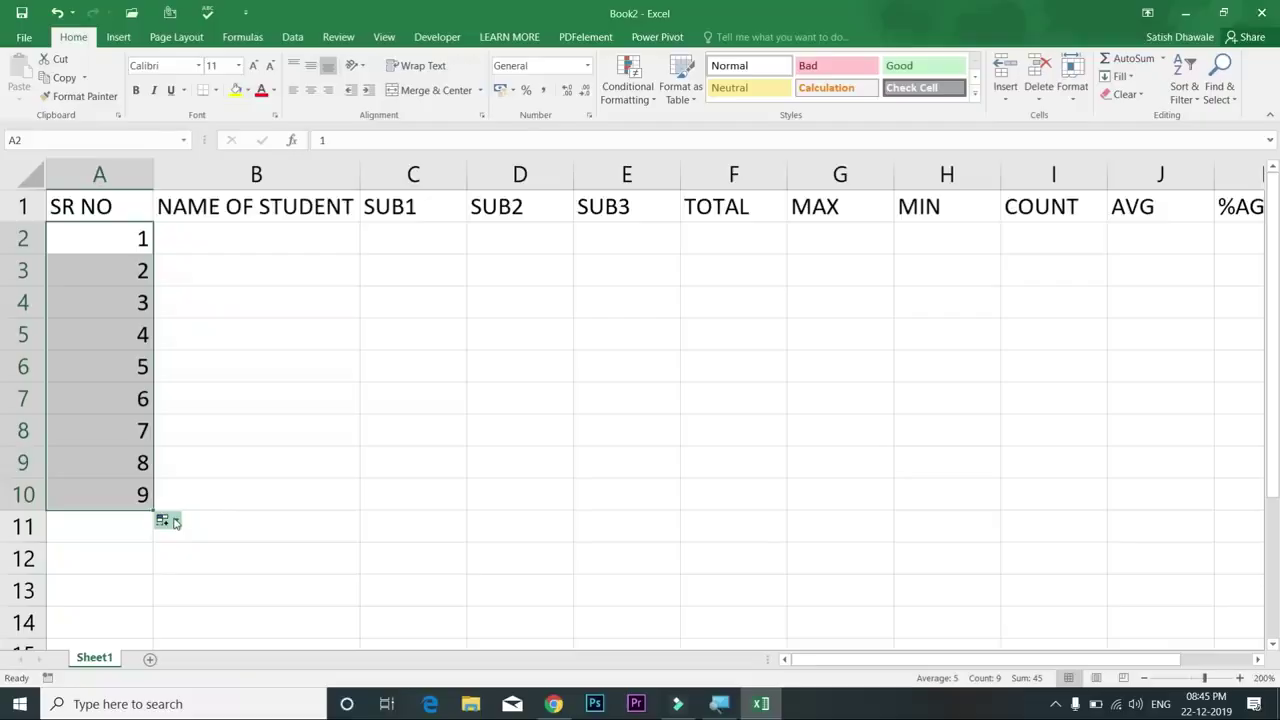
pyautogui.click(224, 688)
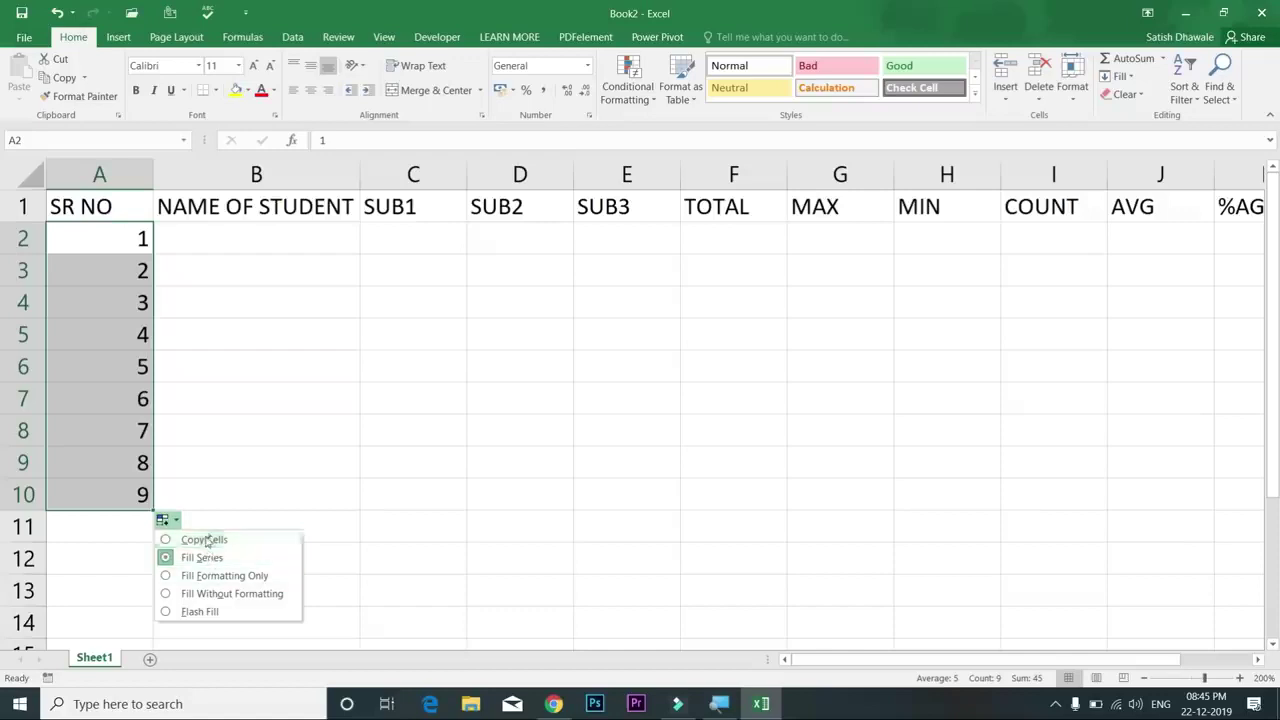
pyautogui.click(205, 539)
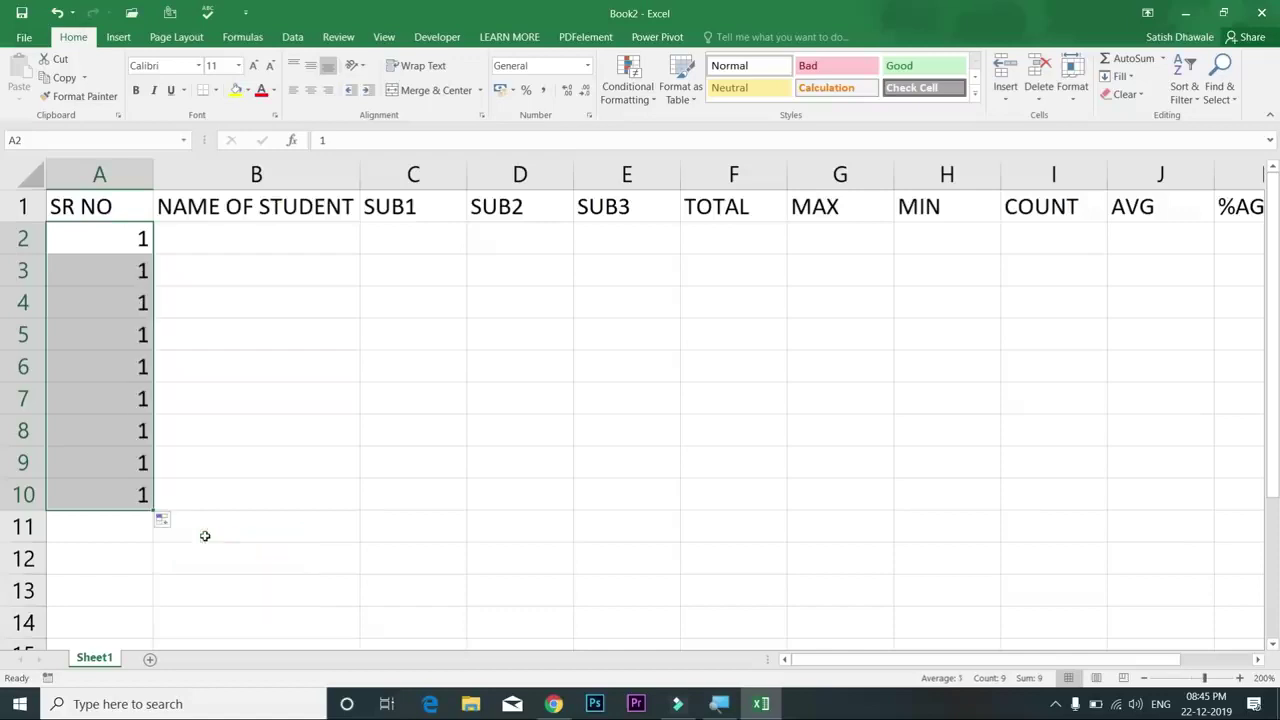
pyautogui.hotkey('ctrl', 'z')
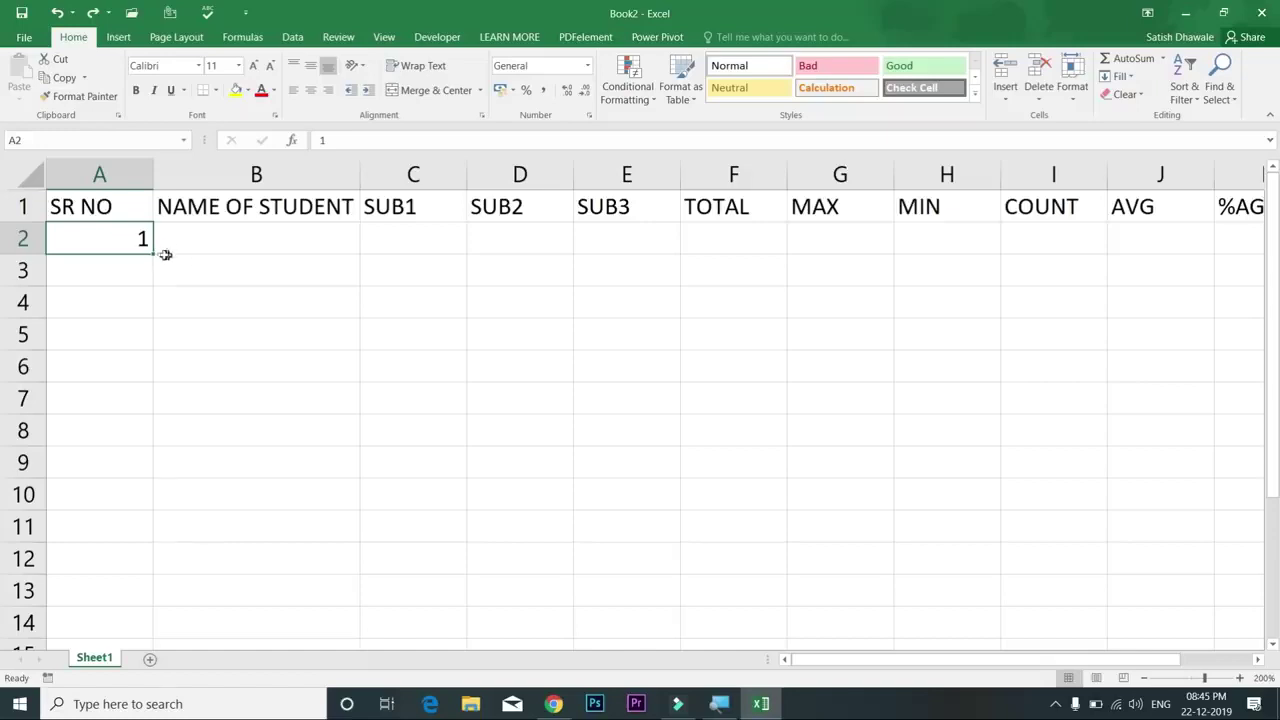
# Step: Fill the serial number from A2 down to A6 and set the fill option to Fill Series
pyautogui.moveTo(153, 254); pyautogui.dragTo(153, 398)
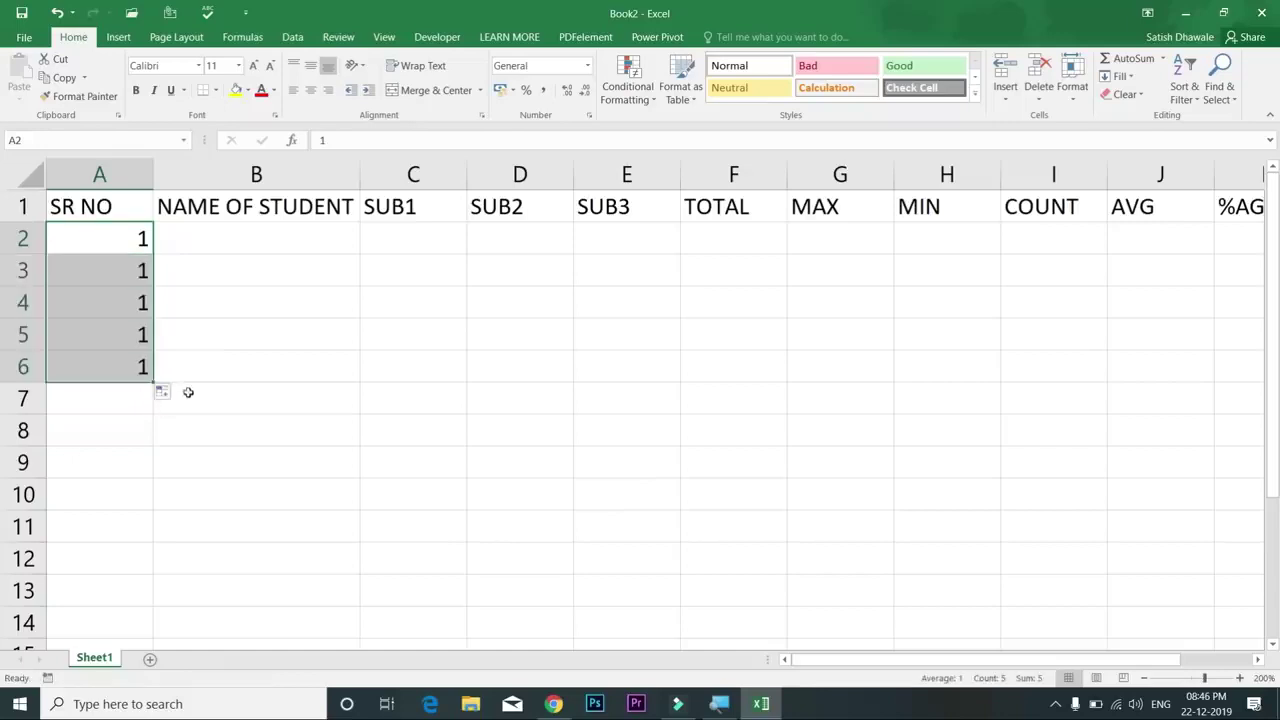
pyautogui.click(172, 394)
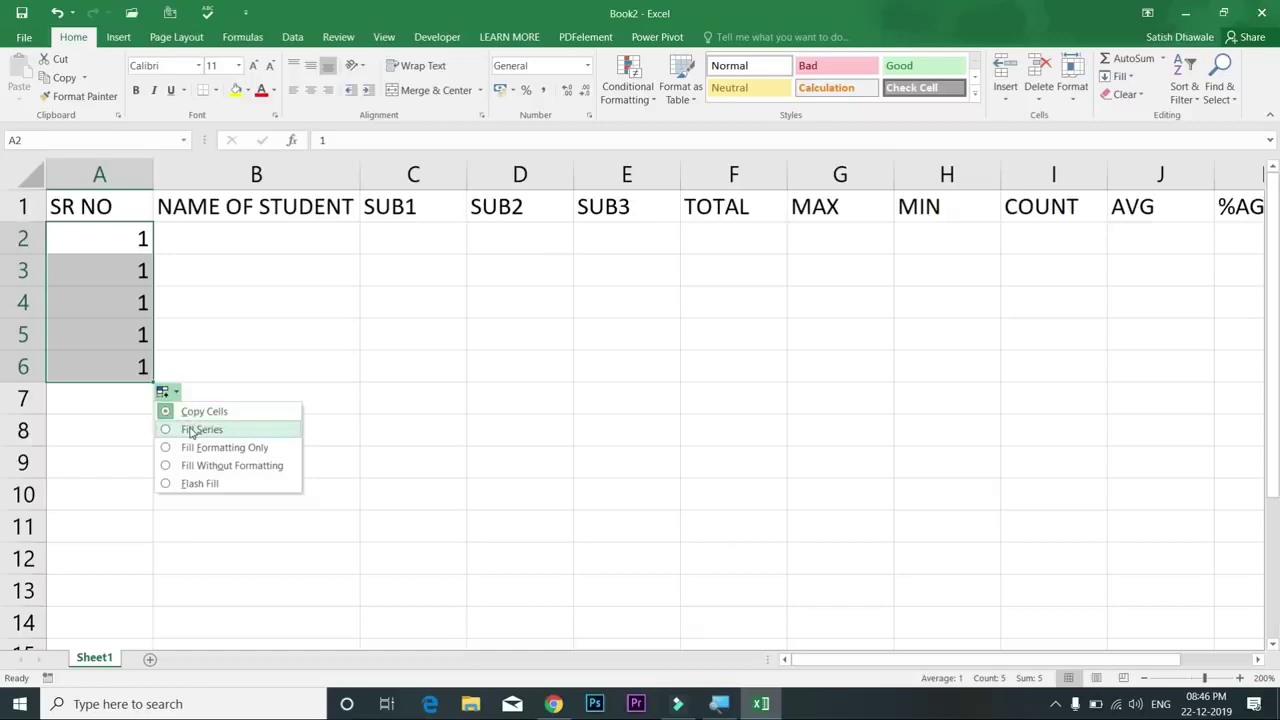
pyautogui.click(191, 430)
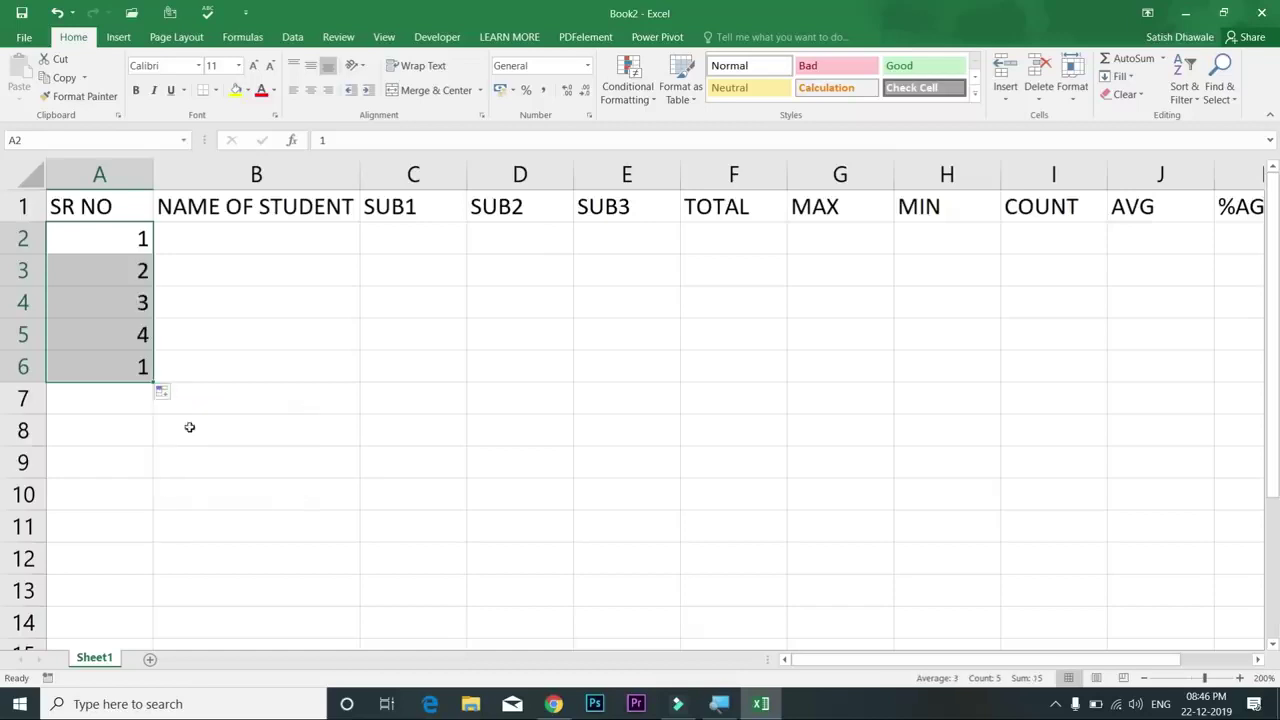
# Step: Enter the student names A, B, C, D and E in cells B2 to B6
pyautogui.click(235, 243)
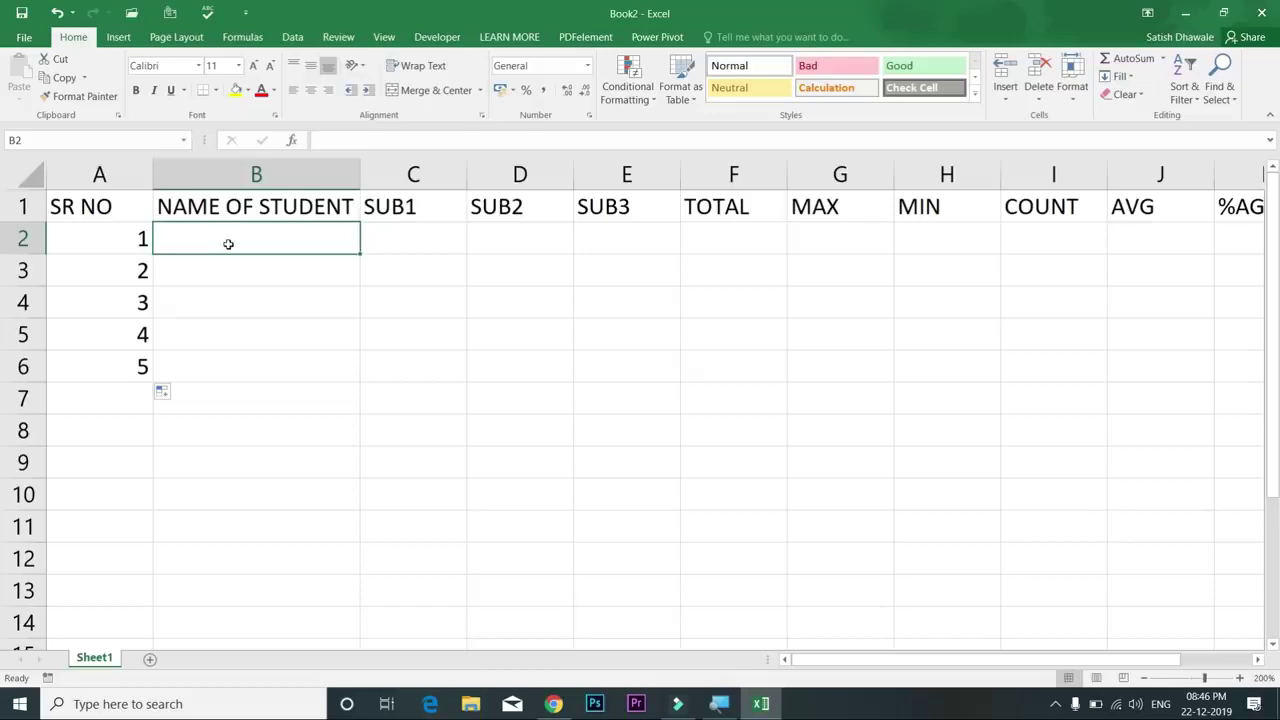
pyautogui.write('A')
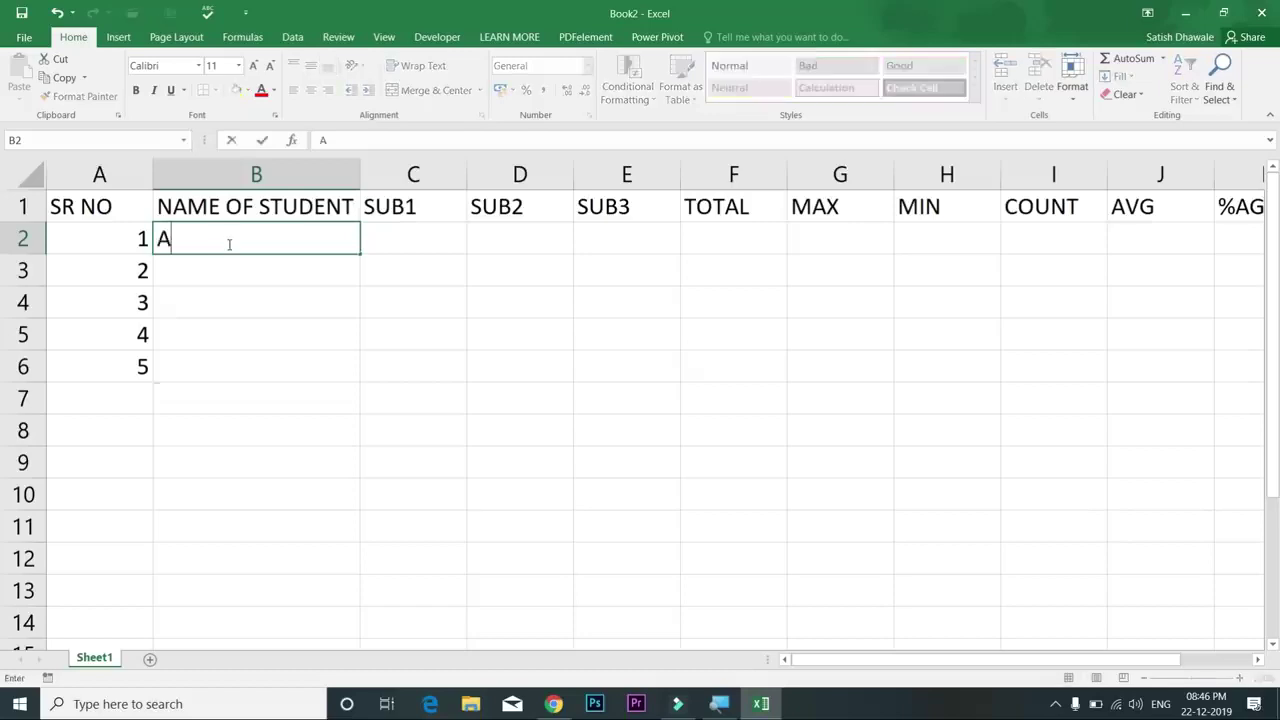
pyautogui.press('Return')
pyautogui.write('B')
pyautogui.press('Return')
pyautogui.write('C')
pyautogui.press('Return')
pyautogui.write('D')
pyautogui.press('Return')
pyautogui.write('E')
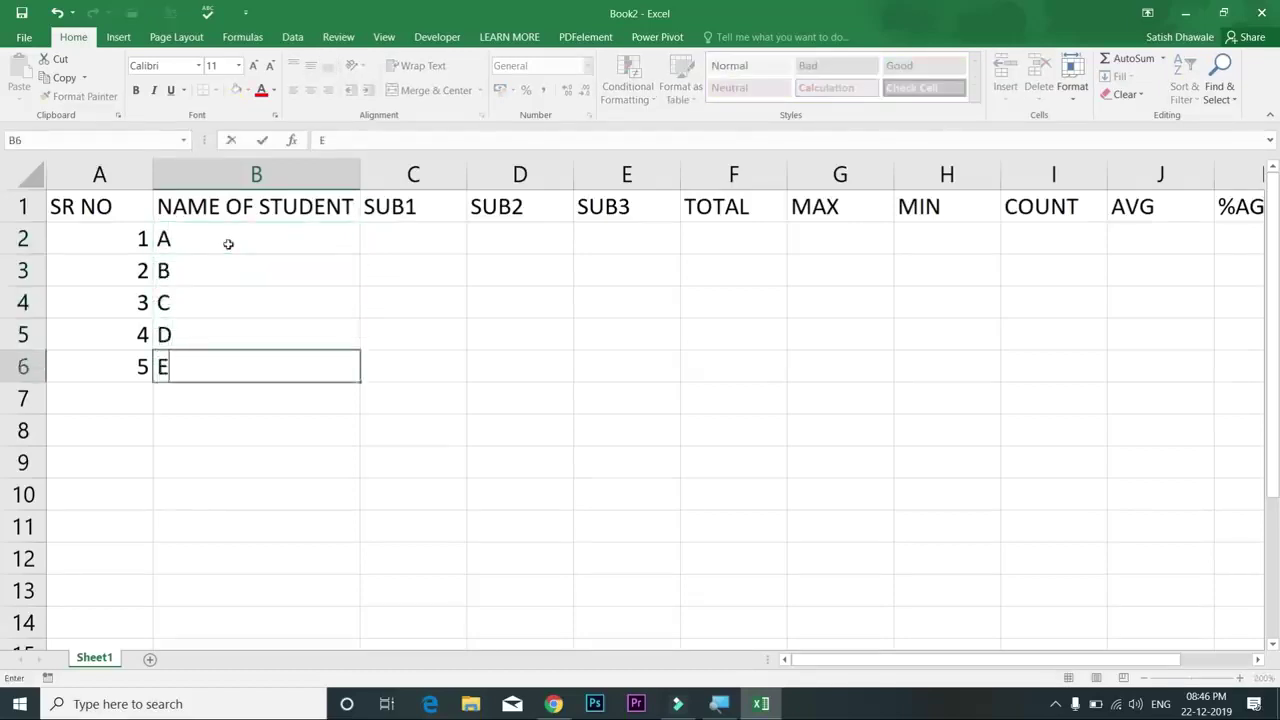
pyautogui.press('Return')
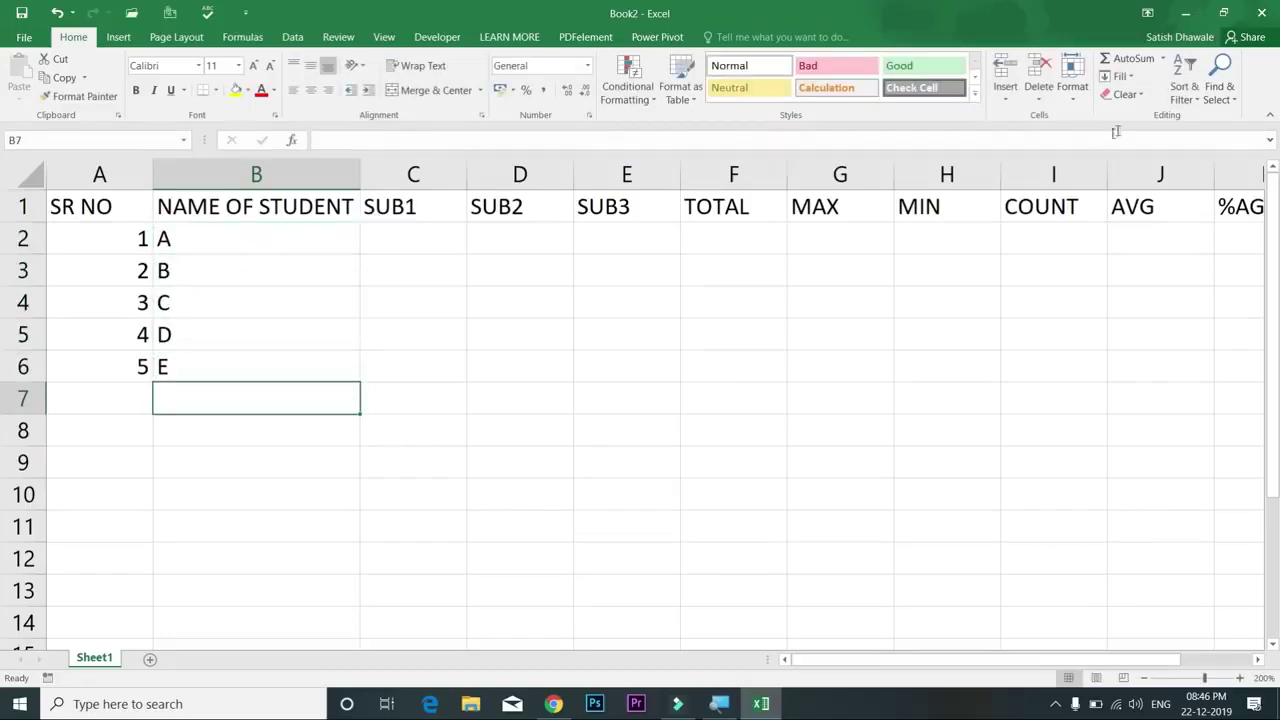
# Step: Narrow the MIN column H to about the width of its heading, and auto-fit the MAX column G
pyautogui.click(969, 175)
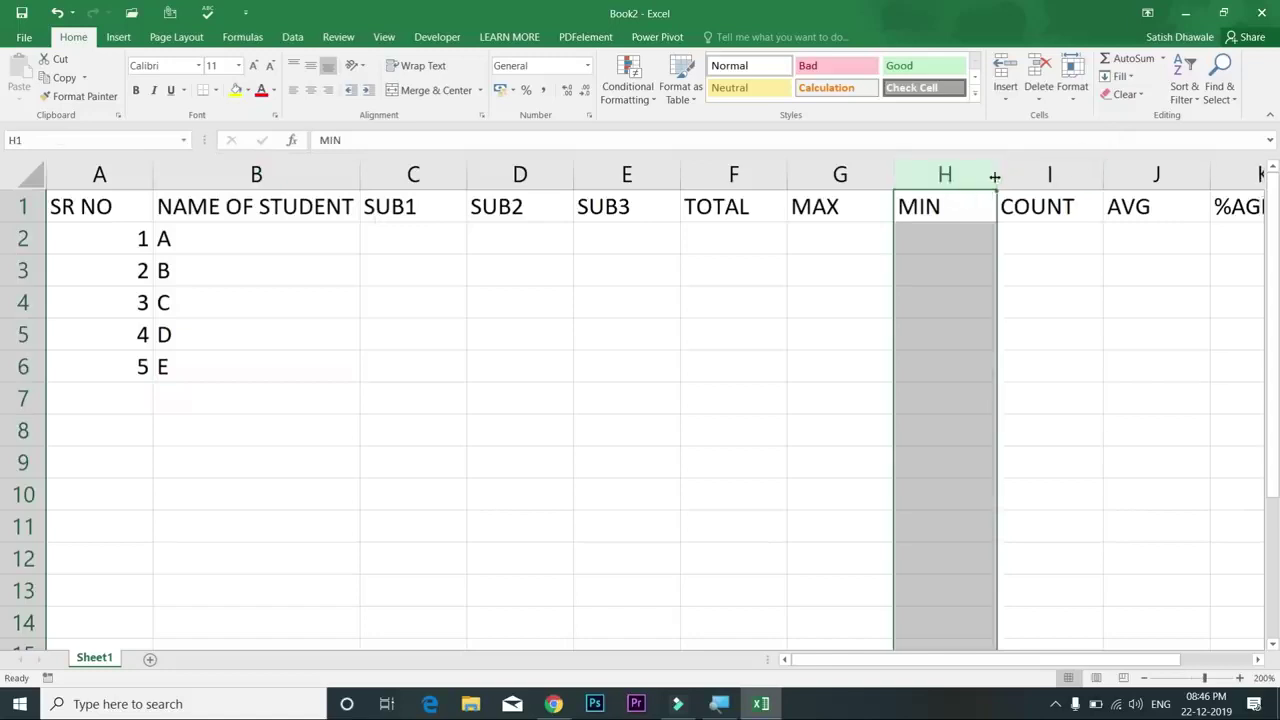
pyautogui.moveTo(994, 177); pyautogui.dragTo(948, 177)
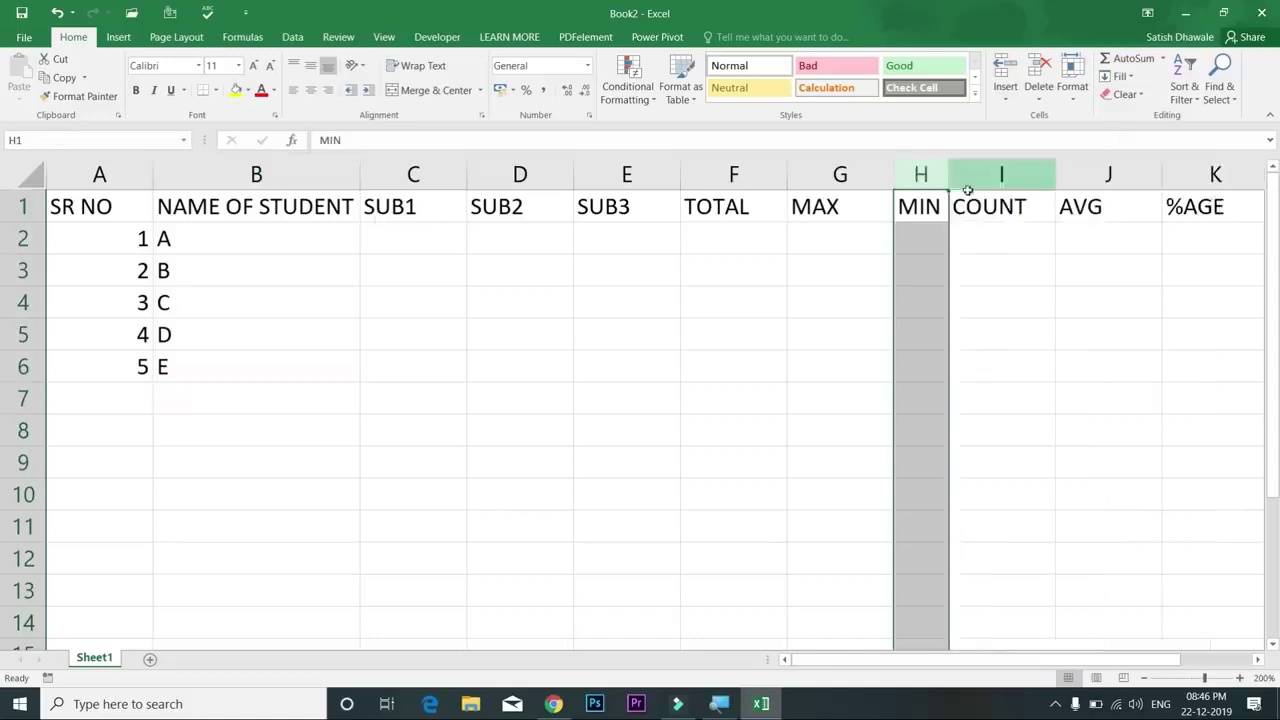
pyautogui.doubleClick(892, 174)
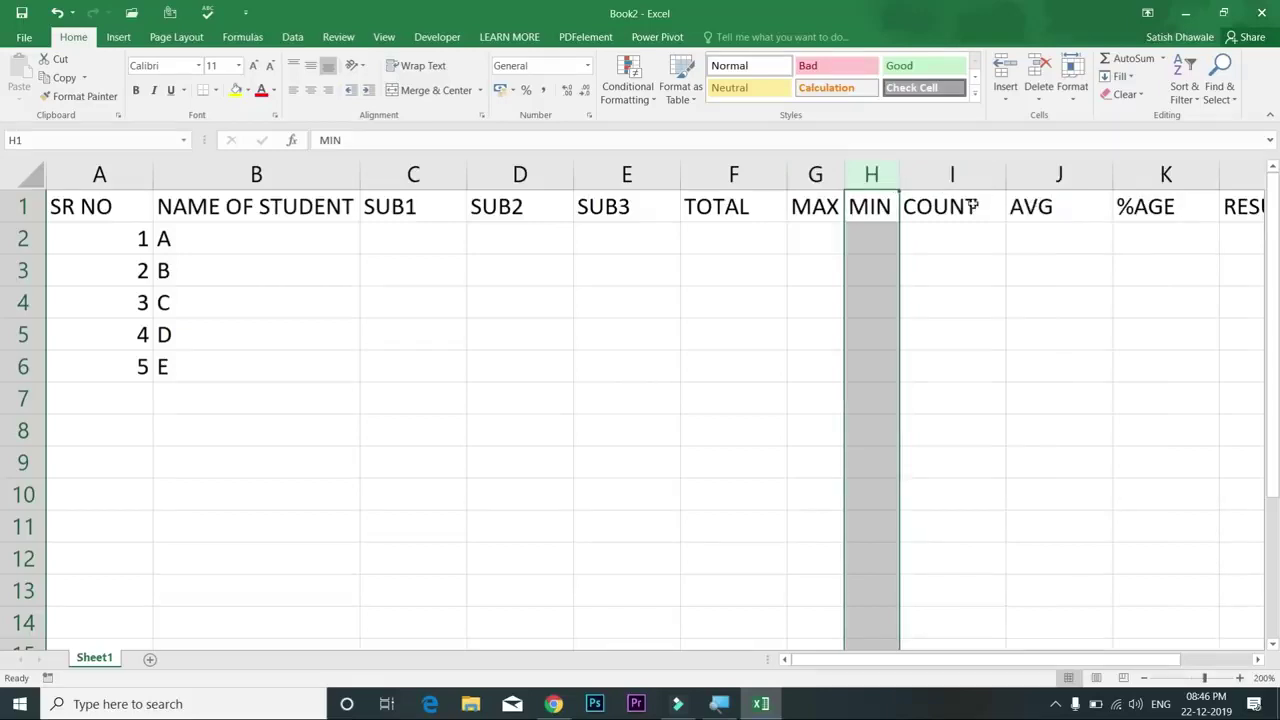
# Step: Try auto-fitting the widths of columns A to N together, and undo it
pyautogui.moveTo(128, 172); pyautogui.dragTo(965, 421)
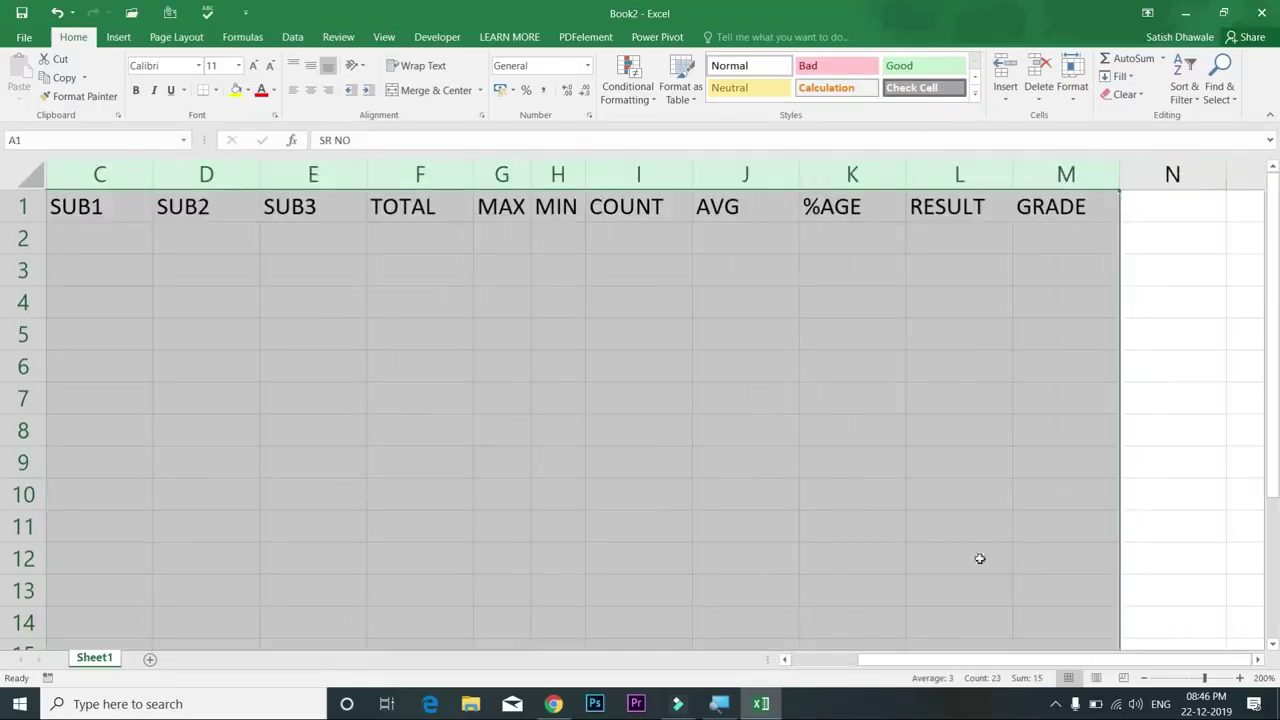
pyautogui.click(823, 667)
pyautogui.click(99, 174)
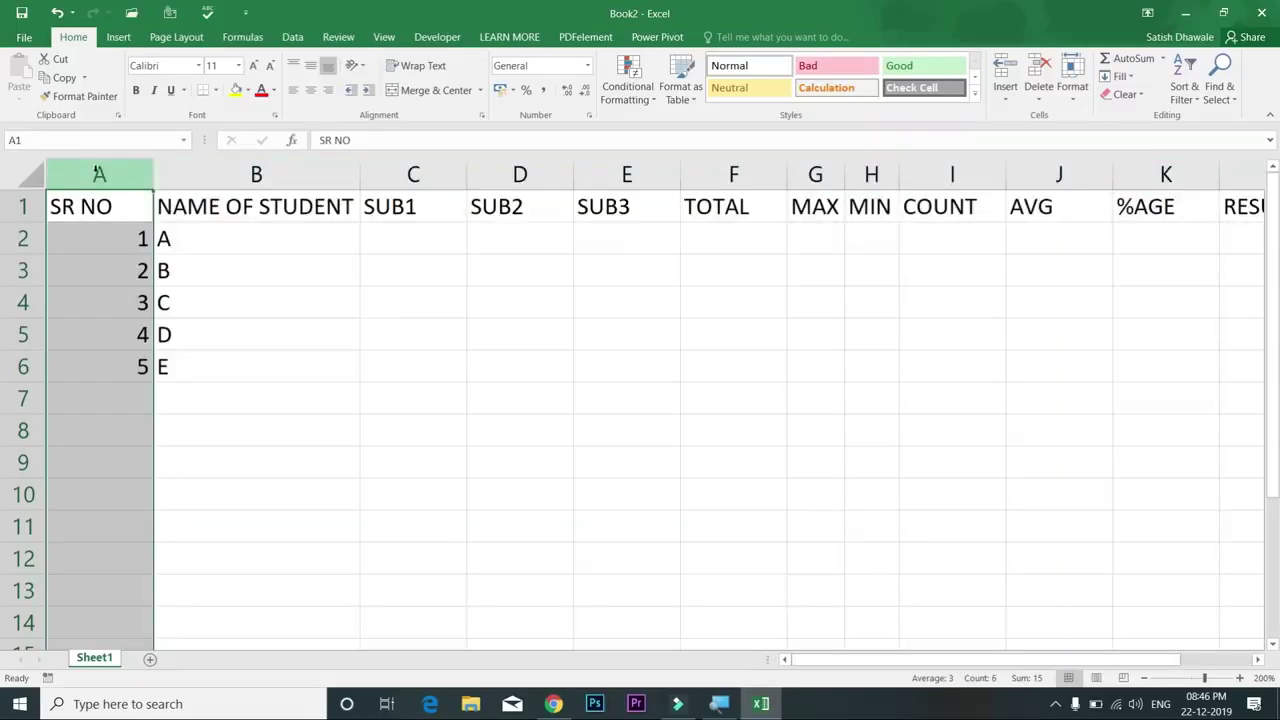
pyautogui.moveTo(98, 174); pyautogui.dragTo(1150, 168)
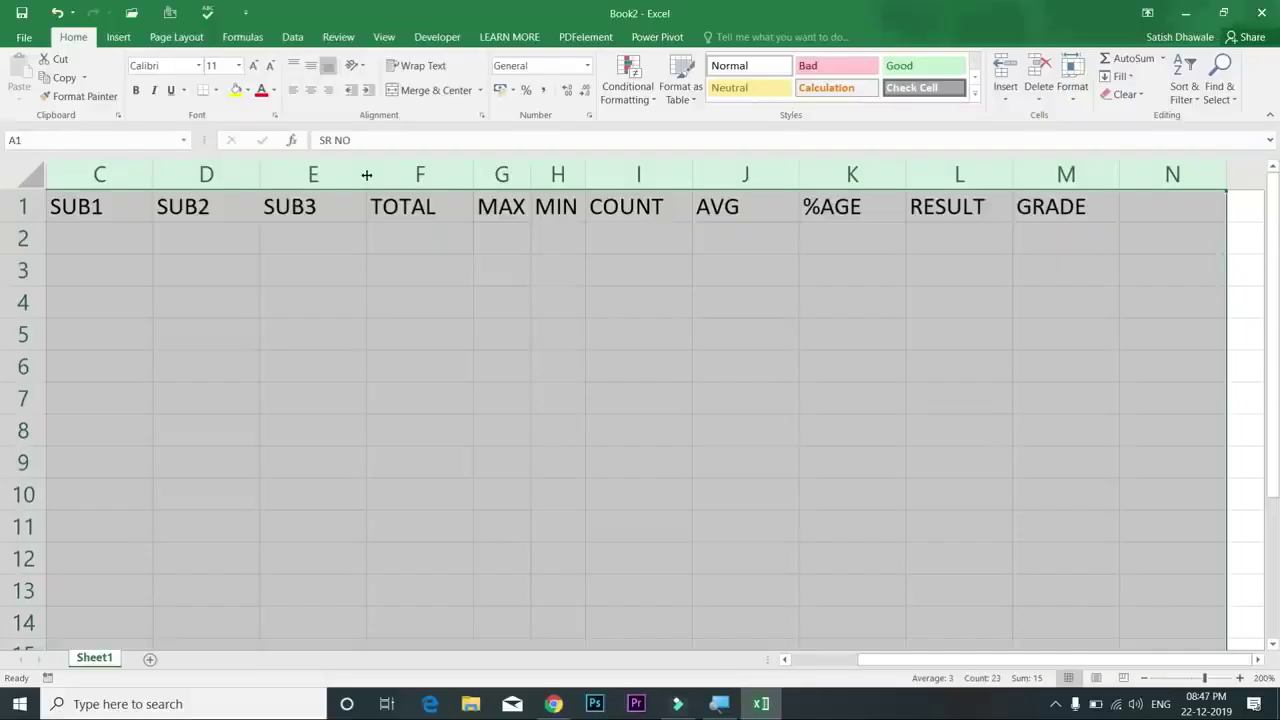
pyautogui.doubleClick(367, 175)
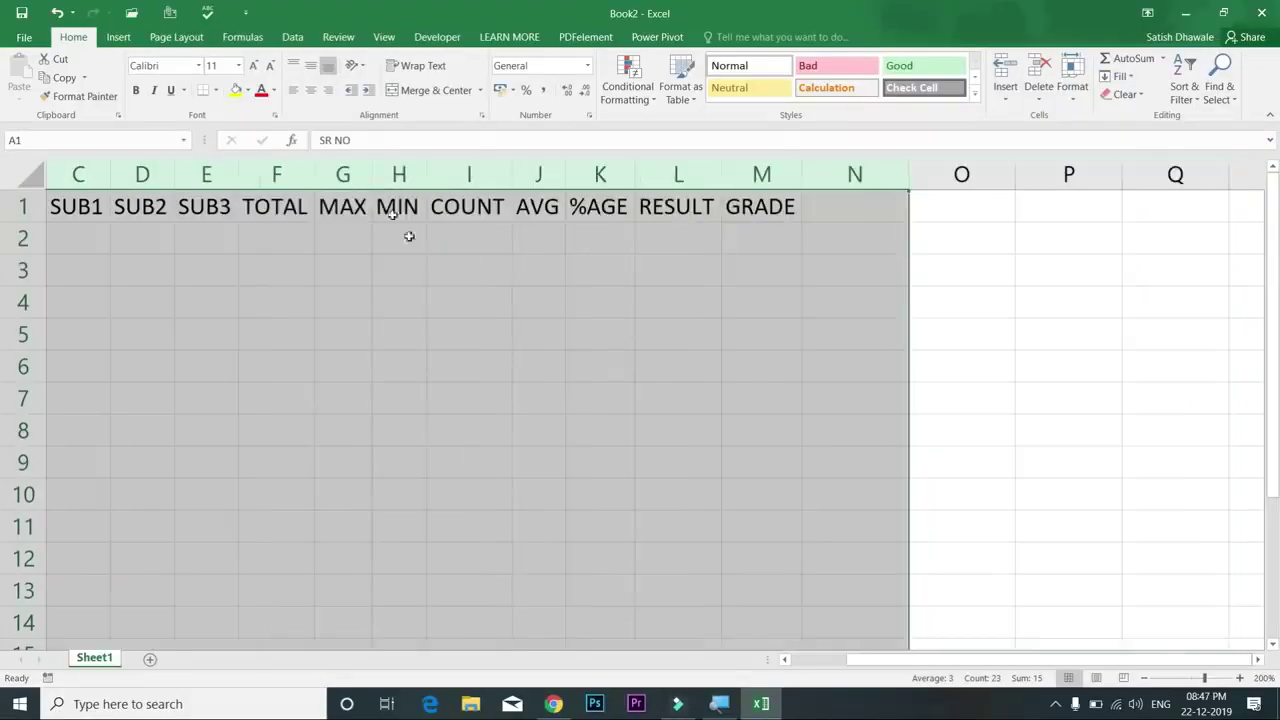
pyautogui.moveTo(557, 269); pyautogui.dragTo(12, 206)
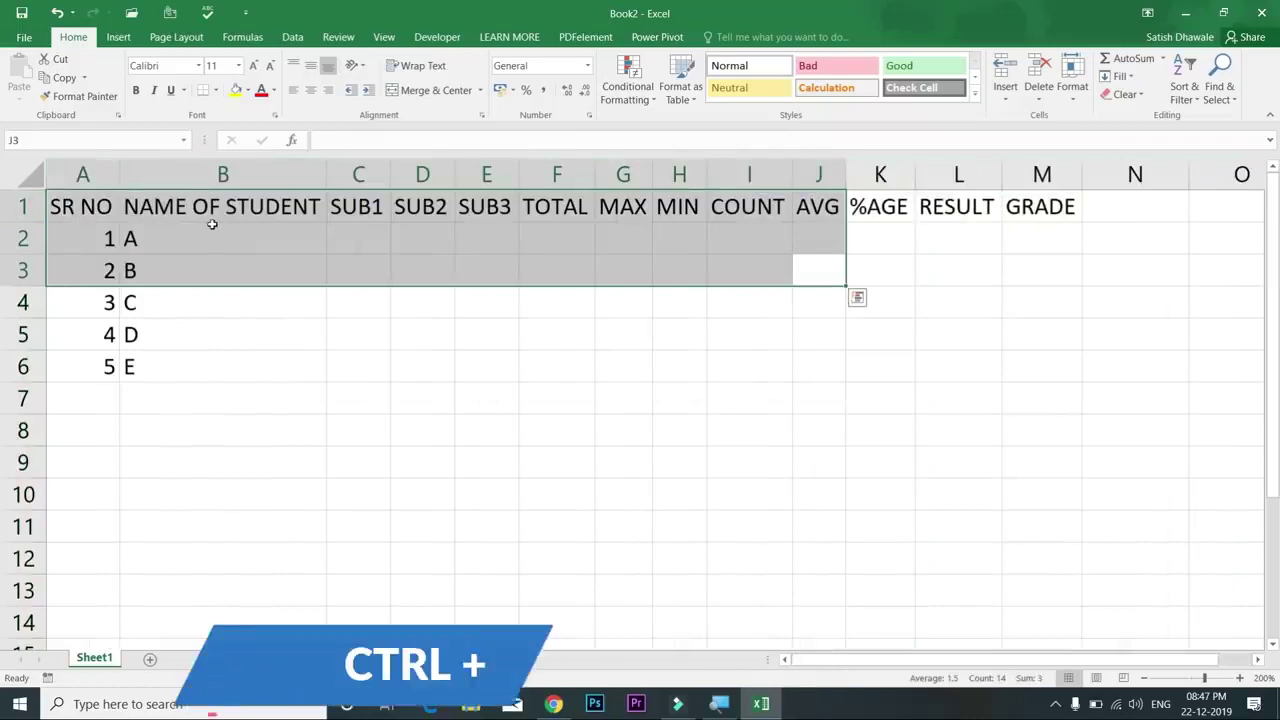
pyautogui.hotkey('ctrl', 'z')
# Step: Select the whole student data range A1:M6 and apply AutoFit Column Width, undoing and redoing it once to compare the widths
pyautogui.click(120, 209)
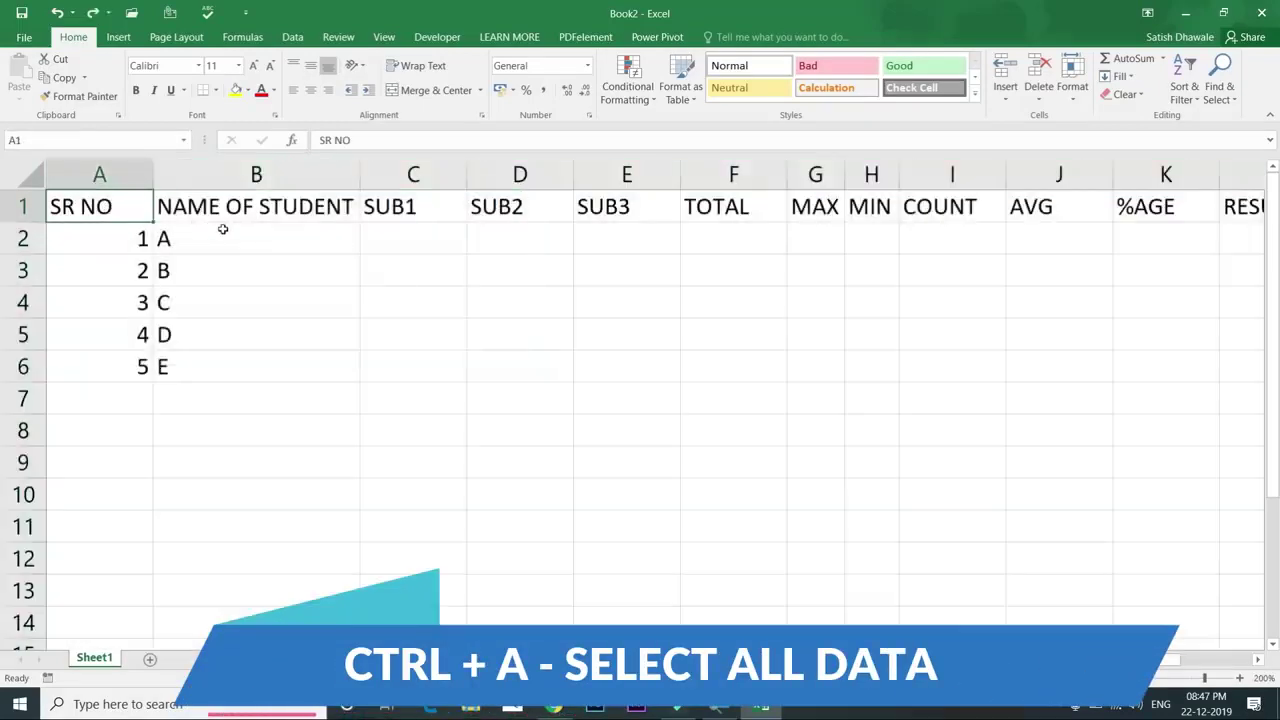
pyautogui.hotkey('ctrl', 'a')
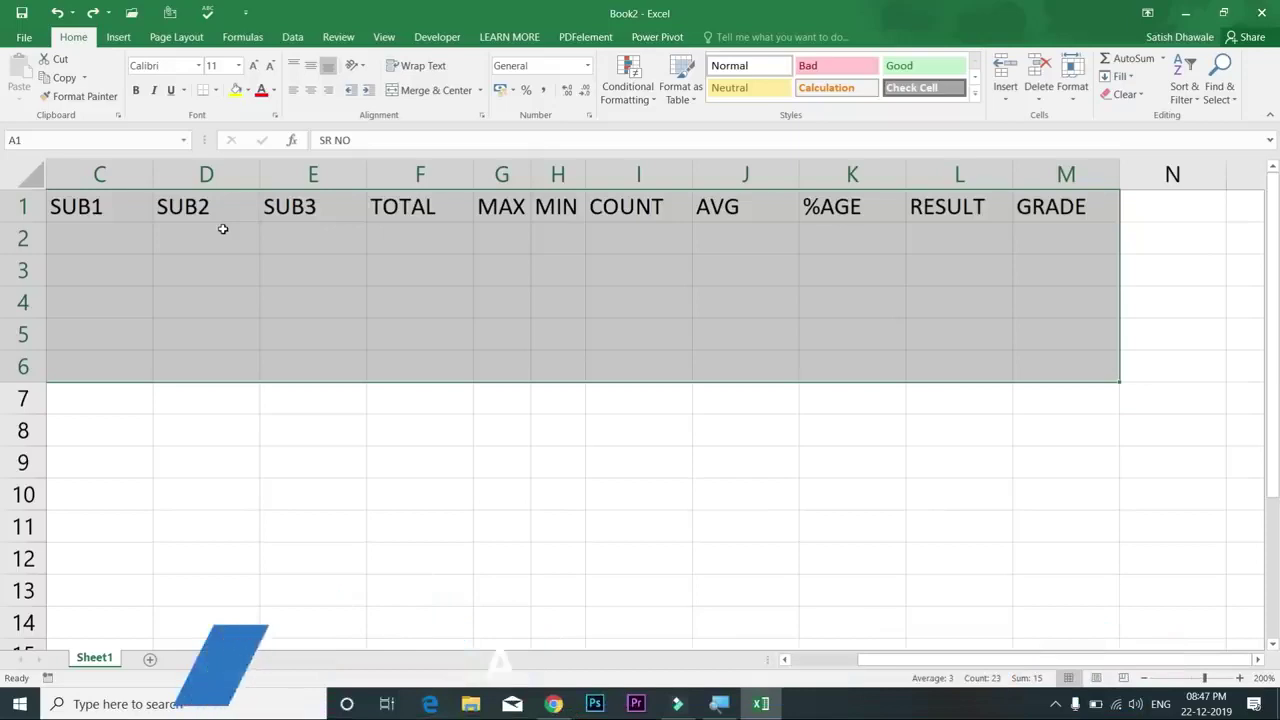
pyautogui.press('alt')
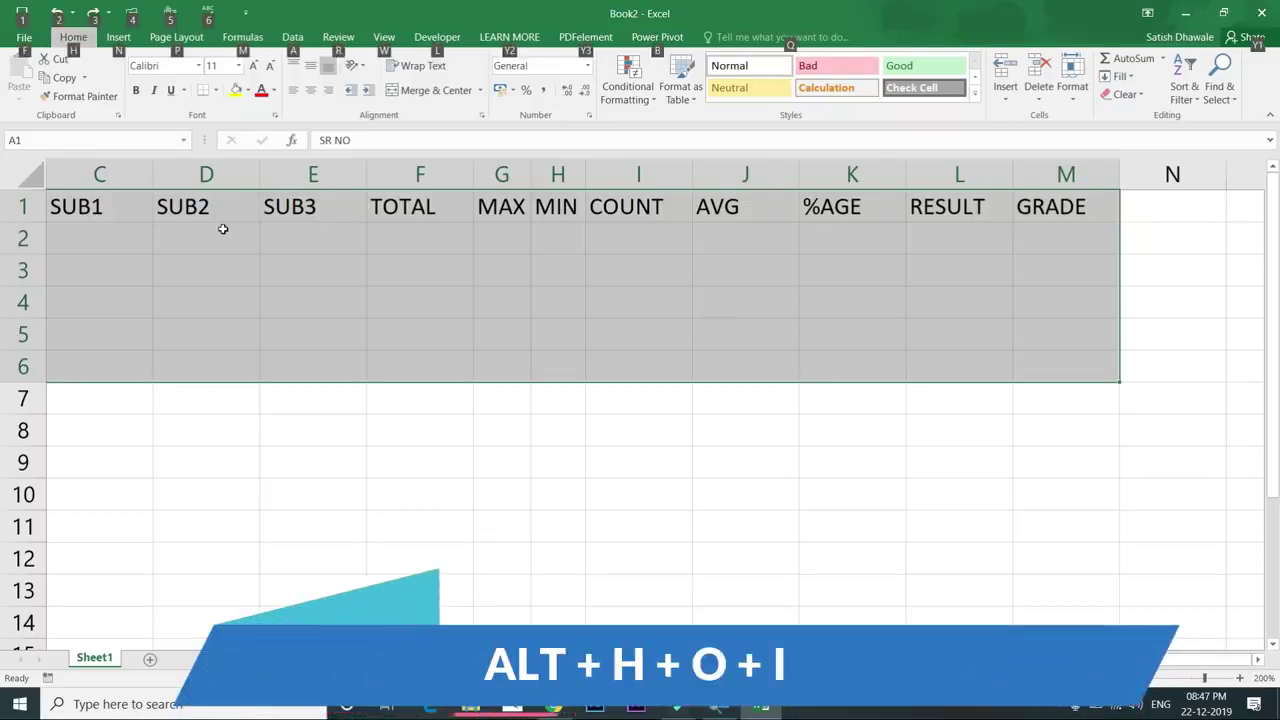
pyautogui.press('alt')
pyautogui.hotkey('alt', 'h')
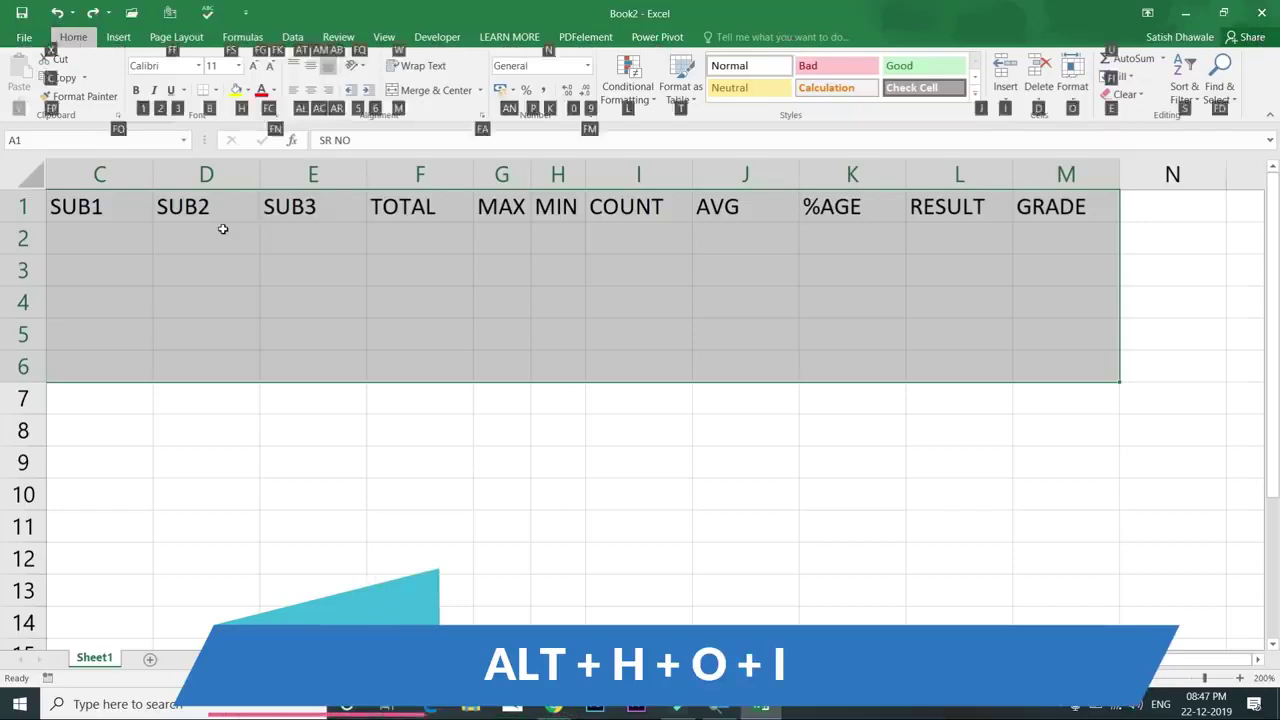
pyautogui.press('o')
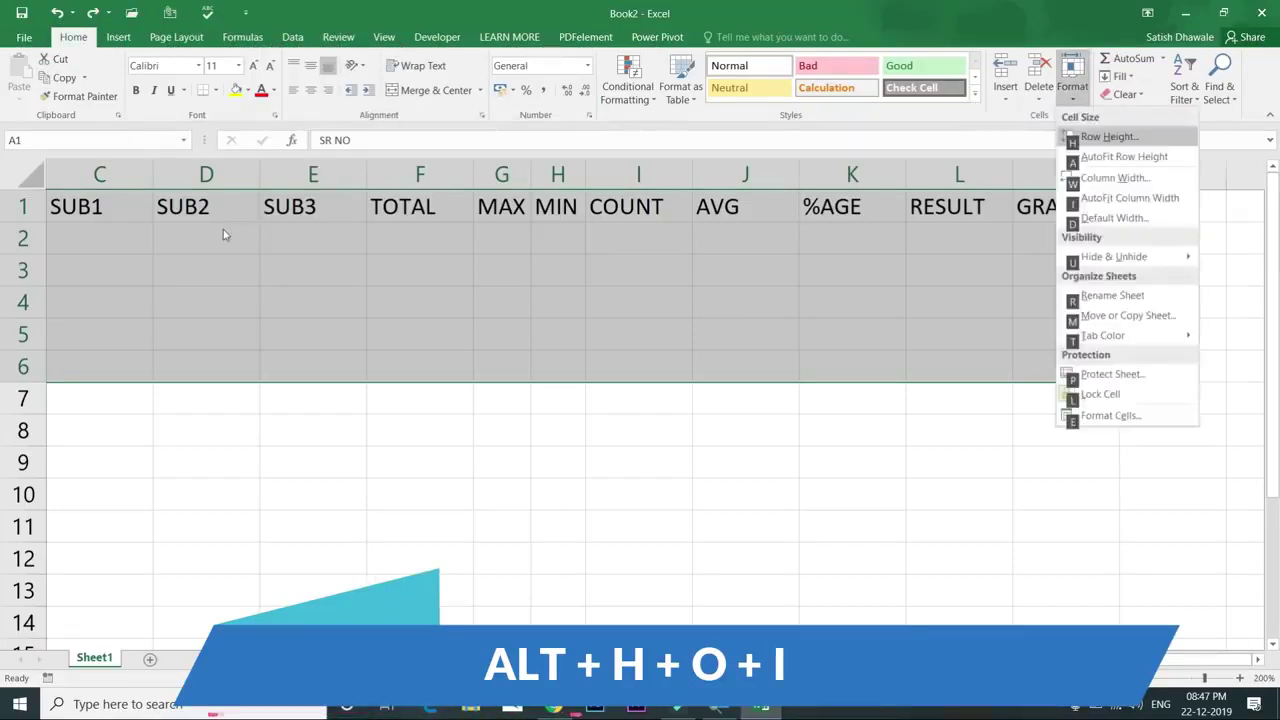
pyautogui.press('i')
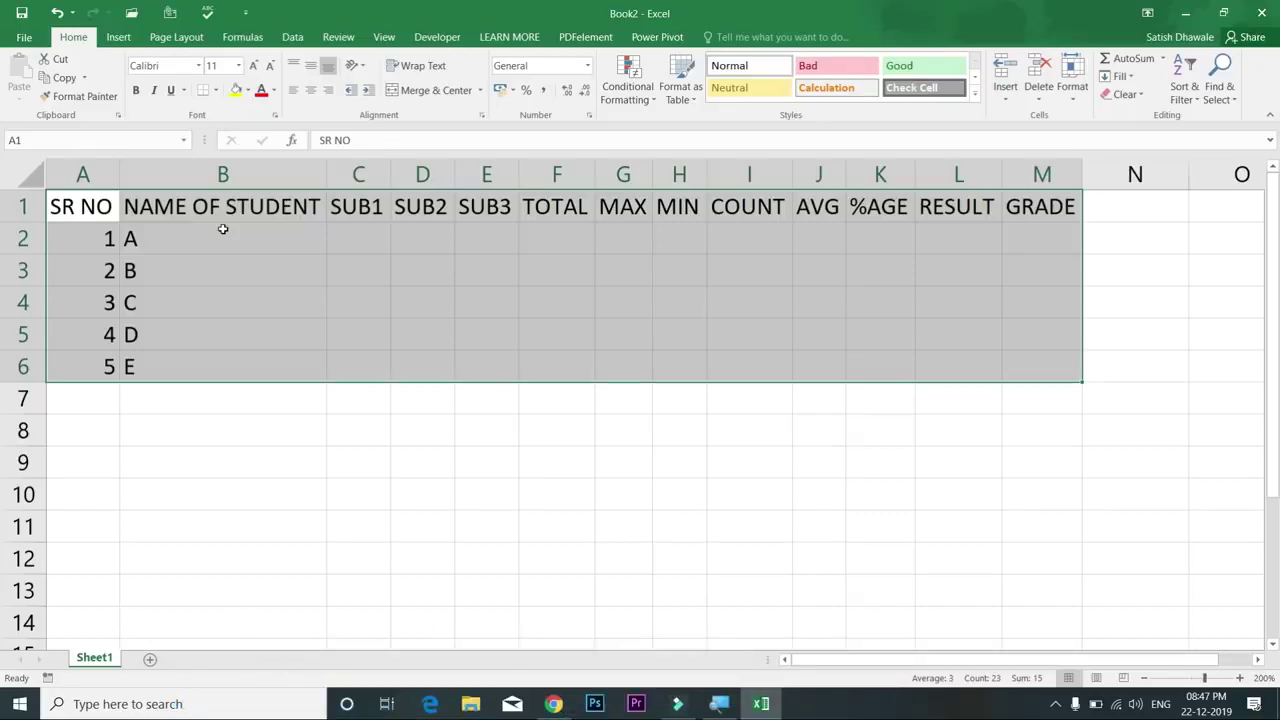
pyautogui.hotkey('ctrl', 'z')
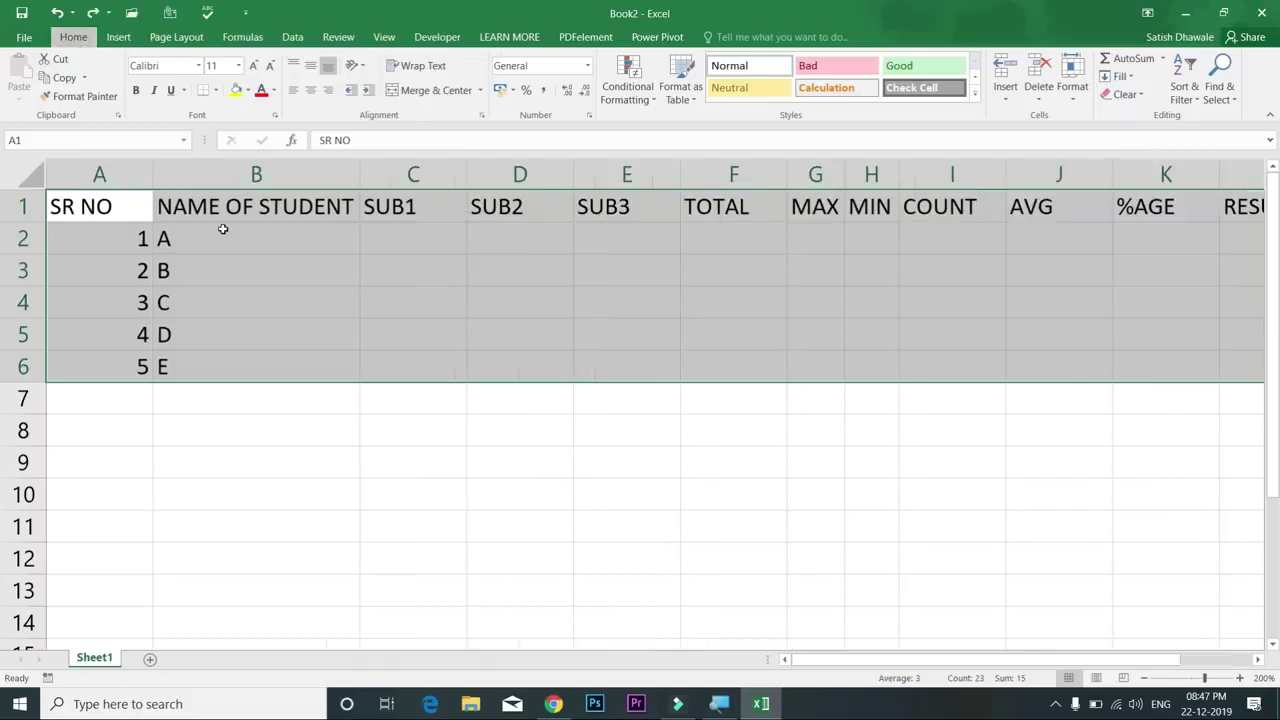
pyautogui.hotkey('ctrl', 'y')
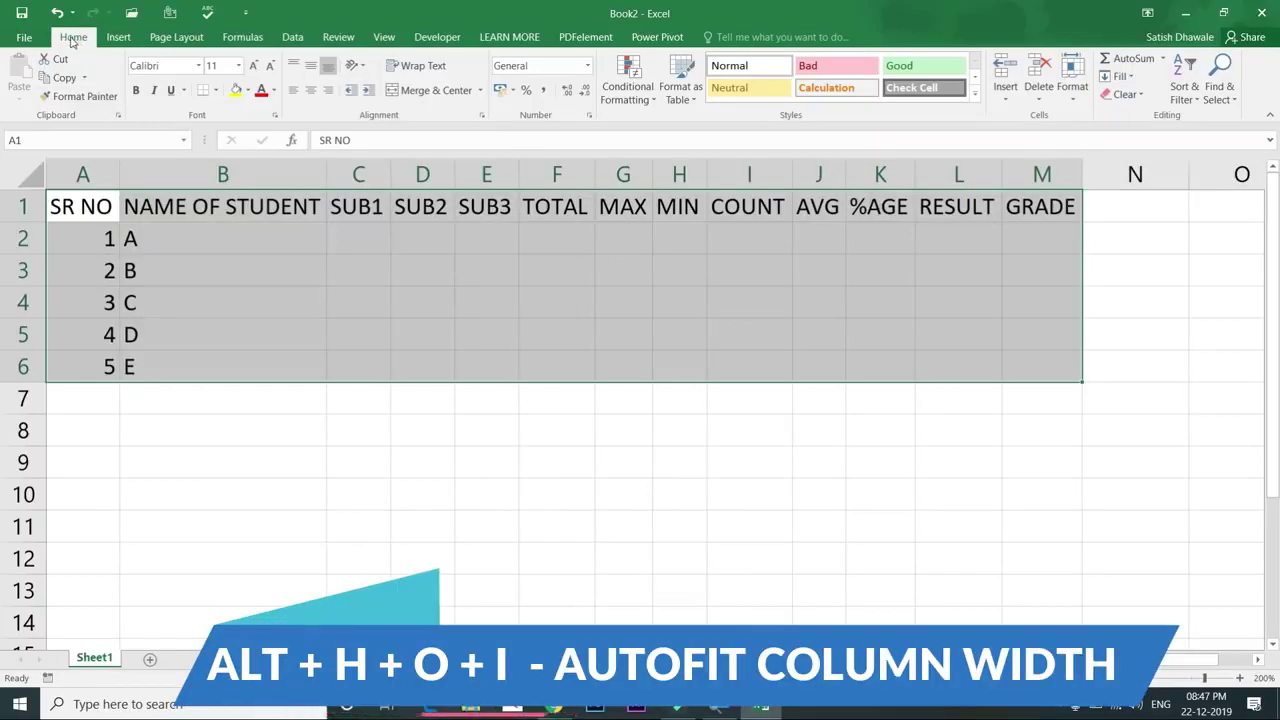
# Step: Apply AutoFit Column Width once more to the selected student table A1:M6
pyautogui.press('alt')
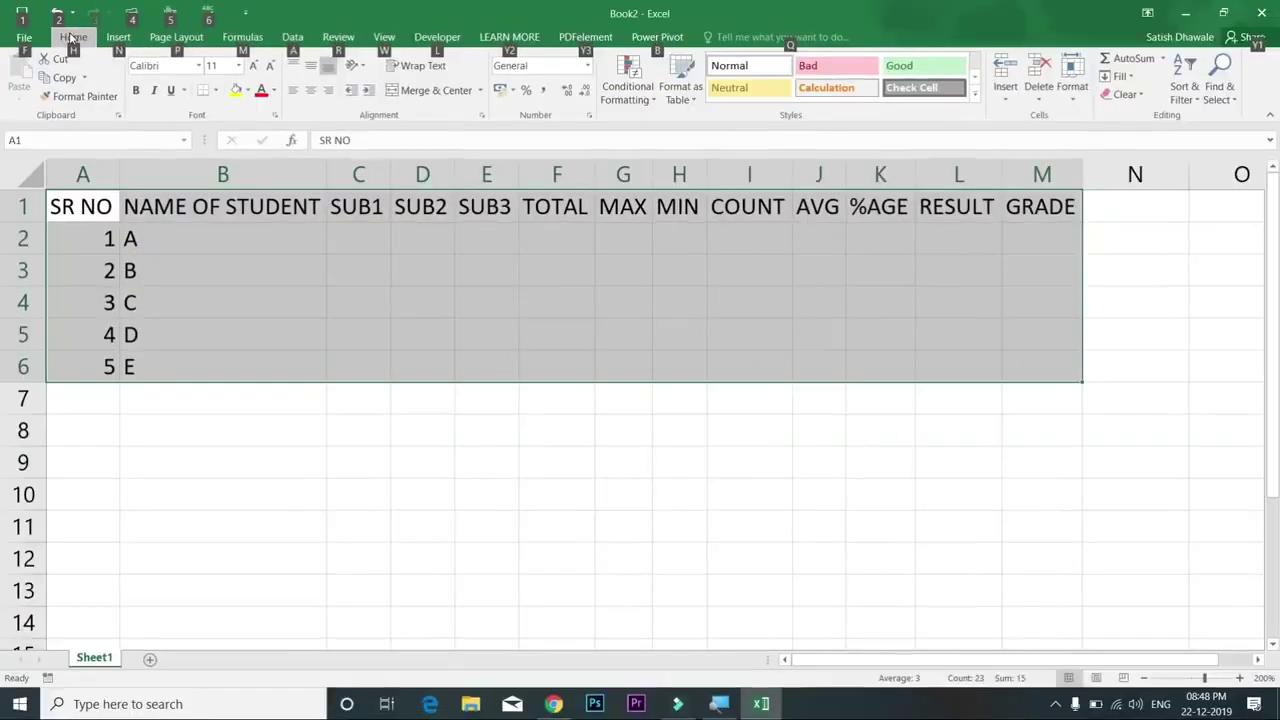
pyautogui.press('h')
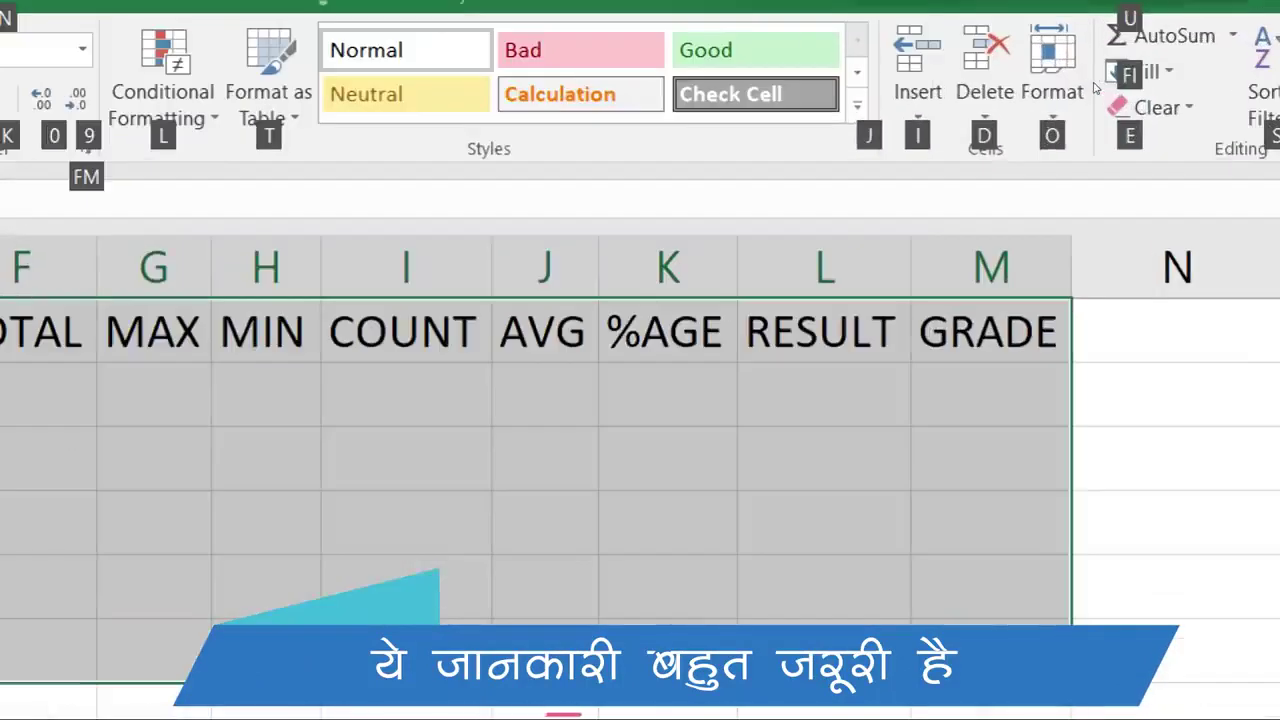
pyautogui.press('o')
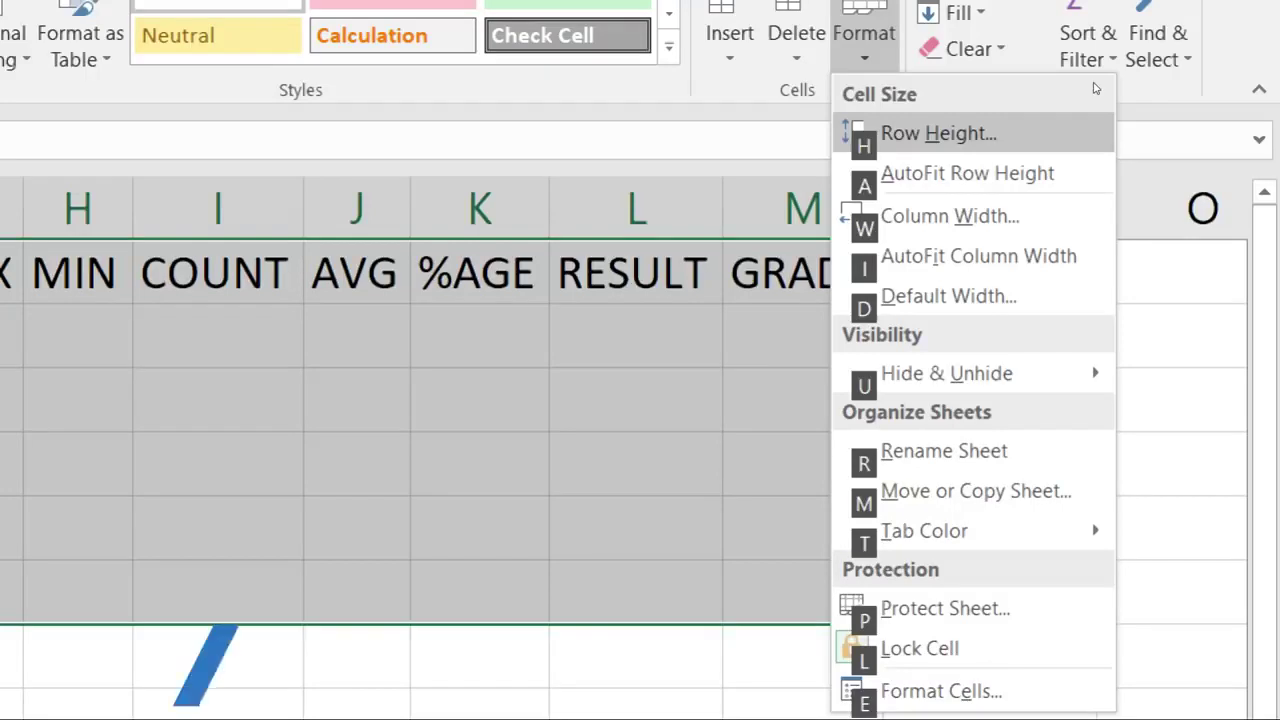
pyautogui.press('i')
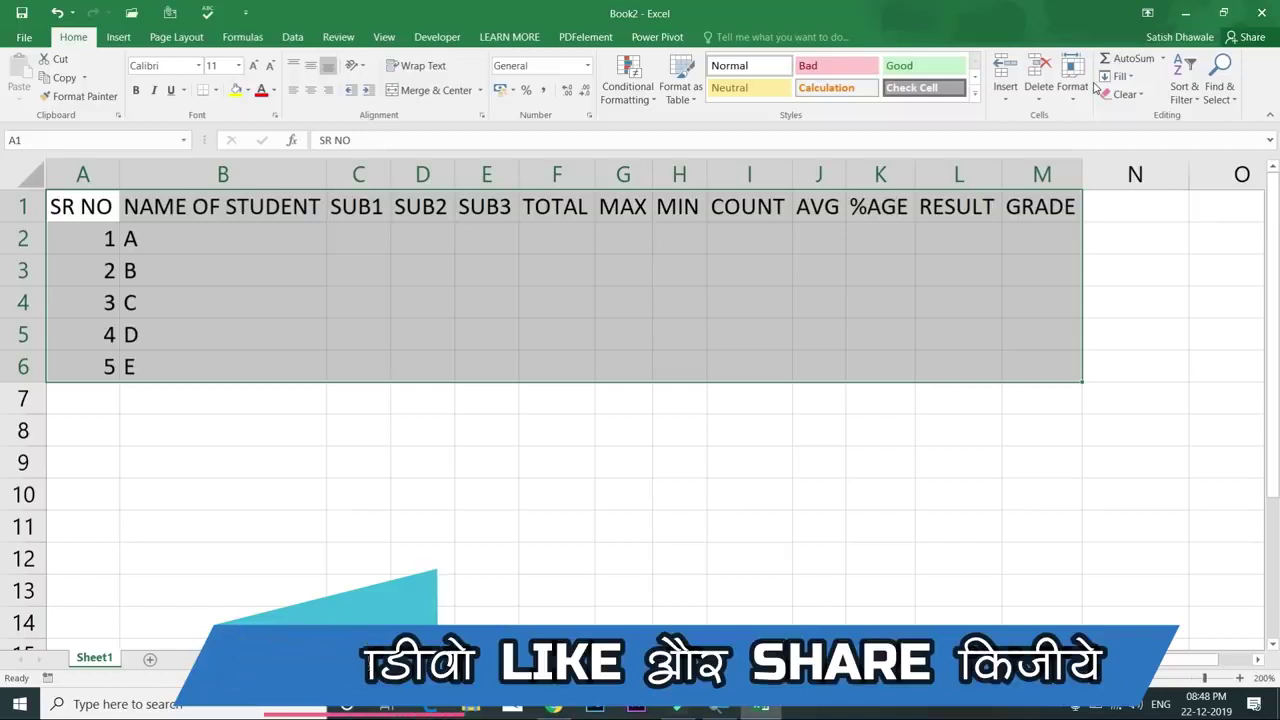
pyautogui.press('alt')
pyautogui.press('h')
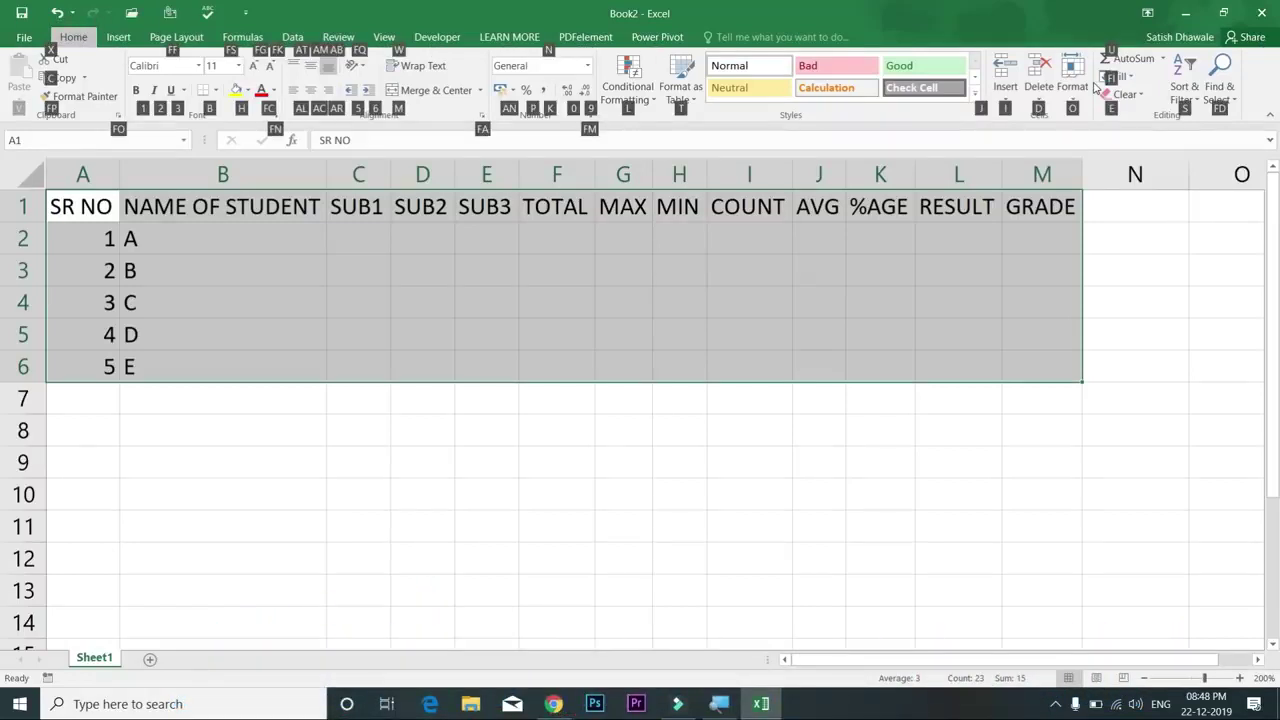
pyautogui.press('Escape')
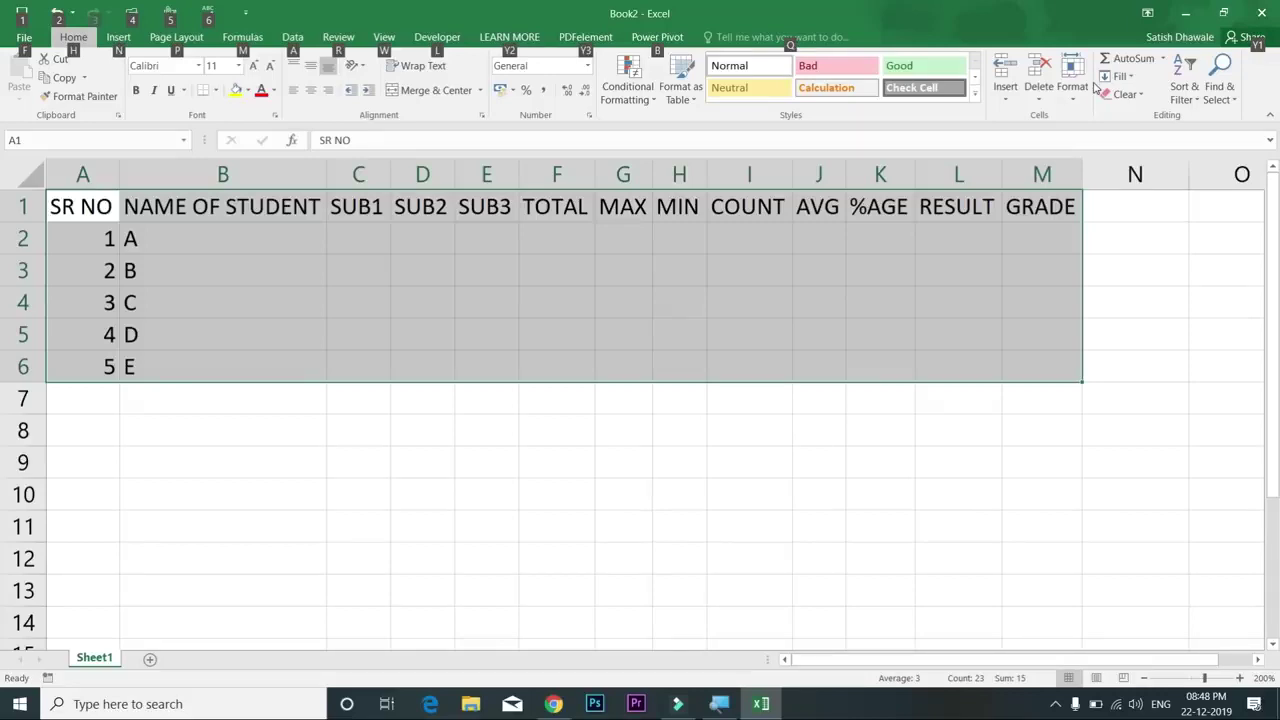
pyautogui.click(275, 229)
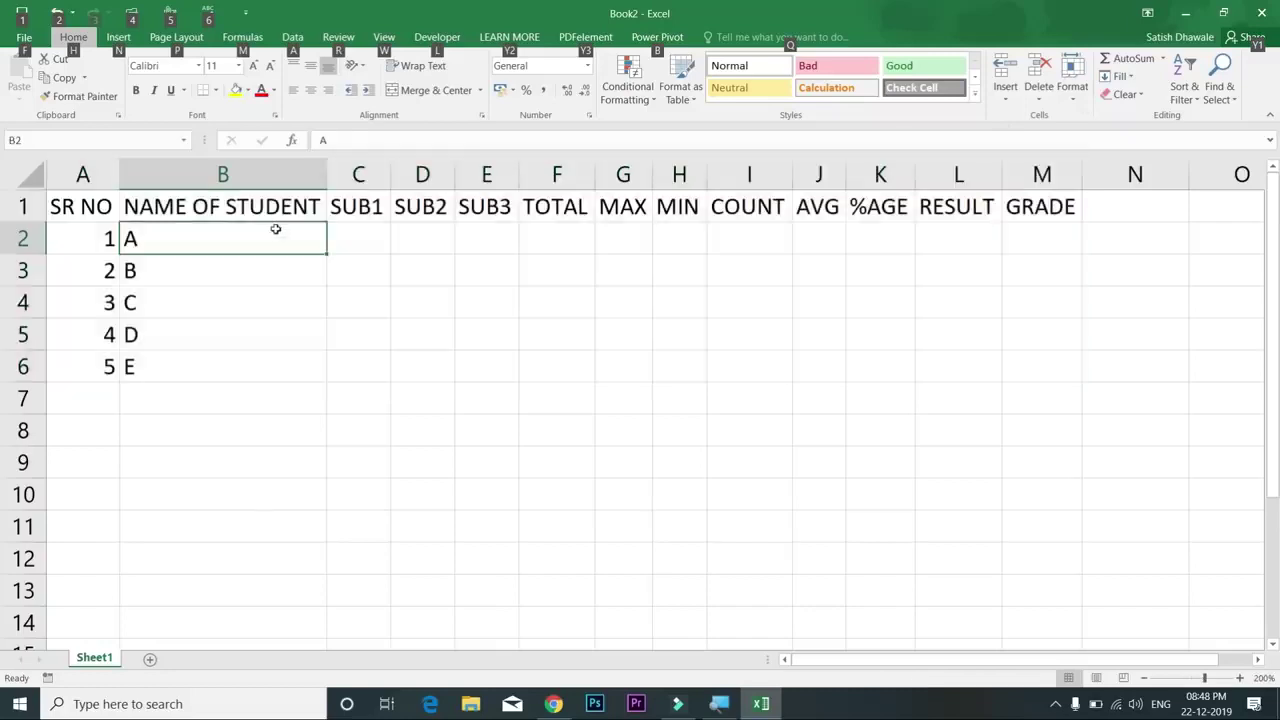
# Step: Select the marks range C2:E6 and enter the SUB1 marks 45, 65, 32, 21 and 65 in C2 to C6
pyautogui.click(367, 231)
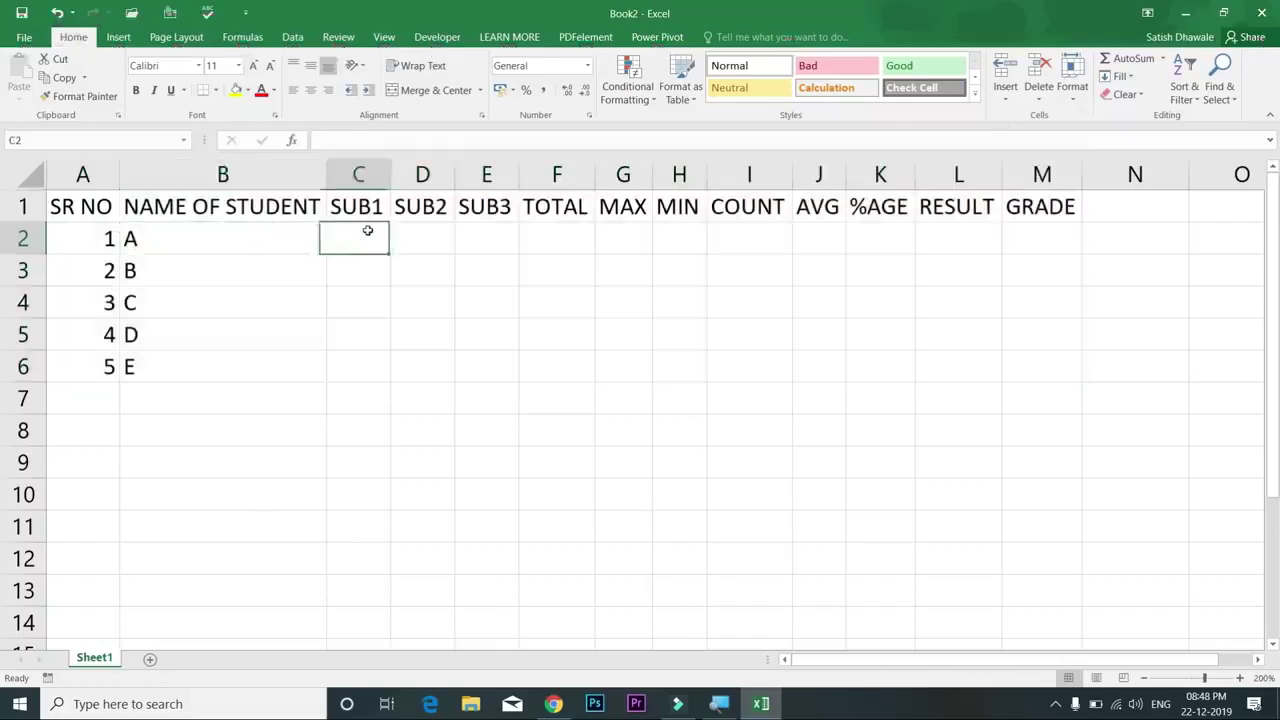
pyautogui.moveTo(367, 231); pyautogui.dragTo(514, 366)
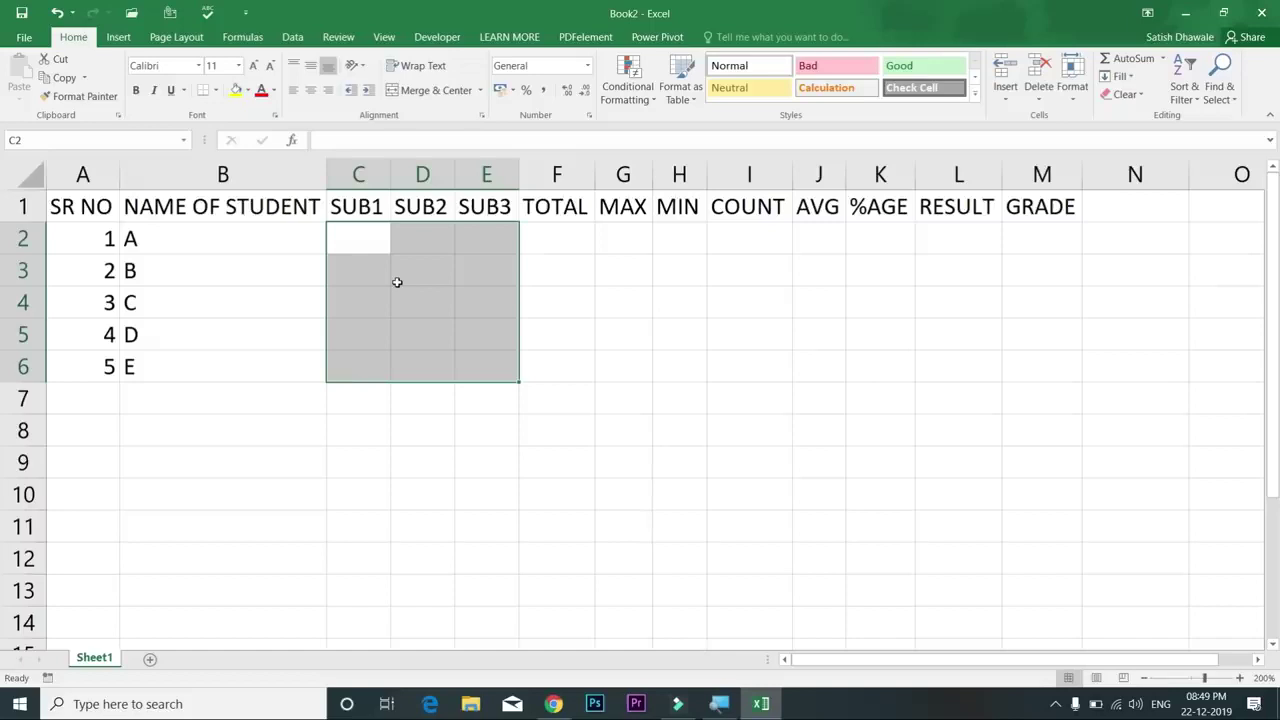
pyautogui.write('45')
pyautogui.press('Return')
pyautogui.write('65')
pyautogui.press('Return')
pyautogui.write('32')
pyautogui.press('Return')
pyautogui.write('21')
pyautogui.press('Return')
pyautogui.write('65')
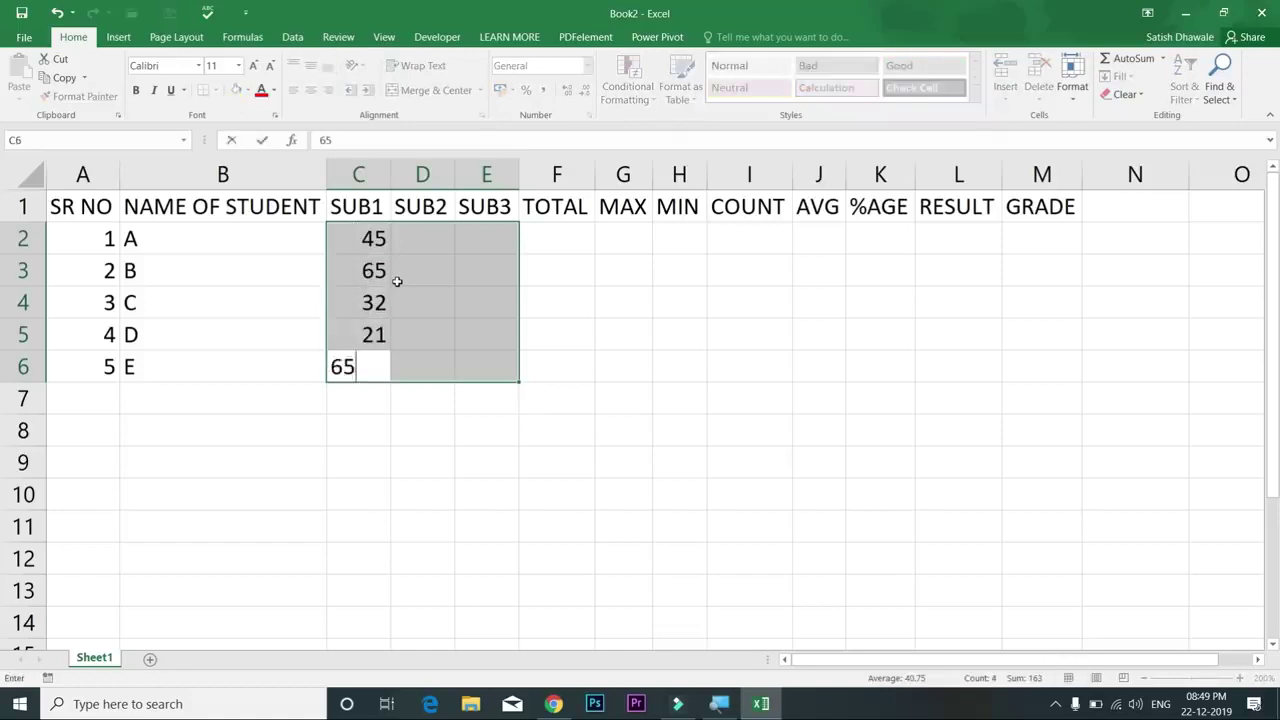
pyautogui.press('Return')
# Step: Enter the SUB2 marks 32, 21, 32, 65 and 32 in cells D2 to D6
pyautogui.write('32')
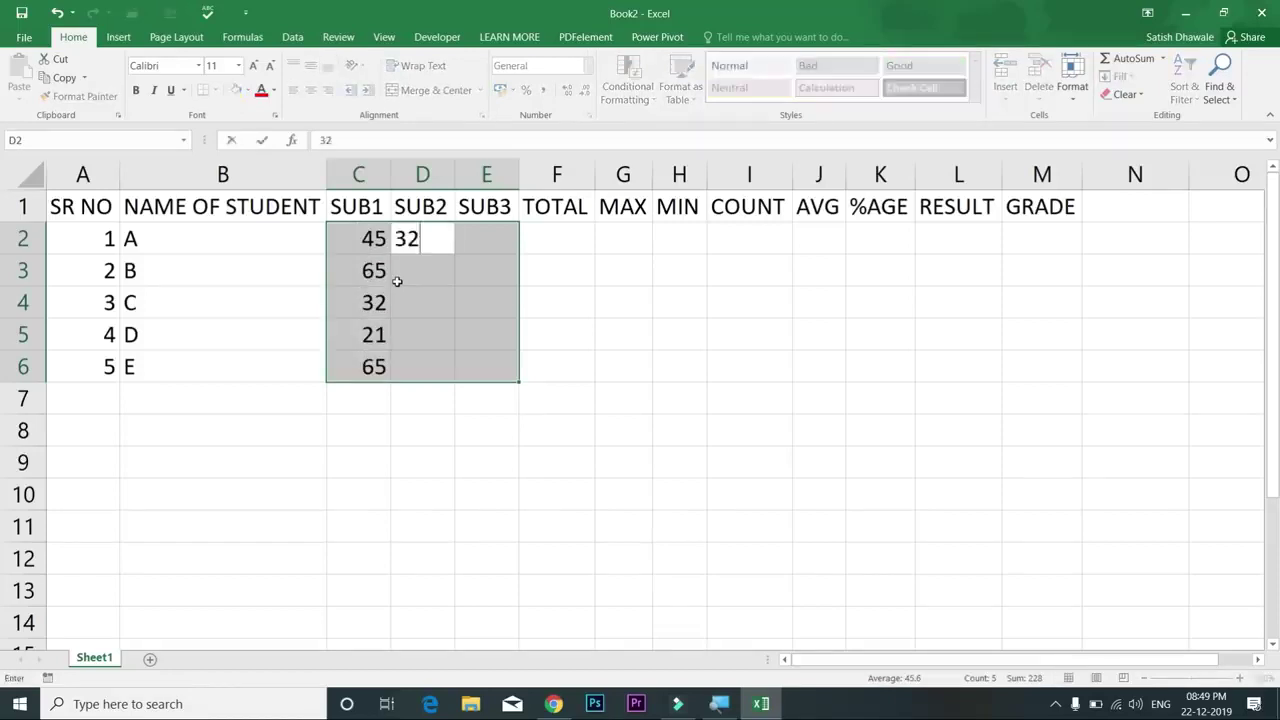
pyautogui.press('Return')
pyautogui.write('21')
pyautogui.press('Return')
pyautogui.write('32')
pyautogui.press('Return')
pyautogui.write('65')
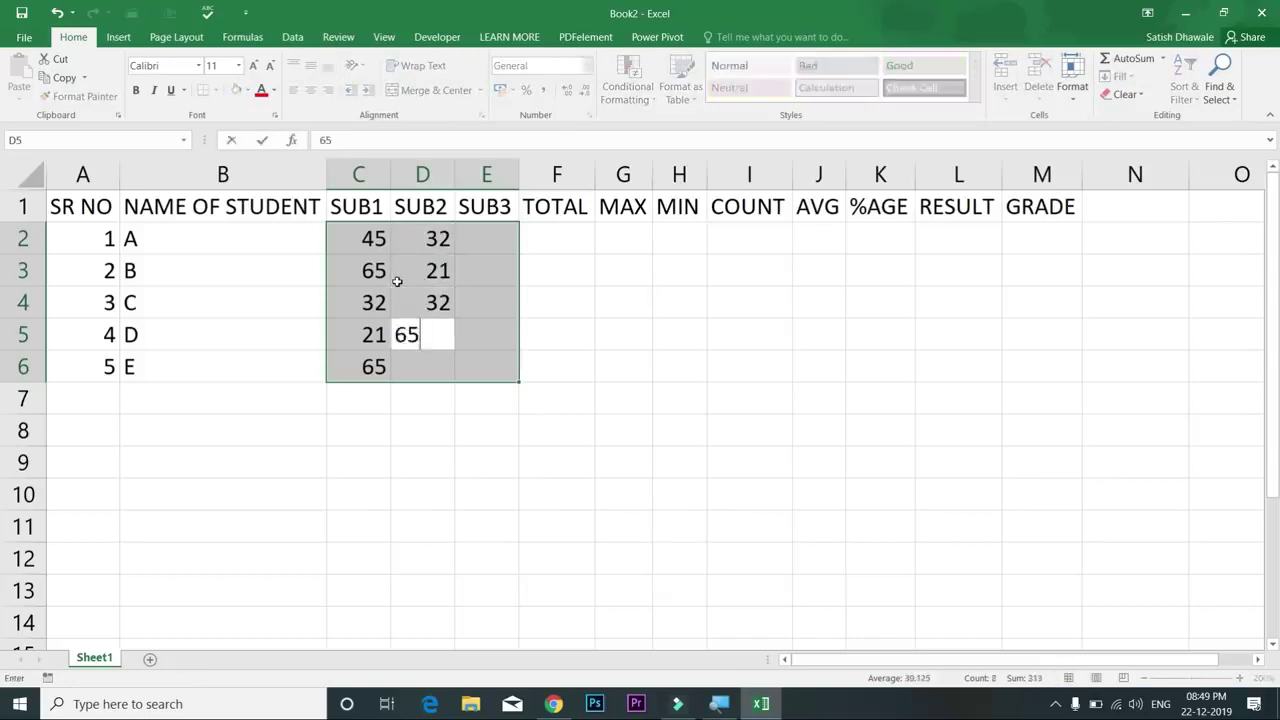
pyautogui.press('Return')
pyautogui.write('32')
pyautogui.press('Return')
# Step: Enter the SUB3 marks 65, 32, 12, 65 and 23 in cells E2 to E6
pyautogui.write('65')
pyautogui.press('Return')
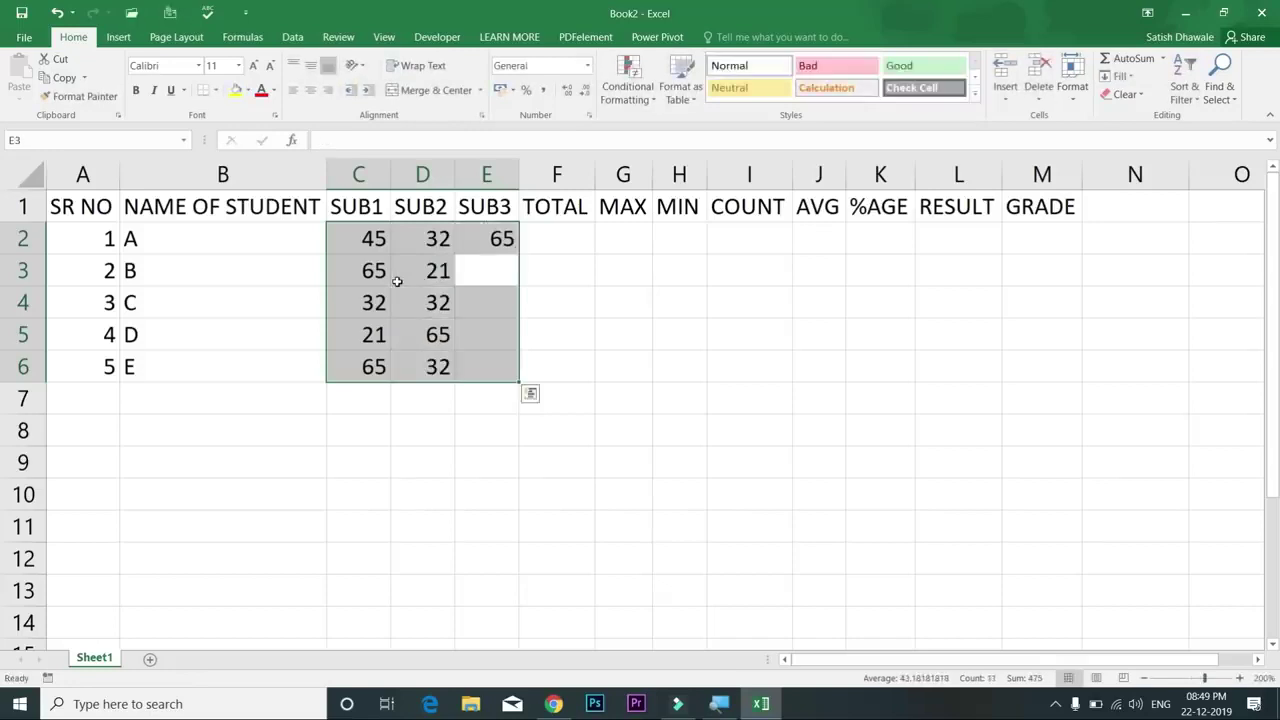
pyautogui.write('32')
pyautogui.press('Return')
pyautogui.write('12')
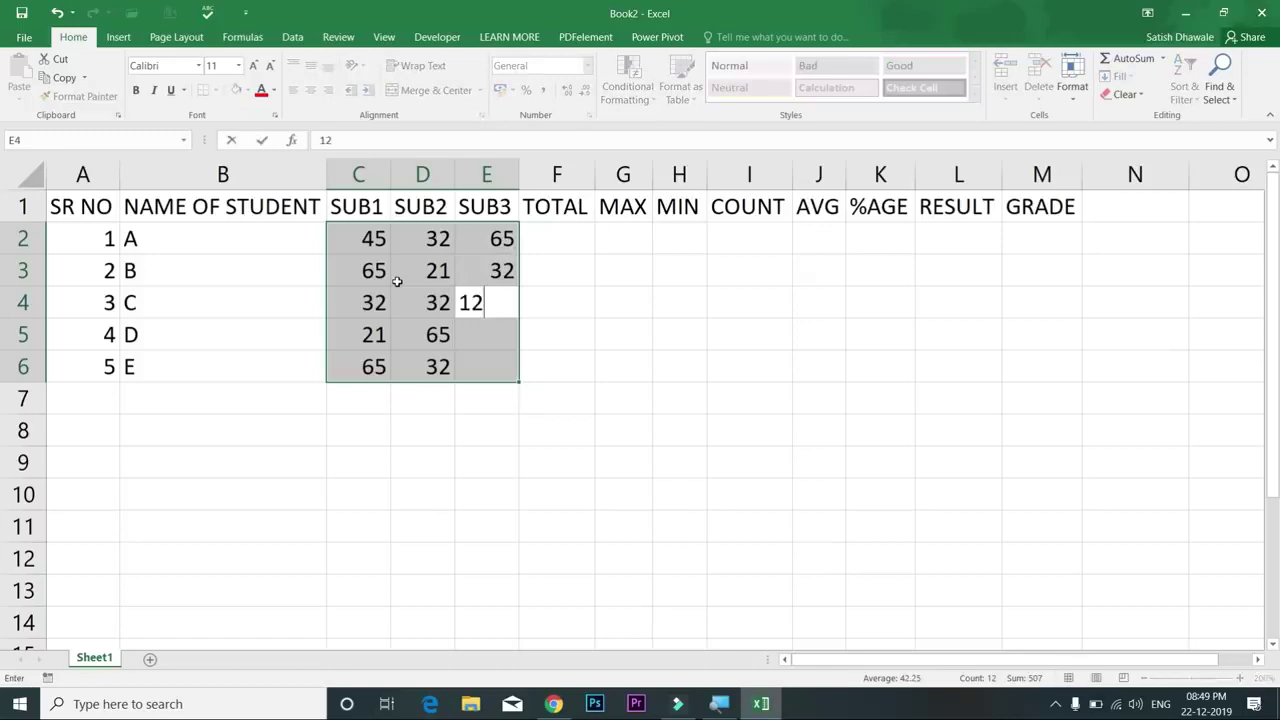
pyautogui.press('Return')
pyautogui.write('65')
pyautogui.press('Return')
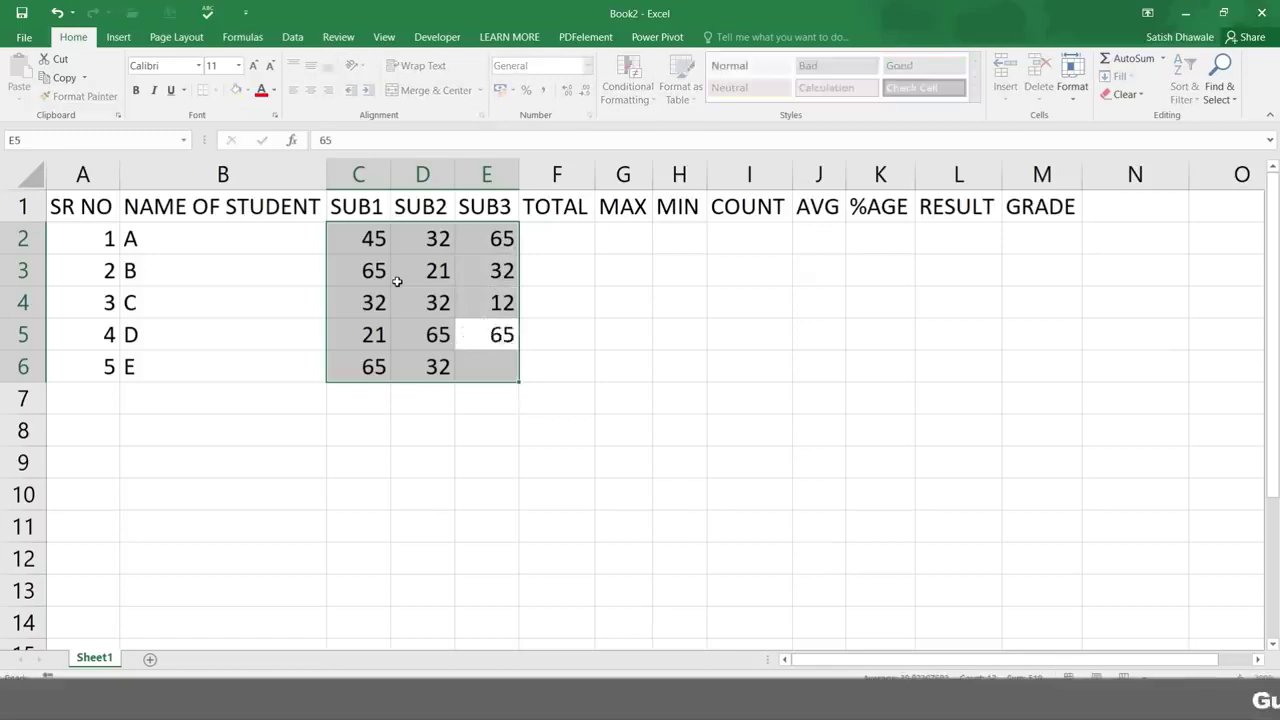
pyautogui.write('23')
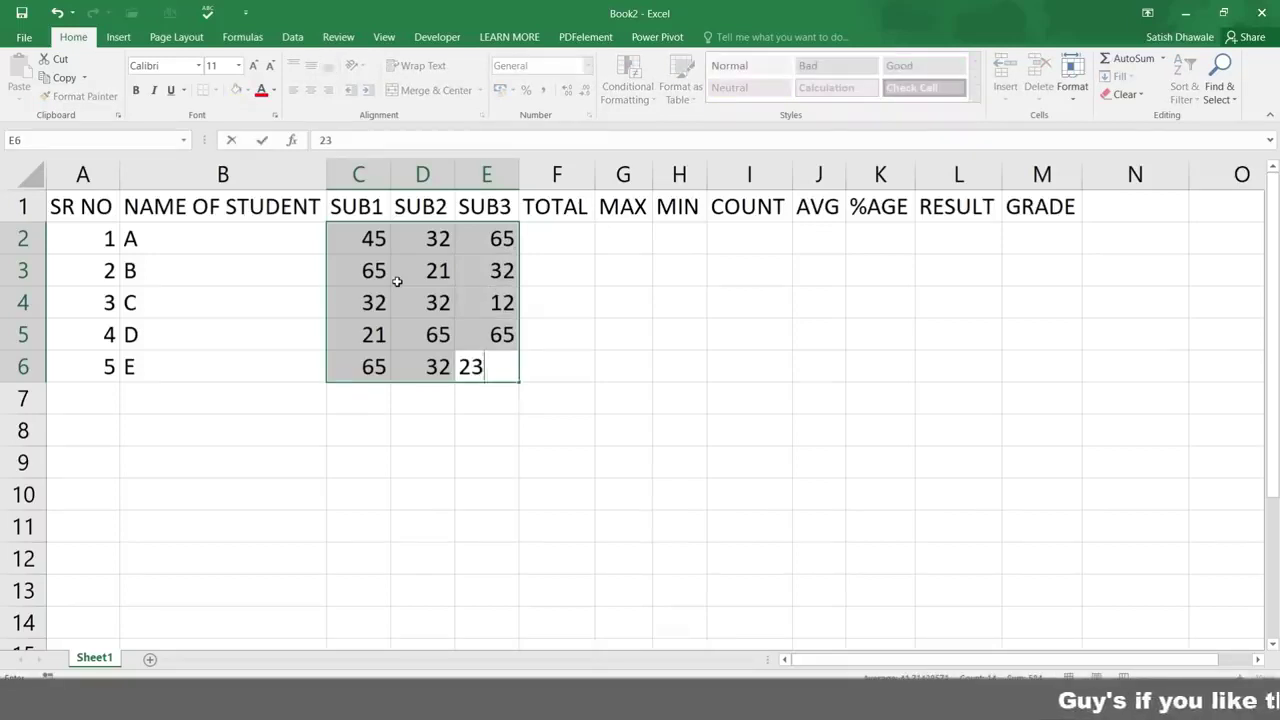
pyautogui.press('Return')
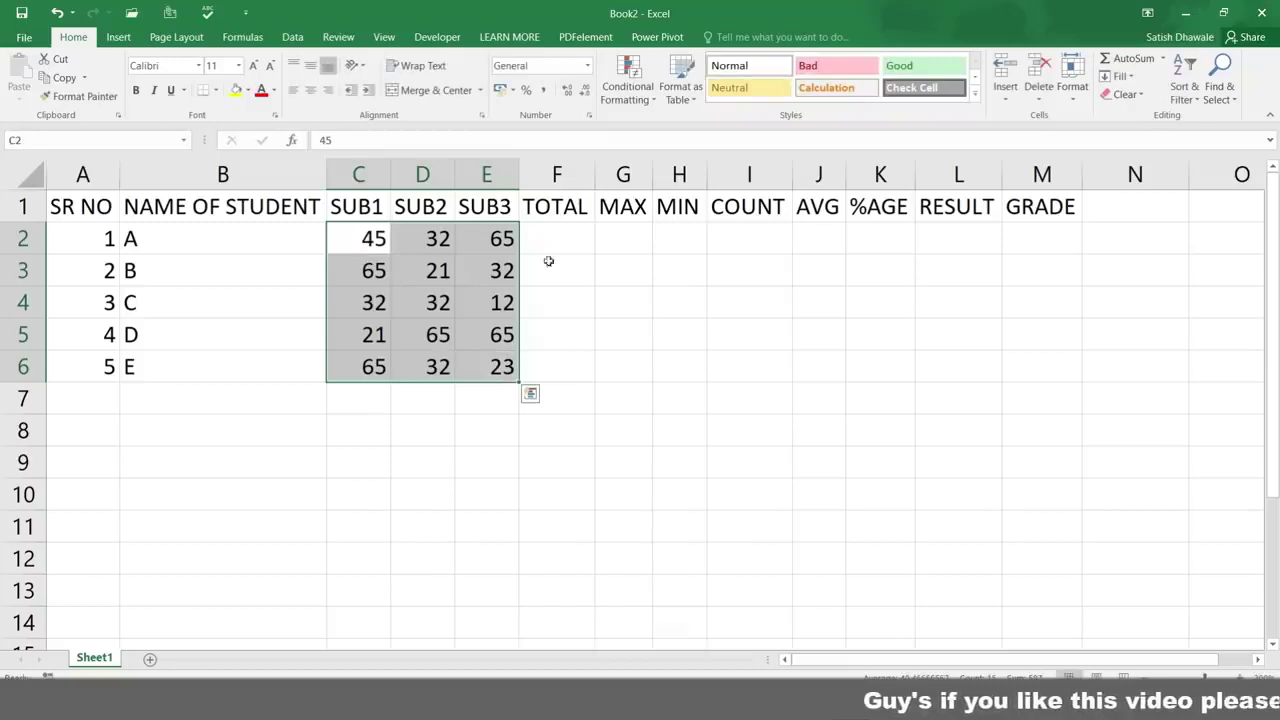
# Step: Cycle the active cell repeatedly through the selected marks range C2:E6 to see the order in which it moves
pyautogui.press('Return')
pyautogui.press('Return')
pyautogui.press('Return')
pyautogui.press('Return')
pyautogui.press('Return')
pyautogui.press('Return')
pyautogui.press('Return')
pyautogui.press('Return')
pyautogui.press('Return')
pyautogui.press('Return')
pyautogui.press('Return')
pyautogui.press('Return')
pyautogui.press('Return')
pyautogui.press('Return')
pyautogui.press('Return')
pyautogui.press('Return')
pyautogui.press('Return')
pyautogui.press('Return')
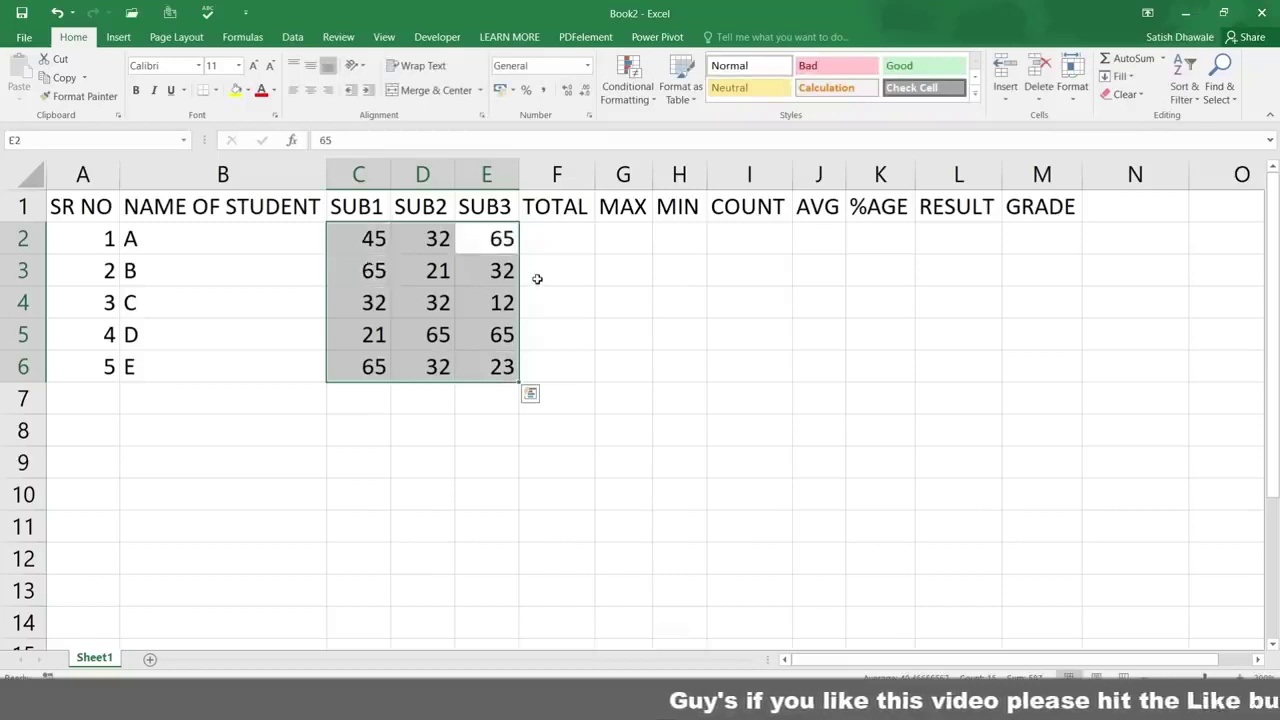
pyautogui.press('Return')
pyautogui.press('Return')
pyautogui.press('Return')
pyautogui.press('Return')
pyautogui.press('Return')
pyautogui.press('Return')
pyautogui.press('Return')
pyautogui.press('Return')
pyautogui.press('Return')
pyautogui.press('Return')
pyautogui.press('Return')
pyautogui.press('Return')
pyautogui.press('Return')
pyautogui.press('Return')
pyautogui.press('Return')
pyautogui.press('Return')
pyautogui.press('Return')
pyautogui.press('Return')
pyautogui.press('Return')
pyautogui.press('Return')
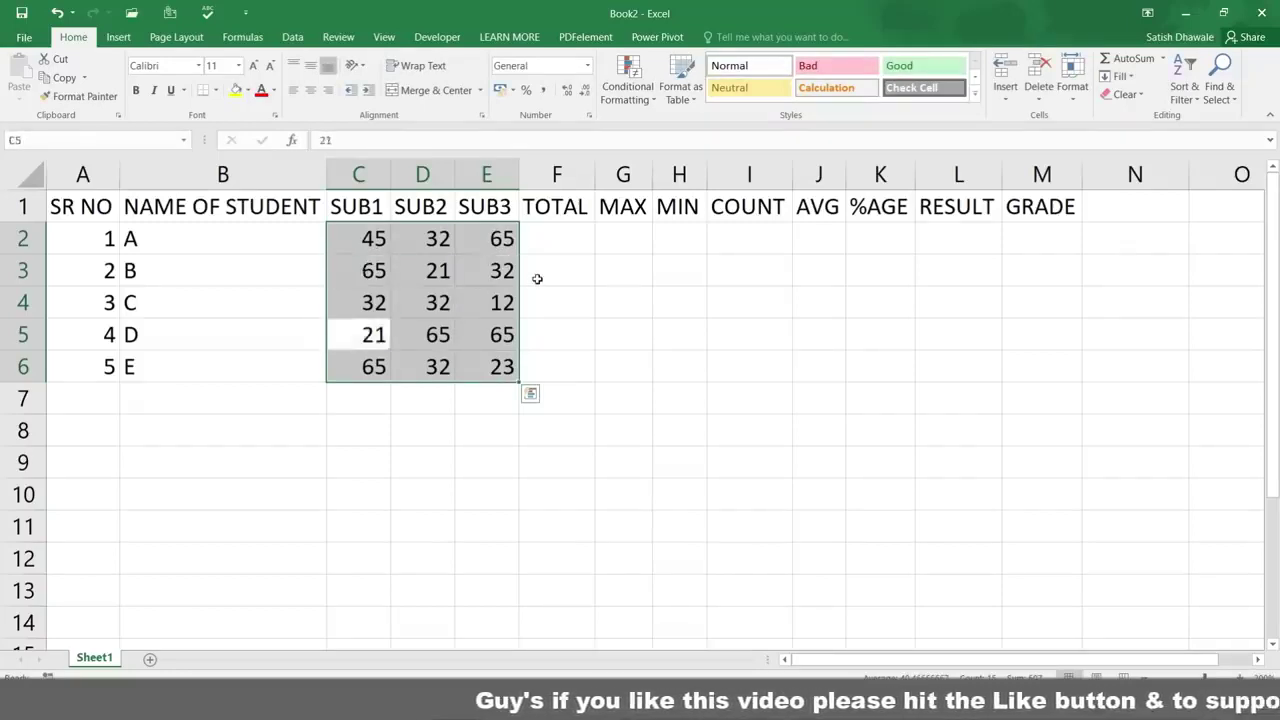
pyautogui.press('Return')
pyautogui.press('Return')
pyautogui.press('Return')
pyautogui.press('Return')
pyautogui.press('Return')
pyautogui.press('Return')
pyautogui.press('Return')
pyautogui.press('Return')
pyautogui.press('Return')
pyautogui.press('Return')
pyautogui.press('Return')
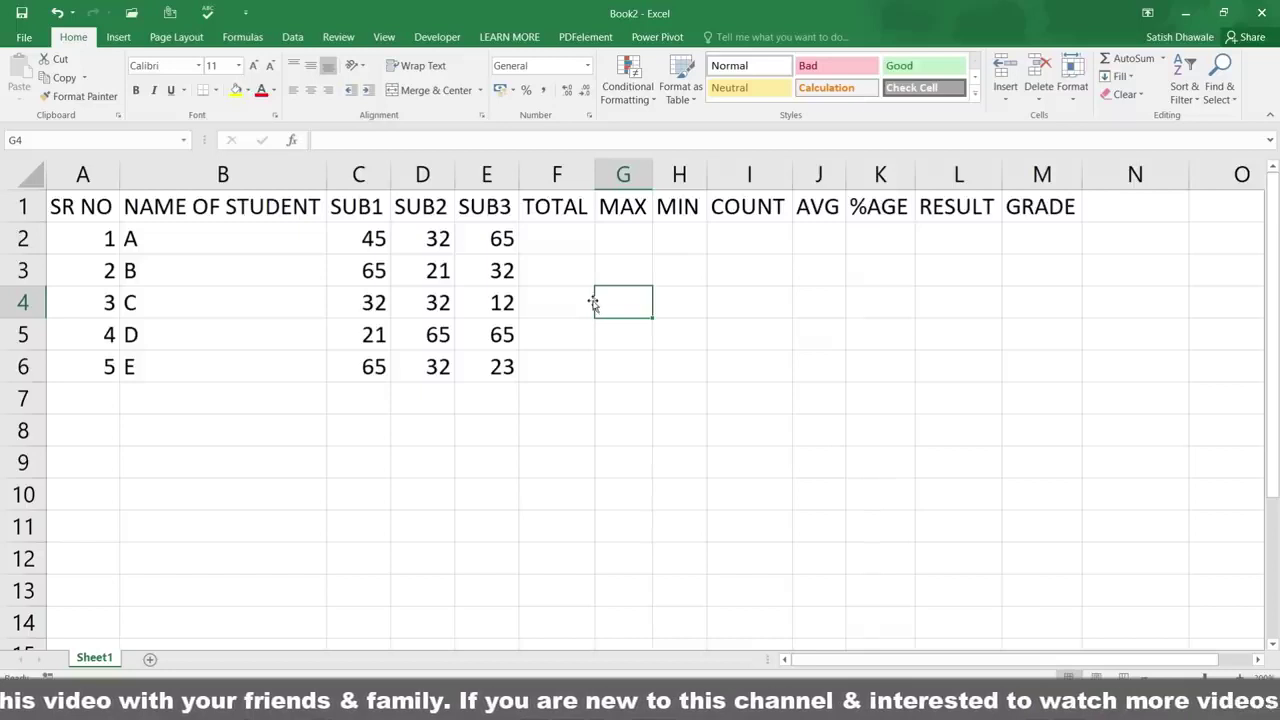
# Step: Select the marks of students A to D one row at a time, from C2:E2 to C5:E5
pyautogui.moveTo(358, 237); pyautogui.dragTo(490, 237)
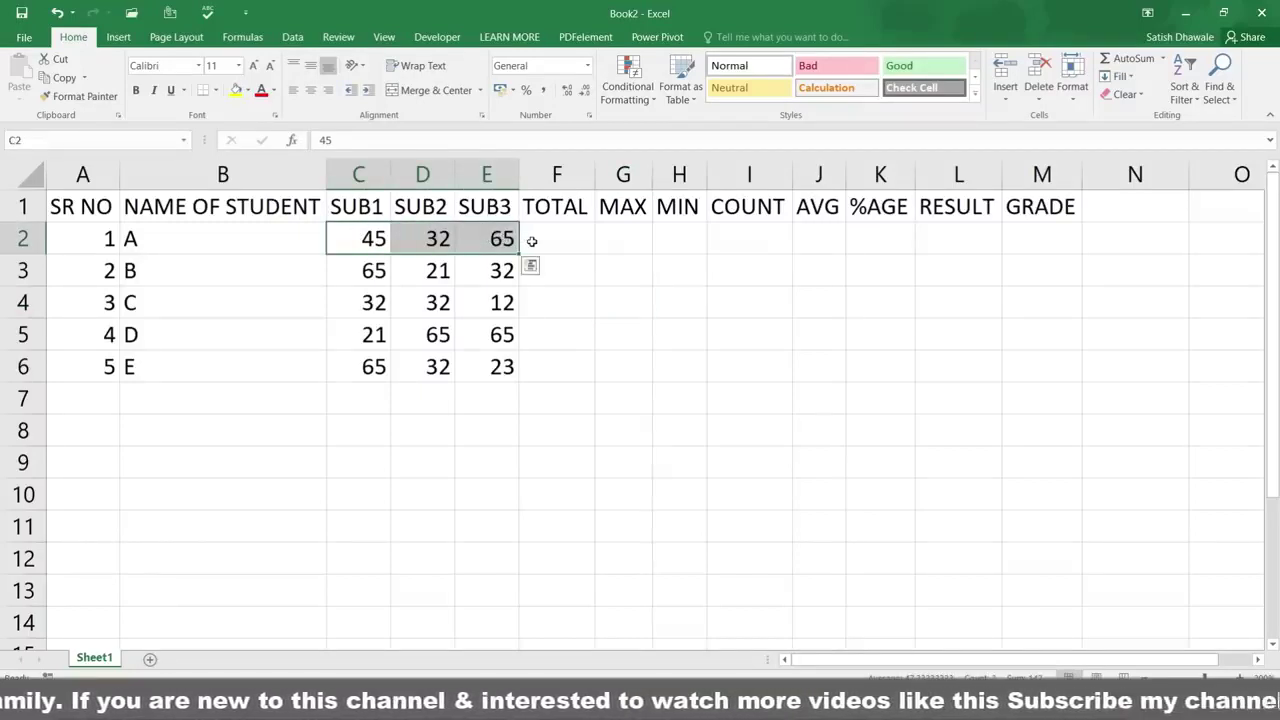
pyautogui.moveTo(360, 272); pyautogui.dragTo(497, 271)
pyautogui.moveTo(371, 303); pyautogui.dragTo(500, 302)
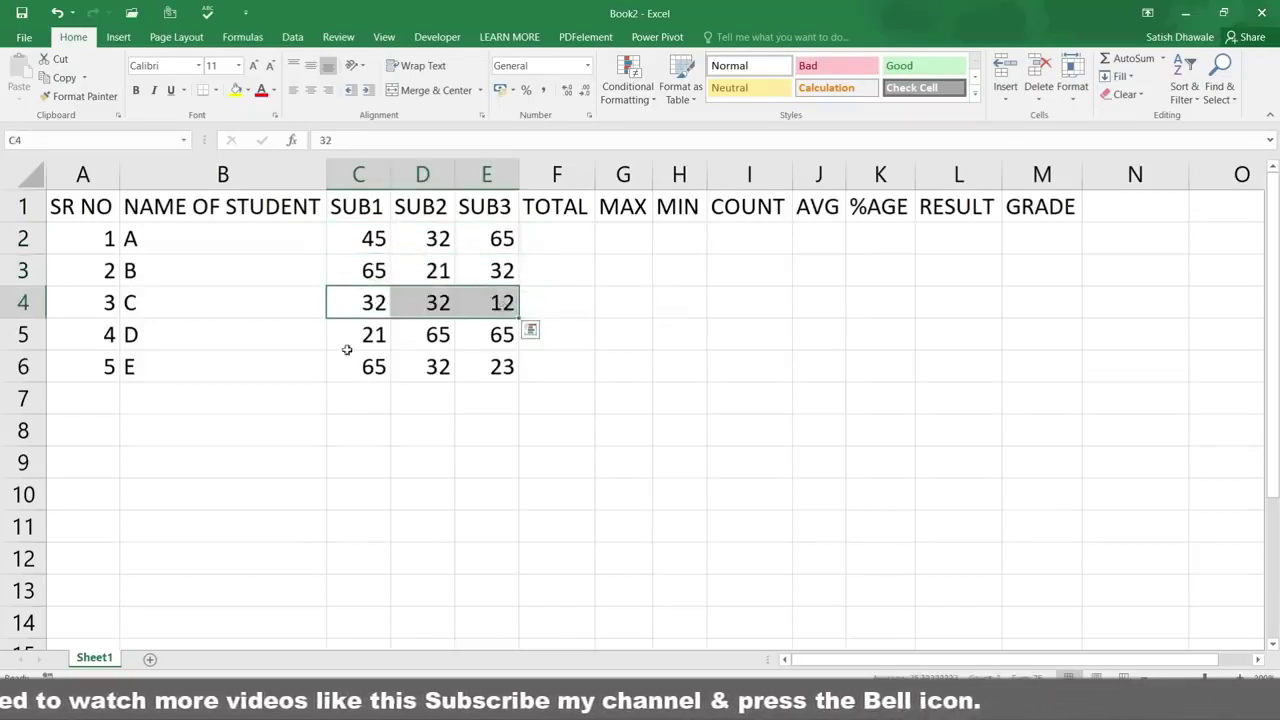
pyautogui.moveTo(349, 337); pyautogui.dragTo(487, 335)
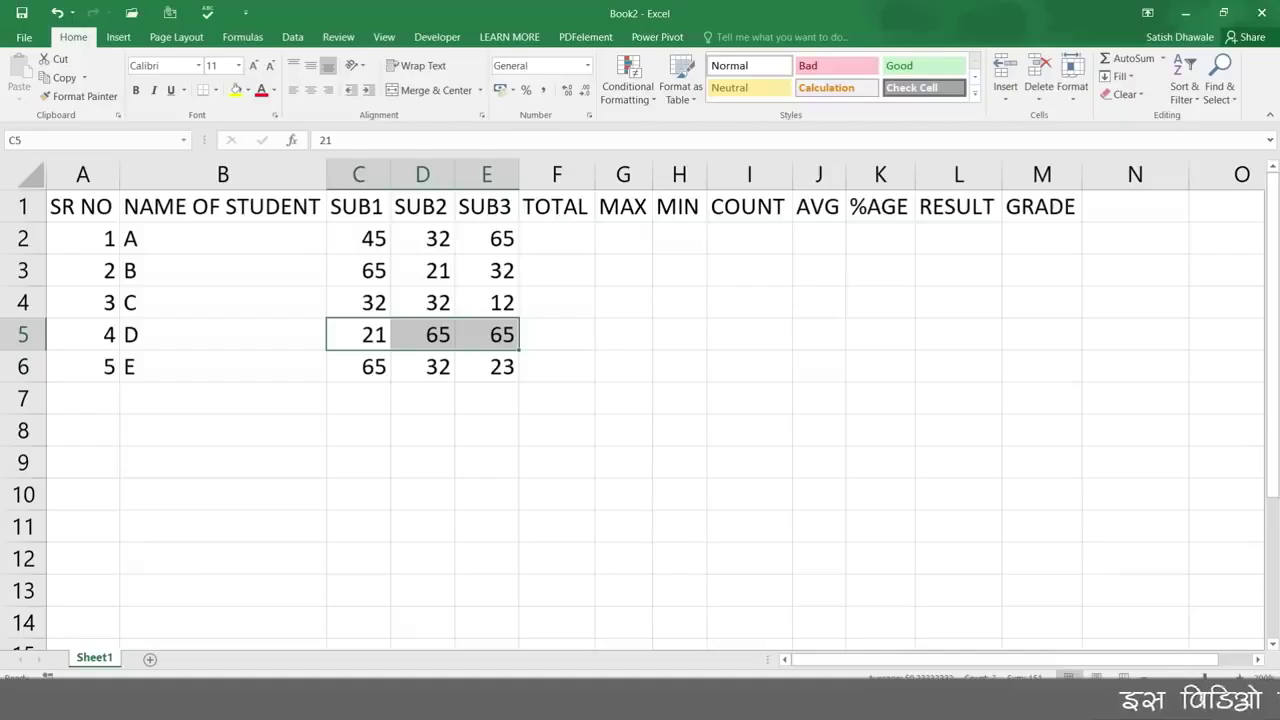
# Step: Total student A's marks in C2:E2 into F2 with AutoSum and inspect the resulting formula
pyautogui.click(561, 245)
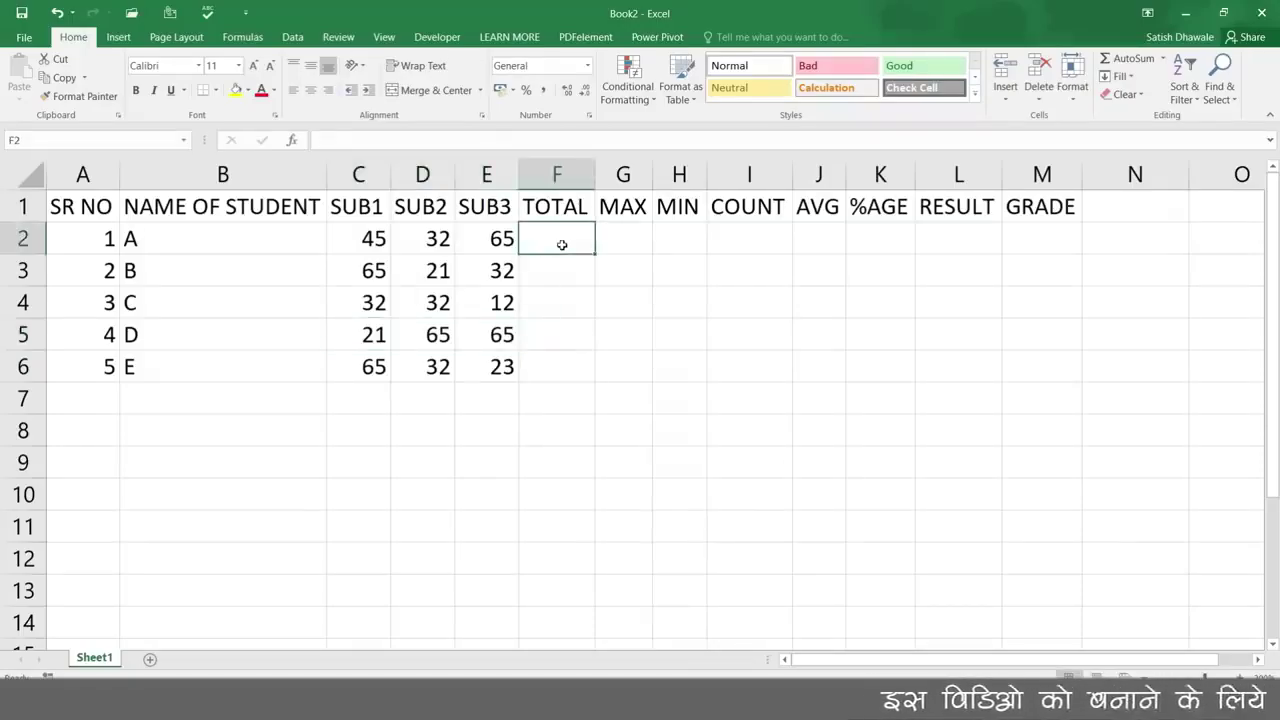
pyautogui.moveTo(370, 244); pyautogui.dragTo(505, 240)
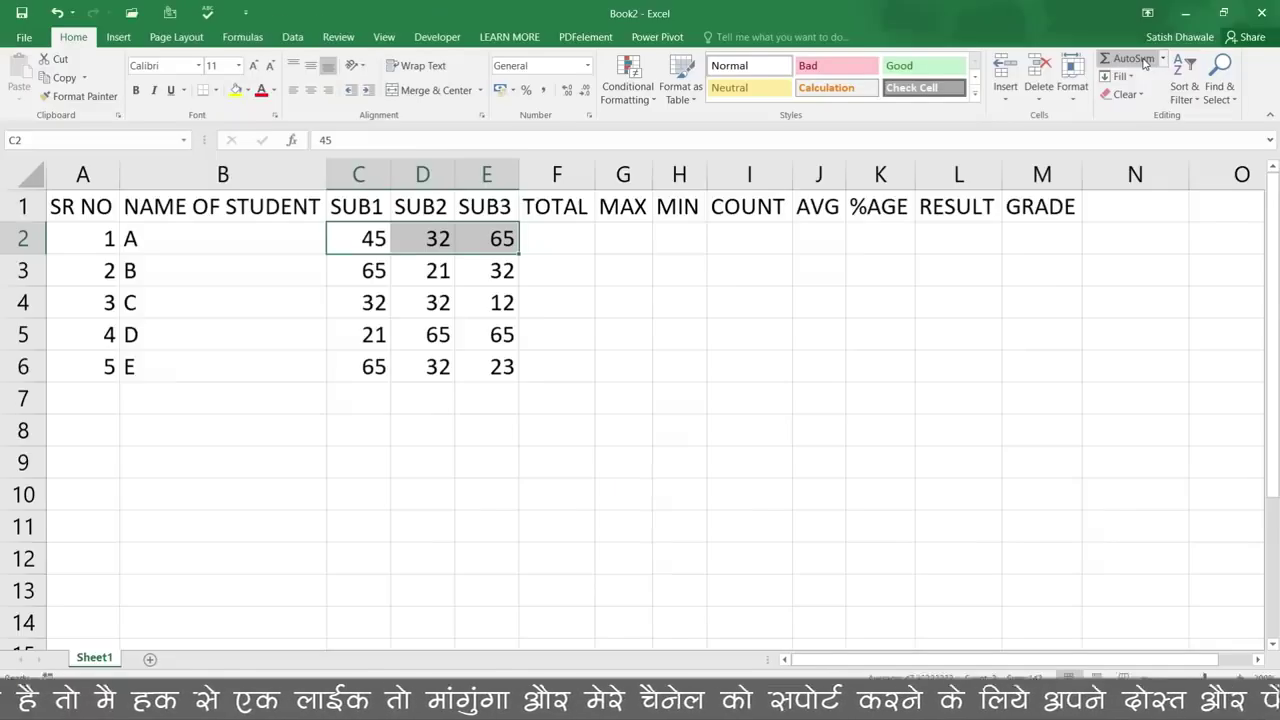
pyautogui.click(1143, 62)
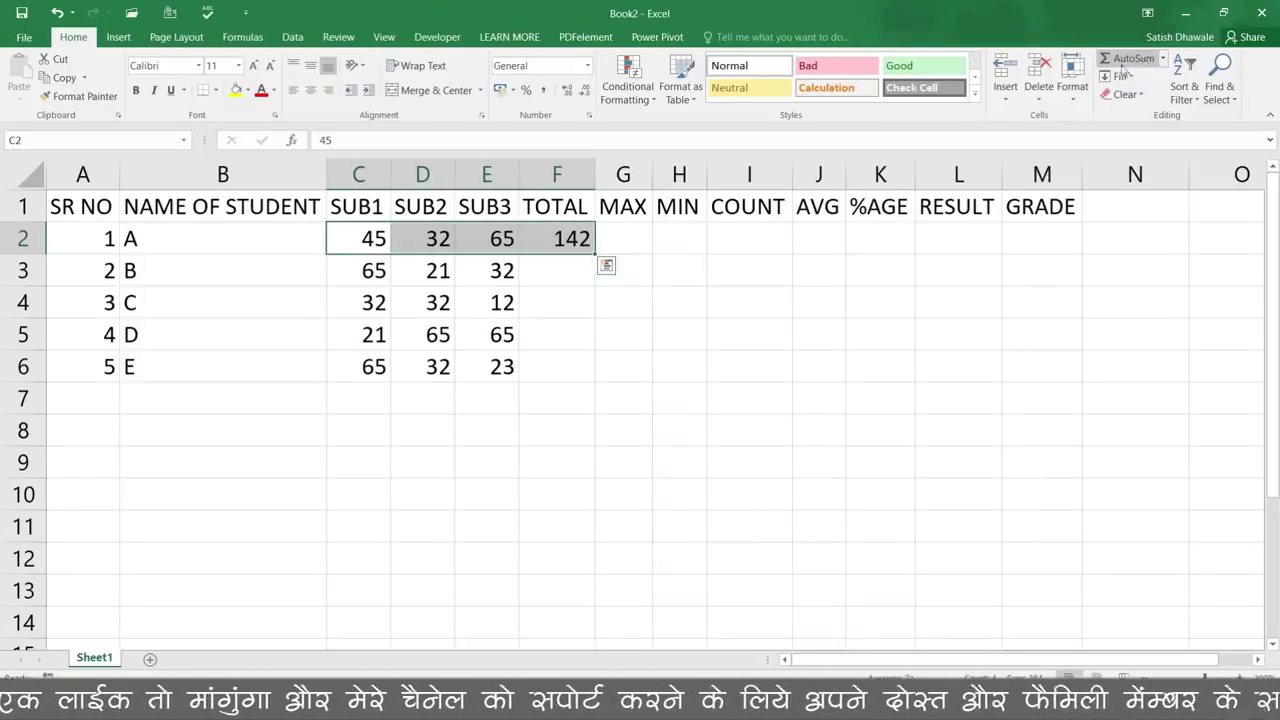
pyautogui.click(550, 236)
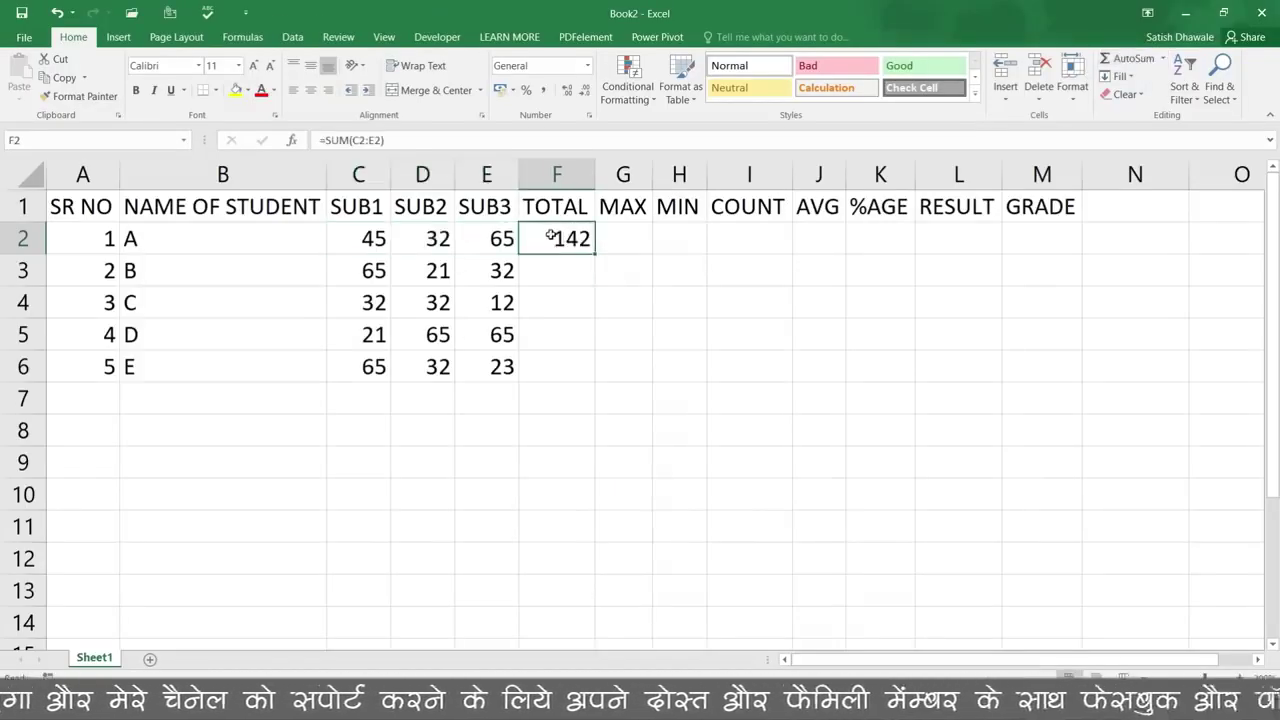
pyautogui.doubleClick(550, 236)
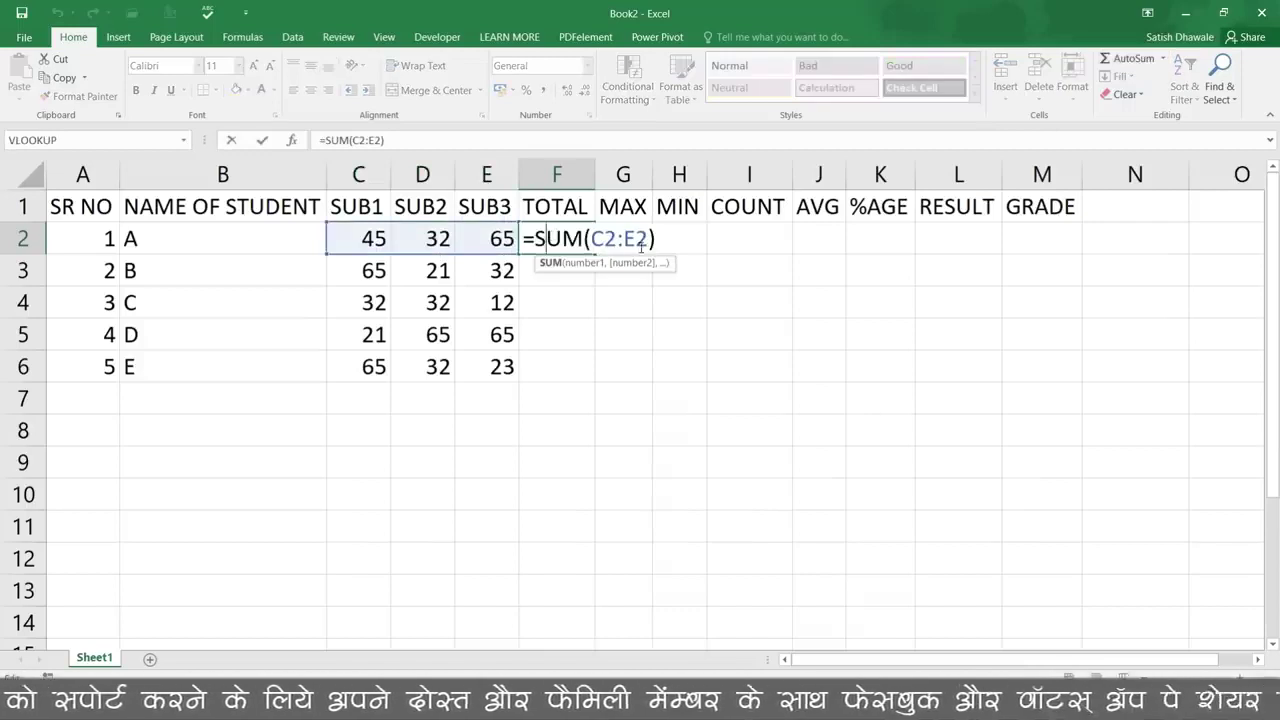
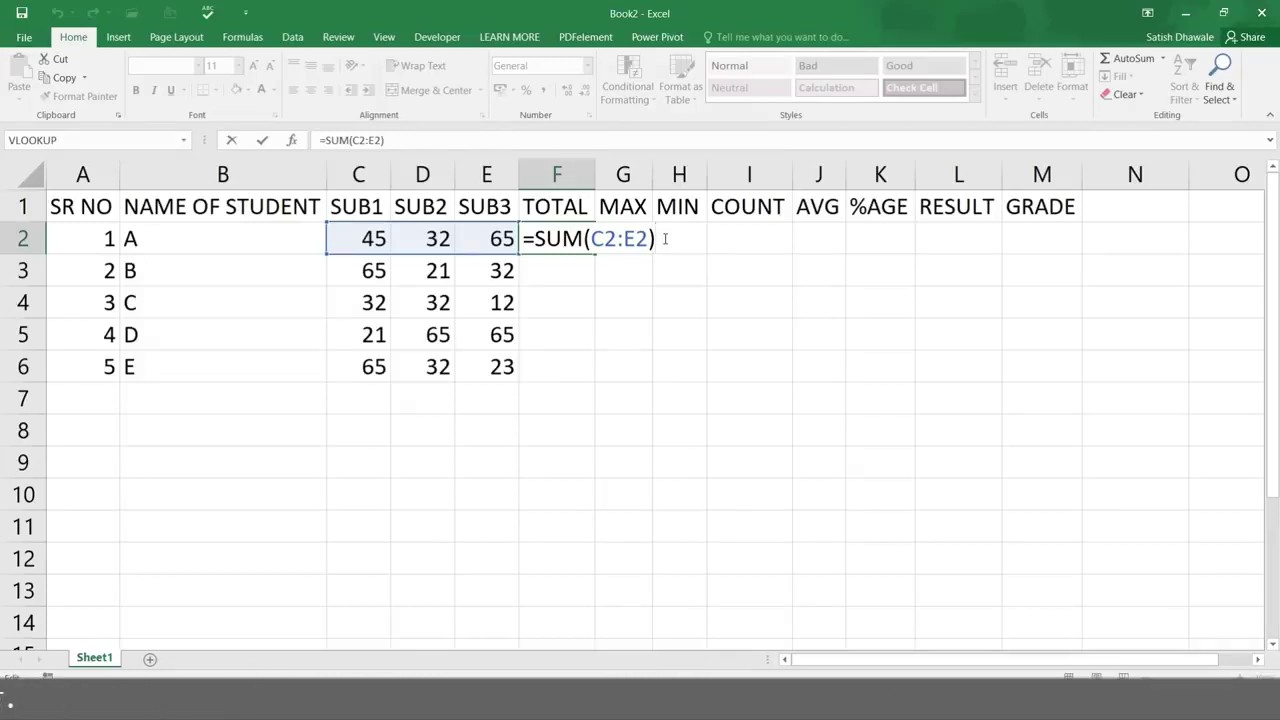
pyautogui.press('Return')
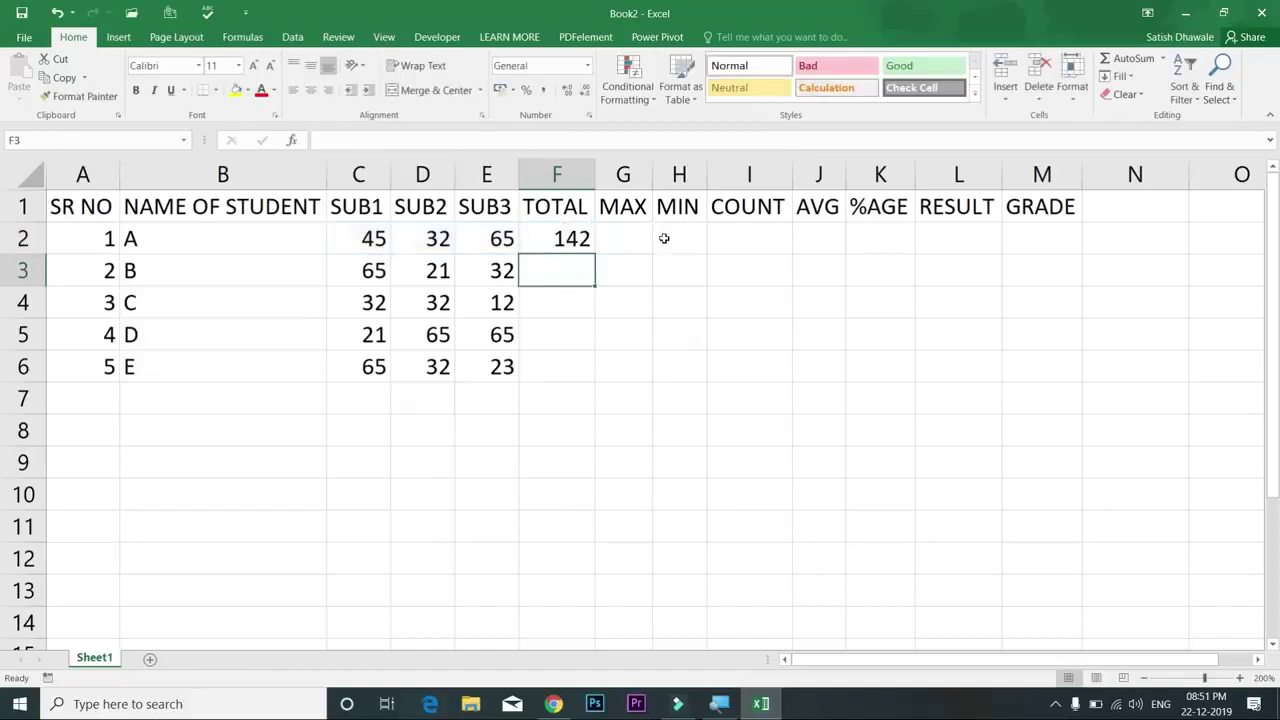
# Step: Replace the total in F2 with the addition formula =C2+D2+E2, built from cell references
pyautogui.click(572, 240)
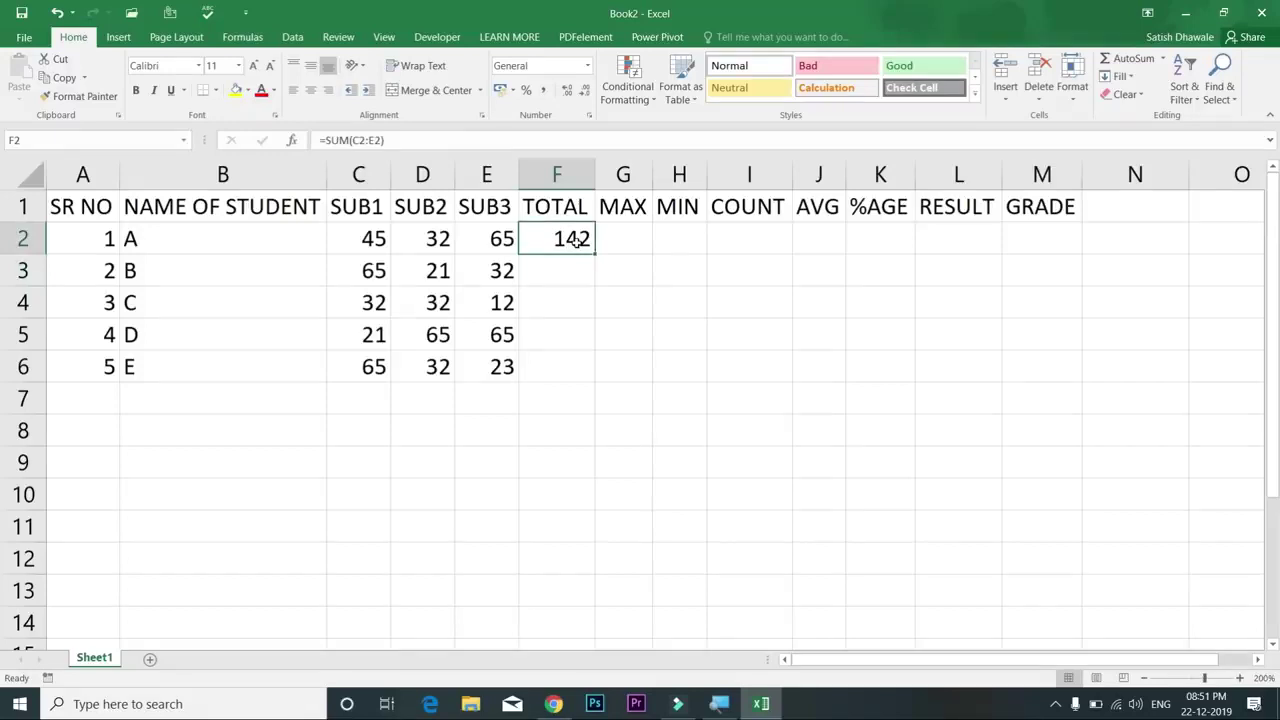
pyautogui.press('Delete')
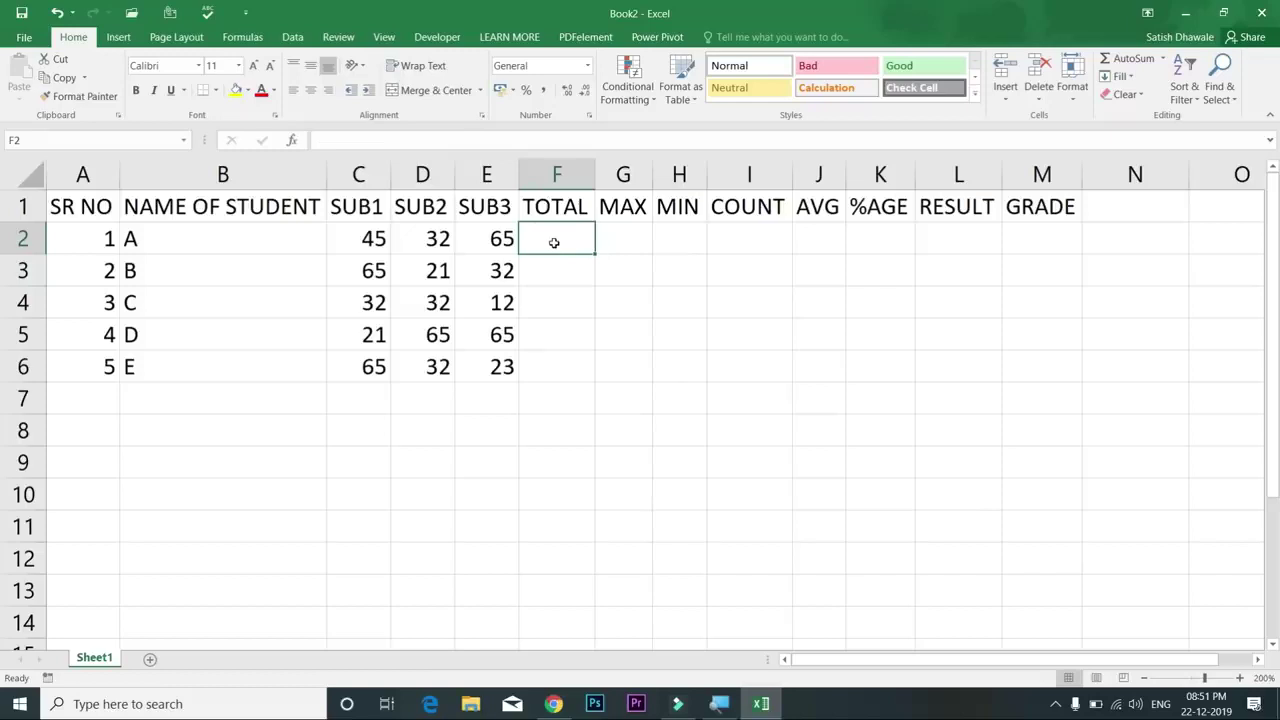
pyautogui.write('=')
pyautogui.click(371, 239)
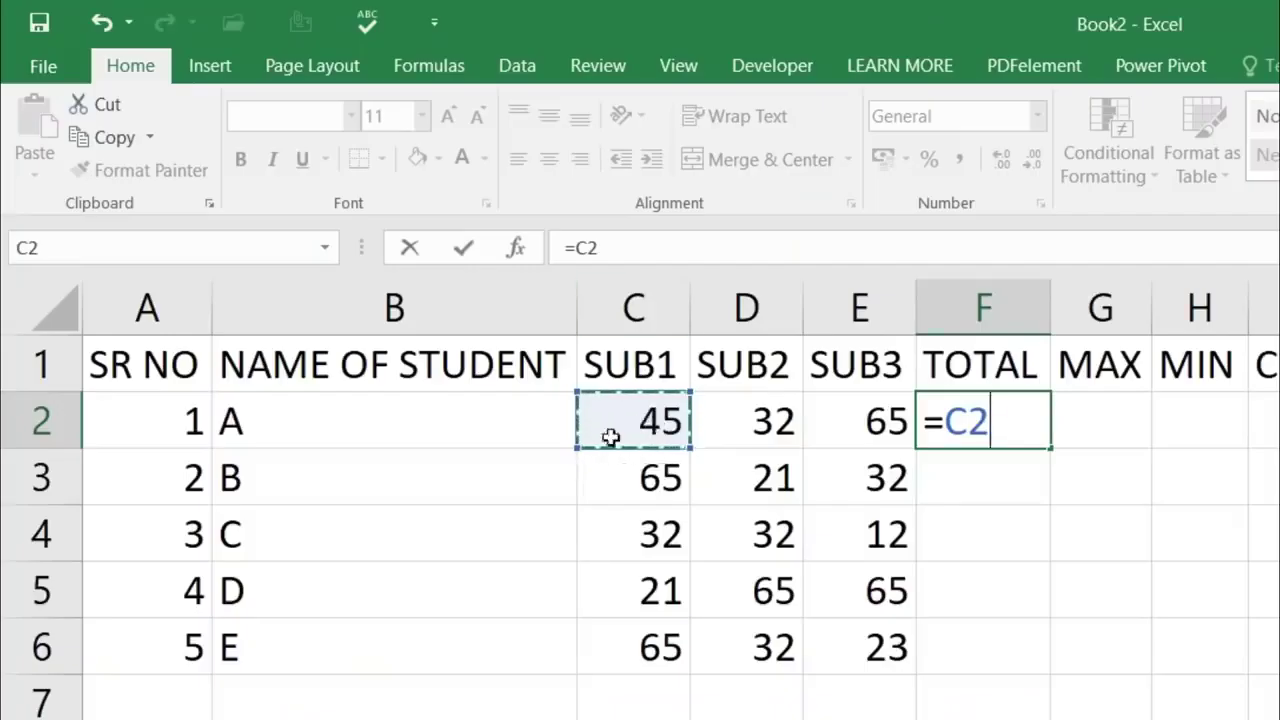
pyautogui.write('+')
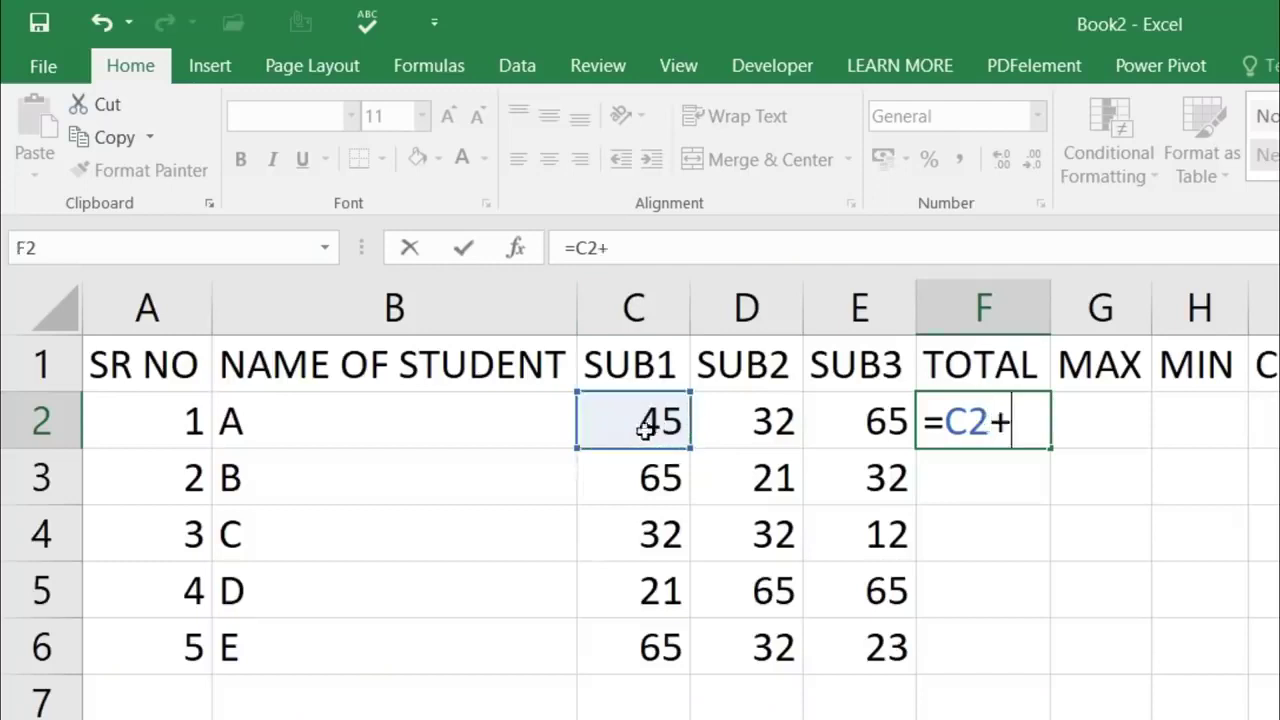
pyautogui.click(744, 423)
pyautogui.write('+')
pyautogui.click(858, 427)
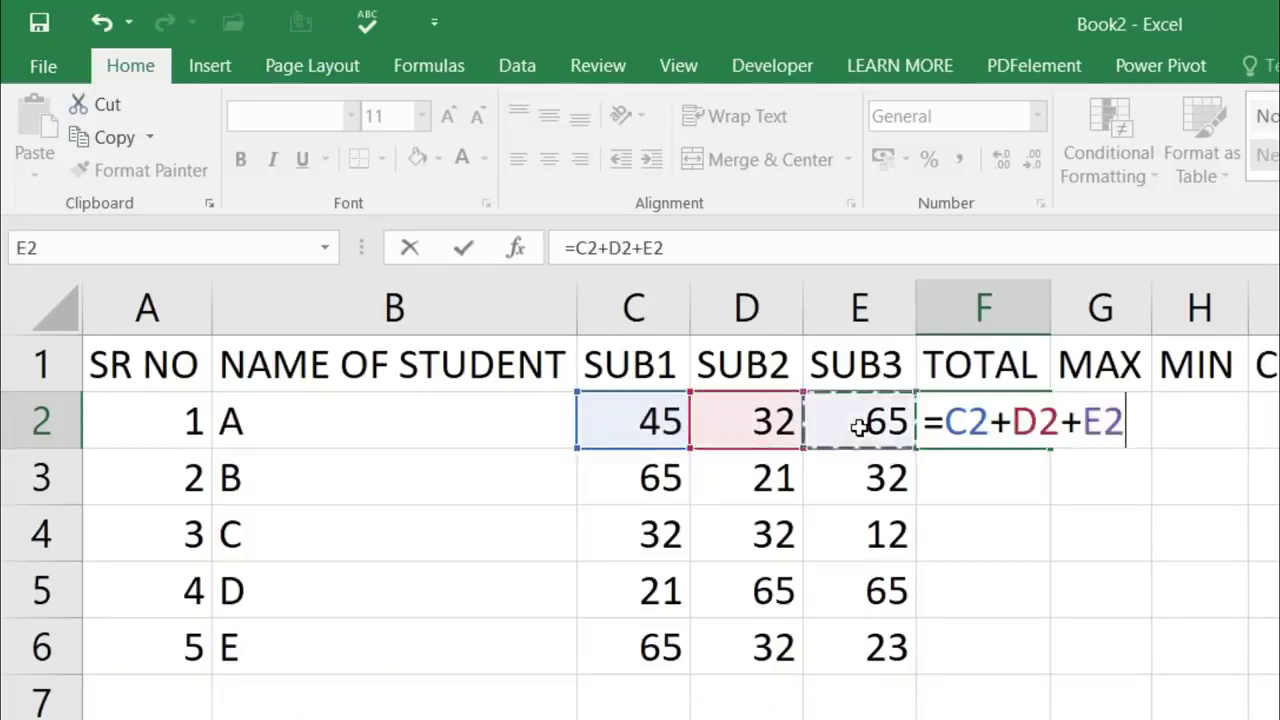
pyautogui.press('Return')
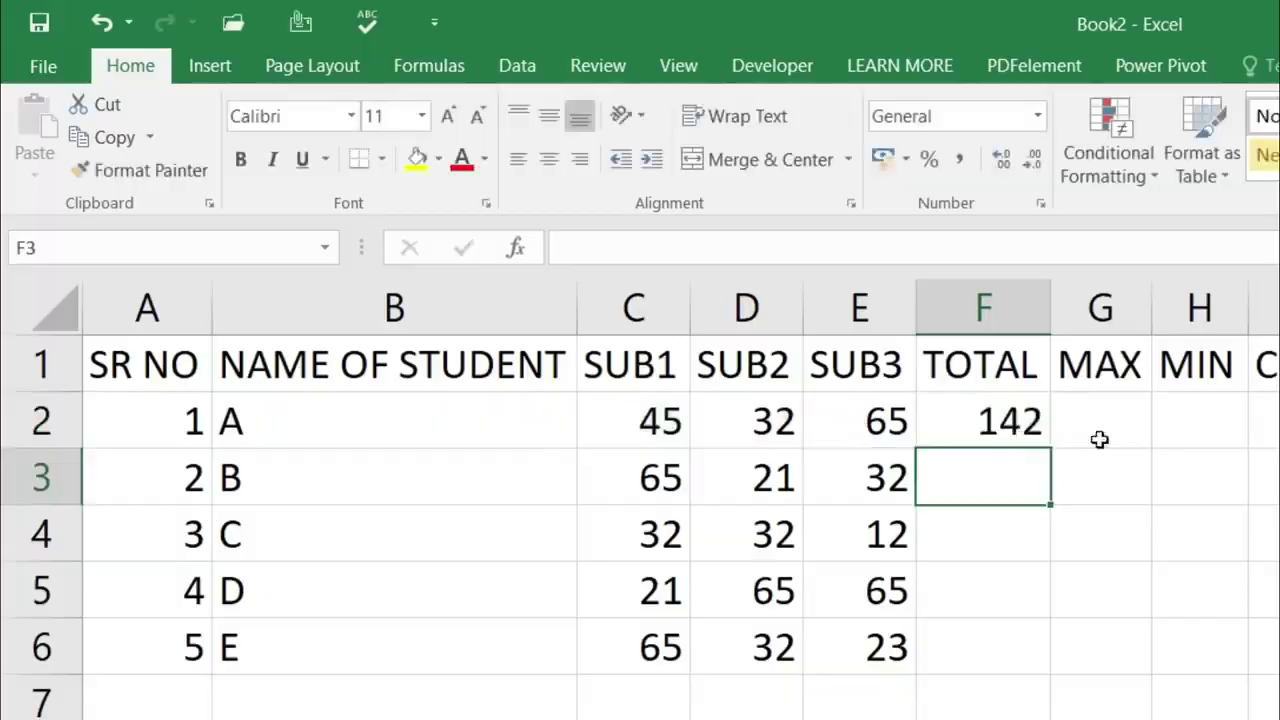
# Step: Fill the TOTAL formula from F2 down to F6 with the fill handle
pyautogui.click(1030, 428)
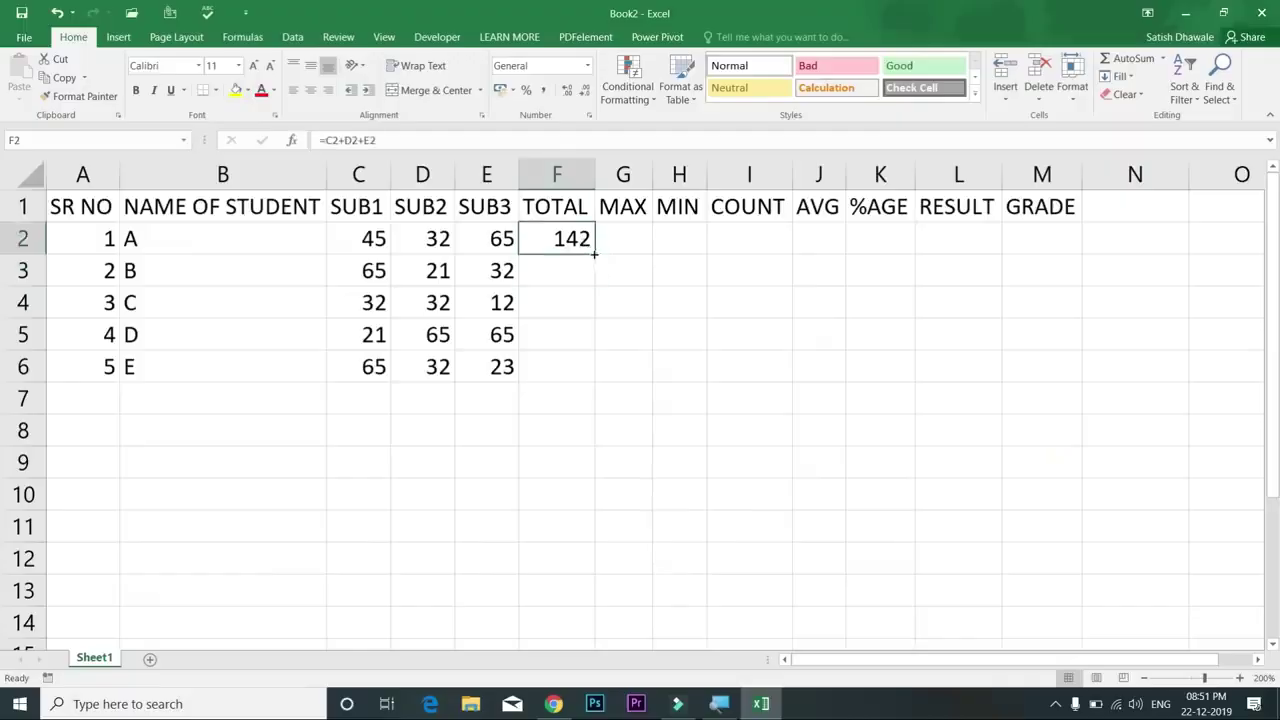
pyautogui.doubleClick(594, 254)
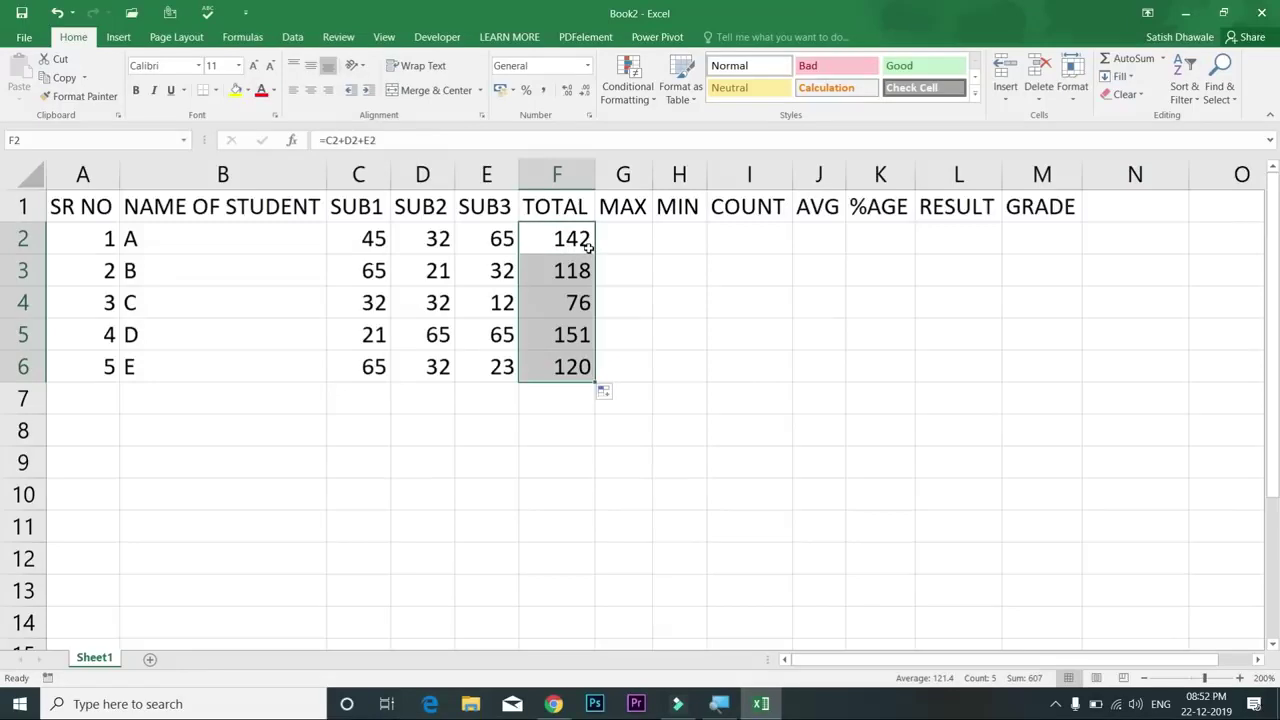
pyautogui.doubleClick(584, 241)
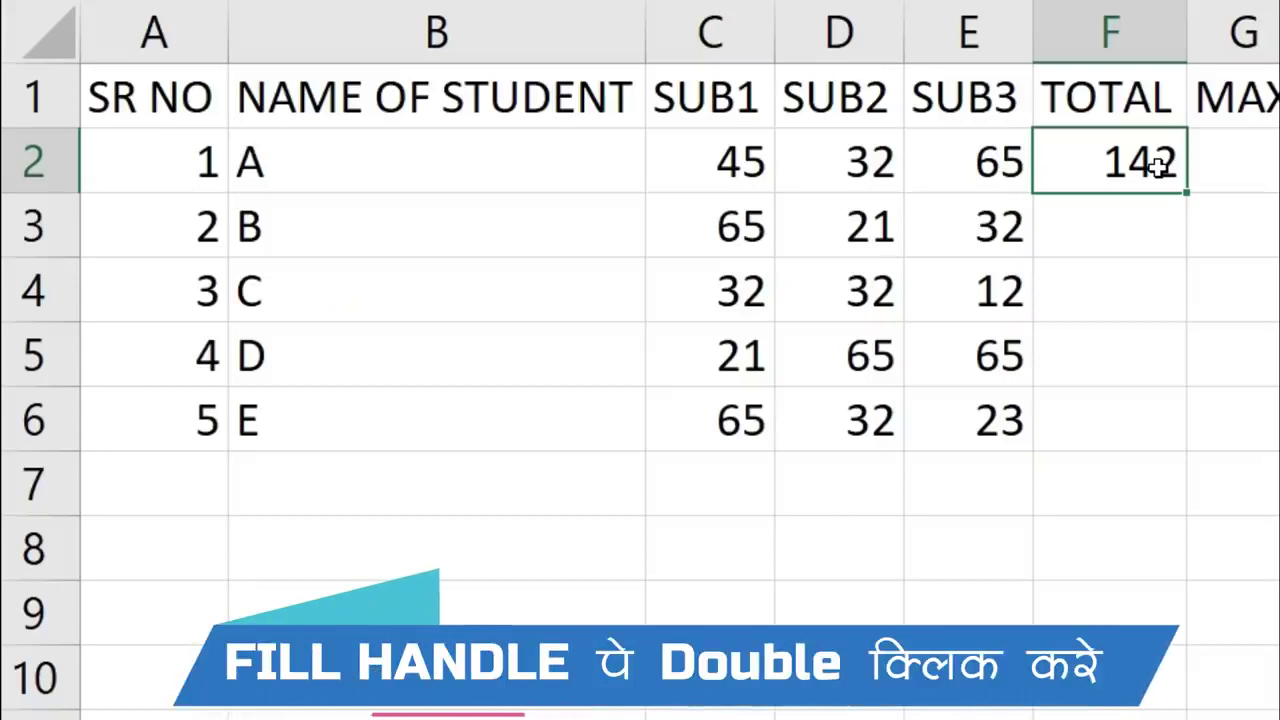
pyautogui.doubleClick(1184, 197)
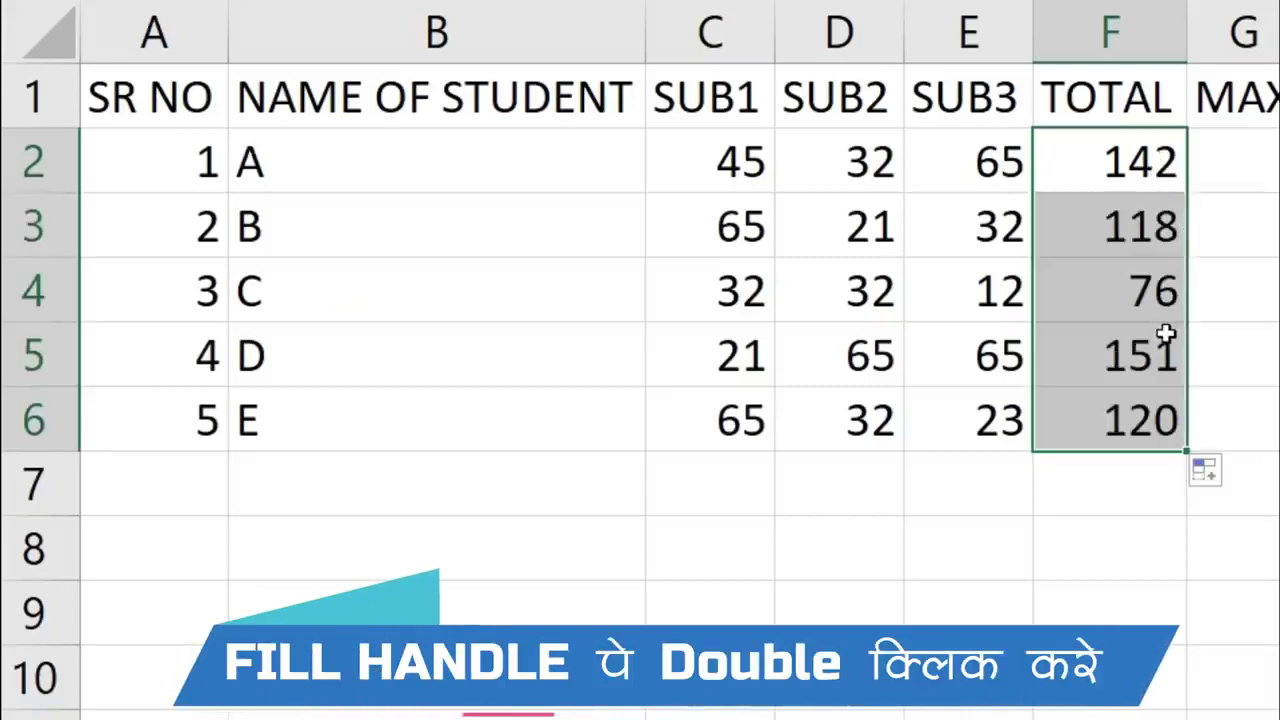
# Step: Clear all the totals in F2:F6
pyautogui.click(1160, 225)
pyautogui.click(578, 240)
pyautogui.moveTo(578, 240); pyautogui.dragTo(584, 366)
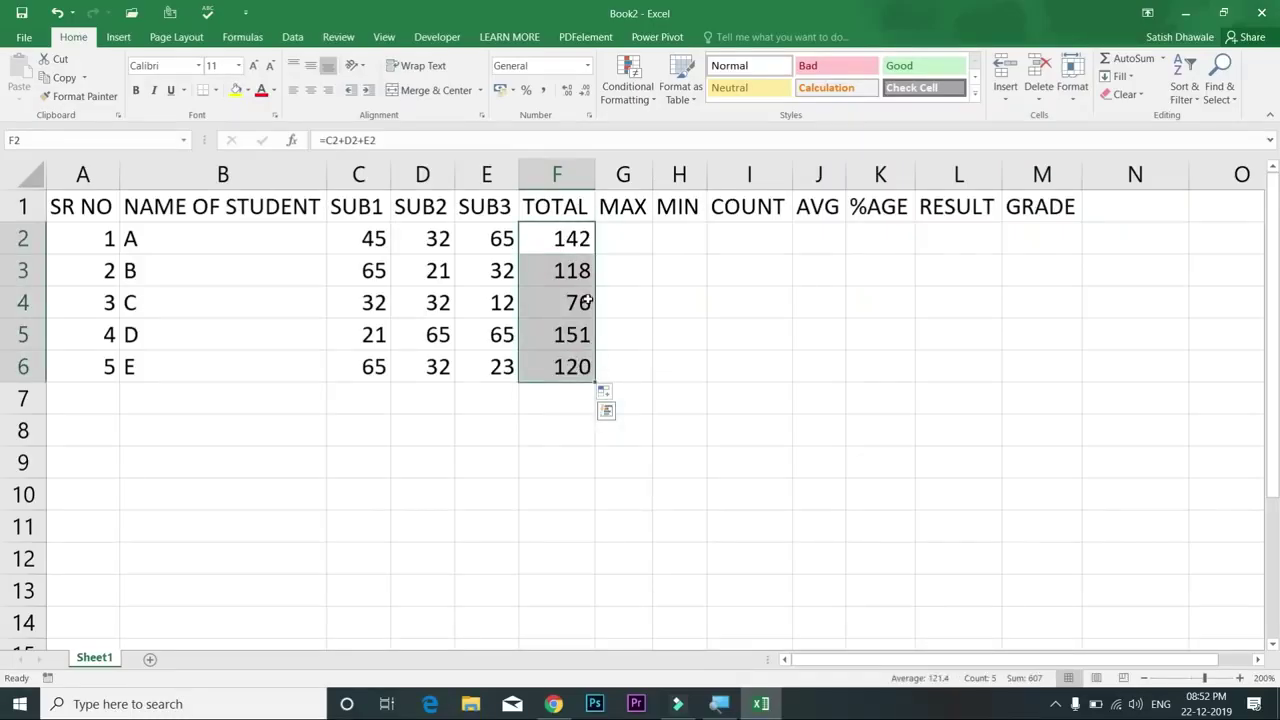
pyautogui.press('Delete')
# Step: Insert an automatic sum of C2:E2 directly in the empty TOTAL cell F2
pyautogui.click(558, 240)
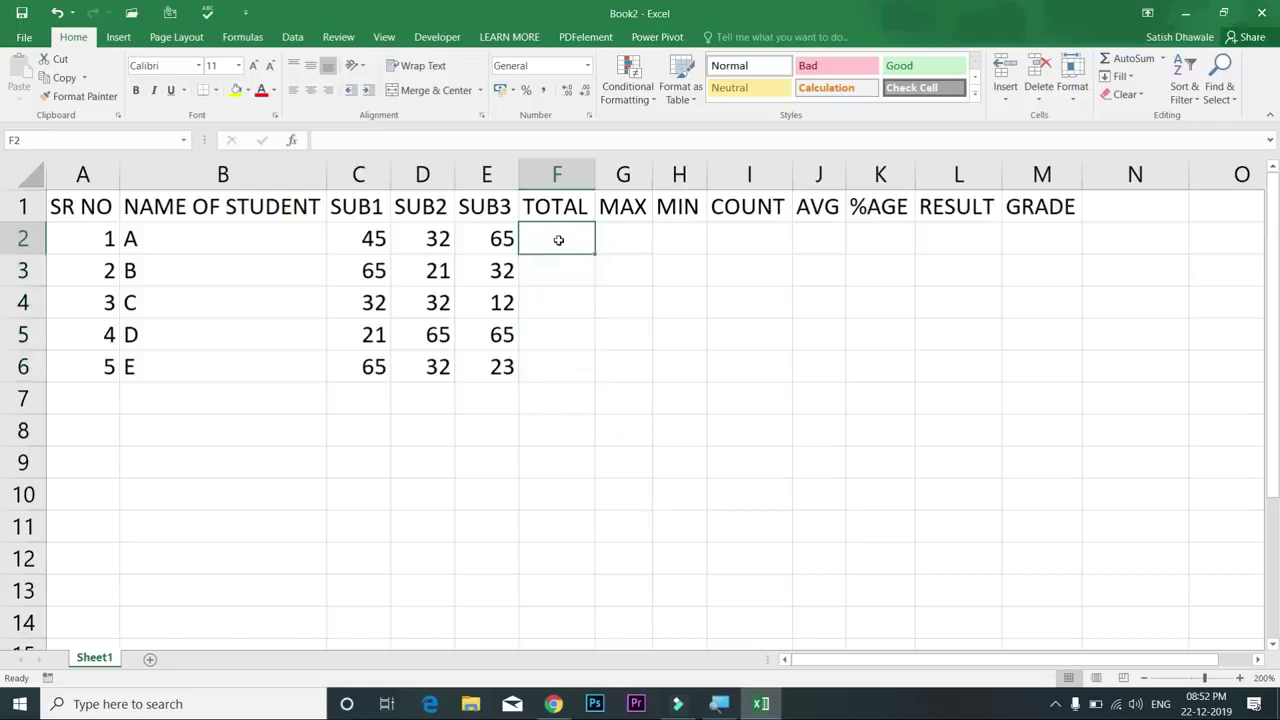
pyautogui.click(1133, 60)
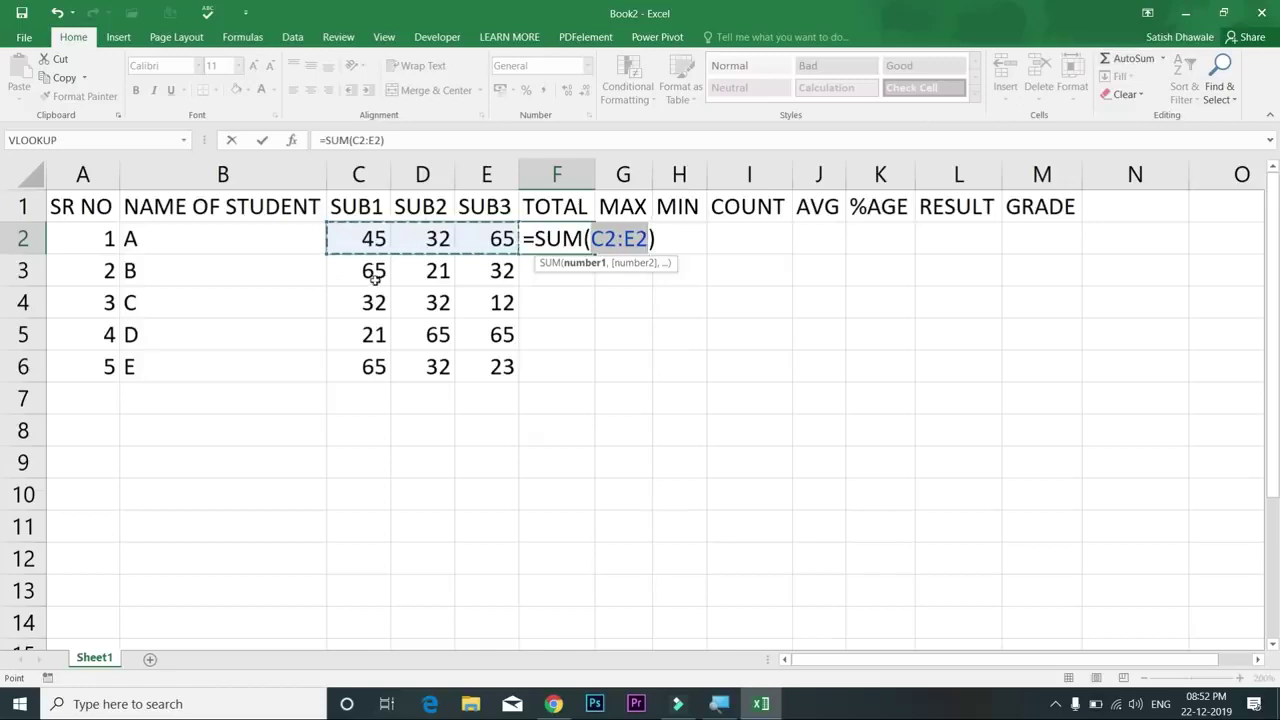
pyautogui.press('Escape')
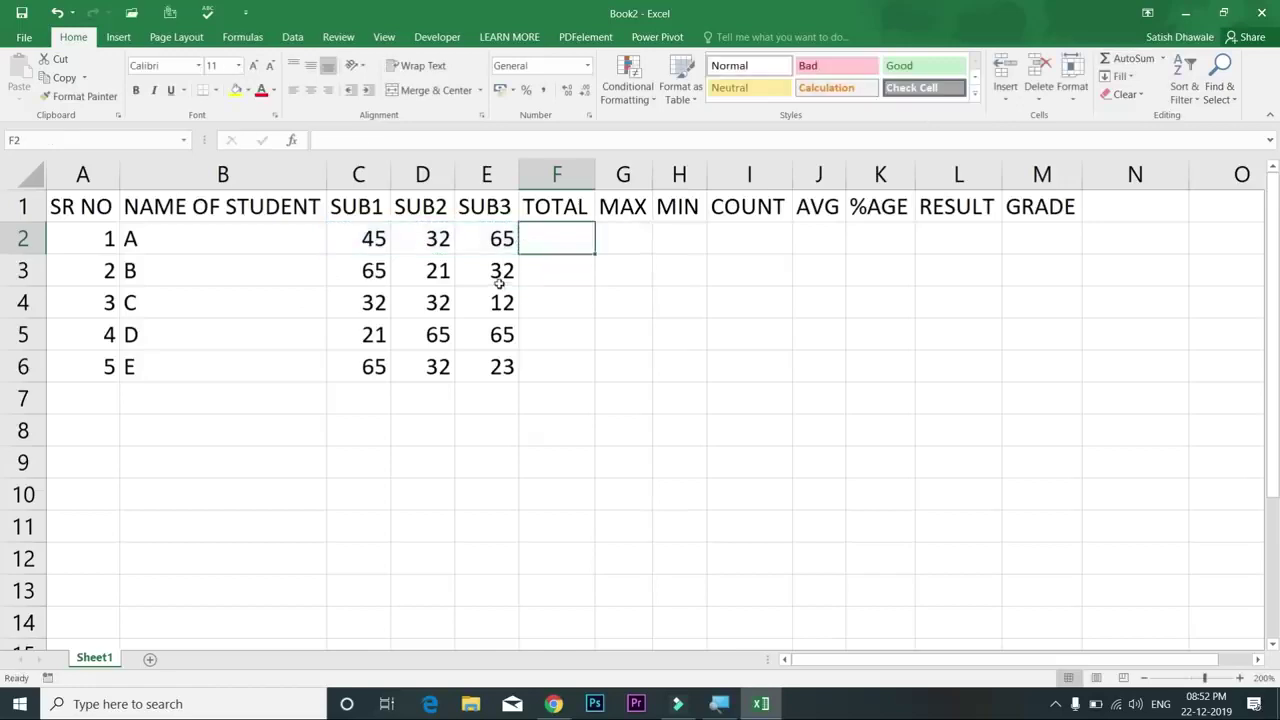
pyautogui.hotkey('alt', '=')
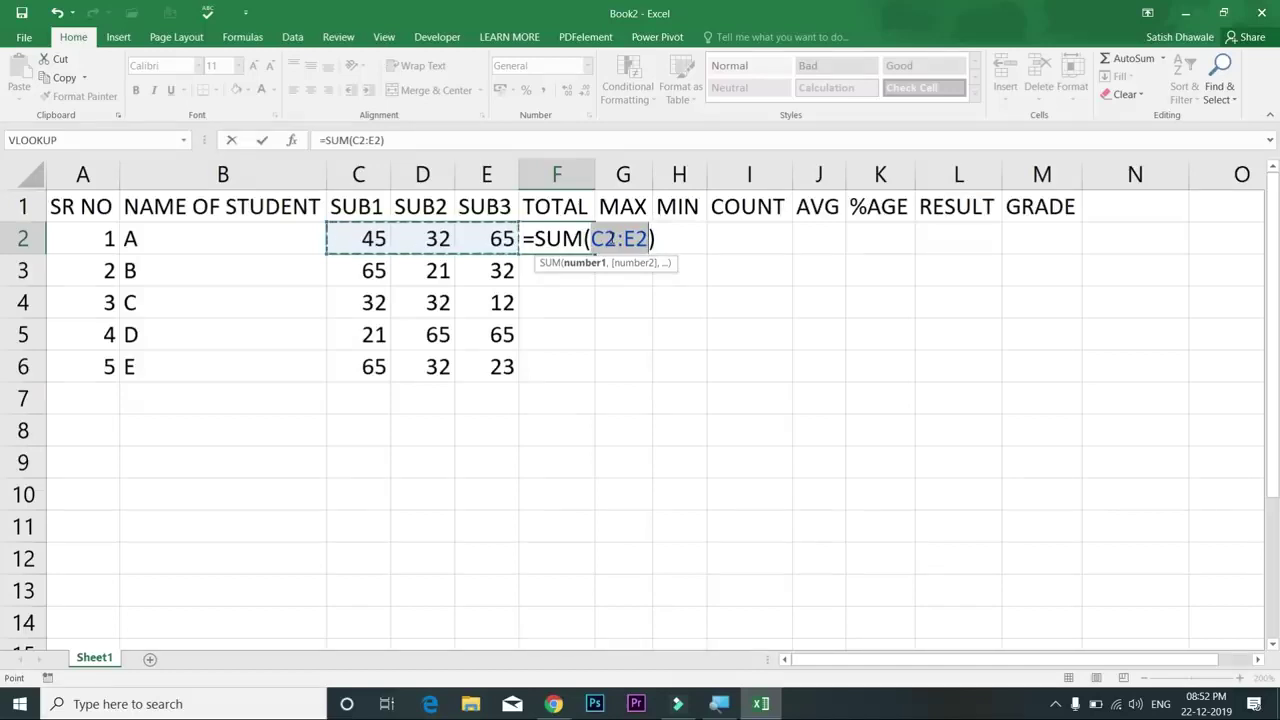
pyautogui.press('Return')
# Step: Clear the total in F2 and write the SUM function manually as =SUM(C2:E2)
pyautogui.click(577, 238)
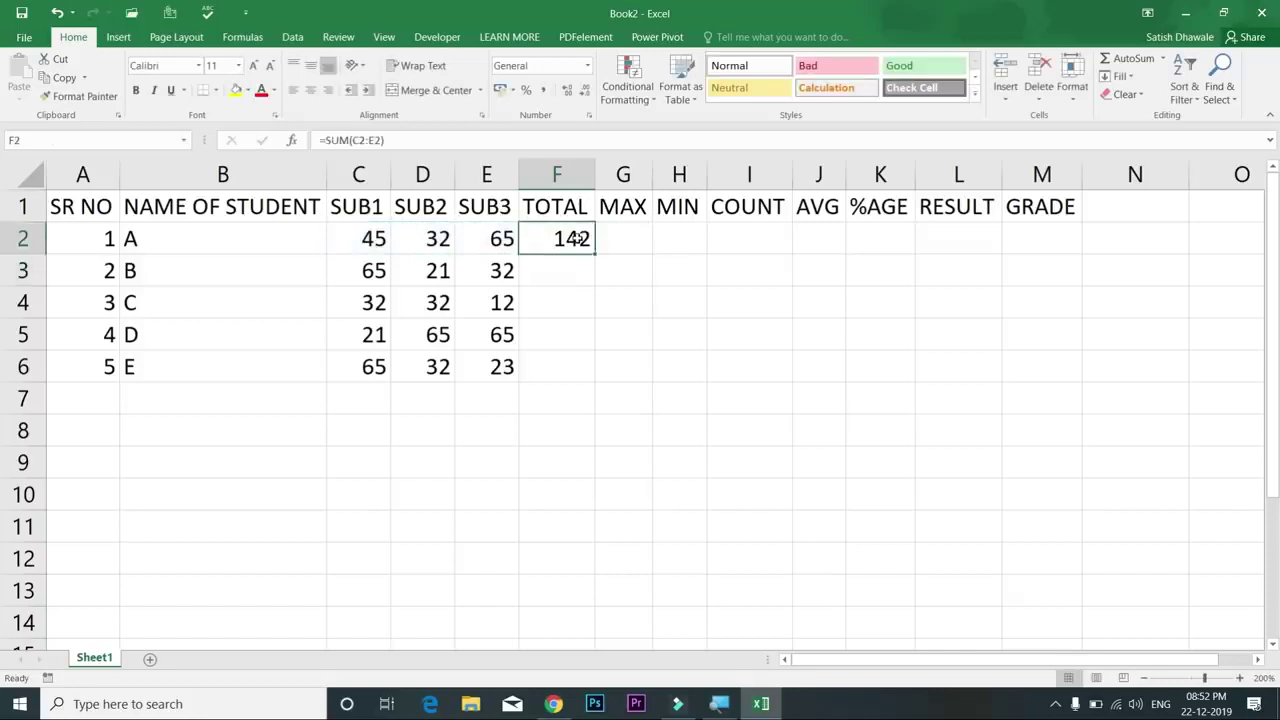
pyautogui.press('Delete')
pyautogui.write('=SUM')
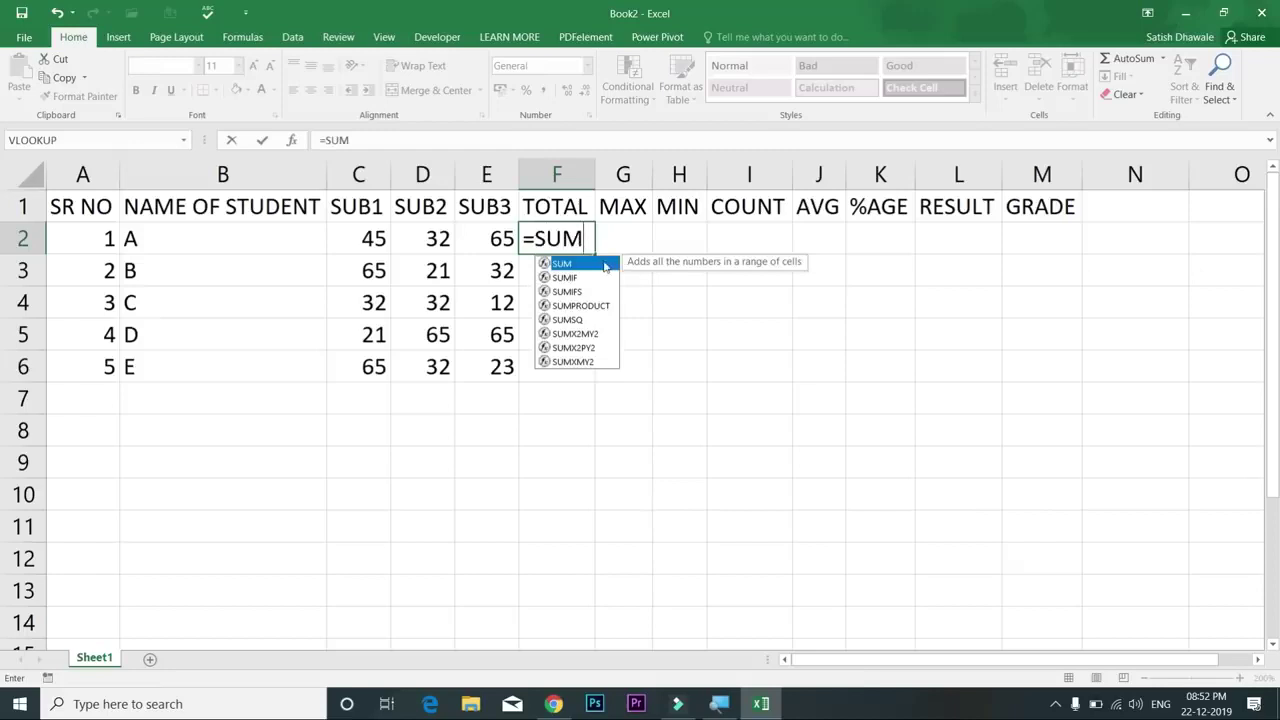
pyautogui.hotkey('ctrl', '1')
pyautogui.press('BackSpace')
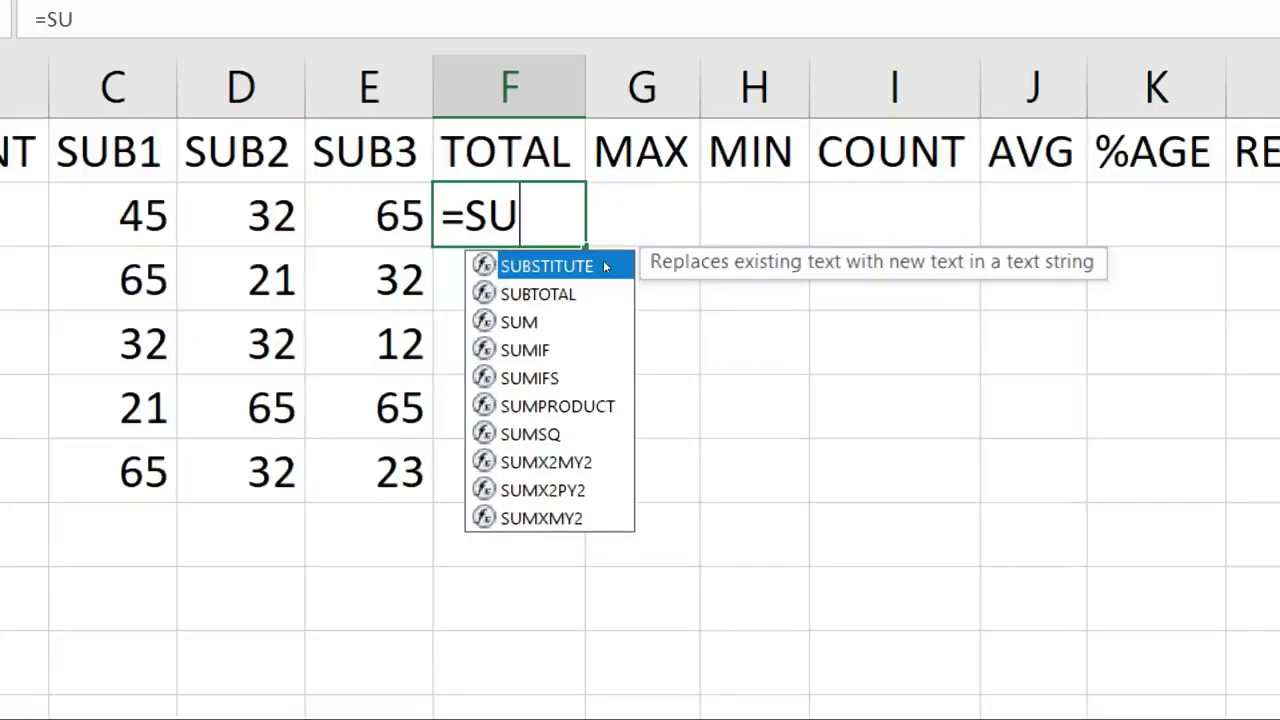
pyautogui.write('M')
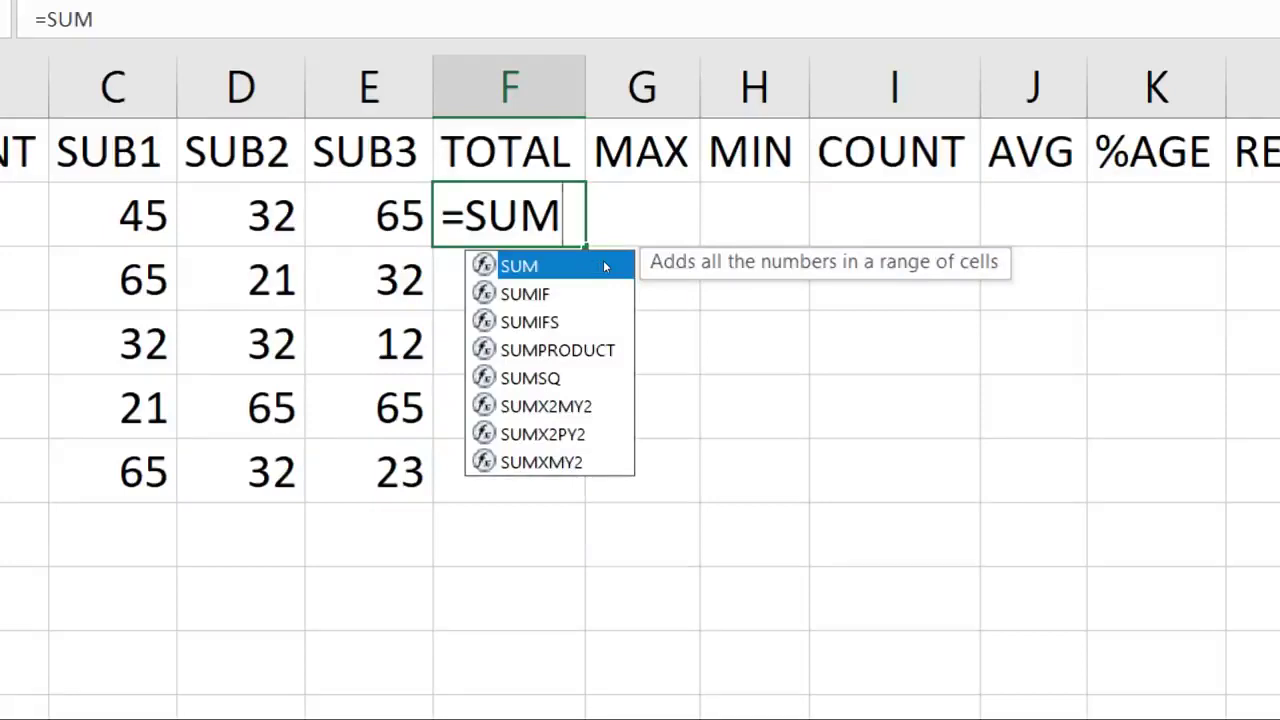
pyautogui.write('(')
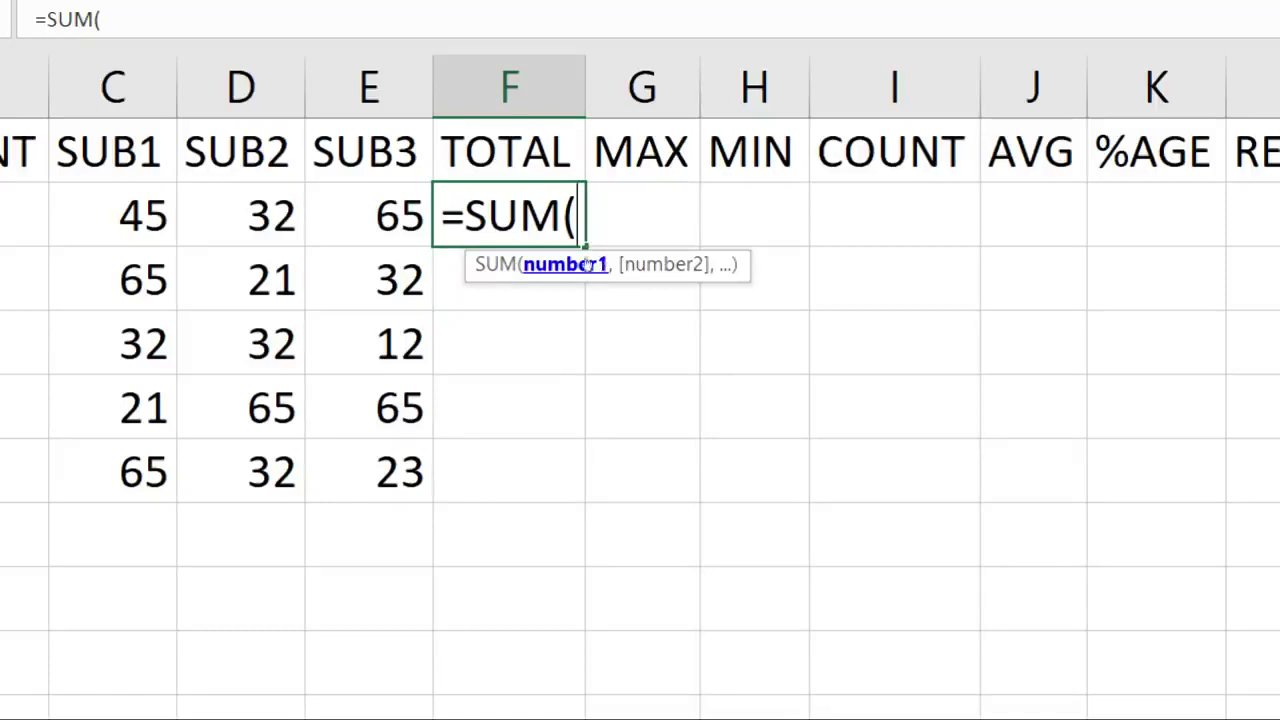
pyautogui.write('C2')
pyautogui.hotkey('shift', 'Right')
pyautogui.hotkey('shift', 'Right')
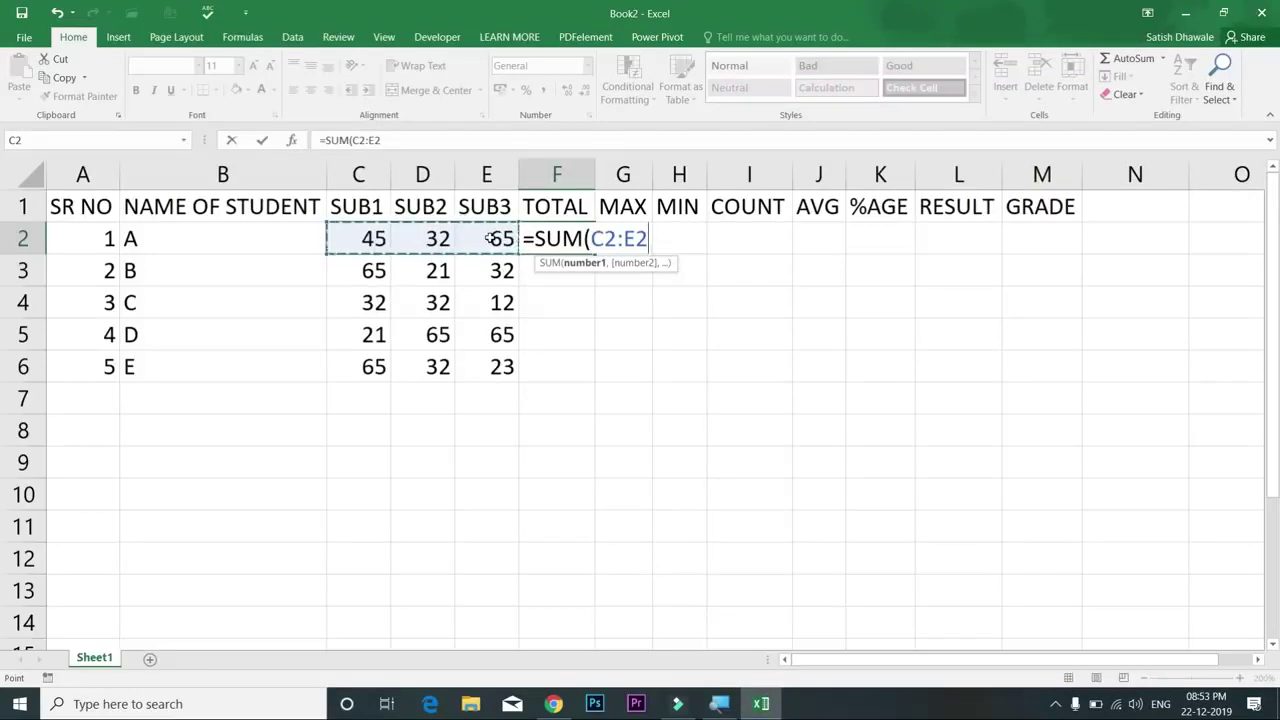
pyautogui.press('Return')
# Step: Examine the SUM formula in F2 and the marks in C2:E2 that it adds for student A
pyautogui.click(550, 241)
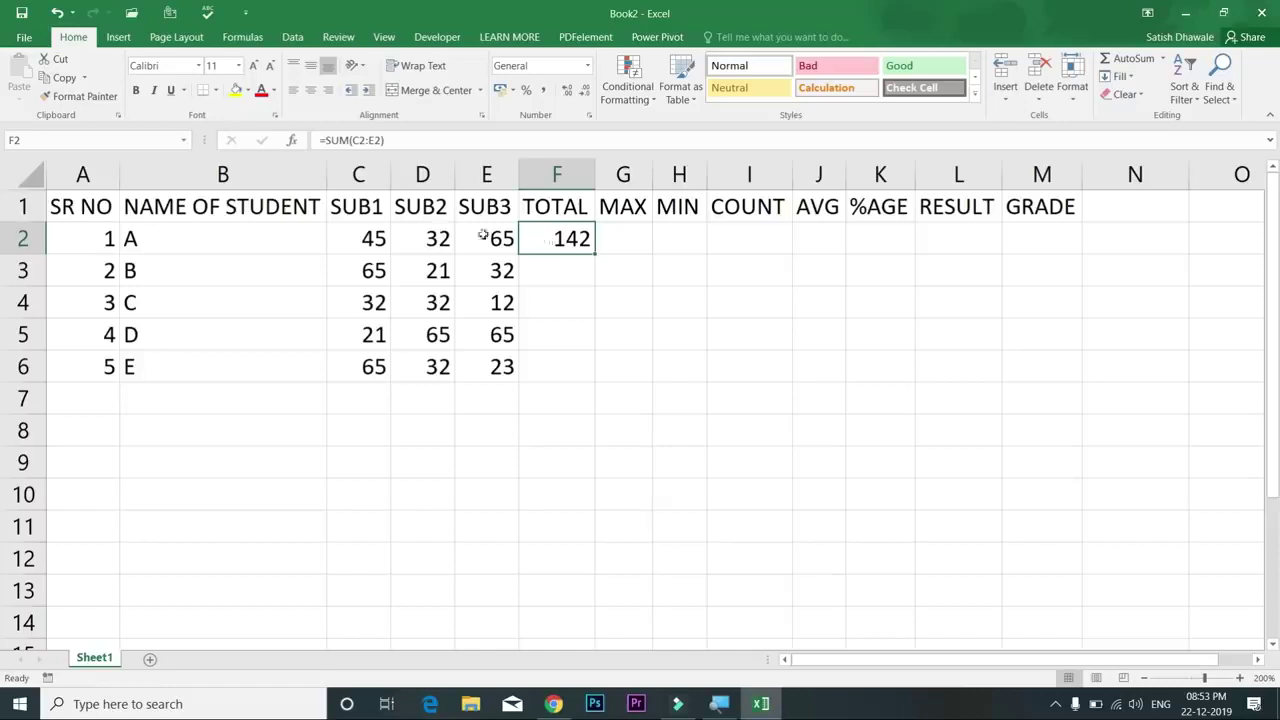
pyautogui.click(201, 232)
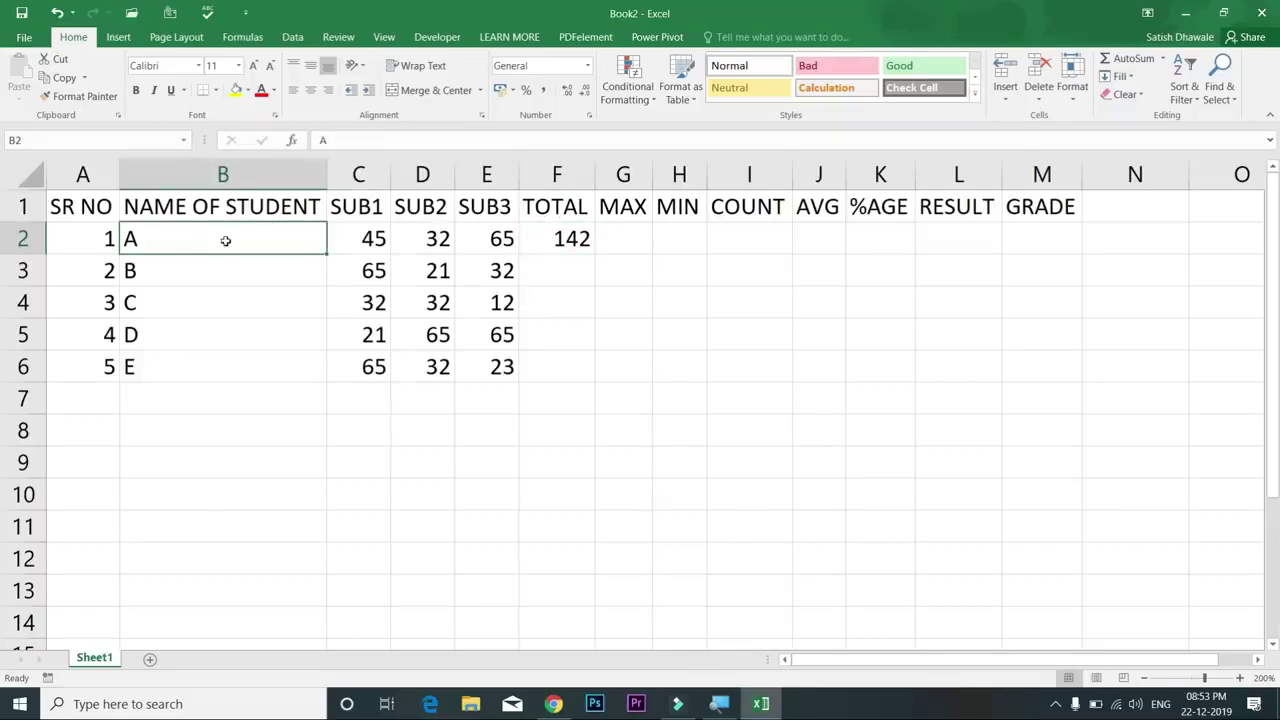
pyautogui.moveTo(376, 240); pyautogui.dragTo(495, 240)
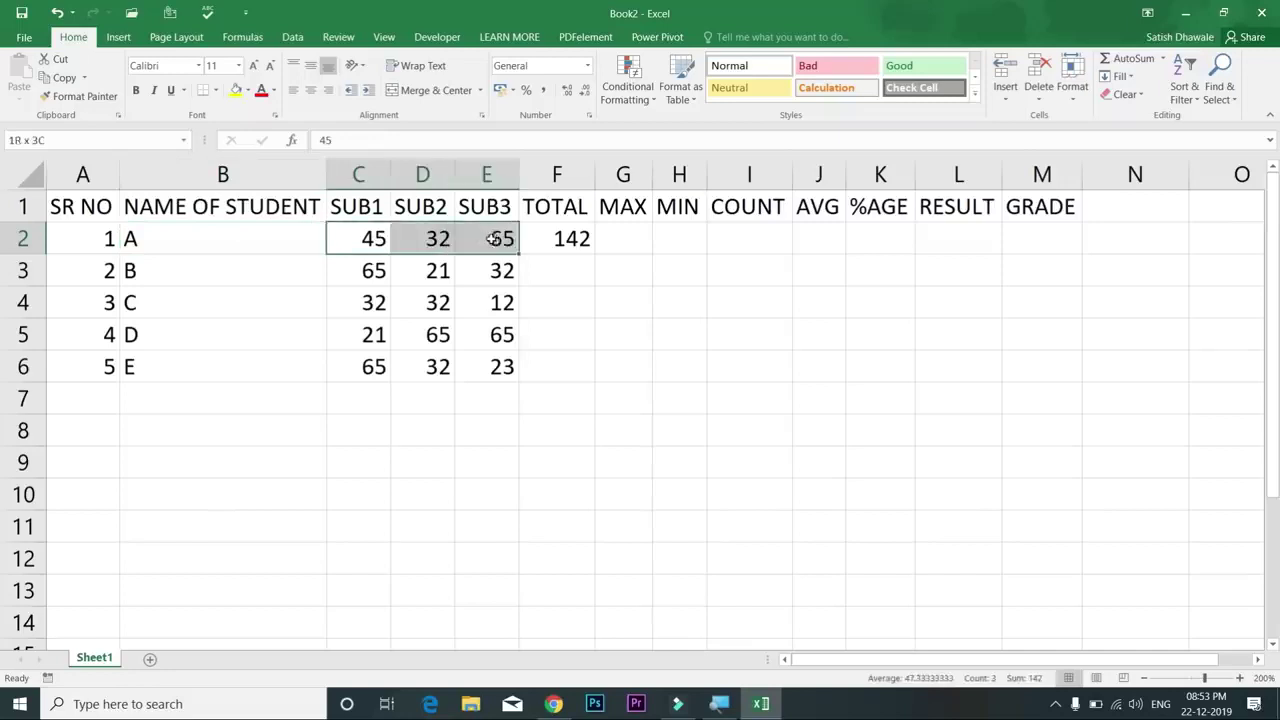
pyautogui.doubleClick(583, 243)
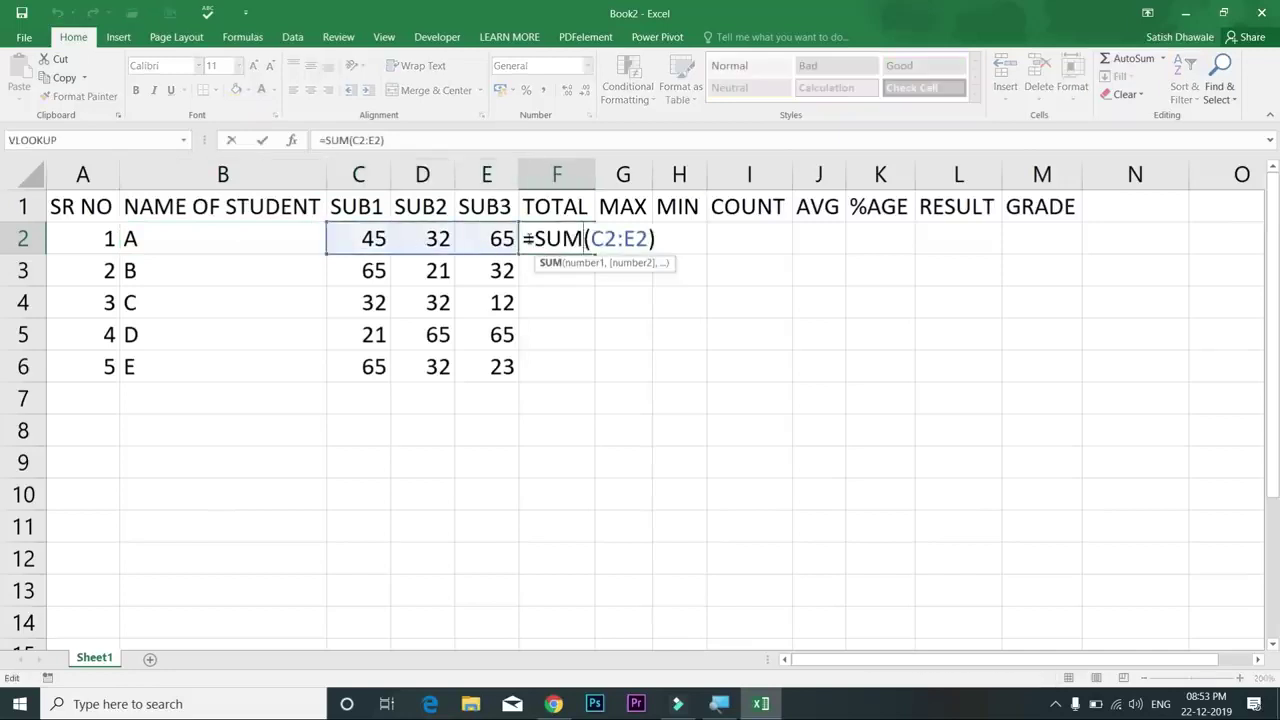
pyautogui.press('Escape')
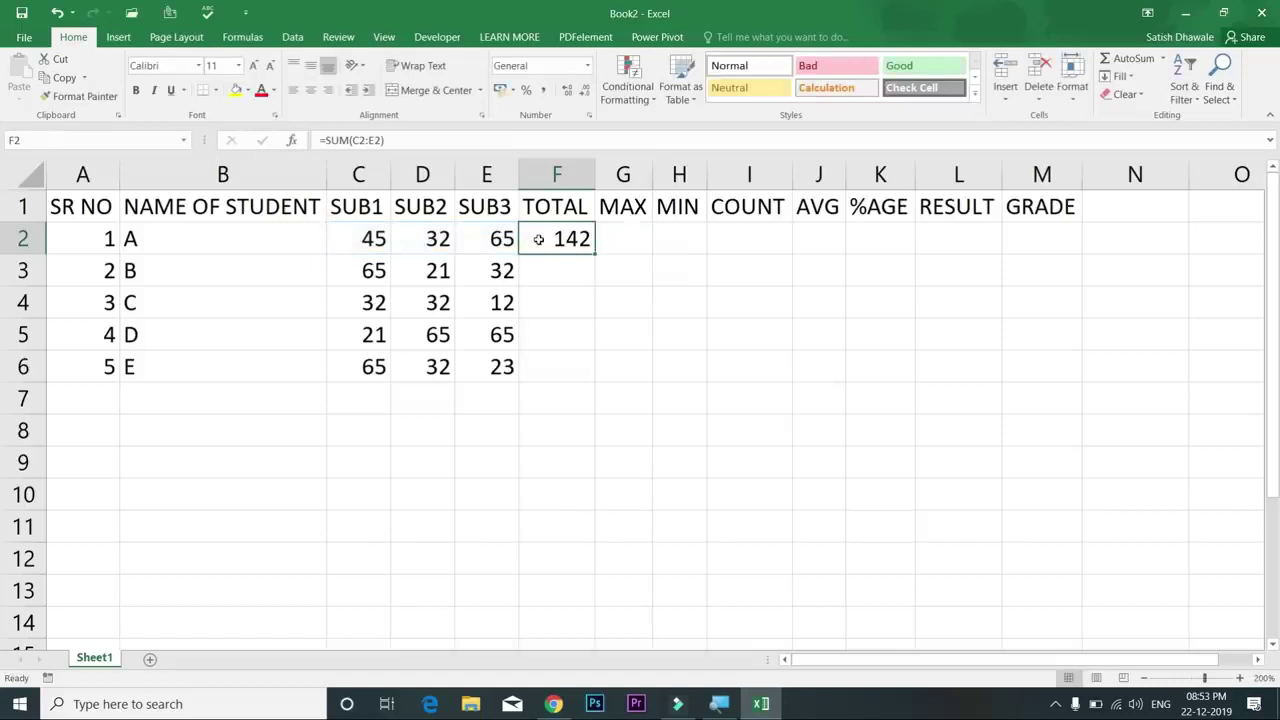
pyautogui.click(228, 238)
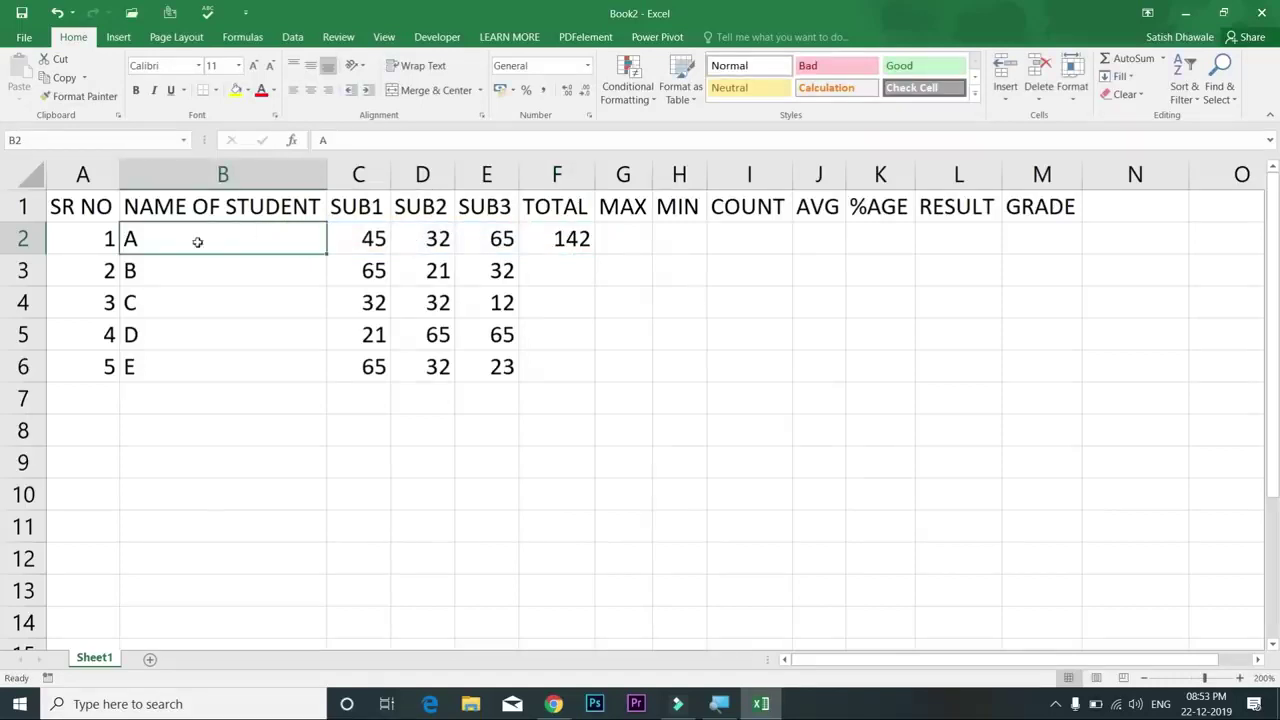
pyautogui.click(89, 237)
pyautogui.moveTo(164, 237); pyautogui.dragTo(486, 240)
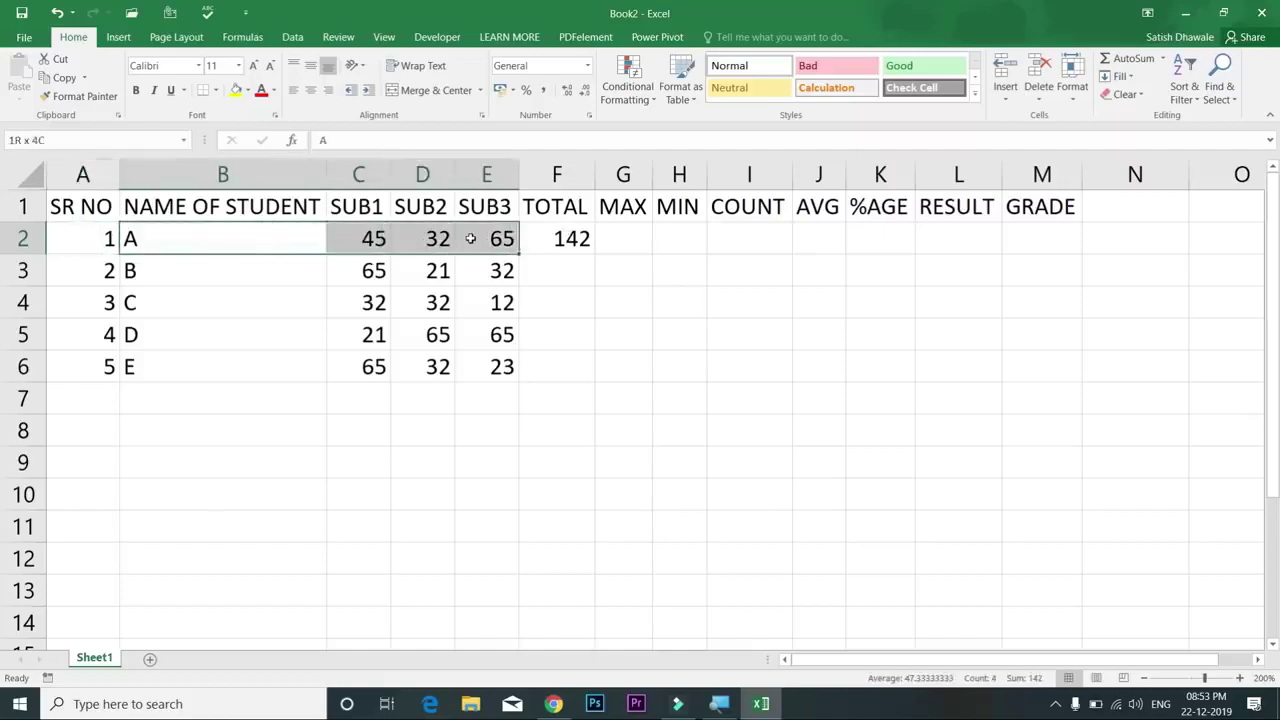
pyautogui.click(583, 236)
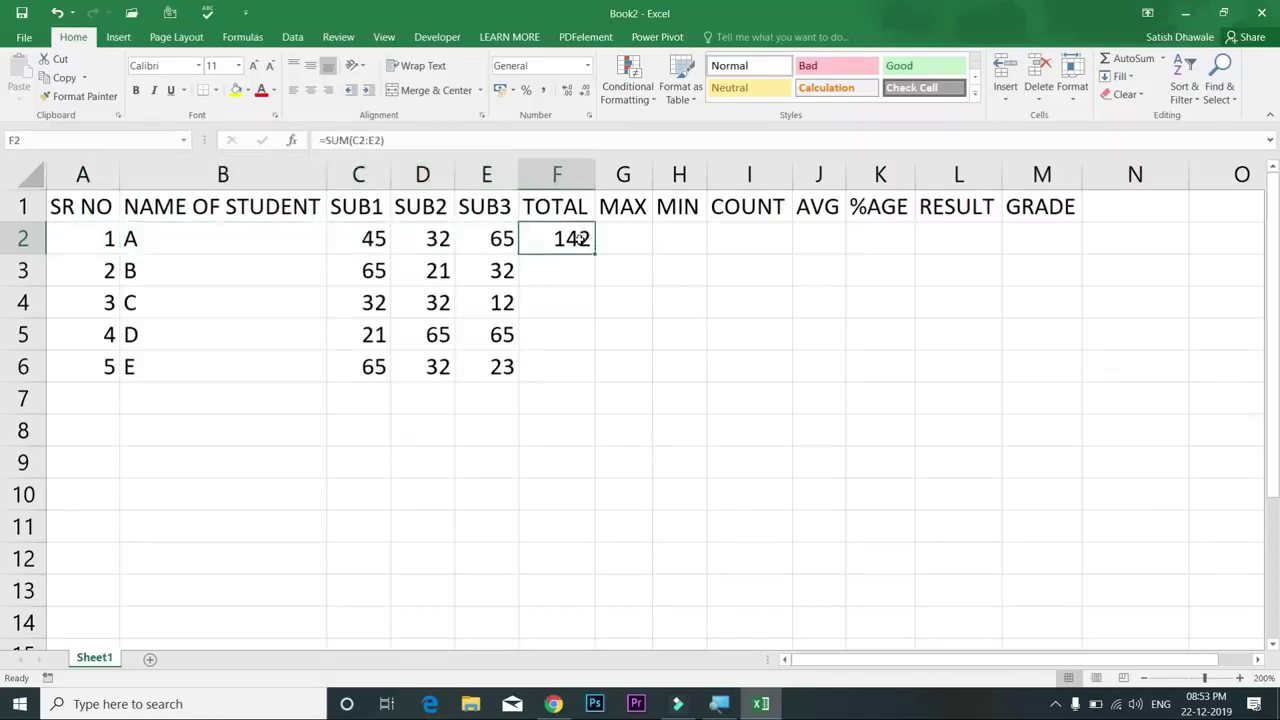
pyautogui.doubleClick(580, 237)
pyautogui.press('Return')
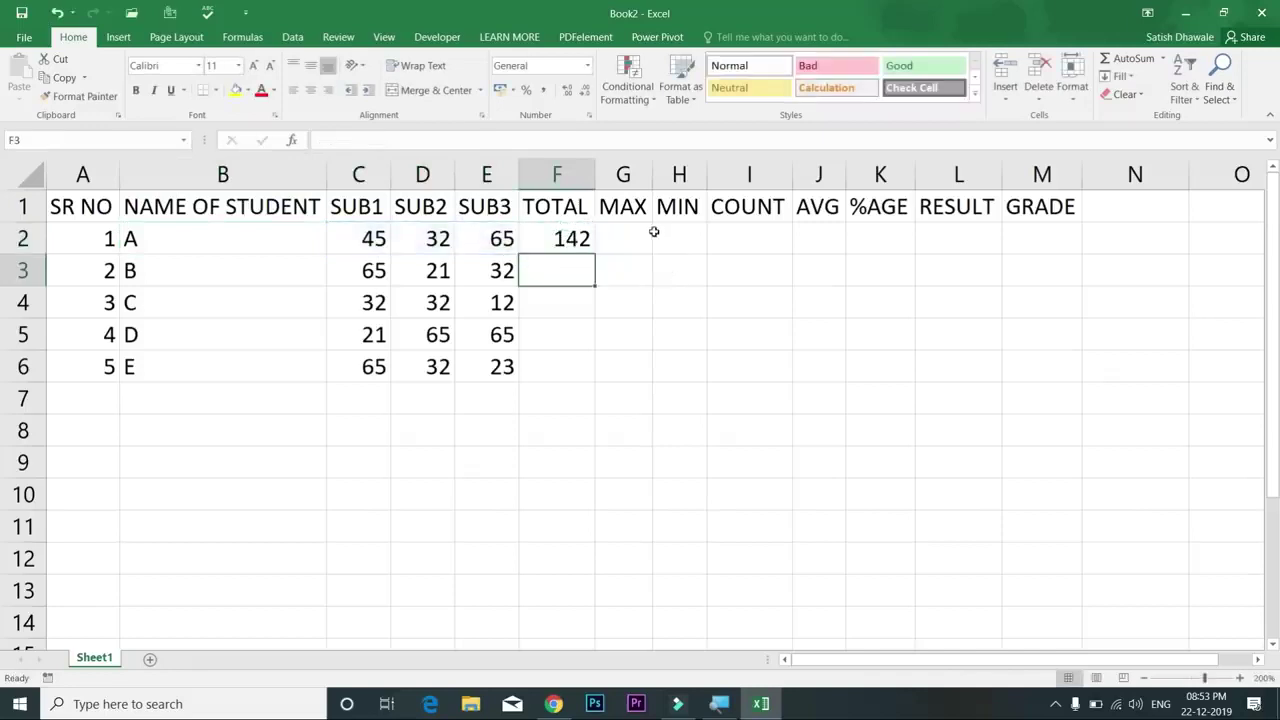
pyautogui.doubleClick(574, 238)
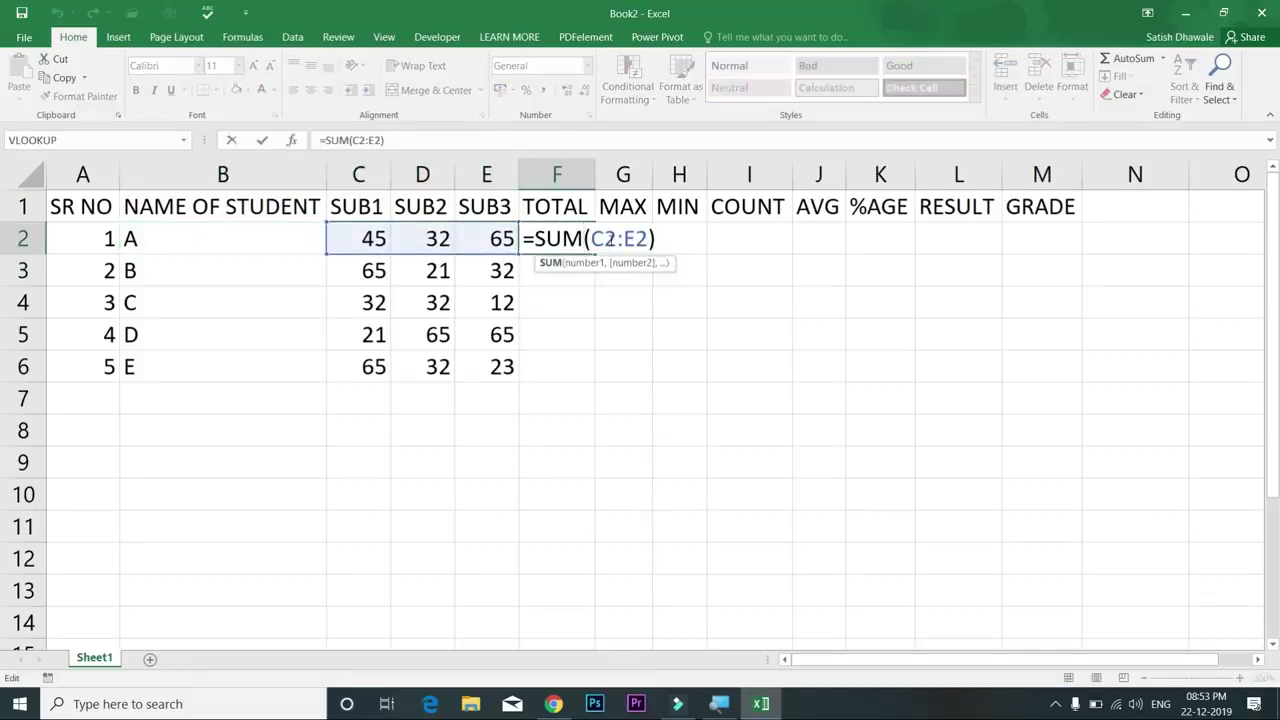
pyautogui.press('Return')
# Step: Fill the SUM formula from F2 down to F6 with the fill handle, and clear the copied totals in F3:F6
pyautogui.click(576, 243)
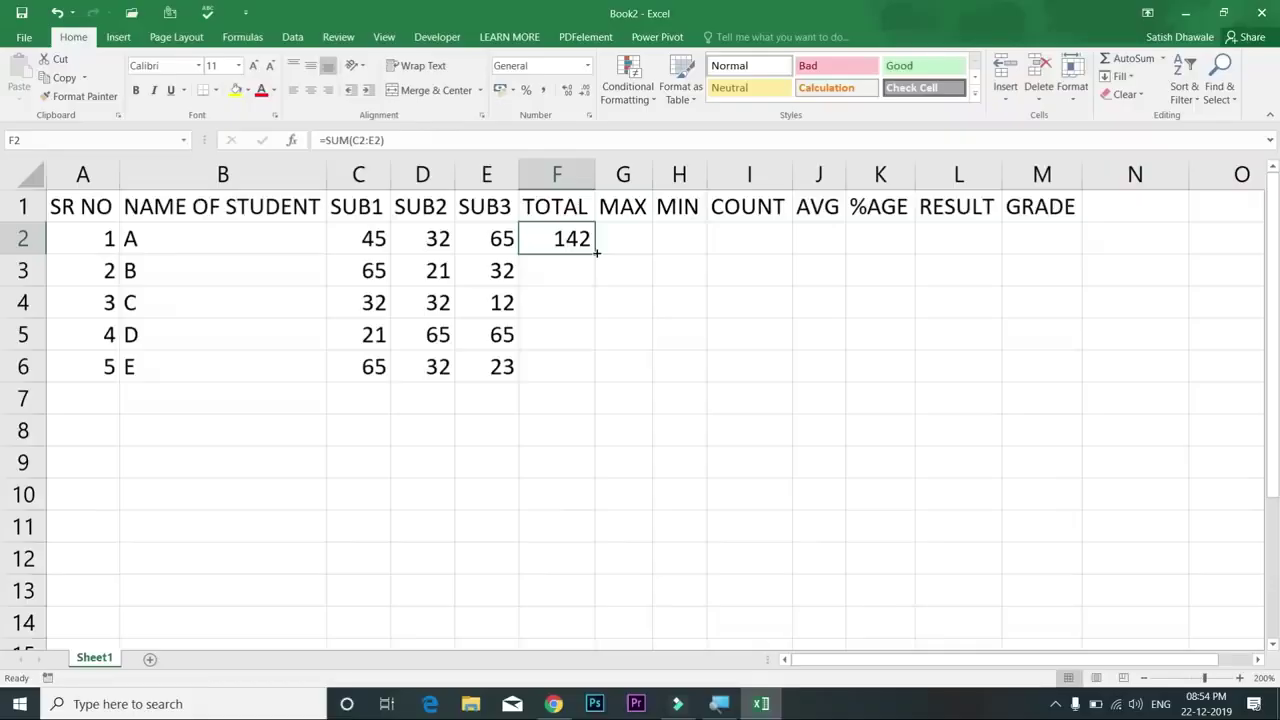
pyautogui.doubleClick(596, 253)
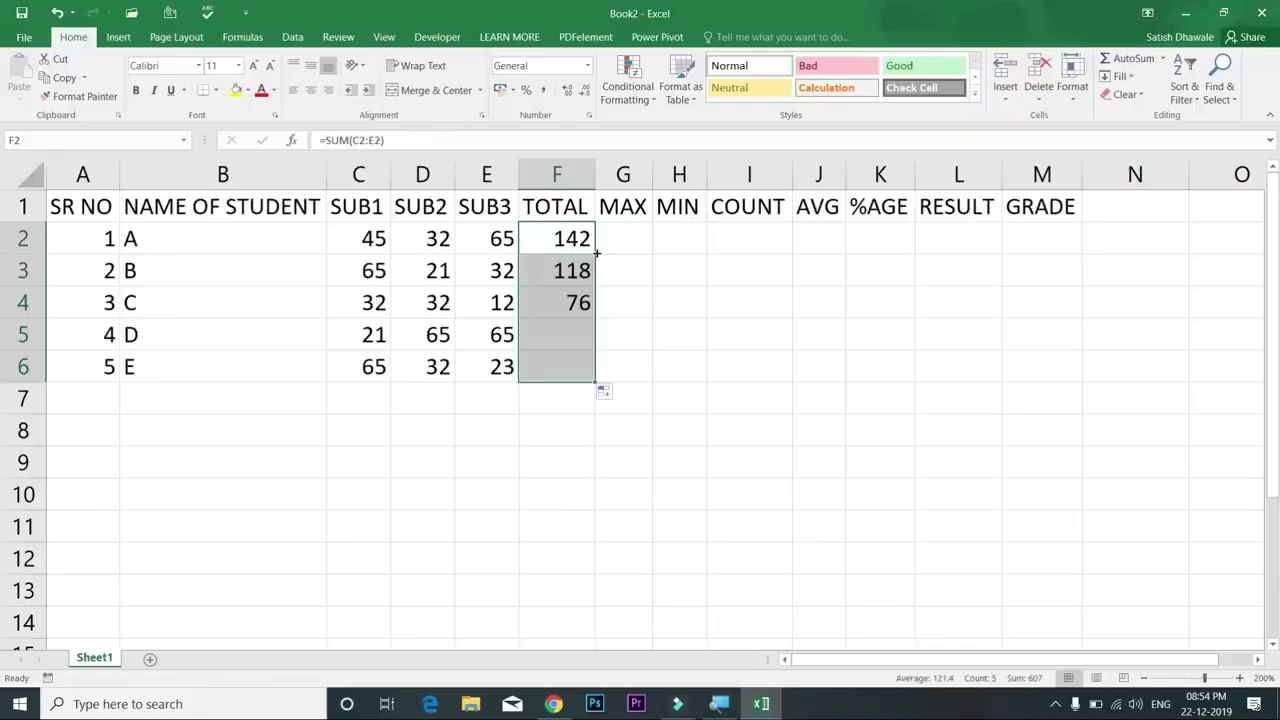
pyautogui.moveTo(575, 265); pyautogui.dragTo(570, 364)
pyautogui.press('Delete')
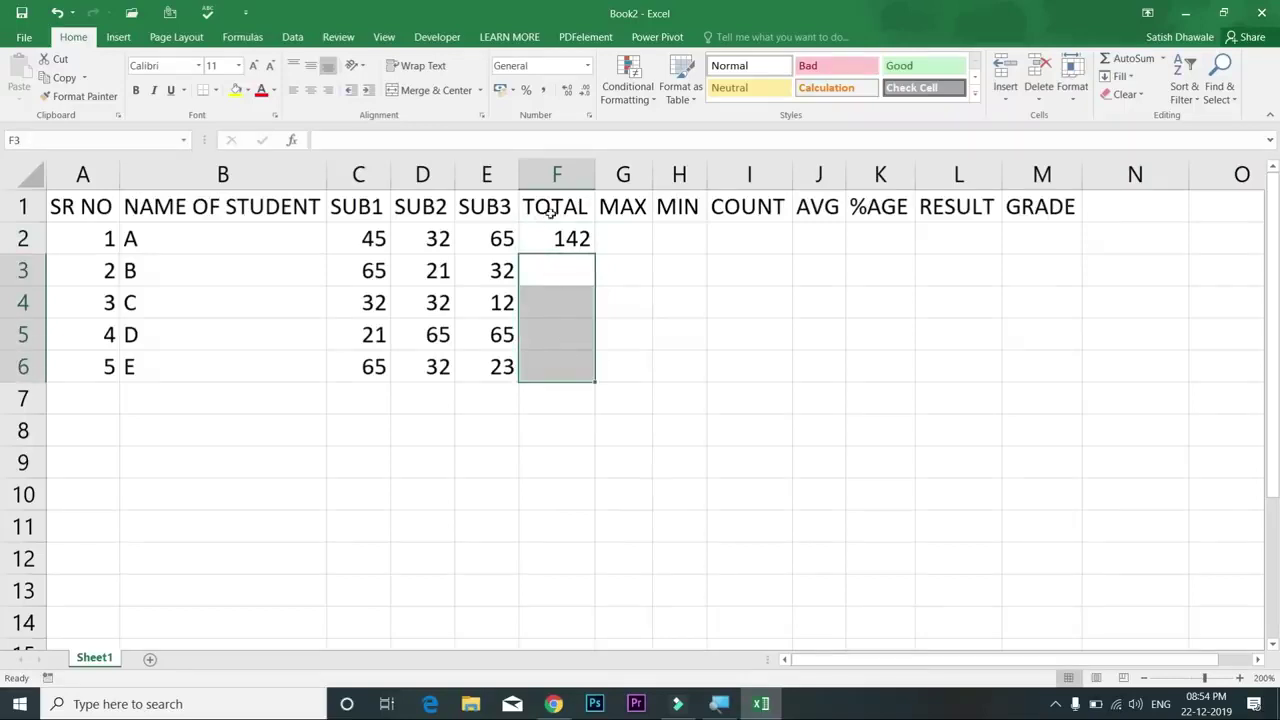
# Step: Copy the F2 formula down the selected range F2:F6 with Fill Down and check the formula in F3
pyautogui.click(560, 238)
pyautogui.hotkey('shift', 'Down')
pyautogui.hotkey('shift', 'Down')
pyautogui.hotkey('shift', 'Down')
pyautogui.hotkey('shift', 'Down')
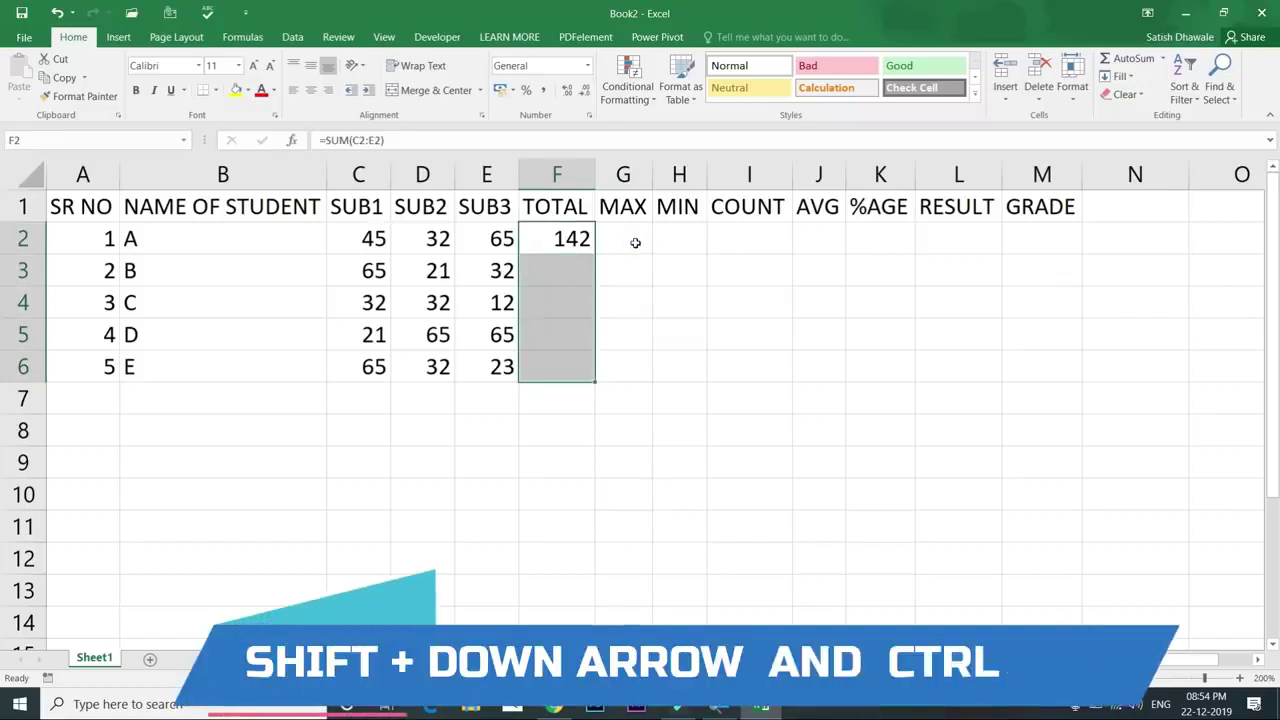
pyautogui.hotkey('ctrl', 'd')
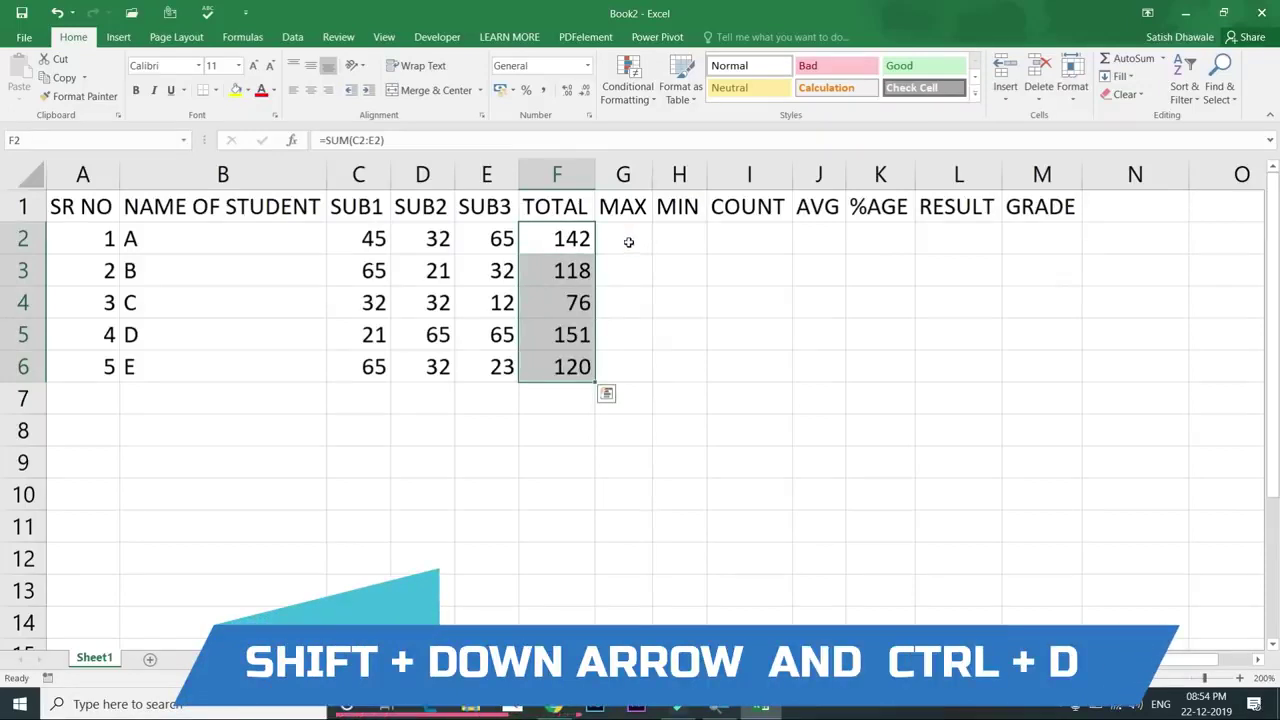
pyautogui.doubleClick(578, 270)
pyautogui.press('Escape')
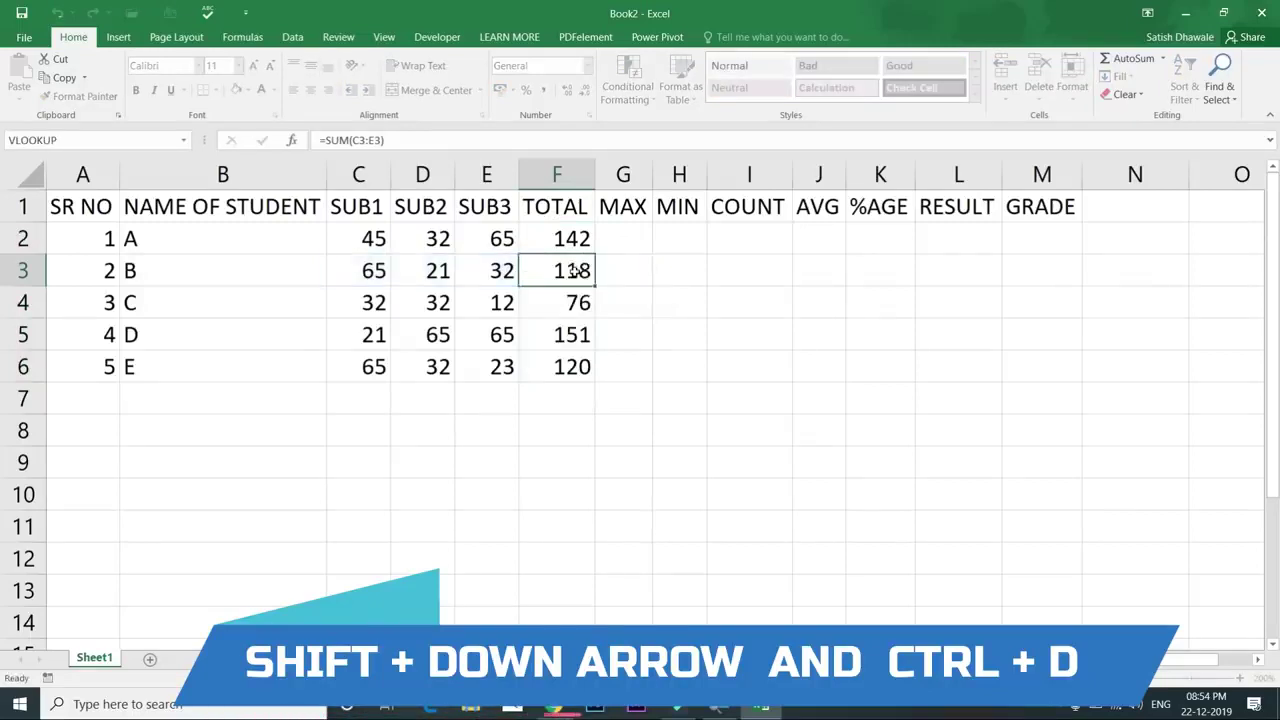
# Step: Clear the copied totals in F3:F6, keeping the formula in F2
pyautogui.hotkey('shift', 'Down')
pyautogui.hotkey('shift', 'Down')
pyautogui.hotkey('shift', 'Down')
pyautogui.press('Delete')
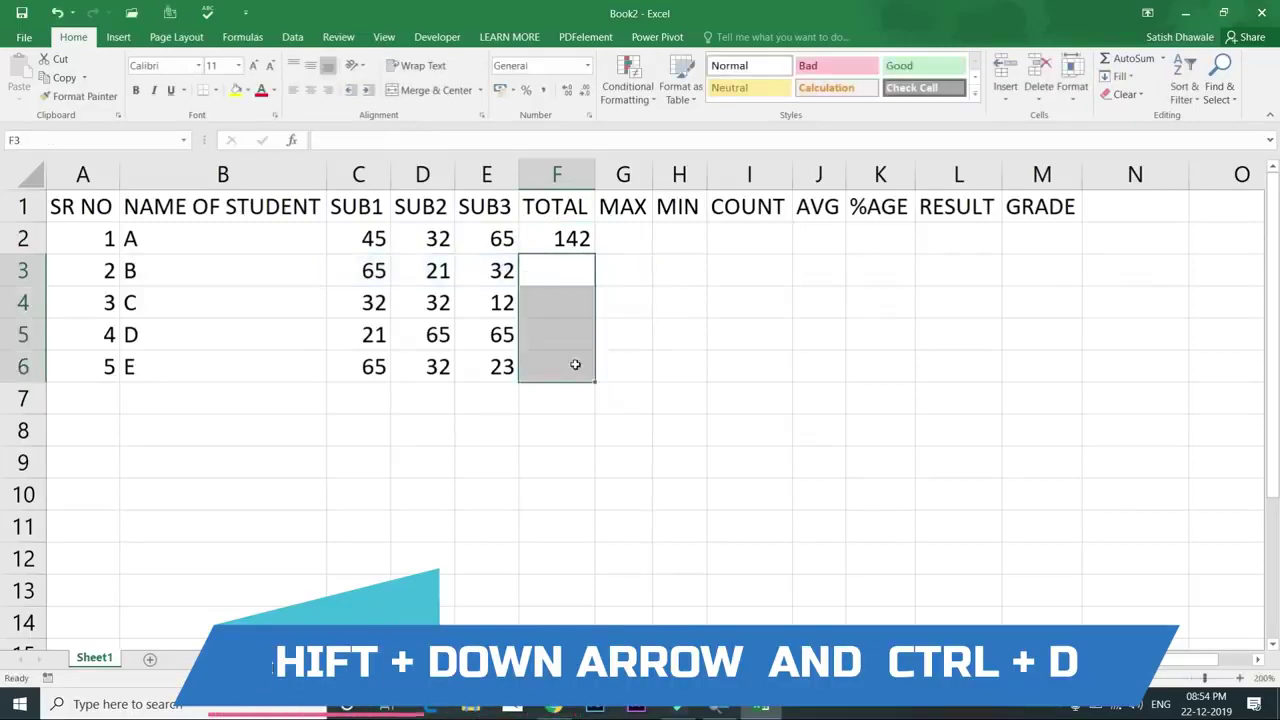
# Step: Repeat Fill Down on the TOTAL range F2:F6, and clear the totals in F3:F6 again
pyautogui.moveTo(566, 240); pyautogui.dragTo(569, 361)
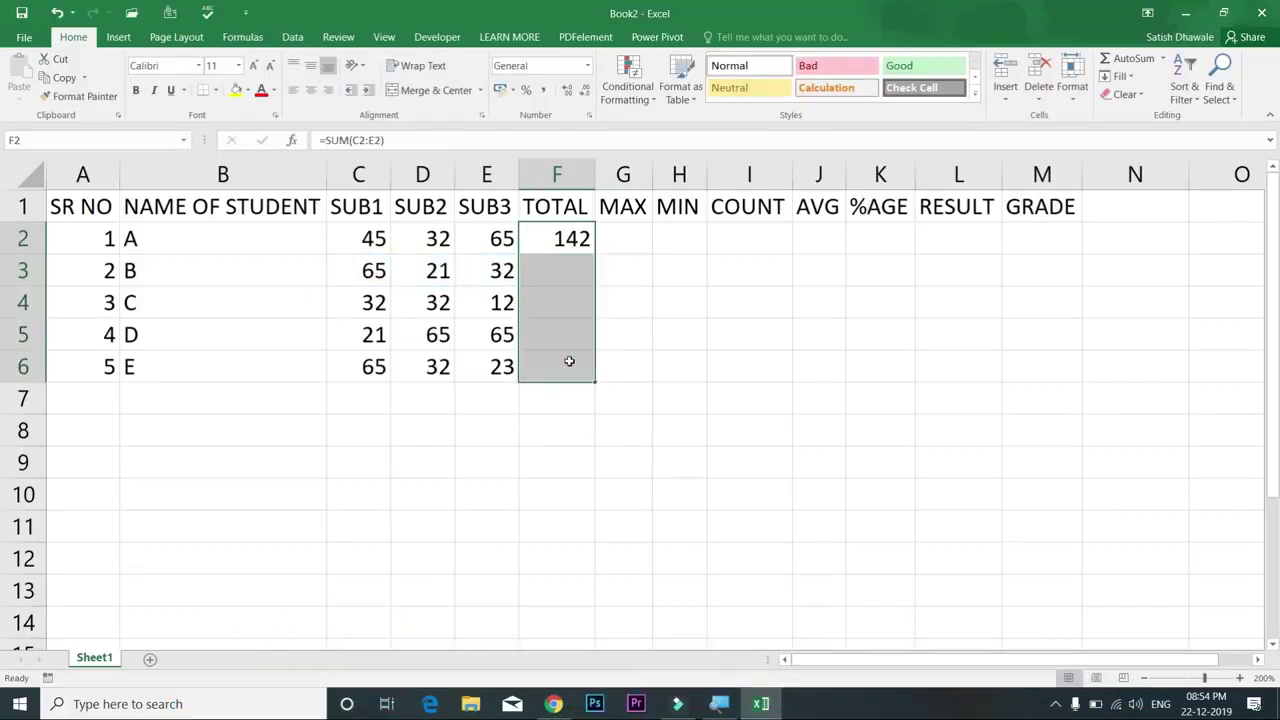
pyautogui.hotkey('ctrl', 'd')
pyautogui.moveTo(577, 271); pyautogui.dragTo(574, 368)
pyautogui.press('Delete')
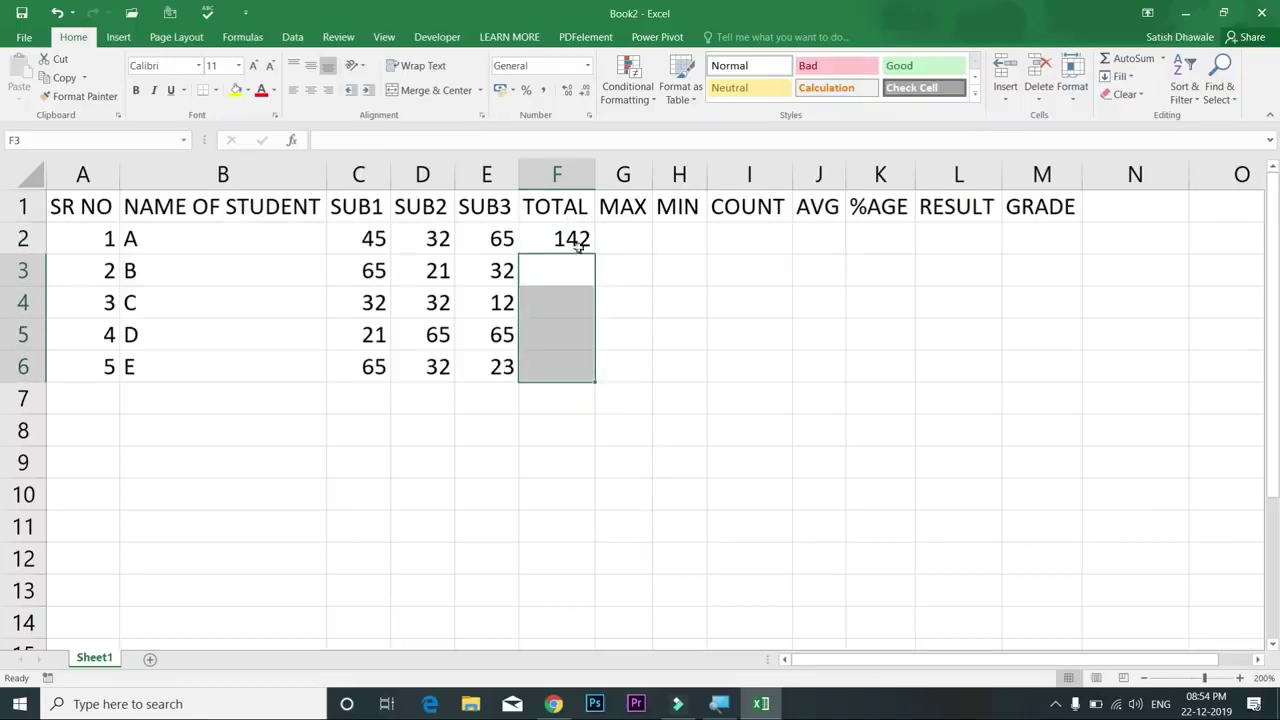
# Step: Auto-fill the F2 formula down to F6 with the fill handle, and clear all the totals in F2:F6
pyautogui.click(577, 245)
pyautogui.doubleClick(594, 254)
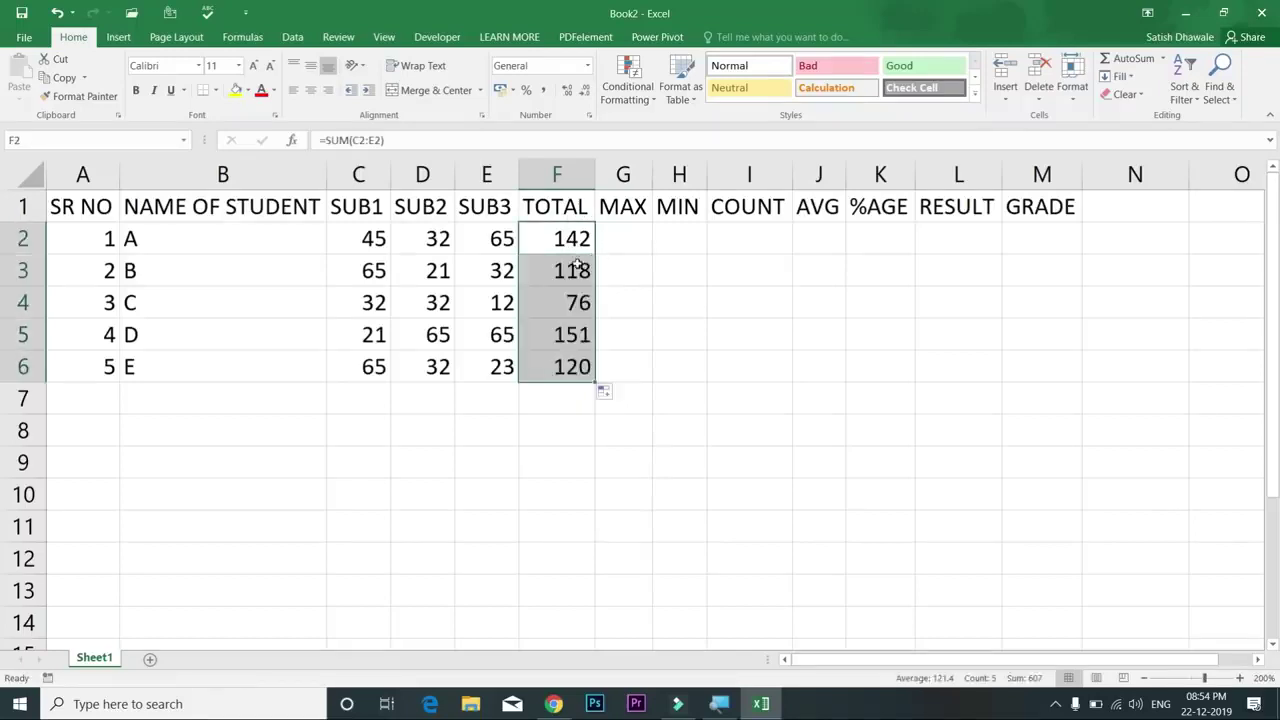
pyautogui.doubleClick(577, 266)
pyautogui.press('Escape')
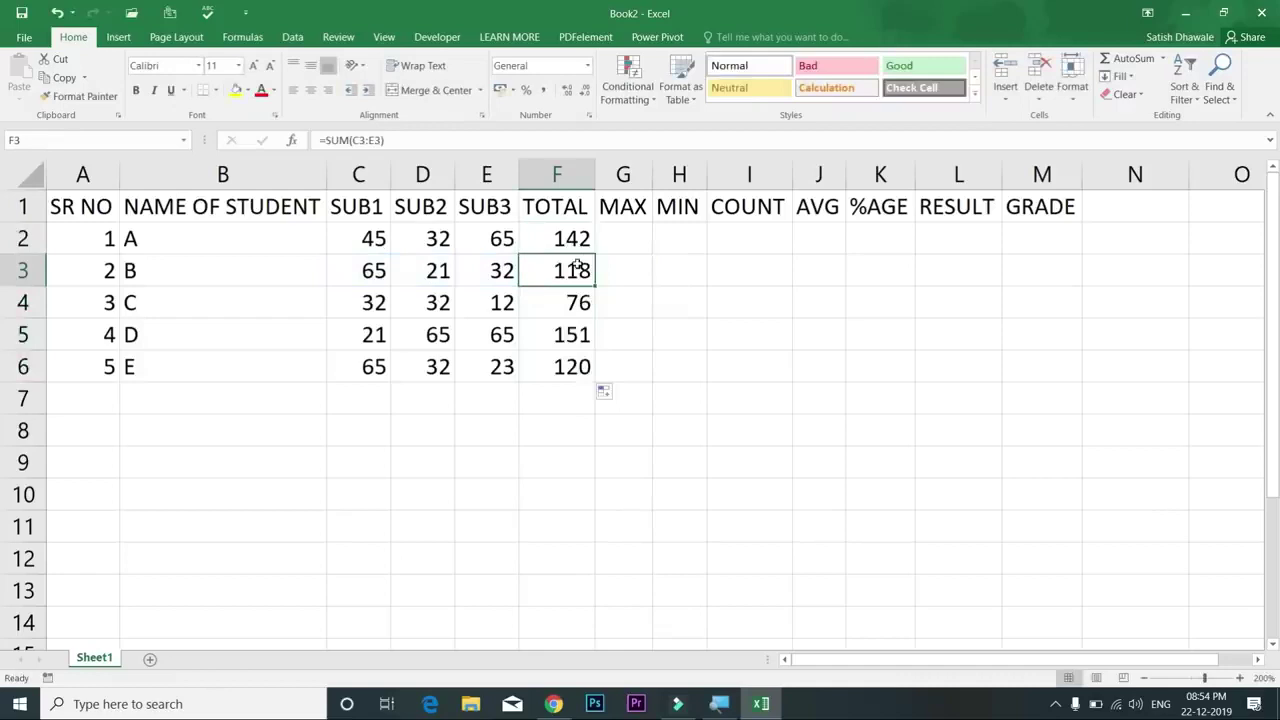
pyautogui.moveTo(576, 242); pyautogui.dragTo(567, 366)
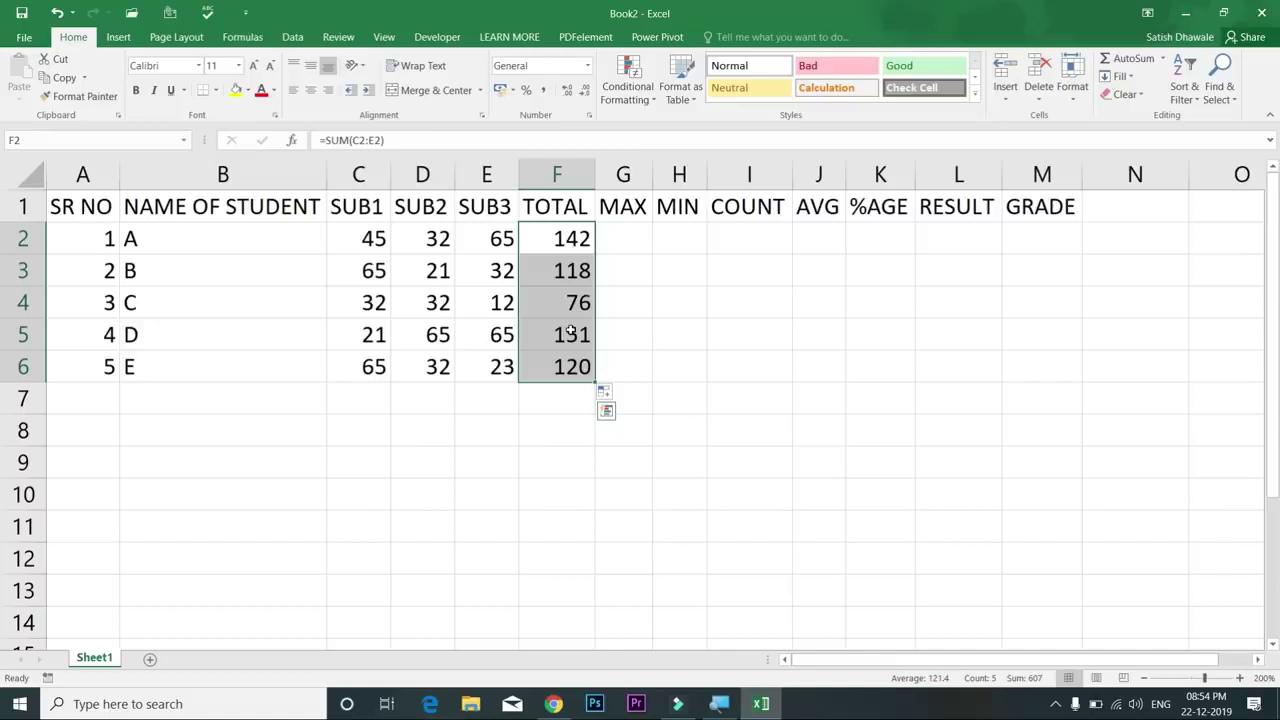
pyautogui.press('Delete')
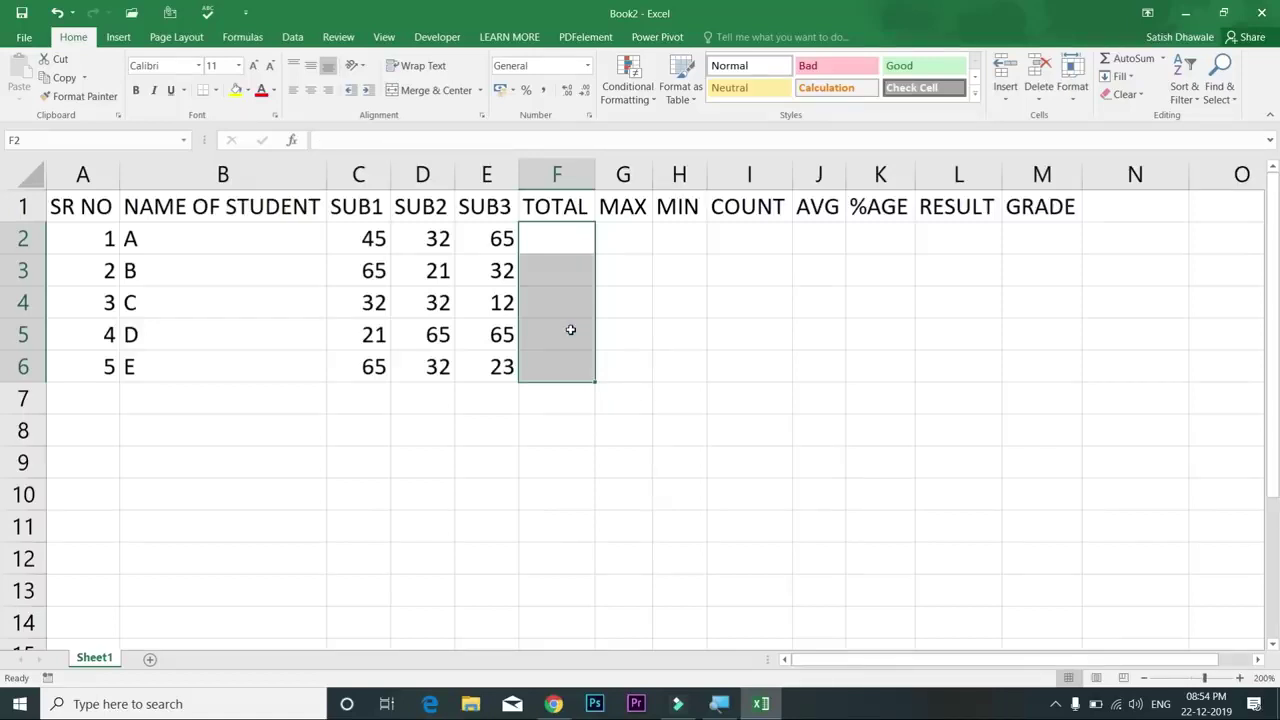
# Step: Examine the marks in rows 2 to 6 of the SUB1, SUB2 and SUB3 columns
pyautogui.click(375, 238)
pyautogui.hotkey('shift', 'Down')
pyautogui.hotkey('shift', 'Down')
pyautogui.hotkey('shift', 'Down')
pyautogui.hotkey('shift', 'Down')
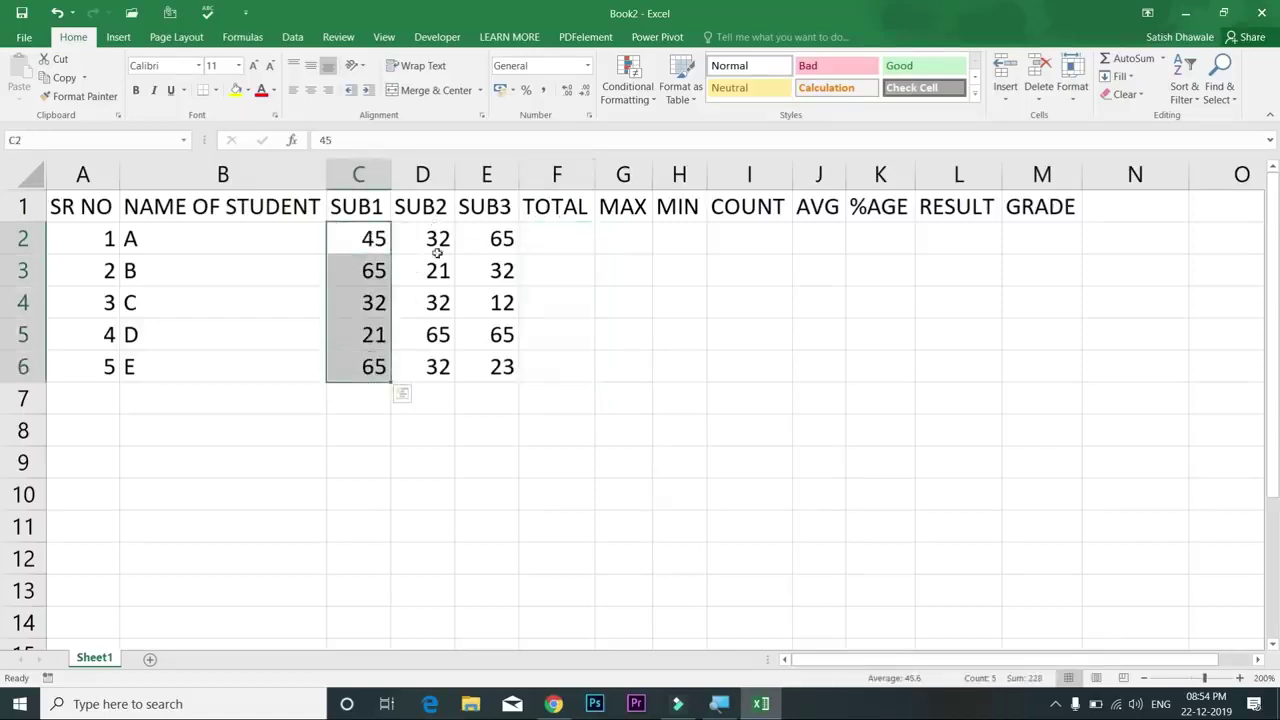
pyautogui.moveTo(434, 240); pyautogui.dragTo(438, 362)
pyautogui.moveTo(495, 236); pyautogui.dragTo(492, 360)
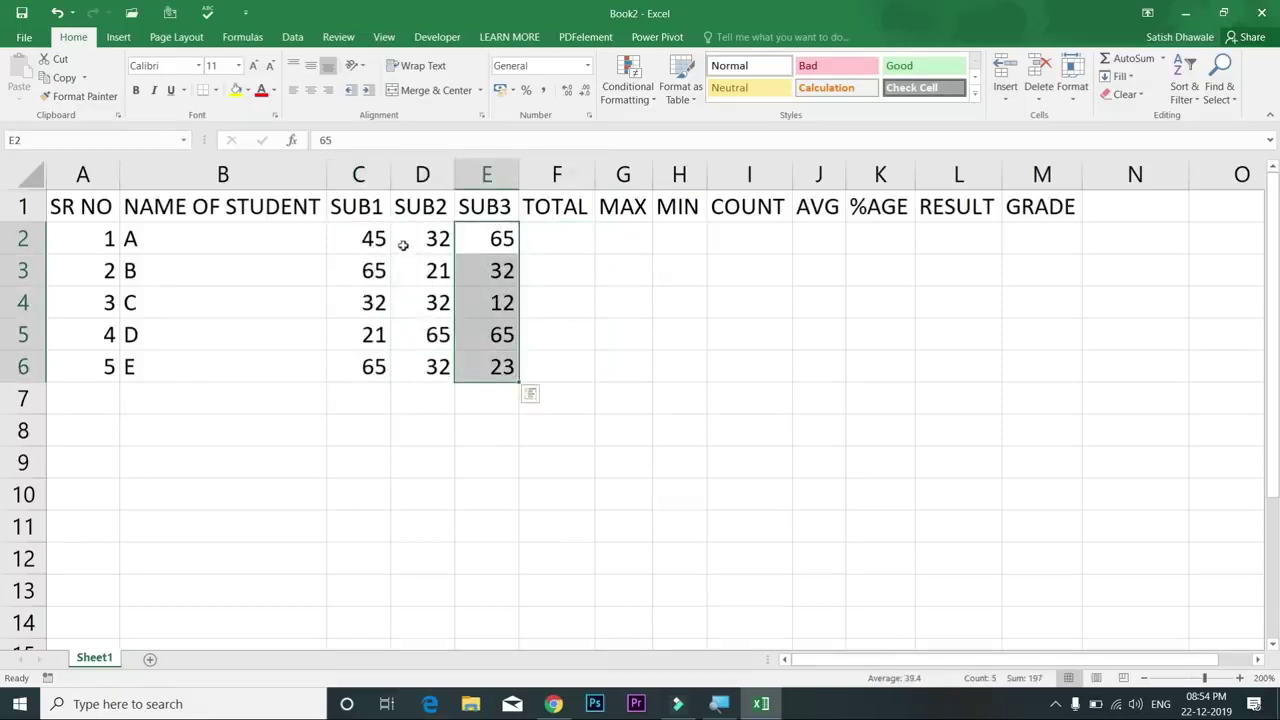
pyautogui.click(371, 240)
pyautogui.click(368, 272)
pyautogui.click(370, 303)
pyautogui.click(370, 337)
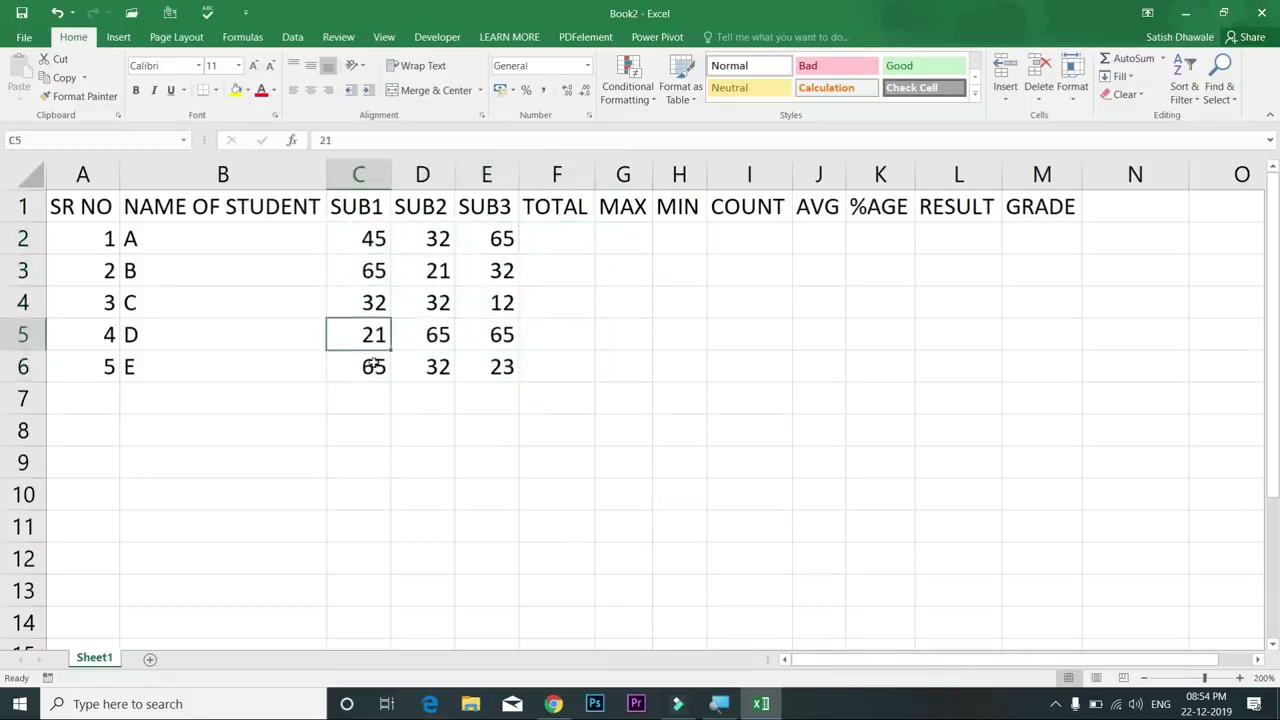
pyautogui.click(375, 370)
# Step: Insert AutoSum column totals in C7 and D7 for the SUB1 and SUB2 marks, and clear both sums
pyautogui.click(381, 405)
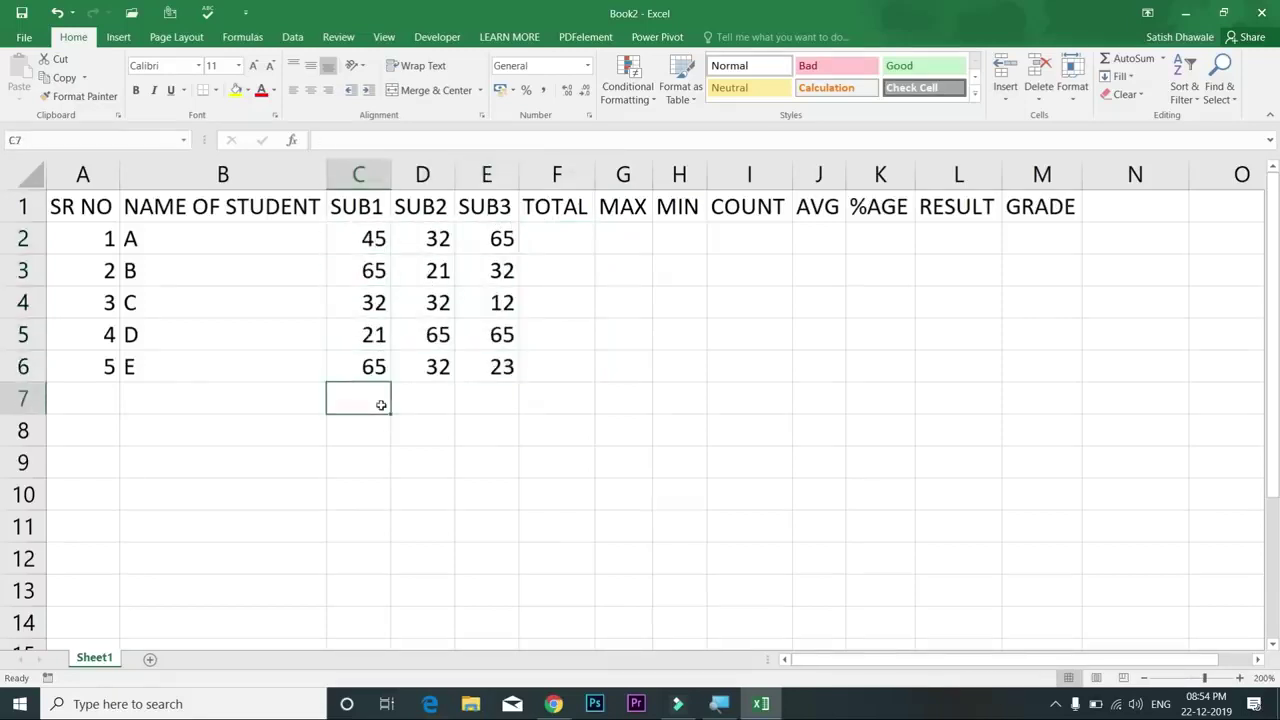
pyautogui.hotkey('alt', '=')
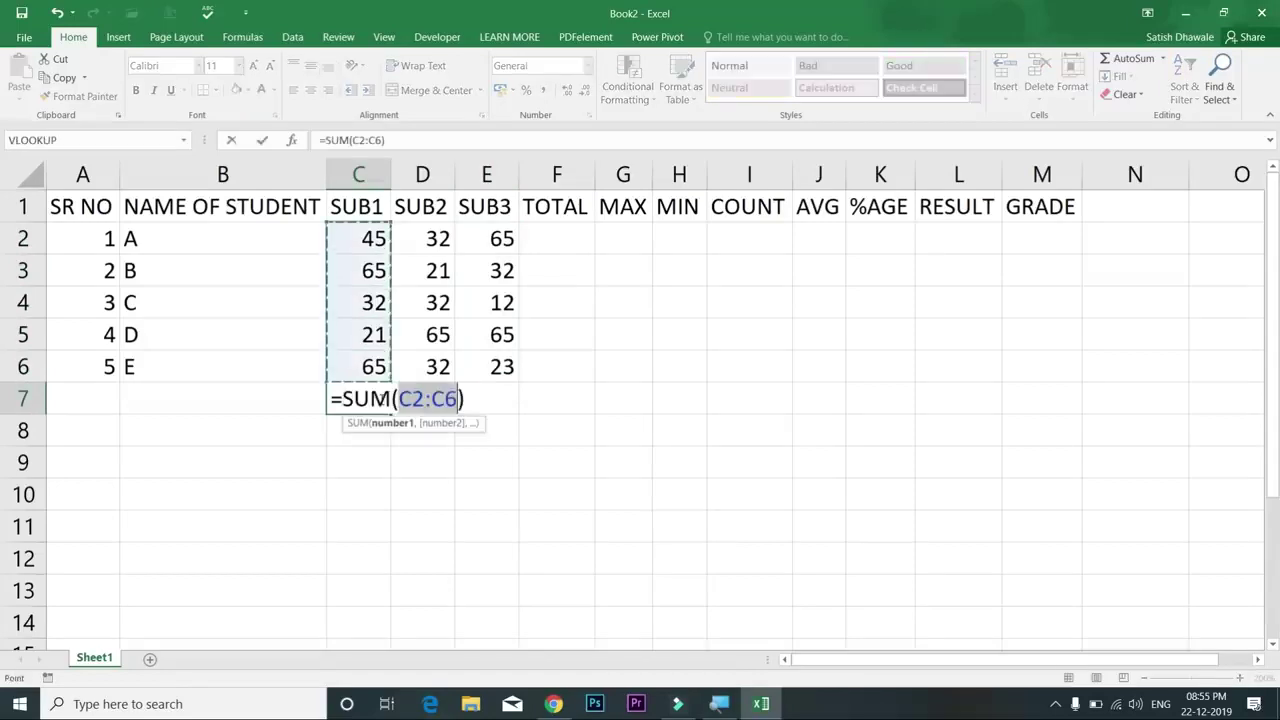
pyautogui.press('Return')
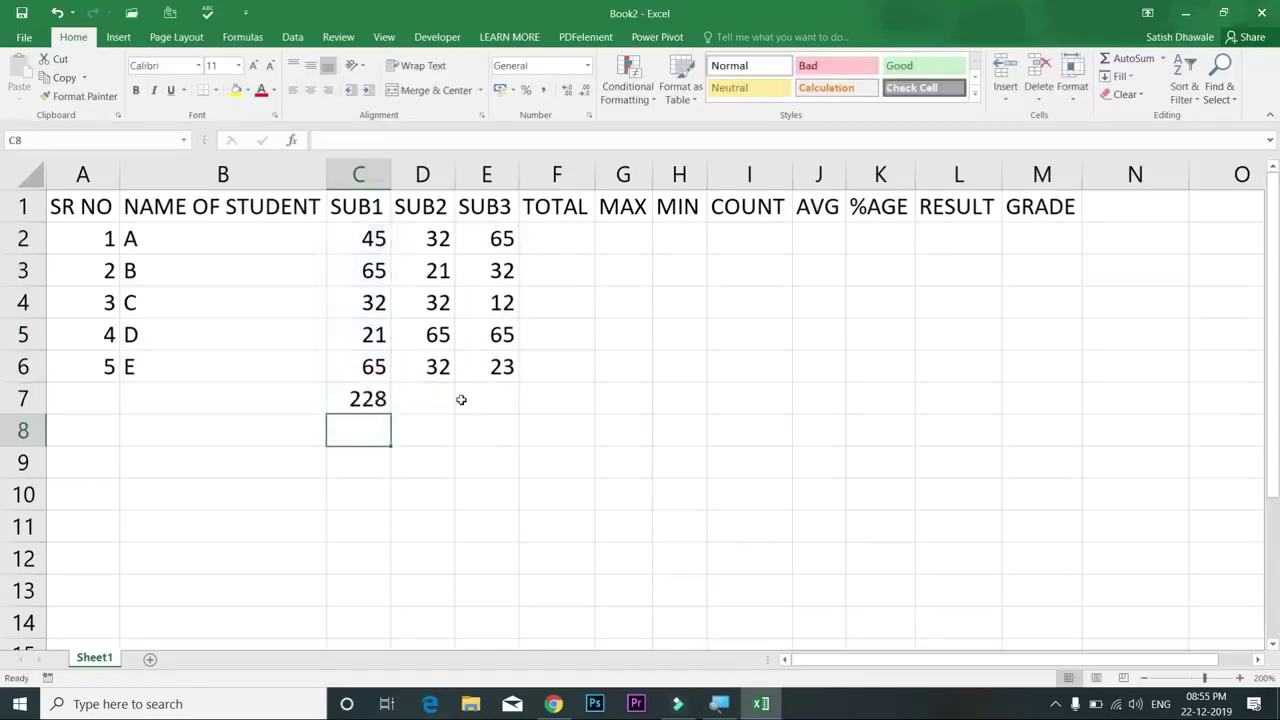
pyautogui.click(425, 400)
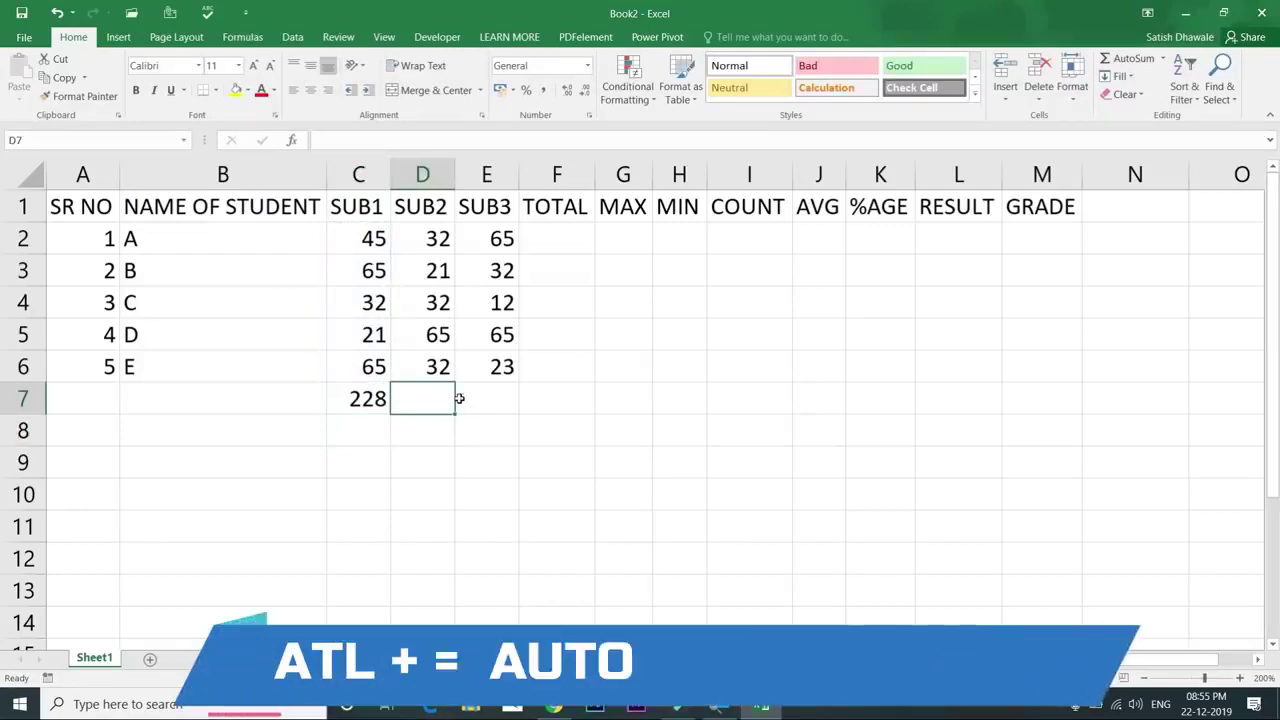
pyautogui.hotkey('alt', '=')
pyautogui.press('Return')
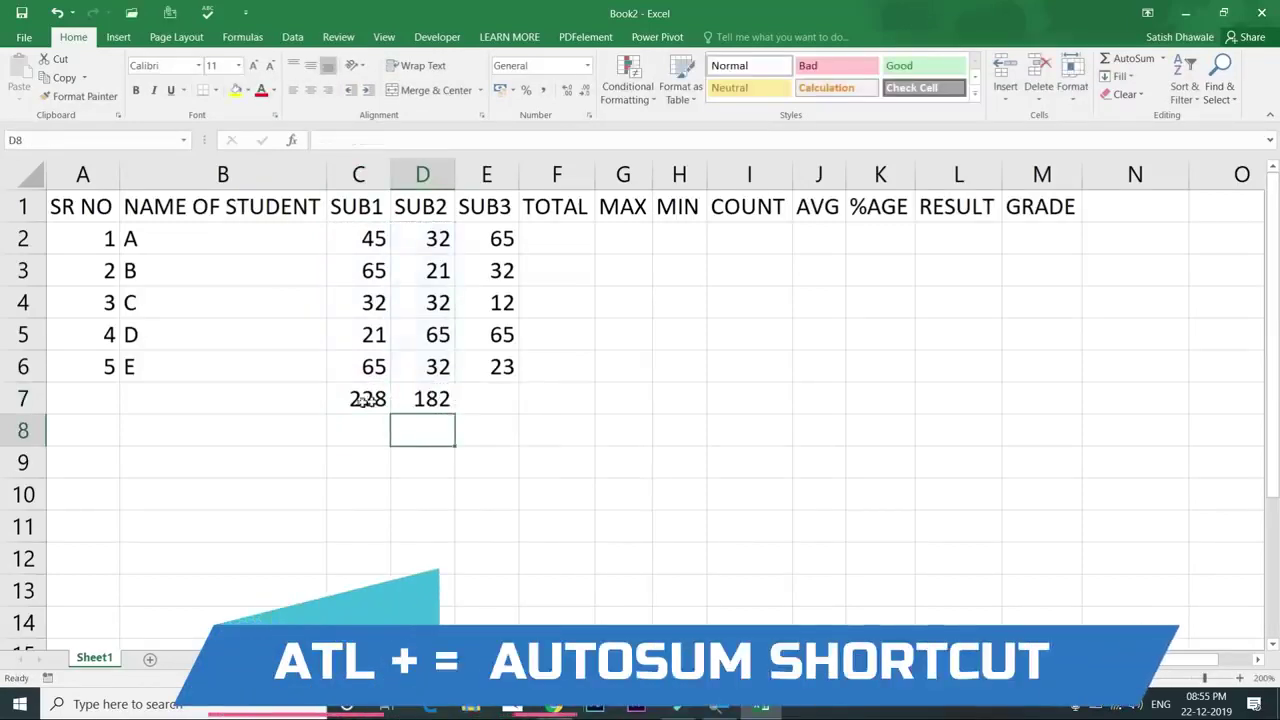
pyautogui.moveTo(368, 398); pyautogui.dragTo(432, 400)
pyautogui.press('Delete')
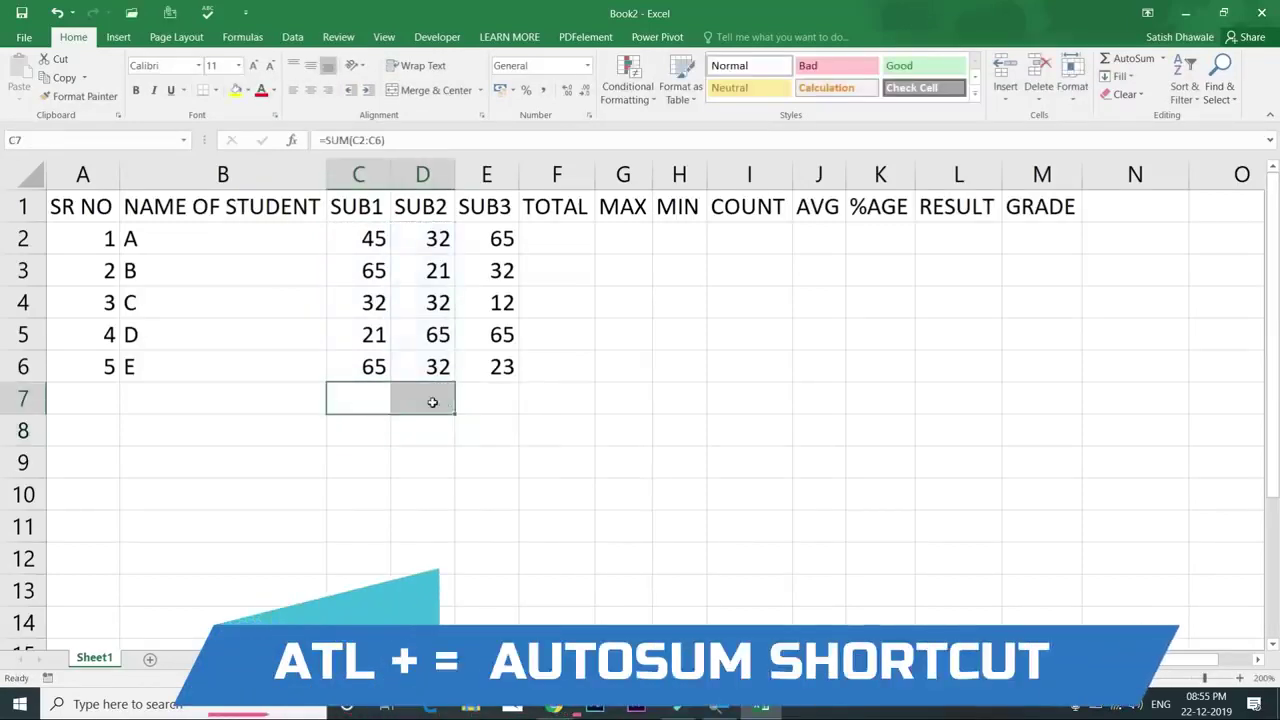
# Step: Insert an AutoSum of C2:E2 in the TOTAL cell F2 and fill it down to F6
pyautogui.click(563, 237)
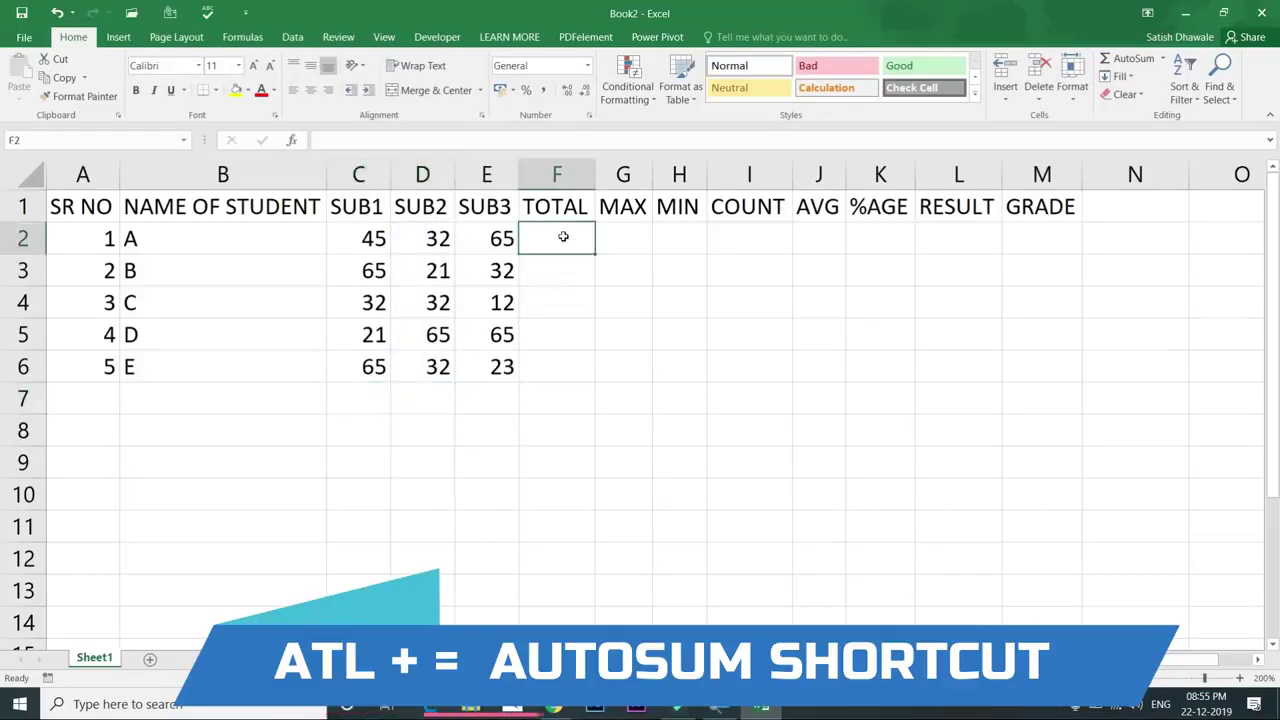
pyautogui.hotkey('alt', '=')
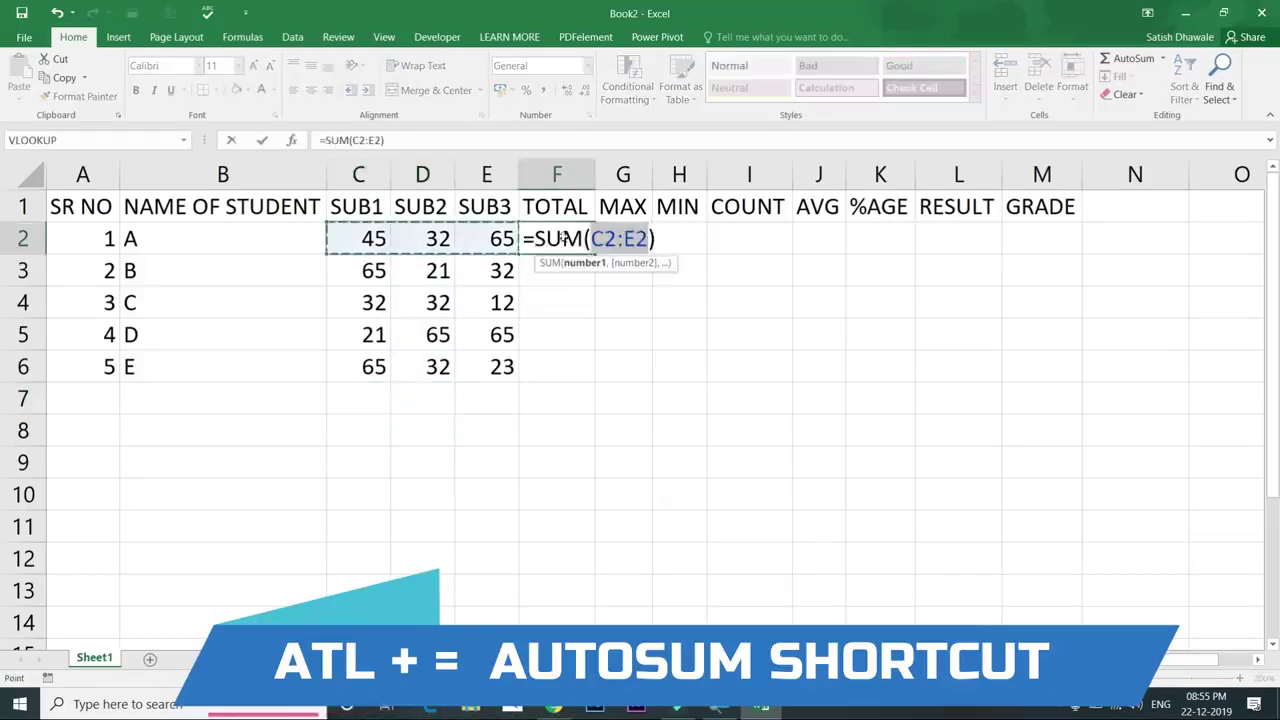
pyautogui.press('Return')
pyautogui.press('Up')
pyautogui.moveTo(594, 256); pyautogui.dragTo(601, 388)
# Step: Insert an AutoSum Max of C2:E2 in the MAX cell G2, fill it down to G6, and compare it with the marks
pyautogui.click(626, 241)
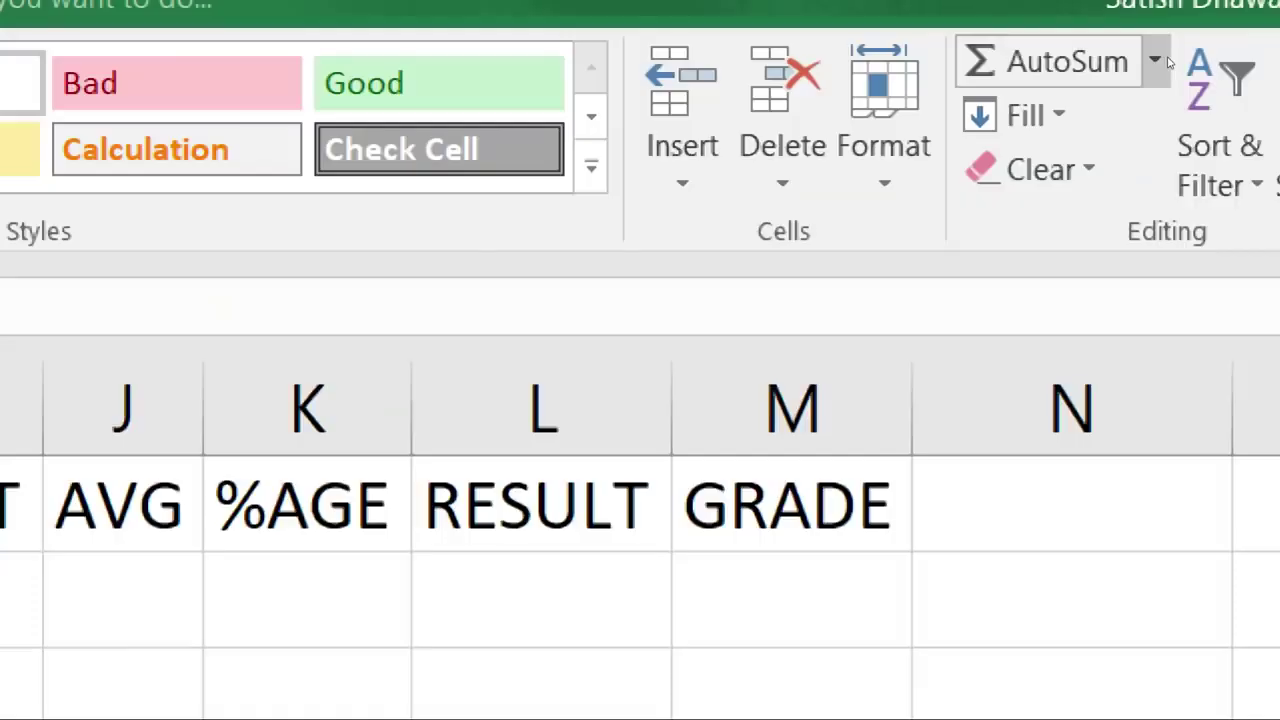
pyautogui.click(1155, 61)
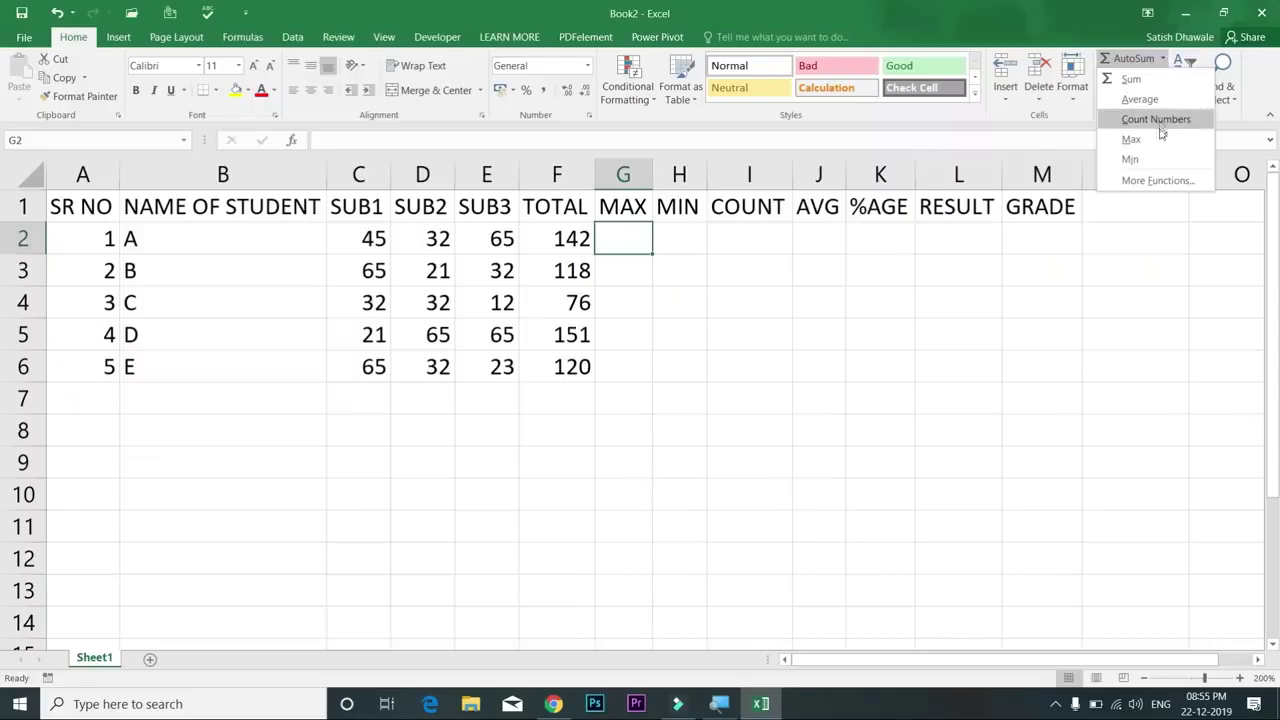
pyautogui.click(1152, 221)
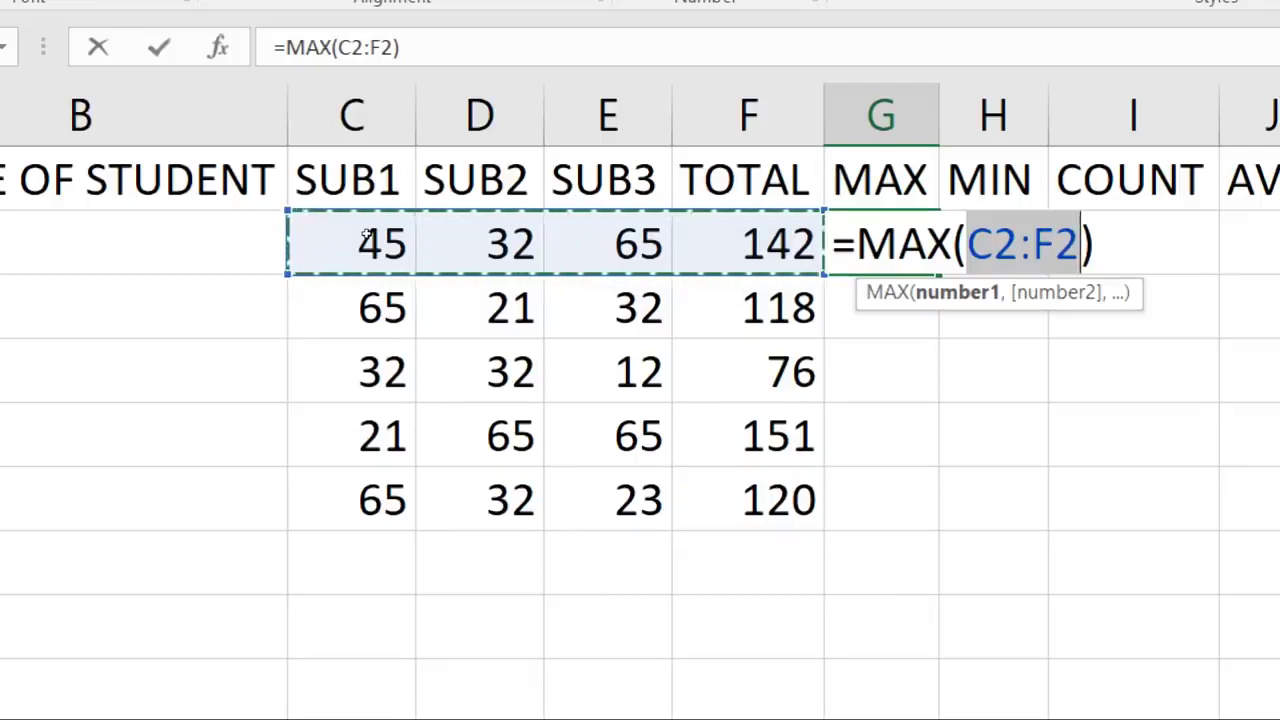
pyautogui.moveTo(367, 236); pyautogui.dragTo(600, 236)
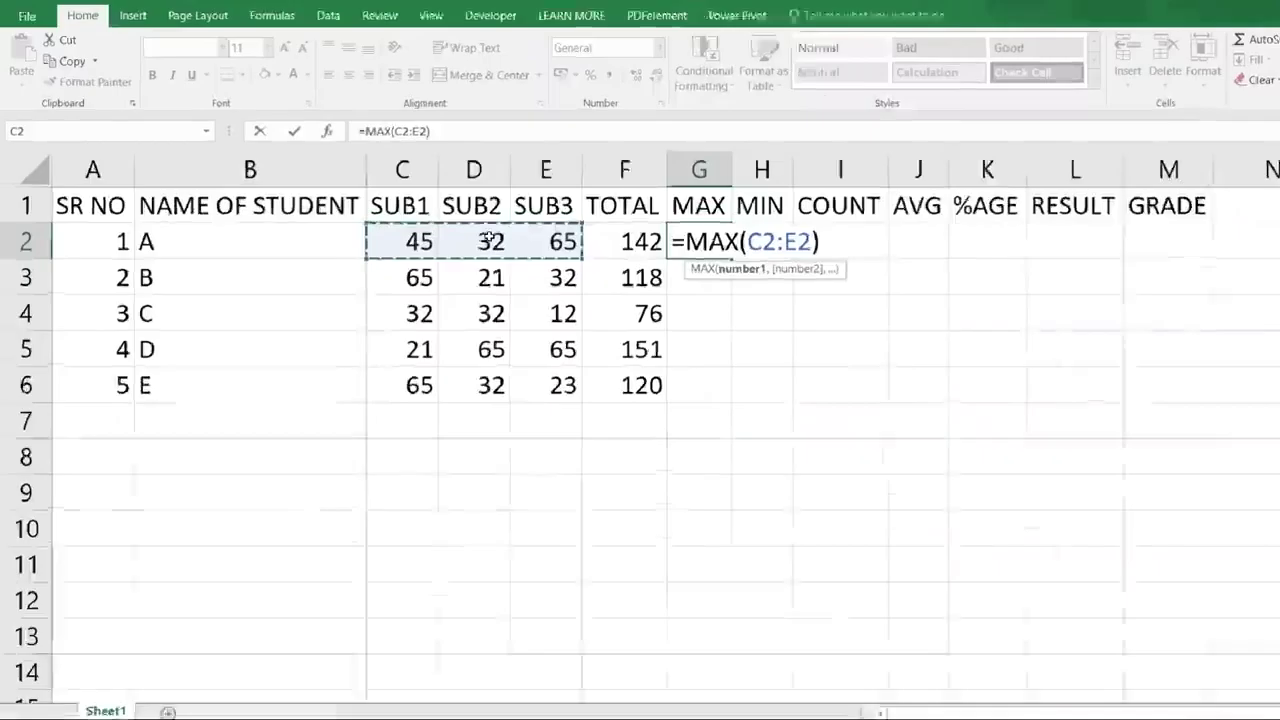
pyautogui.press('Return')
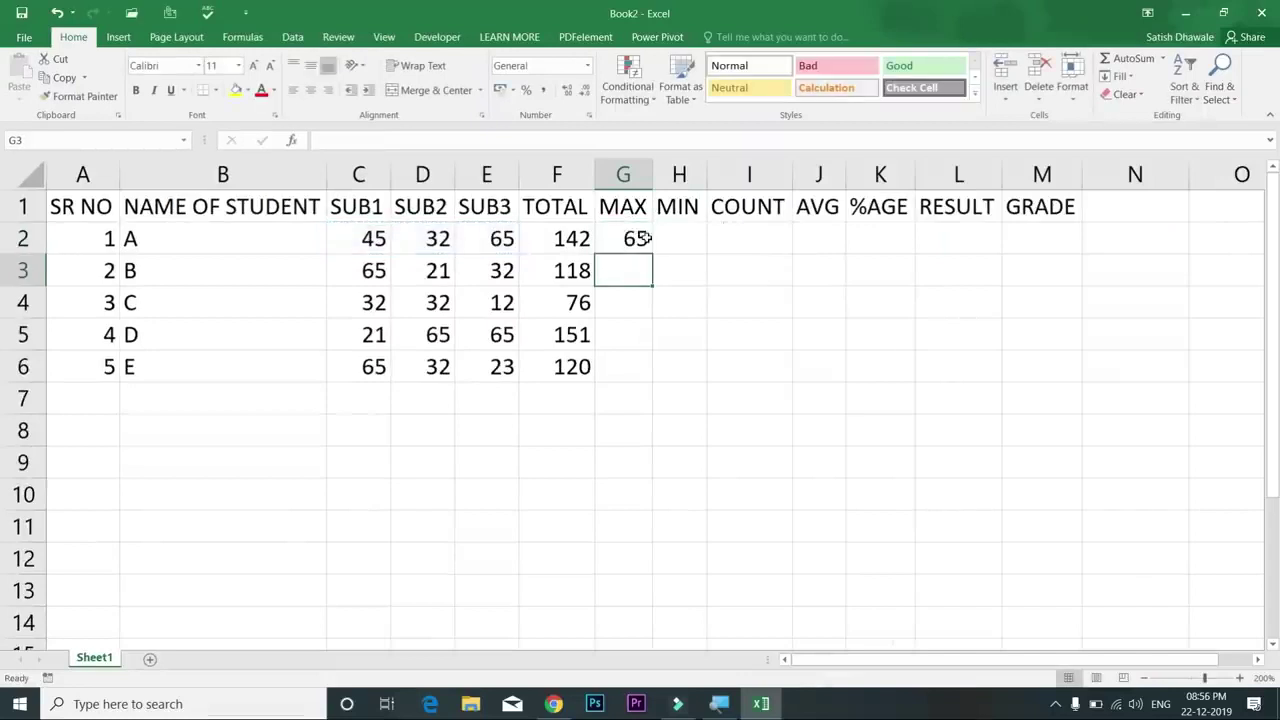
pyautogui.click(645, 240)
pyautogui.doubleClick(652, 250)
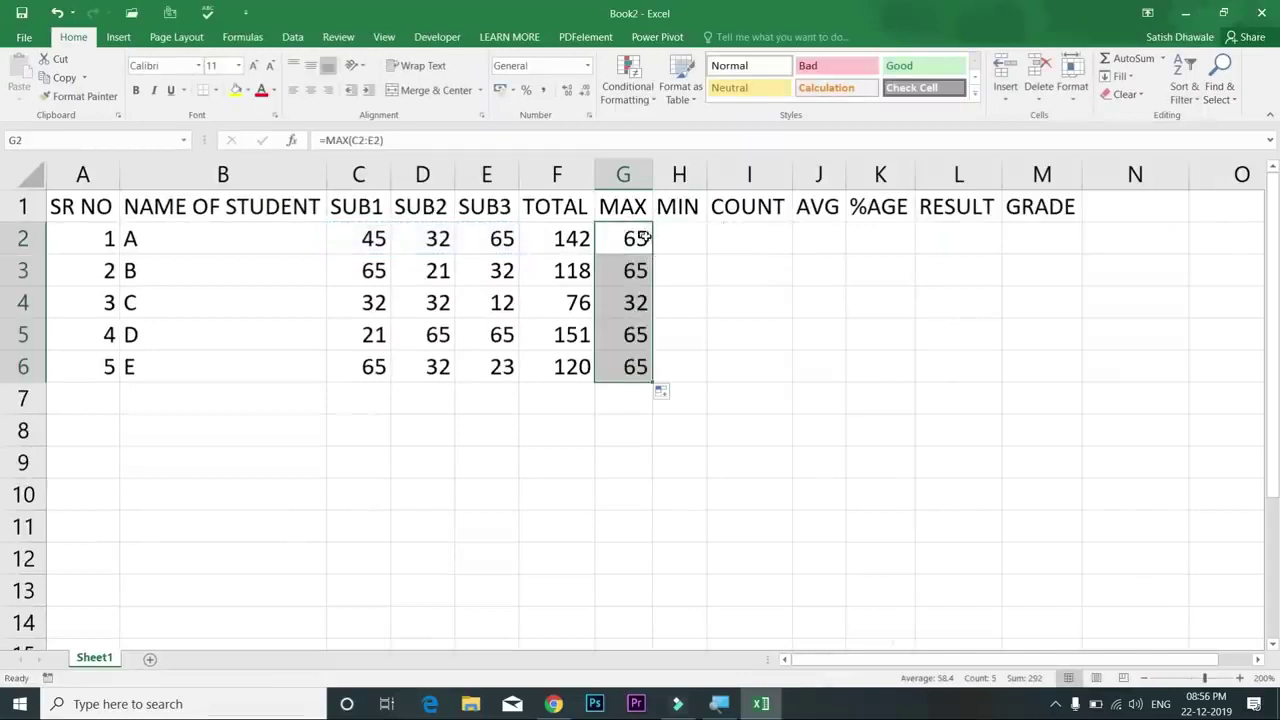
pyautogui.moveTo(372, 242); pyautogui.dragTo(490, 246)
pyautogui.moveTo(372, 272); pyautogui.dragTo(479, 273)
pyautogui.moveTo(632, 240); pyautogui.dragTo(630, 366)
# Step: Enter the formula =MIN(C2:E2) in the MIN cell H2
pyautogui.click(676, 233)
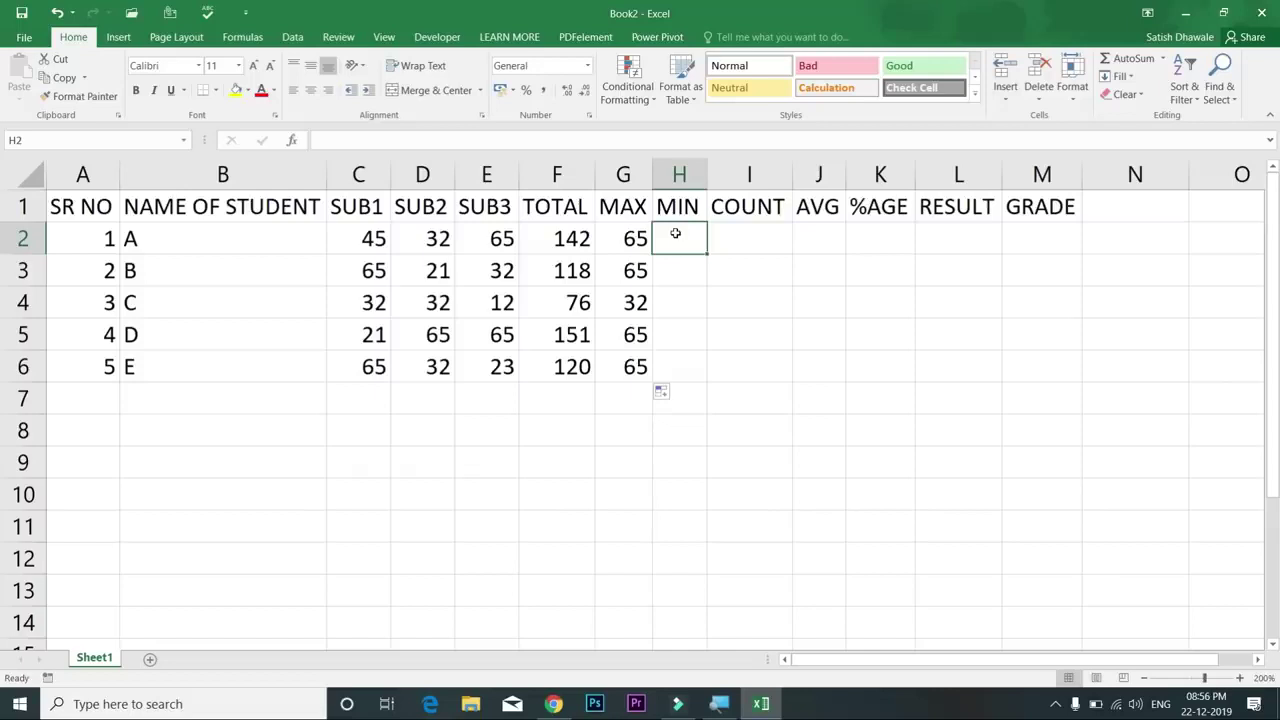
pyautogui.write('=MIN')
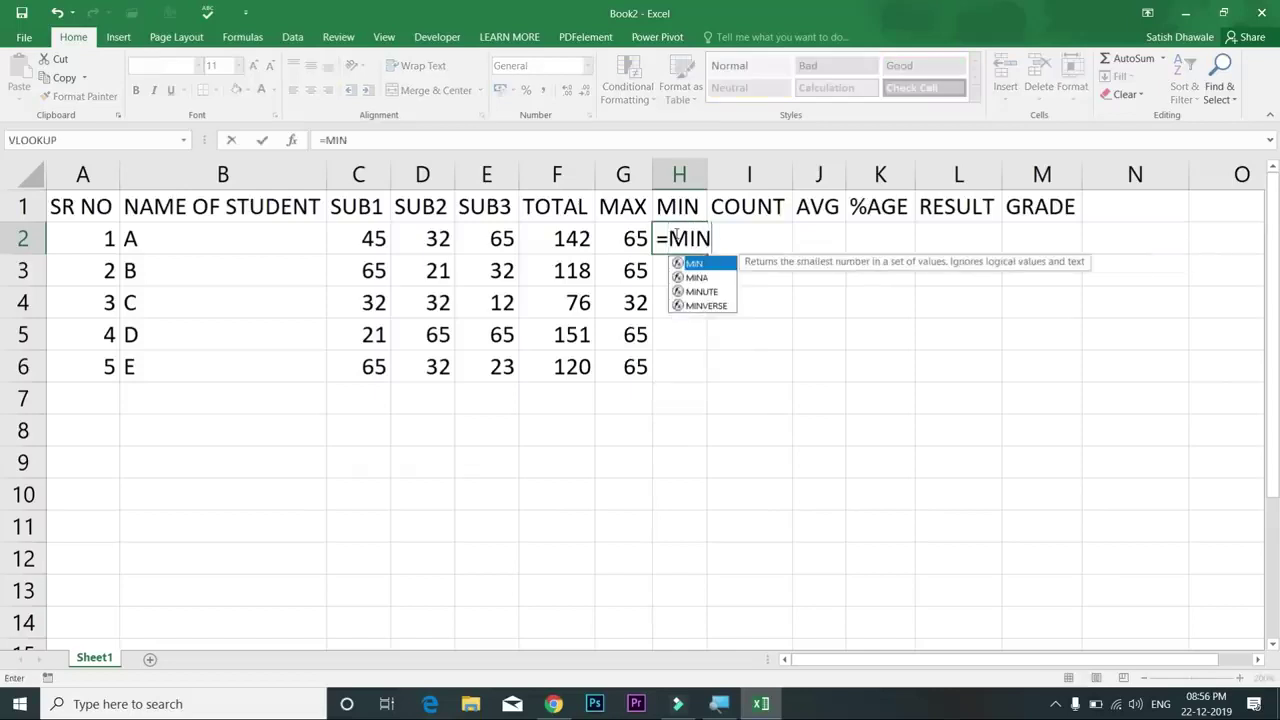
pyautogui.write('(')
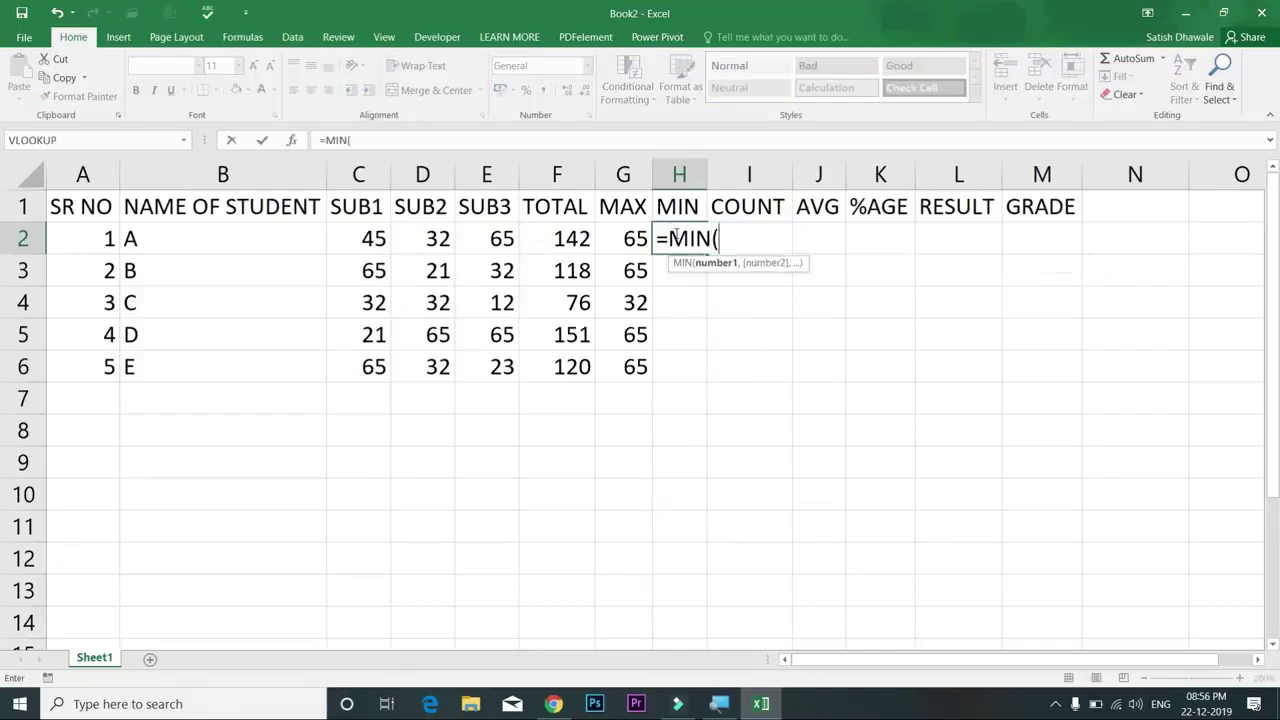
pyautogui.moveTo(380, 245); pyautogui.dragTo(497, 238)
pyautogui.press('Return')
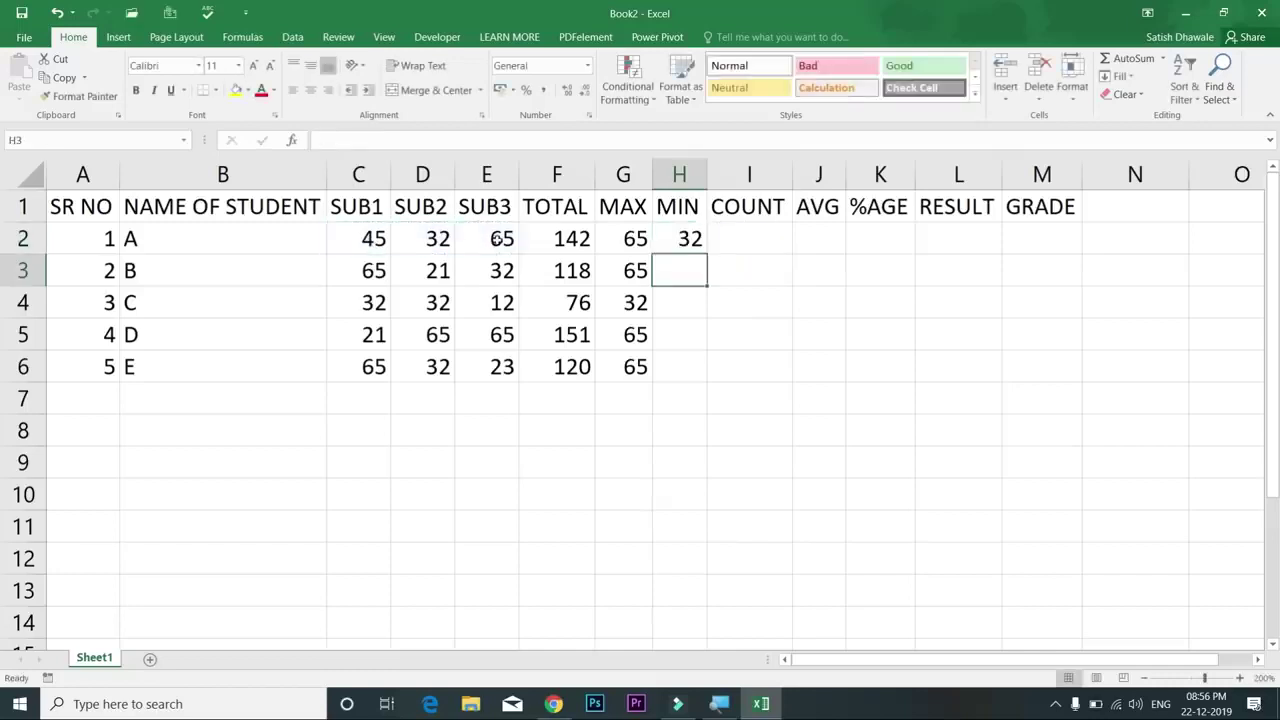
# Step: Enter the formula =COUNT(C2:E2) in the COUNT cell I2
pyautogui.click(705, 174)
pyautogui.click(737, 245)
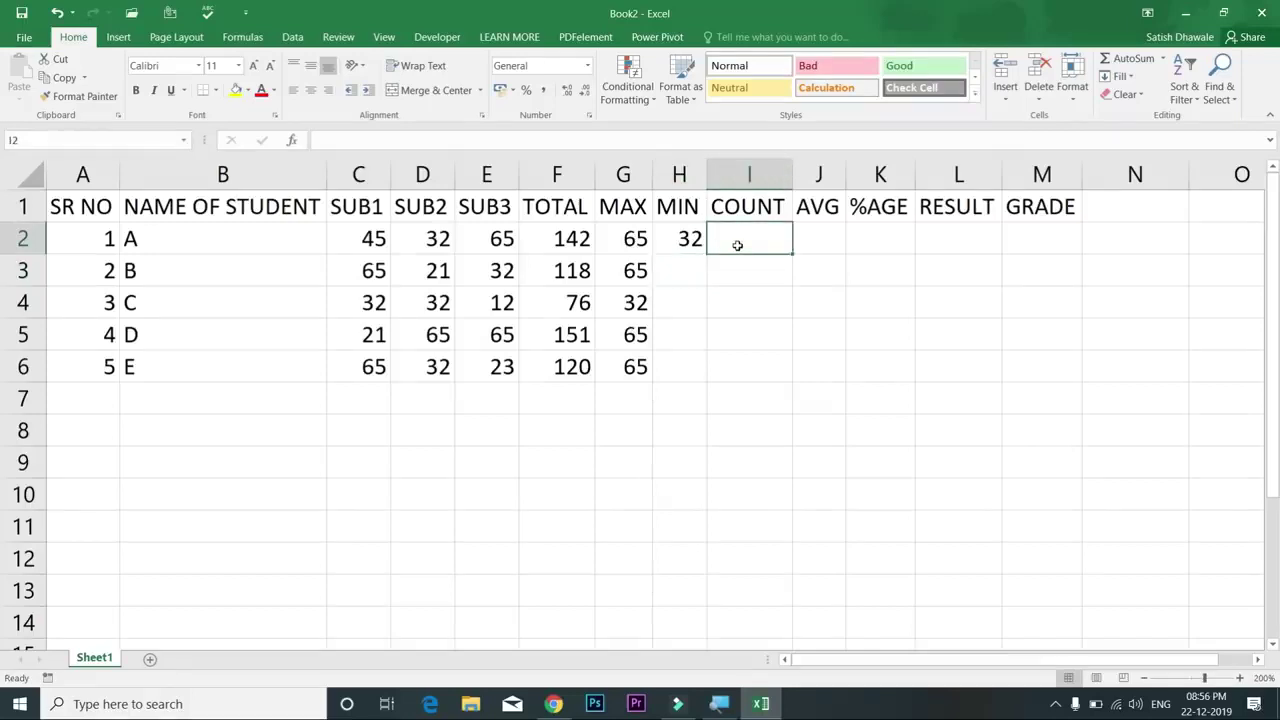
pyautogui.write('=COUN')
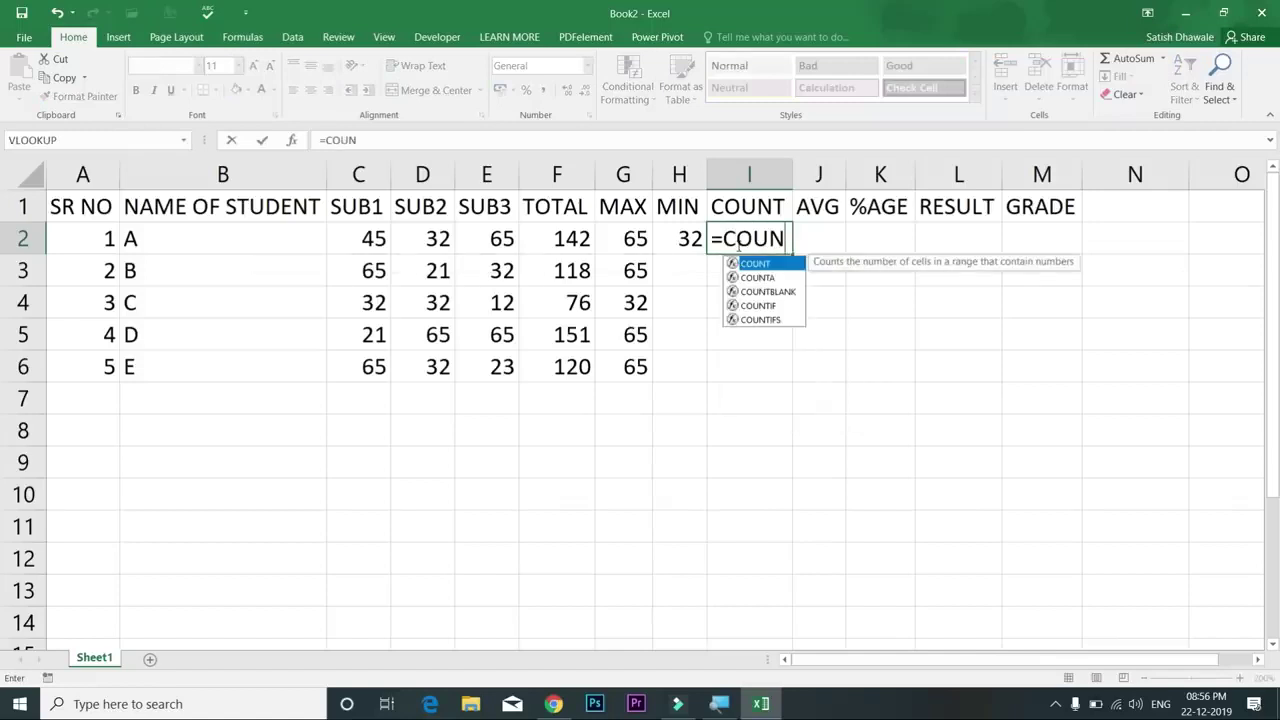
pyautogui.doubleClick(797, 263)
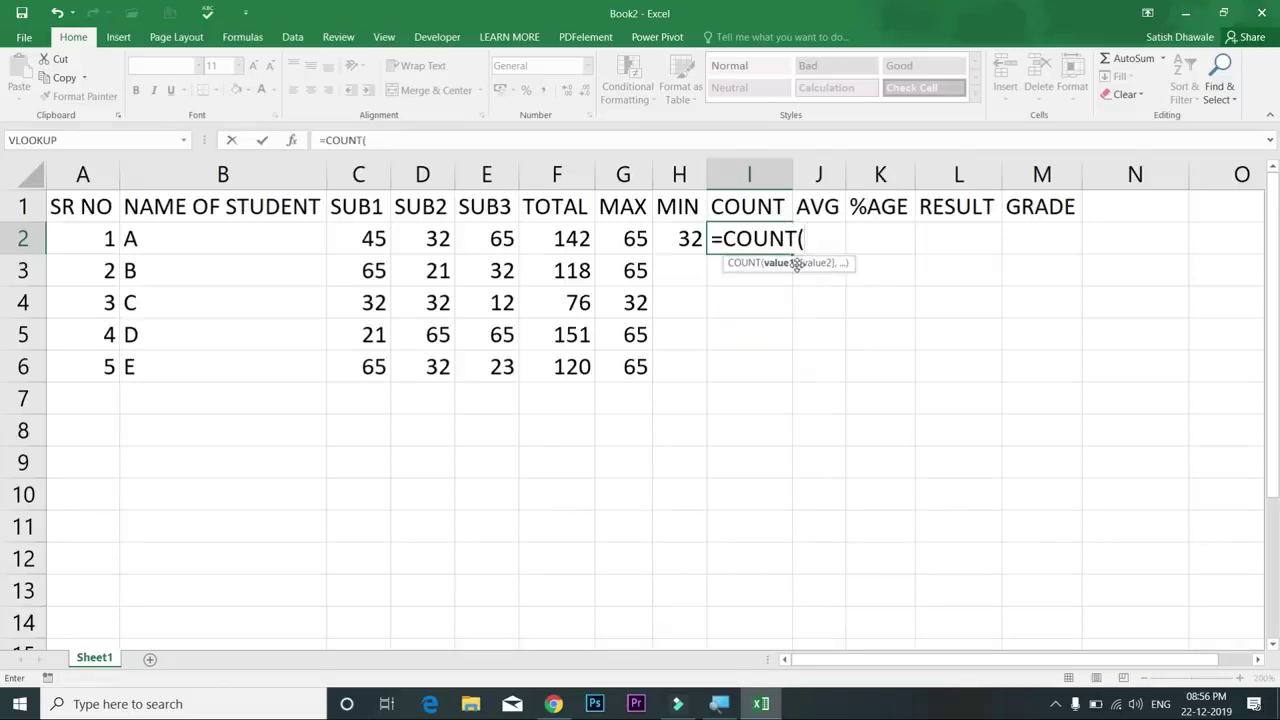
pyautogui.moveTo(380, 238); pyautogui.dragTo(494, 236)
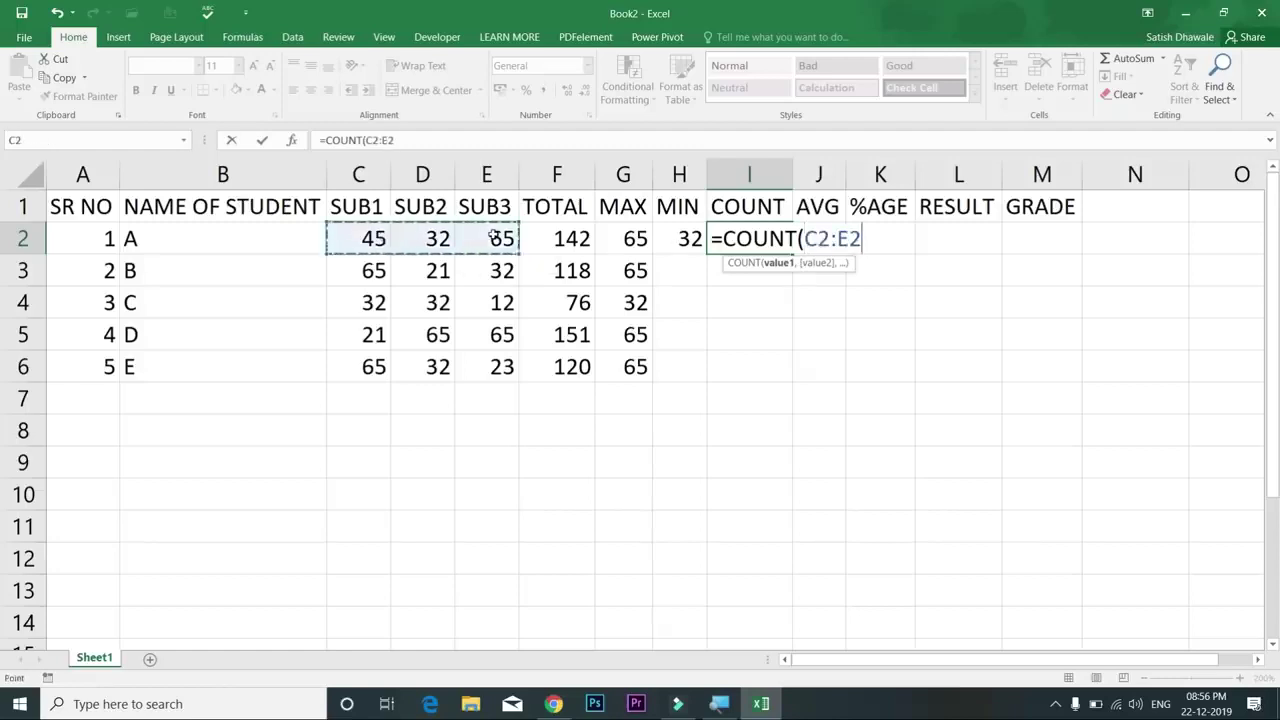
pyautogui.write(')')
pyautogui.press('Return')
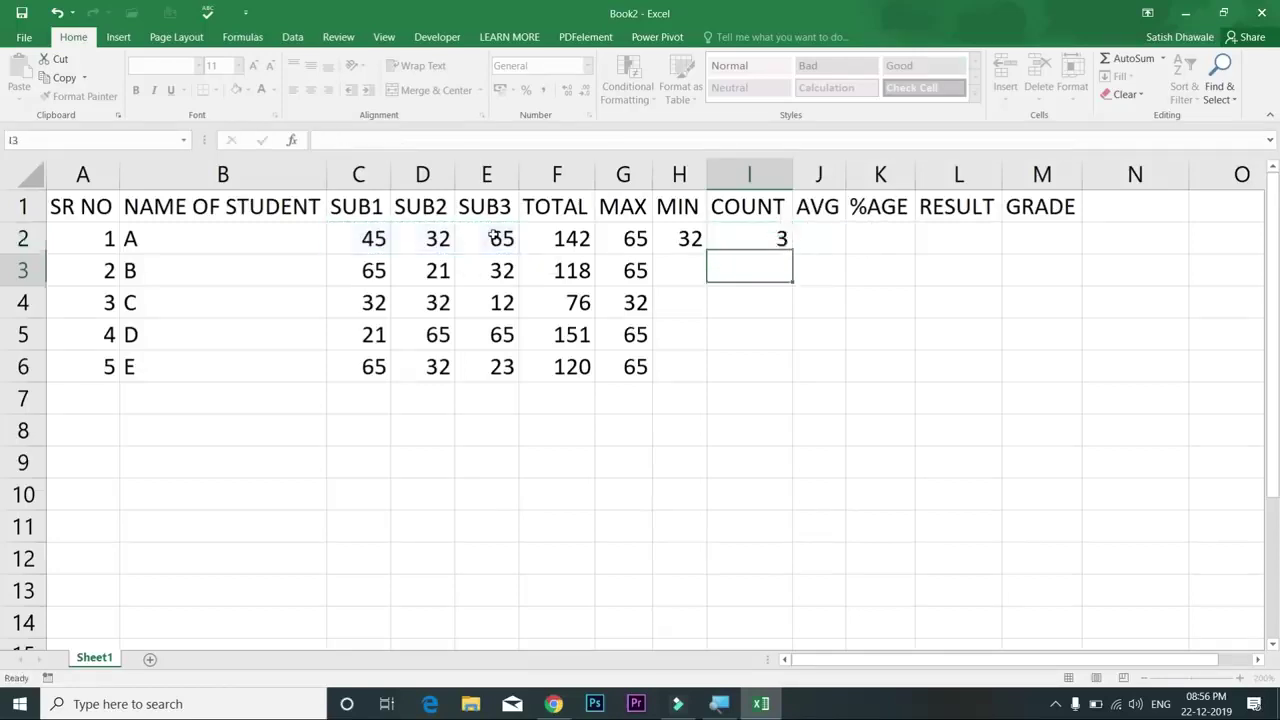
# Step: Fill the MIN and COUNT formulas in H2:I2 down together to row 6
pyautogui.click(683, 238)
pyautogui.moveTo(683, 238); pyautogui.dragTo(784, 246)
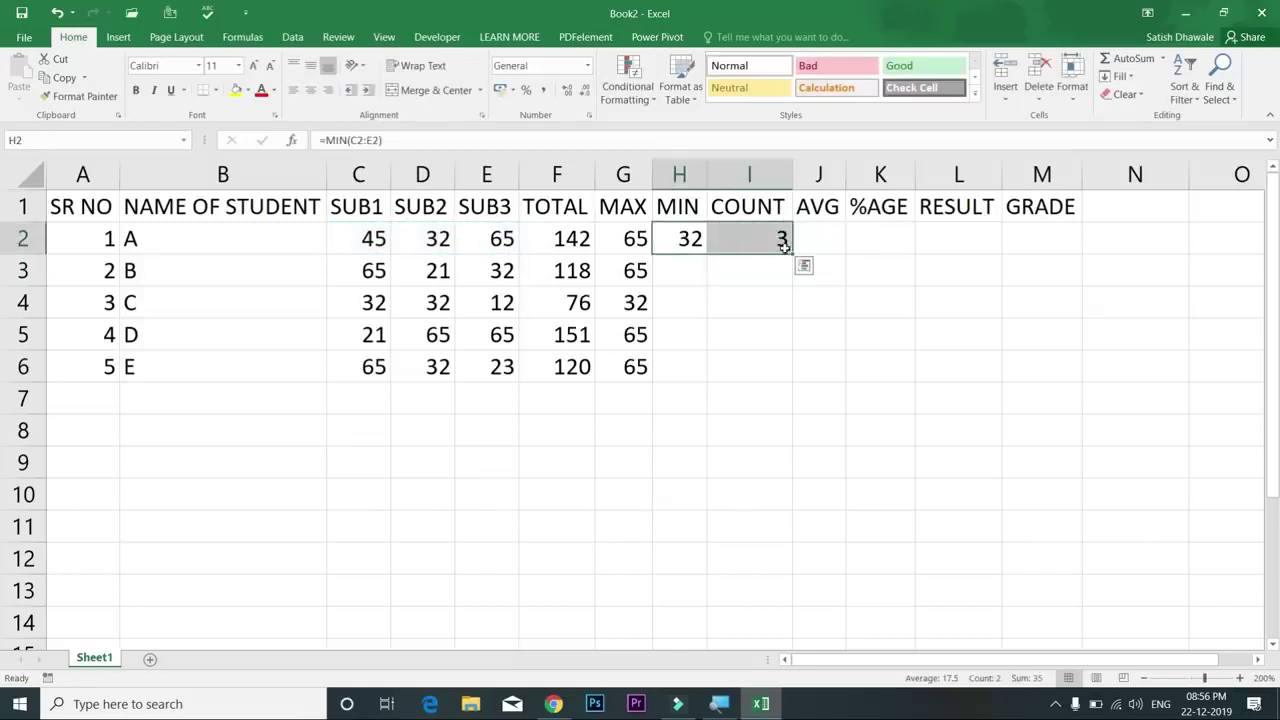
pyautogui.doubleClick(791, 253)
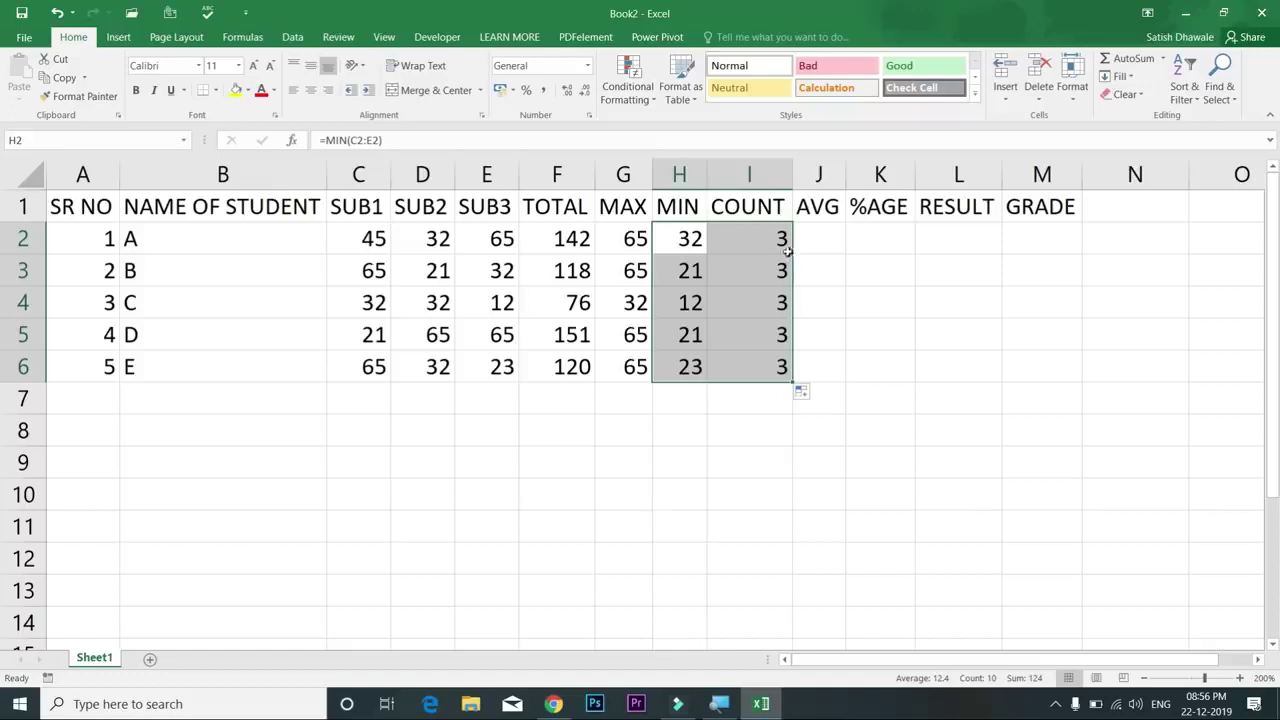
pyautogui.click(772, 238)
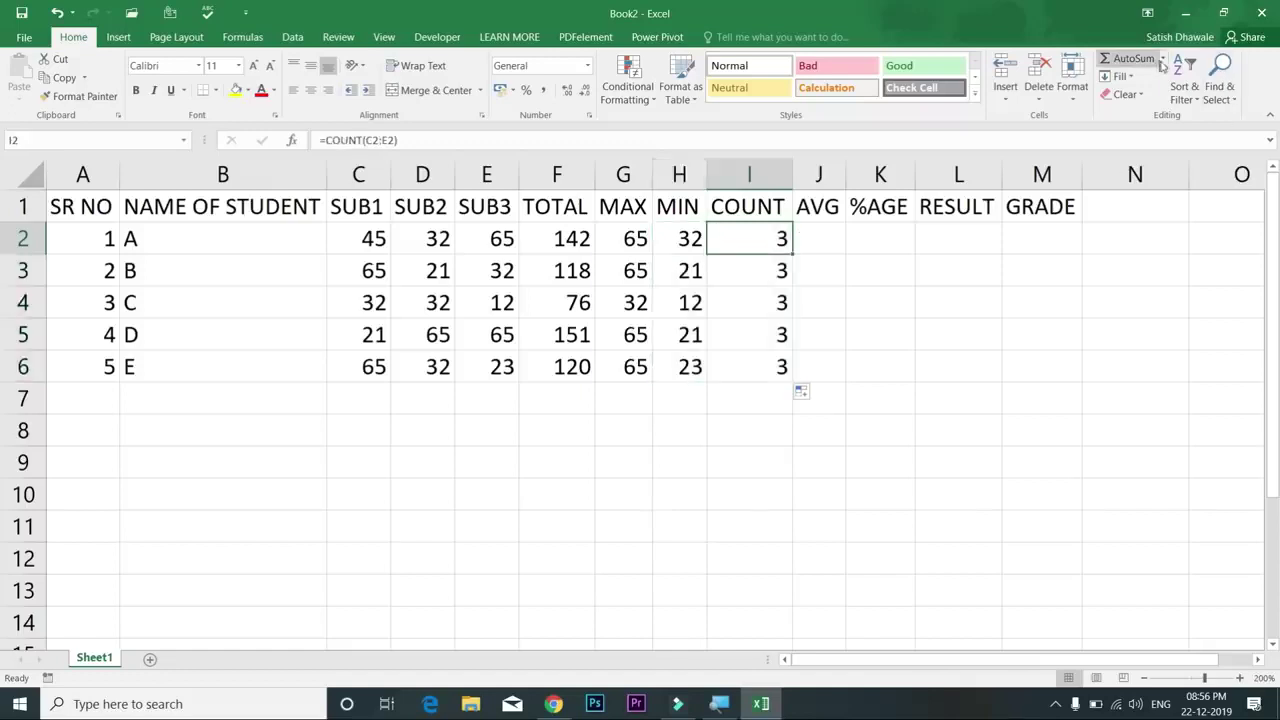
# Step: Clear the MAX, MIN and COUNT results in G2:I7, keeping the TOTAL column
pyautogui.moveTo(590, 249); pyautogui.dragTo(797, 389)
pyautogui.moveTo(573, 238); pyautogui.dragTo(575, 372)
pyautogui.moveTo(630, 245); pyautogui.dragTo(751, 391)
pyautogui.press('Delete')
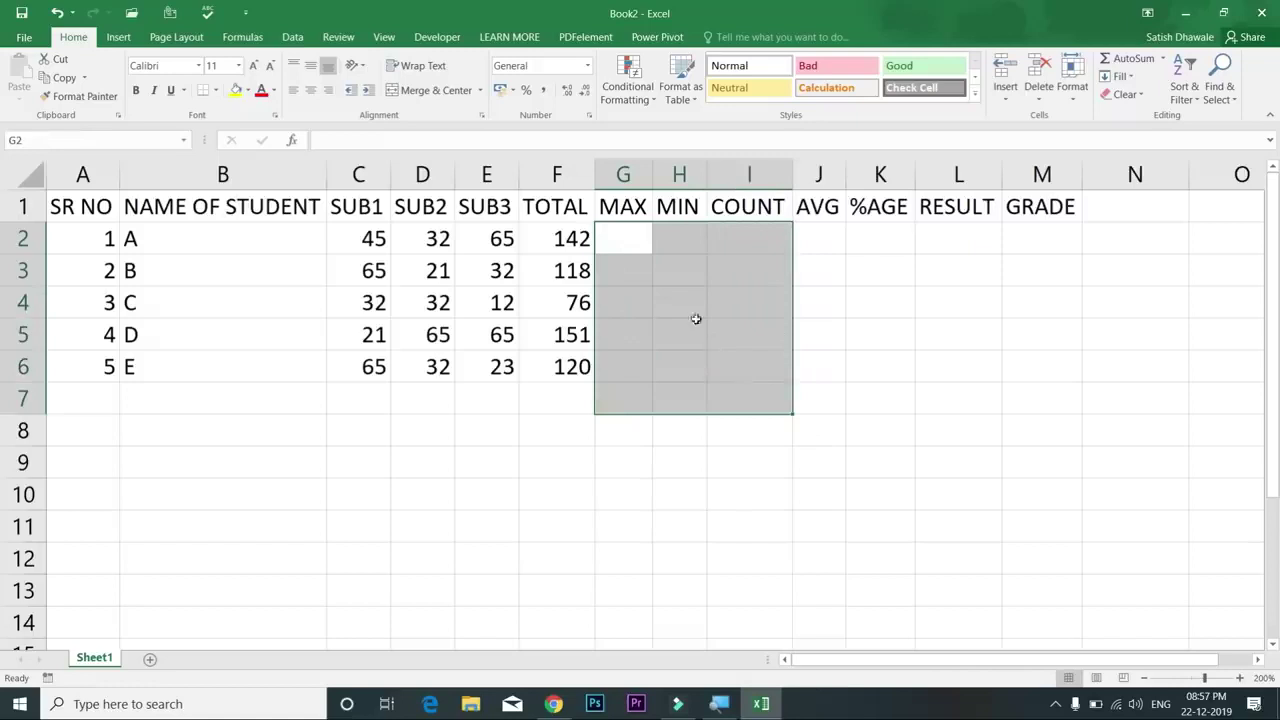
# Step: Insert the AutoSum Max function in the MAX cell G2 with its range narrowed to C2:E2
pyautogui.click(623, 241)
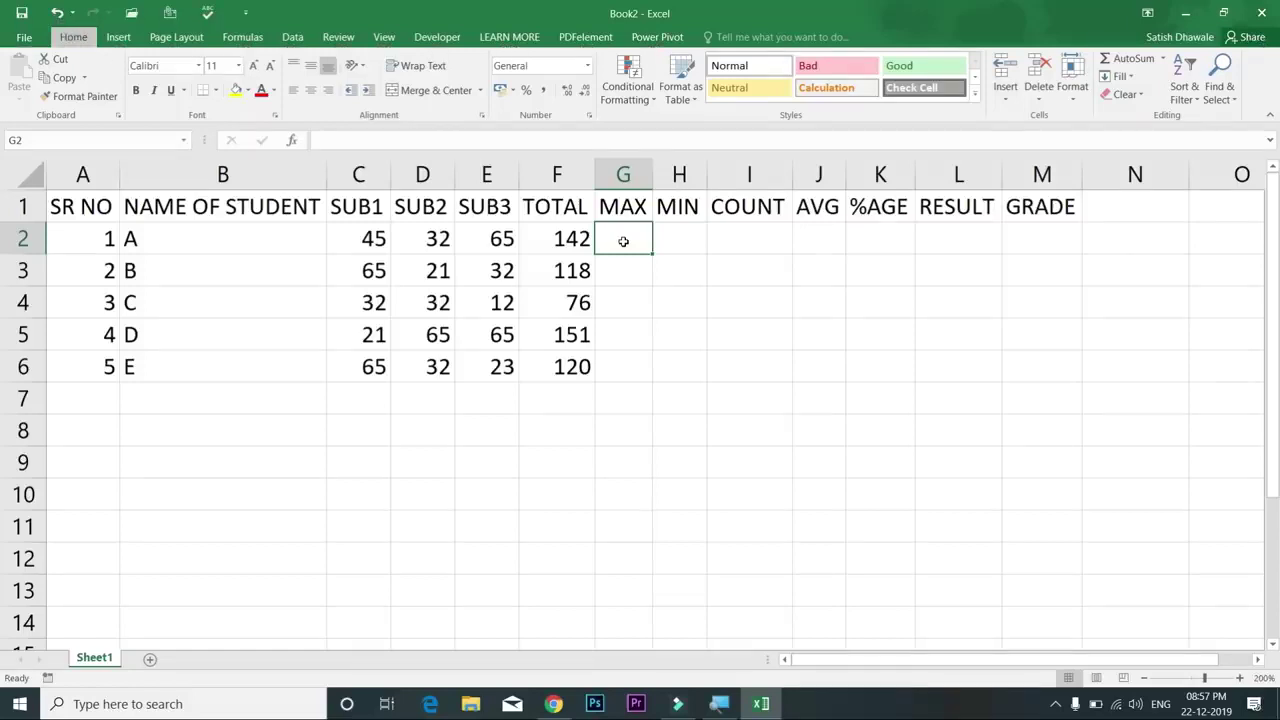
pyautogui.hotkey('alt', 'h')
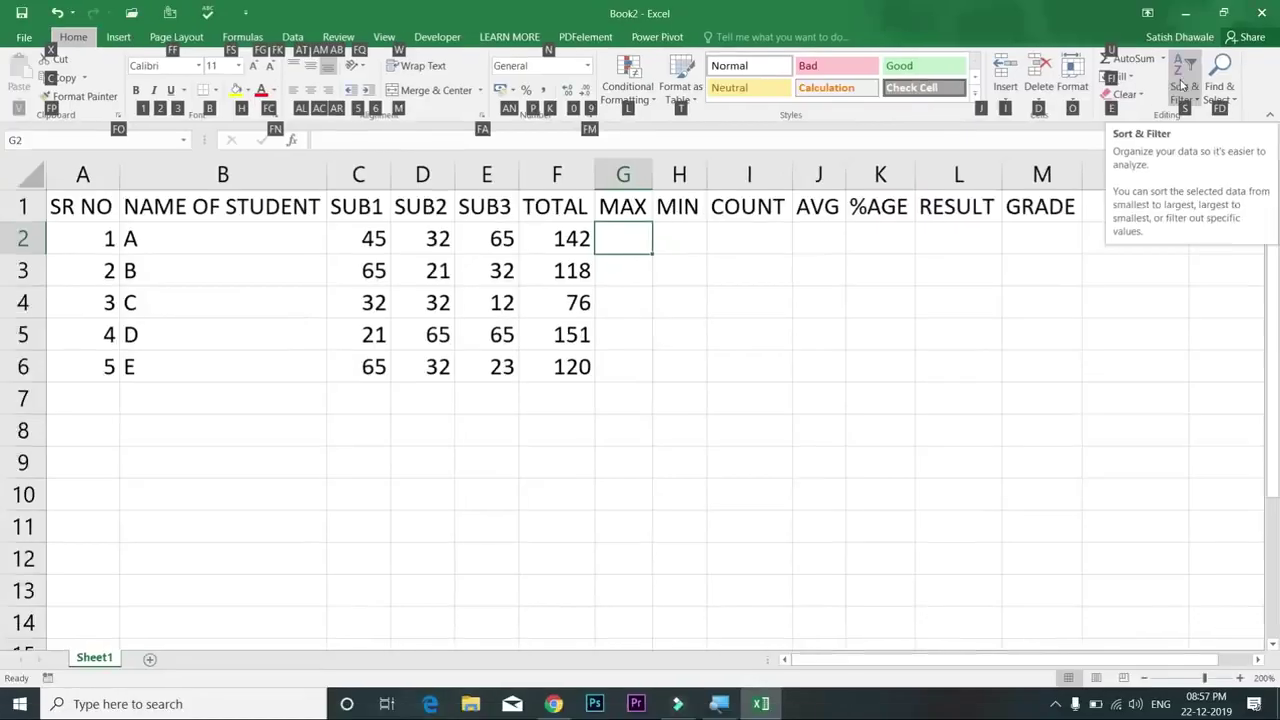
pyautogui.press('alt')
pyautogui.hotkey('alt', 'h')
pyautogui.press('u')
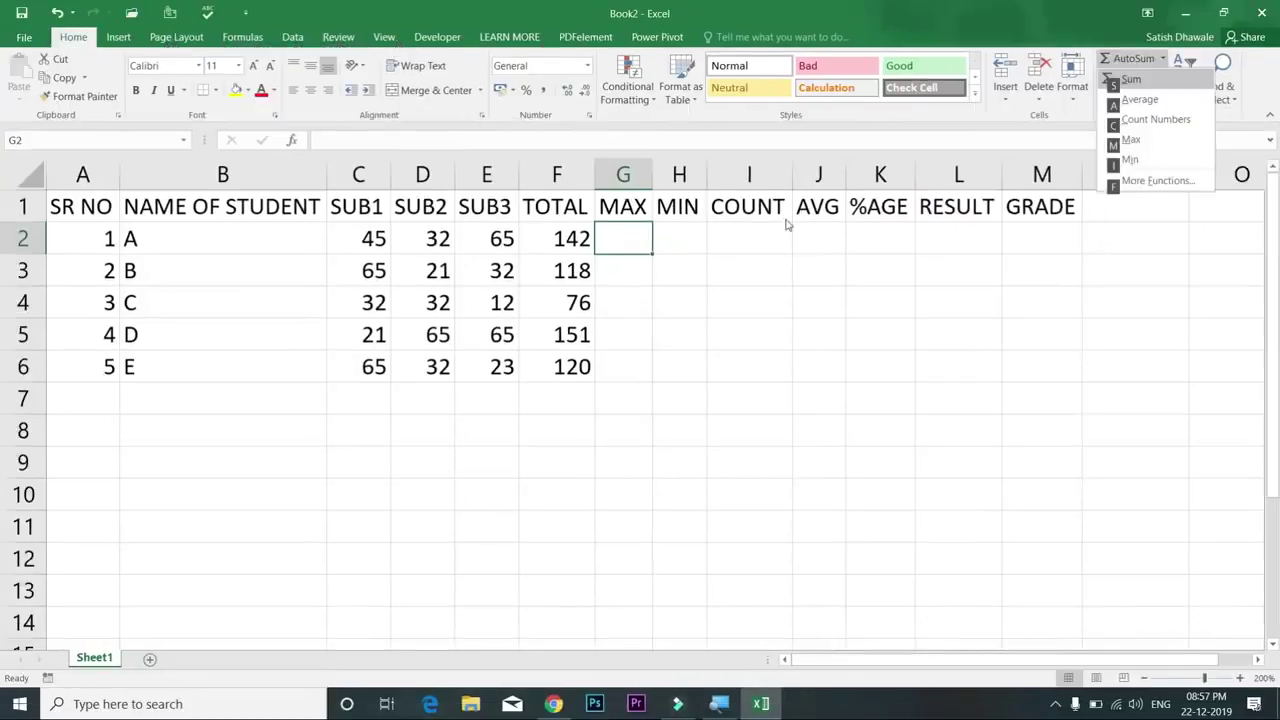
pyautogui.press('m')
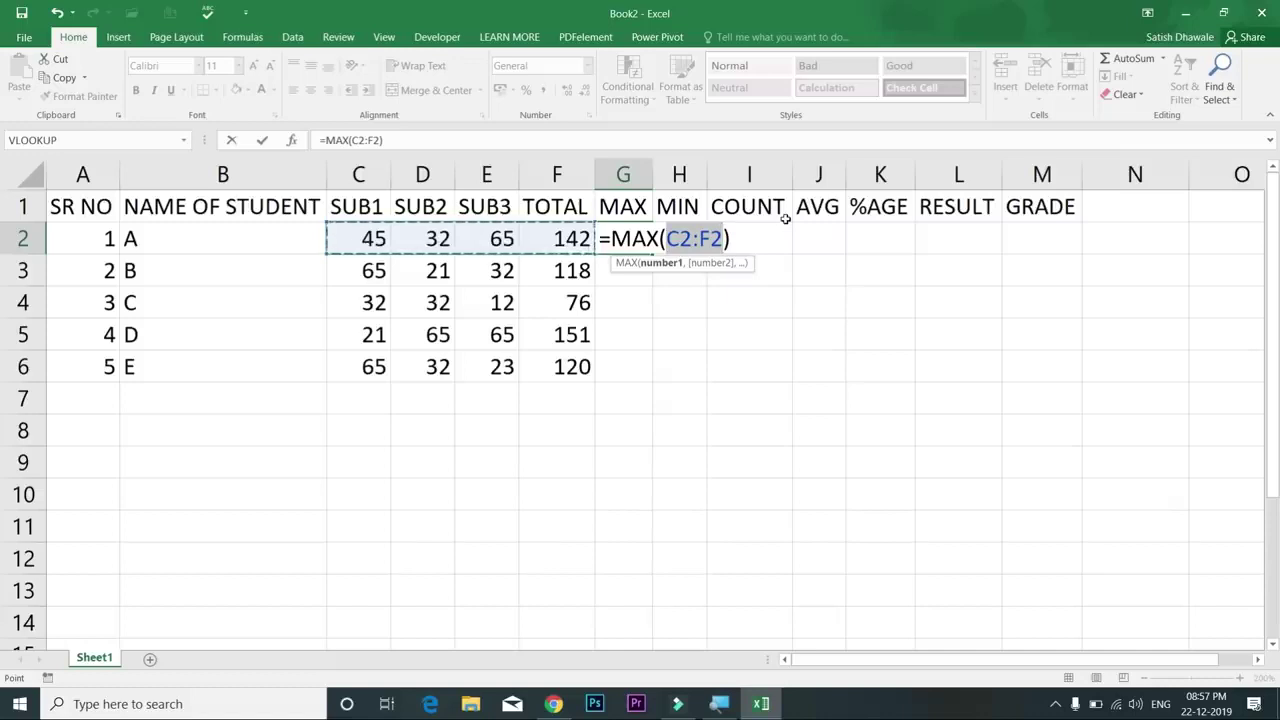
pyautogui.hotkey('shift', 'Left')
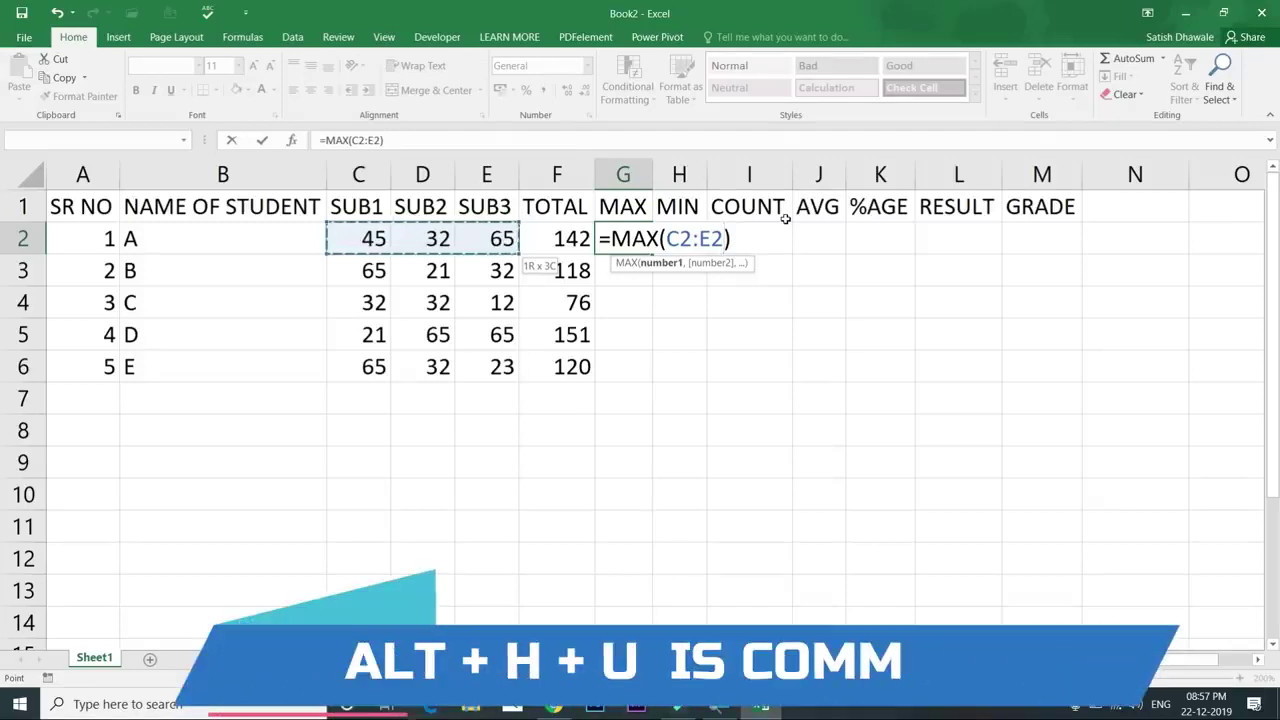
pyautogui.press('Return')
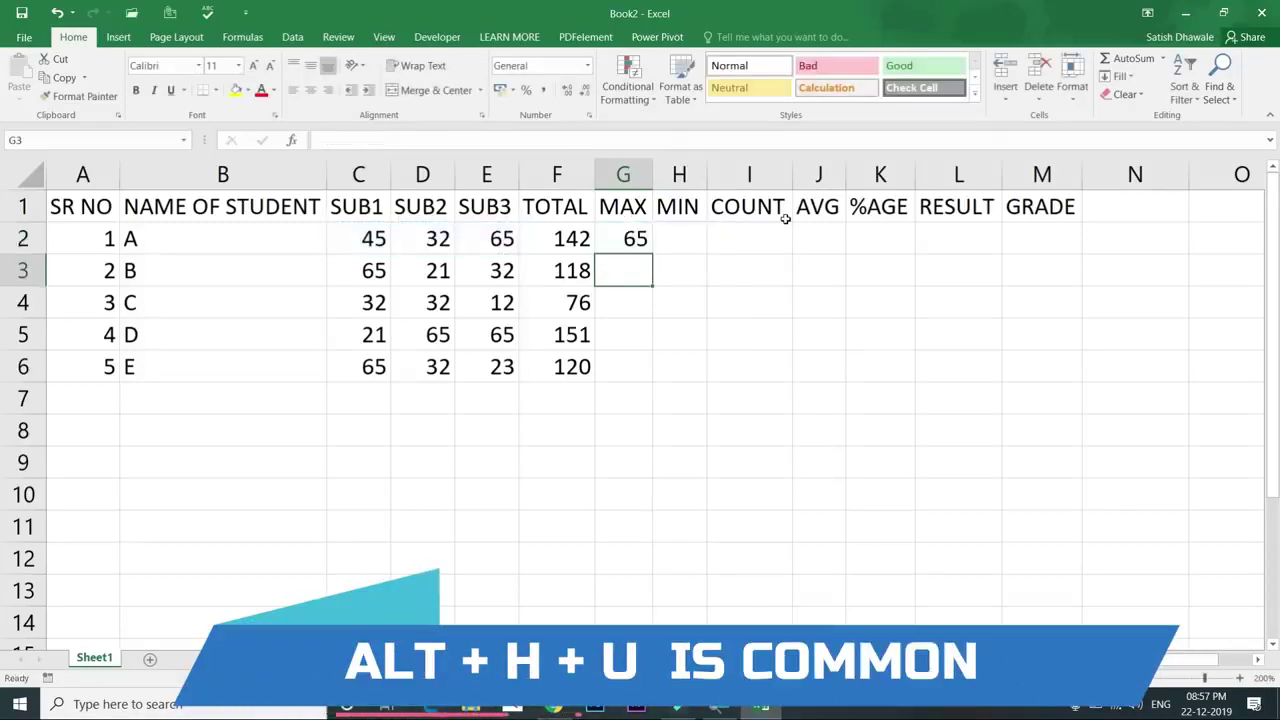
# Step: Enter a MIN formula for student A in H2 covering only the three subject marks, C2:E2
pyautogui.press('Up')
pyautogui.press('Right')
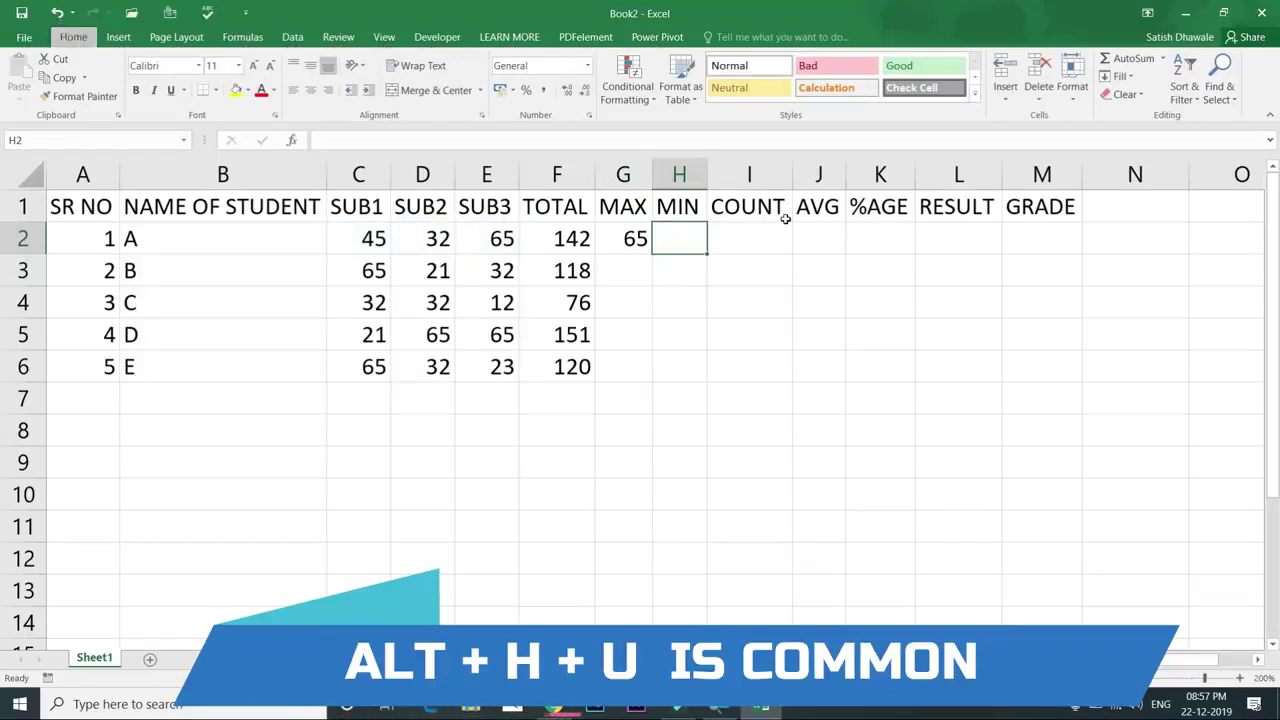
pyautogui.hotkey('alt', 'h')
pyautogui.press('u')
pyautogui.press('i')
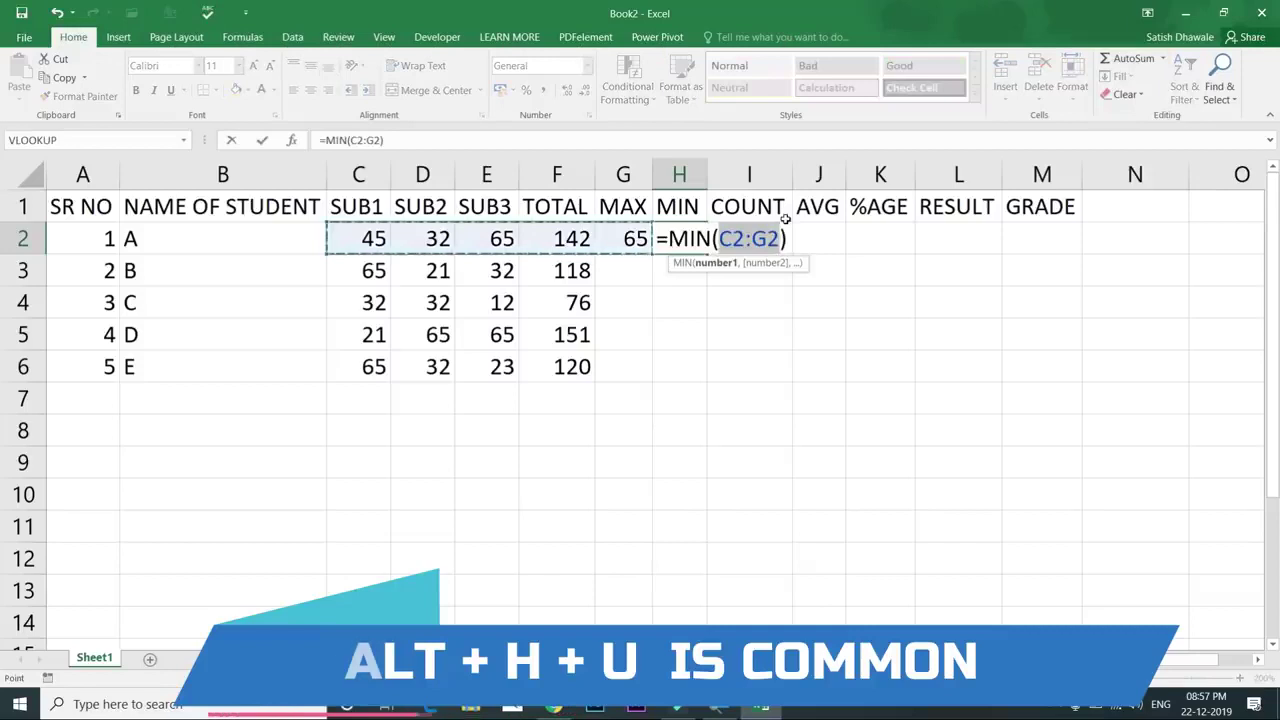
pyautogui.hotkey('shift', 'Left')
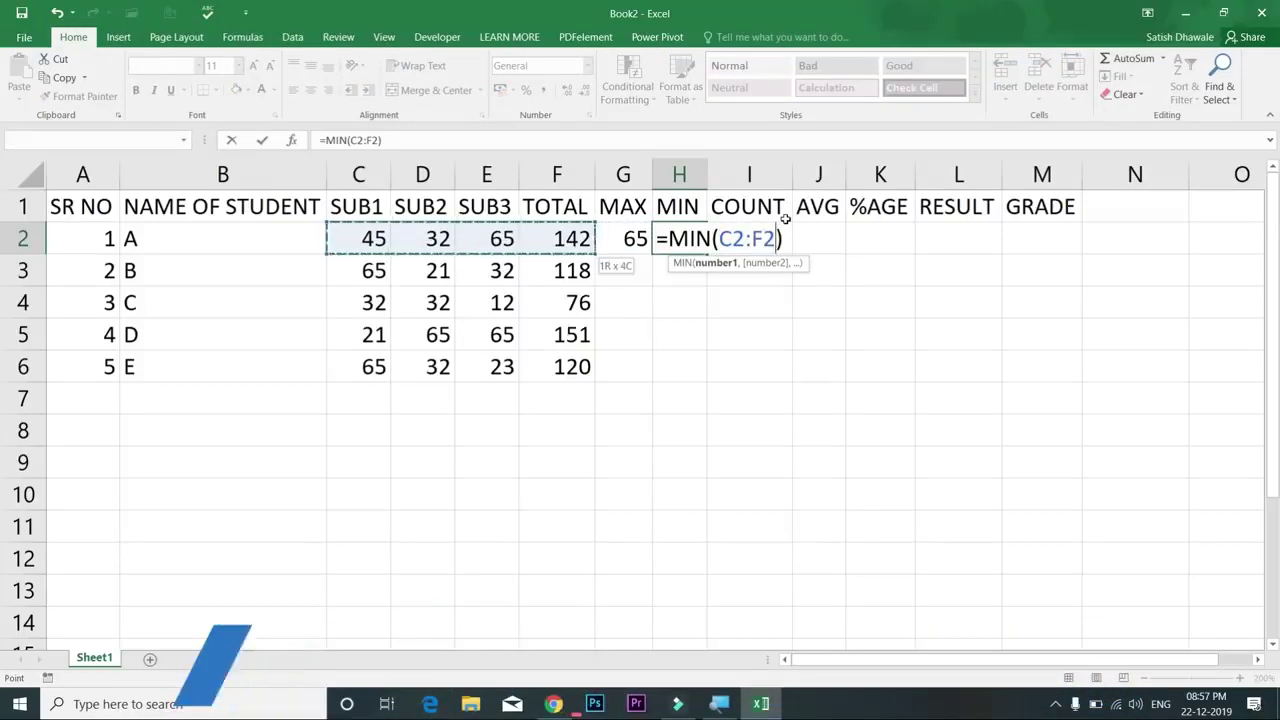
pyautogui.hotkey('shift', 'Left')
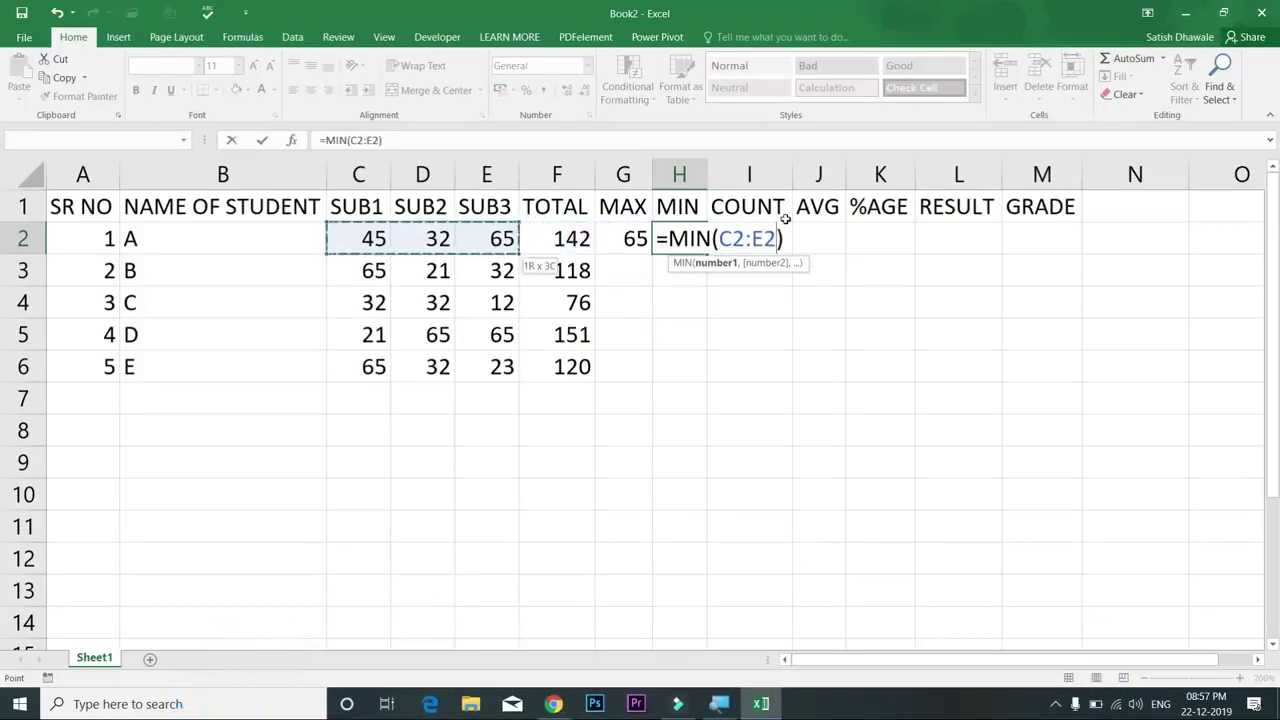
pyautogui.press('Return')
# Step: Enter a COUNT formula in I2 for student A, limited to the subject marks in C2:E2
pyautogui.click(788, 224)
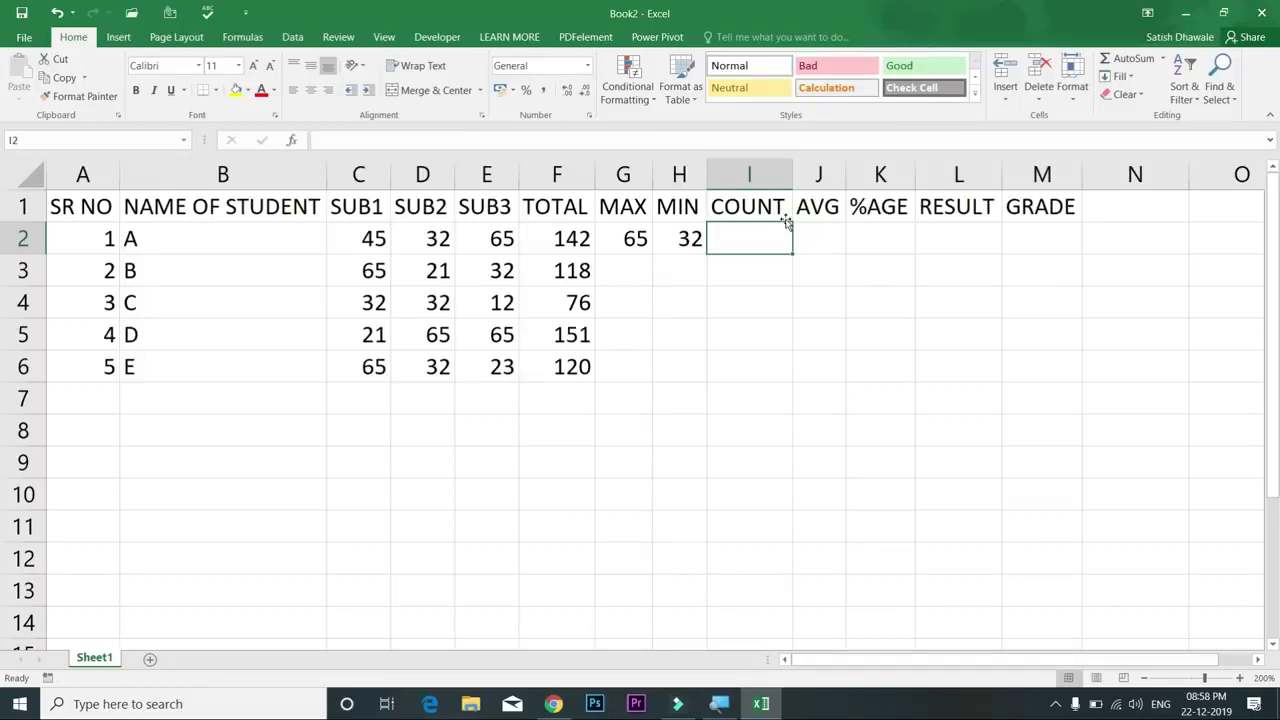
pyautogui.hotkey('alt', 'h')
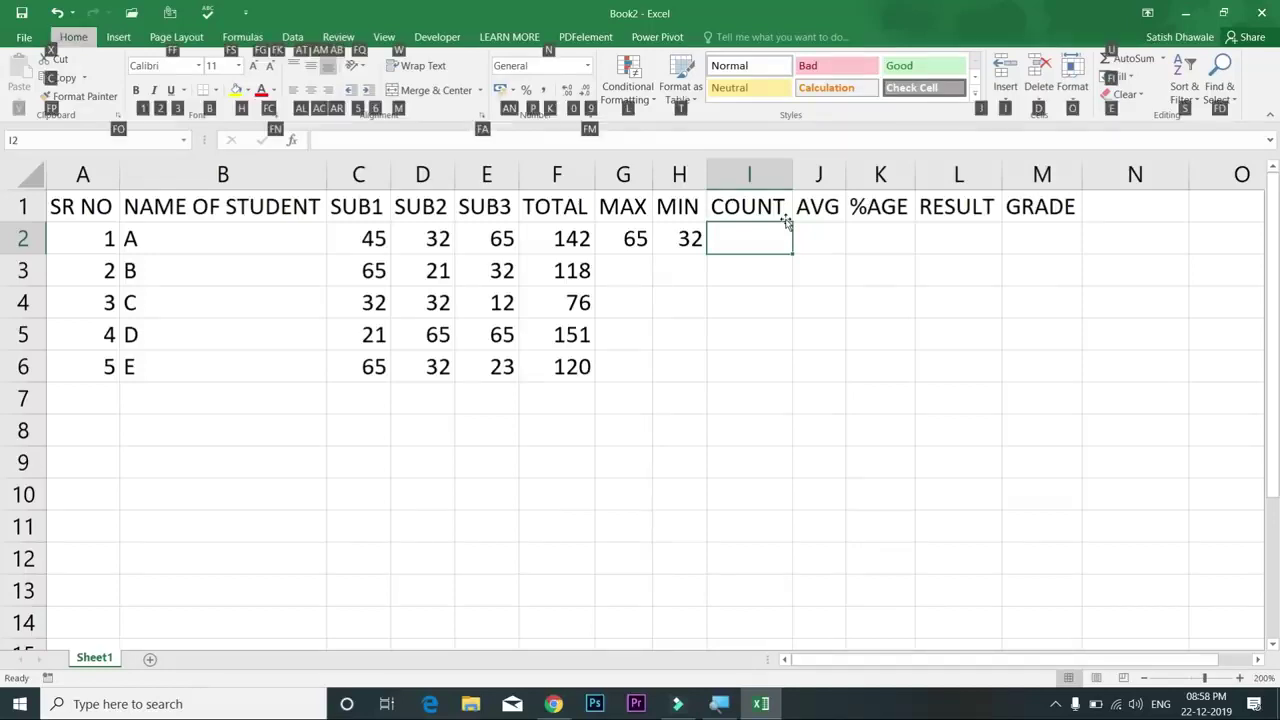
pyautogui.press('u')
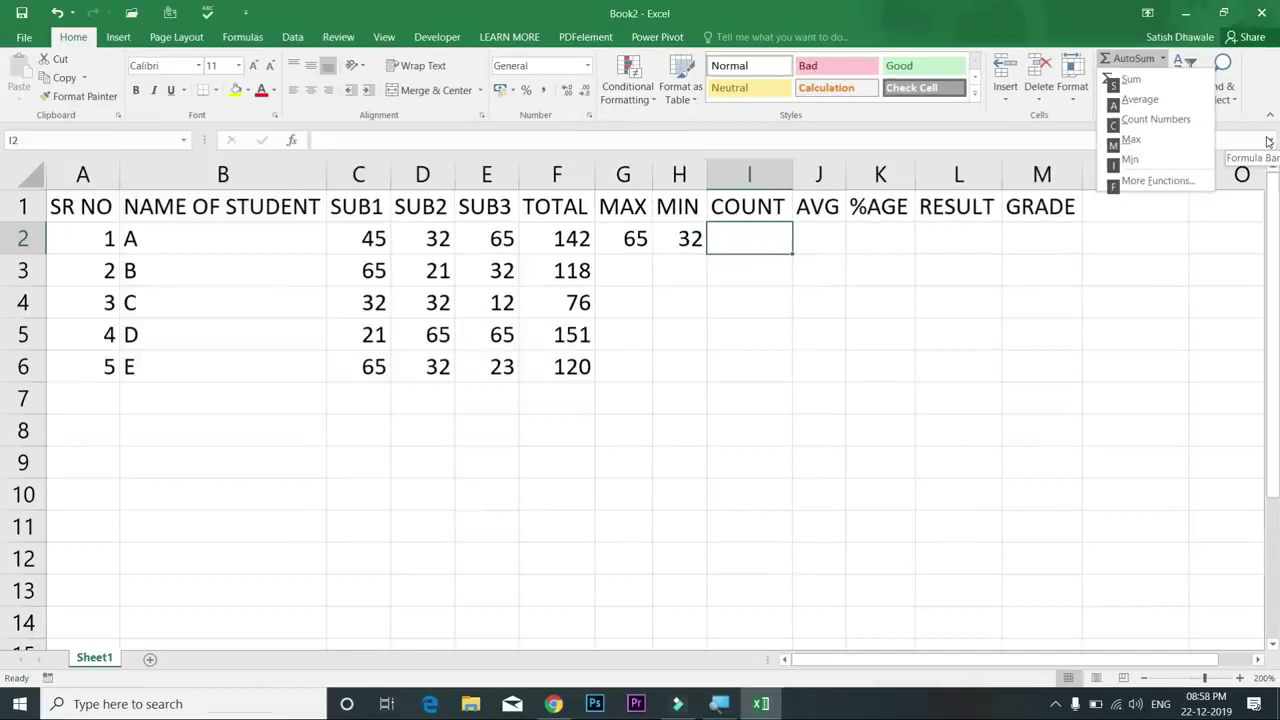
pyautogui.press('c')
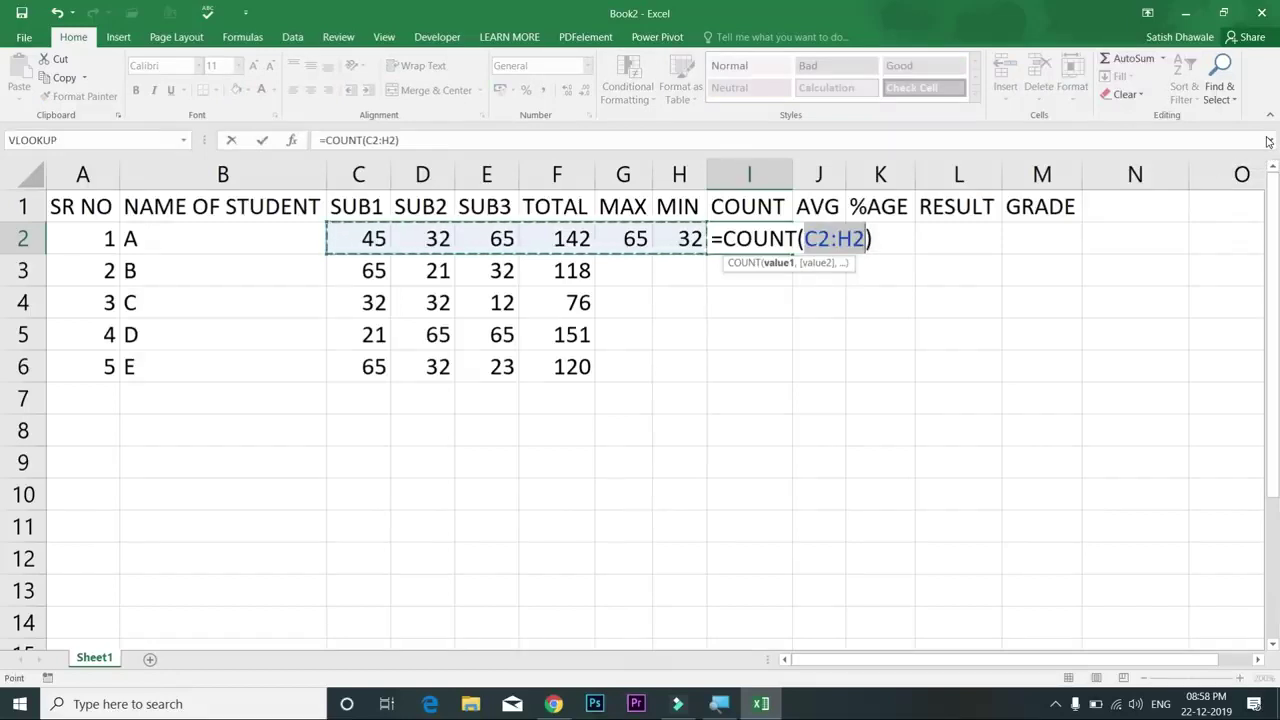
pyautogui.hotkey('shift', 'Left')
pyautogui.hotkey('shift', 'Left')
pyautogui.hotkey('shift', 'Left')
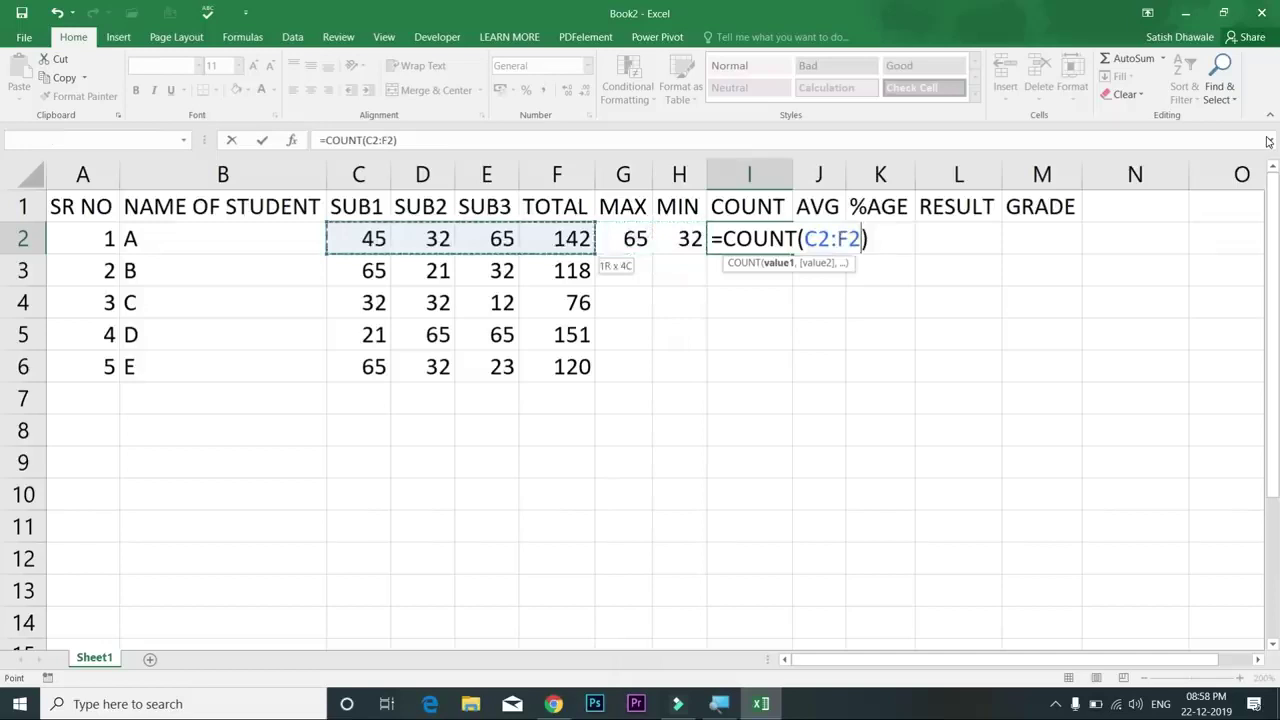
pyautogui.press('Return')
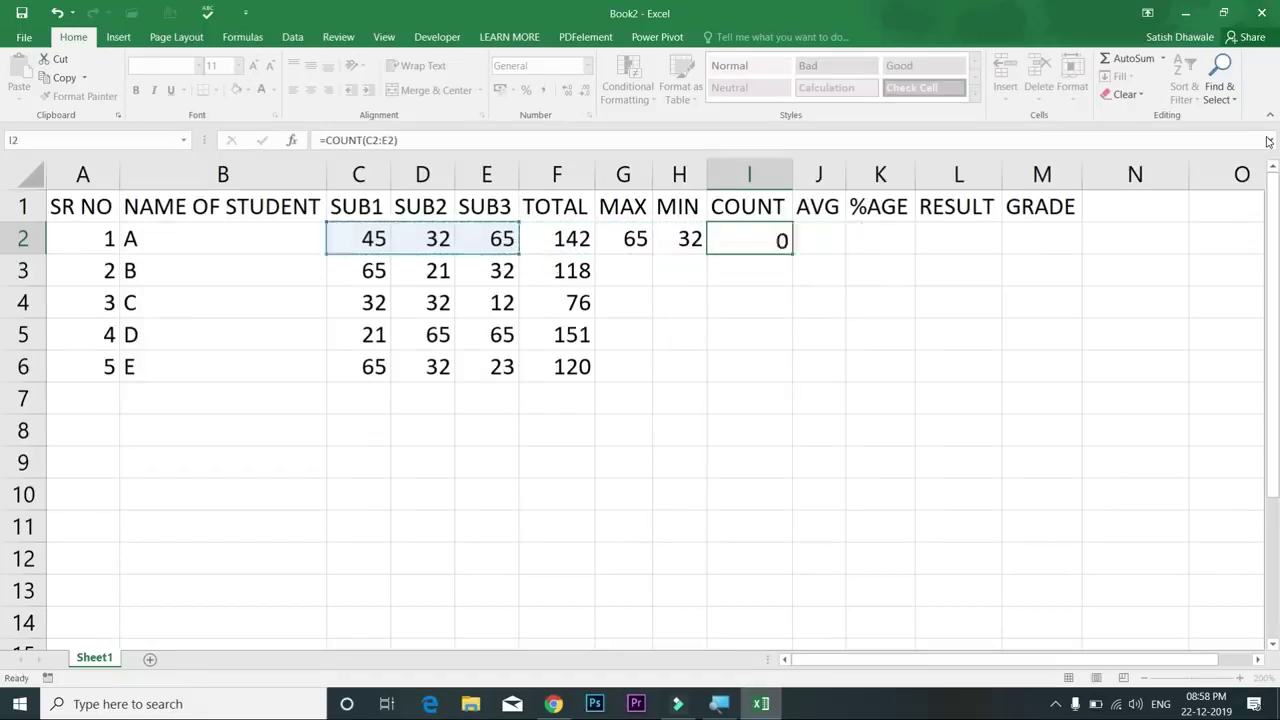
# Step: Enter an AVERAGE formula in J2 for student A over the subject marks C2:E2
pyautogui.press('Up')
pyautogui.press('Right')
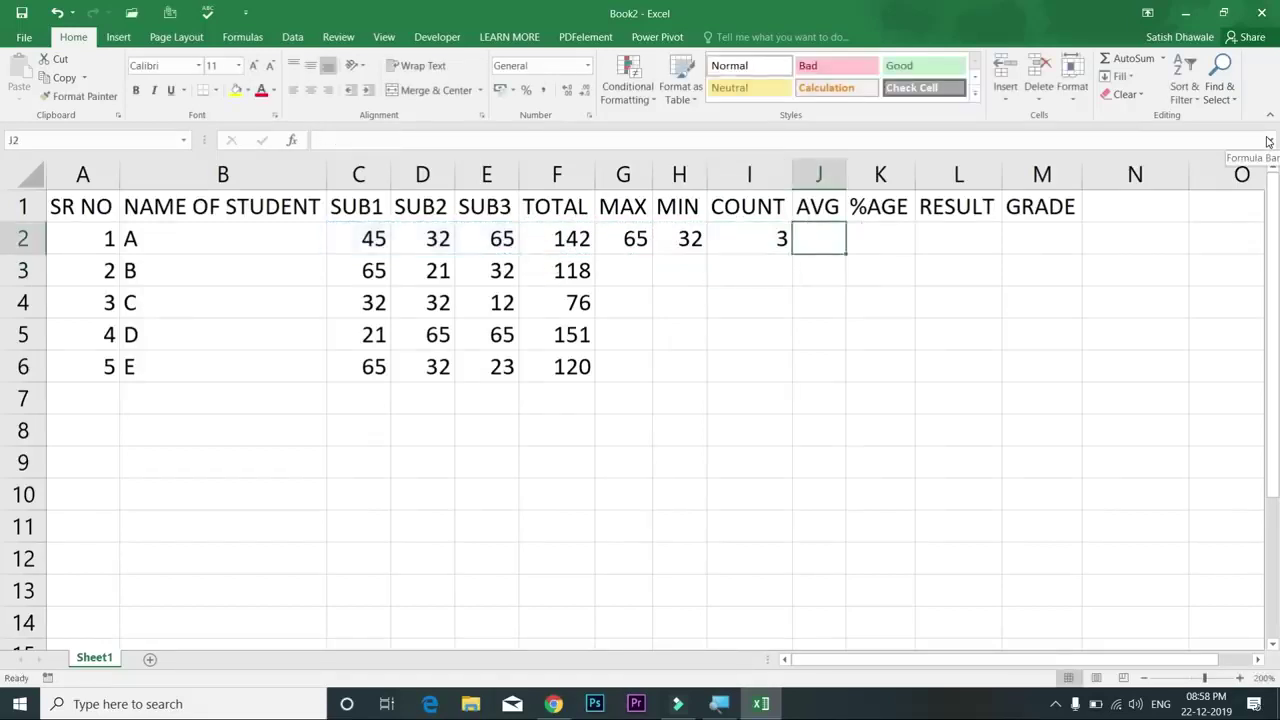
pyautogui.hotkey('alt', 'h')
pyautogui.press('u')
pyautogui.press('a')
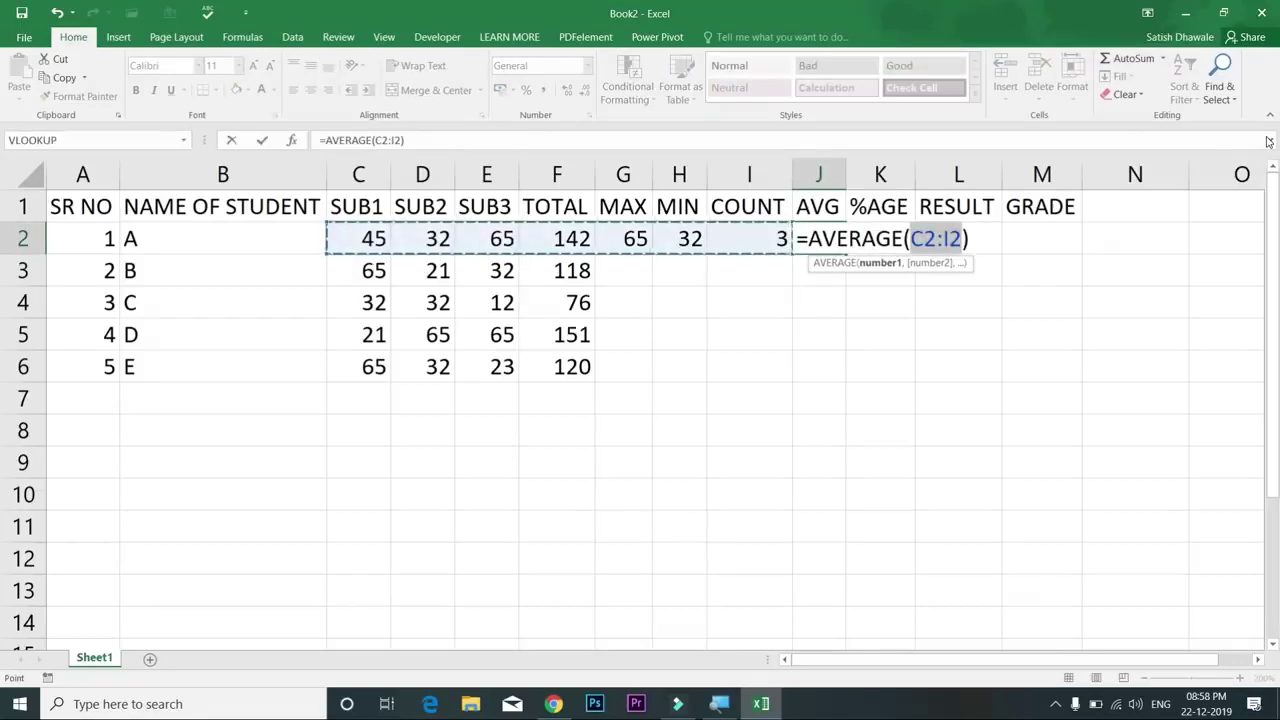
pyautogui.hotkey('shift', 'Left')
pyautogui.hotkey('shift', 'Left')
pyautogui.hotkey('shift', 'Left')
pyautogui.hotkey('shift', 'Left')
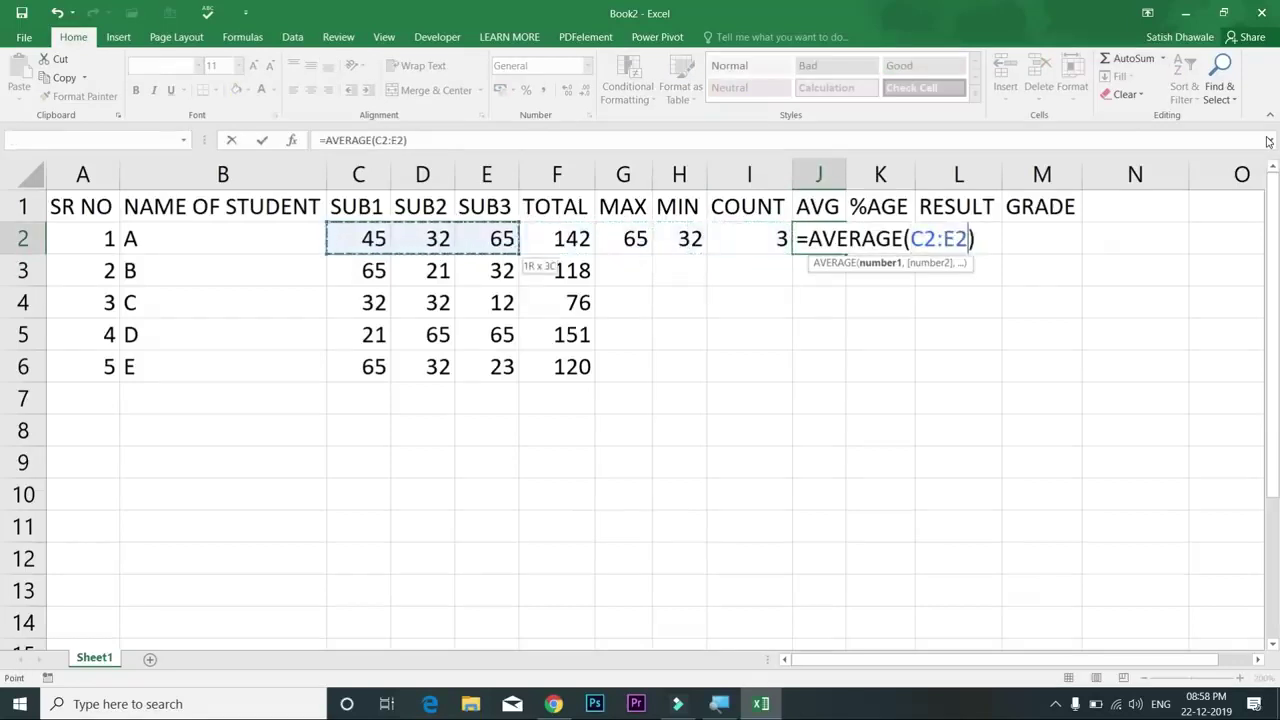
pyautogui.press('Return')
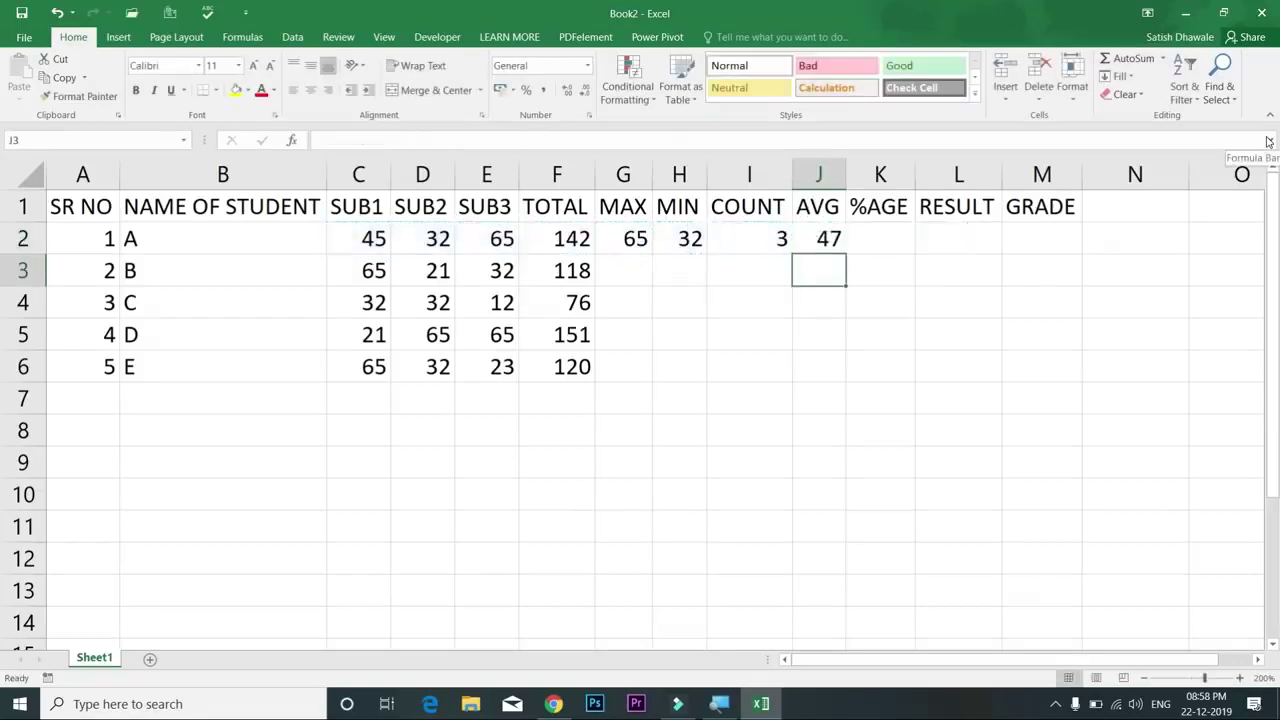
# Step: Fill the MAX, MIN, COUNT and AVG formulas from G2:J2 down through row 6
pyautogui.press('Up')
pyautogui.press('Left')
pyautogui.press('Left')
pyautogui.press('Left')
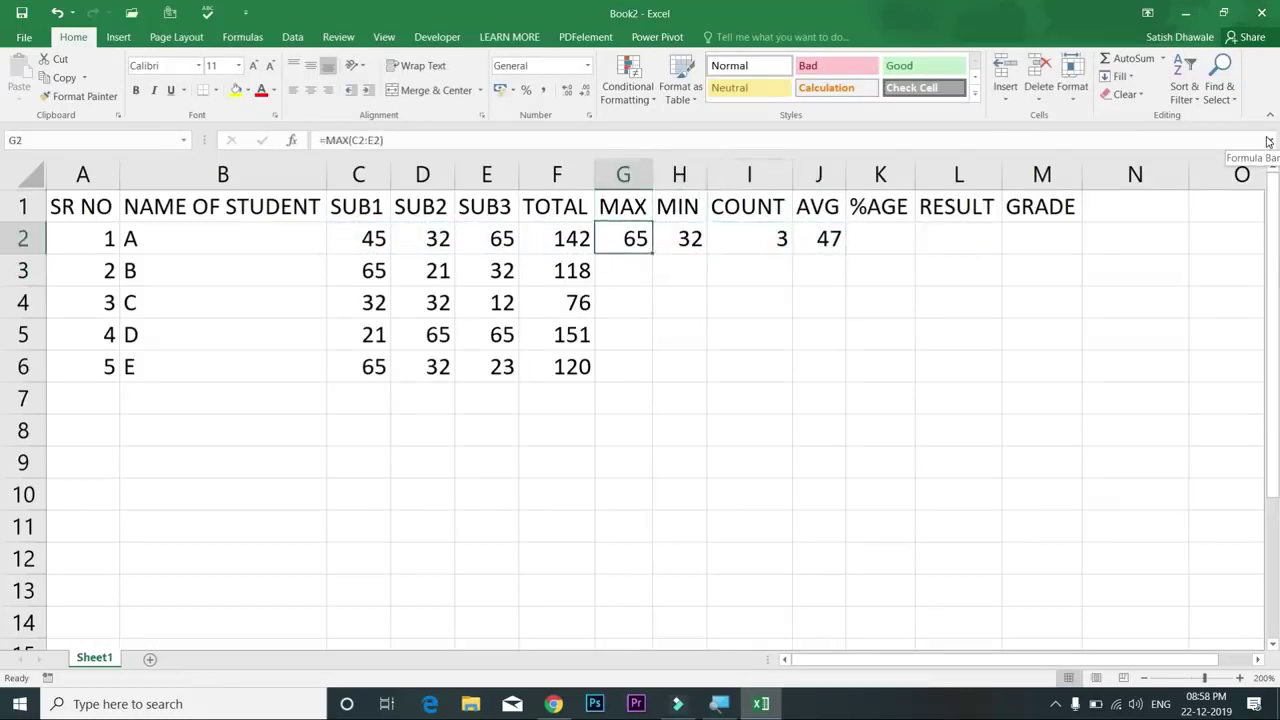
pyautogui.hotkey('shift', 'Right')
pyautogui.hotkey('shift', 'Right')
pyautogui.hotkey('shift', 'Right')
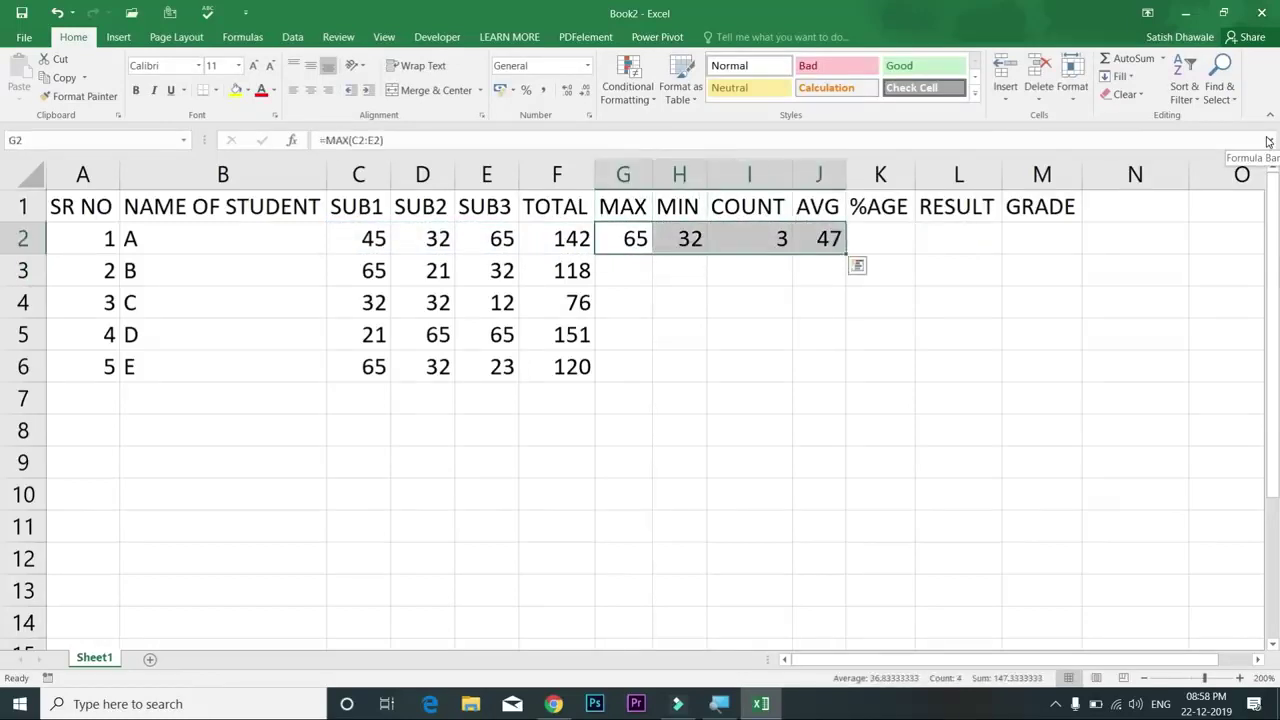
pyautogui.hotkey('shift', 'Down')
pyautogui.hotkey('shift', 'Down')
pyautogui.hotkey('shift', 'Down')
pyautogui.hotkey('shift', 'Down')
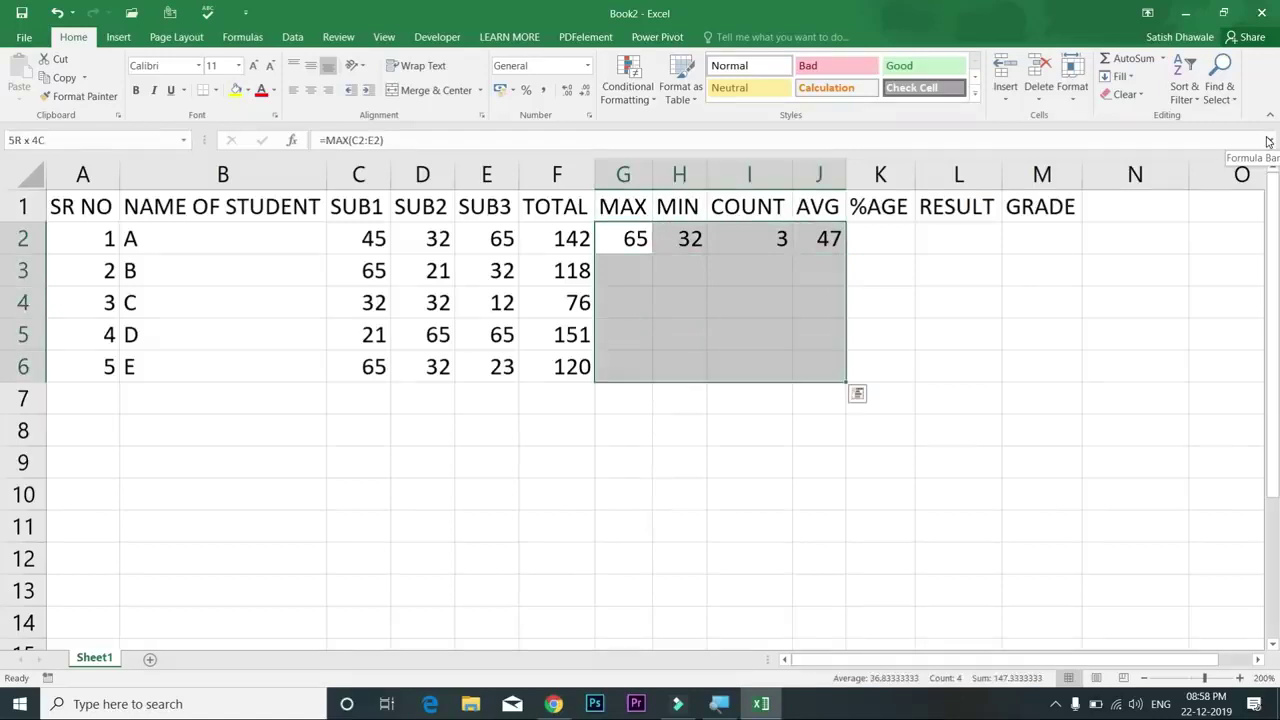
pyautogui.hotkey('ctrl', 'd')
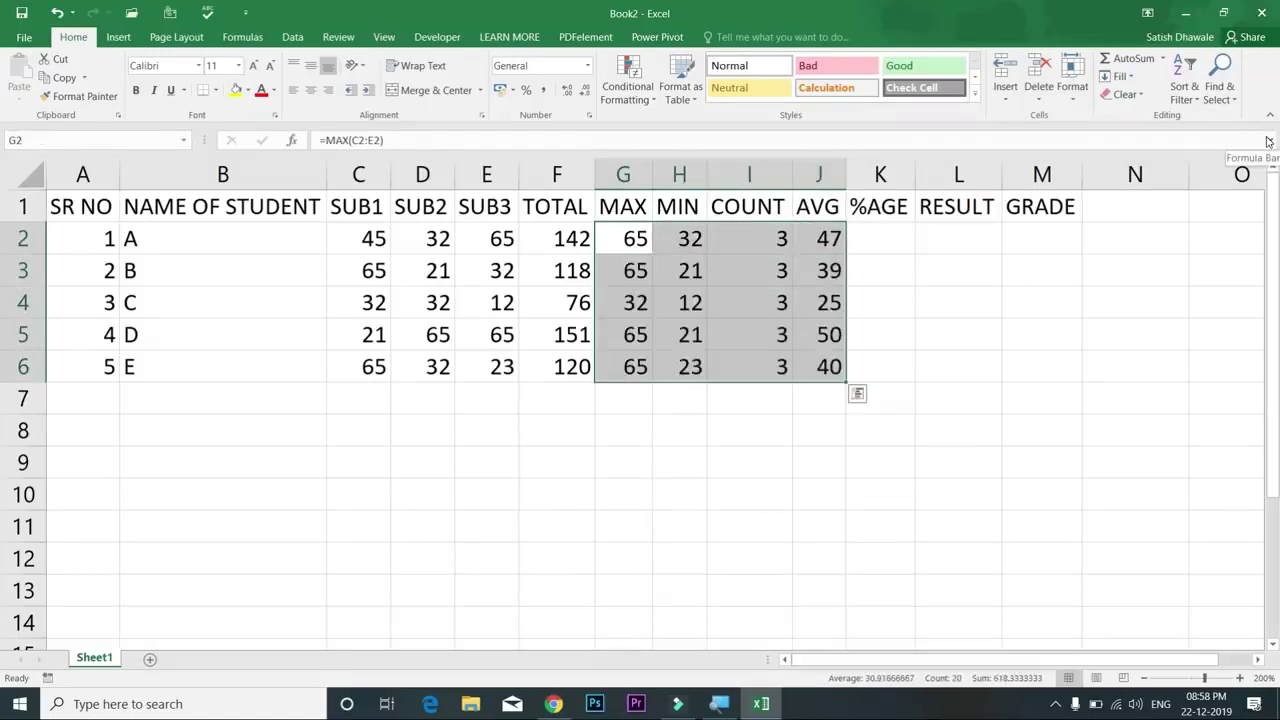
# Step: Widen the AVG column in two stages to show the averages with more decimals
pyautogui.press('Right')
pyautogui.press('Right')
pyautogui.press('Right')
pyautogui.press('Right')
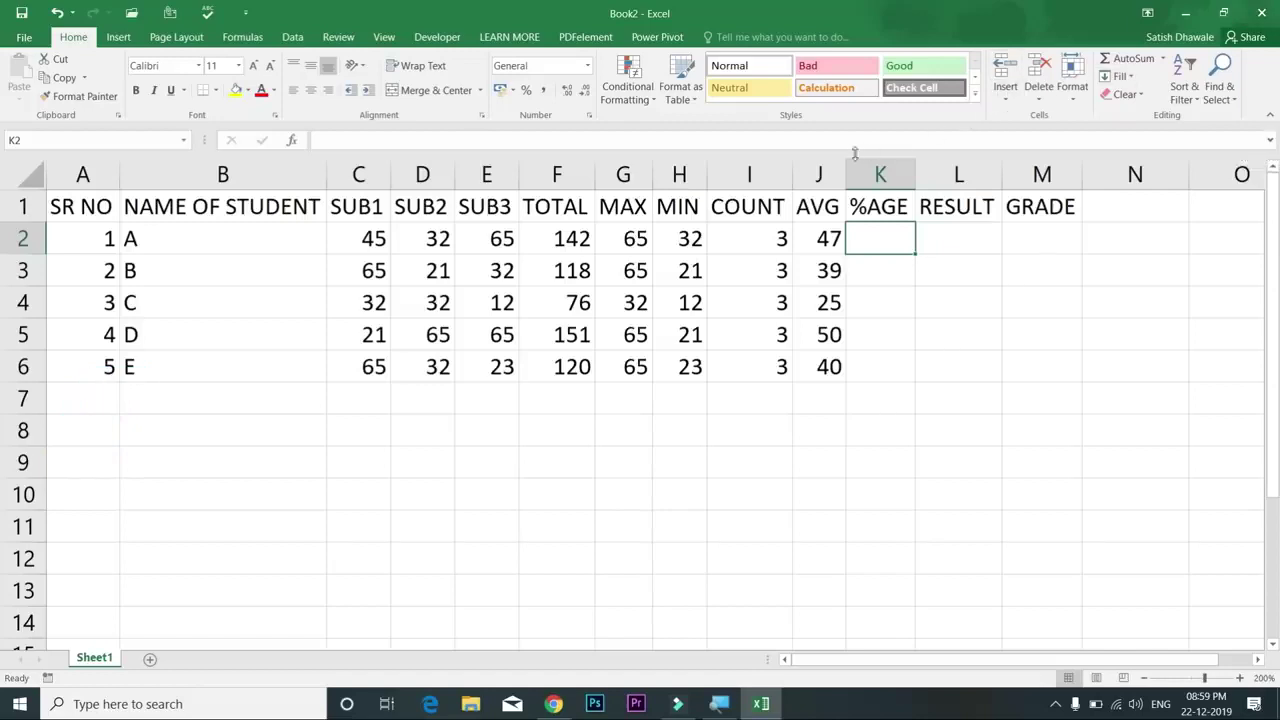
pyautogui.moveTo(846, 172); pyautogui.dragTo(897, 176)
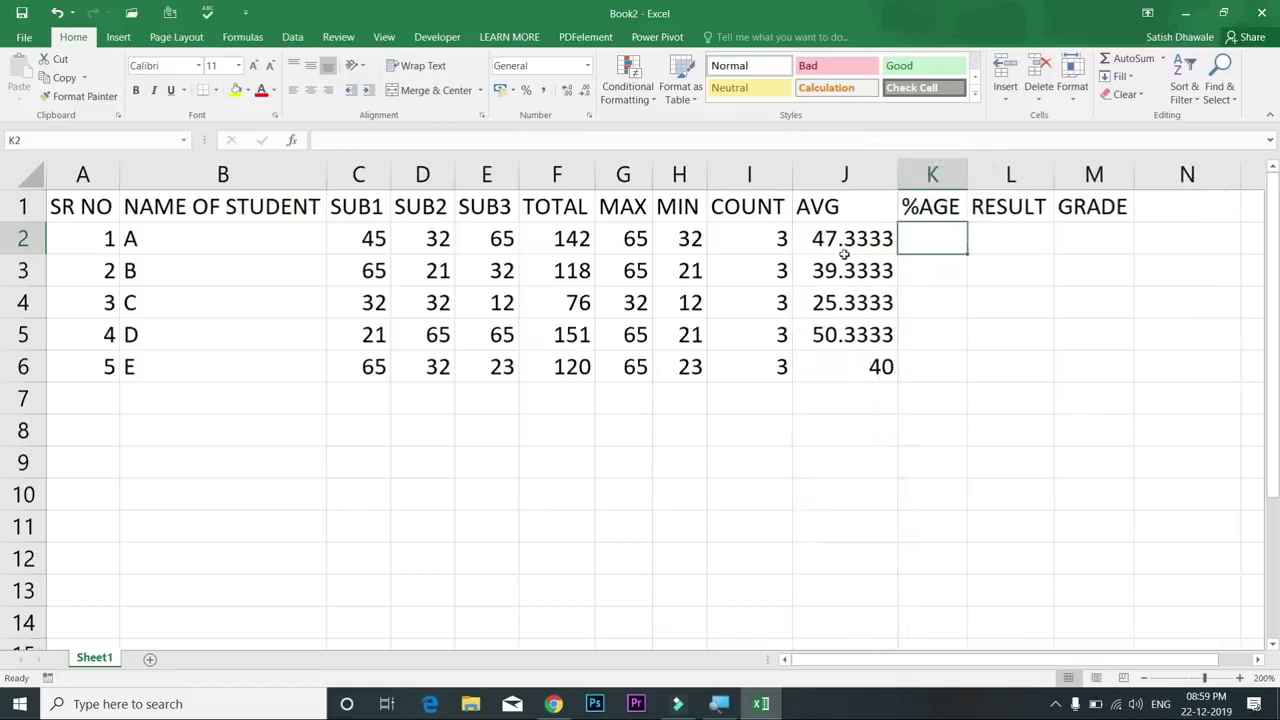
pyautogui.moveTo(848, 240); pyautogui.dragTo(847, 352)
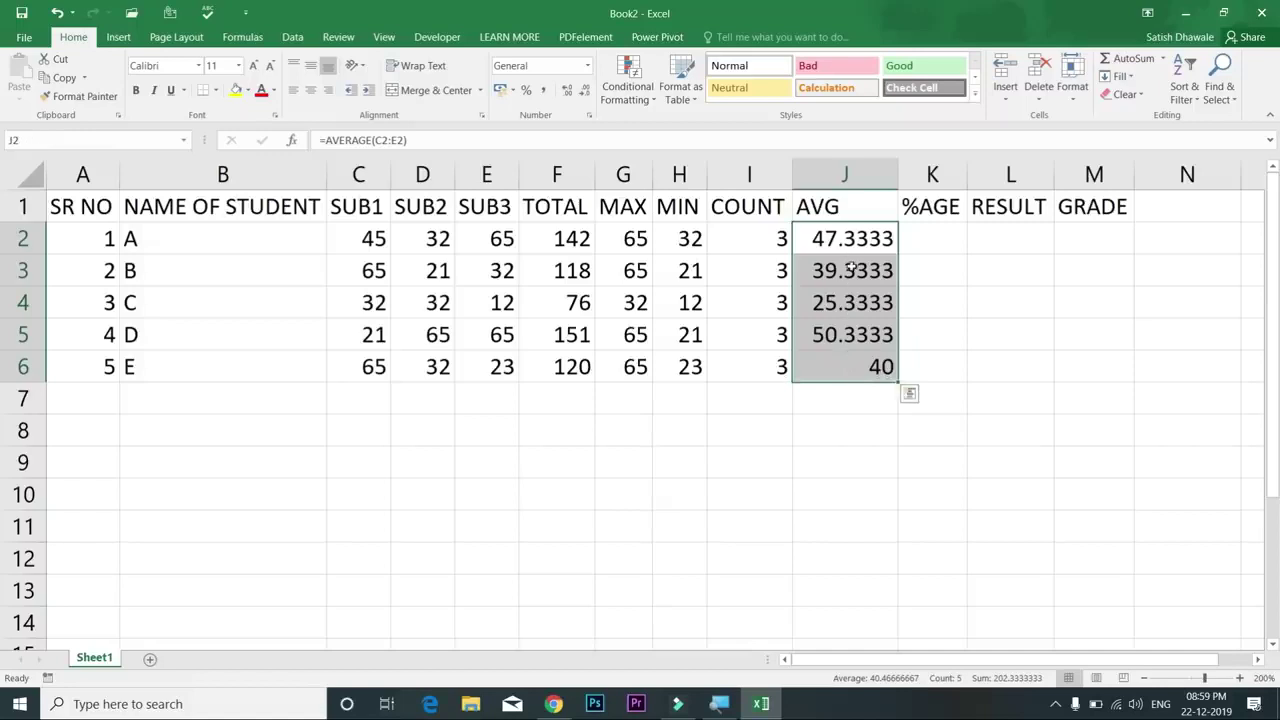
pyautogui.moveTo(898, 176); pyautogui.dragTo(954, 183)
# Step: Format the averages in J2:J6 with two decimal places and autofit the AVG column's width
pyautogui.moveTo(876, 237); pyautogui.dragTo(874, 358)
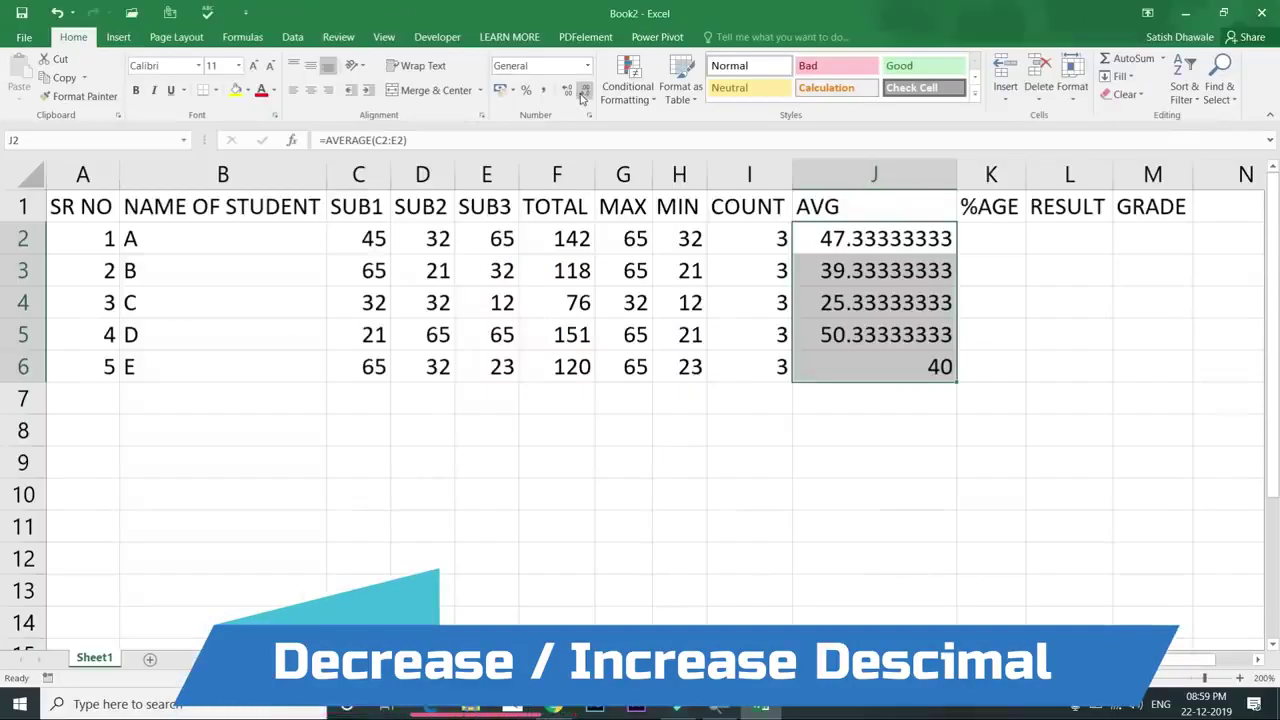
pyautogui.click(582, 93)
pyautogui.click(582, 93)
pyautogui.click(582, 93)
pyautogui.click(582, 93)
pyautogui.click(582, 93)
pyautogui.click(582, 93)
pyautogui.click(582, 93)
pyautogui.click(582, 93)
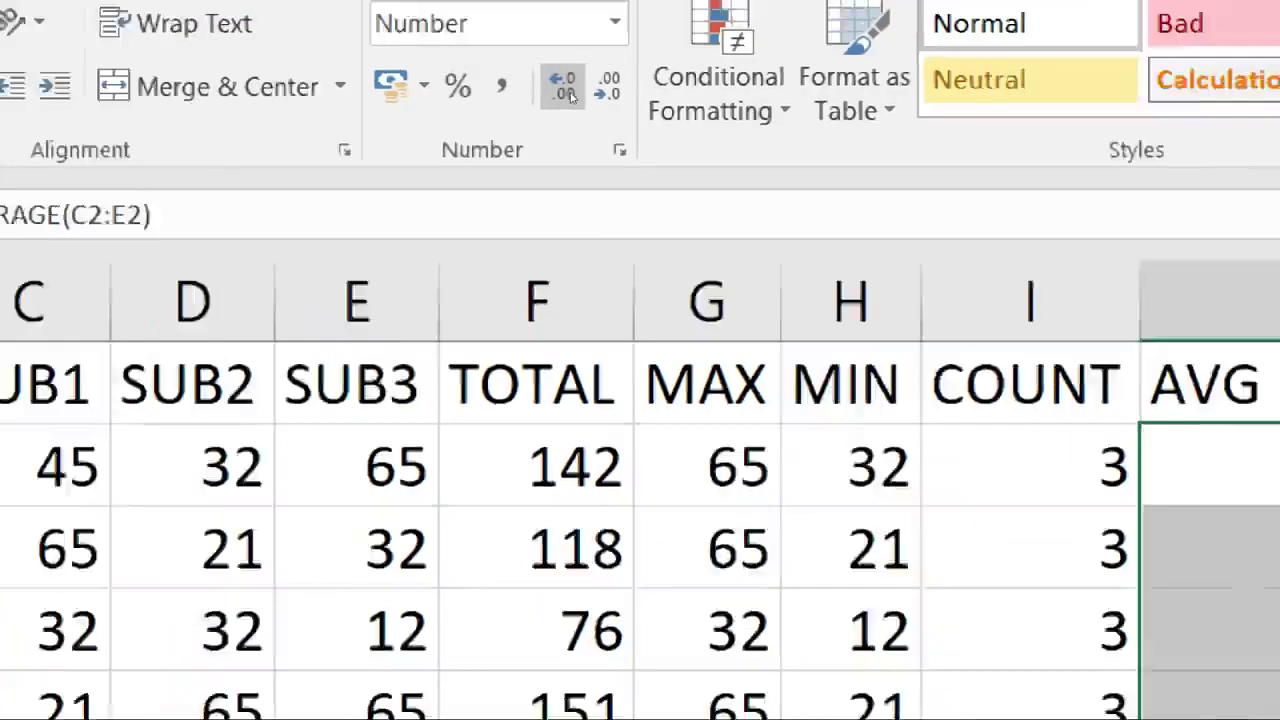
pyautogui.click(572, 95)
pyautogui.click(570, 93)
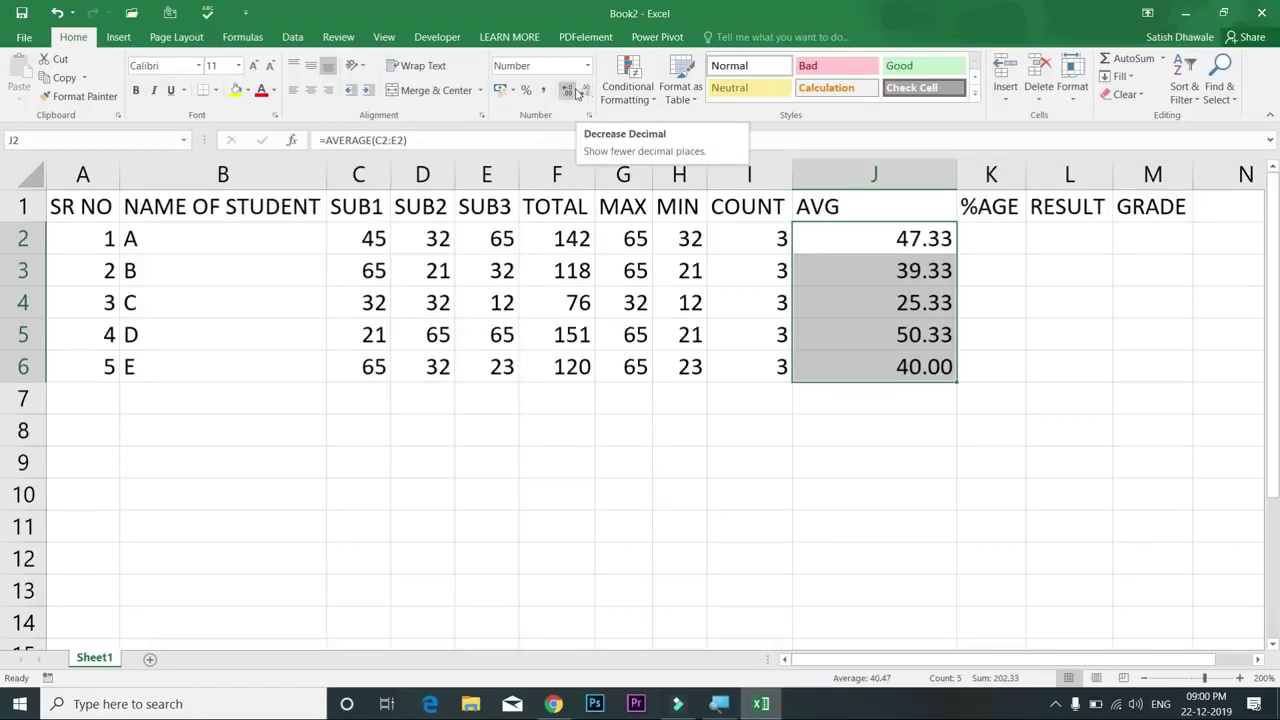
pyautogui.doubleClick(956, 182)
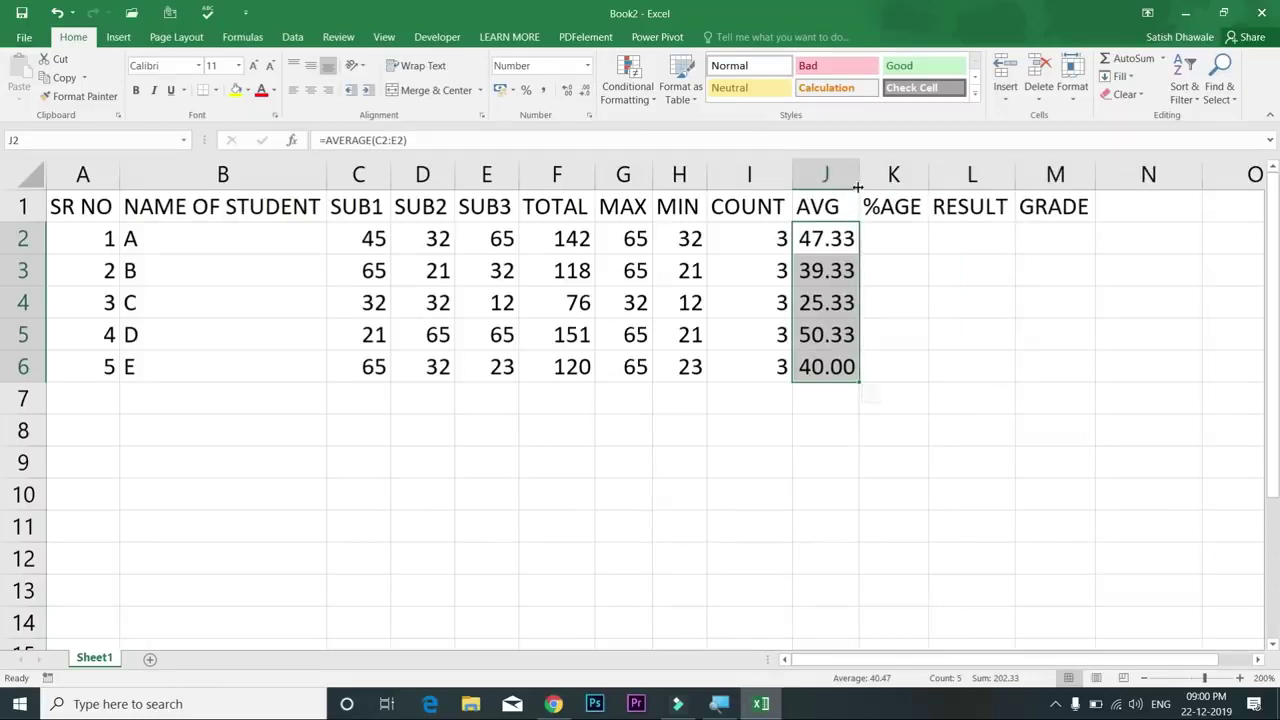
pyautogui.moveTo(845, 234); pyautogui.dragTo(845, 362)
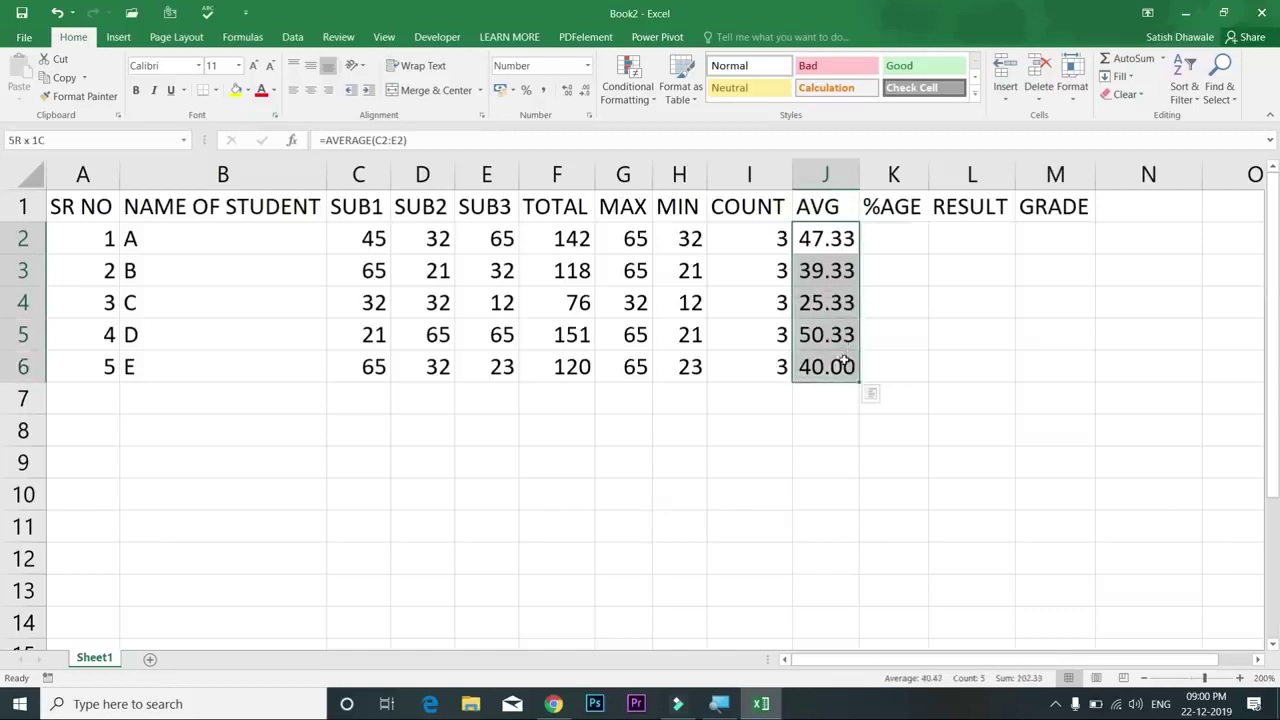
# Step: Enter the percentage formula =F2/300*100 in K2 for student A
pyautogui.click(904, 222)
pyautogui.click(904, 239)
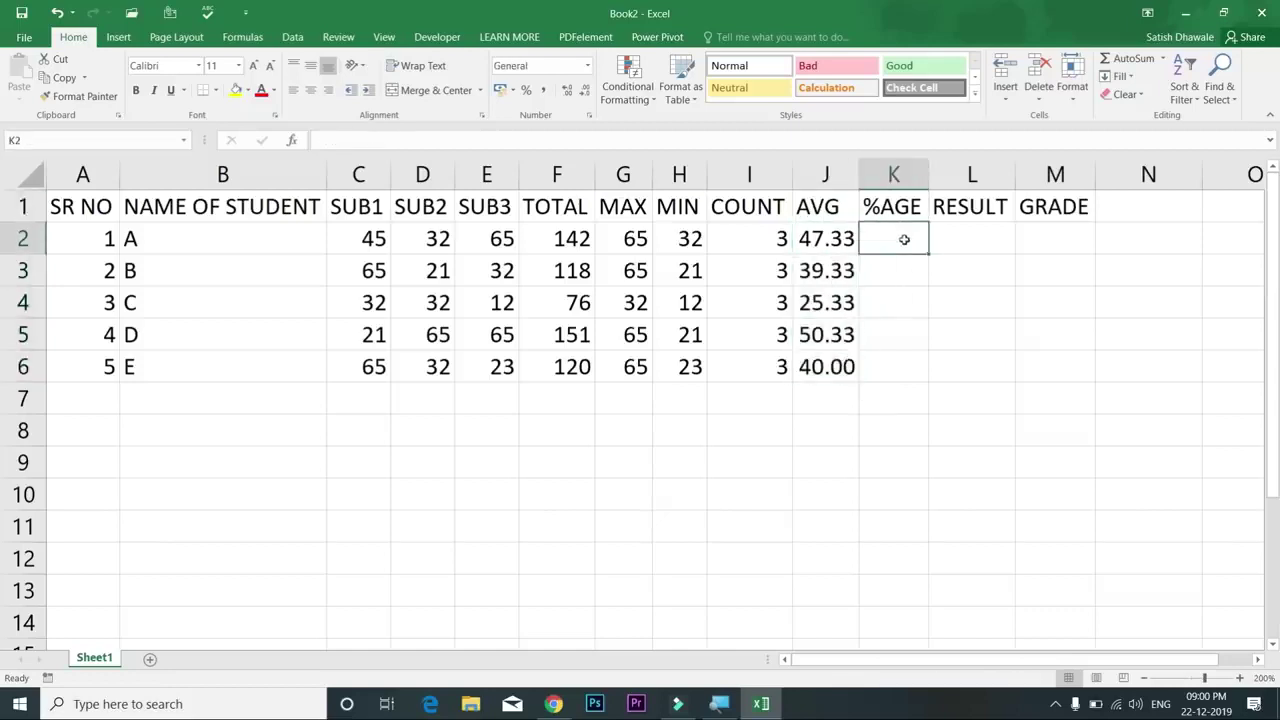
pyautogui.write('=')
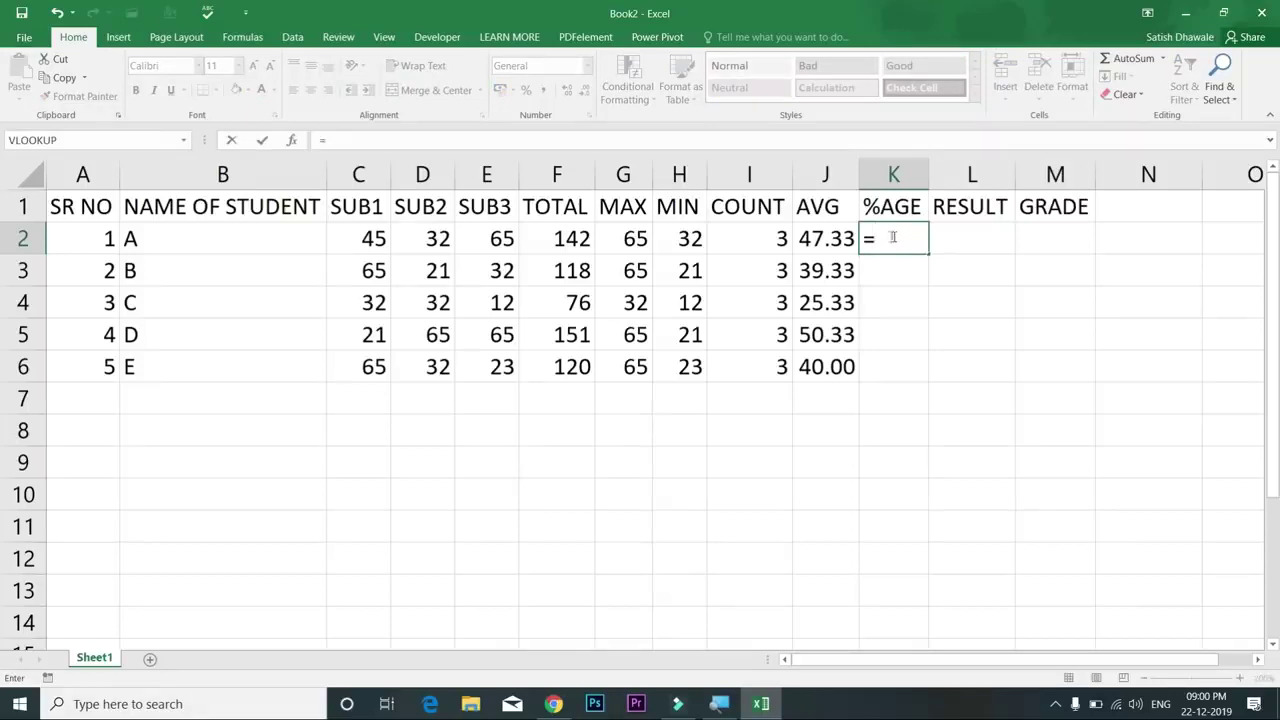
pyautogui.click(557, 240)
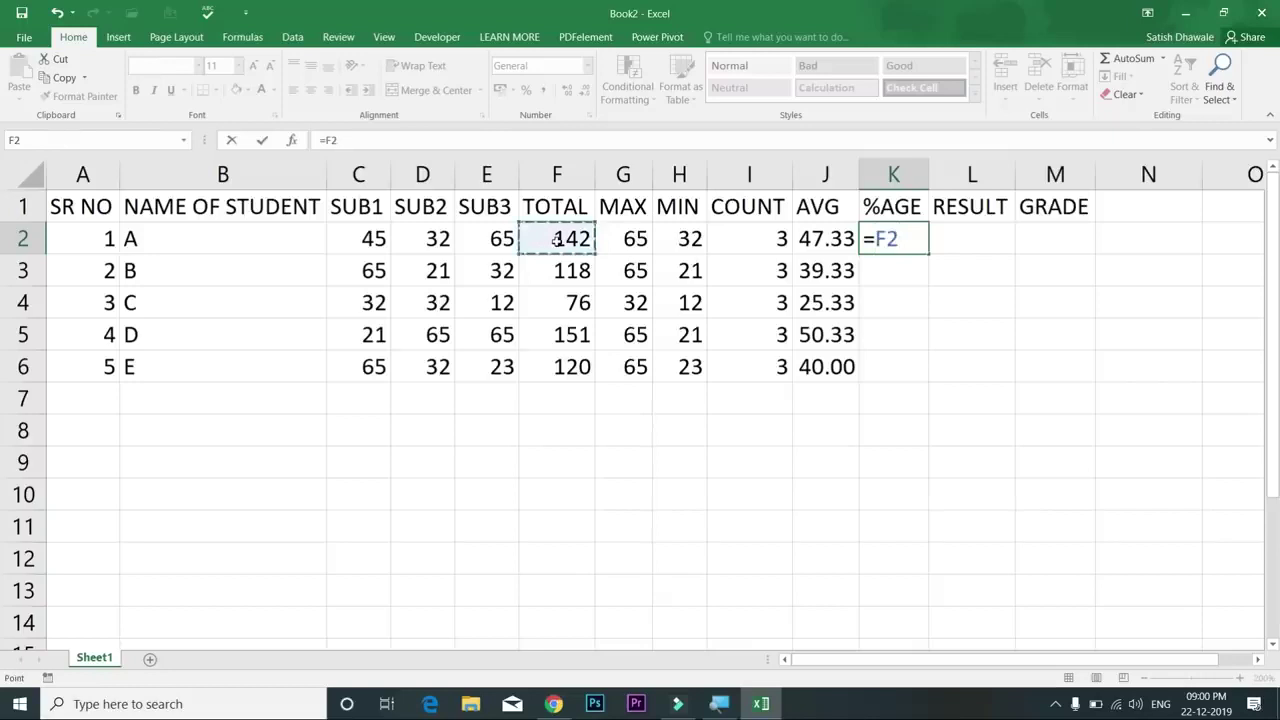
pyautogui.write('/300')
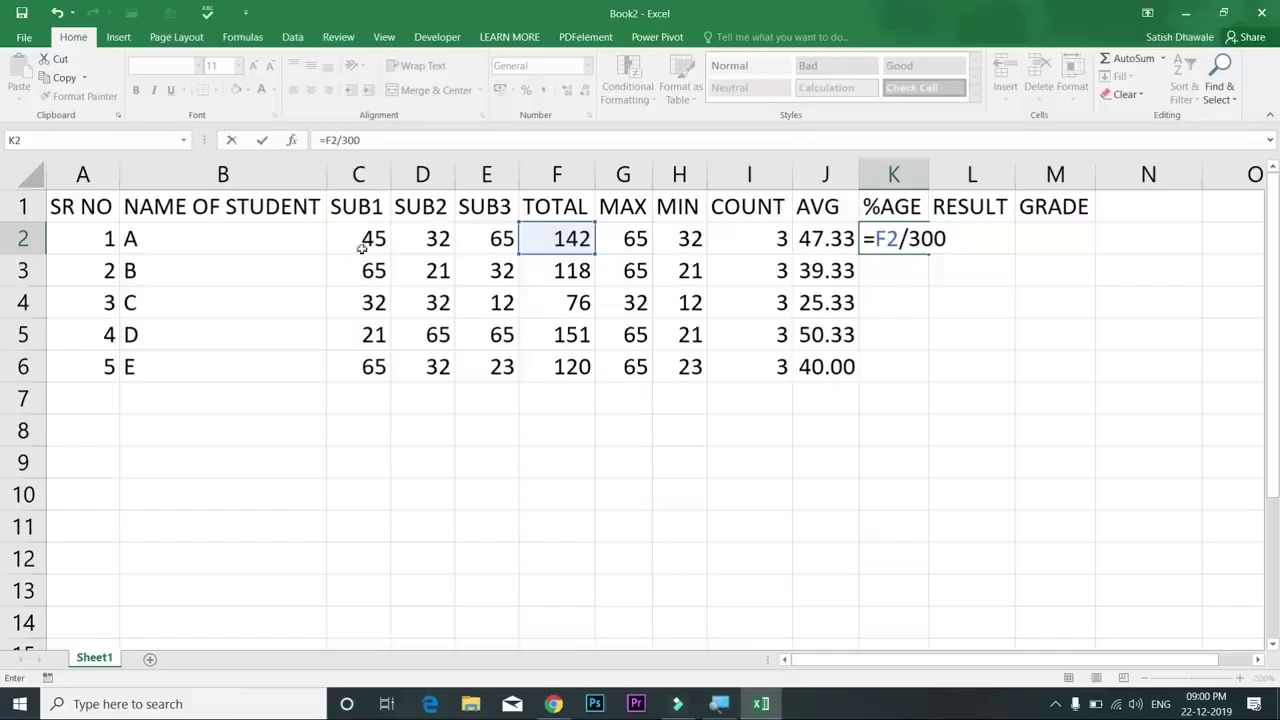
pyautogui.write('*100')
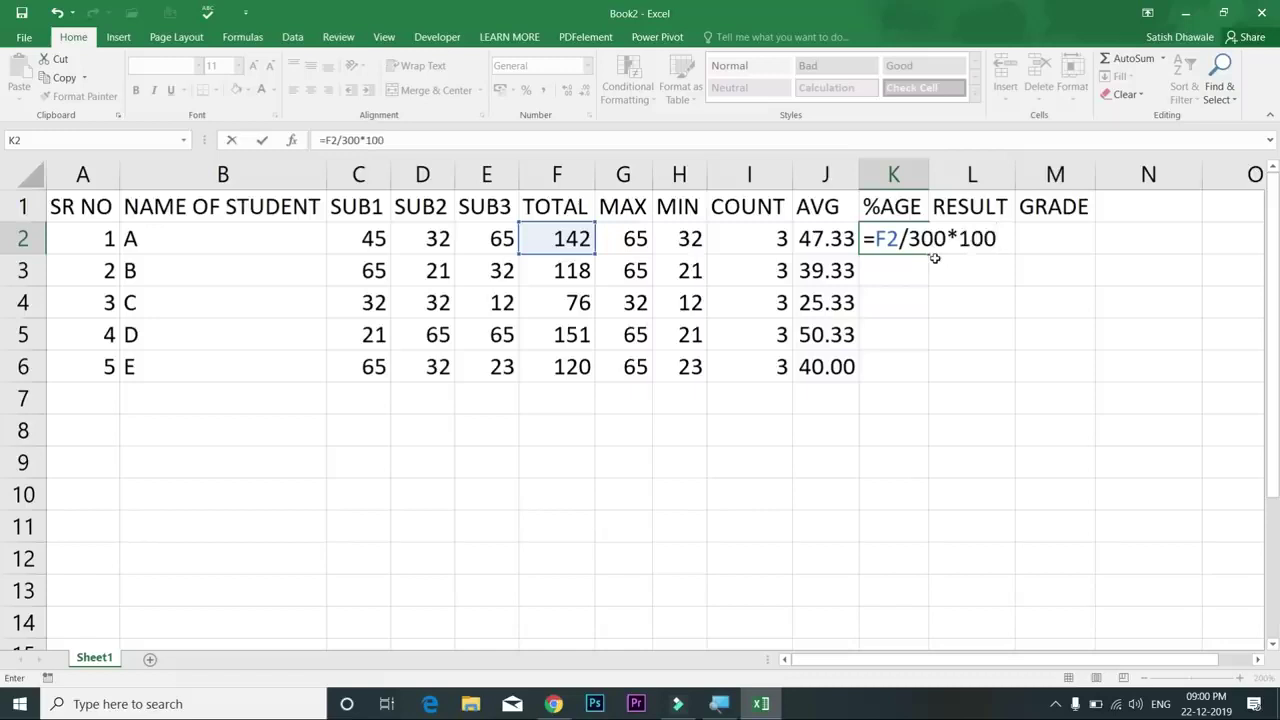
pyautogui.press('BackSpace')
pyautogui.press('BackSpace')
pyautogui.press('BackSpace')
pyautogui.press('BackSpace')
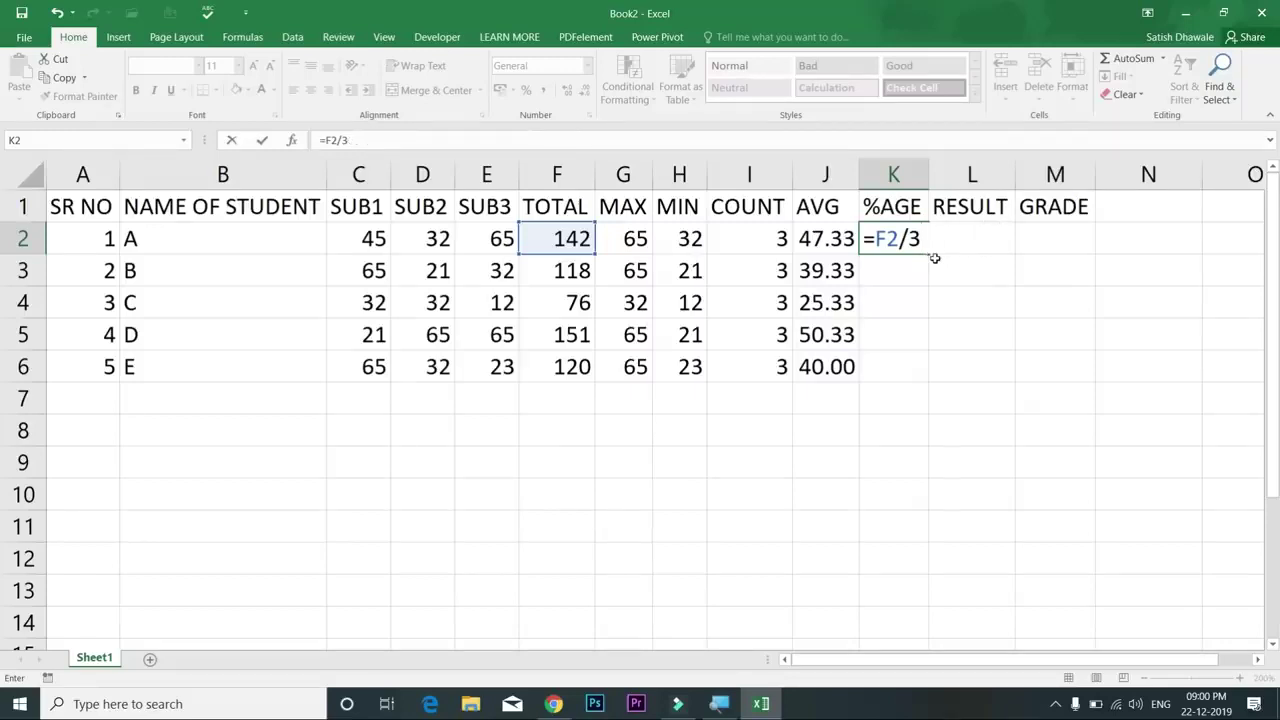
pyautogui.write('00*100')
pyautogui.press('Return')
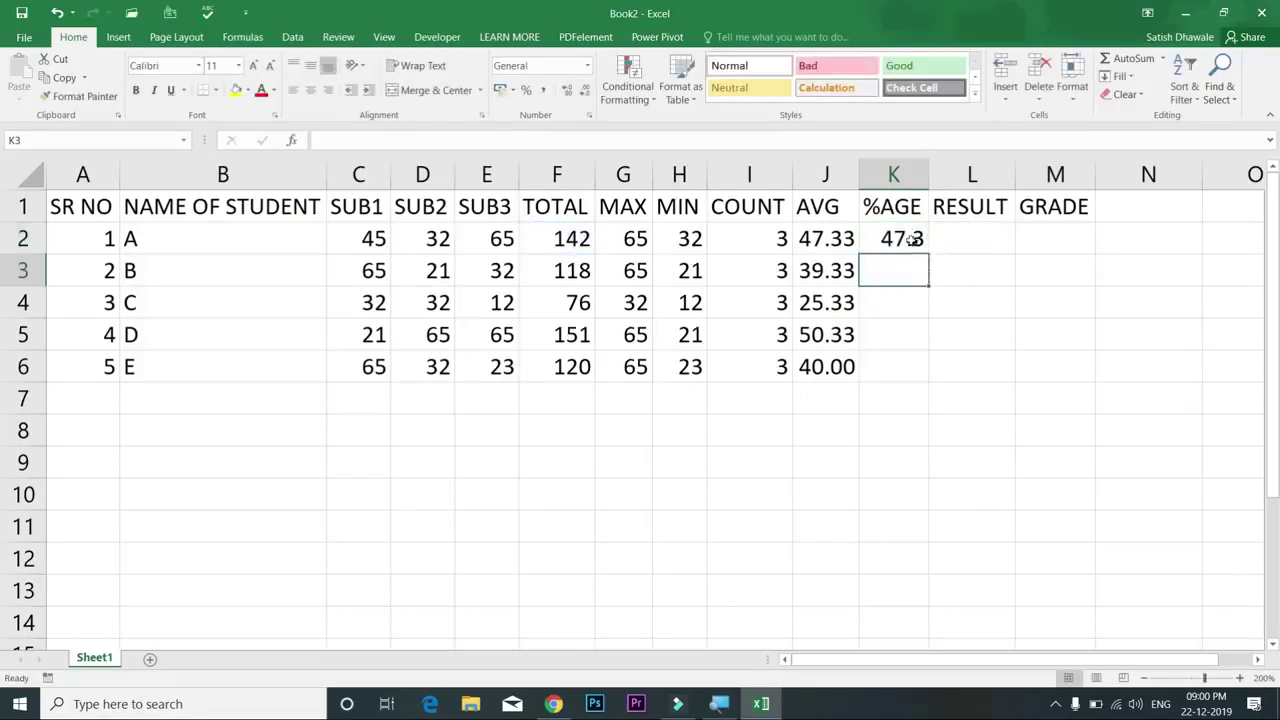
# Step: Fill the percentage formula from K2 down to K6 and widen the %AGE column to show more decimals
pyautogui.click(915, 242)
pyautogui.moveTo(929, 256); pyautogui.dragTo(929, 382)
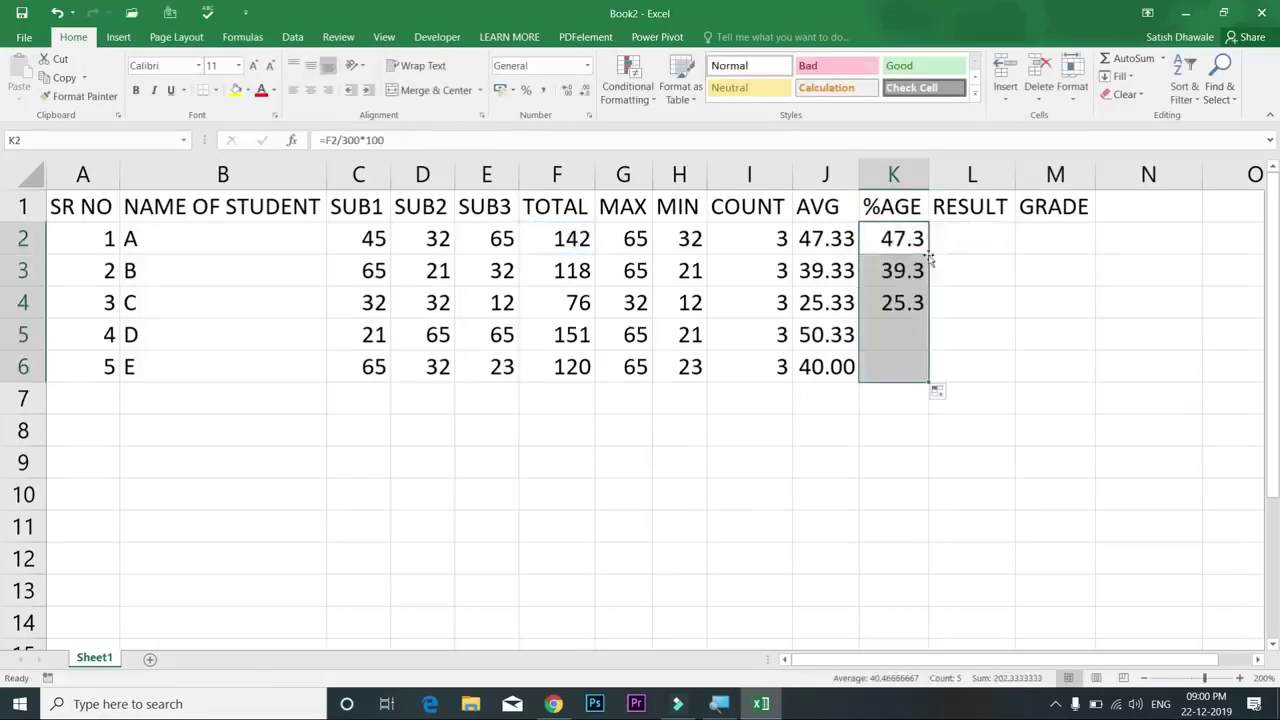
pyautogui.click(931, 192)
pyautogui.moveTo(930, 187); pyautogui.dragTo(994, 187)
pyautogui.moveTo(930, 240); pyautogui.dragTo(935, 368)
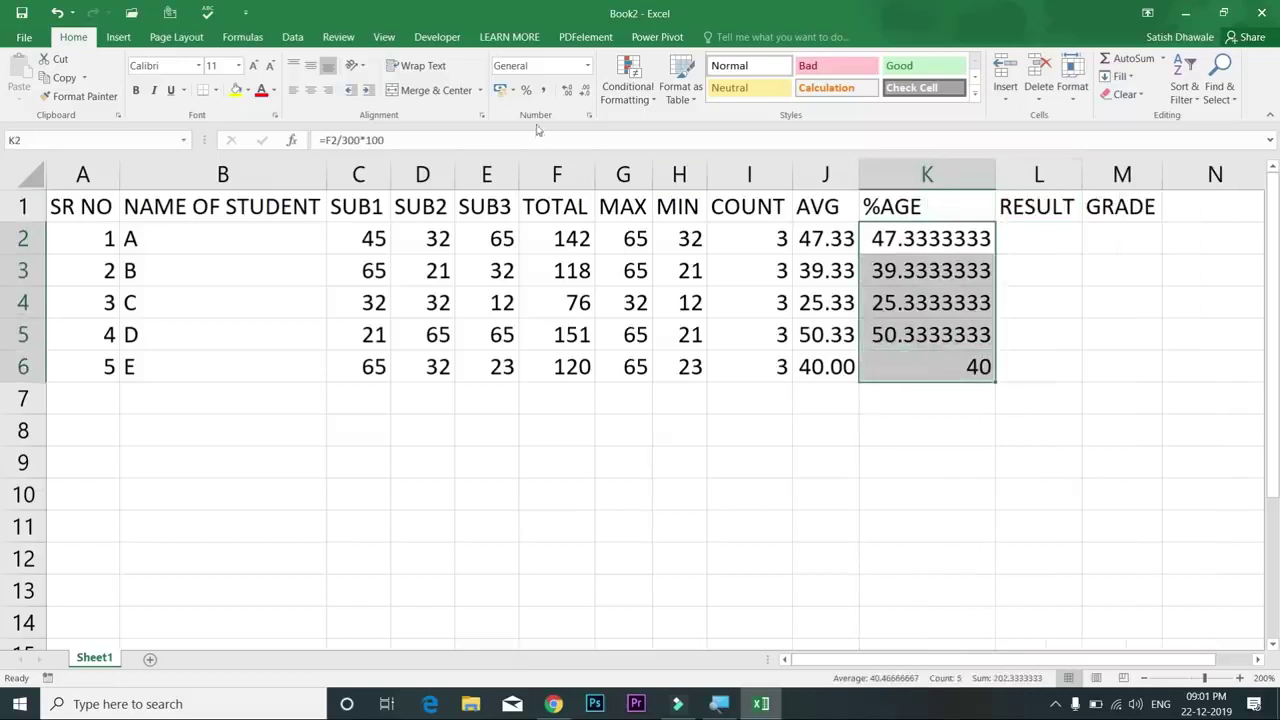
# Step: Format the percentages in K2:K6 with two decimal places and autofit the %AGE column's width
pyautogui.click(585, 91)
pyautogui.click(585, 91)
pyautogui.click(585, 91)
pyautogui.click(585, 91)
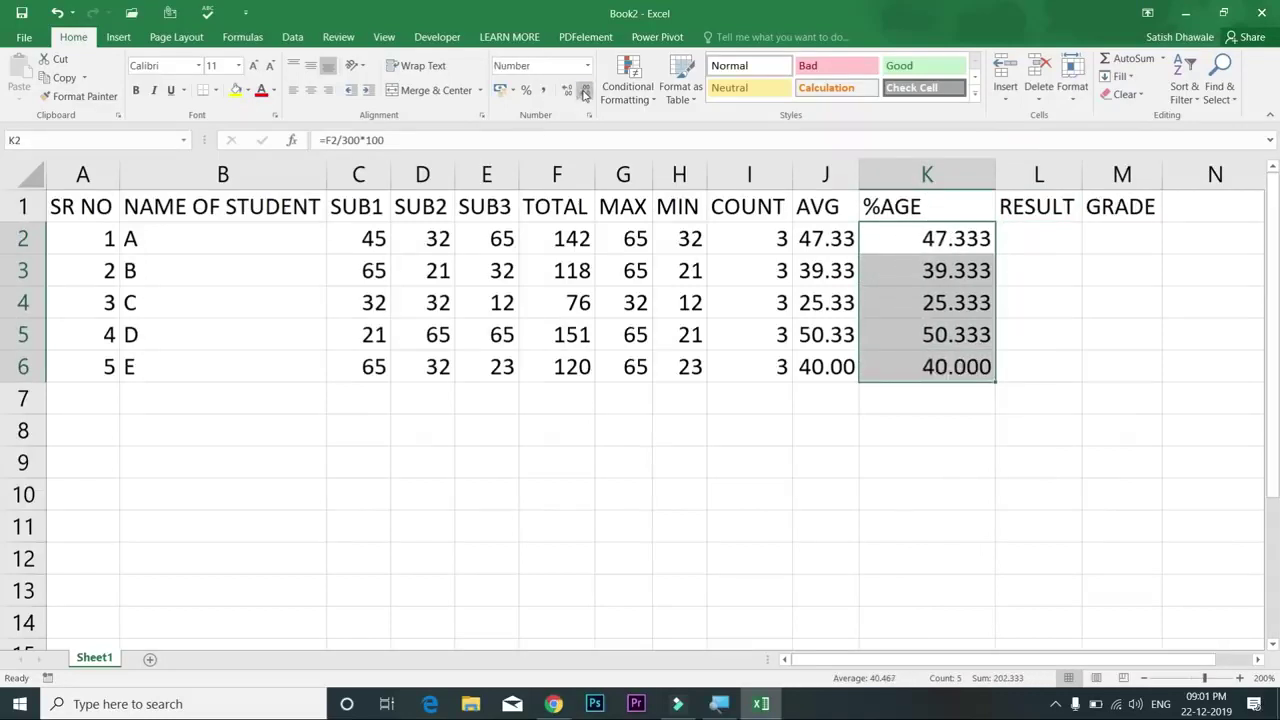
pyautogui.click(585, 91)
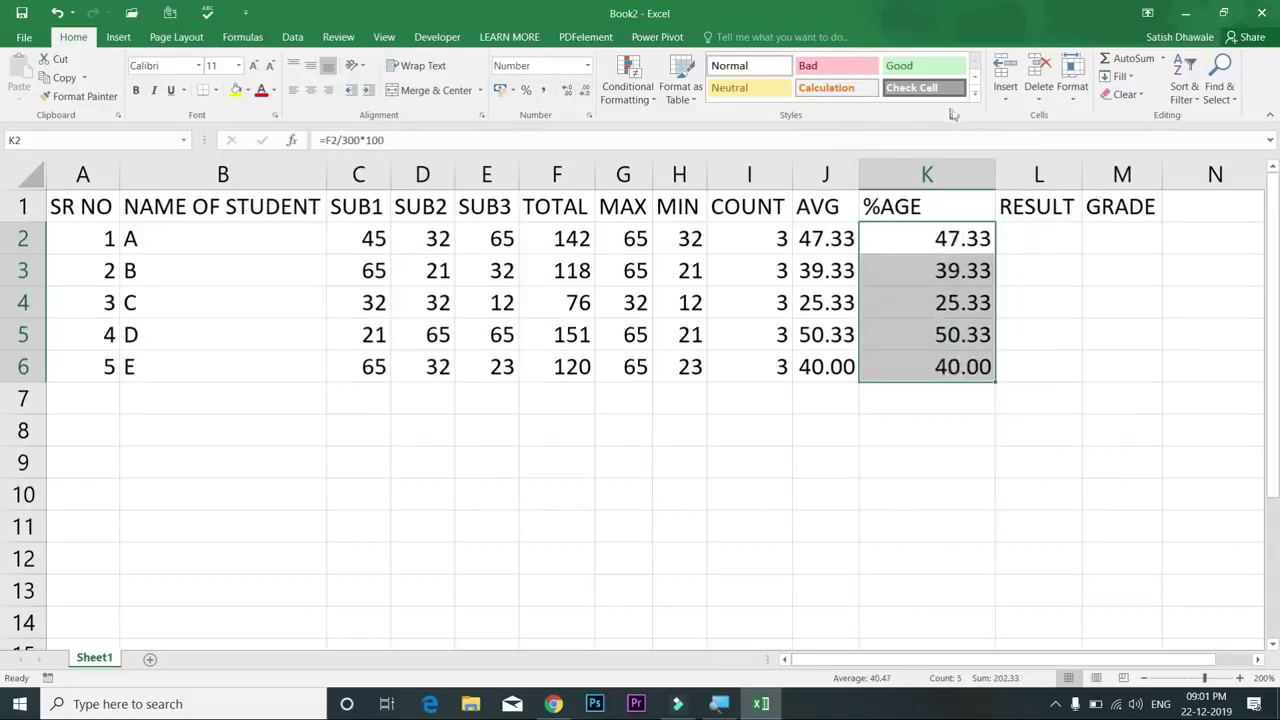
pyautogui.doubleClick(994, 167)
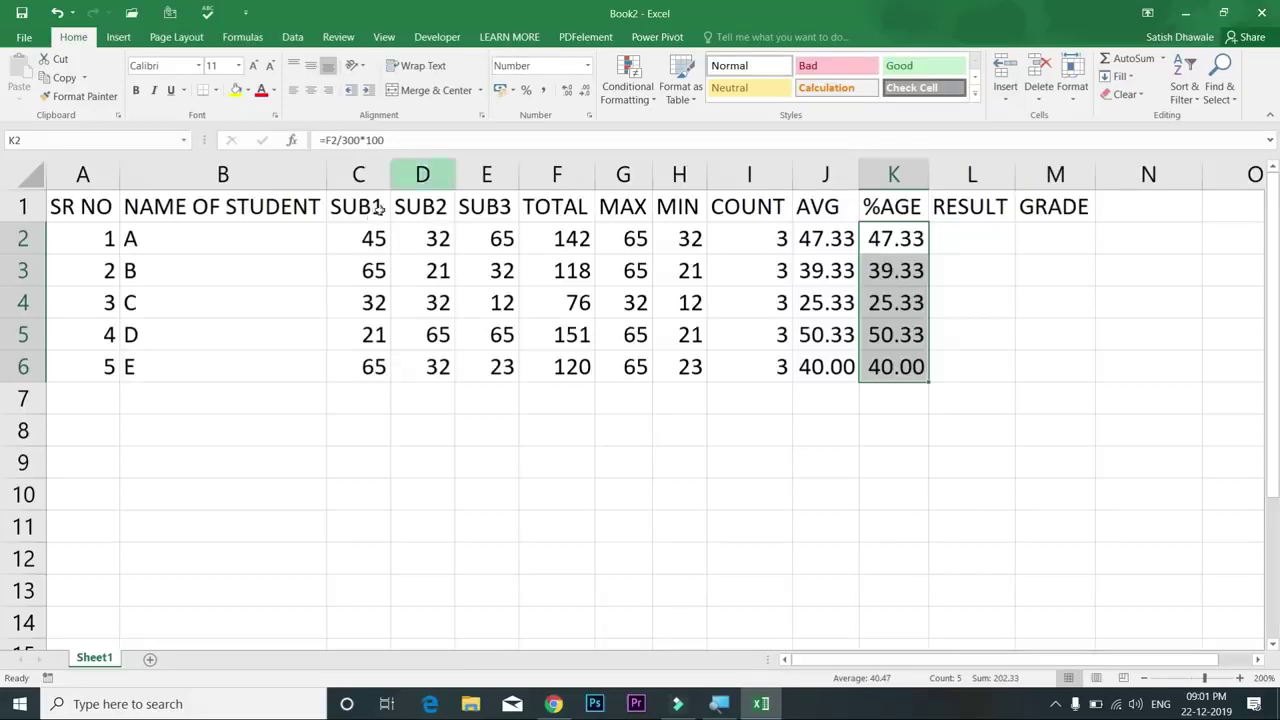
# Step: Change student A's marks in C2:E2 to 148, 98 and 95
pyautogui.click(373, 239)
pyautogui.moveTo(377, 240); pyautogui.dragTo(481, 243)
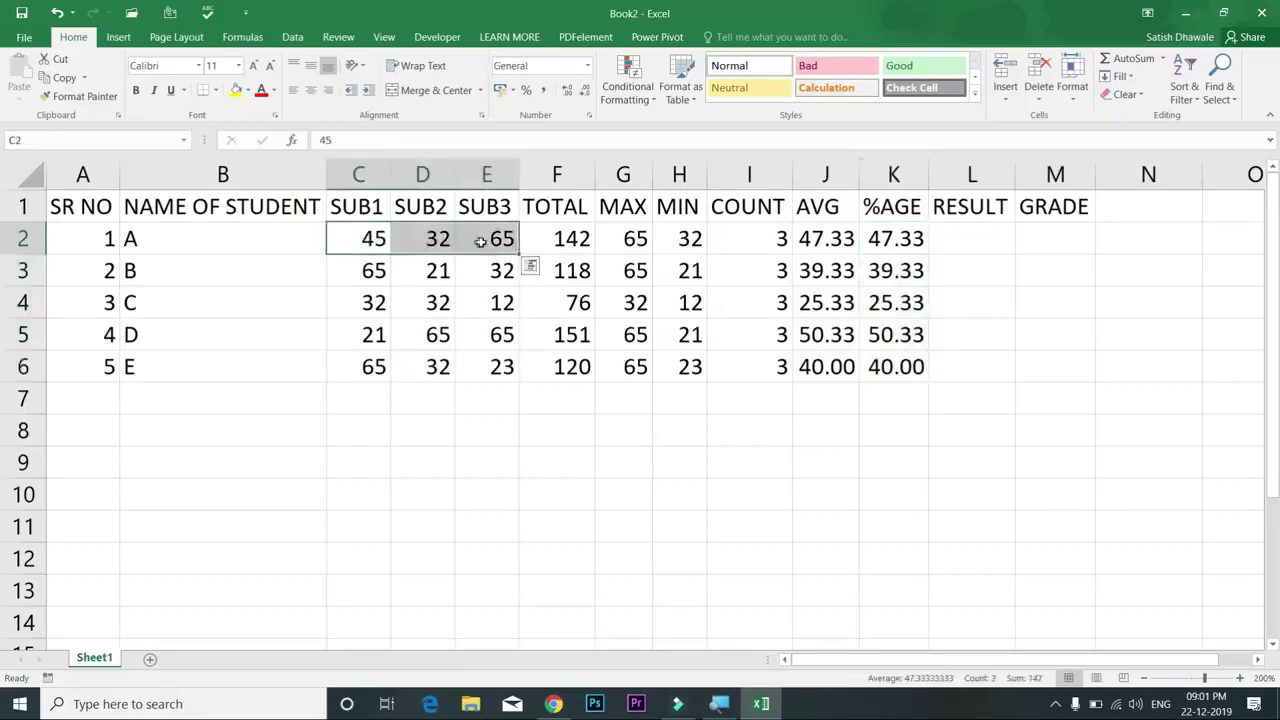
pyautogui.click(481, 243)
pyautogui.click(413, 244)
pyautogui.click(368, 238)
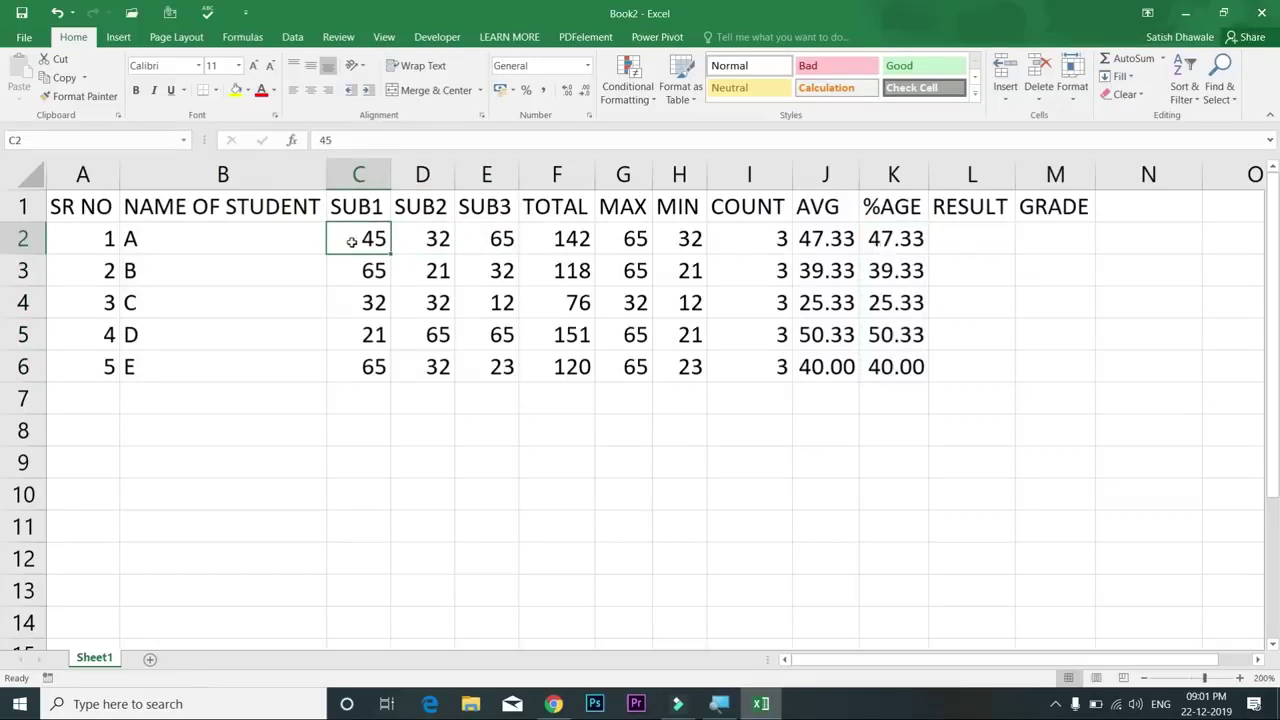
pyautogui.write('148')
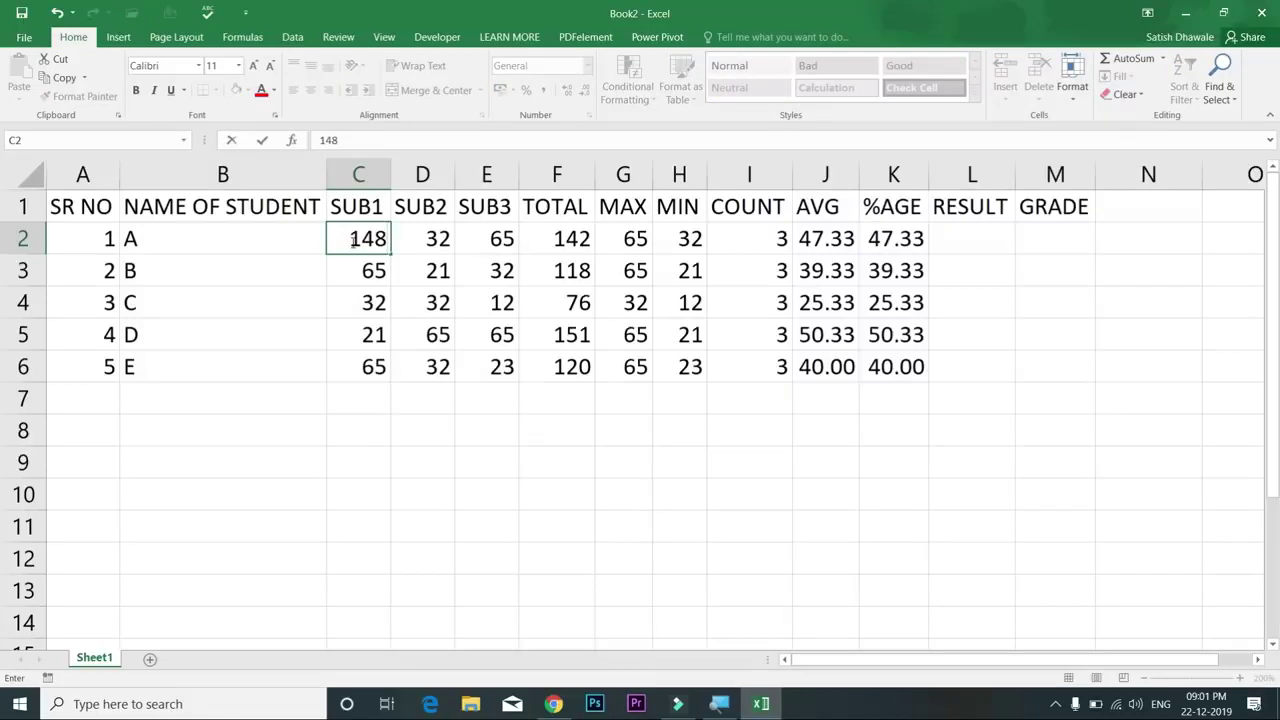
pyautogui.press('Tab')
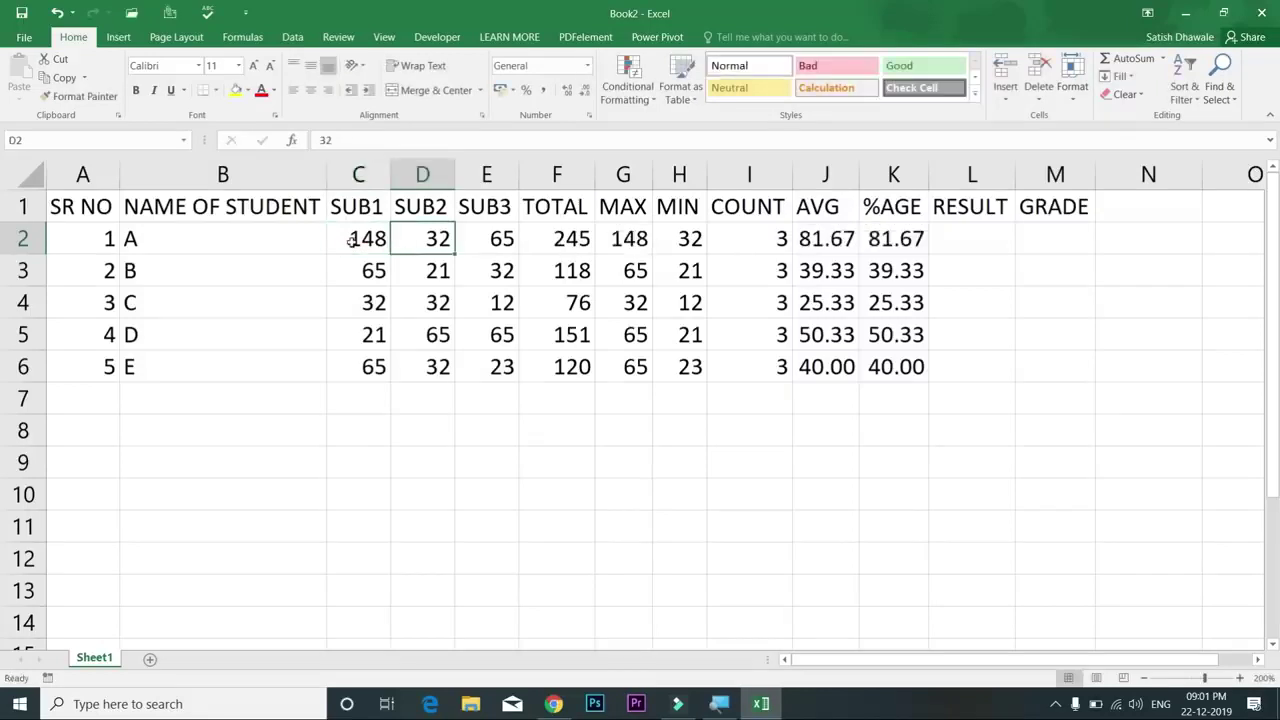
pyautogui.write('98')
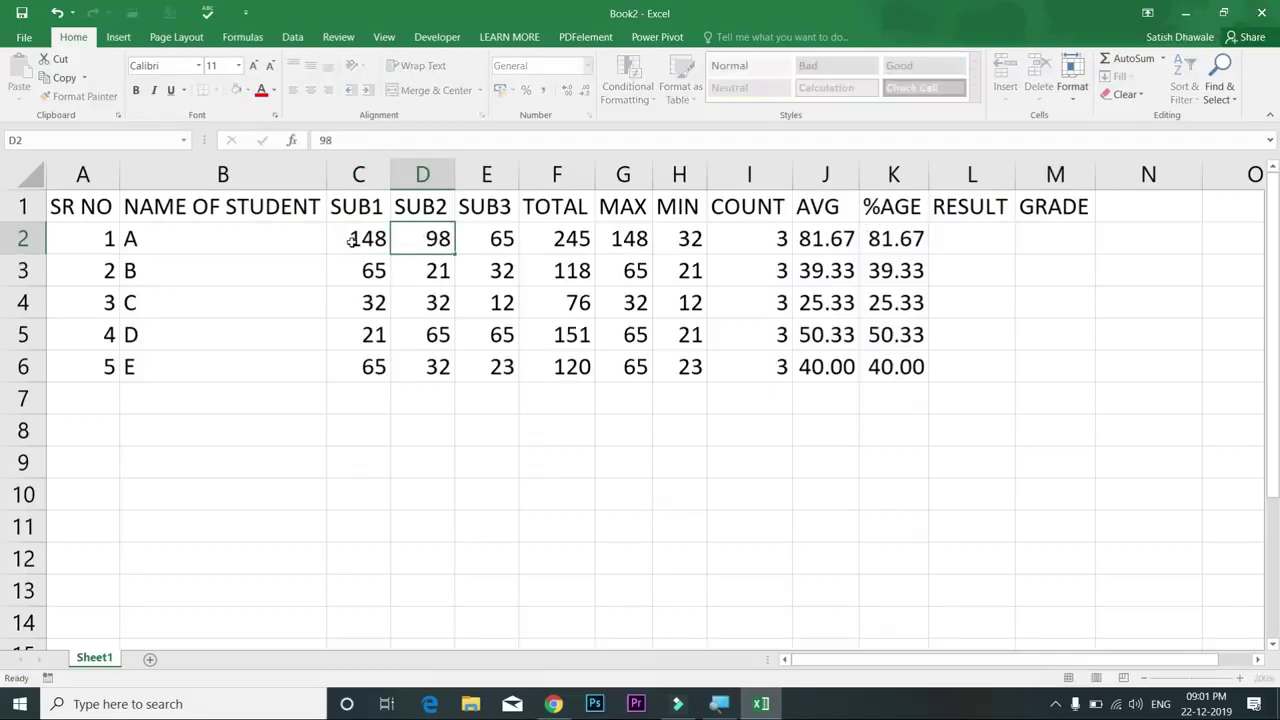
pyautogui.press('Tab')
pyautogui.write('95')
pyautogui.press('Tab')
# Step: Widen the AVG and %AGE columns enough to display three-digit values with two decimals
pyautogui.moveTo(856, 185); pyautogui.dragTo(950, 174)
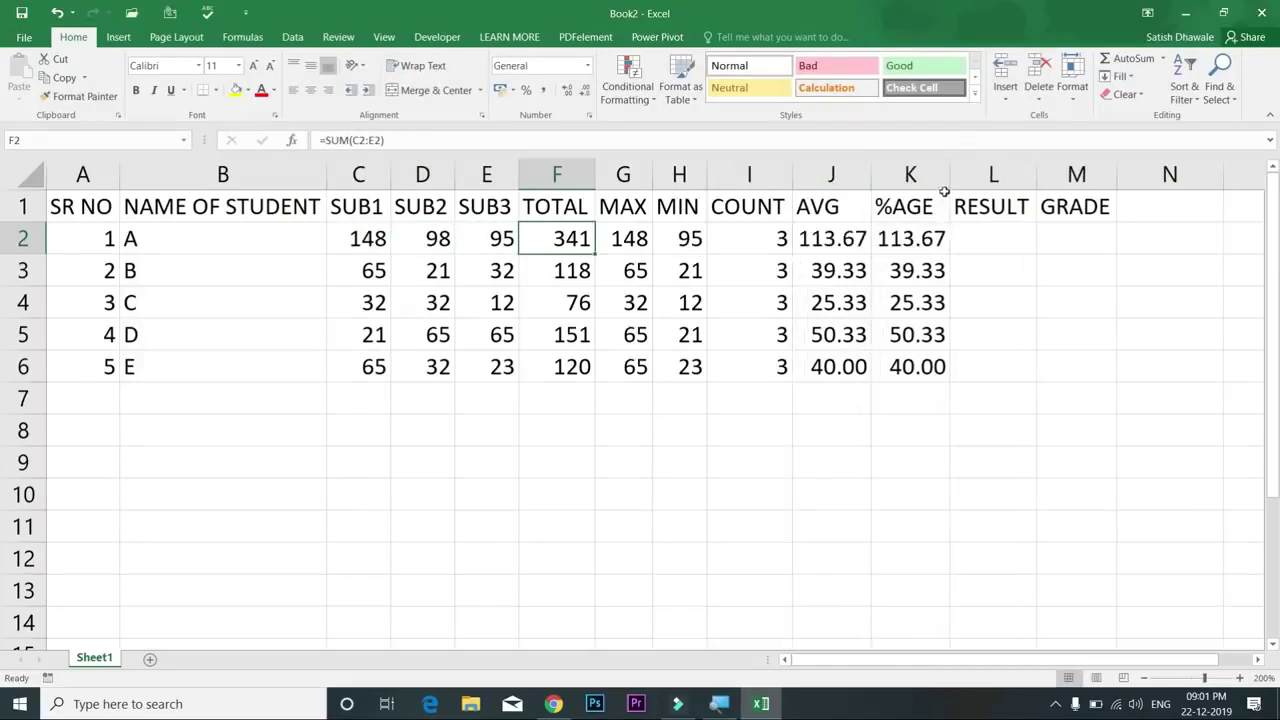
pyautogui.hotkey('ctrl', 'z')
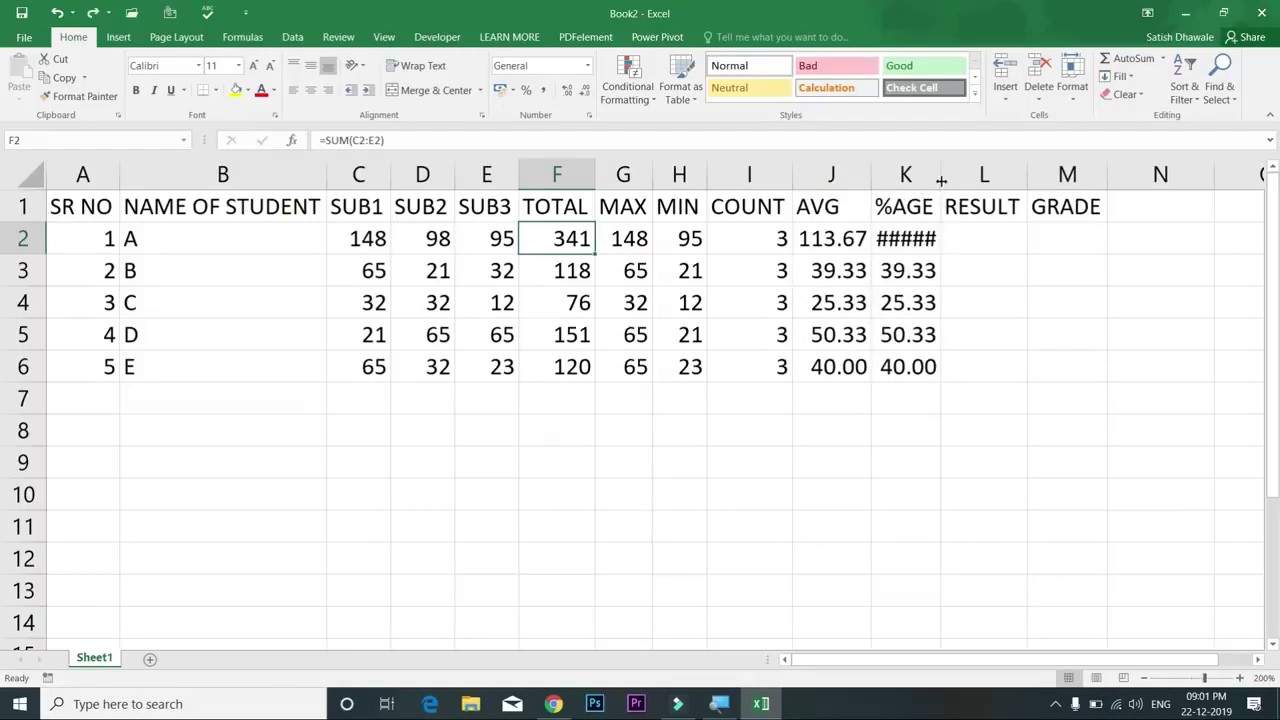
pyautogui.moveTo(941, 181); pyautogui.dragTo(950, 179)
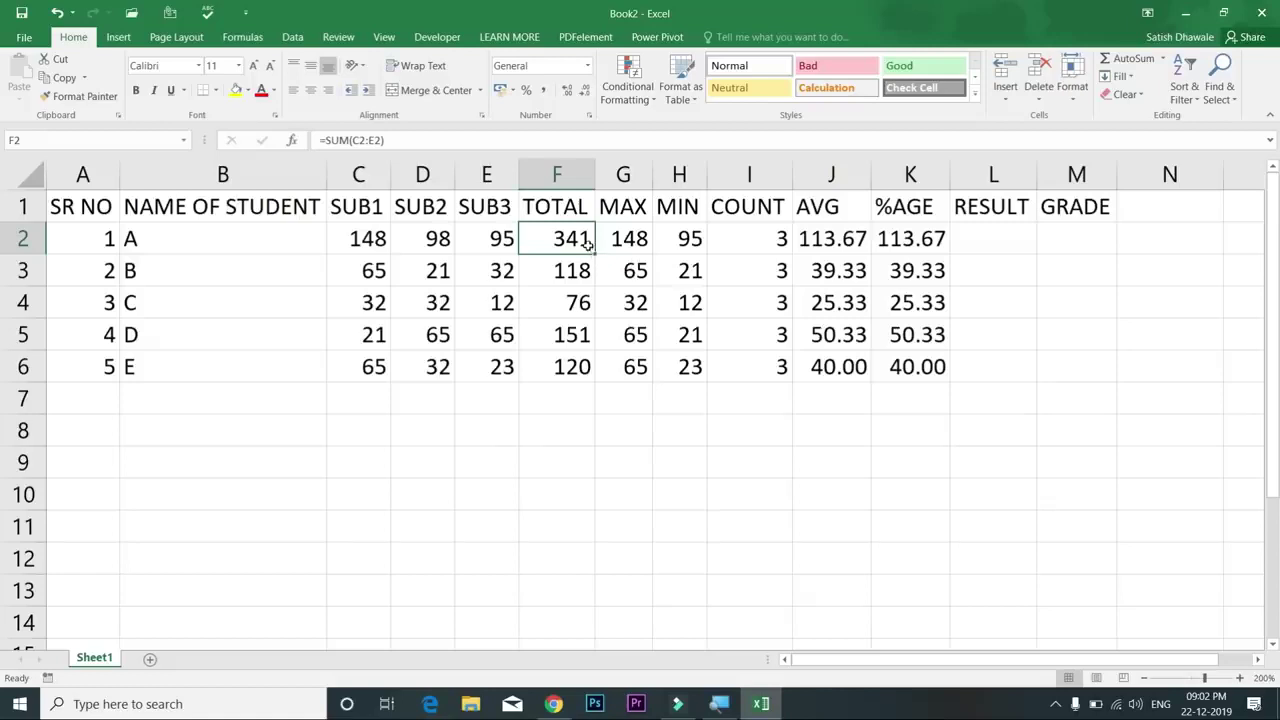
# Step: Replace student A's percentage formula in K2 with =F2/3.5
pyautogui.click(840, 242)
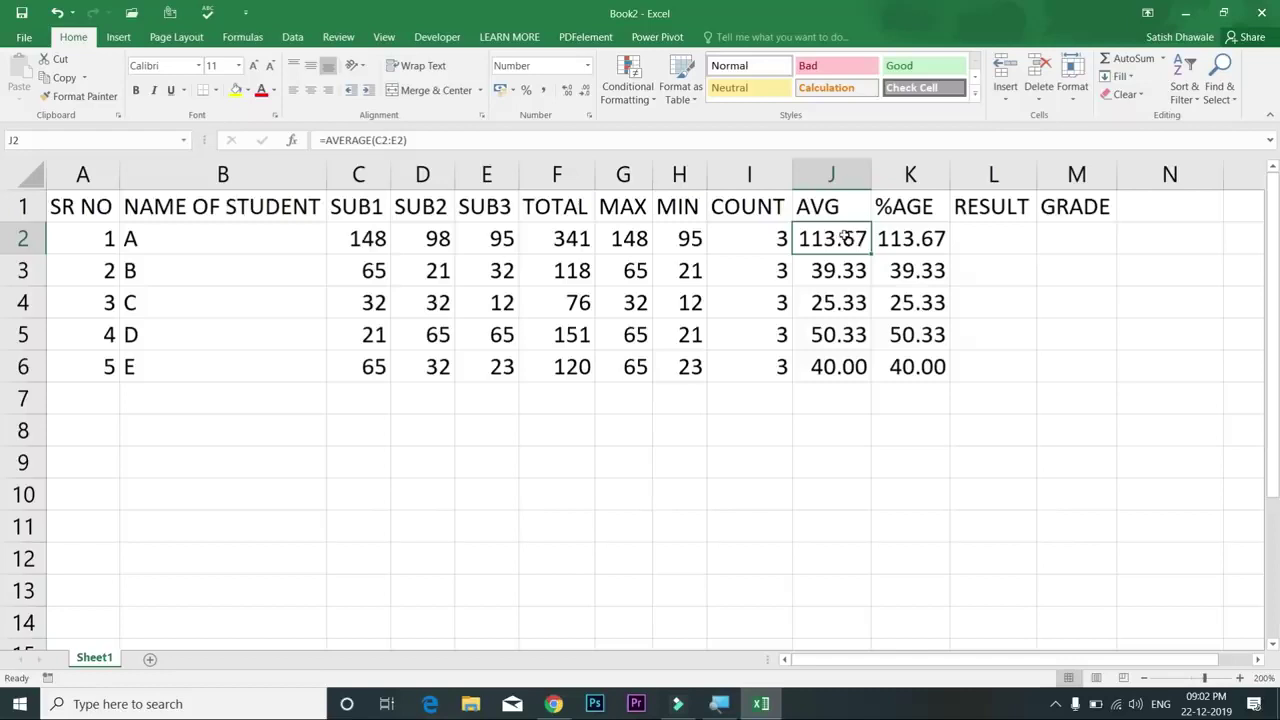
pyautogui.doubleClick(911, 242)
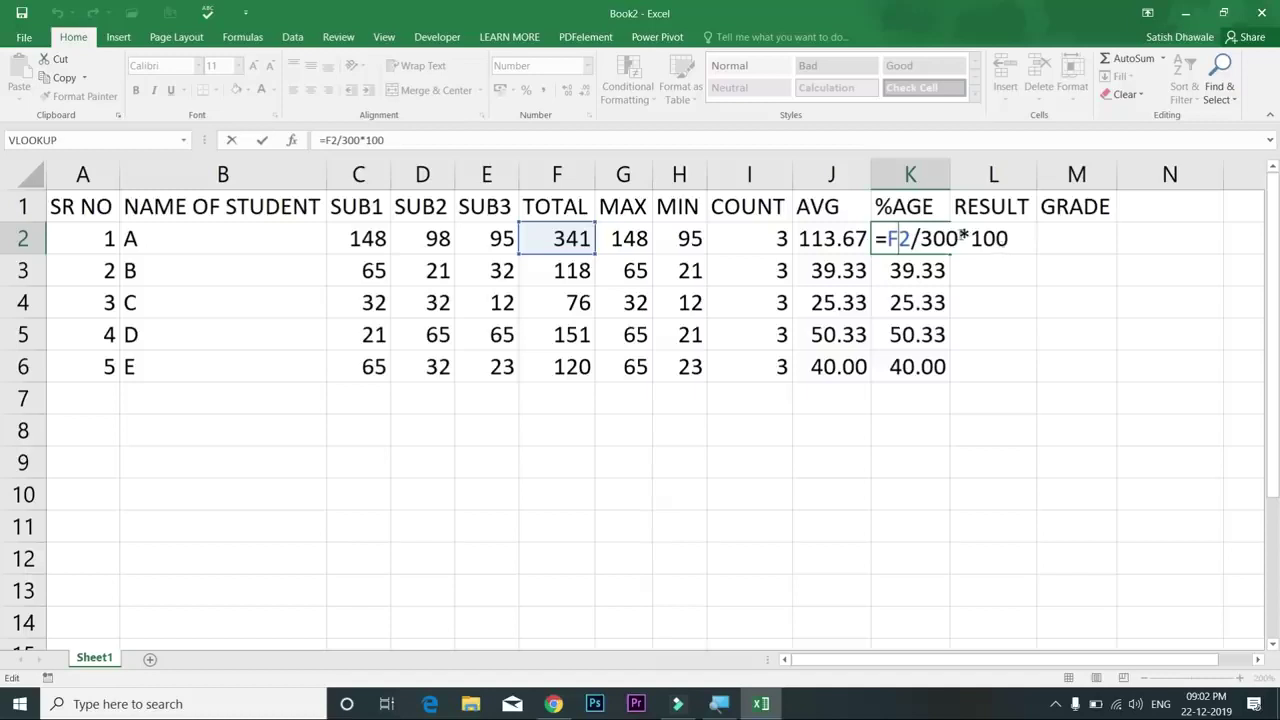
pyautogui.moveTo(958, 238); pyautogui.dragTo(935, 238)
pyautogui.write('5')
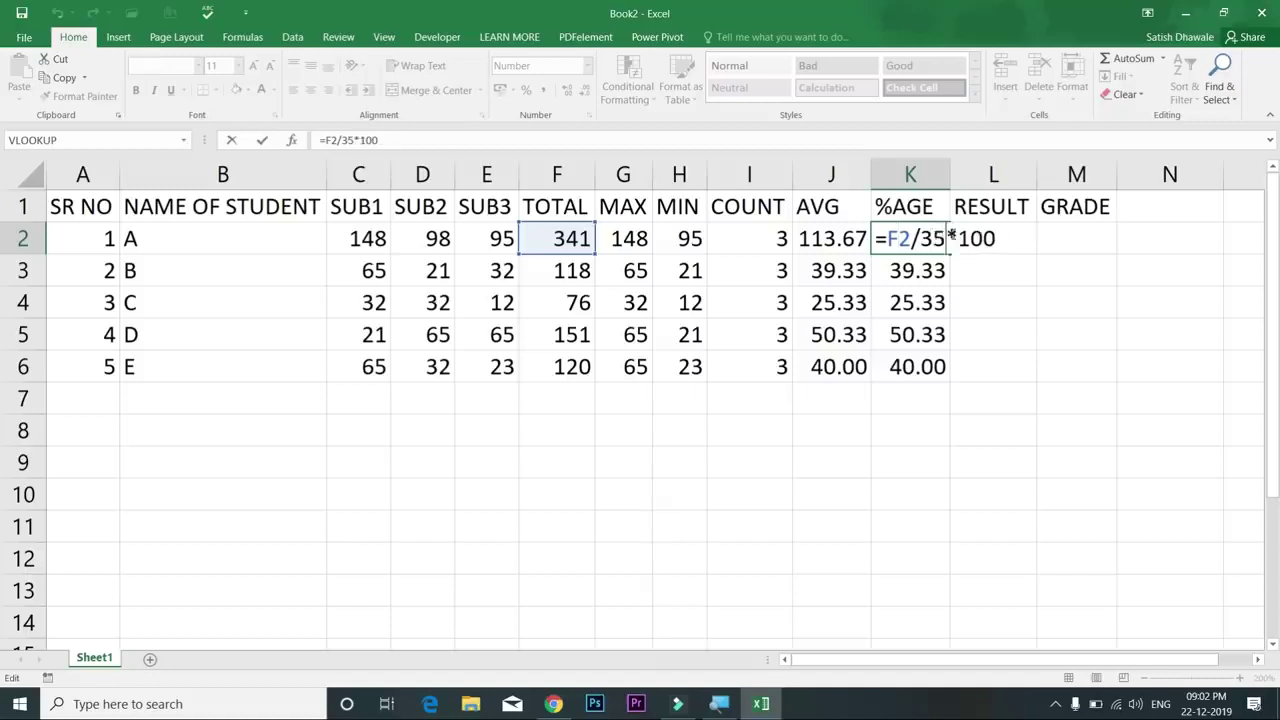
pyautogui.write('0')
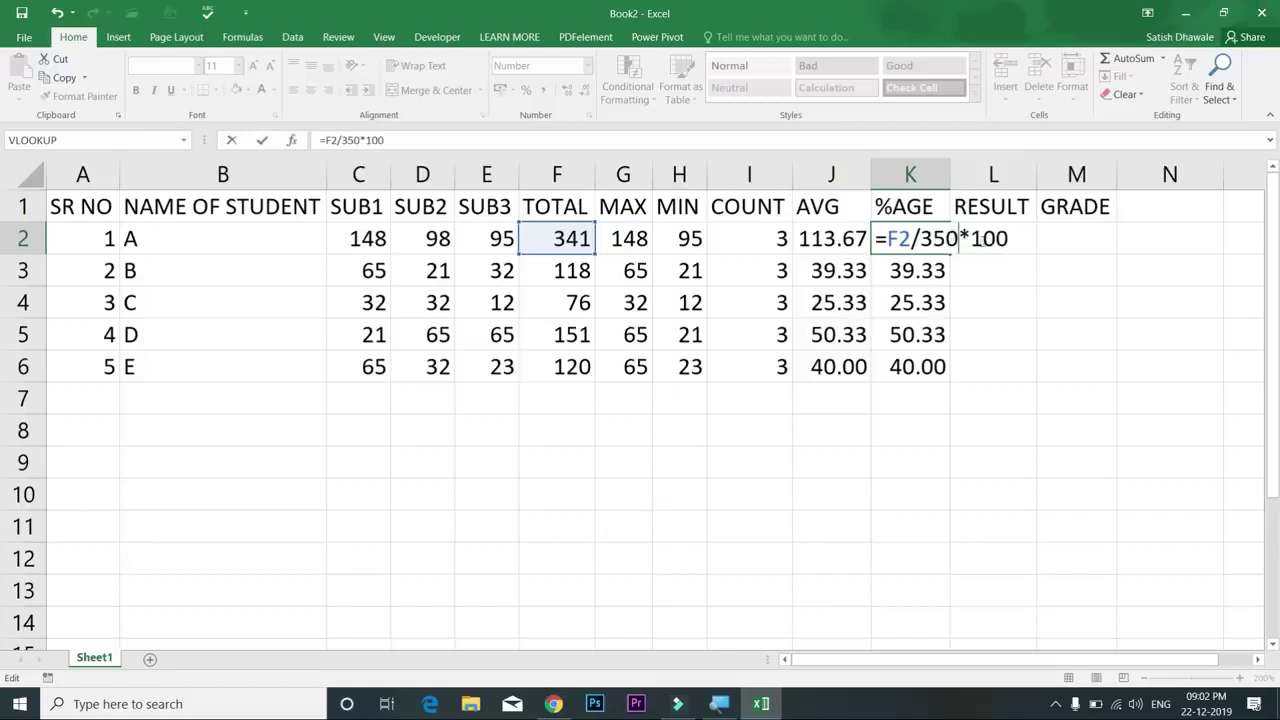
pyautogui.moveTo(931, 238); pyautogui.dragTo(1052, 237)
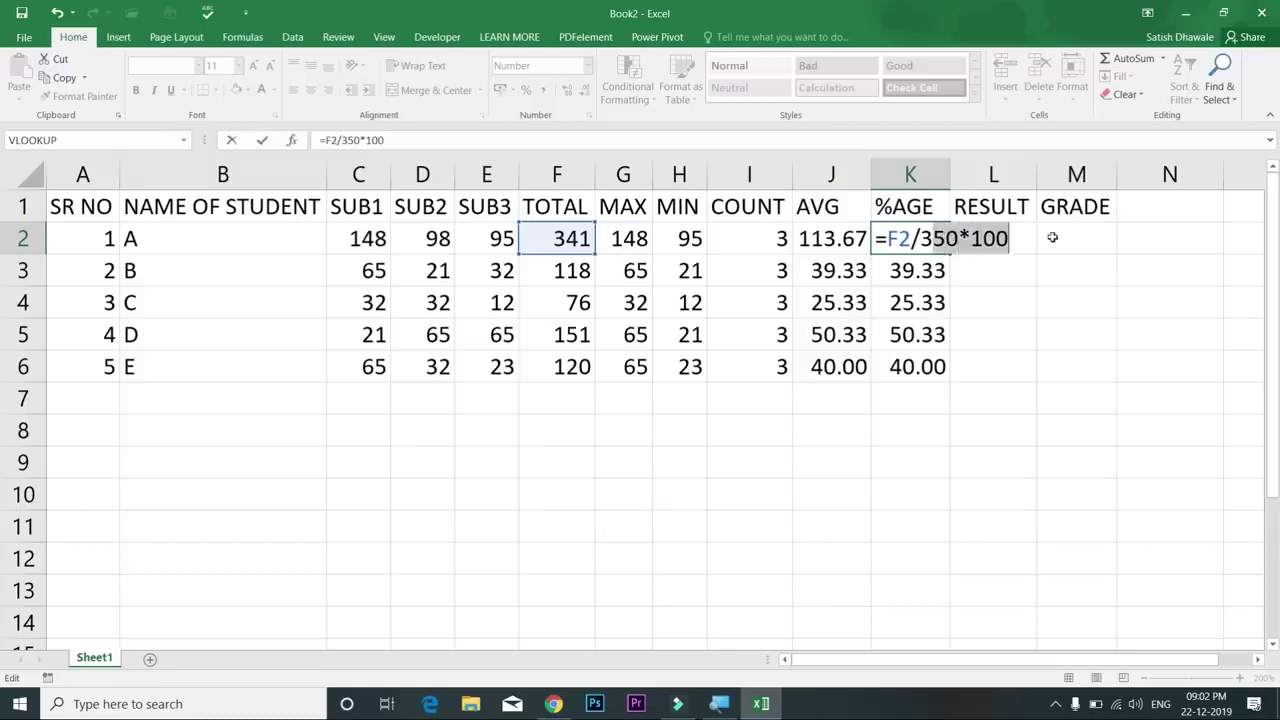
pyautogui.write('3.5')
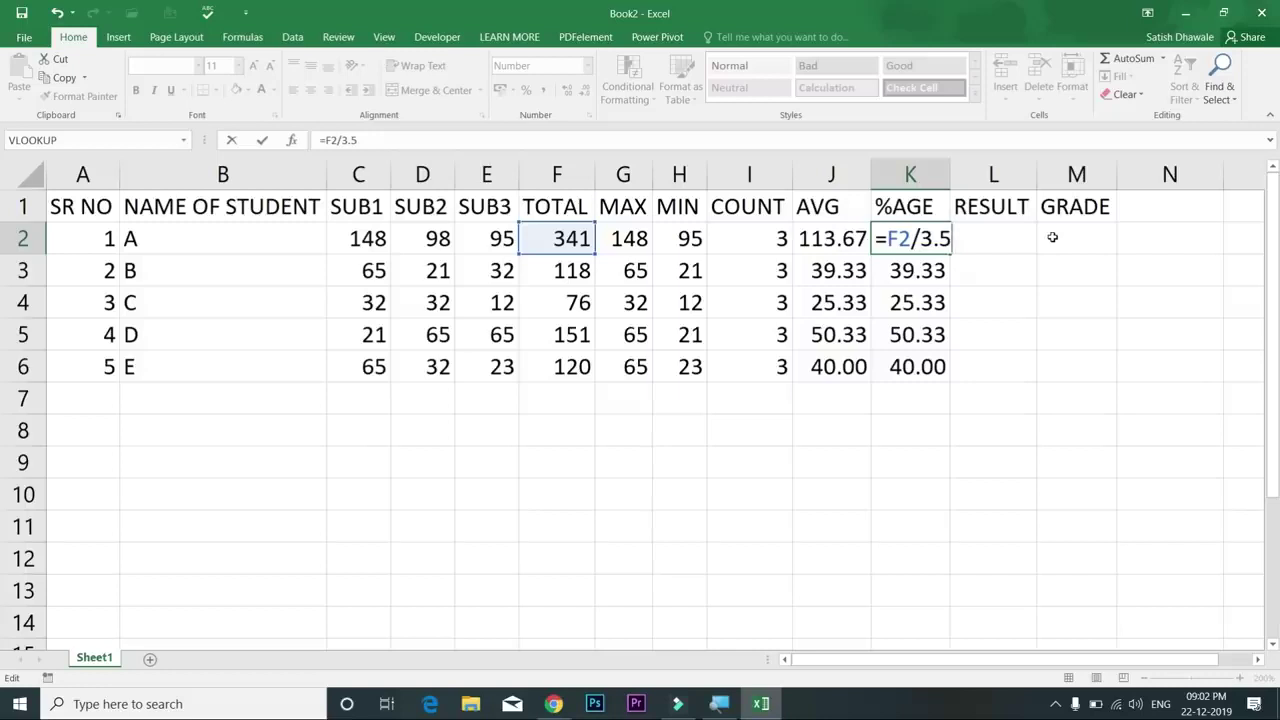
pyautogui.press('Return')
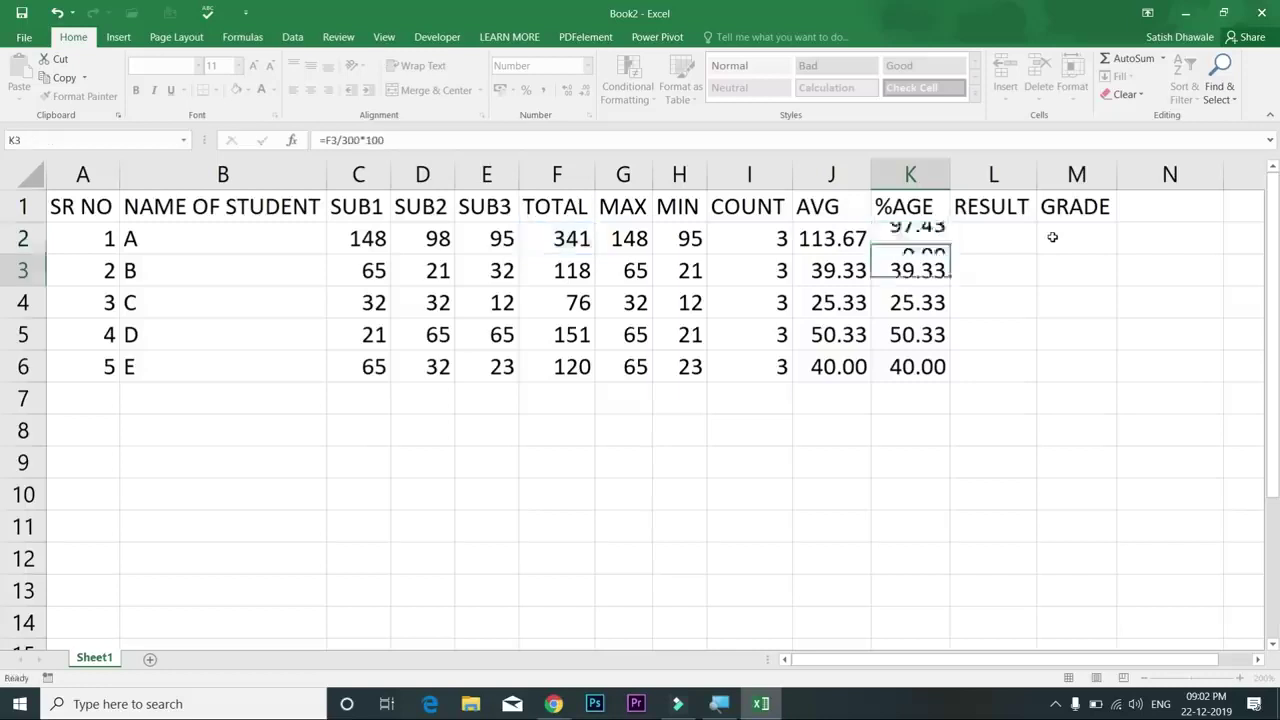
# Step: Fill the revised percentage formula from K2 down to K6 and review the average and the SUB1 and SUB2 marks
pyautogui.click(921, 240)
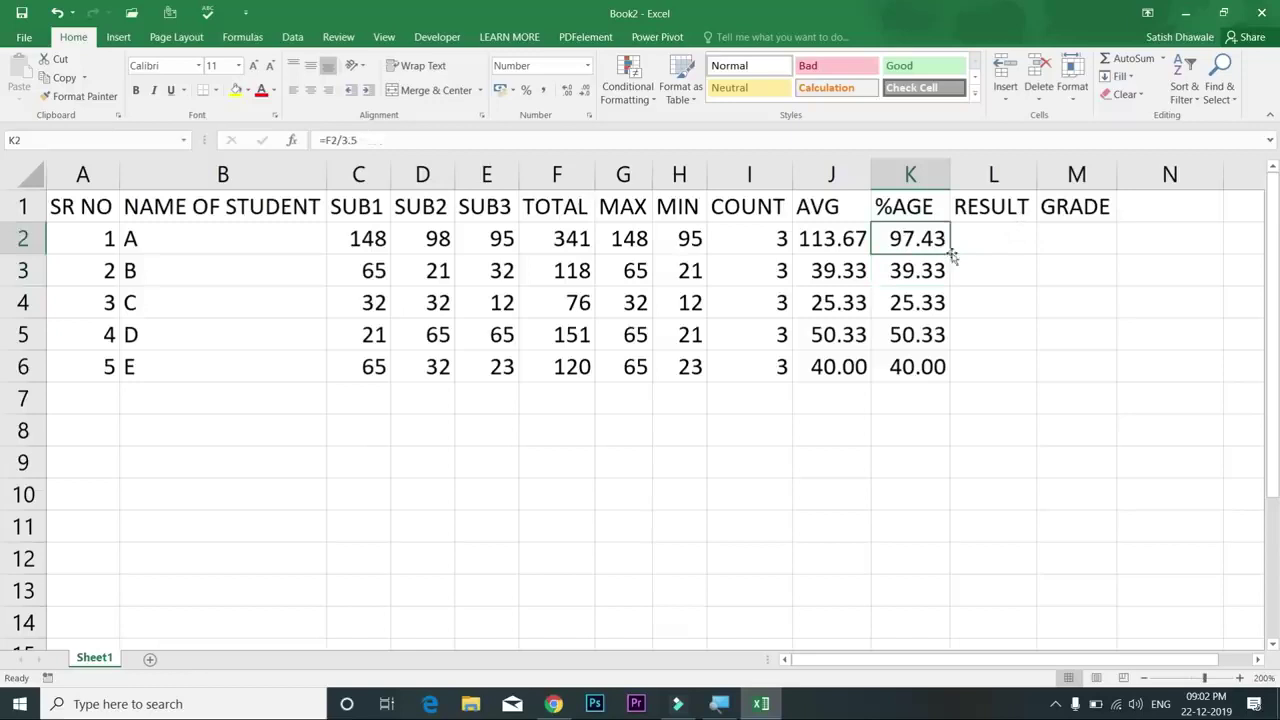
pyautogui.doubleClick(950, 255)
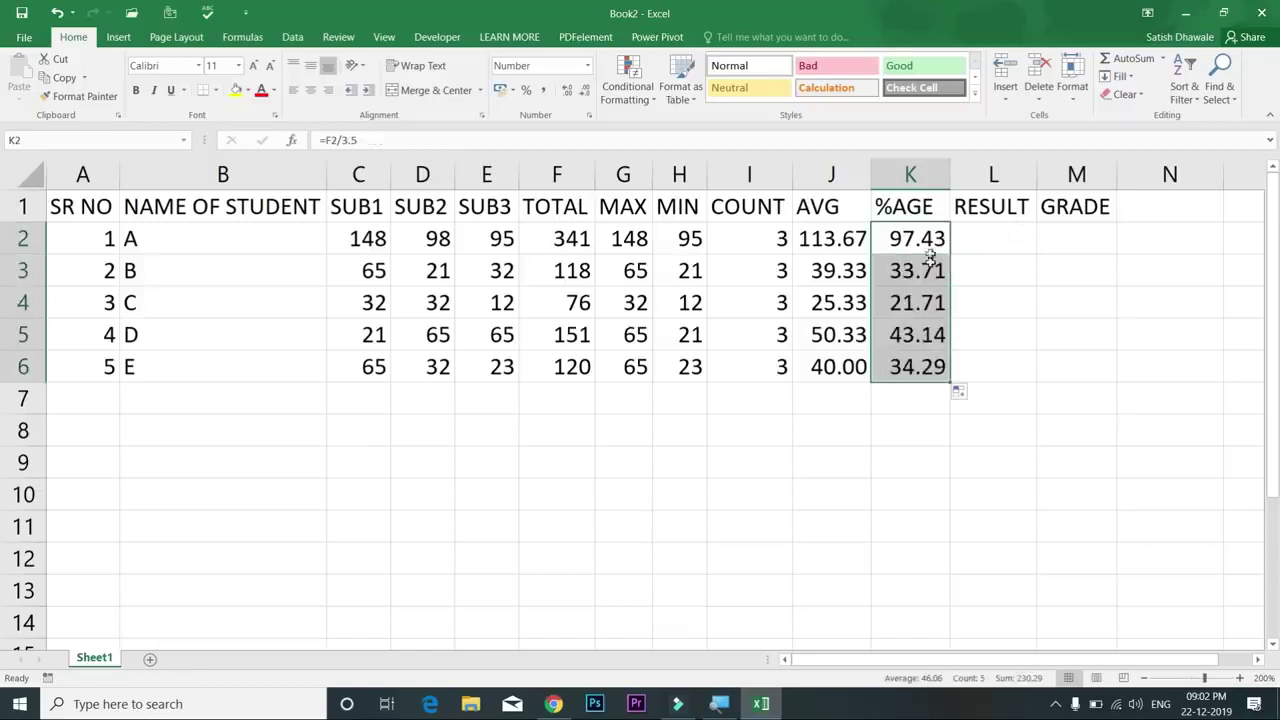
pyautogui.click(930, 242)
pyautogui.click(830, 237)
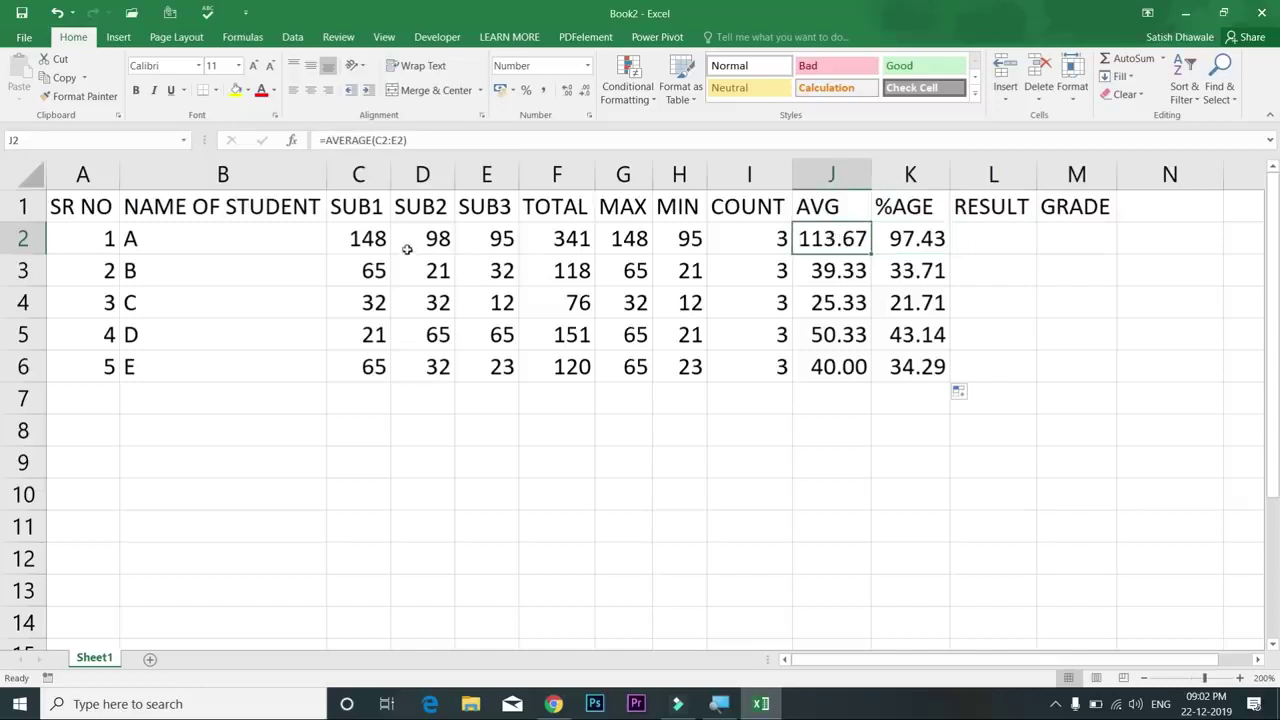
pyautogui.moveTo(380, 240); pyautogui.dragTo(378, 352)
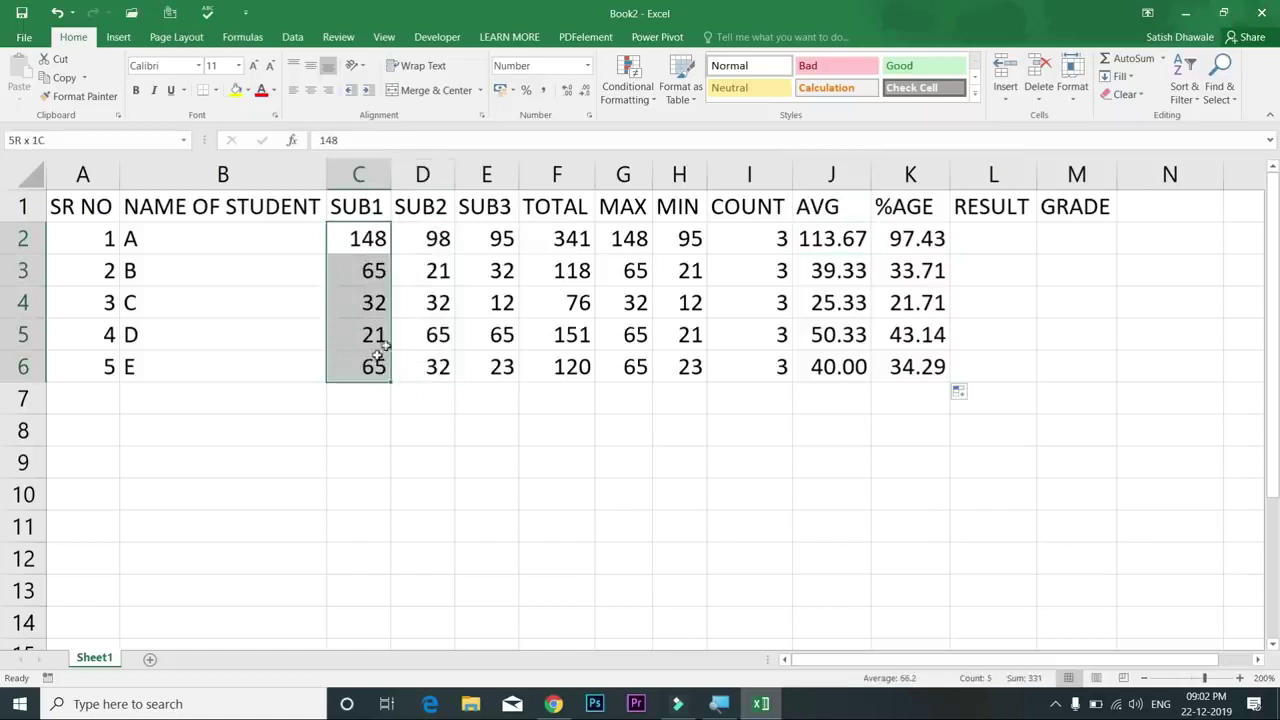
pyautogui.moveTo(430, 242); pyautogui.dragTo(425, 350)
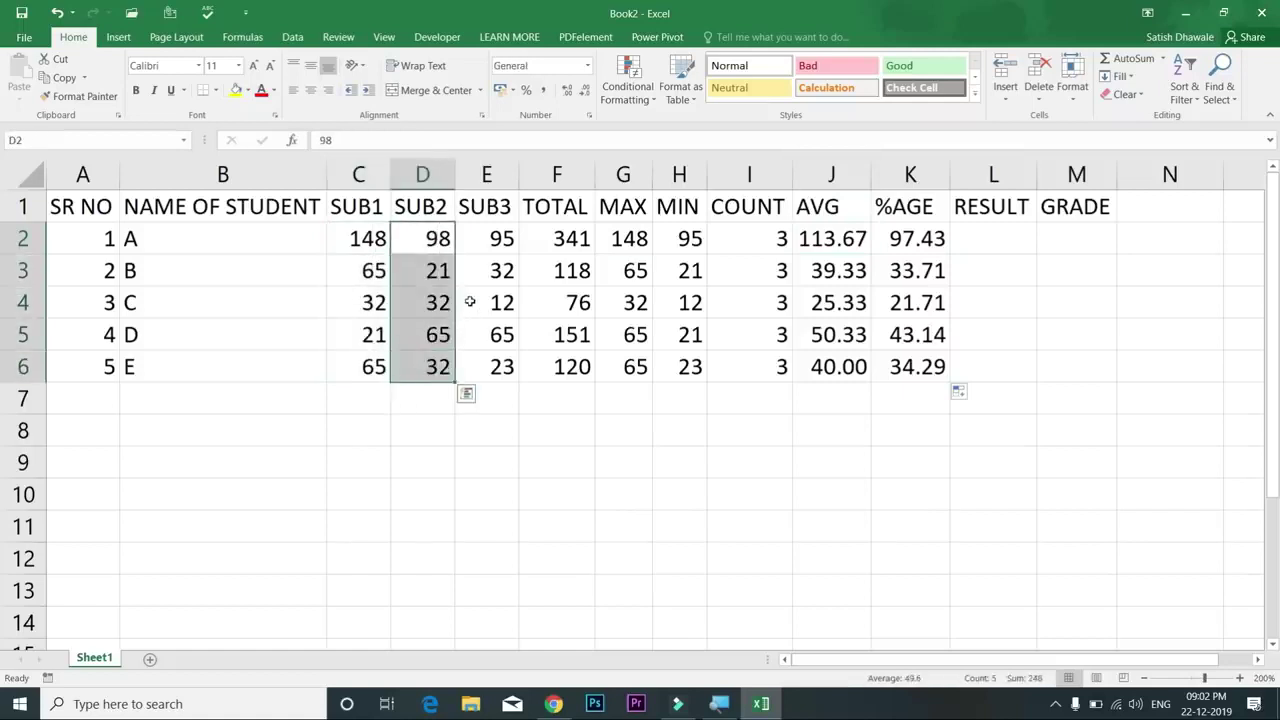
# Step: Undo the changes to the percentage formulas, the AVG and %AGE column widths and student A's marks
pyautogui.hotkey('ctrl', 'z')
pyautogui.hotkey('ctrl', 'z')
pyautogui.hotkey('ctrl', 'z')
pyautogui.hotkey('ctrl', 'z')
pyautogui.hotkey('ctrl', 'z')
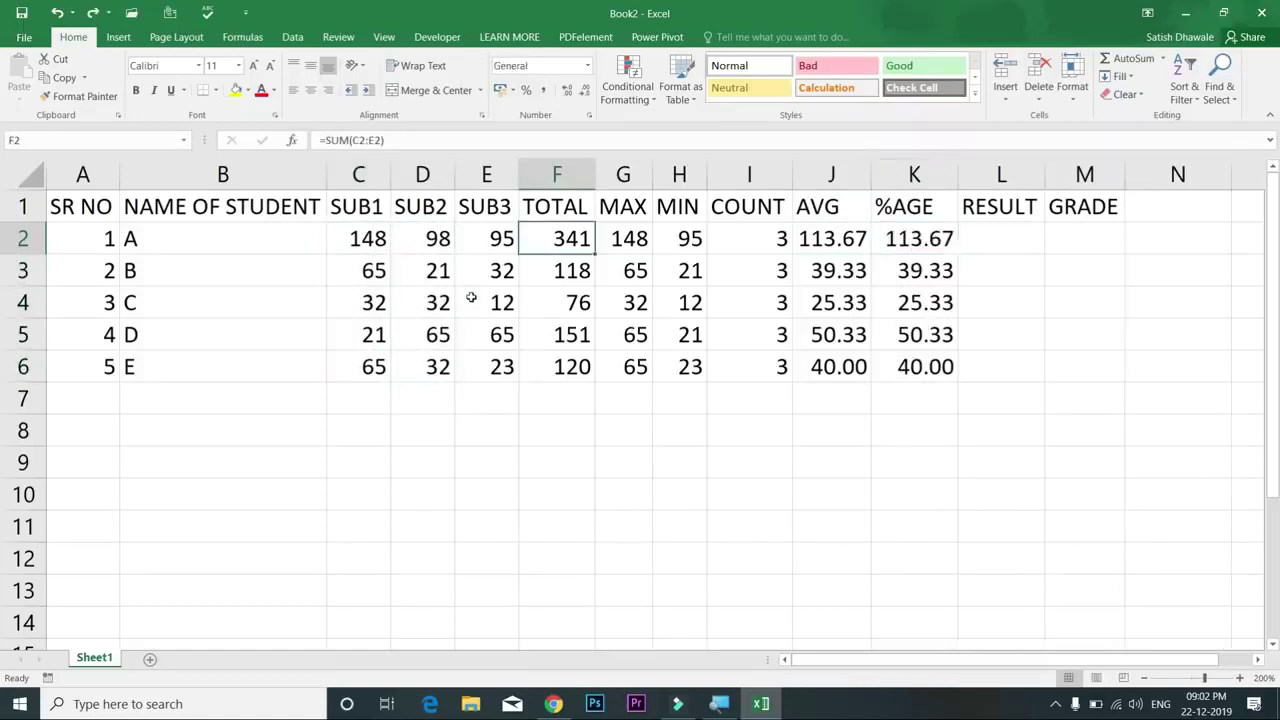
pyautogui.hotkey('ctrl', 'z')
pyautogui.hotkey('ctrl', 'z')
pyautogui.hotkey('ctrl', 'z')
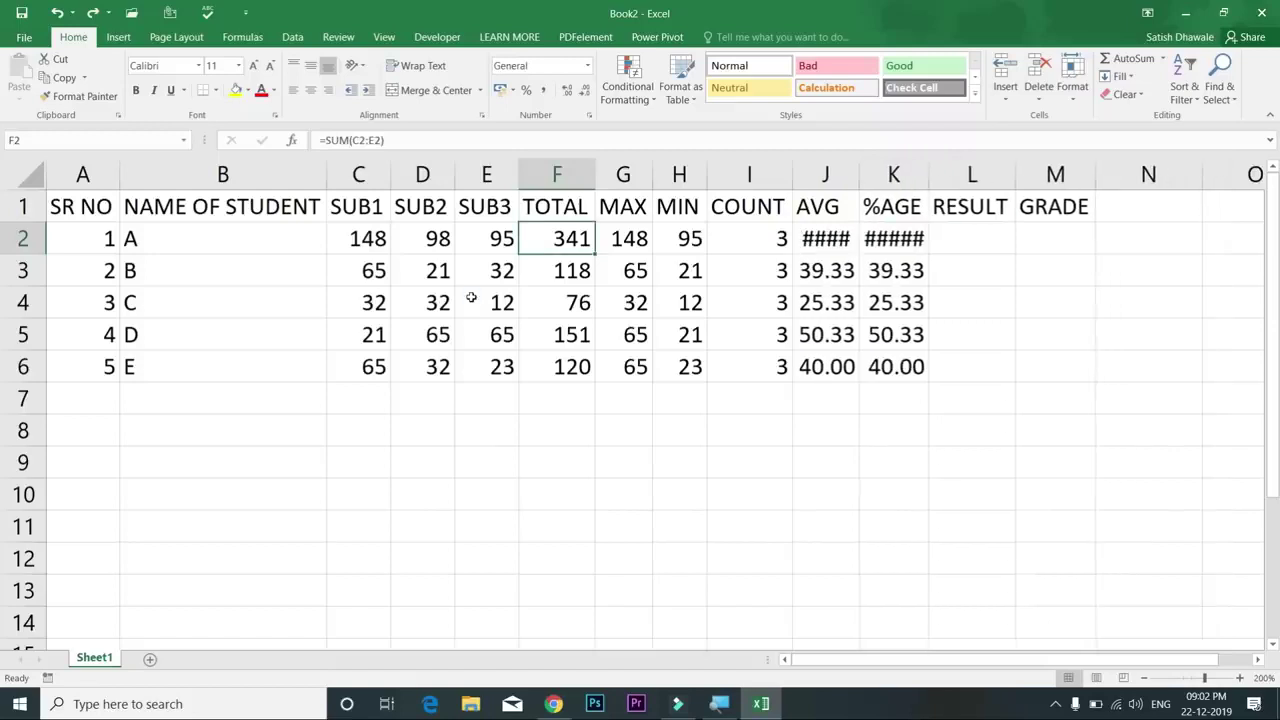
pyautogui.hotkey('ctrl', 'z')
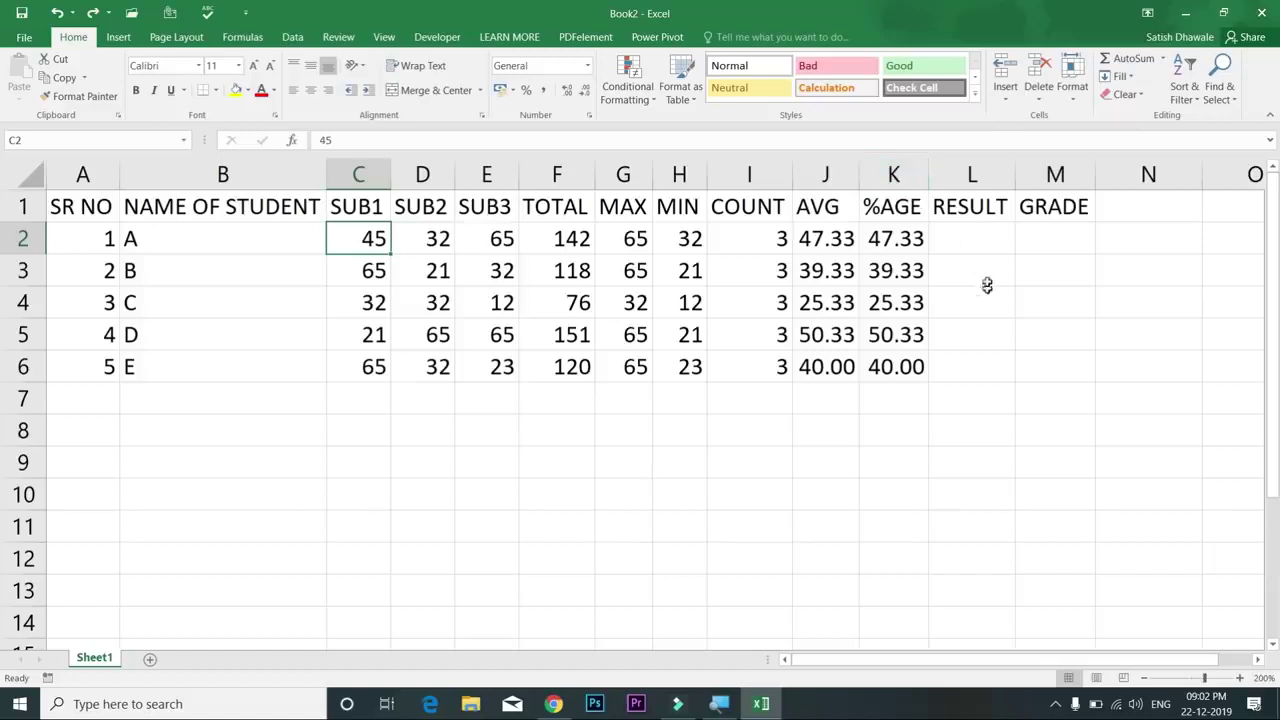
pyautogui.click(989, 243)
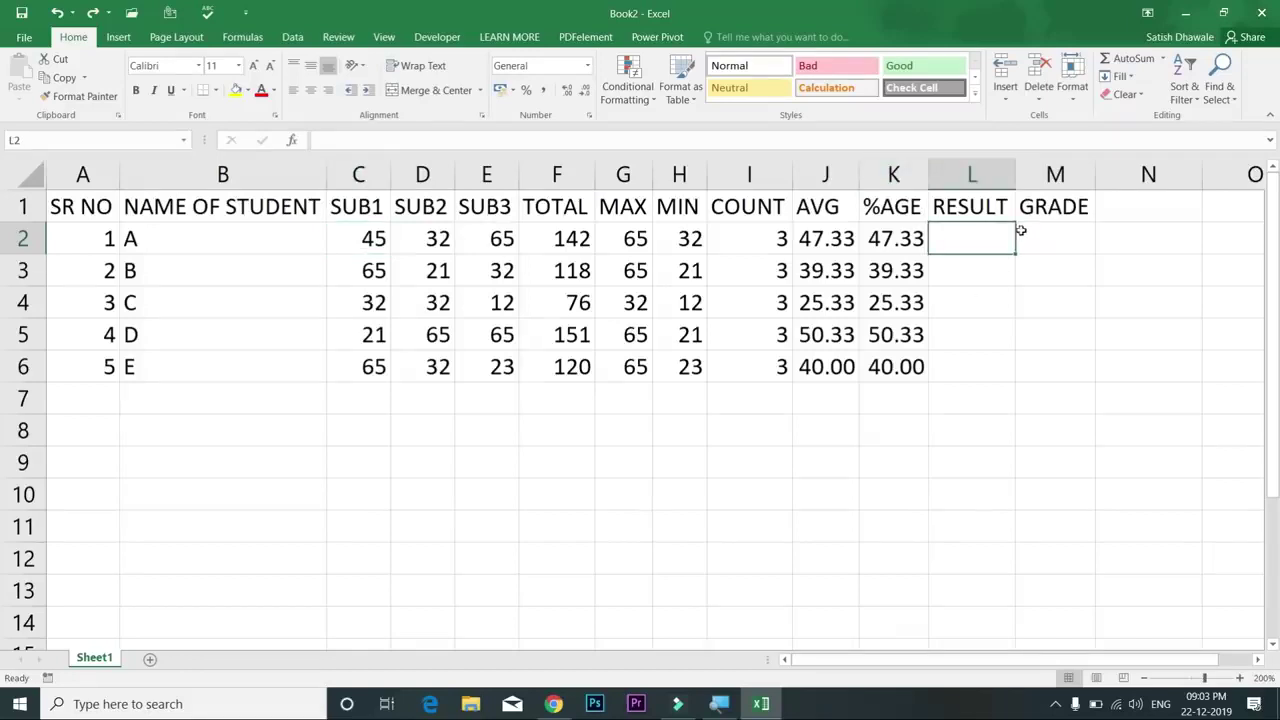
pyautogui.moveTo(1043, 240); pyautogui.dragTo(963, 367)
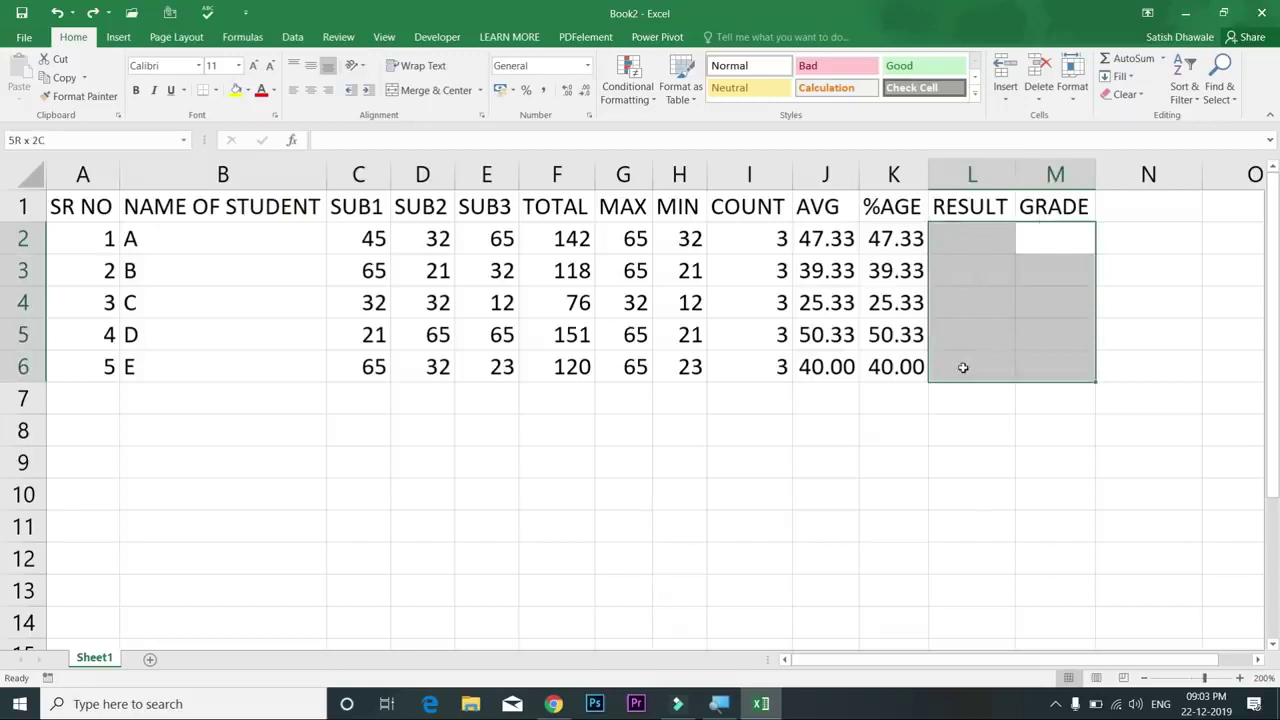
pyautogui.click(990, 245)
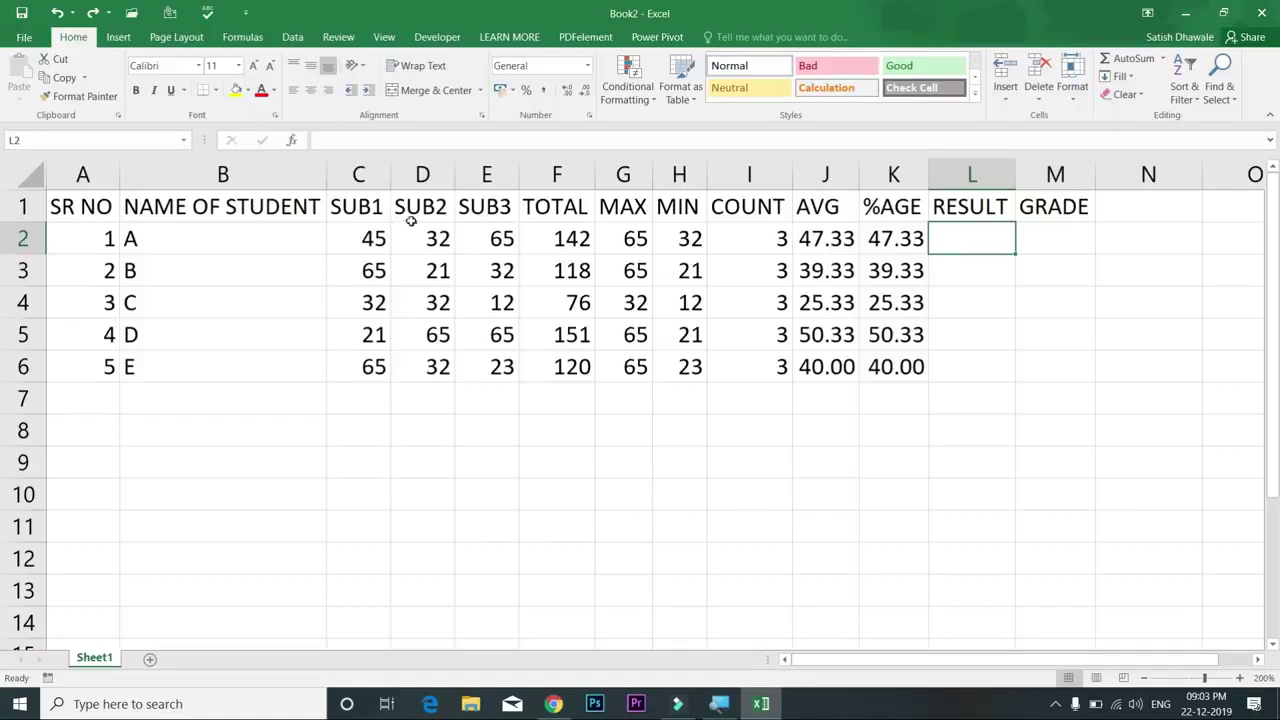
# Step: Start a Less Than highlight rule for the subject marks in C2:E6 with 35 as the threshold
pyautogui.moveTo(385, 232); pyautogui.dragTo(505, 364)
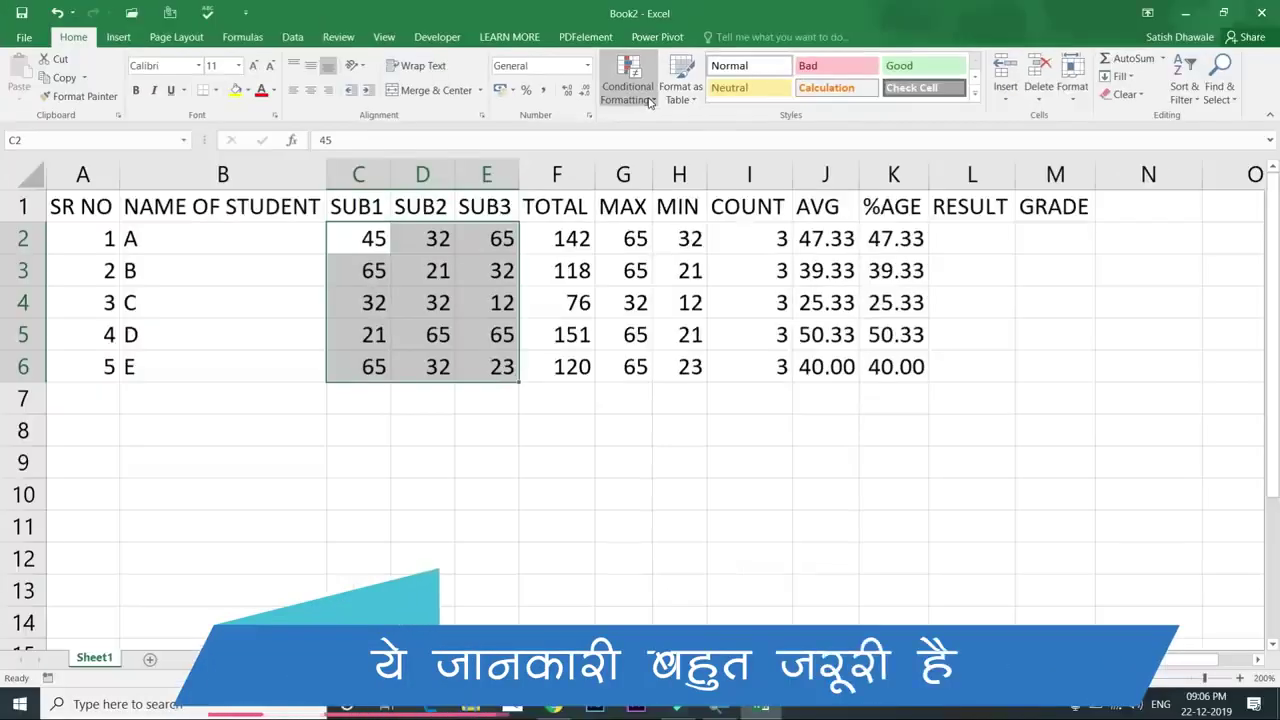
pyautogui.click(648, 102)
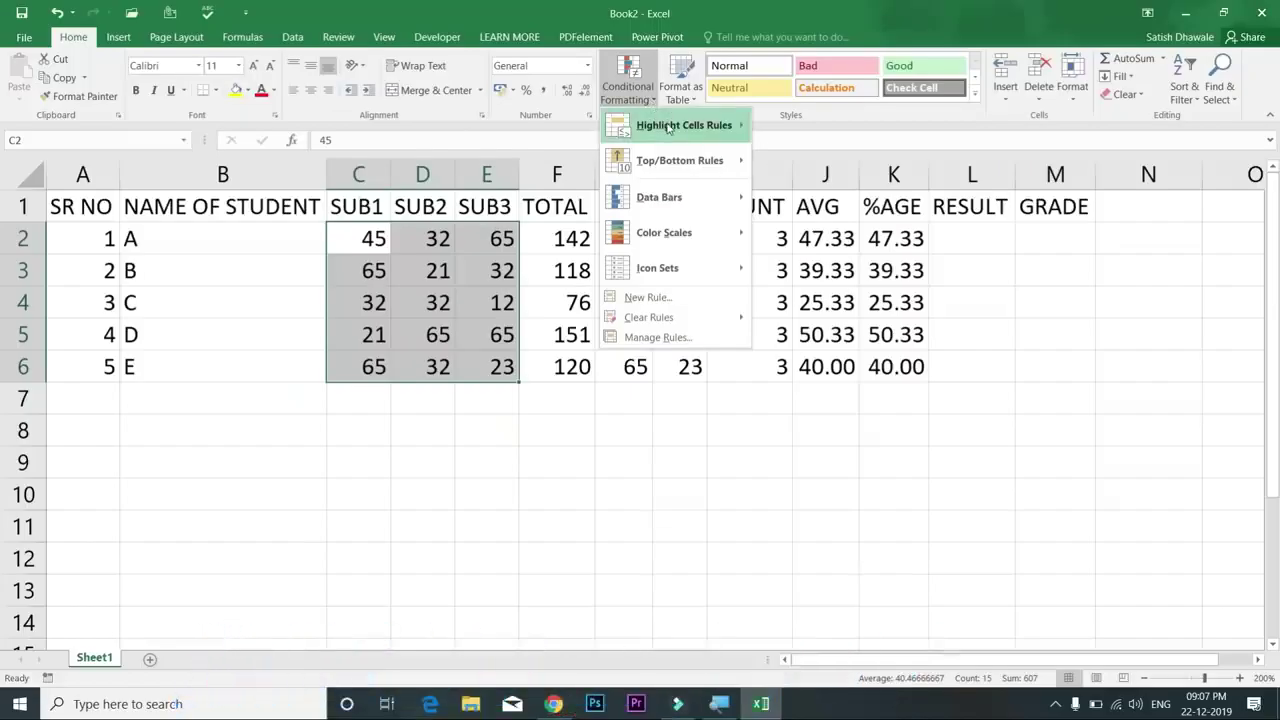
pyautogui.moveTo(668, 128)
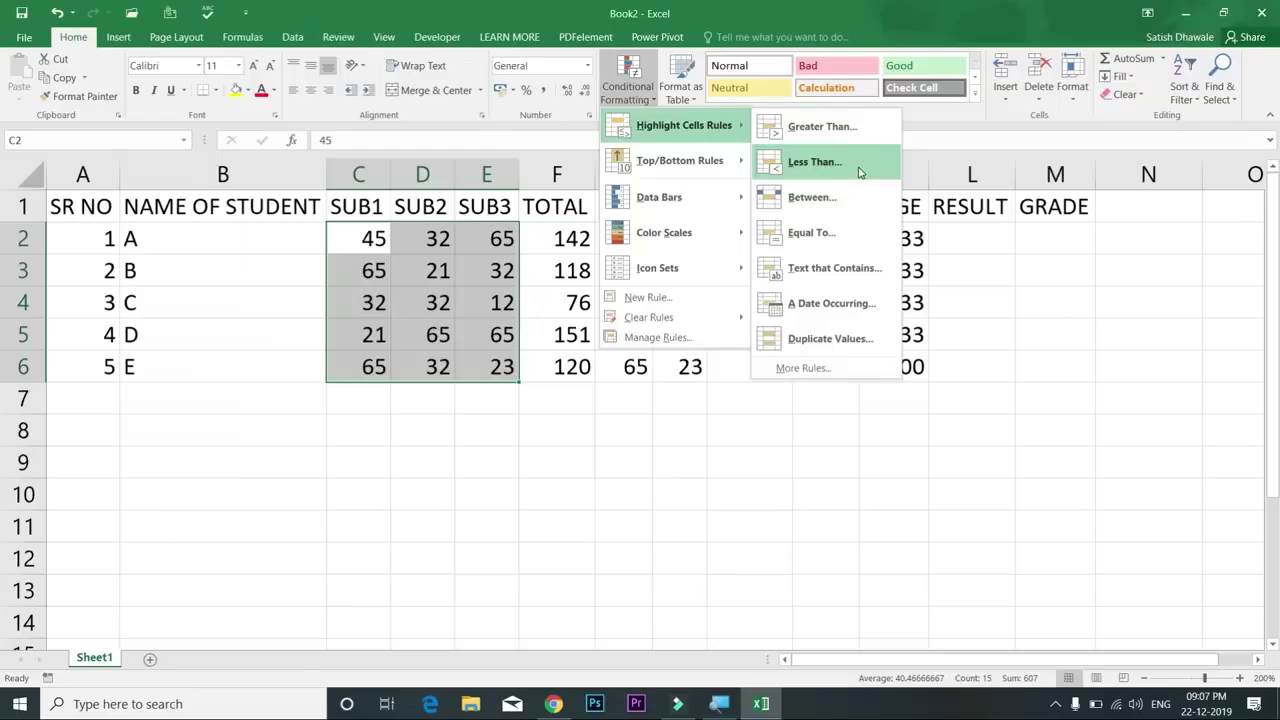
pyautogui.click(858, 172)
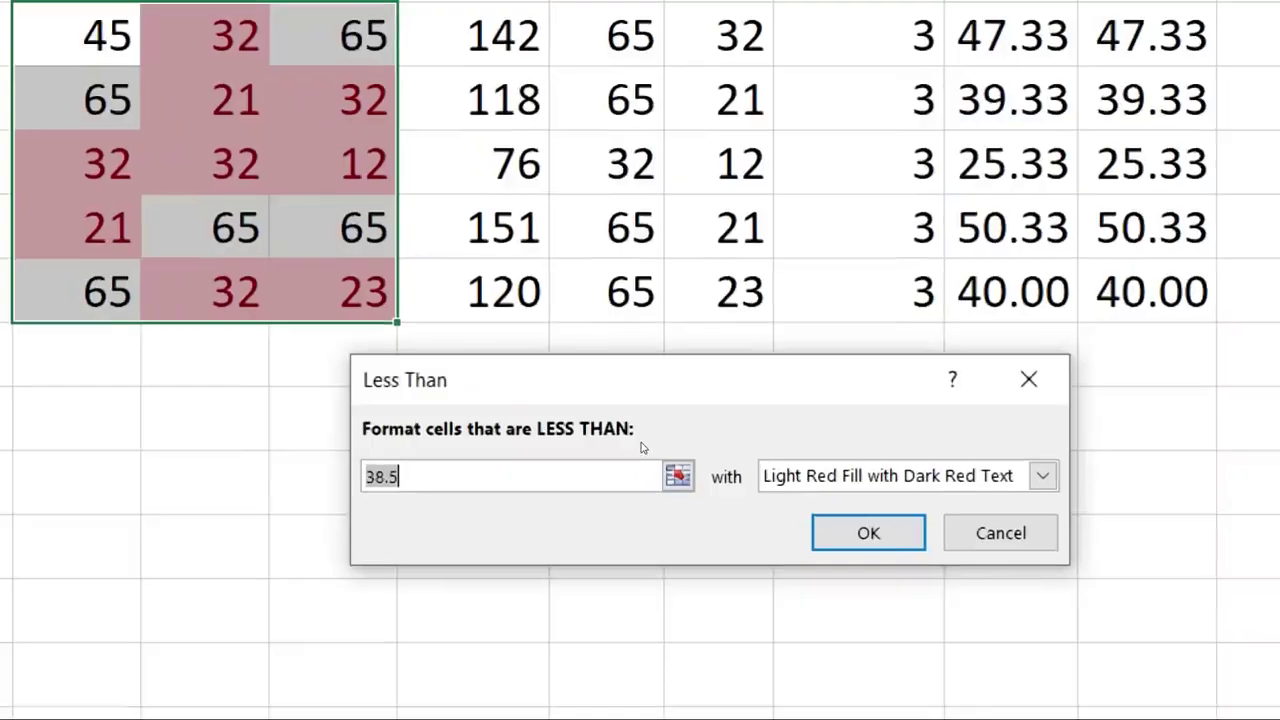
pyautogui.press('BackSpace')
pyautogui.write('35')
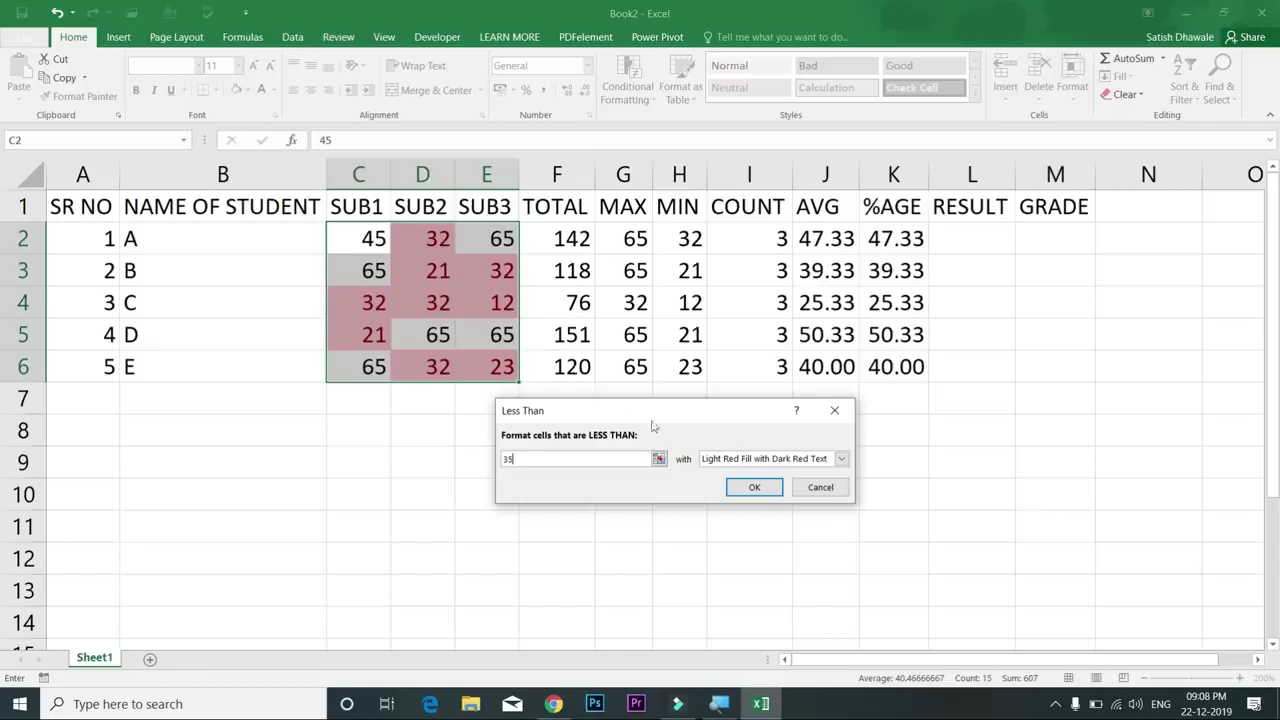
# Step: Give the less-than-35 rule a custom format with red font colour and apply it to the marks
pyautogui.click(782, 462)
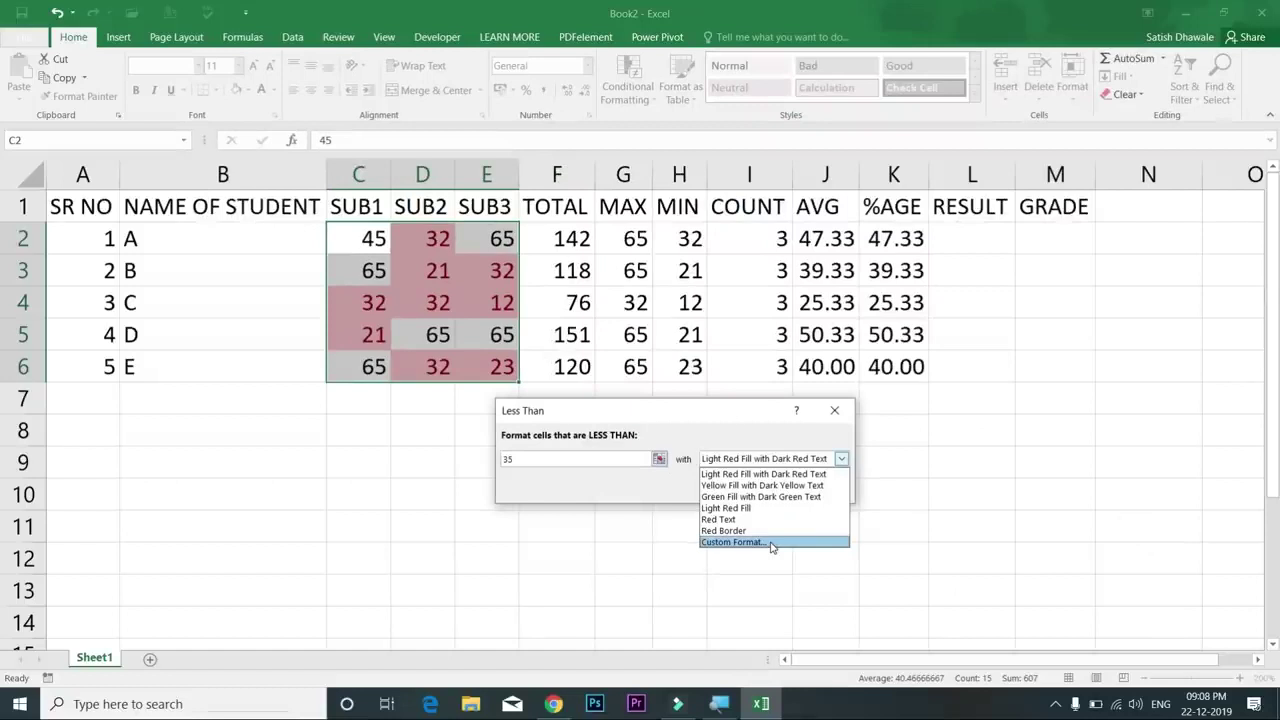
pyautogui.click(772, 543)
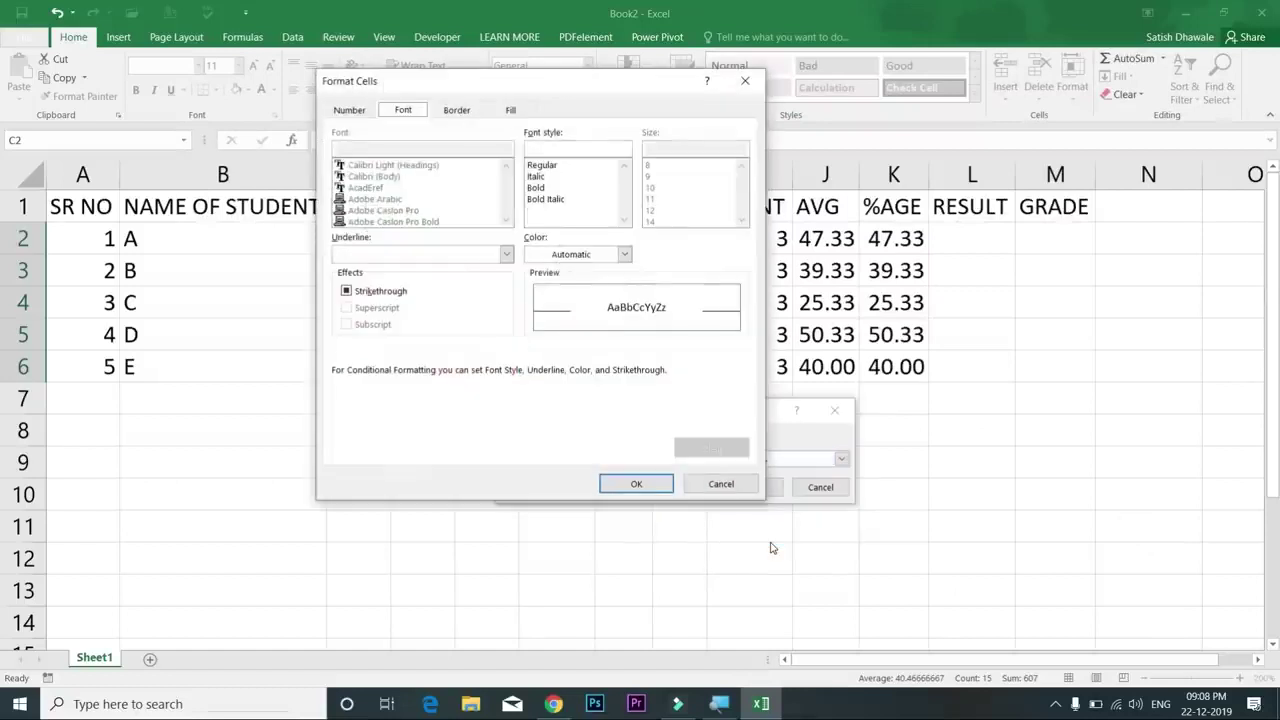
pyautogui.click(509, 110)
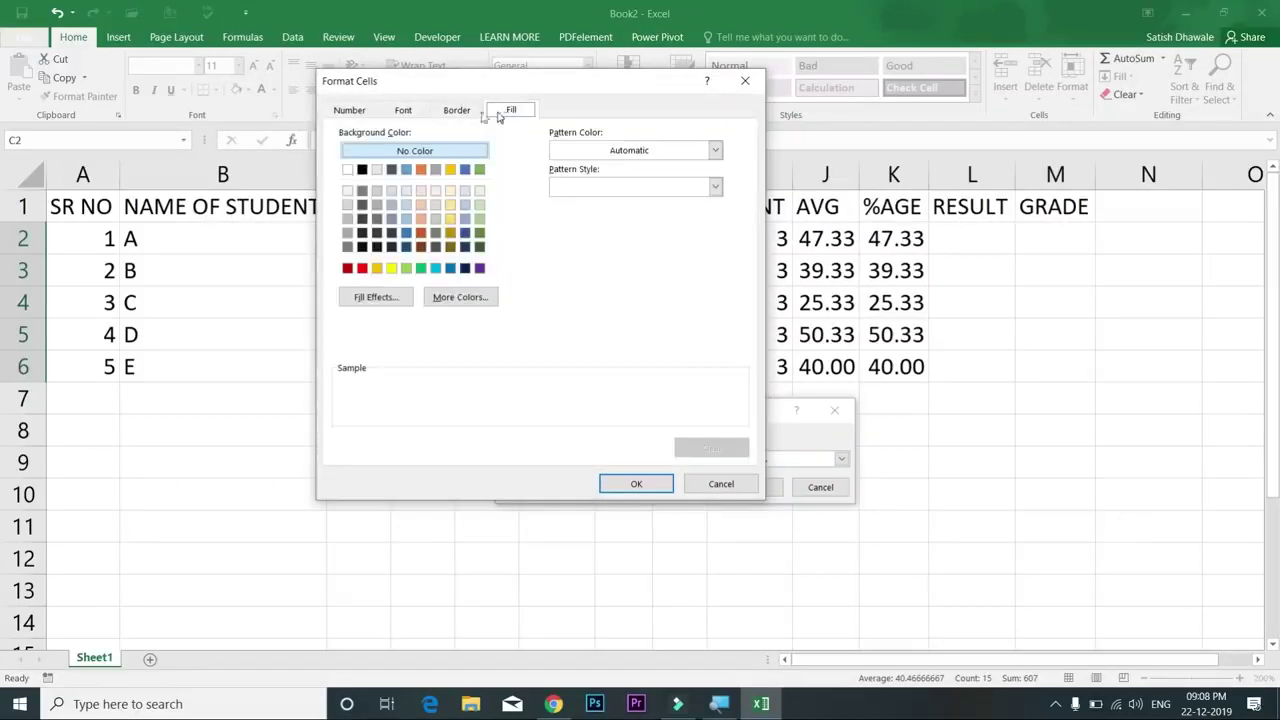
pyautogui.click(405, 112)
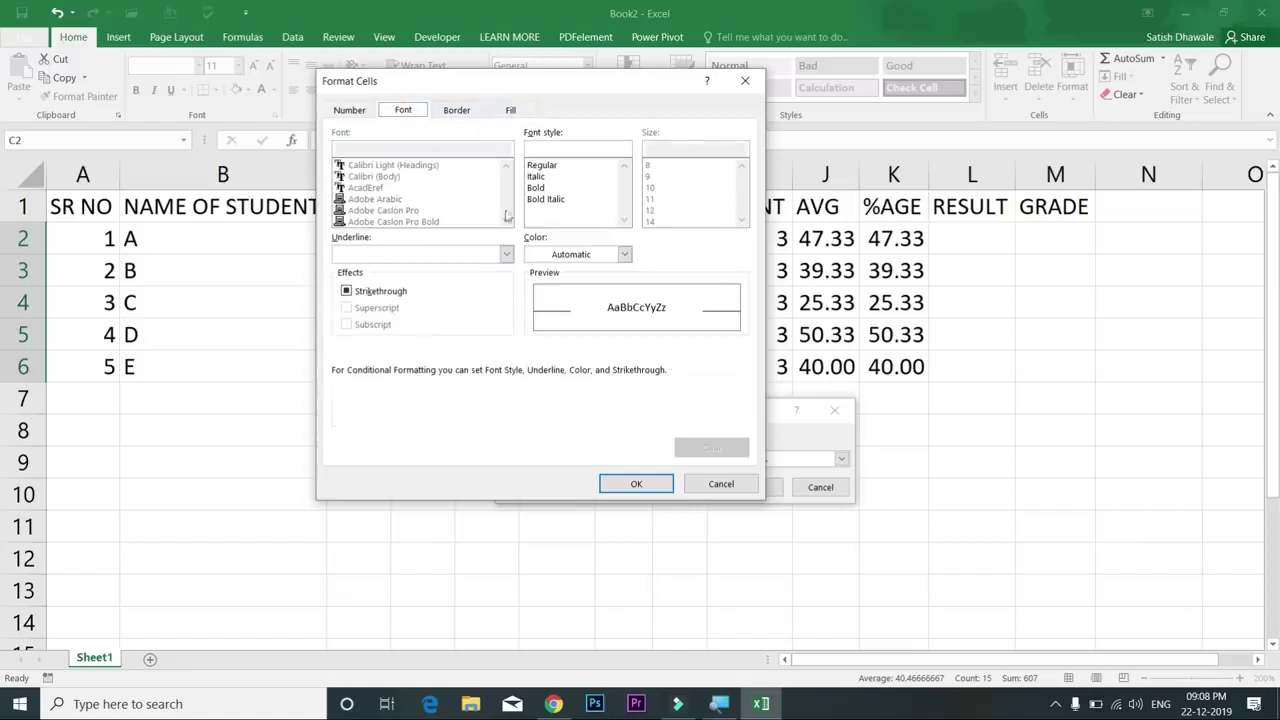
pyautogui.click(551, 258)
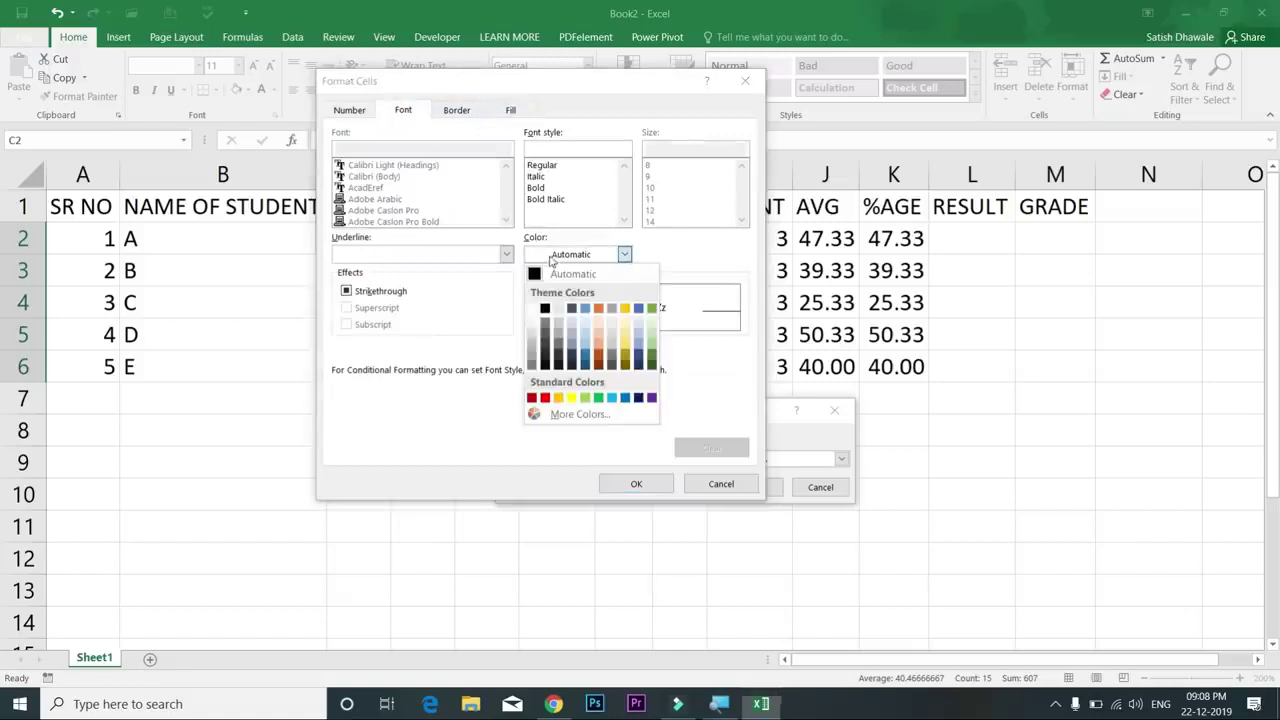
pyautogui.click(543, 398)
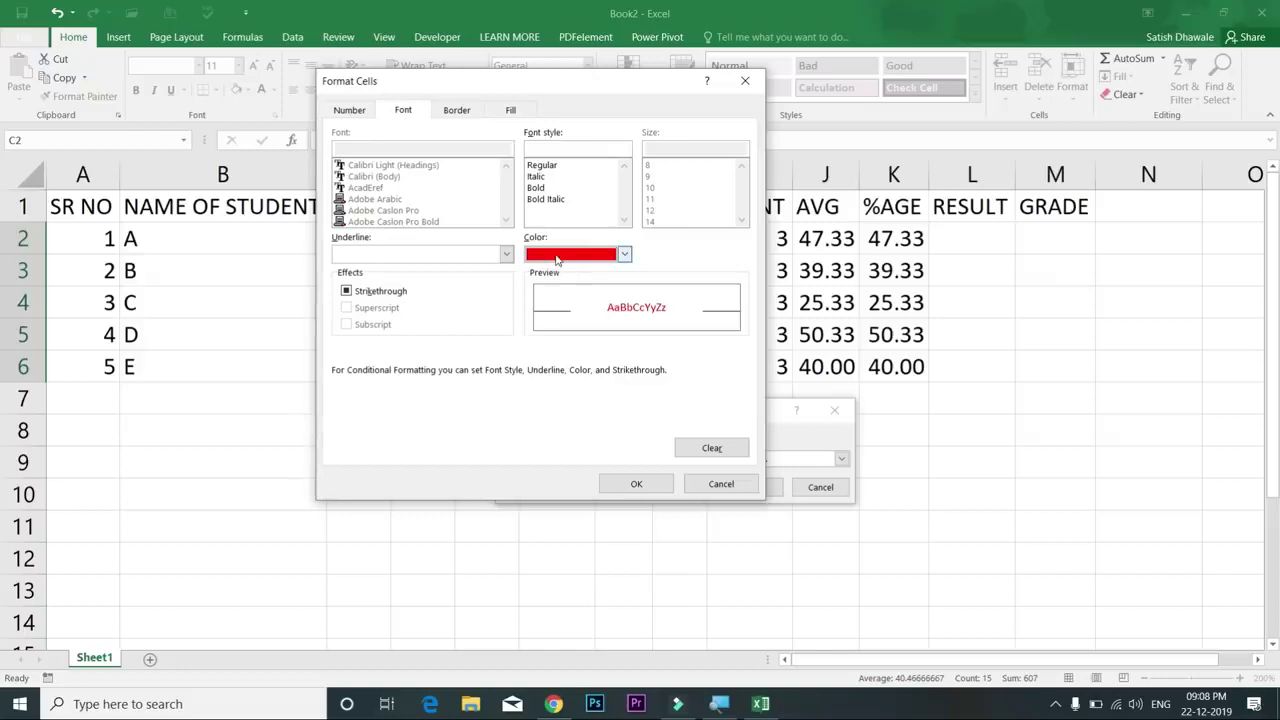
pyautogui.click(636, 484)
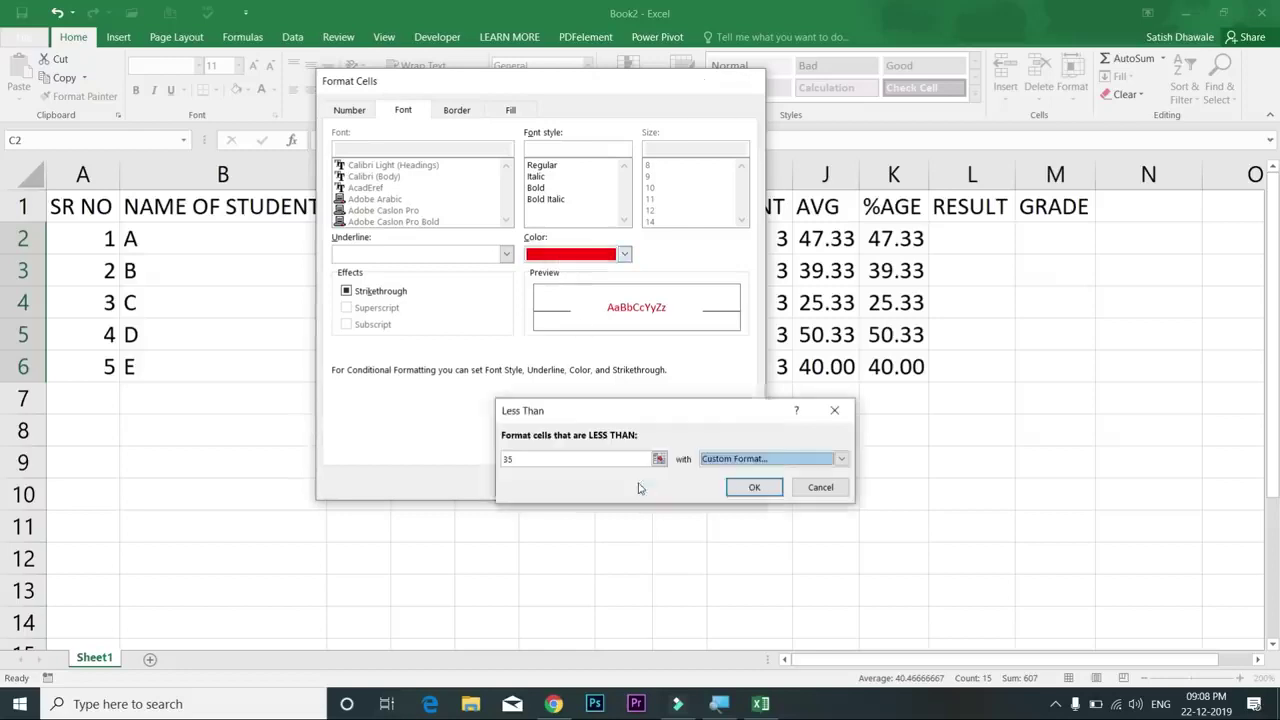
pyautogui.click(753, 489)
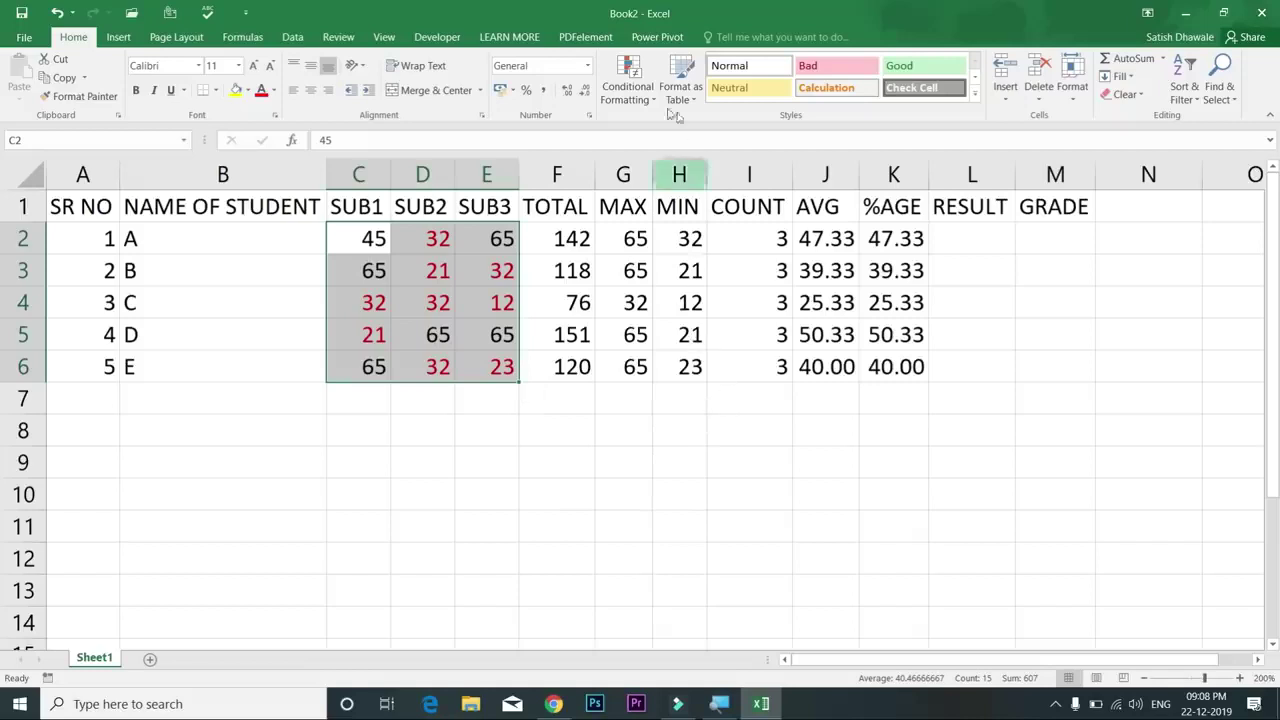
# Step: Add a Greater Than 35 highlight rule to the marks in C2:E6 with a custom dark blue font colour
pyautogui.click(628, 88)
pyautogui.moveTo(684, 125)
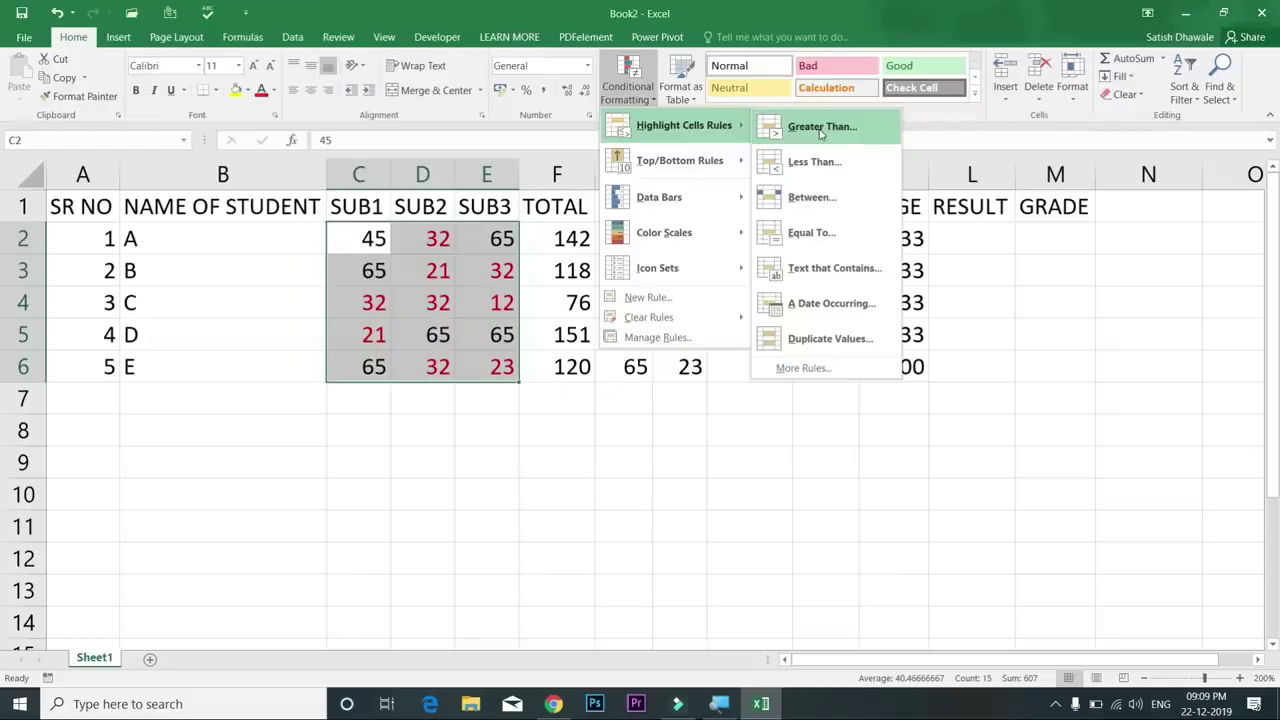
pyautogui.click(820, 133)
pyautogui.write('35')
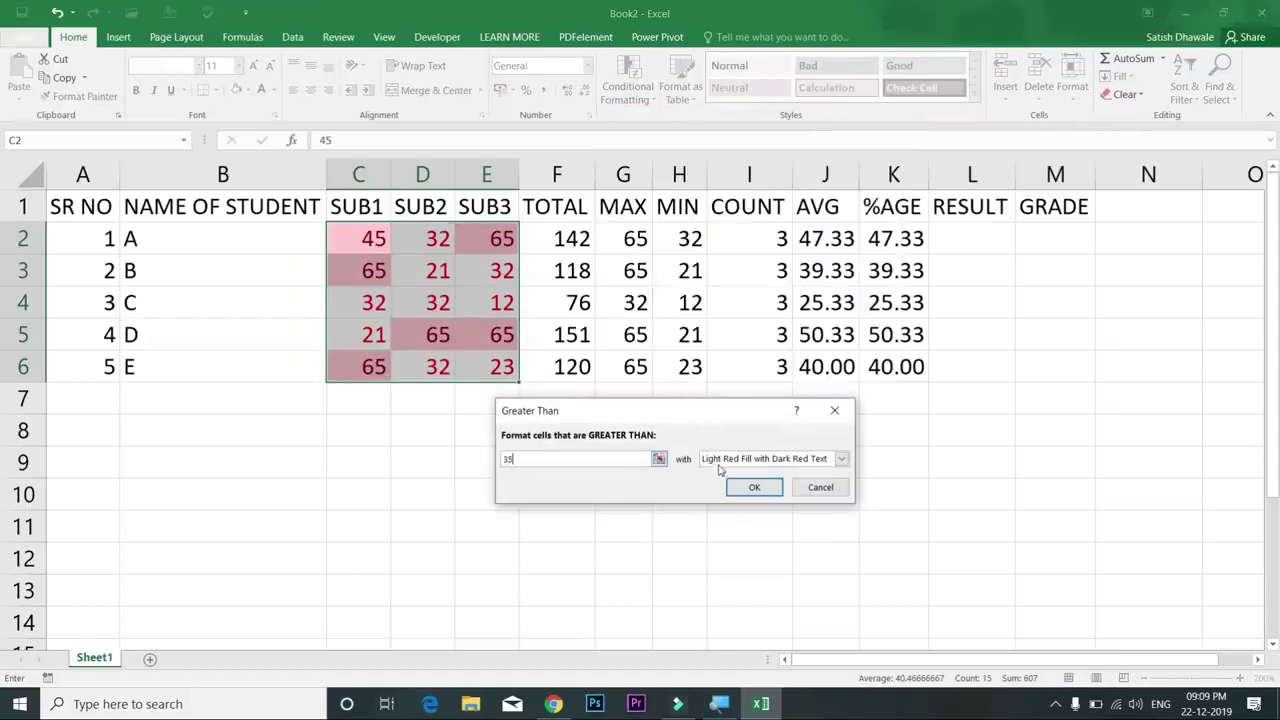
pyautogui.click(722, 459)
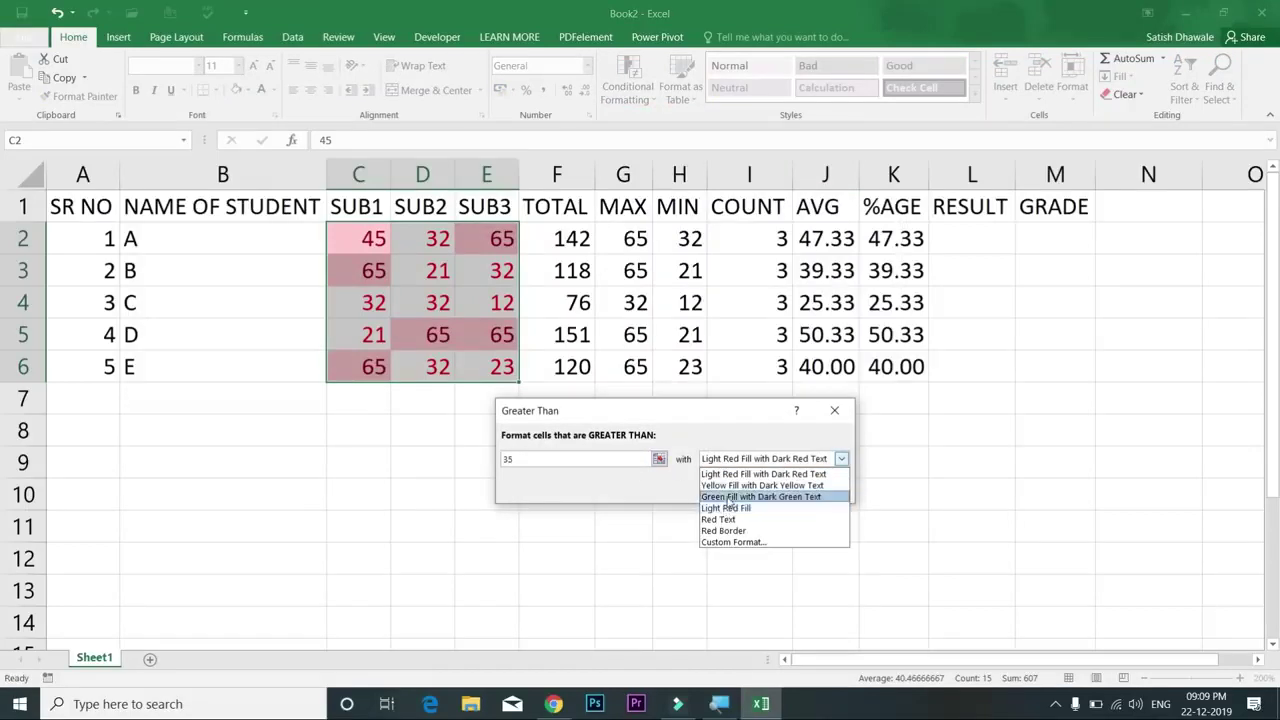
pyautogui.click(736, 541)
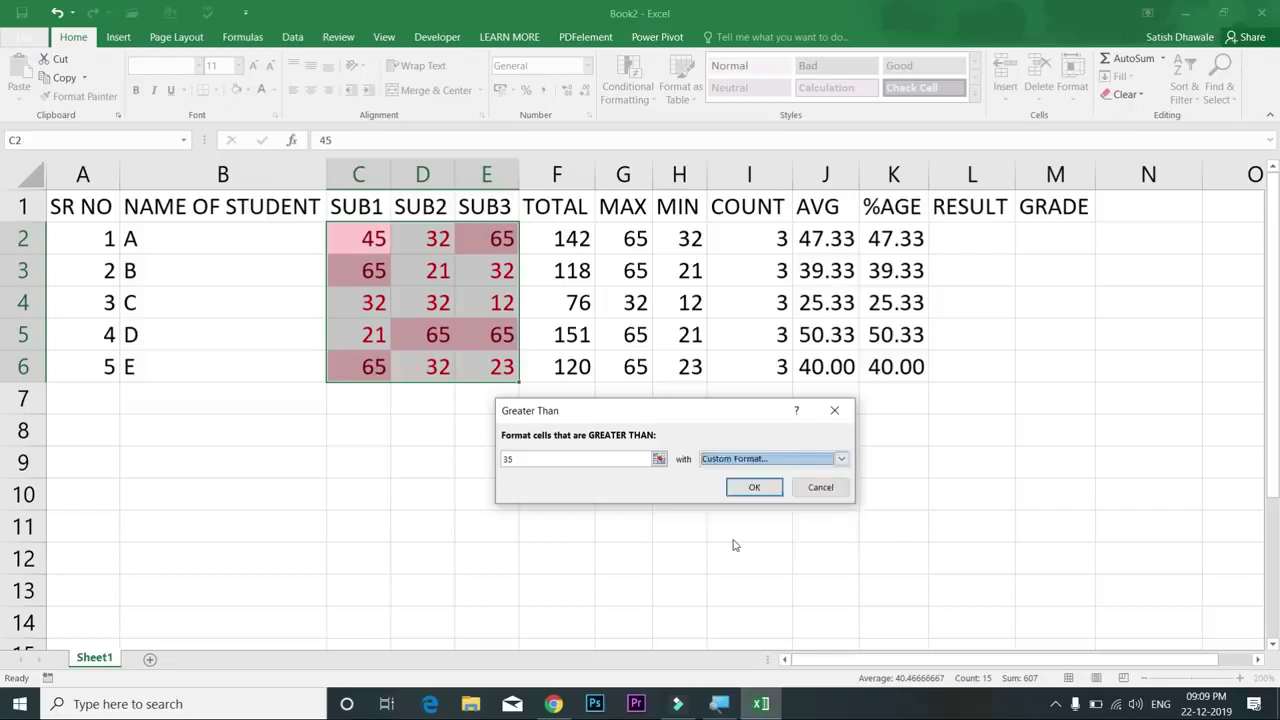
pyautogui.click(759, 391)
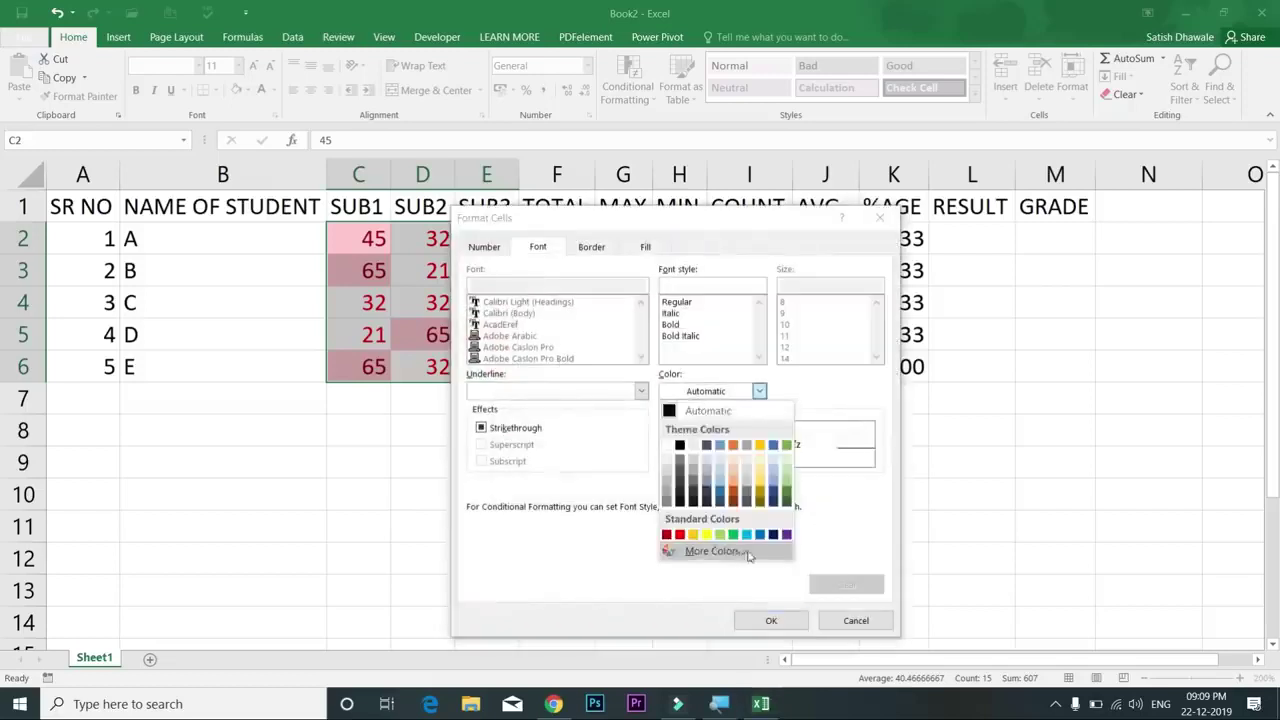
pyautogui.click(773, 535)
pyautogui.click(771, 620)
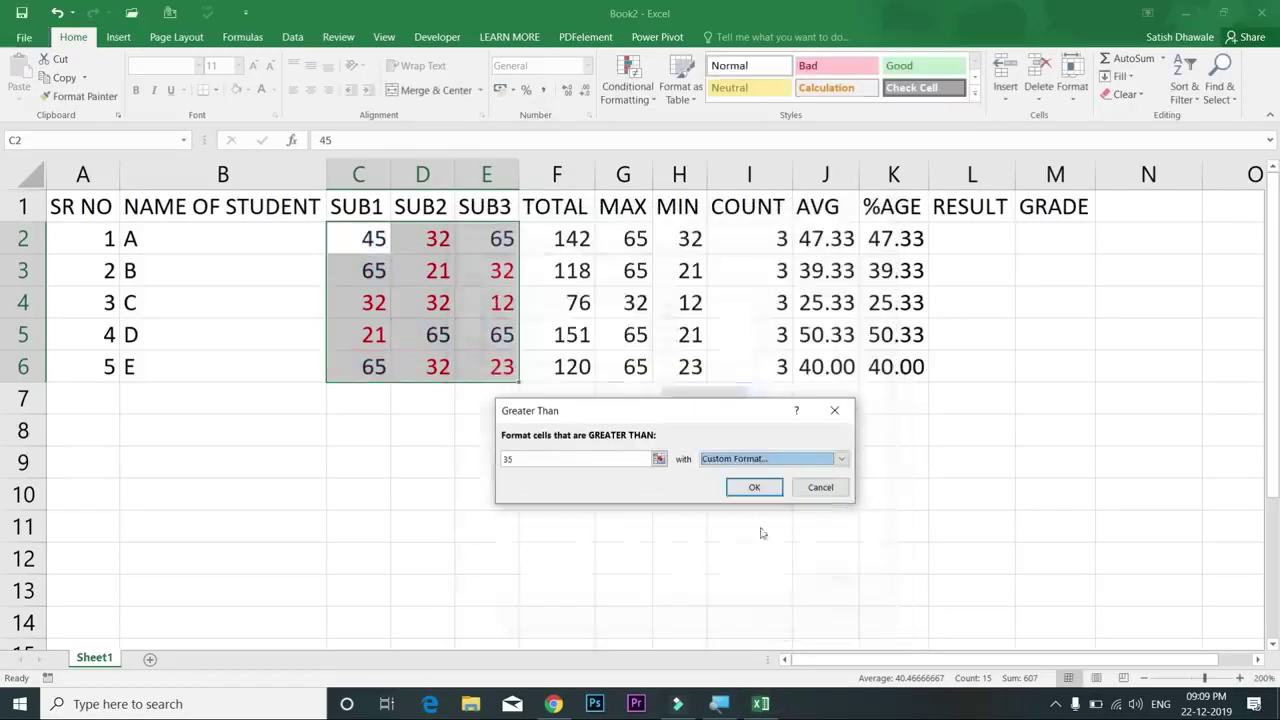
pyautogui.click(769, 490)
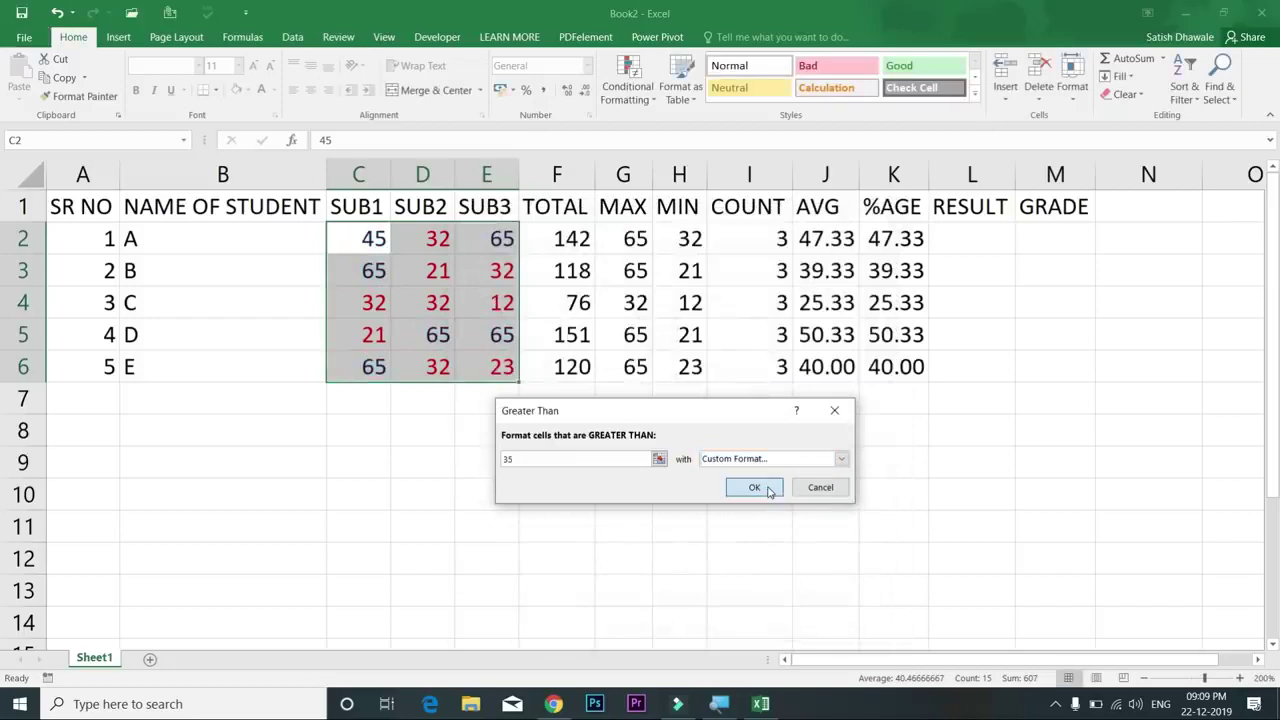
# Step: Set the SUB2 marks of students B and C in D3 and D4 to 35
pyautogui.click(450, 280)
pyautogui.write('35')
pyautogui.press('Return')
pyautogui.write('35')
pyautogui.press('Return')
# Step: Add an Equal To 35 highlight rule to the marks in C2:E6 with a custom purple font colour
pyautogui.moveTo(372, 236); pyautogui.dragTo(503, 360)
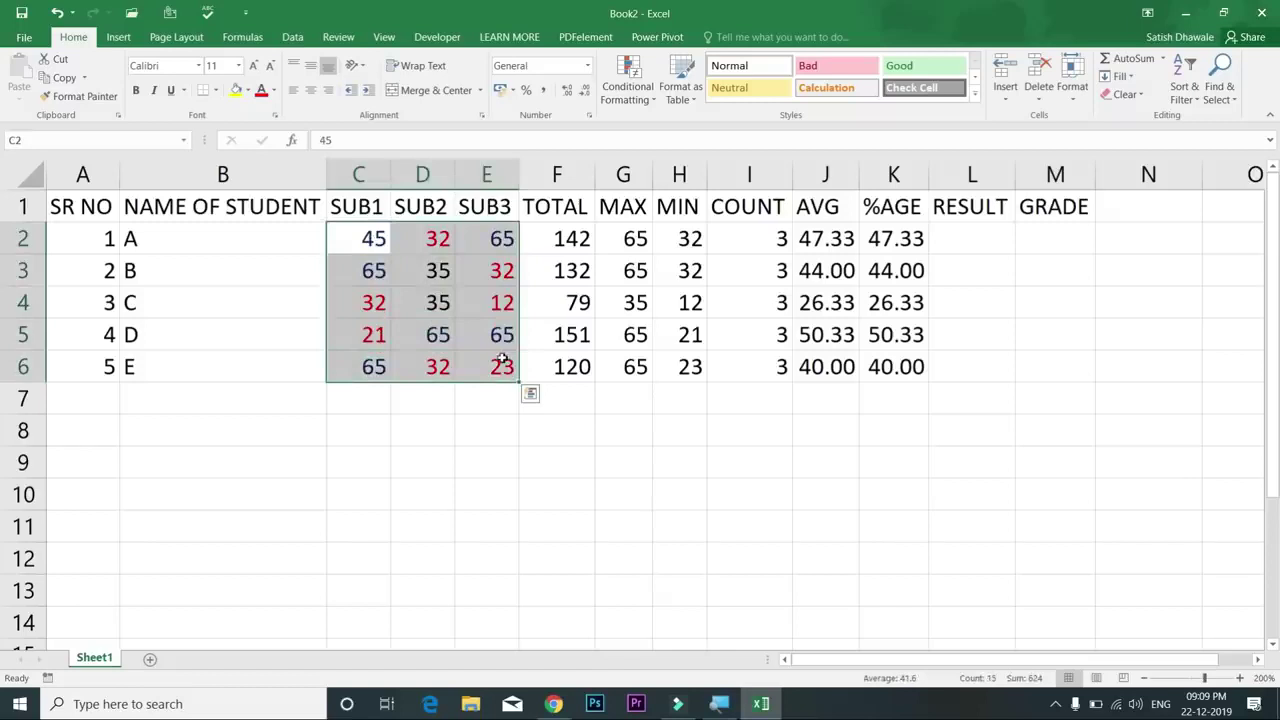
pyautogui.click(640, 95)
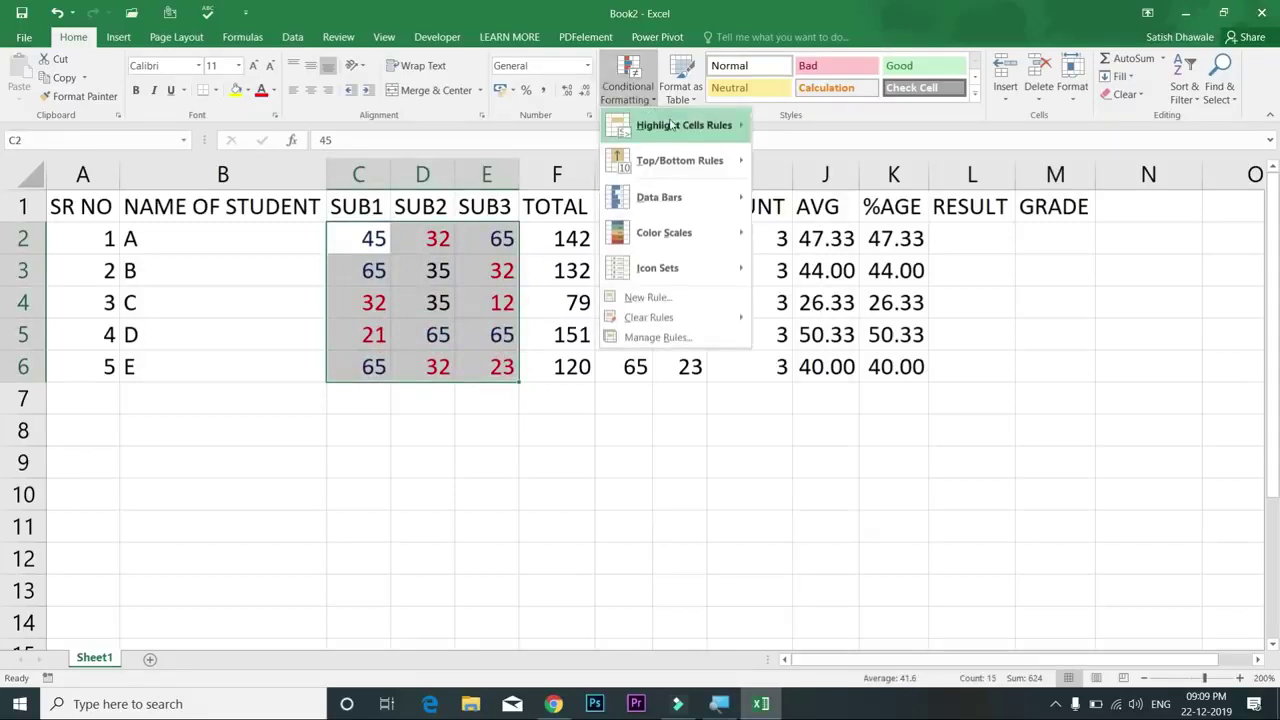
pyautogui.moveTo(674, 125)
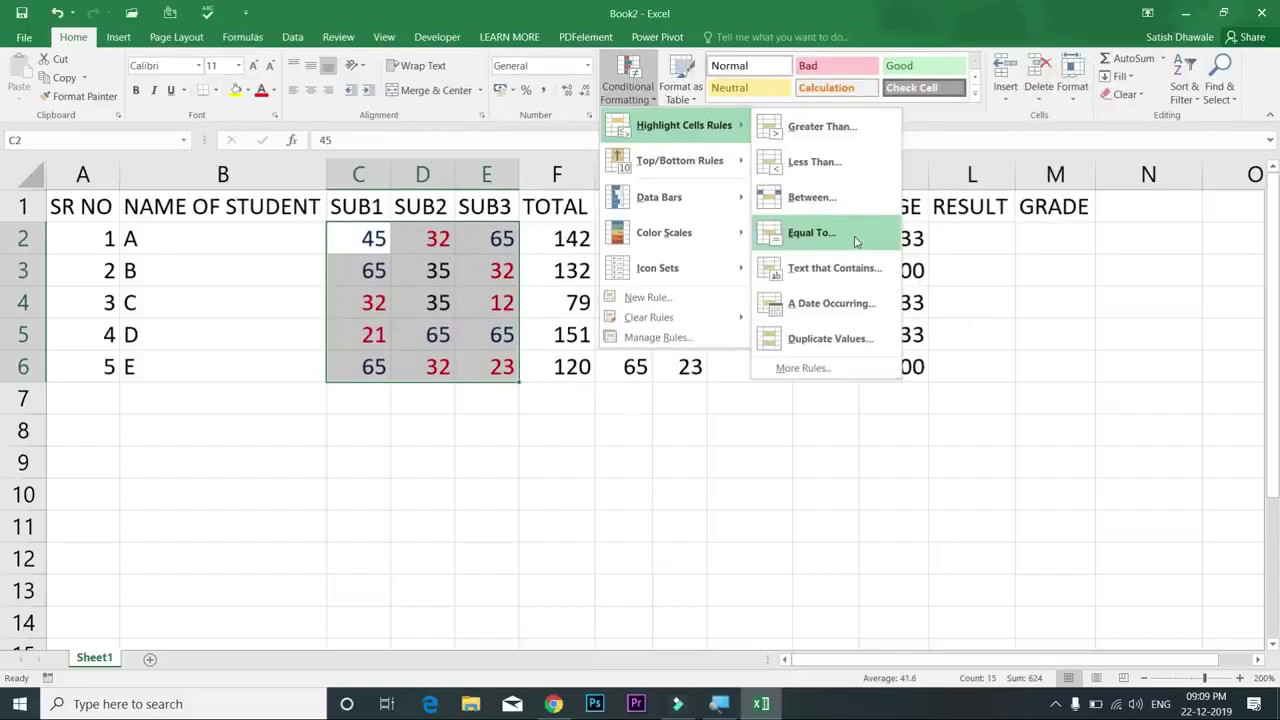
pyautogui.click(855, 242)
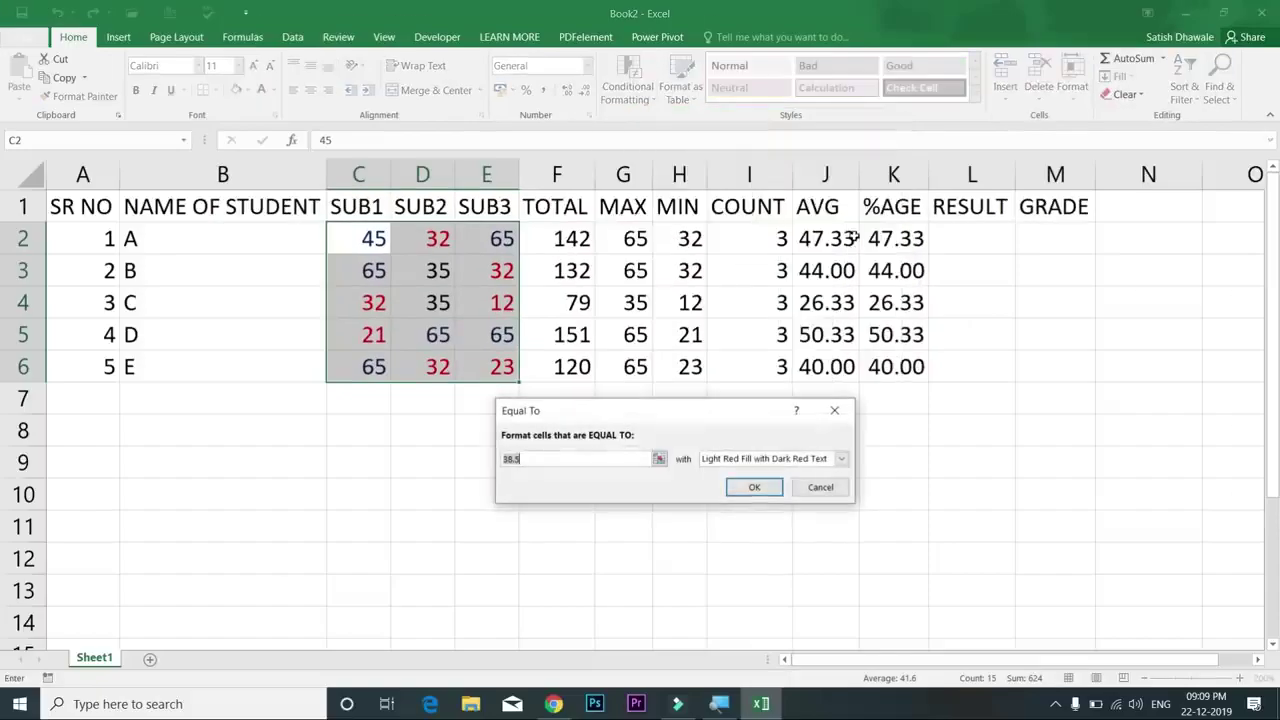
pyautogui.write('35')
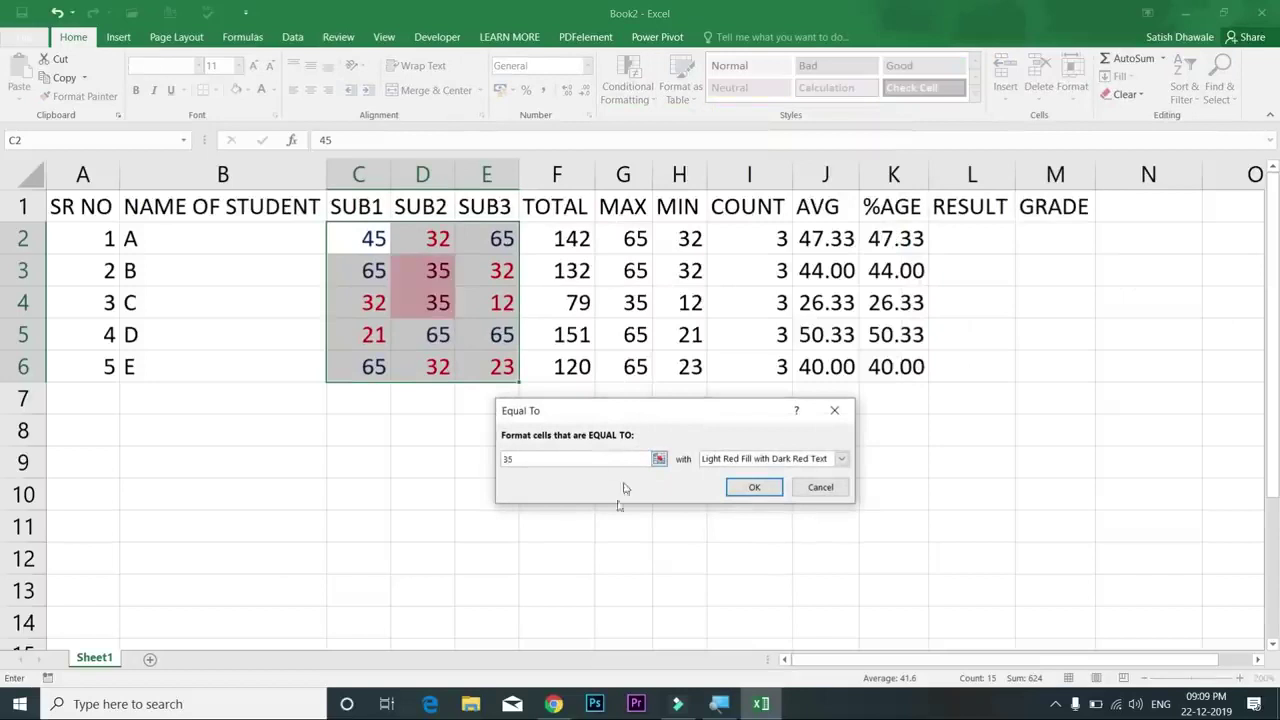
pyautogui.click(726, 460)
pyautogui.click(724, 542)
pyautogui.click(759, 391)
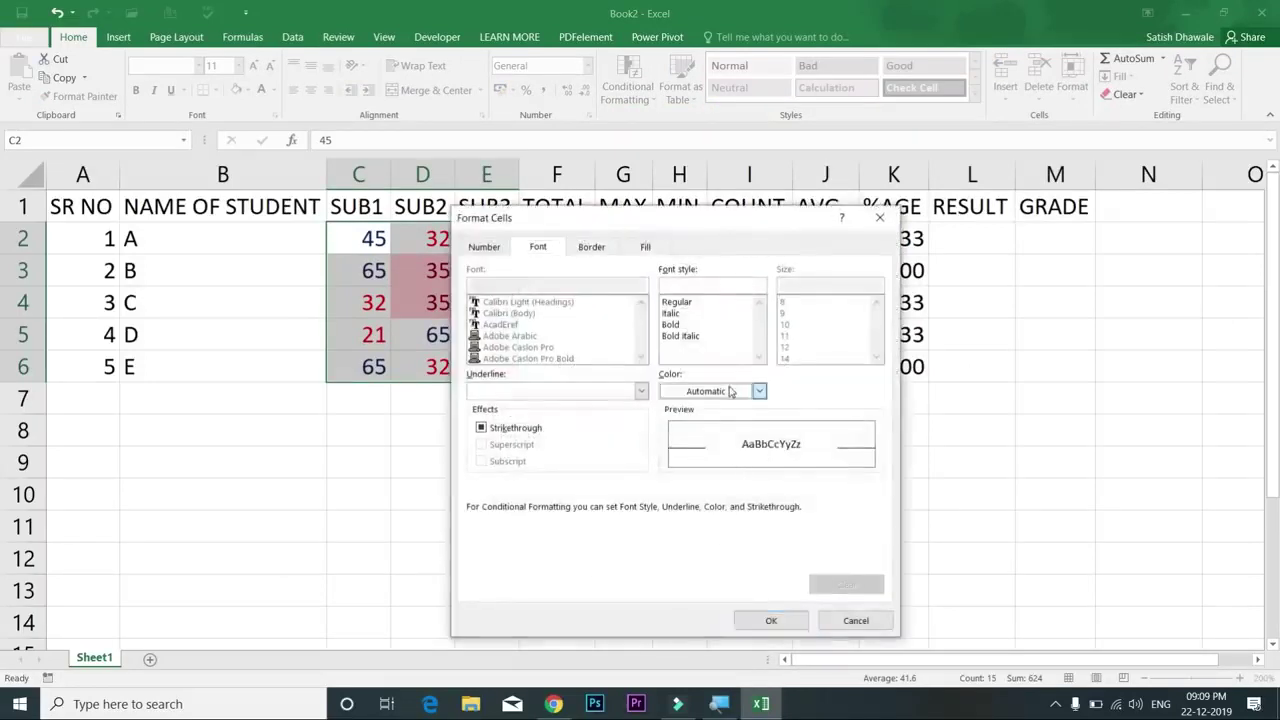
pyautogui.click(786, 534)
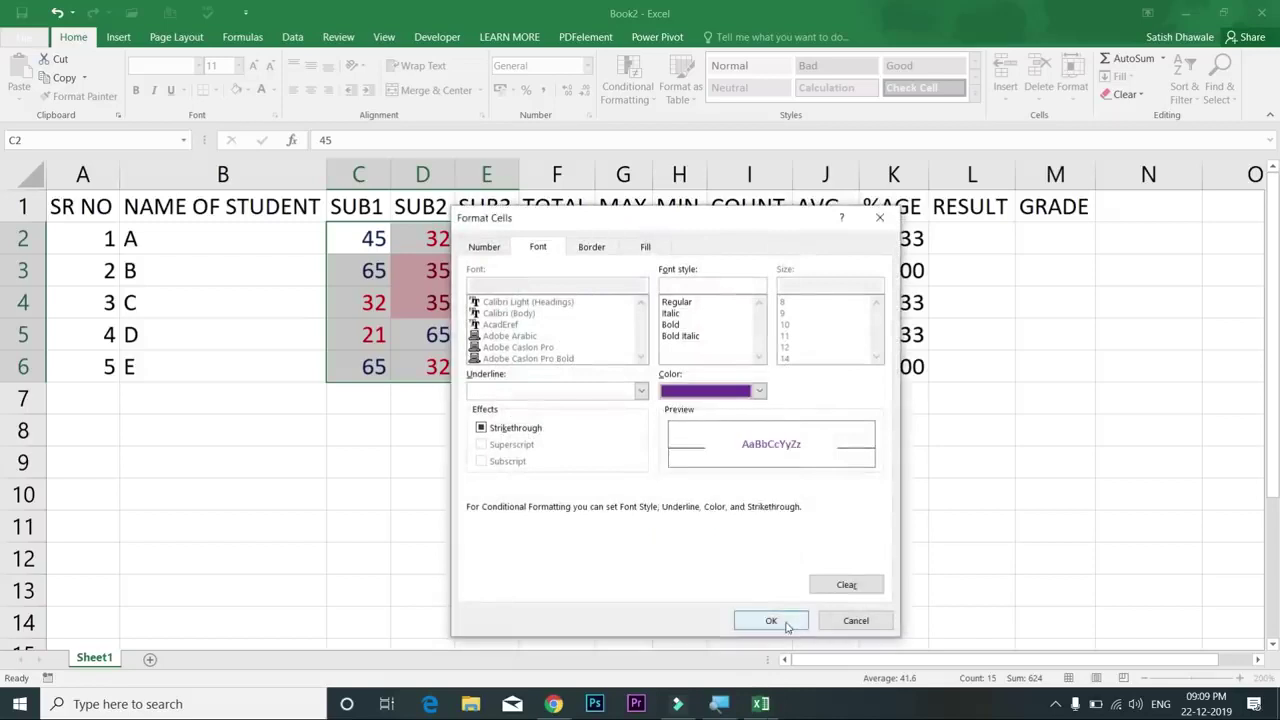
pyautogui.click(768, 621)
pyautogui.click(750, 487)
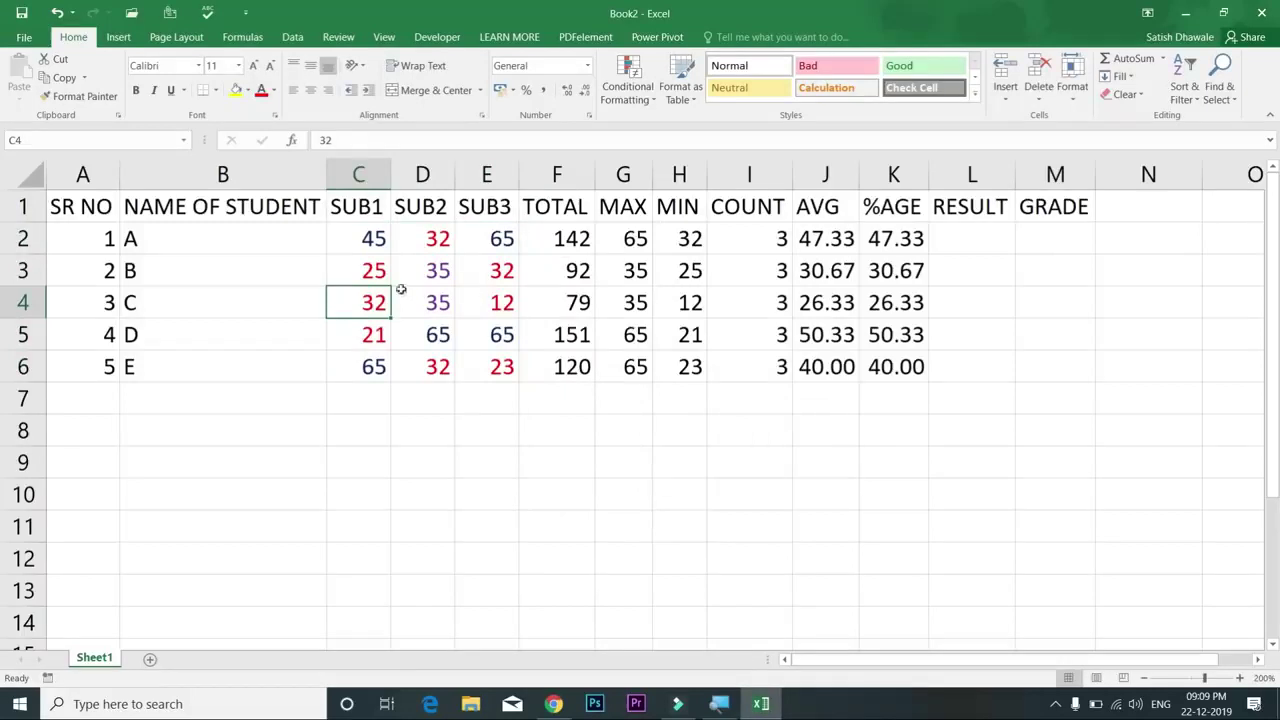
# Step: Change student A's marks to 35 in SUB1 and 65 in SUB2
pyautogui.click(378, 245)
pyautogui.write('35')
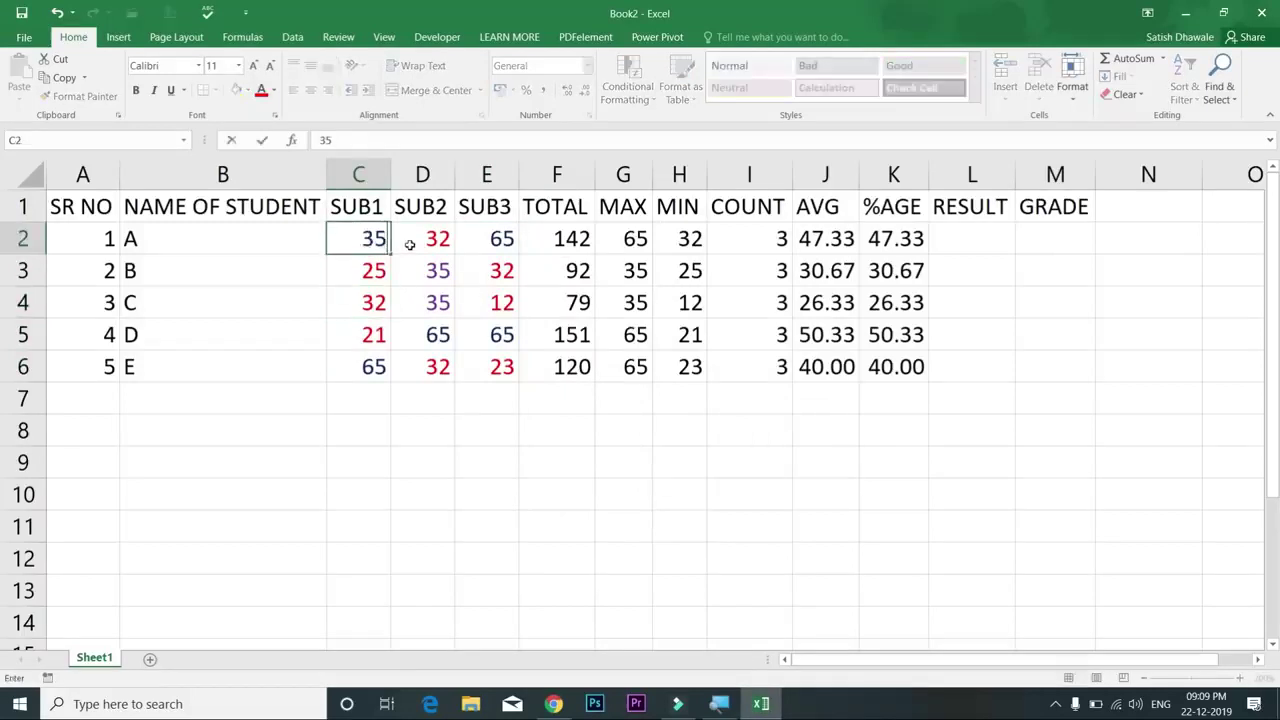
pyautogui.press('Return')
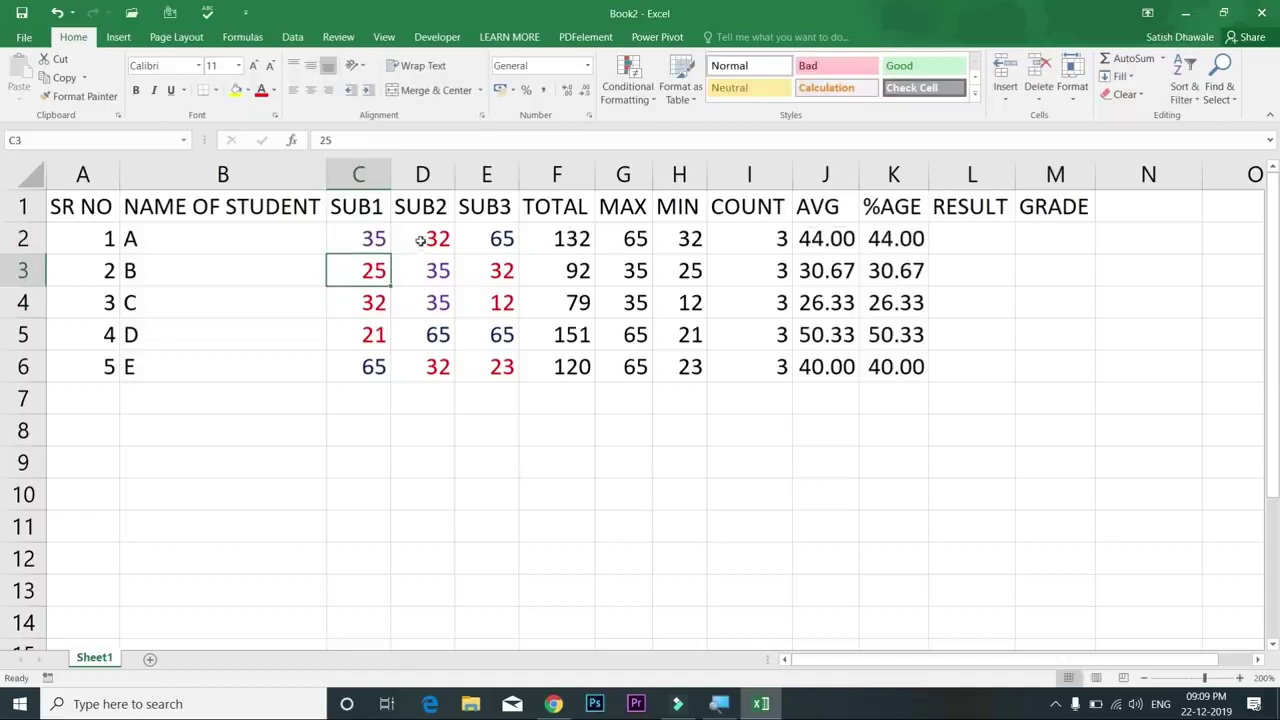
pyautogui.click(418, 240)
pyautogui.write('65')
pyautogui.press('Return')
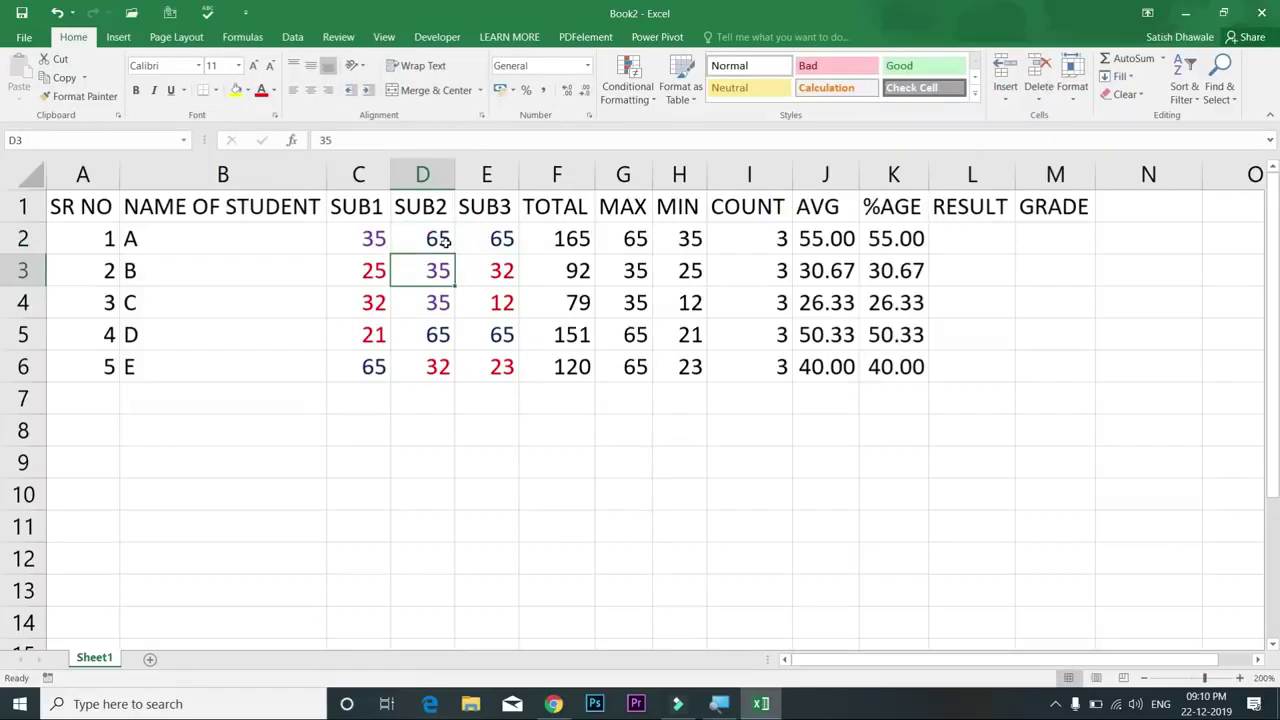
# Step: Add a Between 150 and 170 highlight rule to the totals in F2:F6 with Yellow Fill with Dark Yellow Text
pyautogui.moveTo(585, 240); pyautogui.dragTo(560, 358)
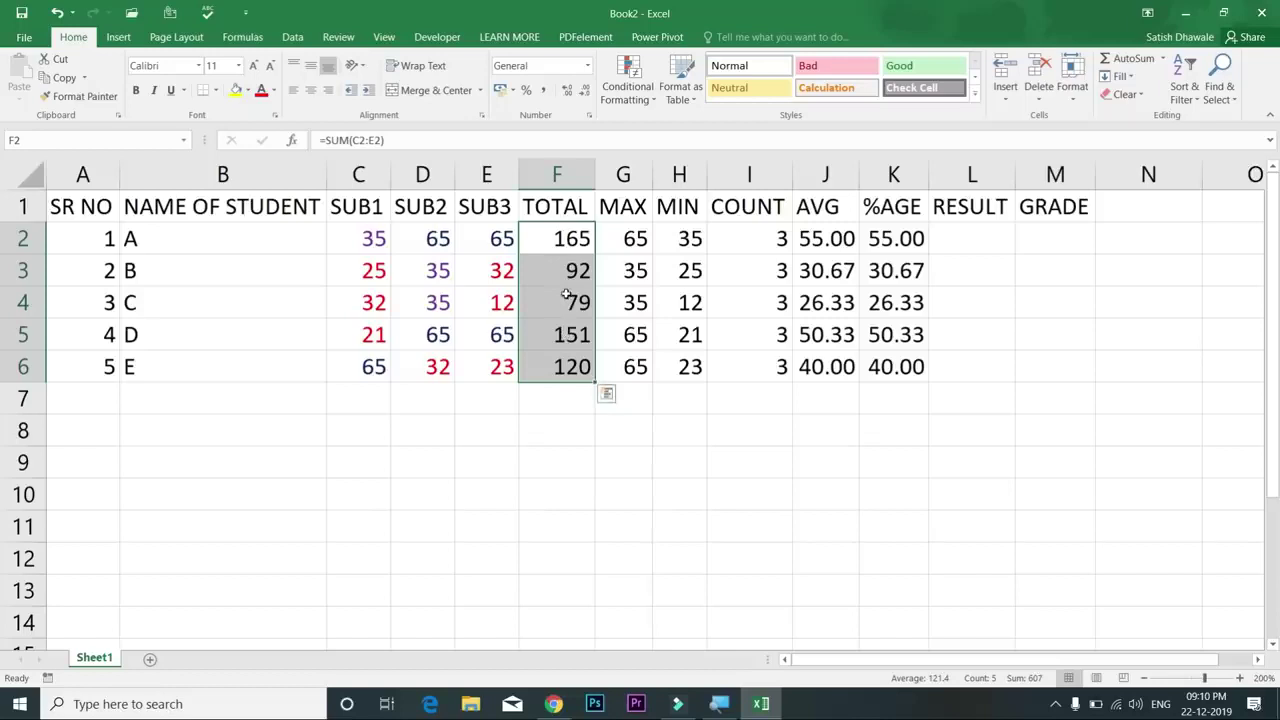
pyautogui.click(631, 101)
pyautogui.moveTo(684, 125)
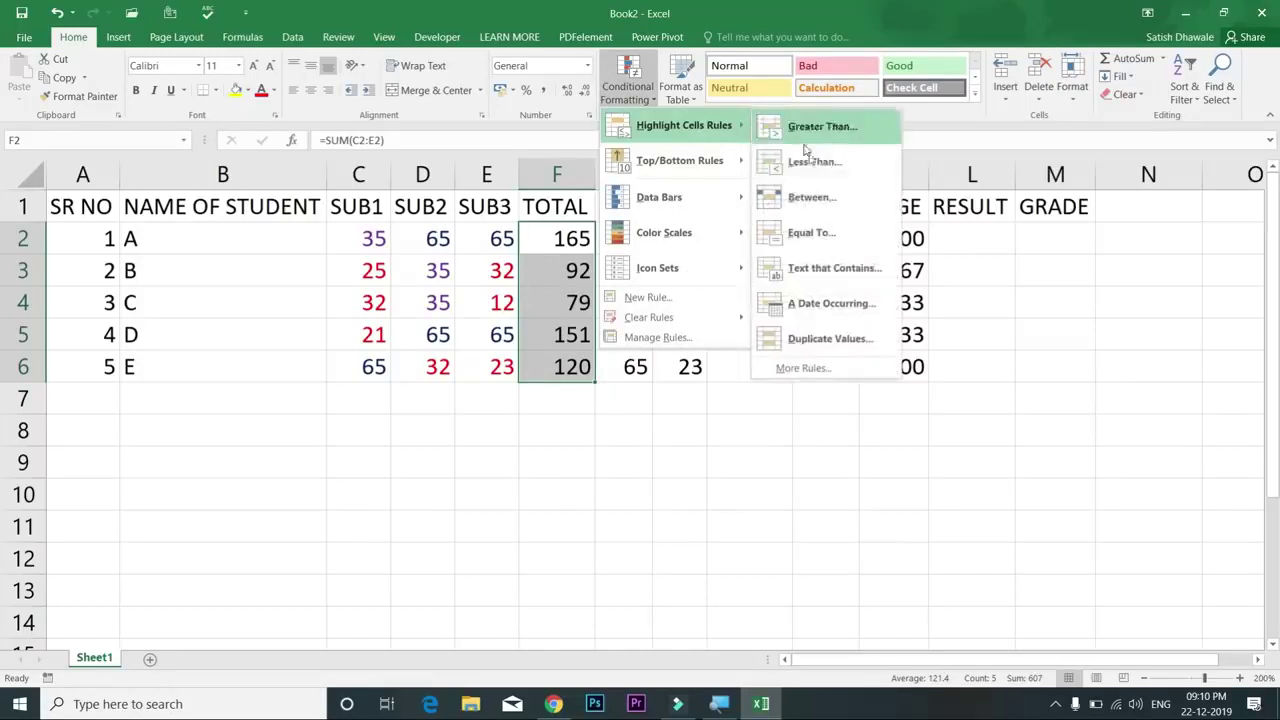
pyautogui.click(807, 199)
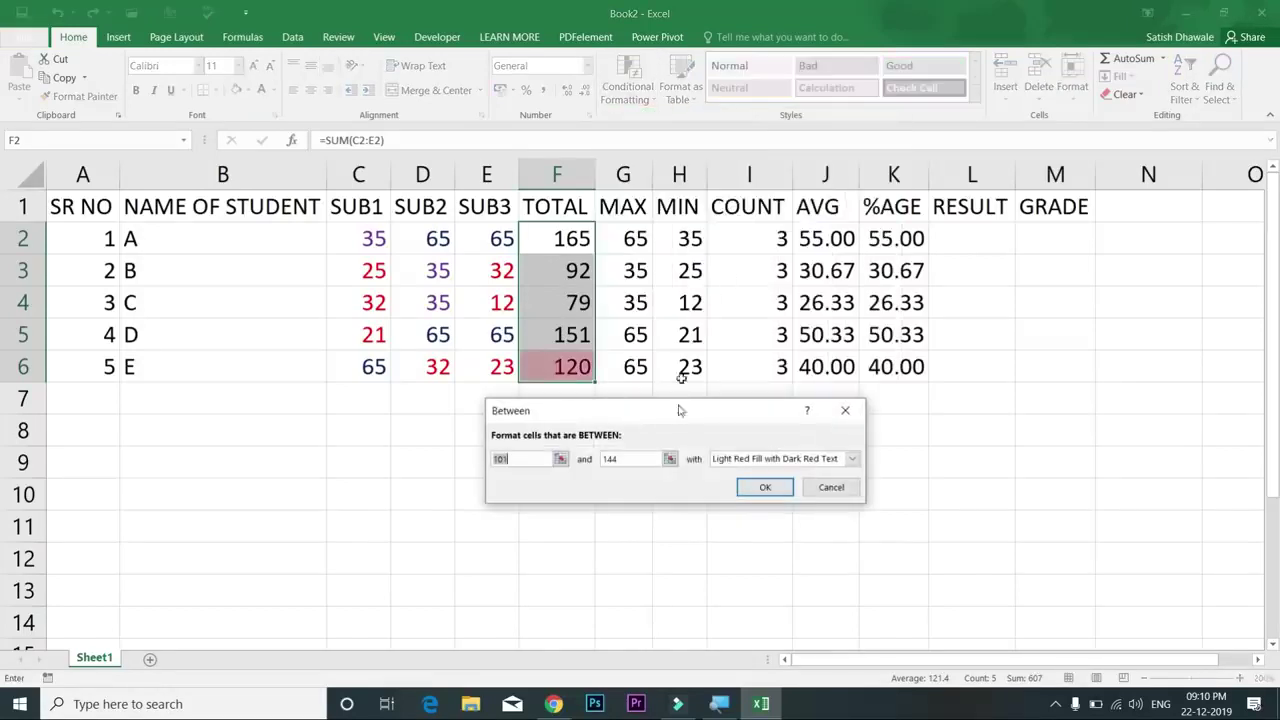
pyautogui.write('150')
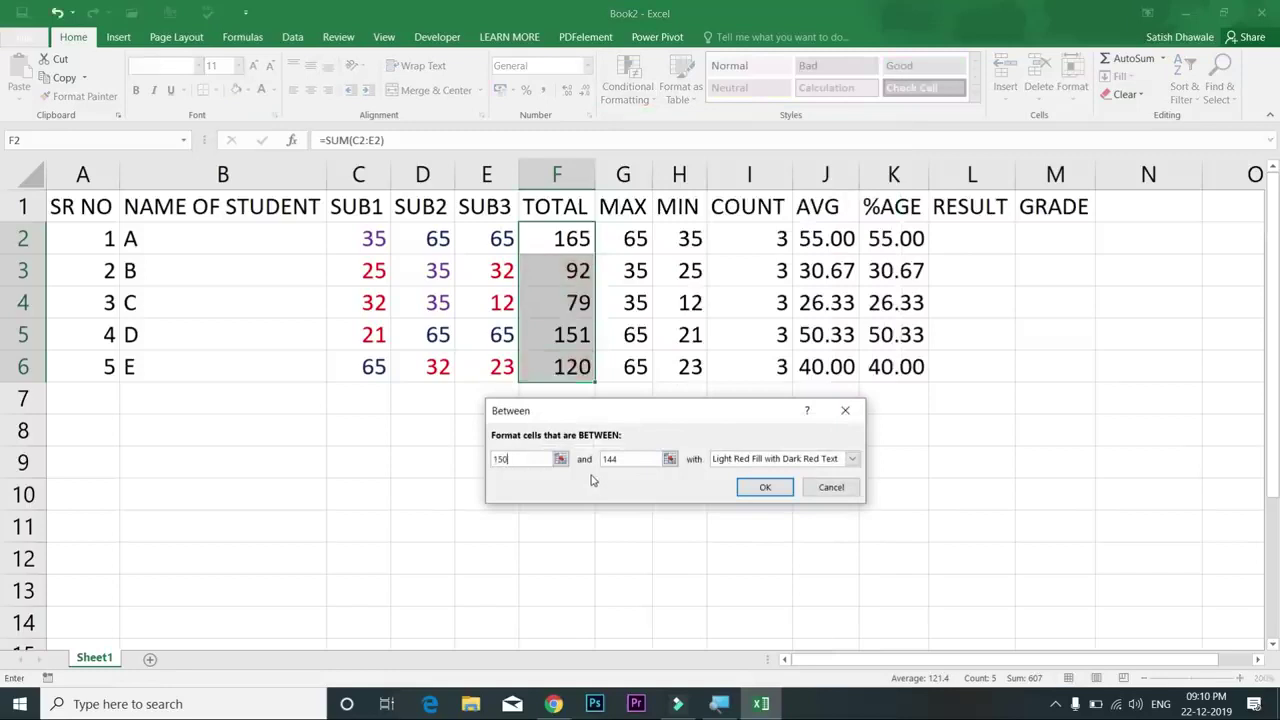
pyautogui.doubleClick(606, 459)
pyautogui.write('170')
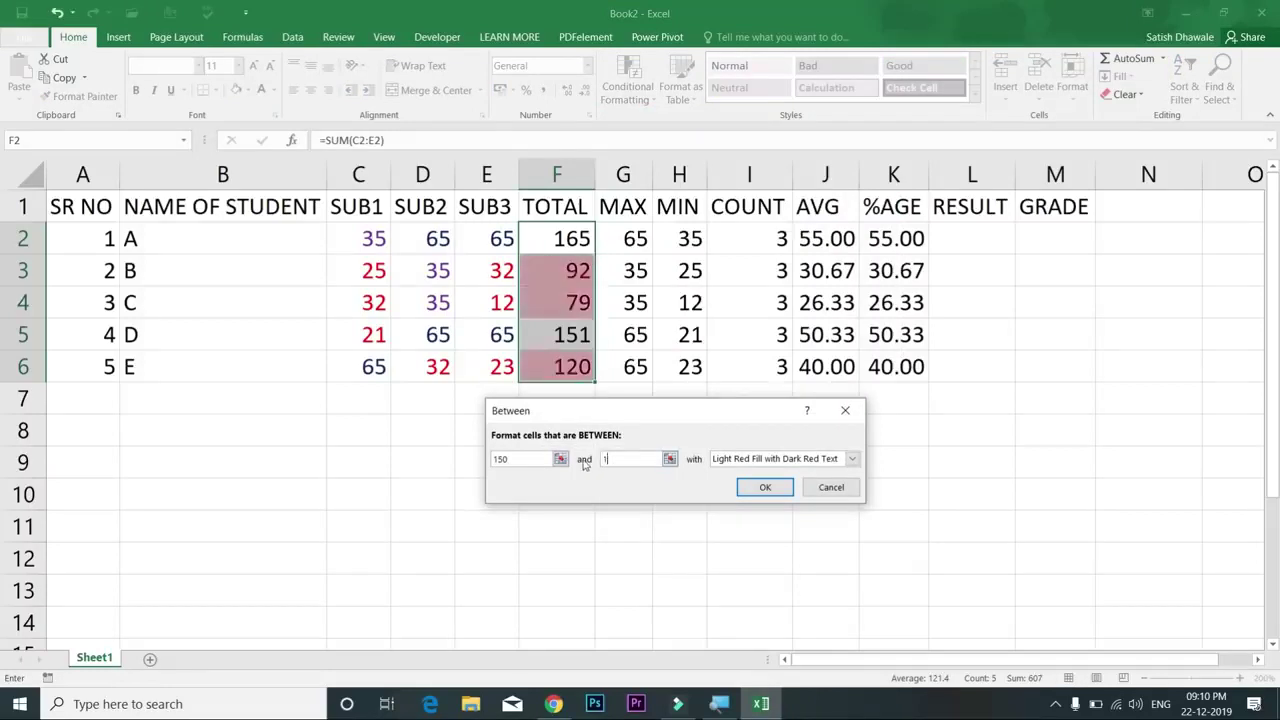
pyautogui.click(745, 458)
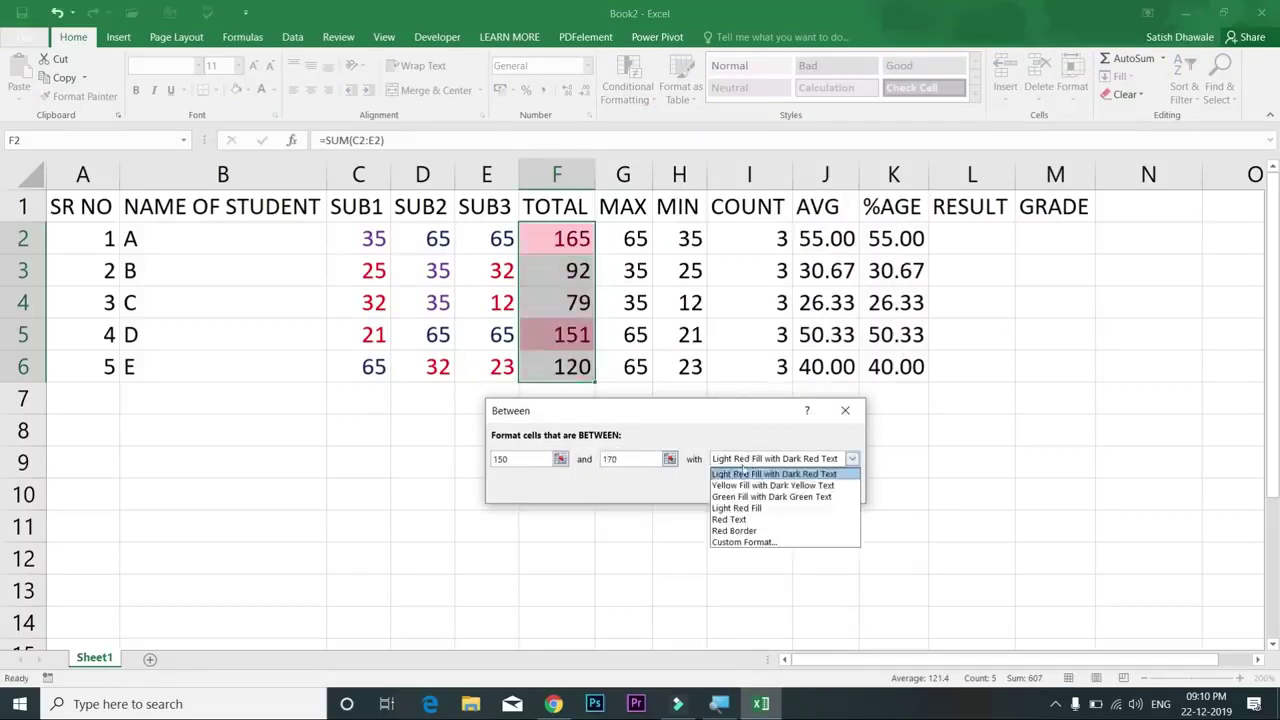
pyautogui.click(738, 487)
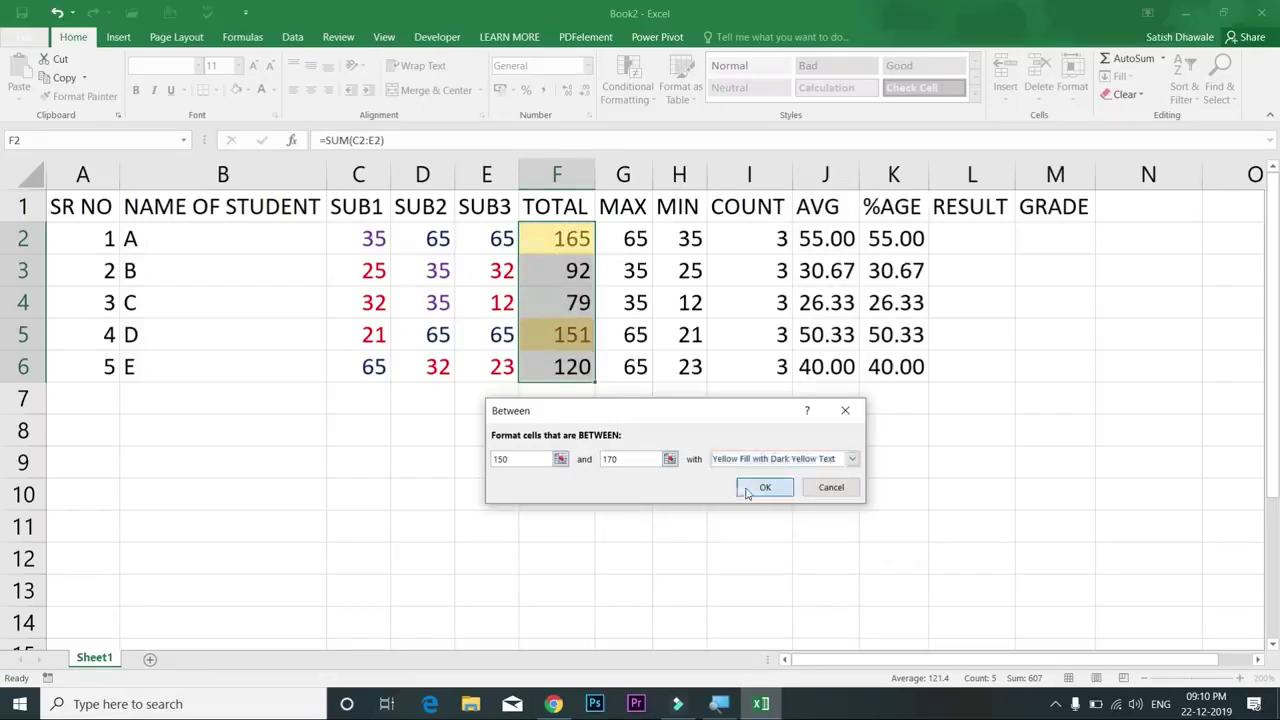
pyautogui.click(755, 487)
pyautogui.click(732, 485)
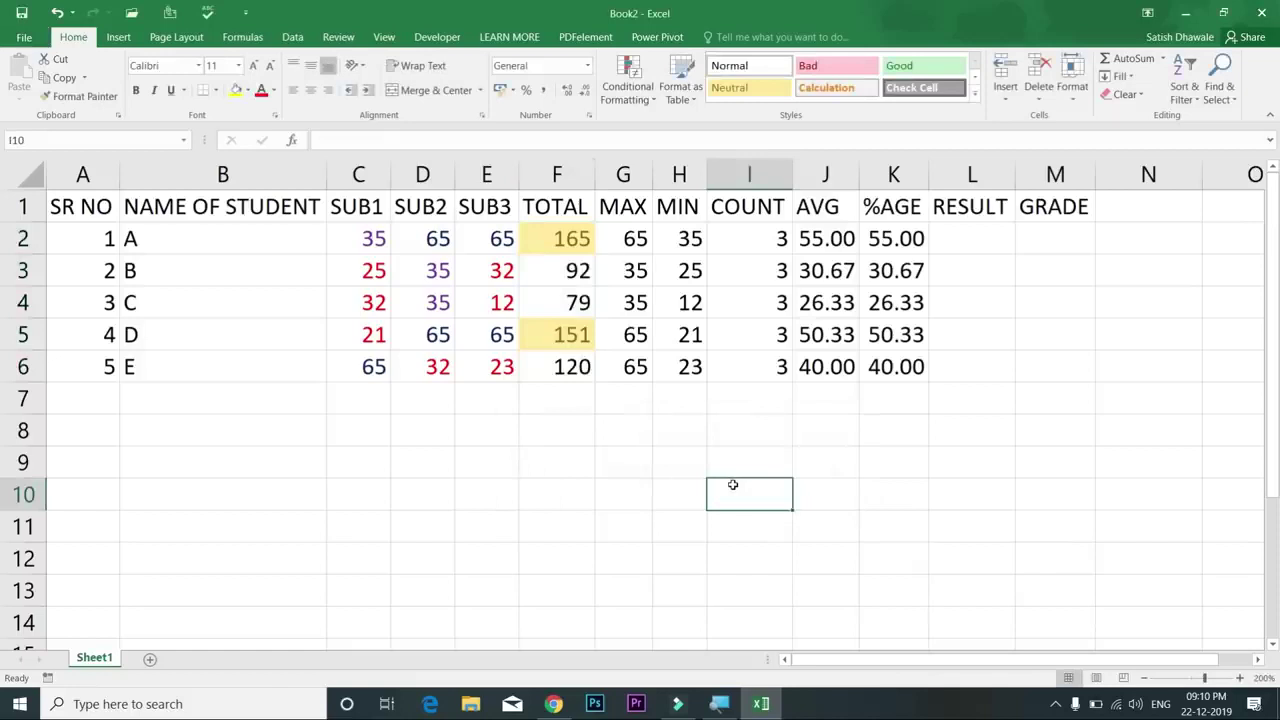
pyautogui.click(556, 304)
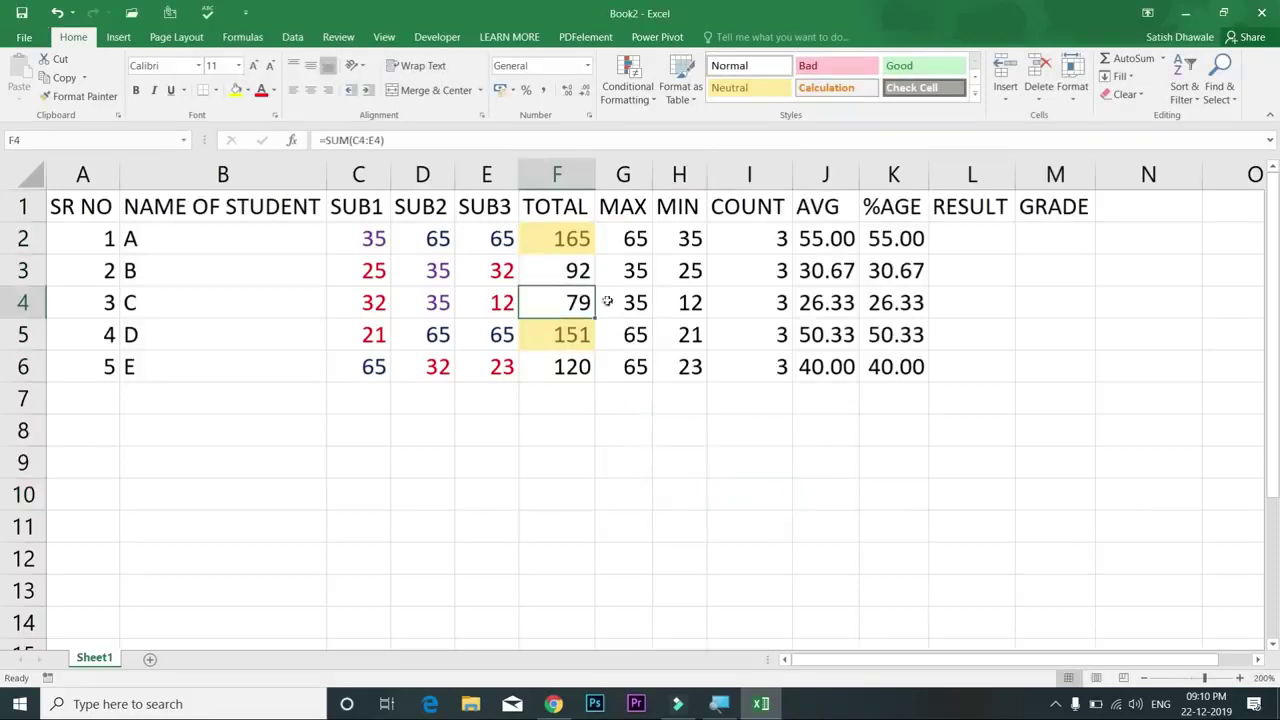
pyautogui.click(627, 82)
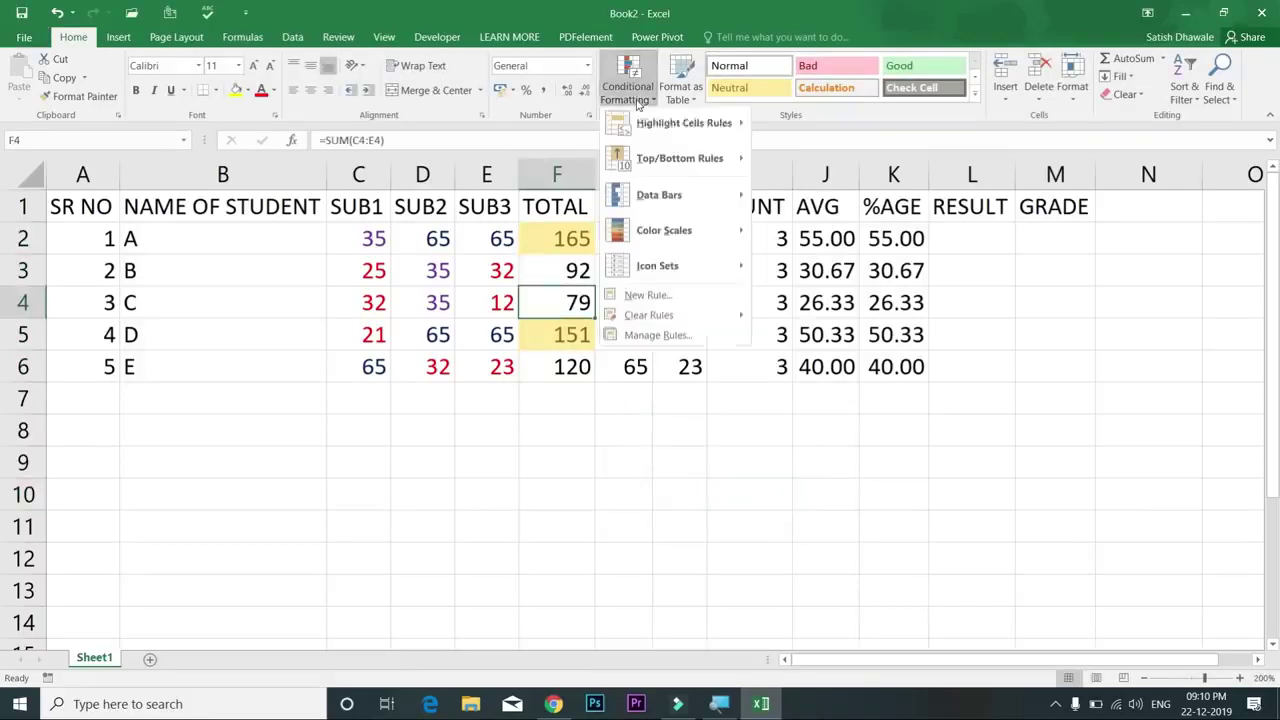
pyautogui.moveTo(673, 130)
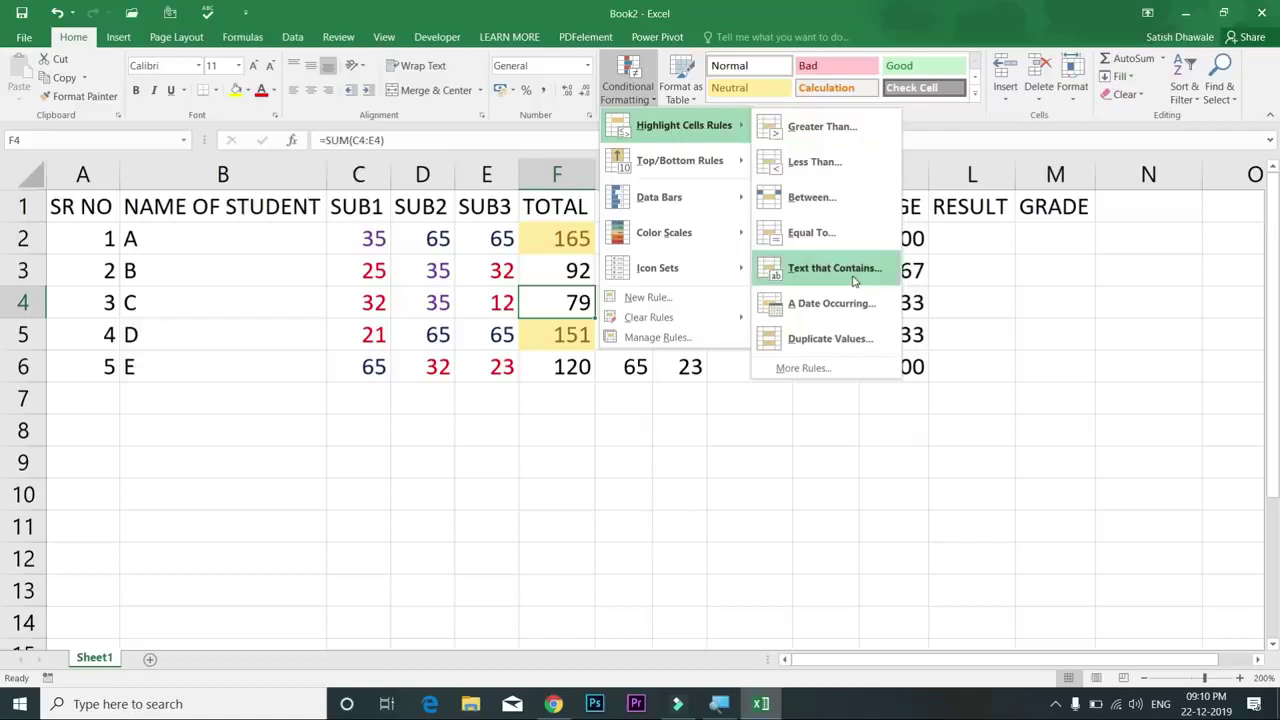
pyautogui.click(995, 247)
# Step: Enter PASS in L2 and FAIL in L3 of the RESULT column and fill the alternating pattern down to L6
pyautogui.click(986, 240)
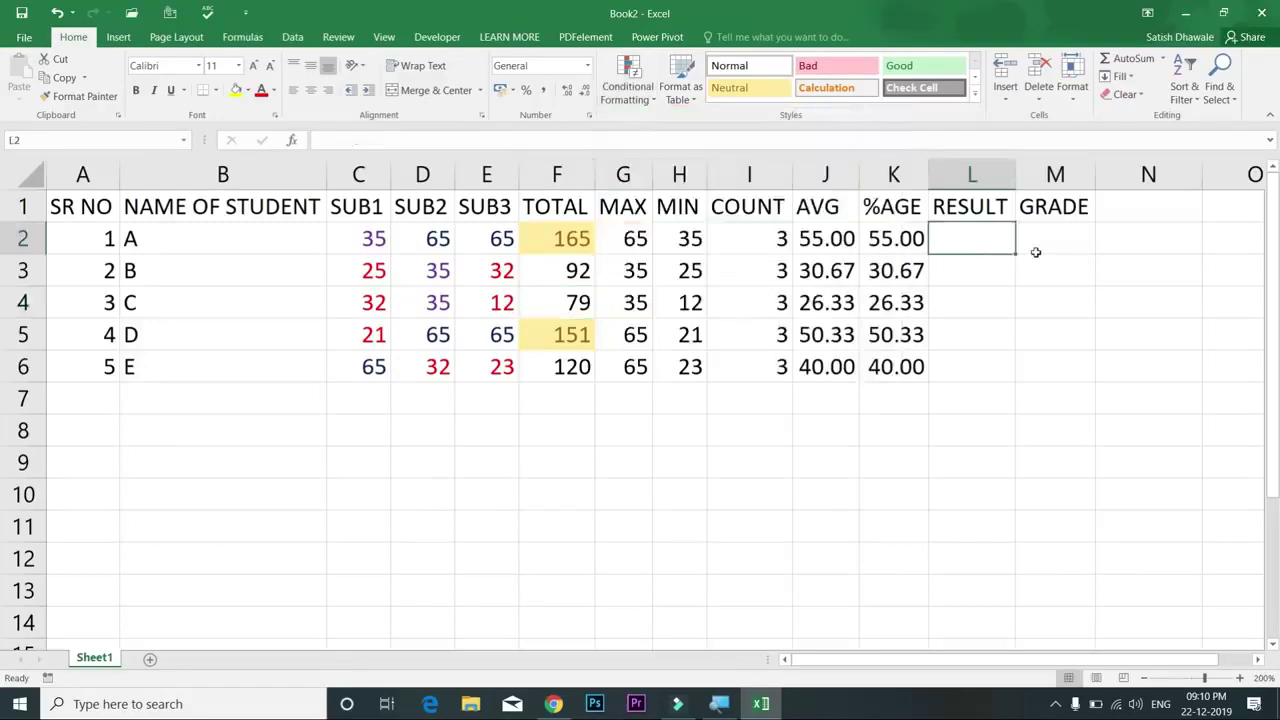
pyautogui.write('PAS')
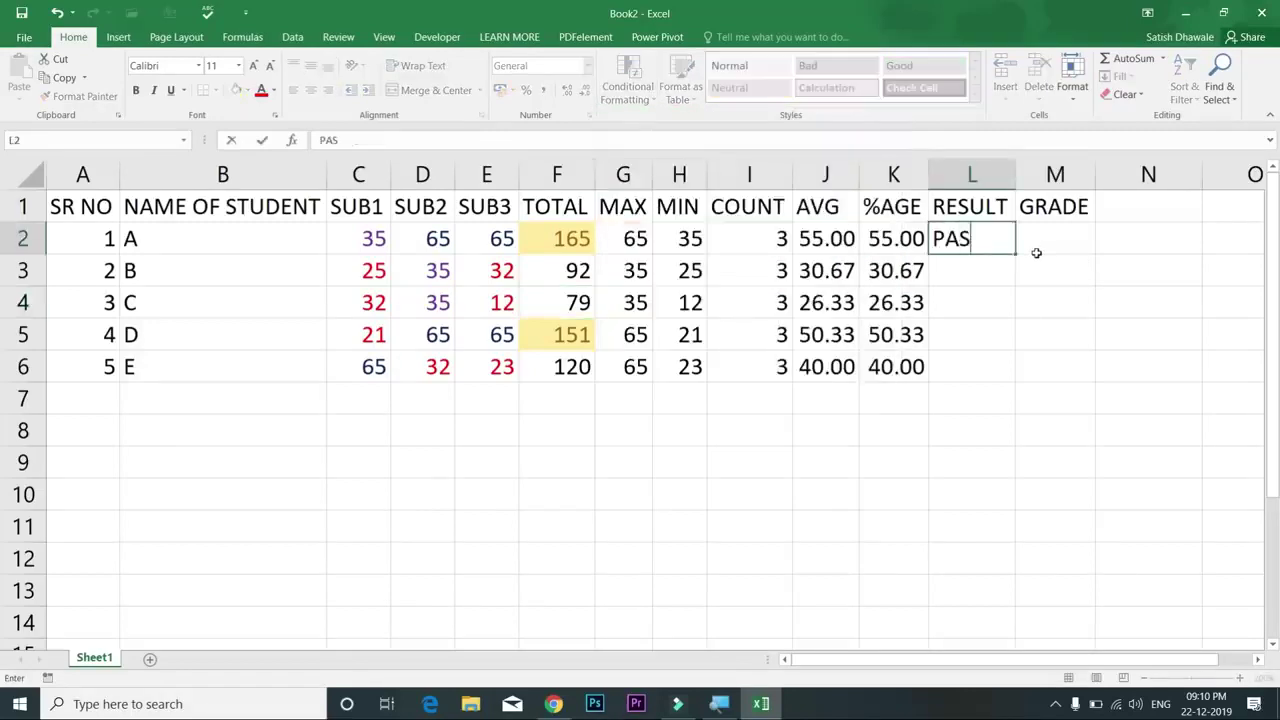
pyautogui.write('S')
pyautogui.press('Return')
pyautogui.write('FAIL')
pyautogui.press('Return')
pyautogui.moveTo(985, 243); pyautogui.dragTo(1017, 380)
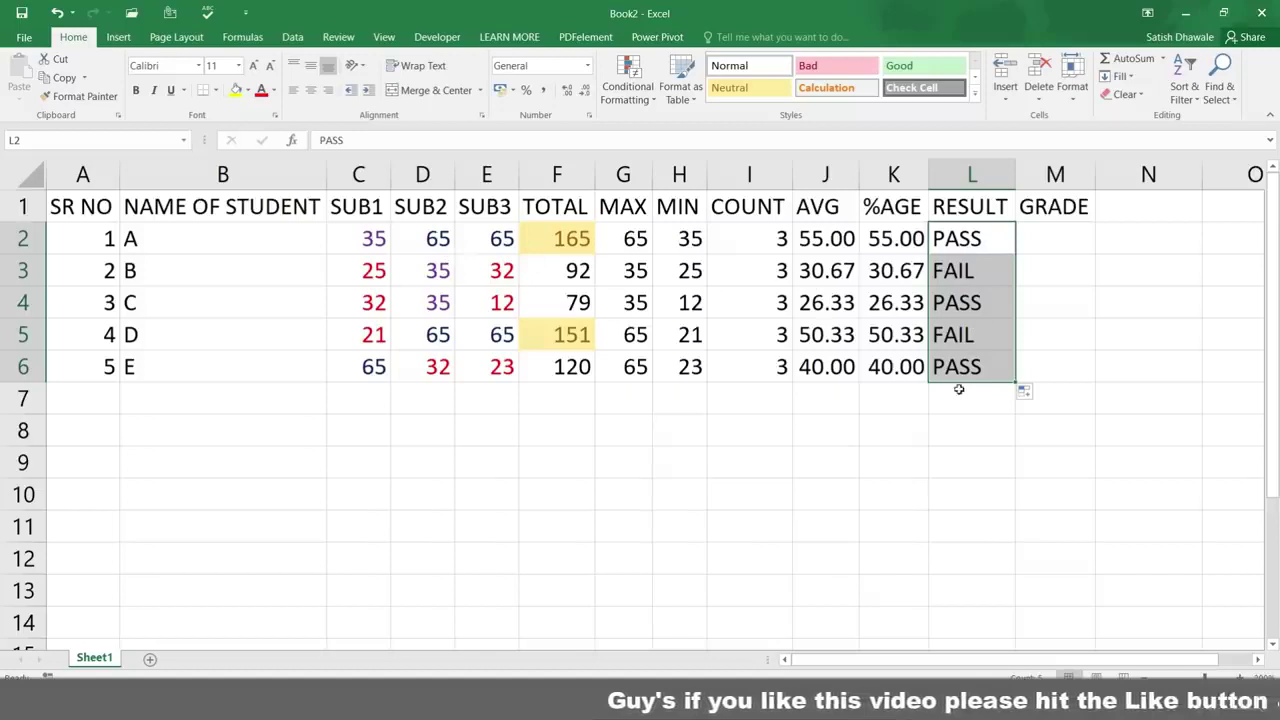
# Step: Add a Text That Contains PASS highlight rule to the results in L2:L6 with Green Fill with Dark Green Text
pyautogui.click(628, 88)
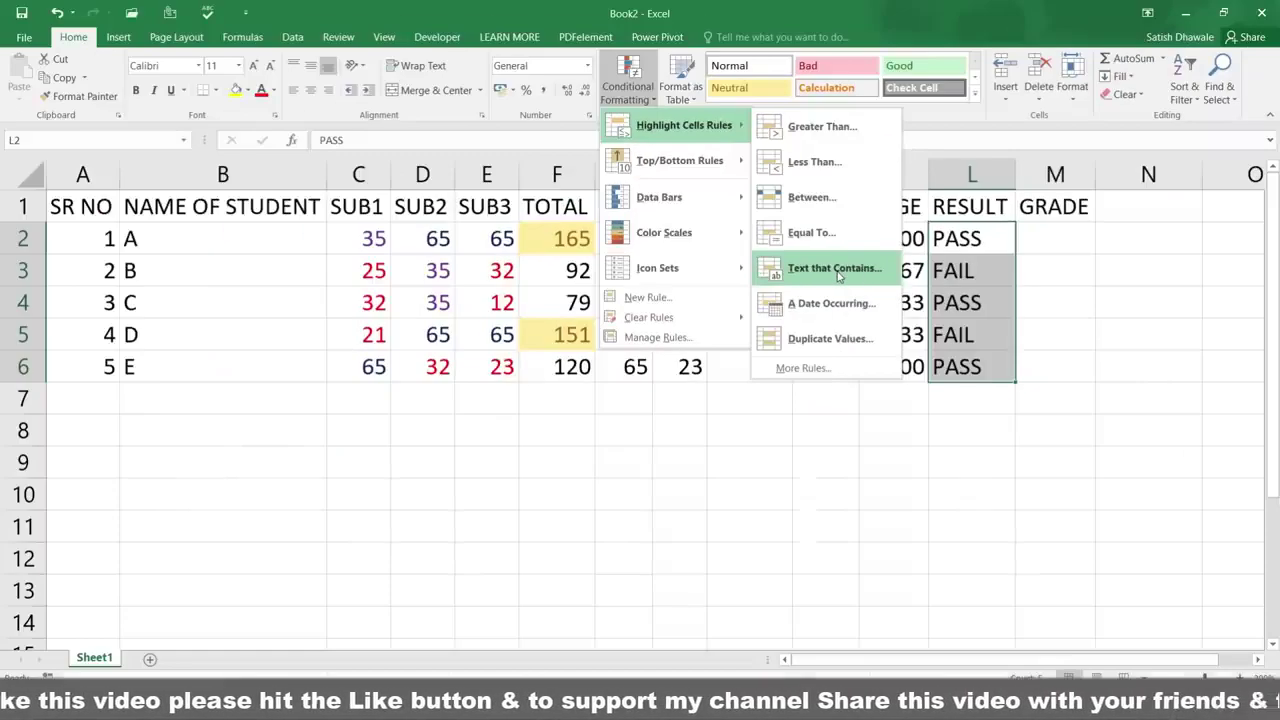
pyautogui.click(838, 270)
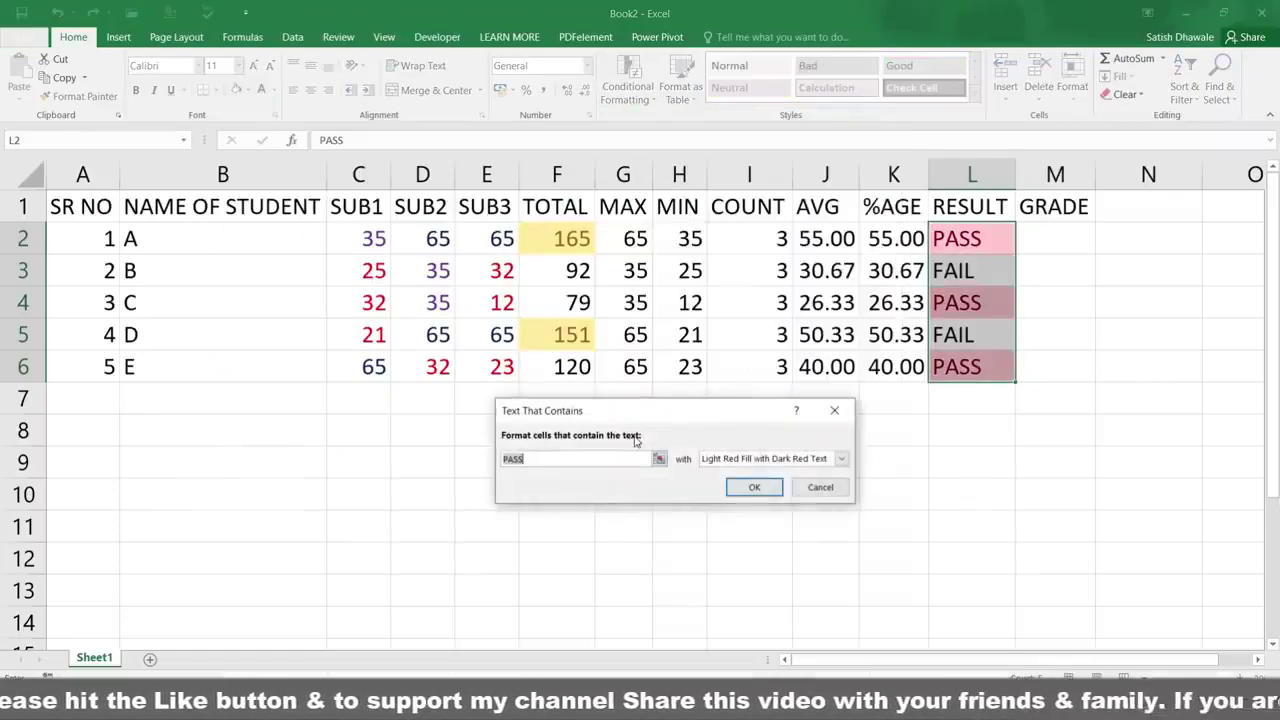
pyautogui.click(716, 462)
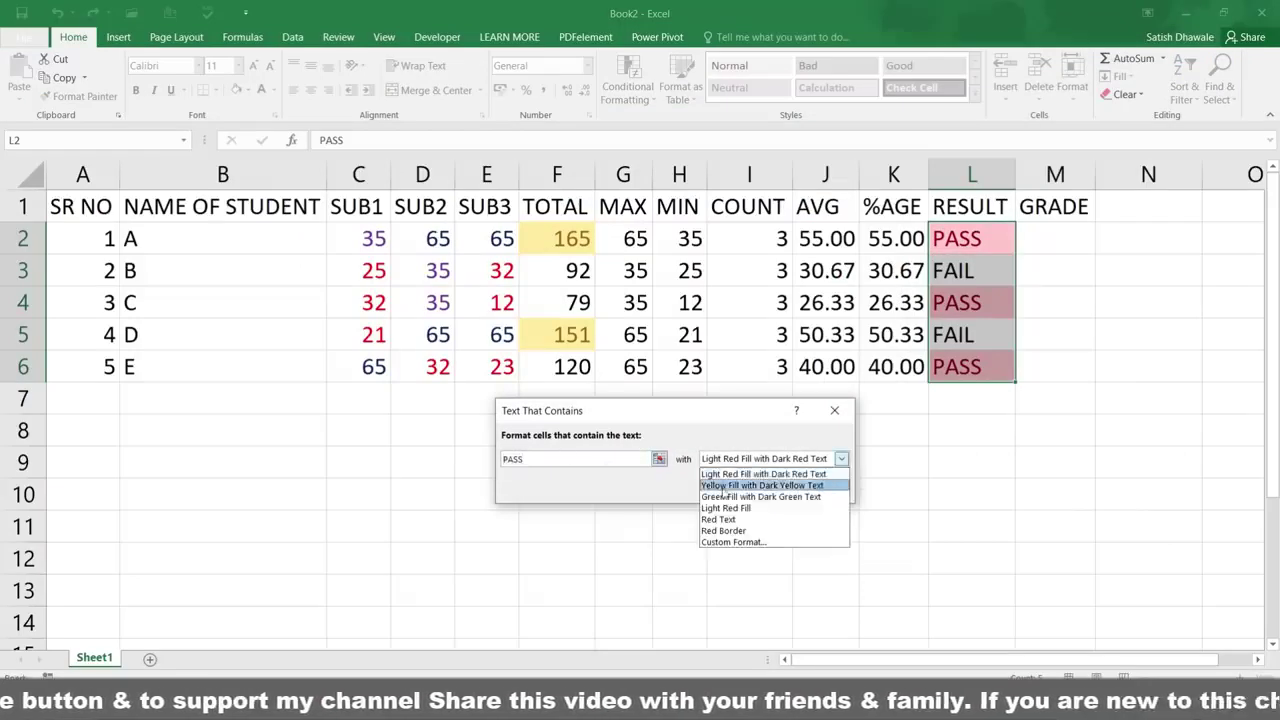
pyautogui.click(726, 497)
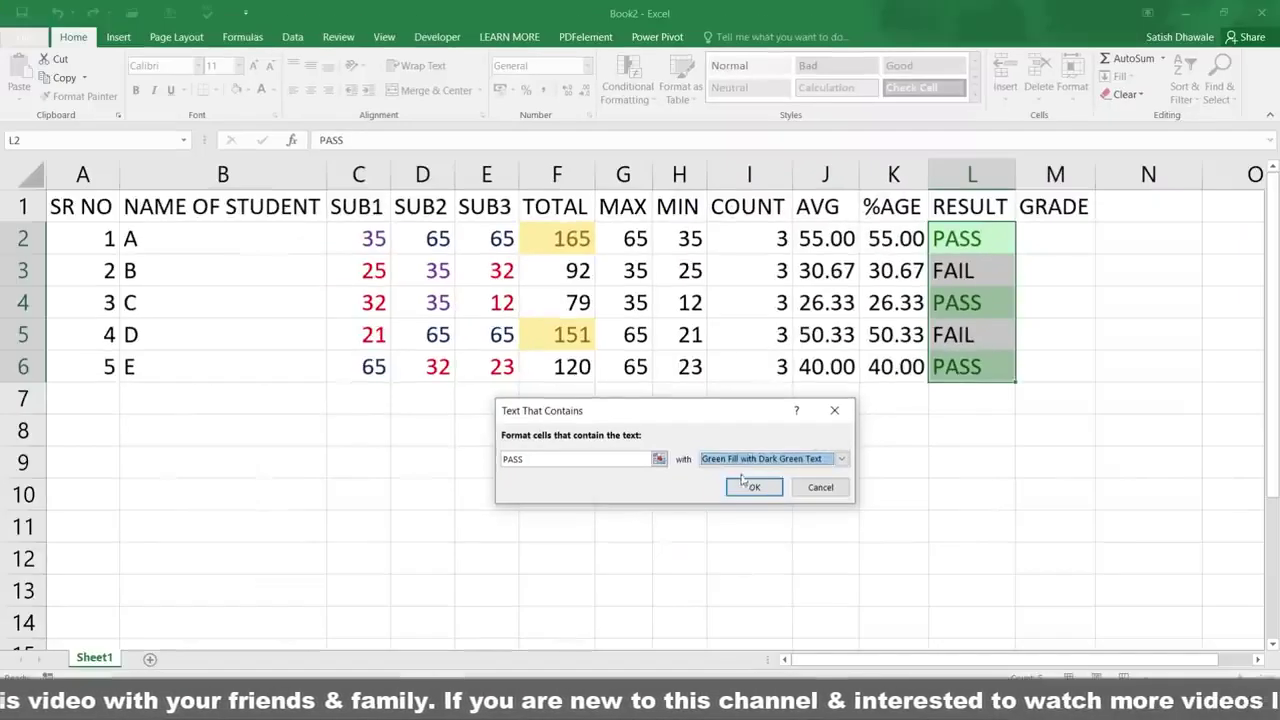
pyautogui.click(760, 503)
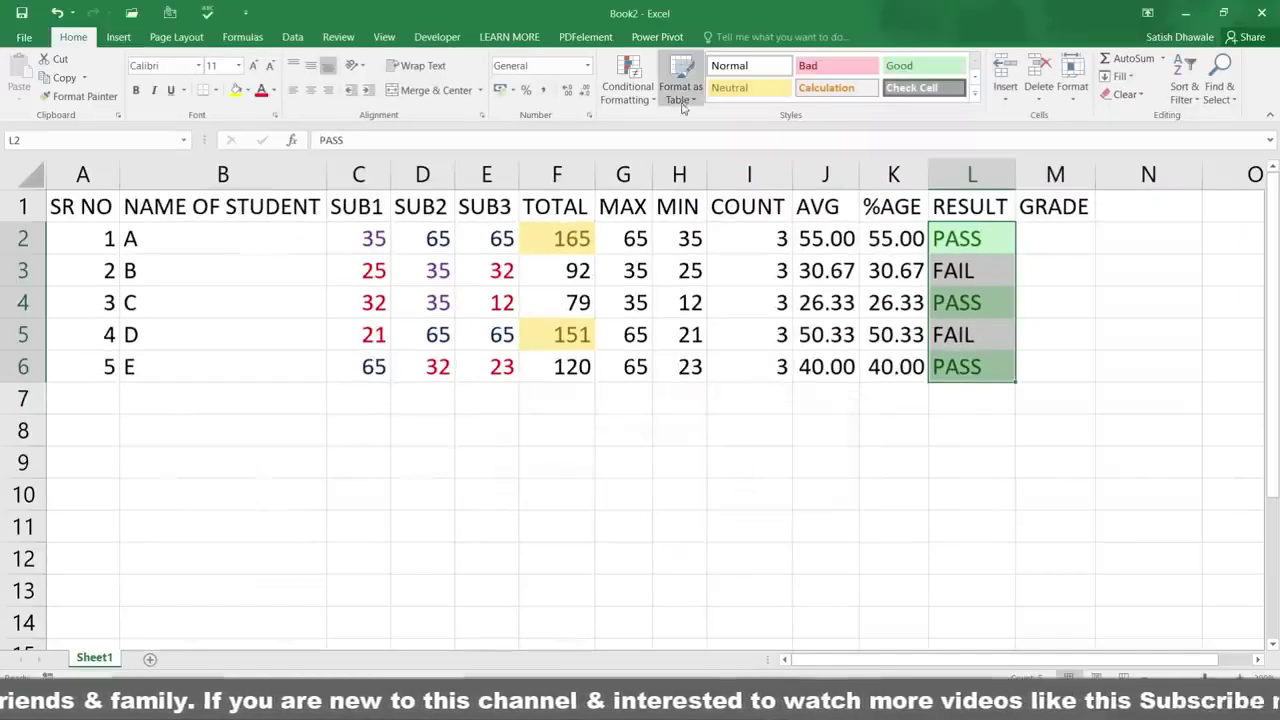
# Step: Add a Text That Contains FAIL highlight rule to the results in L2:L6 with Light Red Fill with Dark Red Text
pyautogui.click(628, 82)
pyautogui.moveTo(674, 138)
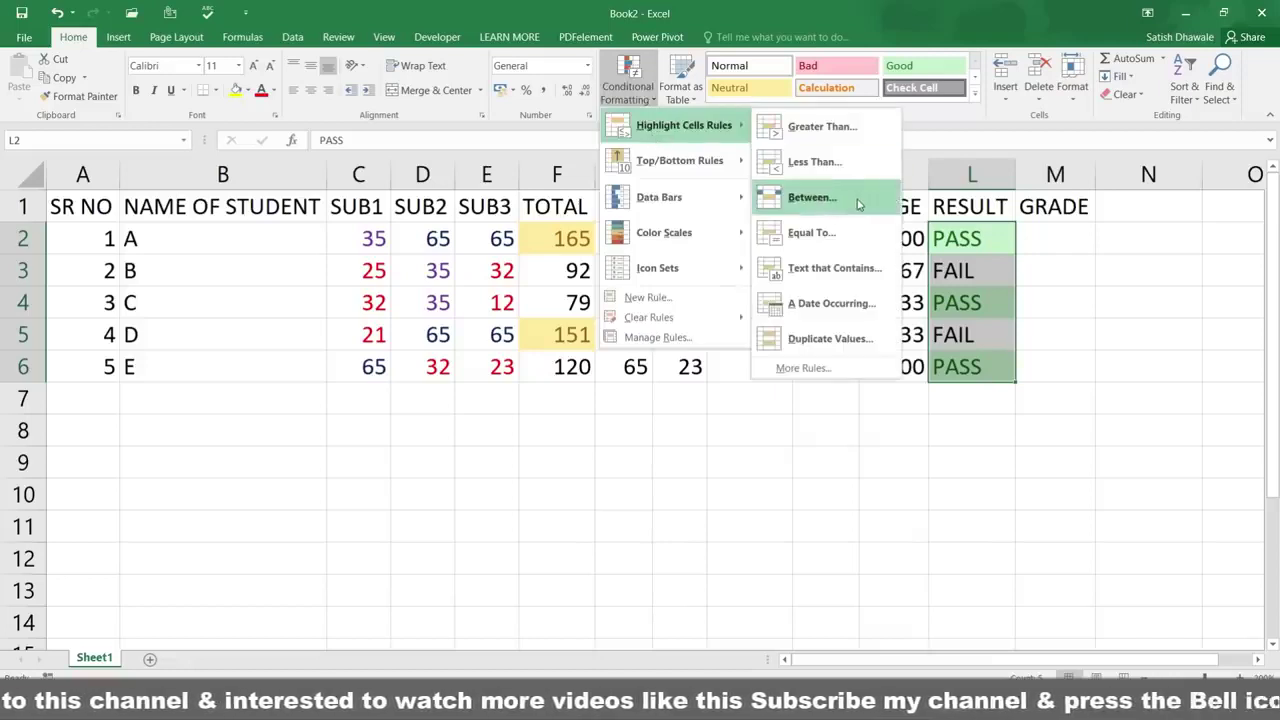
pyautogui.click(840, 268)
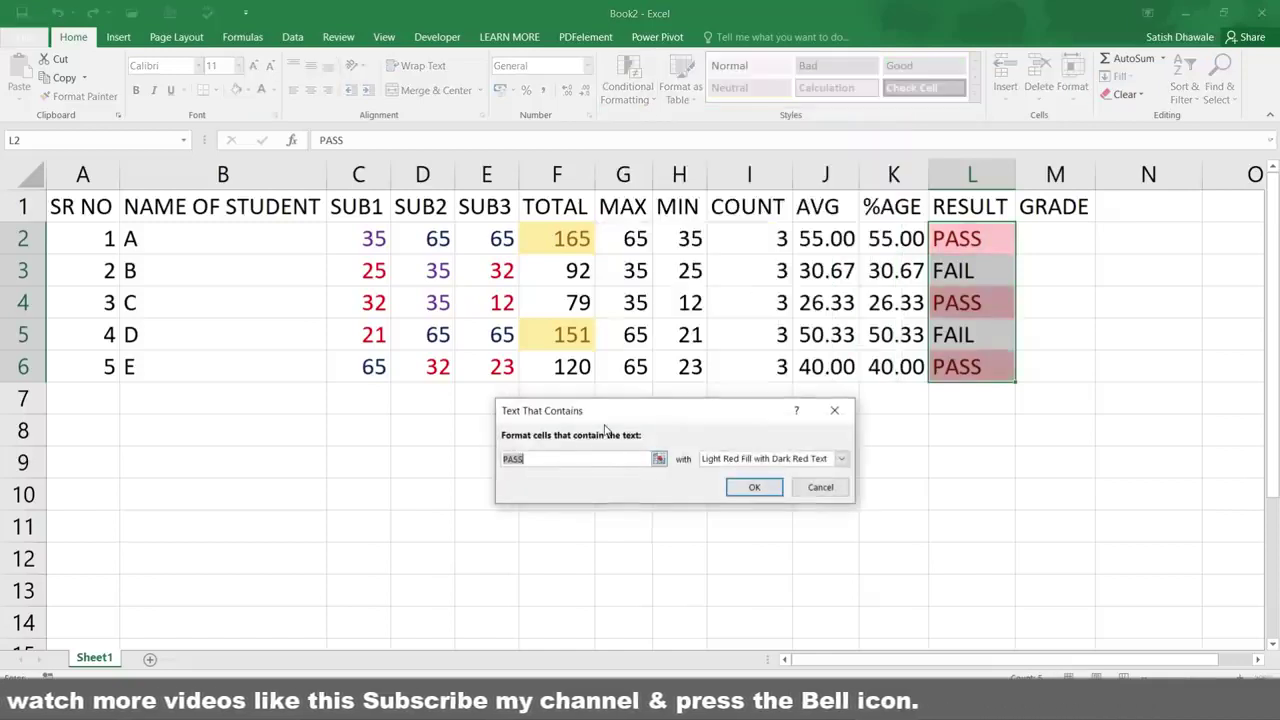
pyautogui.write('FIA')
pyautogui.press('BackSpace')
pyautogui.press('BackSpace')
pyautogui.write('AIL')
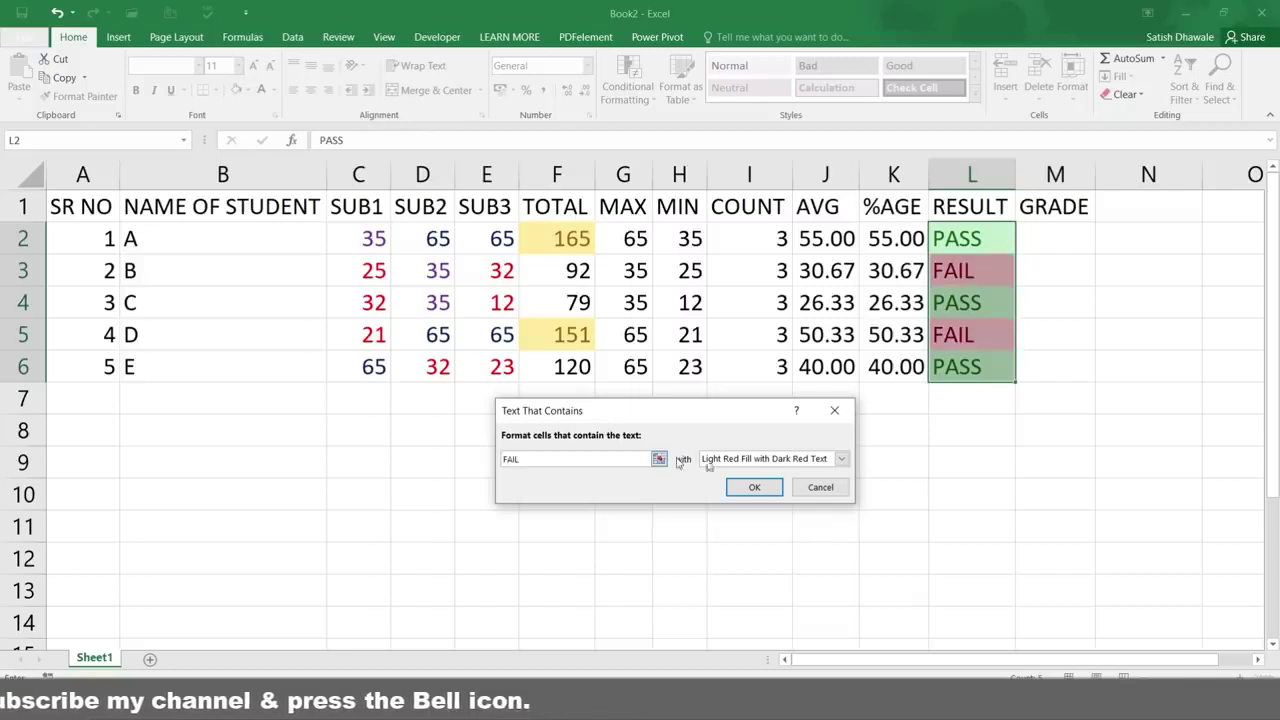
pyautogui.click(755, 487)
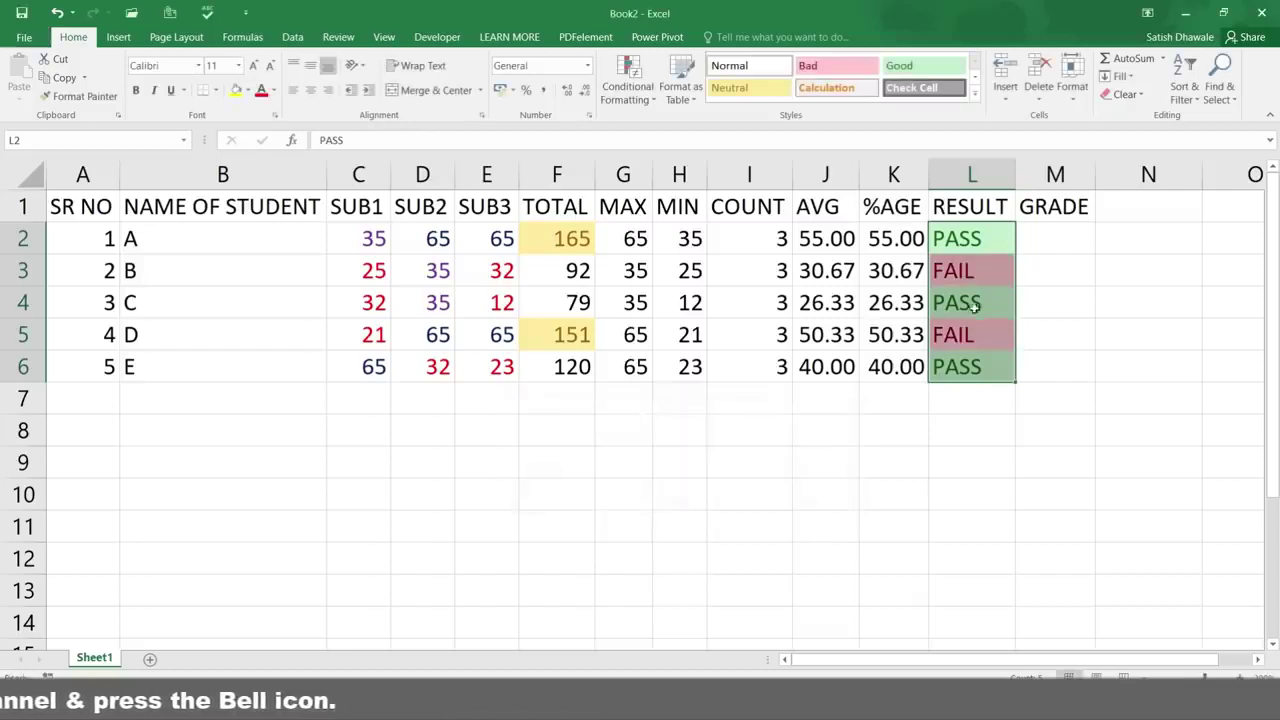
pyautogui.click(985, 275)
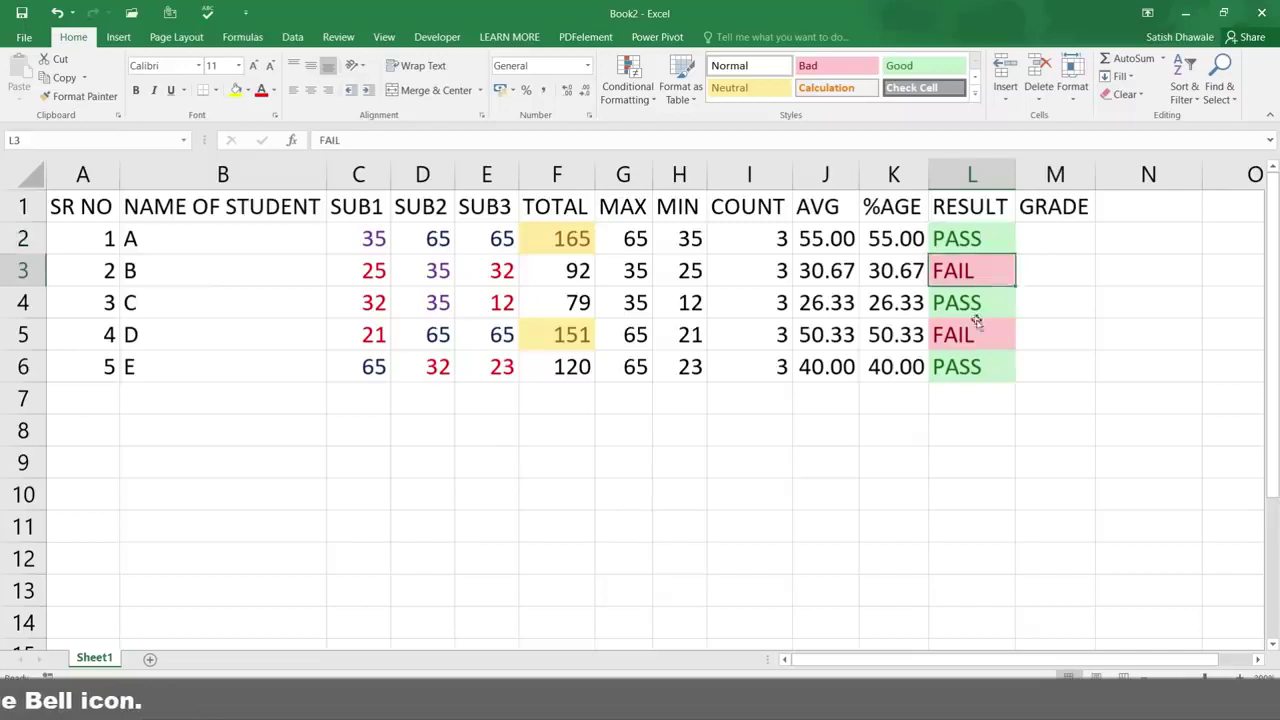
pyautogui.click(973, 355)
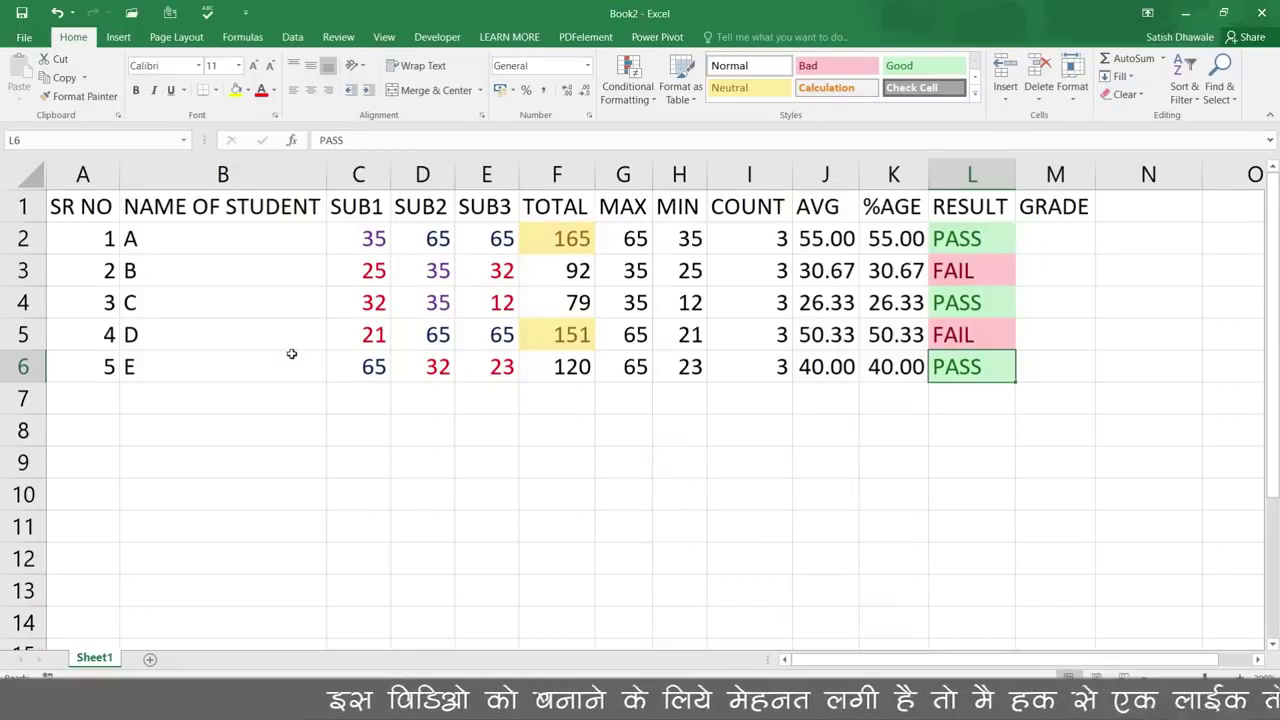
# Step: Enter the date 20-12-2019 in B9 and fill the consecutive dates down to B13
pyautogui.click(287, 468)
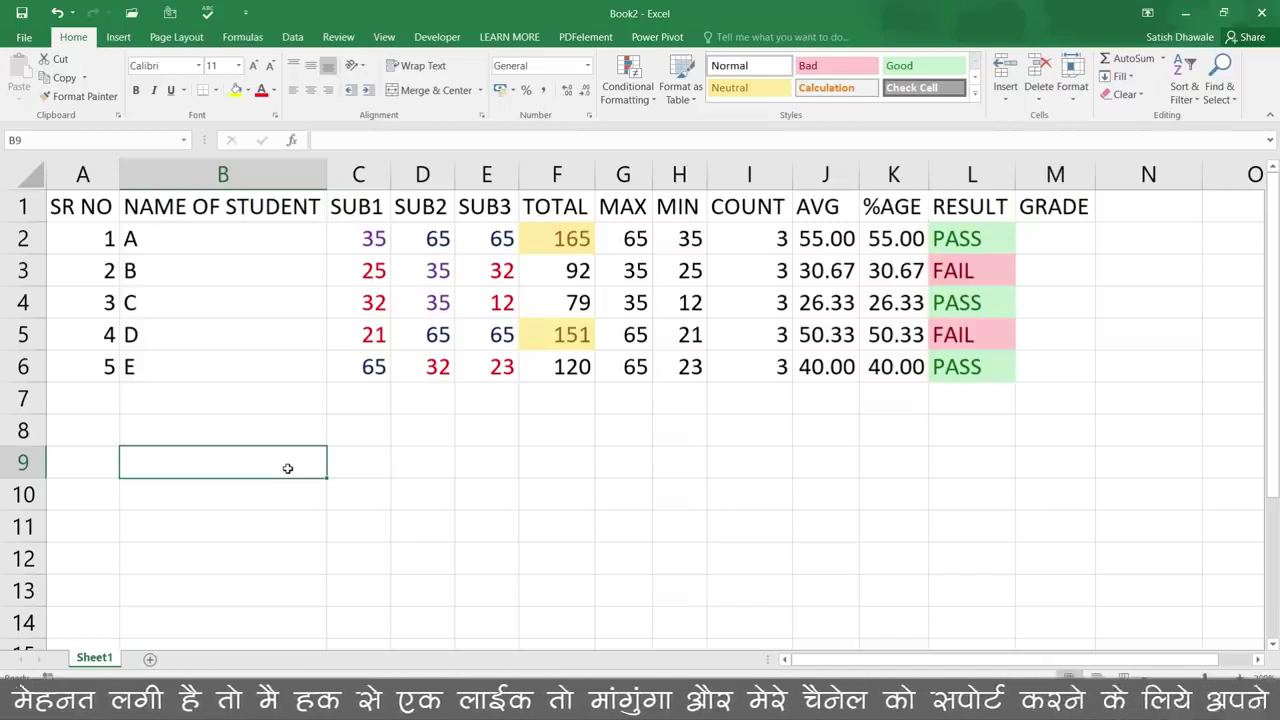
pyautogui.write('20-12-2019')
pyautogui.press('Return')
pyautogui.click(305, 472)
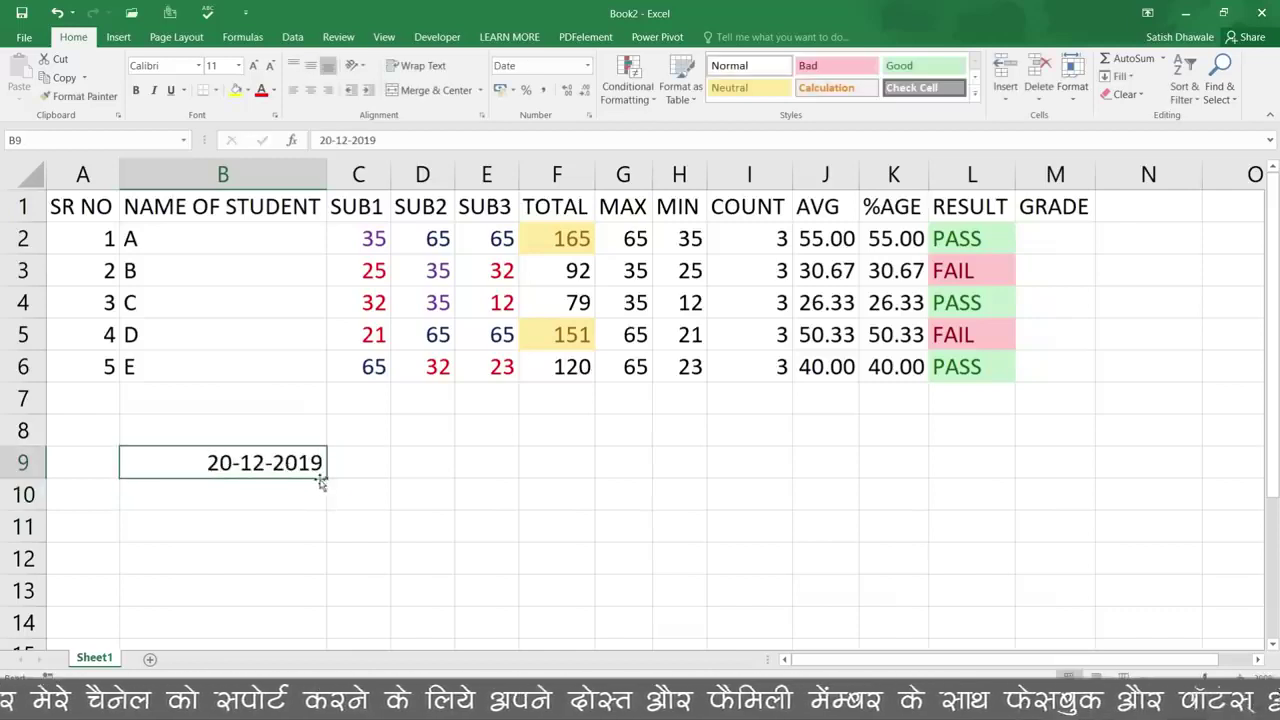
pyautogui.moveTo(320, 482); pyautogui.dragTo(330, 598)
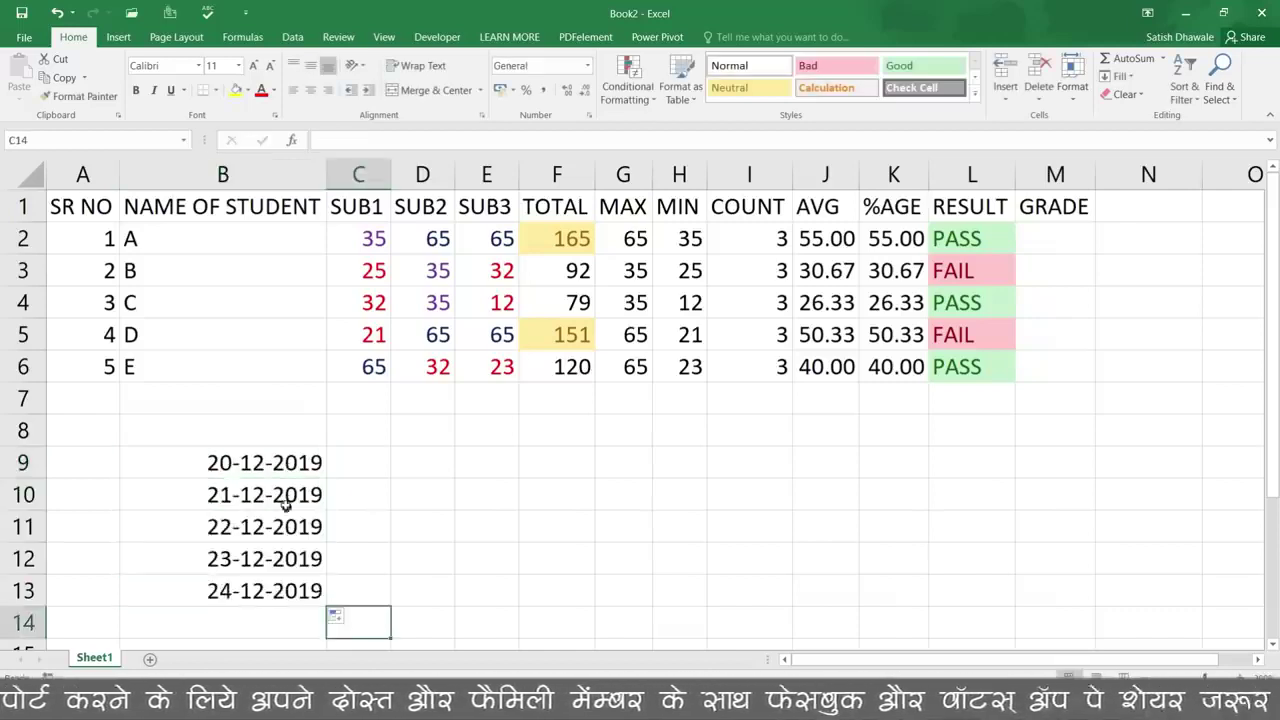
# Step: Preview the A Date Occurring highlight rule on B9:B13 for Today, This week and In the last 7 days, without applying it
pyautogui.moveTo(272, 462); pyautogui.dragTo(262, 586)
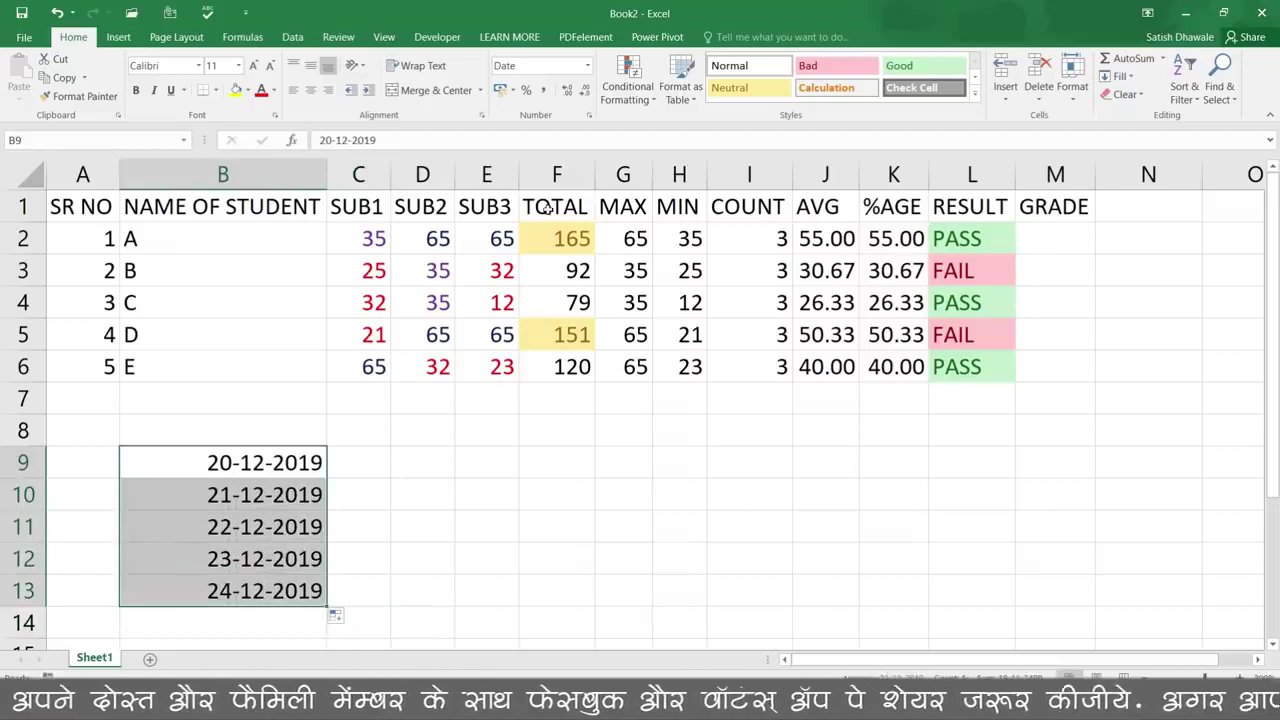
pyautogui.click(638, 97)
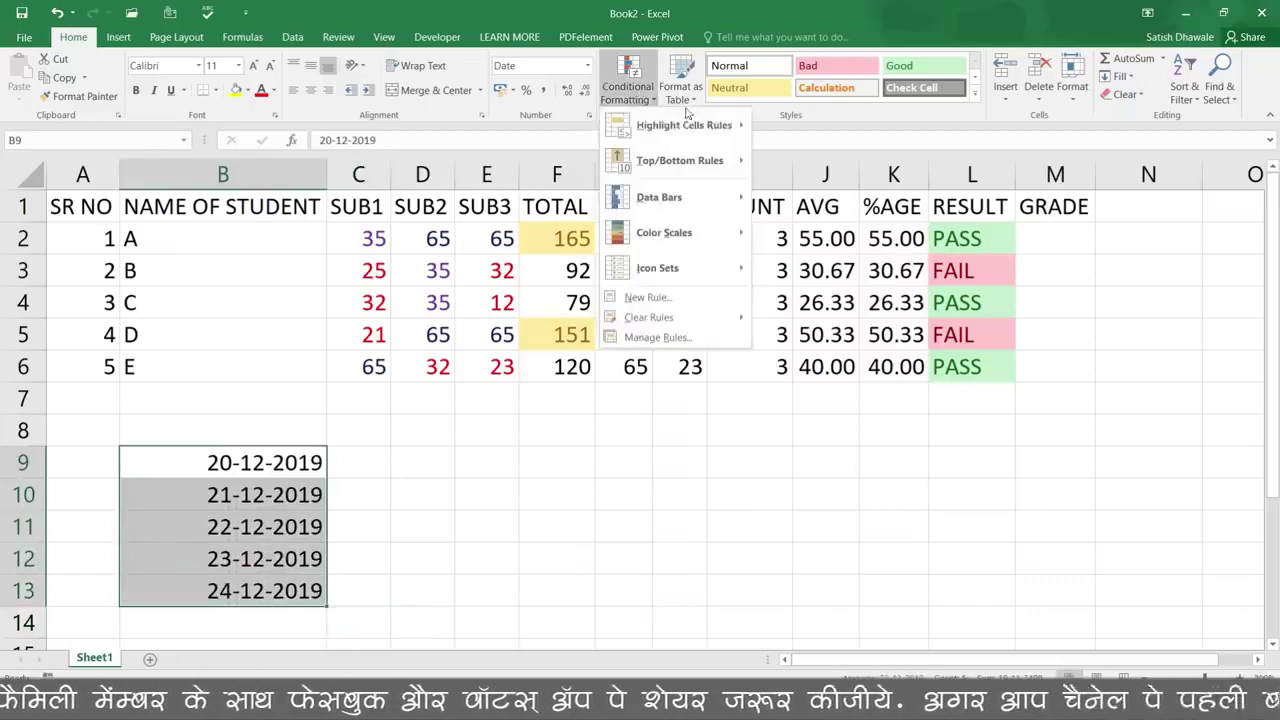
pyautogui.moveTo(686, 125)
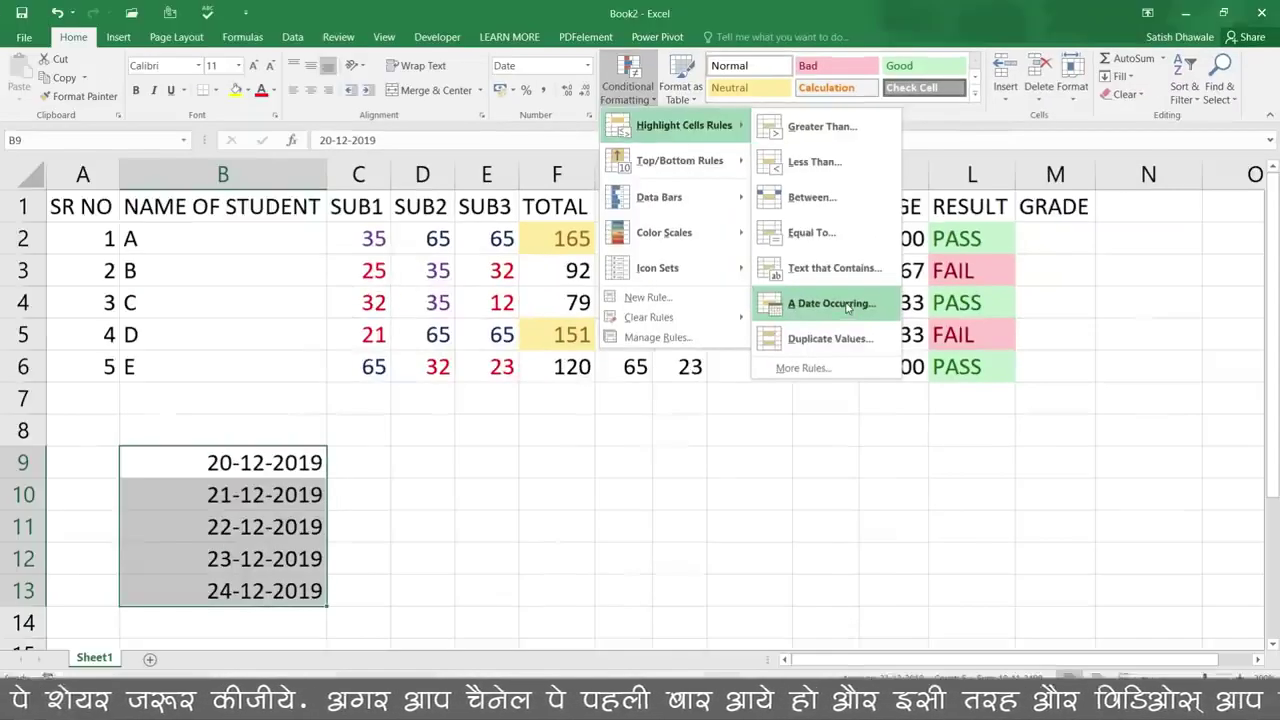
pyautogui.click(847, 304)
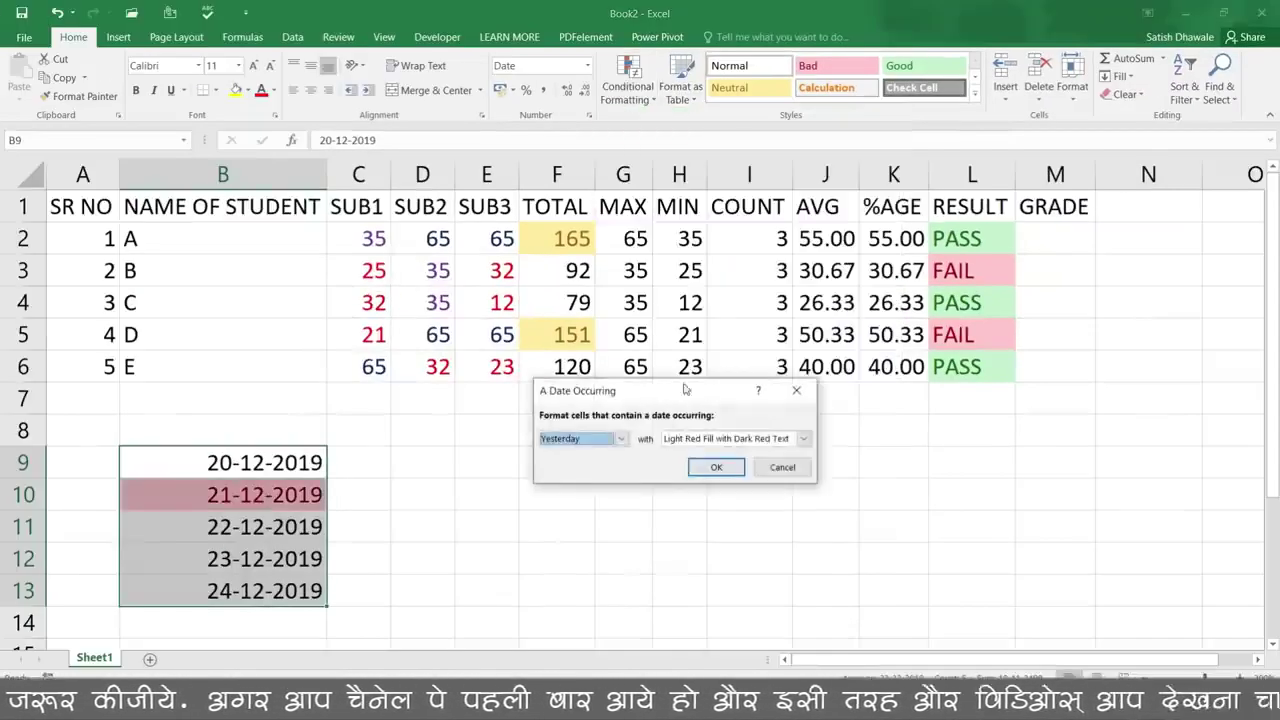
pyautogui.click(588, 441)
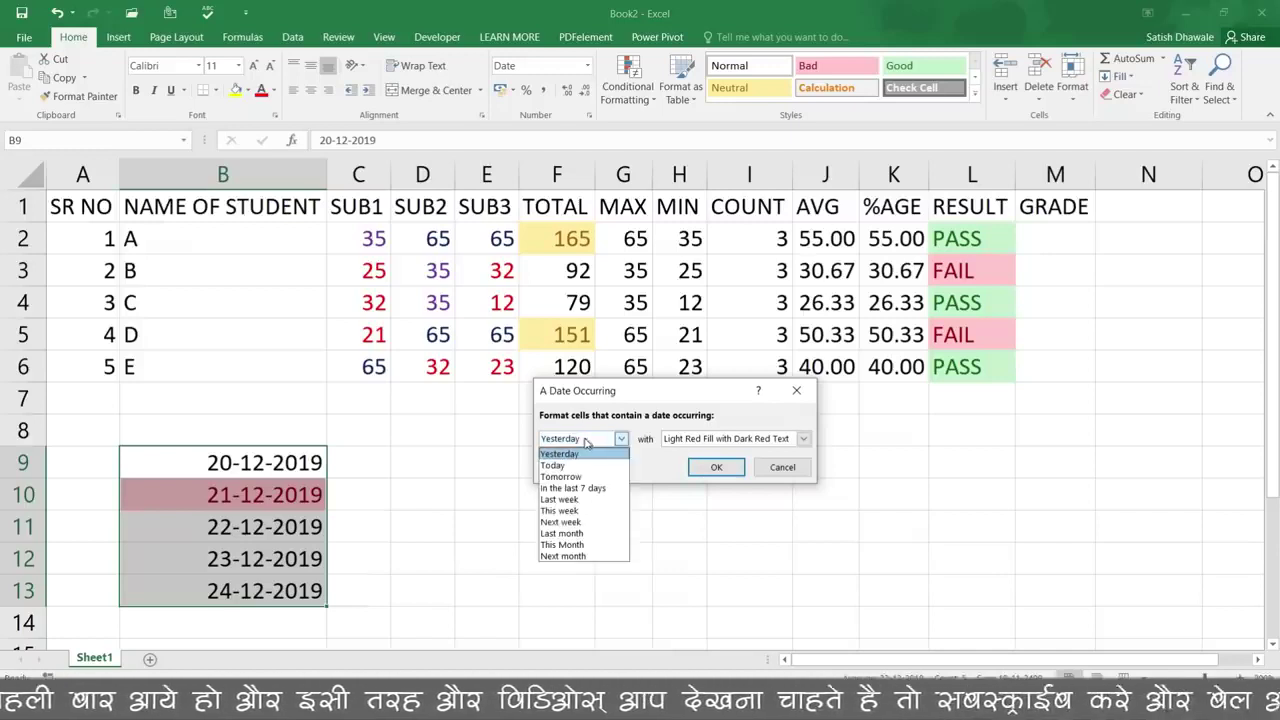
pyautogui.click(578, 466)
pyautogui.click(585, 440)
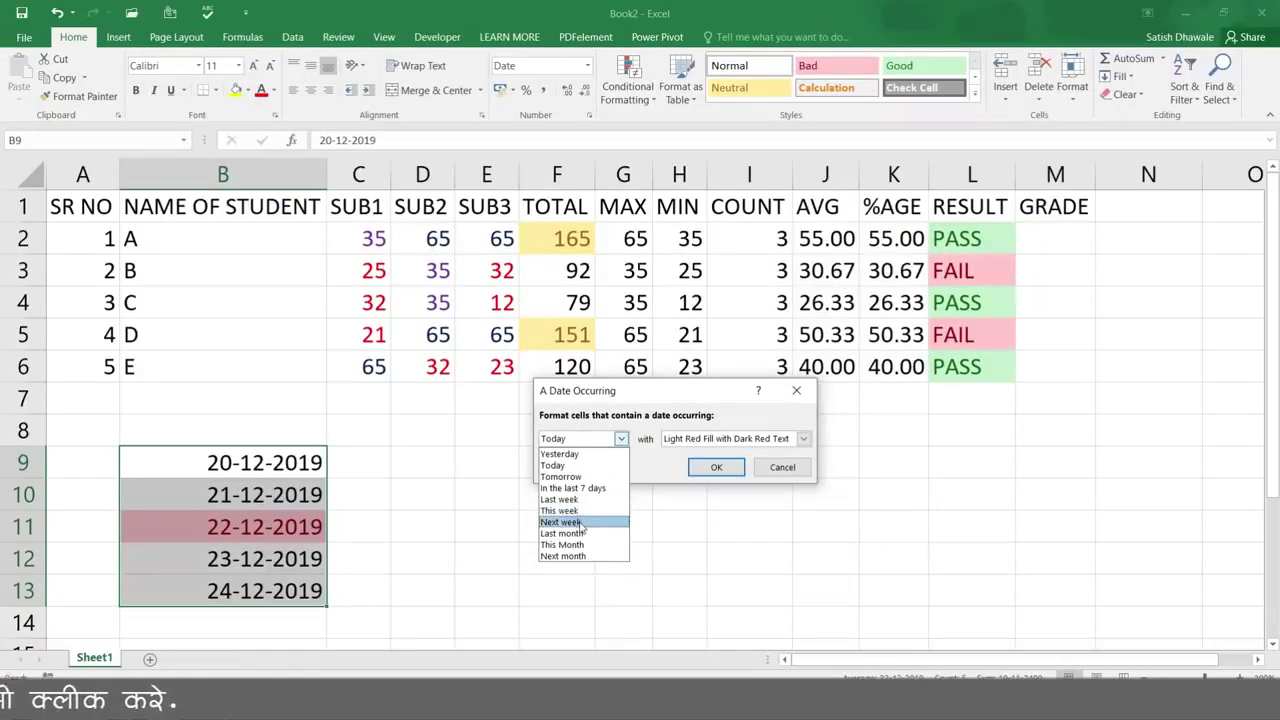
pyautogui.click(575, 511)
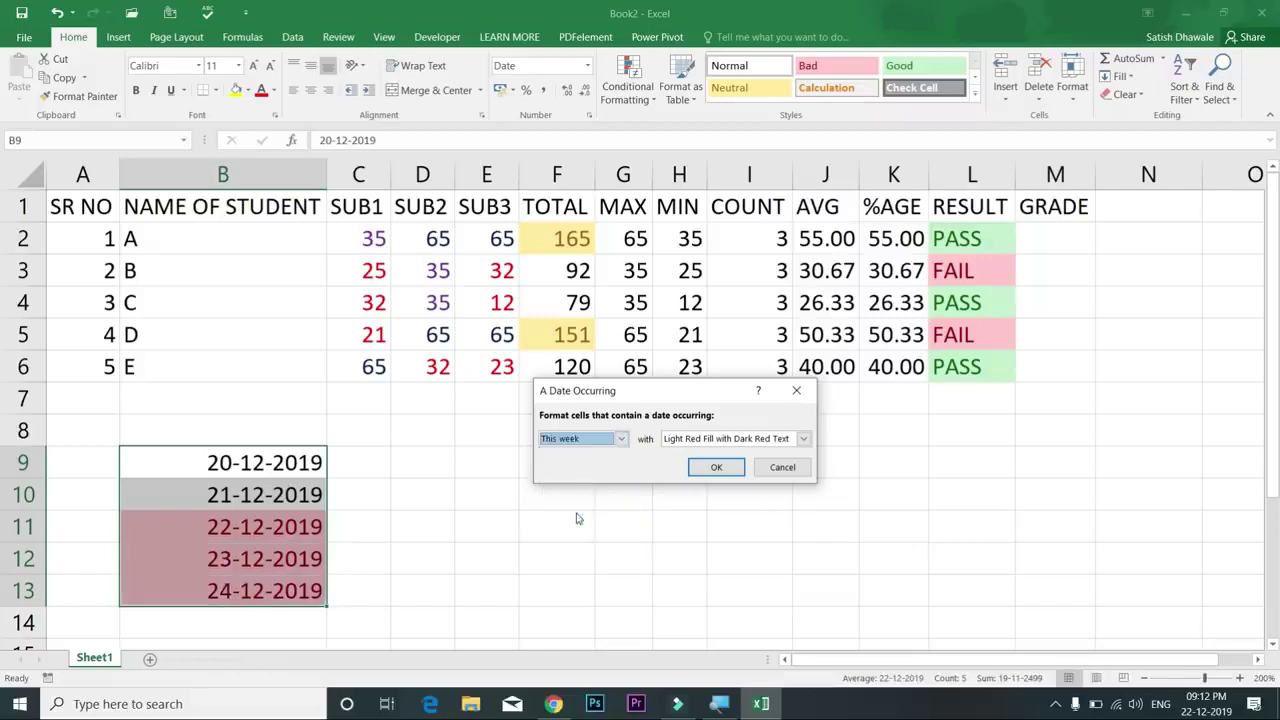
pyautogui.click(597, 442)
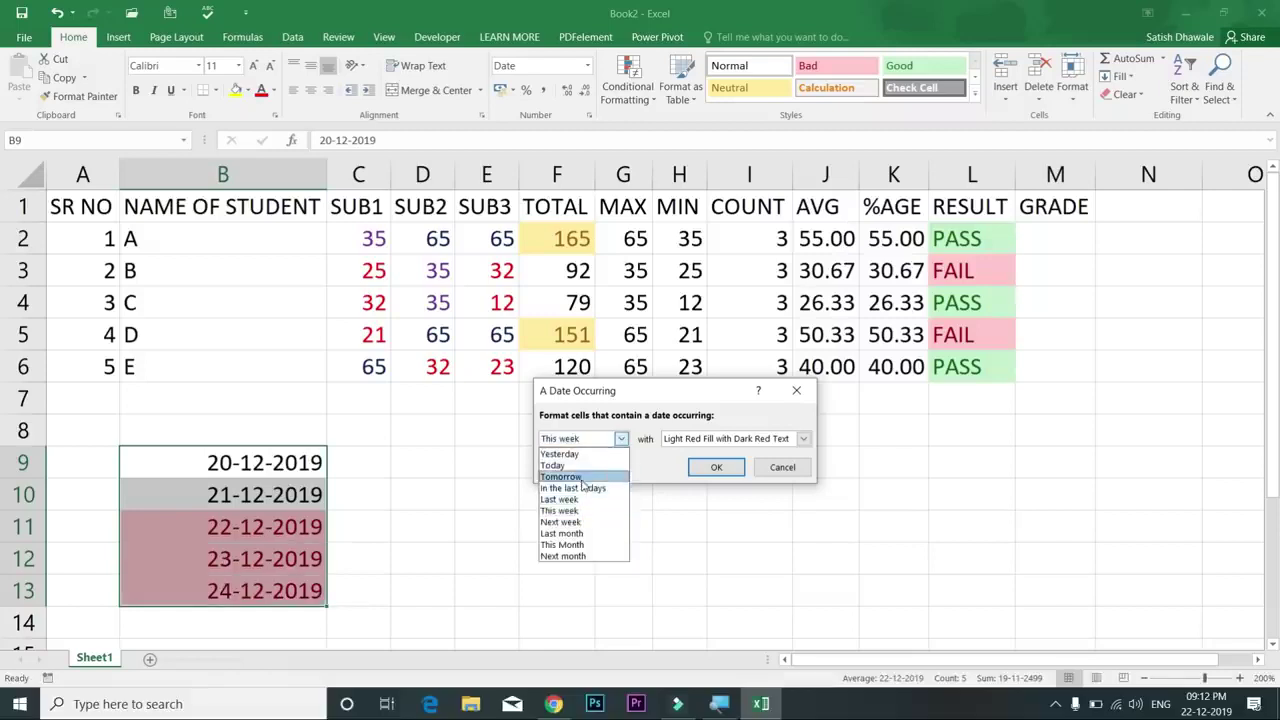
pyautogui.click(580, 489)
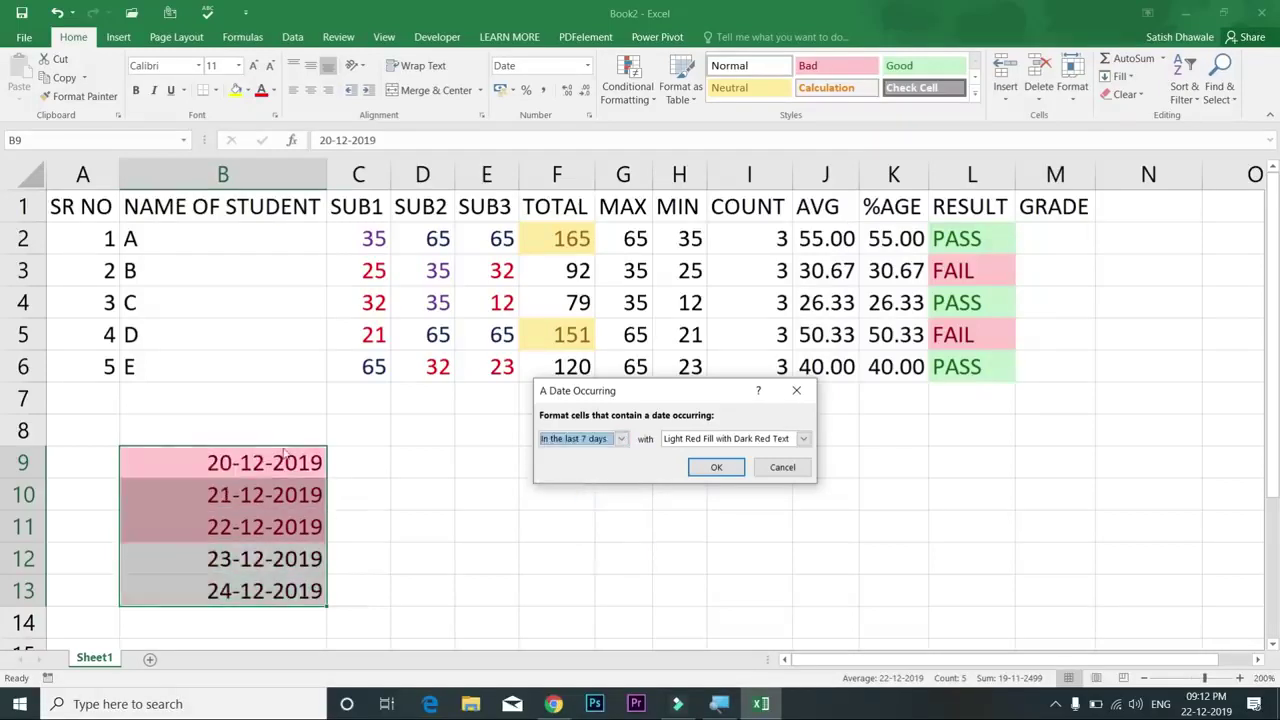
pyautogui.click(800, 468)
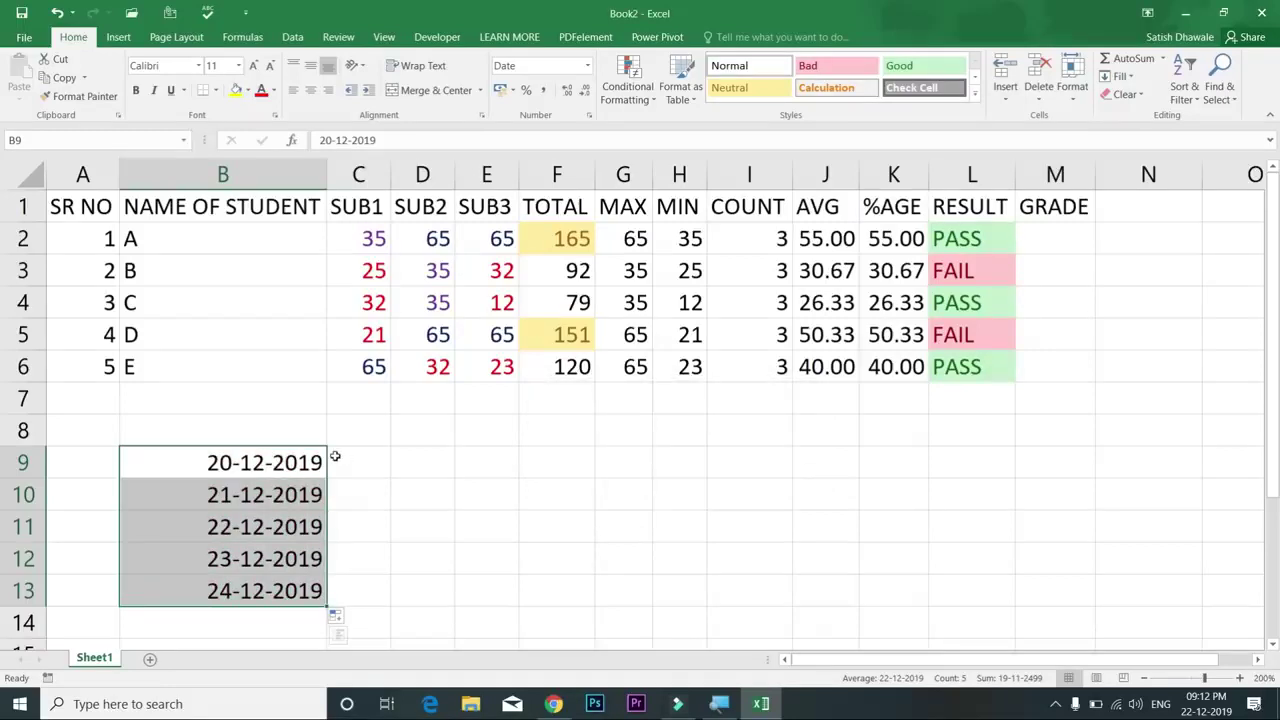
# Step: Clear the sample dates from B9:B13
pyautogui.press('Delete')
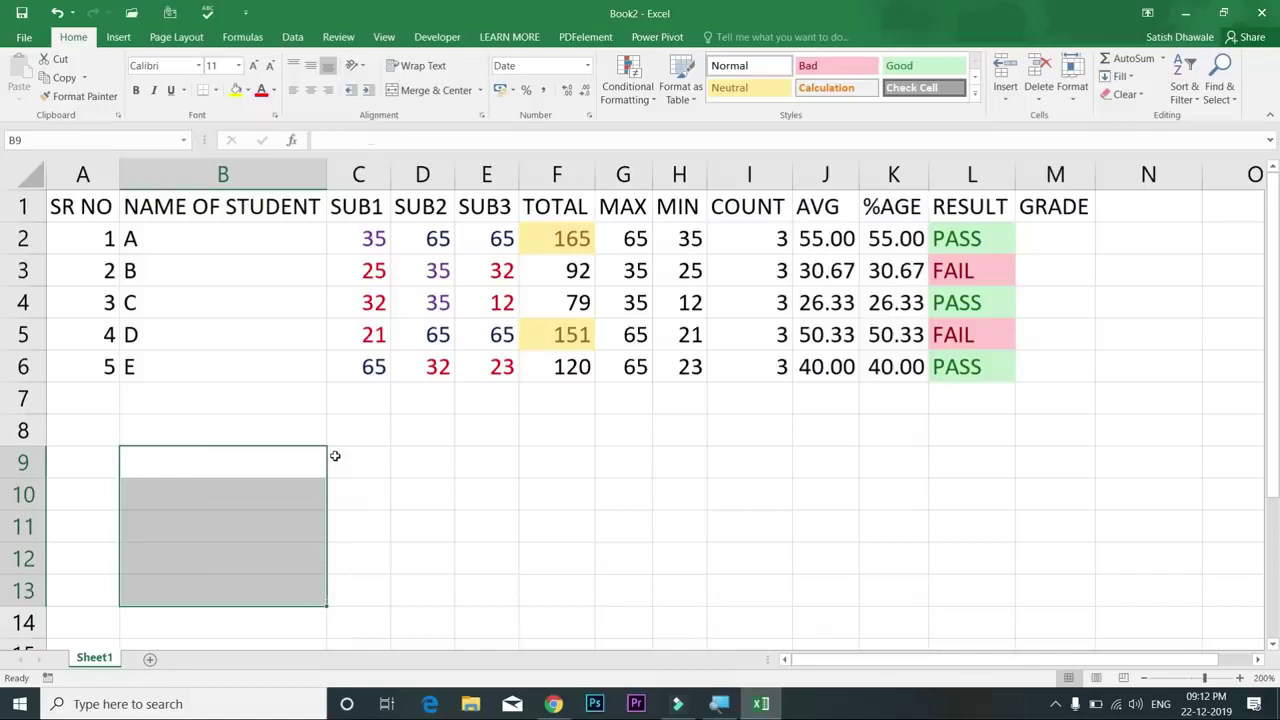
pyautogui.click(595, 472)
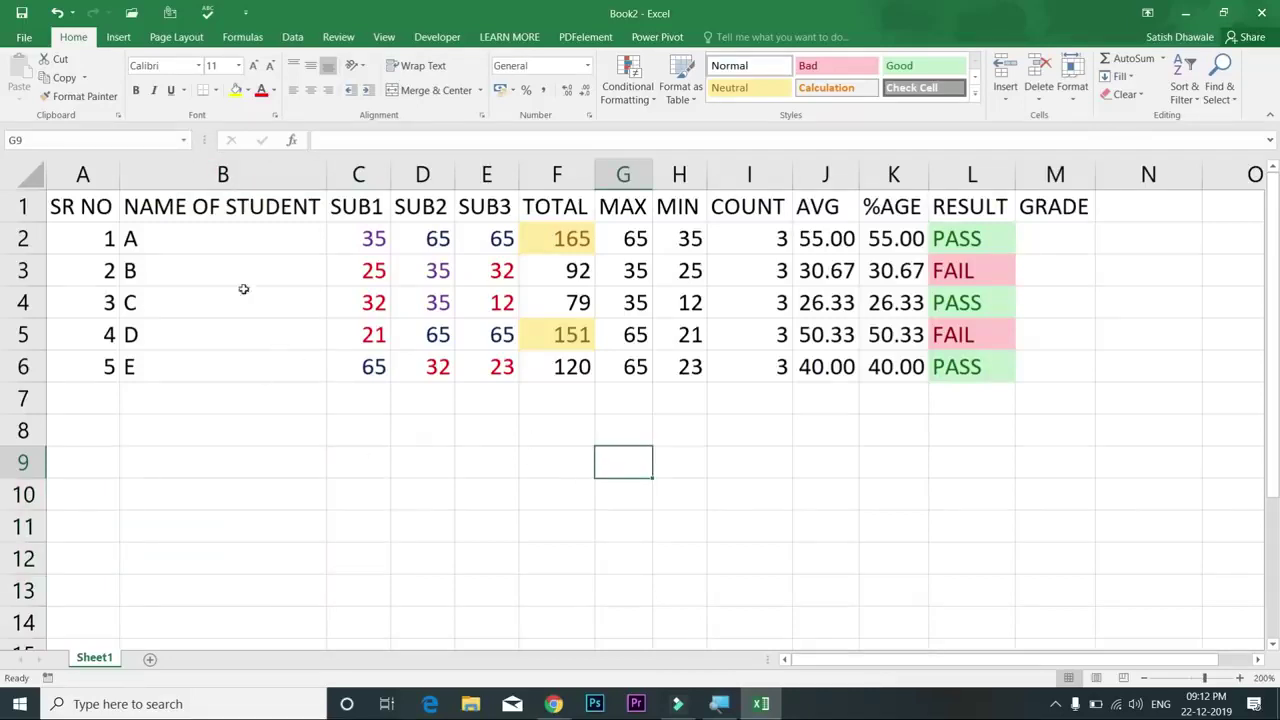
# Step: Add a Duplicate Values highlight rule to the whole student name column B with Light Red Fill with Dark Red Text
pyautogui.moveTo(214, 230); pyautogui.dragTo(215, 362)
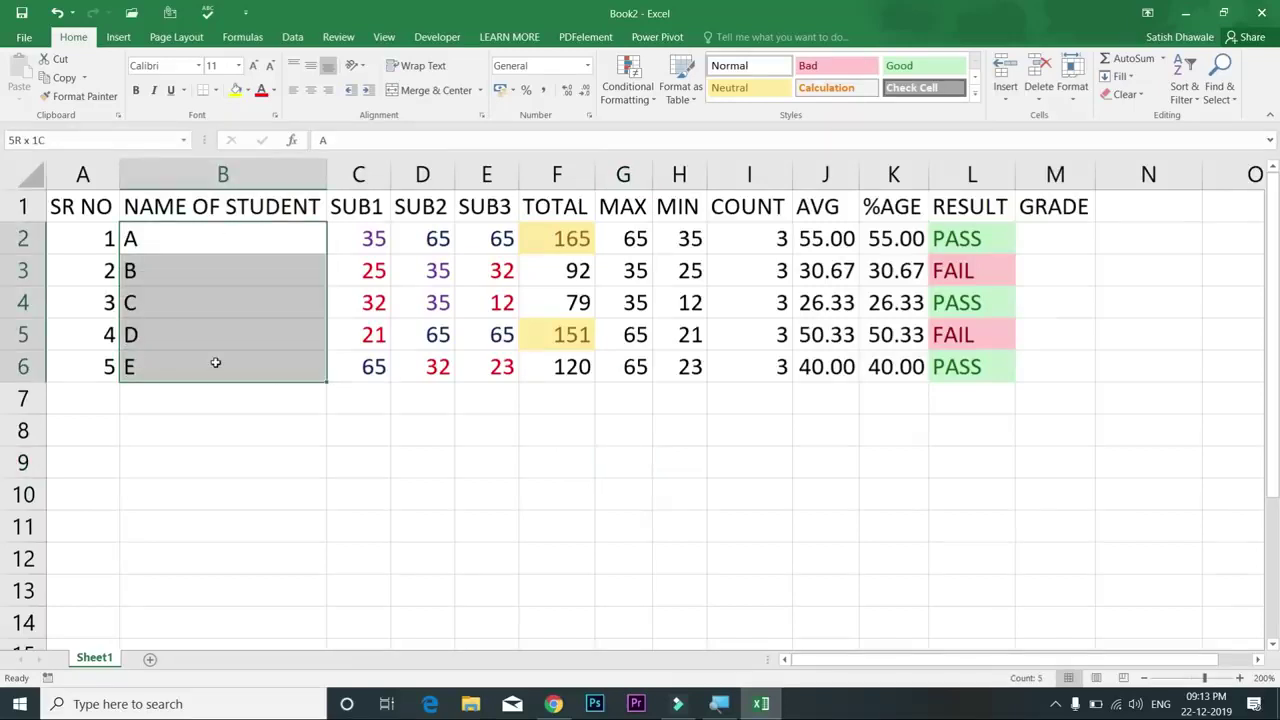
pyautogui.click(215, 395)
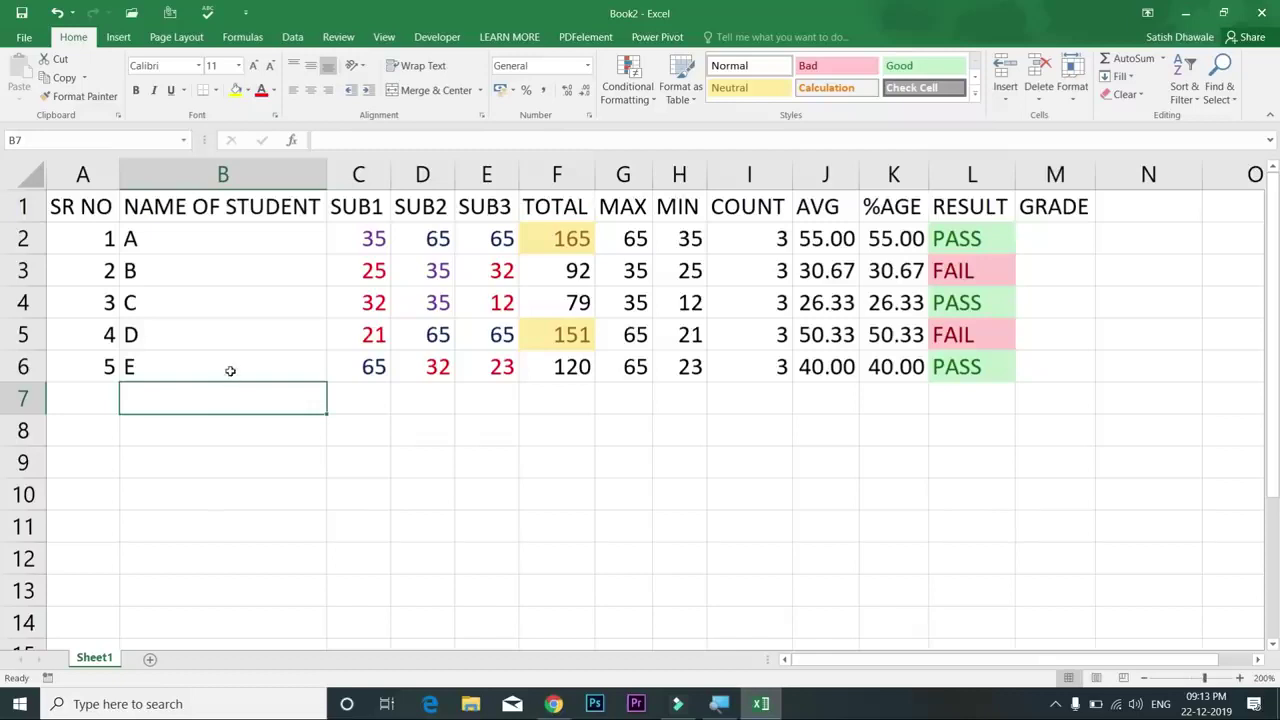
pyautogui.click(264, 173)
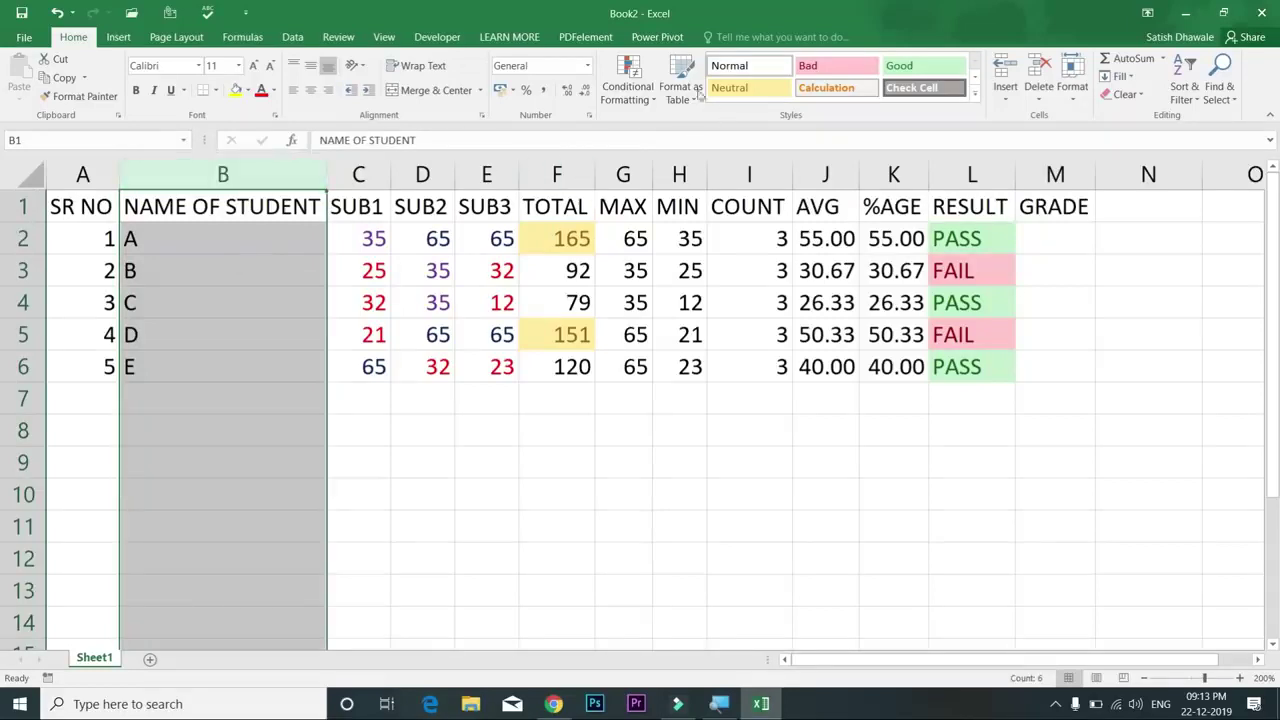
pyautogui.click(652, 98)
pyautogui.moveTo(676, 136)
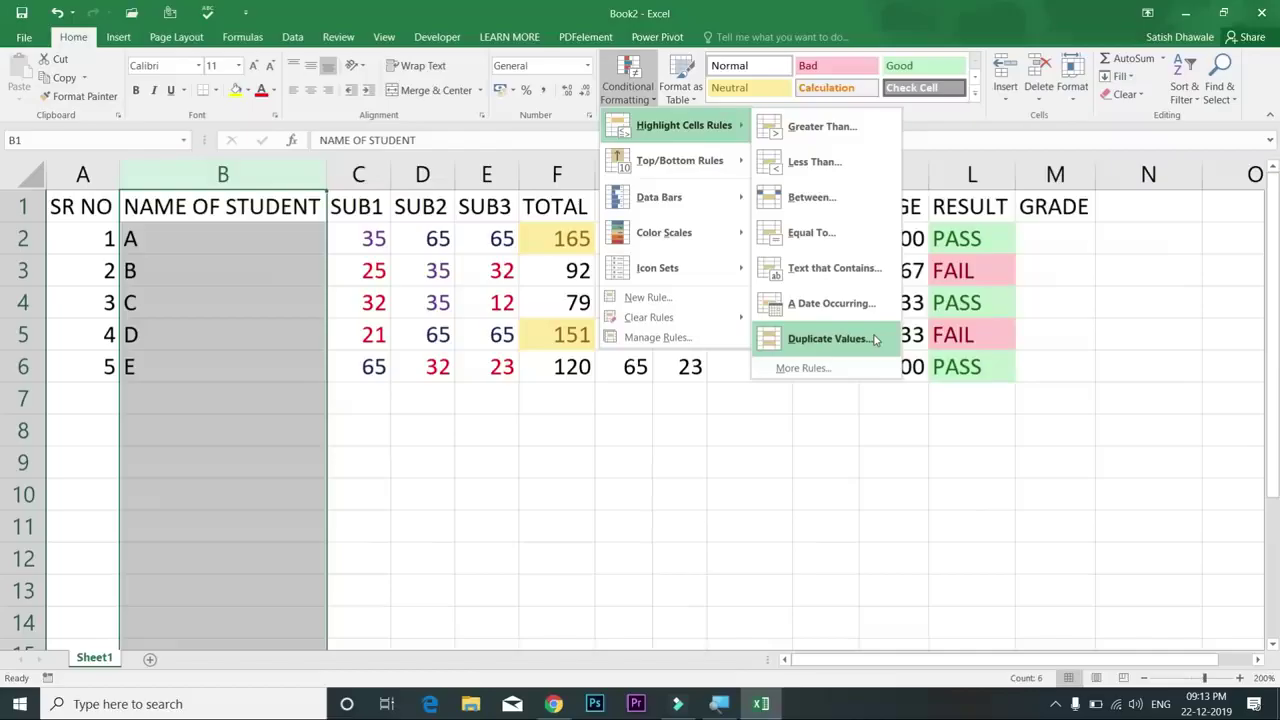
pyautogui.click(873, 340)
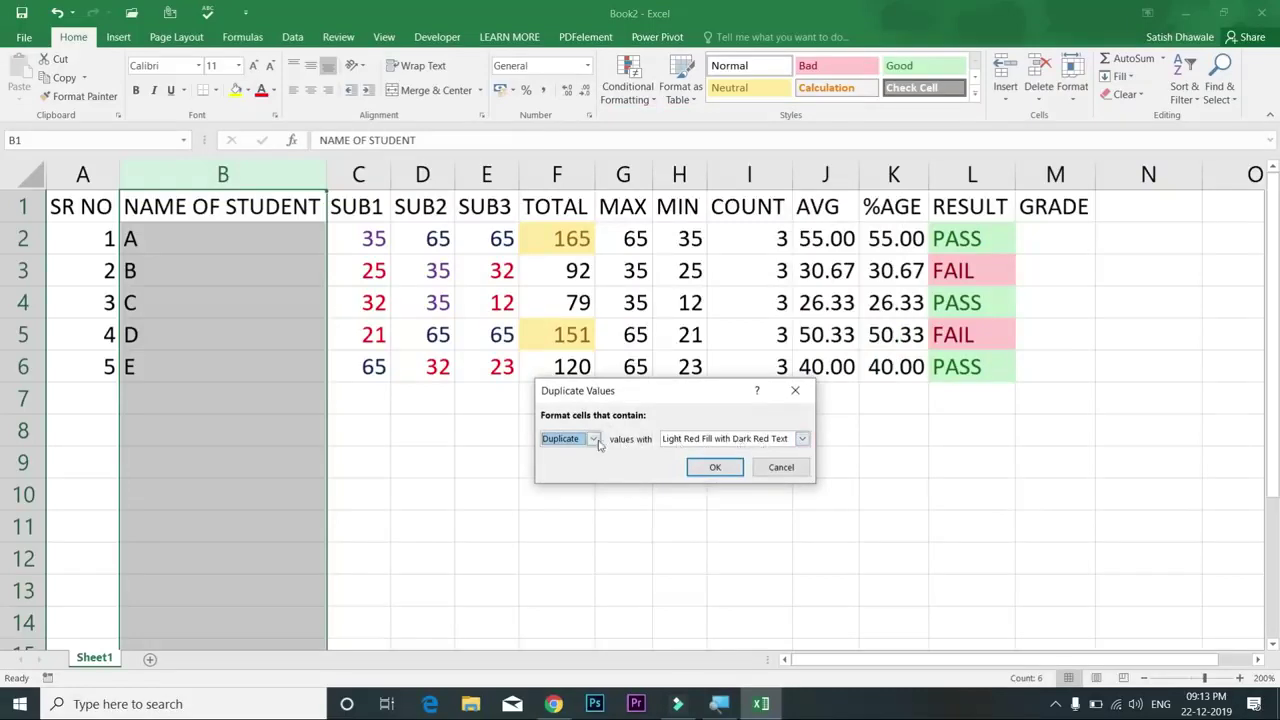
pyautogui.click(715, 469)
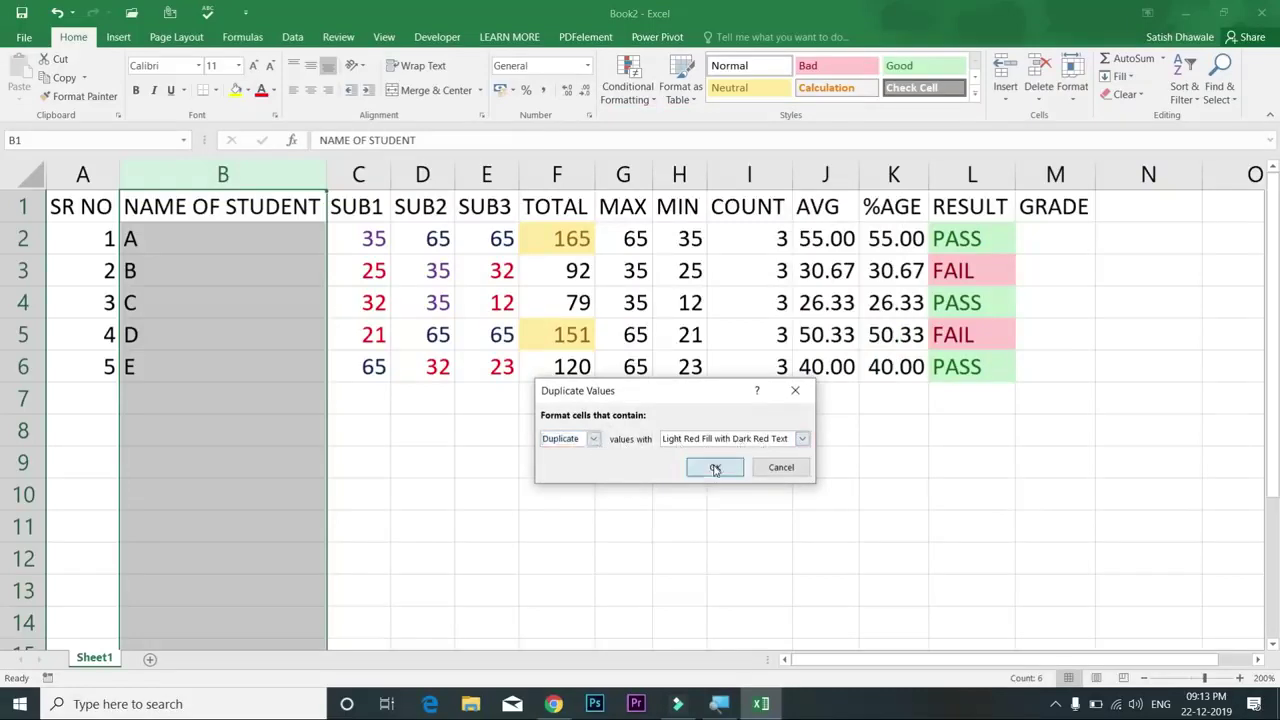
# Step: Test the duplicate rule by entering A in B7, replacing it with F, and entering G in B8
pyautogui.click(272, 418)
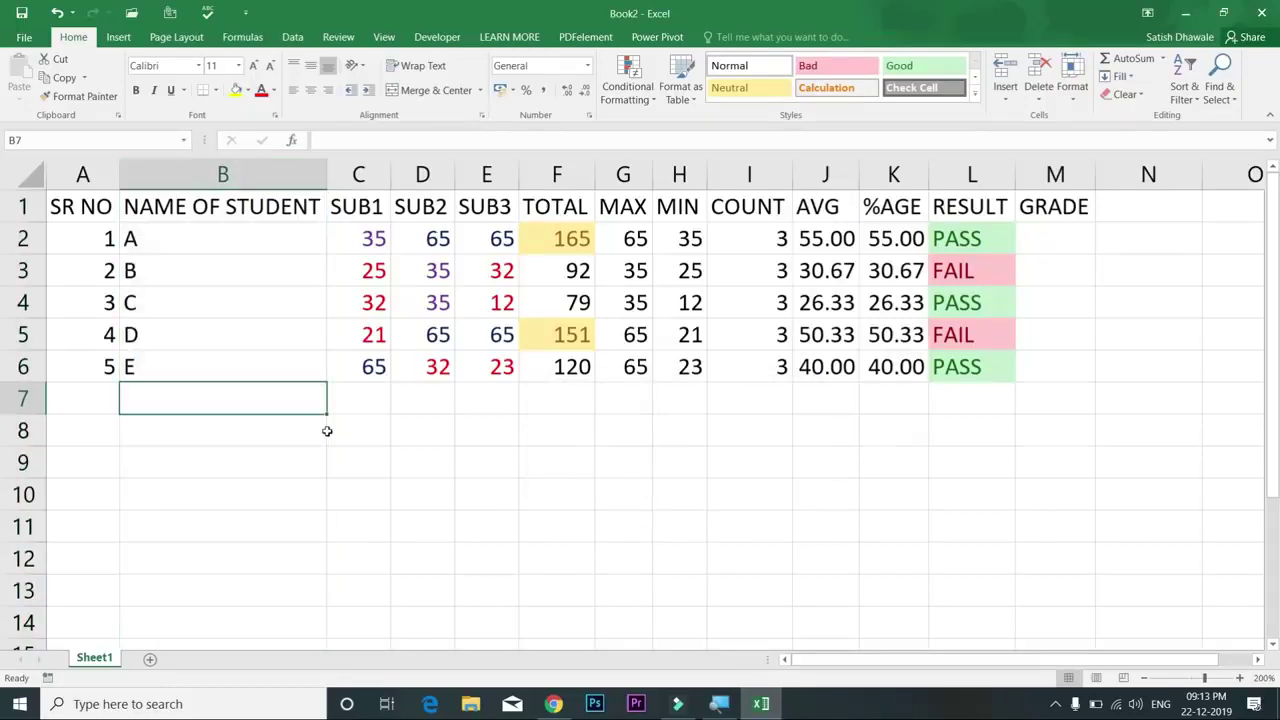
pyautogui.write('A')
pyautogui.press('Return')
pyautogui.press('Up')
pyautogui.write('F')
pyautogui.press('Return')
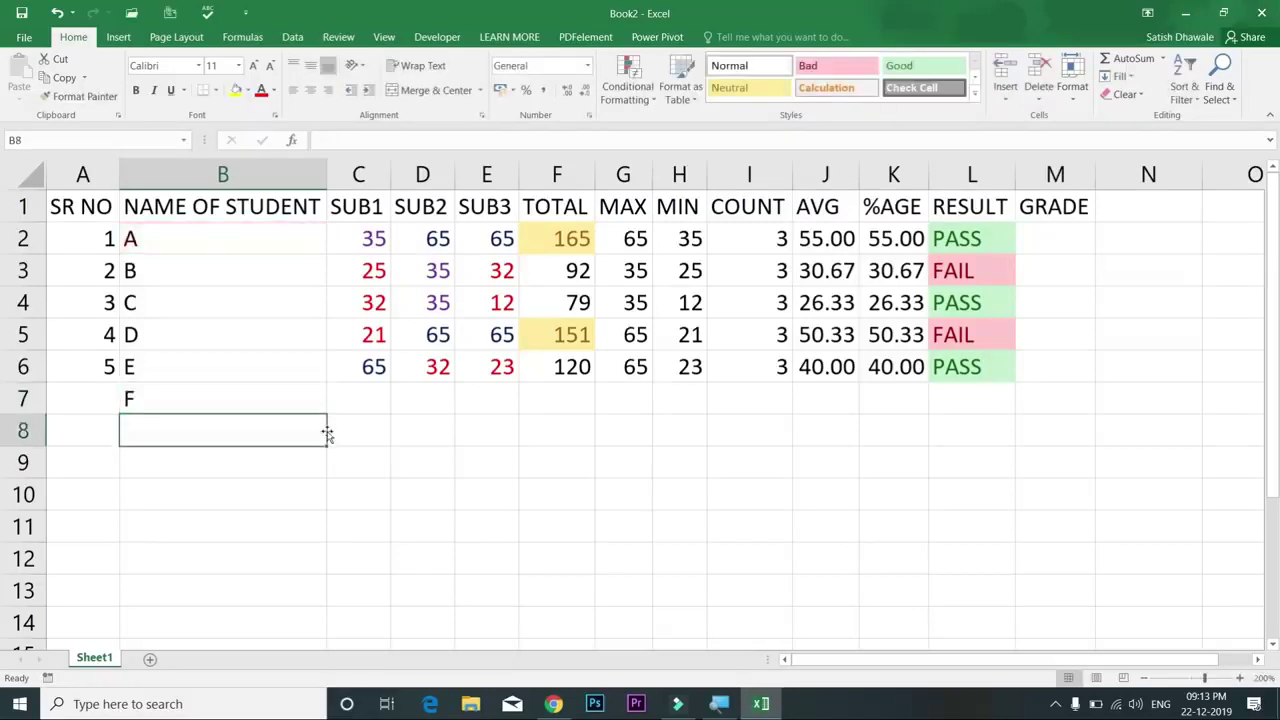
pyautogui.write('G')
pyautogui.press('Return')
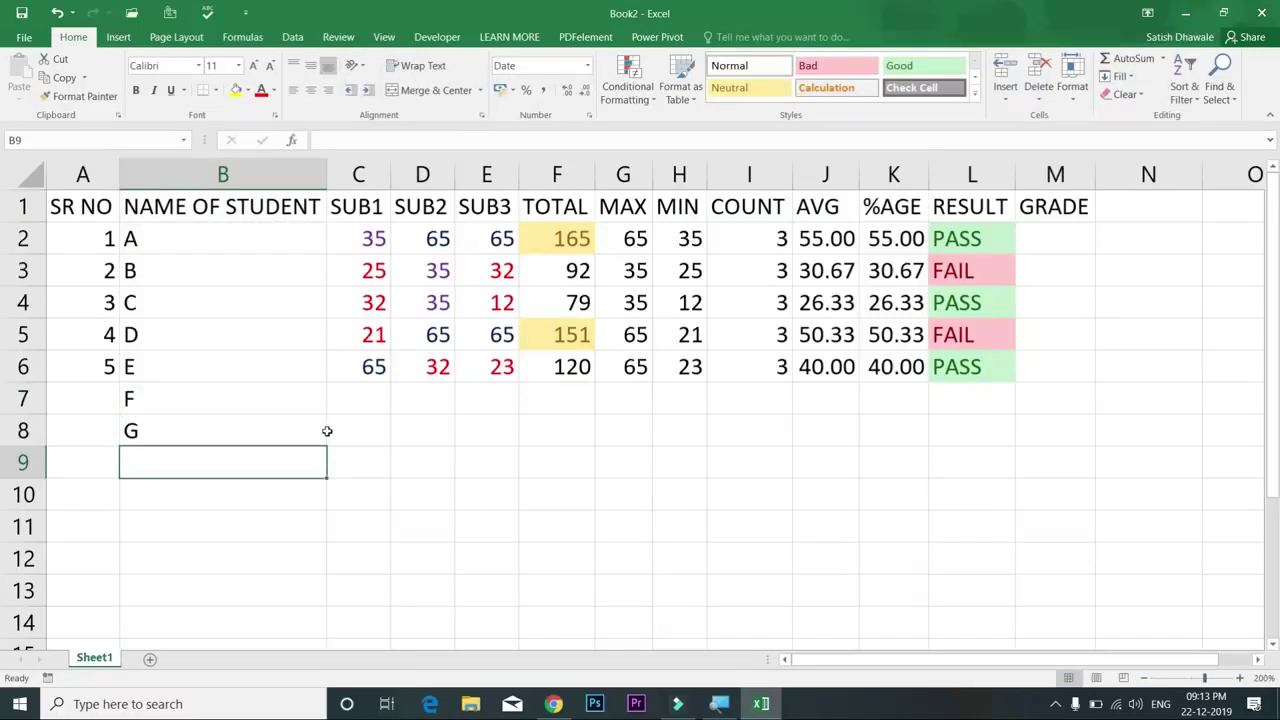
# Step: Replace the entry in B8 with B, C and D in turn to test duplicate highlighting, and clear the cell
pyautogui.click(327, 431)
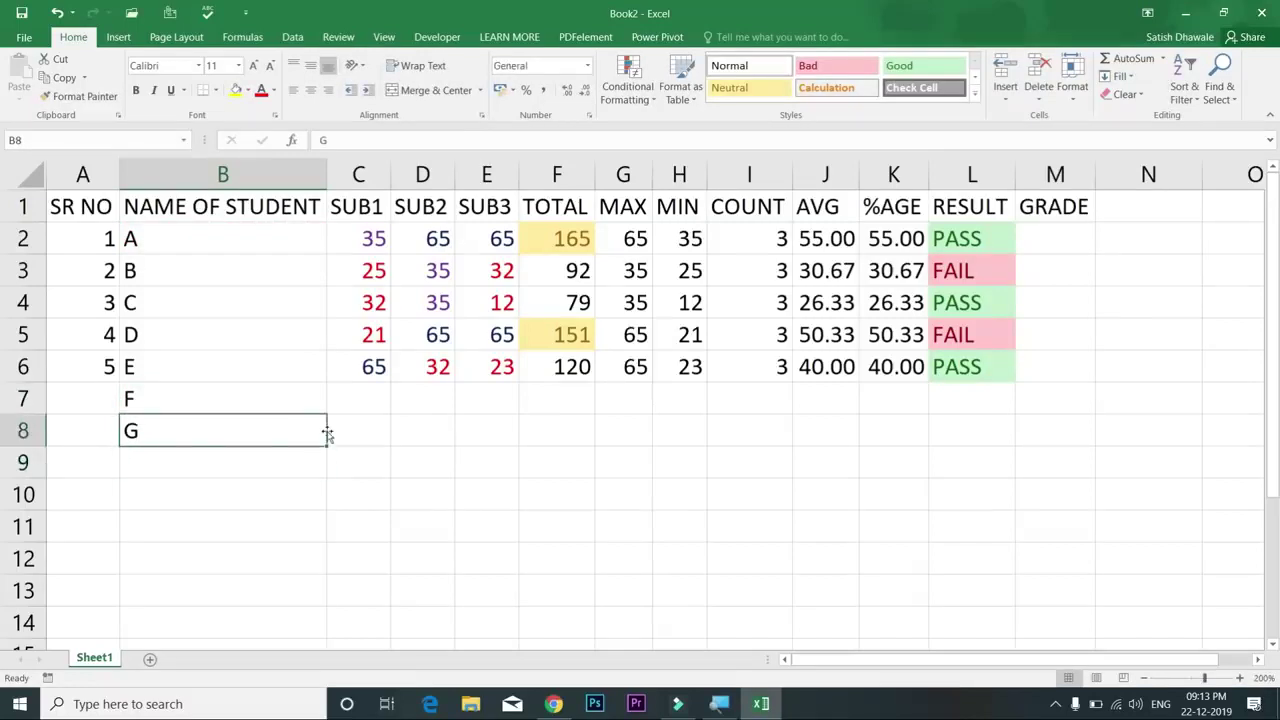
pyautogui.write('B')
pyautogui.press('Return')
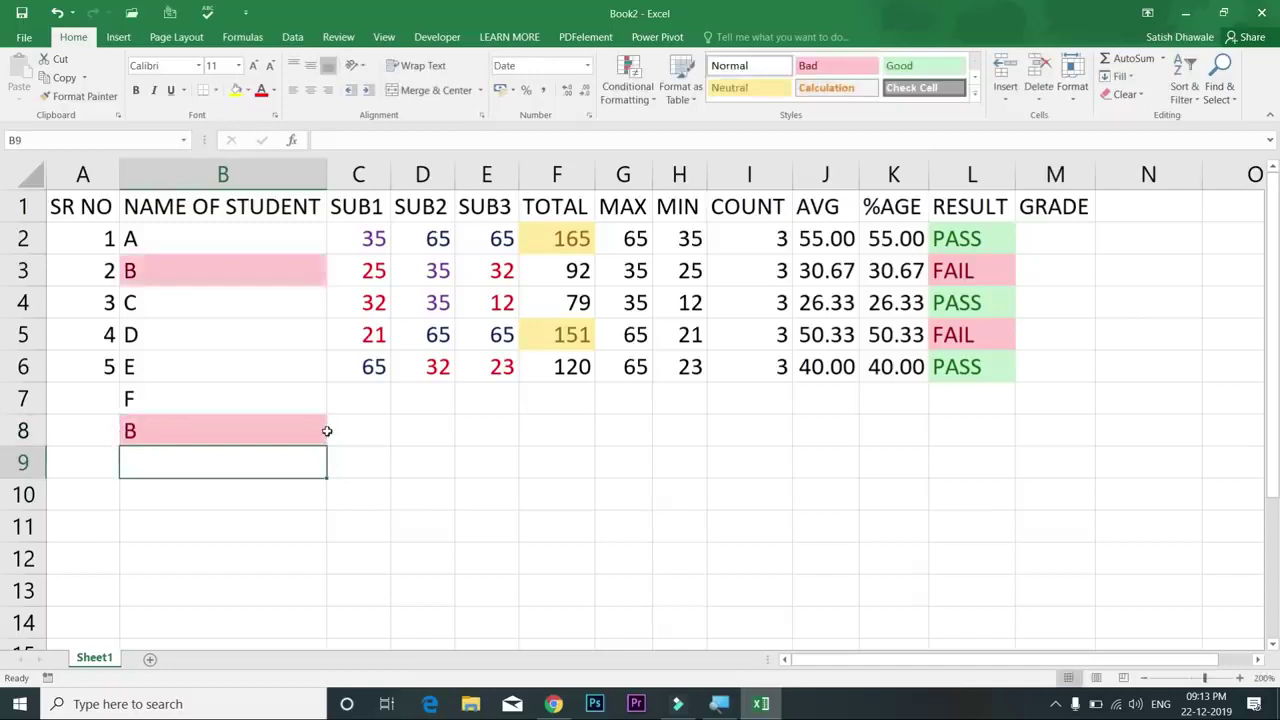
pyautogui.click(327, 431)
pyautogui.write('C')
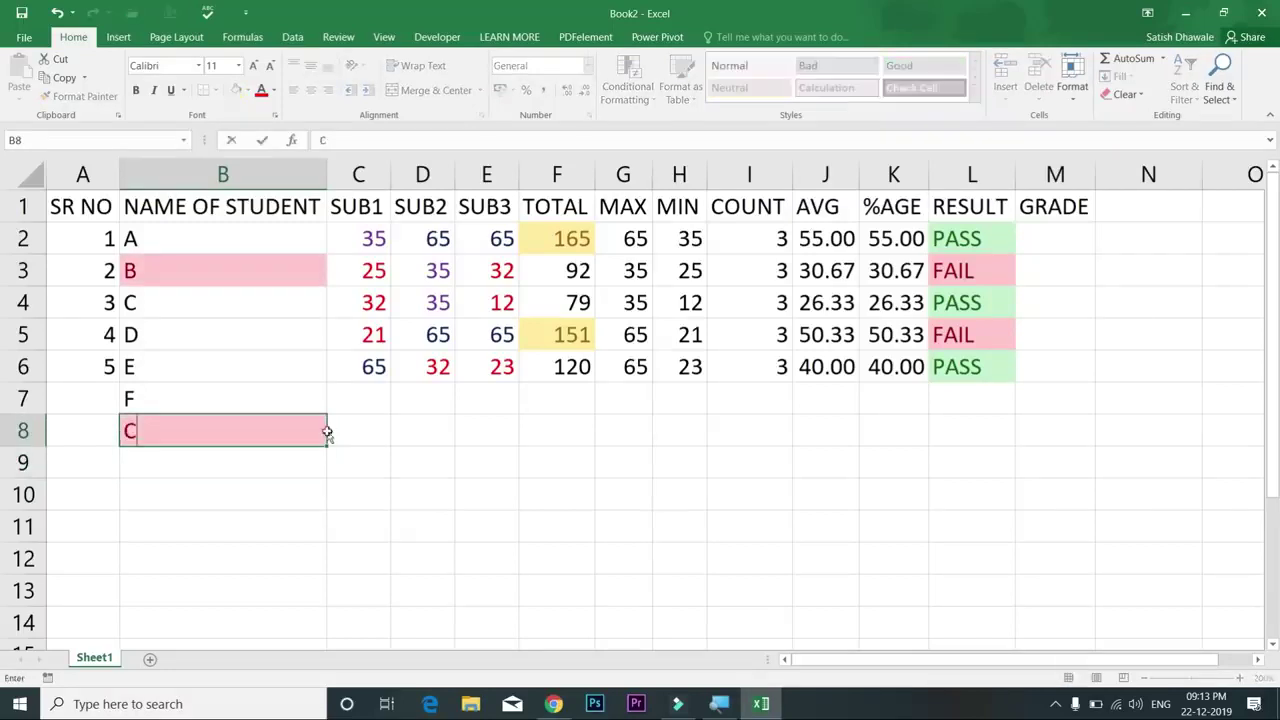
pyautogui.press('Return')
pyautogui.click(327, 431)
pyautogui.write('D')
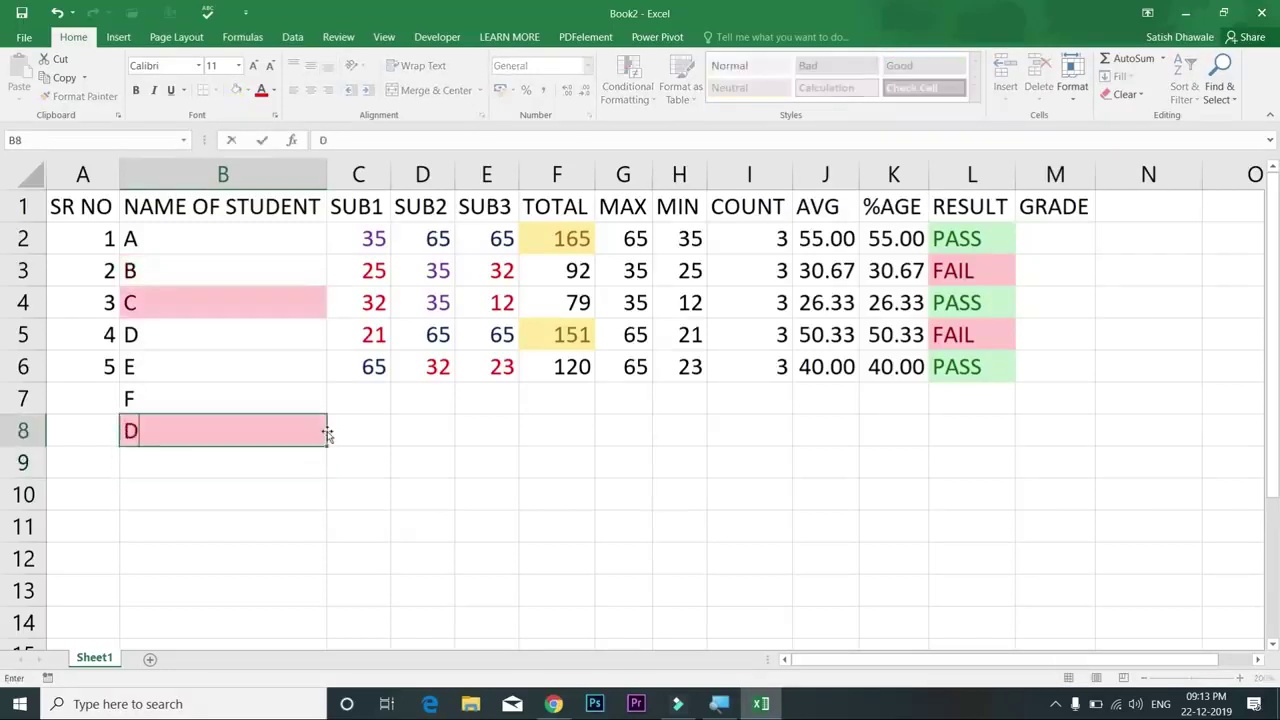
pyautogui.press('Return')
pyautogui.click(327, 431)
pyautogui.press('Delete')
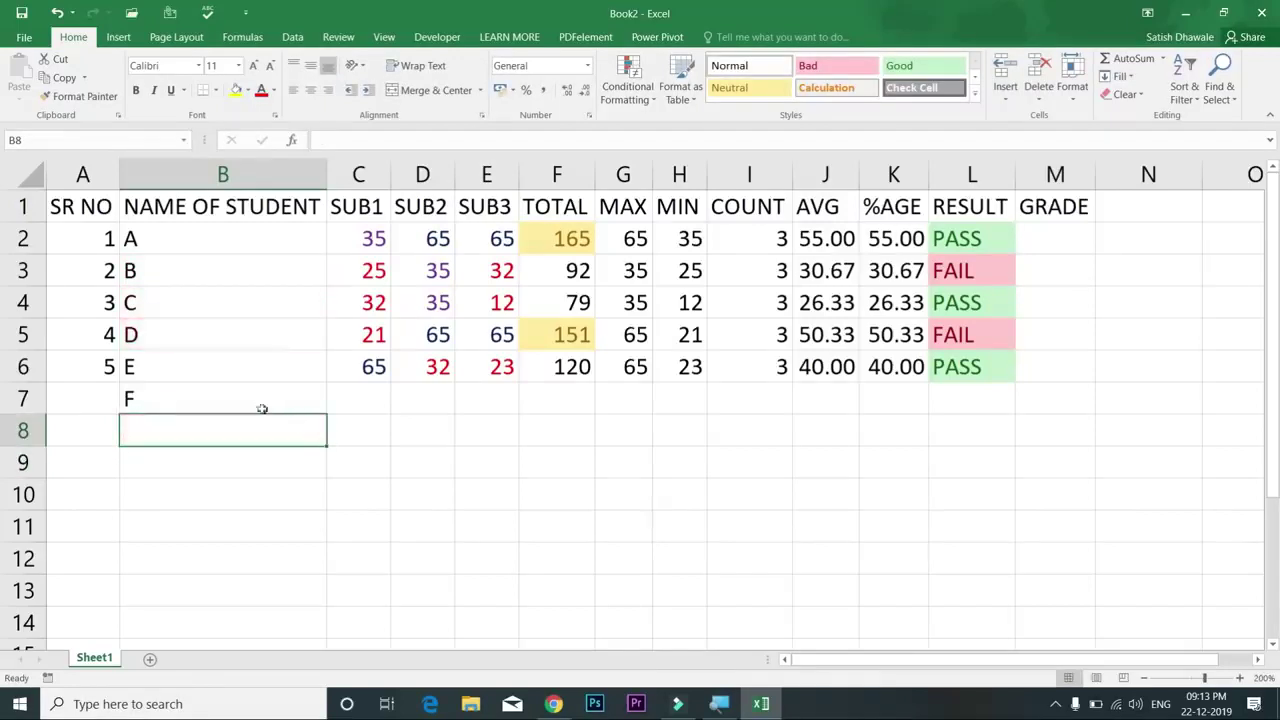
# Step: Enter the same student name in B7 and B3 to test duplicate highlighting, and undo both entries
pyautogui.click(257, 397)
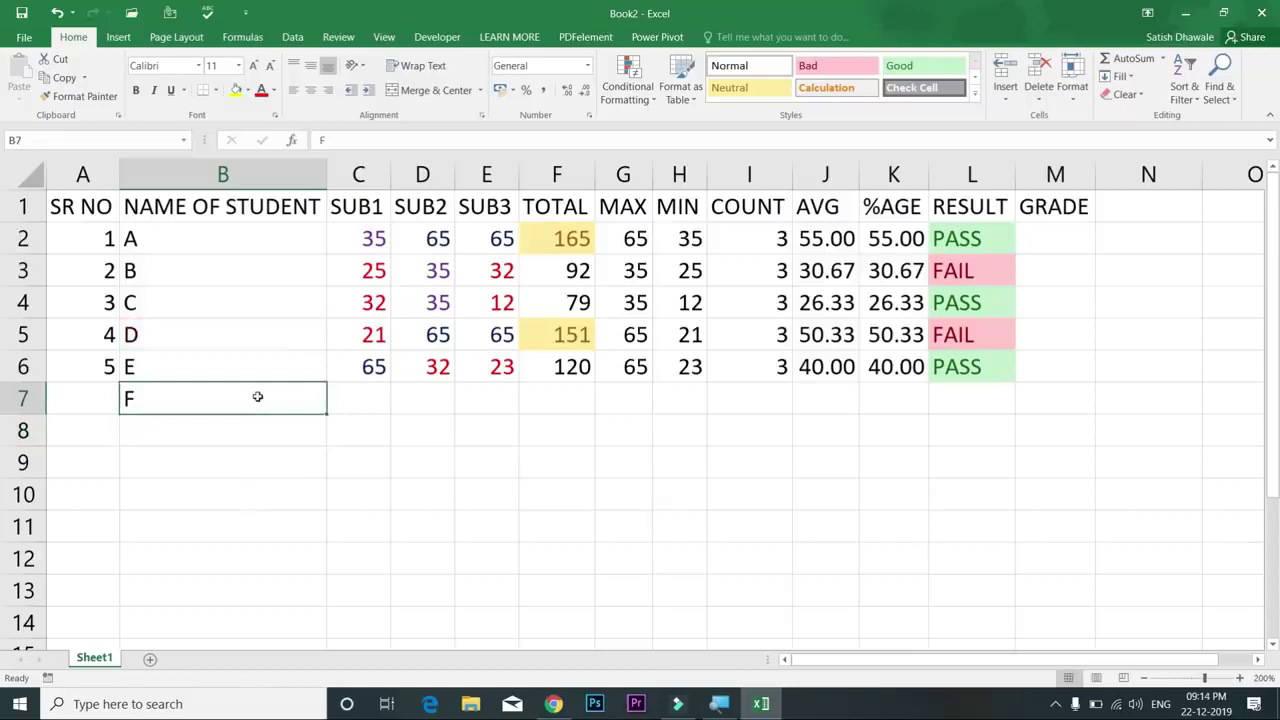
pyautogui.press('Delete')
pyautogui.write('ANIL')
pyautogui.press('Return')
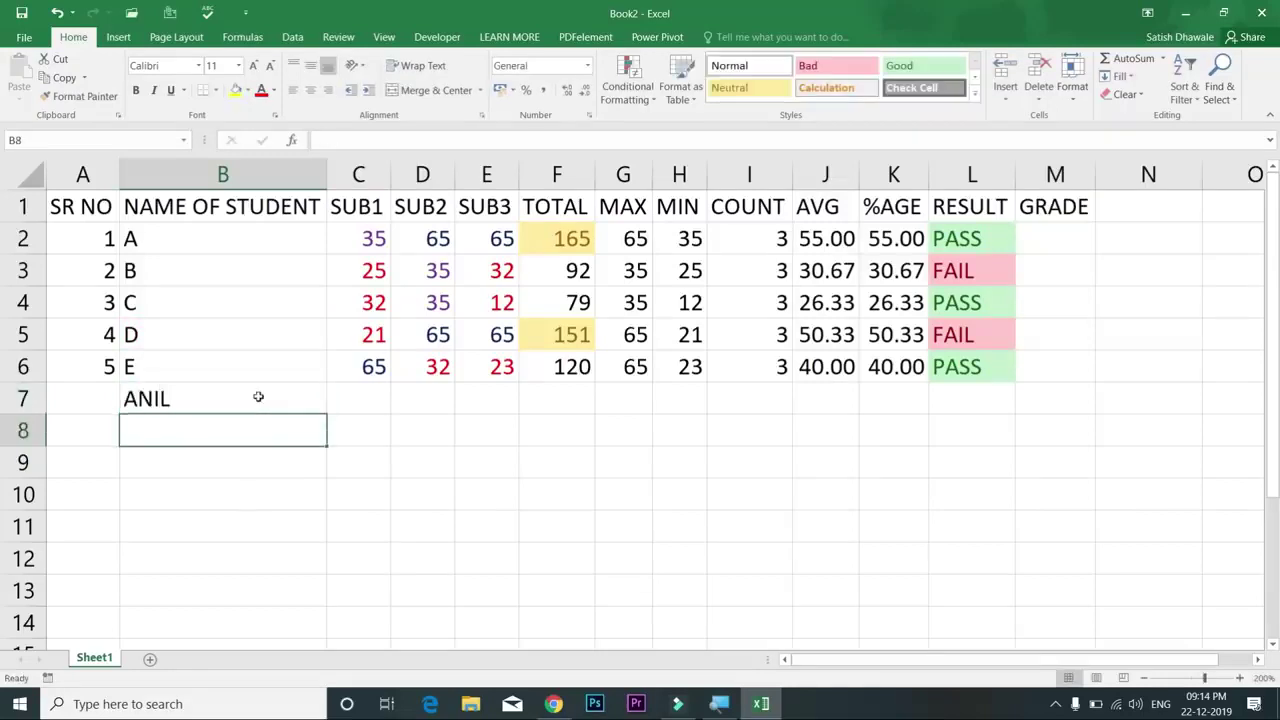
pyautogui.press('Up')
pyautogui.press('Up')
pyautogui.press('Up')
pyautogui.press('Up')
pyautogui.press('Up')
pyautogui.write('ANIL')
pyautogui.press('Return')
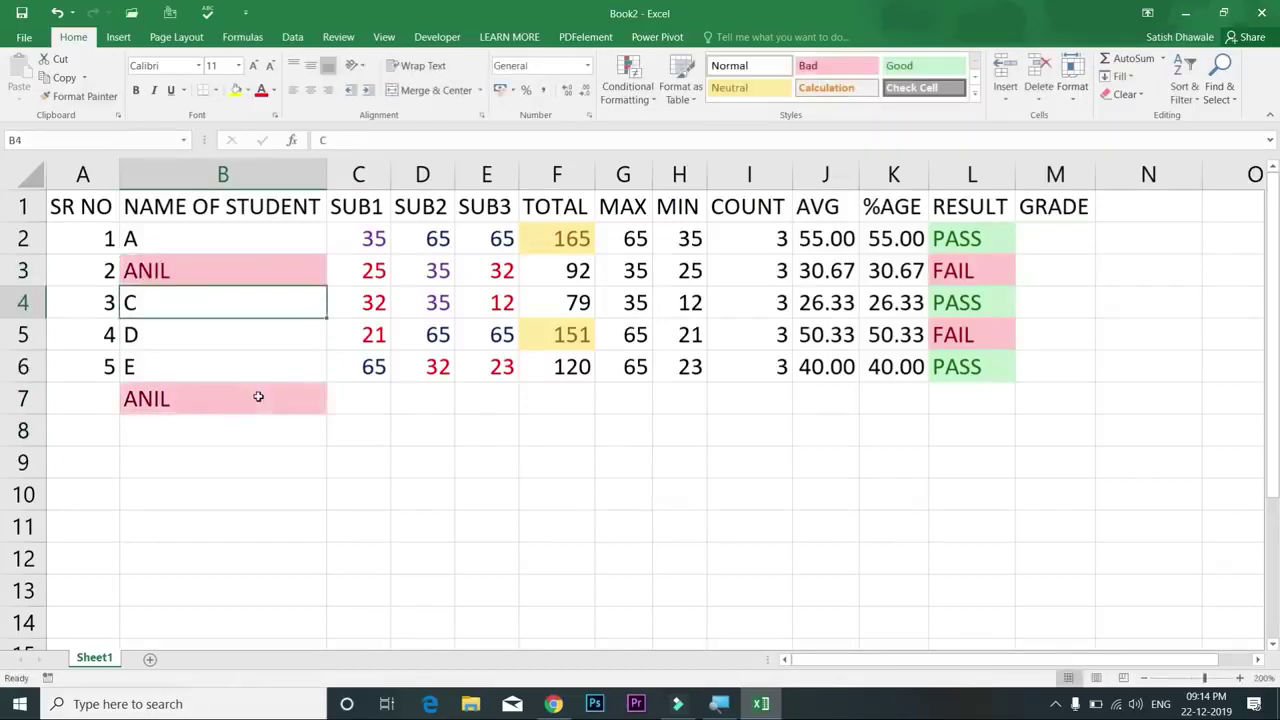
pyautogui.hotkey('ctrl', 'z')
pyautogui.hotkey('ctrl', 'z')
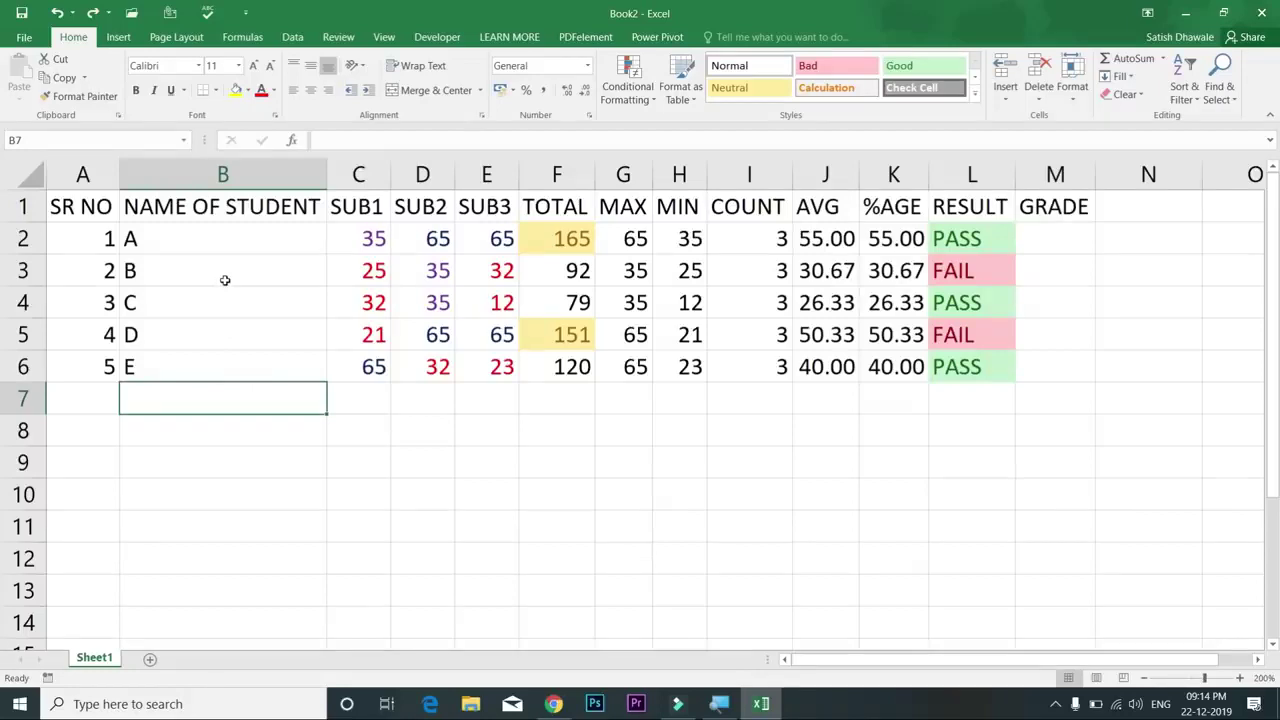
# Step: Clear the conditional formatting rules from the subject marks in C2:E6
pyautogui.moveTo(357, 237); pyautogui.dragTo(500, 362)
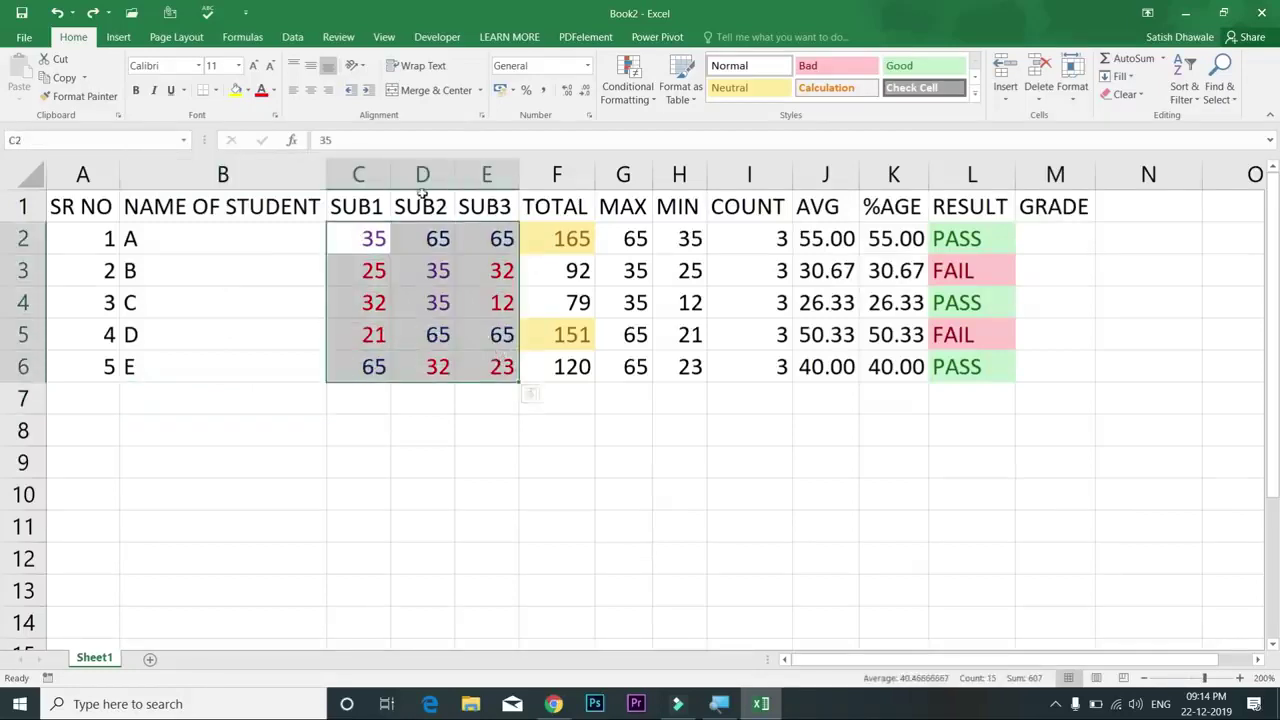
pyautogui.click(630, 98)
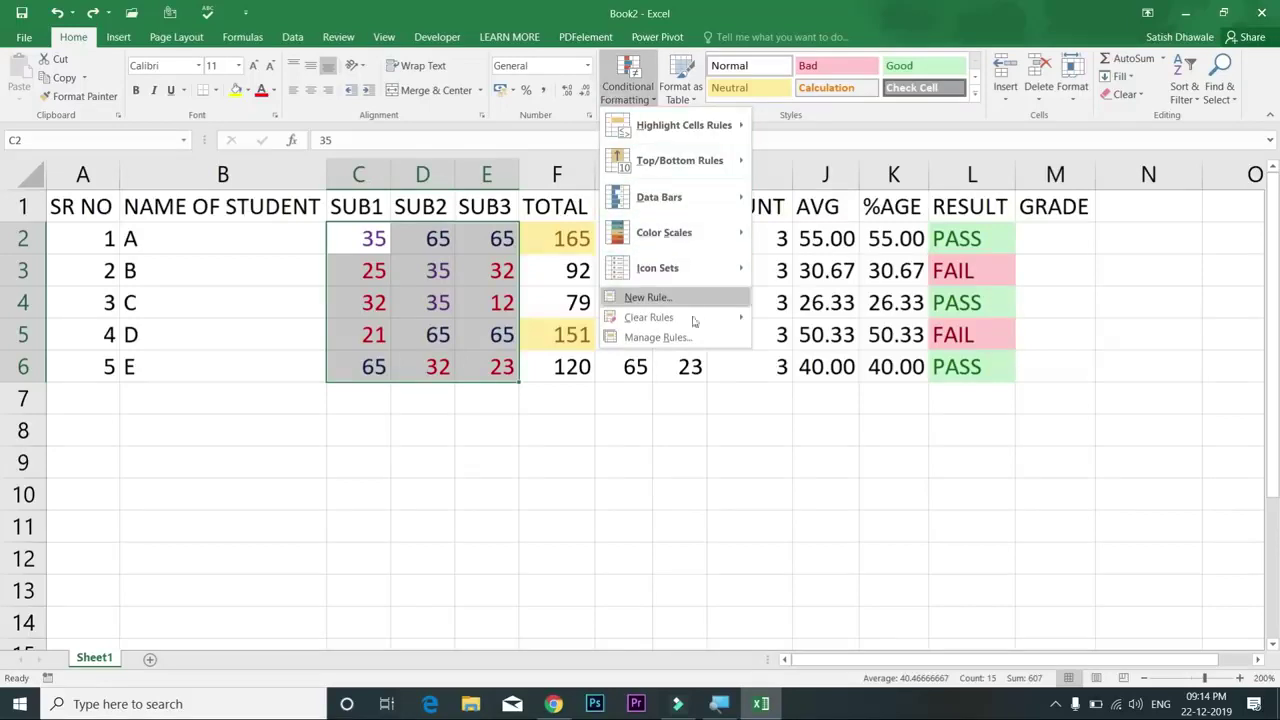
pyautogui.moveTo(692, 318)
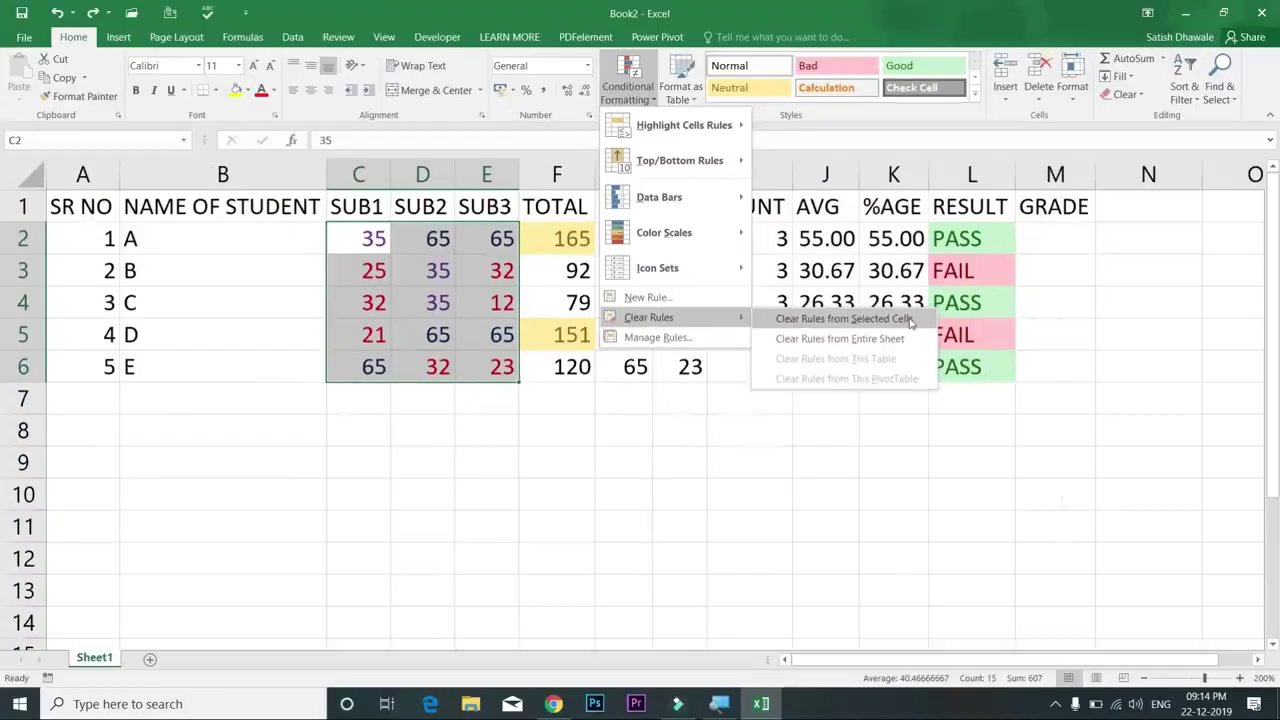
pyautogui.click(842, 318)
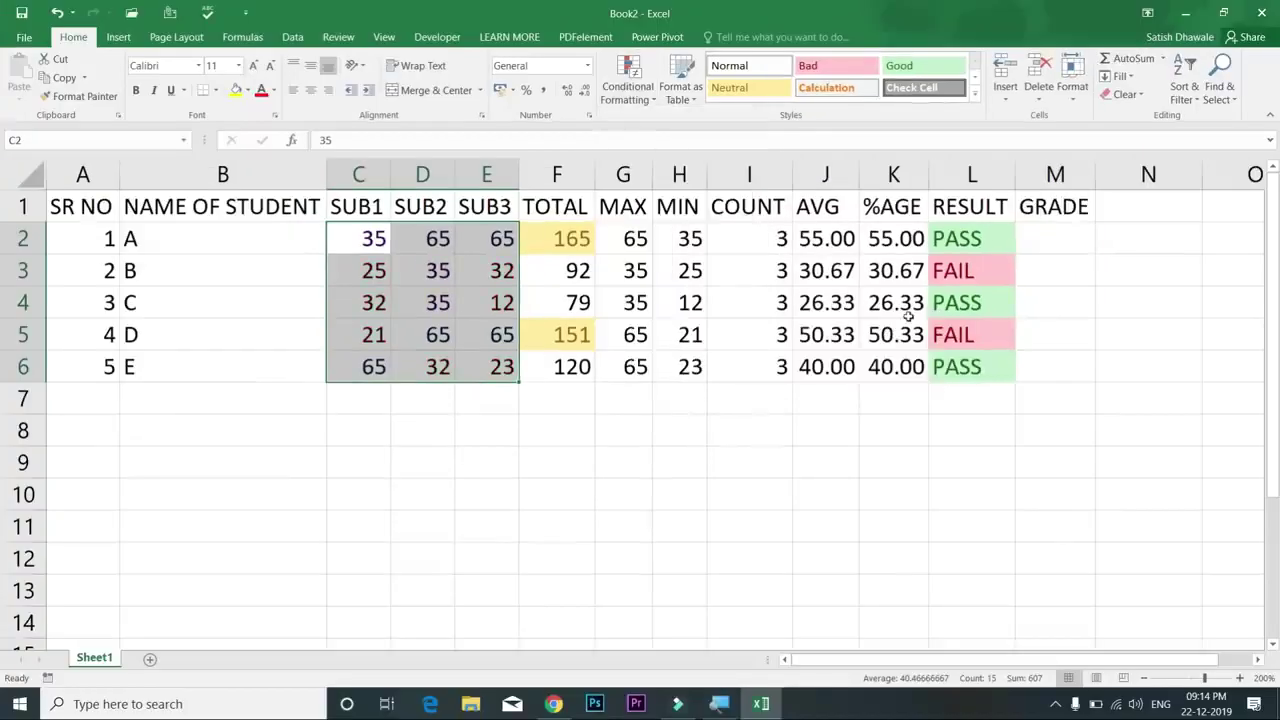
# Step: Preview a Top 10 Items rule on the marks in C2:E6, raising the item count from 1 to 6, and cancel it
pyautogui.click(628, 90)
pyautogui.moveTo(667, 160)
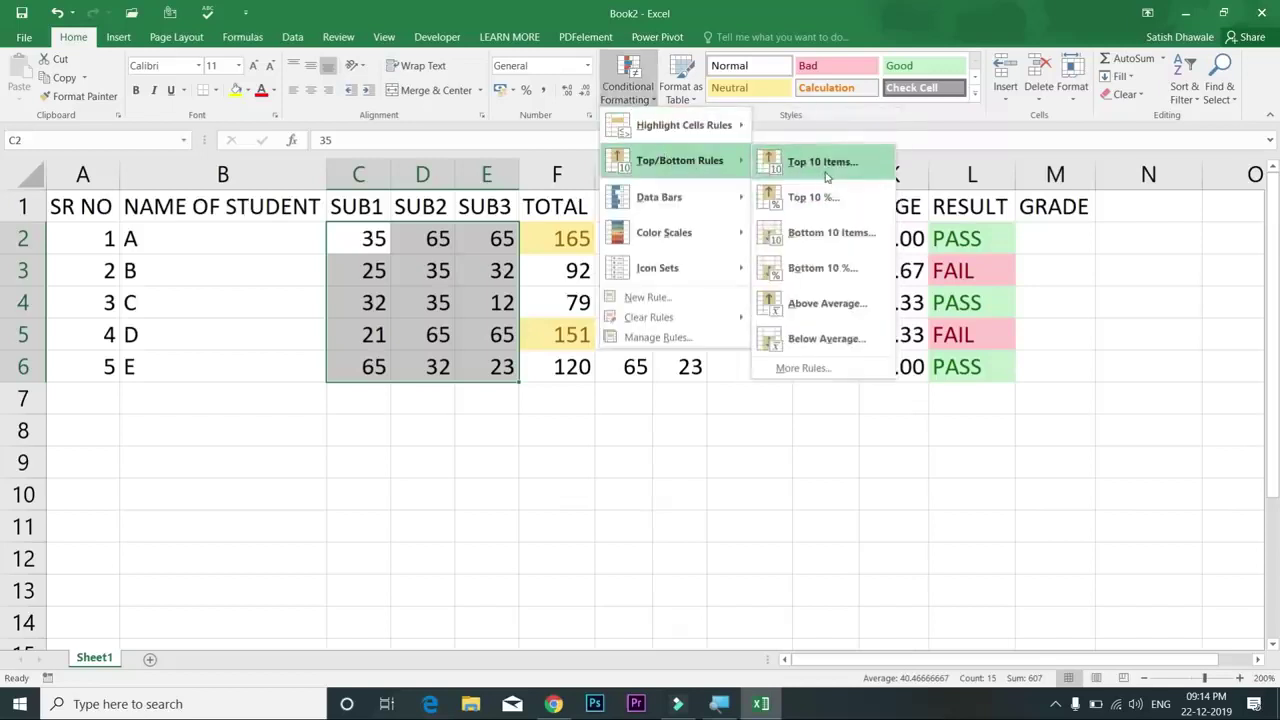
pyautogui.click(822, 162)
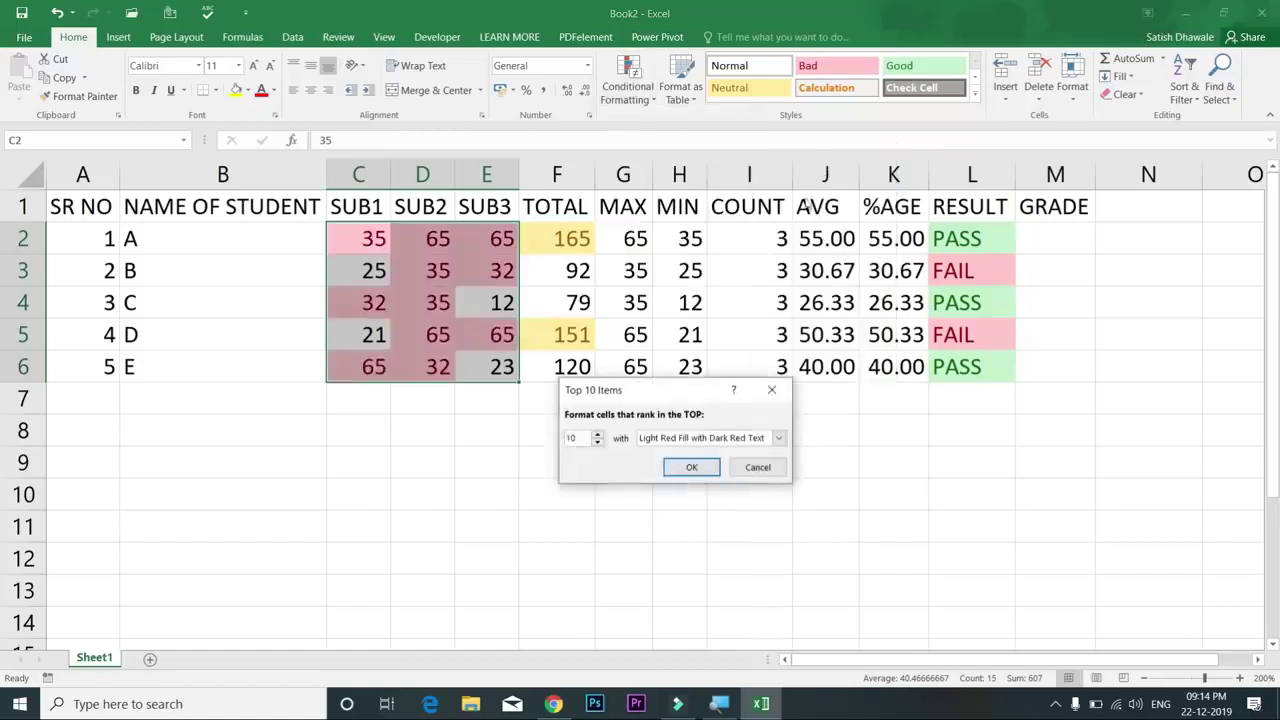
pyautogui.moveTo(579, 440); pyautogui.dragTo(559, 442)
pyautogui.write('1')
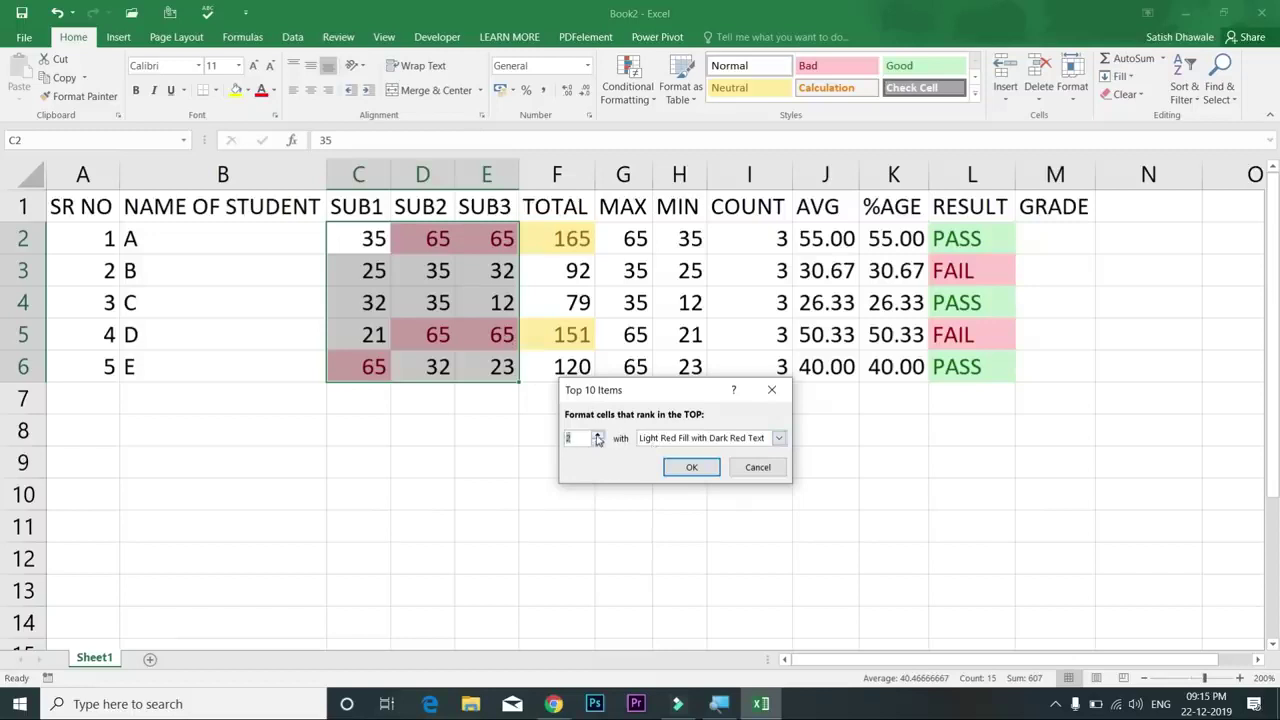
pyautogui.click(597, 436)
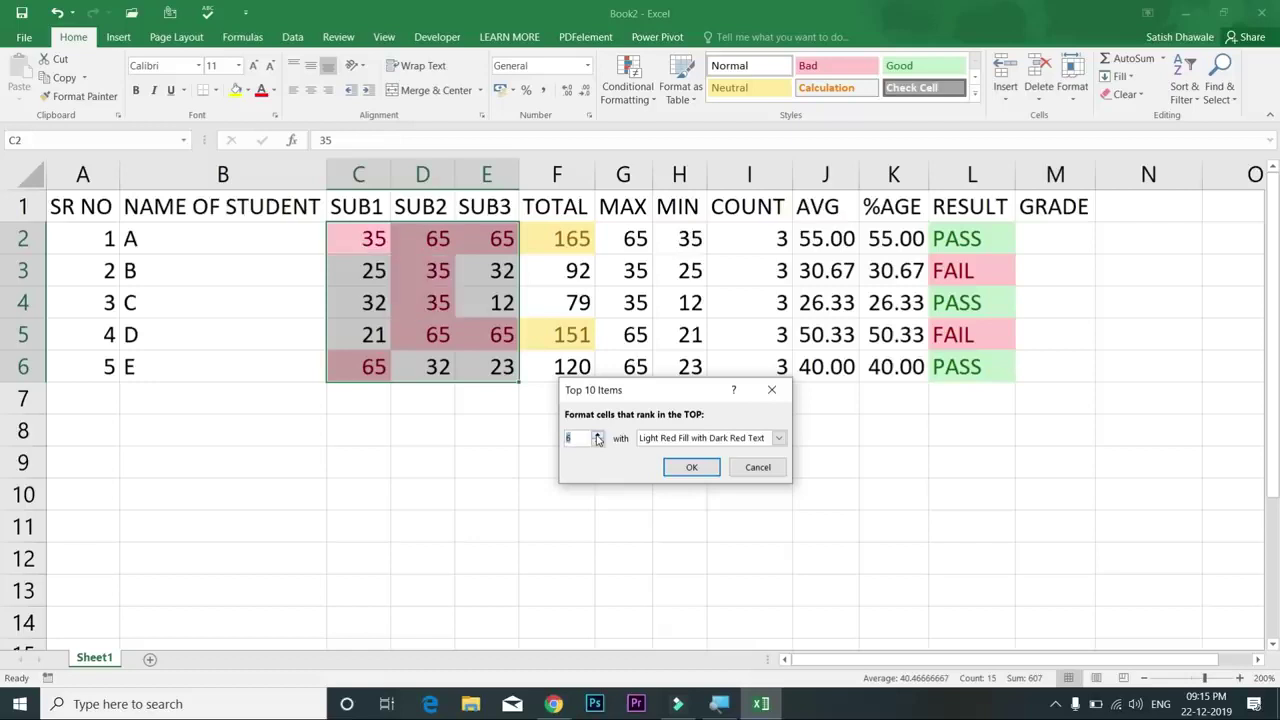
pyautogui.click(757, 467)
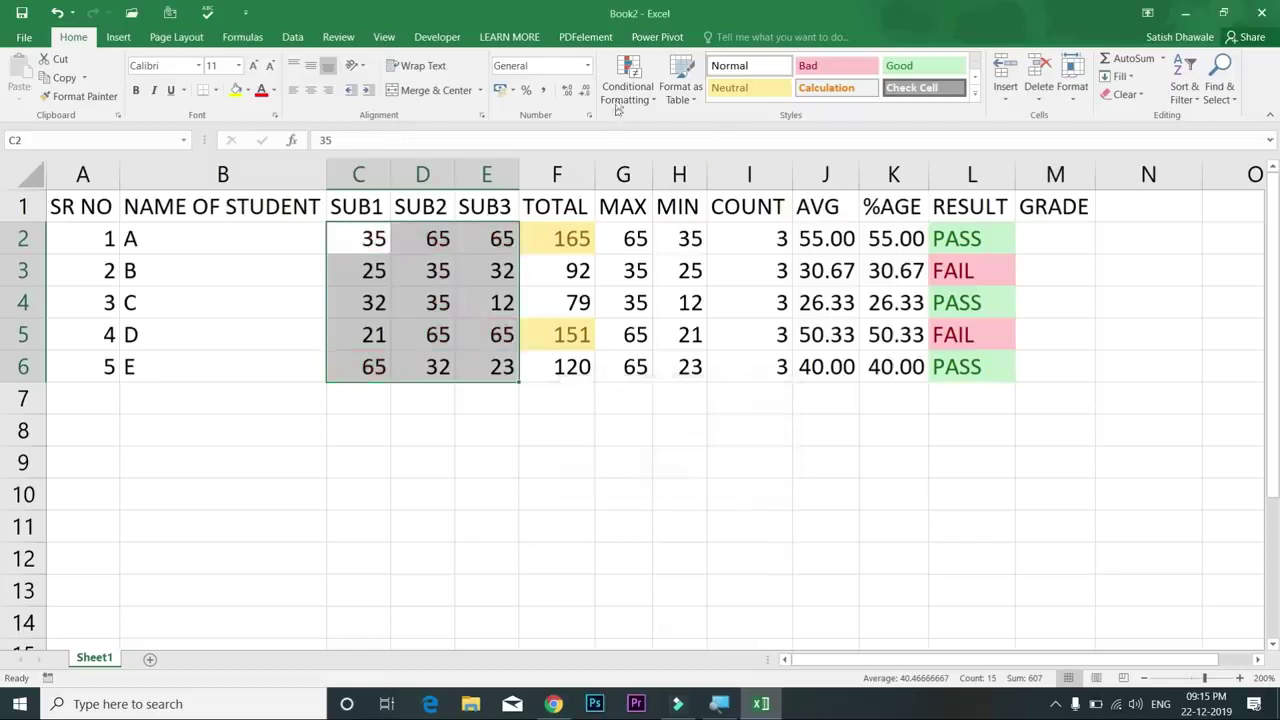
# Step: Apply green solid-fill data bars to the subject marks in C2:E6
pyautogui.click(633, 104)
pyautogui.moveTo(680, 160)
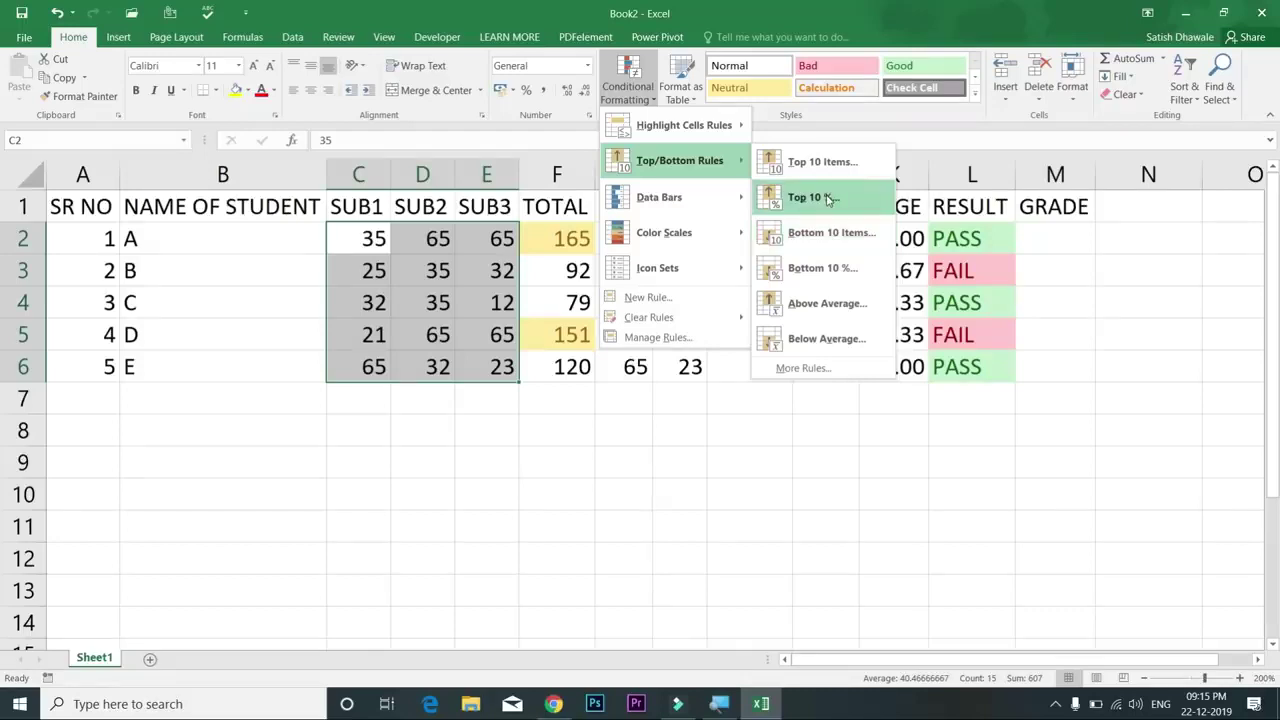
pyautogui.moveTo(680, 200)
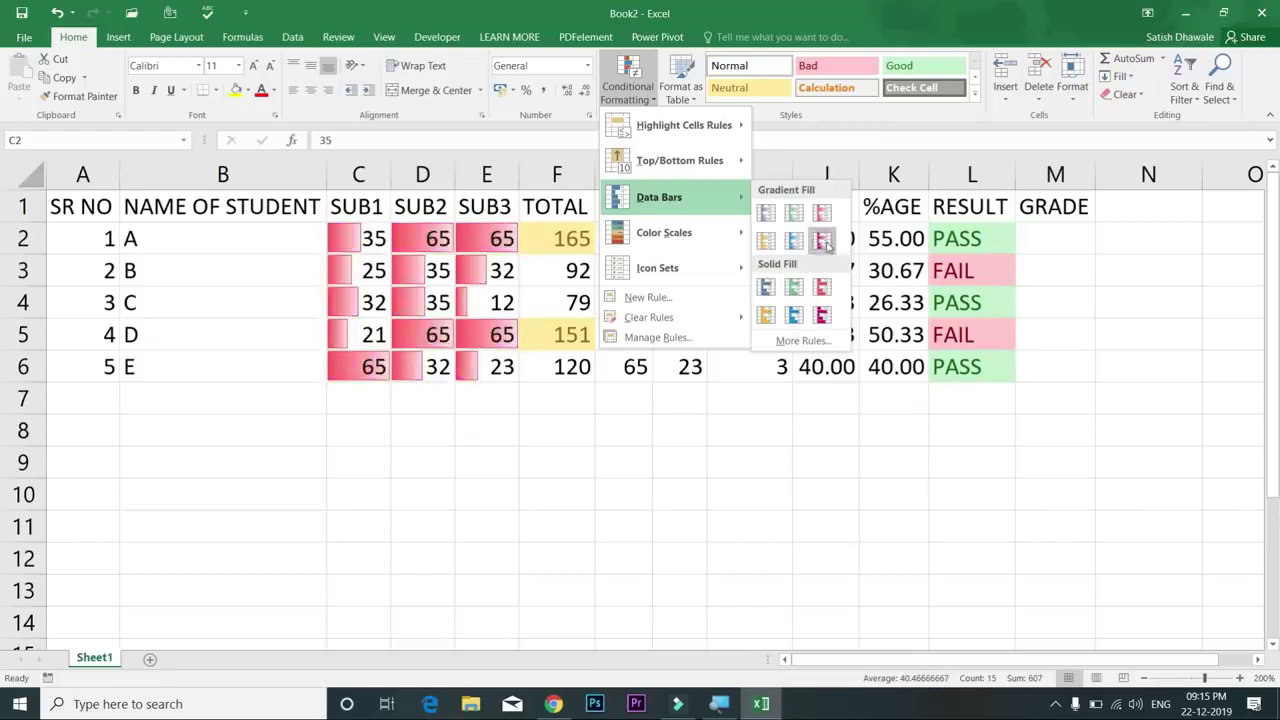
pyautogui.click(793, 287)
# Step: Widen the SUB1, SUB2 and SUB3 columns equally
pyautogui.click(493, 208)
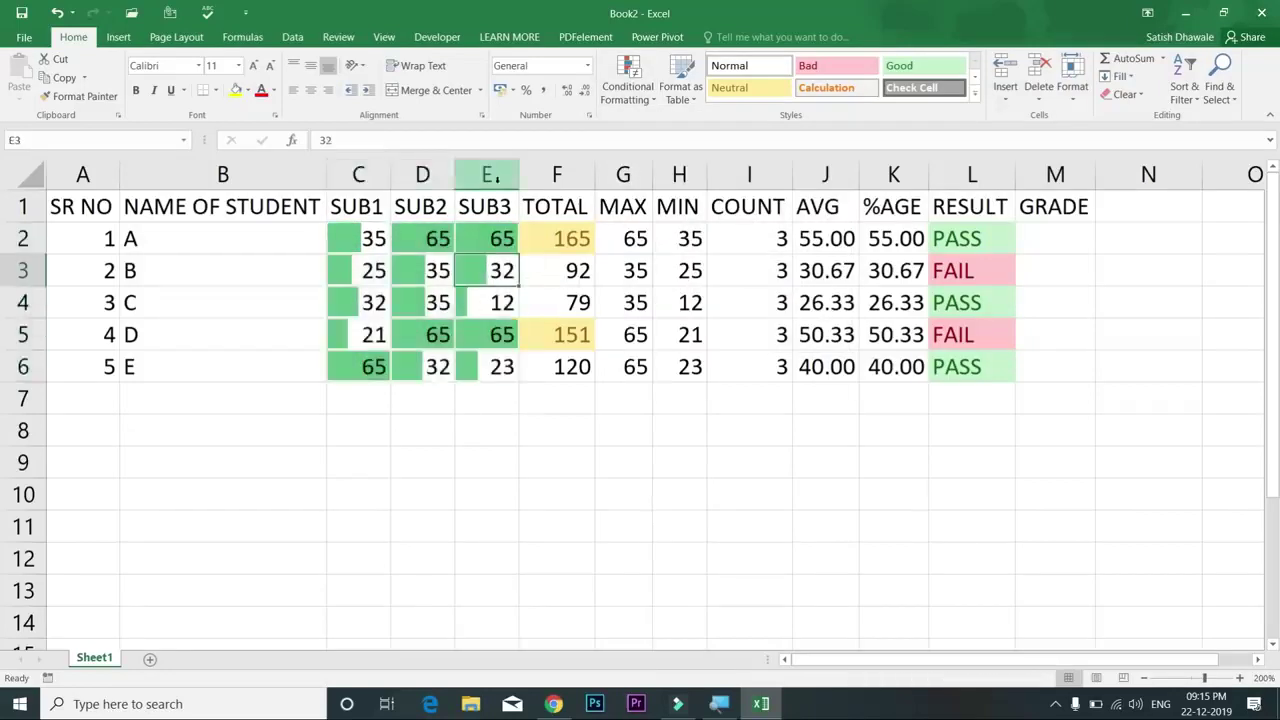
pyautogui.moveTo(486, 175); pyautogui.dragTo(358, 175)
pyautogui.moveTo(520, 175); pyautogui.dragTo(567, 180)
# Step: Test the data bars by changing student A's SUB3 mark in E2 to 5, and replace it with 100
pyautogui.click(610, 242)
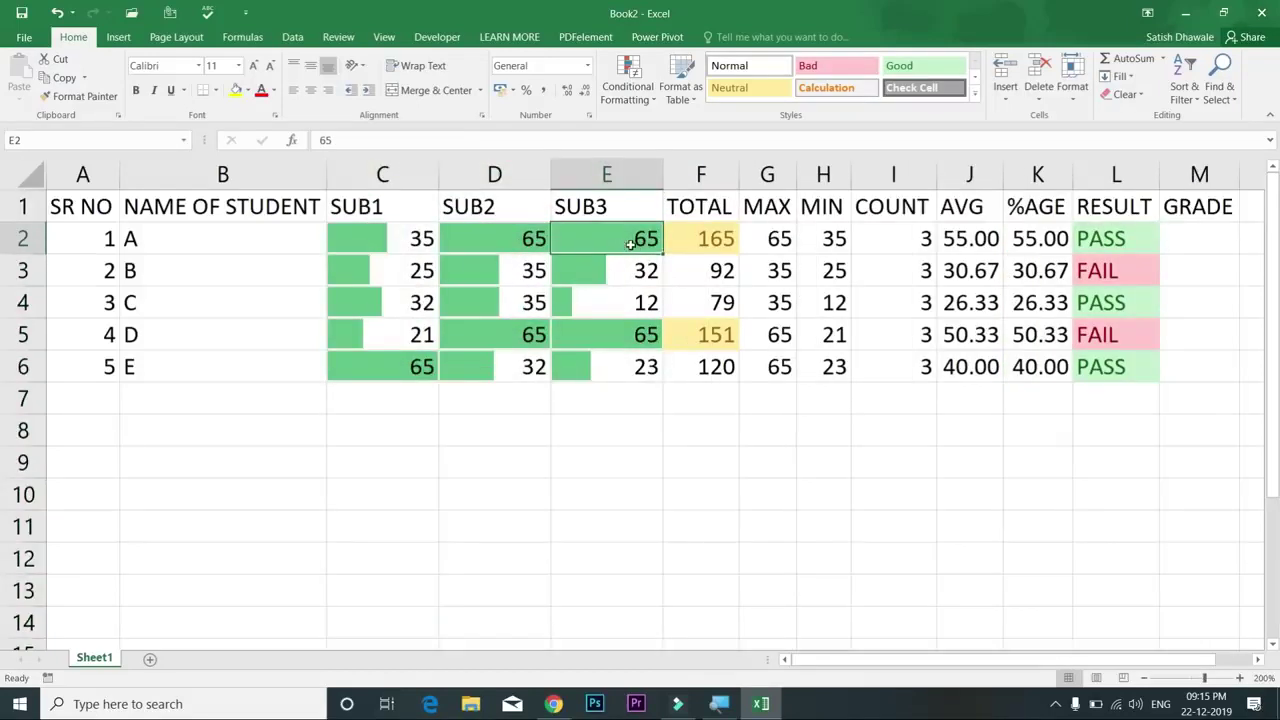
pyautogui.write('5')
pyautogui.press('Return')
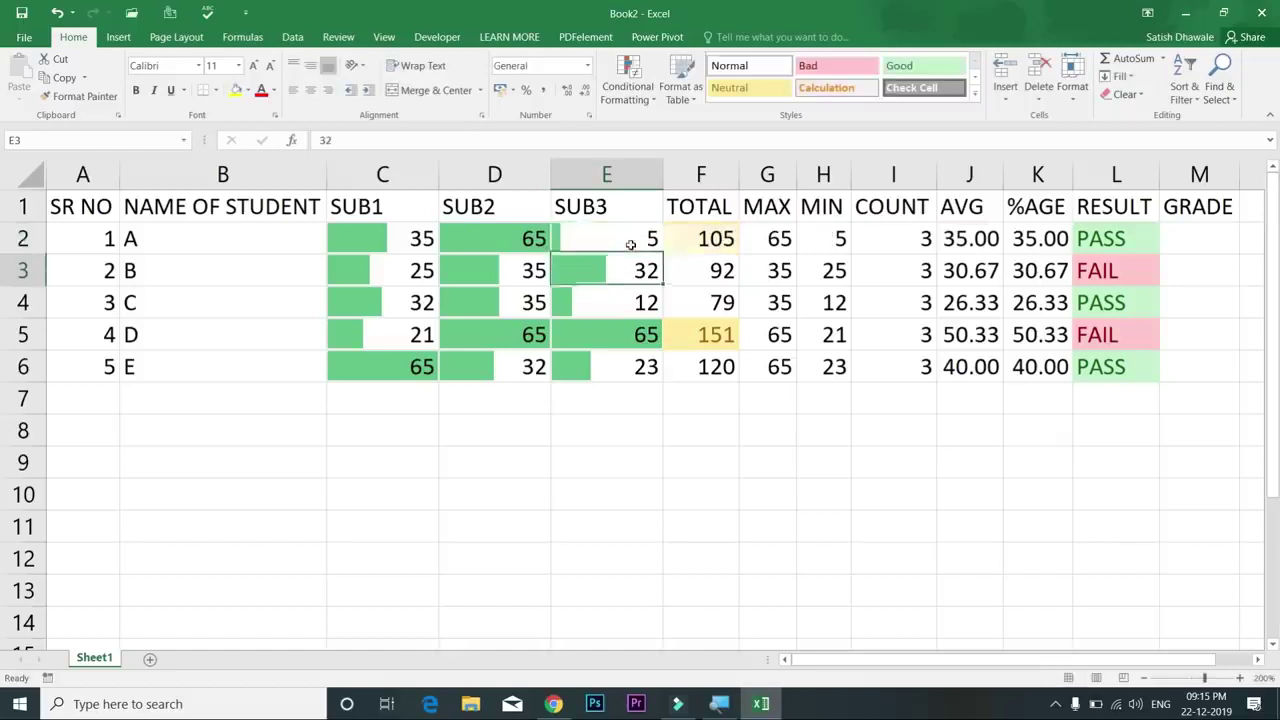
pyautogui.click(628, 233)
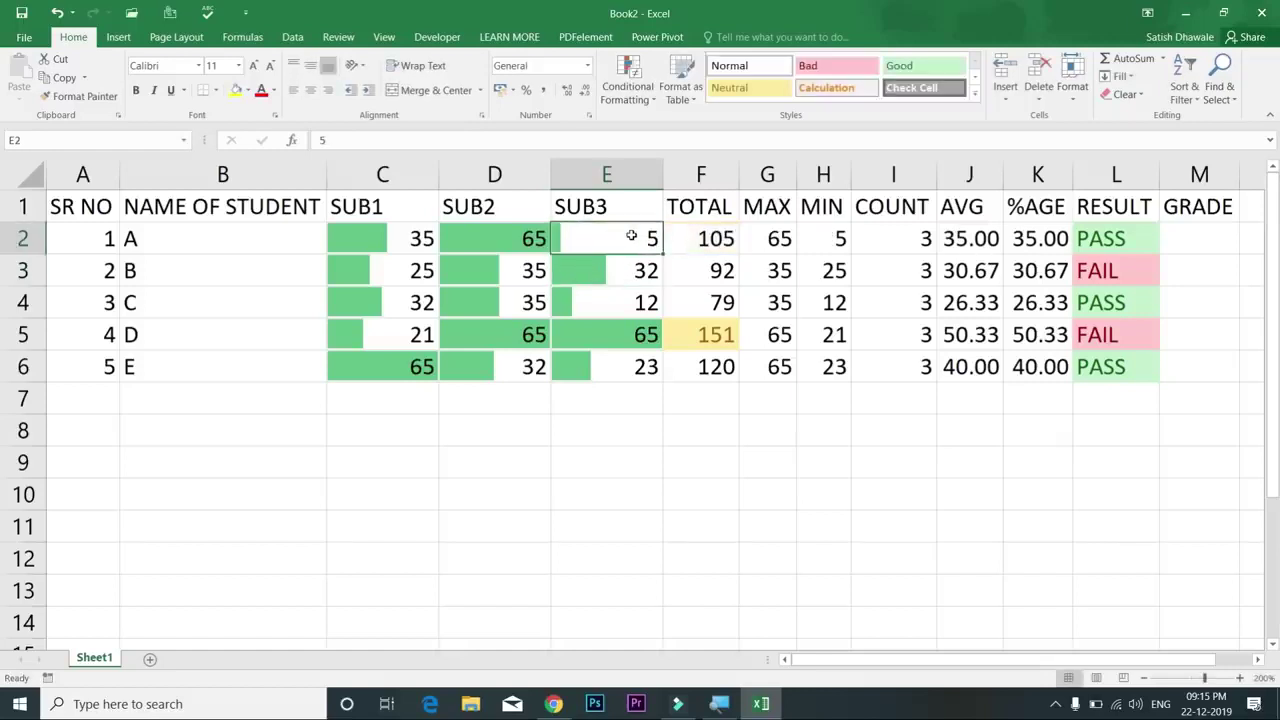
pyautogui.write('100')
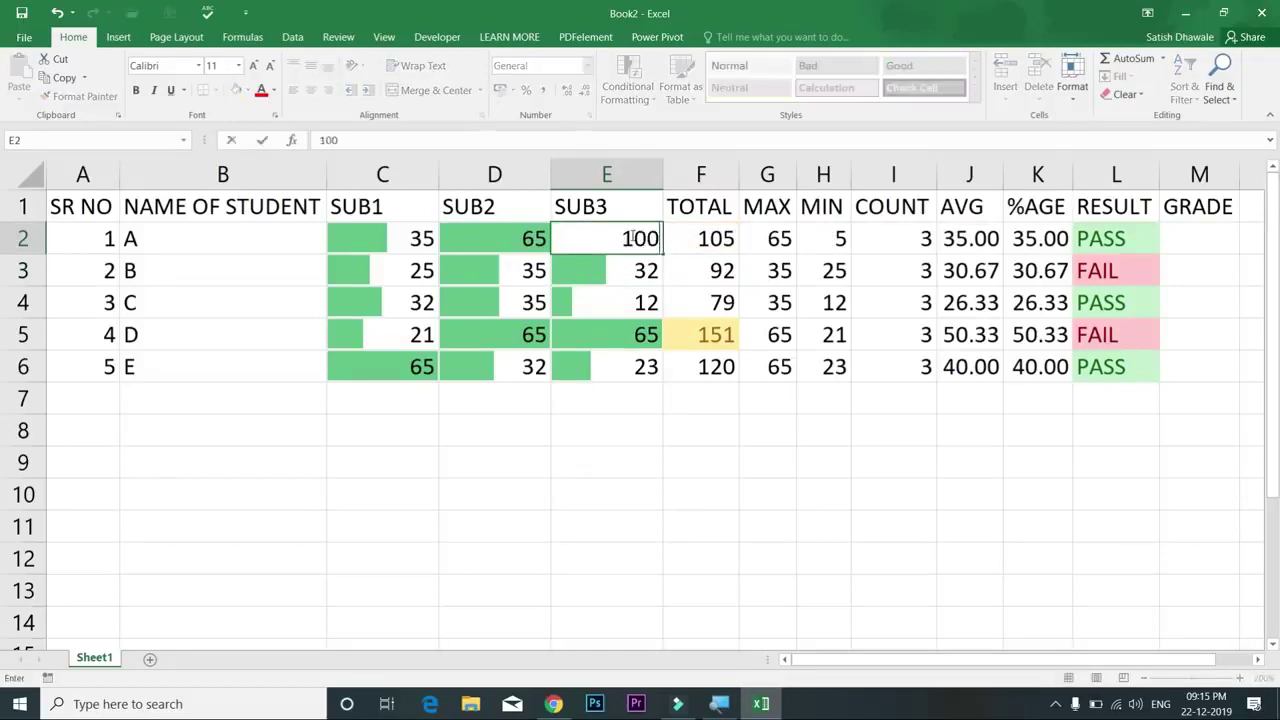
pyautogui.press('Return')
# Step: Set student A's SUB2 mark in D2 to 50 to compare its data bar with the one in E2
pyautogui.click(519, 240)
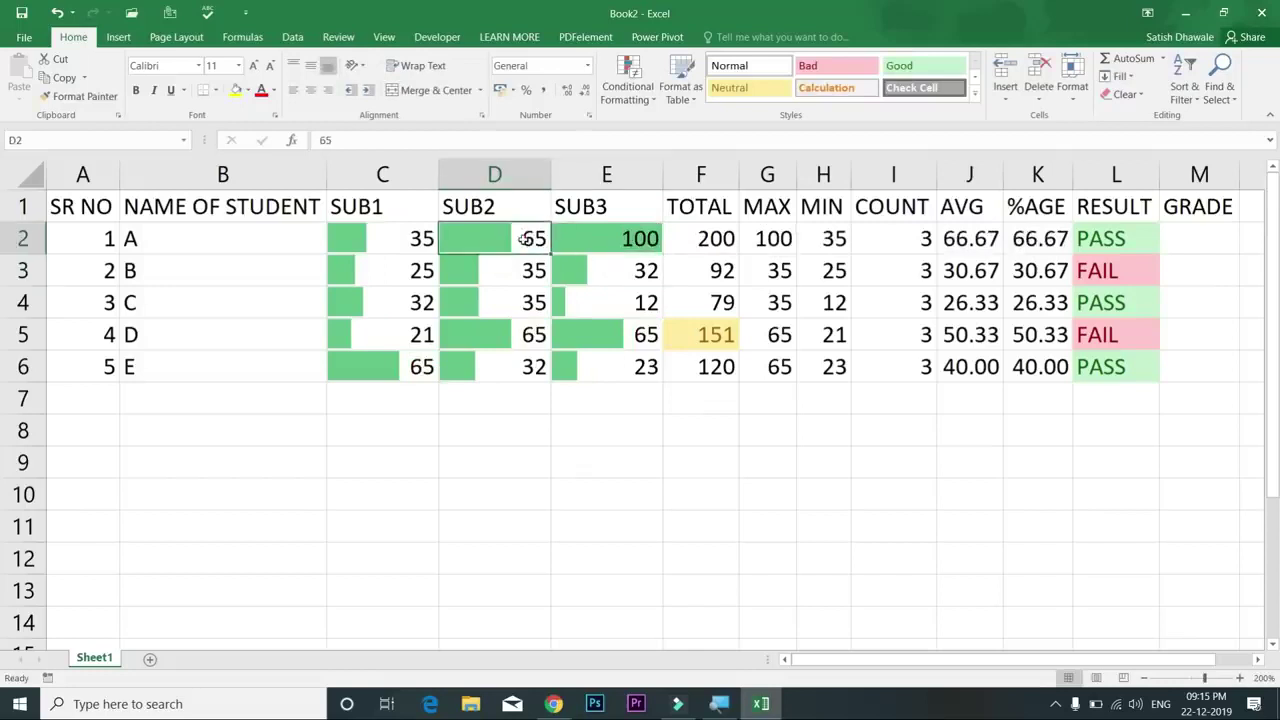
pyautogui.click(600, 242)
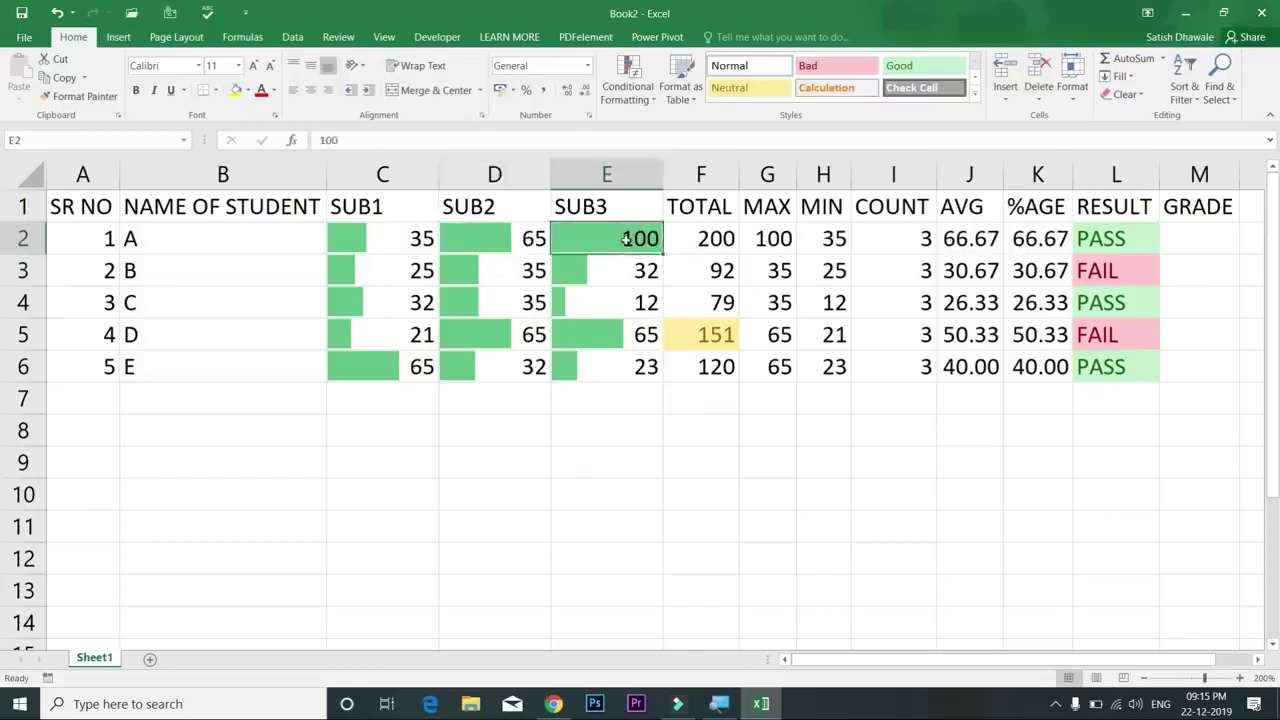
pyautogui.click(540, 237)
pyautogui.write('50')
pyautogui.press('Return')
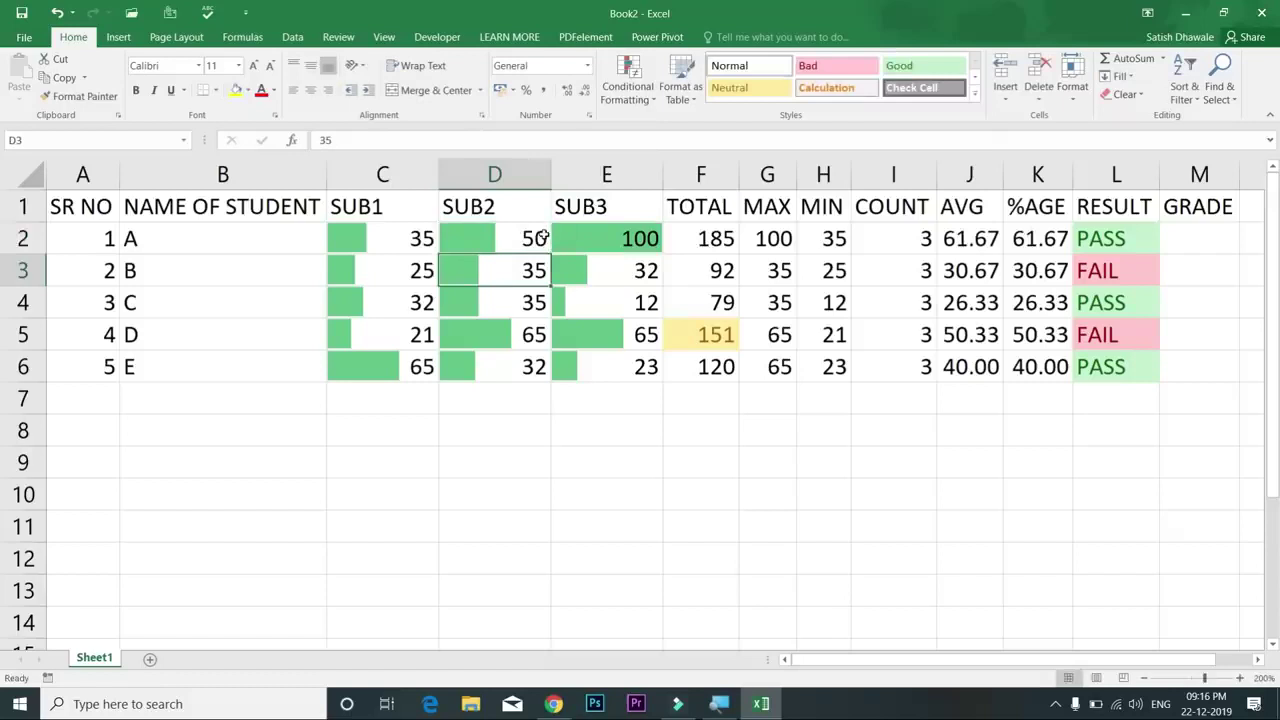
pyautogui.click(485, 236)
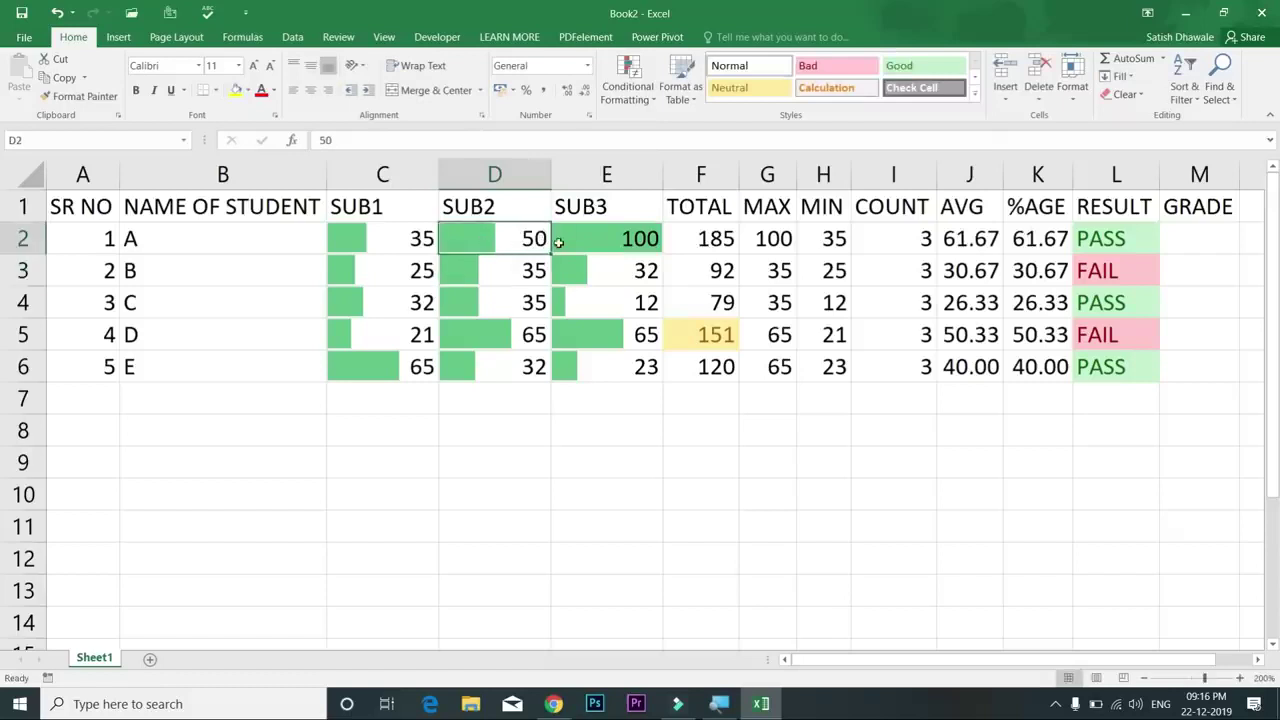
# Step: Select the subject marks in C2:E6 and clear the conditional formatting rules from the entire sheet
pyautogui.moveTo(409, 240); pyautogui.dragTo(618, 360)
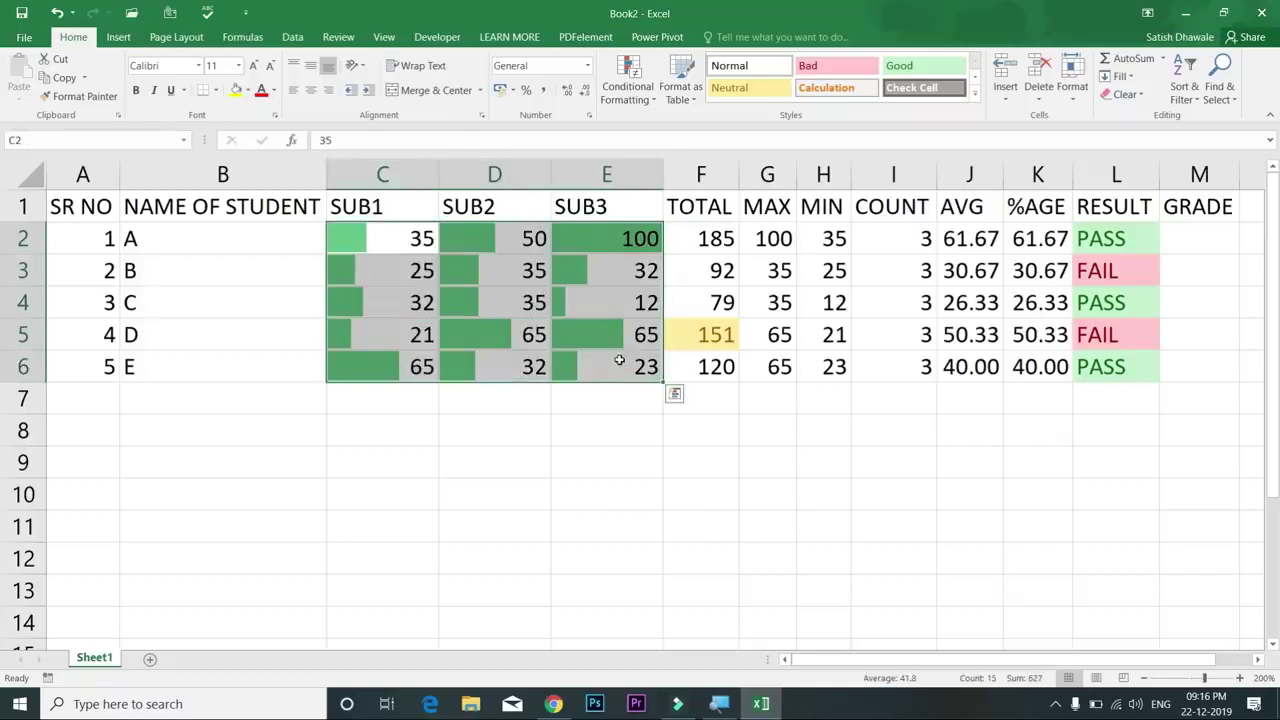
pyautogui.click(628, 85)
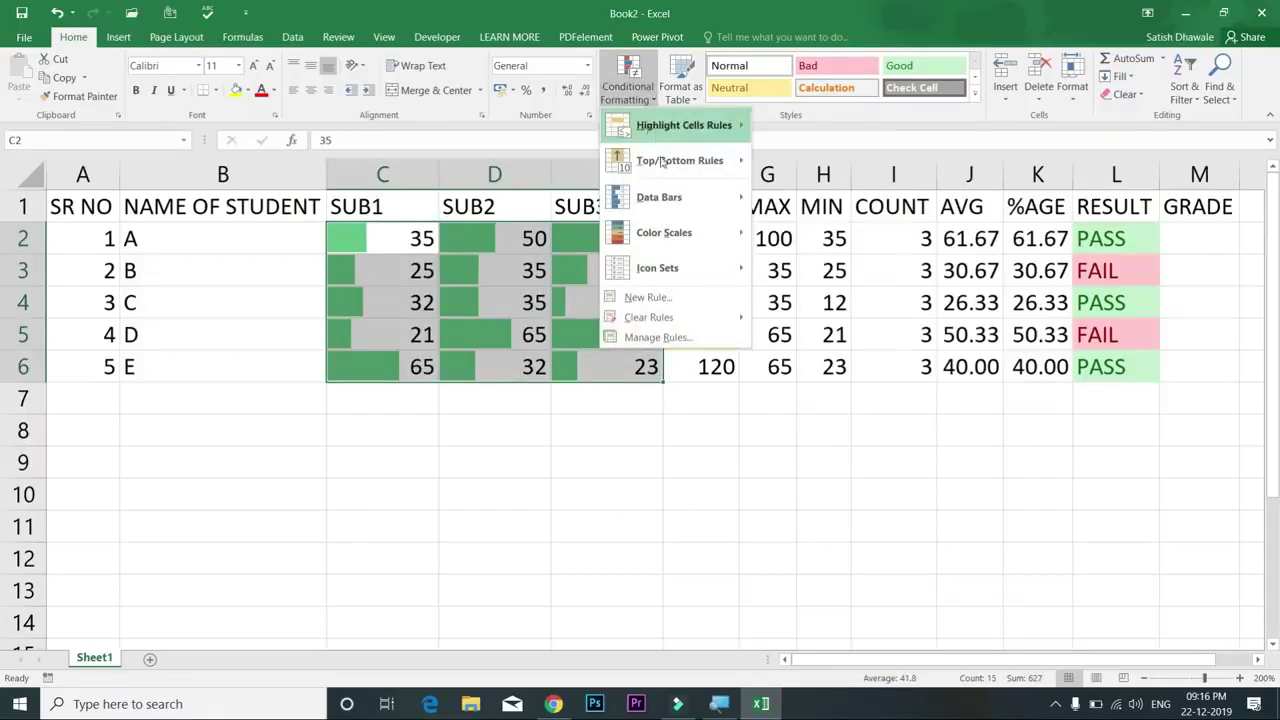
pyautogui.moveTo(661, 162)
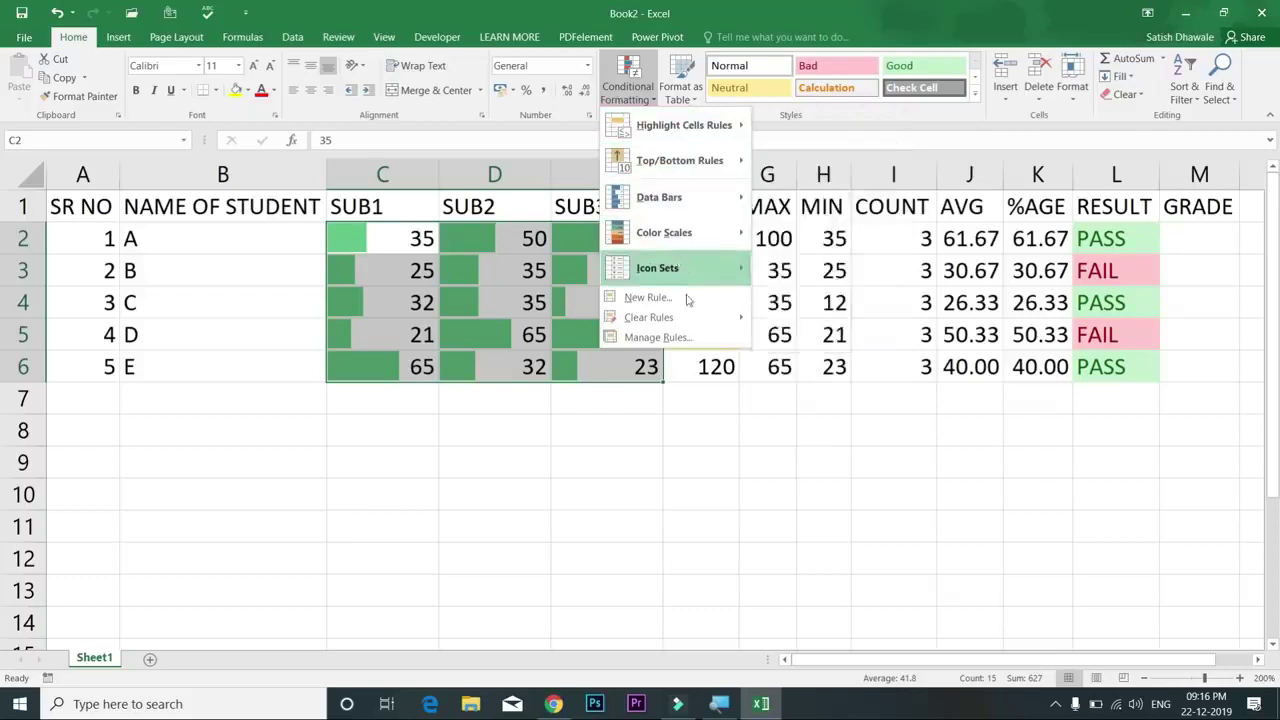
pyautogui.moveTo(689, 318)
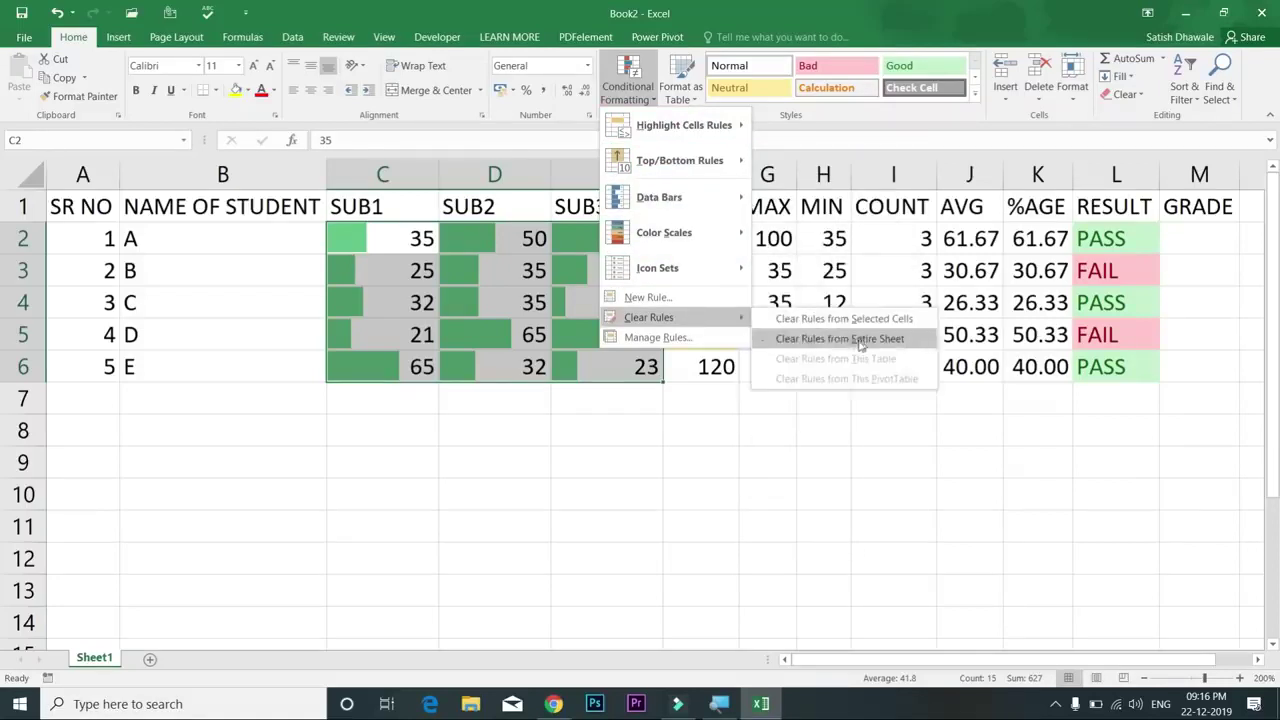
pyautogui.click(848, 341)
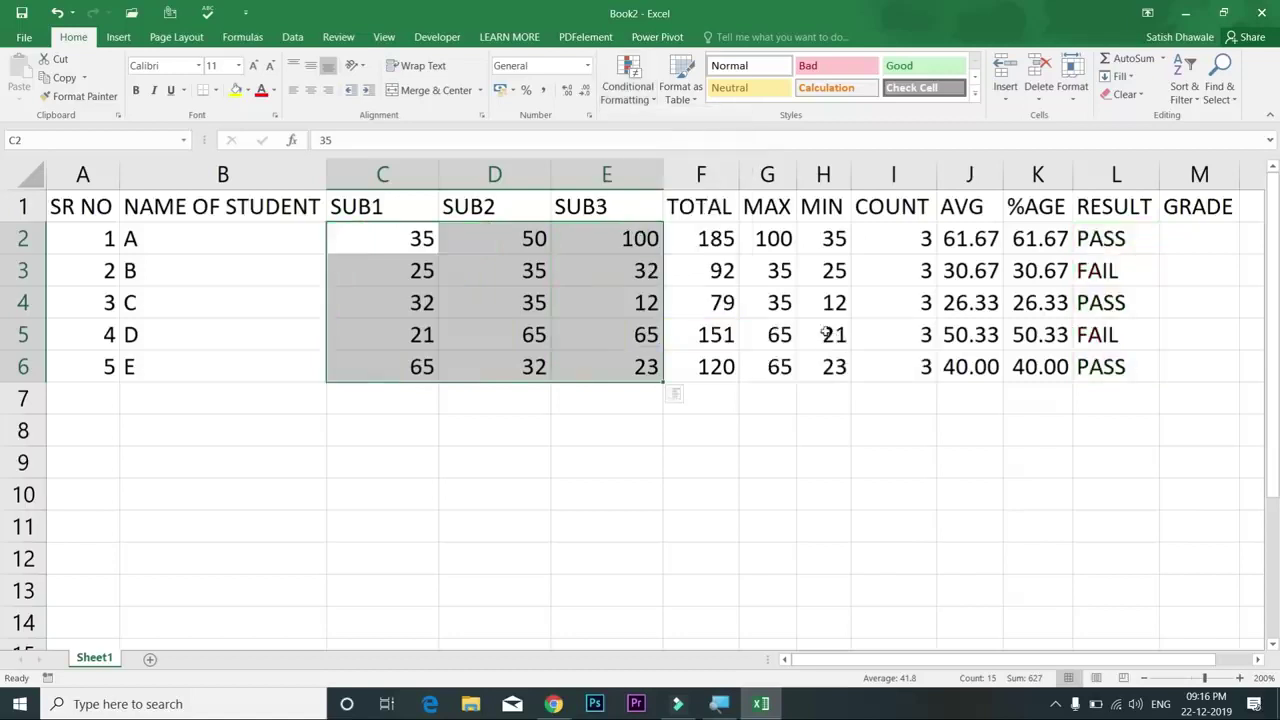
# Step: Preview color scales and icon sets on C2:E6, and apply the four-level bar icon set from the Ratings group
pyautogui.click(632, 98)
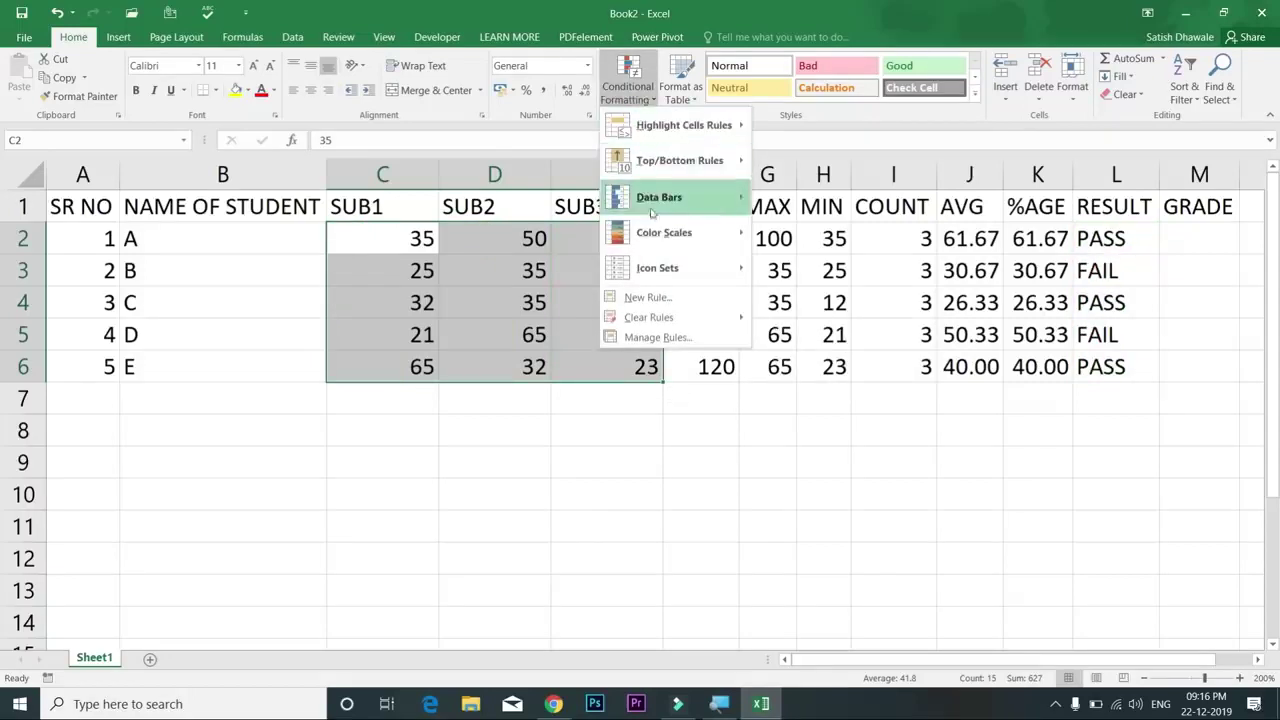
pyautogui.moveTo(665, 236)
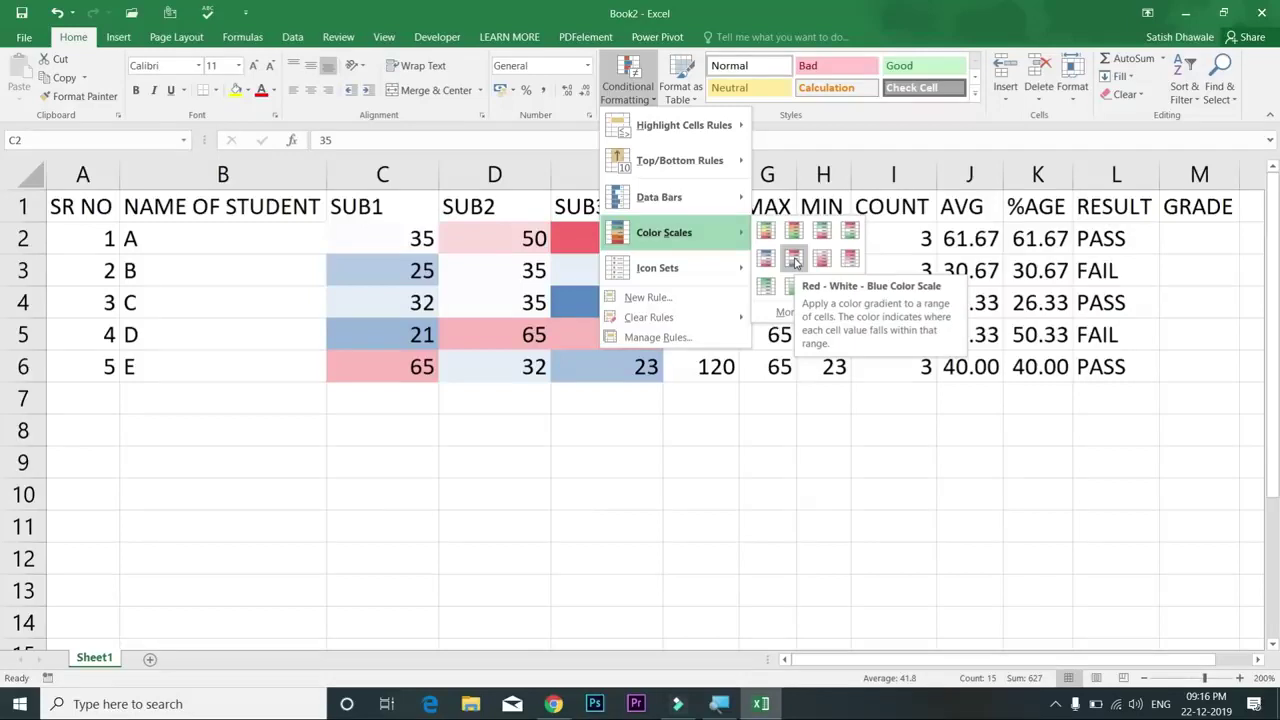
pyautogui.moveTo(740, 268)
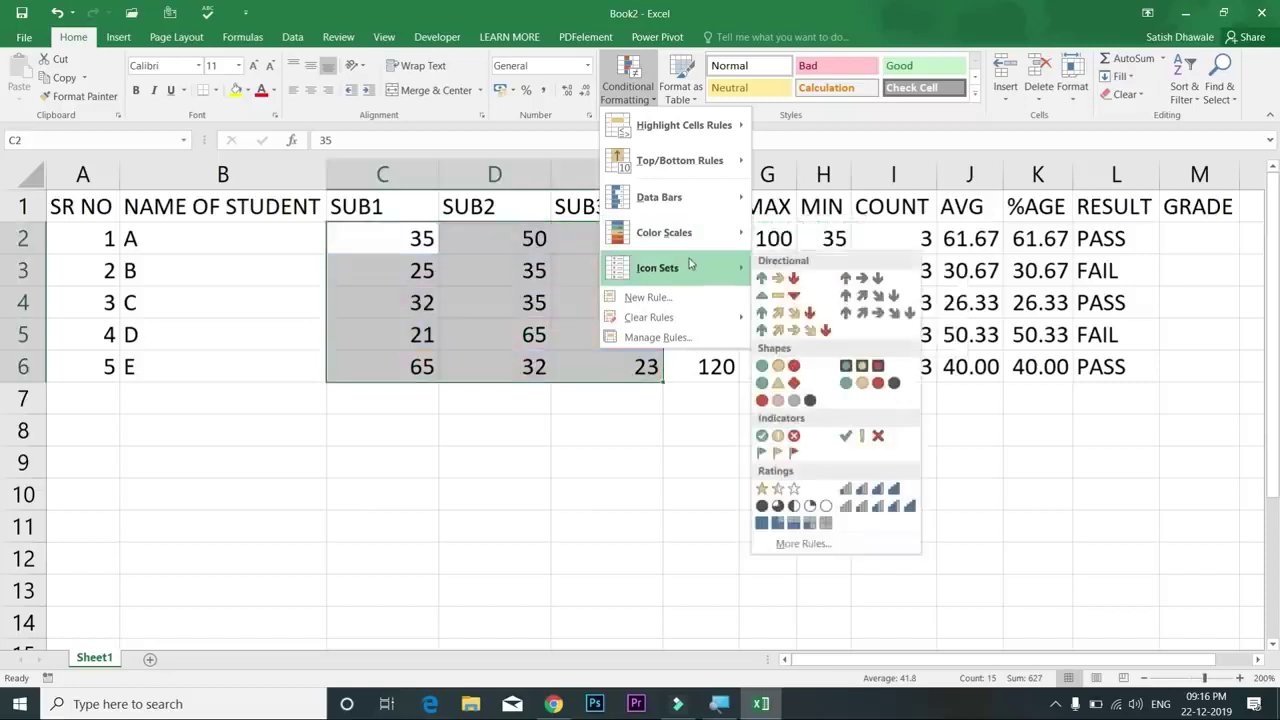
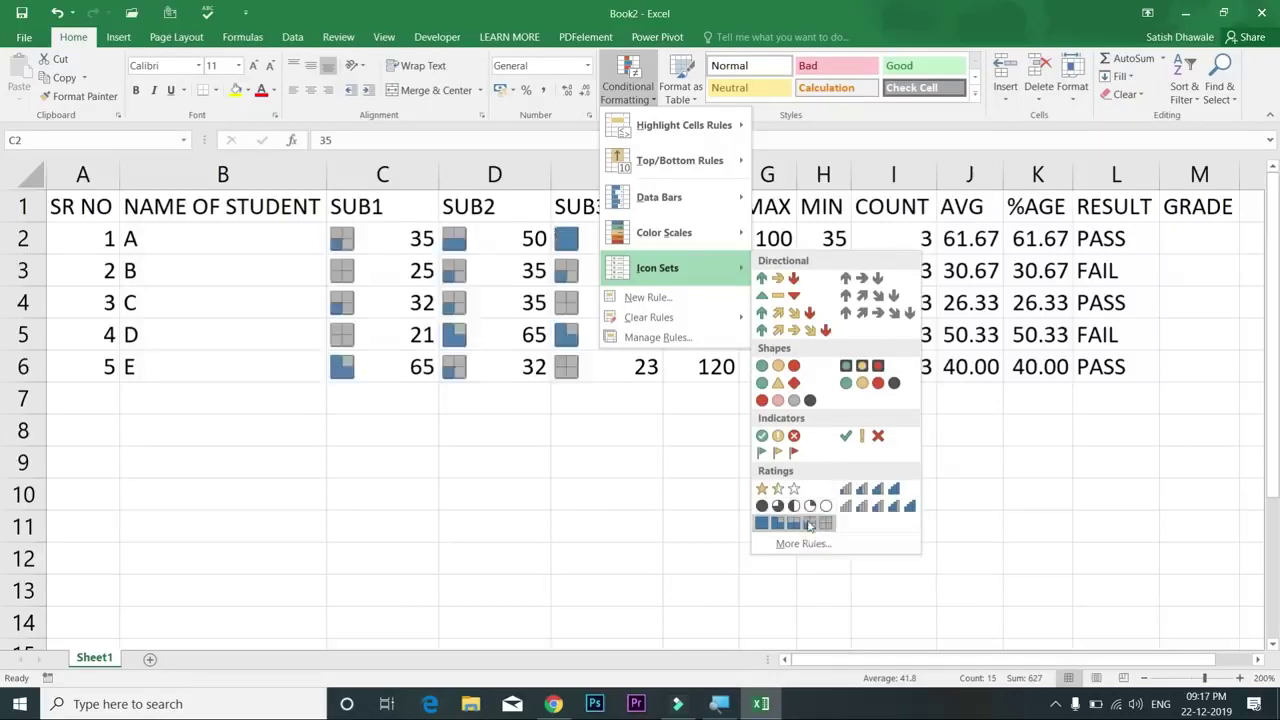
pyautogui.click(869, 489)
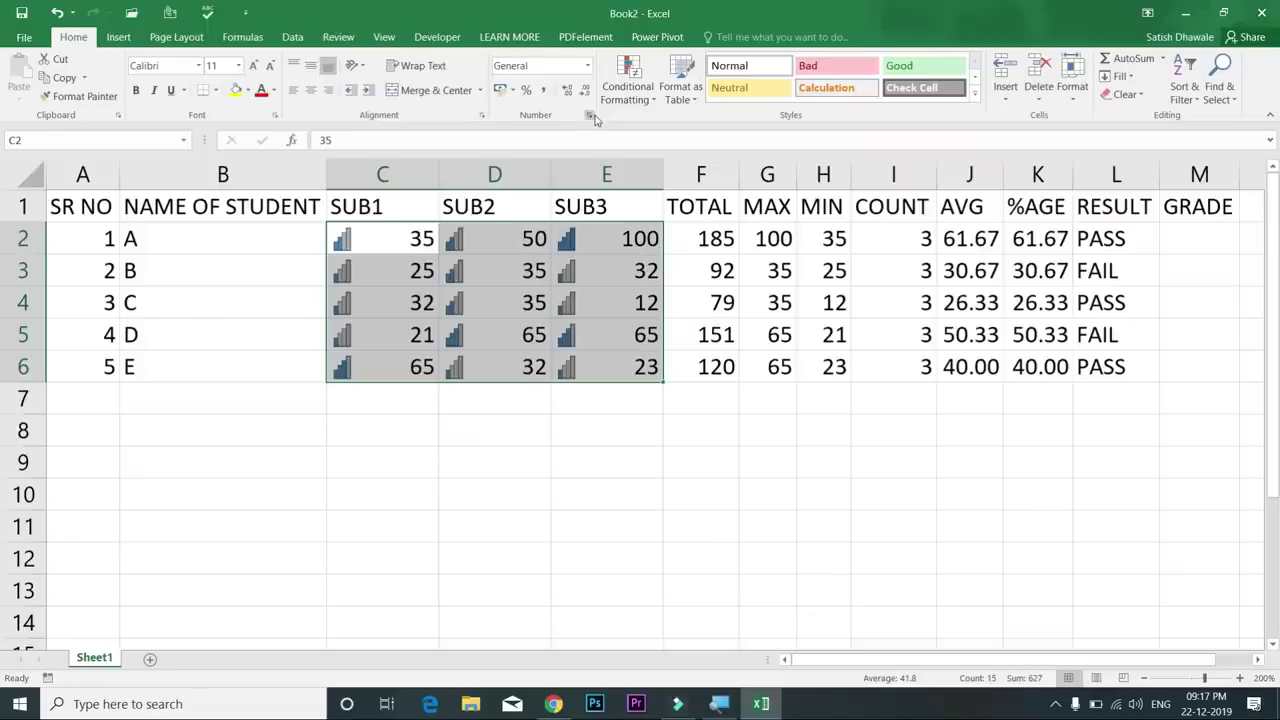
# Step: Hide the numbers in C2:E6 by giving the cells the custom number format ";", leaving only the icons
pyautogui.click(591, 119)
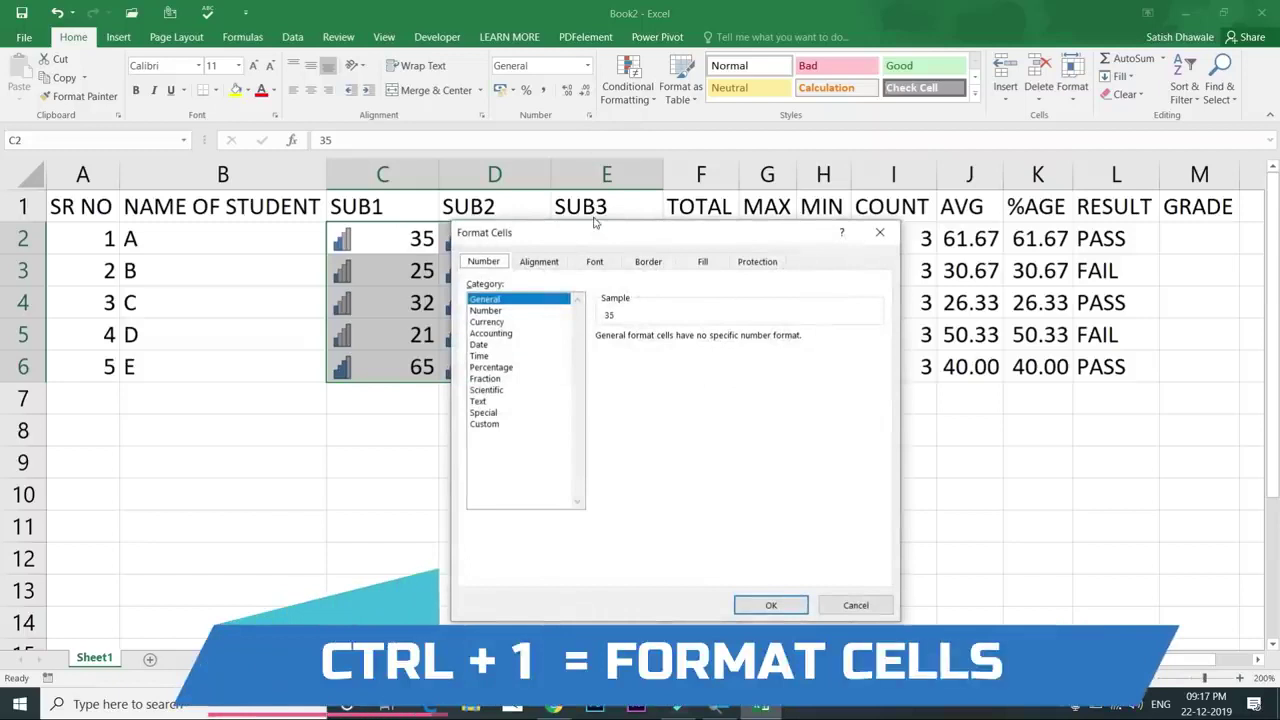
pyautogui.press('Escape')
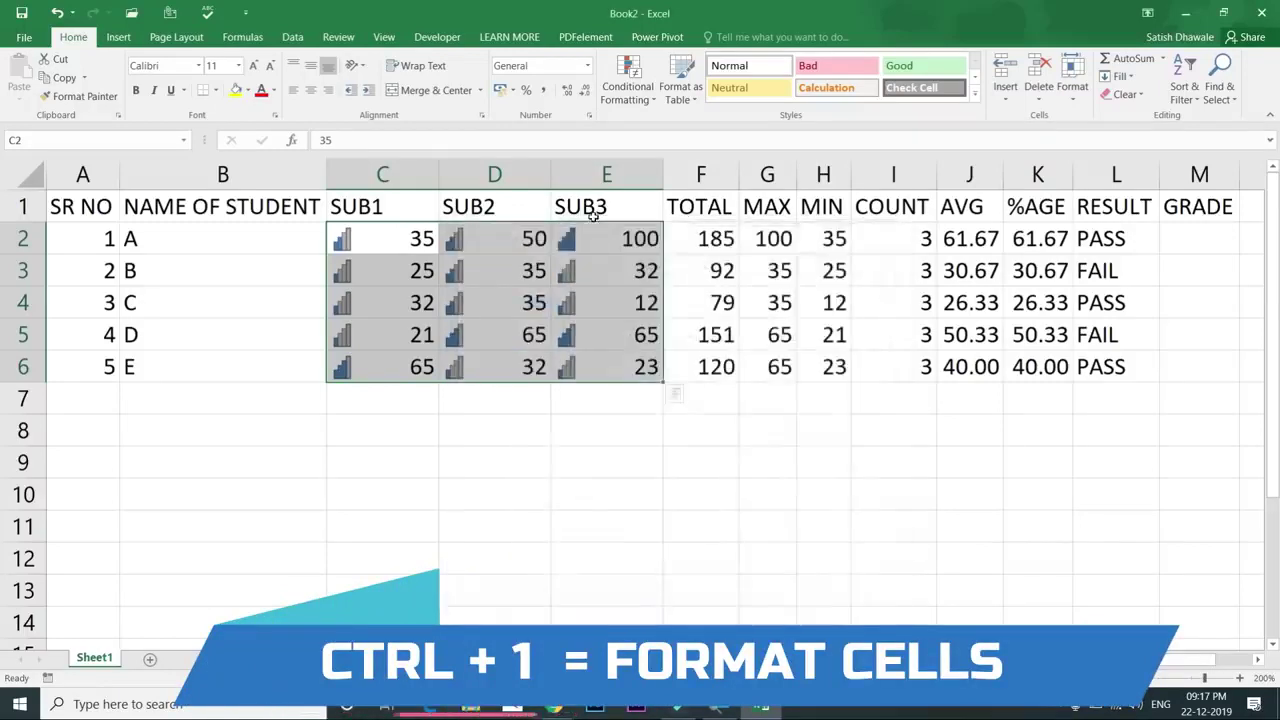
pyautogui.hotkey('ctrl', '1')
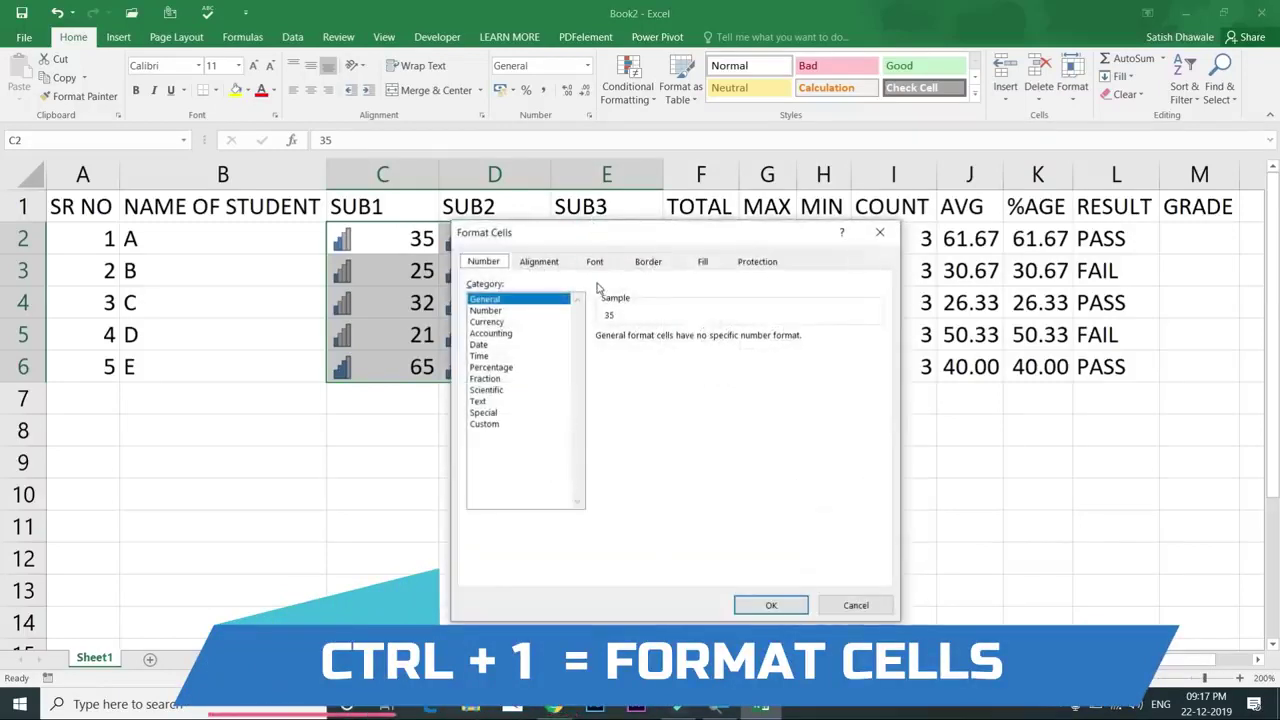
pyautogui.click(490, 427)
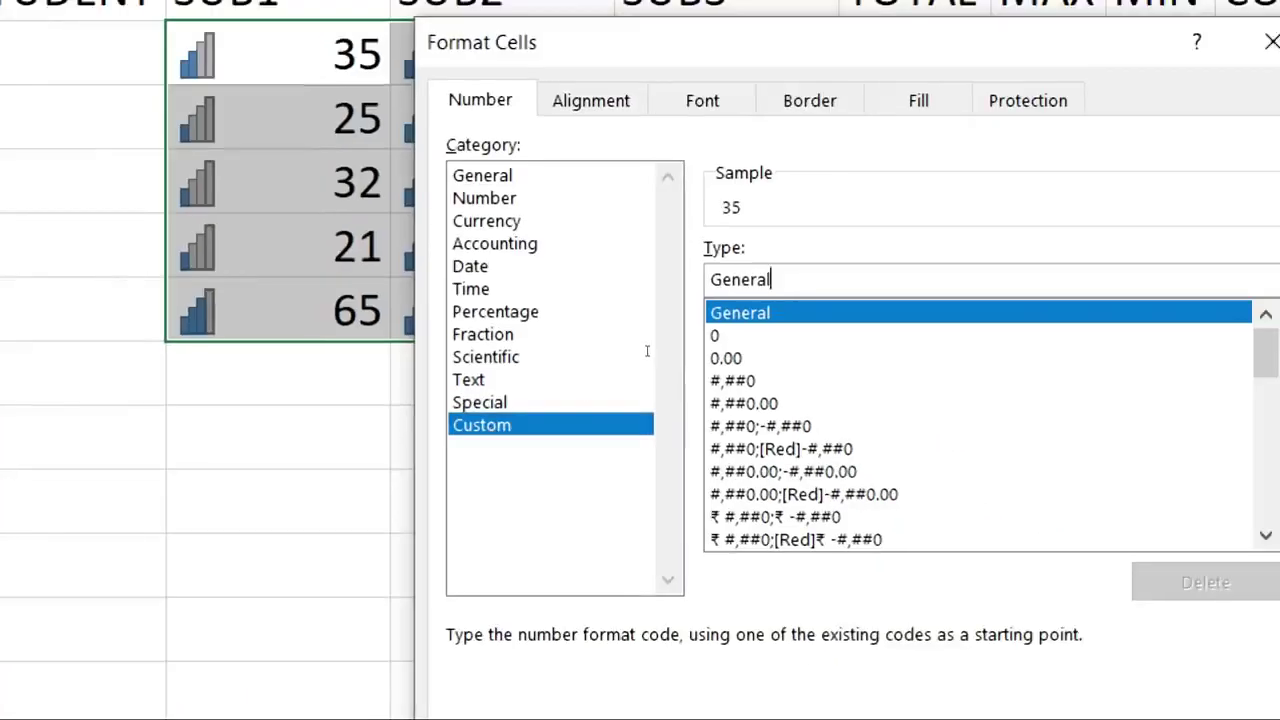
pyautogui.press('BackSpace')
pyautogui.press('BackSpace')
pyautogui.press('BackSpace')
pyautogui.press('BackSpace')
pyautogui.press('BackSpace')
pyautogui.press('BackSpace')
pyautogui.press('BackSpace')
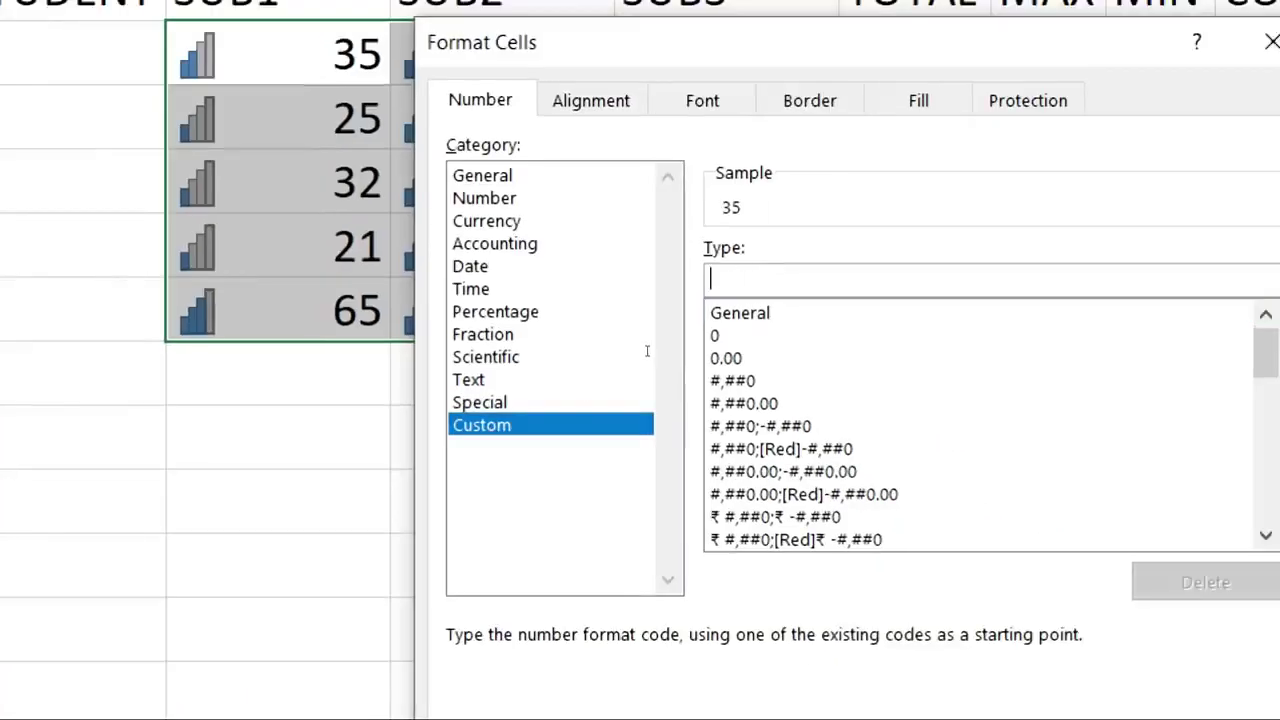
pyautogui.write(';')
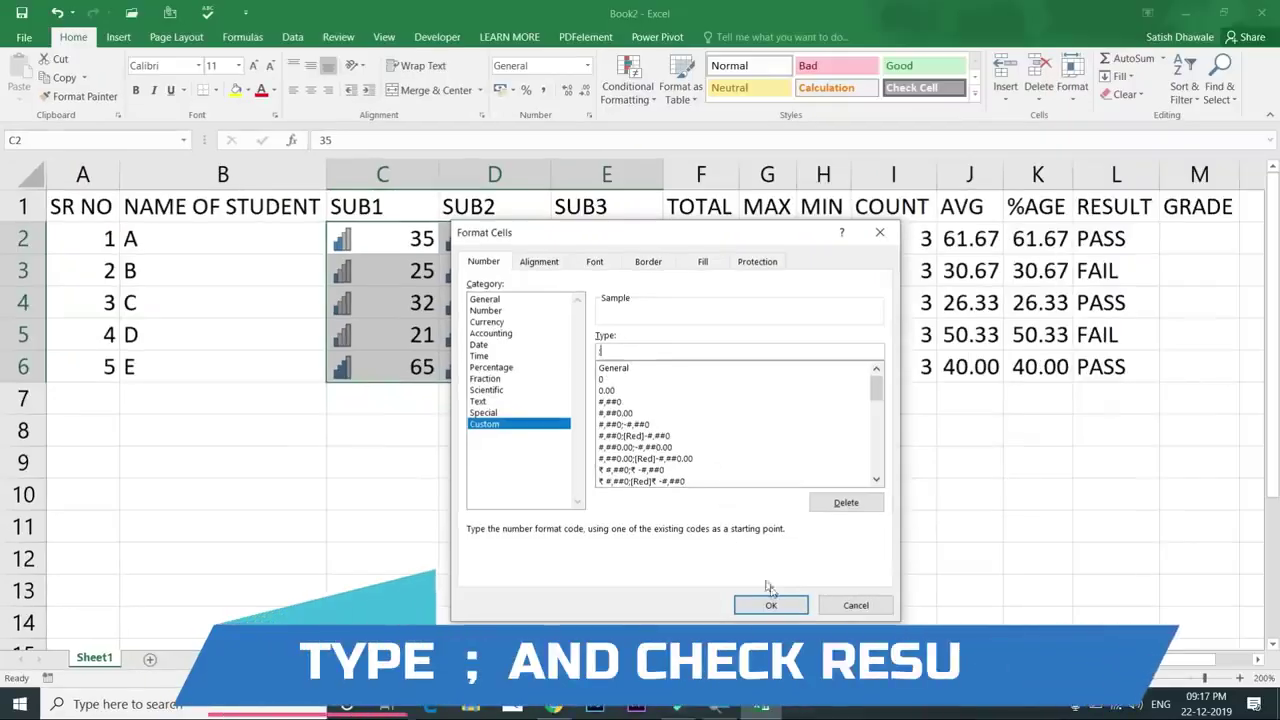
pyautogui.click(770, 603)
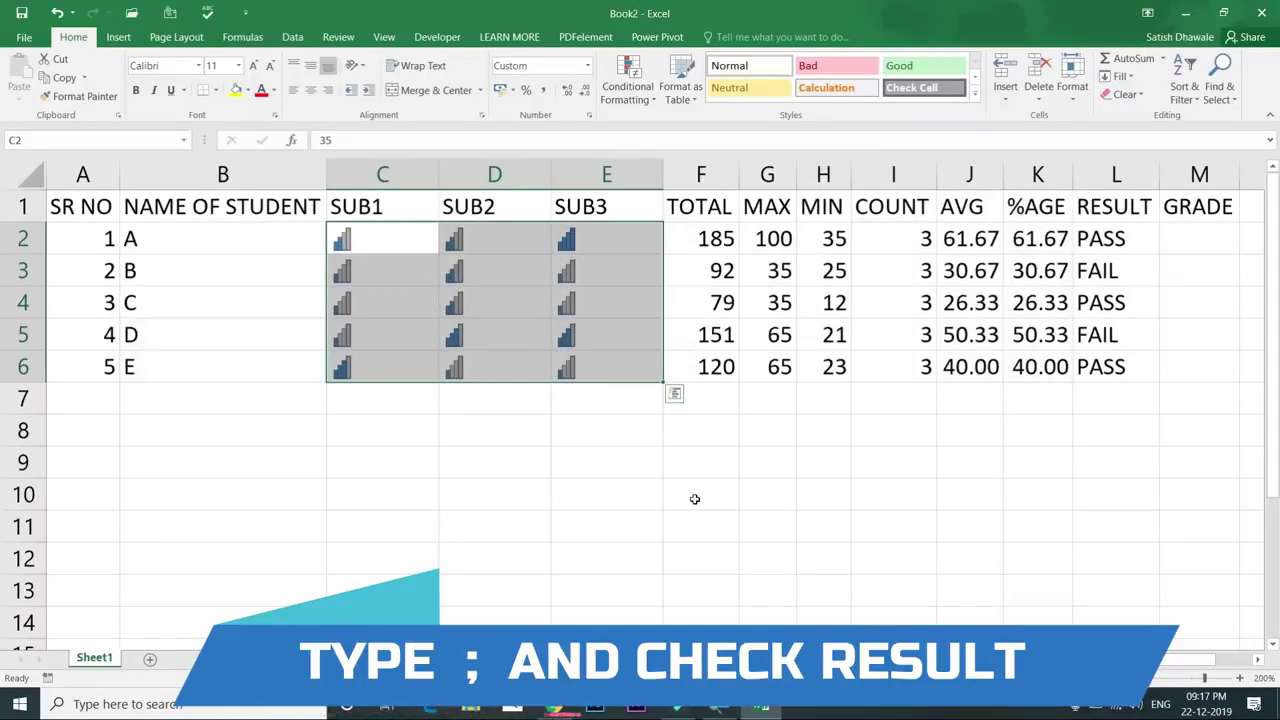
# Step: Change student B's SUB2 mark in D3 to 100 to test the icon set
pyautogui.click(518, 266)
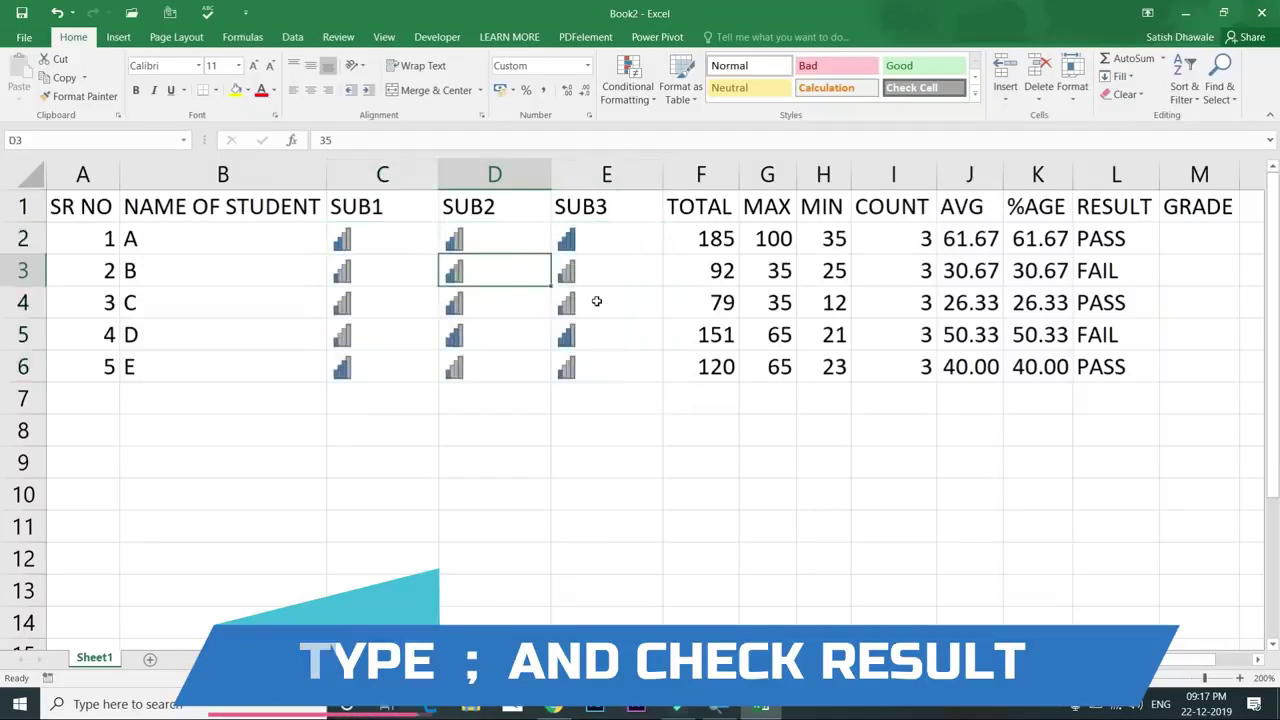
pyautogui.write('100')
pyautogui.press('Return')
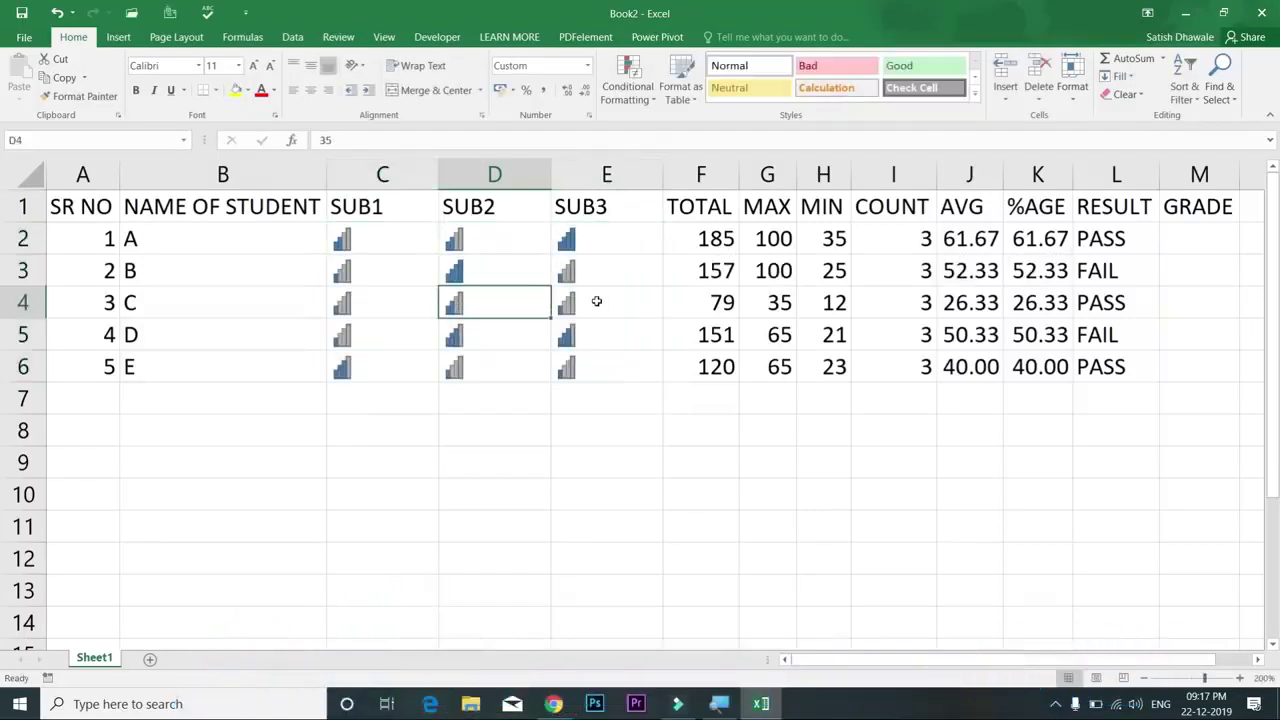
# Step: Try a mark of 320 for student C's SUB2 in D4, and undo the entry
pyautogui.write('320')
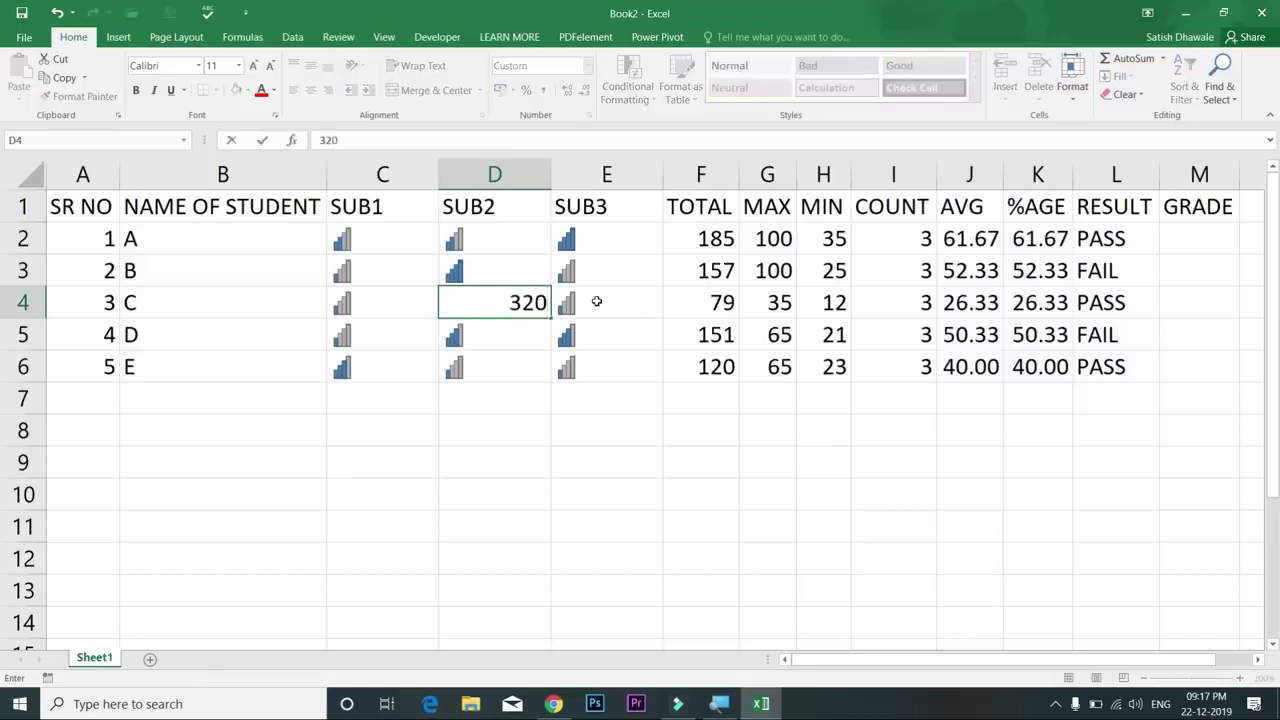
pyautogui.press('Return')
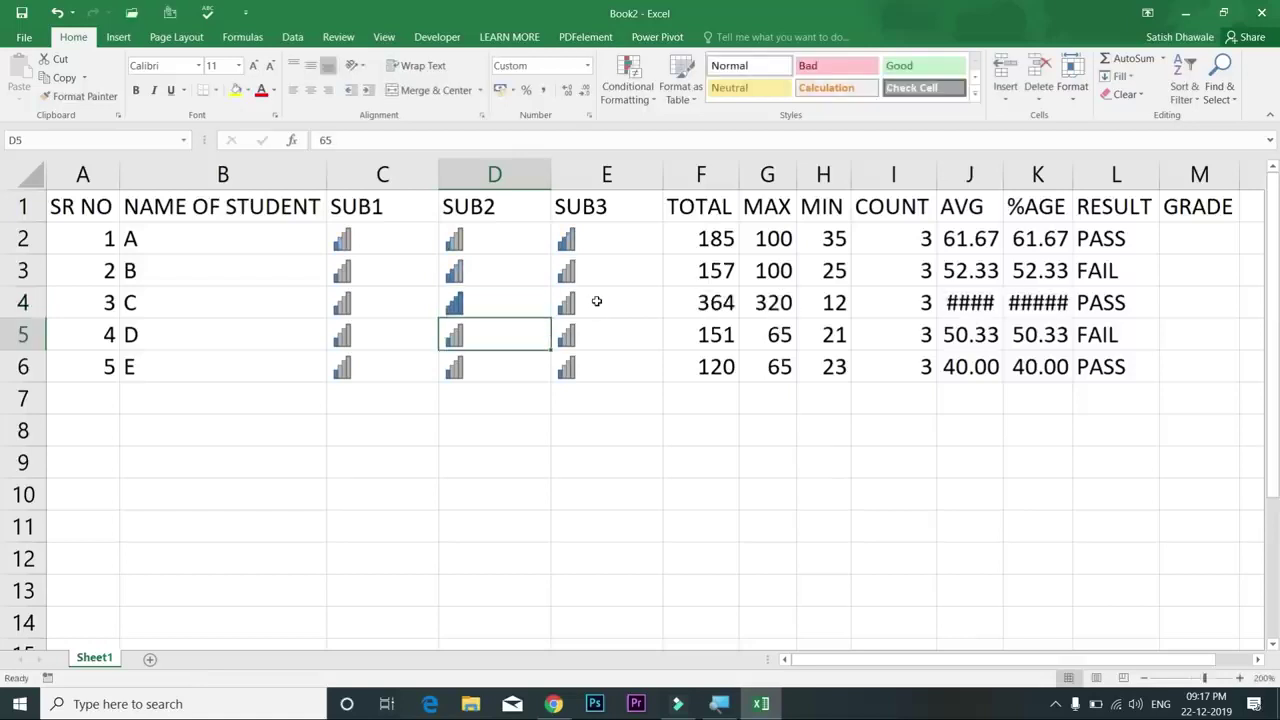
pyautogui.hotkey('ctrl', 'z')
# Step: Select C2:E6 and undo both the D3 mark change and the custom number format so the numbers show beside the icons
pyautogui.moveTo(414, 242); pyautogui.dragTo(587, 367)
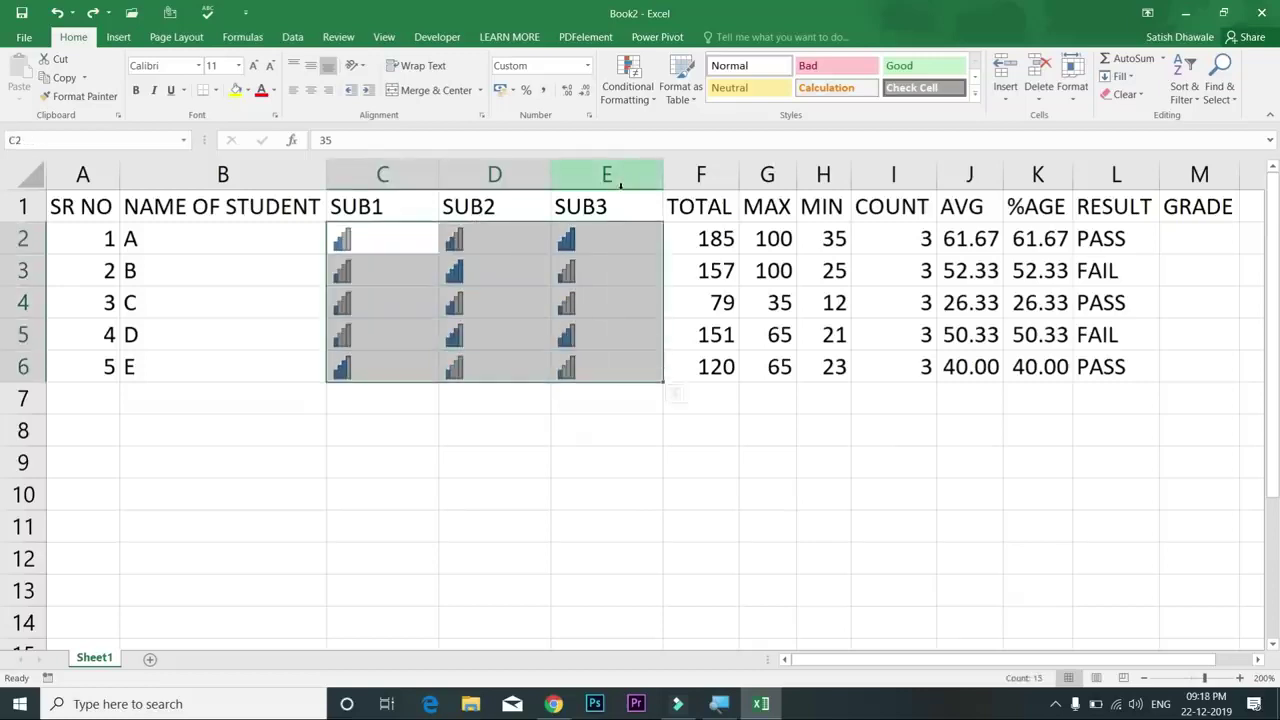
pyautogui.hotkey('ctrl', 'z')
pyautogui.hotkey('ctrl', 'z')
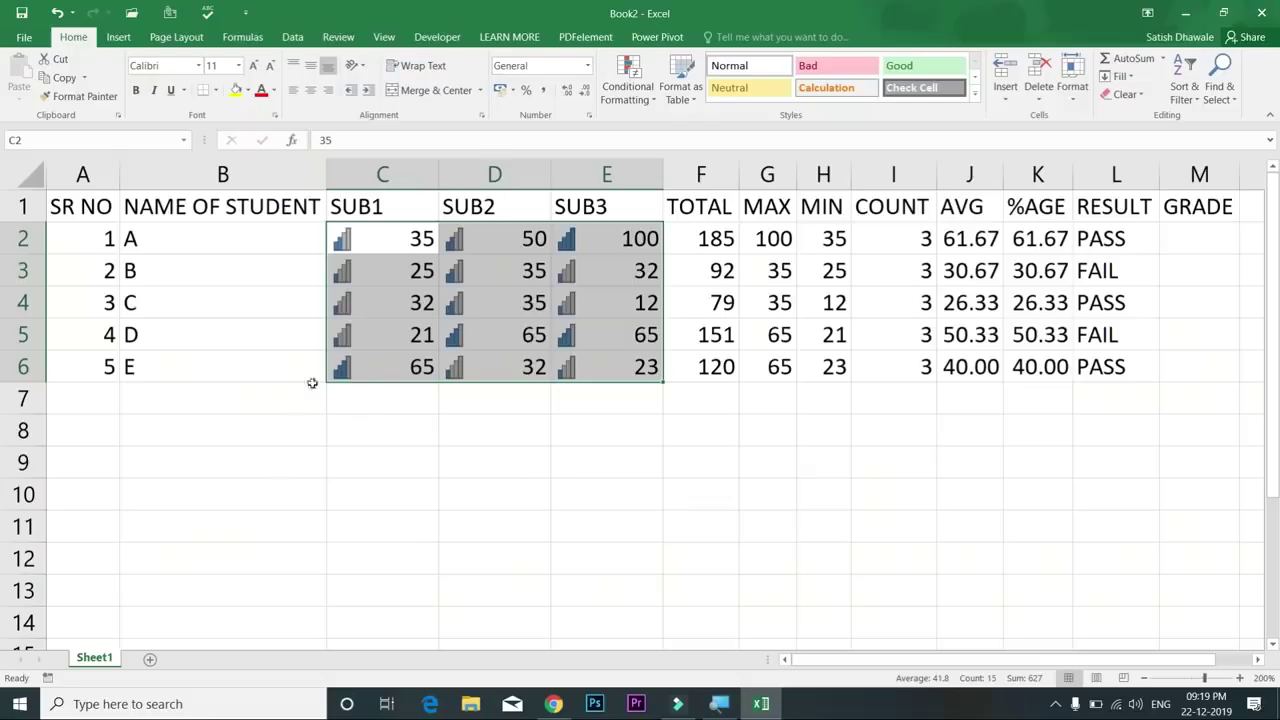
# Step: Try inserting a blank row above the header row, and undo the insertion
pyautogui.click(375, 238)
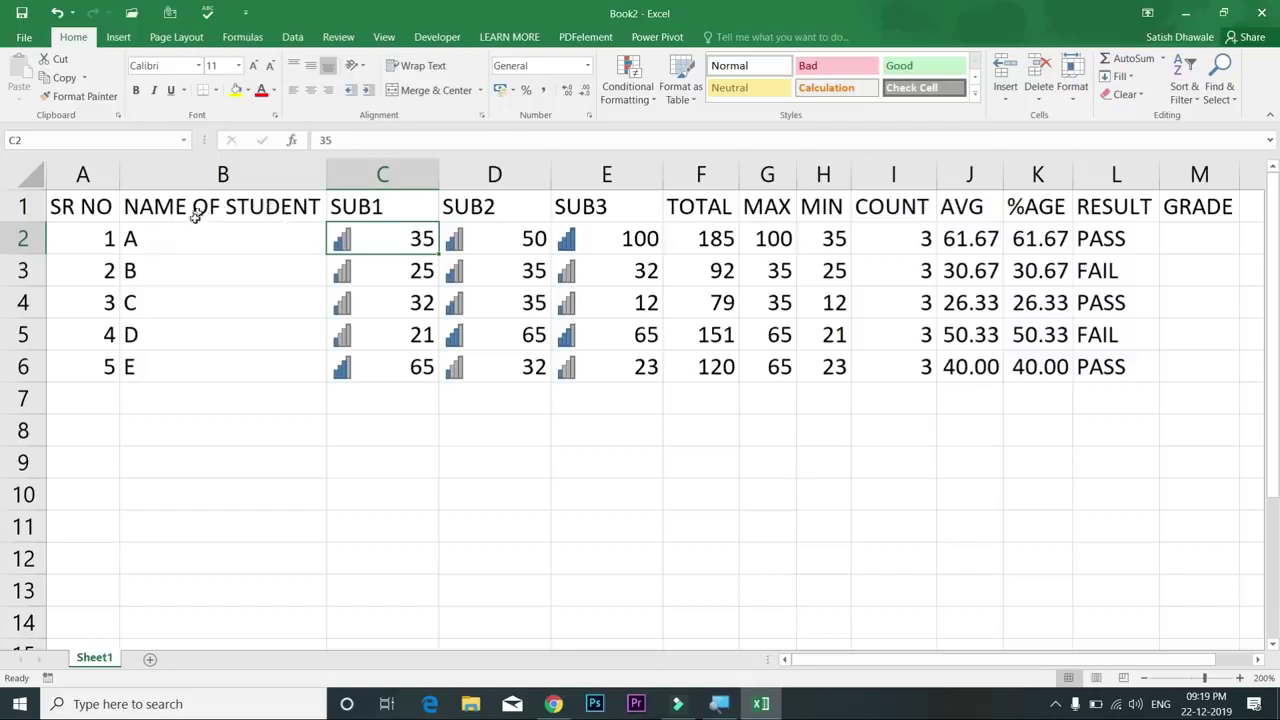
pyautogui.click(20, 206)
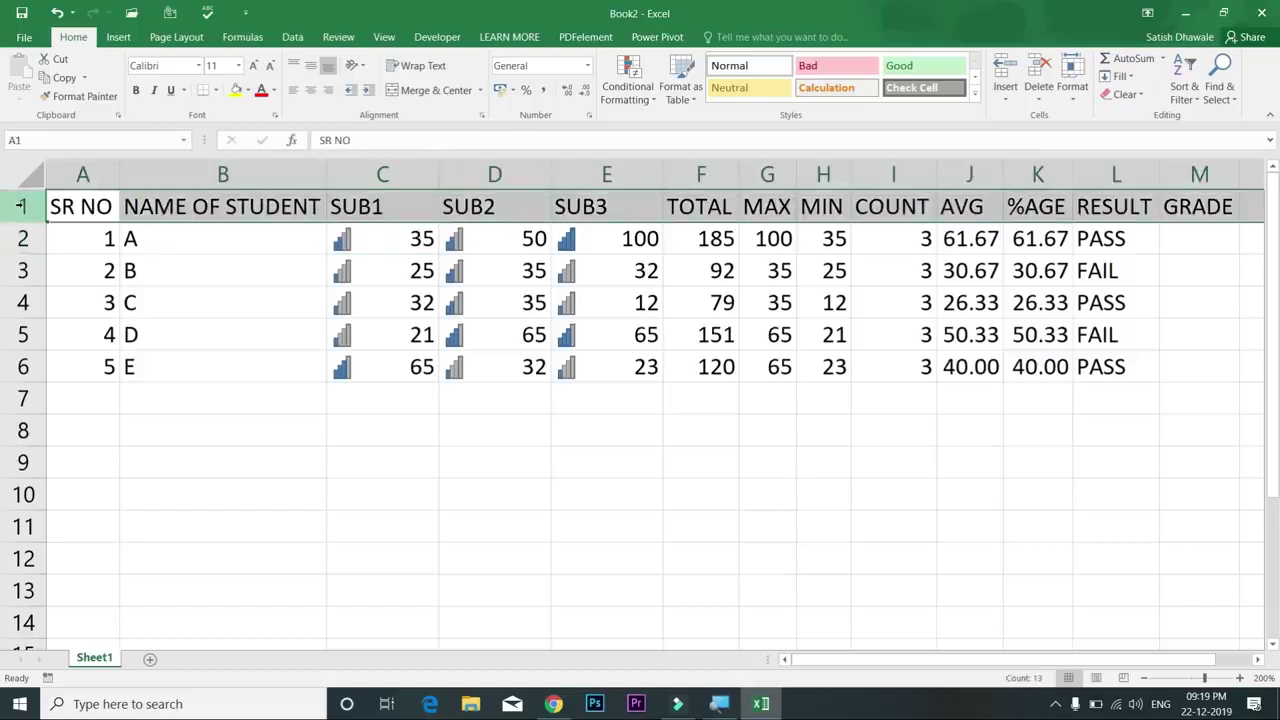
pyautogui.hotkey('ctrl', 'shift', '+')
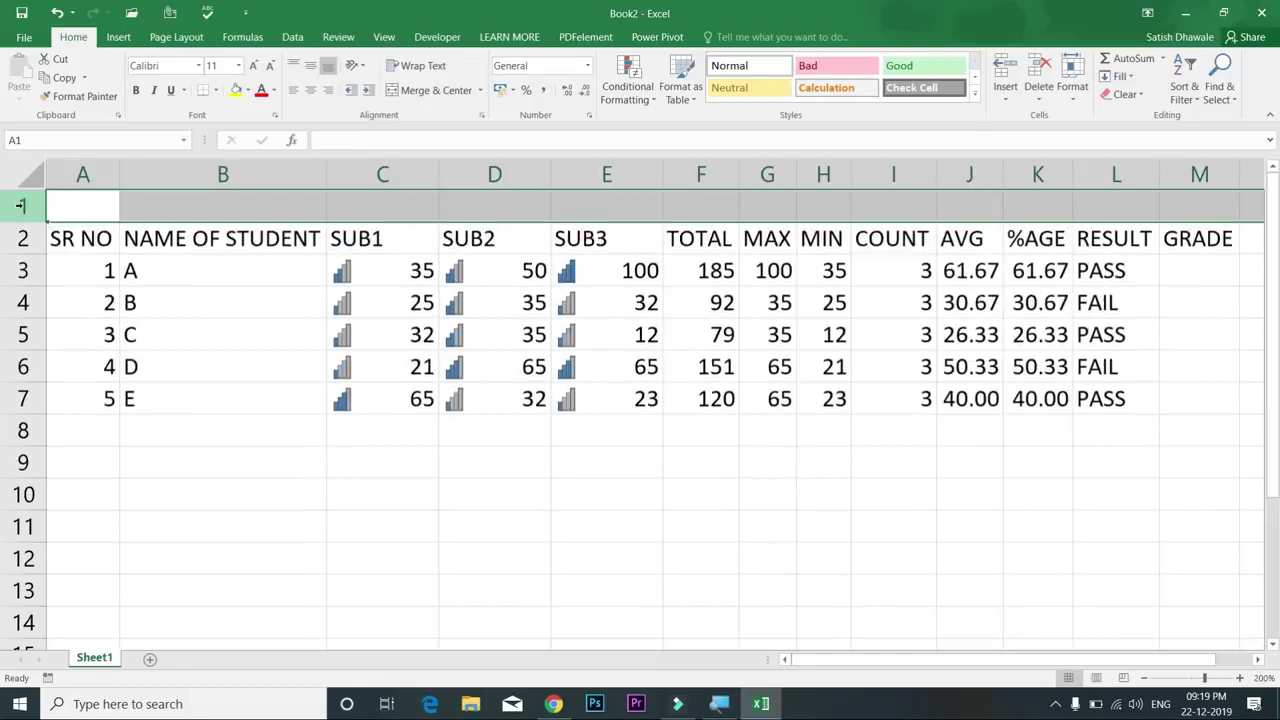
pyautogui.hotkey('ctrl', 'z')
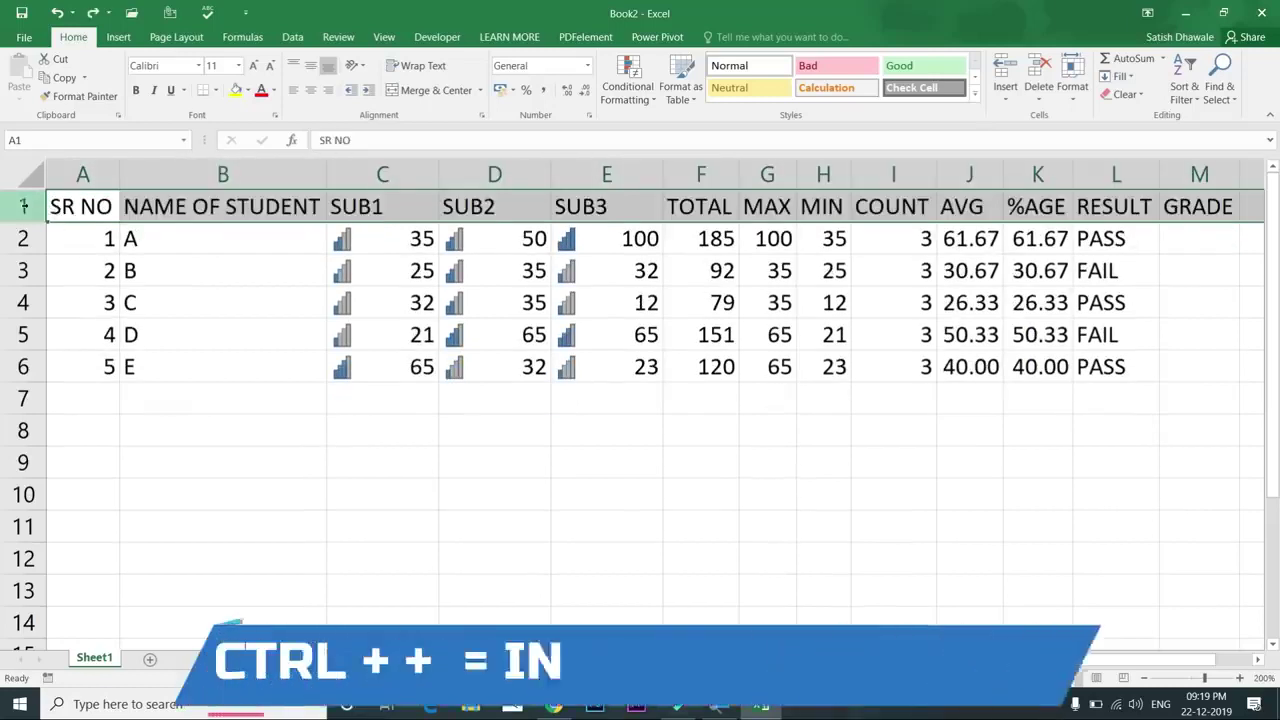
# Step: Insert a blank row above the marksheet's header row
pyautogui.click(22, 270)
pyautogui.click(22, 206)
pyautogui.rightClick(22, 206)
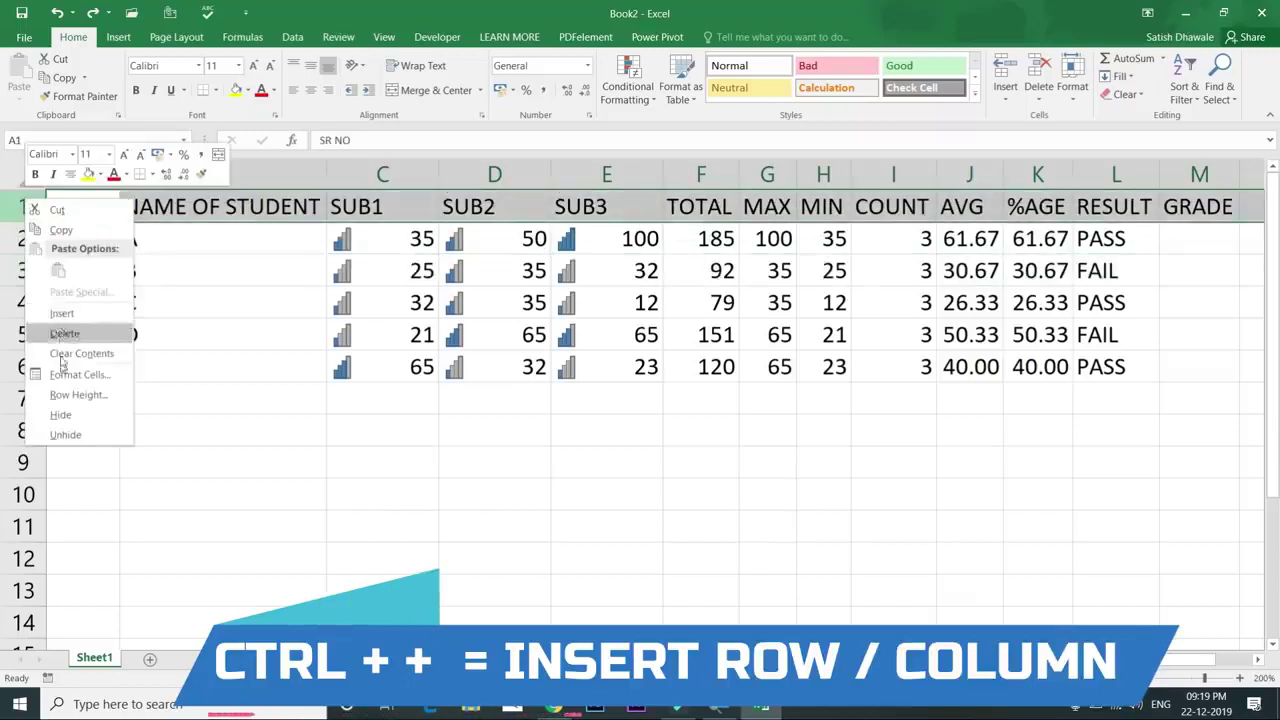
pyautogui.click(60, 313)
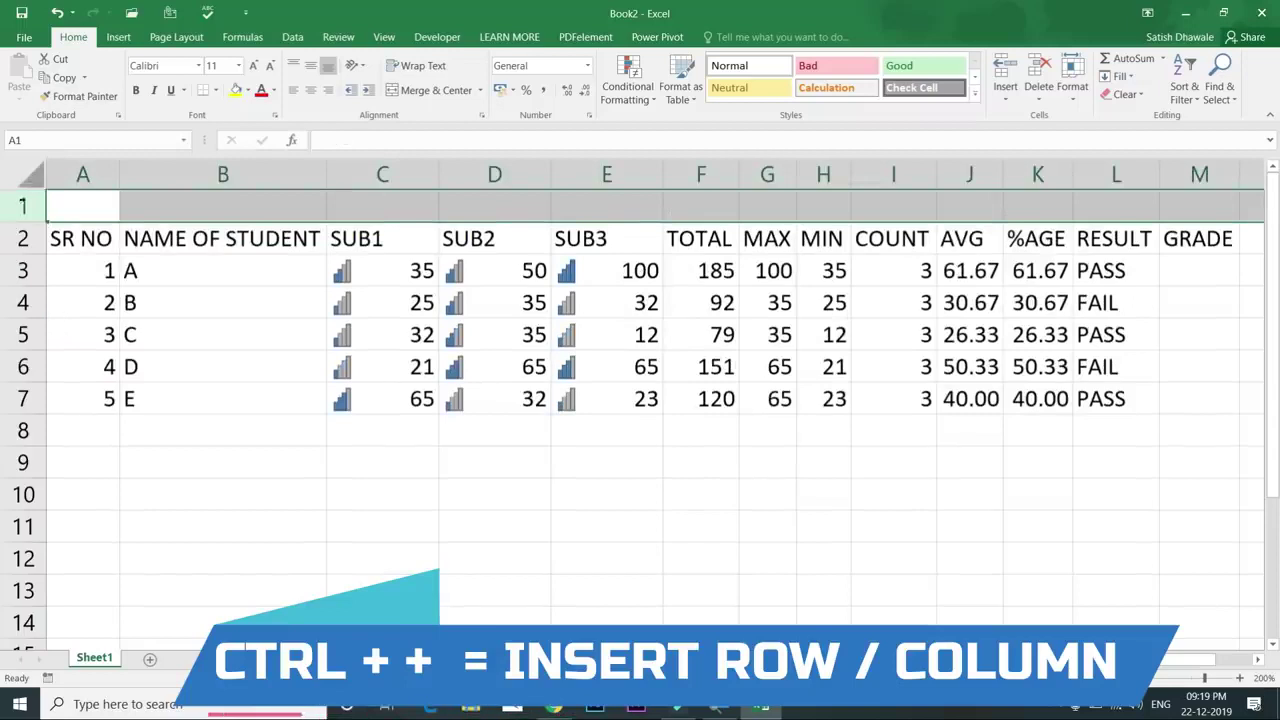
# Step: Try inserting a blank column before SUB1, and undo, redo and undo the insertion again
pyautogui.click(606, 176)
pyautogui.click(690, 176)
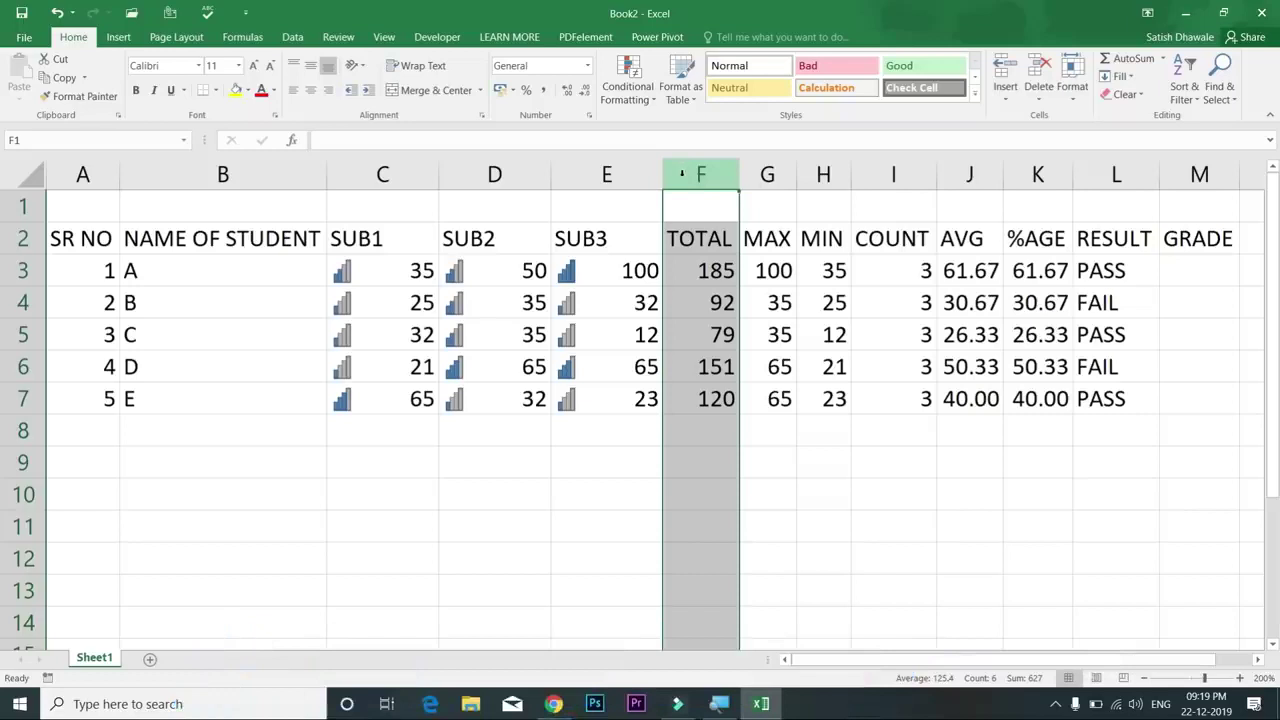
pyautogui.click(340, 176)
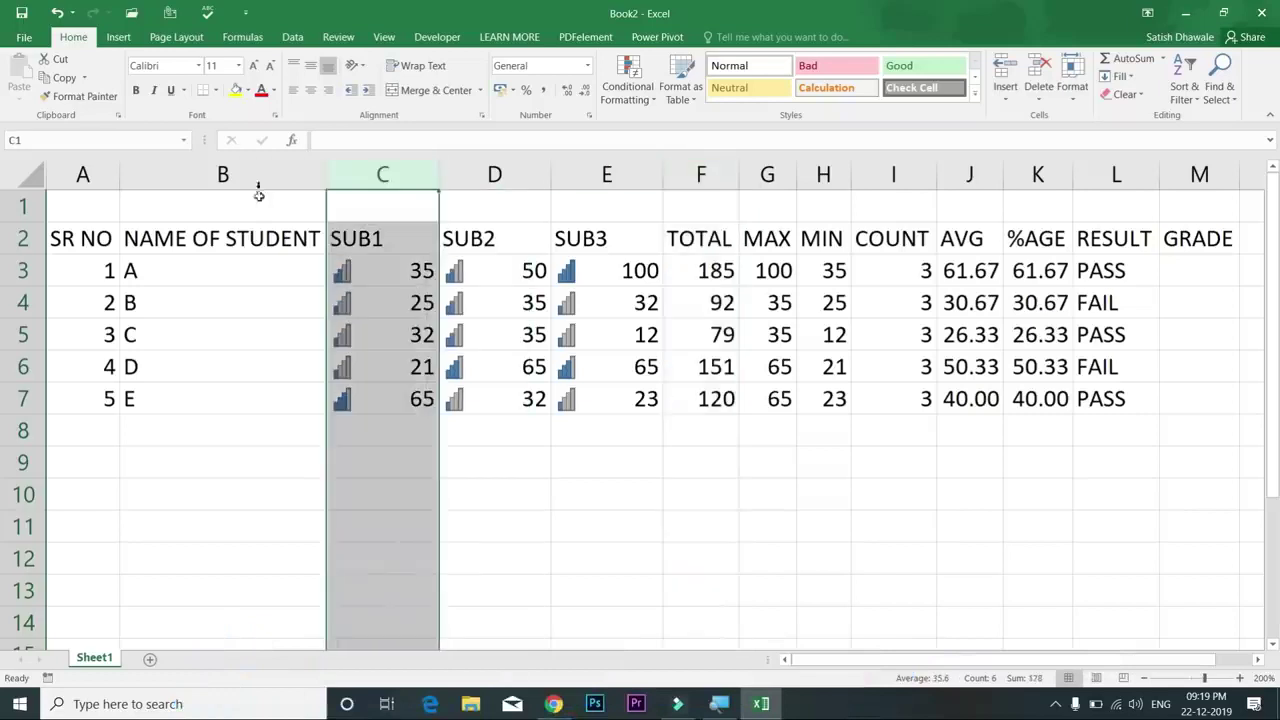
pyautogui.rightClick(367, 176)
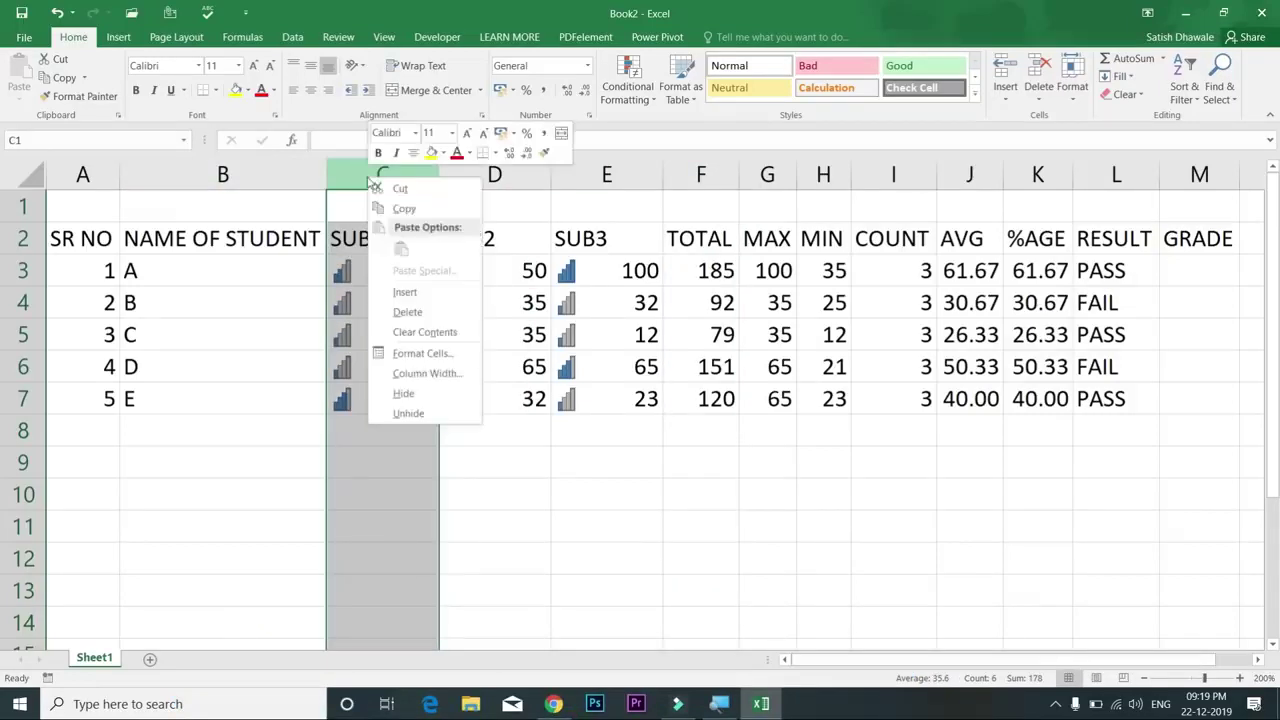
pyautogui.click(401, 292)
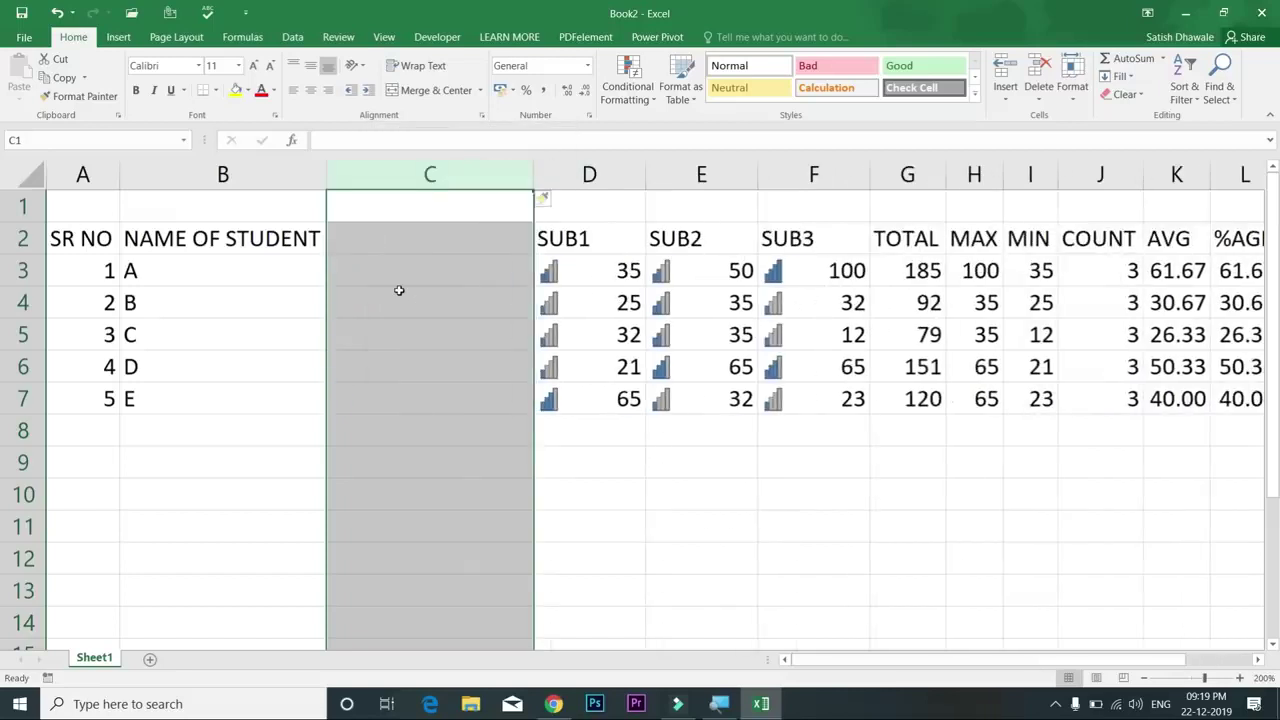
pyautogui.hotkey('ctrl', 'z')
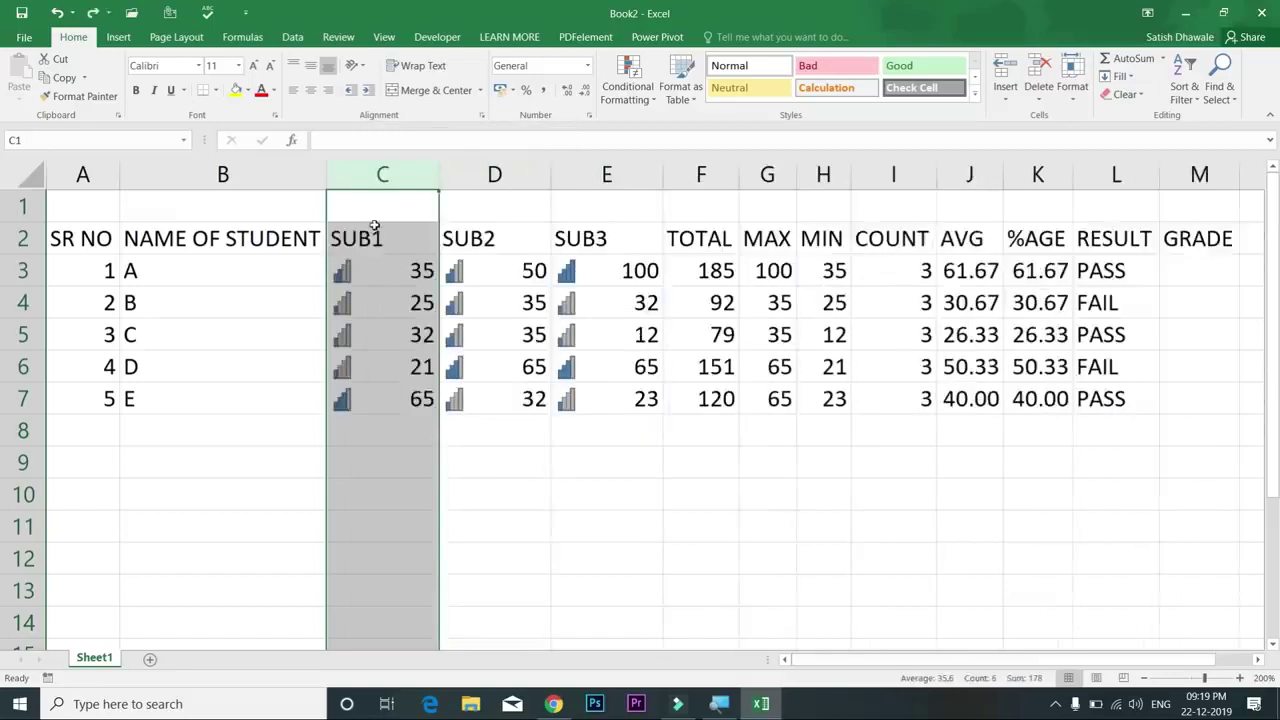
pyautogui.hotkey('ctrl', 'y')
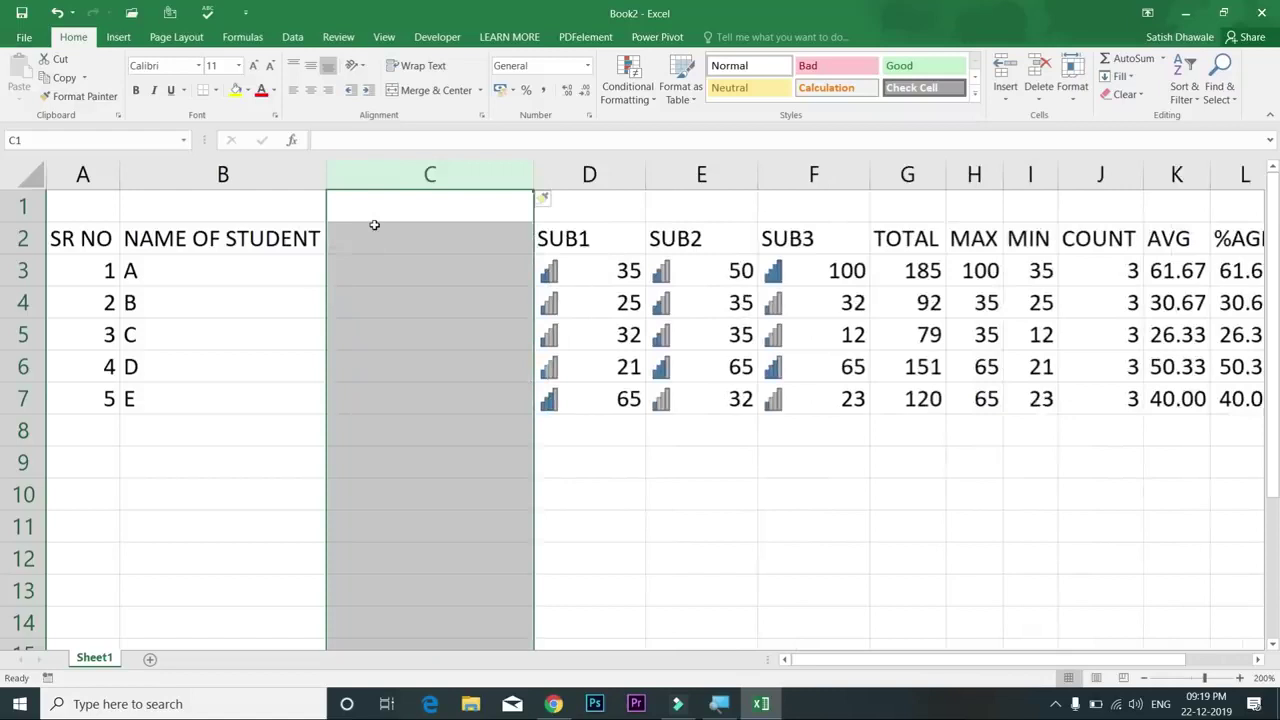
pyautogui.hotkey('ctrl', 'z')
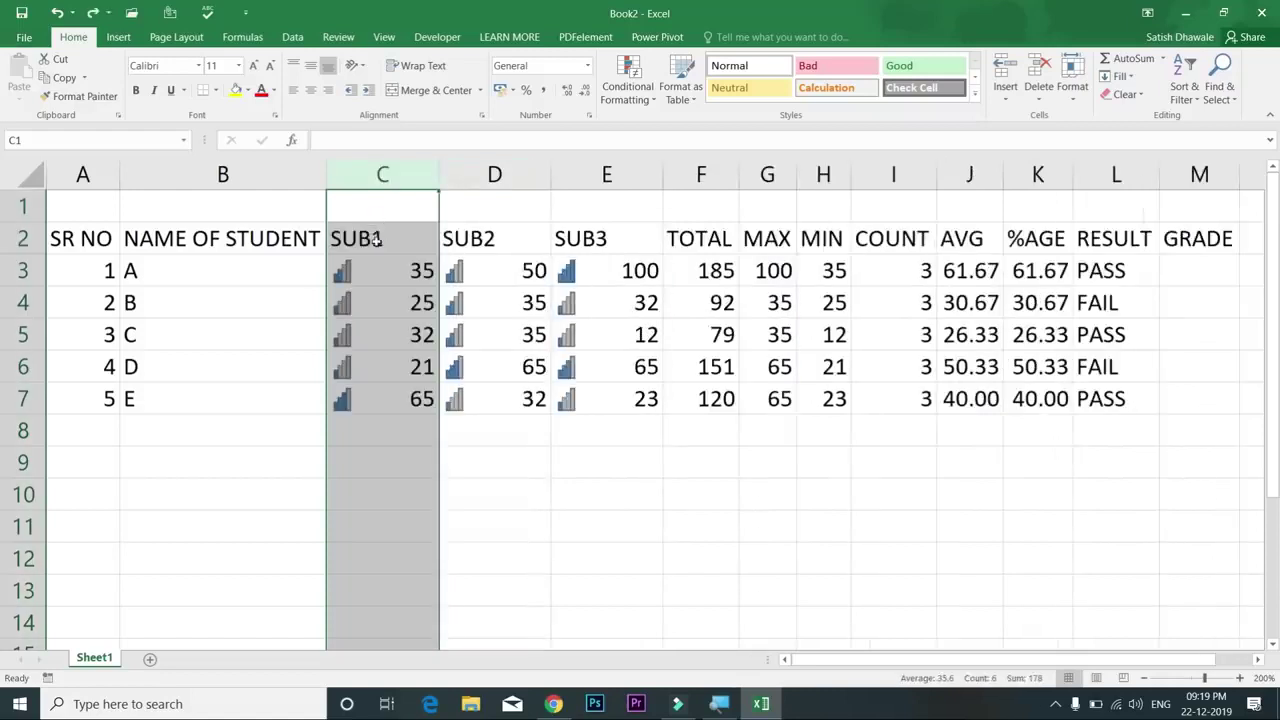
# Step: Try inserting a blank column before SUB1 and another before TOTAL, undoing each insertion
pyautogui.click(376, 239)
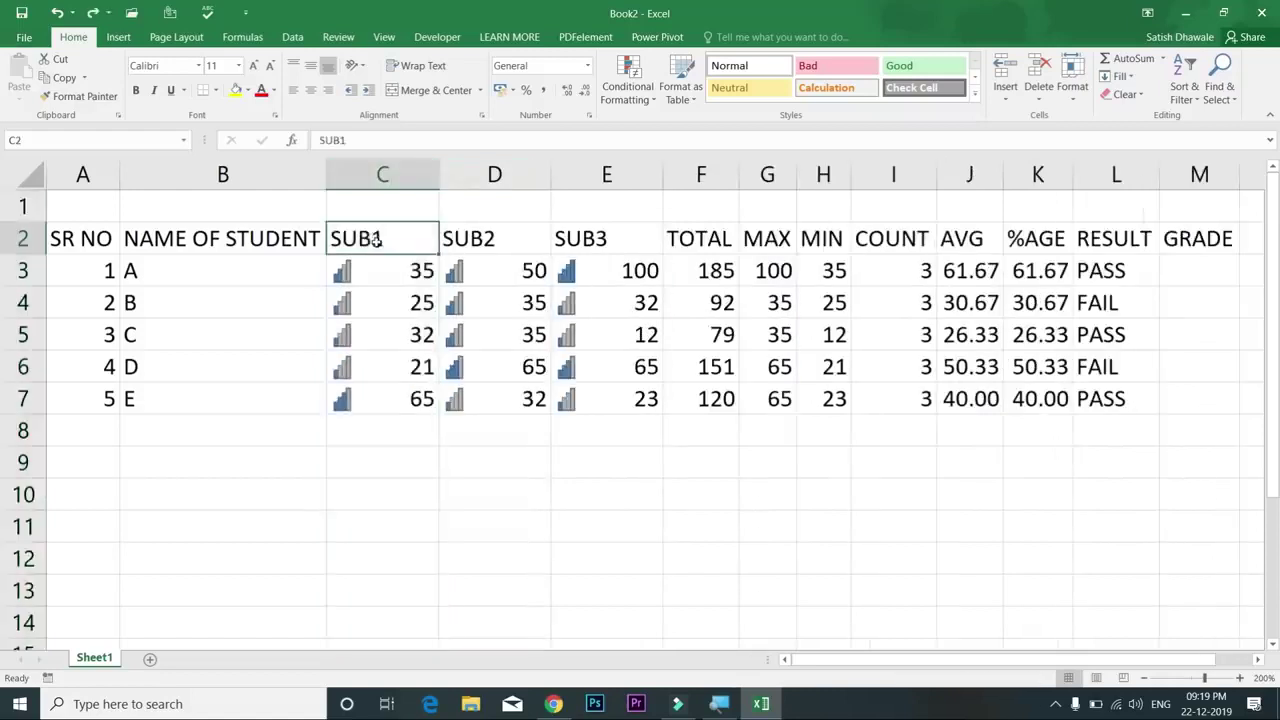
pyautogui.click(367, 173)
pyautogui.hotkey('ctrl', 'shift', '+')
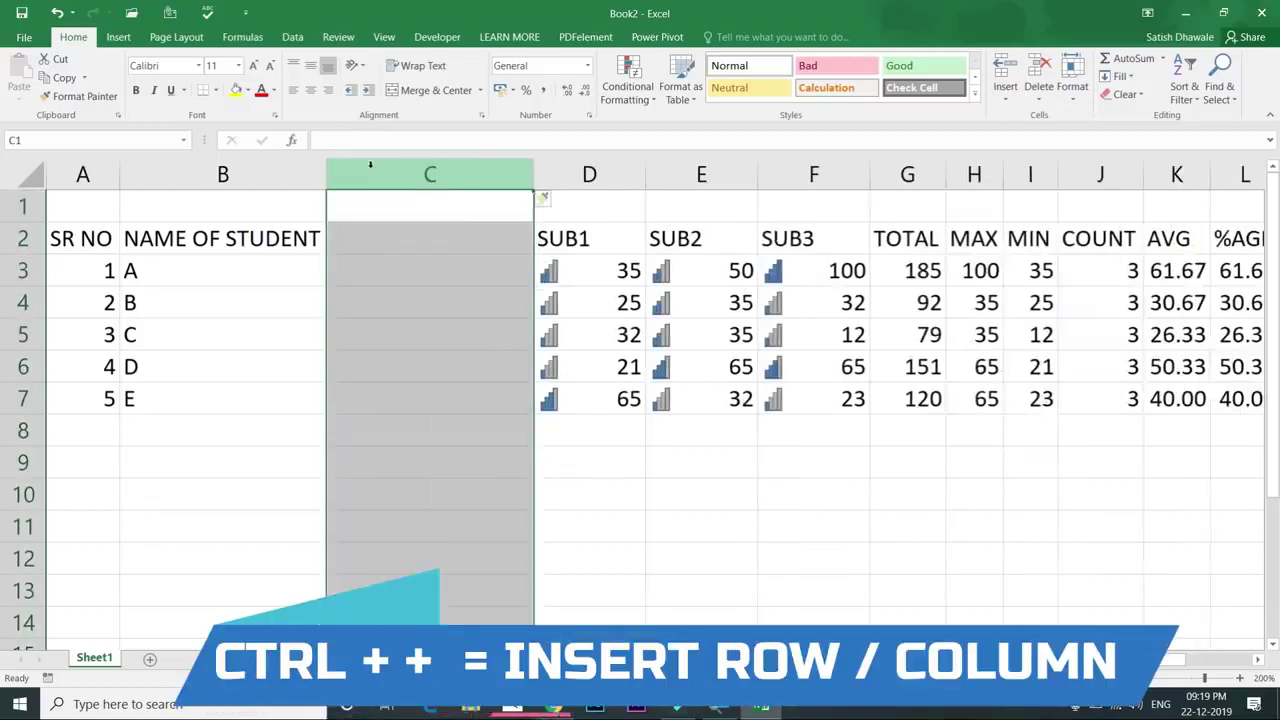
pyautogui.hotkey('ctrl', 'z')
pyautogui.click(714, 176)
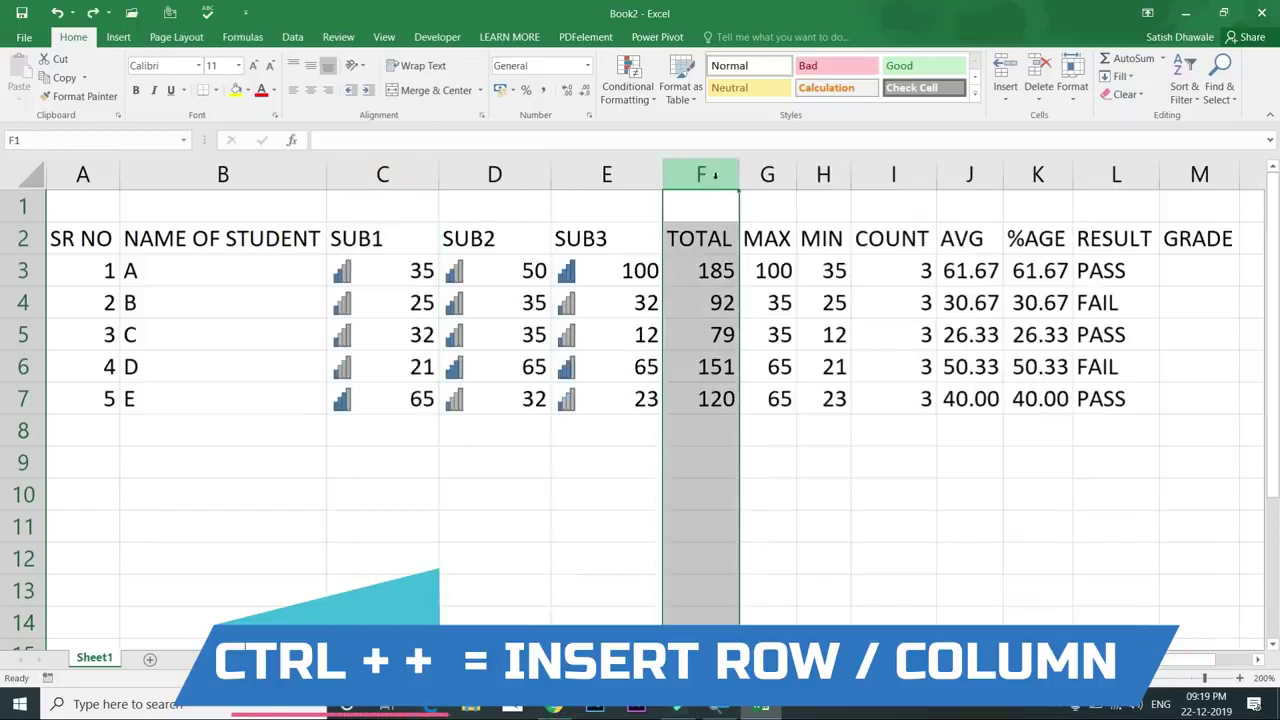
pyautogui.hotkey('ctrl', 'shift', '+')
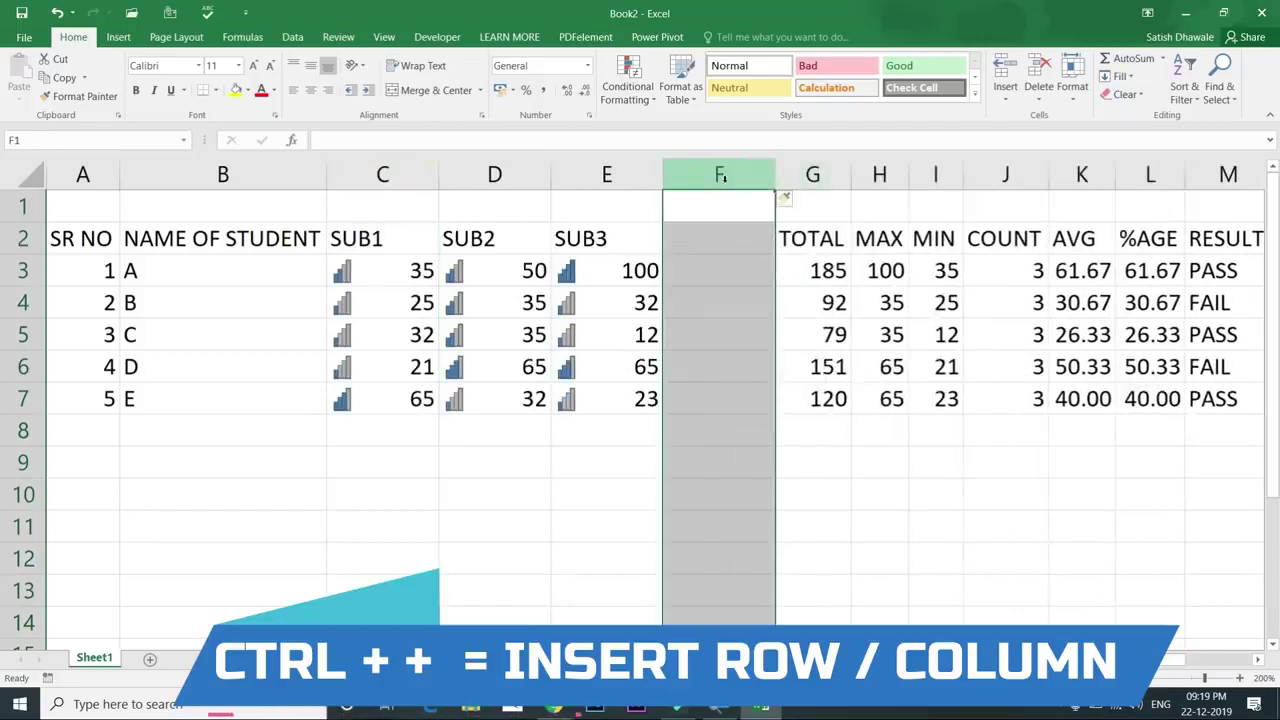
pyautogui.hotkey('ctrl', 'z')
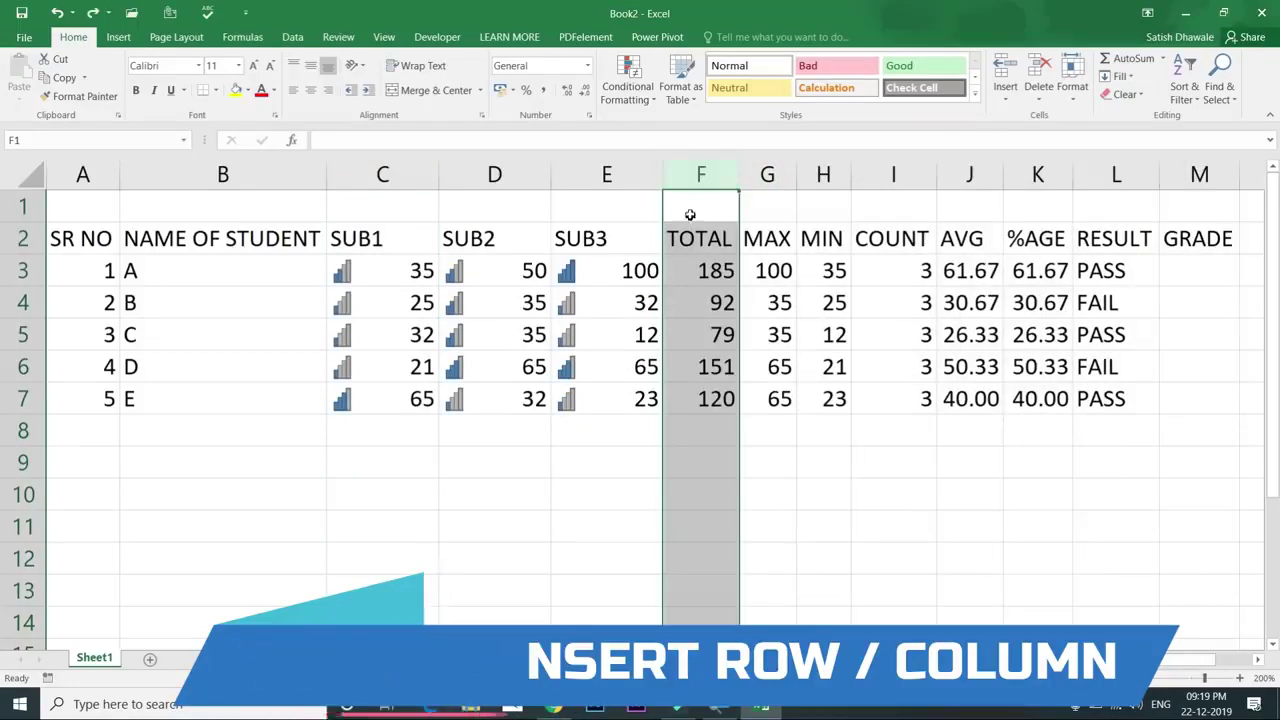
# Step: Try inserting an entire column from the single cell F1, and undo the insertion
pyautogui.click(693, 213)
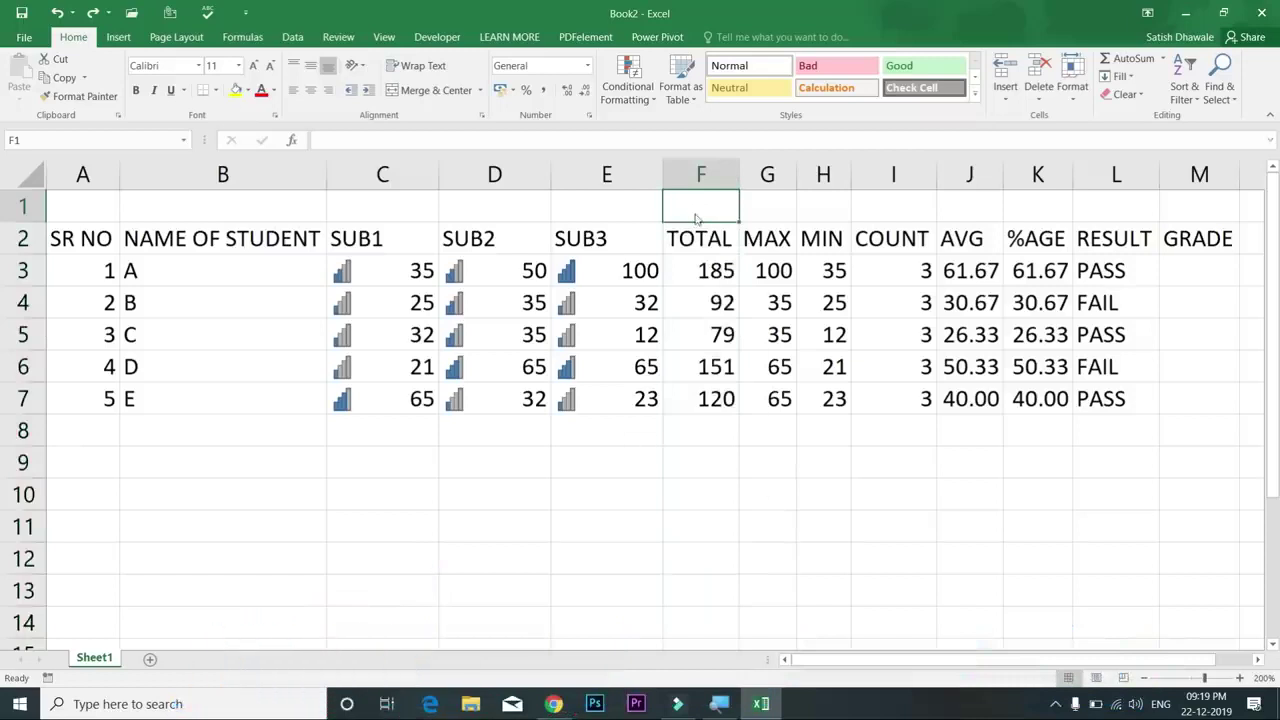
pyautogui.hotkey('ctrl', 'shift', '+')
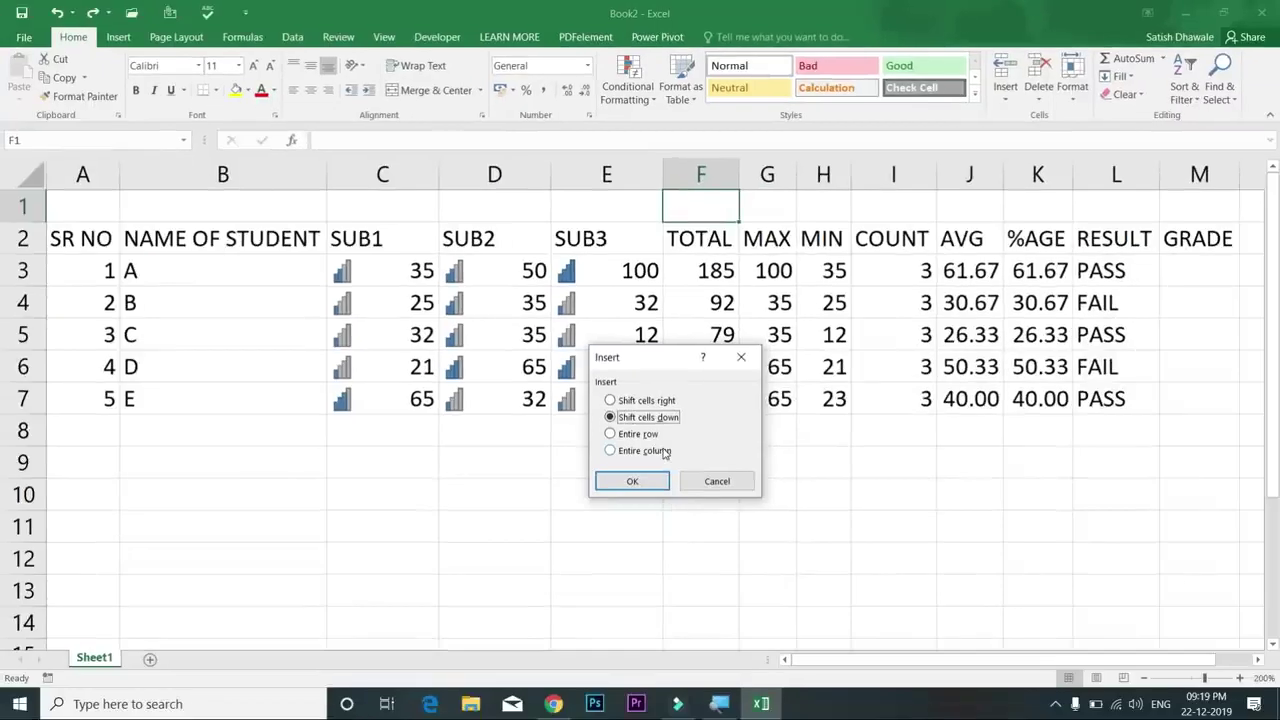
pyautogui.click(665, 452)
pyautogui.click(656, 481)
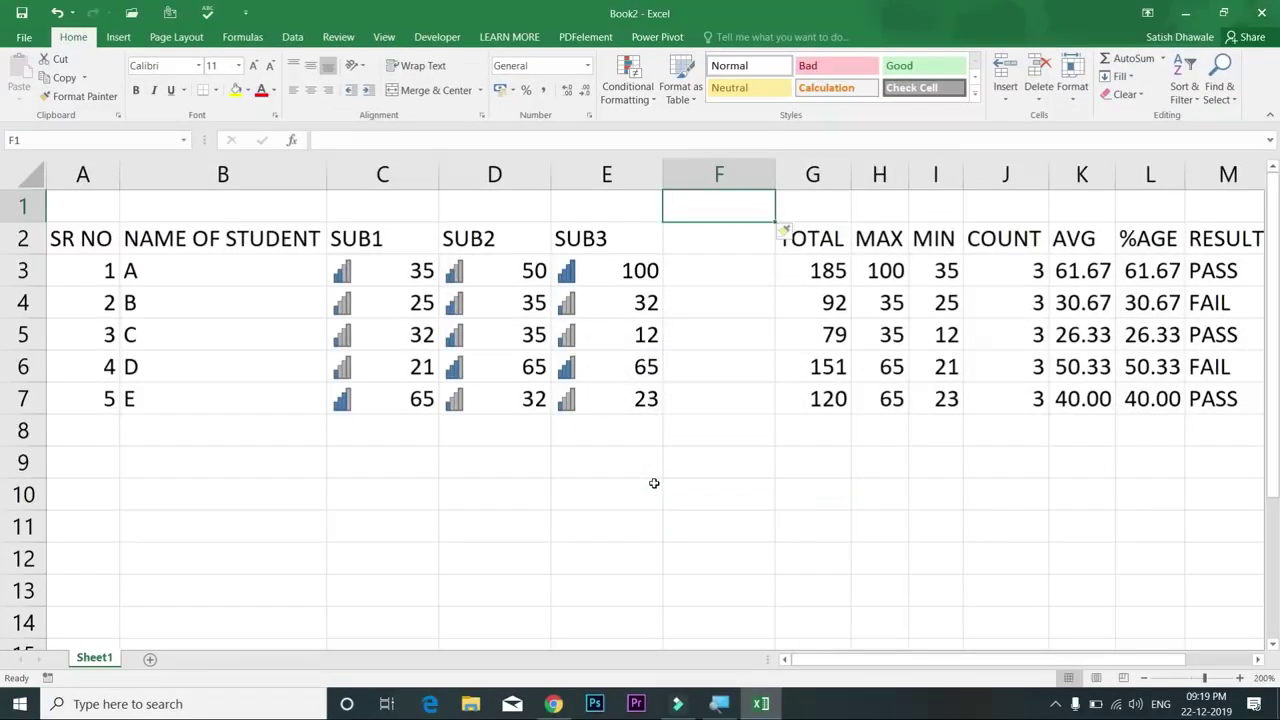
pyautogui.hotkey('ctrl', 'z')
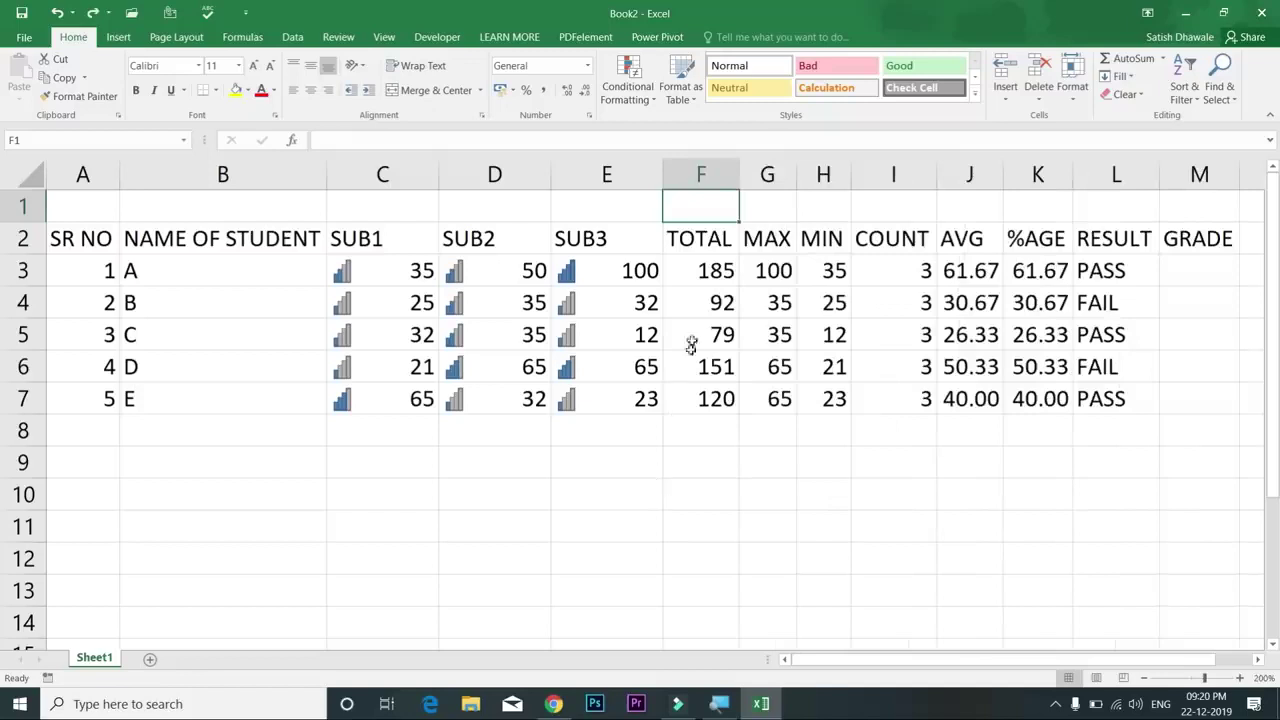
# Step: Try inserting a blank column before TOTAL with all of column F selected, and undo it
pyautogui.click(716, 174)
pyautogui.hotkey('ctrl', '+')
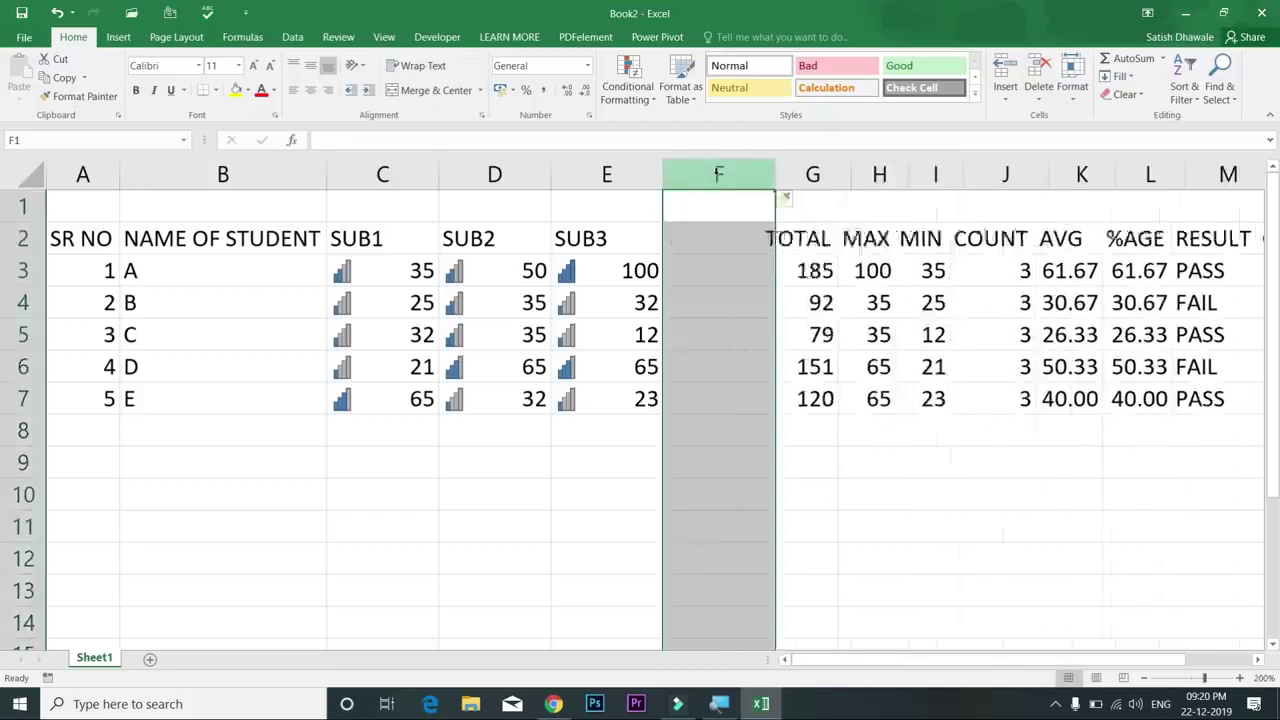
pyautogui.hotkey('ctrl', 'z')
# Step: Insert an entire row from the single cell F1, and undo and redo the insertion
pyautogui.click(698, 215)
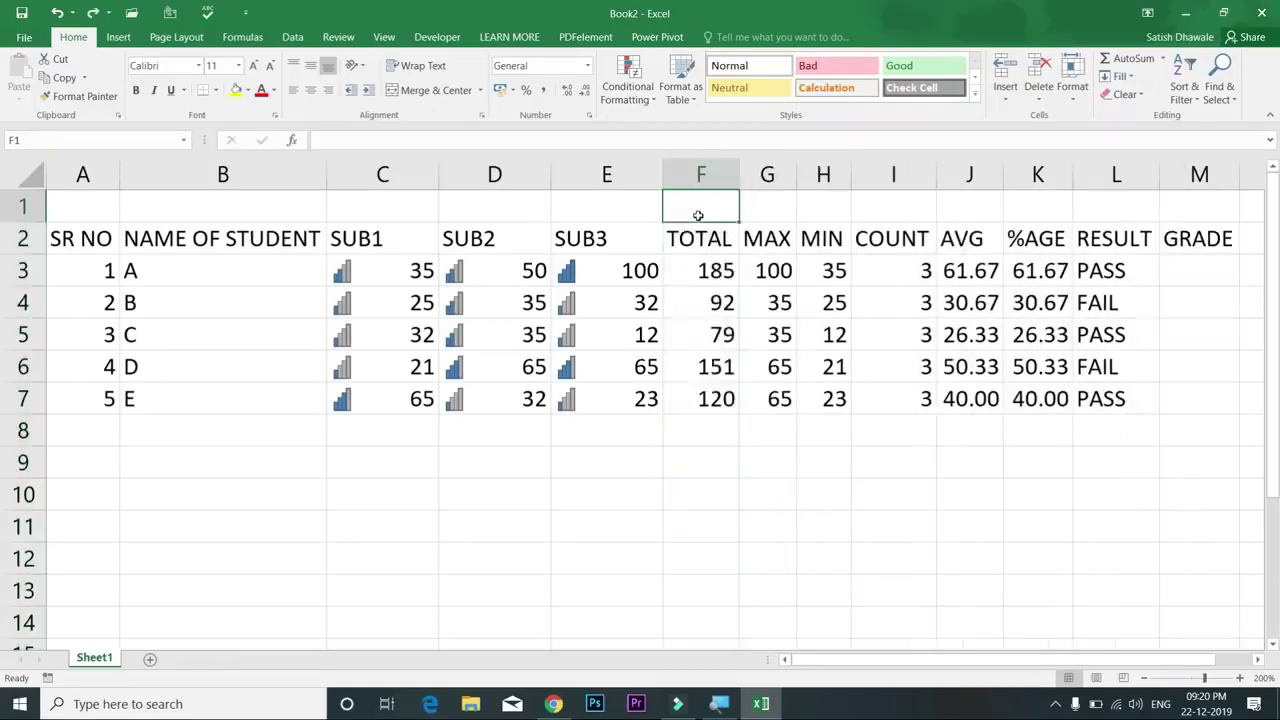
pyautogui.hotkey('ctrl', '+')
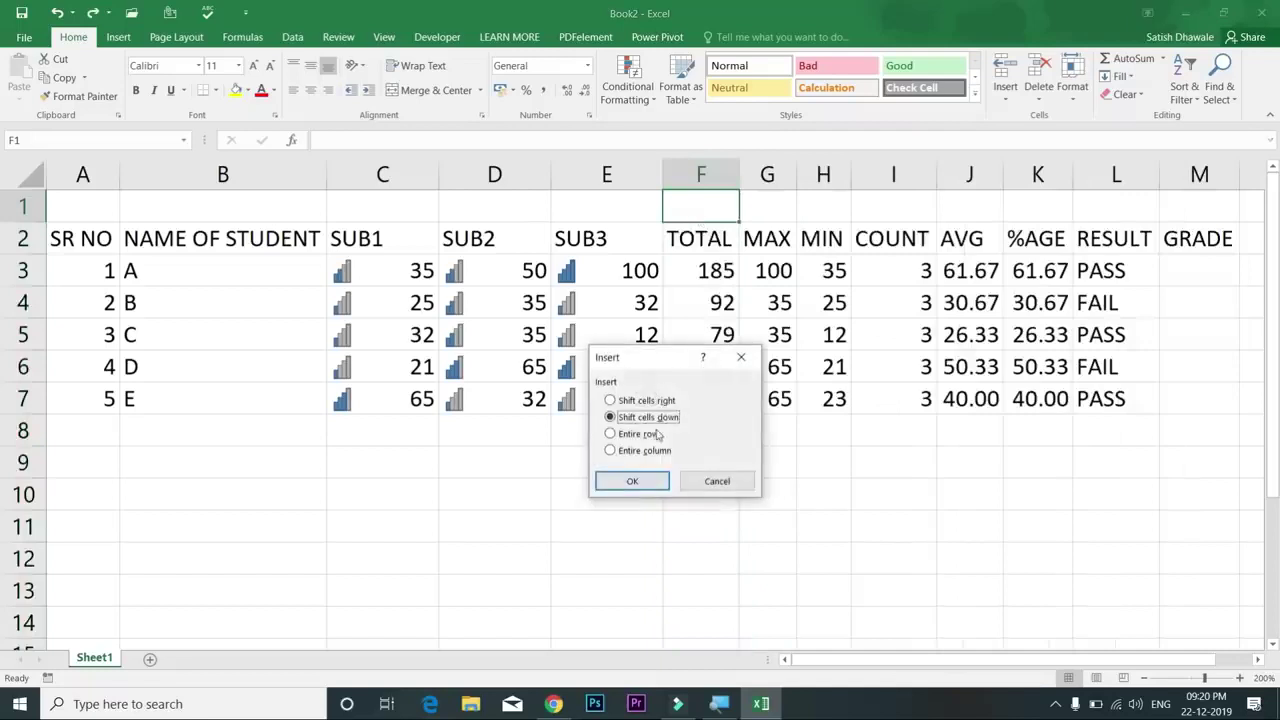
pyautogui.click(649, 437)
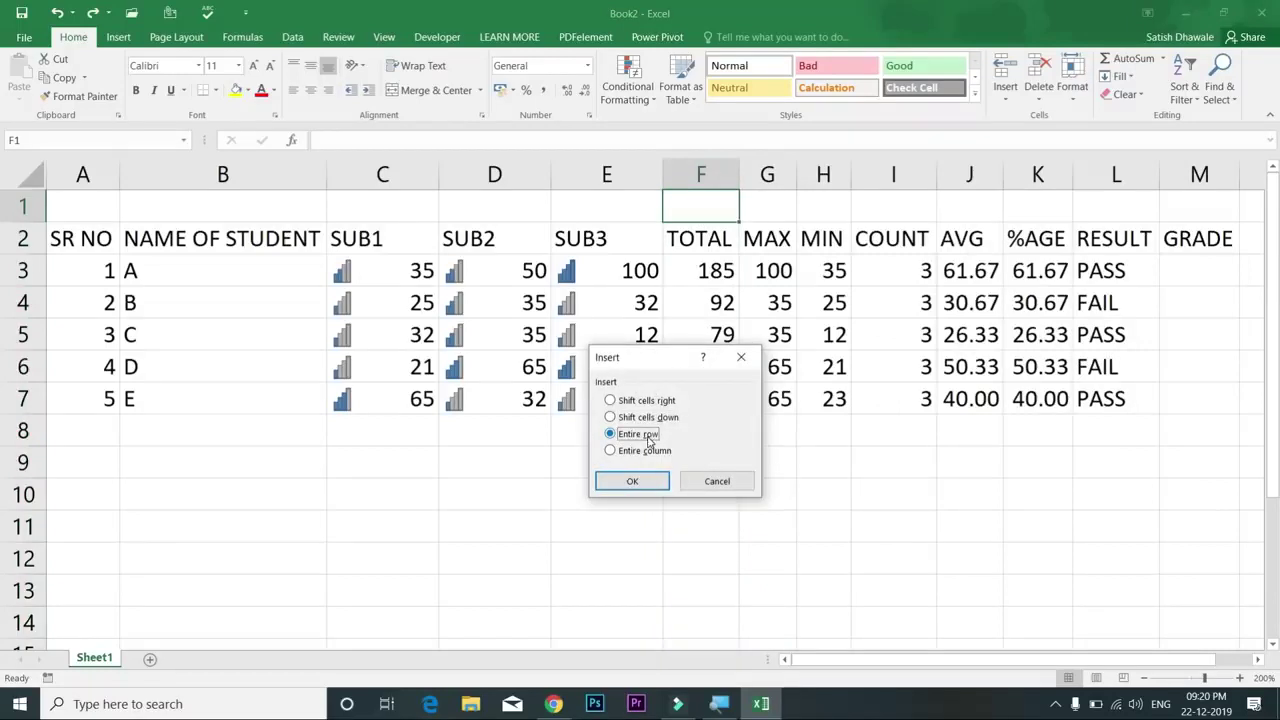
pyautogui.click(645, 478)
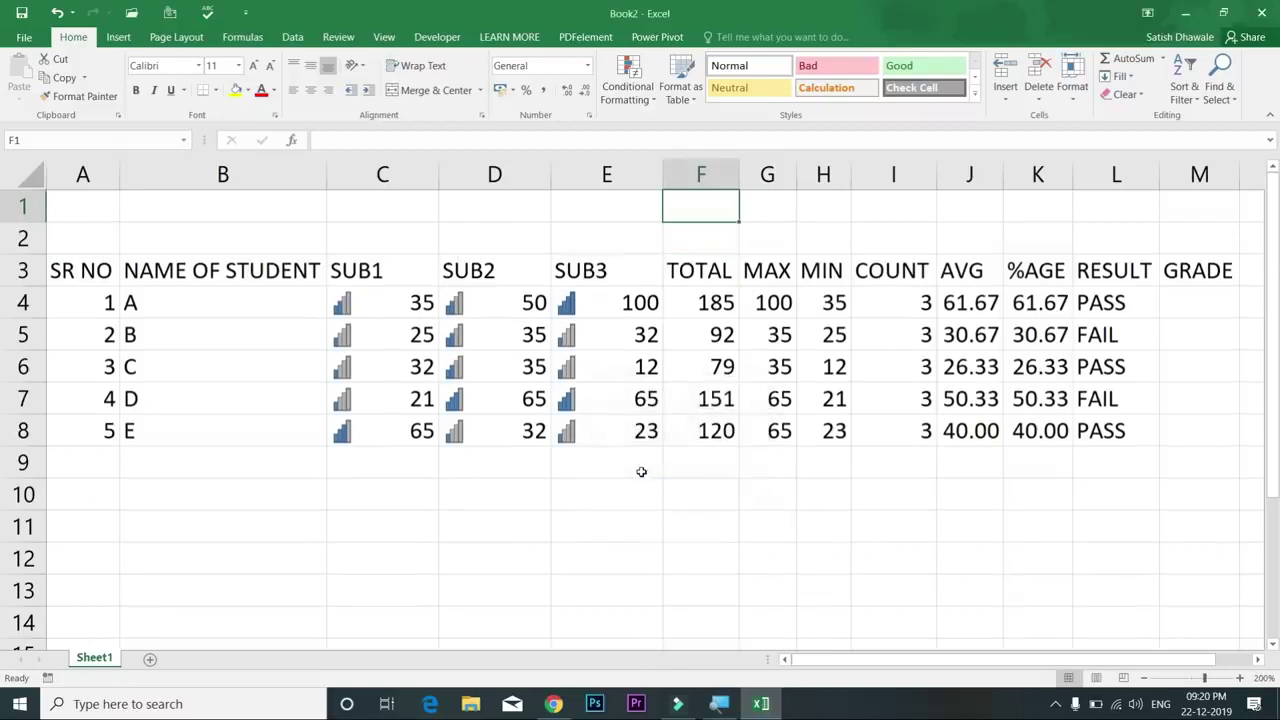
pyautogui.hotkey('ctrl', 'z')
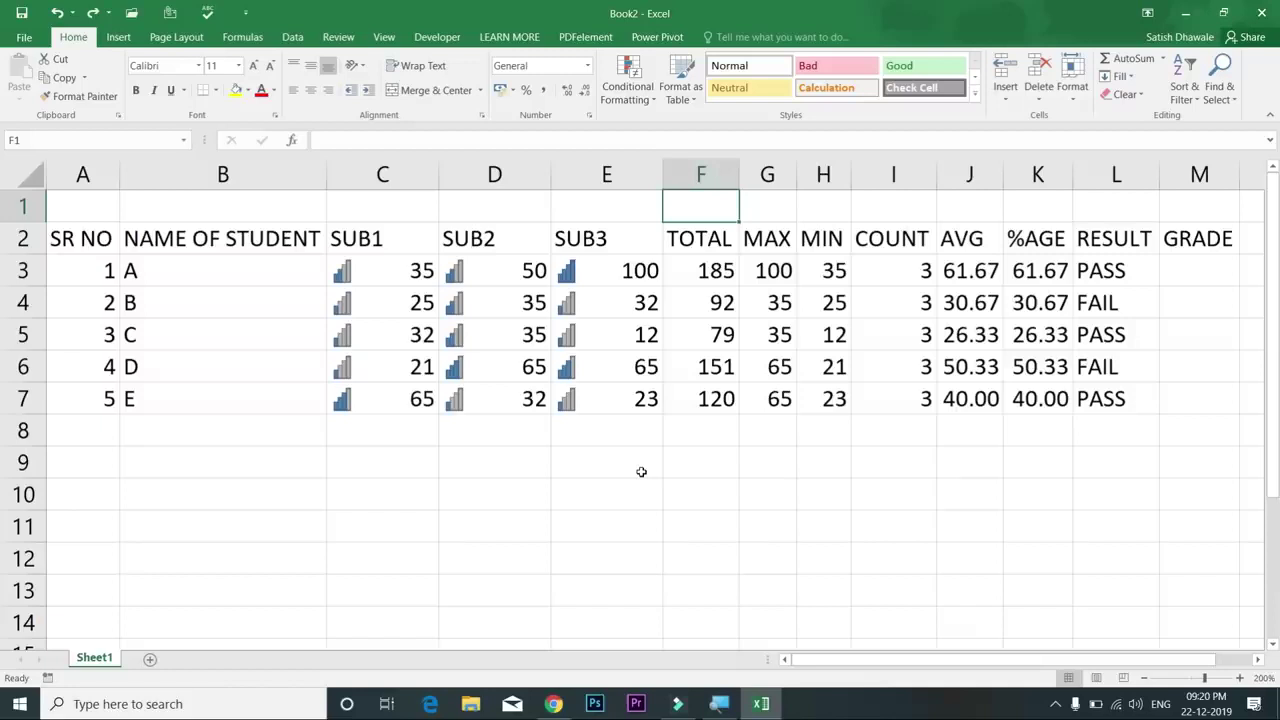
pyautogui.hotkey('ctrl', 'y')
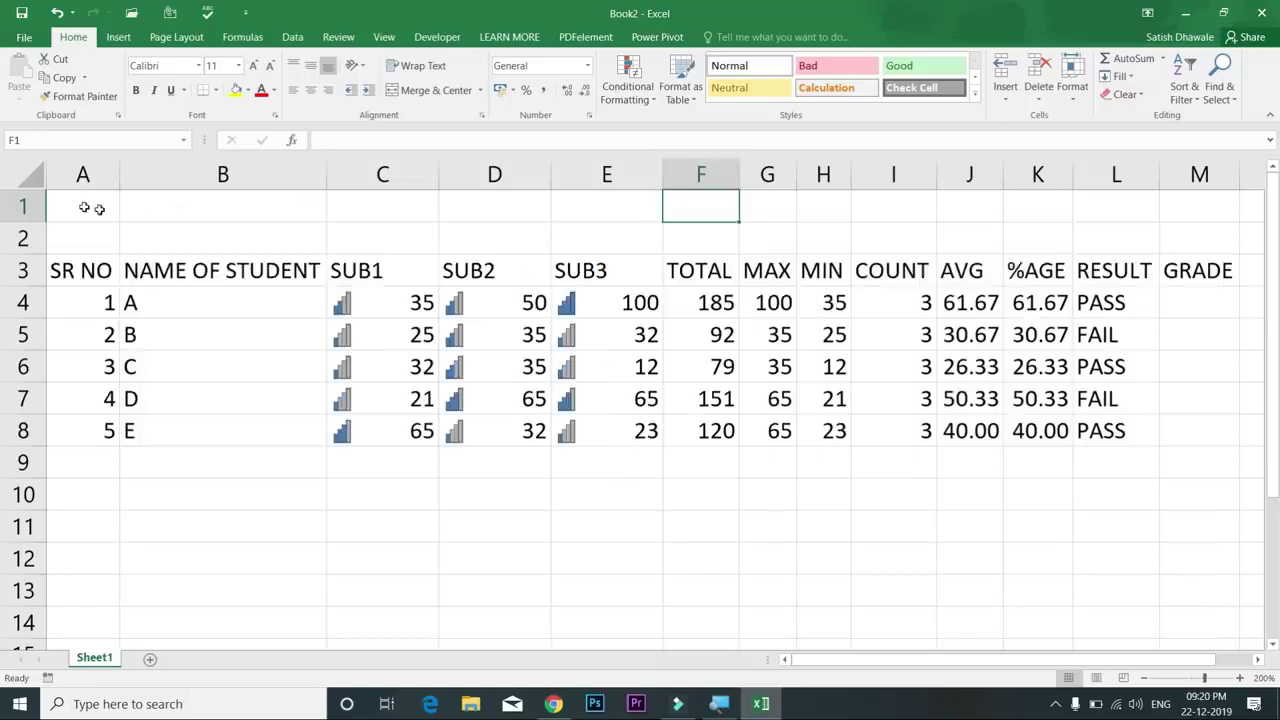
# Step: Try deleting the blank row 1, undo the deletion, and select cell E1
pyautogui.click(21, 206)
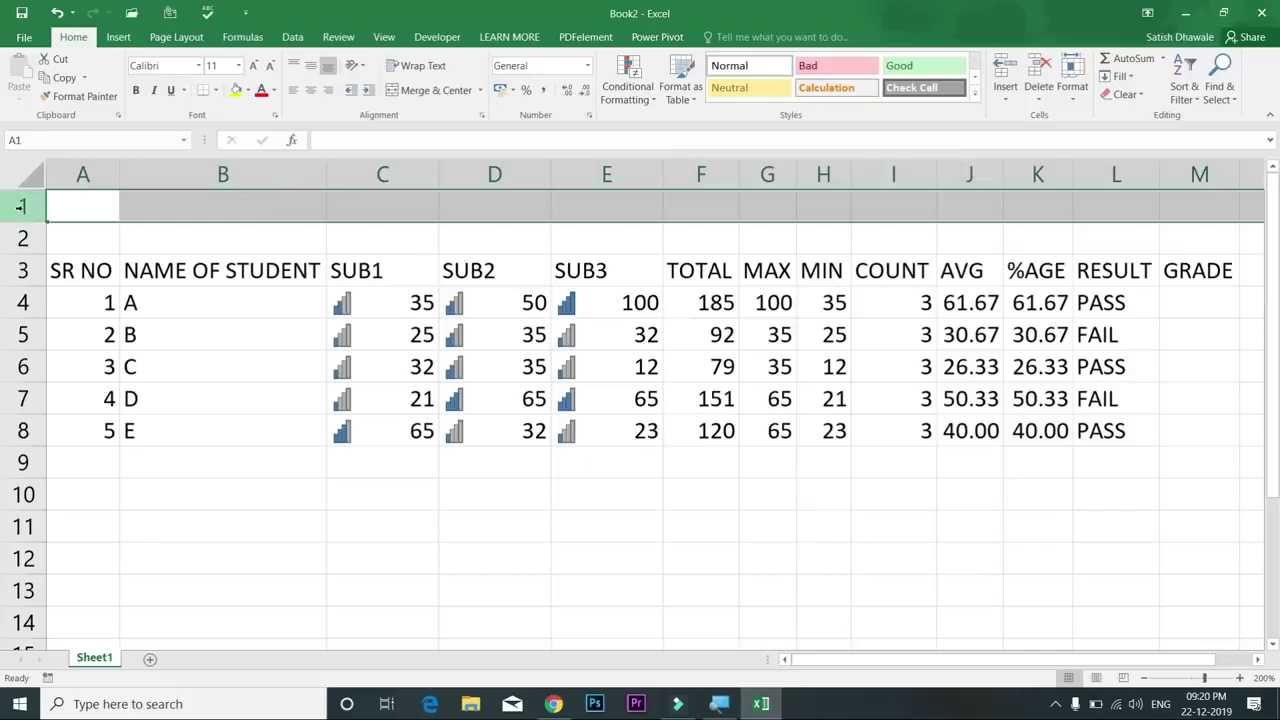
pyautogui.hotkey('ctrl', '-')
pyautogui.hotkey('ctrl', 'z')
pyautogui.click(608, 208)
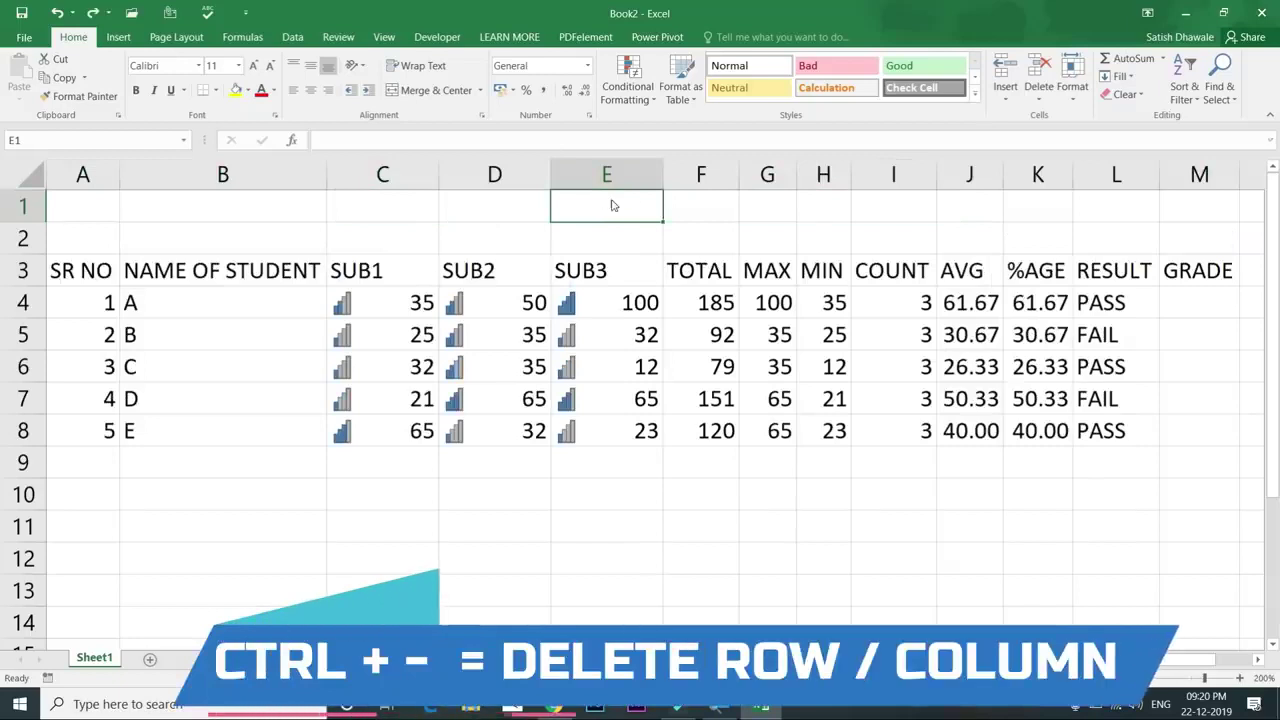
# Step: Delete the entire blank row 1 from the single cell E1
pyautogui.hotkey('ctrl', '-')
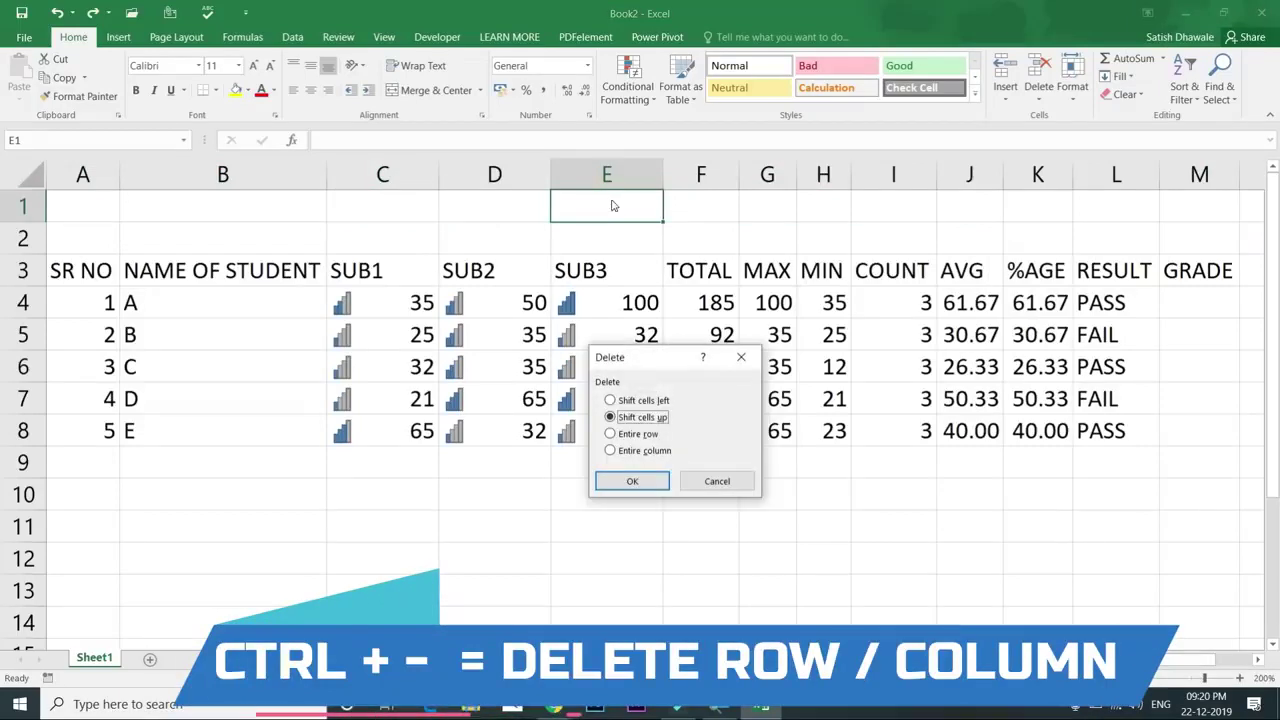
pyautogui.click(652, 440)
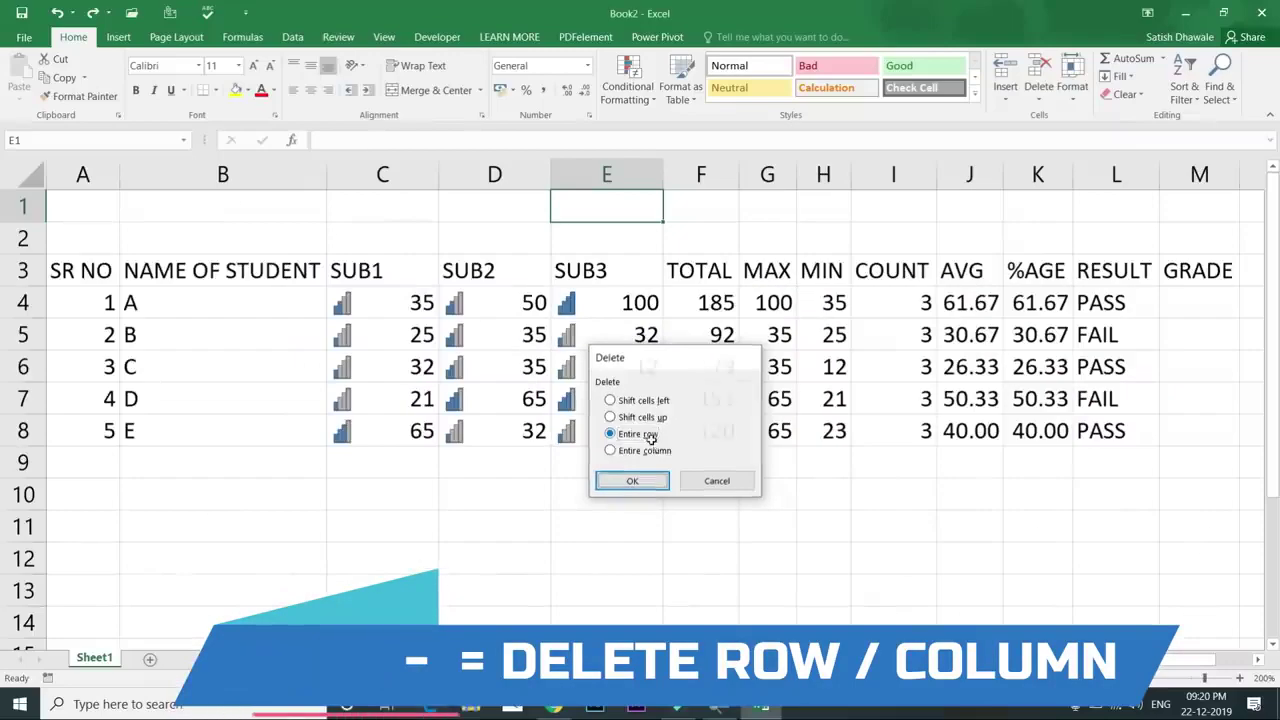
pyautogui.press('Return')
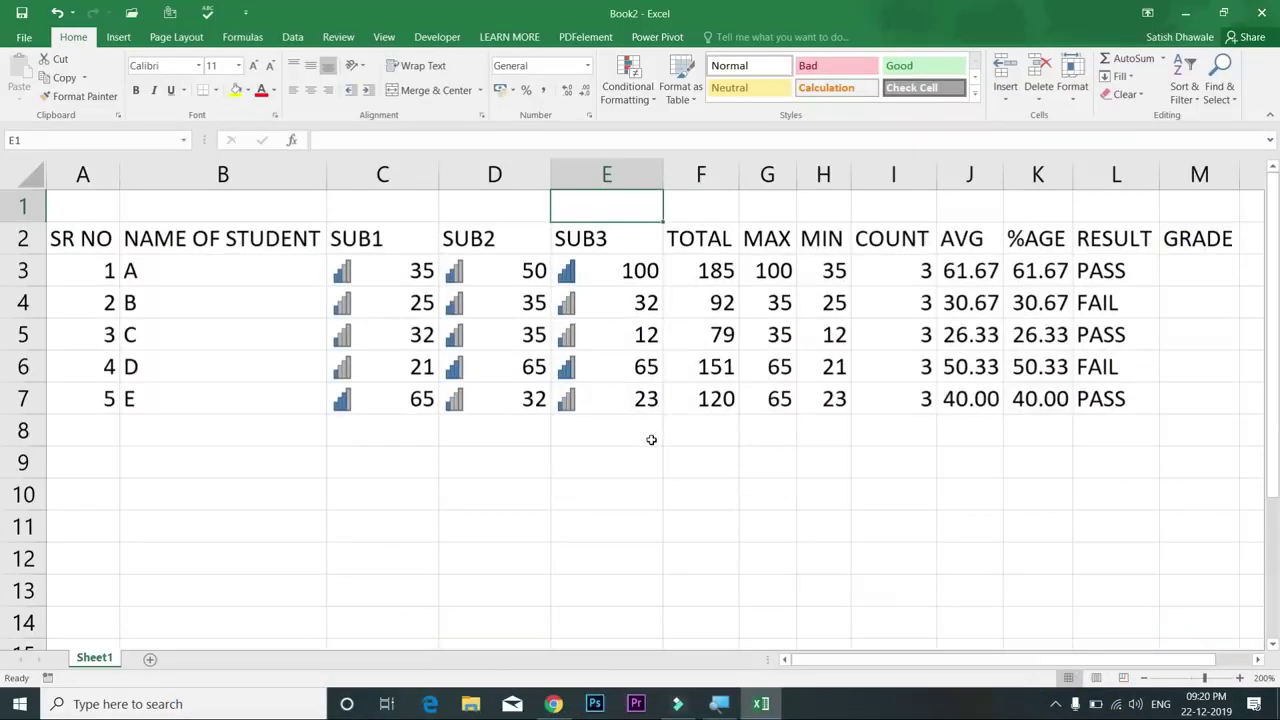
pyautogui.click(16, 206)
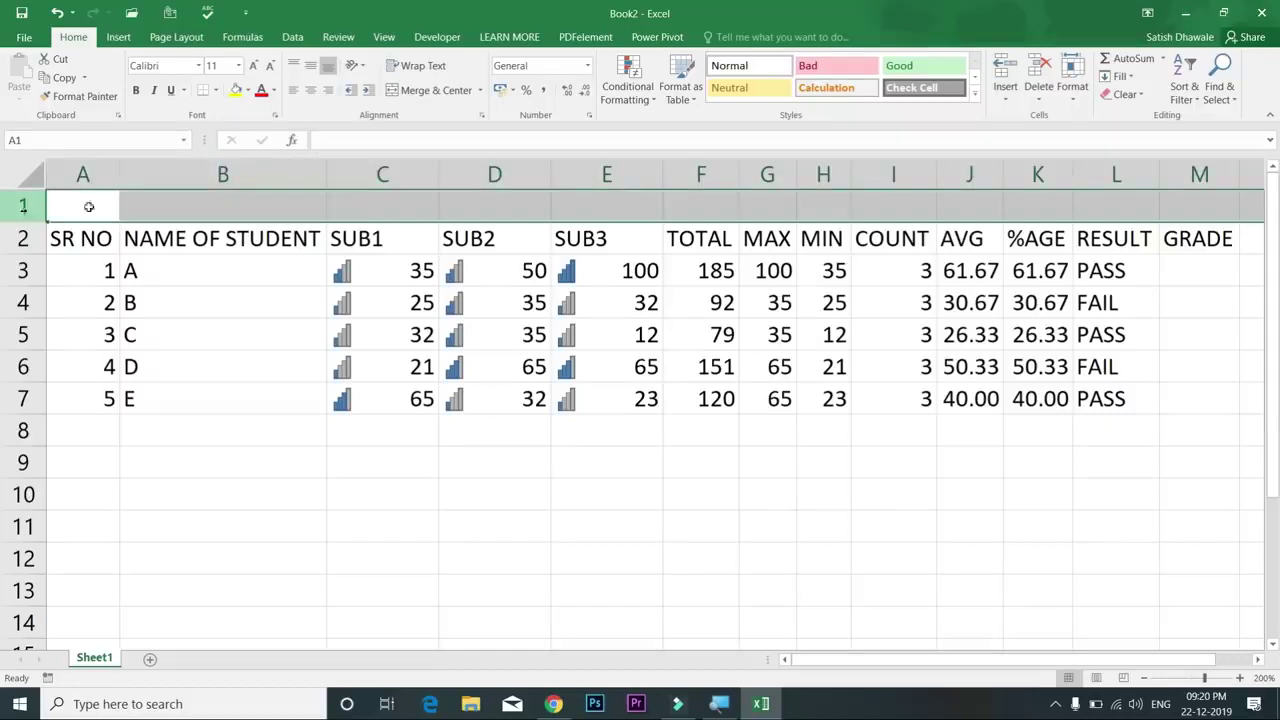
pyautogui.click(593, 170)
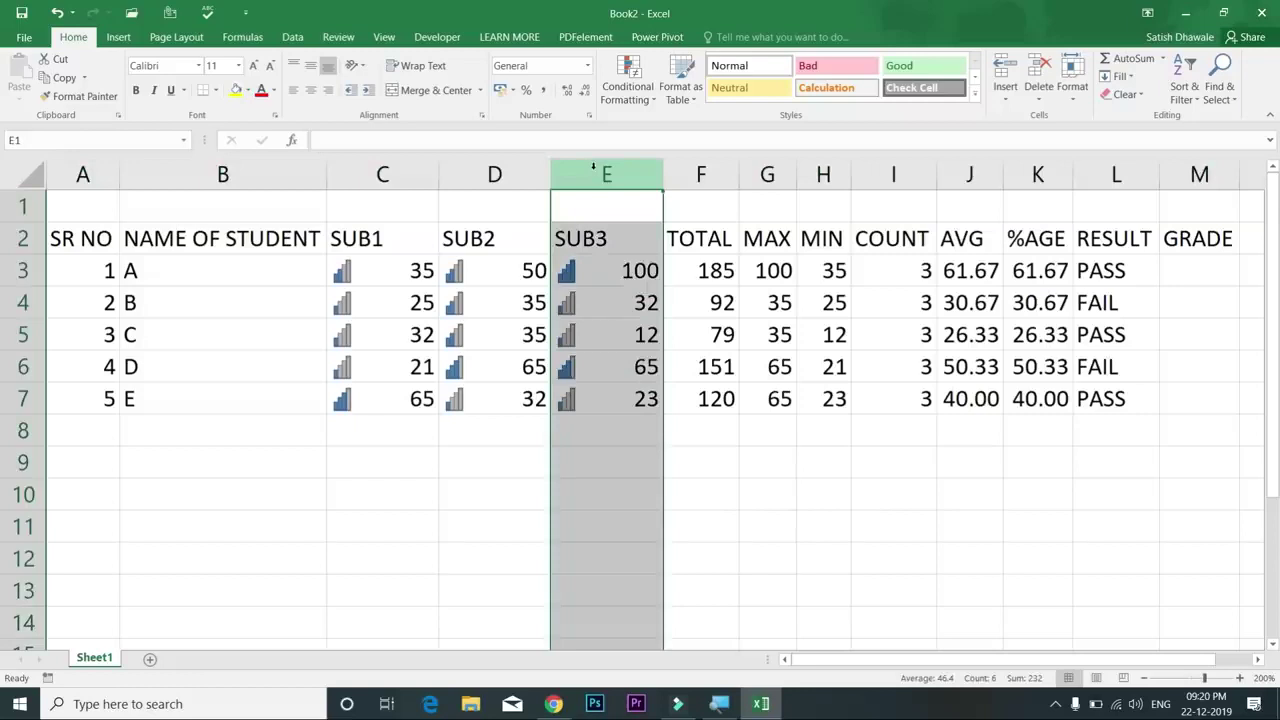
pyautogui.click(20, 206)
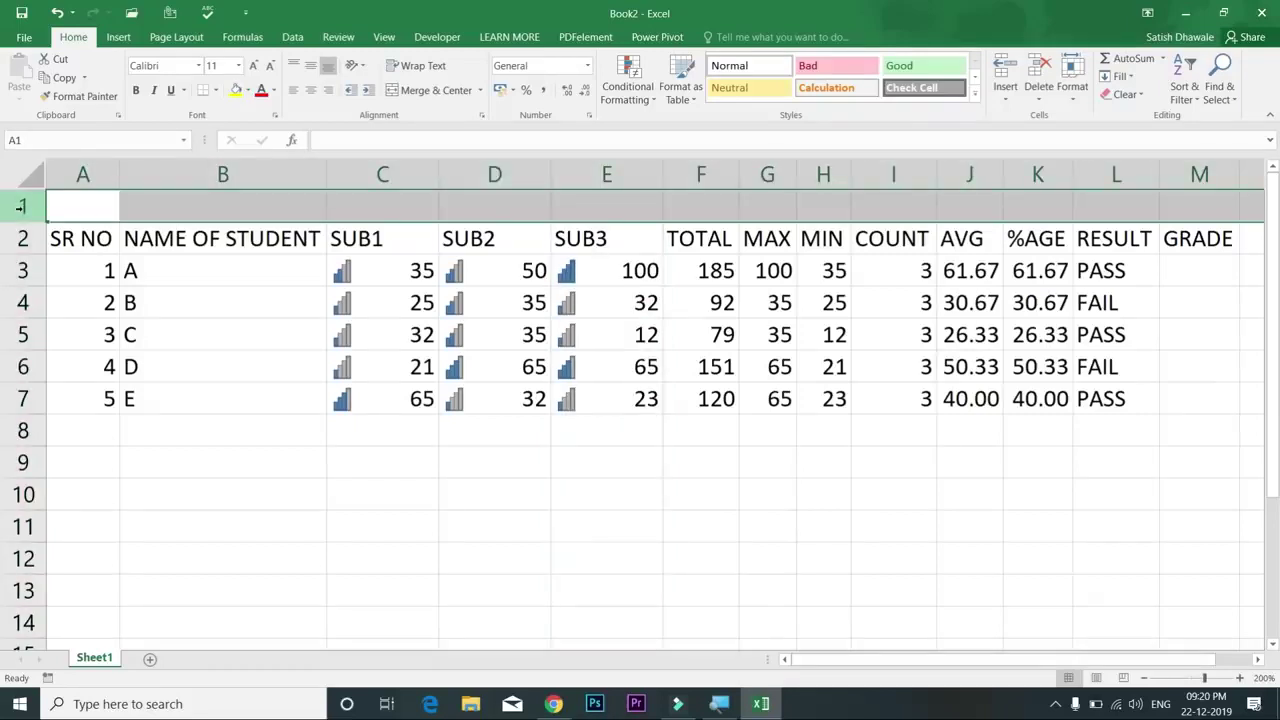
pyautogui.click(632, 166)
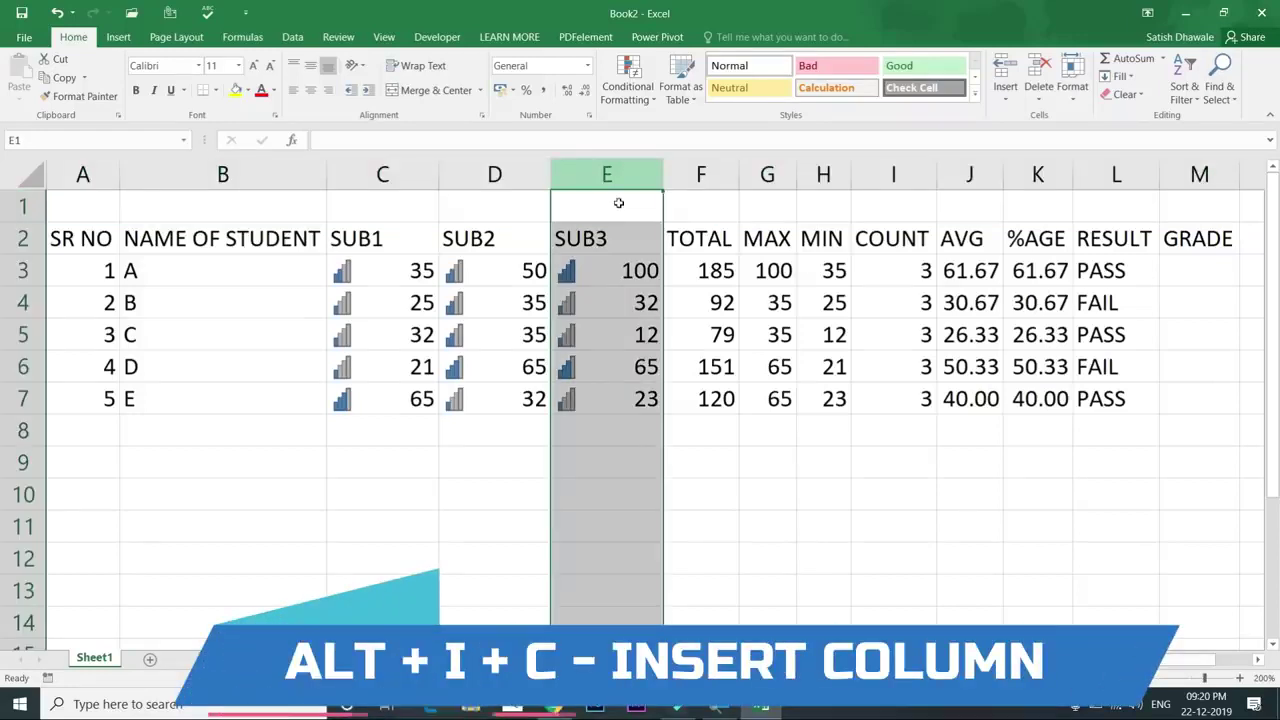
# Step: Try inserting a blank column before SUB3 from the single cell E1, and undo the insertion
pyautogui.click(619, 205)
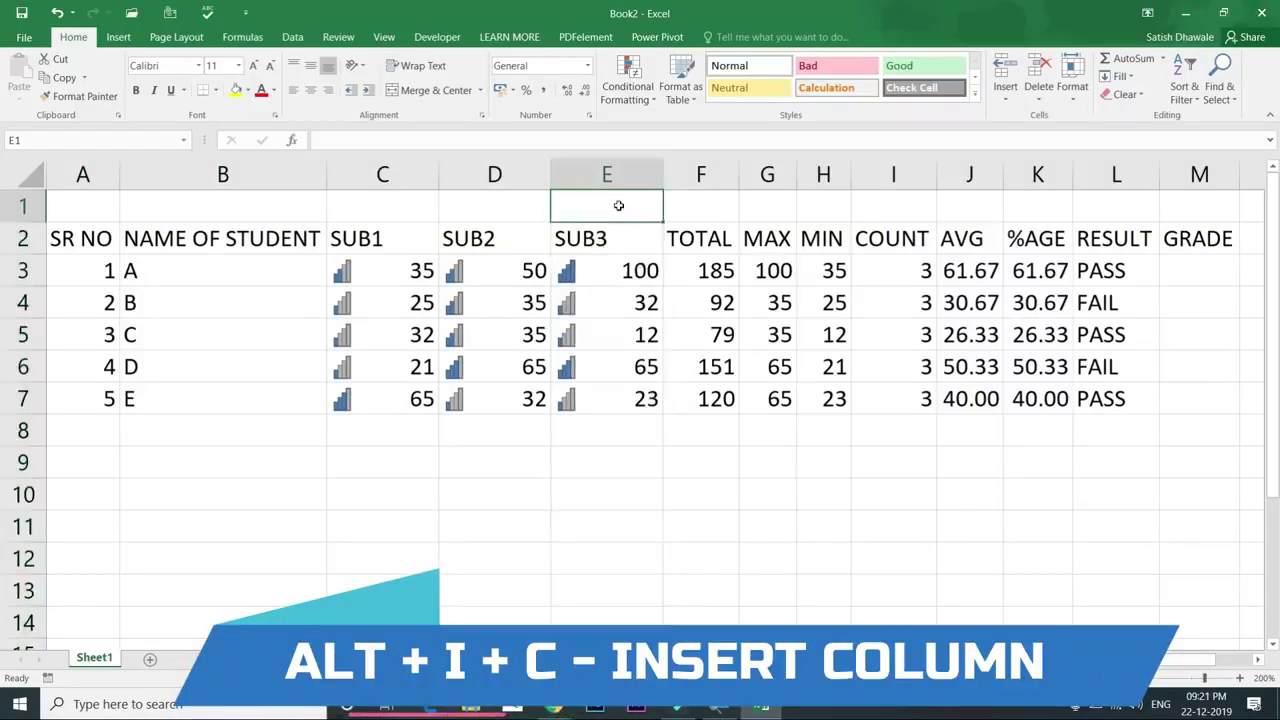
pyautogui.hotkey('alt', 'i')
pyautogui.press('c')
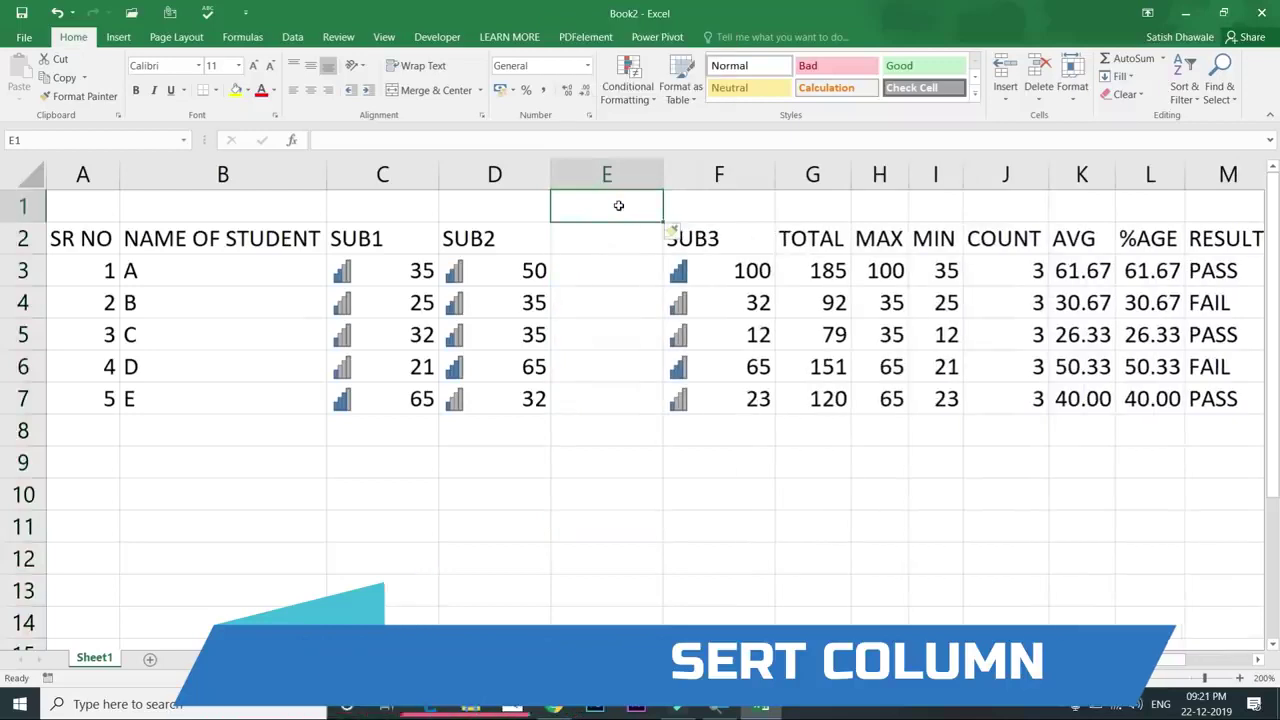
pyautogui.hotkey('ctrl', 'z')
# Step: Try inserting a blank row above row 1 from cell E1, undo the insertion, and select cell A1
pyautogui.hotkey('alt', 'i')
pyautogui.press('r')
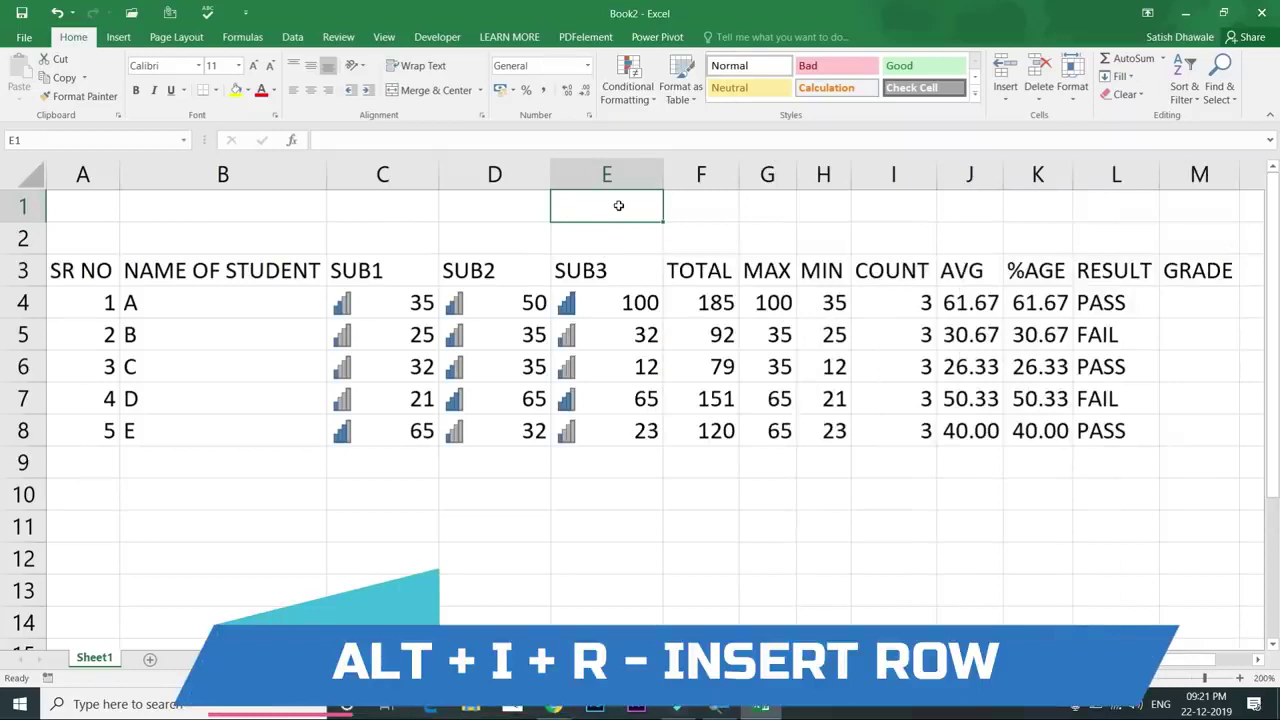
pyautogui.hotkey('ctrl', 'z')
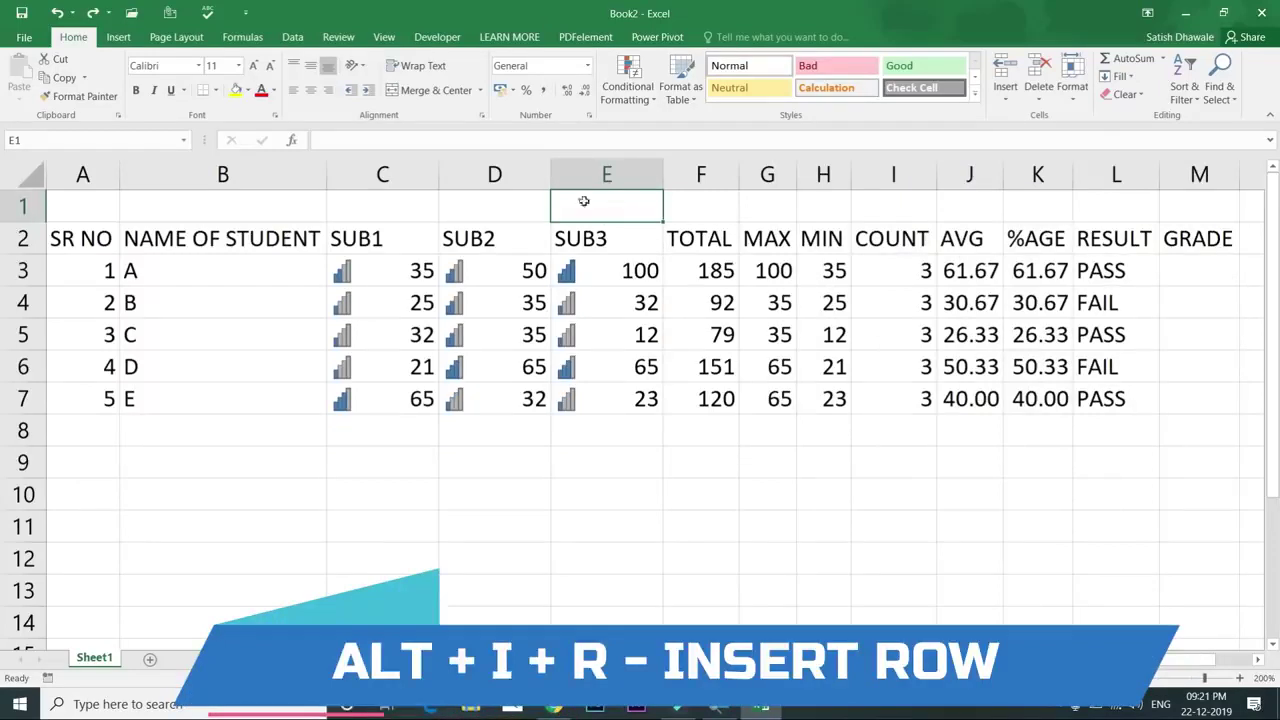
pyautogui.click(105, 212)
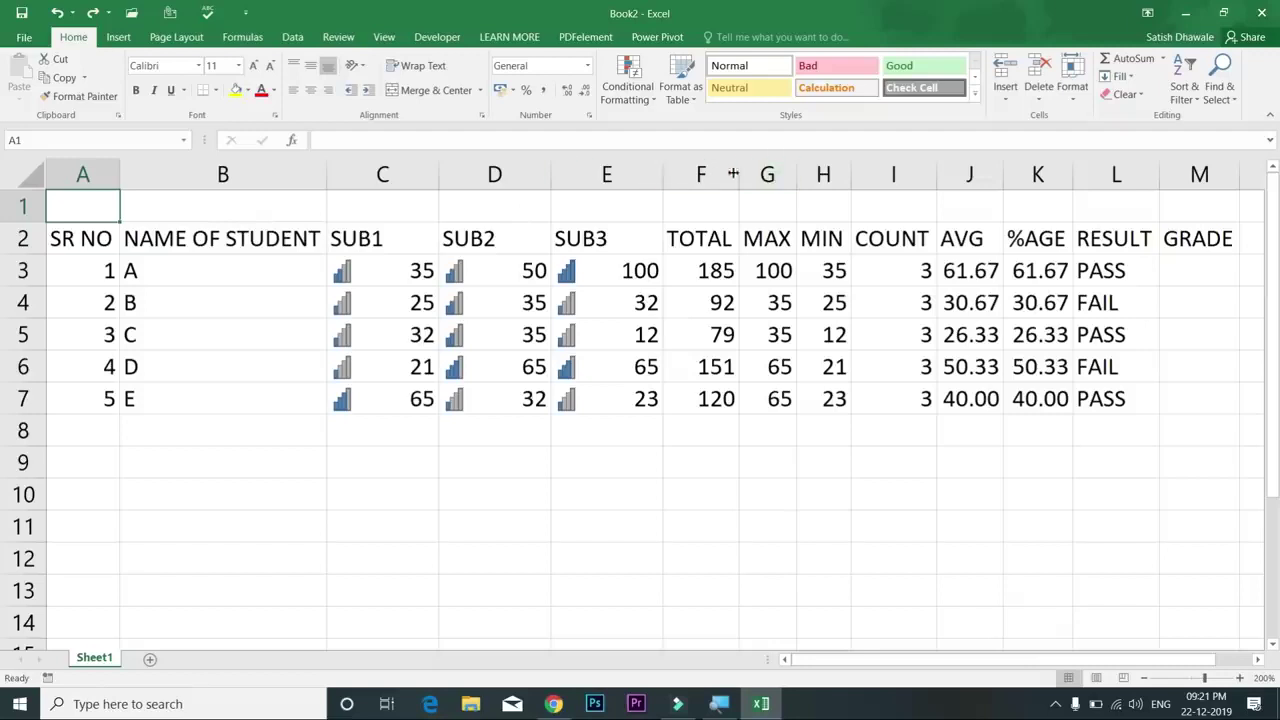
# Step: Try inserting five blank columns before SUB3 with columns E to I selected, and undo the insertion
pyautogui.moveTo(897, 174); pyautogui.dragTo(607, 170)
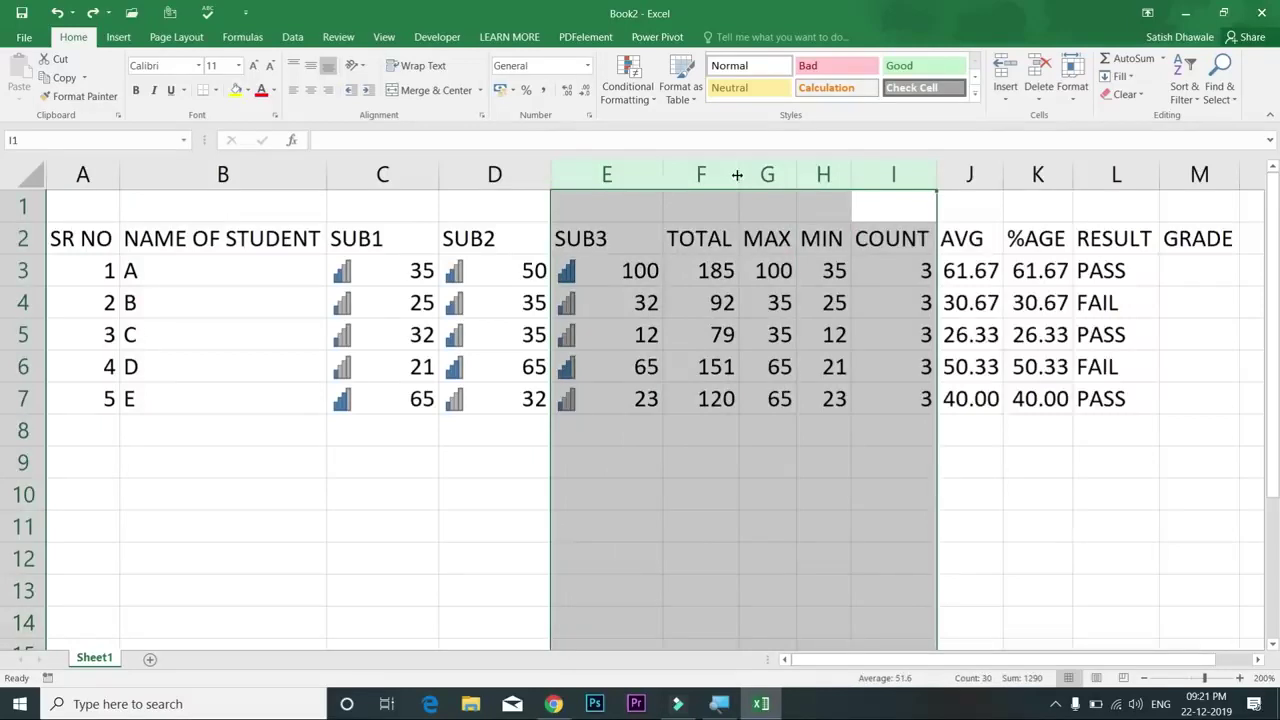
pyautogui.hotkey('ctrl', 'shift', '=')
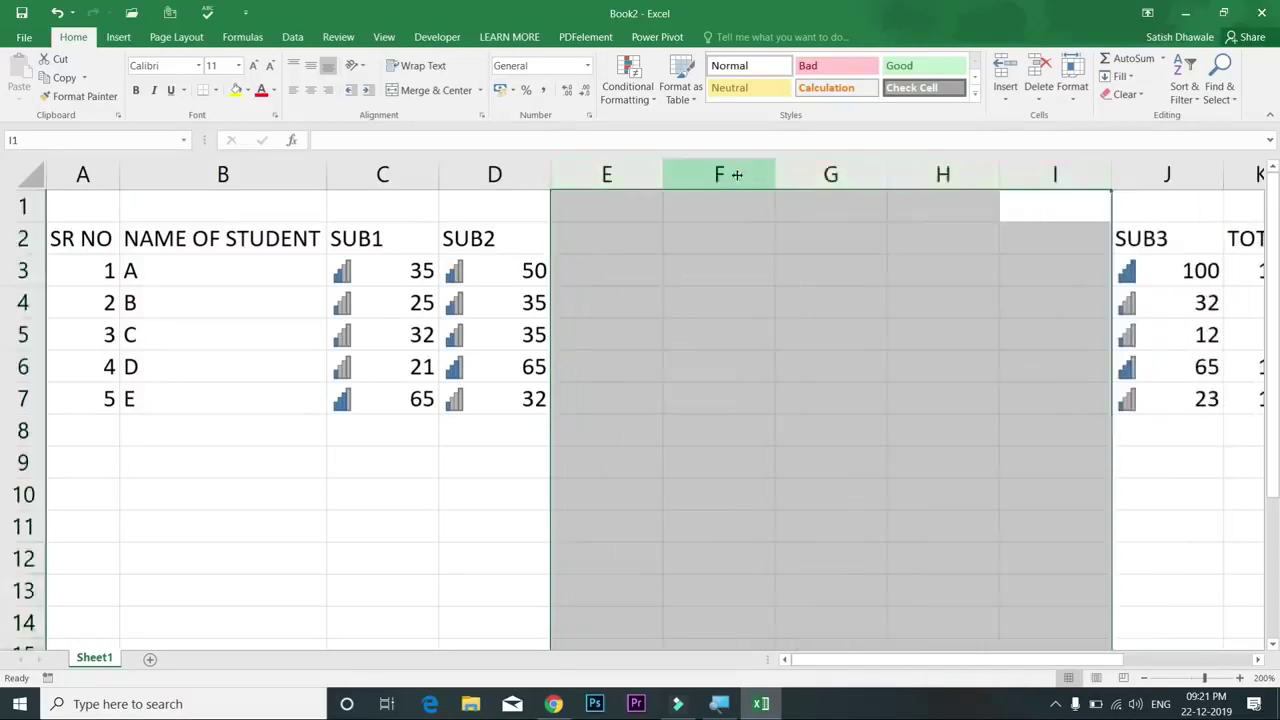
pyautogui.hotkey('ctrl', 'z')
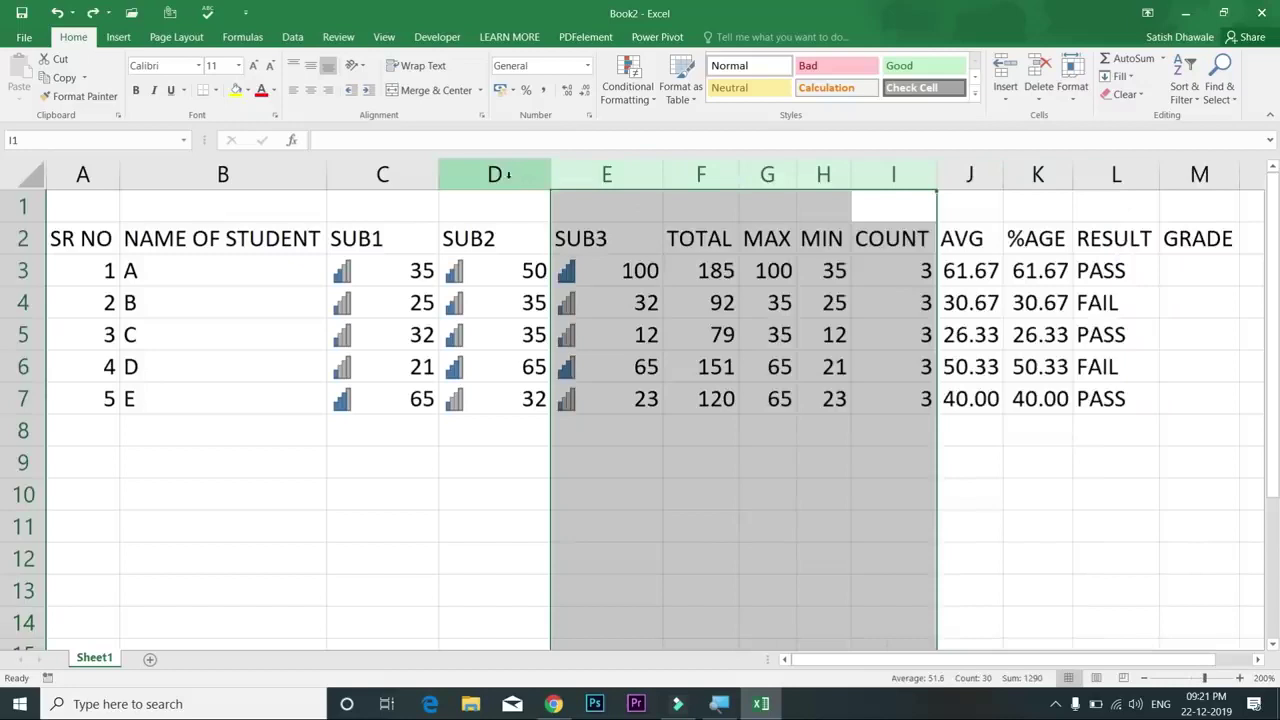
# Step: Try inserting six blank columns before SUB3 with columns E to J selected, and undo the insertion
pyautogui.moveTo(510, 172); pyautogui.dragTo(272, 170)
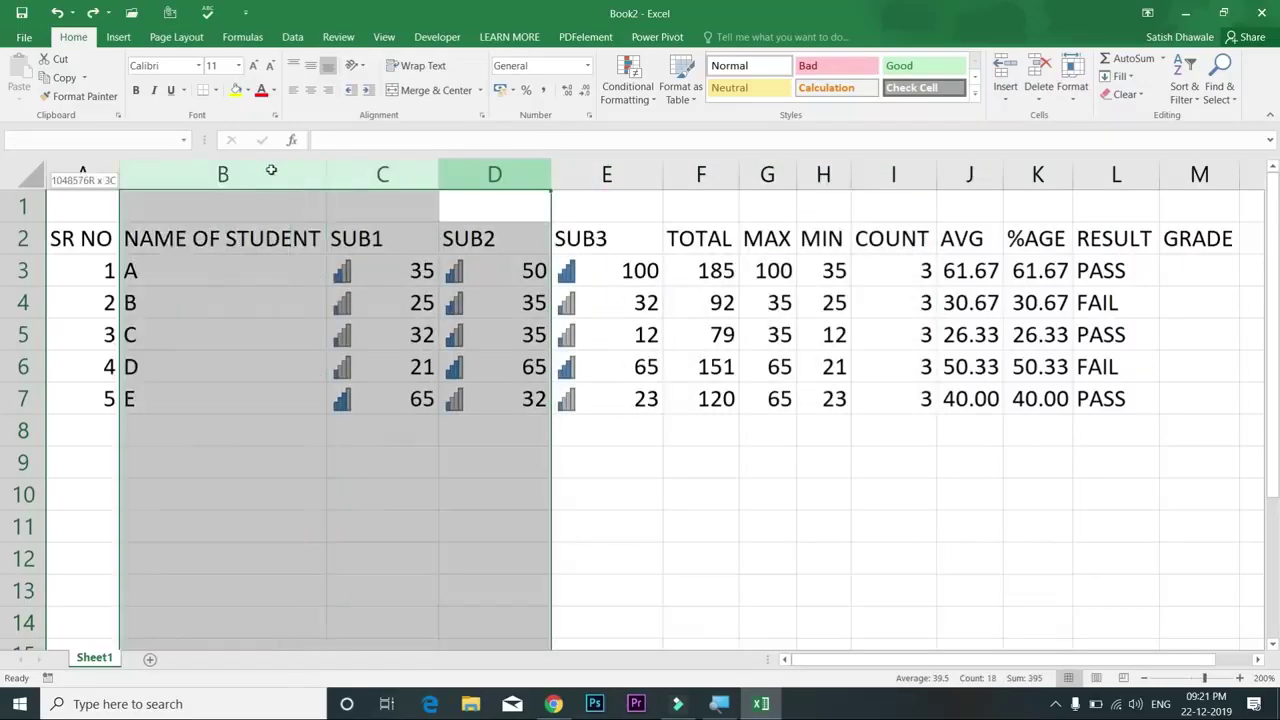
pyautogui.moveTo(969, 174); pyautogui.dragTo(641, 177)
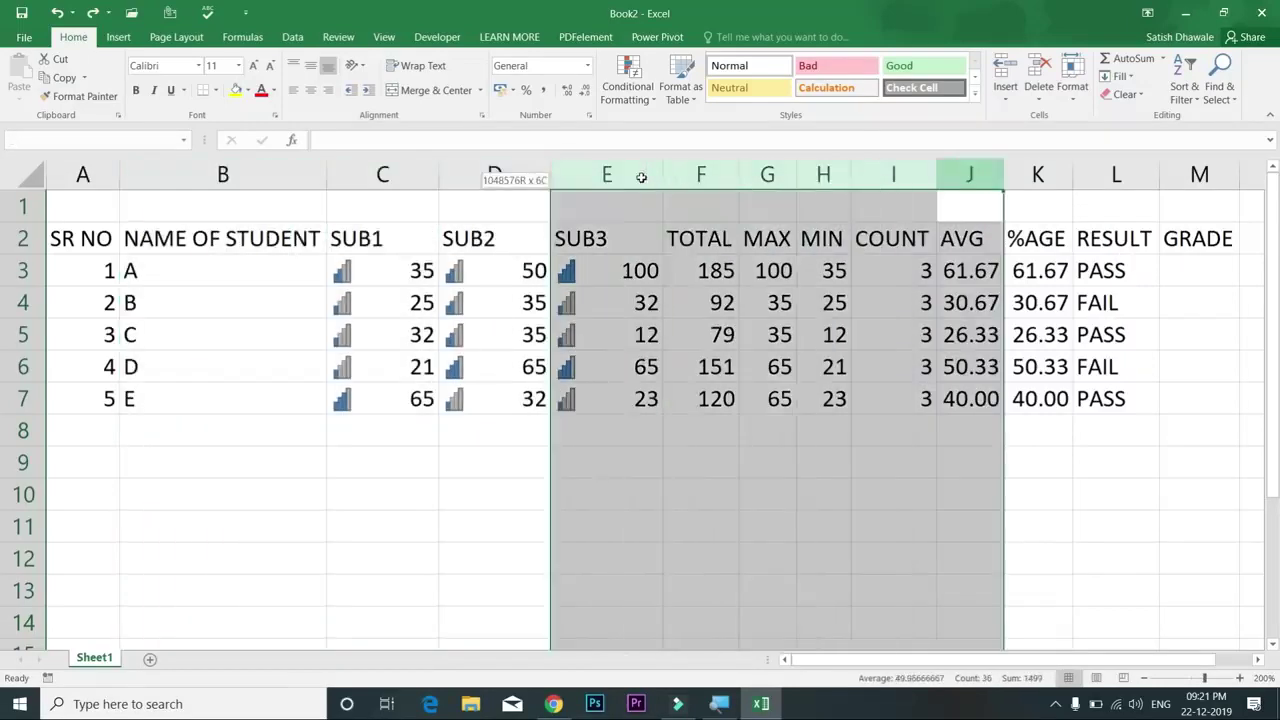
pyautogui.hotkey('ctrl', 'shift', '+')
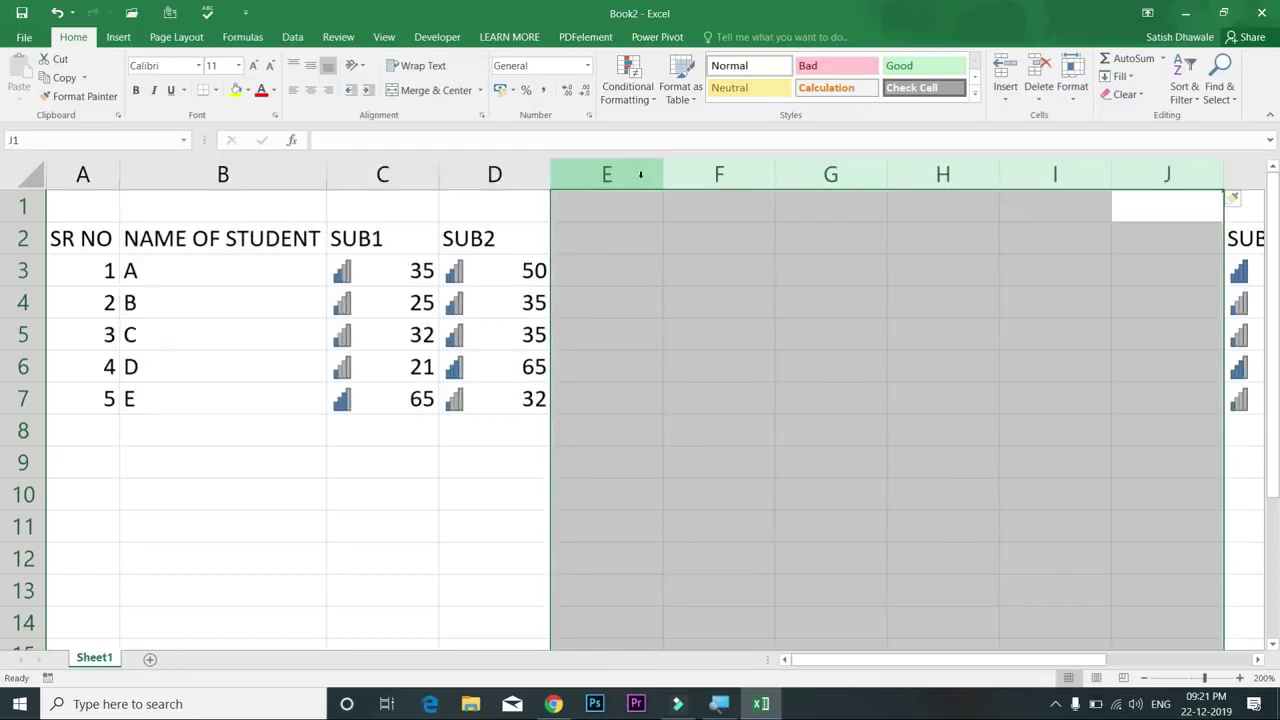
pyautogui.hotkey('ctrl', 'z')
pyautogui.click(628, 228)
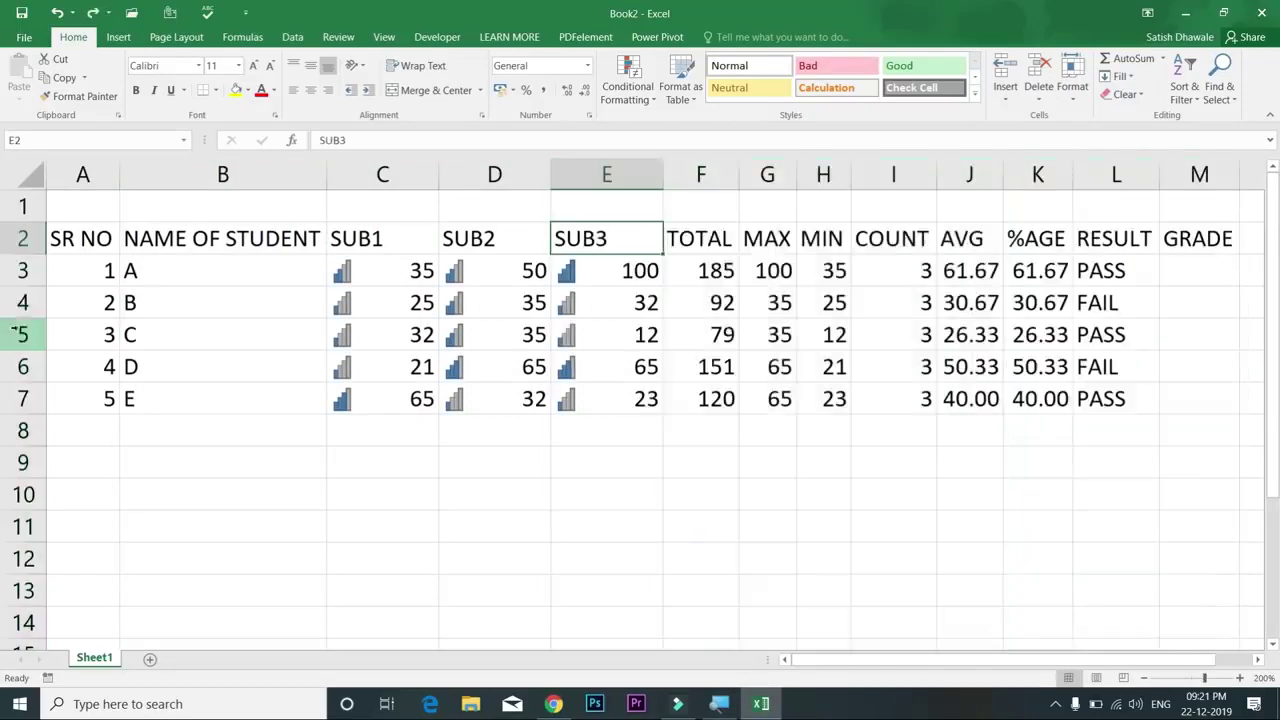
# Step: Try inserting three blank rows above student B with rows 4 to 6 selected, and undo the insertion
pyautogui.moveTo(20, 302); pyautogui.dragTo(16, 364)
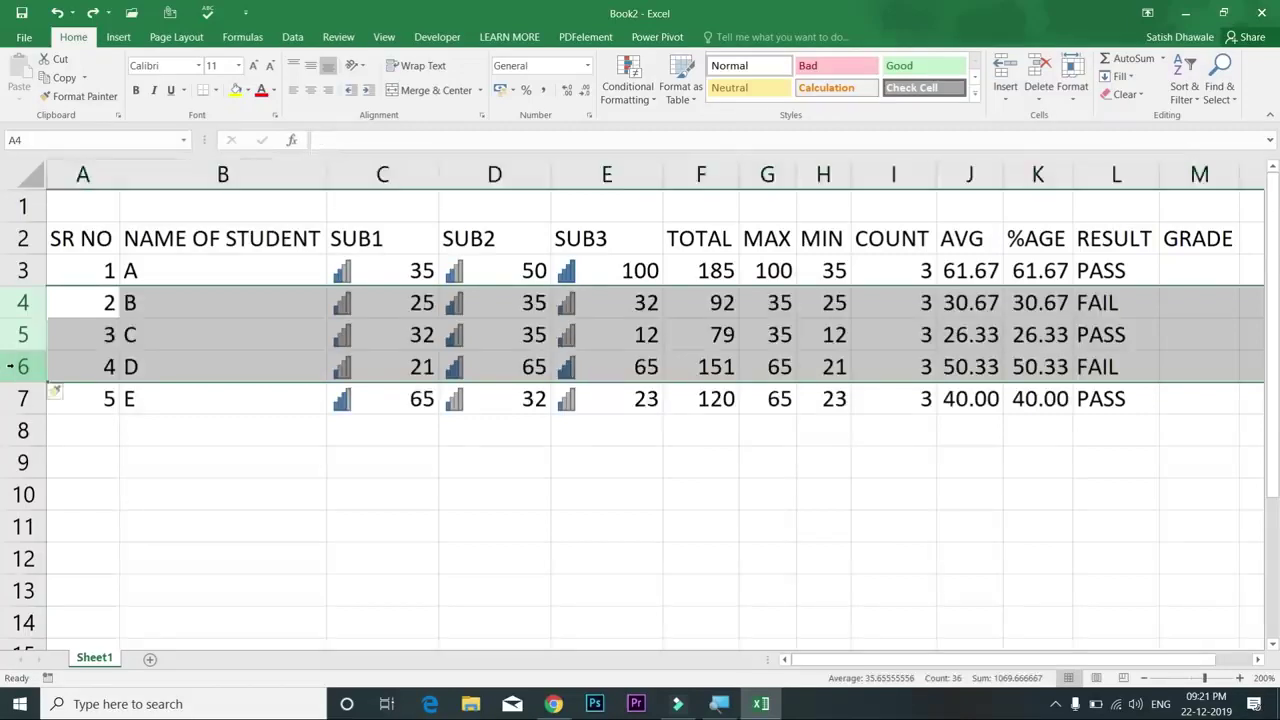
pyautogui.hotkey('ctrl', 'shift', '+')
pyautogui.hotkey('ctrl', 'z')
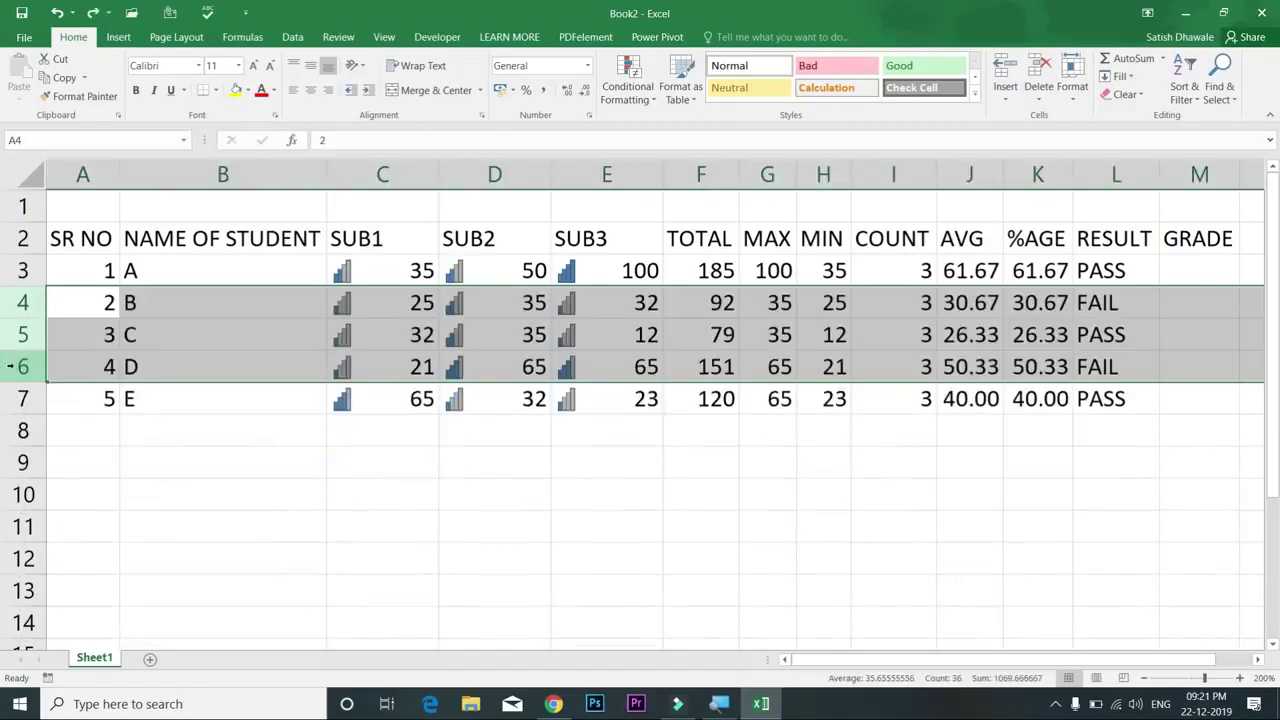
pyautogui.click(195, 271)
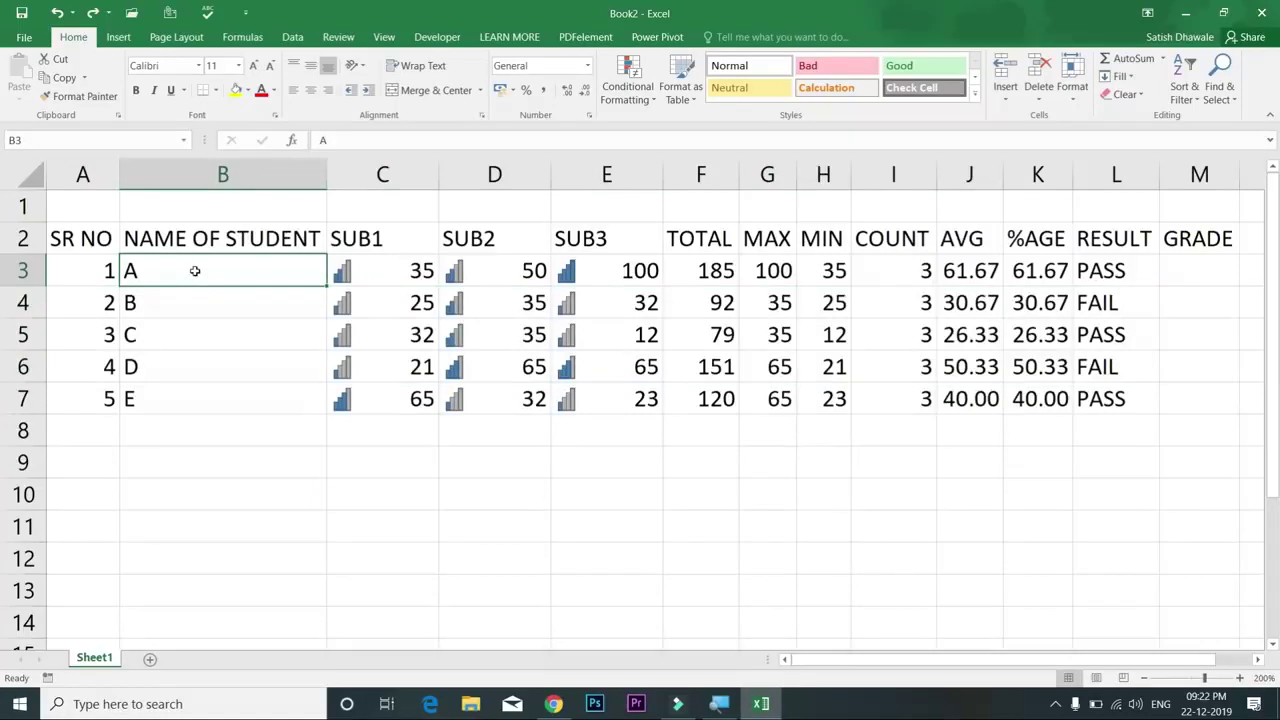
# Step: Enter the title STUDENT RECORD in cell A1 above the marksheet headers
pyautogui.moveTo(94, 211); pyautogui.dragTo(993, 209)
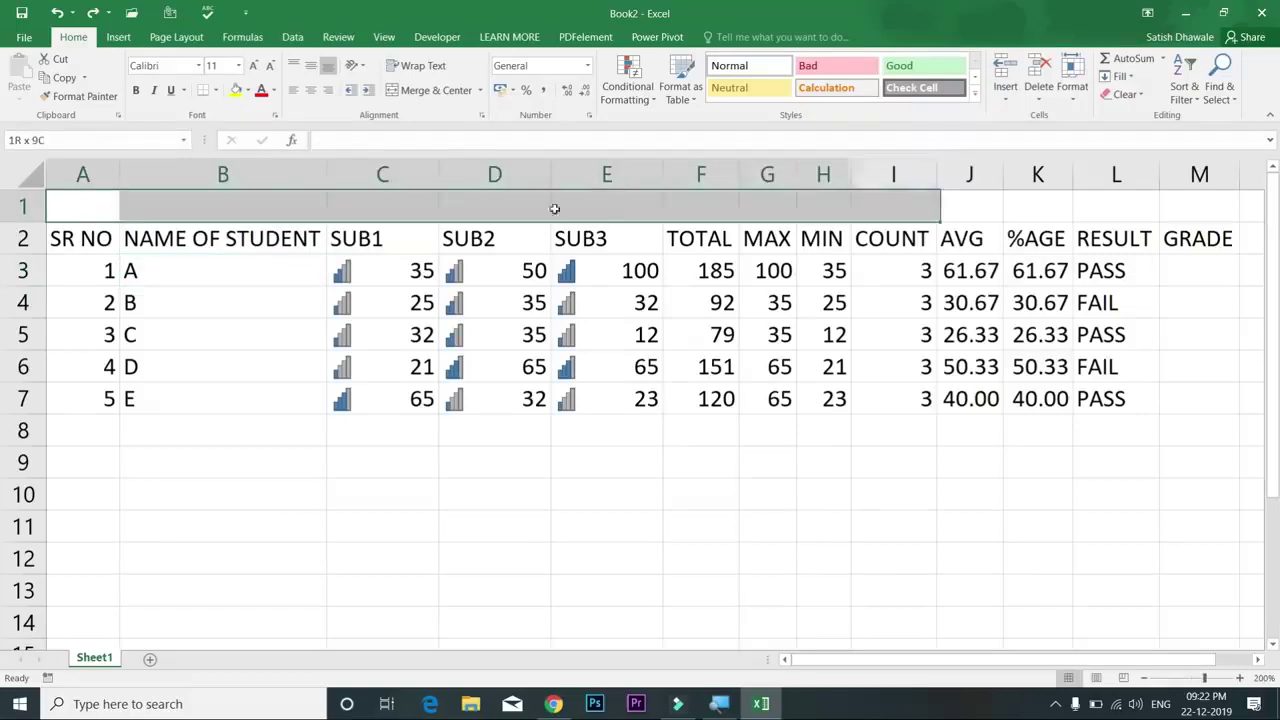
pyautogui.click(99, 213)
pyautogui.write('STUDEN')
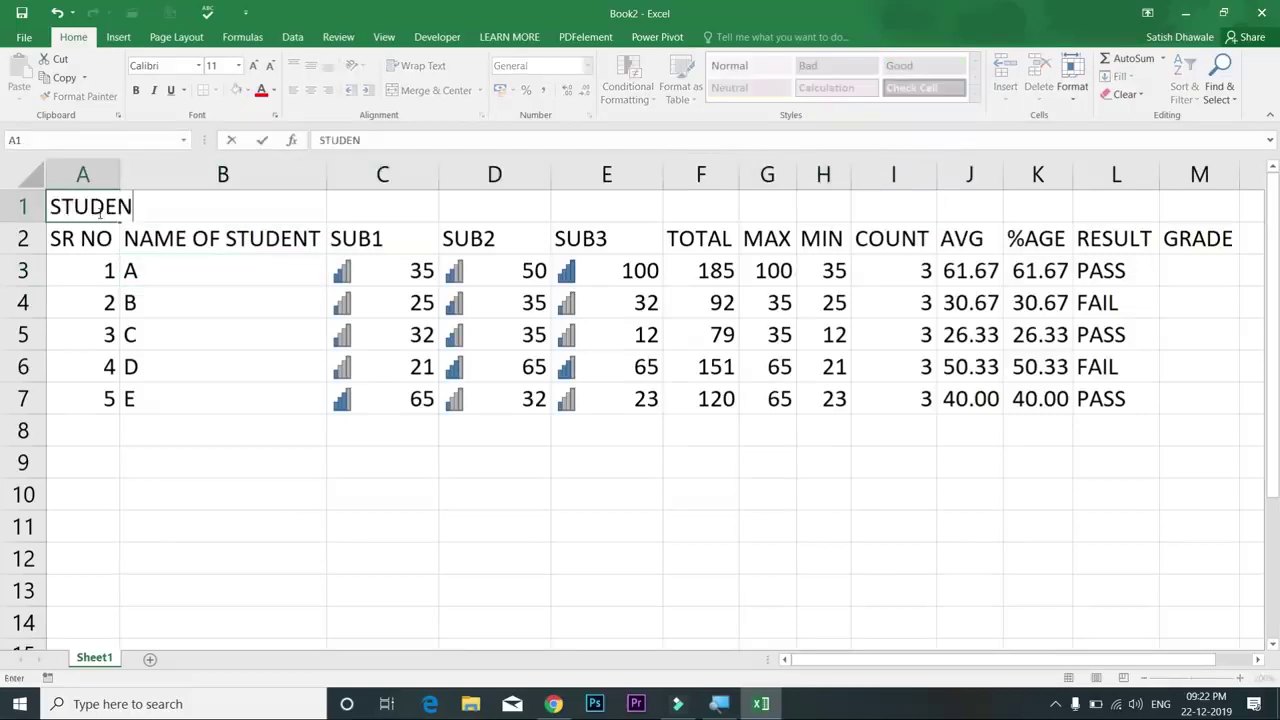
pyautogui.write('T RECORD')
pyautogui.press('Return')
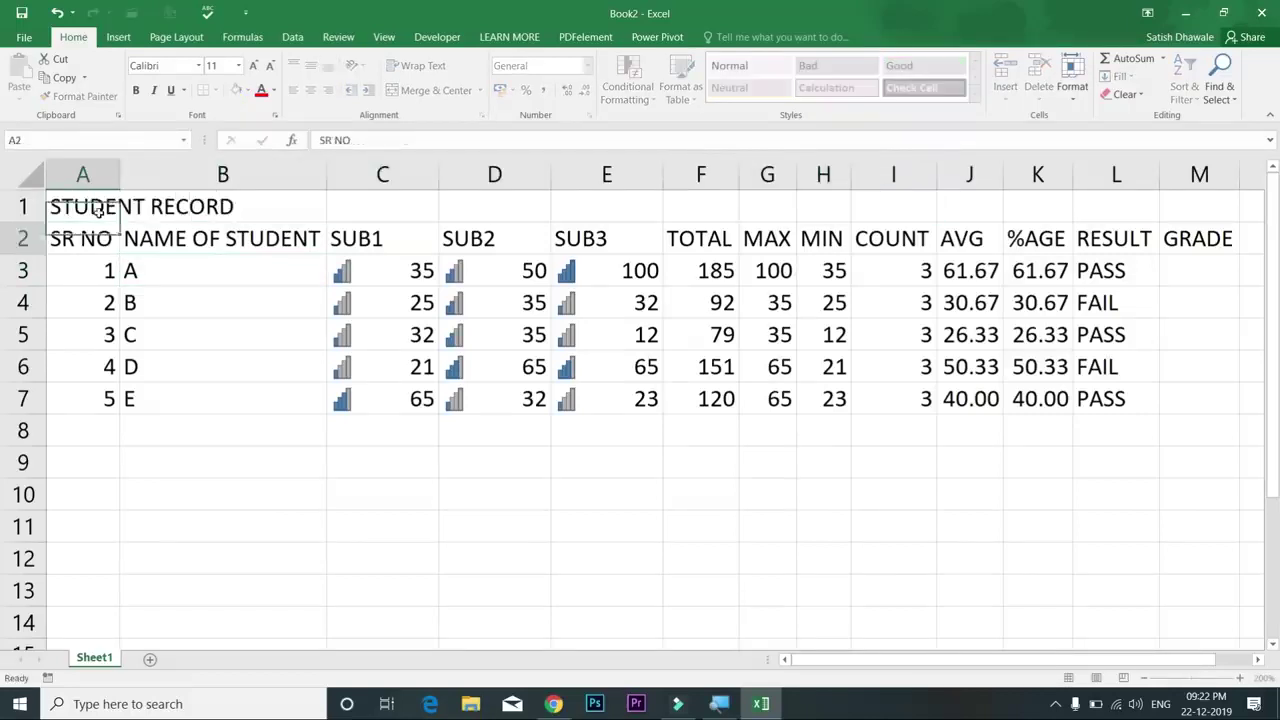
# Step: Merge and center the title across A1:M1, the full width of the marksheet
pyautogui.moveTo(93, 208); pyautogui.dragTo(1209, 204)
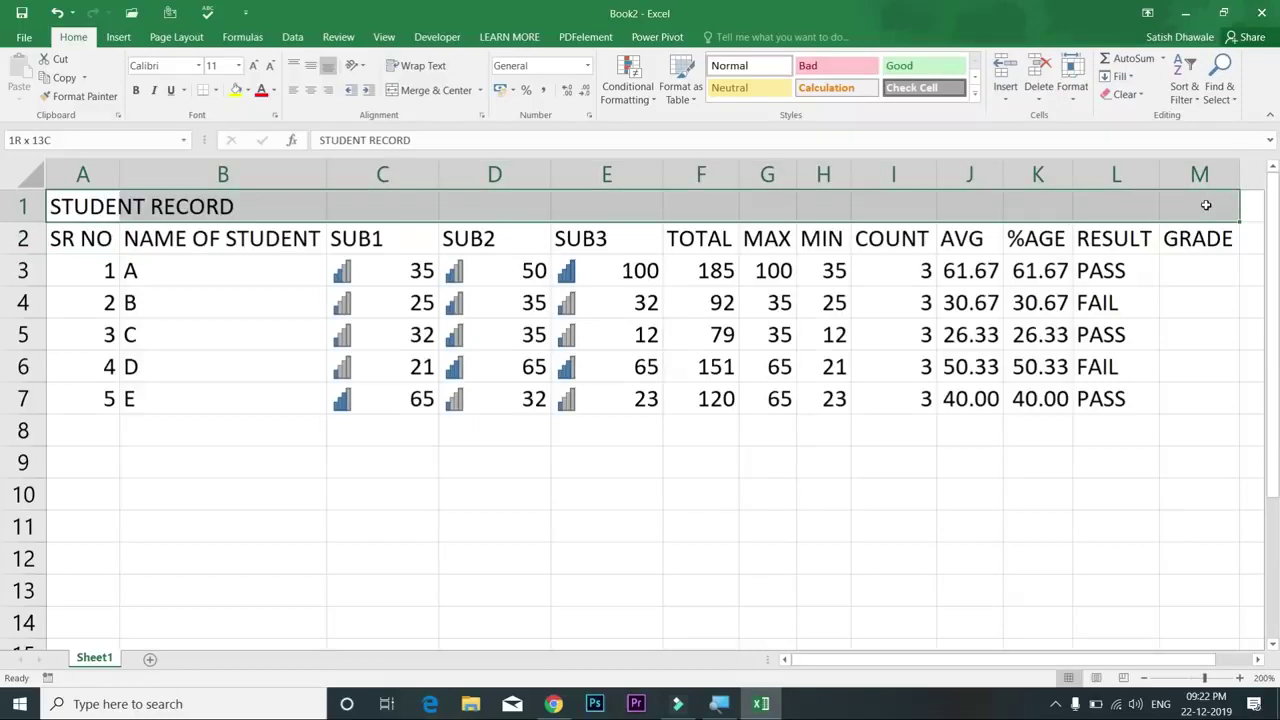
pyautogui.moveTo(1206, 205); pyautogui.dragTo(1206, 205)
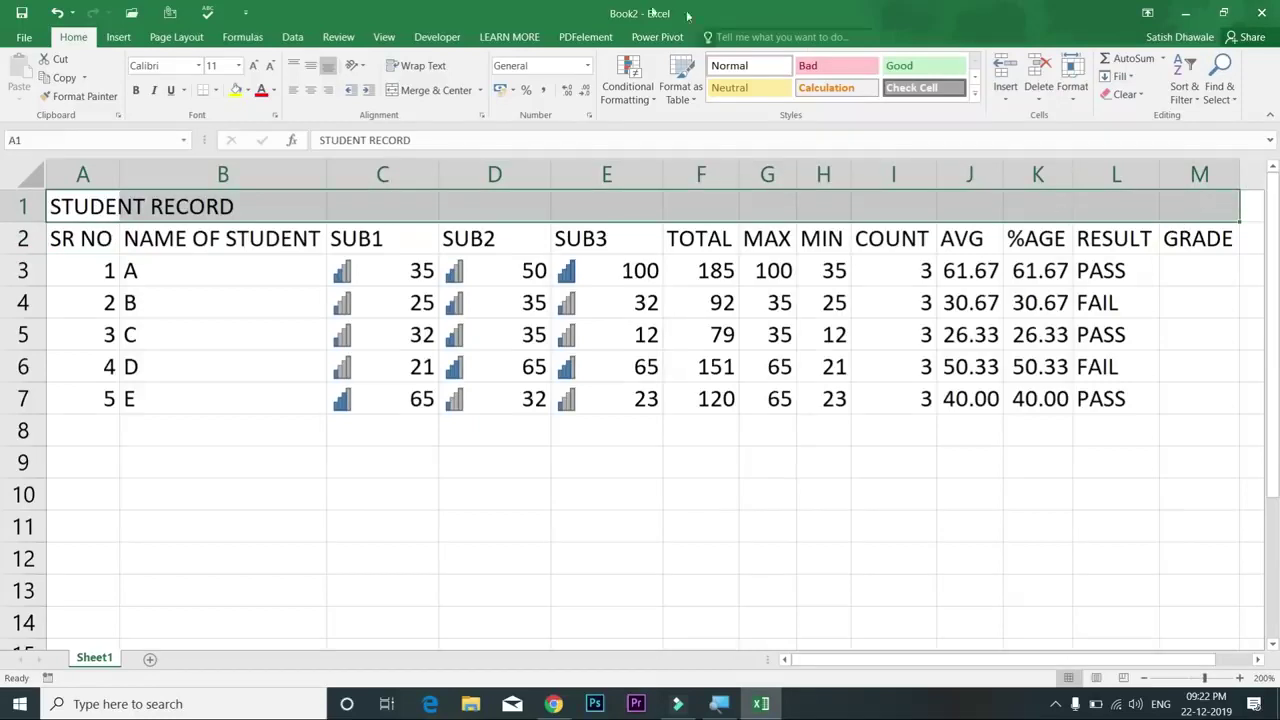
pyautogui.click(24, 206)
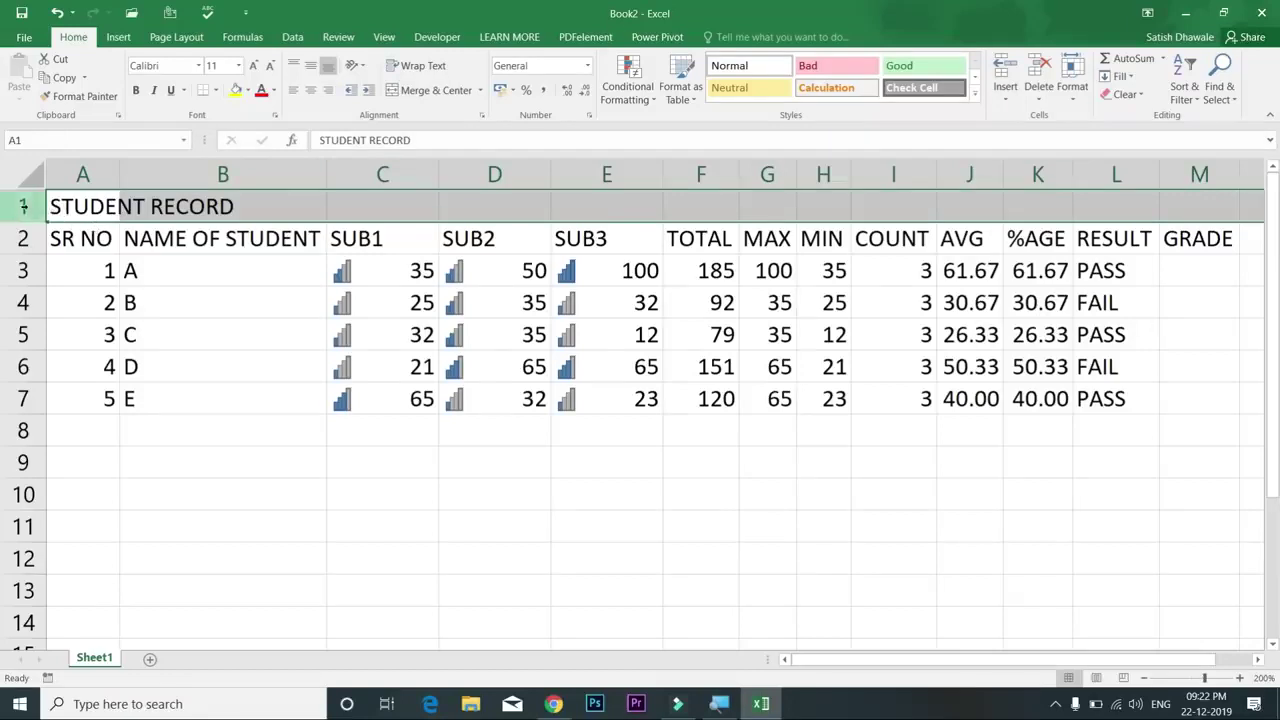
pyautogui.click(98, 366)
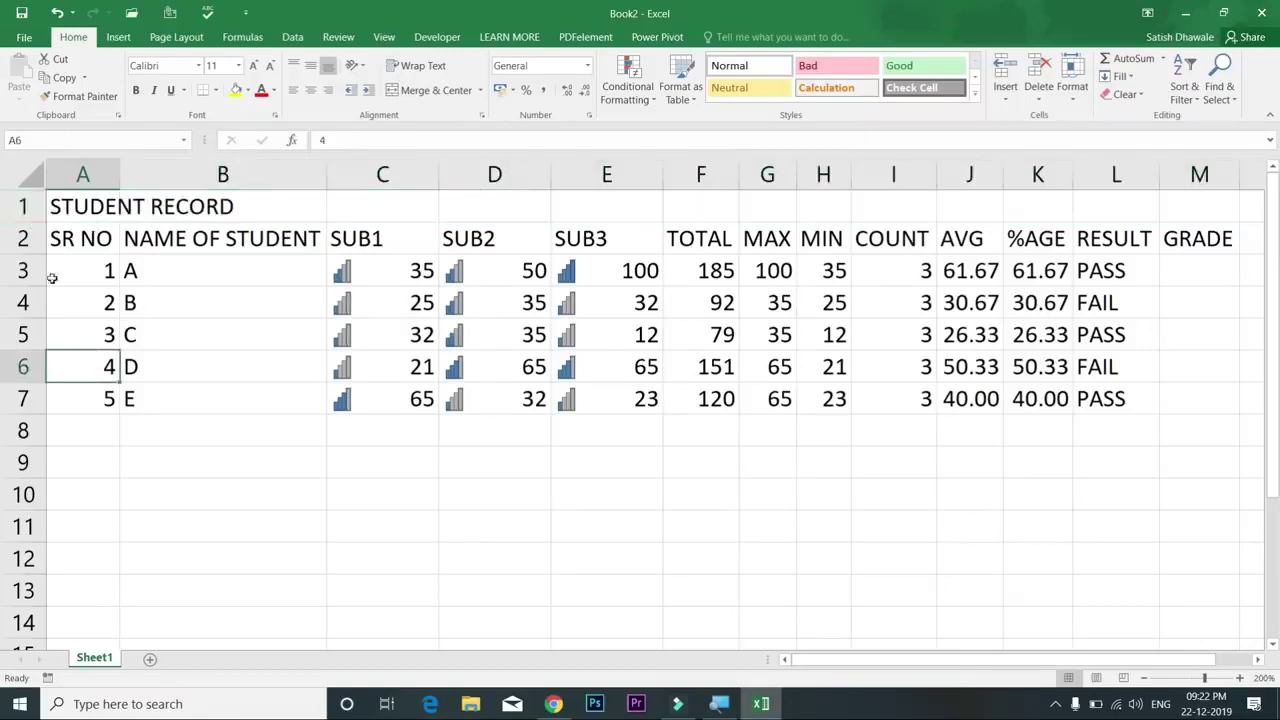
pyautogui.click(24, 206)
pyautogui.moveTo(82, 205); pyautogui.dragTo(323, 209)
pyautogui.moveTo(895, 659); pyautogui.dragTo(578, 622)
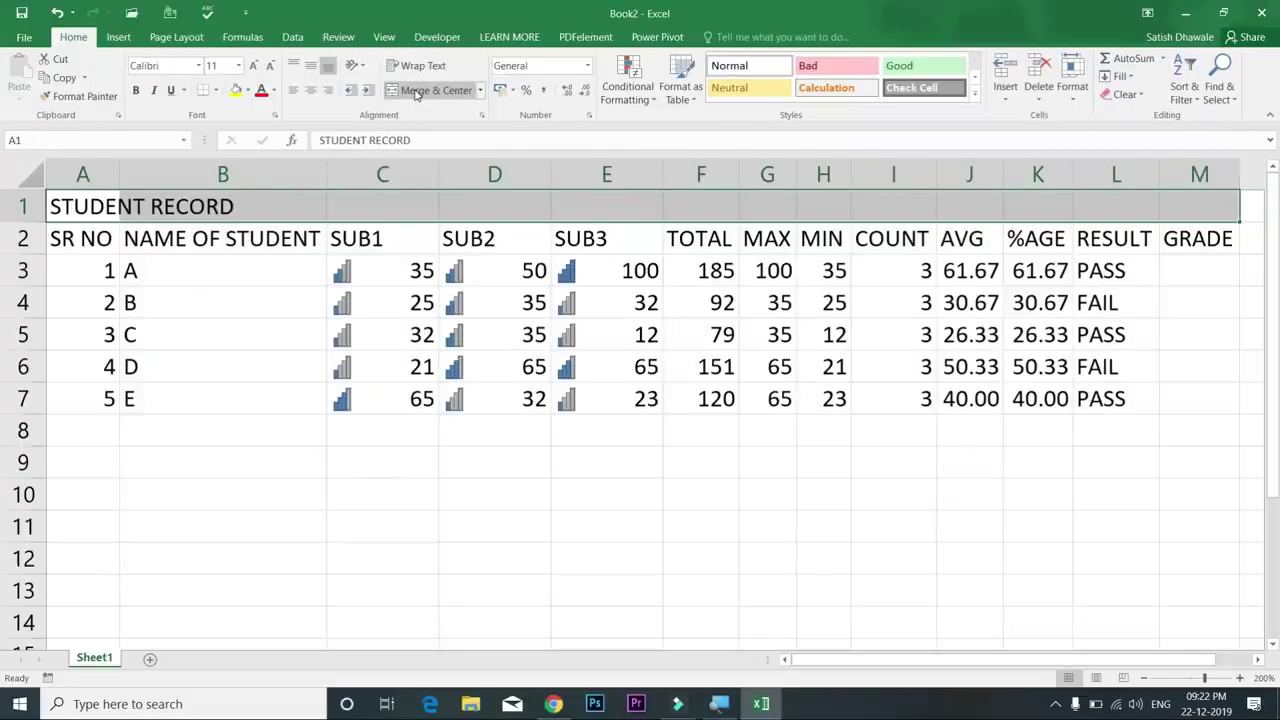
pyautogui.click(417, 93)
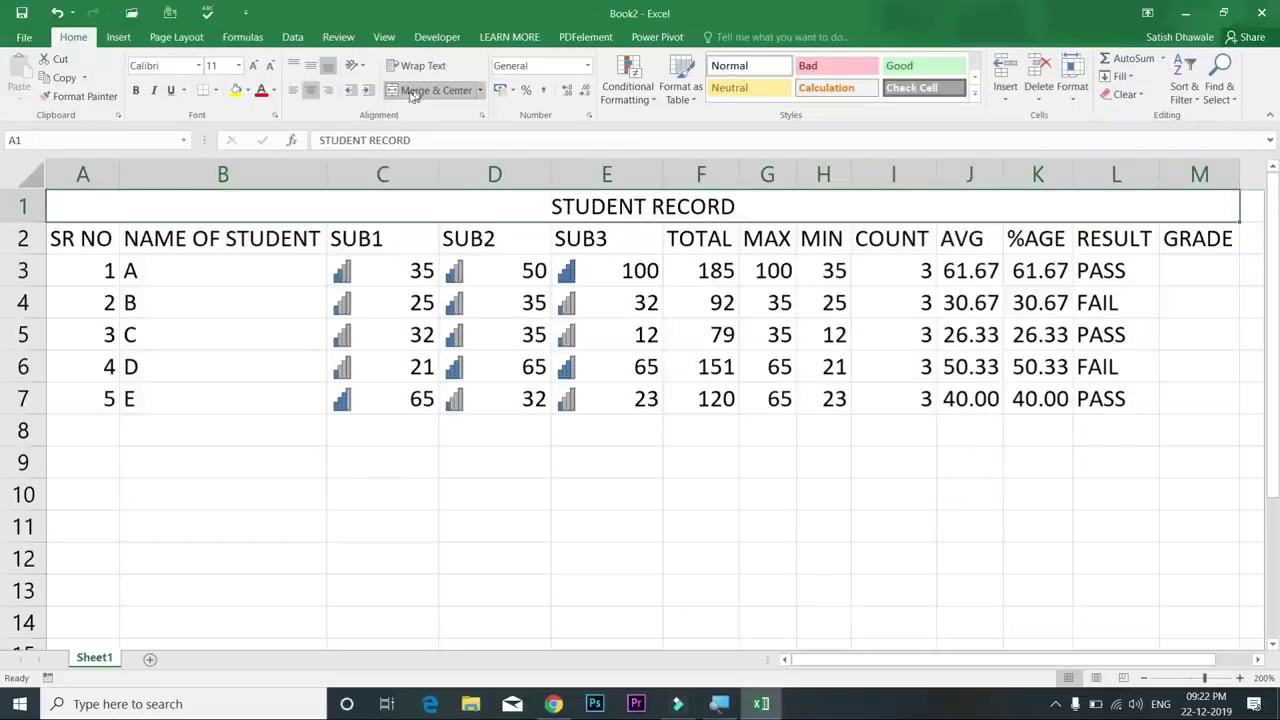
# Step: Apply All Borders to the whole marksheet, from the title row through row 7 (A1:M7)
pyautogui.click(216, 91)
pyautogui.click(451, 210)
pyautogui.click(639, 262)
pyautogui.click(631, 206)
pyautogui.moveTo(284, 204); pyautogui.dragTo(300, 400)
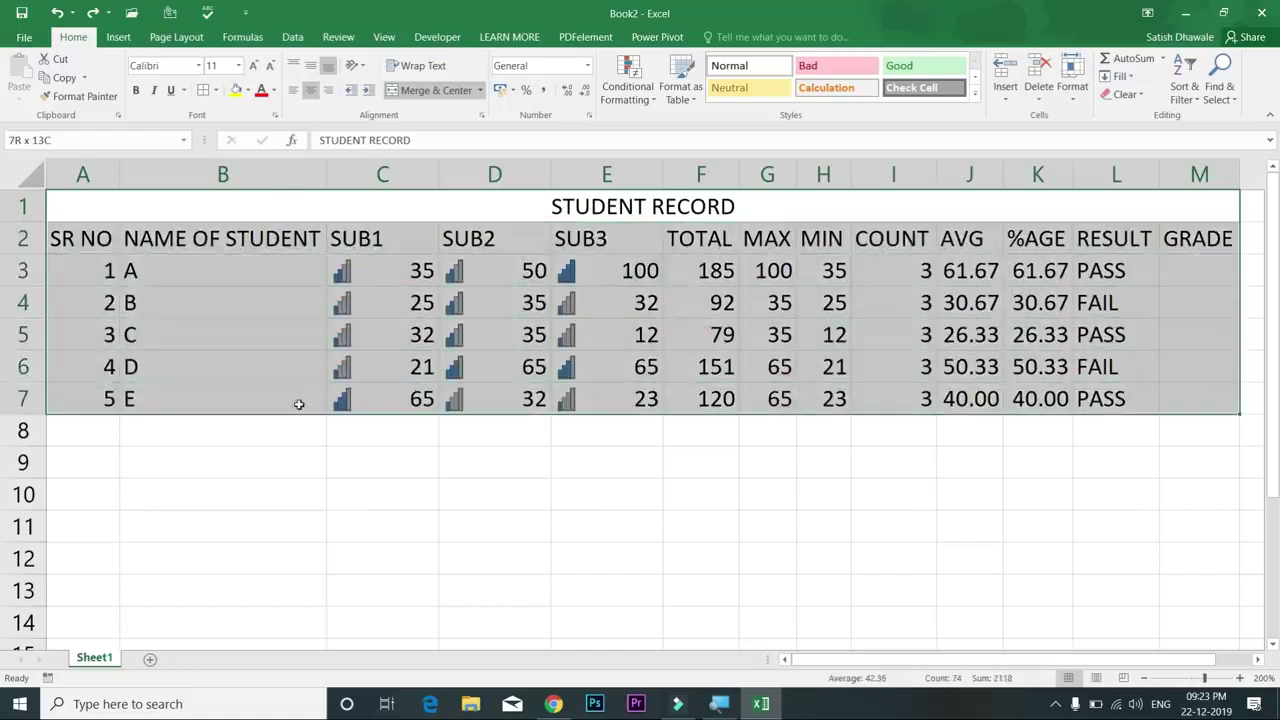
pyautogui.click(205, 91)
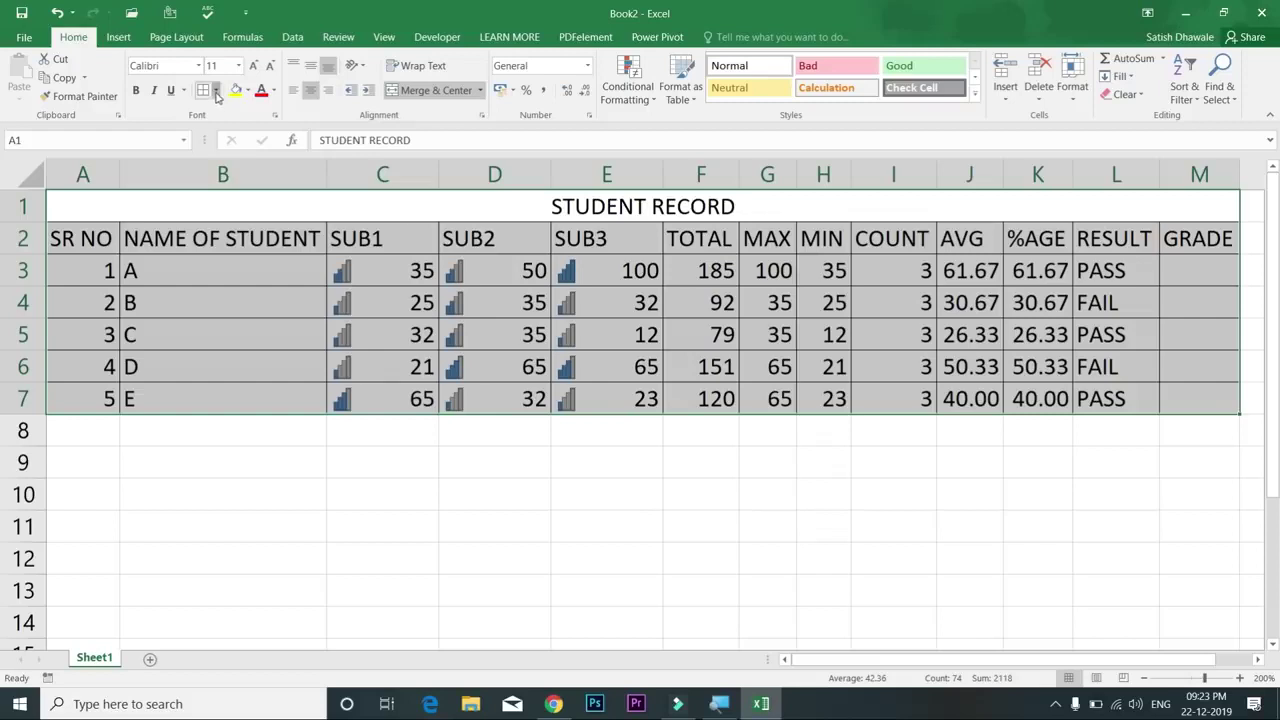
pyautogui.click(215, 91)
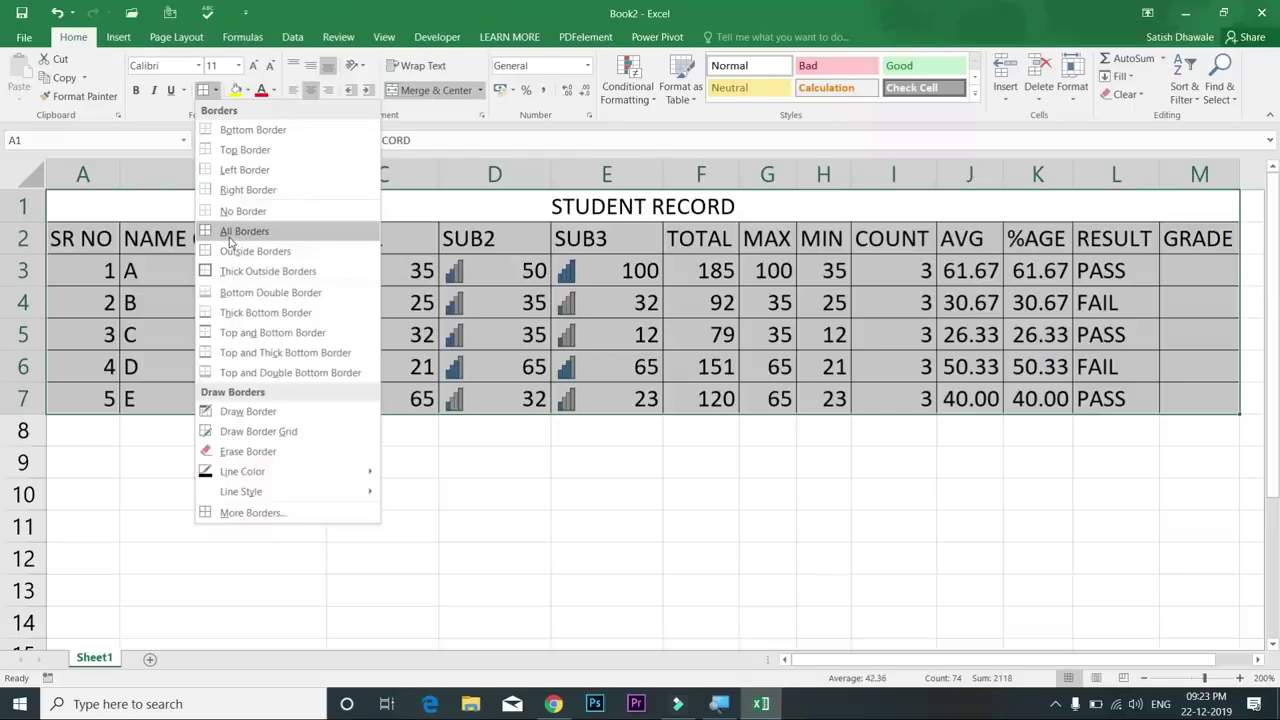
pyautogui.click(228, 240)
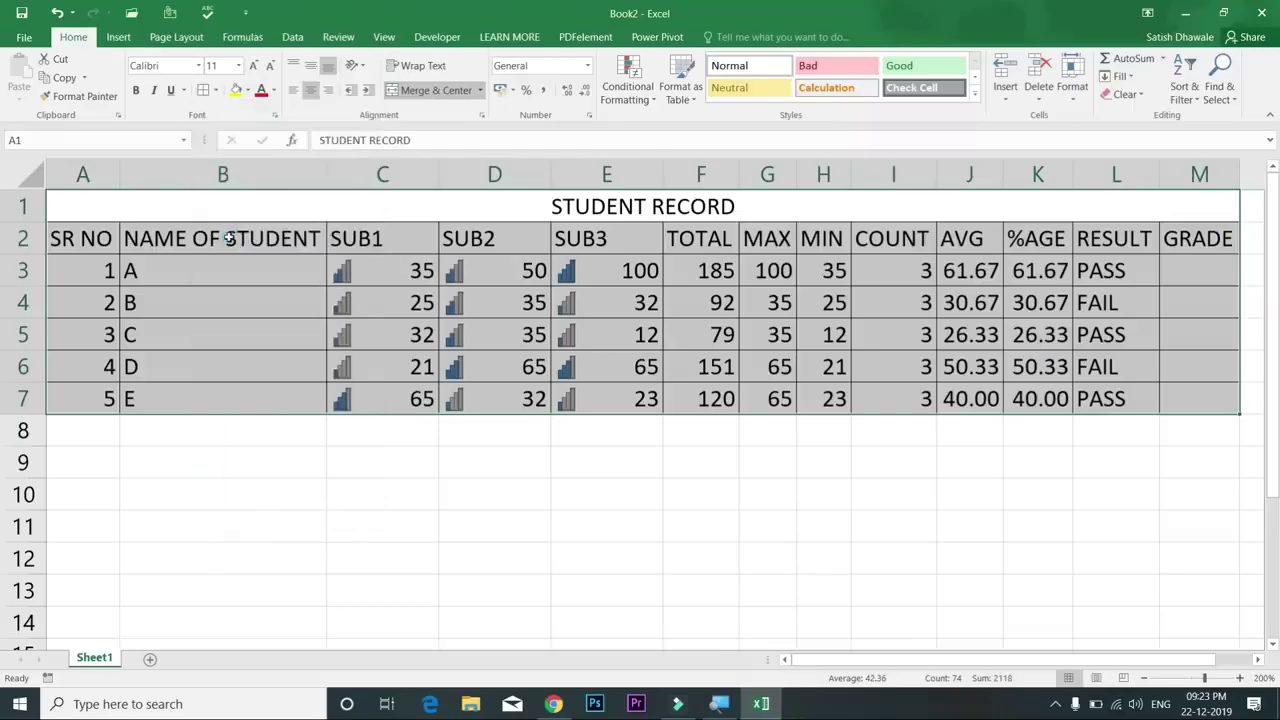
# Step: Check how the bordered marksheet looks in the print preview, and return to the sheet
pyautogui.click(425, 298)
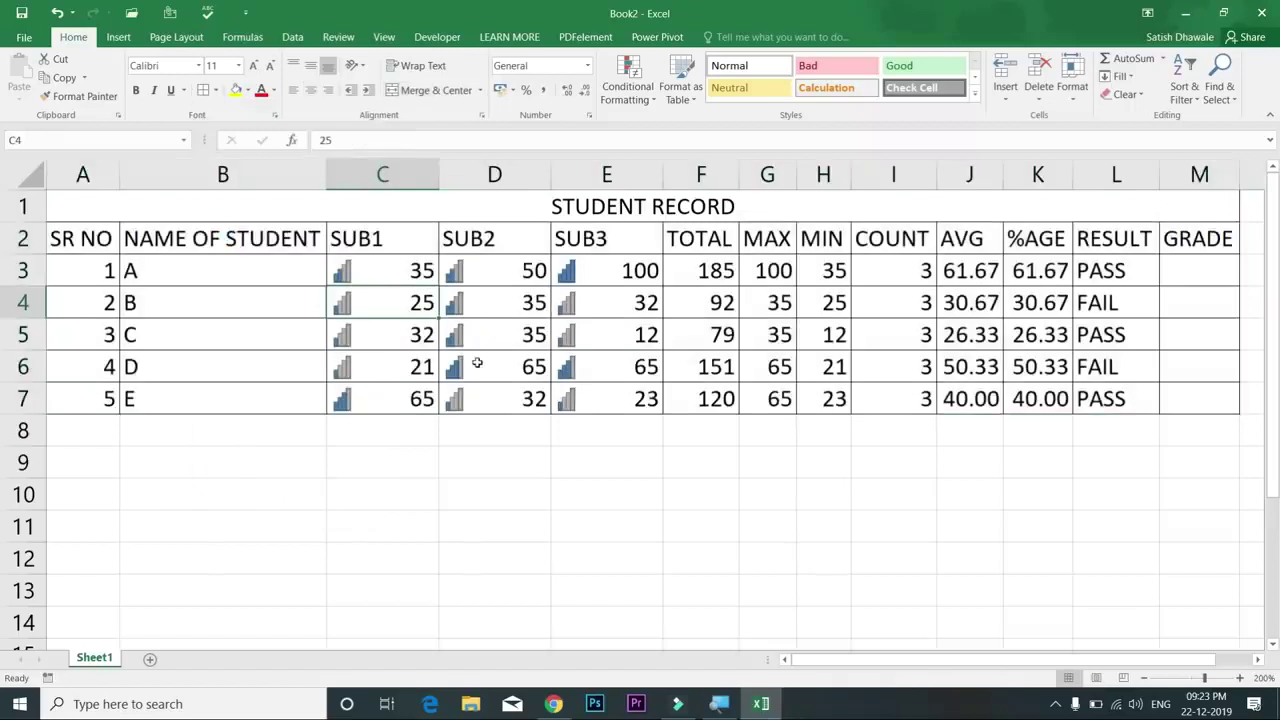
pyautogui.click(381, 333)
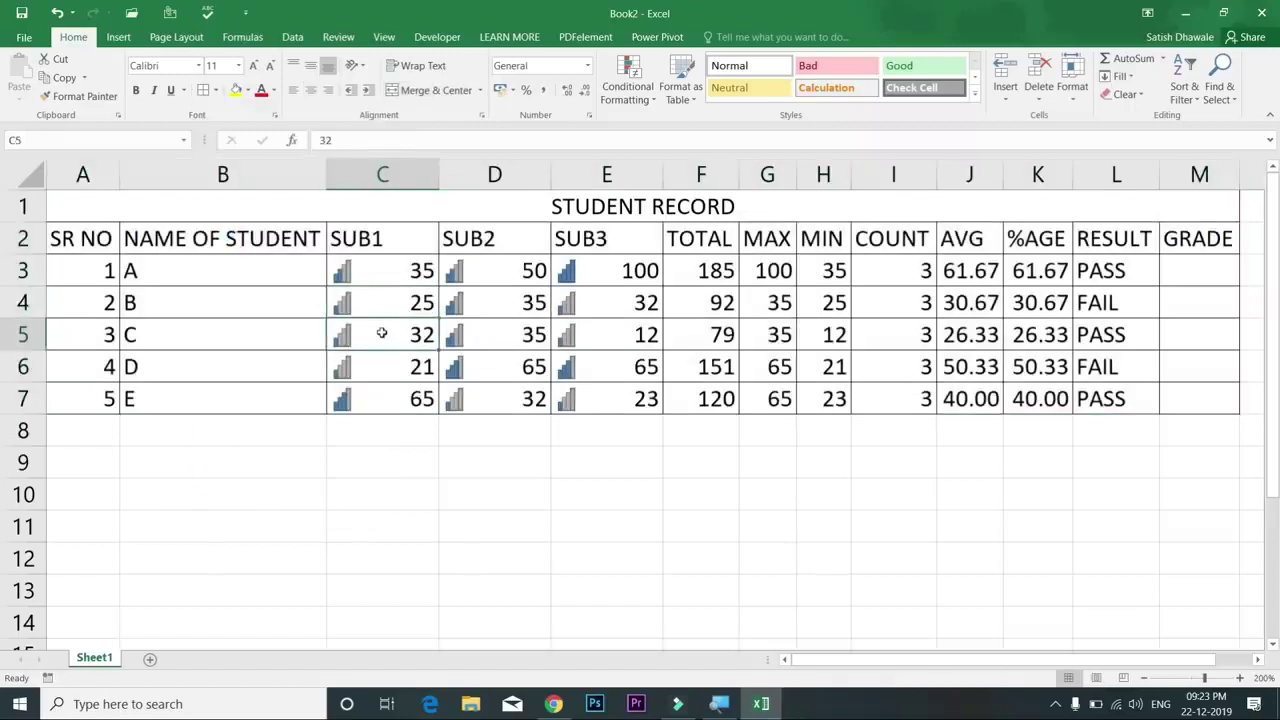
pyautogui.click(283, 322)
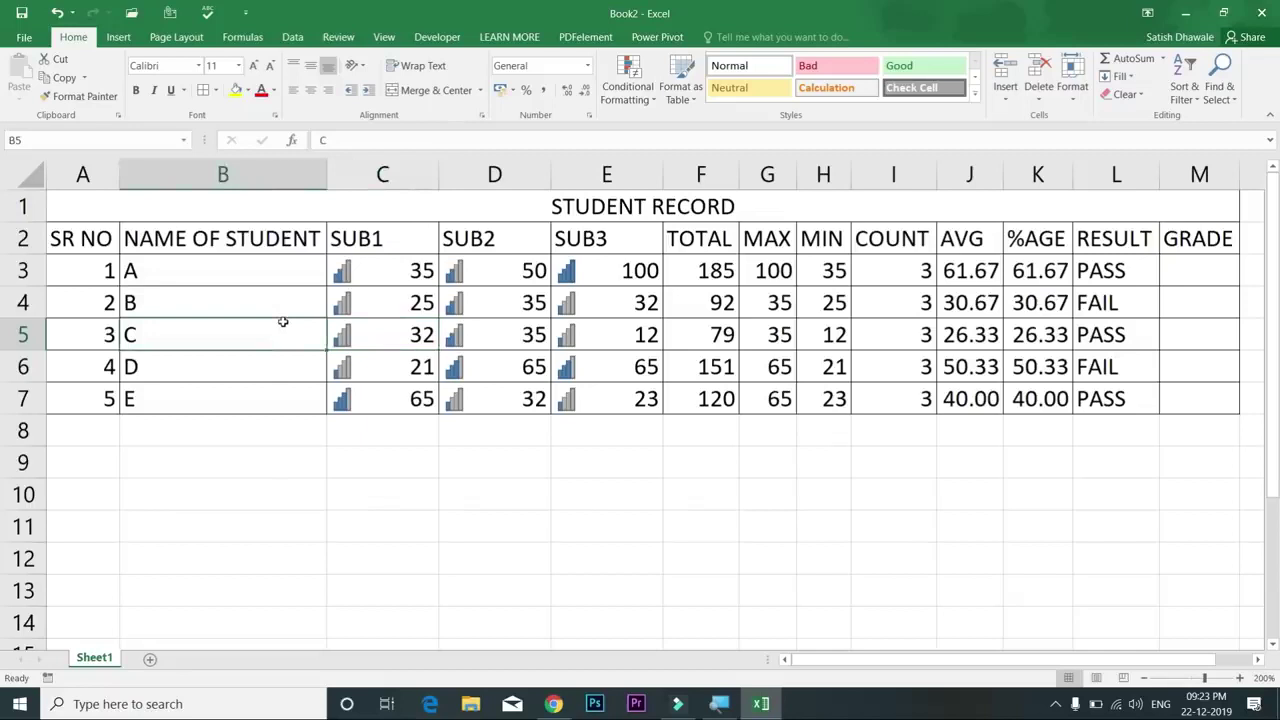
pyautogui.hotkey('ctrl', 'p')
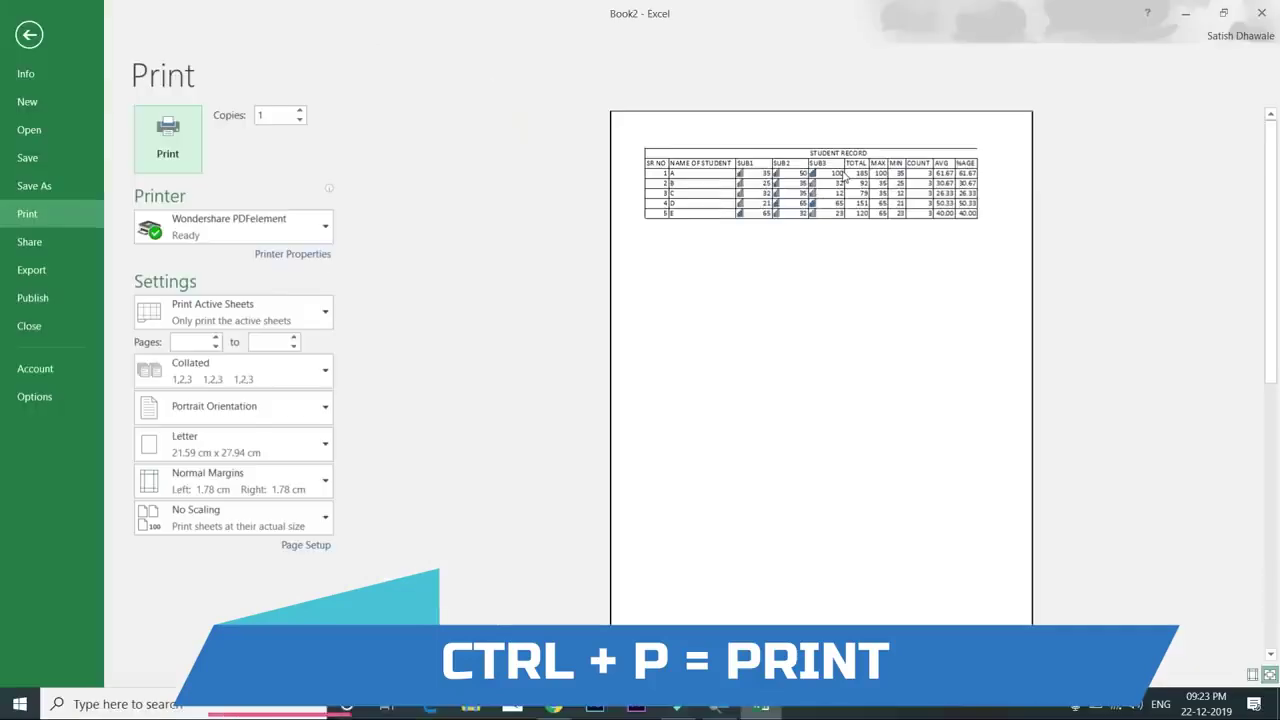
pyautogui.press('Escape')
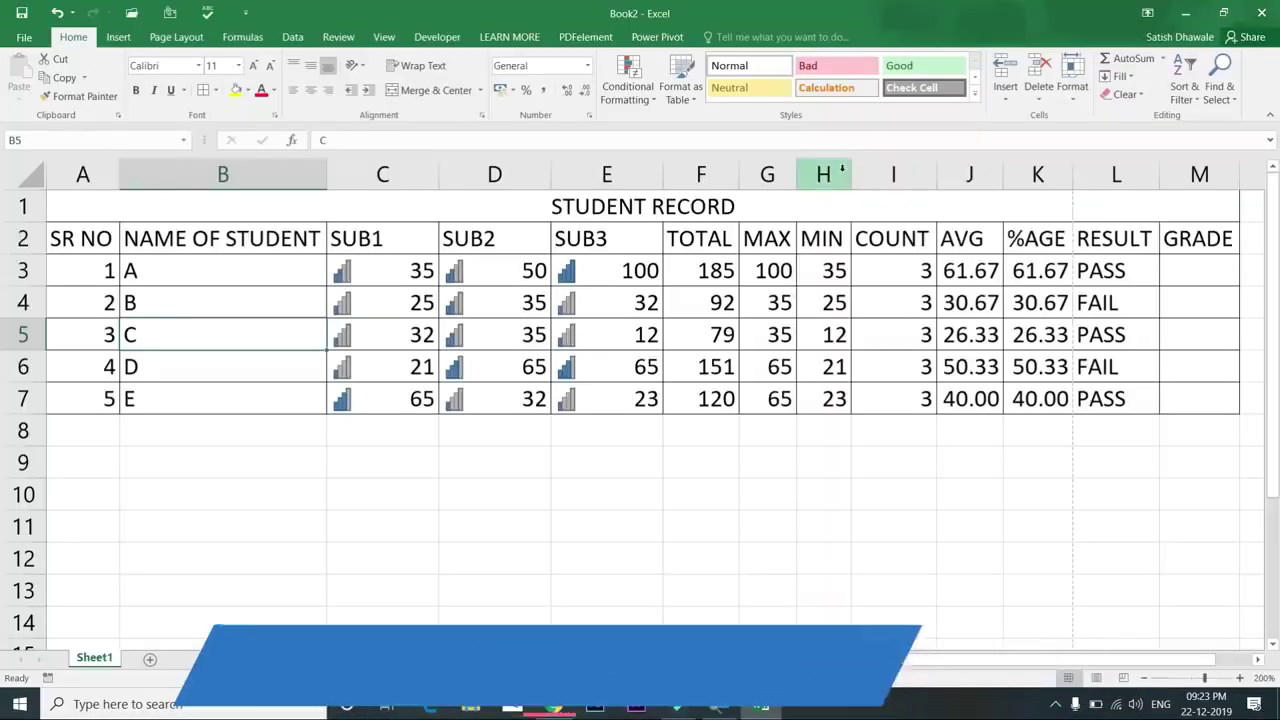
# Step: Undo the borders on the marksheet and check the print preview without them
pyautogui.hotkey('ctrl', 'a')
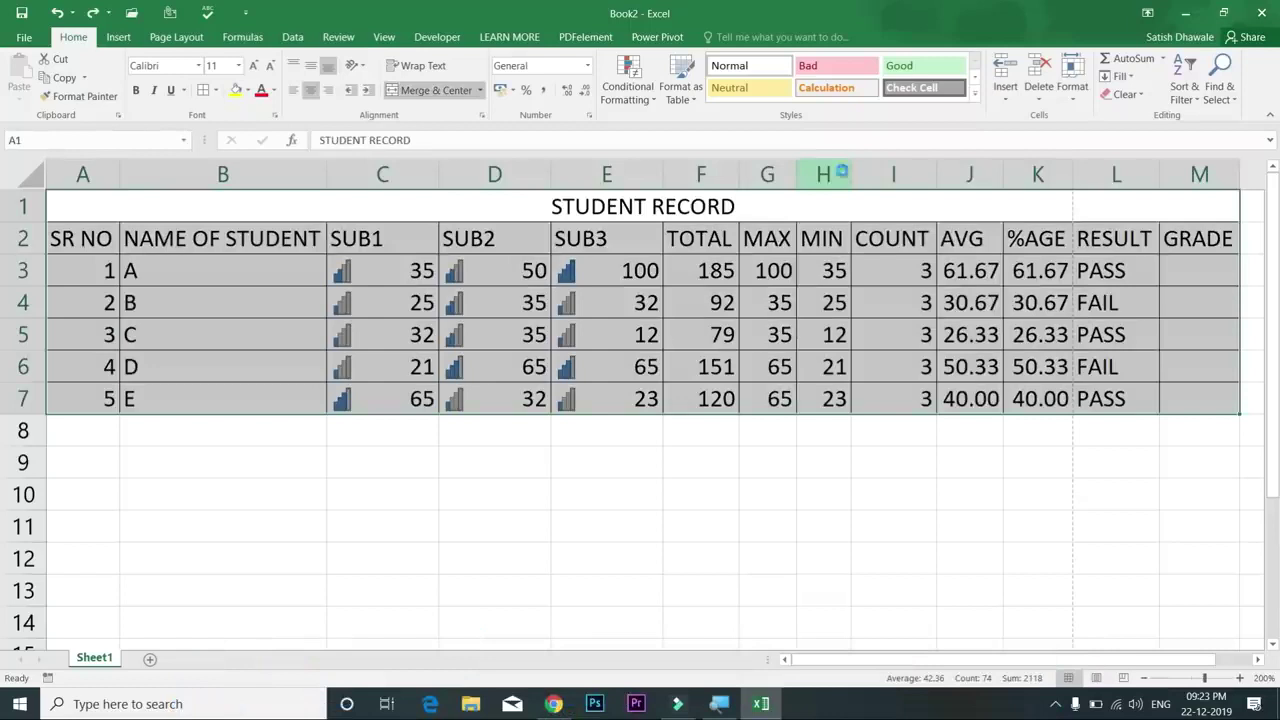
pyautogui.hotkey('ctrl', 'p')
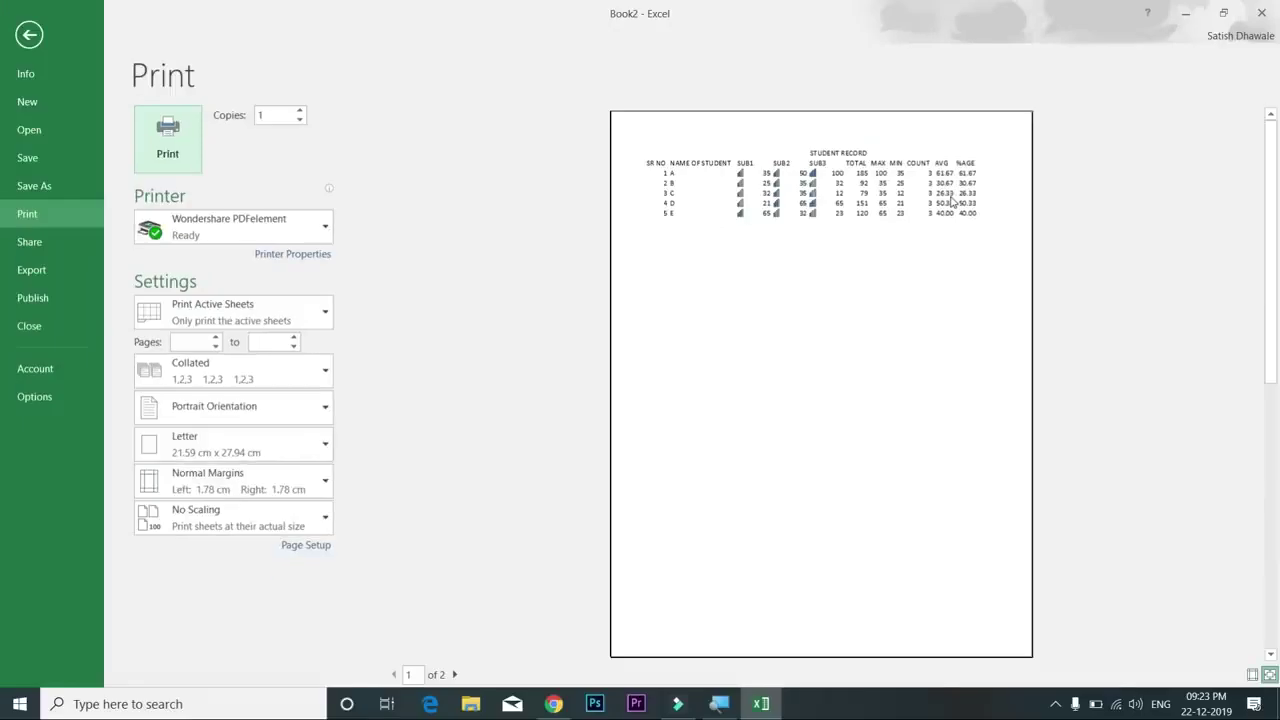
pyautogui.press('Escape')
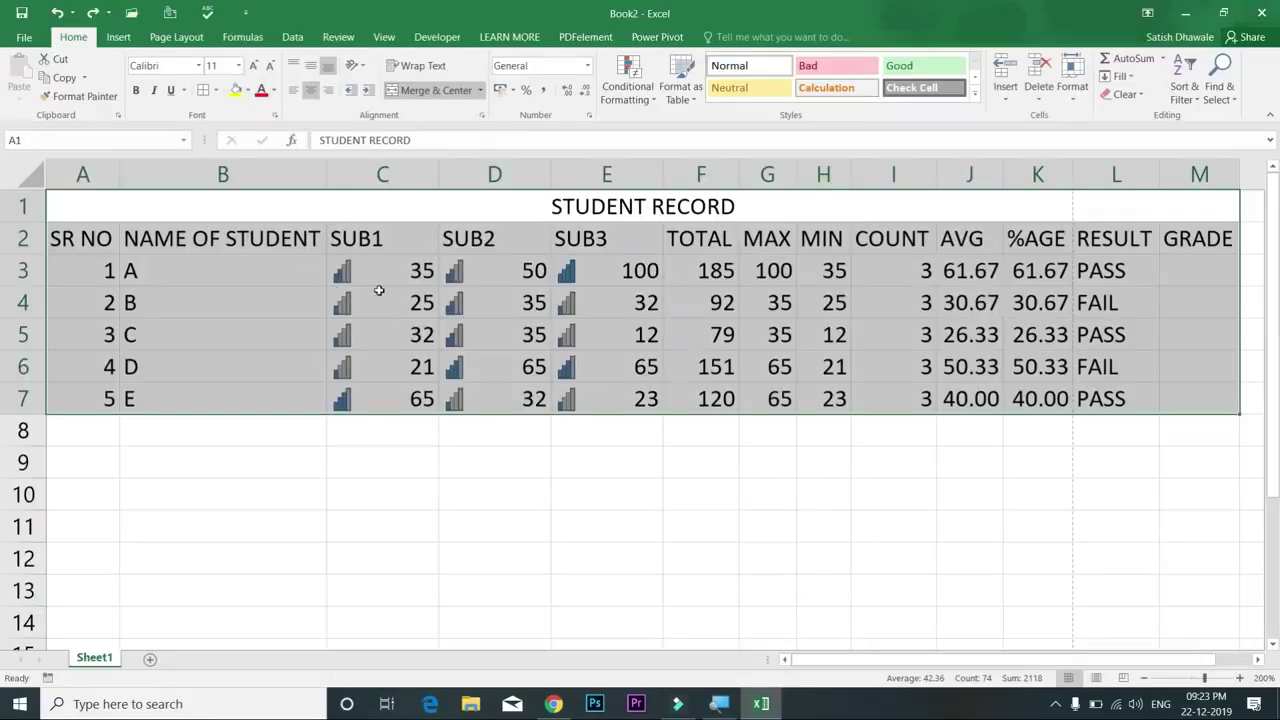
# Step: Reapply All Borders to the whole marksheet (A1:M7) and check the result in the print preview
pyautogui.click(203, 90)
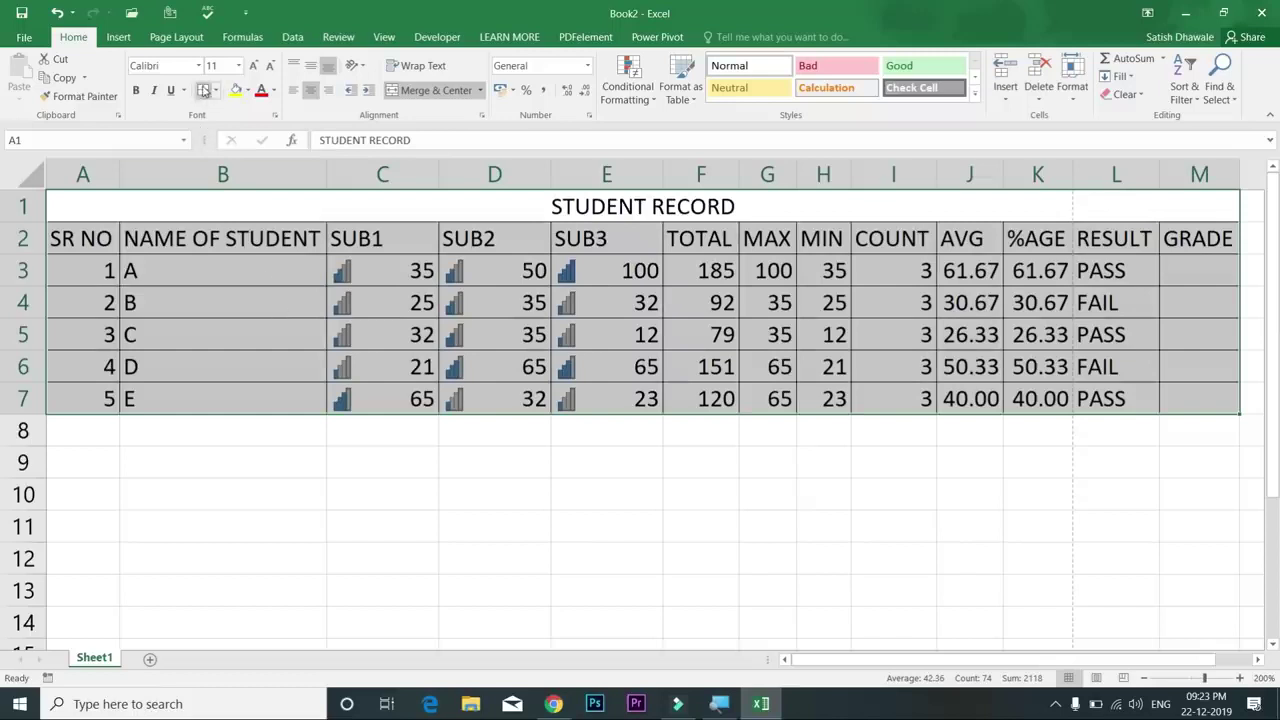
pyautogui.click(215, 318)
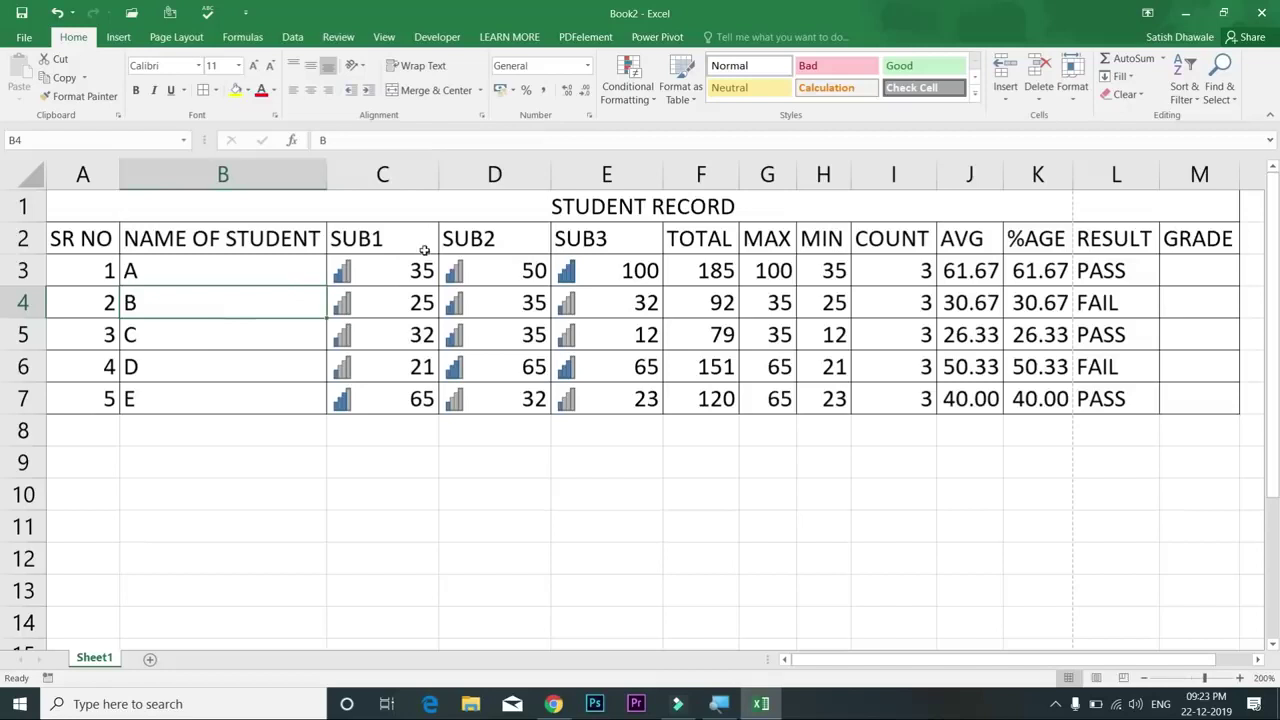
pyautogui.click(424, 250)
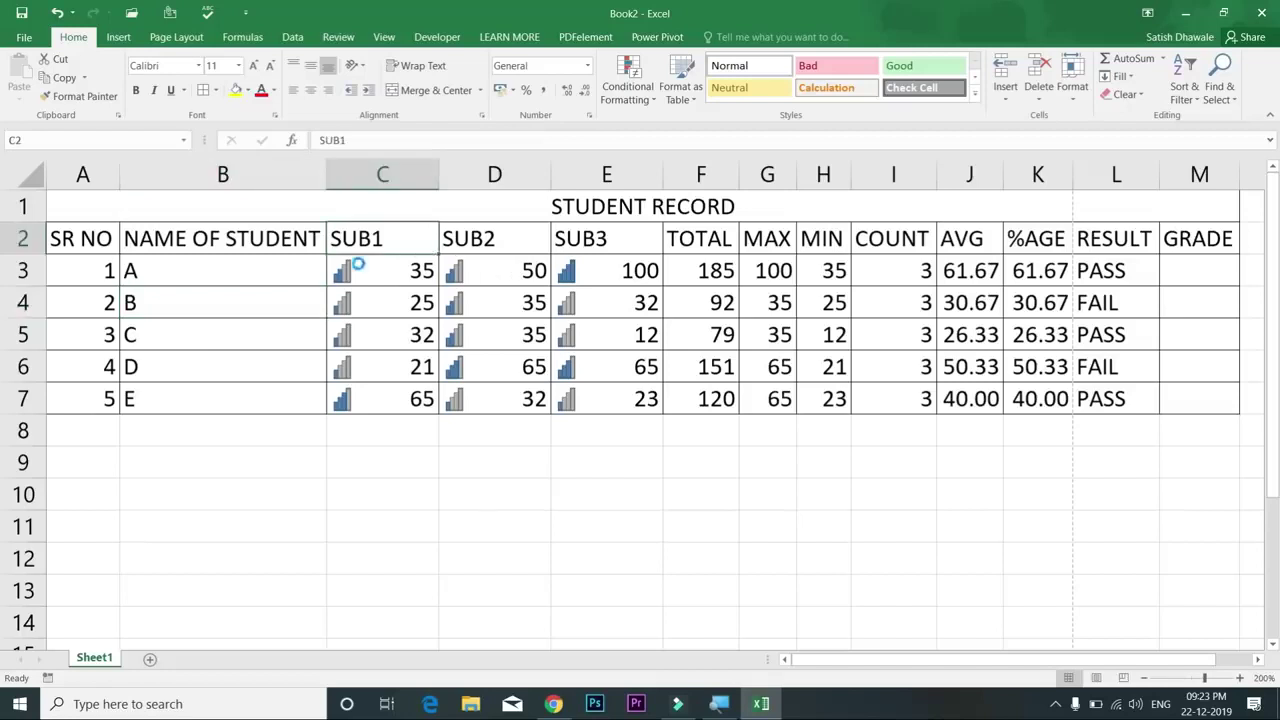
pyautogui.hotkey('ctrl', 'p')
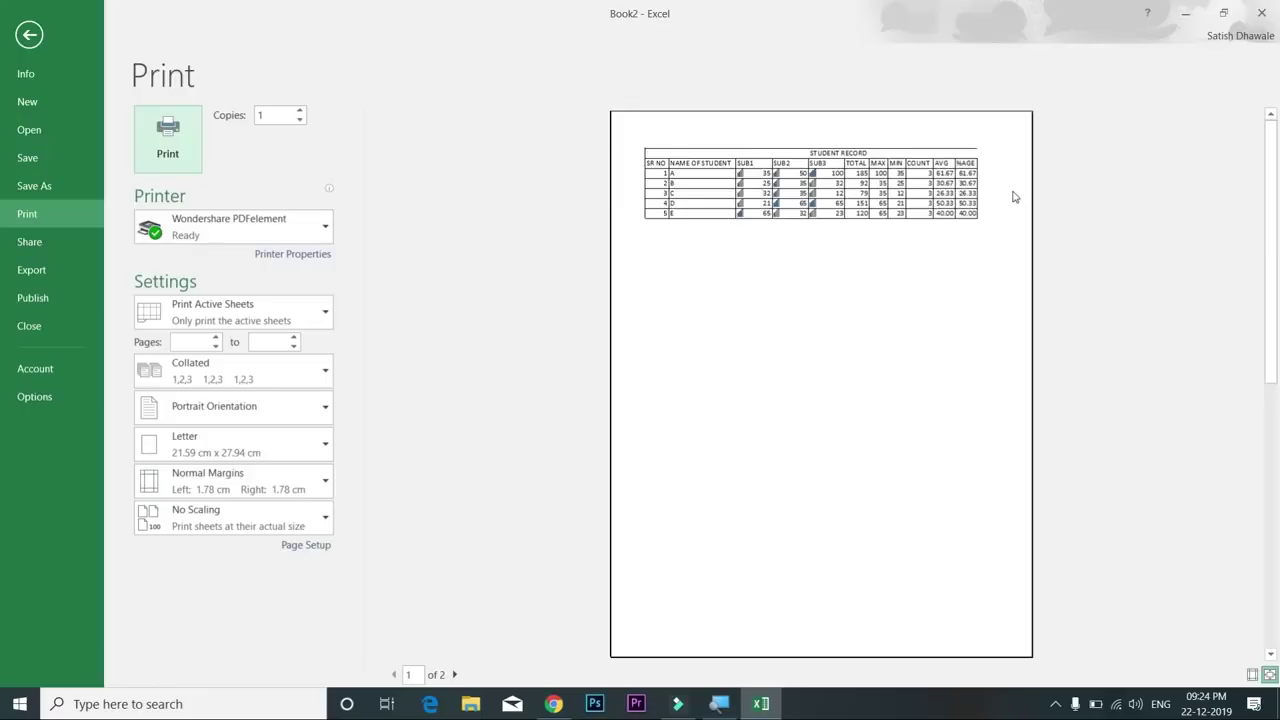
pyautogui.press('Escape')
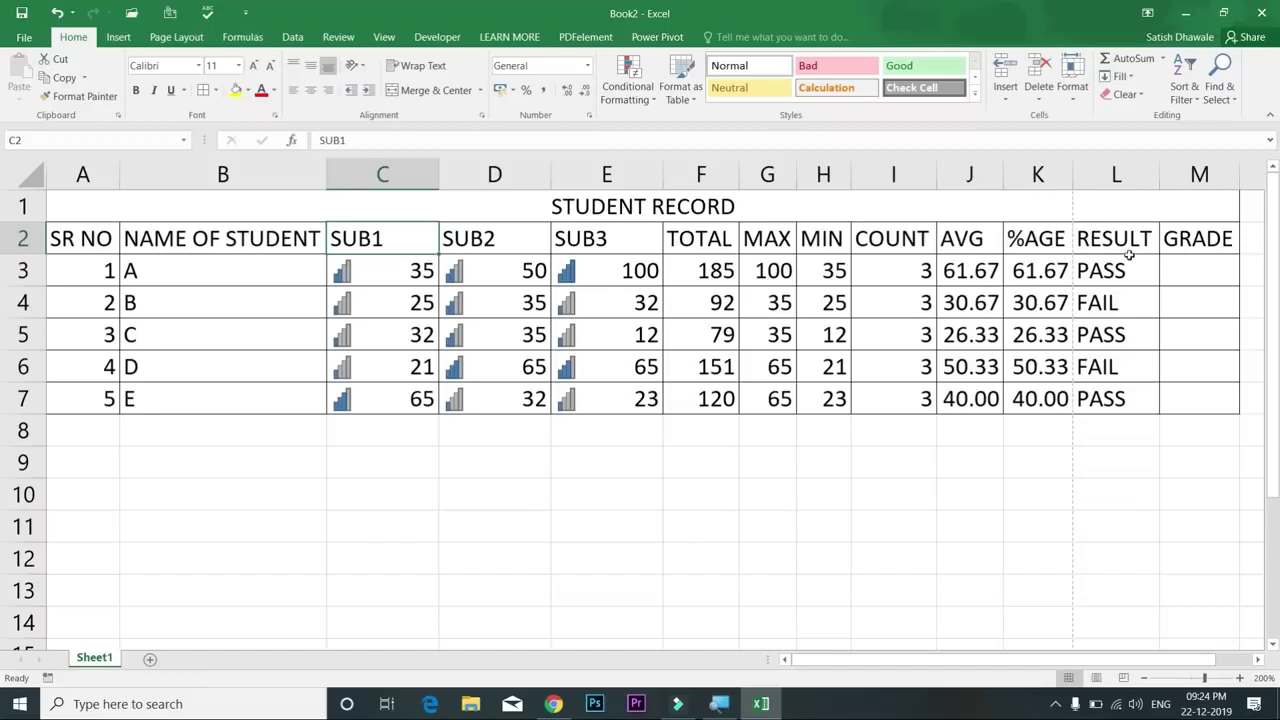
pyautogui.moveTo(1133, 249); pyautogui.dragTo(1129, 401)
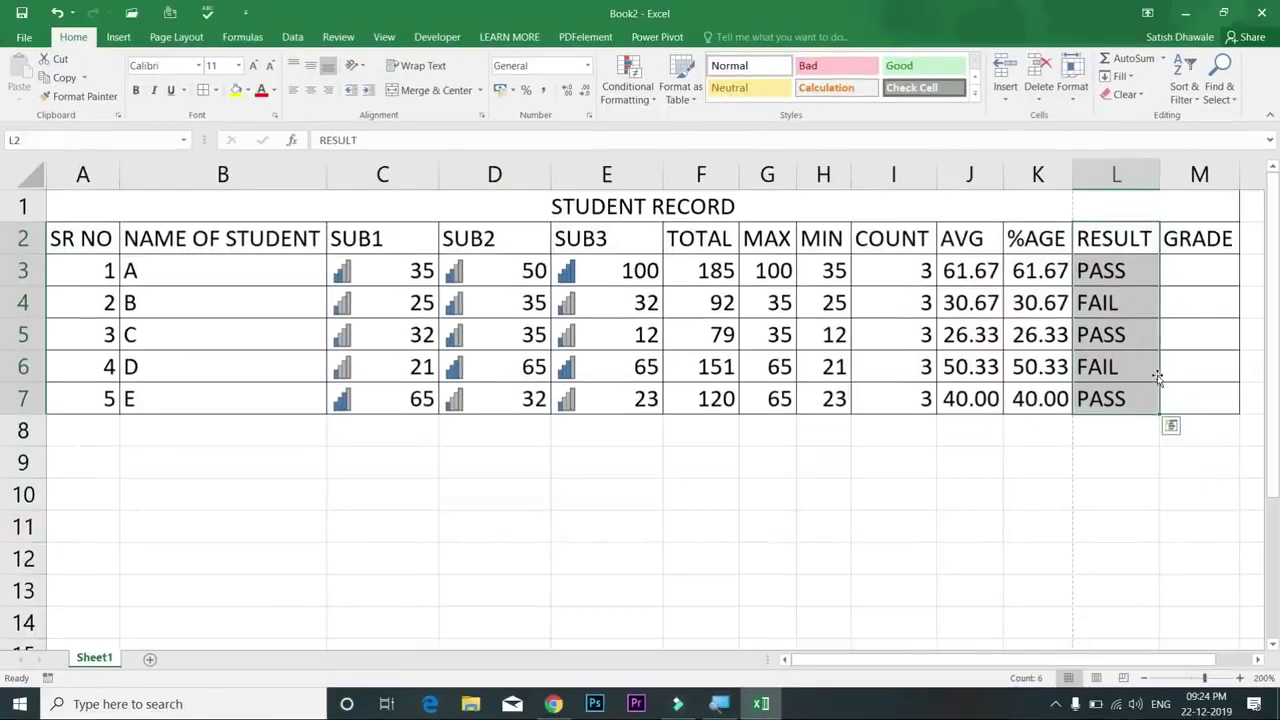
pyautogui.click(1120, 248)
pyautogui.moveTo(1046, 240); pyautogui.dragTo(52, 398)
pyautogui.moveTo(1190, 240); pyautogui.dragTo(1188, 395)
pyautogui.click(1068, 337)
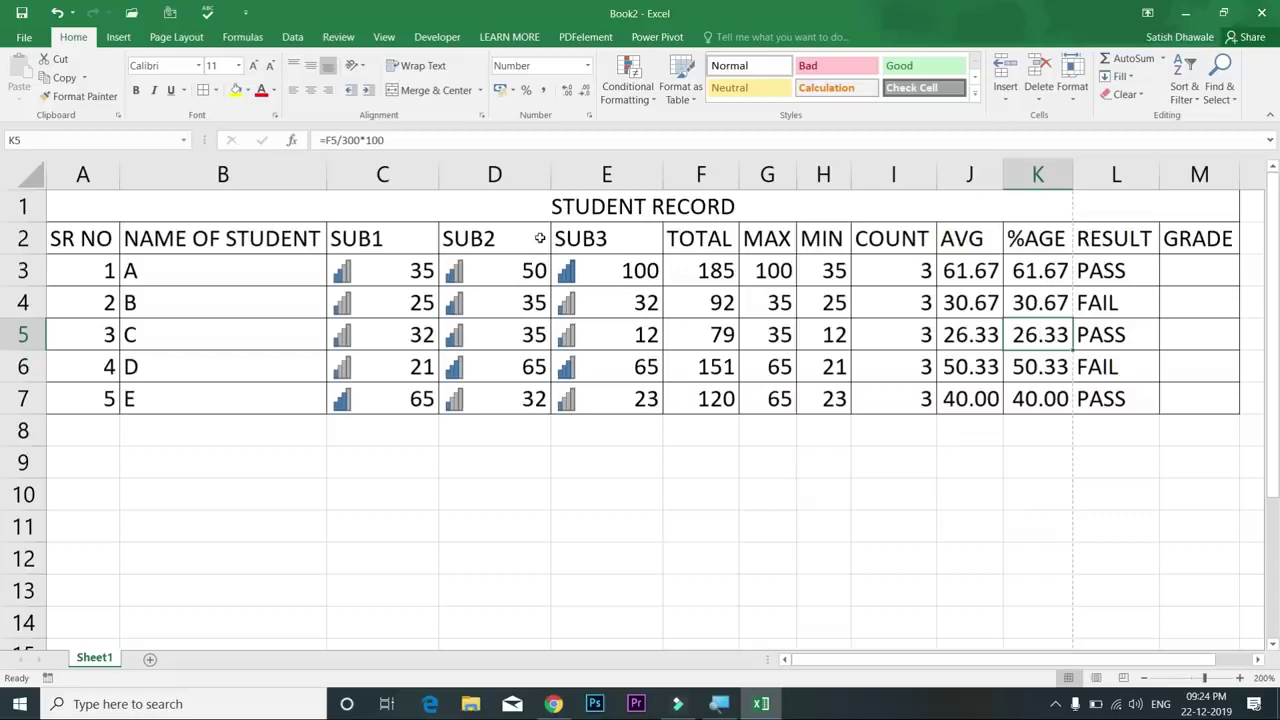
# Step: Preview a light blue fill colour on the merged STUDENT RECORD title cell without applying it
pyautogui.click(563, 207)
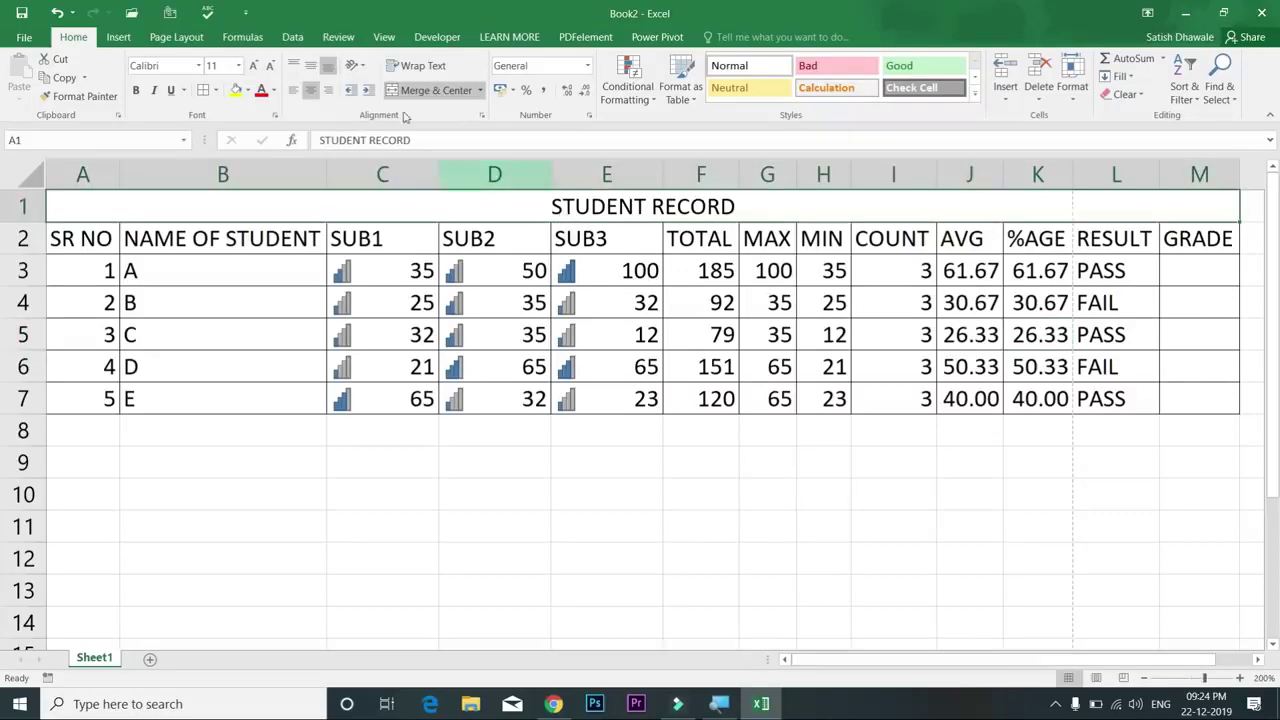
pyautogui.click(247, 90)
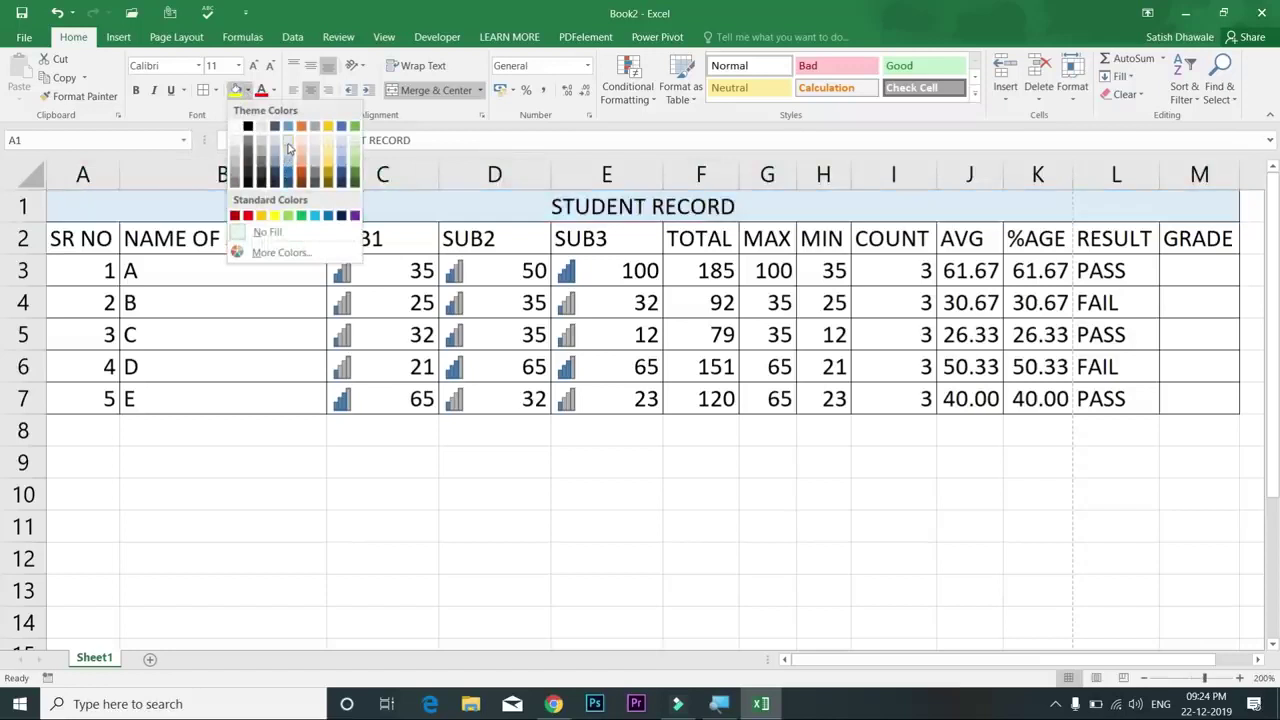
pyautogui.click(269, 288)
# Step: Try themed cell styles such as 20% - Accent2 on the whole marksheet, A1:M7
pyautogui.moveTo(272, 206); pyautogui.dragTo(274, 396)
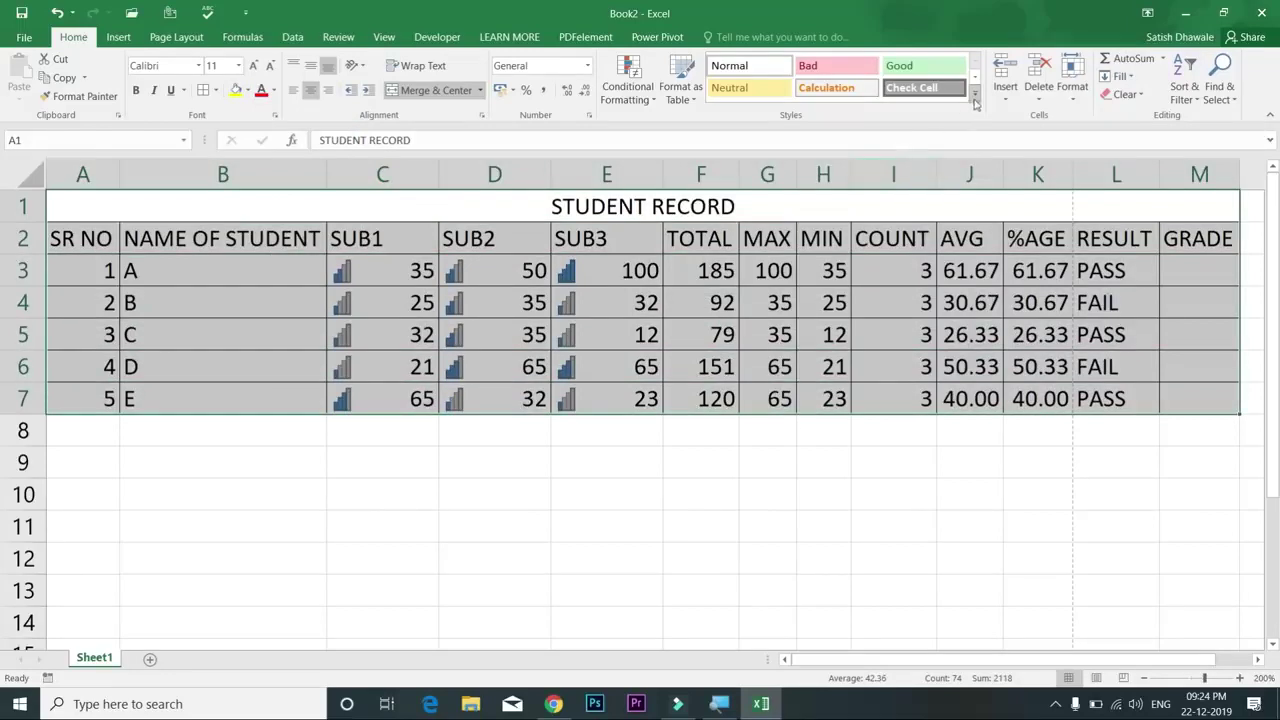
pyautogui.click(975, 103)
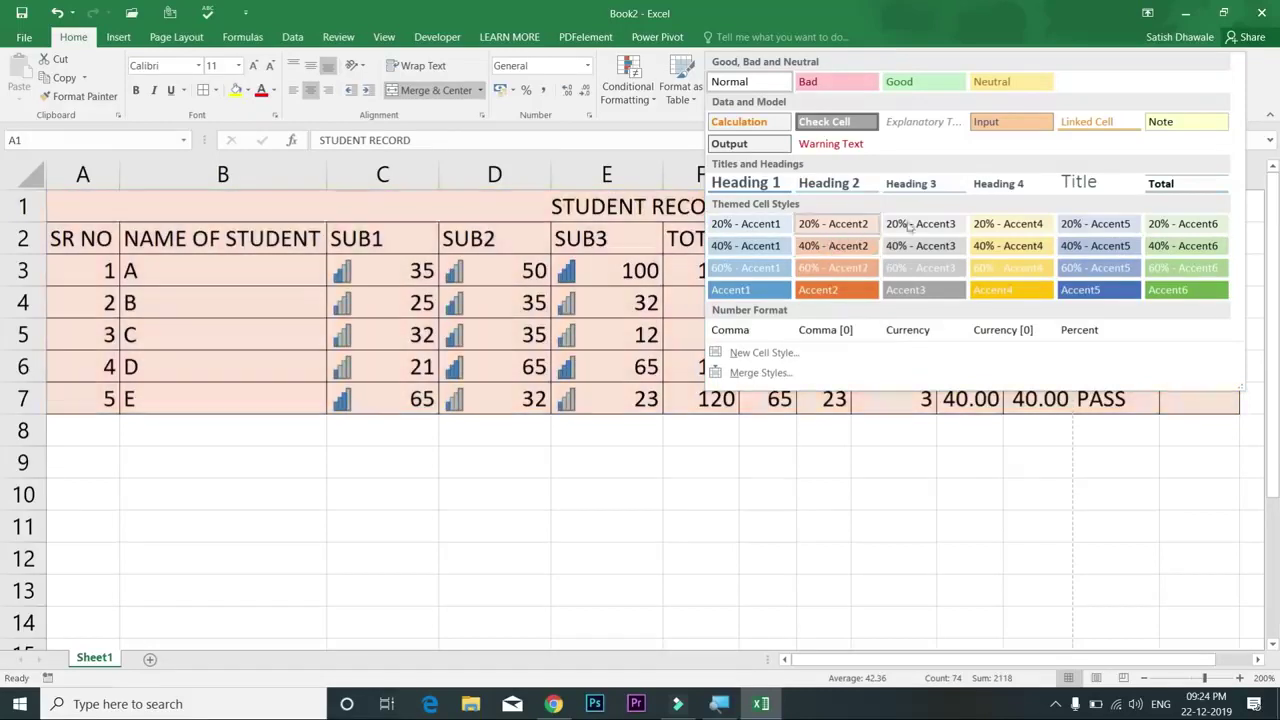
pyautogui.click(314, 205)
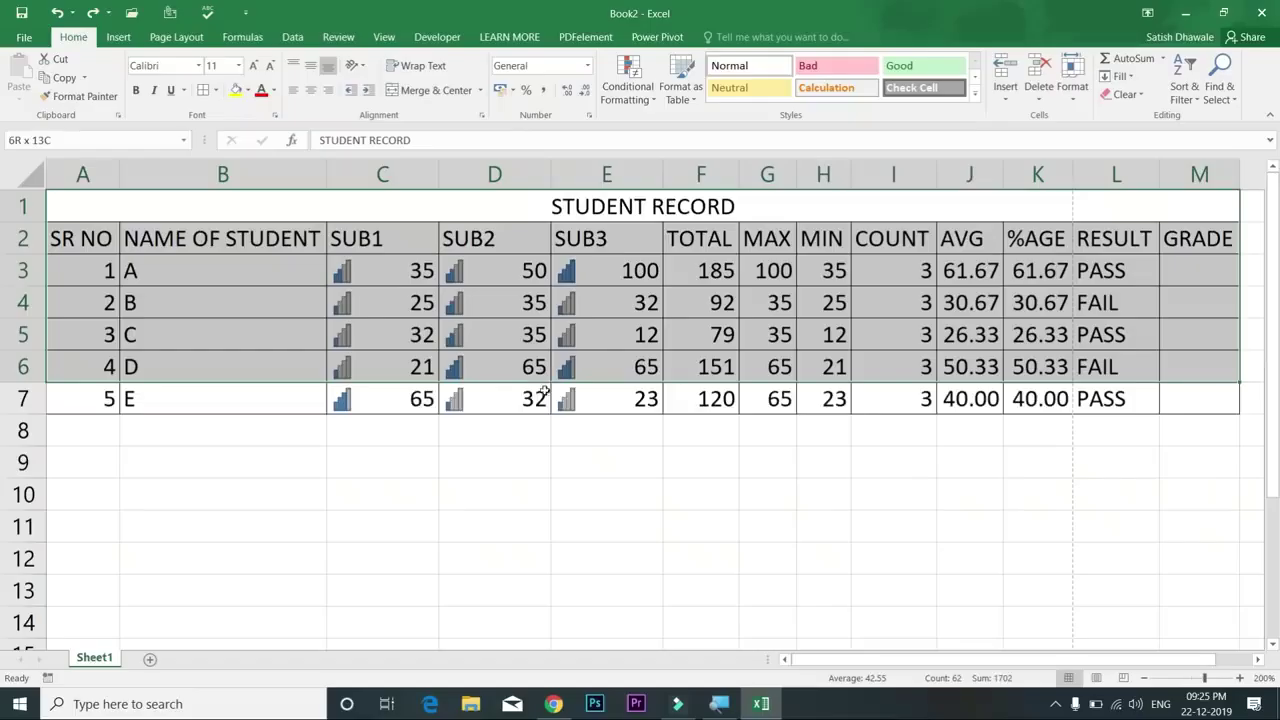
pyautogui.moveTo(1200, 366); pyautogui.dragTo(1200, 398)
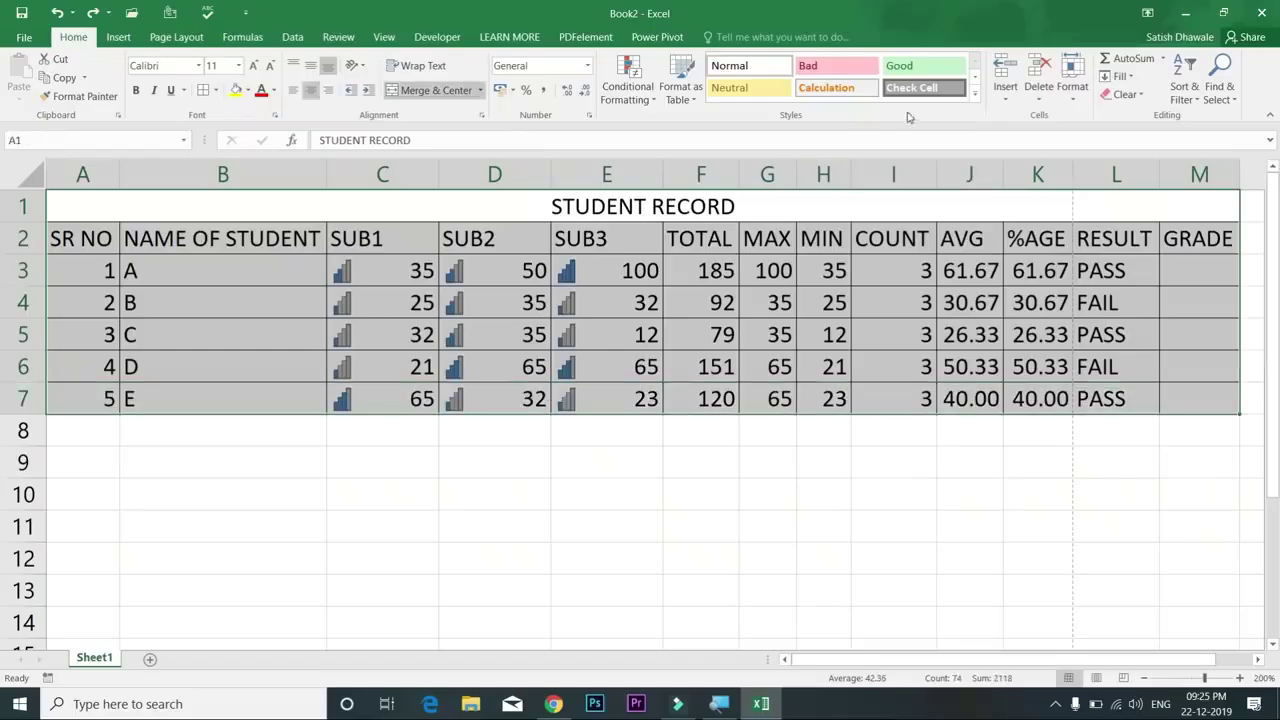
pyautogui.click(310, 260)
# Step: Format the marksheet below the title (A2:M7) as a table with headers, using the dark blue banded Medium style
pyautogui.moveTo(74, 234); pyautogui.dragTo(905, 398)
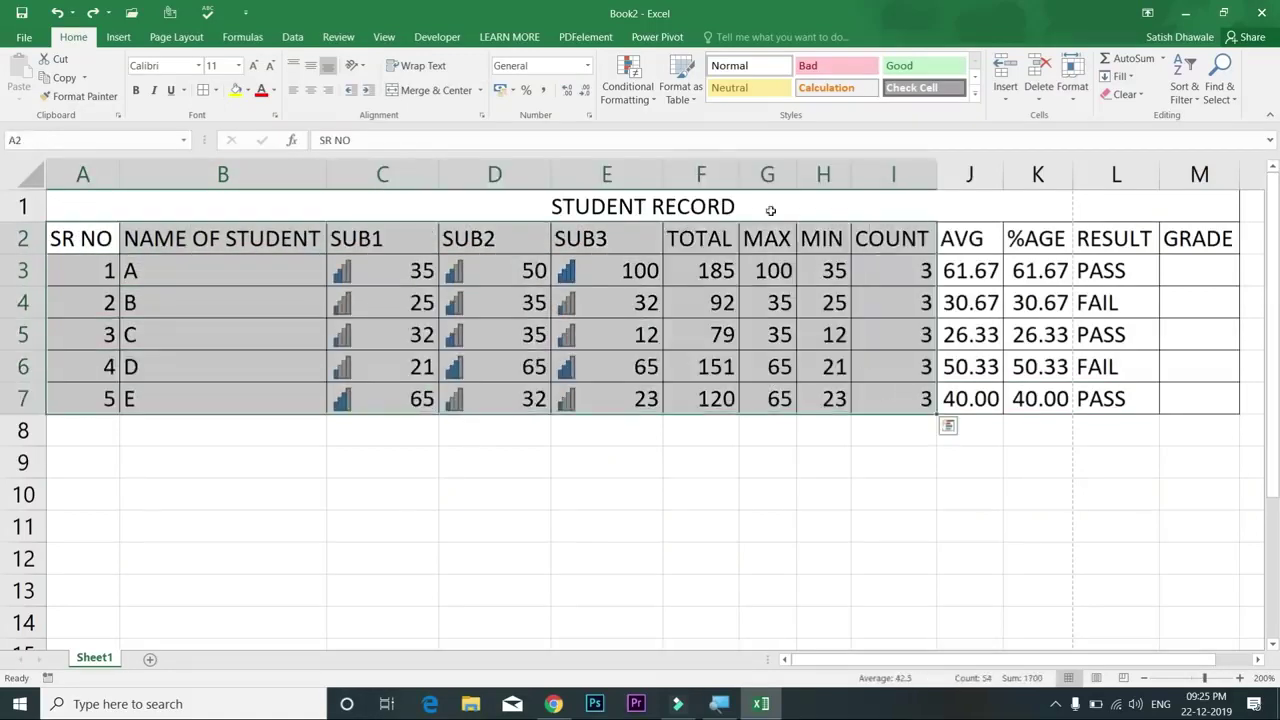
pyautogui.moveTo(120, 244); pyautogui.dragTo(1225, 400)
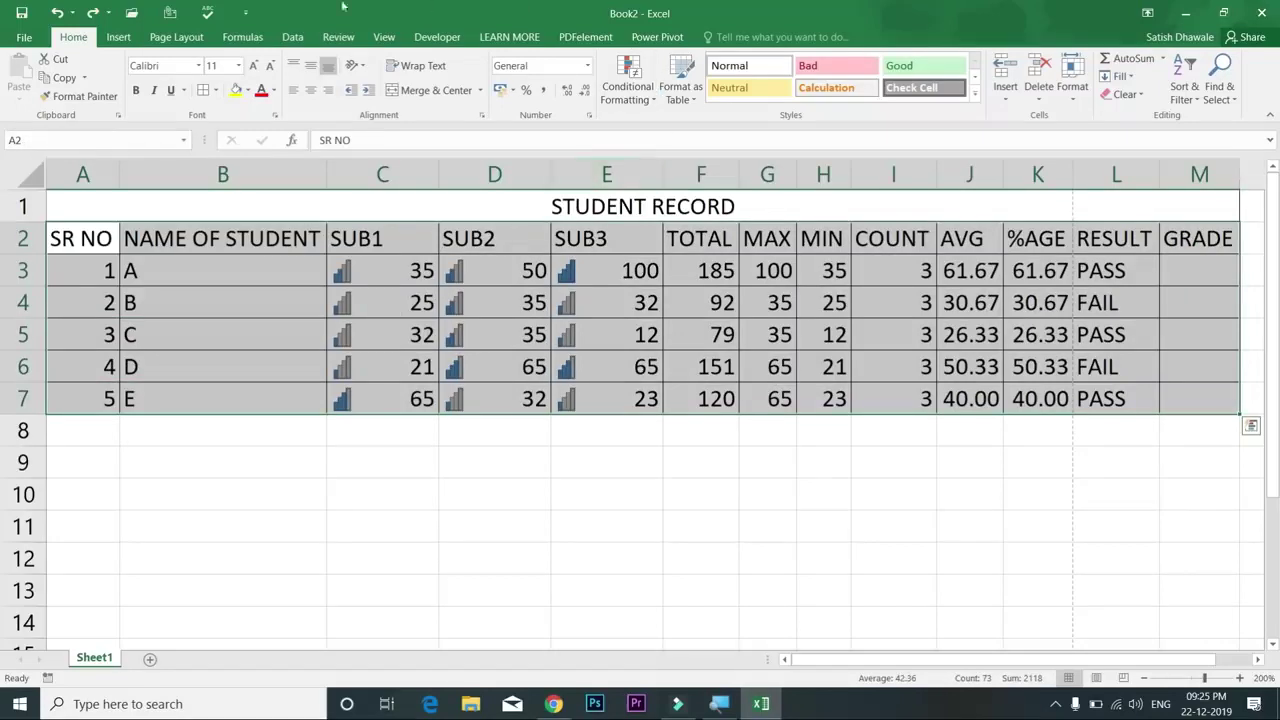
pyautogui.click(690, 102)
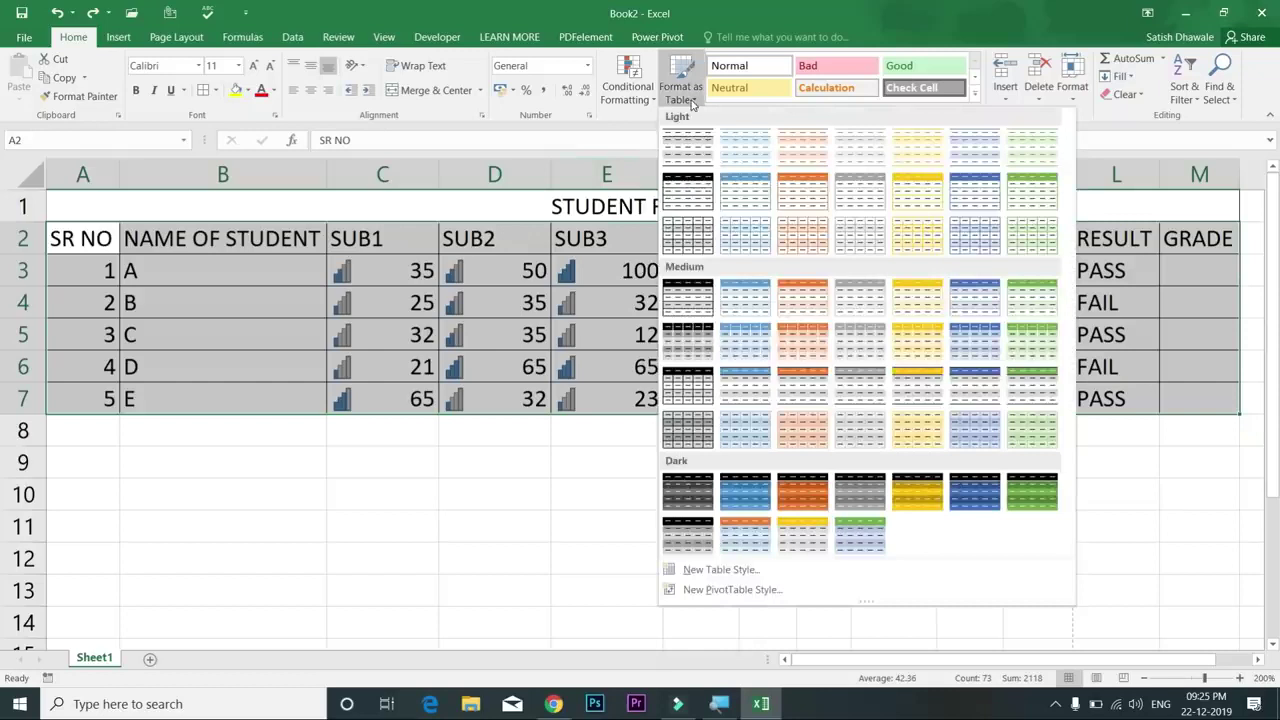
pyautogui.click(692, 104)
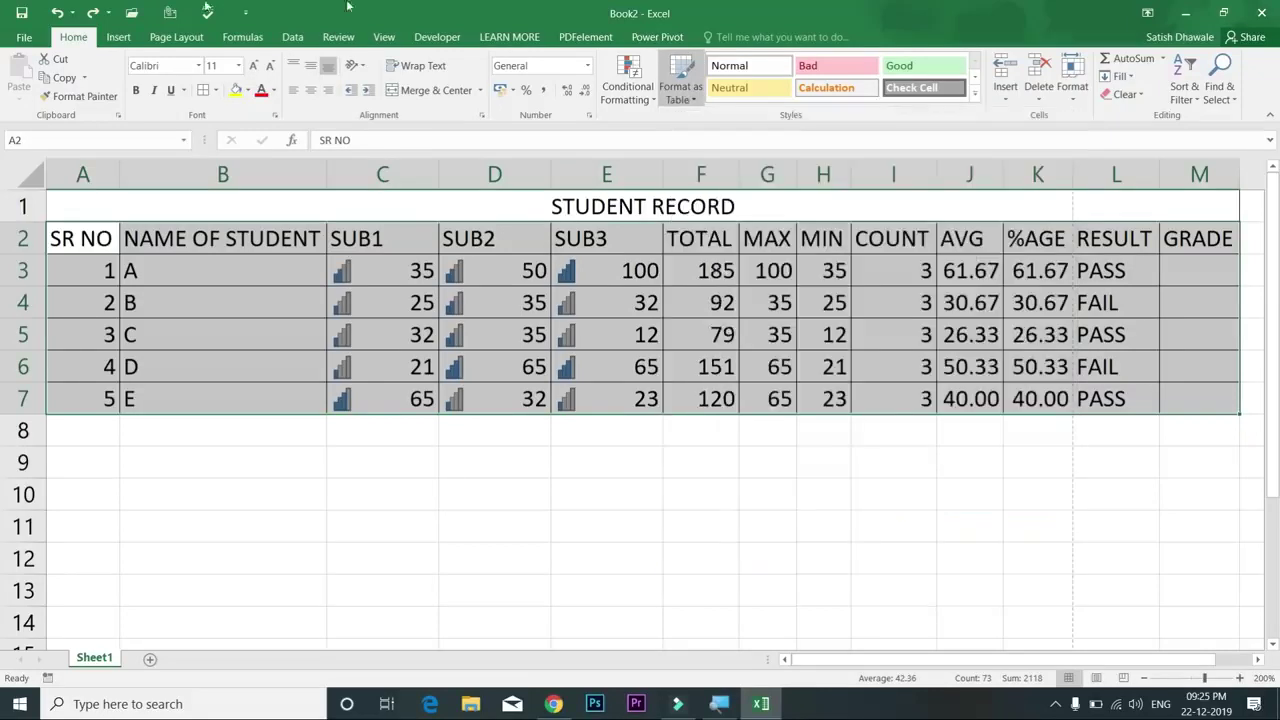
pyautogui.click(128, 38)
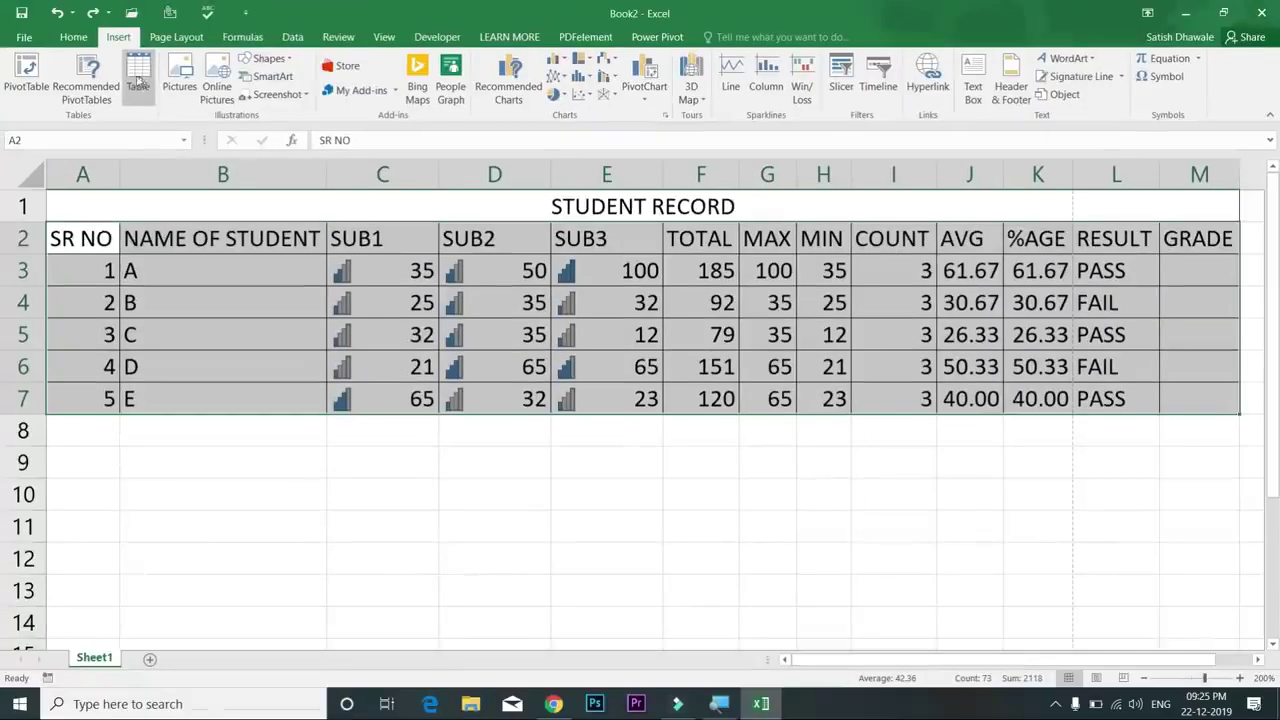
pyautogui.click(54, 30)
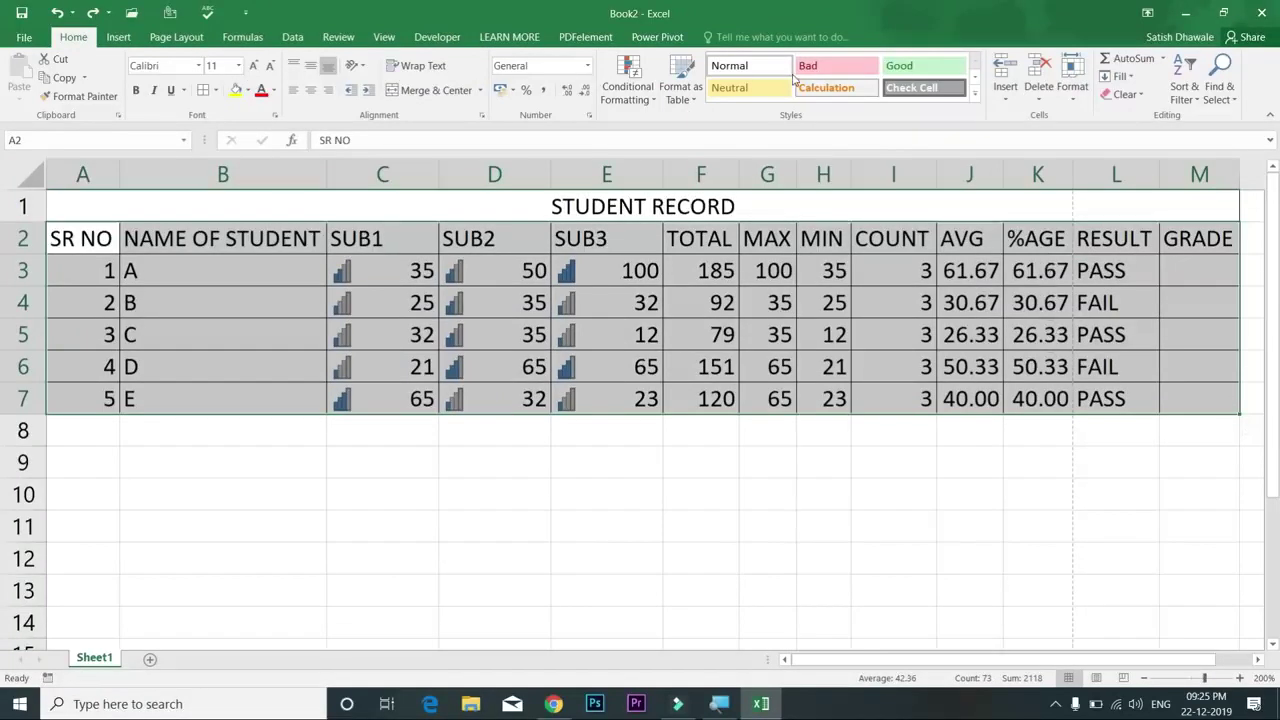
pyautogui.click(681, 88)
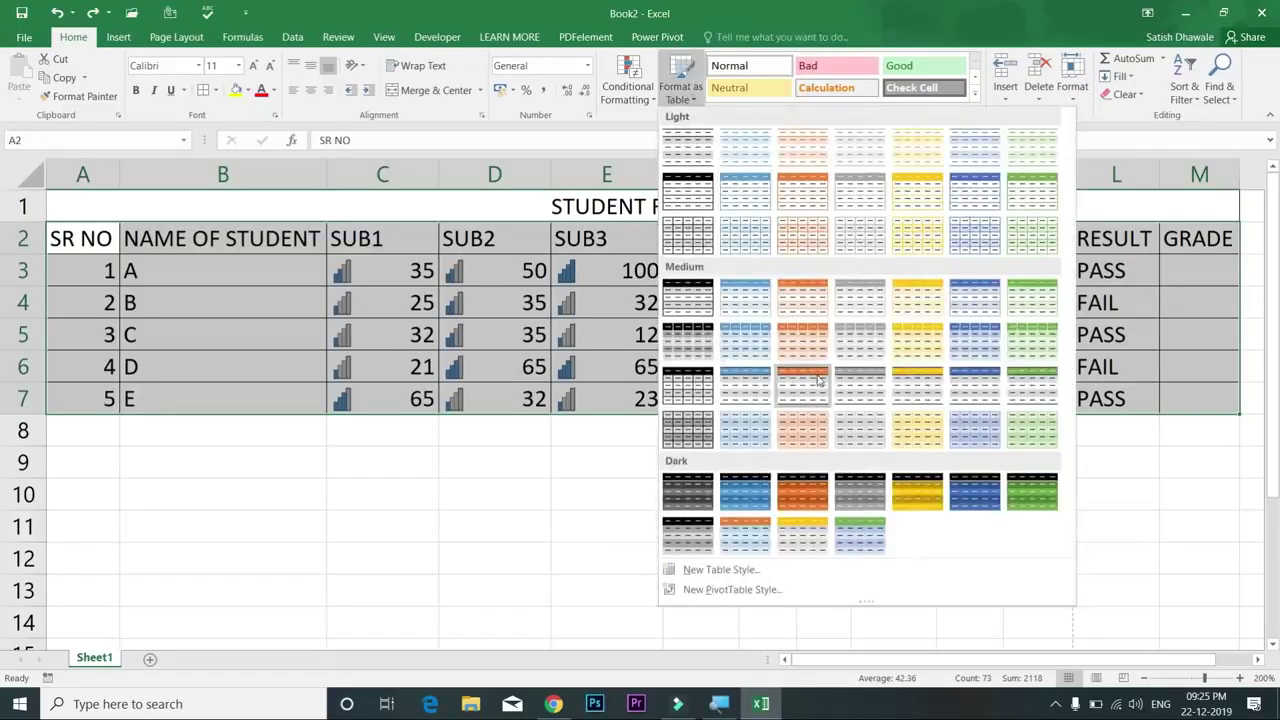
pyautogui.click(972, 346)
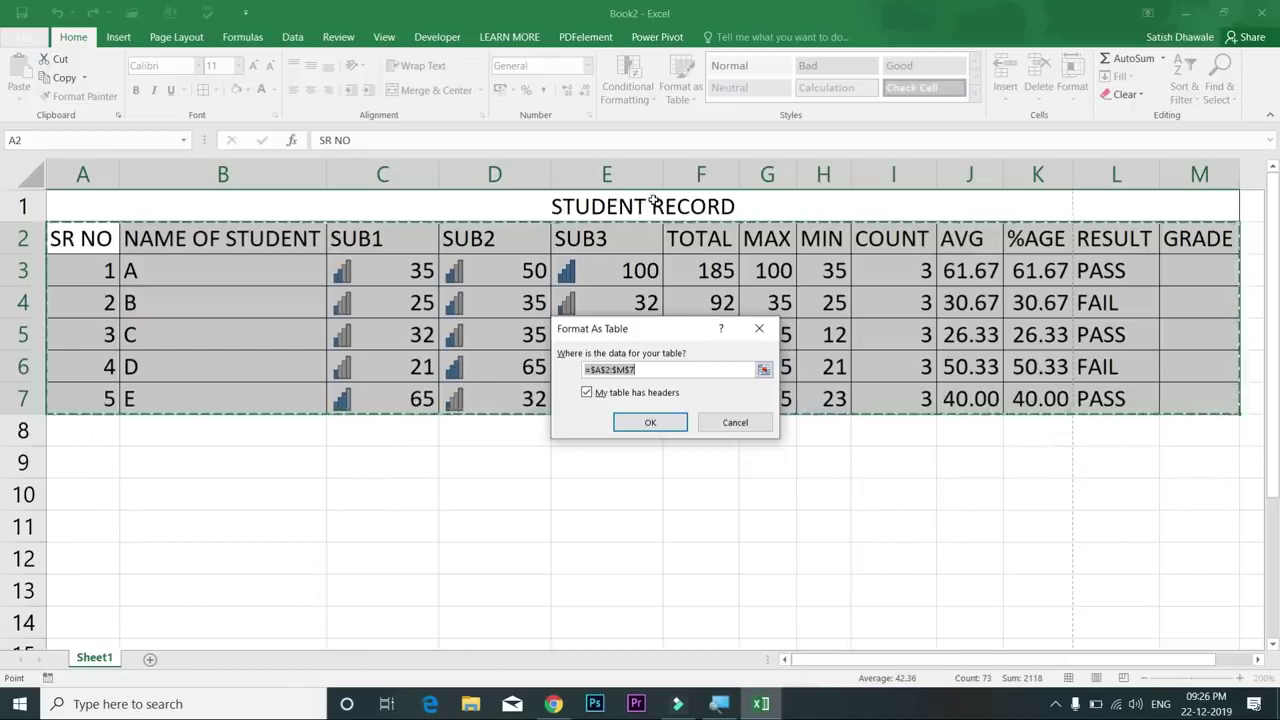
pyautogui.click(665, 427)
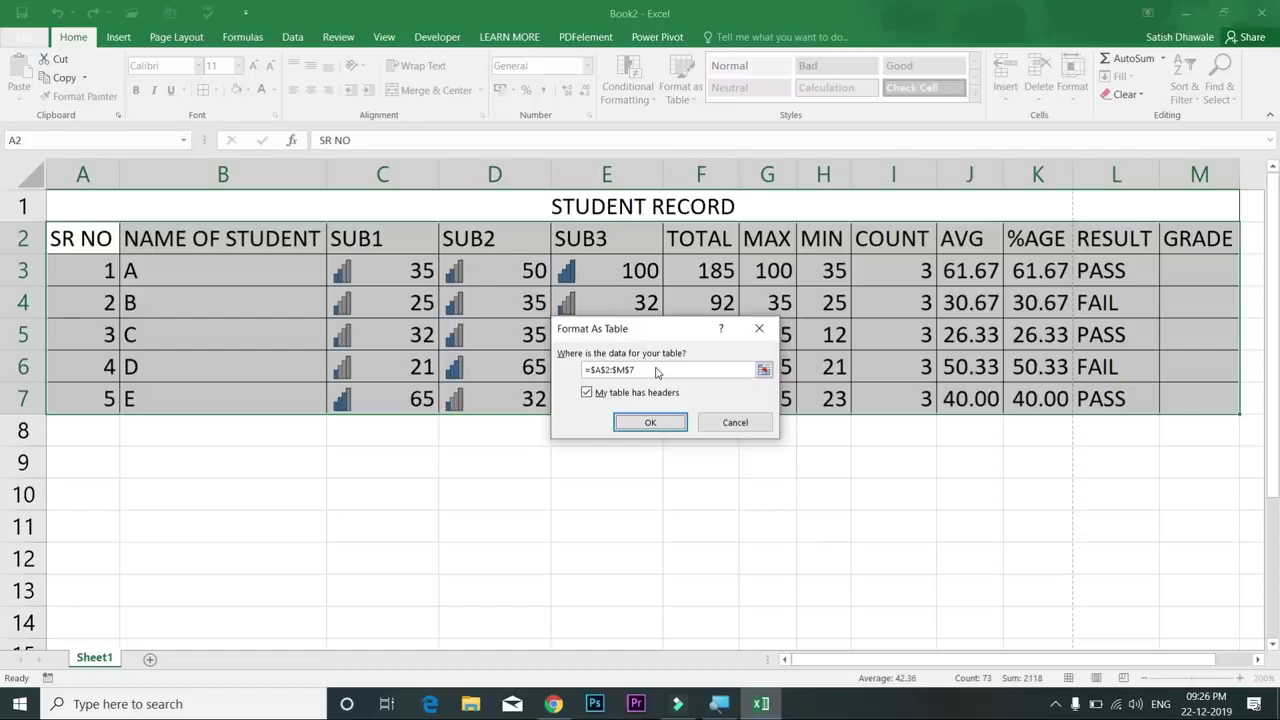
pyautogui.moveTo(647, 369); pyautogui.dragTo(573, 374)
pyautogui.moveTo(92, 236); pyautogui.dragTo(1232, 405)
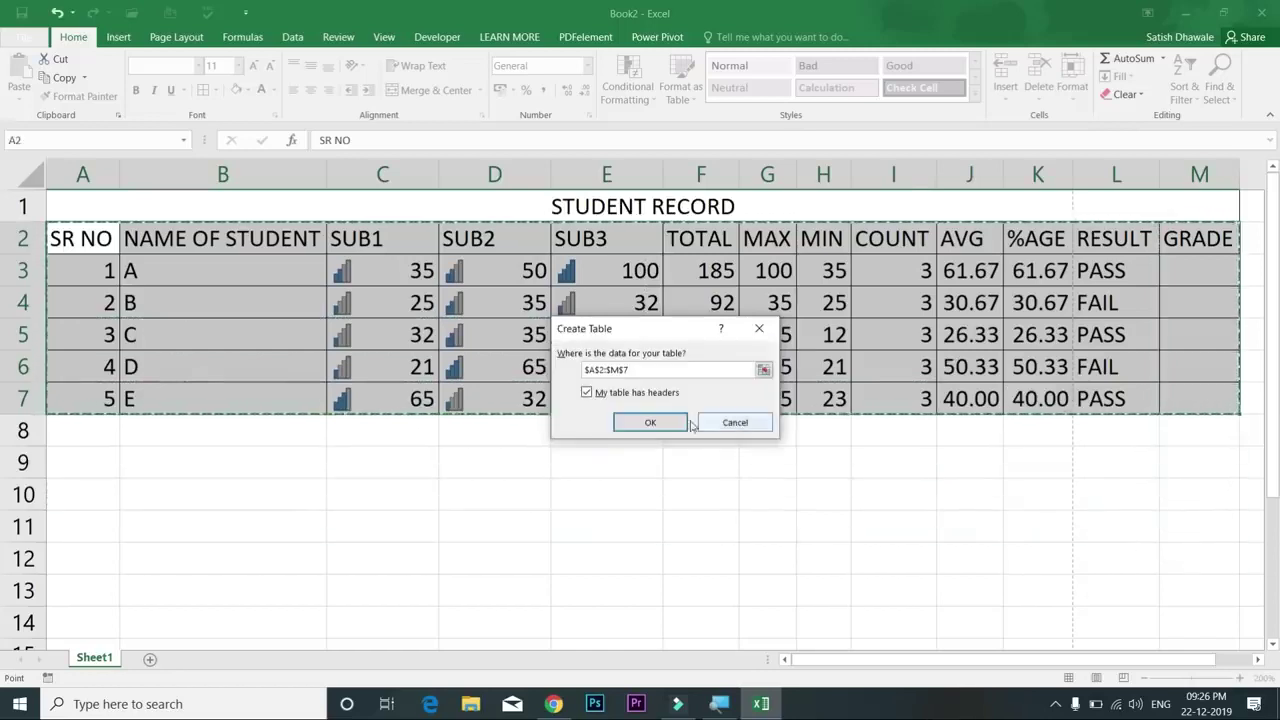
pyautogui.click(650, 422)
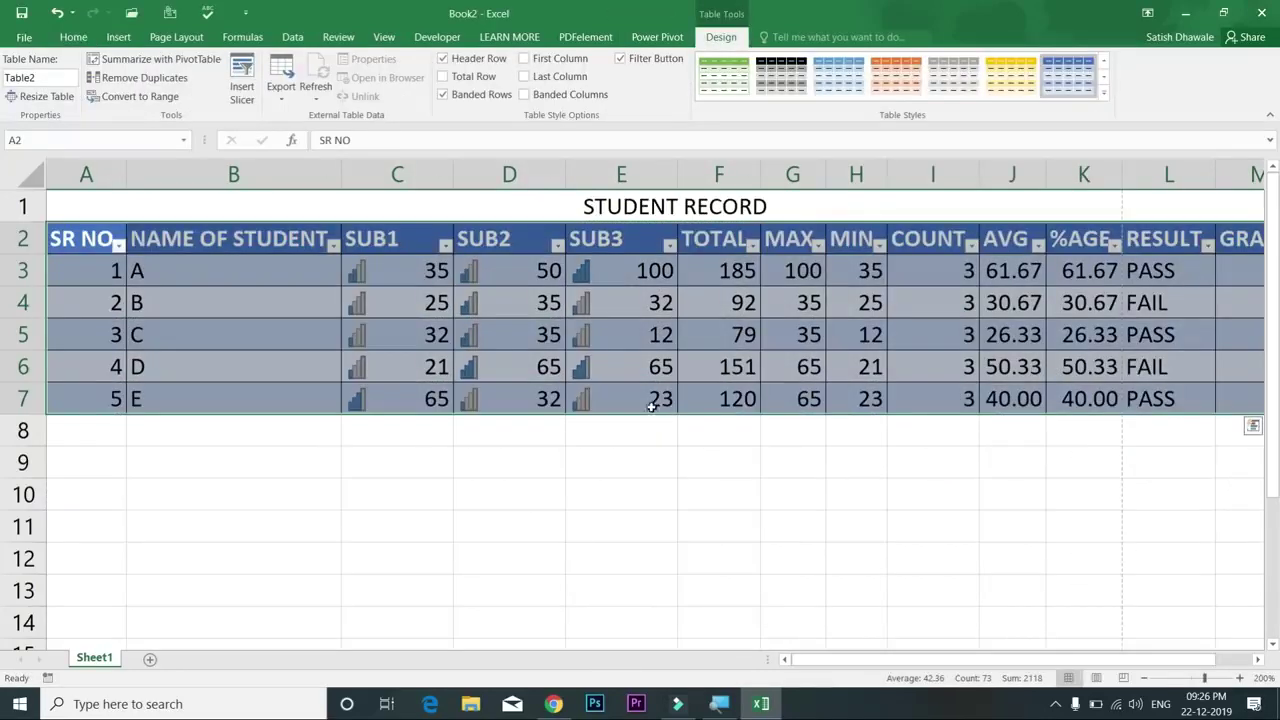
# Step: Look at the sort and filter options on the NAME OF STUDENT and SUB1 table headers
pyautogui.click(712, 310)
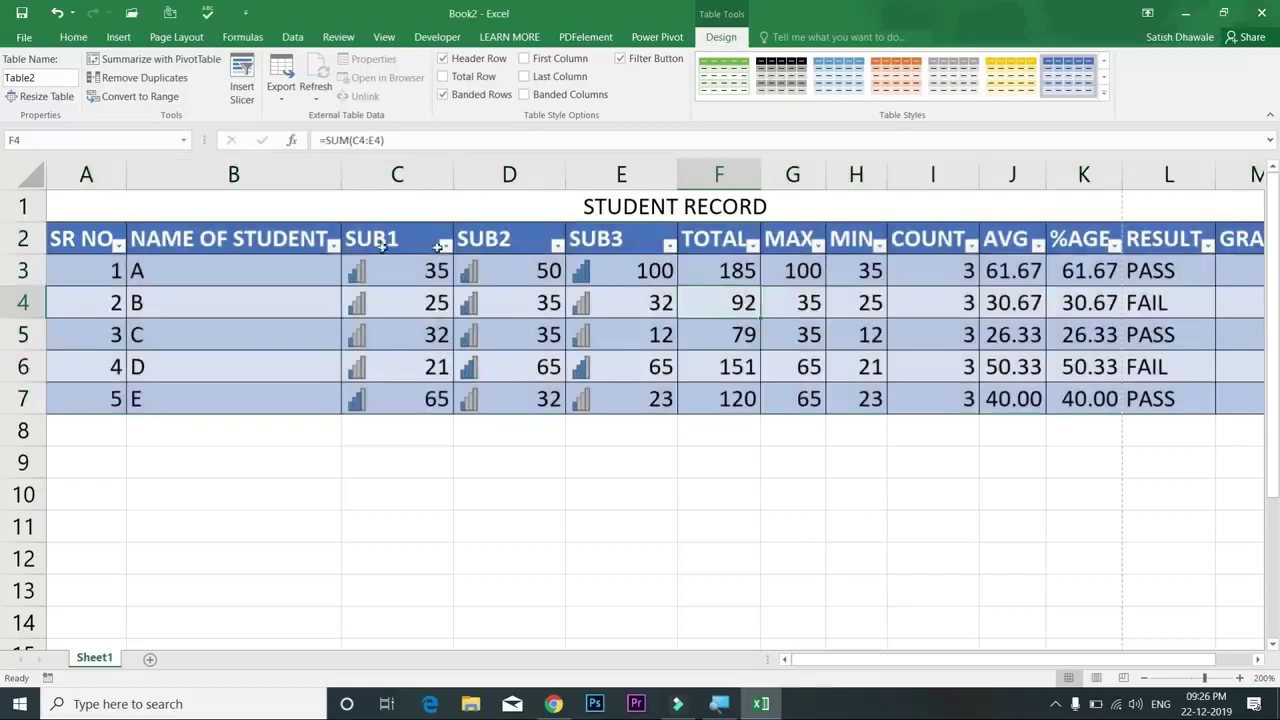
pyautogui.click(92, 241)
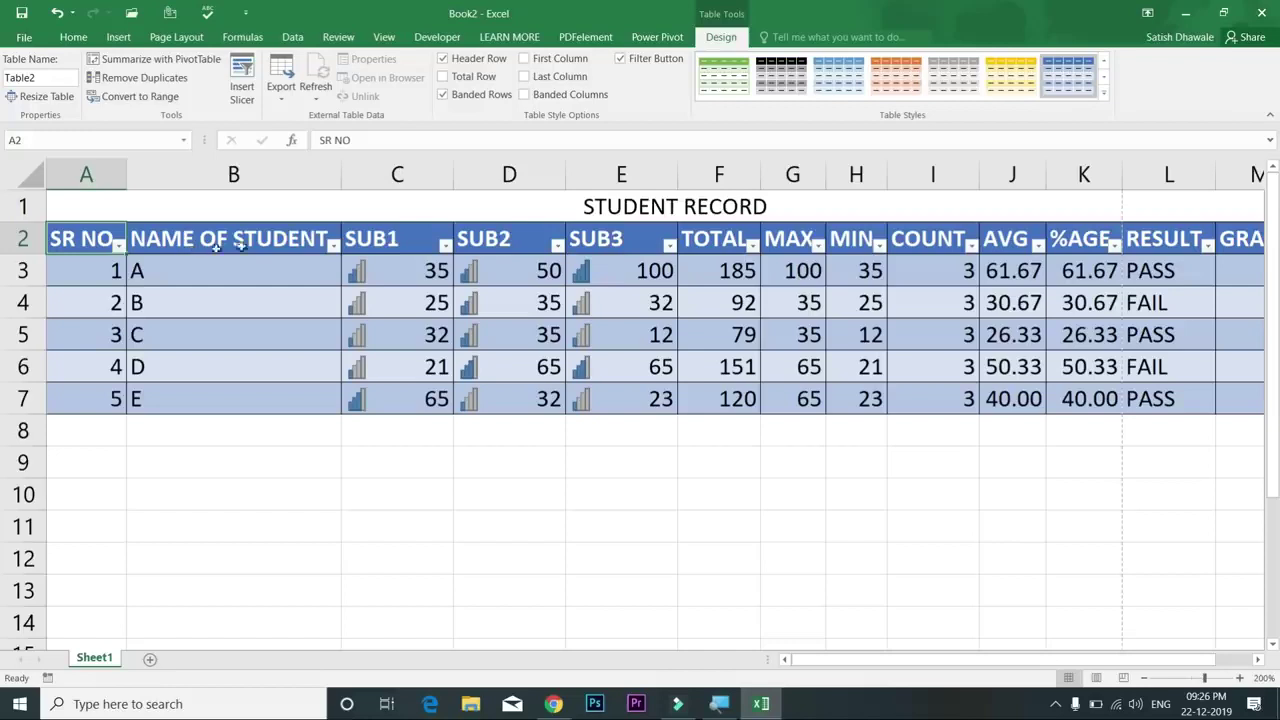
pyautogui.click(333, 246)
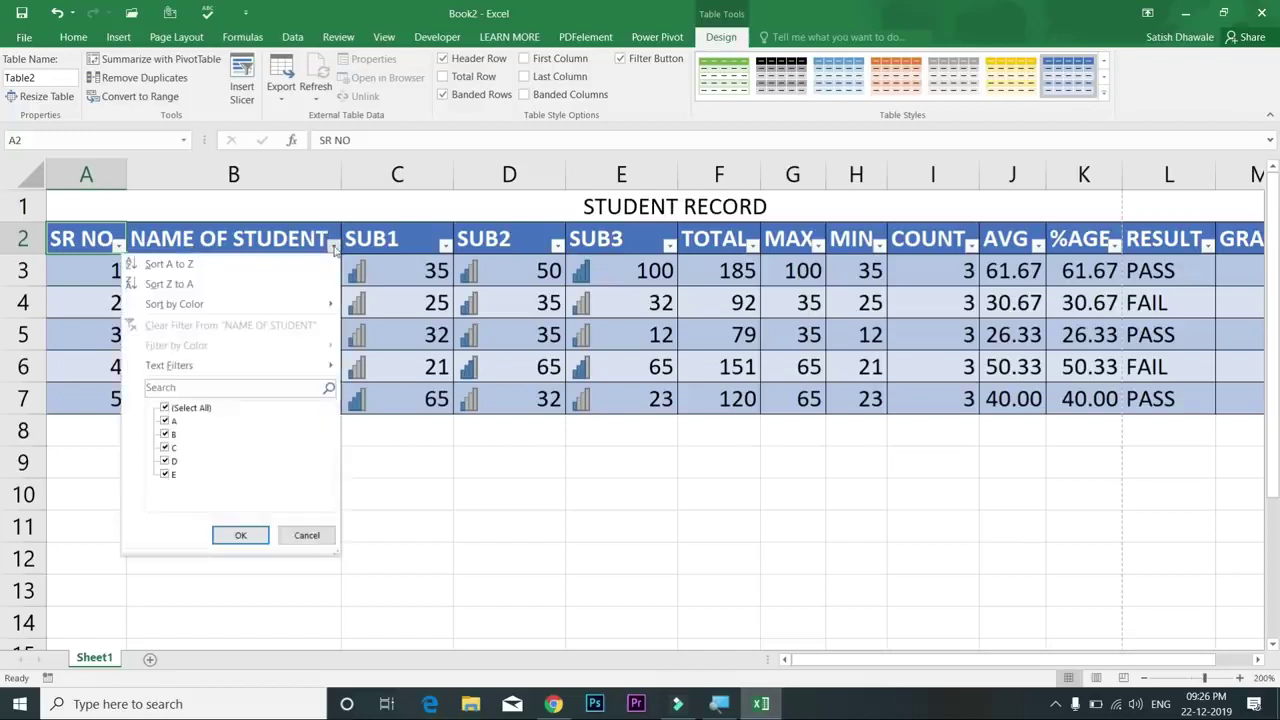
pyautogui.click(333, 246)
pyautogui.click(438, 246)
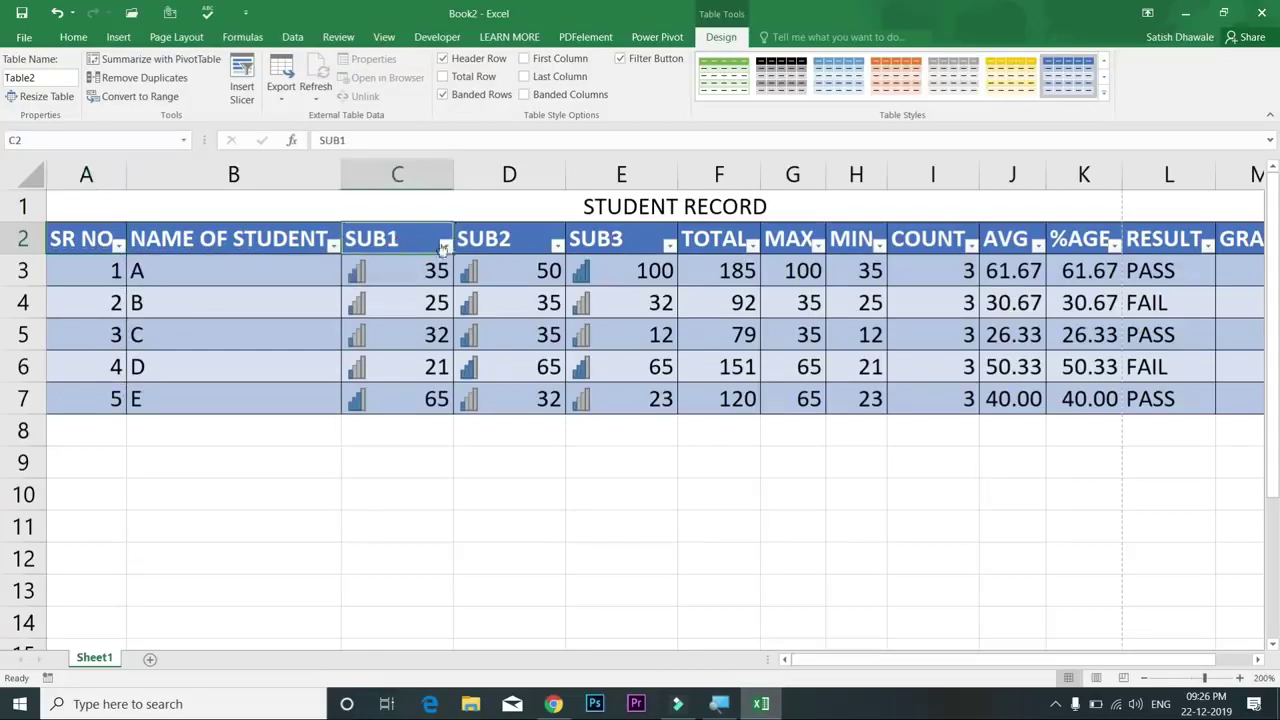
pyautogui.click(444, 246)
pyautogui.click(444, 246)
# Step: Clear the TOTAL column for all students and re-enter it as an AutoSum of SUB1 to SUB3
pyautogui.moveTo(1206, 660); pyautogui.dragTo(1242, 660)
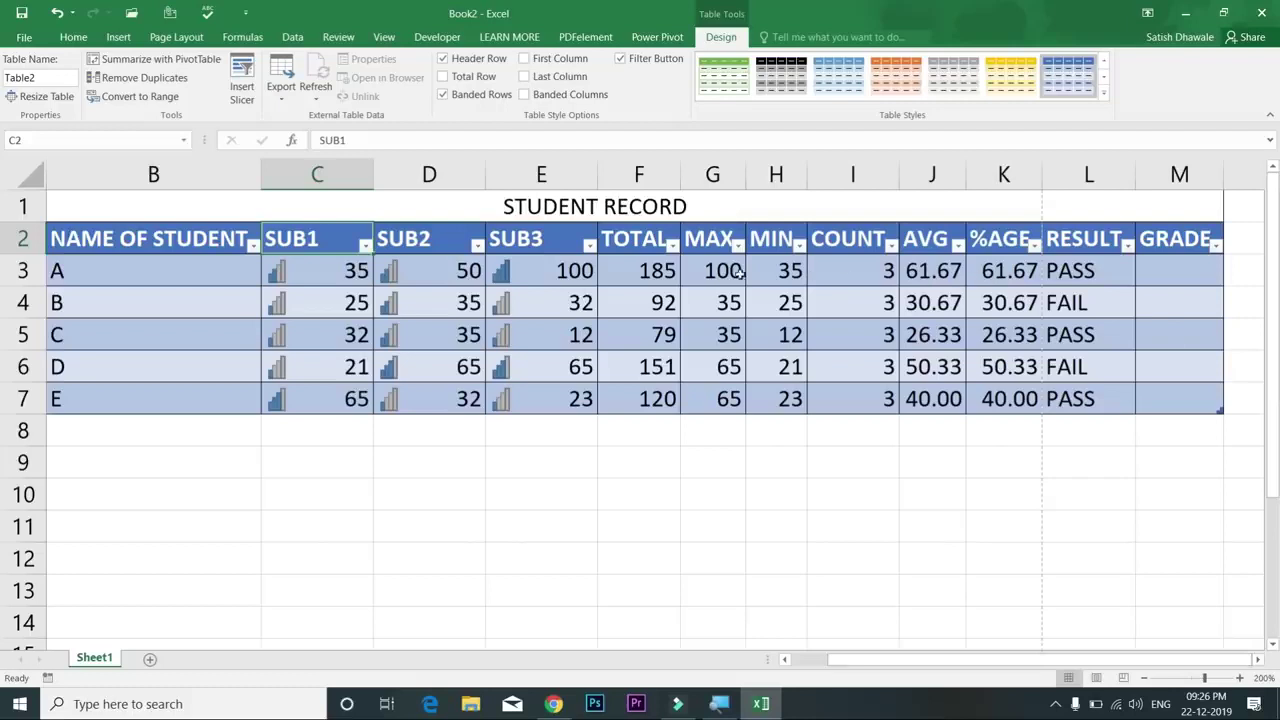
pyautogui.moveTo(672, 278); pyautogui.dragTo(653, 430)
pyautogui.press('Delete')
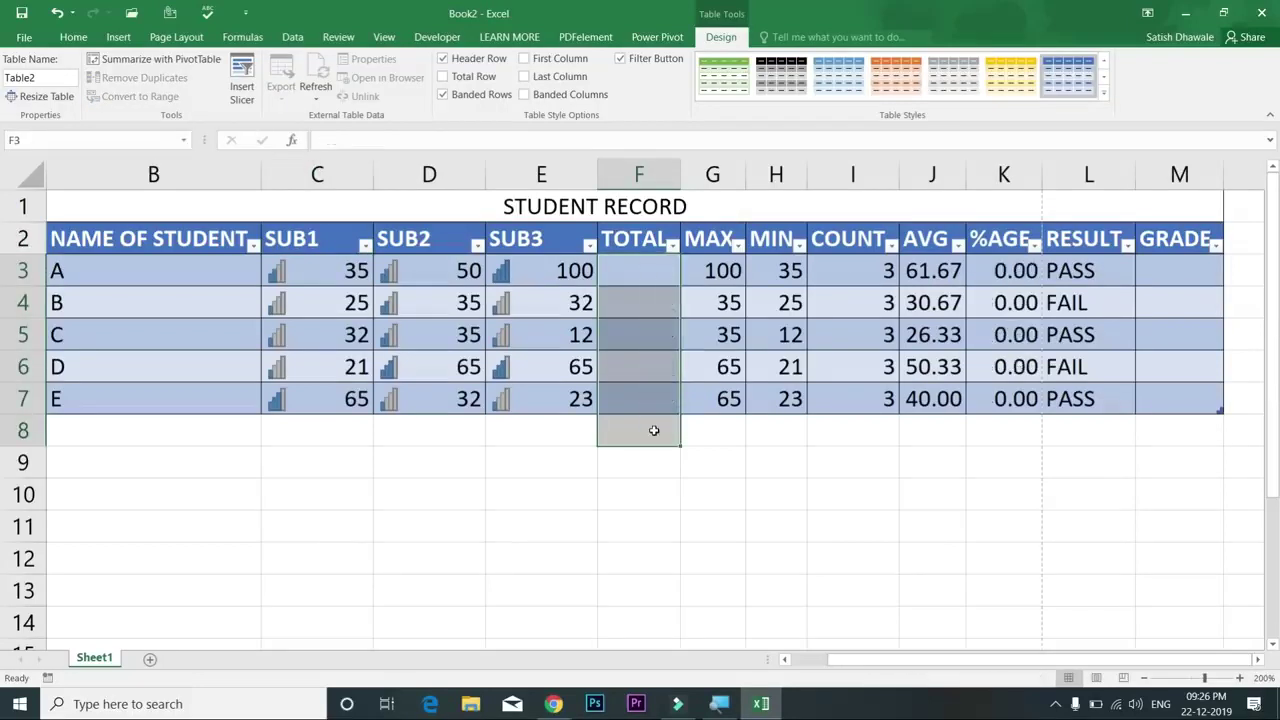
pyautogui.click(652, 273)
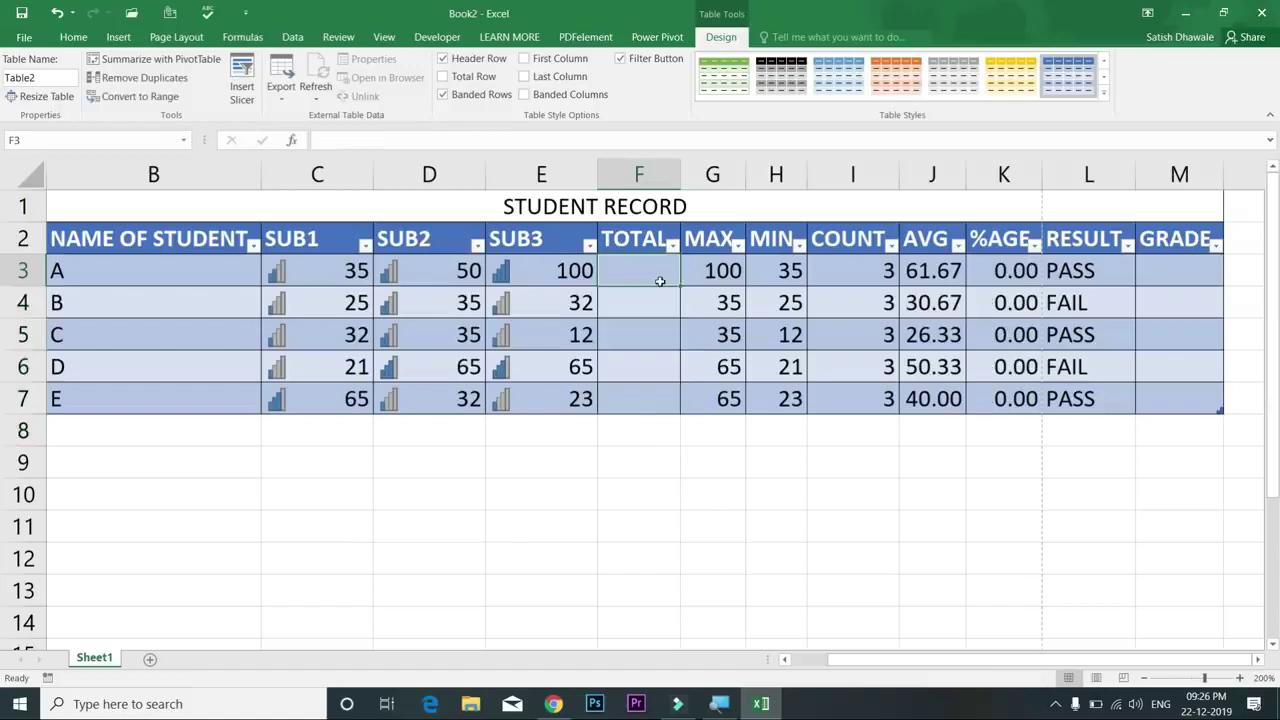
pyautogui.hotkey('alt', '=')
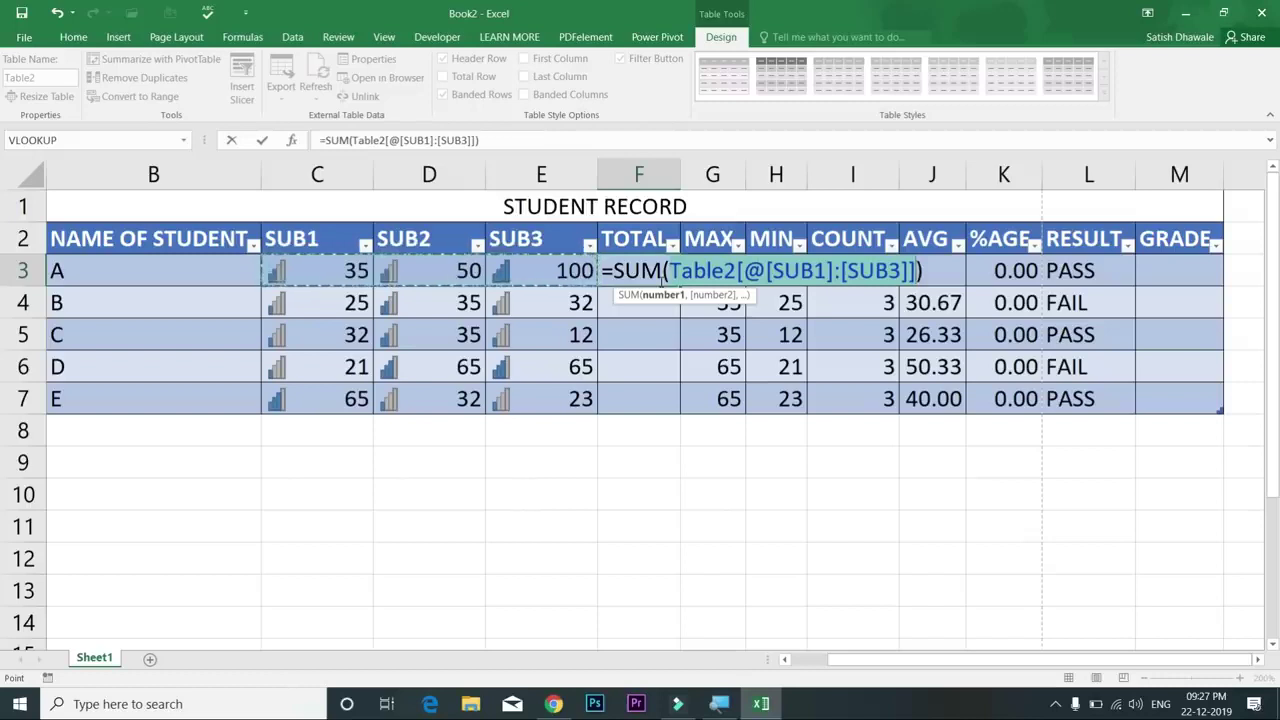
pyautogui.press('Return')
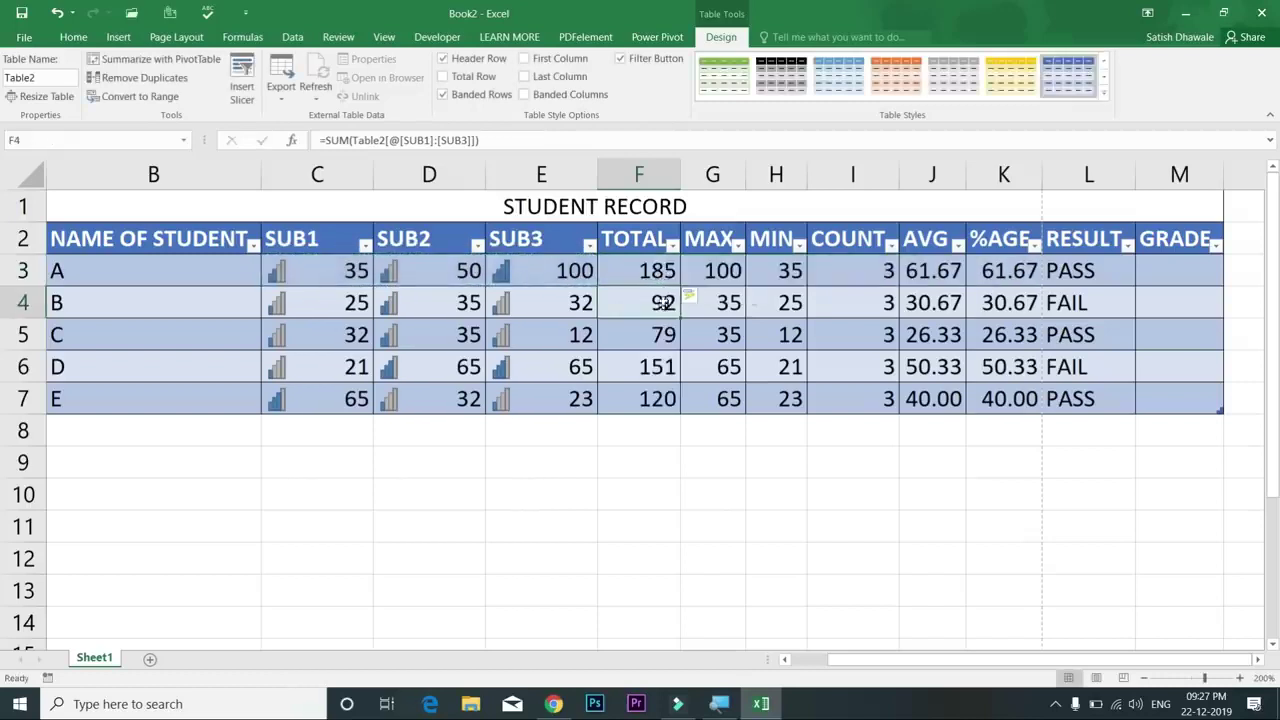
# Step: Add a new table row with SR NO 6 in A8 and auto-fit the AVG column's width
pyautogui.moveTo(660, 276); pyautogui.dragTo(88, 423)
pyautogui.click(88, 423)
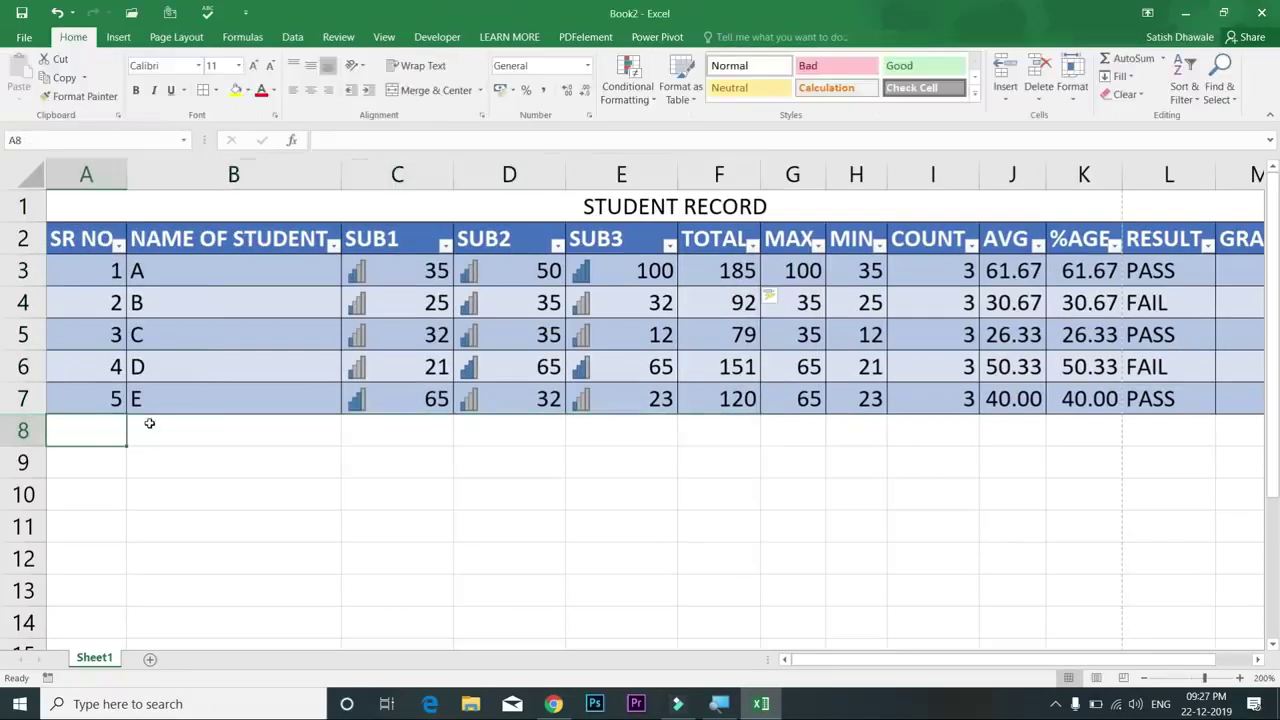
pyautogui.write('6')
pyautogui.press('Tab')
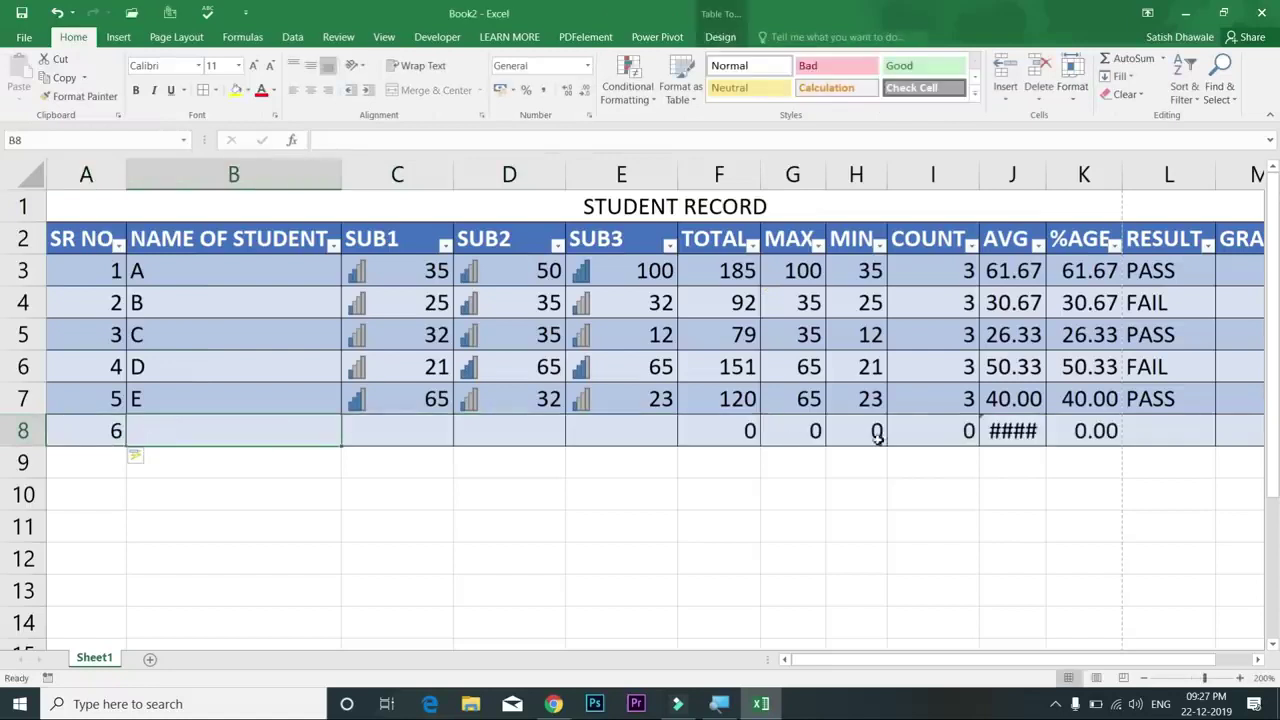
pyautogui.doubleClick(1047, 175)
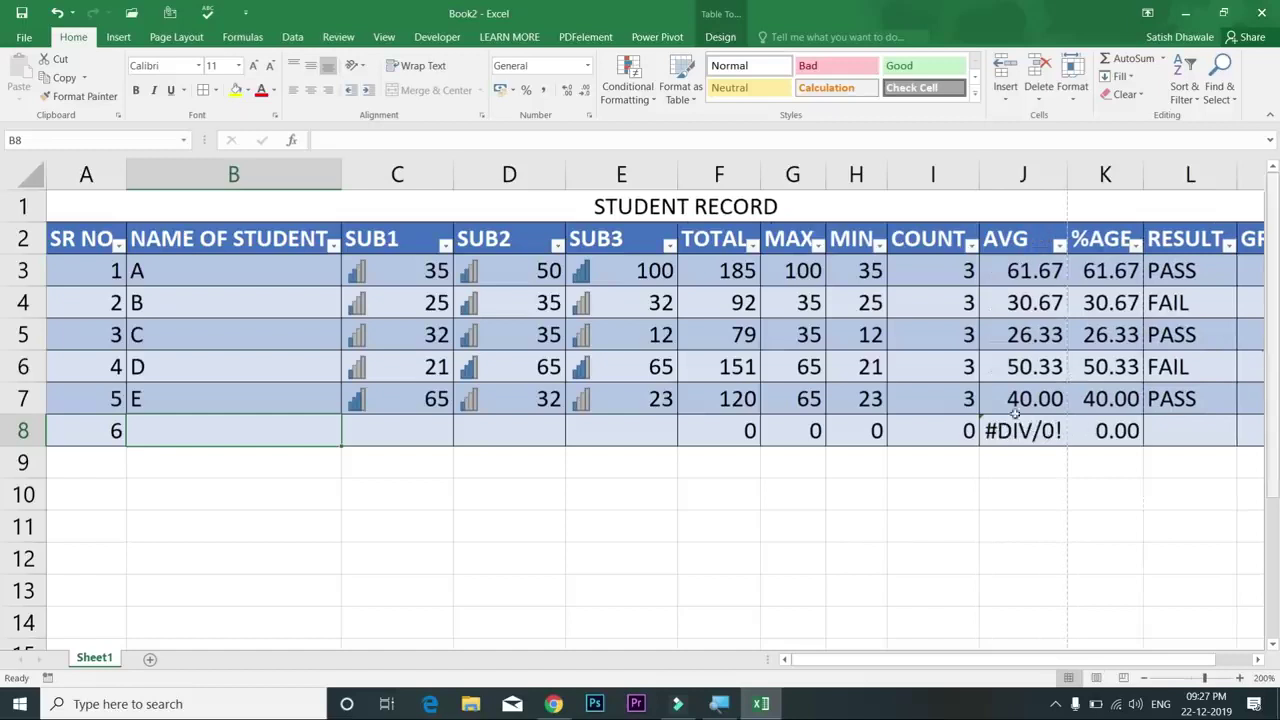
# Step: Fill in row 8 with the marks 45, 65 and 98 and the student name F, and check its AVG and %AGE formulas
pyautogui.click(438, 431)
pyautogui.write('45')
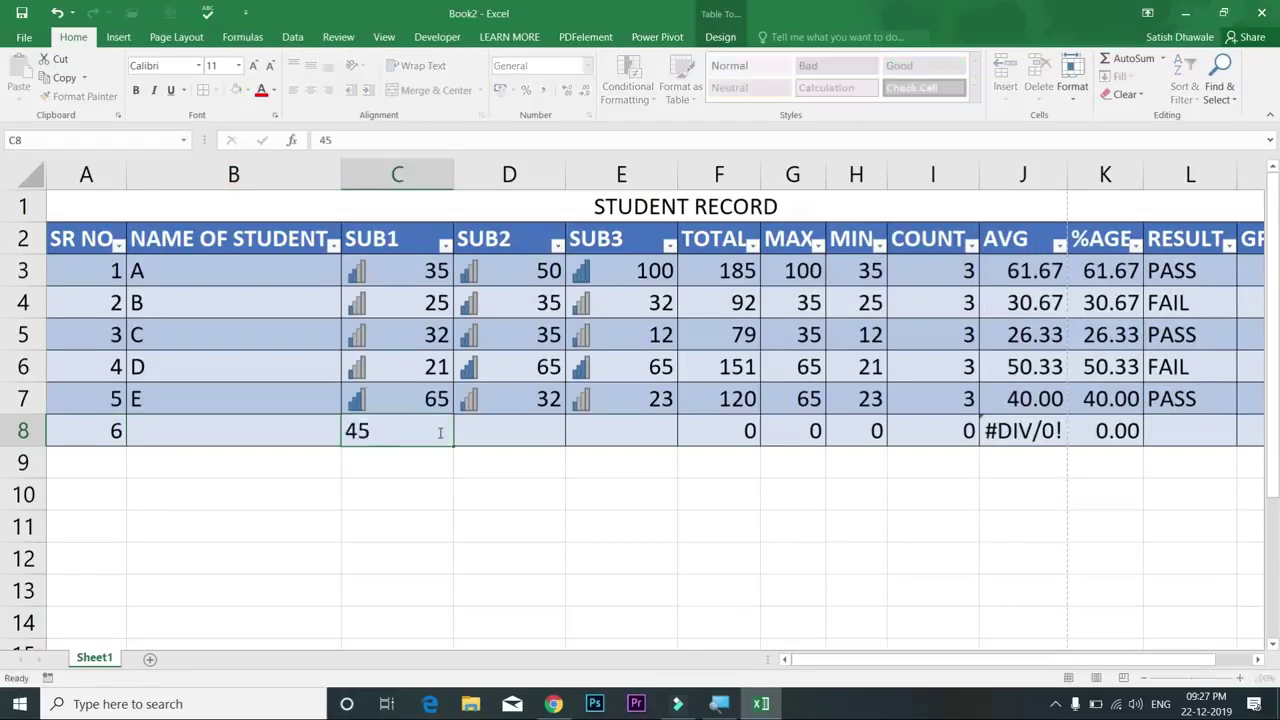
pyautogui.press('Tab')
pyautogui.write('45')
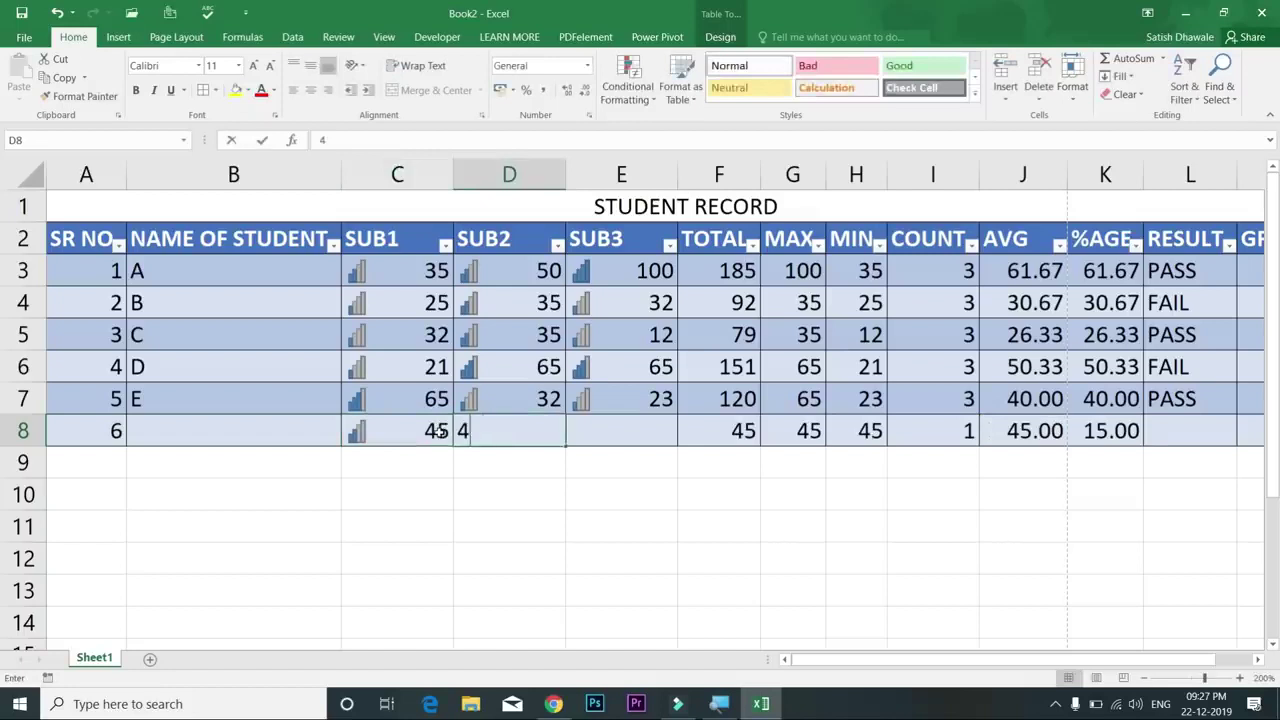
pyautogui.press('BackSpace')
pyautogui.press('BackSpace')
pyautogui.write('65')
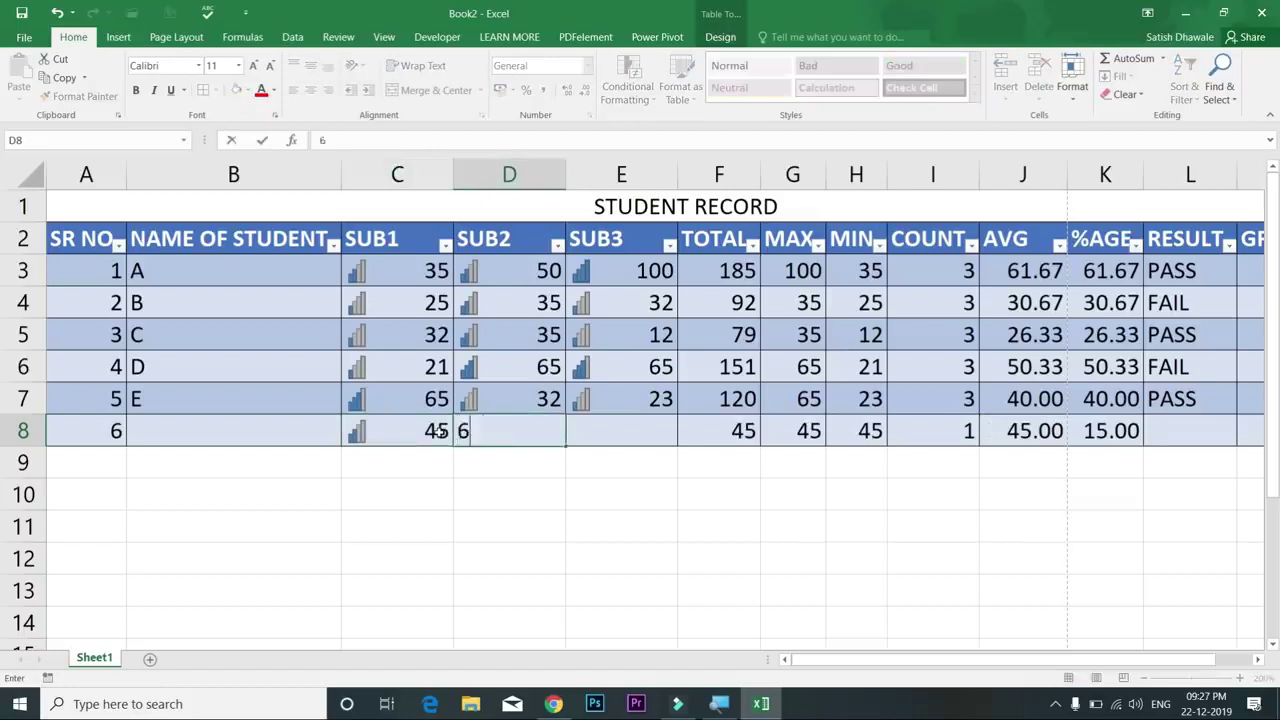
pyautogui.press('Tab')
pyautogui.write('98')
pyautogui.press('Left')
pyautogui.press('Left')
pyautogui.press('Left')
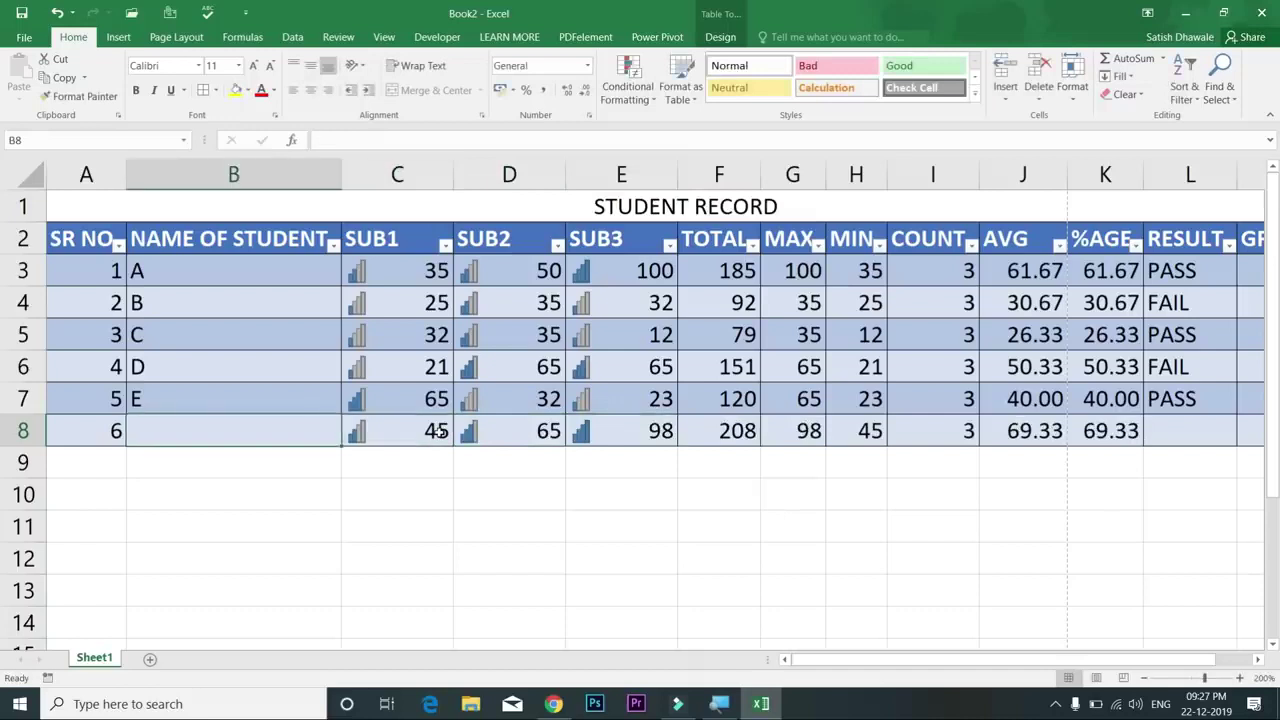
pyautogui.write('F')
pyautogui.press('Return')
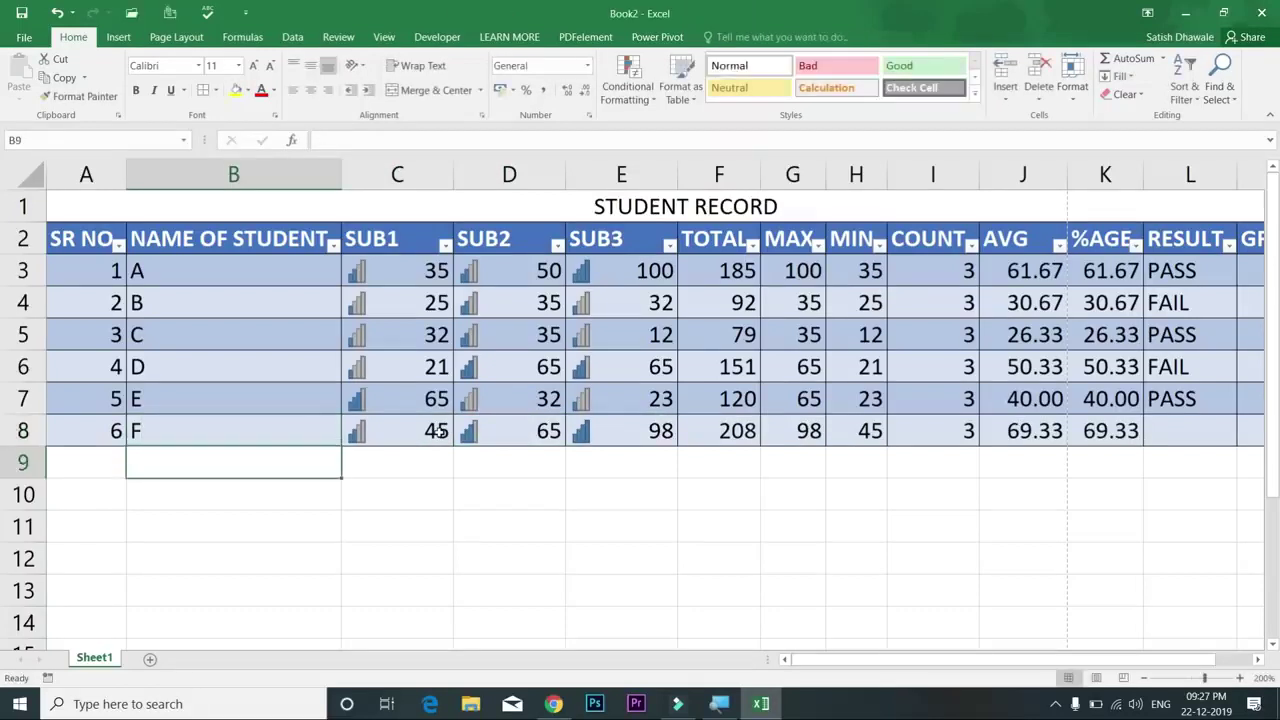
pyautogui.click(1015, 430)
pyautogui.click(1090, 431)
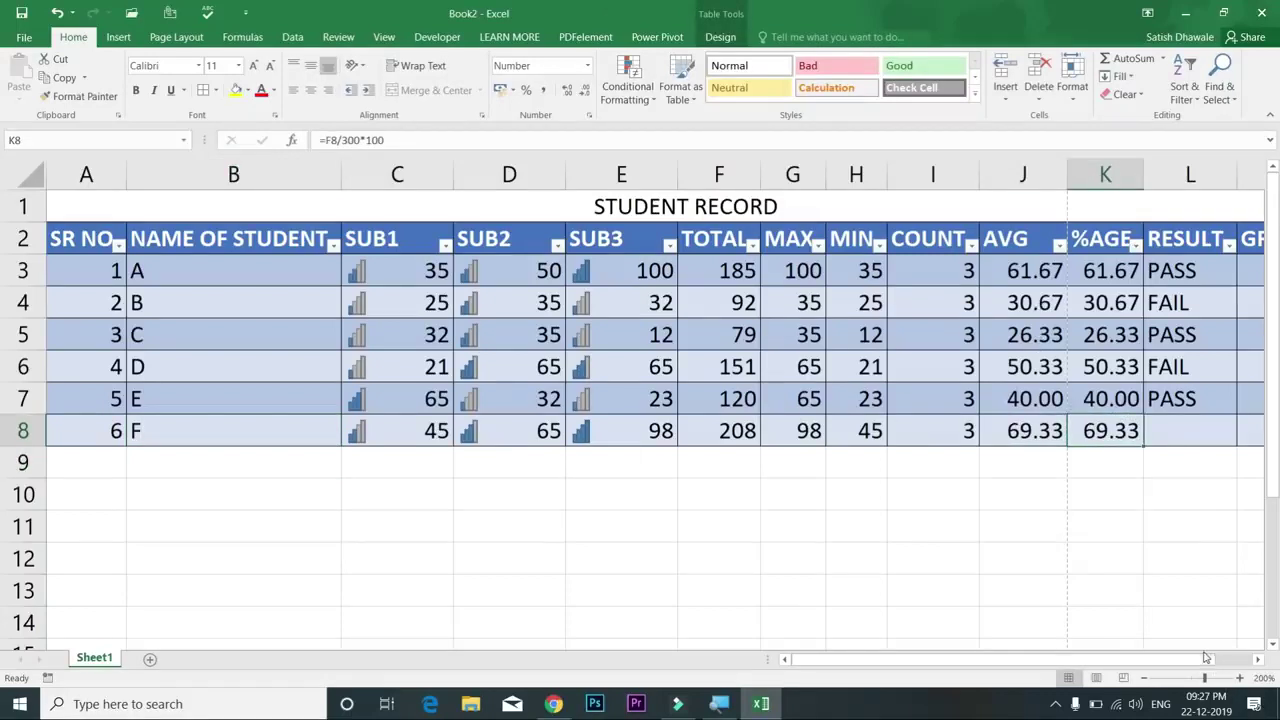
# Step: Convert the whole marksheet table (A2:M8) to a normal range
pyautogui.moveTo(1205, 660); pyautogui.dragTo(1262, 662)
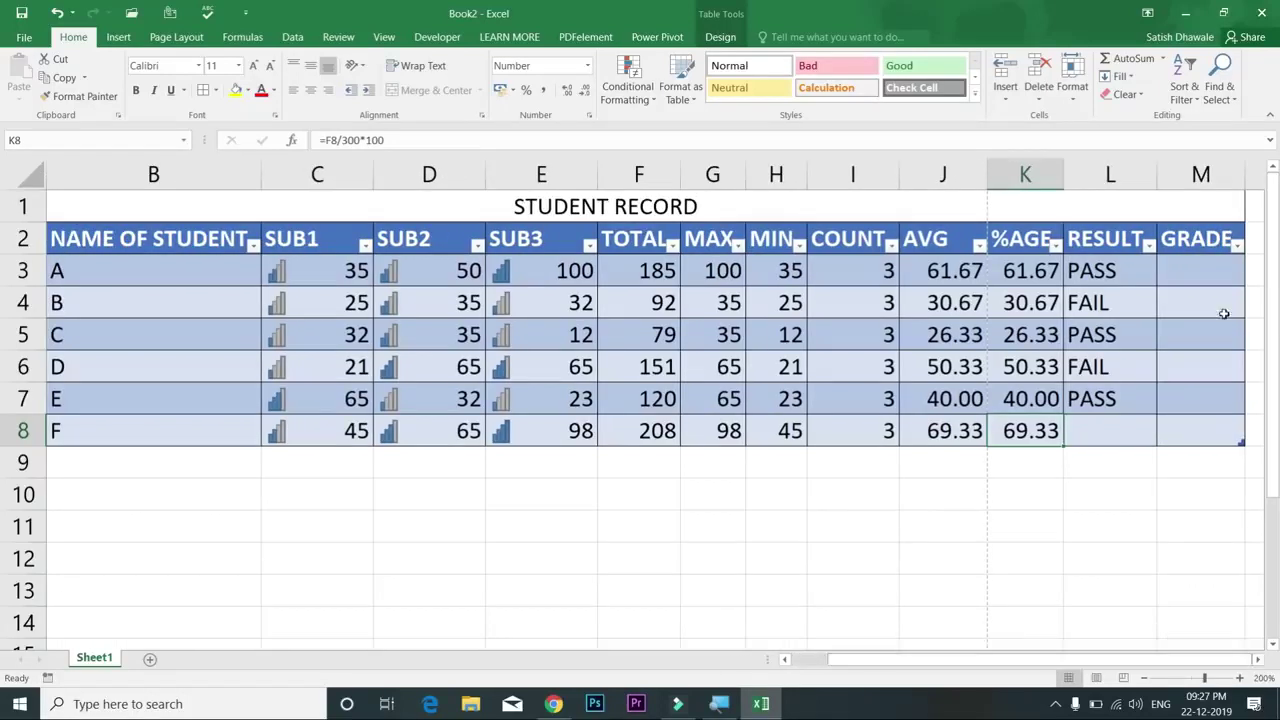
pyautogui.moveTo(1202, 240); pyautogui.dragTo(60, 430)
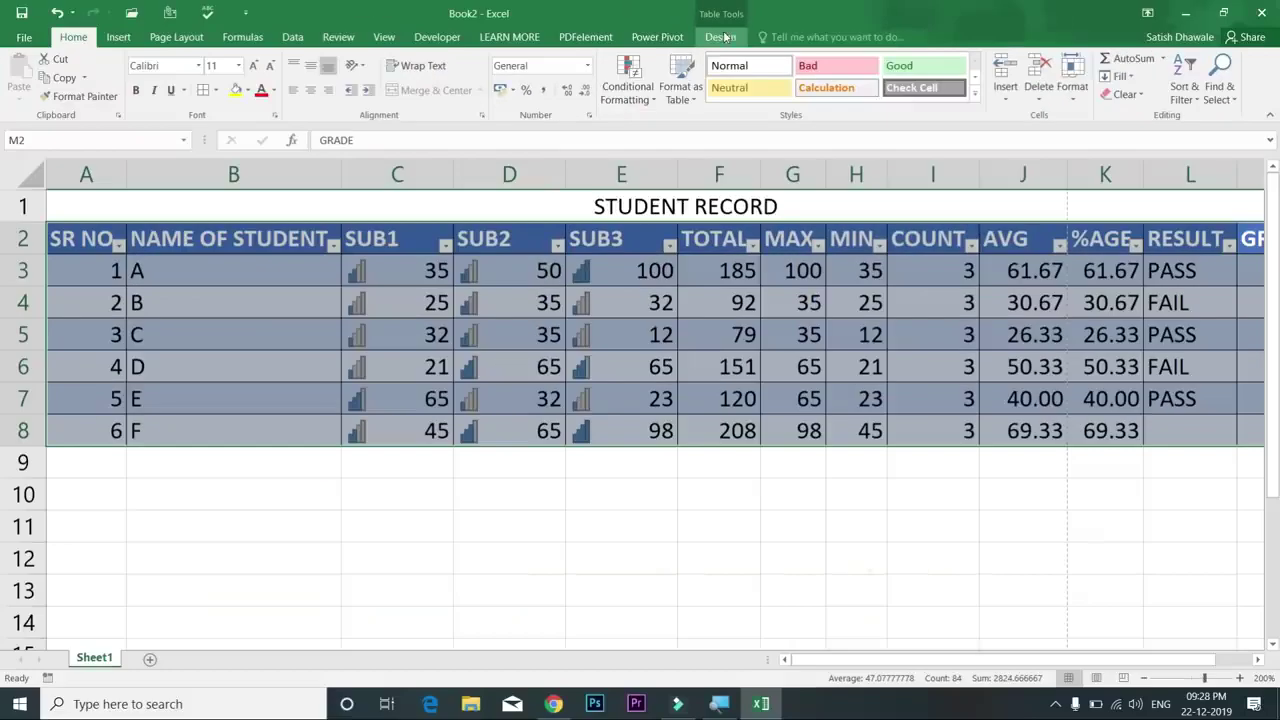
pyautogui.click(721, 39)
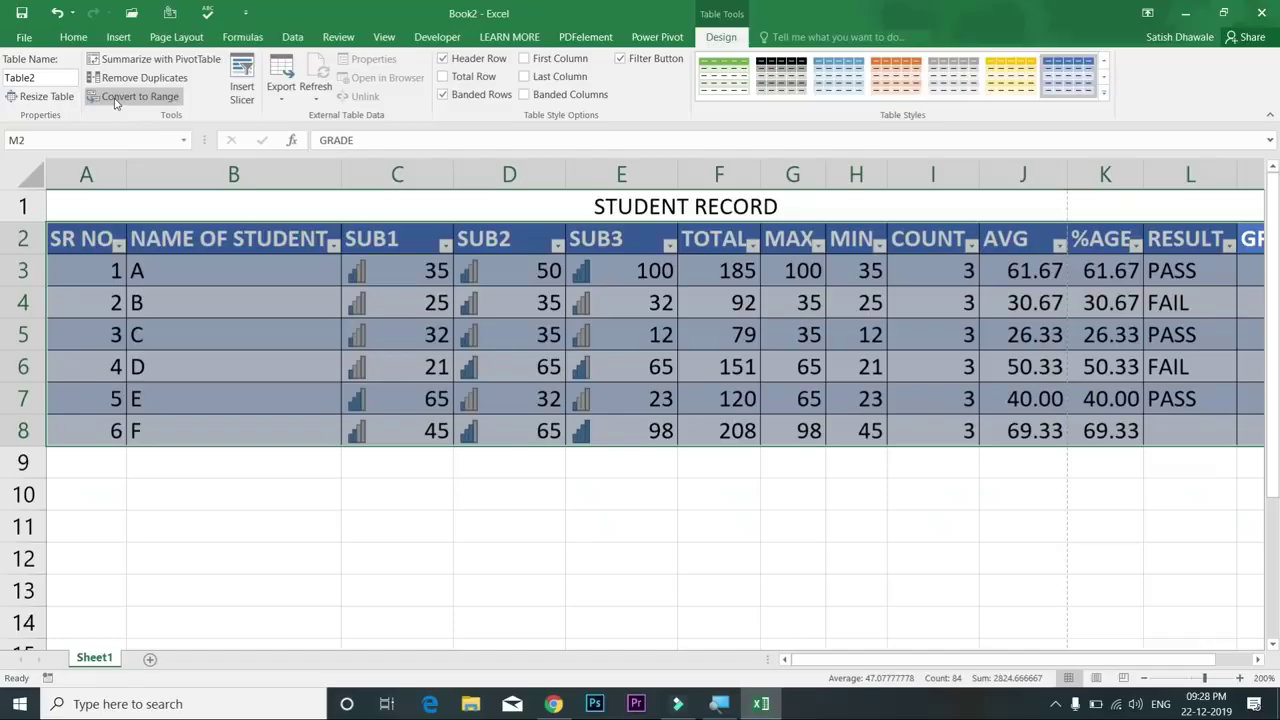
pyautogui.click(115, 100)
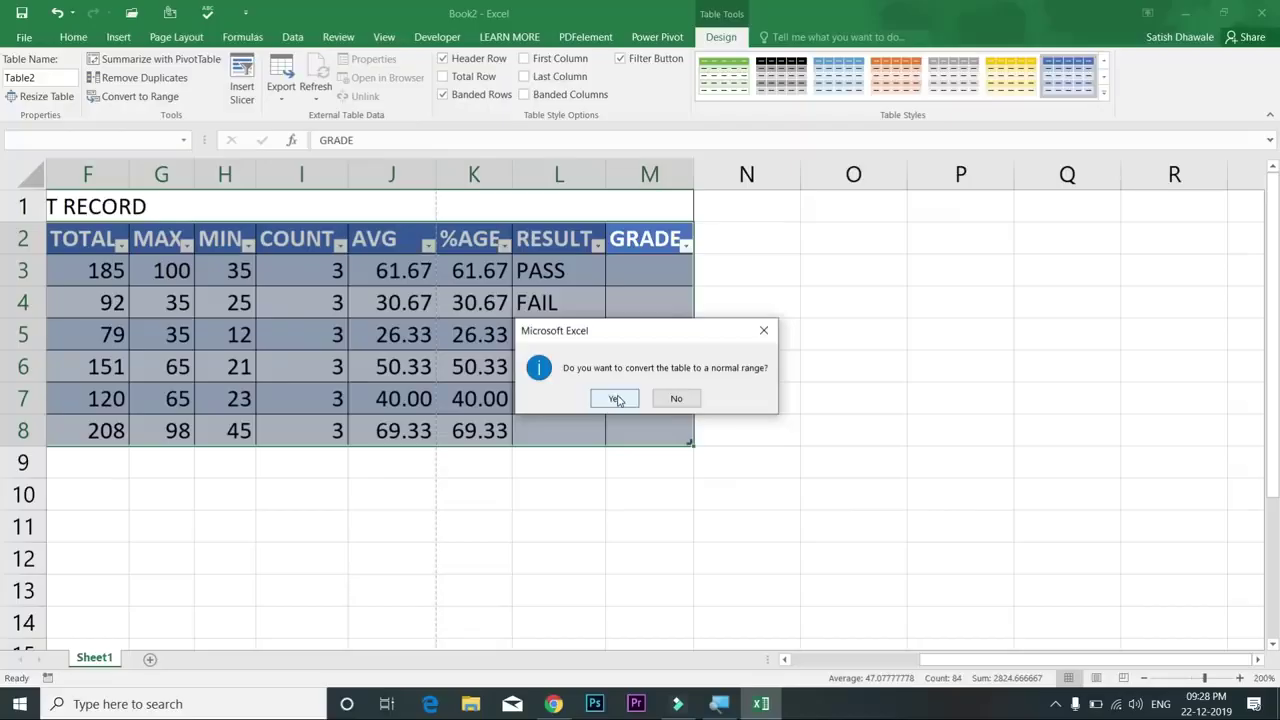
pyautogui.click(617, 399)
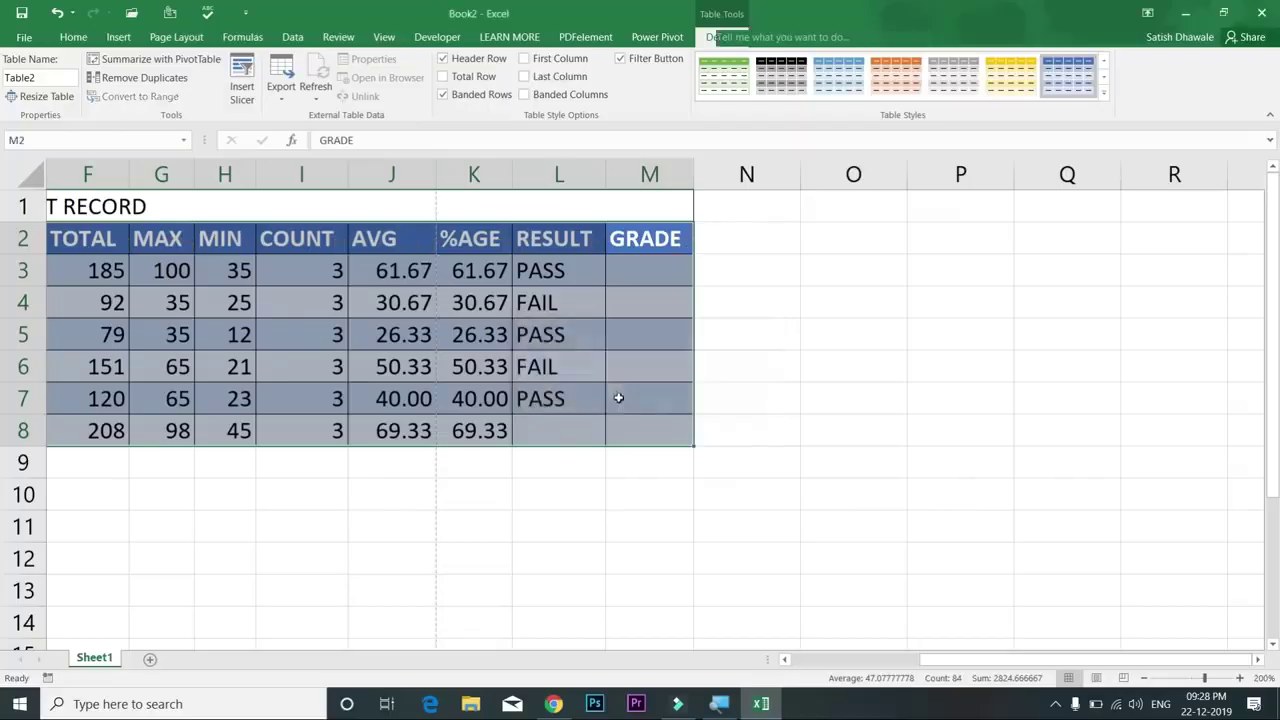
# Step: Clear all formats from the marksheet below the title, A2:M8
pyautogui.moveTo(651, 409); pyautogui.dragTo(60, 345)
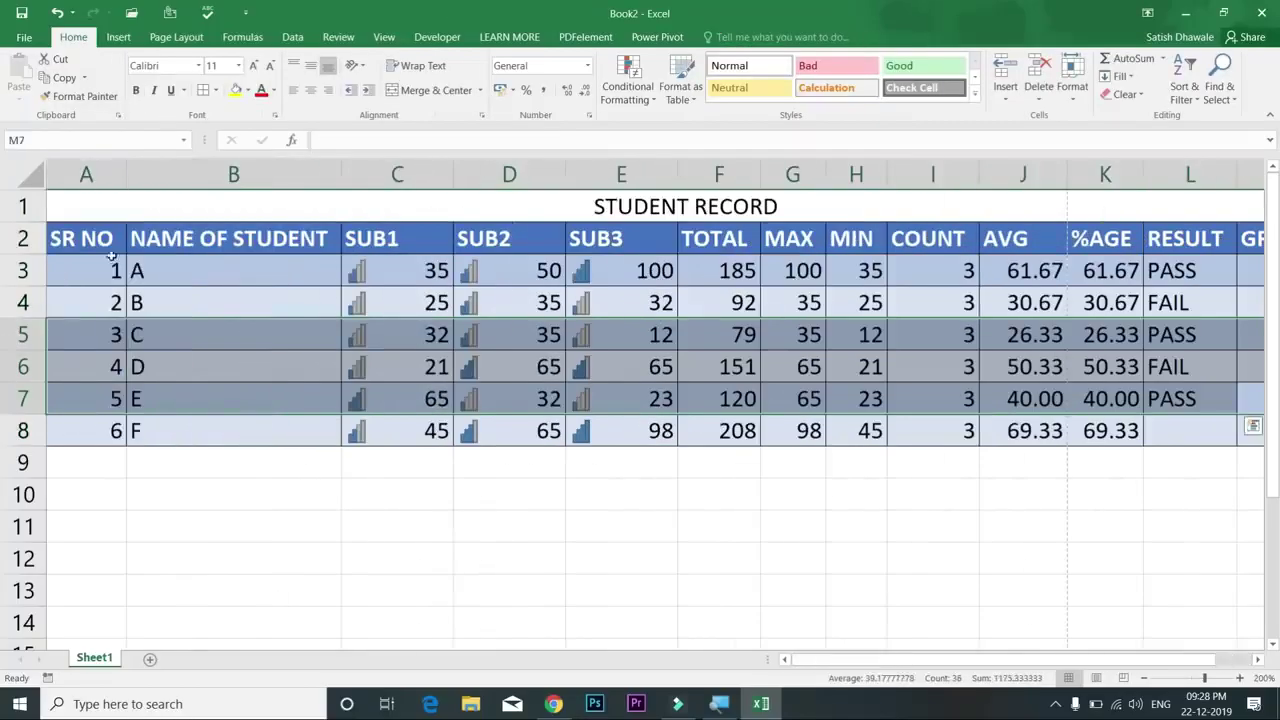
pyautogui.moveTo(98, 238); pyautogui.dragTo(999, 421)
pyautogui.moveTo(914, 662); pyautogui.dragTo(822, 656)
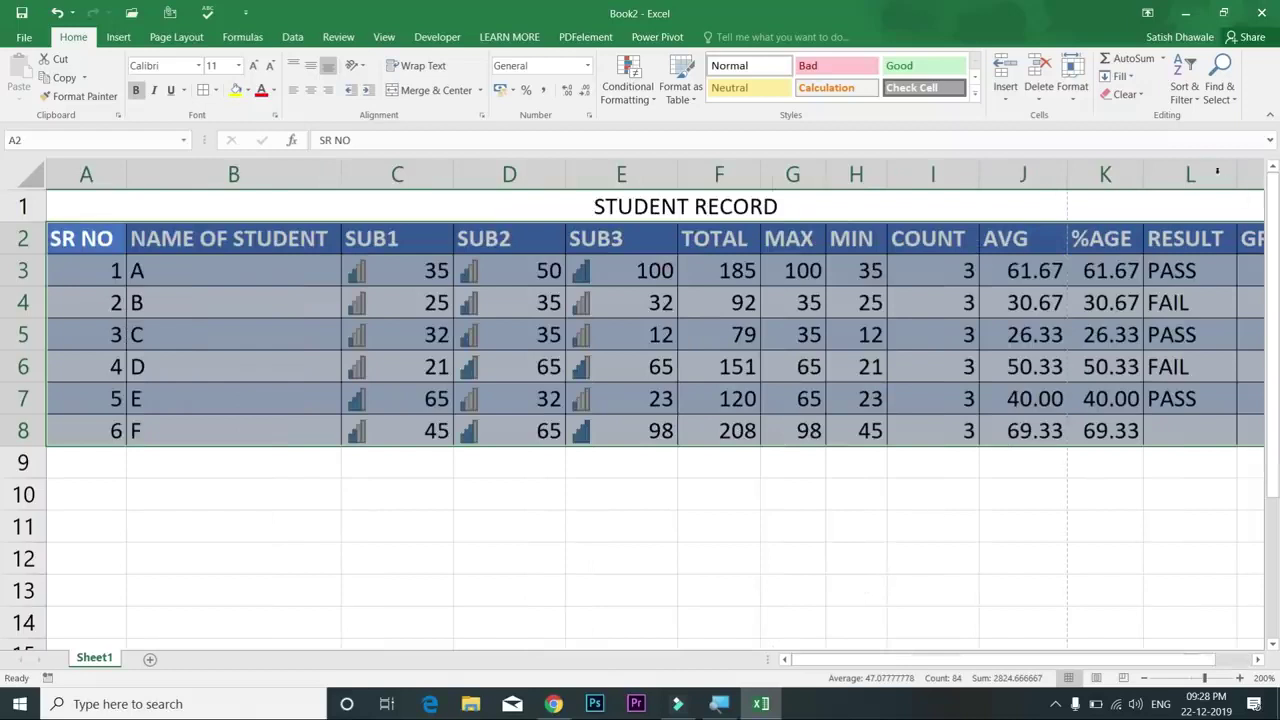
pyautogui.click(1143, 98)
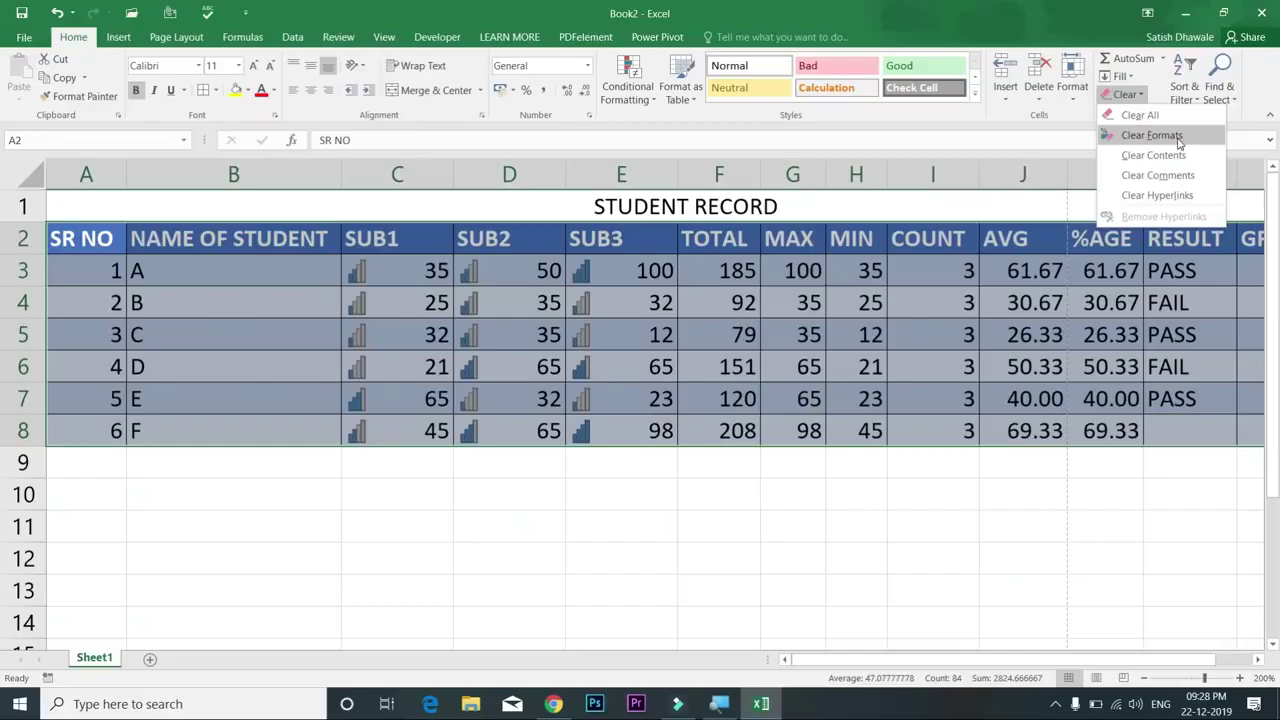
pyautogui.click(1151, 135)
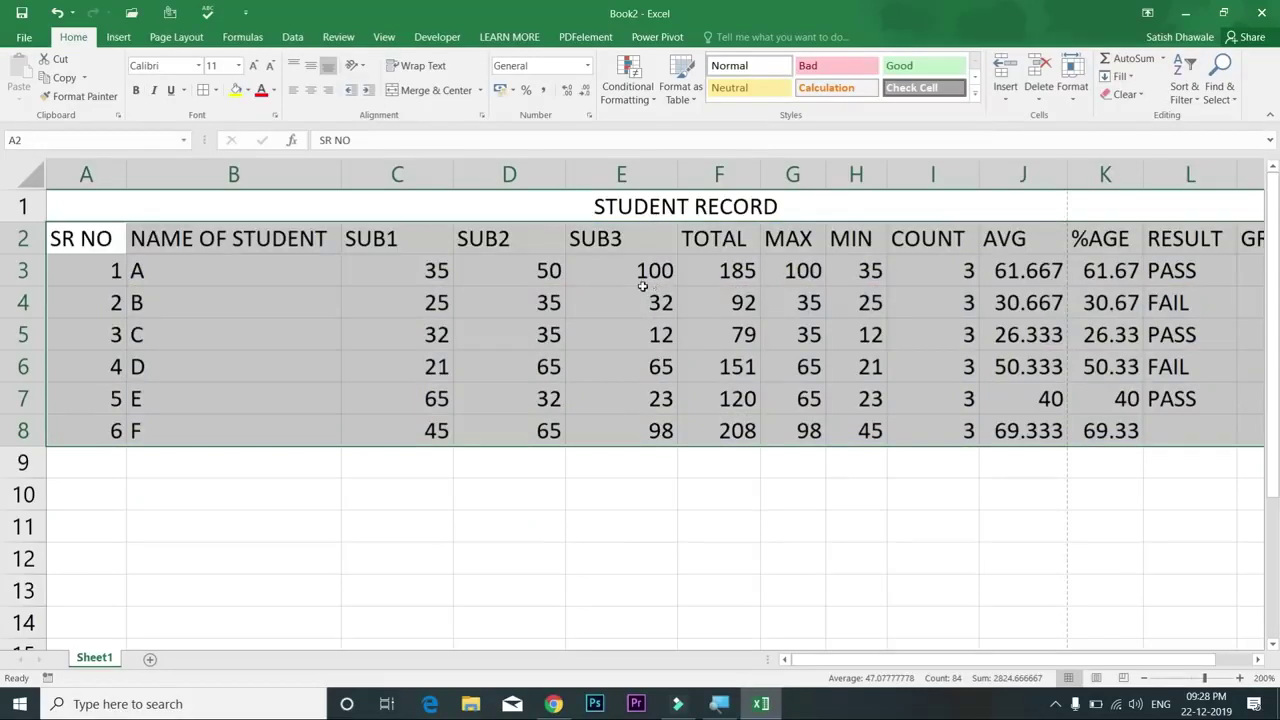
# Step: Extend the RESULT column down to row 8 for student F by filling from the rows above
pyautogui.click(104, 238)
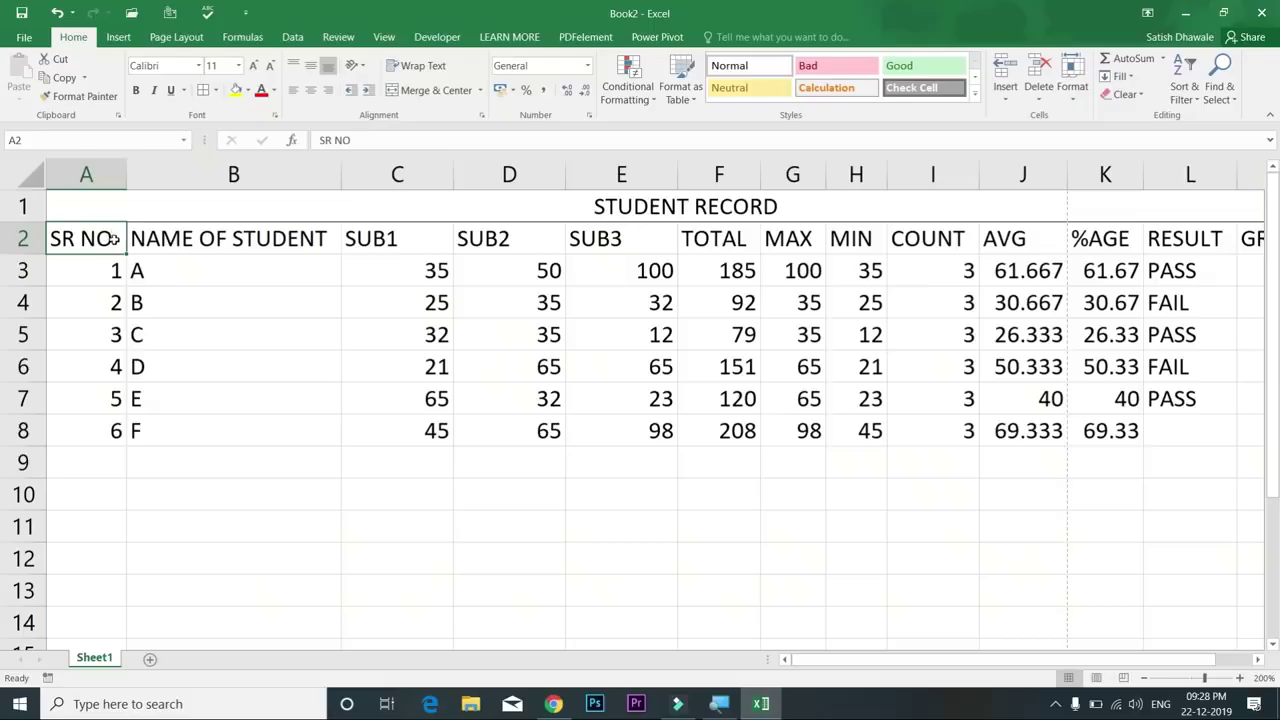
pyautogui.moveTo(1166, 272); pyautogui.dragTo(1192, 425)
pyautogui.click(1183, 402)
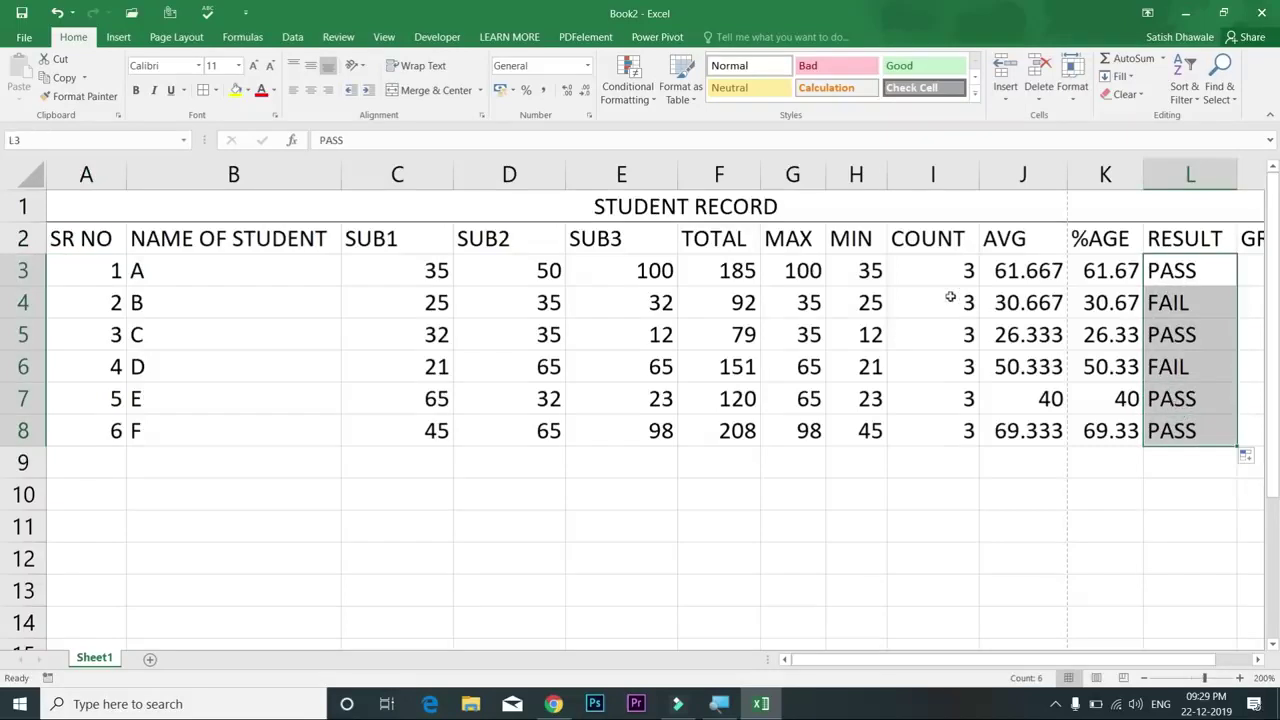
# Step: Try applying All Borders to the whole marksheet including its title, A1:M8
pyautogui.click(117, 240)
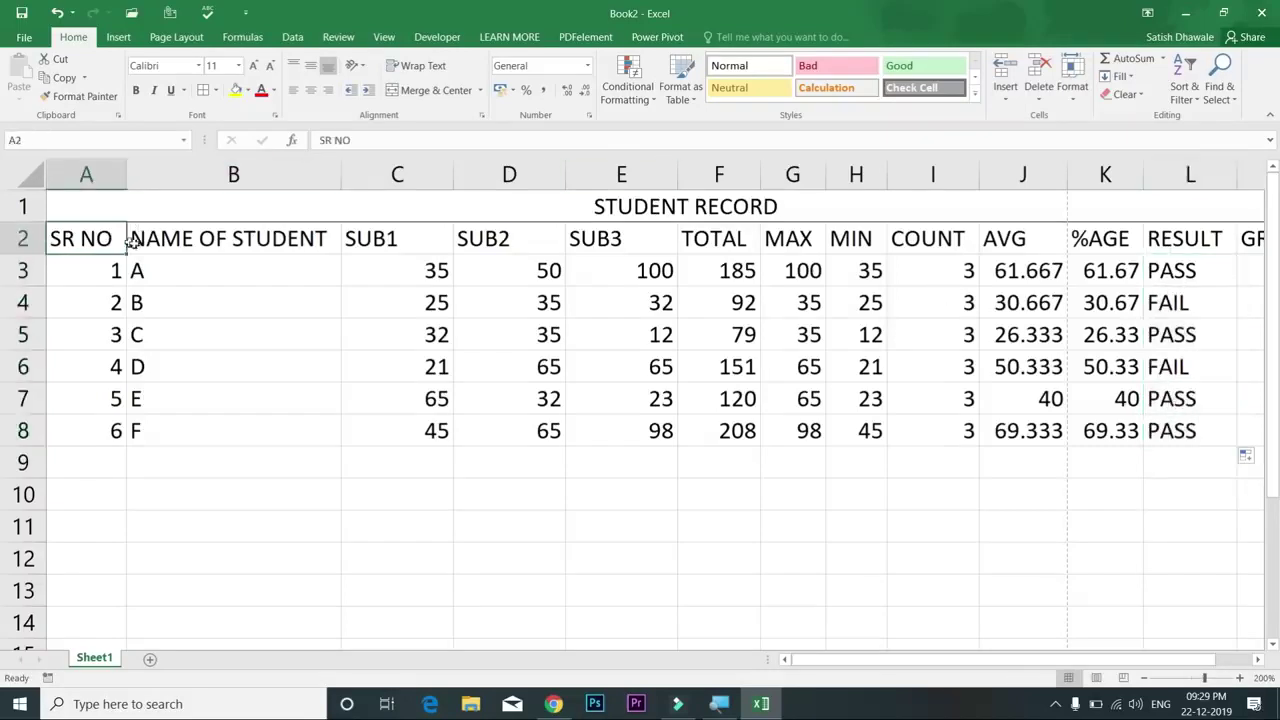
pyautogui.hotkey('ctrl', 'a')
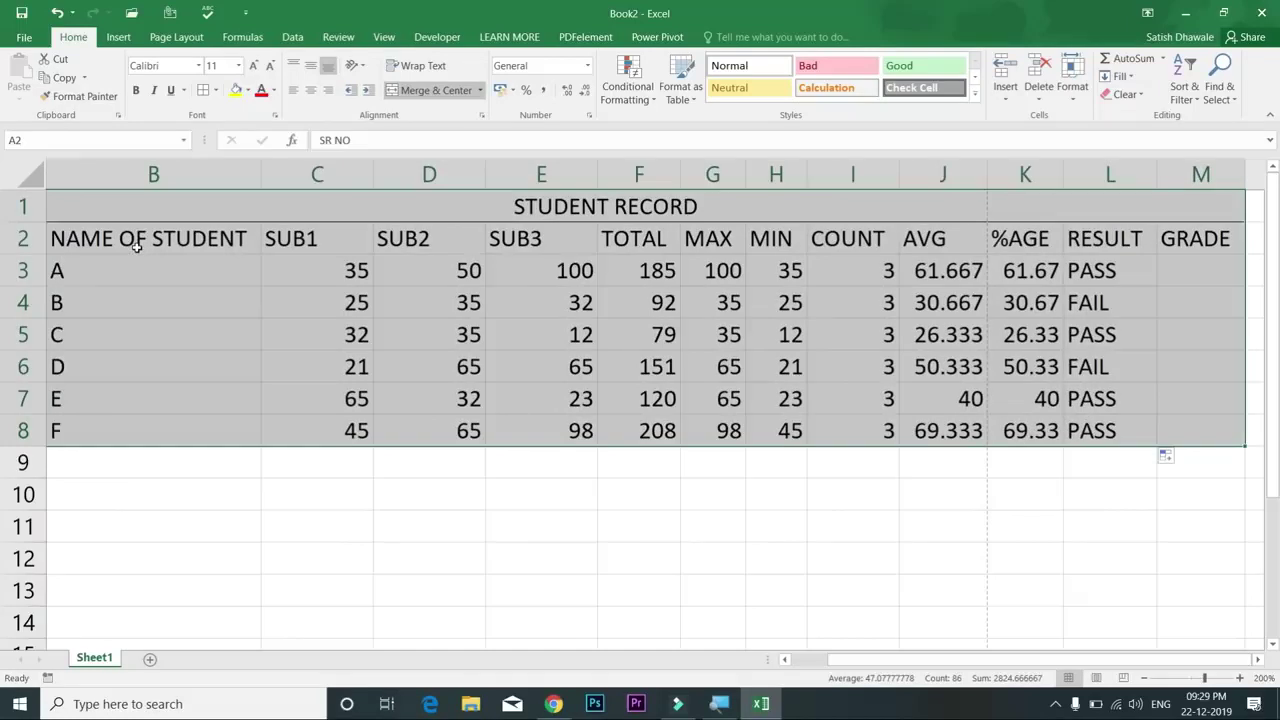
pyautogui.press('alt')
pyautogui.press('h')
pyautogui.press('b')
pyautogui.press('a')
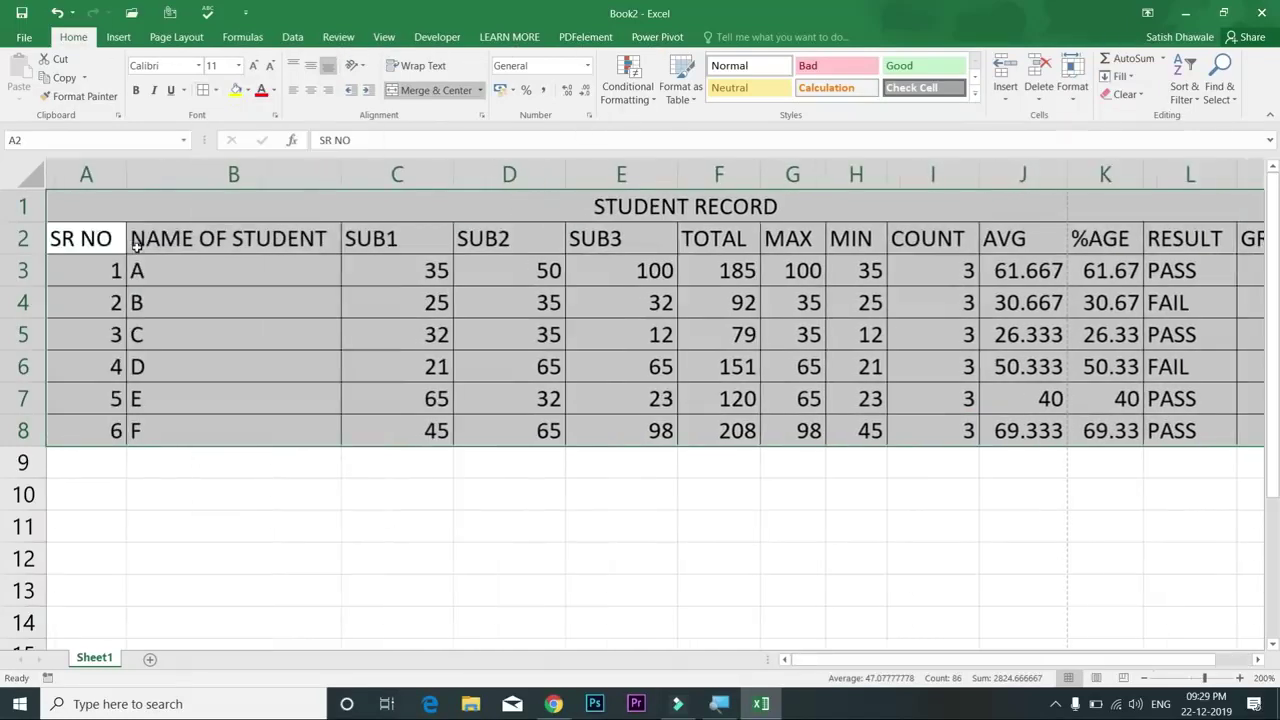
pyautogui.hotkey('ctrl', 'z')
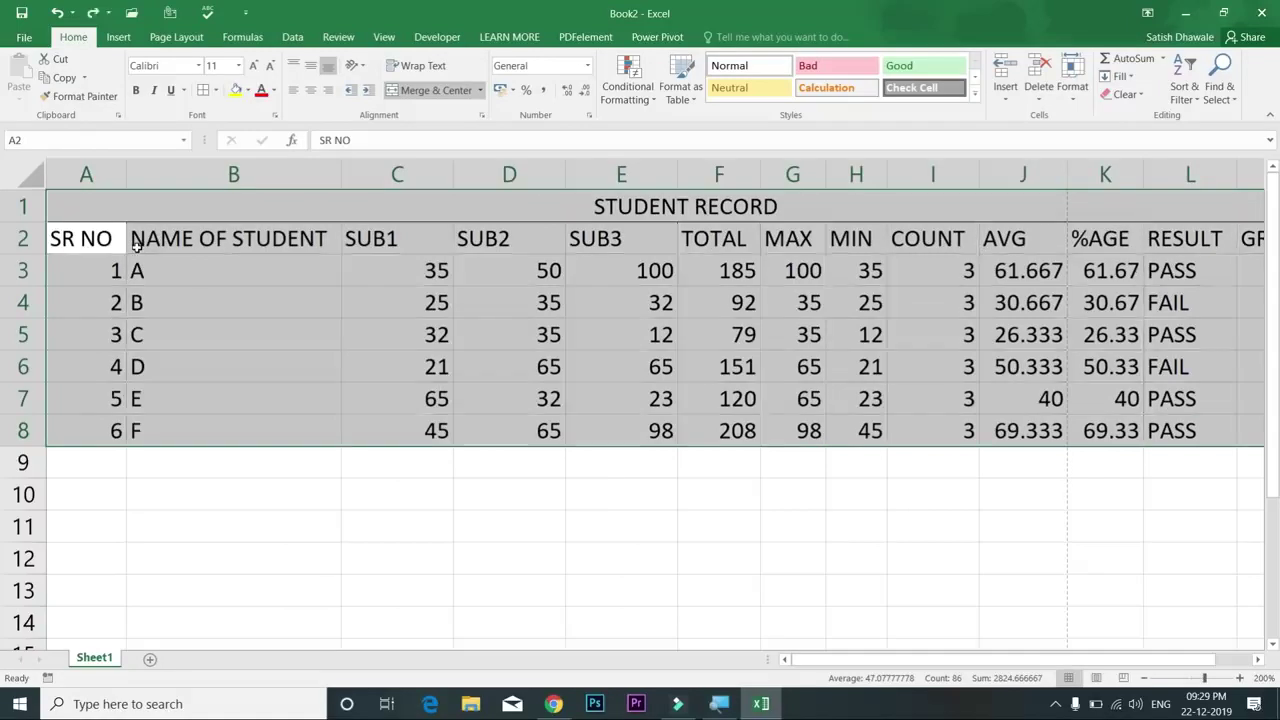
# Step: Reapply All Borders to the selected marksheet, A1:M8
pyautogui.press('alt')
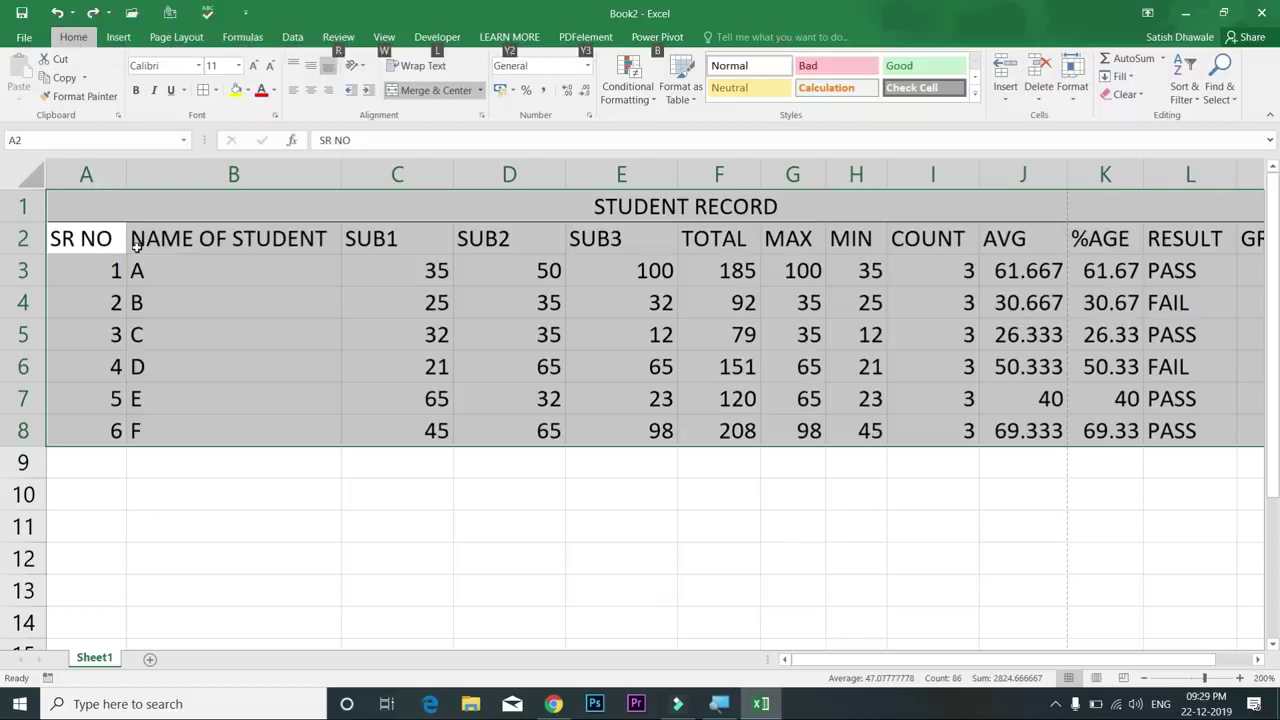
pyautogui.press('h')
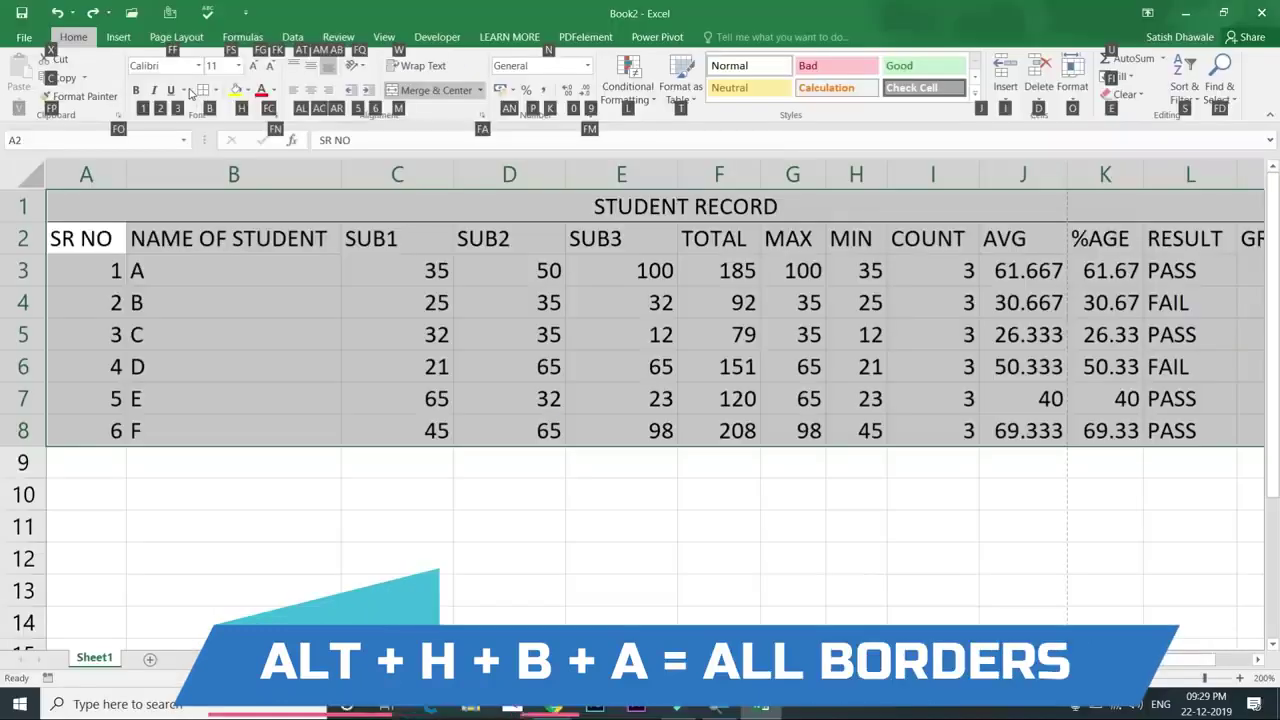
# Step: Apply All Borders to the selected student record table
pyautogui.press('b')
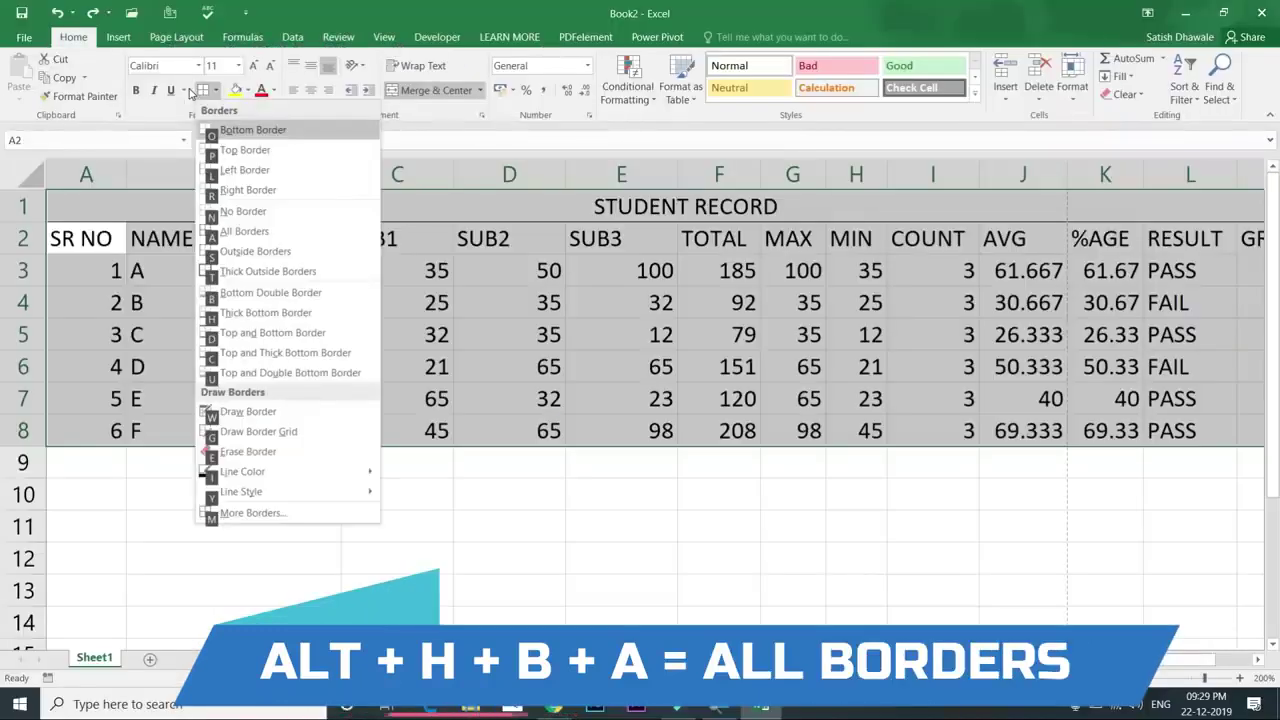
pyautogui.press('a')
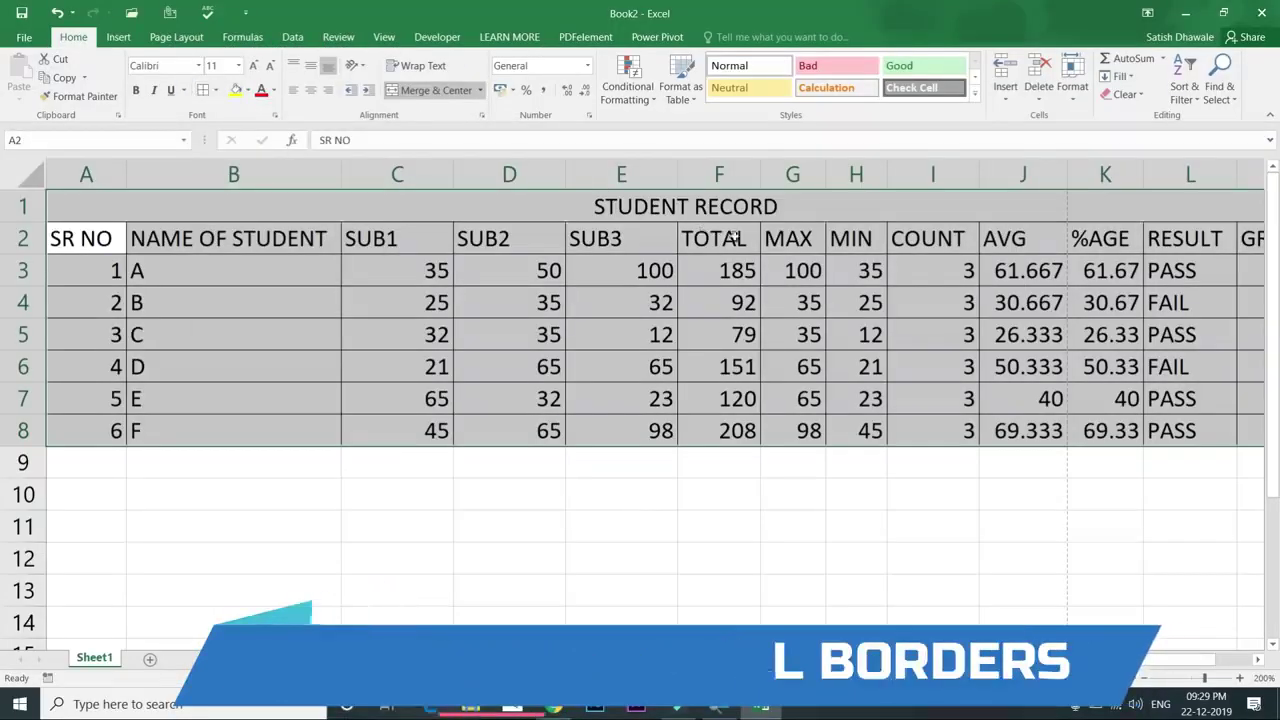
pyautogui.click(752, 276)
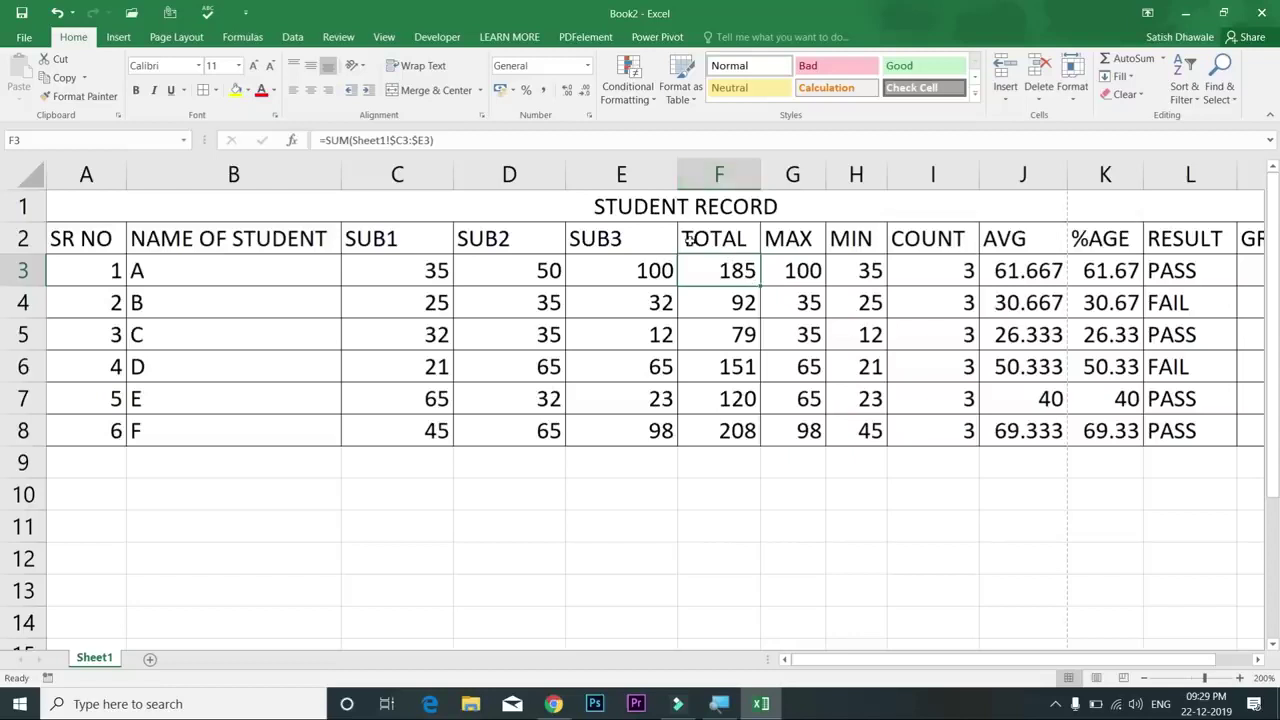
# Step: Turn on filtering for the student table's header row, starting from the SR NO cell
pyautogui.click(108, 246)
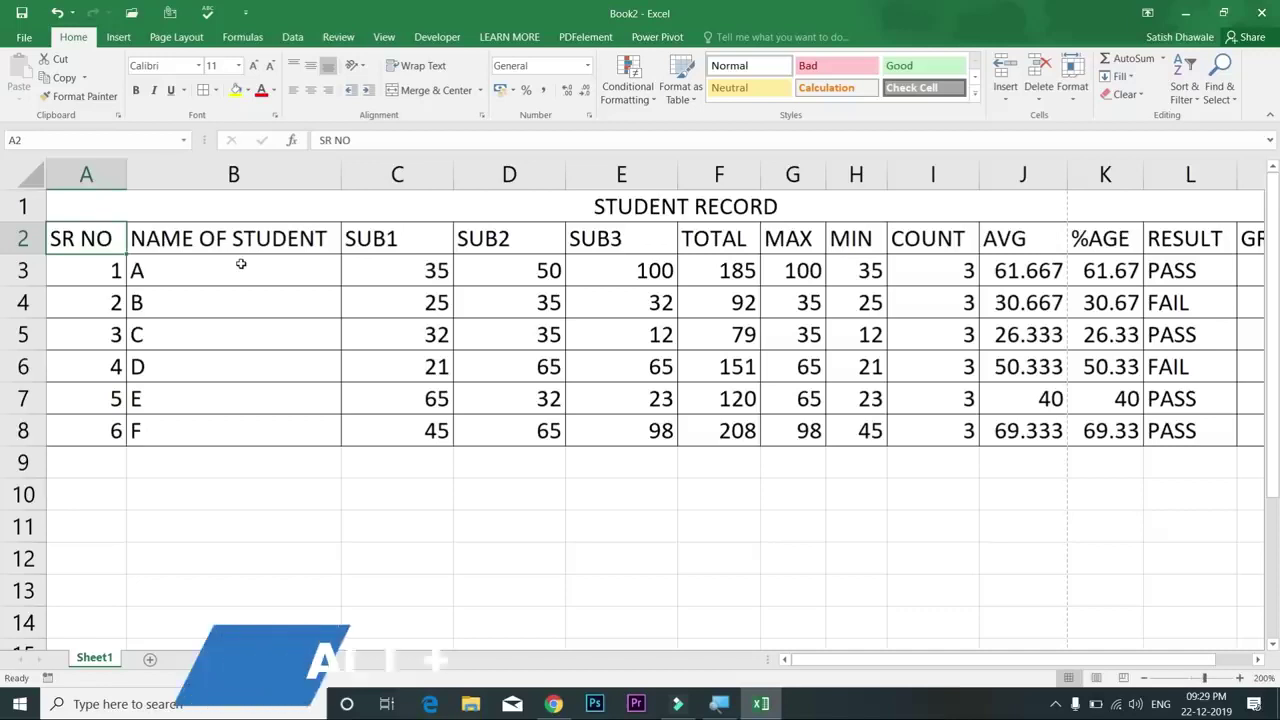
pyautogui.hotkey('alt', 'a')
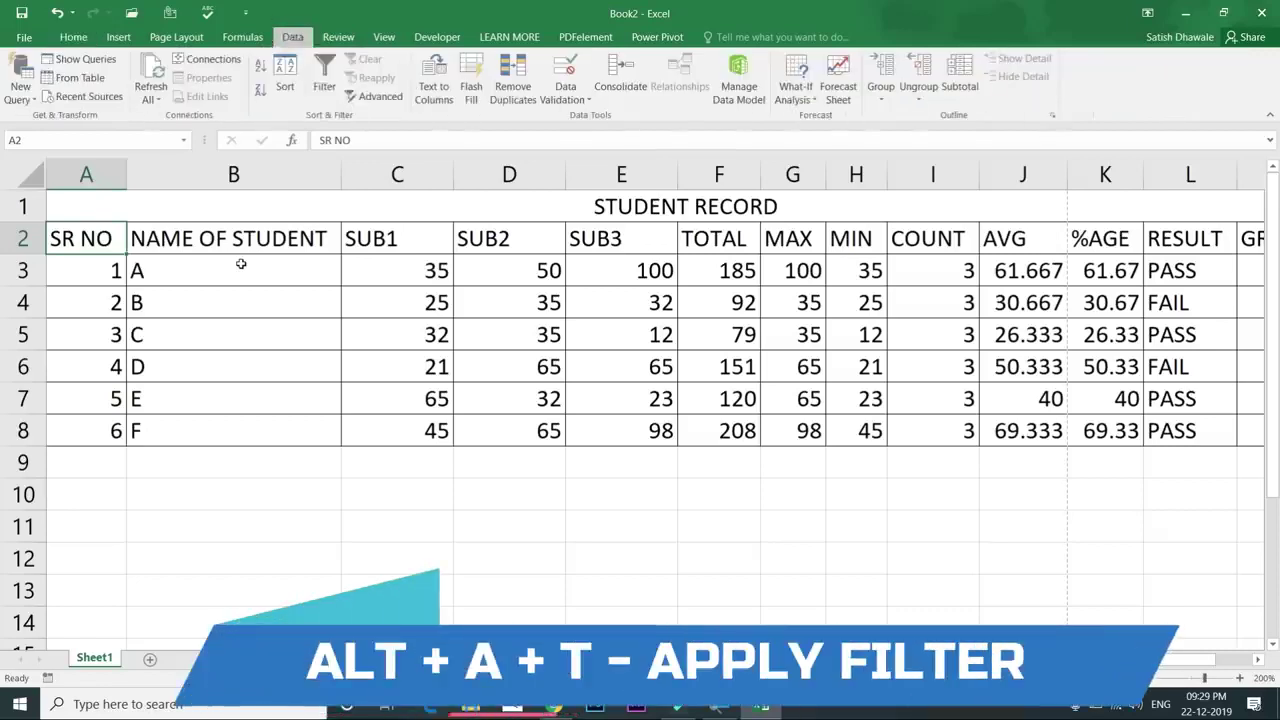
pyautogui.press('t')
pyautogui.click(310, 246)
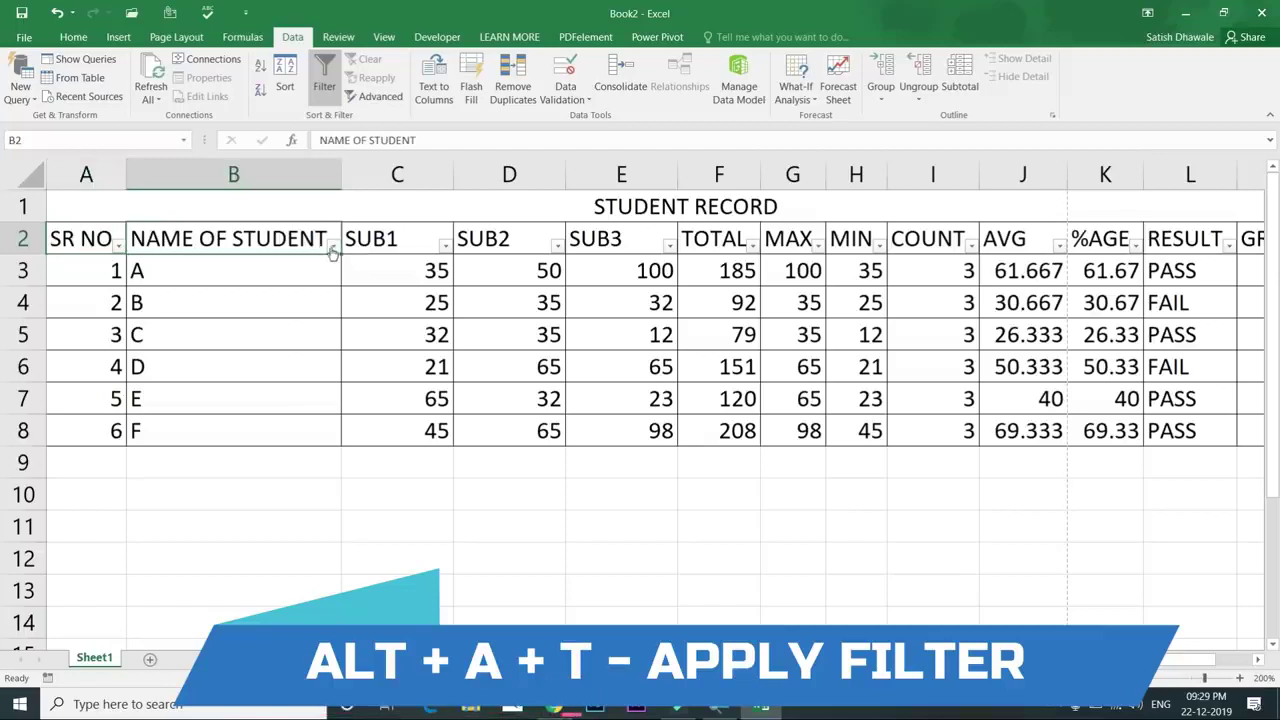
pyautogui.click(333, 246)
pyautogui.click(334, 250)
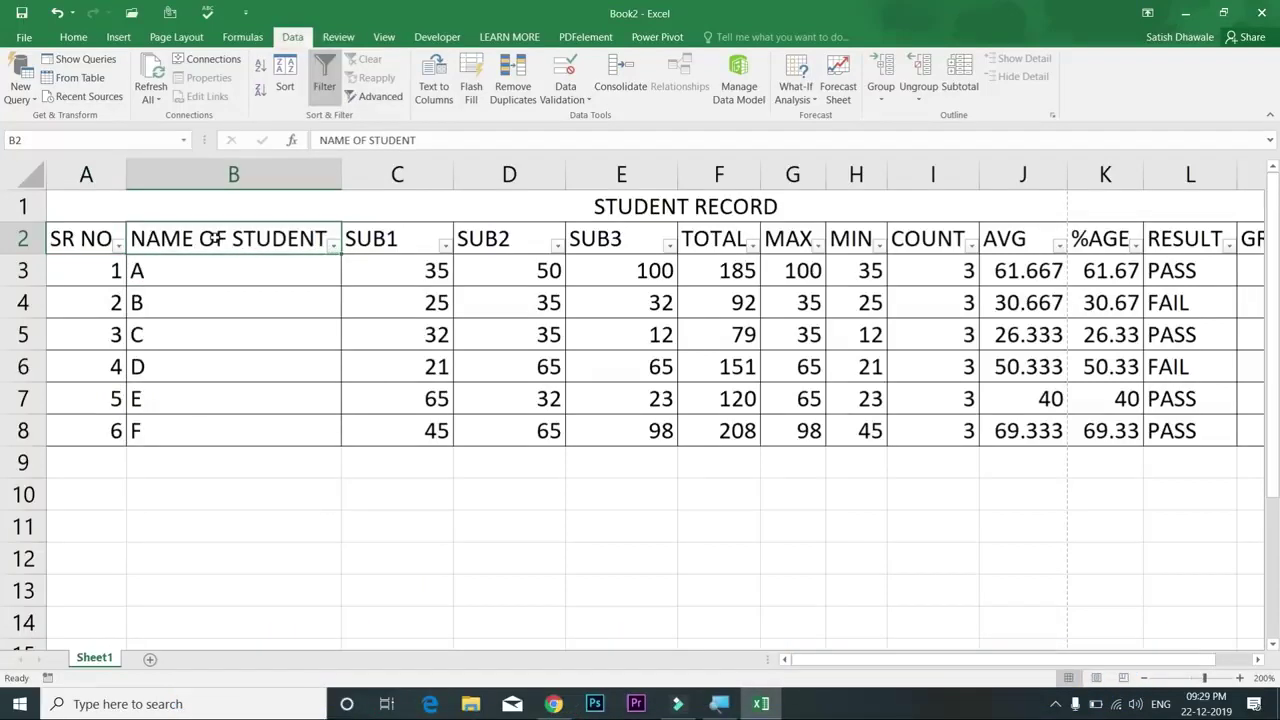
# Step: Toggle the header row filter on and off repeatedly, finishing with filtering turned off
pyautogui.hotkey('ctrl', 'shift', 'l')
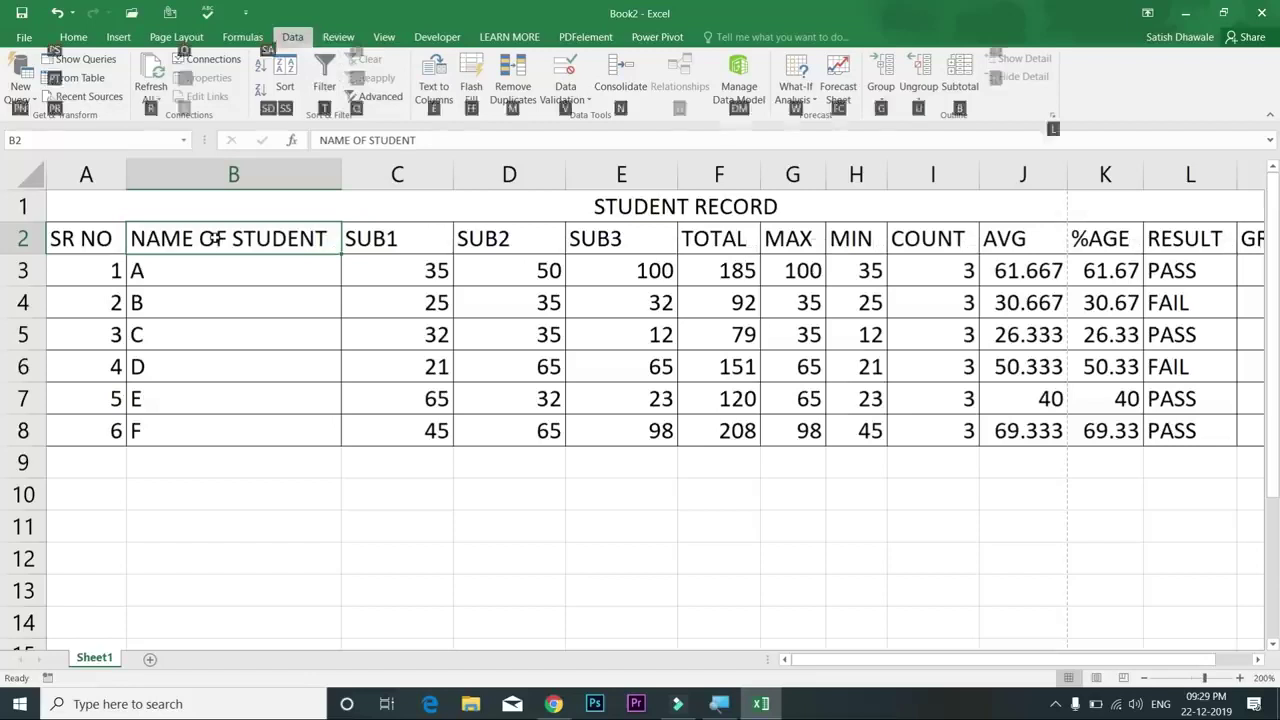
pyautogui.hotkey('ctrl', 'shift', 'l')
pyautogui.hotkey('ctrl', 'shift', 'l')
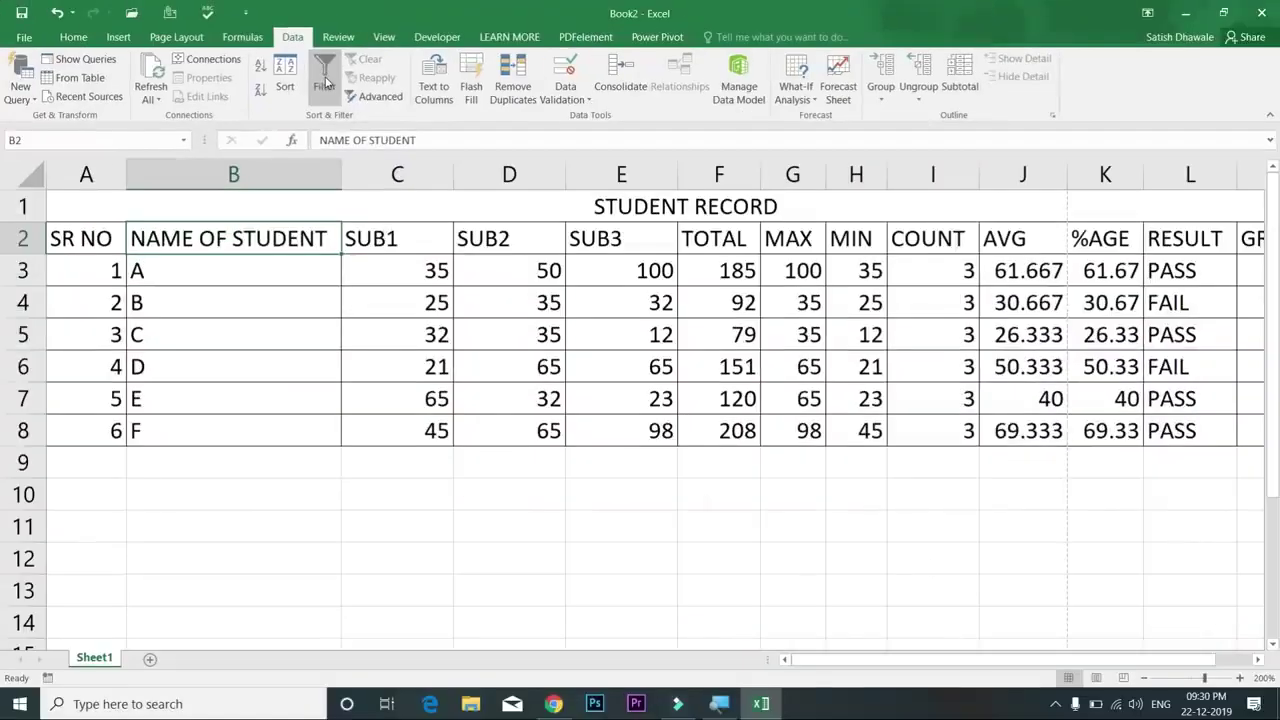
pyautogui.click(325, 78)
pyautogui.click(325, 82)
# Step: Add filter controls to the header row using the Sort & Filter command
pyautogui.click(72, 38)
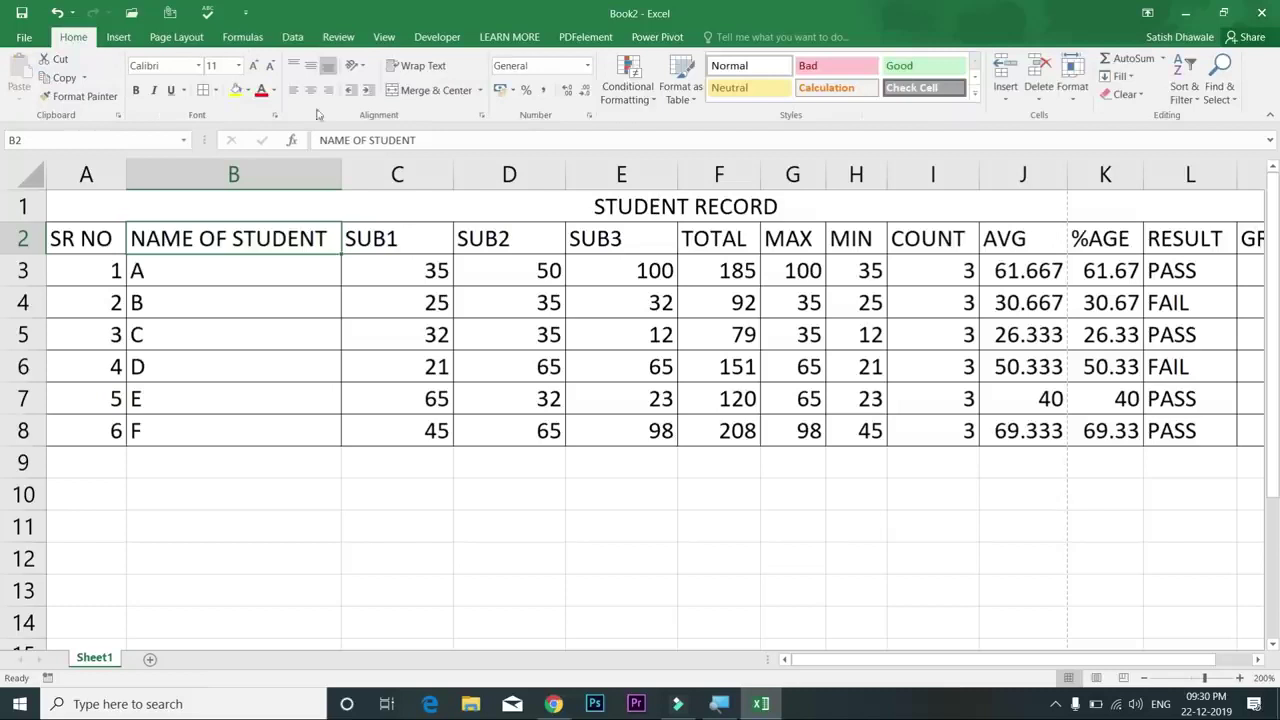
pyautogui.click(1185, 100)
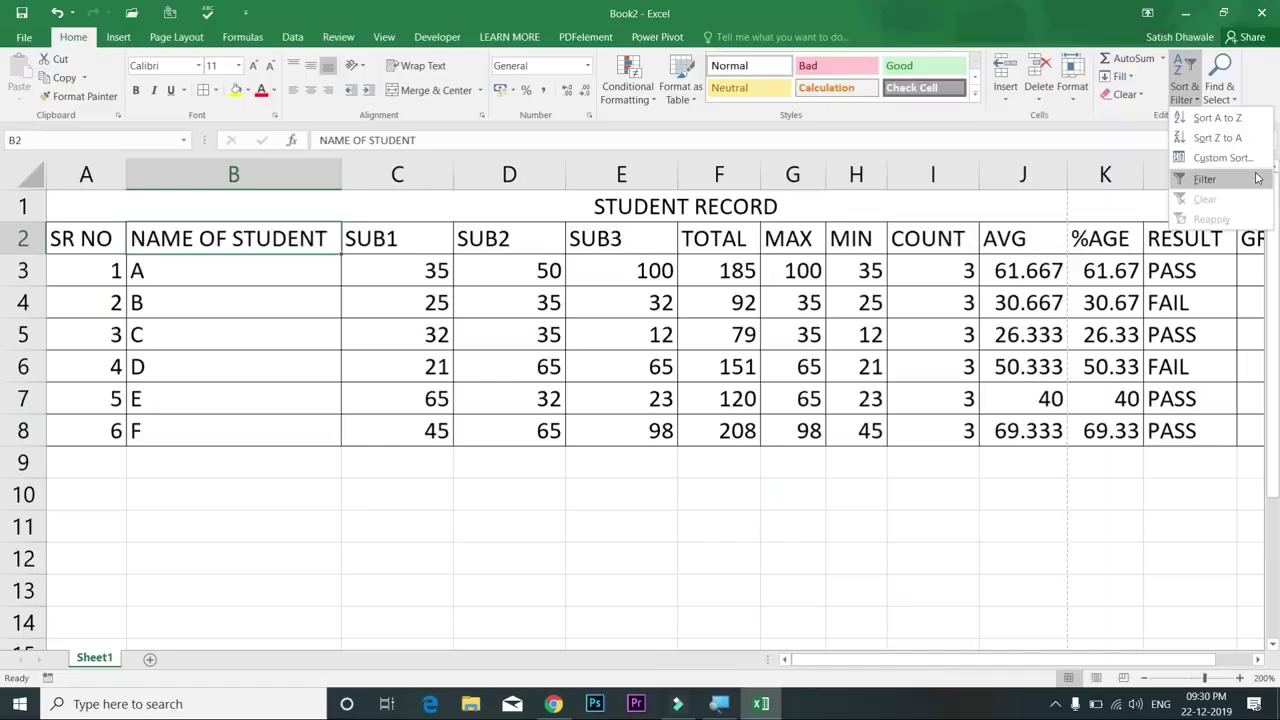
pyautogui.click(1254, 178)
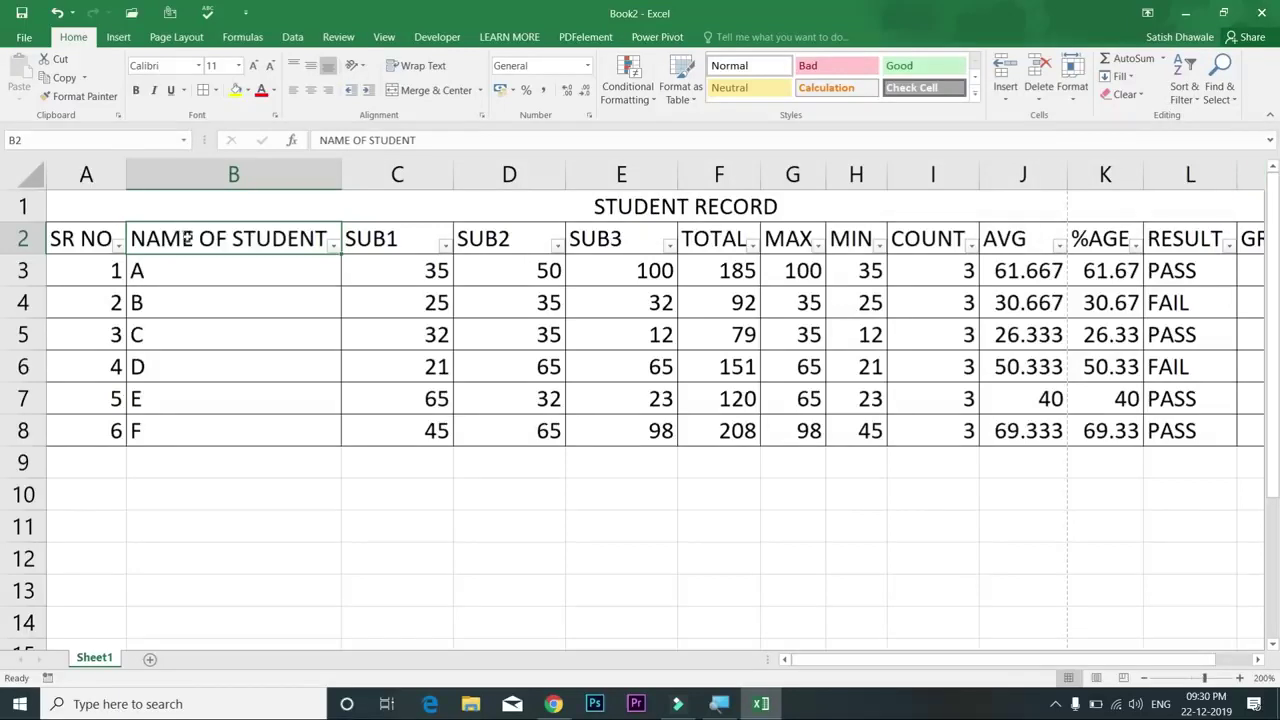
# Step: Filter the NAME OF STUDENT column to include only students B and C
pyautogui.click(331, 246)
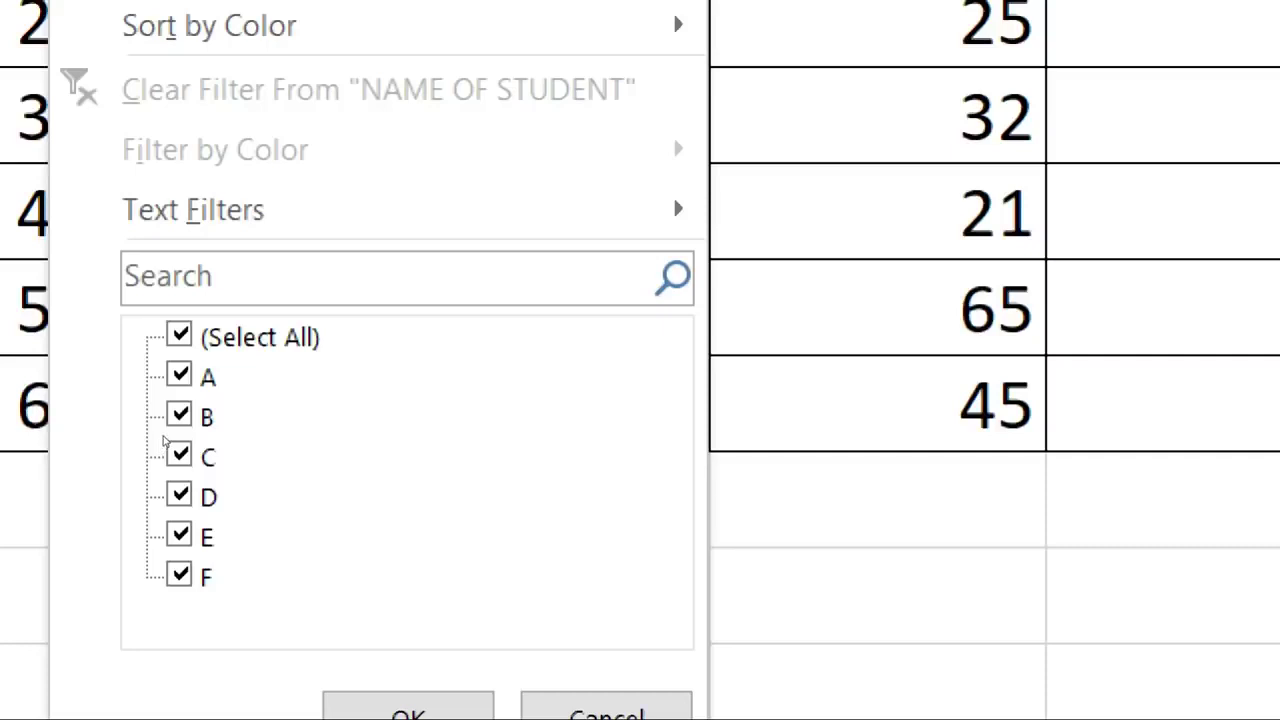
pyautogui.click(179, 415)
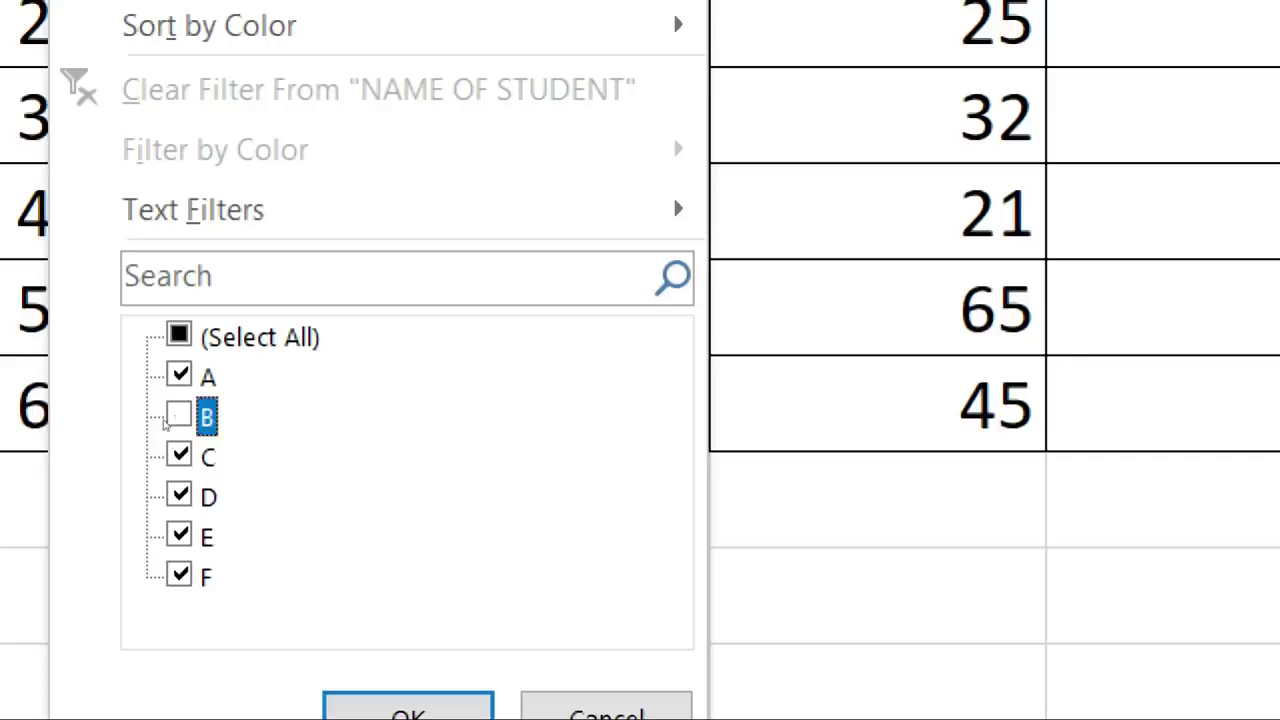
pyautogui.press('Up')
pyautogui.press('space')
pyautogui.press('Up')
pyautogui.press('space')
pyautogui.press('space')
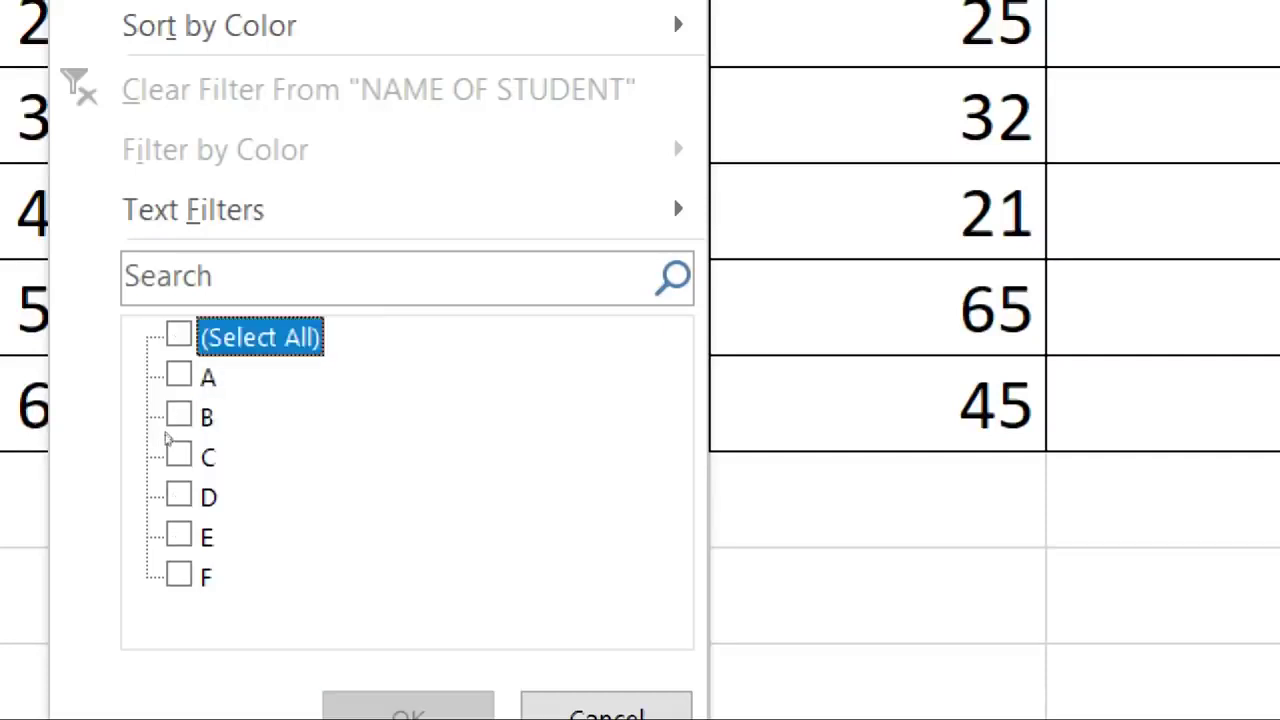
pyautogui.press('Down')
pyautogui.press('Down')
pyautogui.press('space')
pyautogui.click(178, 455)
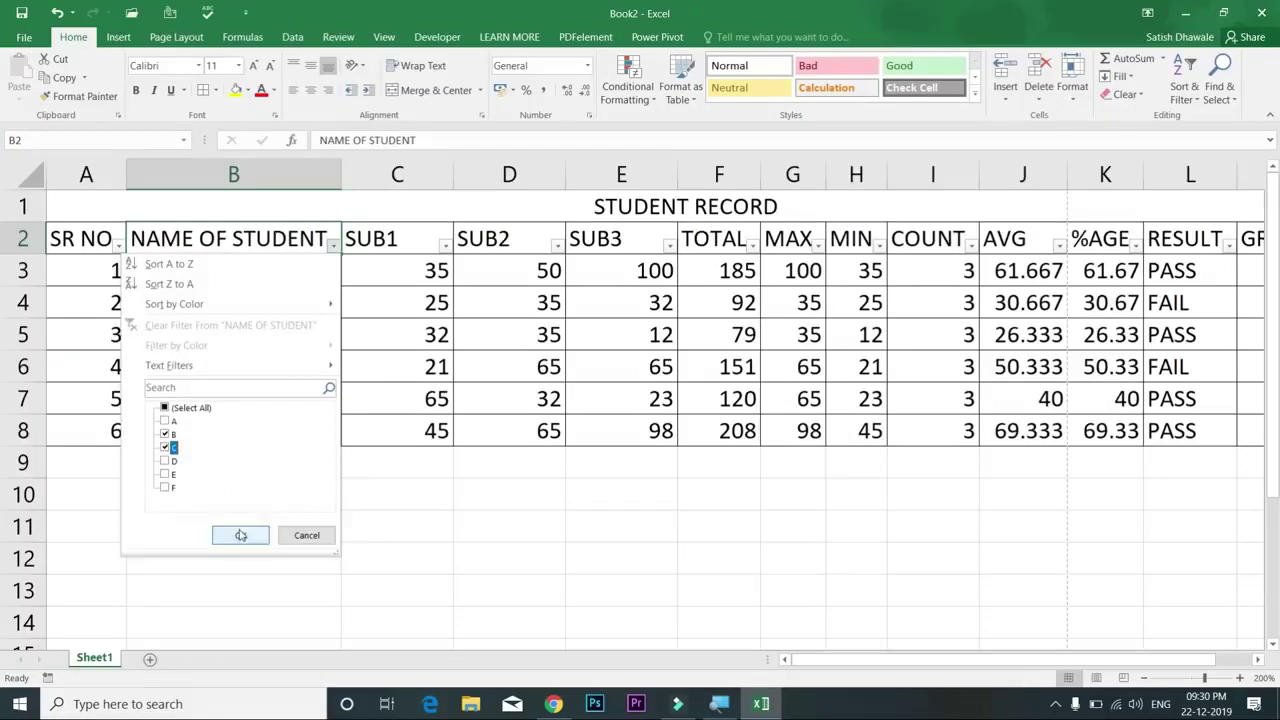
pyautogui.click(240, 534)
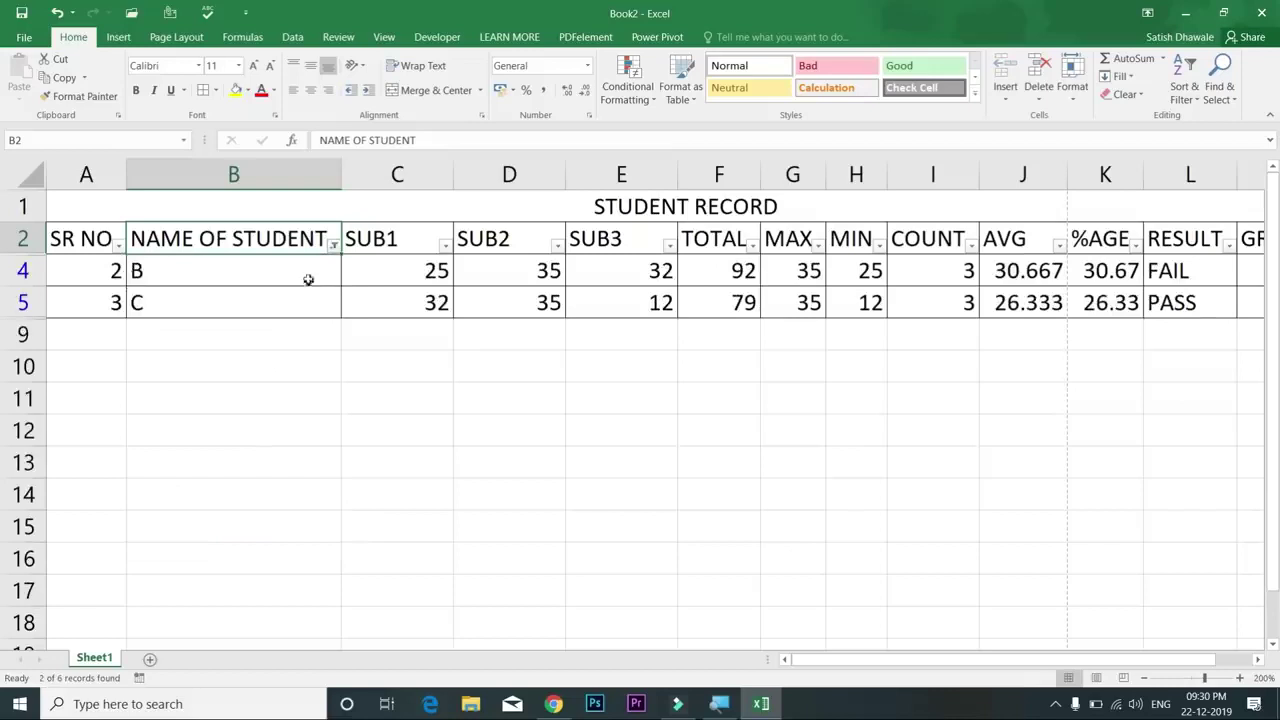
# Step: Remove the B and C filter from the NAME OF STUDENT column to restore all rows
pyautogui.click(333, 244)
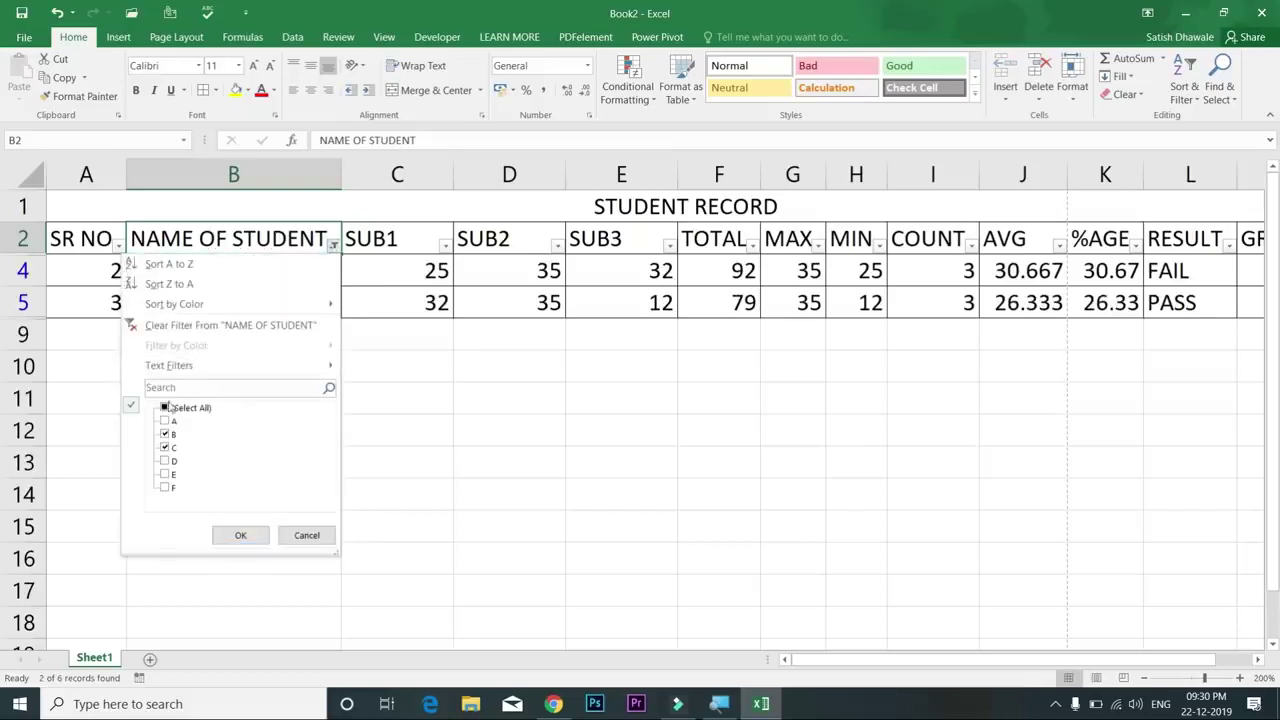
pyautogui.click(240, 535)
pyautogui.hotkey('ctrl', 'z')
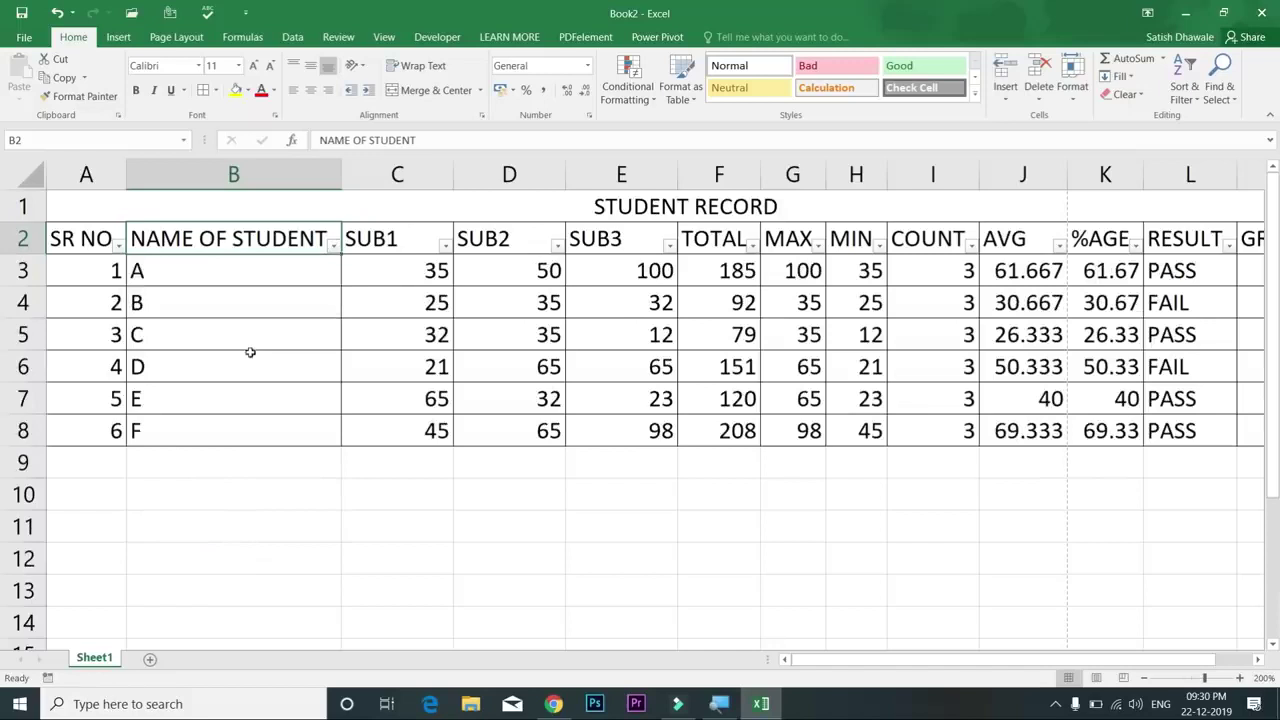
# Step: Replace the placeholder letters A to F in B3:B8 with six full student names
pyautogui.click(333, 244)
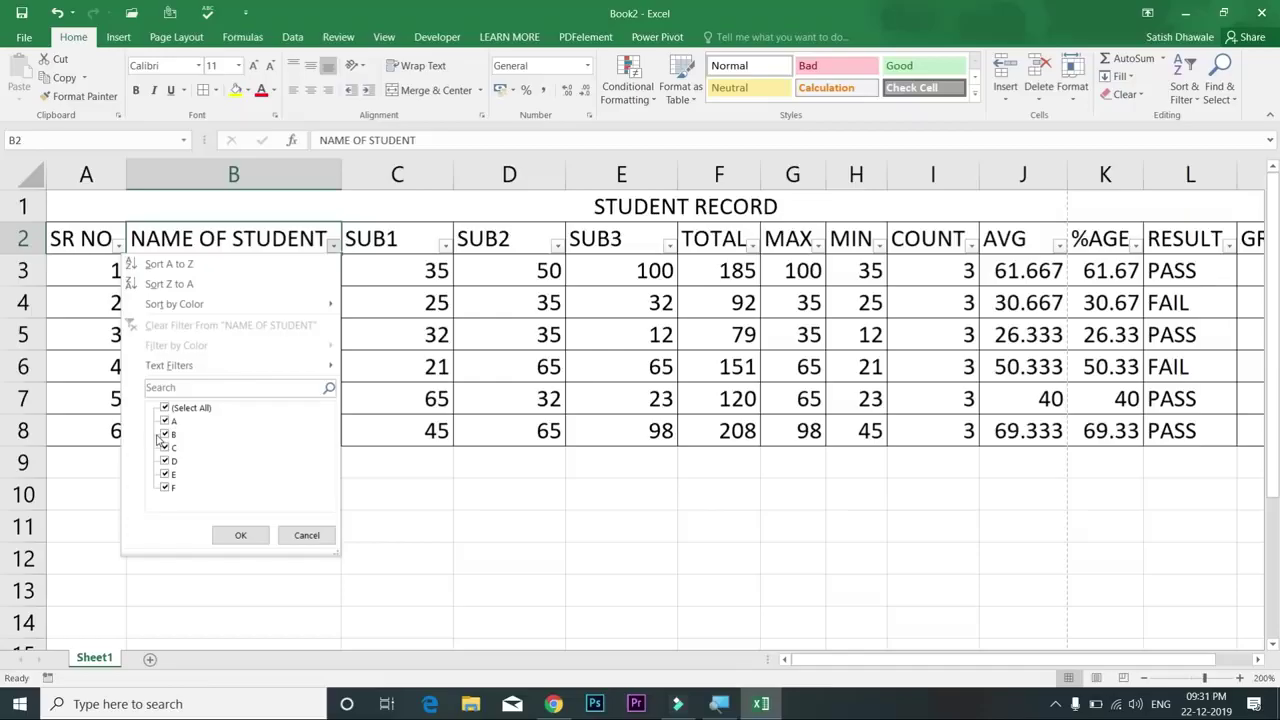
pyautogui.press('Escape')
pyautogui.click(238, 274)
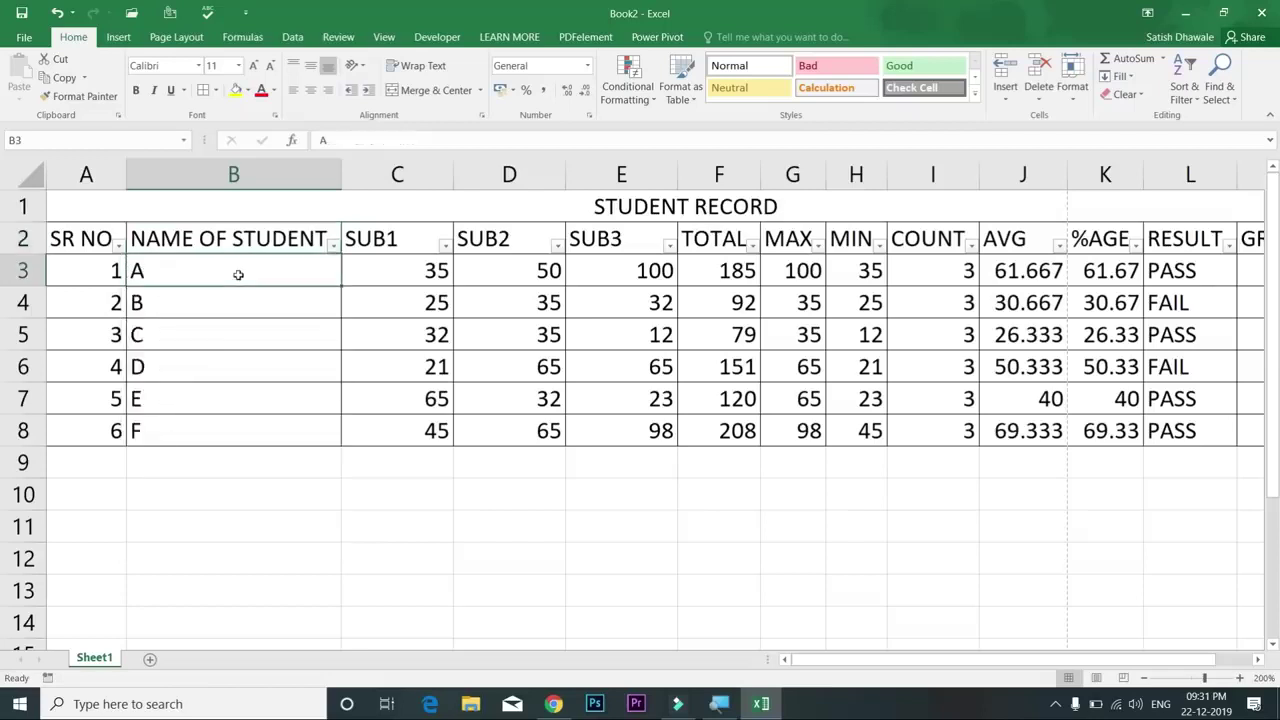
pyautogui.write('Ajay Varma Vinod Sharma Akash Kale Ramesh Dhawale Sandeep Sharma Rahul Bhor')
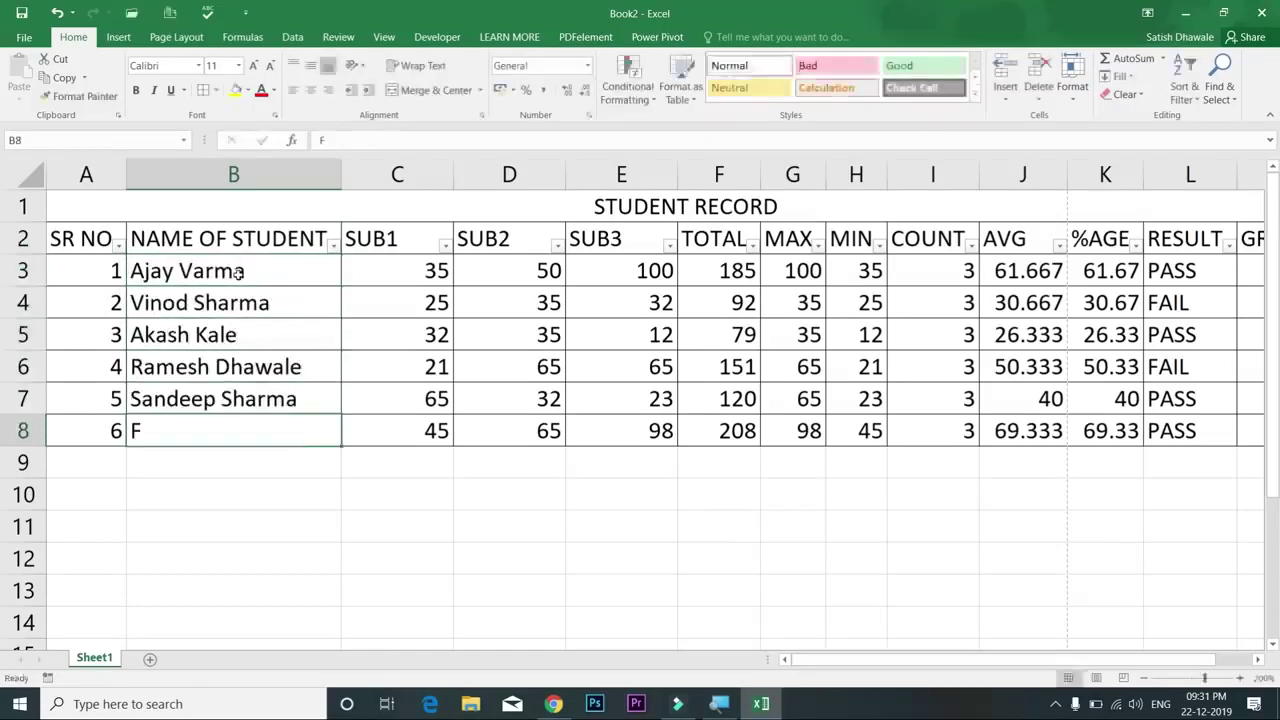
# Step: Filter NAME OF STUDENT with an Equals text filter for the first student's full name, and clear that filter
pyautogui.click(241, 272)
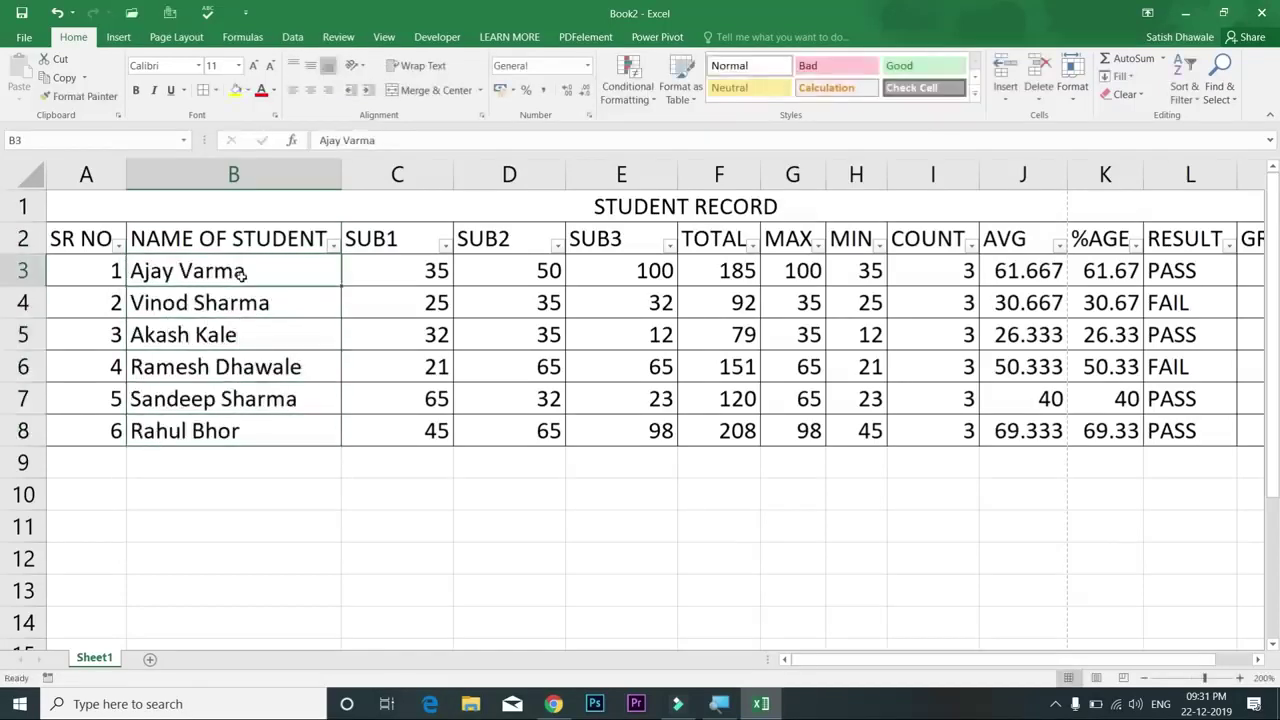
pyautogui.click(331, 245)
pyautogui.moveTo(196, 365)
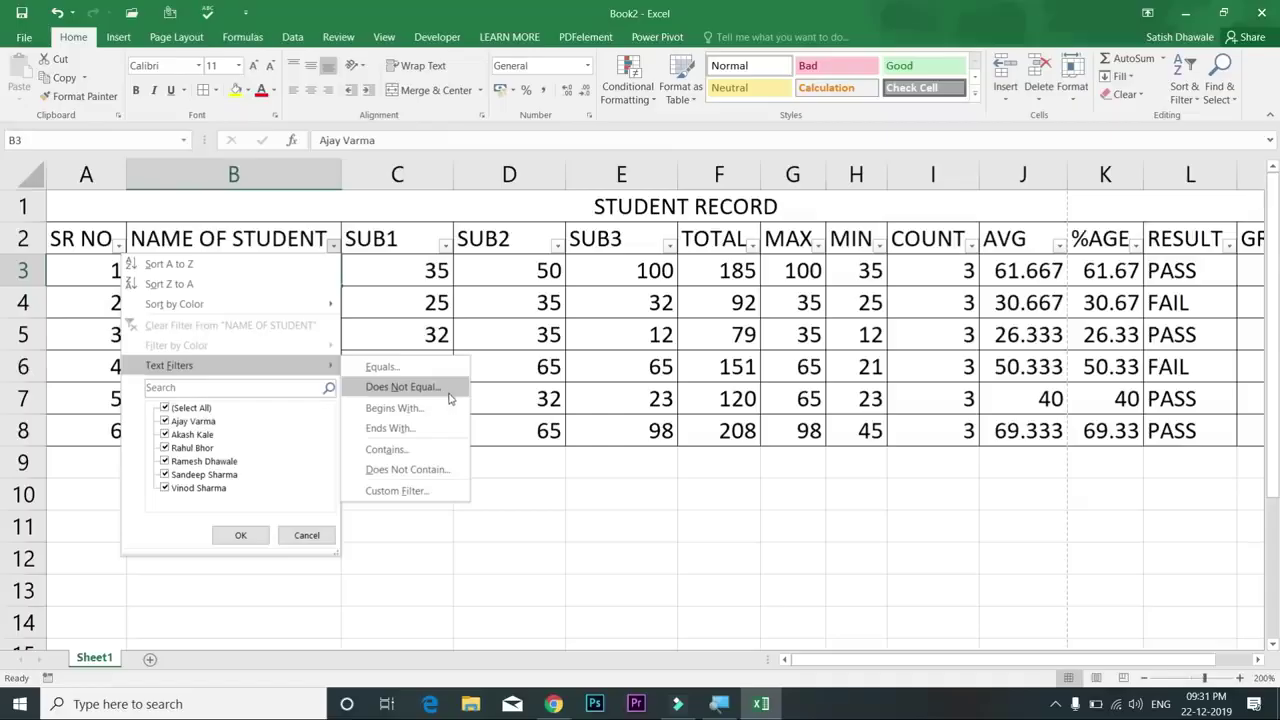
pyautogui.click(441, 372)
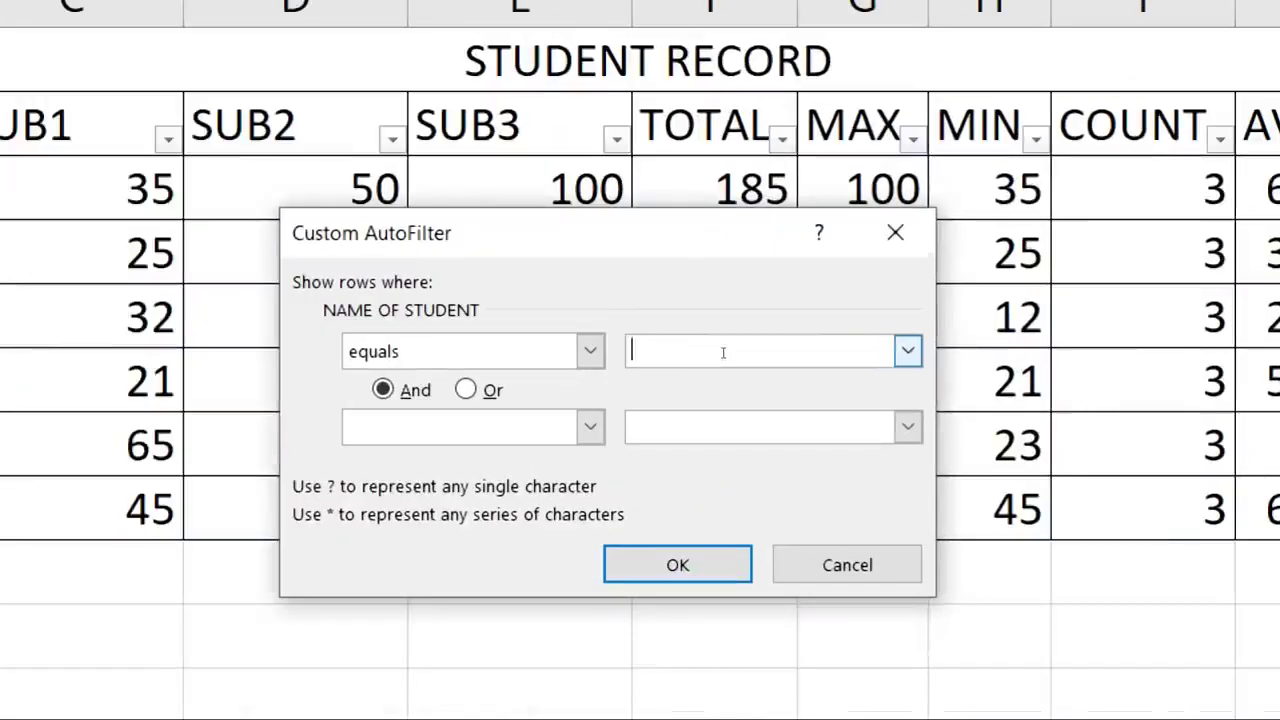
pyautogui.write('Ajay Varma')
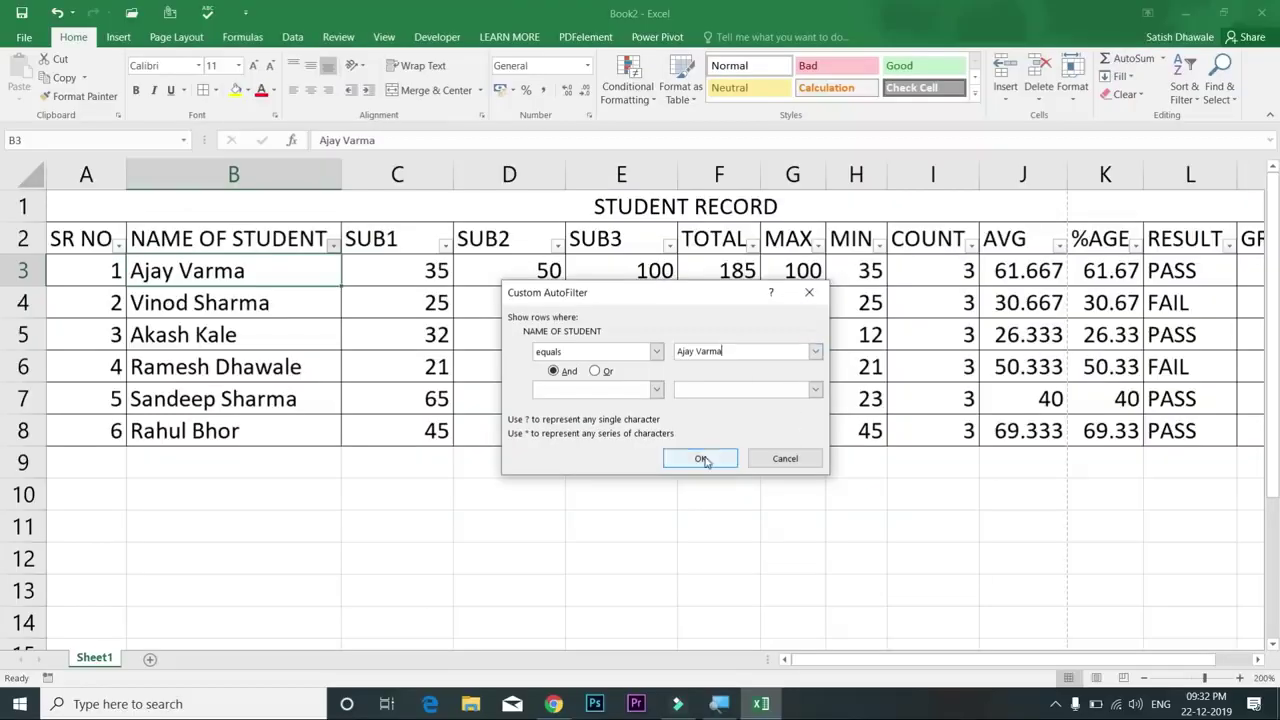
pyautogui.click(701, 459)
pyautogui.click(332, 244)
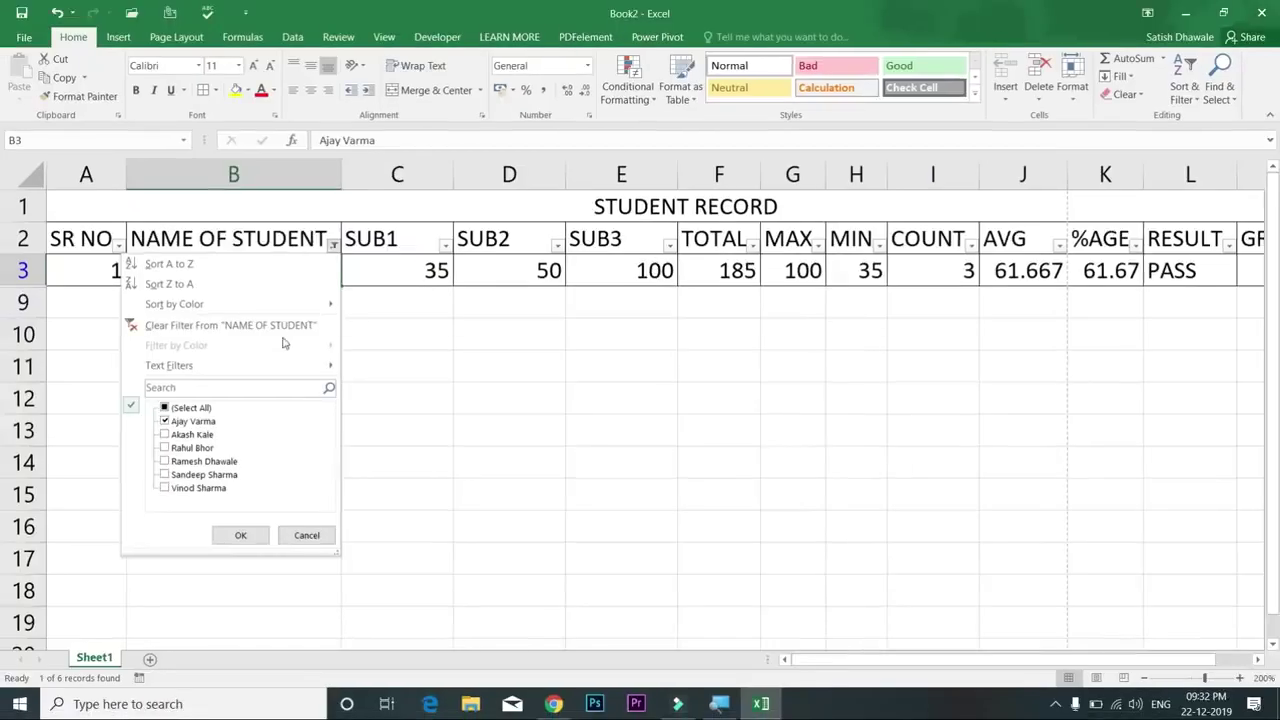
pyautogui.click(285, 302)
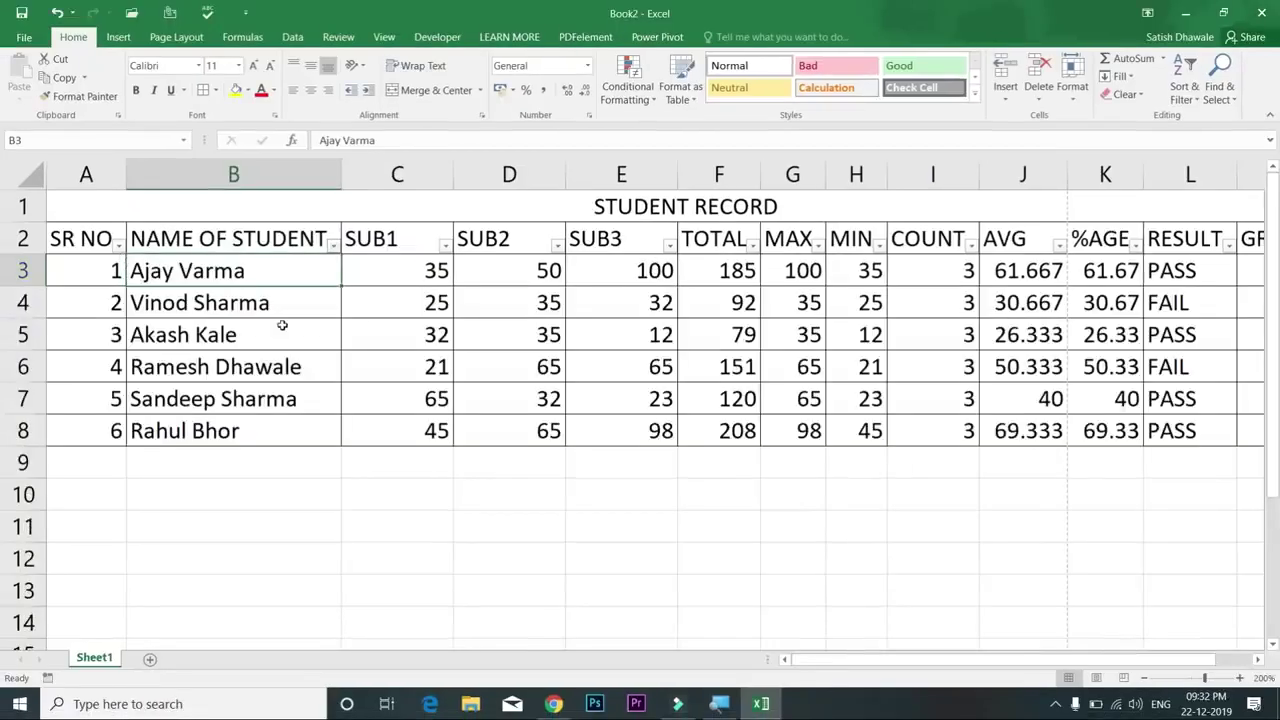
# Step: Filter NAME OF STUDENT for names that begin with "a", and clear that filter
pyautogui.click(332, 244)
pyautogui.moveTo(300, 366)
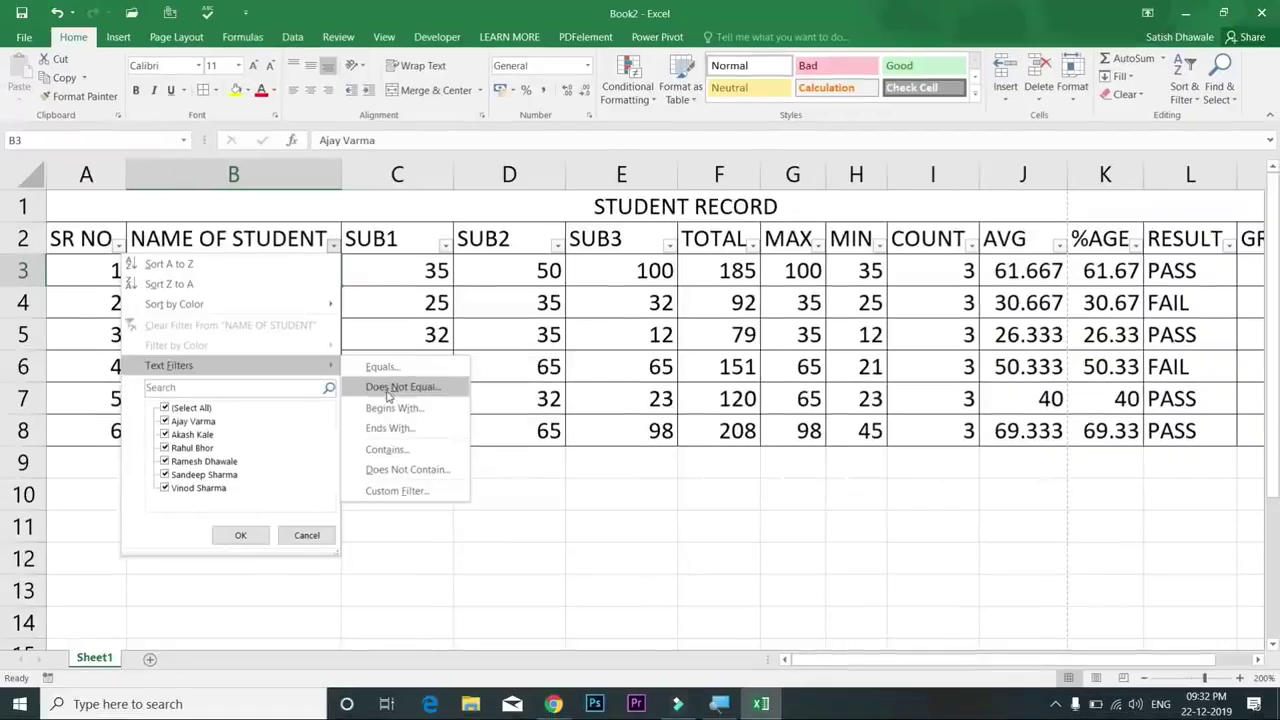
pyautogui.click(394, 408)
pyautogui.write('a')
pyautogui.click(704, 458)
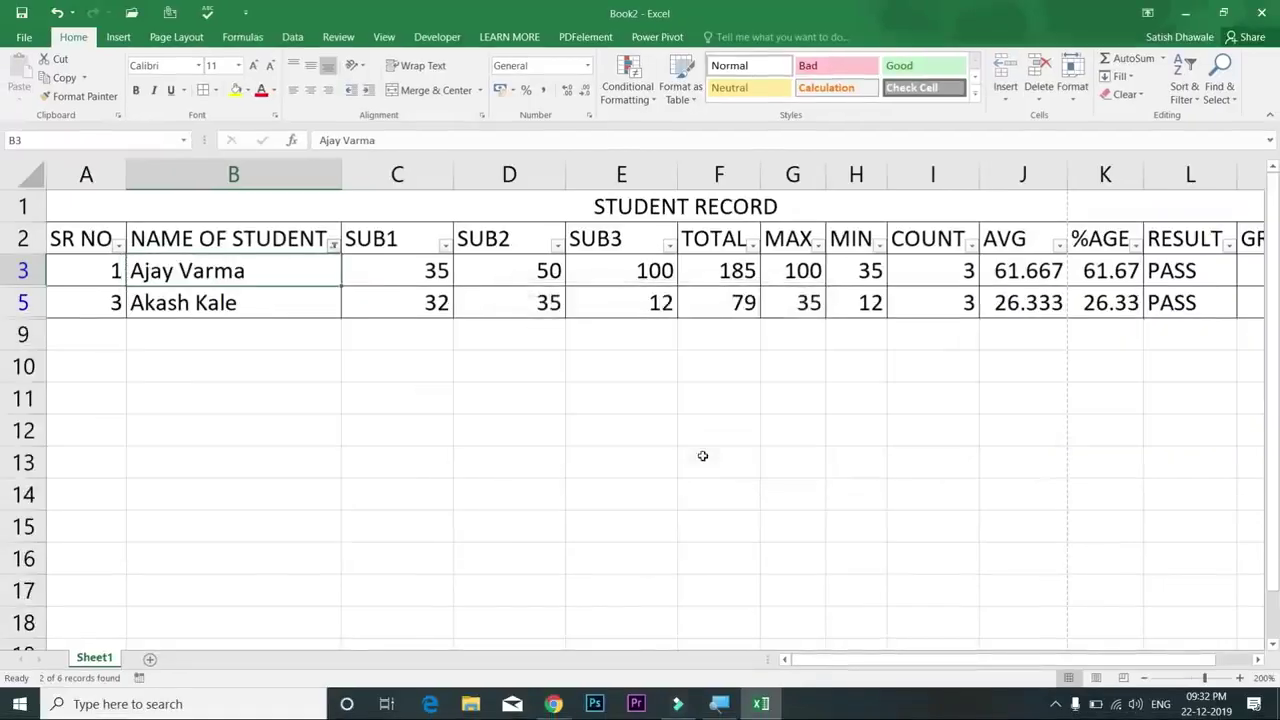
pyautogui.click(333, 246)
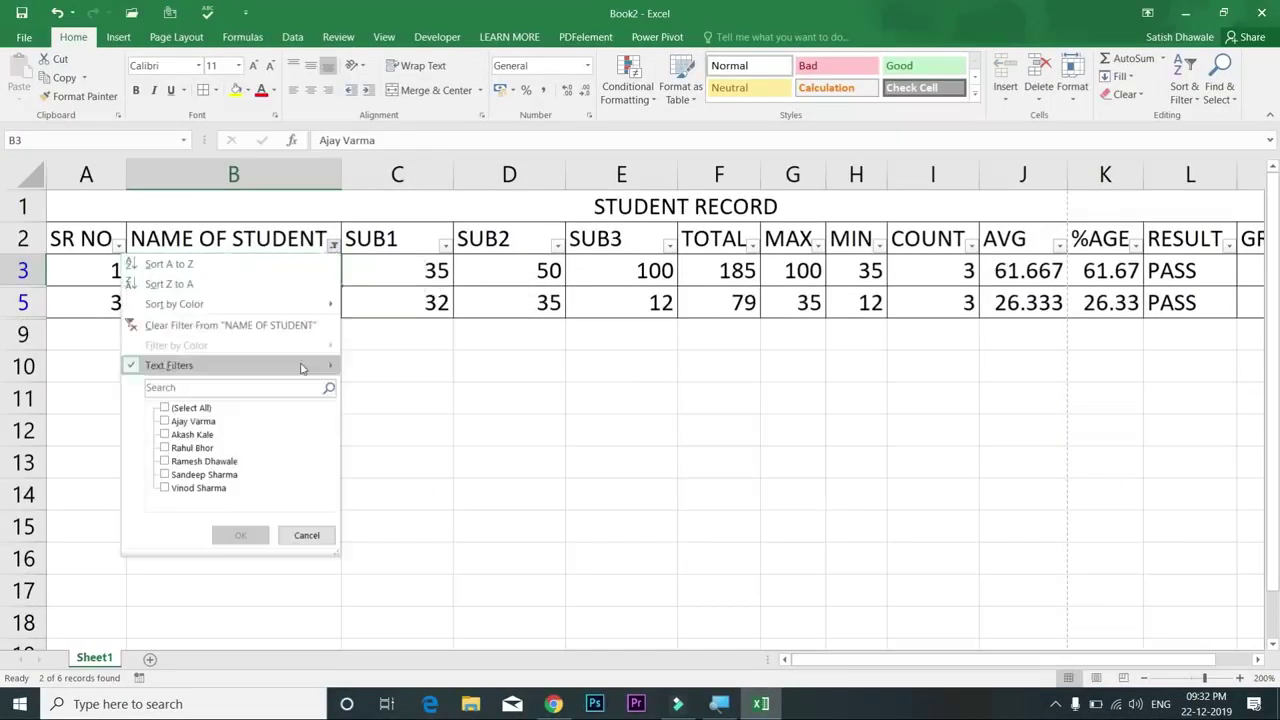
pyautogui.click(291, 327)
# Step: Filter NAME OF STUDENT for names that end with "a", and clear that filter
pyautogui.click(333, 245)
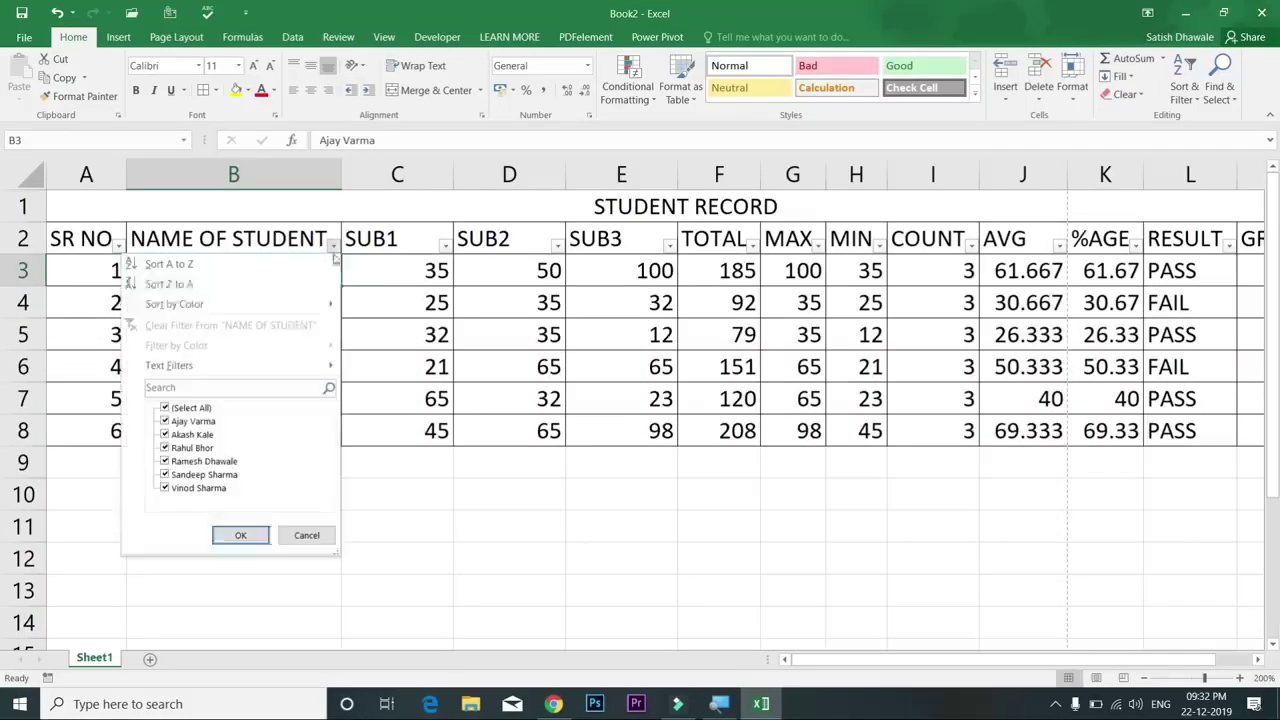
pyautogui.moveTo(285, 365)
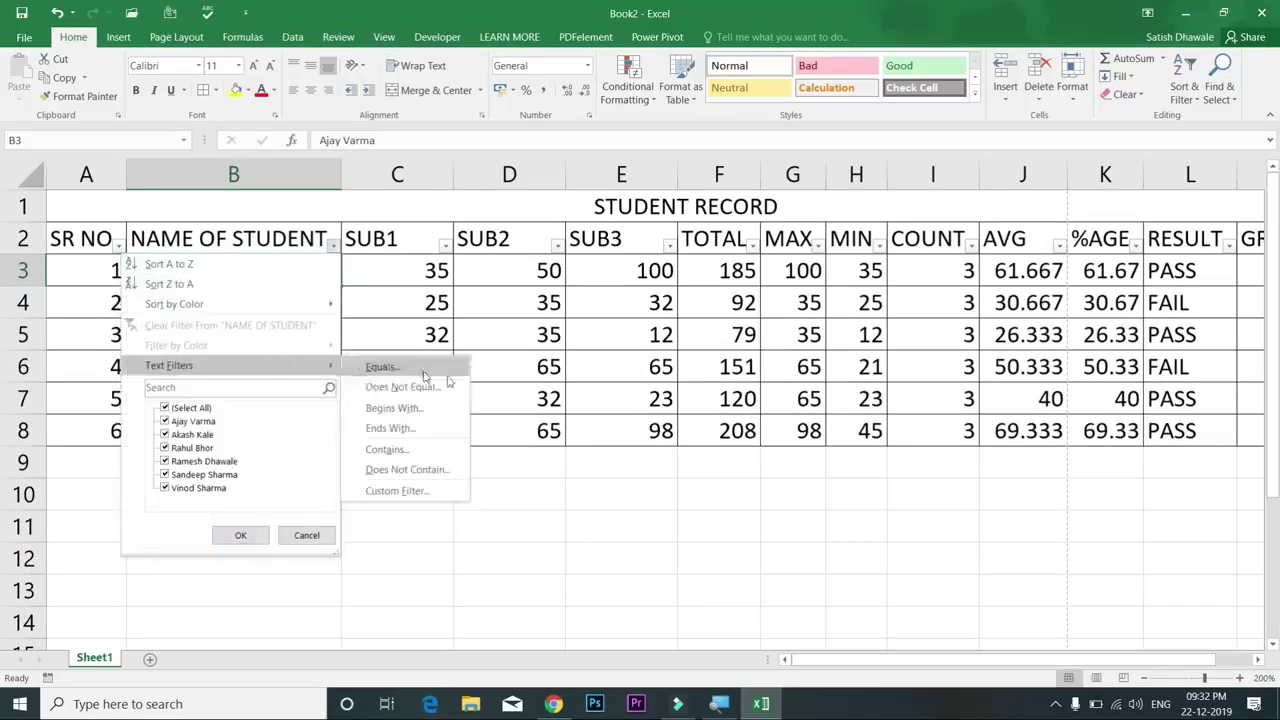
pyautogui.click(440, 430)
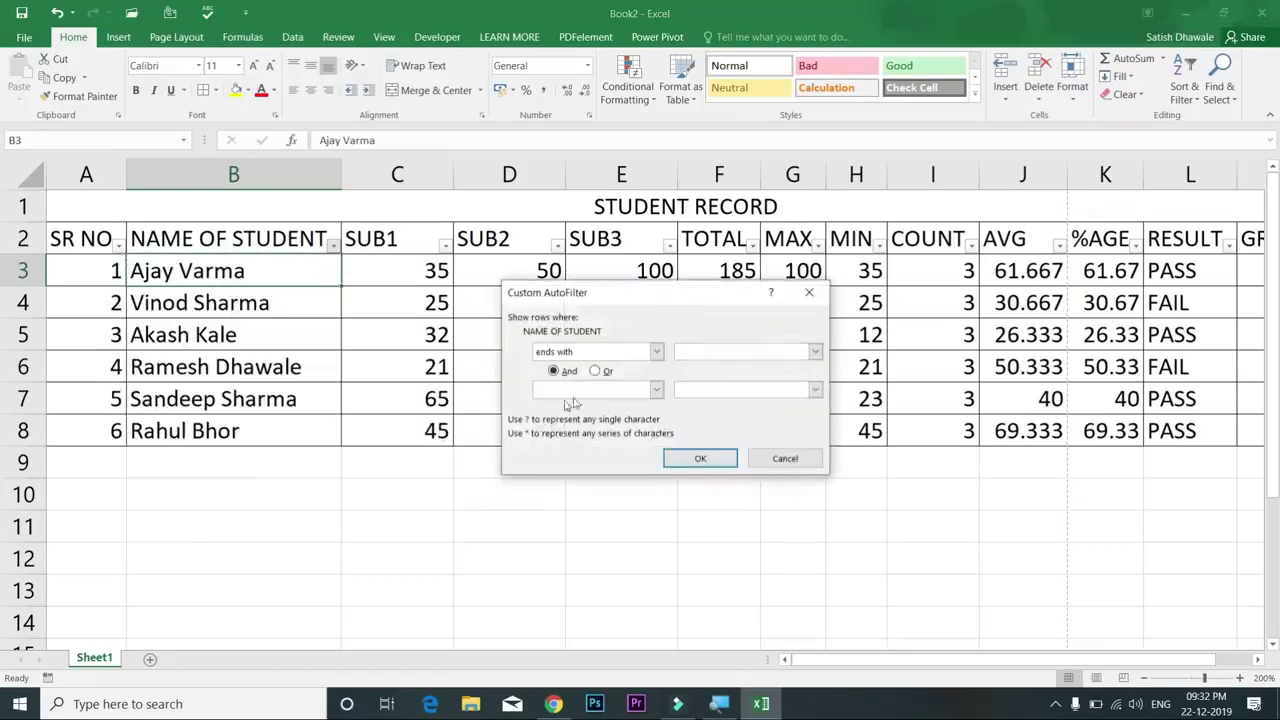
pyautogui.write('a')
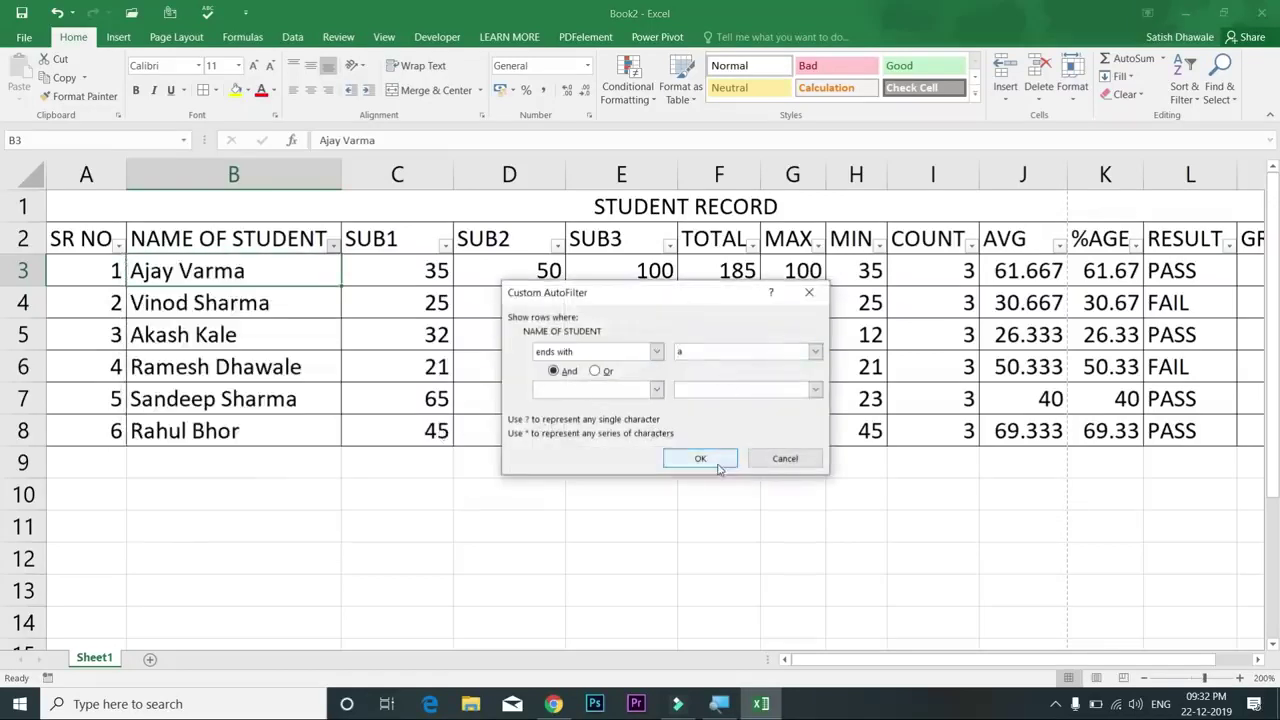
pyautogui.click(702, 458)
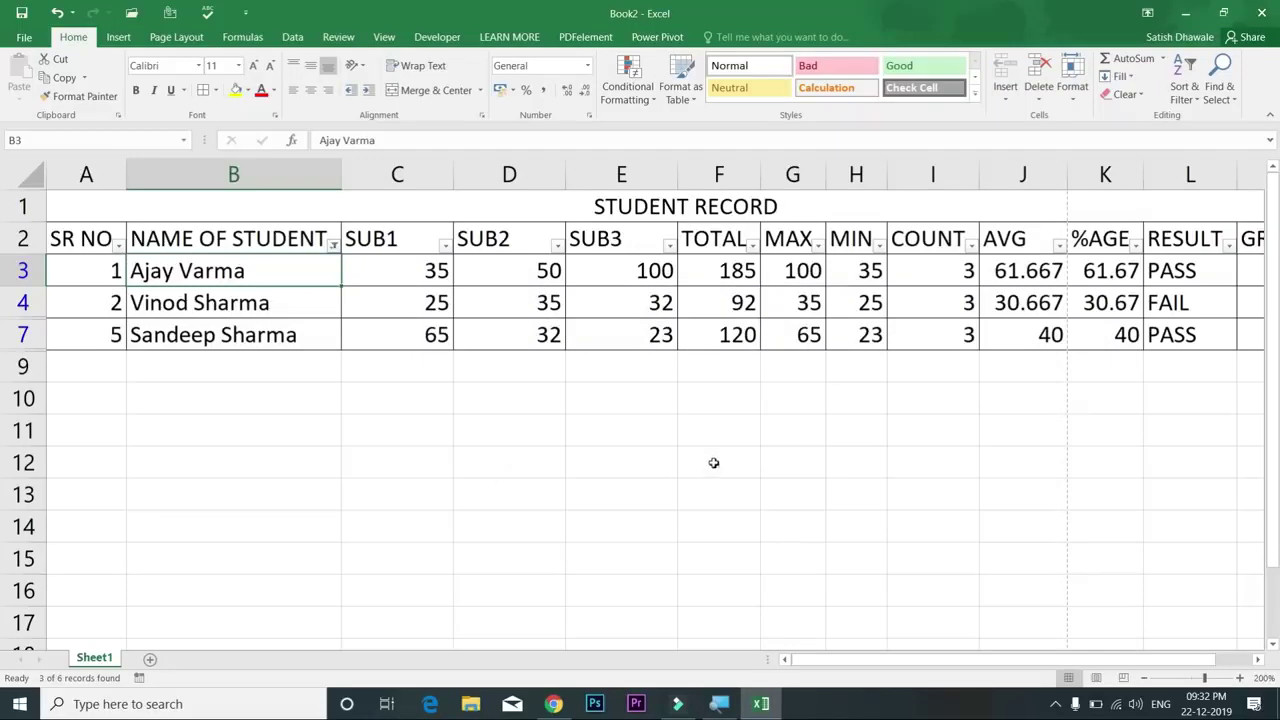
pyautogui.click(334, 245)
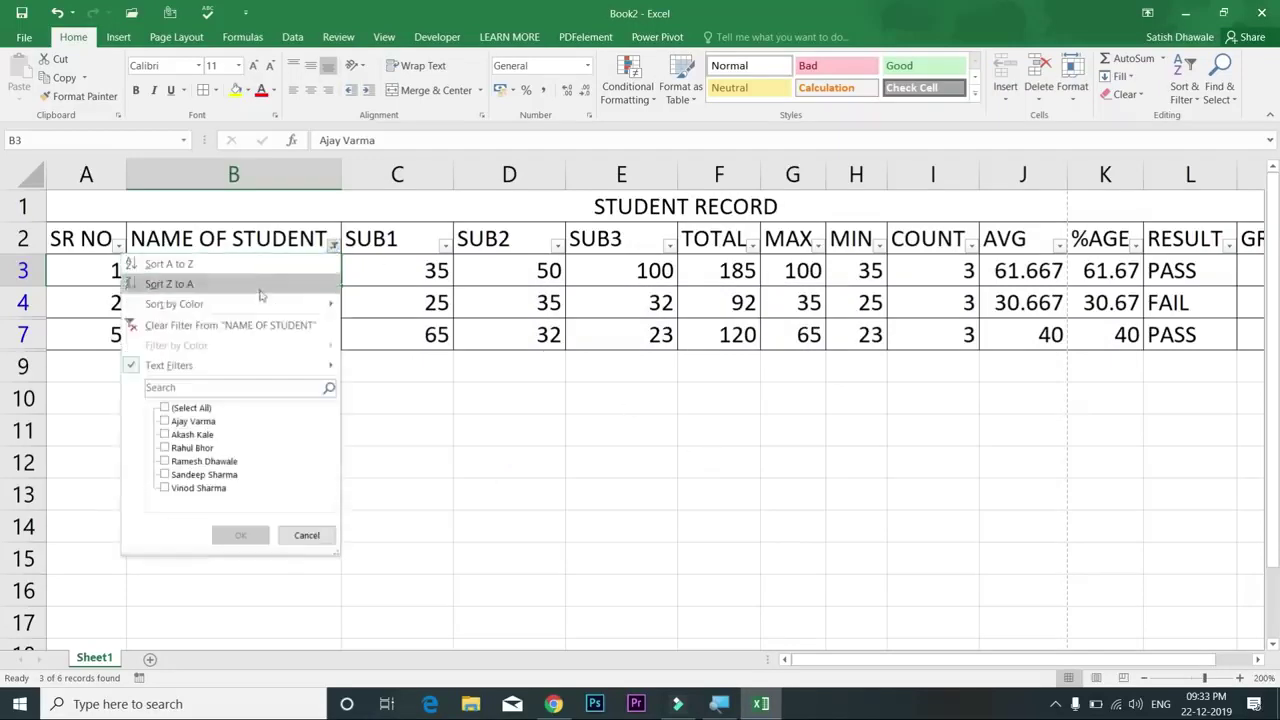
pyautogui.click(258, 325)
# Step: Filter NAME OF STUDENT for names that contain the second student's surname, and clear that filter
pyautogui.click(331, 241)
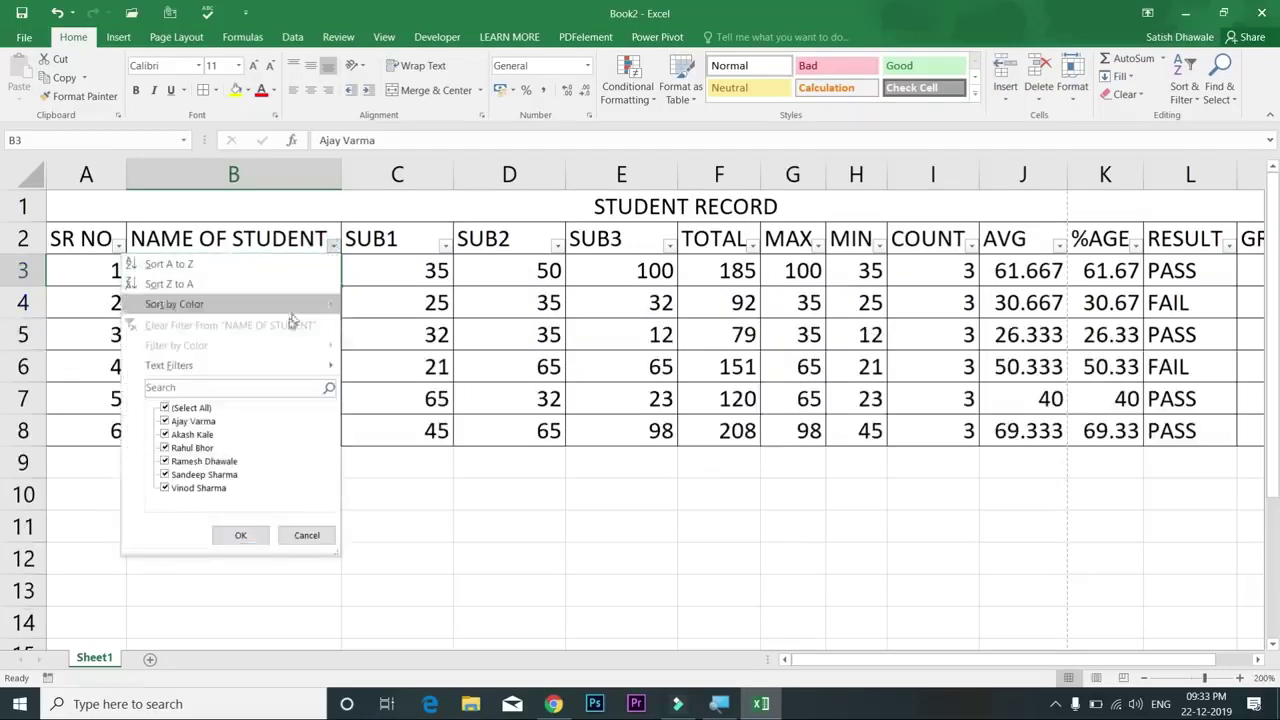
pyautogui.moveTo(274, 366)
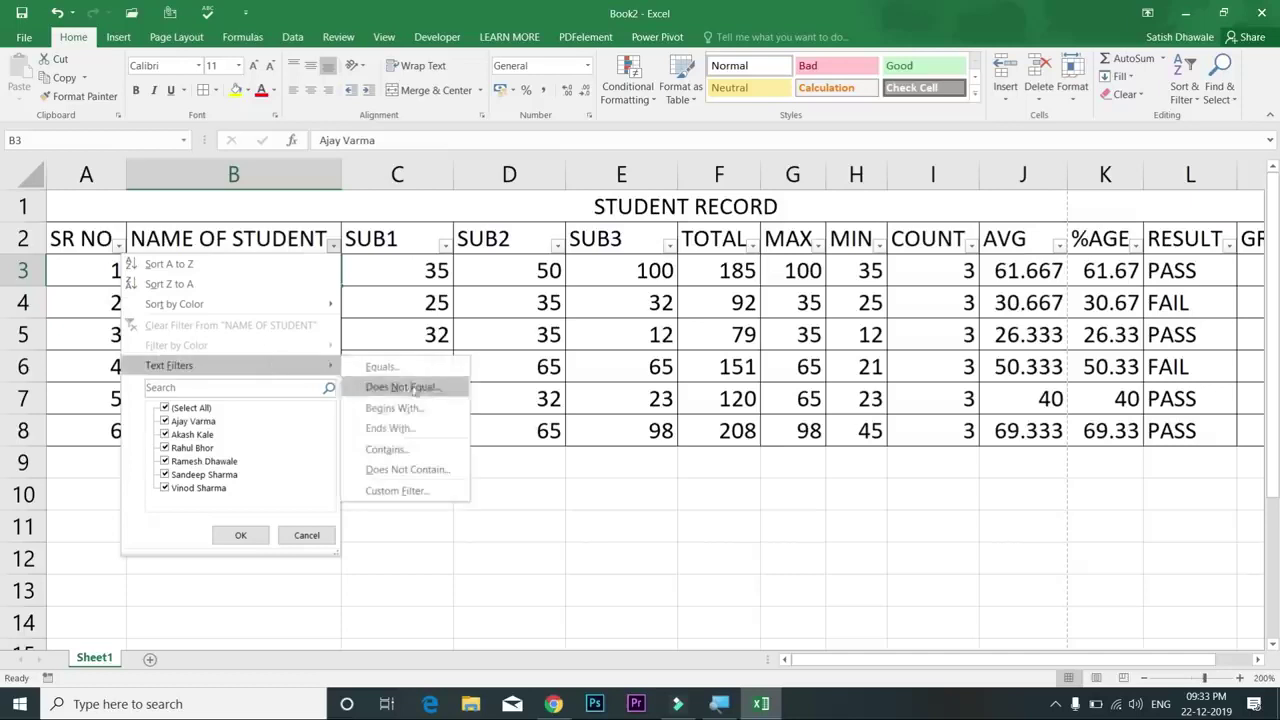
pyautogui.click(385, 450)
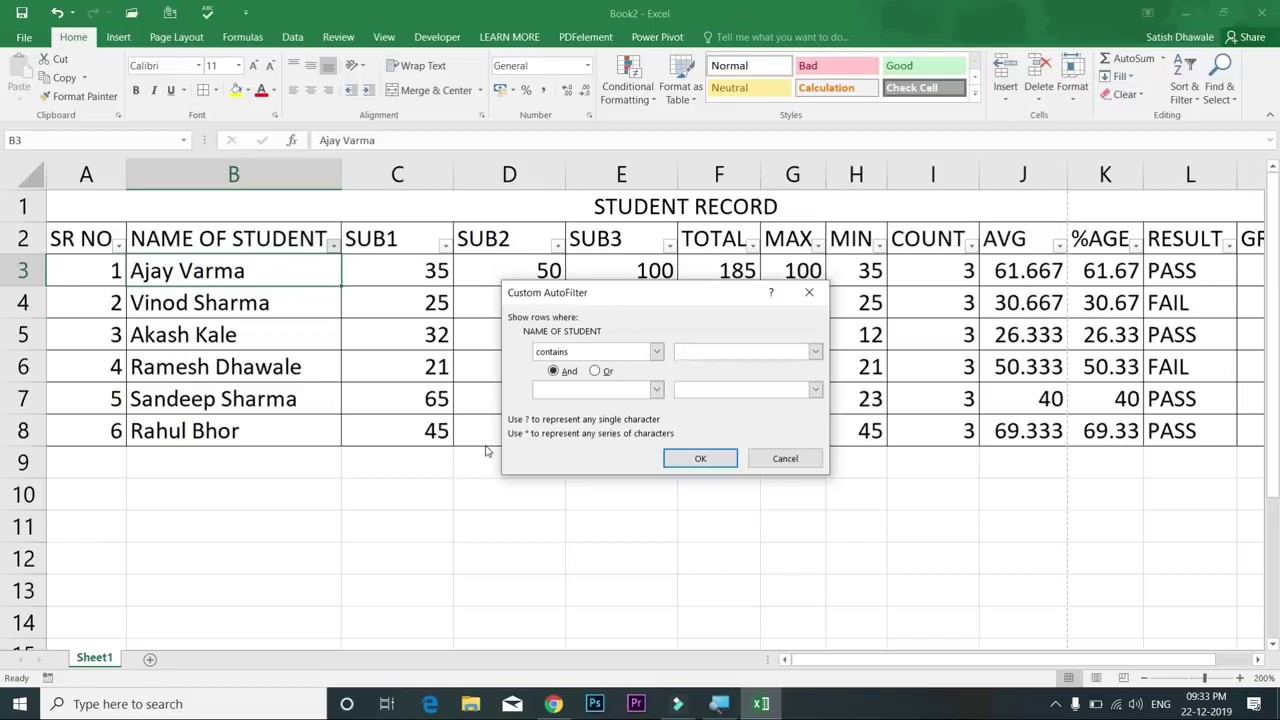
pyautogui.write('Sharma')
pyautogui.press('Return')
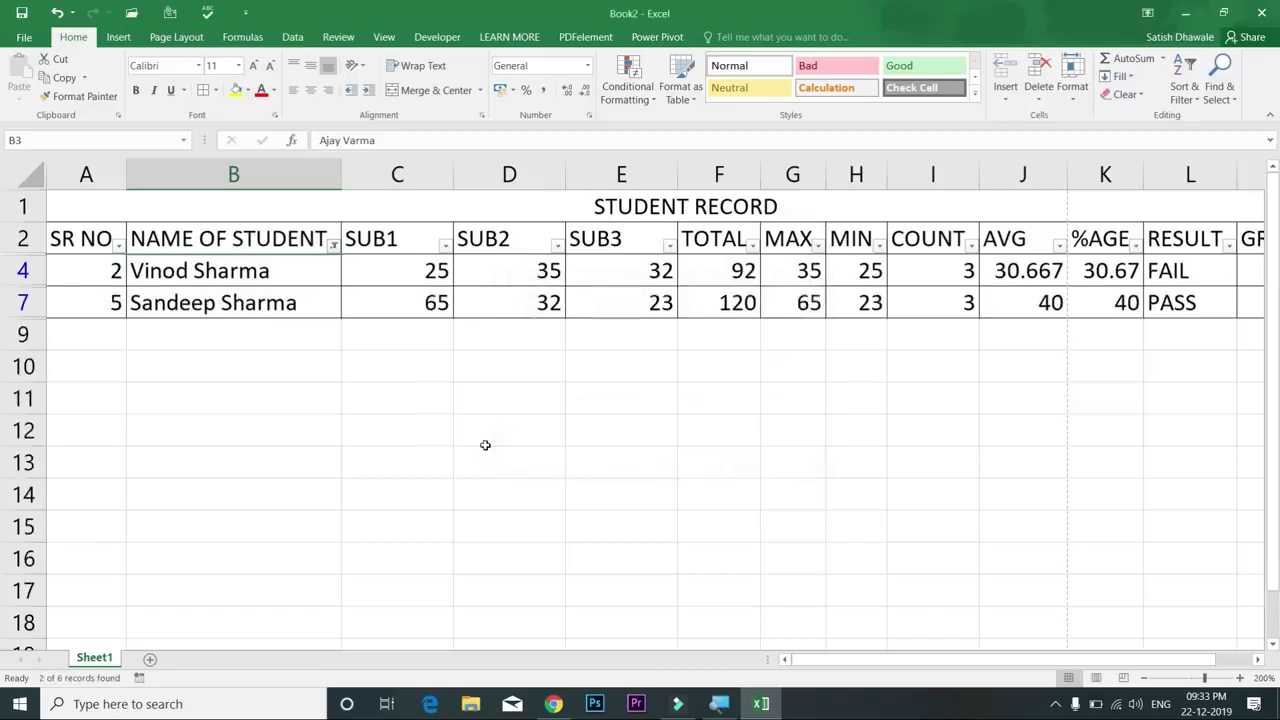
pyautogui.click(333, 244)
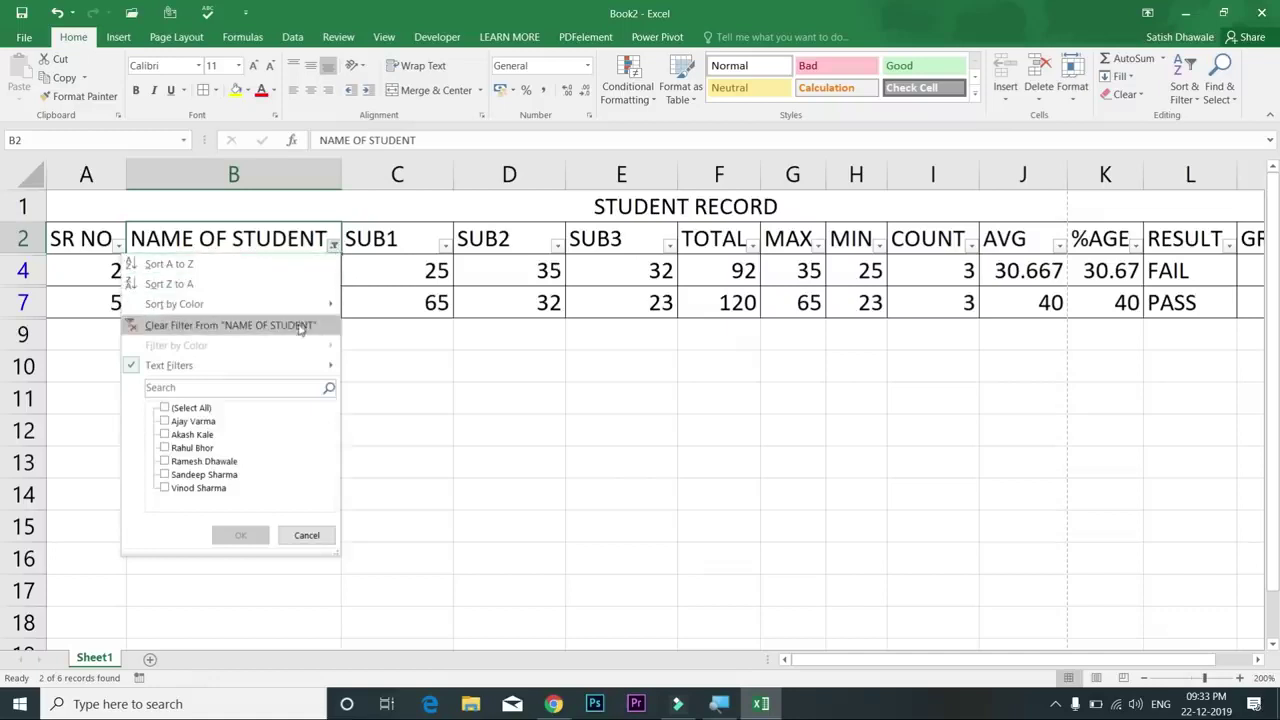
pyautogui.click(300, 326)
# Step: Filter NAME OF STUDENT for names that do not contain the second student's surname, and clear that filter
pyautogui.click(333, 244)
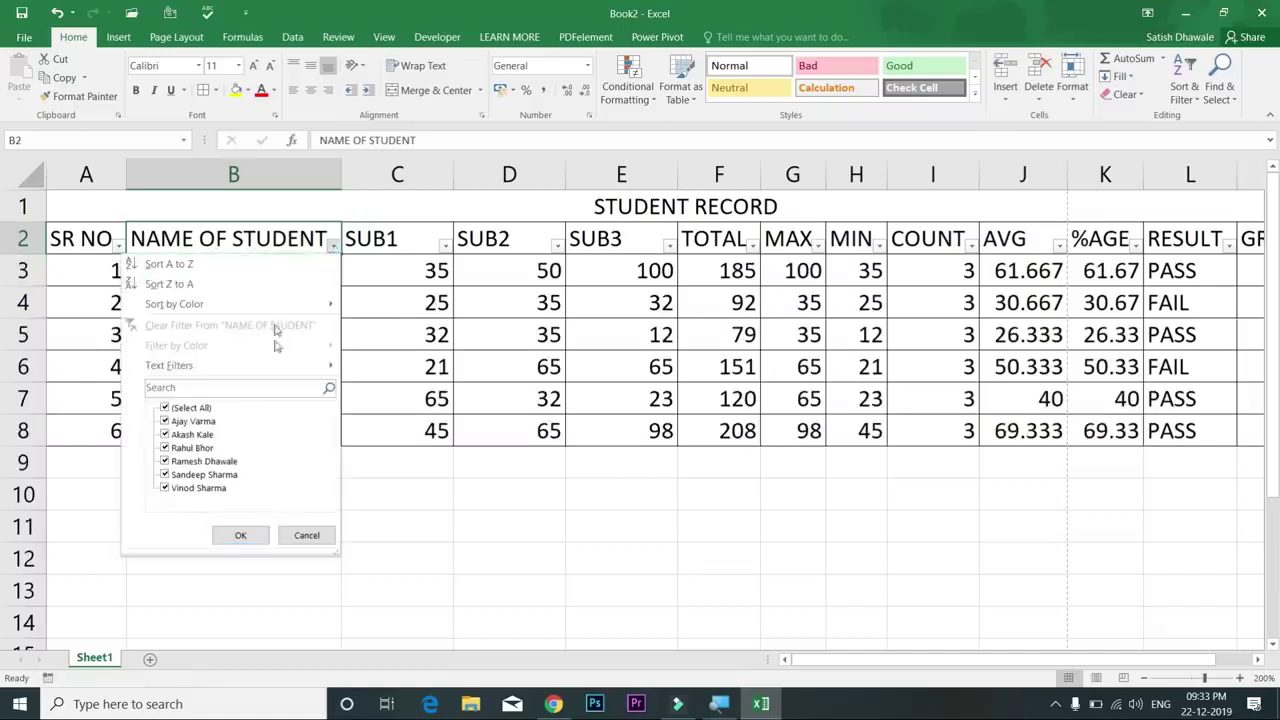
pyautogui.moveTo(280, 365)
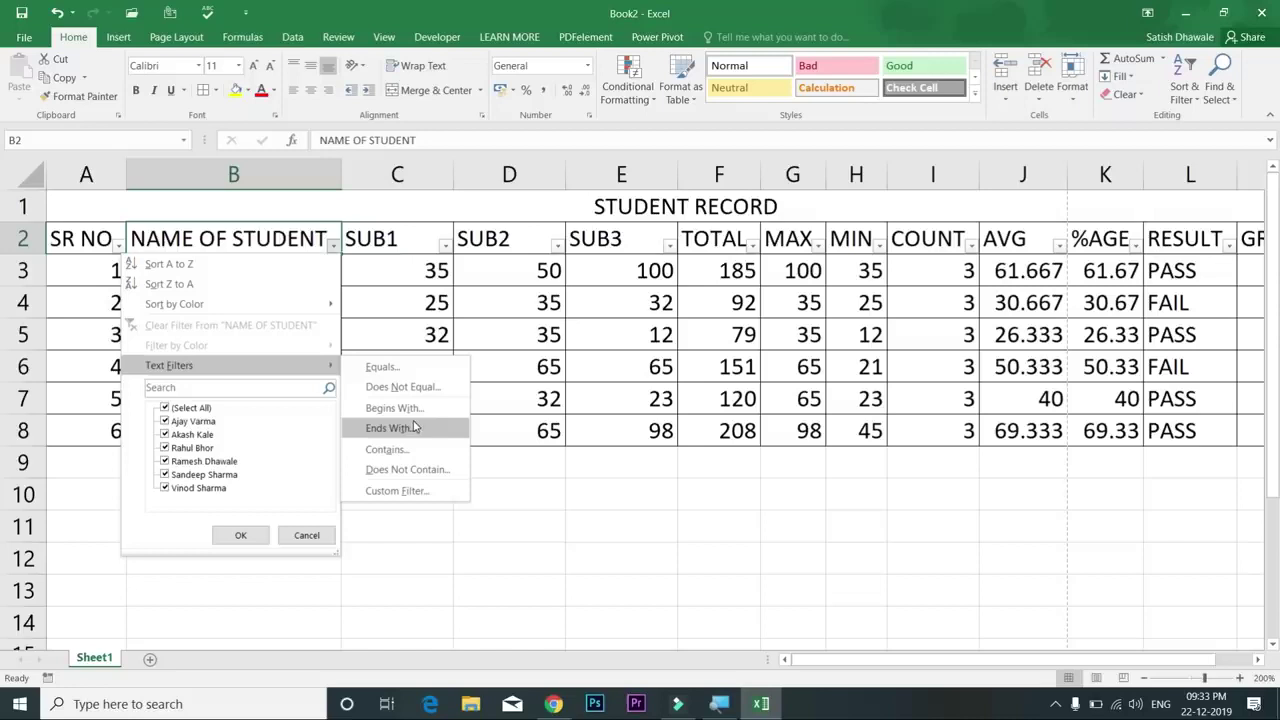
pyautogui.click(416, 470)
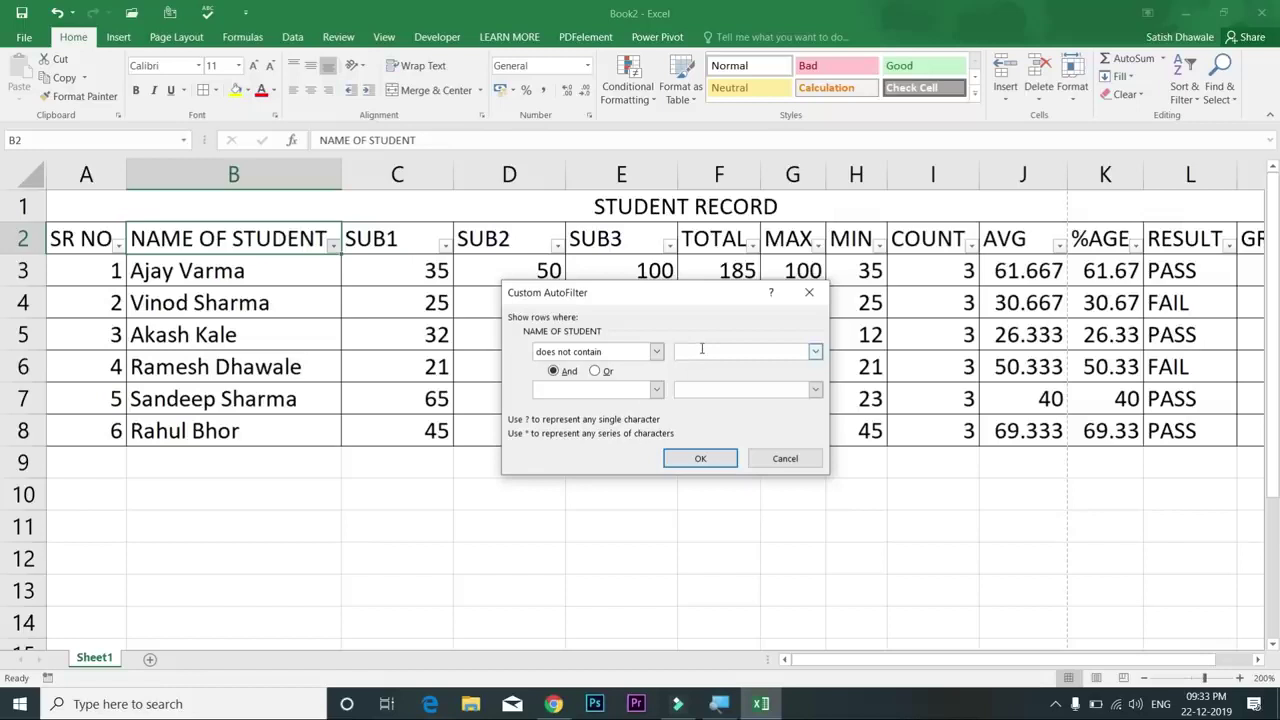
pyautogui.write('Sharma')
pyautogui.press('Return')
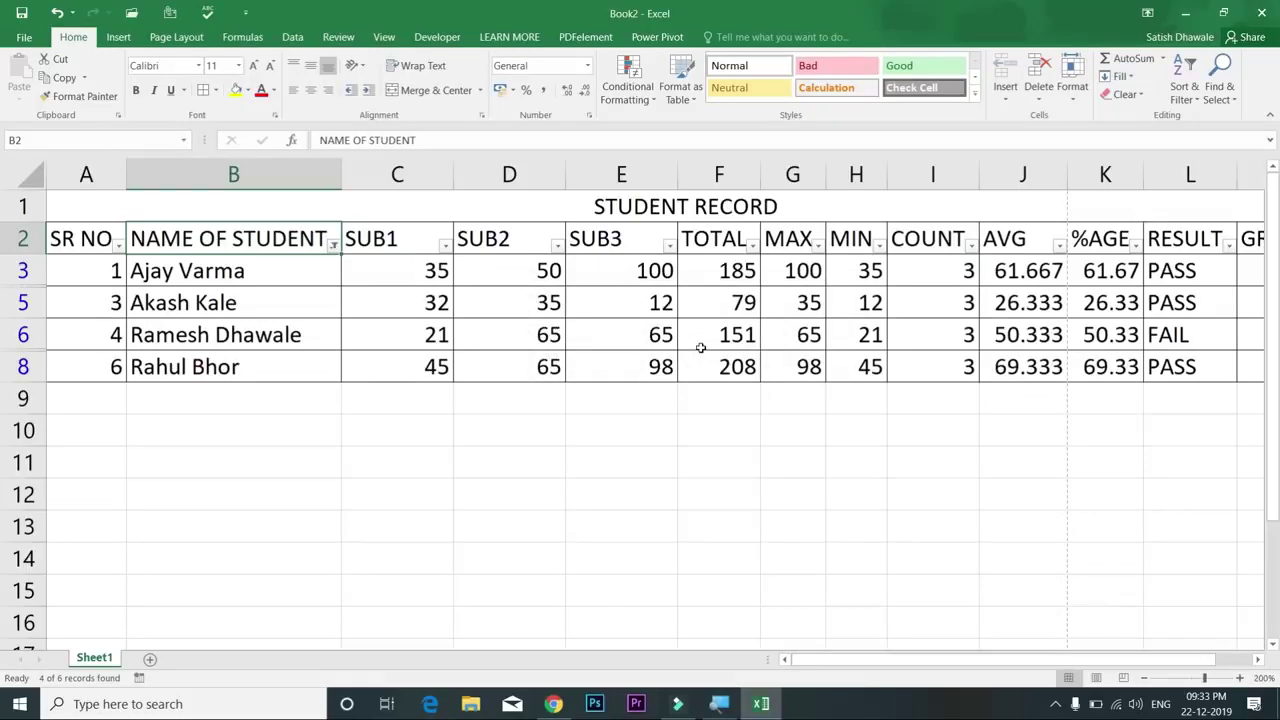
pyautogui.click(335, 246)
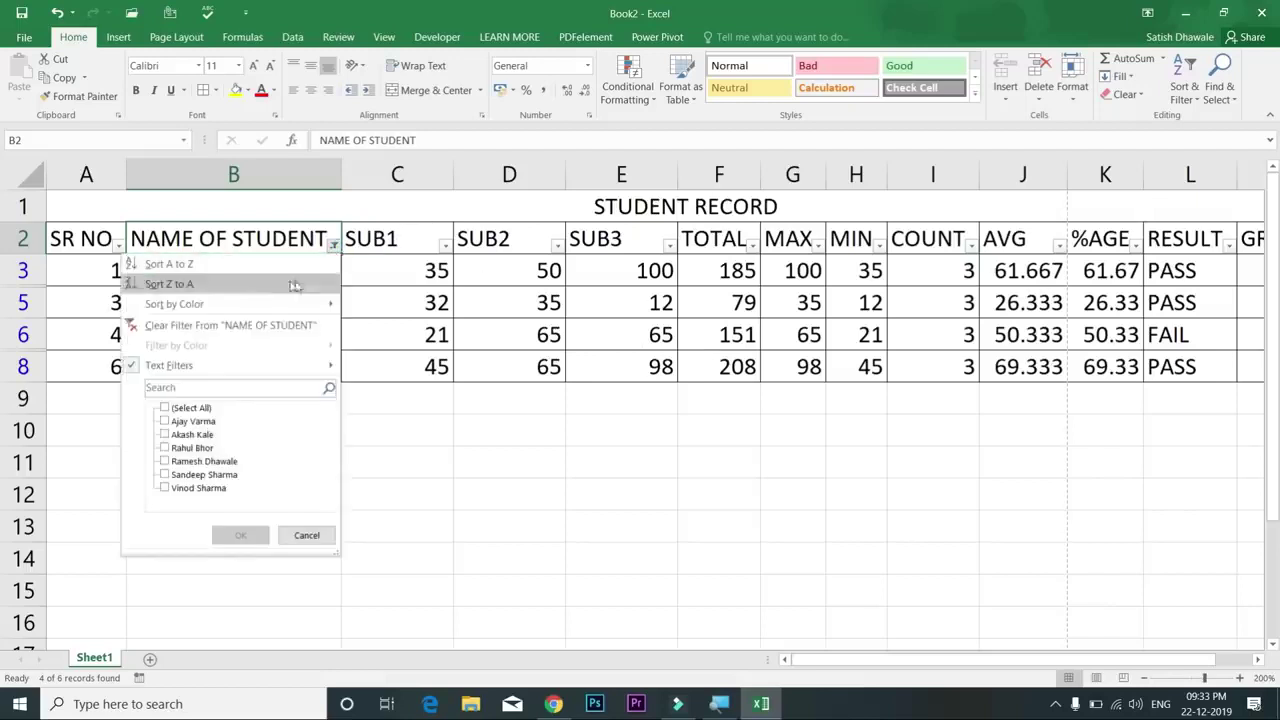
pyautogui.click(283, 330)
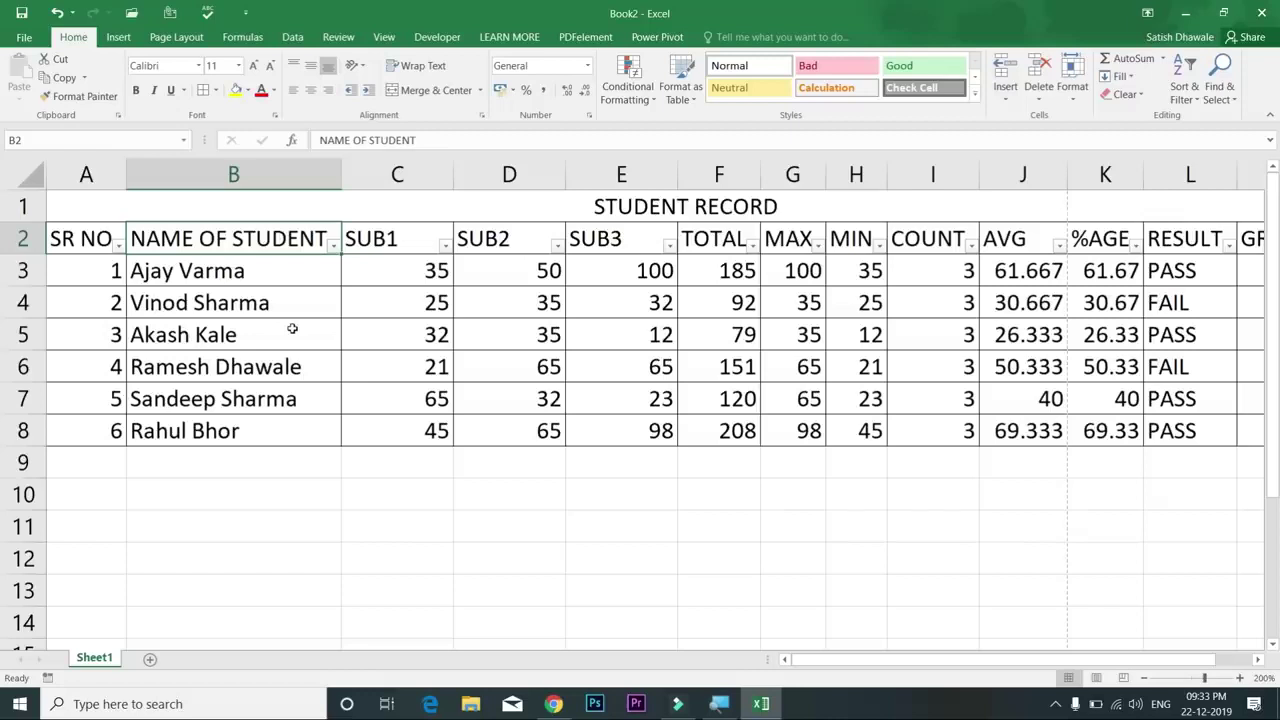
# Step: Filter the TOTAL column with a Less Than number filter of 150, and undo that filter
pyautogui.click(334, 247)
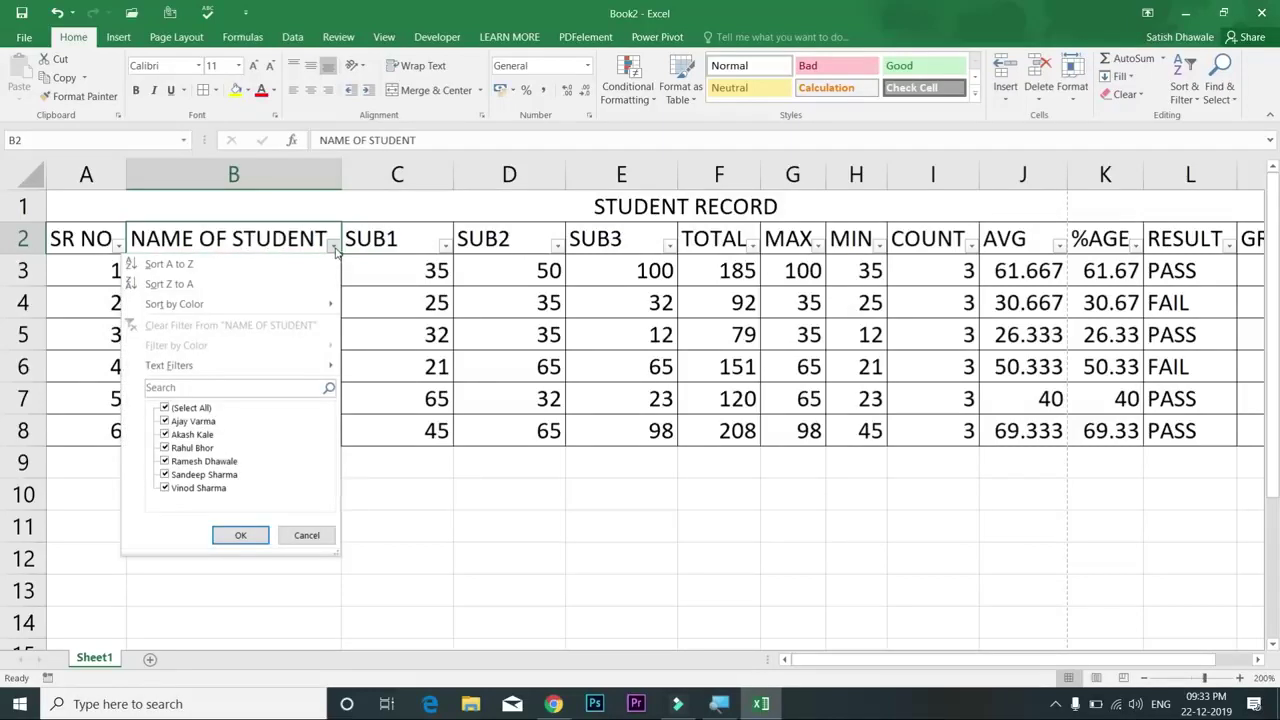
pyautogui.click(396, 250)
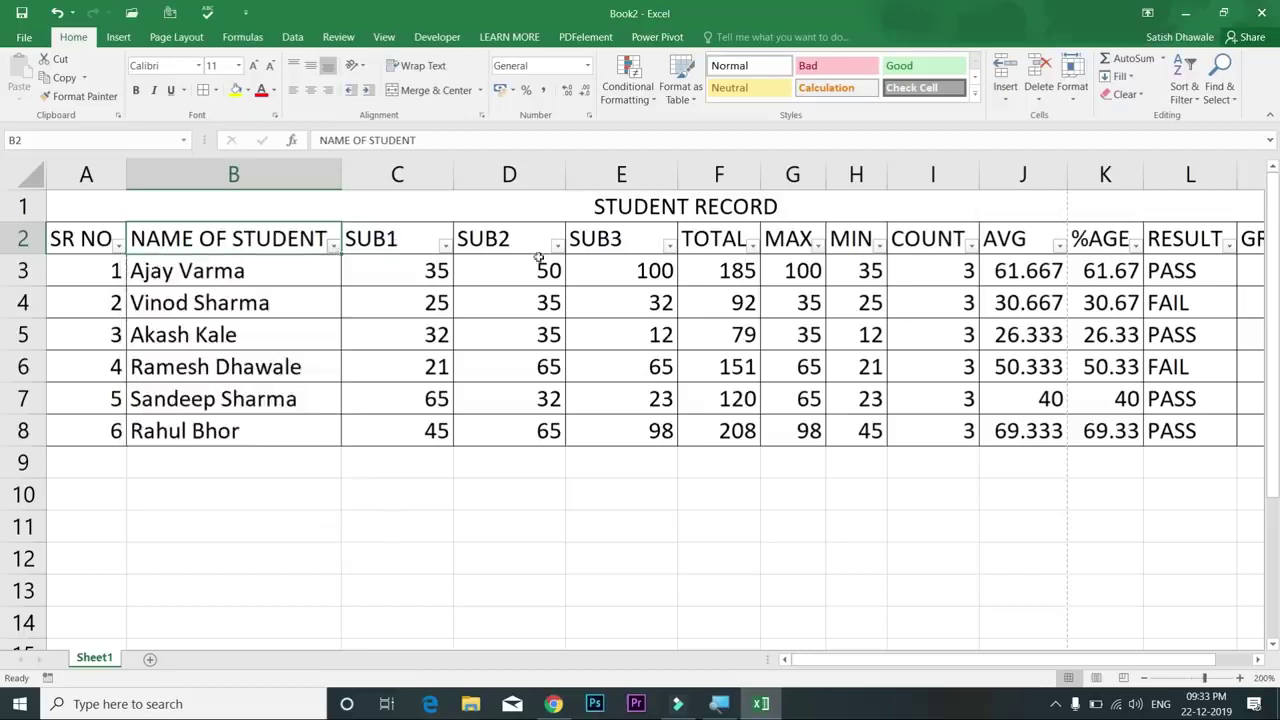
pyautogui.click(711, 250)
pyautogui.click(751, 248)
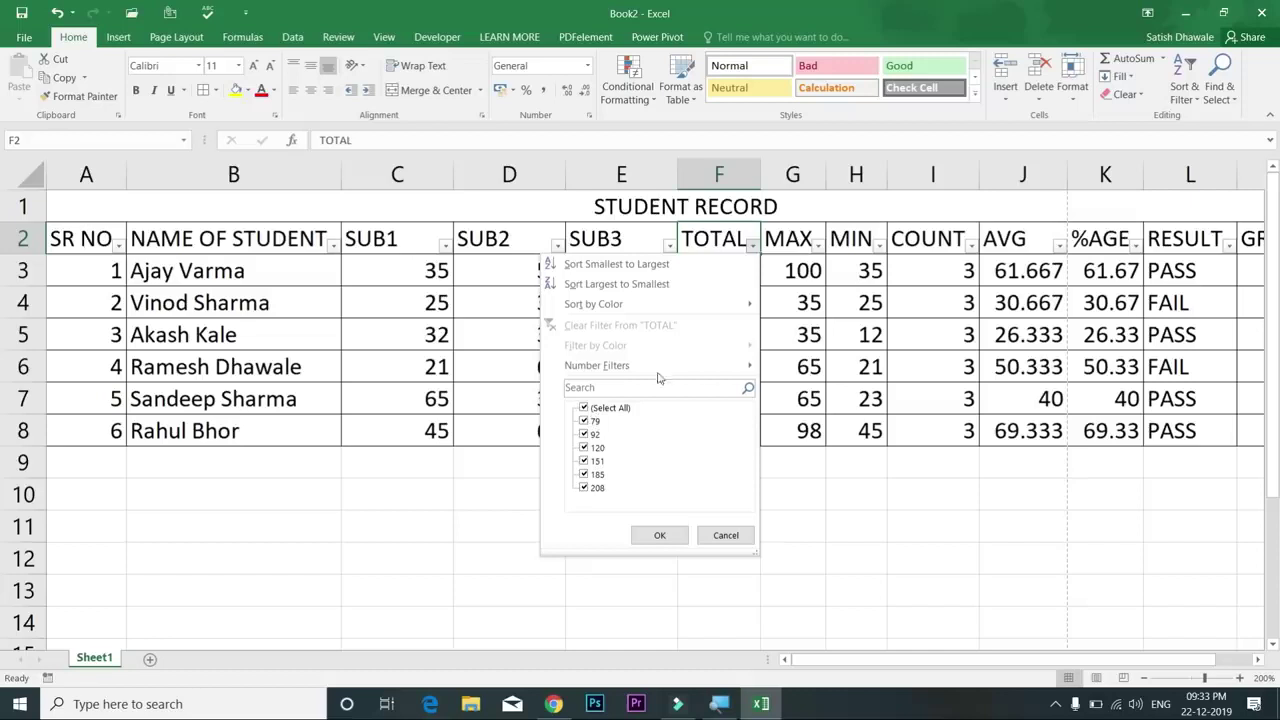
pyautogui.moveTo(660, 365)
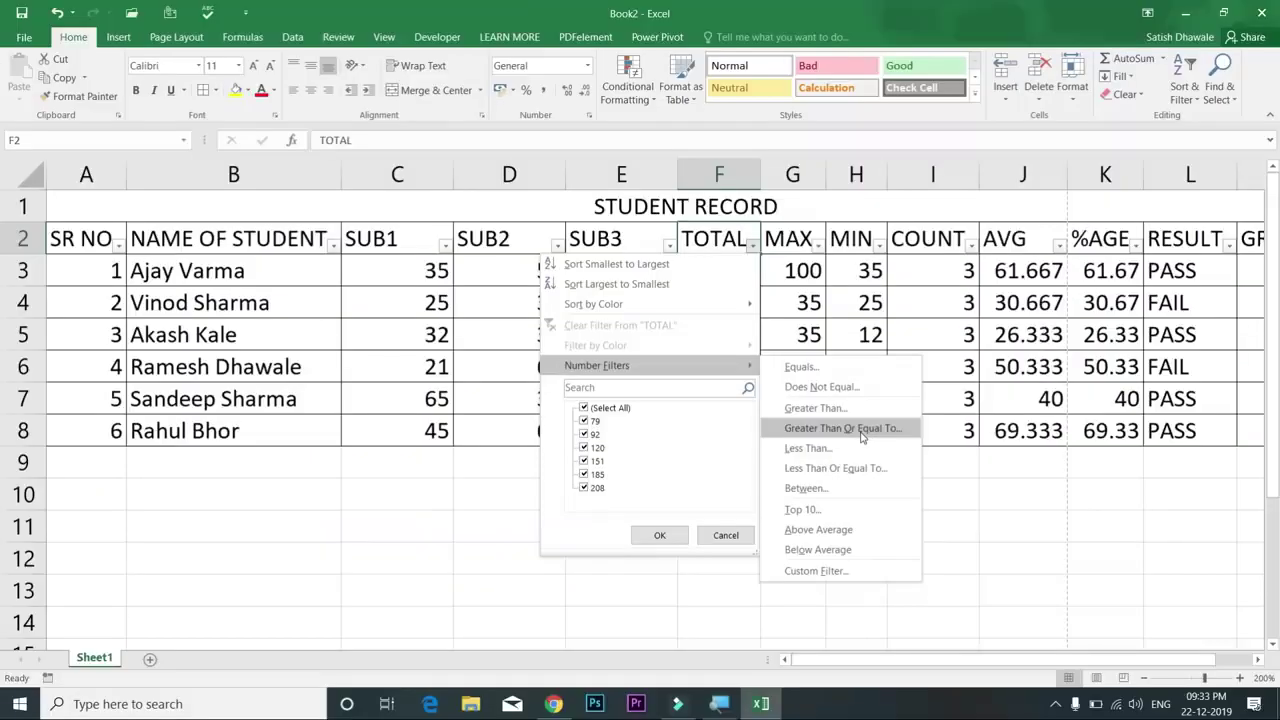
pyautogui.click(815, 448)
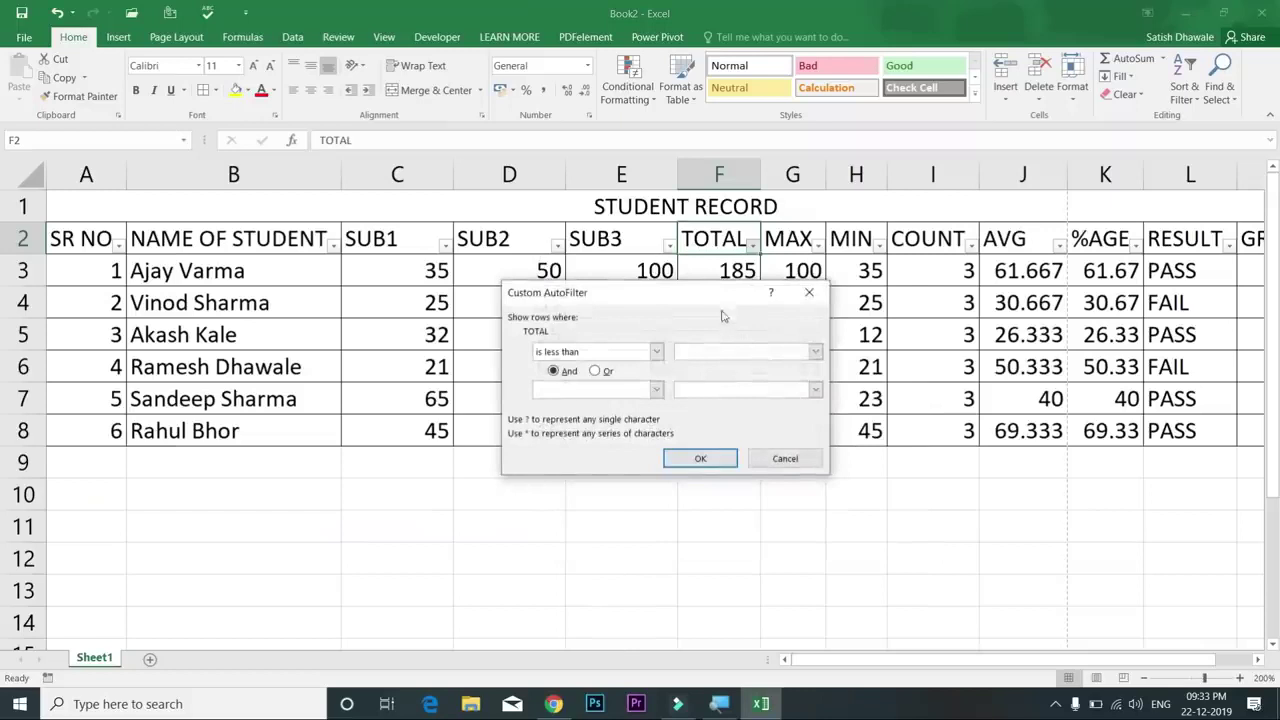
pyautogui.moveTo(723, 292); pyautogui.dragTo(1026, 287)
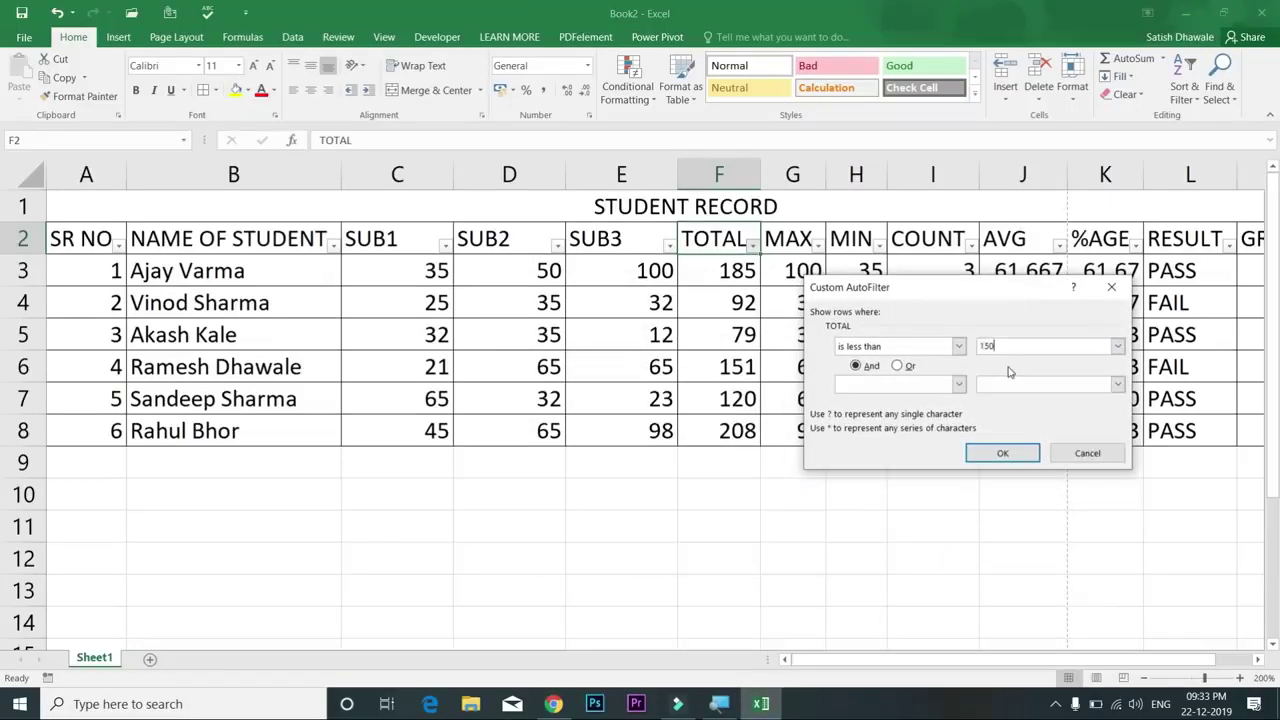
pyautogui.click(1004, 453)
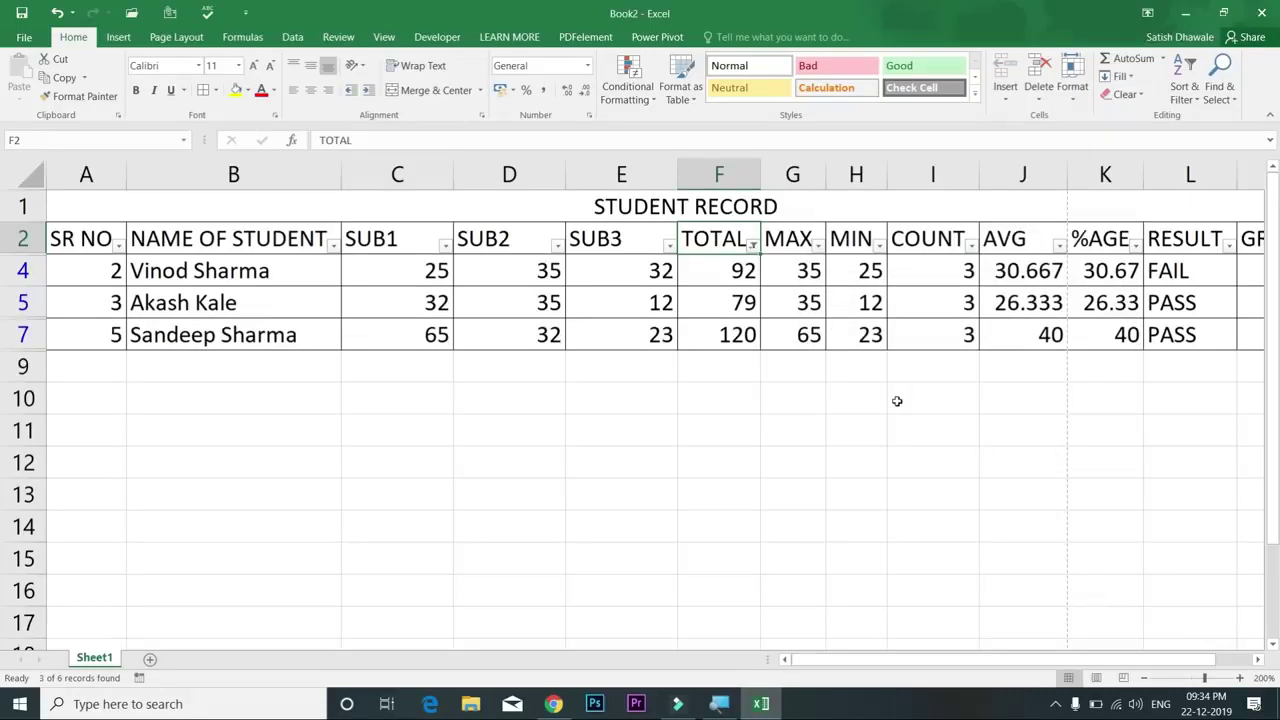
pyautogui.hotkey('ctrl', 'z')
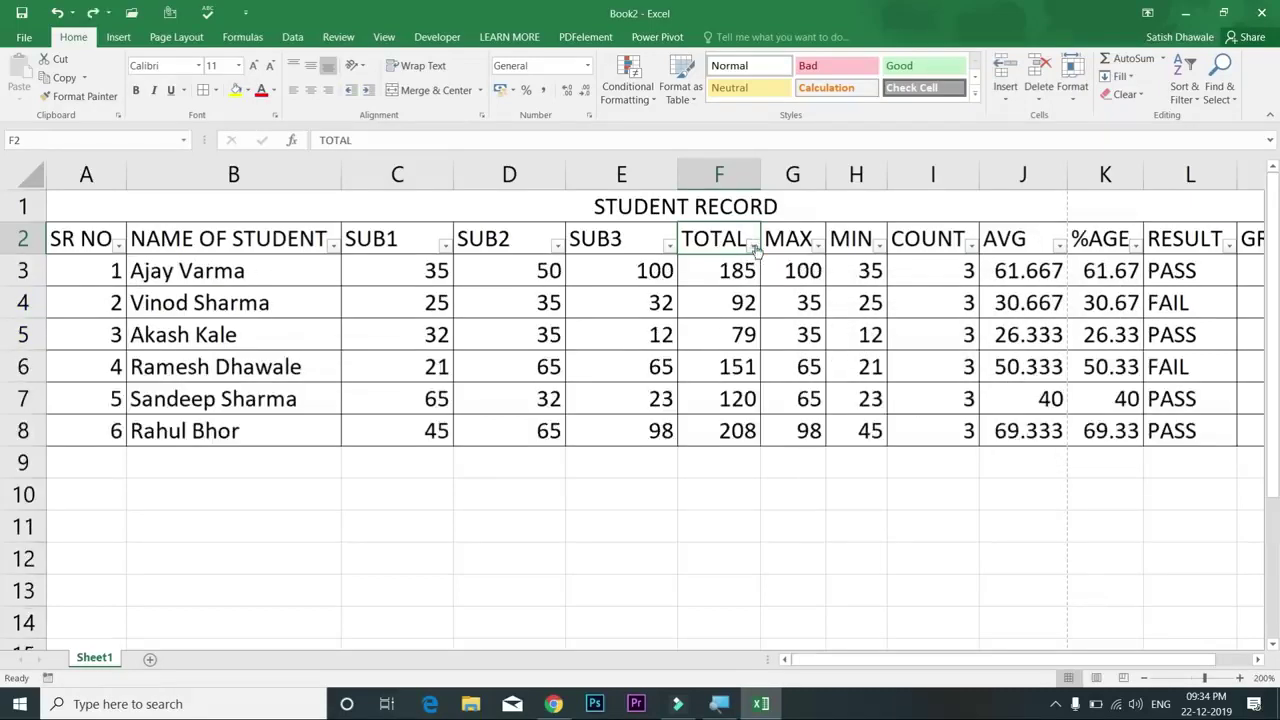
pyautogui.click(754, 247)
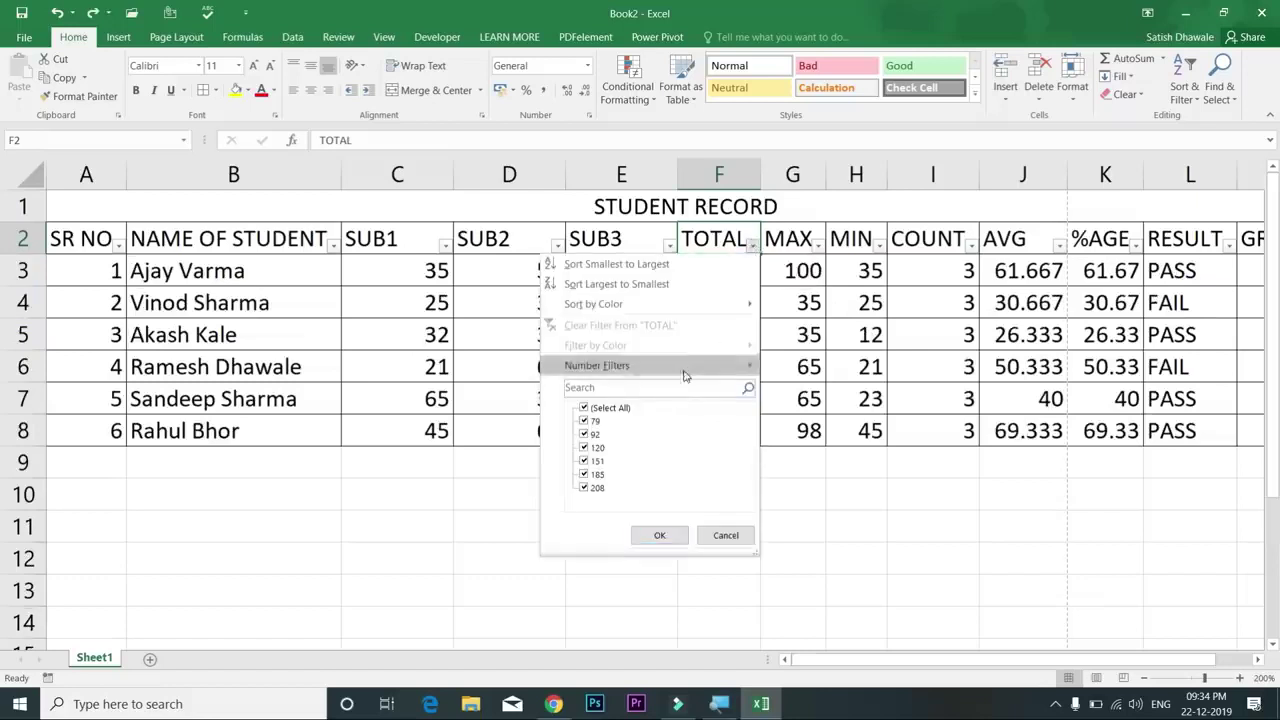
pyautogui.moveTo(687, 371)
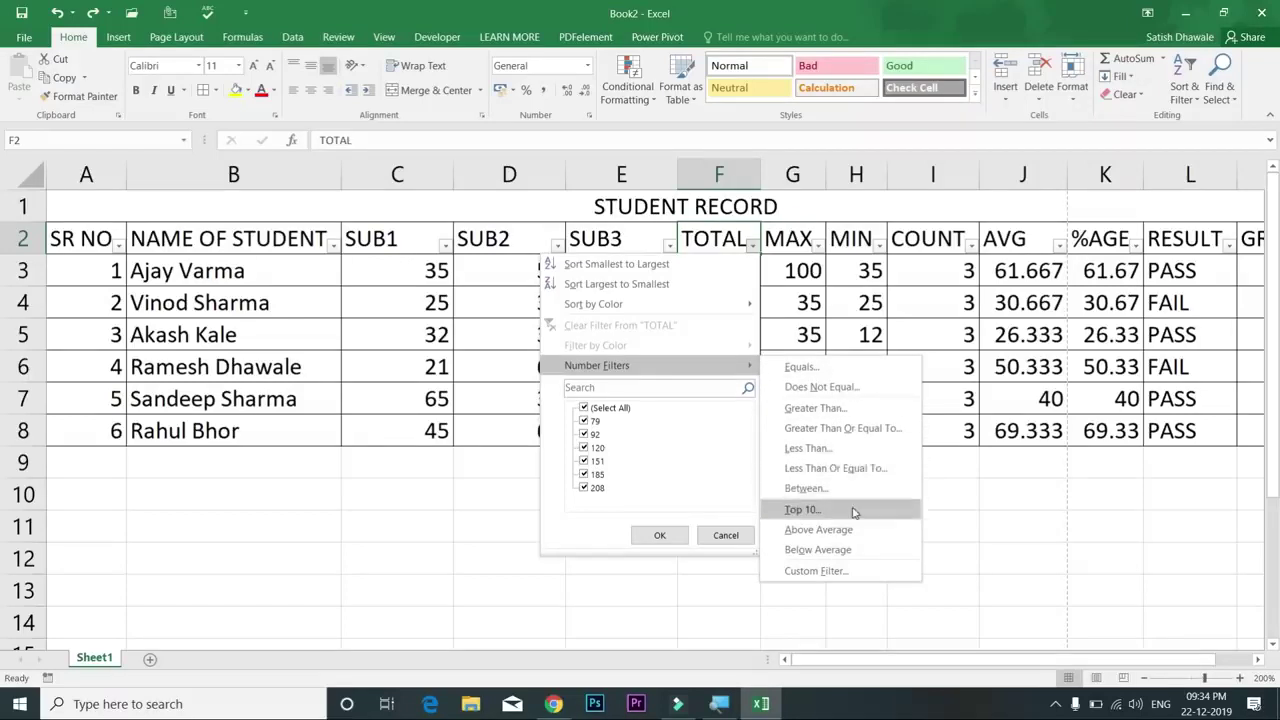
pyautogui.click(856, 303)
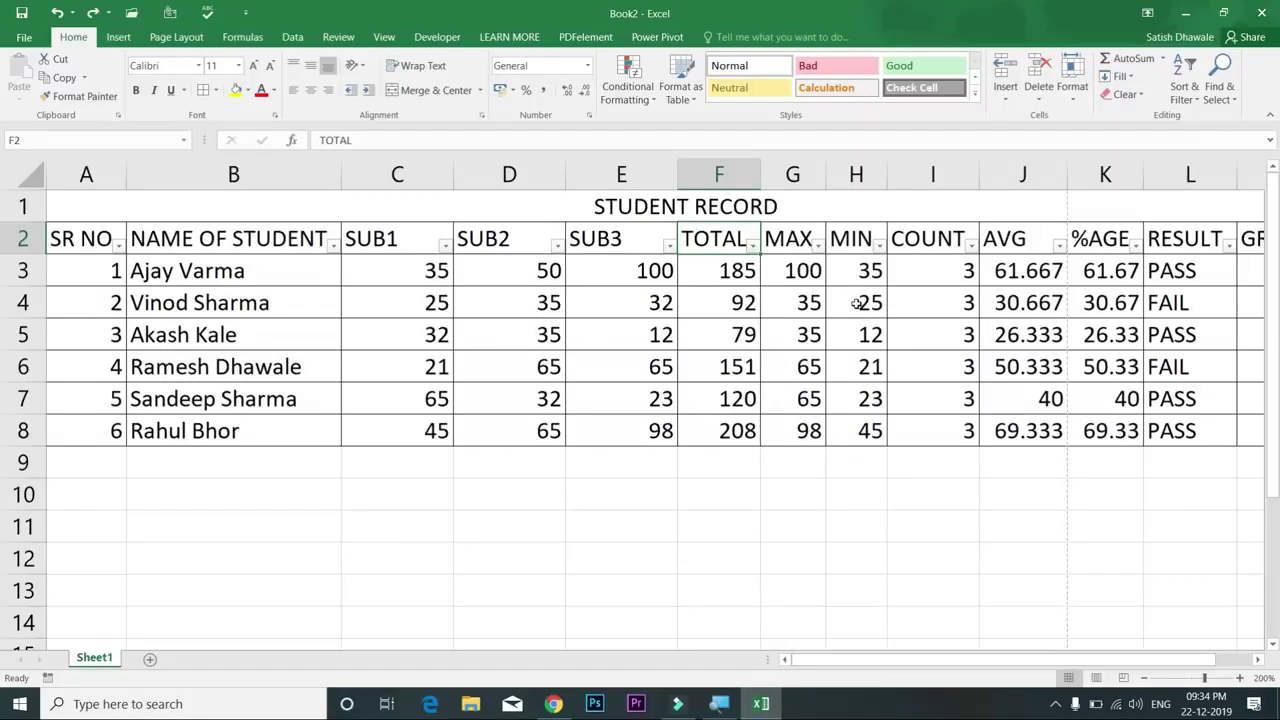
# Step: Filter the RESULT column to show only PASS rows by excluding FAIL, and undo that filter
pyautogui.click(1215, 242)
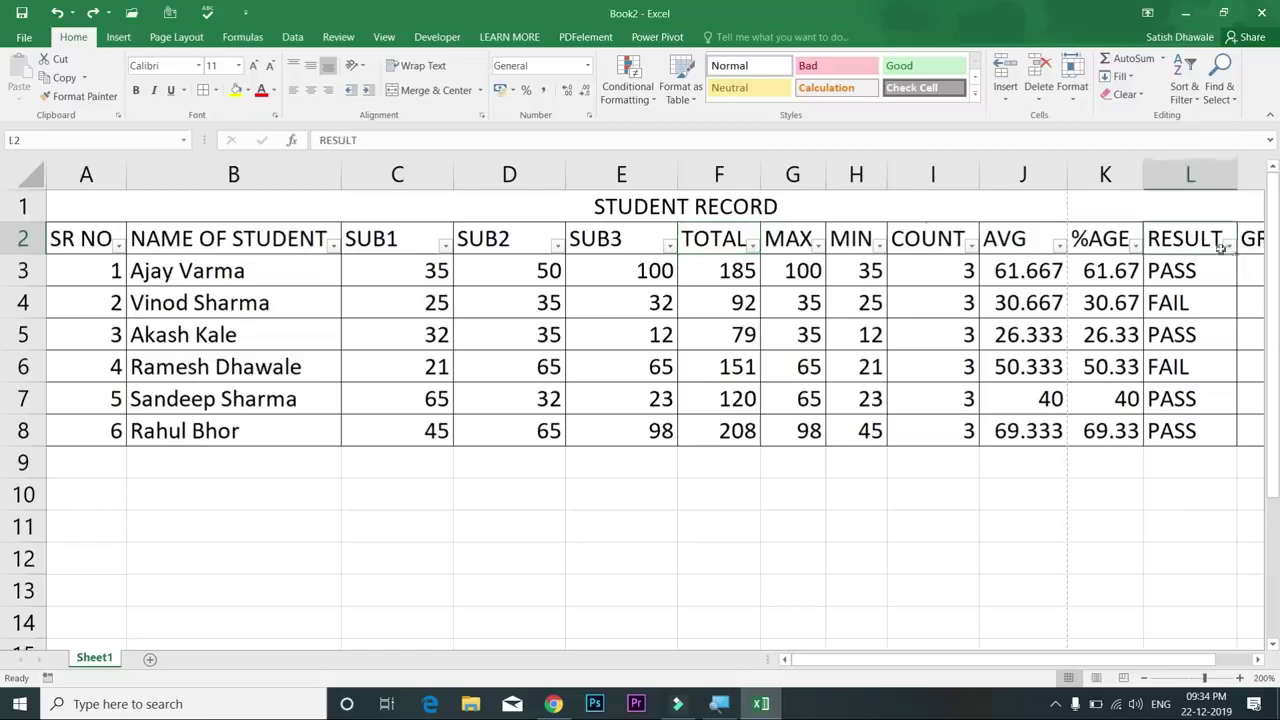
pyautogui.click(1228, 246)
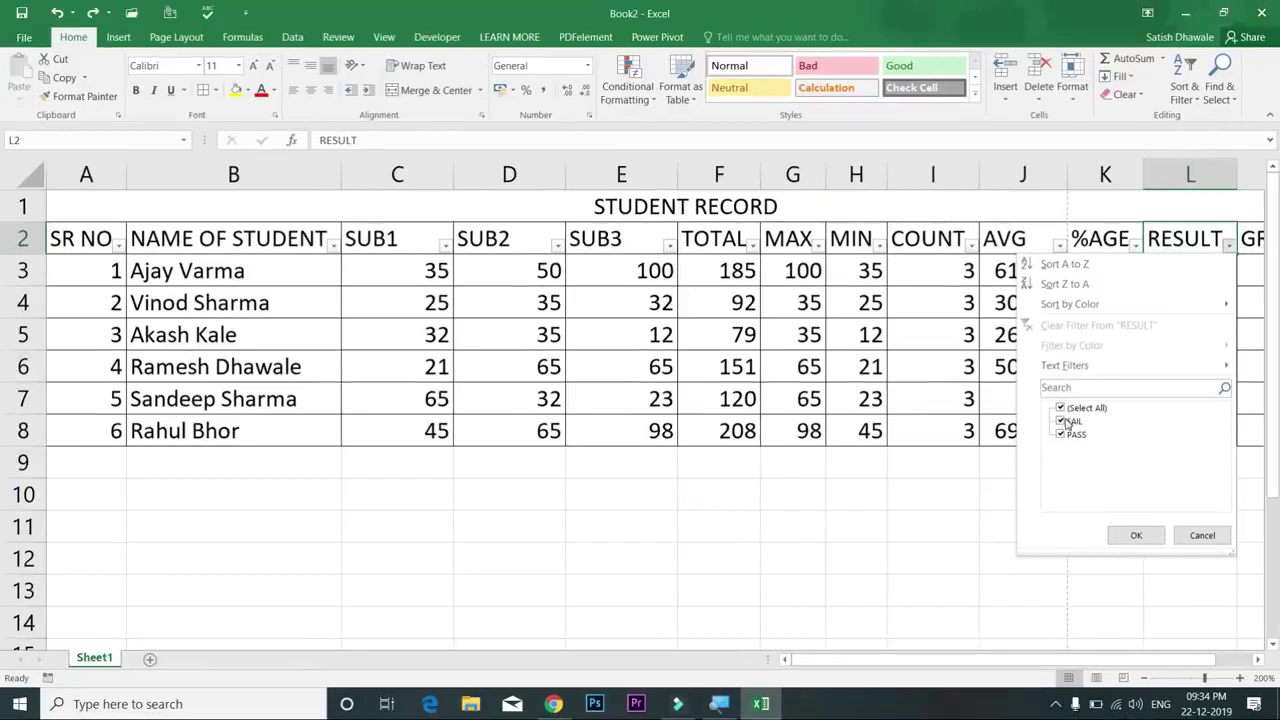
pyautogui.click(1062, 421)
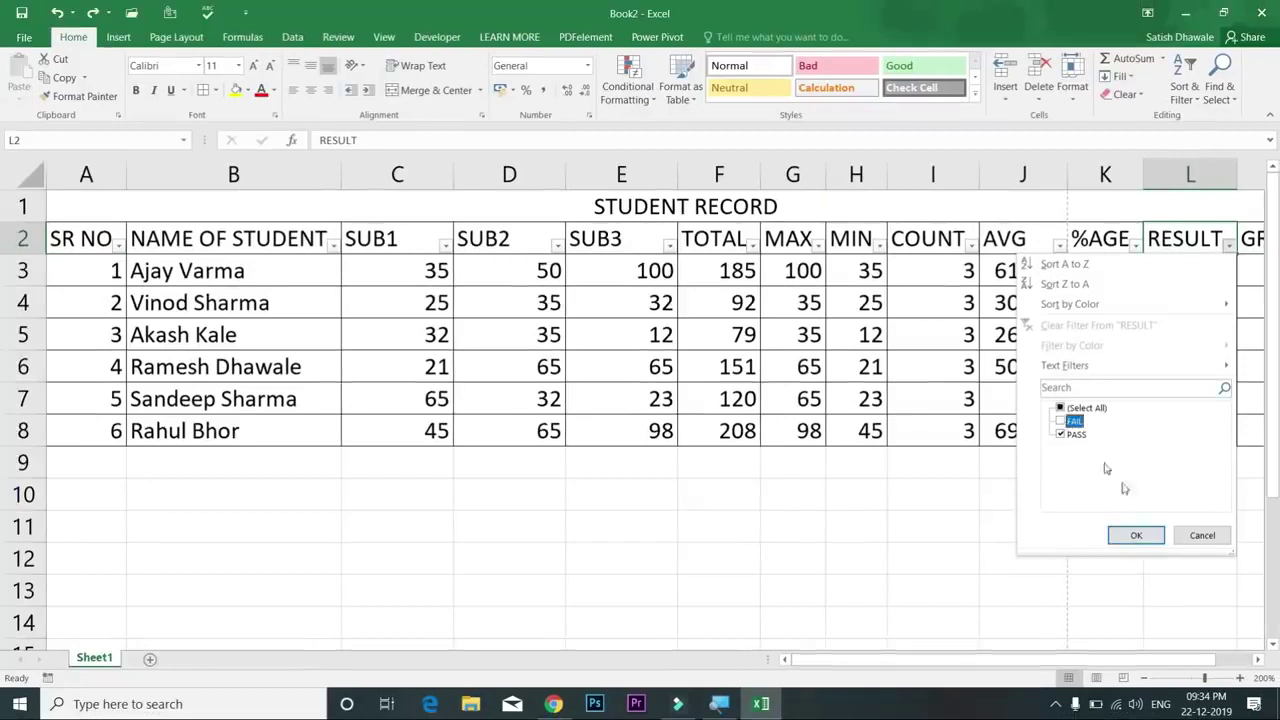
pyautogui.click(1137, 534)
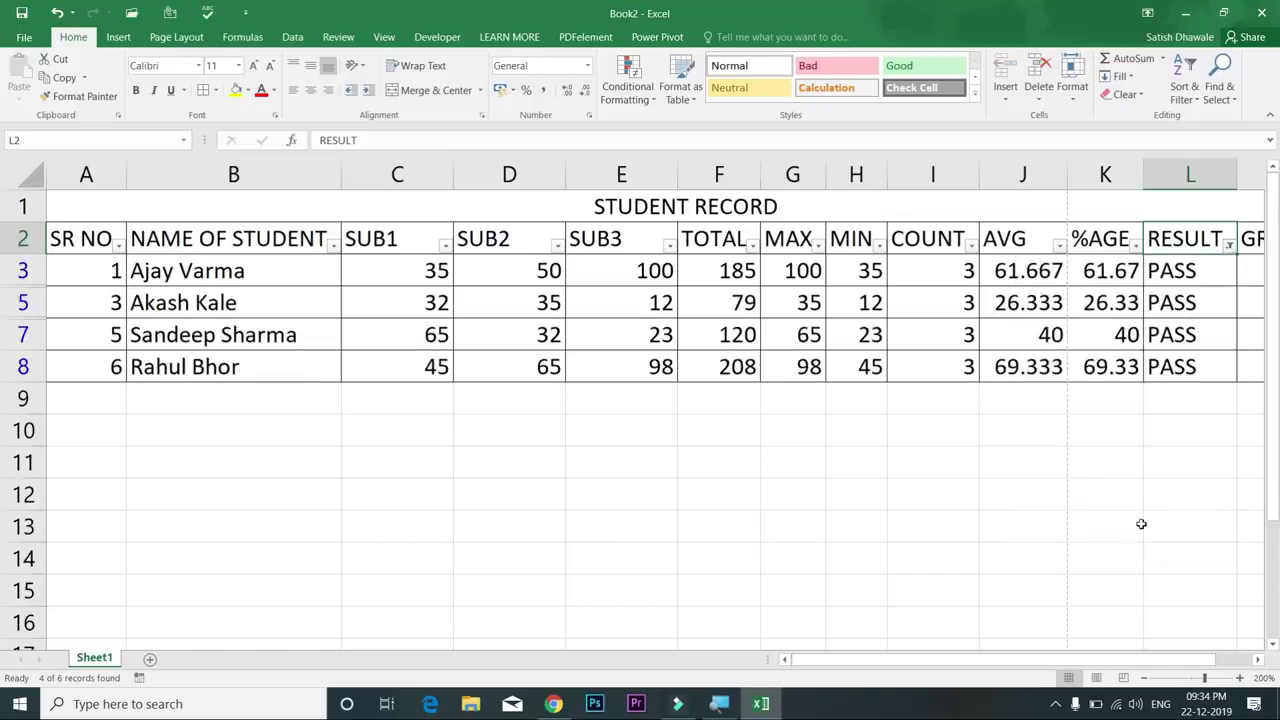
pyautogui.hotkey('ctrl', 'z')
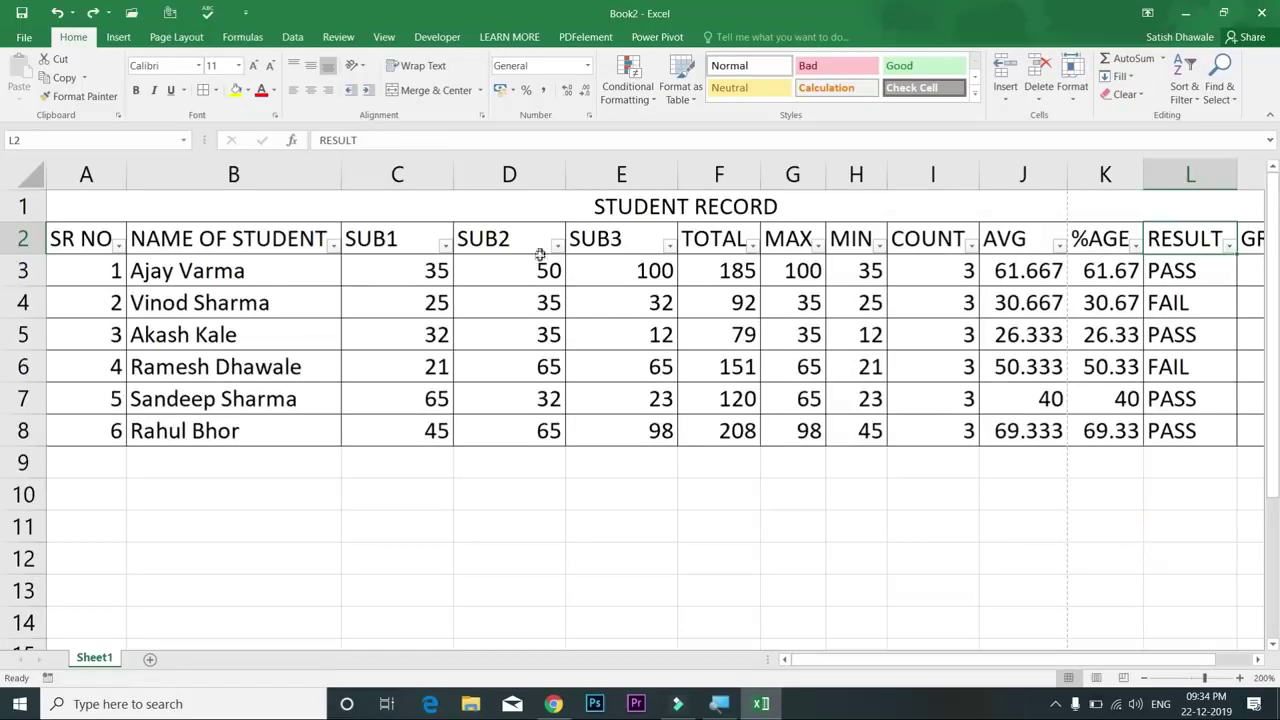
# Step: Turn off the header filters on row 2 of the student record table
pyautogui.press('Home')
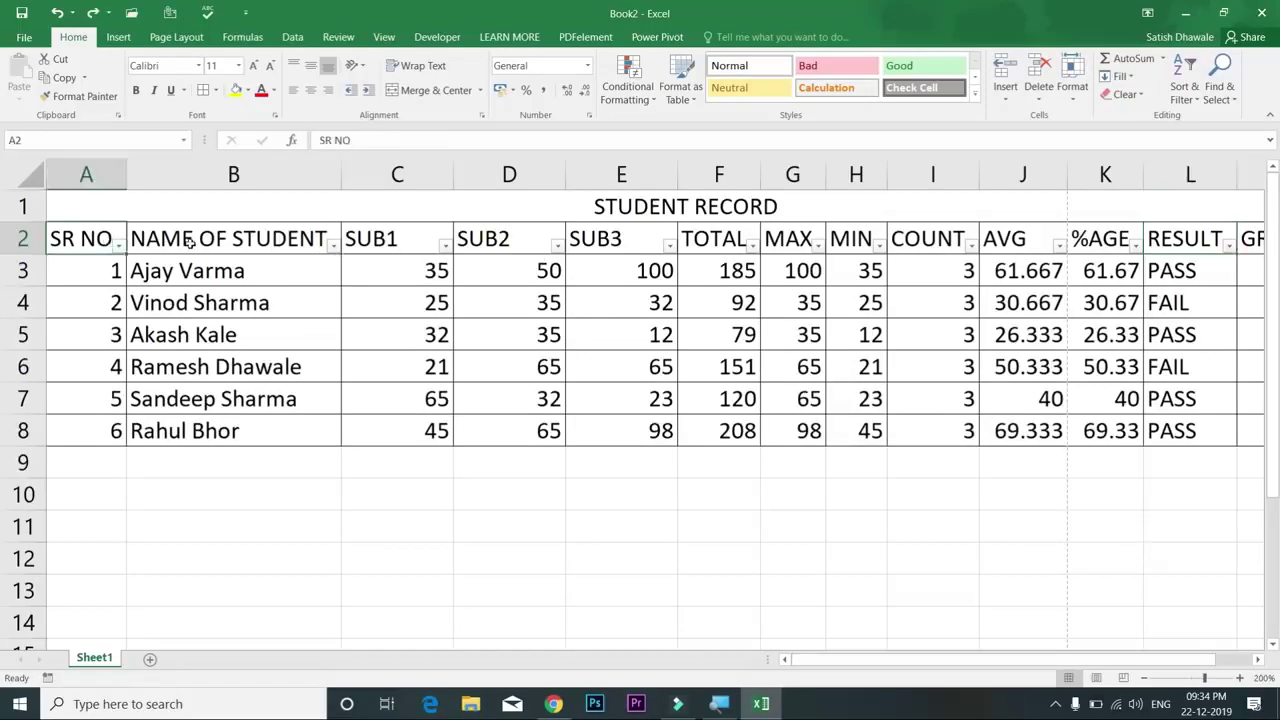
pyautogui.hotkey('alt', 'a')
pyautogui.press('t')
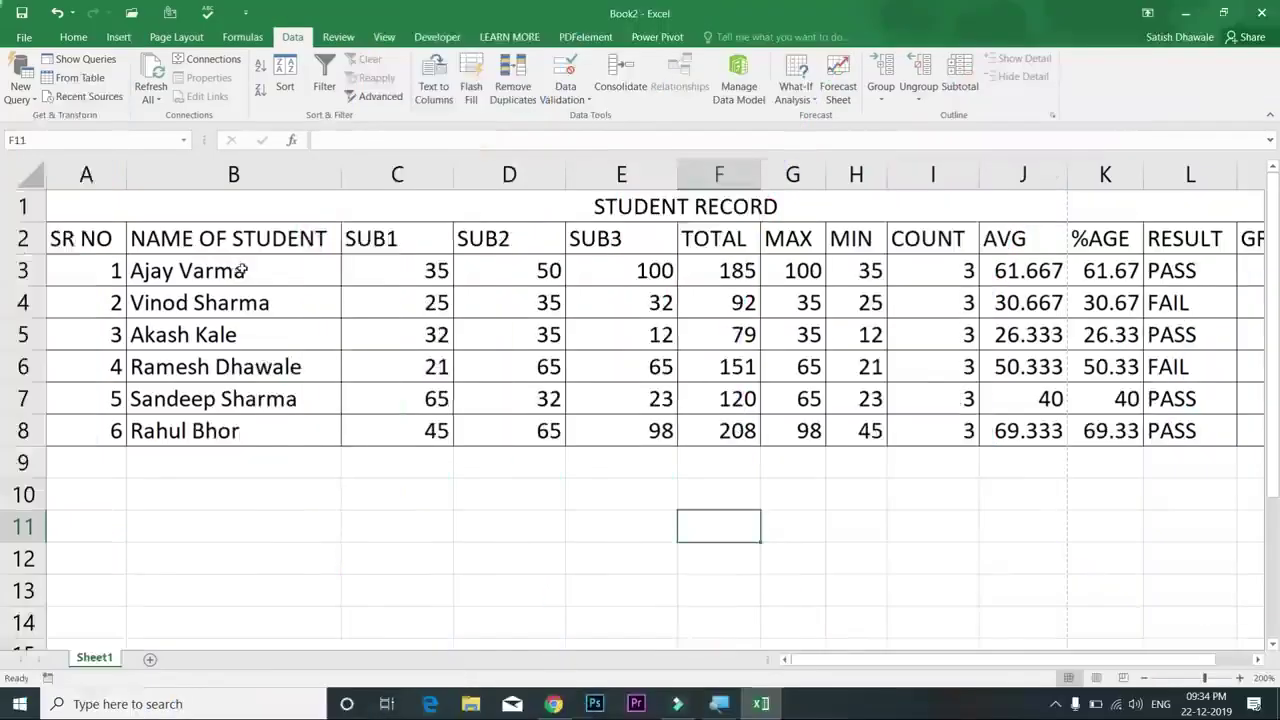
# Step: Sort the NAME OF STUDENT entries B3:B8 from A to Z with the selection expanded to the whole table
pyautogui.moveTo(243, 270); pyautogui.dragTo(248, 418)
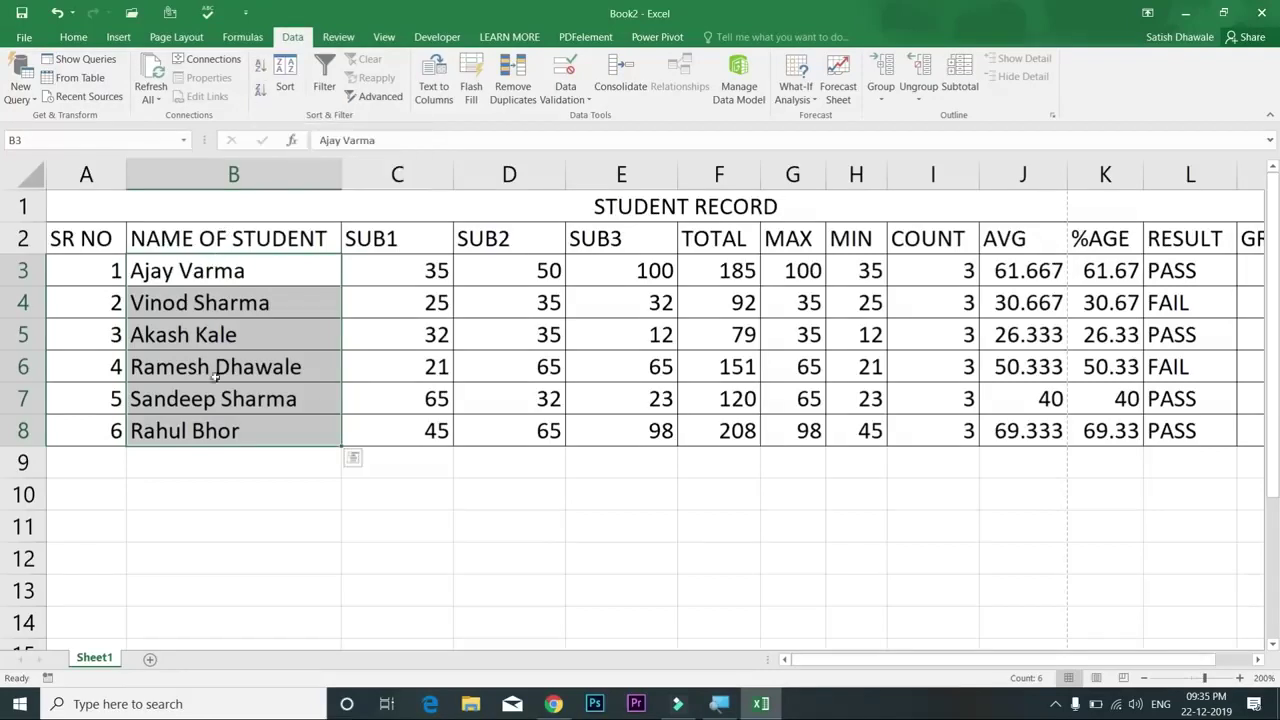
pyautogui.click(260, 68)
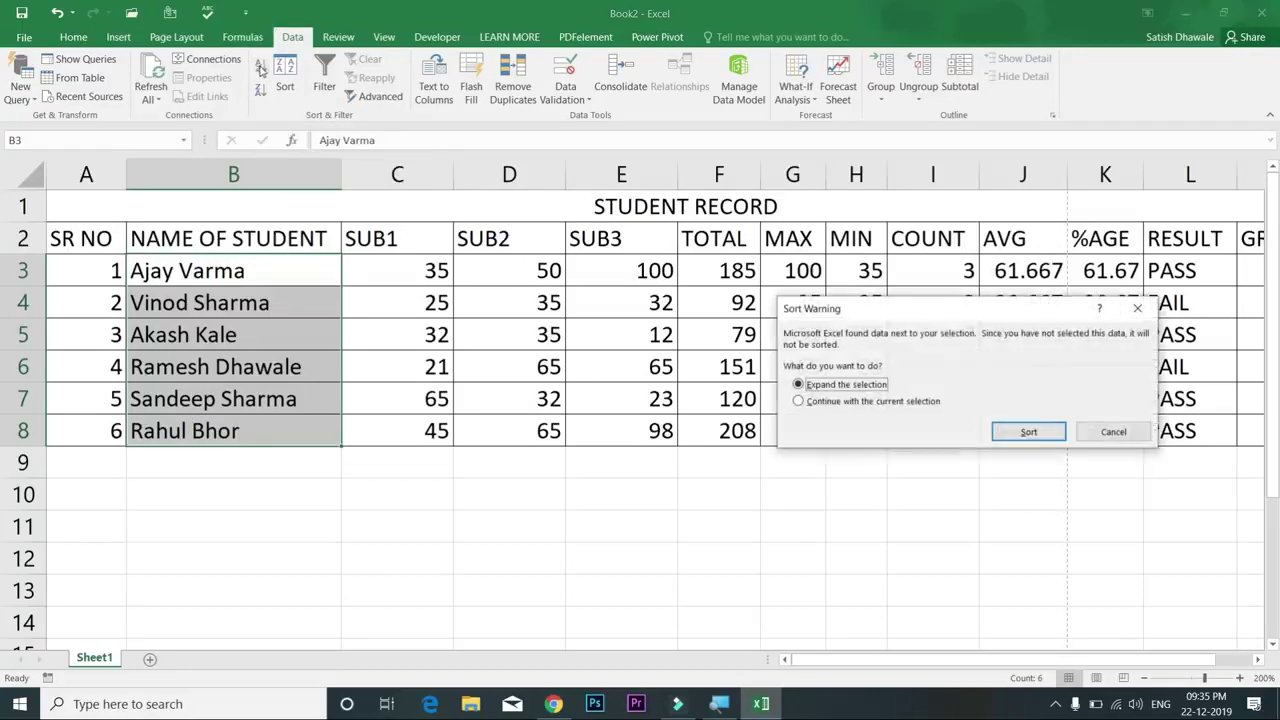
pyautogui.moveTo(951, 318); pyautogui.dragTo(656, 341)
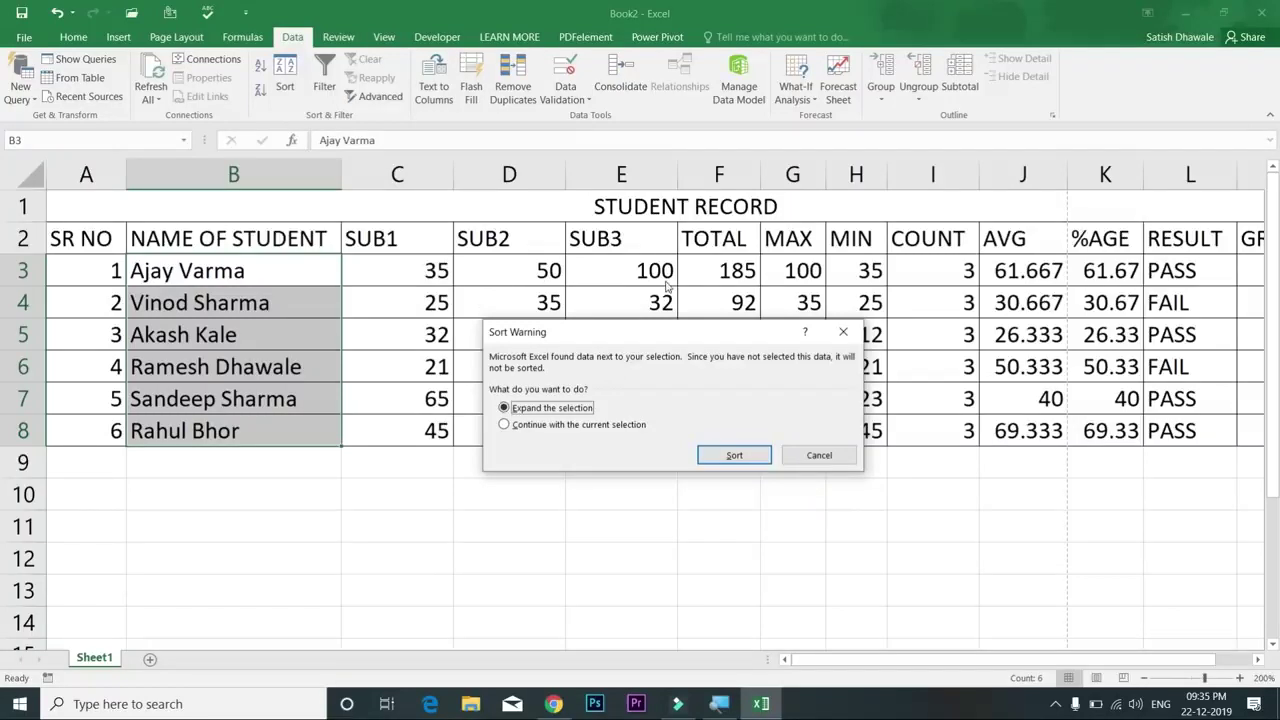
pyautogui.click(598, 426)
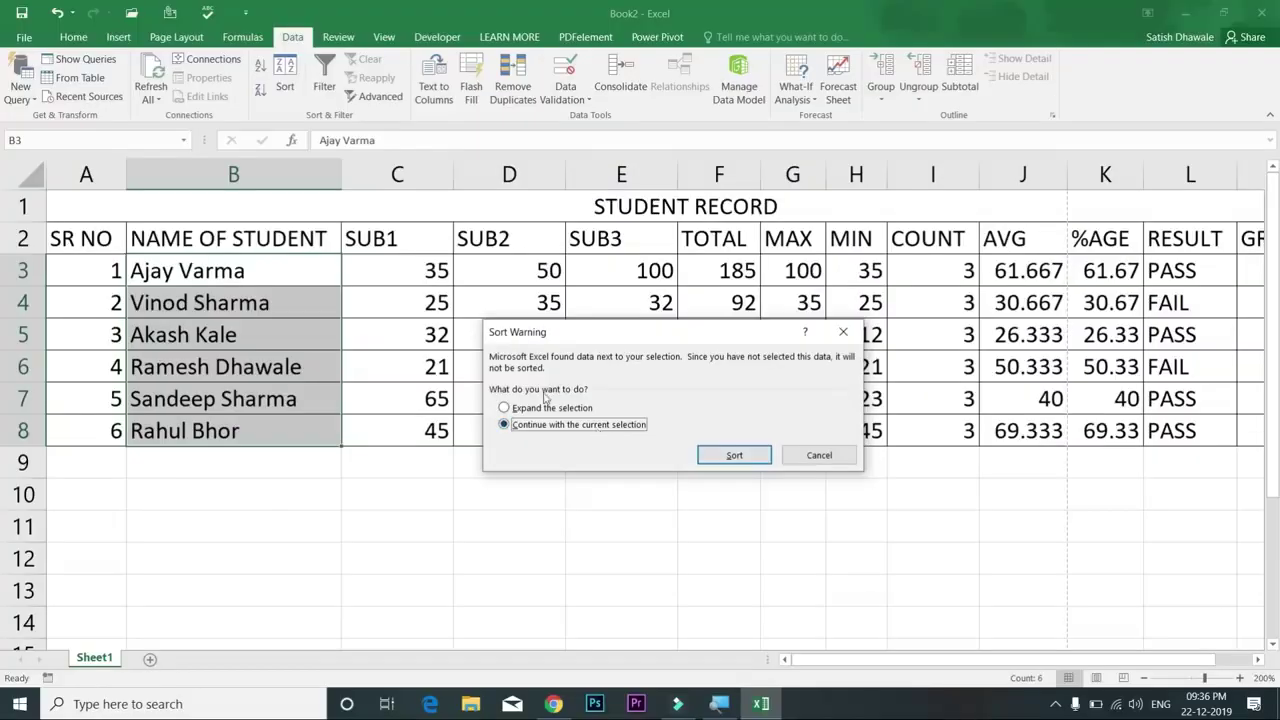
pyautogui.click(553, 414)
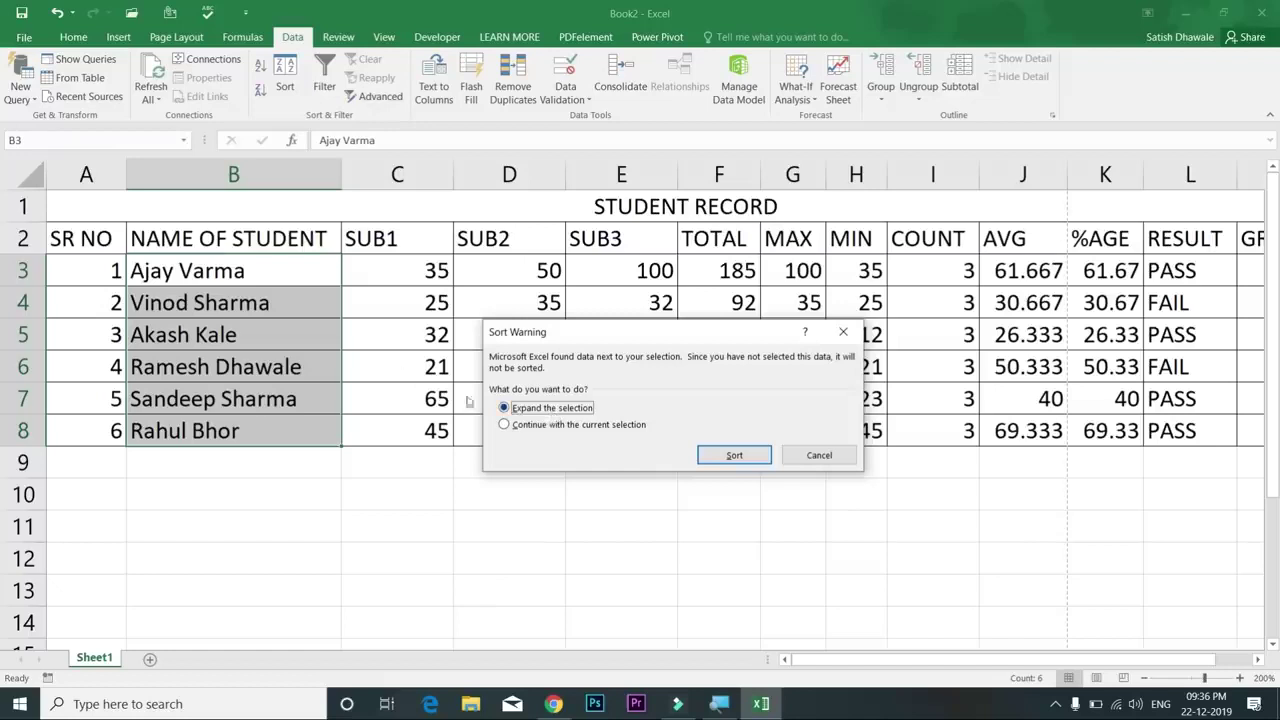
pyautogui.moveTo(579, 335); pyautogui.dragTo(547, 452)
pyautogui.moveTo(735, 450); pyautogui.dragTo(737, 458)
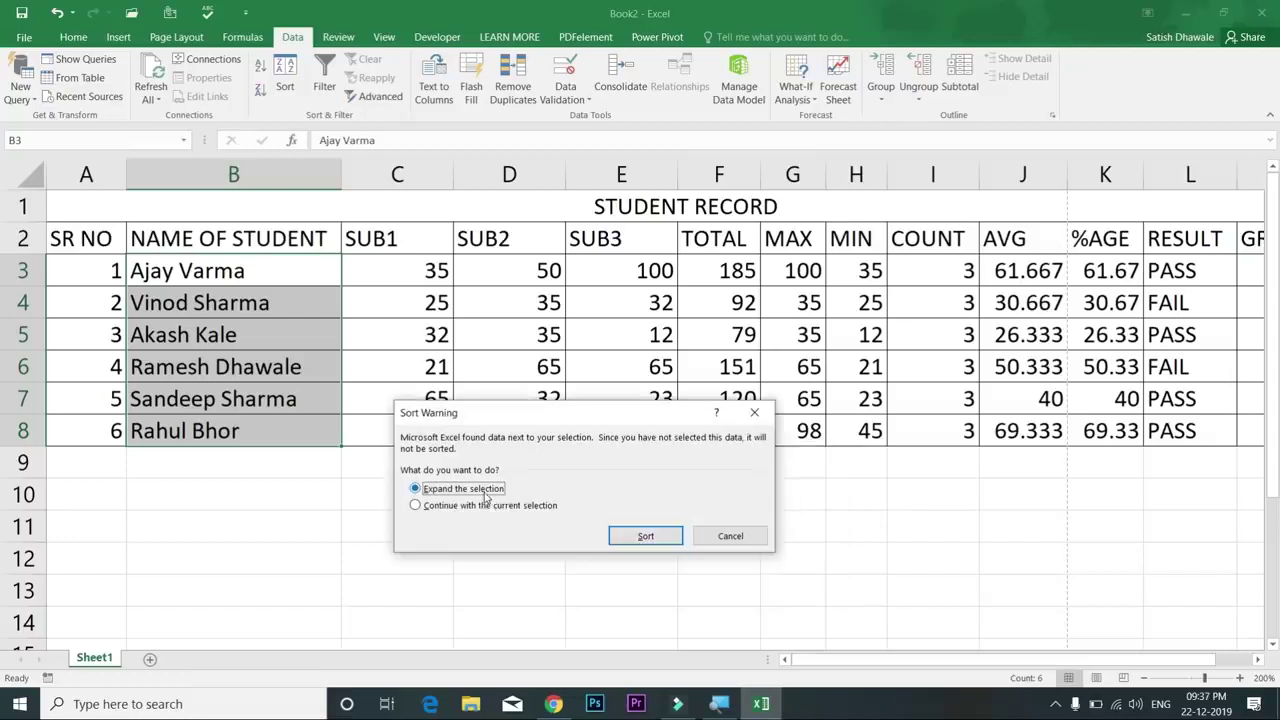
pyautogui.click(645, 540)
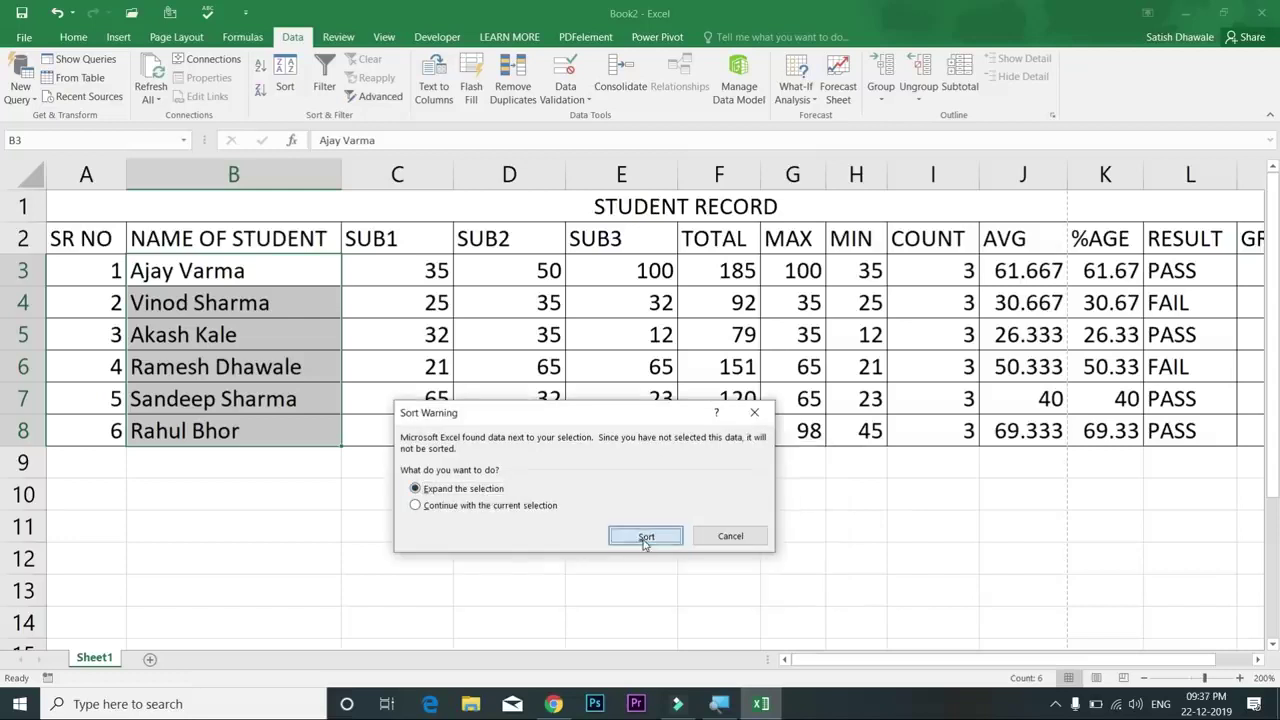
# Step: Check that the marks in rows 4, 5 and 8 moved with their names, and undo the A to Z sort
pyautogui.moveTo(306, 330); pyautogui.dragTo(758, 325)
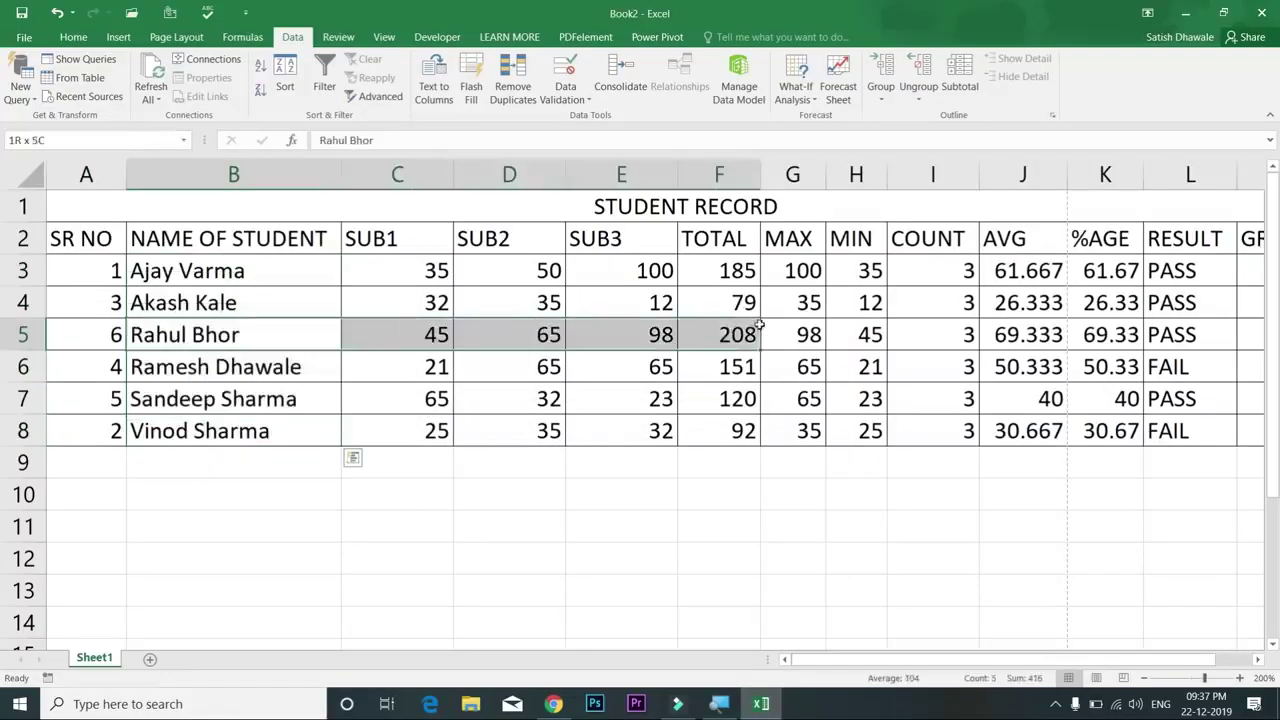
pyautogui.moveTo(282, 292); pyautogui.dragTo(756, 303)
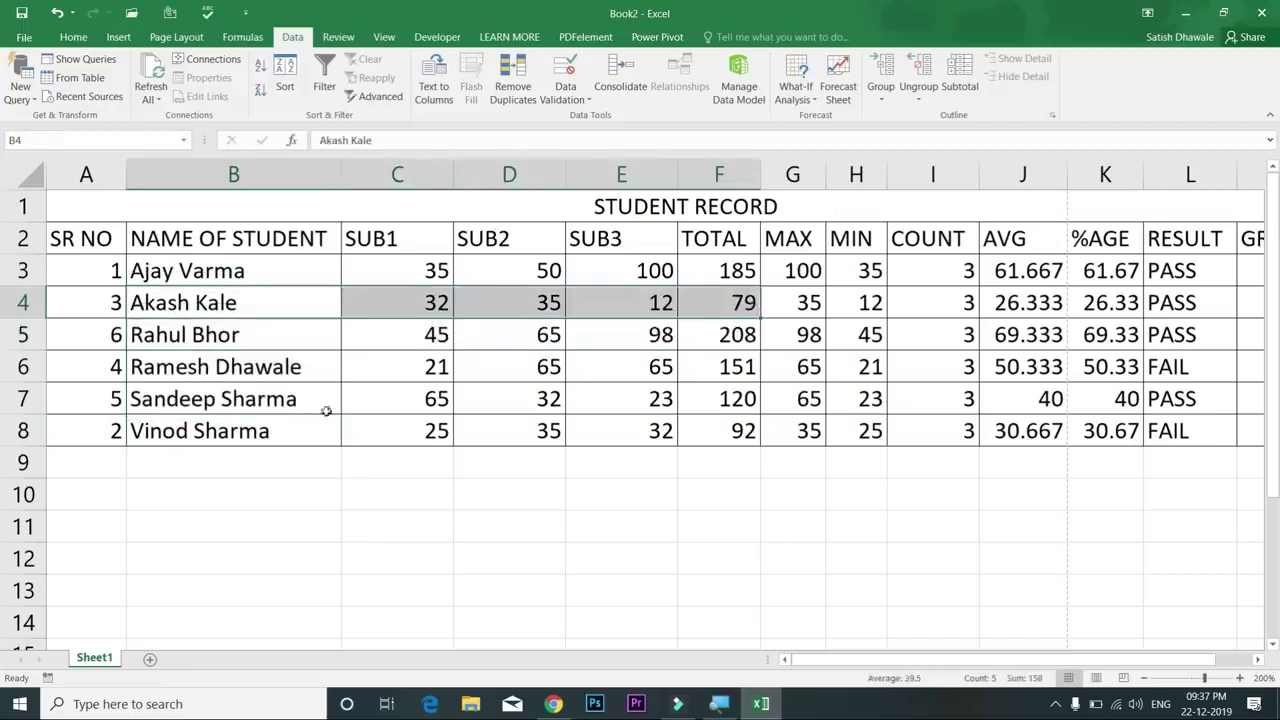
pyautogui.moveTo(282, 422); pyautogui.dragTo(743, 418)
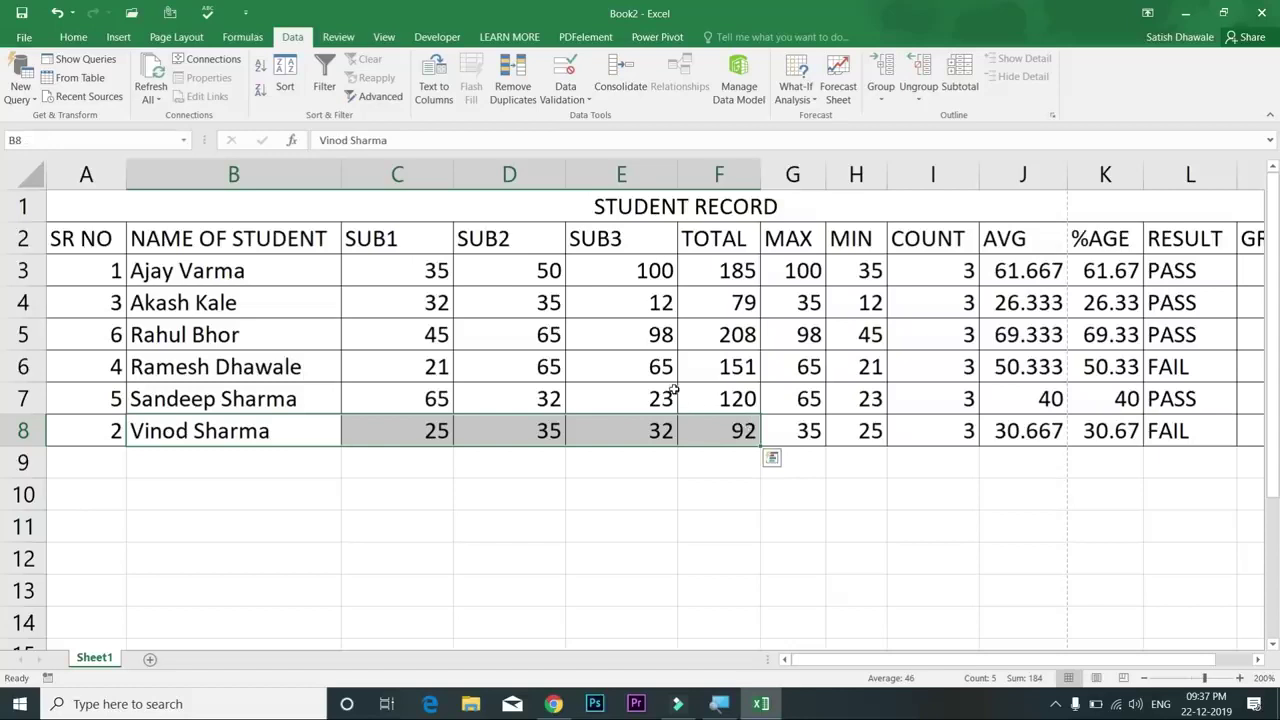
pyautogui.hotkey('ctrl', 'z')
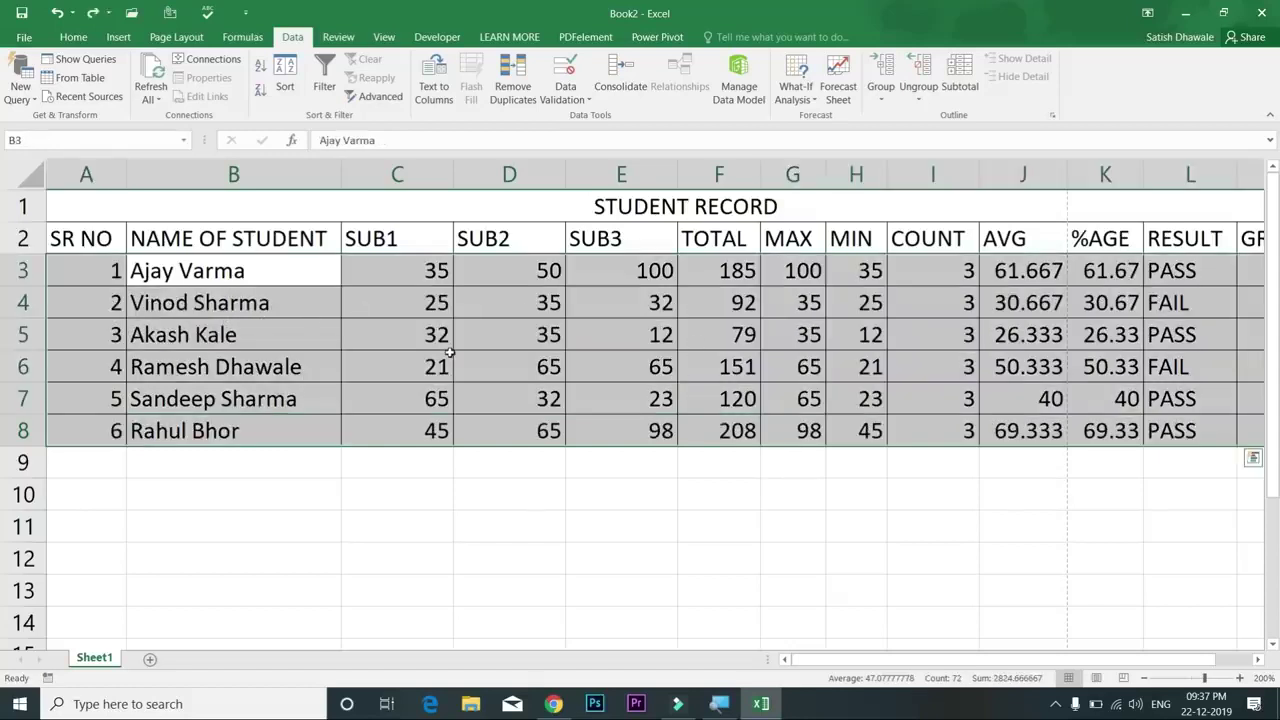
# Step: Sort the student names in B3:B8 from Z to A, expanding the selection to the adjacent columns
pyautogui.moveTo(248, 282); pyautogui.dragTo(249, 425)
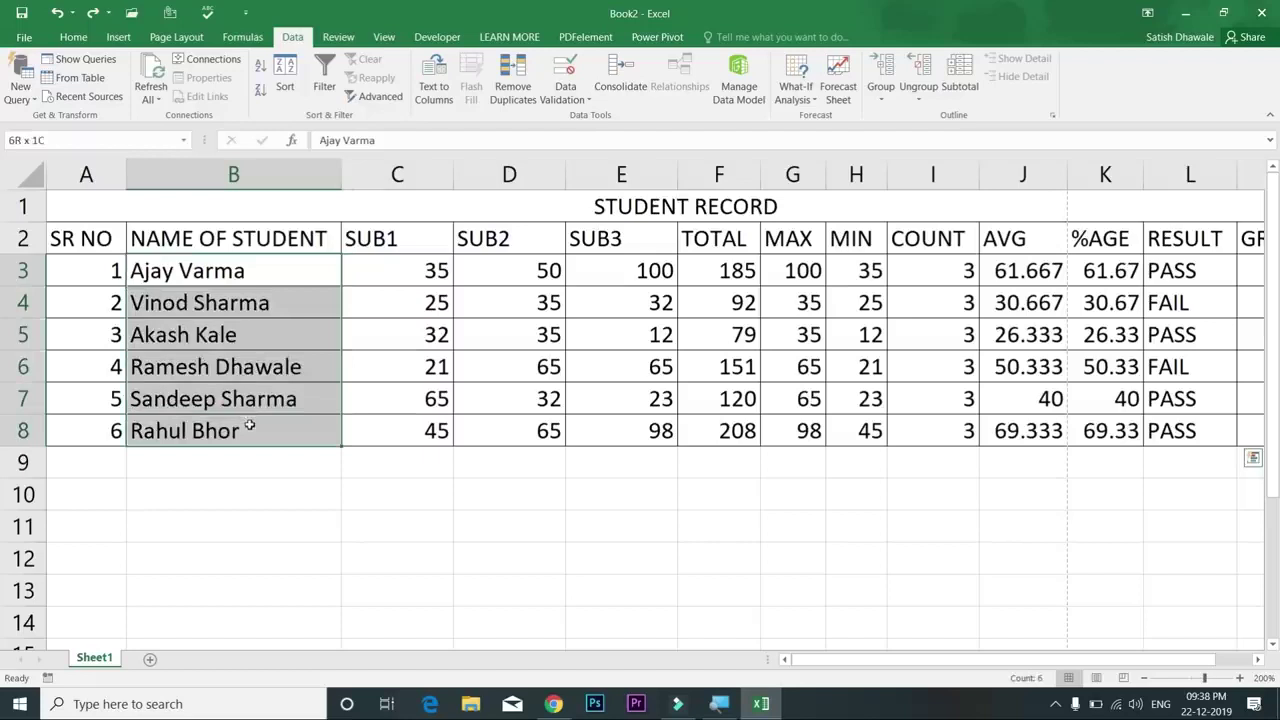
pyautogui.click(260, 93)
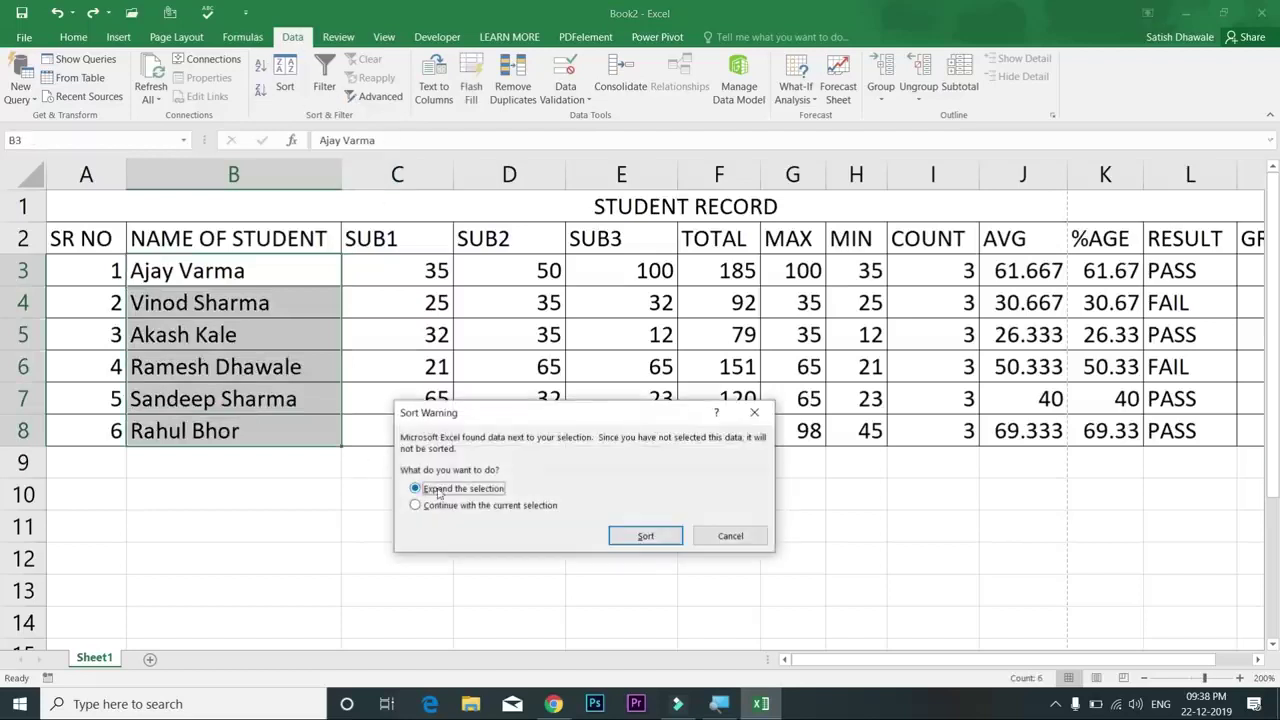
pyautogui.click(630, 535)
pyautogui.moveTo(197, 272); pyautogui.dragTo(205, 432)
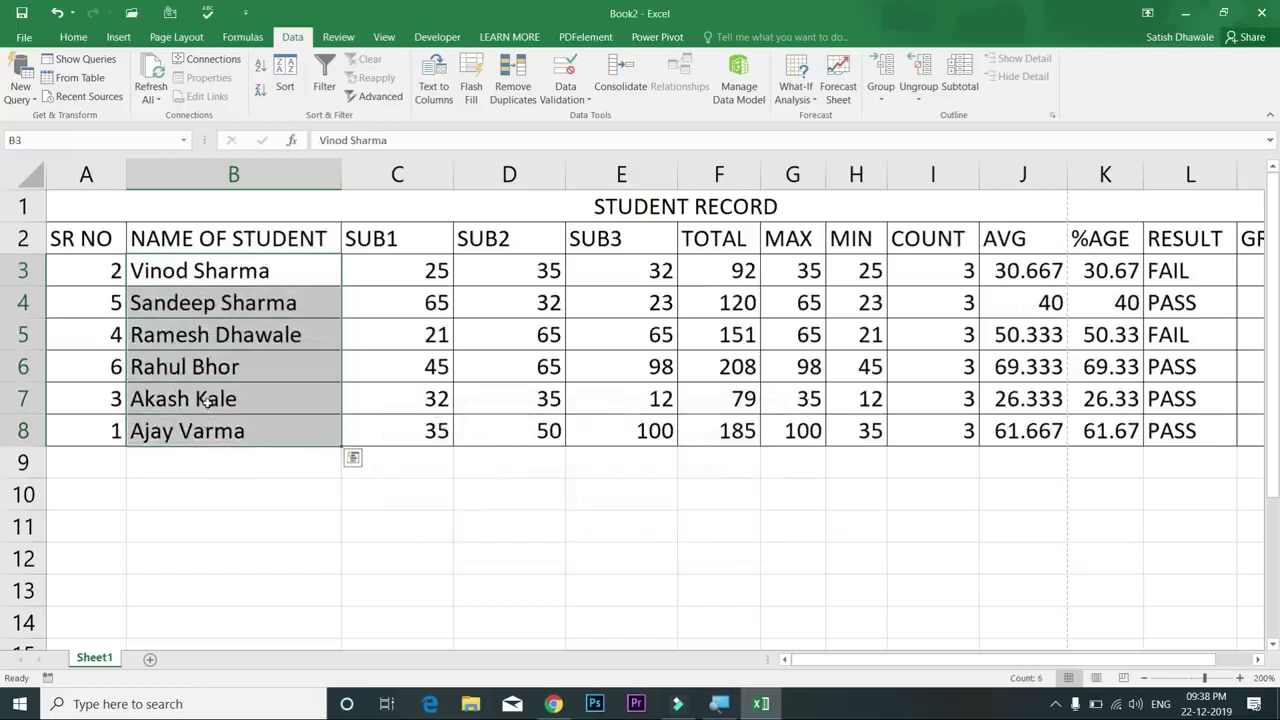
pyautogui.click(207, 426)
pyautogui.click(220, 272)
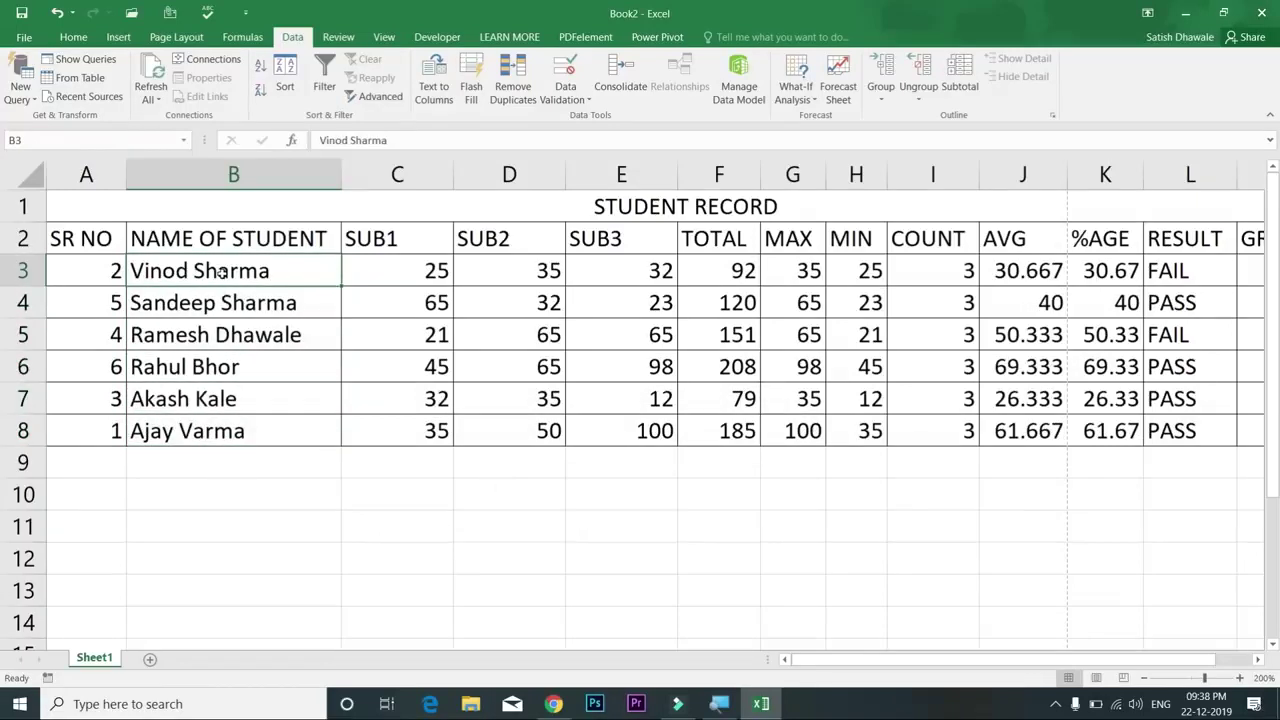
# Step: Re-sort the table by NAME OF STUDENT from A to Z with the expanded selection, and check the first student's marks
pyautogui.moveTo(220, 272); pyautogui.dragTo(240, 423)
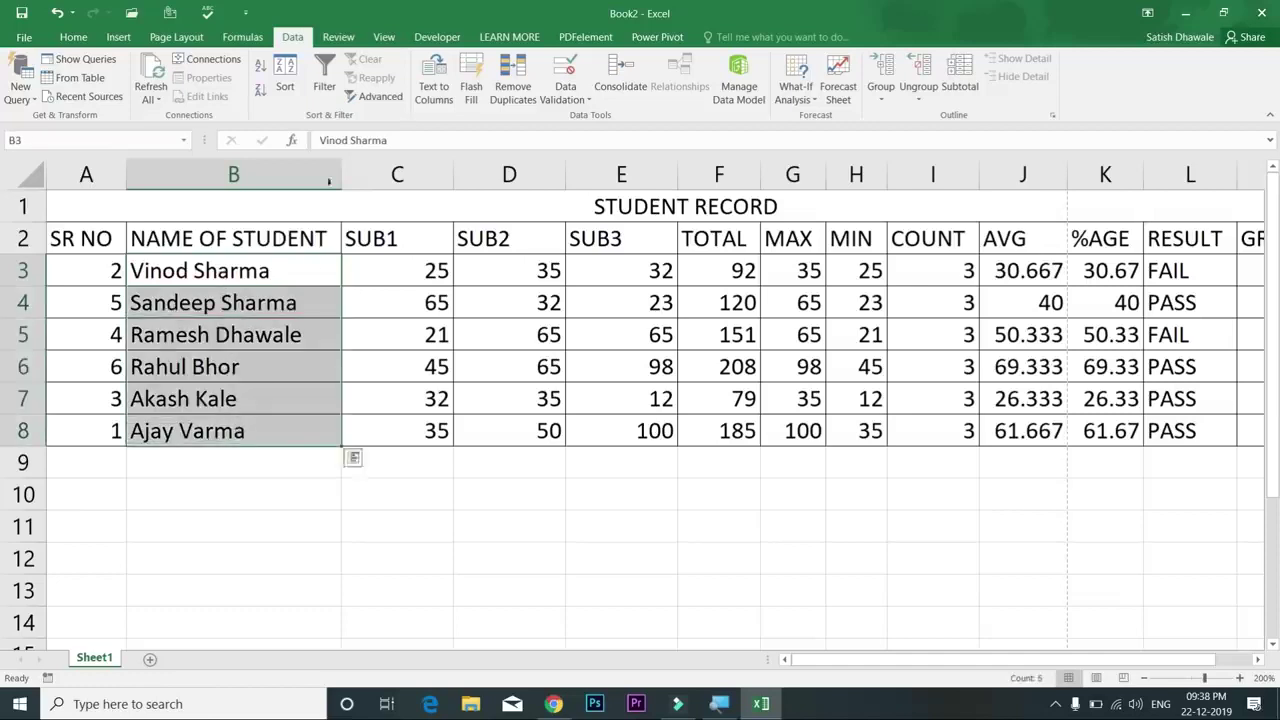
pyautogui.click(260, 72)
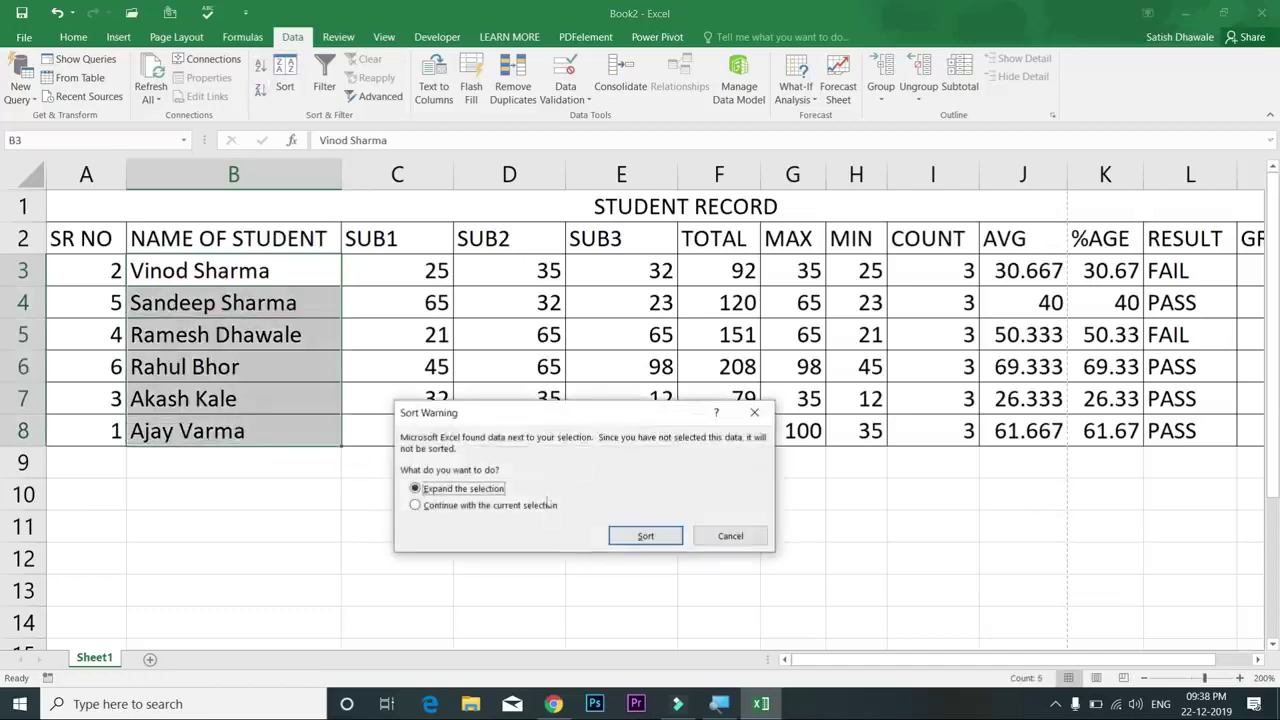
pyautogui.click(646, 536)
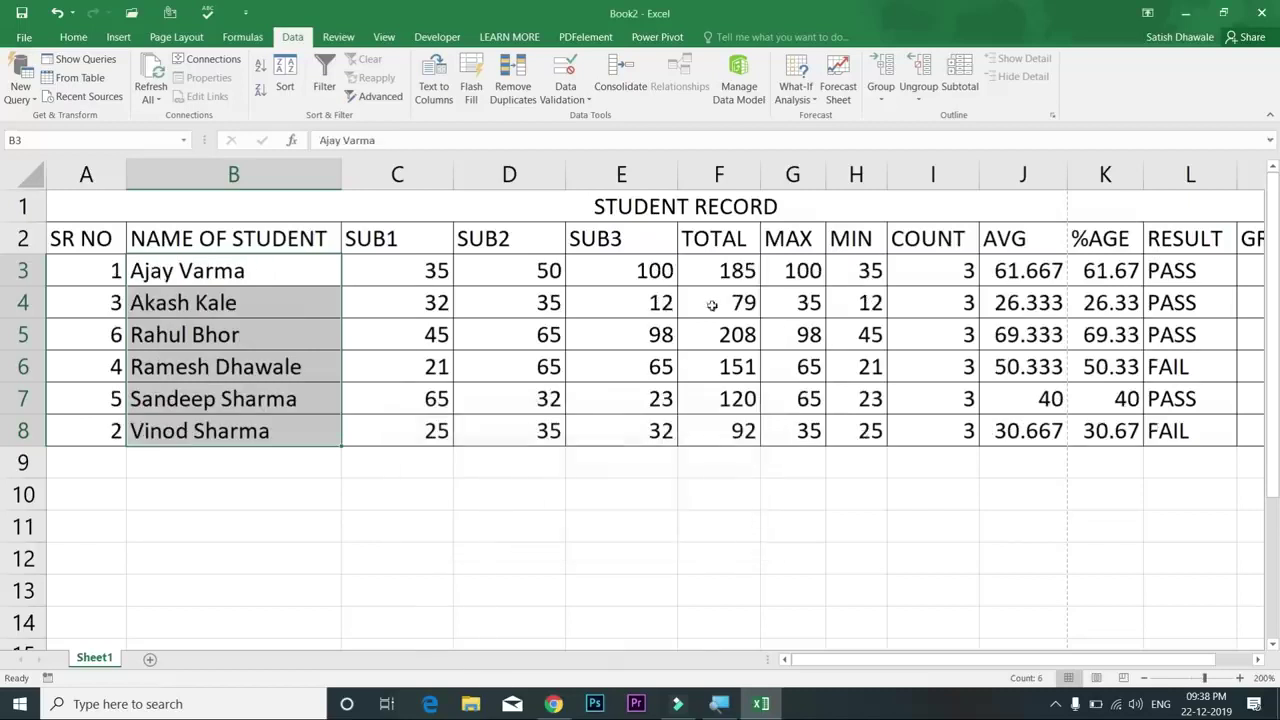
pyautogui.click(746, 273)
pyautogui.moveTo(748, 272); pyautogui.dragTo(284, 266)
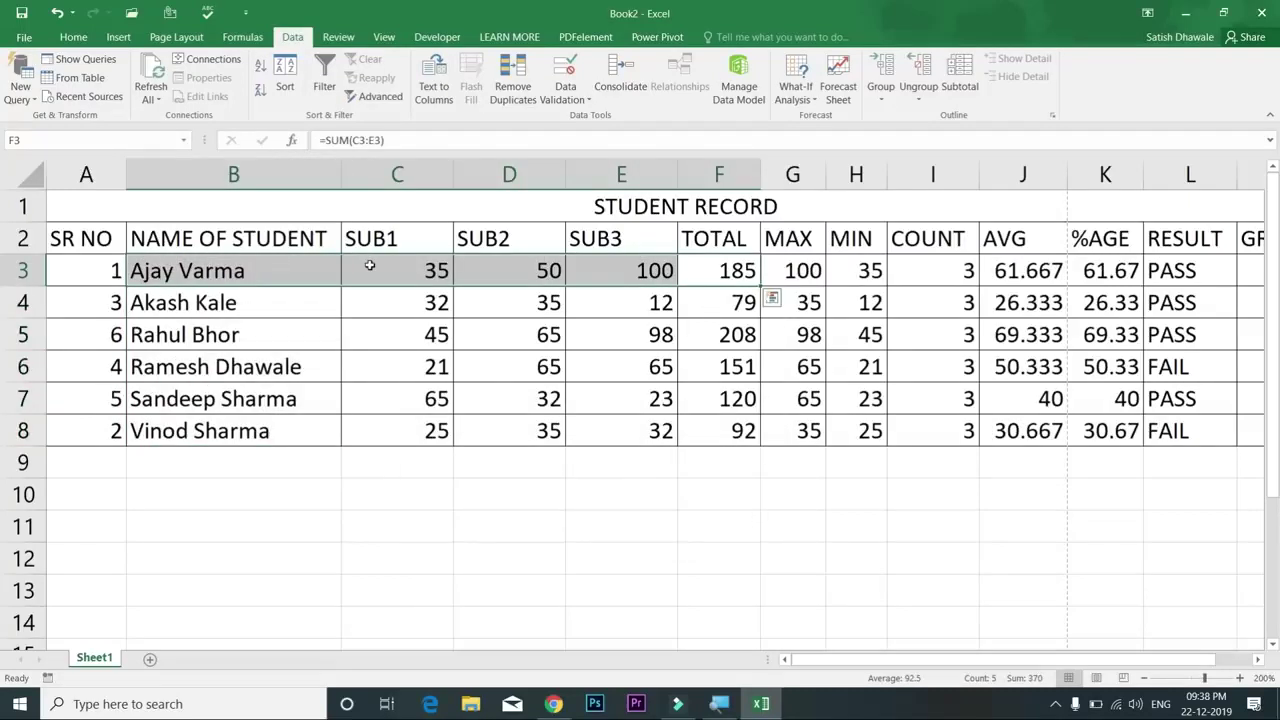
pyautogui.moveTo(210, 268); pyautogui.dragTo(215, 450)
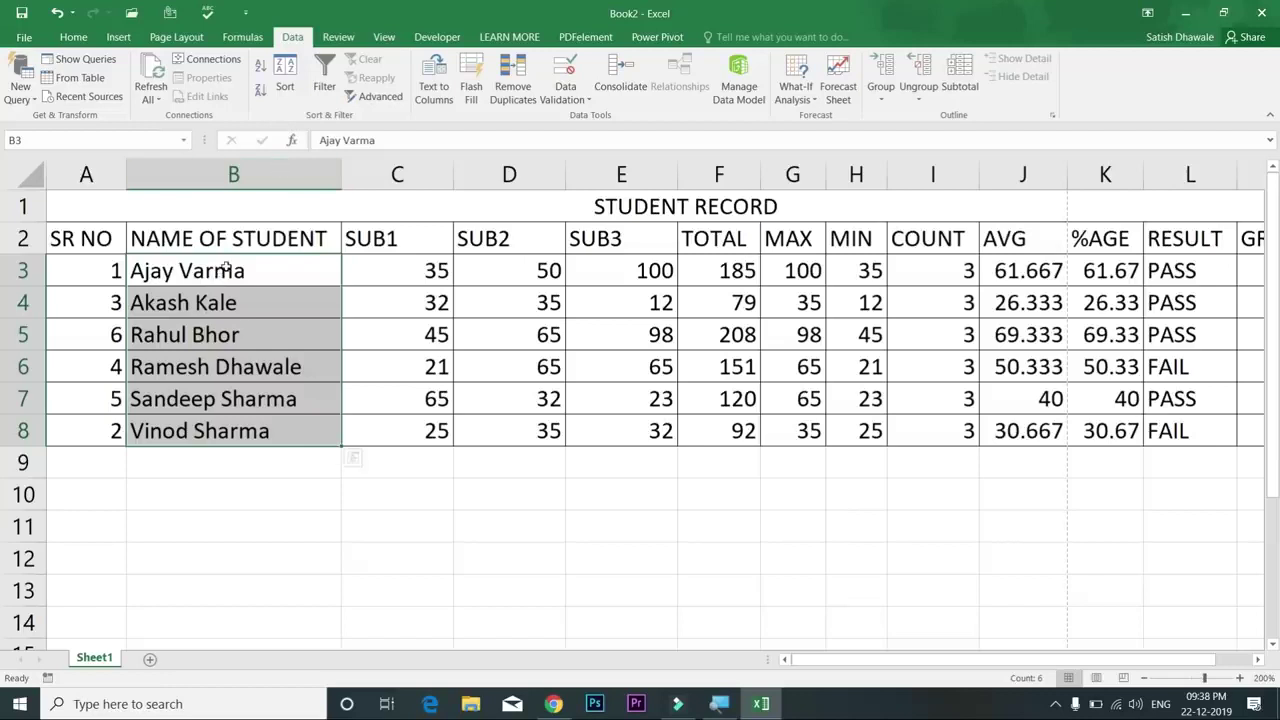
pyautogui.moveTo(227, 270); pyautogui.dragTo(218, 421)
# Step: Sort the SR NO values A3:A8 in ascending order, continuing with the current selection only
pyautogui.moveTo(86, 271); pyautogui.dragTo(98, 421)
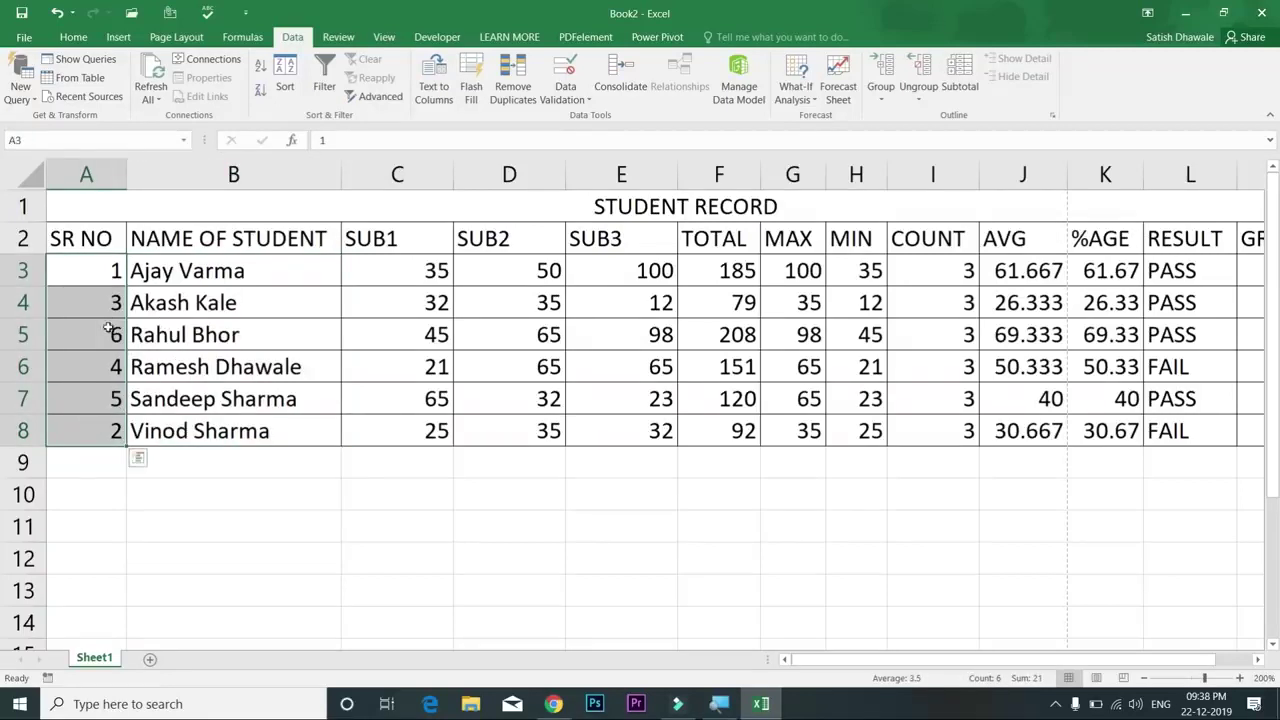
pyautogui.click(262, 66)
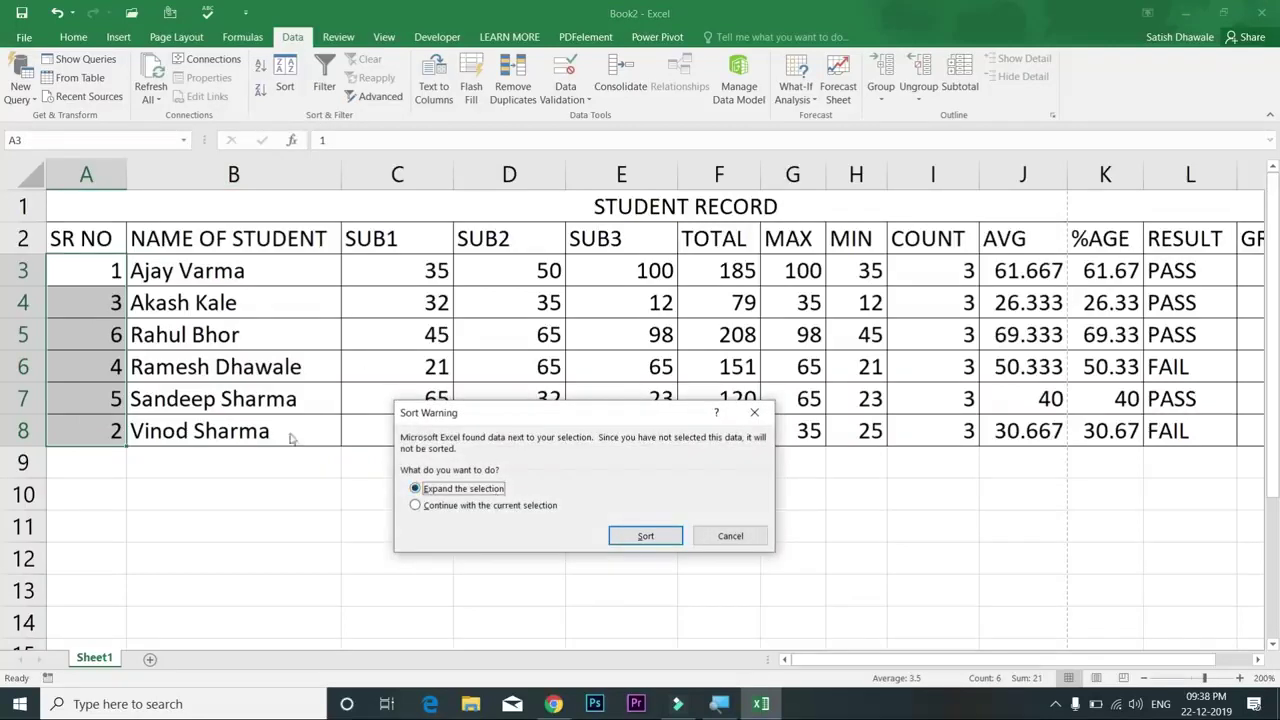
pyautogui.click(481, 508)
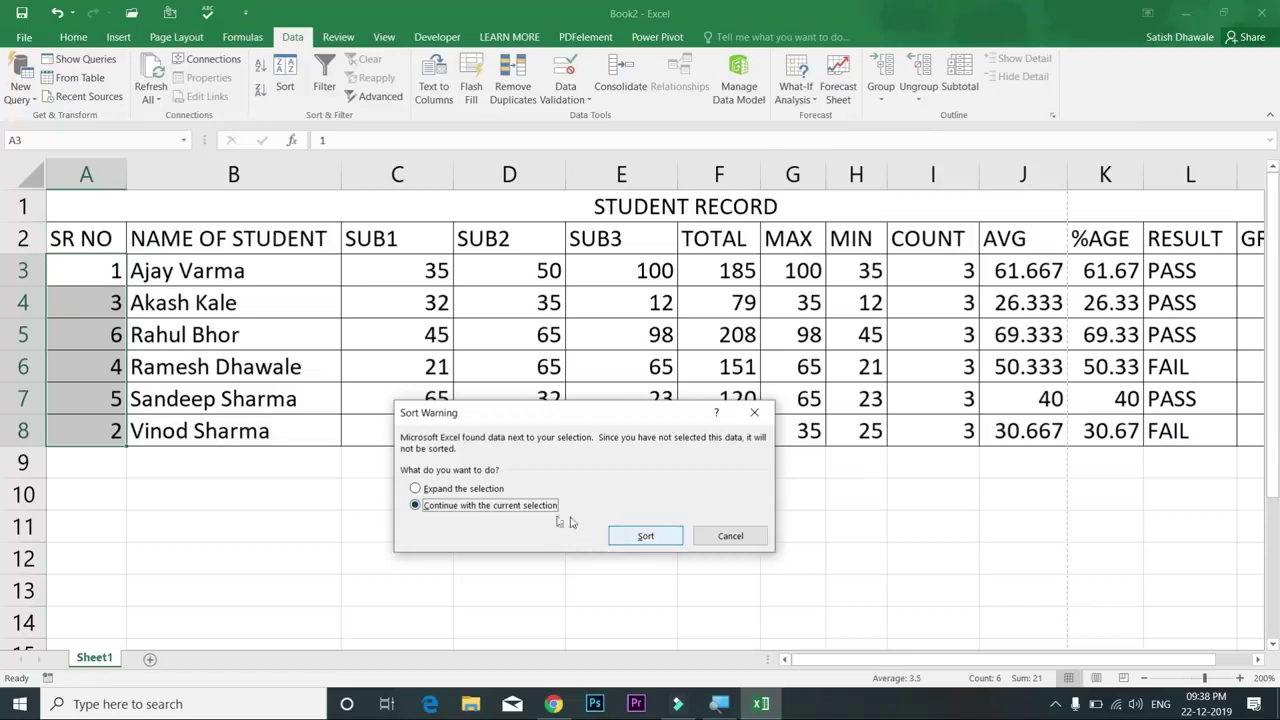
pyautogui.click(645, 536)
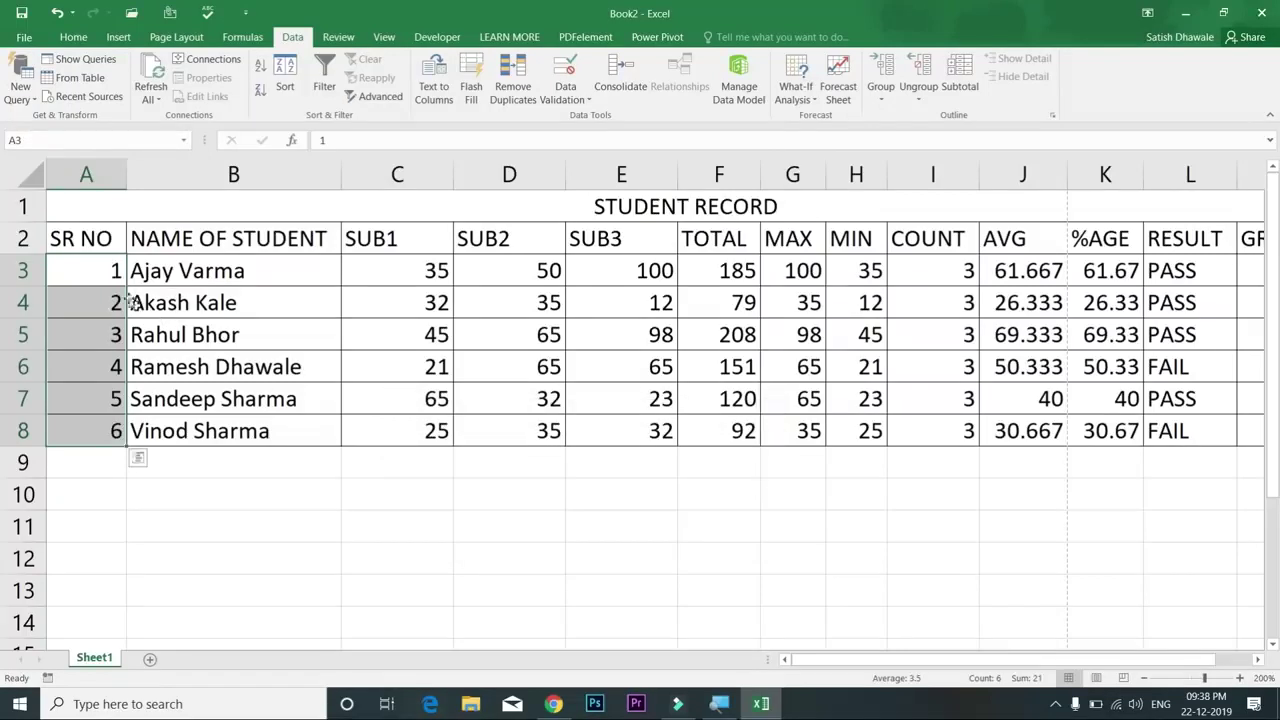
pyautogui.moveTo(127, 272); pyautogui.dragTo(340, 271)
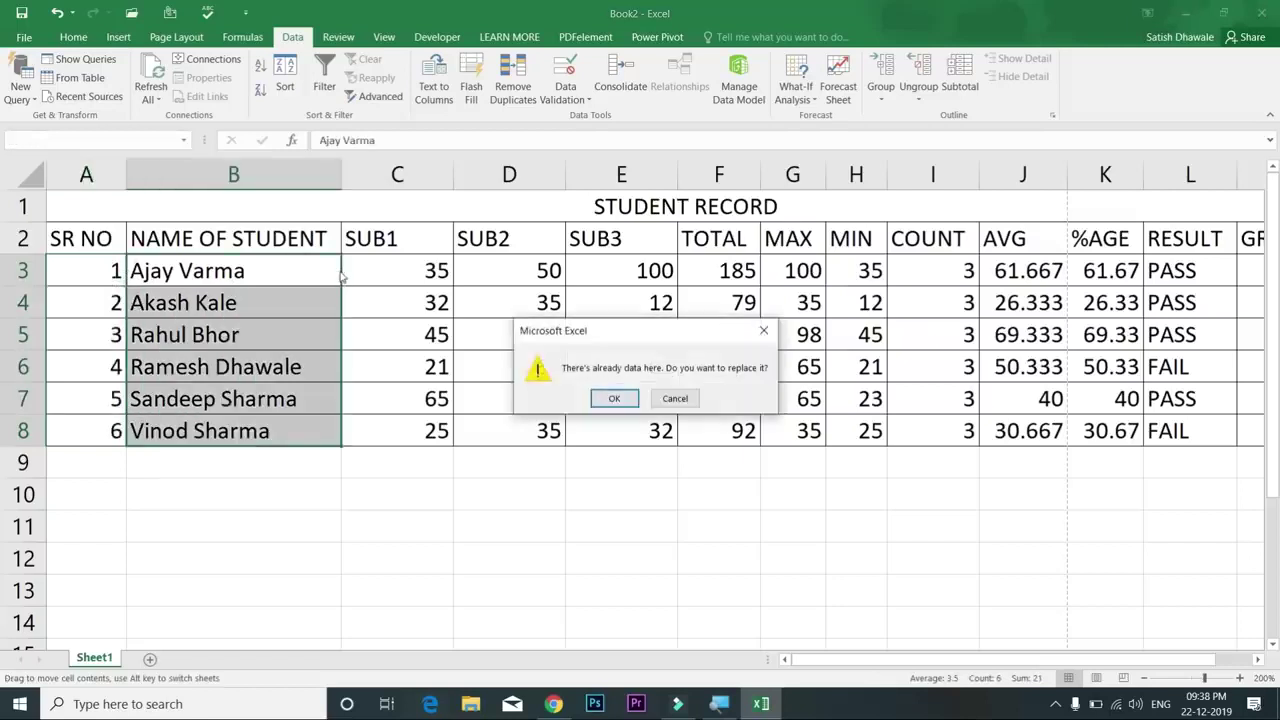
pyautogui.click(680, 398)
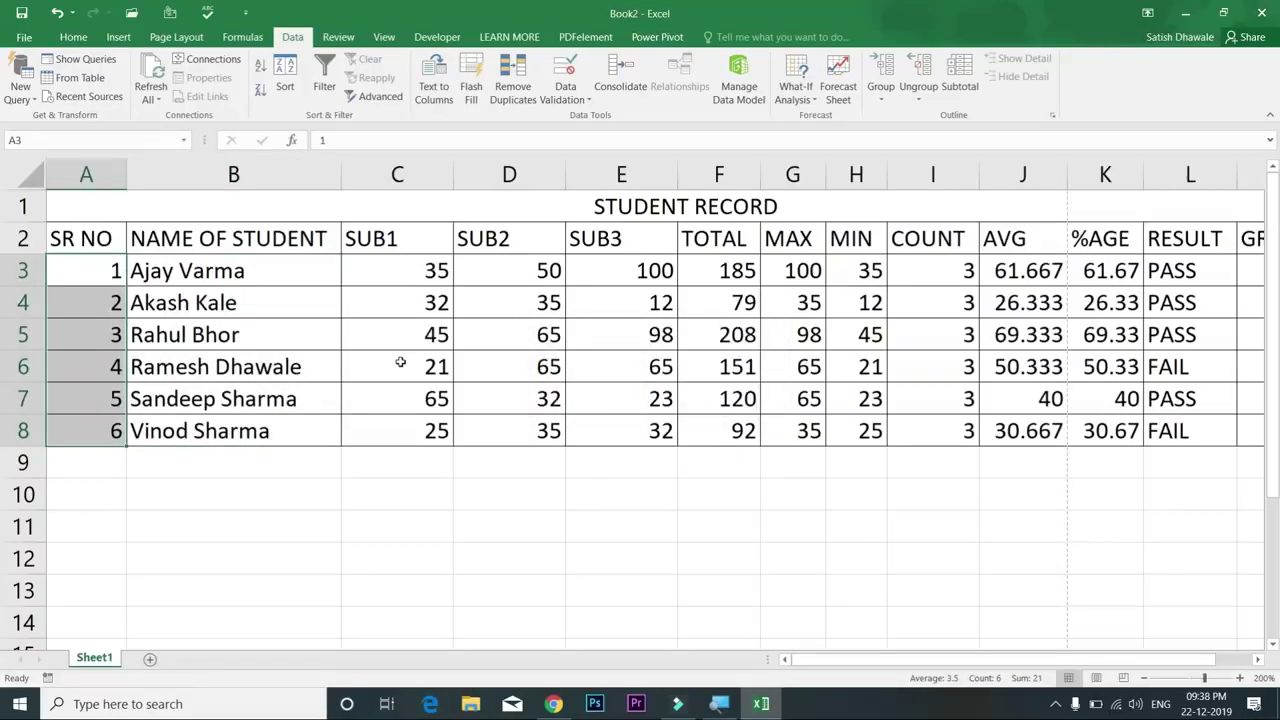
pyautogui.press('Right')
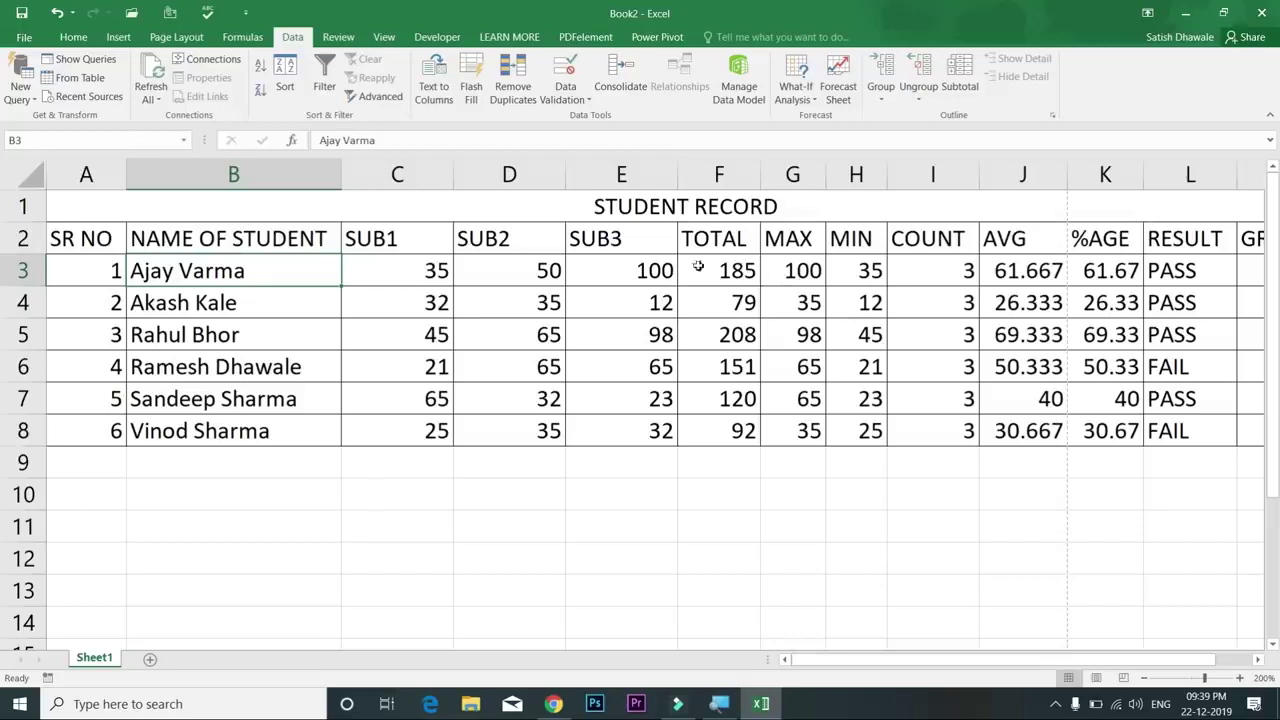
# Step: Sort the TOTAL values F3:F8 from largest to smallest with the selection expanded to the whole table
pyautogui.moveTo(729, 270); pyautogui.dragTo(735, 430)
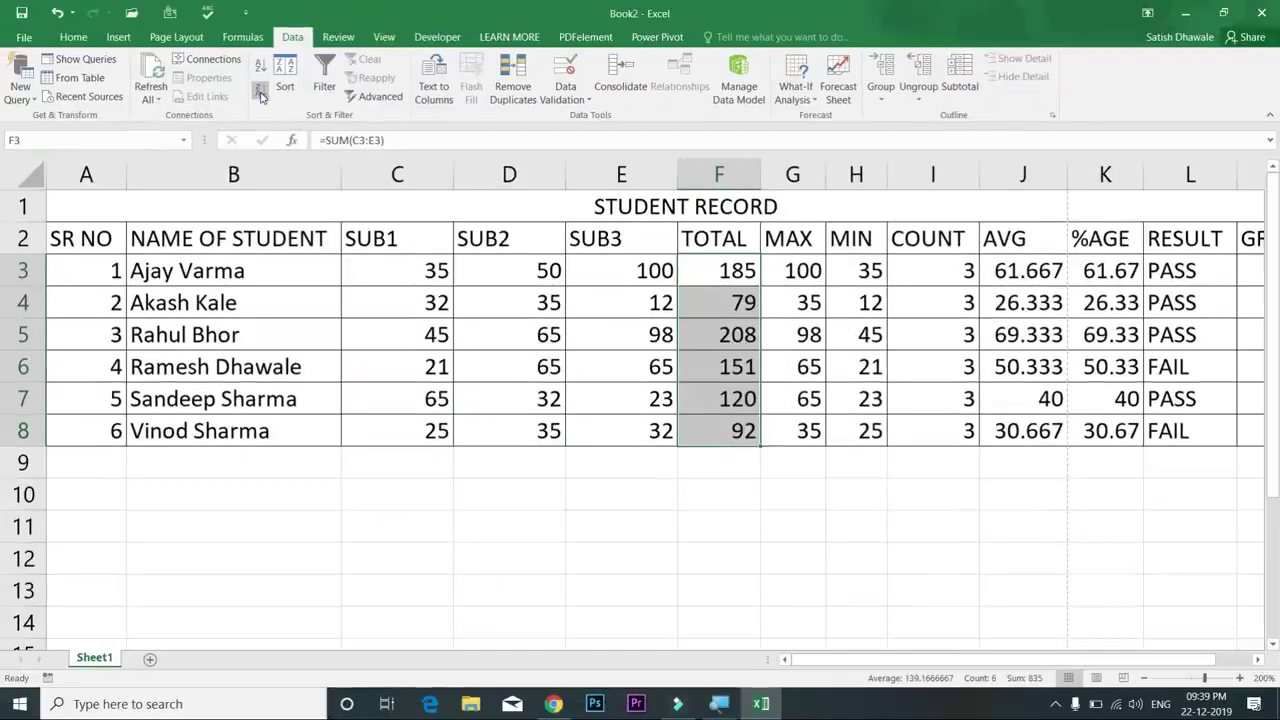
pyautogui.click(261, 96)
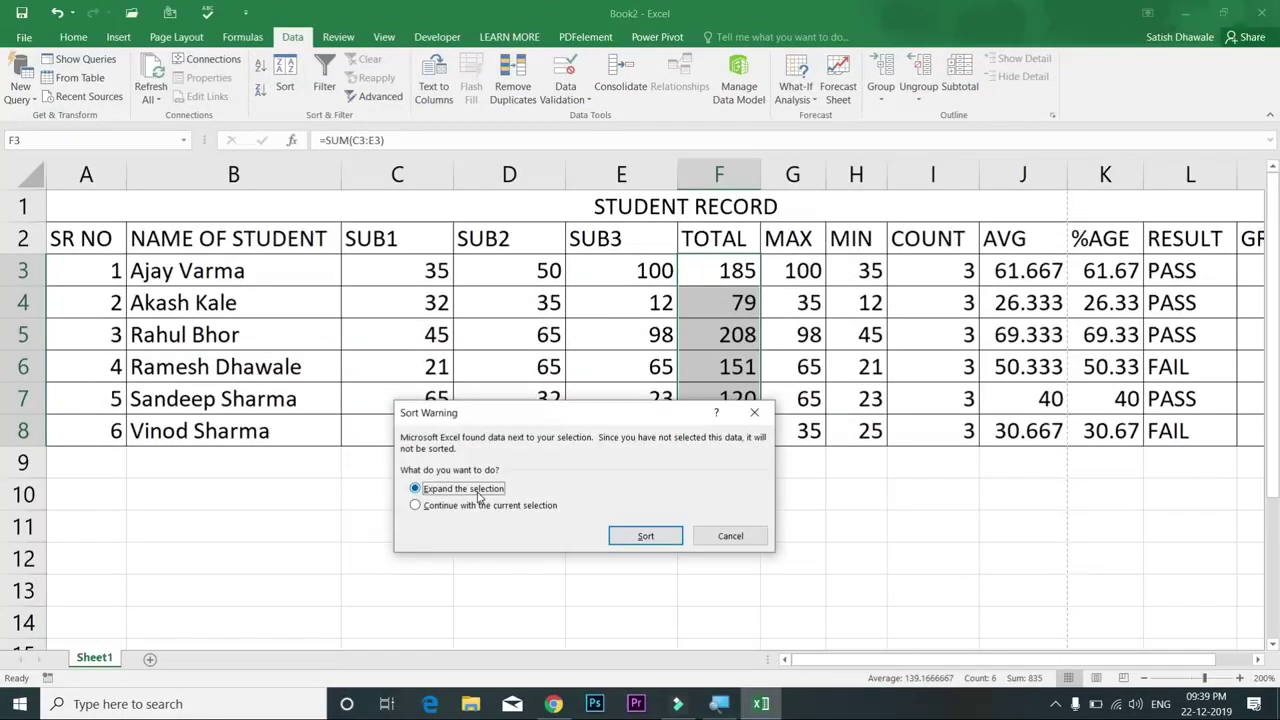
pyautogui.click(650, 535)
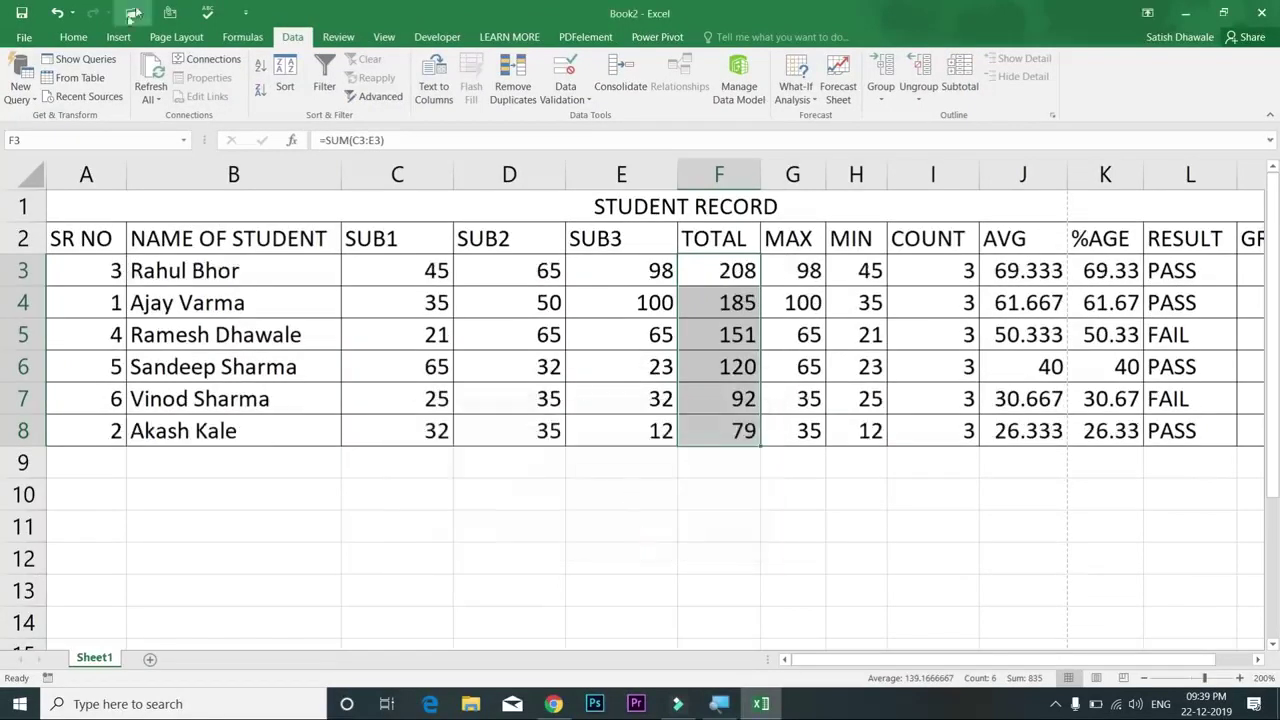
# Step: Examine the Sort & Filter options offered for the TOTAL values and for the student names in B3:B8
pyautogui.click(73, 37)
pyautogui.click(1193, 100)
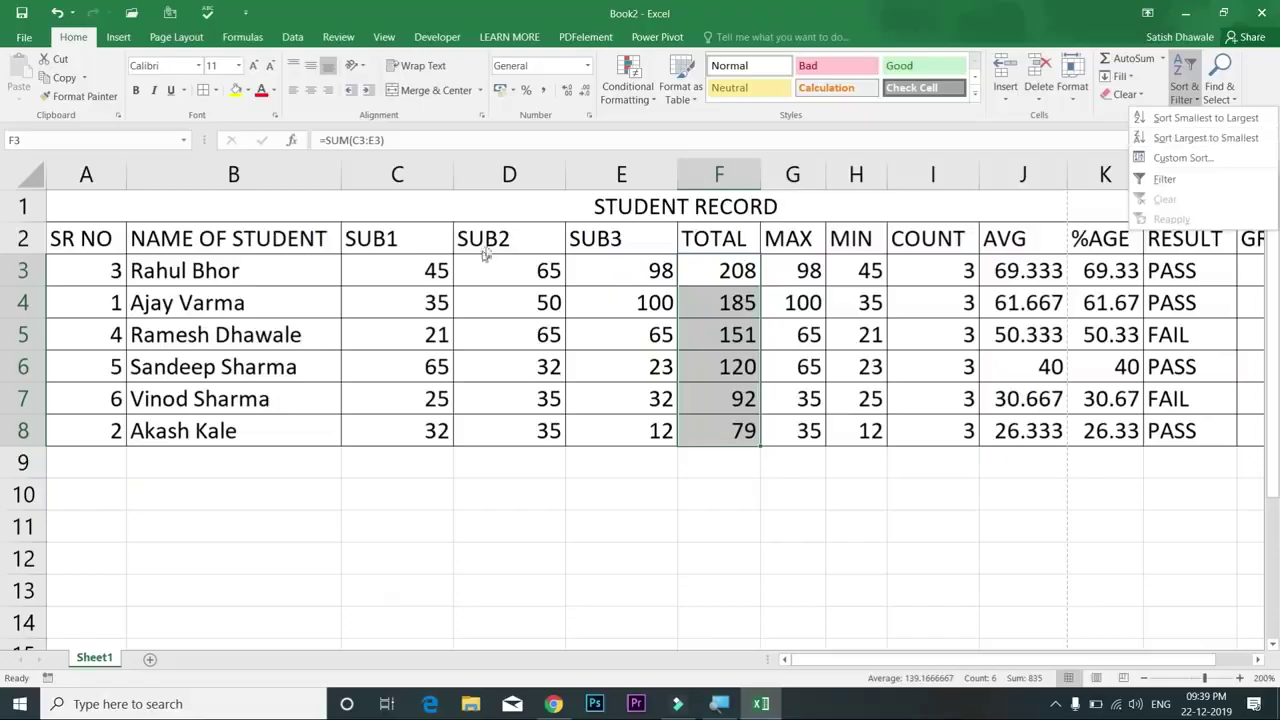
pyautogui.click(290, 264)
pyautogui.moveTo(290, 264); pyautogui.dragTo(292, 432)
pyautogui.click(1194, 96)
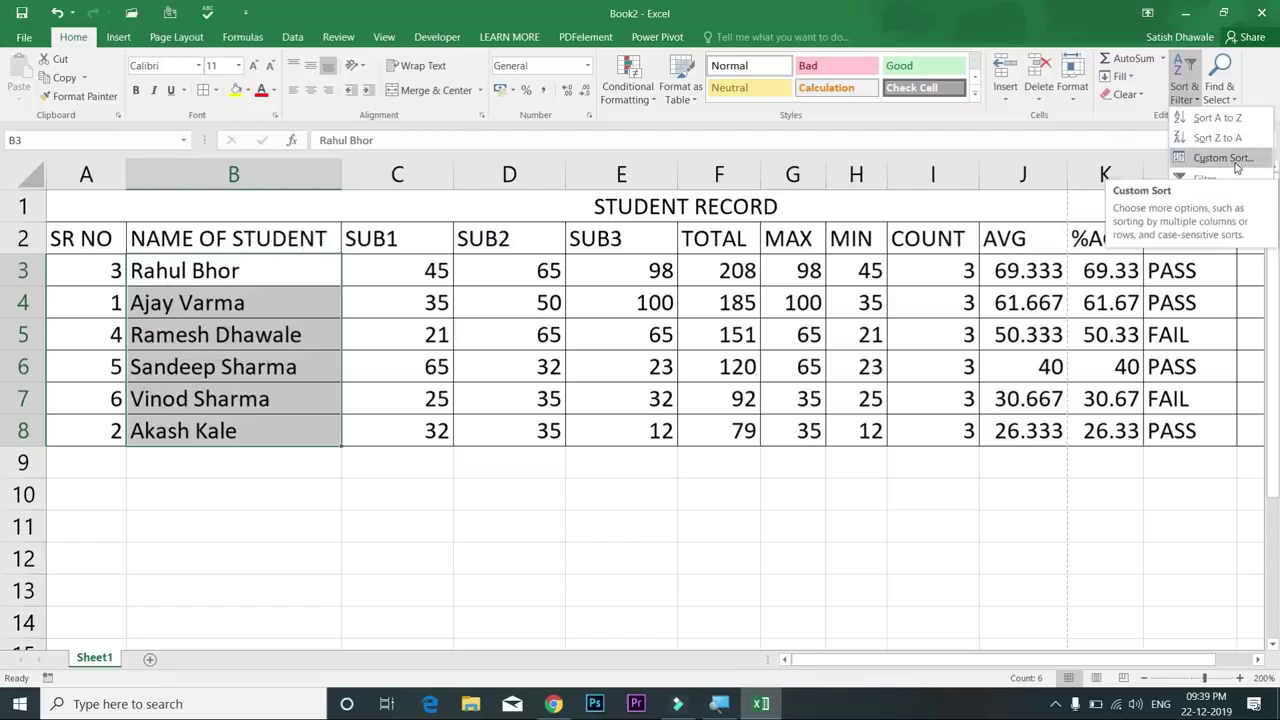
pyautogui.click(770, 307)
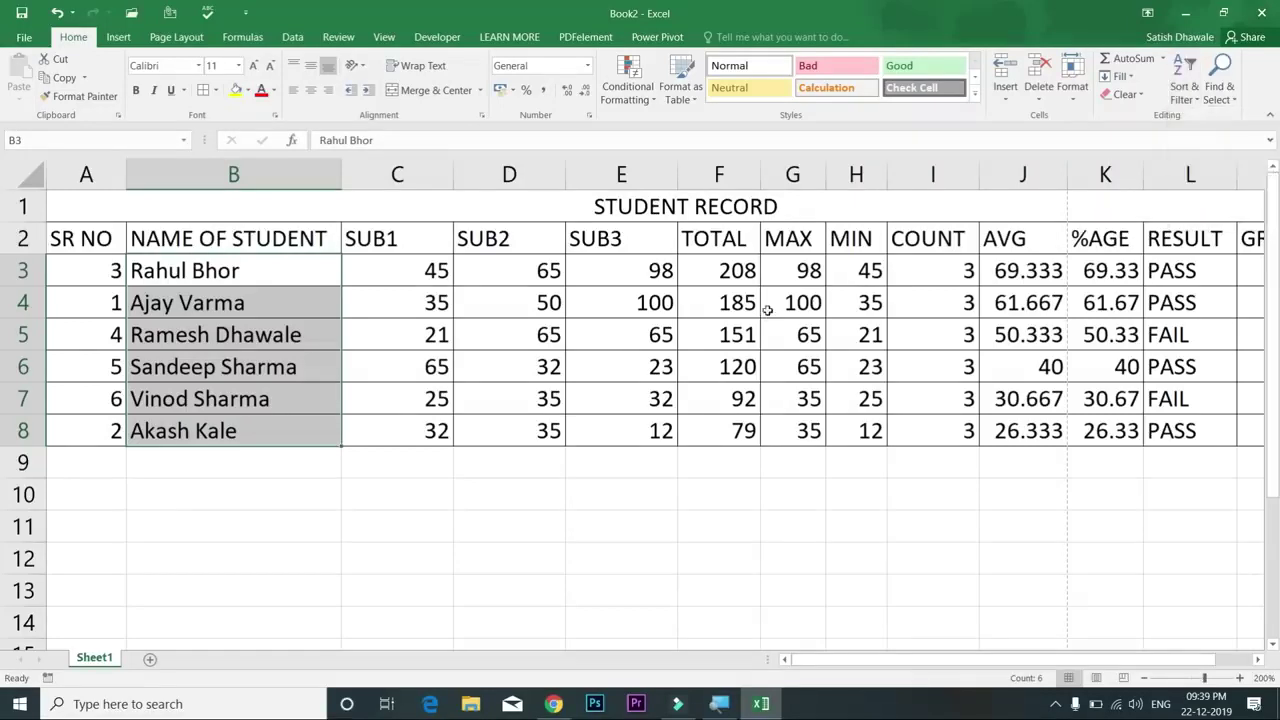
pyautogui.click(767, 310)
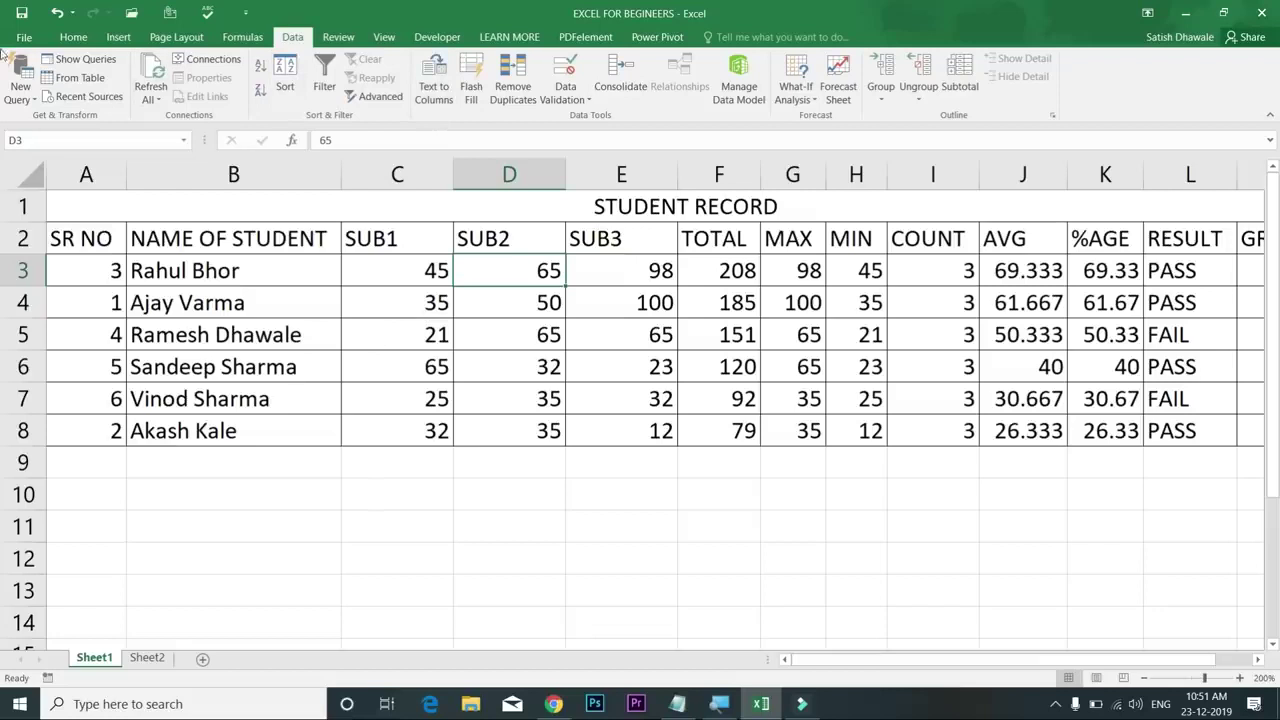
pyautogui.click(73, 37)
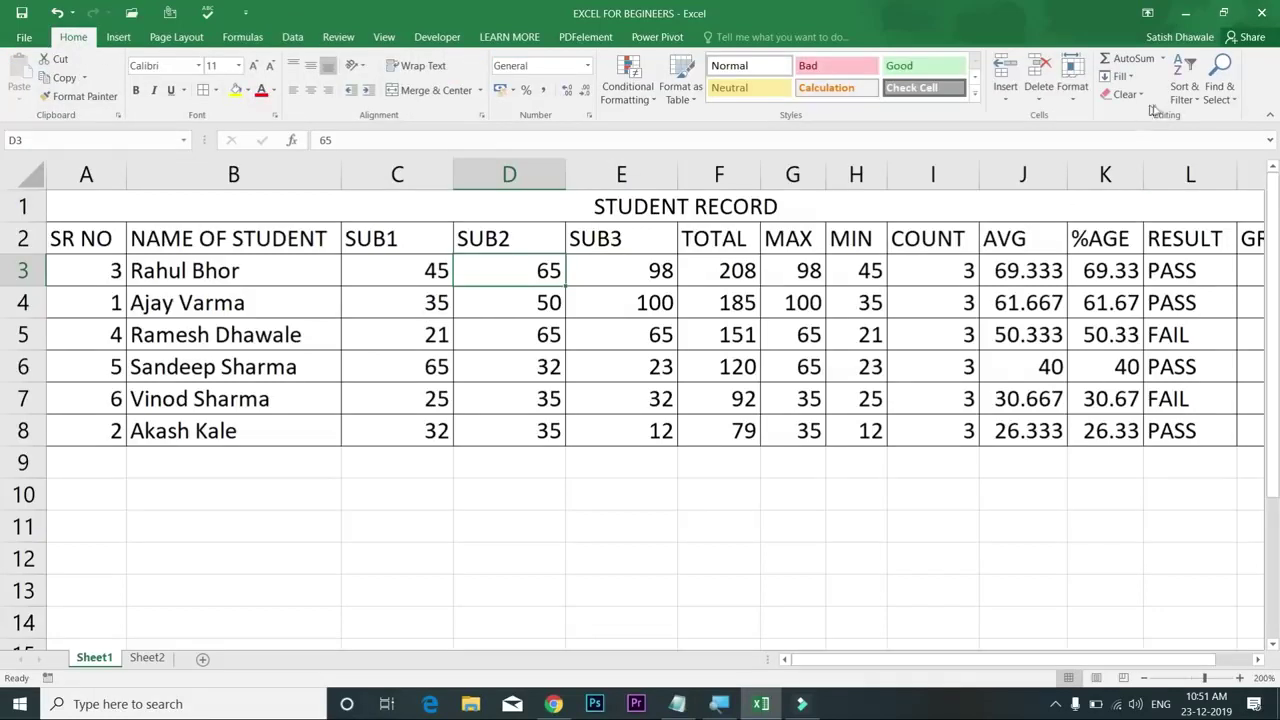
# Step: Switch to Sheet2 and change the Depart header in C1 to Department
pyautogui.click(1183, 88)
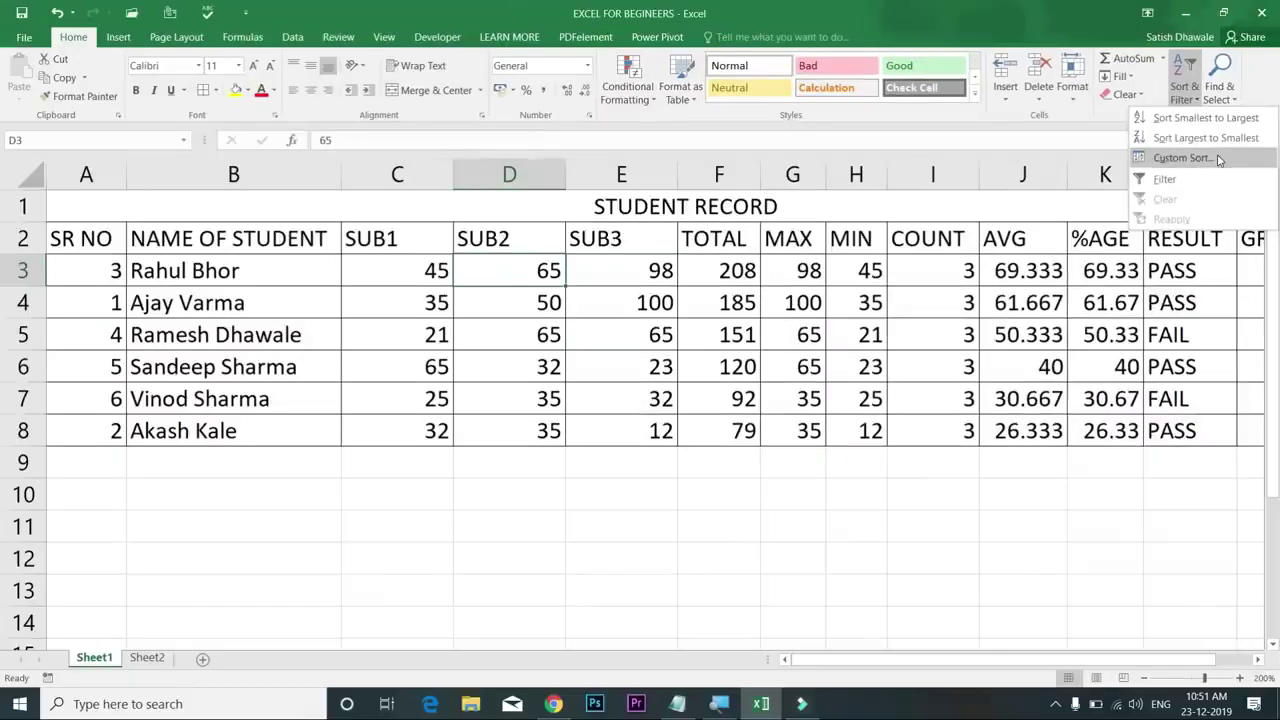
pyautogui.click(754, 355)
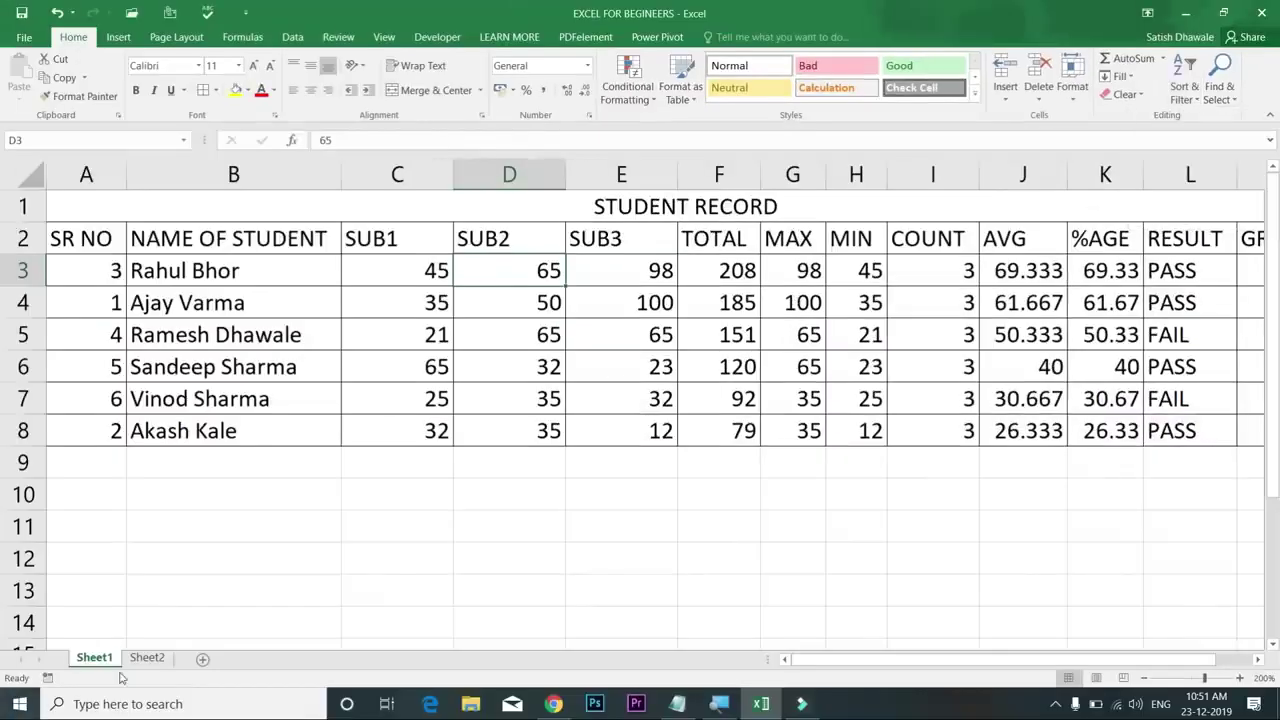
pyautogui.click(147, 657)
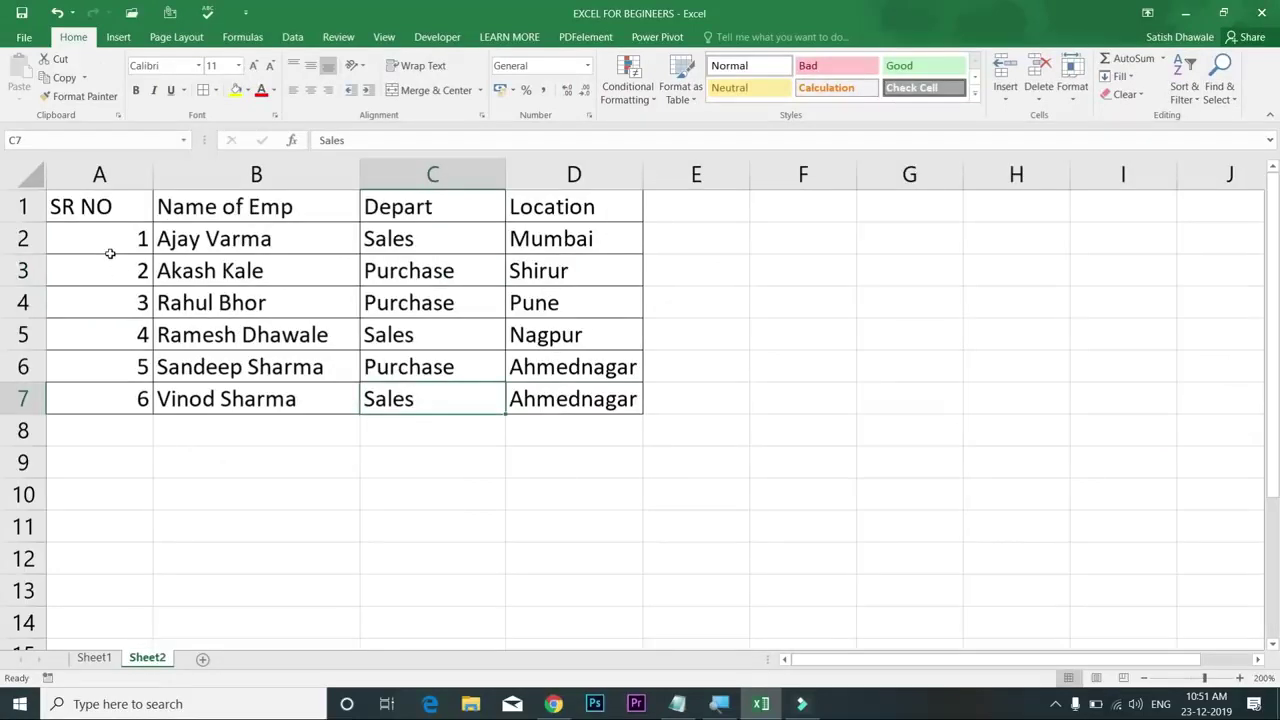
pyautogui.click(440, 208)
pyautogui.doubleClick(445, 208)
pyautogui.write('ment')
pyautogui.press('Return')
# Step: Examine how the Department and Location values in C2:D7 are paired across the employee rows
pyautogui.moveTo(441, 203); pyautogui.dragTo(437, 393)
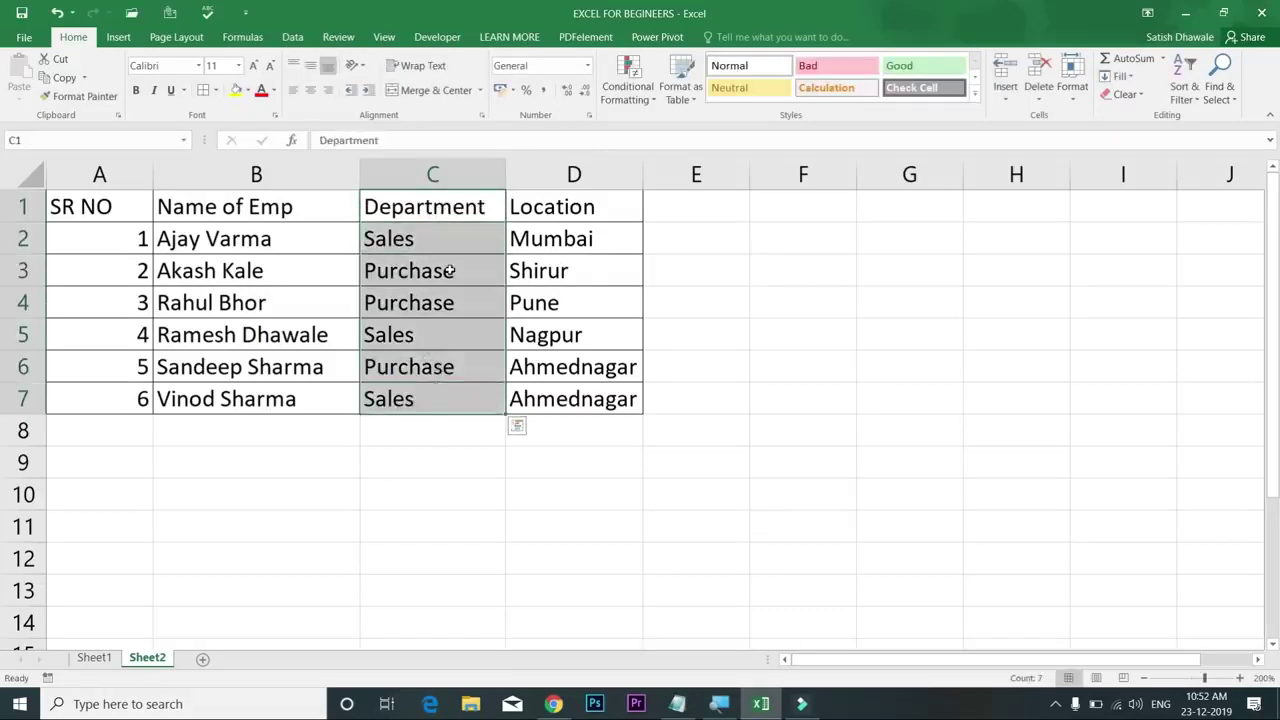
pyautogui.moveTo(454, 250); pyautogui.dragTo(449, 390)
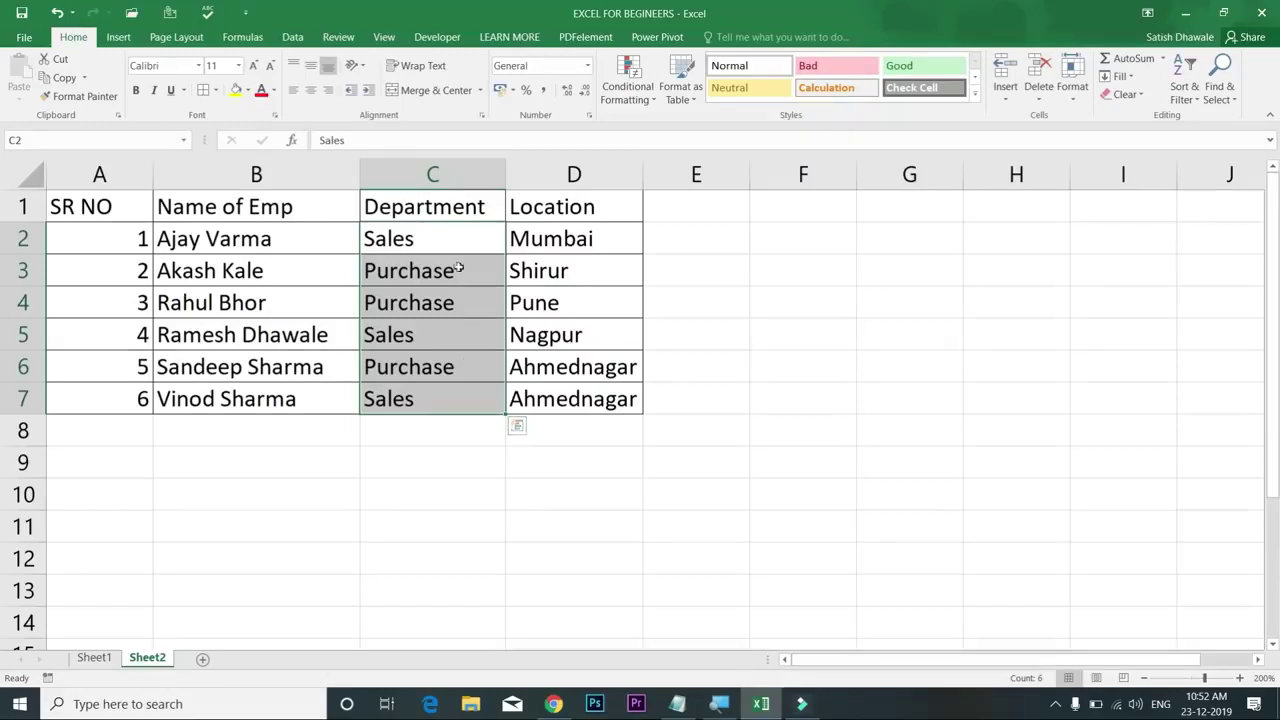
pyautogui.moveTo(452, 254); pyautogui.dragTo(572, 399)
pyautogui.click(422, 399)
pyautogui.moveTo(495, 334); pyautogui.dragTo(548, 335)
pyautogui.moveTo(459, 401); pyautogui.dragTo(585, 395)
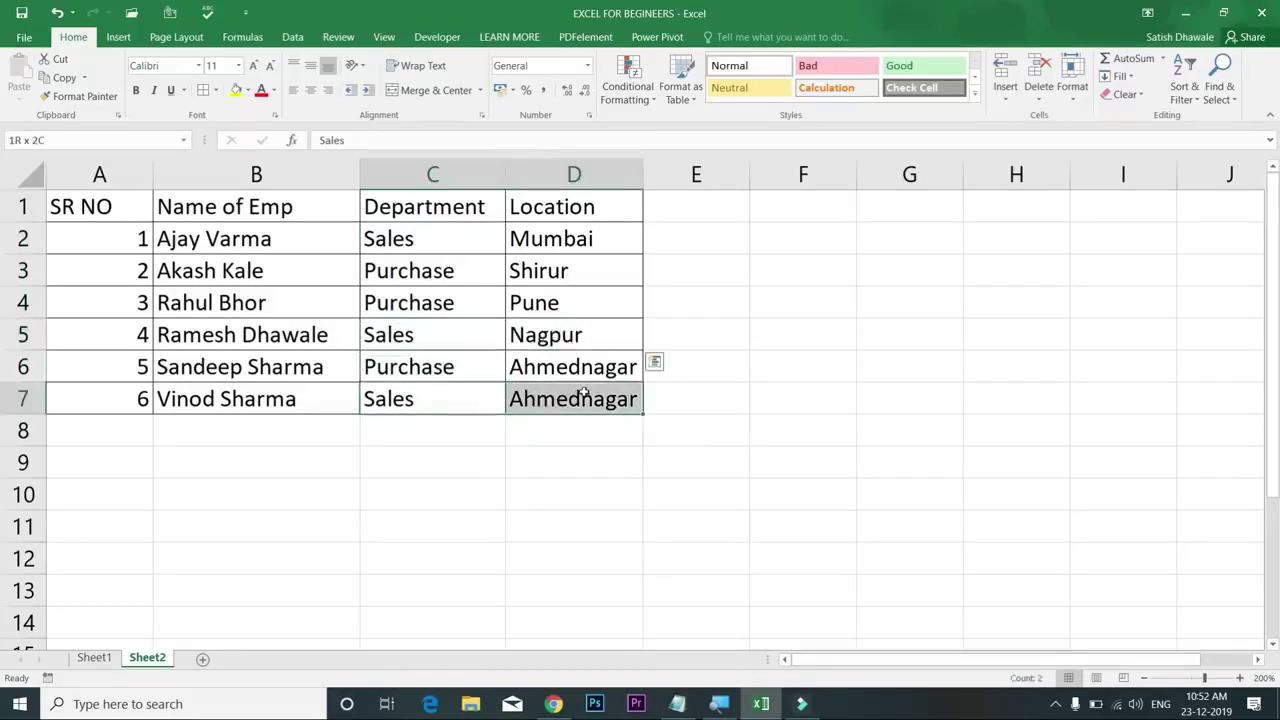
pyautogui.click(580, 398)
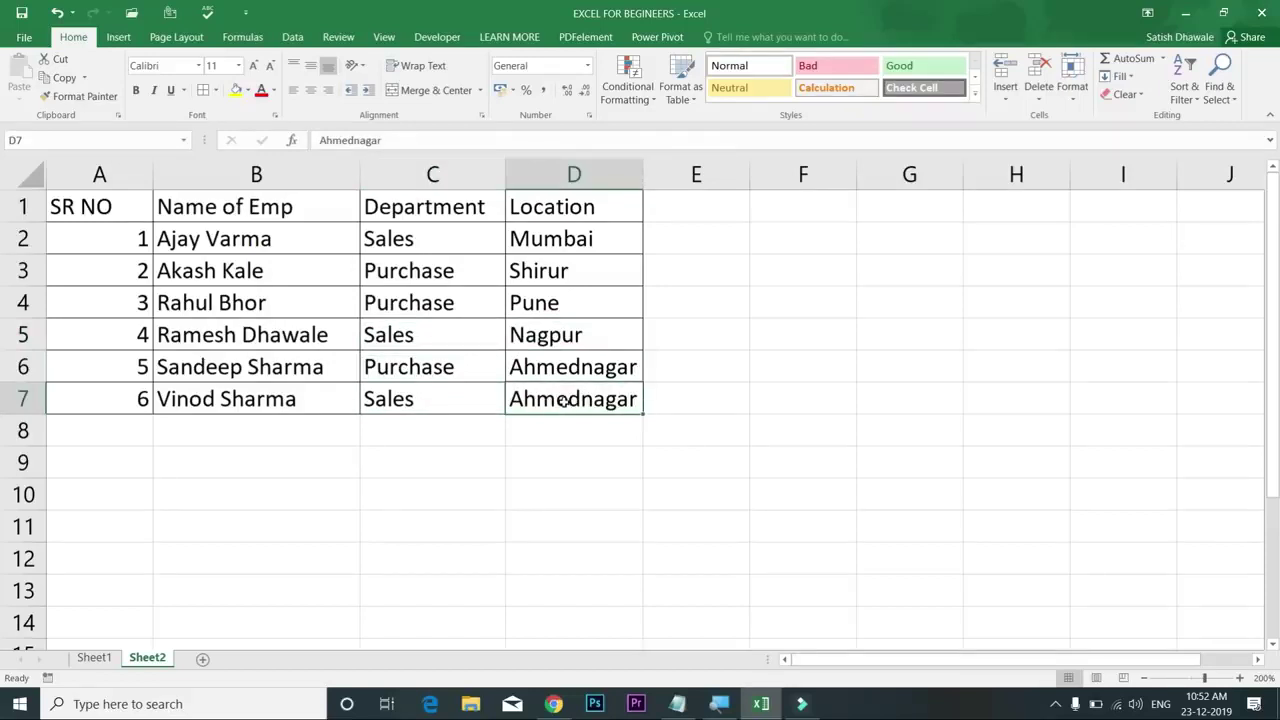
pyautogui.moveTo(428, 238); pyautogui.dragTo(530, 240)
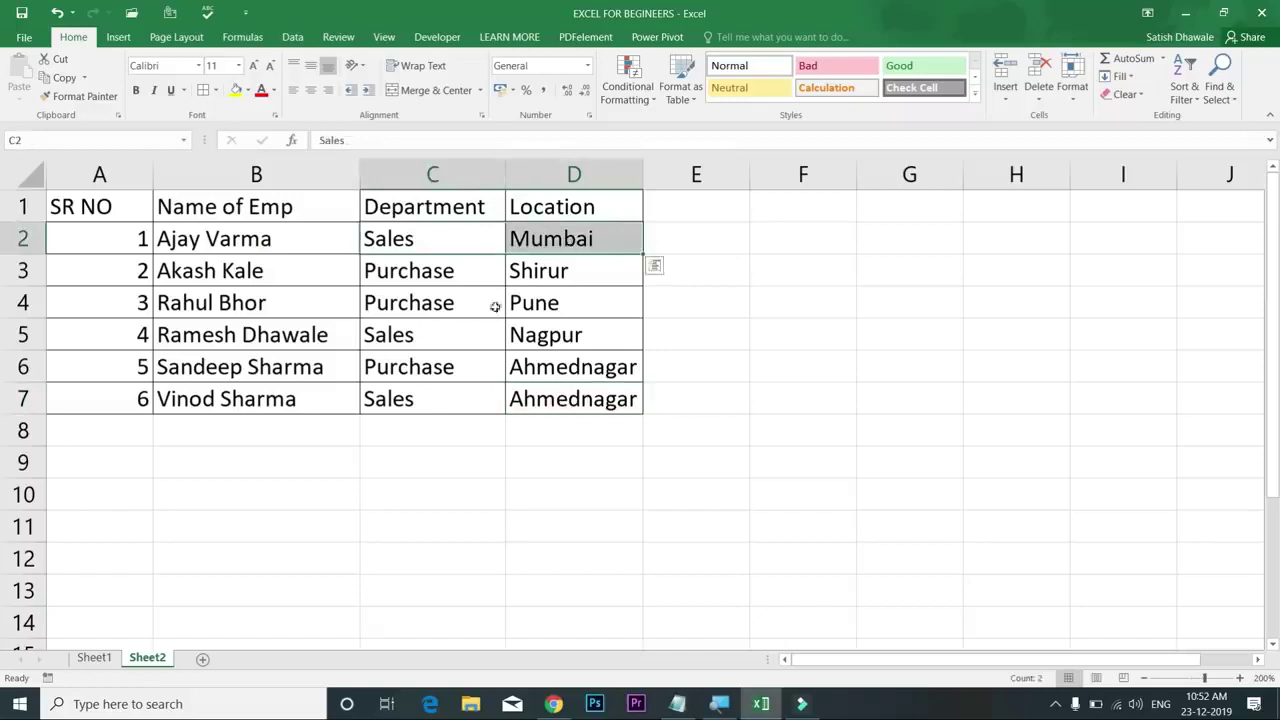
pyautogui.moveTo(457, 331); pyautogui.dragTo(590, 337)
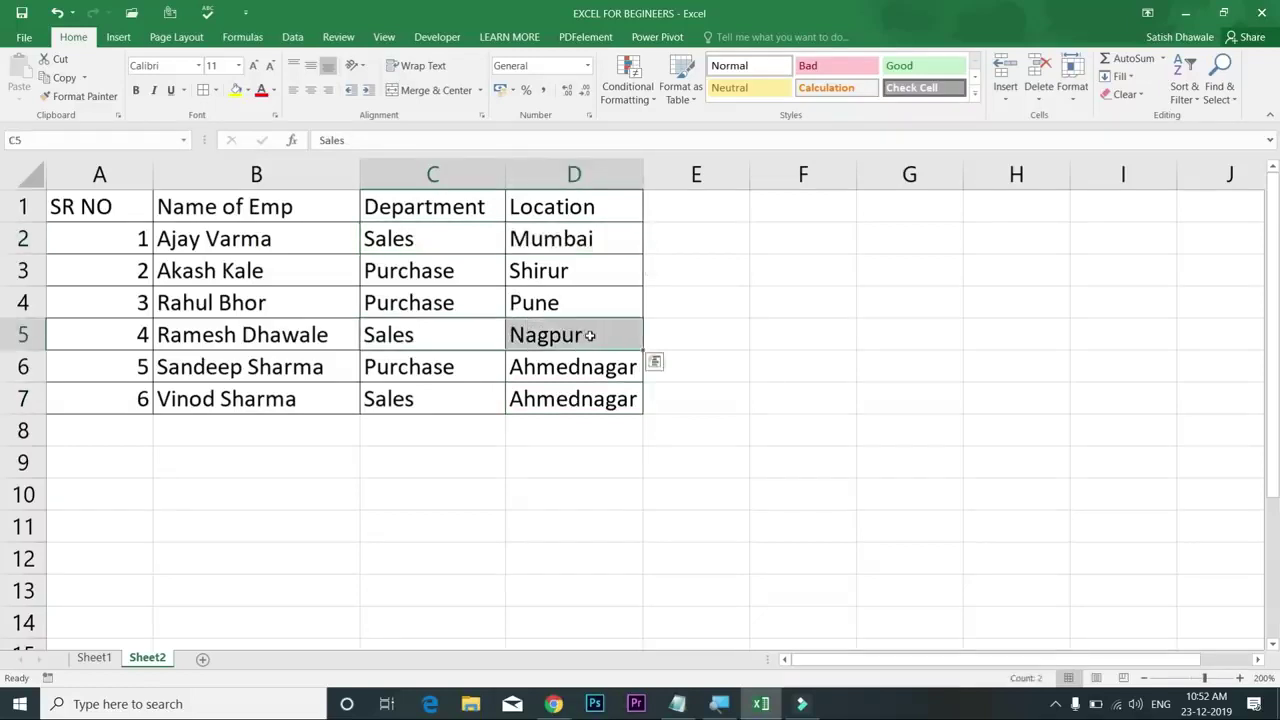
pyautogui.moveTo(486, 246); pyautogui.dragTo(480, 412)
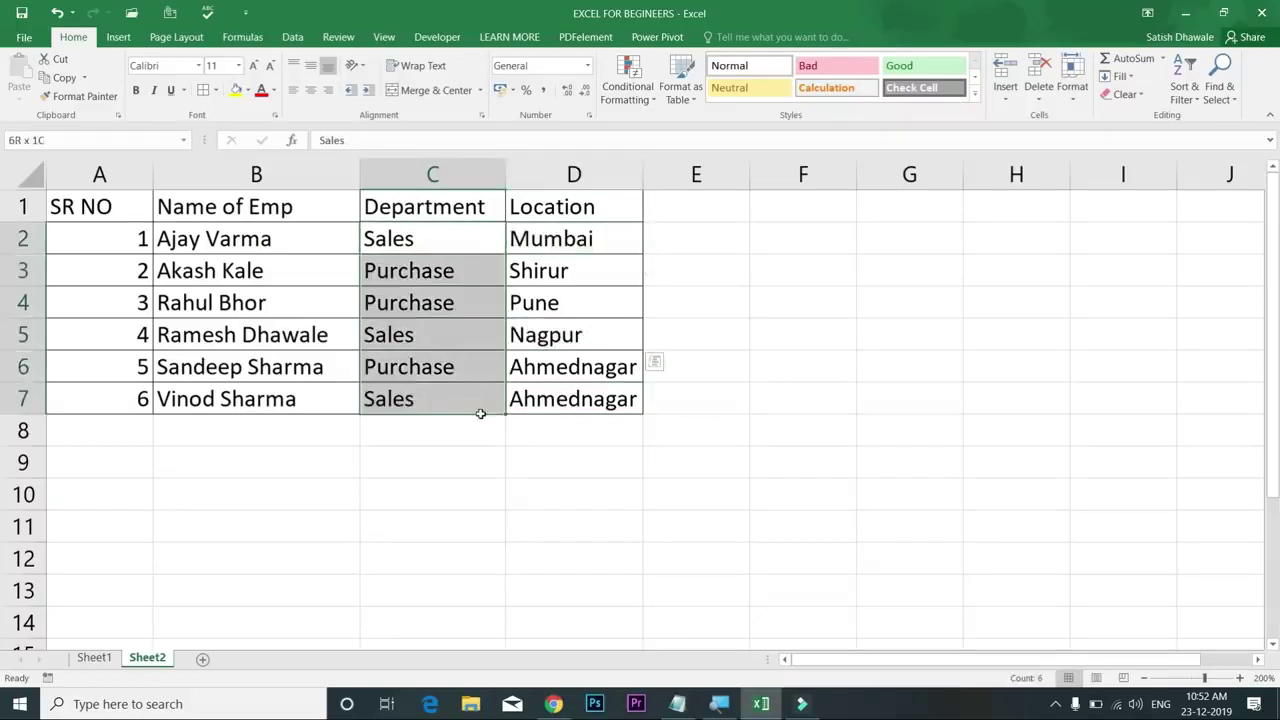
pyautogui.moveTo(600, 243); pyautogui.dragTo(585, 393)
pyautogui.moveTo(432, 222); pyautogui.dragTo(577, 398)
pyautogui.click(423, 262)
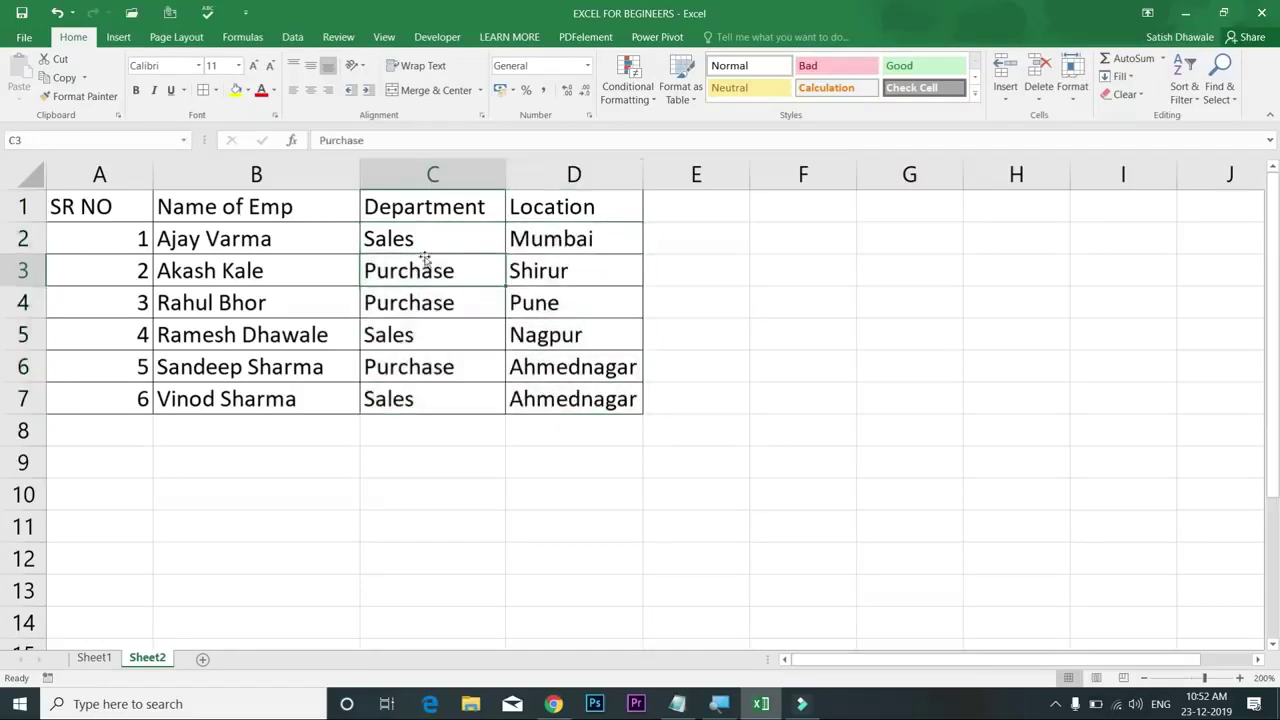
# Step: Set up a custom sort of the employee table with the selection expanded, ordering Department values from Z to A
pyautogui.moveTo(444, 205); pyautogui.dragTo(449, 397)
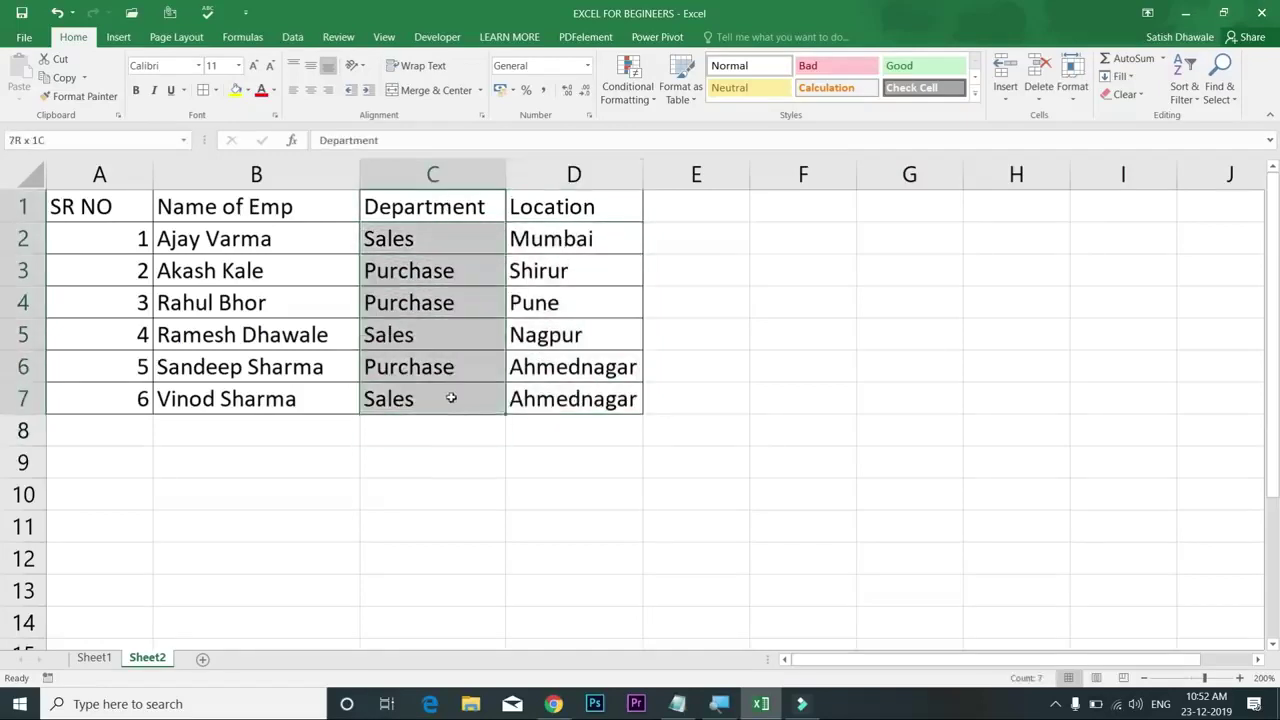
pyautogui.click(295, 37)
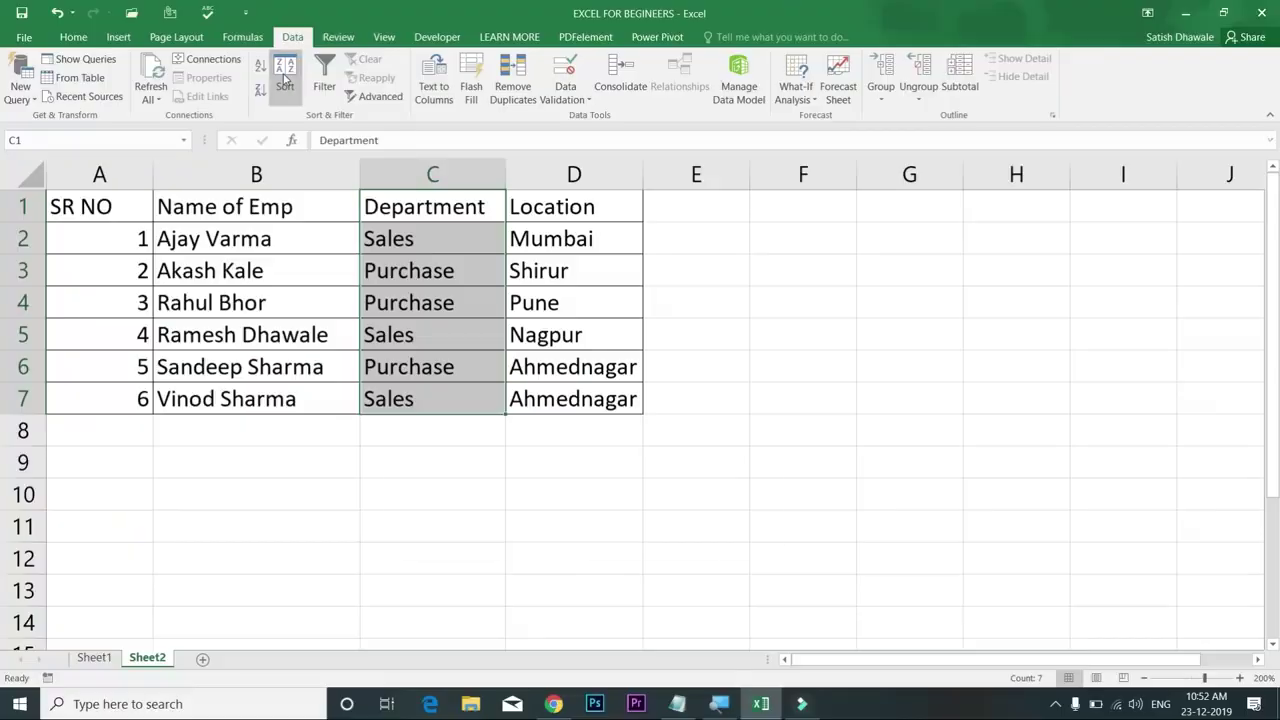
pyautogui.click(285, 80)
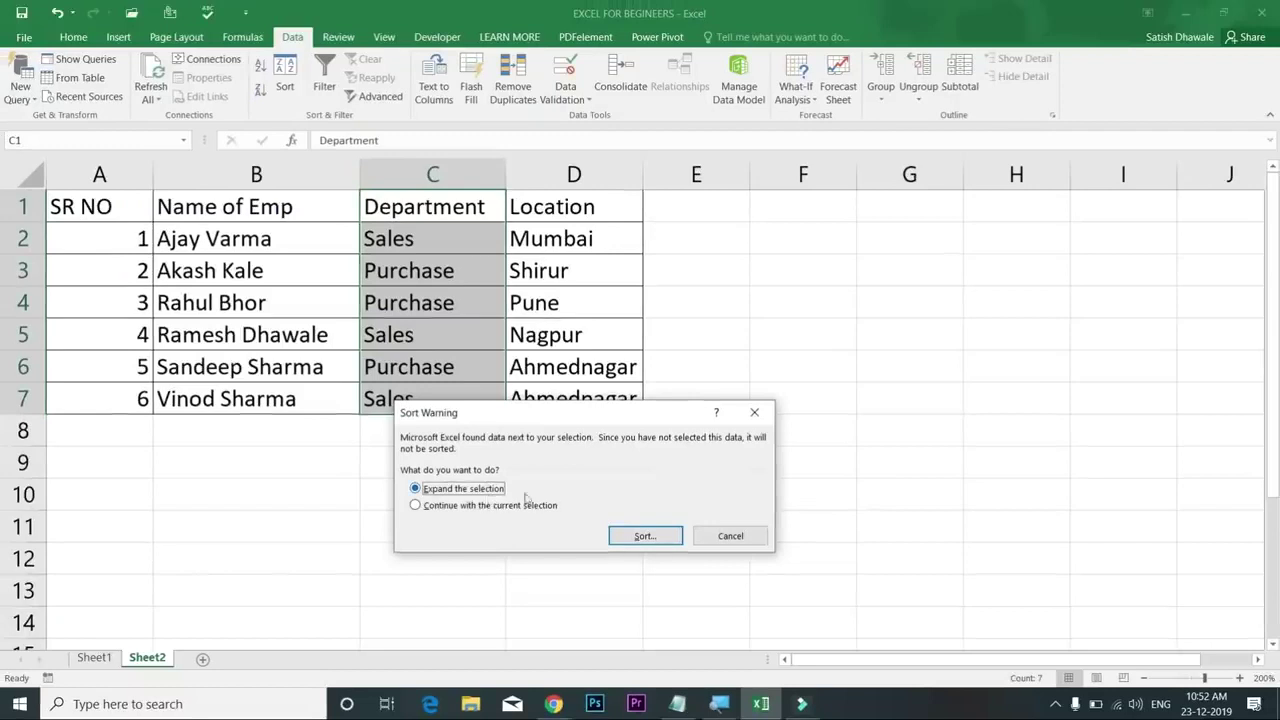
pyautogui.click(622, 536)
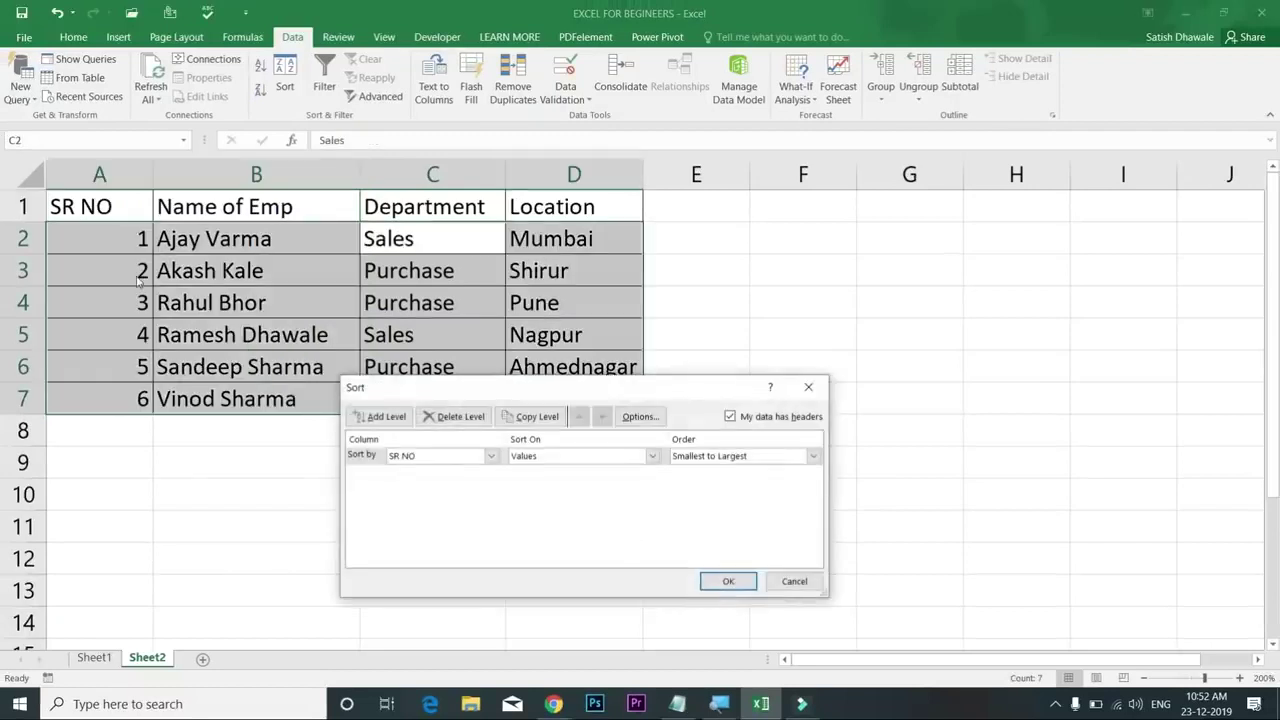
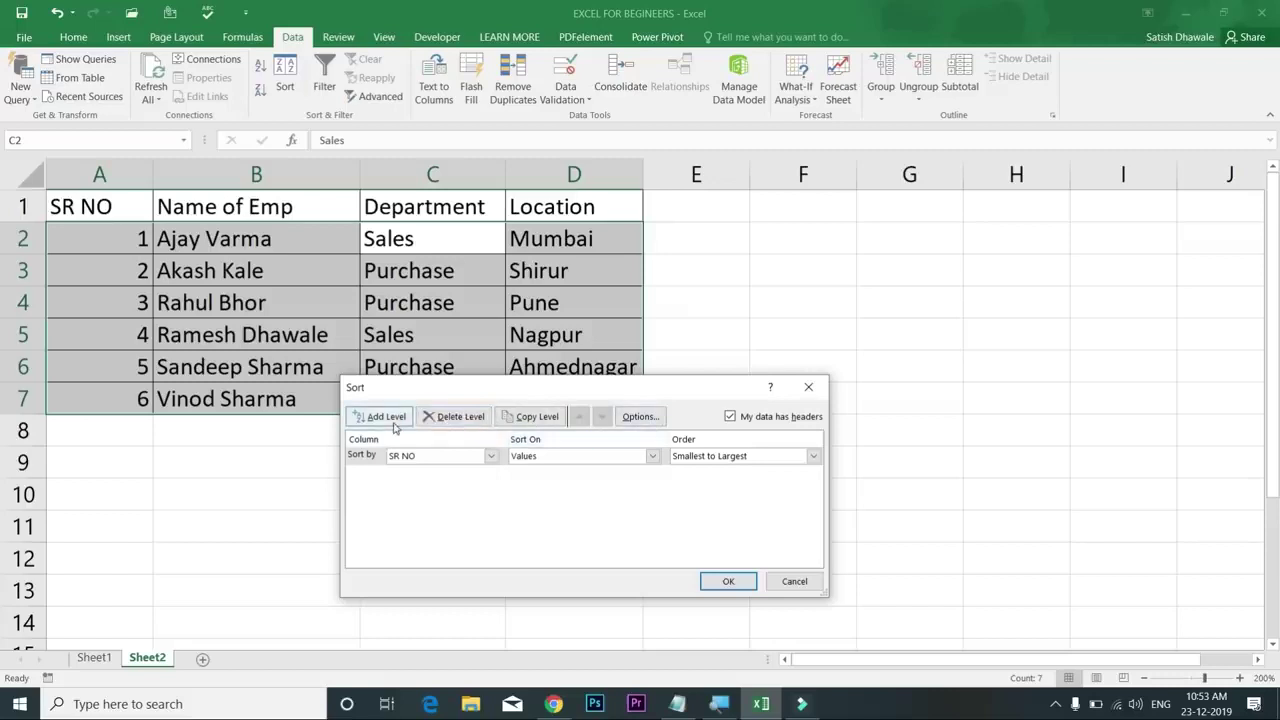
pyautogui.click(432, 460)
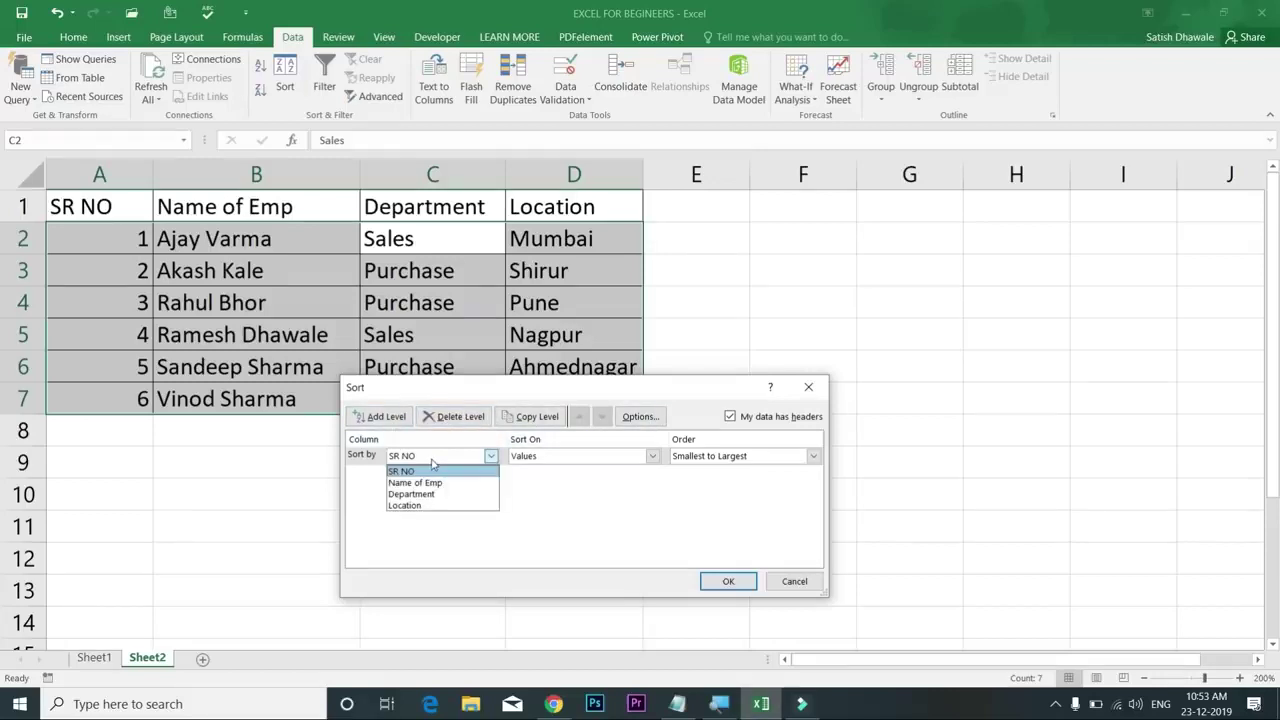
pyautogui.click(432, 494)
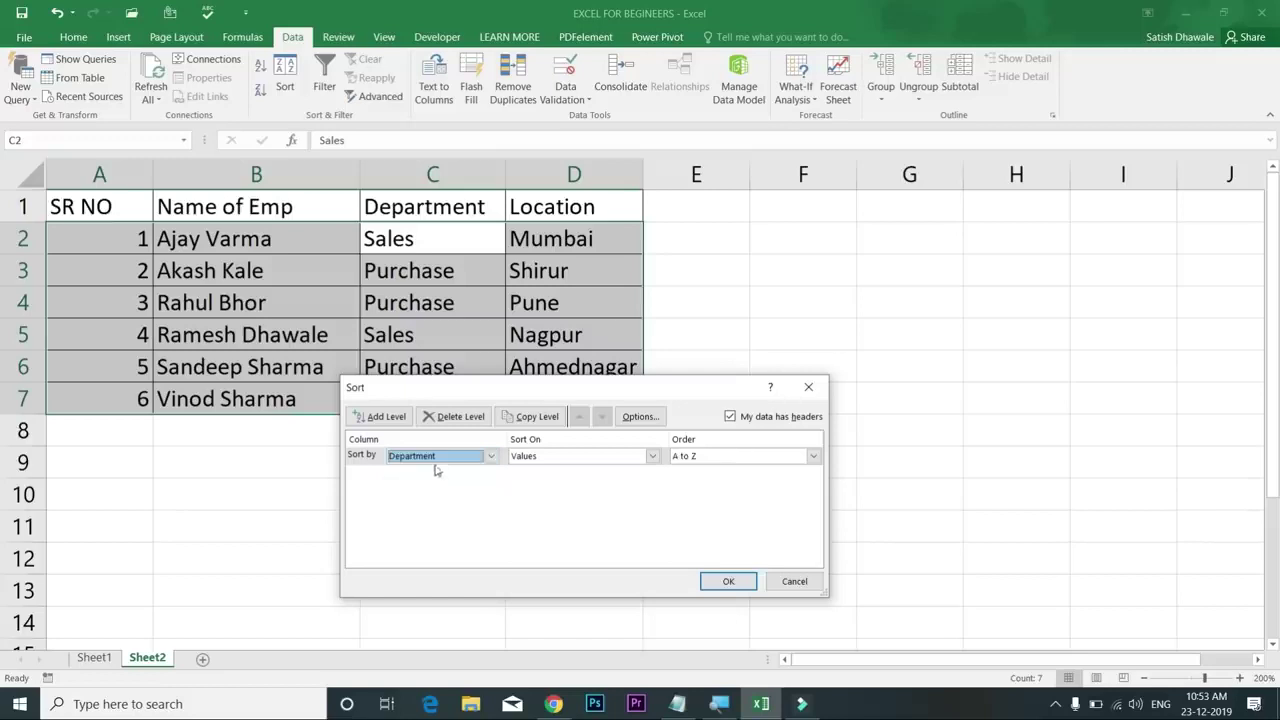
pyautogui.click(693, 462)
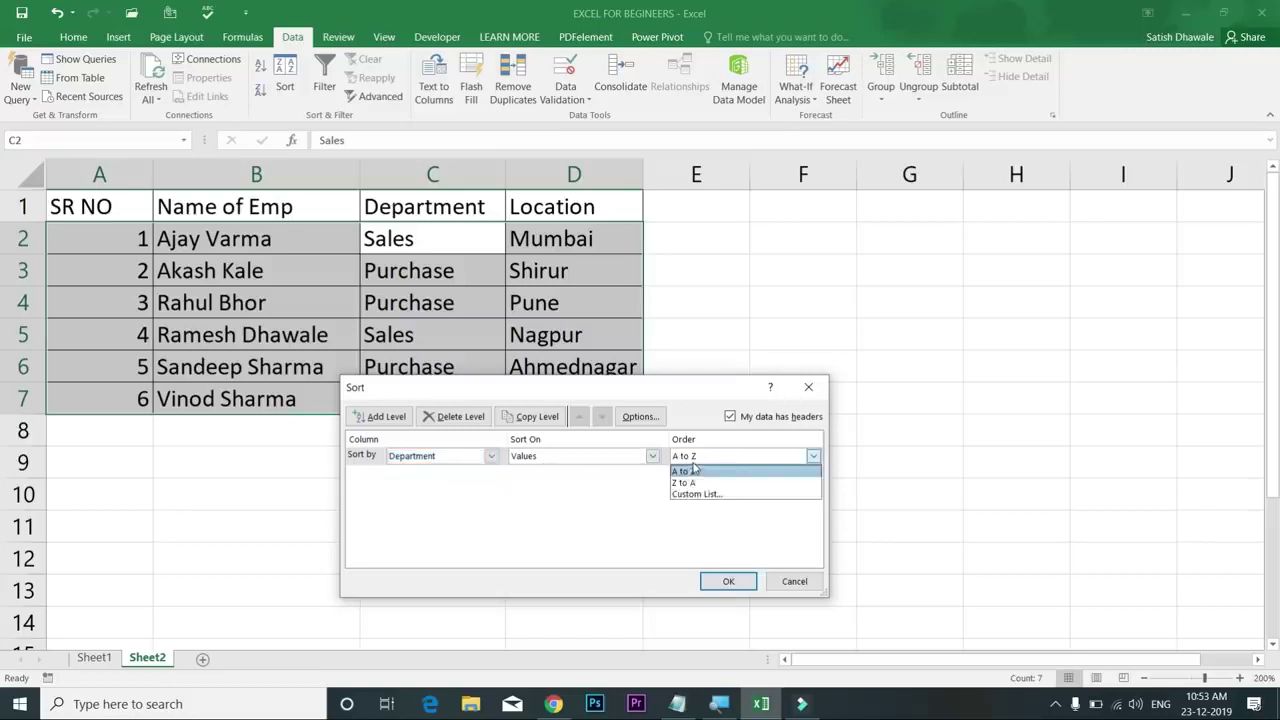
pyautogui.click(693, 482)
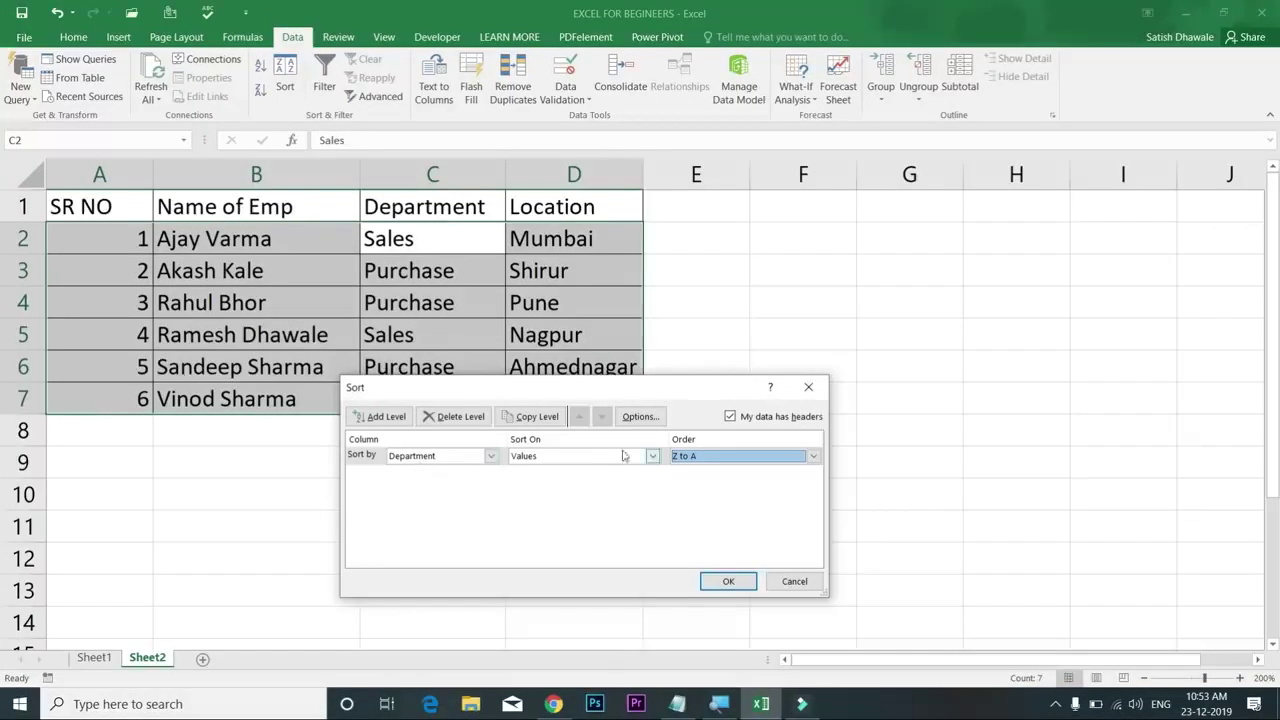
# Step: Add a second sort level ordering Location values from A to Z and apply the sort
pyautogui.click(386, 416)
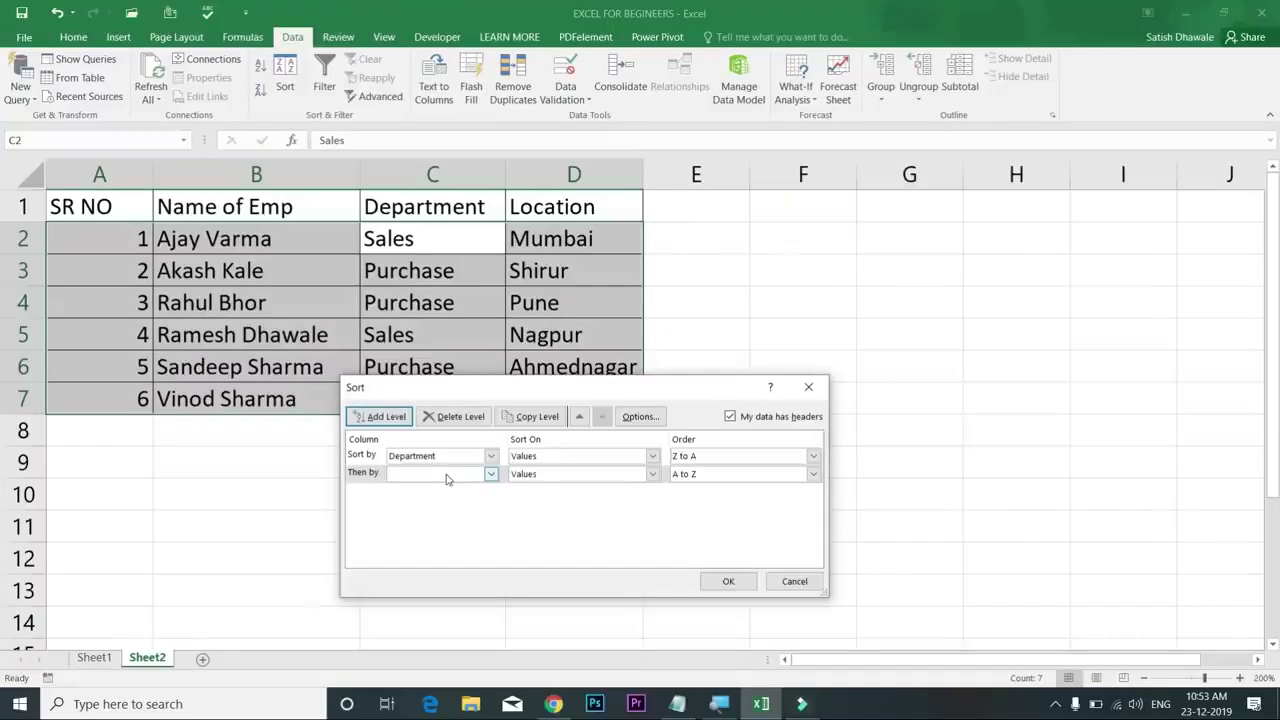
pyautogui.click(447, 478)
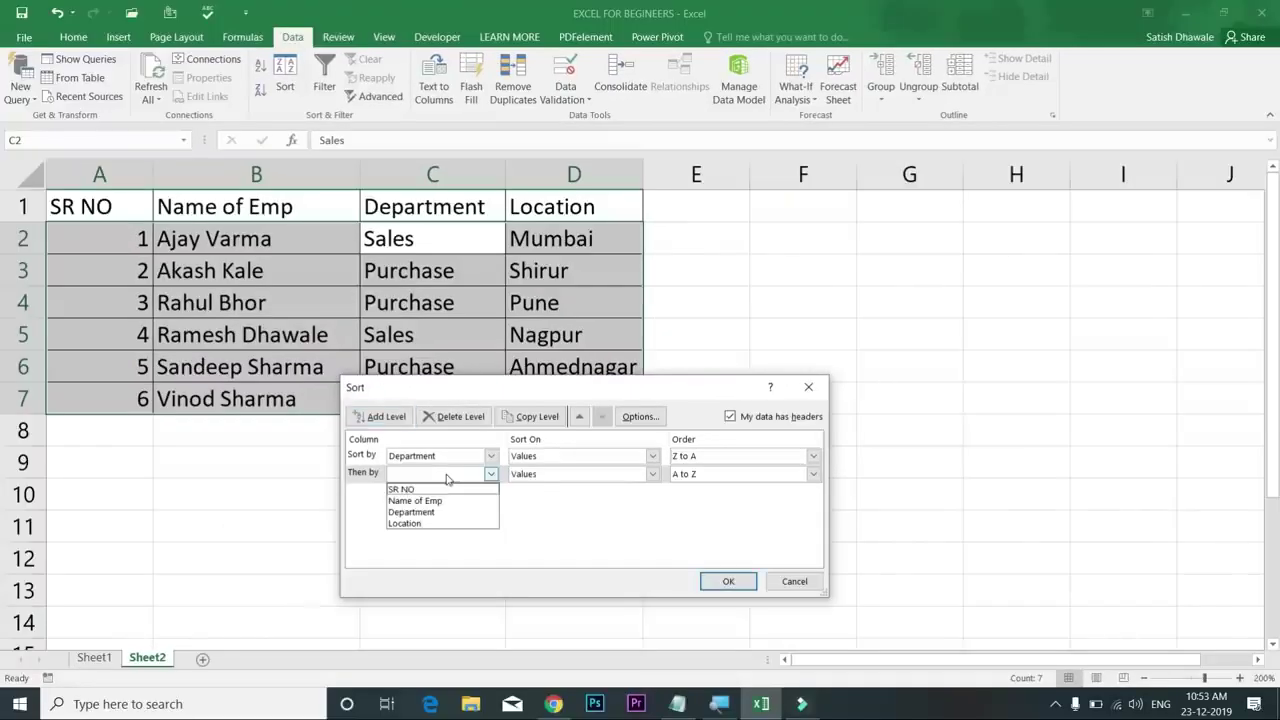
pyautogui.click(437, 523)
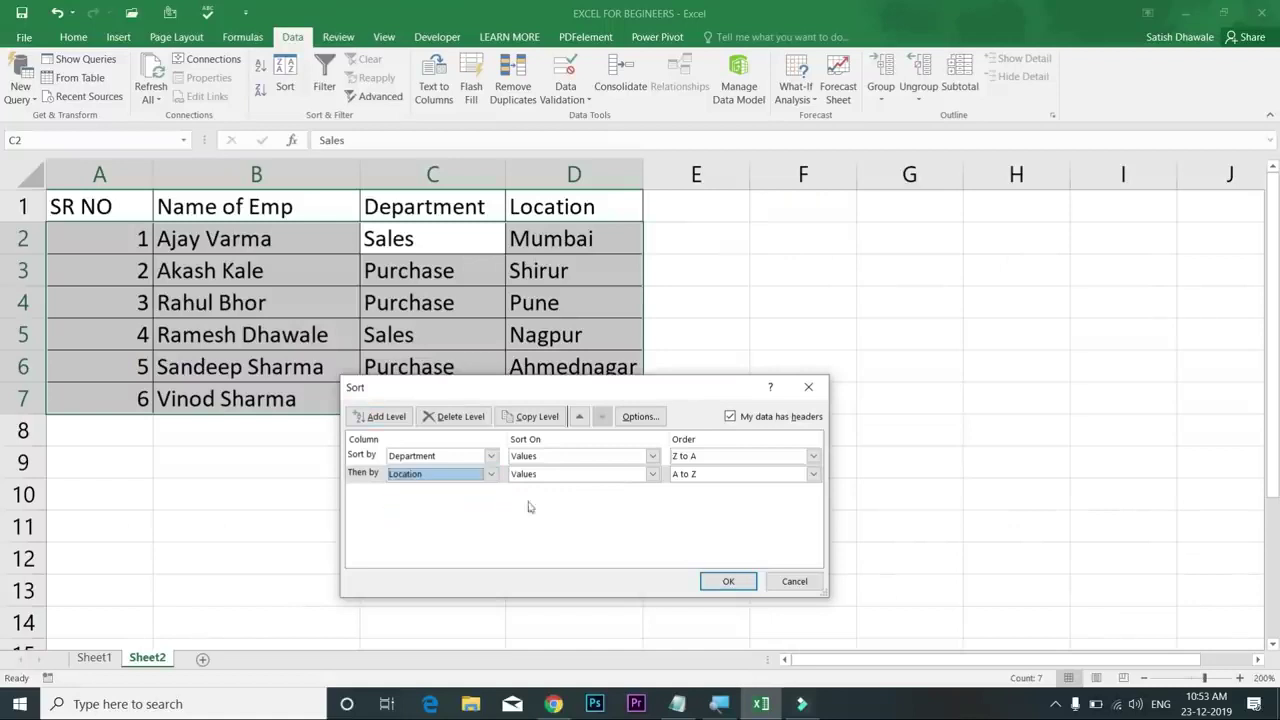
pyautogui.click(690, 476)
pyautogui.click(697, 489)
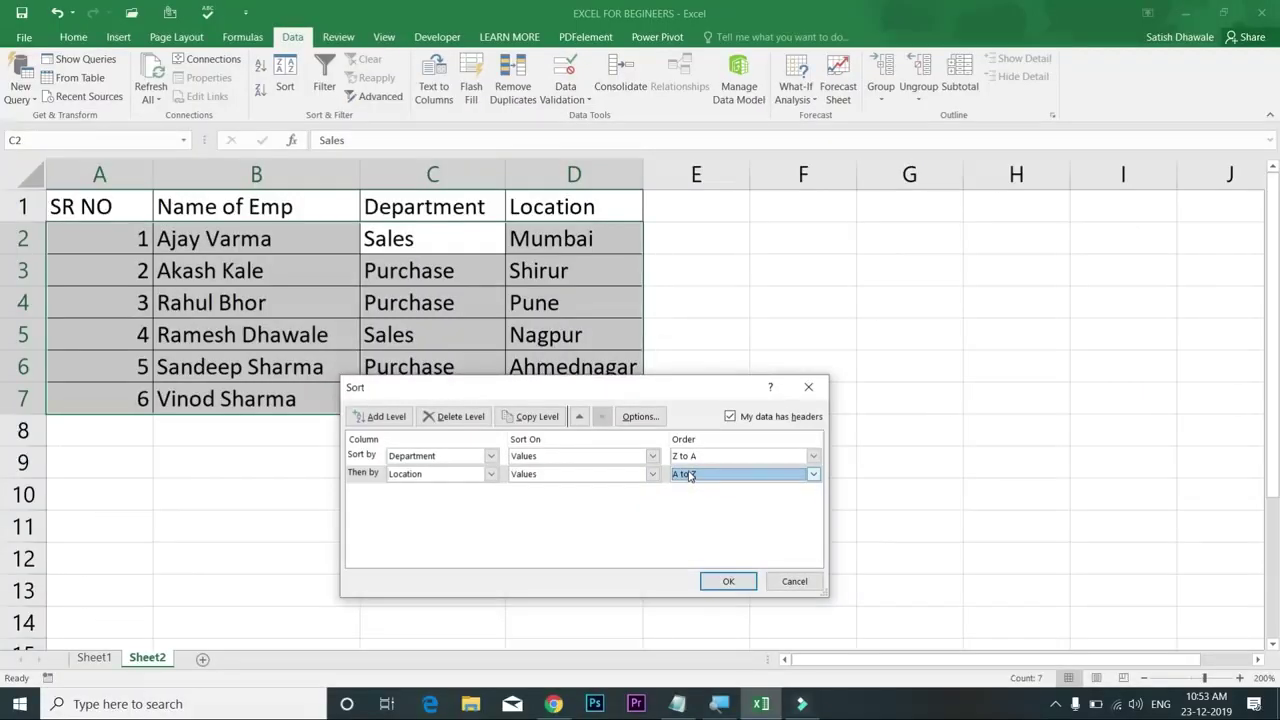
pyautogui.click(728, 582)
# Step: Check the department grouping and the order of locations within the Sales and Purchase rows
pyautogui.moveTo(428, 240); pyautogui.dragTo(418, 304)
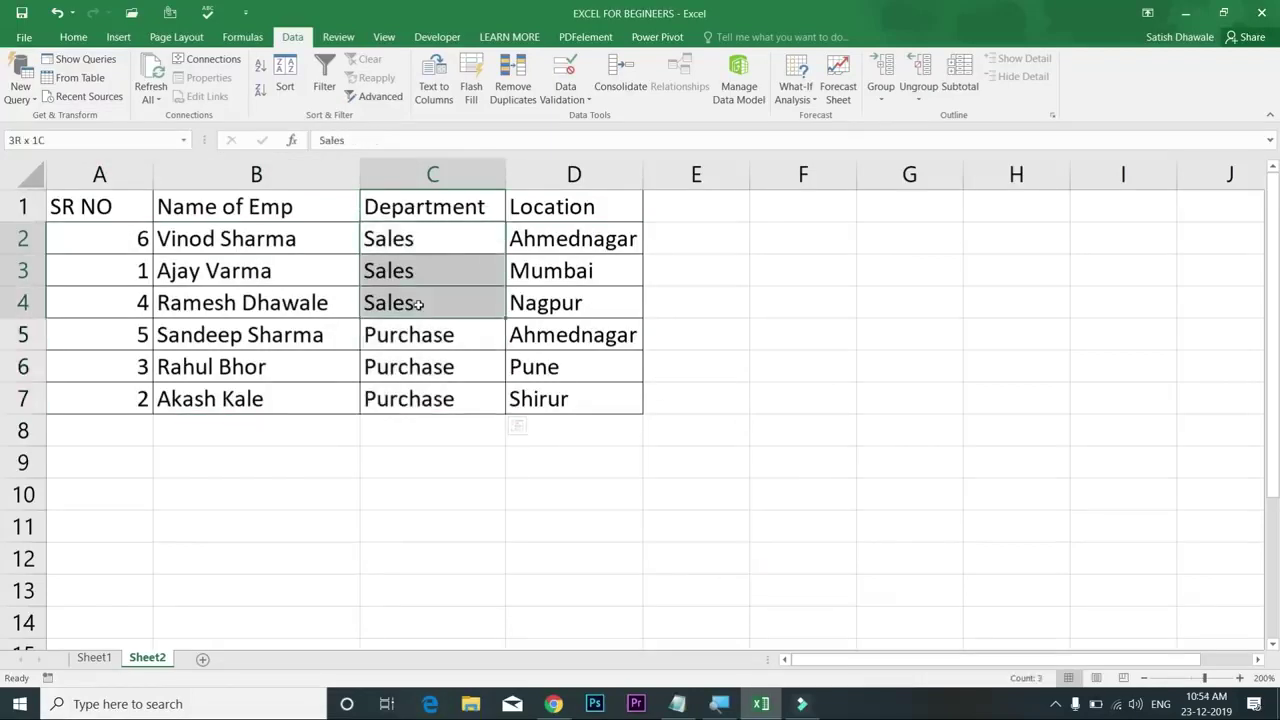
pyautogui.moveTo(432, 336); pyautogui.dragTo(430, 398)
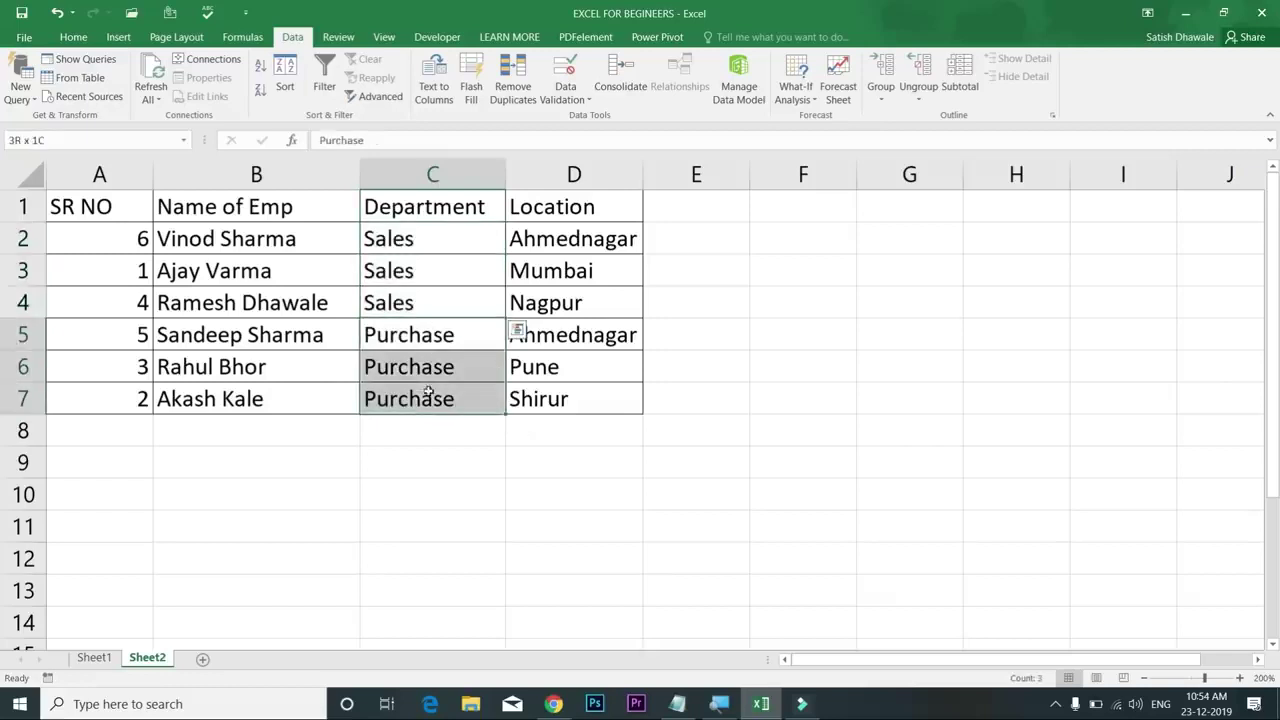
pyautogui.moveTo(437, 251); pyautogui.dragTo(607, 305)
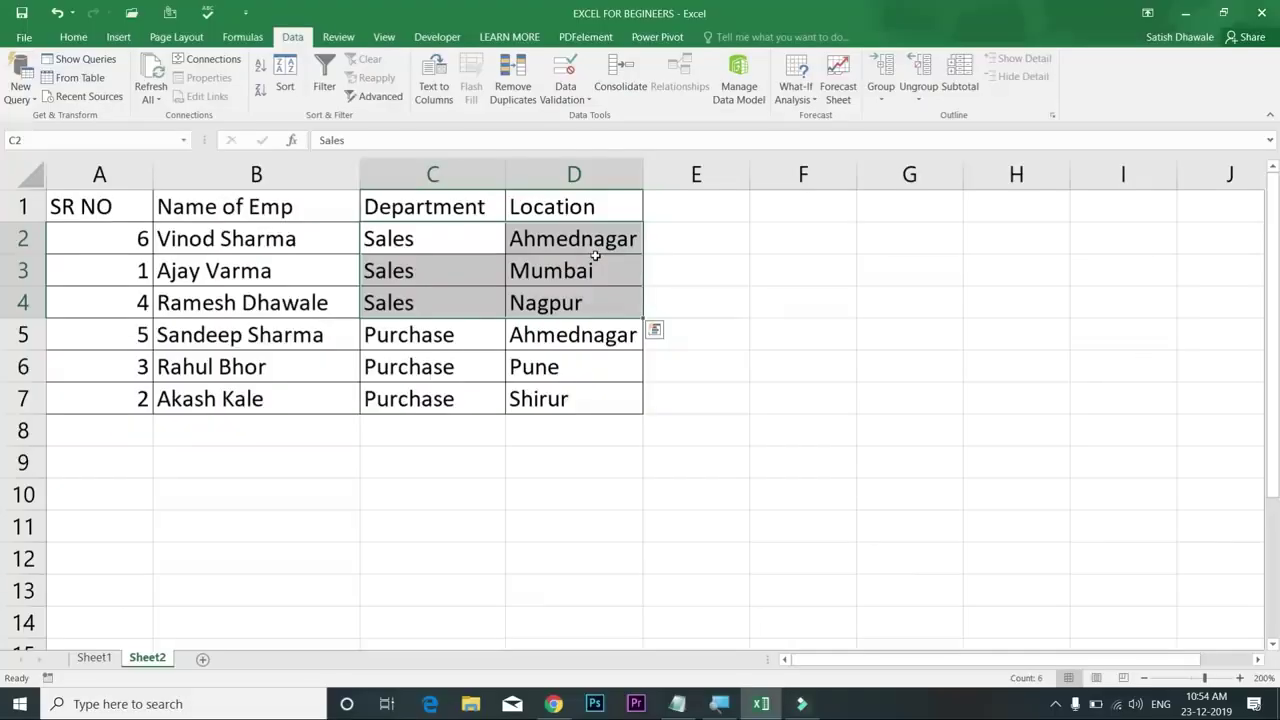
pyautogui.moveTo(585, 334); pyautogui.dragTo(580, 400)
pyautogui.click(580, 332)
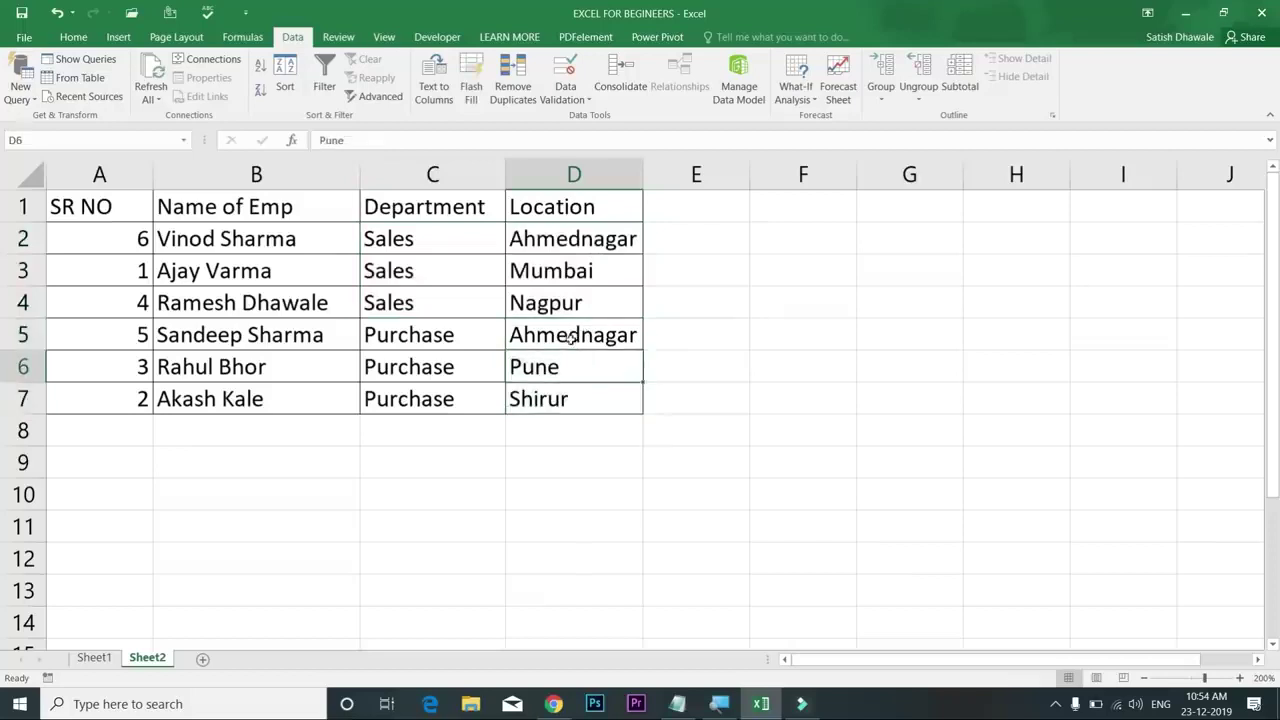
pyautogui.click(562, 362)
pyautogui.click(529, 408)
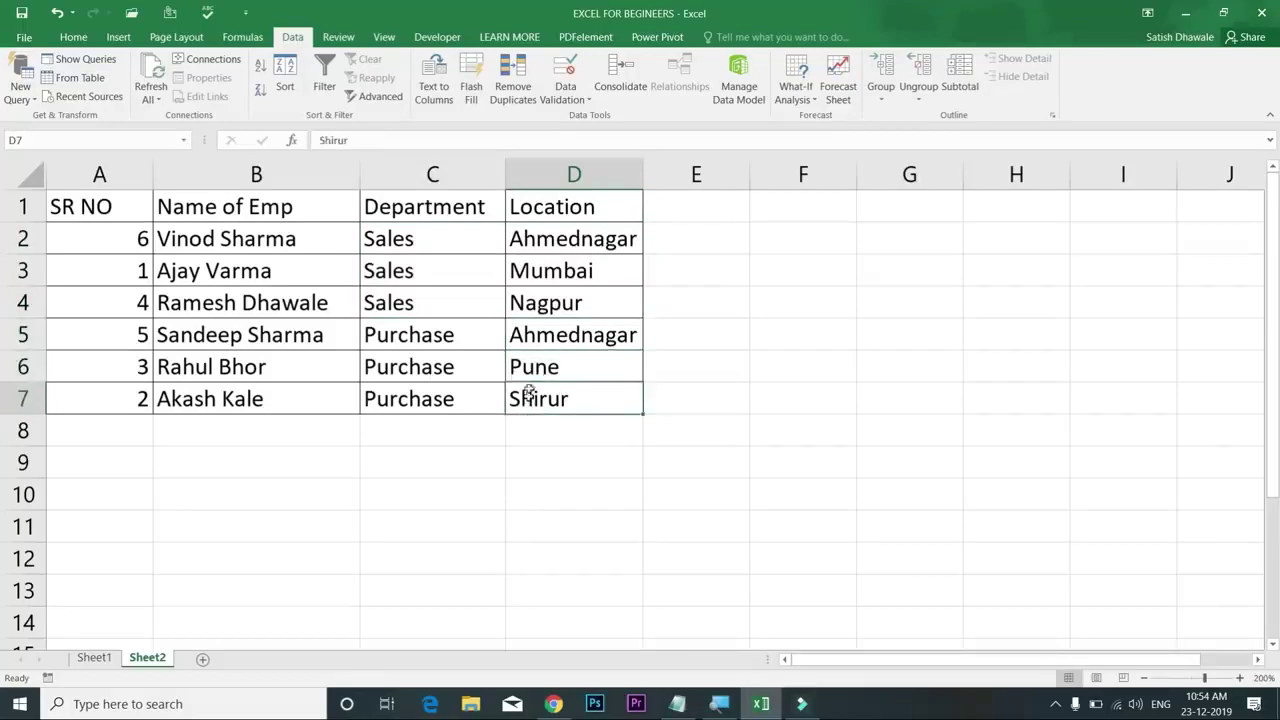
pyautogui.moveTo(556, 335); pyautogui.dragTo(422, 403)
pyautogui.moveTo(540, 335); pyautogui.dragTo(539, 398)
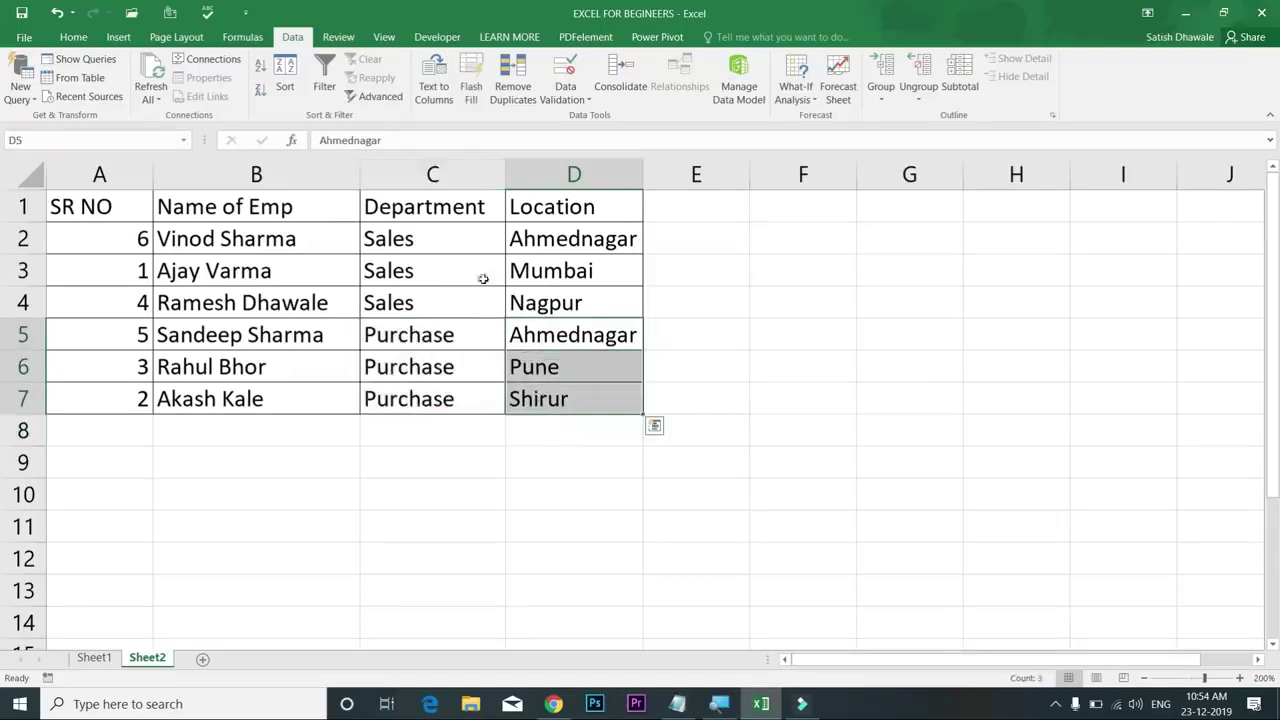
# Step: Try duplicating the Department level in the whole table's custom sort, and discard the change
pyautogui.click(435, 219)
pyautogui.hotkey('ctrl', 'a')
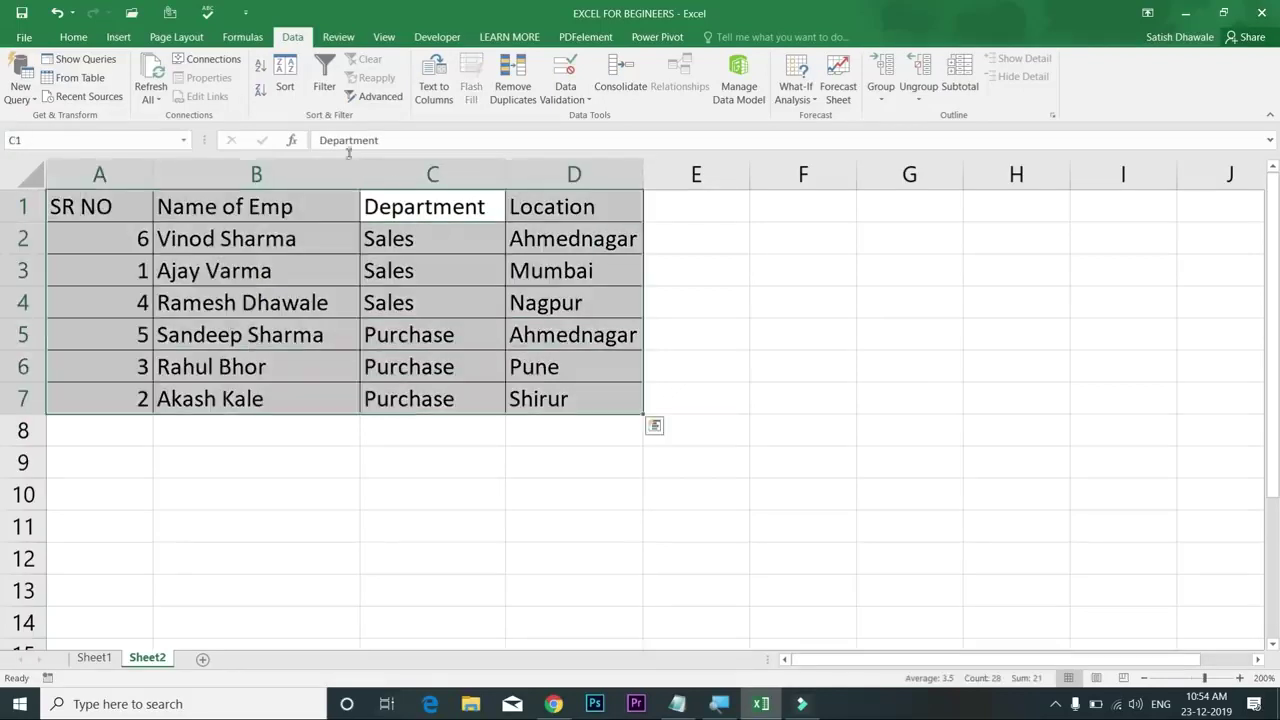
pyautogui.click(287, 83)
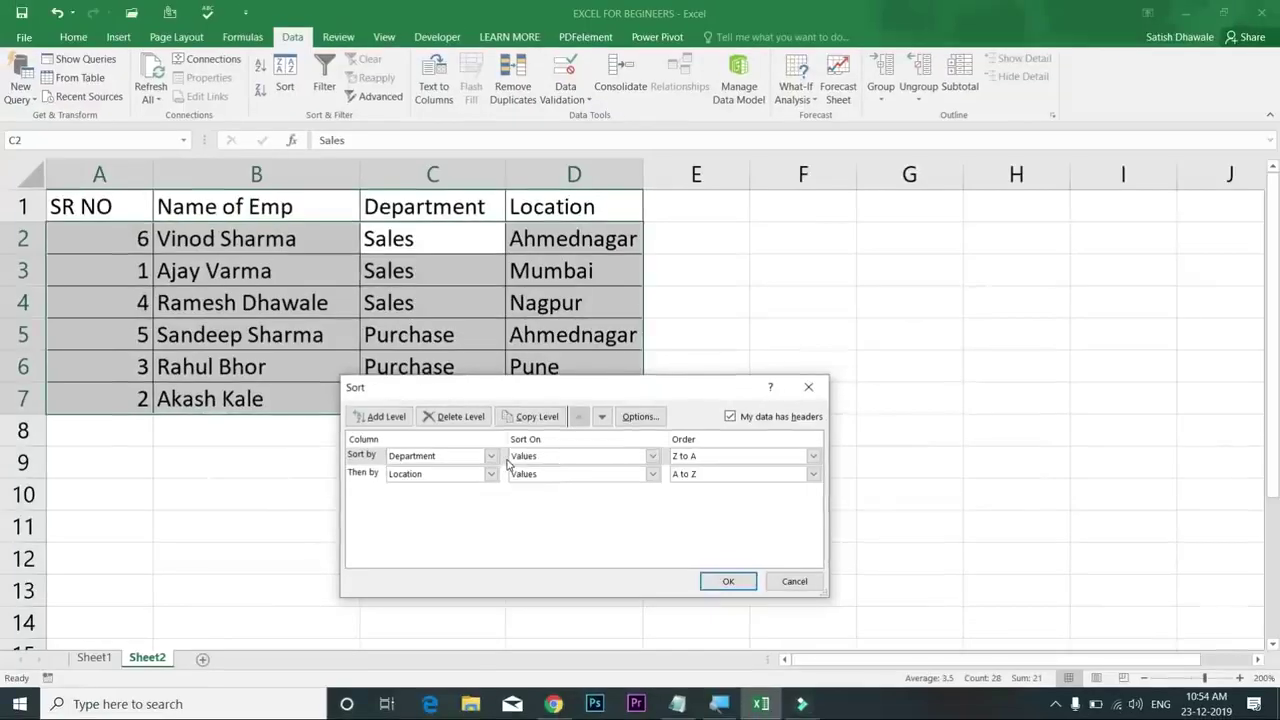
pyautogui.click(531, 418)
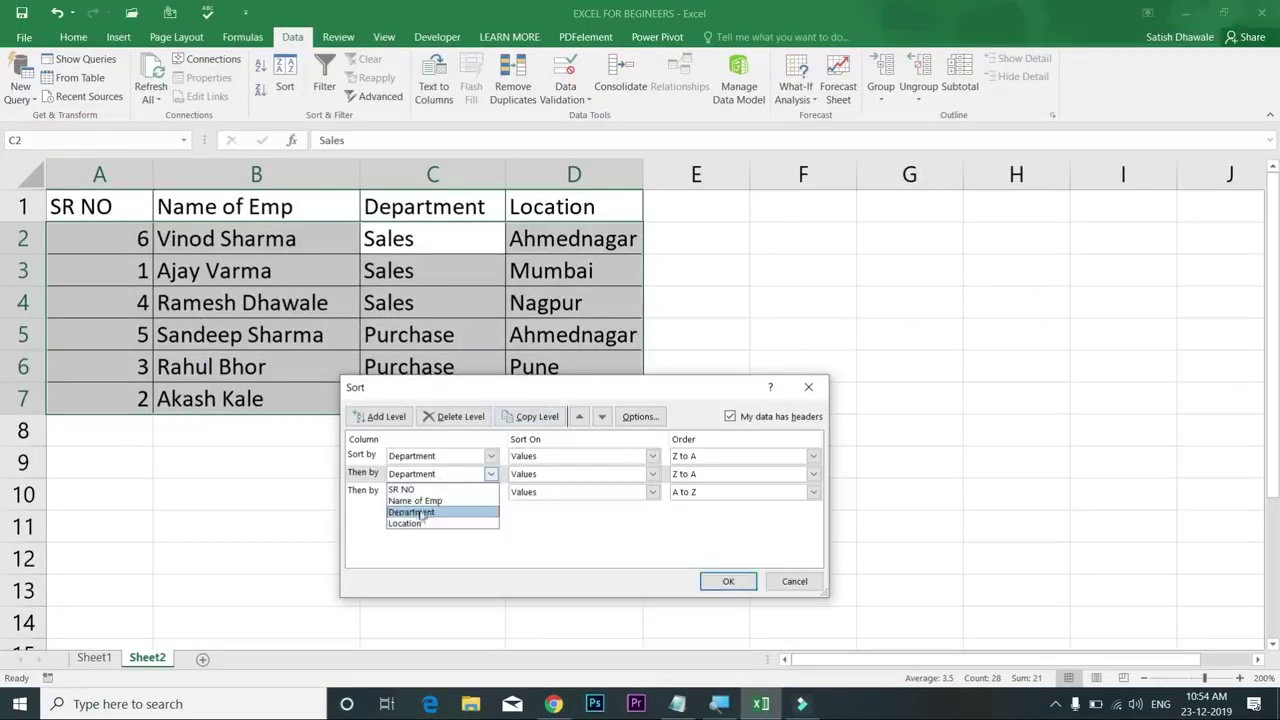
pyautogui.click(556, 549)
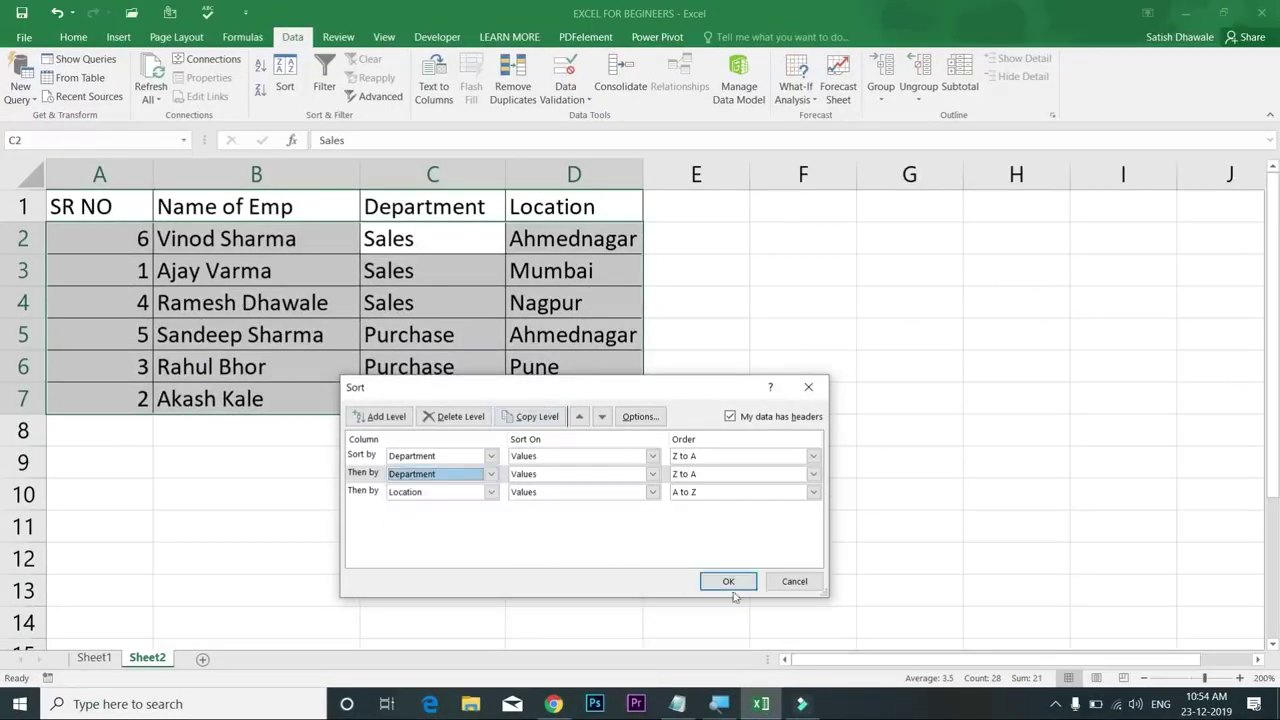
pyautogui.click(778, 584)
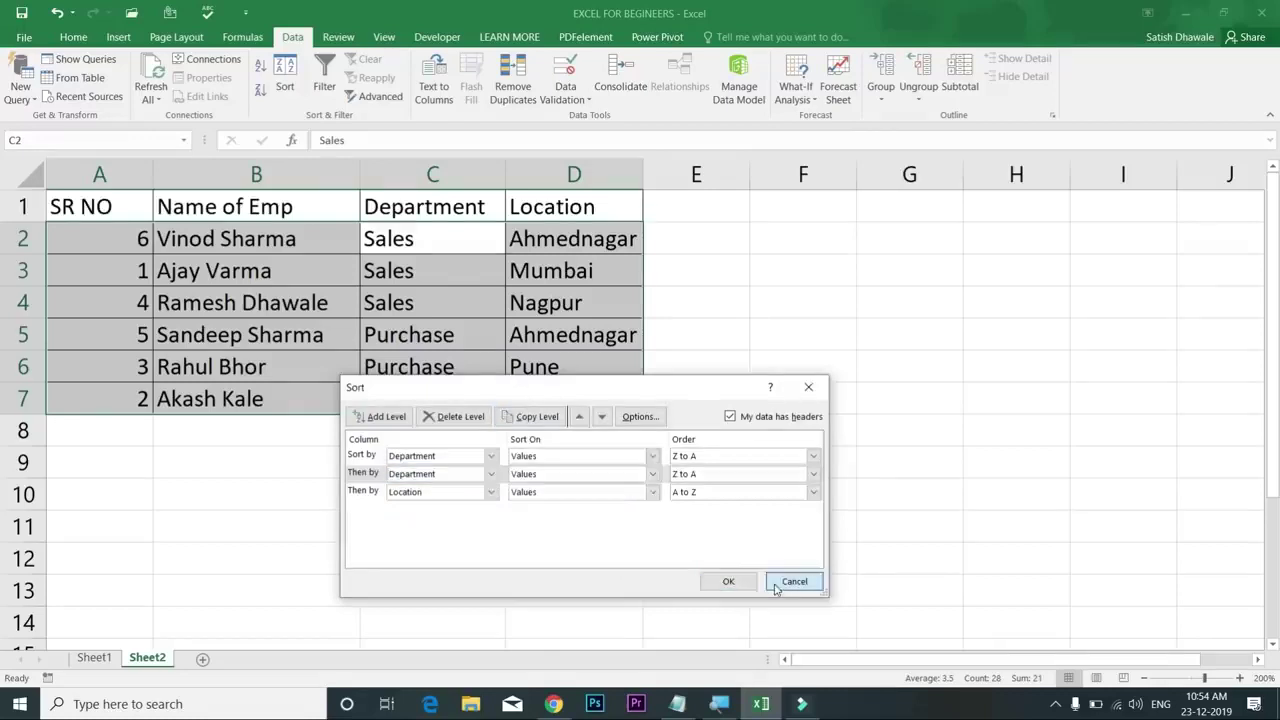
# Step: Copy the employee table's header row A1:D1 to F10 and fit column G's width to its contents
pyautogui.click(337, 569)
pyautogui.click(422, 523)
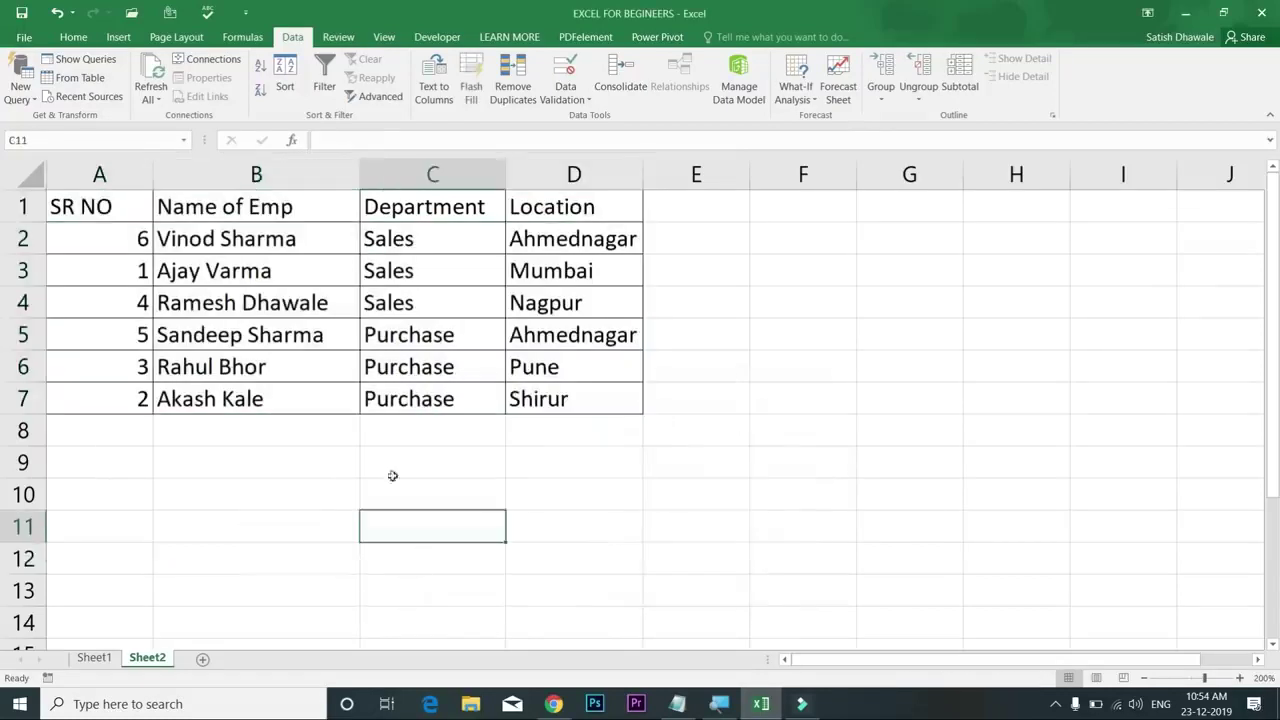
pyautogui.moveTo(108, 208); pyautogui.dragTo(558, 210)
pyautogui.hotkey('ctrl', 'c')
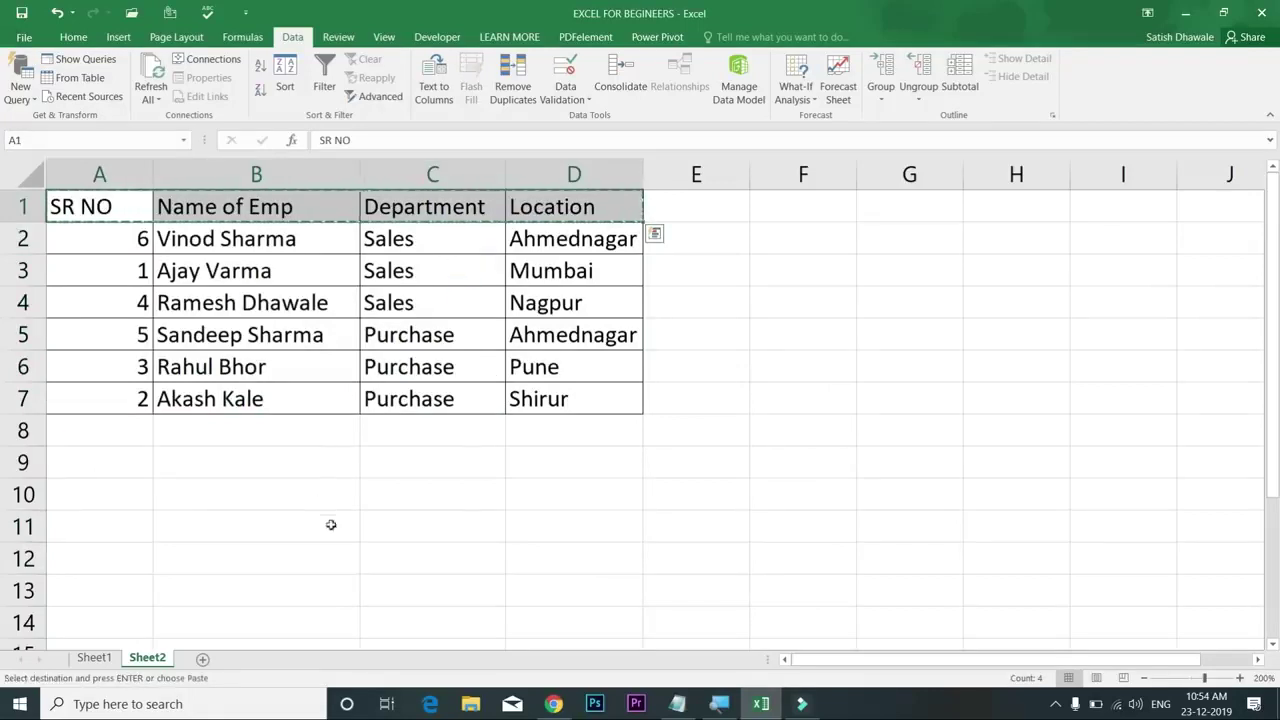
pyautogui.click(797, 495)
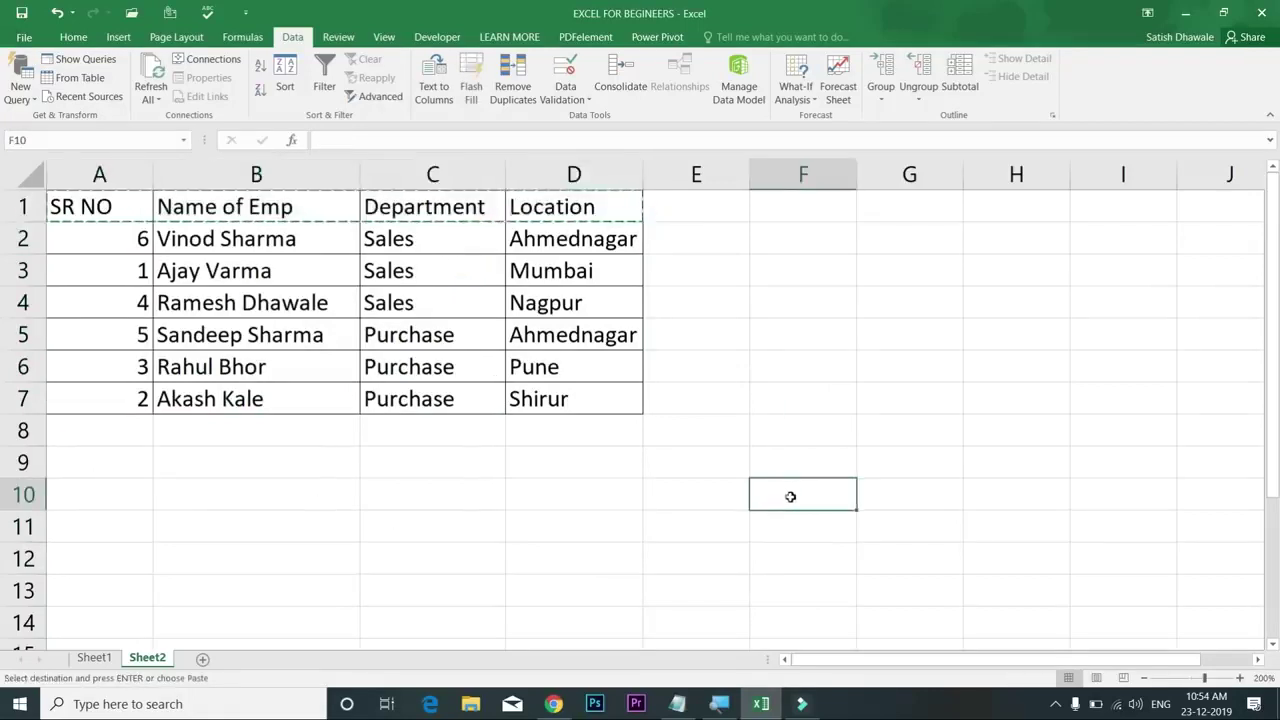
pyautogui.hotkey('ctrl', 'v')
pyautogui.doubleClick(960, 176)
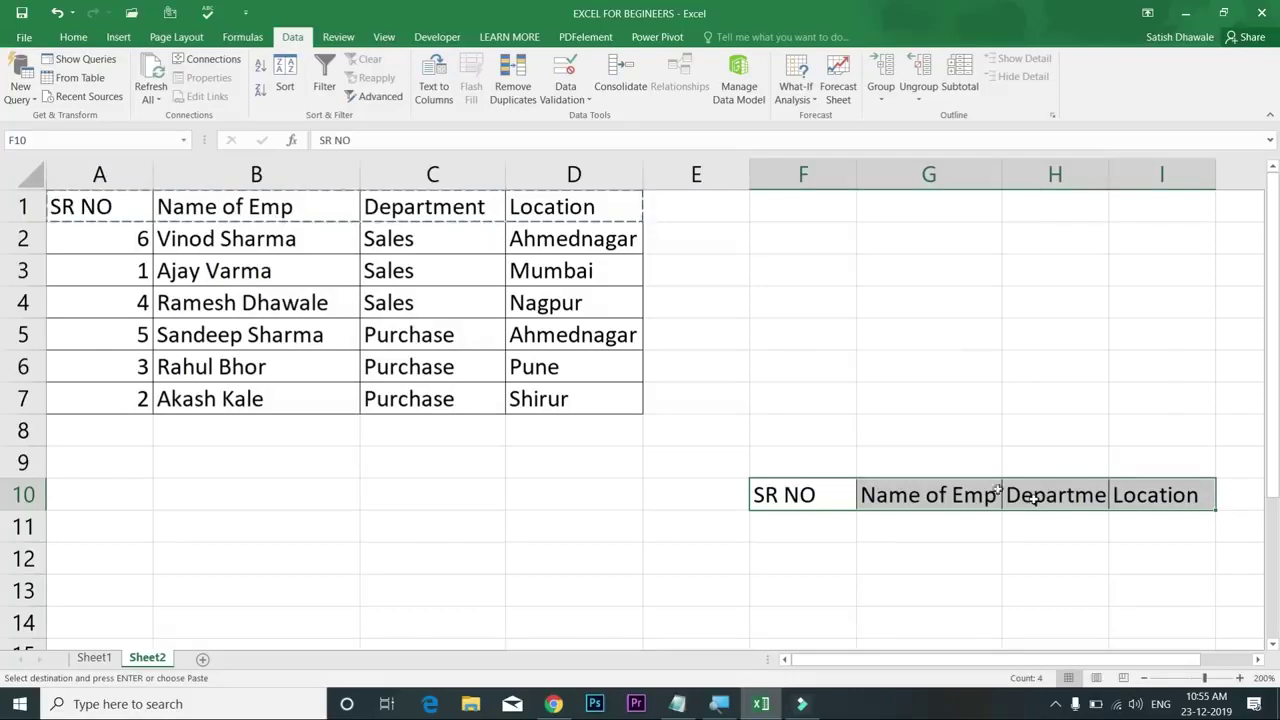
pyautogui.press('Escape')
# Step: Start a custom sort of the copied headers in F10:I10 with the orientation set to sort left to right
pyautogui.click(285, 85)
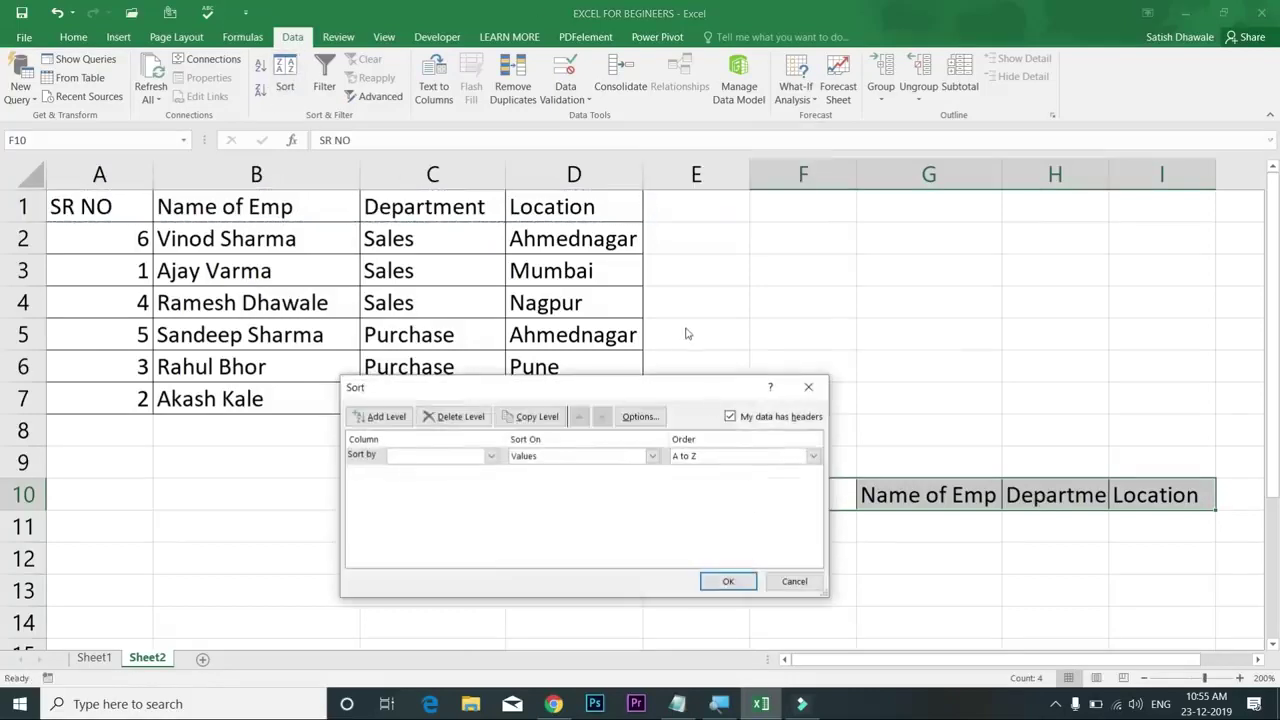
pyautogui.click(645, 420)
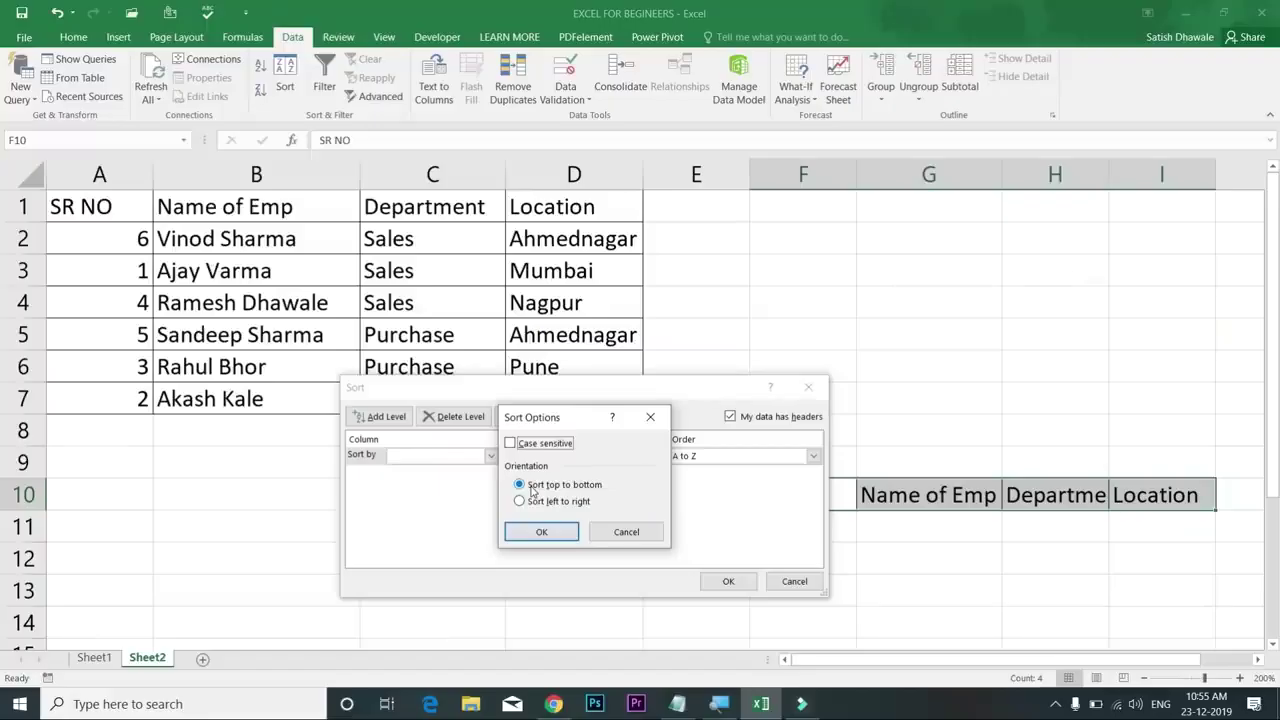
pyautogui.click(541, 451)
pyautogui.click(549, 451)
pyautogui.click(541, 503)
pyautogui.click(552, 533)
# Step: Sort the copied headers by Row 10 values in A to Z order and check each header's new position
pyautogui.click(728, 581)
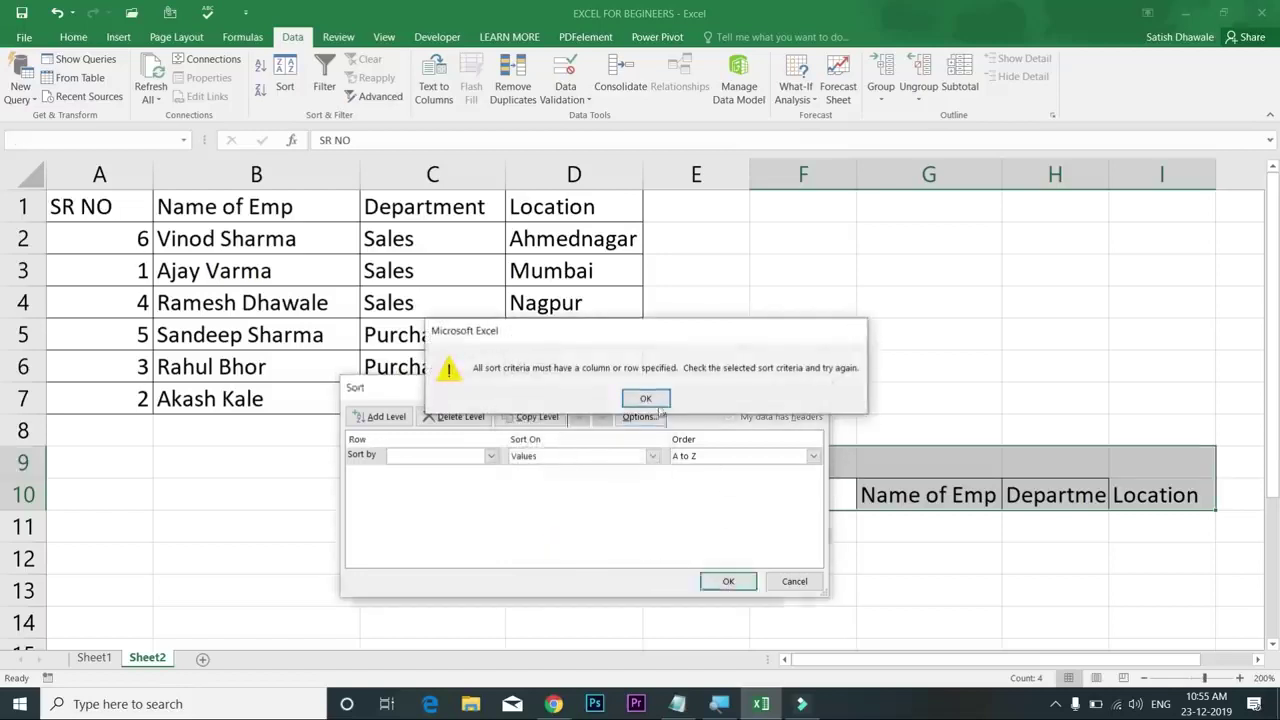
pyautogui.click(655, 399)
pyautogui.click(490, 456)
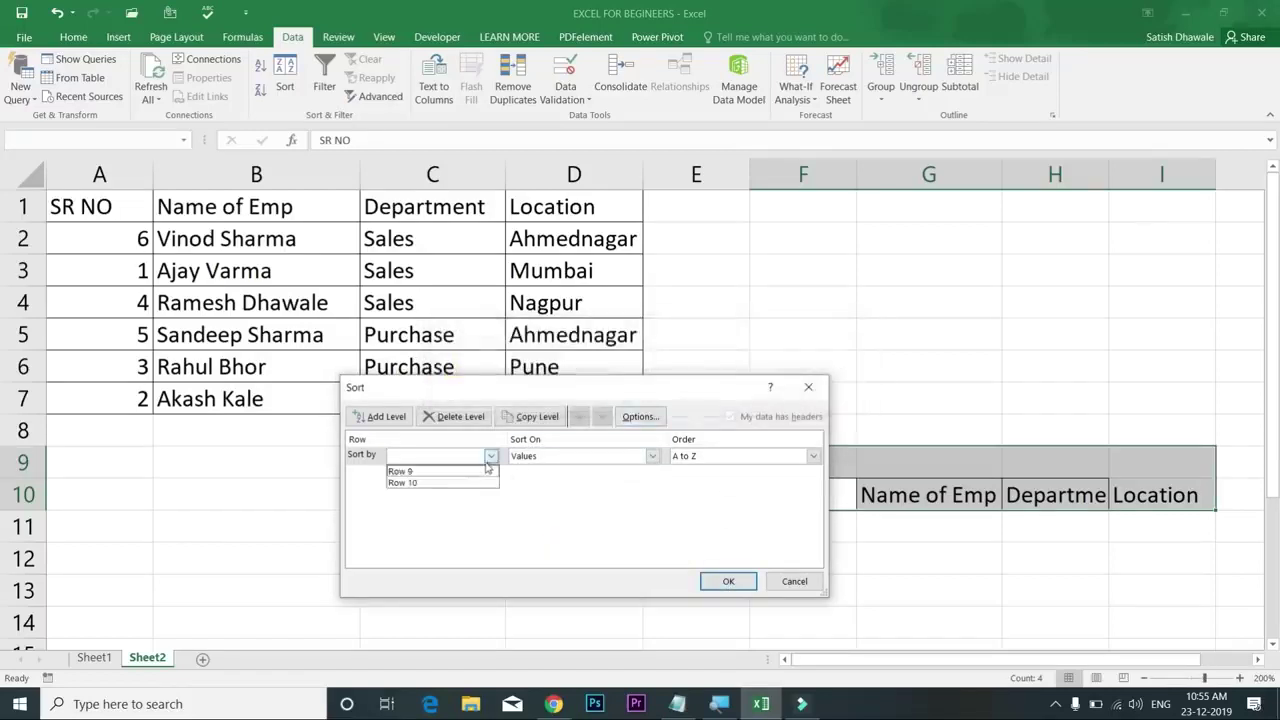
pyautogui.click(419, 484)
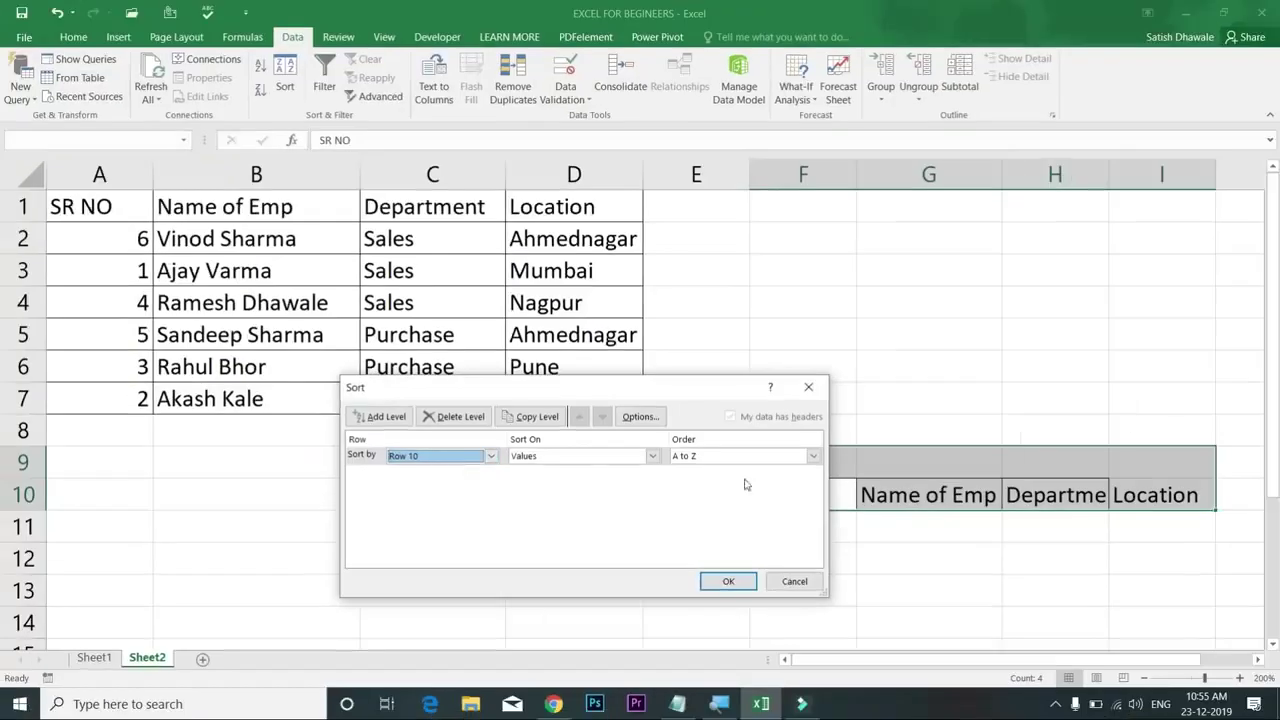
pyautogui.click(731, 582)
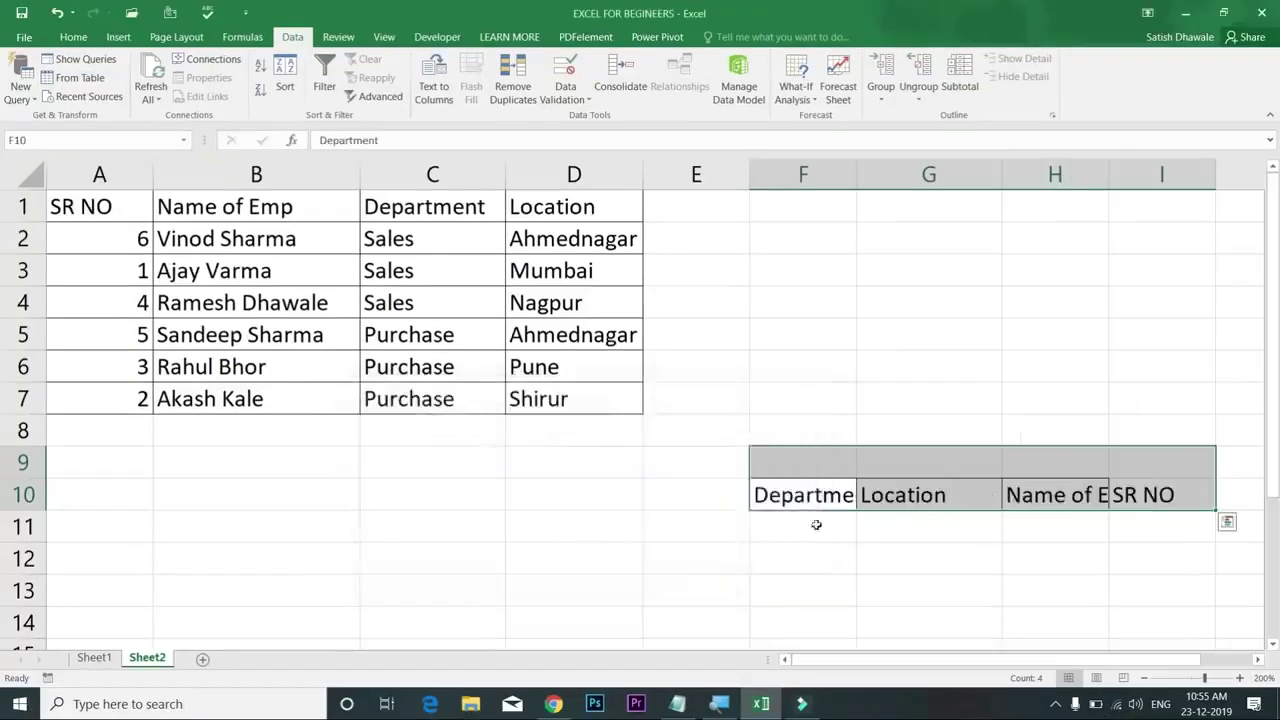
pyautogui.click(831, 491)
pyautogui.click(903, 493)
pyautogui.click(1047, 499)
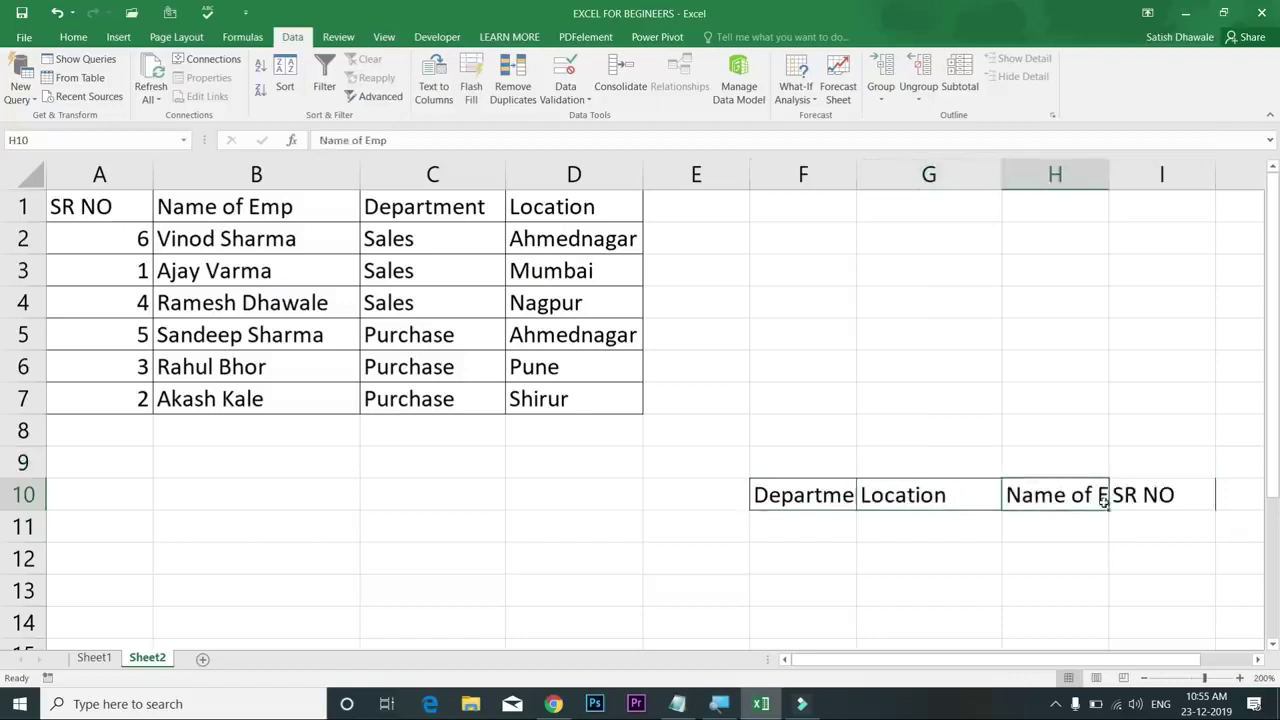
pyautogui.click(1134, 498)
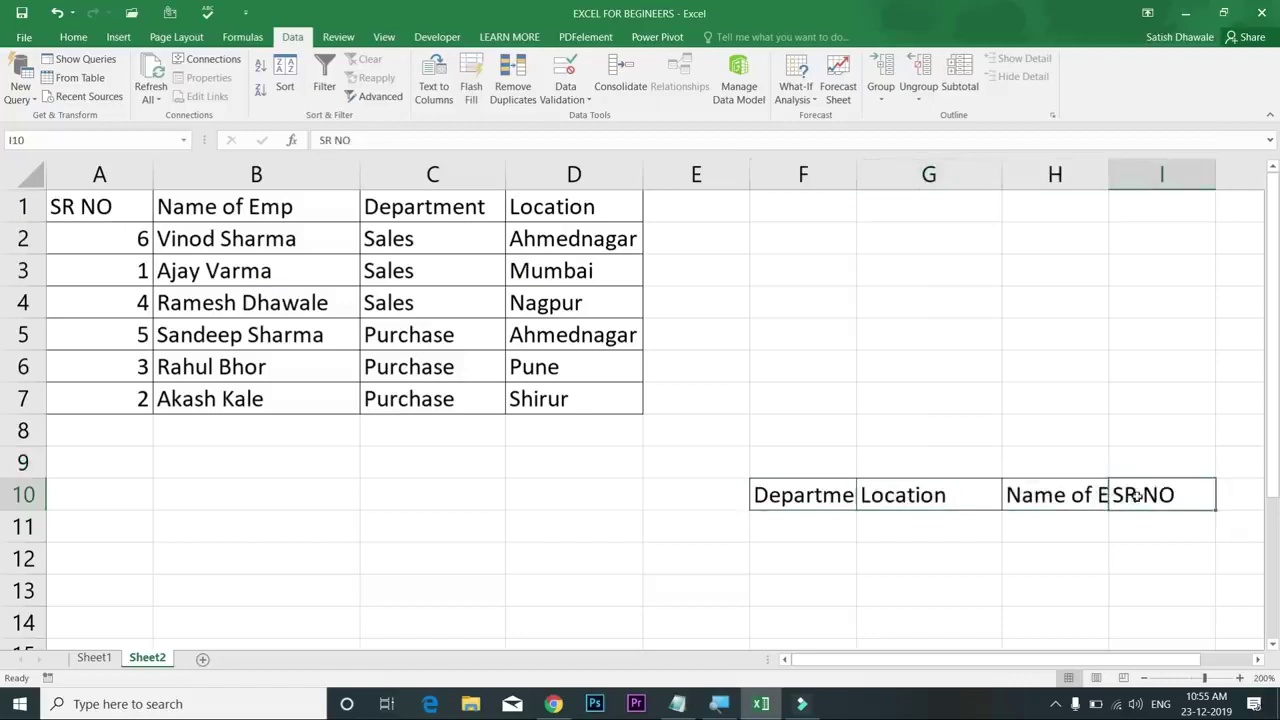
# Step: Try the case sensitive option in the custom sort of the headers F10:I10 and discard the change
pyautogui.moveTo(1140, 495); pyautogui.dragTo(803, 497)
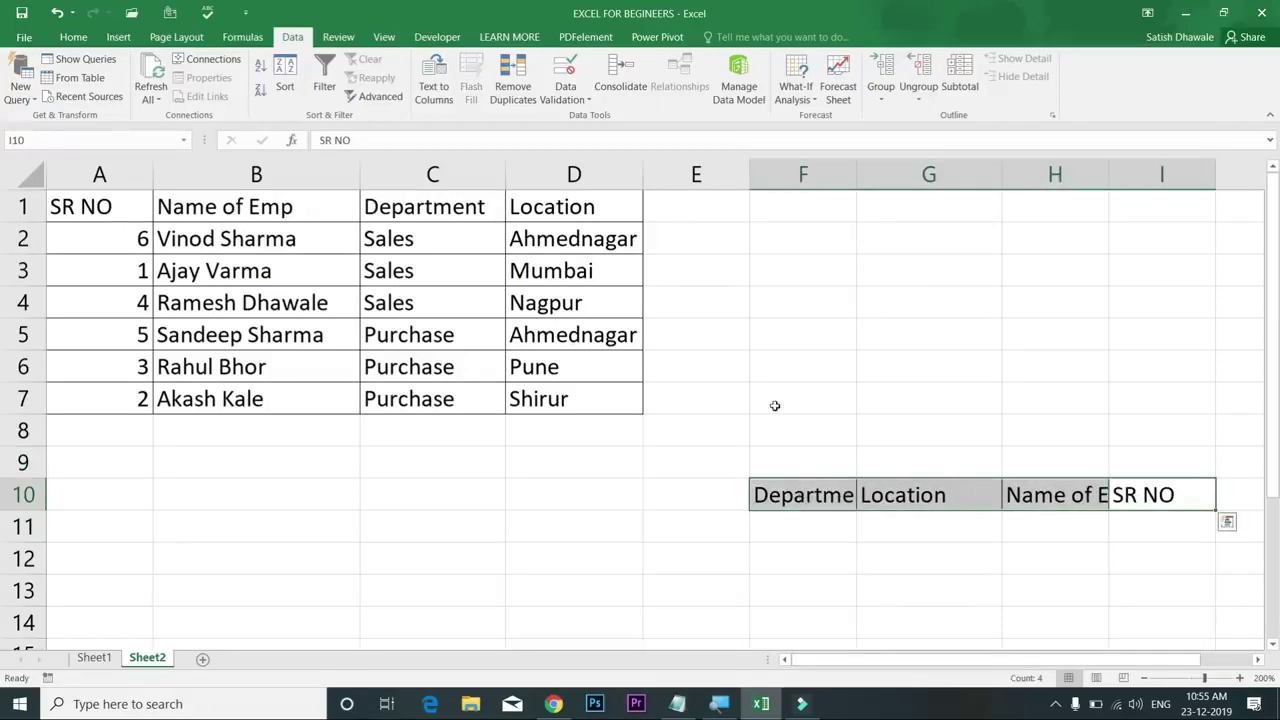
pyautogui.click(285, 80)
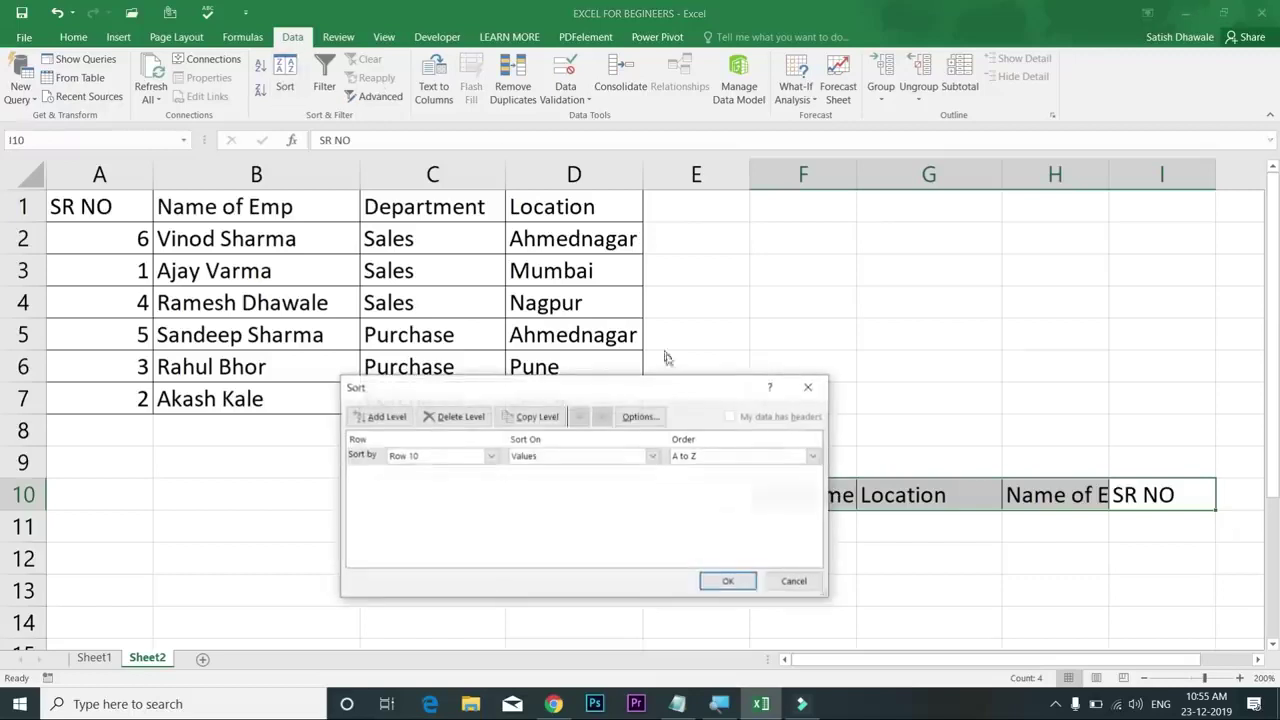
pyautogui.click(640, 418)
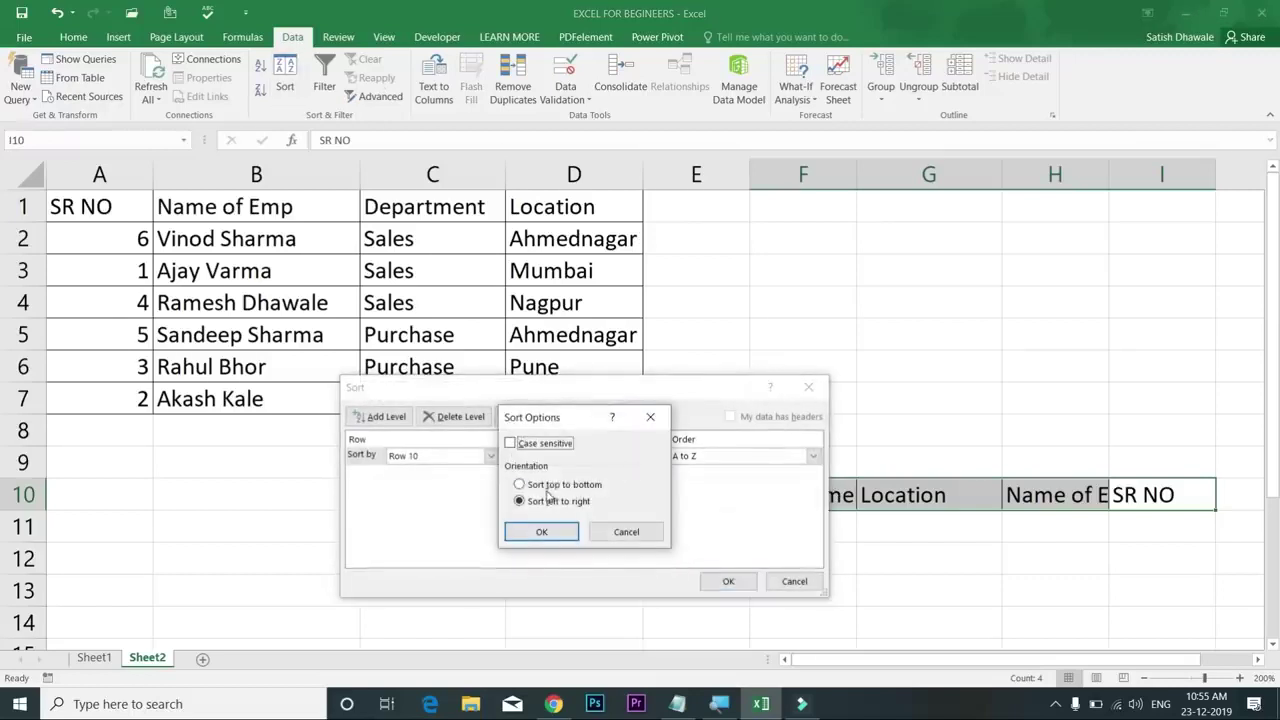
pyautogui.click(540, 446)
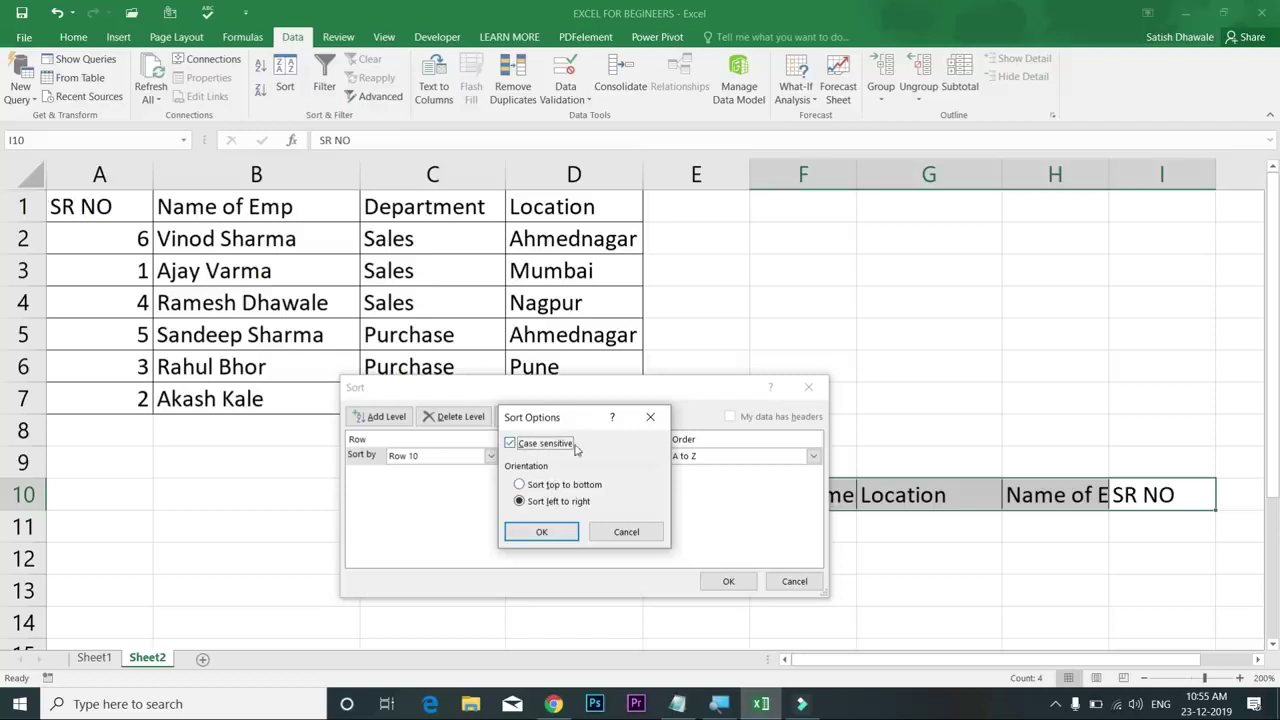
pyautogui.click(650, 417)
pyautogui.click(812, 388)
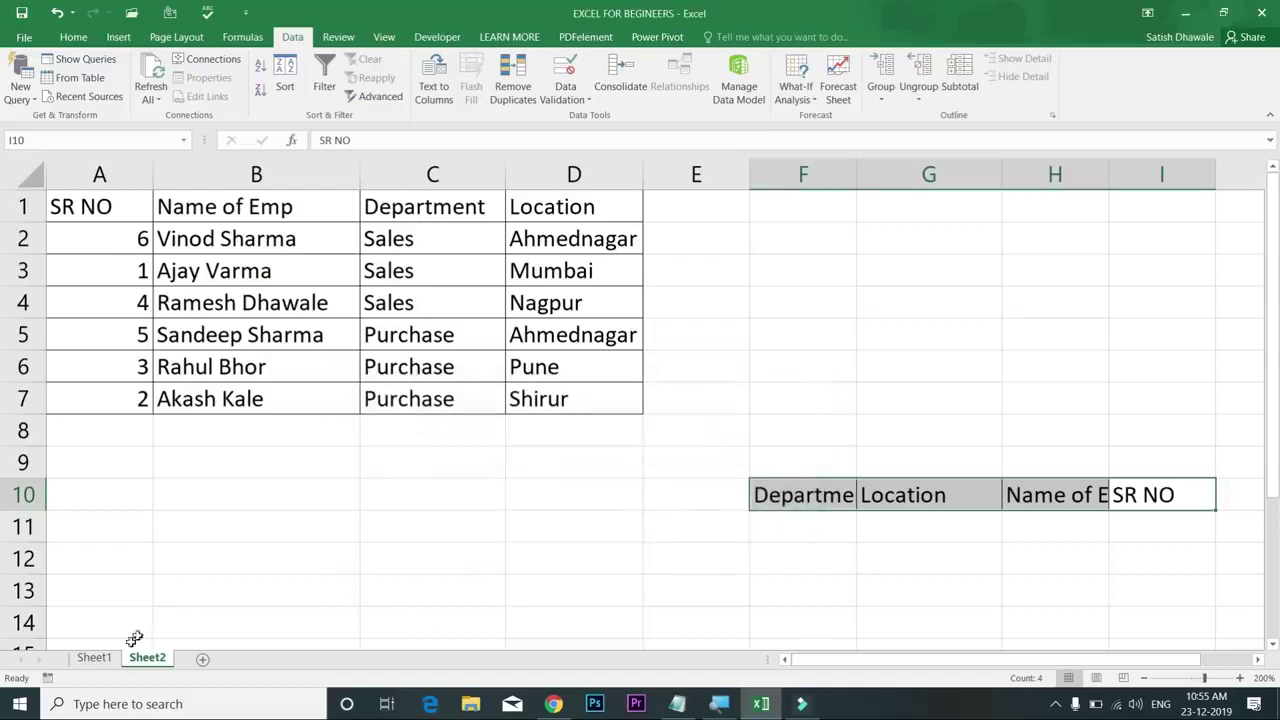
# Step: Clear the RESULT values in L3:L8 of the student record table on Sheet1
pyautogui.click(108, 660)
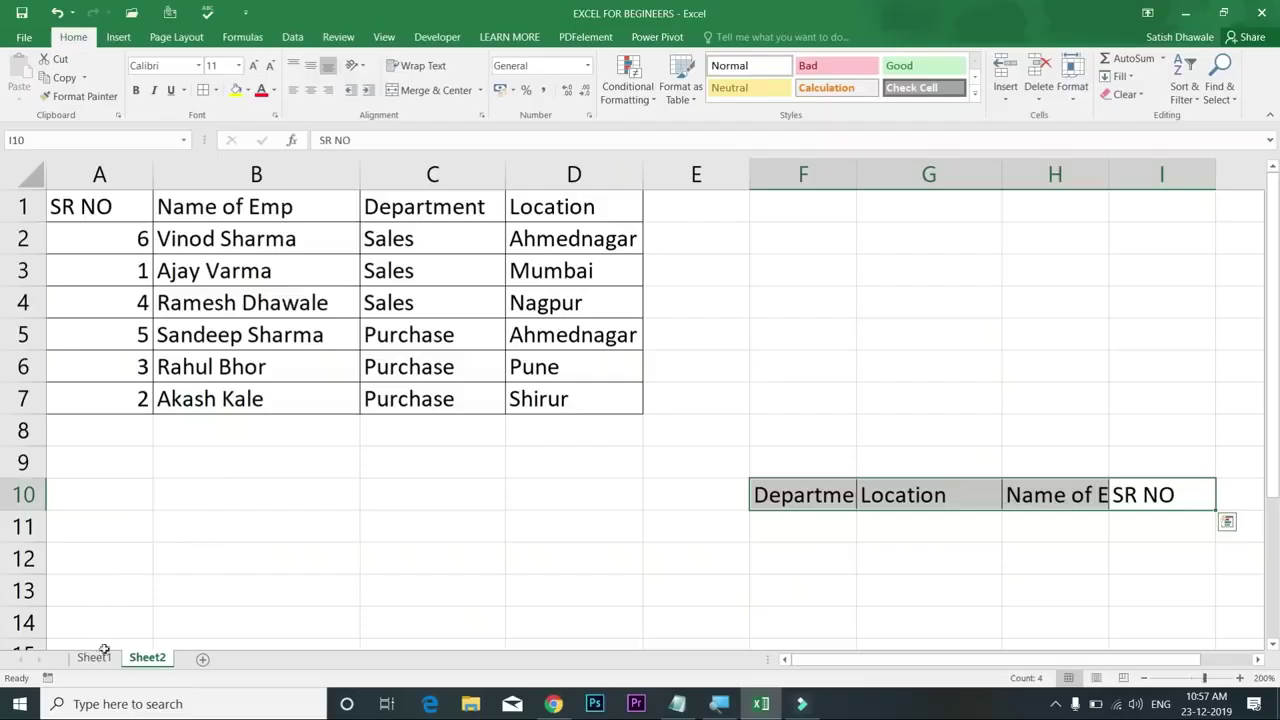
pyautogui.click(96, 662)
pyautogui.moveTo(1192, 268); pyautogui.dragTo(912, 444)
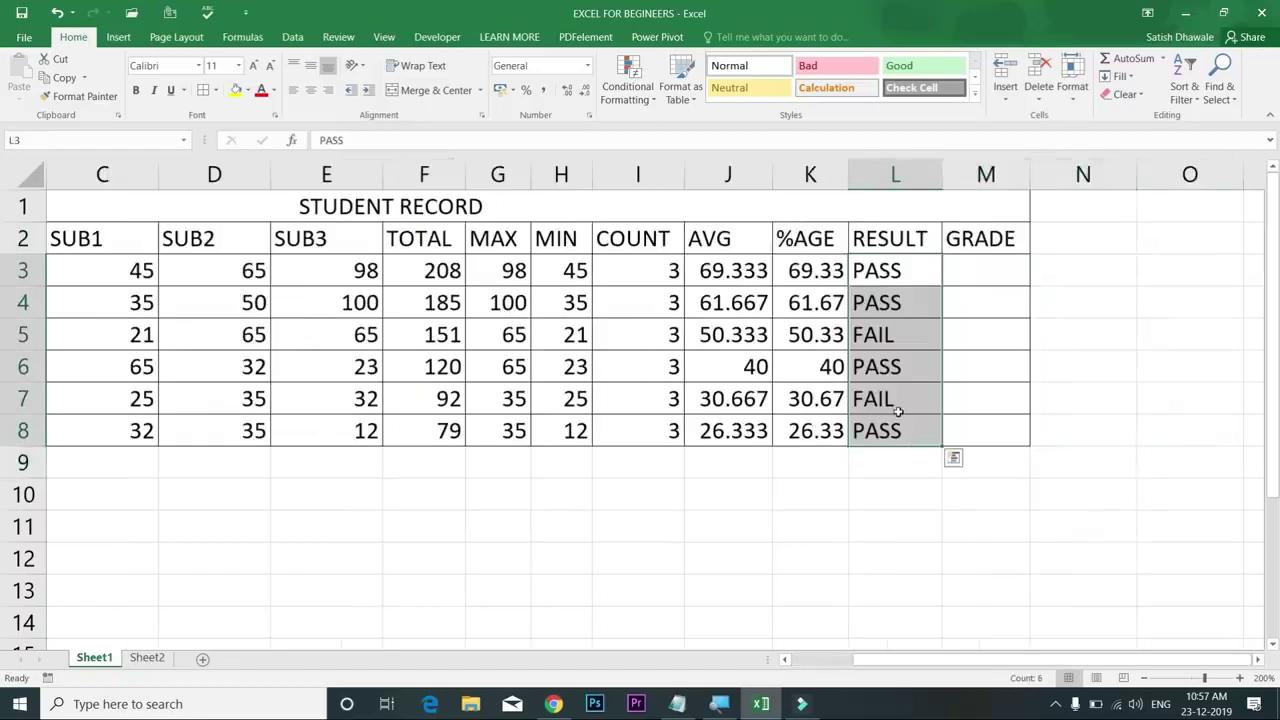
pyautogui.press('Delete')
pyautogui.press('Up')
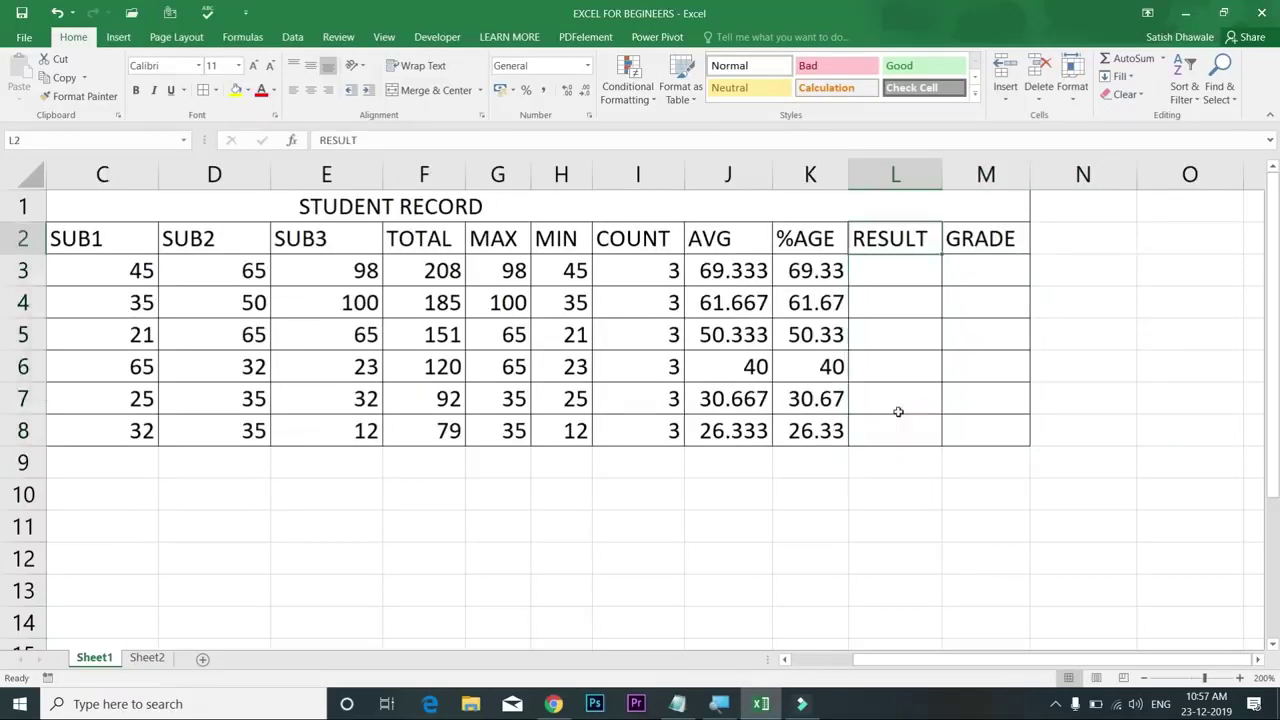
pyautogui.press('Down')
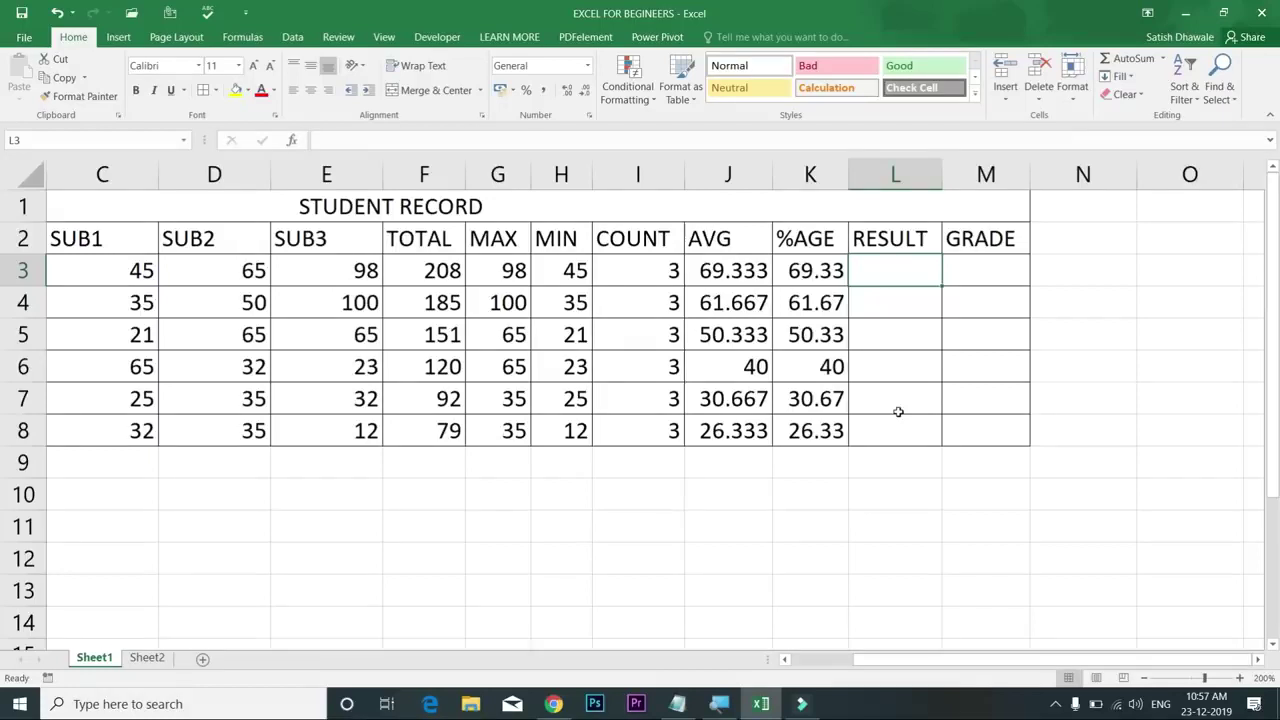
# Step: Examine the marks column by column for SUB1, SUB2 and SUB3, and row by row for the first three students
pyautogui.moveTo(128, 265); pyautogui.dragTo(130, 434)
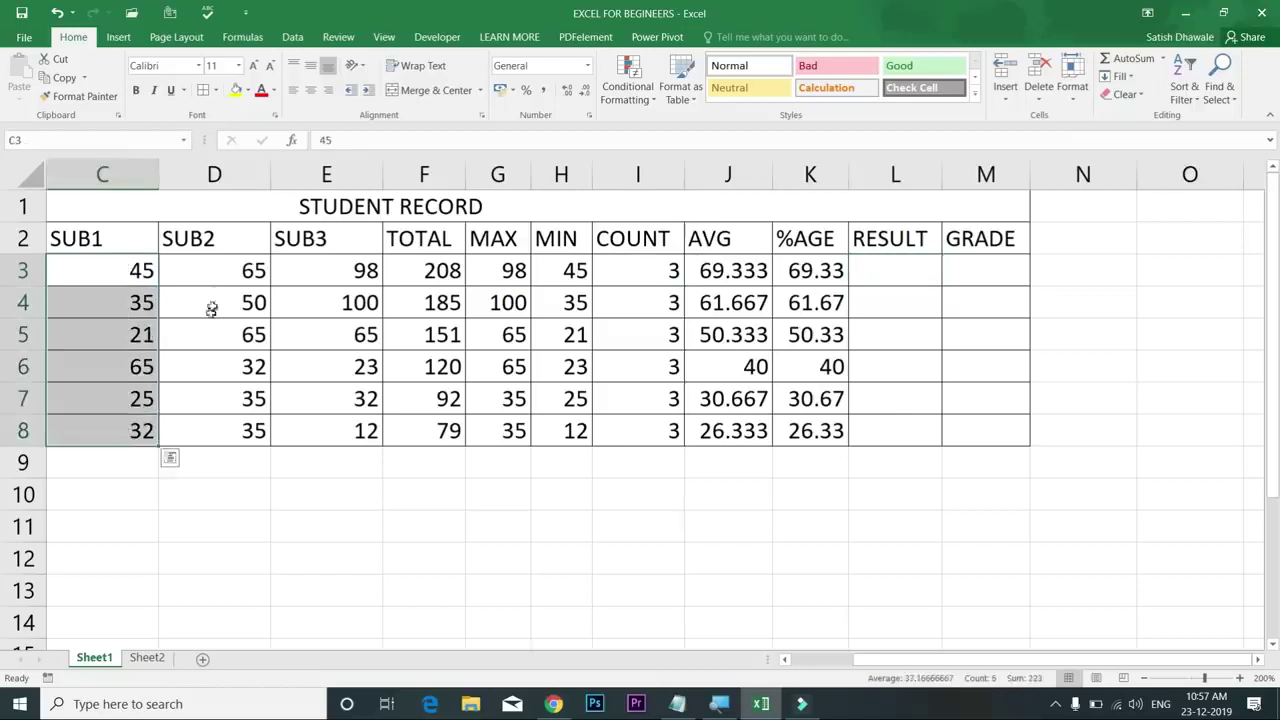
pyautogui.moveTo(215, 275); pyautogui.dragTo(214, 436)
pyautogui.moveTo(306, 284); pyautogui.dragTo(308, 433)
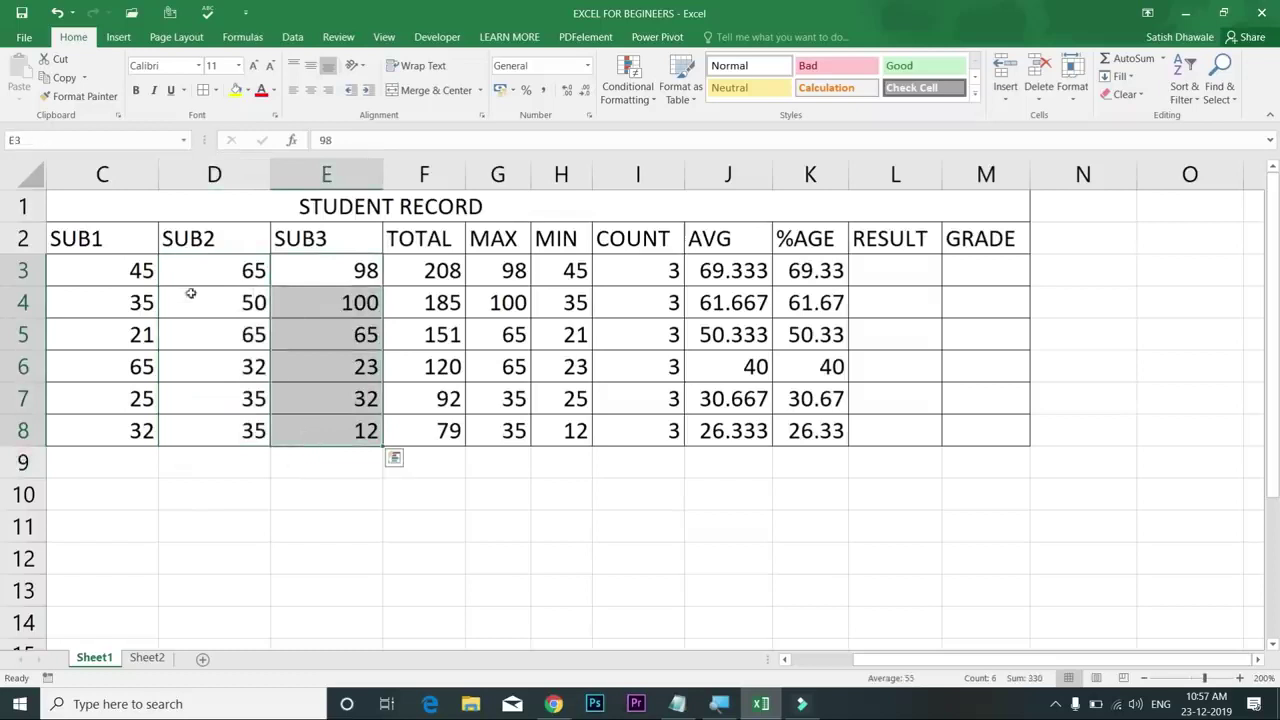
pyautogui.moveTo(125, 268); pyautogui.dragTo(306, 278)
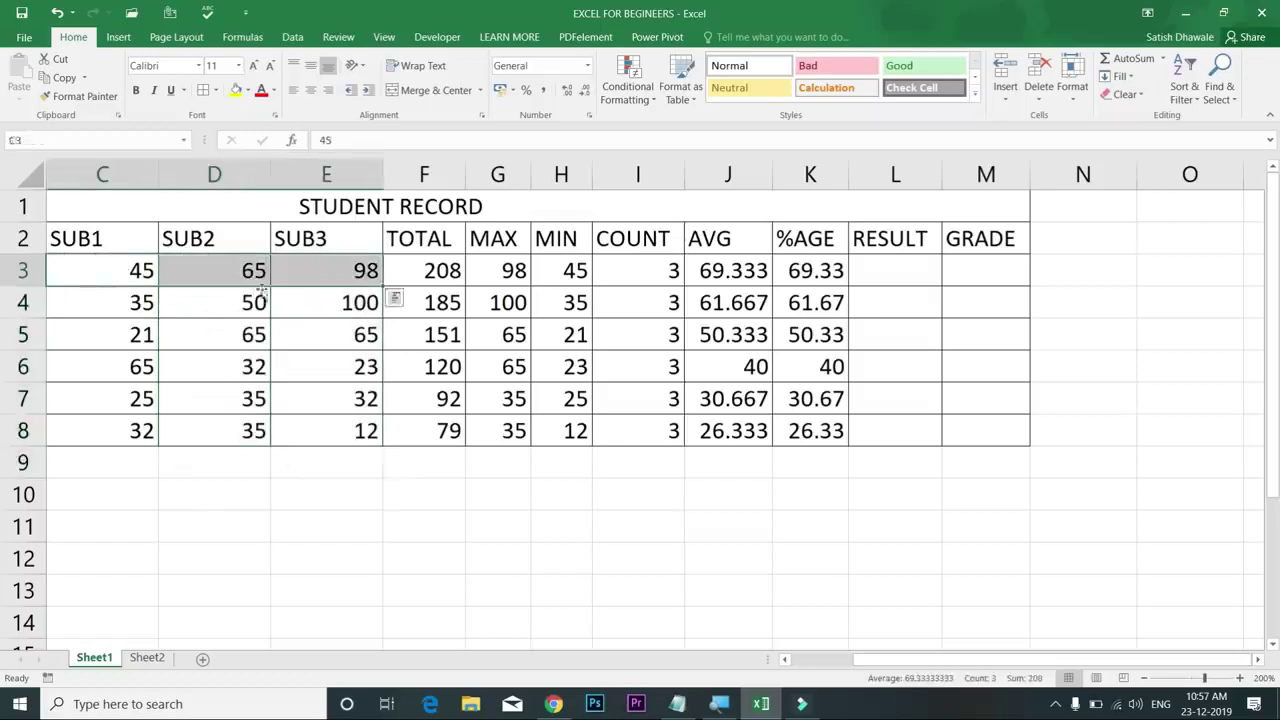
pyautogui.moveTo(106, 303); pyautogui.dragTo(440, 303)
pyautogui.moveTo(112, 333); pyautogui.dragTo(316, 335)
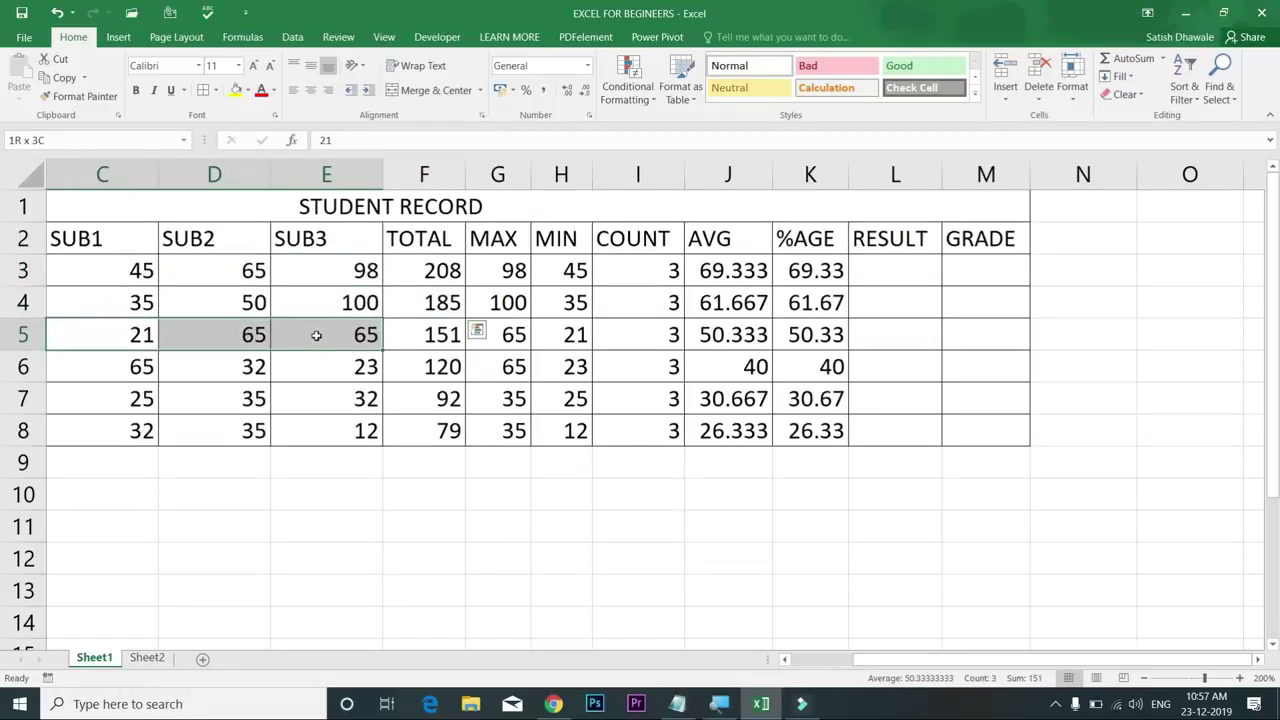
pyautogui.moveTo(316, 335); pyautogui.dragTo(317, 335)
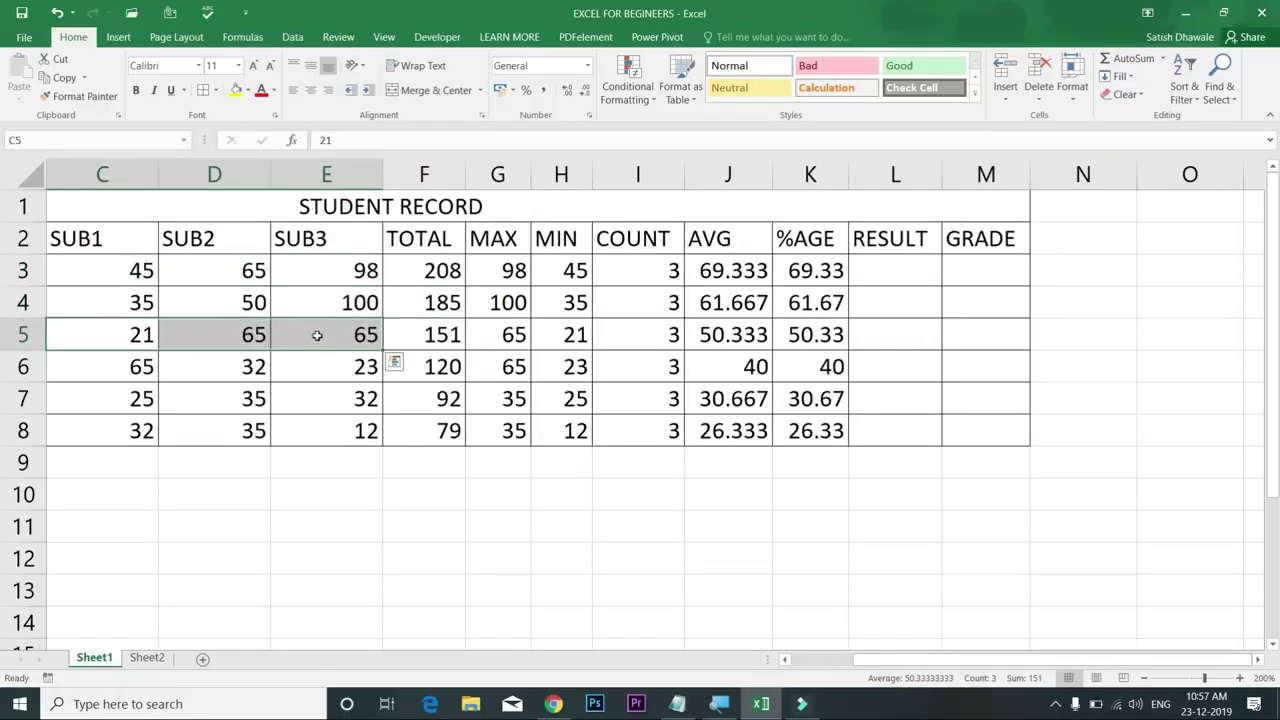
# Step: Examine individual subject marks in rows 5 to 7 and the first student's three marks in row 3
pyautogui.click(116, 243)
pyautogui.click(127, 337)
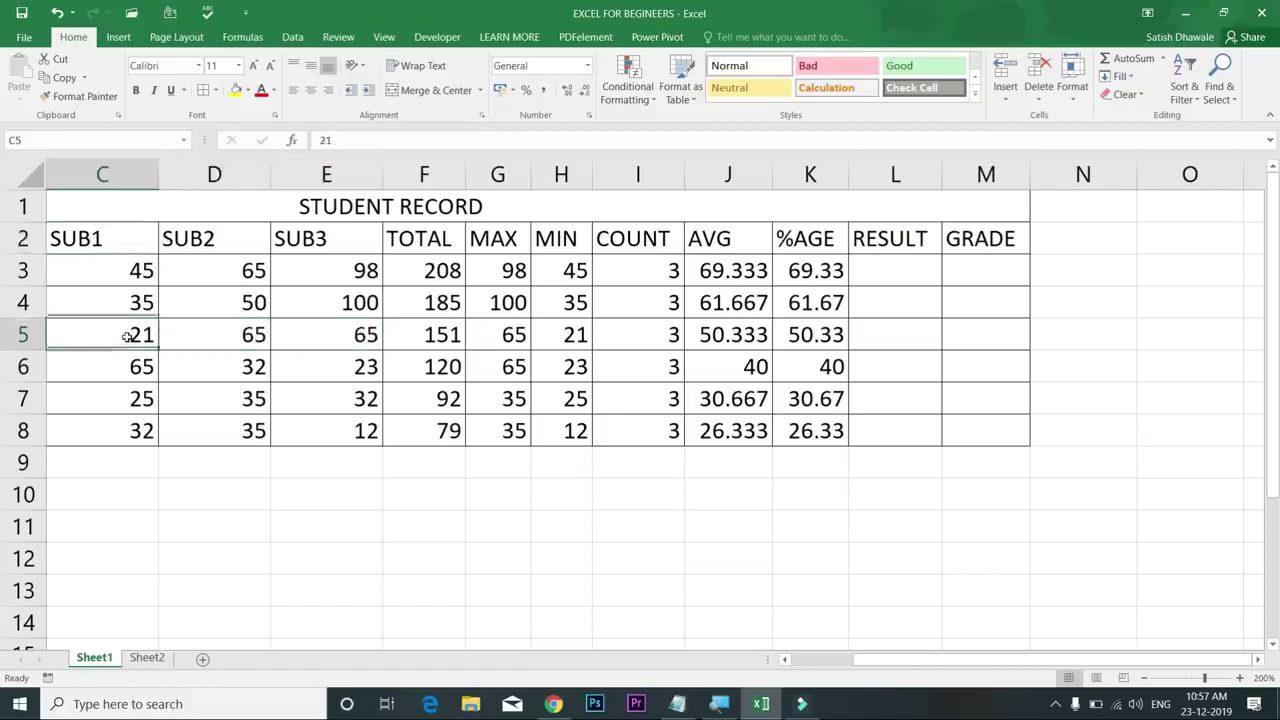
pyautogui.click(247, 340)
pyautogui.click(326, 360)
pyautogui.click(252, 366)
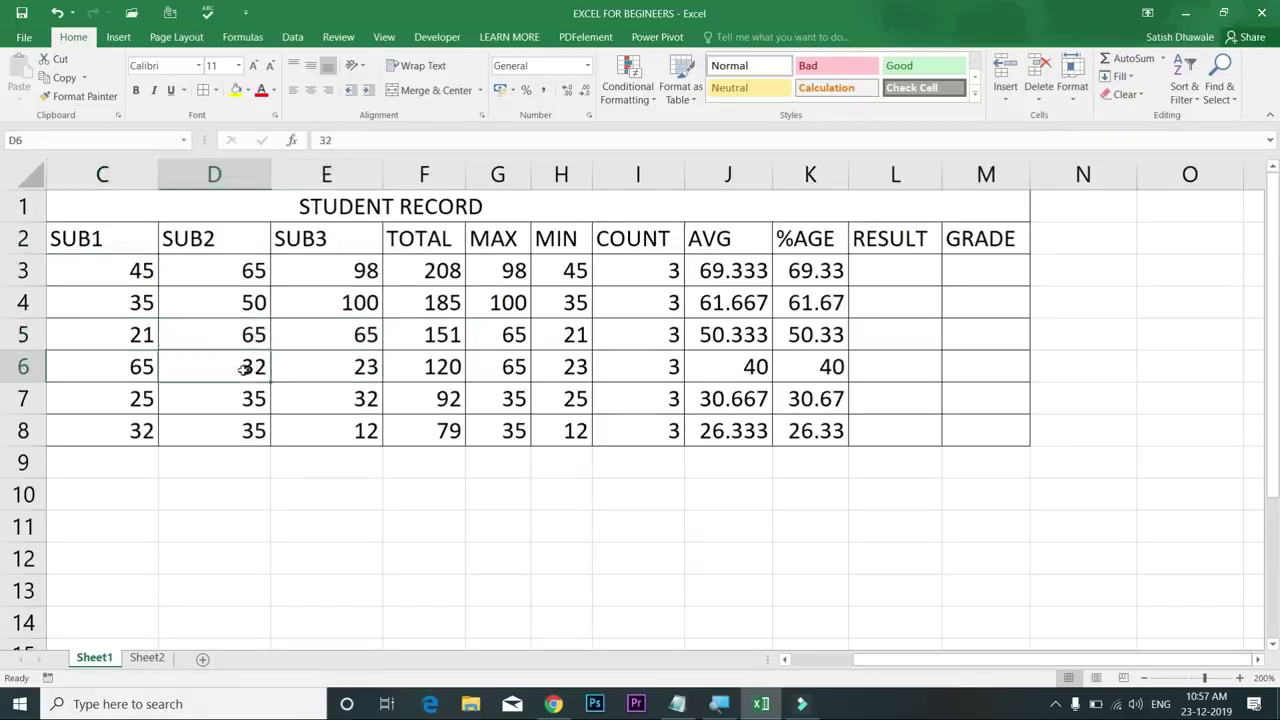
pyautogui.click(245, 395)
pyautogui.moveTo(130, 275); pyautogui.dragTo(282, 275)
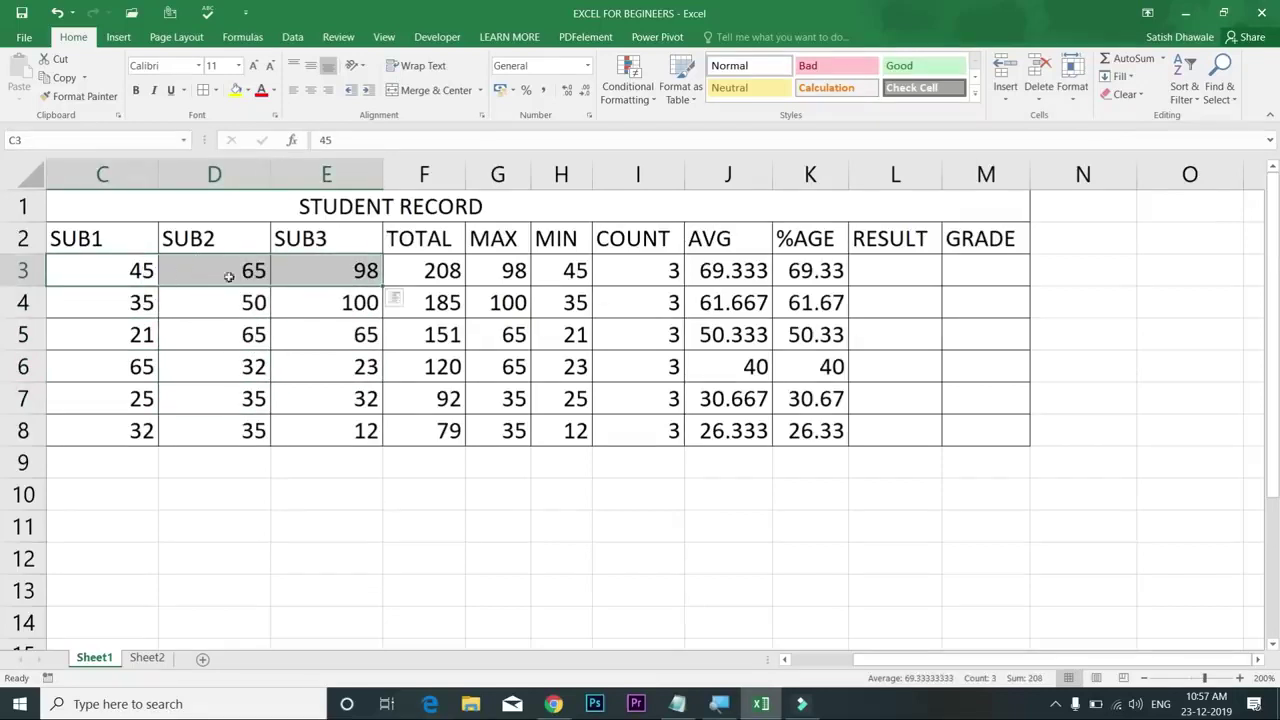
pyautogui.click(123, 268)
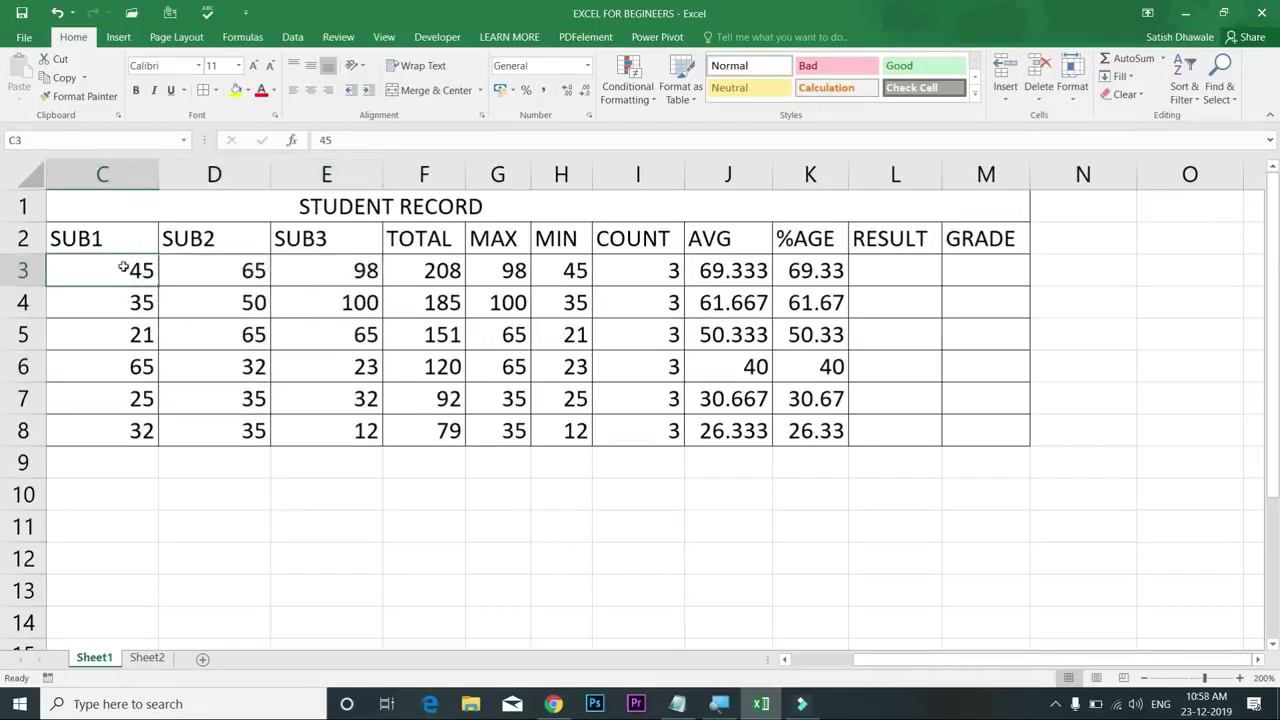
pyautogui.click(212, 272)
pyautogui.click(305, 273)
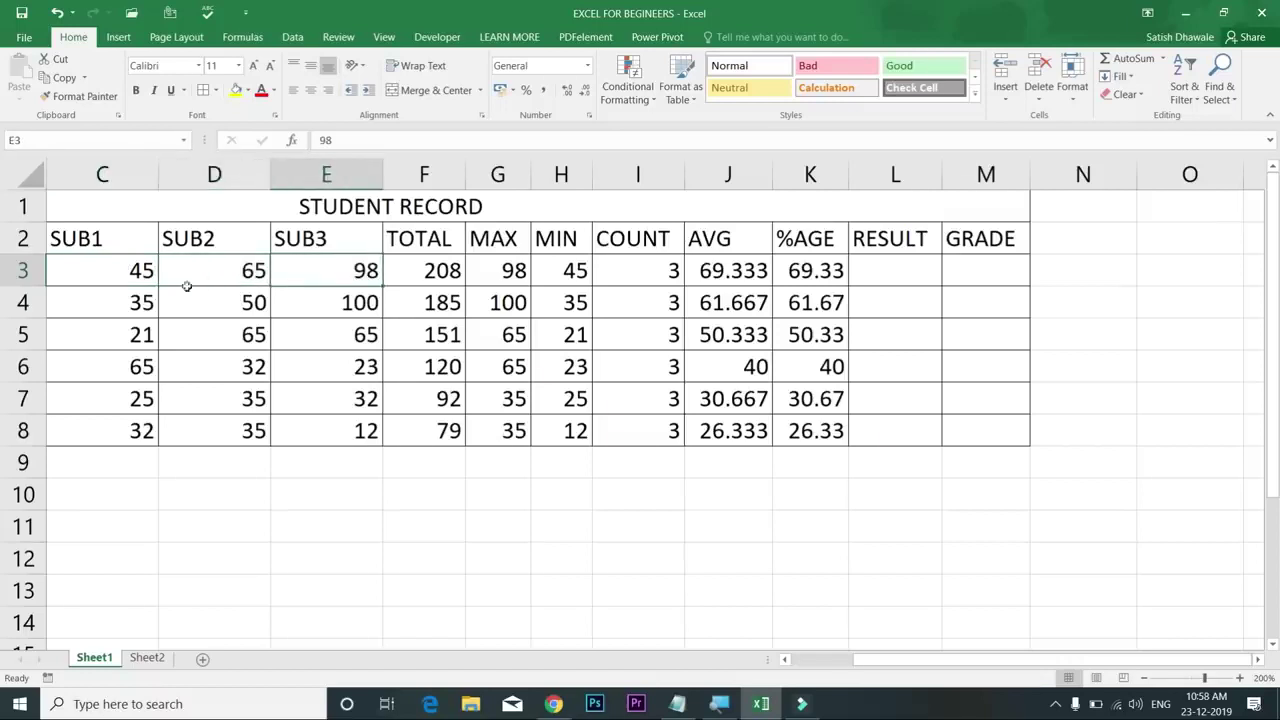
pyautogui.moveTo(128, 268); pyautogui.dragTo(319, 272)
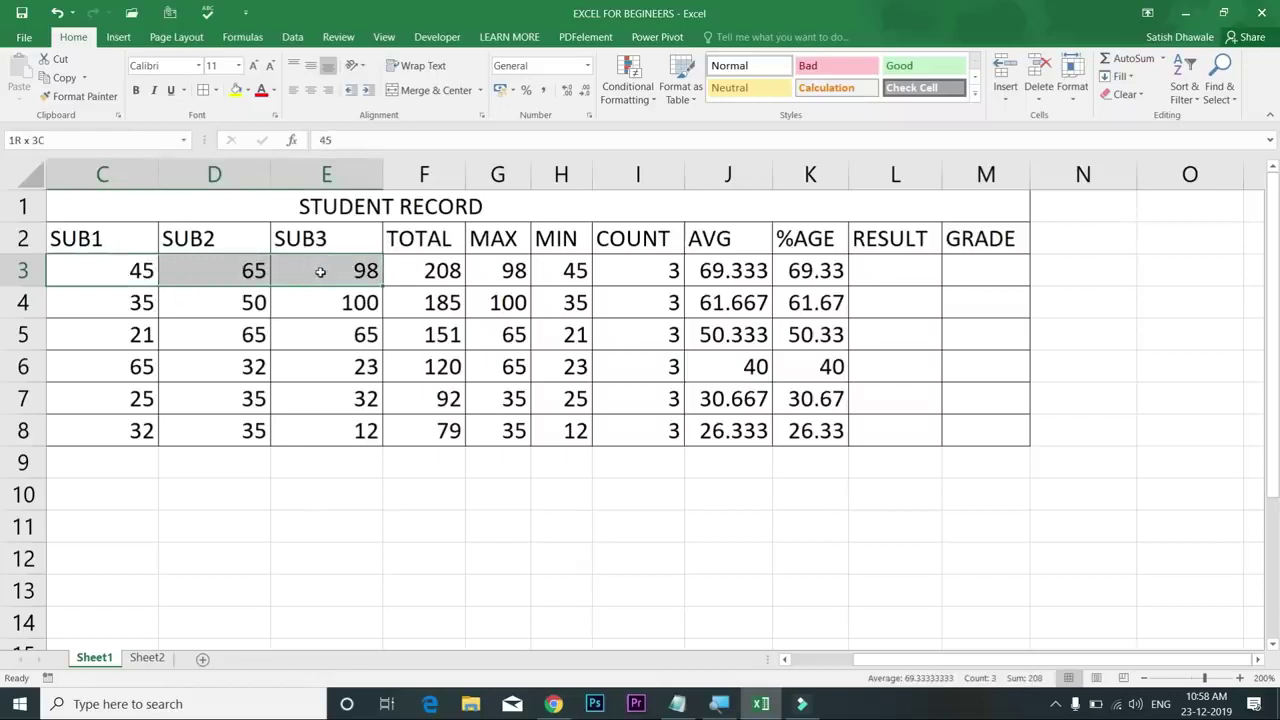
pyautogui.moveTo(320, 272); pyautogui.dragTo(320, 272)
# Step: Enter the label IF in cell F11 below the student record table
pyautogui.click(400, 535)
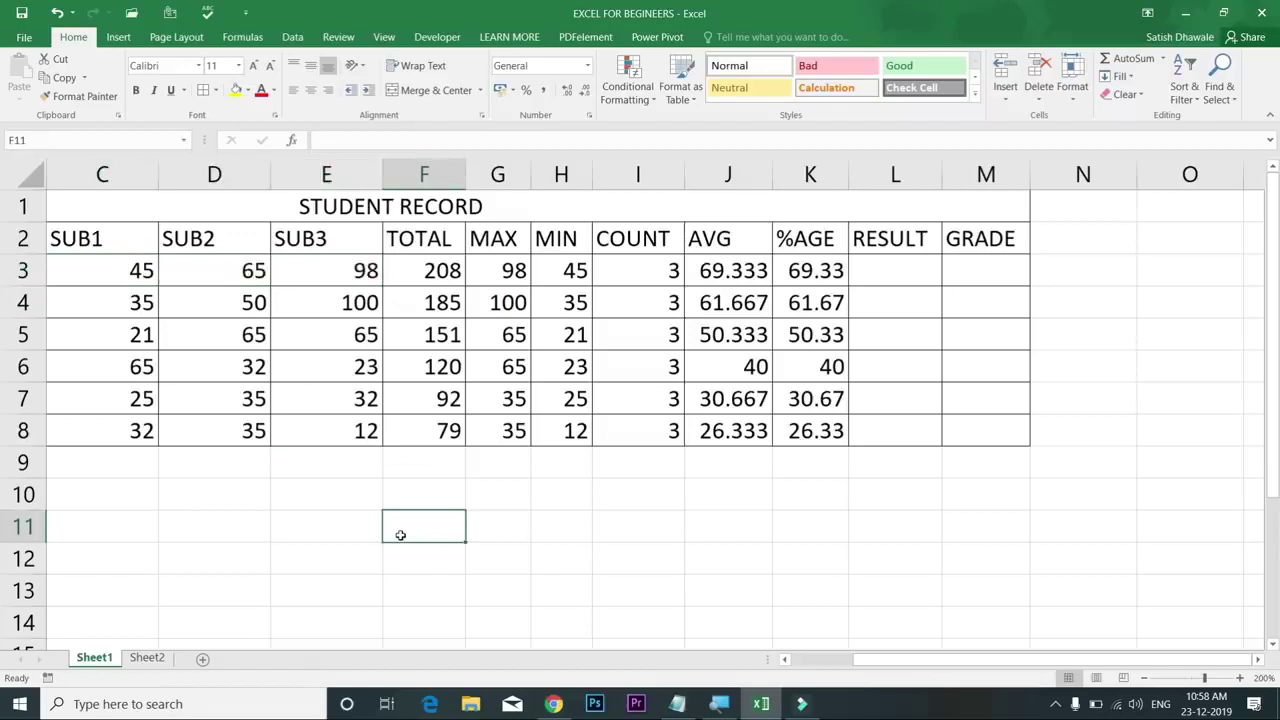
pyautogui.write('IF')
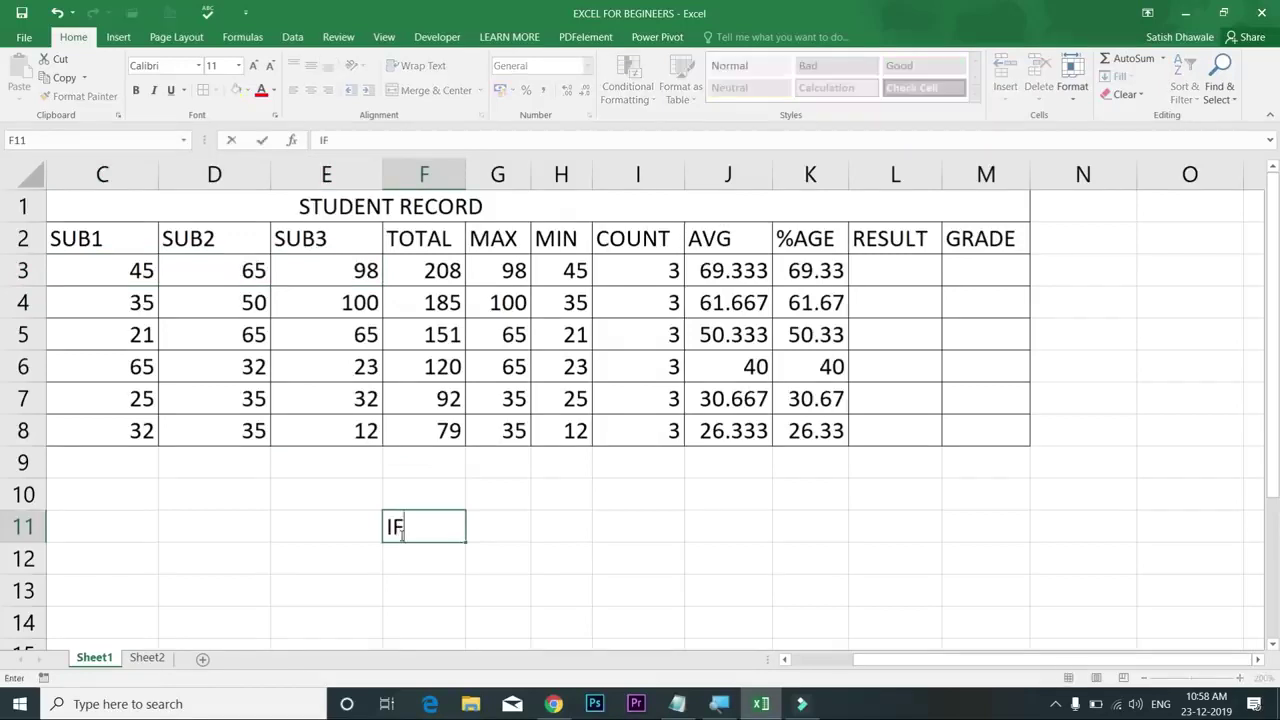
pyautogui.press('Return')
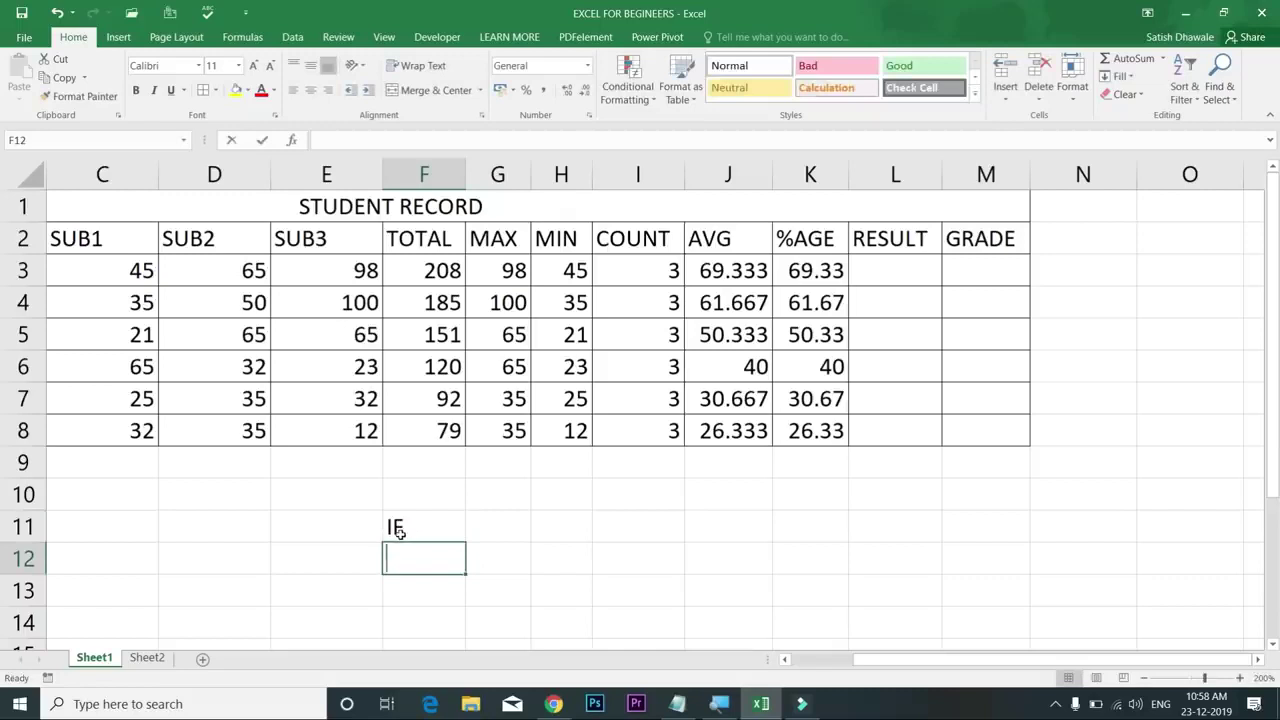
# Step: Enter the labels IF..AND, IF...OF and IF...IF in cells F12 to F14, below the IF label
pyautogui.write('IF..ANE')
pyautogui.press('BackSpace')
pyautogui.write('D')
pyautogui.press('Return')
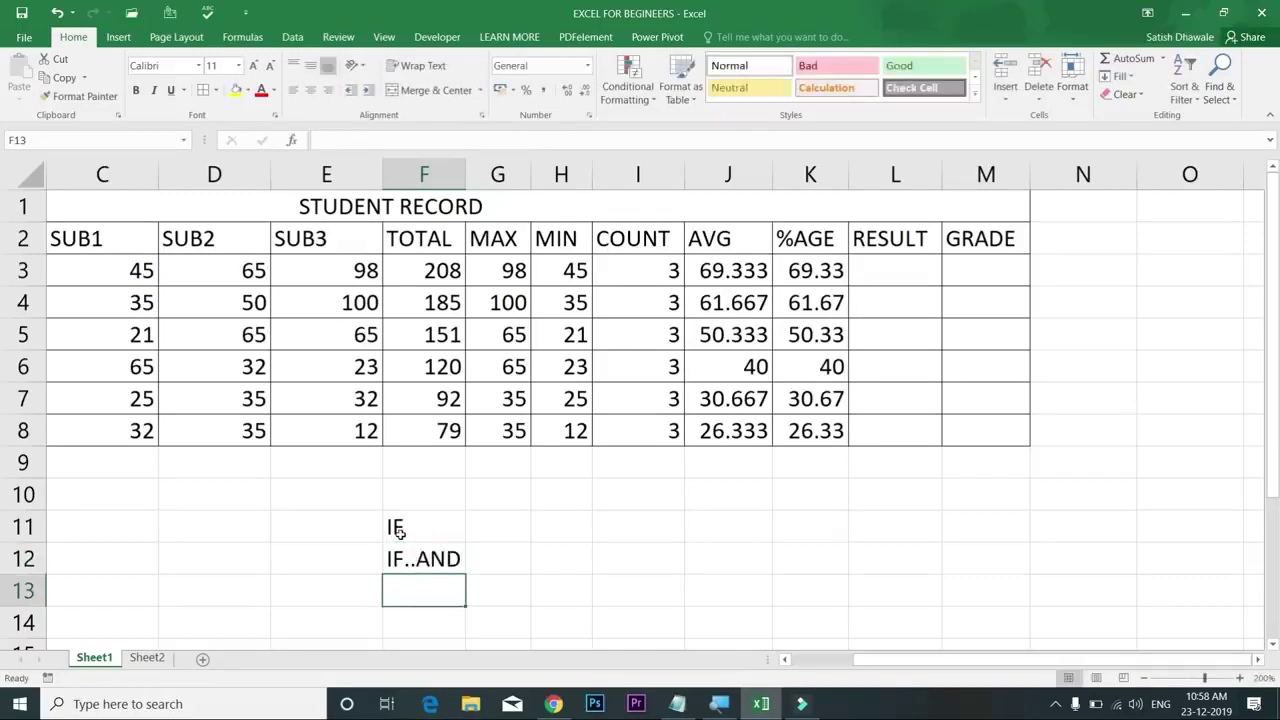
pyautogui.write('IF...O')
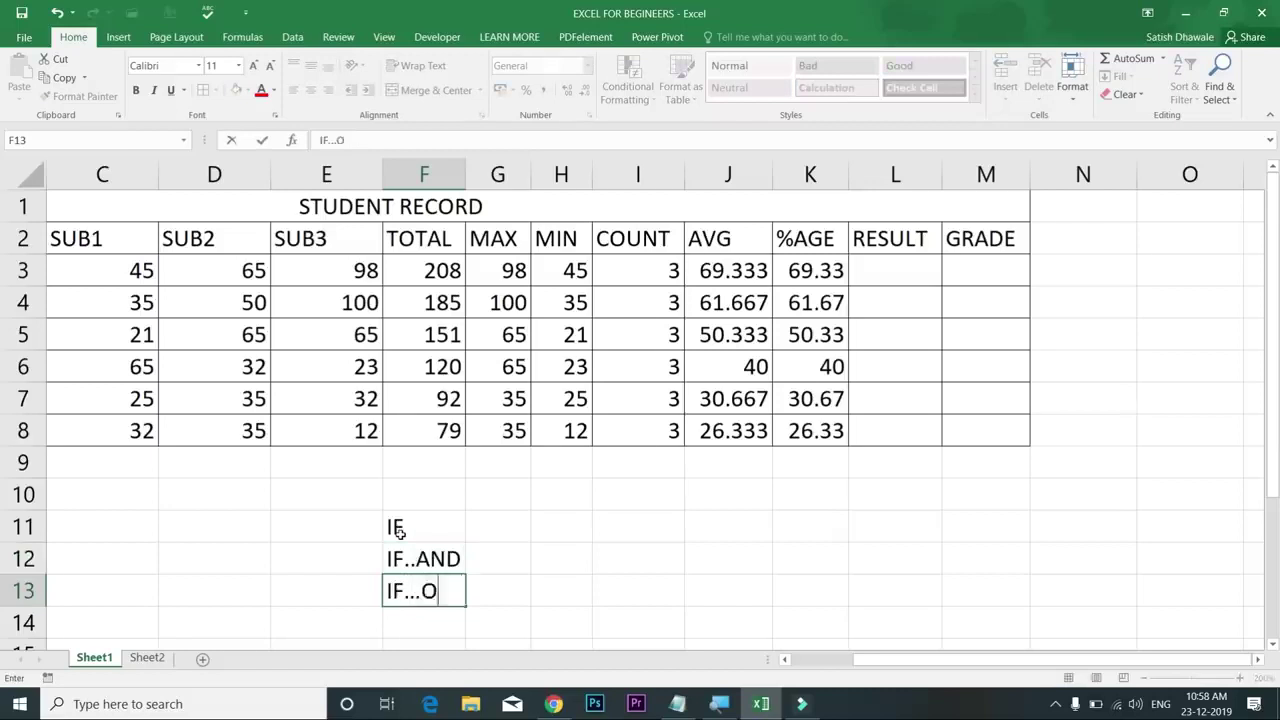
pyautogui.write('F')
pyautogui.press('Return')
pyautogui.write('IF...IF')
pyautogui.press('Return')
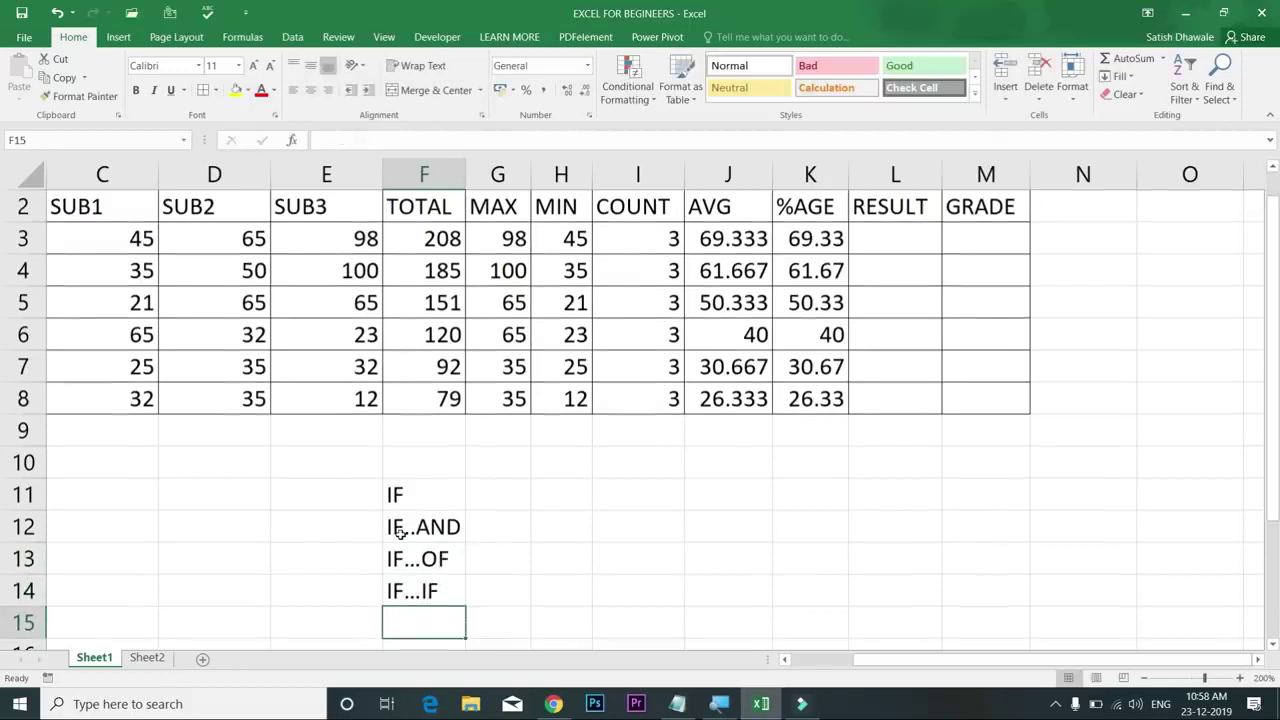
pyautogui.click(452, 492)
pyautogui.click(428, 589)
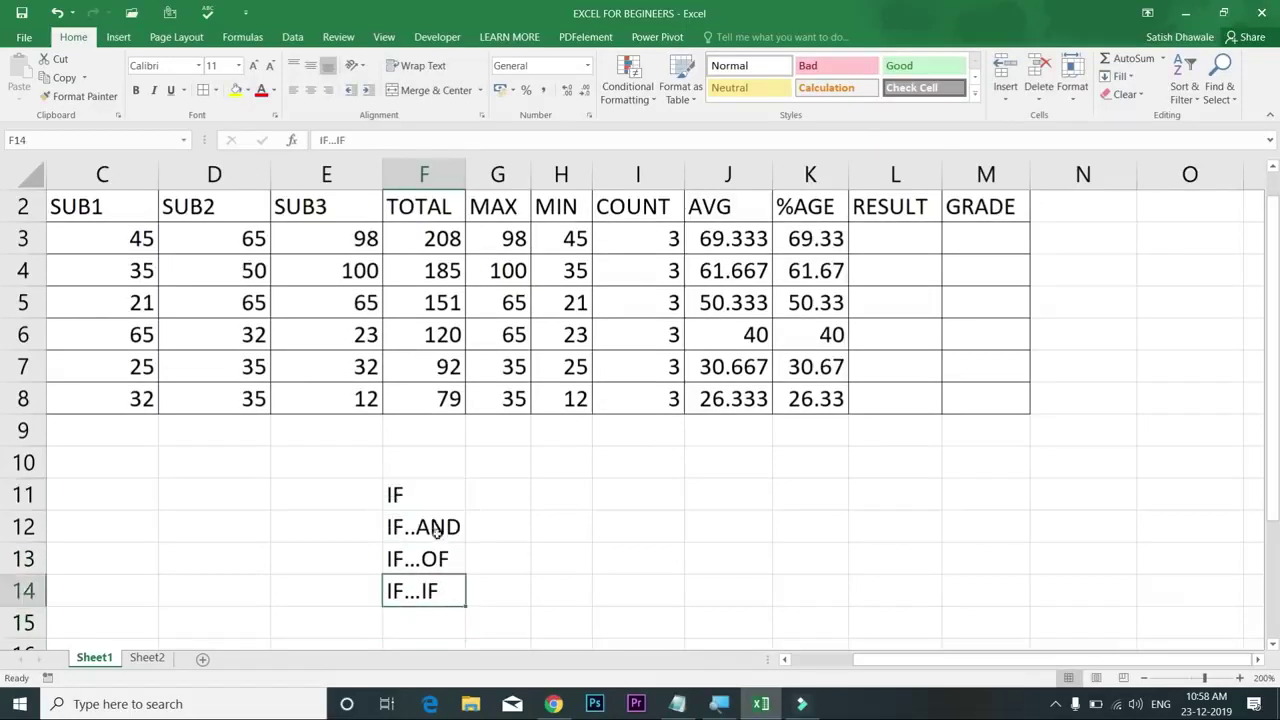
pyautogui.moveTo(437, 494); pyautogui.dragTo(425, 591)
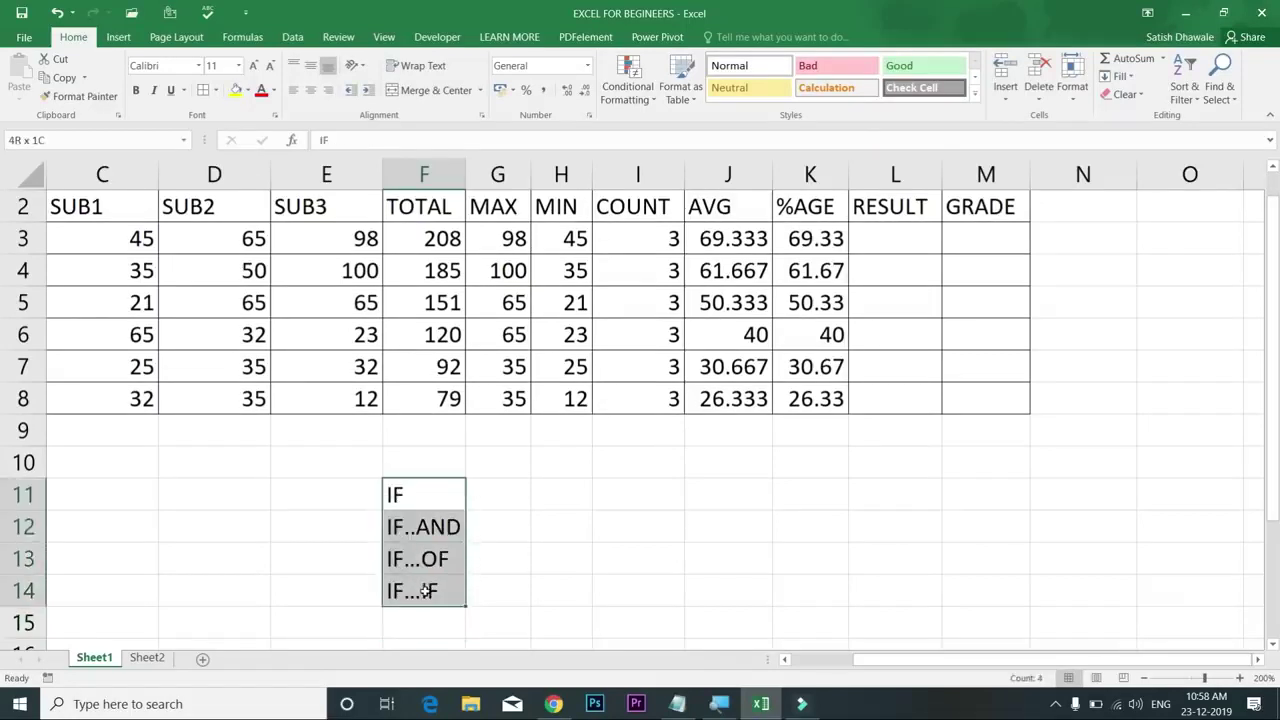
pyautogui.click(432, 490)
# Step: Enter the heading SCHOLLERSHIP in cell I11 and the mark 46 beneath it in I12
pyautogui.click(622, 530)
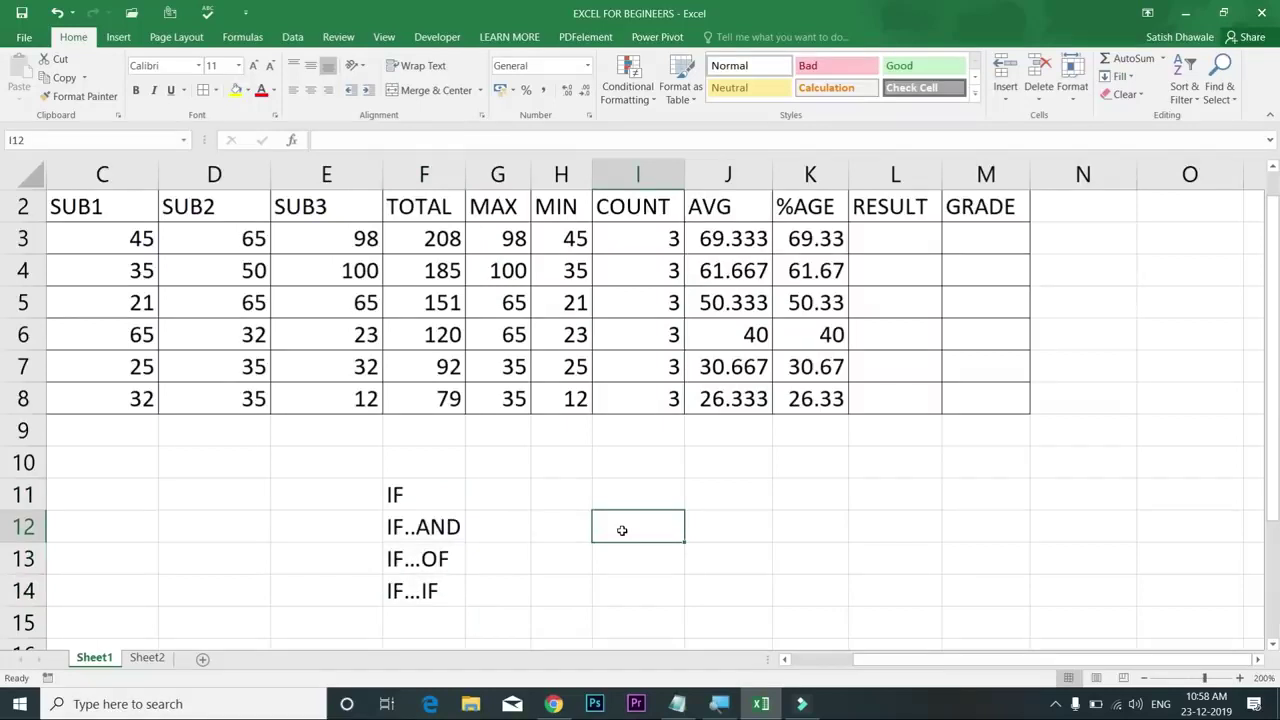
pyautogui.press('Up')
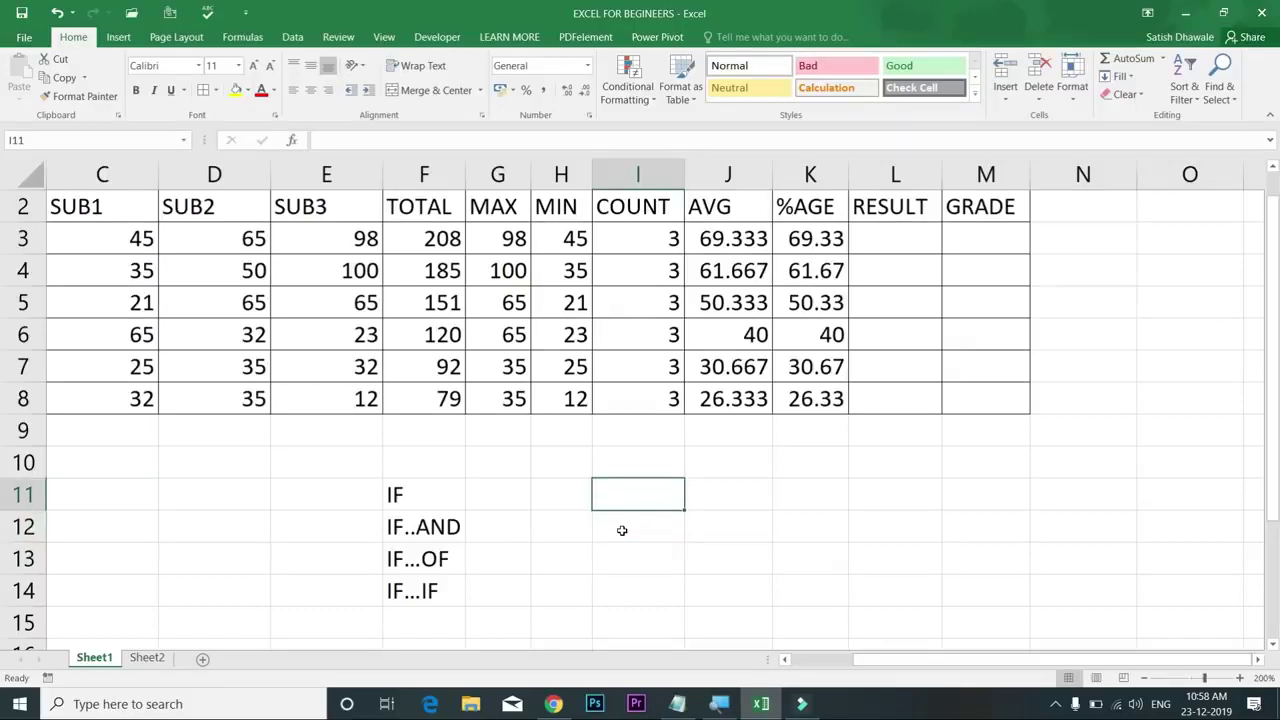
pyautogui.write('SCHOLLERSHIP')
pyautogui.press('Return')
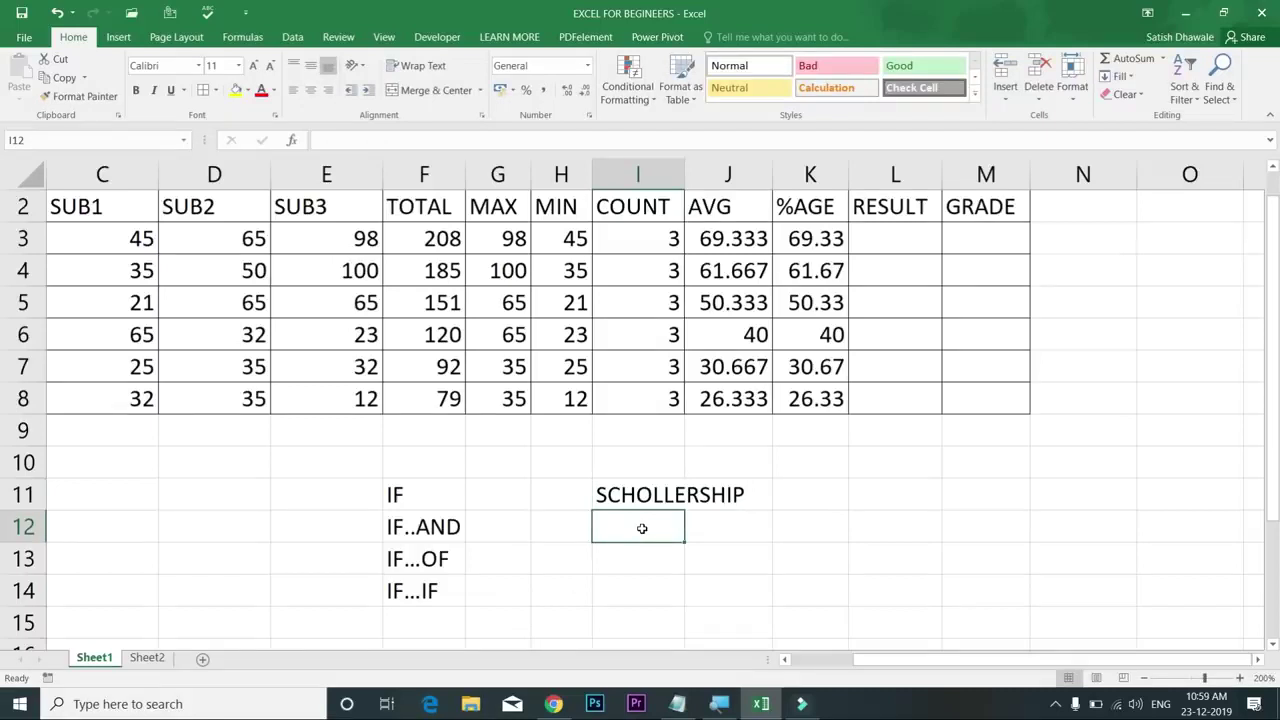
pyautogui.write('46')
pyautogui.press('Tab')
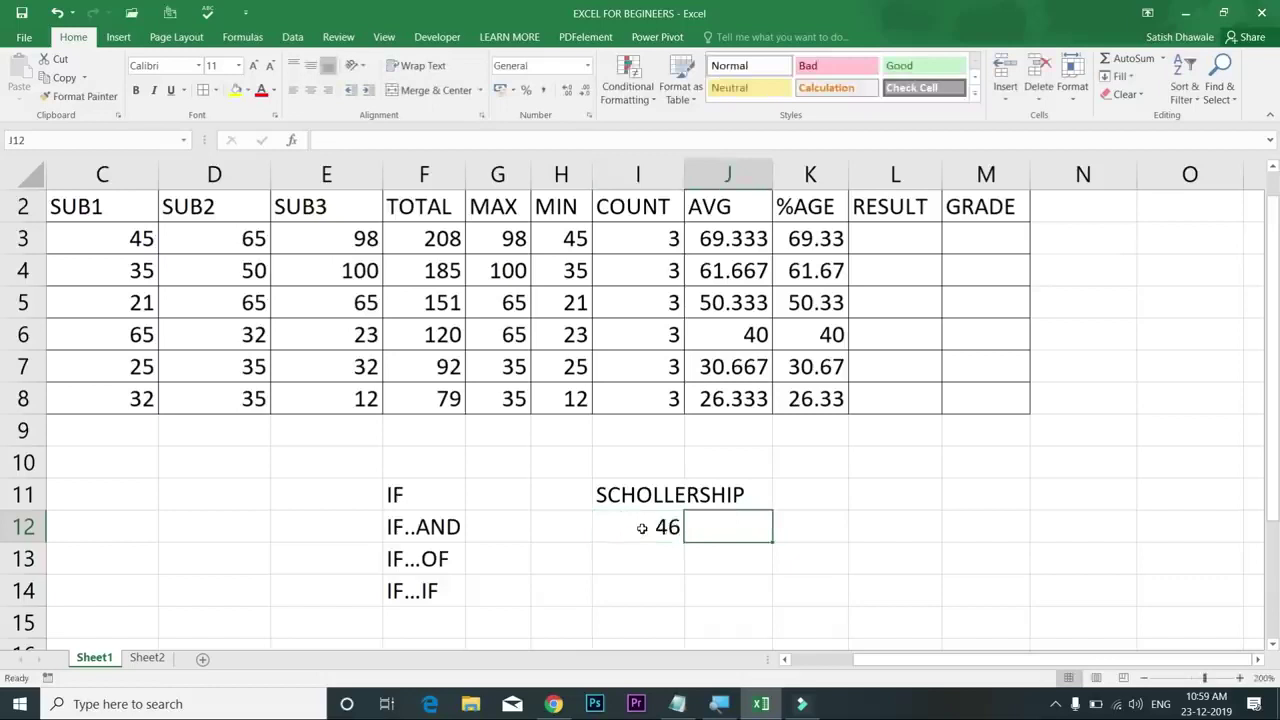
pyautogui.press('Left')
pyautogui.press('Left')
pyautogui.press('Right')
pyautogui.press('Right')
pyautogui.press('Left')
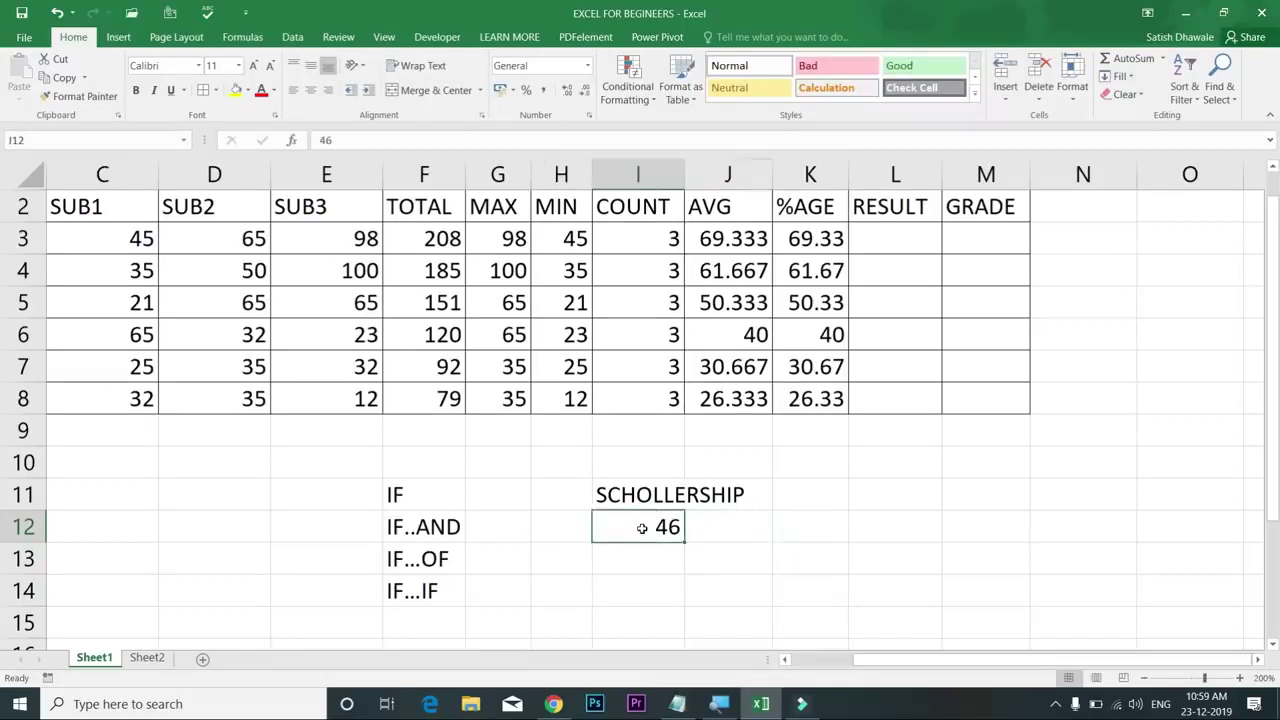
pyautogui.press('Left')
pyautogui.press('Right')
pyautogui.press('Right')
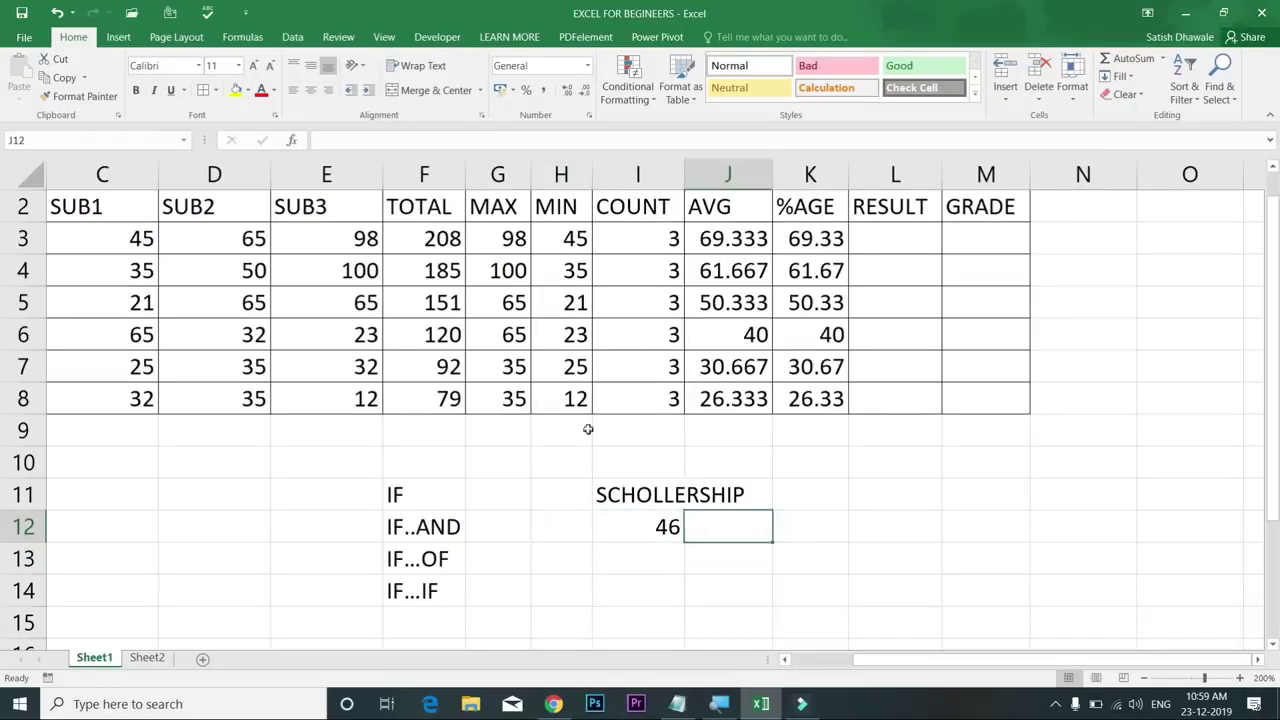
# Step: Autofit the width of column I to the SCHOLLERSHIP heading
pyautogui.doubleClick(684, 175)
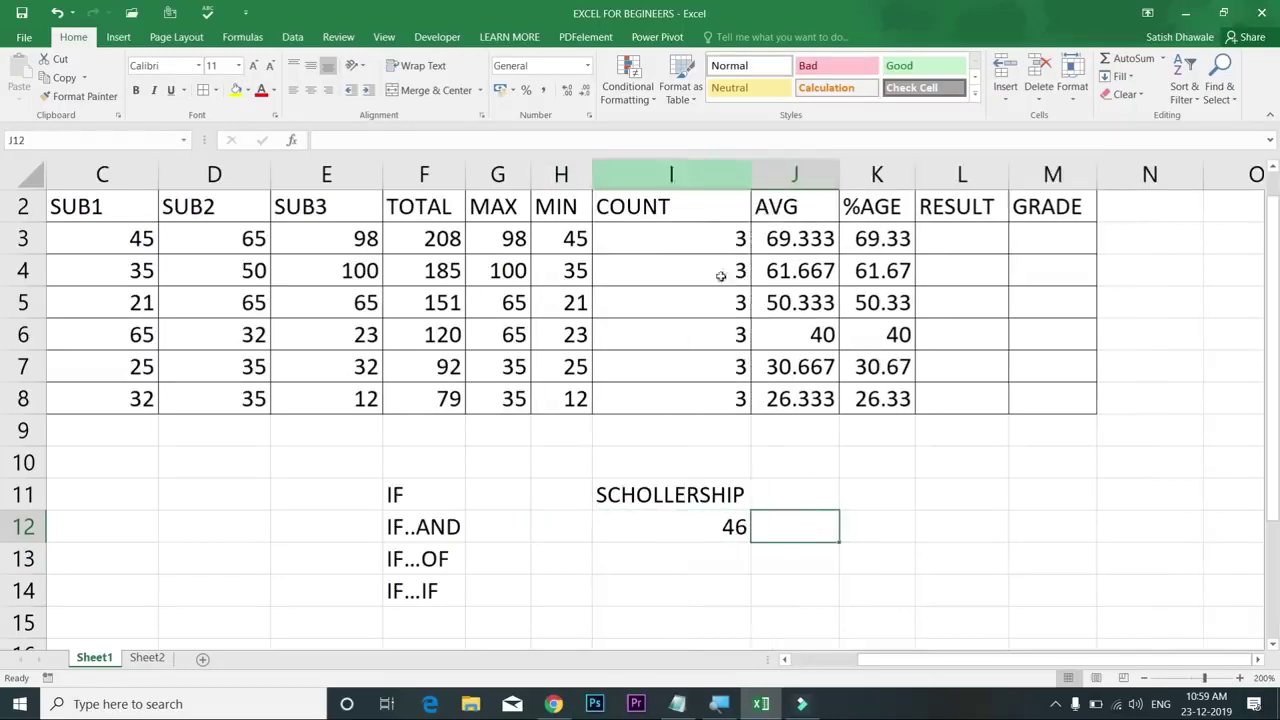
pyautogui.click(705, 533)
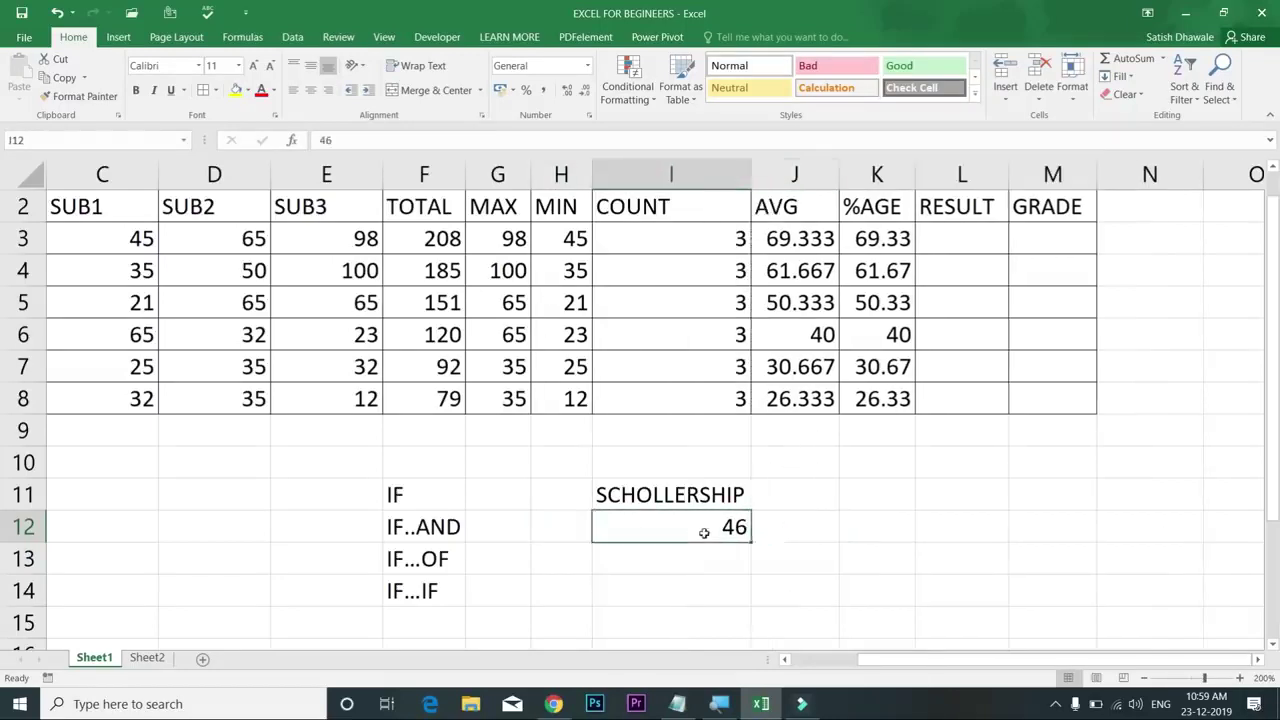
pyautogui.click(794, 528)
# Step: Begin an IF formula in J12 with the logical test that the mark is at least 35: =IF(I12>=35
pyautogui.click(791, 524)
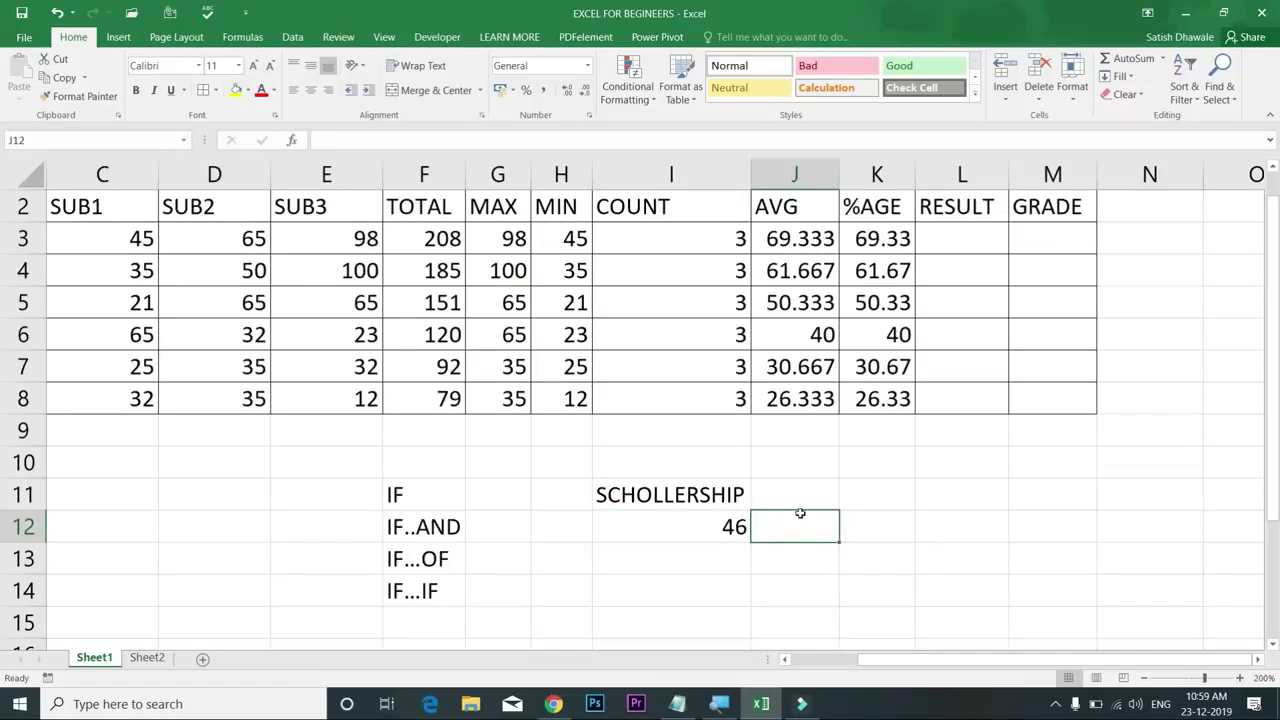
pyautogui.write('=')
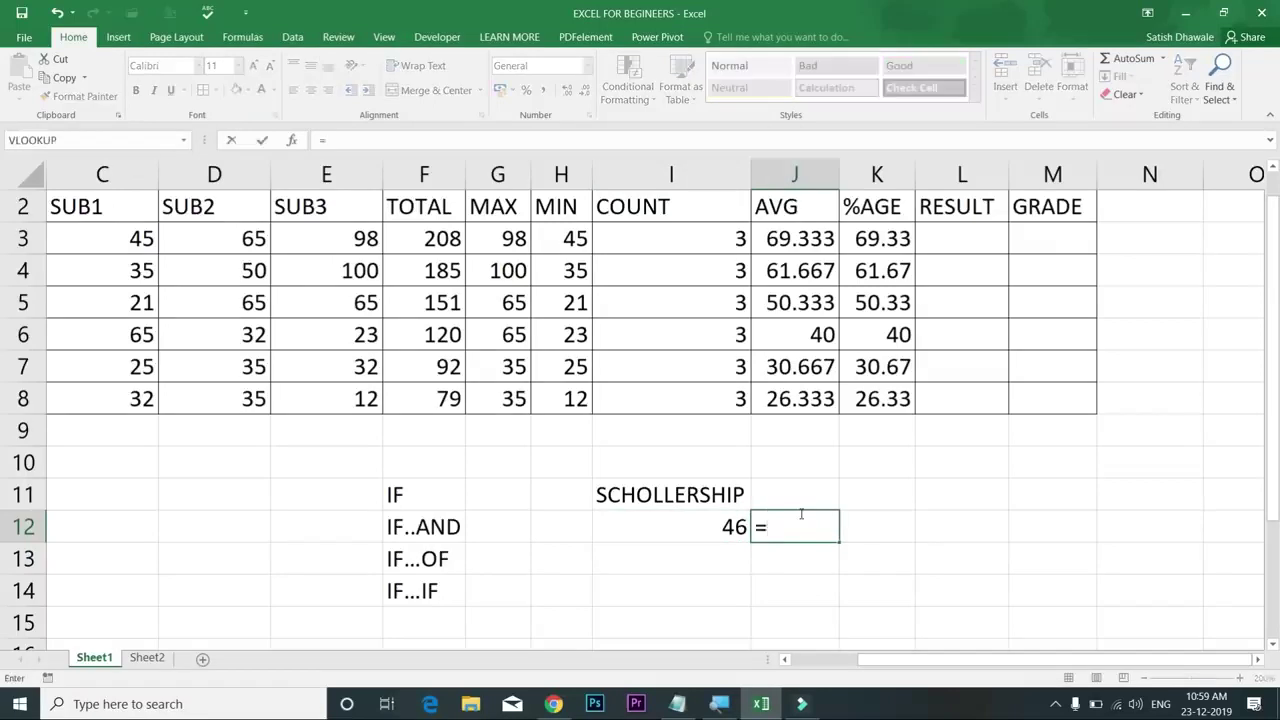
pyautogui.write('IF')
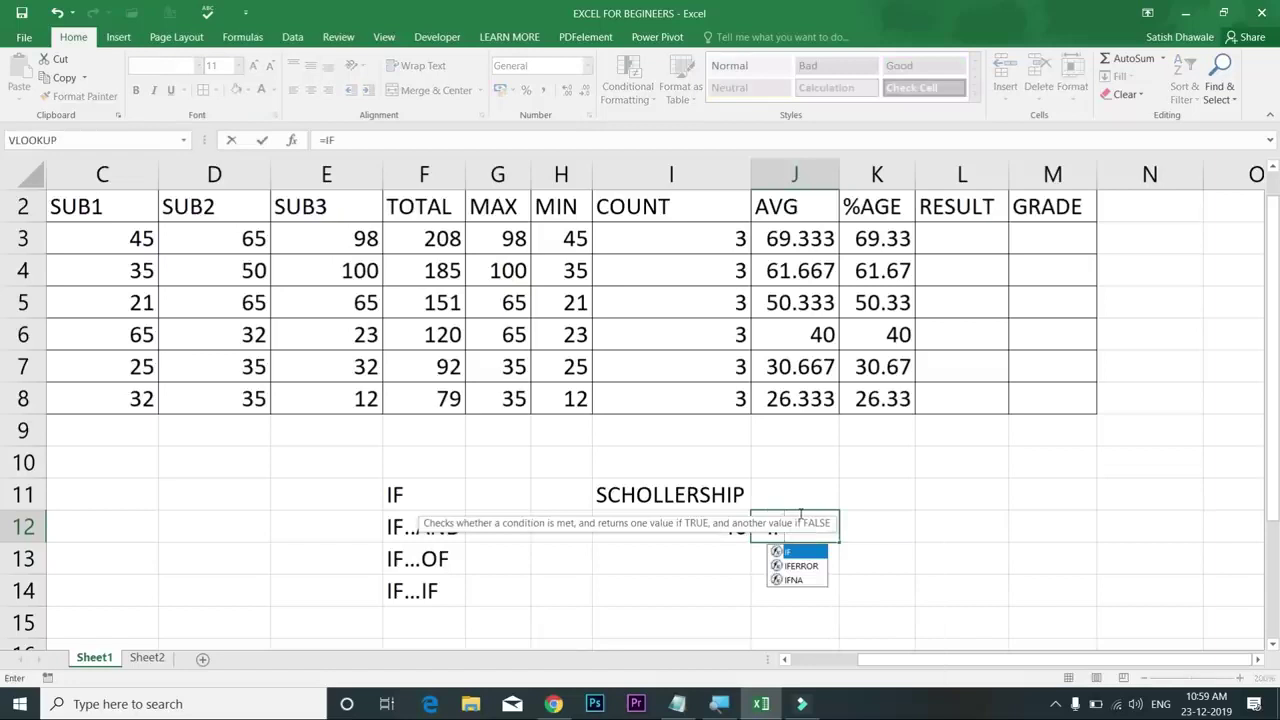
pyautogui.moveTo(740, 522); pyautogui.dragTo(892, 602)
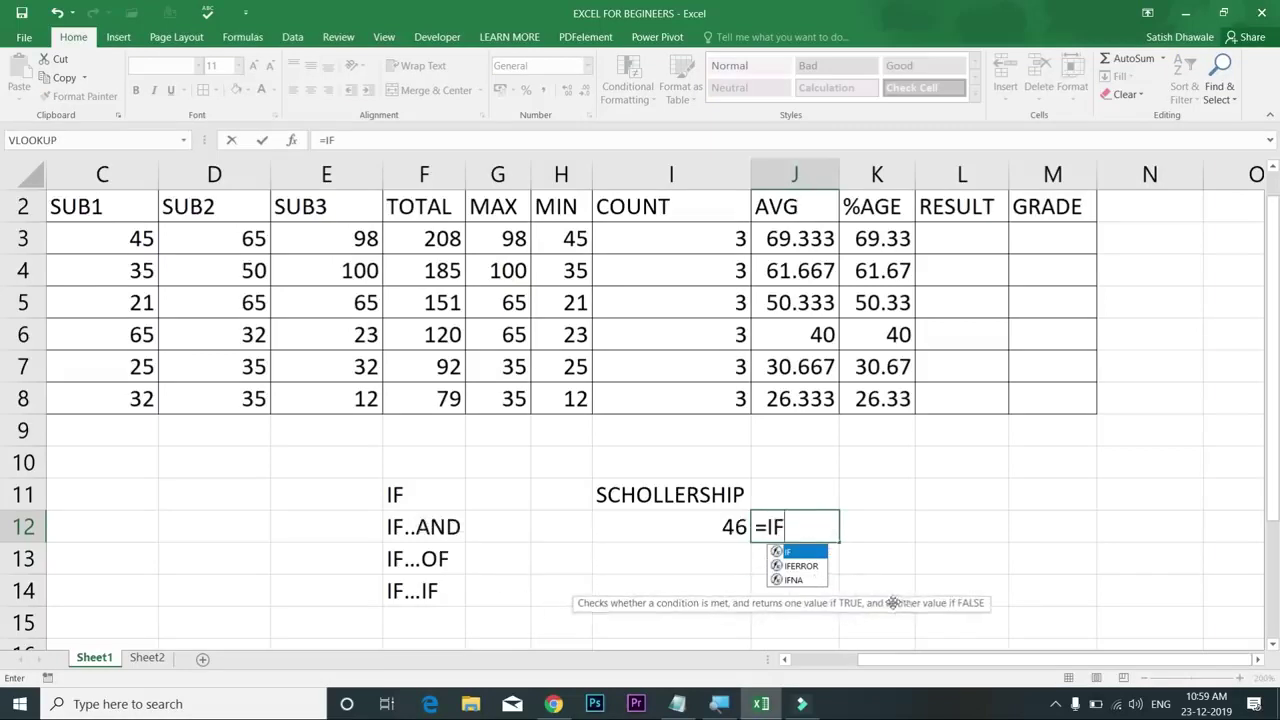
pyautogui.press('super+plus')
pyautogui.moveTo(776, 596); pyautogui.dragTo(630, 608)
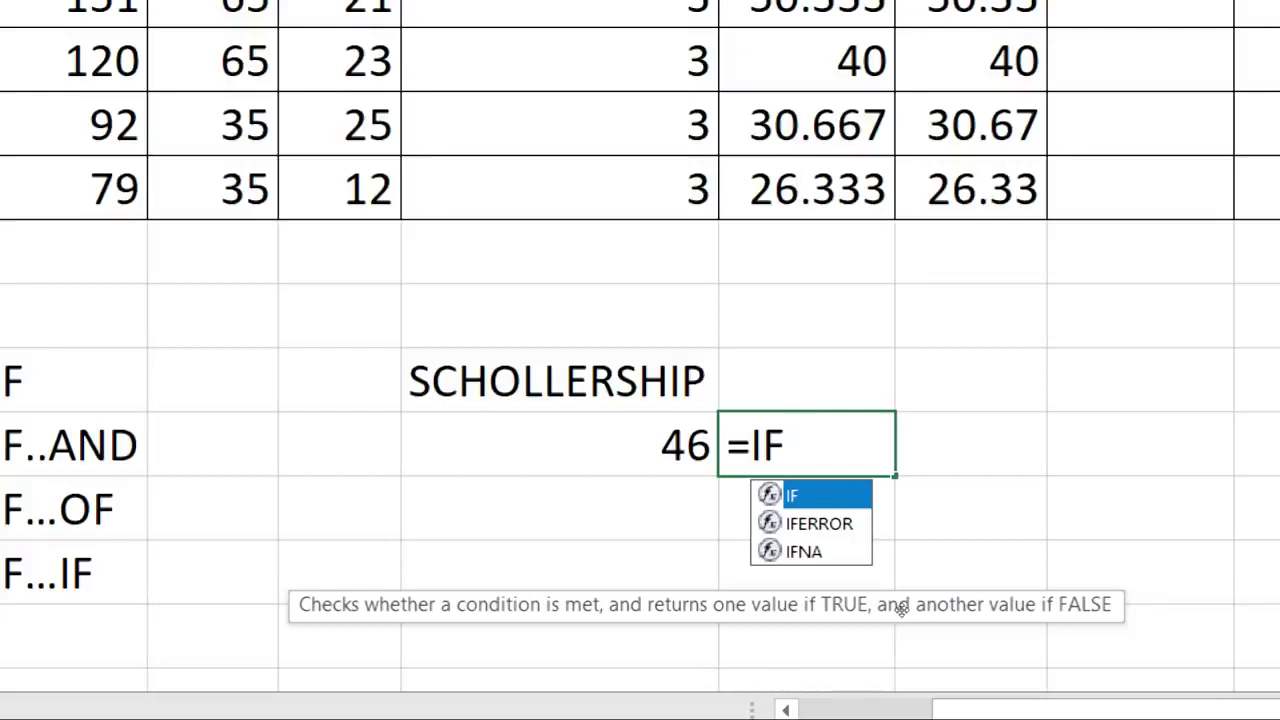
pyautogui.write('(')
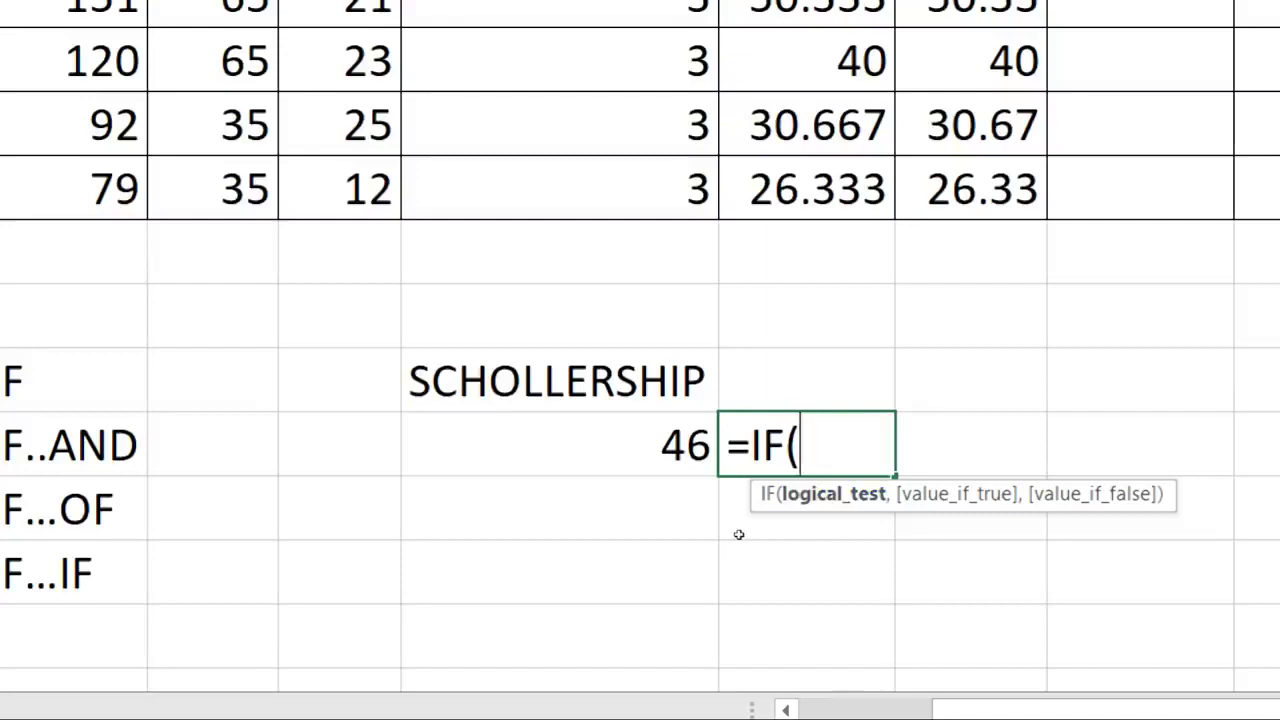
pyautogui.press('Left')
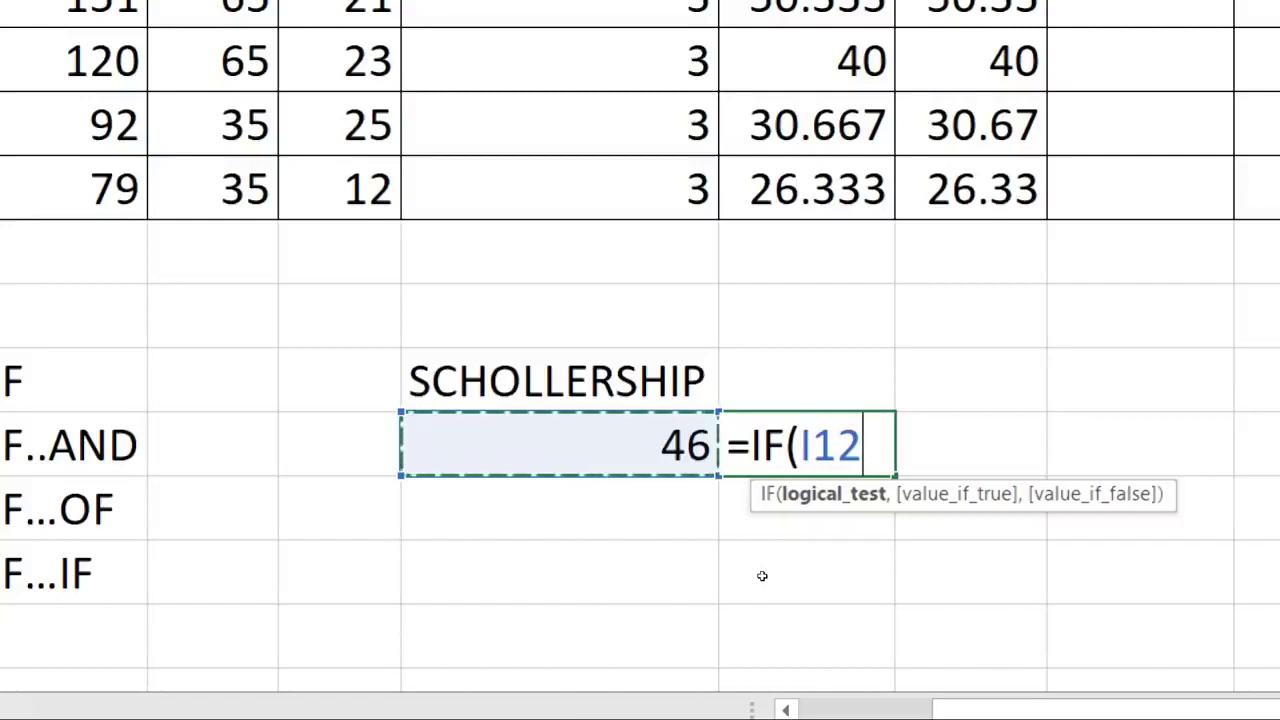
pyautogui.write('>')
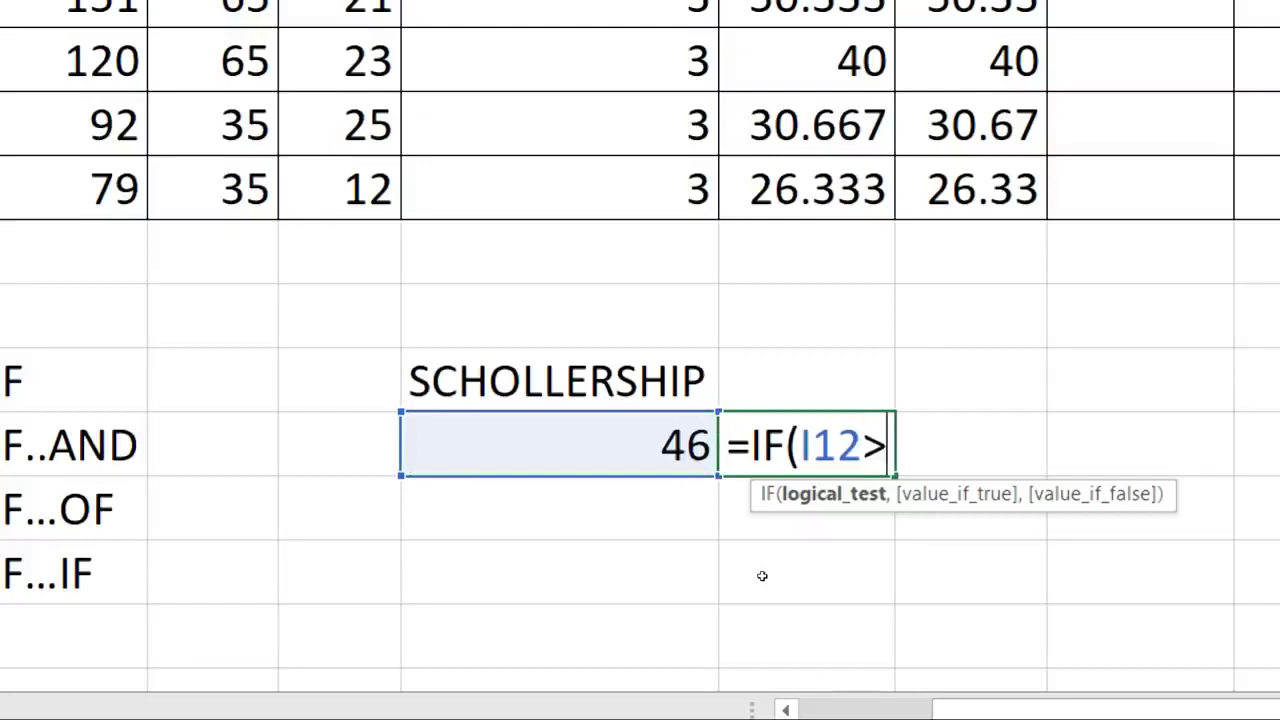
pyautogui.write('=35')
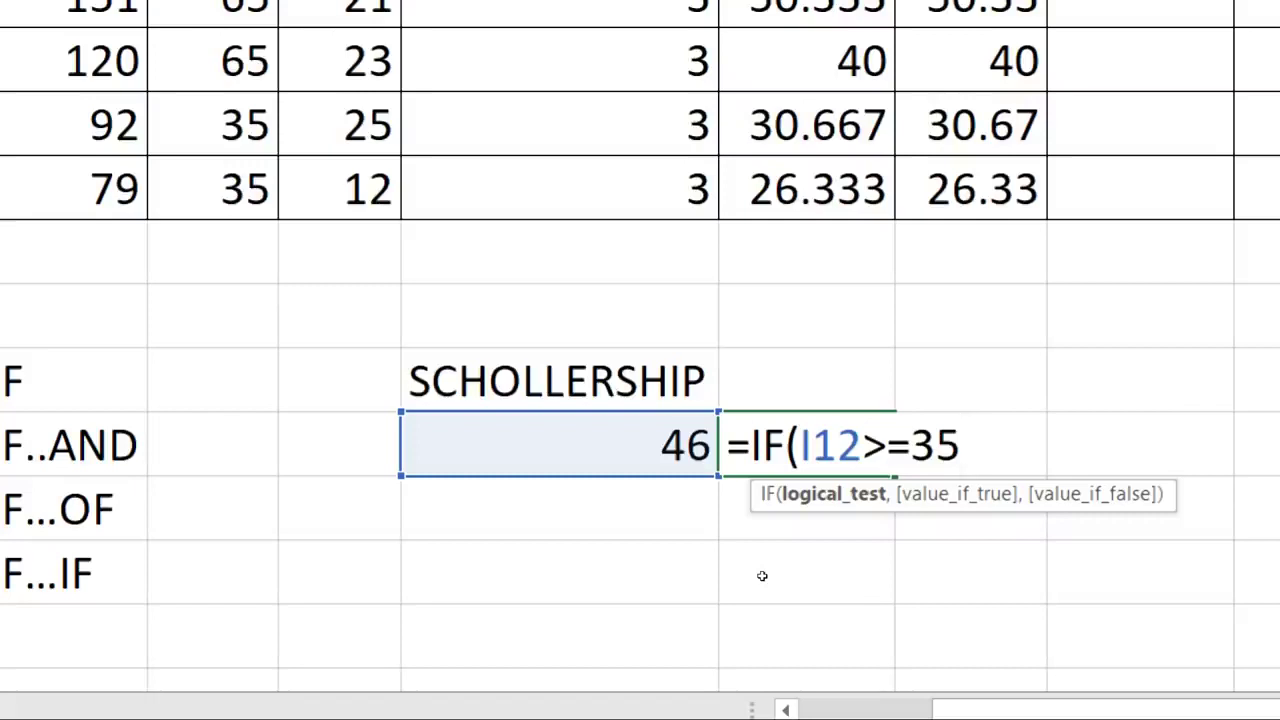
pyautogui.write(',')
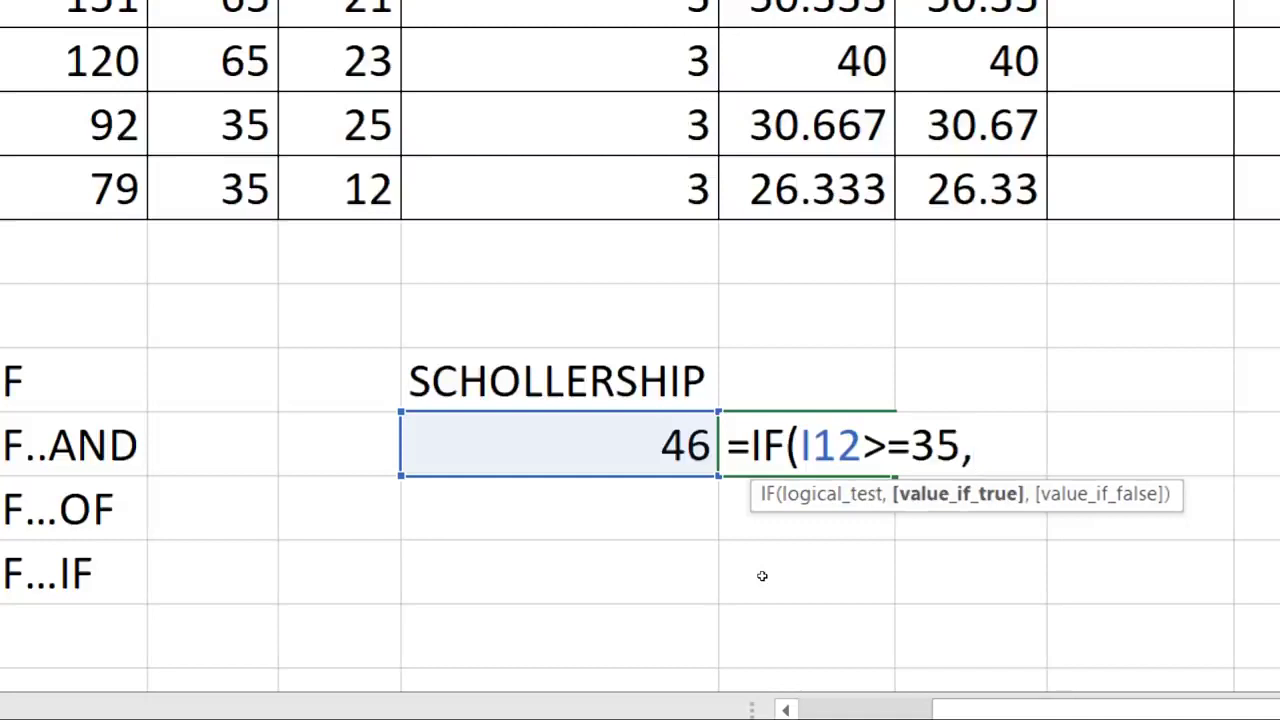
pyautogui.write('"PASS"')
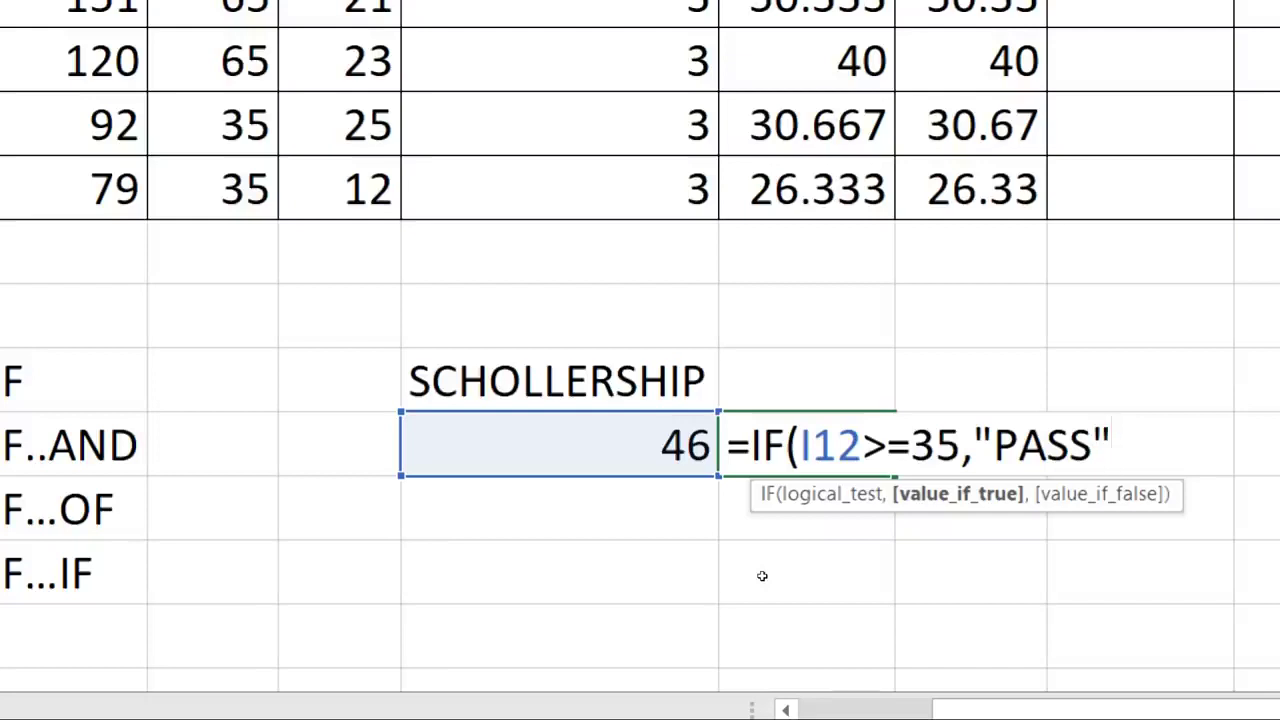
pyautogui.write(',')
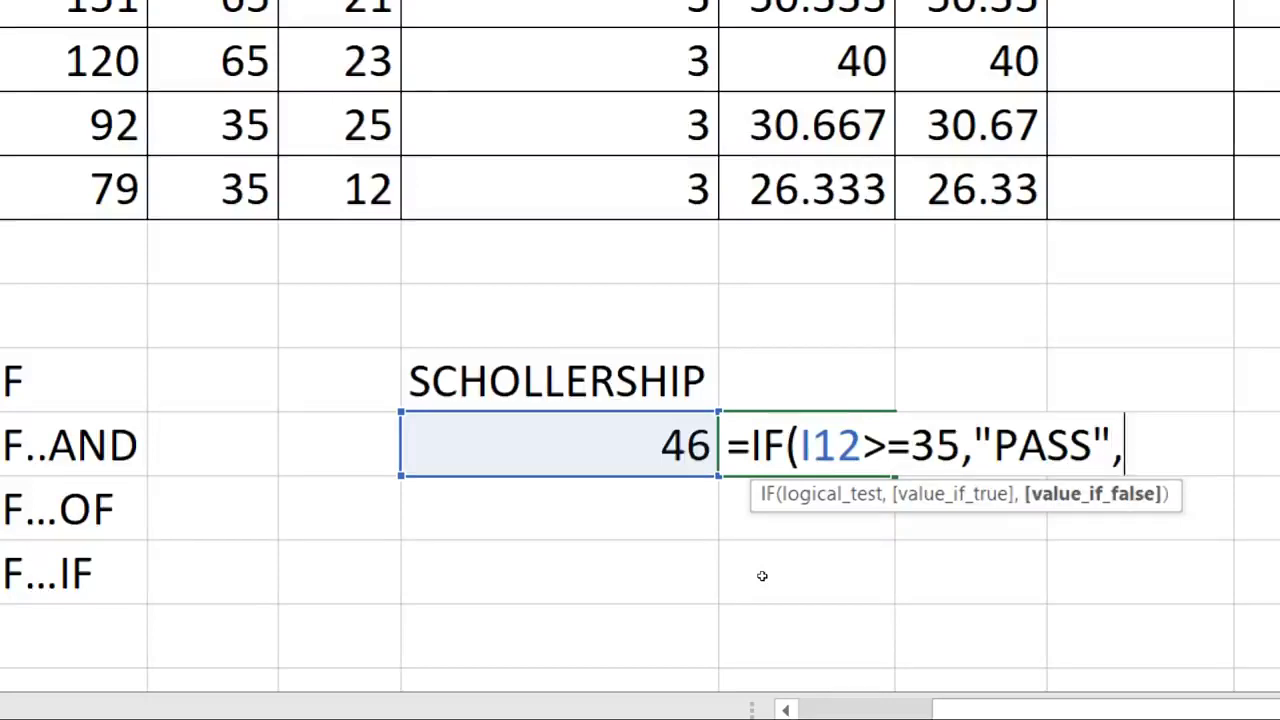
pyautogui.press('BackSpace')
pyautogui.press('BackSpace')
pyautogui.press('BackSpace')
pyautogui.press('BackSpace')
pyautogui.press('BackSpace')
pyautogui.press('BackSpace')
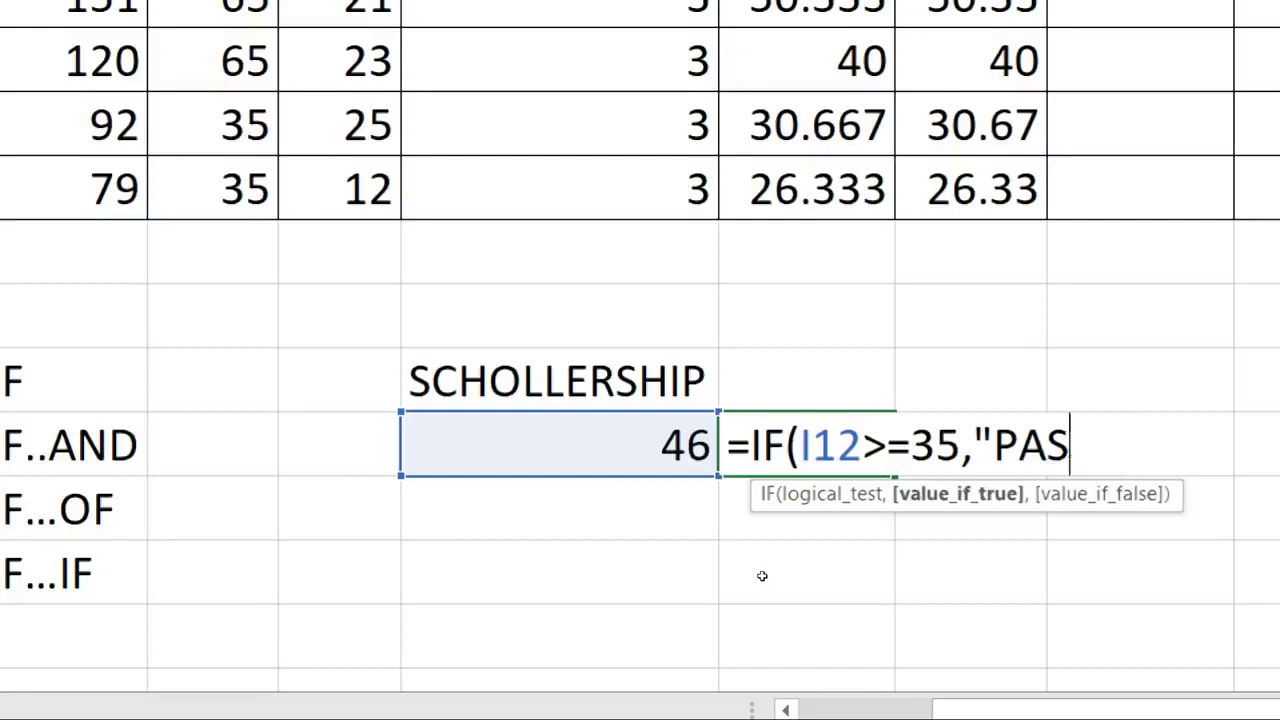
pyautogui.press('BackSpace')
pyautogui.press('BackSpace')
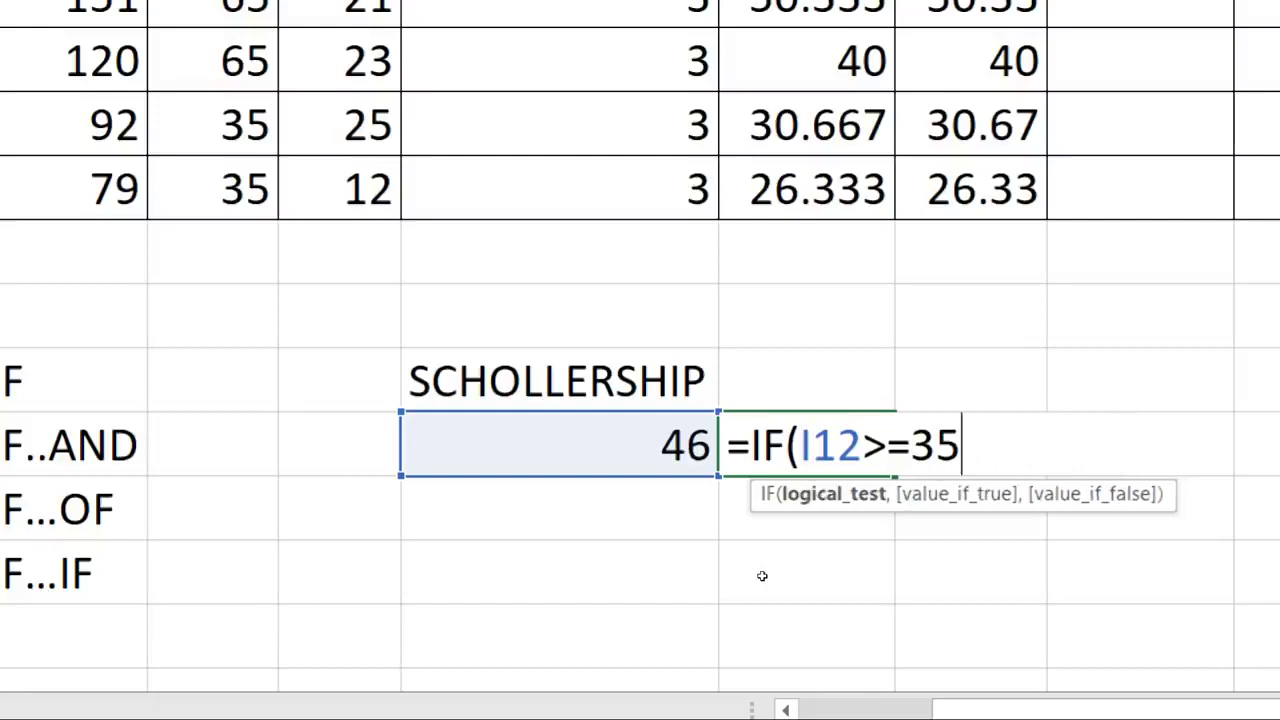
# Step: Complete the IF formula in J12 with "PASS" as the true value and "FAIL" as the false value
pyautogui.write(',')
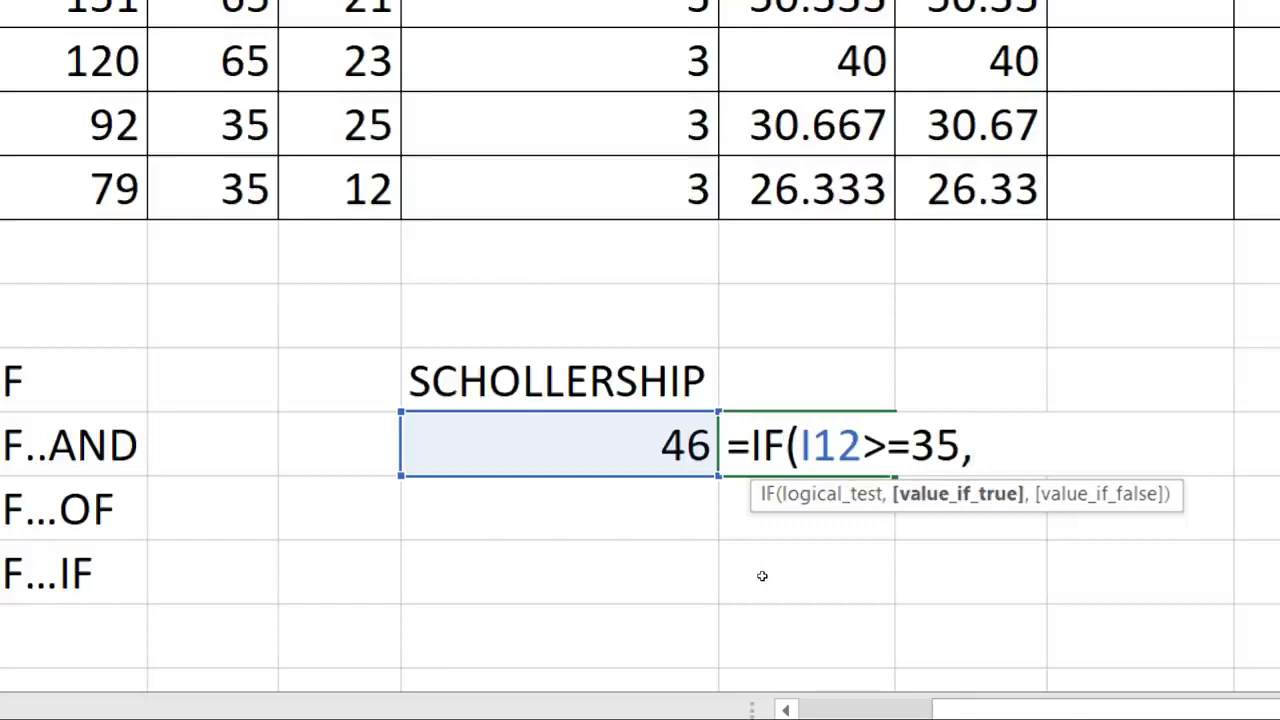
pyautogui.write('"PASS"')
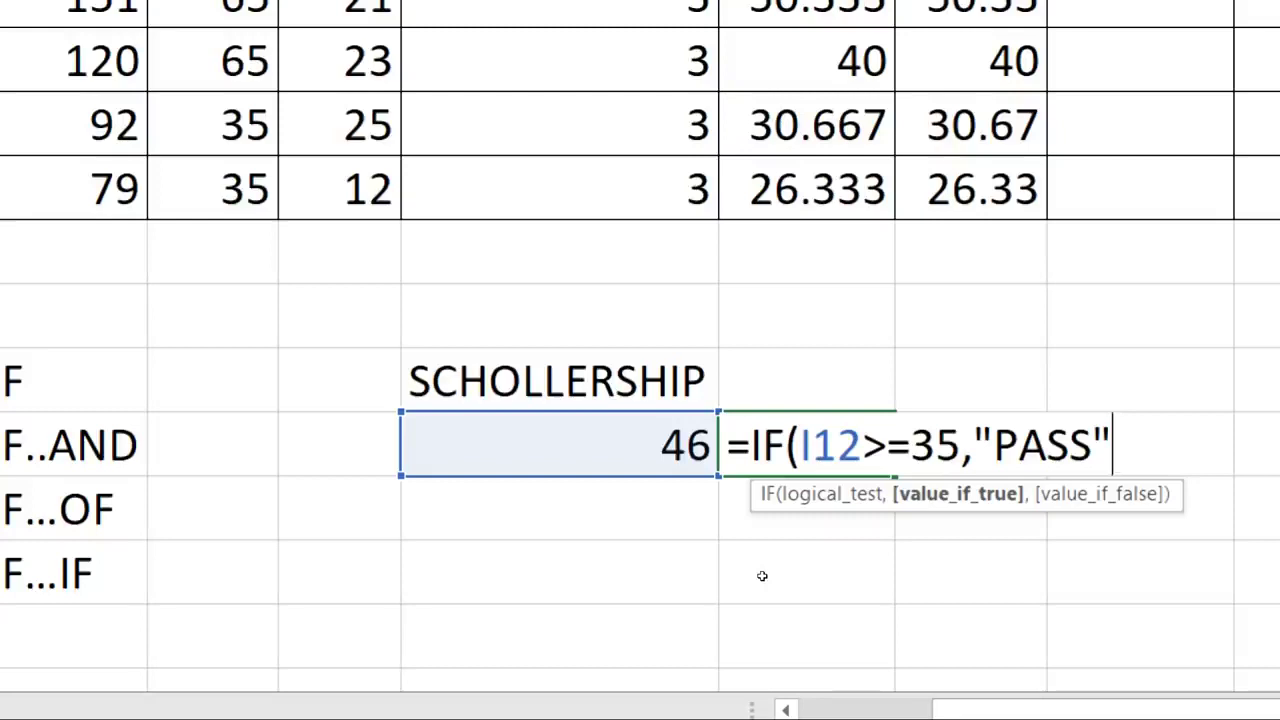
pyautogui.write(',')
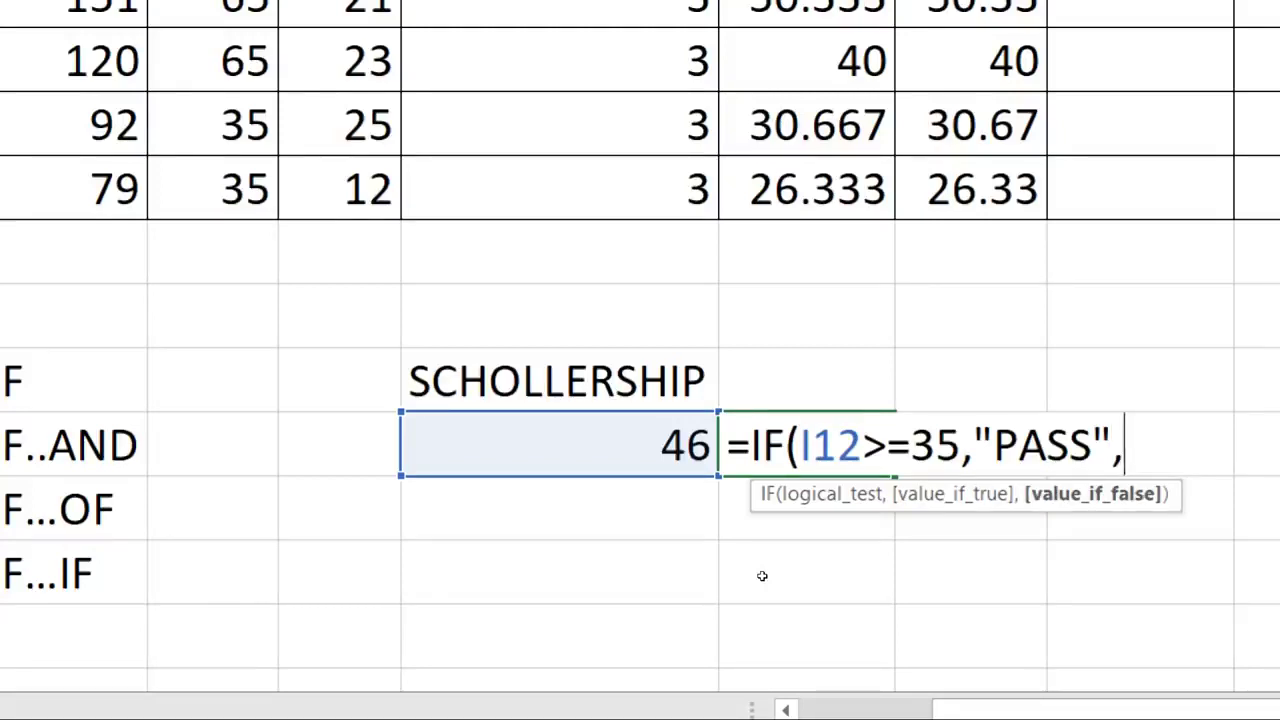
pyautogui.write('"FAIL"')
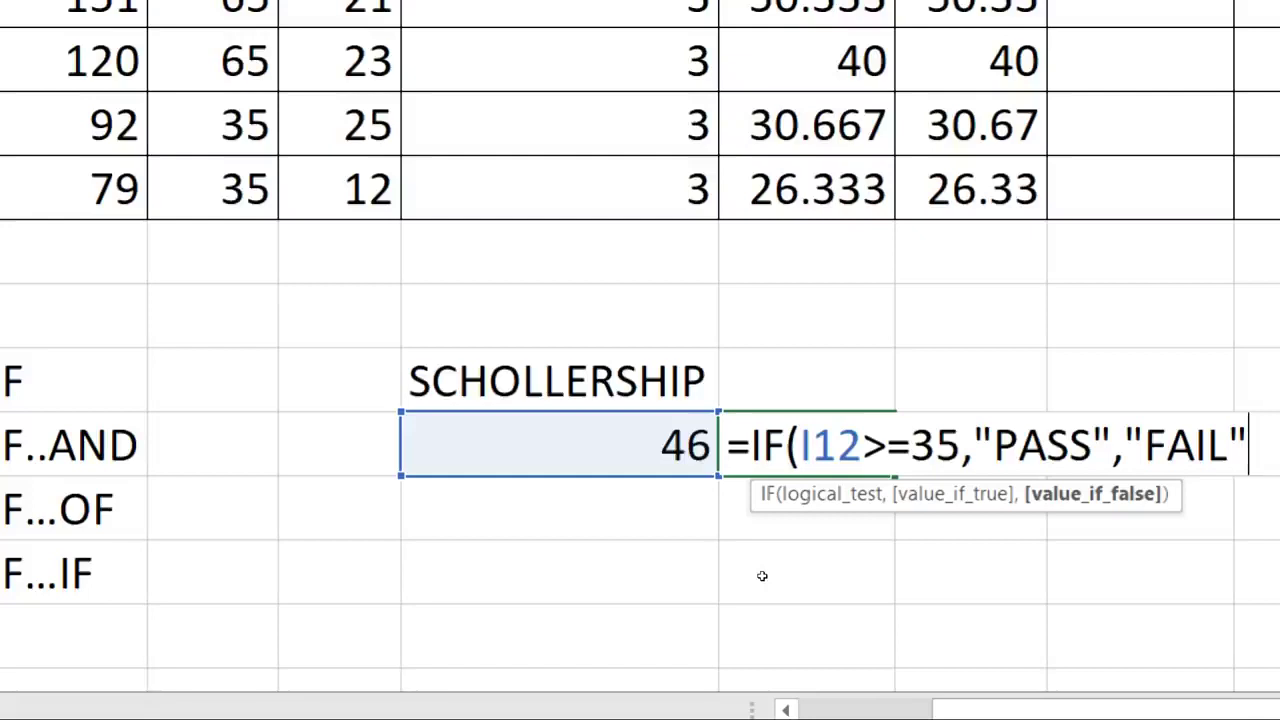
pyautogui.press('Return')
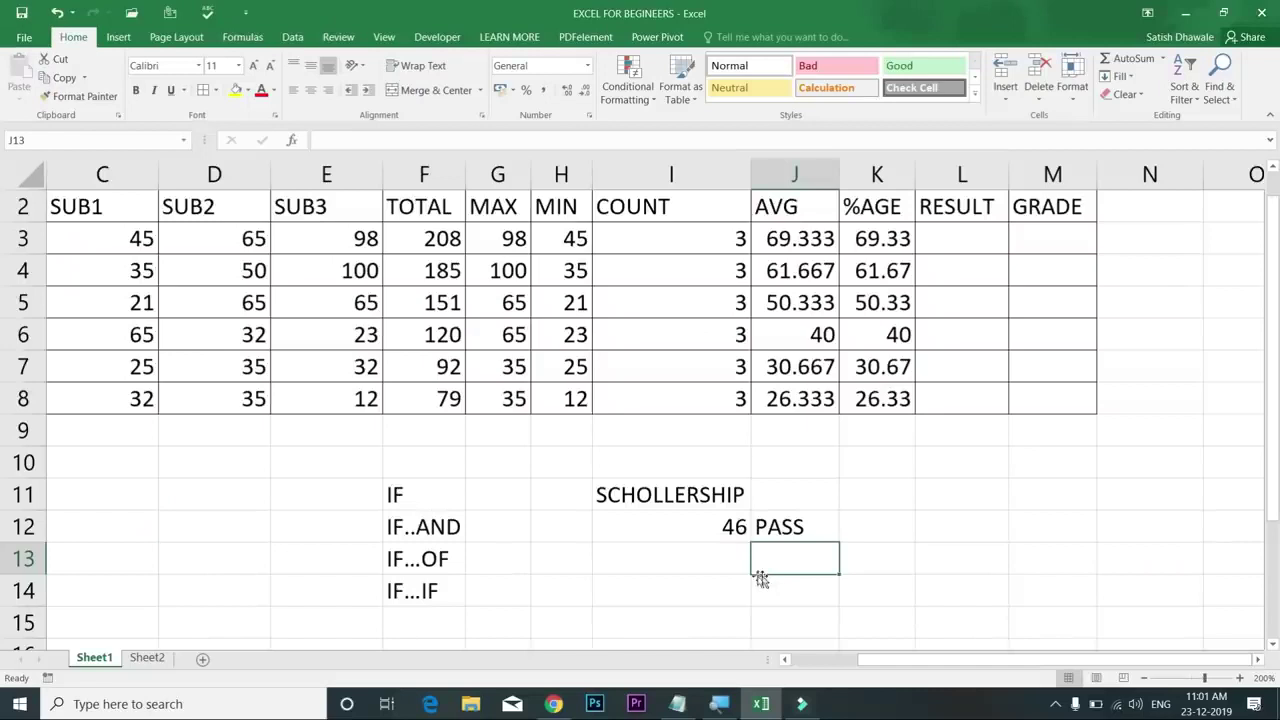
# Step: Test the IF formula by changing the SCHOLLERSHIP mark in I12 to 34 and then to 35
pyautogui.click(792, 504)
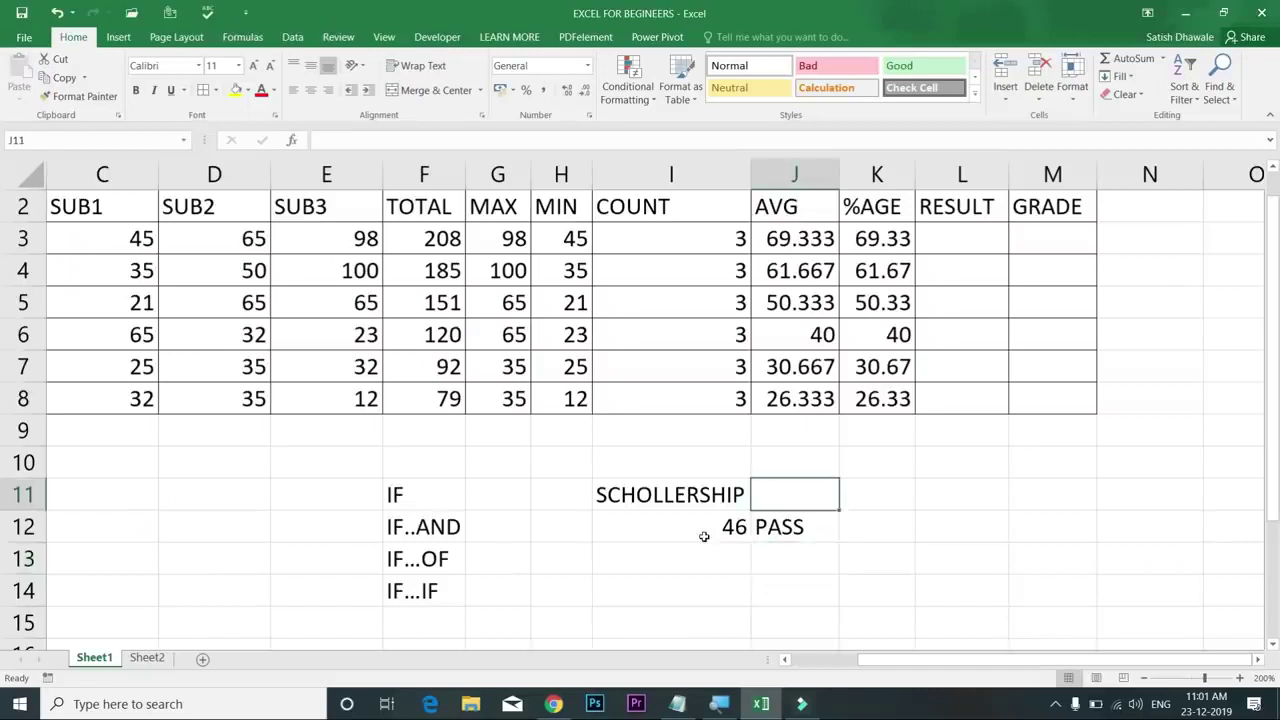
pyautogui.click(703, 537)
pyautogui.write('34')
pyautogui.press('Return')
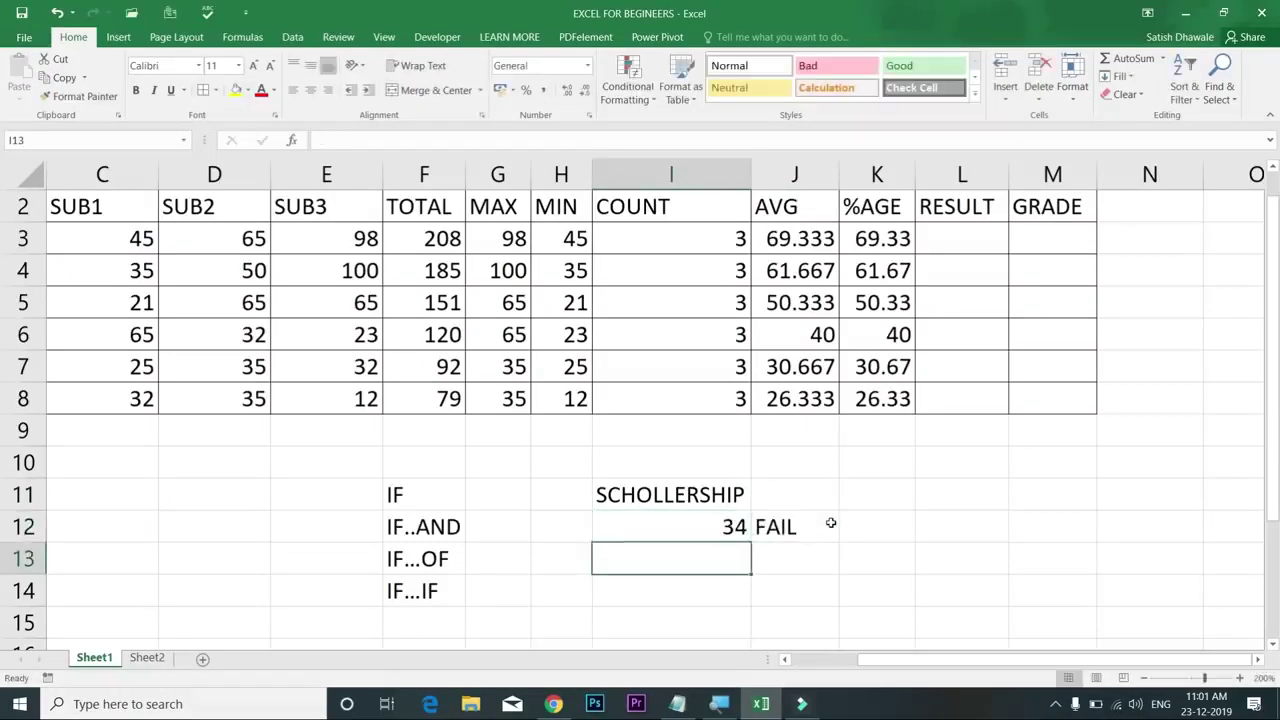
pyautogui.press('Up')
pyautogui.write('35')
pyautogui.press('Return')
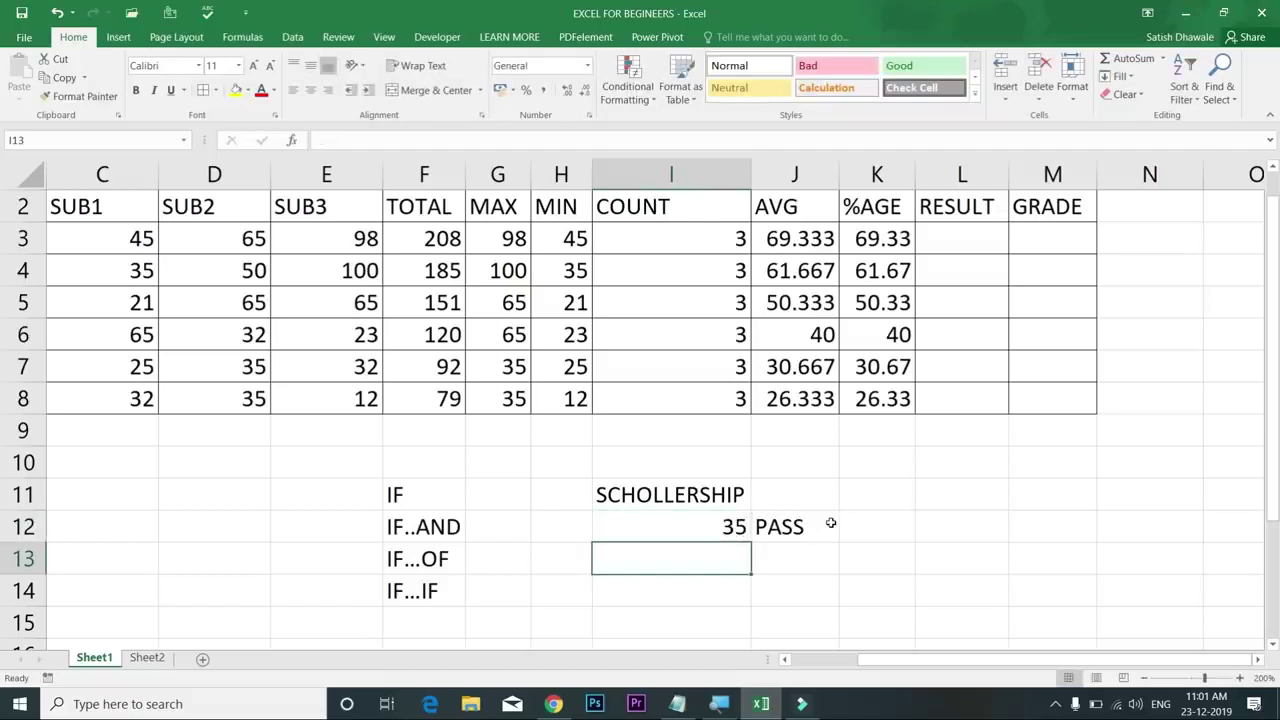
# Step: Recheck the IF formula in J12 and test it by setting the SCHOLLERSHIP mark in I12 to 32
pyautogui.press('Up')
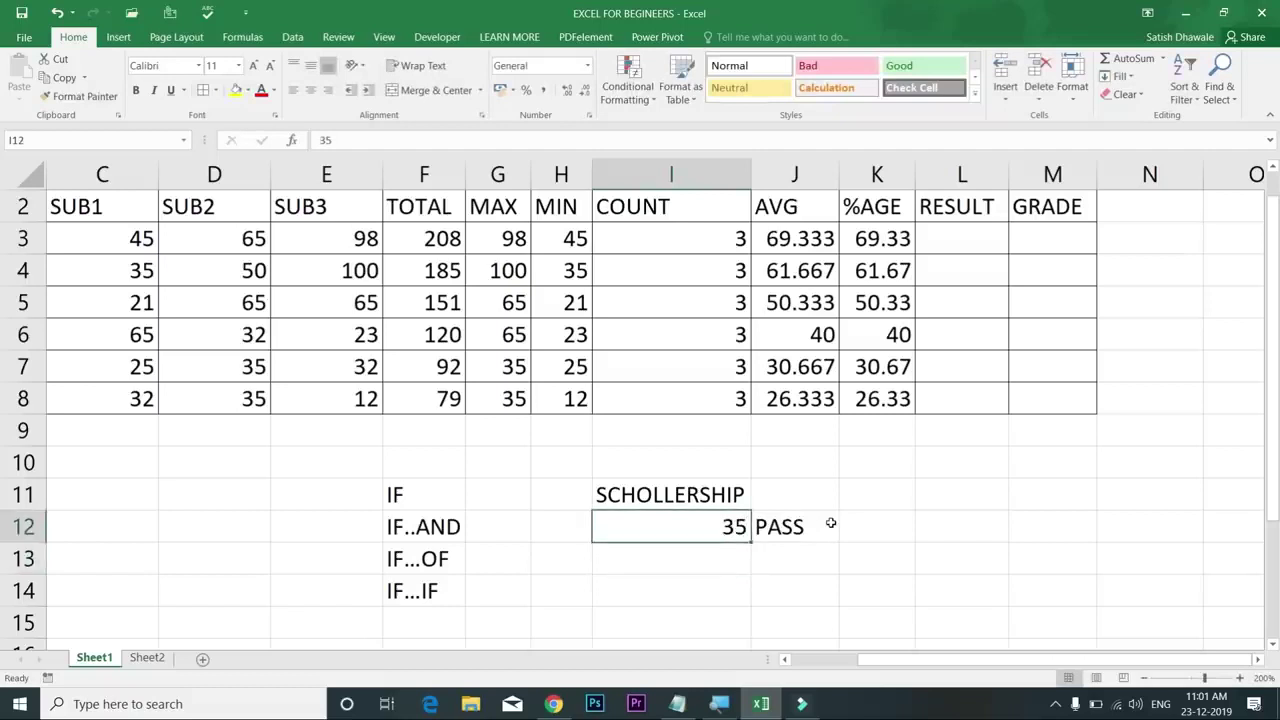
pyautogui.doubleClick(830, 523)
pyautogui.moveTo(831, 529); pyautogui.dragTo(805, 528)
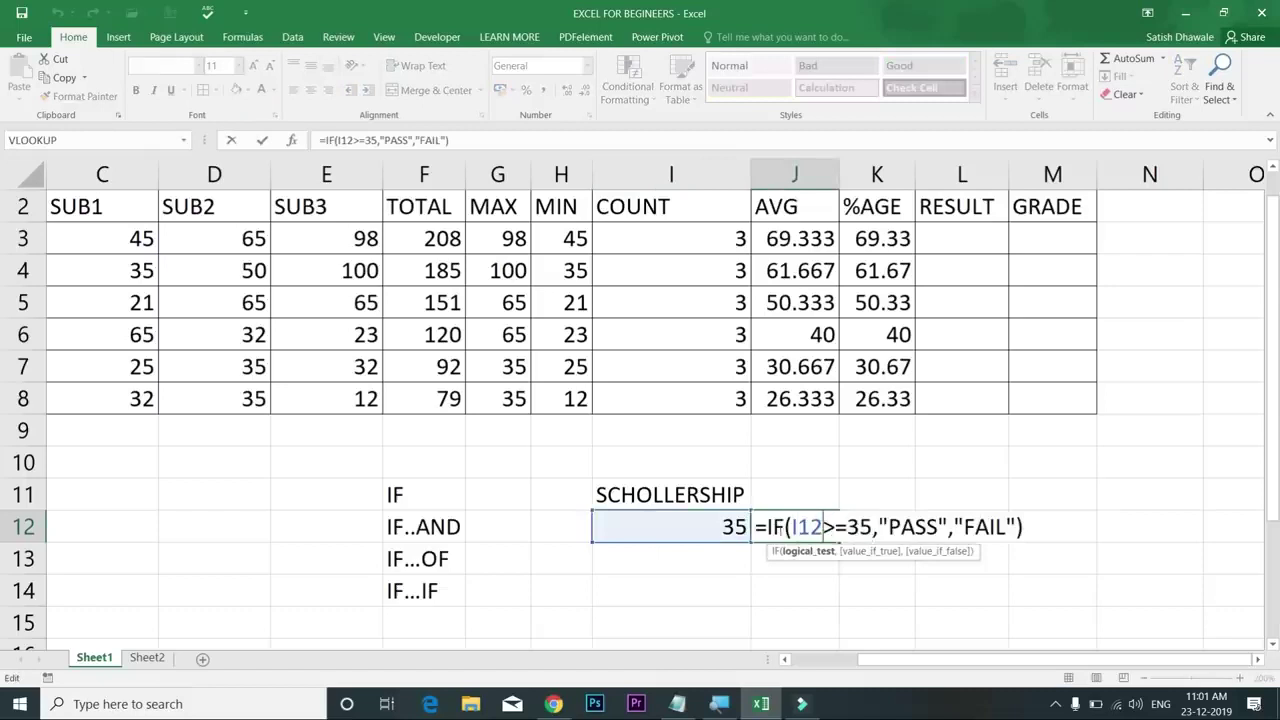
pyautogui.press('Return')
pyautogui.click(731, 526)
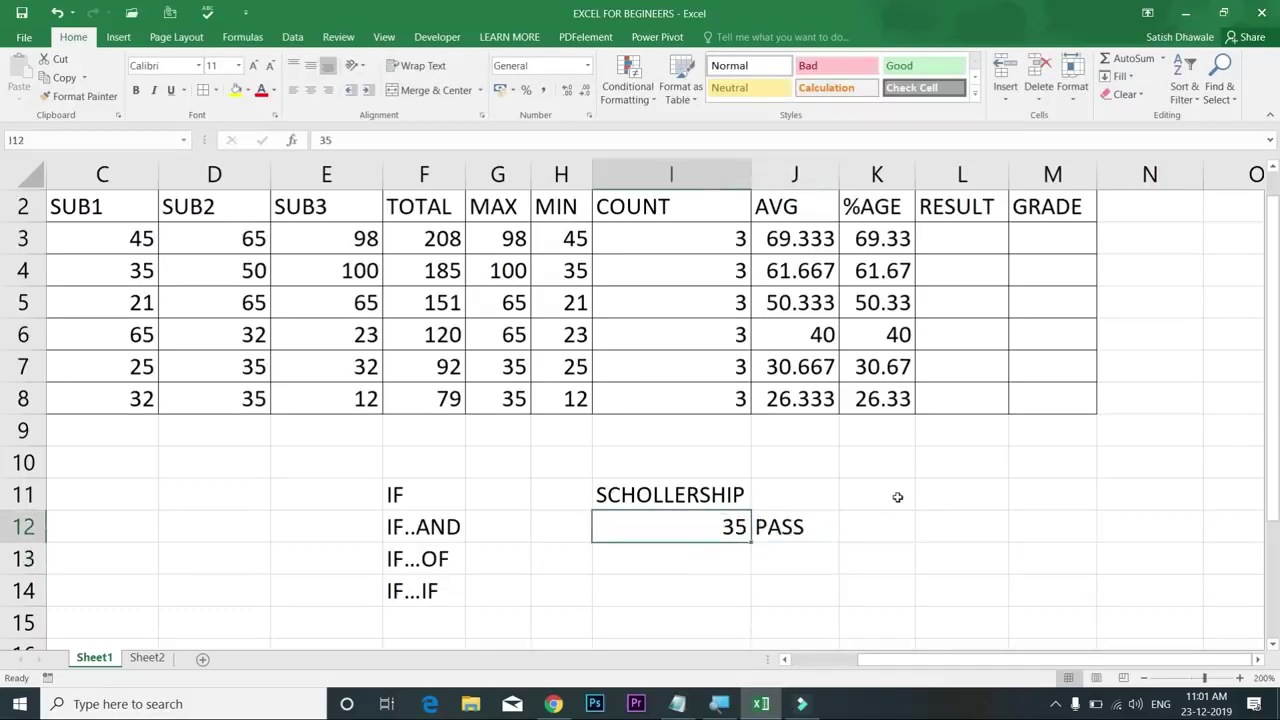
pyautogui.write('32')
pyautogui.press('Return')
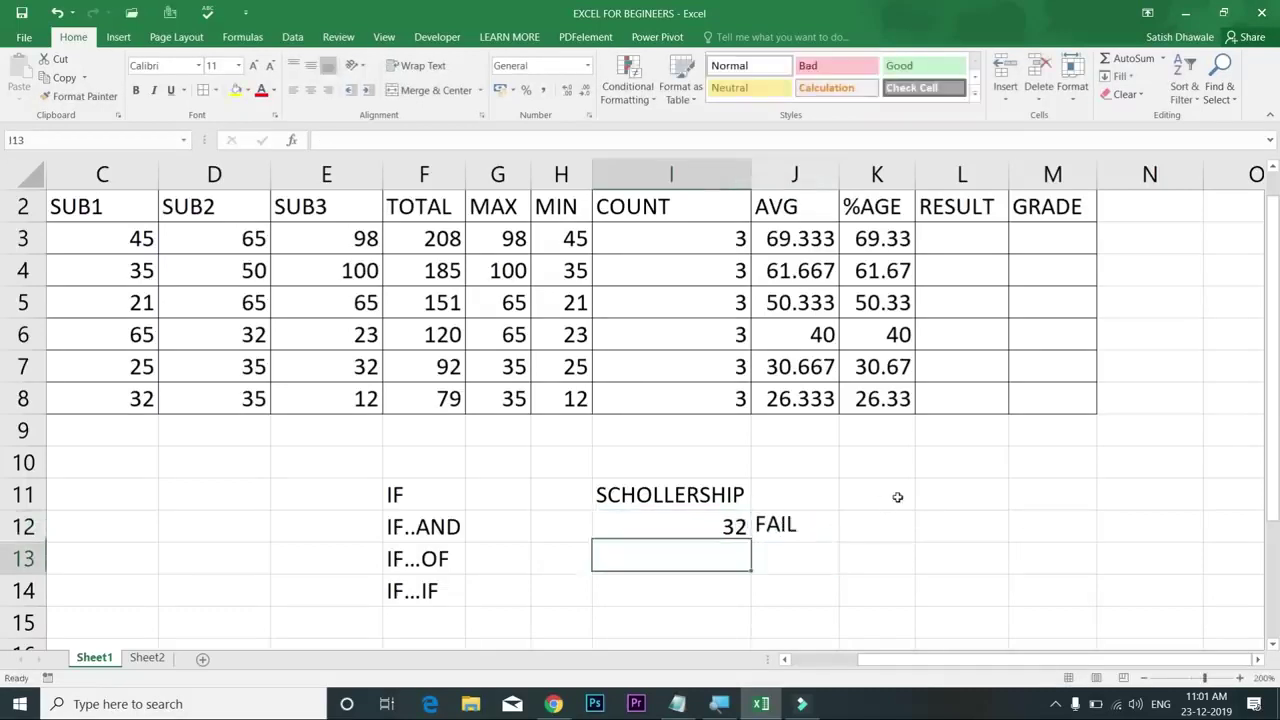
# Step: Review the logical test, true value and false value of the IF formula in J12 without changing it
pyautogui.doubleClick(810, 524)
pyautogui.click(837, 523)
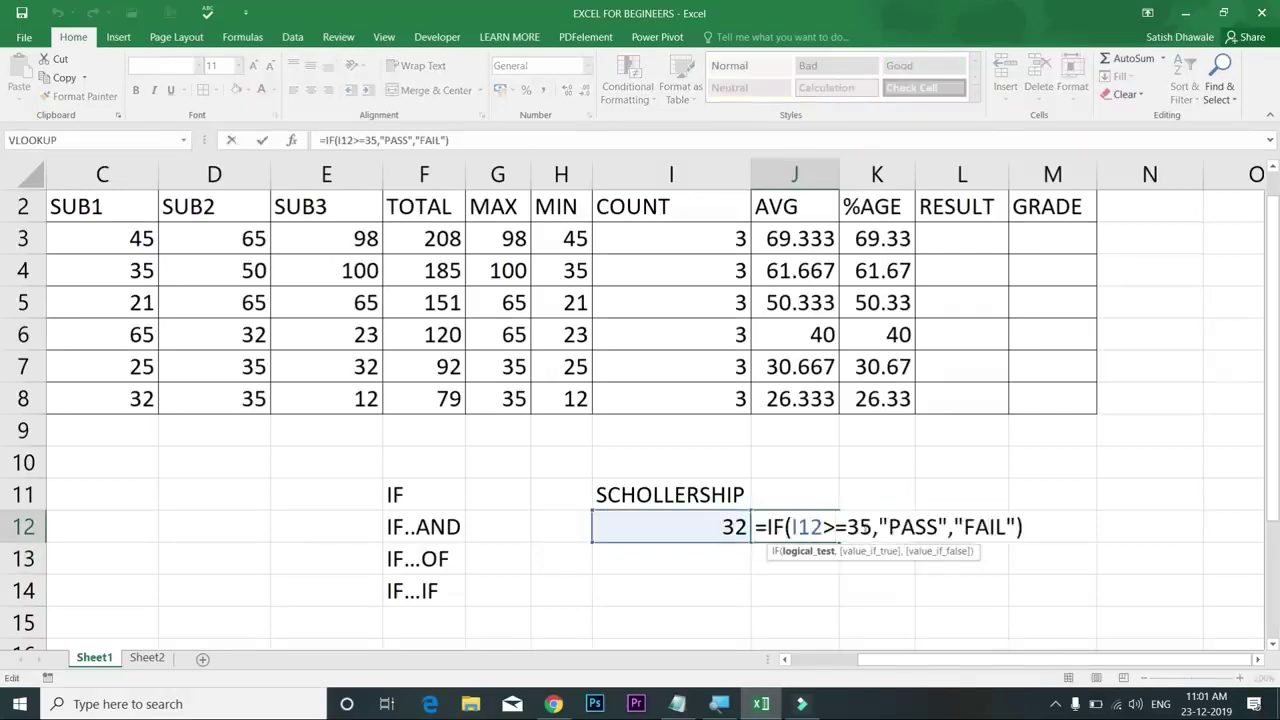
pyautogui.moveTo(872, 527); pyautogui.dragTo(792, 527)
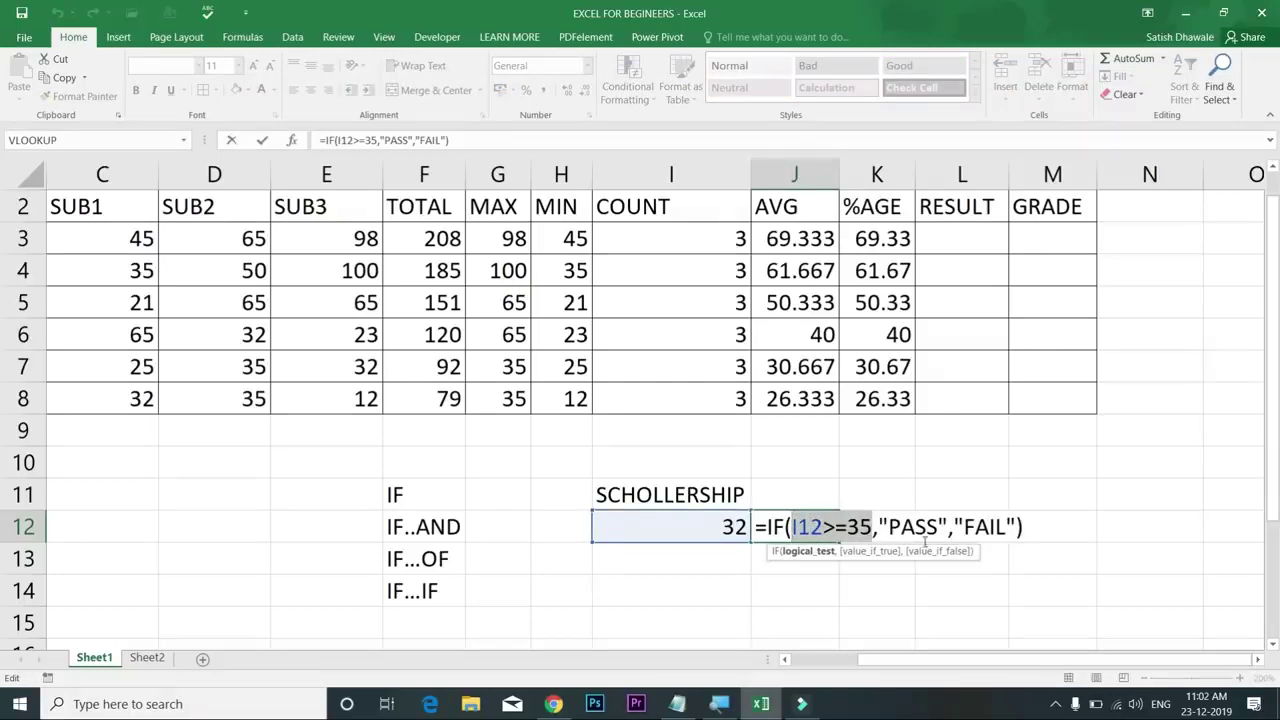
pyautogui.press('Escape')
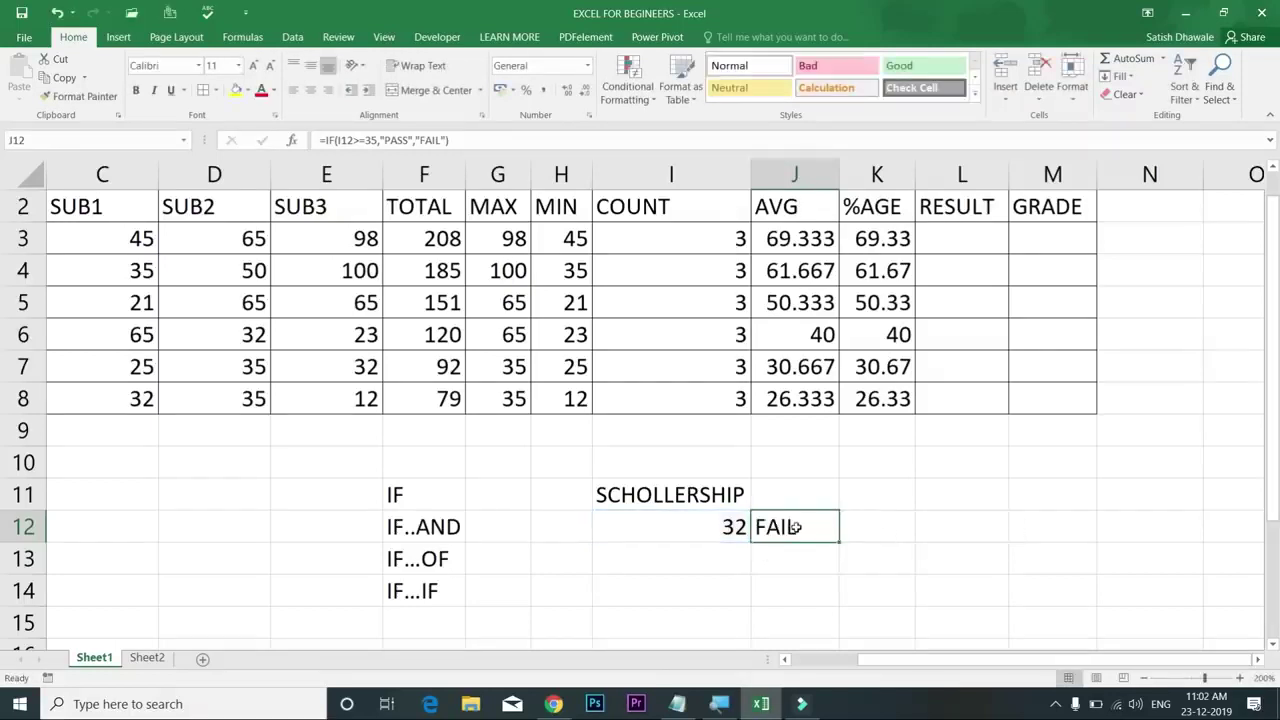
pyautogui.doubleClick(795, 527)
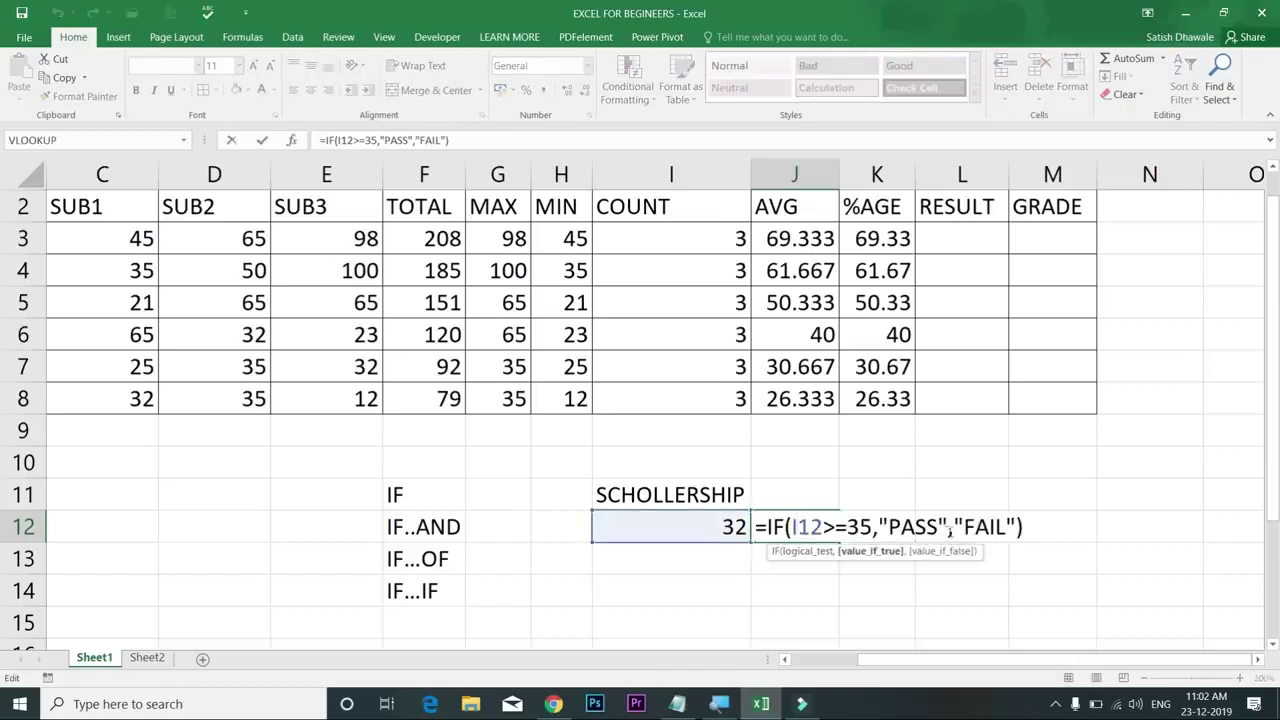
pyautogui.click(843, 527)
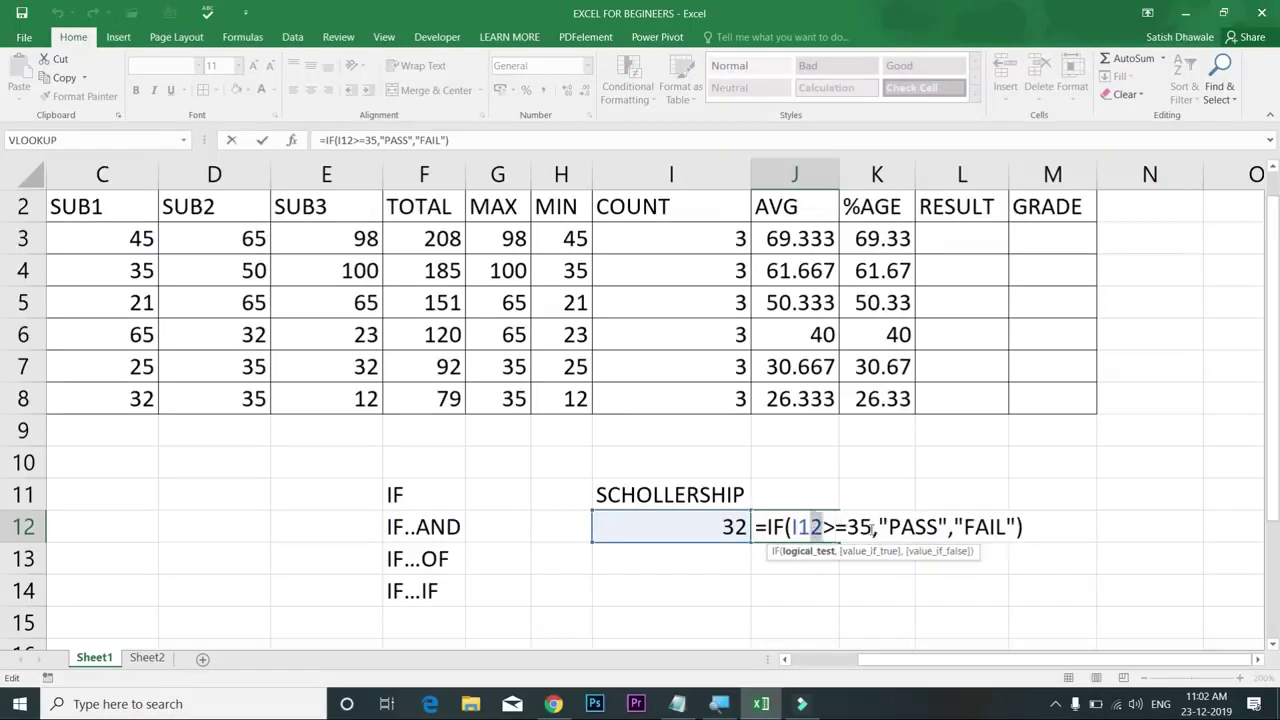
pyautogui.click(915, 527)
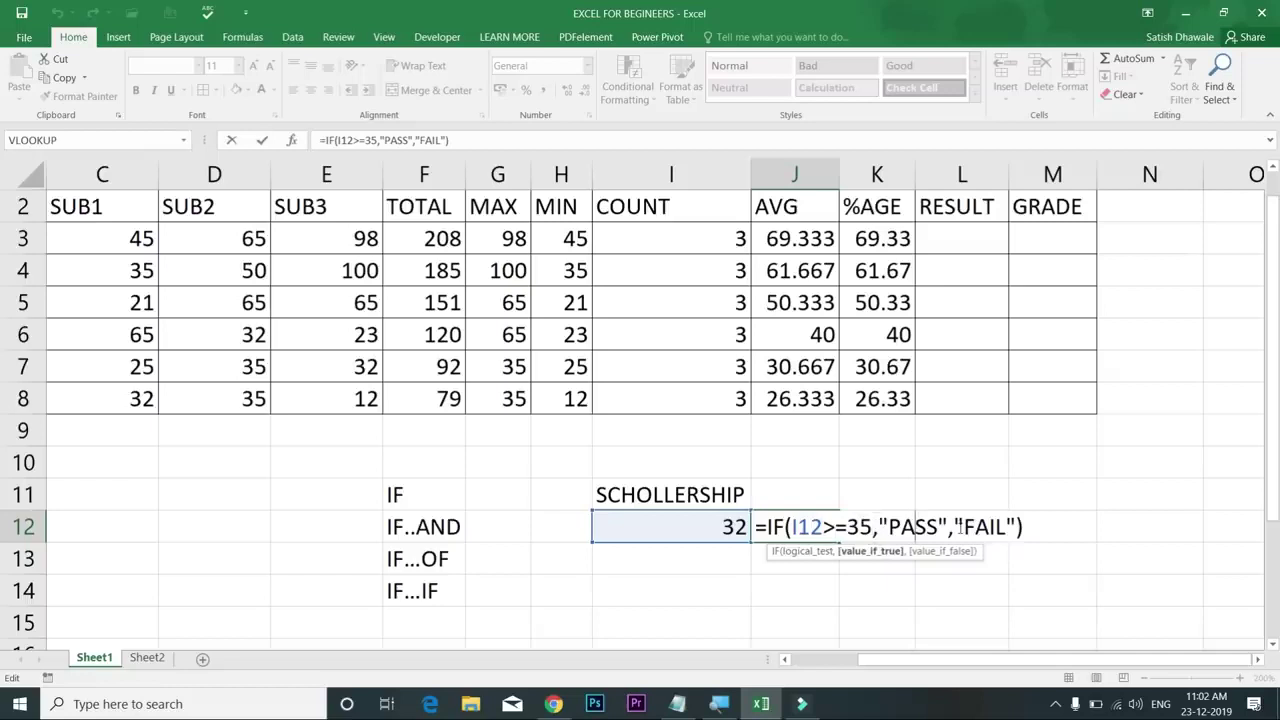
pyautogui.click(974, 527)
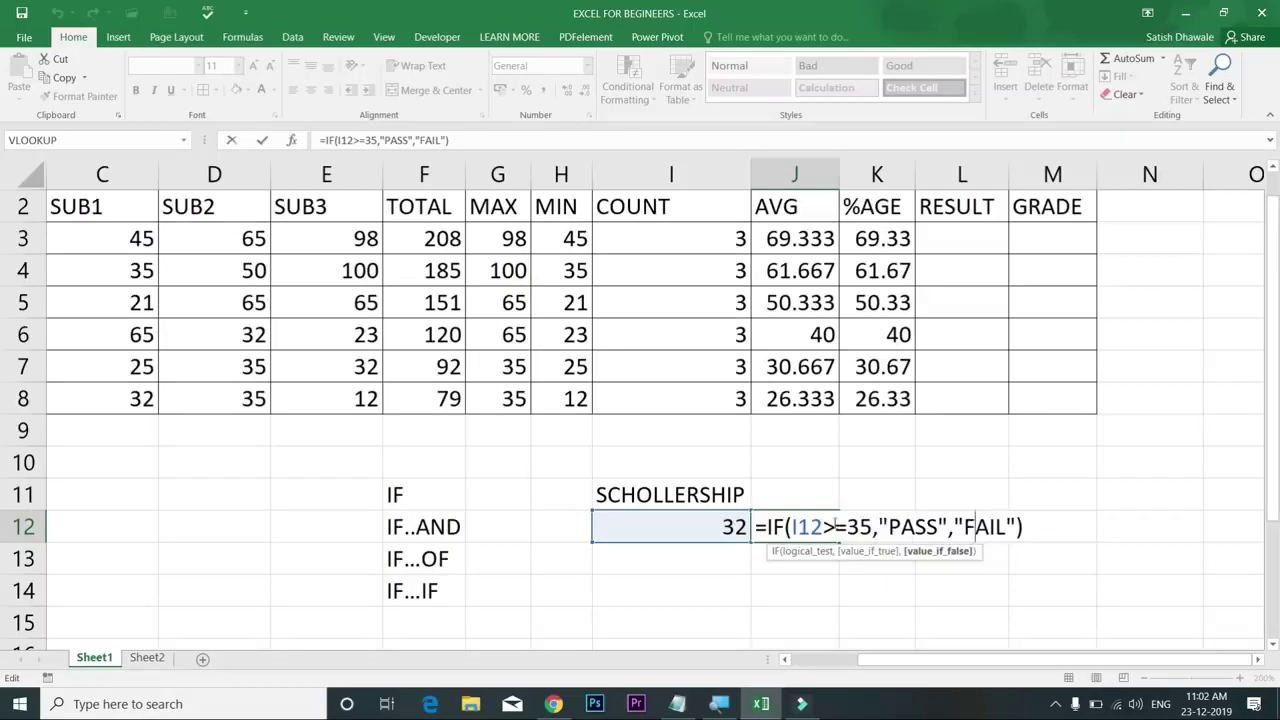
pyautogui.moveTo(797, 527); pyautogui.dragTo(997, 527)
pyautogui.press('Return')
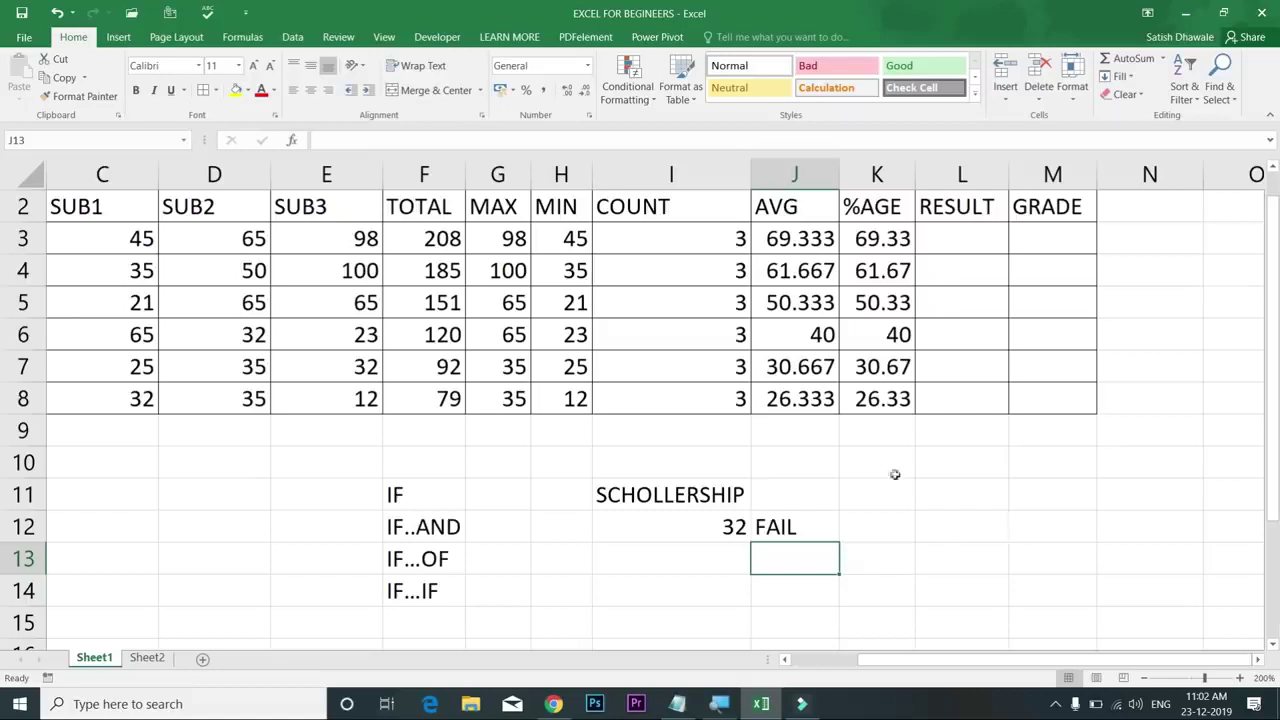
# Step: Highlight the students' marks in the SUB1, SUB2 and SUB3 columns one after another
pyautogui.moveTo(132, 243); pyautogui.dragTo(115, 400)
pyautogui.moveTo(221, 240); pyautogui.dragTo(214, 420)
pyautogui.moveTo(350, 238); pyautogui.dragTo(334, 391)
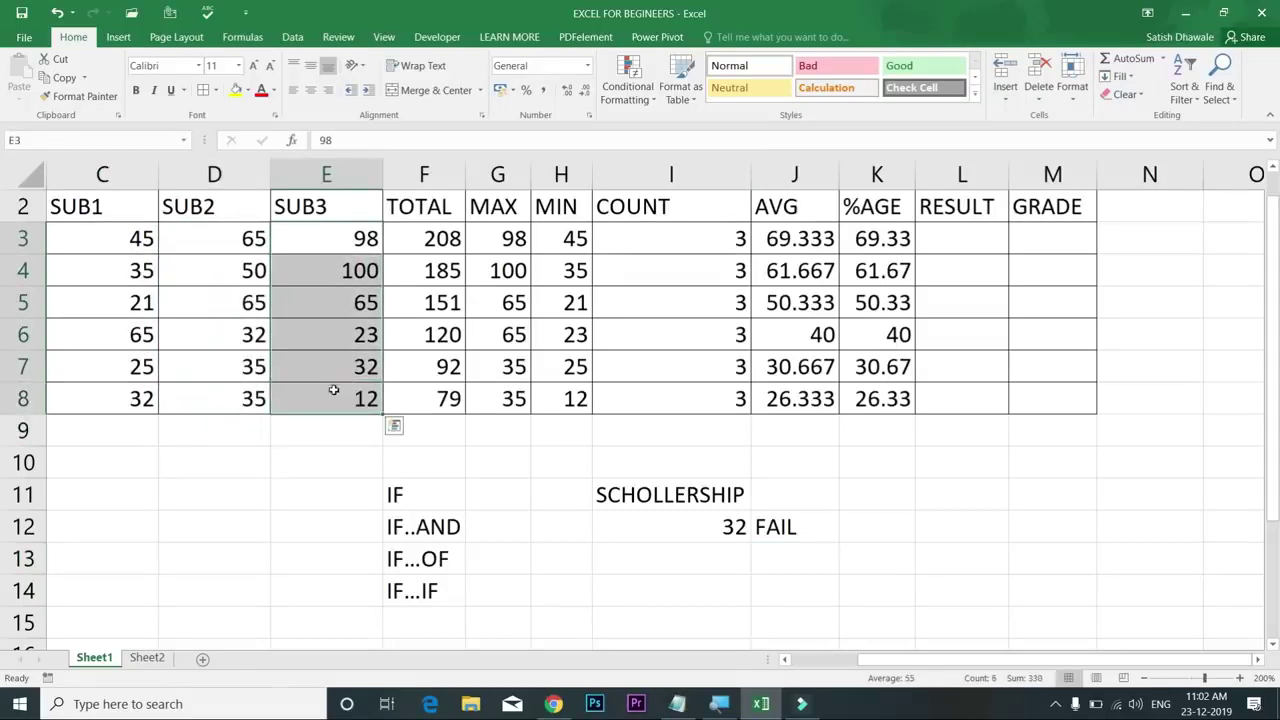
# Step: Correct the label in F13 to IF...OR
pyautogui.click(440, 530)
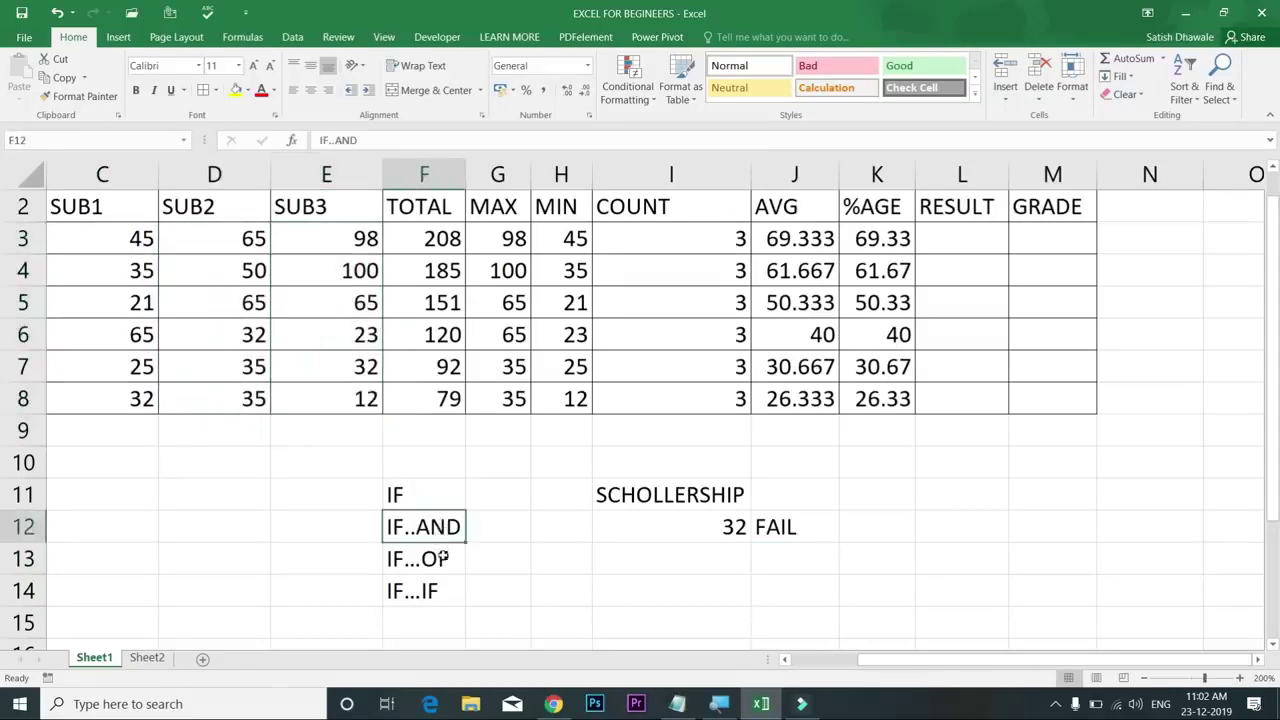
pyautogui.doubleClick(441, 557)
pyautogui.press('BackSpace')
pyautogui.write('R')
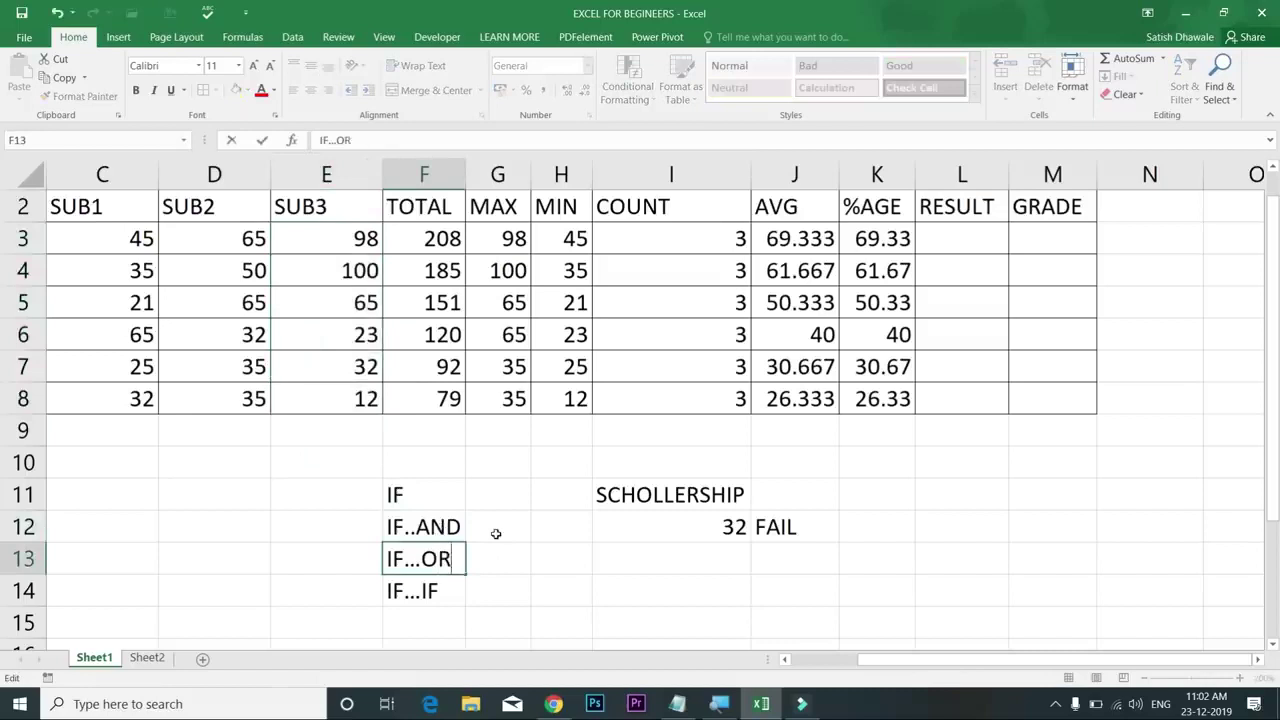
pyautogui.press('Return')
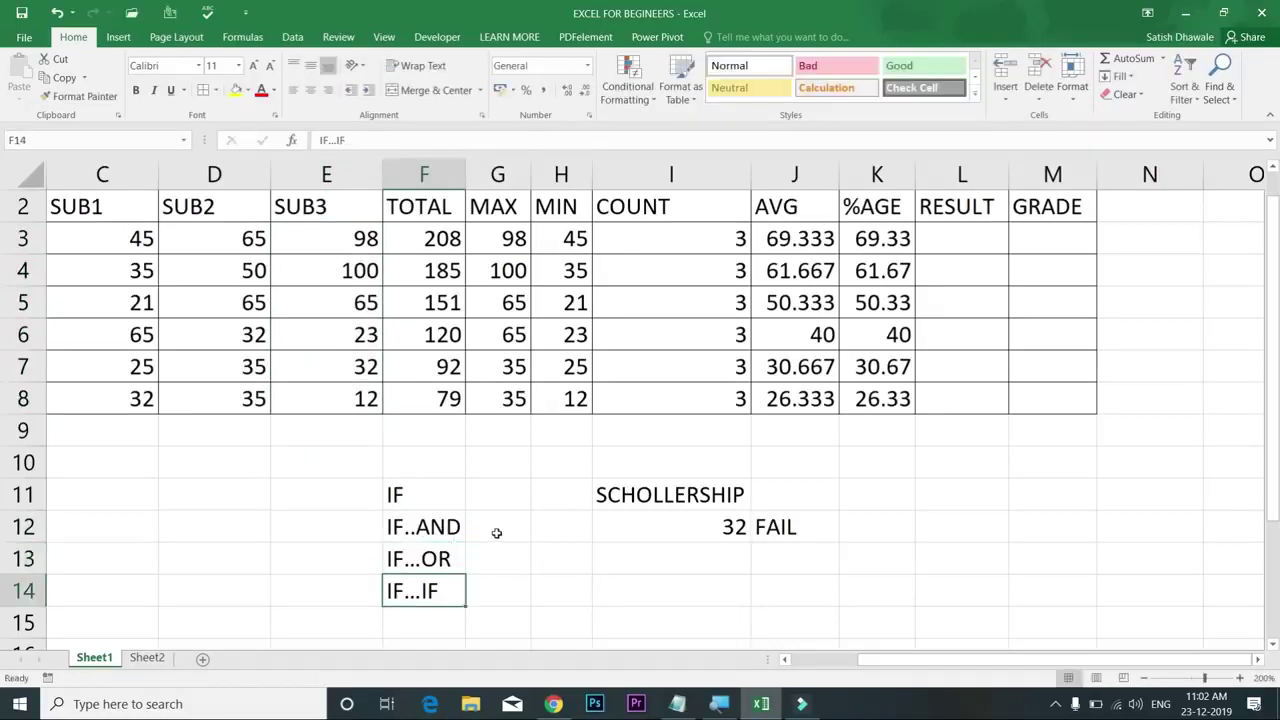
# Step: Point out the word OR in F13 and go over the marks of all three subjects again
pyautogui.doubleClick(441, 557)
pyautogui.moveTo(421, 558); pyautogui.dragTo(463, 558)
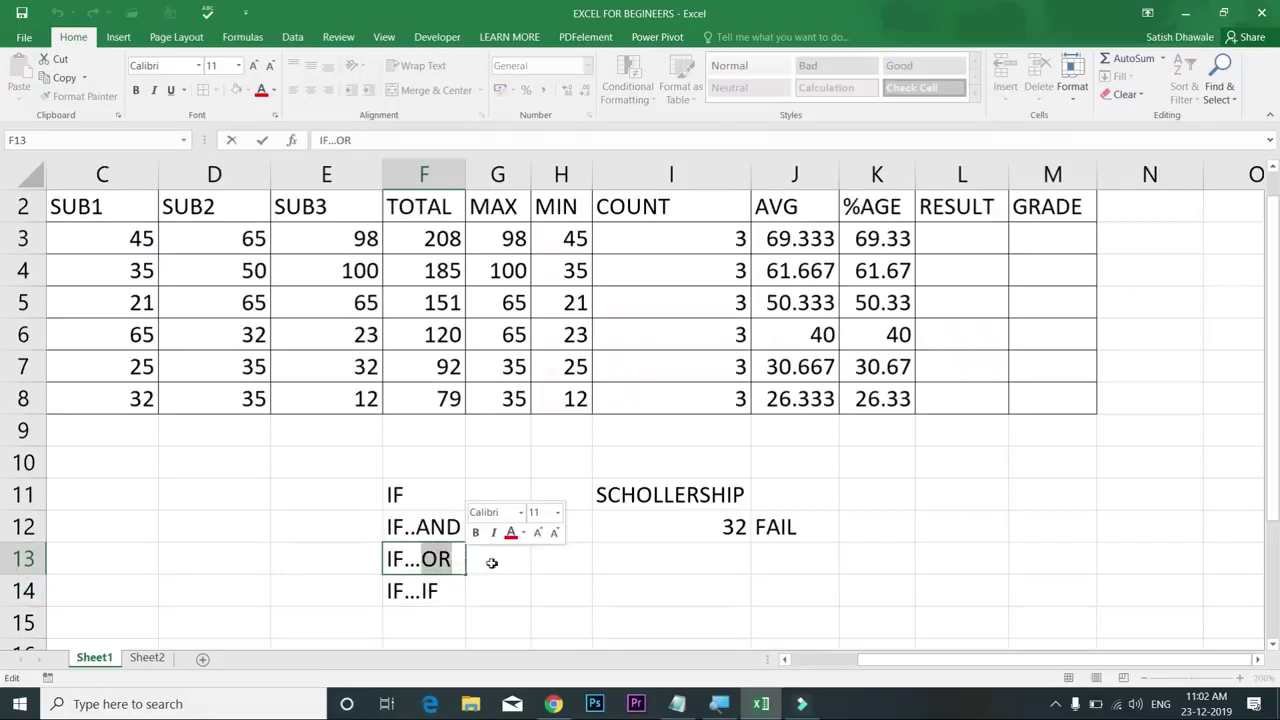
pyautogui.click(491, 560)
pyautogui.click(437, 558)
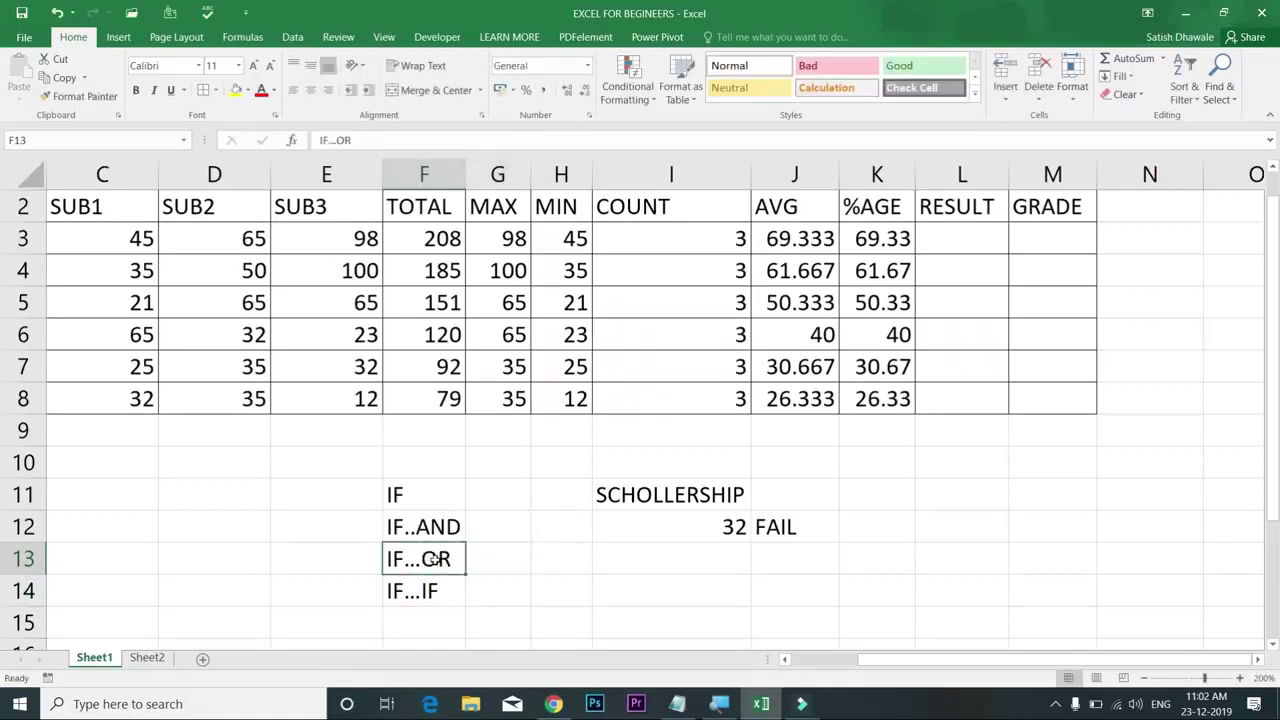
pyautogui.moveTo(142, 248); pyautogui.dragTo(102, 403)
pyautogui.moveTo(221, 362); pyautogui.dragTo(222, 398)
pyautogui.moveTo(322, 246); pyautogui.dragTo(326, 415)
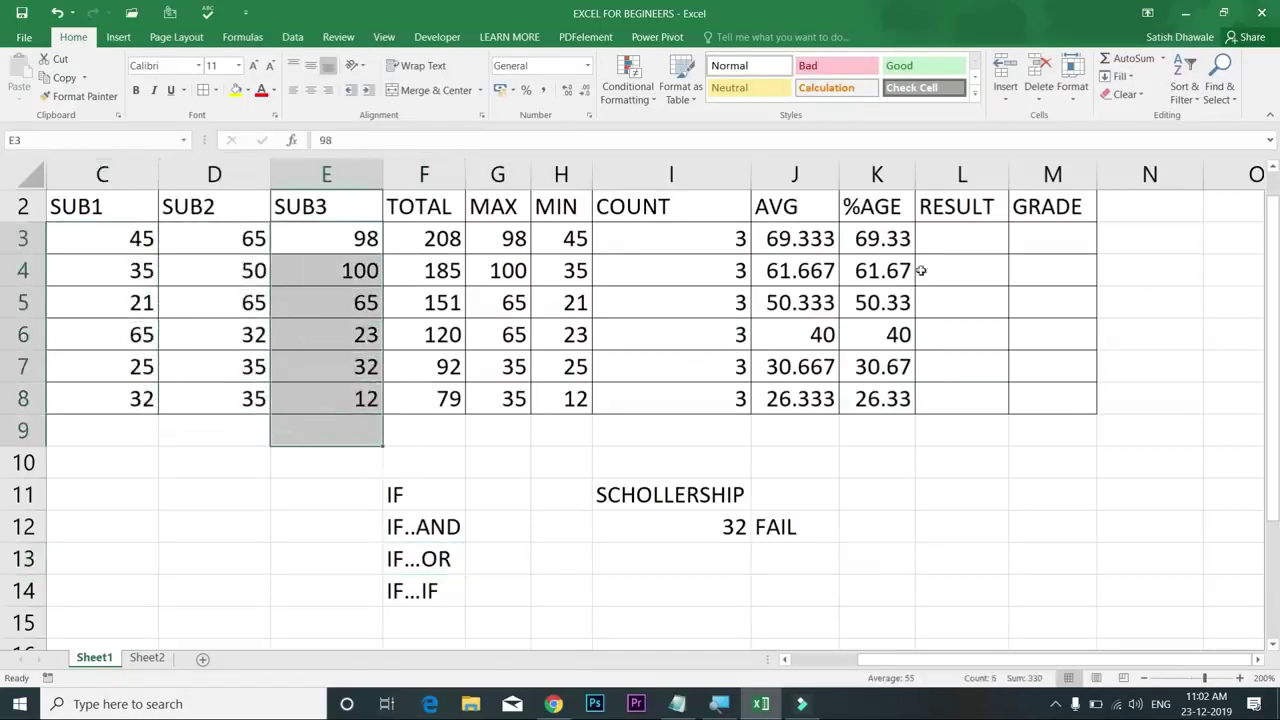
# Step: Begin an IF formula with a nested AND in L3, using C3>=35 as the first condition: =IF(AND(C3>=35,
pyautogui.click(977, 237)
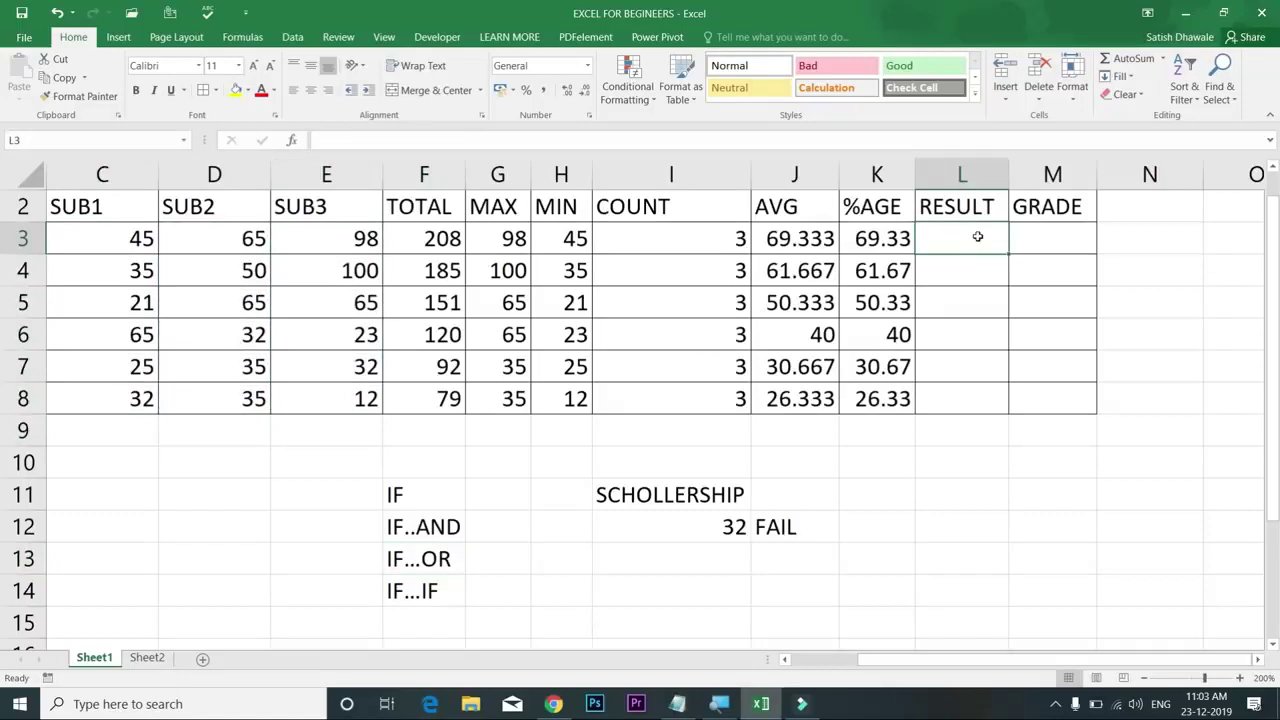
pyautogui.write('=IF')
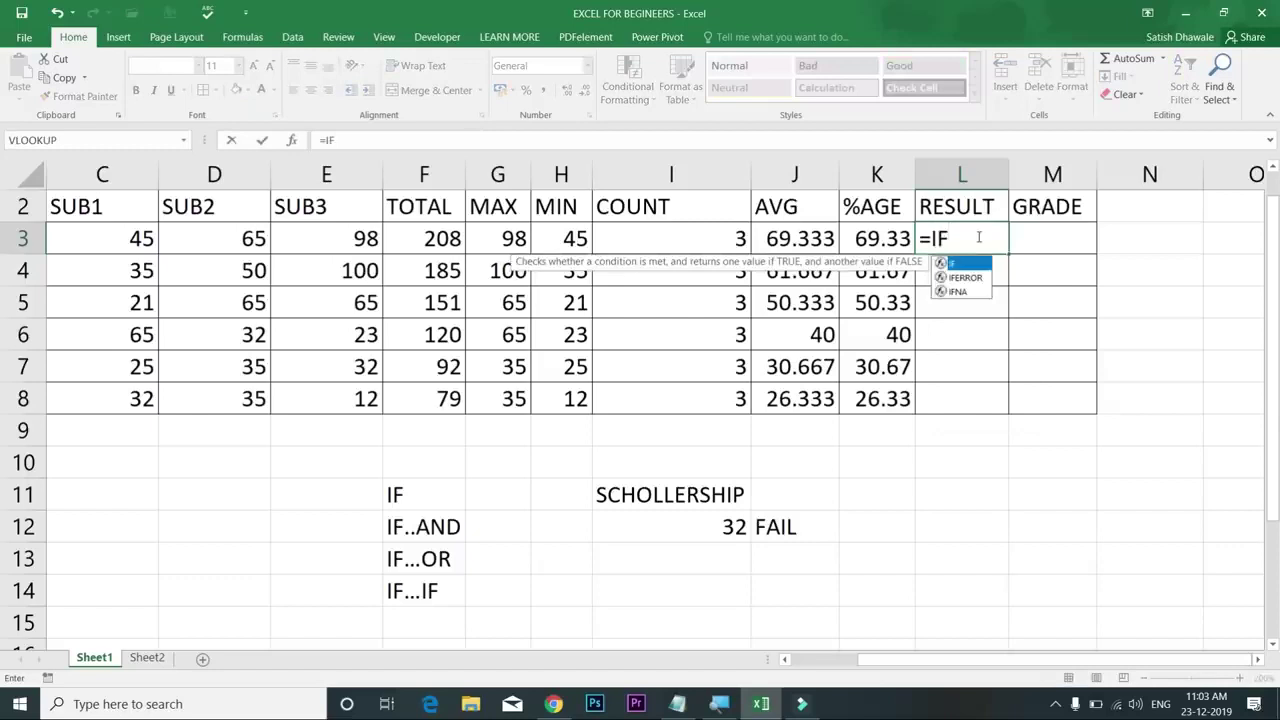
pyautogui.write('(')
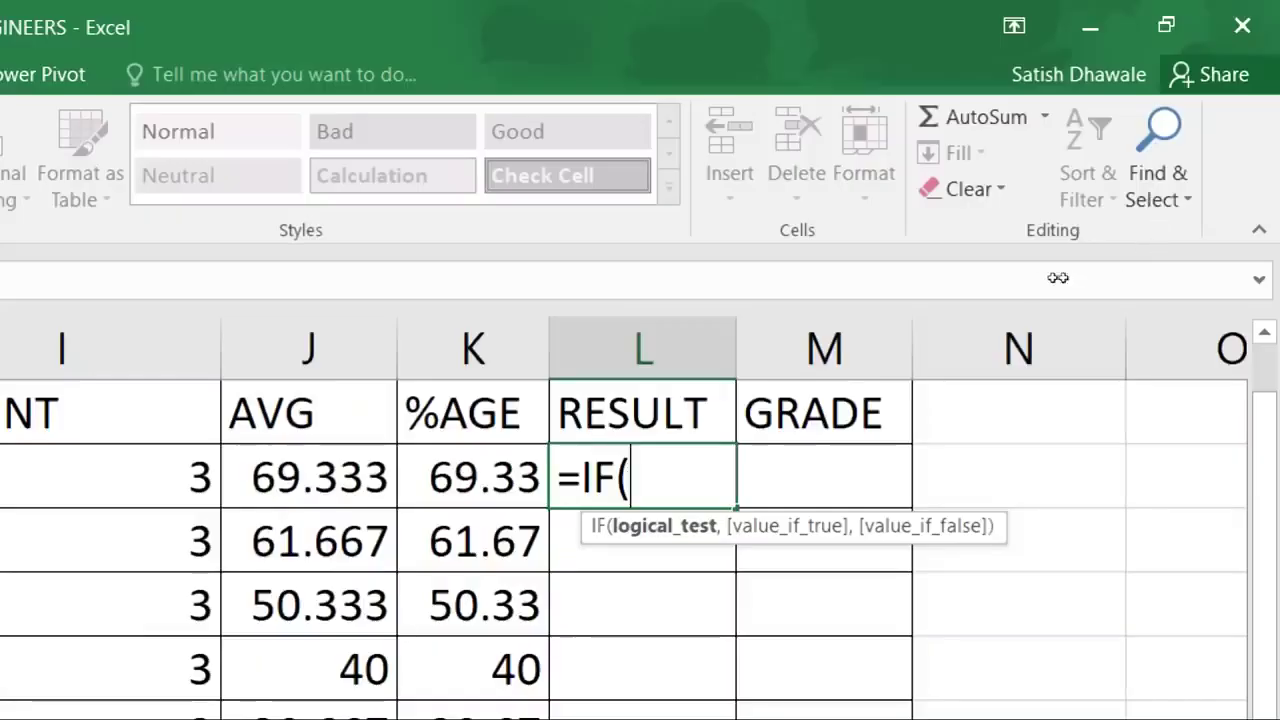
pyautogui.write('AND(')
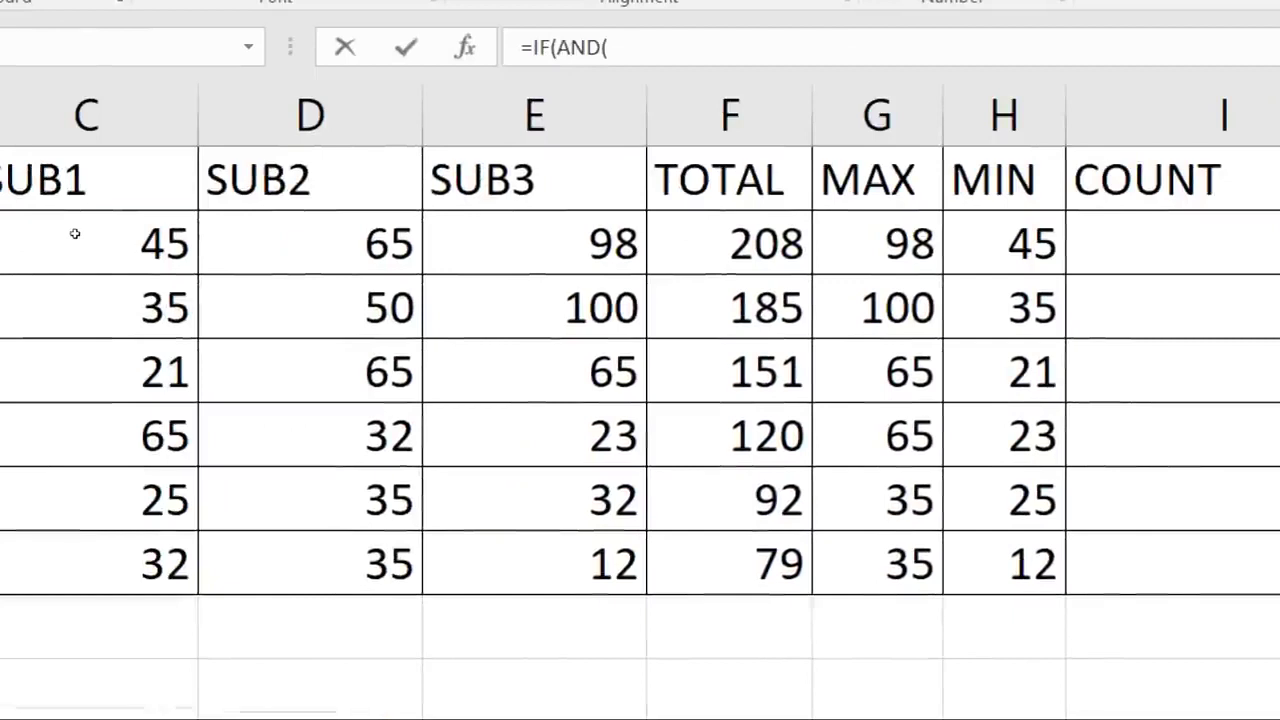
pyautogui.click(74, 233)
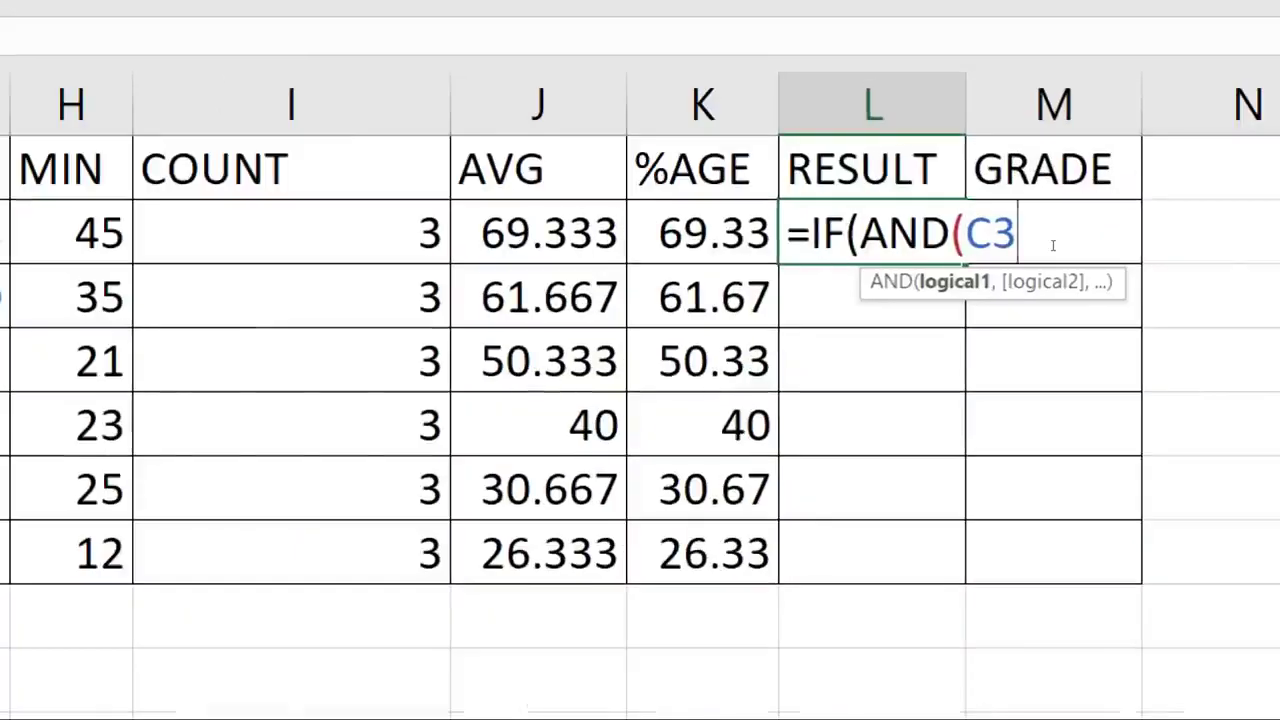
pyautogui.write('>=35')
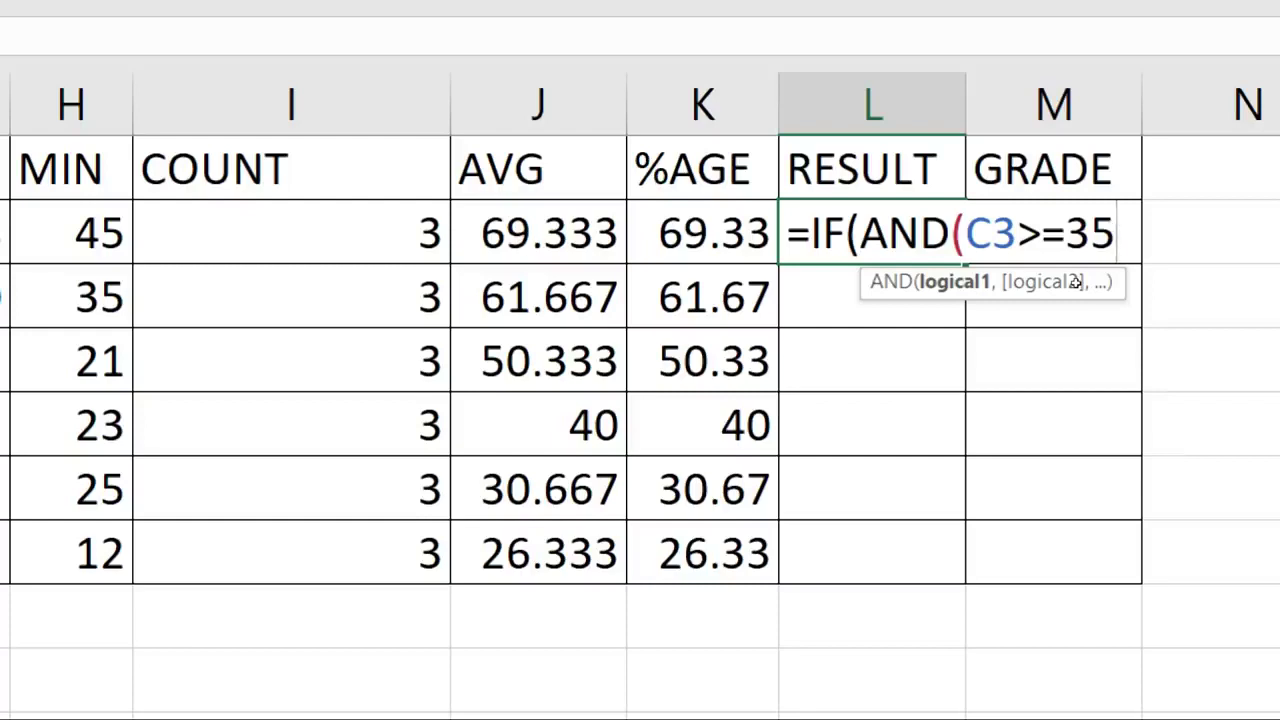
pyautogui.write(',')
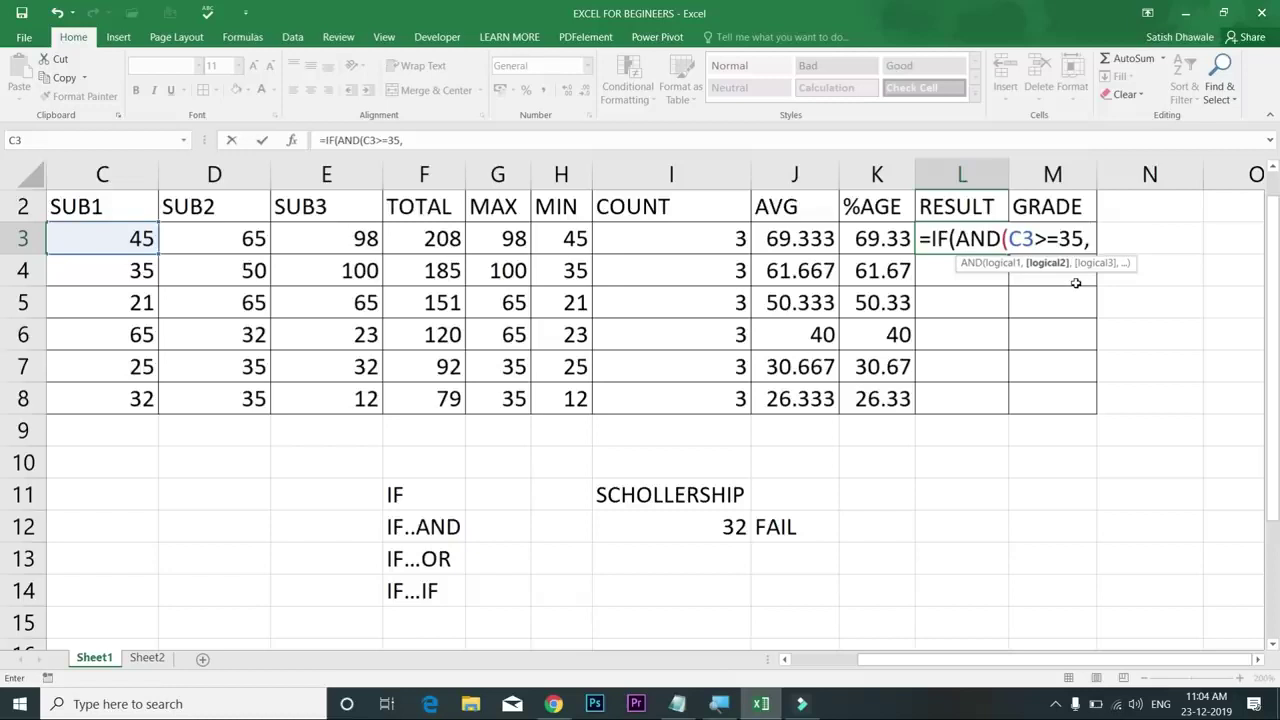
# Step: Add the conditions D3>=35 and E3>=35 to the AND test in L3 and close its bracket
pyautogui.write('D3>=35')
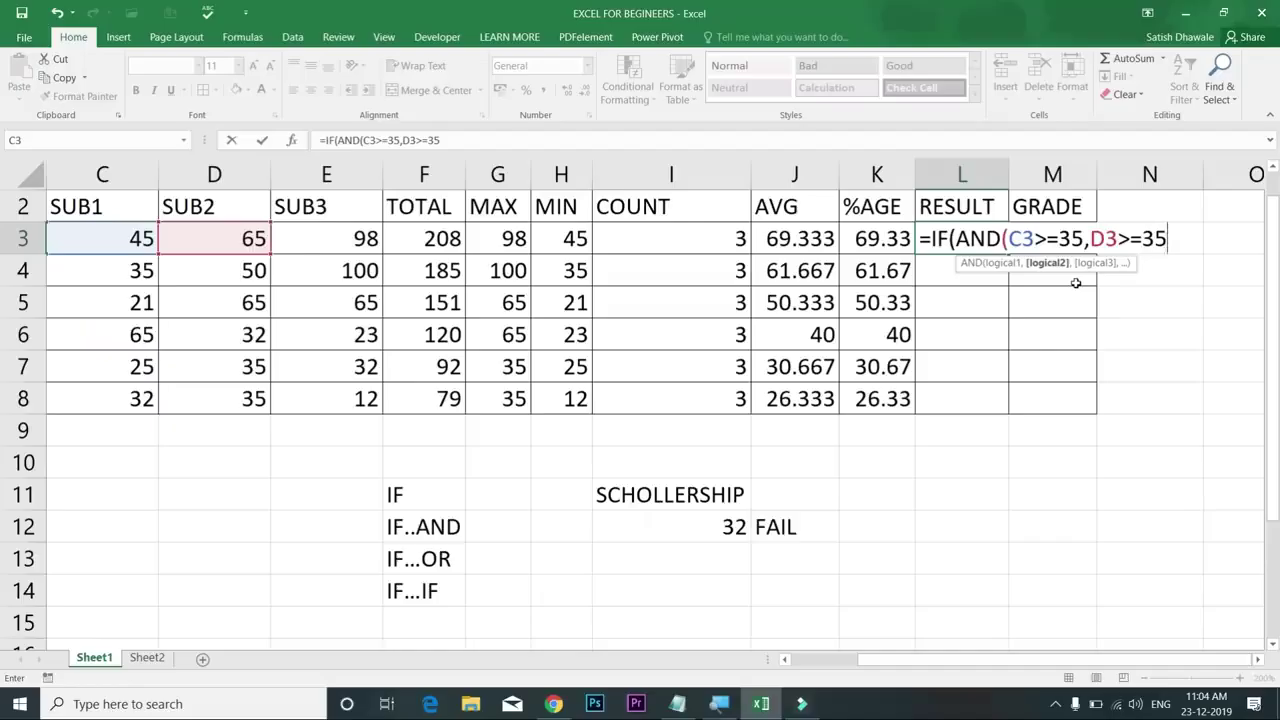
pyautogui.write(',')
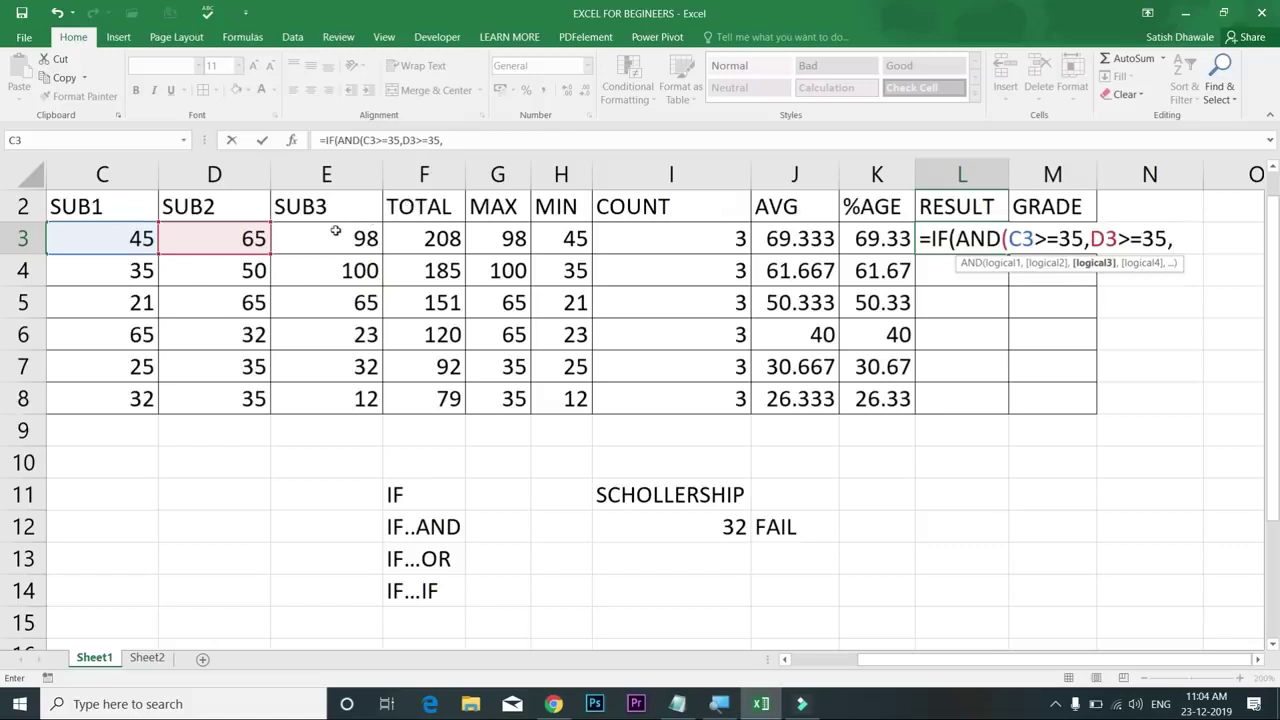
pyautogui.click(326, 233)
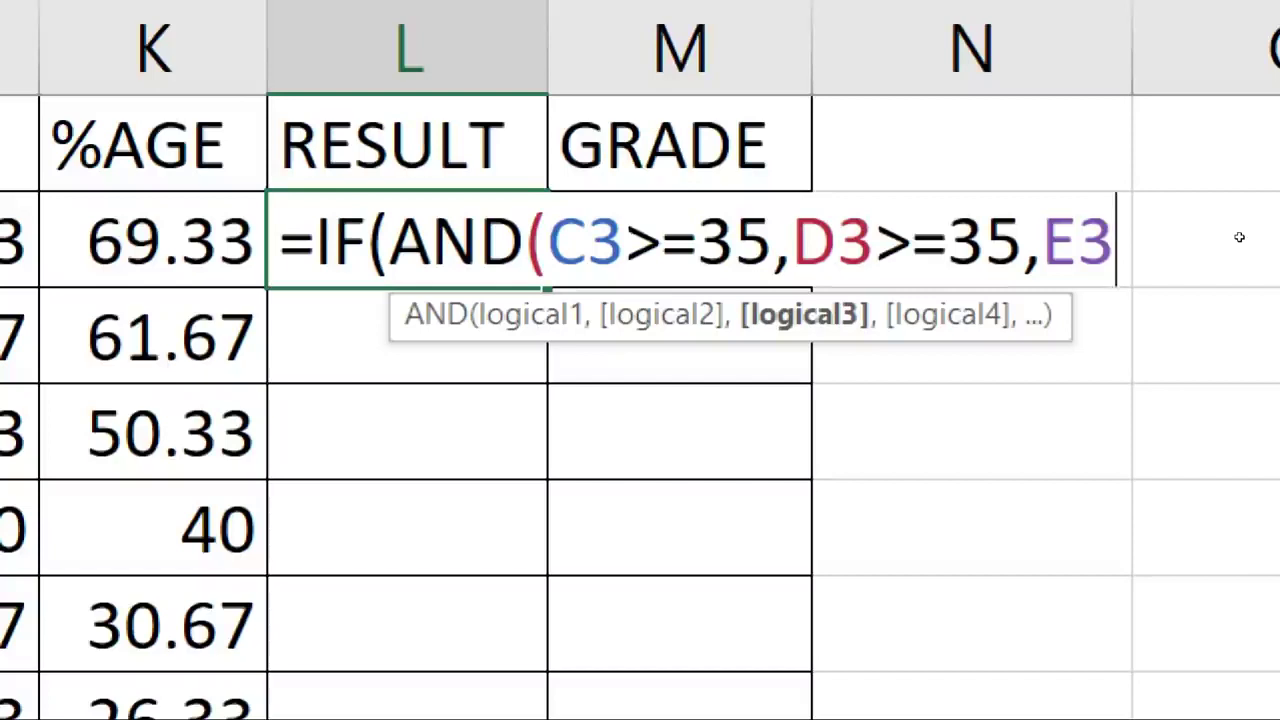
pyautogui.write('>')
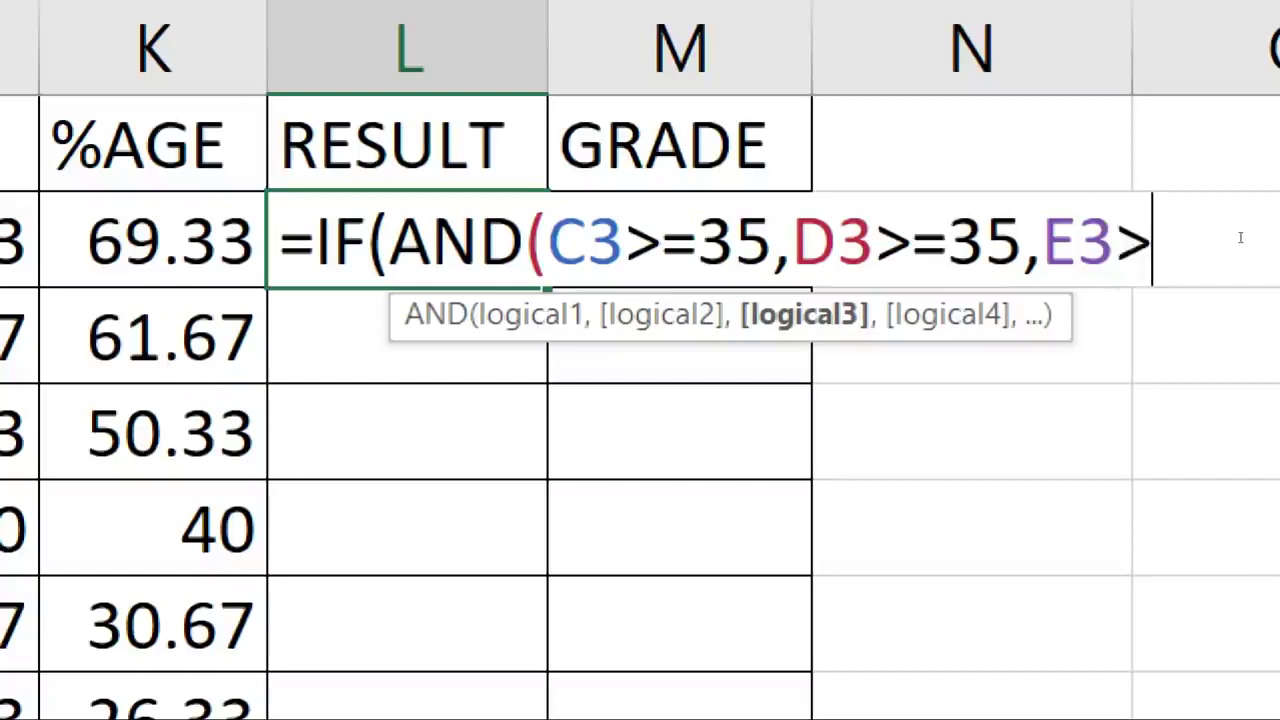
pyautogui.write('=35')
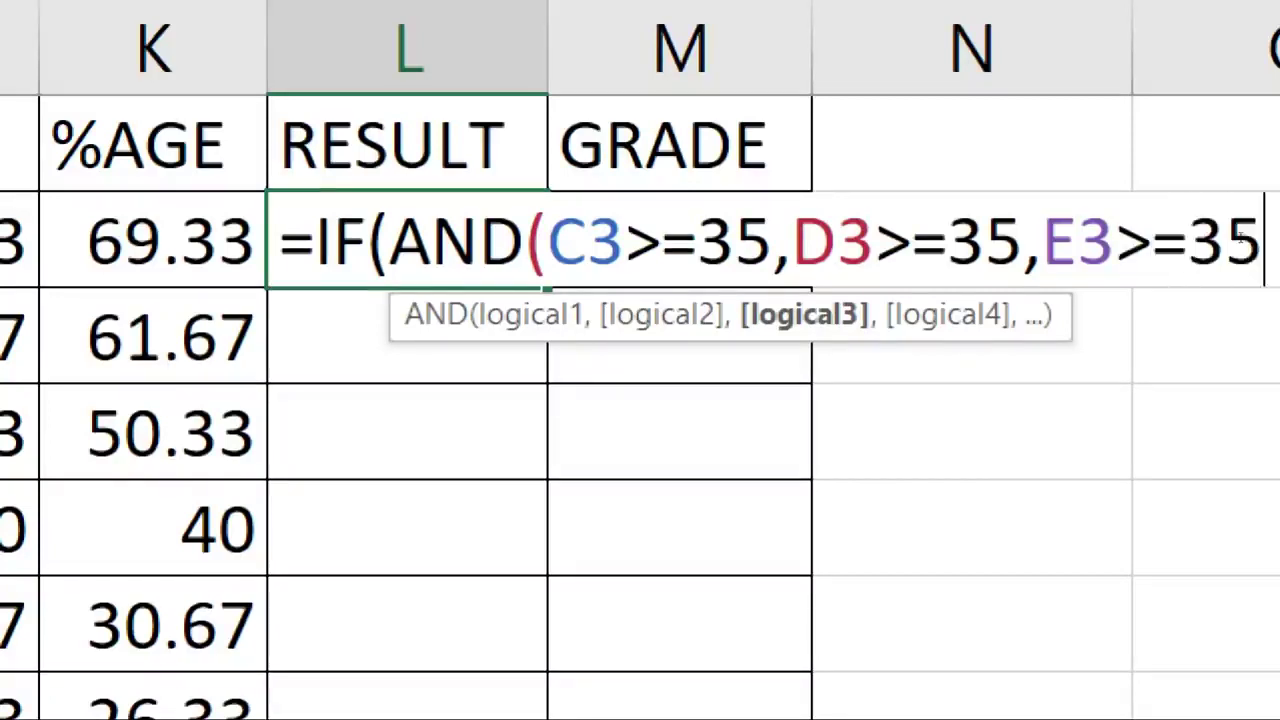
pyautogui.write(')')
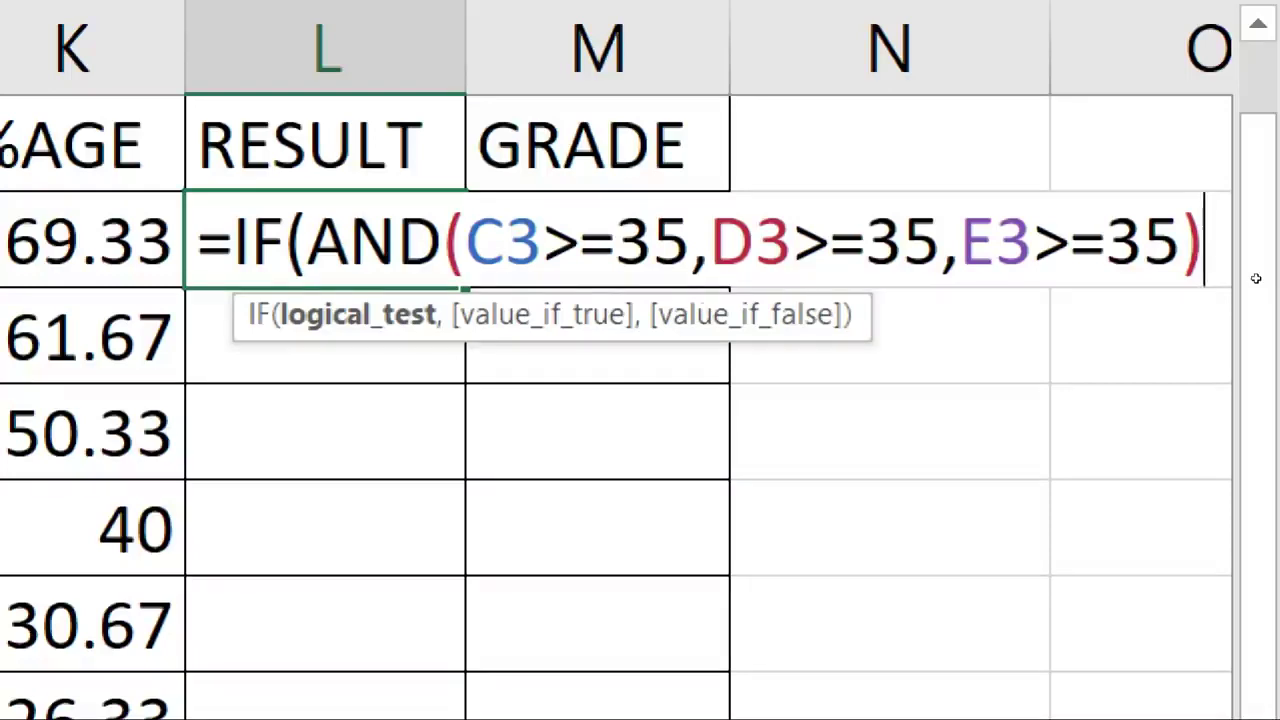
# Step: Complete the IF formula in L3 with "PASS" as the true value and "FAIL" as the false value
pyautogui.write(',')
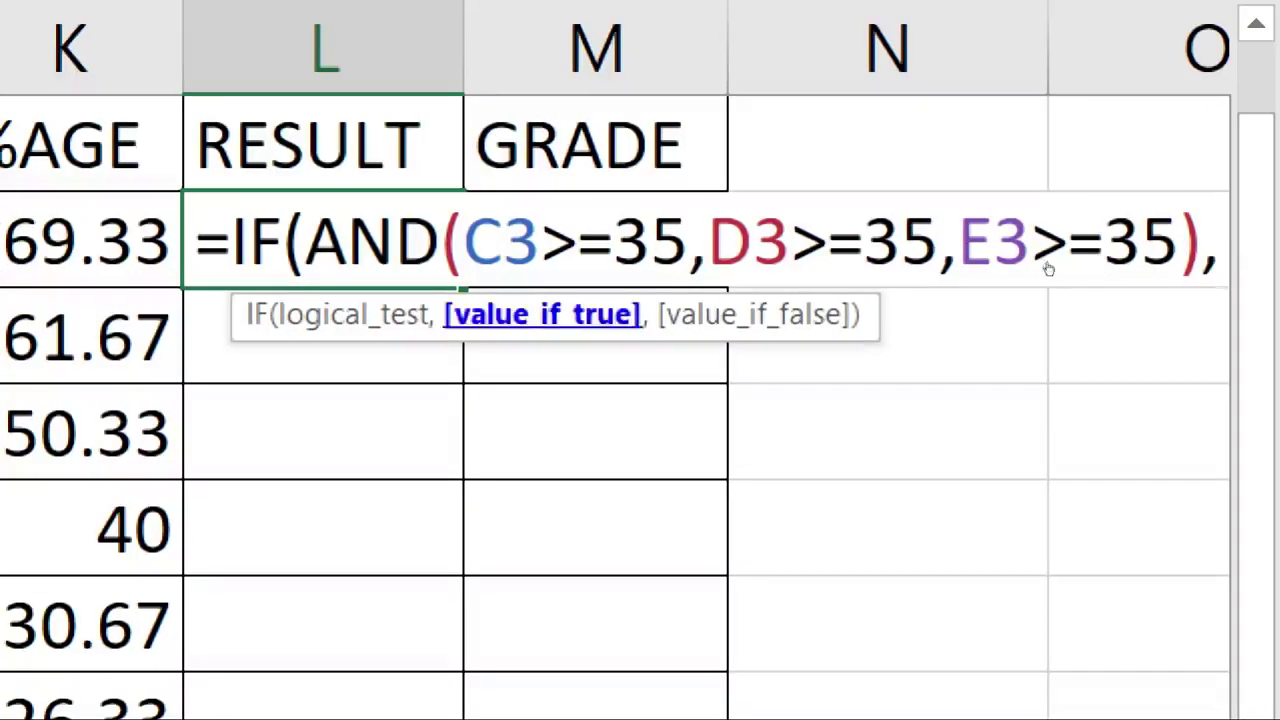
pyautogui.write('"')
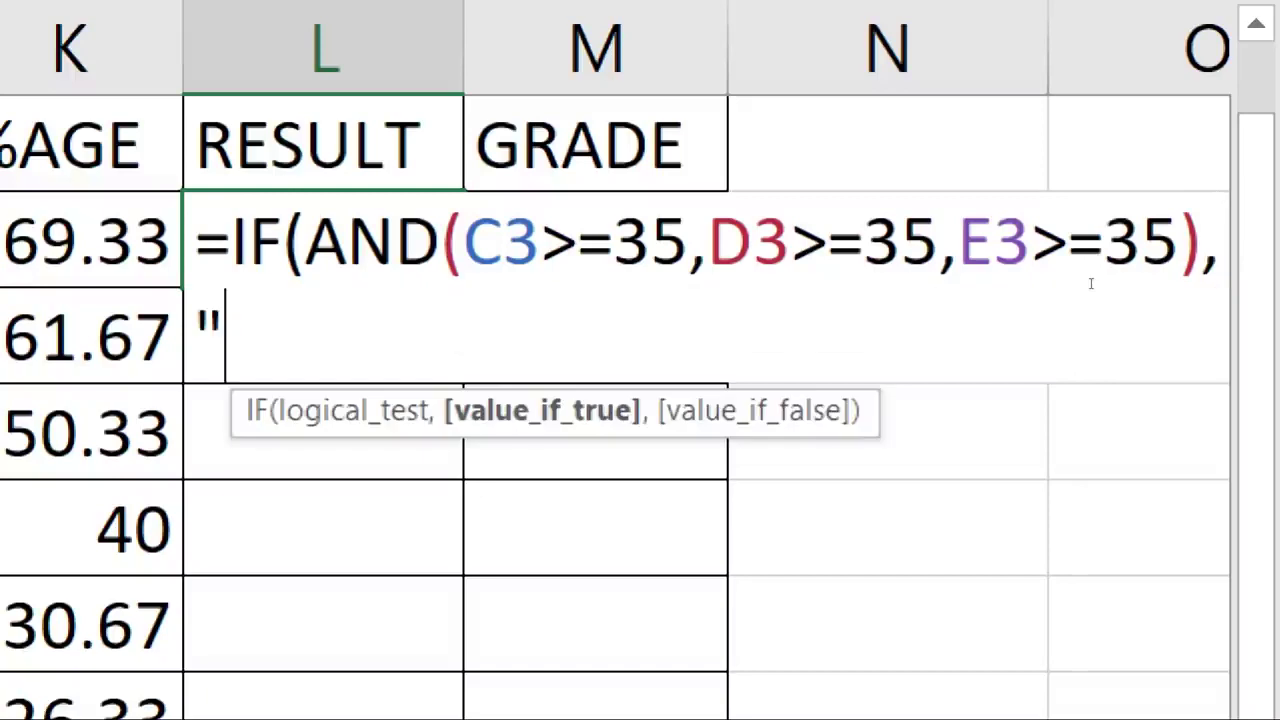
pyautogui.write('PASS","FA')
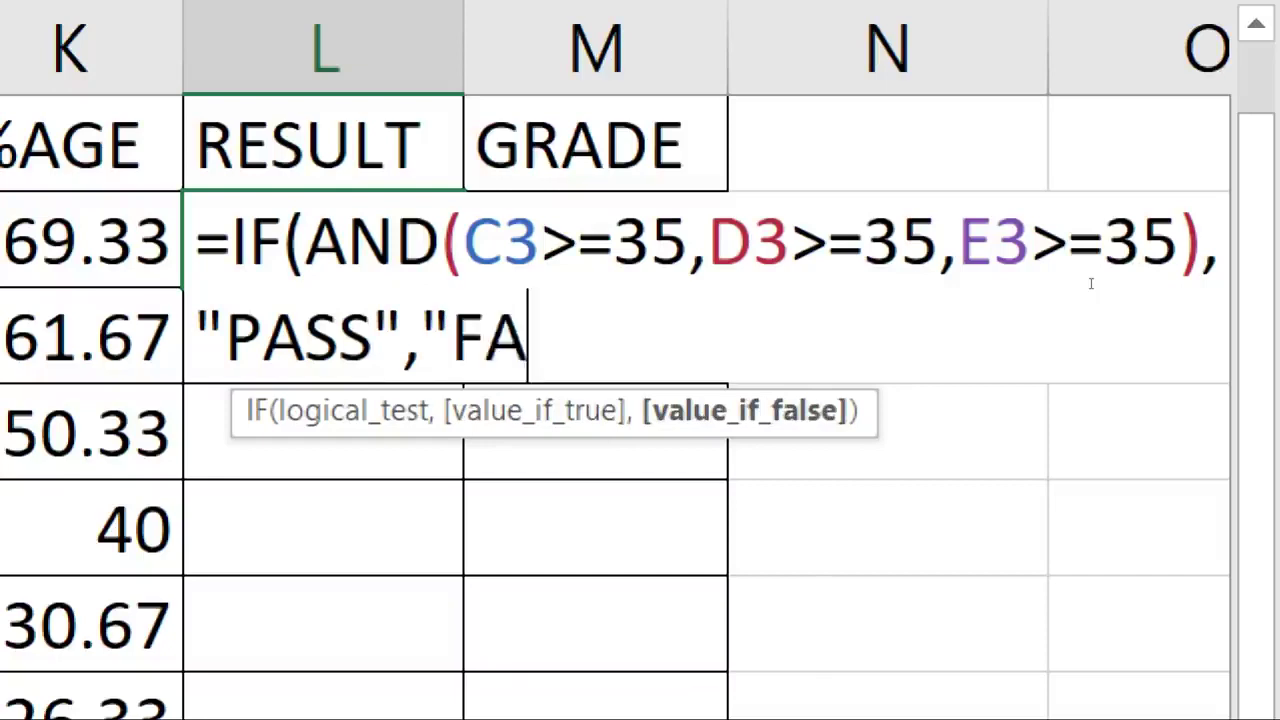
pyautogui.write('IL"')
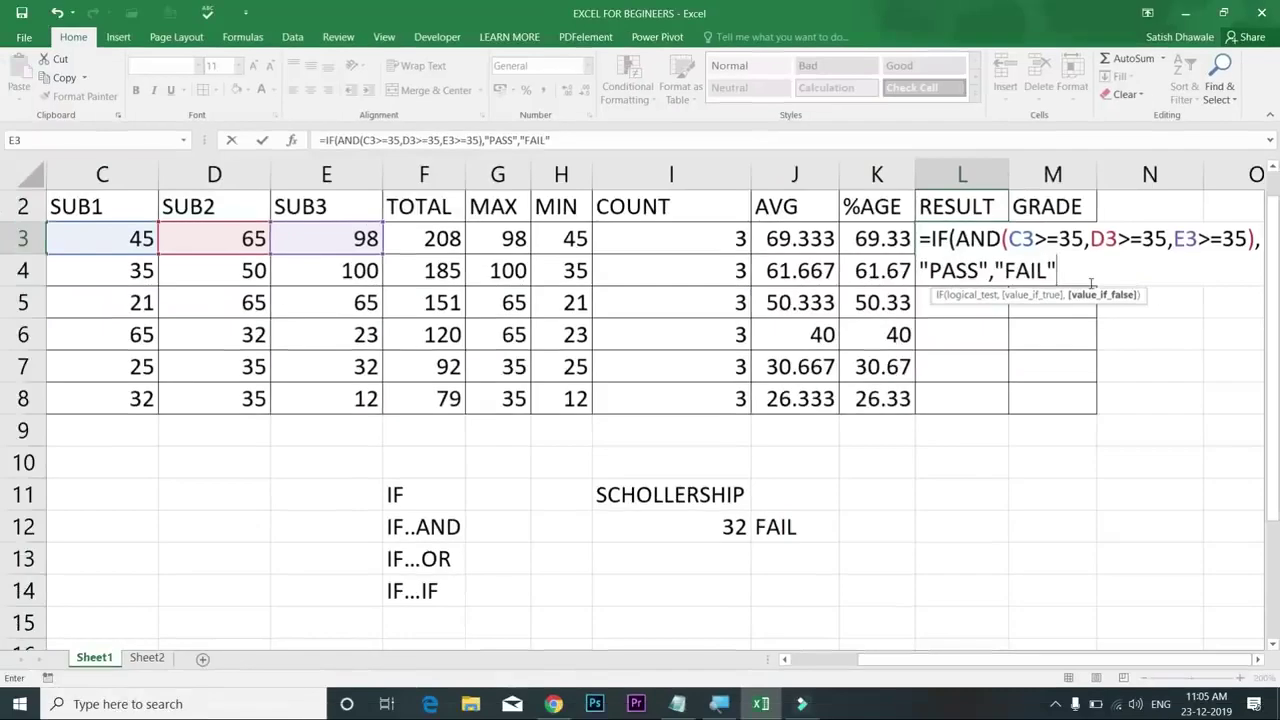
pyautogui.press('Return')
pyautogui.press('Return')
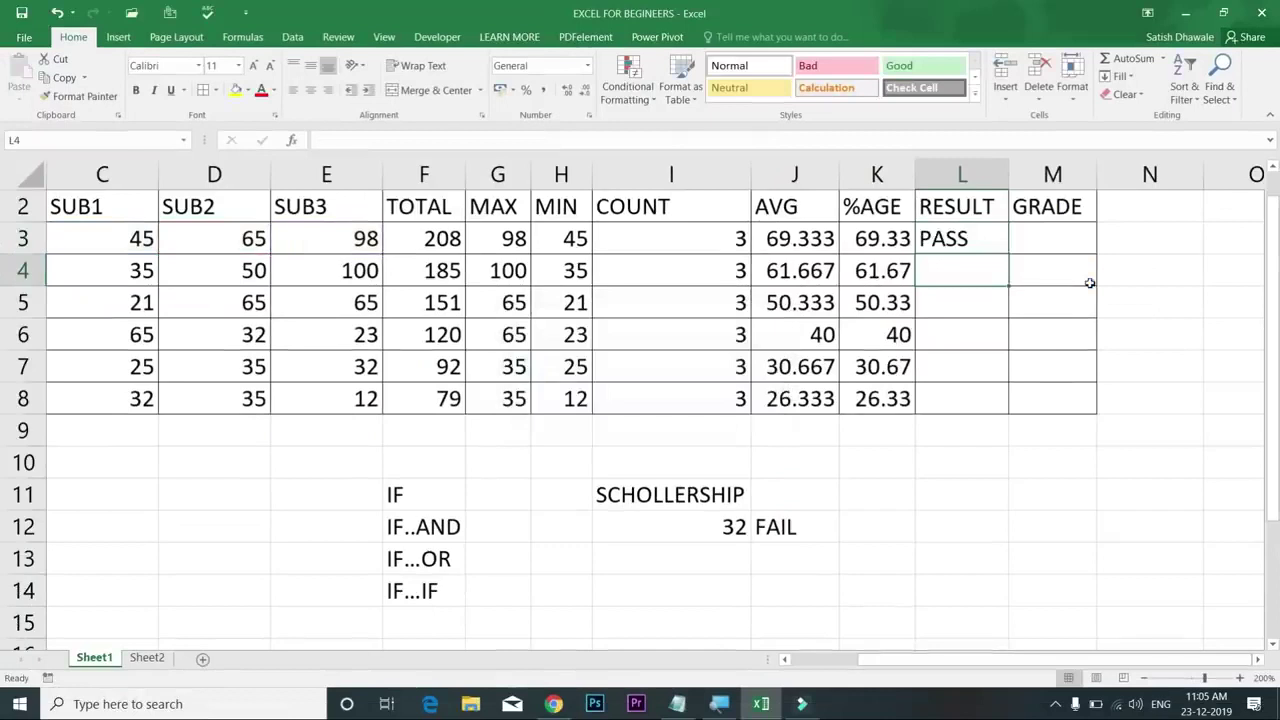
# Step: Fill the pass/fail formula from L3 down the RESULT column to L8
pyautogui.click(995, 242)
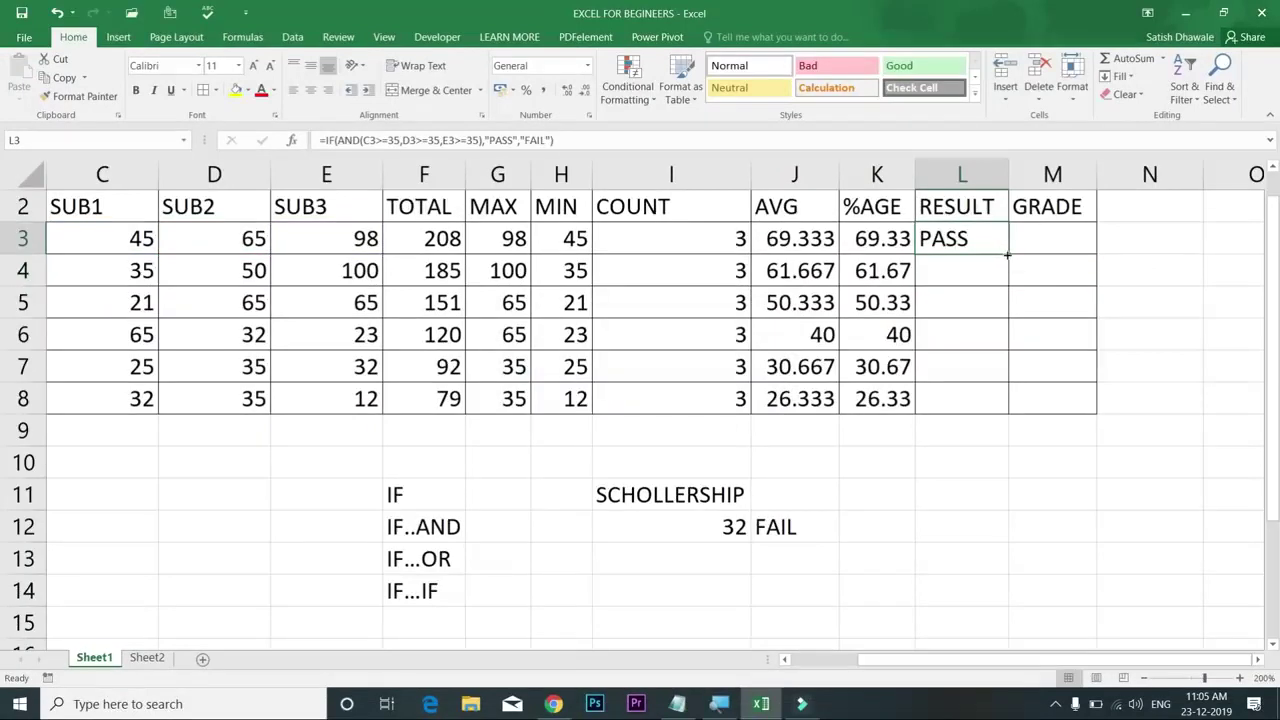
pyautogui.doubleClick(1007, 255)
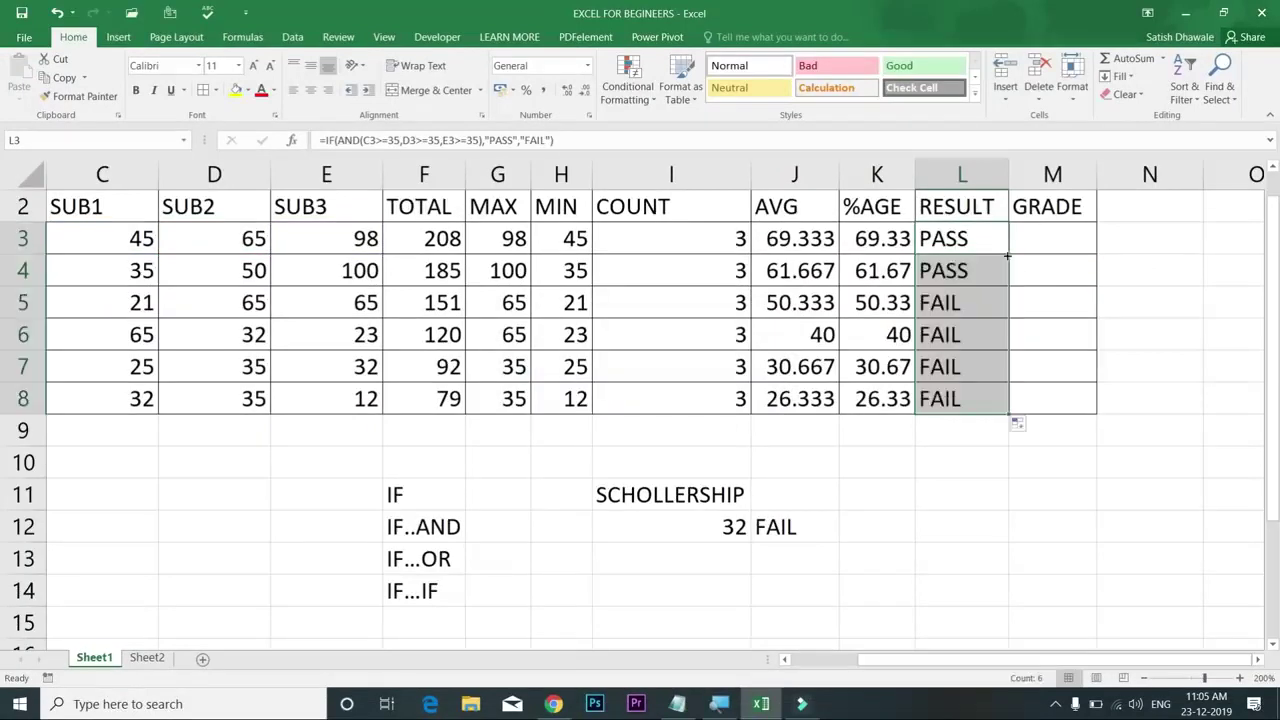
pyautogui.click(966, 262)
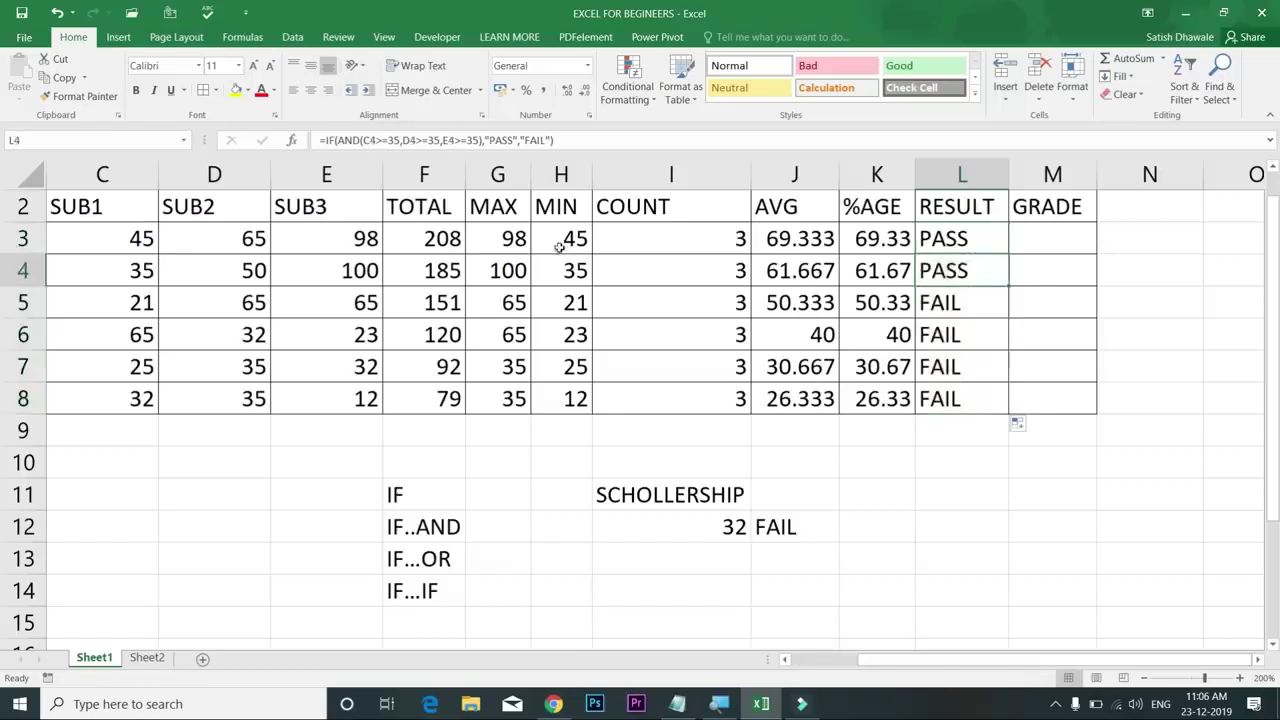
# Step: Go over the three subject marks in rows 3 to 7 to compare them with the RESULT column
pyautogui.moveTo(117, 240); pyautogui.dragTo(325, 279)
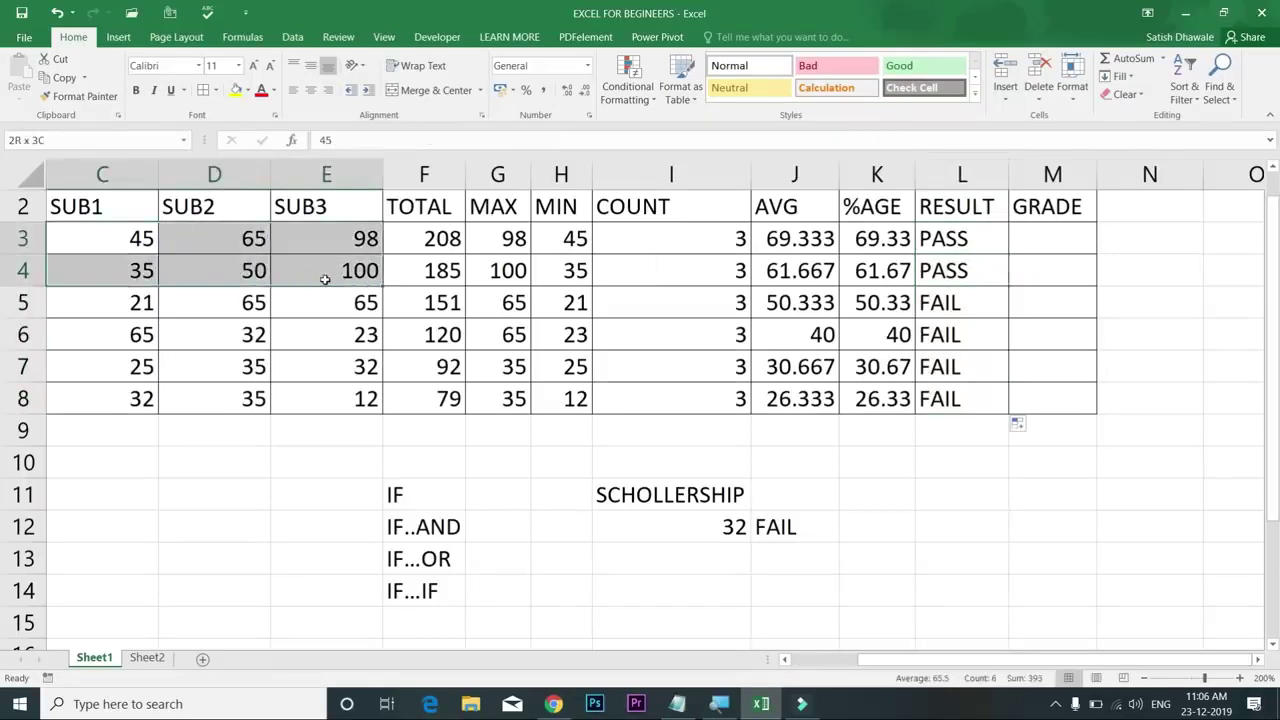
pyautogui.click(345, 270)
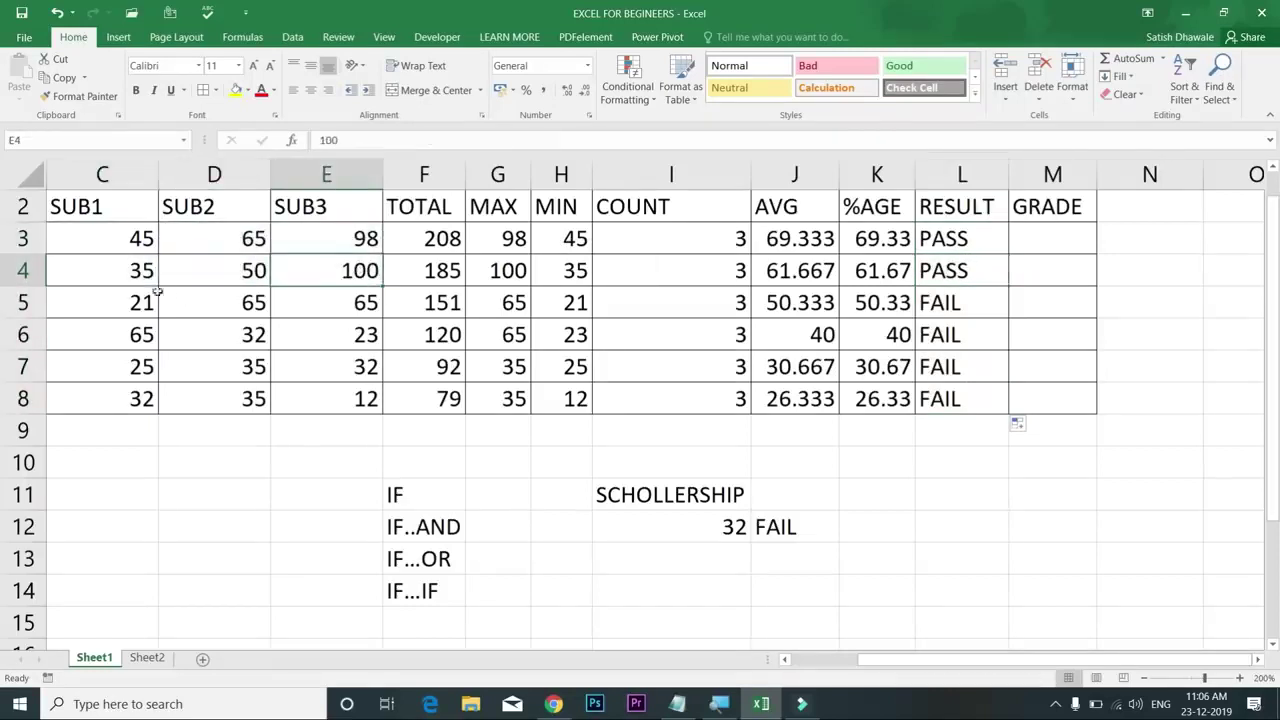
pyautogui.moveTo(136, 298); pyautogui.dragTo(351, 331)
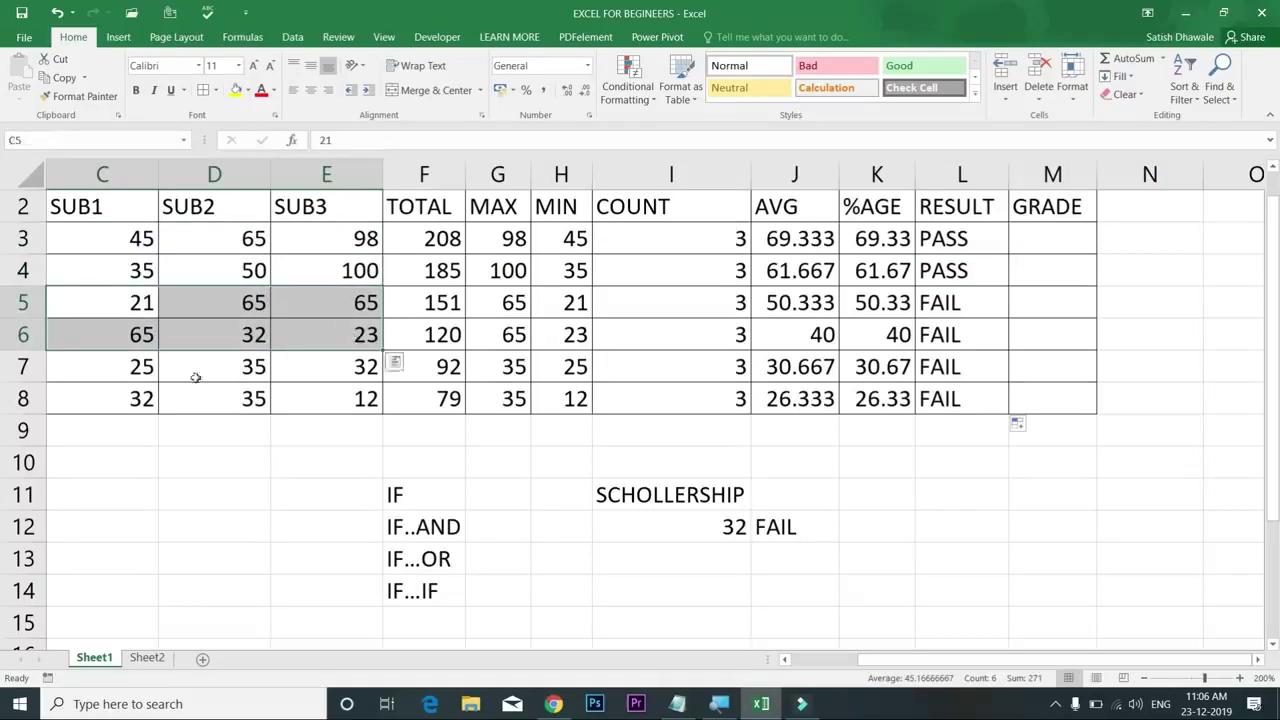
pyautogui.moveTo(117, 365); pyautogui.dragTo(309, 367)
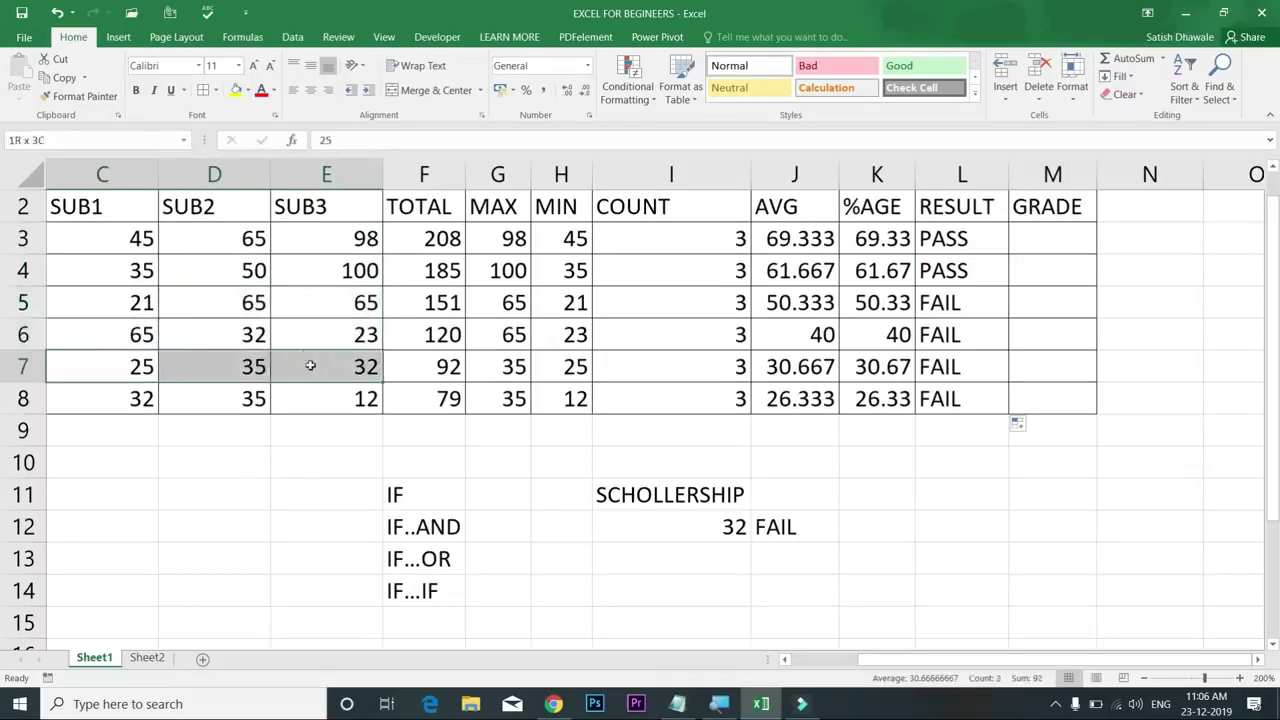
pyautogui.click(244, 367)
# Step: Change the SUB1 and SUB3 marks in row 7 to 65 each, and check that row's RESULT in L7
pyautogui.click(150, 365)
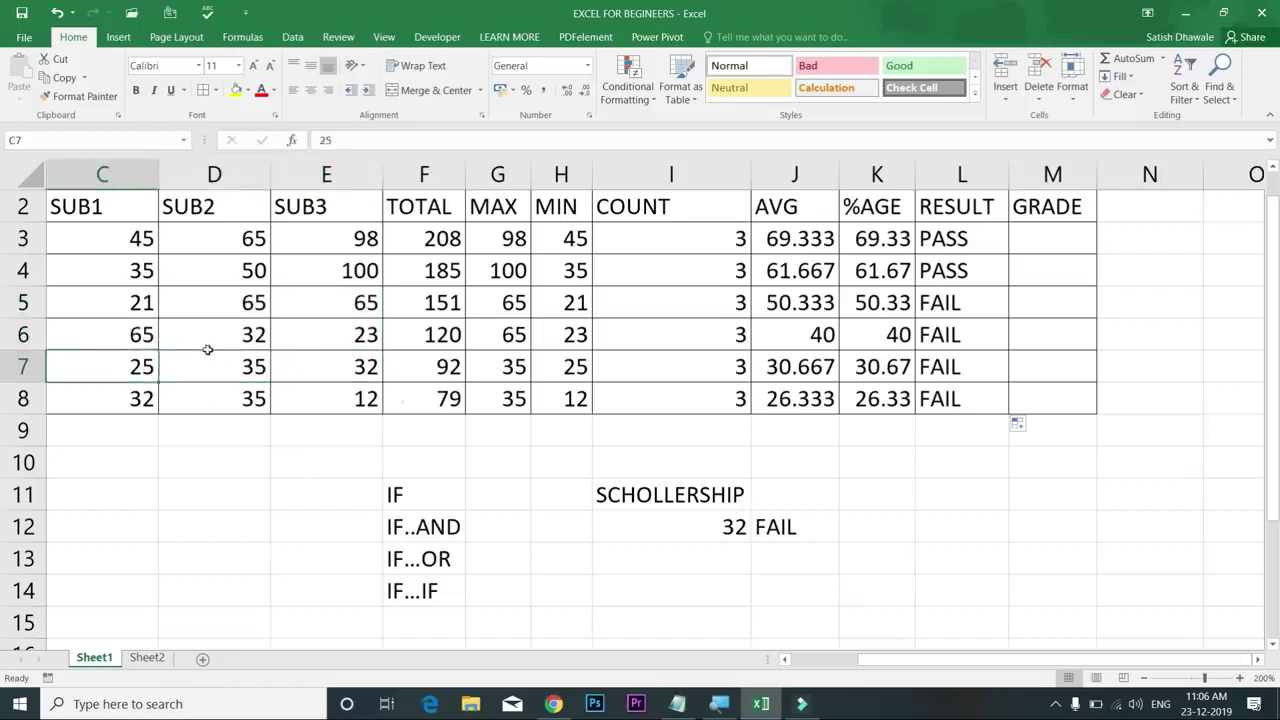
pyautogui.write('65')
pyautogui.click(207, 352)
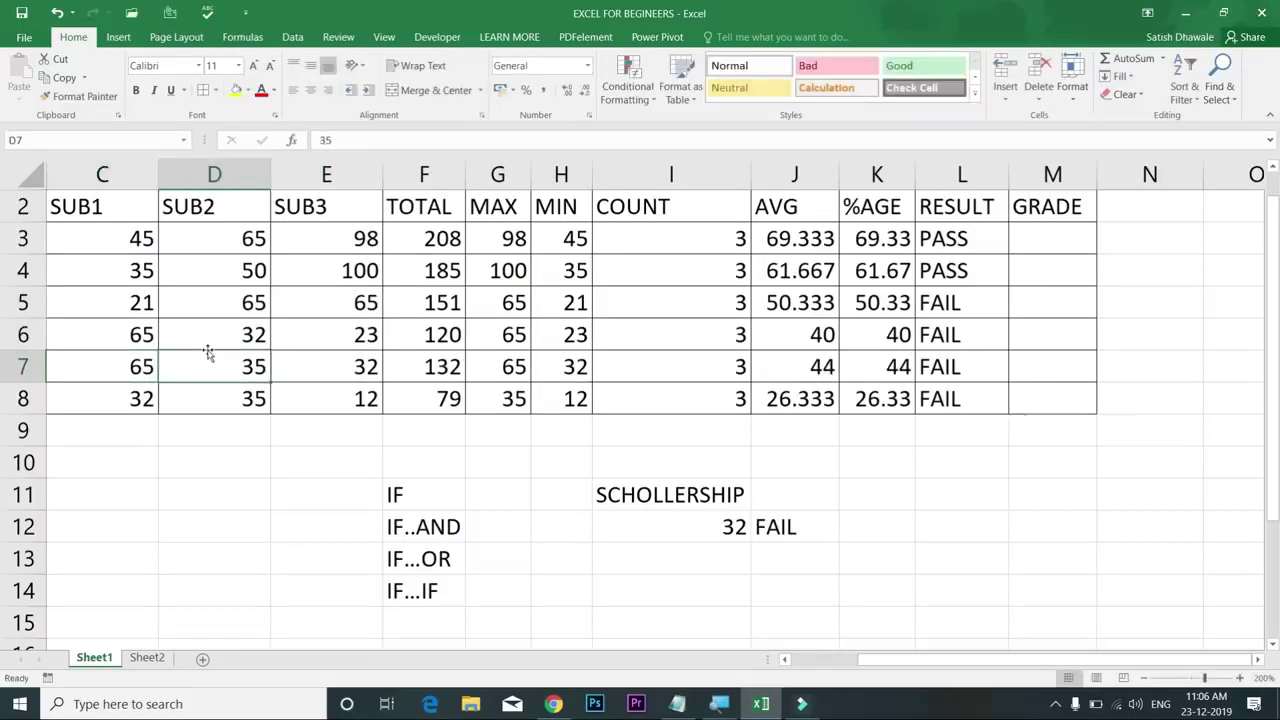
pyautogui.press('Right')
pyautogui.write('65')
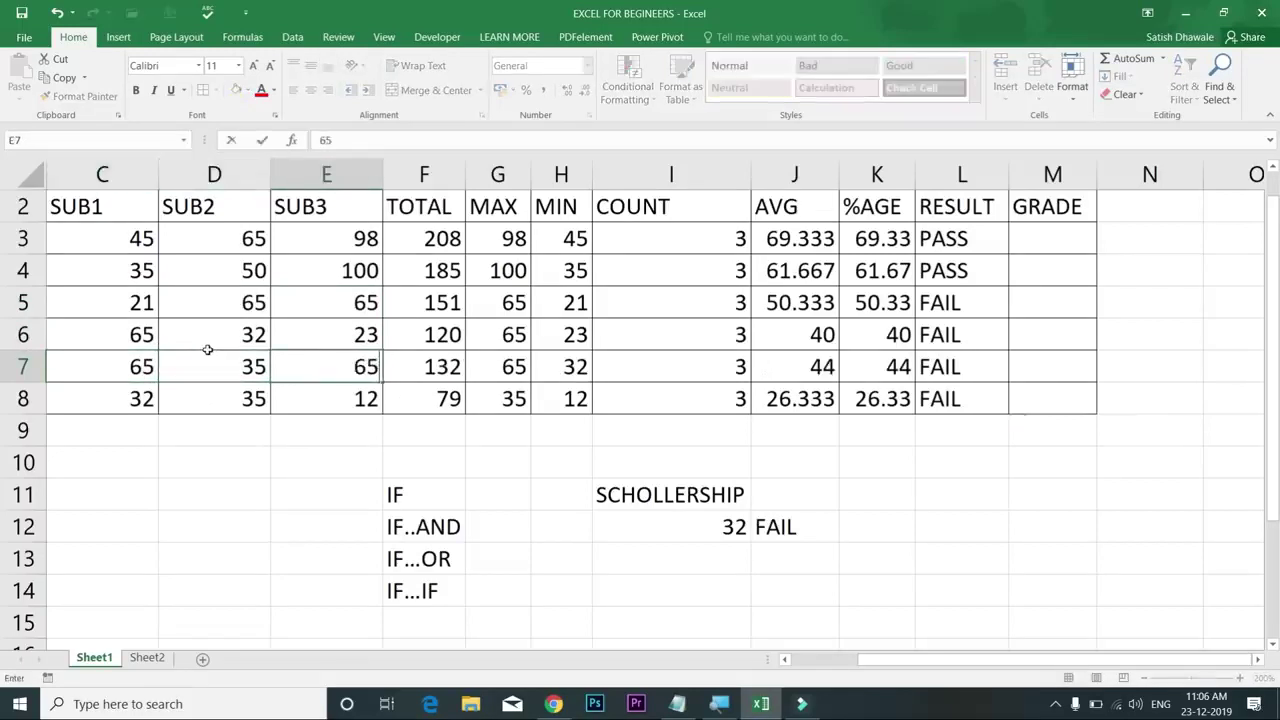
pyautogui.press('Right')
pyautogui.press('Right')
pyautogui.press('Right')
pyautogui.press('Right')
pyautogui.press('Right')
pyautogui.press('Right')
pyautogui.press('Right')
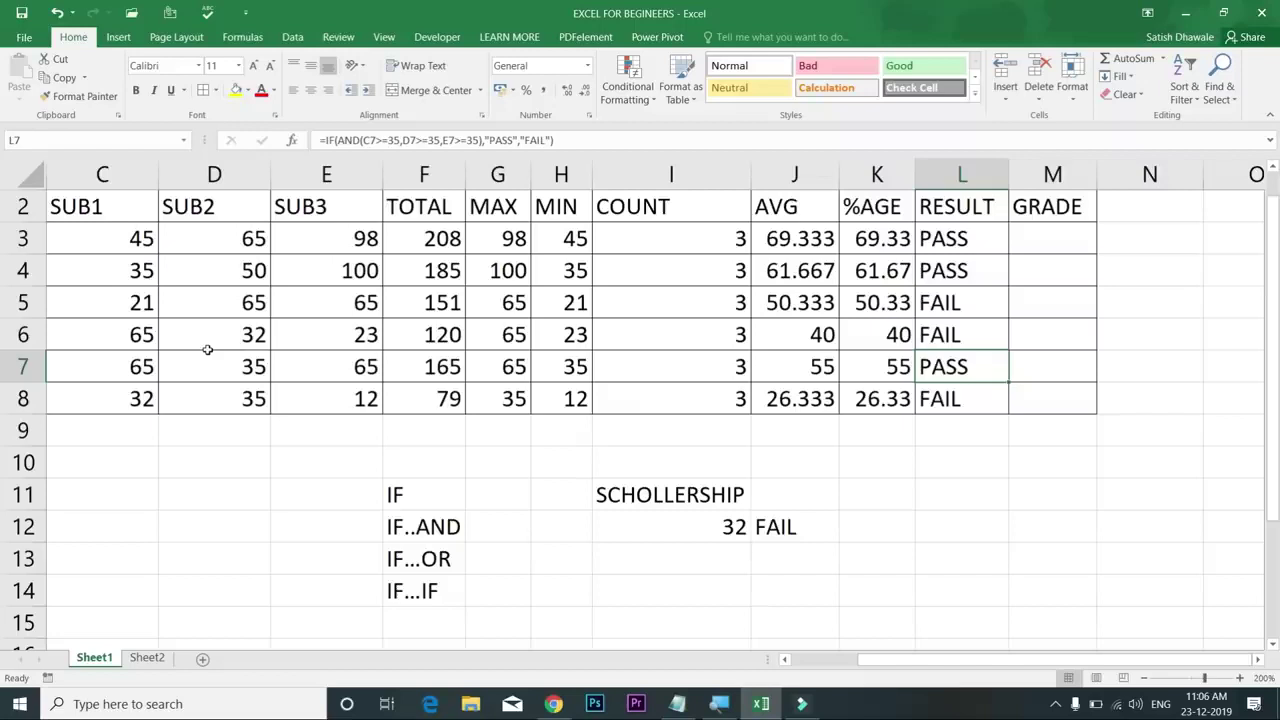
# Step: Review the formula in L3, examining the AND conditions on the three subjects without changing it
pyautogui.doubleClick(948, 241)
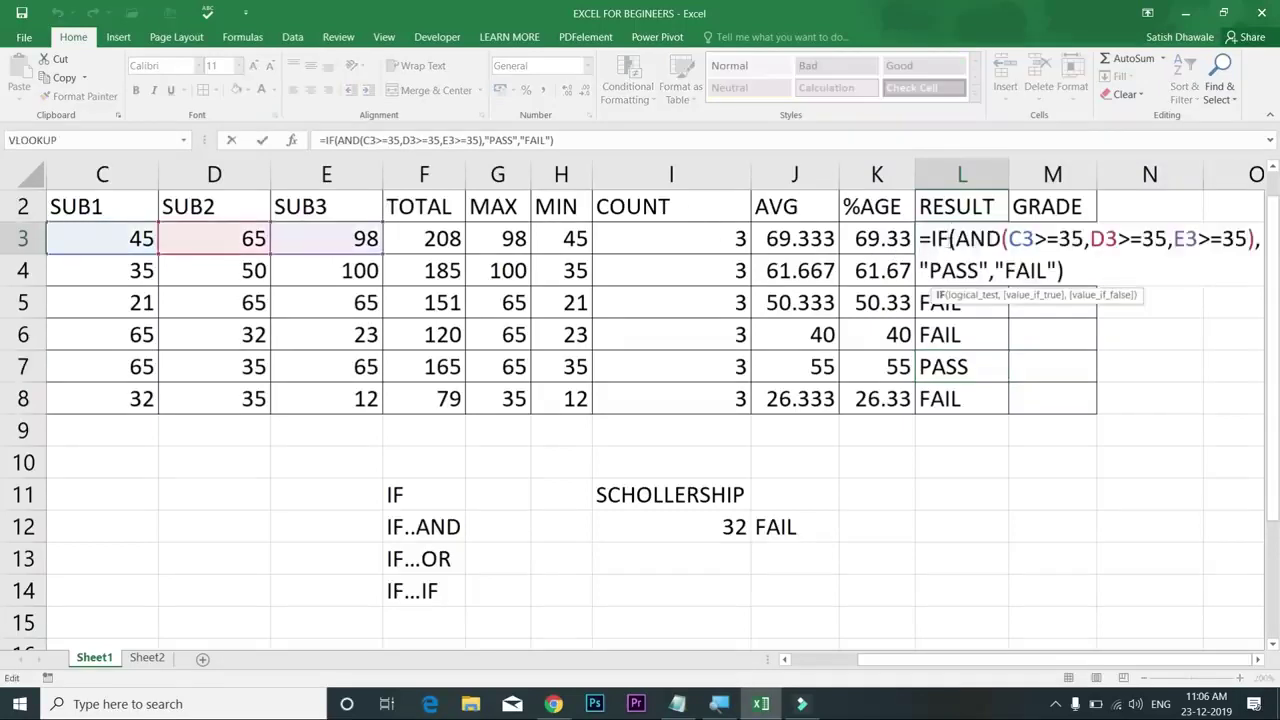
pyautogui.press('Escape')
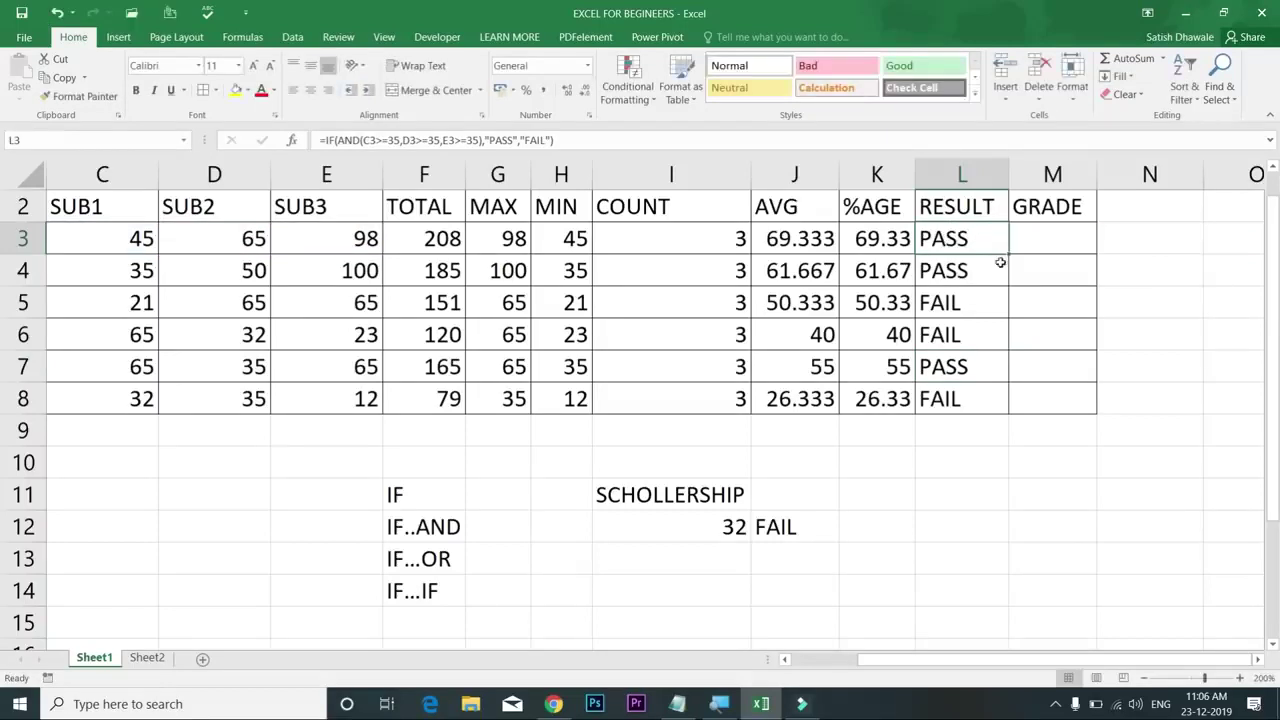
pyautogui.doubleClick(998, 248)
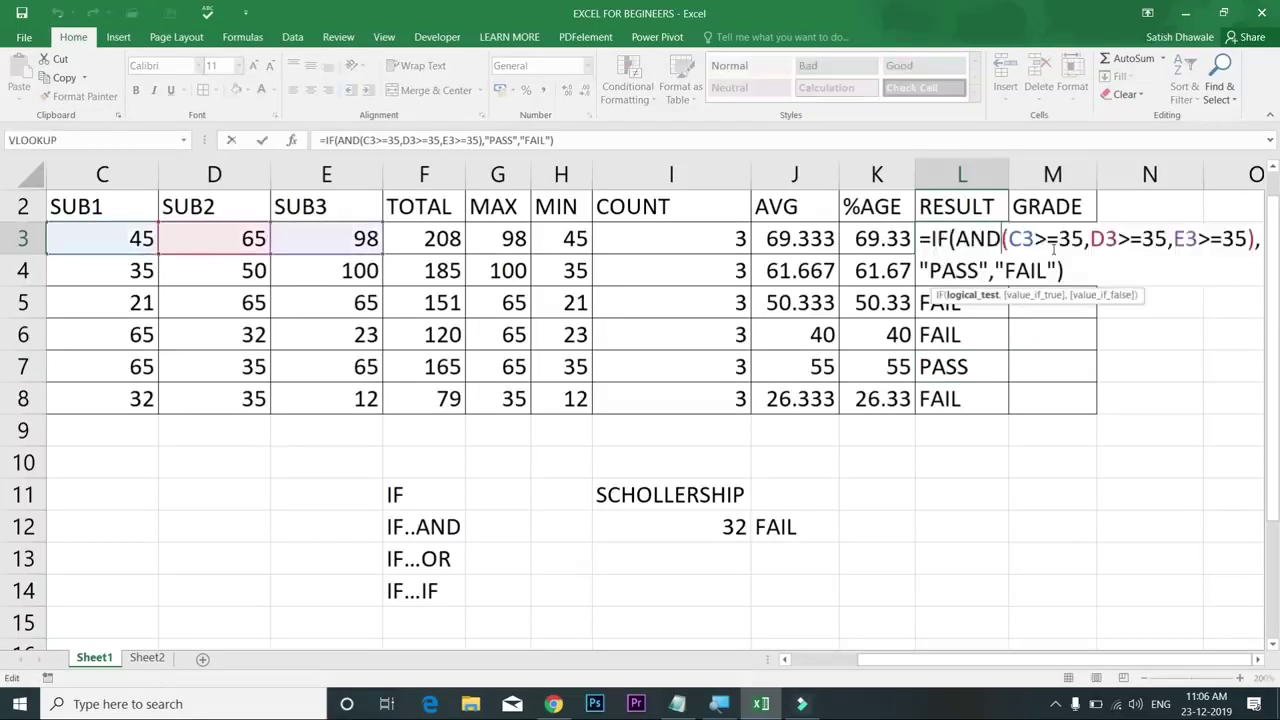
pyautogui.moveTo(1048, 244); pyautogui.dragTo(1240, 238)
pyautogui.press('Escape')
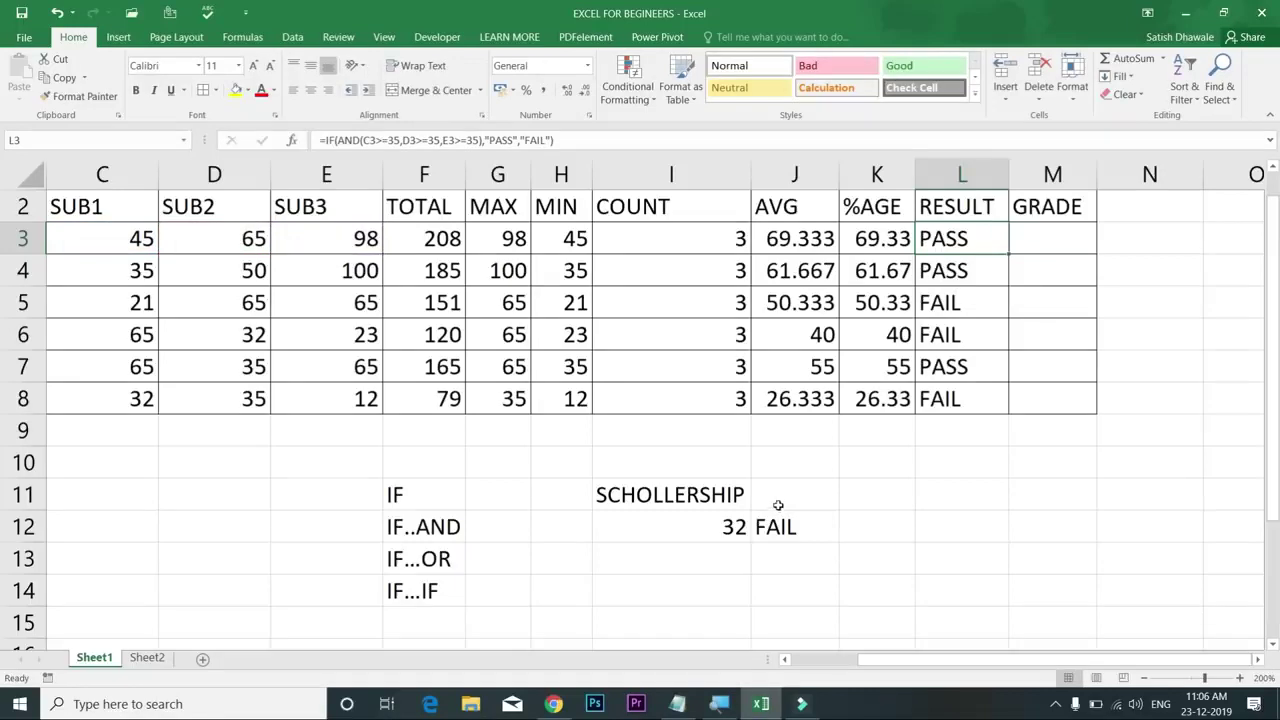
pyautogui.doubleClick(972, 246)
pyautogui.moveTo(1012, 239); pyautogui.dragTo(1256, 238)
pyautogui.press('Return')
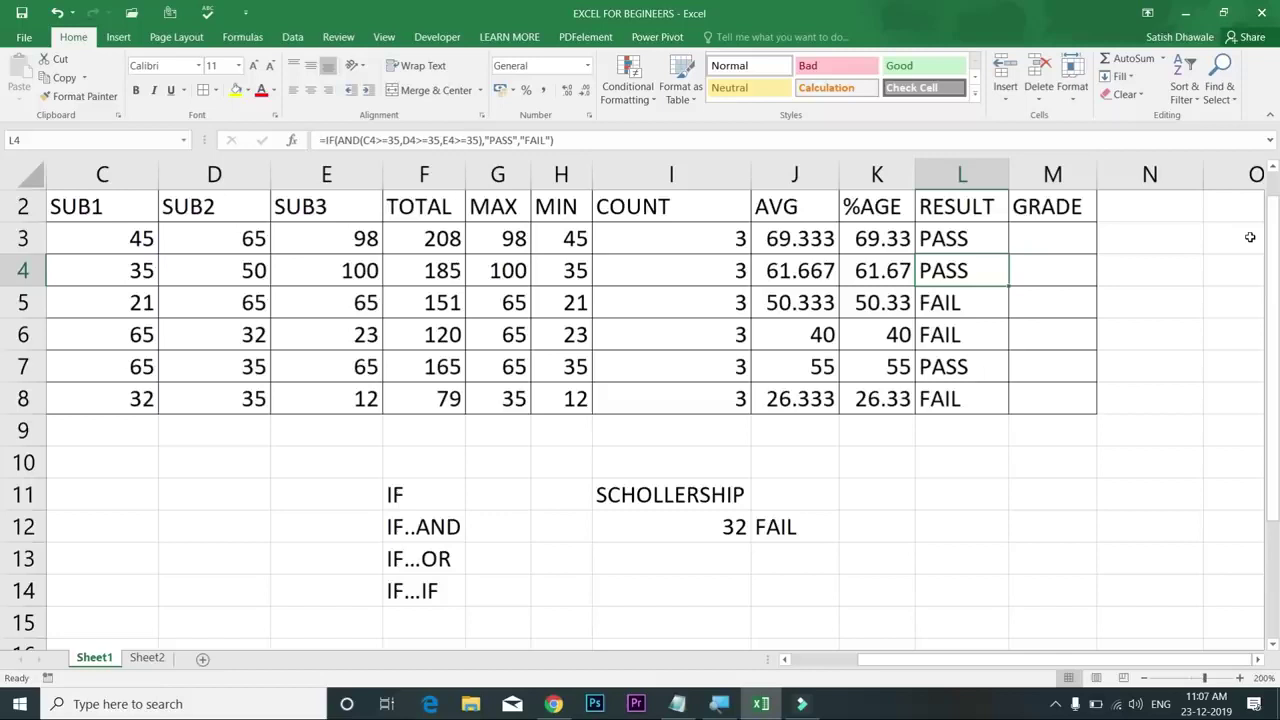
# Step: Insert a new column before GRADE and give it the heading RESULT2 in M2
pyautogui.rightClick(1055, 177)
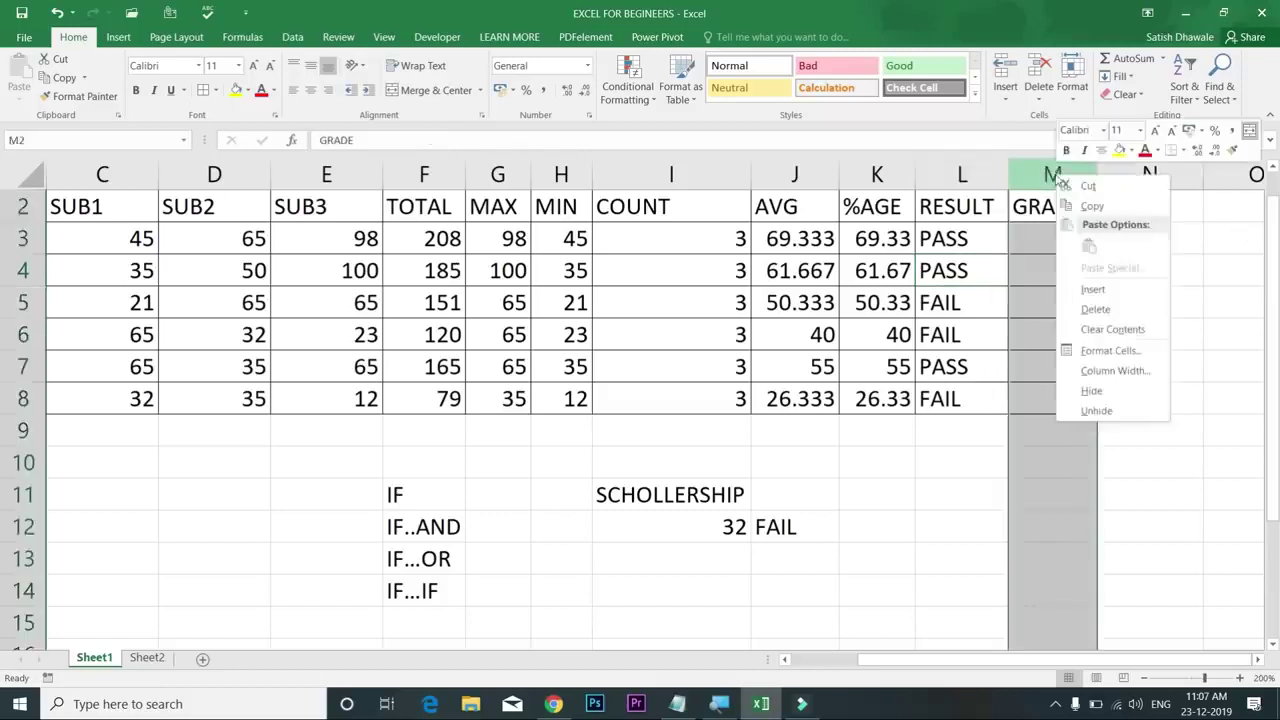
pyautogui.click(1090, 290)
pyautogui.click(1057, 215)
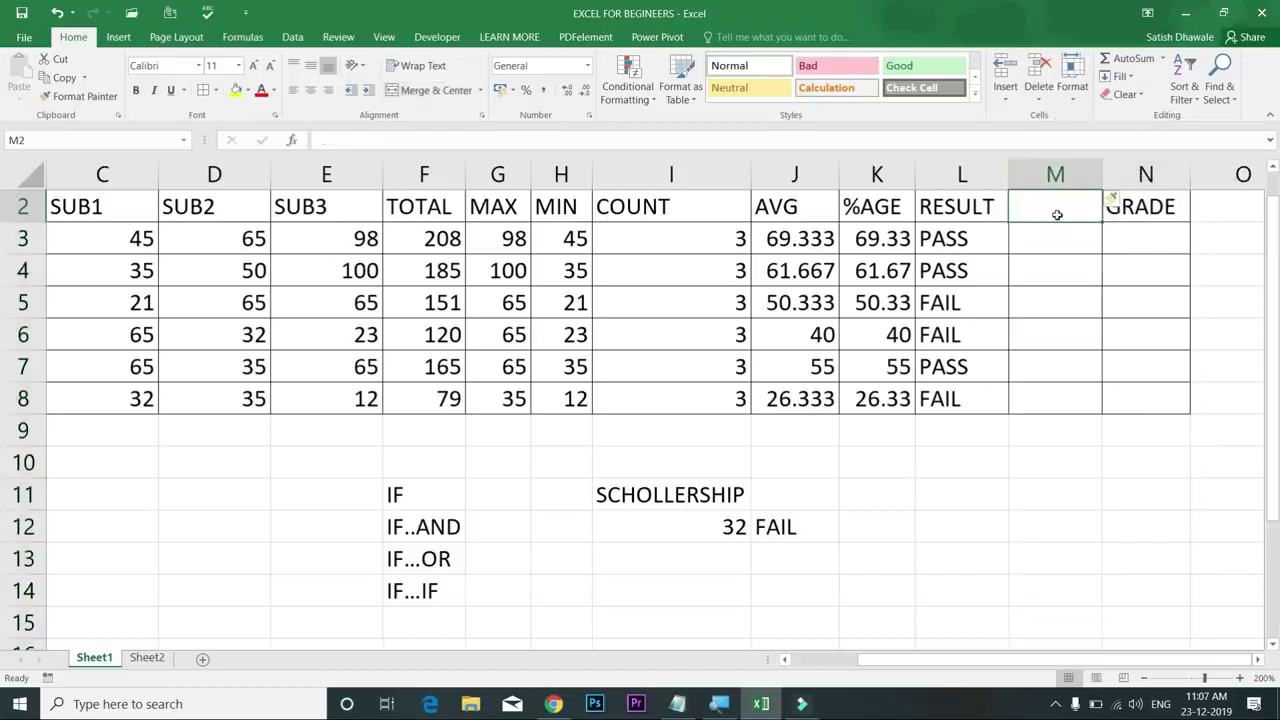
pyautogui.write('RESU')
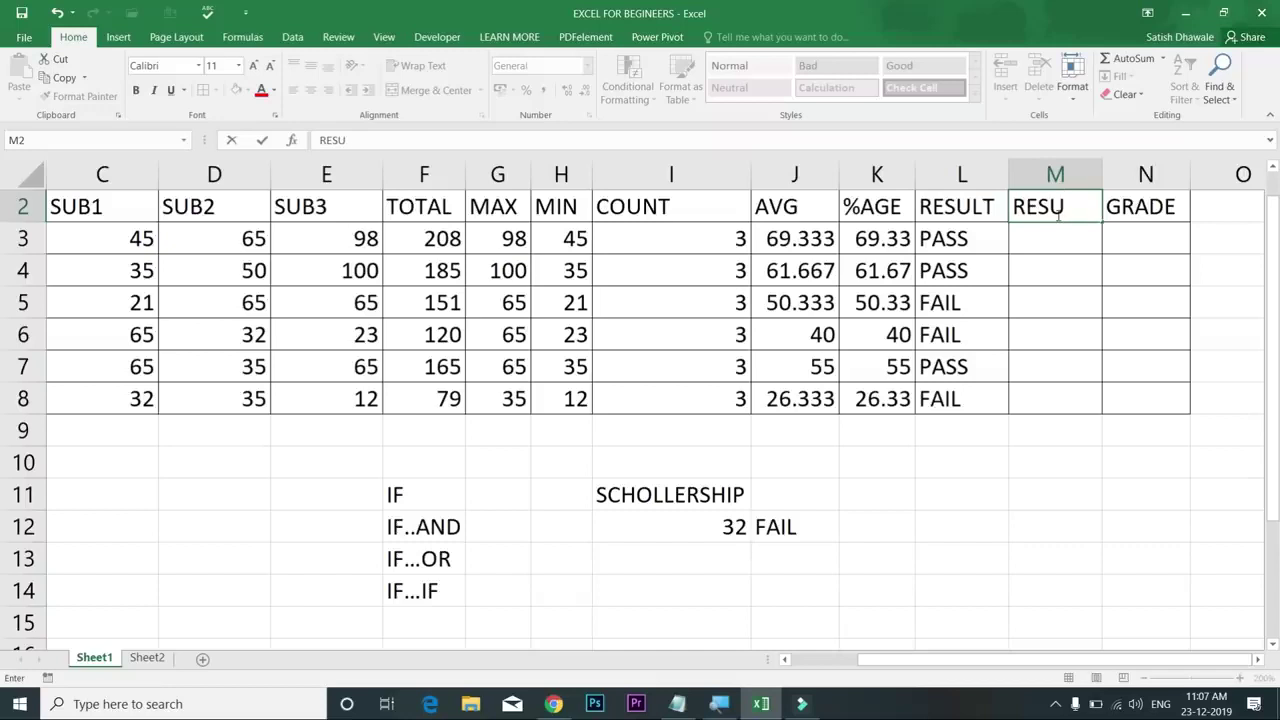
pyautogui.write('LT2')
pyautogui.press('Return')
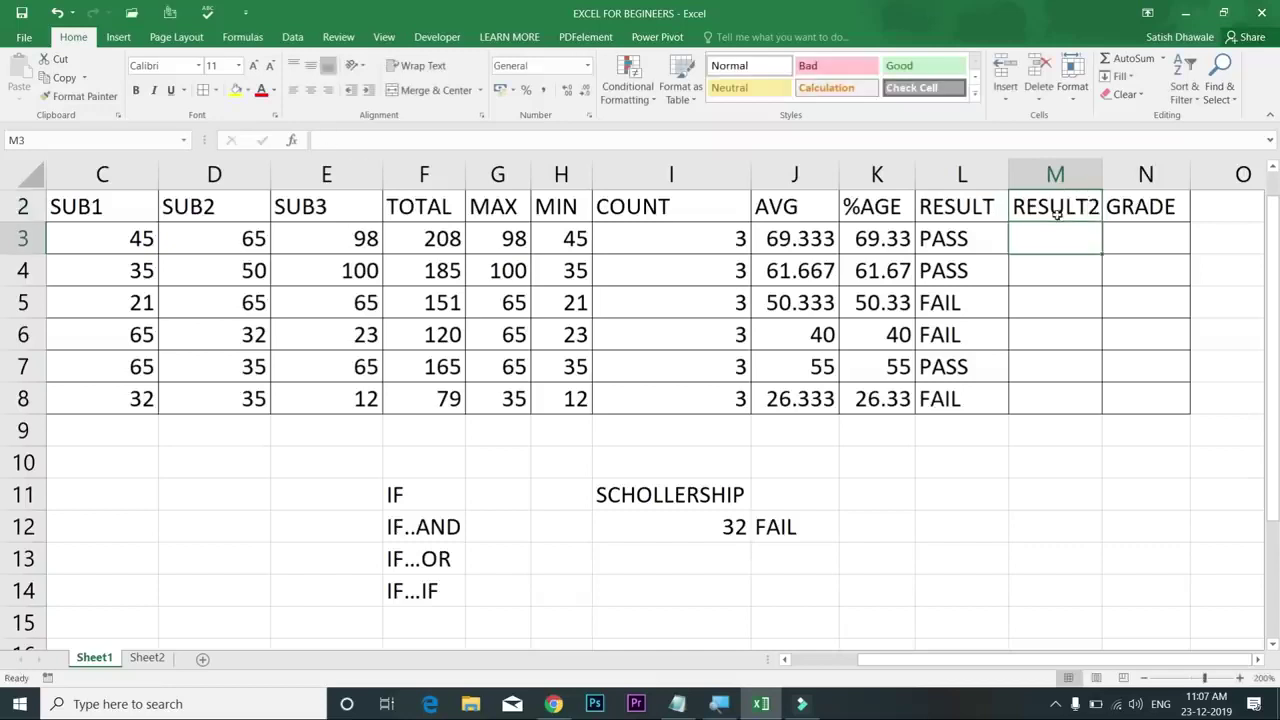
# Step: Begin an IF formula with a nested OR in M3, using C3<35 as the first condition: =IF(OR(C3<35,
pyautogui.write('=IF')
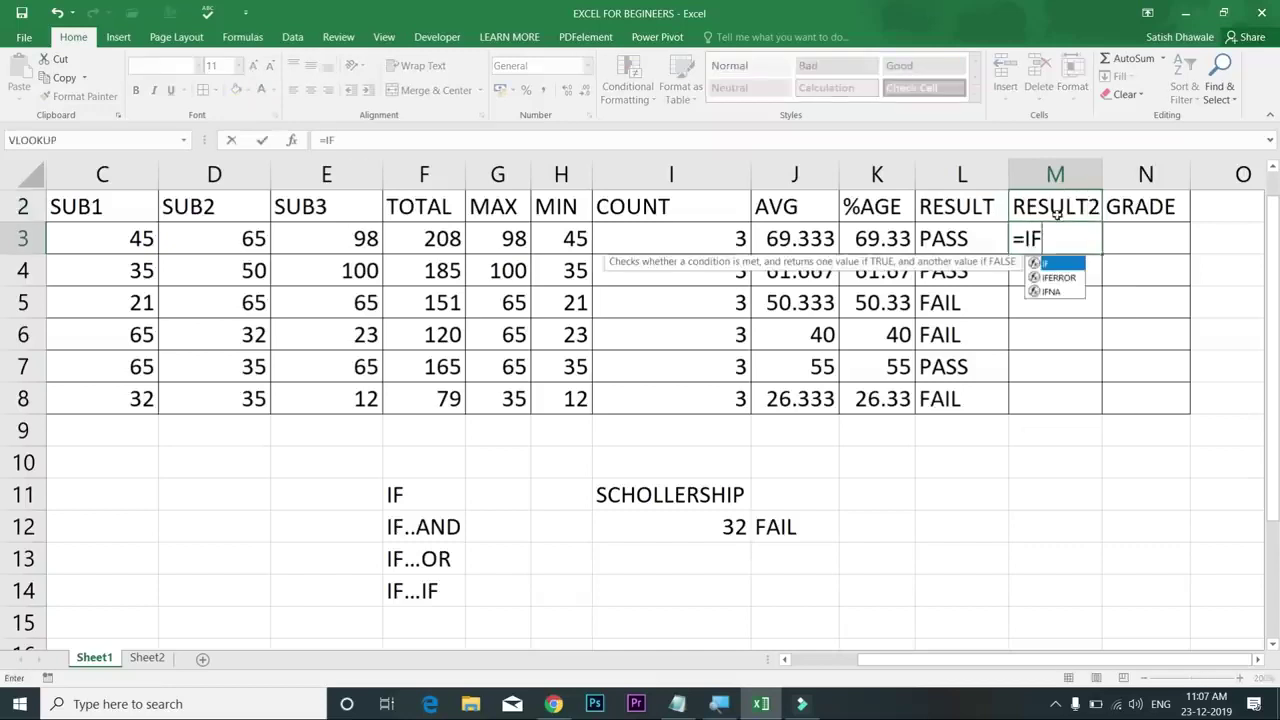
pyautogui.write('(')
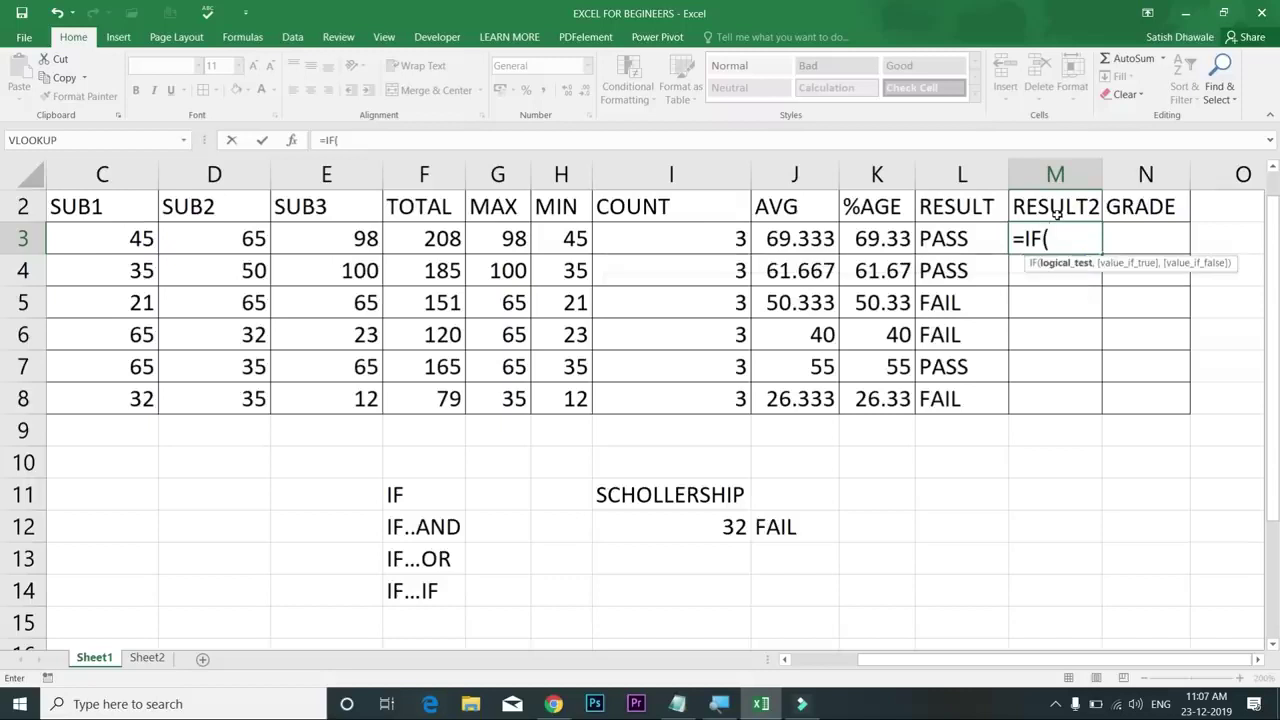
pyautogui.write('OR(')
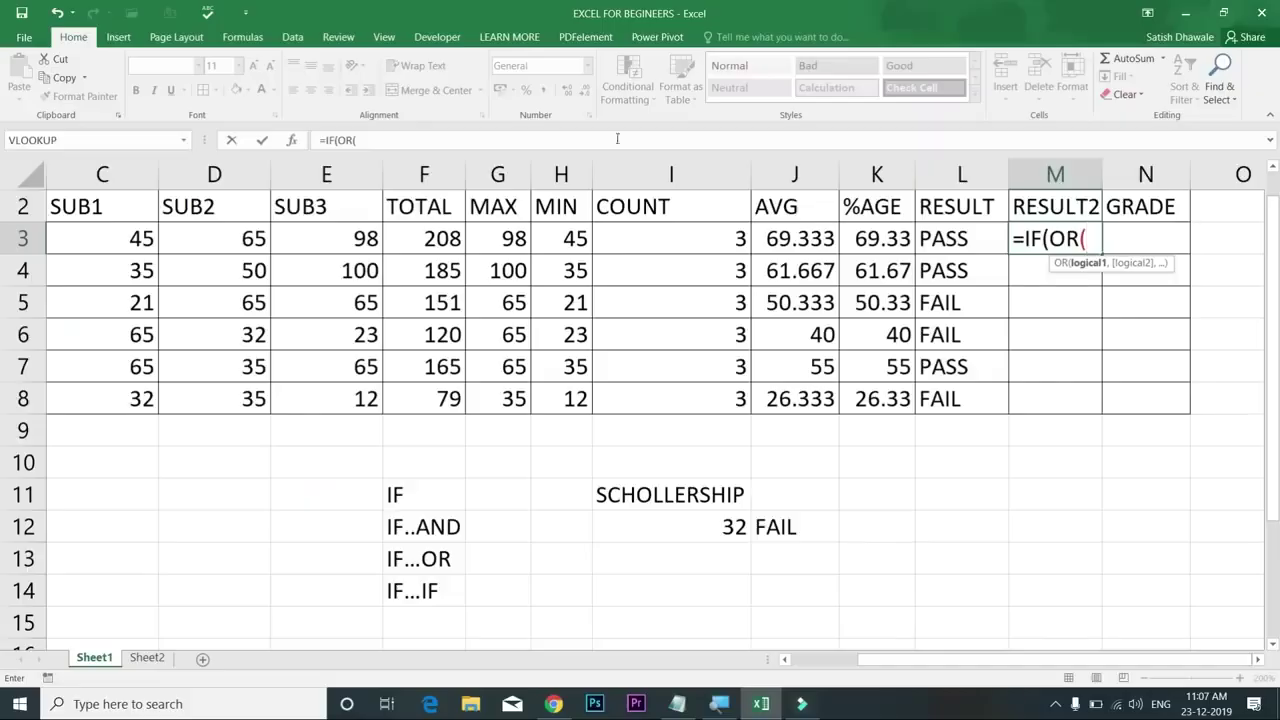
pyautogui.click(112, 245)
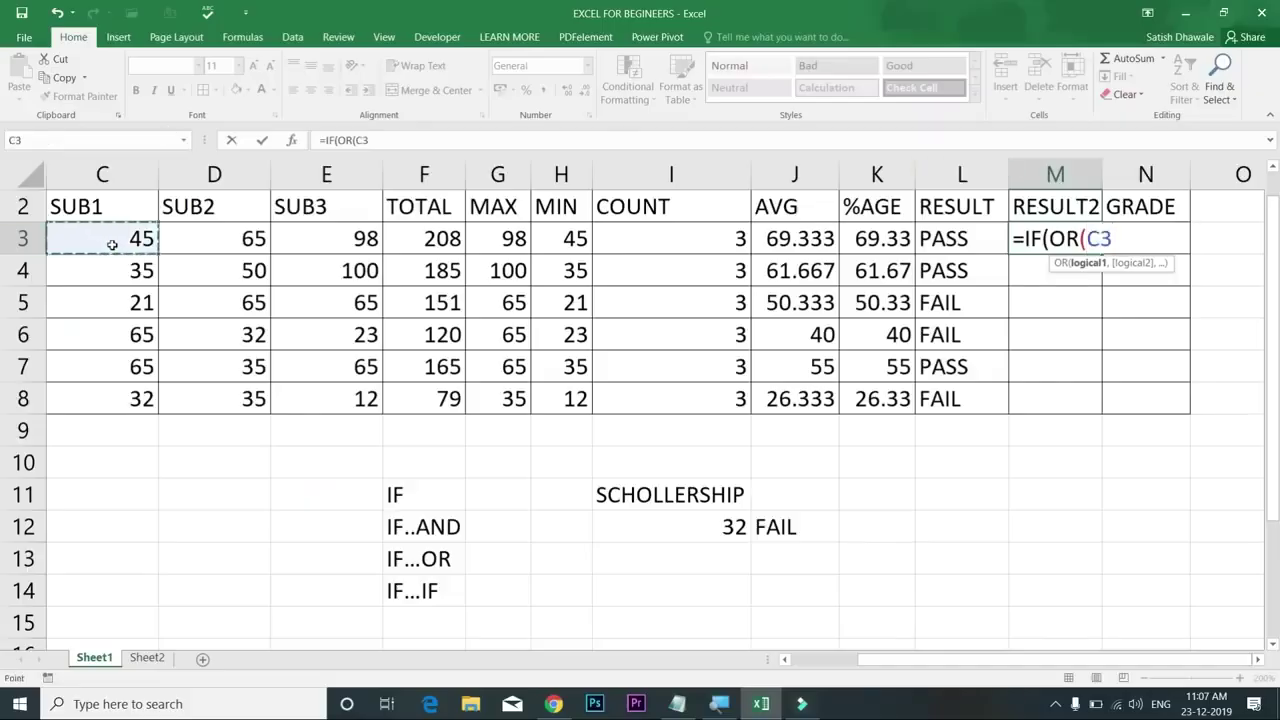
pyautogui.write('<35')
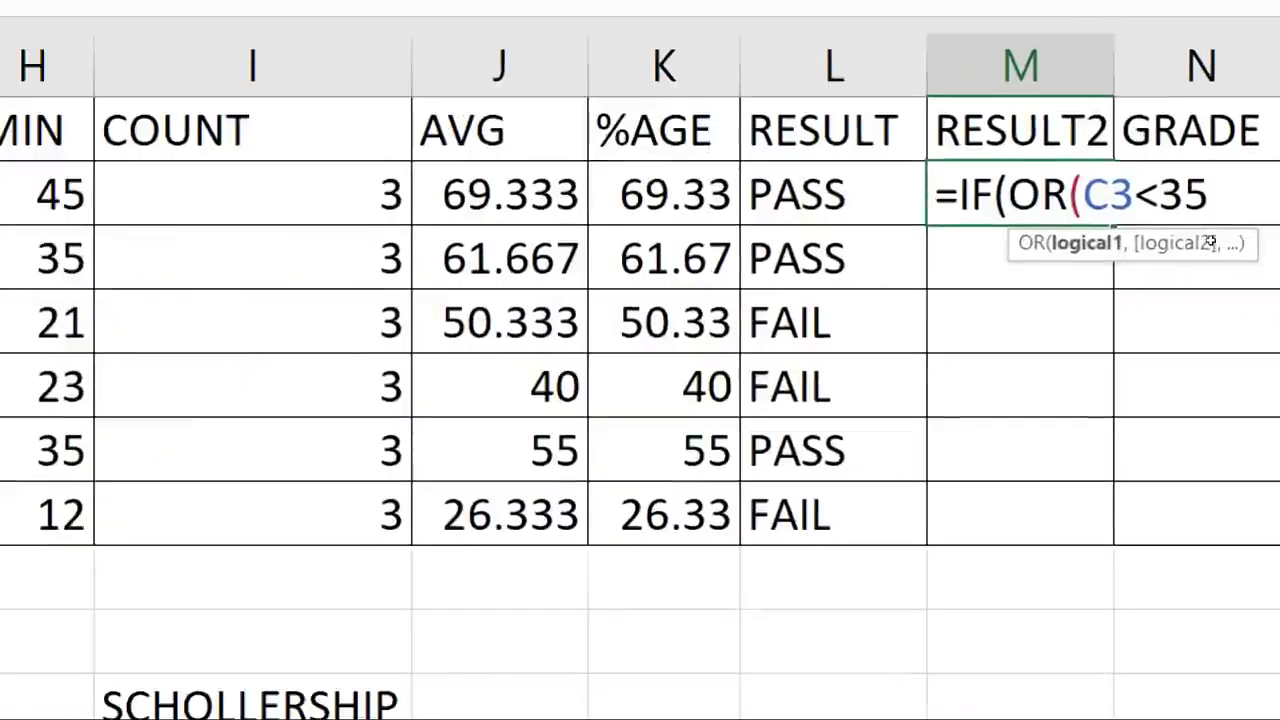
pyautogui.write(',')
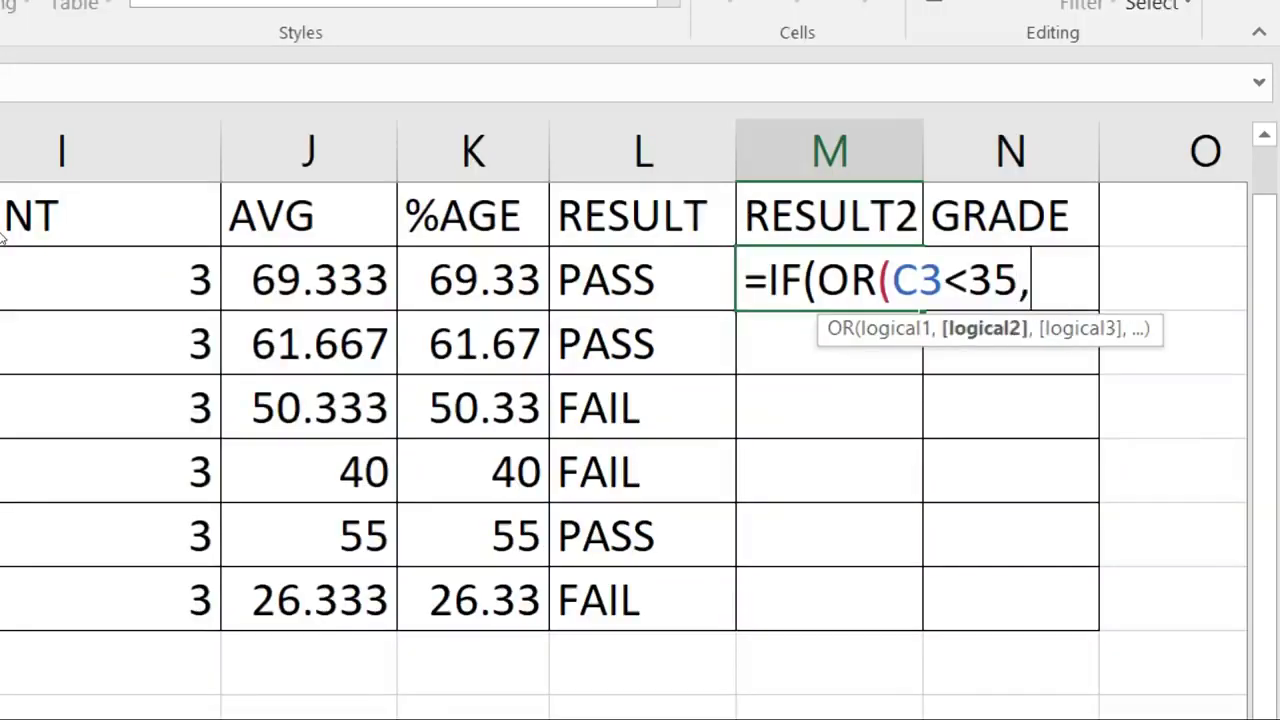
# Step: Add the conditions D3<35 and E3<35 to the OR test in M3, close its bracket and start the true-value argument
pyautogui.write('D3')
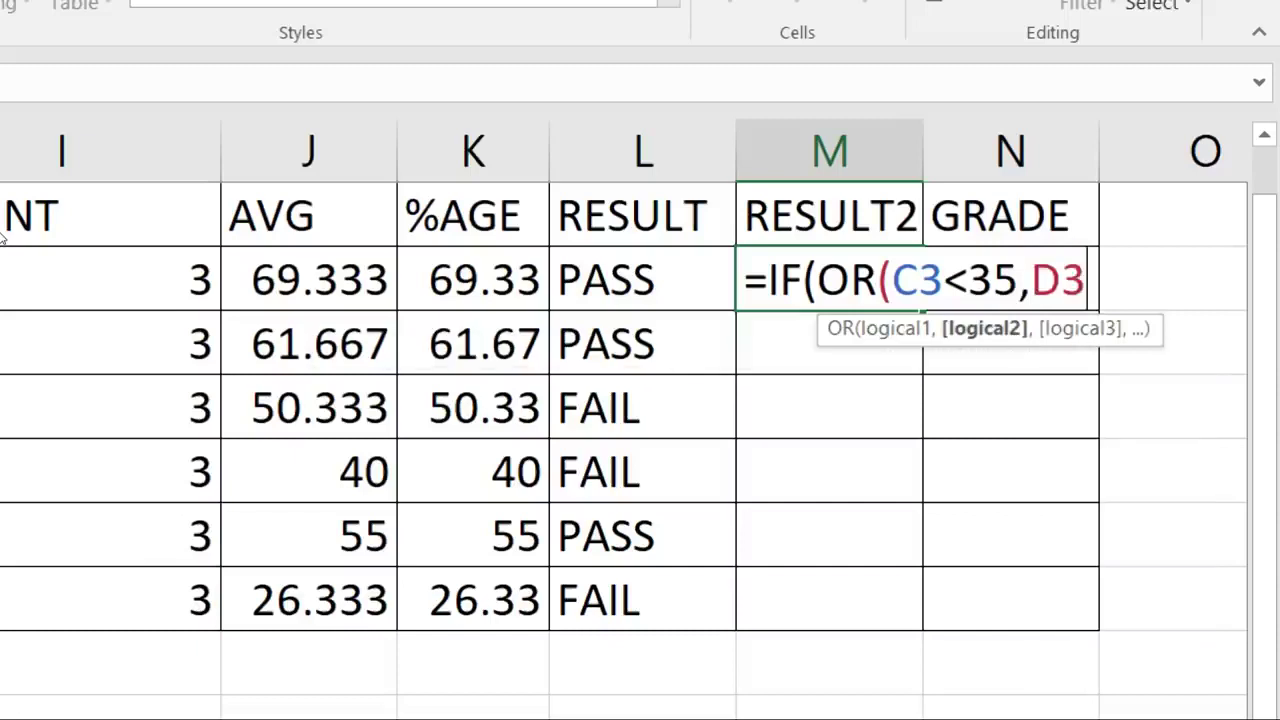
pyautogui.write('<35,E3<35')
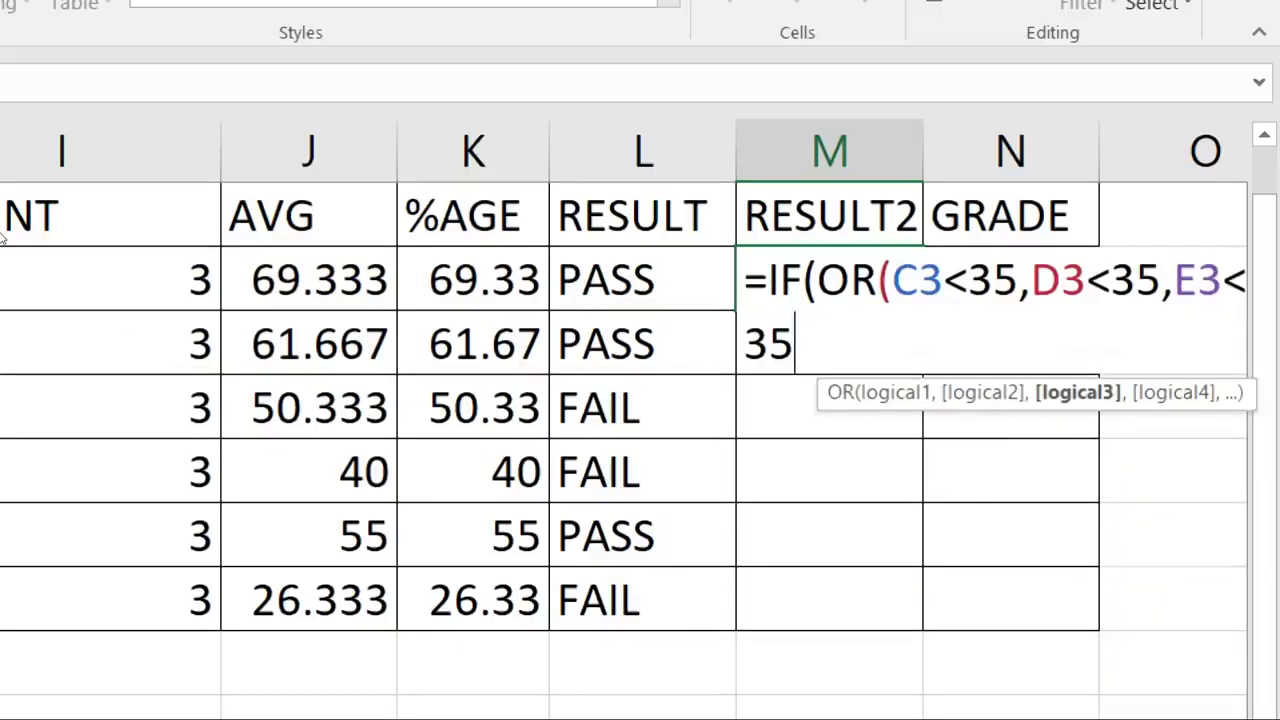
pyautogui.write(')')
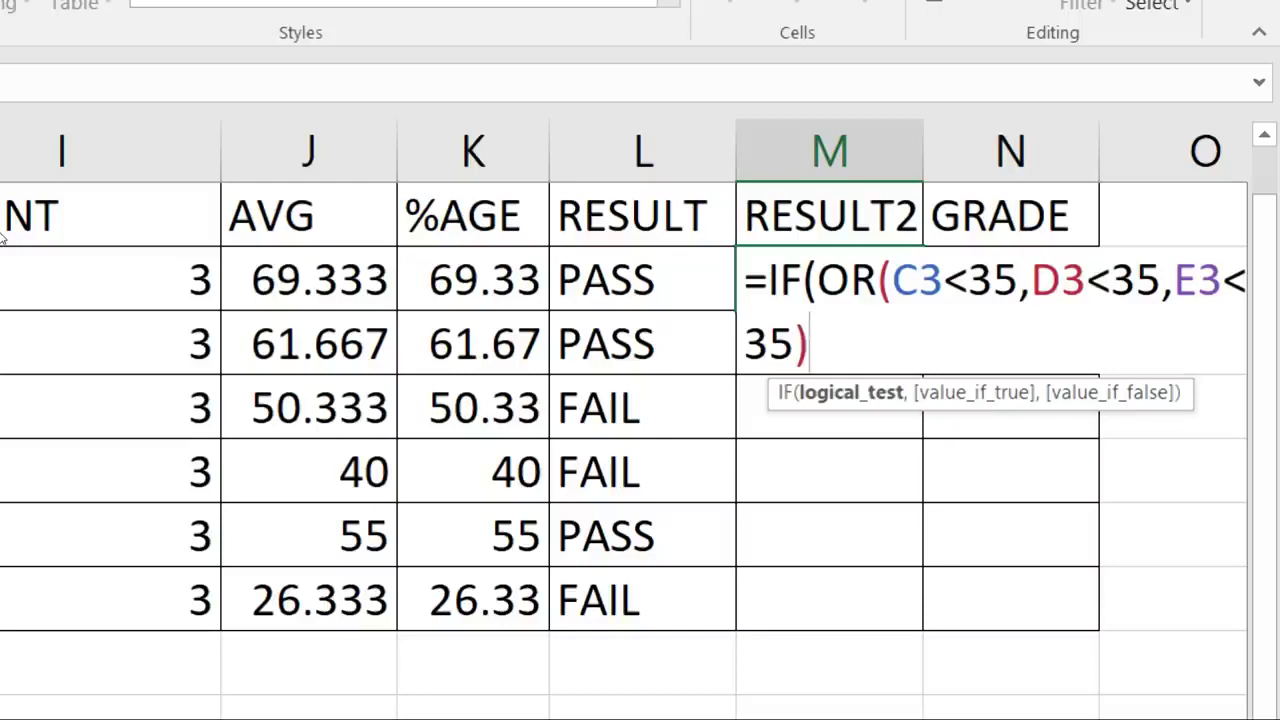
pyautogui.write(',')
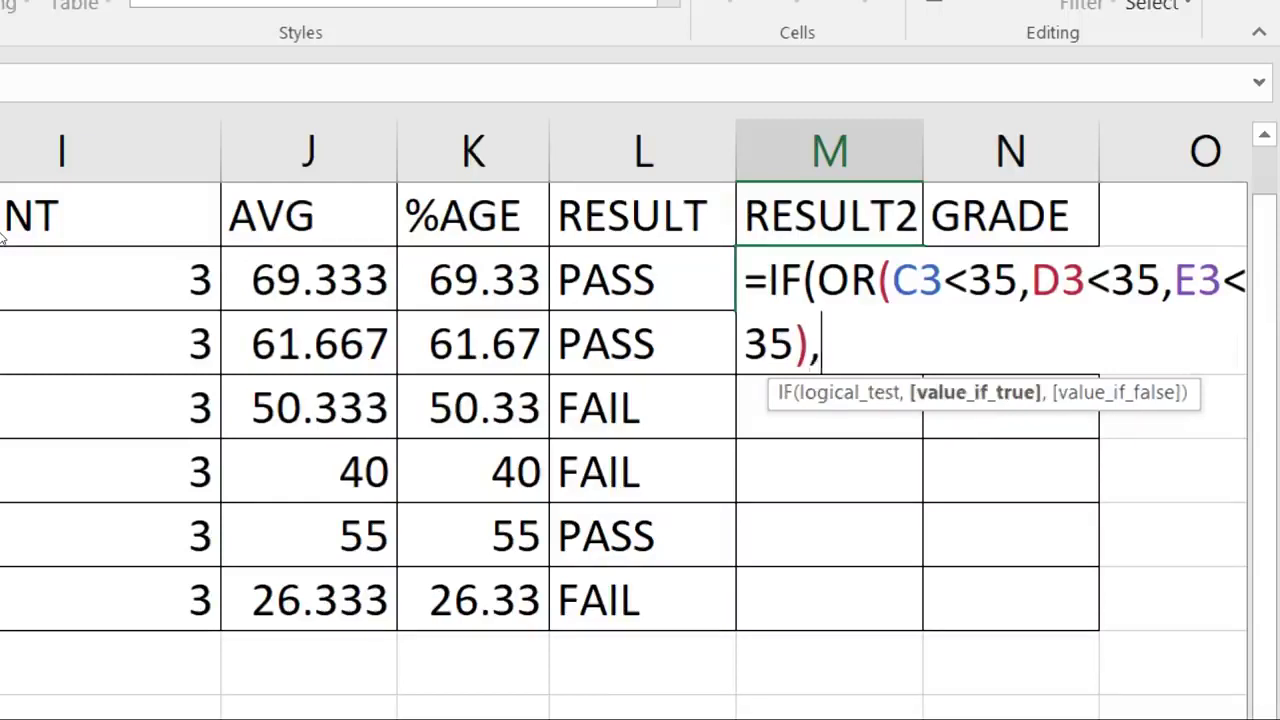
# Step: Complete the M3 formula with "FAIL" if true and "PASS" if false, accept the closing-bracket correction, and fill it down to M8
pyautogui.write('"FAIL","PASS"')
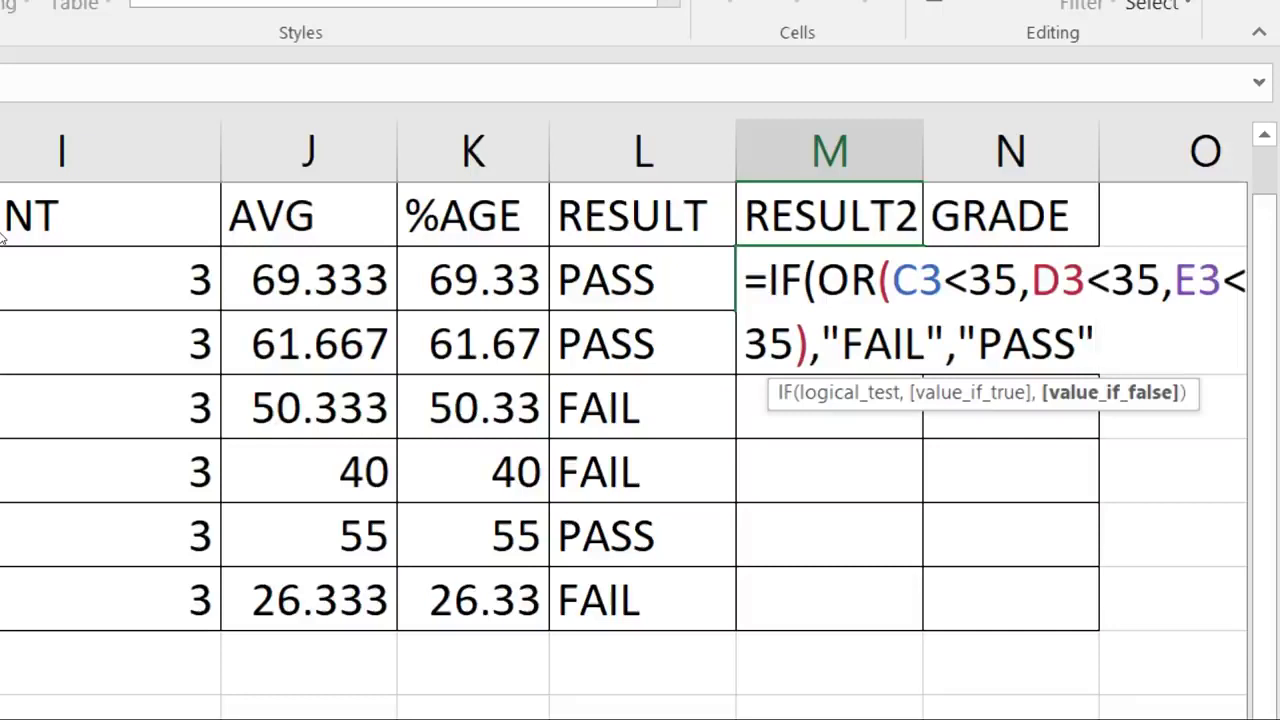
pyautogui.press('Return')
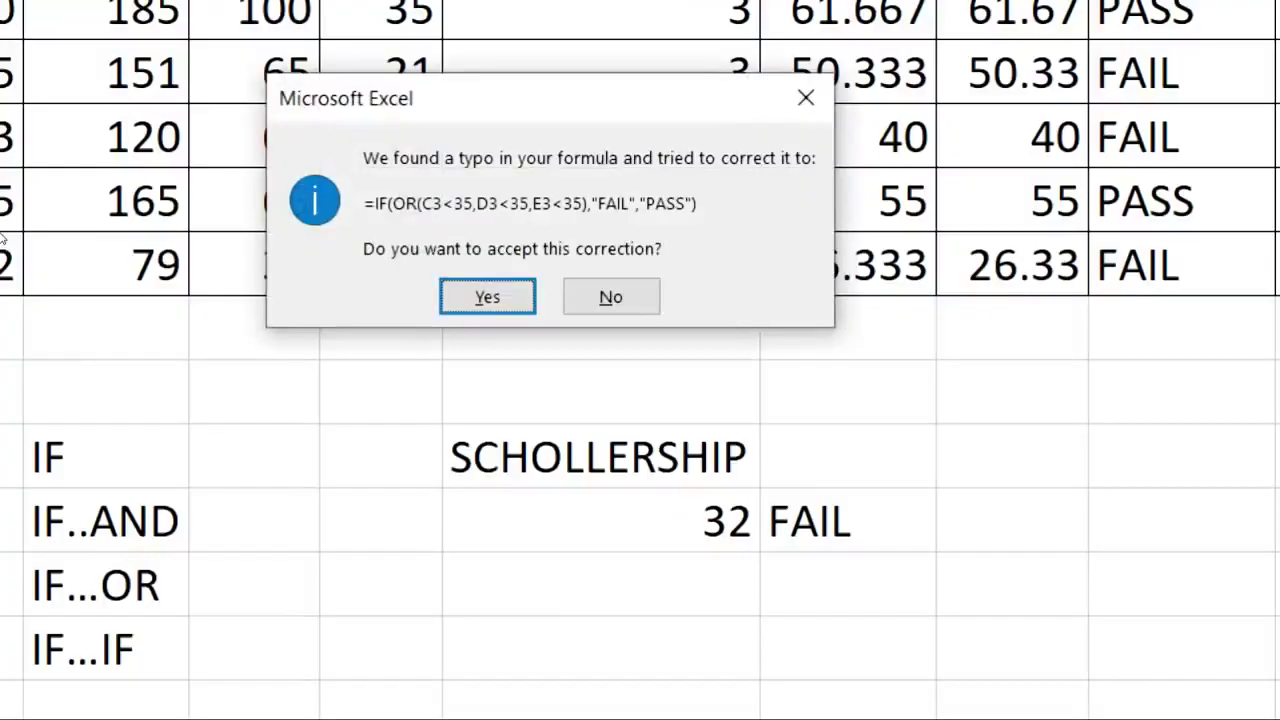
pyautogui.press('Return')
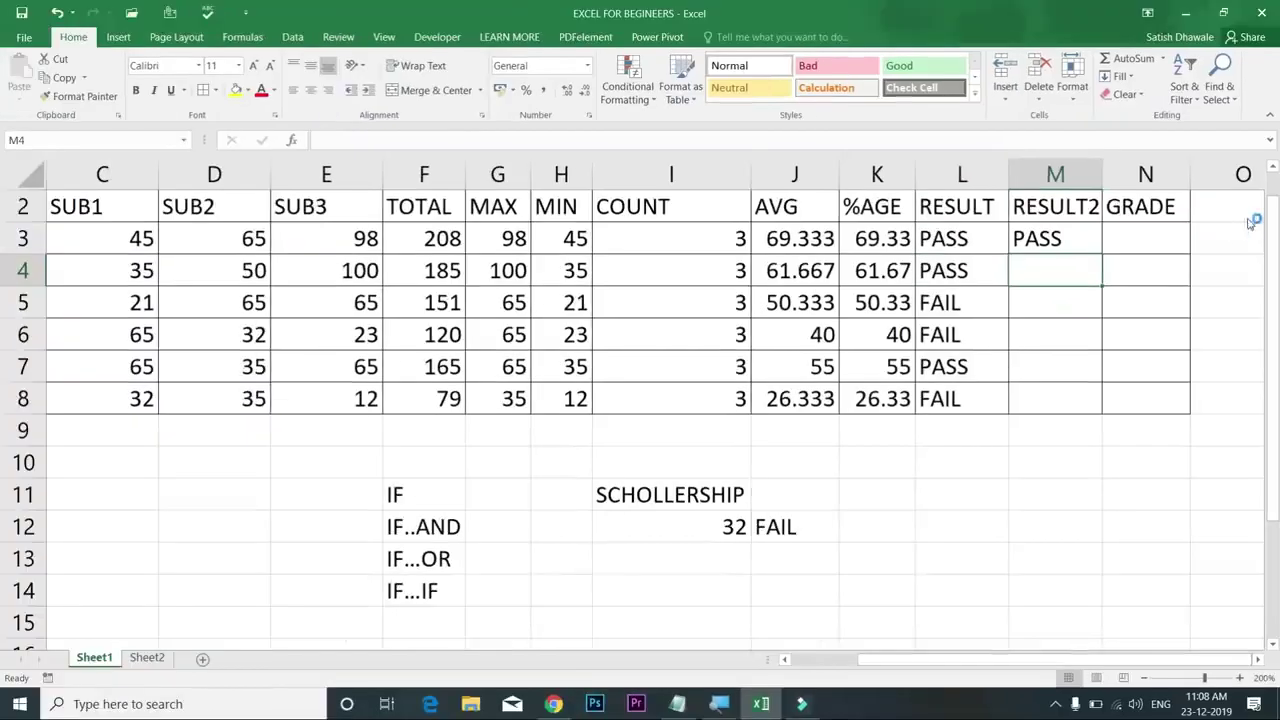
pyautogui.click(1090, 243)
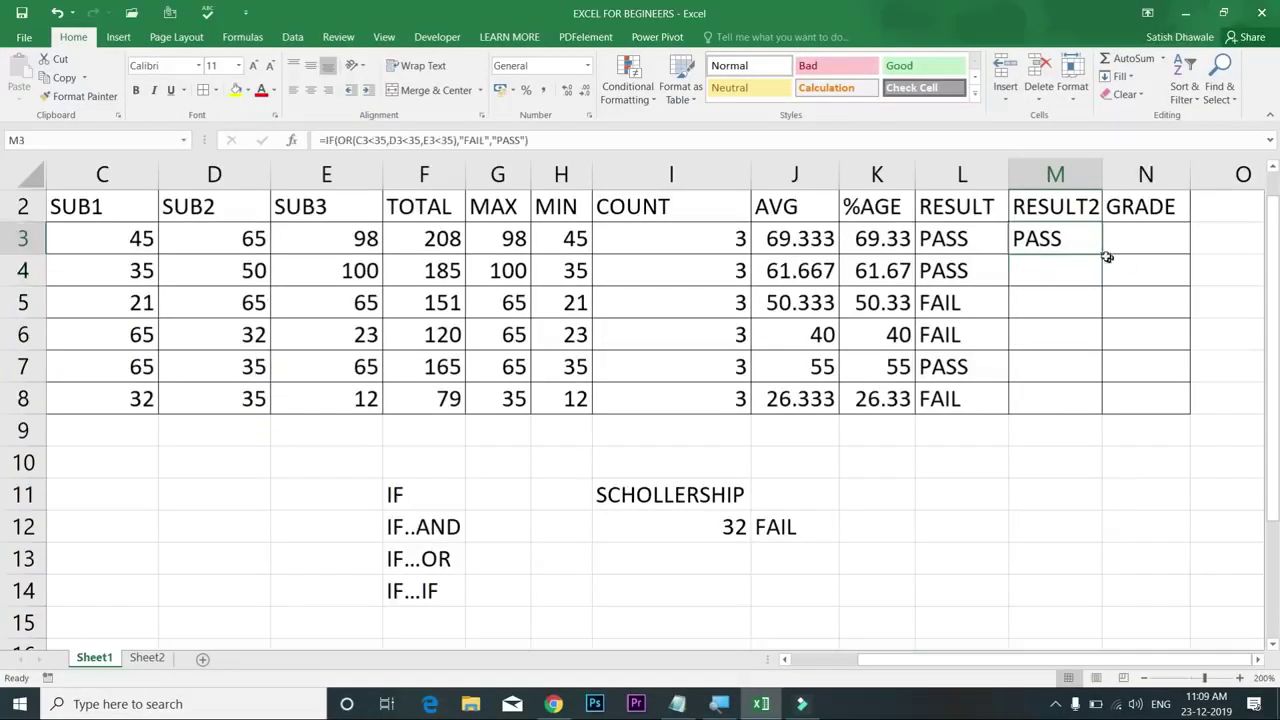
pyautogui.moveTo(1102, 255); pyautogui.dragTo(1100, 406)
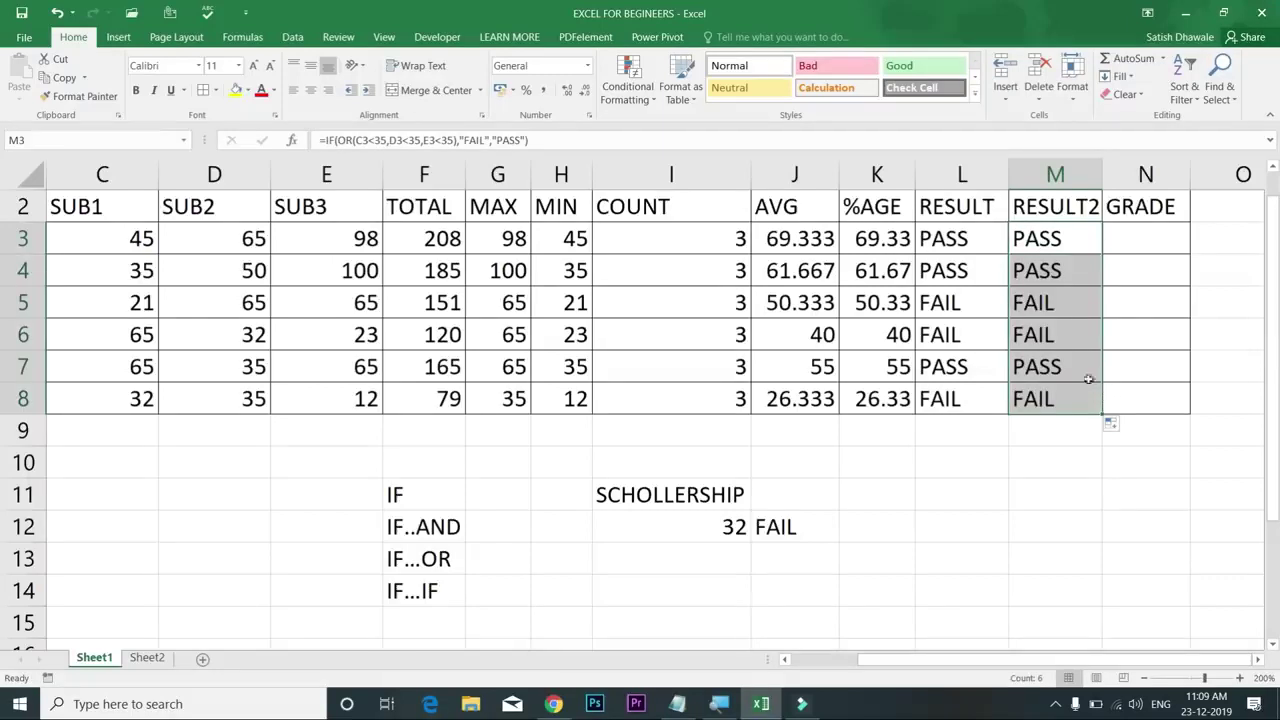
# Step: Compare the RESULT and RESULT2 values row by row to check that the AND and OR formulas agree
pyautogui.click(968, 248)
pyautogui.moveTo(970, 266); pyautogui.dragTo(1058, 332)
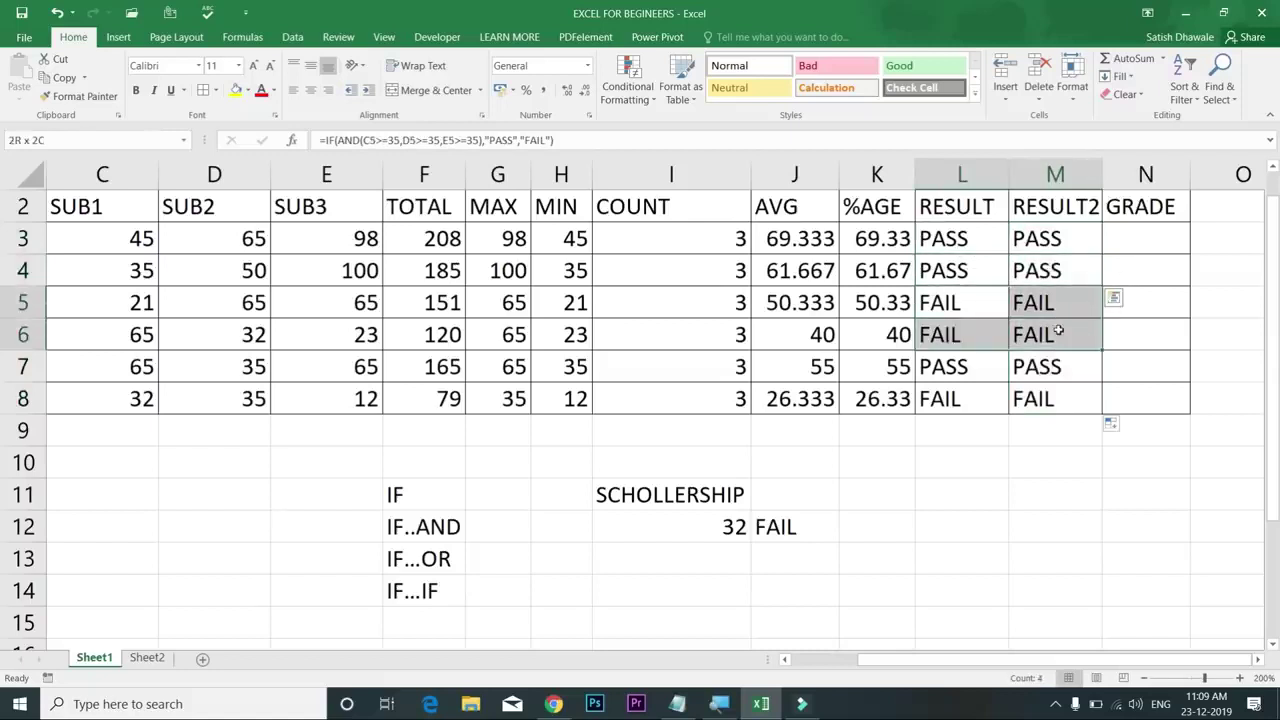
pyautogui.moveTo(980, 334); pyautogui.dragTo(1040, 338)
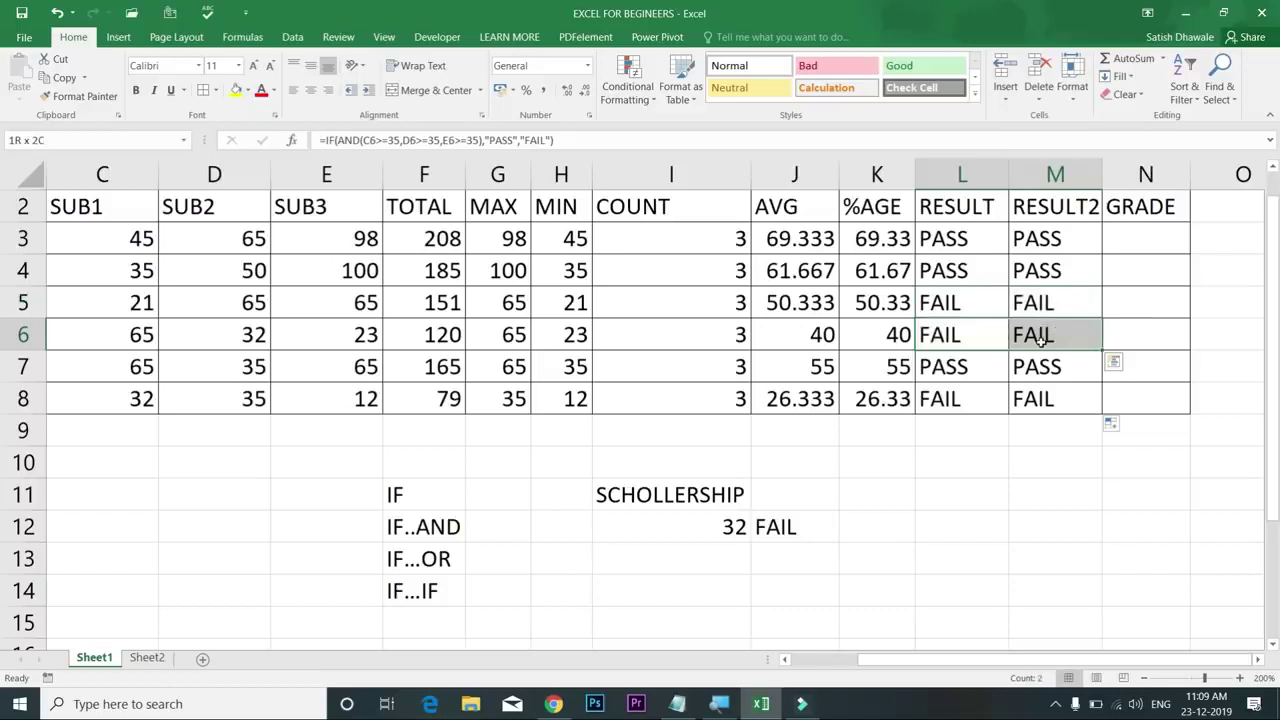
pyautogui.click(1067, 244)
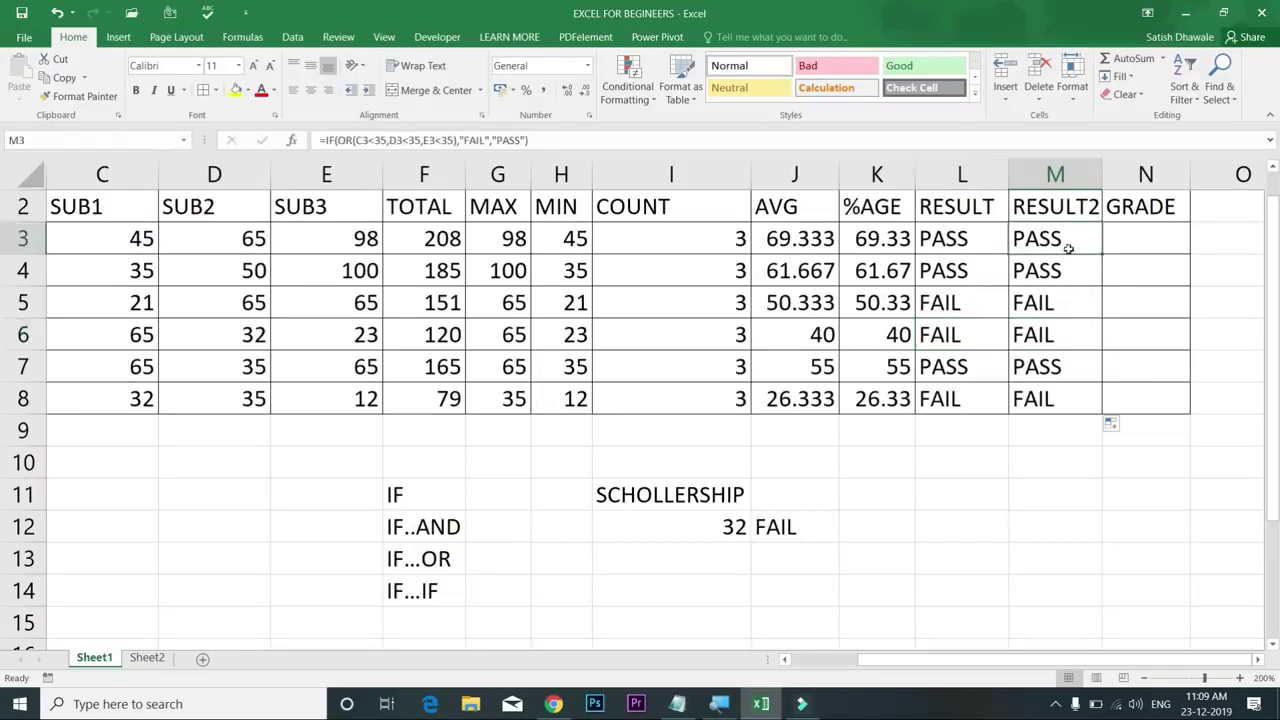
pyautogui.click(1259, 661)
pyautogui.click(1259, 661)
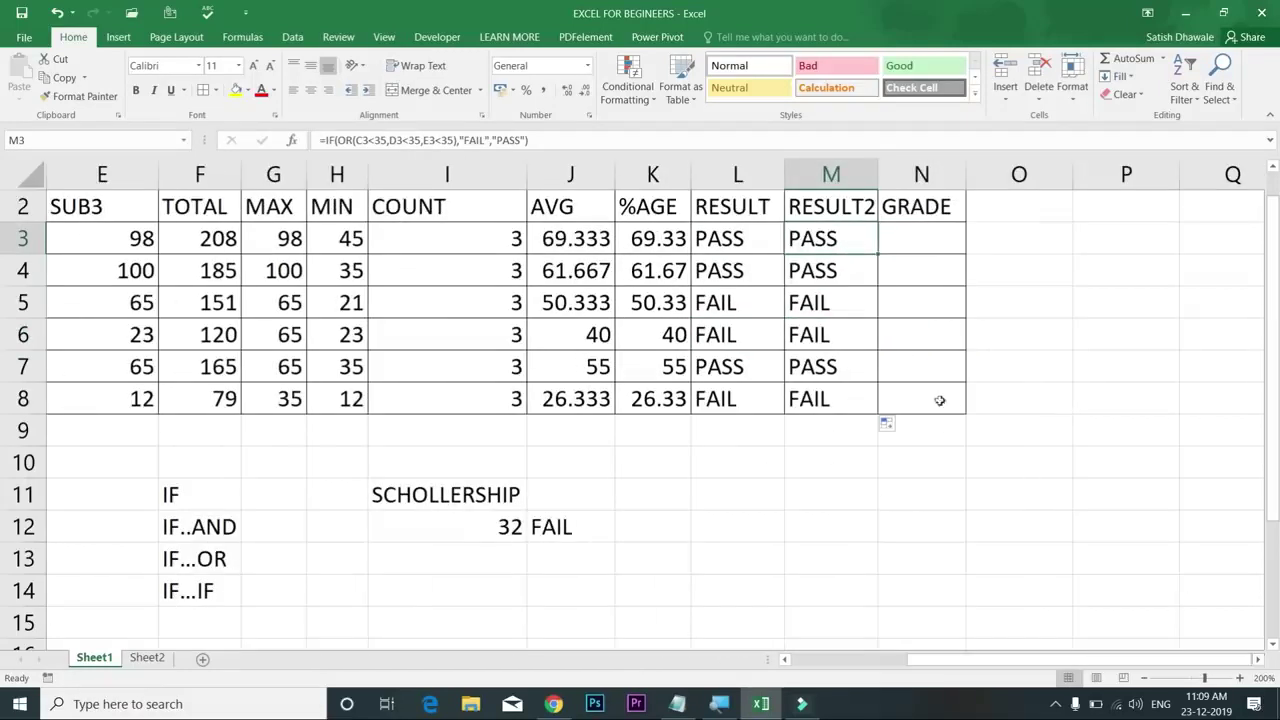
# Step: Review the formula in M3, examining the three OR conditions and the true and false values without changing it
pyautogui.doubleClick(841, 239)
pyautogui.click(901, 240)
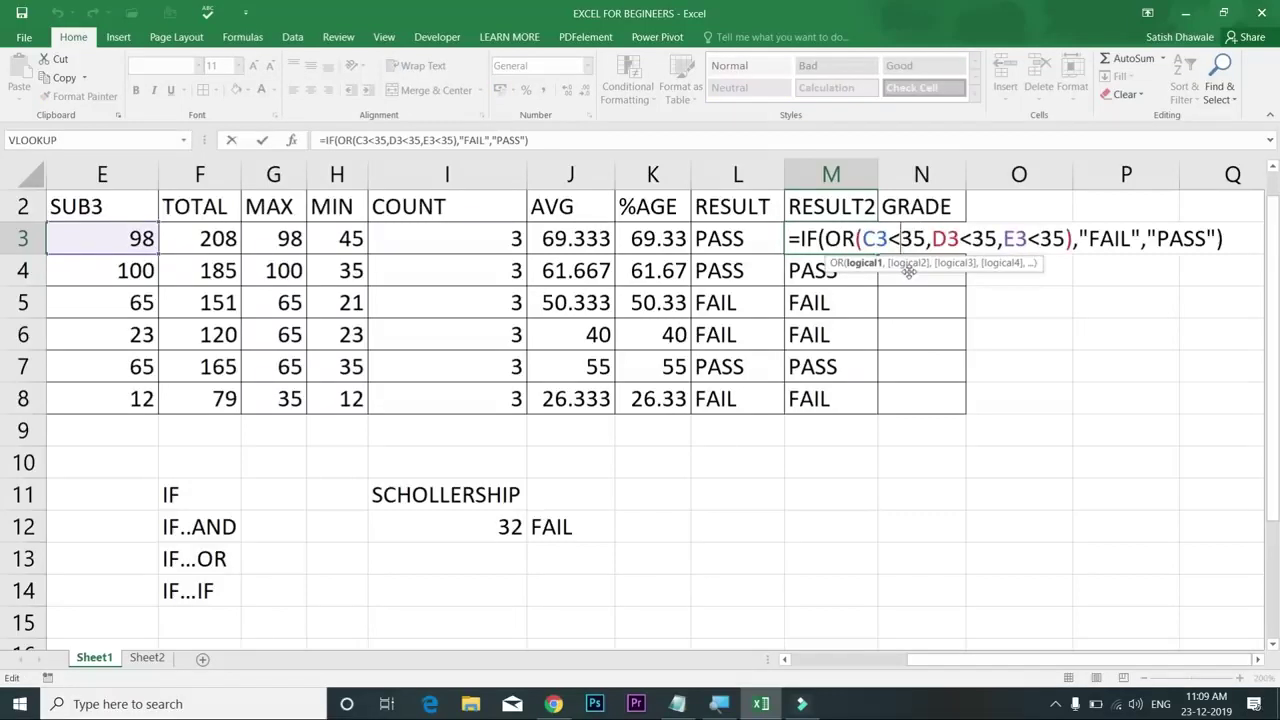
pyautogui.press('Return')
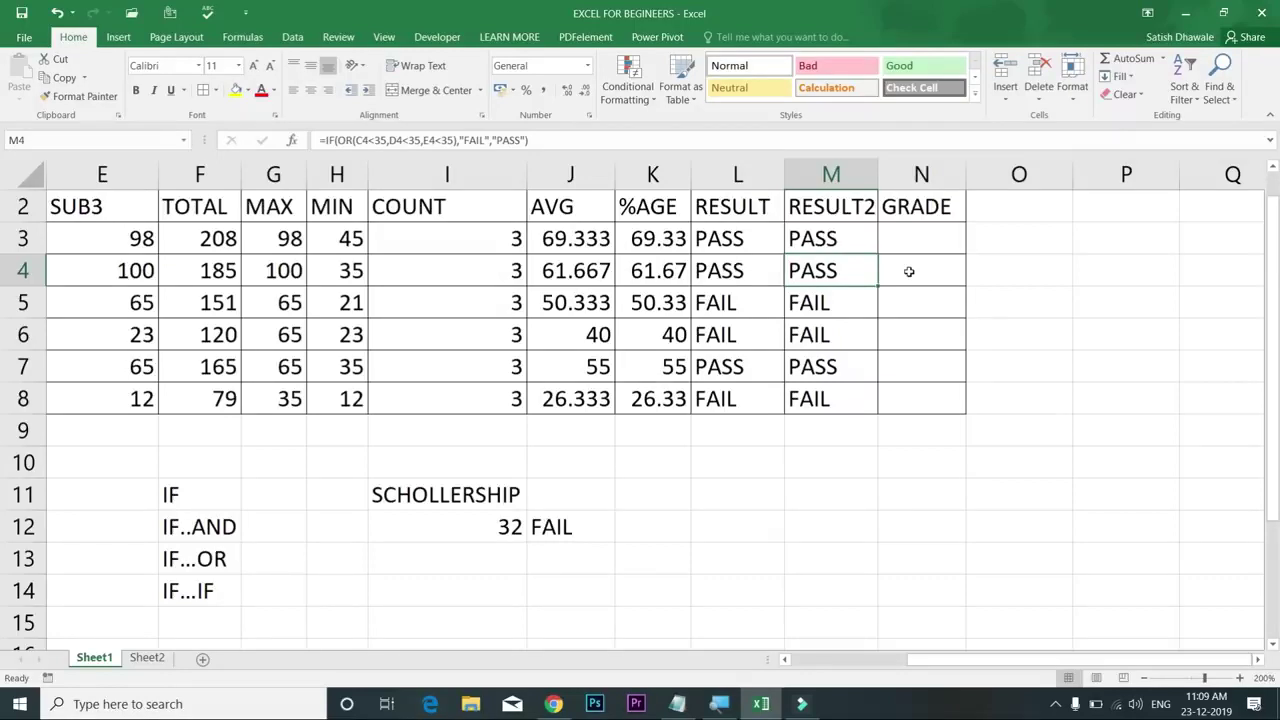
pyautogui.doubleClick(866, 240)
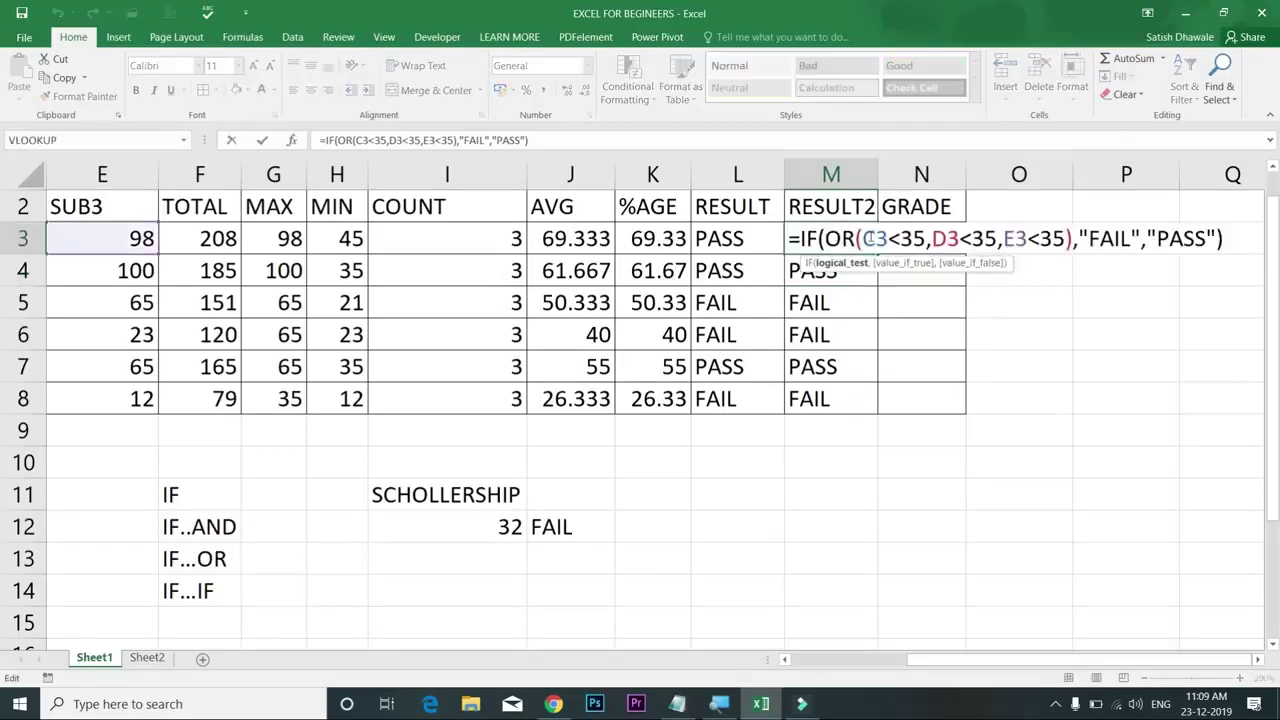
pyautogui.moveTo(876, 240); pyautogui.dragTo(926, 240)
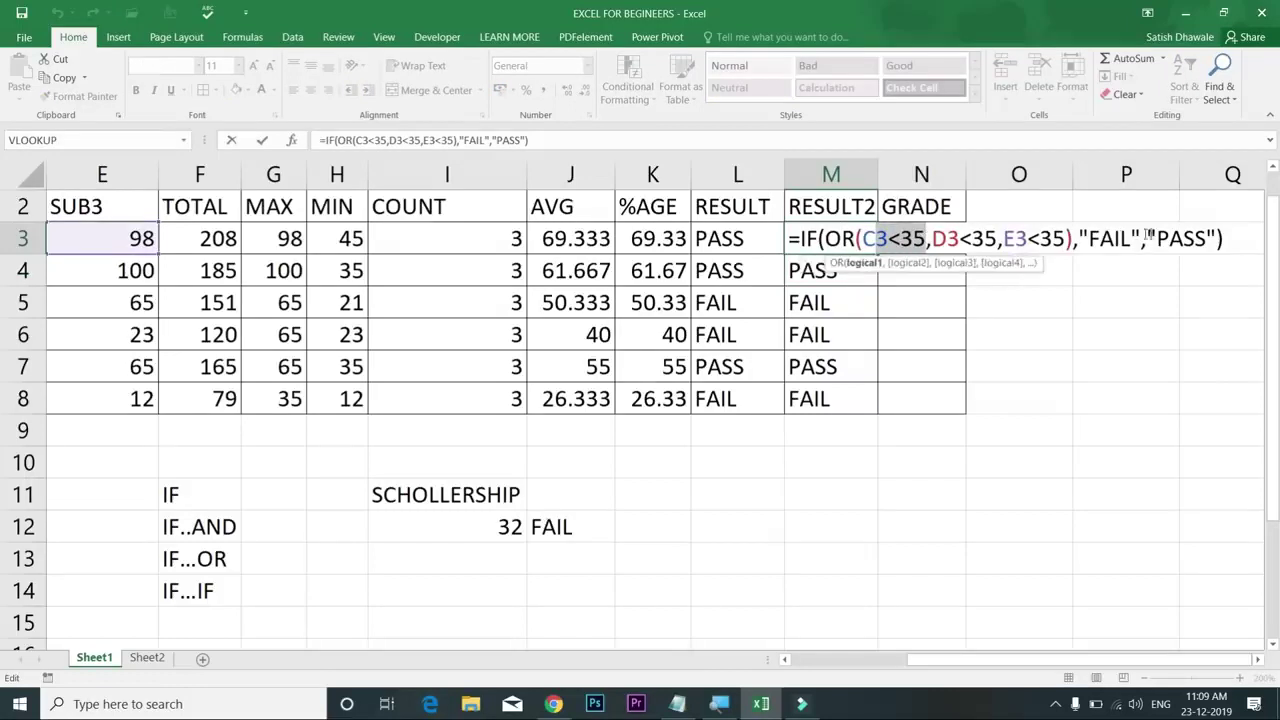
pyautogui.moveTo(1146, 236); pyautogui.dragTo(1098, 232)
pyautogui.moveTo(944, 238); pyautogui.dragTo(1040, 240)
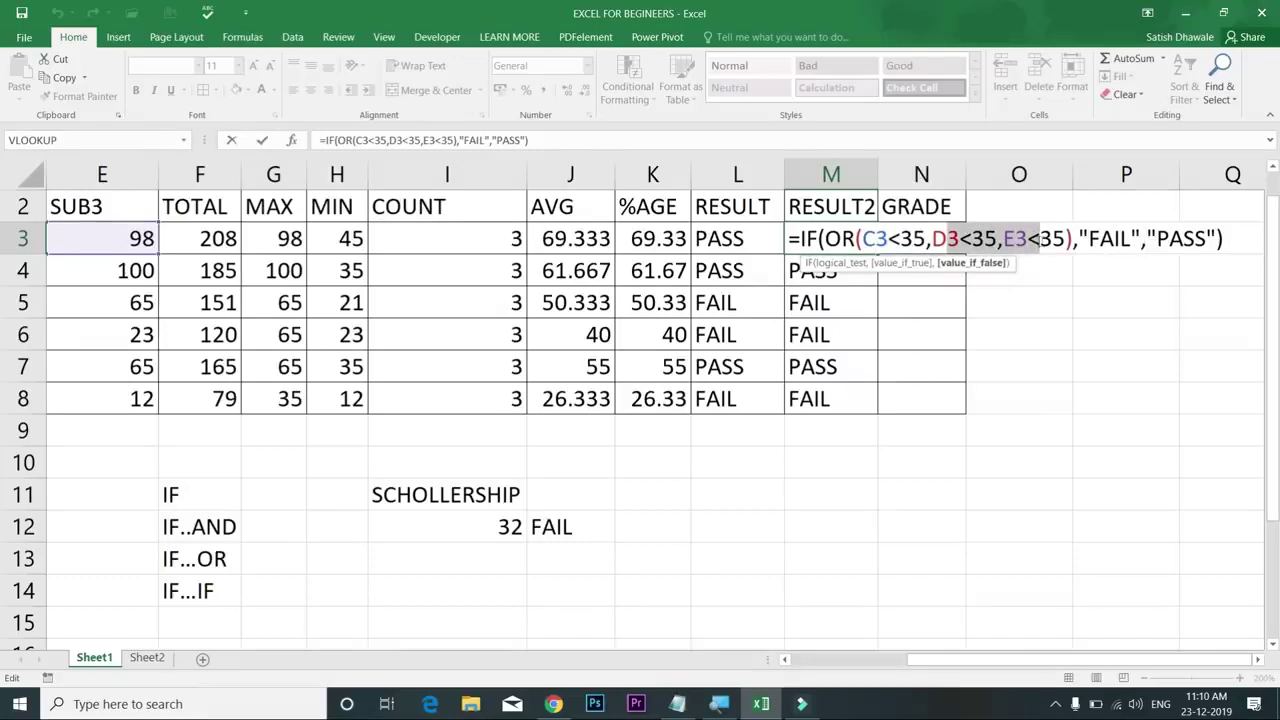
pyautogui.click(970, 238)
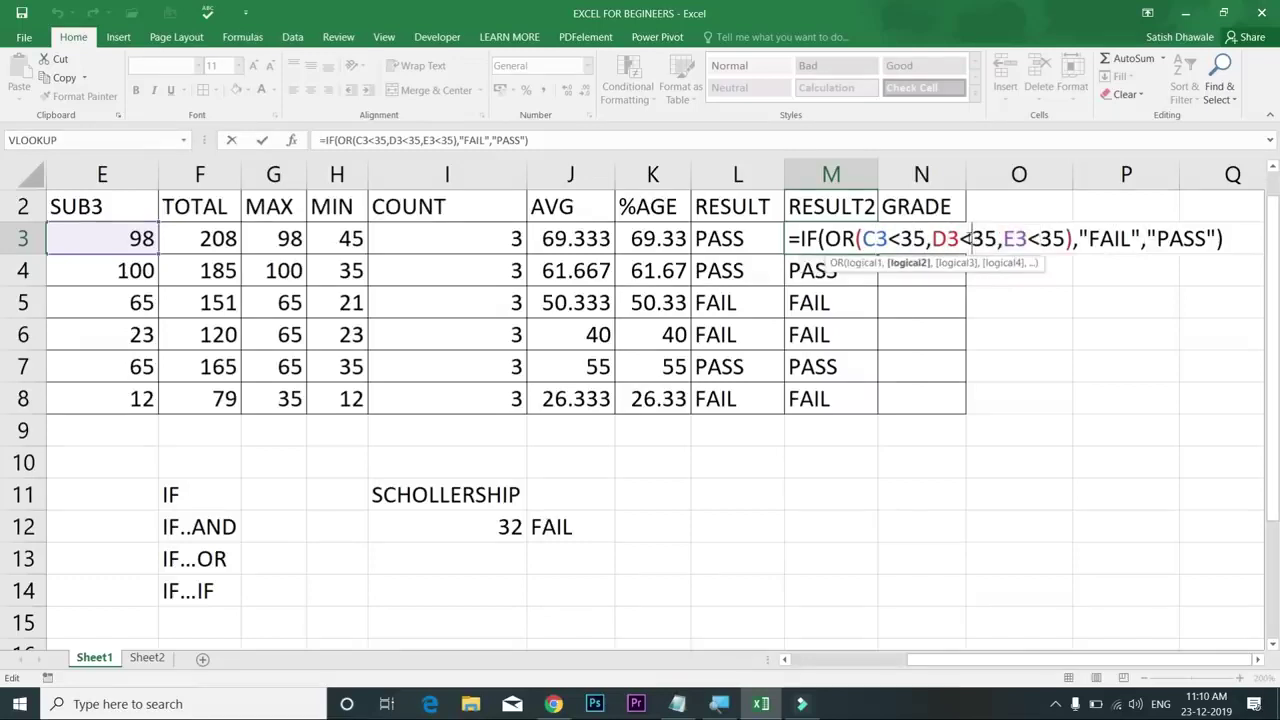
pyautogui.doubleClick(1108, 238)
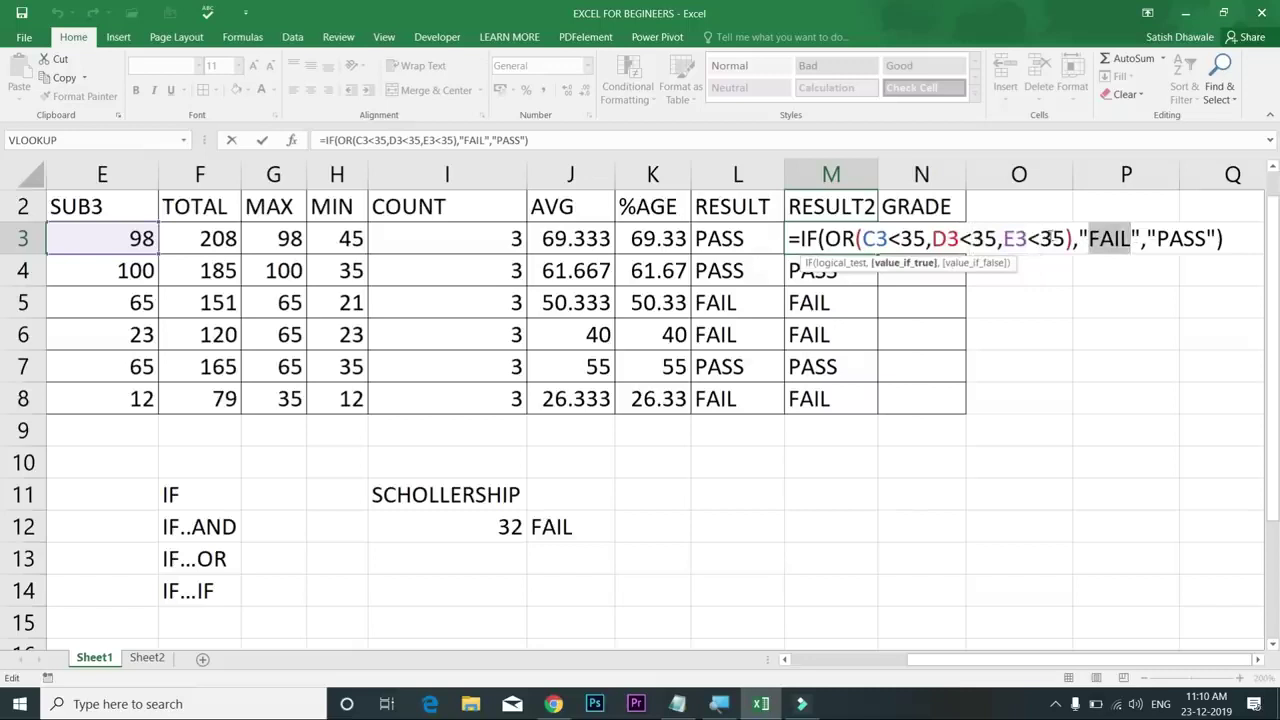
pyautogui.moveTo(1005, 238); pyautogui.dragTo(1213, 238)
pyautogui.click(1041, 238)
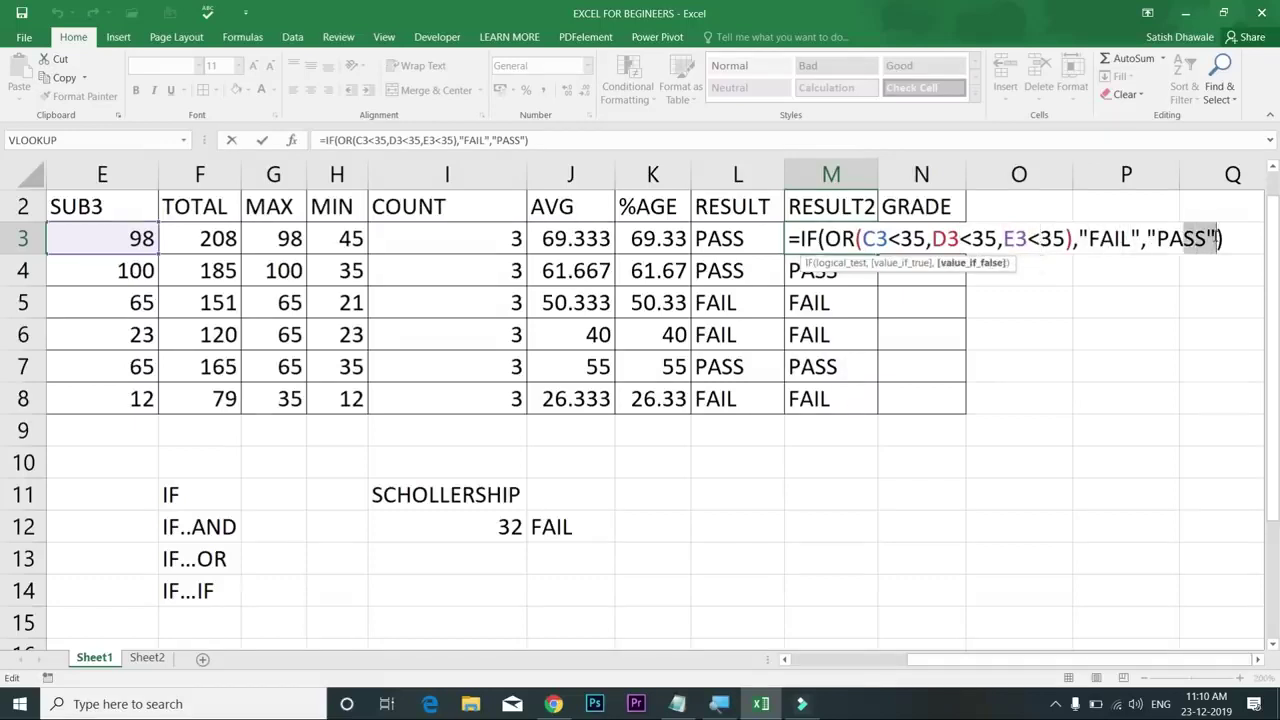
pyautogui.moveTo(1090, 238); pyautogui.dragTo(1131, 238)
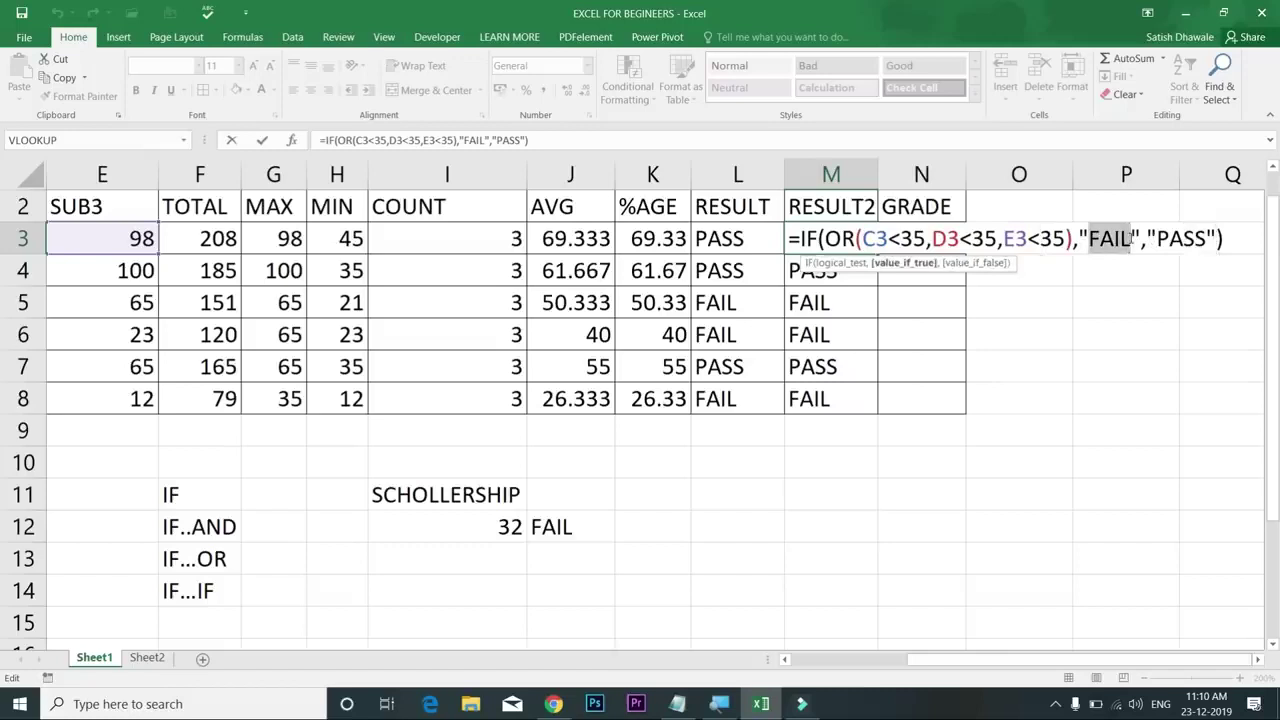
pyautogui.press('Return')
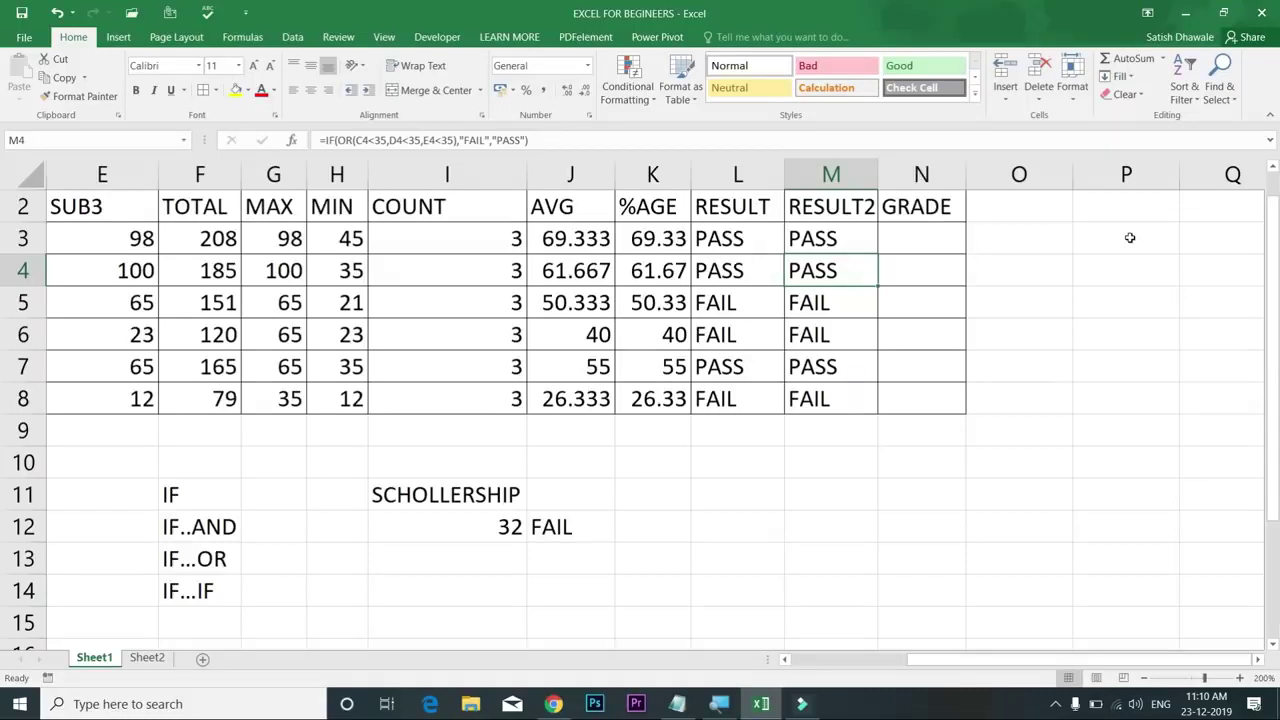
# Step: Widen column M slightly and begin the GRADE formula in N3 with the failing case: =IF(L3="FAIL","FAIL",
pyautogui.moveTo(880, 175); pyautogui.dragTo(885, 175)
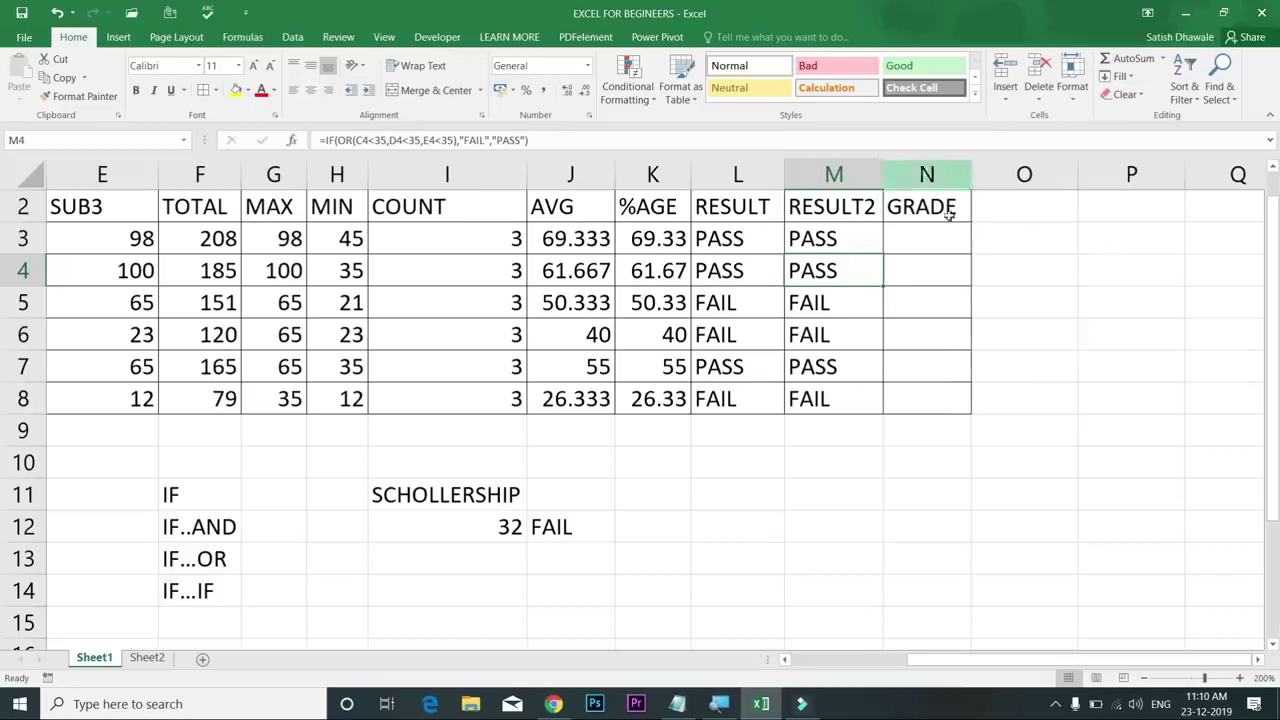
pyautogui.click(943, 240)
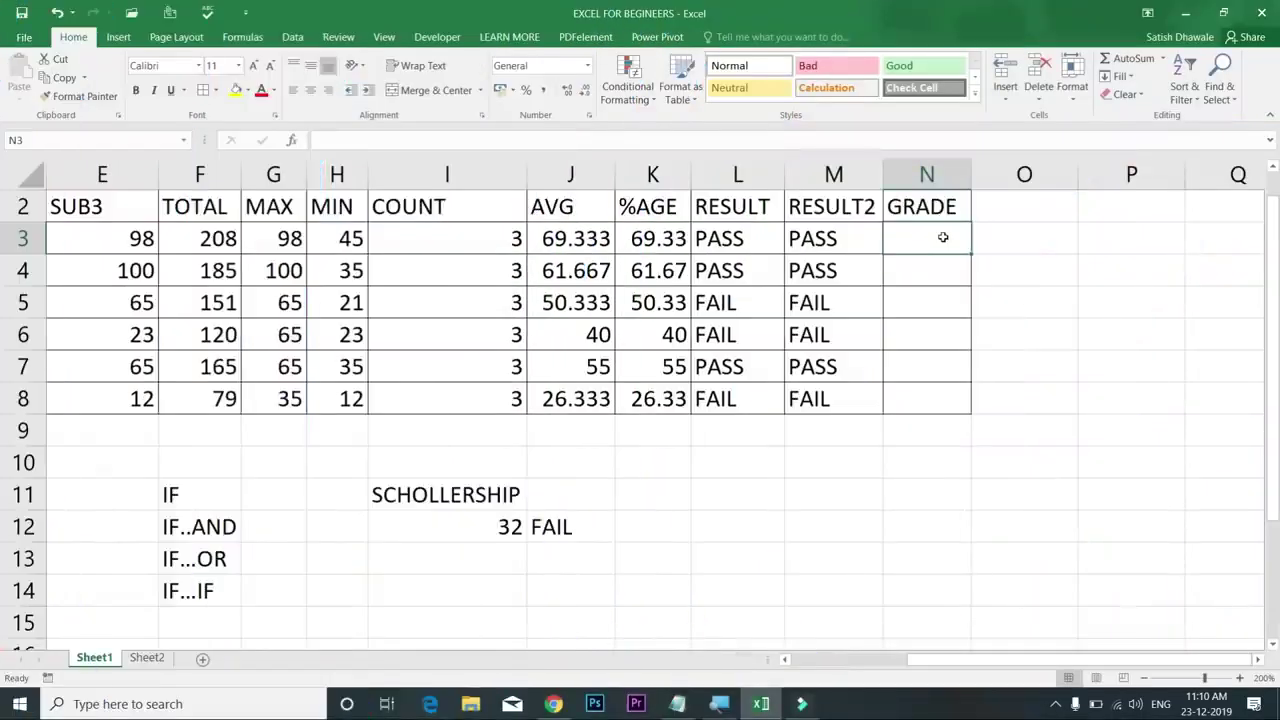
pyautogui.write('=')
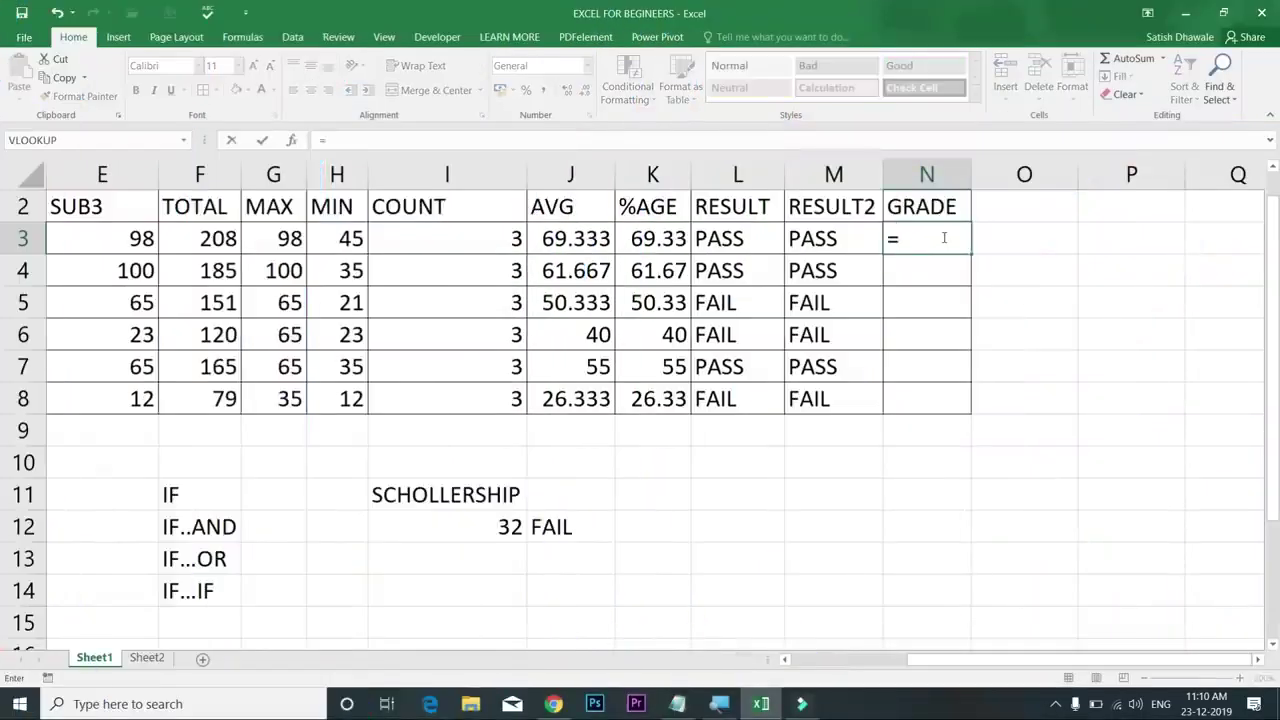
pyautogui.write('IF')
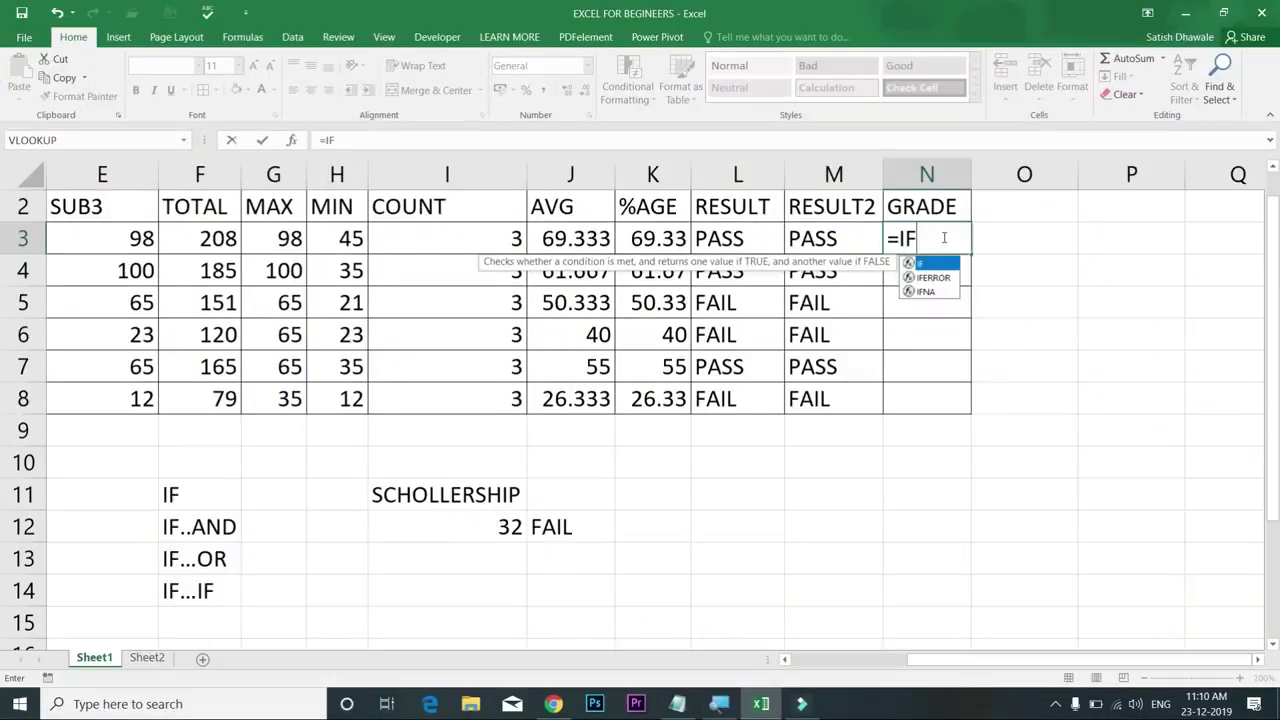
pyautogui.write('(')
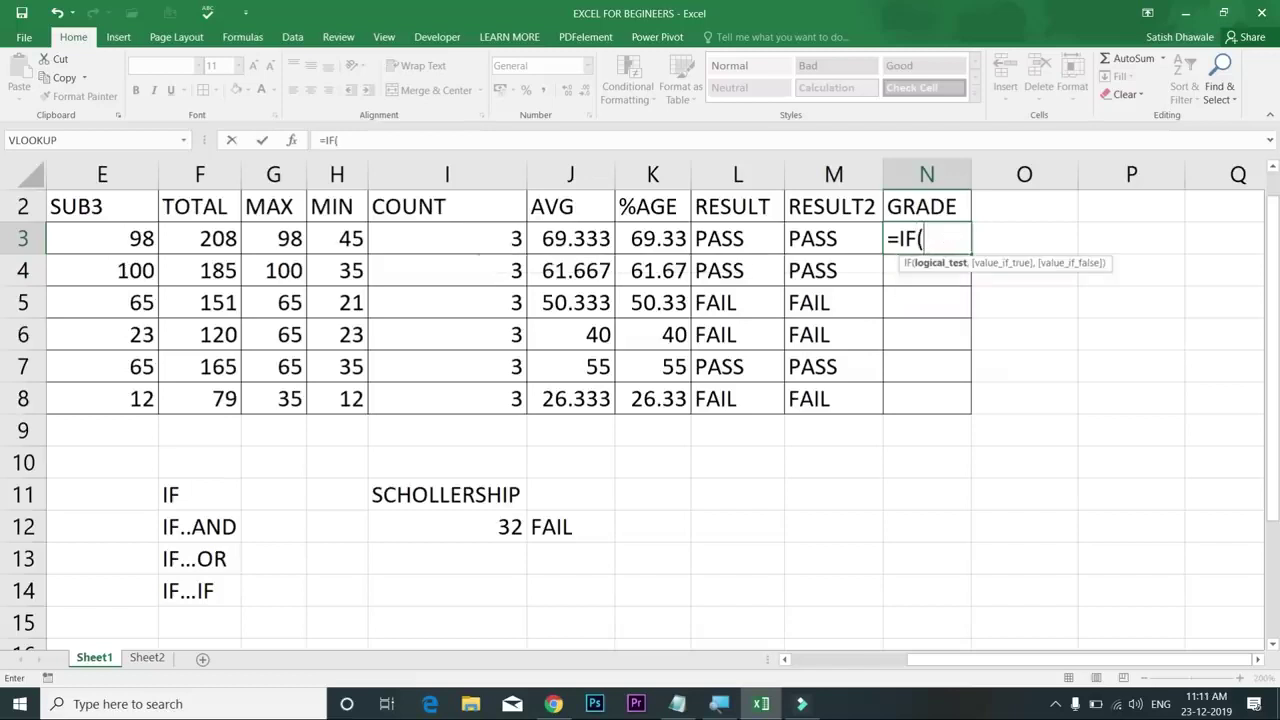
pyautogui.click(725, 242)
pyautogui.click(831, 256)
pyautogui.click(825, 240)
pyautogui.click(768, 246)
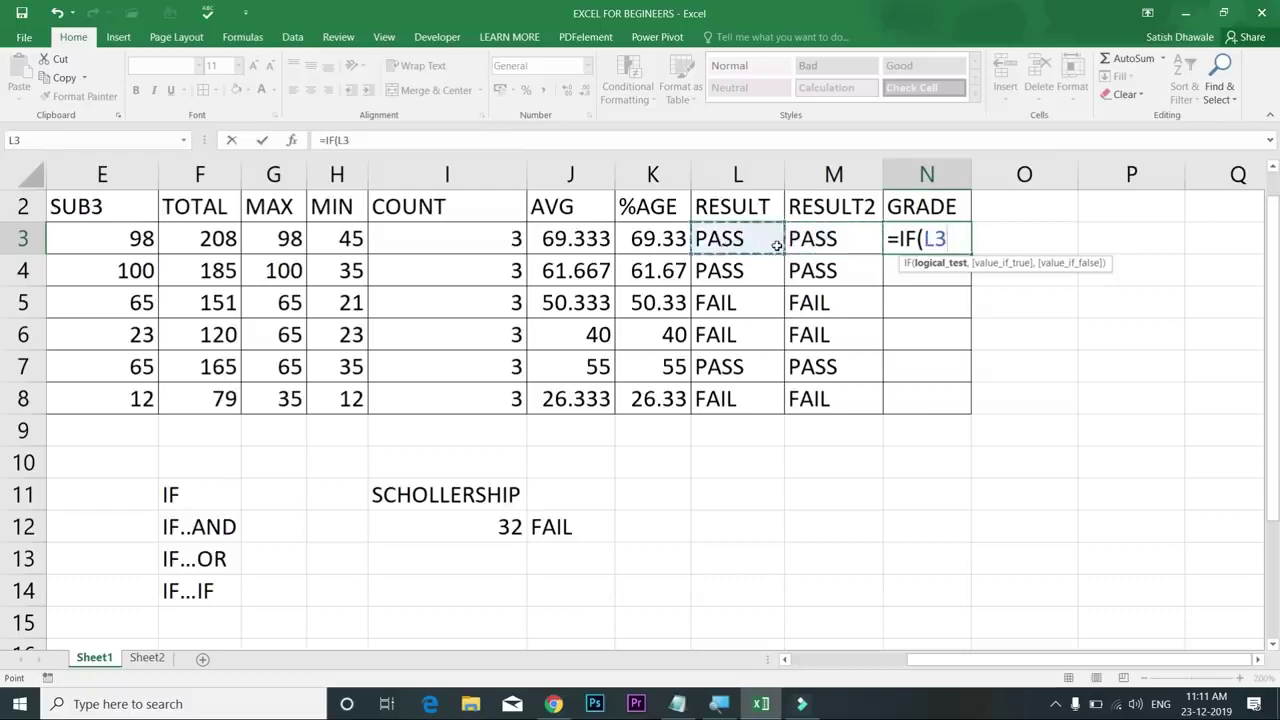
pyautogui.write('="FAIL","FAIL"')
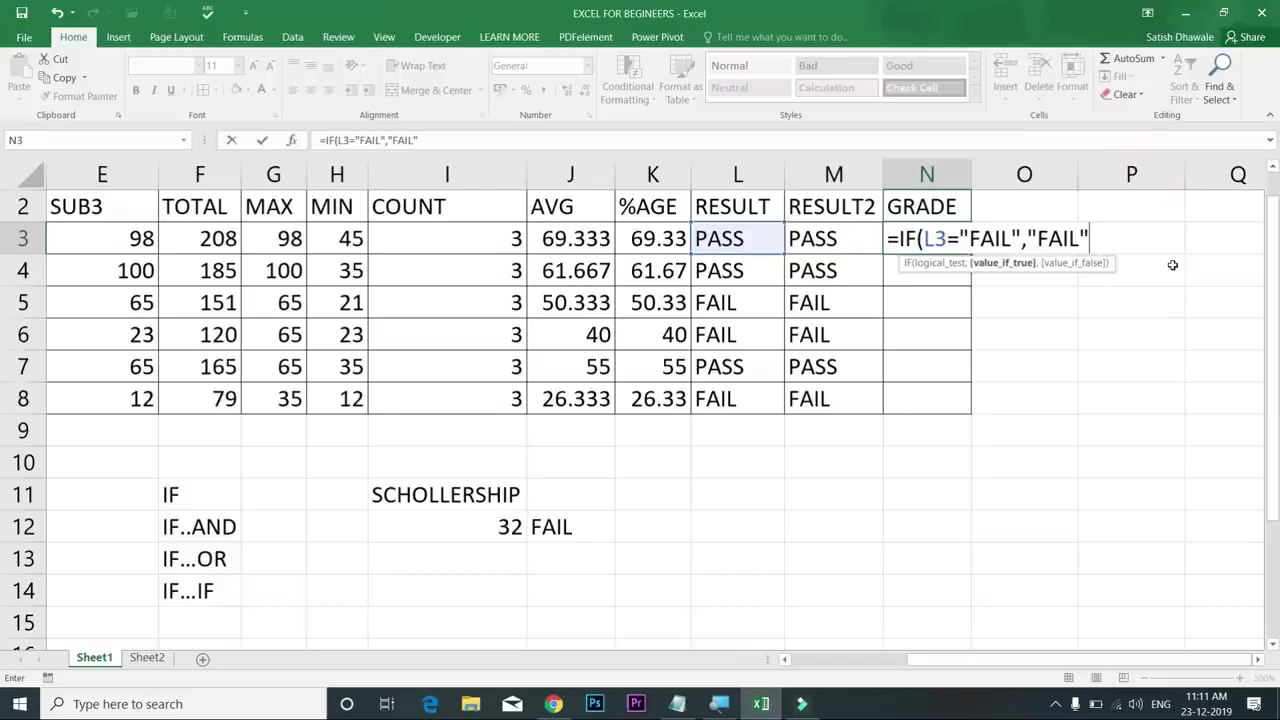
pyautogui.write(',')
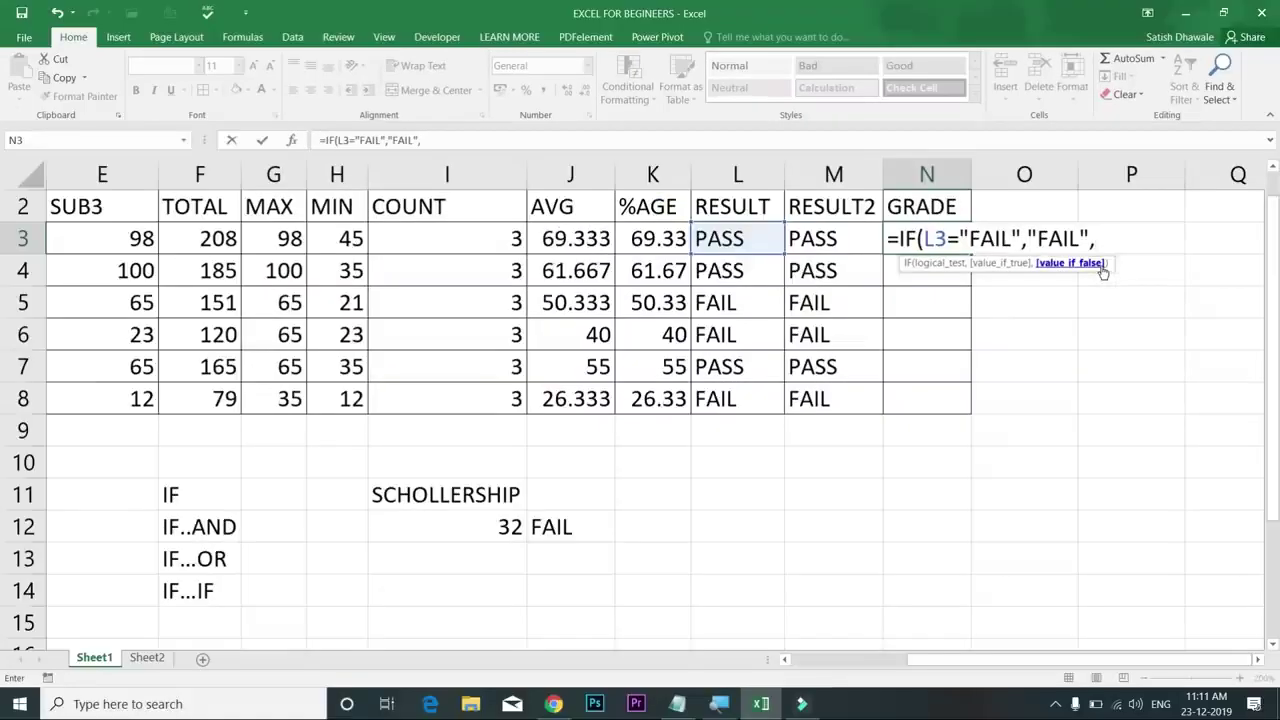
# Step: Nest a second IF as the false-value argument in N3, testing the percentage with K3>=75
pyautogui.write('IF(')
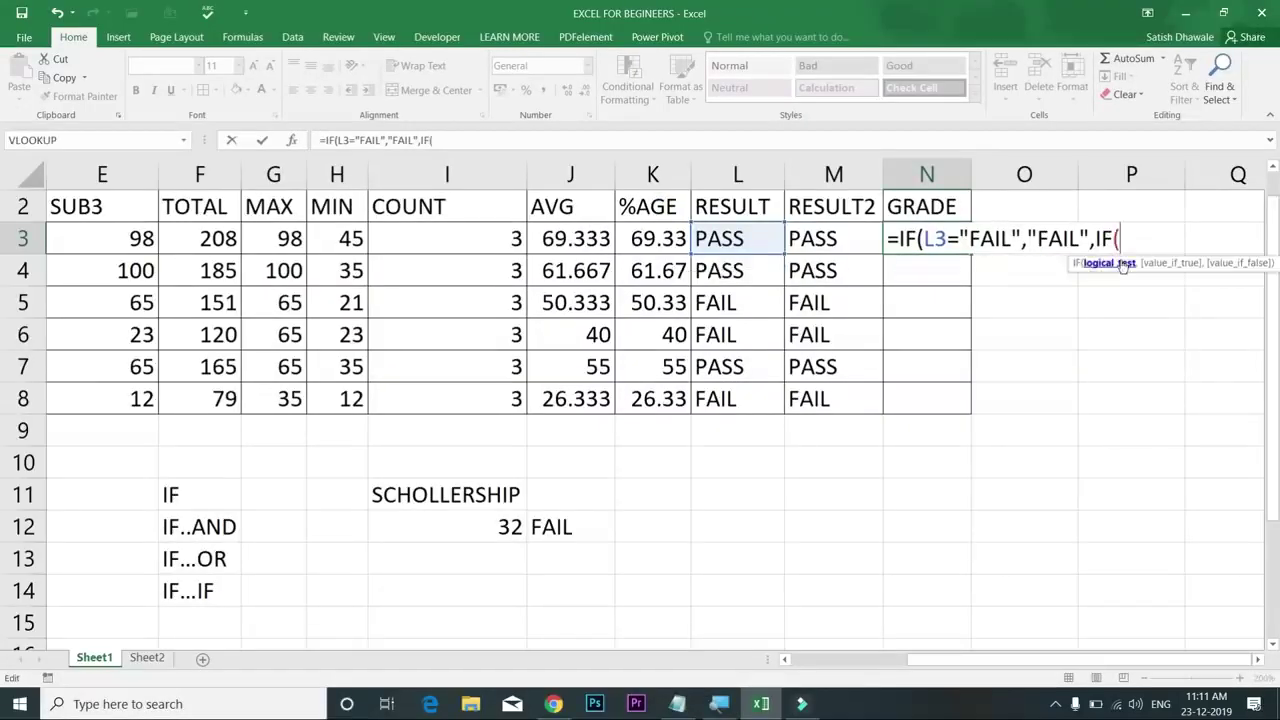
pyautogui.click(662, 245)
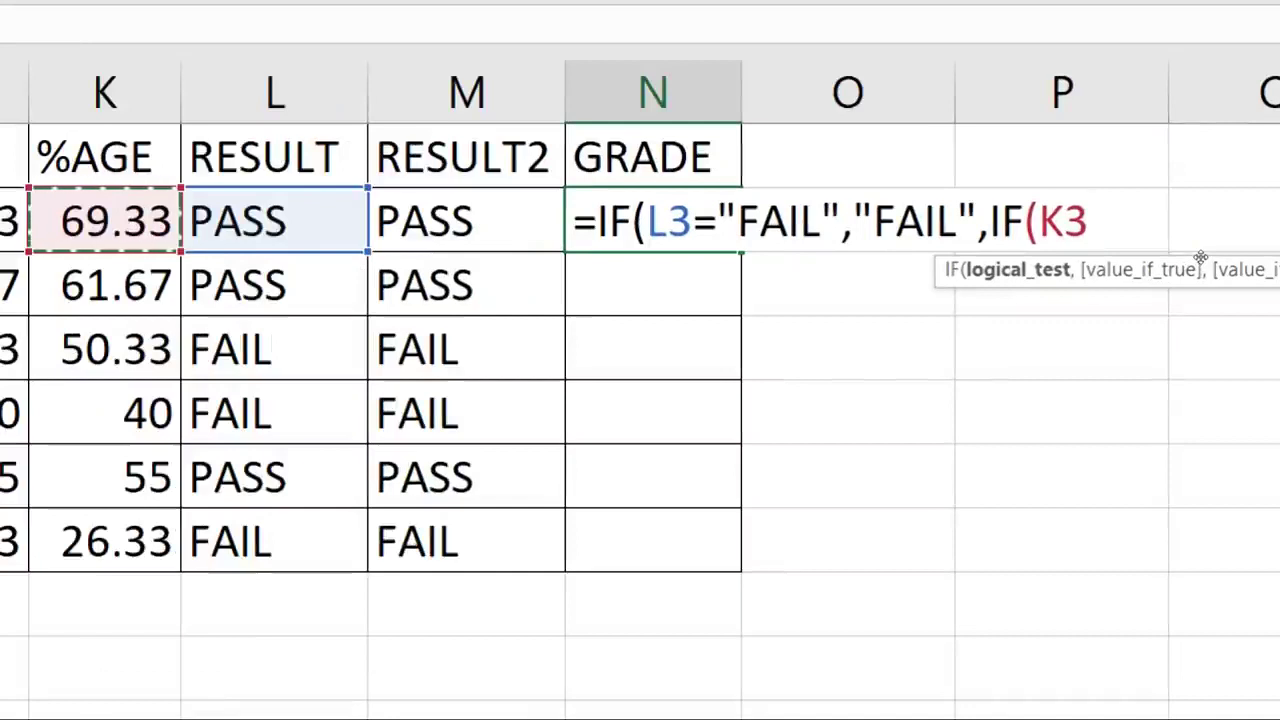
pyautogui.write('75')
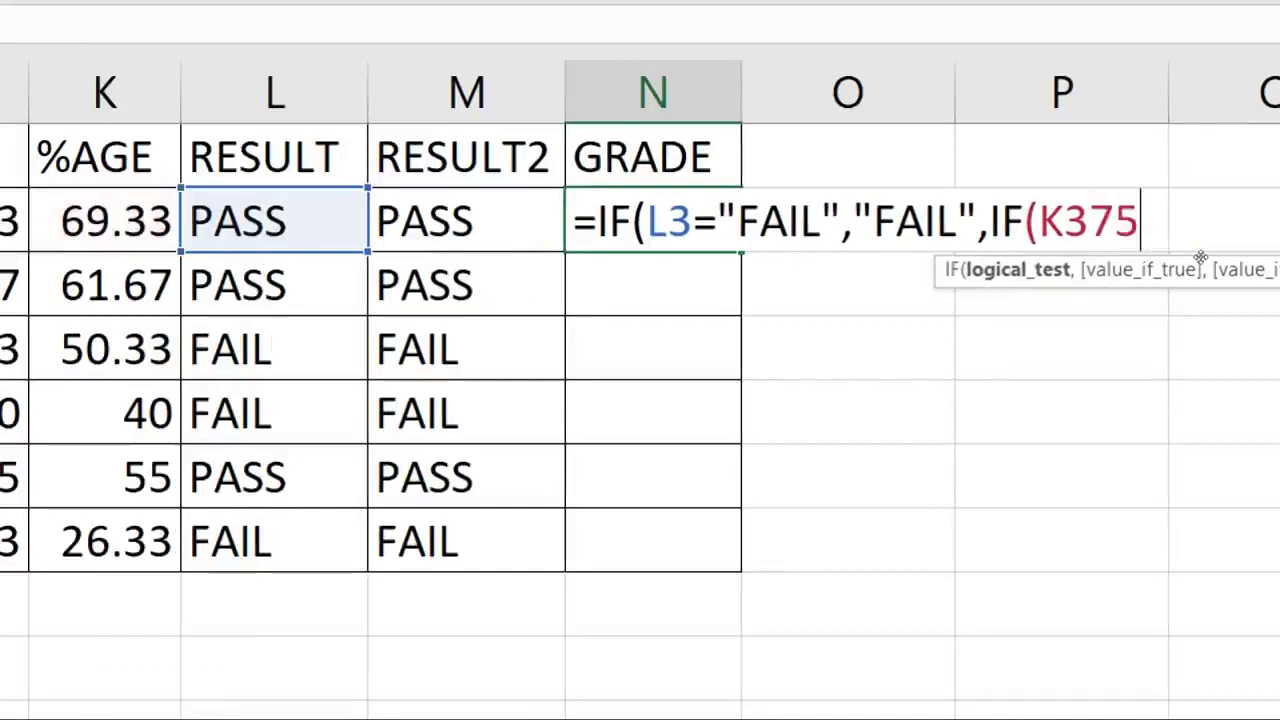
pyautogui.press('BackSpace')
pyautogui.press('BackSpace')
pyautogui.write('>=')
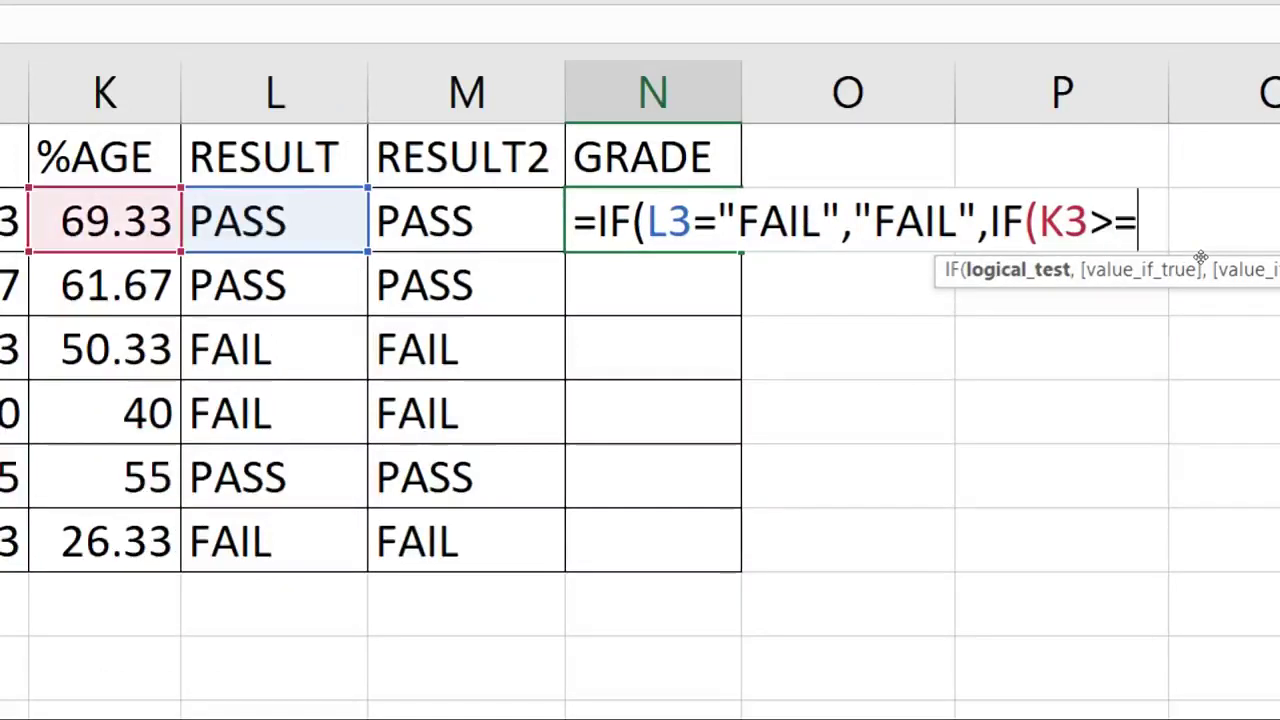
pyautogui.write('75,')
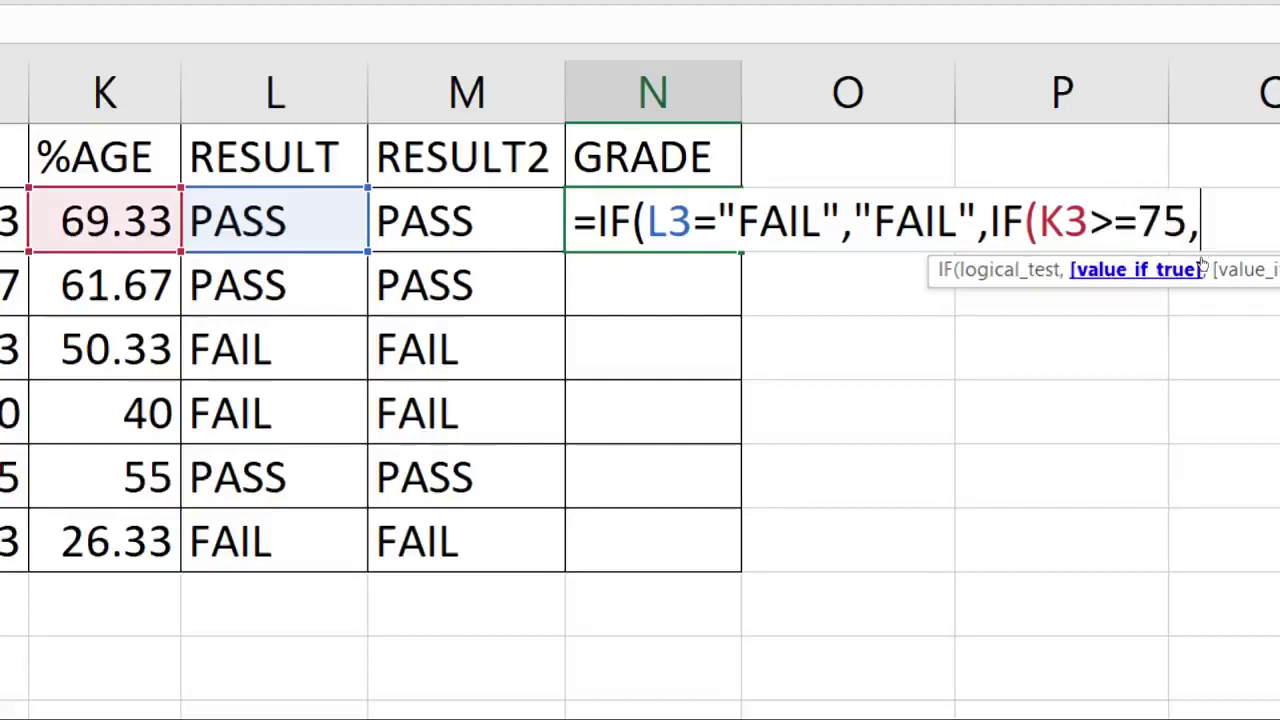
# Step: Set "A+" as the value if true for the K3>=75 test in the N3 formula
pyautogui.write('"a+')
pyautogui.press('BackSpace')
pyautogui.press('BackSpace')
pyautogui.write('A+')
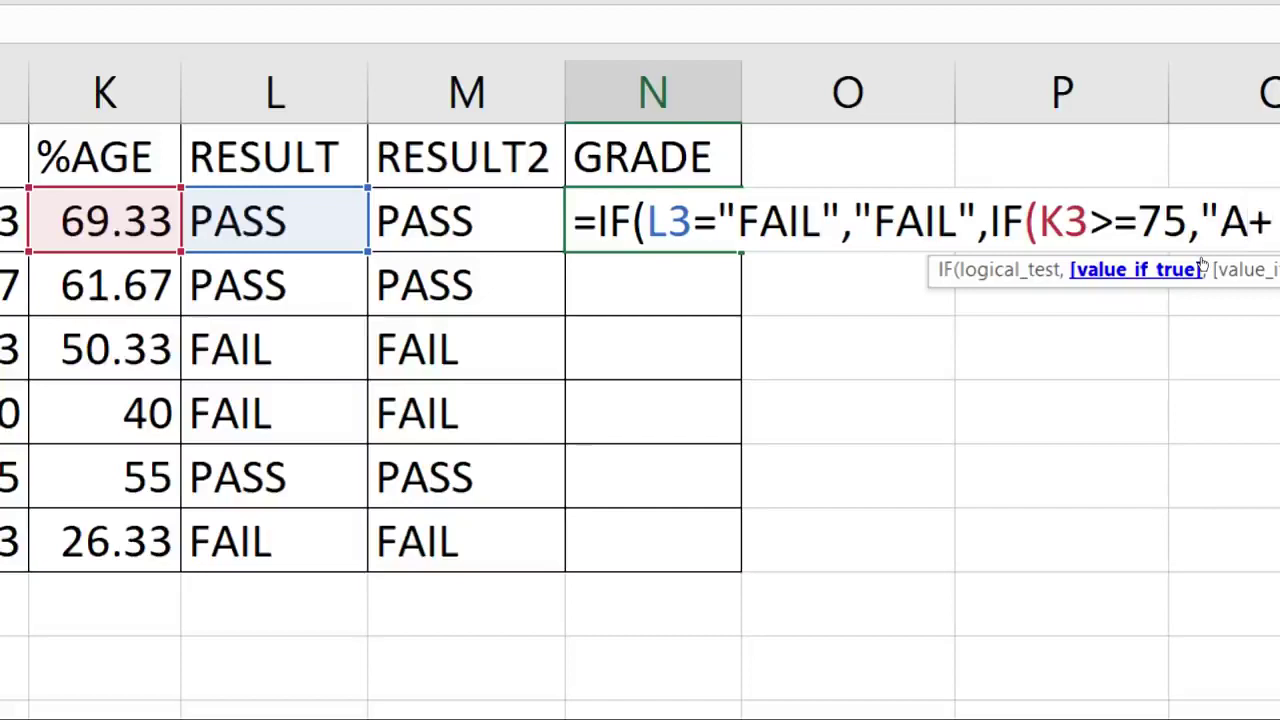
pyautogui.write('"')
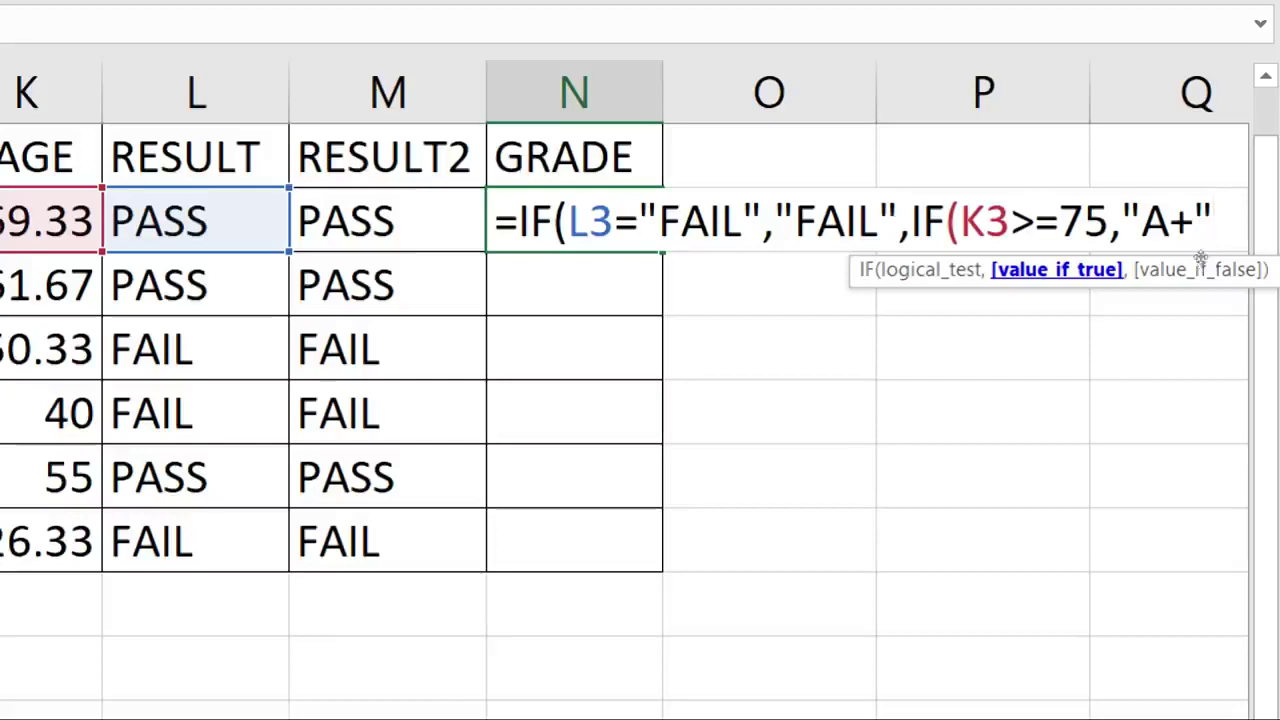
# Step: Nest a third IF in N3 that returns "A" when K3>=60
pyautogui.write(',IF')
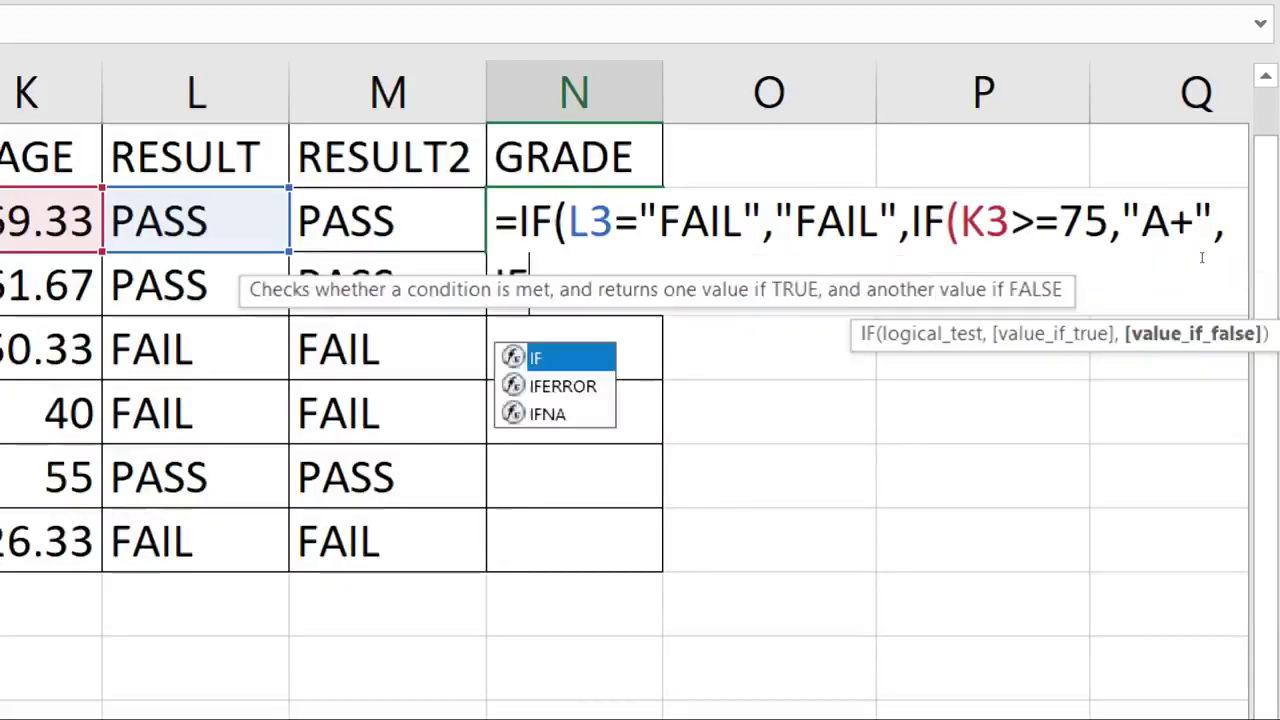
pyautogui.write('(')
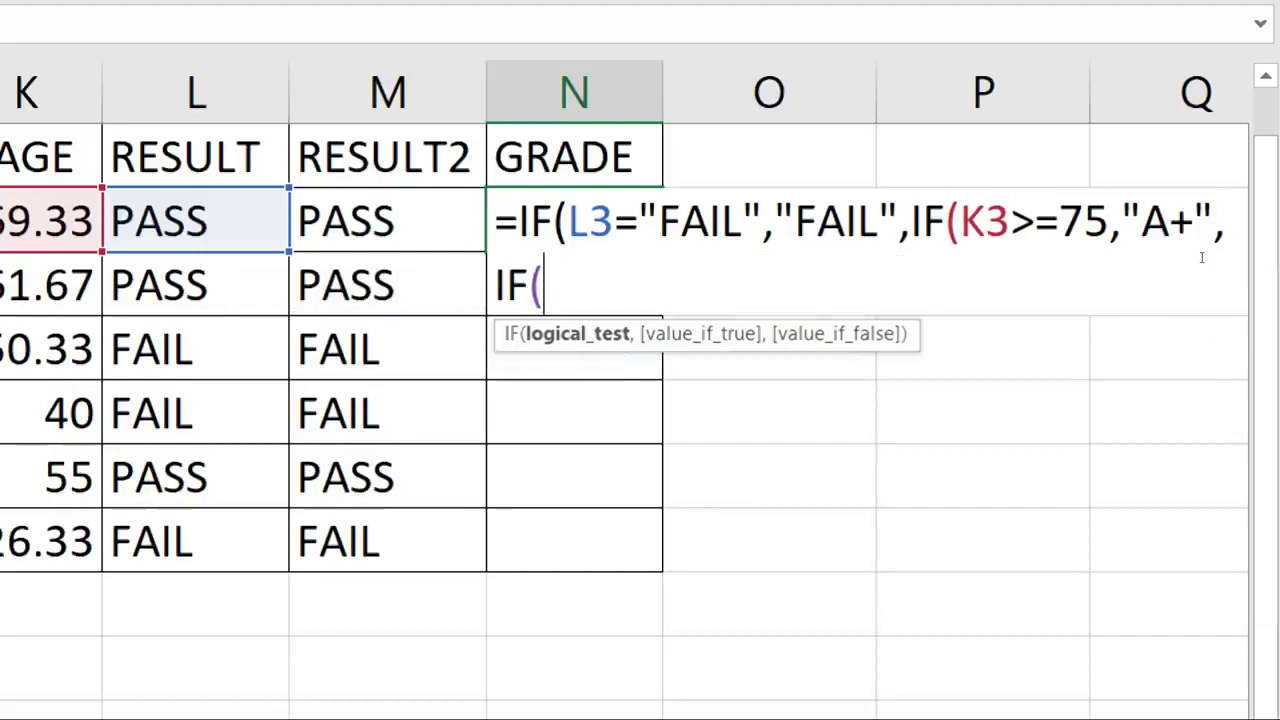
pyautogui.write('K')
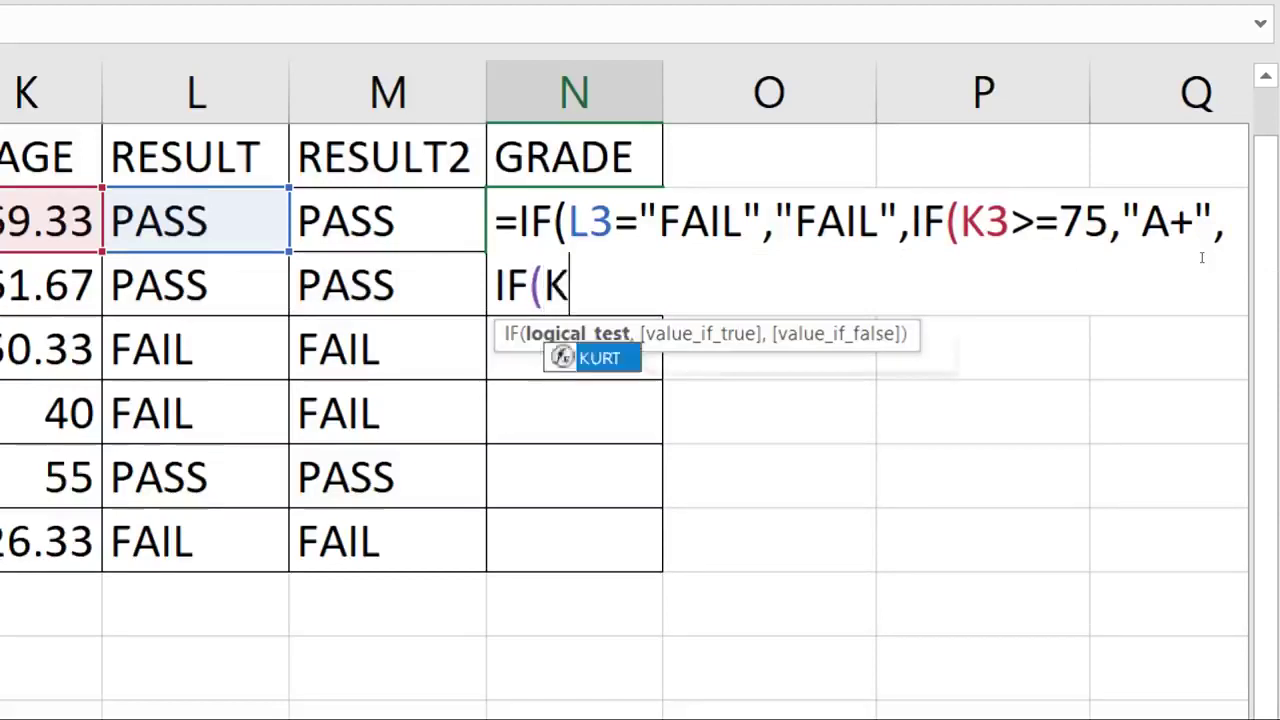
pyautogui.write('3>=60')
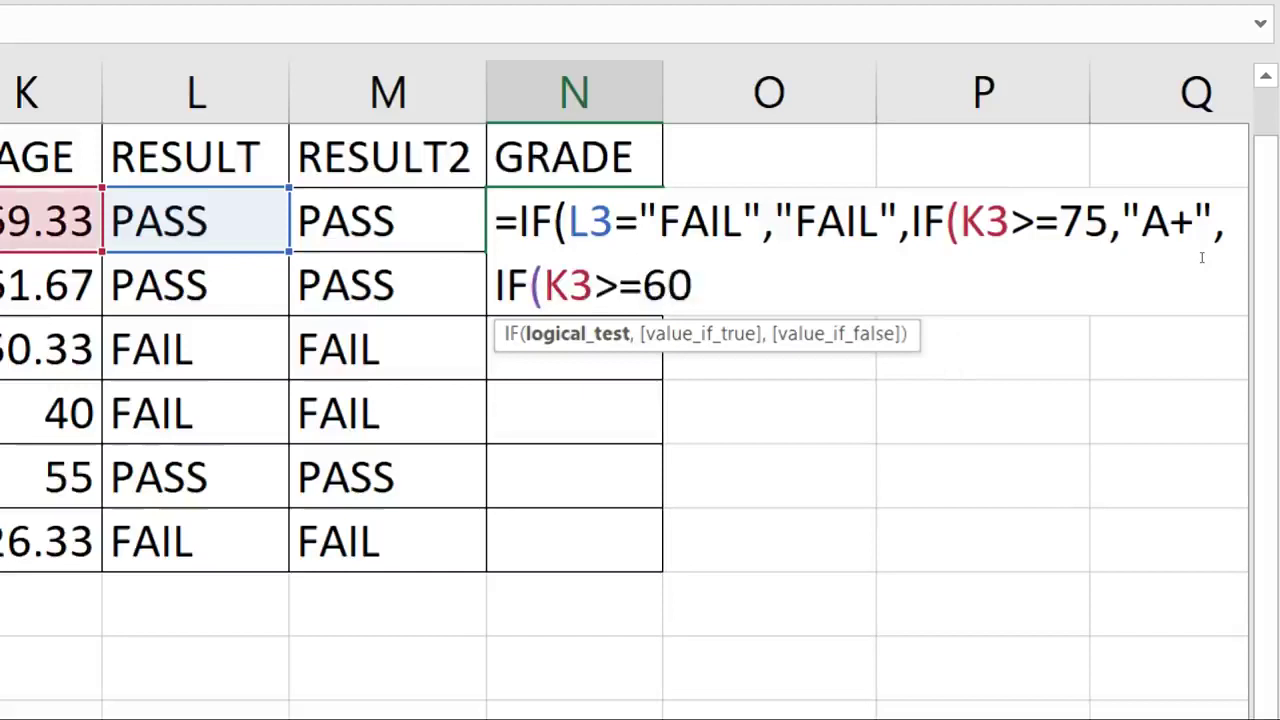
pyautogui.write(',"')
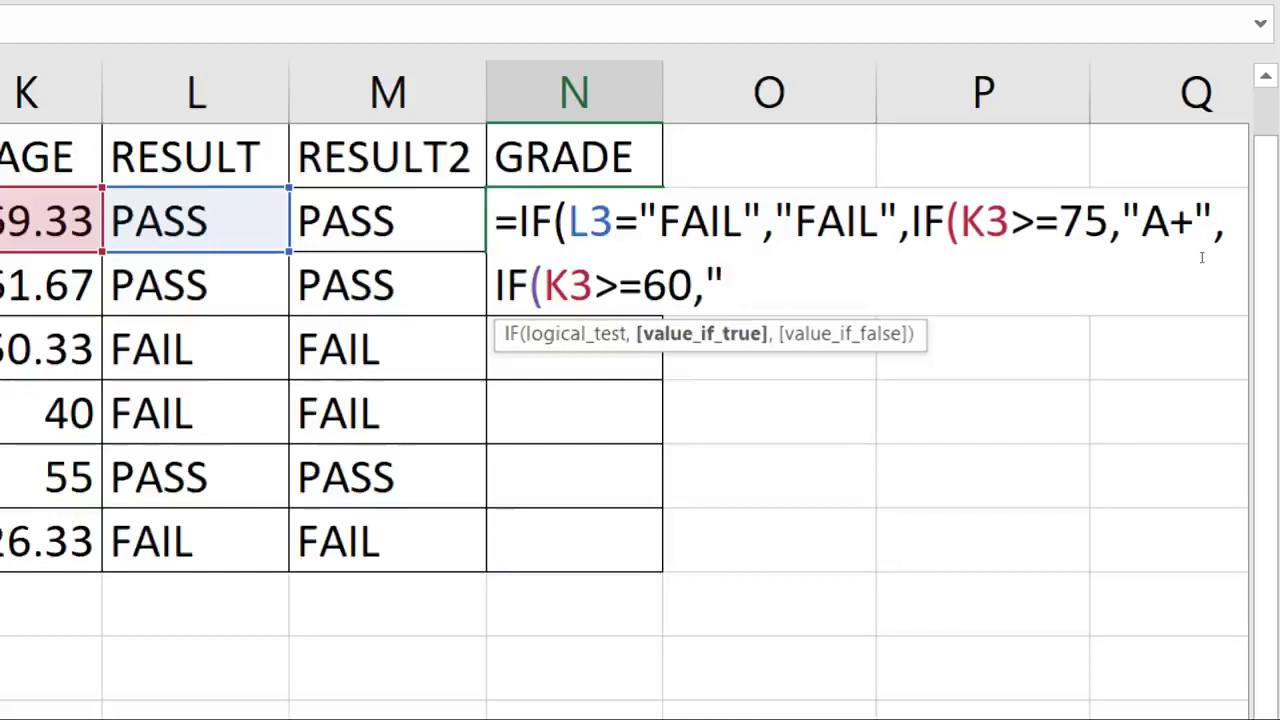
pyautogui.write('A"')
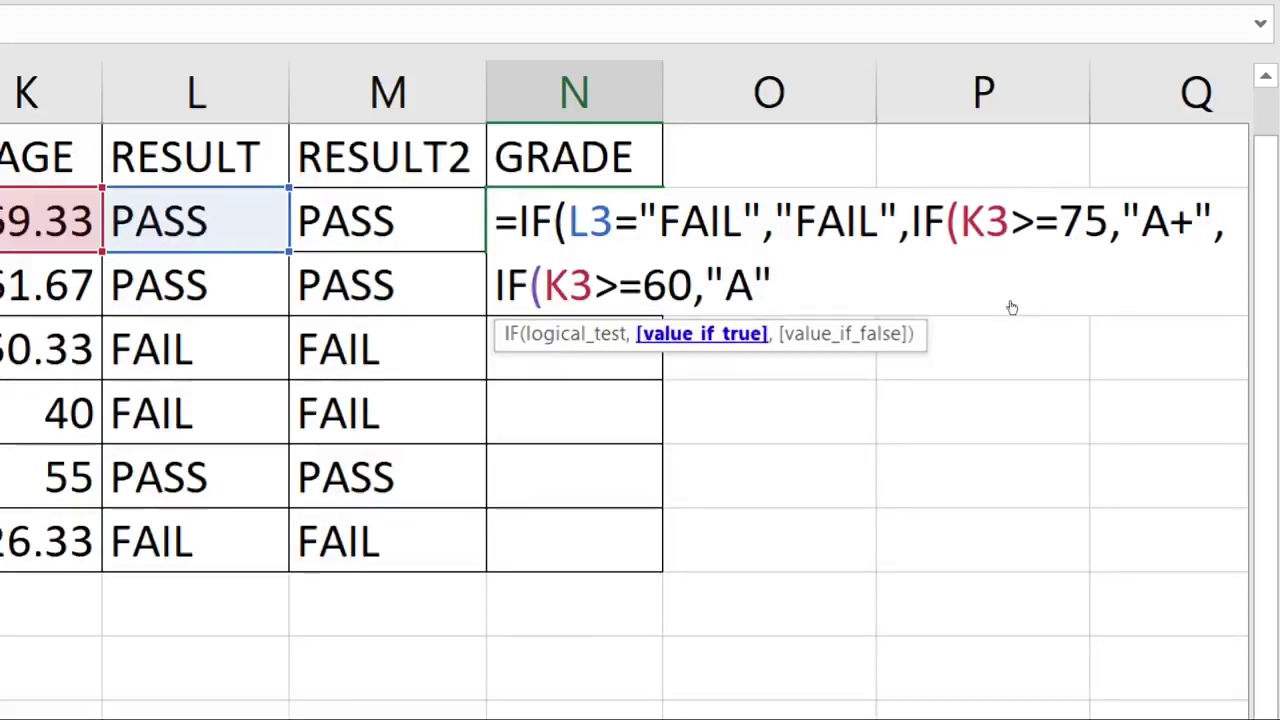
# Step: Nest a fourth IF as the next false value in N3, returning "C" when K3>=45
pyautogui.write(',')
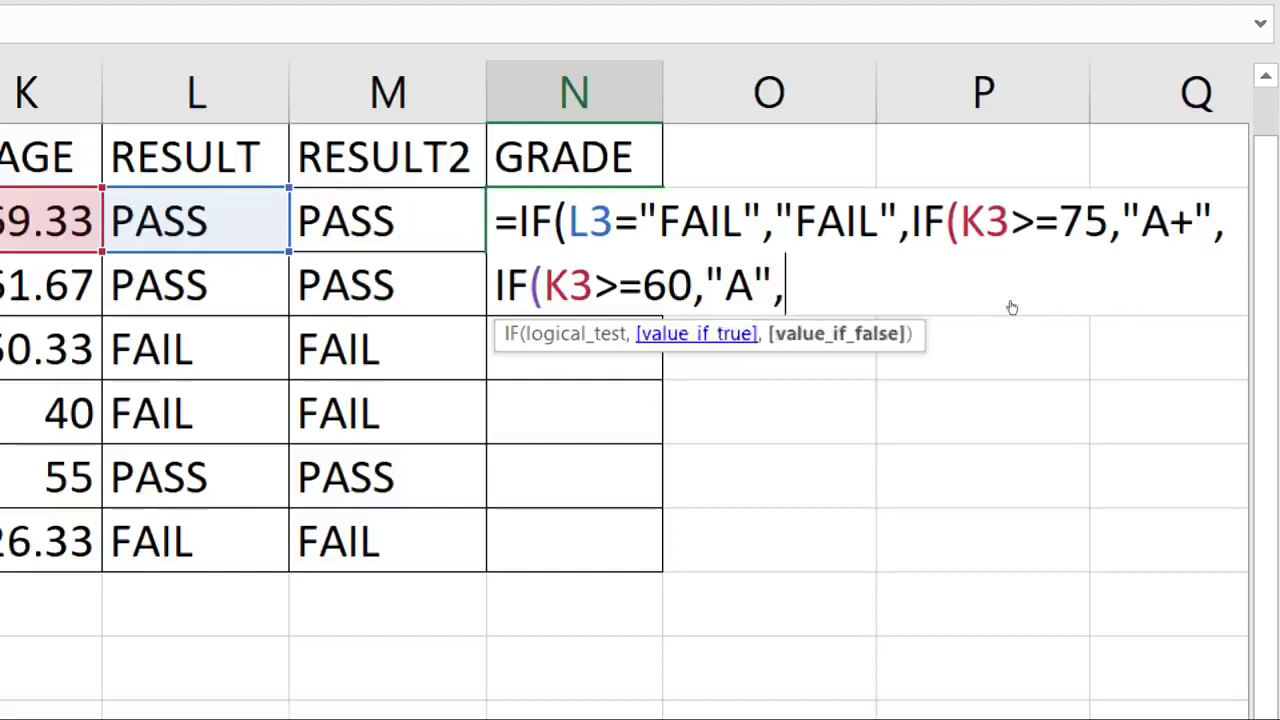
pyautogui.write('IF')
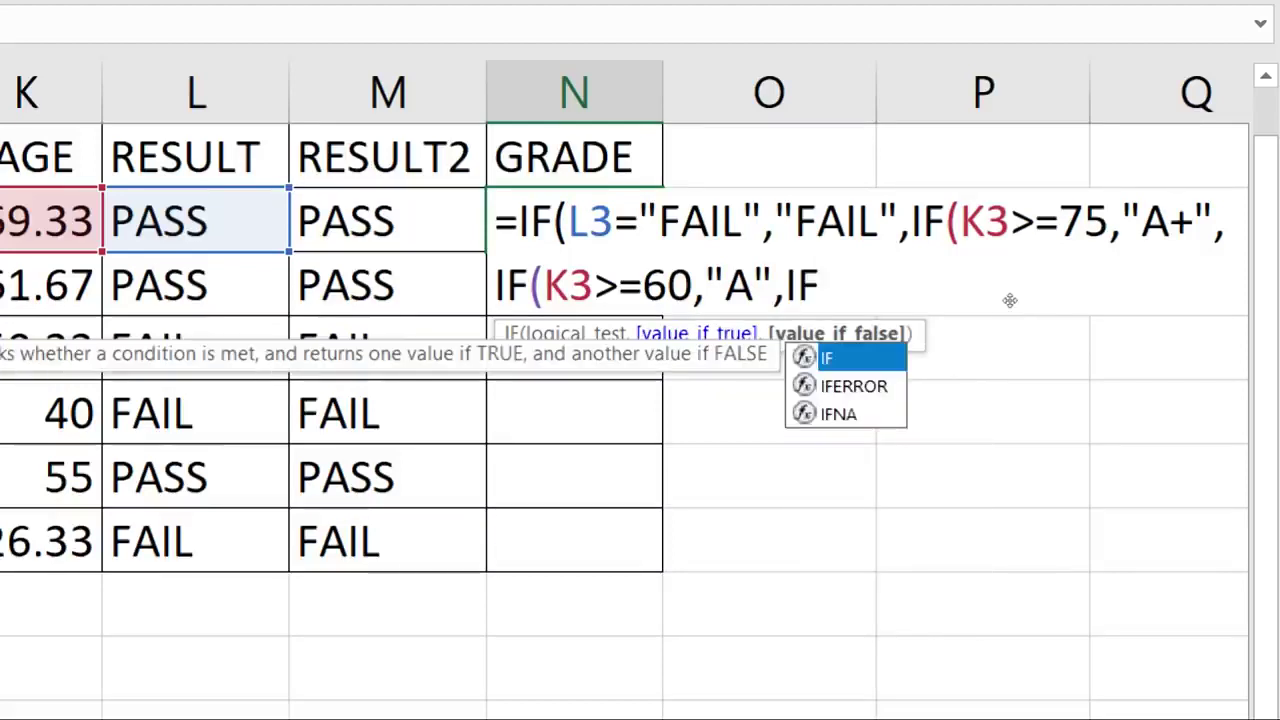
pyautogui.write('(')
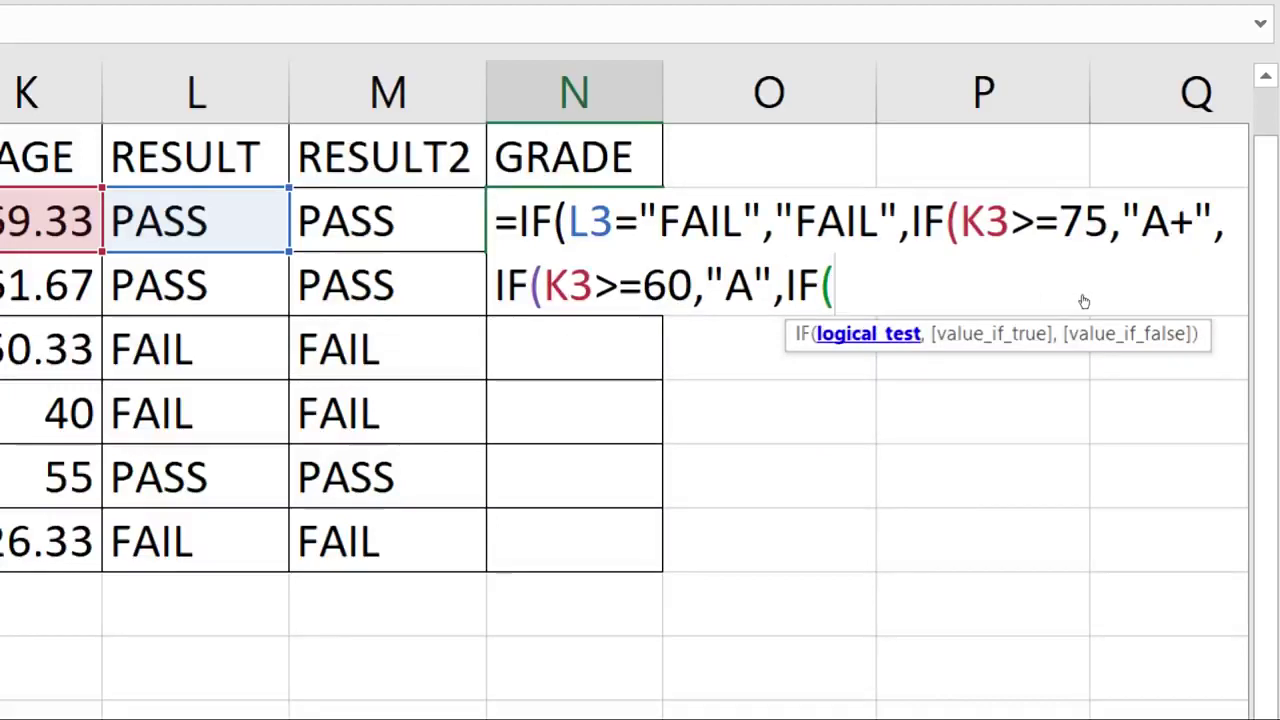
pyautogui.write('K3>')
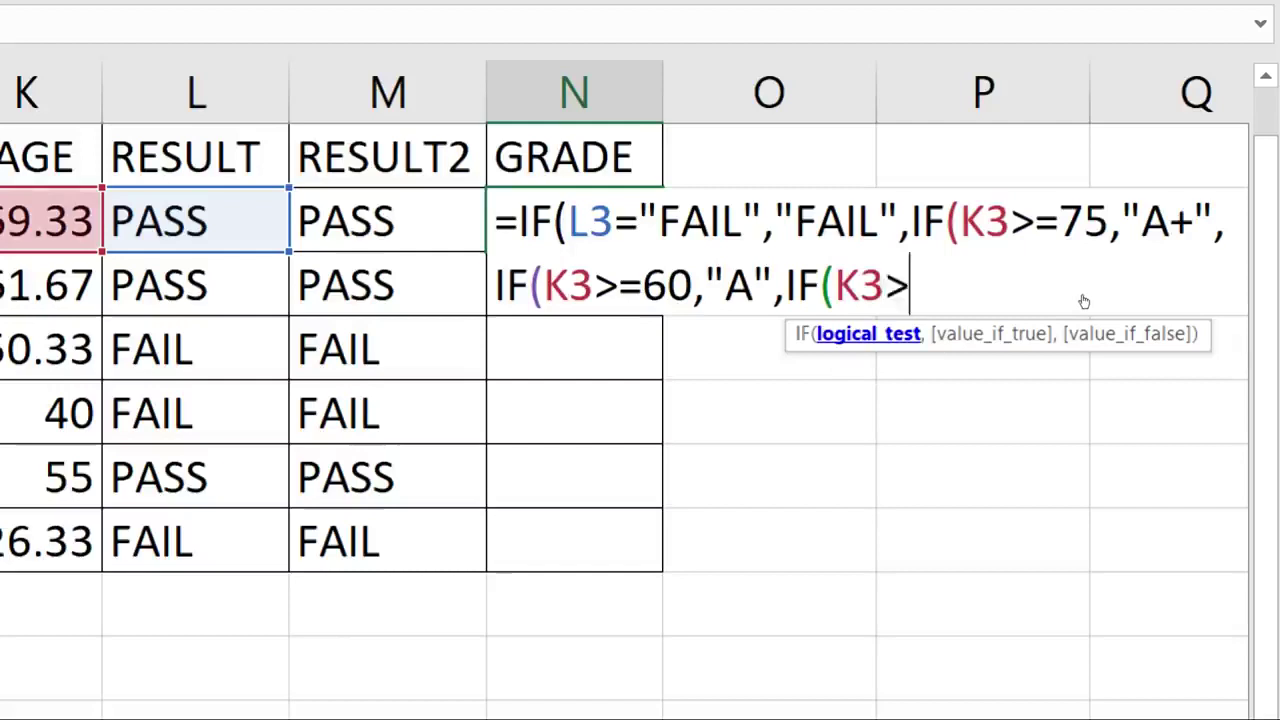
pyautogui.write('=')
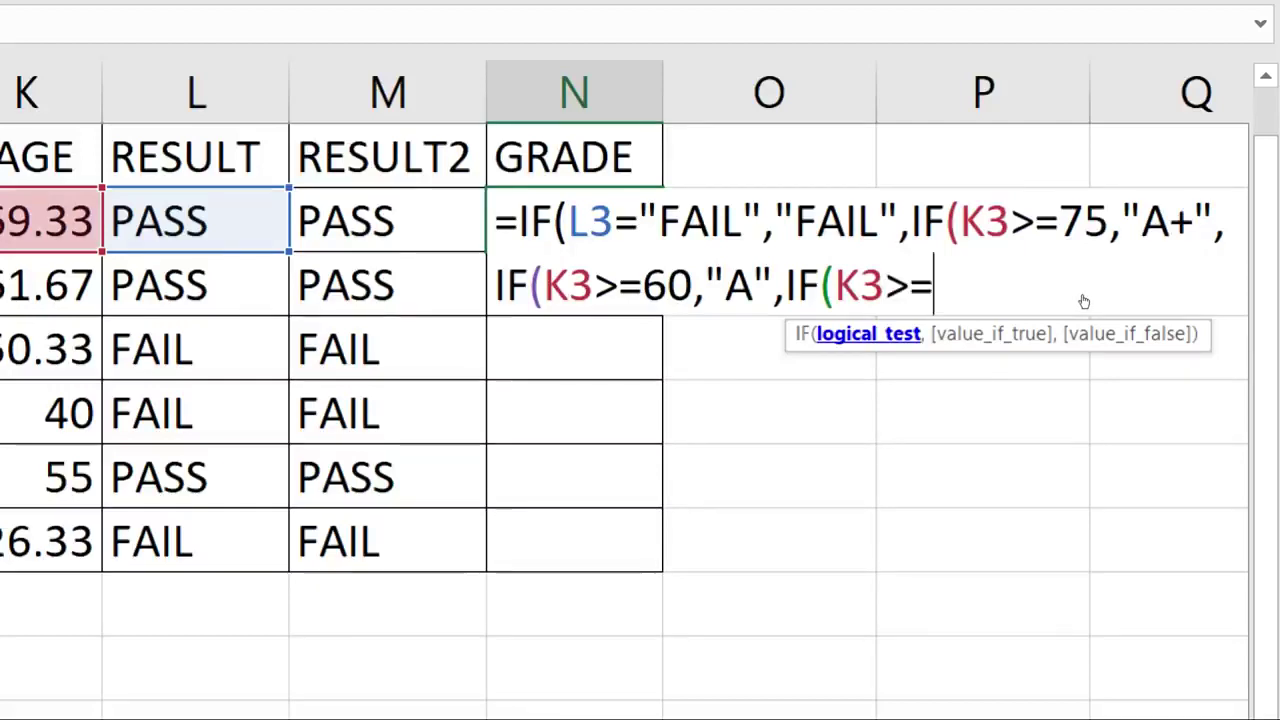
pyautogui.write('50')
pyautogui.press('BackSpace')
pyautogui.press('BackSpace')
pyautogui.write('45,"C"')
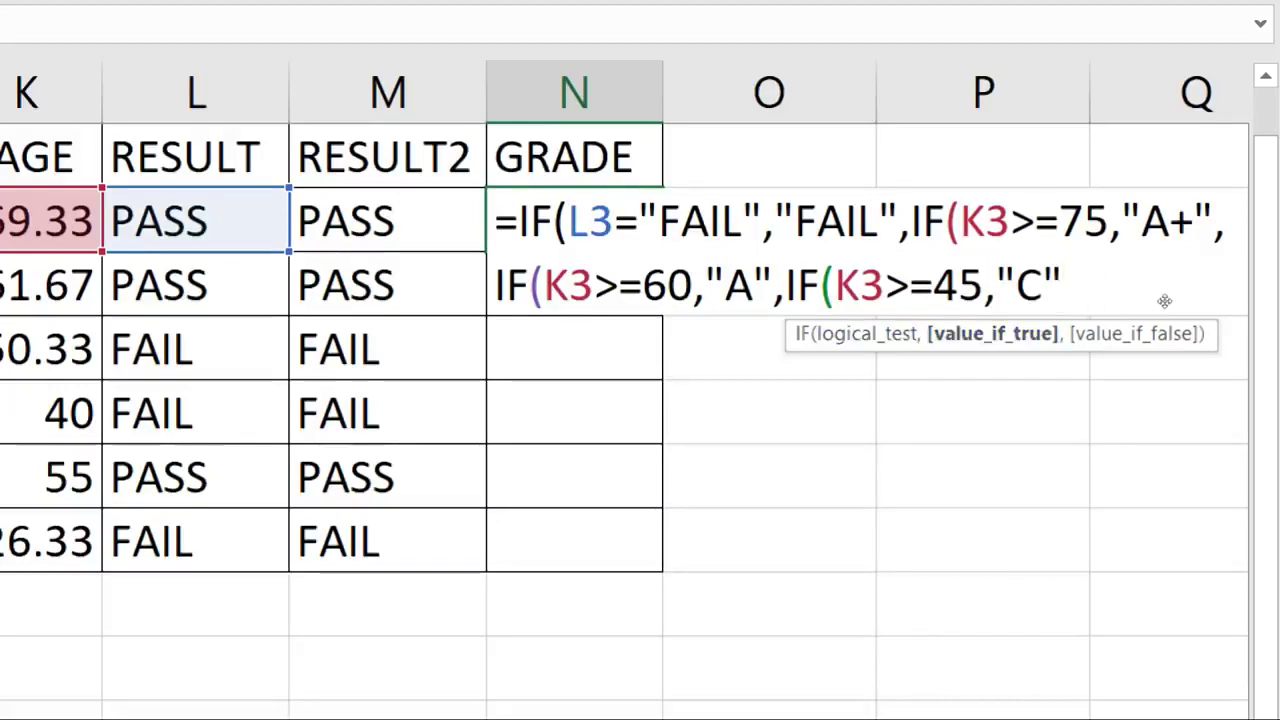
# Step: Nest a fifth IF in the N3 formula that returns "C" when K3>=35
pyautogui.write(',')
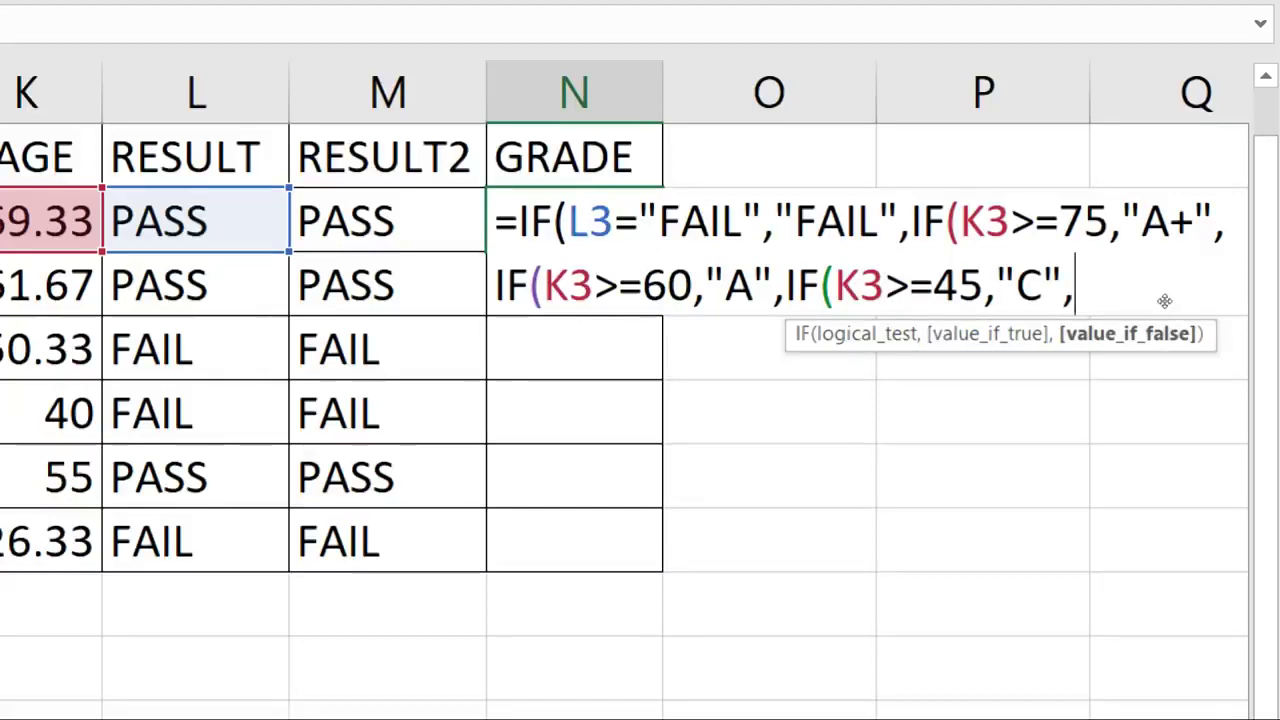
pyautogui.write('IF(')
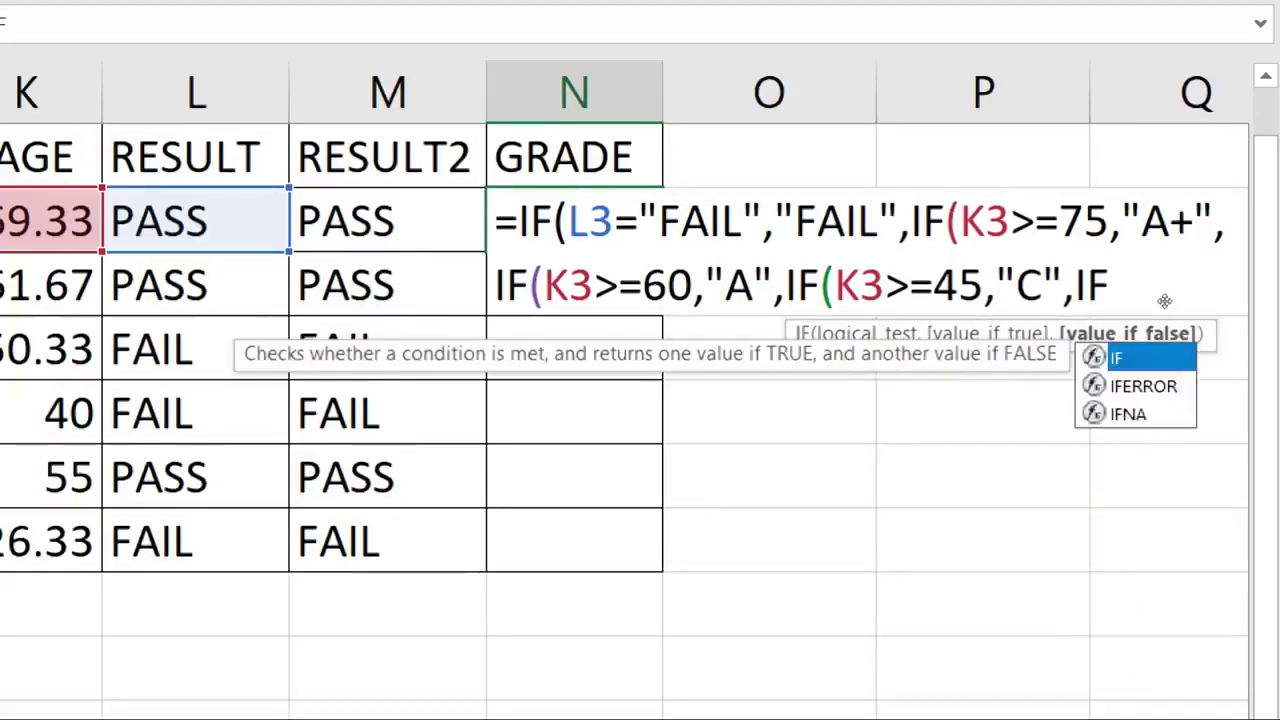
pyautogui.write('K3>=')
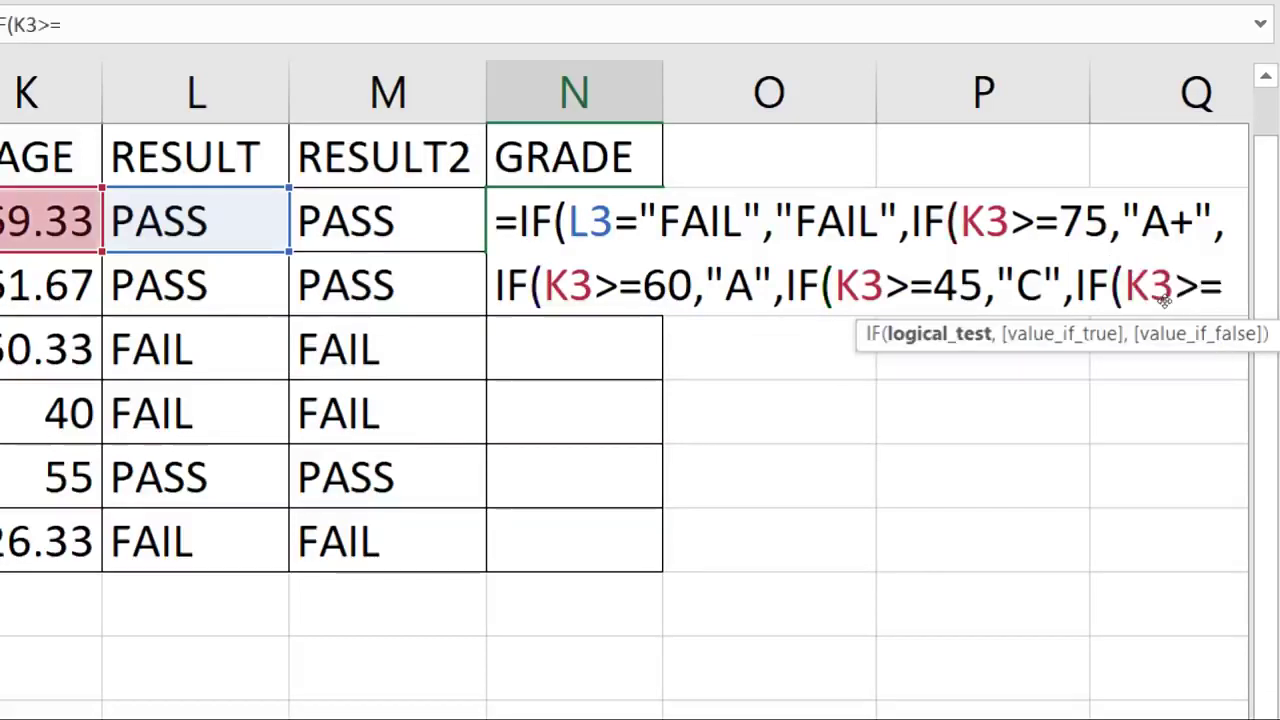
pyautogui.write('35"')
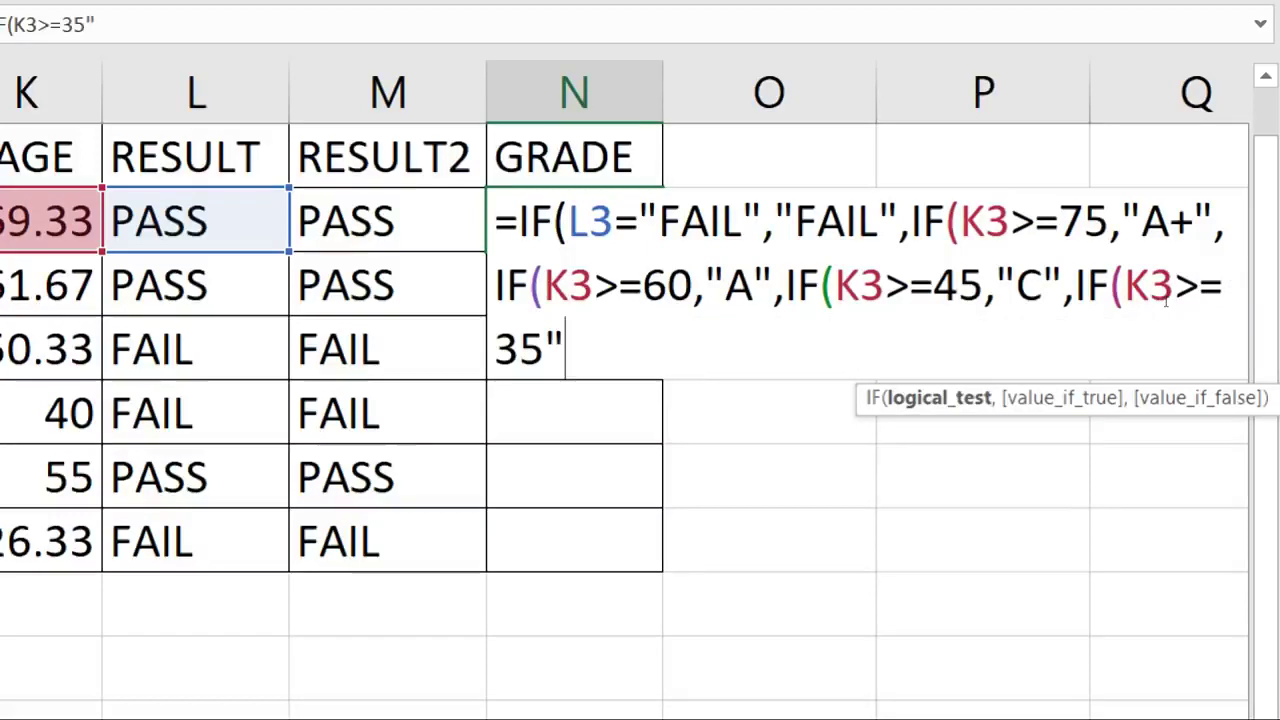
pyautogui.press('BackSpace')
pyautogui.write(',"C"')
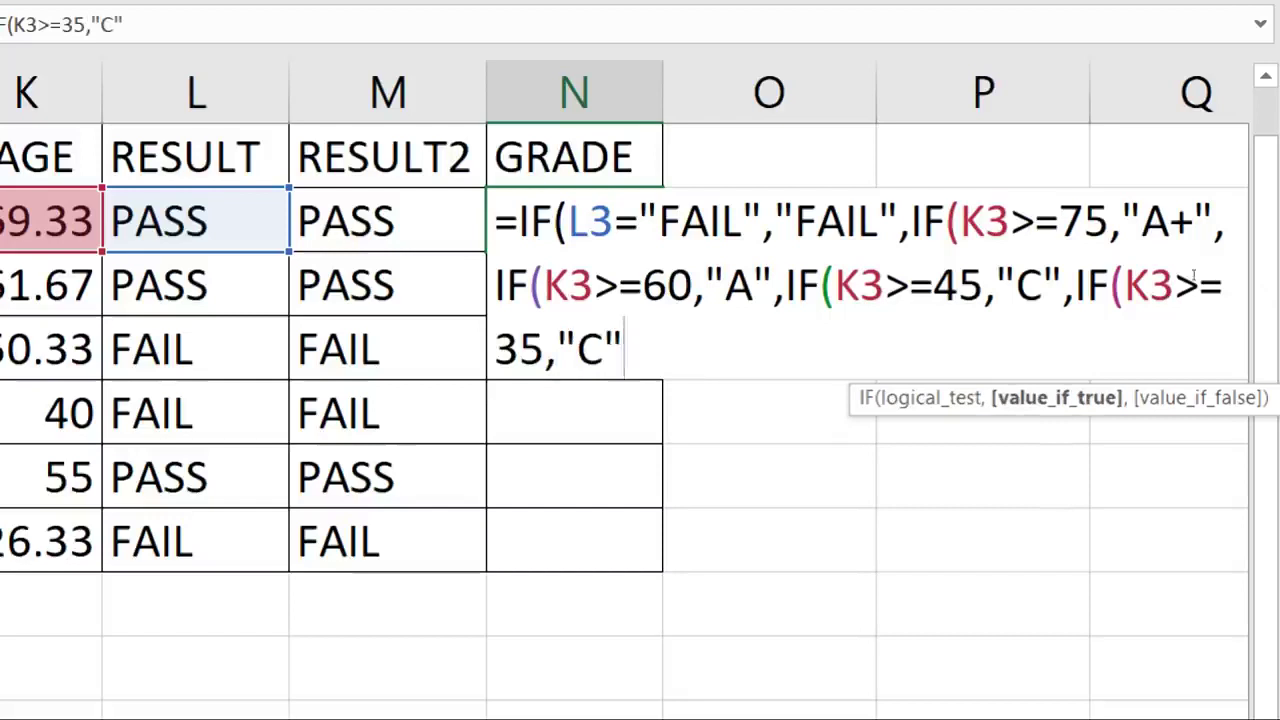
# Step: Change the grade returned by the K3>=45 test to "B" and return to the end of the N3 formula
pyautogui.press('Left')
pyautogui.press('Left')
pyautogui.press('Left')
pyautogui.press('Left')
pyautogui.press('Left')
pyautogui.press('Left')
pyautogui.press('Left')
pyautogui.press('Left')
pyautogui.press('Left')
pyautogui.press('Left')
pyautogui.press('Left')
pyautogui.press('Left')
pyautogui.press('Left')
pyautogui.press('Left')
pyautogui.press('Left')
pyautogui.press('BackSpace')
pyautogui.write('B')
pyautogui.press('End')
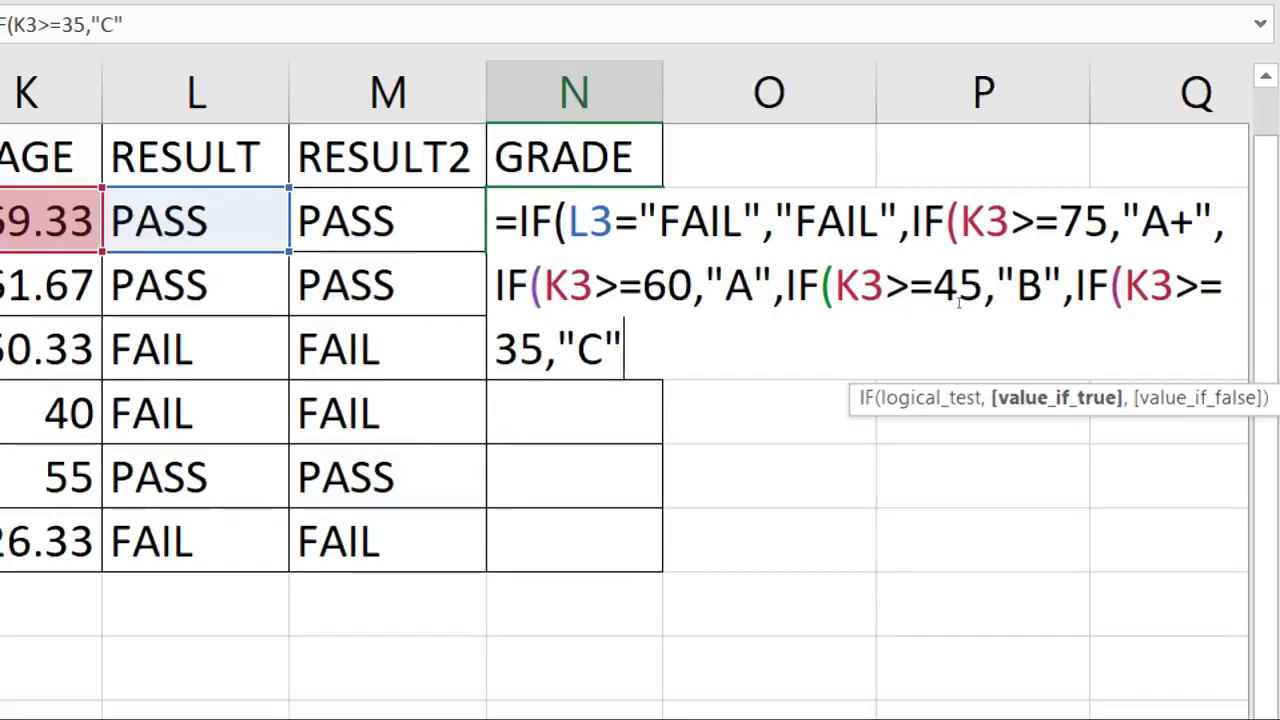
# Step: Review the nested IF conditions for grades A+ and A in the N3 formula without changing them
pyautogui.moveTo(1149, 239); pyautogui.dragTo(1247, 243)
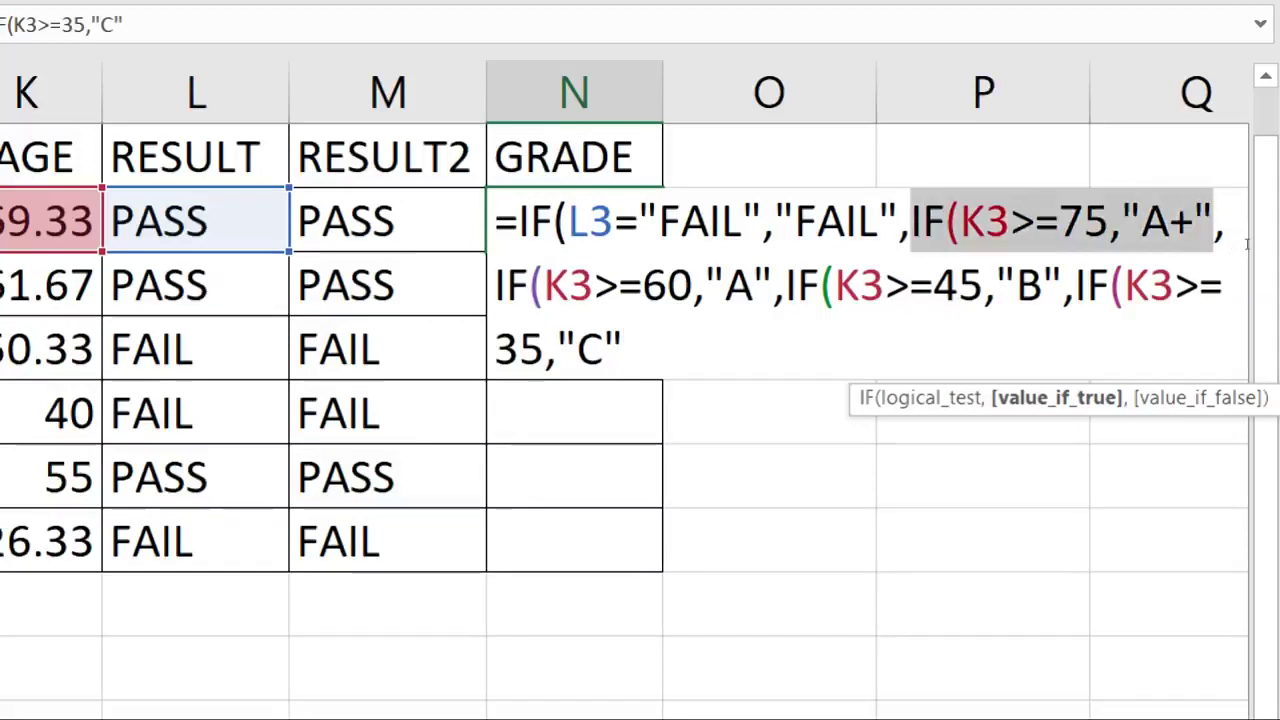
pyautogui.click(1000, 287)
pyautogui.moveTo(506, 286); pyautogui.dragTo(797, 285)
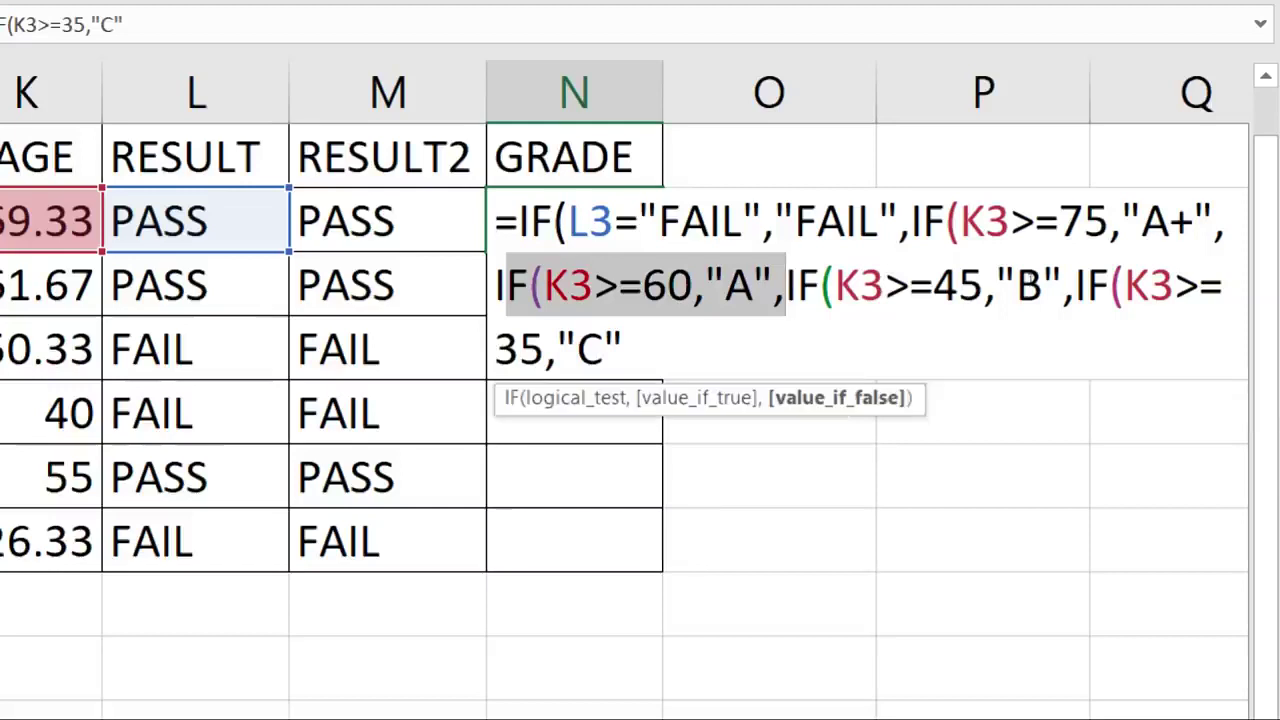
pyautogui.press('Down')
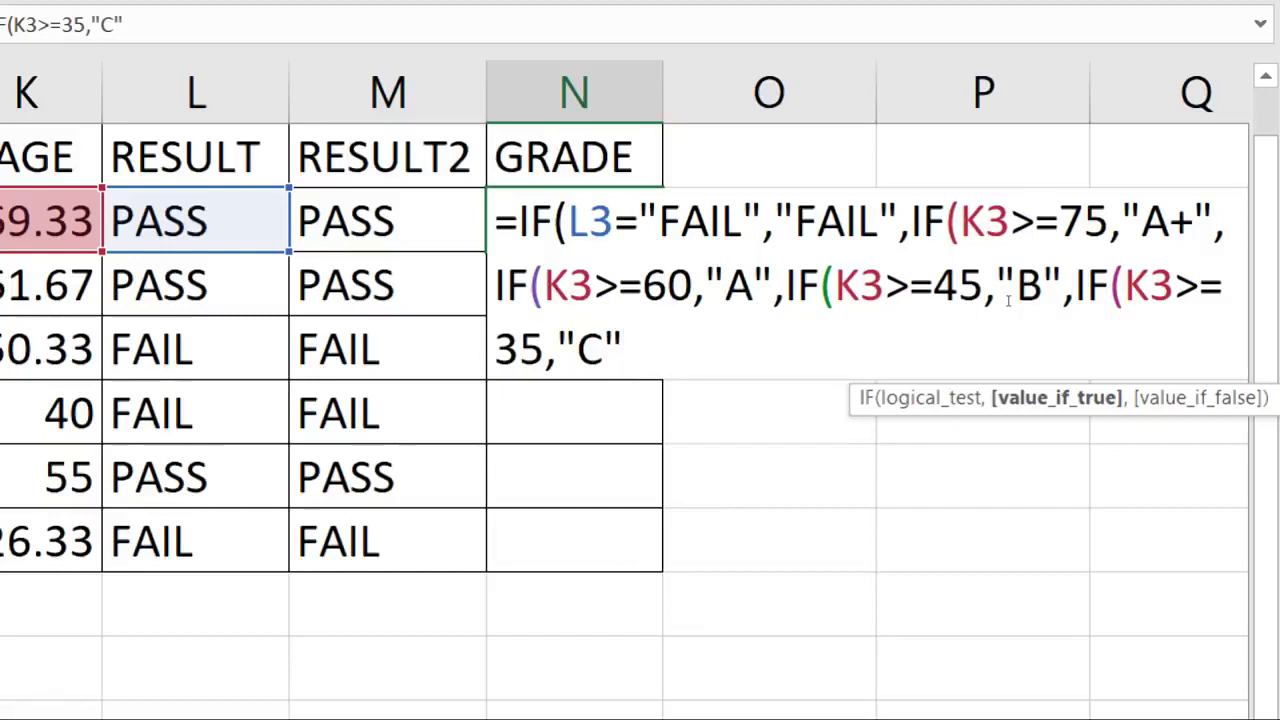
# Step: Enter the nested IF grade formula in N3, accept the closing-bracket correction, and fill it down to N8
pyautogui.press('Return')
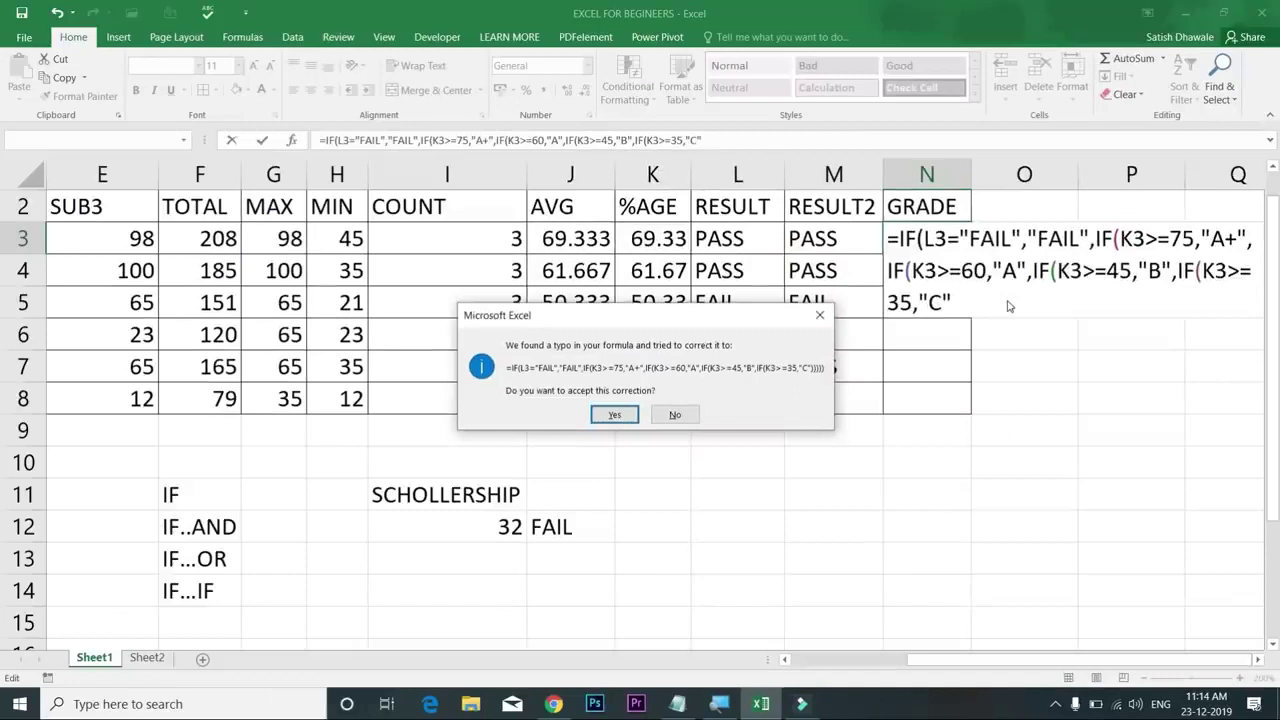
pyautogui.press('Return')
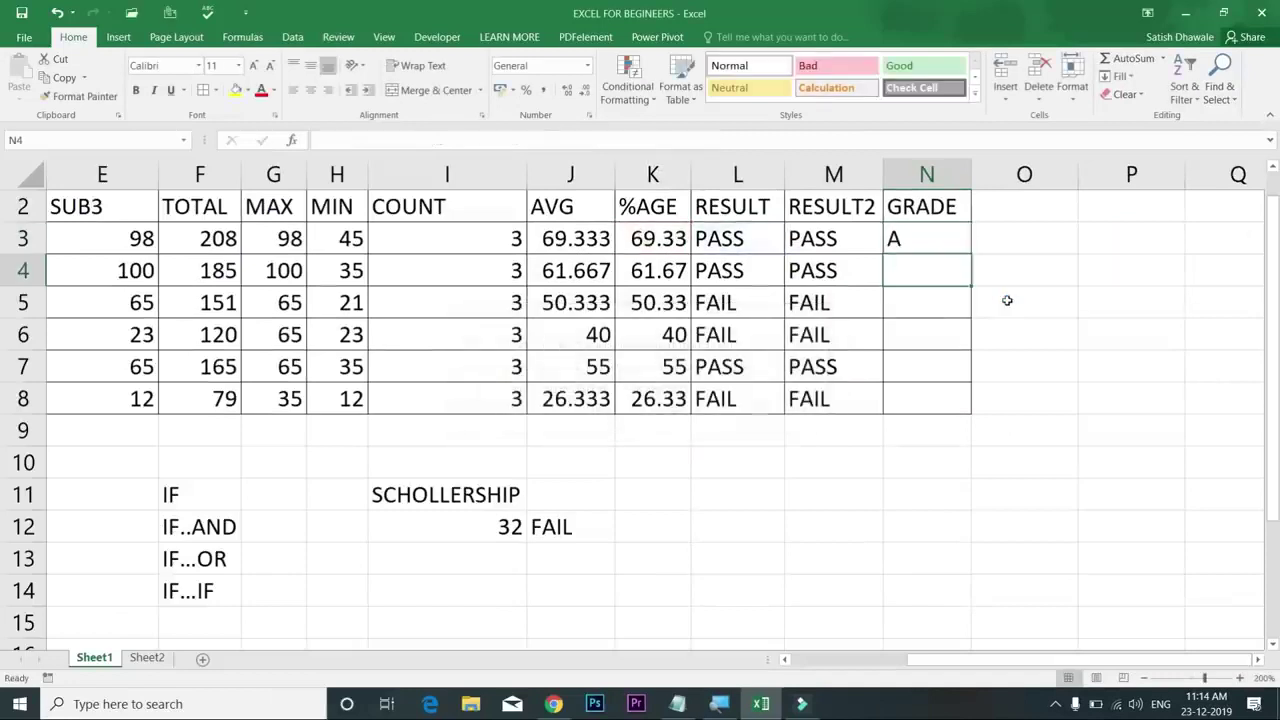
pyautogui.click(966, 246)
pyautogui.moveTo(972, 252); pyautogui.dragTo(978, 423)
# Step: Check the grades in N3:N8 against the percentages and open the nested IF formula in N3 for review
pyautogui.click(941, 303)
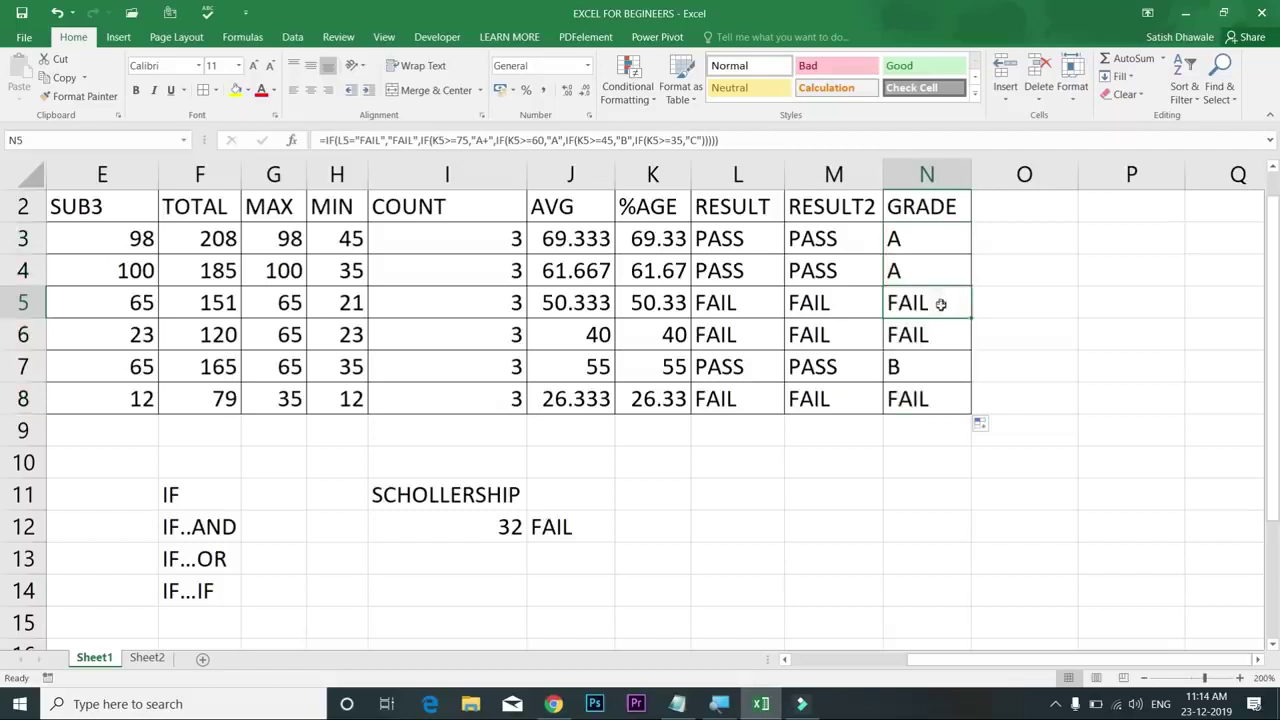
pyautogui.click(933, 326)
pyautogui.click(923, 372)
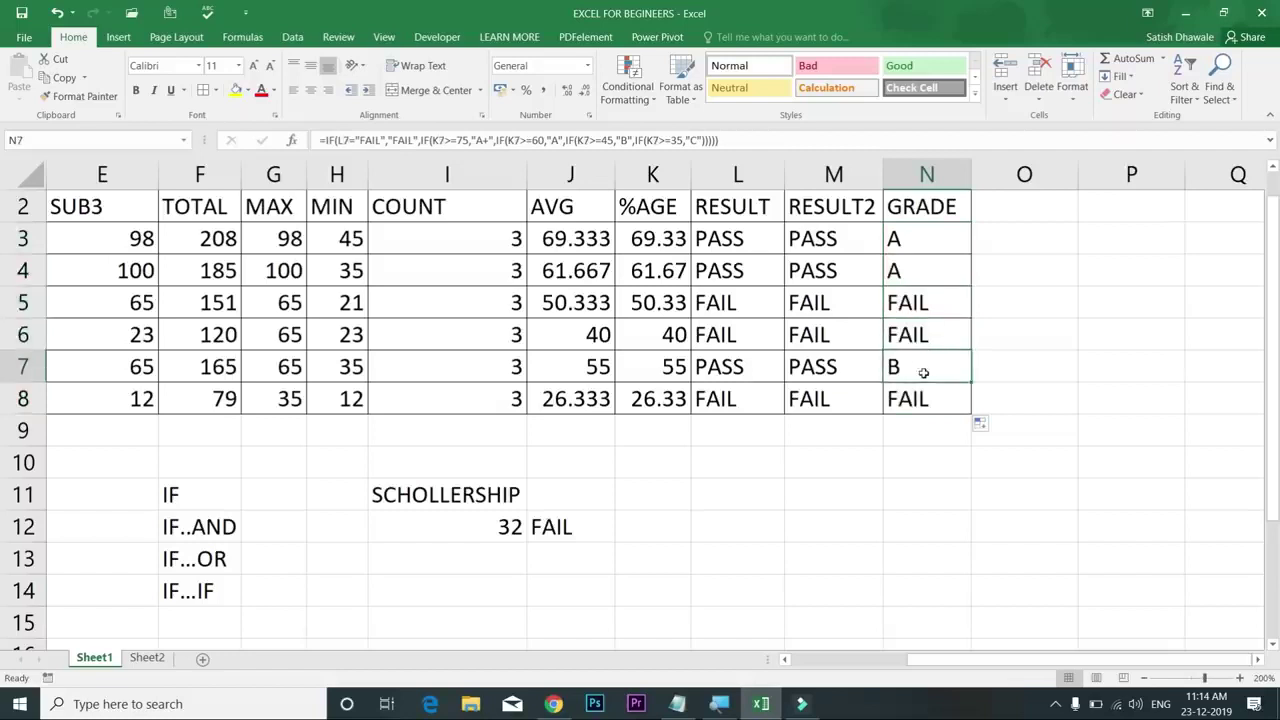
pyautogui.click(678, 374)
pyautogui.moveTo(932, 230); pyautogui.dragTo(970, 415)
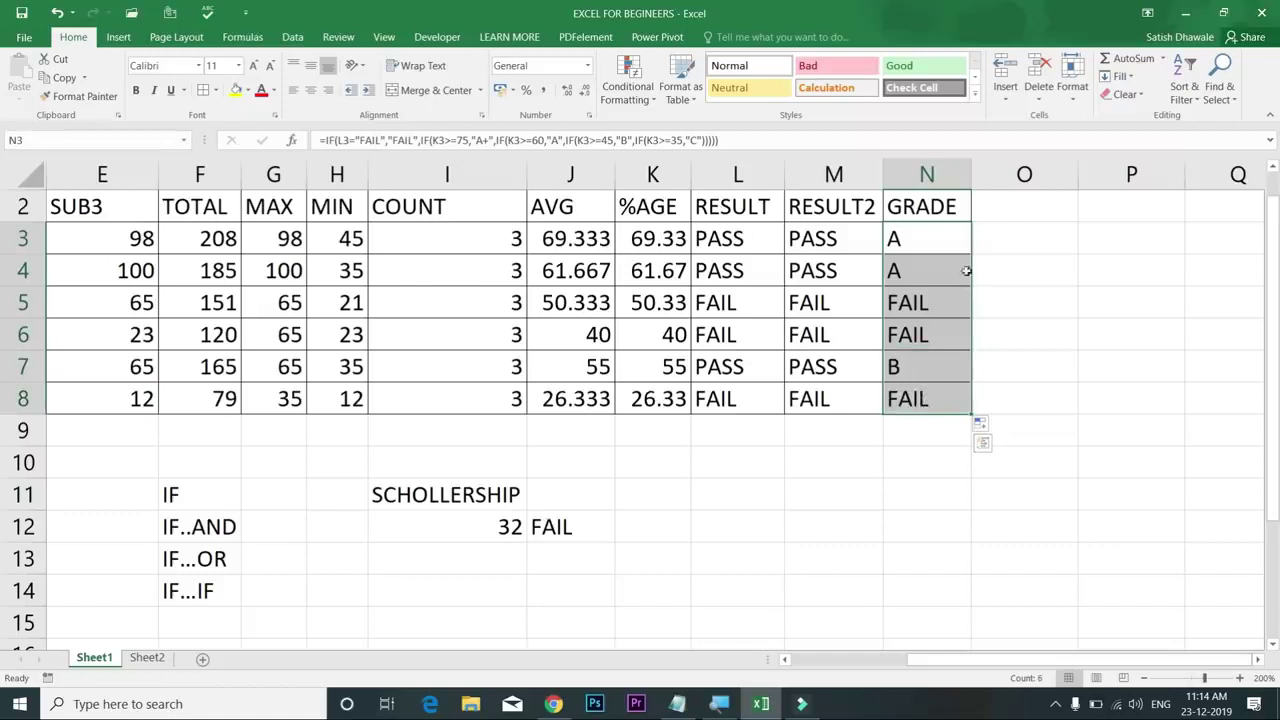
pyautogui.press('F2')
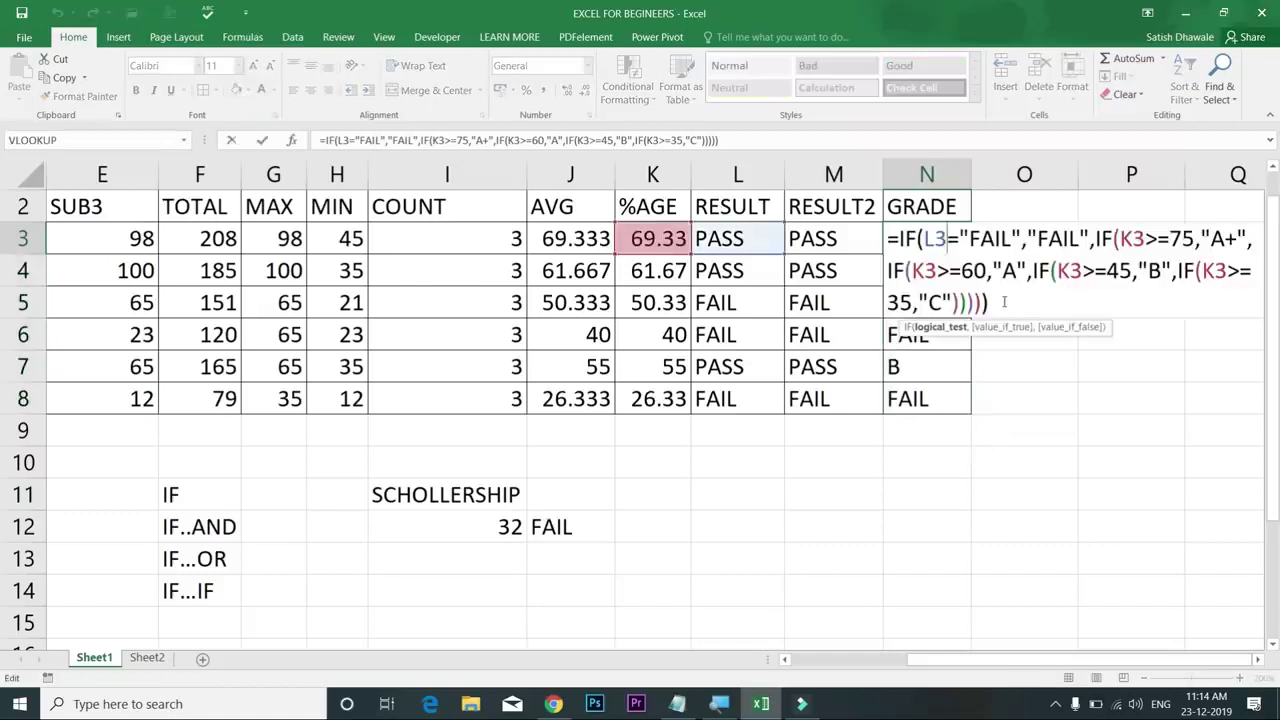
pyautogui.click(1004, 302)
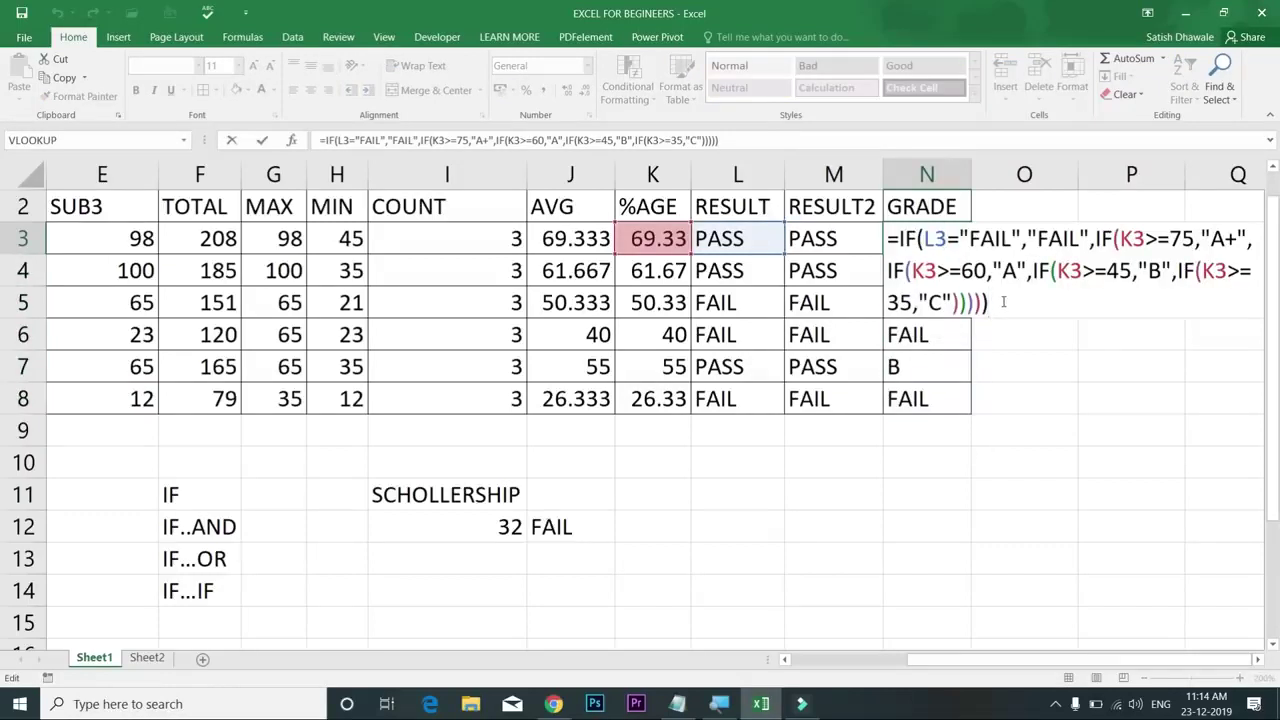
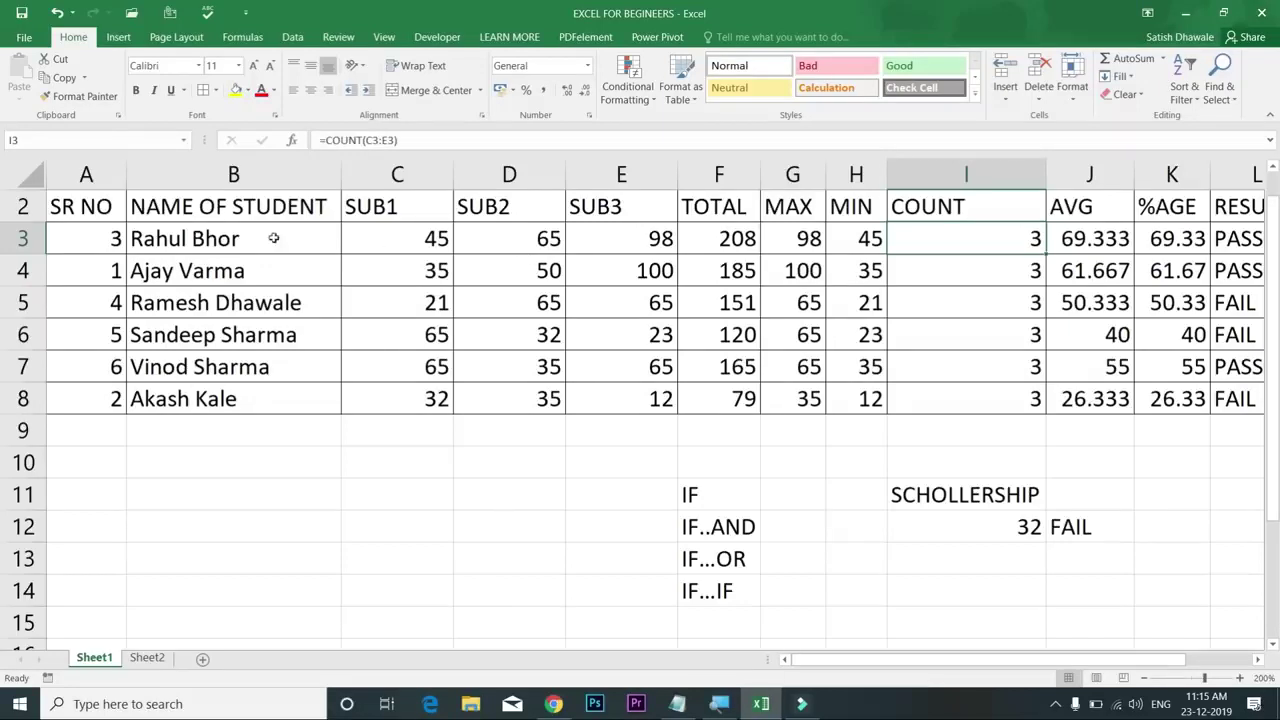
# Step: Insert a 2-D clustered column chart from the student names and marks in B3:E8, without the header row
pyautogui.moveTo(266, 237); pyautogui.dragTo(622, 398)
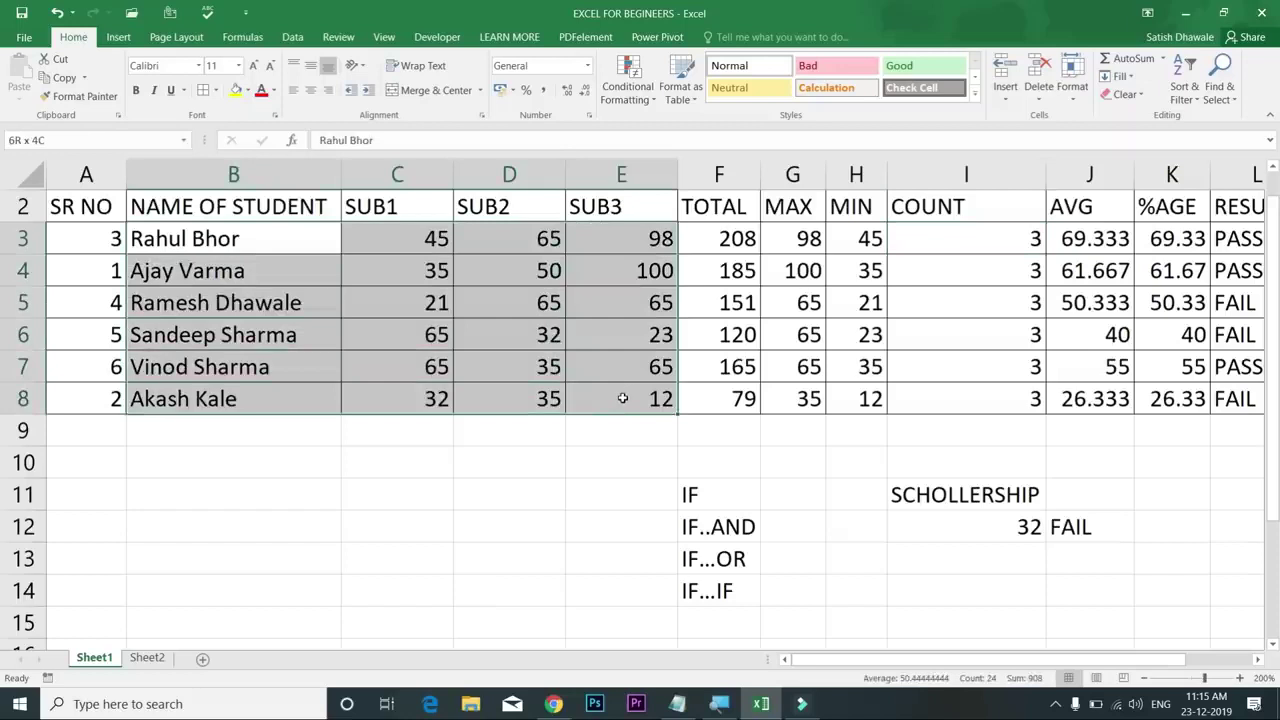
pyautogui.moveTo(622, 398); pyautogui.dragTo(622, 398)
pyautogui.click(120, 38)
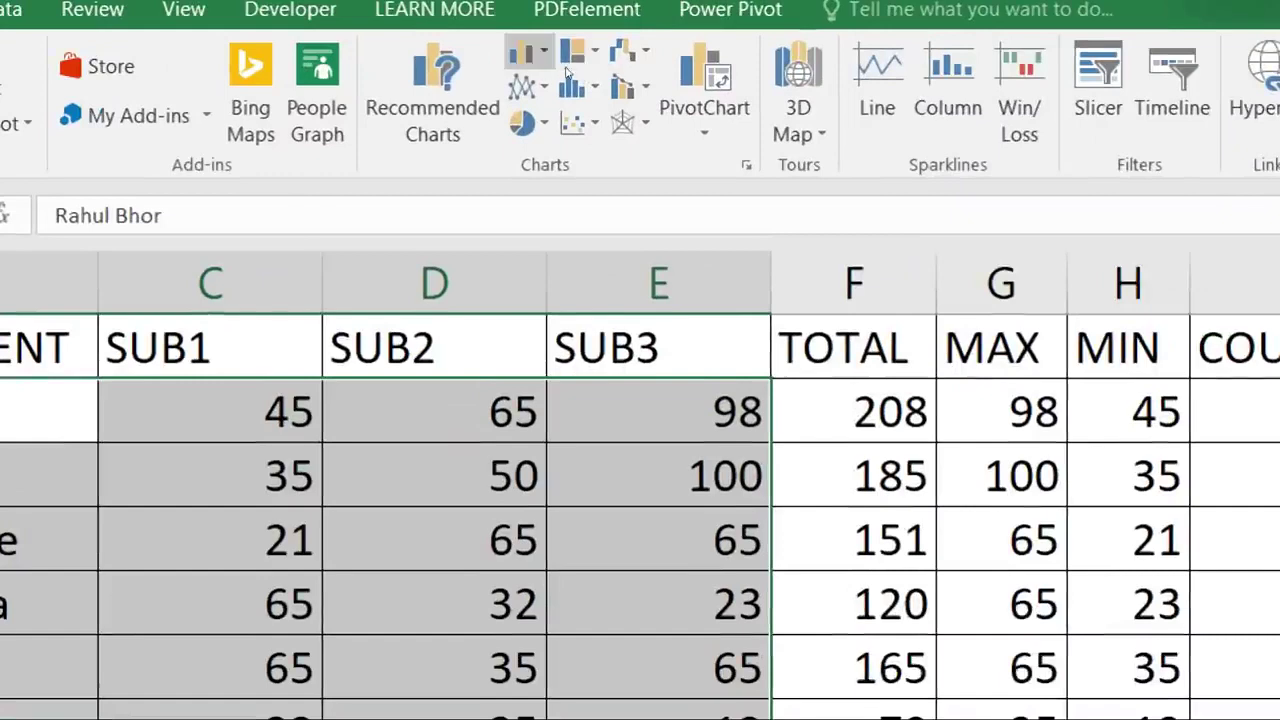
pyautogui.click(528, 52)
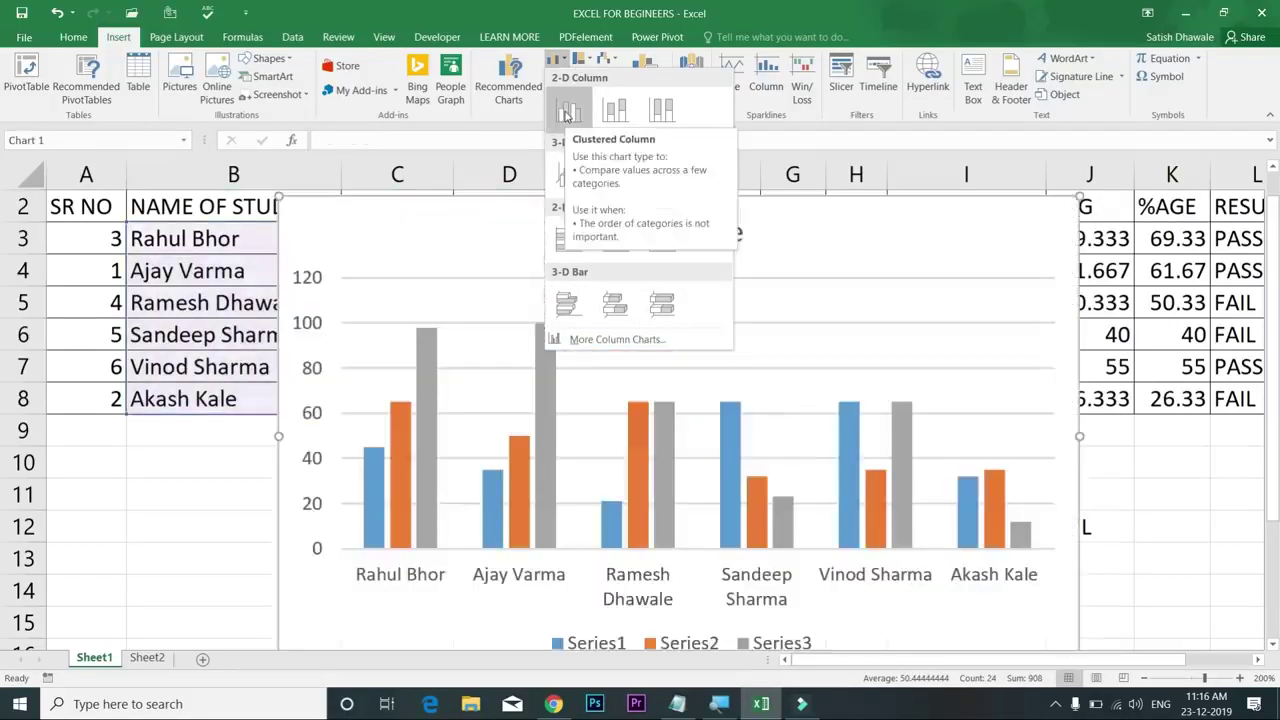
pyautogui.click(568, 112)
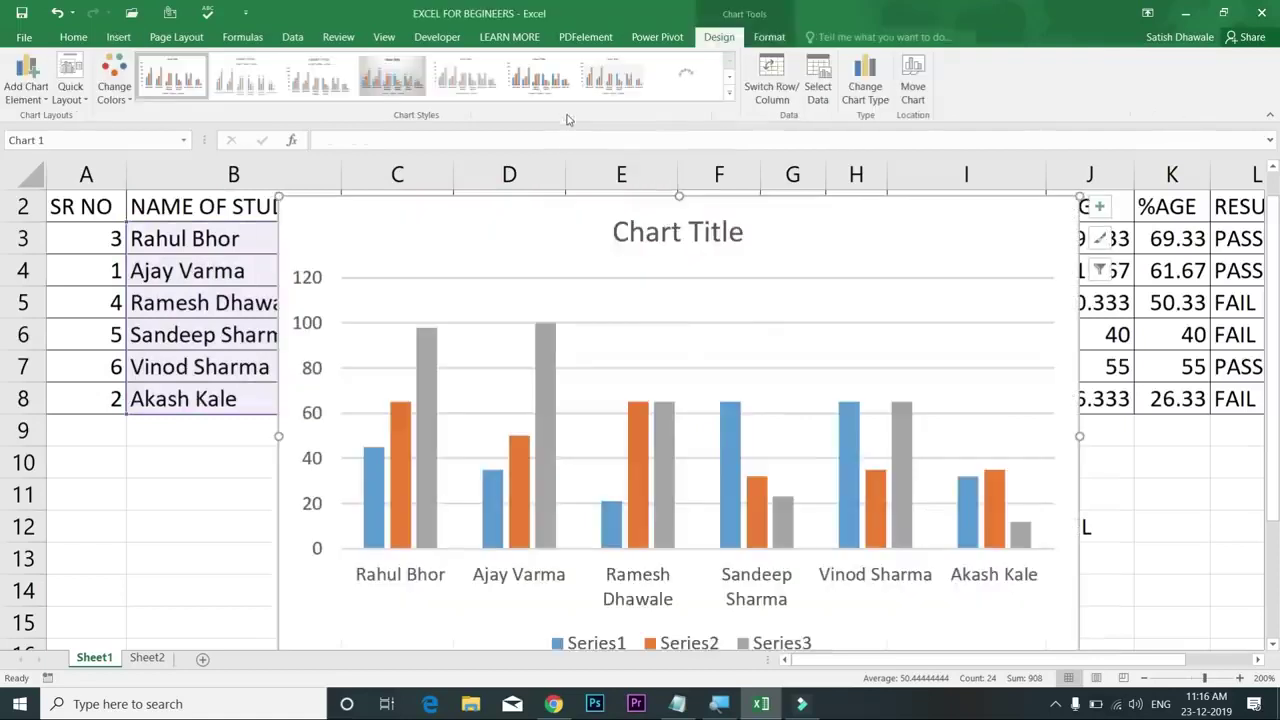
# Step: Reposition the clustered column chart over the student table, examine its legend, and delete the chart
pyautogui.moveTo(846, 237); pyautogui.dragTo(703, 301)
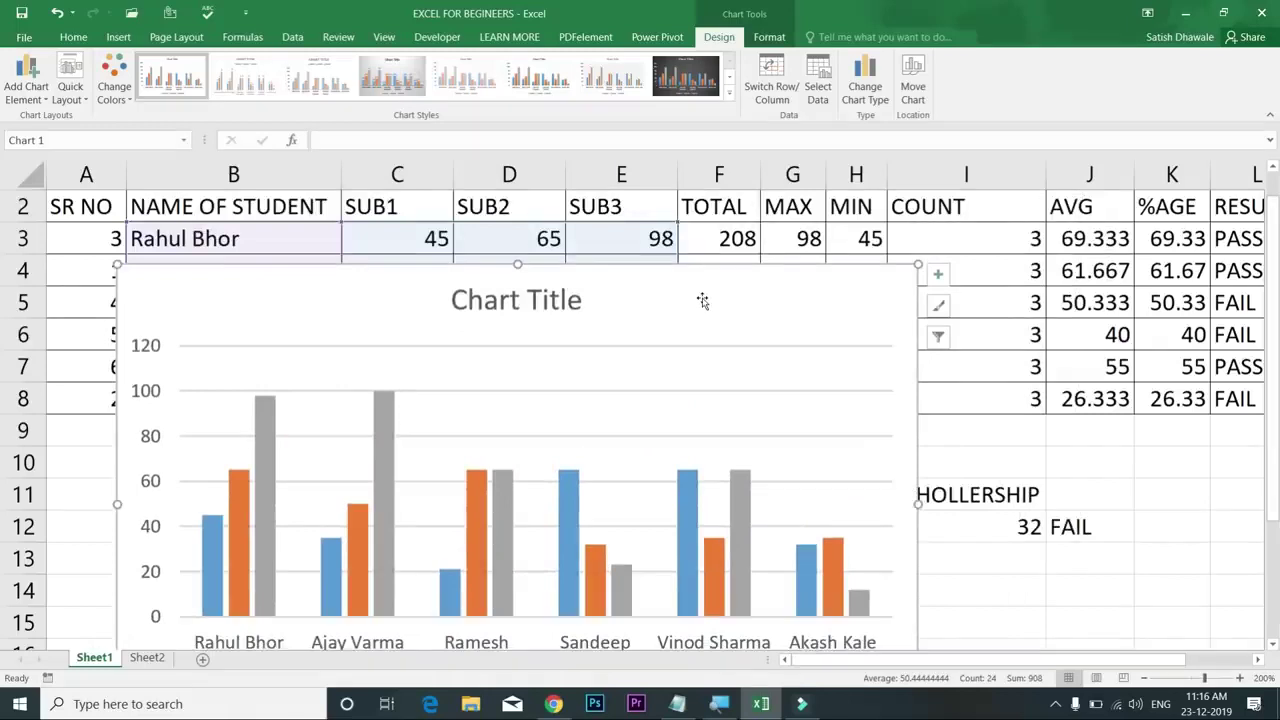
pyautogui.moveTo(704, 283); pyautogui.dragTo(727, 210)
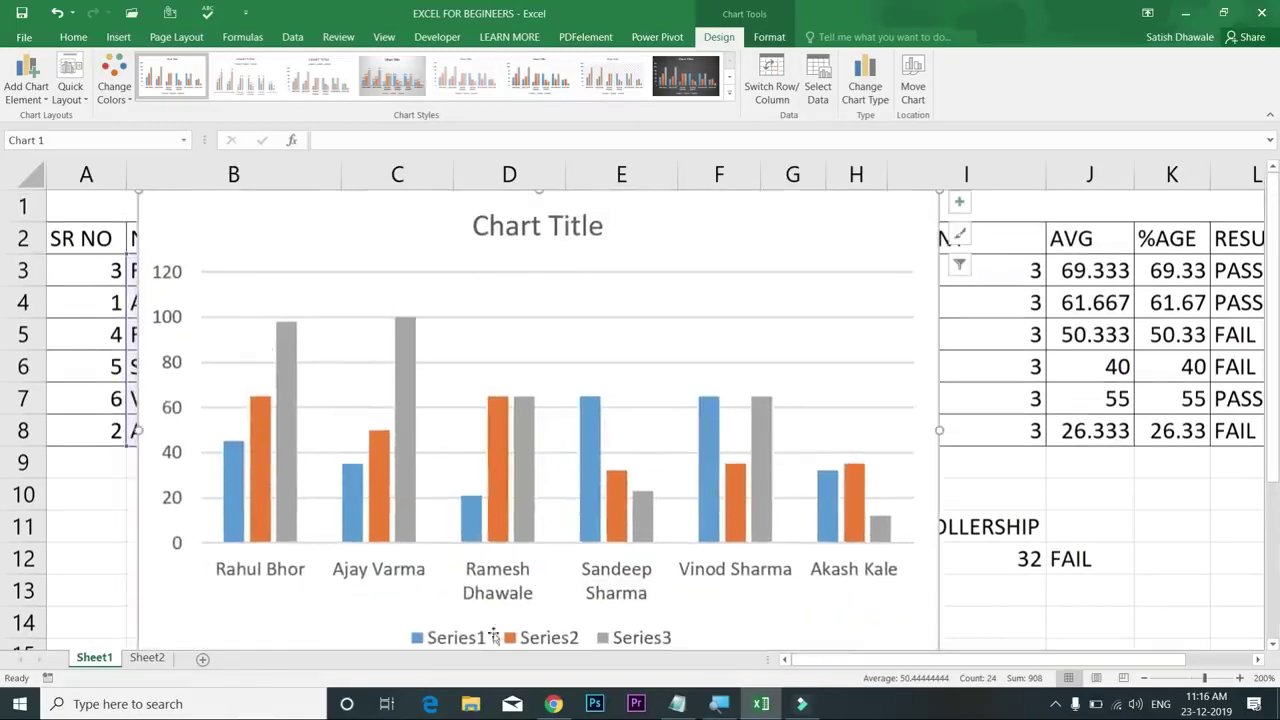
pyautogui.press('Delete')
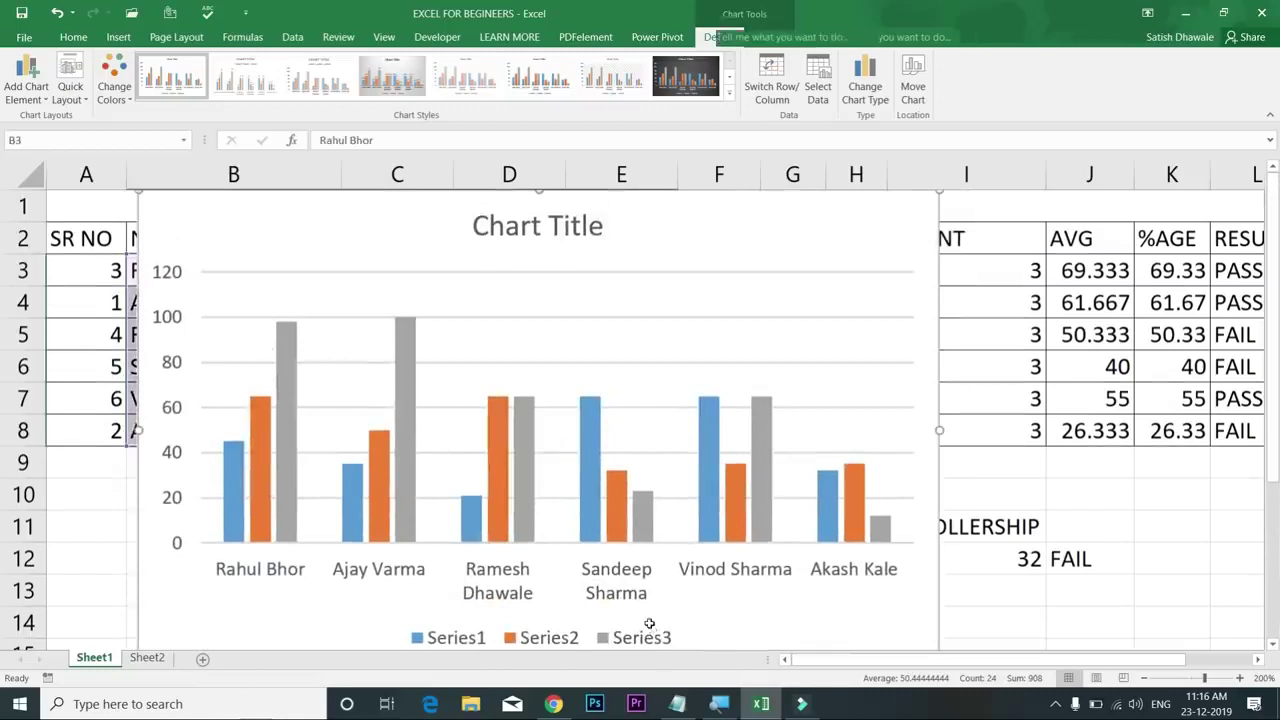
# Step: Create a column chart on its own sheet from B2:E8, including the name and subject headers
pyautogui.moveTo(320, 245); pyautogui.dragTo(614, 421)
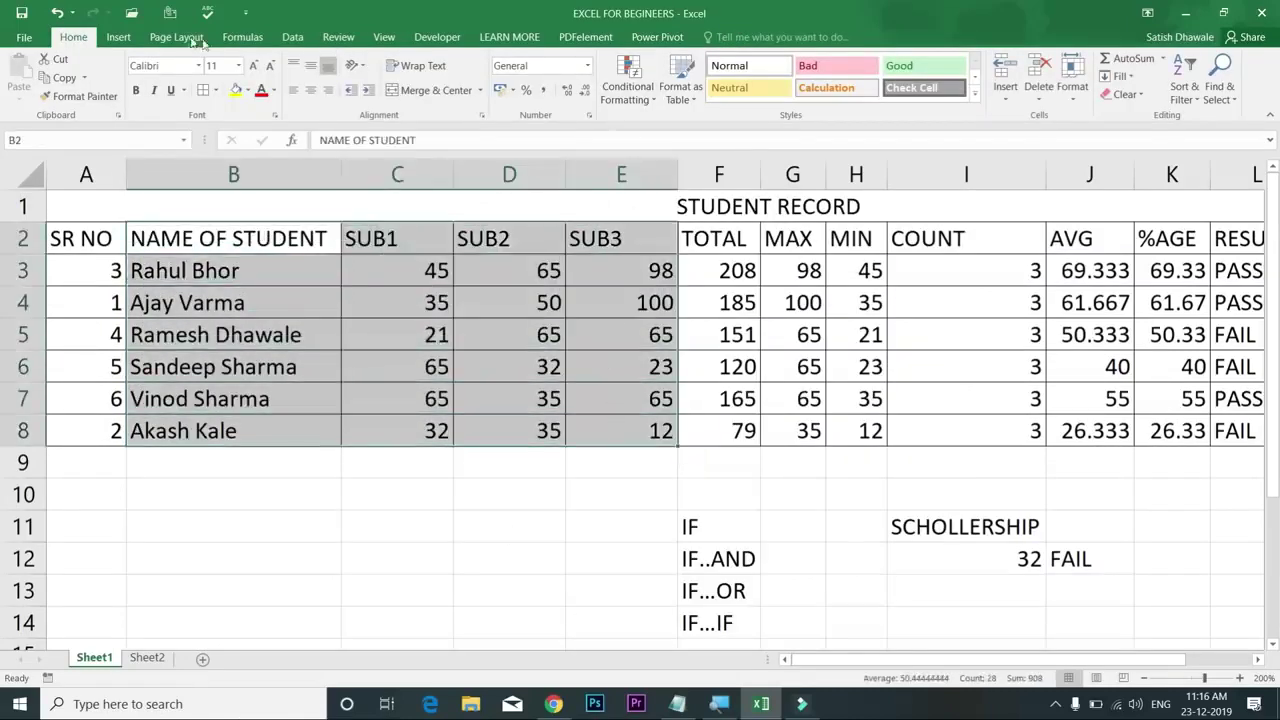
pyautogui.click(118, 37)
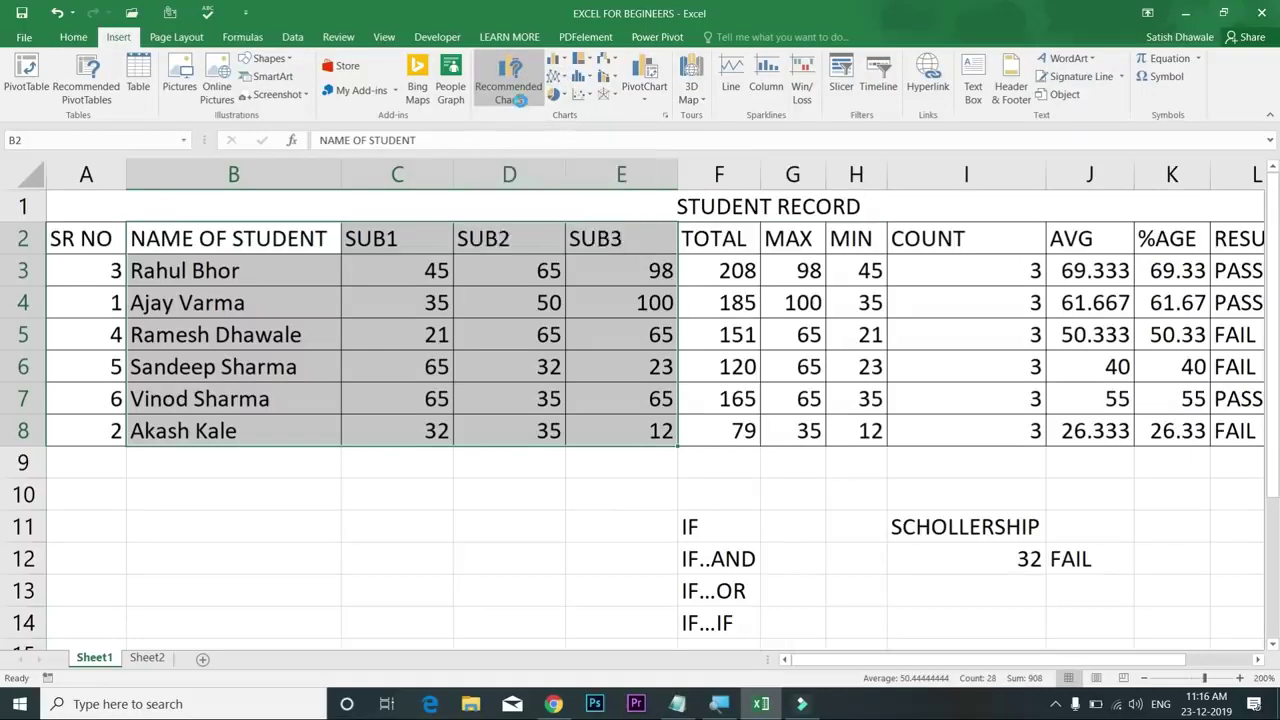
pyautogui.press('F11')
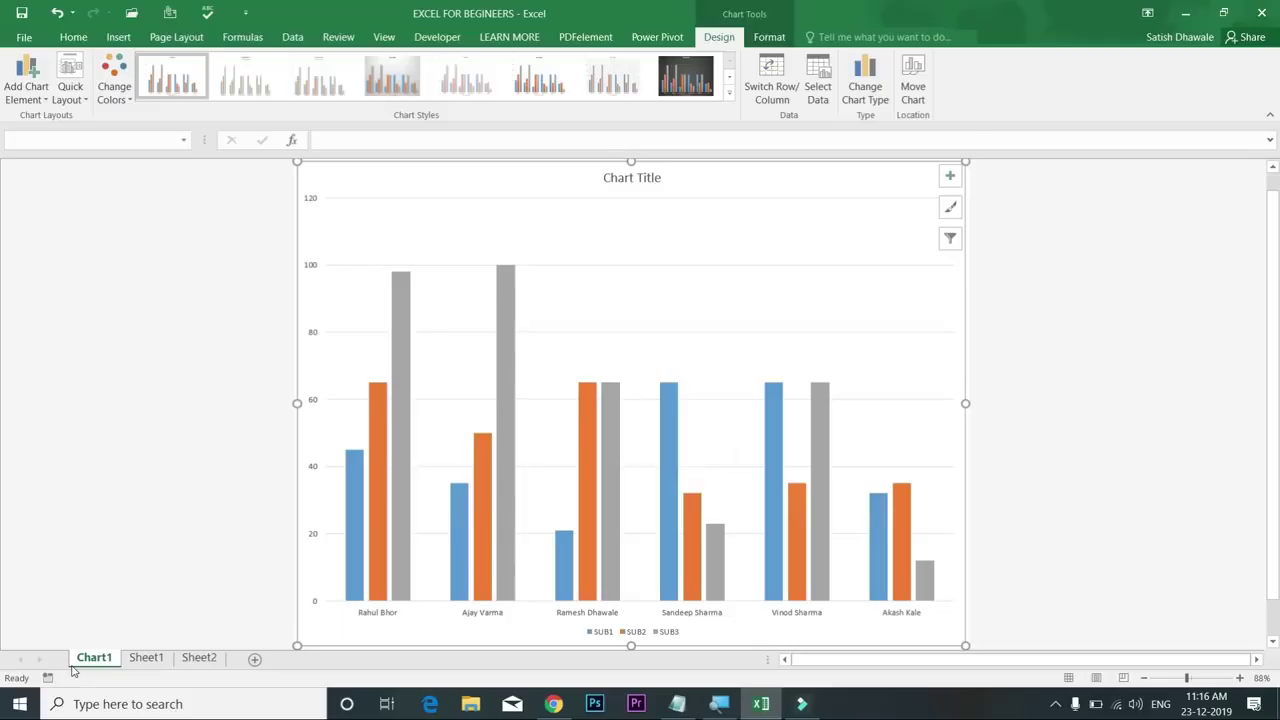
# Step: Compare the columns on the Chart1 sheet with the student marks on Sheet1
pyautogui.click(145, 660)
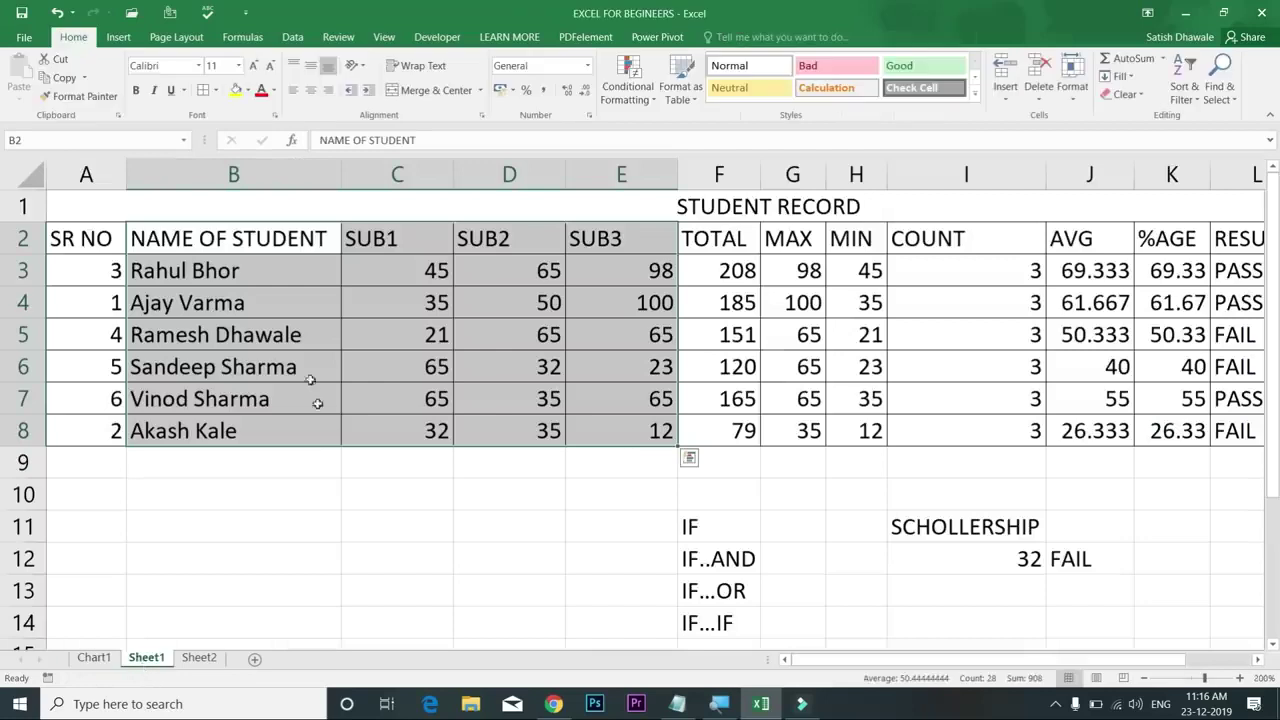
pyautogui.click(108, 656)
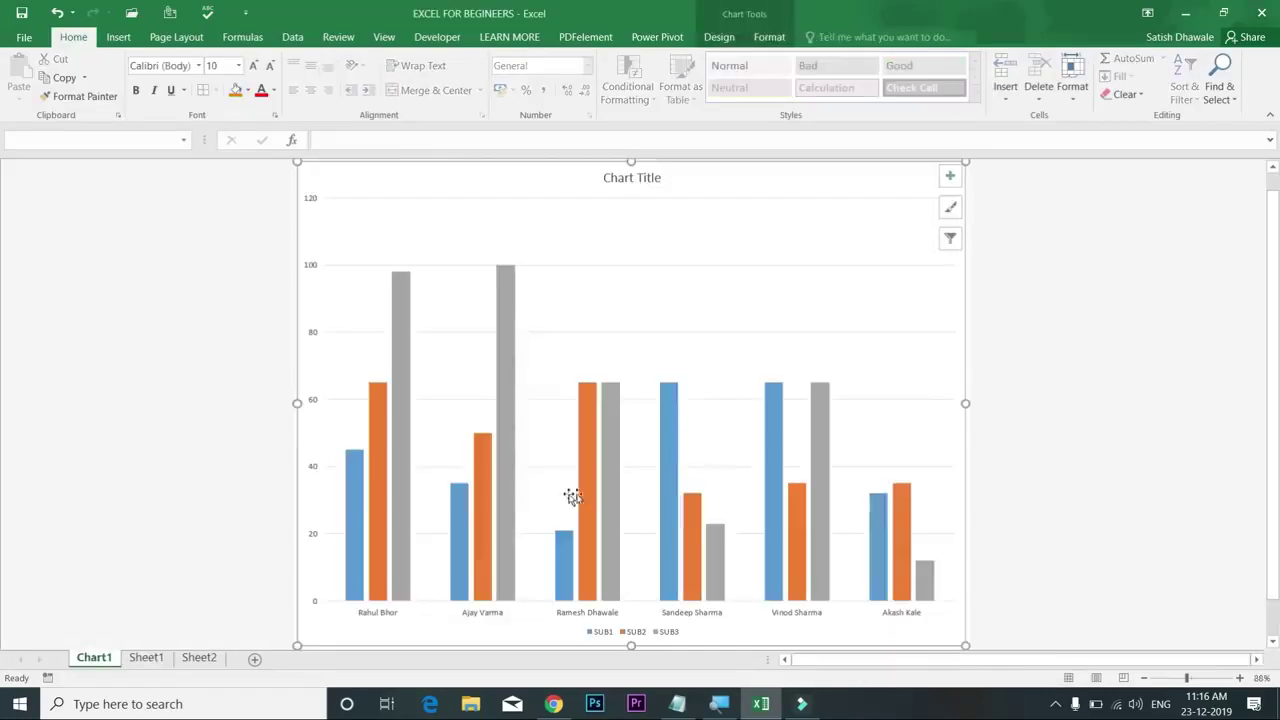
pyautogui.moveTo(578, 500)
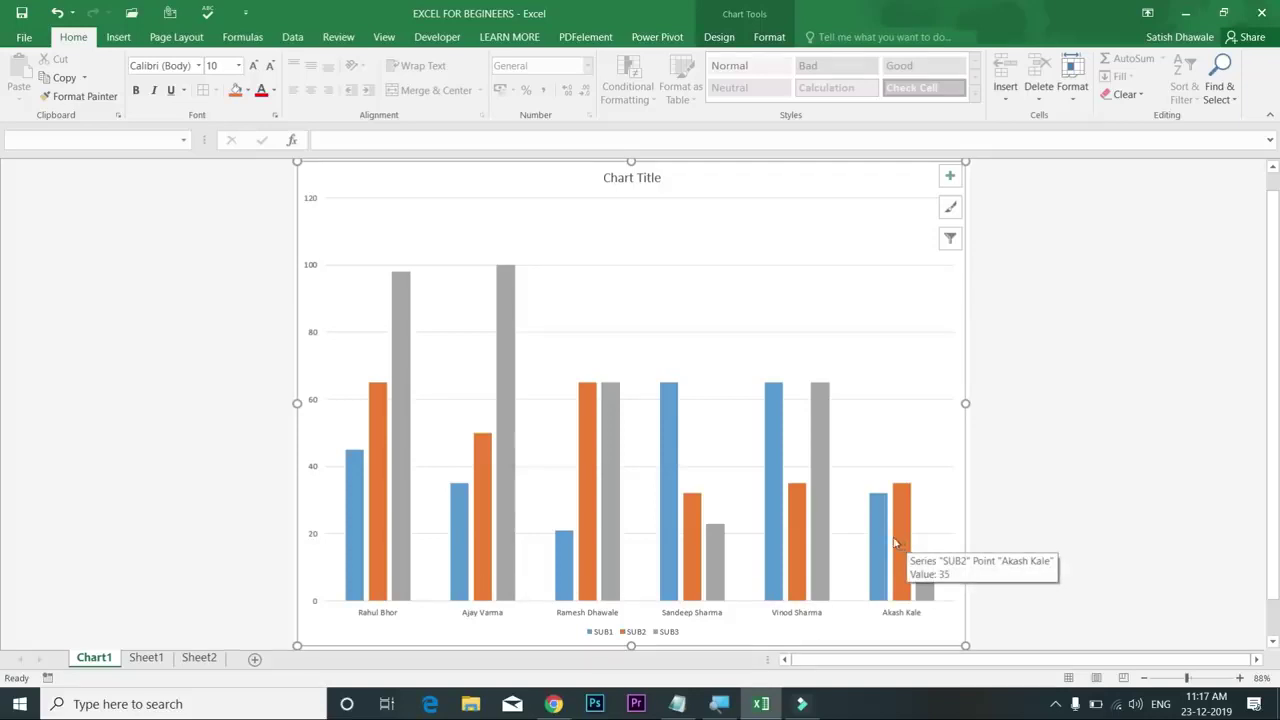
pyautogui.moveTo(884, 539)
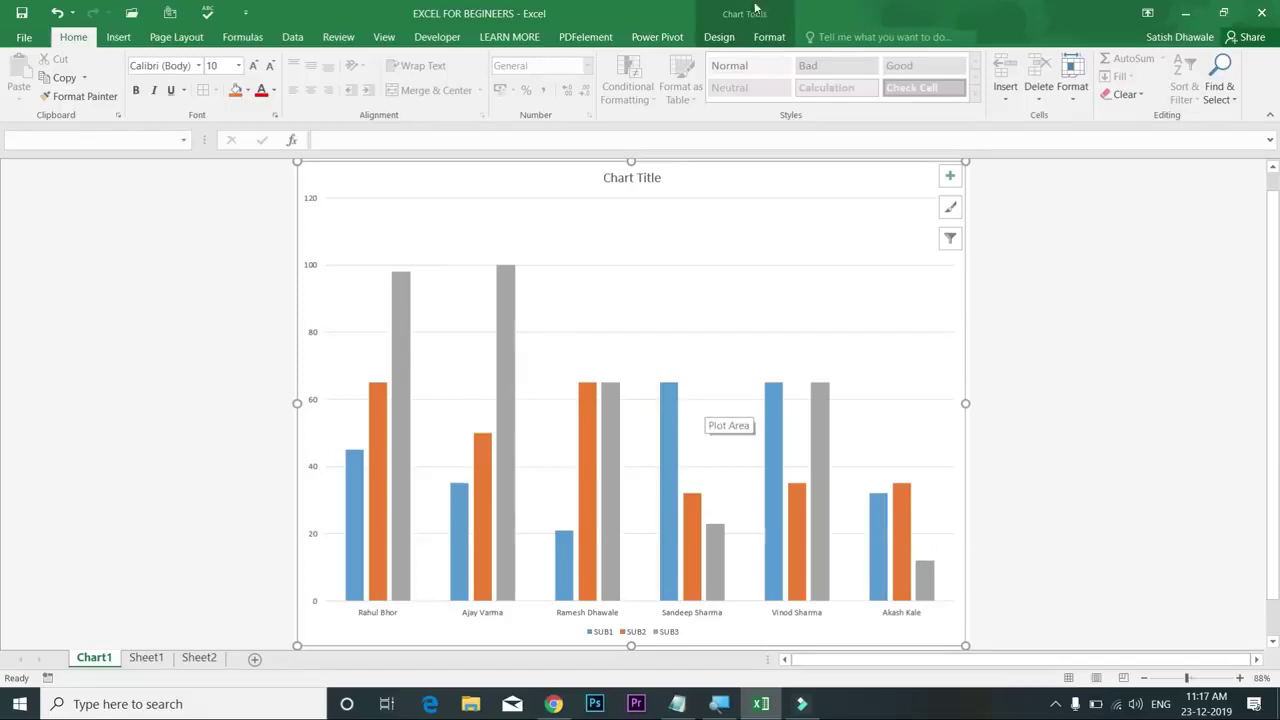
pyautogui.click(728, 38)
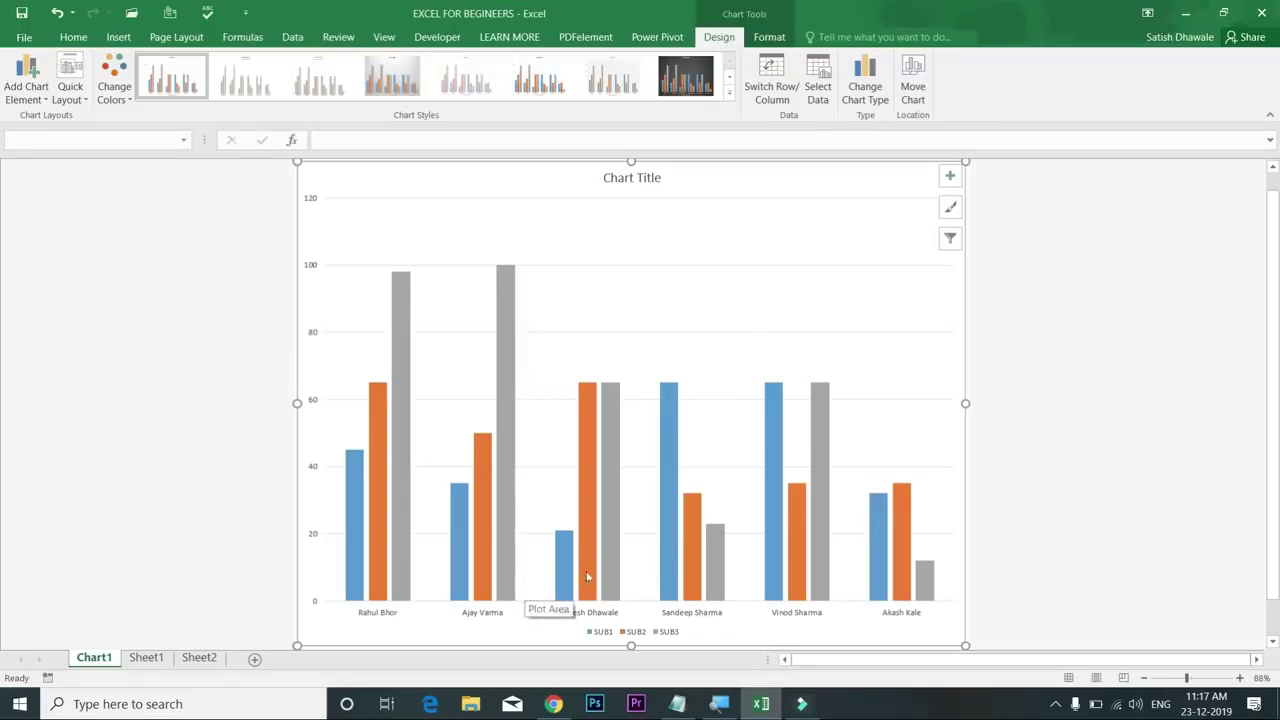
# Step: Format the chart's horizontal axis labels as 28-point bold text with an orange fill
pyautogui.click(488, 620)
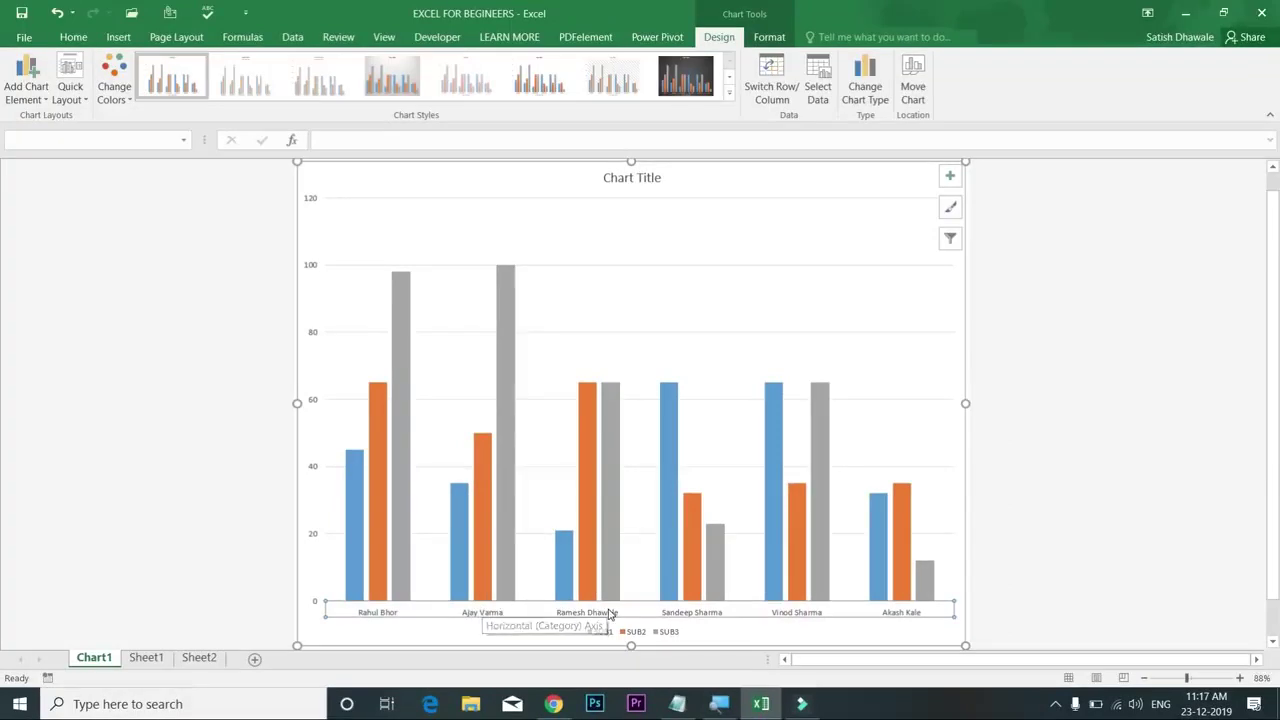
pyautogui.click(78, 37)
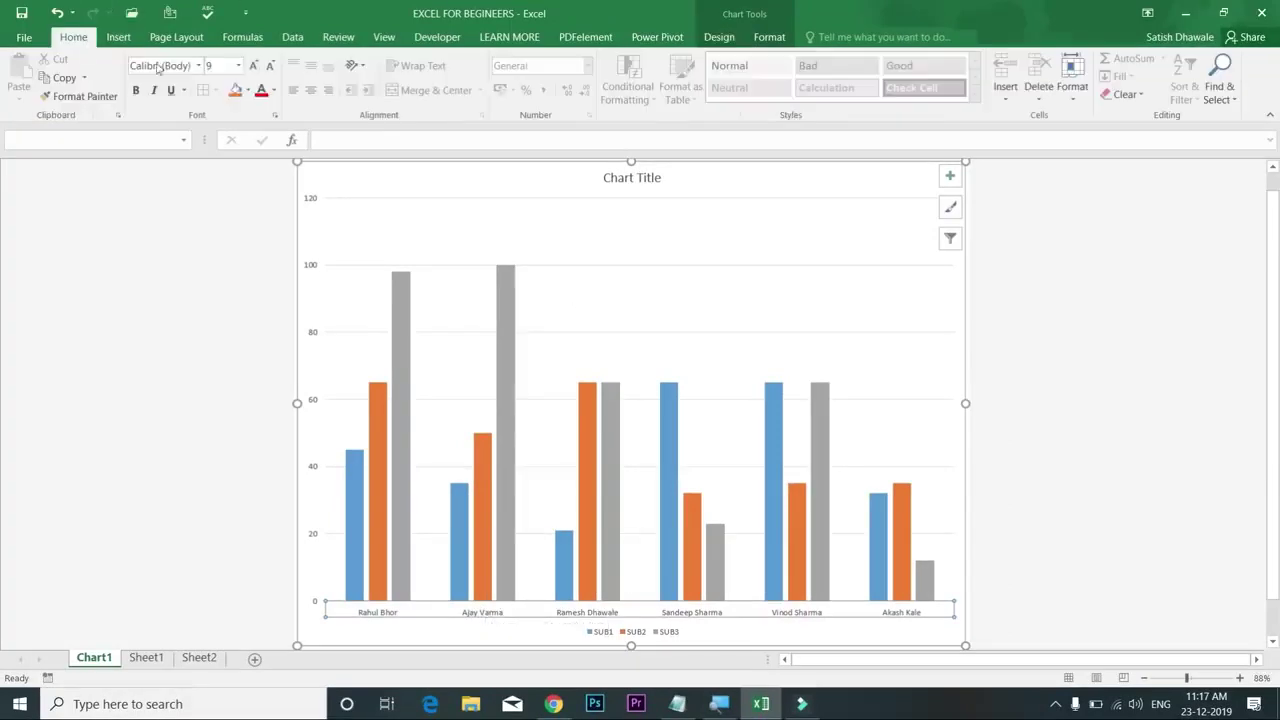
pyautogui.click(254, 66)
pyautogui.click(254, 66)
pyautogui.click(254, 66)
pyautogui.click(254, 66)
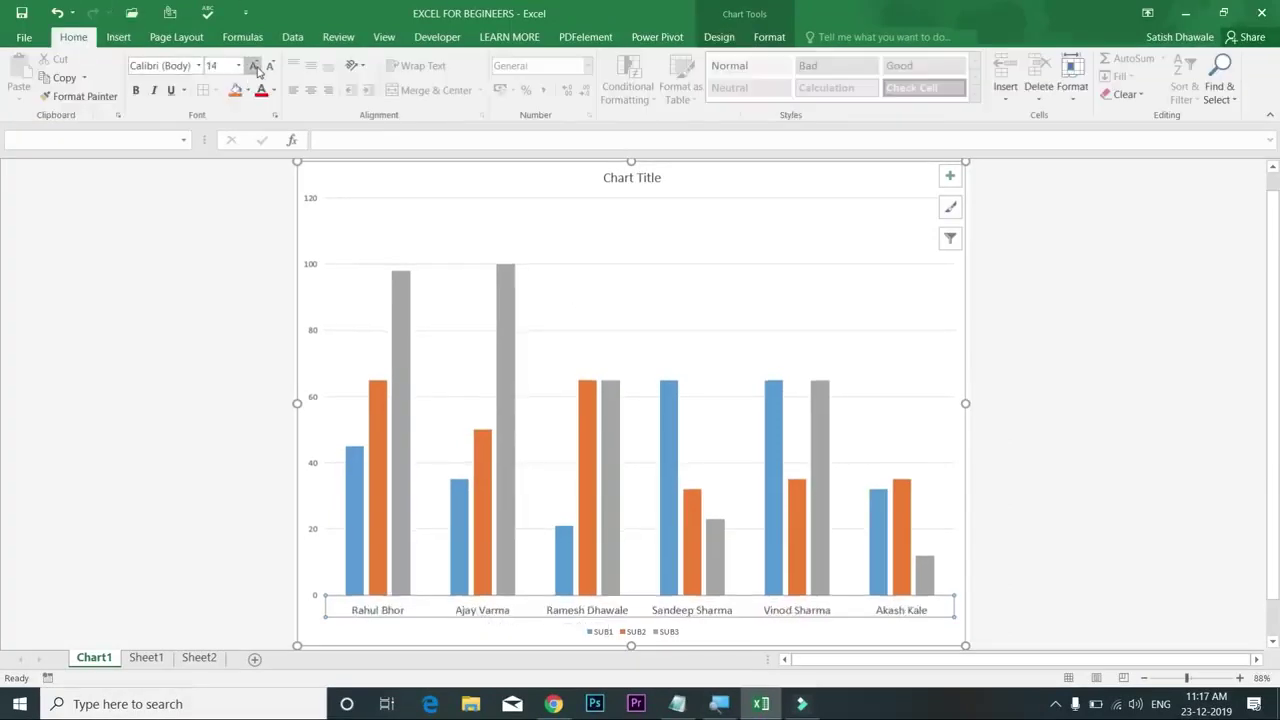
pyautogui.click(254, 66)
pyautogui.click(254, 66)
pyautogui.click(254, 66)
pyautogui.click(254, 66)
pyautogui.click(254, 66)
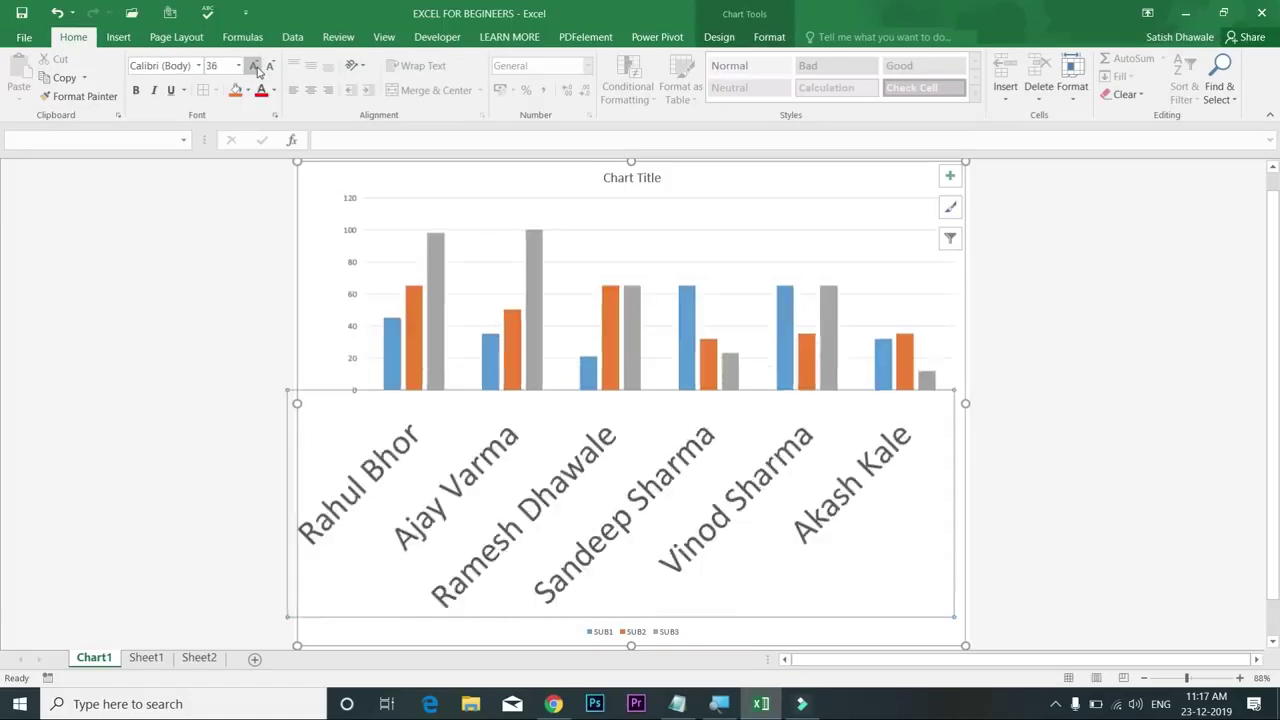
pyautogui.click(275, 72)
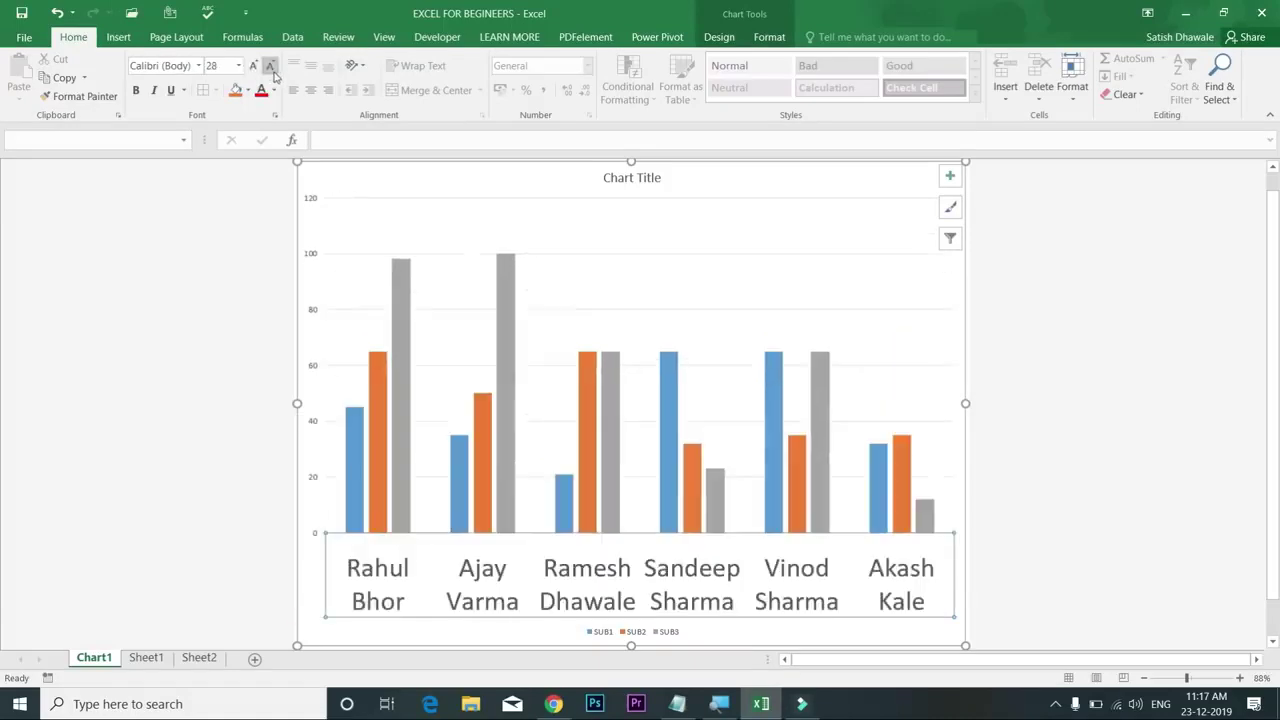
pyautogui.click(234, 91)
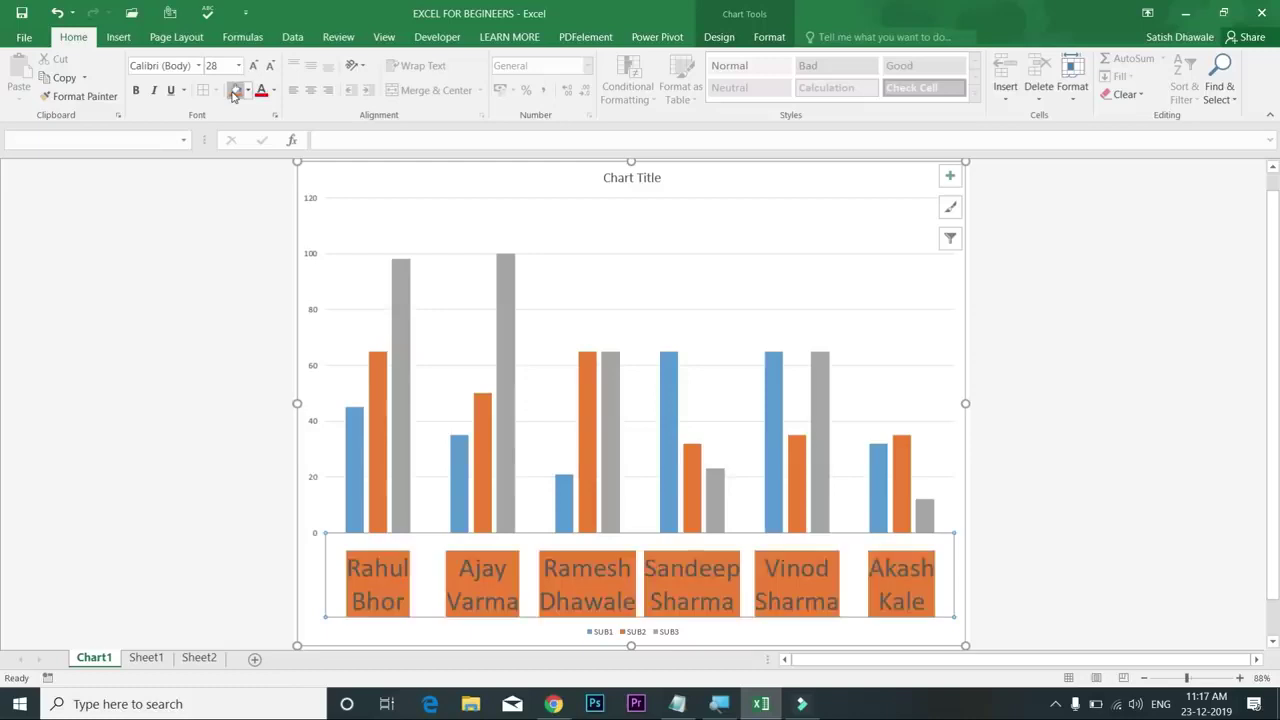
pyautogui.click(136, 91)
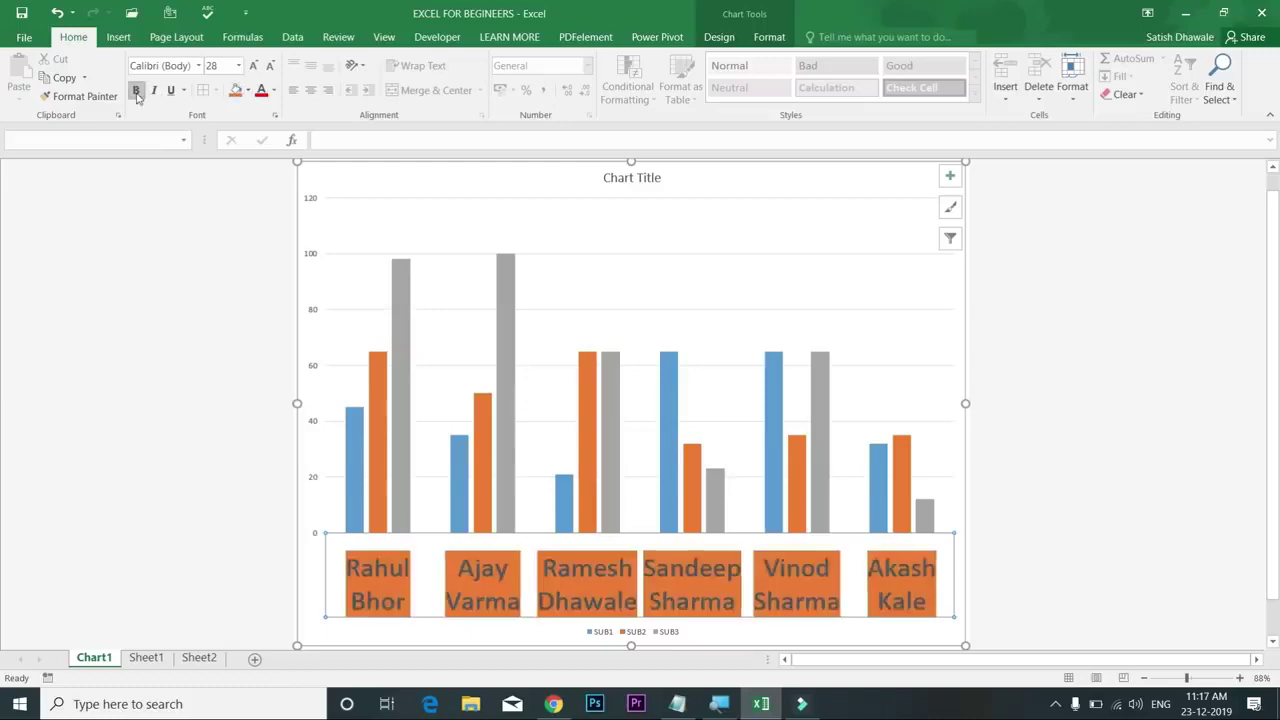
# Step: Enlarge the chart title to 32 points and change its text to "student progress"
pyautogui.click(632, 178)
pyautogui.click(254, 67)
pyautogui.click(254, 66)
pyautogui.click(254, 66)
pyautogui.click(254, 66)
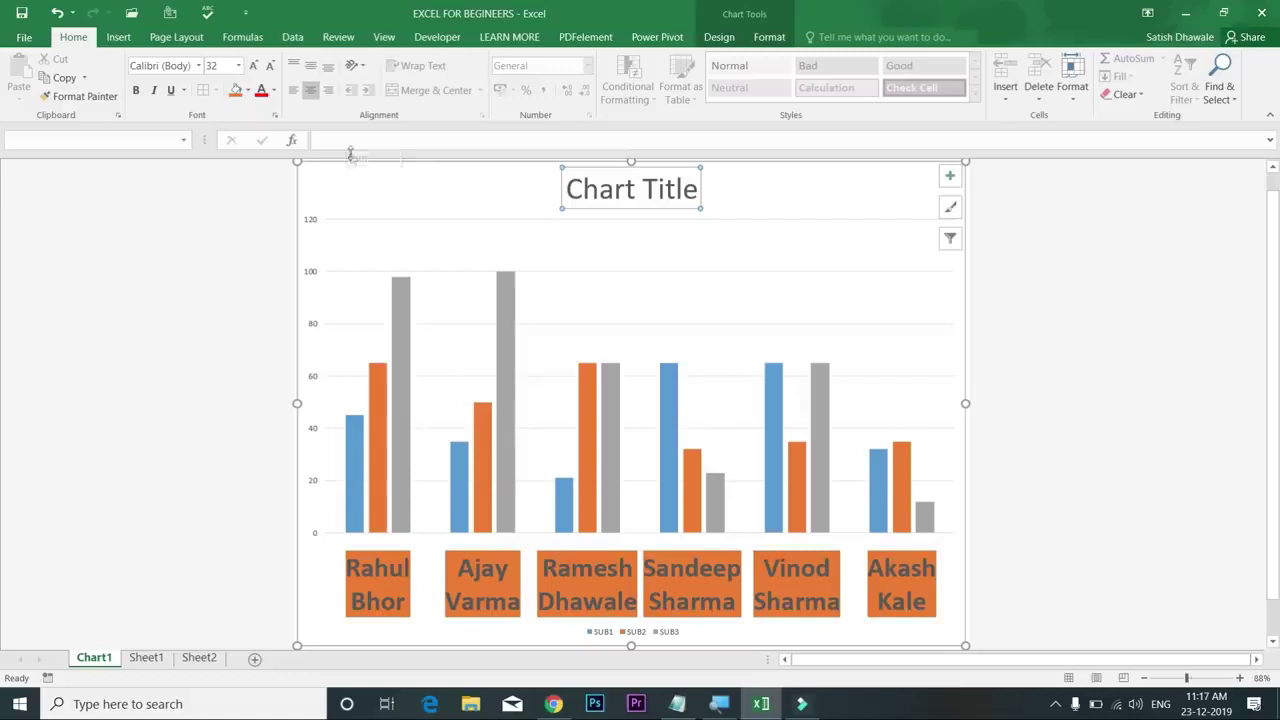
pyautogui.click(354, 143)
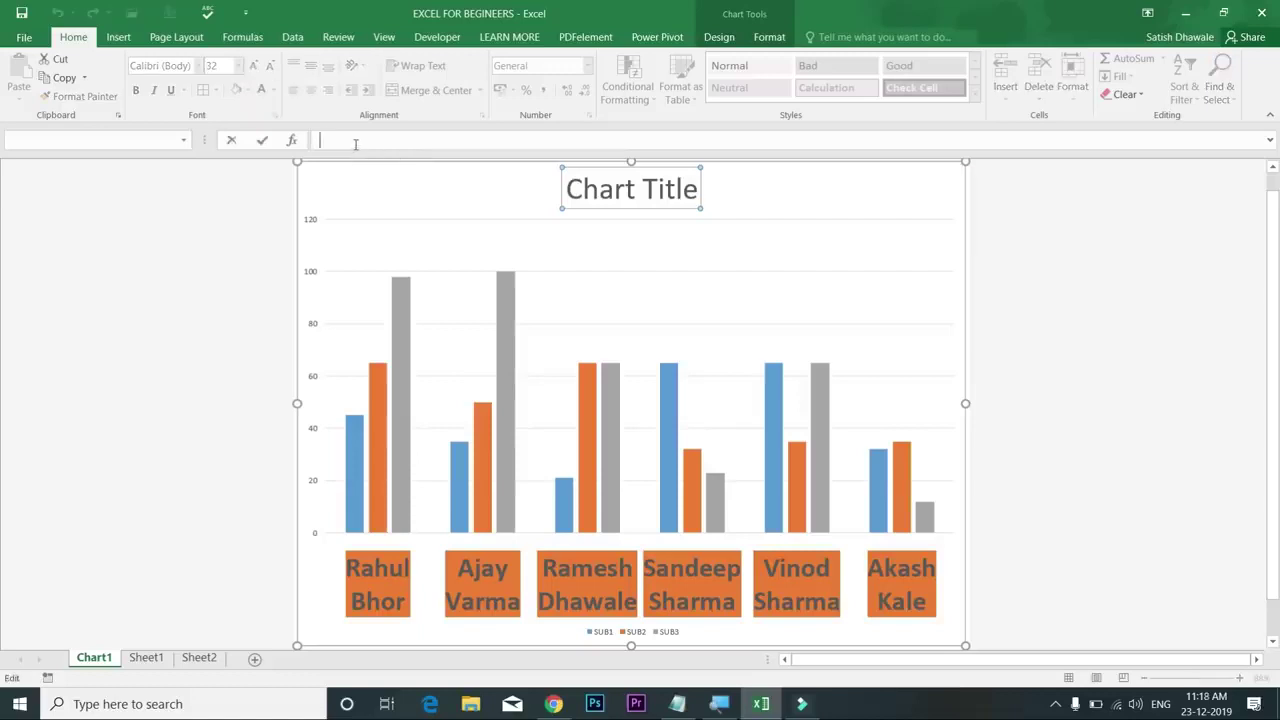
pyautogui.write('tudent progress')
pyautogui.press('Return')
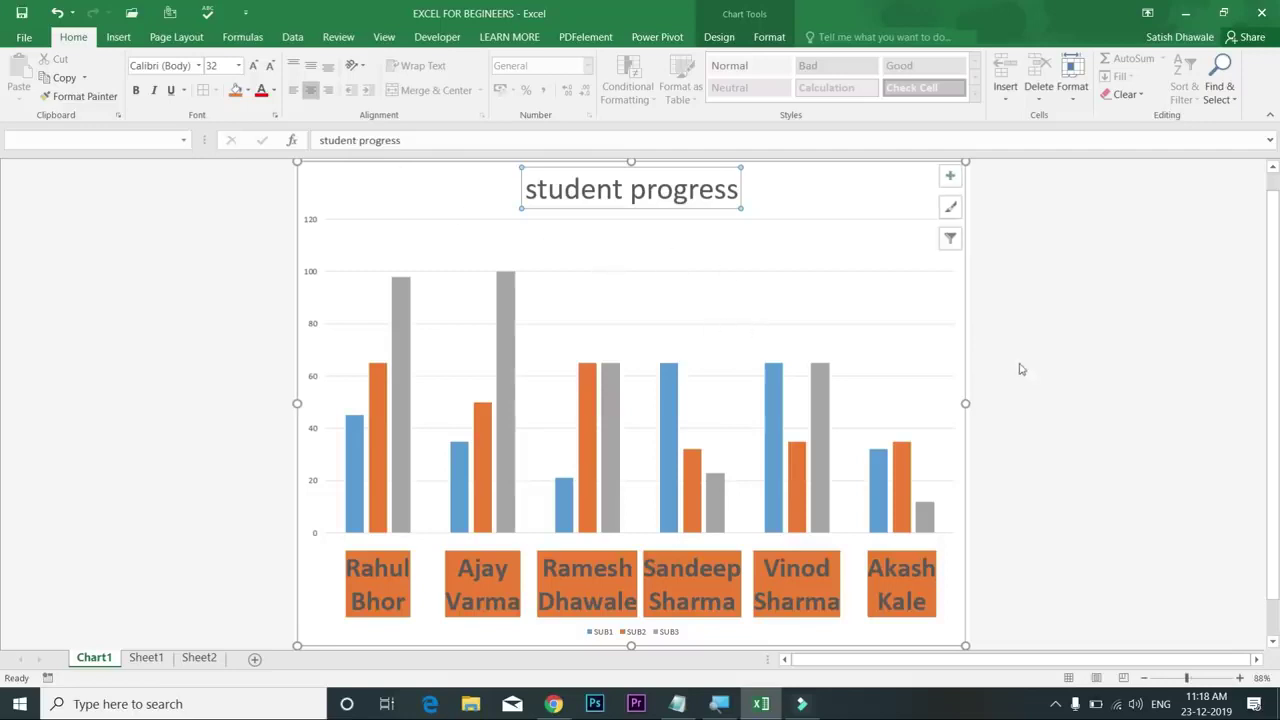
# Step: Apply chart style Style 4 to the student progress chart
pyautogui.click(719, 40)
pyautogui.click(730, 91)
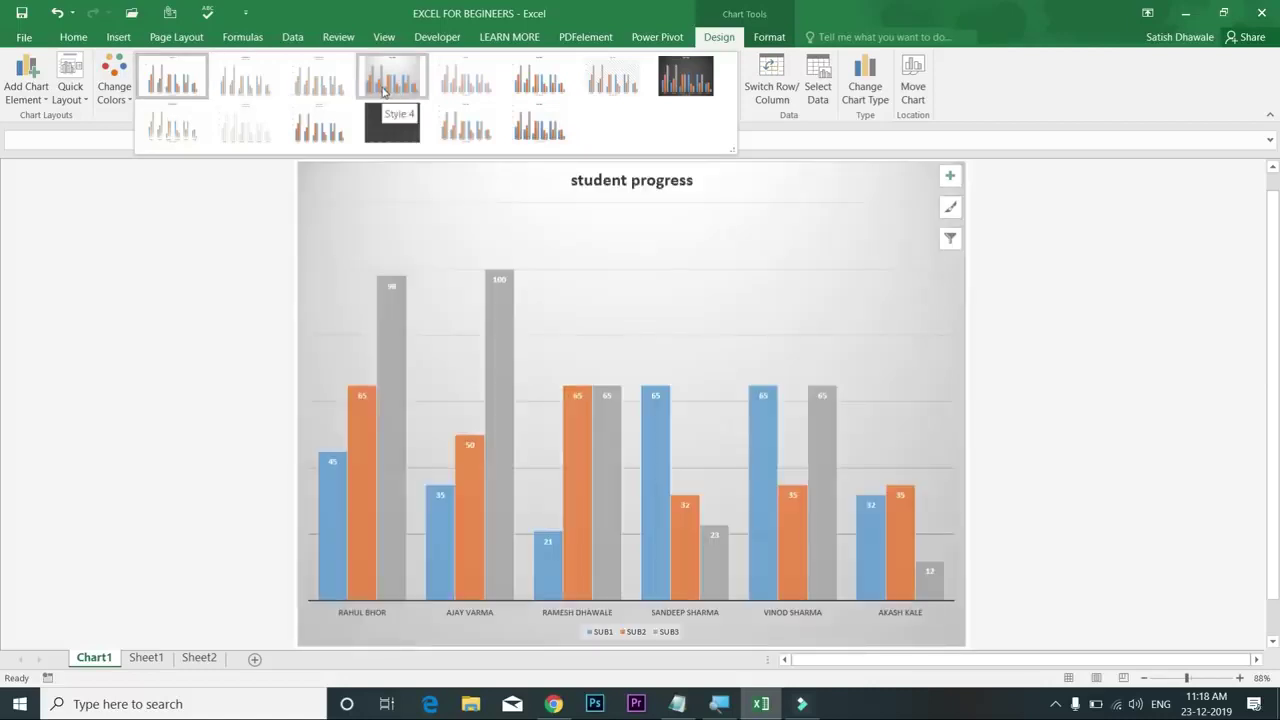
pyautogui.click(384, 90)
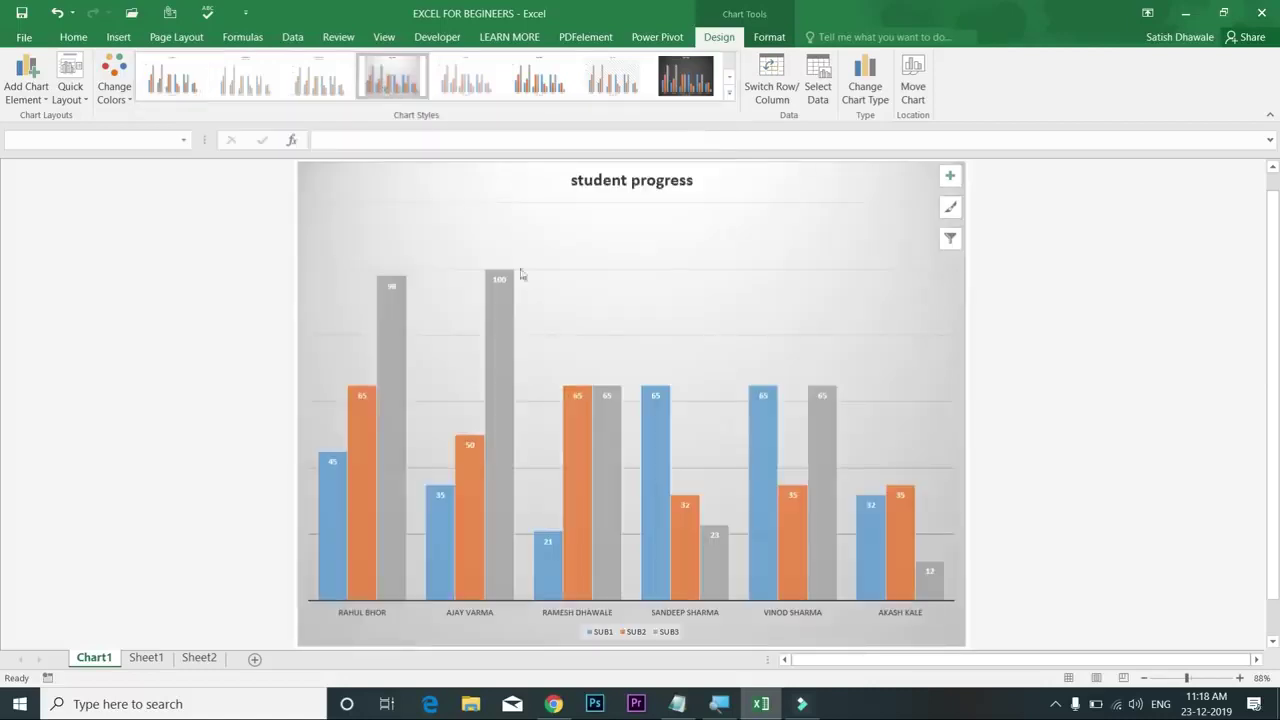
# Step: Format the chart's horizontal axis labels as 12-point bold text
pyautogui.click(582, 617)
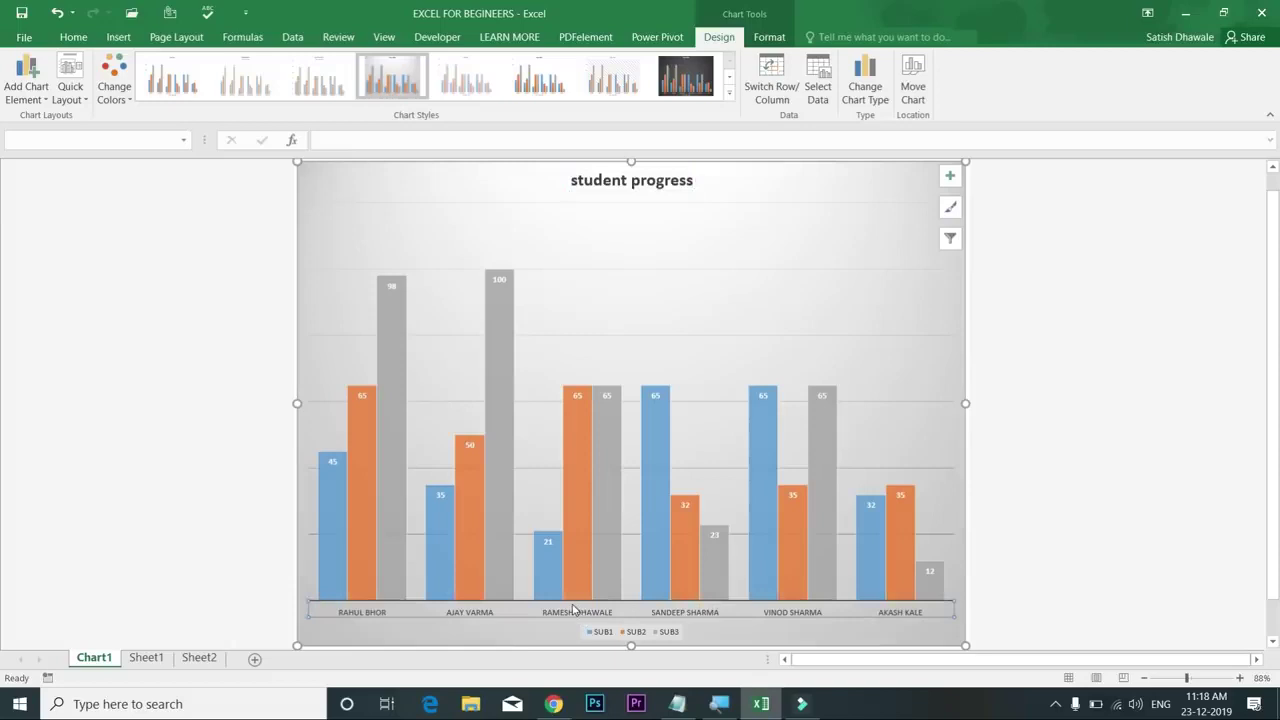
pyautogui.click(73, 37)
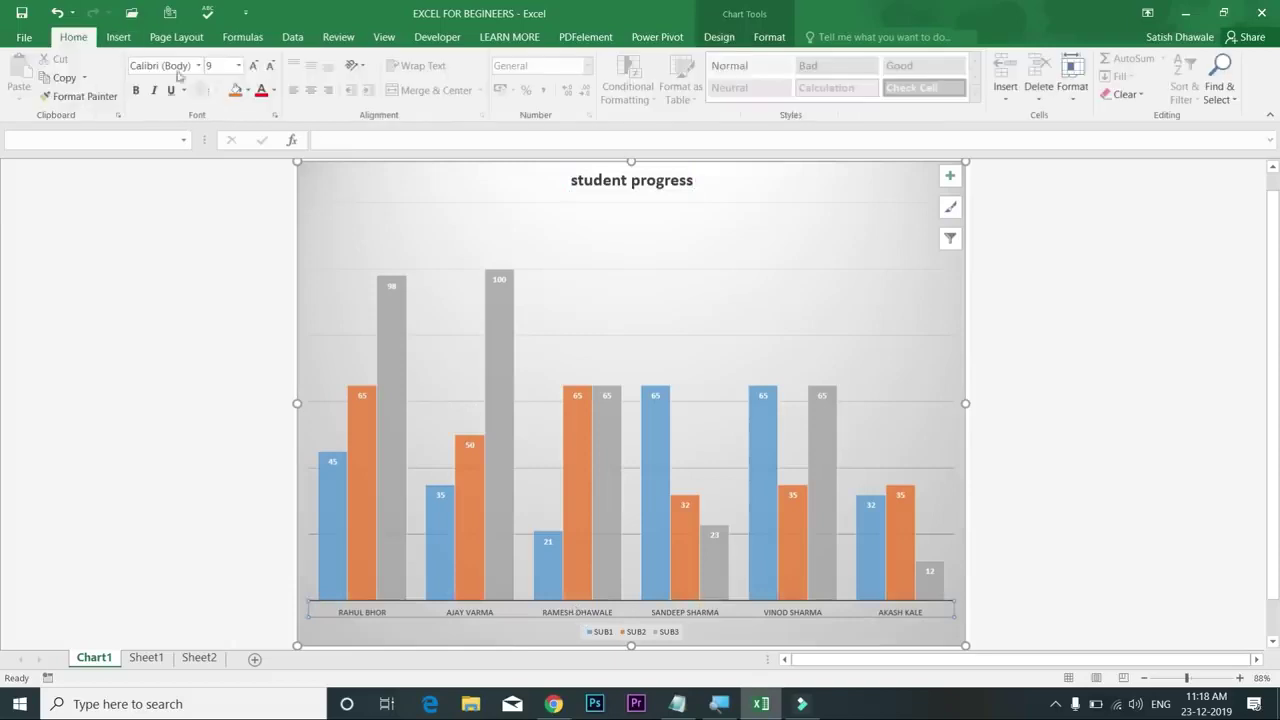
pyautogui.click(254, 66)
pyautogui.click(254, 66)
pyautogui.click(254, 66)
pyautogui.click(254, 66)
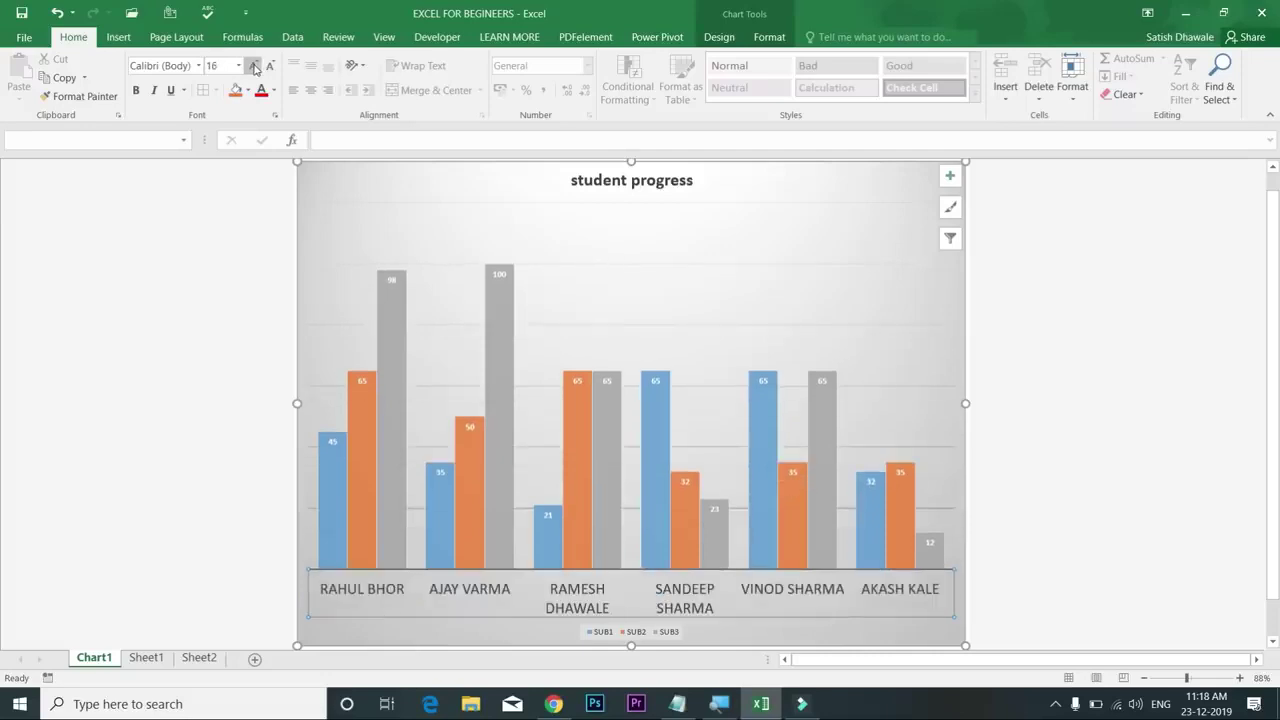
pyautogui.click(269, 67)
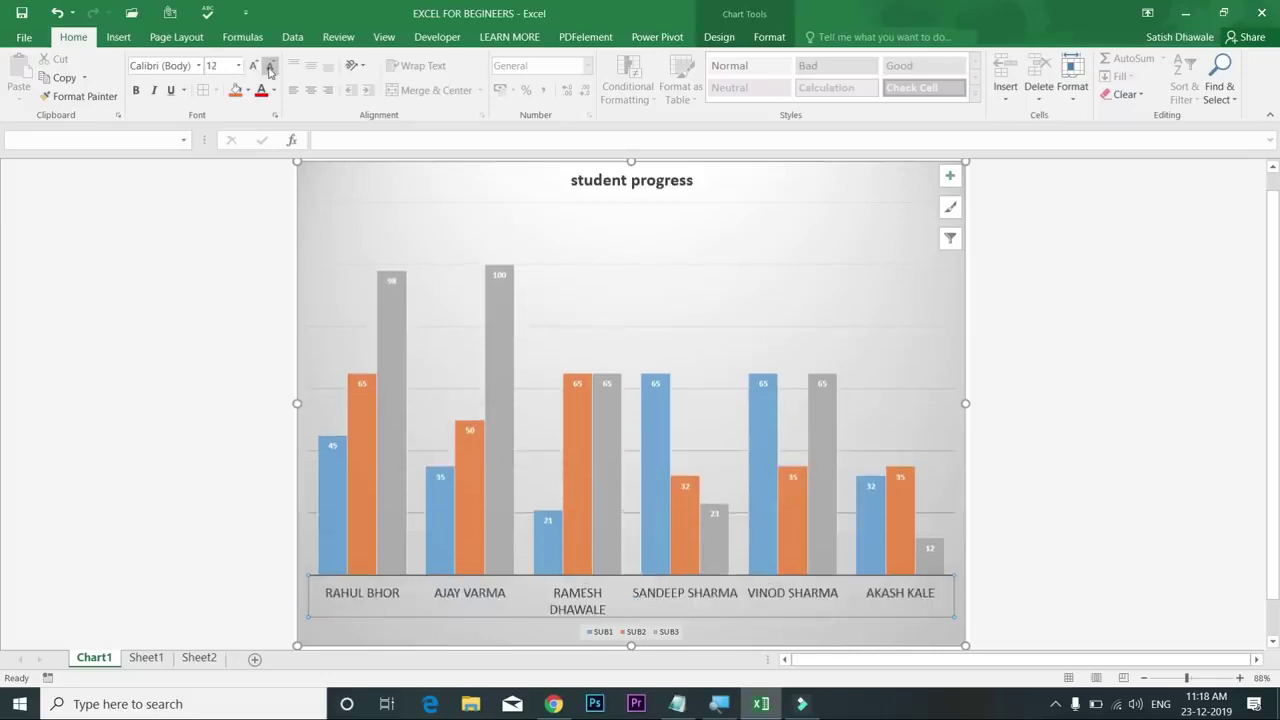
pyautogui.click(138, 90)
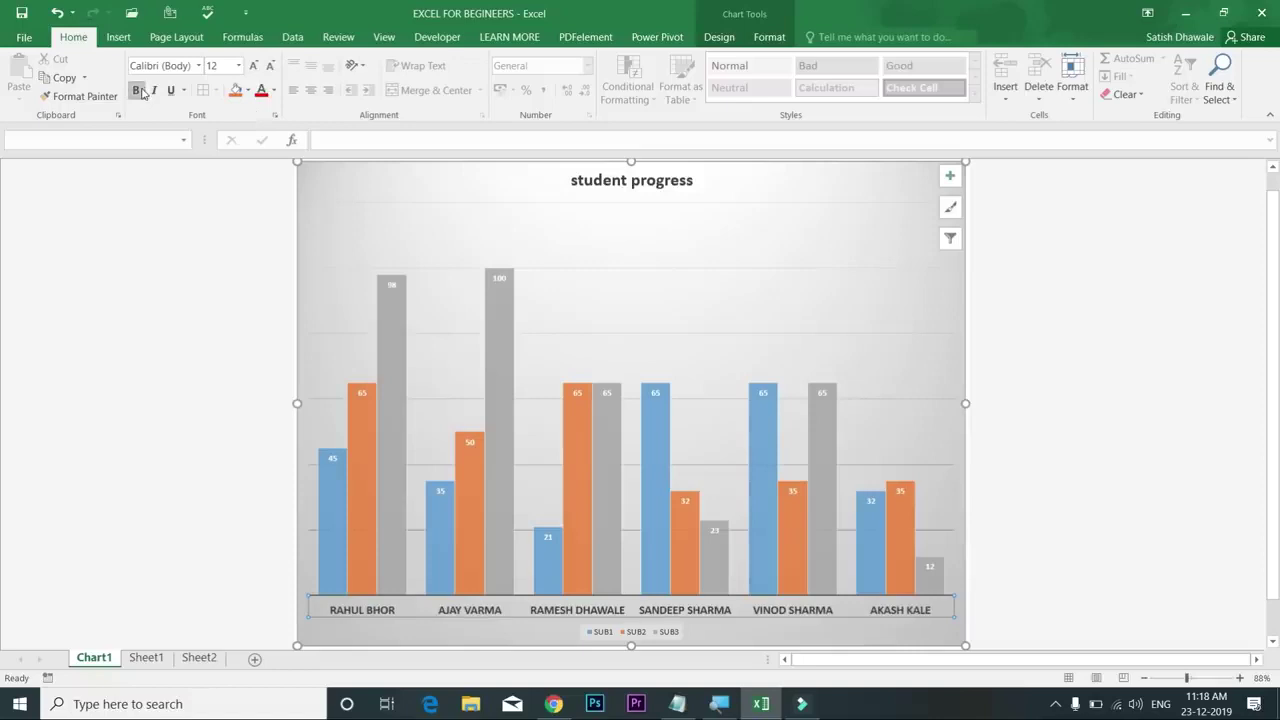
# Step: Move the chart legend from below the student names to the area left of the chart title
pyautogui.click(632, 634)
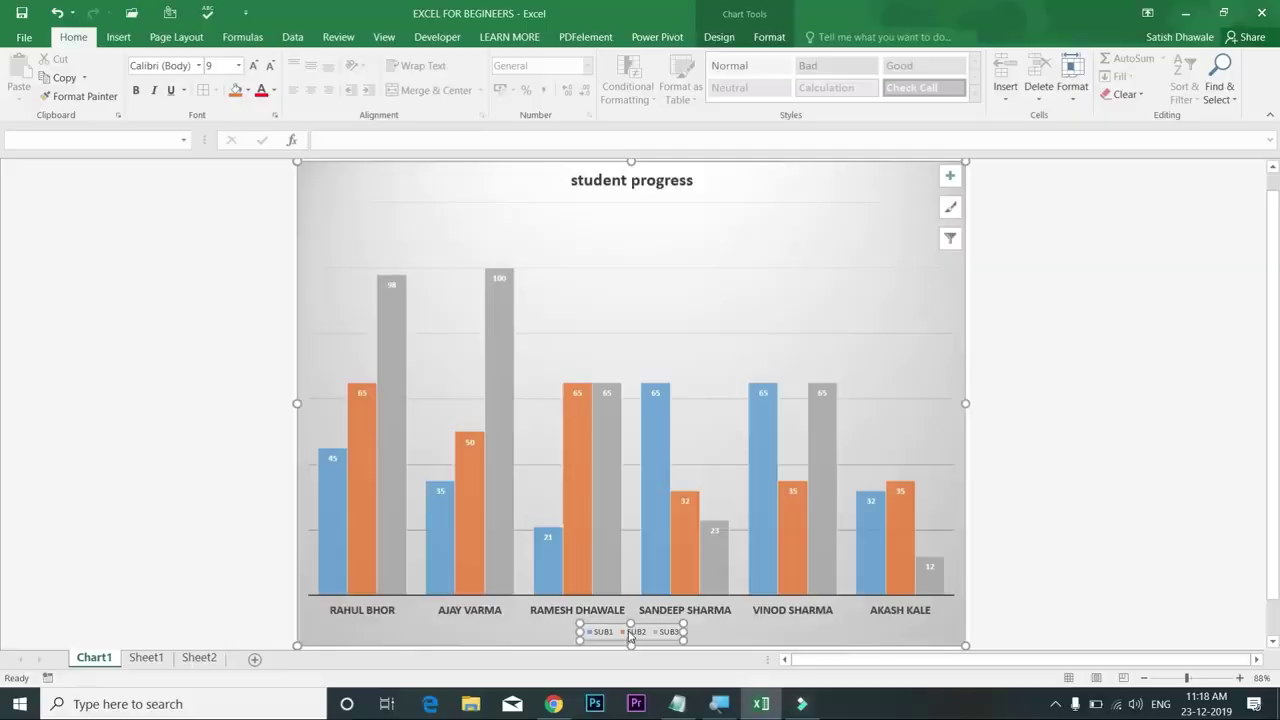
pyautogui.moveTo(620, 628); pyautogui.dragTo(477, 202)
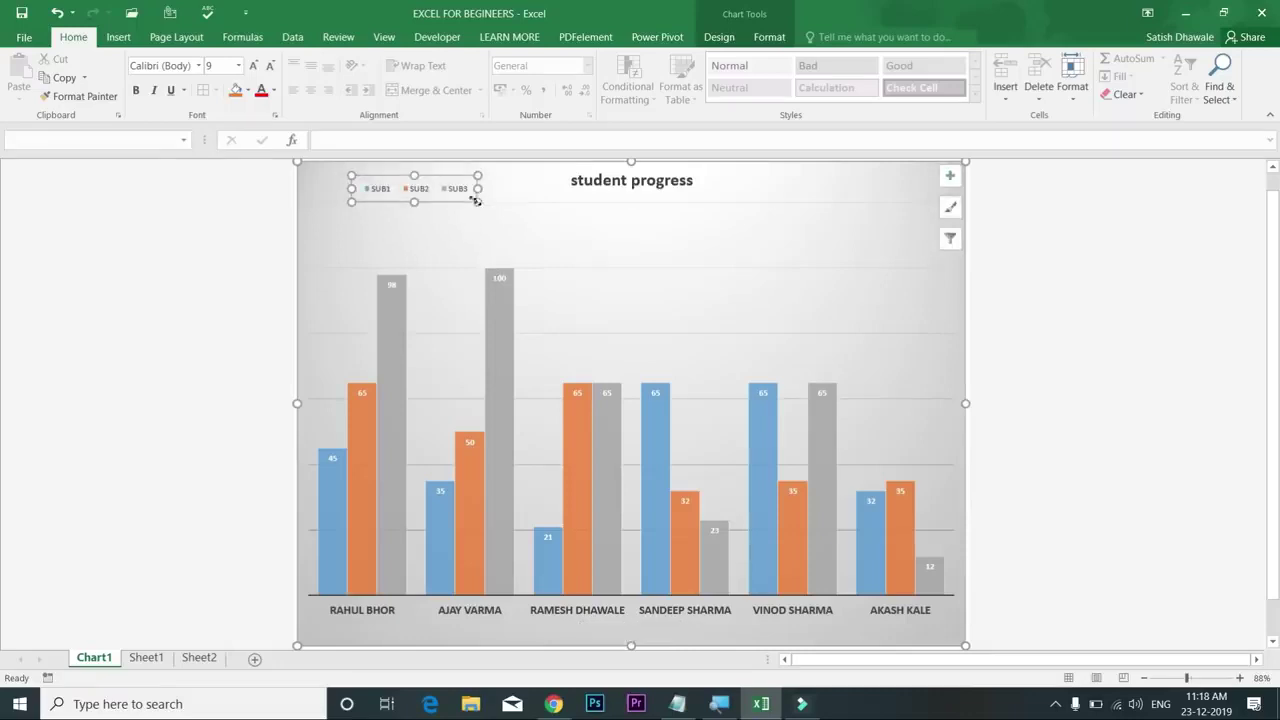
pyautogui.click(455, 189)
pyautogui.click(452, 187)
# Step: Format the legend text as 14-point bold and widen the legend so that SUB1, SUB2 and SUB3 all fit
pyautogui.click(255, 67)
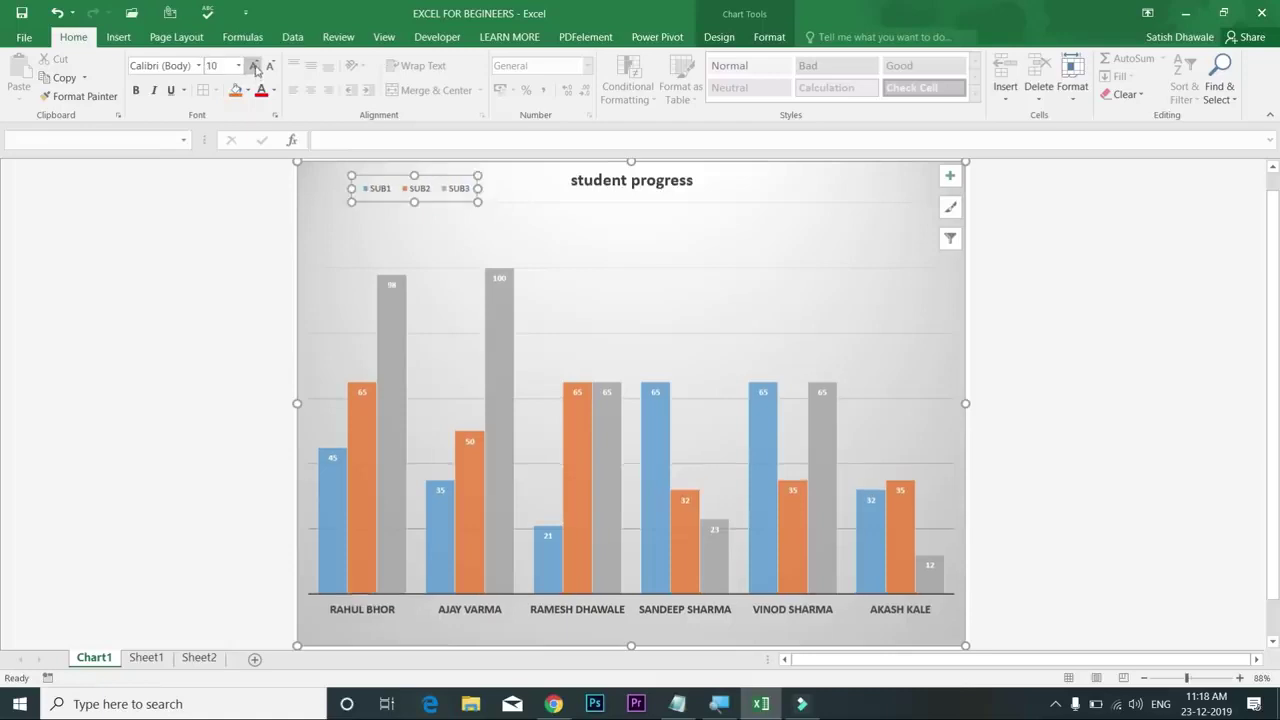
pyautogui.click(255, 67)
pyautogui.click(255, 67)
pyautogui.click(255, 67)
pyautogui.click(136, 90)
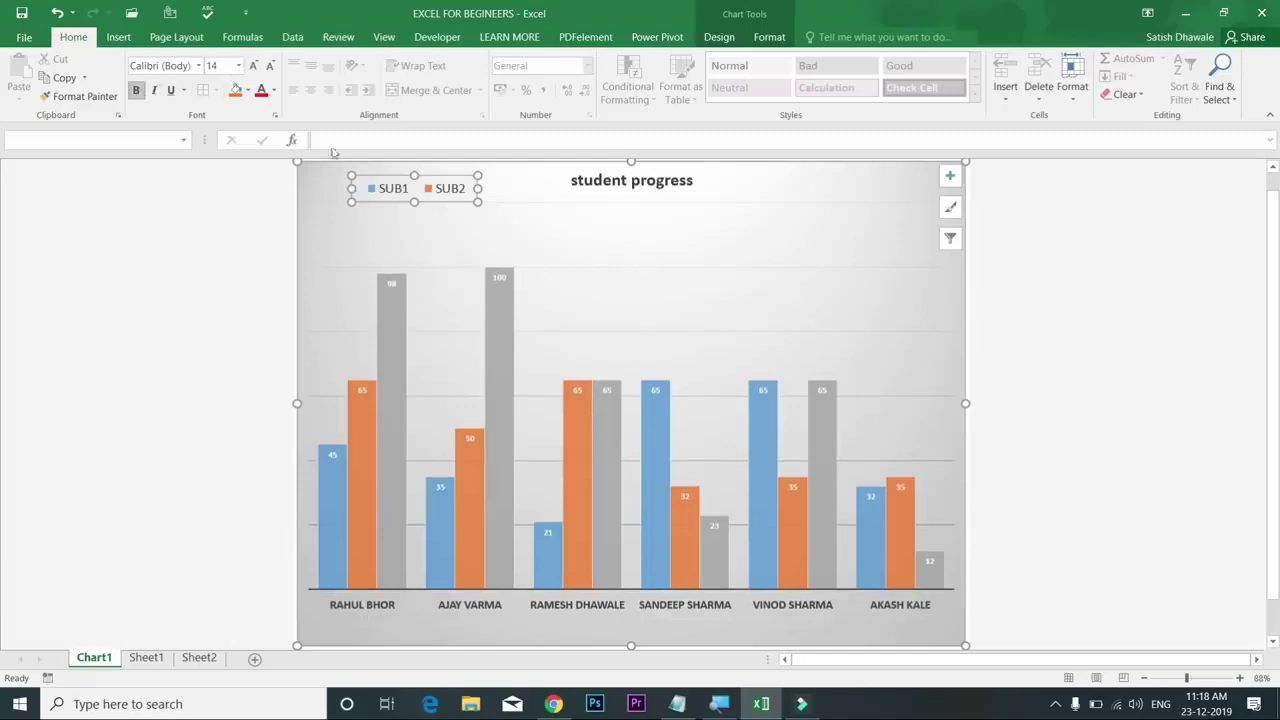
pyautogui.moveTo(478, 188); pyautogui.dragTo(535, 188)
pyautogui.click(485, 188)
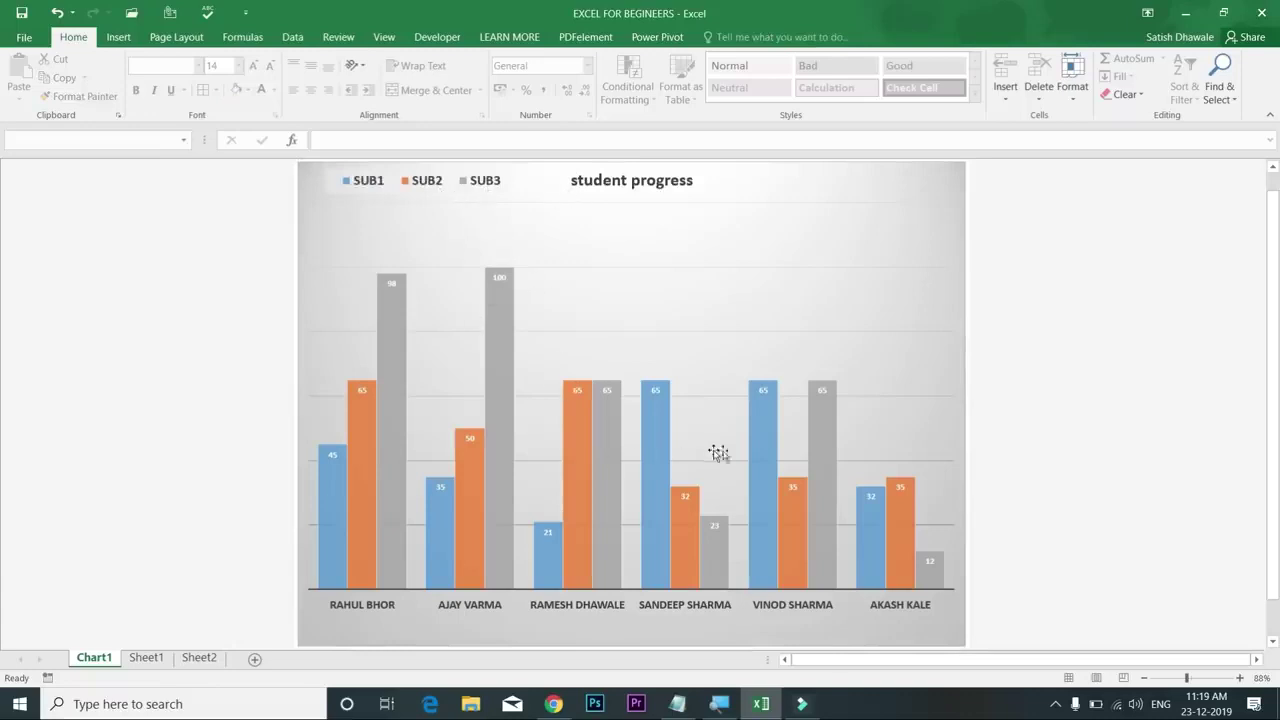
# Step: Try chart style Style 8 on the student progress chart and undo it
pyautogui.click(578, 402)
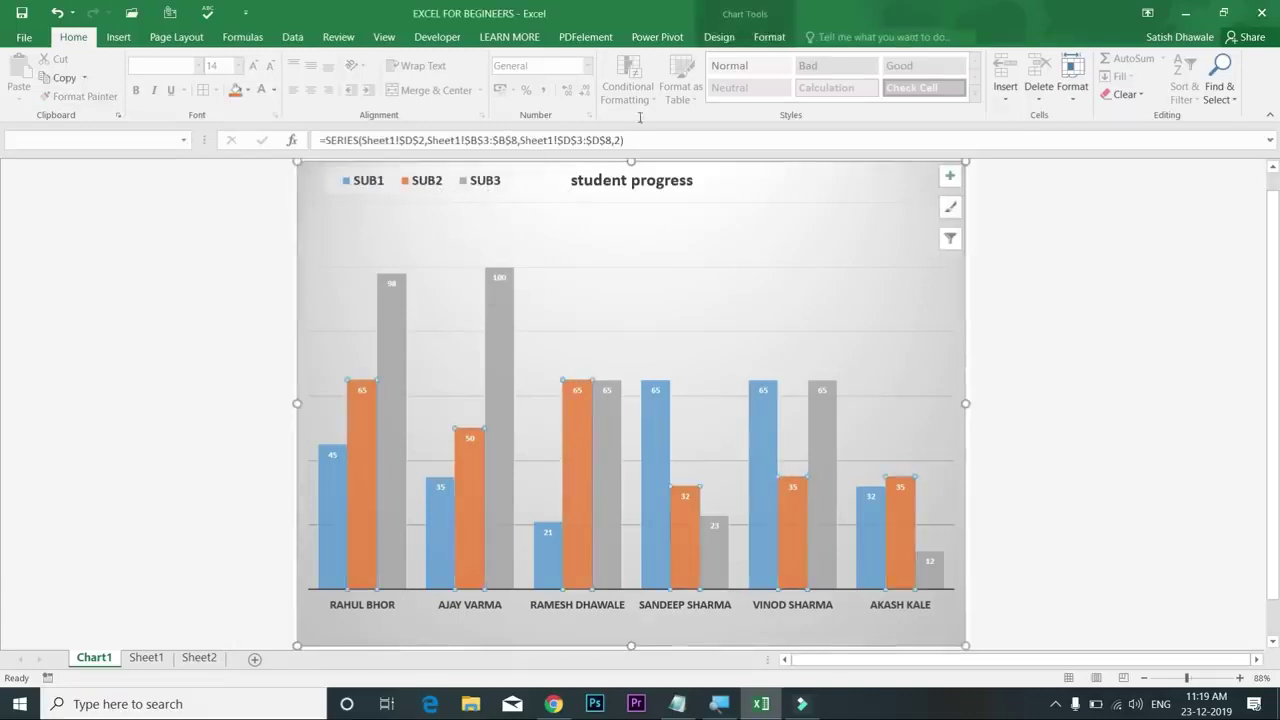
pyautogui.click(715, 40)
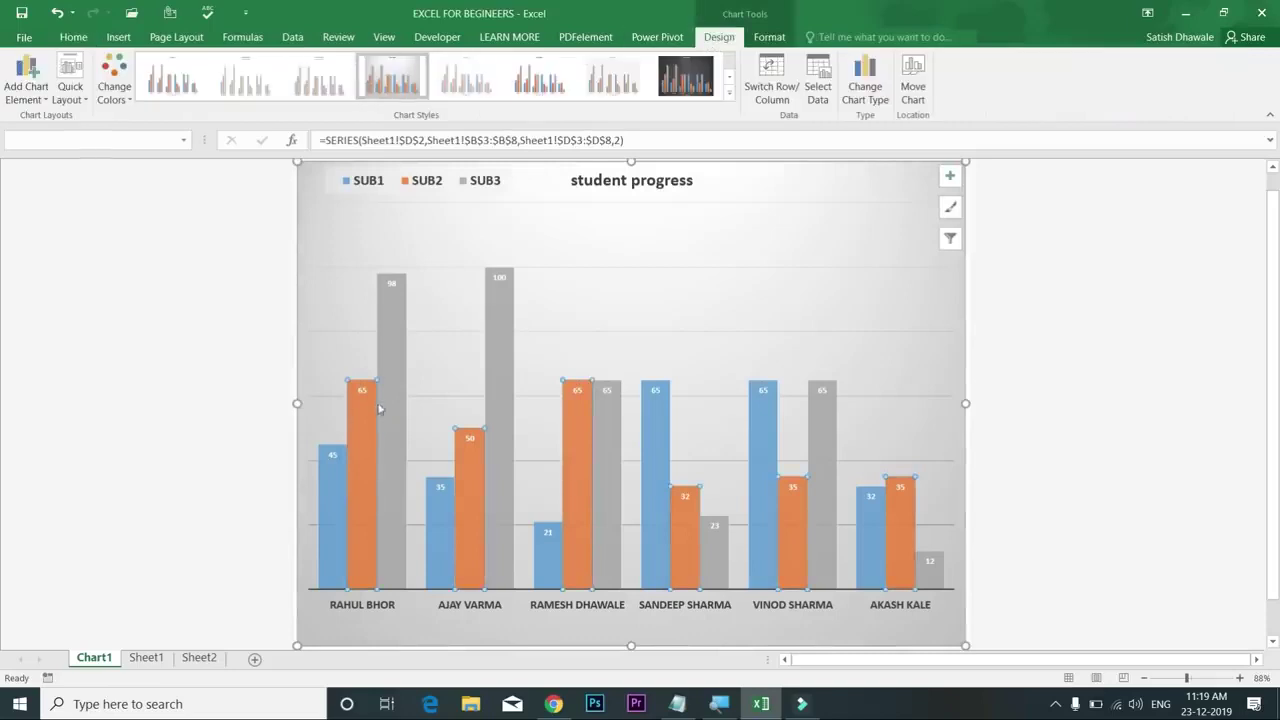
pyautogui.moveTo(360, 420)
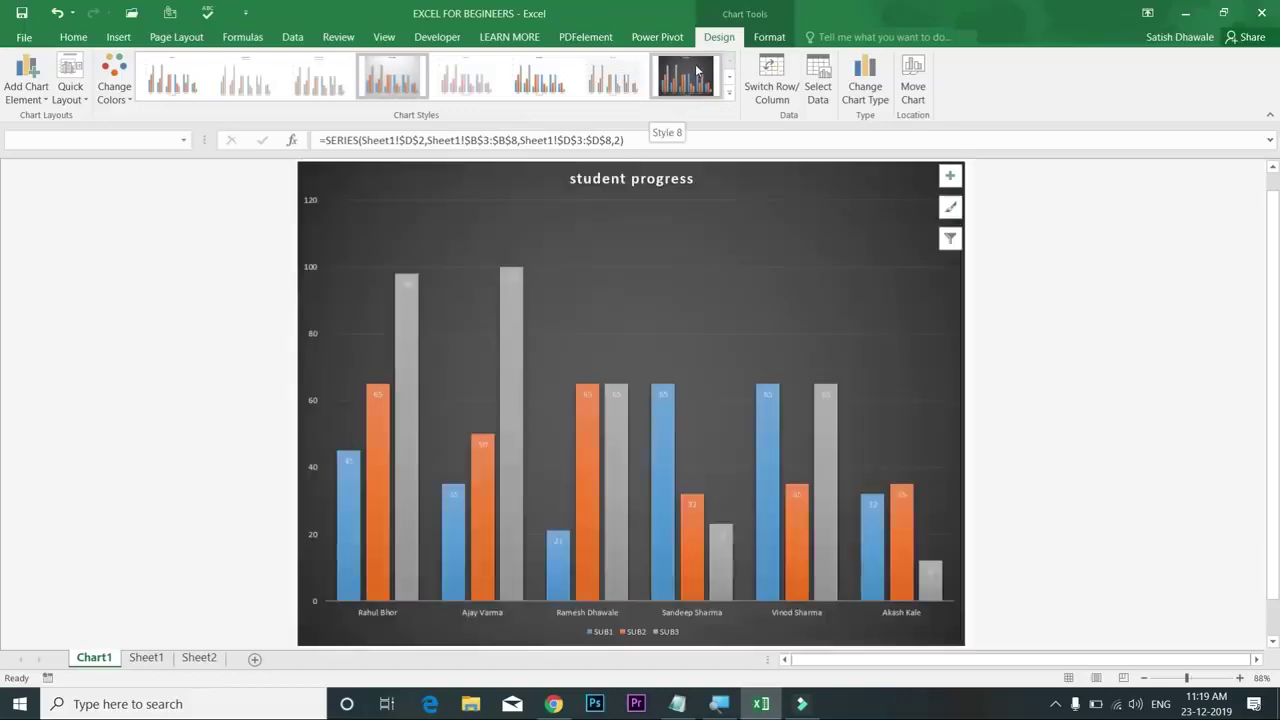
pyautogui.click(697, 70)
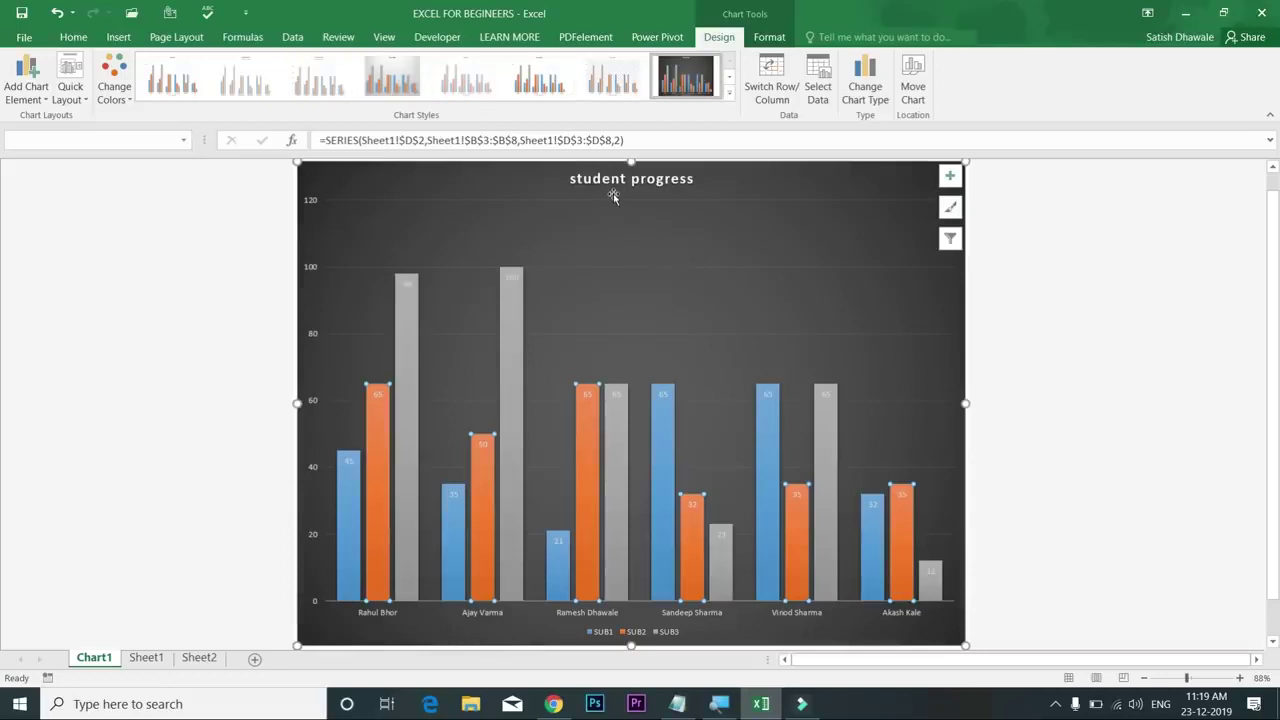
pyautogui.hotkey('ctrl', 'z')
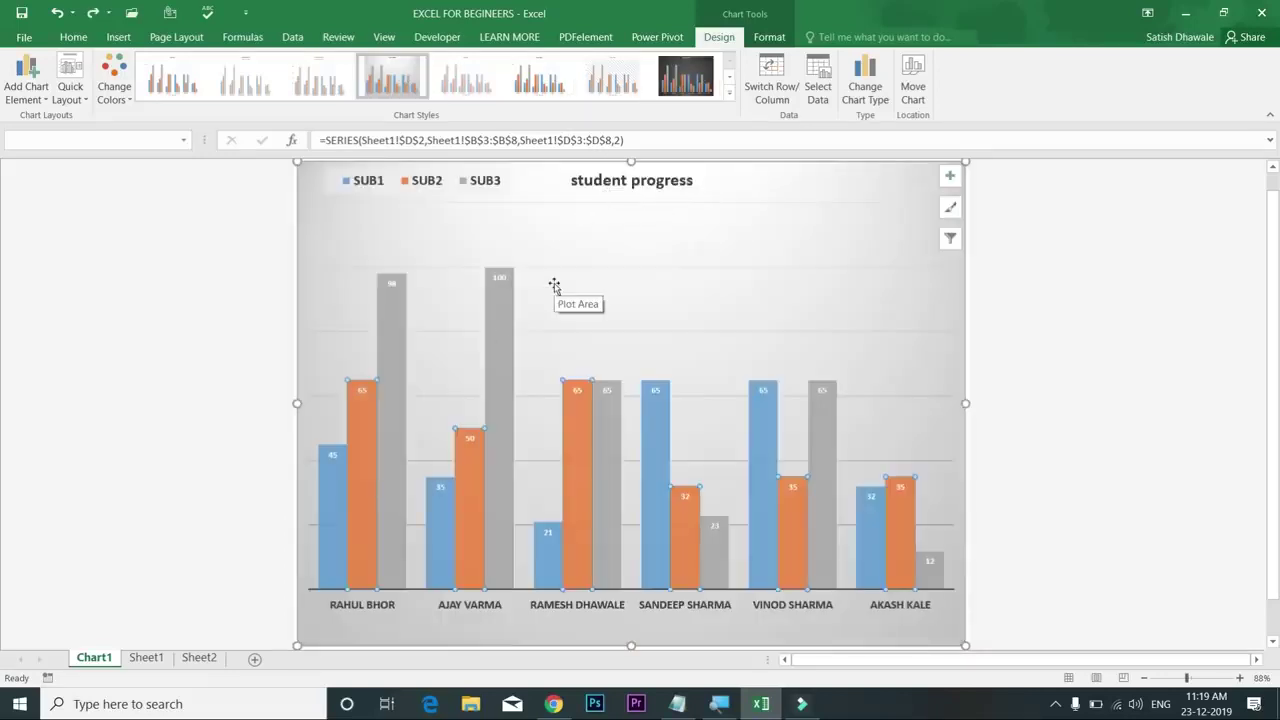
# Step: Recolor the chart columns with the colorful palette of orange, yellow and green
pyautogui.click(114, 88)
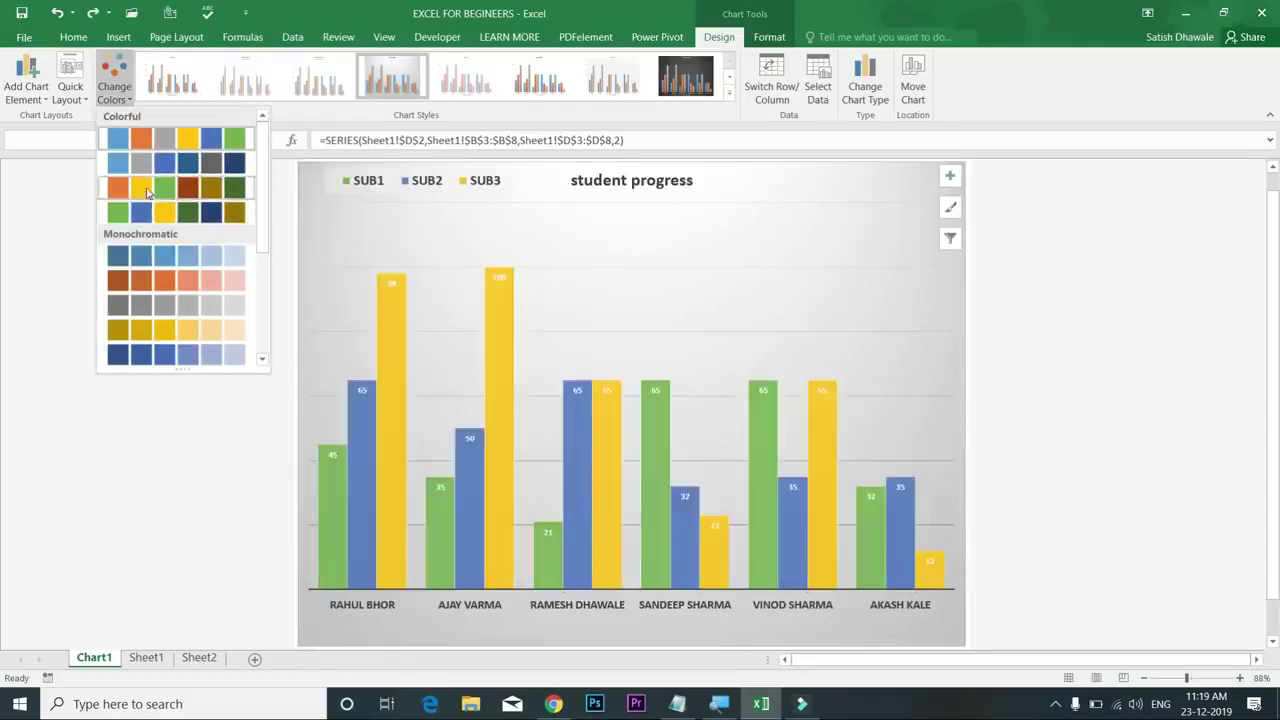
pyautogui.click(141, 188)
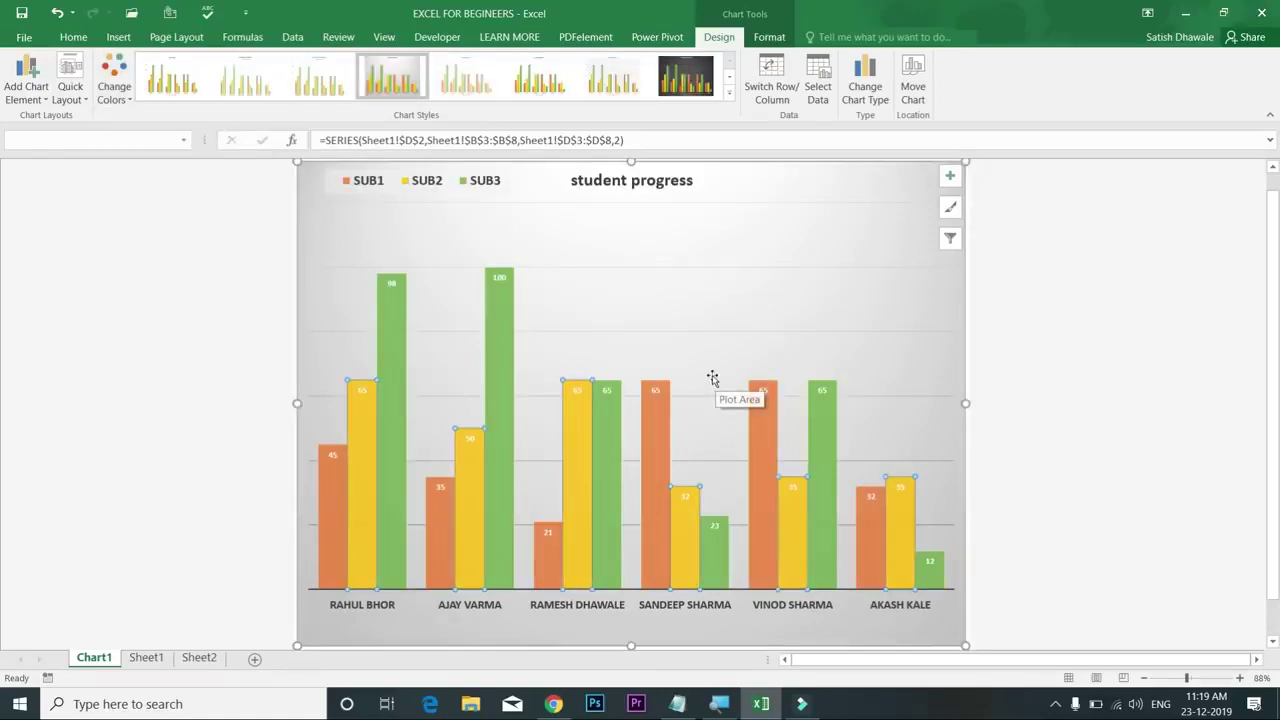
# Step: Add the primary vertical axis to the student progress chart
pyautogui.click(80, 100)
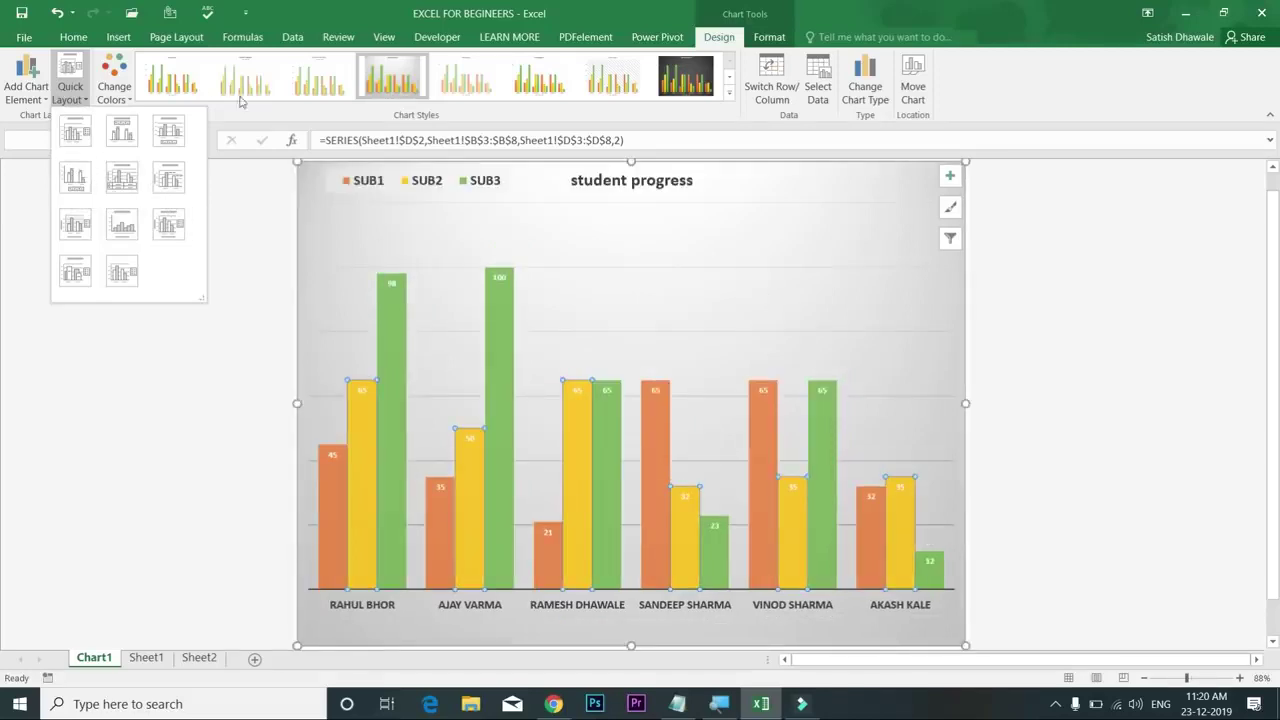
pyautogui.click(24, 96)
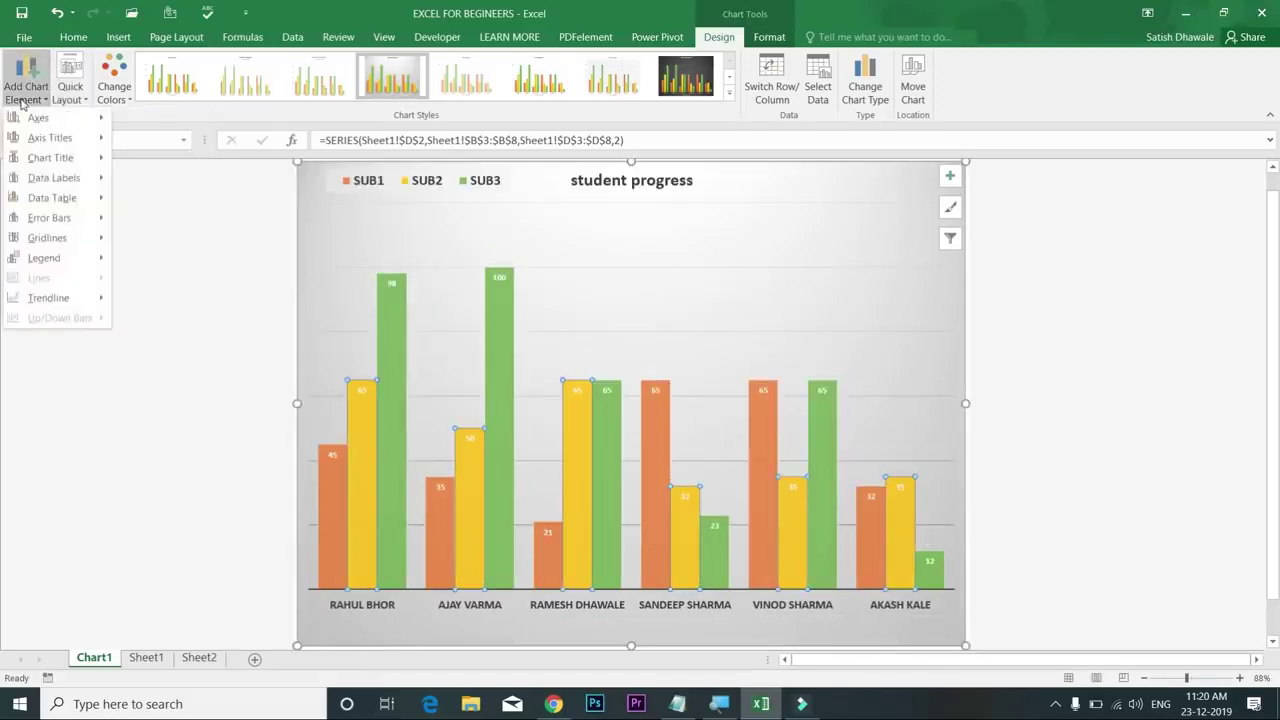
pyautogui.moveTo(42, 120)
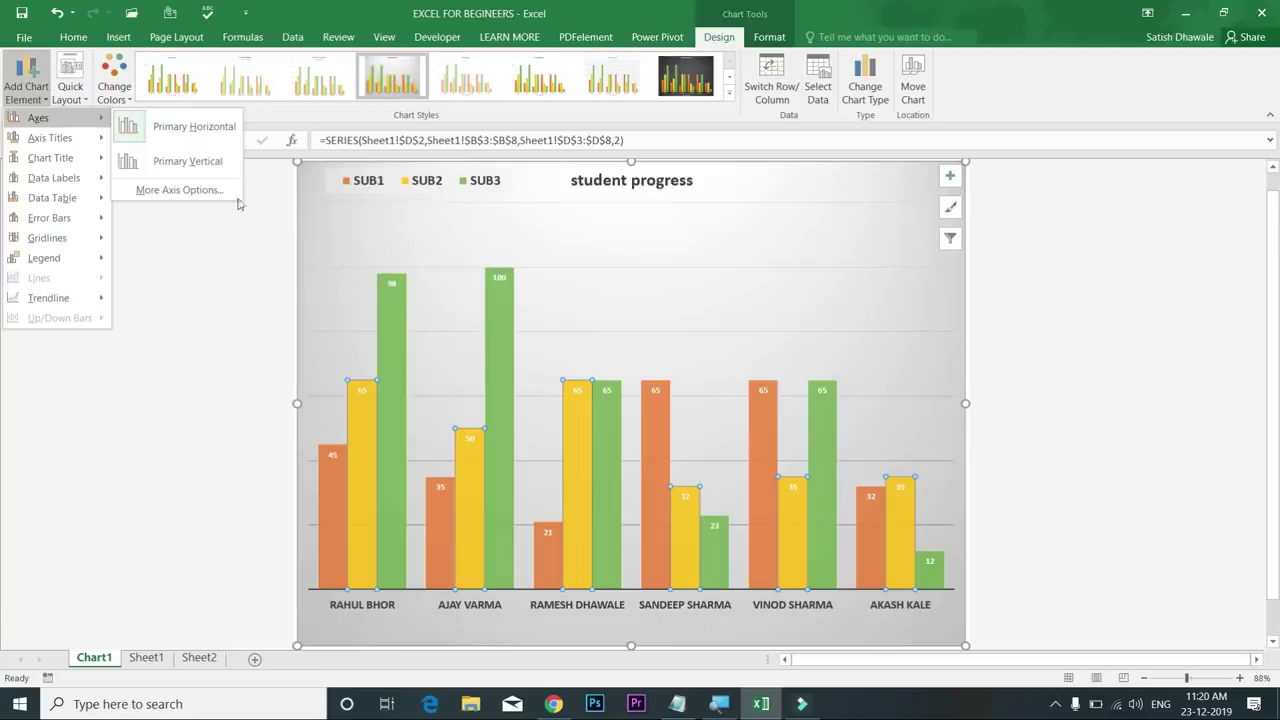
pyautogui.click(213, 168)
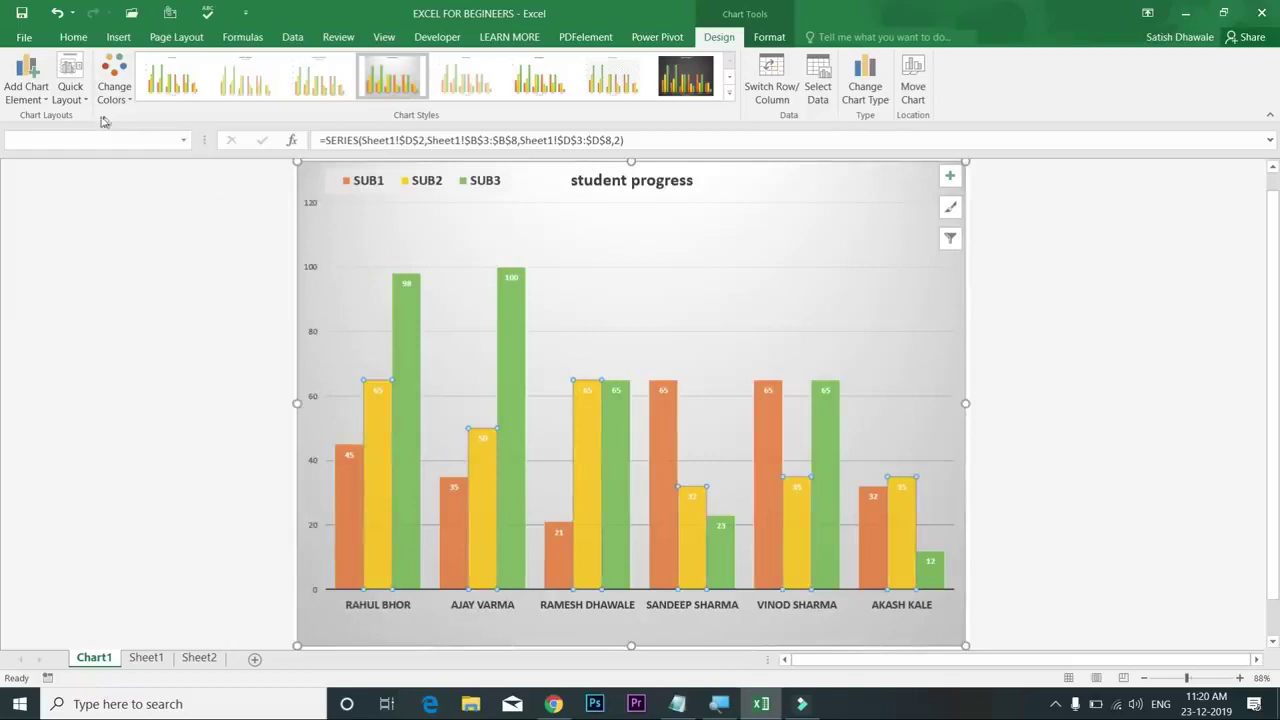
# Step: Add a primary vertical axis title to the chart with the text "marks"
pyautogui.click(34, 90)
pyautogui.moveTo(57, 120)
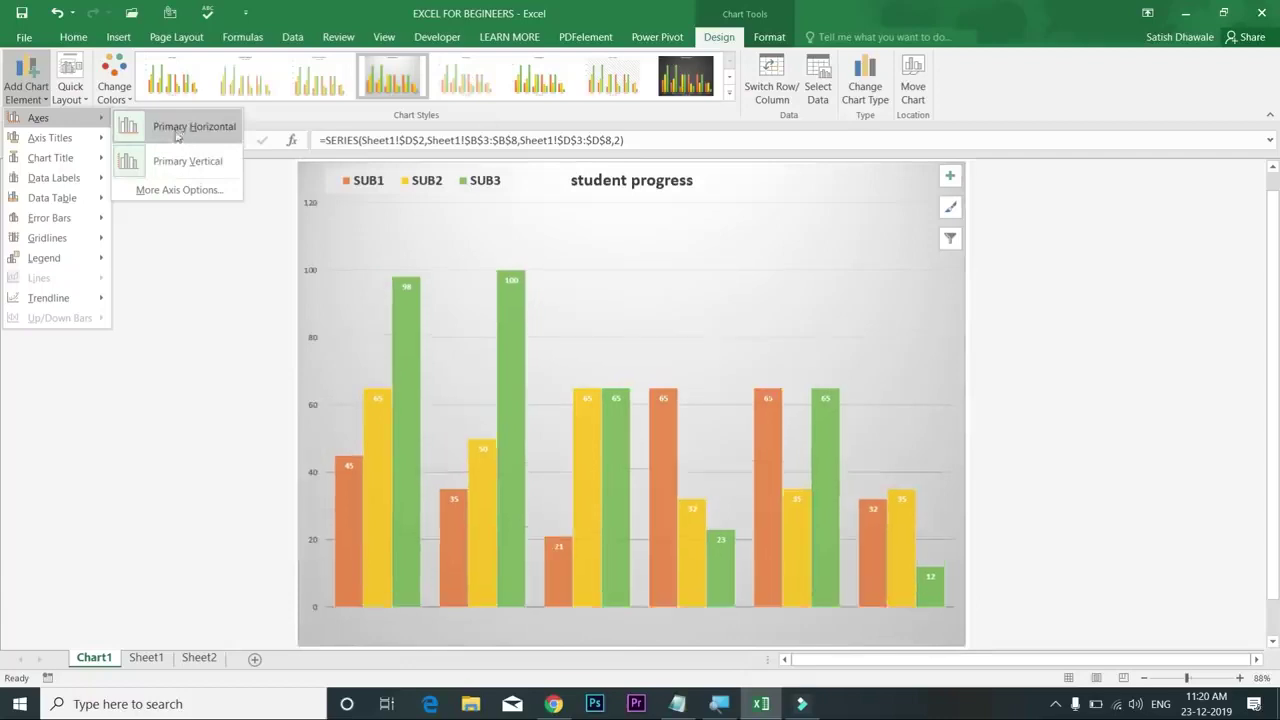
pyautogui.moveTo(91, 143)
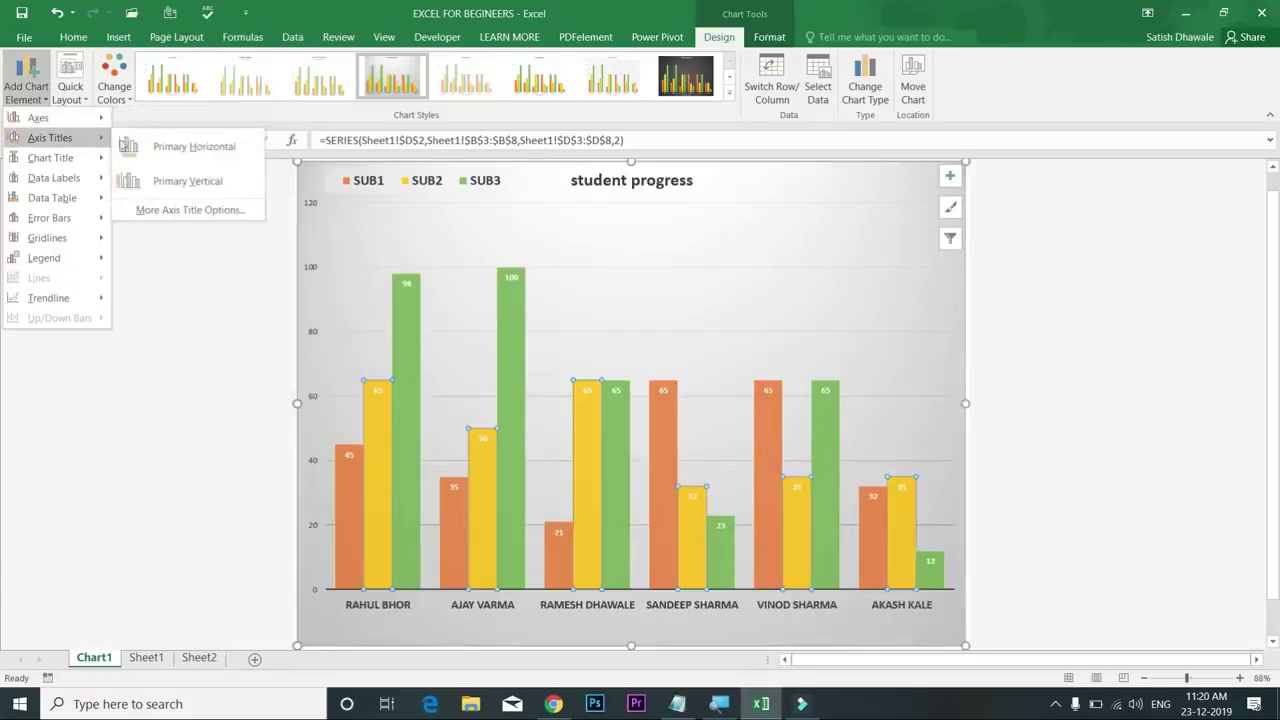
pyautogui.click(187, 180)
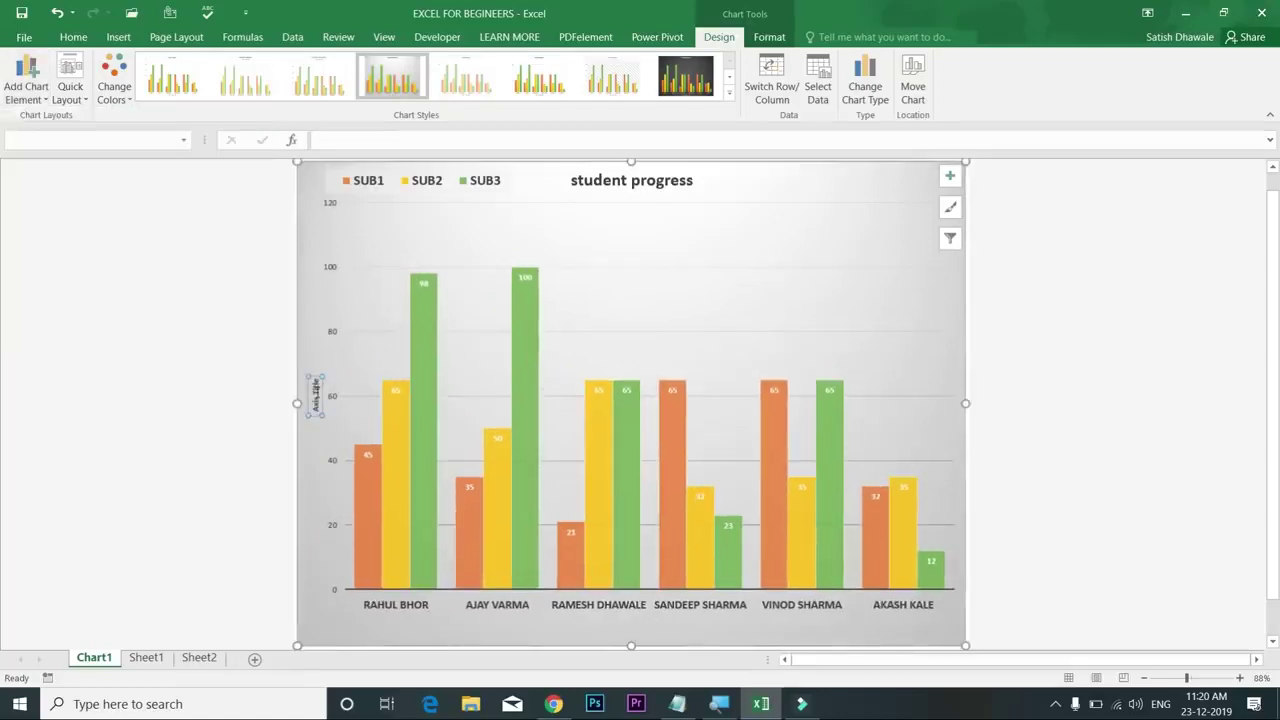
pyautogui.click(352, 139)
pyautogui.write('marks')
pyautogui.press('Return')
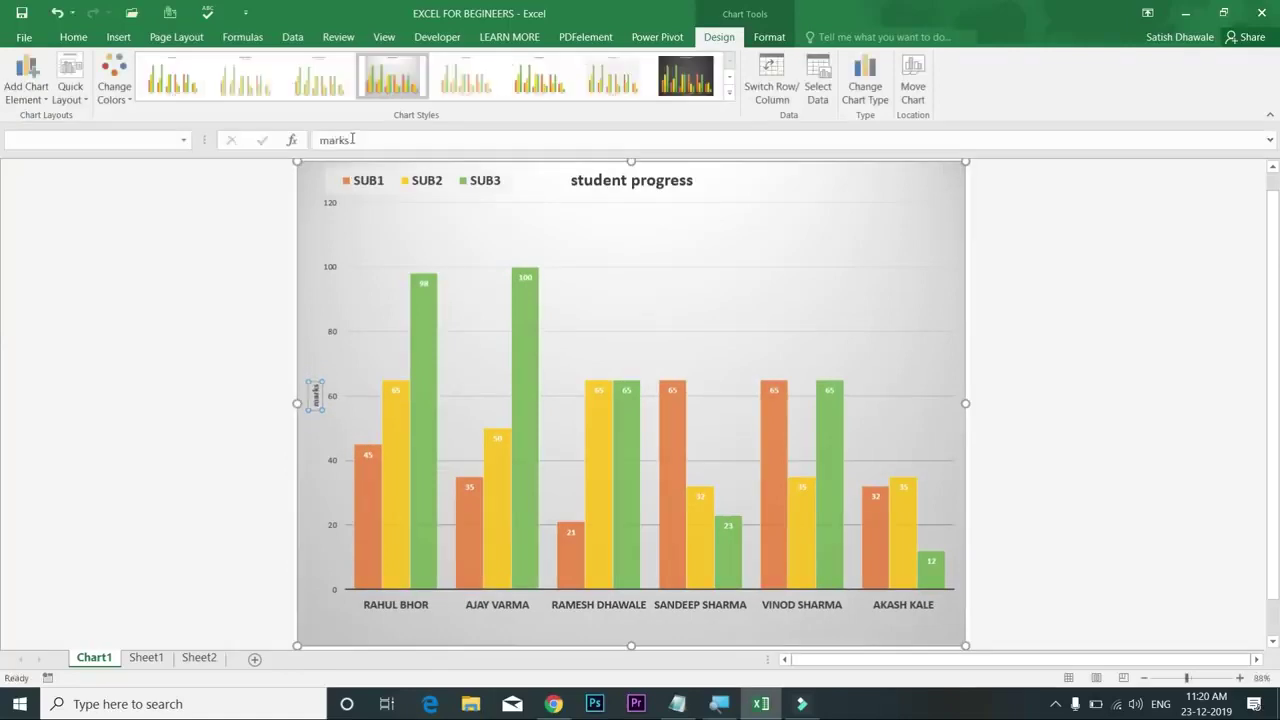
# Step: Enlarge the "marks" axis title to 24 points
pyautogui.click(70, 40)
pyautogui.click(255, 66)
pyautogui.click(255, 66)
pyautogui.click(255, 66)
pyautogui.click(255, 66)
pyautogui.click(255, 66)
pyautogui.click(255, 66)
pyautogui.click(255, 66)
pyautogui.click(255, 66)
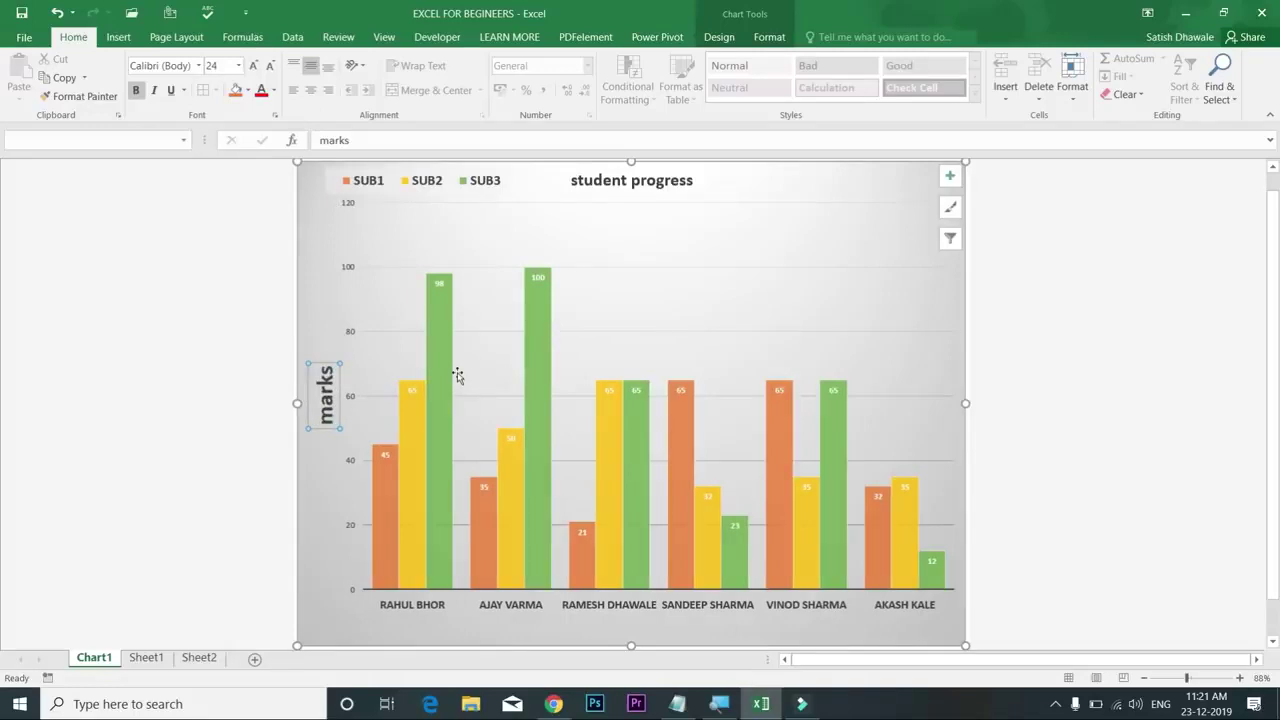
# Step: Place the data labels of all columns at Inside Base and select the SUB1 labels
pyautogui.click(719, 40)
pyautogui.click(26, 88)
pyautogui.moveTo(48, 165)
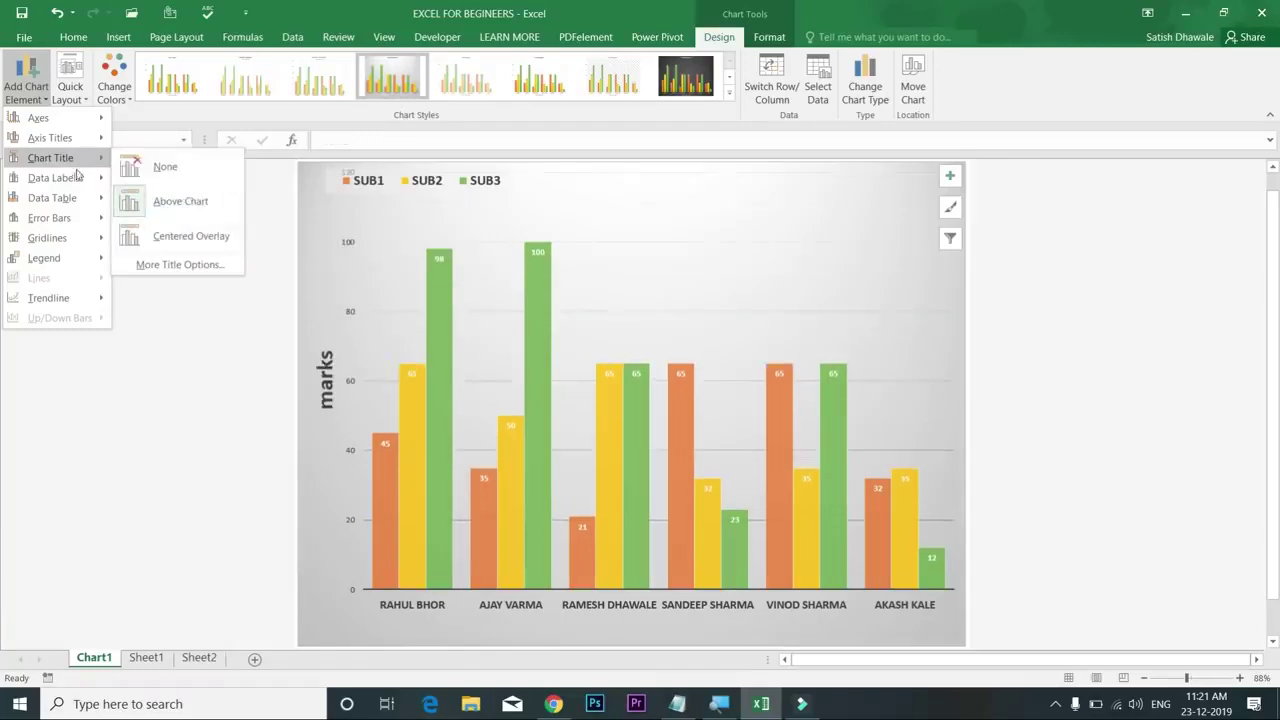
pyautogui.moveTo(76, 185)
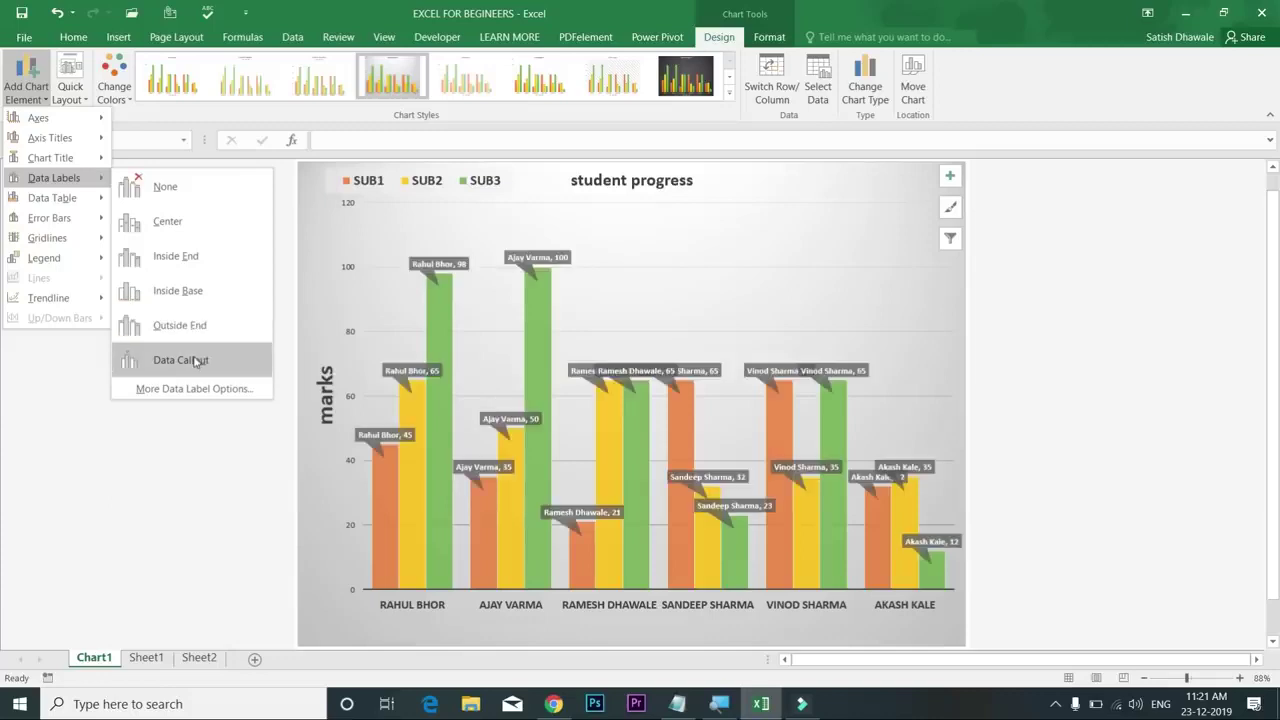
pyautogui.click(191, 291)
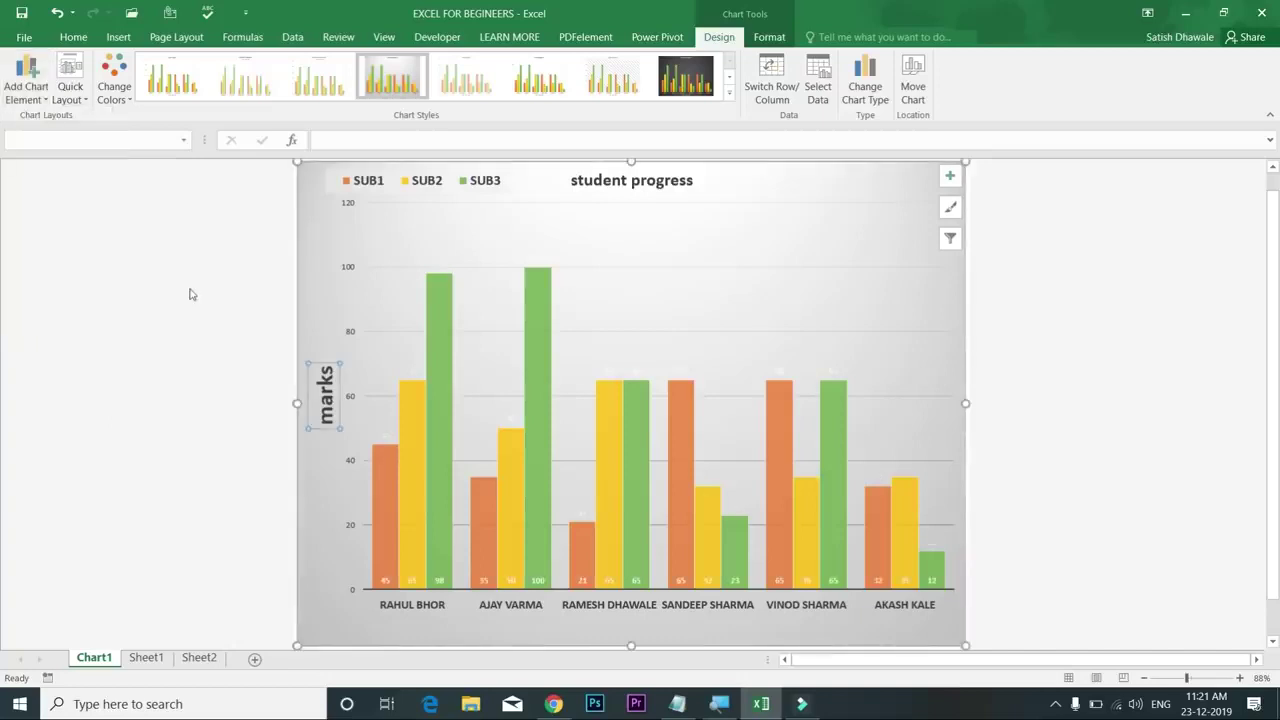
pyautogui.click(392, 580)
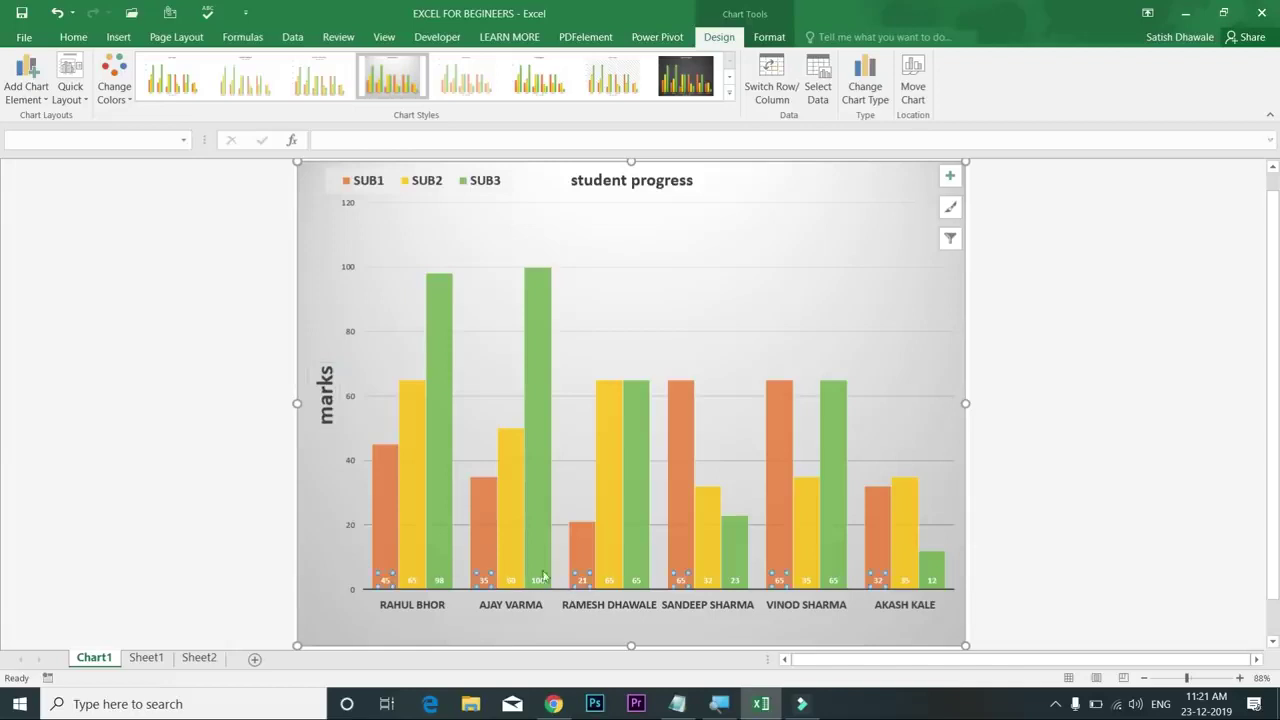
# Step: Add primary minor vertical gridlines to the chart
pyautogui.click(37, 90)
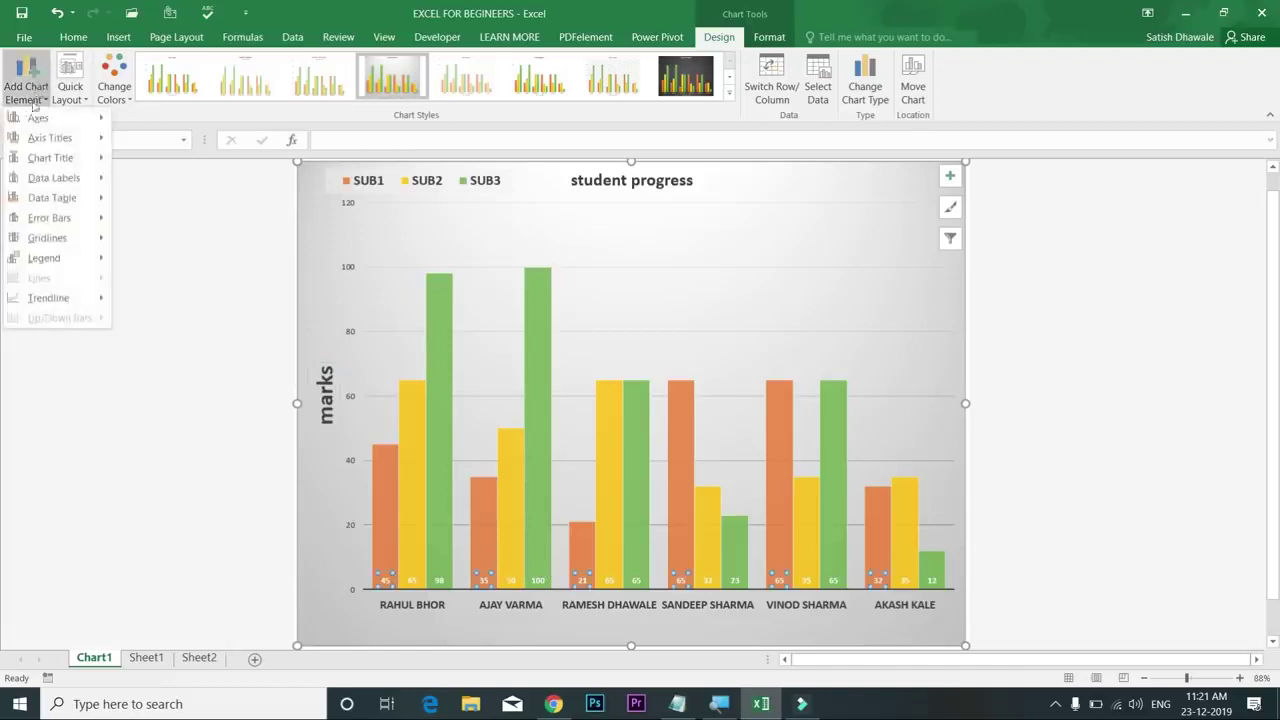
pyautogui.moveTo(62, 203)
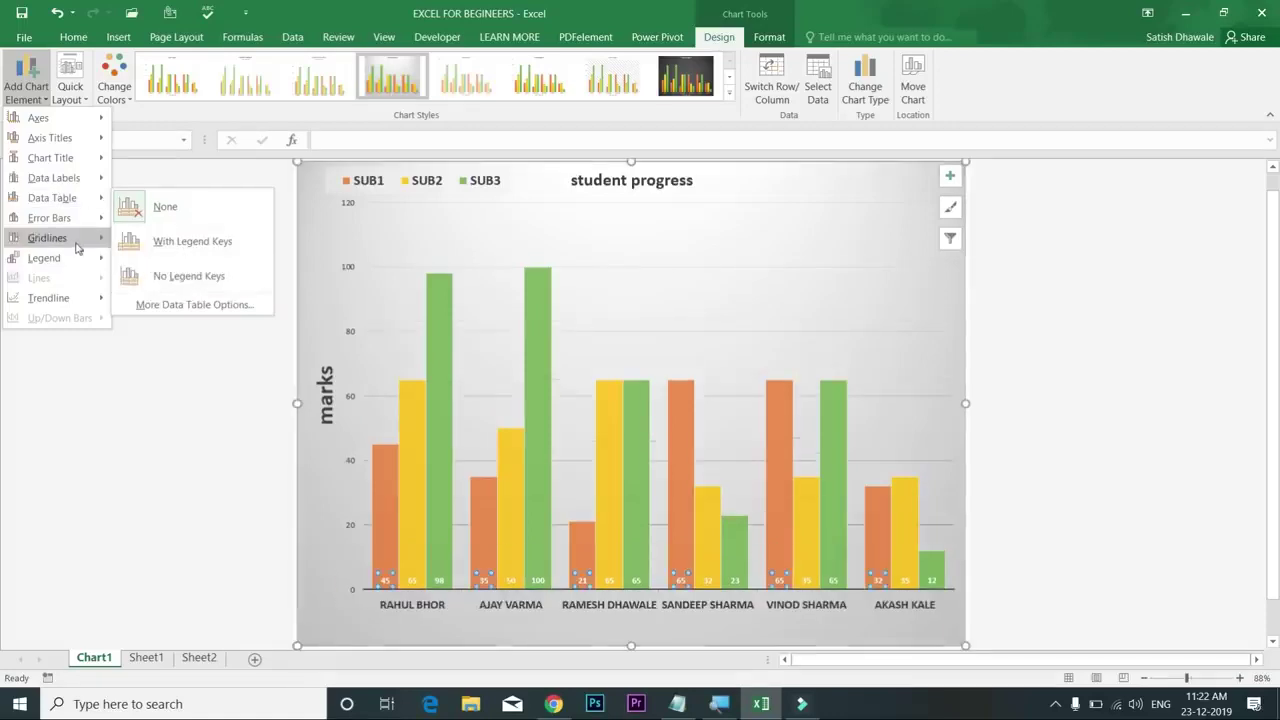
pyautogui.moveTo(75, 247)
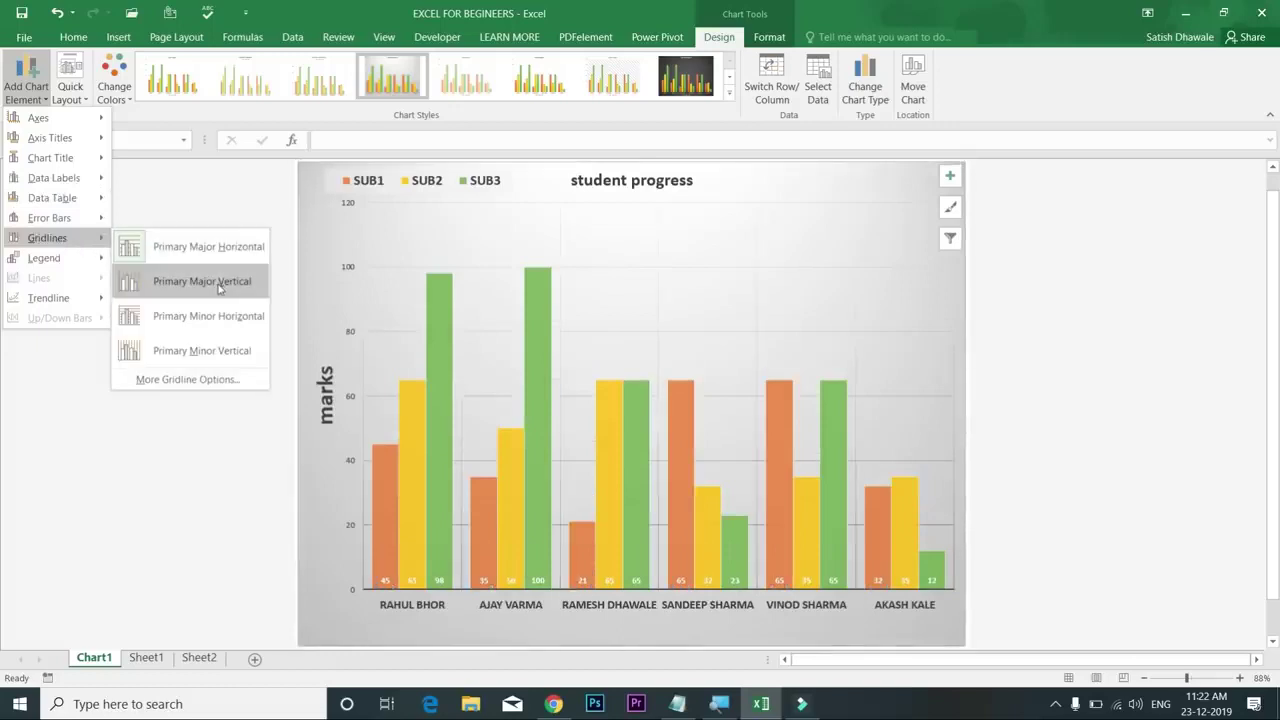
pyautogui.click(202, 350)
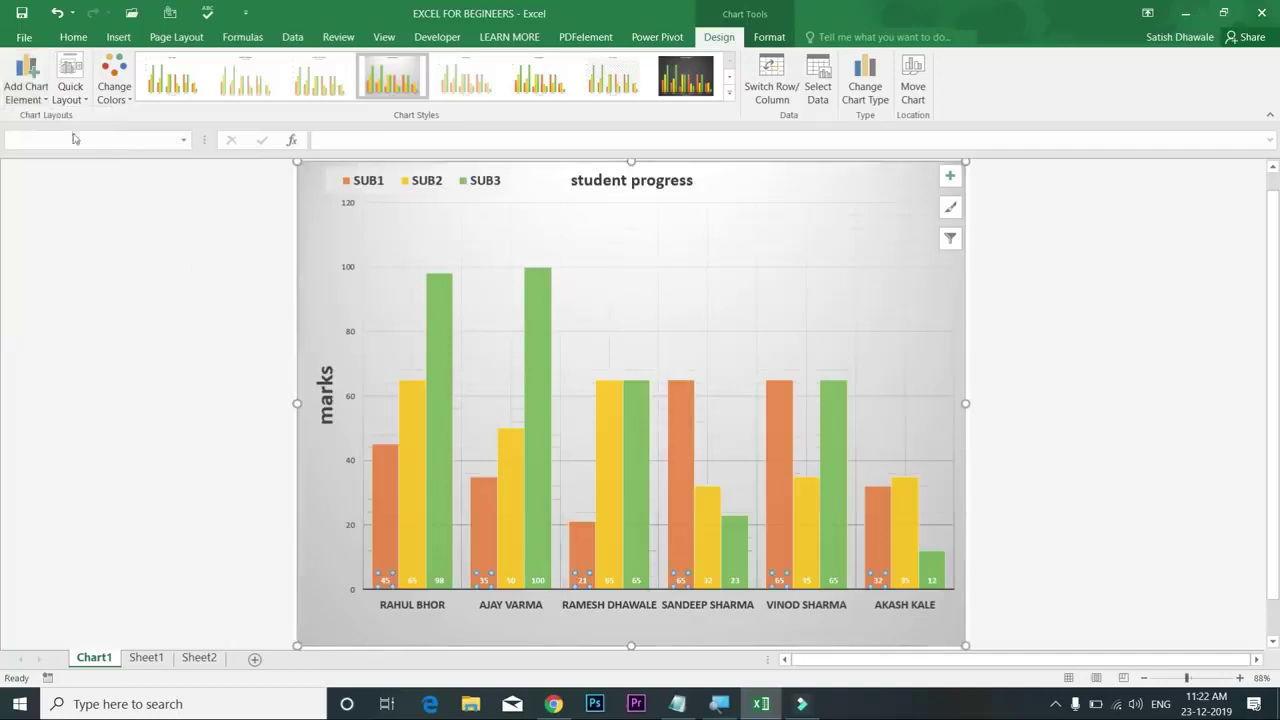
# Step: Add primary minor horizontal gridlines to the chart and place its legend at the Top, below the chart title
pyautogui.click(25, 78)
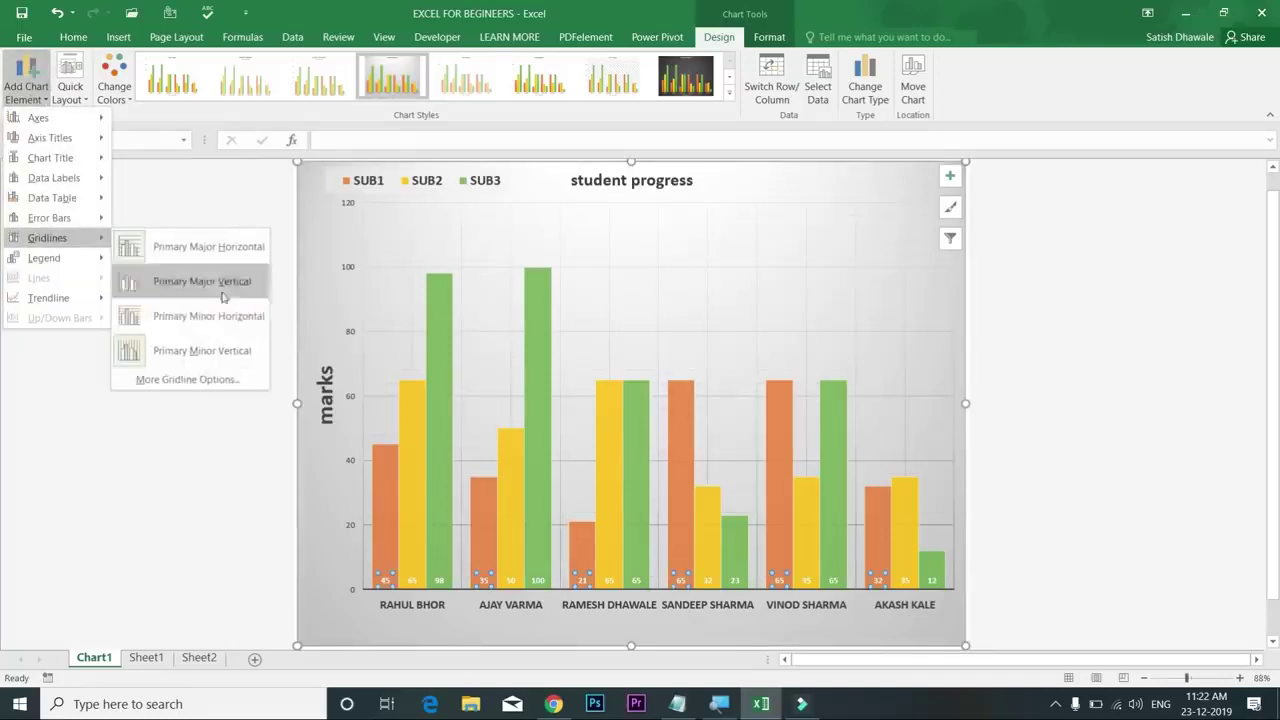
pyautogui.click(212, 322)
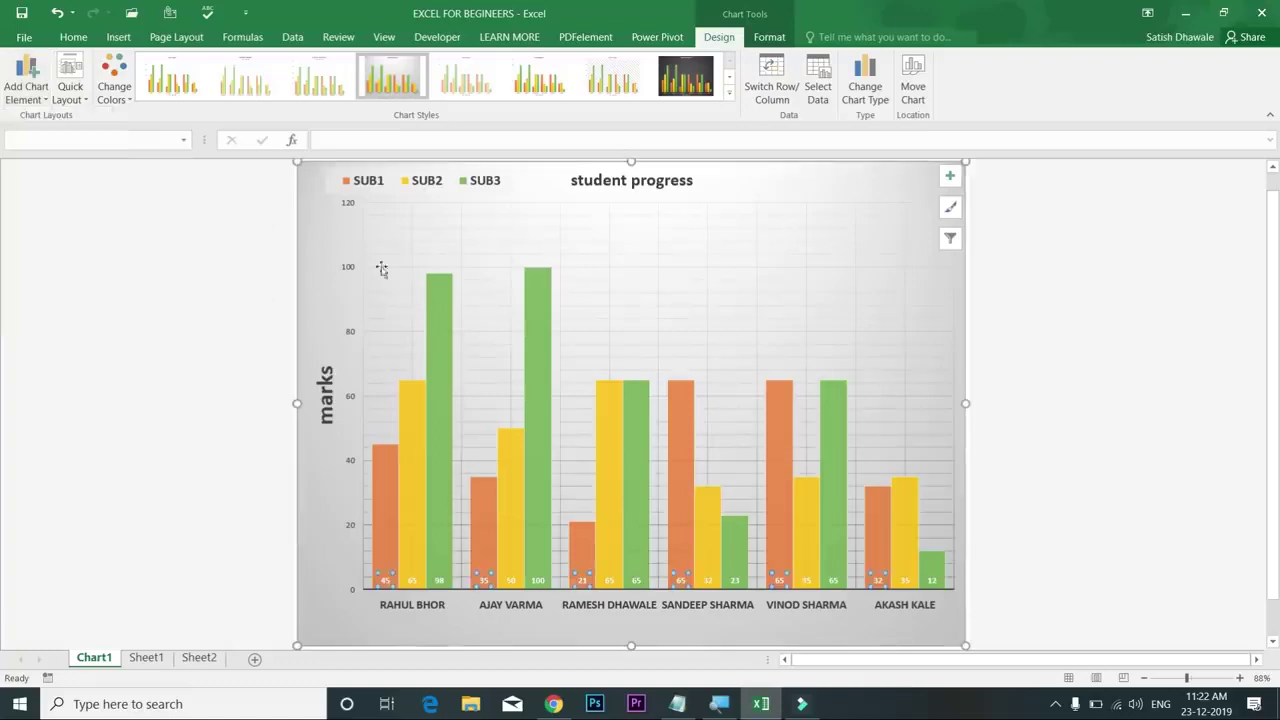
pyautogui.click(30, 95)
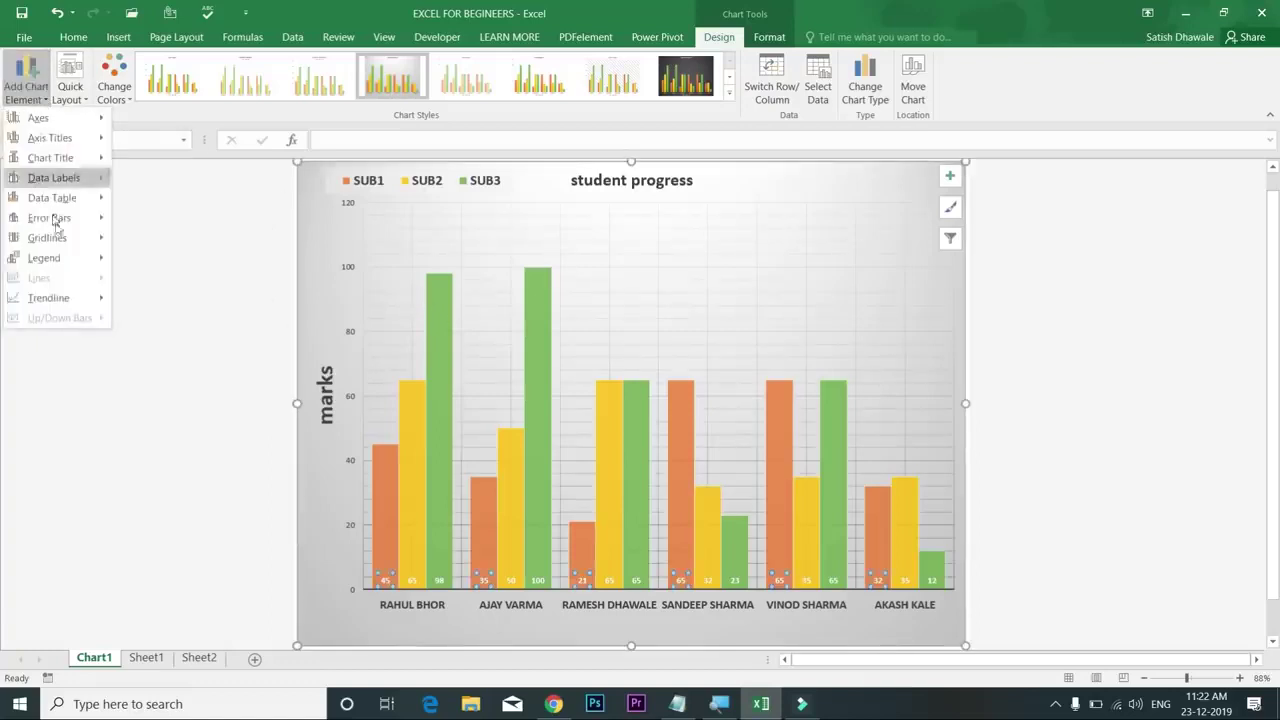
pyautogui.moveTo(68, 258)
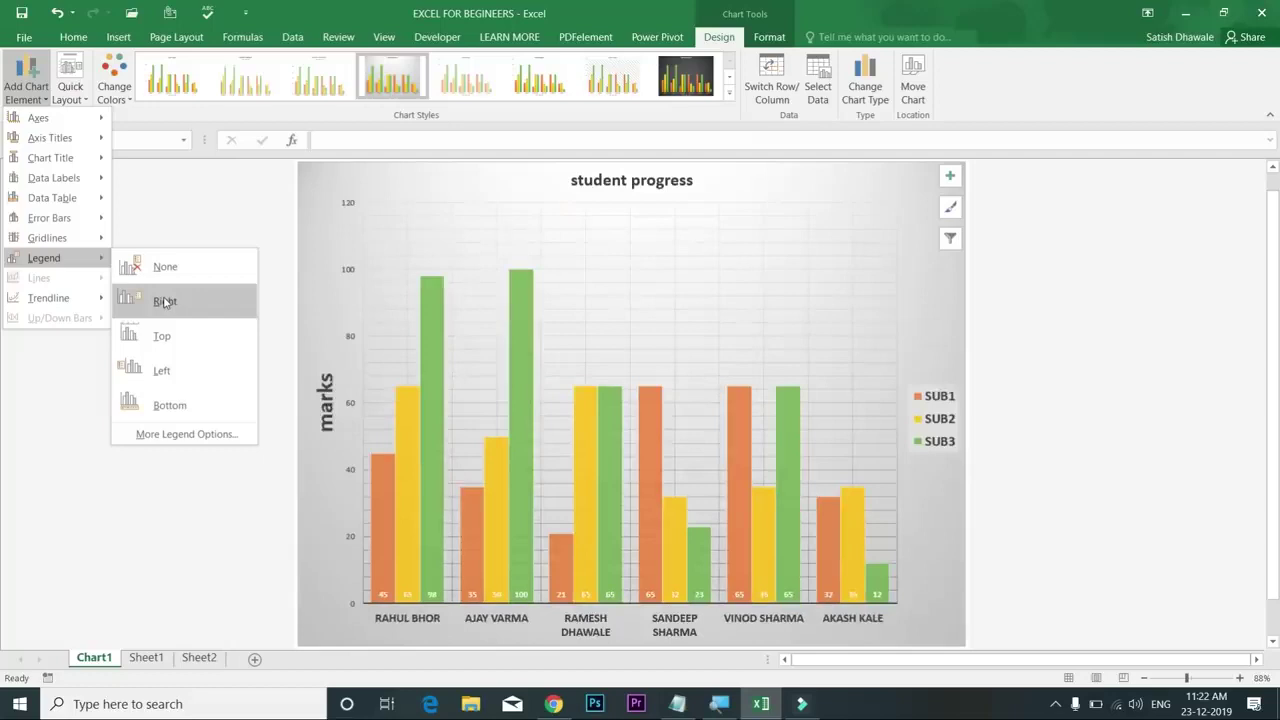
pyautogui.click(163, 335)
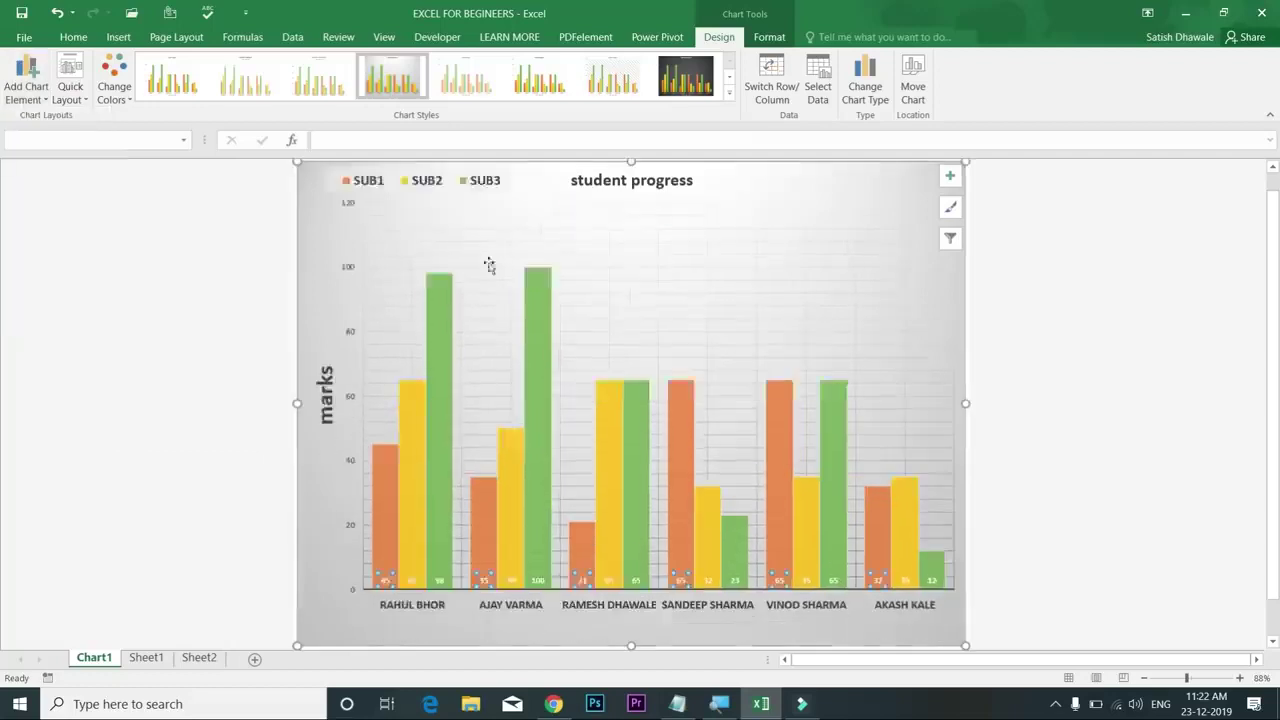
pyautogui.click(643, 210)
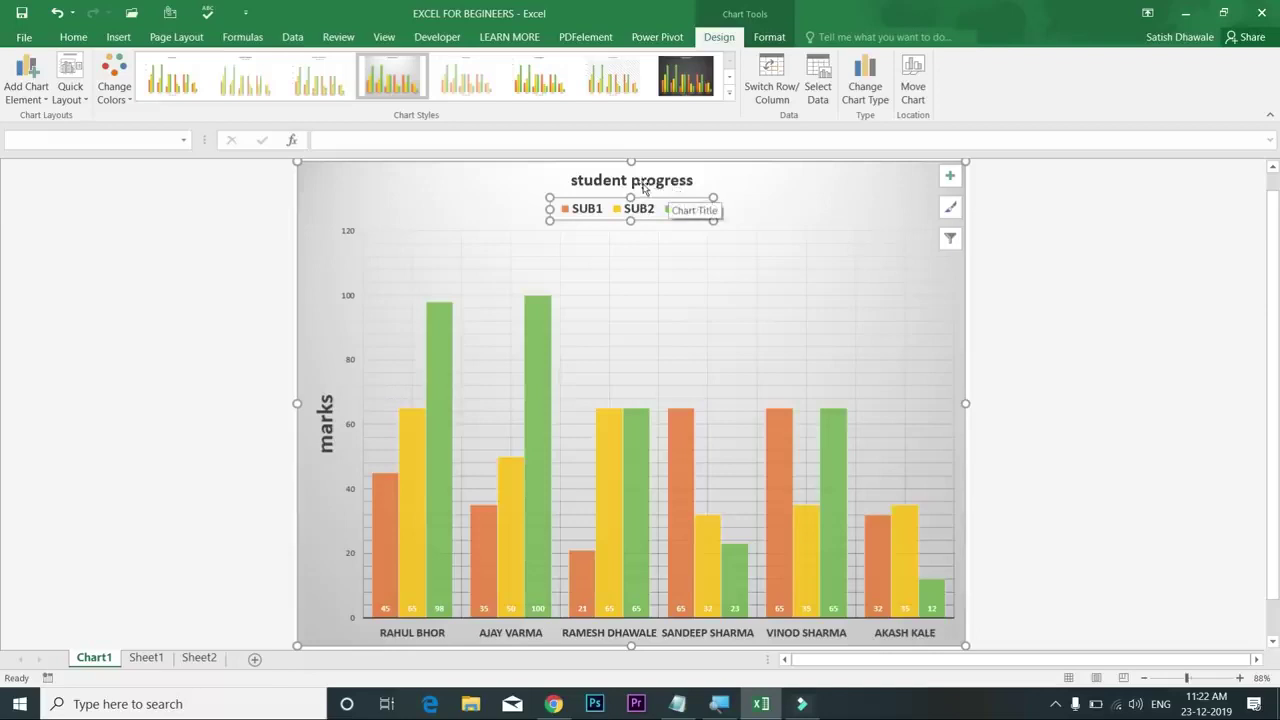
pyautogui.click(18, 95)
pyautogui.click(18, 95)
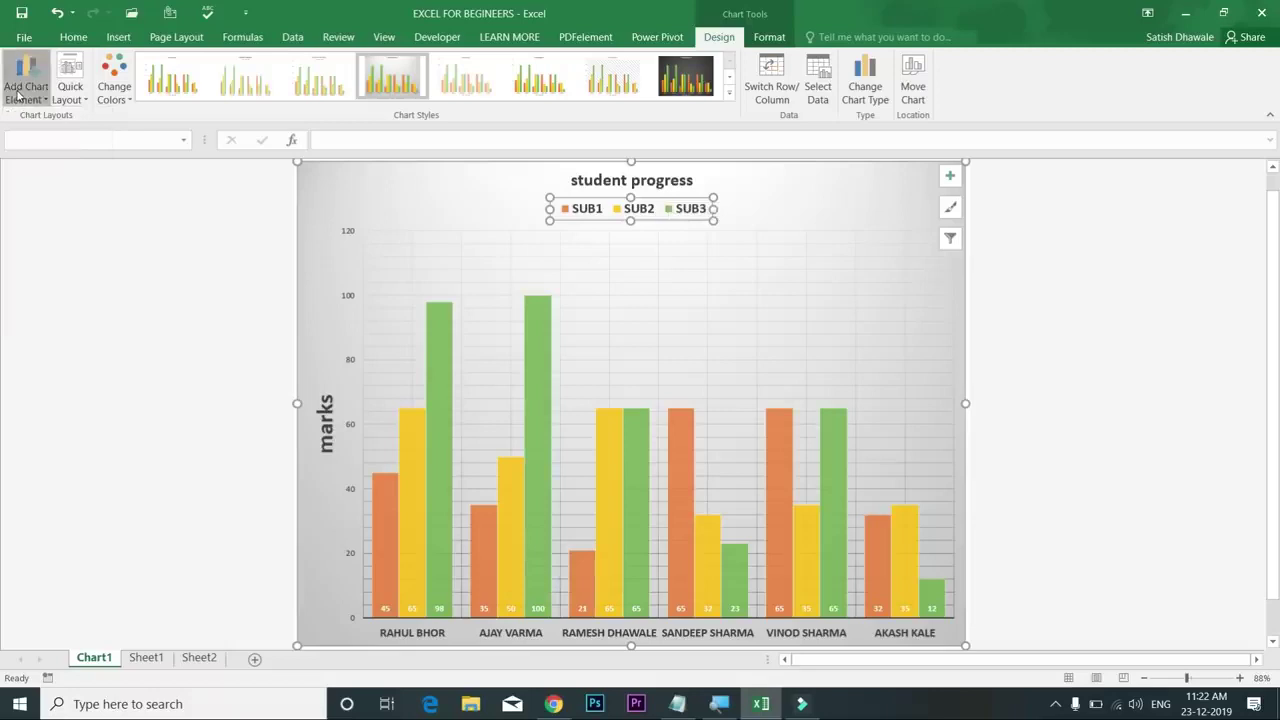
pyautogui.click(75, 92)
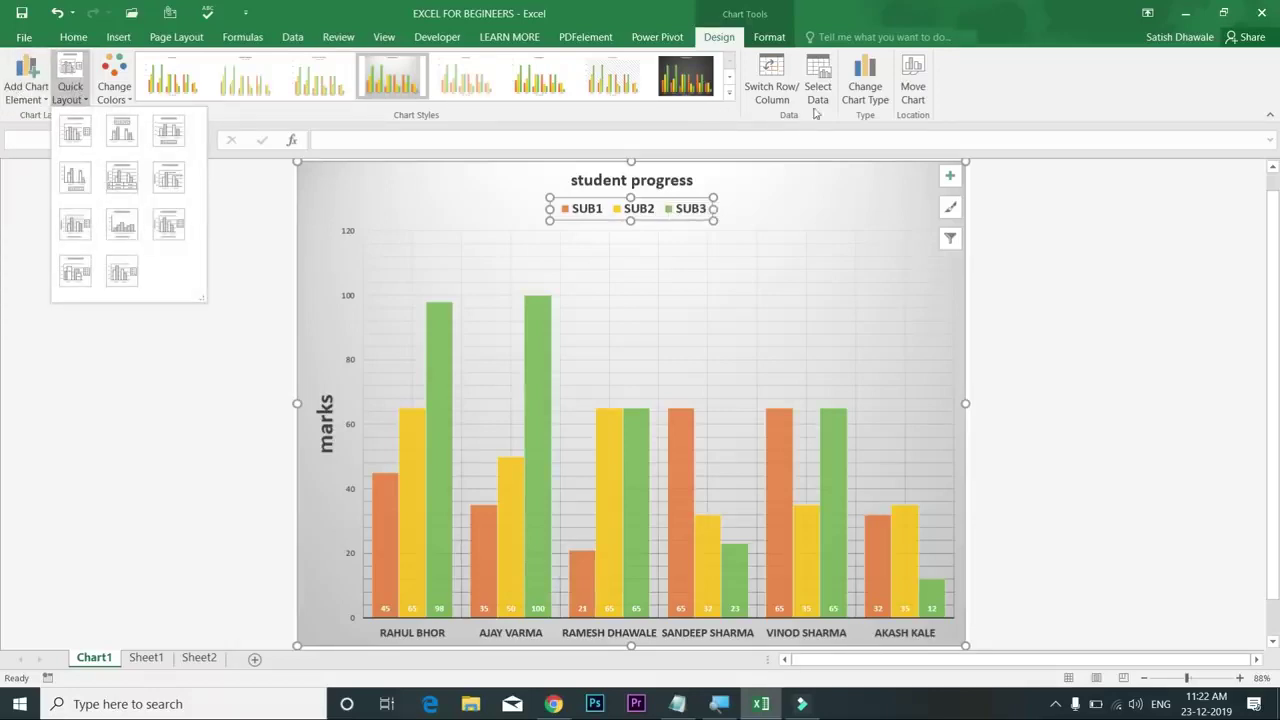
pyautogui.click(779, 122)
# Step: Switch the chart's rows and columns so the students form the legend series and the subjects the horizontal categories
pyautogui.click(777, 90)
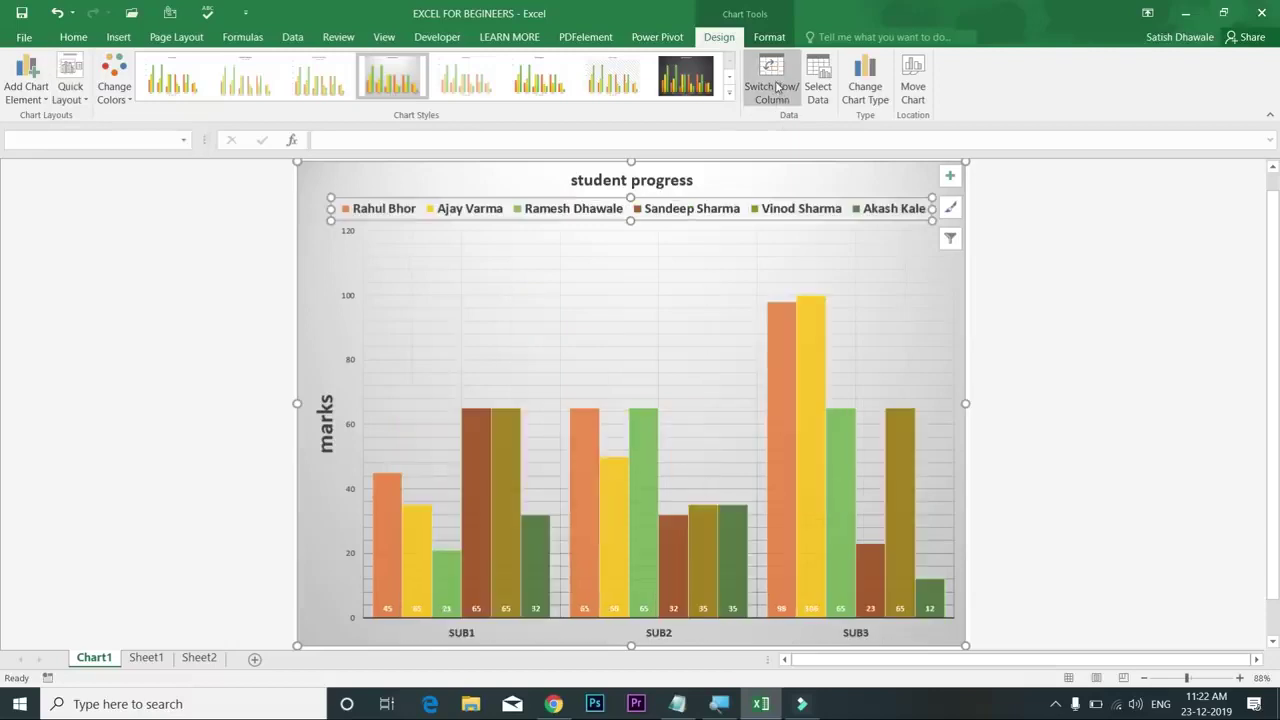
pyautogui.click(777, 88)
pyautogui.click(777, 88)
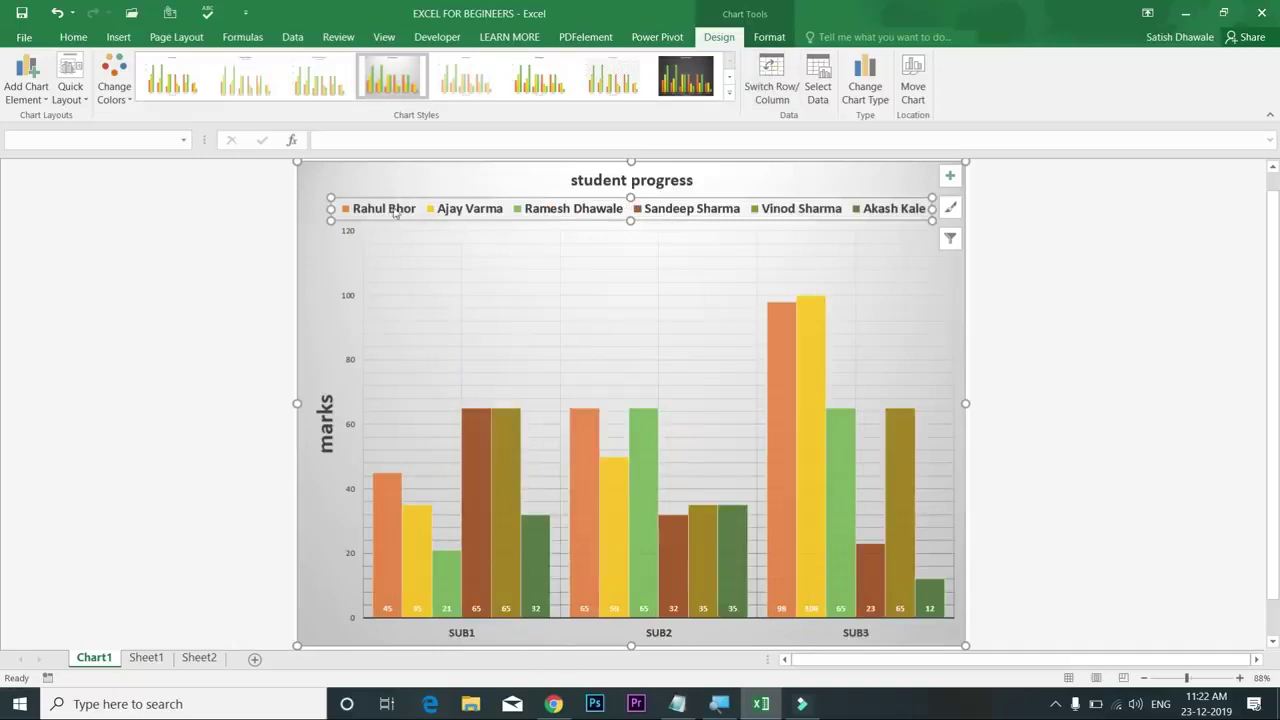
pyautogui.click(781, 94)
pyautogui.click(782, 95)
pyautogui.click(782, 90)
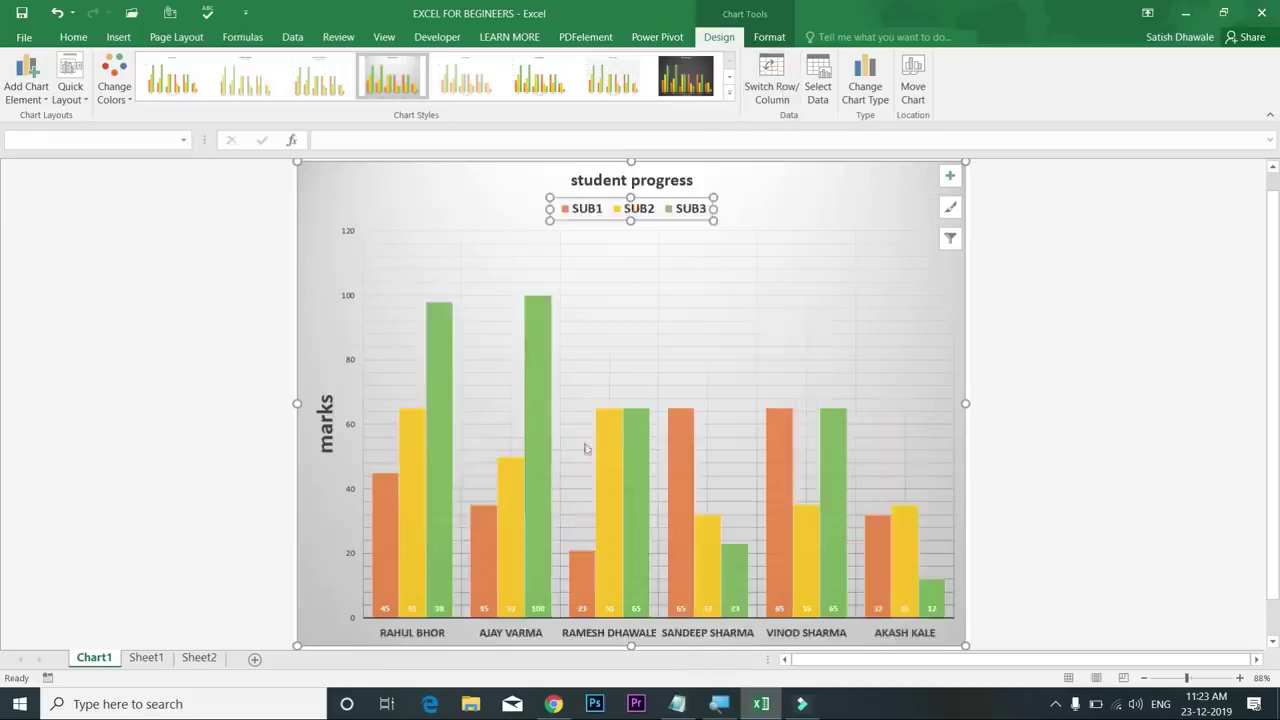
pyautogui.click(771, 97)
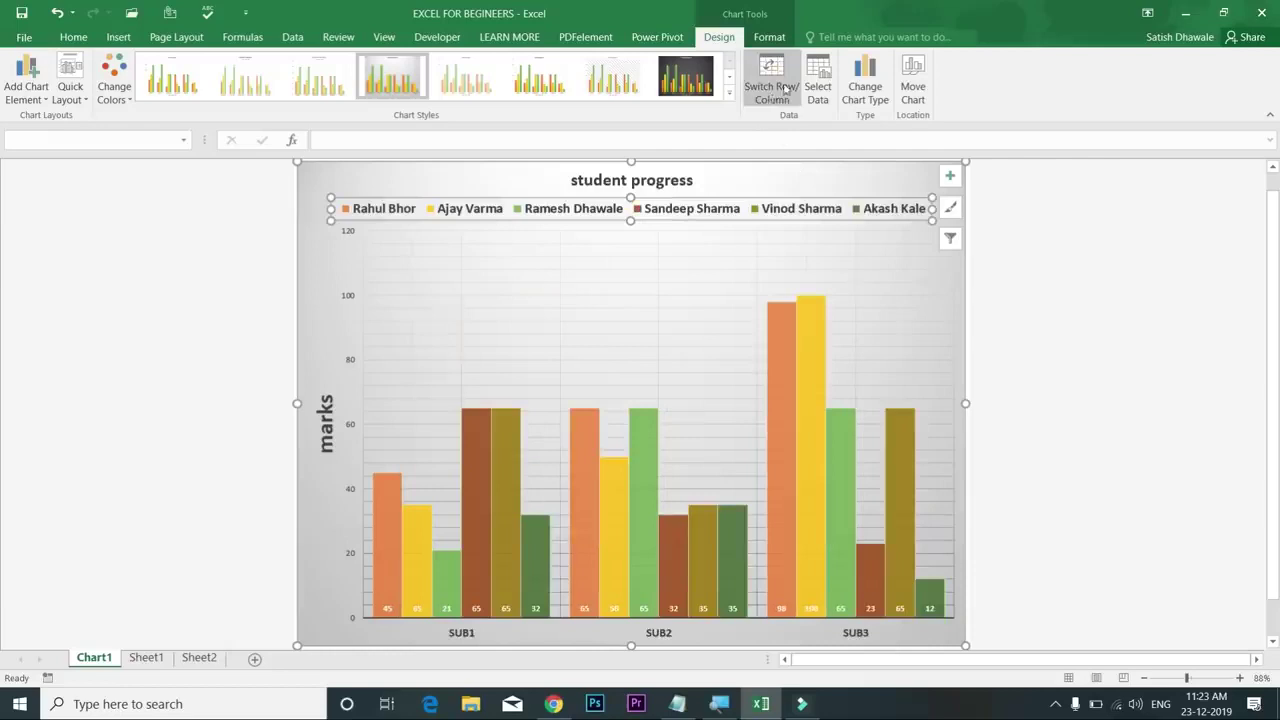
# Step: Restrict the chart's data range to cells B2:E6 of Sheet1
pyautogui.click(815, 86)
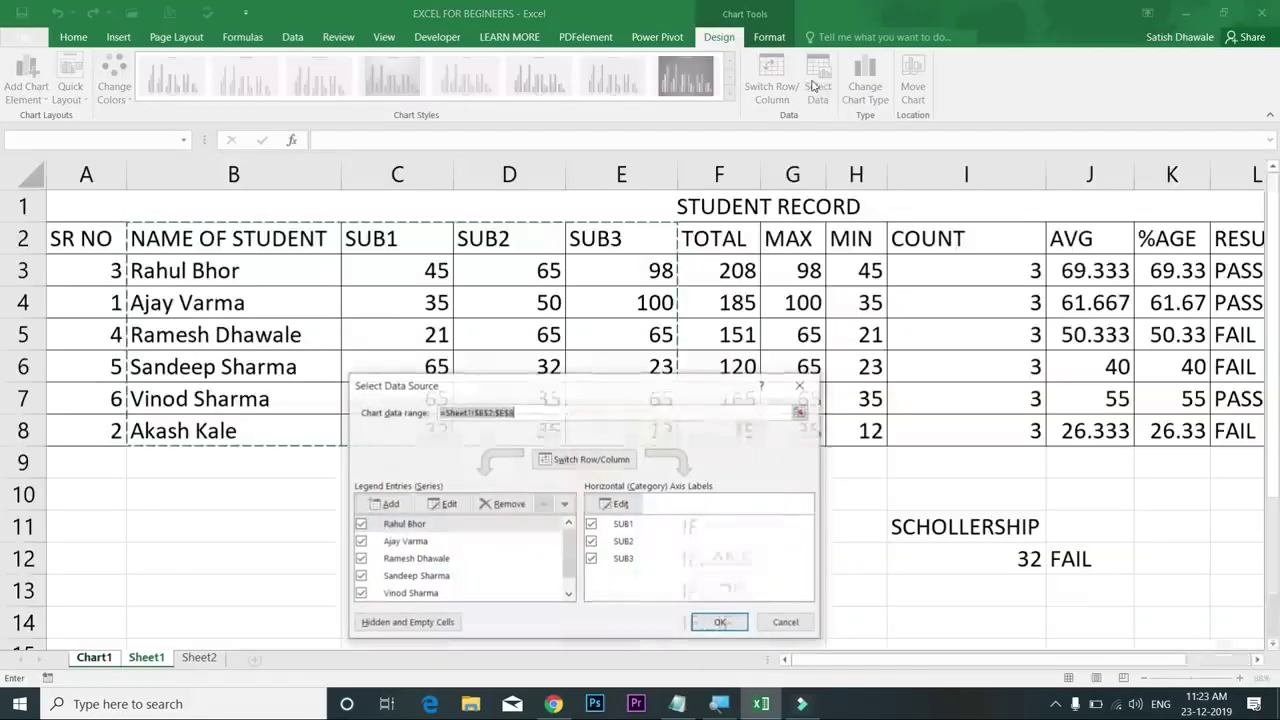
pyautogui.moveTo(148, 243); pyautogui.dragTo(655, 365)
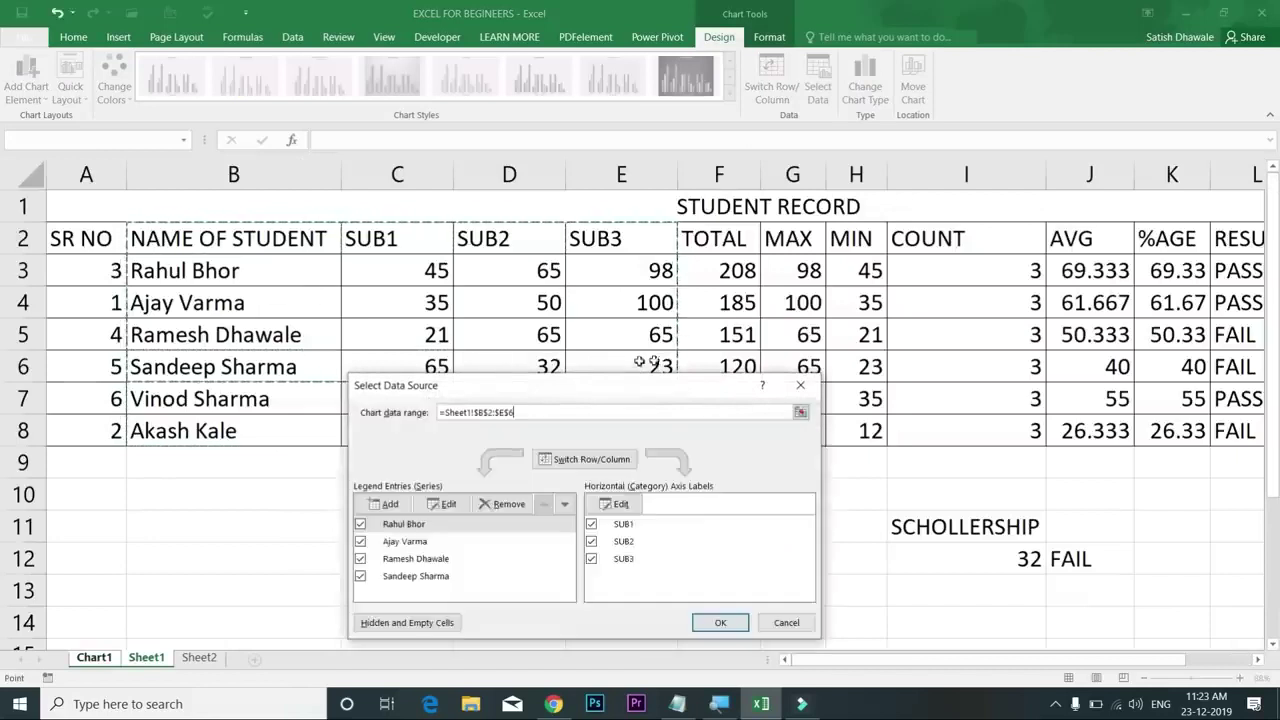
pyautogui.click(724, 624)
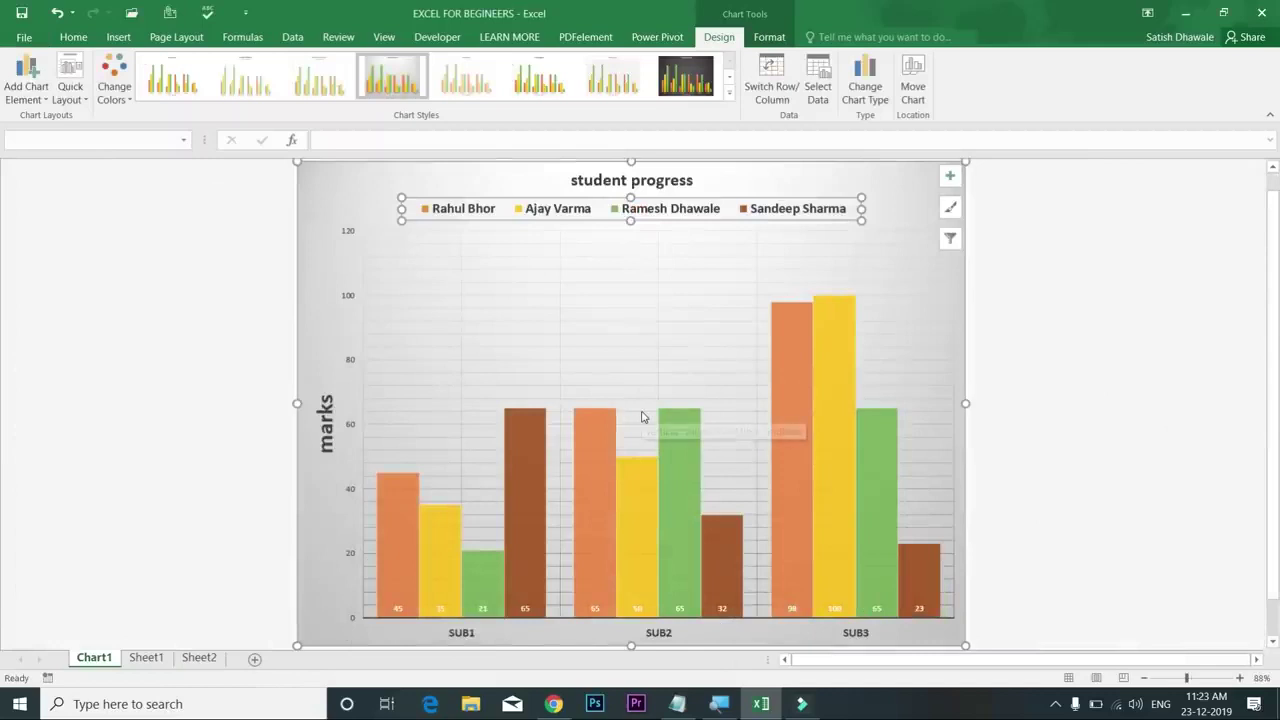
# Step: Extend the chart's data range to cells B2:E8 so that all six students are included
pyautogui.click(825, 95)
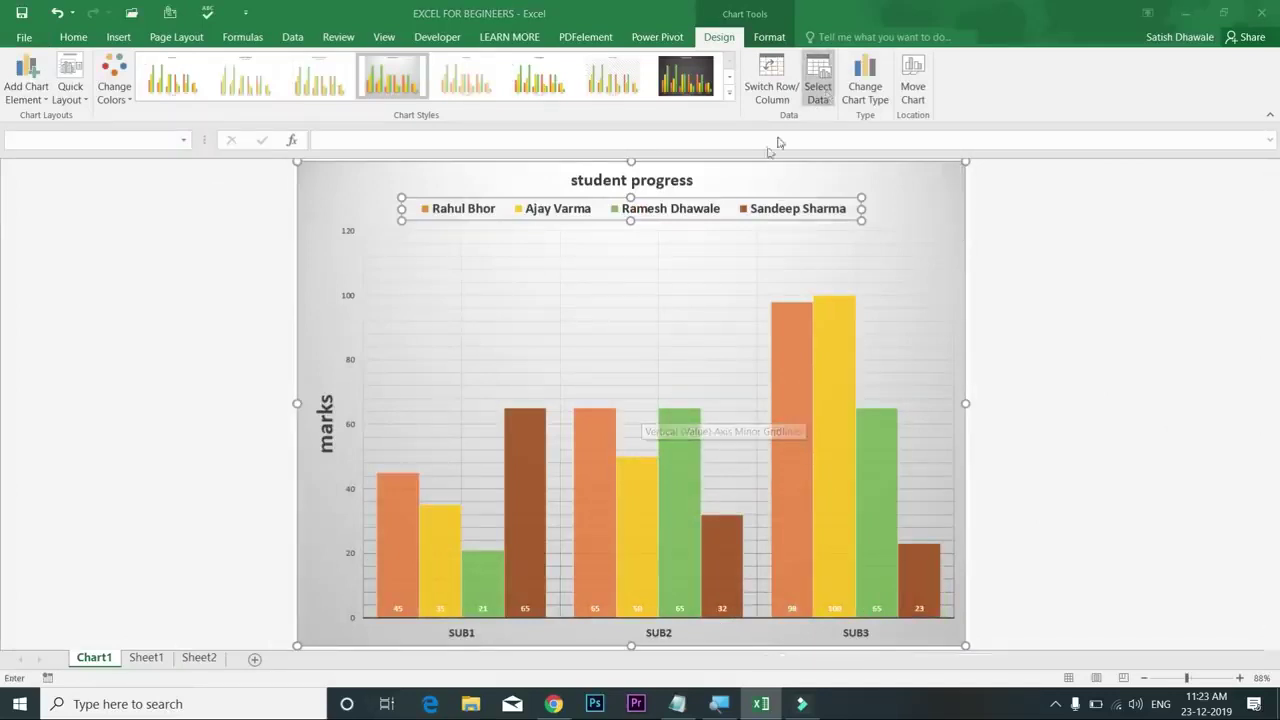
pyautogui.moveTo(405, 378); pyautogui.dragTo(650, 436)
pyautogui.click(721, 622)
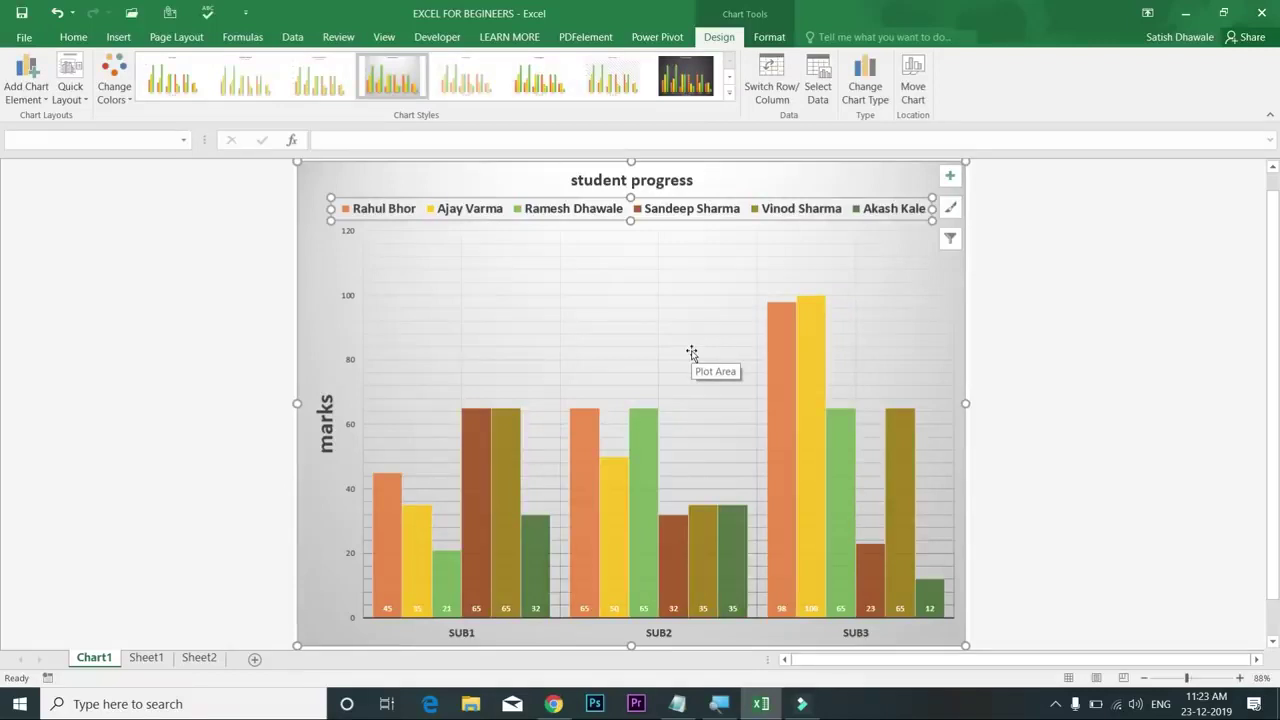
# Step: Change the chart type to Clustered Bar
pyautogui.click(866, 92)
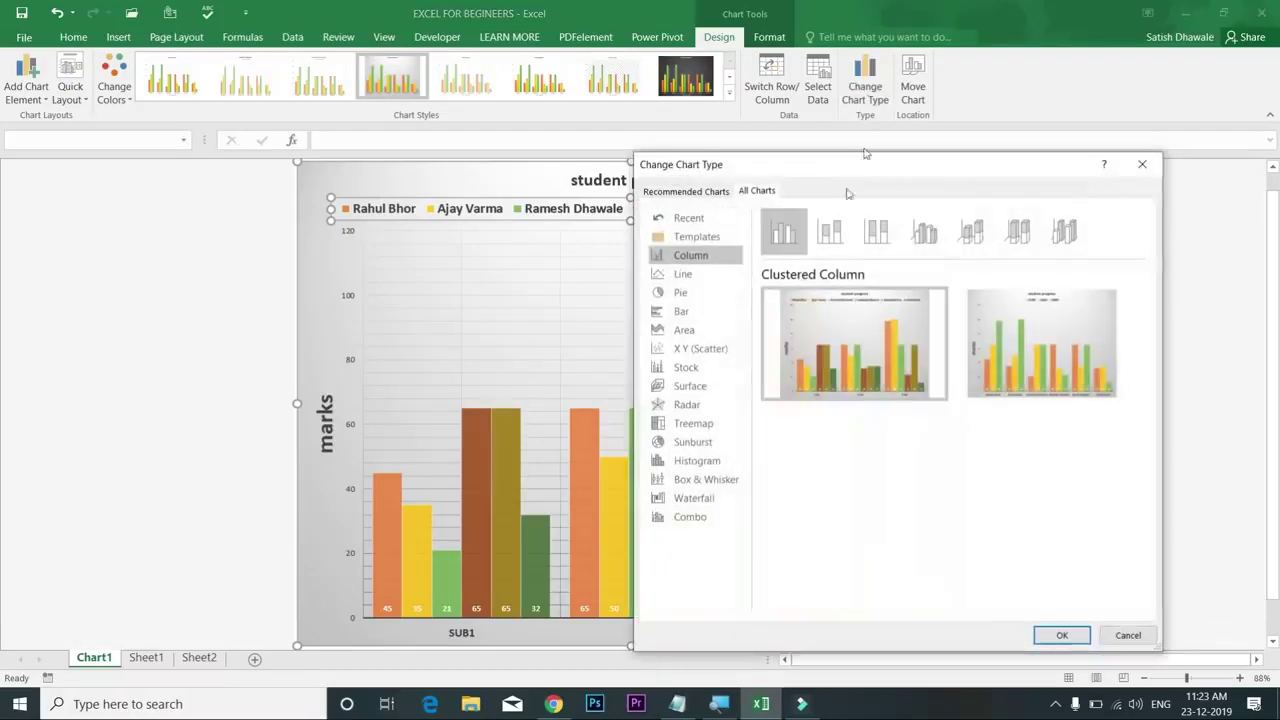
pyautogui.click(698, 276)
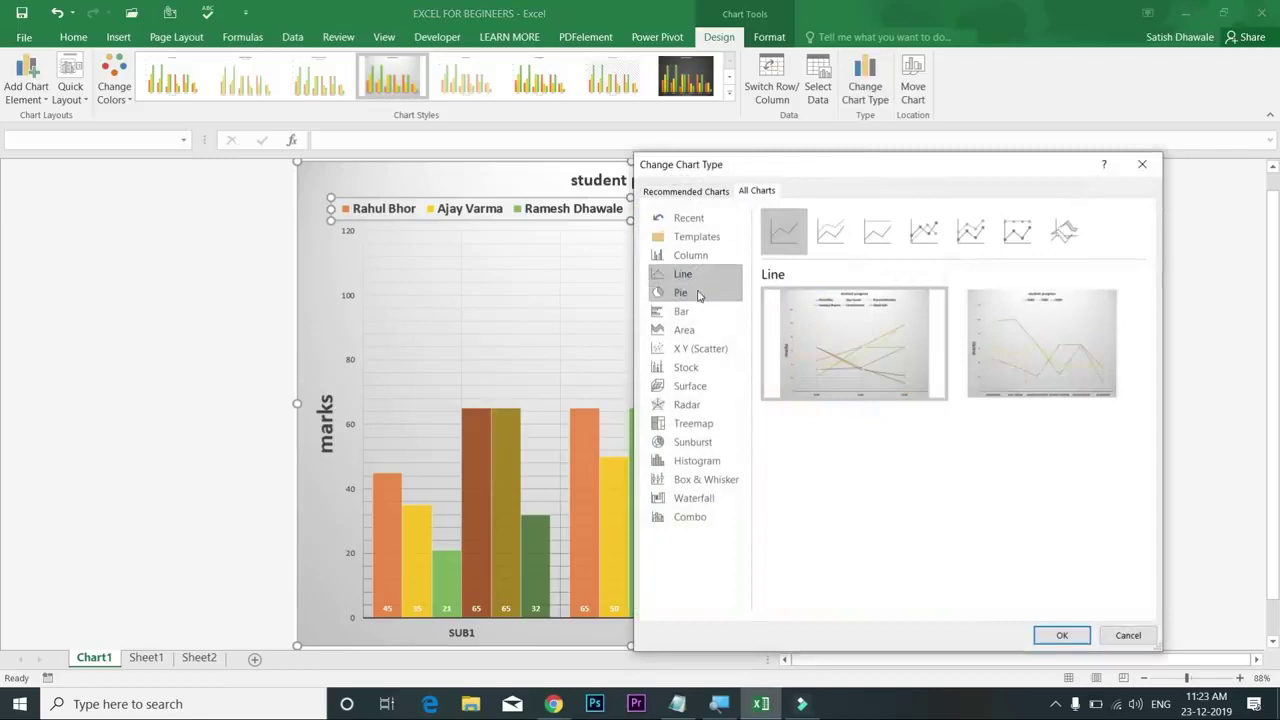
pyautogui.click(700, 294)
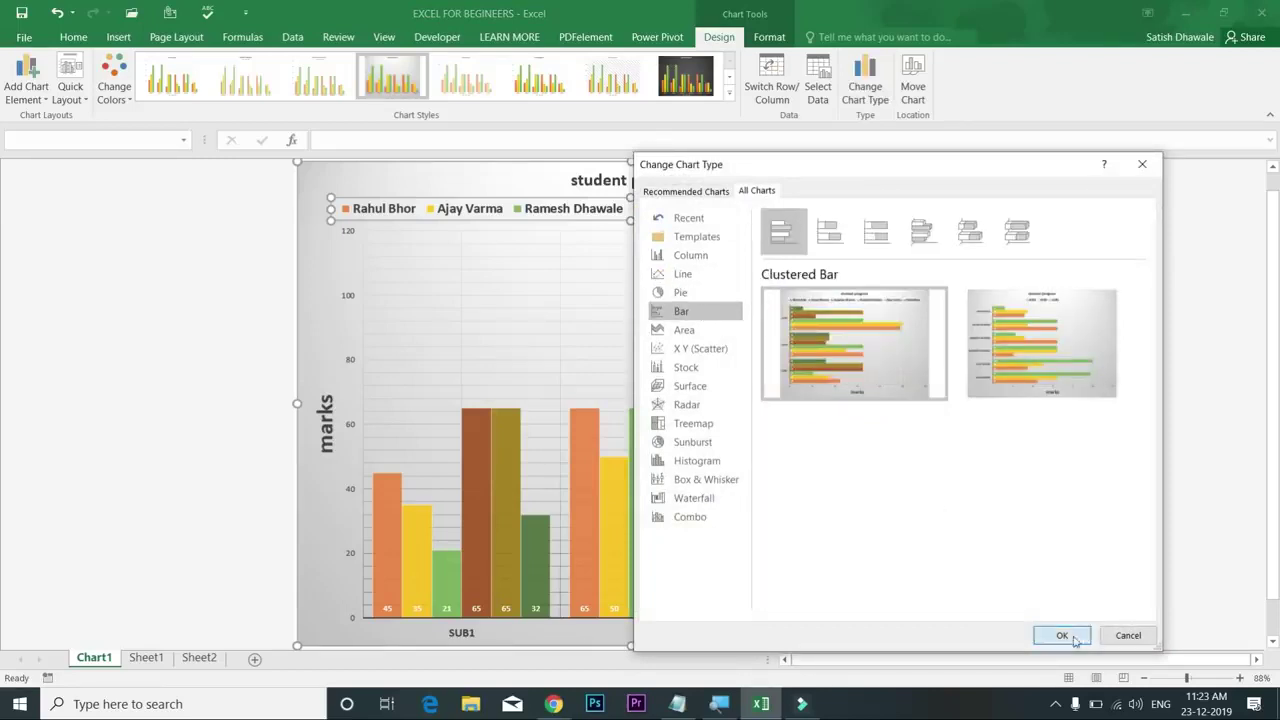
pyautogui.click(1062, 635)
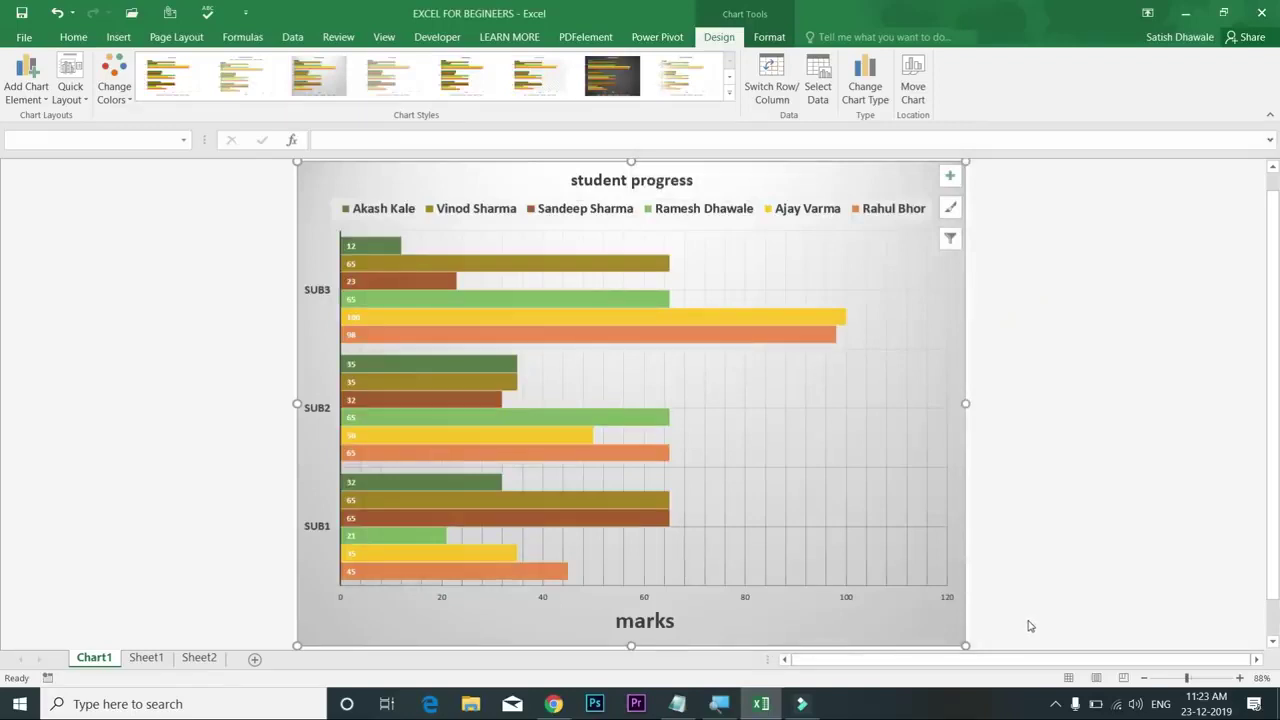
# Step: Change the chart type back to Clustered Column with the students as series
pyautogui.click(868, 98)
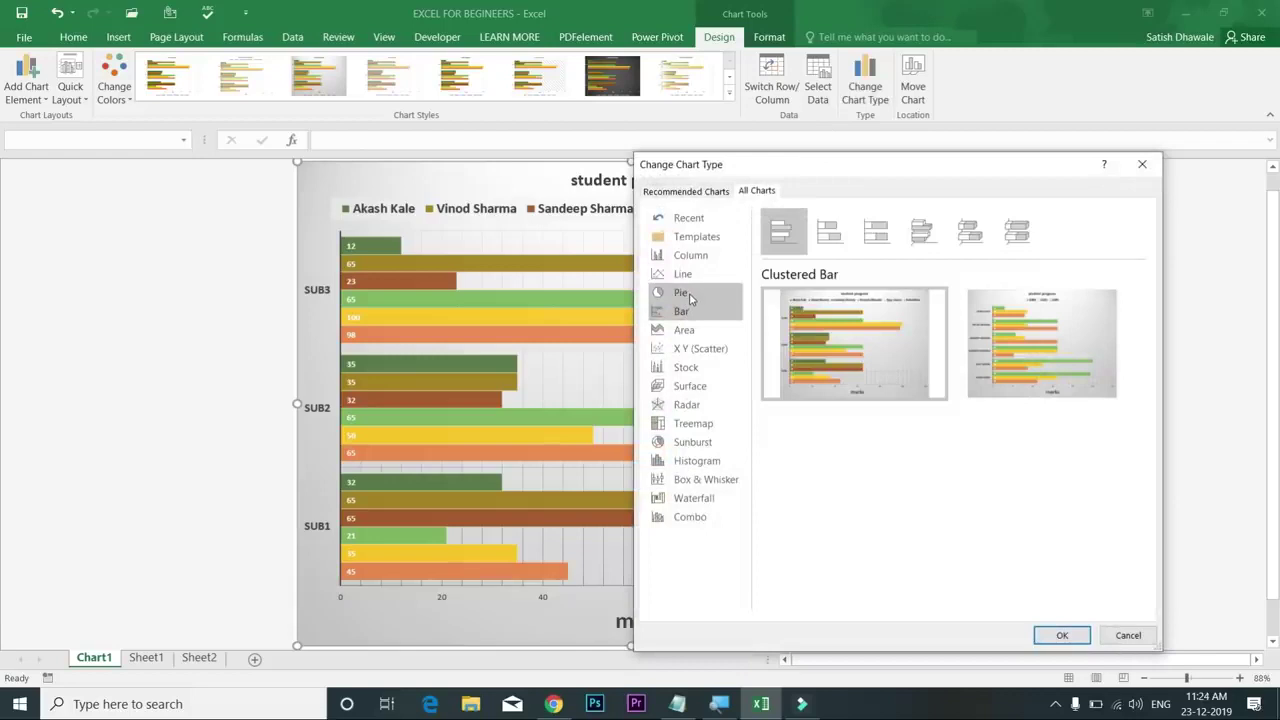
pyautogui.click(690, 255)
pyautogui.moveTo(855, 370)
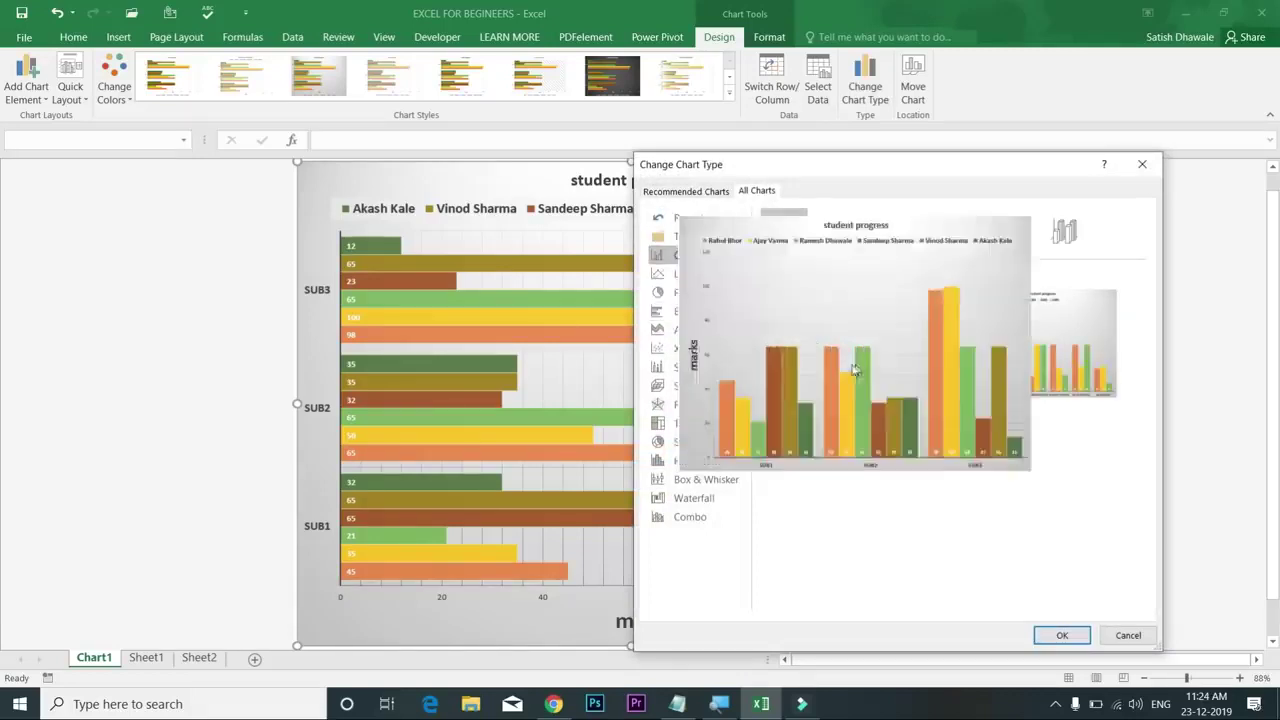
pyautogui.click(1058, 635)
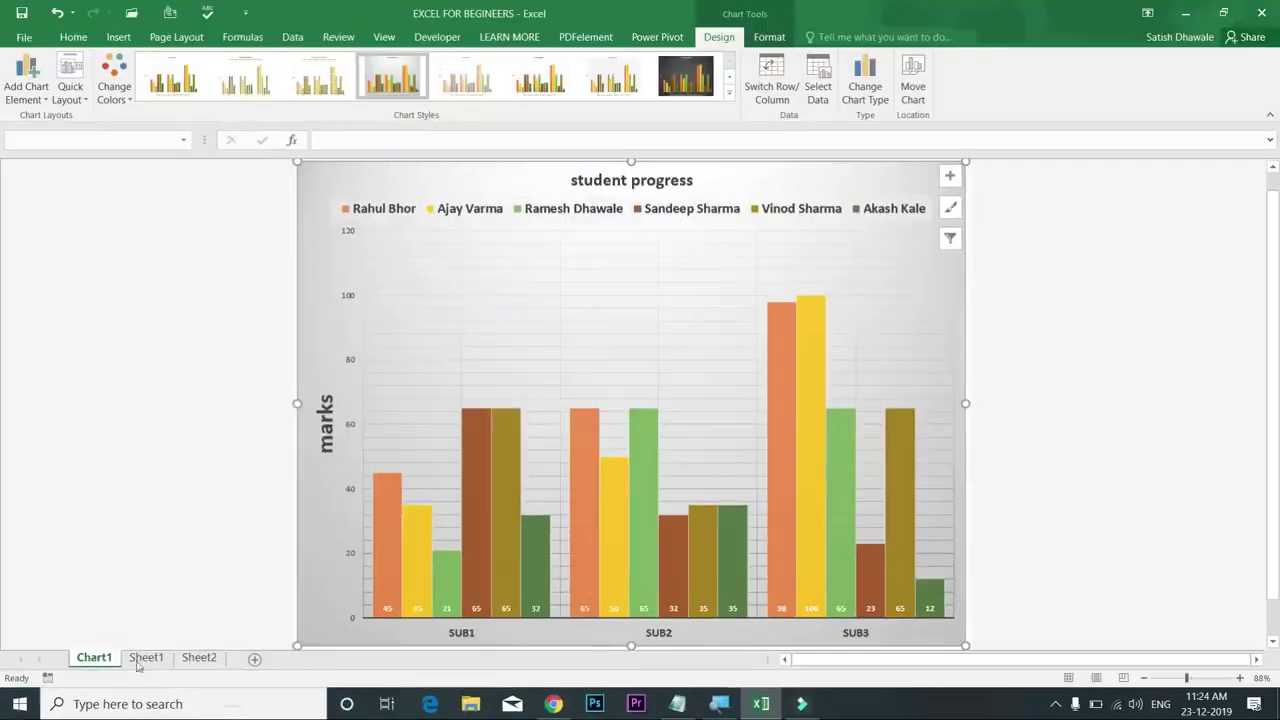
# Step: Move the chart from its own chart sheet into Sheet1 as an embedded object
pyautogui.click(145, 658)
pyautogui.click(93, 659)
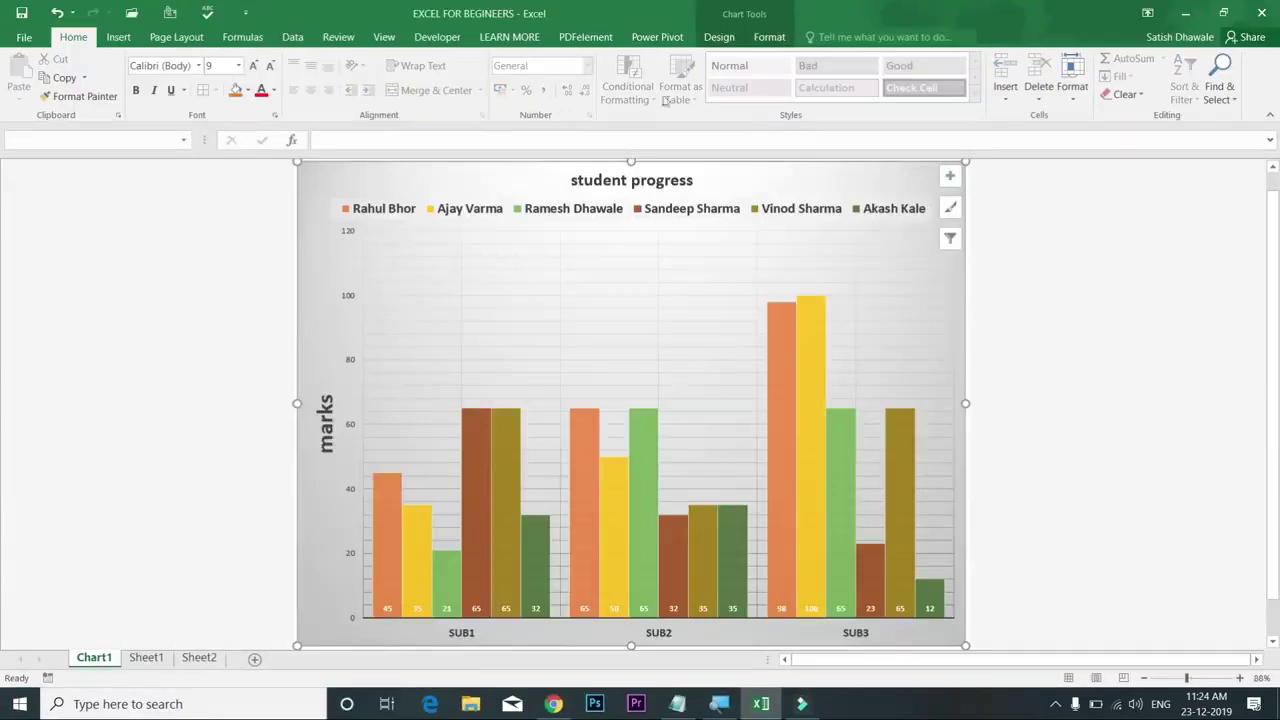
pyautogui.click(726, 38)
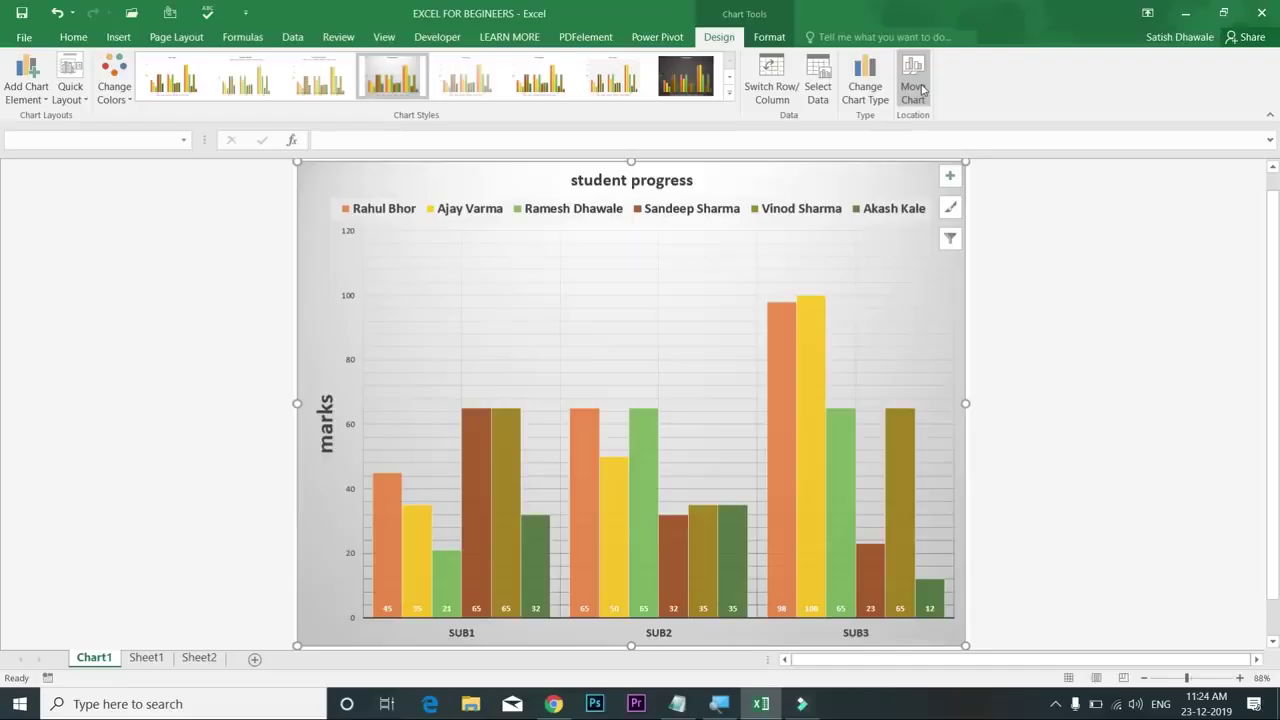
pyautogui.click(922, 90)
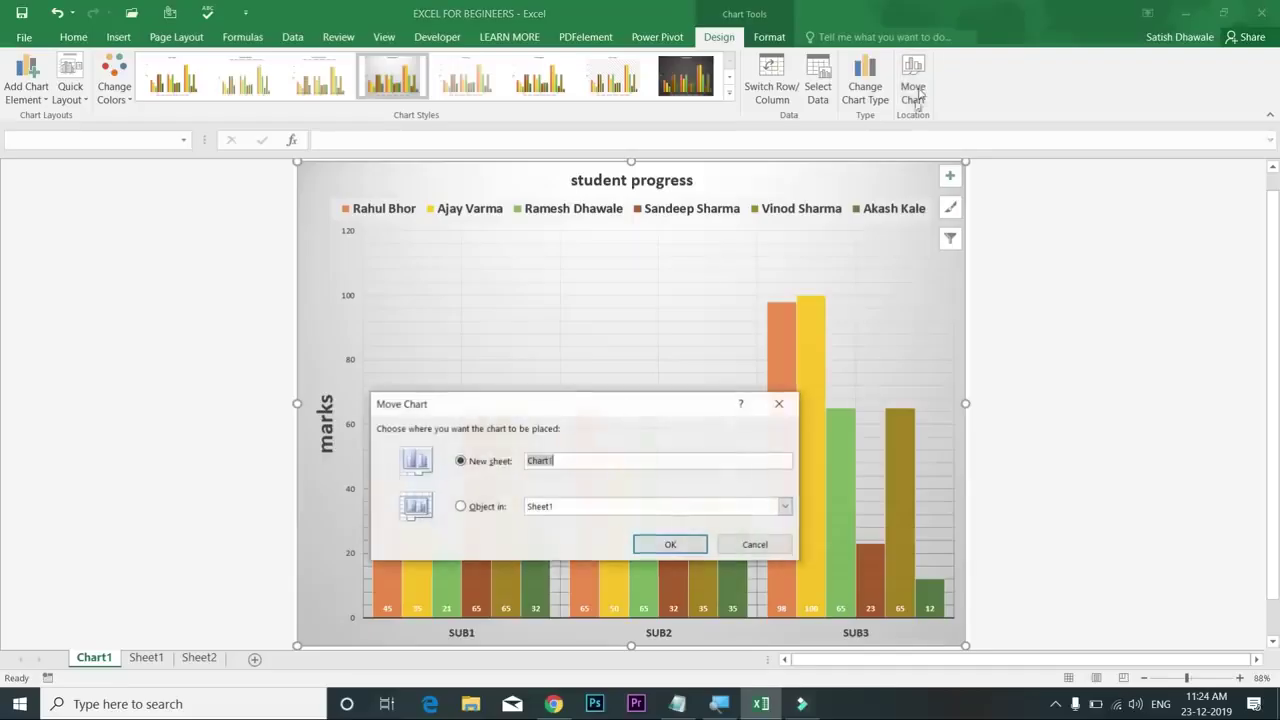
pyautogui.click(483, 506)
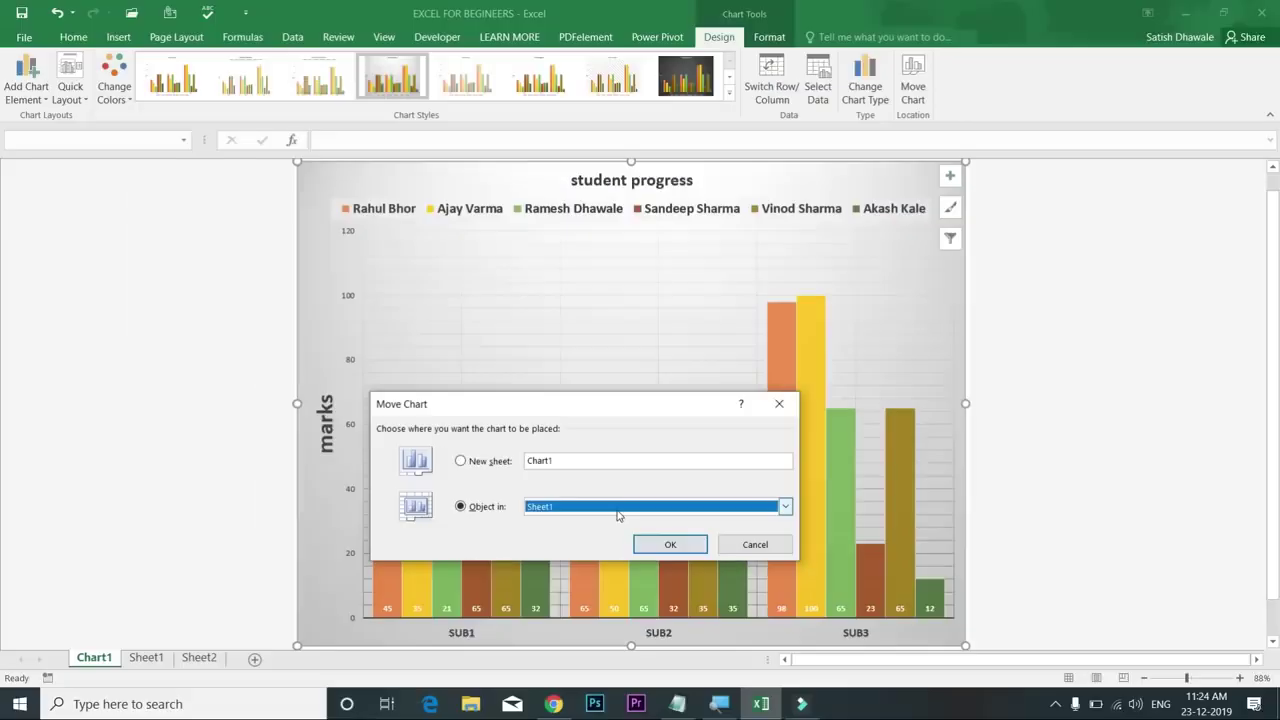
pyautogui.click(668, 544)
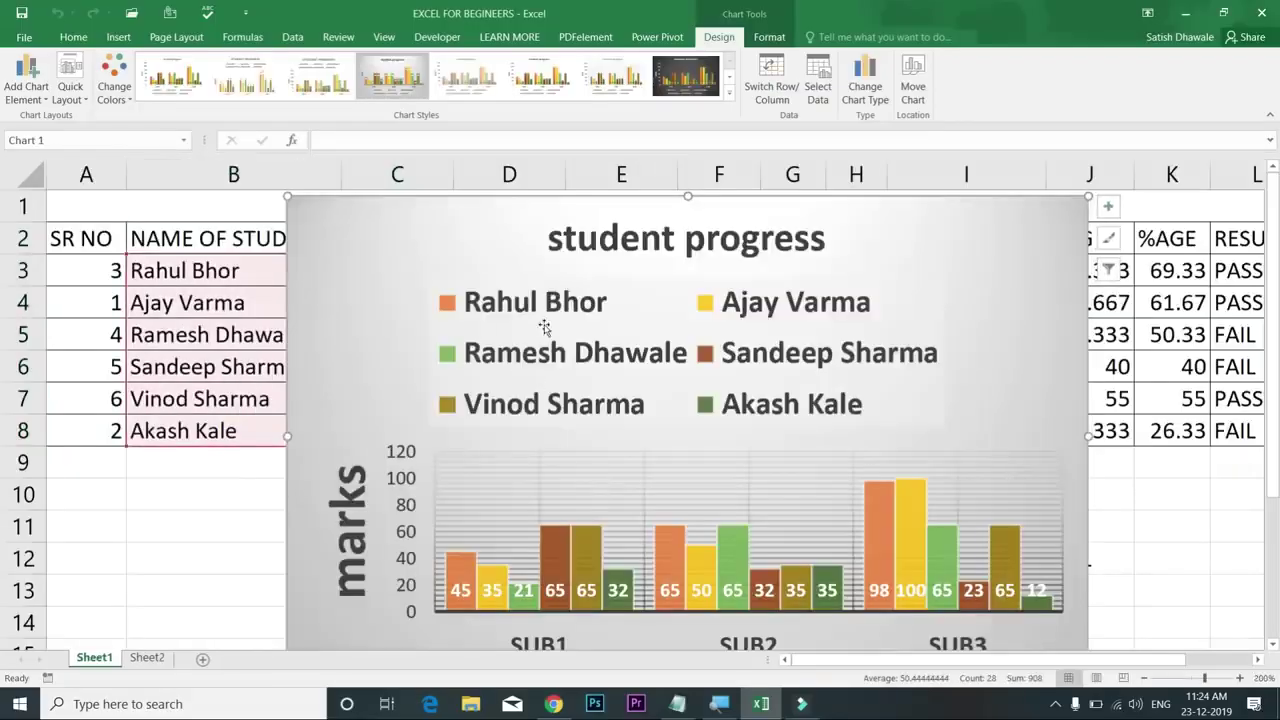
# Step: Reduce the font size of the chart legend to 6 points
pyautogui.click(555, 348)
pyautogui.click(73, 37)
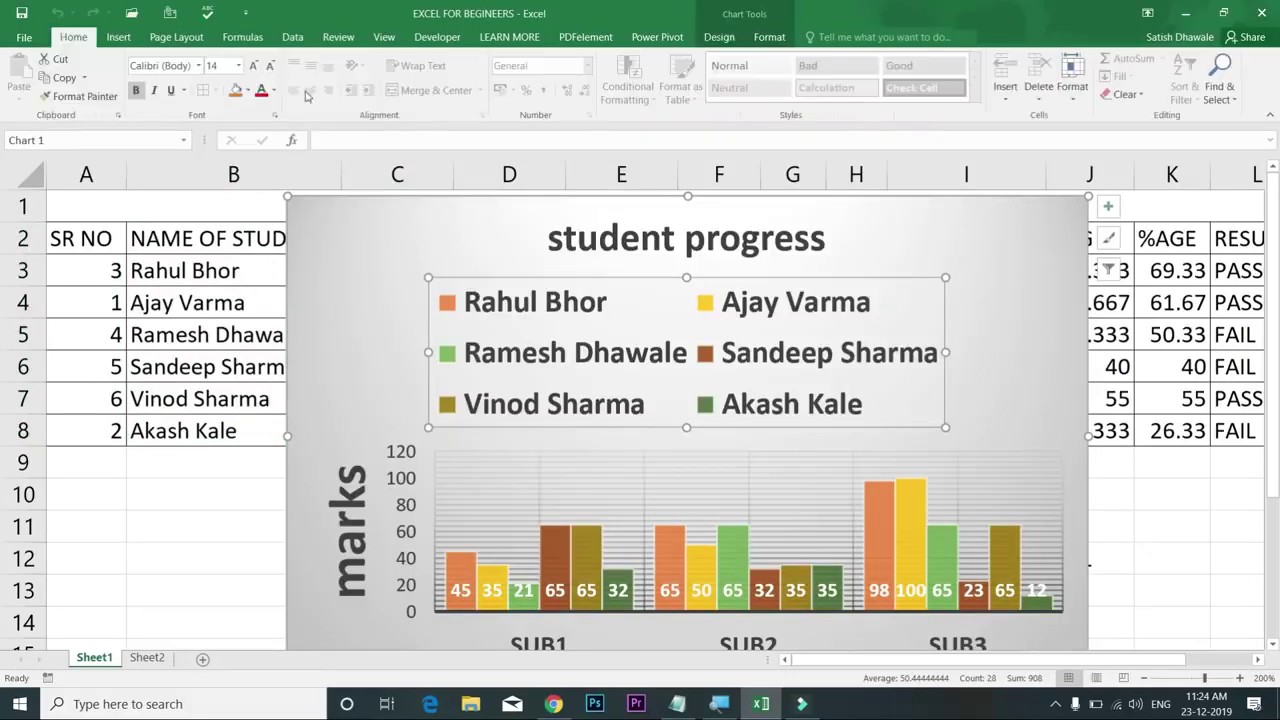
pyautogui.click(271, 67)
pyautogui.click(271, 67)
pyautogui.click(271, 67)
pyautogui.click(271, 67)
pyautogui.click(271, 67)
pyautogui.click(271, 67)
pyautogui.click(271, 67)
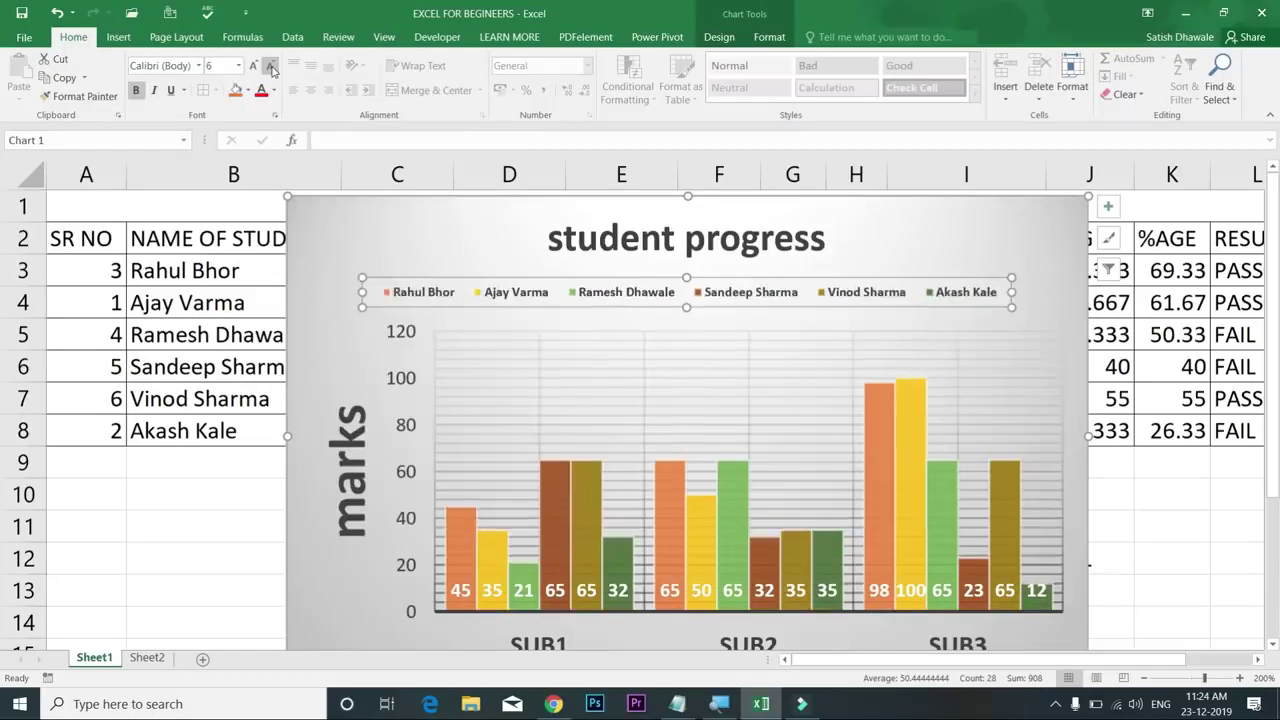
# Step: Reduce the font size of the "marks" axis title to 12 points
pyautogui.click(377, 492)
pyautogui.click(270, 67)
pyautogui.click(270, 67)
pyautogui.click(270, 67)
pyautogui.click(270, 67)
pyautogui.click(270, 67)
pyautogui.click(270, 67)
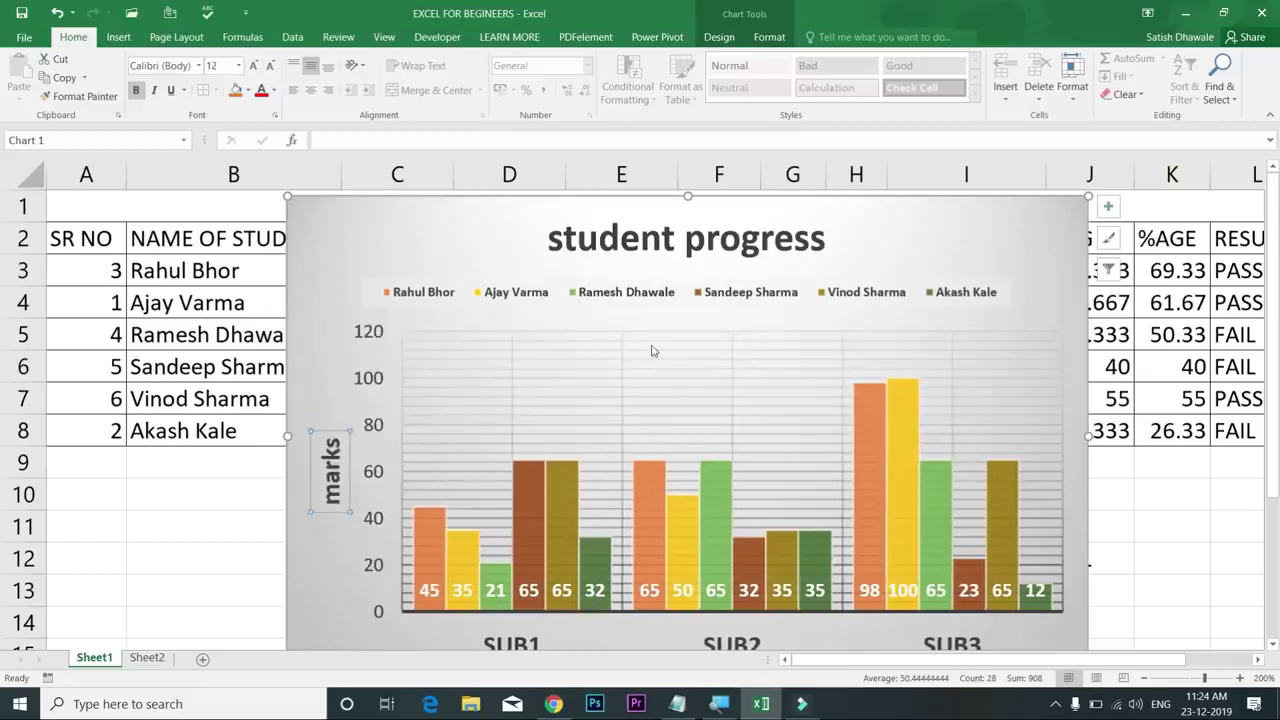
# Step: Delete the minor horizontal, major horizontal and vertical gridlines from the student progress chart
pyautogui.click(568, 395)
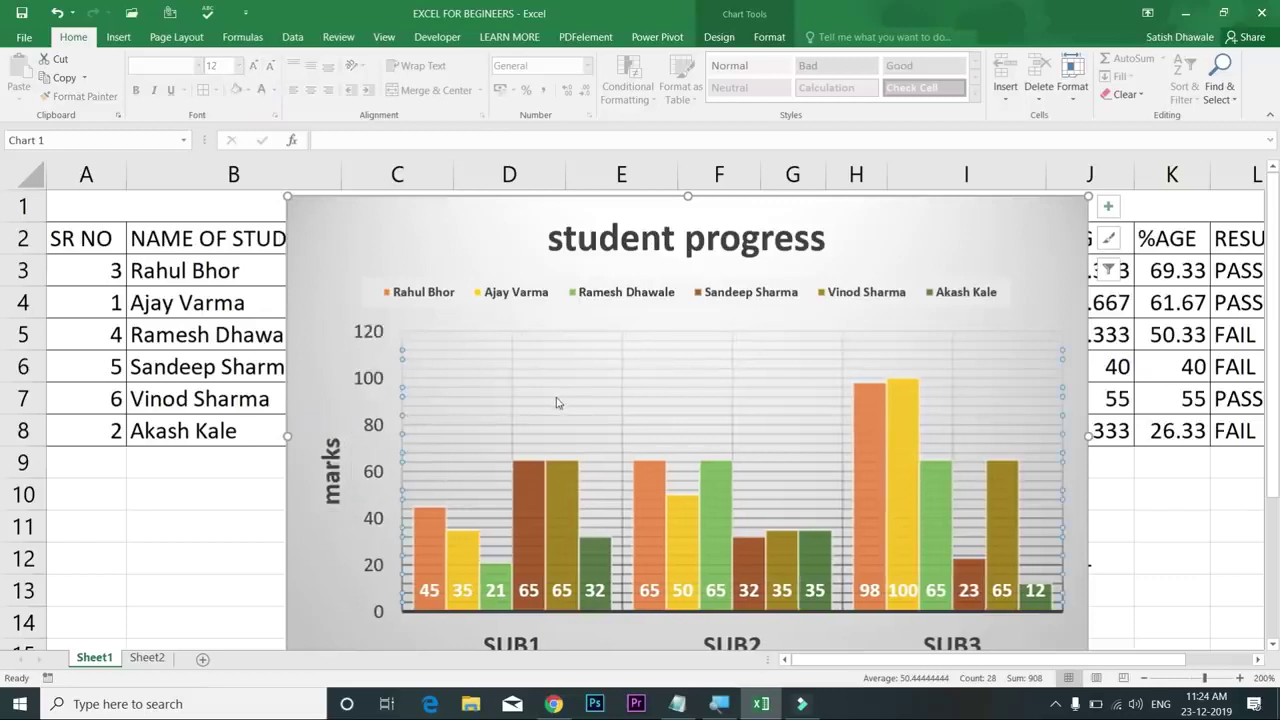
pyautogui.press('Delete')
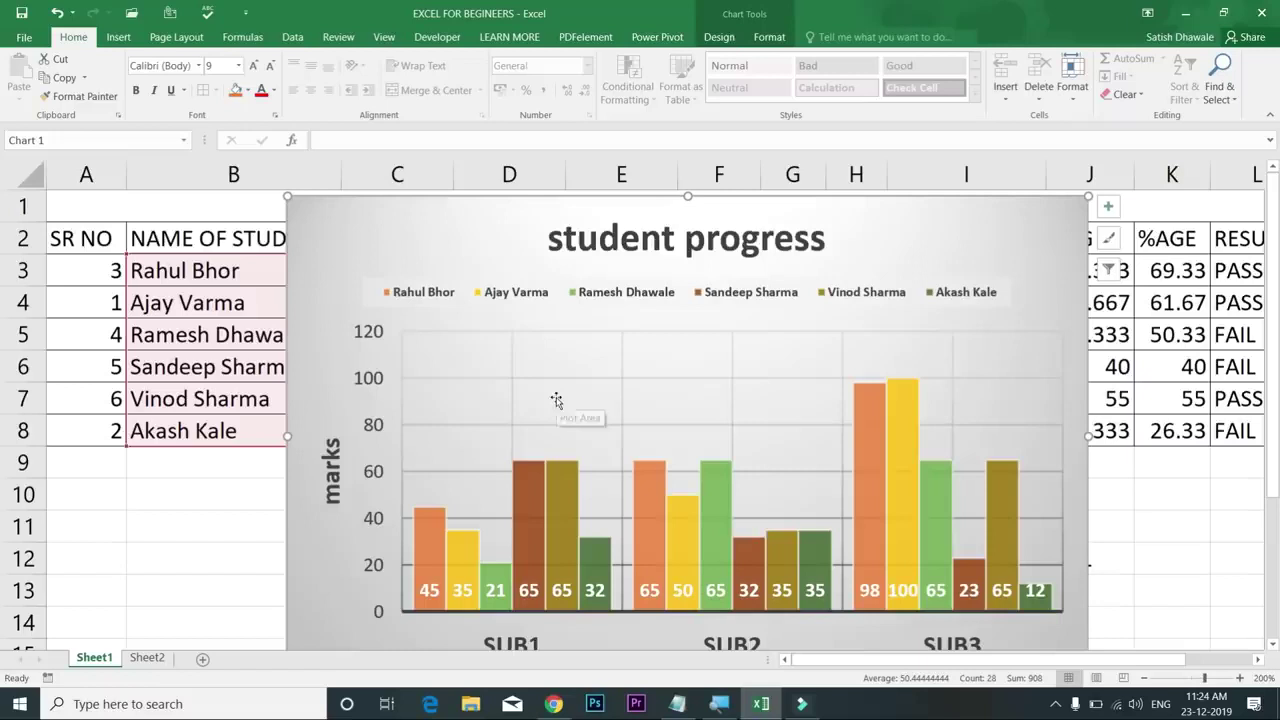
pyautogui.click(546, 379)
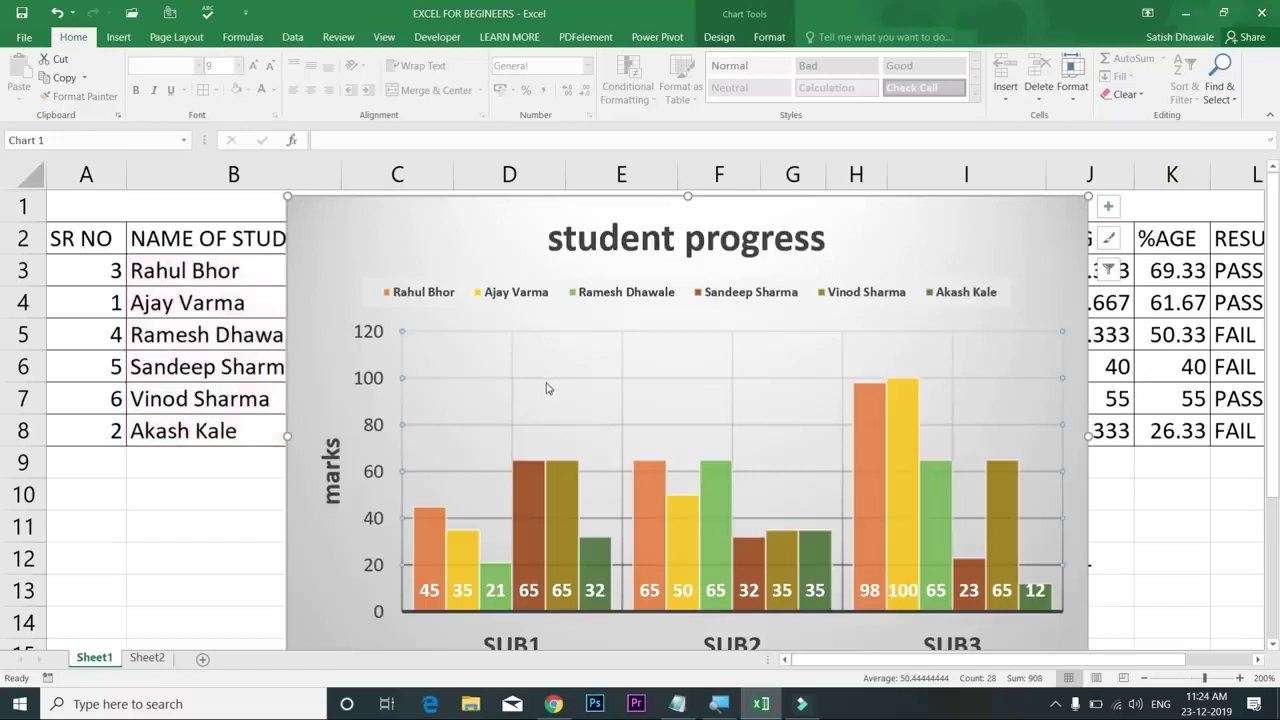
pyautogui.press('Delete')
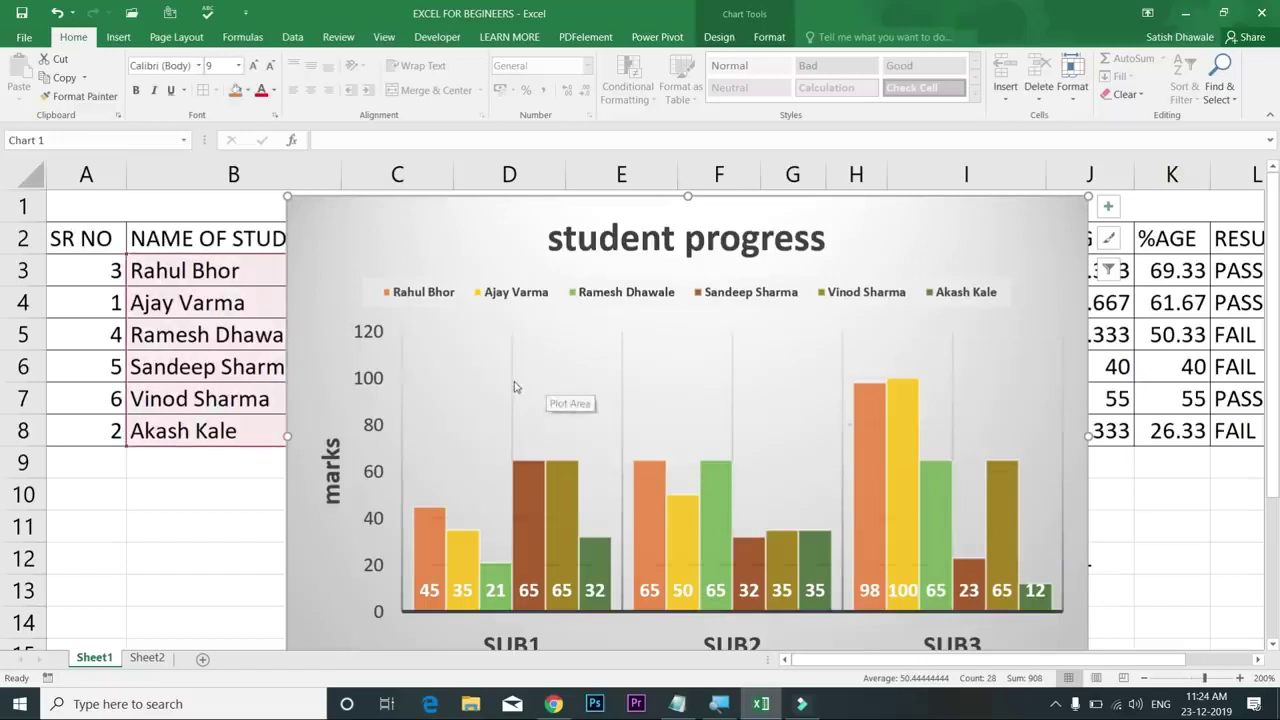
pyautogui.click(514, 387)
pyautogui.press('Delete')
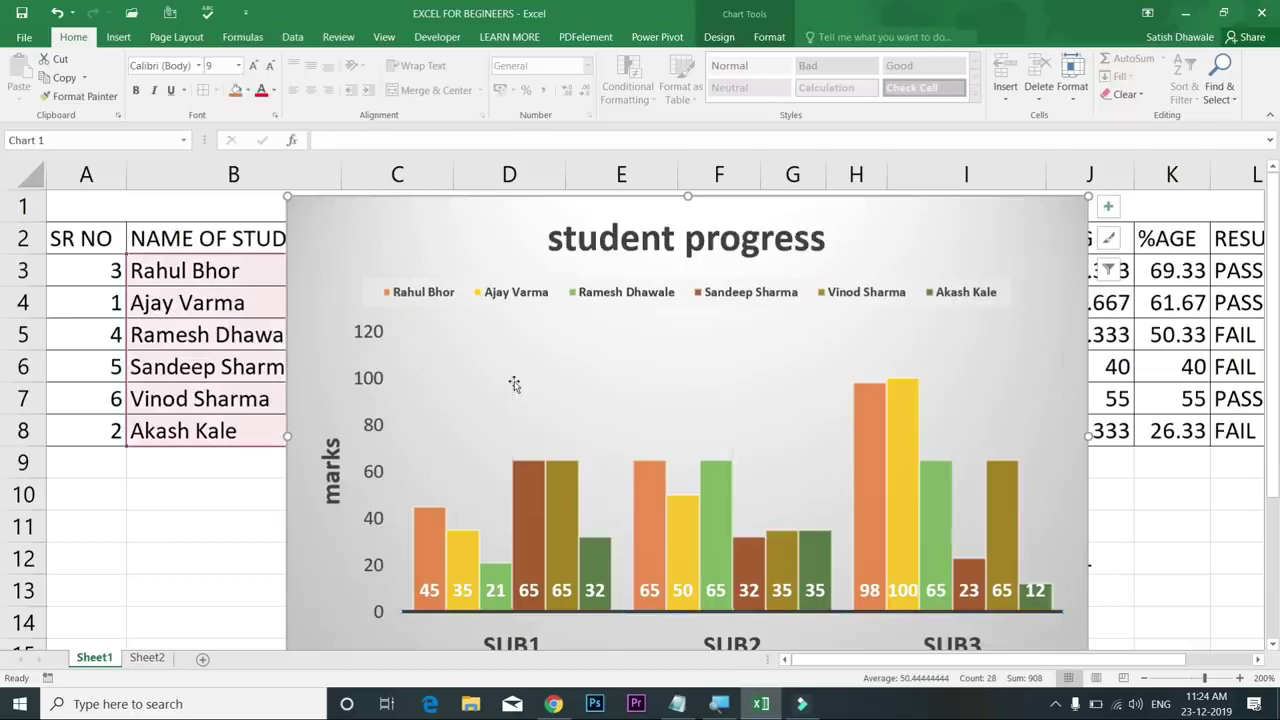
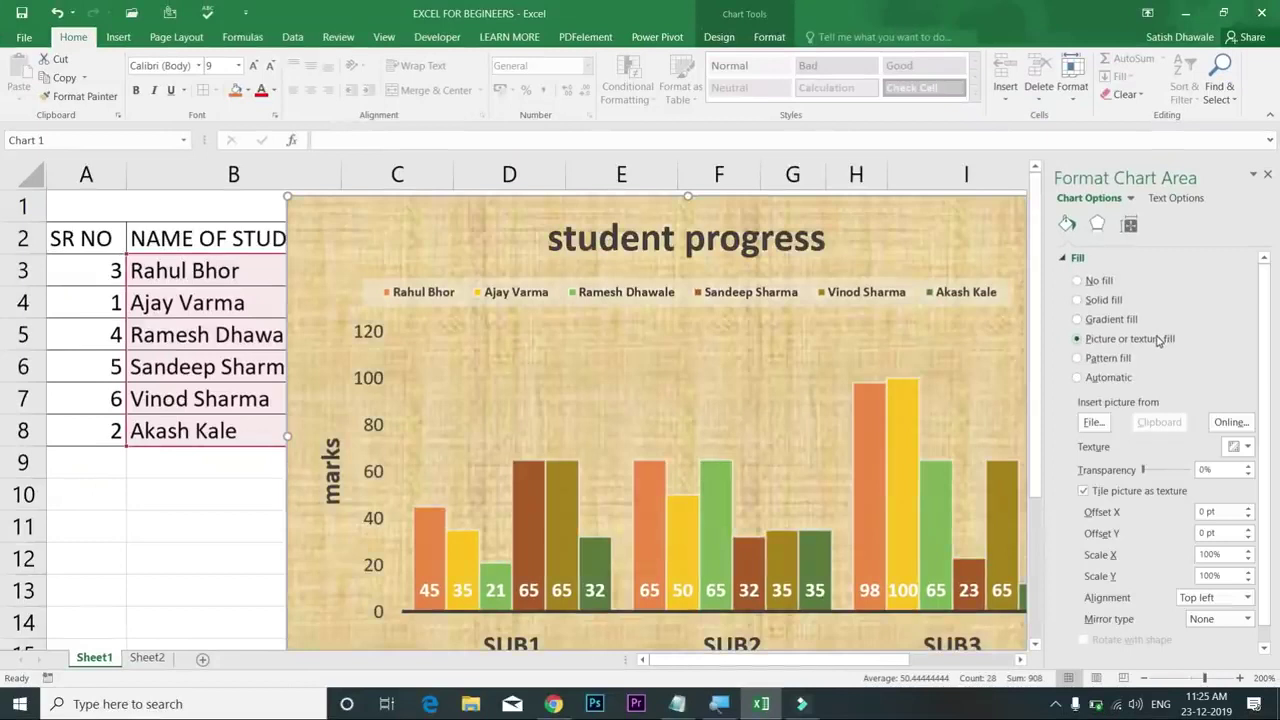
# Step: Try several pattern fills and the automatic fill on the chart area background
pyautogui.click(1120, 360)
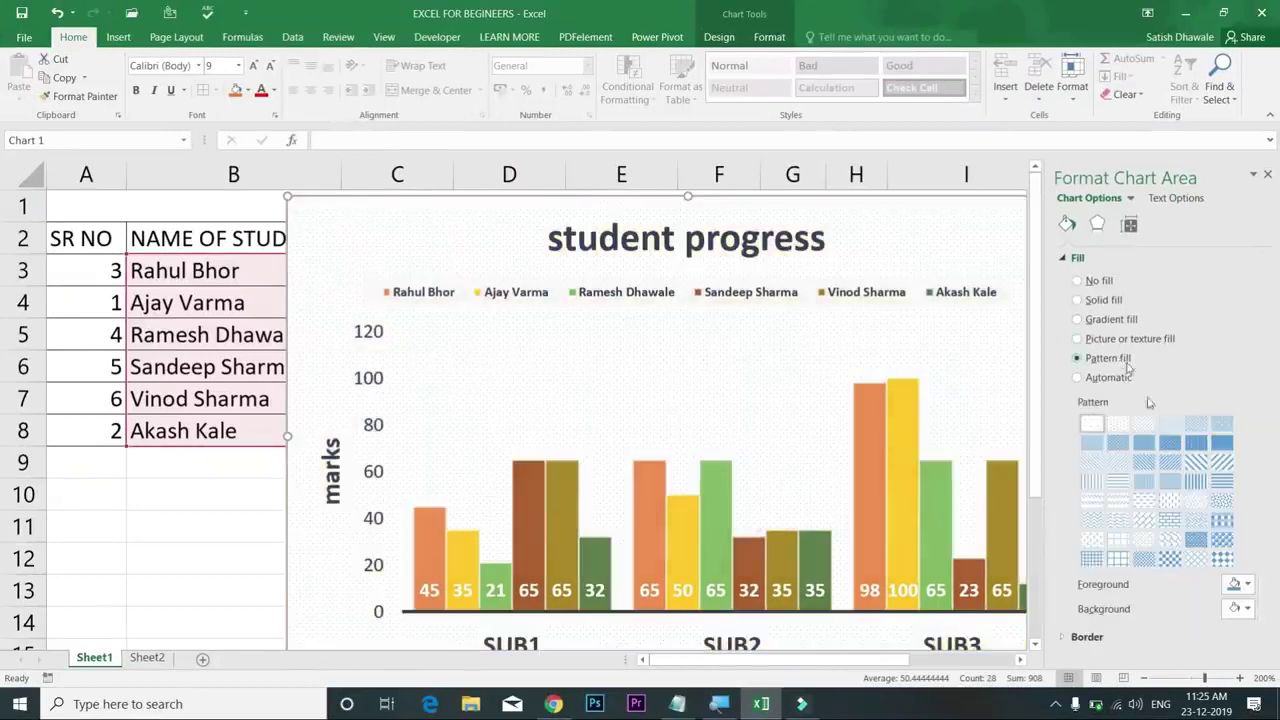
pyautogui.click(1144, 462)
pyautogui.click(1148, 504)
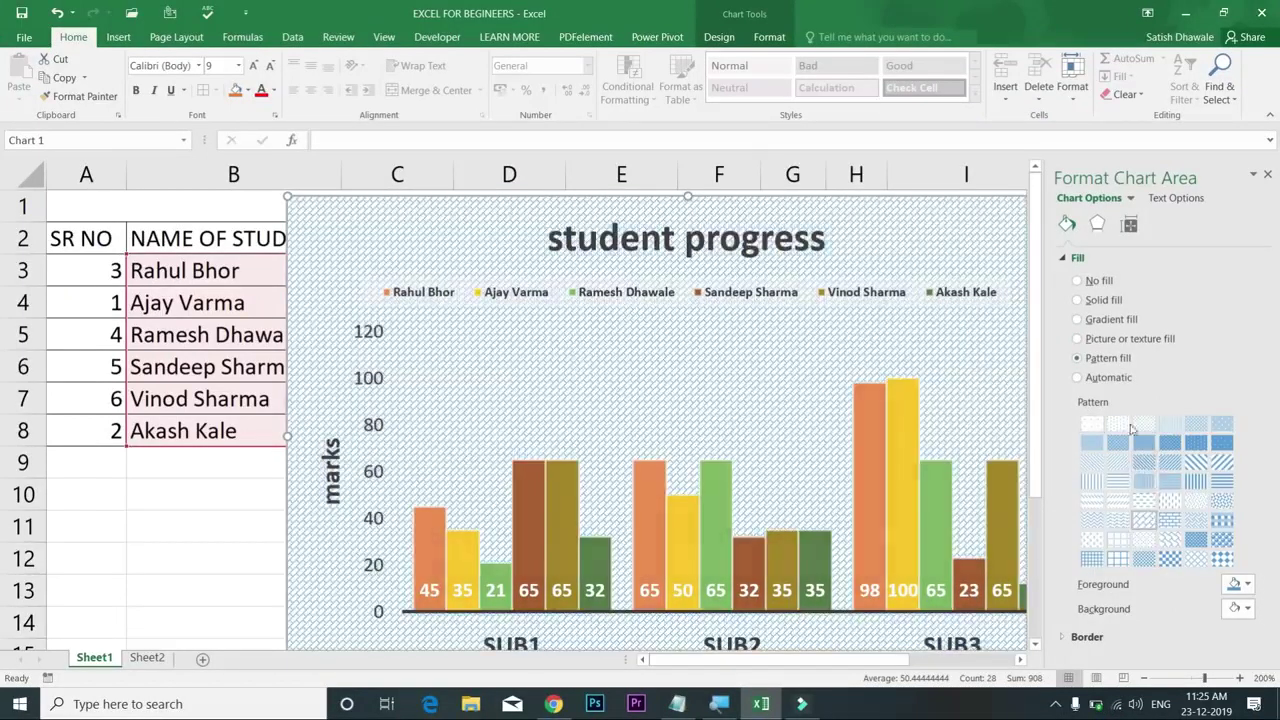
pyautogui.click(1197, 521)
pyautogui.click(1196, 540)
pyautogui.click(1143, 540)
pyautogui.click(1118, 558)
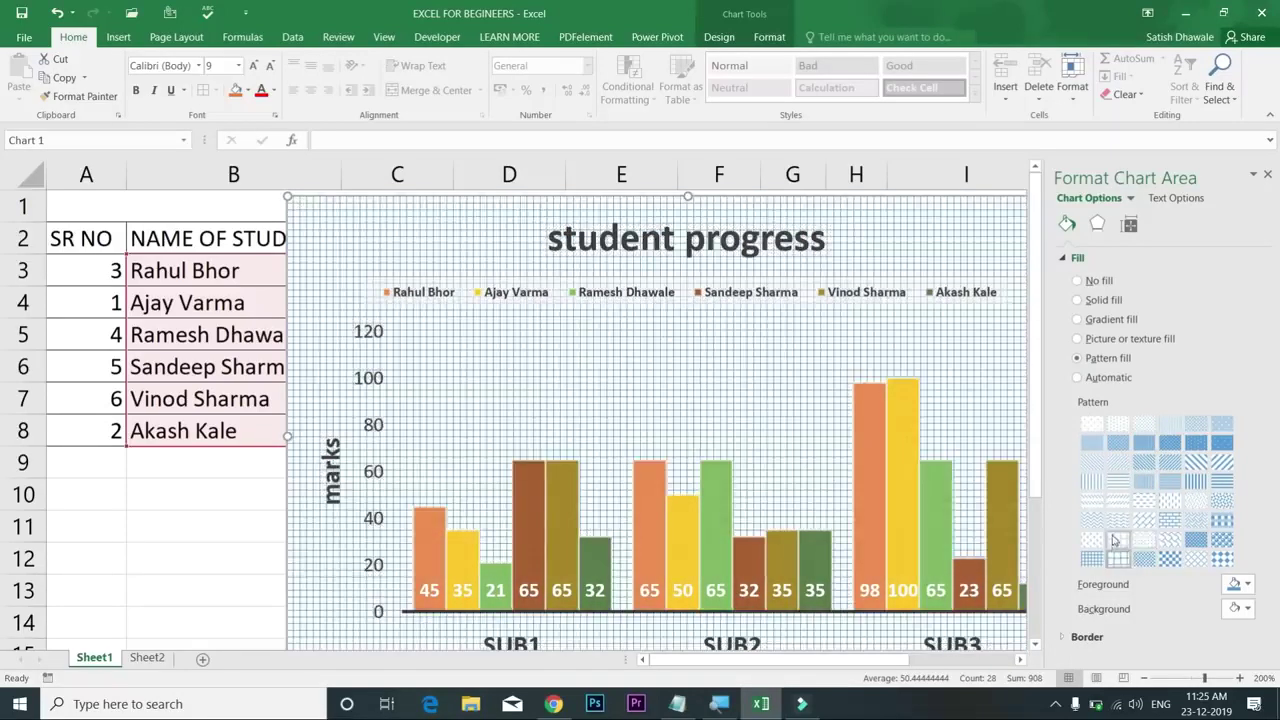
pyautogui.click(1082, 379)
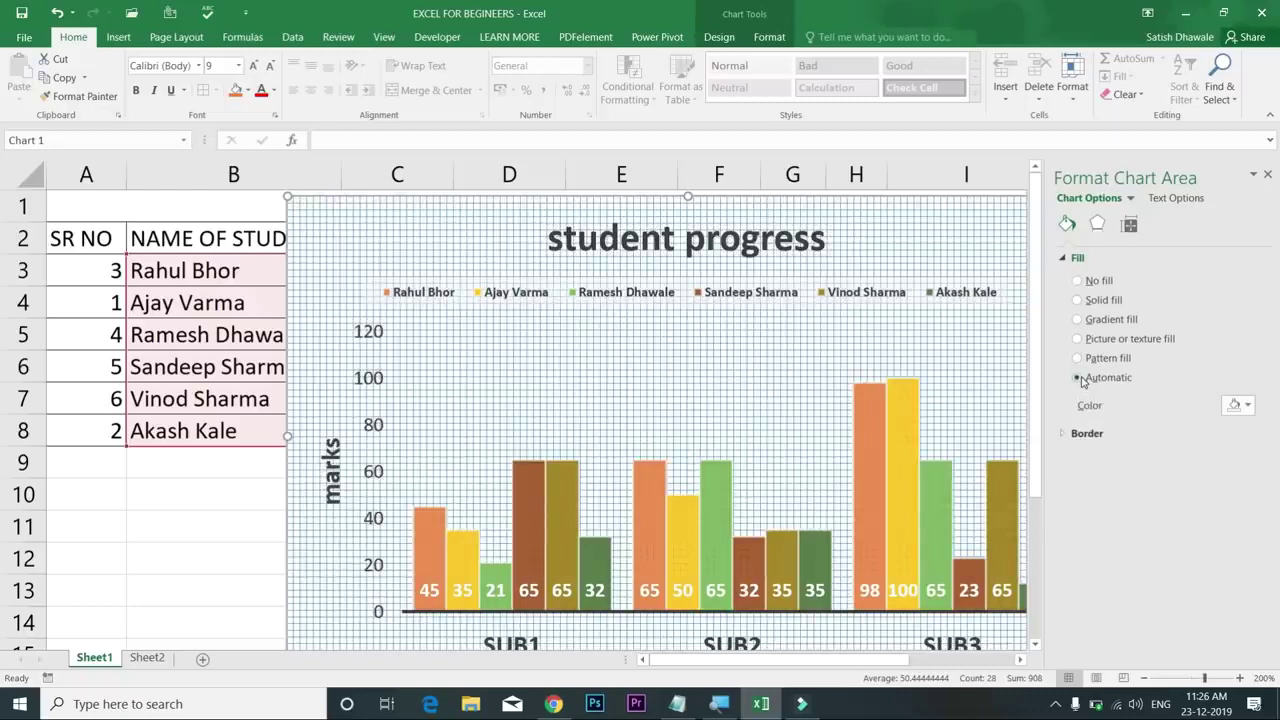
pyautogui.click(1080, 358)
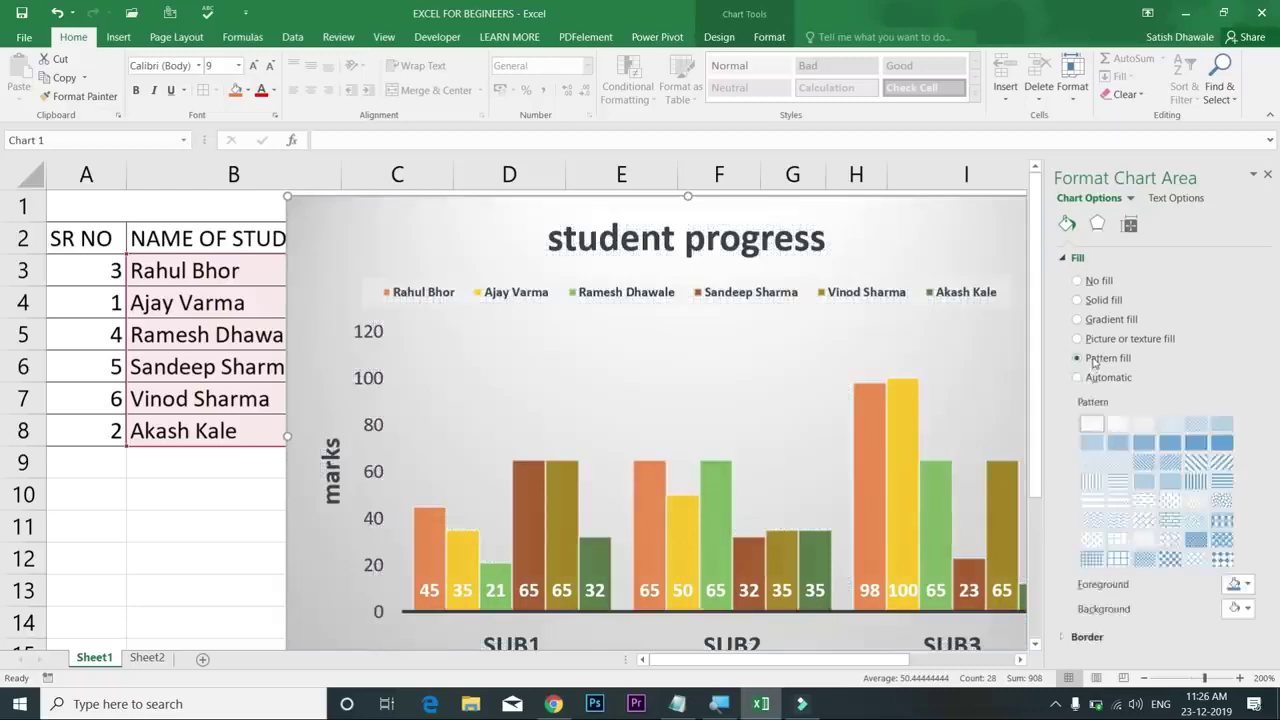
# Step: Fill the chart area with the picture file "statistica positive" from the Pictures folder
pyautogui.click(1098, 340)
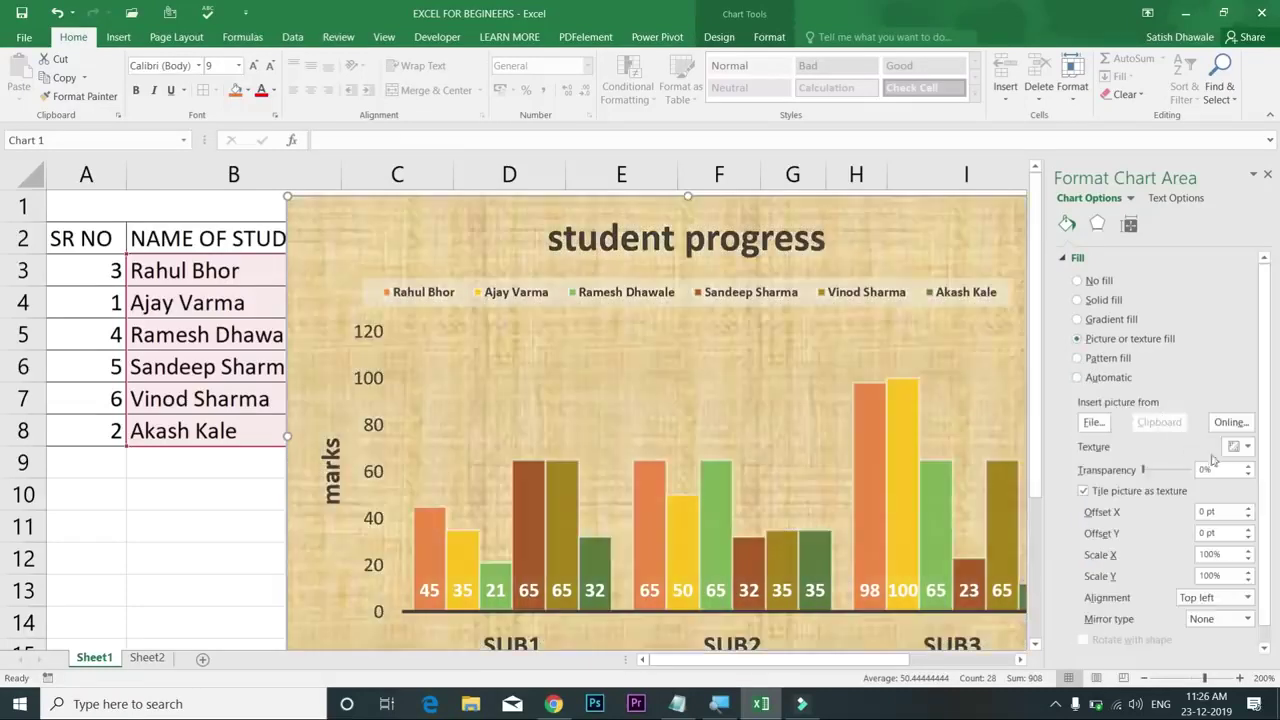
pyautogui.click(1093, 422)
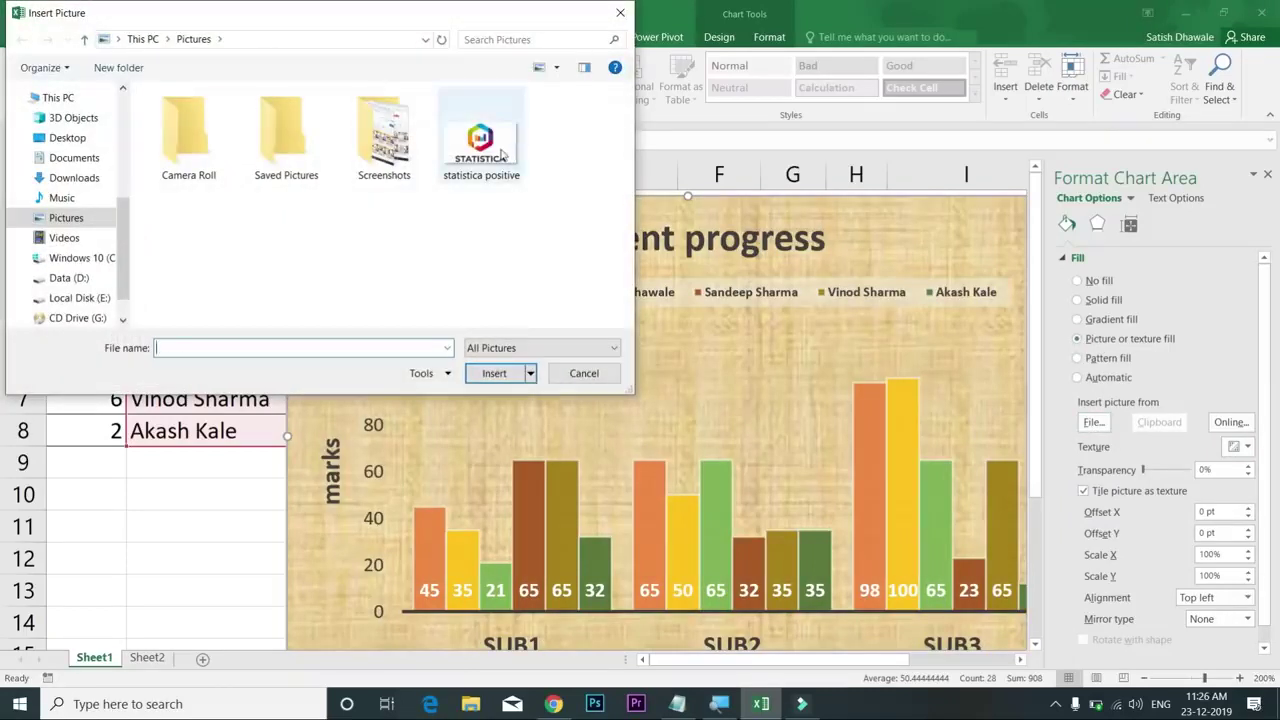
pyautogui.doubleClick(481, 145)
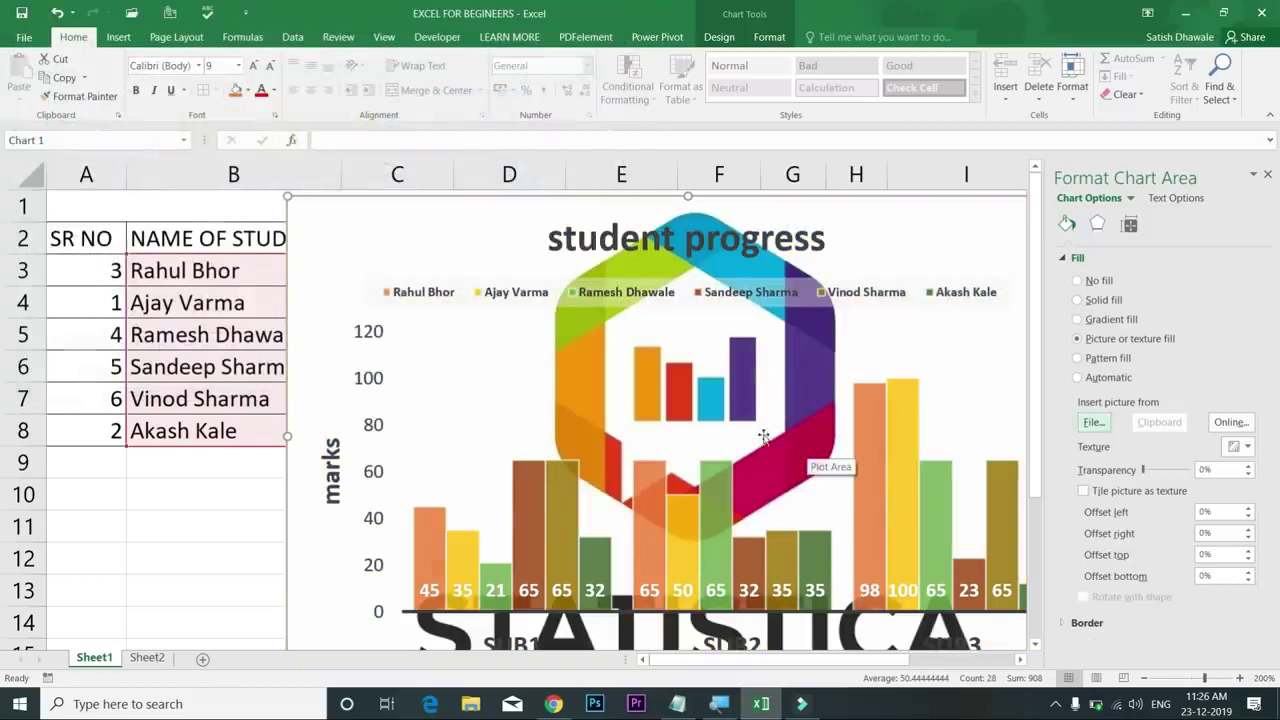
# Step: Set the transparency of the chart area's picture fill to 74% and close the formatting options
pyautogui.click(1177, 472)
pyautogui.moveTo(1177, 472)
pyautogui.mouseDown()
pyautogui.moveTo(1146, 471)
pyautogui.moveTo(1185, 472)
pyautogui.mouseUp()
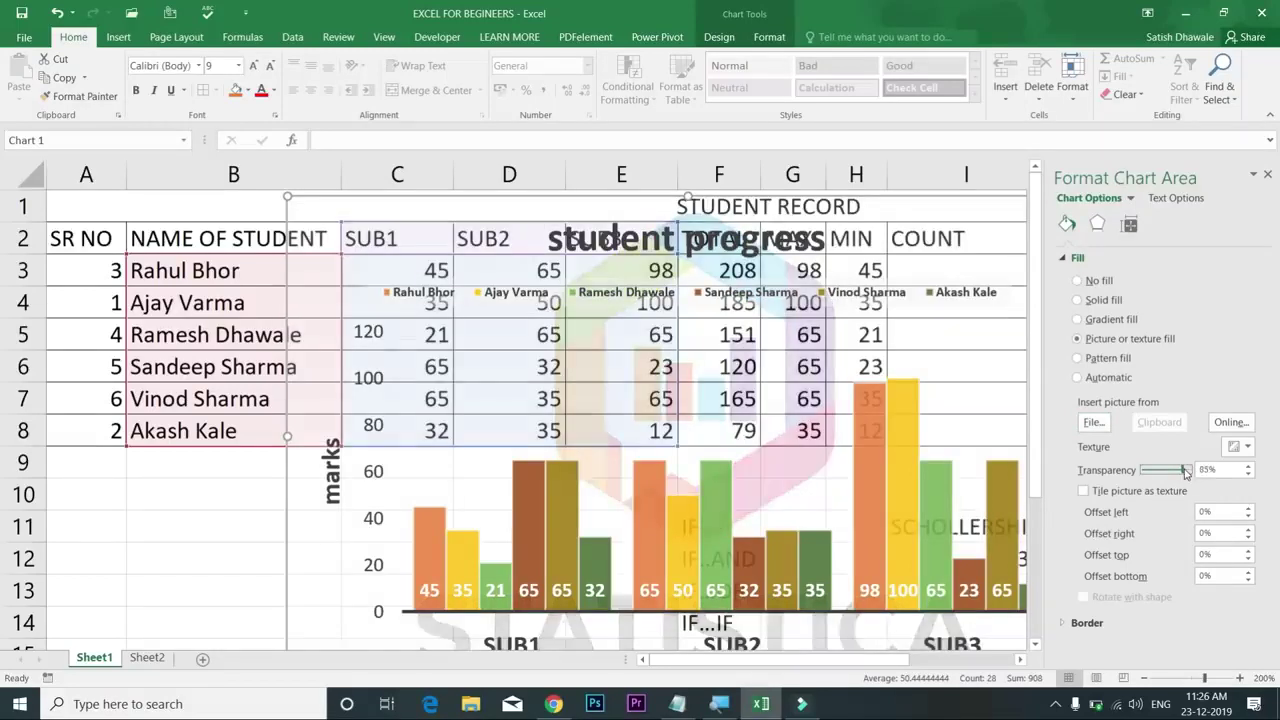
pyautogui.moveTo(1185, 471); pyautogui.dragTo(1178, 471)
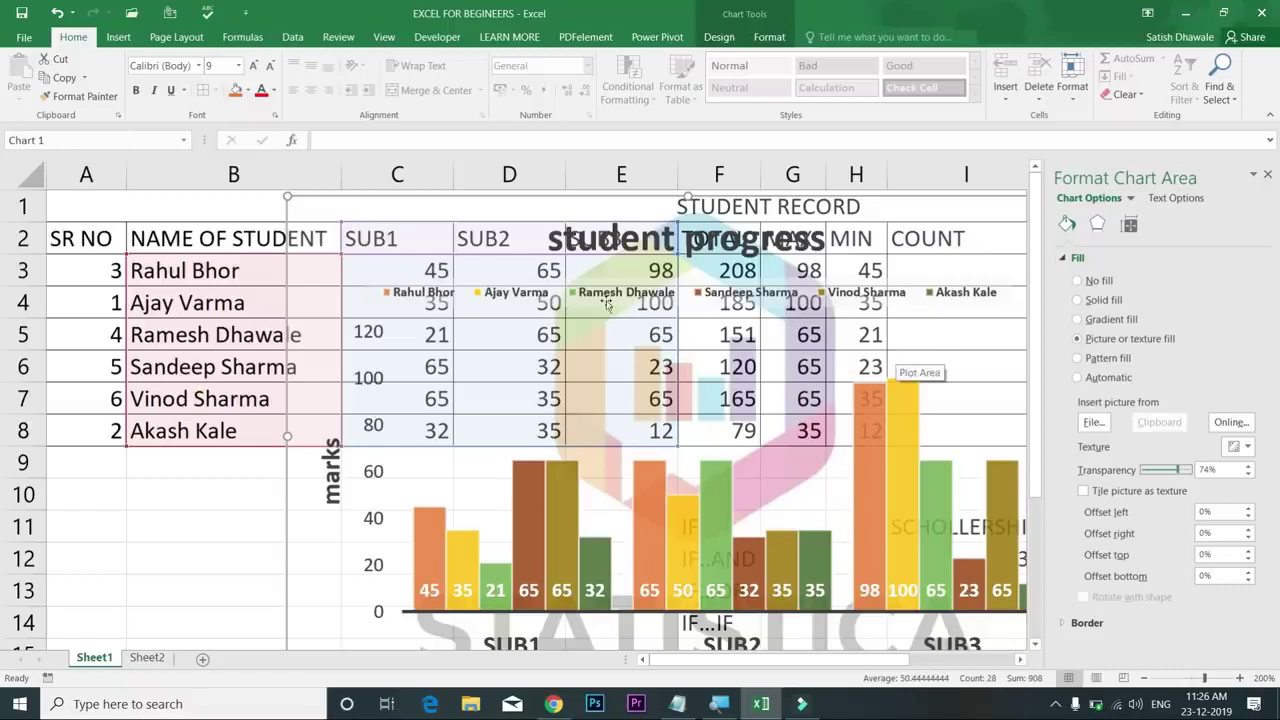
pyautogui.click(1269, 174)
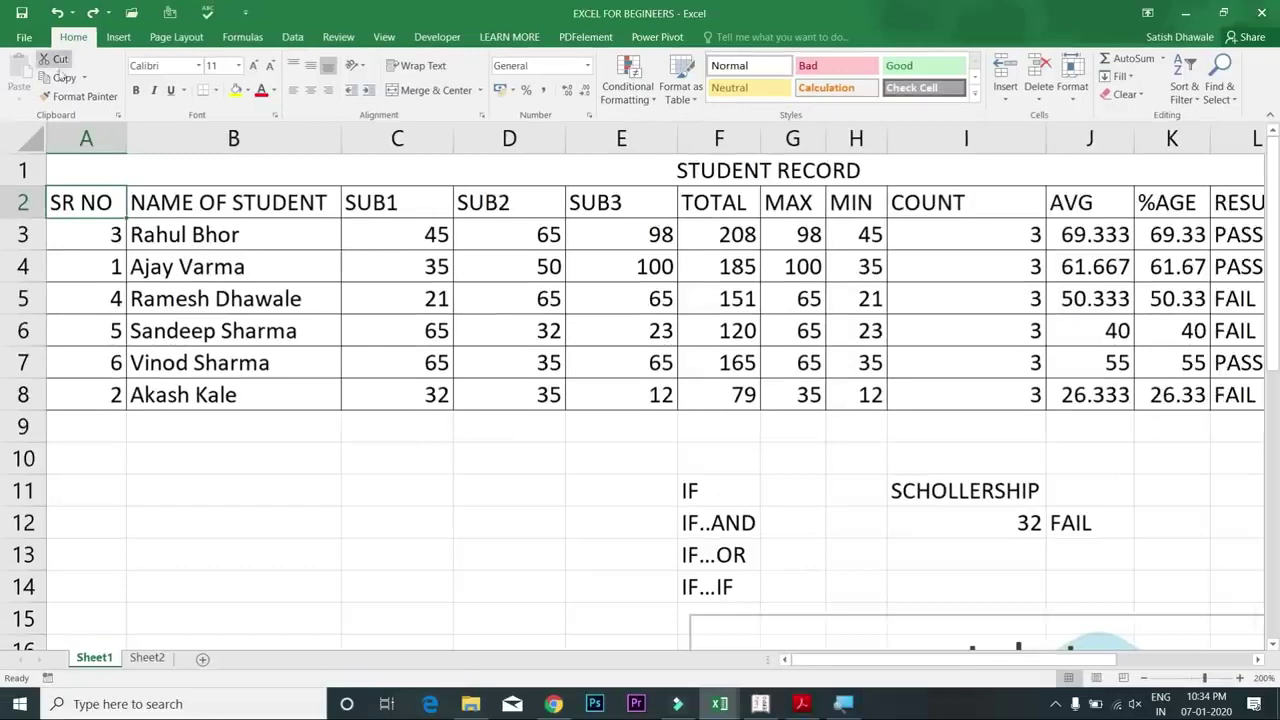
# Step: Copy the NAME OF STUDENT column in B2:B8 and paste it starting at cell B10
pyautogui.moveTo(210, 205); pyautogui.dragTo(213, 393)
pyautogui.hotkey('ctrl', 'c')
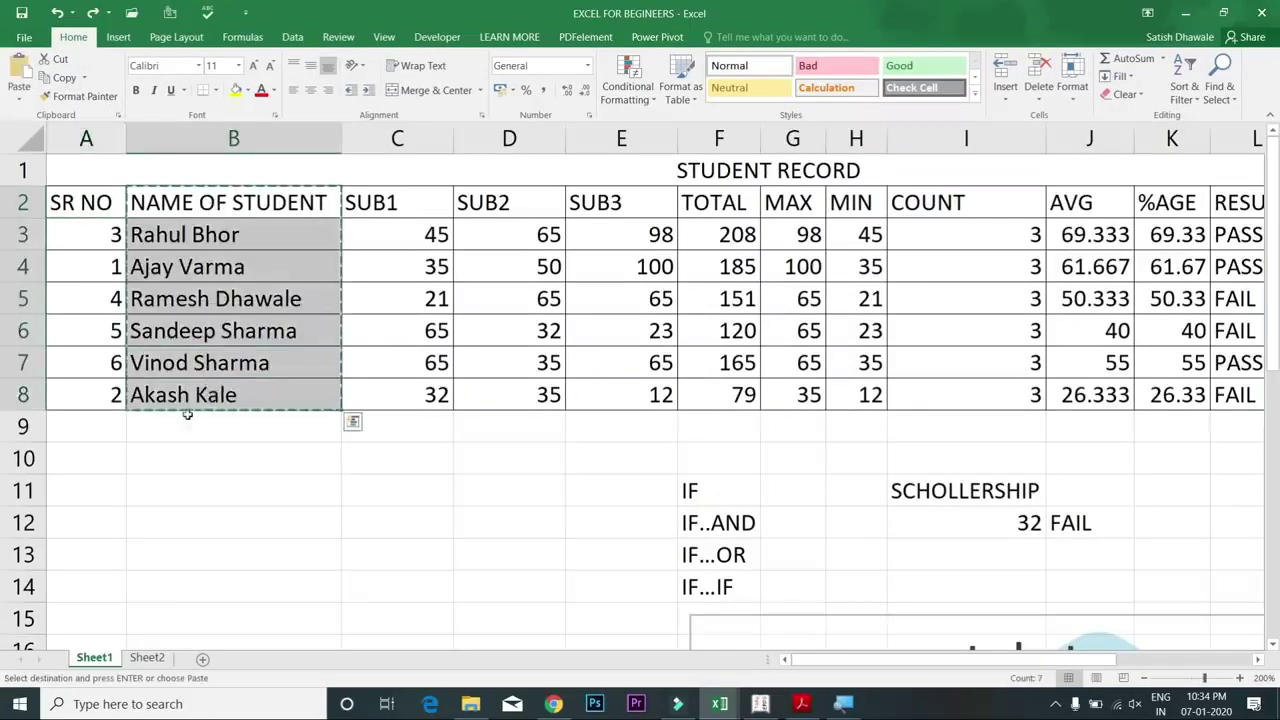
pyautogui.click(223, 470)
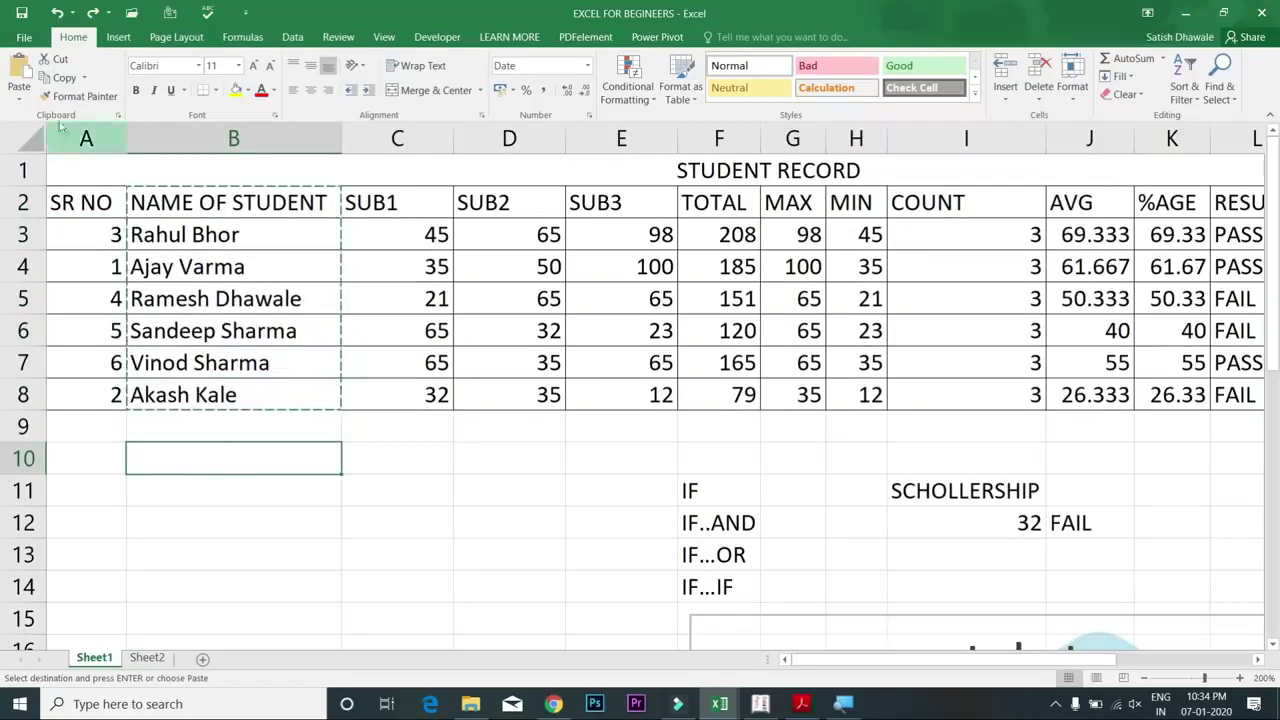
pyautogui.click(19, 80)
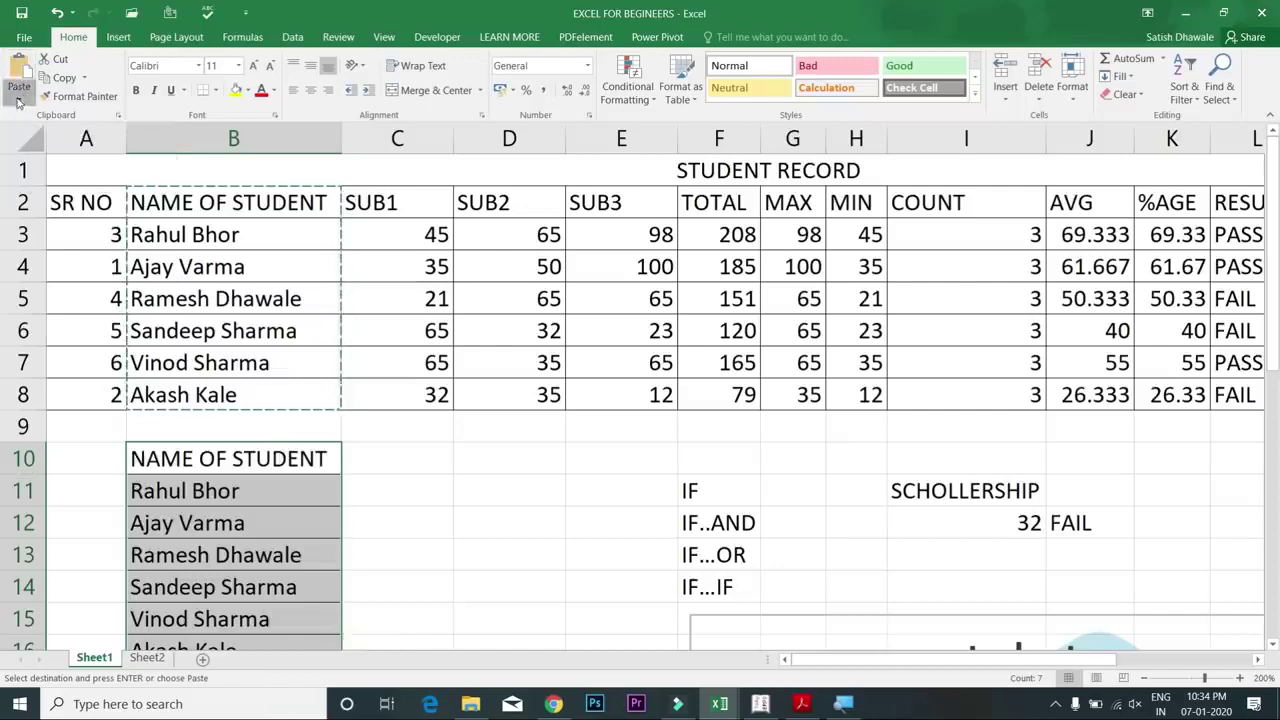
# Step: Open the Paste Special dialog for the copied names and examine its paste options and operations
pyautogui.click(19, 97)
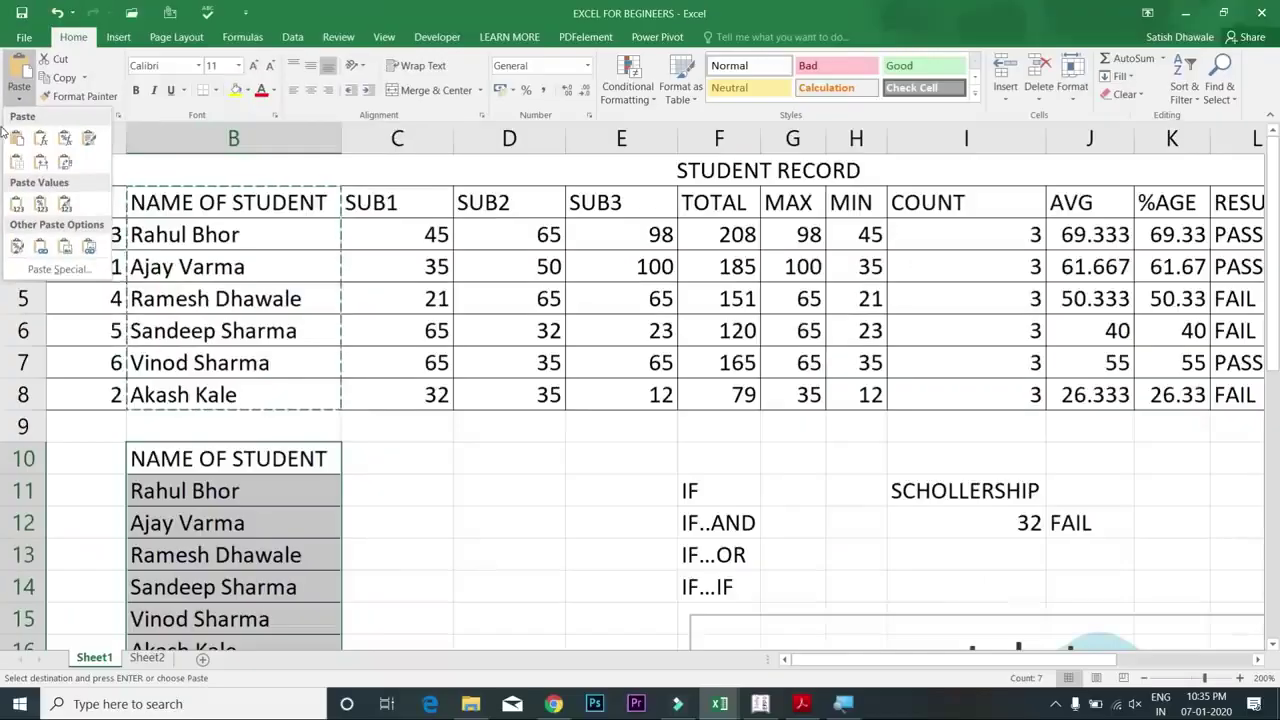
pyautogui.click(59, 269)
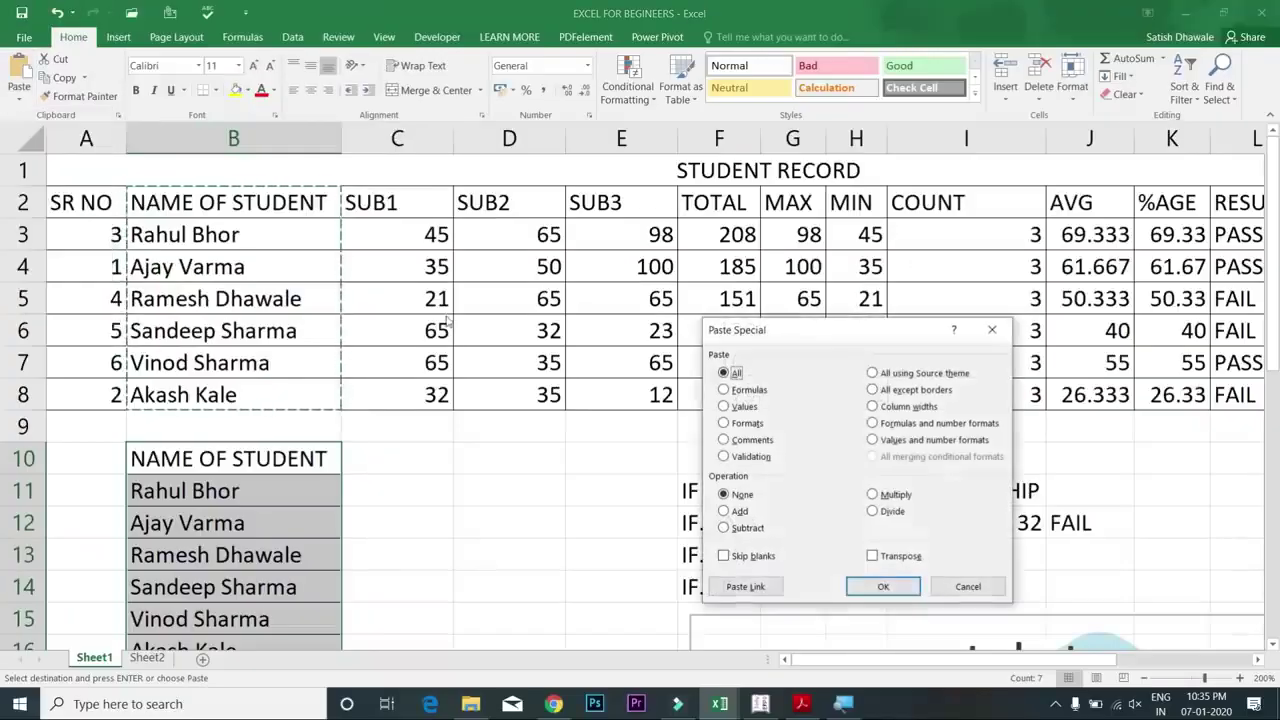
pyautogui.moveTo(849, 332); pyautogui.dragTo(667, 298)
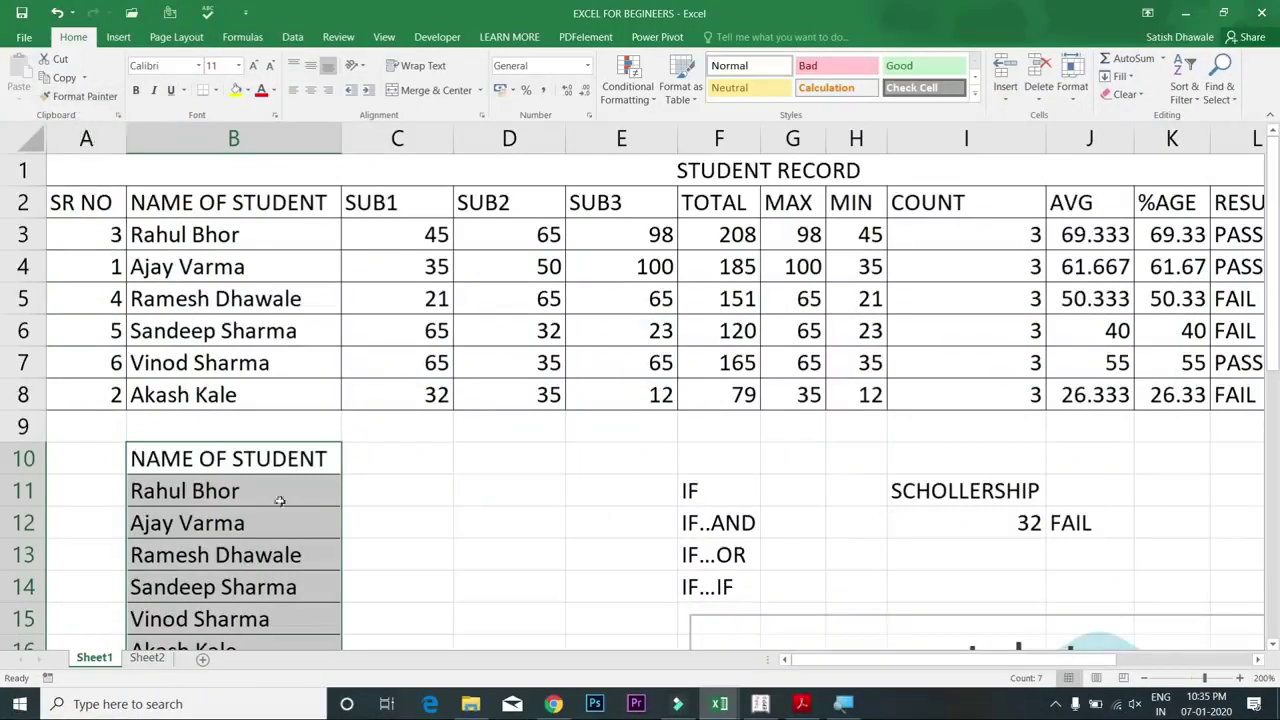
# Step: Format the NAME OF STUDENT heading in B10 with a light blue fill, bold and underline
pyautogui.click(268, 462)
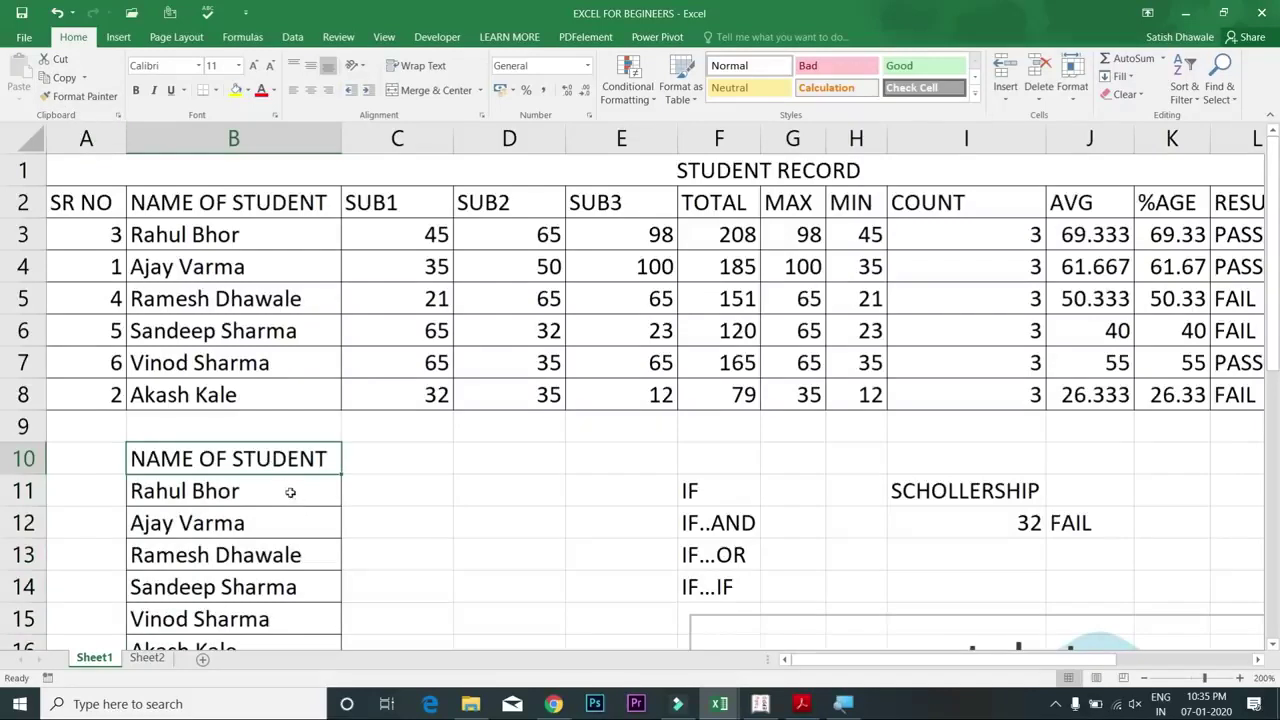
pyautogui.click(247, 90)
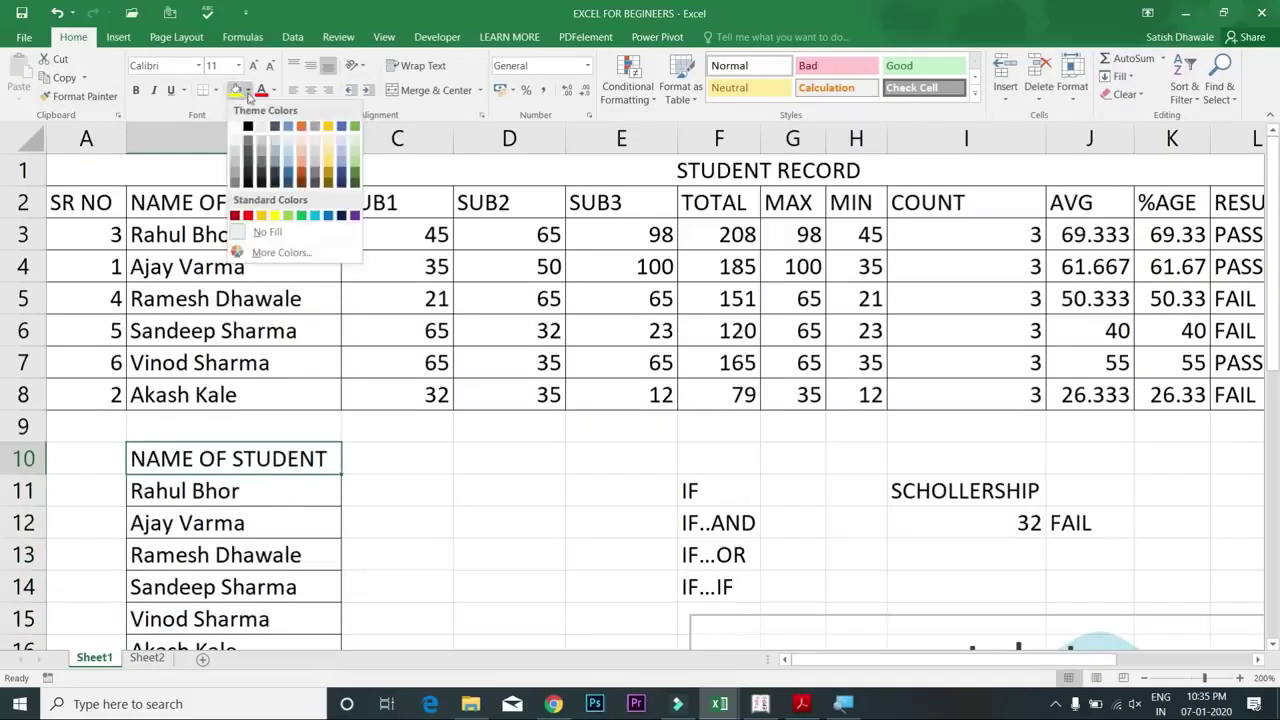
pyautogui.click(288, 161)
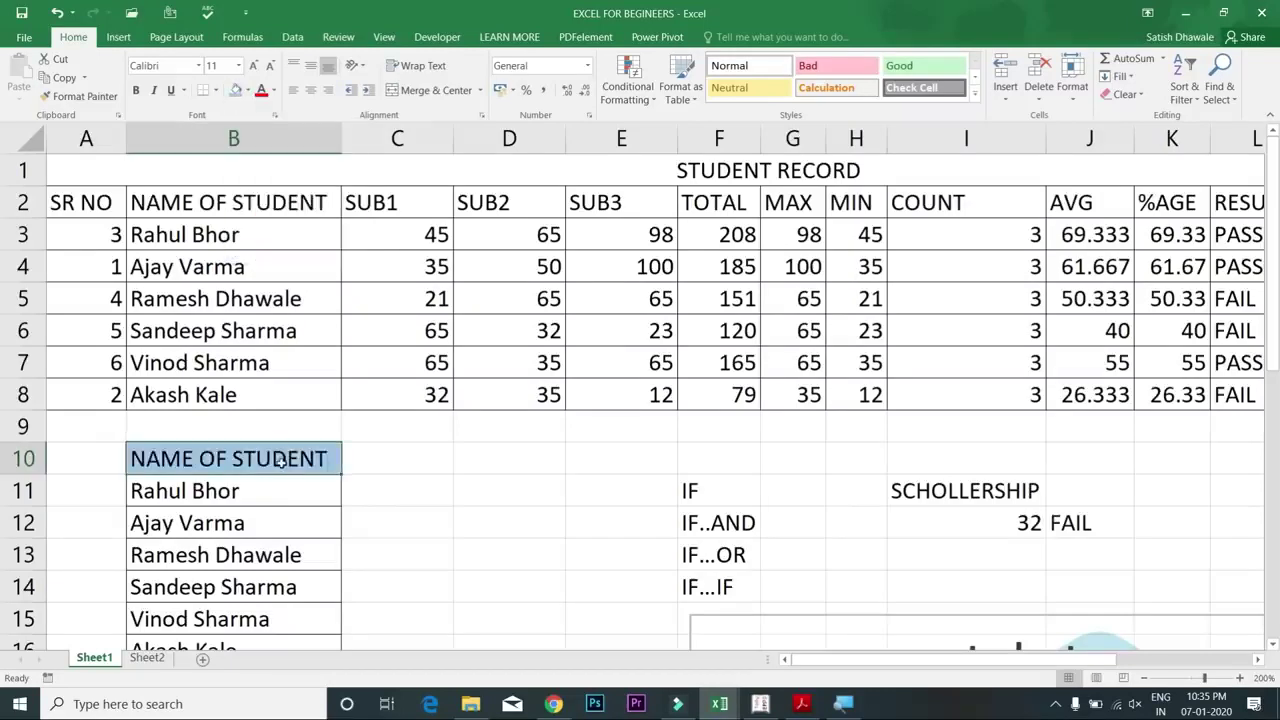
pyautogui.click(136, 90)
pyautogui.click(170, 90)
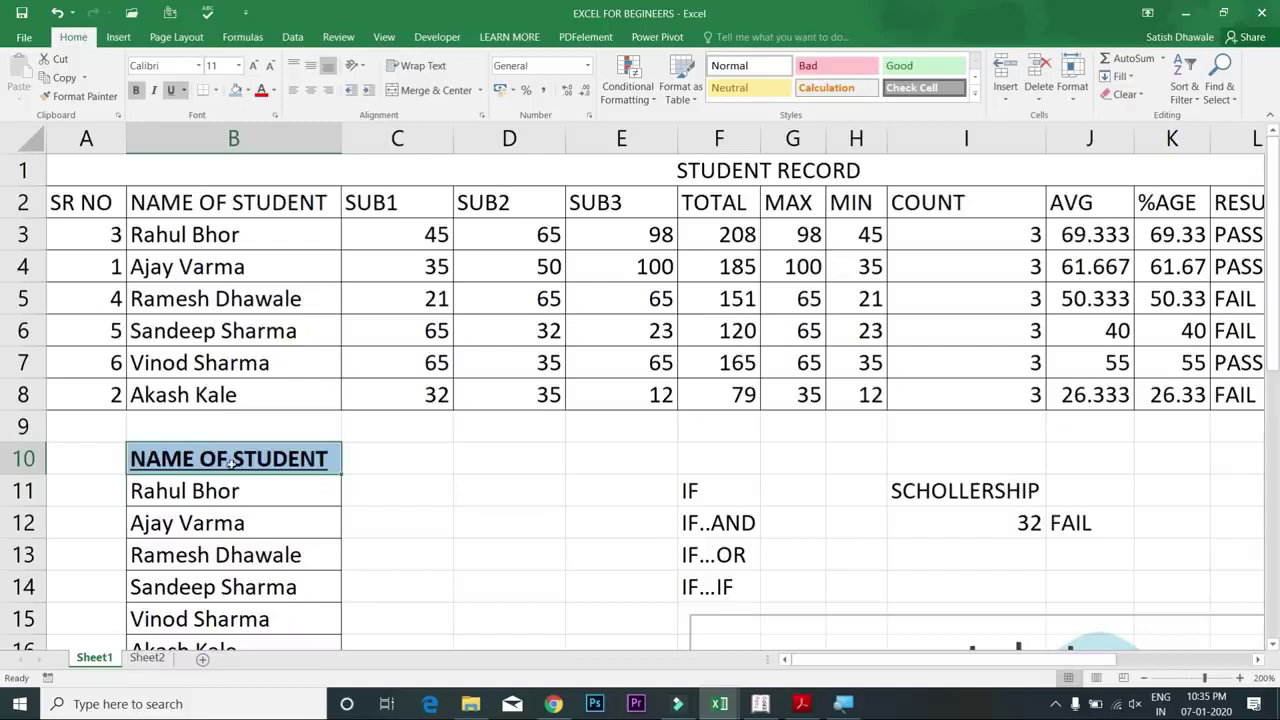
# Step: Copy the formatting of B10 onto the table's header row, A2 through L2, with Format Painter
pyautogui.click(436, 499)
pyautogui.click(262, 456)
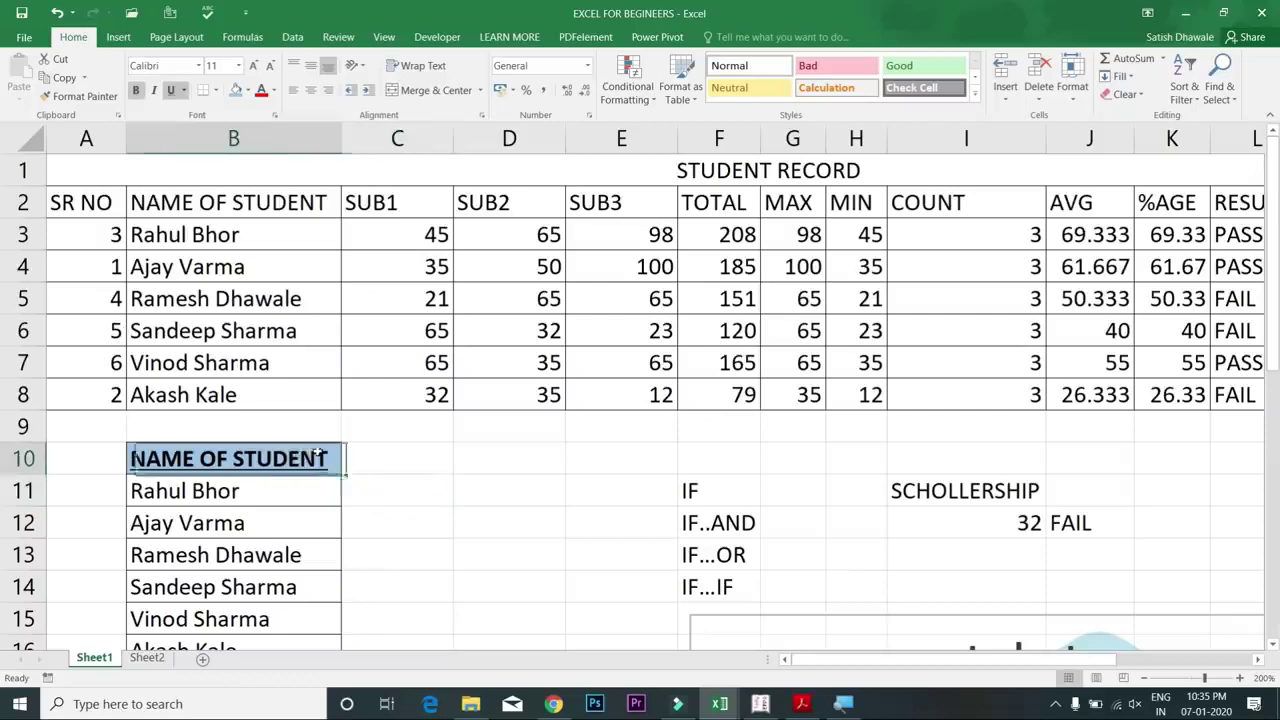
pyautogui.click(57, 99)
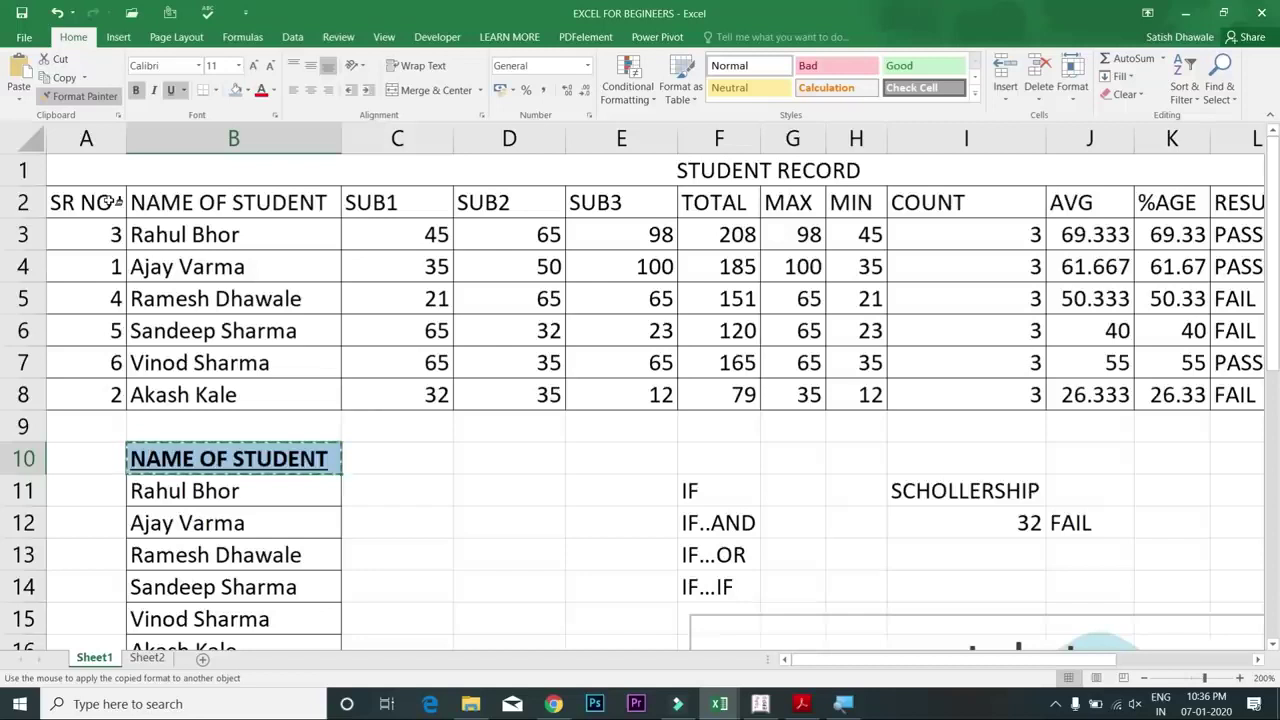
pyautogui.moveTo(110, 203)
pyautogui.mouseDown()
pyautogui.moveTo(1094, 225)
pyautogui.moveTo(1244, 203)
pyautogui.mouseUp()
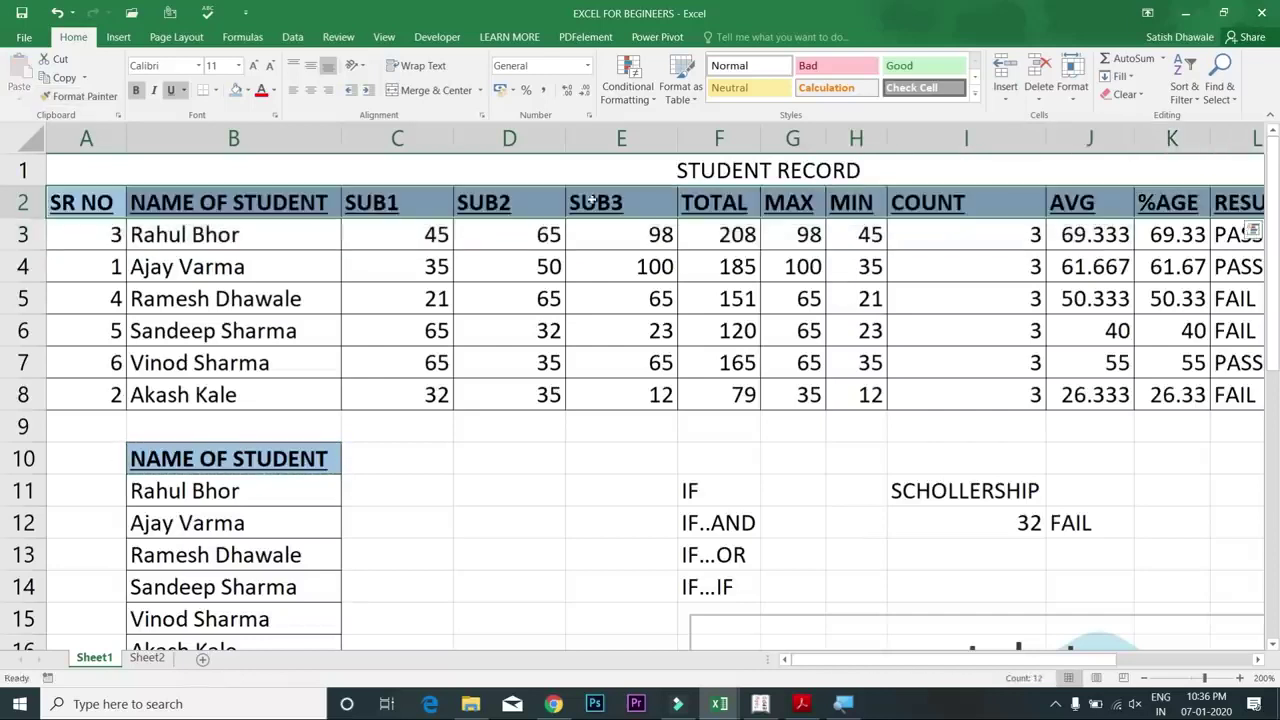
pyautogui.click(301, 240)
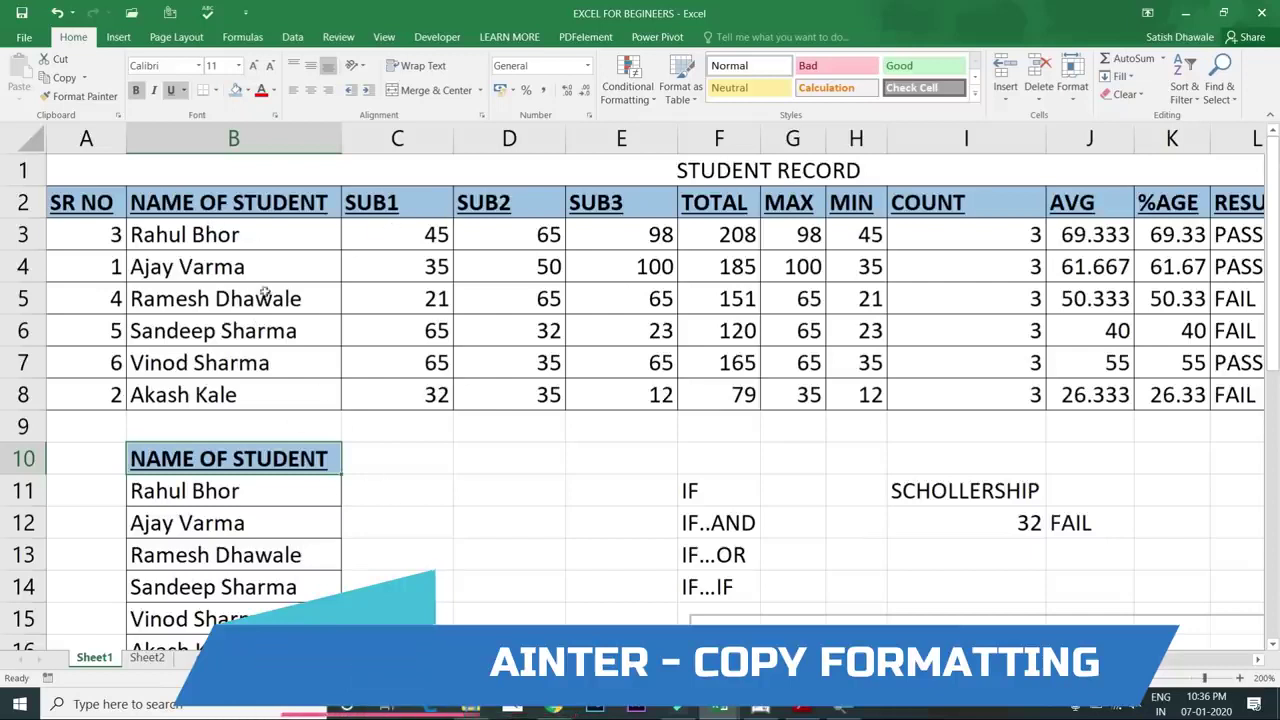
# Step: Apply the heading format of B10 to the separate cells B4, B6 and B8 with Format Painter kept active
pyautogui.click(78, 96)
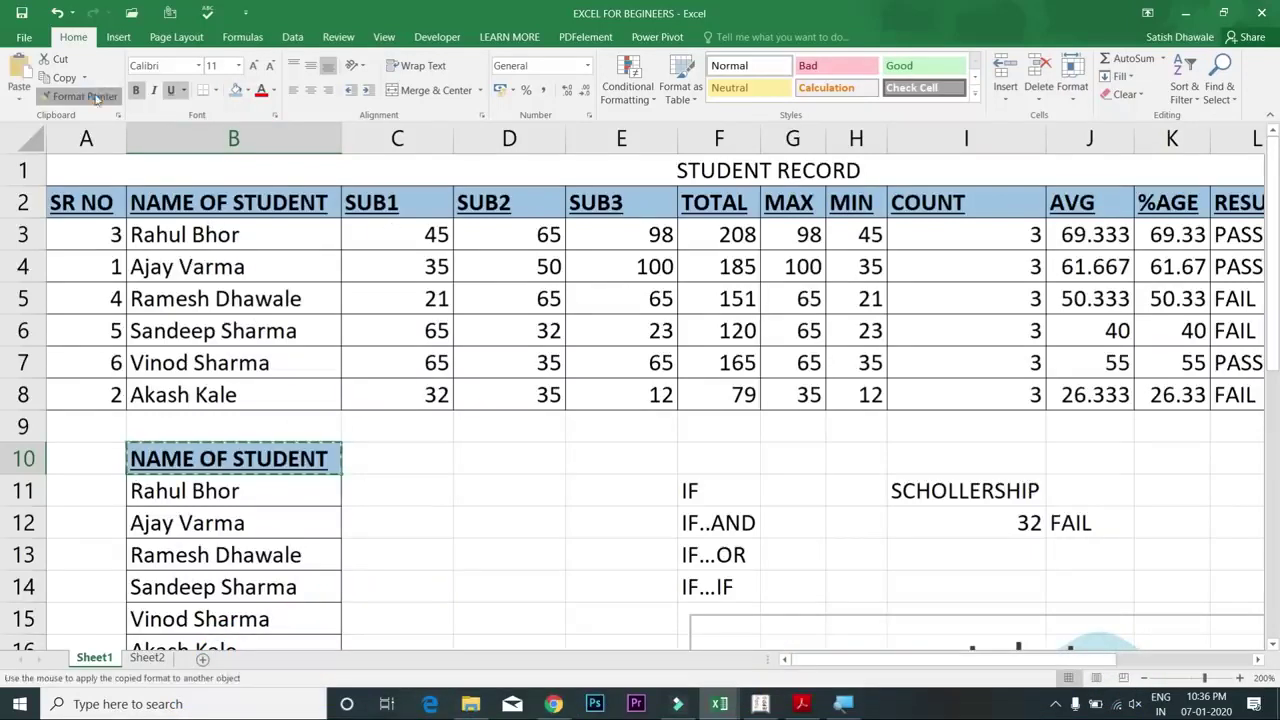
pyautogui.click(250, 267)
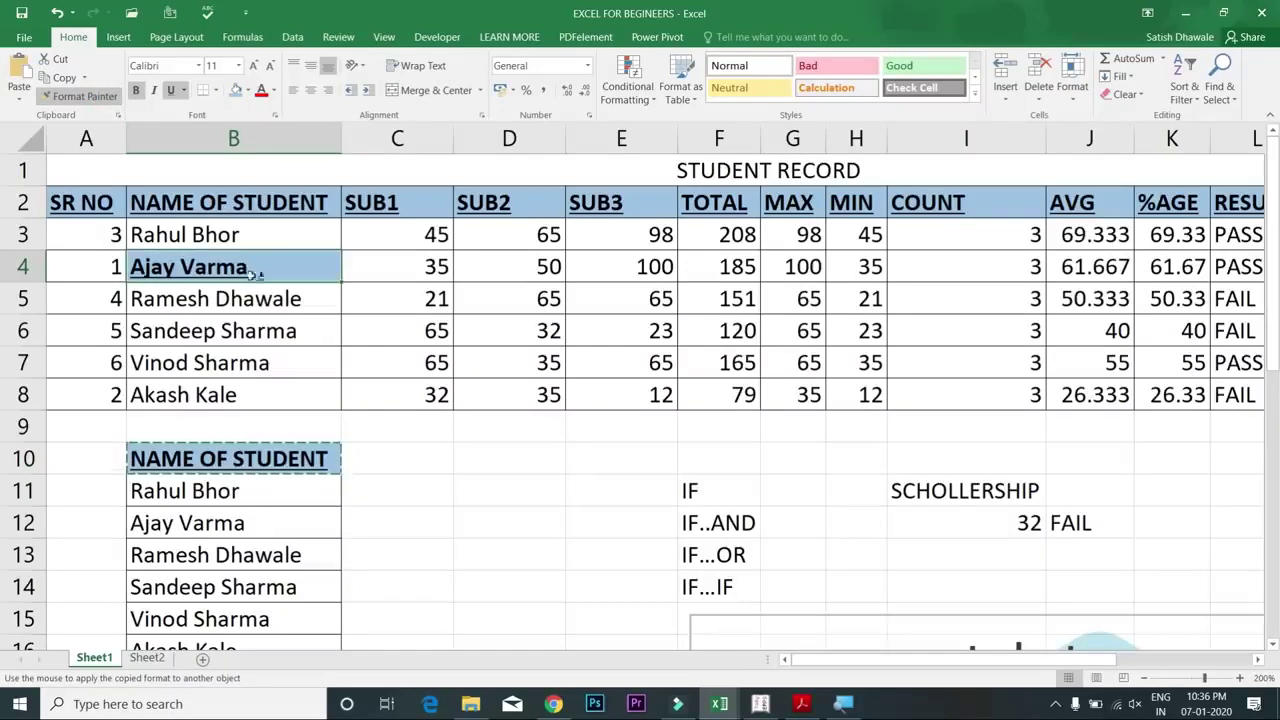
pyautogui.click(300, 331)
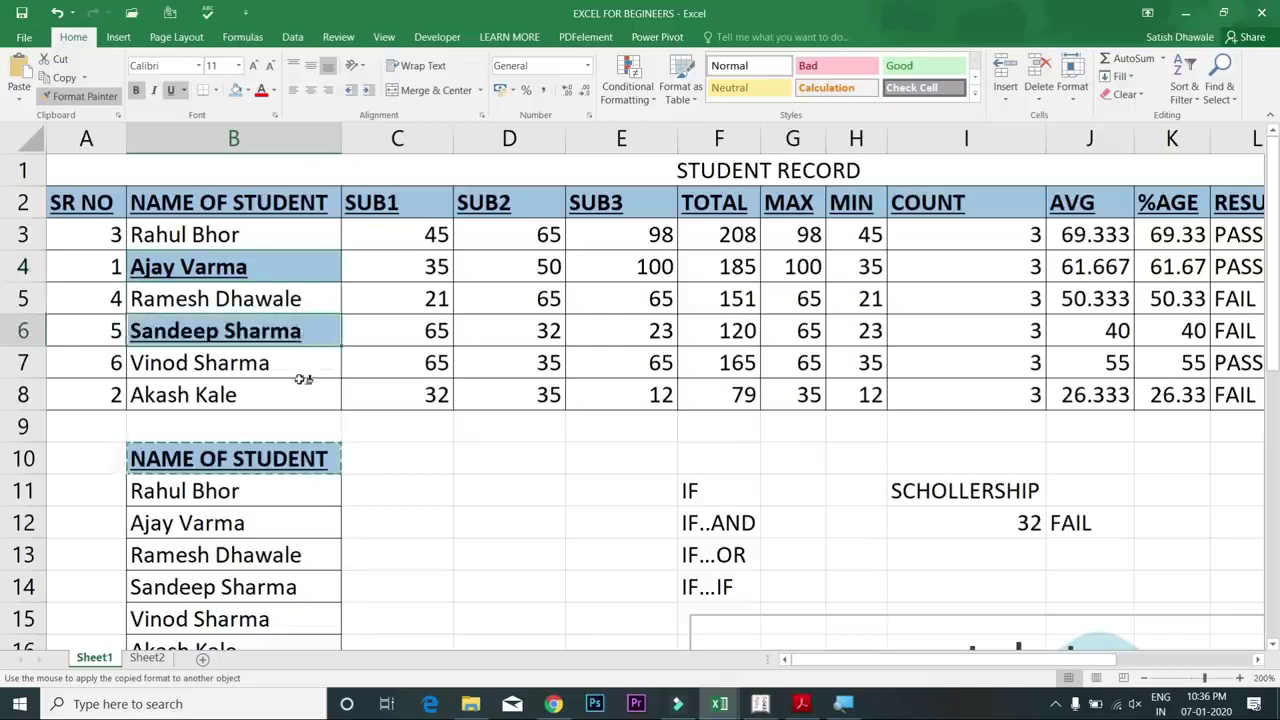
pyautogui.click(304, 389)
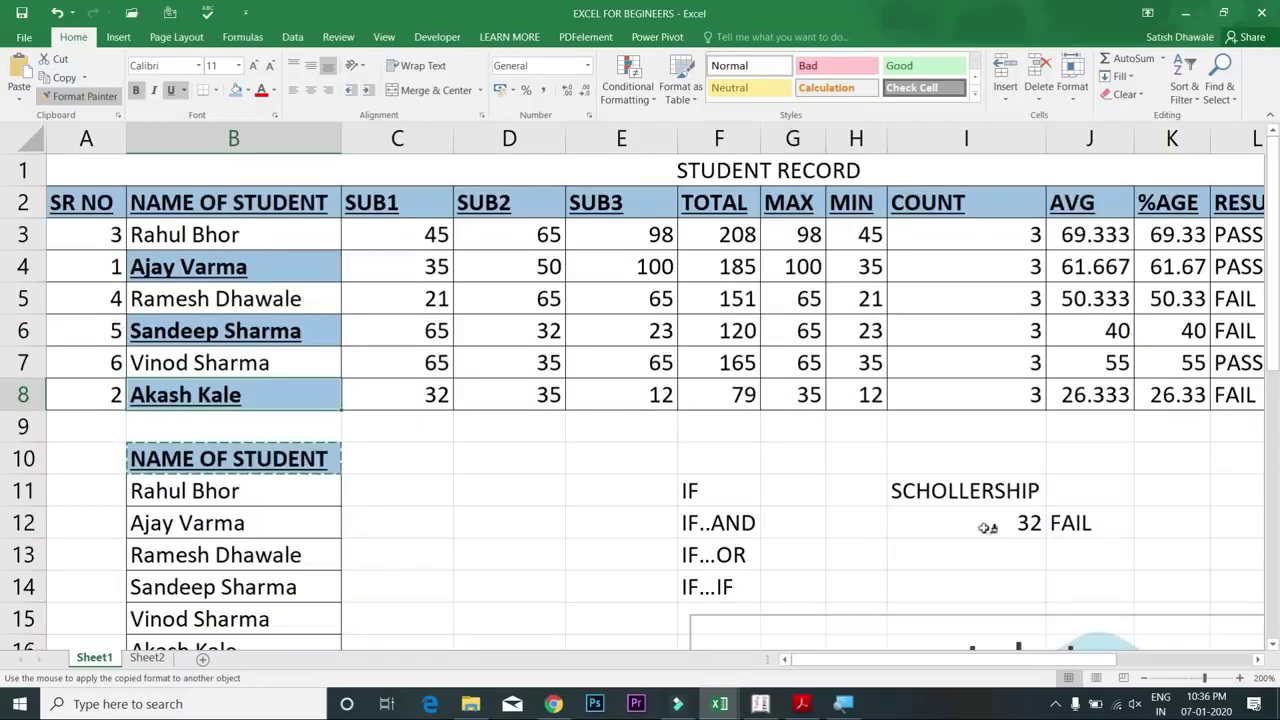
# Step: Apply the heading format of B10 to the SCHOLLERSHIP cell I11 and end Format Painter
pyautogui.click(986, 492)
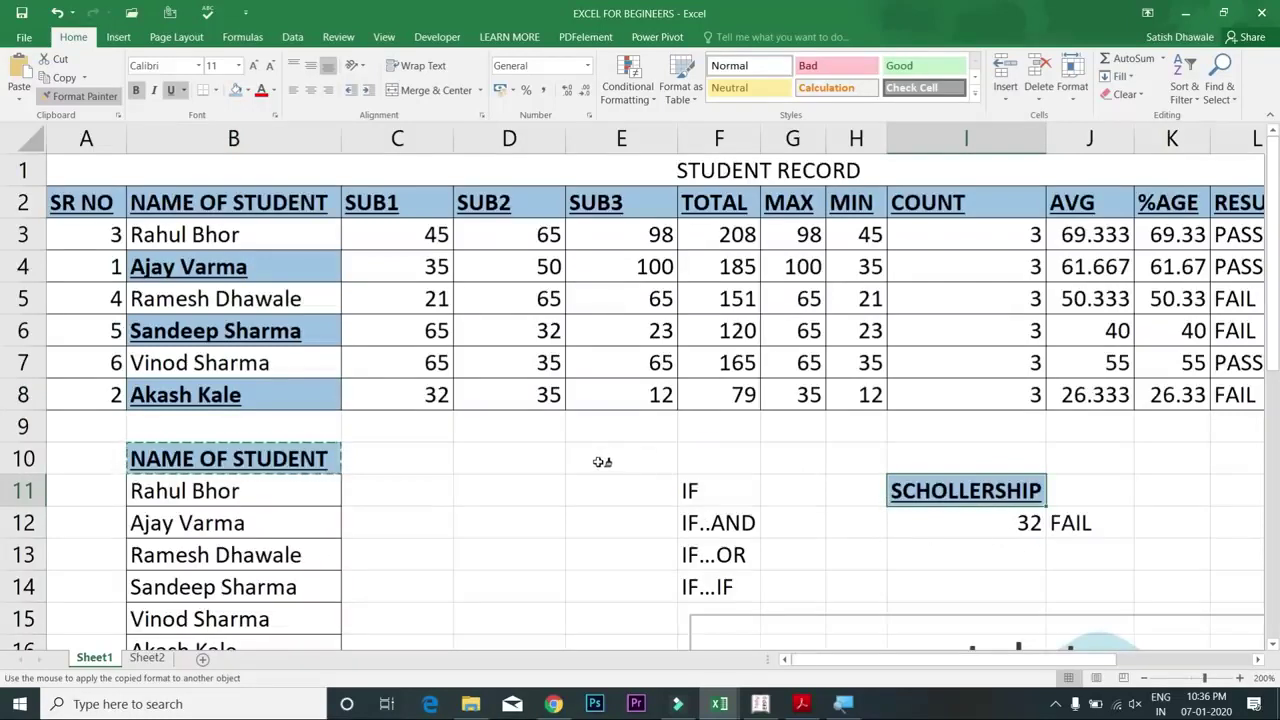
pyautogui.press('Escape')
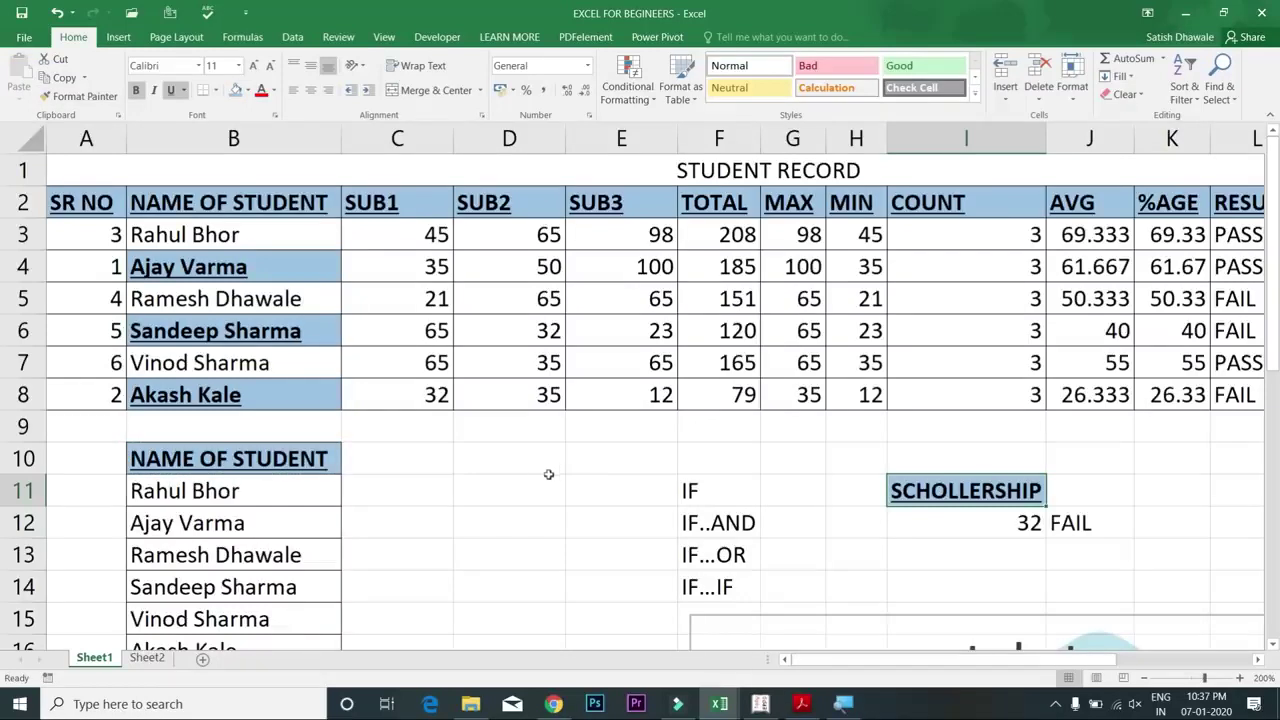
# Step: Copy the formatting of B10 onto the range E6:H8 with a single use of Format Painter
pyautogui.click(305, 461)
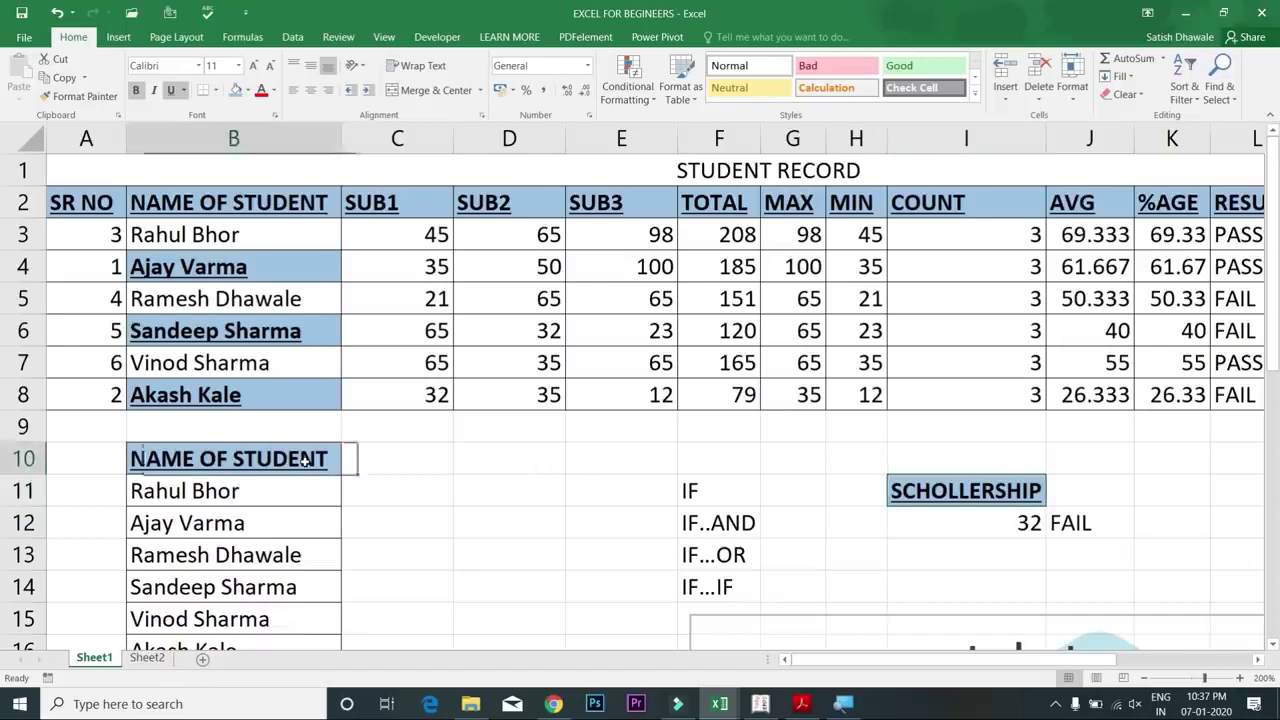
pyautogui.click(90, 97)
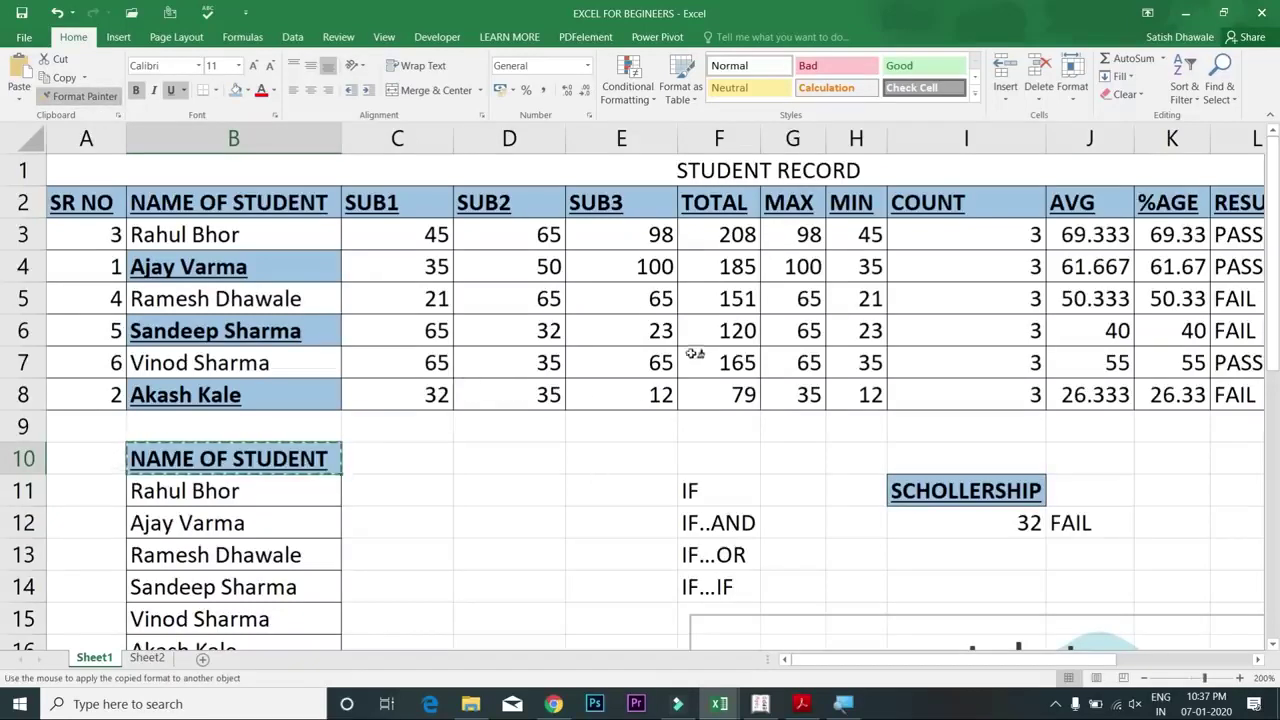
pyautogui.moveTo(660, 323); pyautogui.dragTo(860, 400)
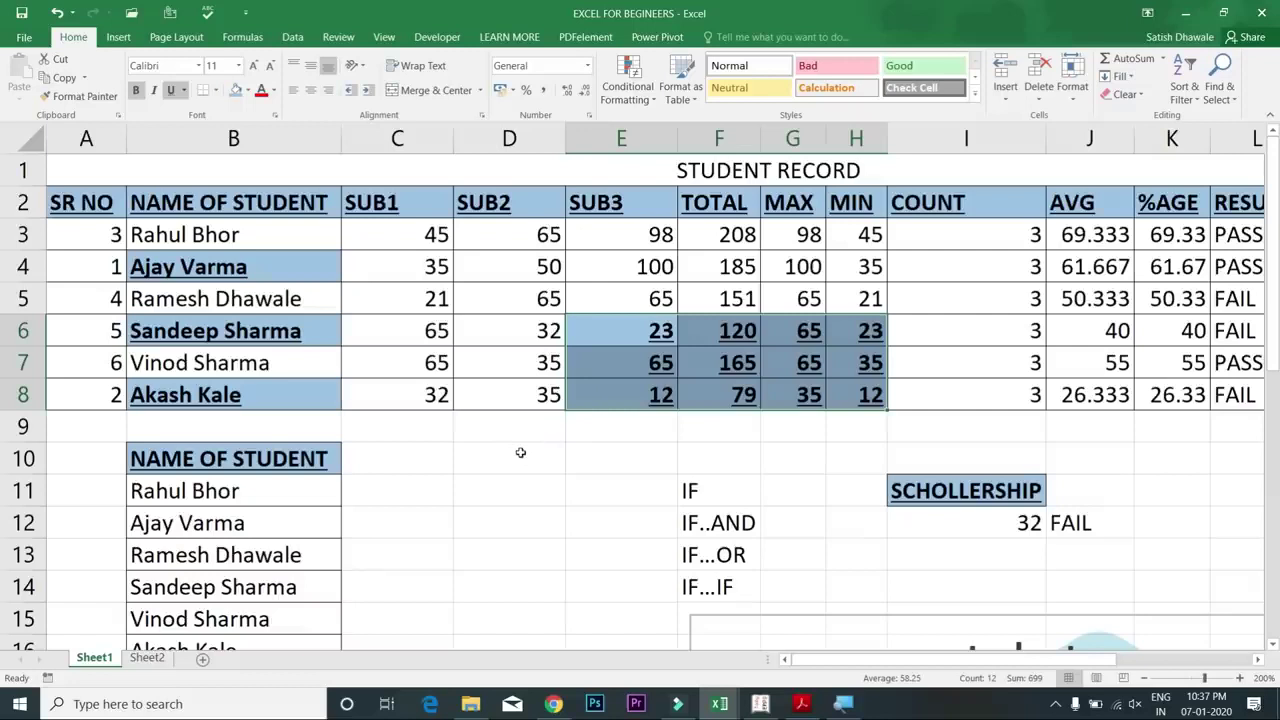
# Step: Apply the heading format of B10 to C5, F4, J5:J8 and I5 with Format Painter kept active
pyautogui.click(312, 458)
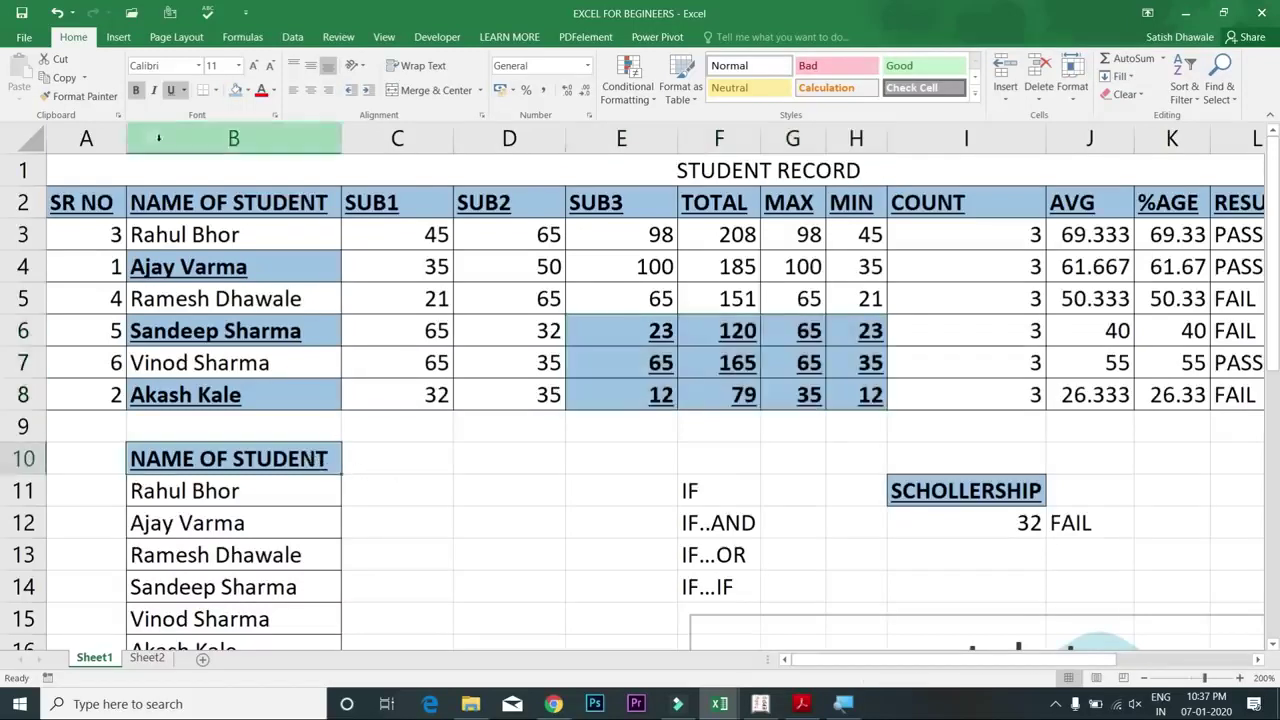
pyautogui.click(78, 96)
pyautogui.click(440, 299)
pyautogui.click(752, 272)
pyautogui.moveTo(1095, 298); pyautogui.dragTo(1118, 396)
pyautogui.click(988, 298)
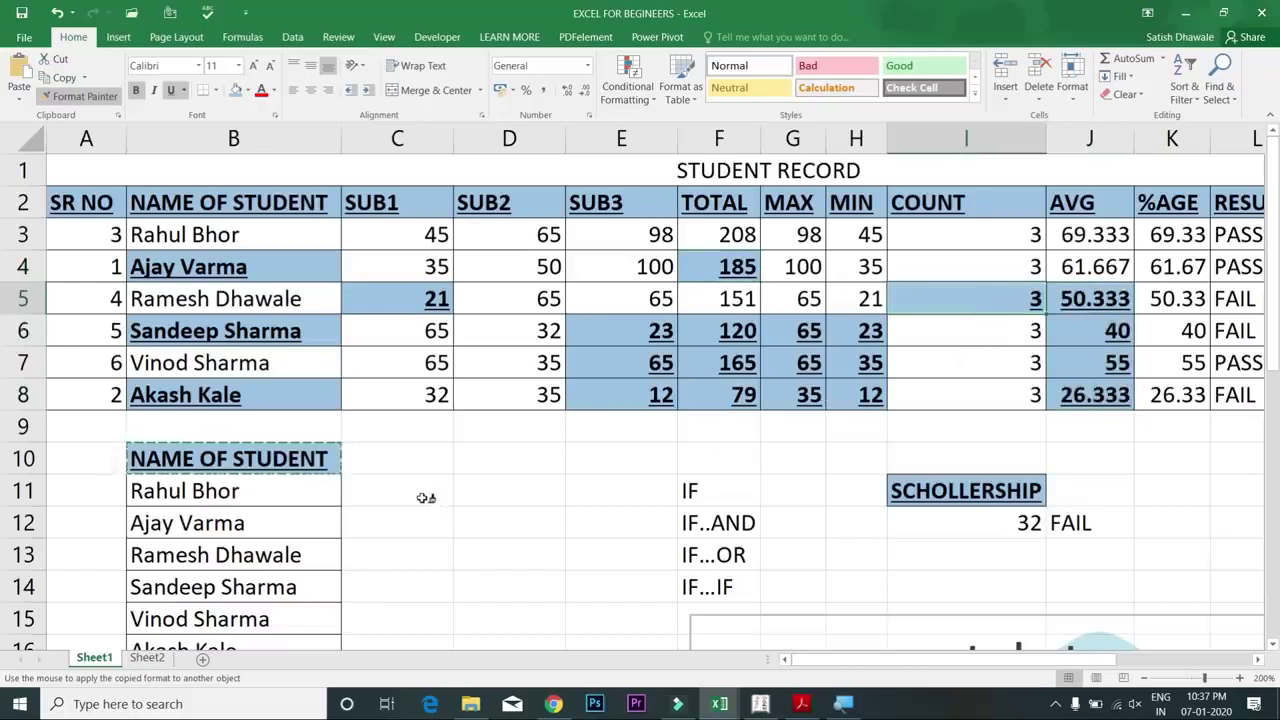
# Step: End Format Painter and undo the heading format applied to I5, J5:J8, F4, C5 and E6:H8
pyautogui.press('Escape')
pyautogui.hotkey('ctrl', 'z')
pyautogui.hotkey('ctrl', 'z')
pyautogui.hotkey('ctrl', 'z')
pyautogui.hotkey('ctrl', 'z')
pyautogui.hotkey('ctrl', 'z')
pyautogui.hotkey('ctrl', 'z')
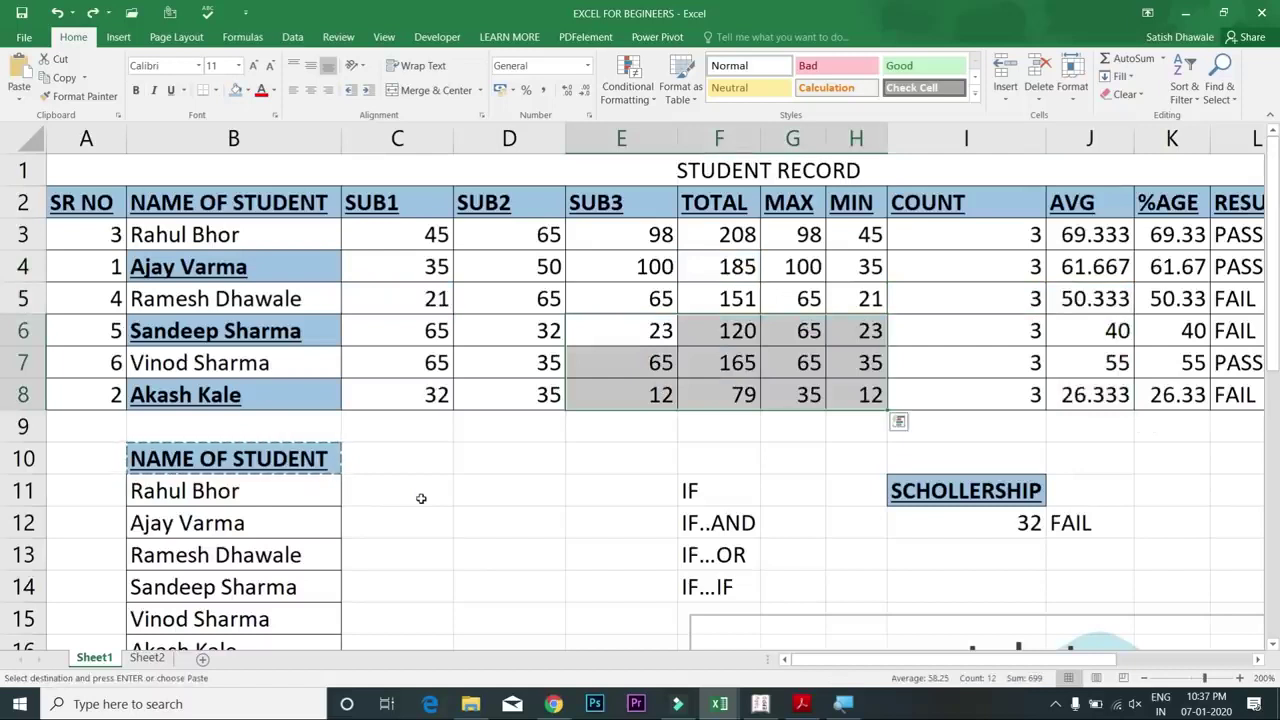
pyautogui.hotkey('ctrl', 'q')
pyautogui.press('Escape')
pyautogui.press('Escape')
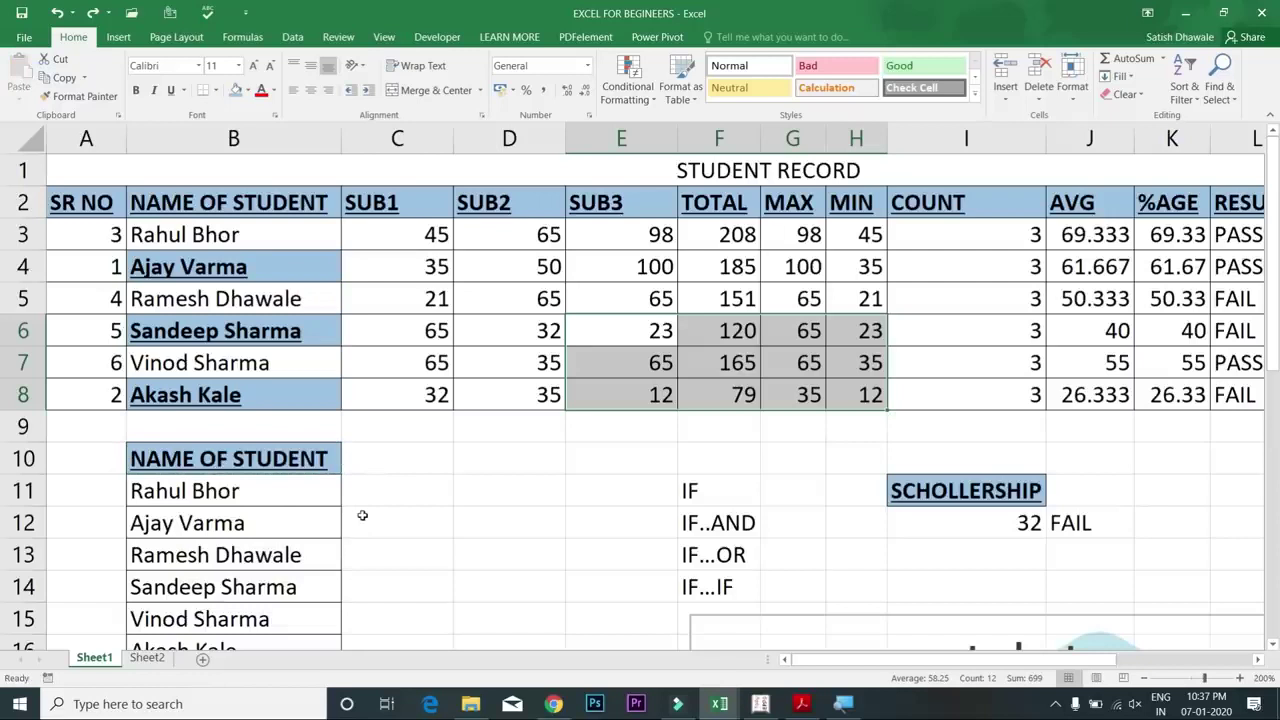
pyautogui.press('F4')
pyautogui.hotkey('ctrl', 'z')
# Step: Remove all borders from the subject marks in C3:E8
pyautogui.moveTo(420, 240); pyautogui.dragTo(620, 395)
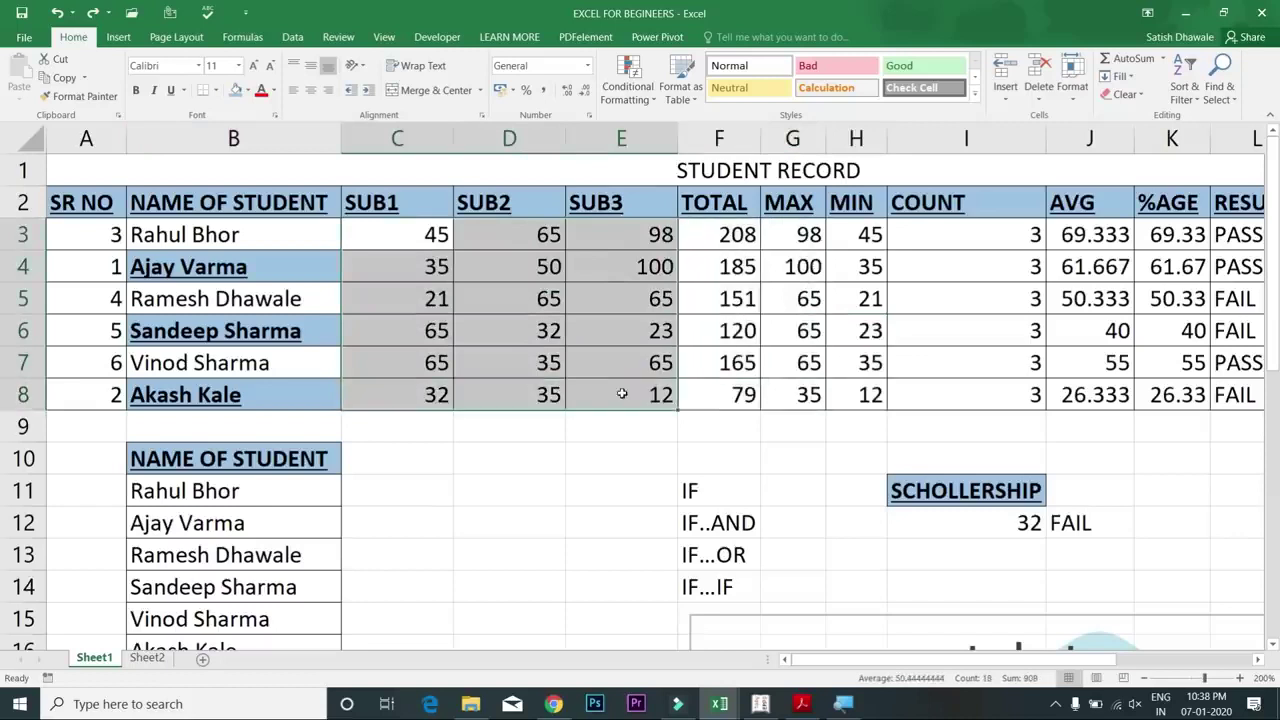
pyautogui.click(247, 90)
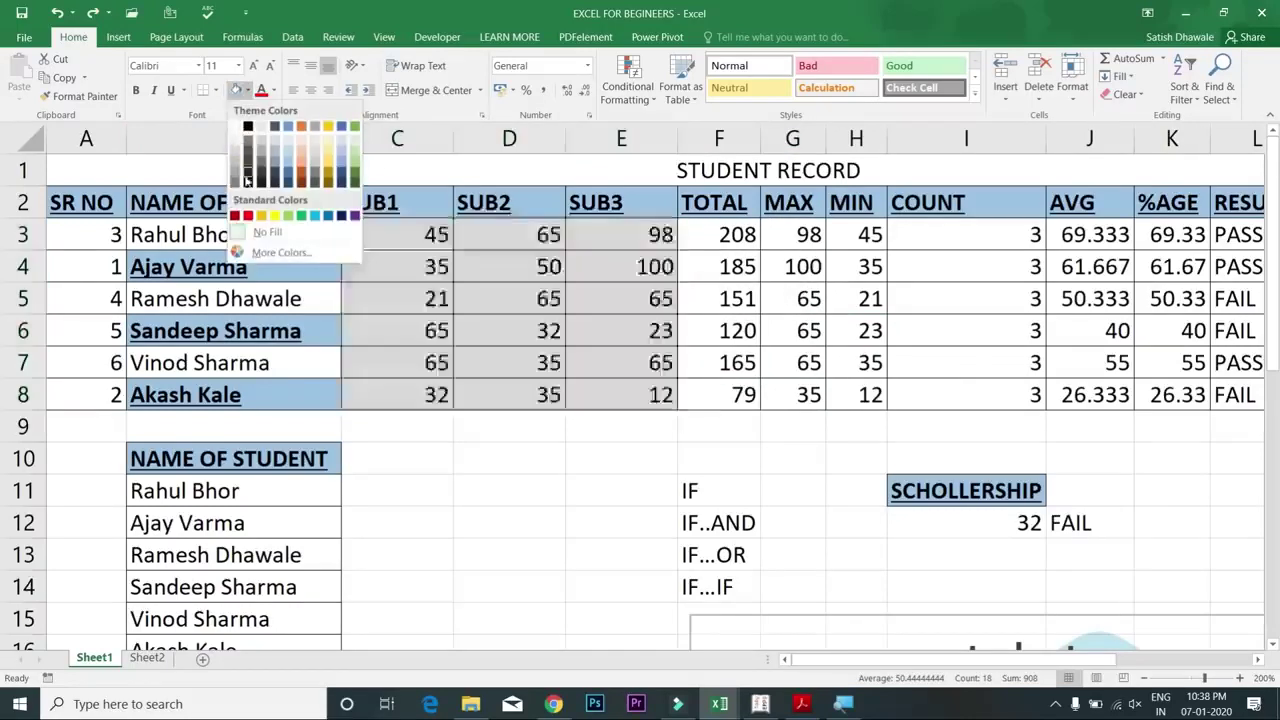
pyautogui.click(219, 93)
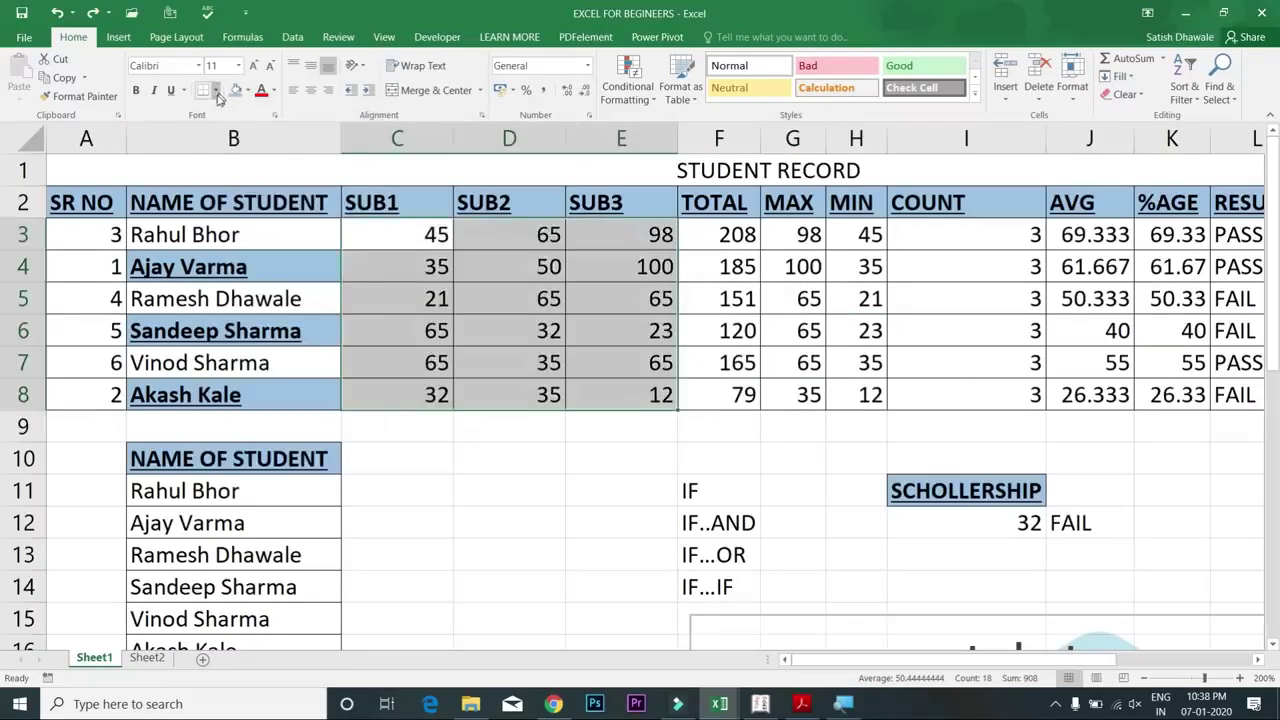
pyautogui.click(217, 92)
pyautogui.click(240, 208)
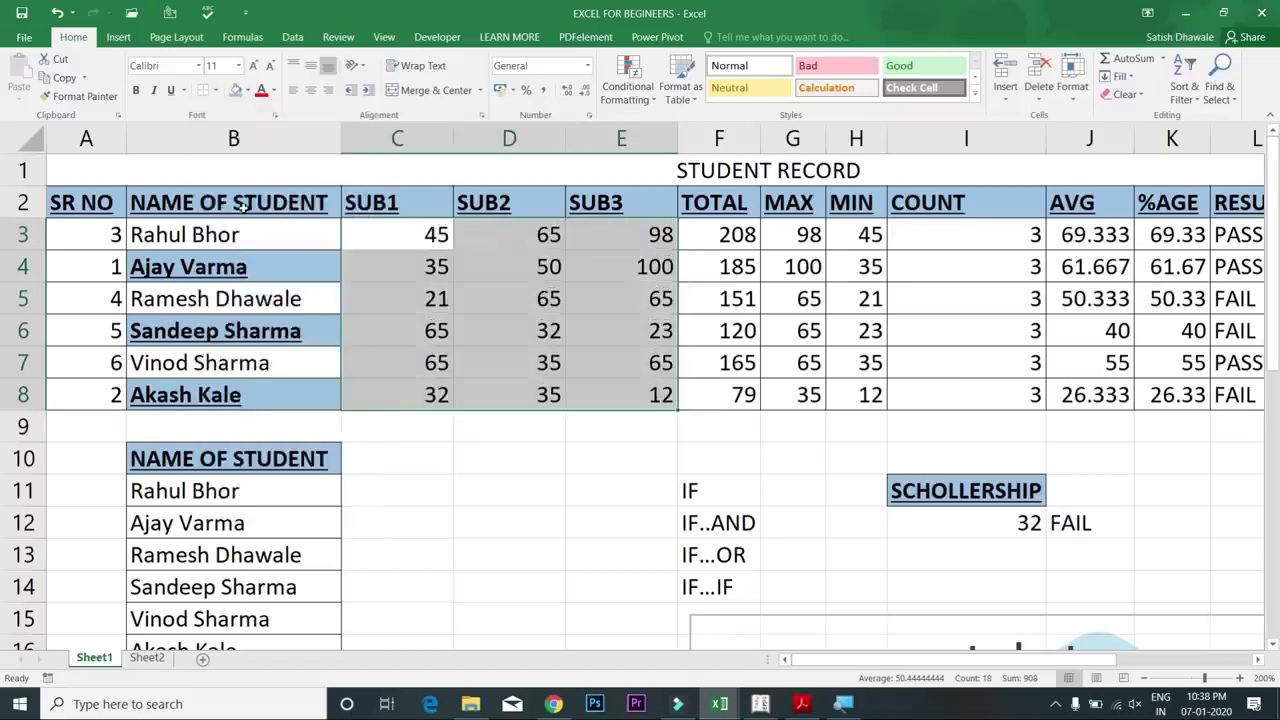
pyautogui.click(560, 456)
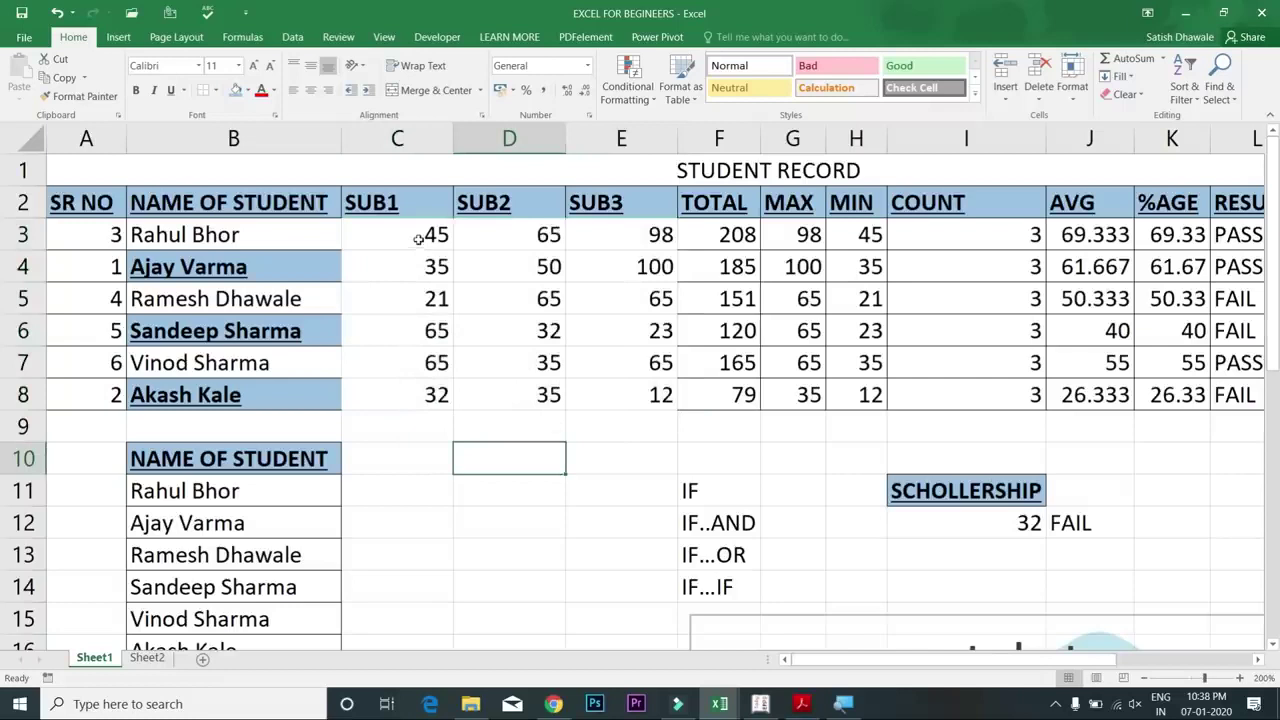
# Step: Add outside borders around the subject marks range C3:E8
pyautogui.moveTo(424, 242); pyautogui.dragTo(643, 396)
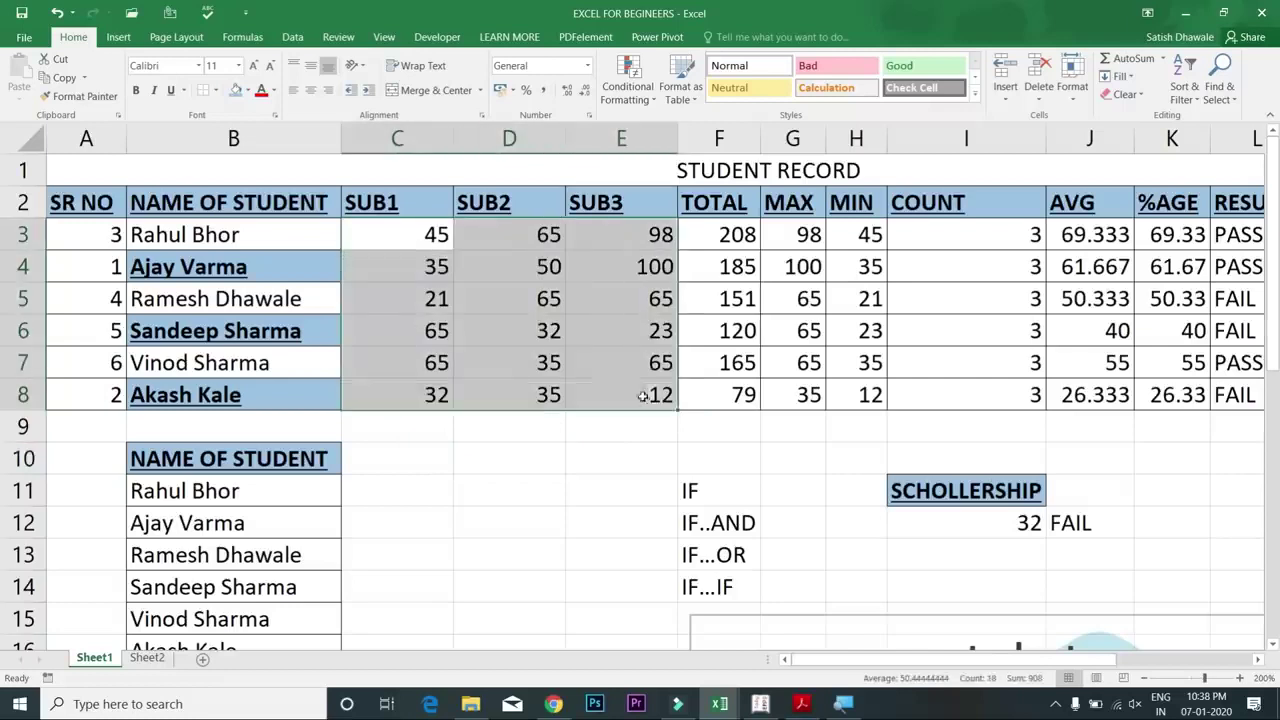
pyautogui.click(217, 91)
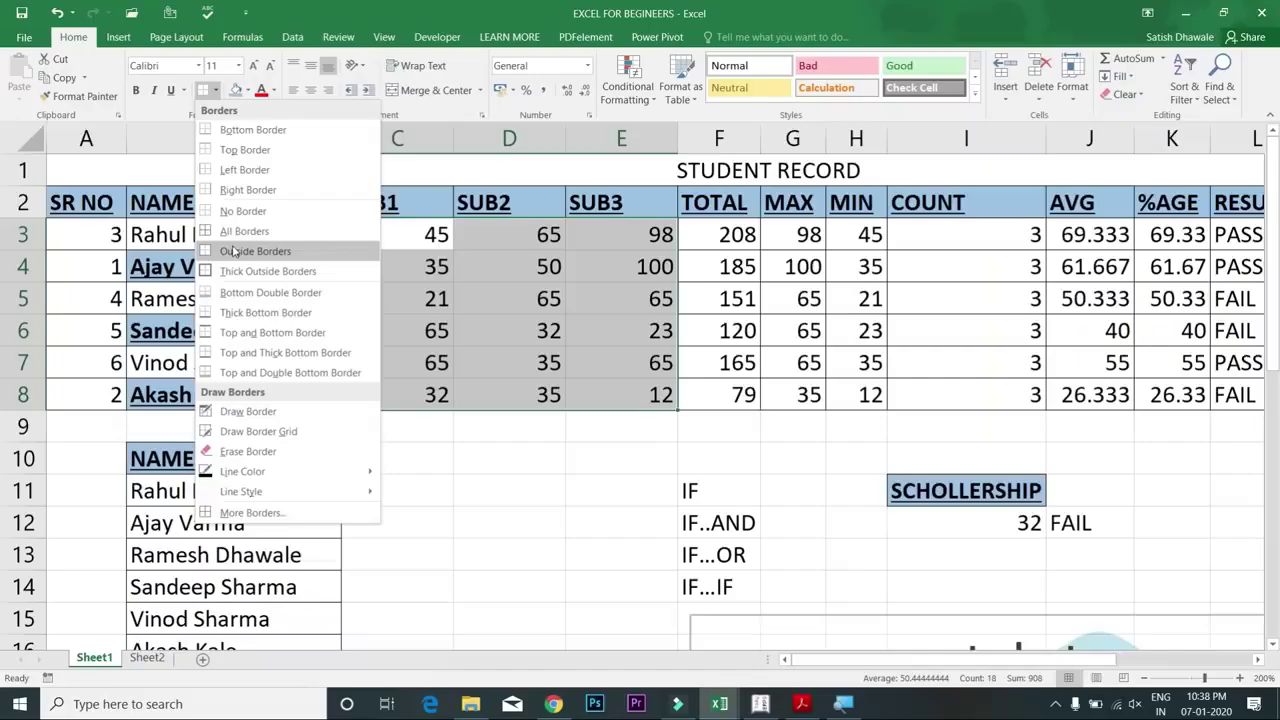
pyautogui.click(232, 251)
pyautogui.click(512, 367)
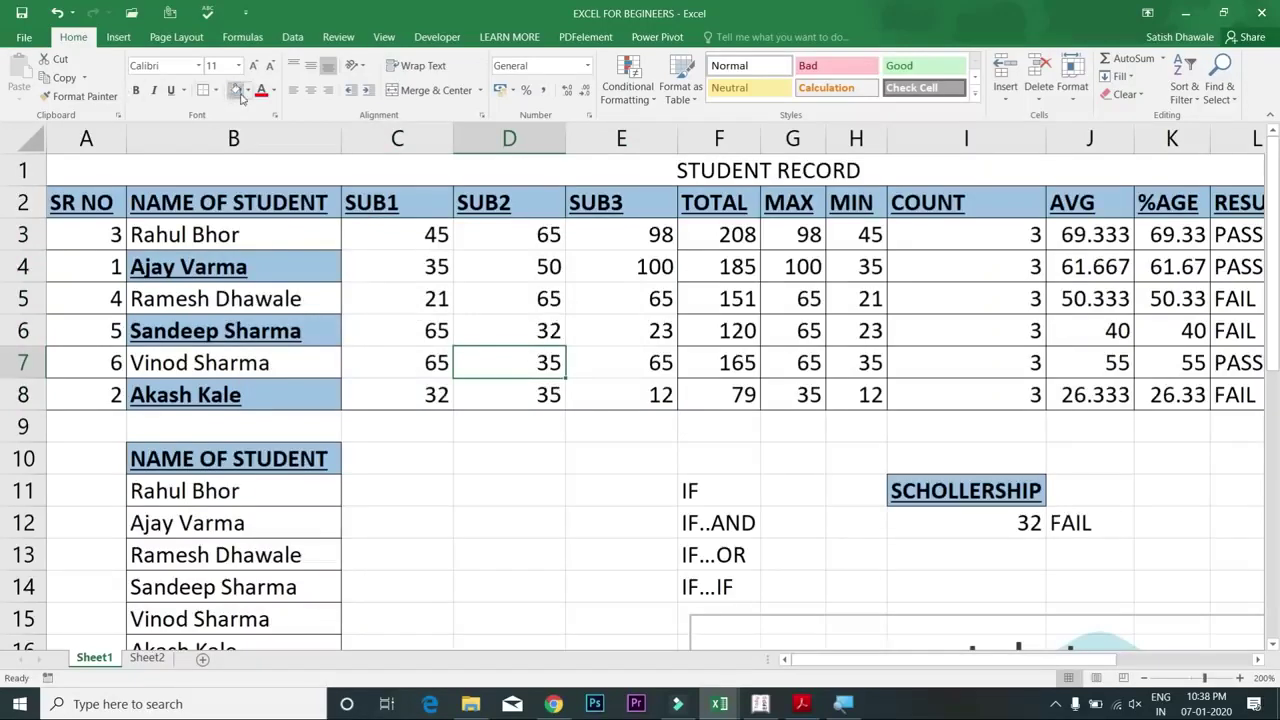
pyautogui.click(250, 93)
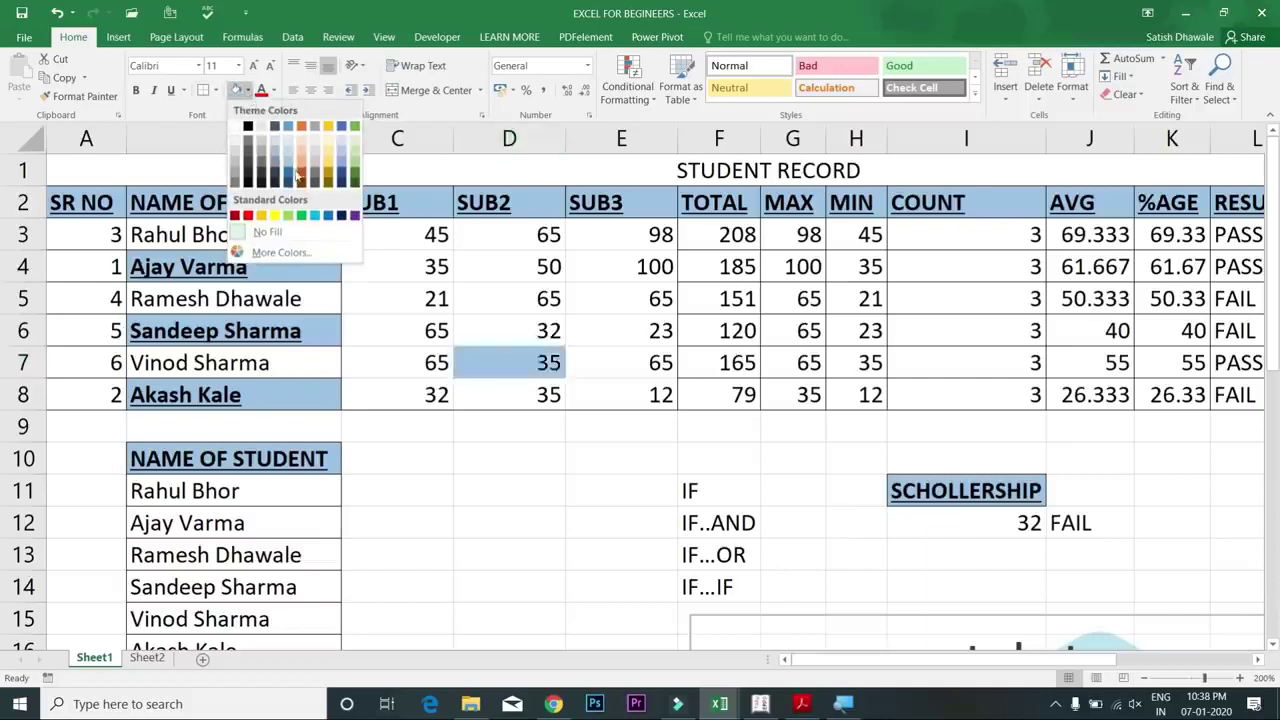
pyautogui.click(531, 295)
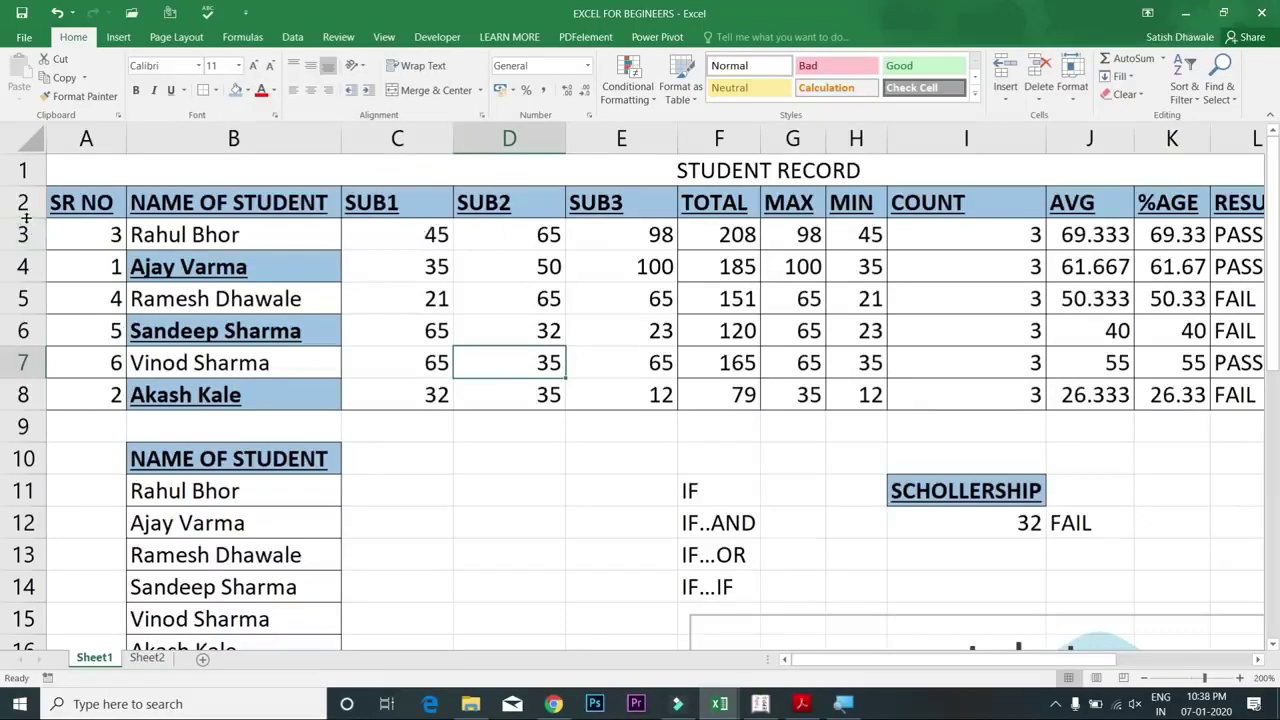
# Step: Widen column B slightly and try out a taller row 2, undoing the row height change each time
pyautogui.moveTo(27, 218); pyautogui.dragTo(22, 253)
pyautogui.hotkey('ctrl', 'z')
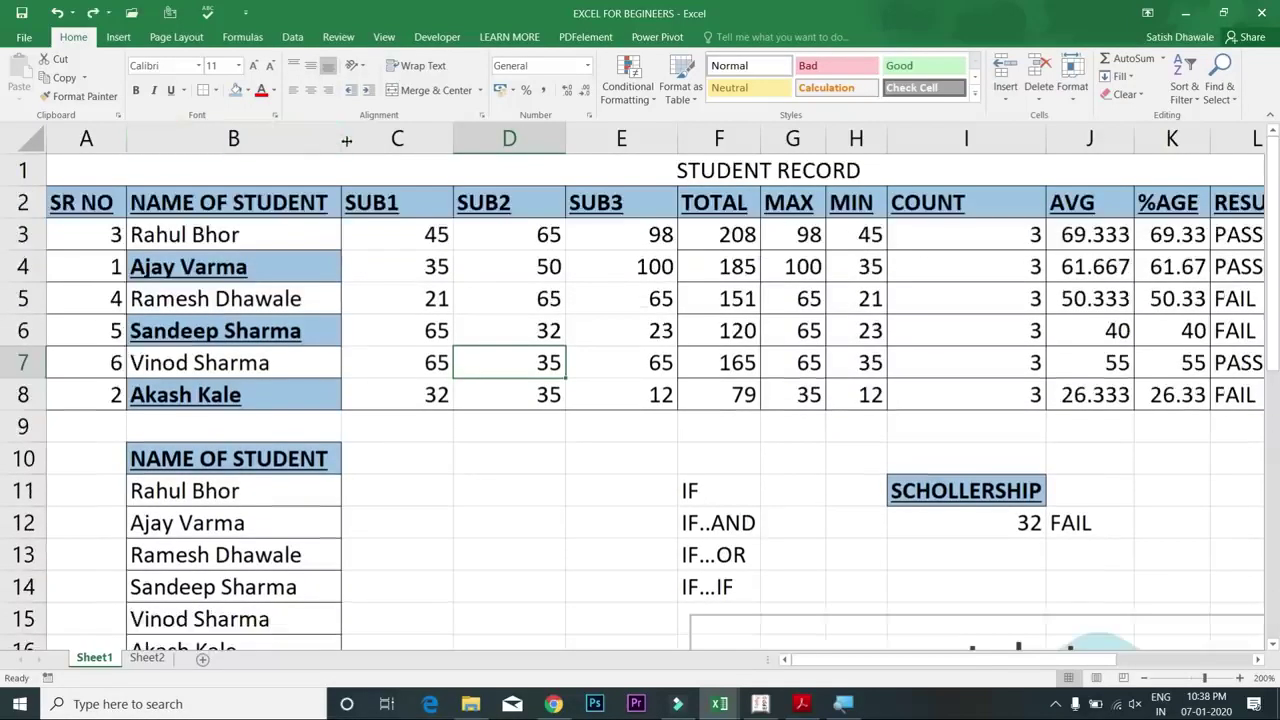
pyautogui.moveTo(343, 141); pyautogui.dragTo(351, 141)
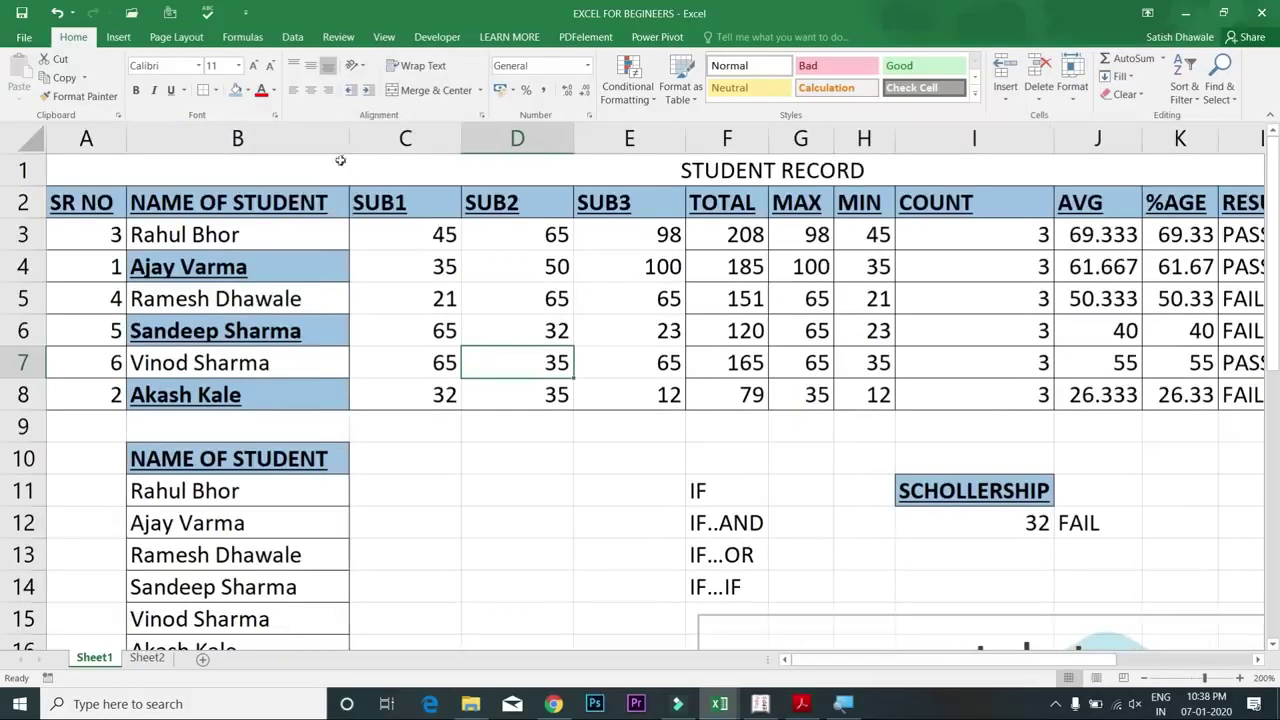
pyautogui.moveTo(24, 218); pyautogui.dragTo(27, 237)
pyautogui.hotkey('ctrl', 'z')
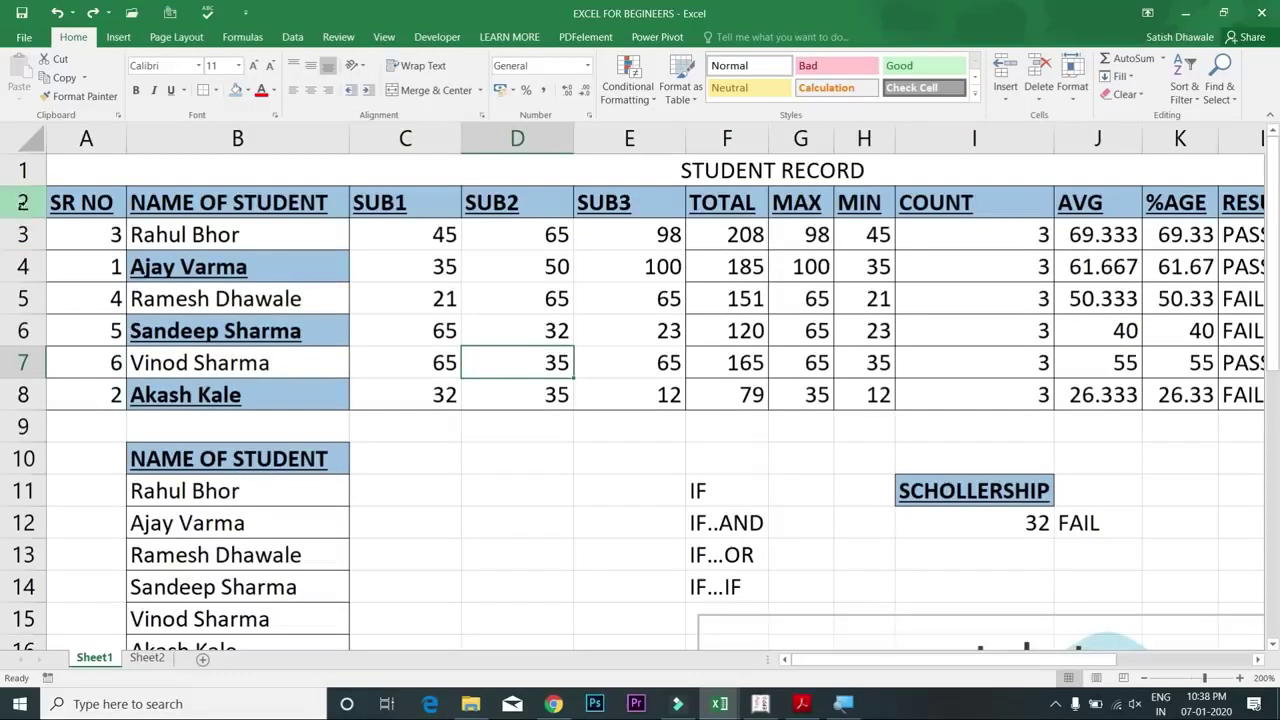
# Step: Make rows 2 through 8 equally taller together and set their row height to 20
pyautogui.moveTo(24, 203); pyautogui.dragTo(18, 395)
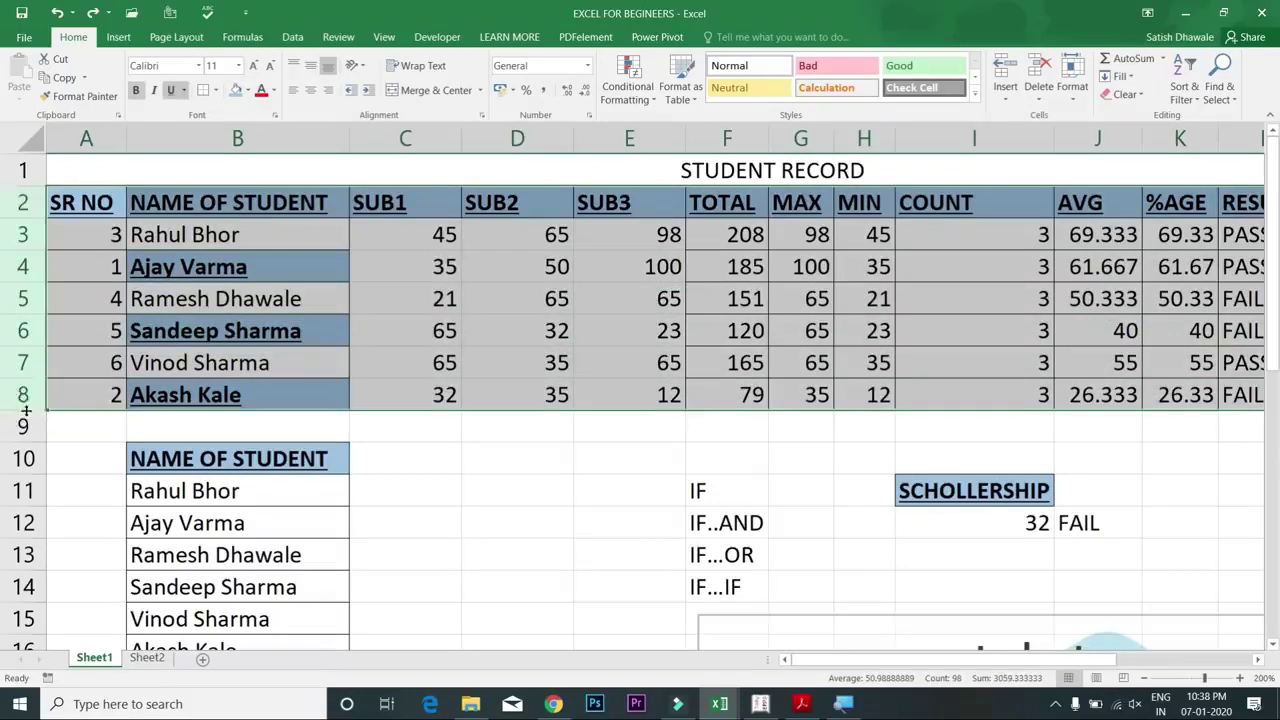
pyautogui.moveTo(30, 344); pyautogui.dragTo(75, 357)
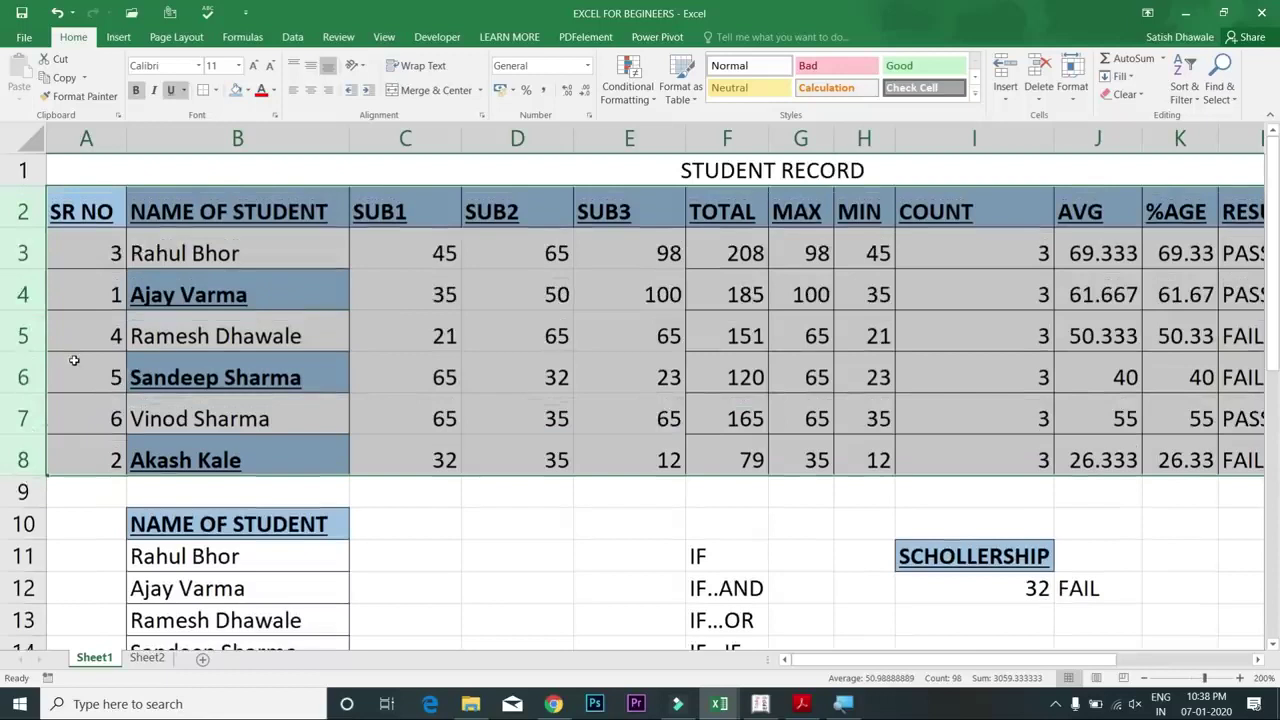
pyautogui.click(1083, 106)
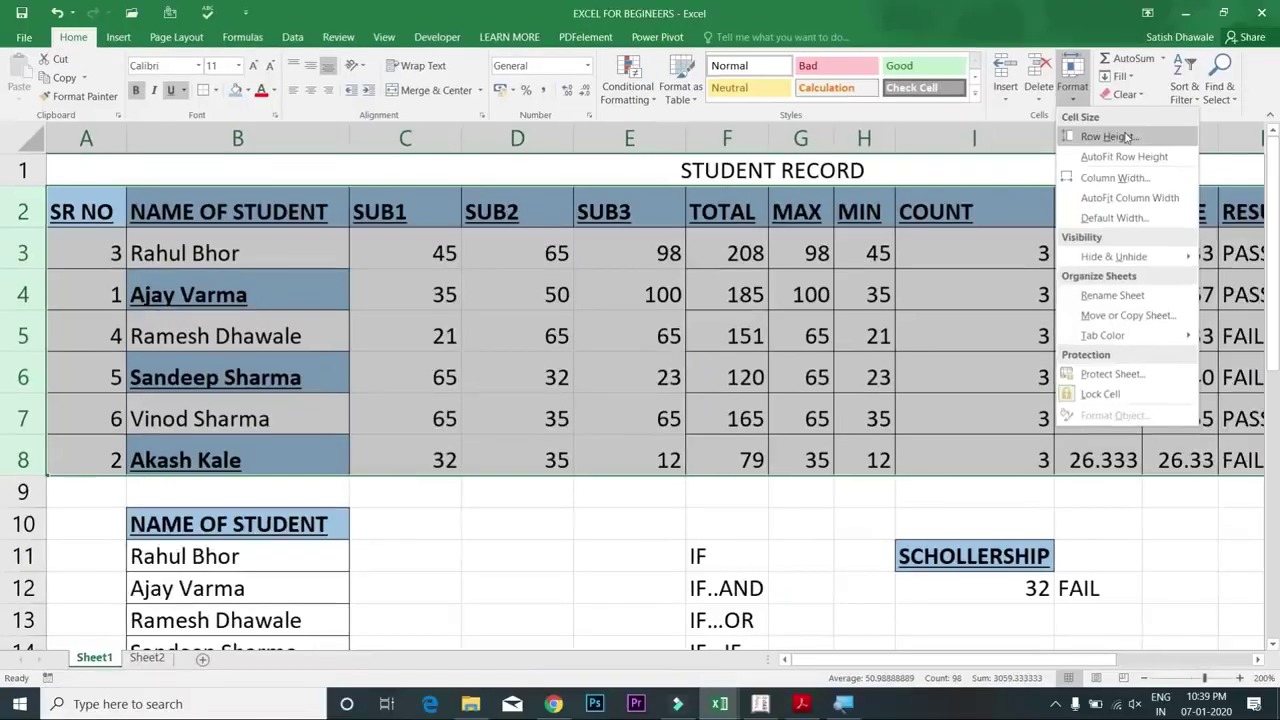
pyautogui.click(1108, 137)
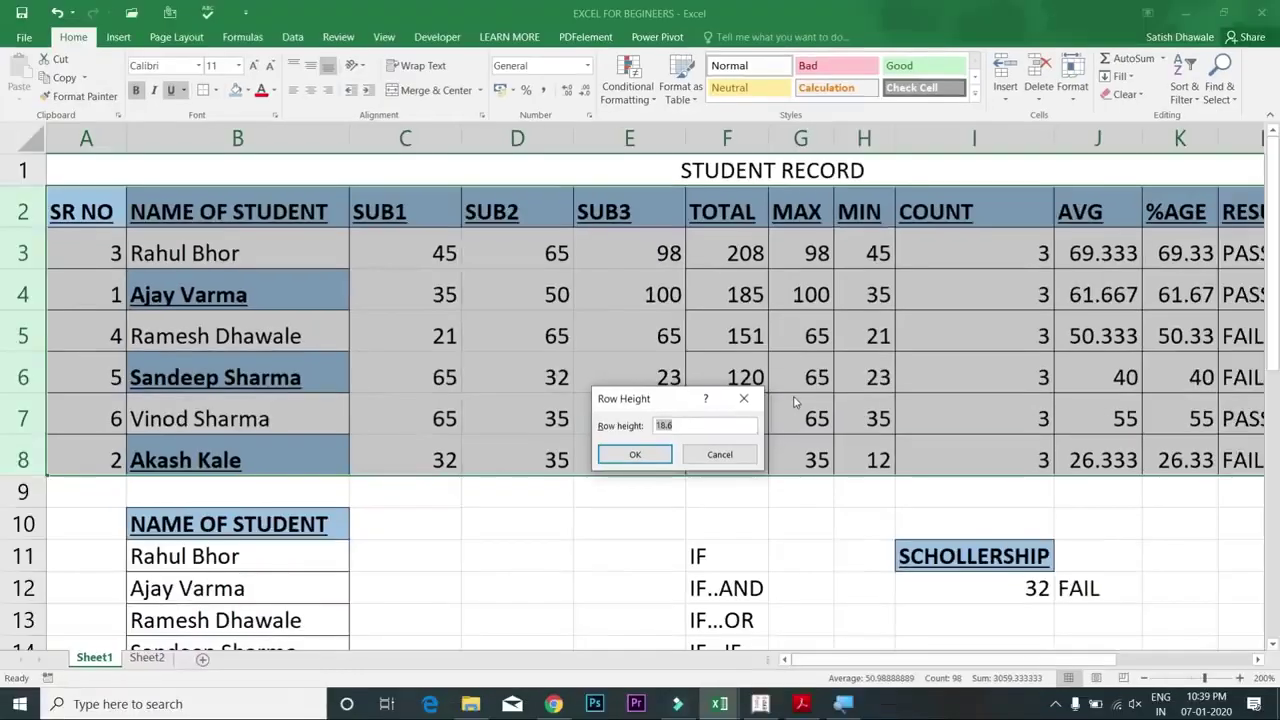
pyautogui.write('20')
pyautogui.press('Return')
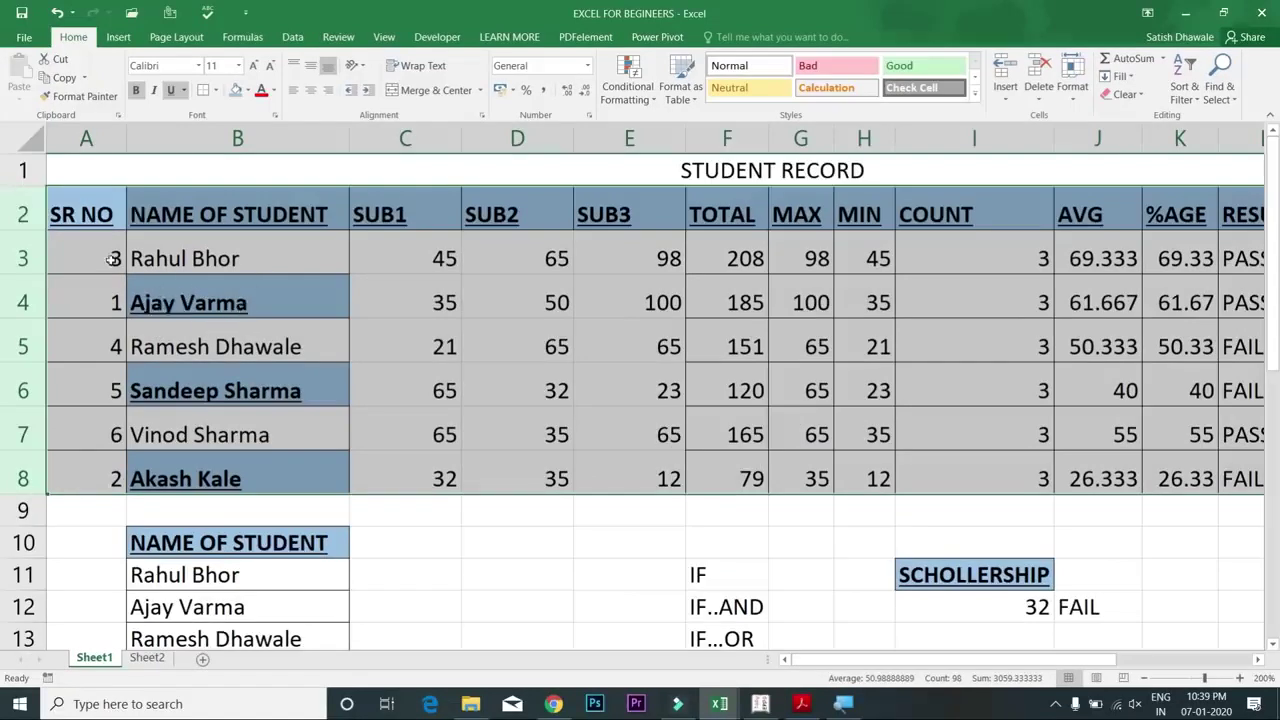
# Step: Enlarge rows 2 through 8 further by hand to roughly one and a half times their height
pyautogui.moveTo(17, 273); pyautogui.dragTo(19, 302)
pyautogui.click(18, 282)
pyautogui.hotkey('ctrl', 'z')
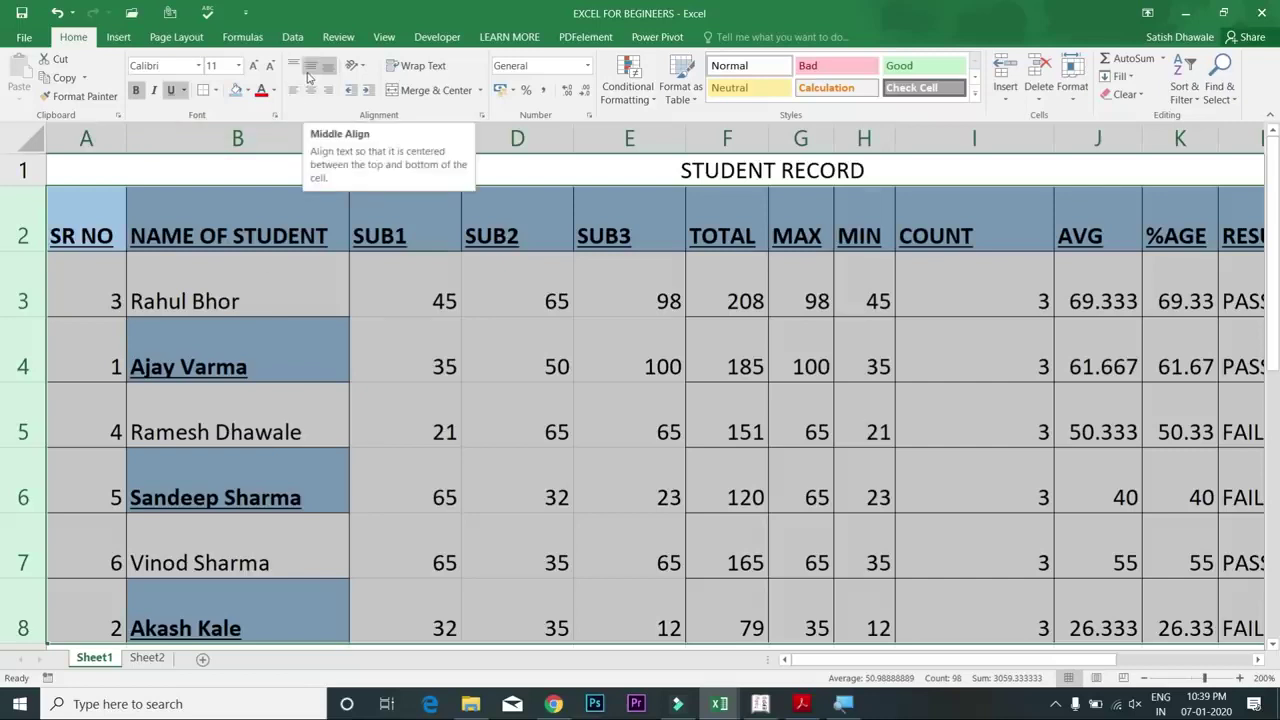
# Step: Compare top and middle vertical alignment on rows 2 through 8 and keep the contents middle-aligned
pyautogui.click(308, 76)
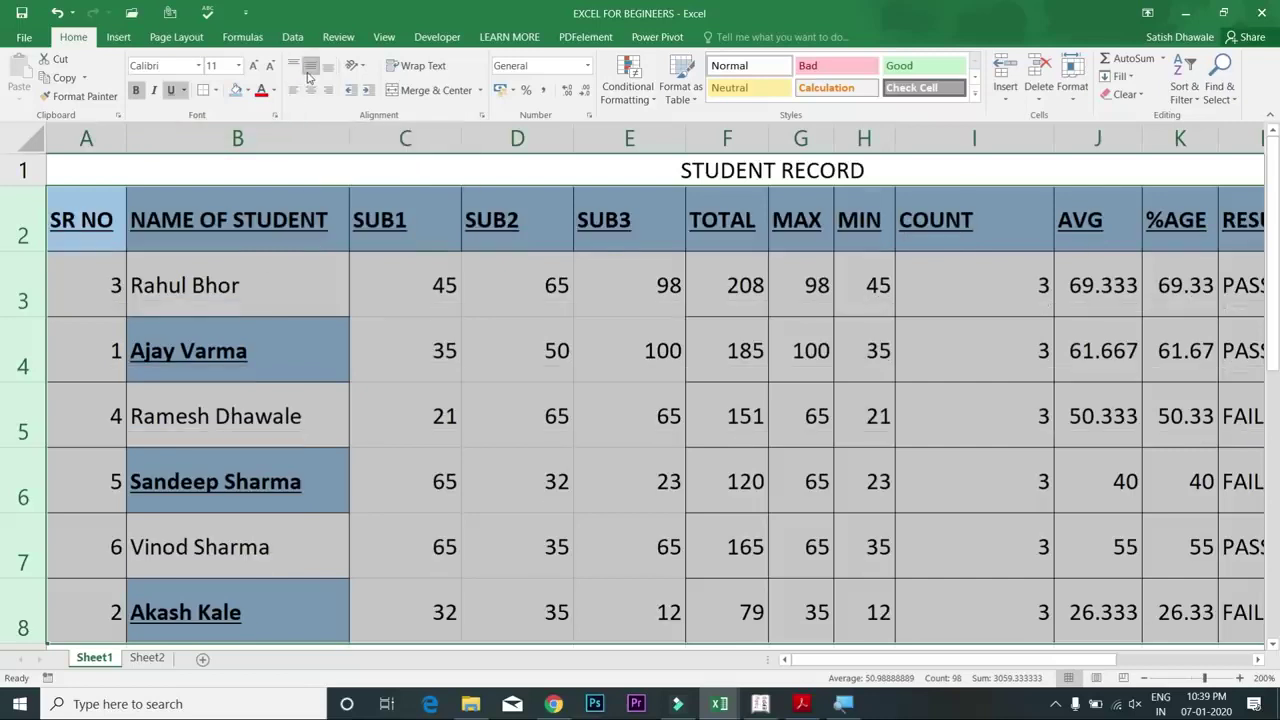
pyautogui.click(297, 70)
pyautogui.click(309, 72)
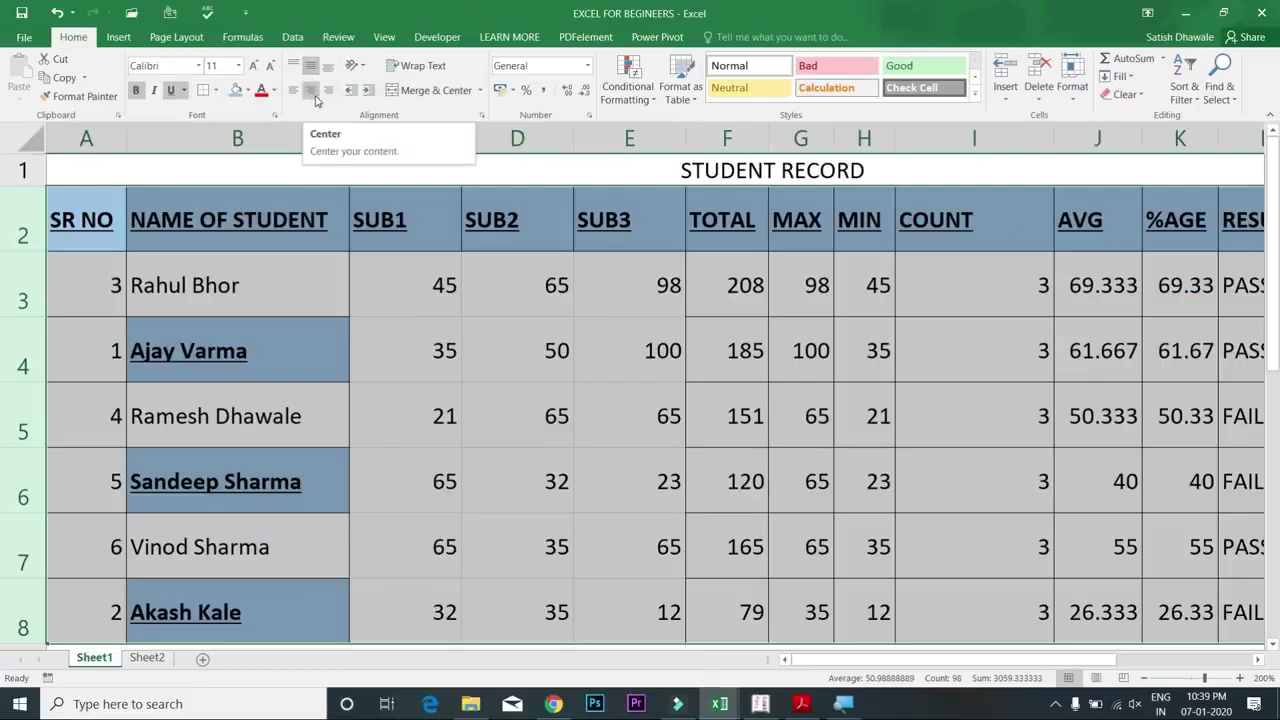
# Step: Try centre and right horizontal alignment on rows 2 through 8 and leave the contents left-aligned
pyautogui.click(312, 90)
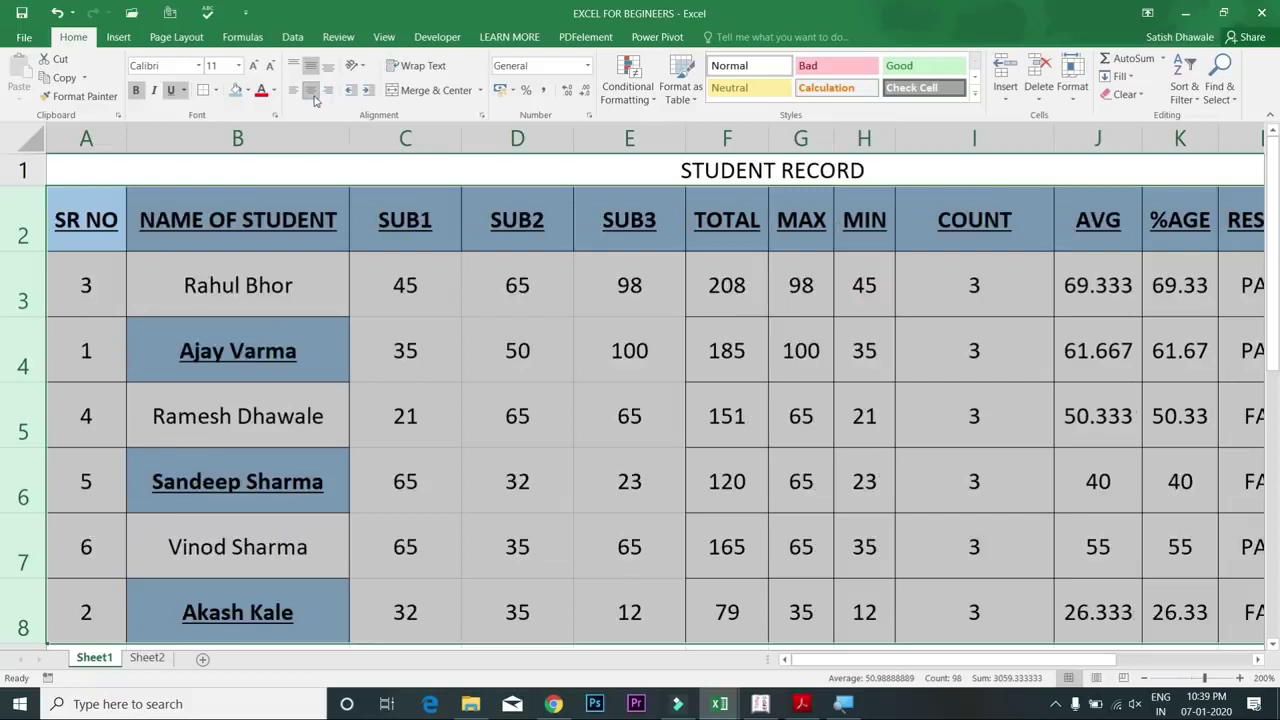
pyautogui.click(293, 90)
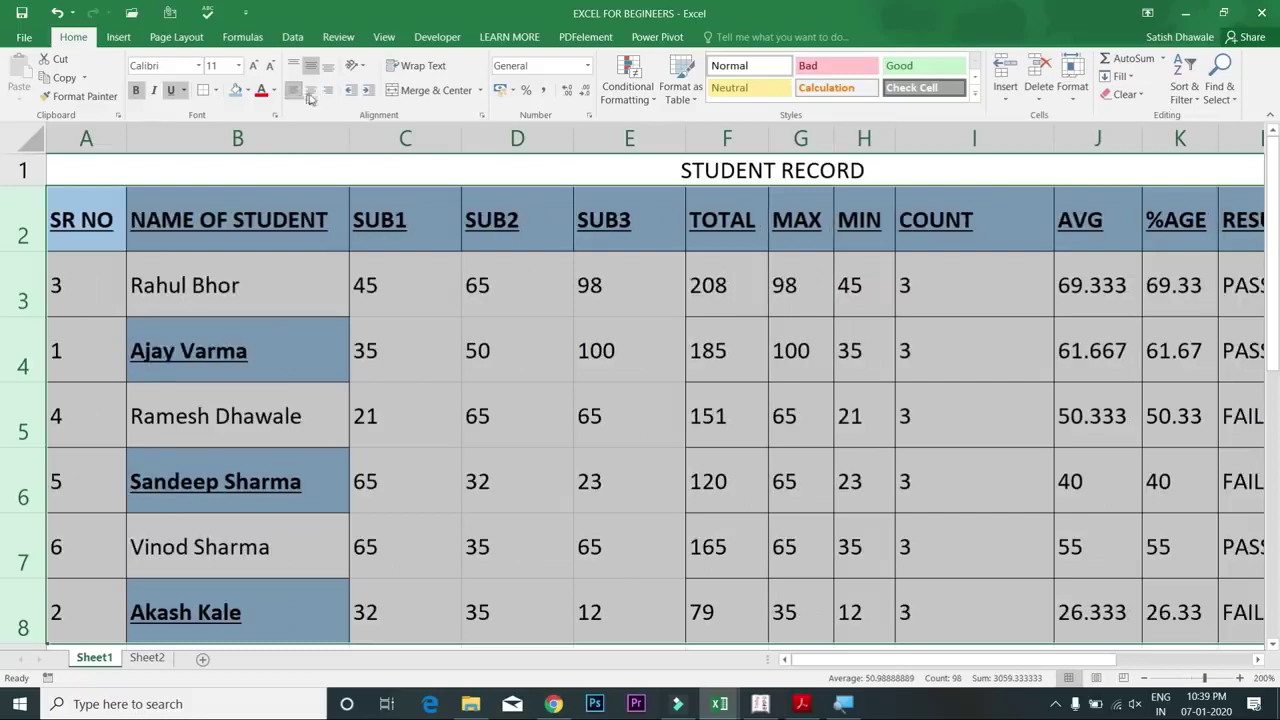
pyautogui.click(312, 90)
pyautogui.click(328, 90)
pyautogui.click(312, 90)
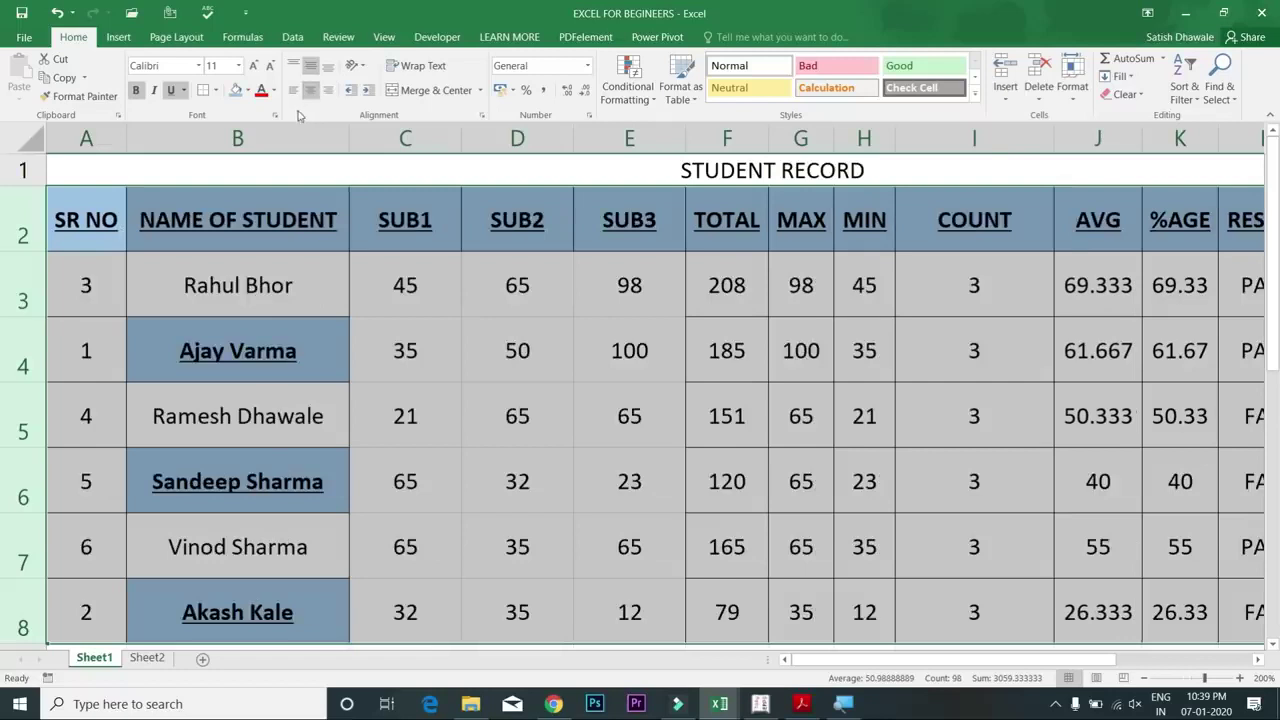
pyautogui.click(293, 90)
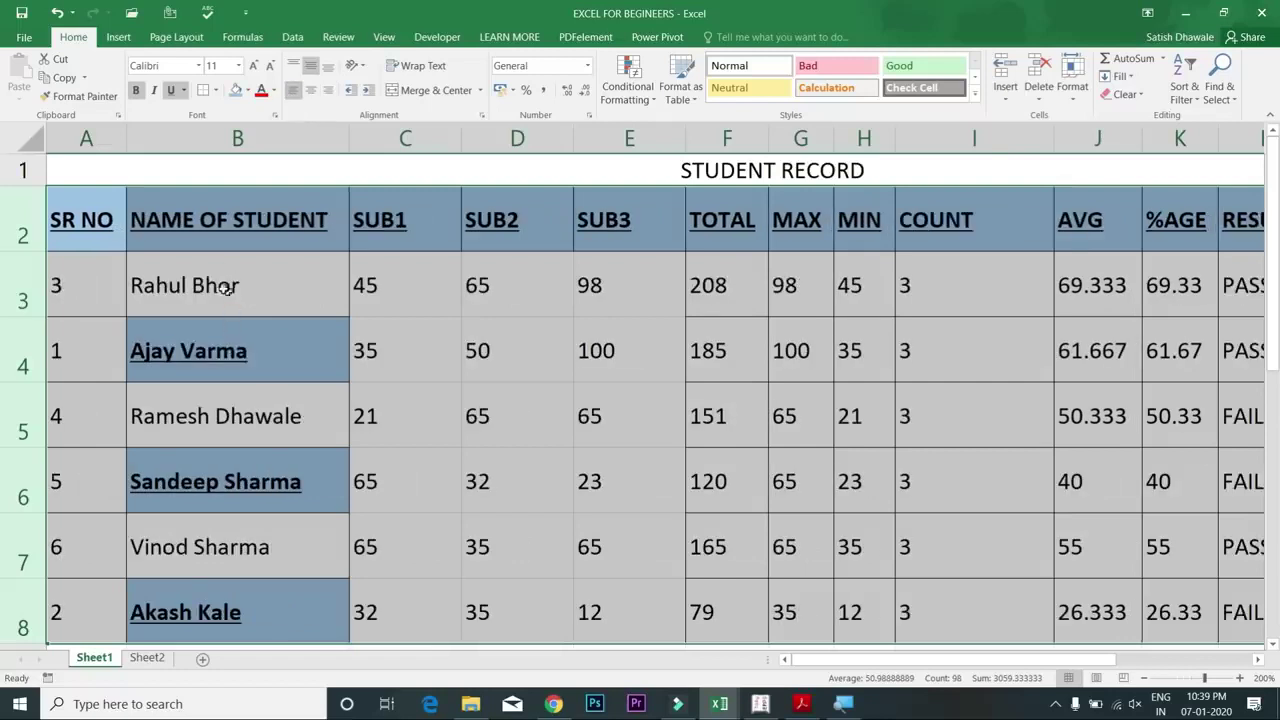
# Step: Increase and decrease the indent of cells B2:B8 for comparison, leaving the contents indented by one level
pyautogui.moveTo(248, 220); pyautogui.dragTo(271, 409)
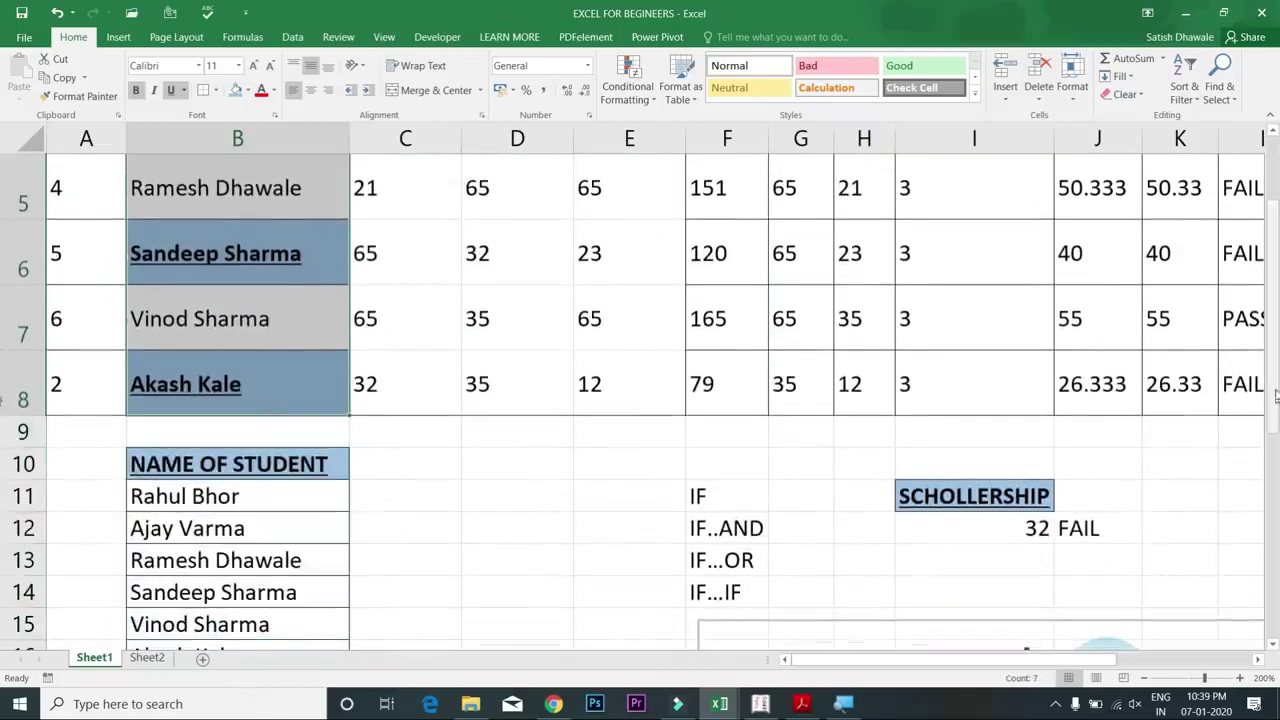
pyautogui.scroll(2, 1276, 397)
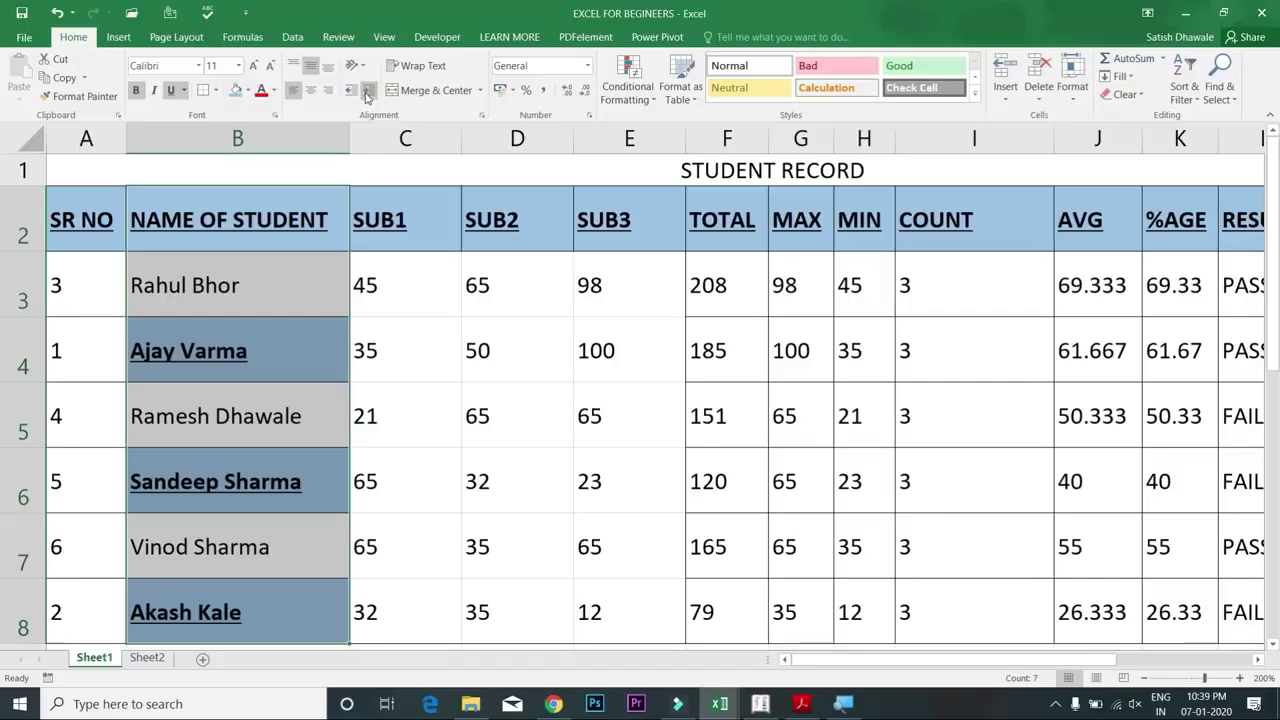
pyautogui.click(367, 93)
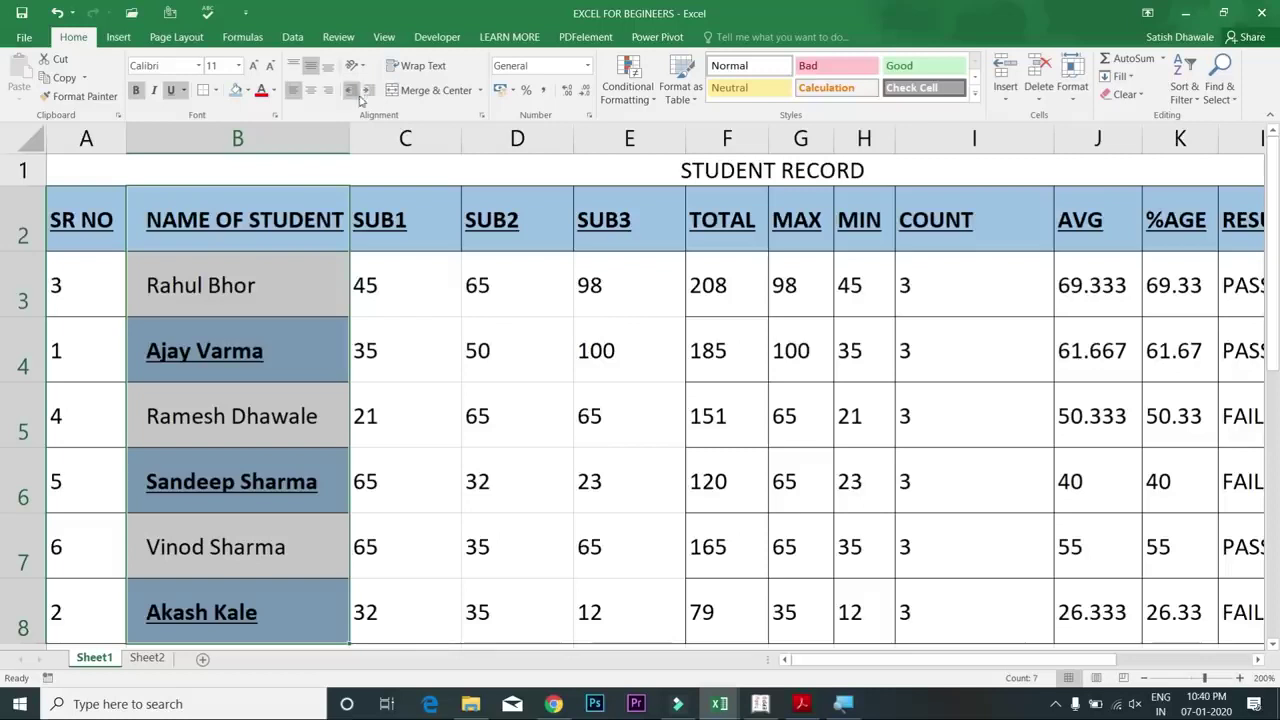
pyautogui.click(353, 95)
pyautogui.click(368, 93)
pyautogui.click(368, 93)
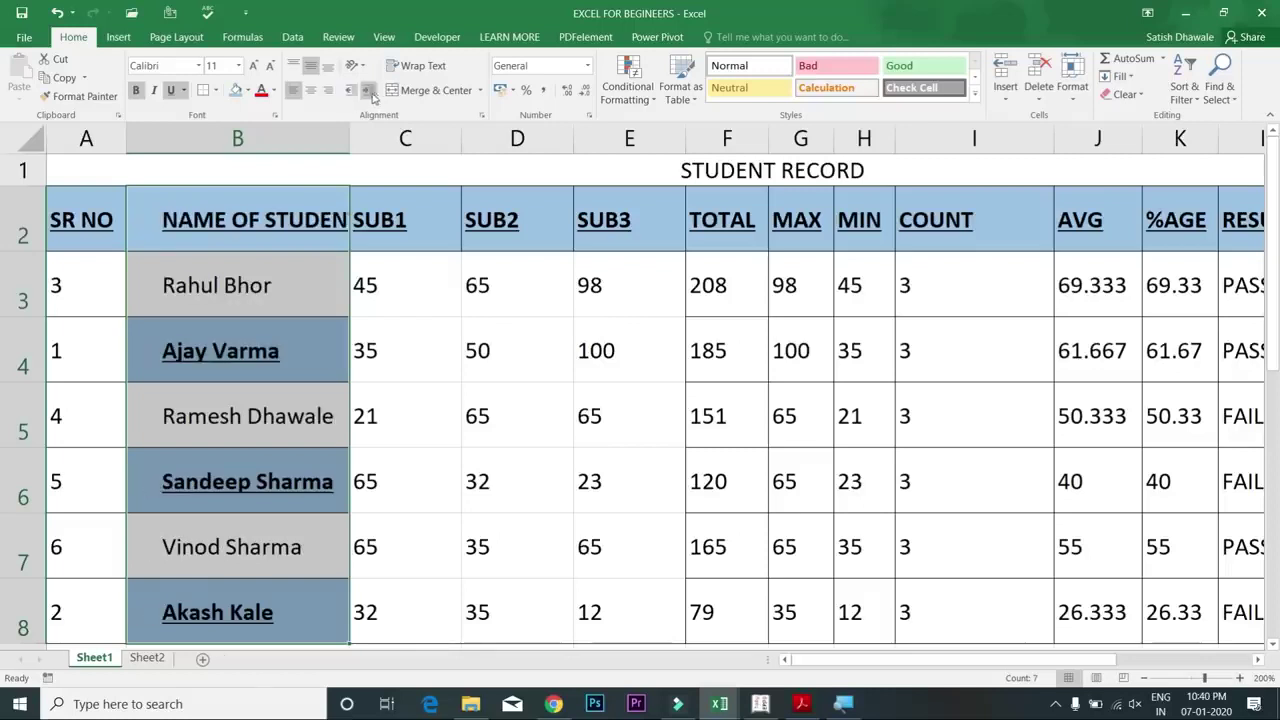
pyautogui.click(353, 95)
pyautogui.click(352, 95)
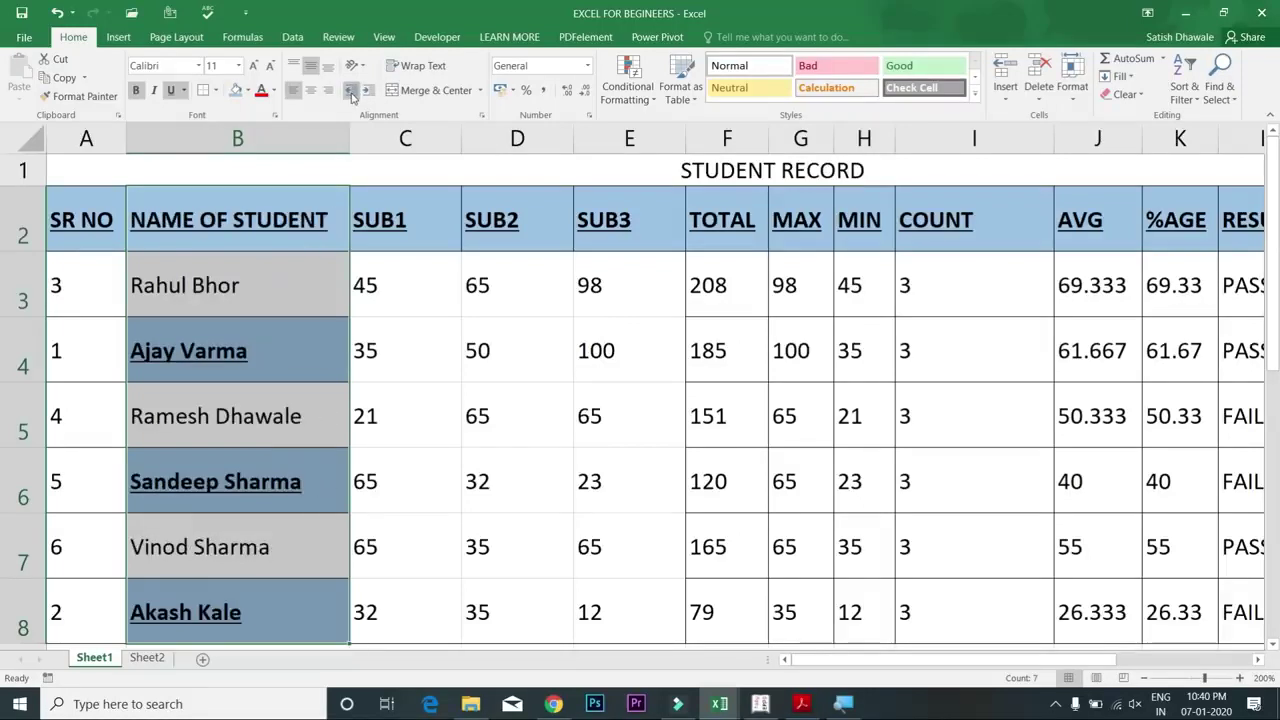
pyautogui.click(367, 93)
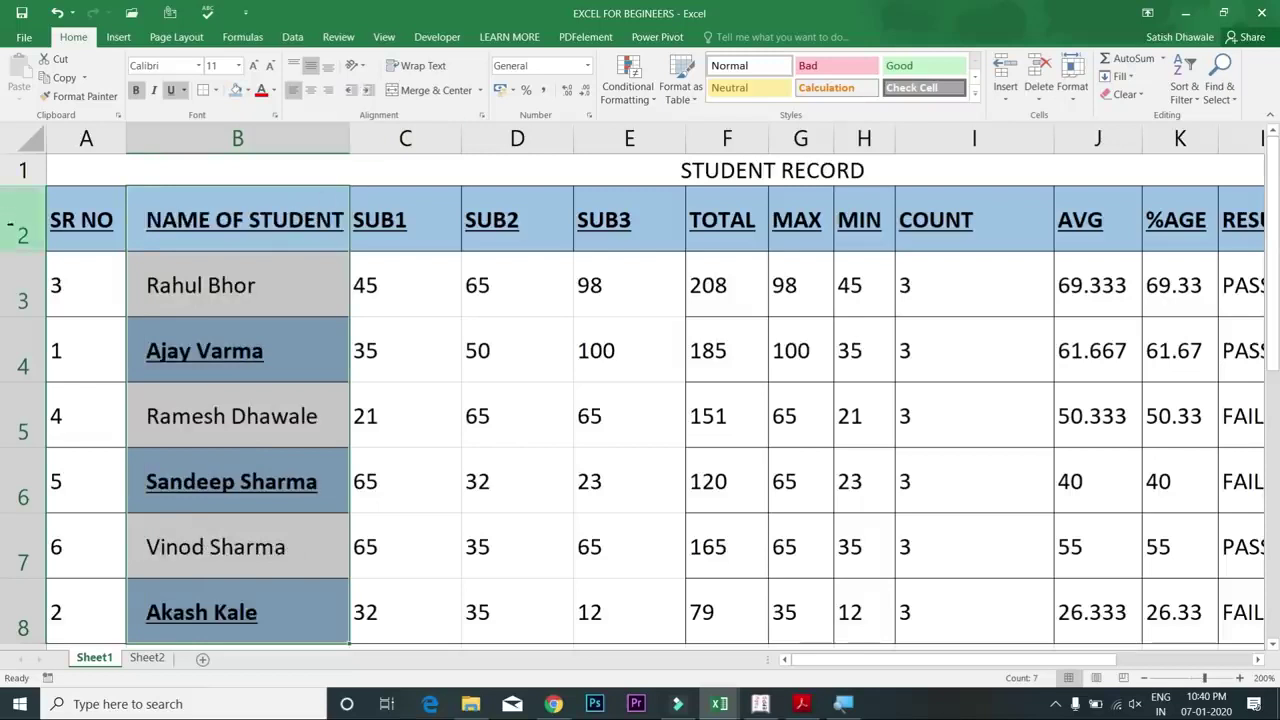
# Step: Make header row 2 taller, try its text angled clockwise and counterclockwise, and return the text to horizontal
pyautogui.click(23, 225)
pyautogui.moveTo(23, 252); pyautogui.dragTo(23, 280)
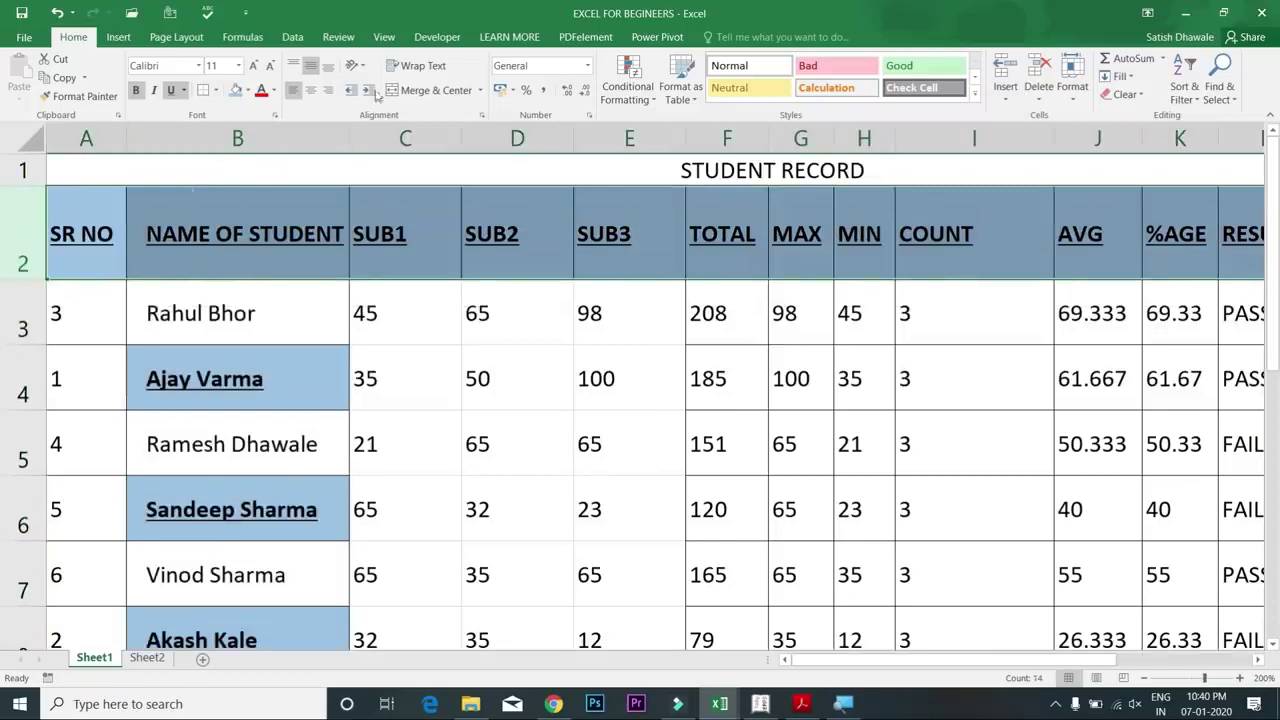
pyautogui.click(362, 66)
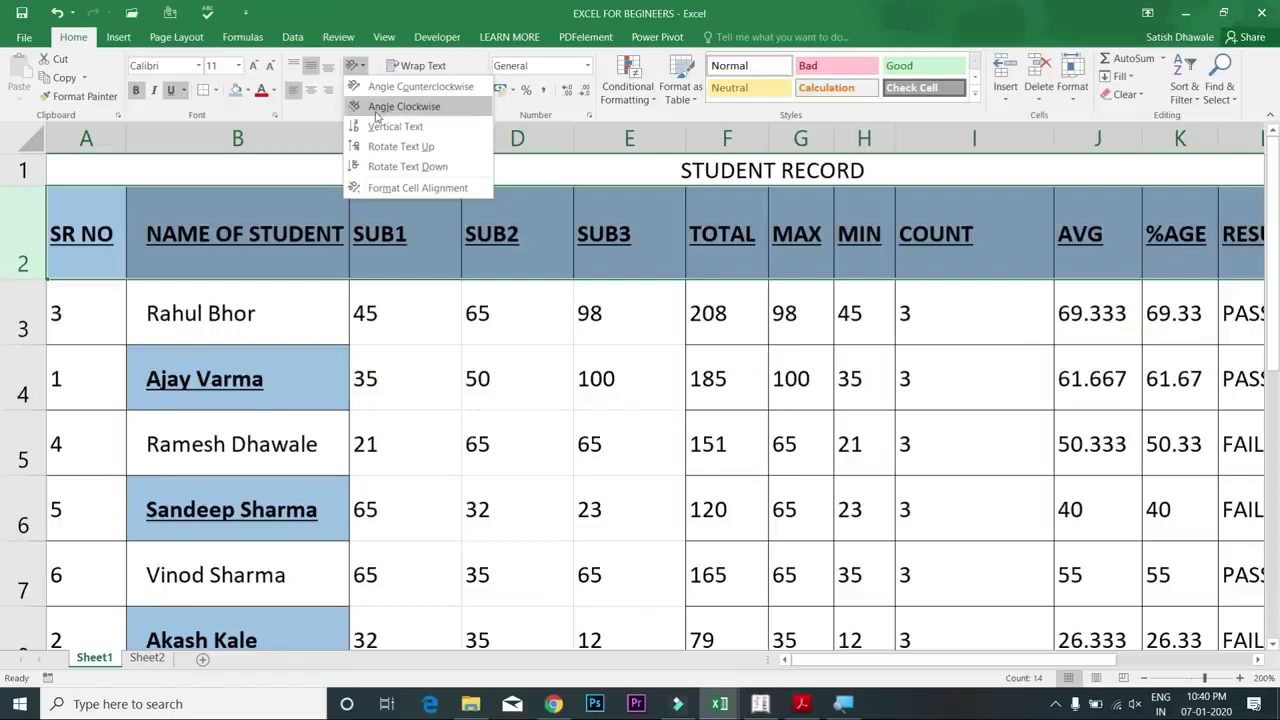
pyautogui.click(403, 106)
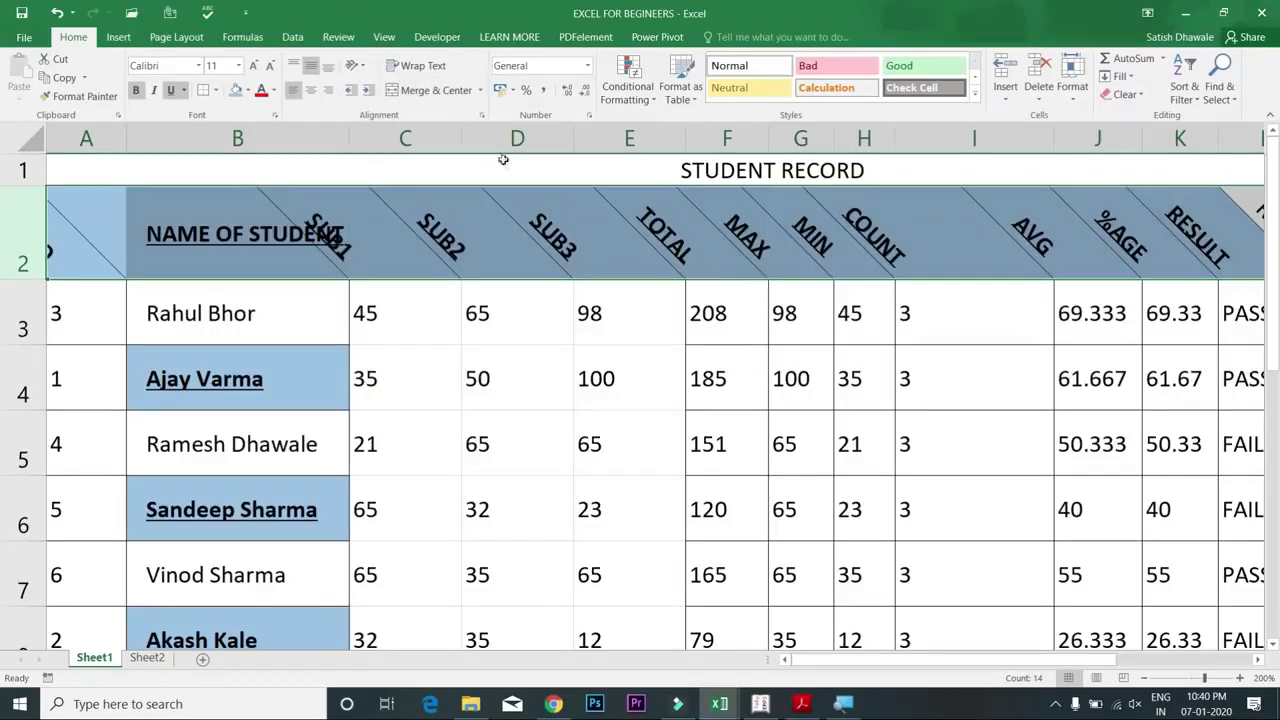
pyautogui.click(362, 72)
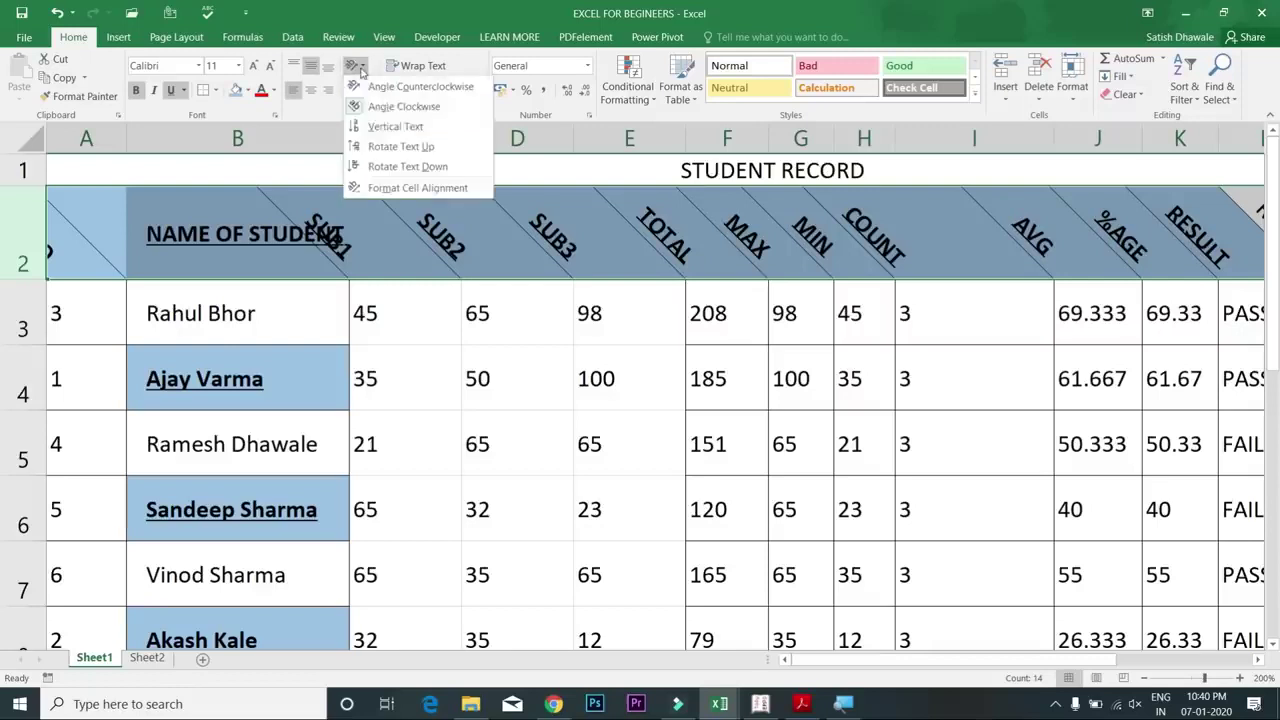
pyautogui.click(398, 93)
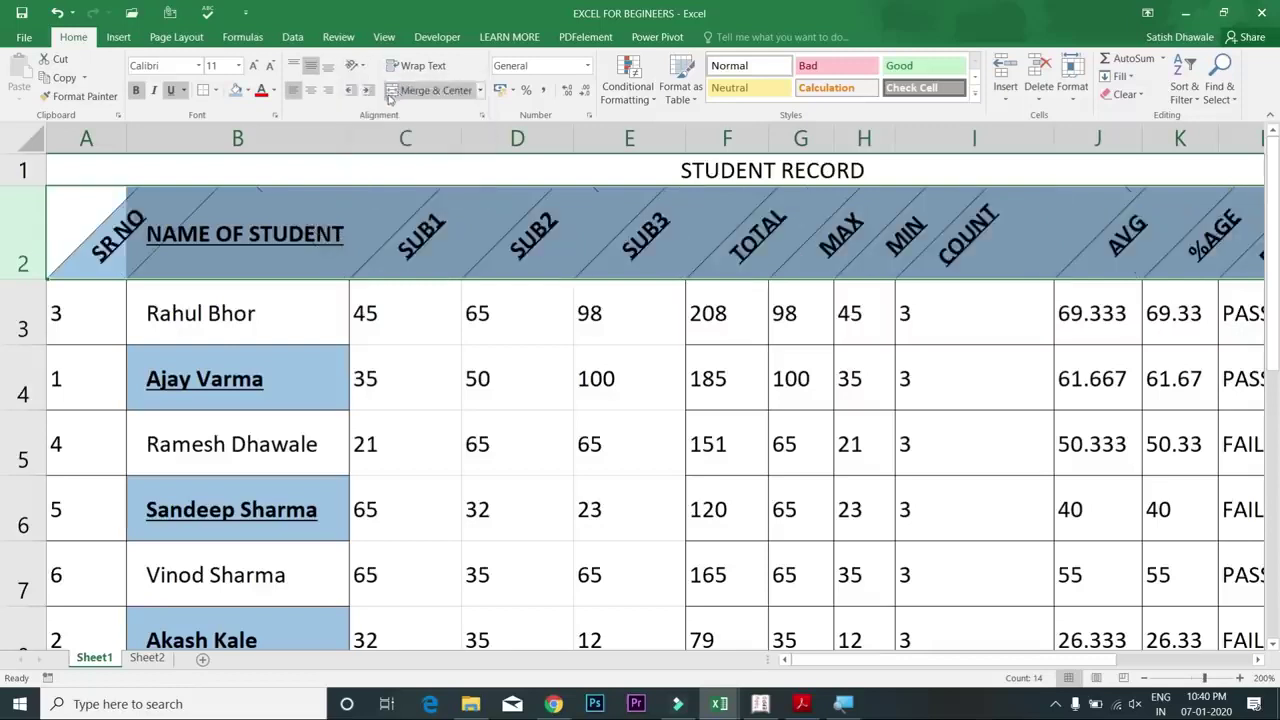
pyautogui.click(355, 65)
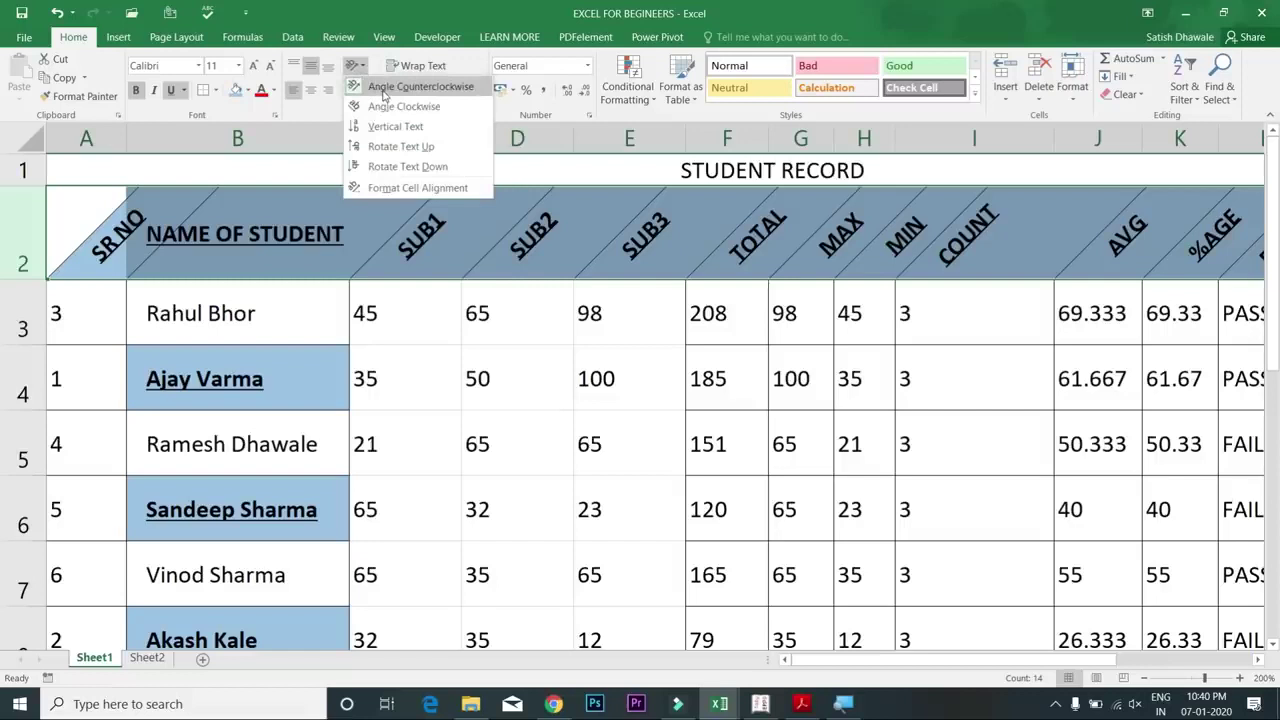
pyautogui.click(384, 90)
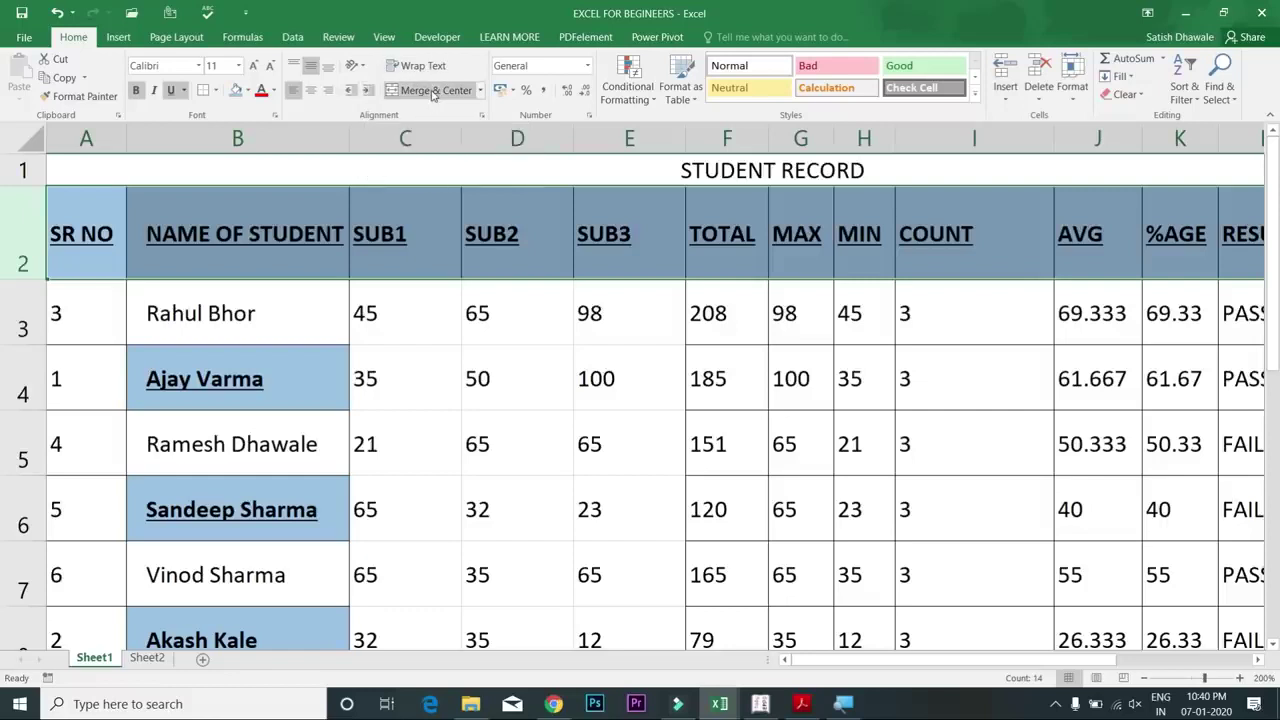
pyautogui.click(766, 174)
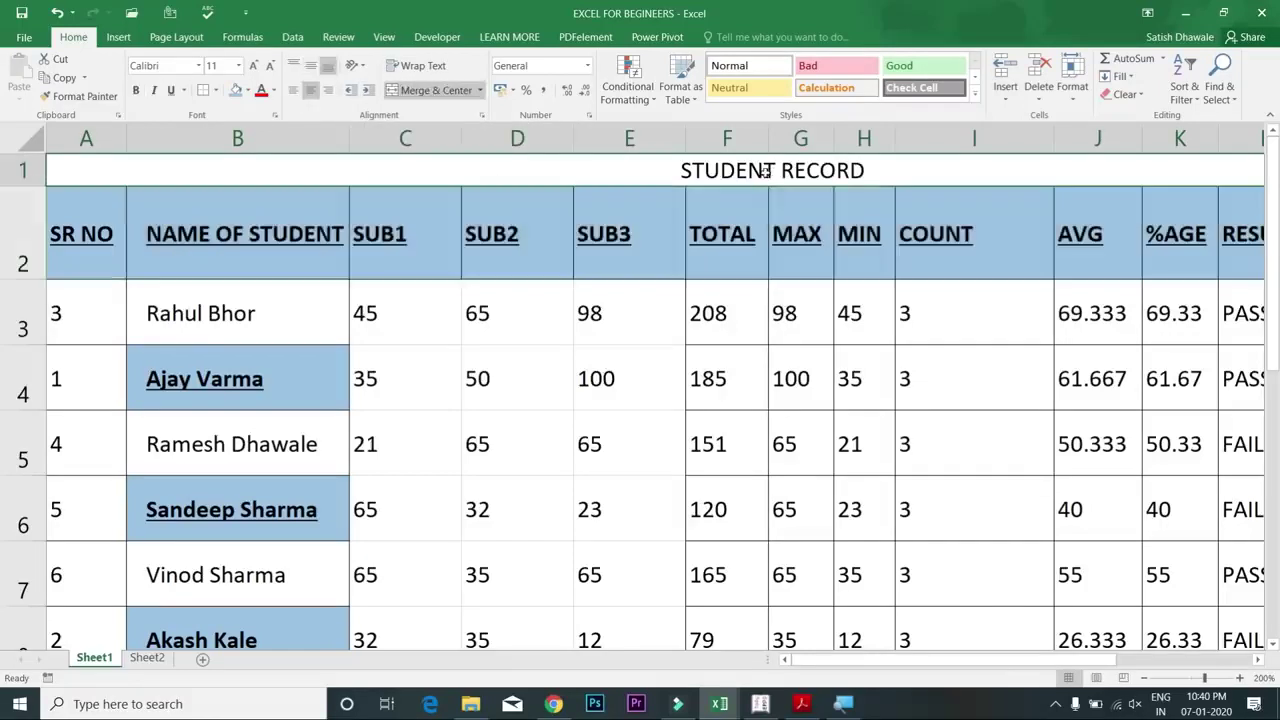
pyautogui.doubleClick(106, 222)
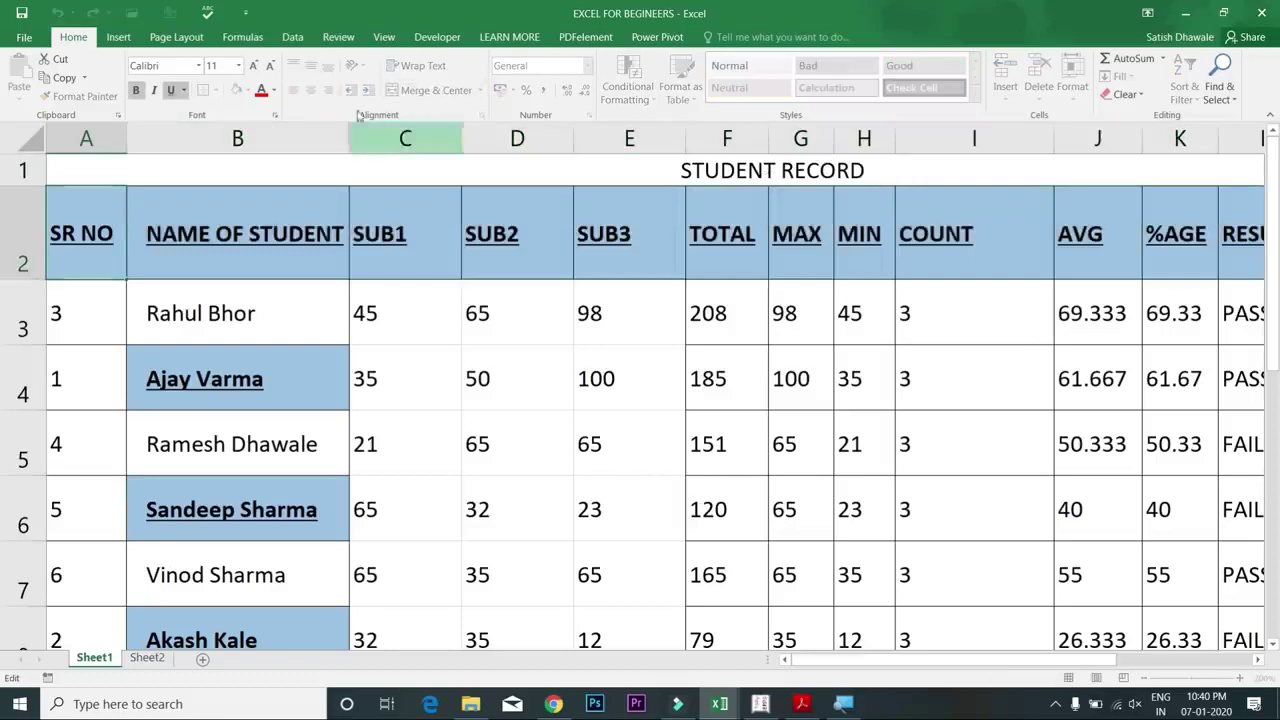
pyautogui.press('Escape')
pyautogui.click(354, 66)
pyautogui.press('Escape')
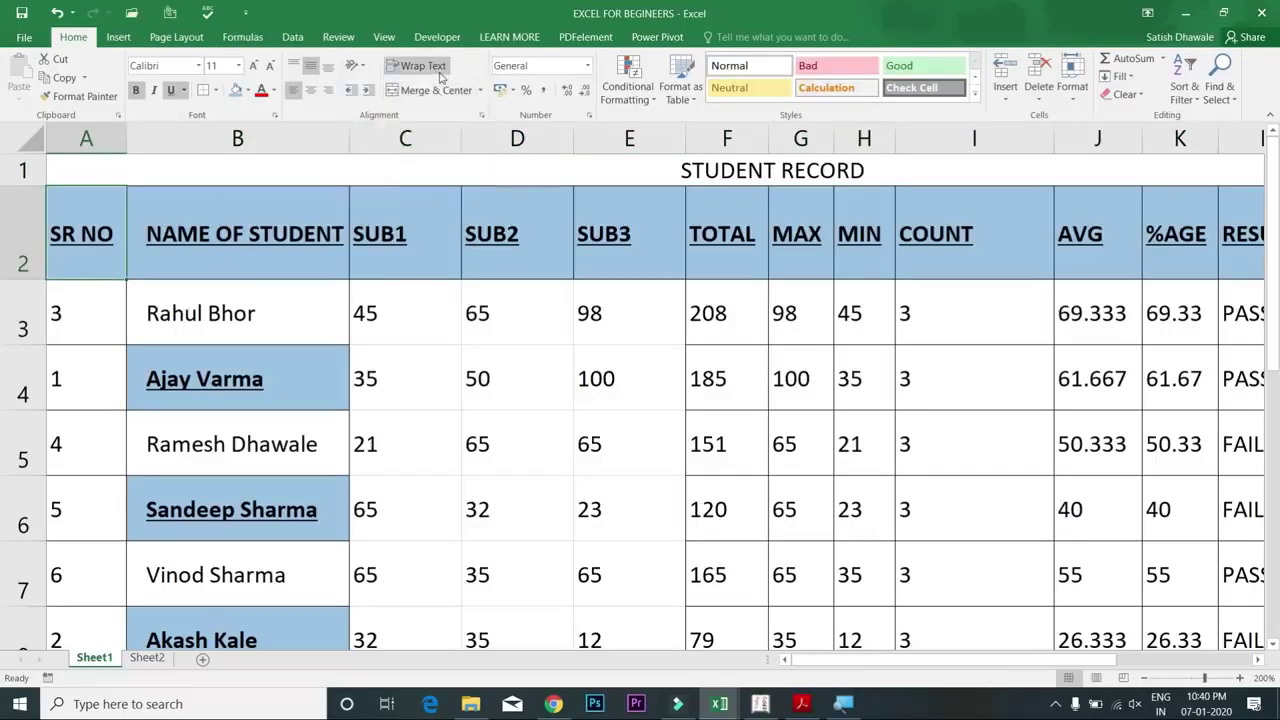
# Step: Widen column B slightly and reduce header row 2 to the same height as the rows below it
pyautogui.click(340, 204)
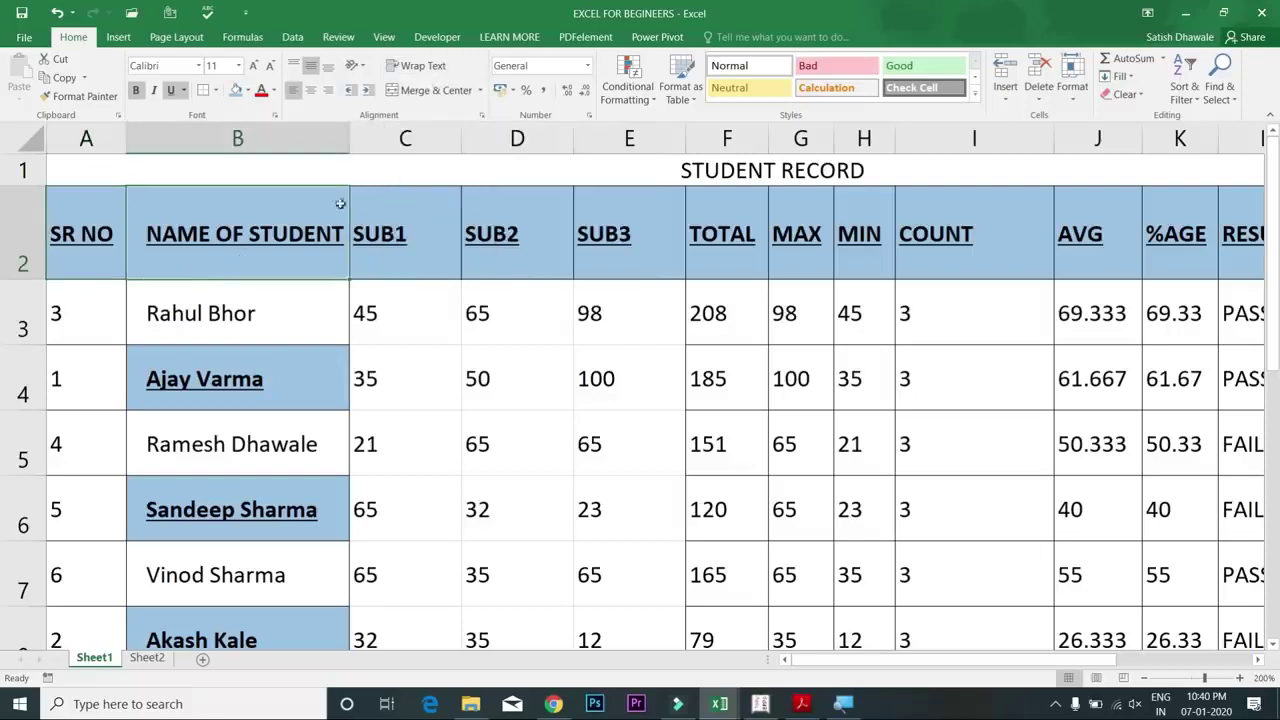
pyautogui.moveTo(351, 149); pyautogui.dragTo(355, 149)
pyautogui.click(372, 149)
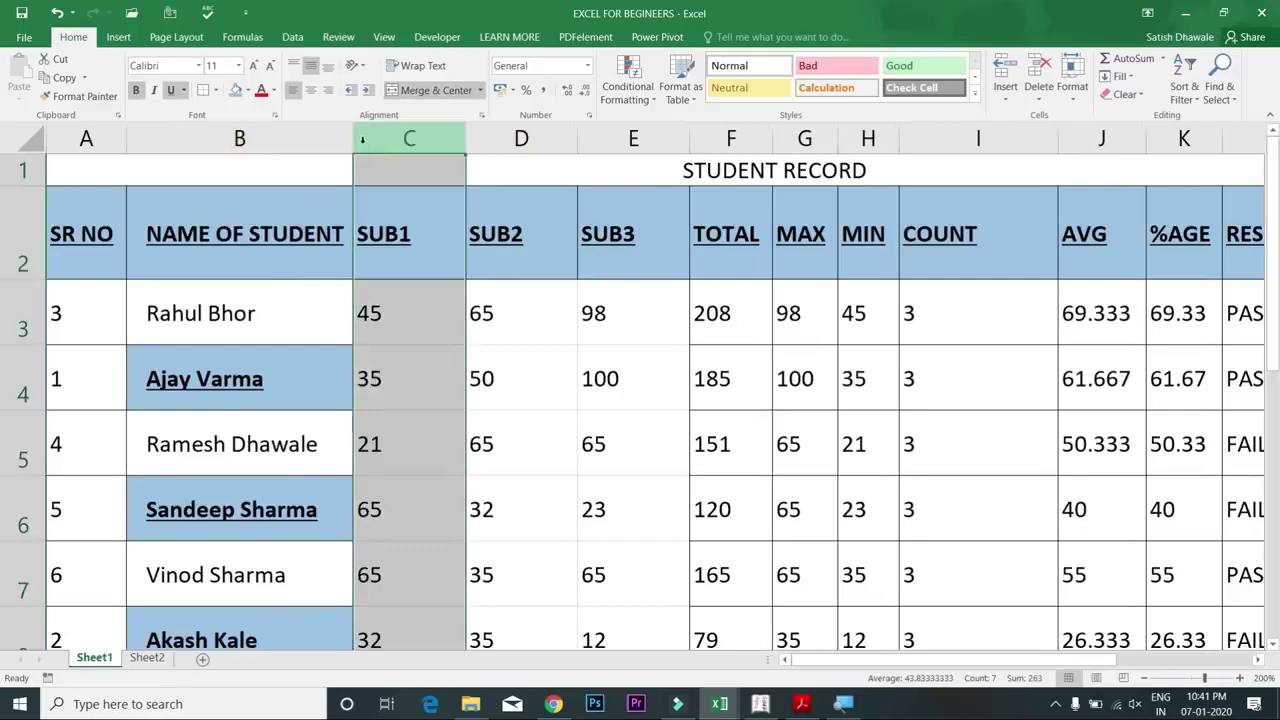
pyautogui.moveTo(31, 280); pyautogui.dragTo(21, 251)
pyautogui.click(33, 253)
# Step: Insert the word TALLY in header cell B2 so it reads NAME OF TALLY STUDENT
pyautogui.doubleClick(250, 216)
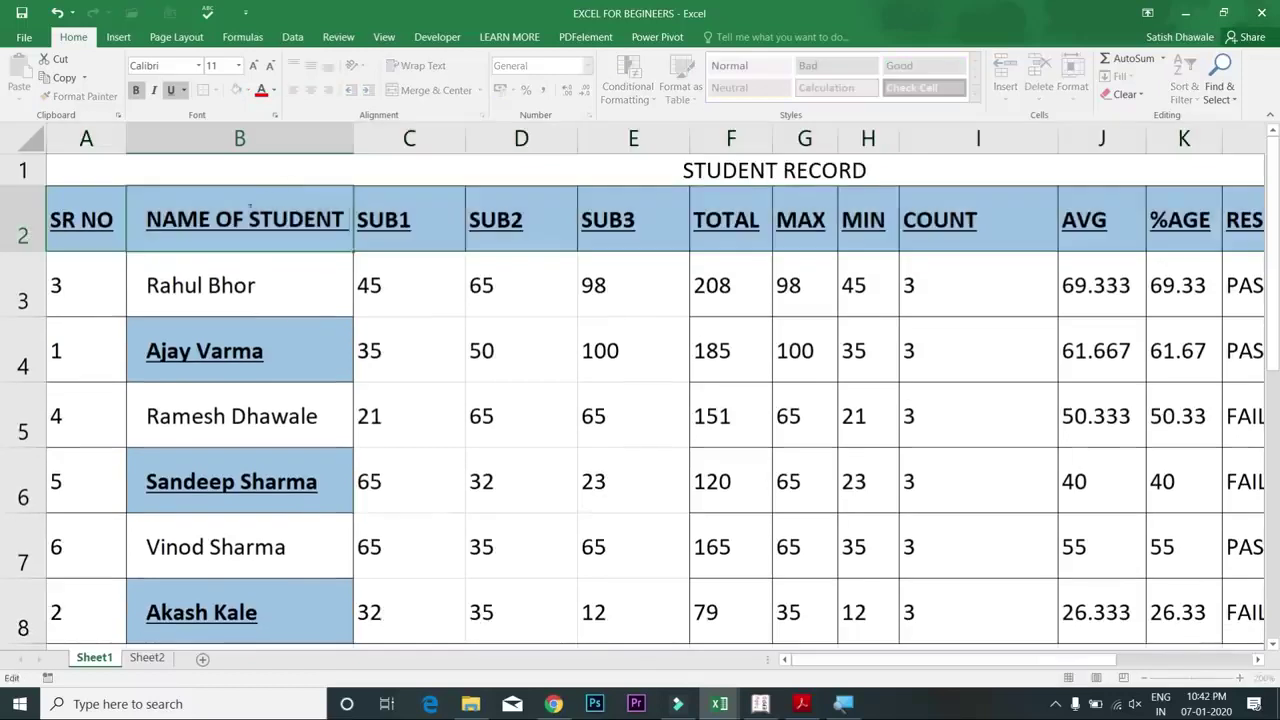
pyautogui.write('T')
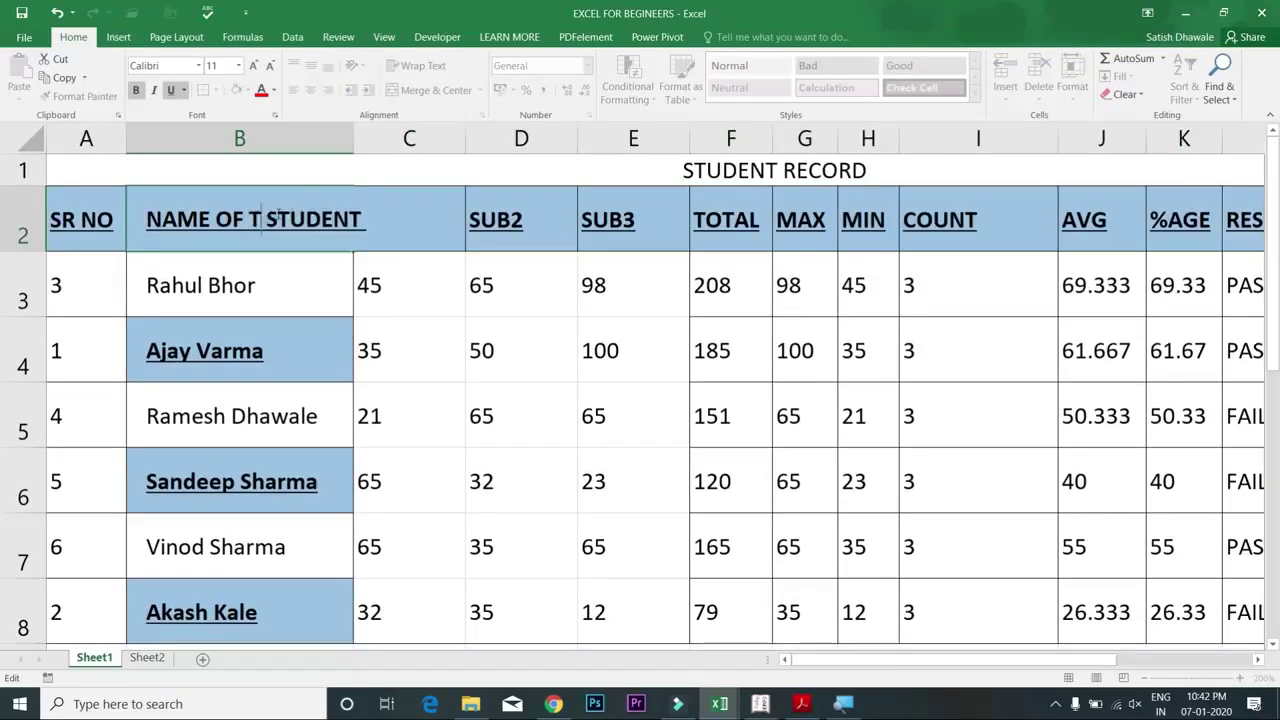
pyautogui.write('ALLY')
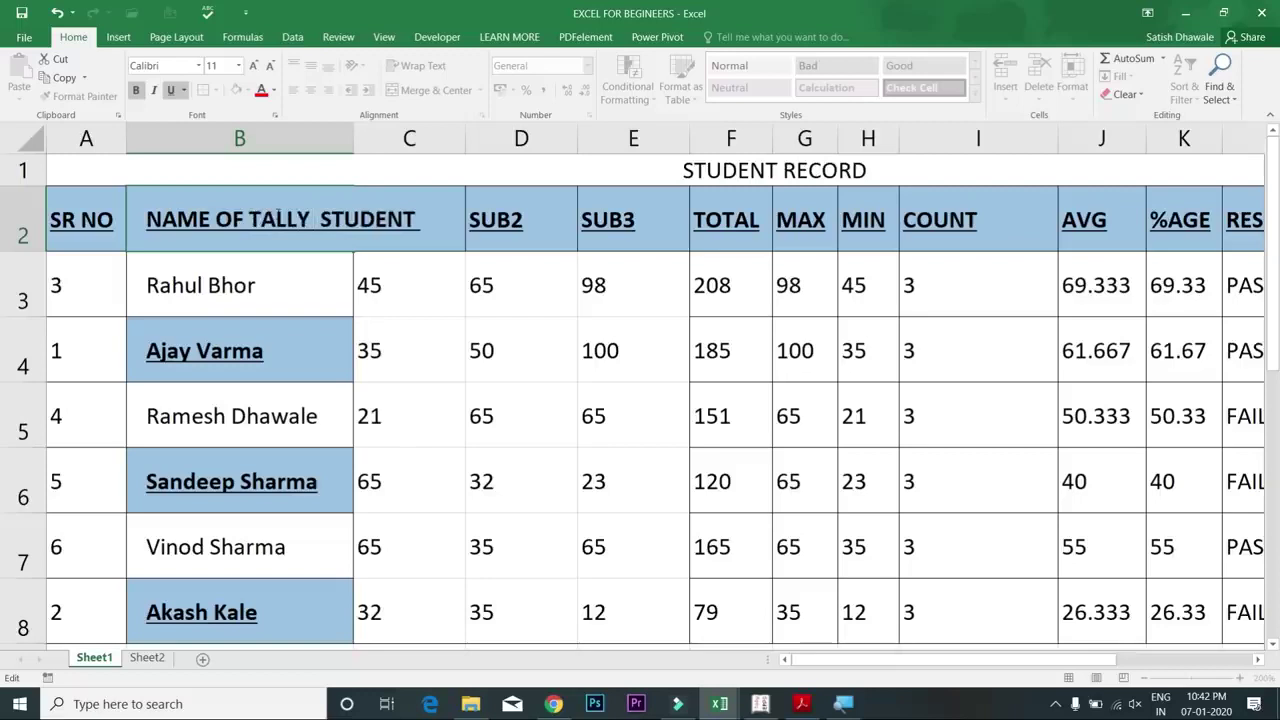
pyautogui.press('Return')
# Step: Toggle Wrap Text on and off for header cell B2 to compare the layouts, and leave it unwrapped
pyautogui.click(288, 216)
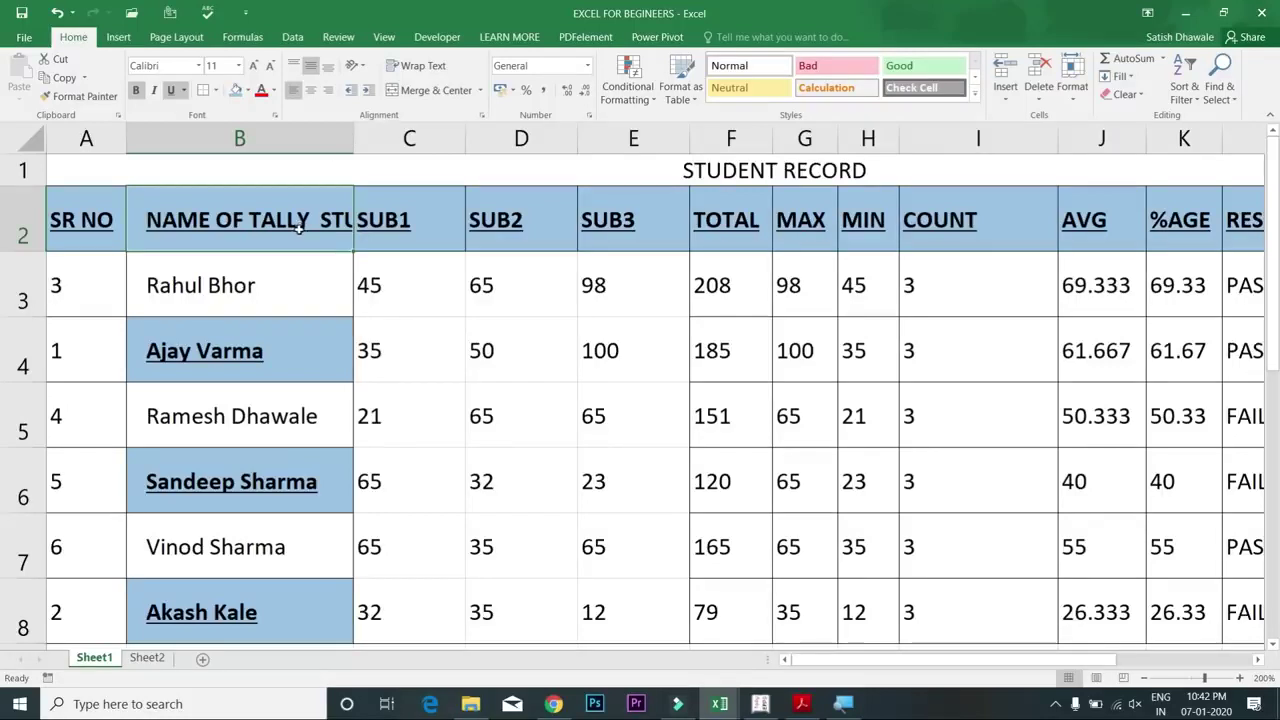
pyautogui.click(422, 66)
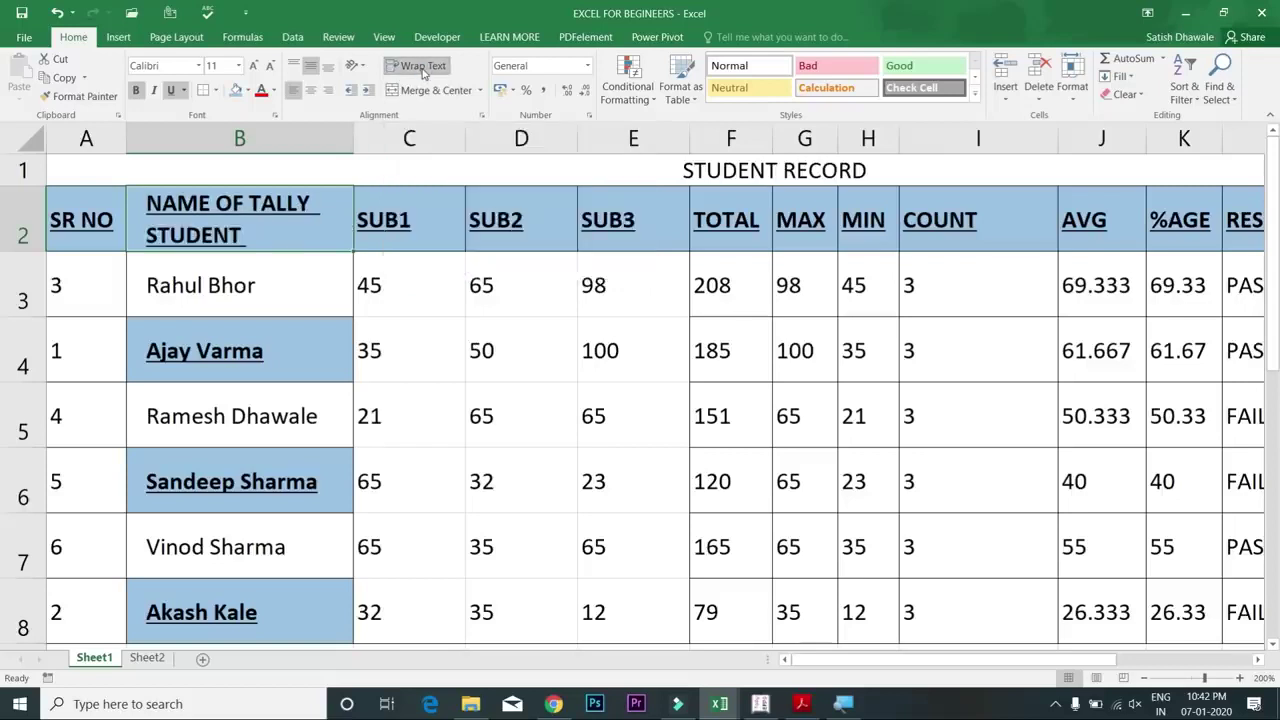
pyautogui.click(423, 68)
pyautogui.click(423, 68)
pyautogui.click(423, 68)
pyautogui.click(423, 68)
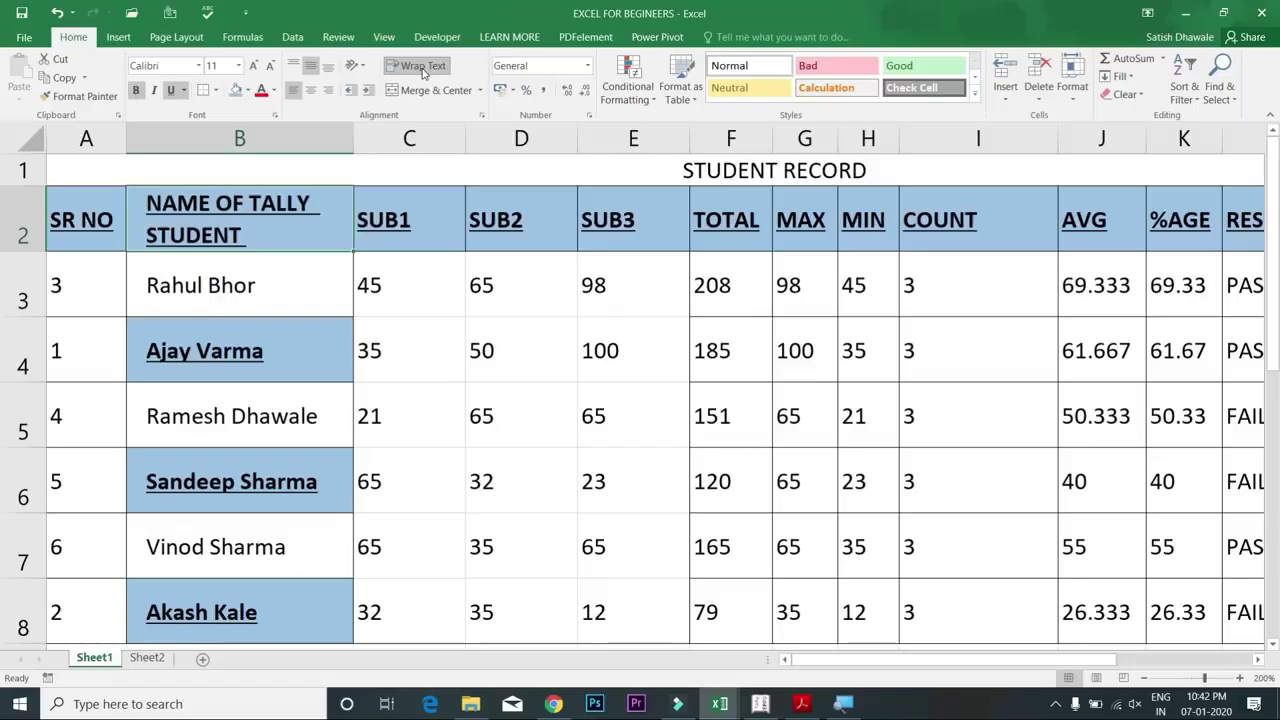
pyautogui.click(423, 70)
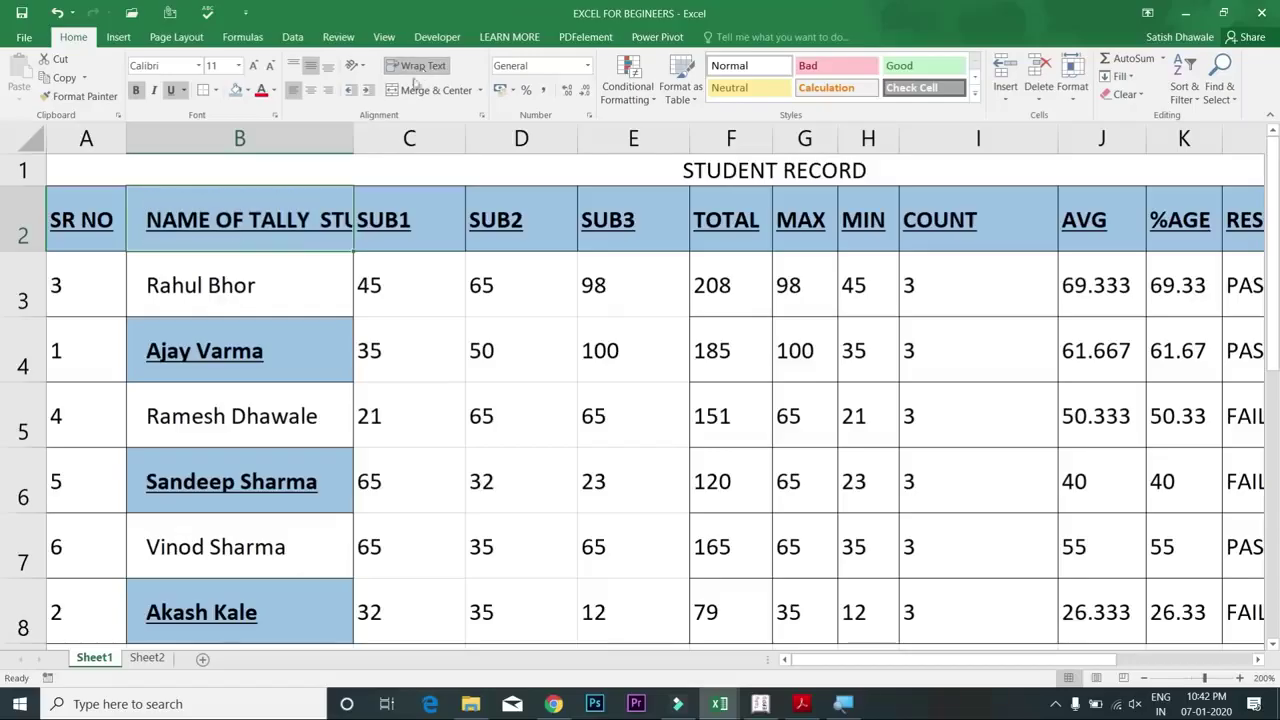
# Step: Insert a manual line break before STUDENT in header cell B2
pyautogui.doubleClick(311, 219)
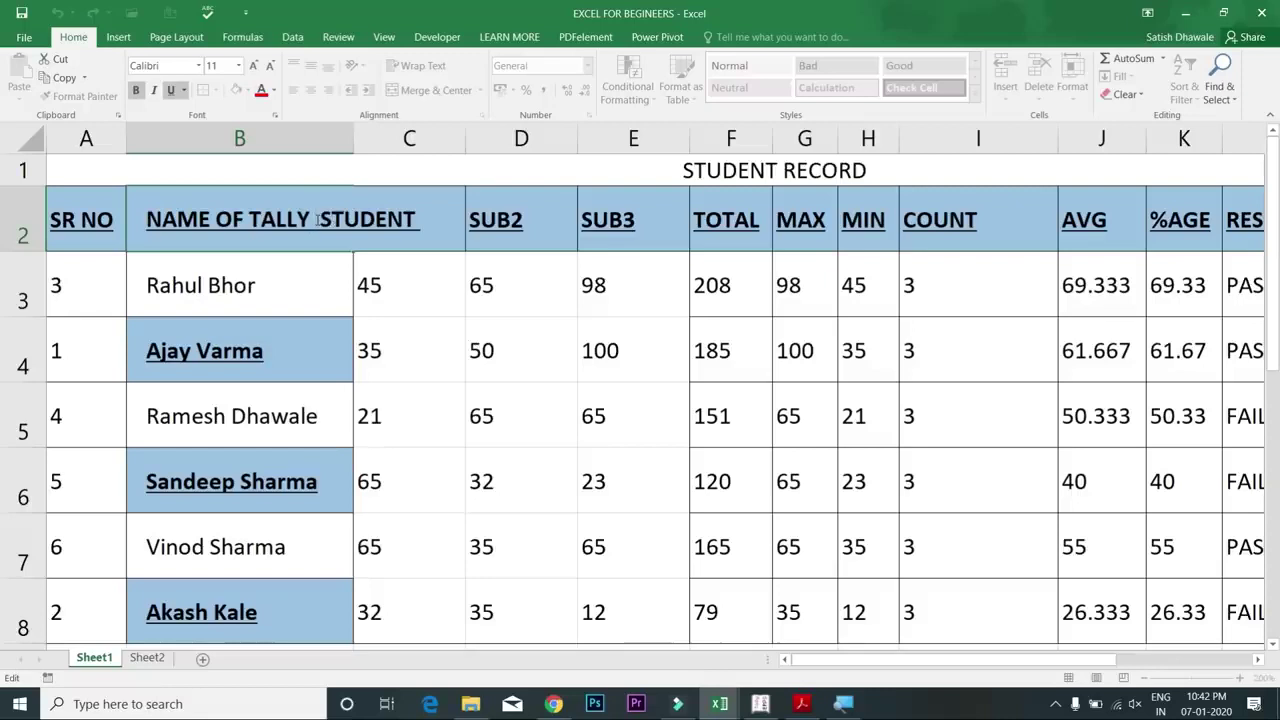
pyautogui.press('Escape')
pyautogui.doubleClick(317, 220)
pyautogui.hotkey('alt', 'Return')
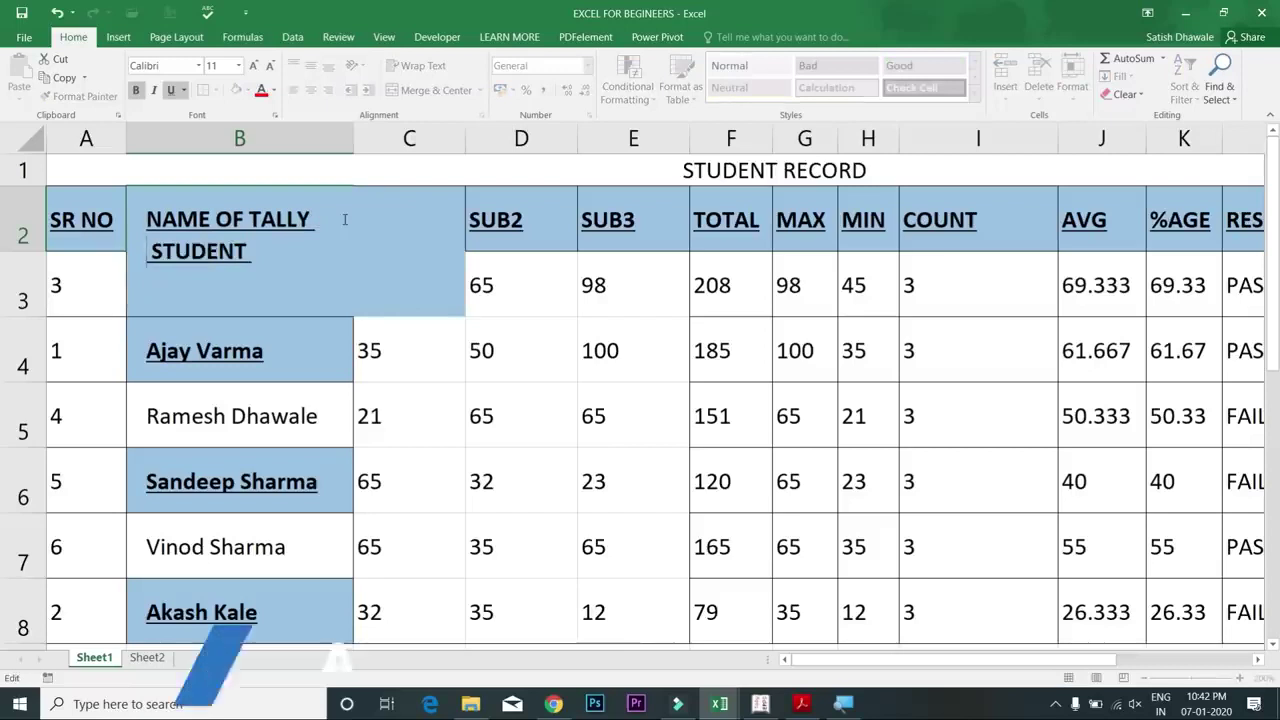
pyautogui.press('Return')
# Step: Compare header cell B2 with Wrap Text off and on, leave it wrapped, and narrow column B slightly
pyautogui.click(274, 207)
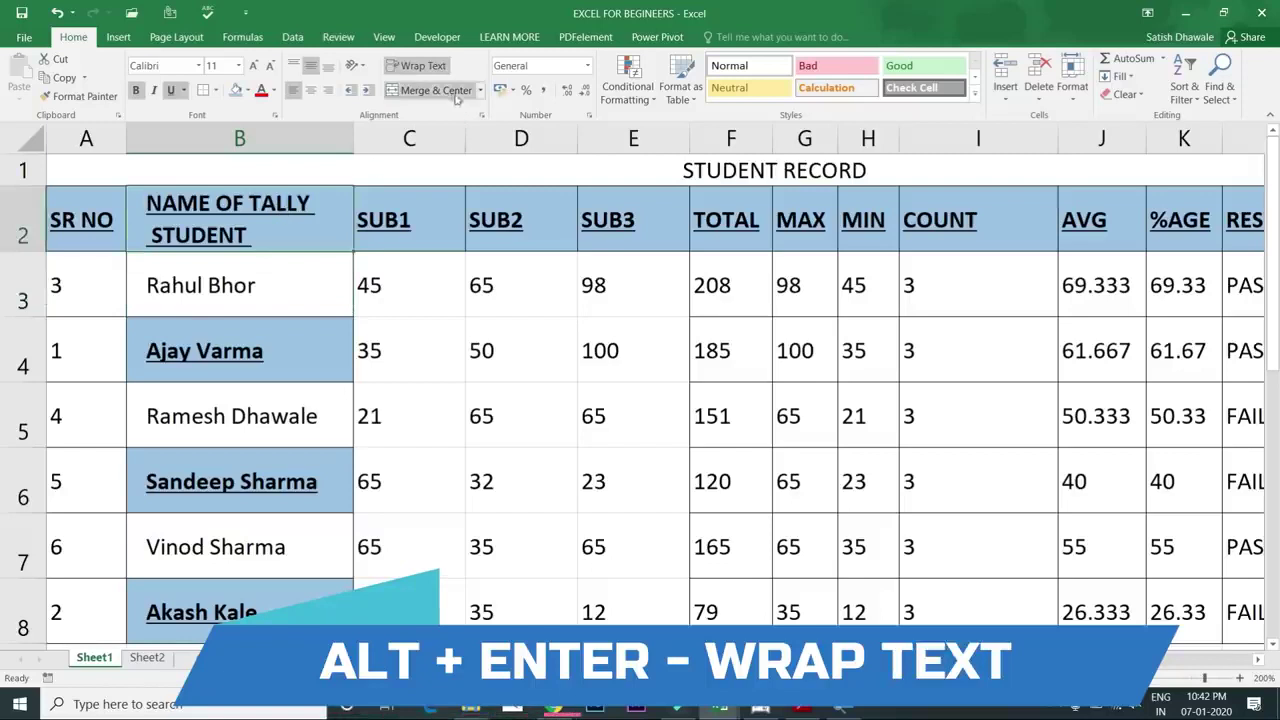
pyautogui.click(424, 66)
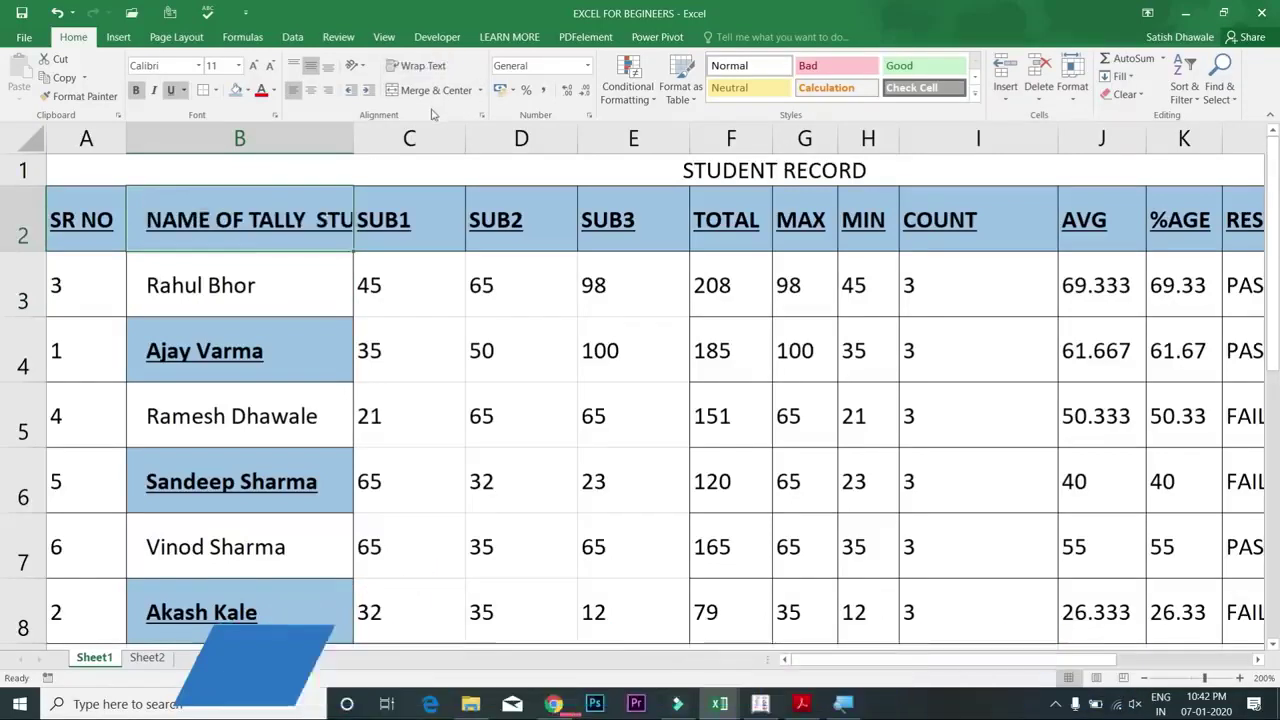
pyautogui.click(428, 68)
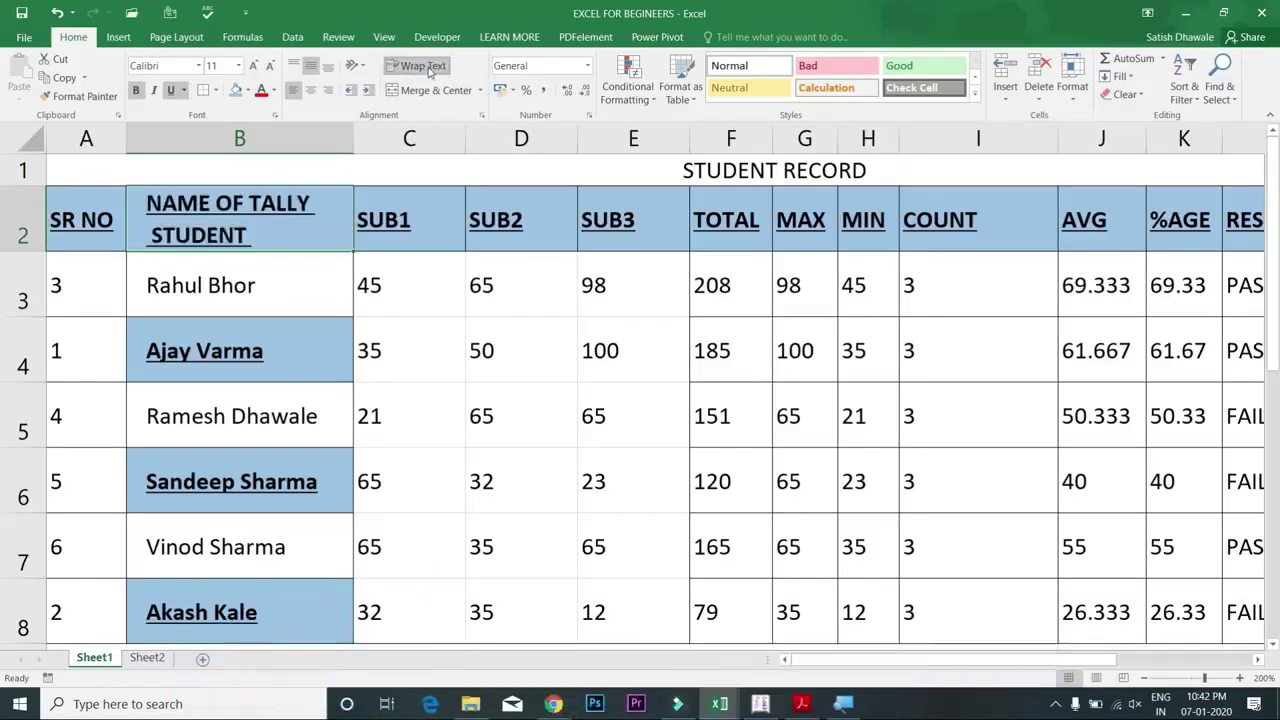
pyautogui.click(429, 70)
pyautogui.click(429, 70)
pyautogui.moveTo(352, 147); pyautogui.dragTo(335, 150)
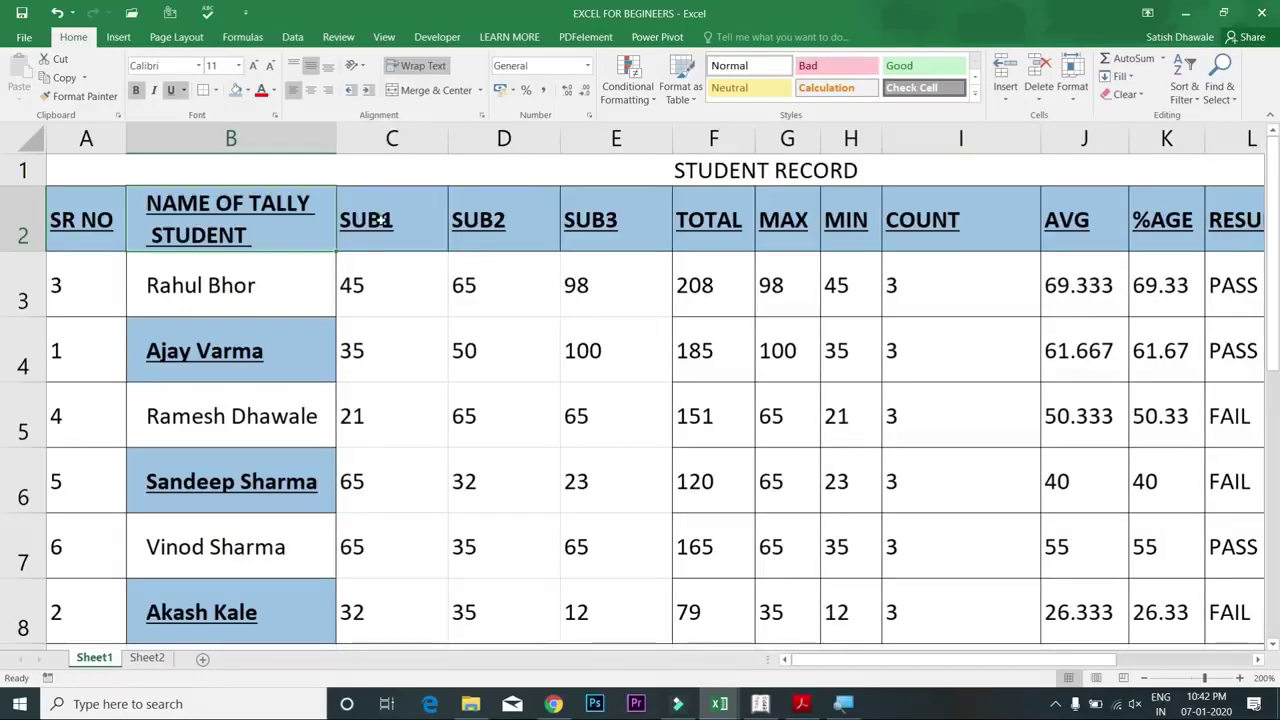
pyautogui.click(384, 221)
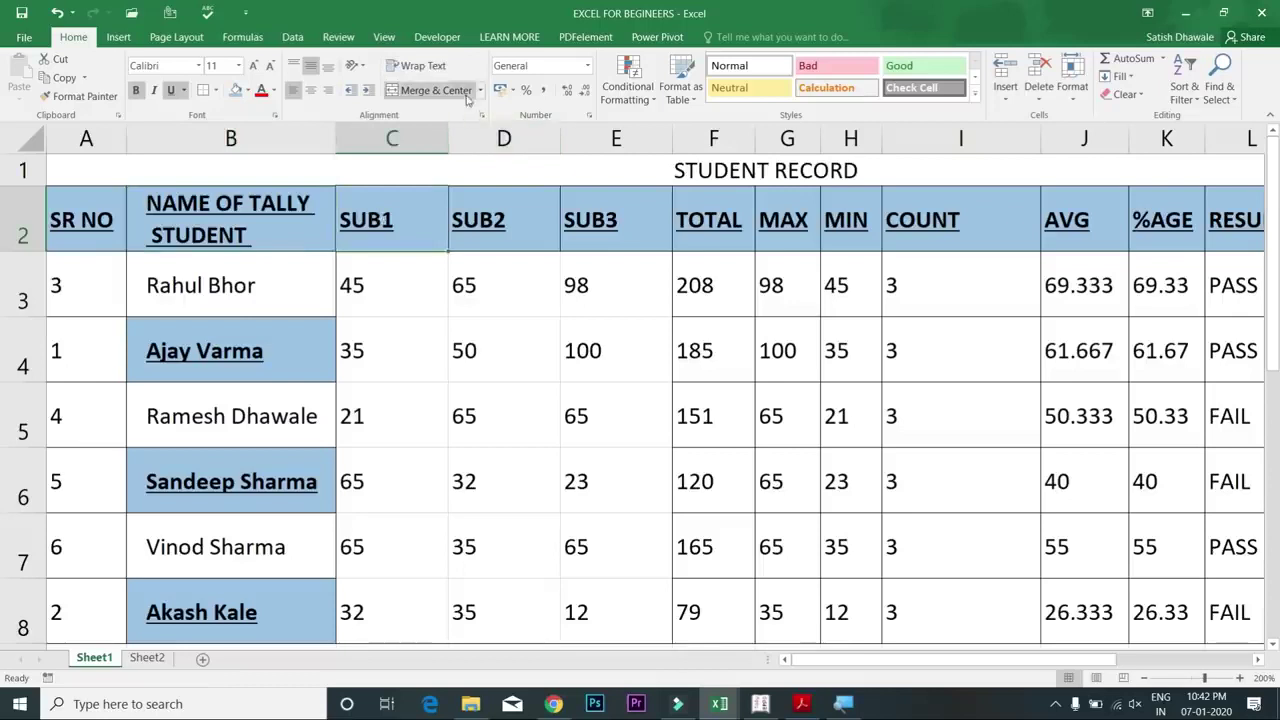
pyautogui.click(221, 230)
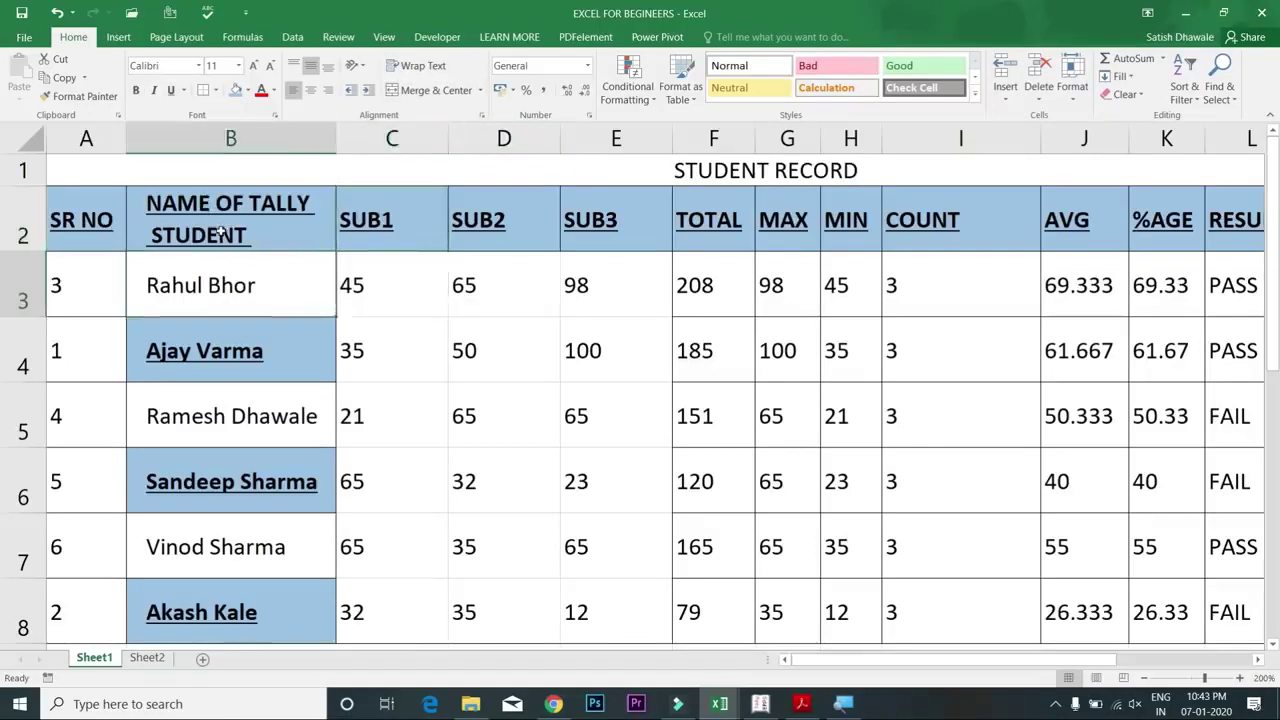
pyautogui.press('Left')
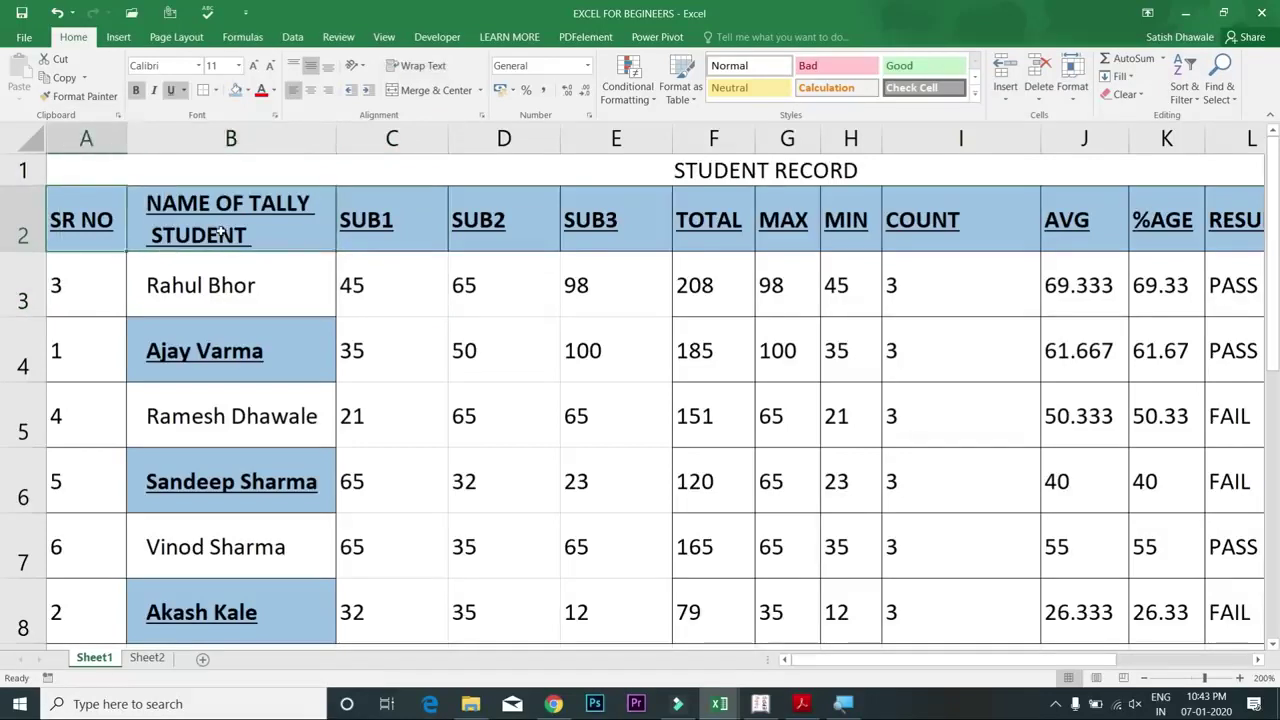
pyautogui.press('Down')
pyautogui.press('Down')
pyautogui.press('Down')
pyautogui.press('Down')
pyautogui.press('Down')
pyautogui.press('Down')
pyautogui.press('Down')
pyautogui.press('Down')
pyautogui.press('Down')
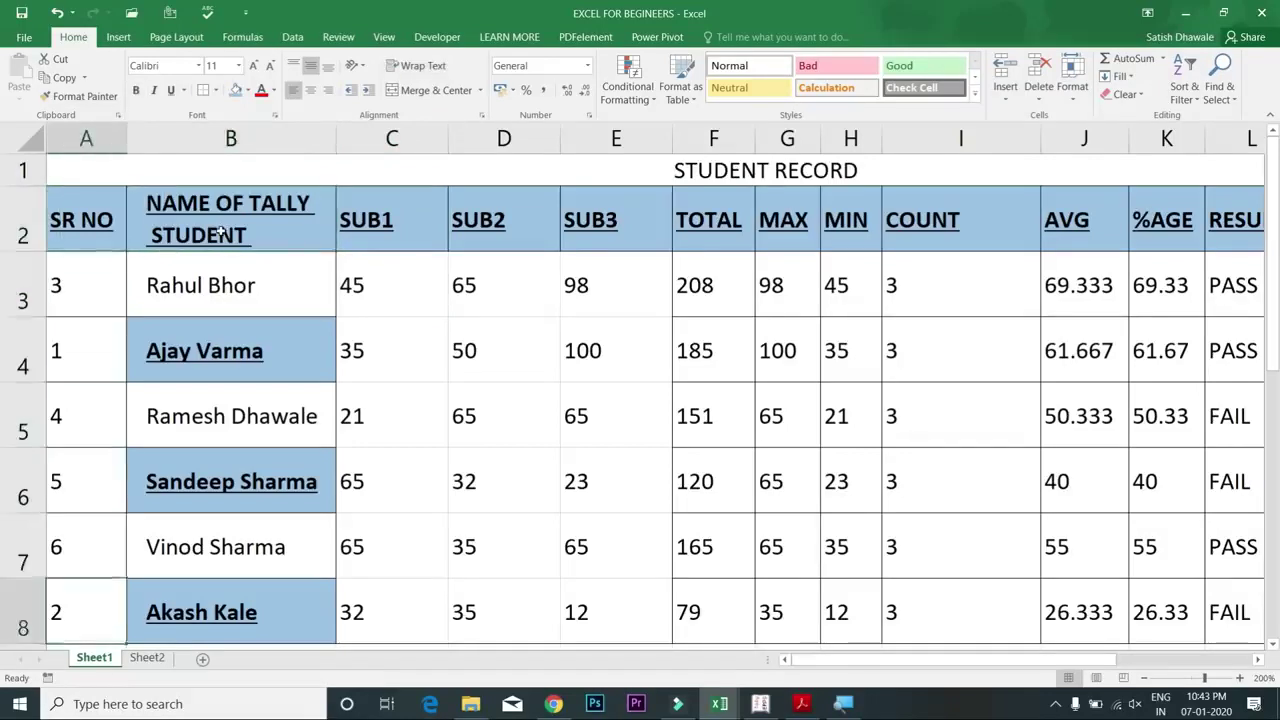
# Step: Move down through the sheet and back up to examine whether the header rows stay in view
pyautogui.press('Down')
pyautogui.press('Right')
pyautogui.press('Right')
pyautogui.press('Right')
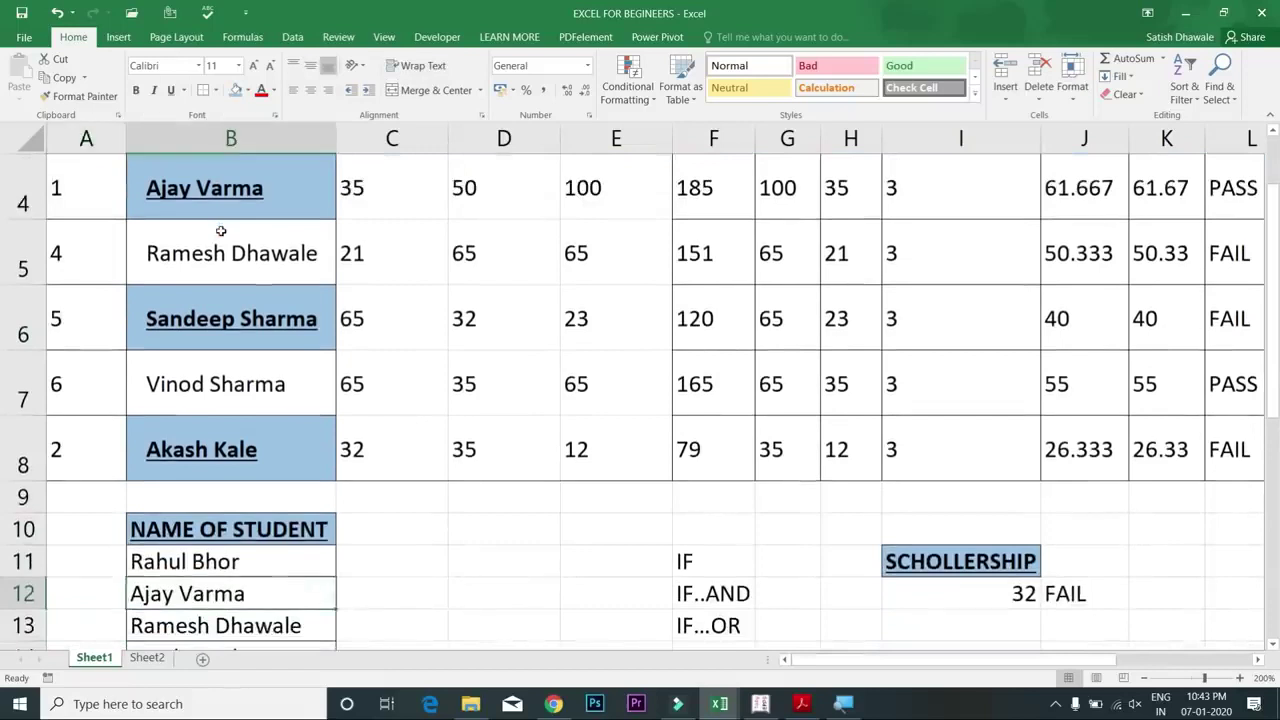
pyautogui.press('Right')
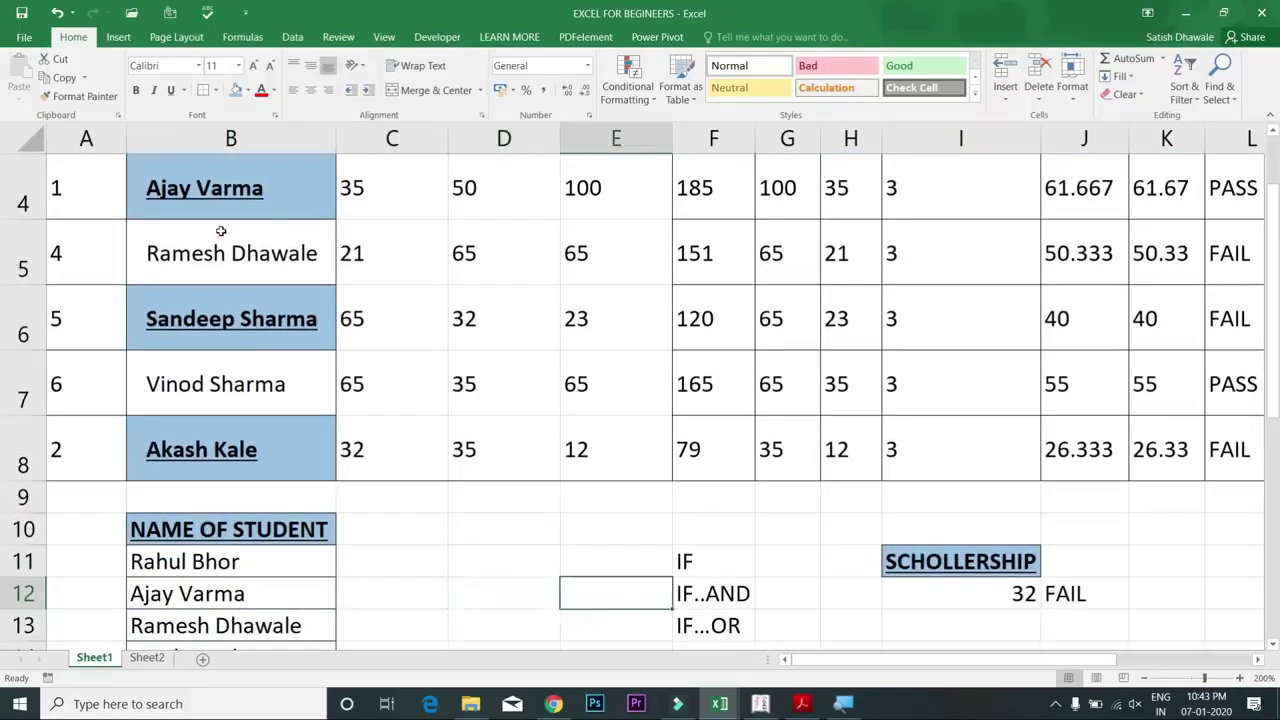
pyautogui.press('Up')
pyautogui.press('Up')
pyautogui.press('Up')
pyautogui.press('Up')
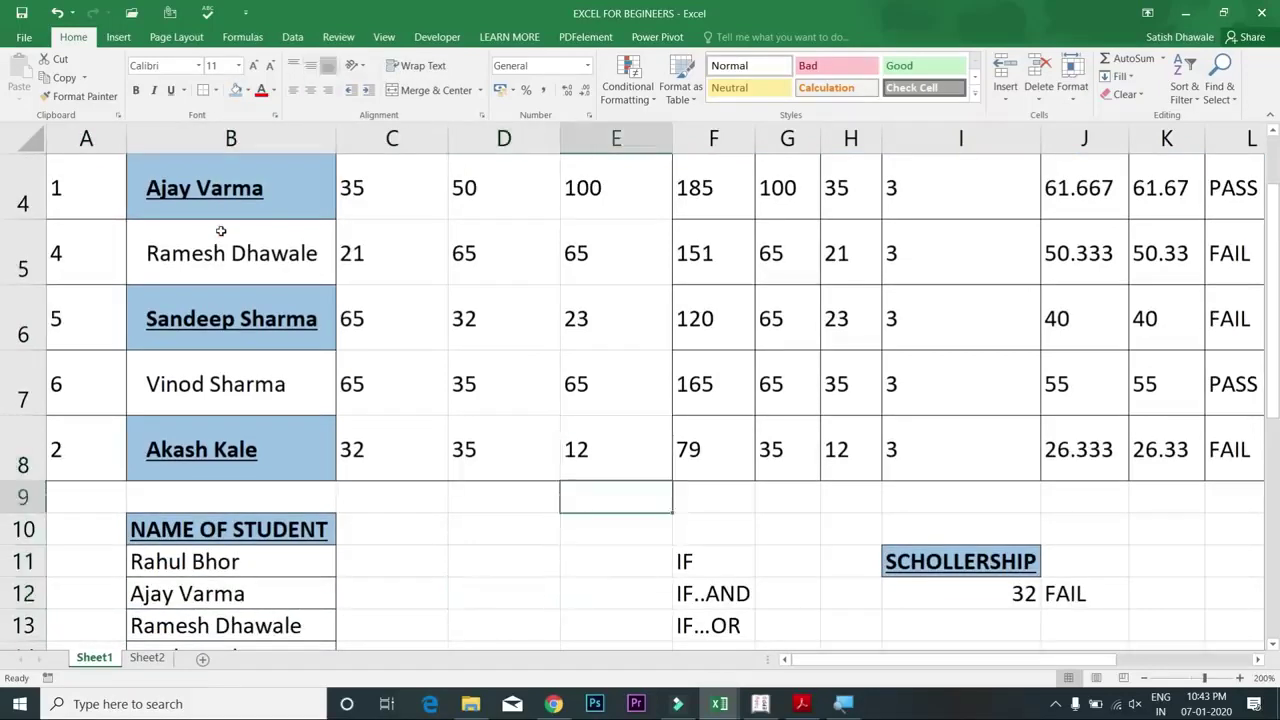
pyautogui.press('Up')
pyautogui.press('Up')
pyautogui.press('Up')
pyautogui.press('Up')
pyautogui.press('Up')
pyautogui.press('Up')
pyautogui.press('Up')
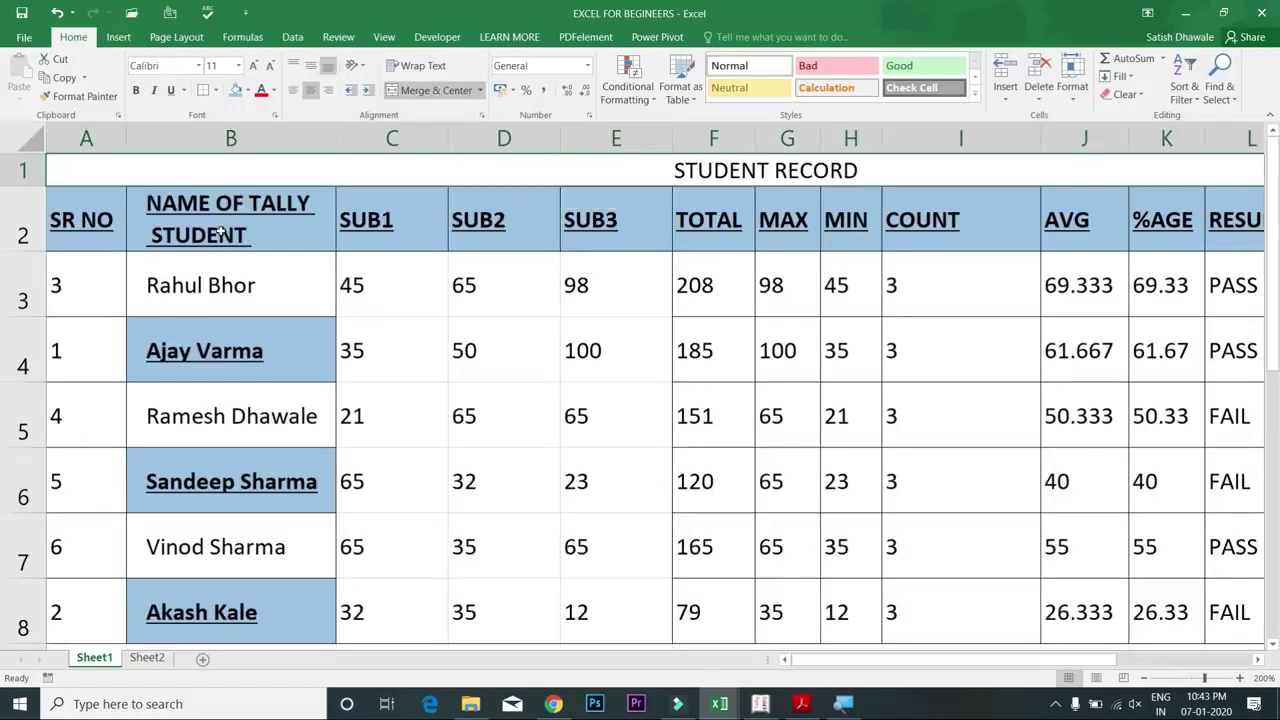
pyautogui.press('Down')
pyautogui.press('Down')
pyautogui.press('Down')
pyautogui.press('Down')
pyautogui.press('Down')
pyautogui.press('Down')
pyautogui.press('Down')
pyautogui.press('Down')
pyautogui.press('Down')
pyautogui.press('Down')
pyautogui.press('Down')
pyautogui.press('Down')
pyautogui.press('Down')
pyautogui.press('Down')
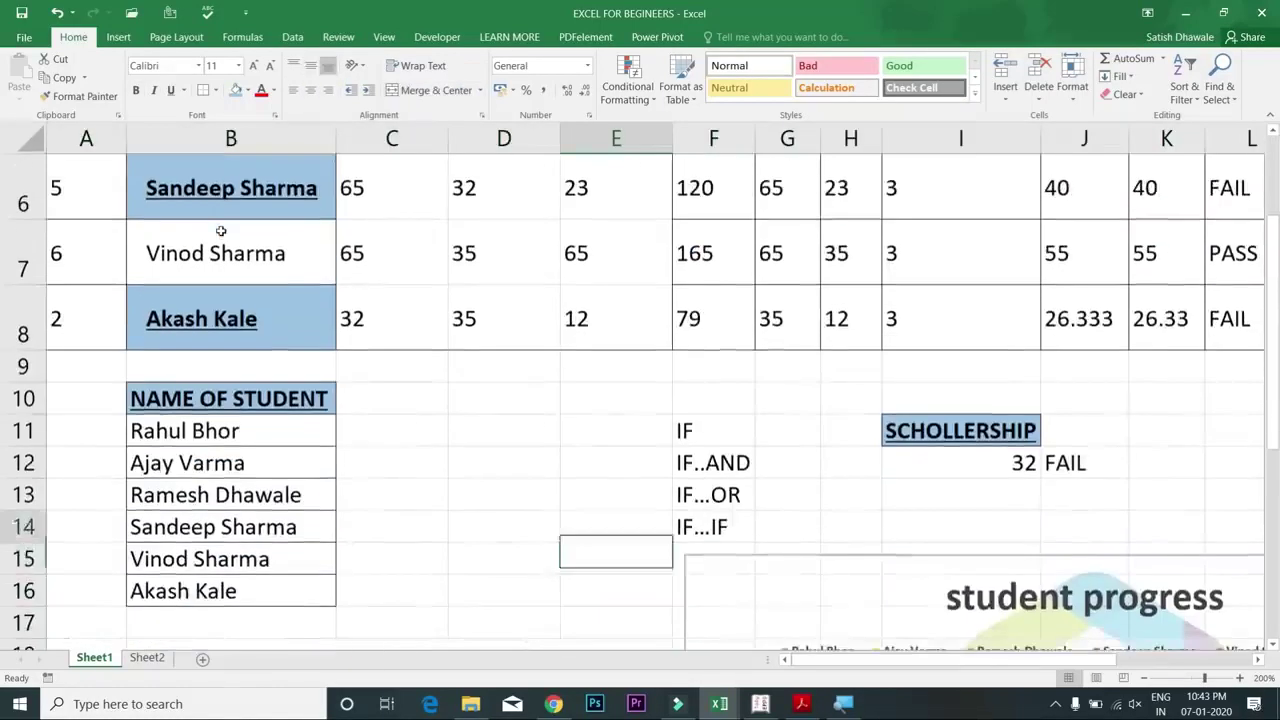
pyautogui.press('Up')
pyautogui.press('Up')
pyautogui.press('Up')
pyautogui.press('Up')
pyautogui.press('Up')
pyautogui.press('Up')
pyautogui.press('Up')
pyautogui.press('Up')
pyautogui.press('Up')
pyautogui.press('Up')
pyautogui.press('Up')
pyautogui.press('Up')
pyautogui.press('Up')
pyautogui.press('Up')
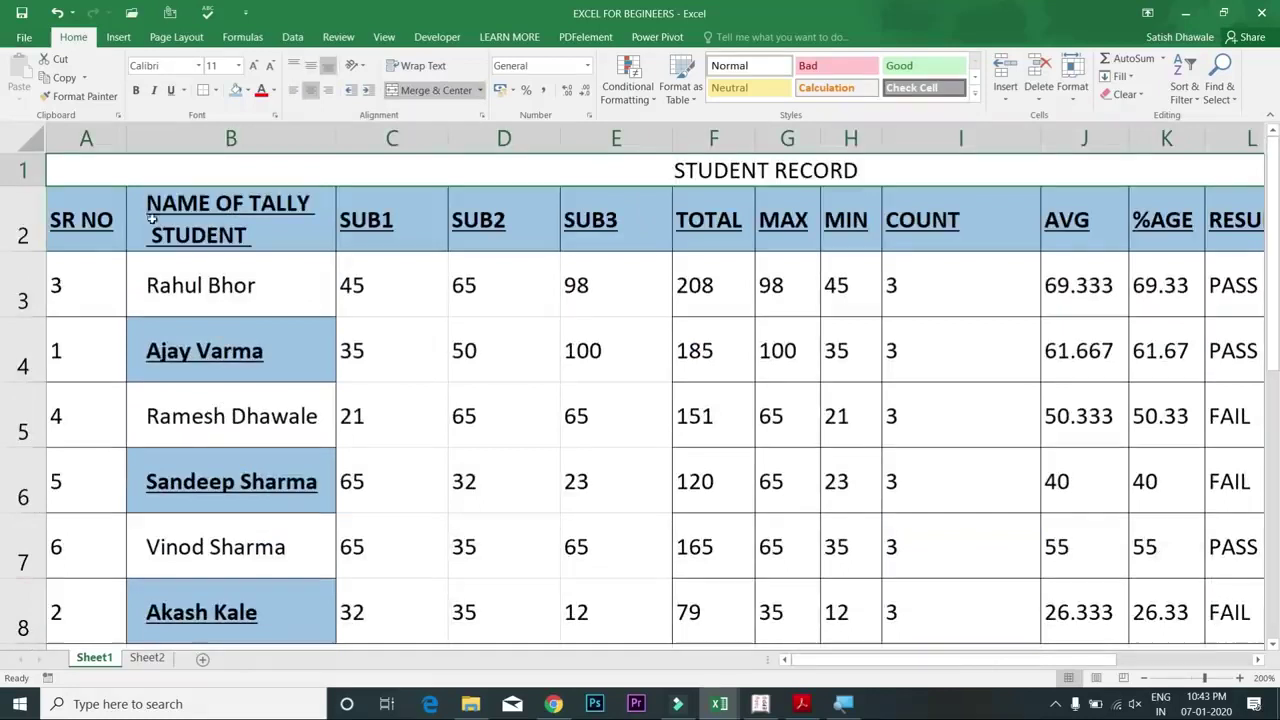
# Step: Freeze the title and header rows above cell A3 with Freeze Panes
pyautogui.click(124, 201)
pyautogui.click(168, 169)
pyautogui.click(119, 194)
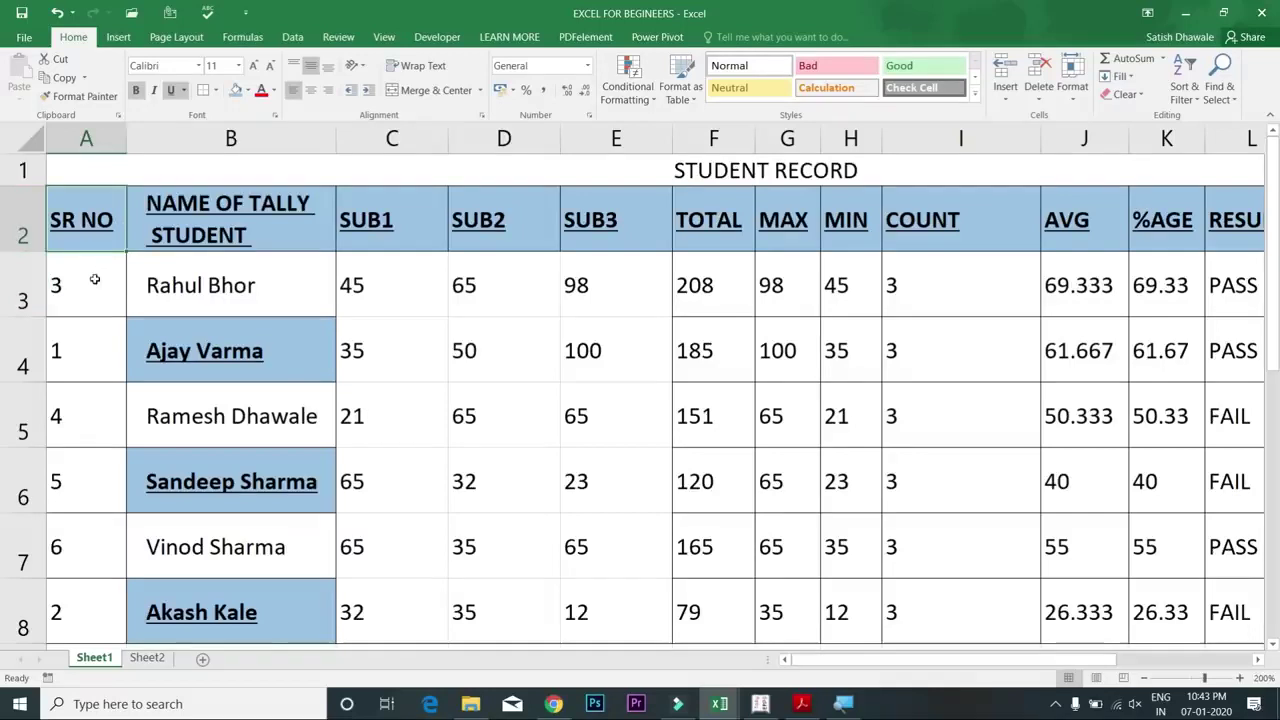
pyautogui.click(83, 287)
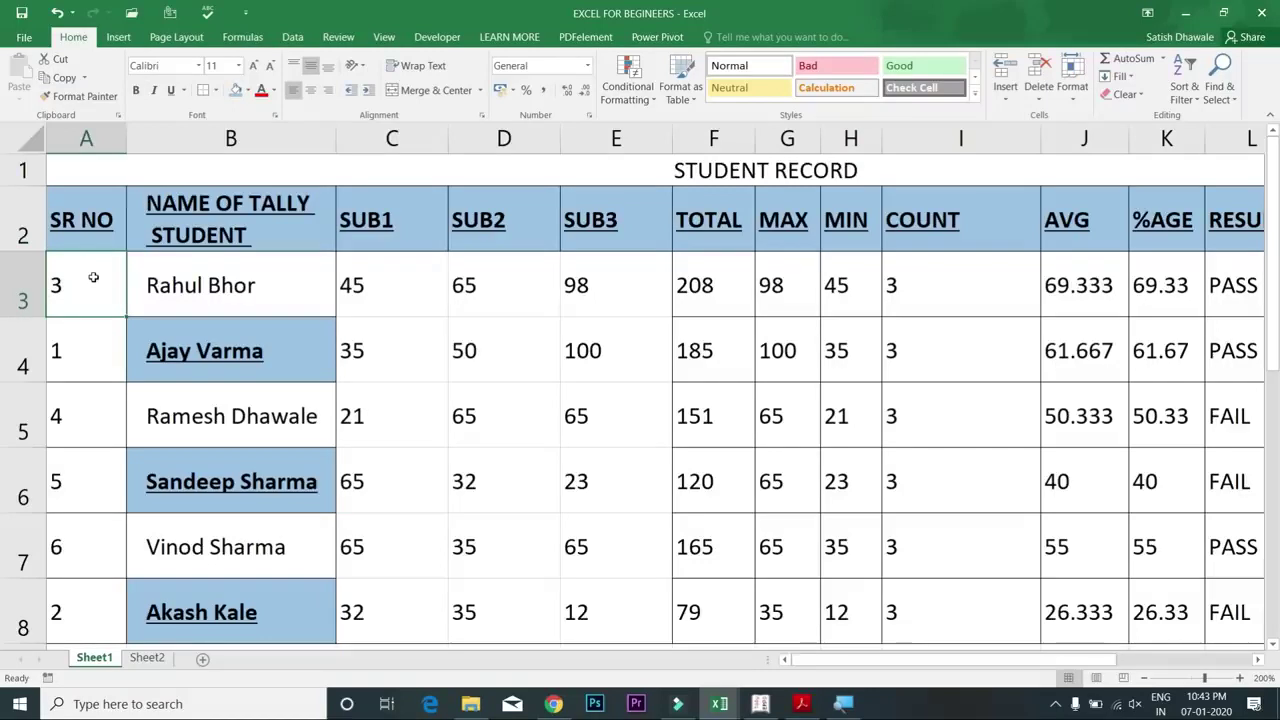
pyautogui.click(386, 37)
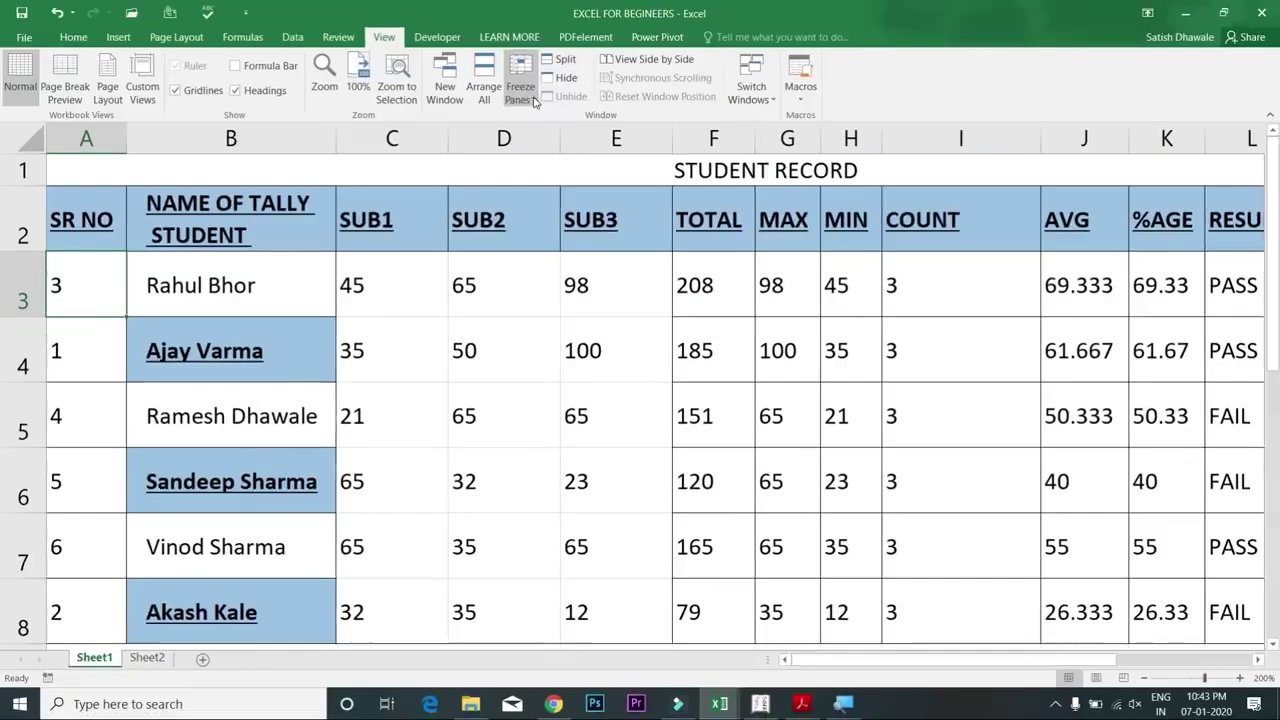
pyautogui.click(534, 100)
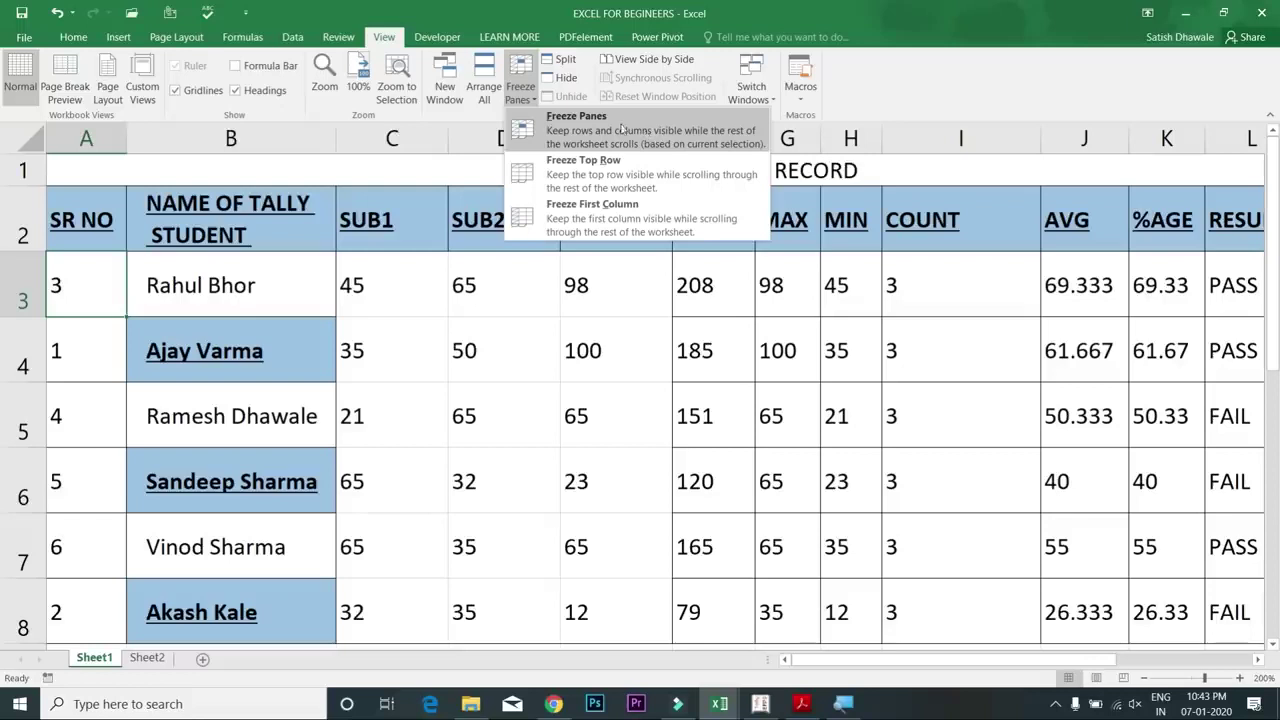
pyautogui.click(618, 129)
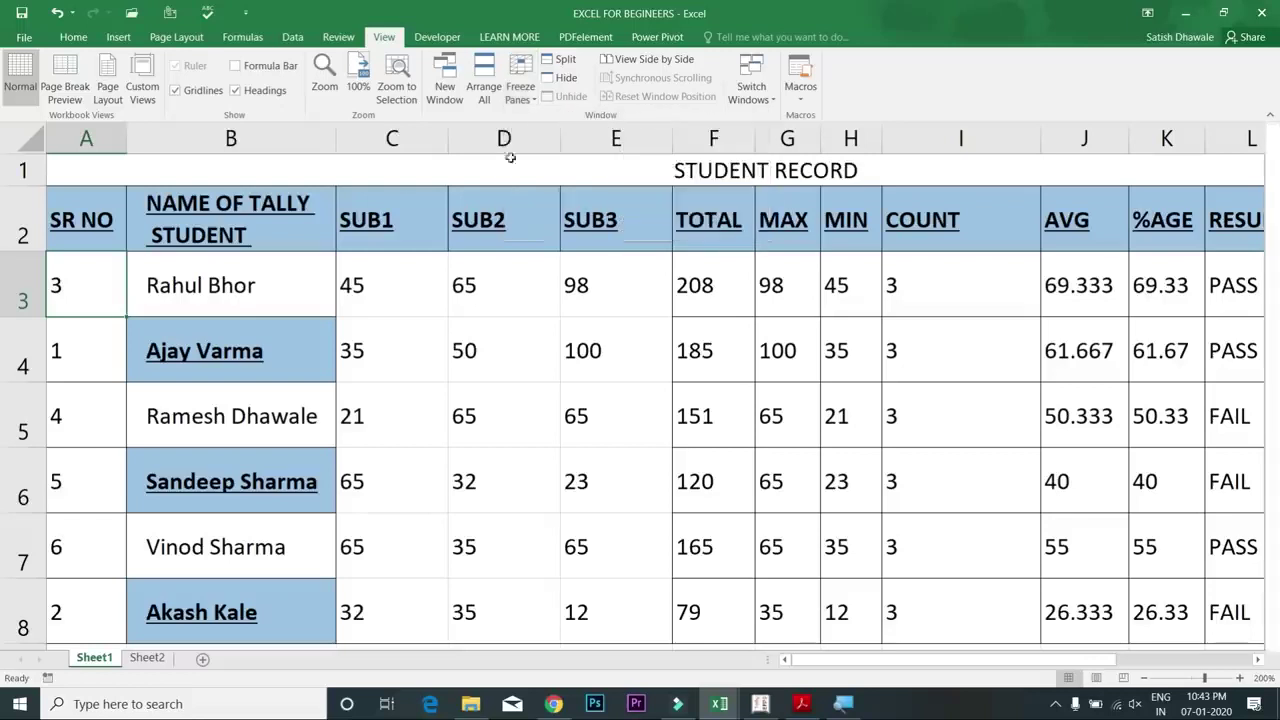
# Step: Move down column A past the student progress chart and back up to check the frozen rows 1 and 2
pyautogui.click(331, 277)
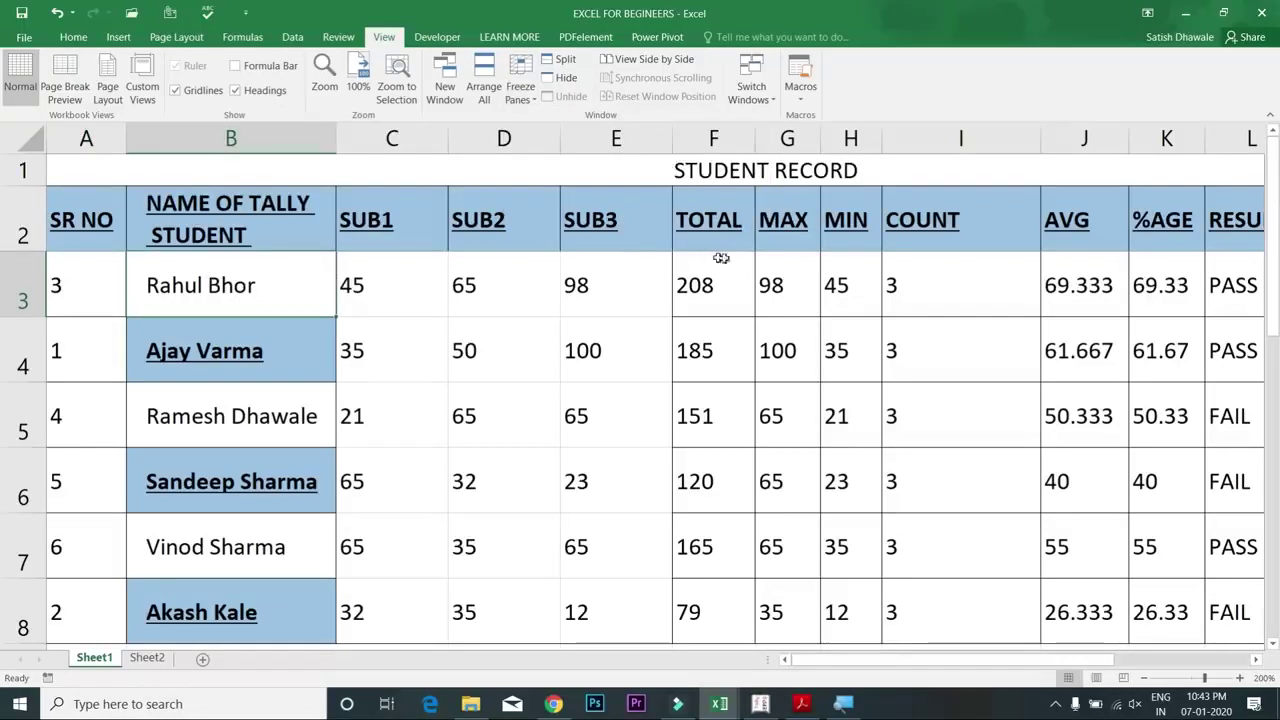
pyautogui.click(120, 274)
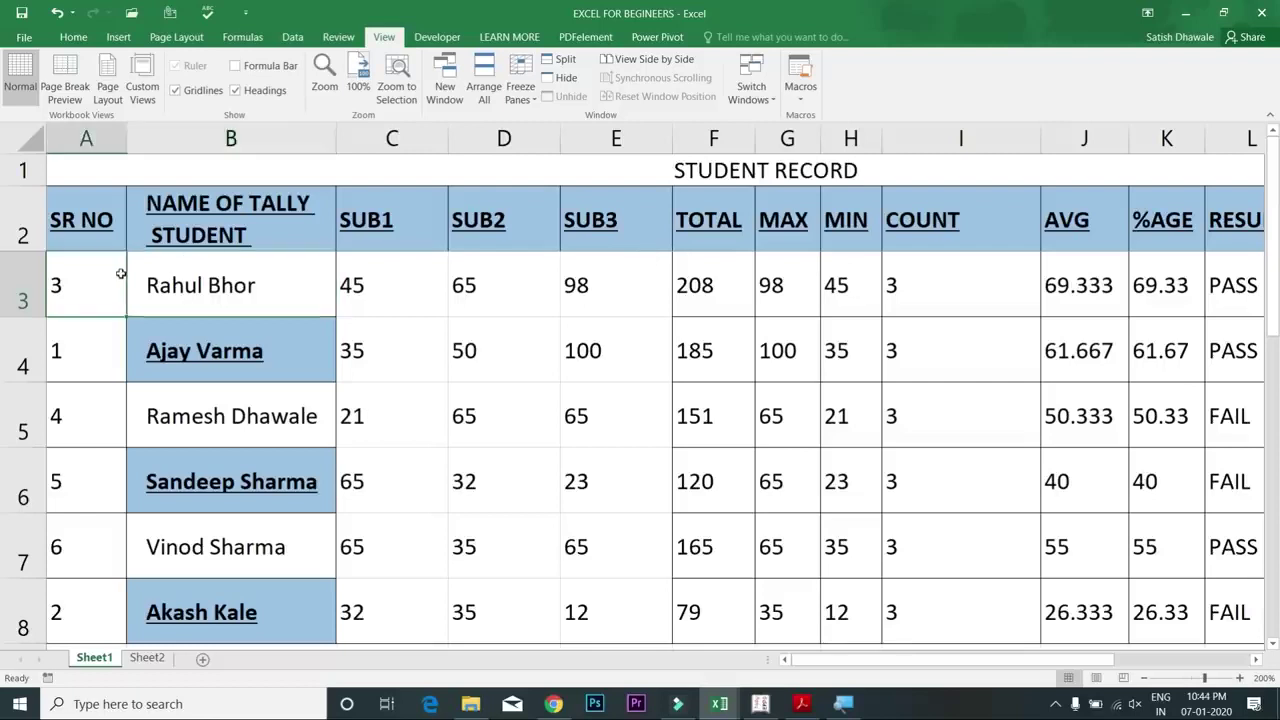
pyautogui.press('Down')
pyautogui.press('Down')
pyautogui.press('Down')
pyautogui.press('Down')
pyautogui.press('Down')
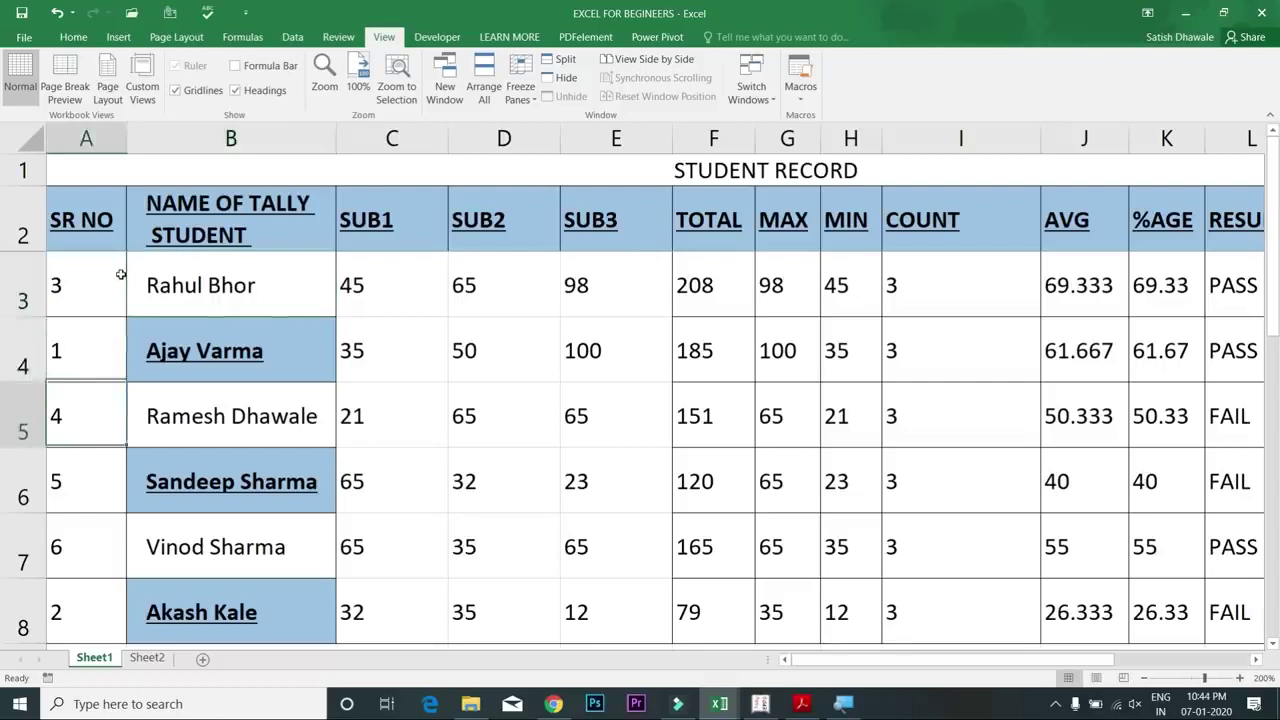
pyautogui.press('Down')
pyautogui.press('Down')
pyautogui.press('Down')
pyautogui.press('Down')
pyautogui.press('Down')
pyautogui.press('Down')
pyautogui.press('Down')
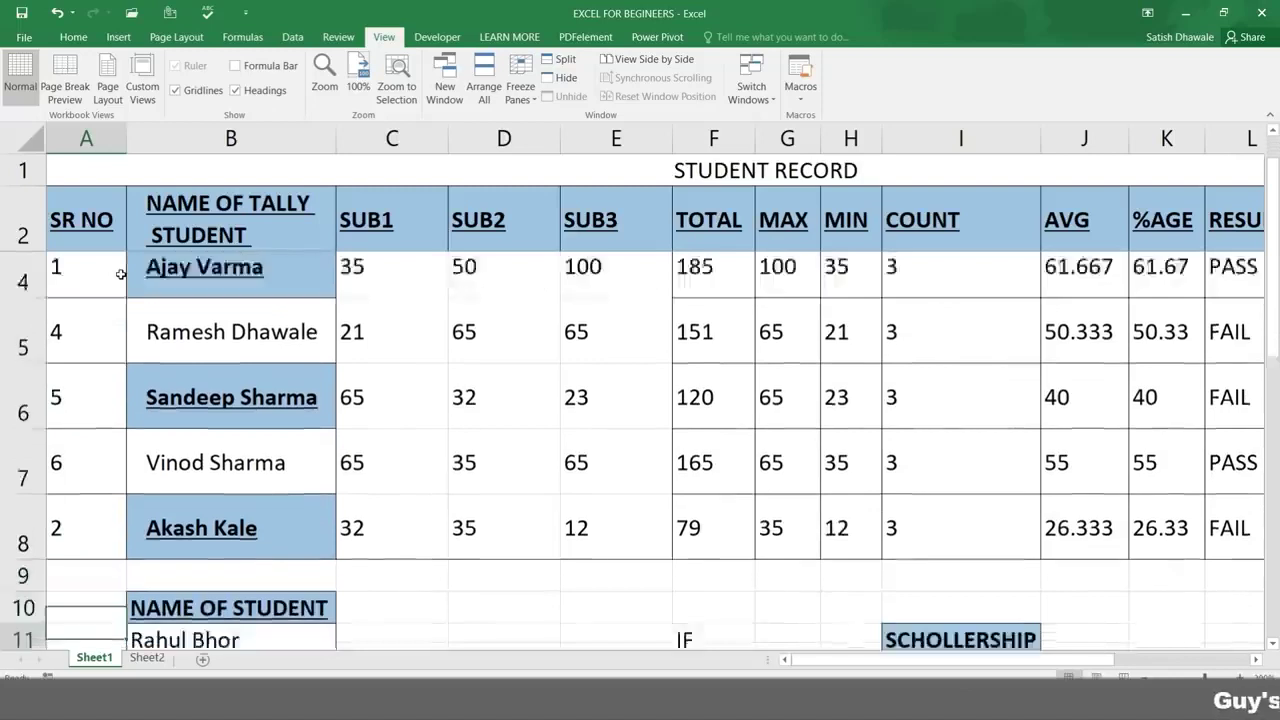
pyautogui.press('Down')
pyautogui.press('Down')
pyautogui.press('Down')
pyautogui.press('Down')
pyautogui.press('Down')
pyautogui.press('Down')
pyautogui.press('Down')
pyautogui.press('Down')
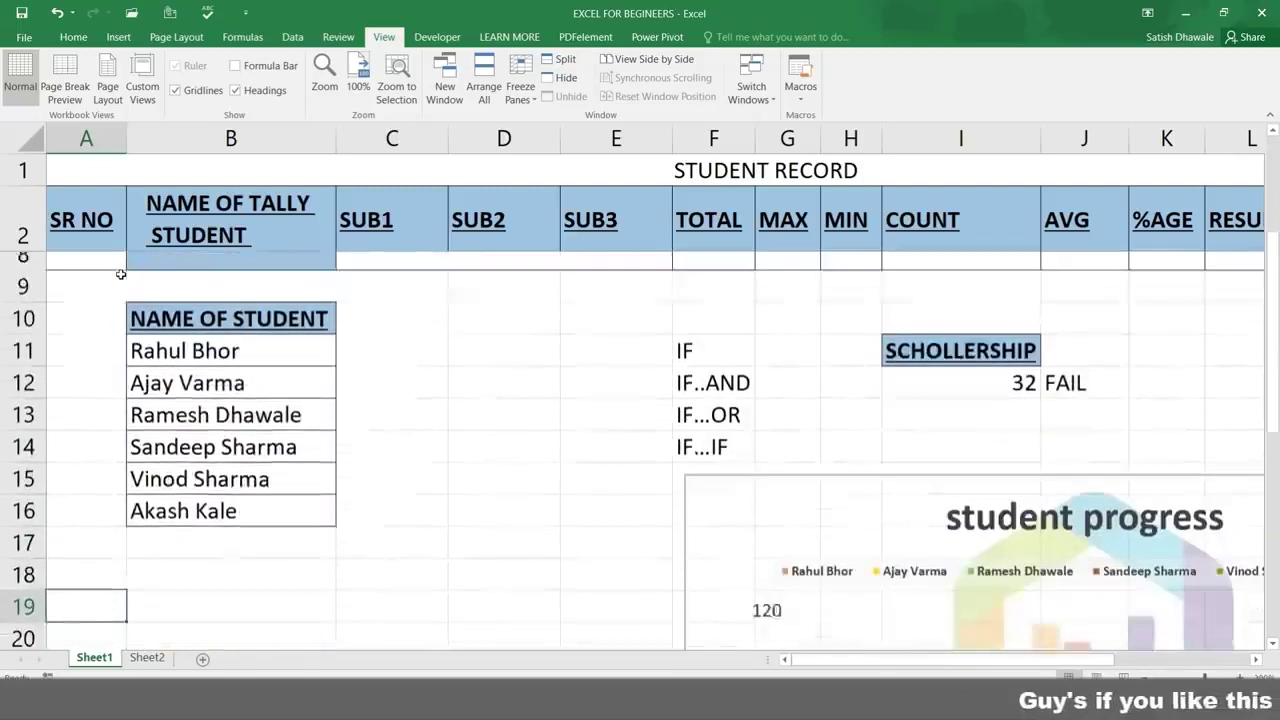
pyautogui.press('Down')
pyautogui.press('Down')
pyautogui.press('Down')
pyautogui.press('Down')
pyautogui.press('Down')
pyautogui.press('Down')
pyautogui.press('Down')
pyautogui.press('Down')
pyautogui.press('Down')
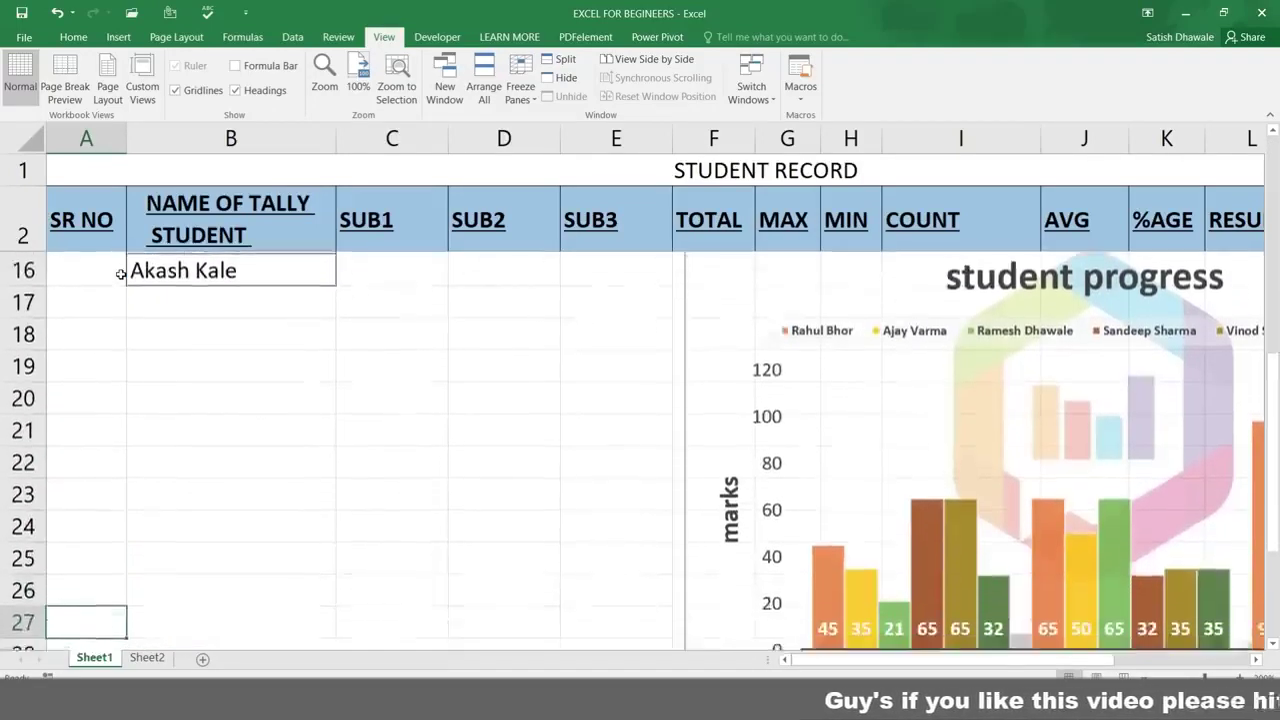
pyautogui.press('Down')
pyautogui.press('Down')
pyautogui.press('Down')
pyautogui.press('Down')
pyautogui.press('Down')
pyautogui.press('Down')
pyautogui.press('Down')
pyautogui.press('Down')
pyautogui.press('Down')
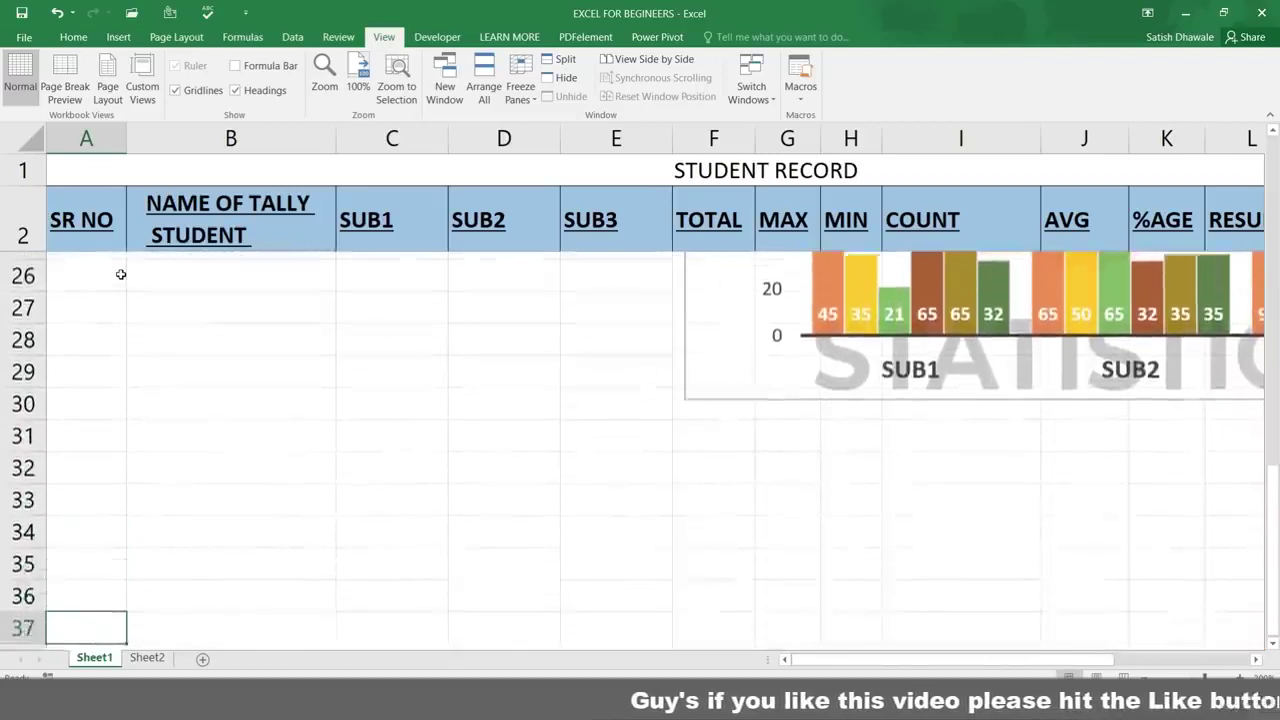
pyautogui.press('Down')
pyautogui.press('Down')
pyautogui.press('Down')
pyautogui.press('Up')
pyautogui.press('Up')
pyautogui.press('Up')
pyautogui.press('Up')
pyautogui.press('Up')
pyautogui.press('Up')
pyautogui.press('Up')
pyautogui.press('Up')
pyautogui.press('Up')
pyautogui.press('Up')
pyautogui.press('Up')
pyautogui.press('Up')
pyautogui.press('Up')
pyautogui.press('Up')
pyautogui.press('Up')
pyautogui.press('Up')
pyautogui.press('Up')
pyautogui.press('Up')
pyautogui.press('Up')
pyautogui.press('Up')
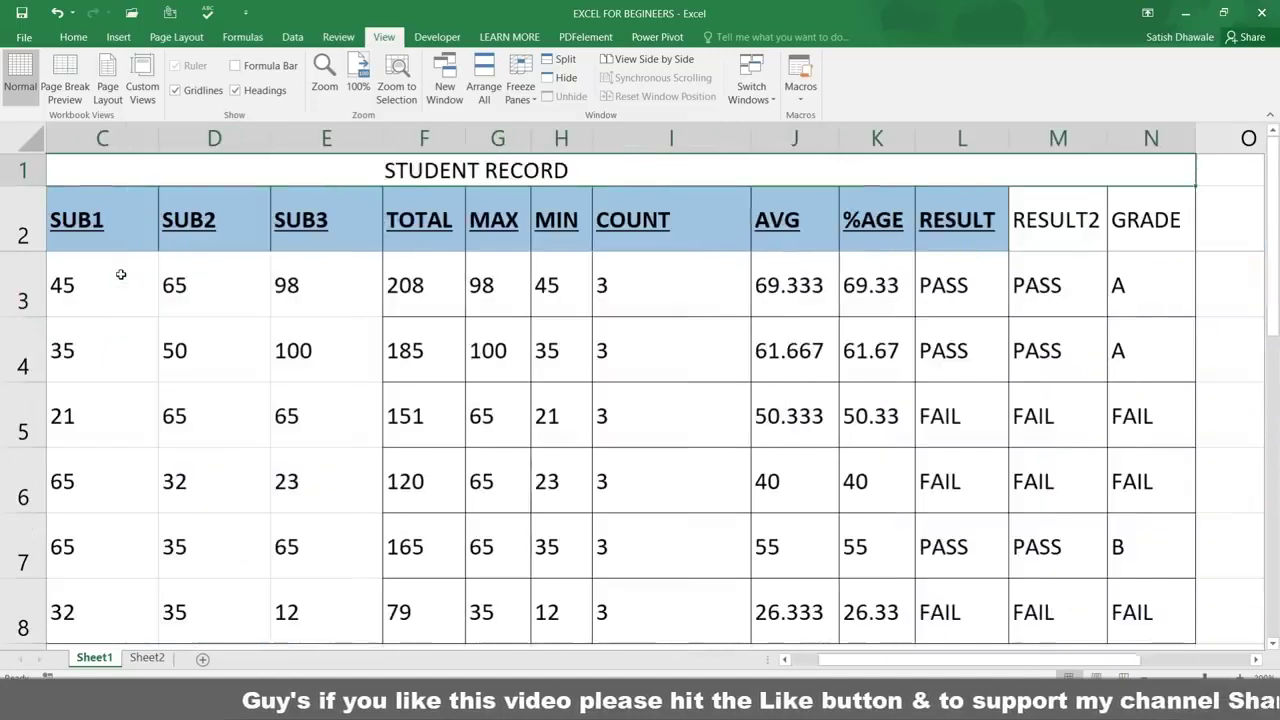
# Step: Unfreeze the panes in Sheet1 and select cell F3
pyautogui.click(520, 82)
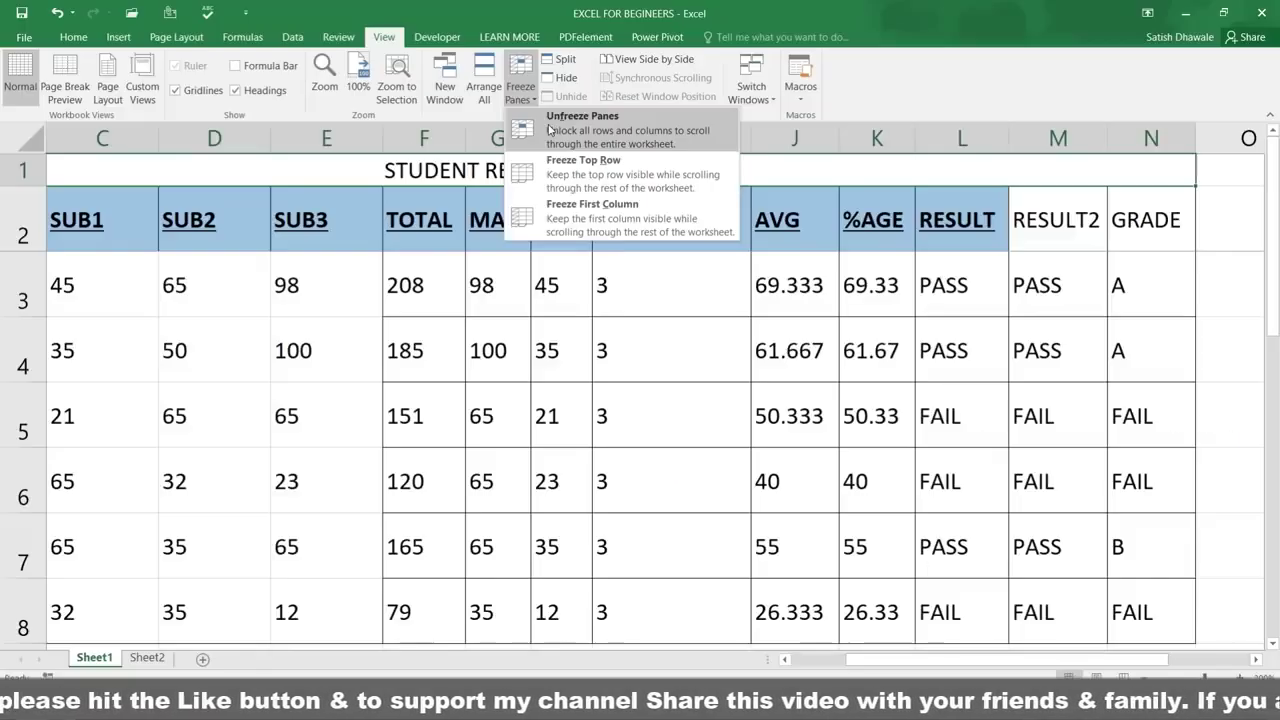
pyautogui.click(549, 130)
pyautogui.click(422, 311)
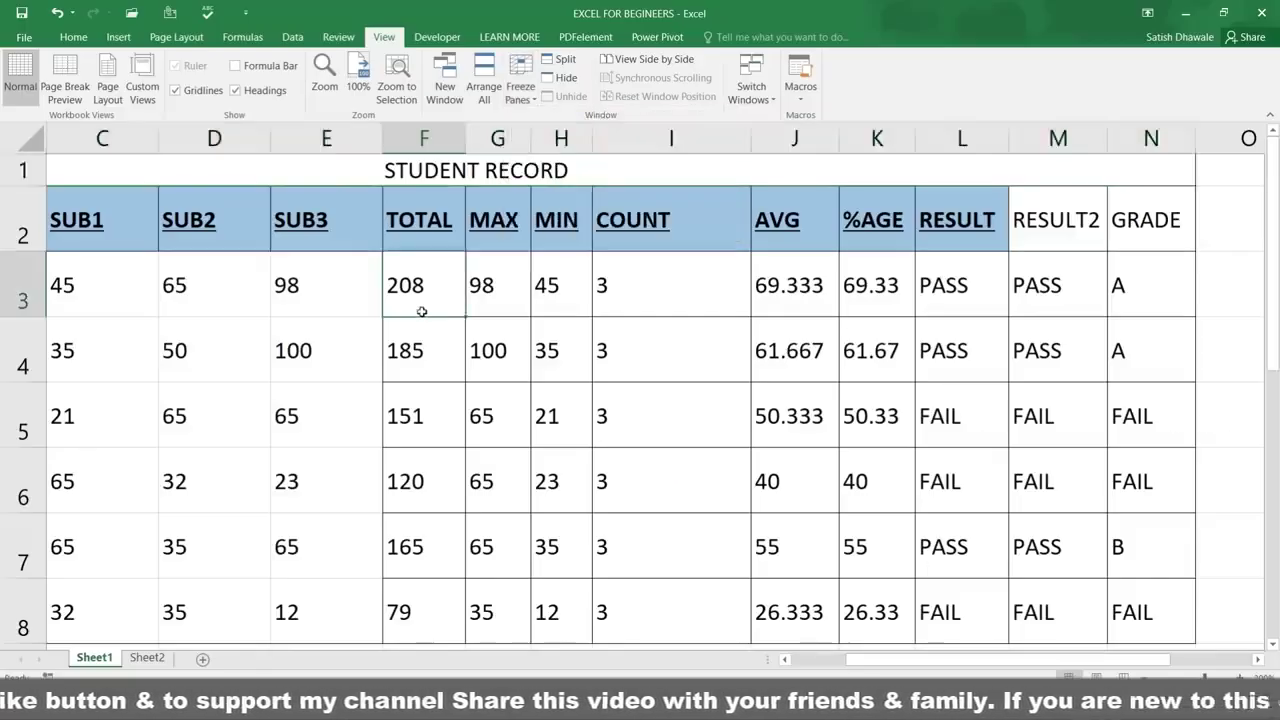
# Step: Move along row 3 beyond the GRADE column and return to column A to examine horizontal scrolling without frozen panes
pyautogui.press('Right')
pyautogui.press('Right')
pyautogui.press('Right')
pyautogui.press('Right')
pyautogui.press('Right')
pyautogui.press('Right')
pyautogui.press('Right')
pyautogui.press('Right')
pyautogui.press('Right')
pyautogui.press('Right')
pyautogui.press('Right')
pyautogui.press('Right')
pyautogui.press('Right')
pyautogui.press('Right')
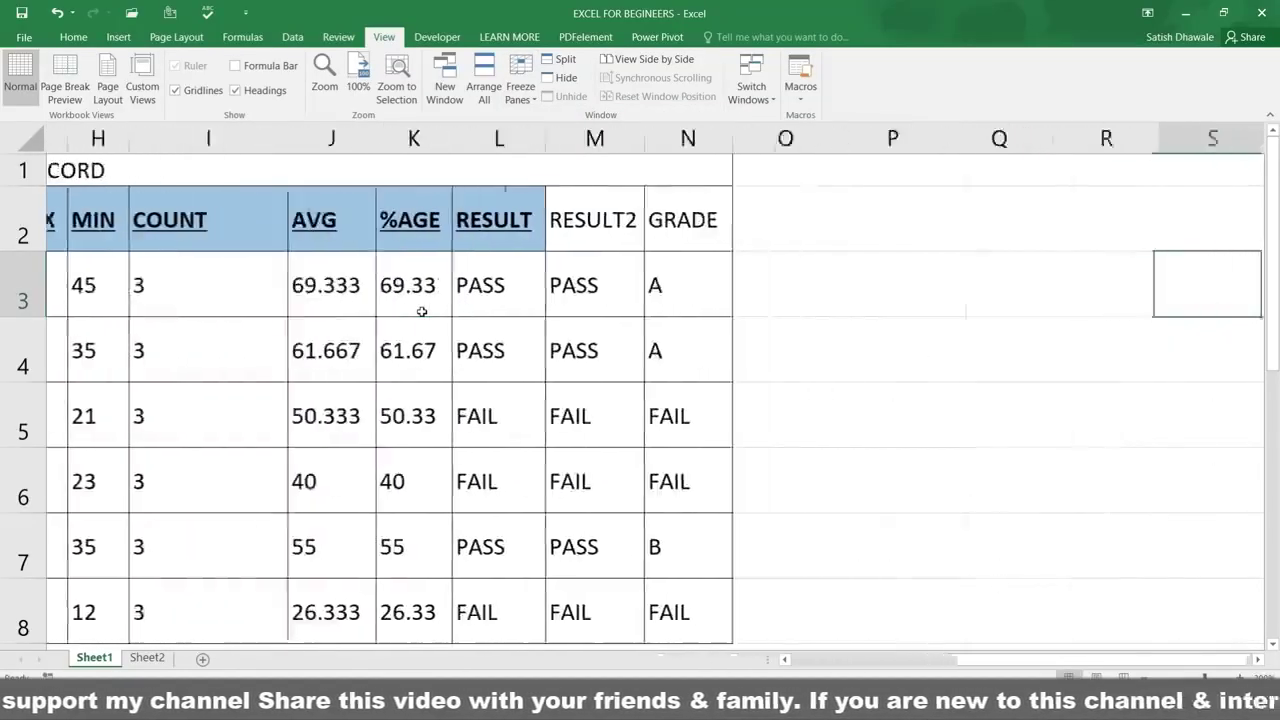
pyautogui.press('Left')
pyautogui.press('Home')
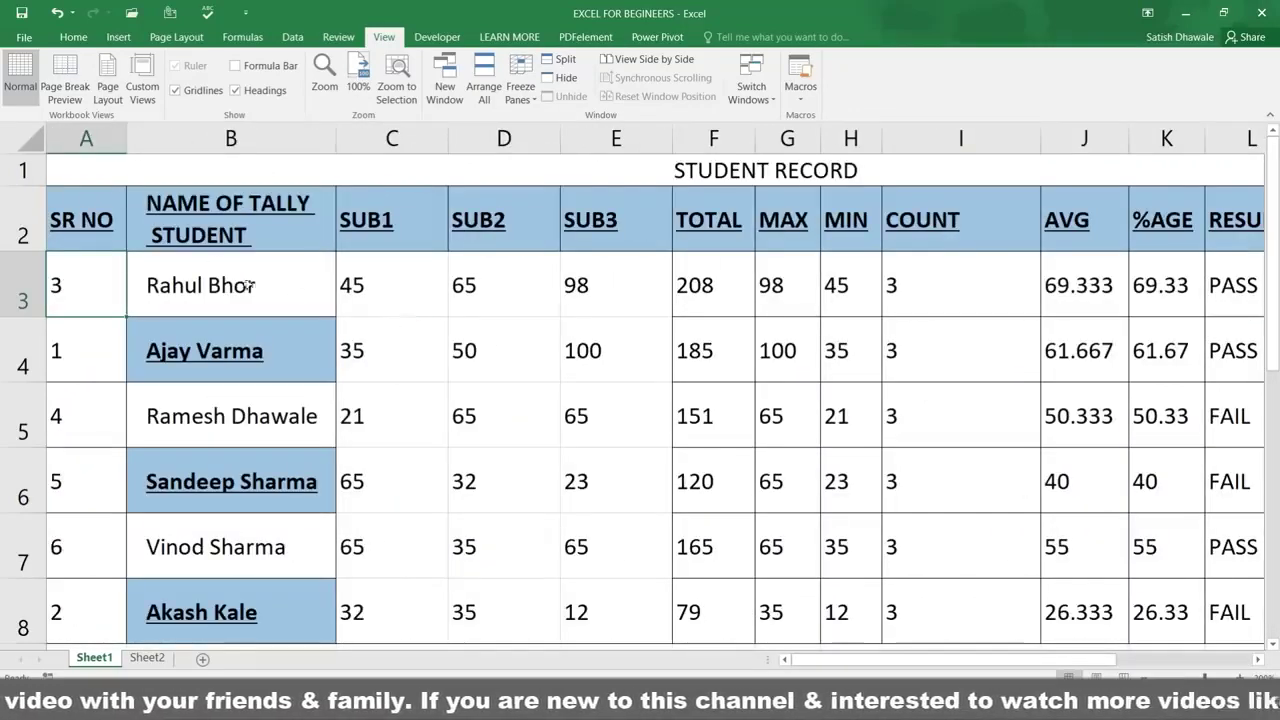
# Step: Freeze rows 1 and 2 together with the SR NO column, using cell B3 as the split point
pyautogui.click(200, 266)
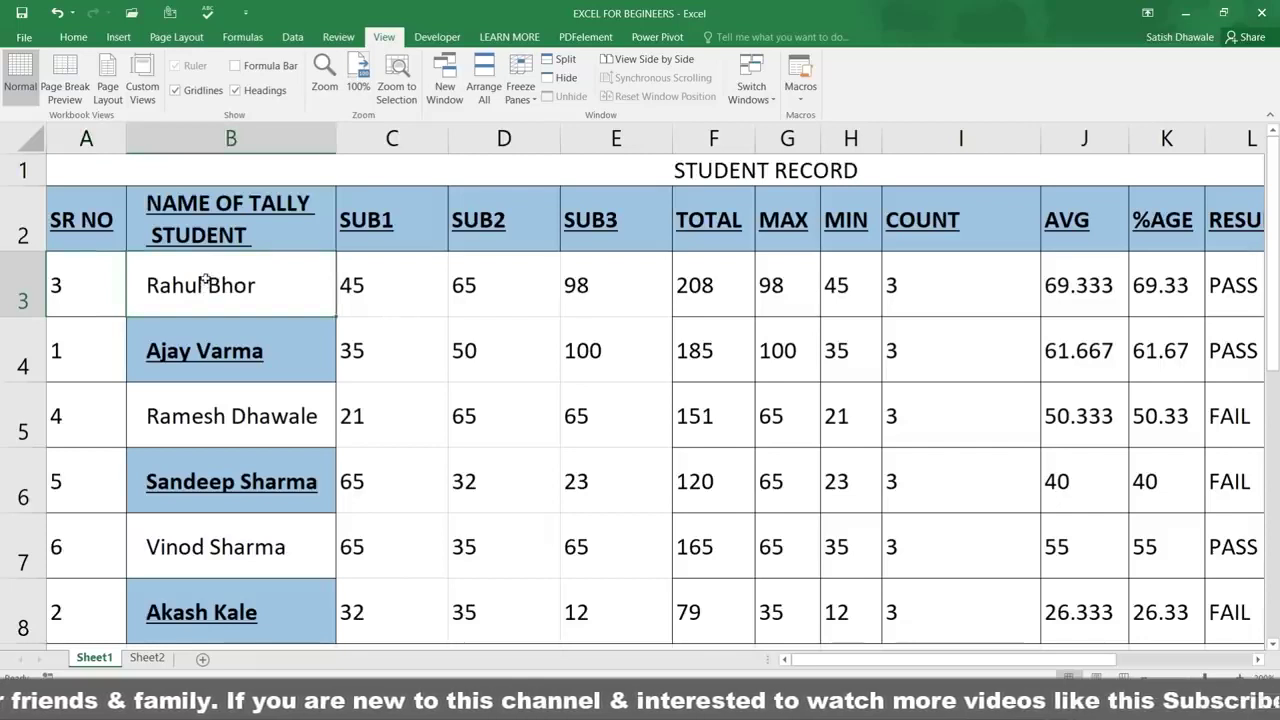
pyautogui.click(520, 88)
pyautogui.click(549, 134)
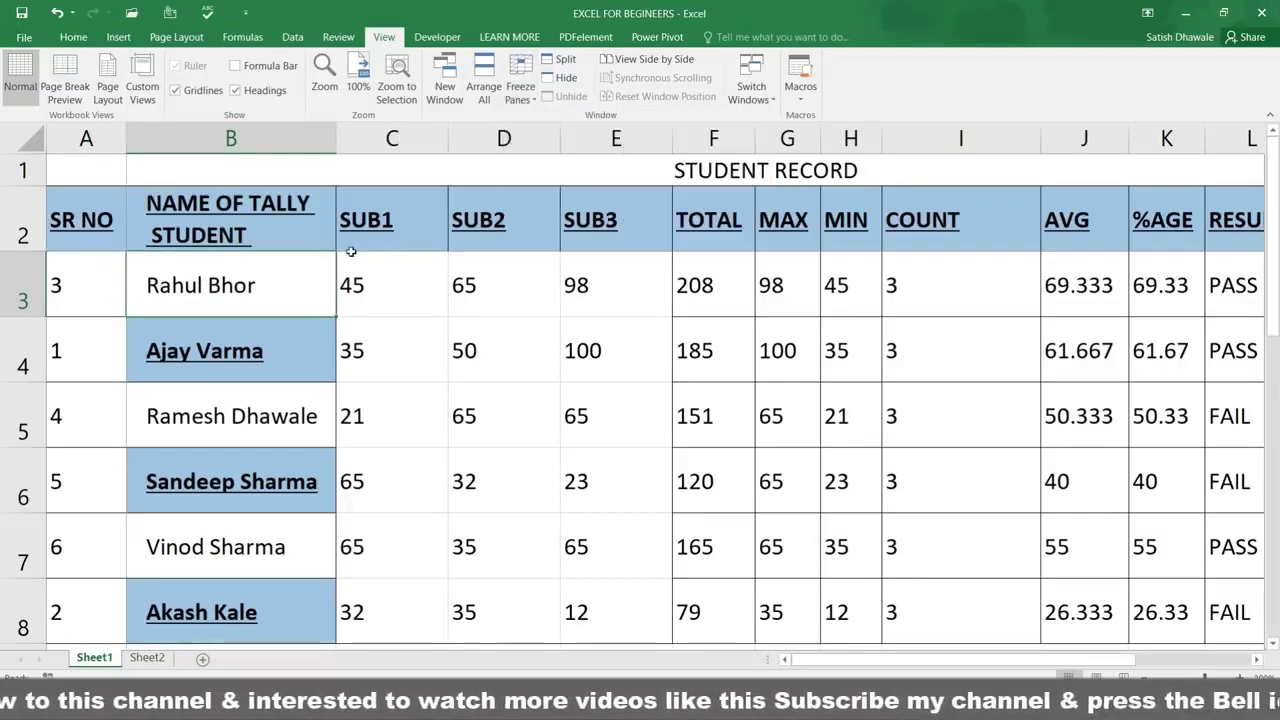
# Step: Move along row 3 to column Z to check the frozen SR NO column
pyautogui.press('Right')
pyautogui.press('Right')
pyautogui.press('Right')
pyautogui.press('Right')
pyautogui.press('Right')
pyautogui.press('Right')
pyautogui.press('Right')
pyautogui.press('Right')
pyautogui.press('Right')
pyautogui.press('Right')
pyautogui.press('Right')
pyautogui.press('Right')
pyautogui.press('Right')
pyautogui.press('Right')
pyautogui.press('Right')
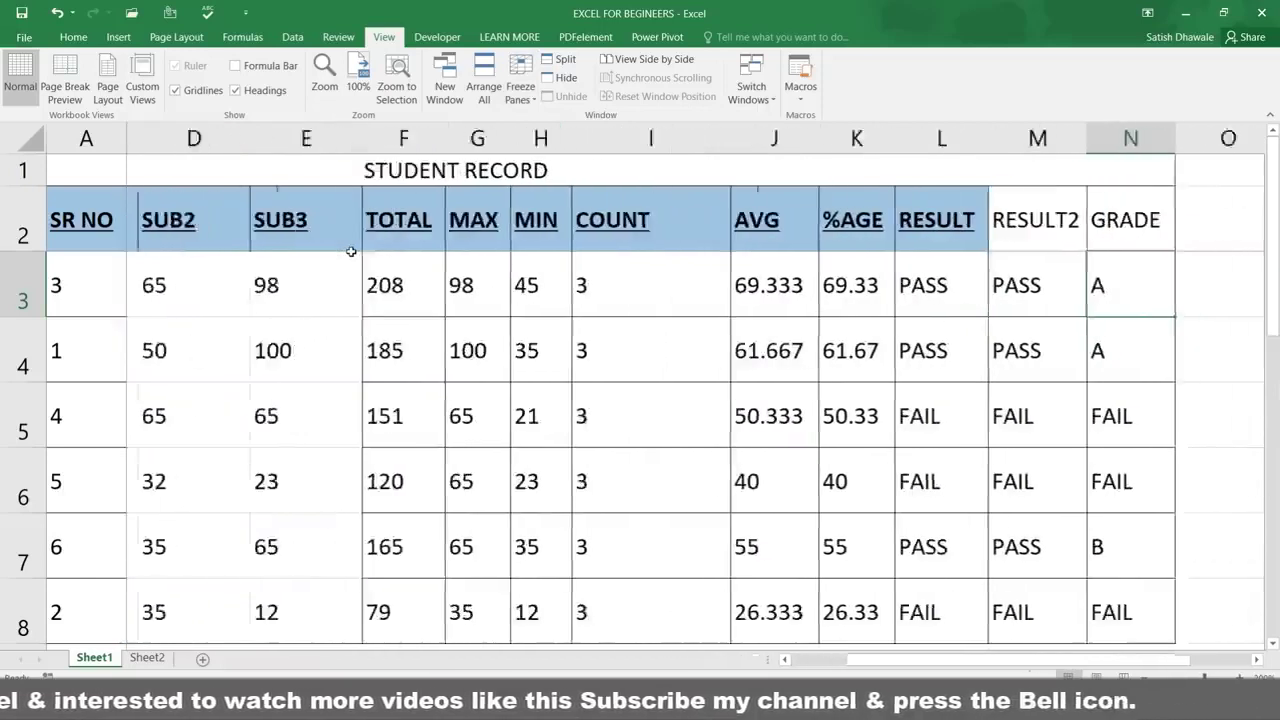
pyautogui.press('Right')
pyautogui.press('Right')
pyautogui.press('Right')
pyautogui.press('Right')
pyautogui.press('Right')
pyautogui.press('Right')
pyautogui.press('Right')
pyautogui.press('Right')
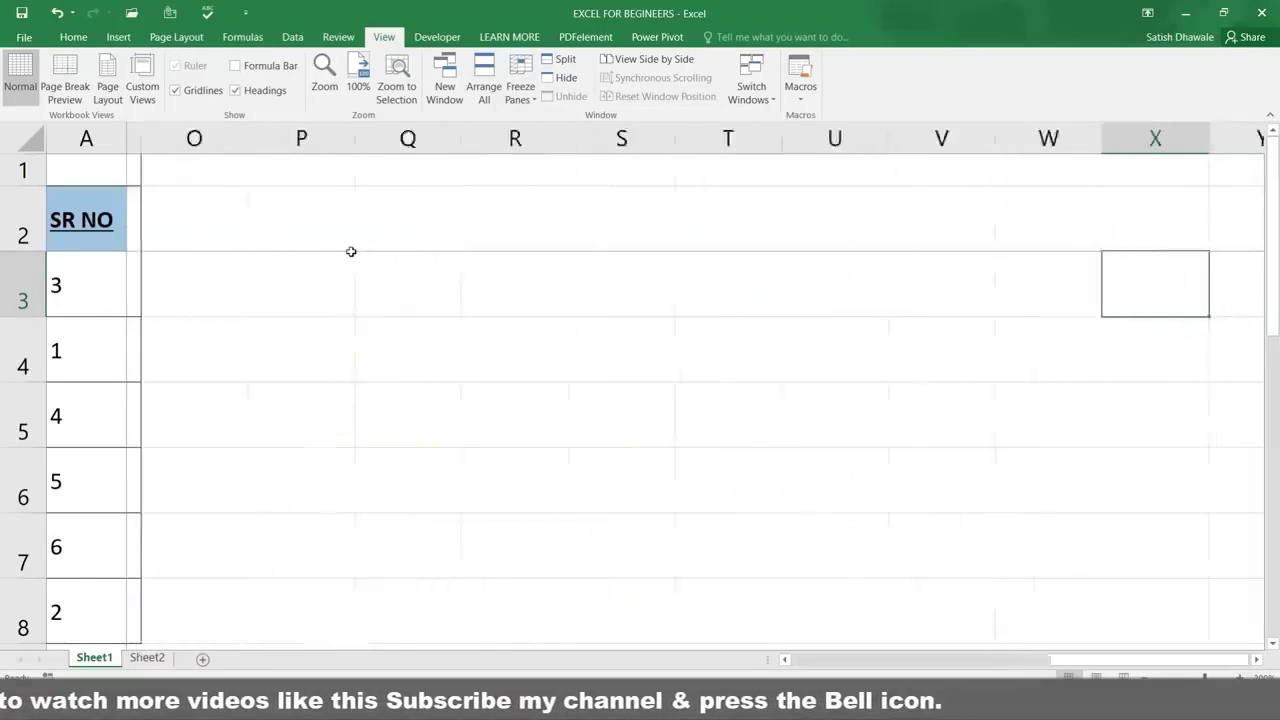
pyautogui.press('Right')
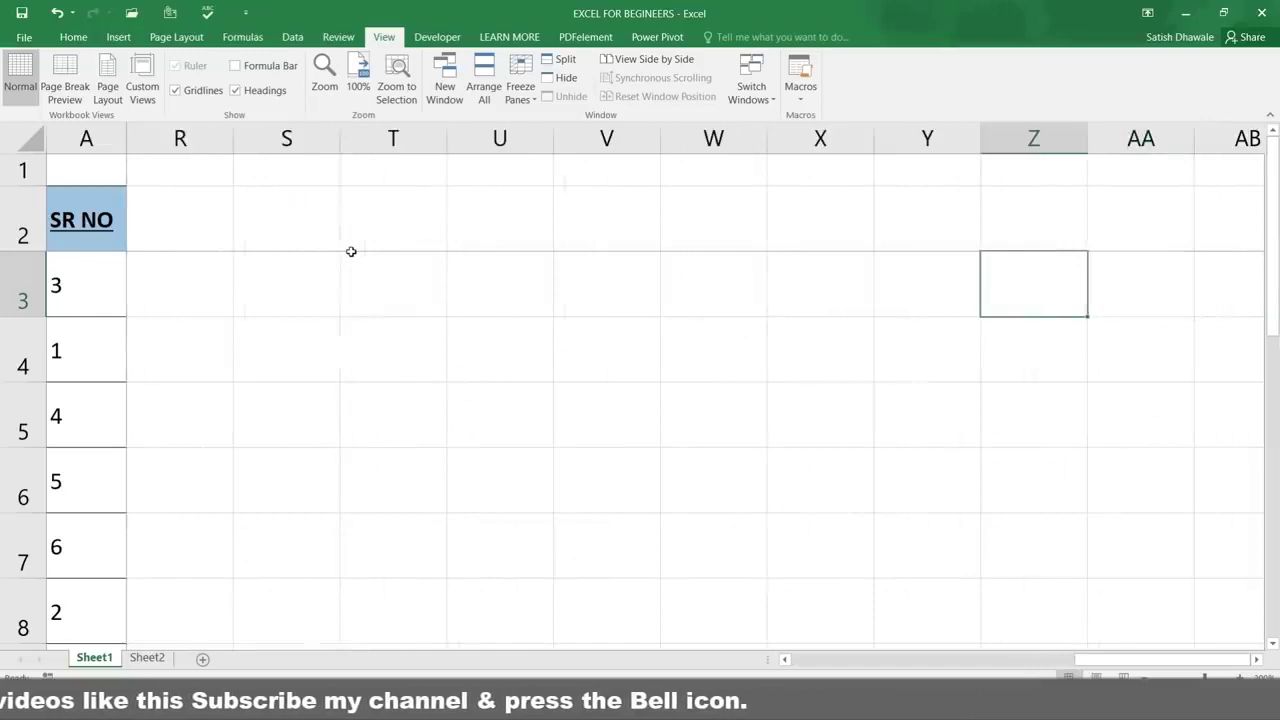
# Step: Return to column A and move down to about row 28 and back up to row 3 to check the frozen header rows
pyautogui.press('Home')
pyautogui.press('Home')
pyautogui.press('Down')
pyautogui.press('Down')
pyautogui.press('Down')
pyautogui.press('Down')
pyautogui.press('Down')
pyautogui.press('Down')
pyautogui.press('Down')
pyautogui.press('Down')
pyautogui.press('Down')
pyautogui.press('Down')
pyautogui.press('Down')
pyautogui.press('Down')
pyautogui.press('Down')
pyautogui.press('Down')
pyautogui.press('Down')
pyautogui.press('Down')
pyautogui.press('Down')
pyautogui.press('Down')
pyautogui.press('Down')
pyautogui.press('Down')
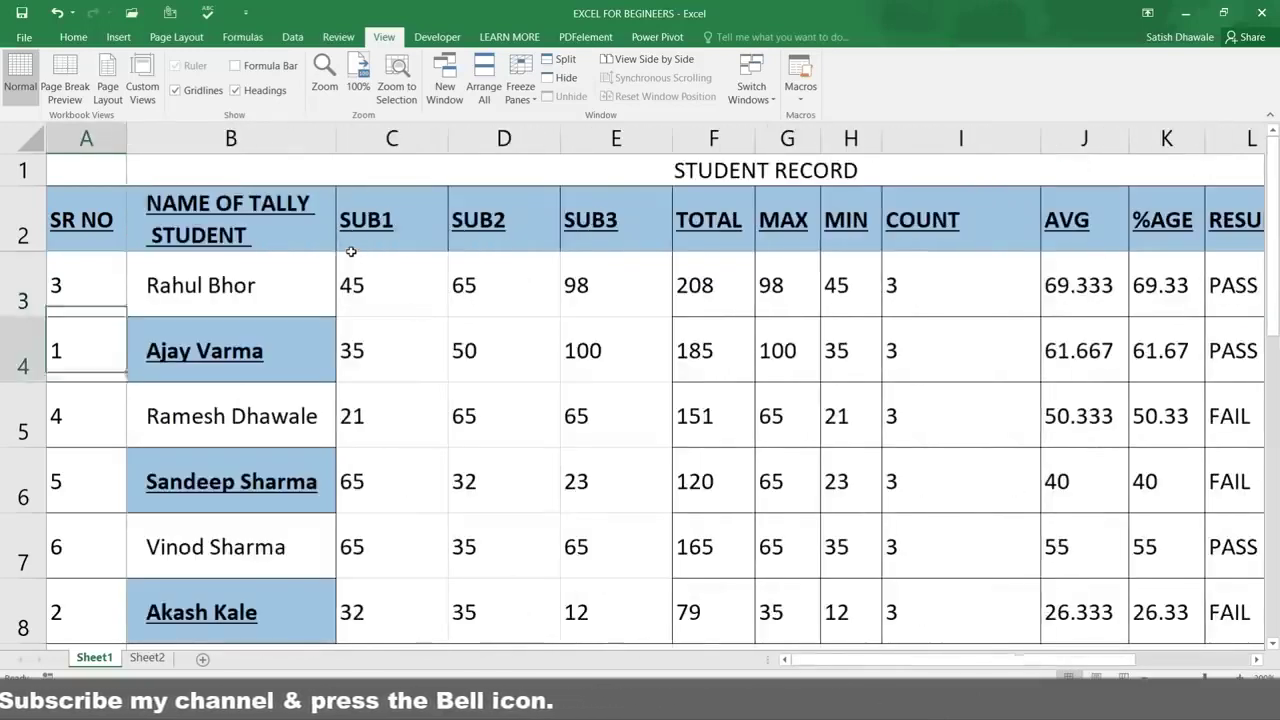
pyautogui.press('Up')
pyautogui.press('Up')
pyautogui.press('Up')
pyautogui.press('Up')
pyautogui.press('Up')
pyautogui.press('Up')
pyautogui.press('Up')
pyautogui.press('Up')
pyautogui.press('Up')
pyautogui.press('Up')
pyautogui.press('Up')
pyautogui.press('Up')
pyautogui.press('Up')
pyautogui.press('Up')
pyautogui.press('Up')
pyautogui.press('Up')
pyautogui.press('Up')
pyautogui.press('Up')
pyautogui.press('Up')
pyautogui.press('Up')
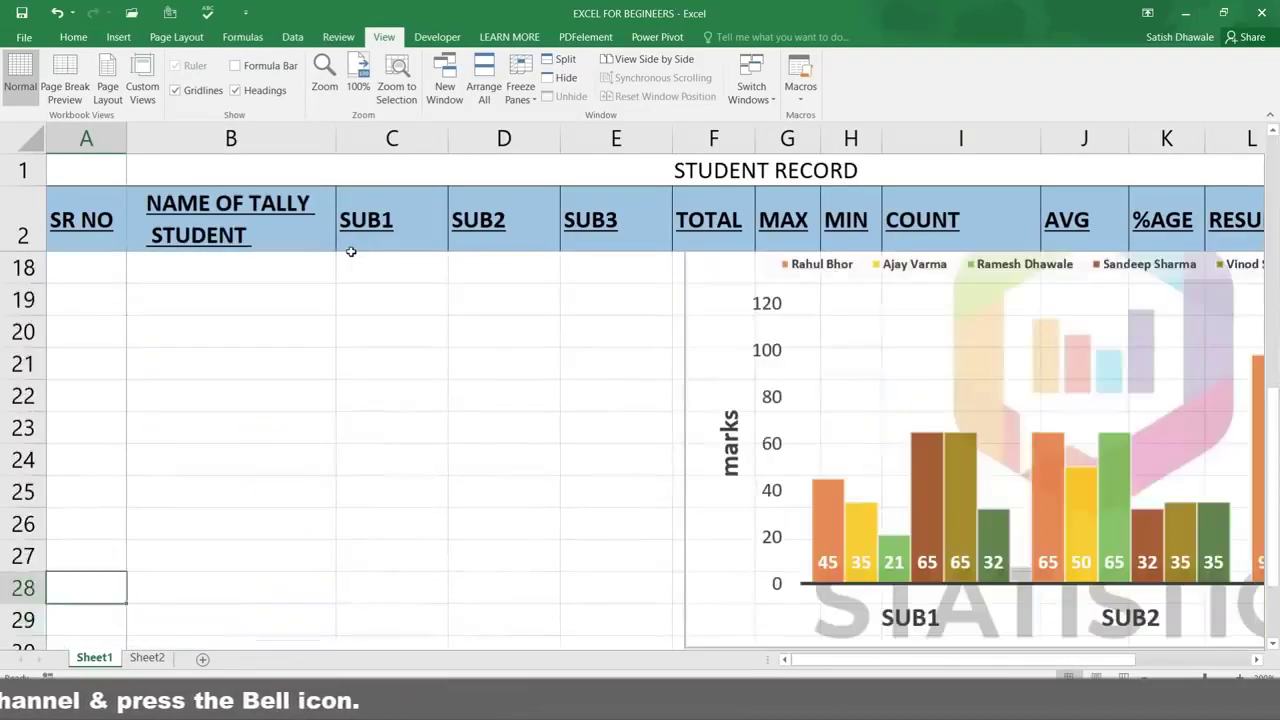
pyautogui.press('Down')
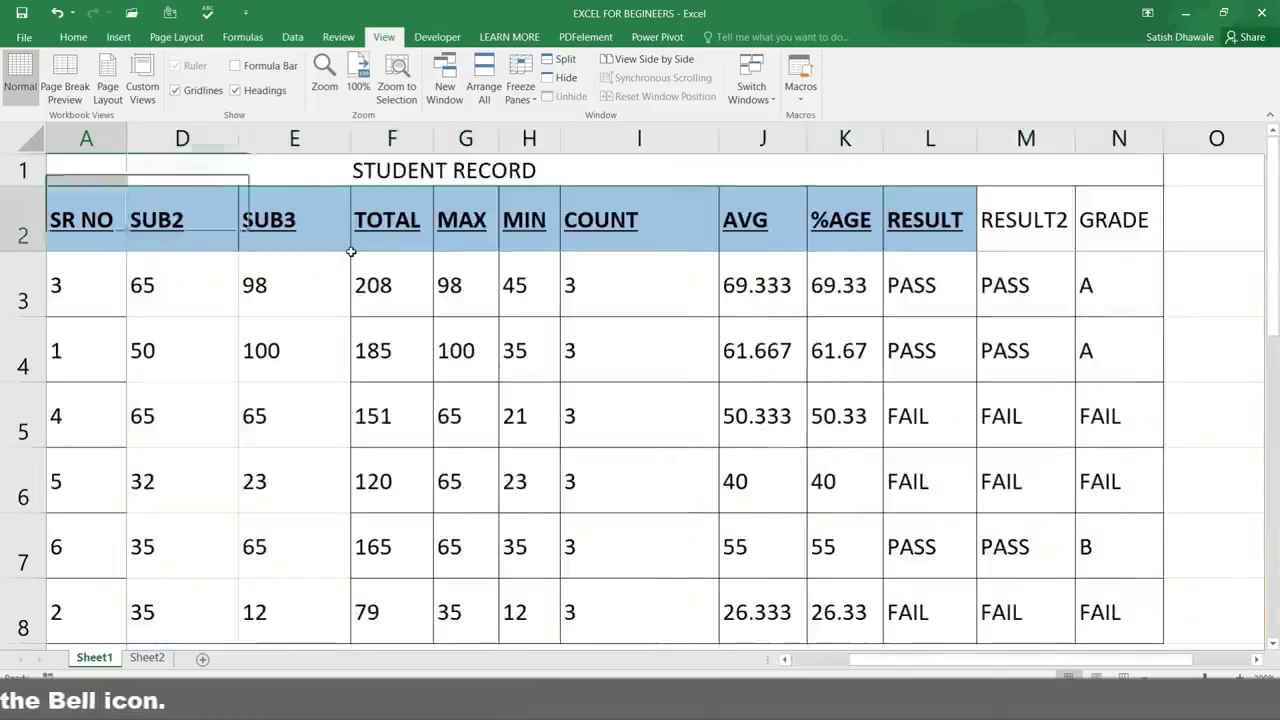
pyautogui.press('Down')
# Step: Unfreeze the panes in Sheet1 and select the SR NO header in cell A2
pyautogui.write('0')
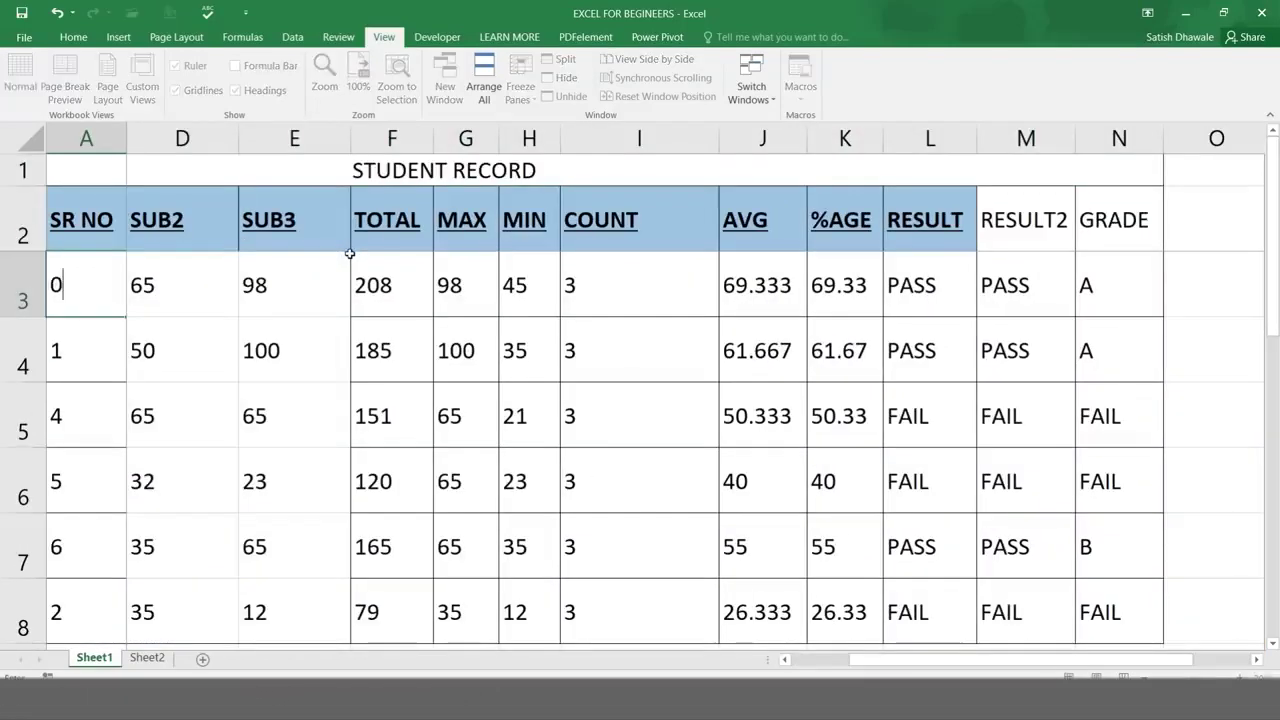
pyautogui.press('Escape')
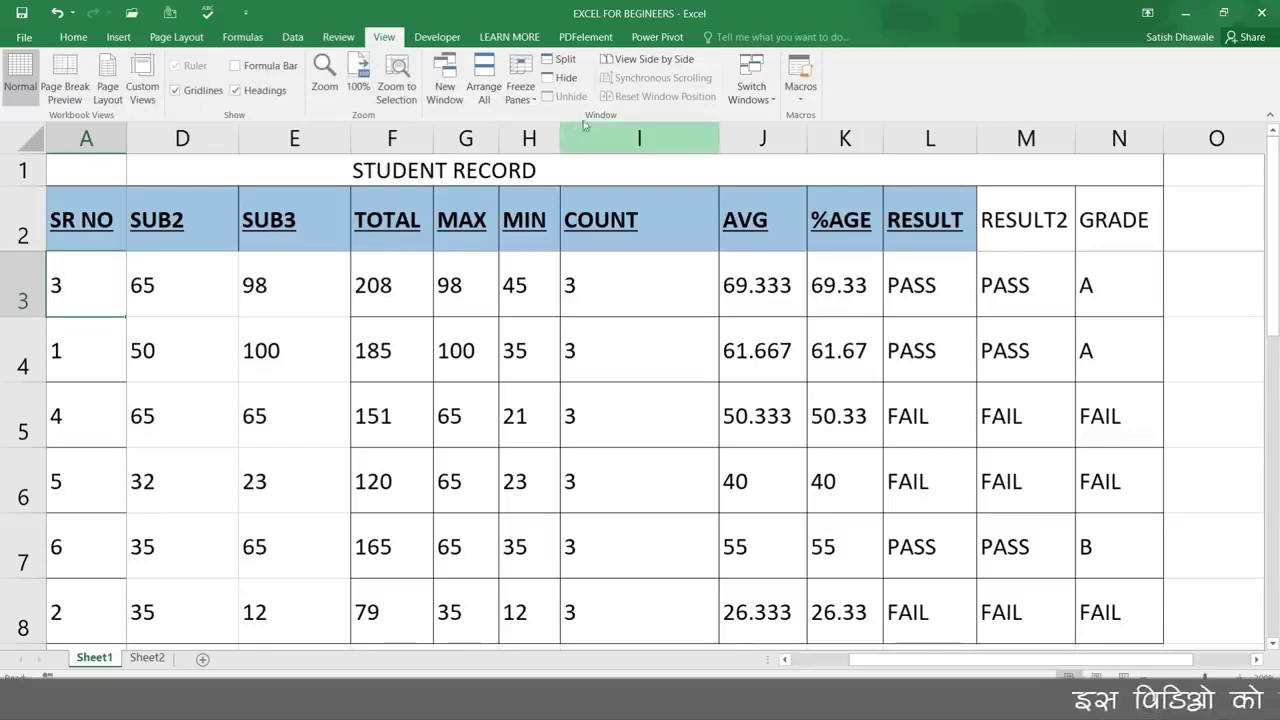
pyautogui.click(521, 92)
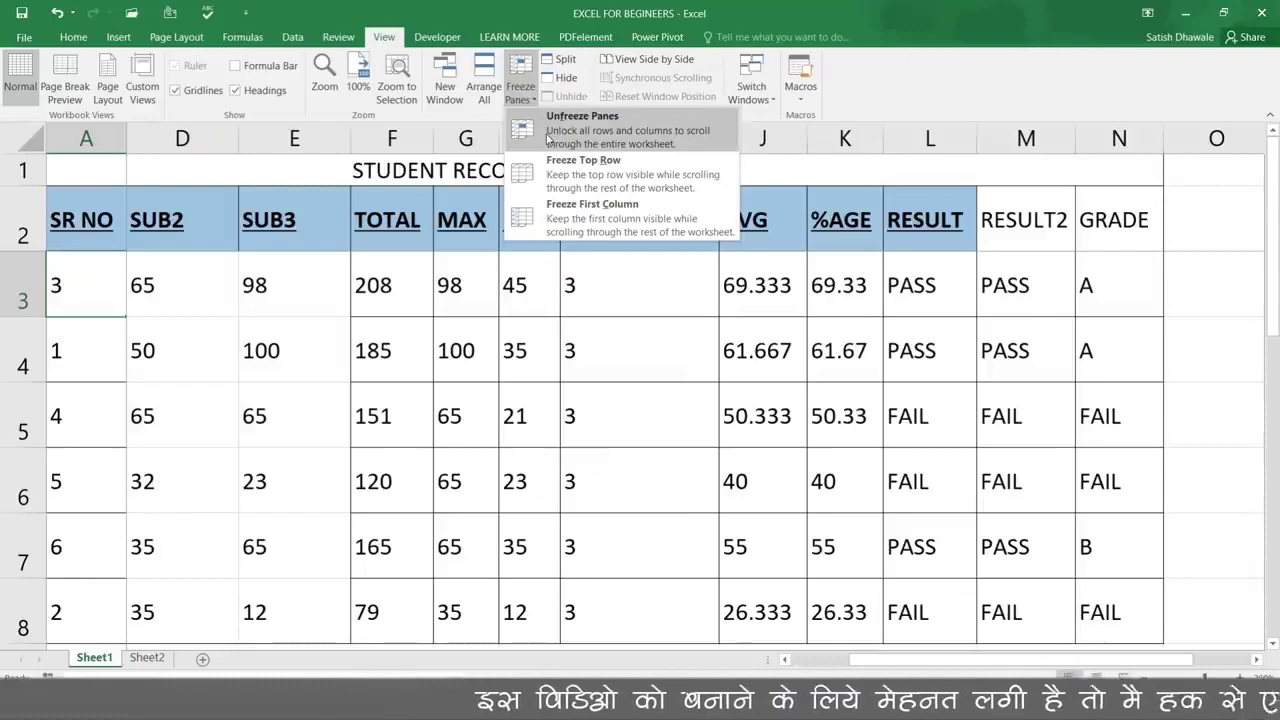
pyautogui.click(548, 137)
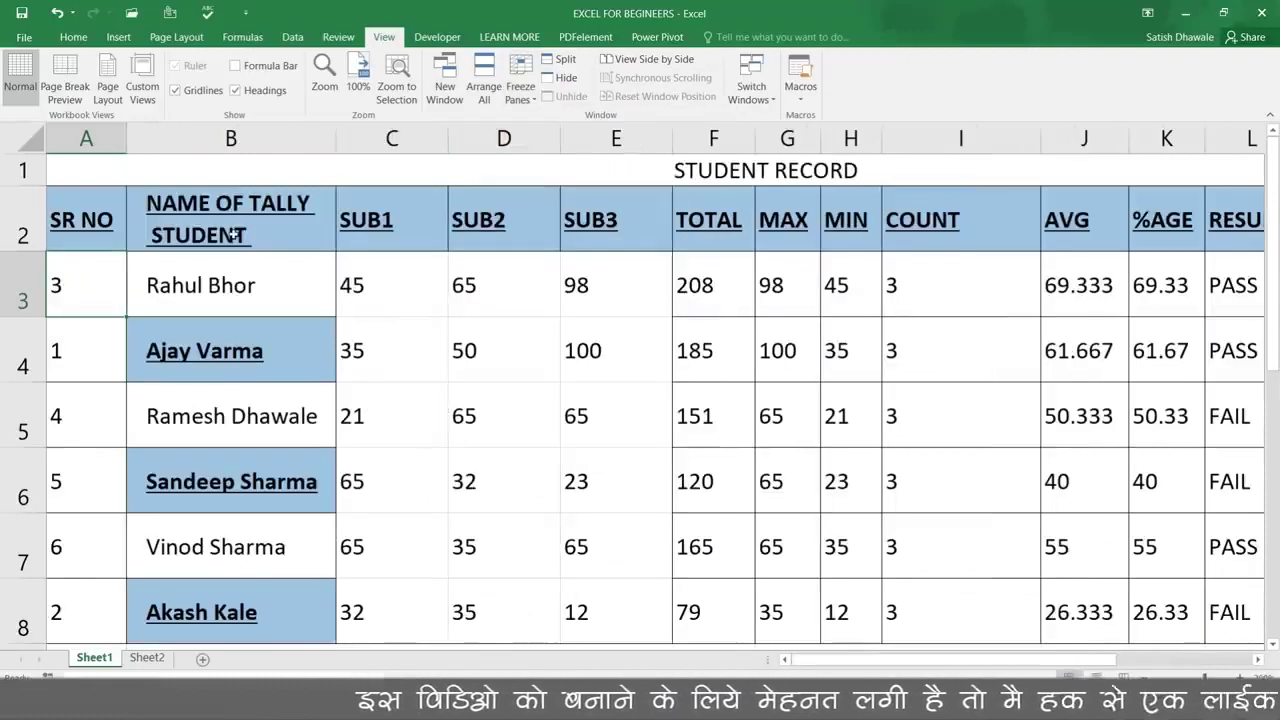
pyautogui.click(81, 219)
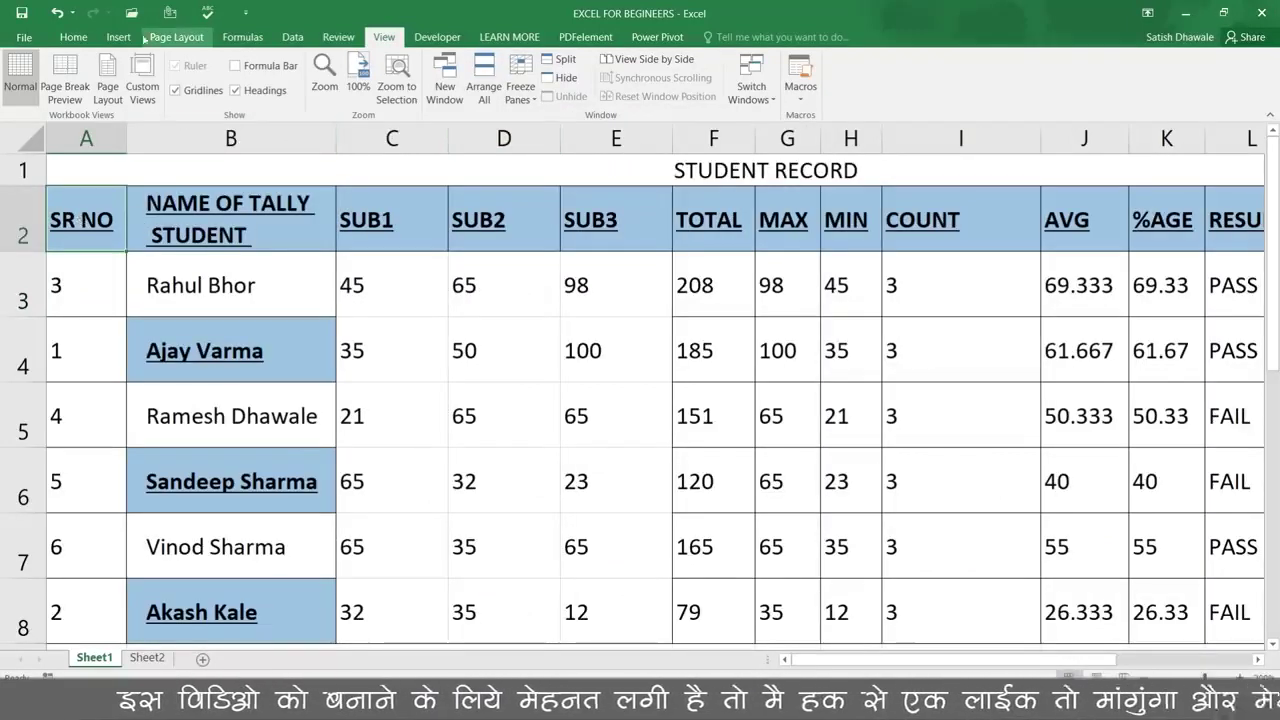
# Step: Enter the date 20-02-2019 in cell C19 below the student name list and widen column C to fit it
pyautogui.click(90, 38)
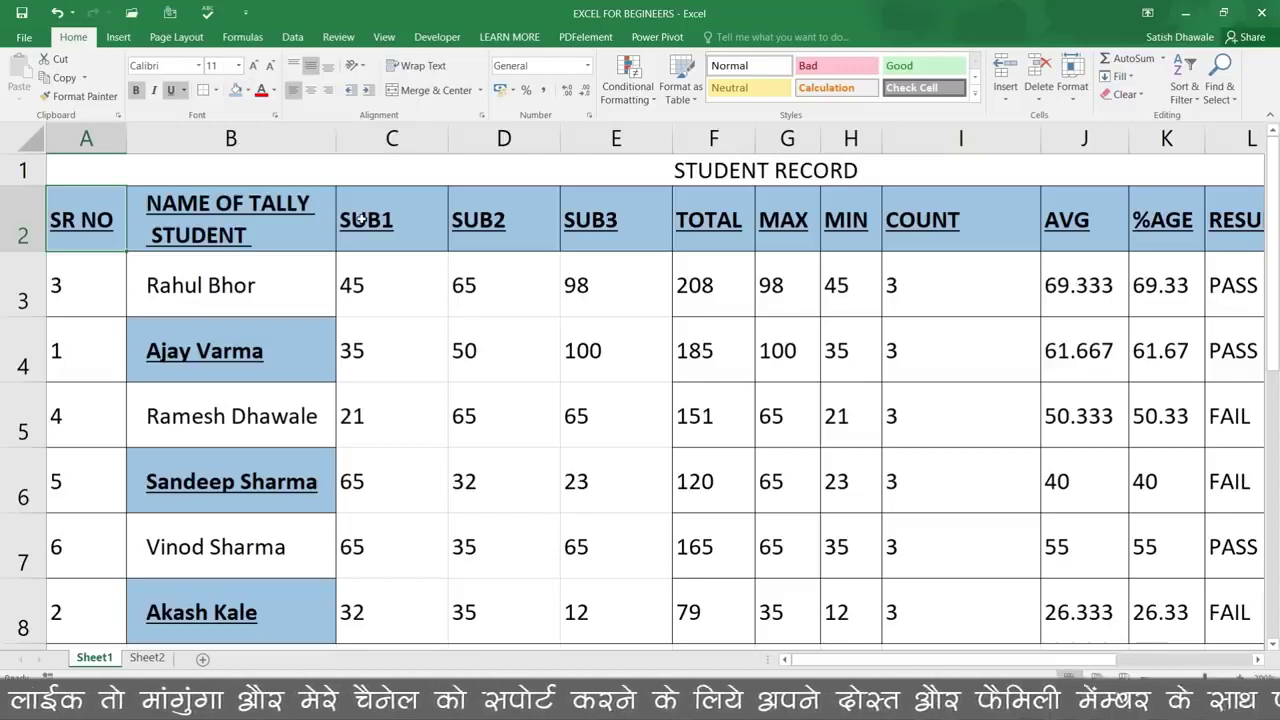
pyautogui.moveTo(1274, 262); pyautogui.dragTo(1275, 413)
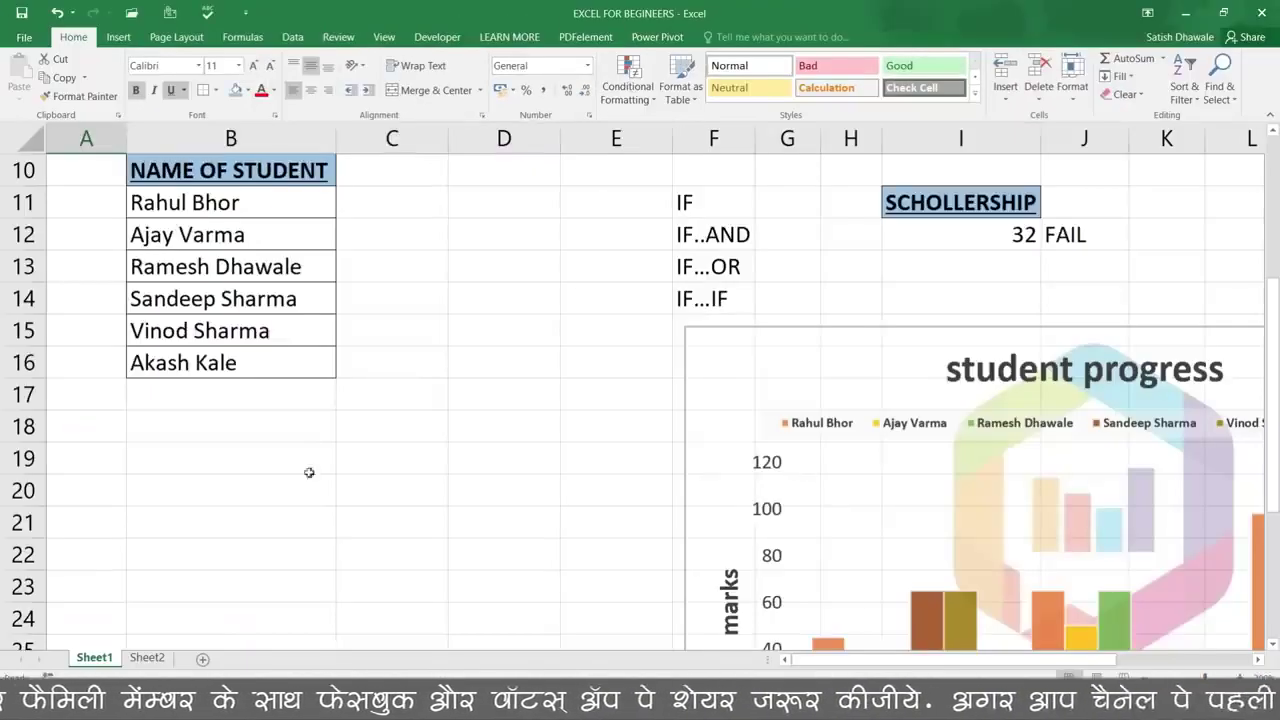
pyautogui.click(405, 454)
pyautogui.write('20')
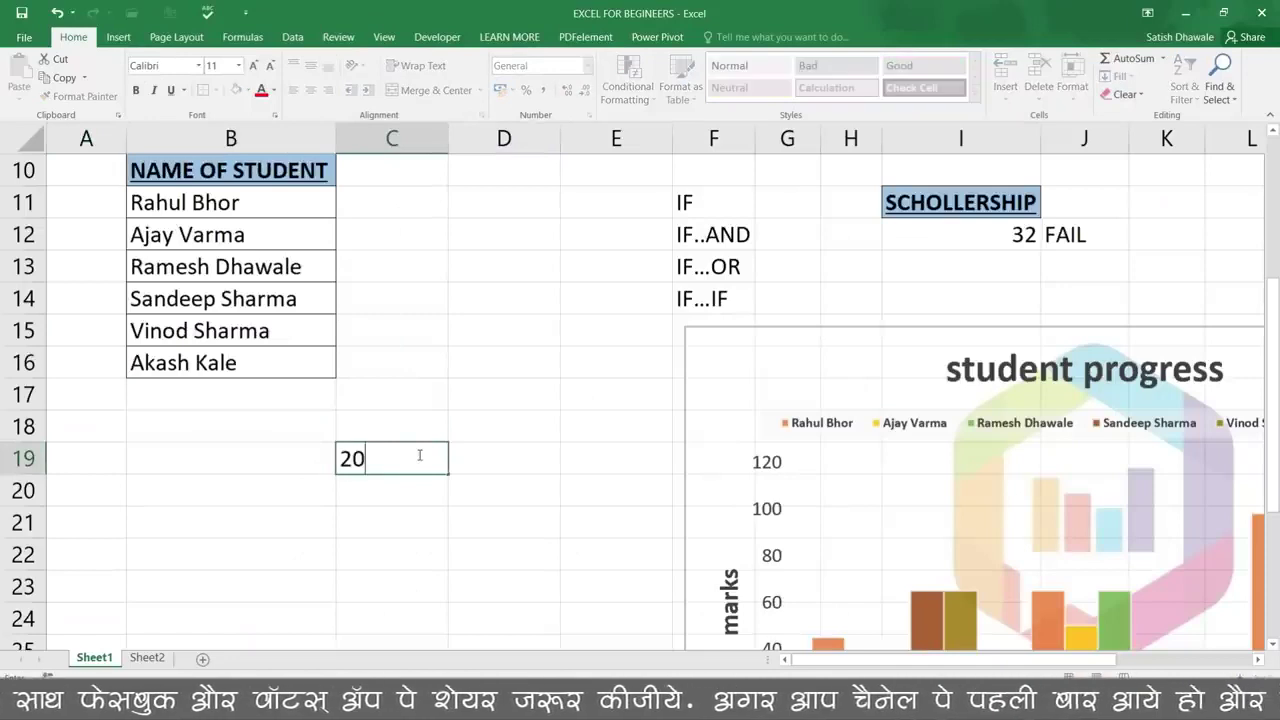
pyautogui.write('-02-')
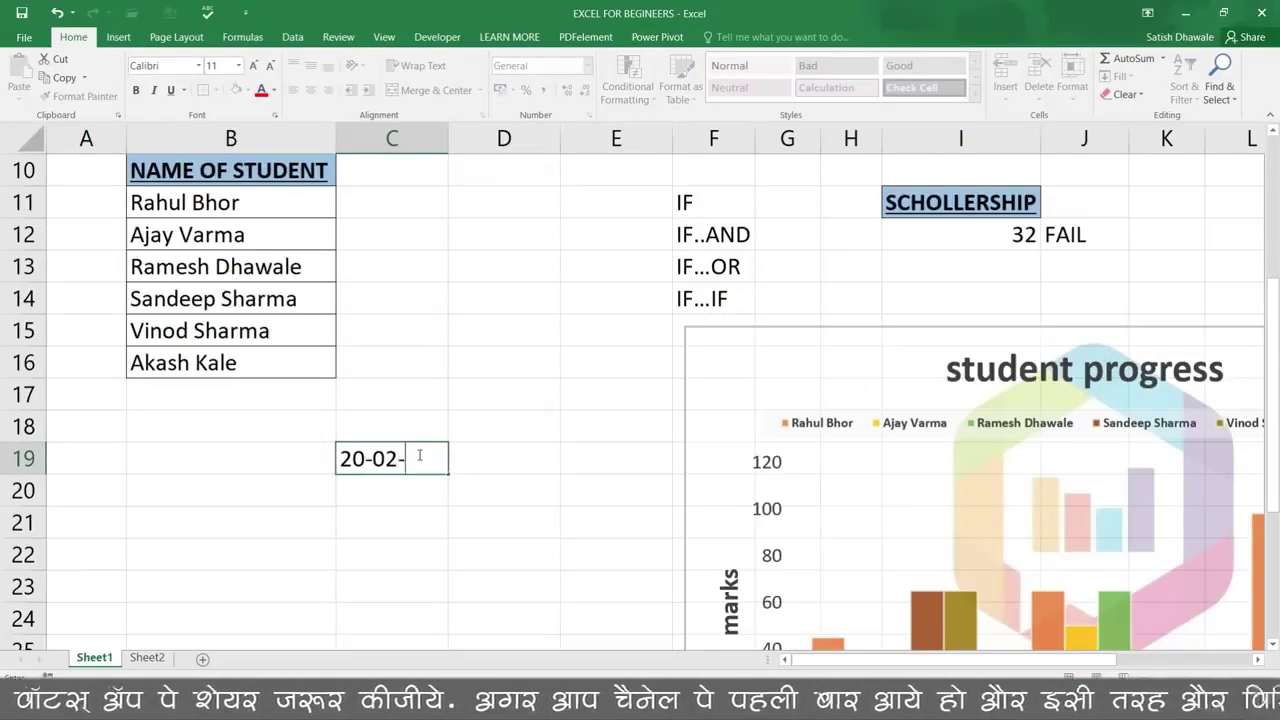
pyautogui.write('2017')
pyautogui.press('Return')
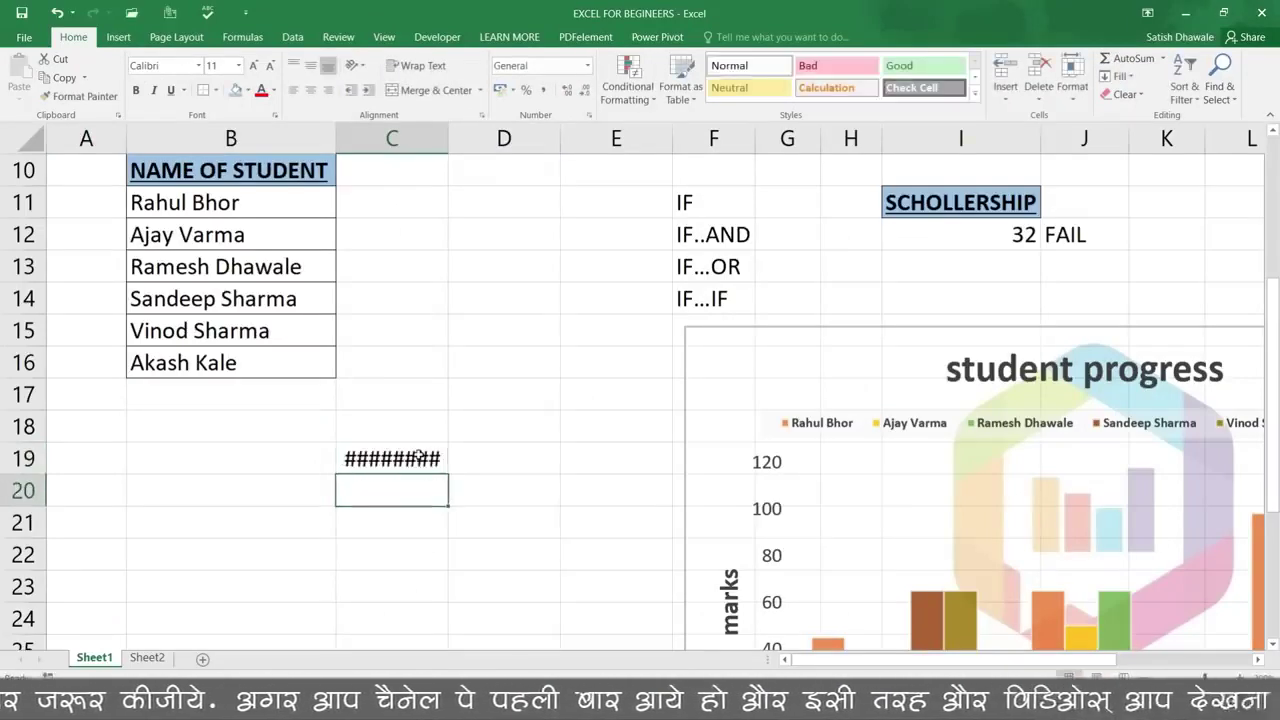
pyautogui.moveTo(448, 138); pyautogui.dragTo(487, 138)
# Step: Replace the date in cell C19 with the number 35
pyautogui.click(440, 458)
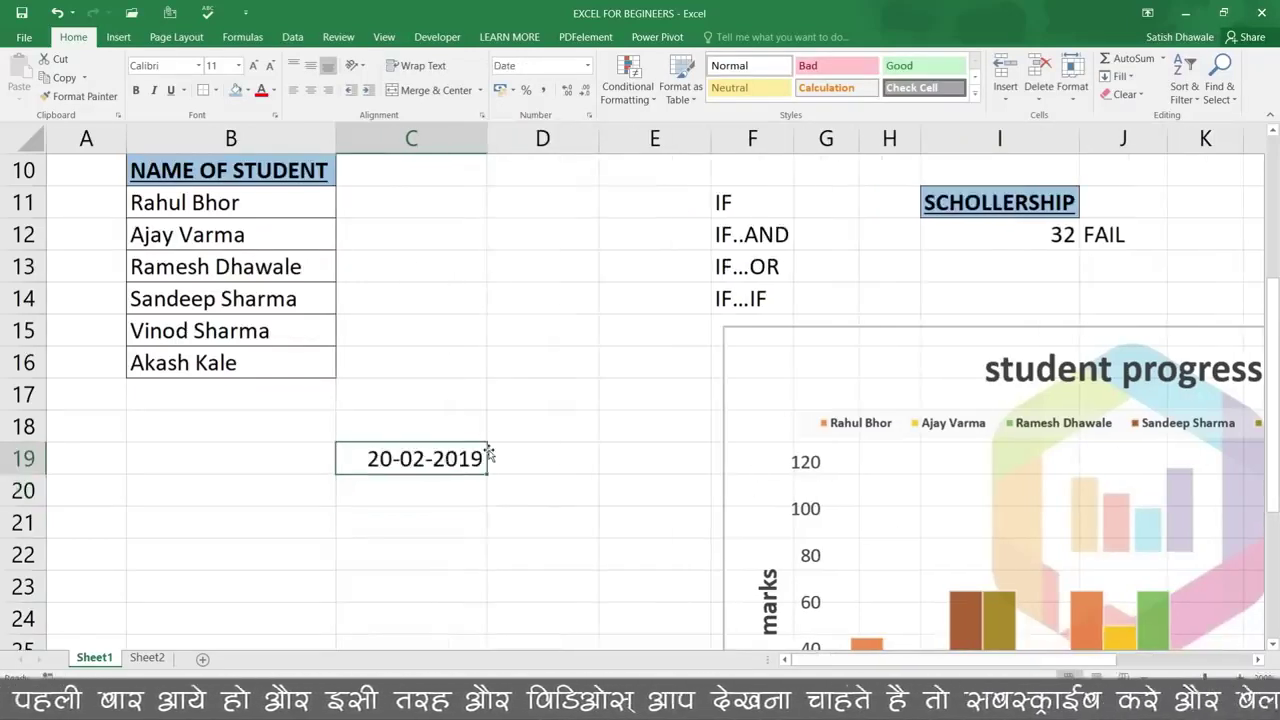
pyautogui.write('35')
pyautogui.press('Return')
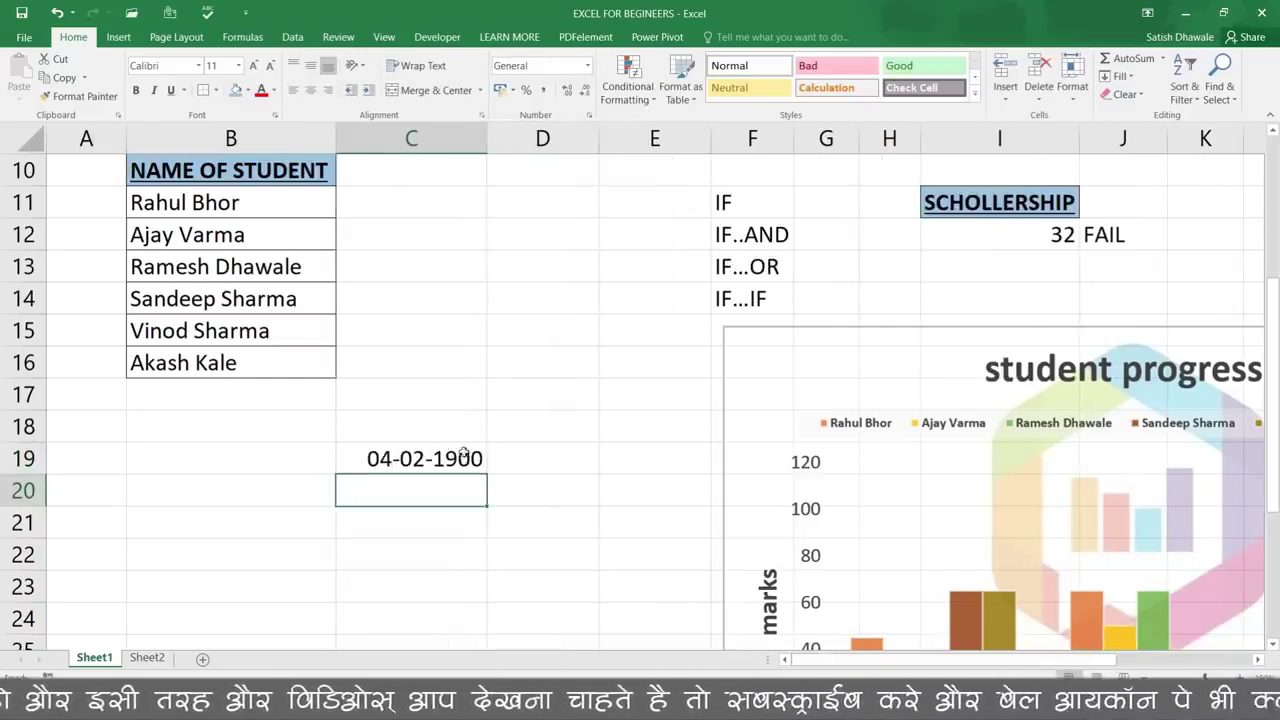
# Step: Change the format of cell C19 from Date to Number, and then to General
pyautogui.click(424, 459)
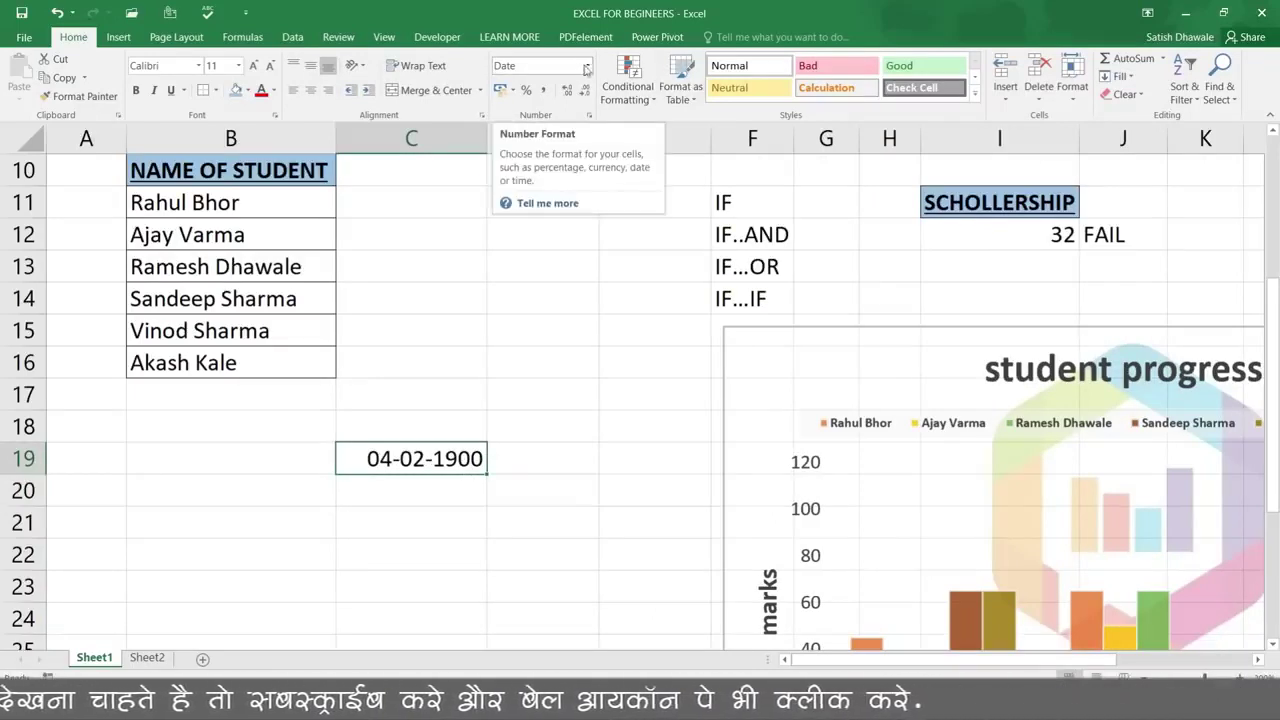
pyautogui.click(587, 67)
pyautogui.click(588, 68)
pyautogui.click(588, 67)
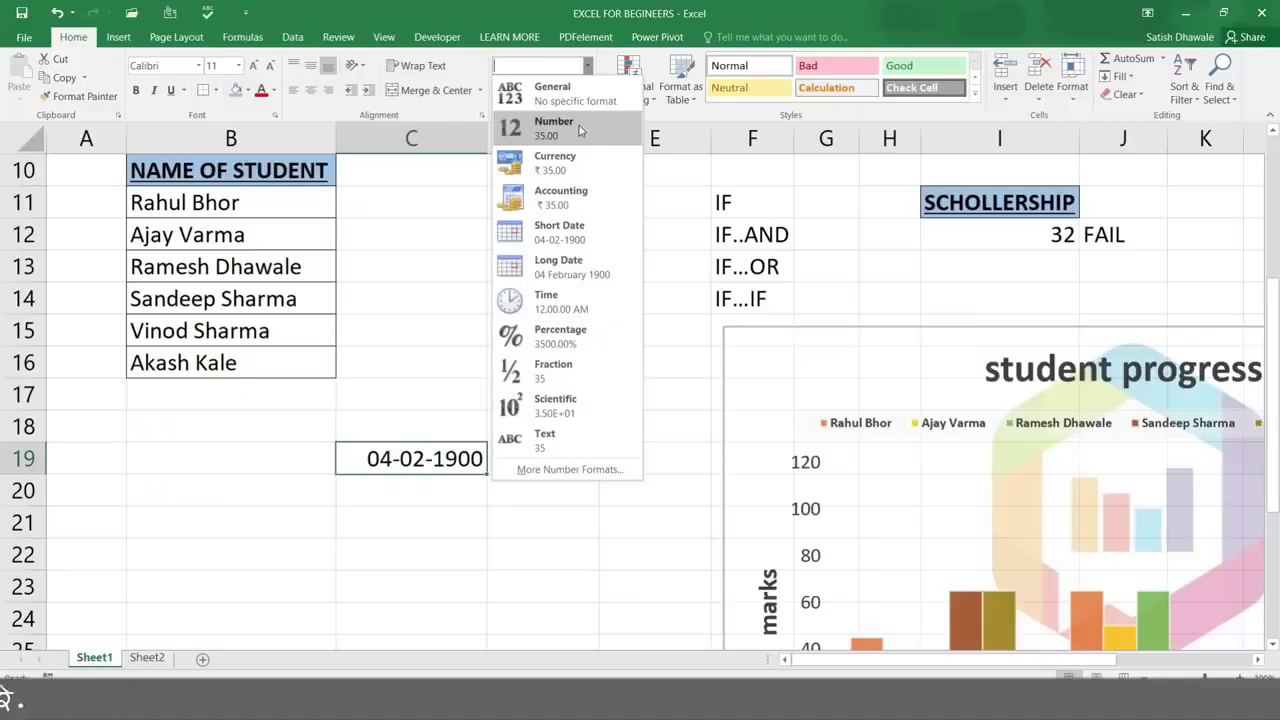
pyautogui.click(578, 130)
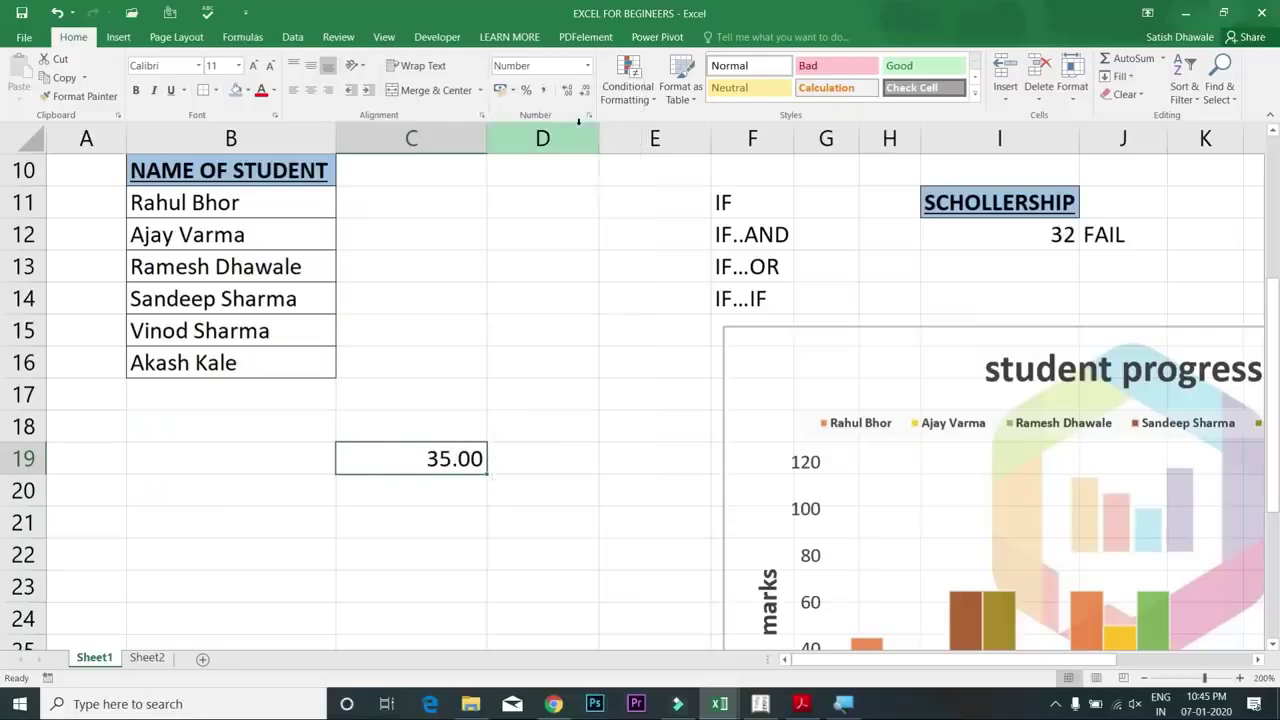
pyautogui.click(588, 66)
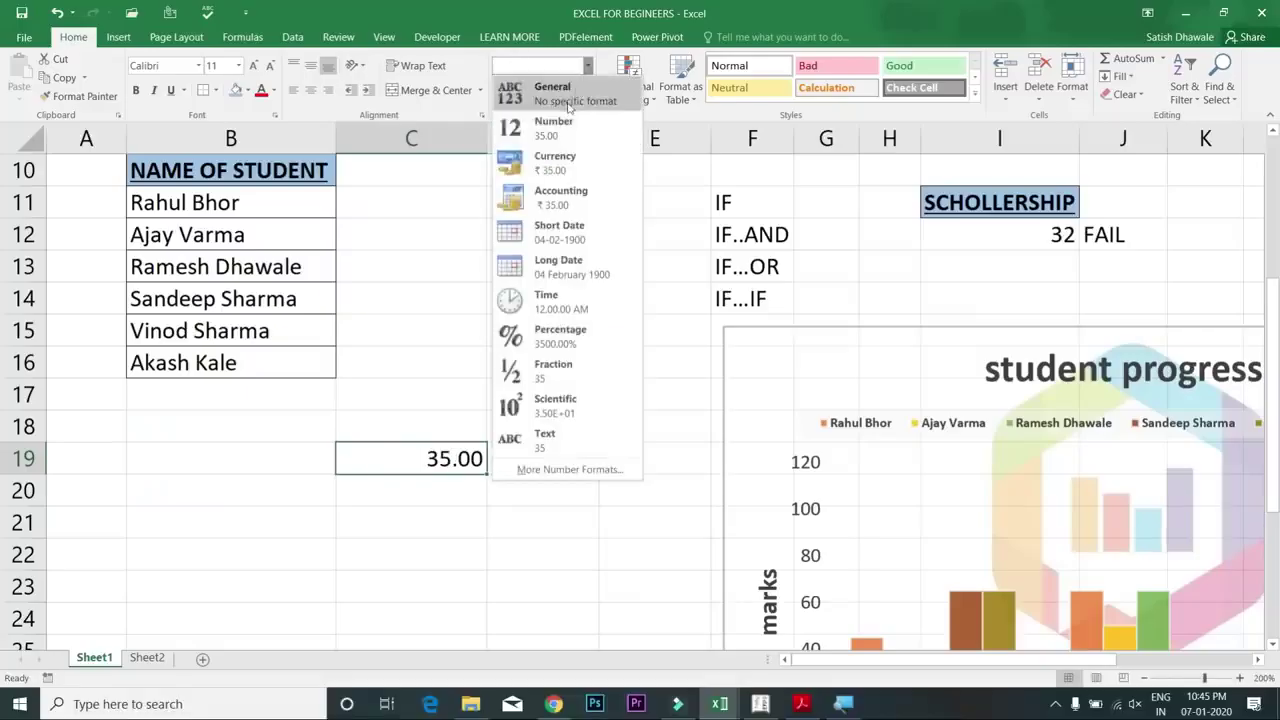
pyautogui.click(569, 97)
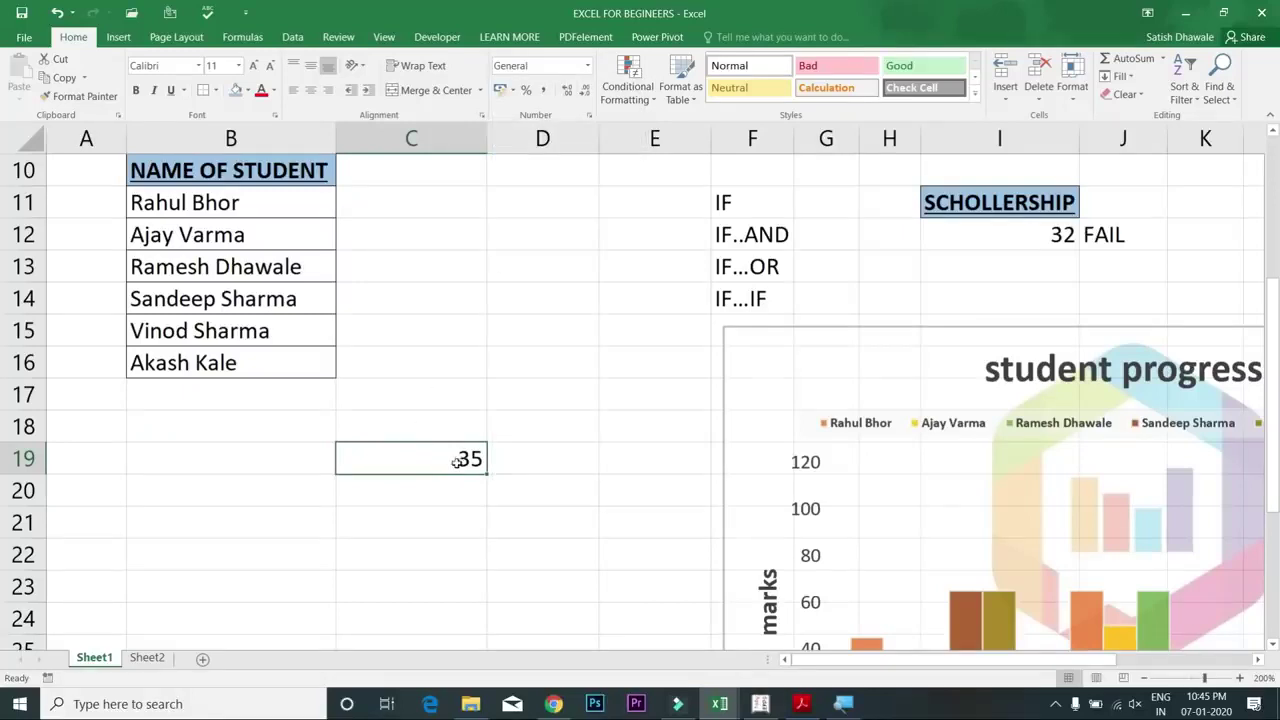
# Step: Replace the number in cell C19 with the date 20-02-2019
pyautogui.click(588, 66)
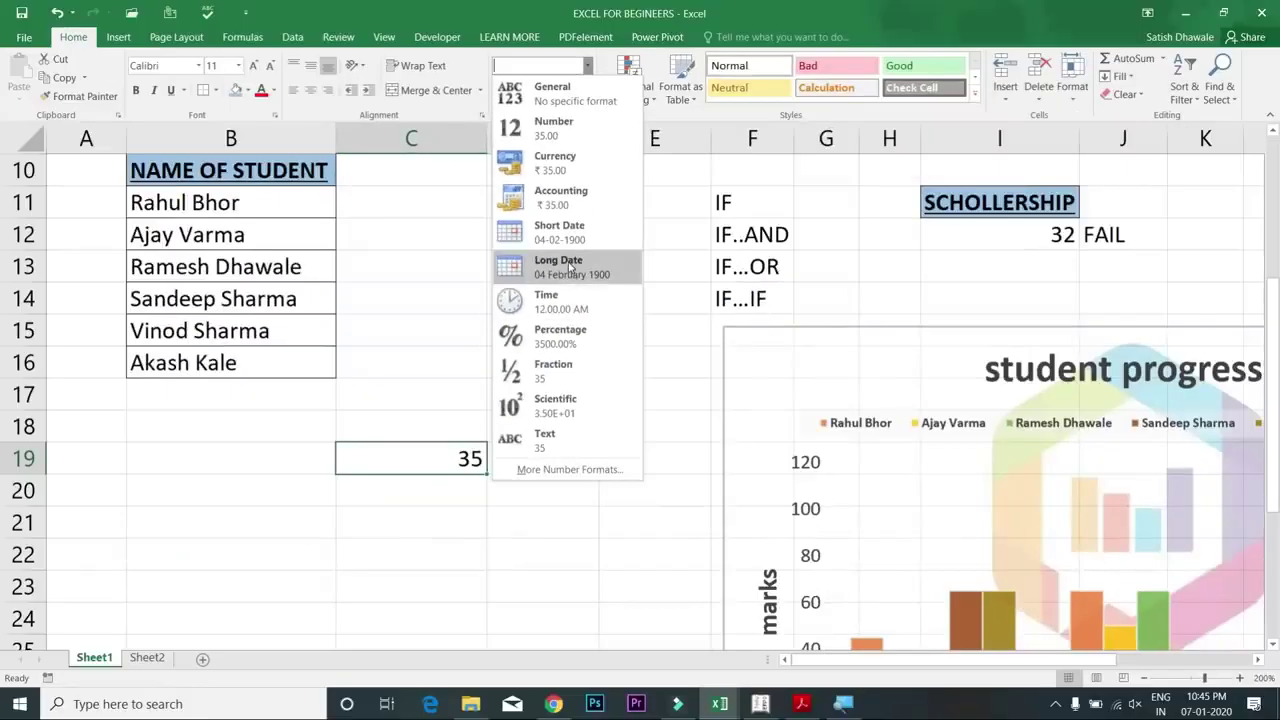
pyautogui.click(441, 463)
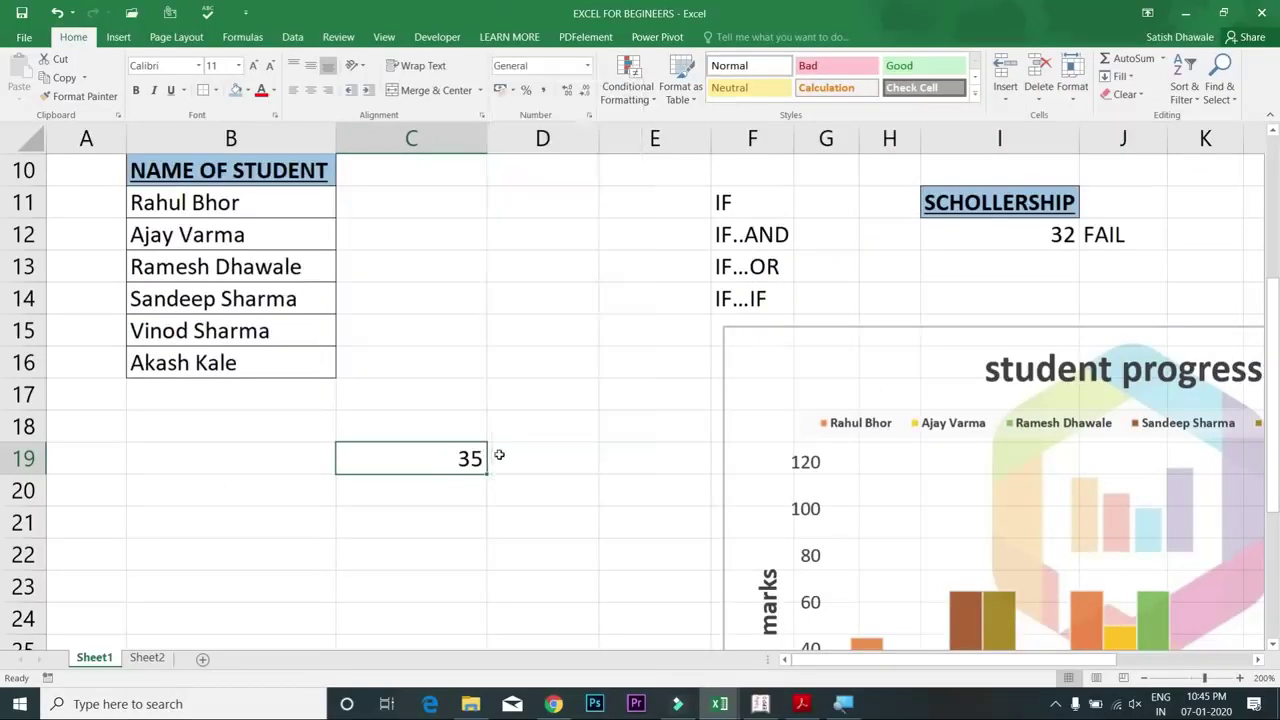
pyautogui.write('20-20')
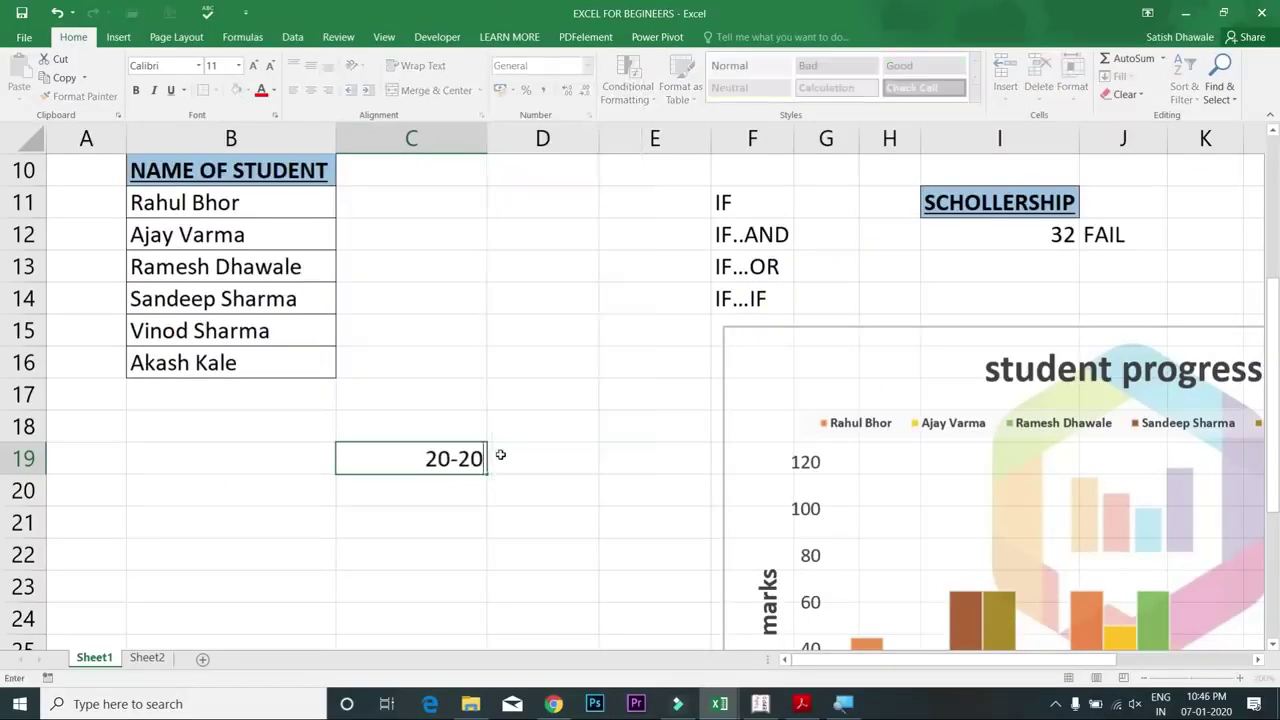
pyautogui.press('BackSpace')
pyautogui.write('-2019')
pyautogui.press('Return')
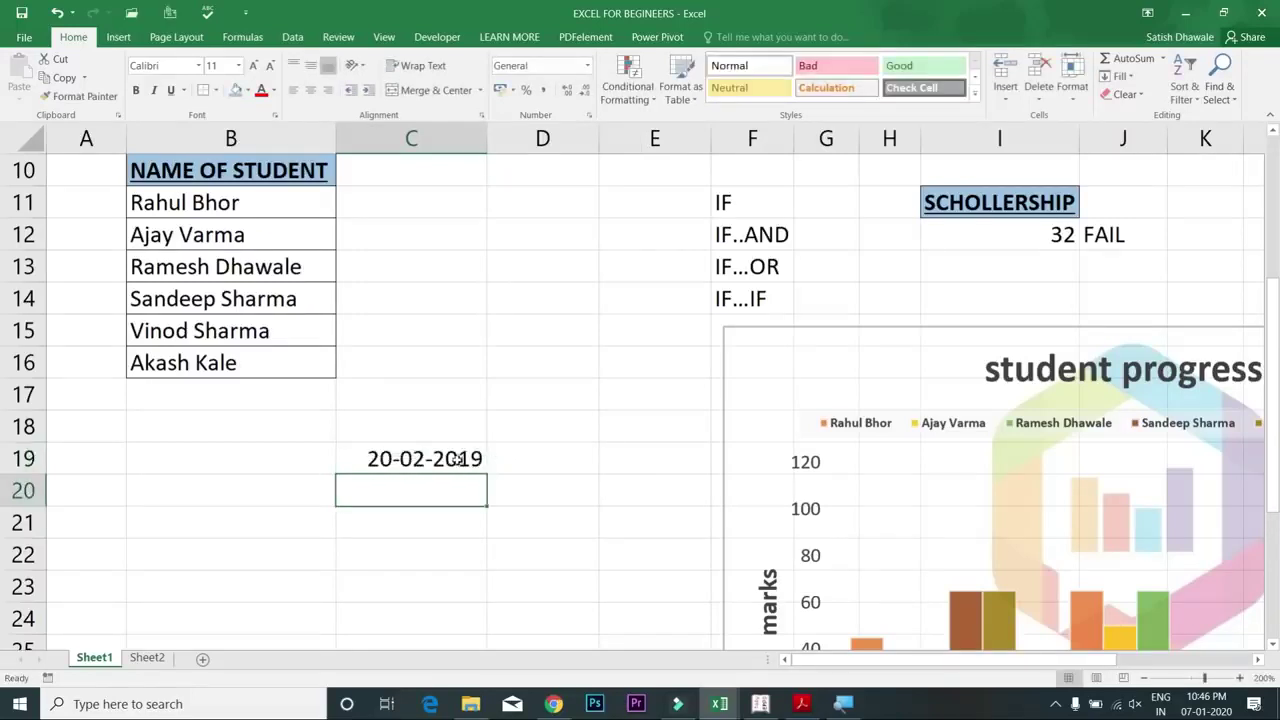
# Step: Format the date in cell C19 as General to expose its serial number, then apply the Short Date format again
pyautogui.press('Up')
pyautogui.click(527, 462)
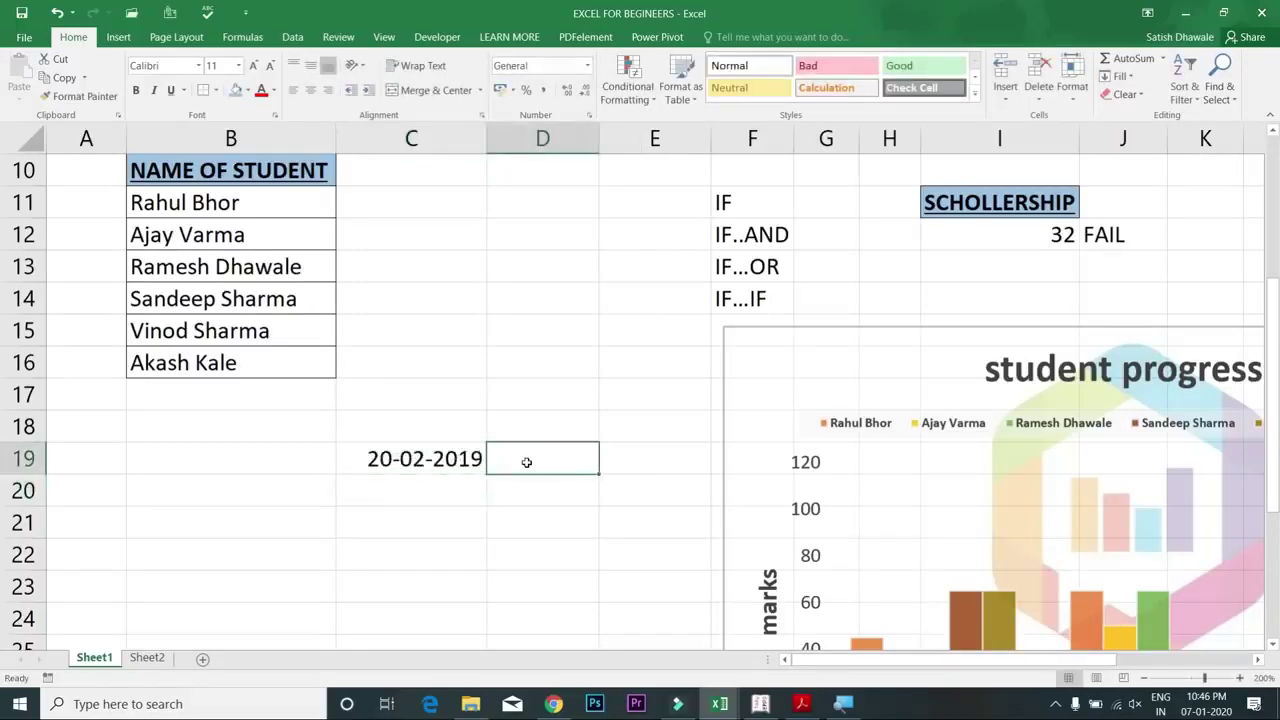
pyautogui.click(439, 461)
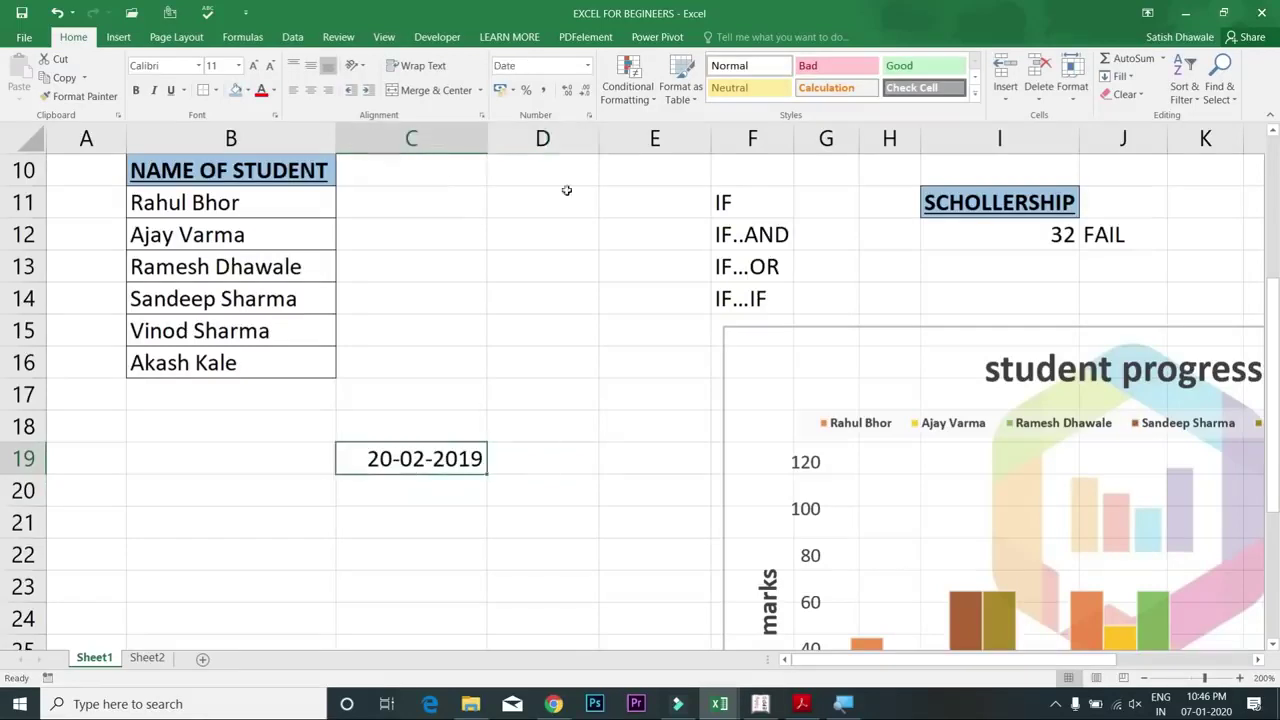
pyautogui.click(587, 65)
pyautogui.click(582, 92)
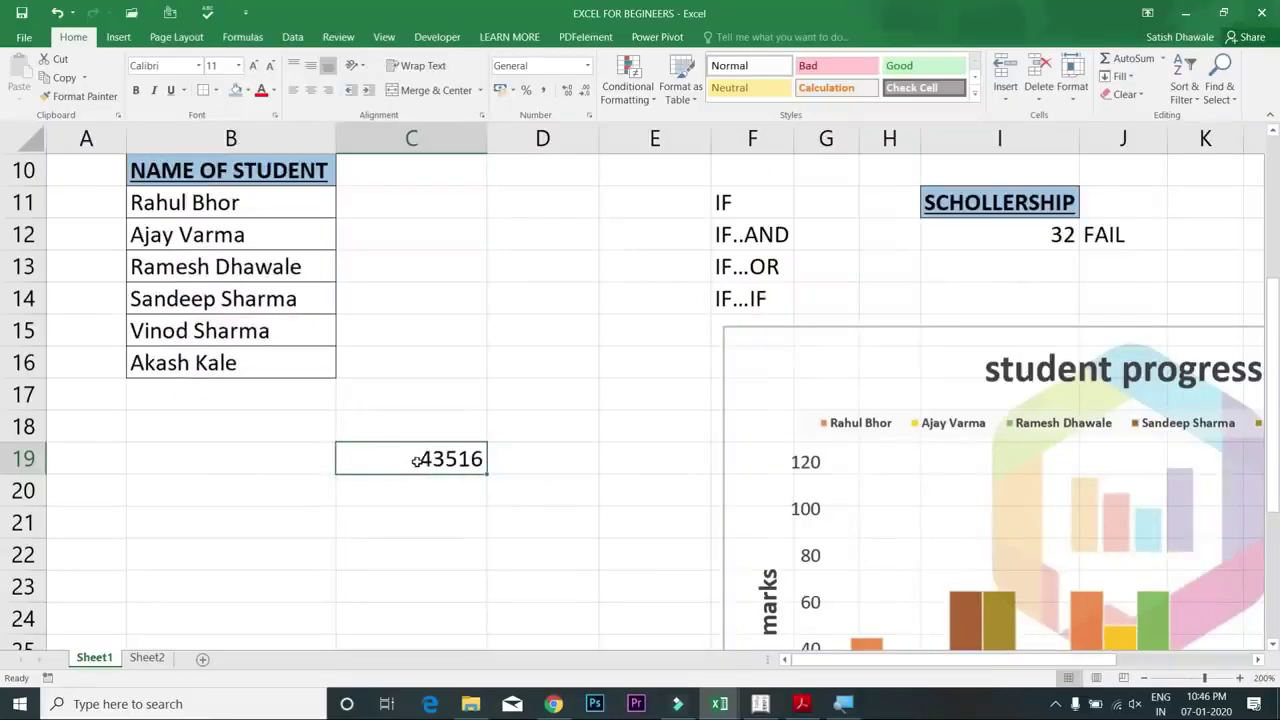
pyautogui.click(590, 67)
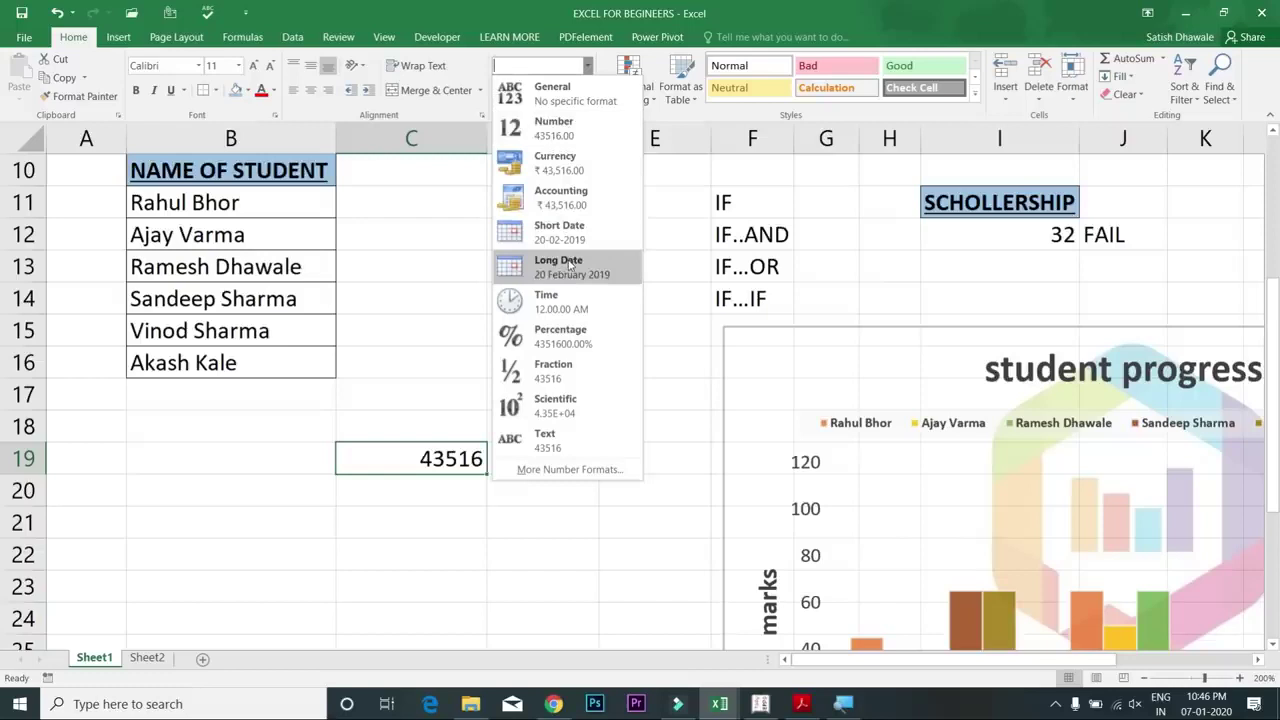
pyautogui.click(566, 234)
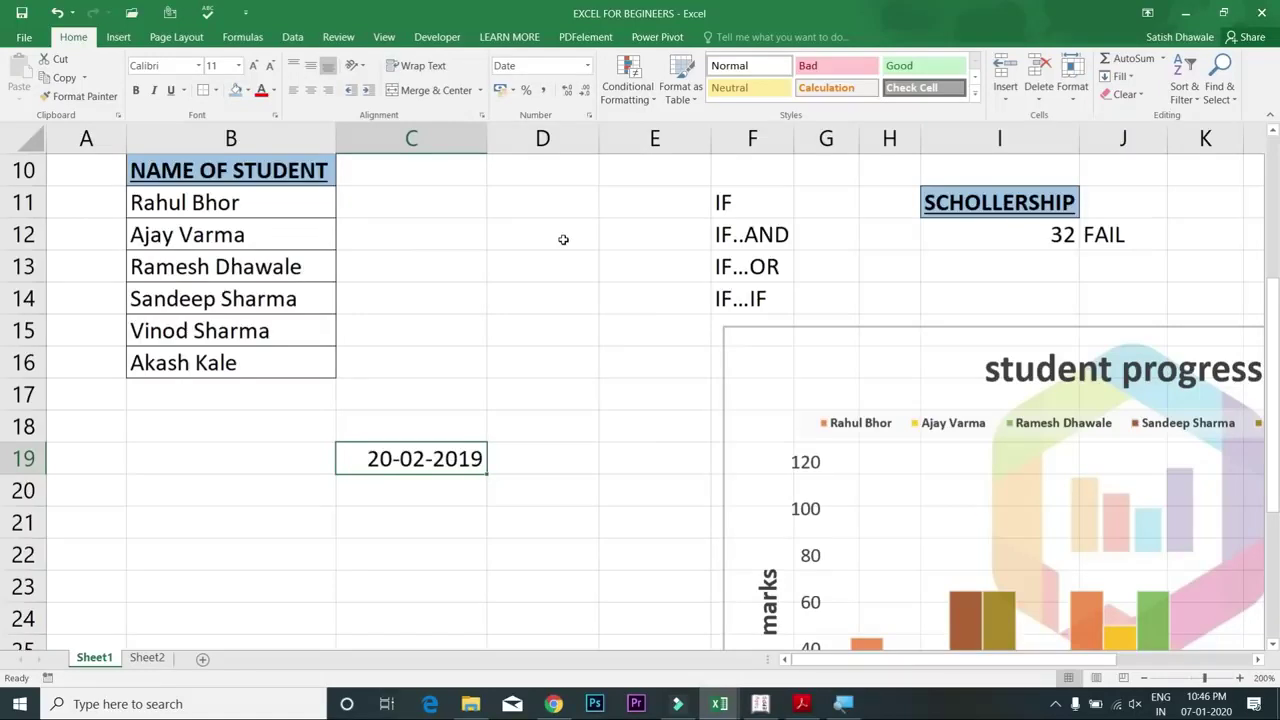
# Step: Cycle cell C19 through the Number, Time and General formats, finishing with the date format that abbreviates the month name, as in 20-Feb-19
pyautogui.hotkey('ctrl', 'shift', '3')
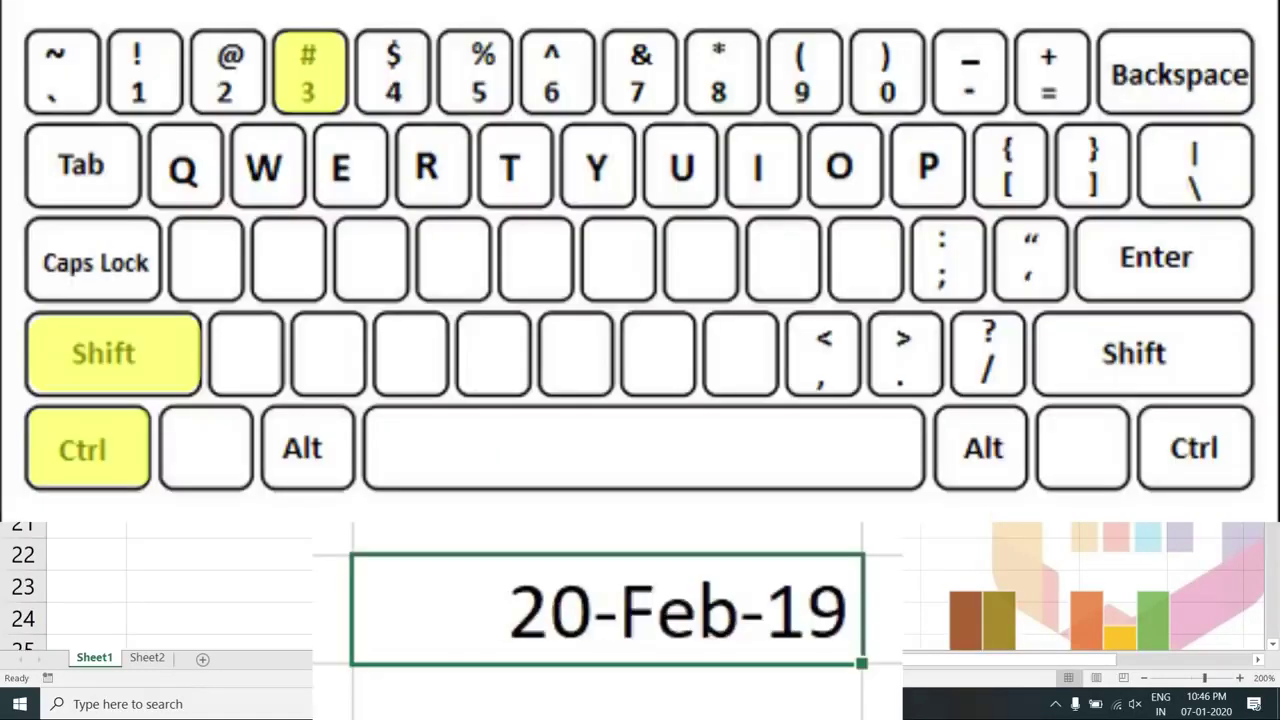
pyautogui.hotkey('ctrl', 'shift', '2')
pyautogui.hotkey('ctrl', 'shift', '3')
pyautogui.hotkey('ctrl', 'shift', '1')
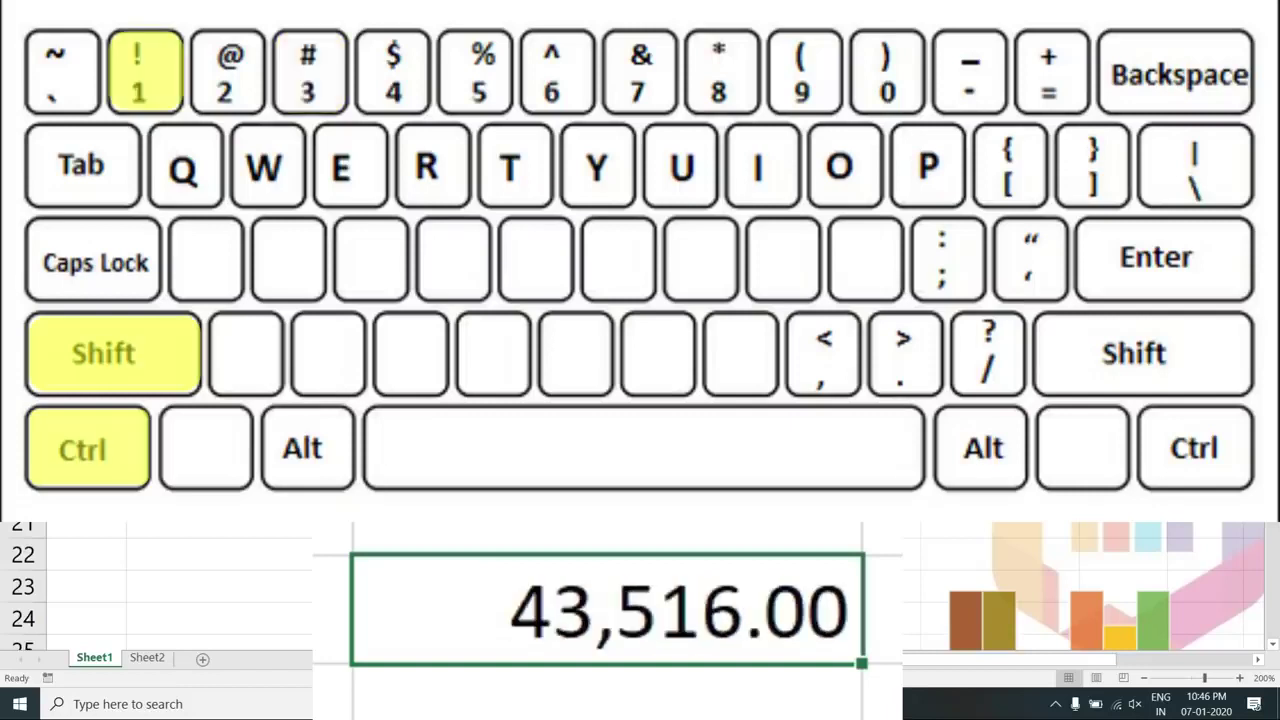
pyautogui.hotkey('ctrl', 'shift', '2')
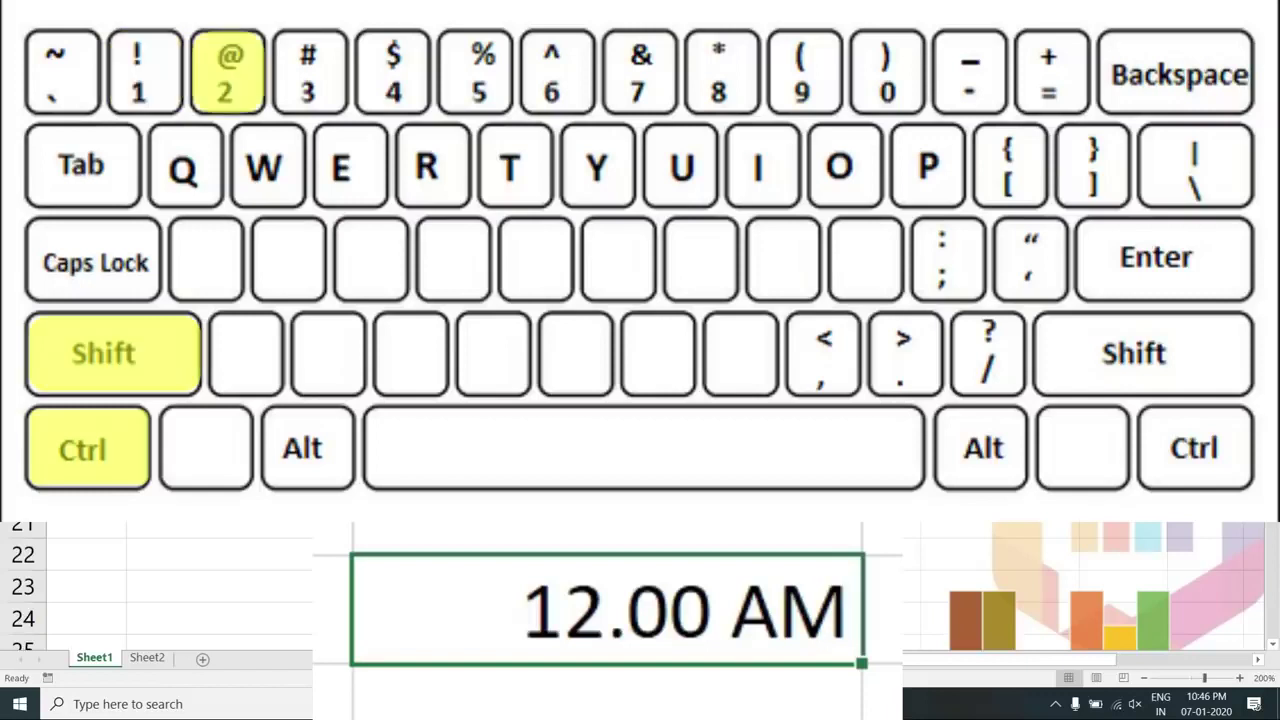
pyautogui.hotkey('ctrl', 'shift', '~')
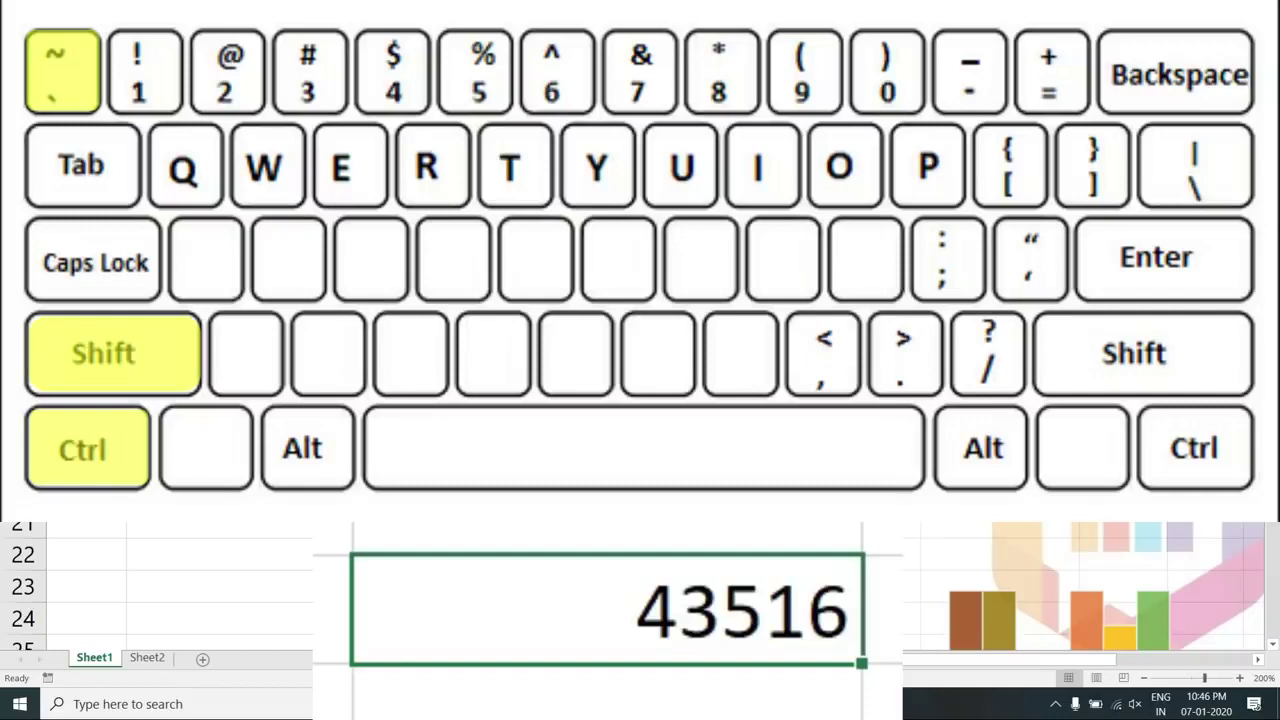
pyautogui.hotkey('ctrl', 'shift', '1')
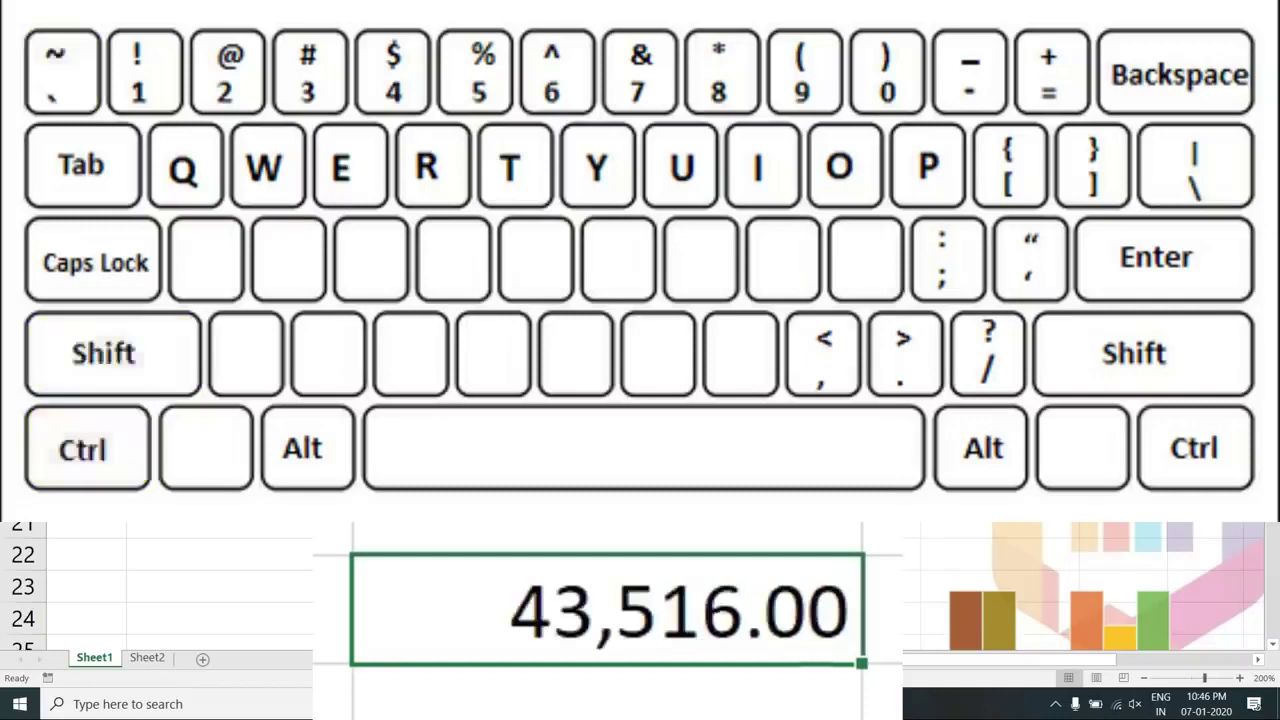
pyautogui.hotkey('ctrl', 'shift', '2')
pyautogui.hotkey('ctrl', 'shift', '3')
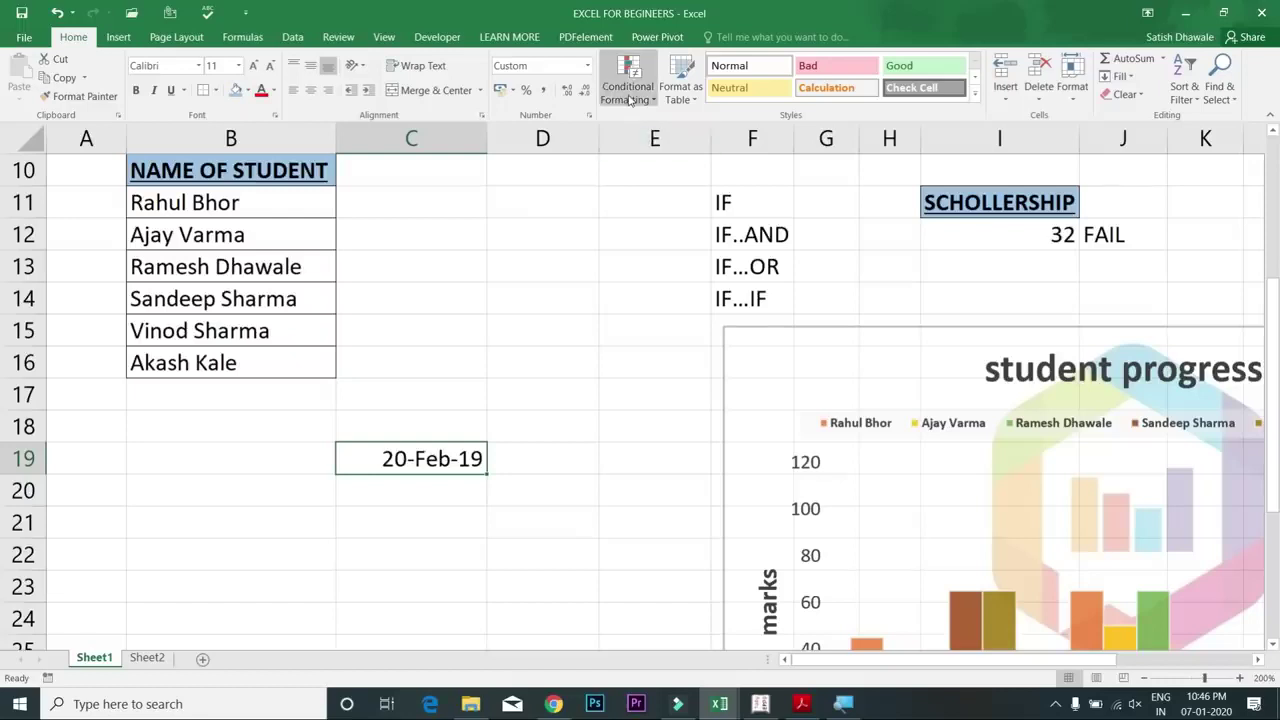
# Step: Look through the conditional formatting, table style and cell style choices for cell C19 without applying any
pyautogui.click(630, 100)
pyautogui.click(630, 100)
pyautogui.click(685, 100)
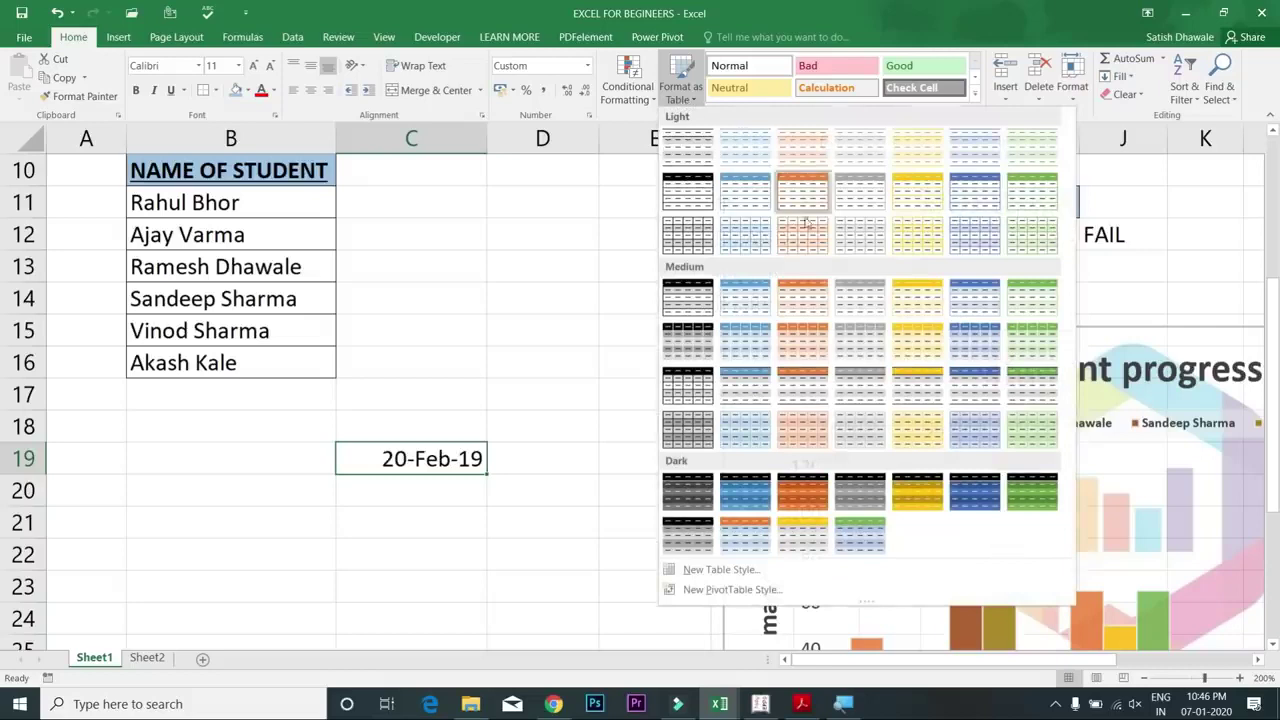
pyautogui.click(433, 450)
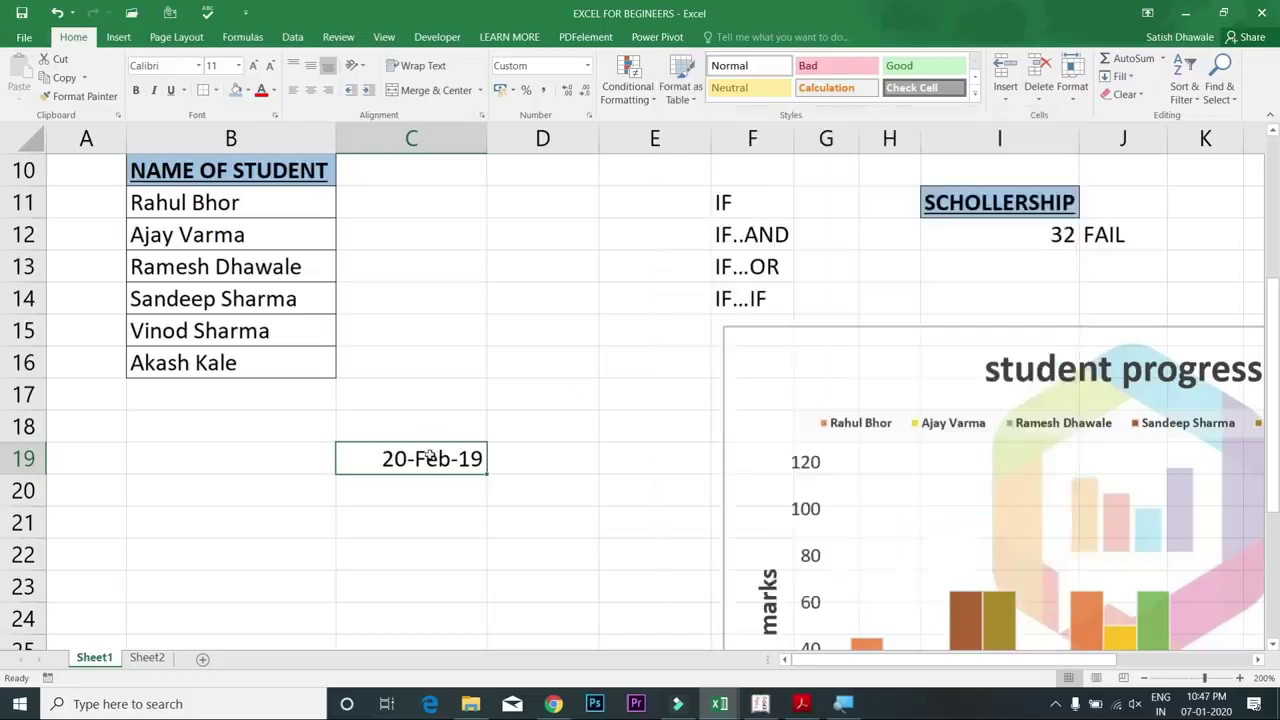
pyautogui.click(976, 99)
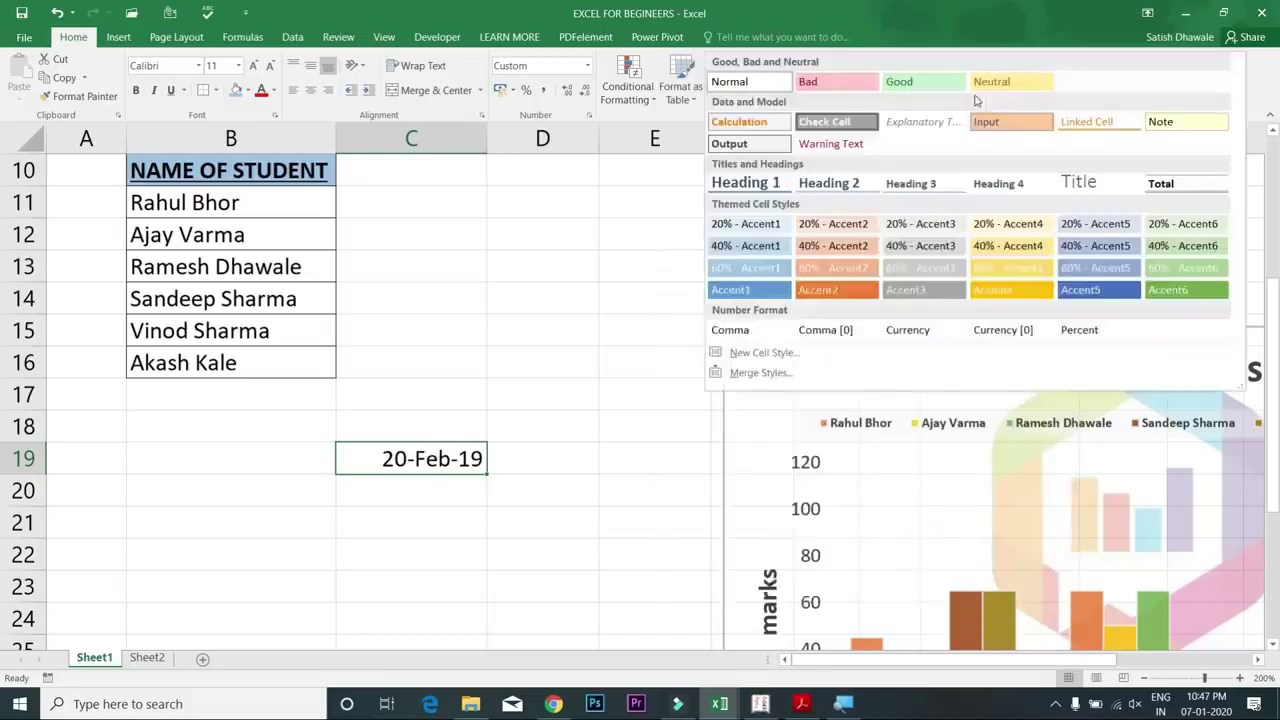
pyautogui.click(616, 204)
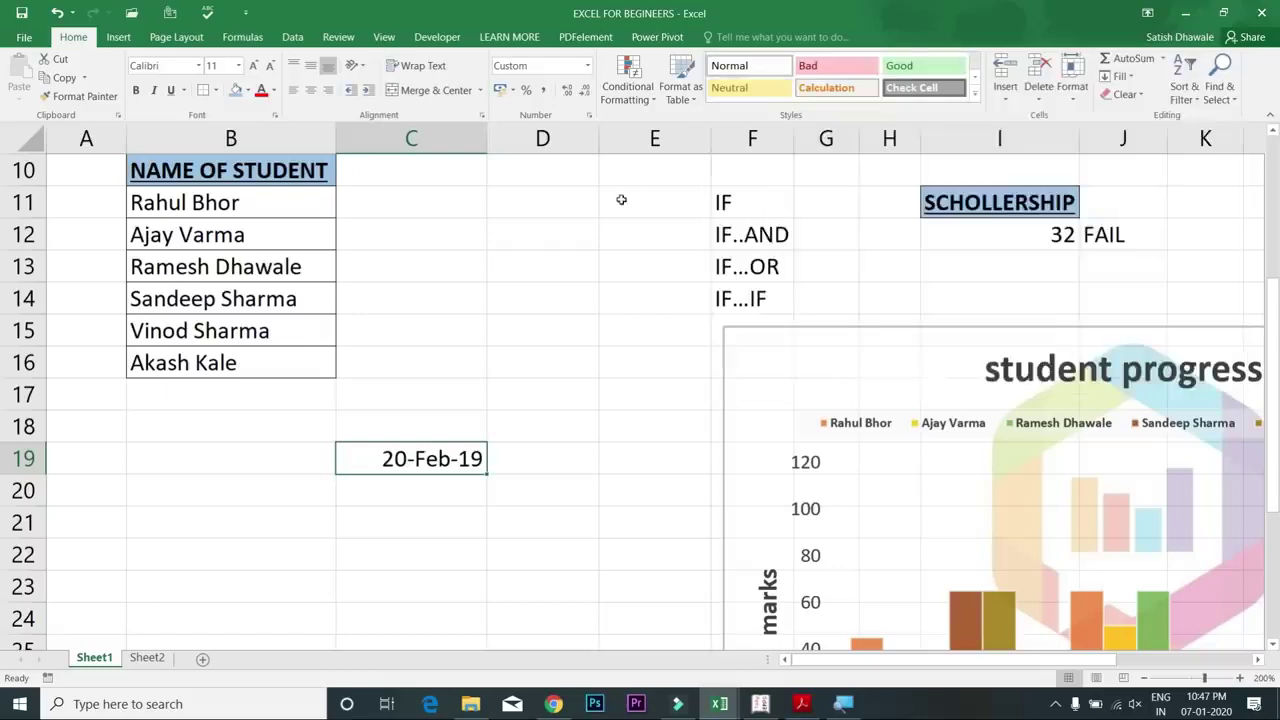
# Step: Review the available insert, delete and format commands for cells, with row 11 selected as the example
pyautogui.click(1008, 99)
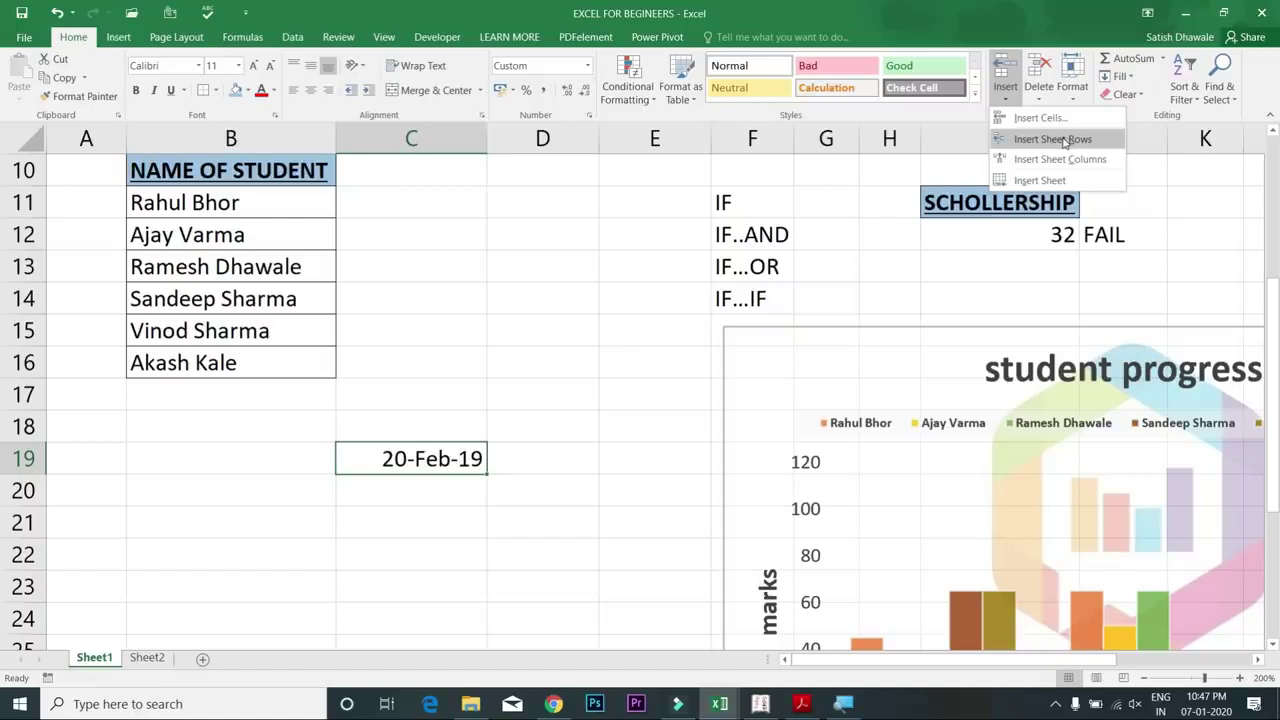
pyautogui.click(28, 203)
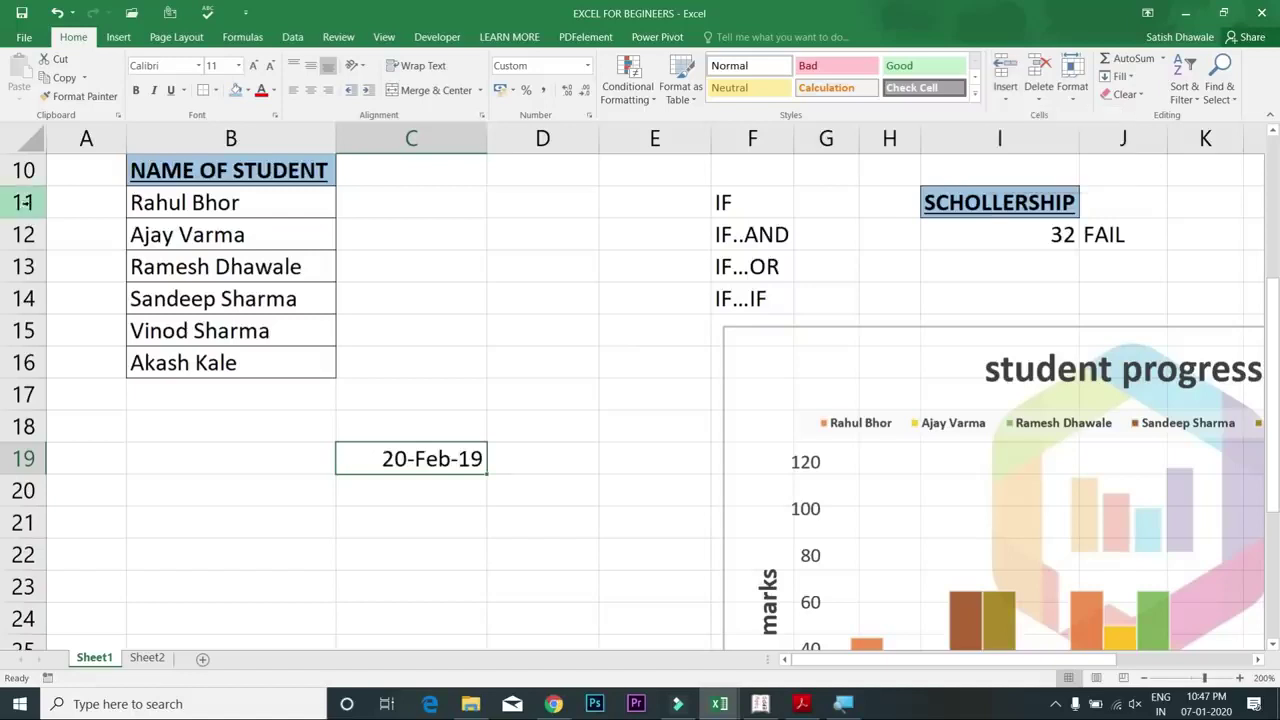
pyautogui.click(28, 203)
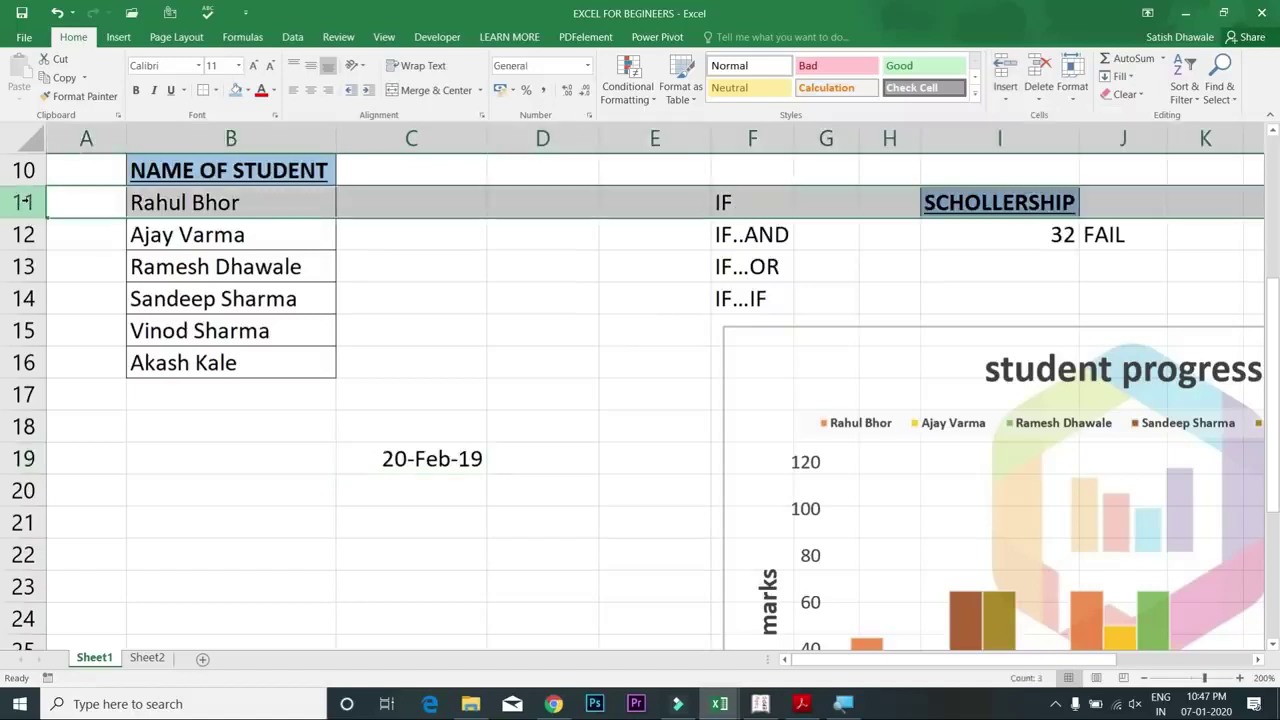
pyautogui.click(1007, 98)
pyautogui.press('Escape')
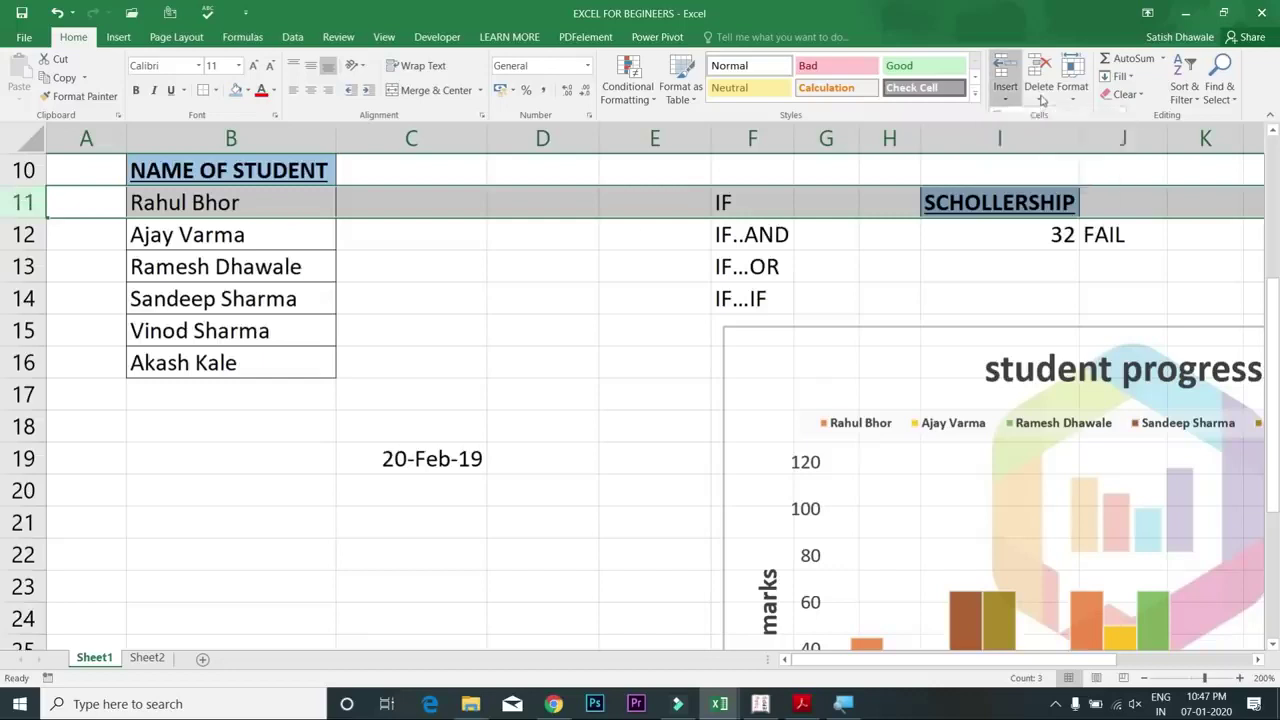
pyautogui.click(1041, 98)
pyautogui.press('Escape')
pyautogui.click(1072, 98)
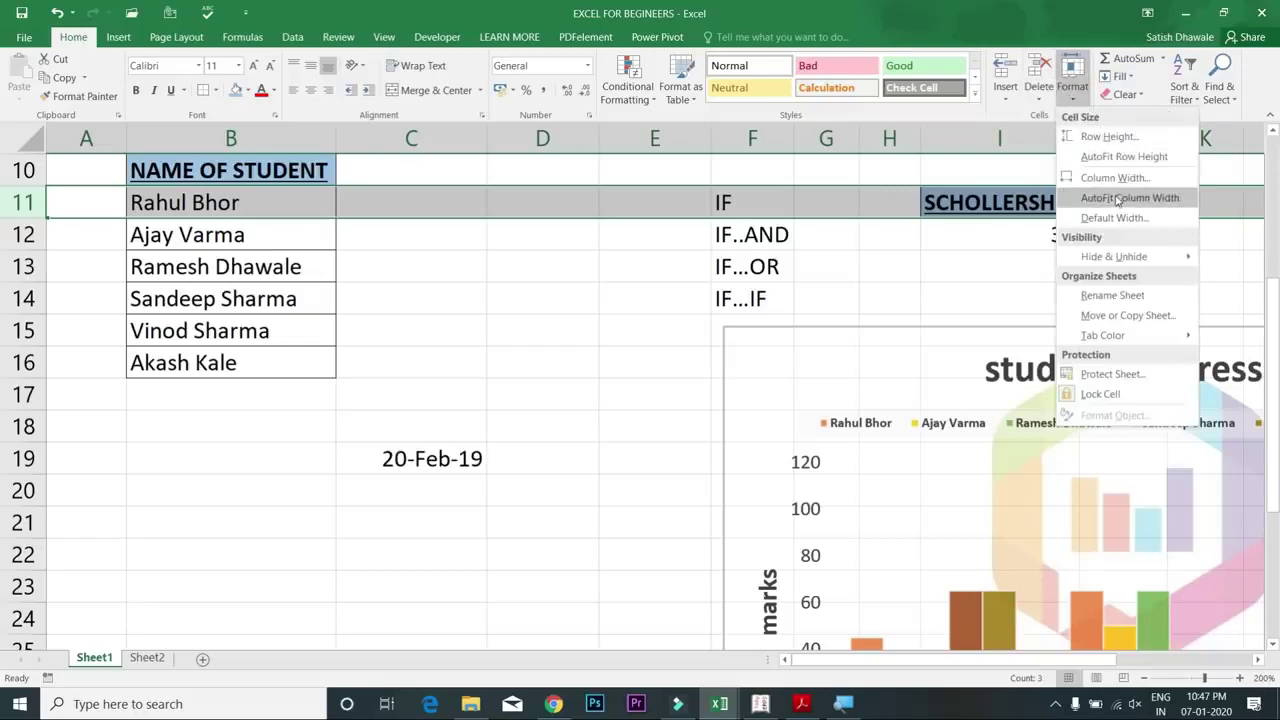
pyautogui.click(610, 274)
pyautogui.click(610, 274)
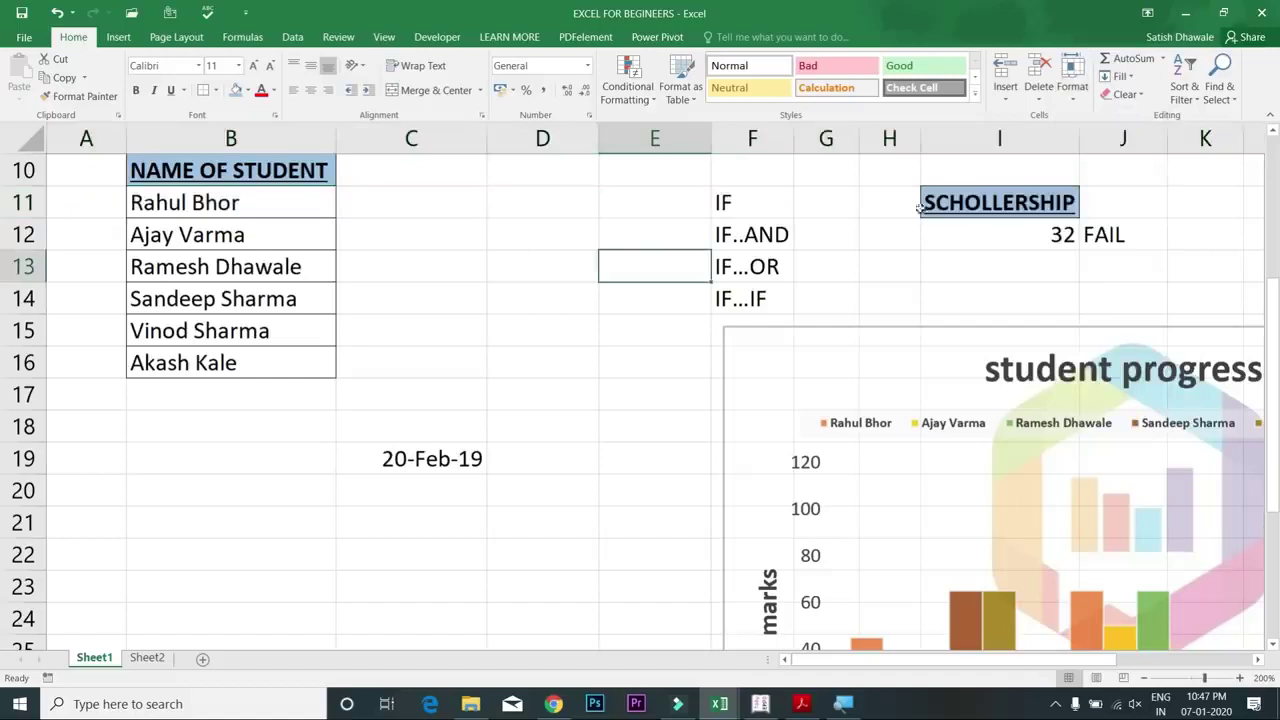
# Step: Clear everything, both text and formatting, from the student name cells B3:B8 and undo it
pyautogui.click(1142, 96)
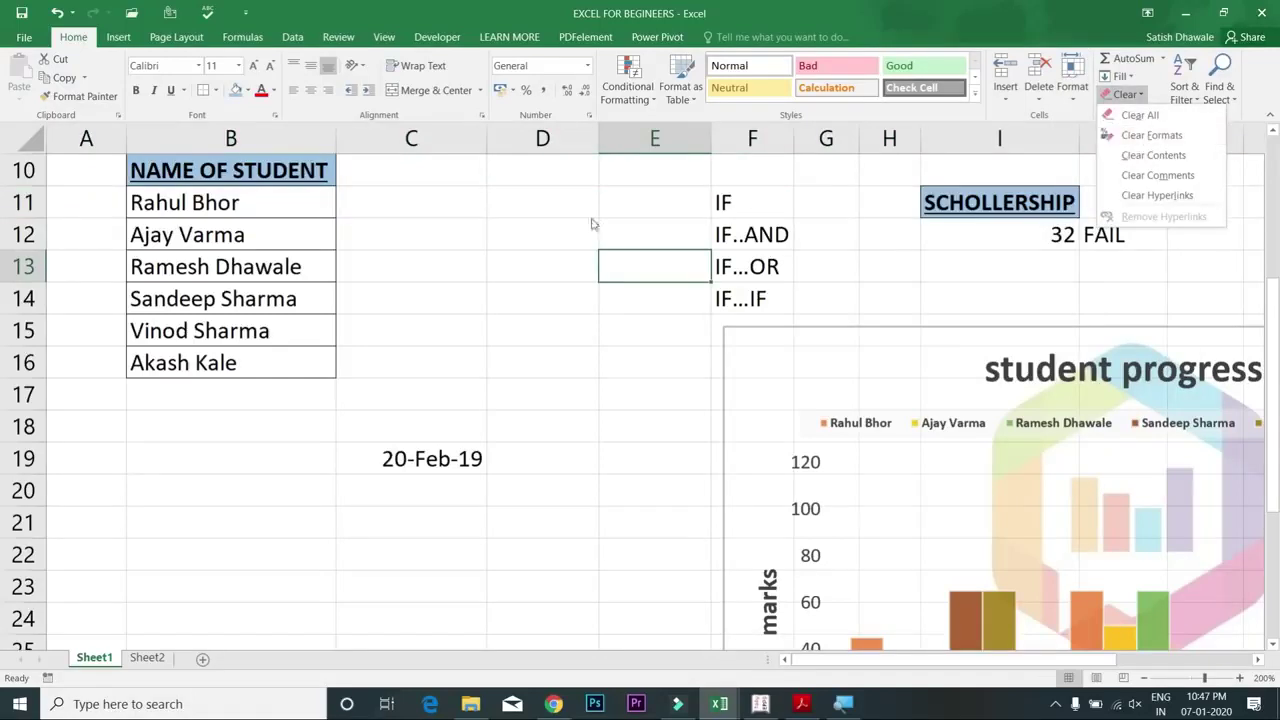
pyautogui.click(535, 212)
pyautogui.moveTo(530, 205); pyautogui.dragTo(531, 130)
pyautogui.moveTo(277, 329); pyautogui.dragTo(246, 584)
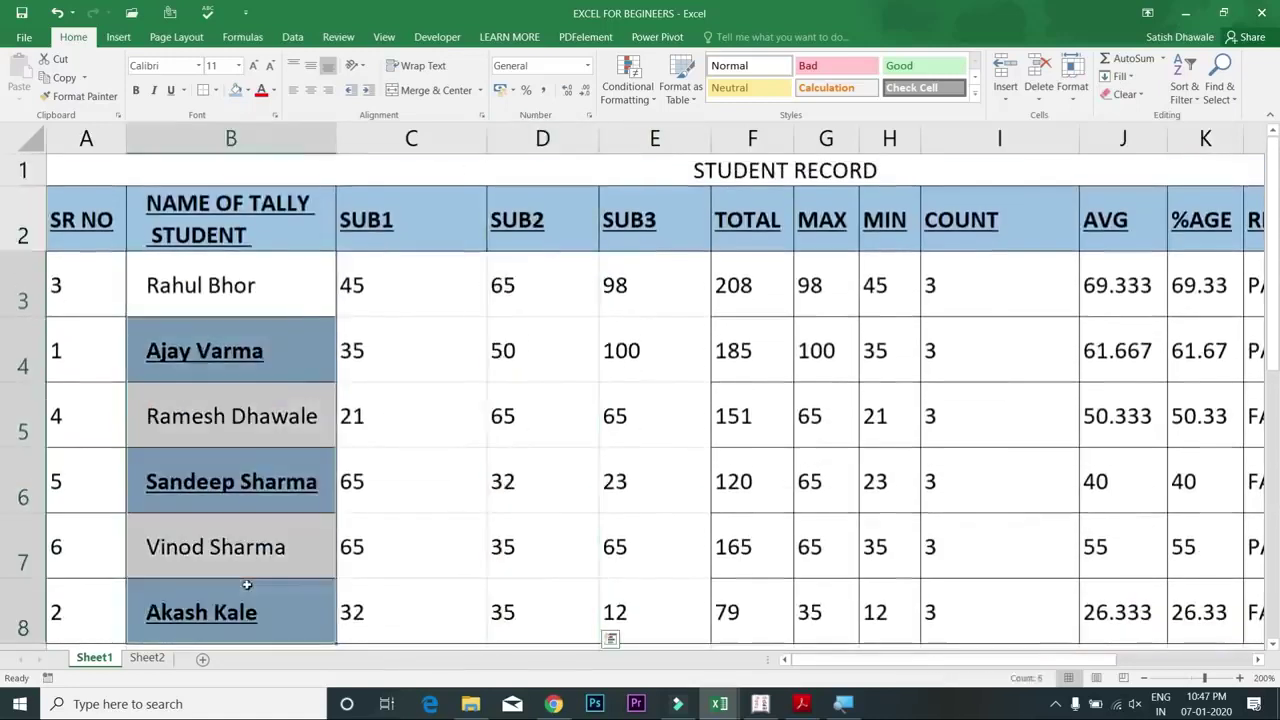
pyautogui.click(1125, 94)
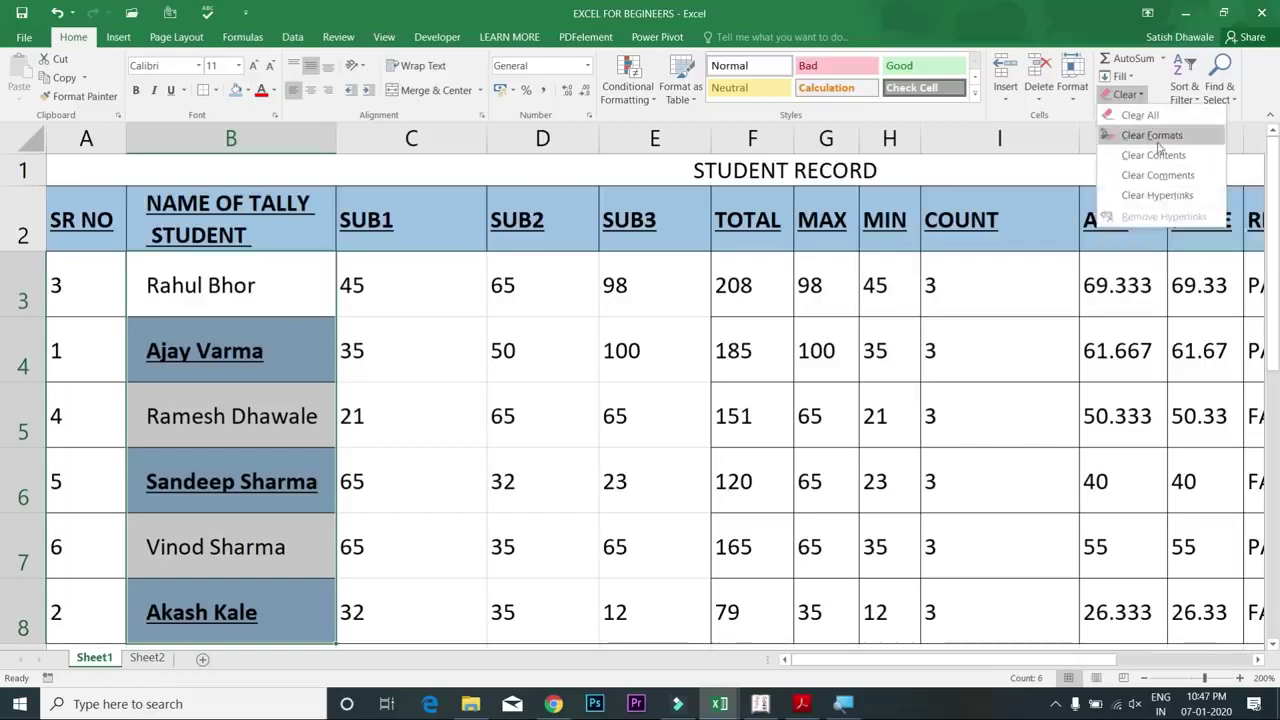
pyautogui.click(1140, 116)
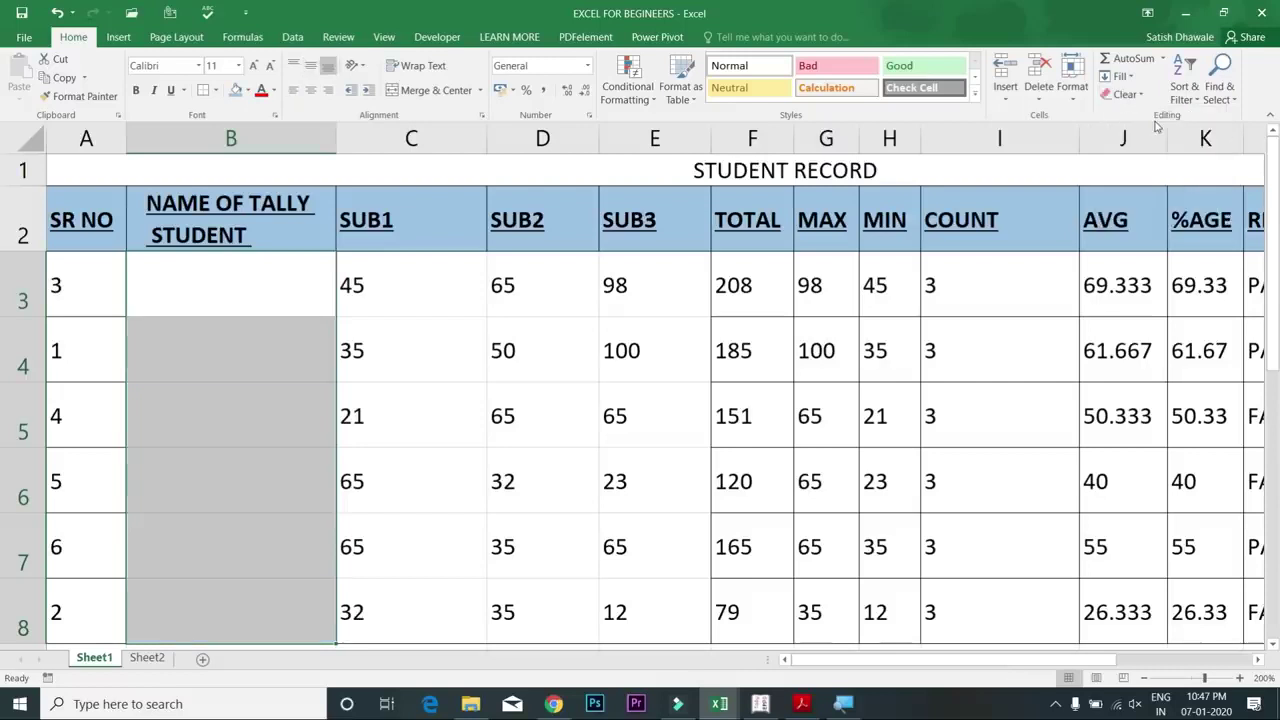
pyautogui.hotkey('ctrl', 'z')
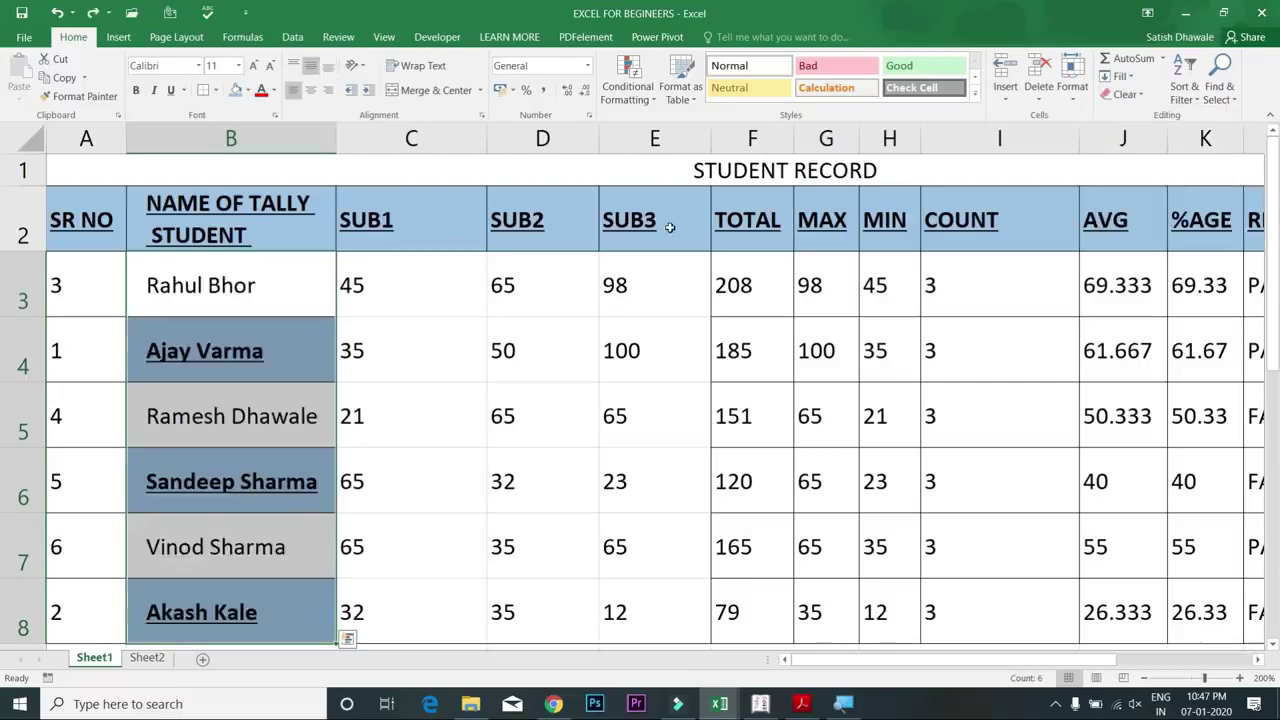
# Step: Clear only the contents of the student name cells B3:B8 and undo it
pyautogui.click(1128, 94)
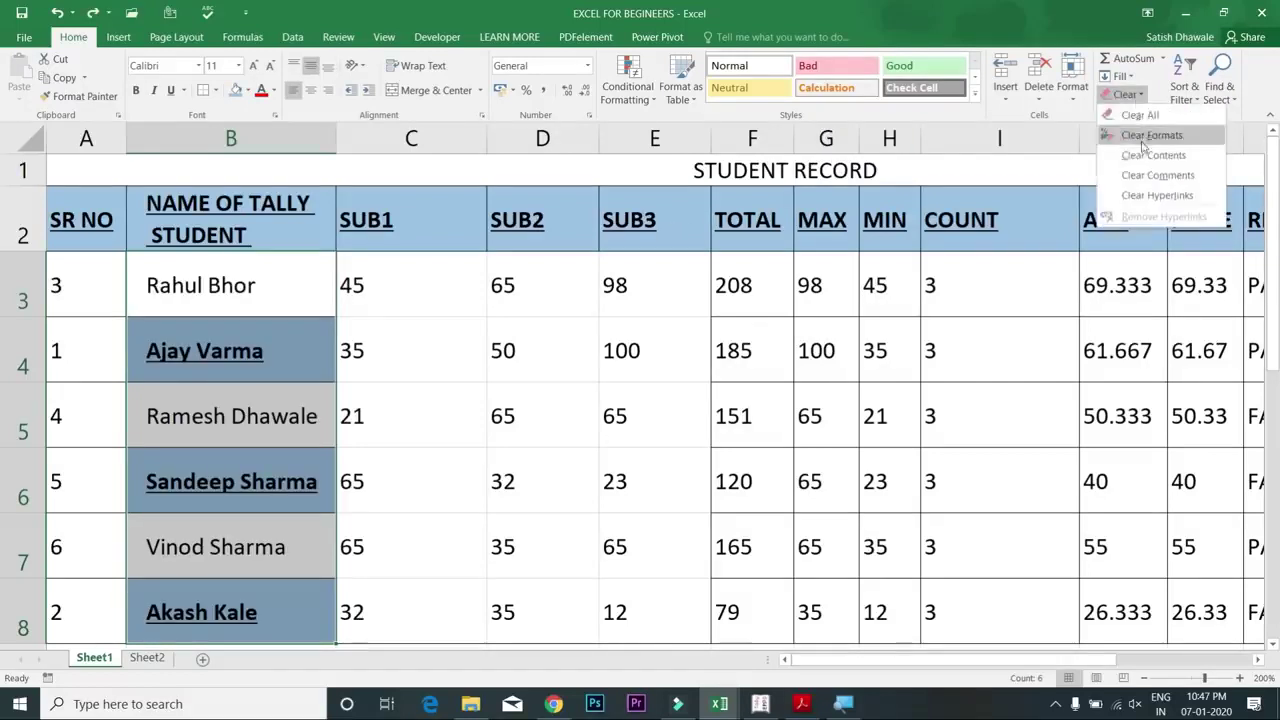
pyautogui.click(1147, 156)
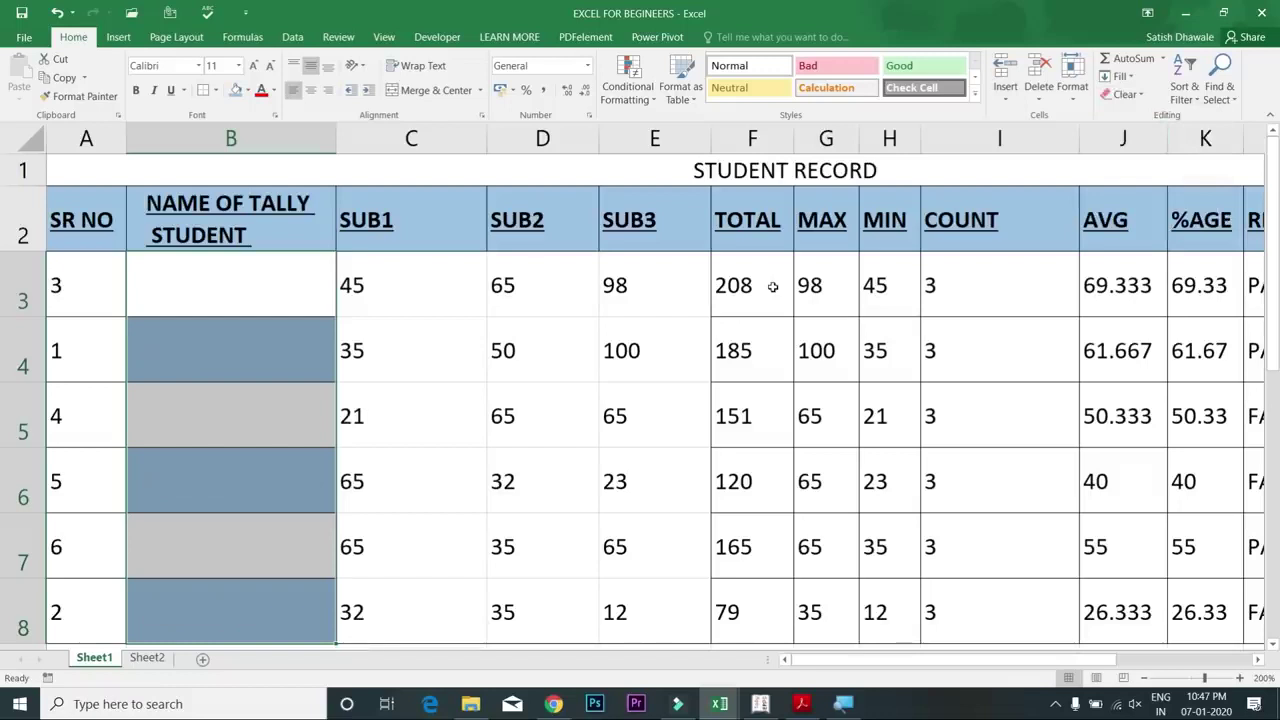
pyautogui.hotkey('ctrl', 'z')
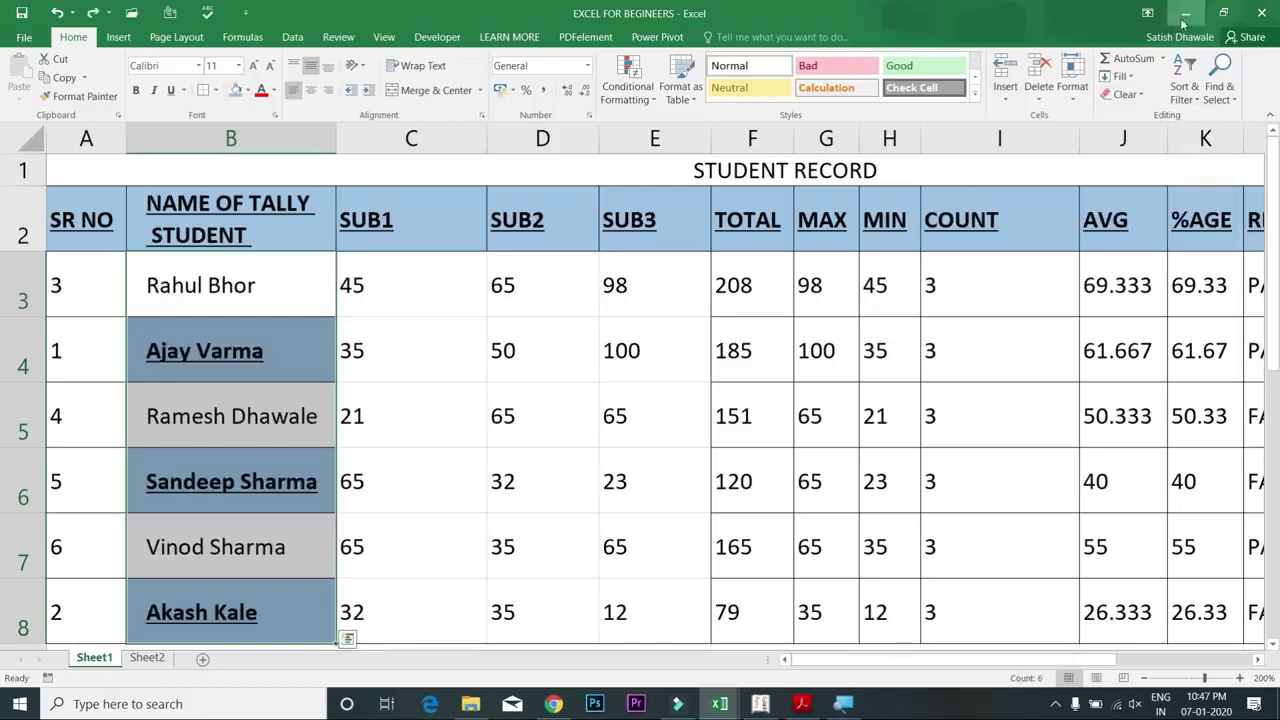
# Step: Review the fill options and inspect the TOTAL formula in cell F4 without changing it
pyautogui.click(1128, 80)
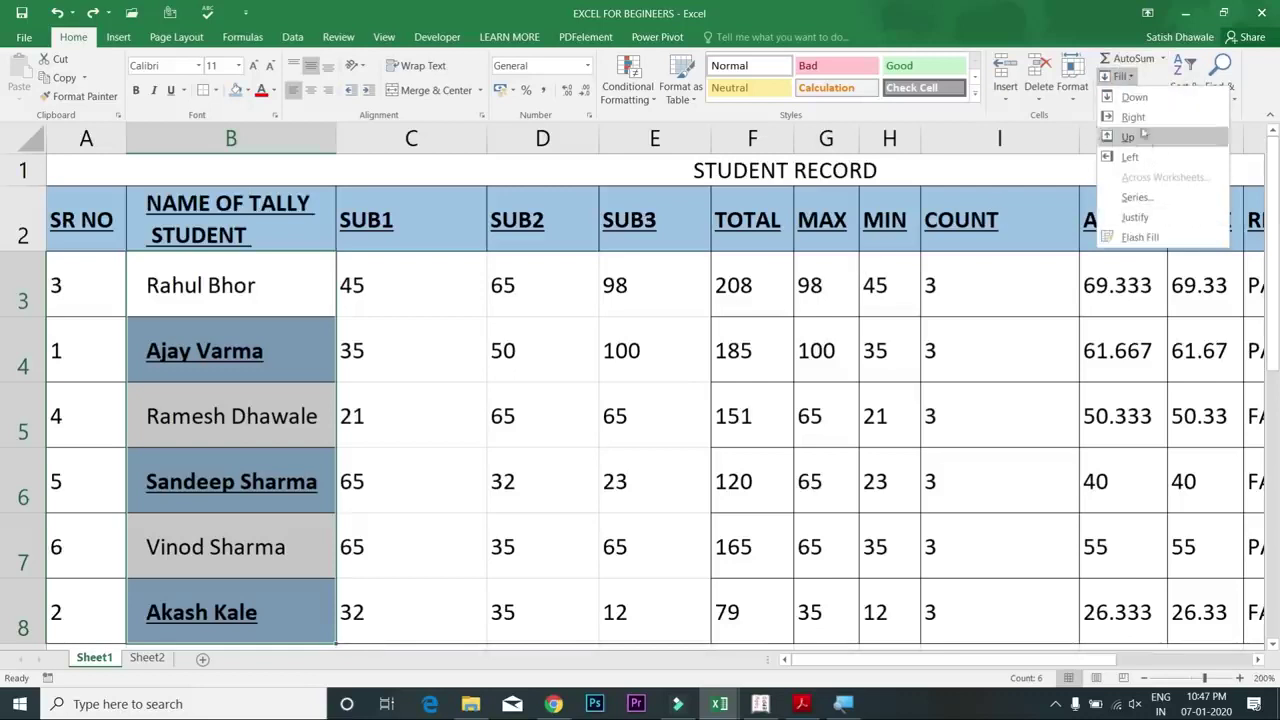
pyautogui.click(792, 367)
pyautogui.doubleClick(792, 367)
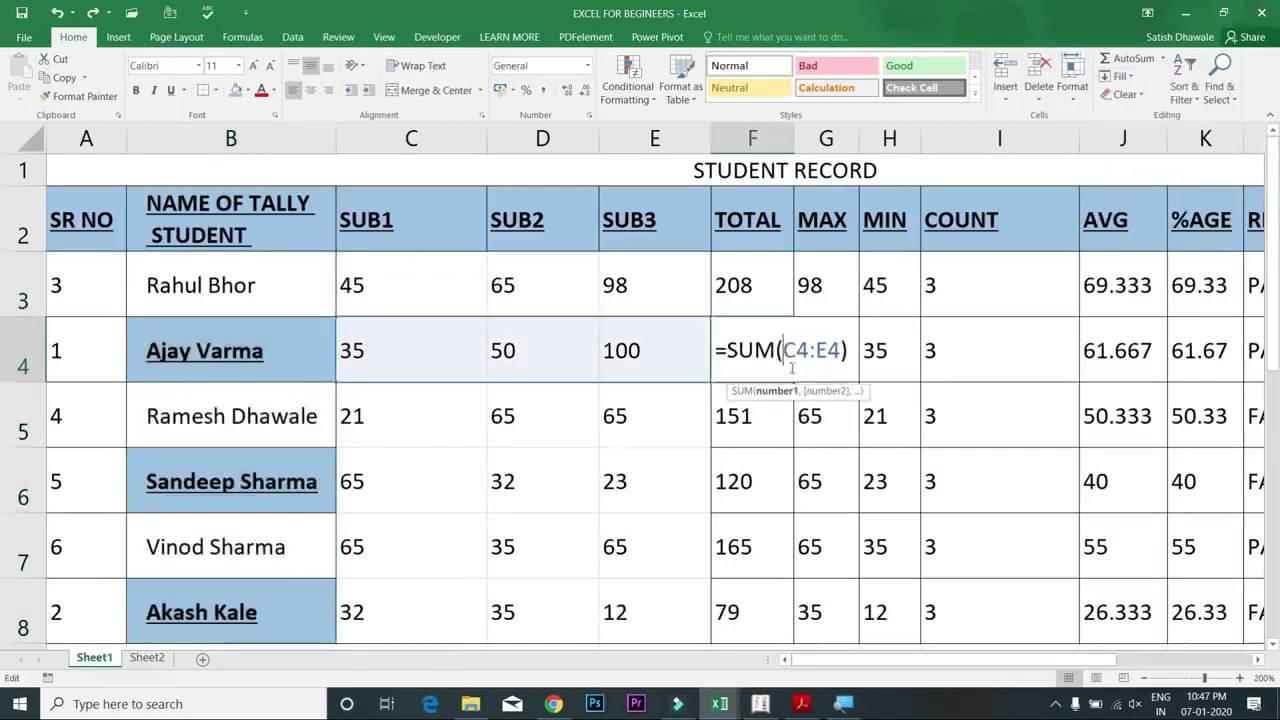
pyautogui.press('Escape')
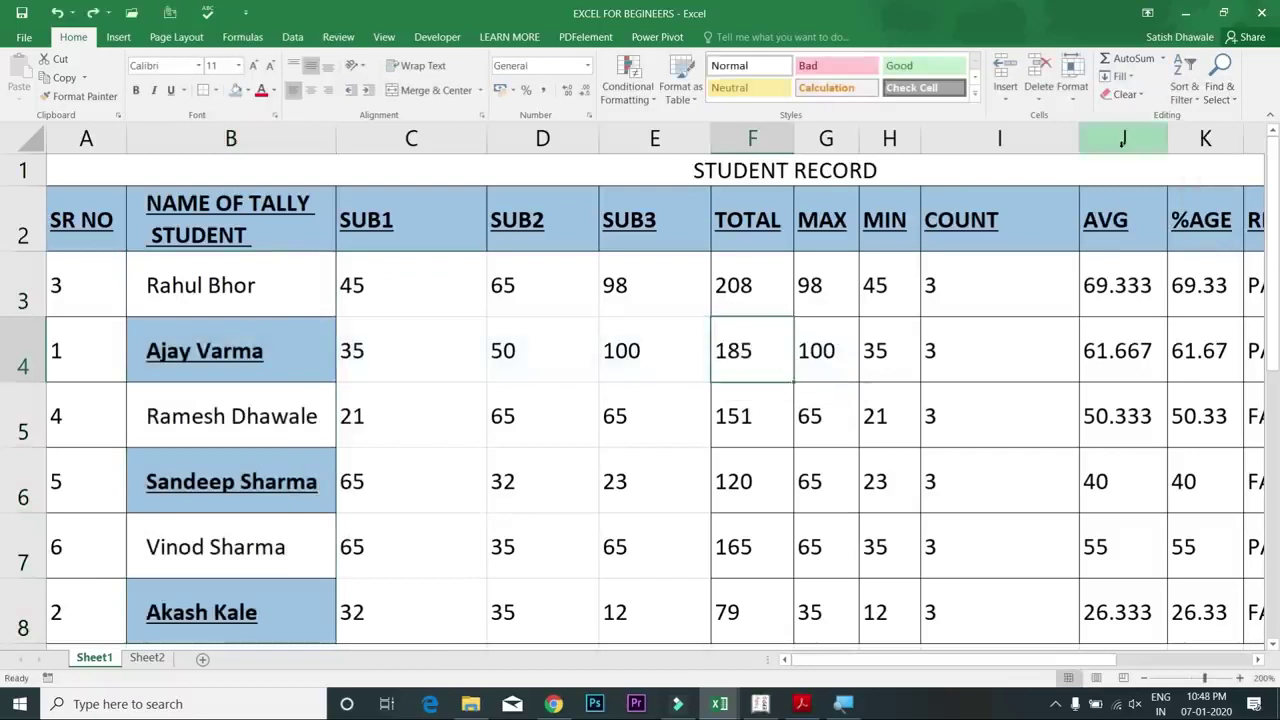
# Step: Replace all occurrences of SUB with SUBJECT in the sheet using Find and Replace
pyautogui.click(1219, 90)
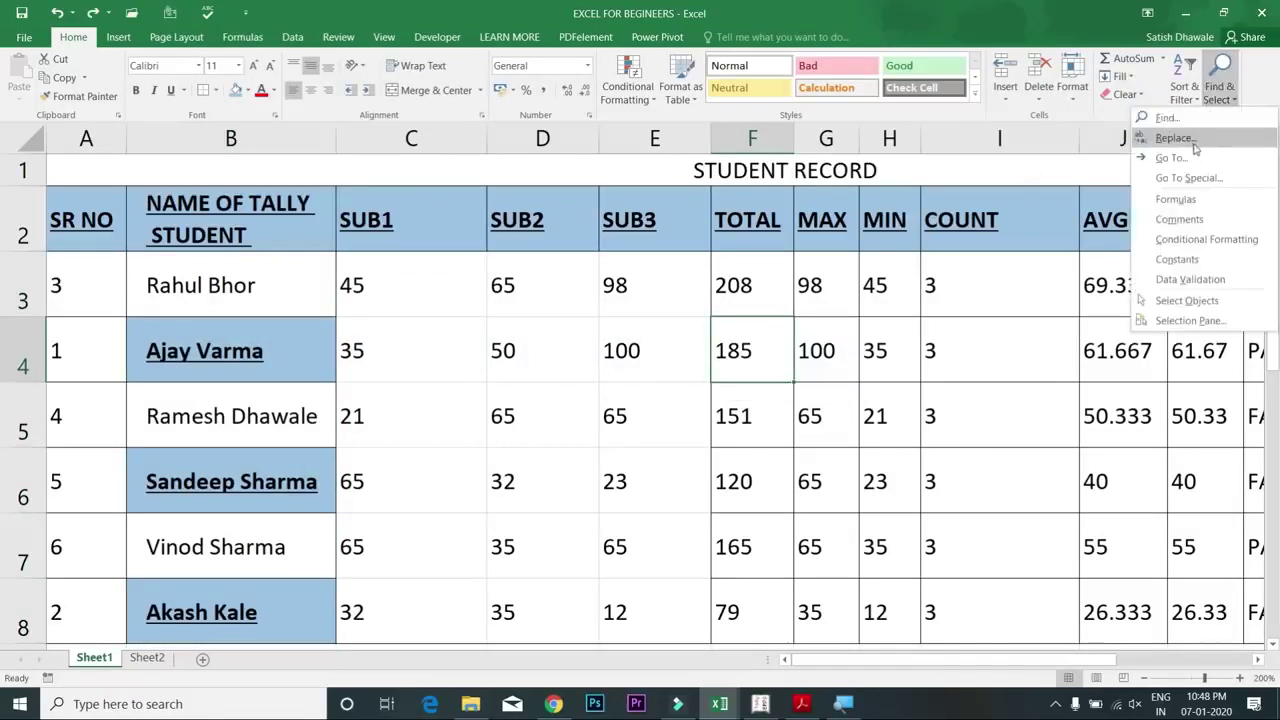
pyautogui.click(1180, 145)
pyautogui.moveTo(672, 388); pyautogui.dragTo(692, 360)
pyautogui.click(727, 304)
pyautogui.moveTo(727, 316); pyautogui.dragTo(688, 334)
pyautogui.click(675, 398)
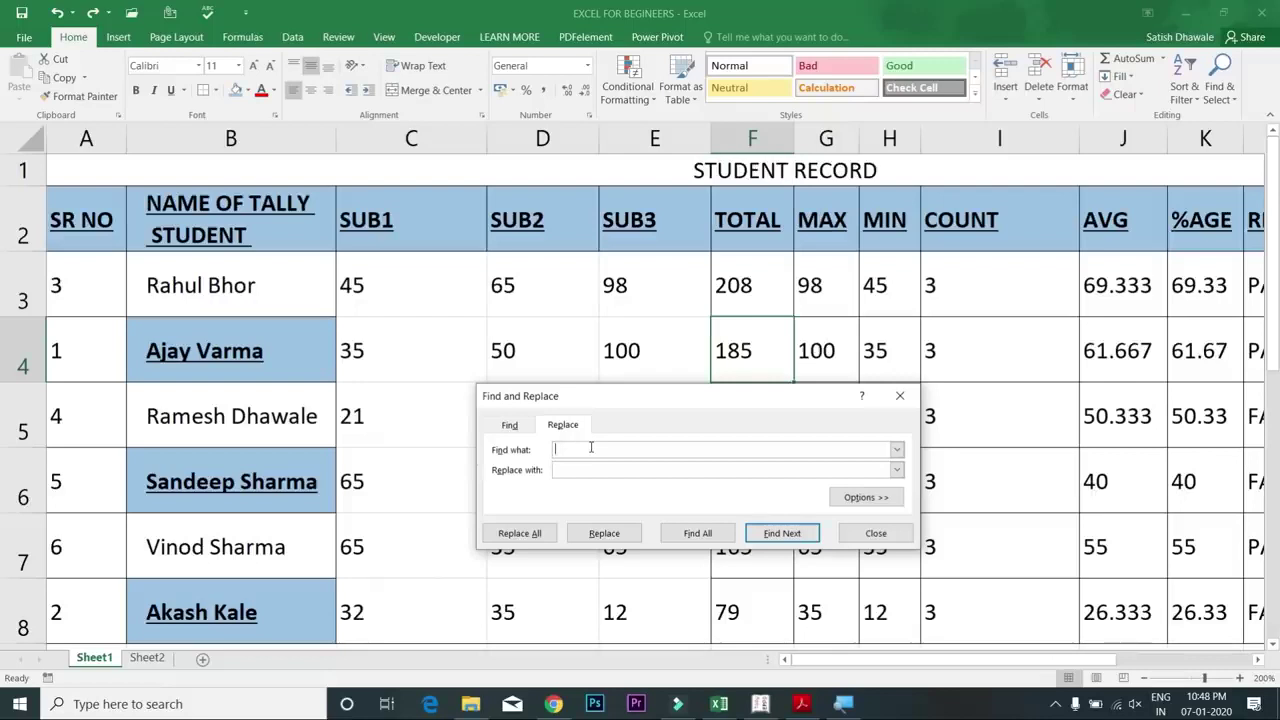
pyautogui.write('B')
pyautogui.press('Tab')
pyautogui.write('SUBJE')
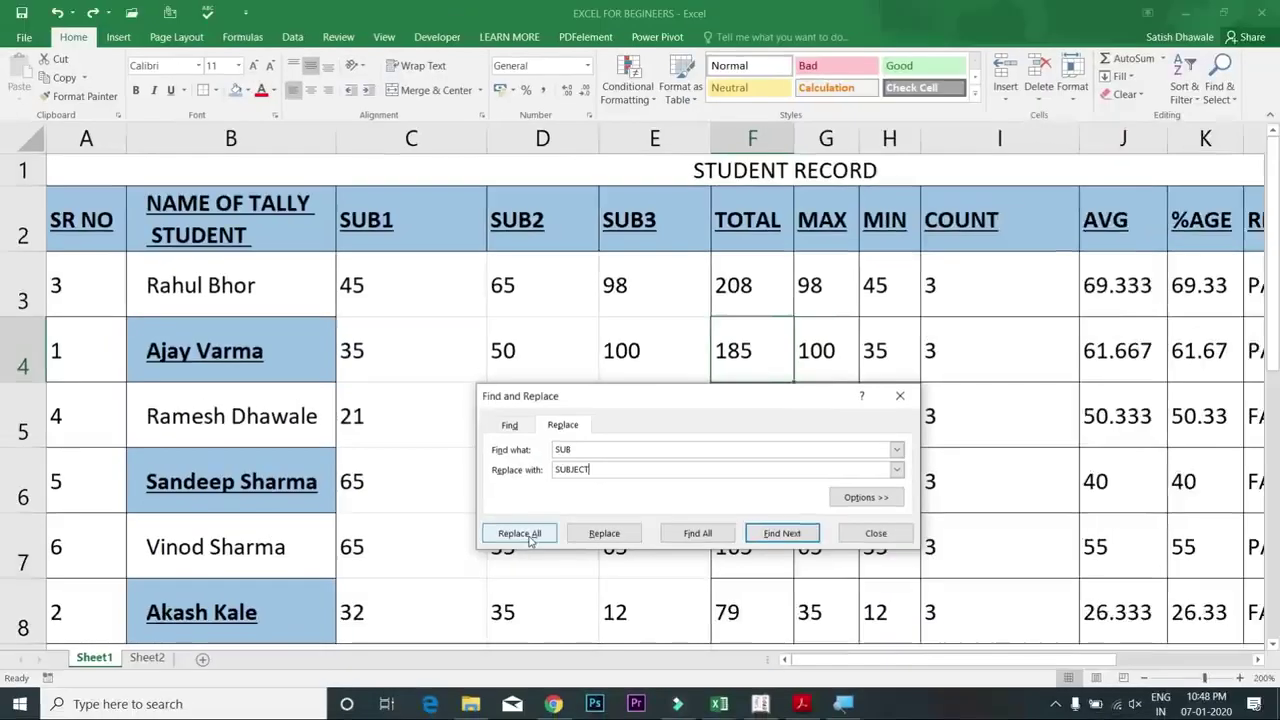
pyautogui.click(531, 536)
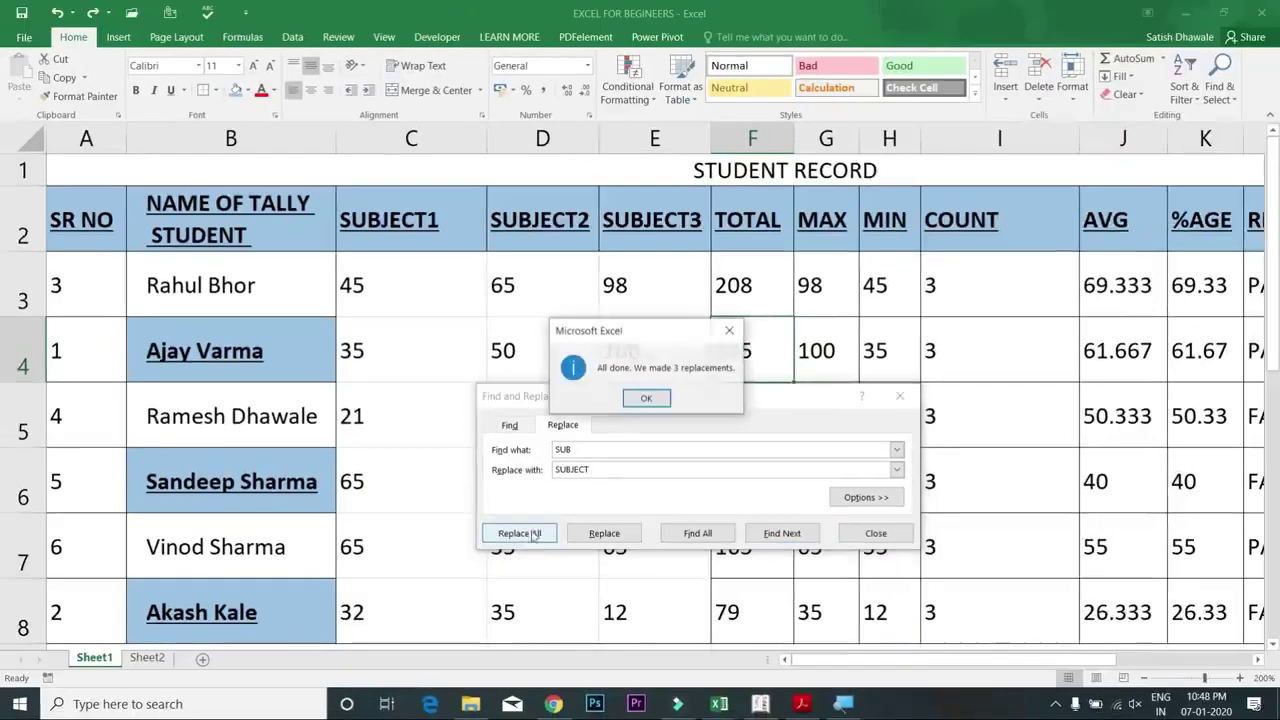
pyautogui.click(655, 400)
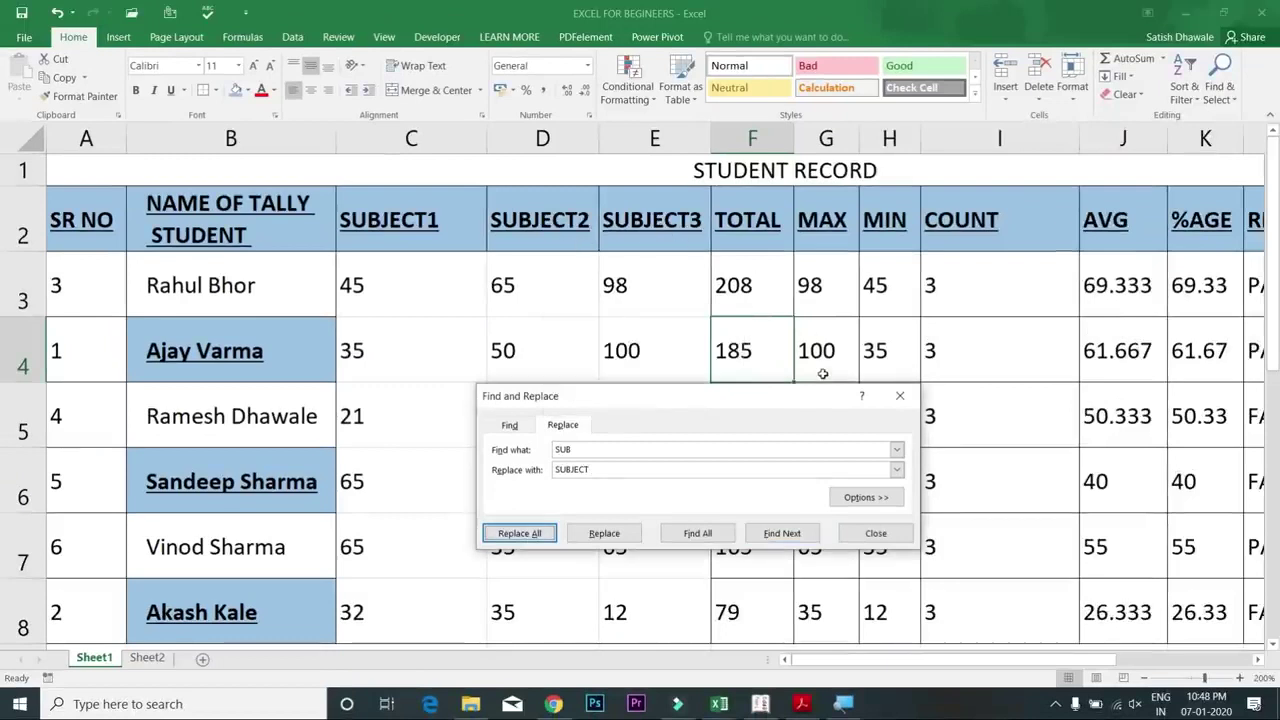
pyautogui.click(900, 398)
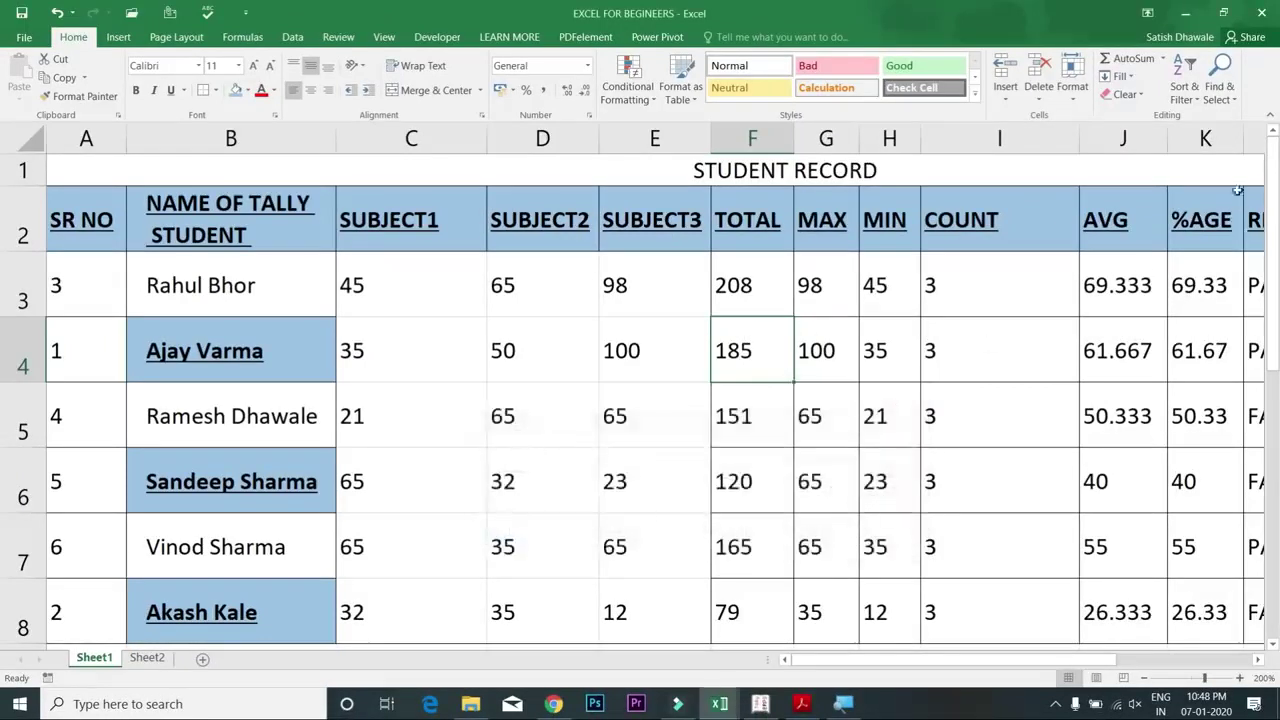
# Step: Open the Find function for the sheet and close it without searching
pyautogui.click(1218, 90)
pyautogui.click(1195, 120)
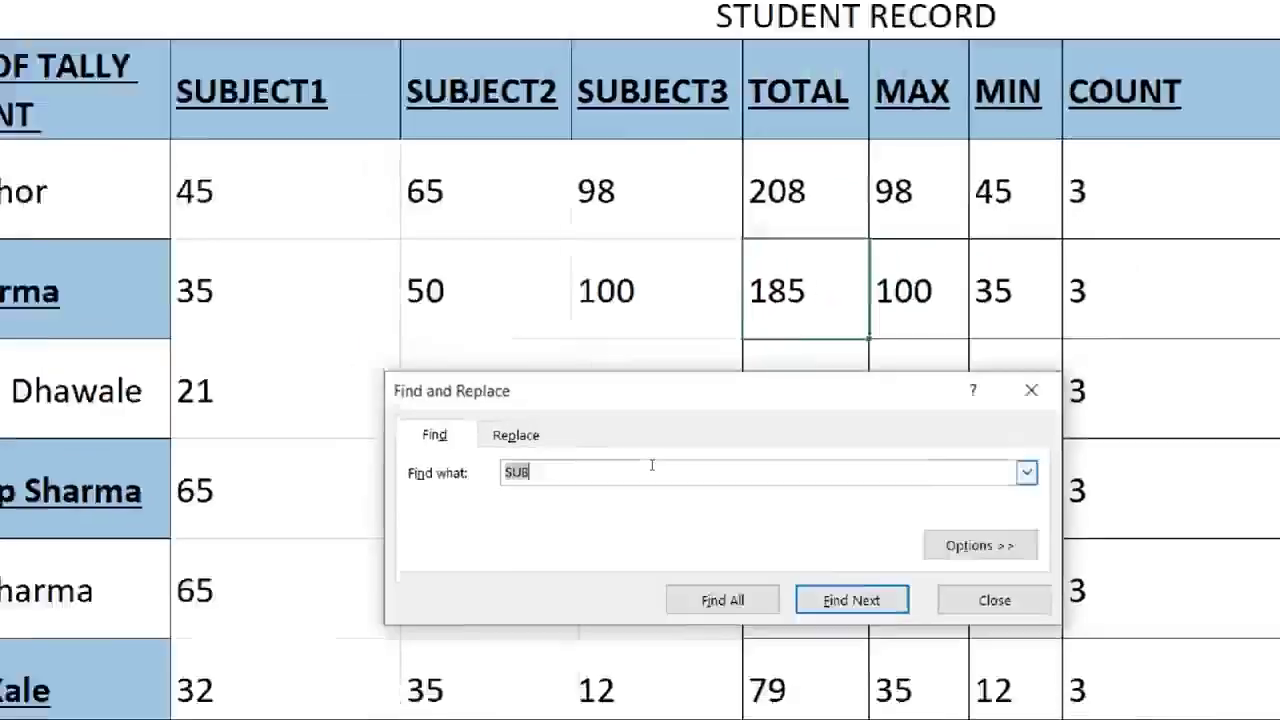
pyautogui.press('Escape')
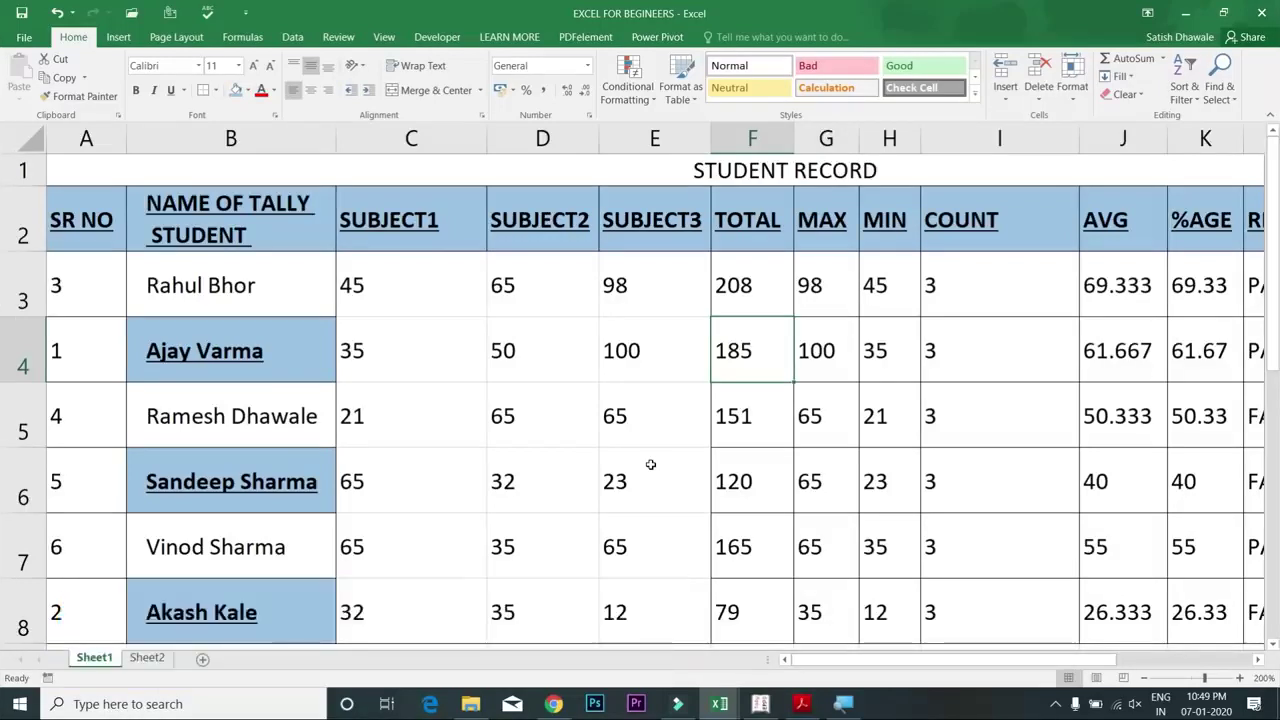
# Step: Check the print preview of Sheet1 and return to the worksheet
pyautogui.click(505, 289)
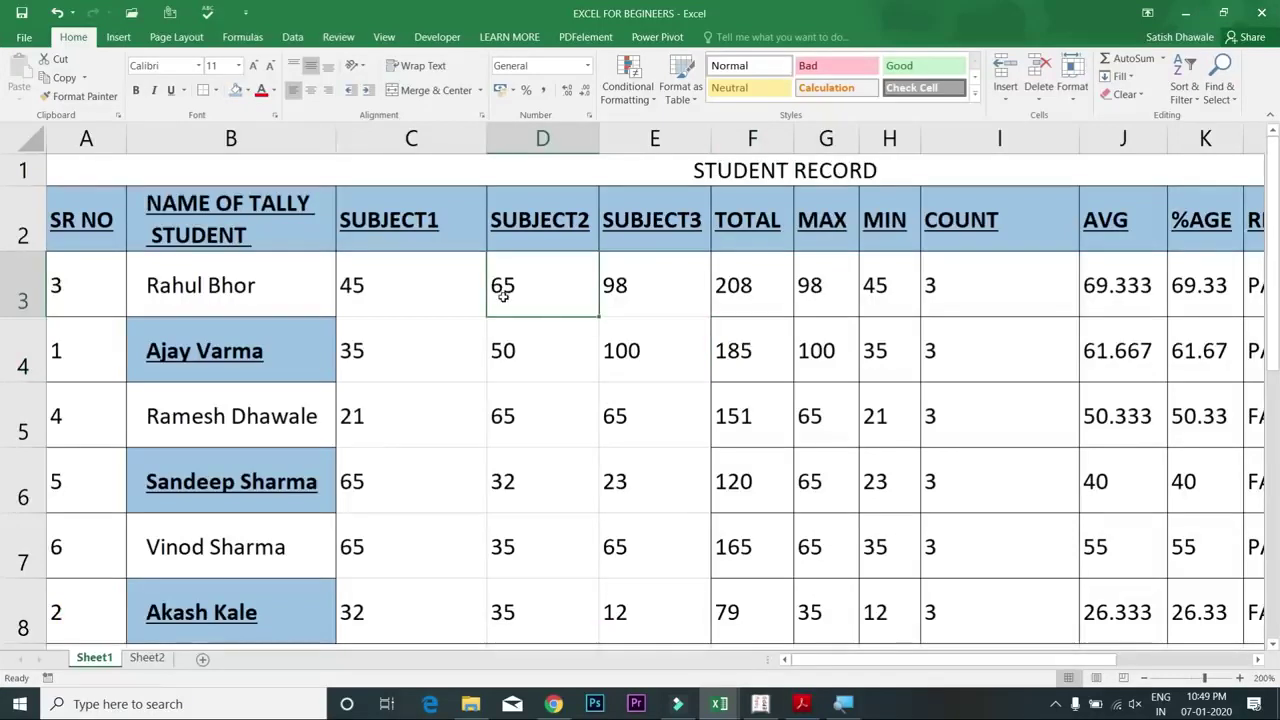
pyautogui.hotkey('ctrl', 'p')
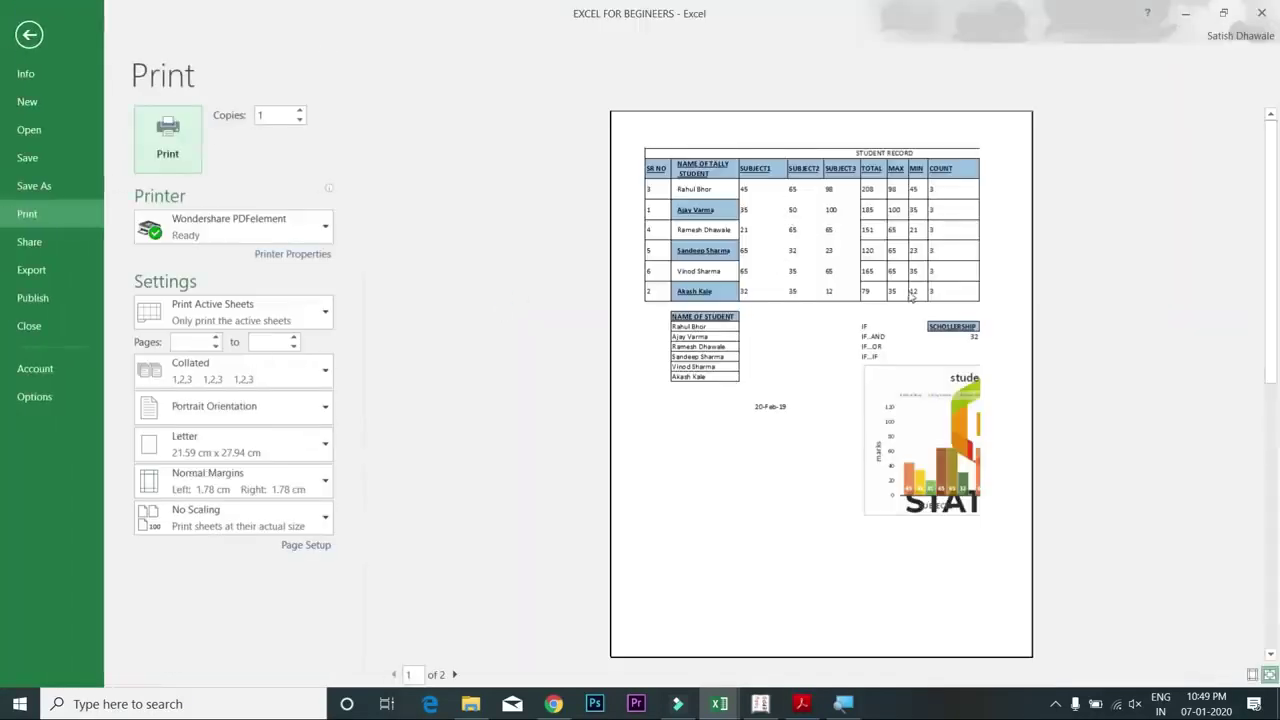
pyautogui.press('Escape')
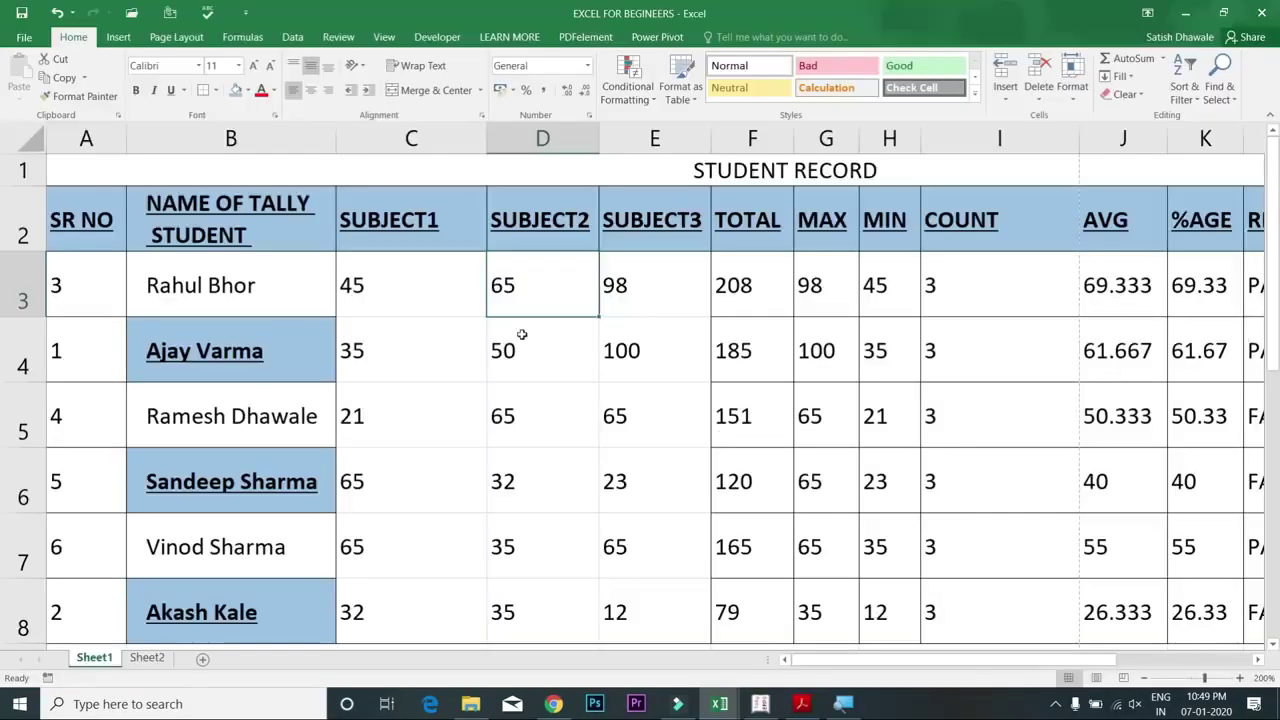
# Step: Undo the recent edits repeatedly, back past the SUBJECT replacement, the C19 entries and the table's alignment changes, until the name header reads NAME OF STUDENT
pyautogui.hotkey('ctrl', 'z')
pyautogui.hotkey('ctrl', 'z')
pyautogui.hotkey('ctrl', 'z')
pyautogui.hotkey('ctrl', 'z')
pyautogui.hotkey('ctrl', 'z')
pyautogui.hotkey('ctrl', 'z')
pyautogui.hotkey('ctrl', 'z')
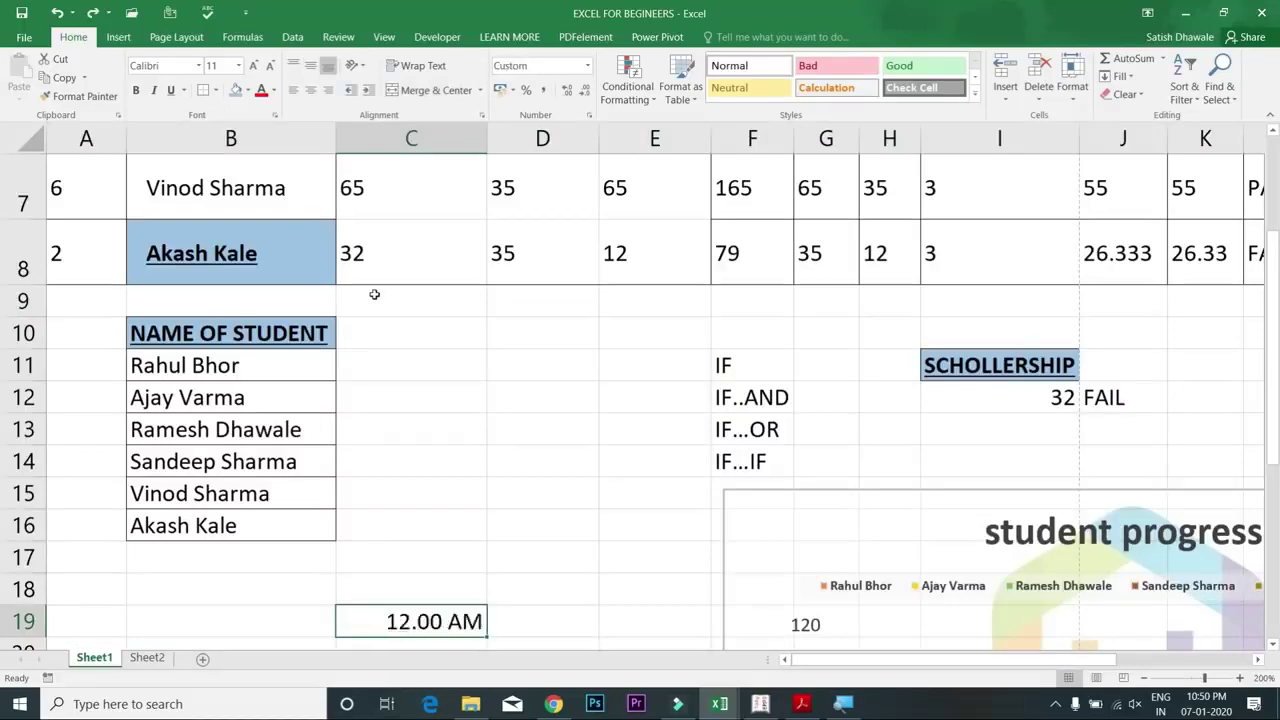
pyautogui.hotkey('ctrl', 'z')
pyautogui.hotkey('ctrl', 'z')
pyautogui.hotkey('ctrl', 'z')
pyautogui.hotkey('ctrl', 'z')
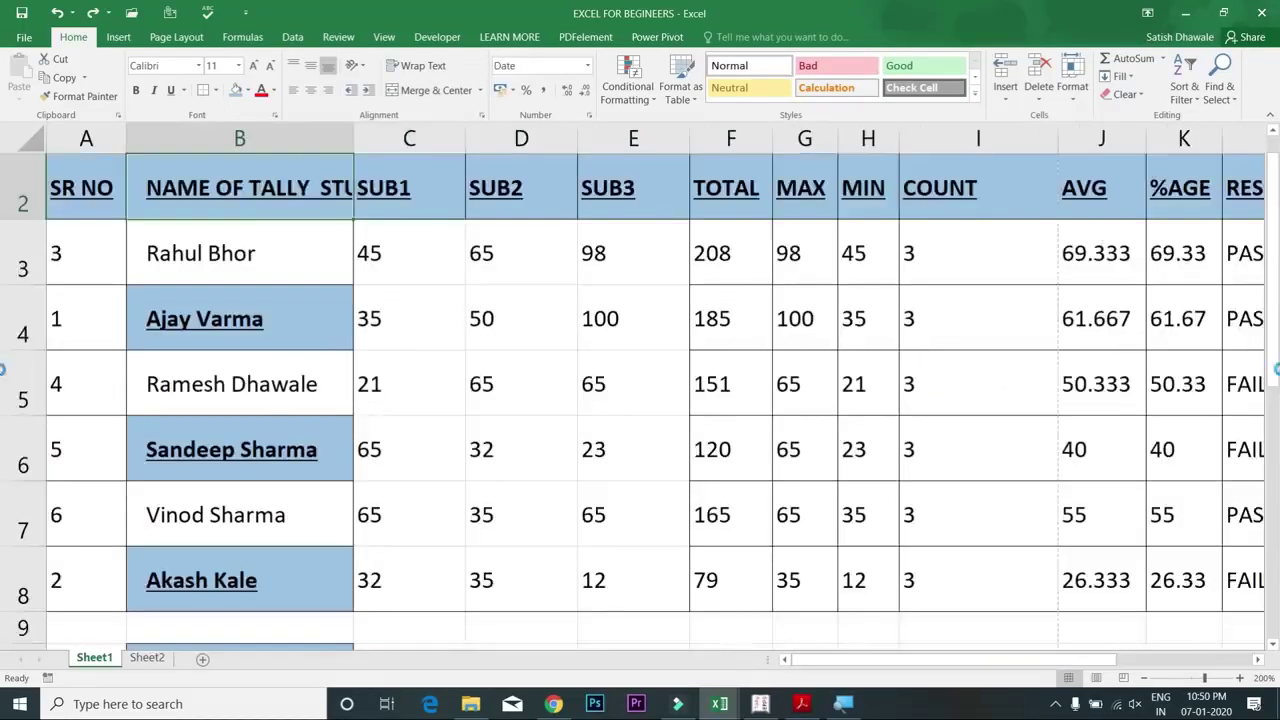
pyautogui.hotkey('ctrl', 'z')
pyautogui.hotkey('ctrl', 'z')
pyautogui.hotkey('ctrl', 'z')
pyautogui.hotkey('ctrl', 'z')
pyautogui.hotkey('ctrl', 'z')
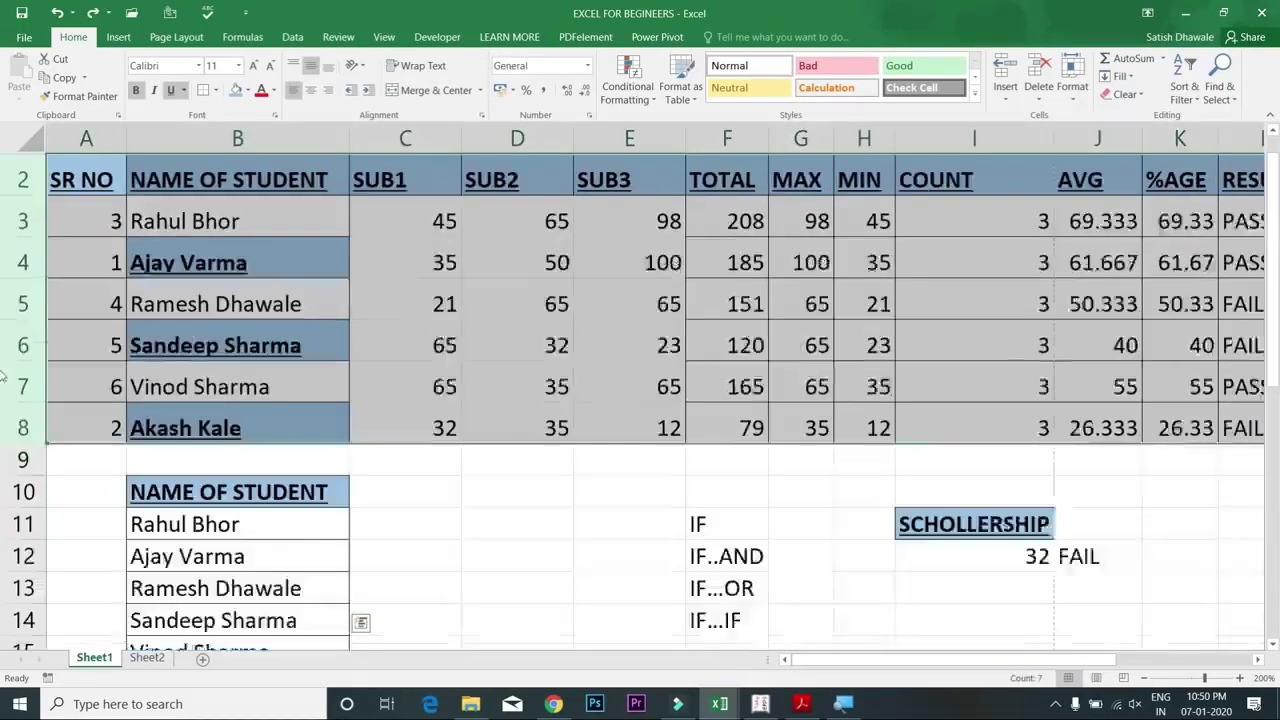
# Step: Undo more of the recent edits, back past the header styling and the list of student names pasted in B10:B16
pyautogui.hotkey('ctrl', 'n')
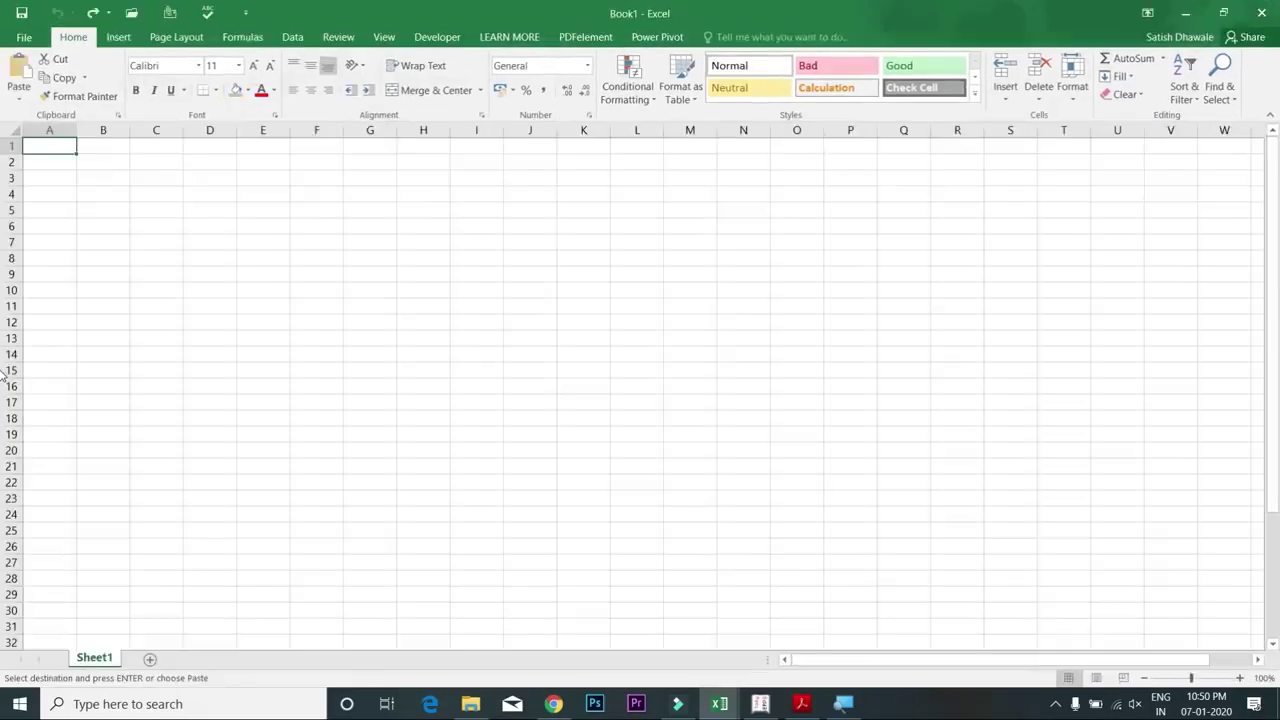
pyautogui.hotkey('ctrl', 'z')
pyautogui.hotkey('ctrl', 'z')
pyautogui.hotkey('ctrl', 'z')
pyautogui.hotkey('ctrl', 'z')
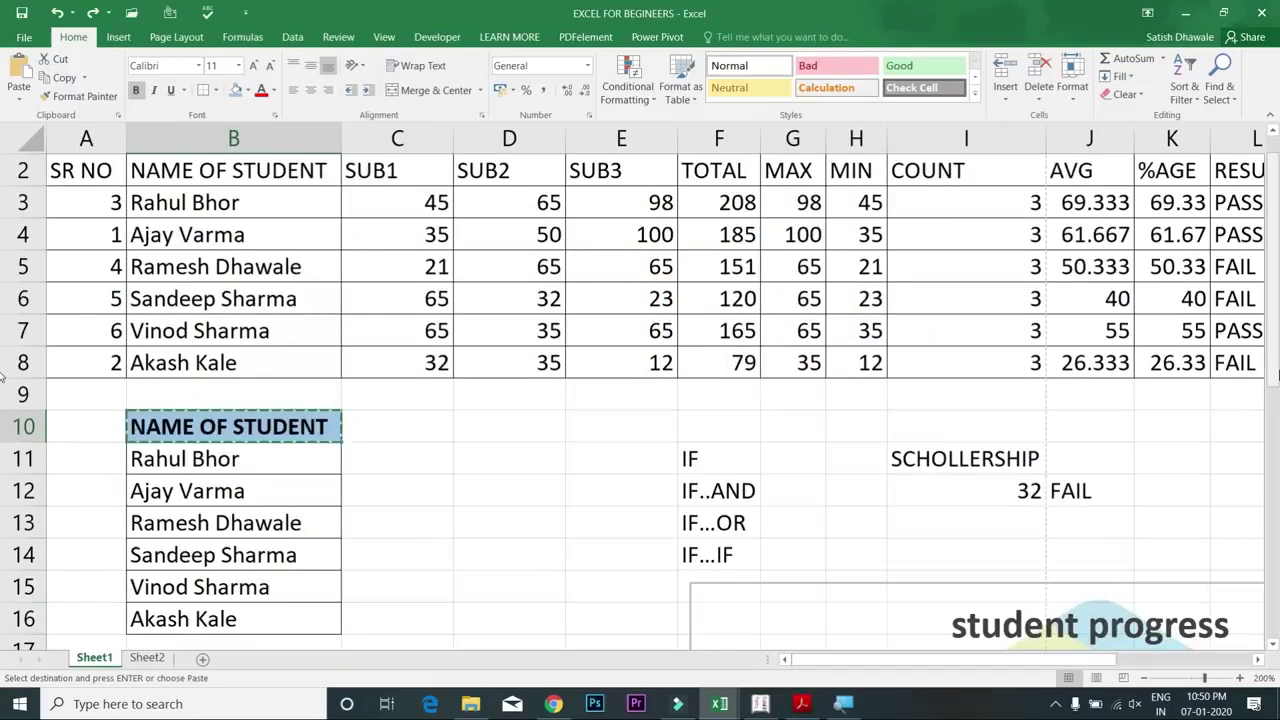
pyautogui.hotkey('ctrl', 'z')
pyautogui.hotkey('ctrl', 'z')
pyautogui.hotkey('ctrl', 'z')
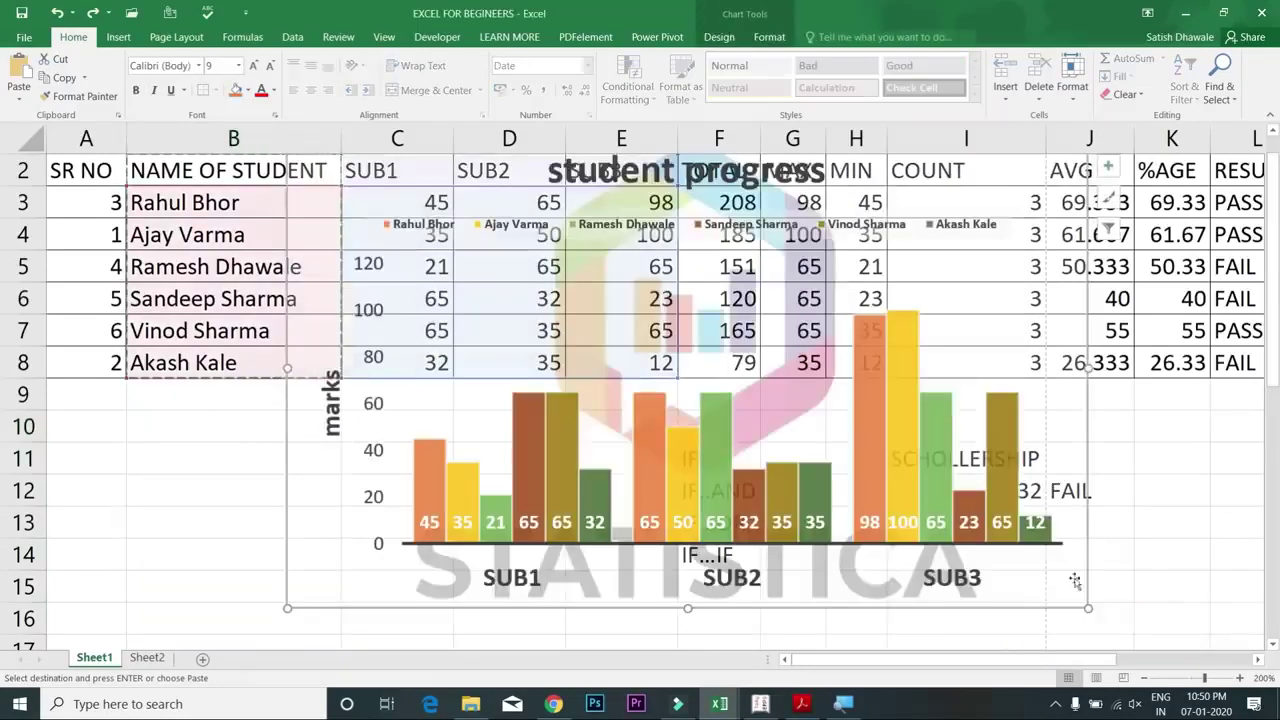
# Step: Delete the student progress chart and clear the contents of F10:J16 below the marks table
pyautogui.press('Delete')
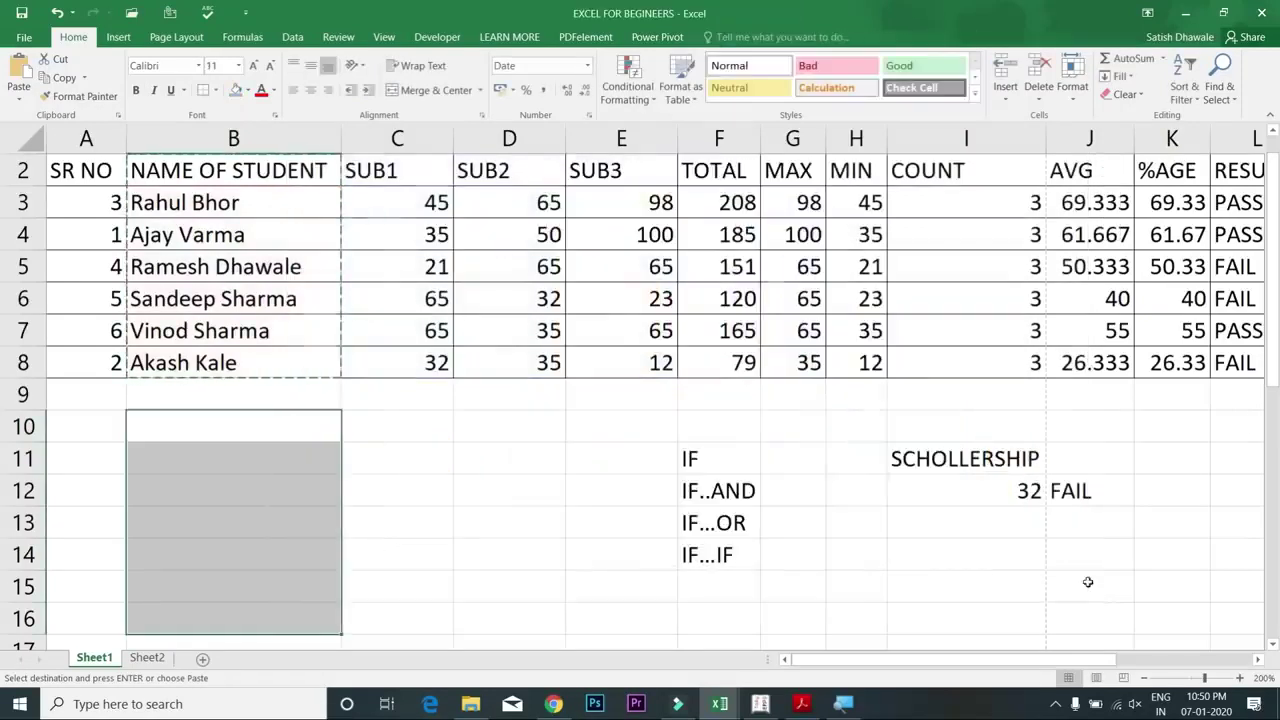
pyautogui.moveTo(704, 428); pyautogui.dragTo(1074, 606)
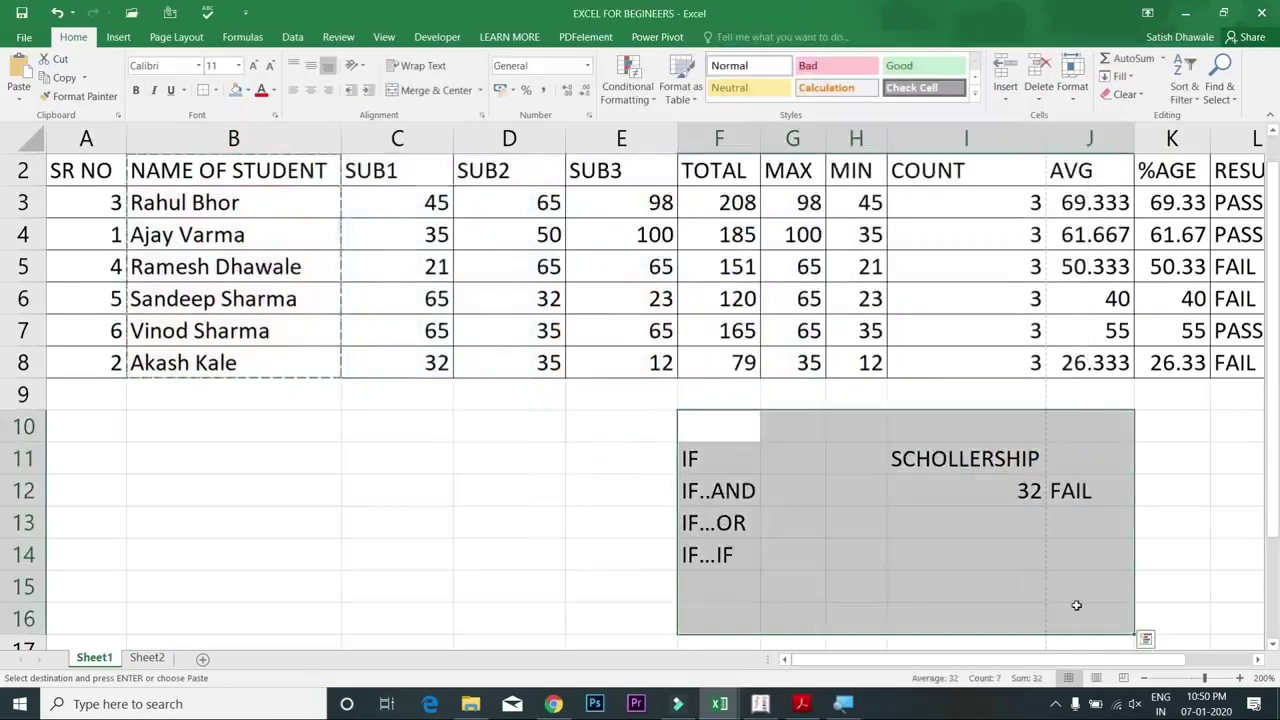
pyautogui.press('Delete')
pyautogui.click(344, 200)
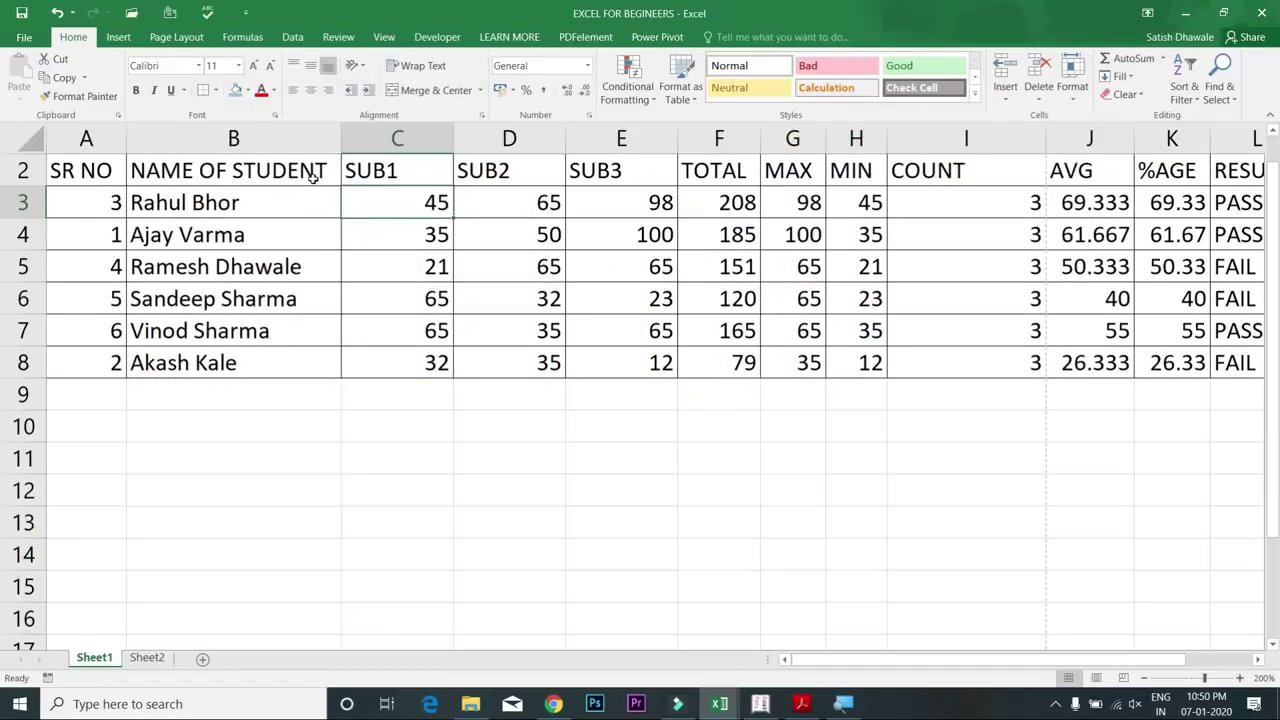
# Step: Check how the marks table fits on the page in the print preview and return to the worksheet
pyautogui.click(62, 172)
pyautogui.hotkey('ctrl', 'p')
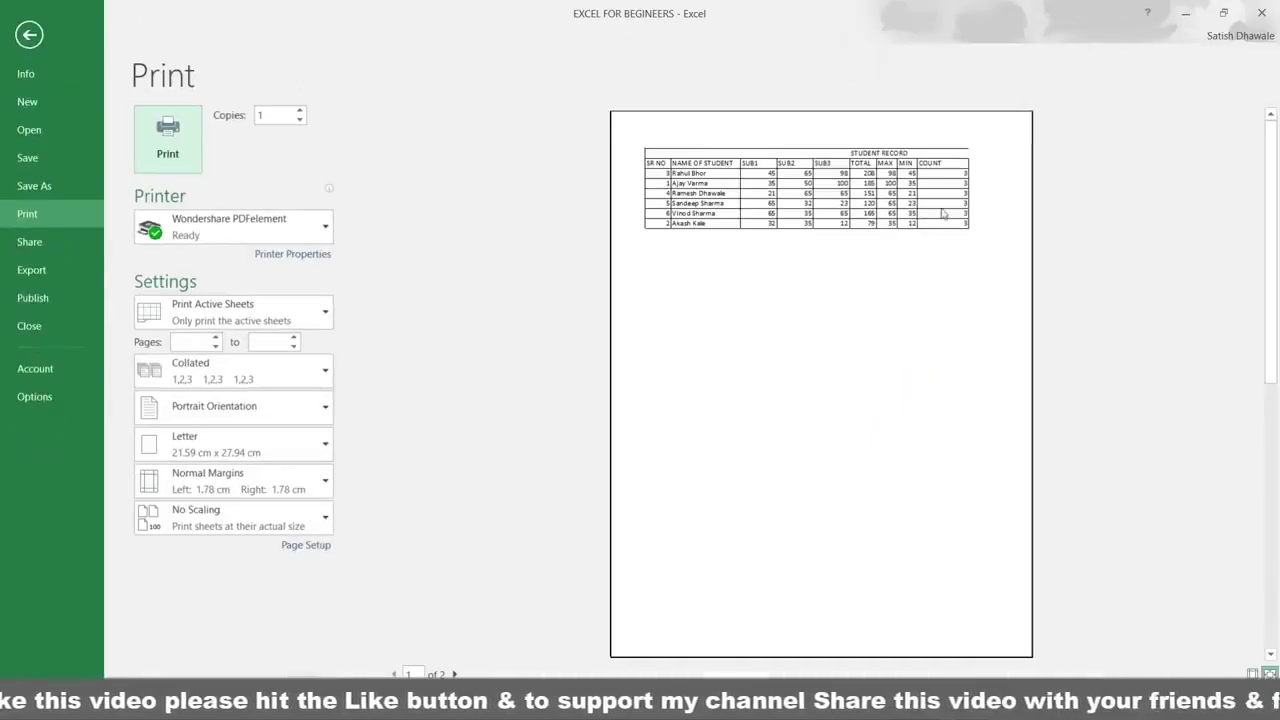
pyautogui.press('Escape')
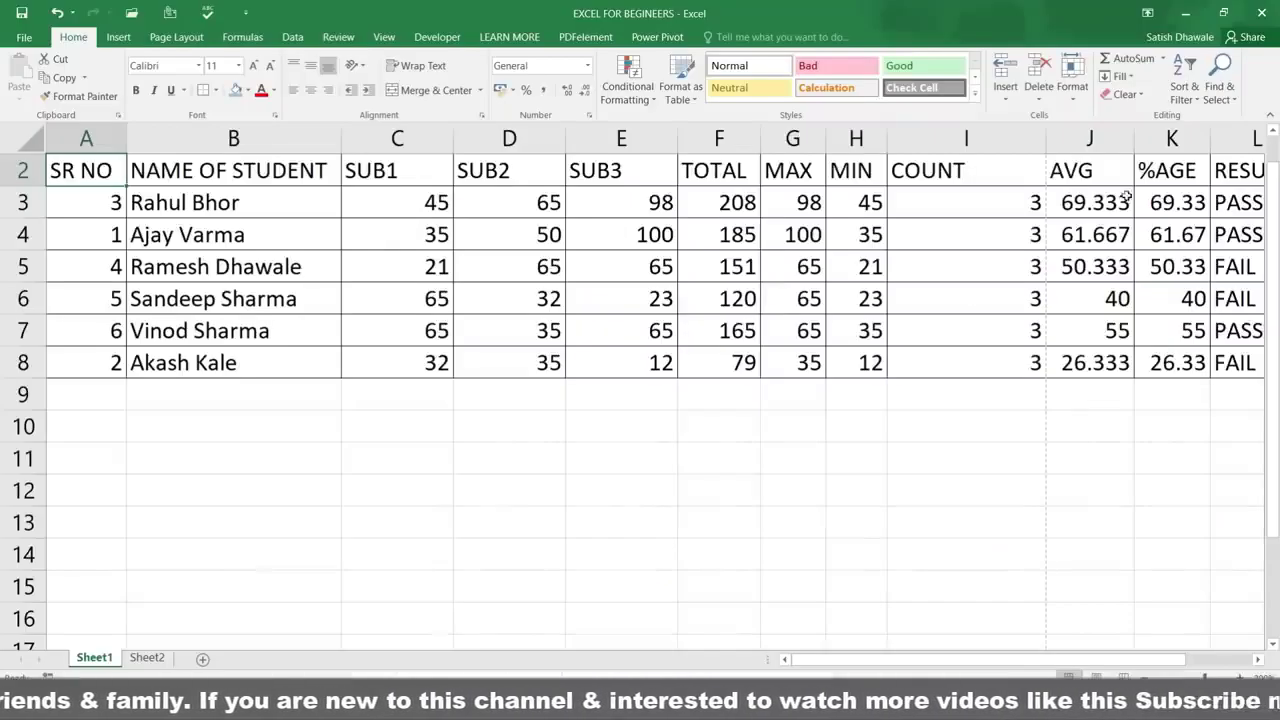
# Step: AutoFit the COUNT column and all the other columns of the marks table, and check the page fit in the print preview
pyautogui.doubleClick(1044, 140)
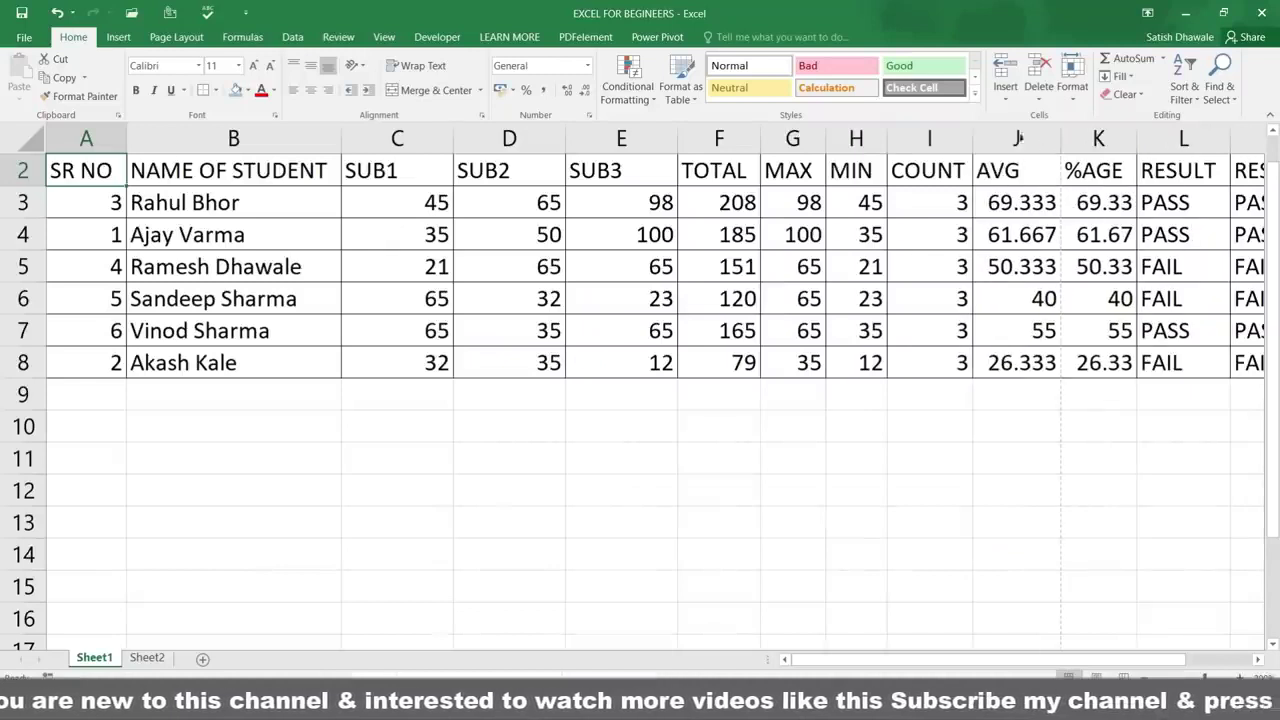
pyautogui.click(732, 196)
pyautogui.click(664, 172)
pyautogui.hotkey('ctrl', 'a')
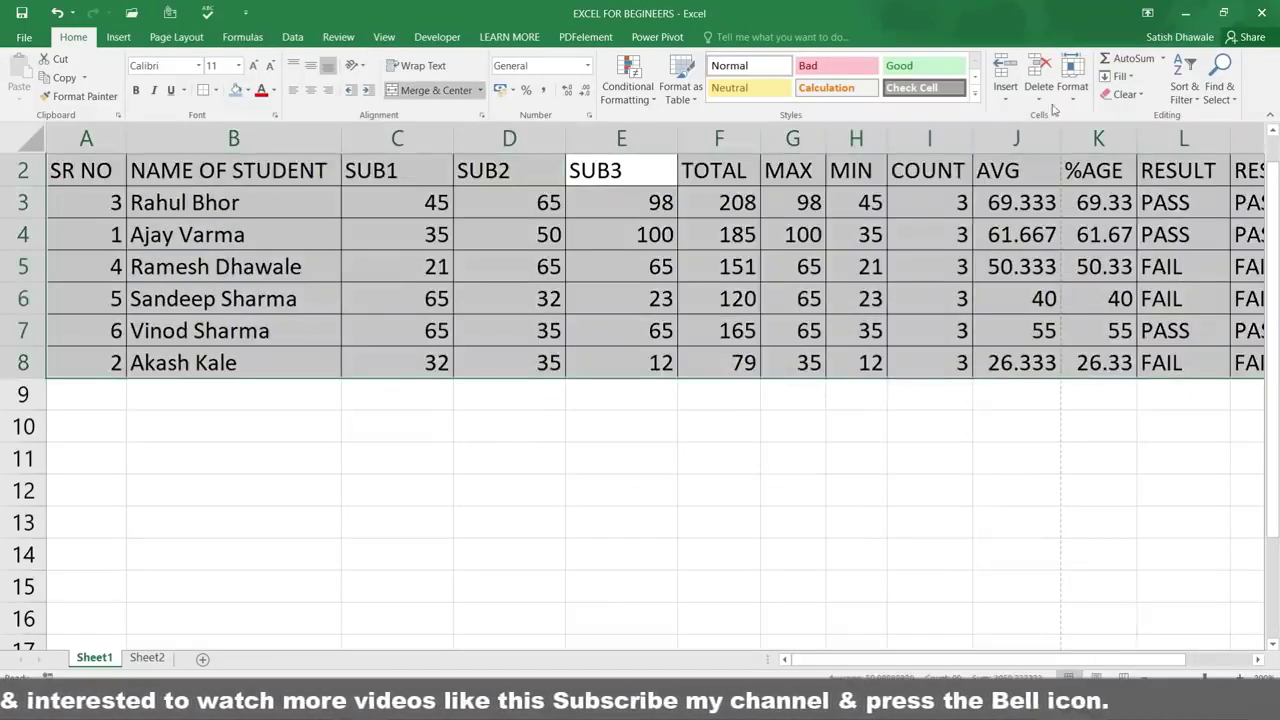
pyautogui.hotkey('alt', 'h')
pyautogui.press('o')
pyautogui.press('i')
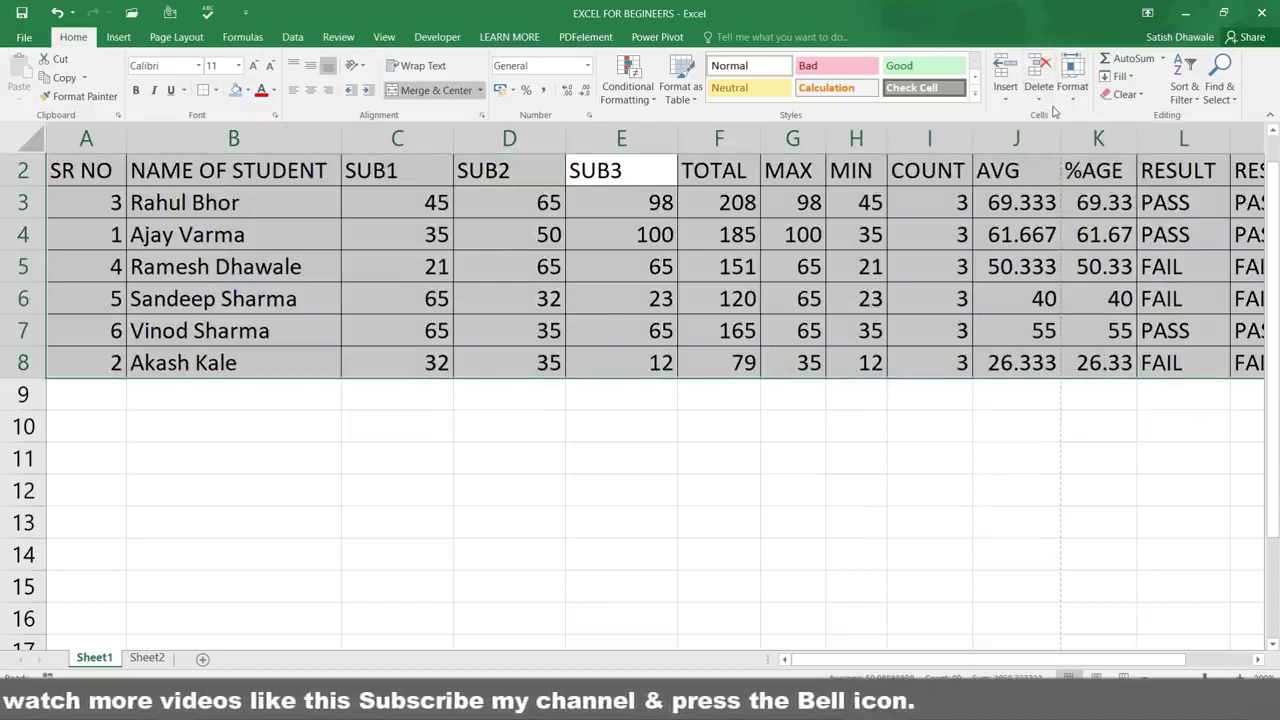
pyautogui.click(905, 176)
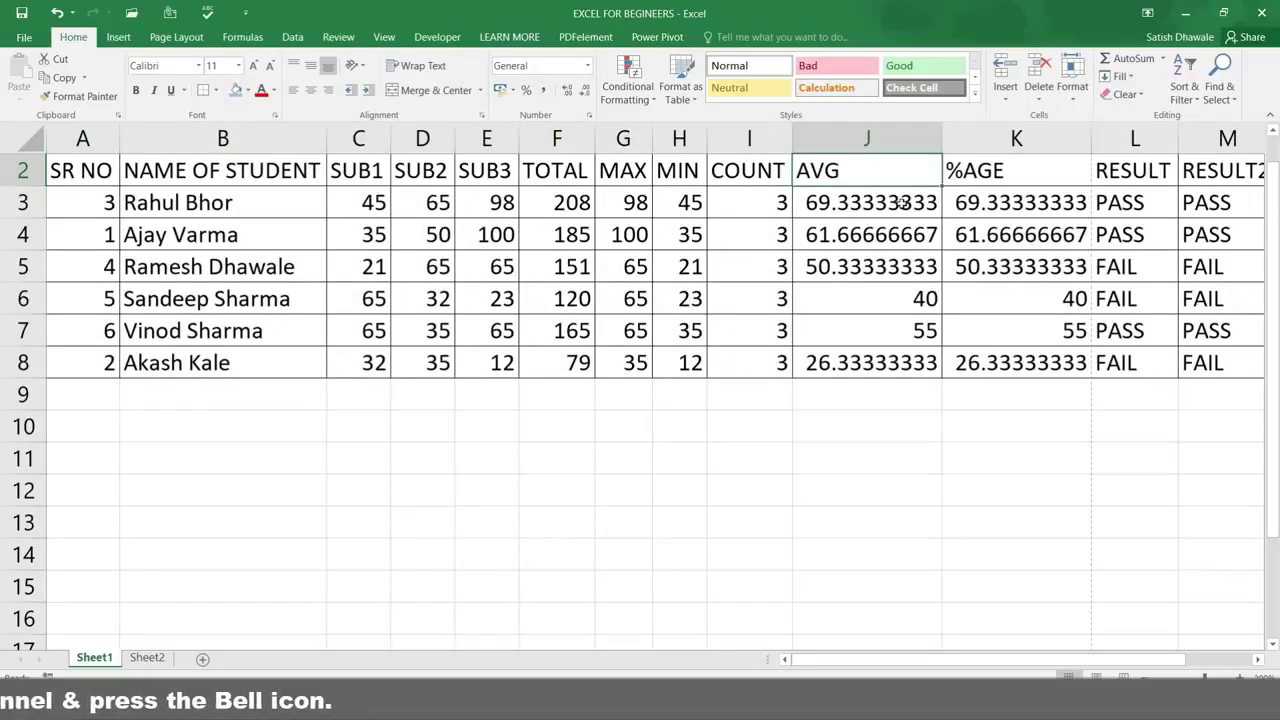
pyautogui.hotkey('ctrl', 'p')
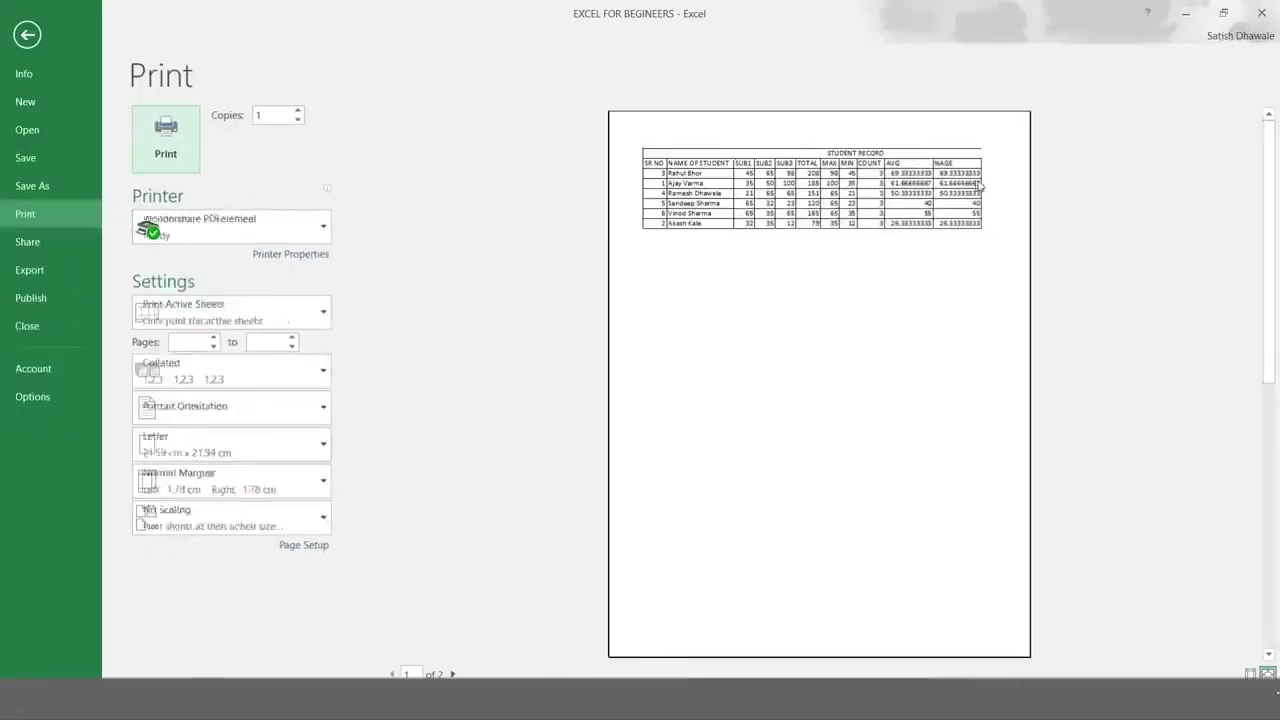
pyautogui.press('Escape')
# Step: Format the AVG and %AGE values in J3:K8 to show two decimal places
pyautogui.moveTo(917, 206); pyautogui.dragTo(996, 355)
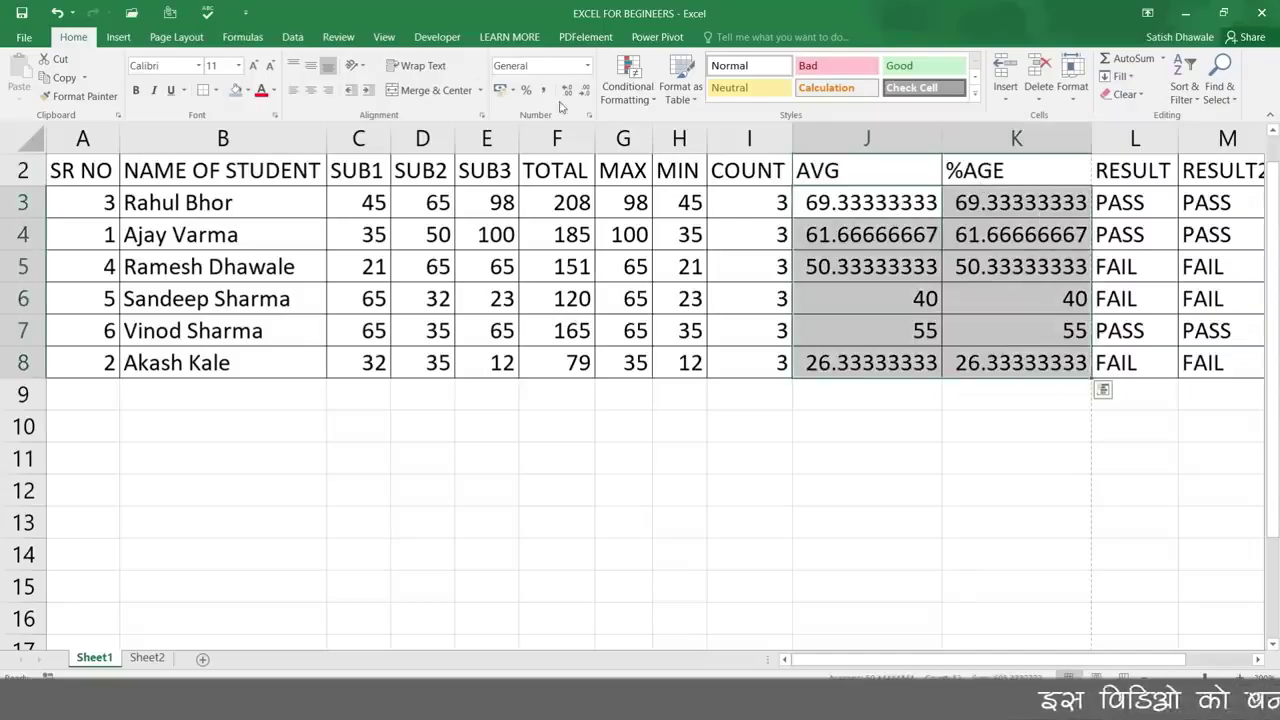
pyautogui.click(573, 91)
pyautogui.click(575, 91)
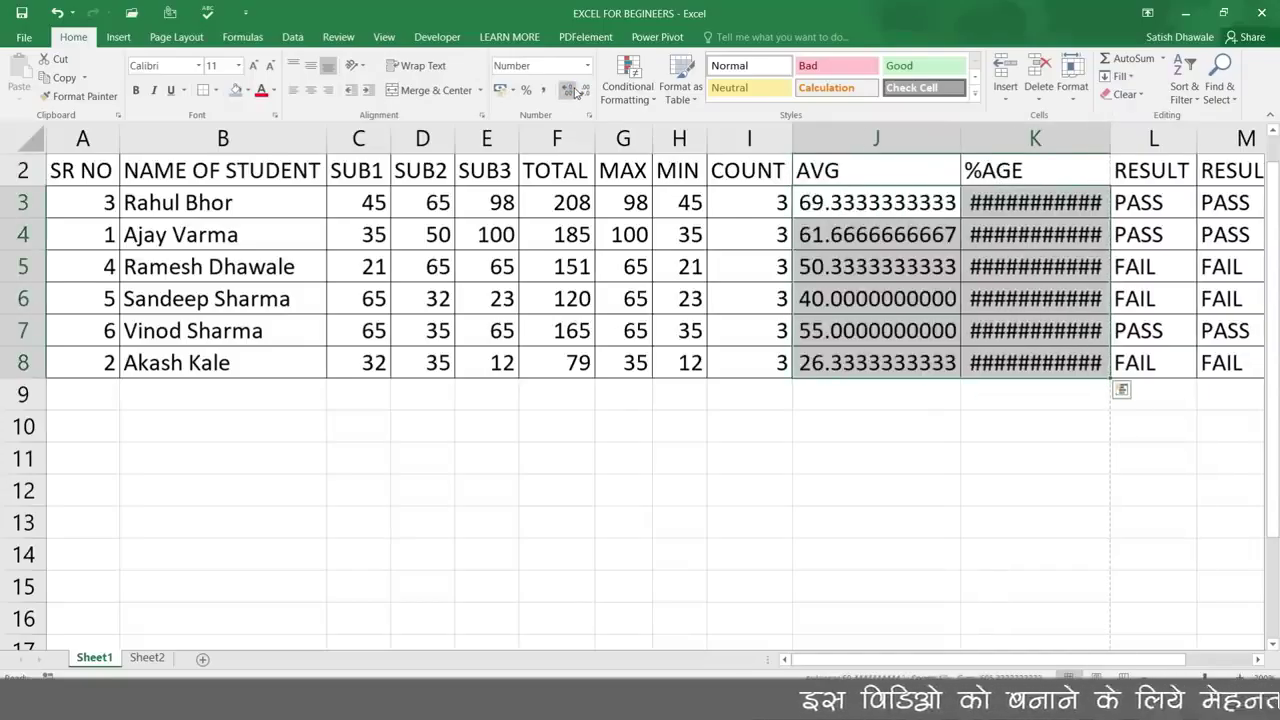
pyautogui.click(585, 91)
pyautogui.click(585, 91)
pyautogui.click(585, 91)
pyautogui.click(585, 91)
pyautogui.click(585, 91)
pyautogui.click(585, 91)
pyautogui.click(585, 91)
pyautogui.click(585, 91)
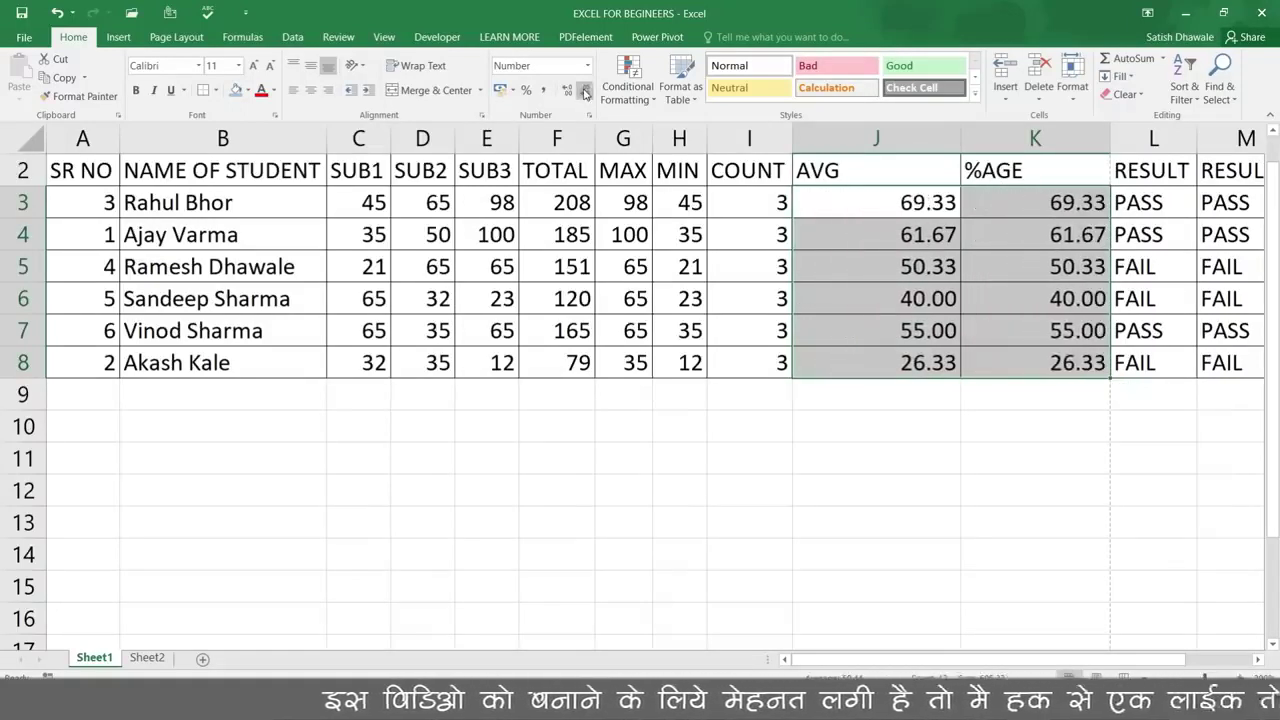
# Step: AutoFit the widths of the AVG and %AGE columns to their two-decimal values
pyautogui.press('super+h')
pyautogui.hotkey('alt', 'h')
pyautogui.press('o')
pyautogui.press('i')
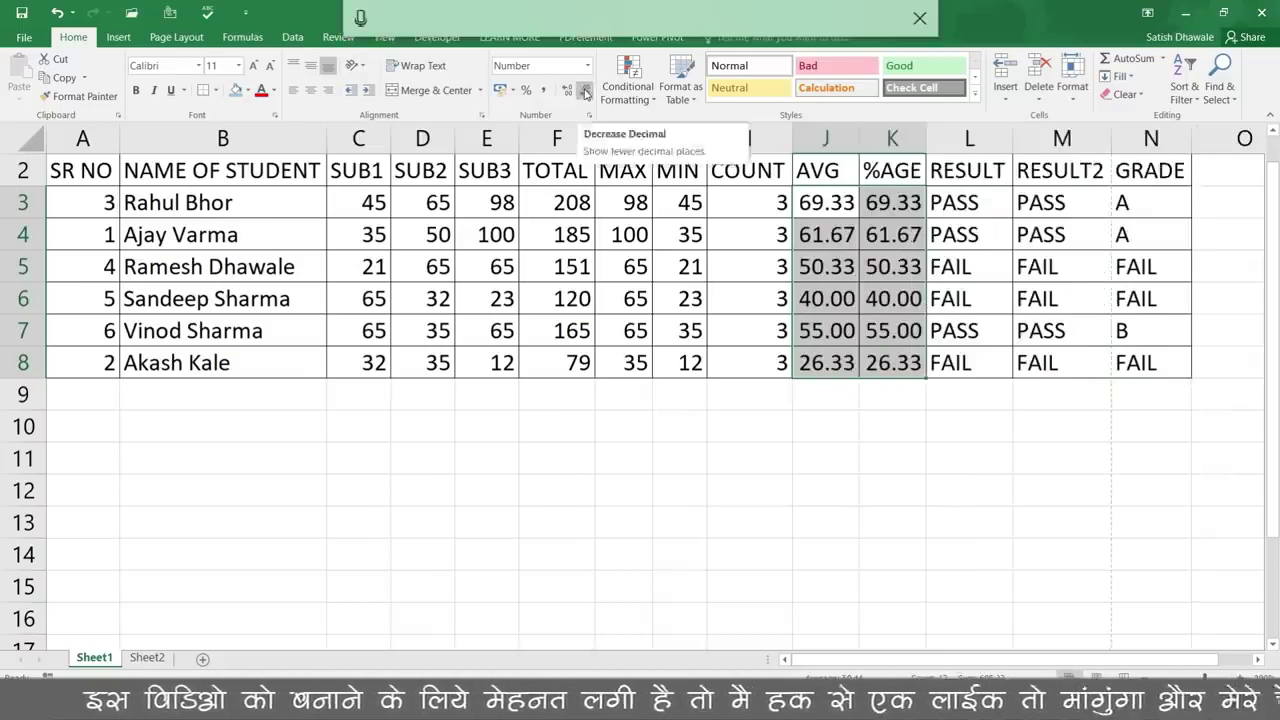
pyautogui.click(998, 250)
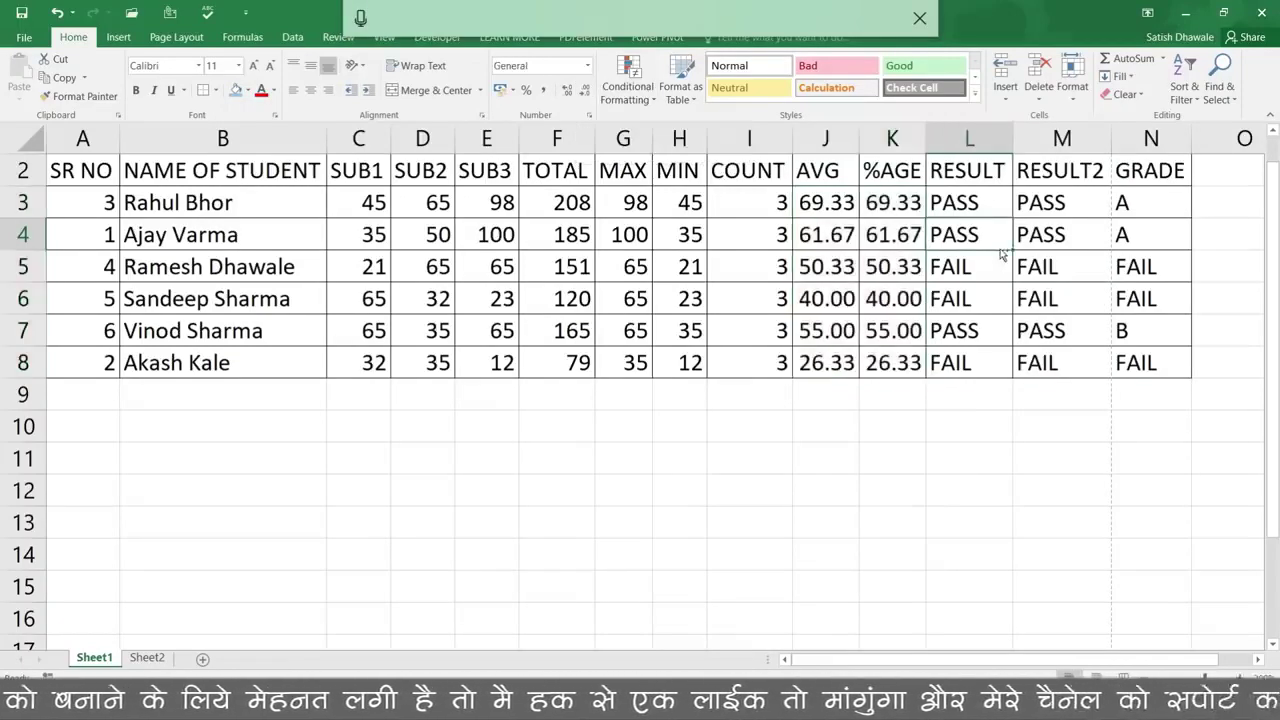
# Step: Open the print preview of Sheet1 and set the page to Landscape Orientation
pyautogui.hotkey('ctrl', 'p')
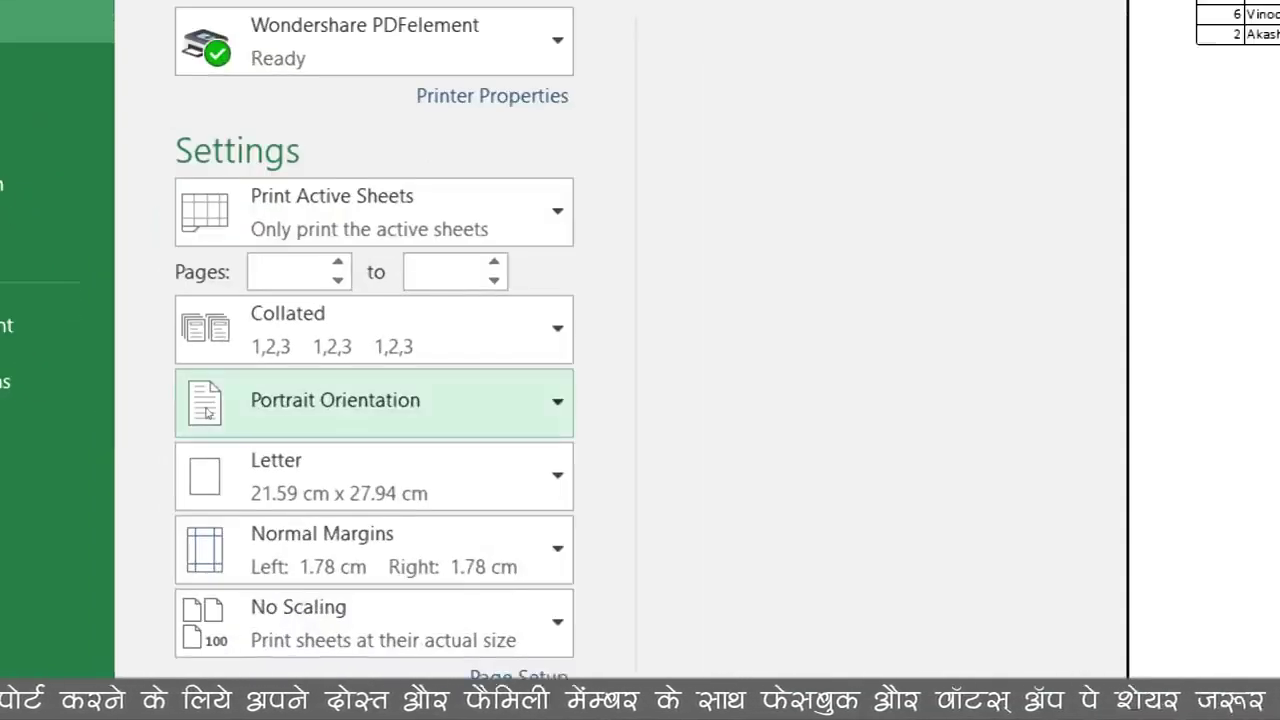
pyautogui.click(149, 412)
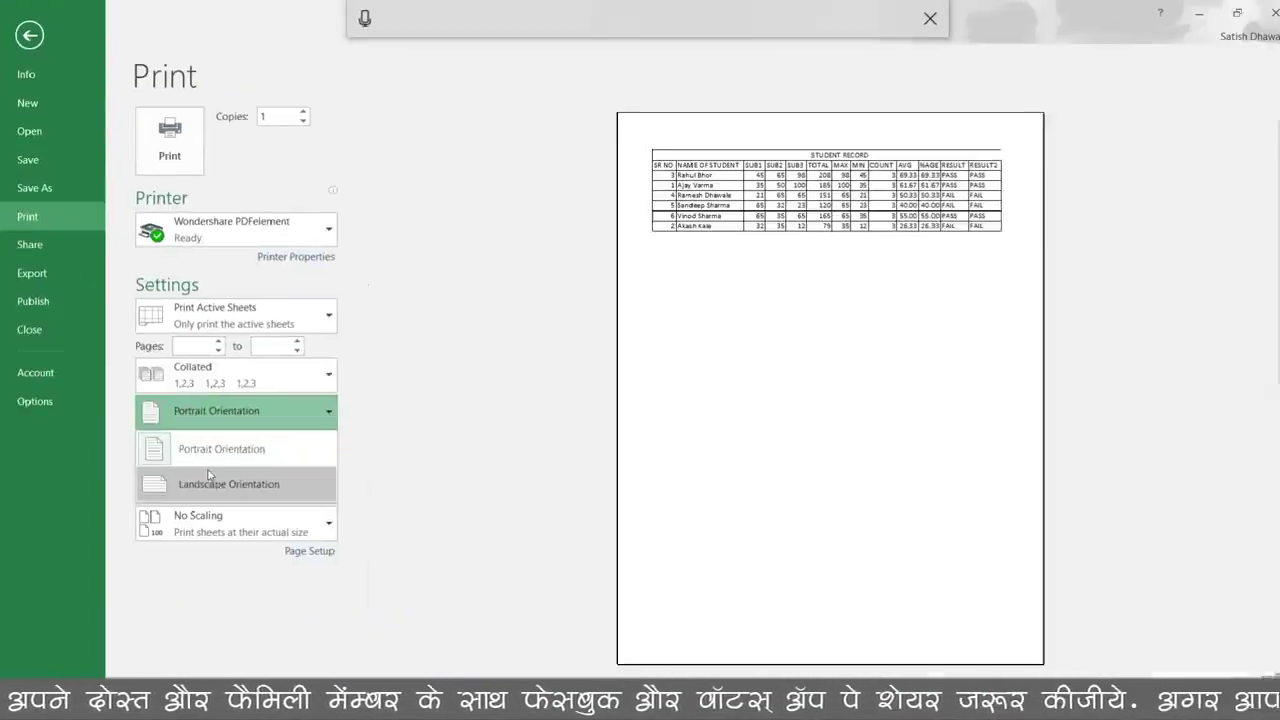
pyautogui.click(210, 477)
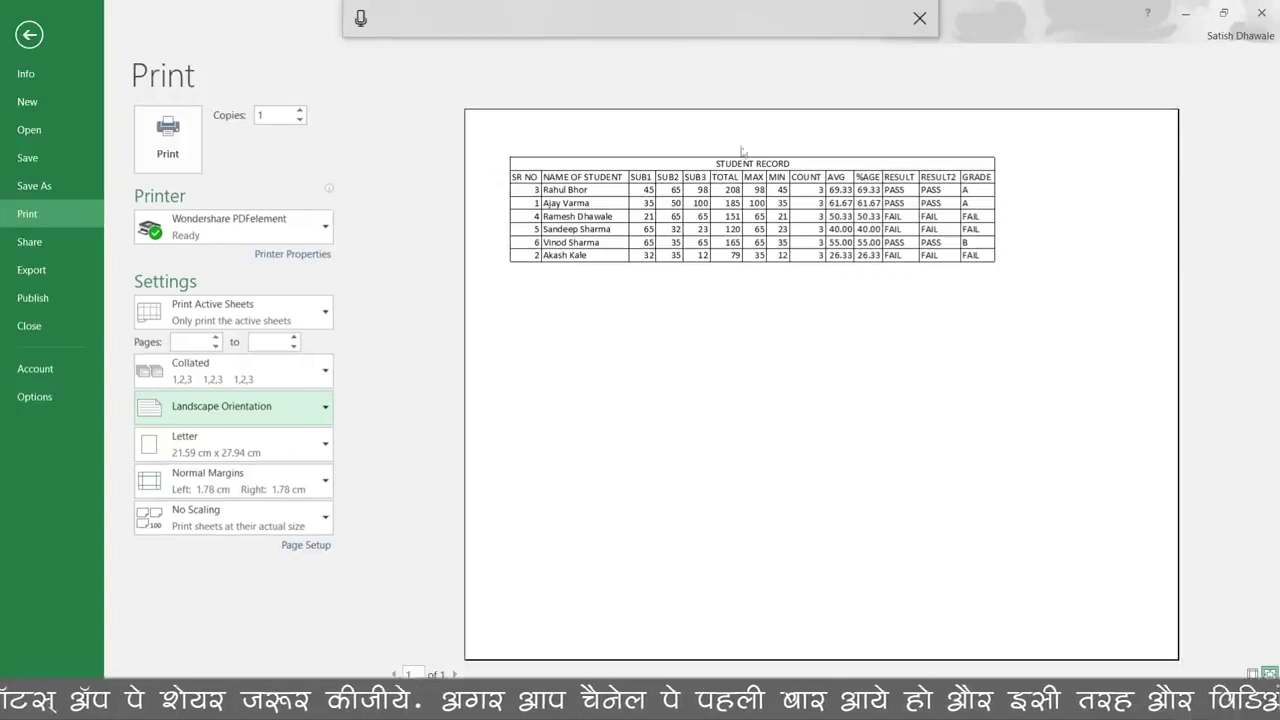
# Step: Set the page back to Portrait Orientation, reduce the right margin to 0.28 cm on the preview, and return to the worksheet
pyautogui.click(252, 412)
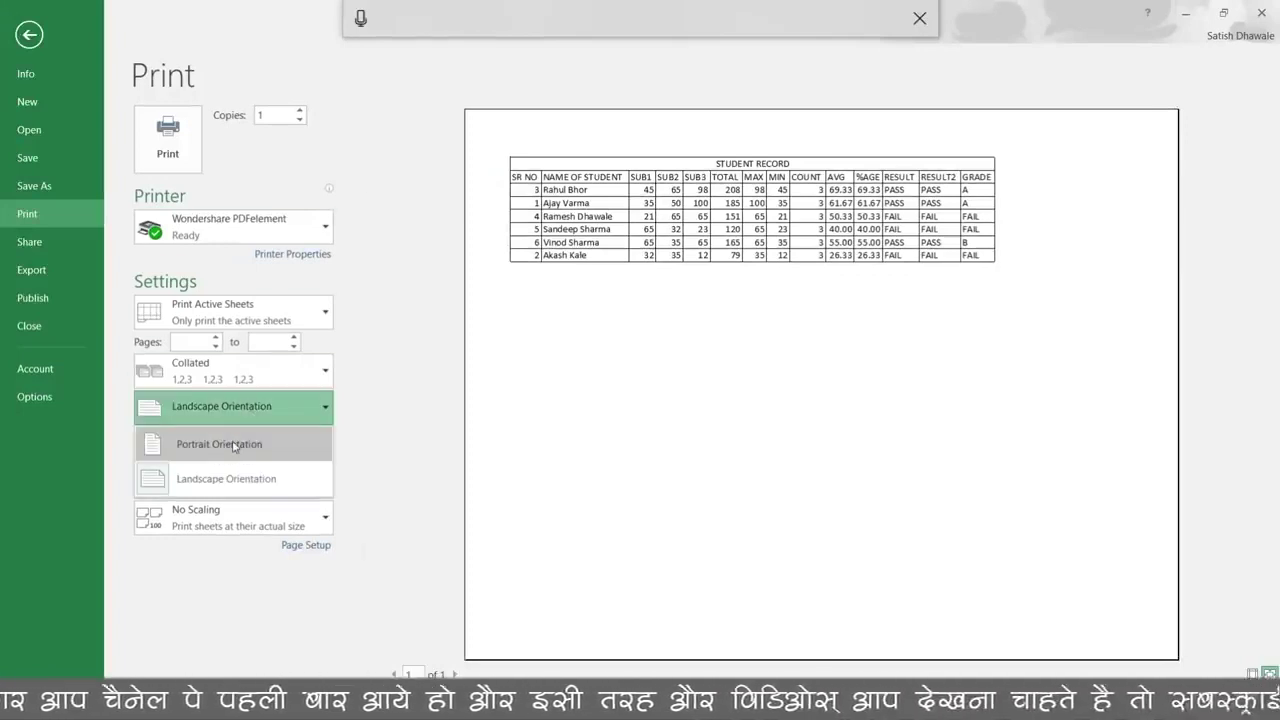
pyautogui.click(233, 445)
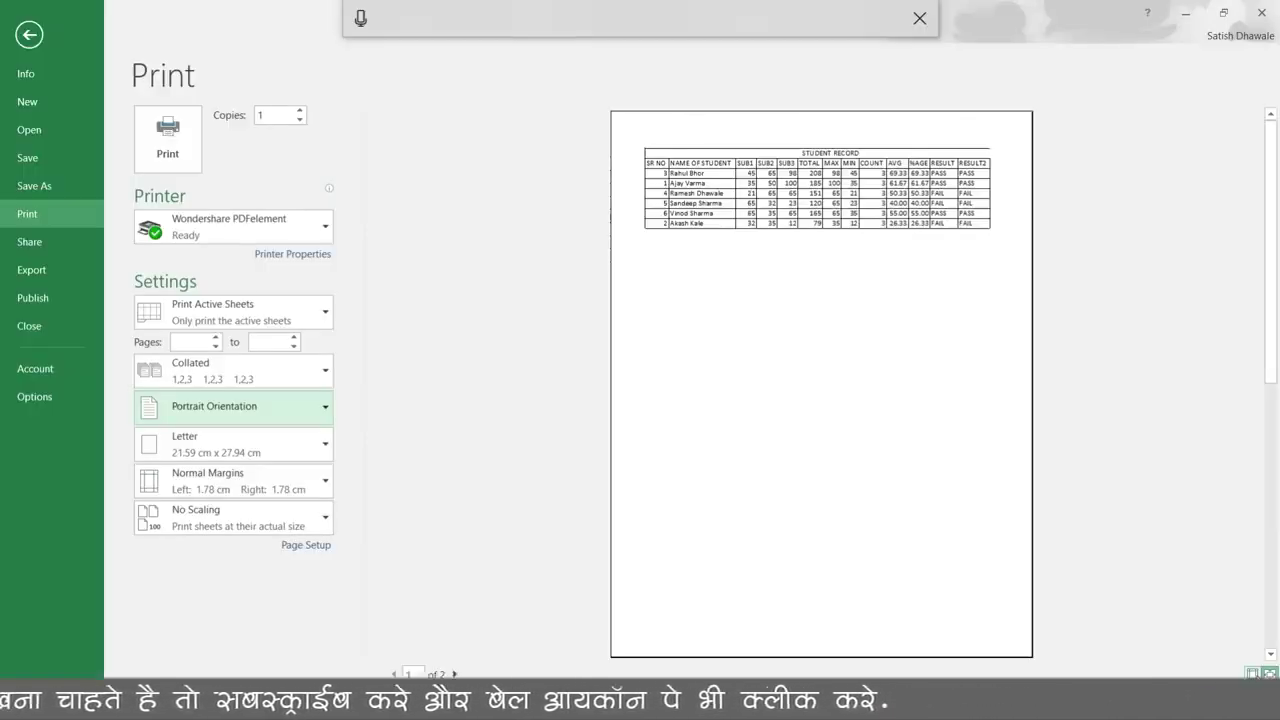
pyautogui.click(1243, 673)
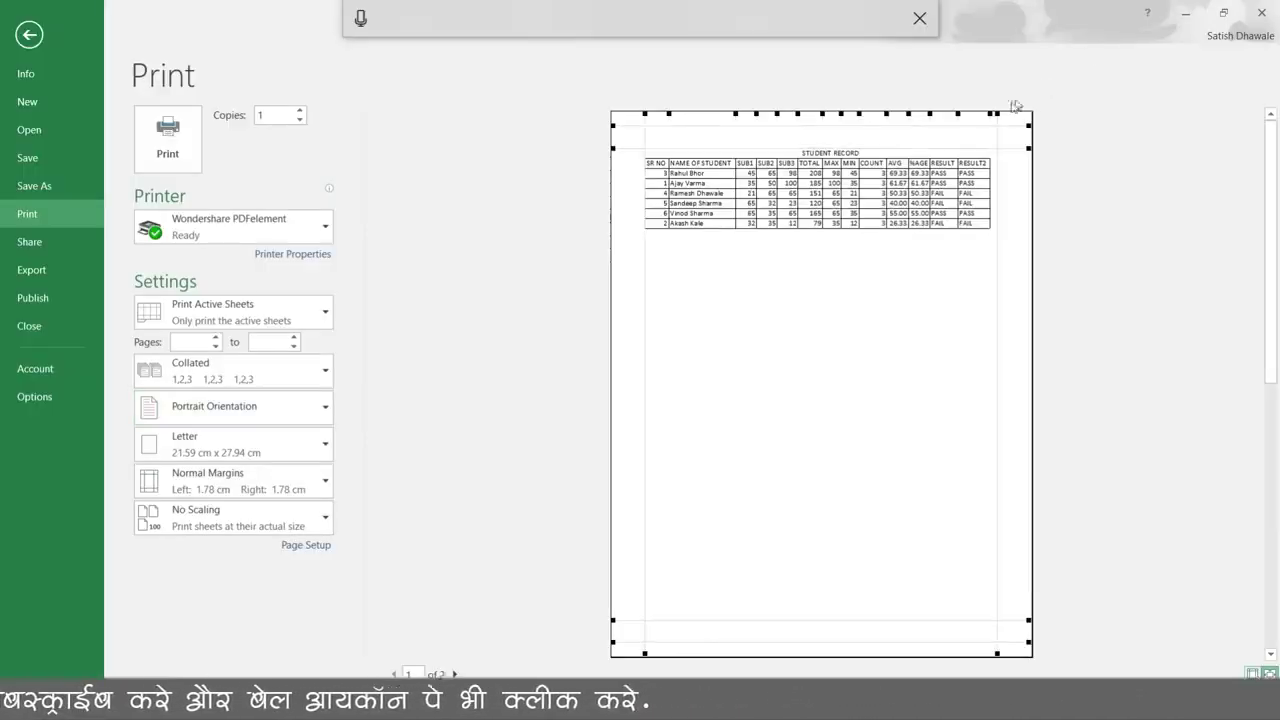
pyautogui.moveTo(997, 114); pyautogui.dragTo(1029, 116)
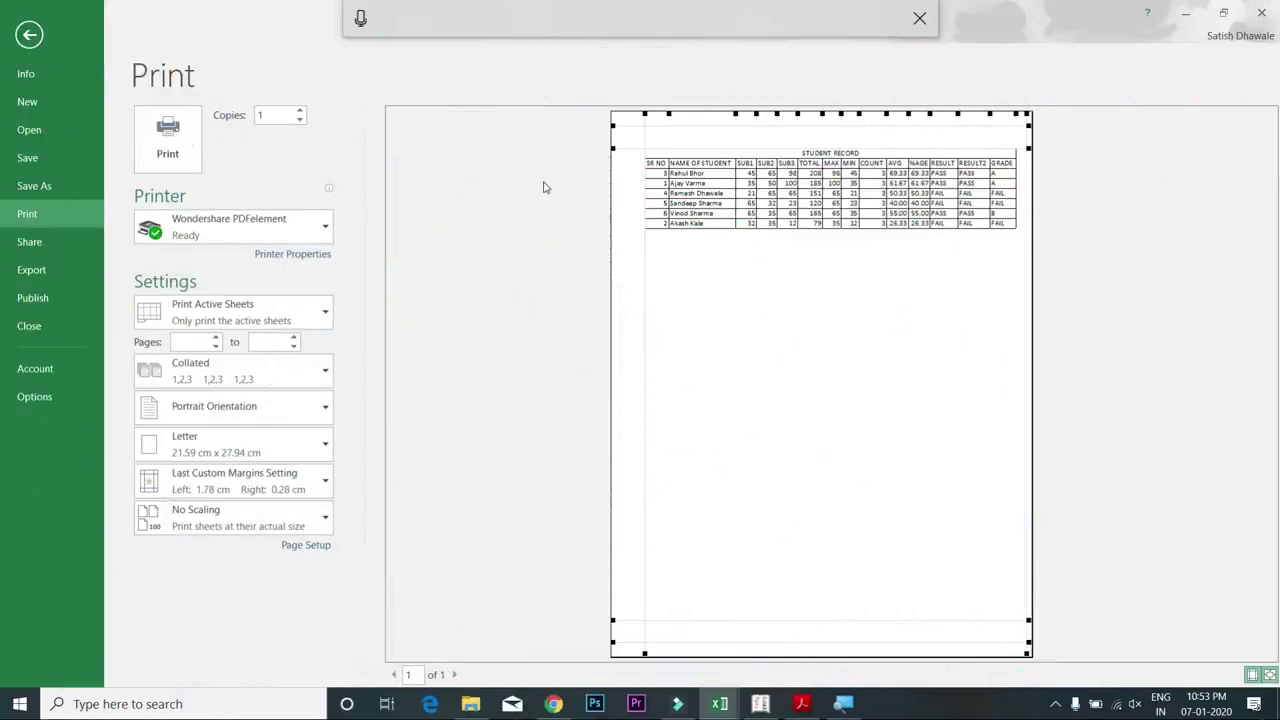
pyautogui.press('Escape')
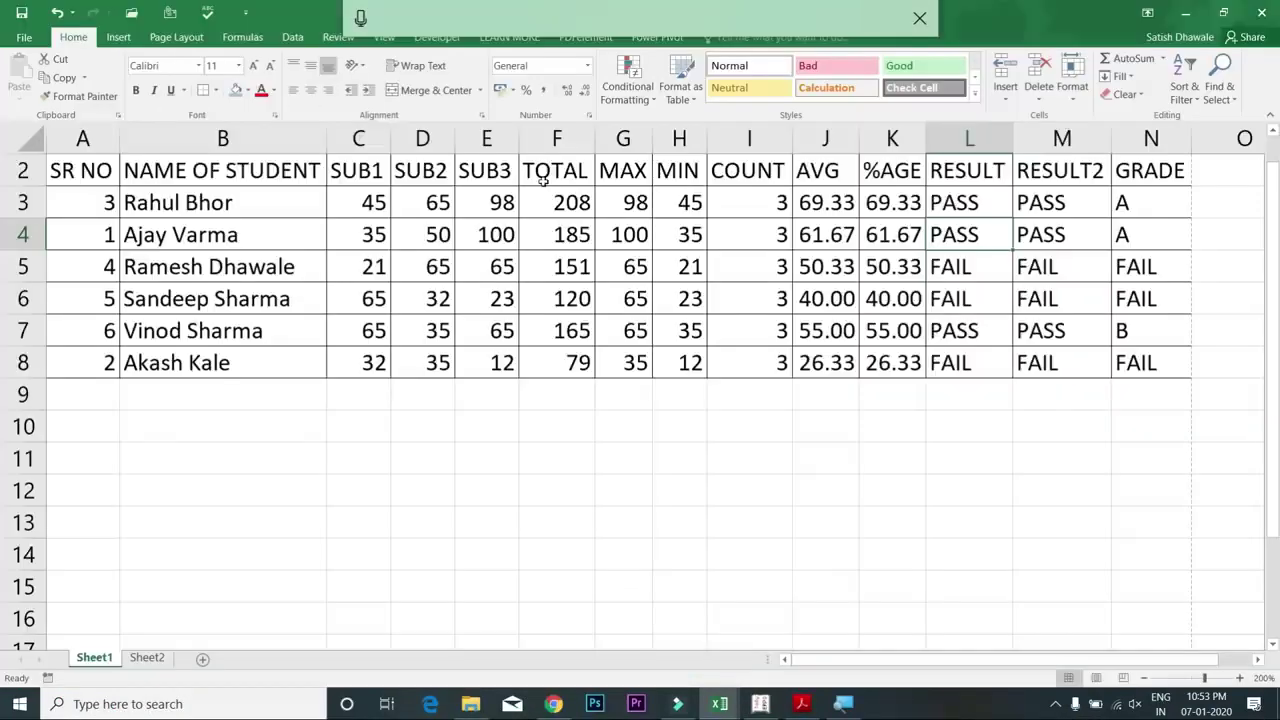